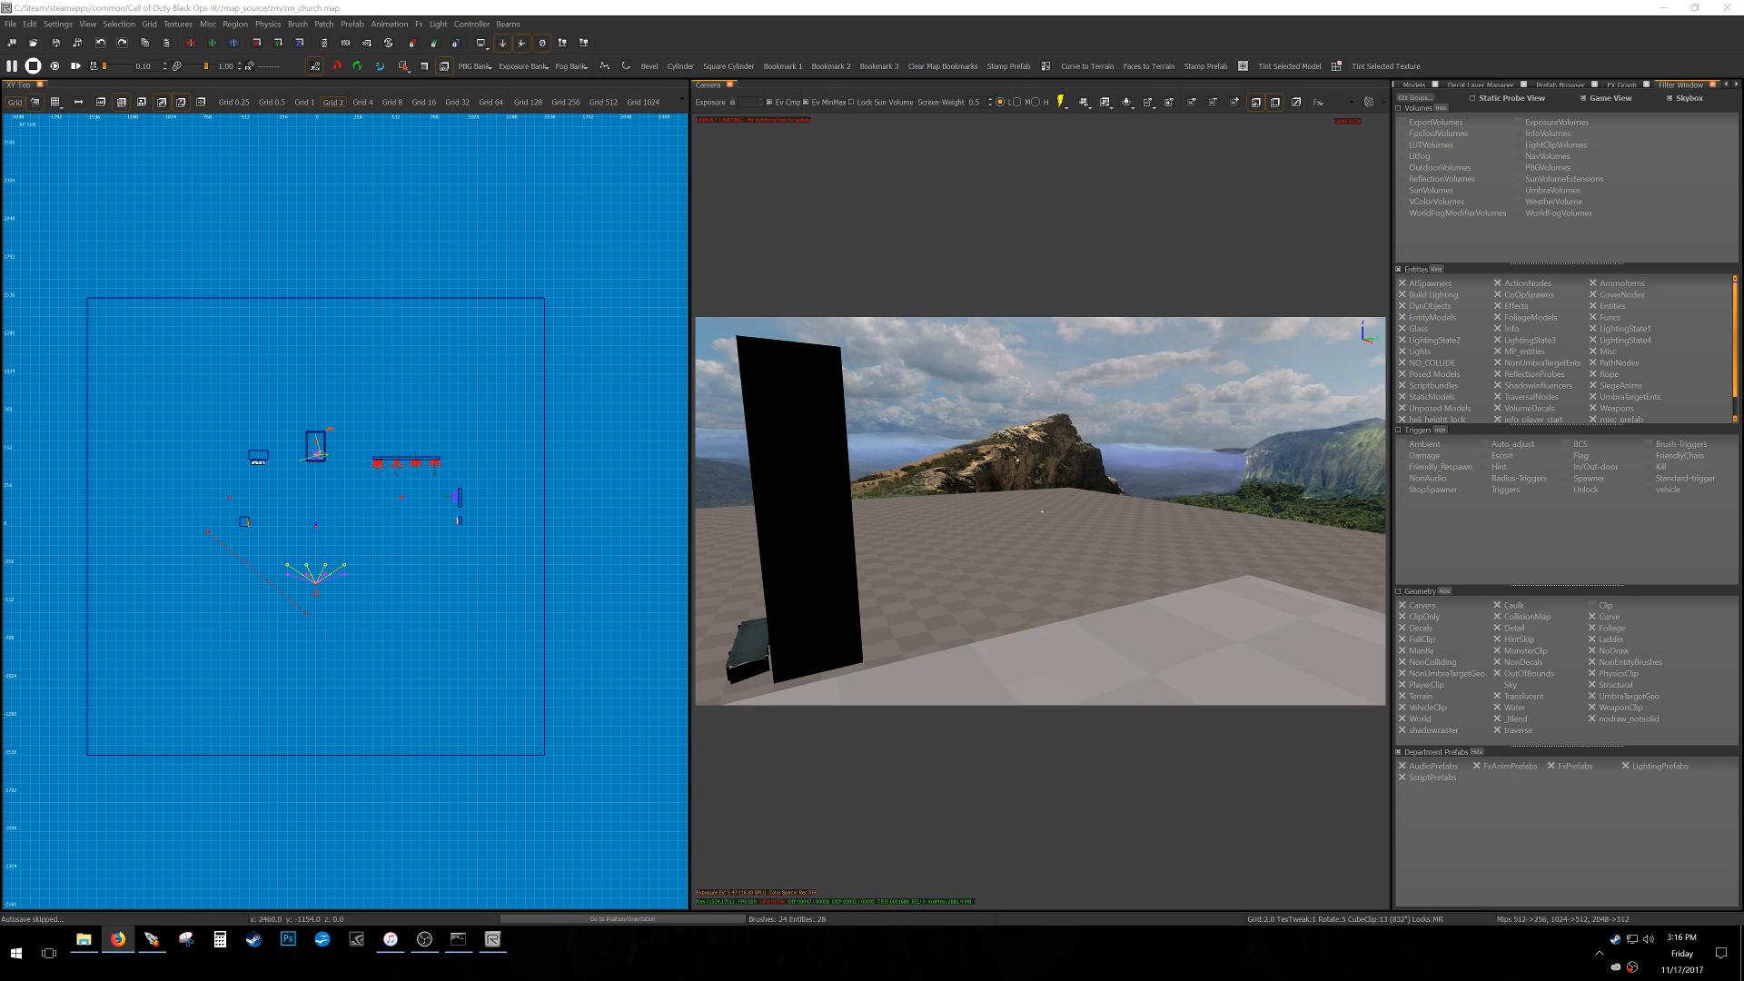
right_click_drag(536, 436, 538, 455)
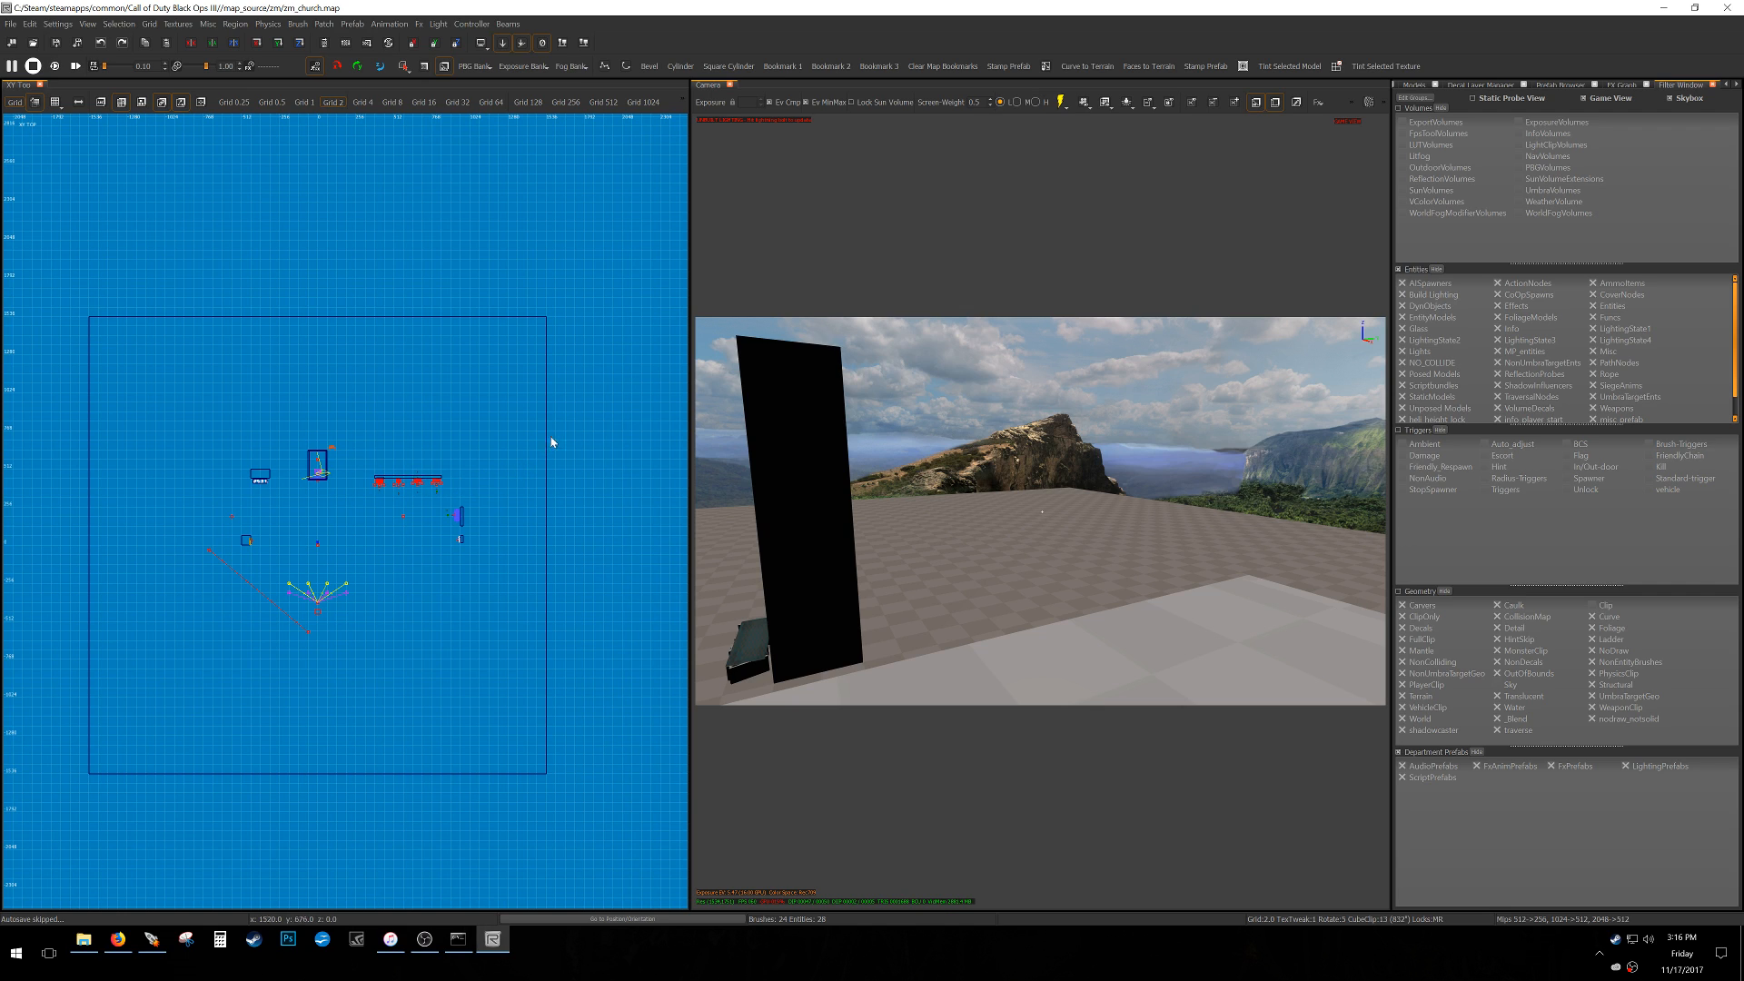
key("w")
right_click_drag(911, 491, 922, 496)
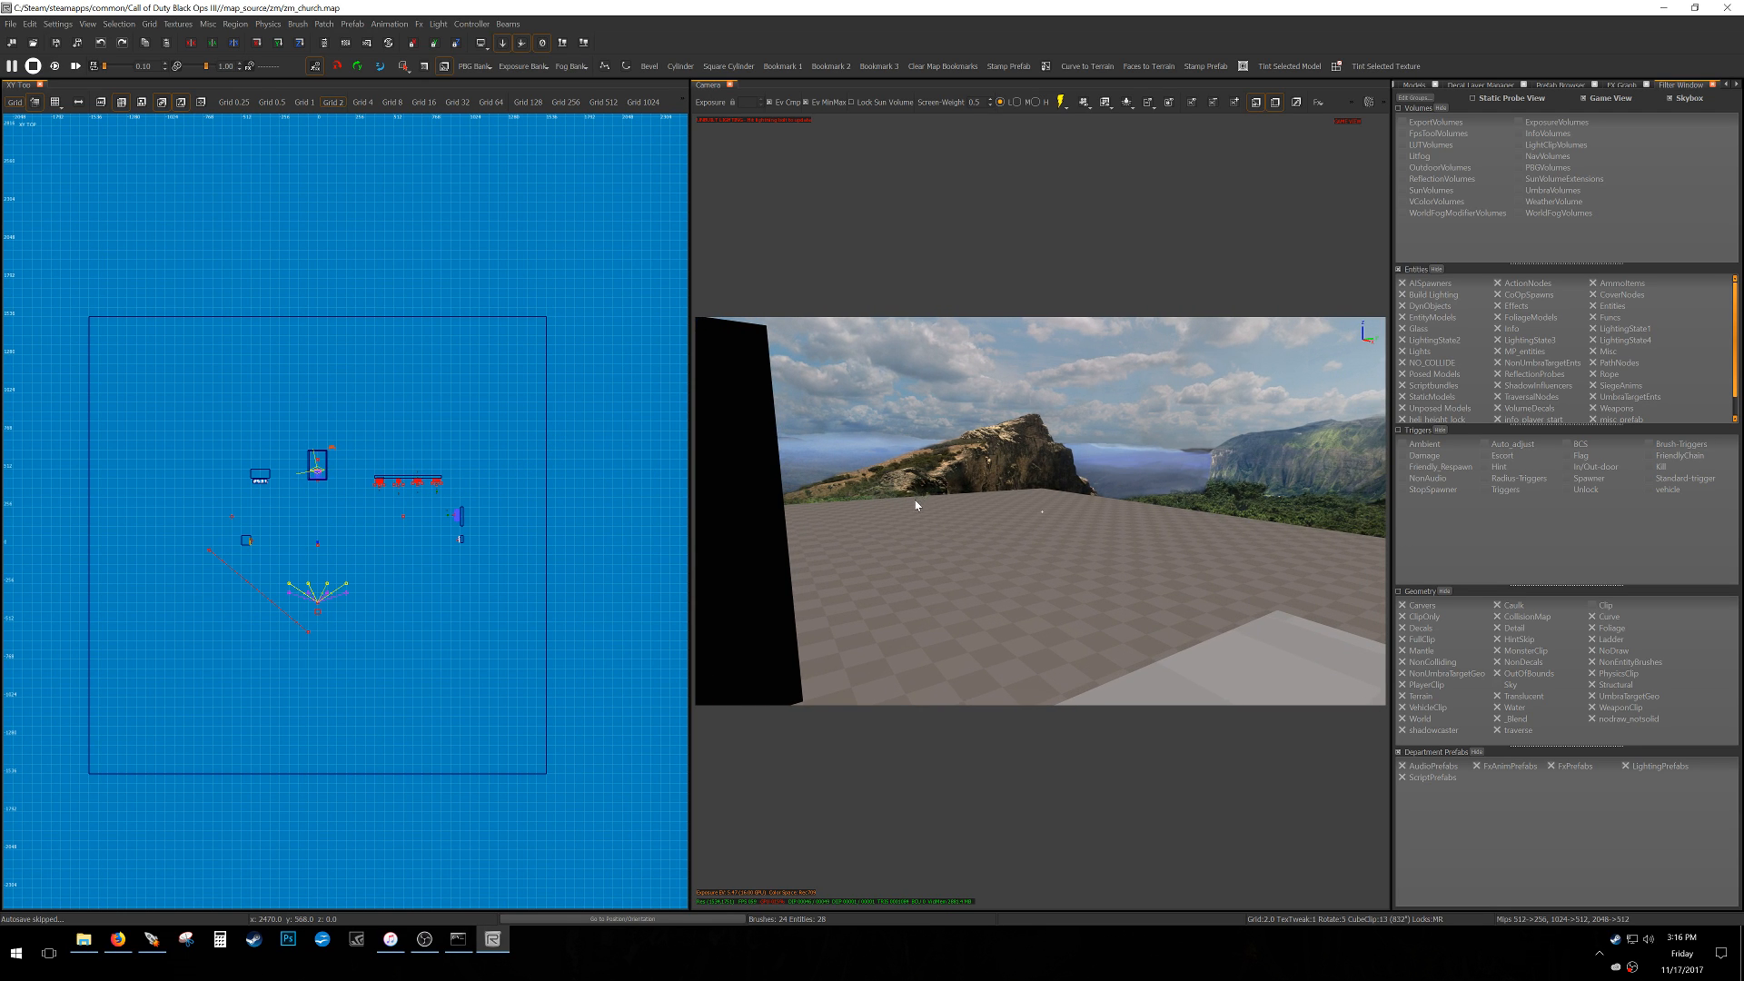
right_click_drag(593, 495, 569, 529)
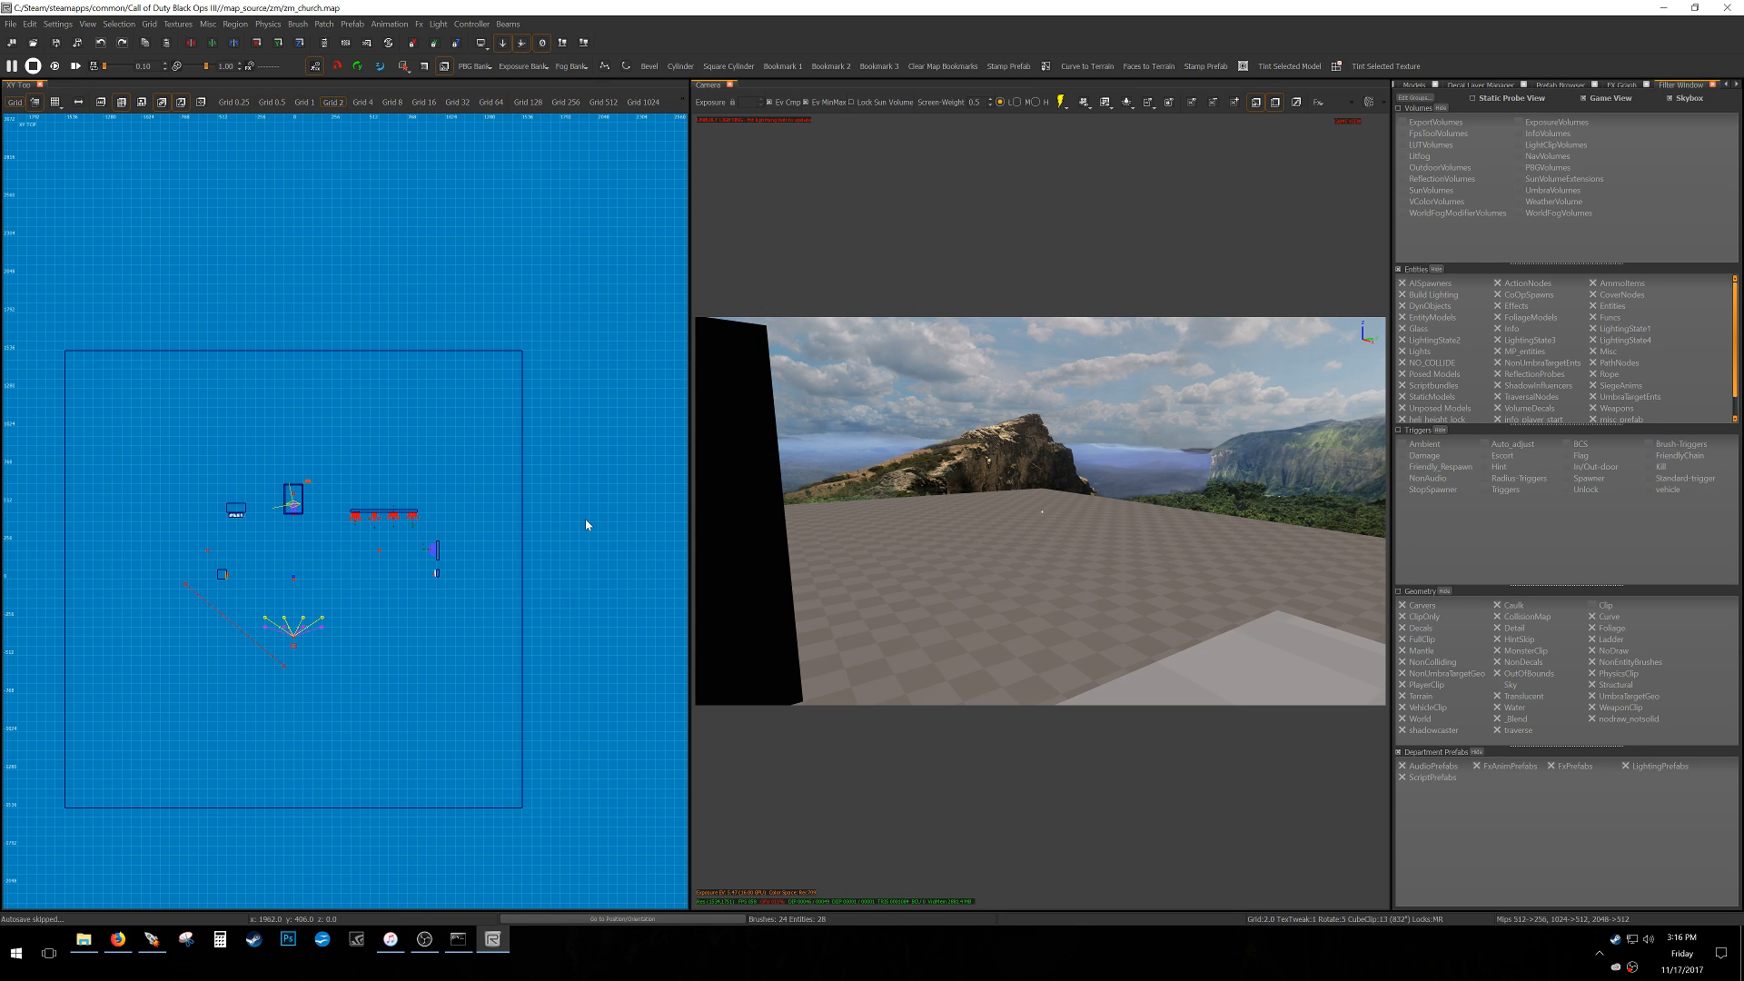
right_click_drag(361, 551, 422, 453)
scroll(360, 553, "down", 6)
scroll(360, 552, "up", 6)
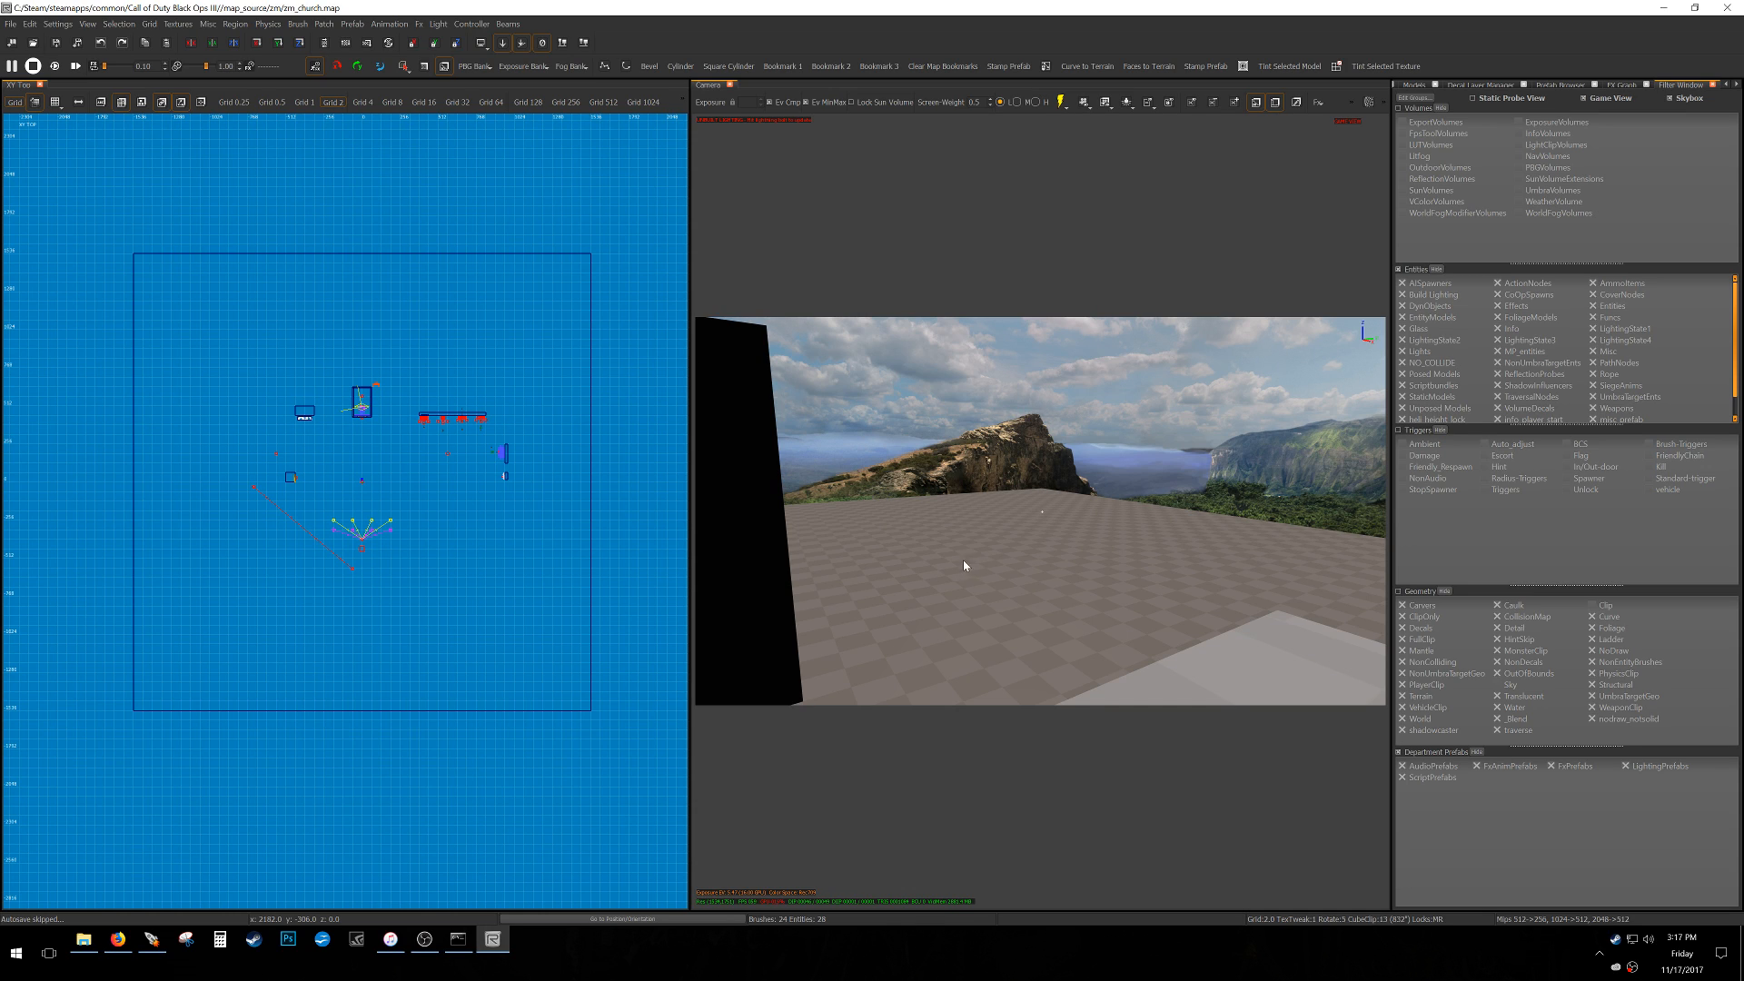
key("alt+Tab")
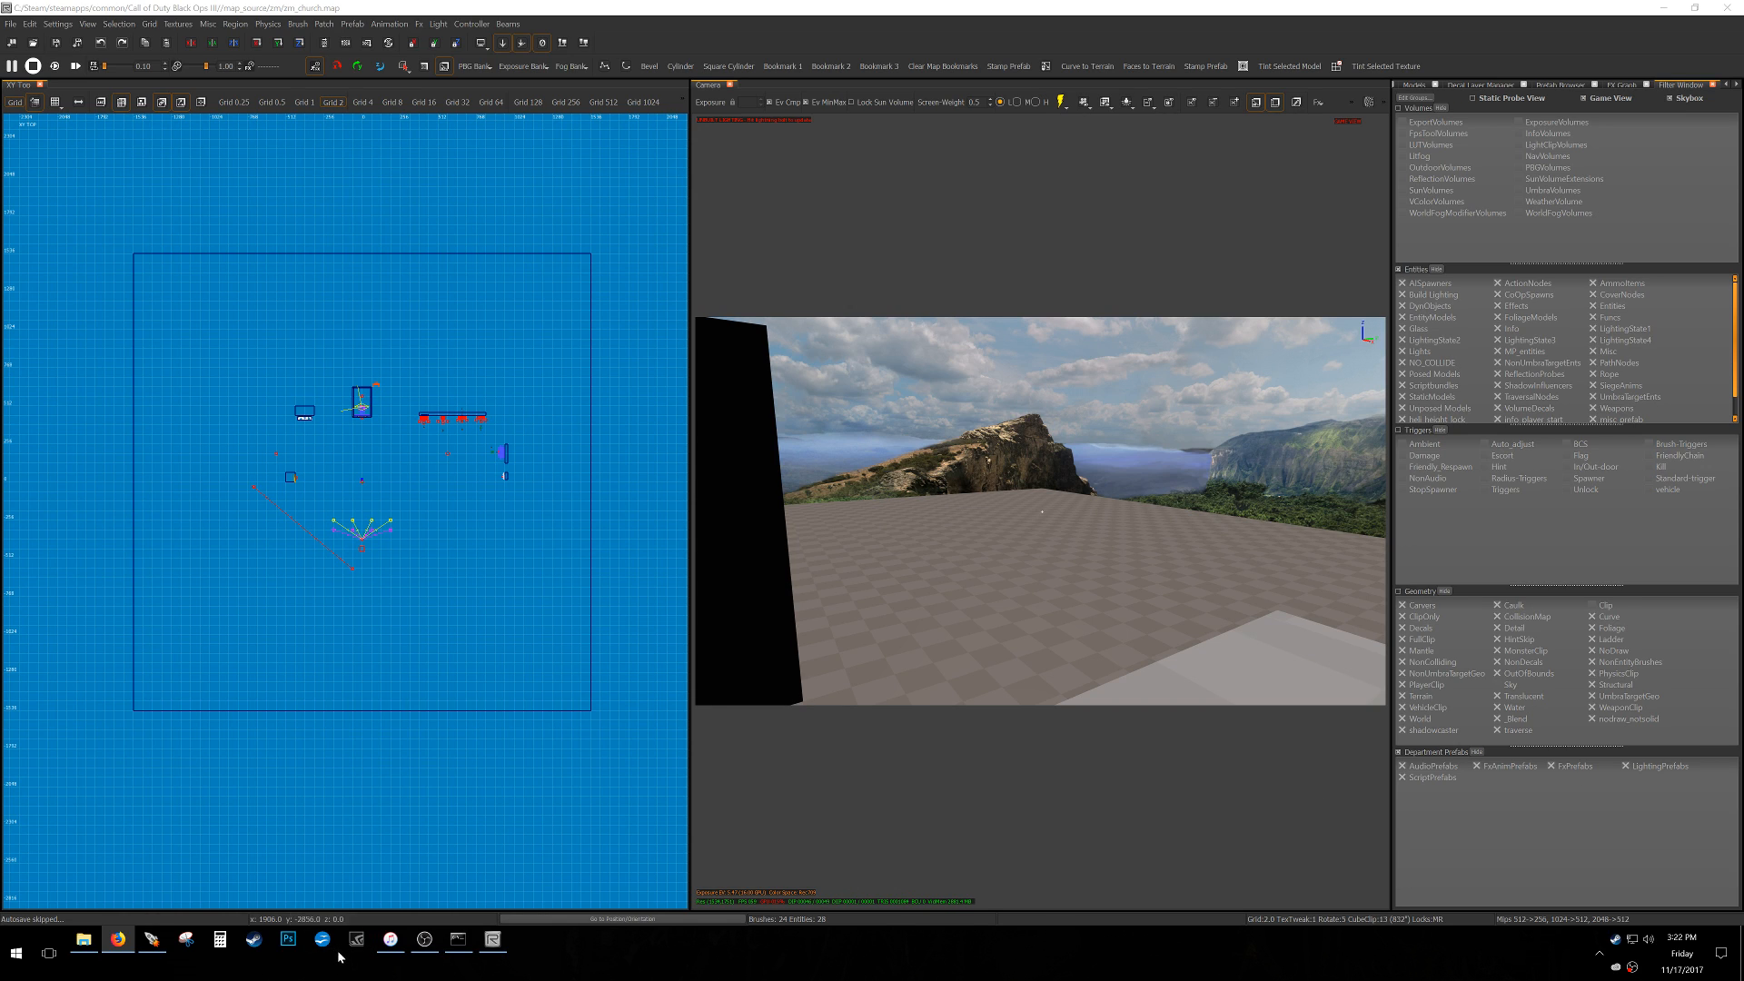
scroll(368, 732, "down", 8)
scroll(417, 585, "up", 9)
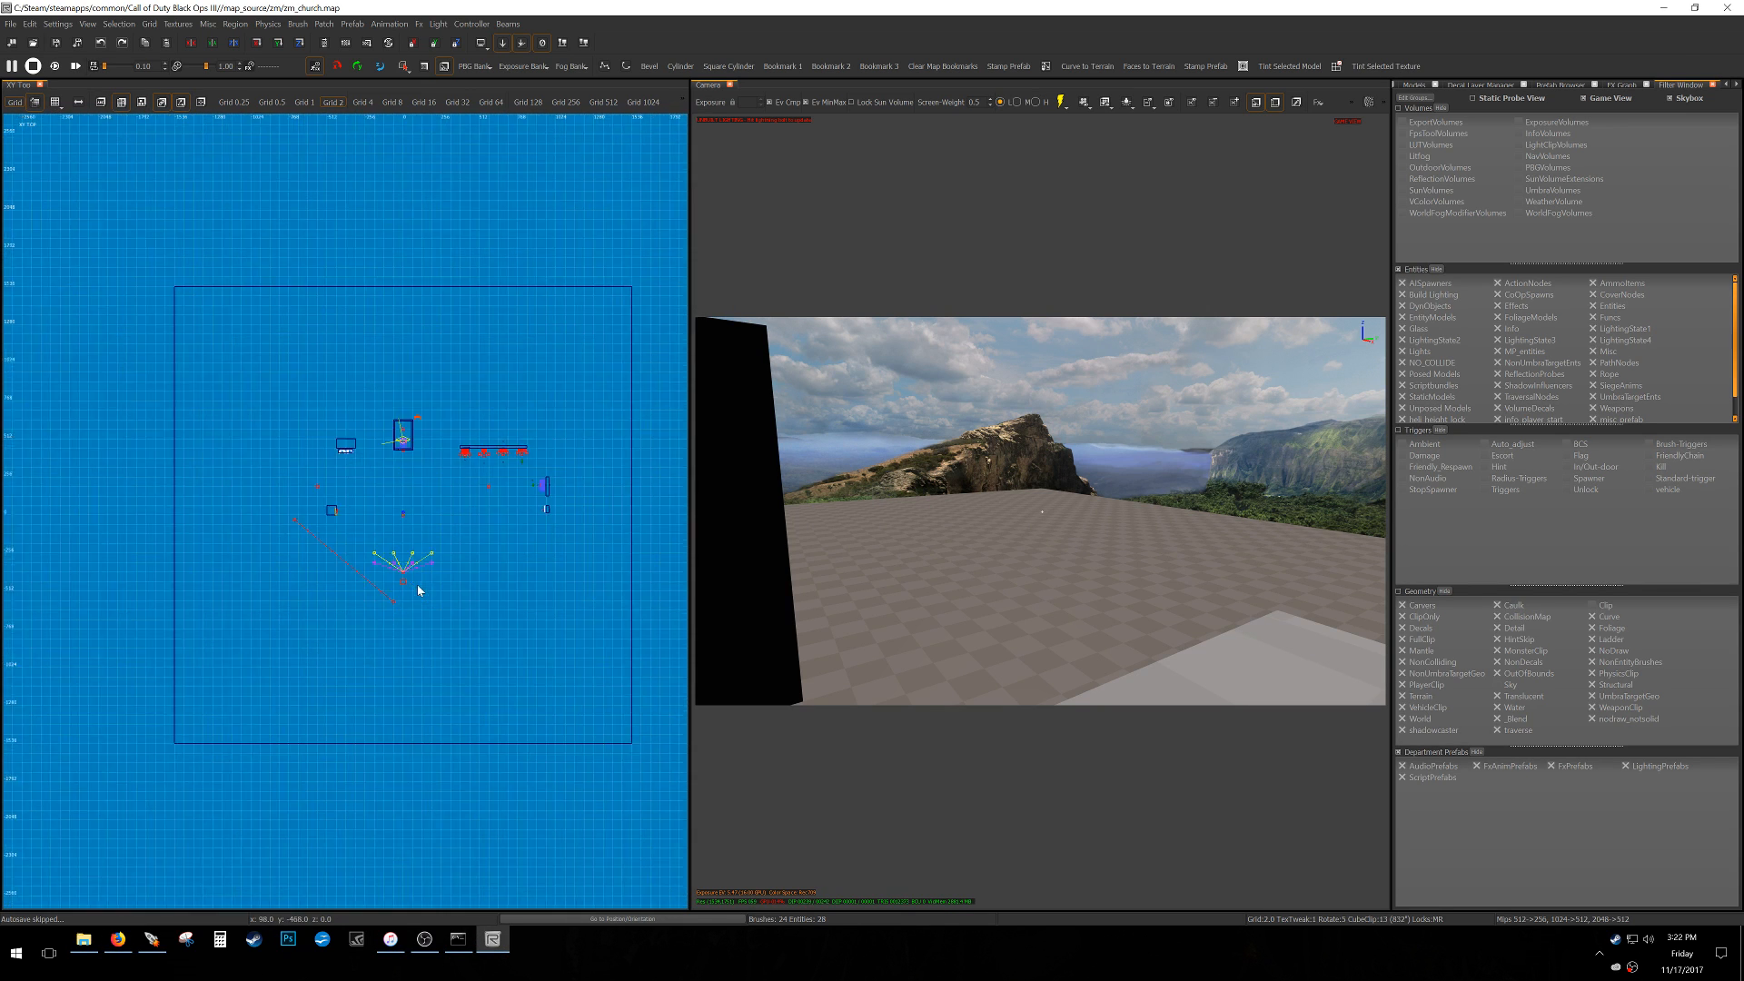
scroll(448, 593, "down", 3)
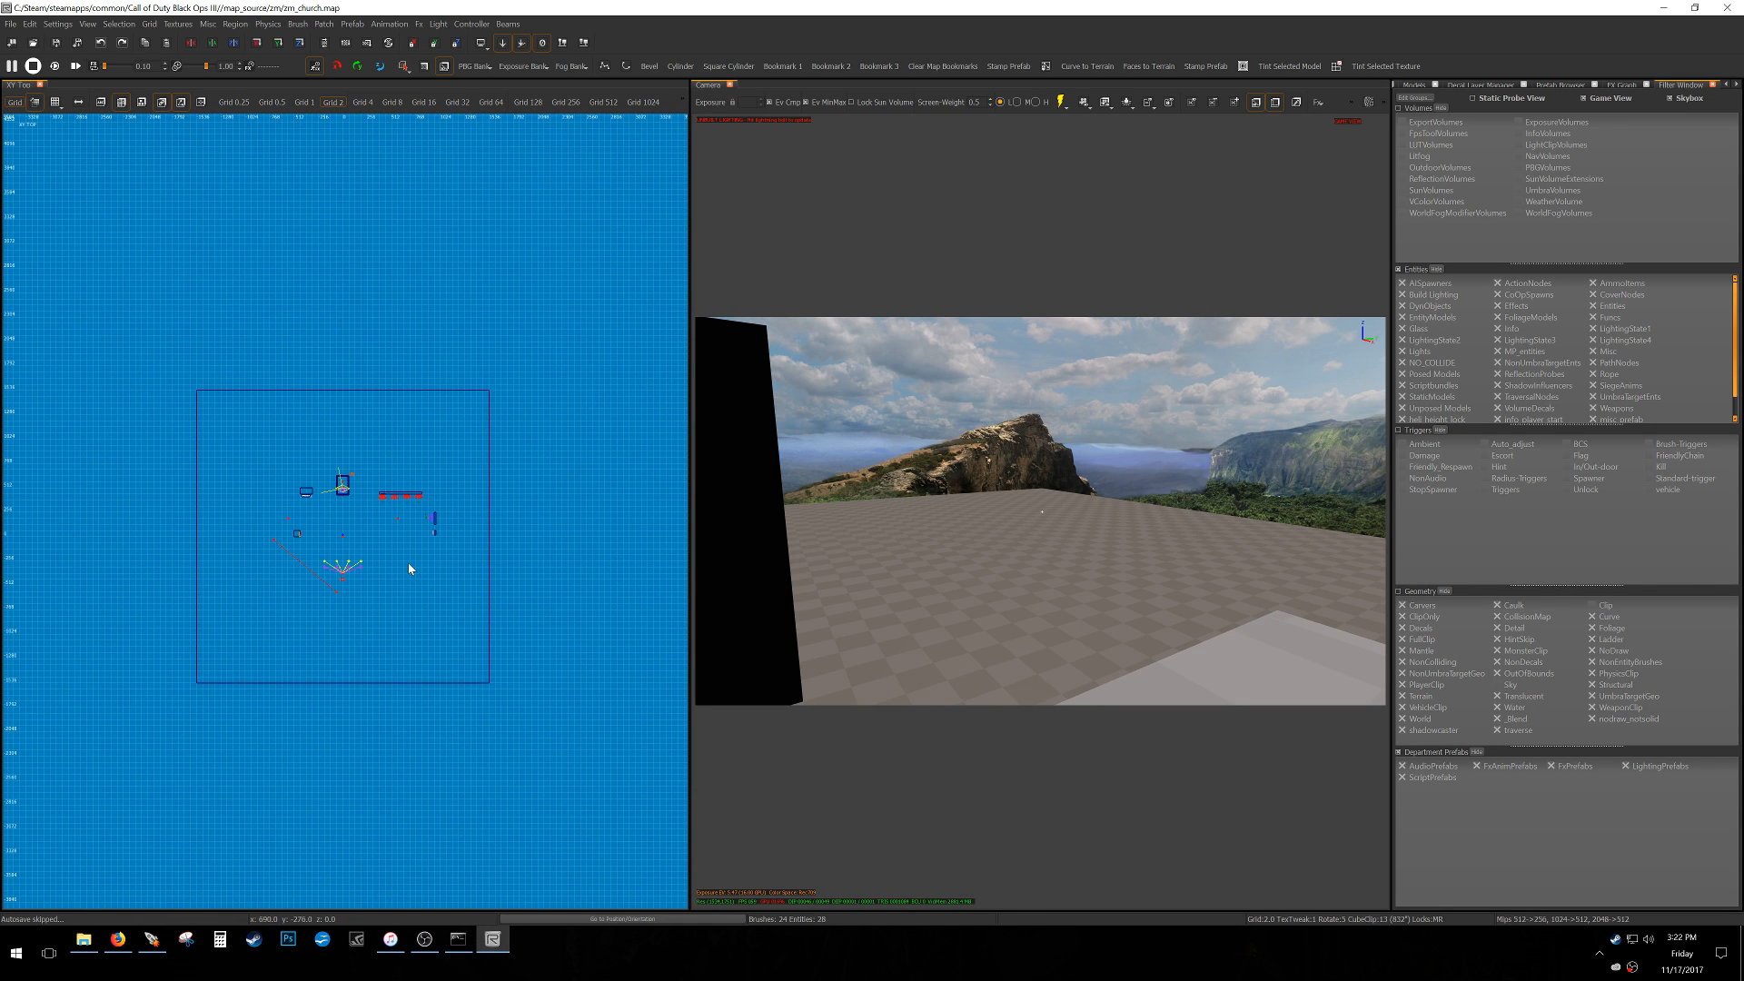
Draw a square brush outside the existing map box, using the script_floor_ceiling texture and a 64-unit grid.
key("t")
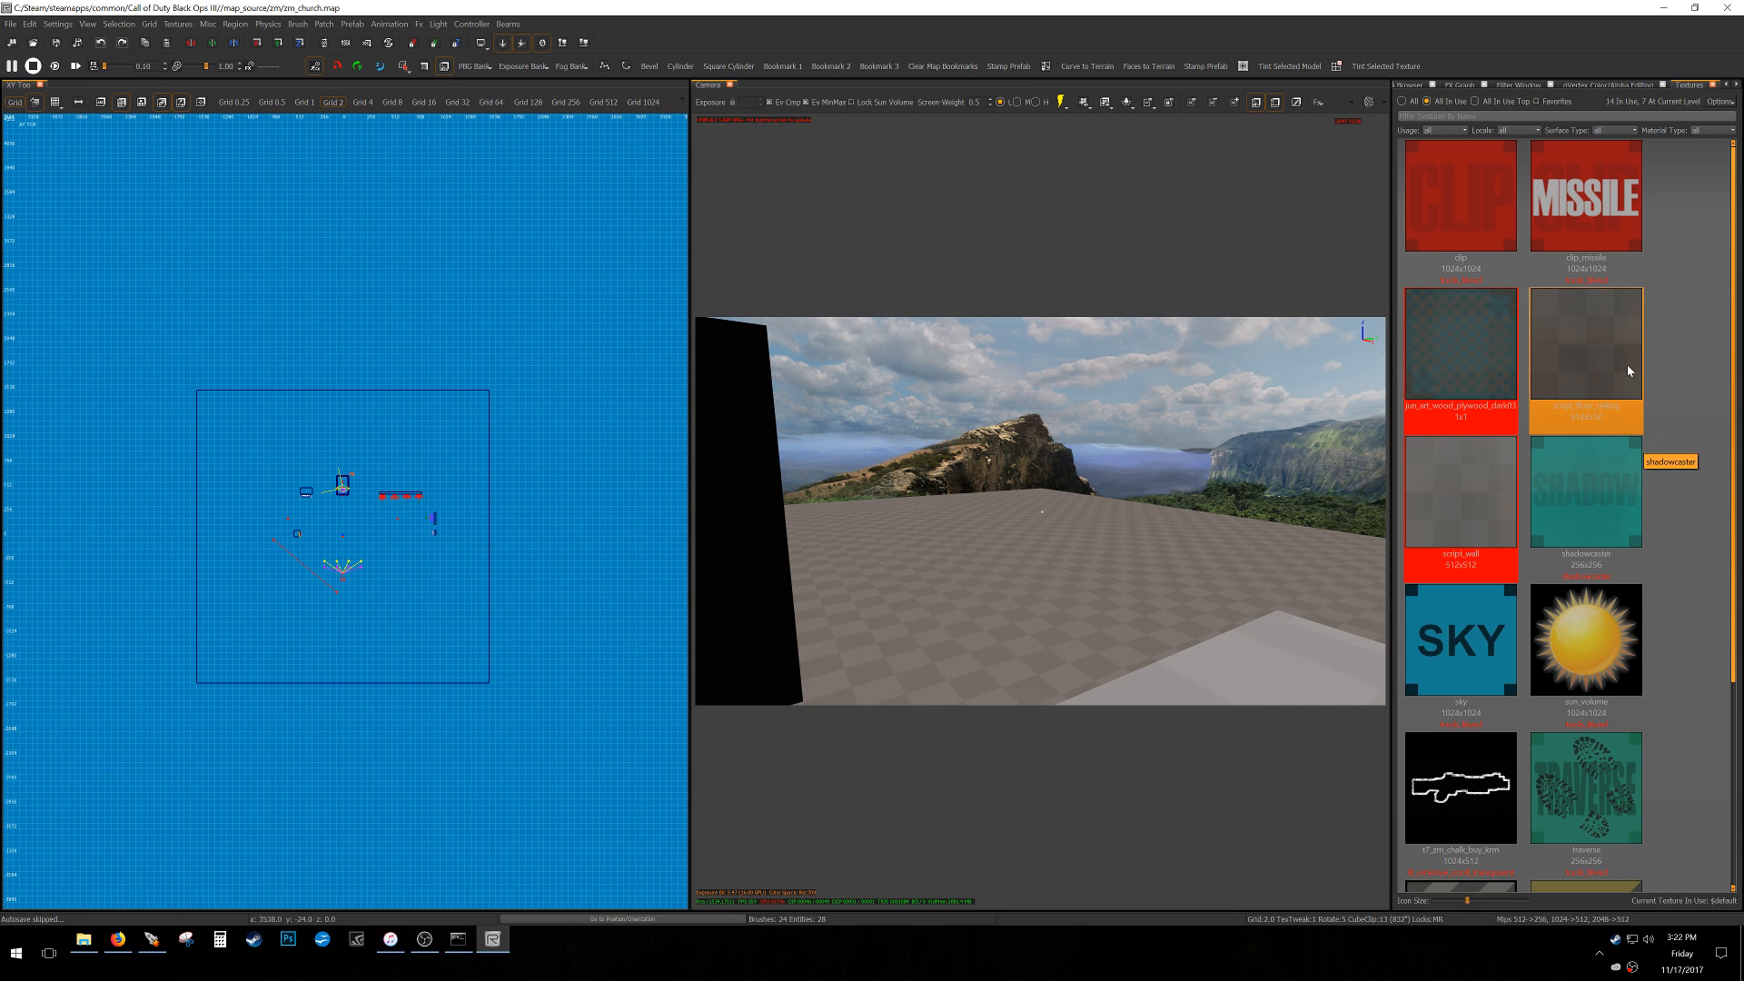
right_click_drag(506, 498, 451, 471)
scroll(452, 471, "up", 3)
right_click_drag(618, 468, 383, 514)
key("7")
left_click(1586, 363)
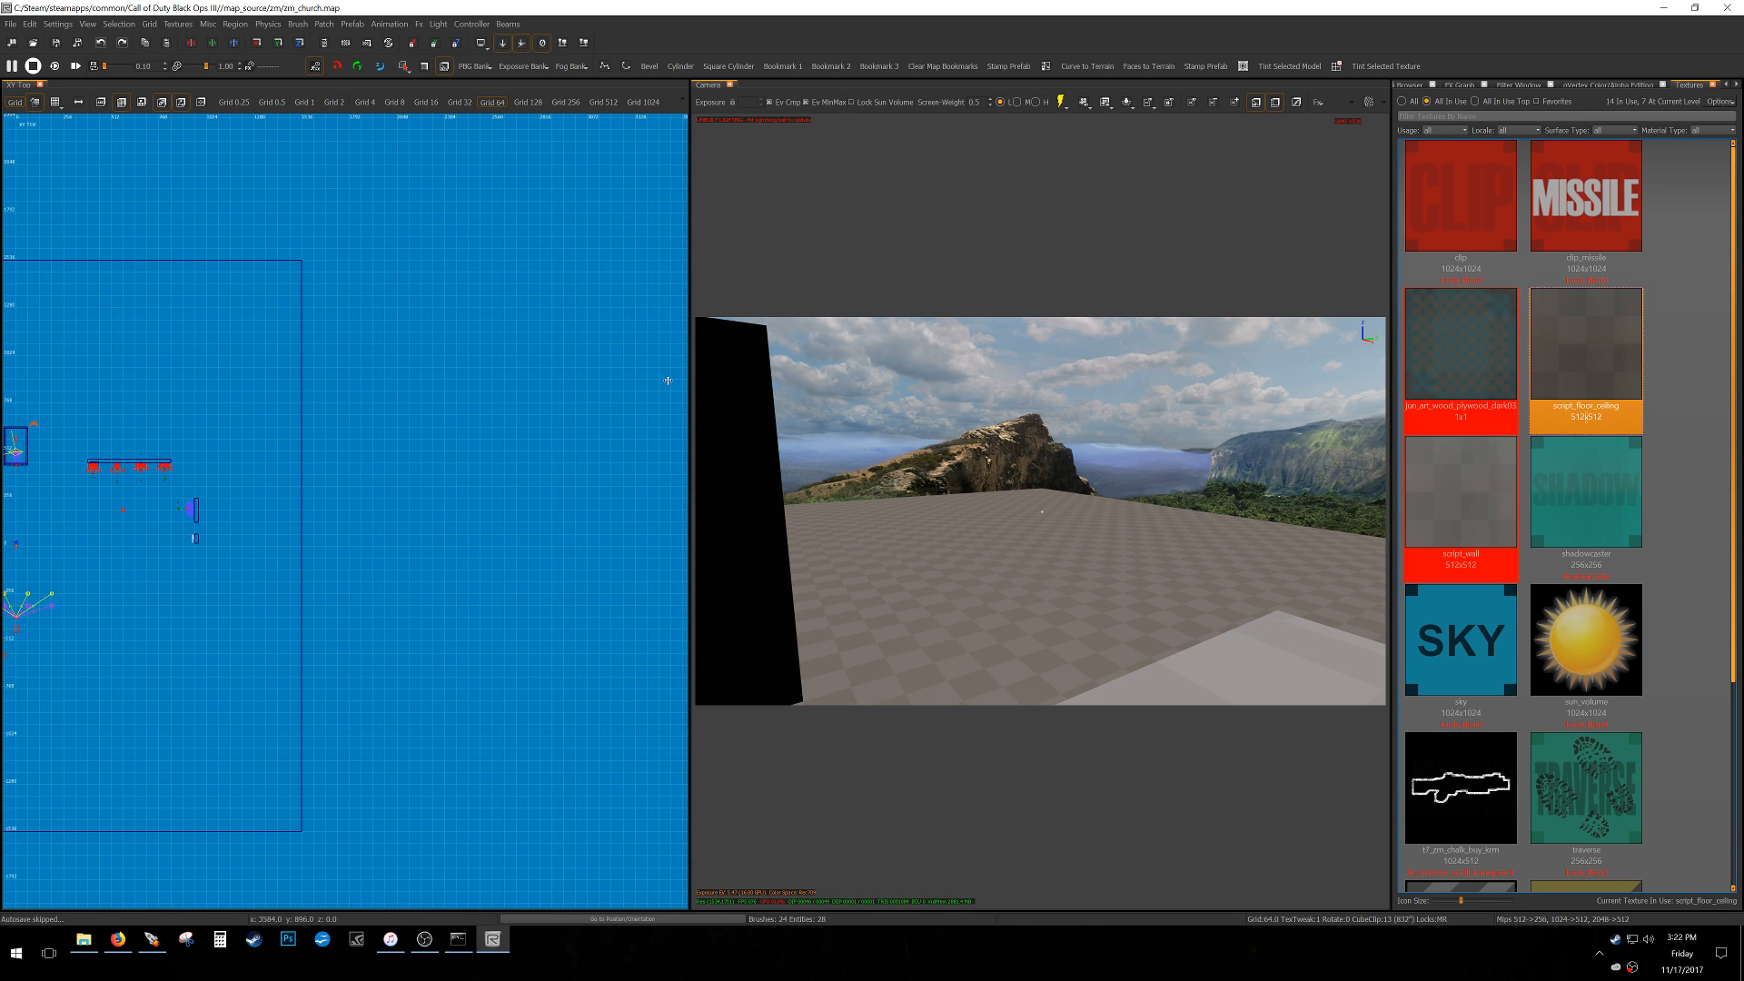
left_click_drag(318, 407, 422, 511)
scroll(445, 509, "up", 2)
right_click_drag(452, 509, 400, 522)
Duplicate the square brush directly beside the original and texture the copy with script_wall.
key("space")
mouse_move(267, 486)
left_mouse_down()
mouse_move(480, 476)
mouse_move(409, 467)
left_mouse_up()
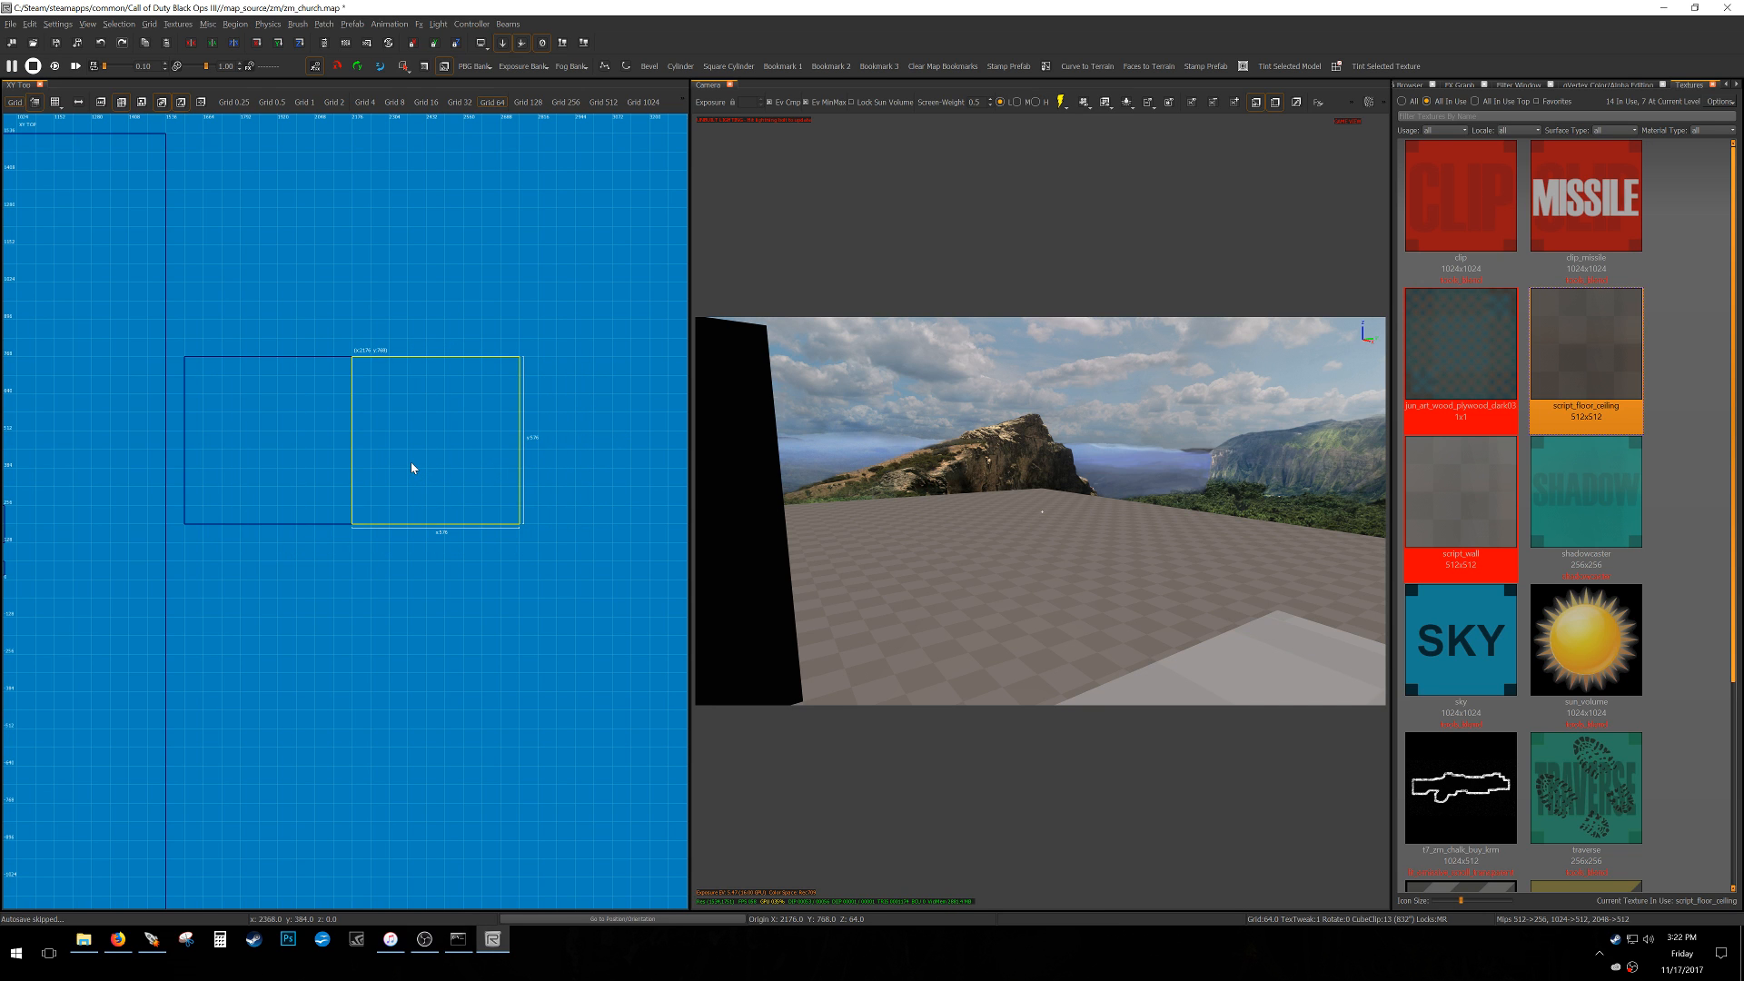
left_click(1479, 473)
key("Escape")
right_click_drag(458, 386, 442, 416)
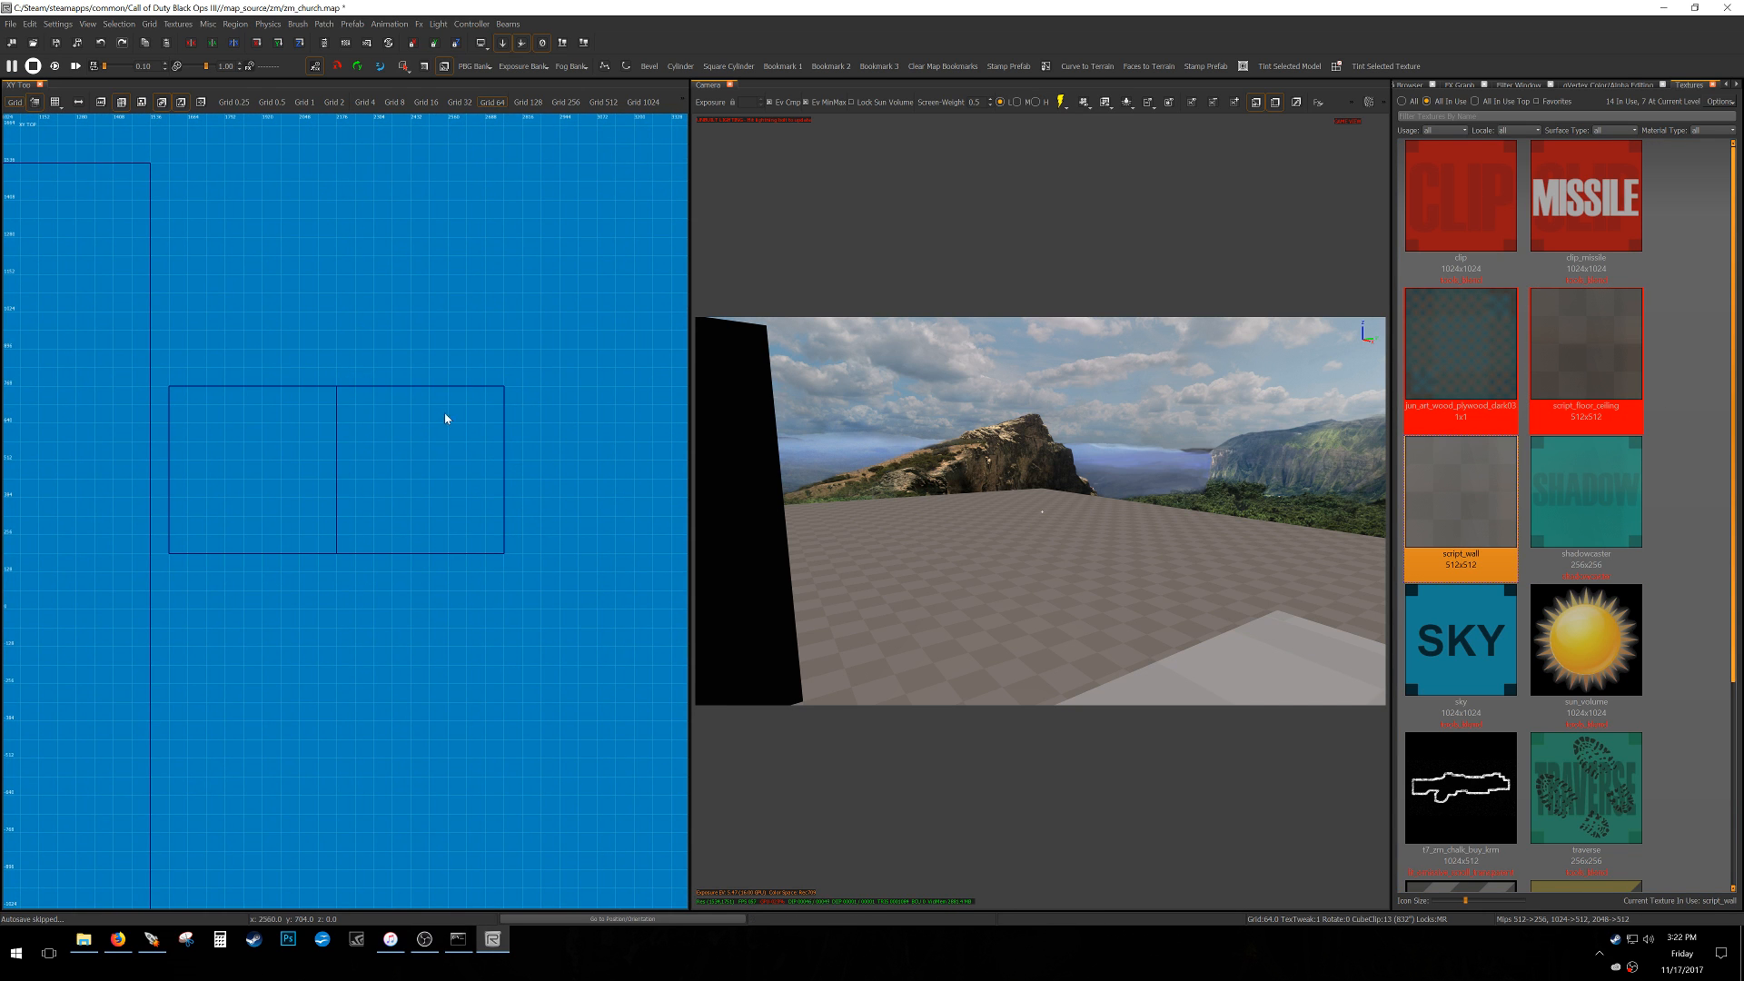
Delete everything in the map except the two texture sample brushes and save the map.
right_click_drag(231, 611, 249, 579)
middle_click(336, 762, "ctrl")
middle_click(357, 661)
mouse_move(1009, 595)
right_mouse_down()
mouse_move(990, 649)
mouse_move(1022, 590)
mouse_move(787, 505)
right_mouse_up()
scroll(786, 505, "down", 2)
scroll(238, 498, "down", 7)
scroll(255, 503, "down", 4)
mouse_move(238, 513)
right_mouse_down()
mouse_move(278, 529)
mouse_move(232, 545)
right_mouse_up()
scroll(276, 532, "up", 5)
scroll(234, 543, "down", 1)
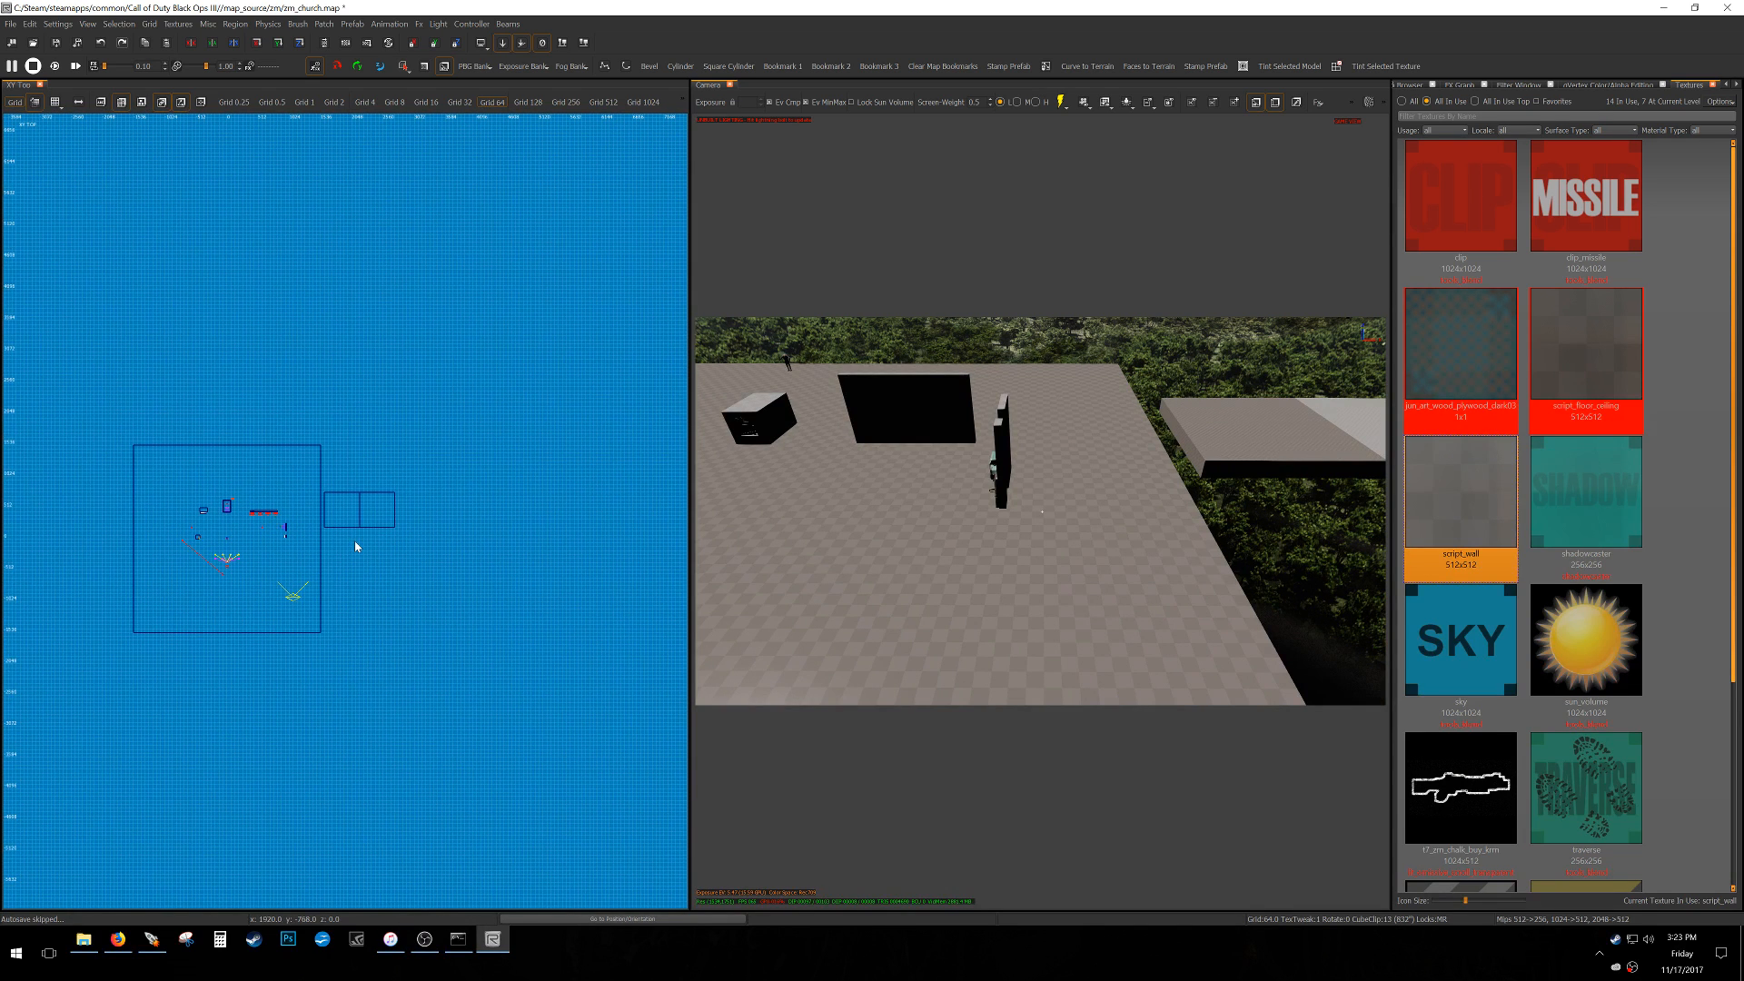
scroll(355, 546, "up", 4)
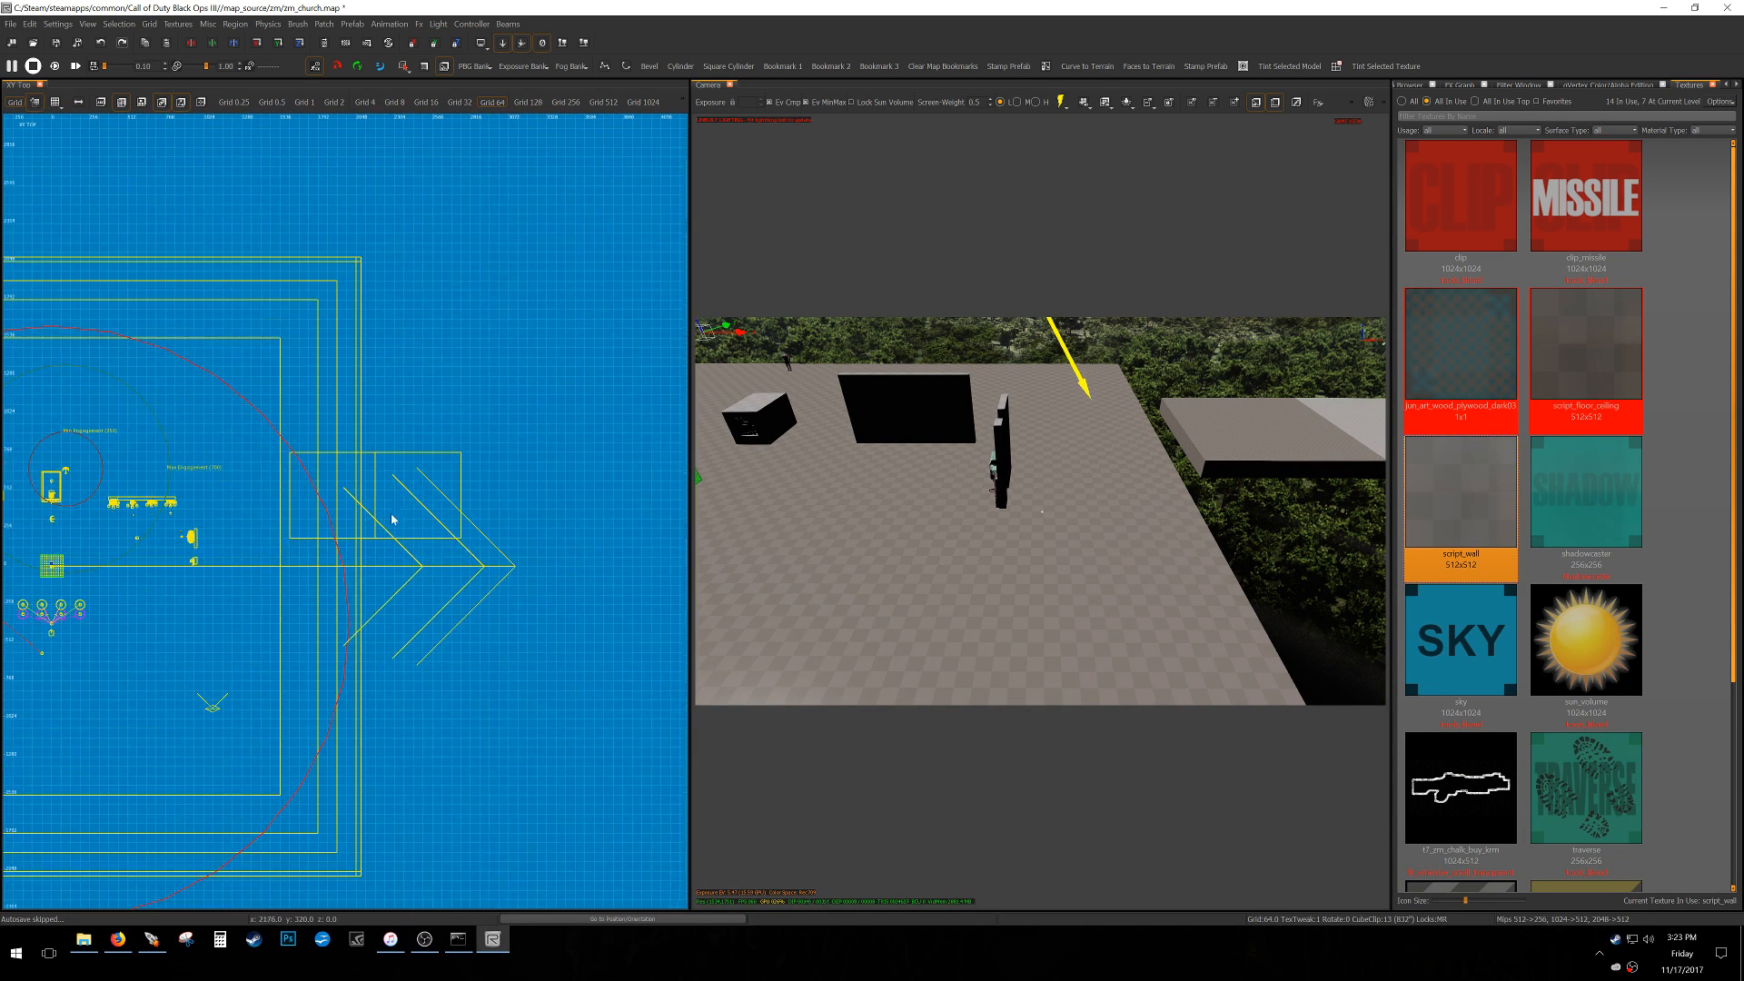
key("BackSpace")
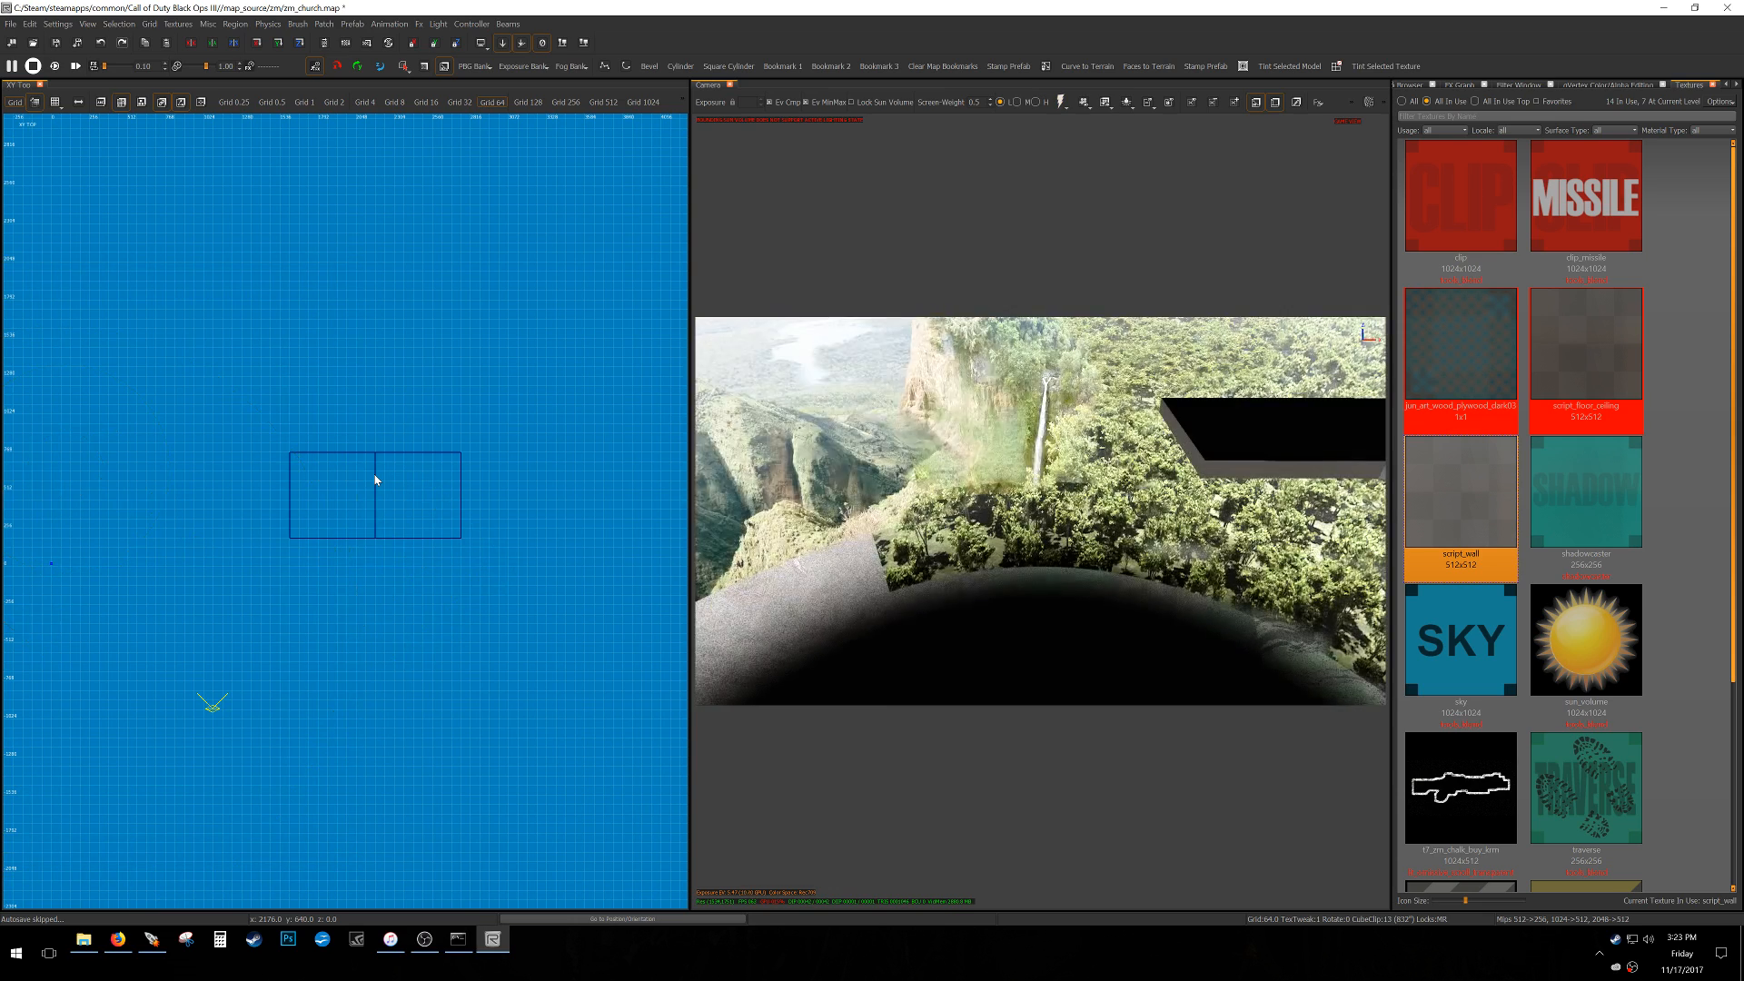
scroll(375, 481, "down", 1)
right_click_drag(82, 618, 285, 592)
key("ctrl+s")
Choose the script_floor_ceiling texture, place the c_t6_default_character_fb model near the map origin, and save the map.
scroll(328, 522, "up", 2)
left_click(1577, 362)
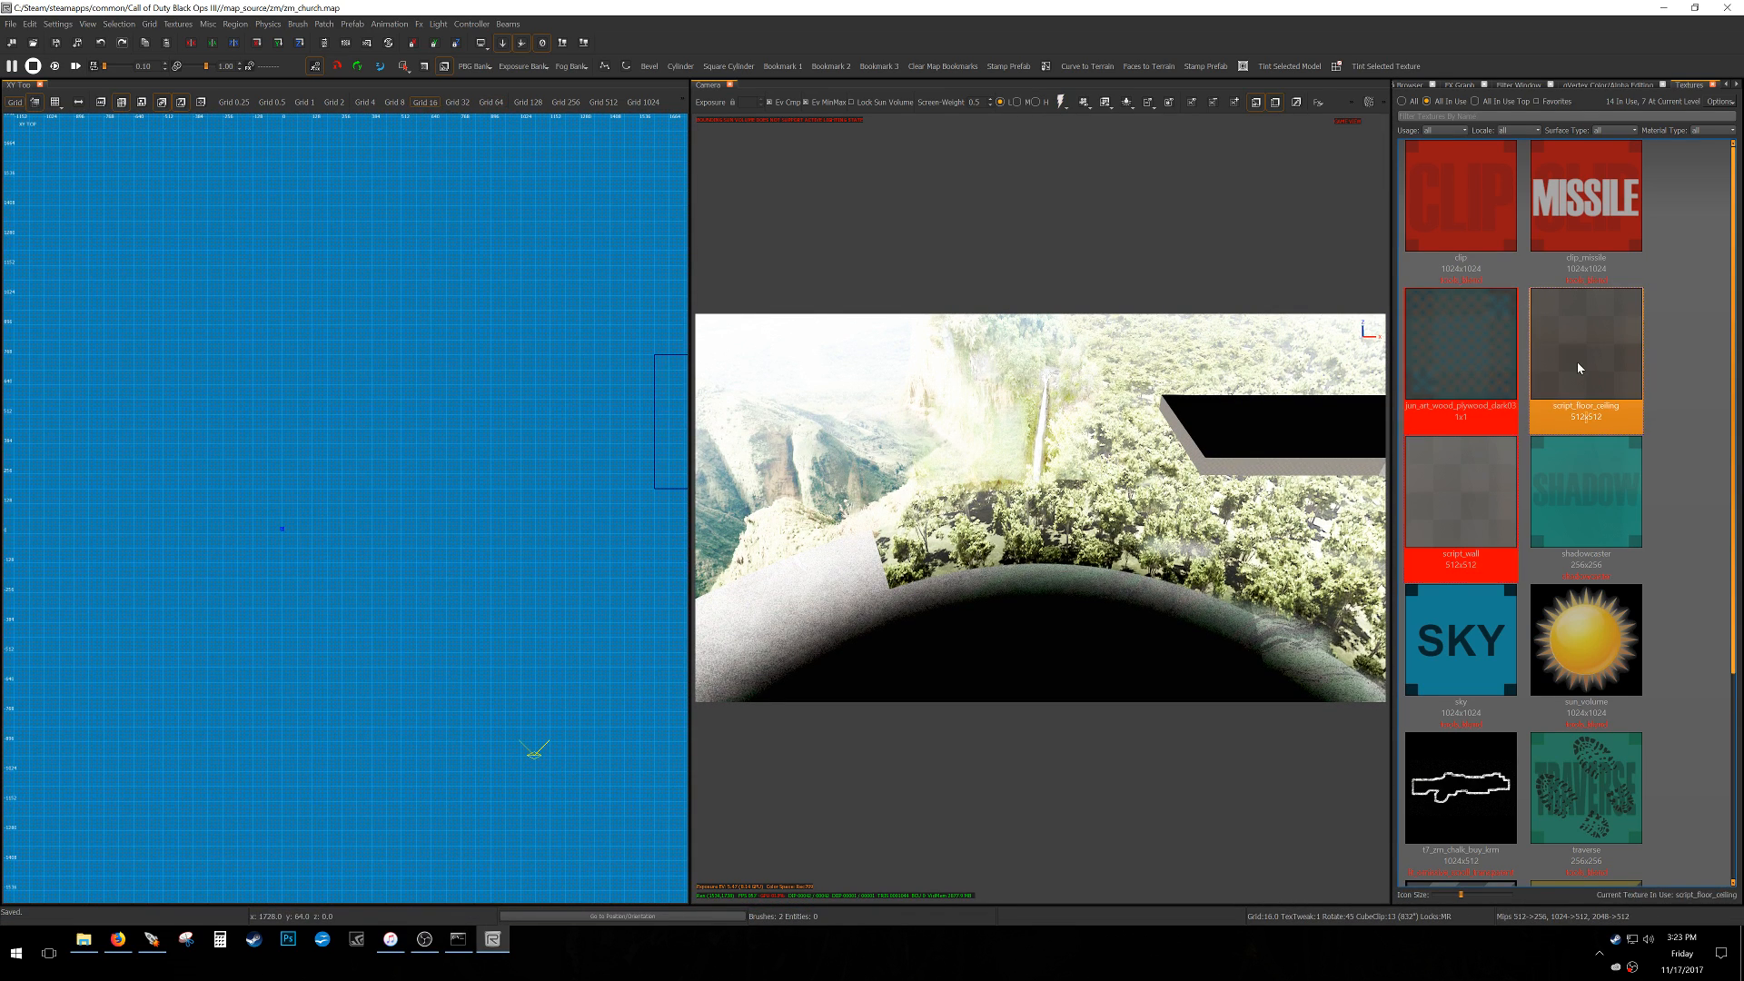
key("b")
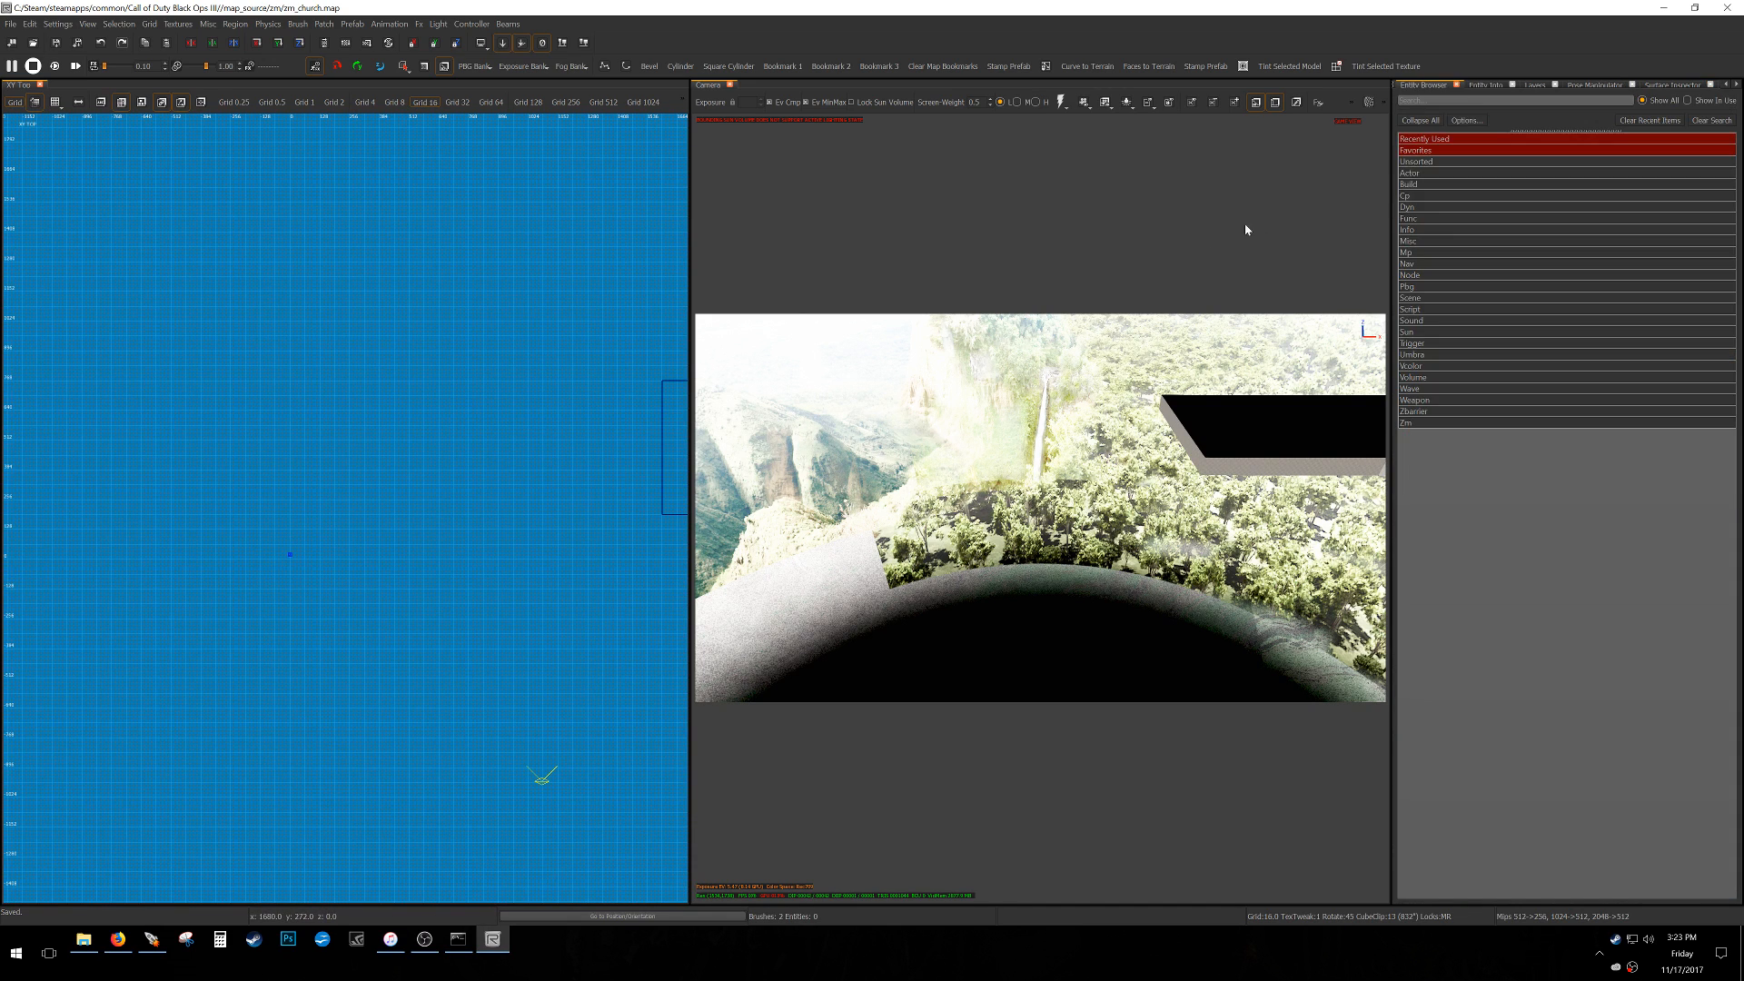
key("m")
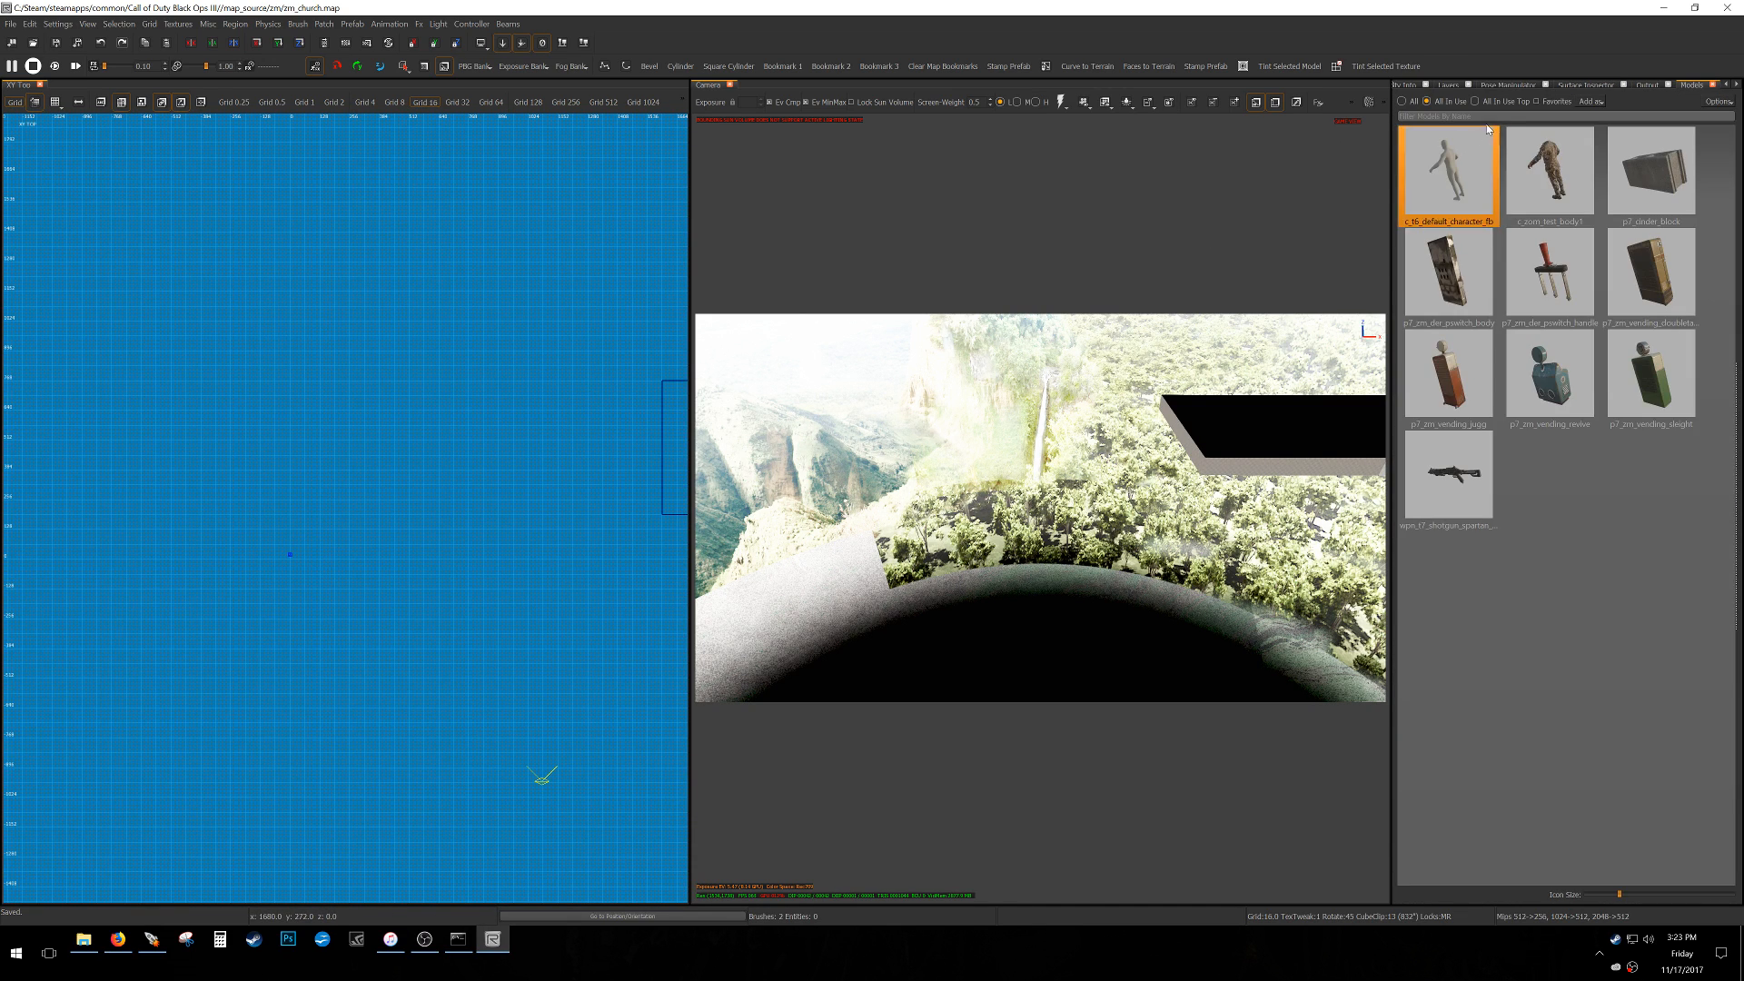
left_click_drag(1467, 162, 291, 600)
scroll(291, 545, "up", 8)
scroll(311, 506, "down", 3)
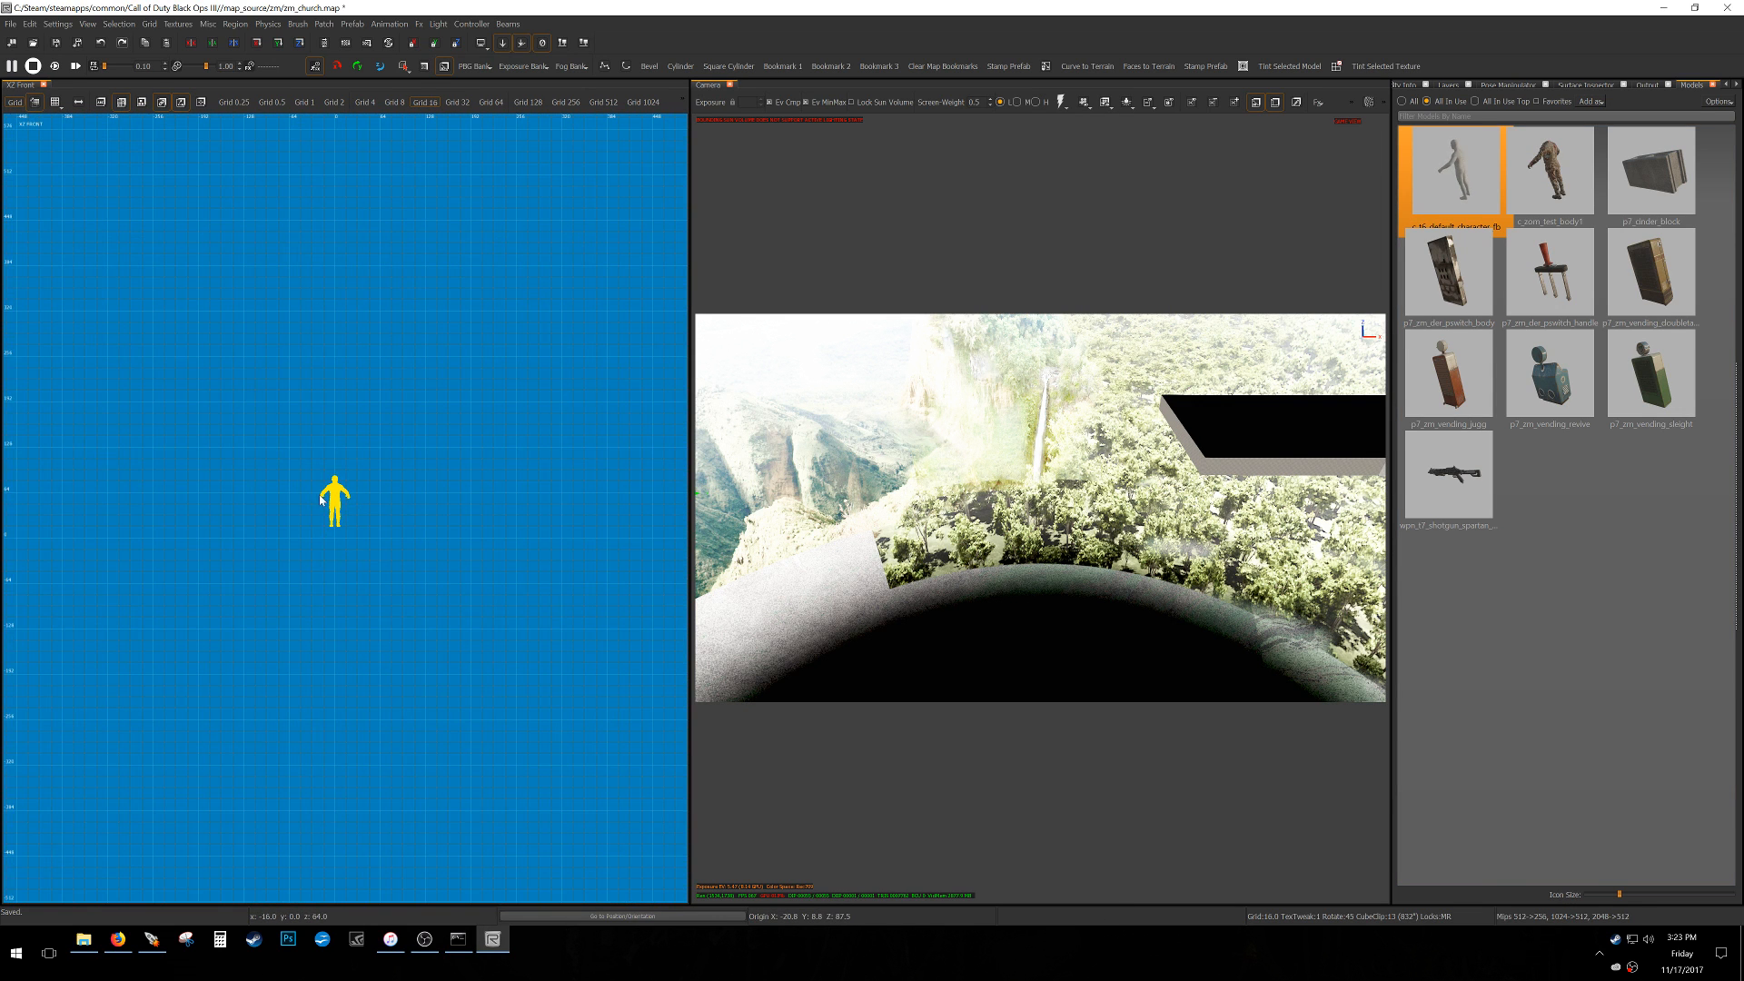
key("ctrl+Tab")
key("ctrl+Tab")
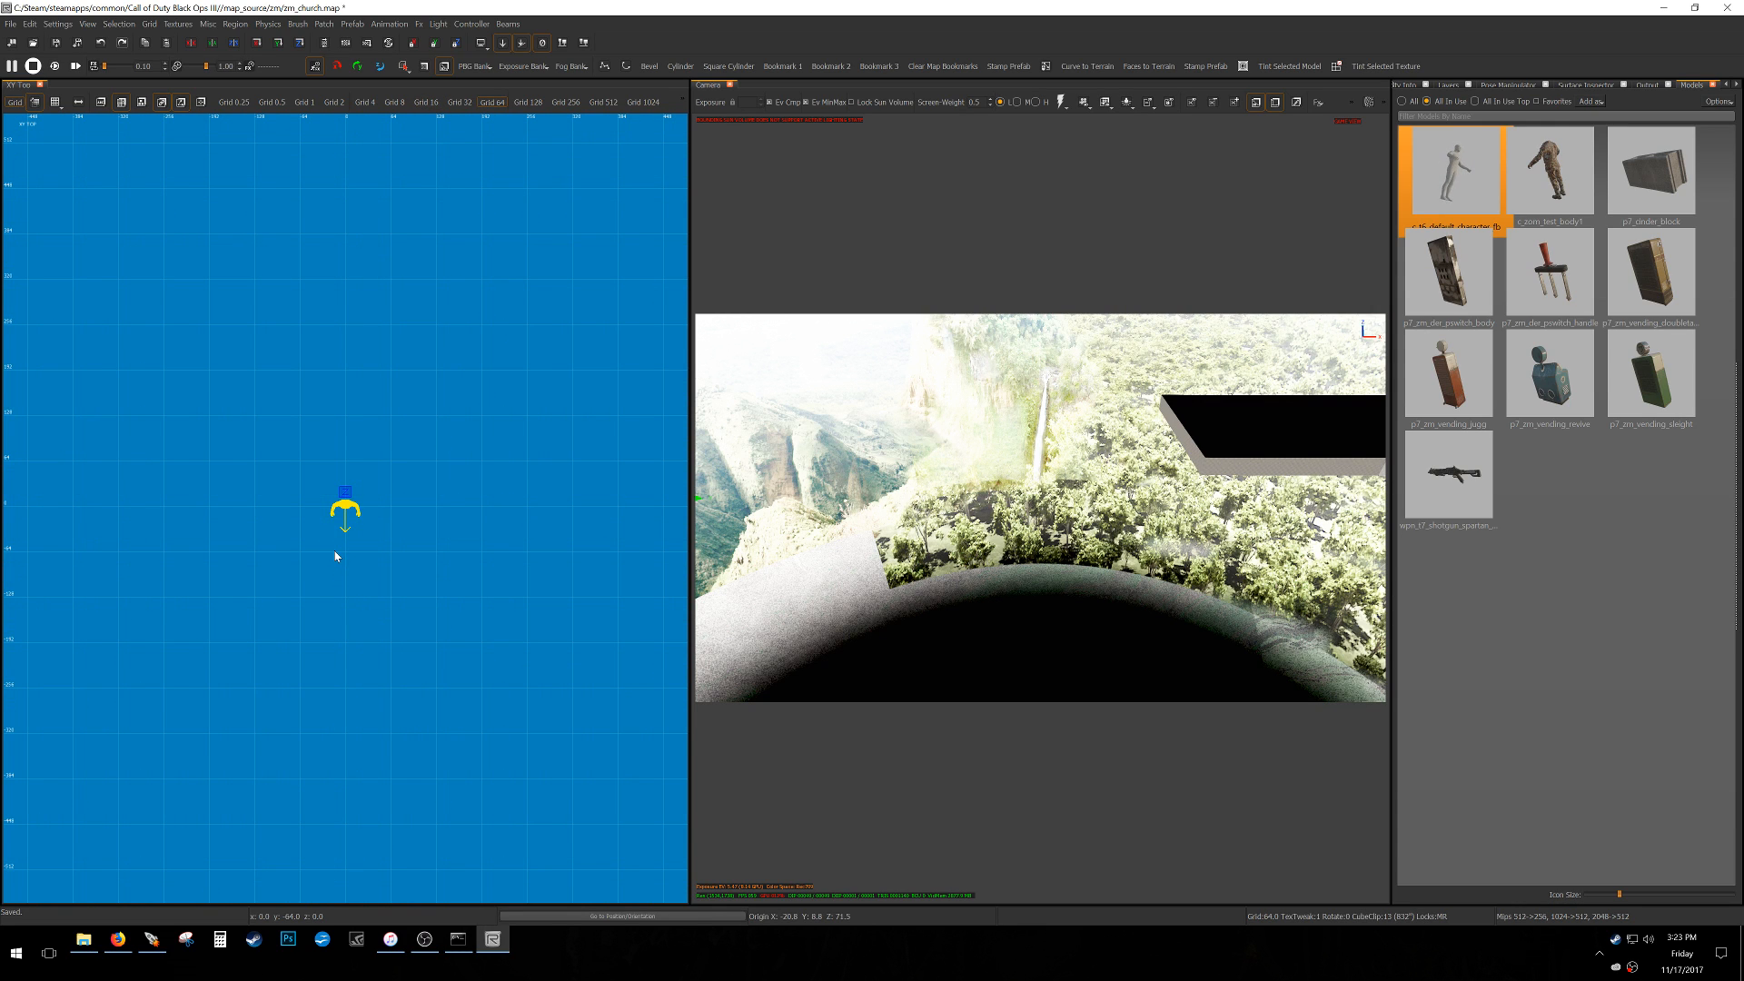
scroll(324, 531, "down", 2)
key("Escape")
scroll(346, 457, "down", 3)
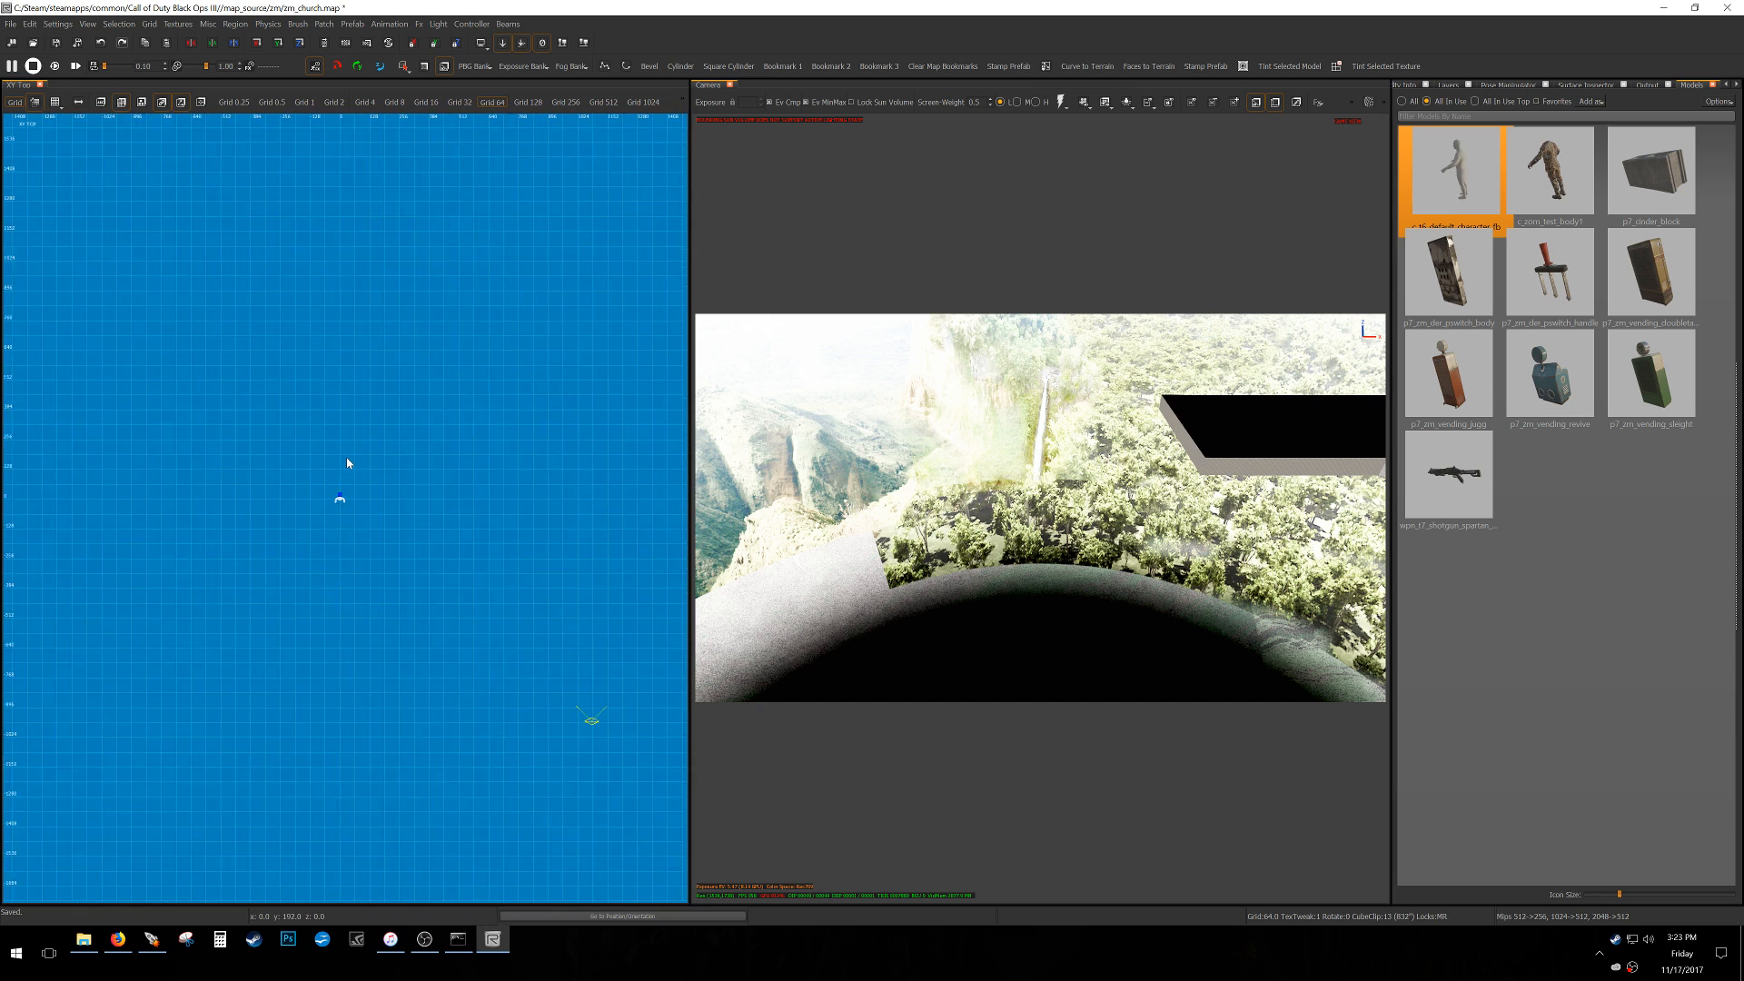
key("ctrl+s")
scroll(316, 527, "up", 3)
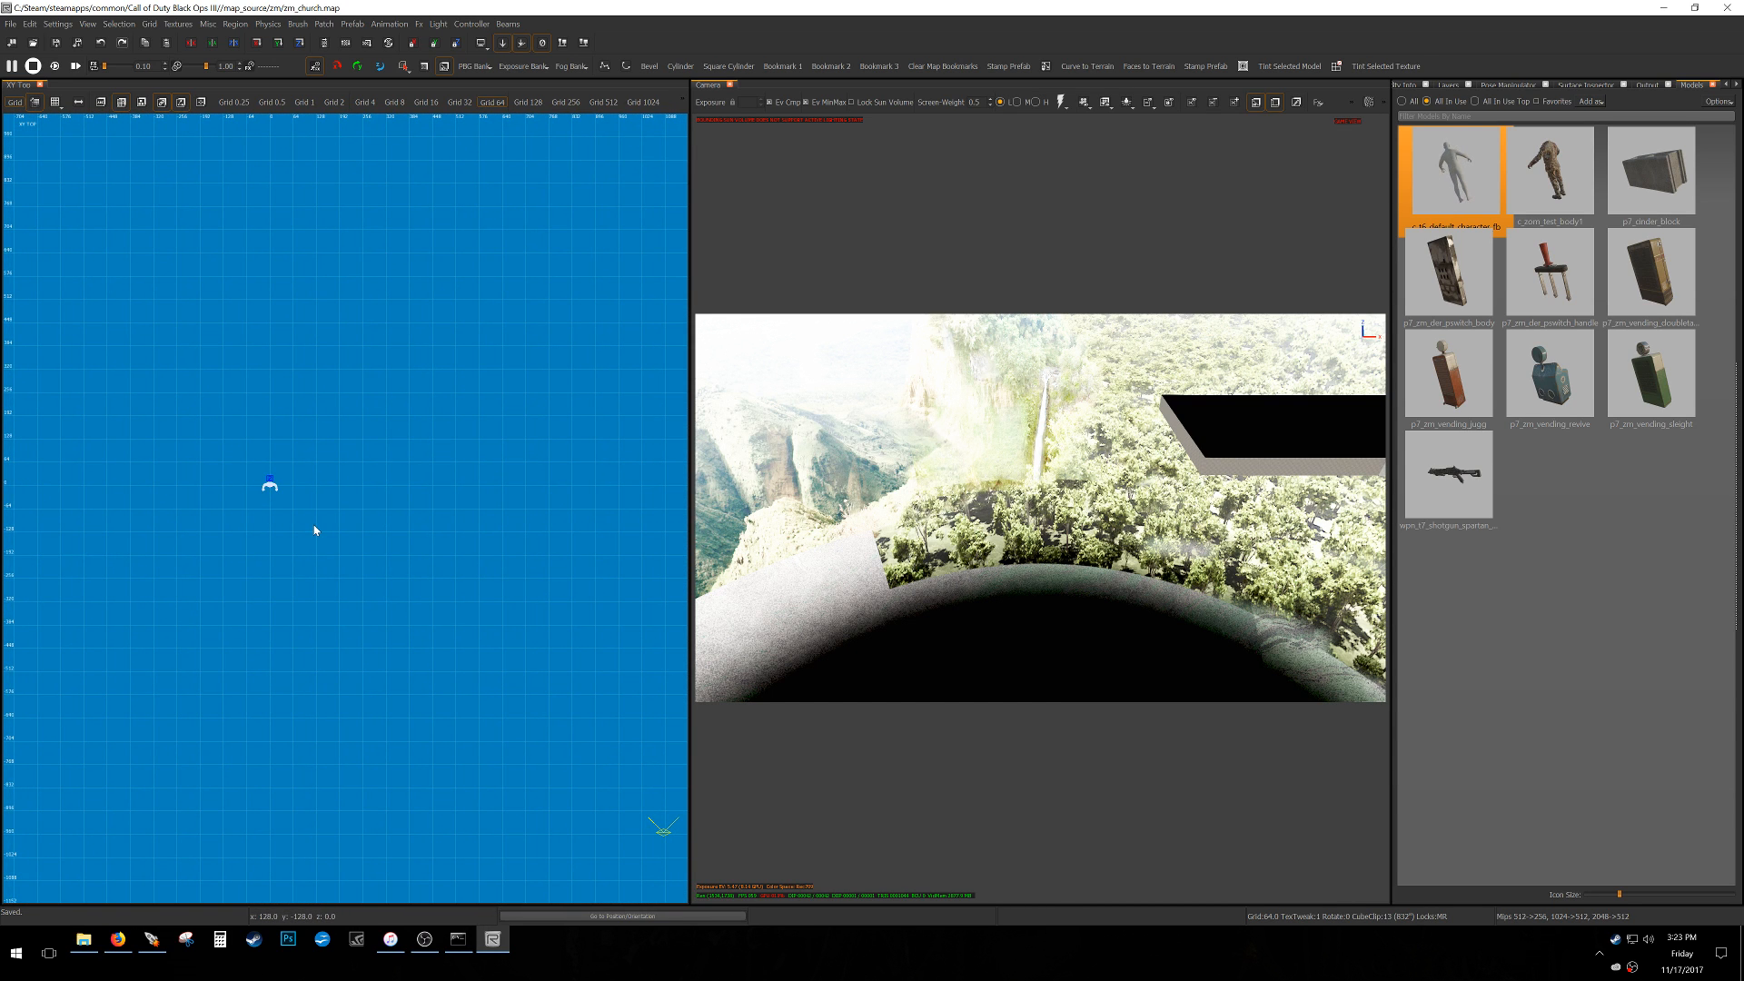
Draw a floor brush around the character and adjust its vertical extent in the elevation view.
left_click_drag(201, 367, 393, 621)
key("ctrl+Tab")
scroll(319, 533, "up", 3)
left_click_drag(390, 534, 391, 561)
left_click_drag(413, 256, 407, 367)
scroll(372, 514, "down", 5)
right_click_drag(369, 552, 258, 535)
scroll(405, 514, "up", 5)
key("bracketleft")
scroll(416, 498, "down", 3)
key("ctrl+Tab")
scroll(385, 566, "up", 3)
left_click_drag(558, 696, 419, 568)
key("bracketright")
key("bracketright")
key("bracketright")
Shape the floor brush into a thin 256 by 256 unit slab centred beneath the character.
right_click_drag(400, 541, 460, 696)
key("3")
scroll(434, 659, "up", 6)
left_click_drag(186, 586, 192, 561)
scroll(241, 555, "down", 1)
right_click_drag(242, 555, 418, 699)
scroll(418, 700, "down", 5)
scroll(260, 409, "up", 1)
right_click_drag(261, 400, 238, 278)
mouse_move(171, 240)
left_mouse_down()
mouse_move(288, 483)
mouse_move(285, 464)
left_mouse_up()
scroll(391, 656, "up", 1)
key("bracketright")
right_click_drag(316, 615, 397, 673)
left_click_drag(235, 614, 147, 592)
key("6")
scroll(264, 641, "down", 2)
right_click_drag(267, 645, 212, 741)
left_click_drag(349, 523, 356, 450)
scroll(358, 452, "down", 3)
right_click(835, 536)
key("w")
key("a")
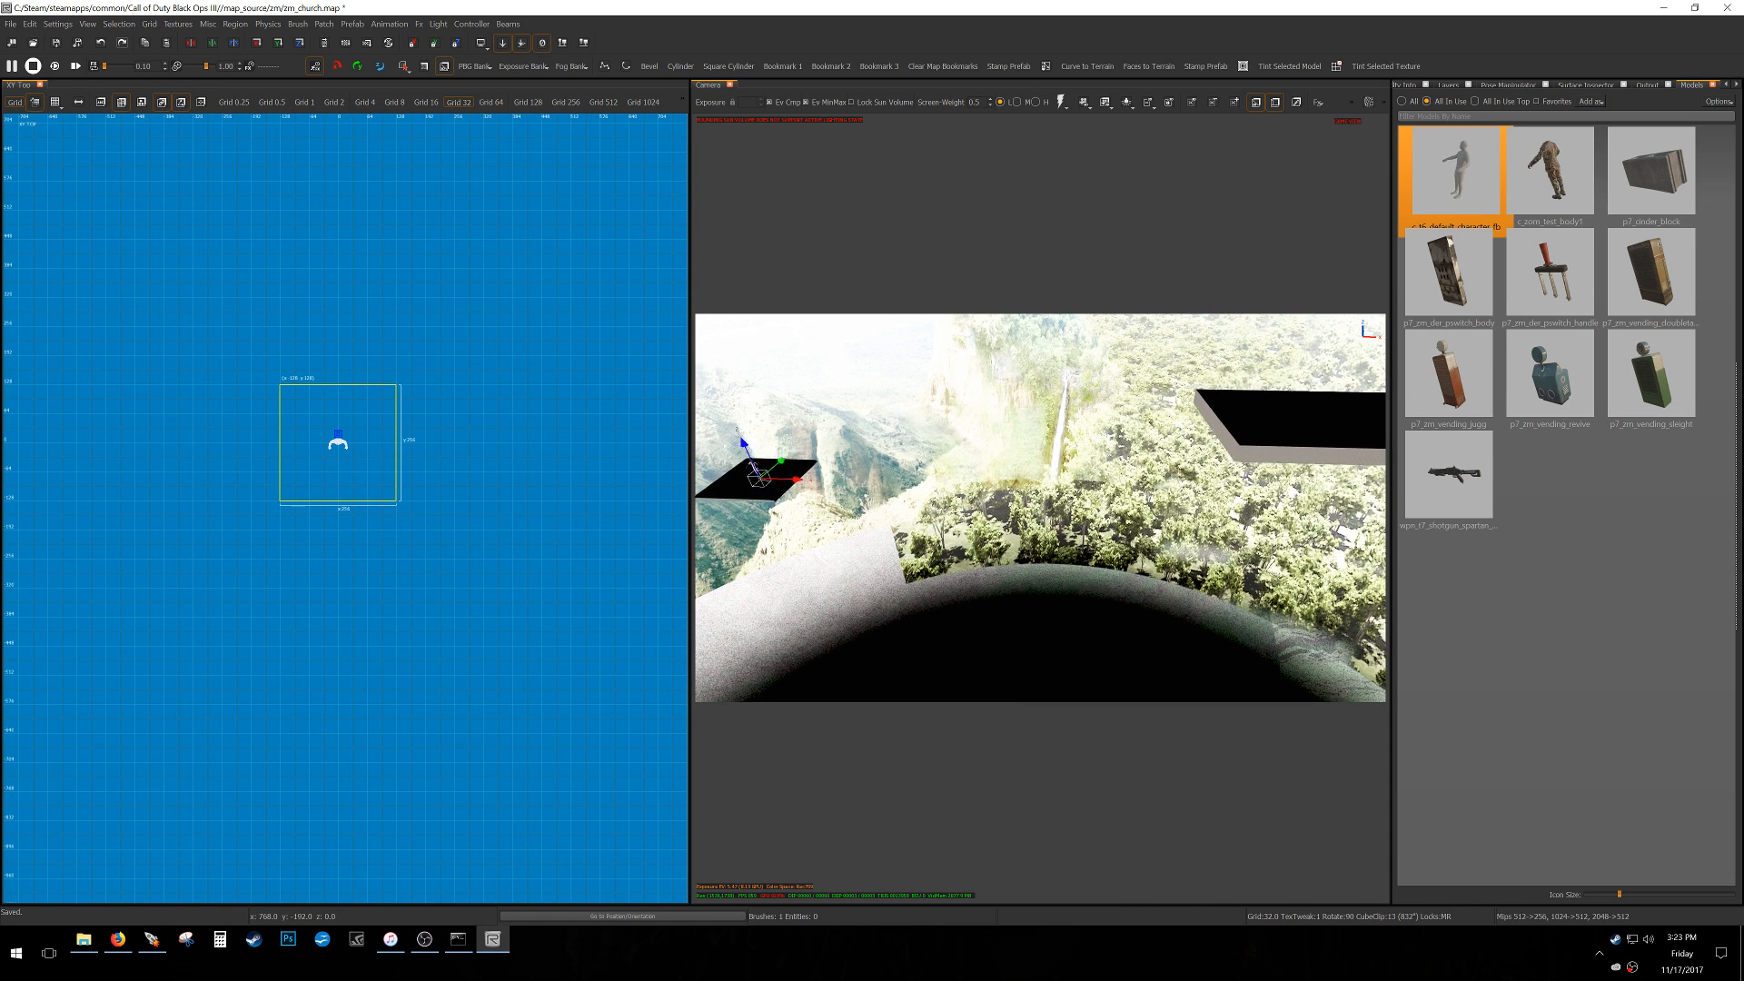
mouse_move(1100, 435)
right_mouse_down()
mouse_move(1070, 353)
mouse_move(1077, 459)
right_mouse_up()
key("Escape")
Add a volume_sun entity and stretch its sides in the top view to surround the floor.
right_click(452, 446)
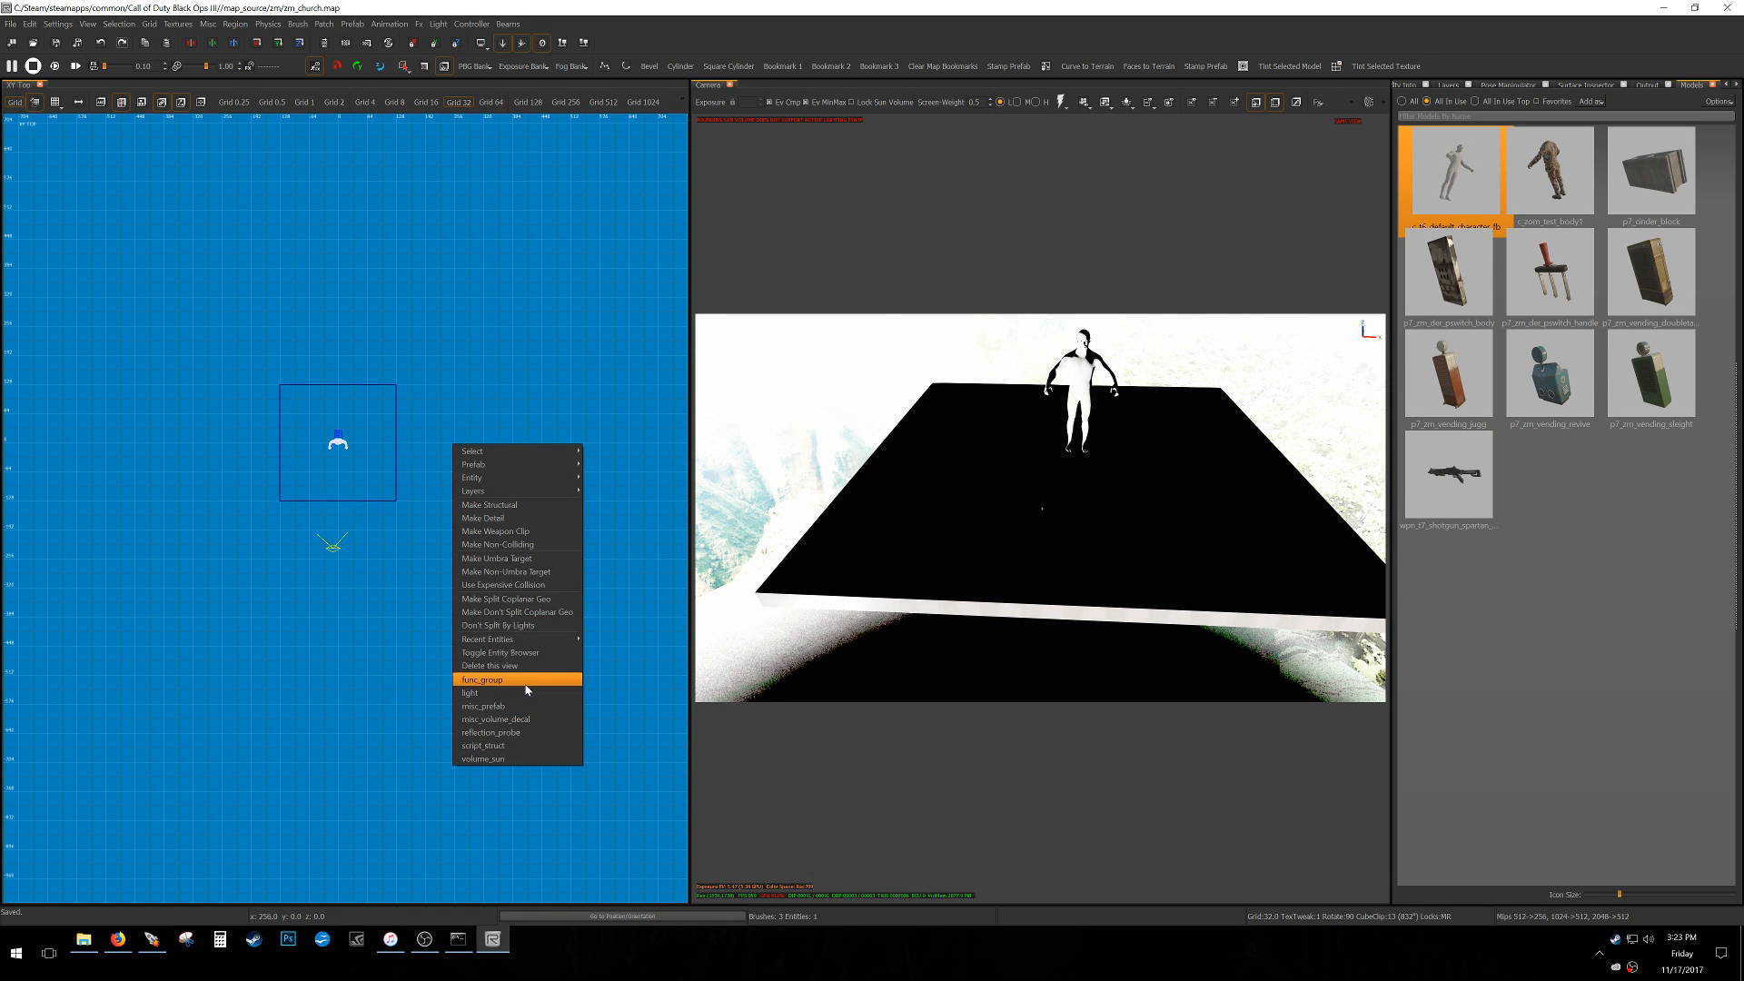
left_click(490, 759)
scroll(340, 570, "down", 1)
left_click_drag(194, 682, 194, 693)
left_click_drag(466, 346, 578, 138)
scroll(466, 420, "down", 3)
left_click_drag(237, 464, 173, 467)
left_click_drag(404, 649, 434, 736)
left_click_drag(582, 567, 649, 536)
left_click_drag(494, 305, 493, 253)
Extend the sun volume vertically above and below the scene, and turn on lighting in the camera view.
key("ctrl+Tab")
left_click_drag(381, 572, 383, 627)
left_click_drag(393, 360, 397, 258)
key("ctrl+Tab")
key("ctrl+Tab")
key("n")
scroll(330, 536, "up", 3)
key("Escape")
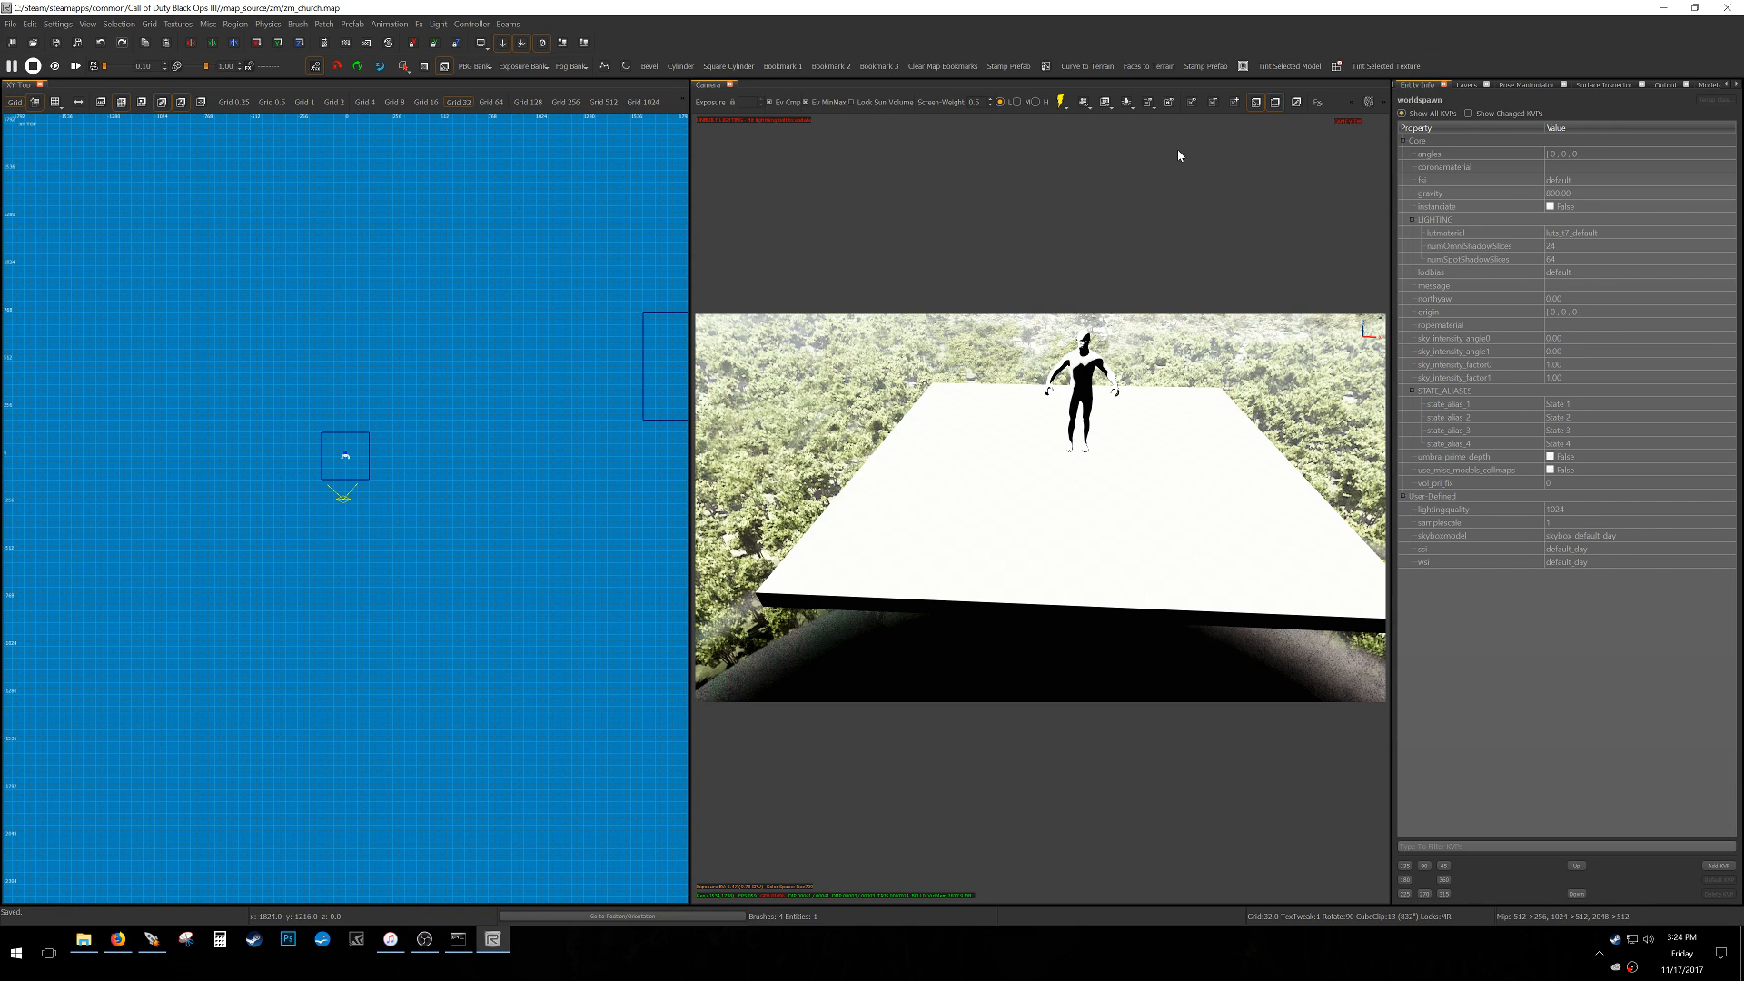
left_click(1061, 103)
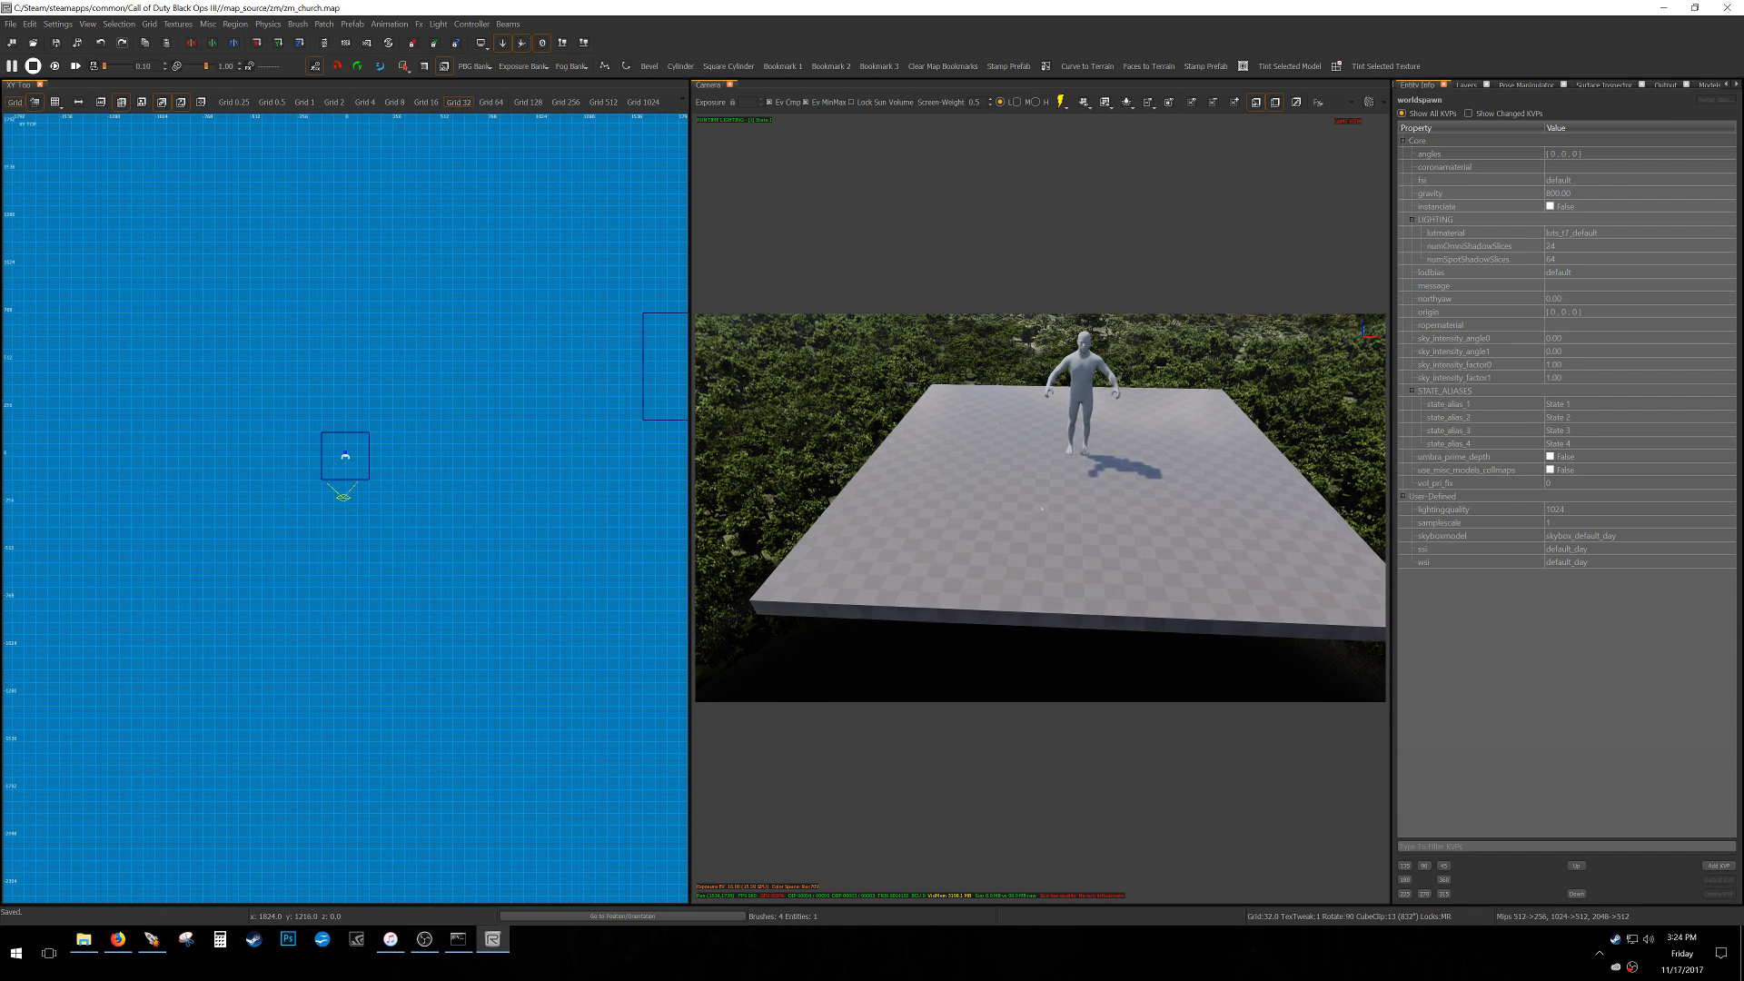
left_click(10, 24)
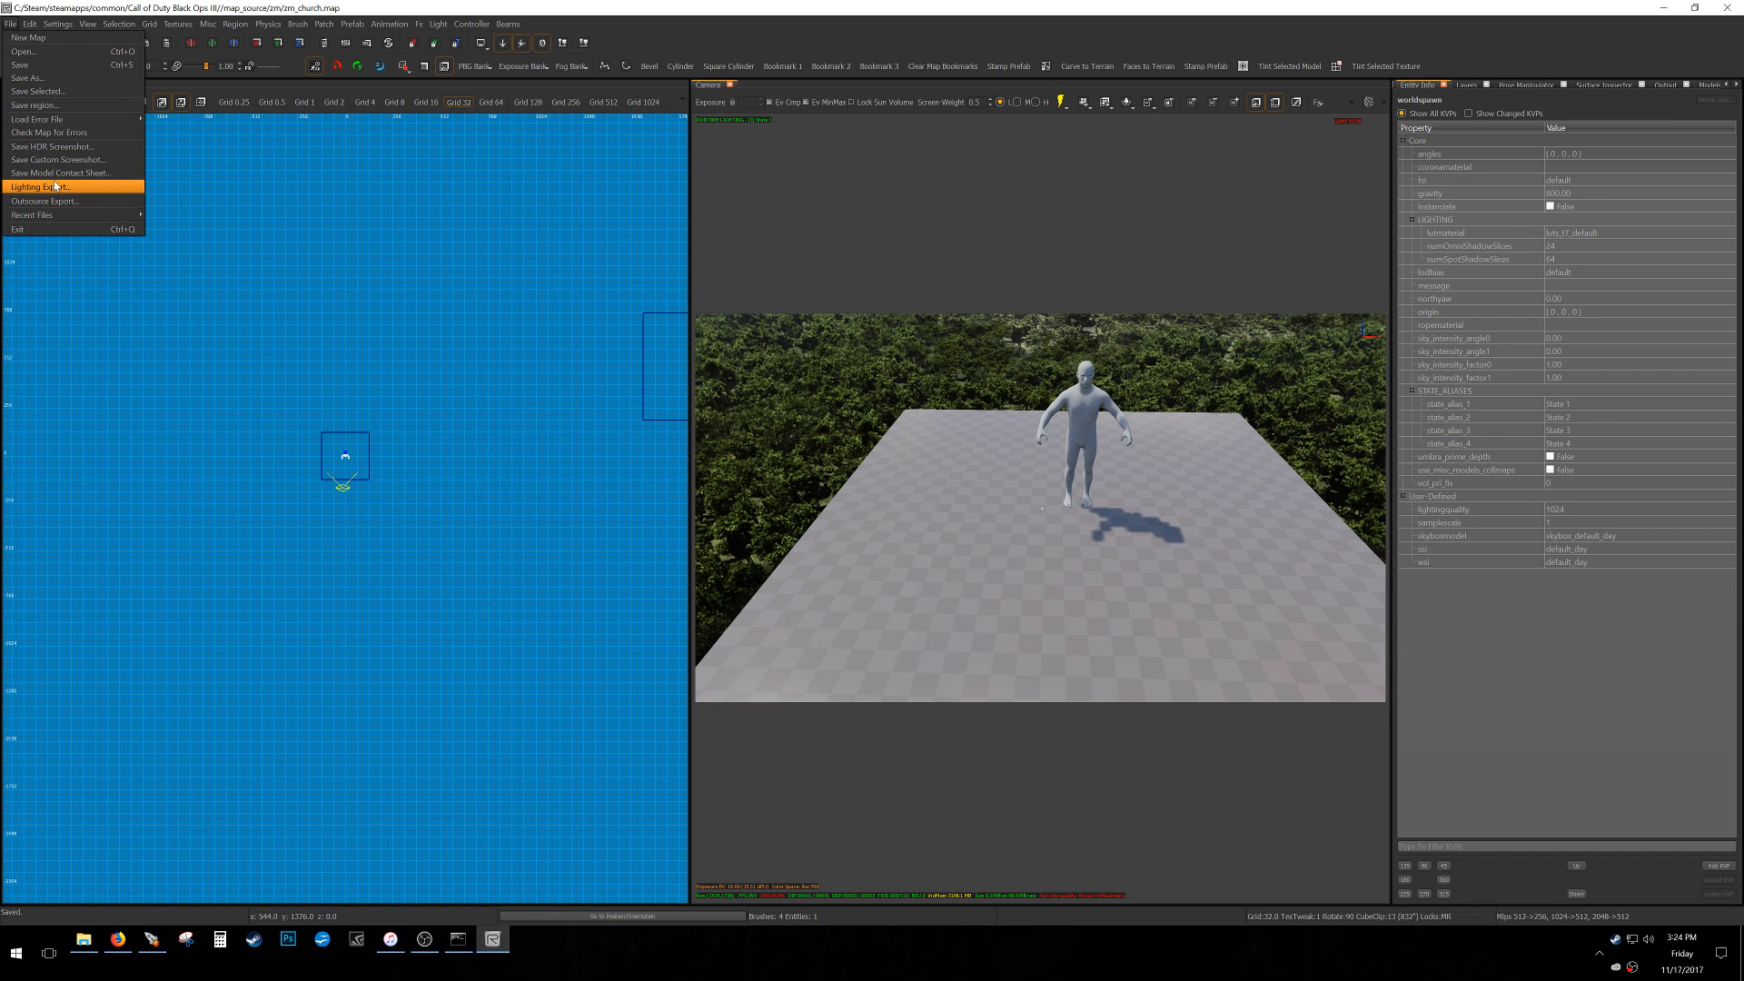
left_click(56, 186)
left_click(868, 515)
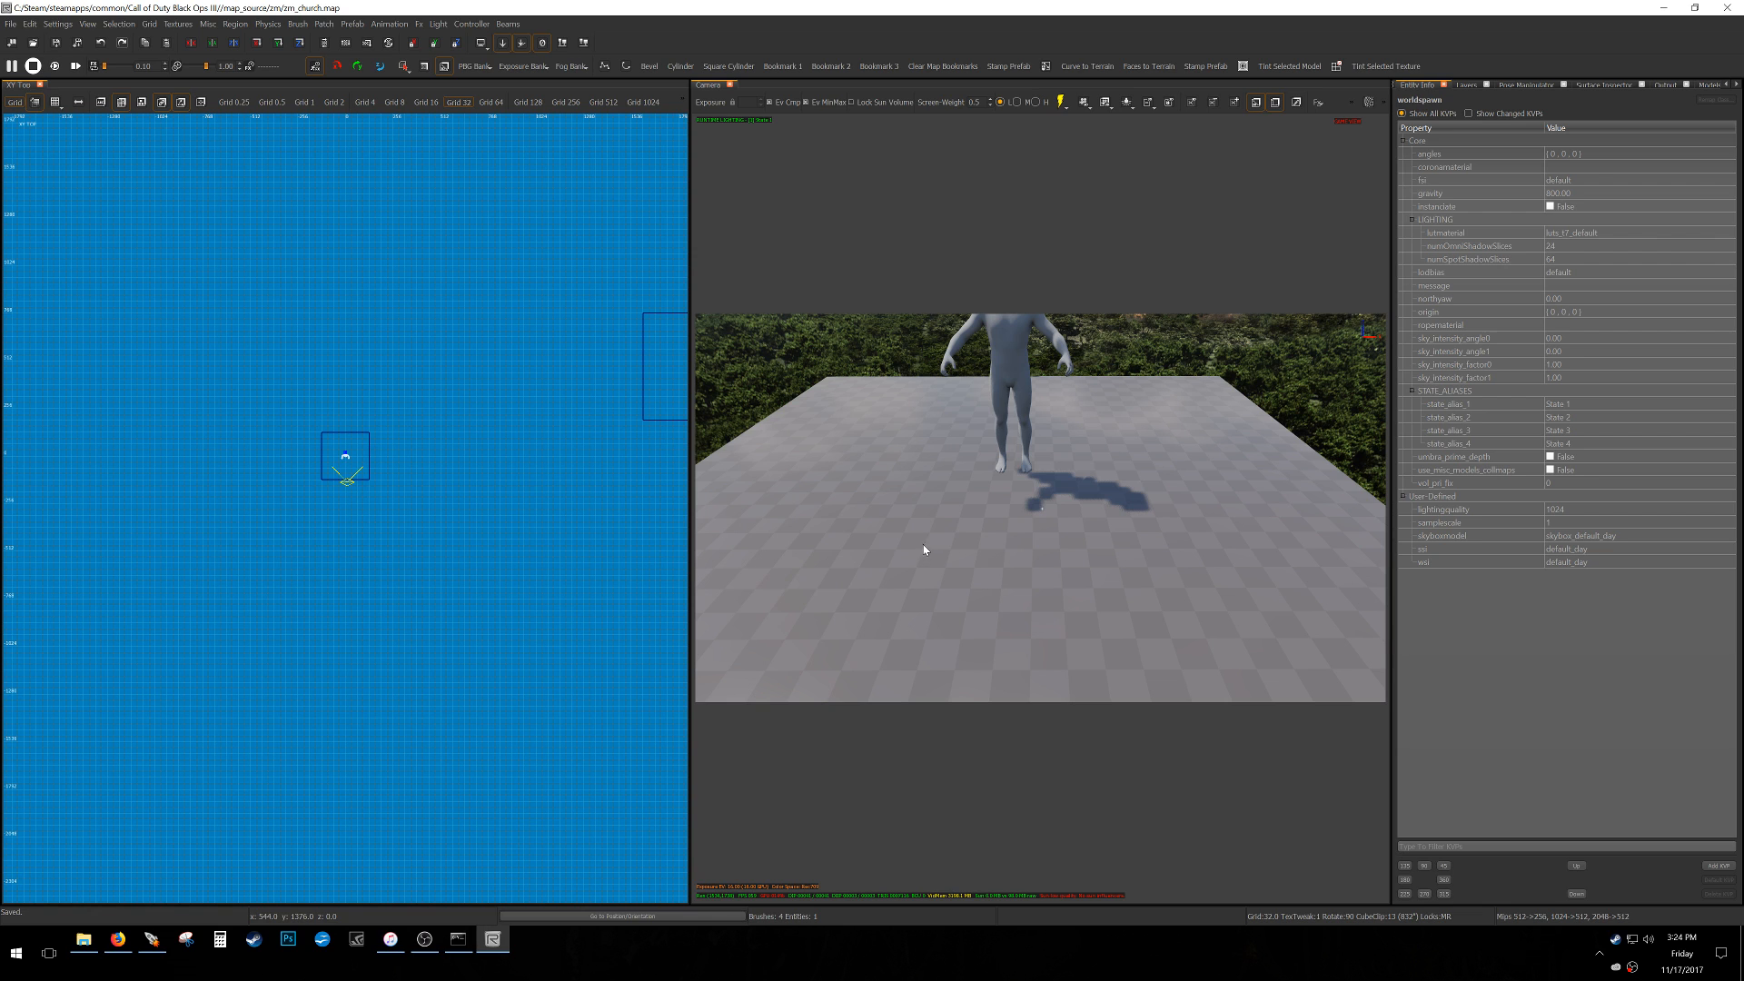
Create a wall brush about 4 units wide along the floor's west edge, snapped to the 4-unit grid.
right_click_drag(830, 568, 1208, 563)
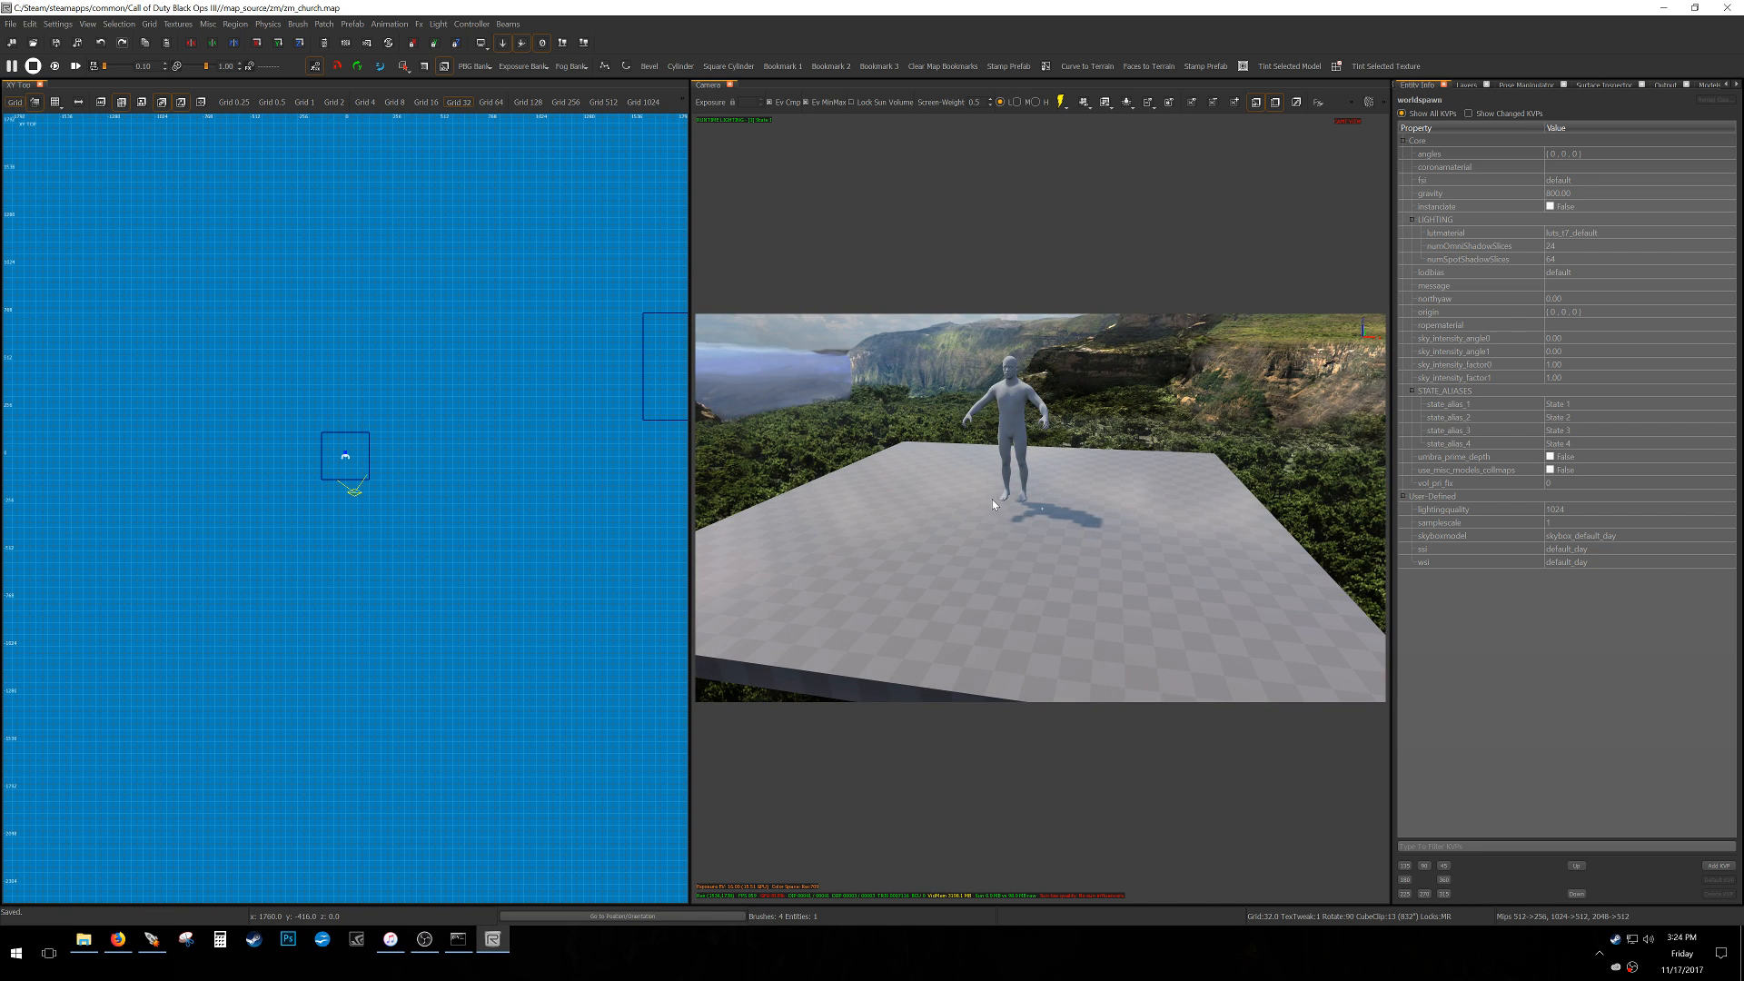
right_click_drag(991, 499, 996, 508)
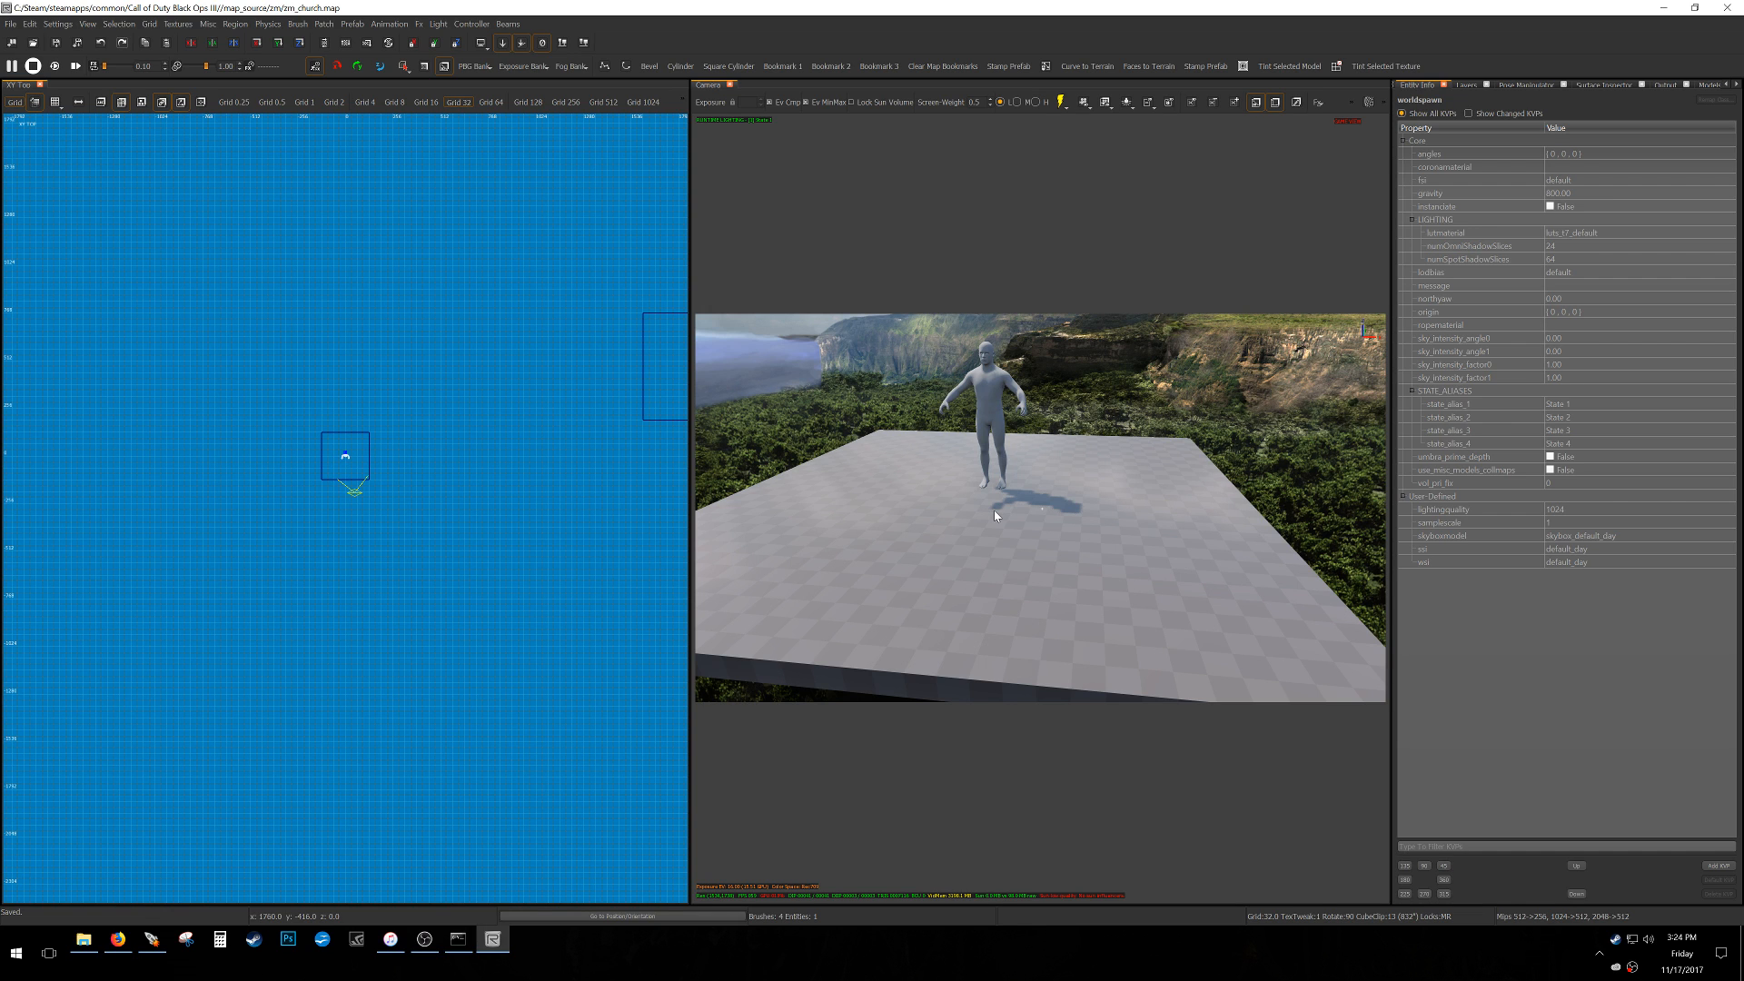
left_click(888, 548, "shift")
key("5")
scroll(320, 483, "up", 10)
key("3")
left_click_drag(329, 514, 366, 410)
left_click_drag(364, 342, 367, 313)
left_click_drag(413, 514, 385, 494)
scroll(367, 493, "up", 4)
scroll(494, 392, "up", 4)
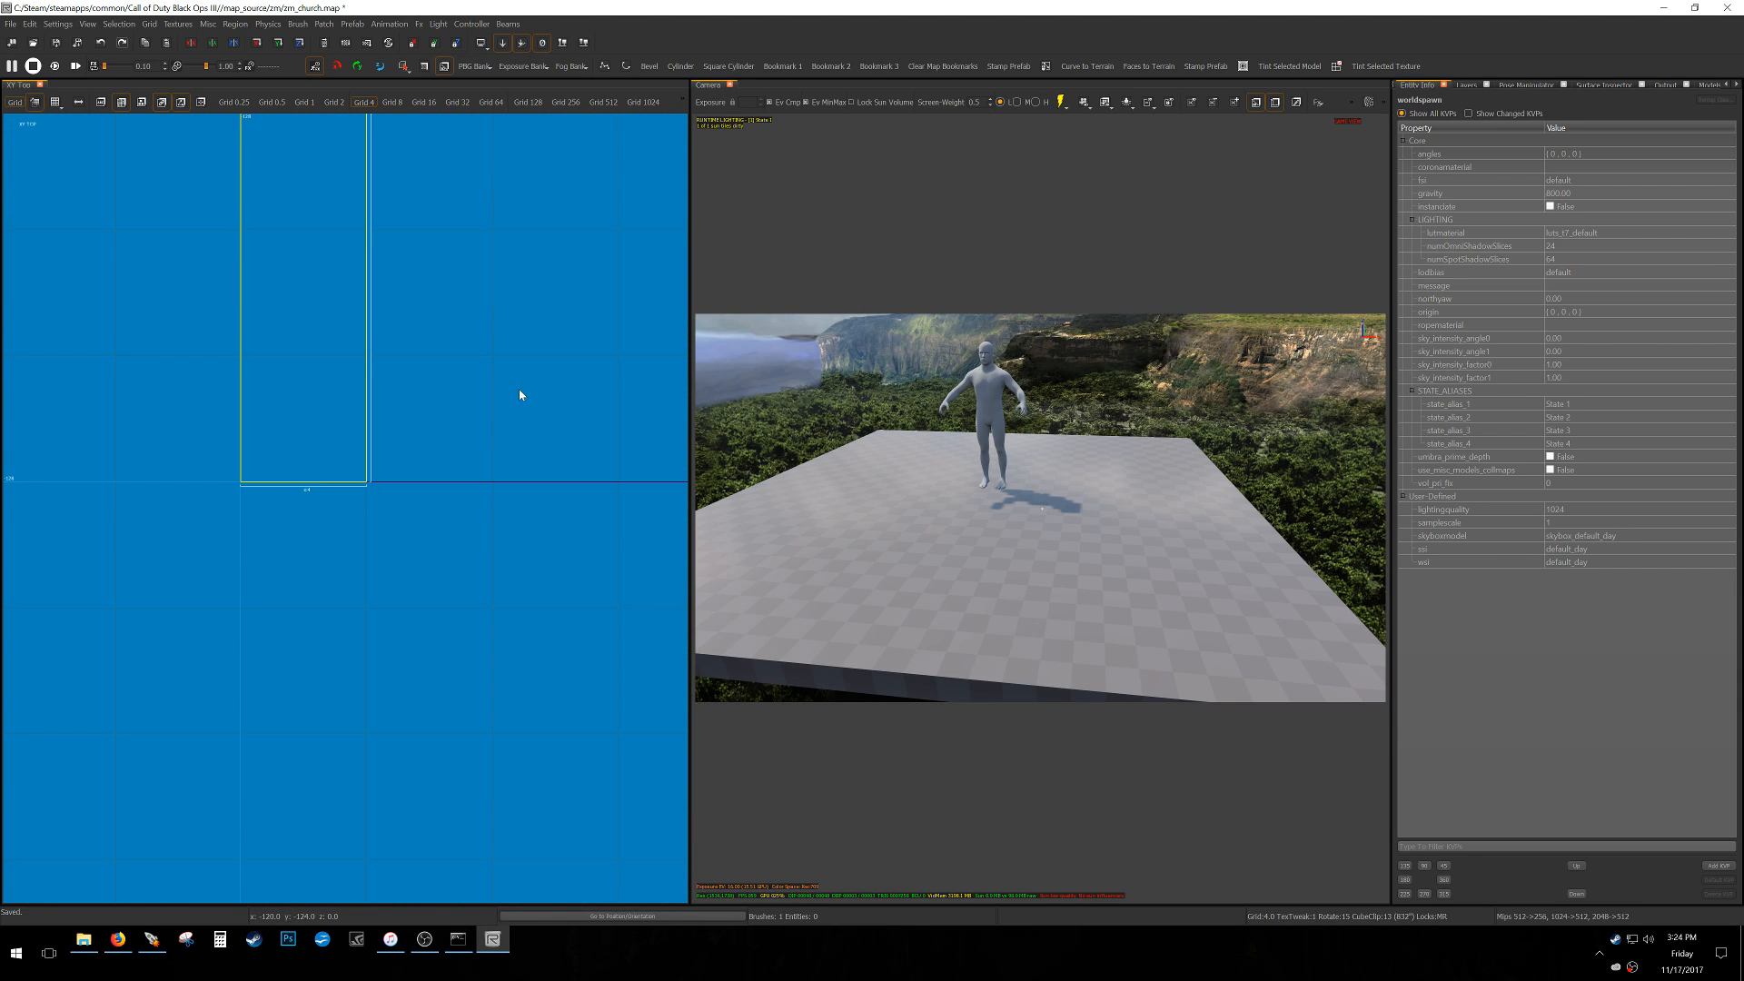
Widen the wall brush to 8 units and extend it northward to a length of 512 units.
left_click_drag(524, 420, 689, 417)
scroll(465, 501, "down", 8)
mouse_move(501, 470)
left_mouse_down()
mouse_move(338, 461)
mouse_move(312, 206)
mouse_move(299, 231)
left_mouse_up()
scroll(339, 462, "down", 8)
scroll(311, 491, "up", 4)
key("3")
scroll(306, 299, "down", 6)
right_click_drag(352, 300, 345, 415)
scroll(304, 392, "up", 1)
key("7")
left_click_drag(299, 412, 305, 301)
left_click_drag(336, 510, 266, 436)
key("3")
scroll(287, 547, "up", 13)
key("e")
key("z")
key("ctrl+z")
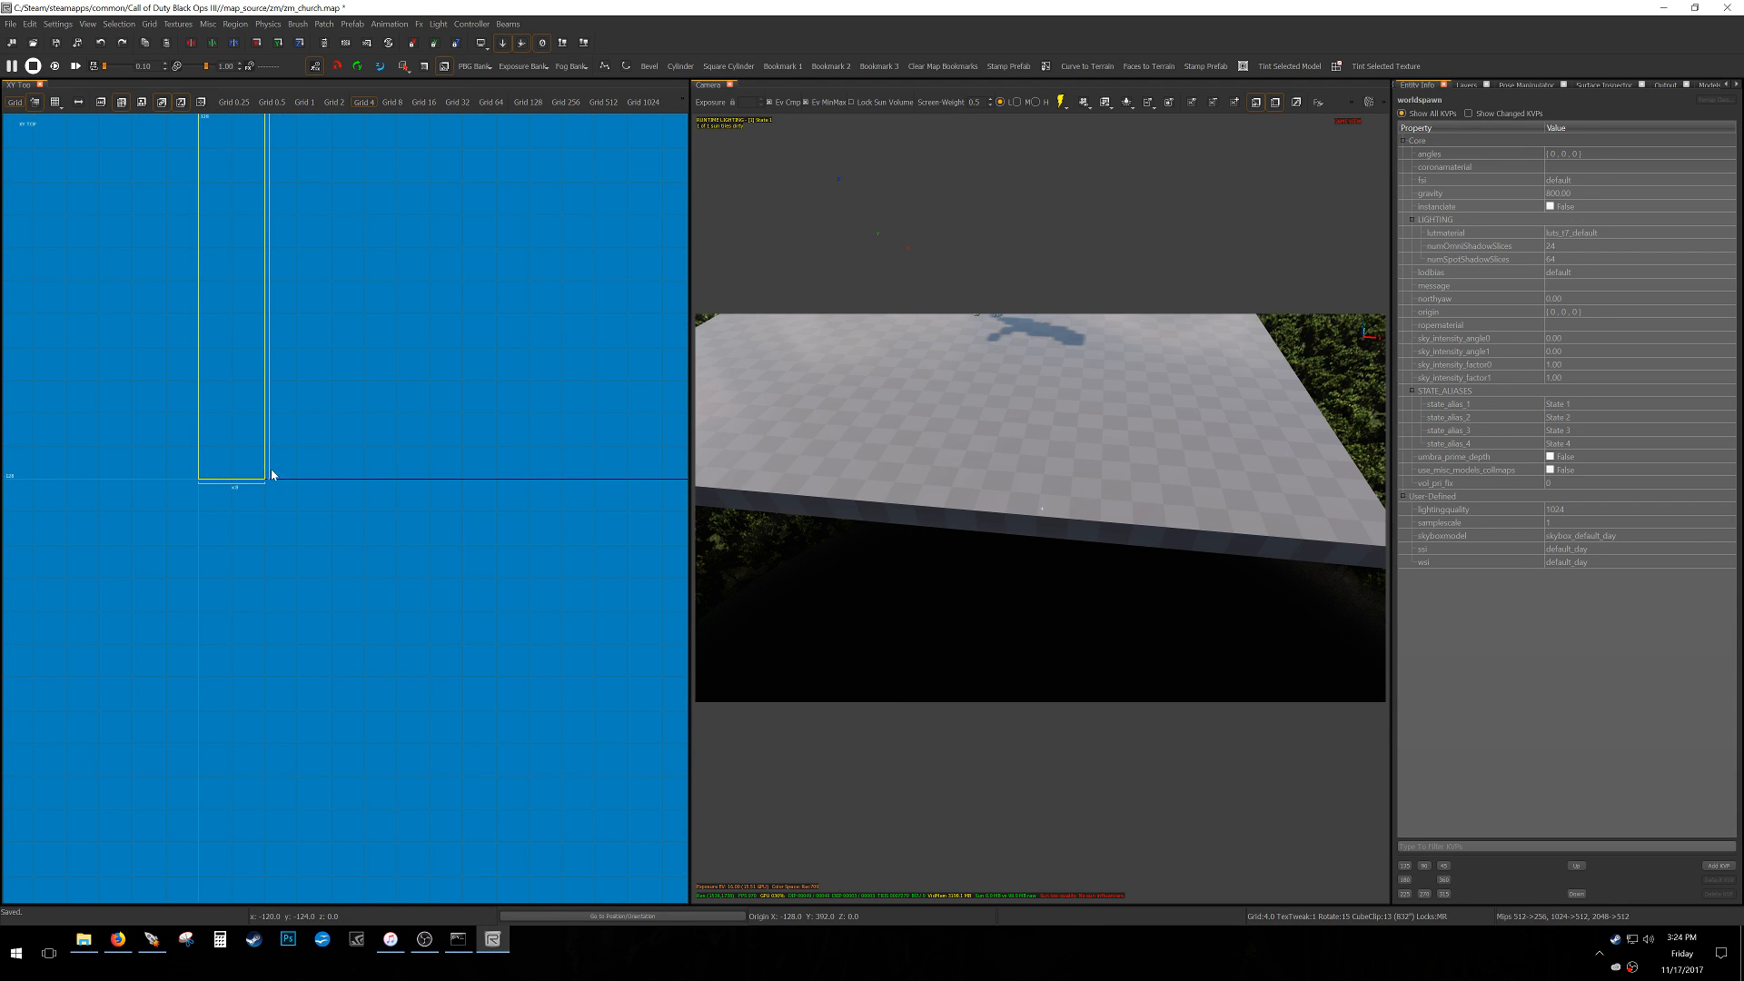
Mitre the west wall's ends and place a rotated copy of it as the north wall.
scroll(284, 449, "down", 8)
scroll(324, 590, "up", 8)
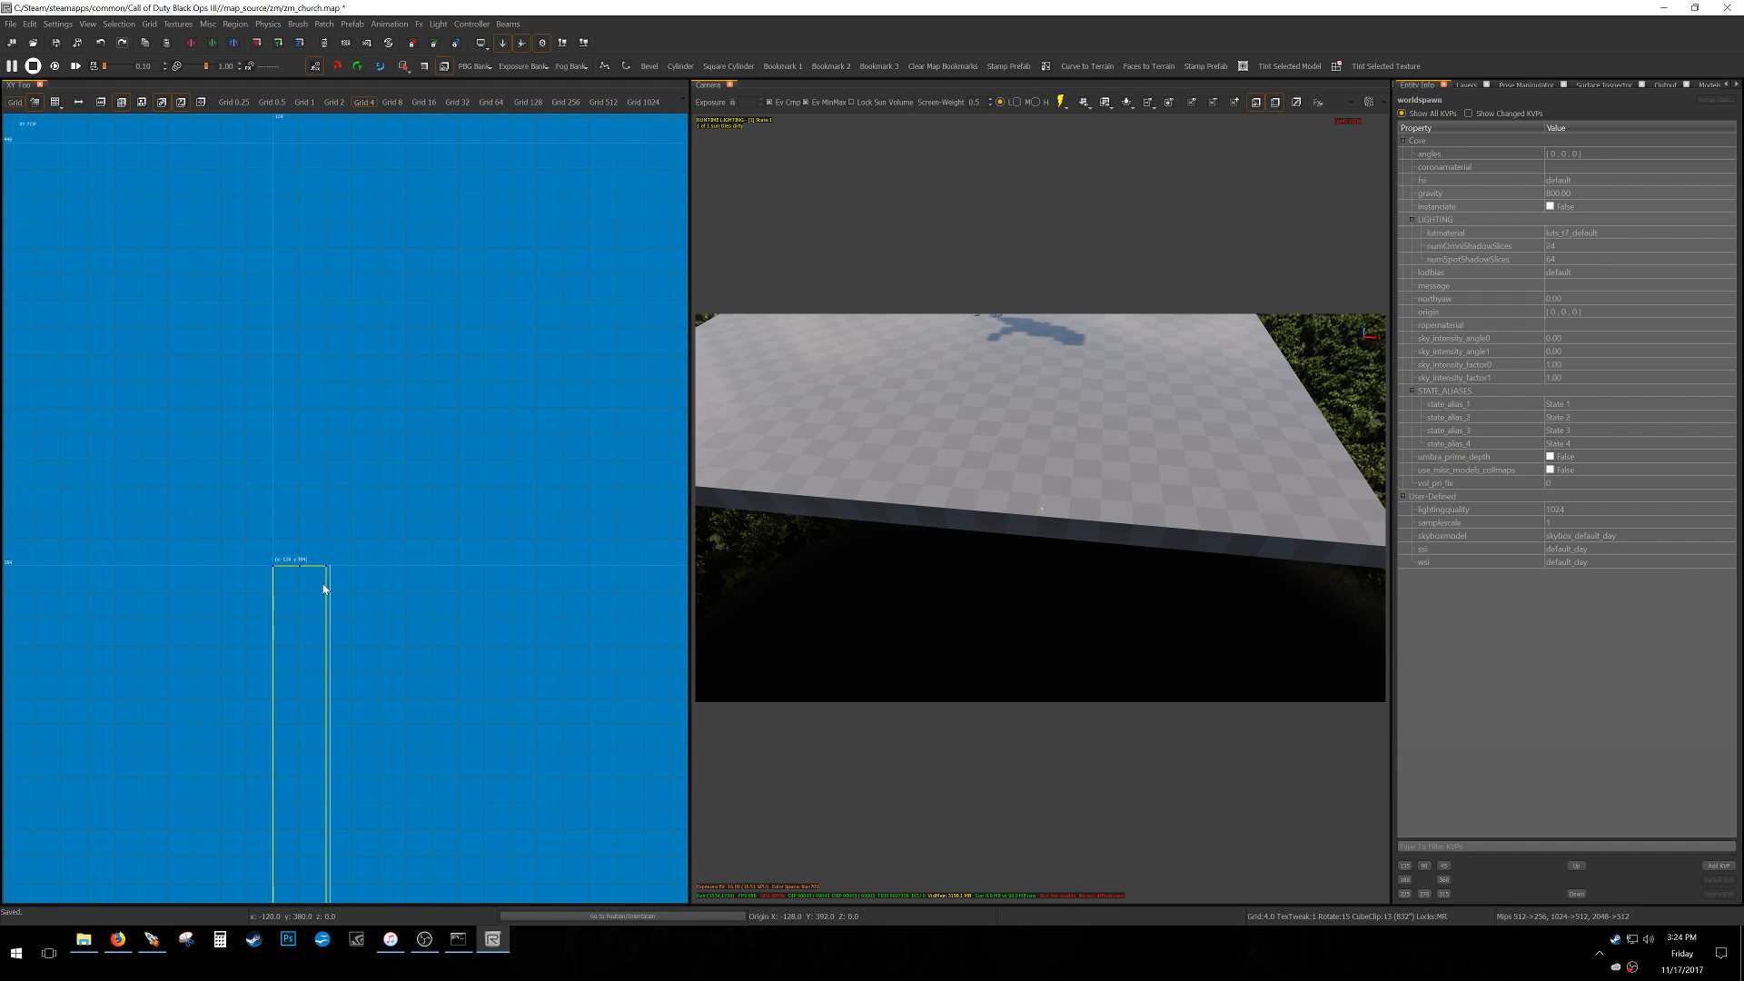
scroll(327, 584, "down", 6)
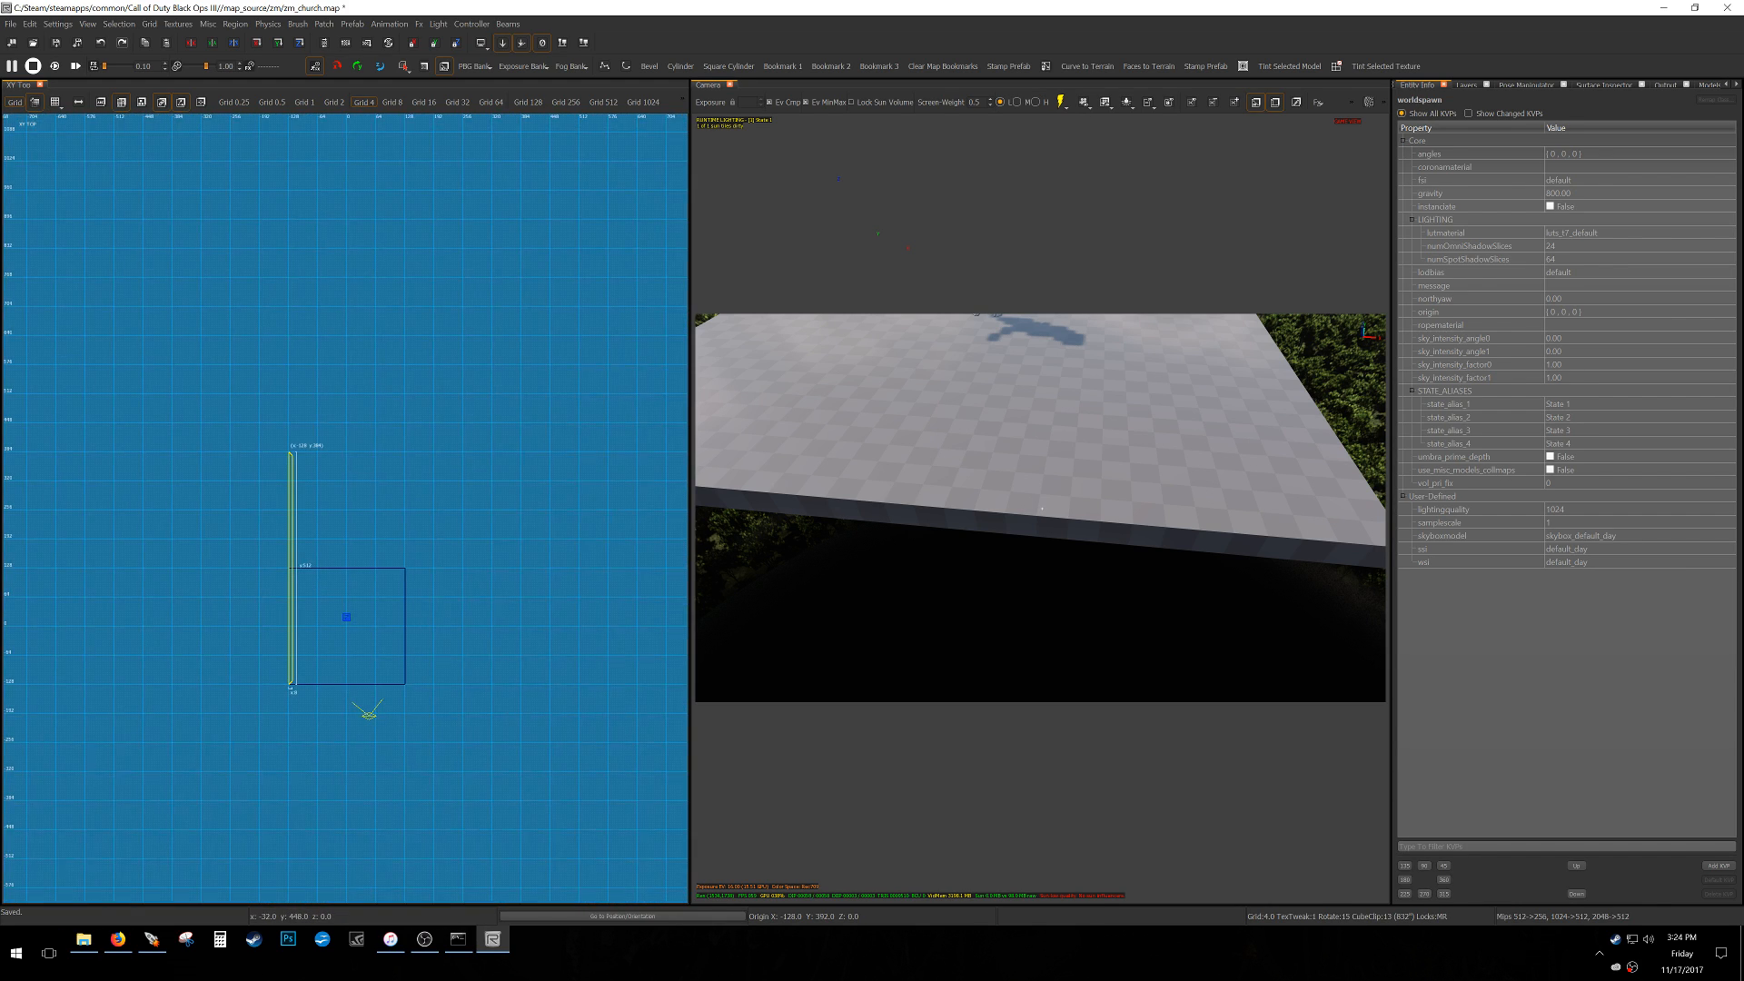
left_click_drag(72, 617, 271, 405)
scroll(238, 454, "up", 3)
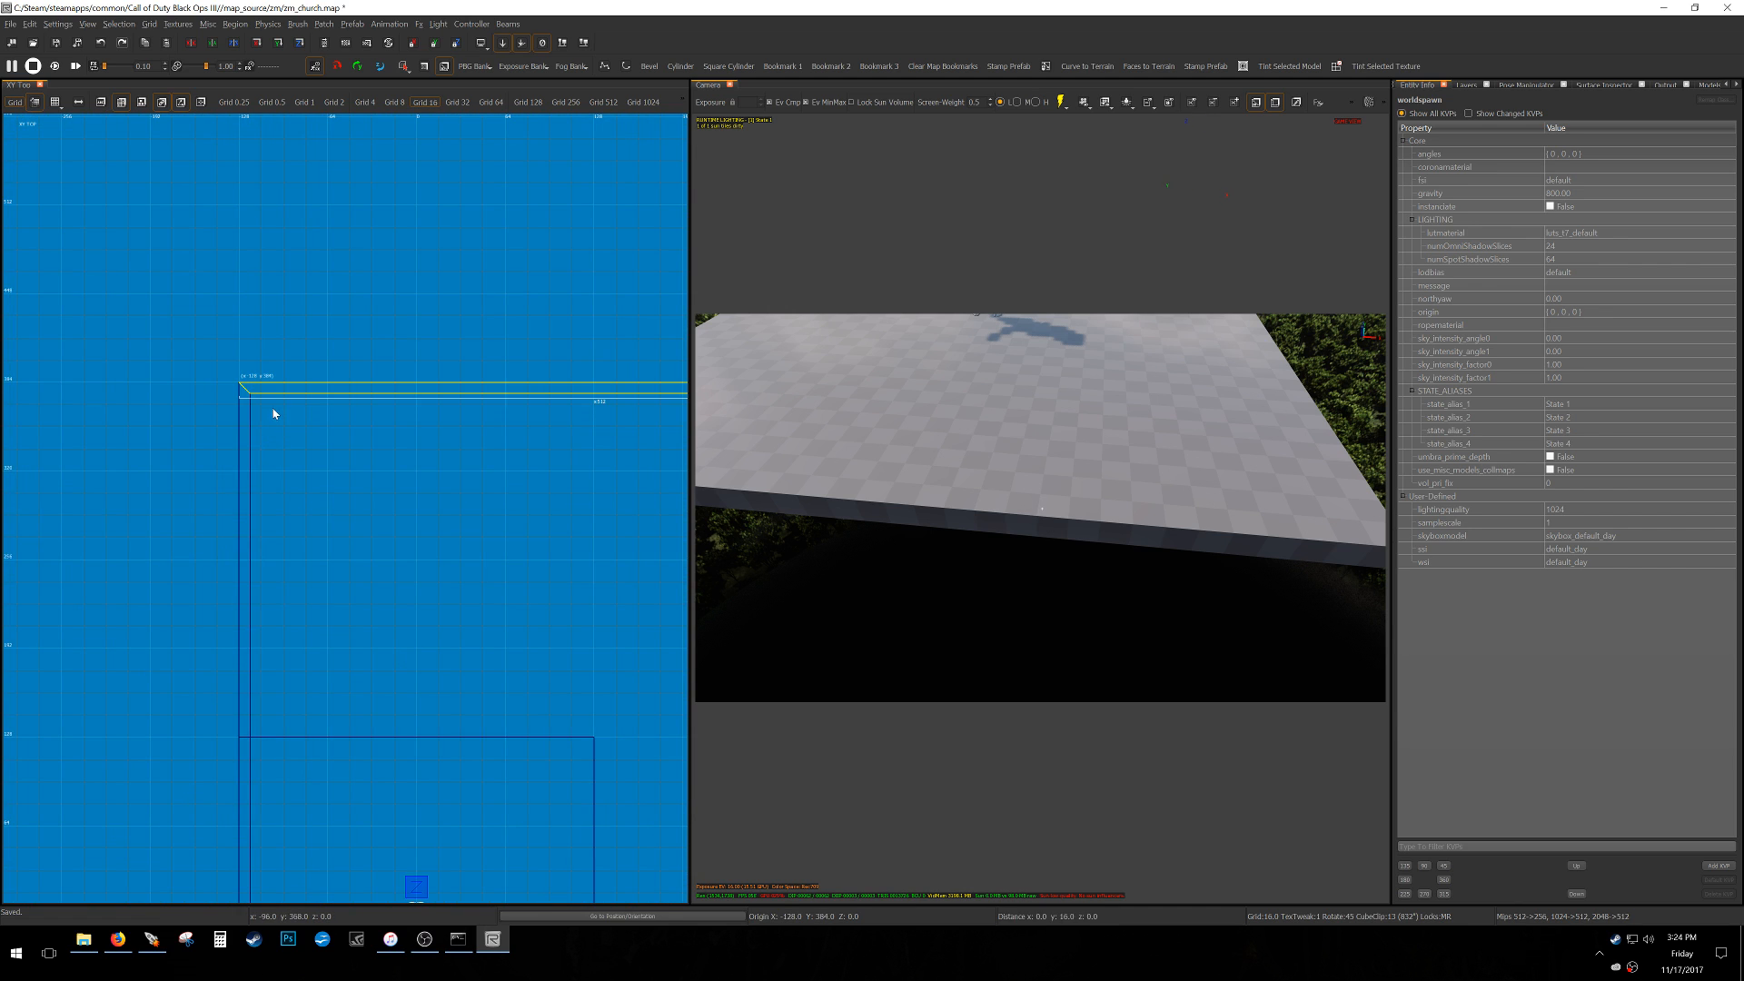
Copy and flip the mitred walls onto the remaining sides to close a 512-unit-square room outline.
left_click(245, 410, "shift")
scroll(250, 411, "down", 5)
key("space")
key("alt+z")
key("alt+z")
scroll(485, 410, "up", 4)
left_click_drag(499, 436, 485, 424)
scroll(485, 425, "down", 4)
key("Escape")
Select only the north wall and move it about 384 units north on the 64-unit grid.
left_click_drag(207, 463, 685, 262, "shift")
scroll(427, 556, "down", 1)
left_click_drag(485, 502, 496, 392)
key("ctrl+z")
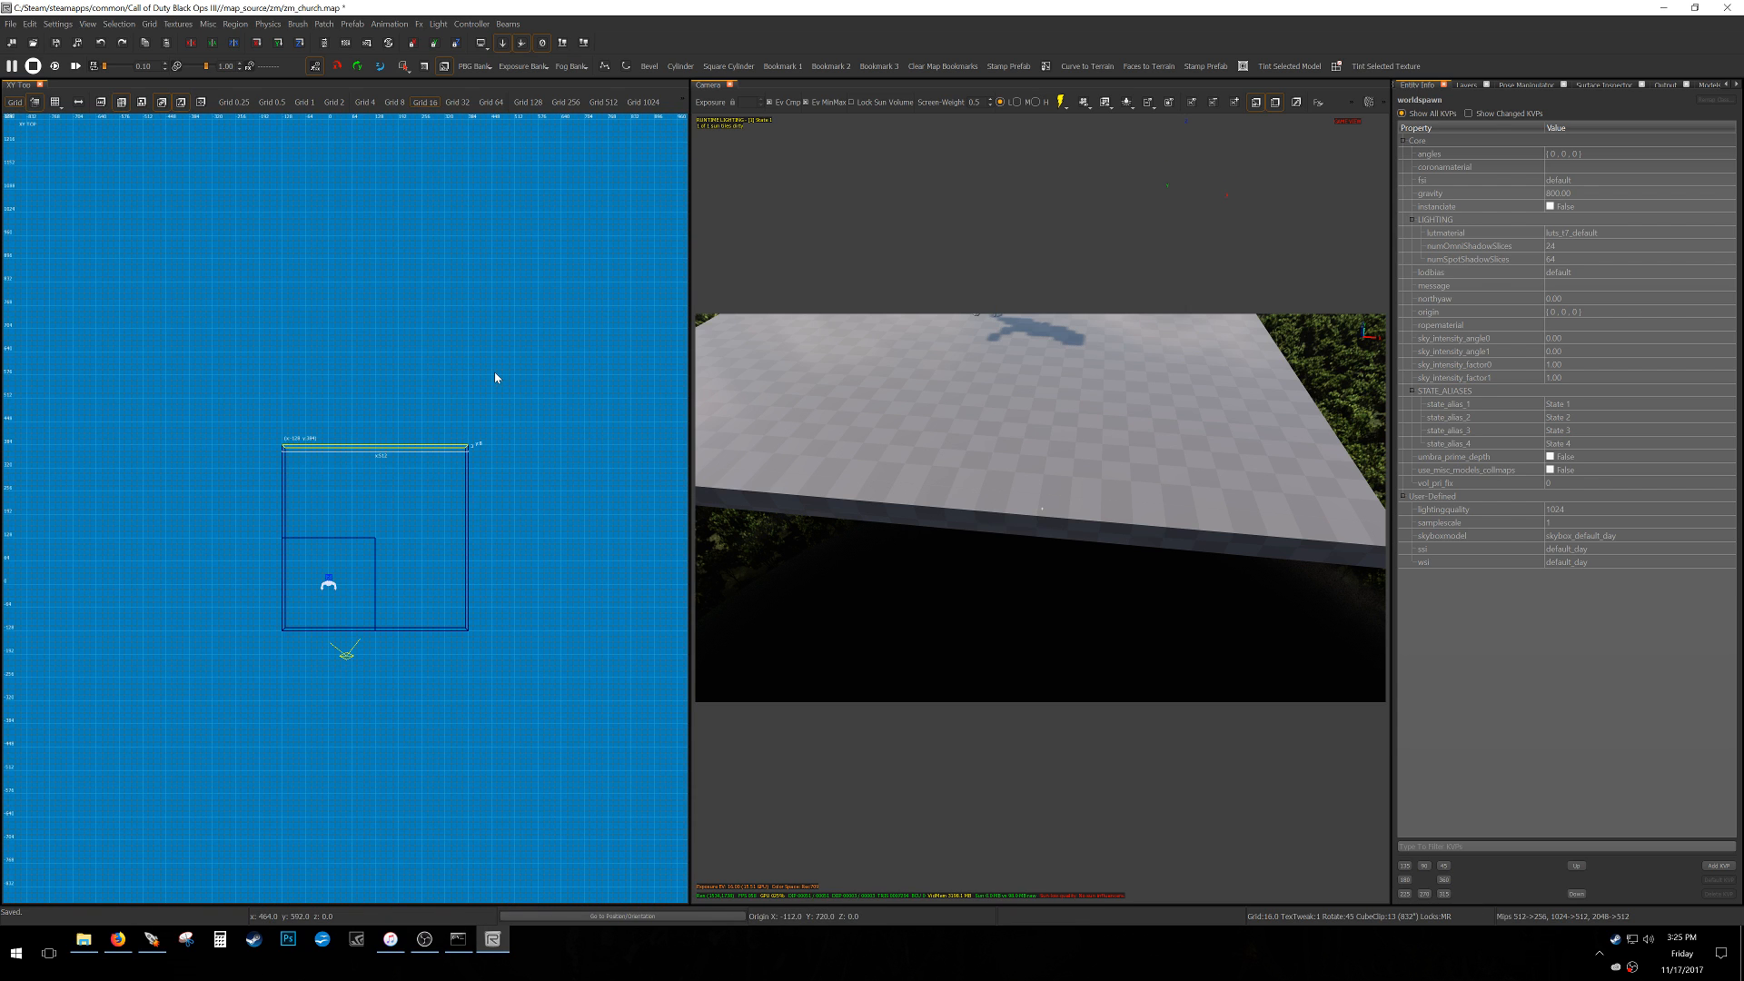
key("7")
key("Up")
key("Up")
key("Up")
key("Up")
key("Up")
key("Up")
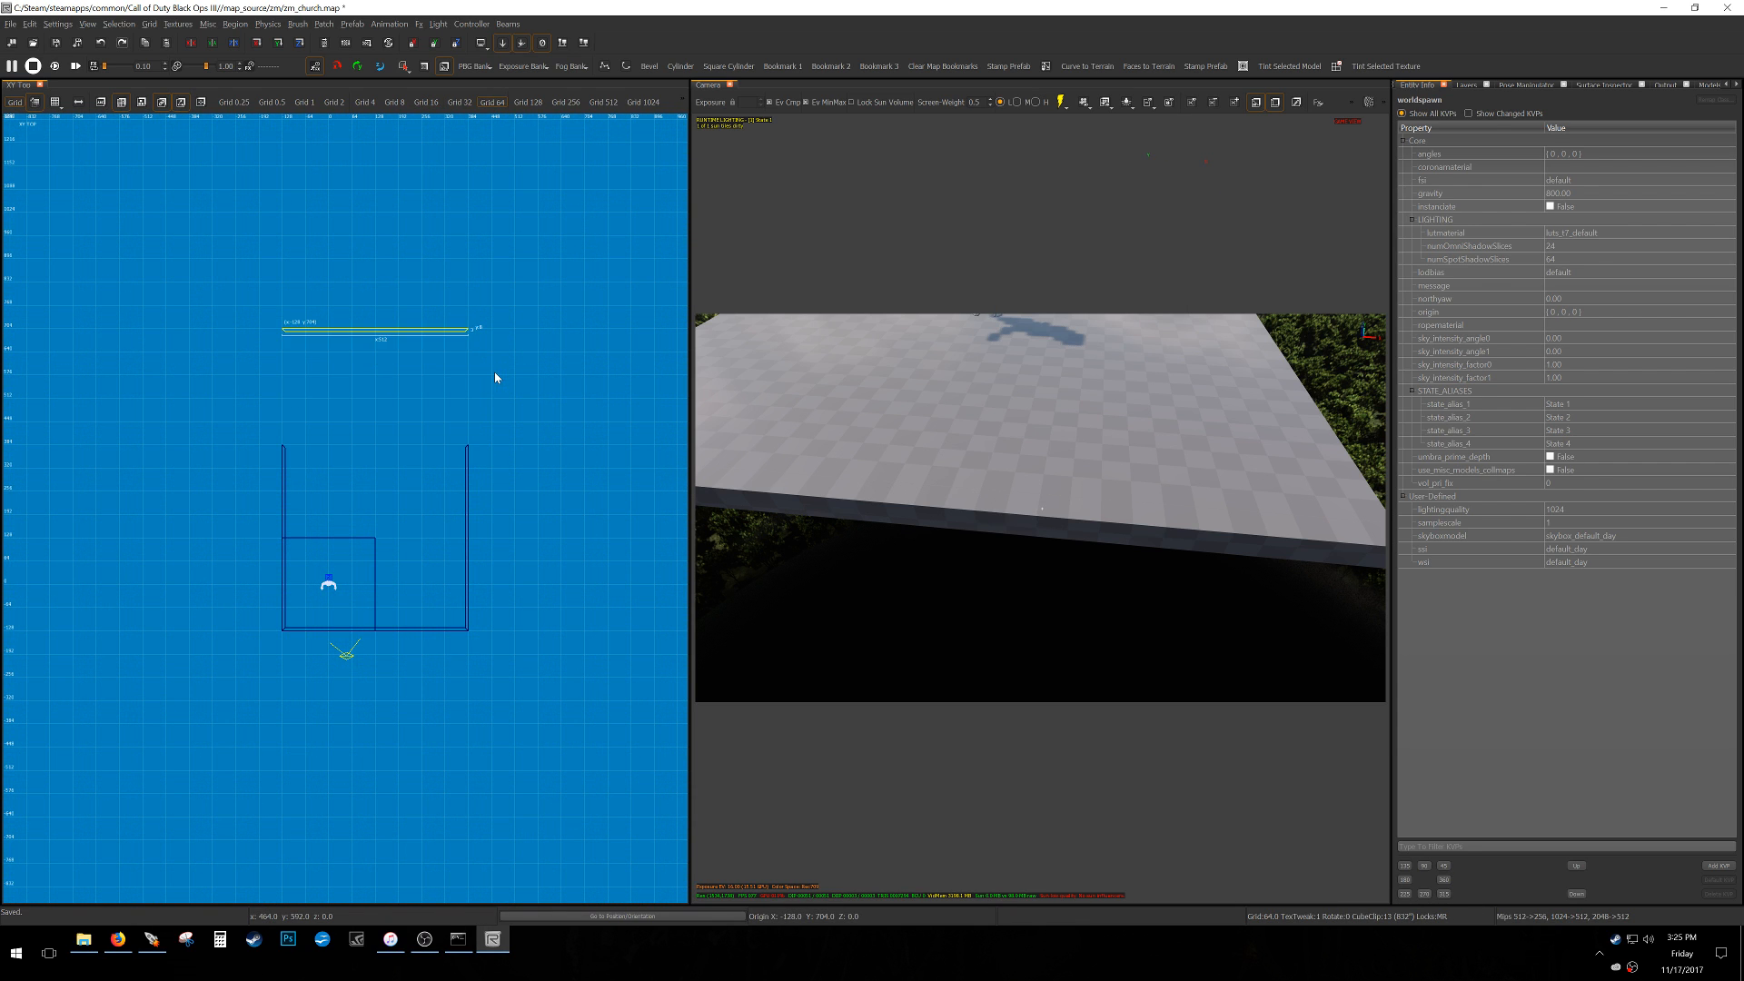
key("Escape")
Extend the west wall northward until it meets the moved north wall.
scroll(244, 450, "up", 2)
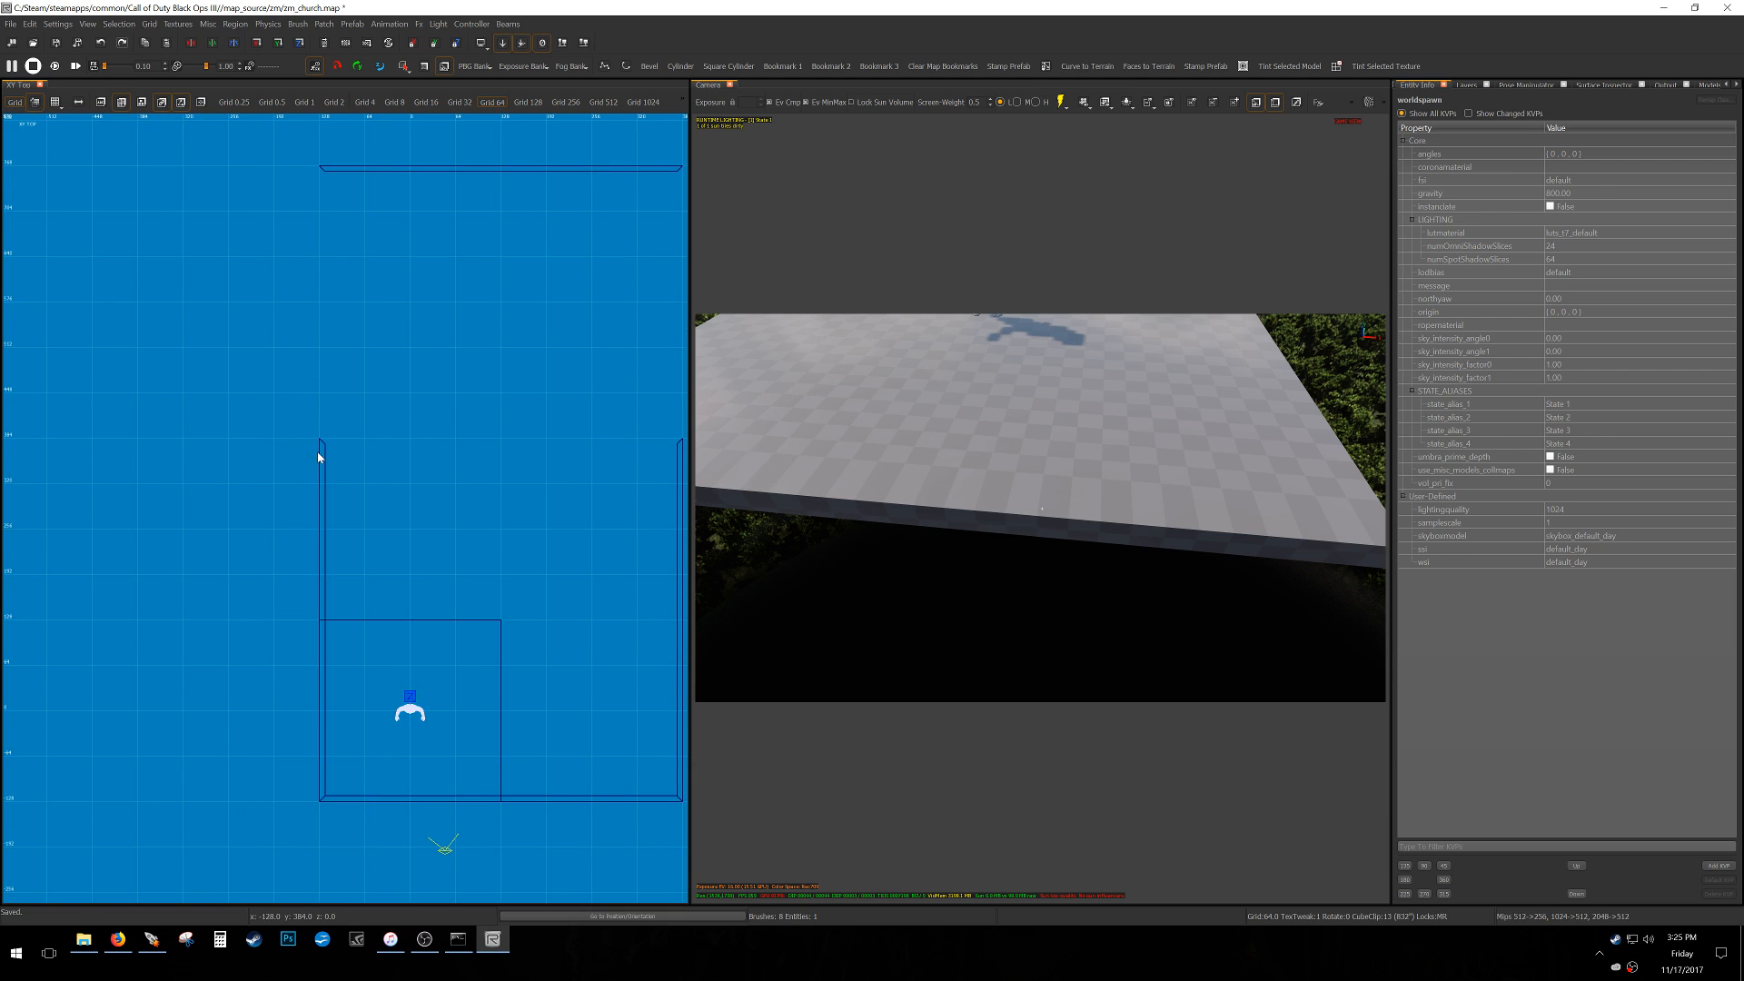
left_click(323, 454, "shift")
left_click_drag(326, 427, 352, 156)
scroll(391, 365, "down", 3)
right_click_drag(393, 369, 305, 412)
key("Escape")
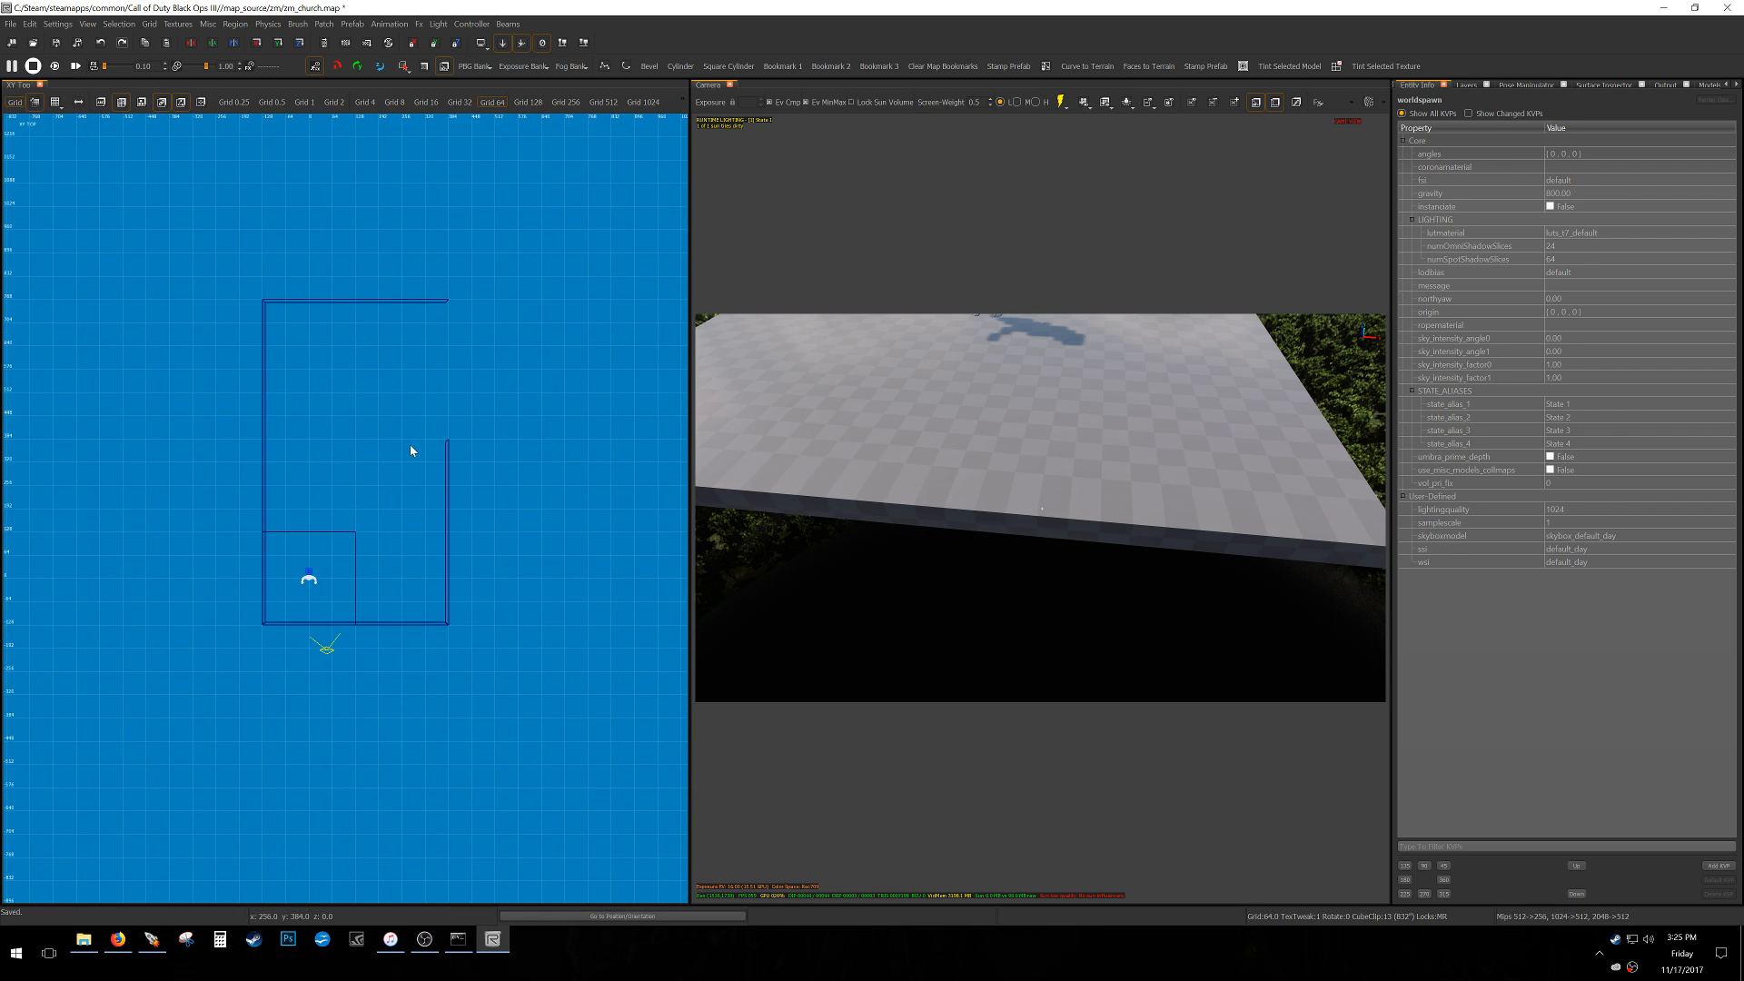
Extend the east wall northward until it meets the north wall at the room's corner.
left_click(445, 449, "shift")
left_click_drag(445, 448, 455, 352)
left_click_drag(463, 260, 462, 254)
key("Escape")
left_click(448, 338, "shift")
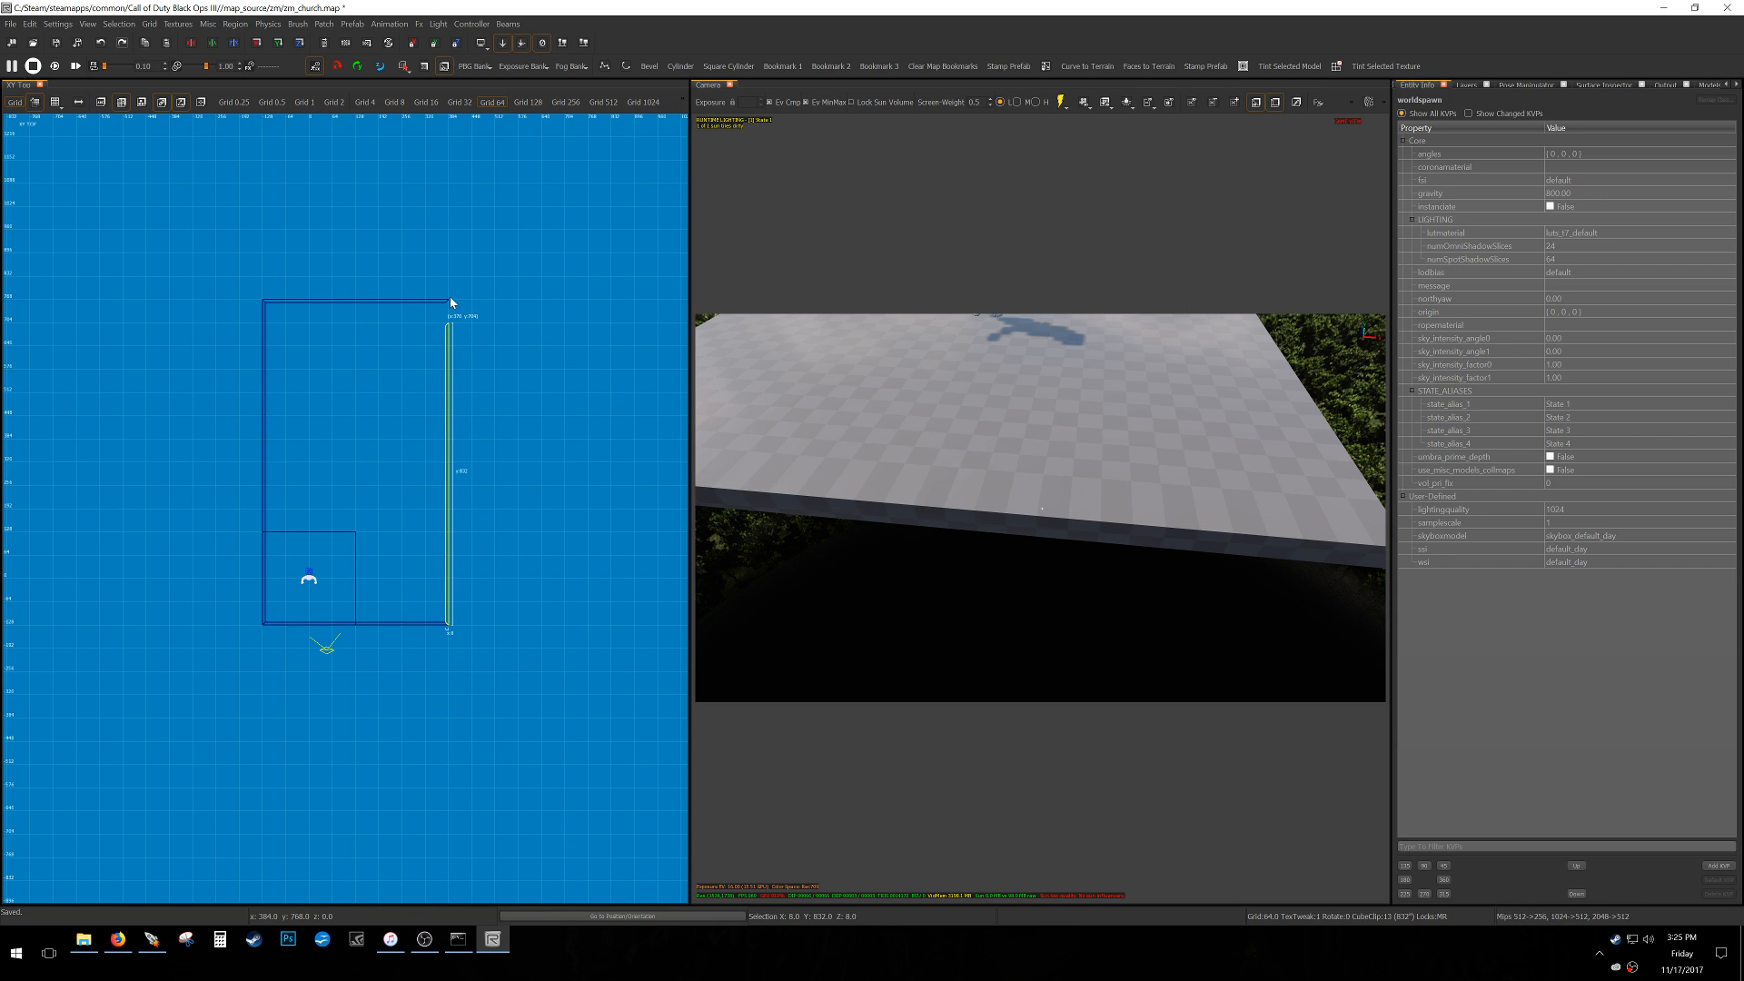
key("Escape")
Stretch the floor brush to the room's north and east sides so it fills the walled outline.
left_click(330, 566, "shift")
mouse_move(382, 514)
left_mouse_down()
mouse_move(476, 237)
mouse_move(479, 279)
left_mouse_up()
right_click_drag(404, 511, 407, 455)
key("Escape")
Move the scale character just outside the south wall to X 128, Y -136, using the 8-unit grid.
left_click(310, 523, "shift")
left_click_drag(373, 483, 422, 530)
key("Escape")
left_click(382, 525, "shift")
key("Escape")
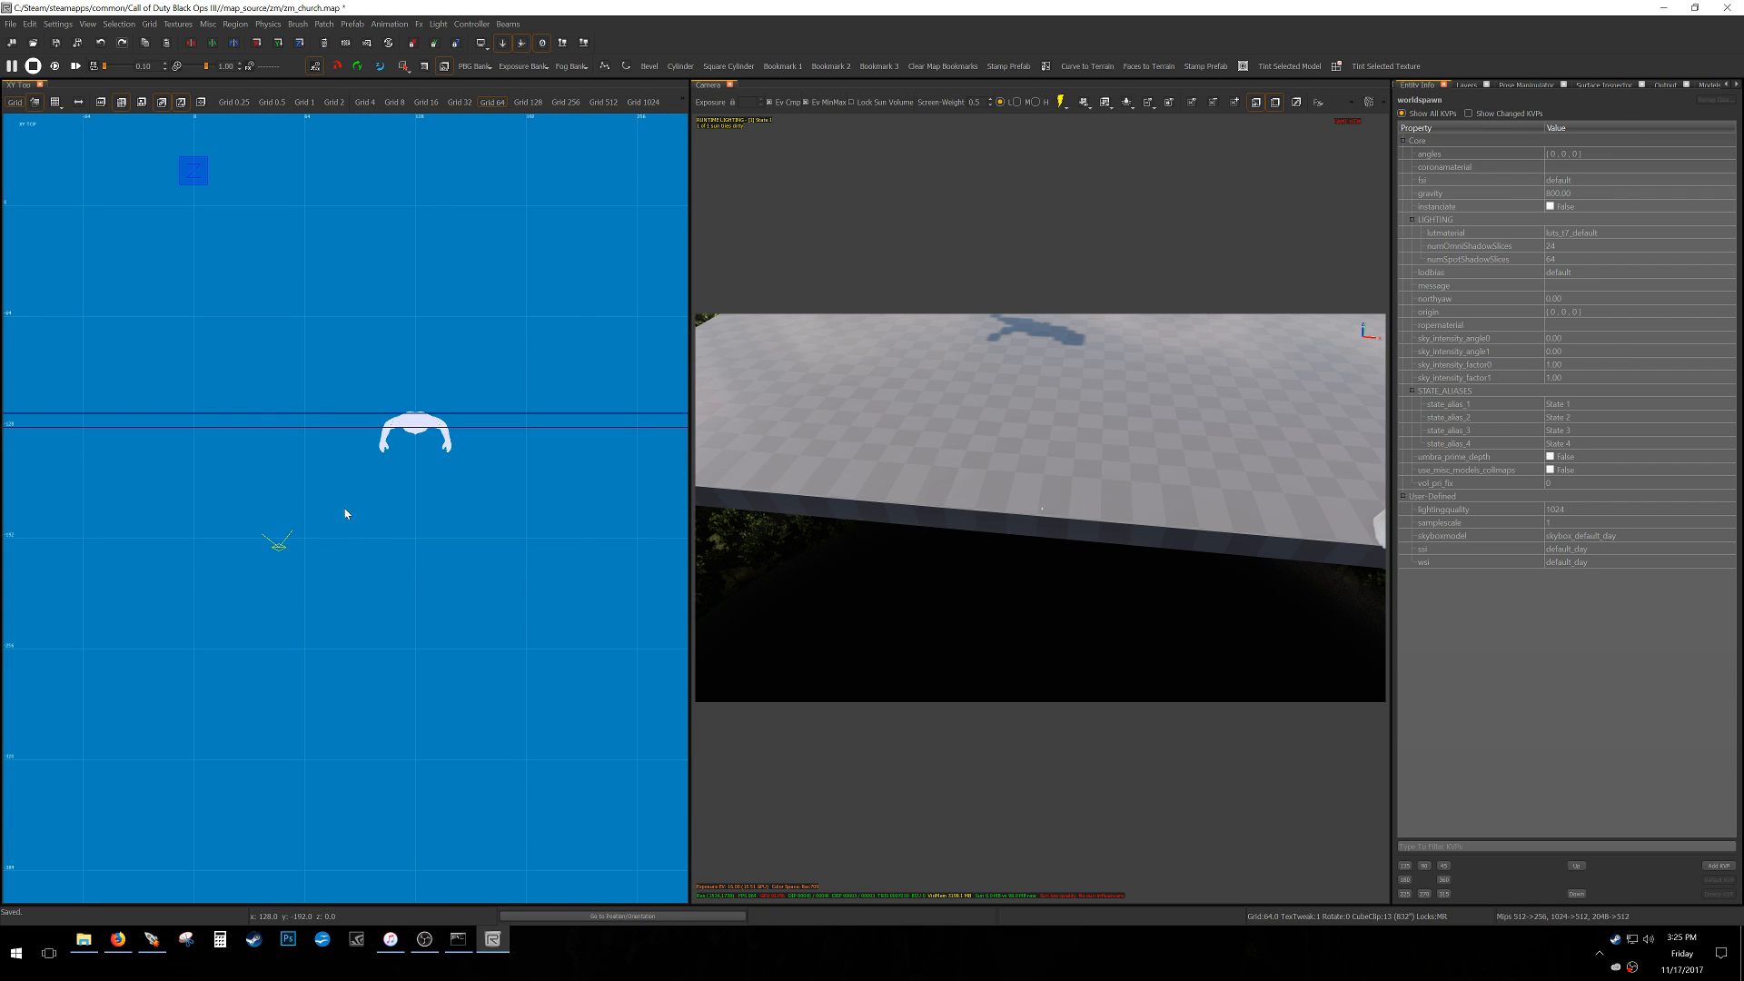
left_click(415, 424, "shift")
key("4")
left_click_drag(472, 486, 469, 501)
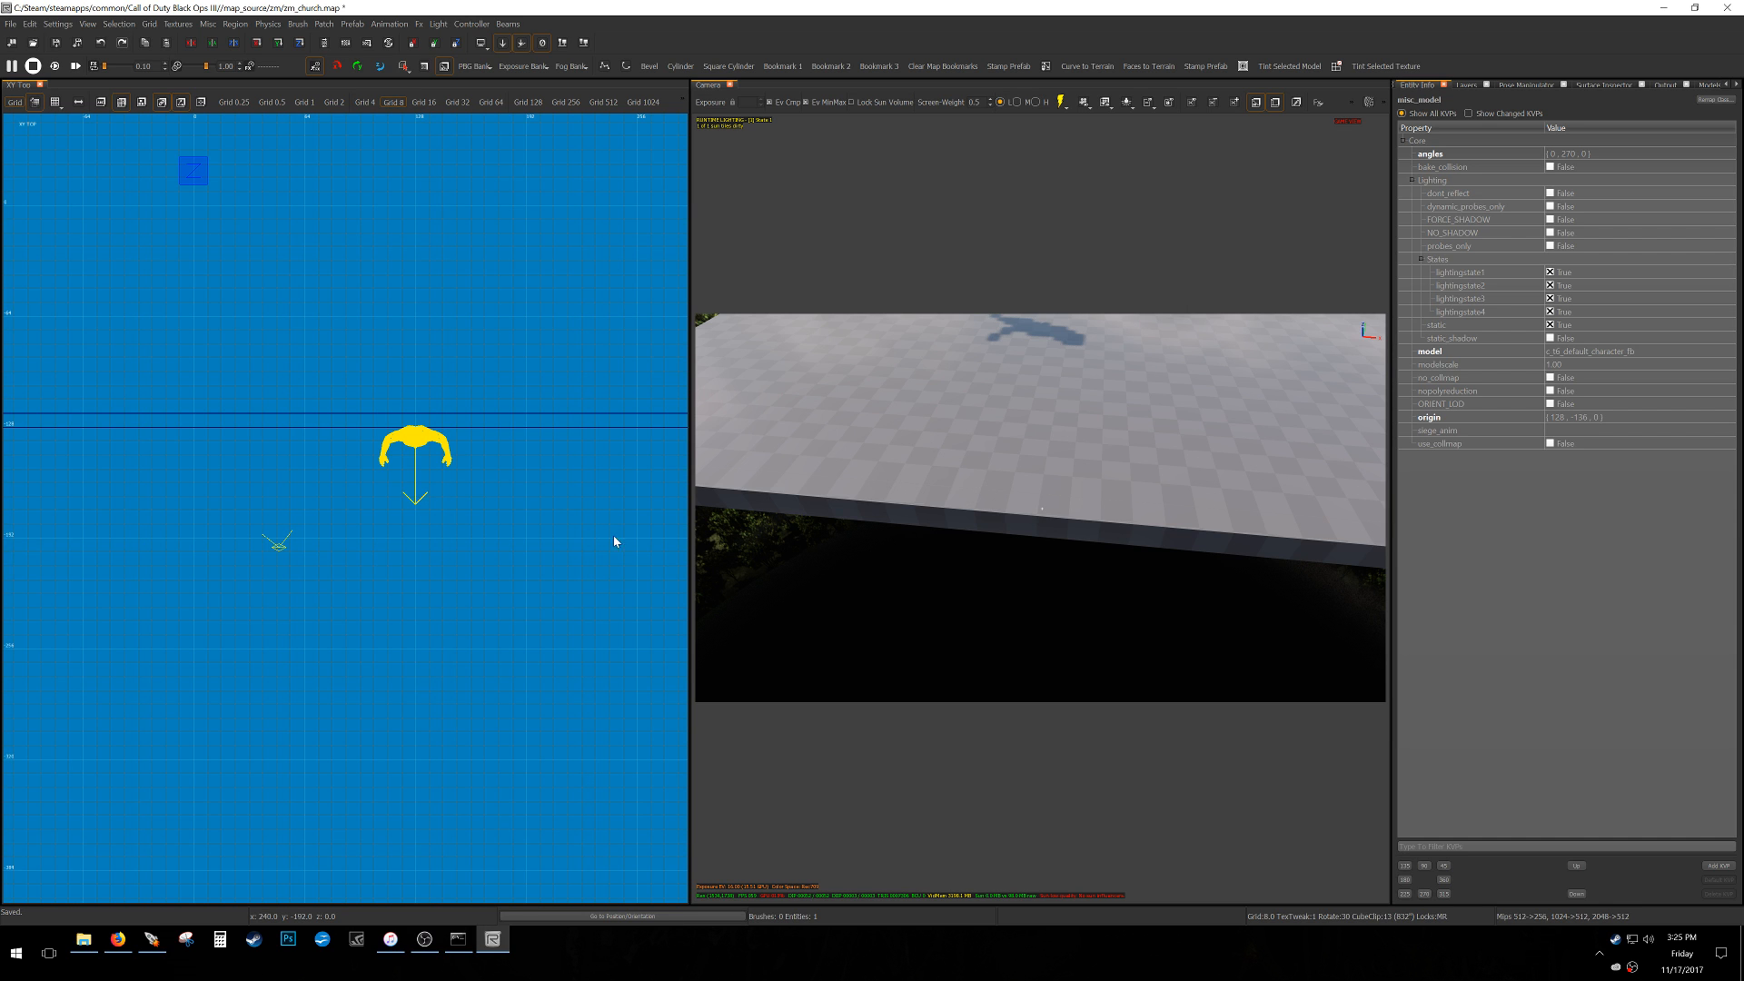
Frame the scale character and the room in the camera view, and save the map.
scroll(137, 454, "down", 6)
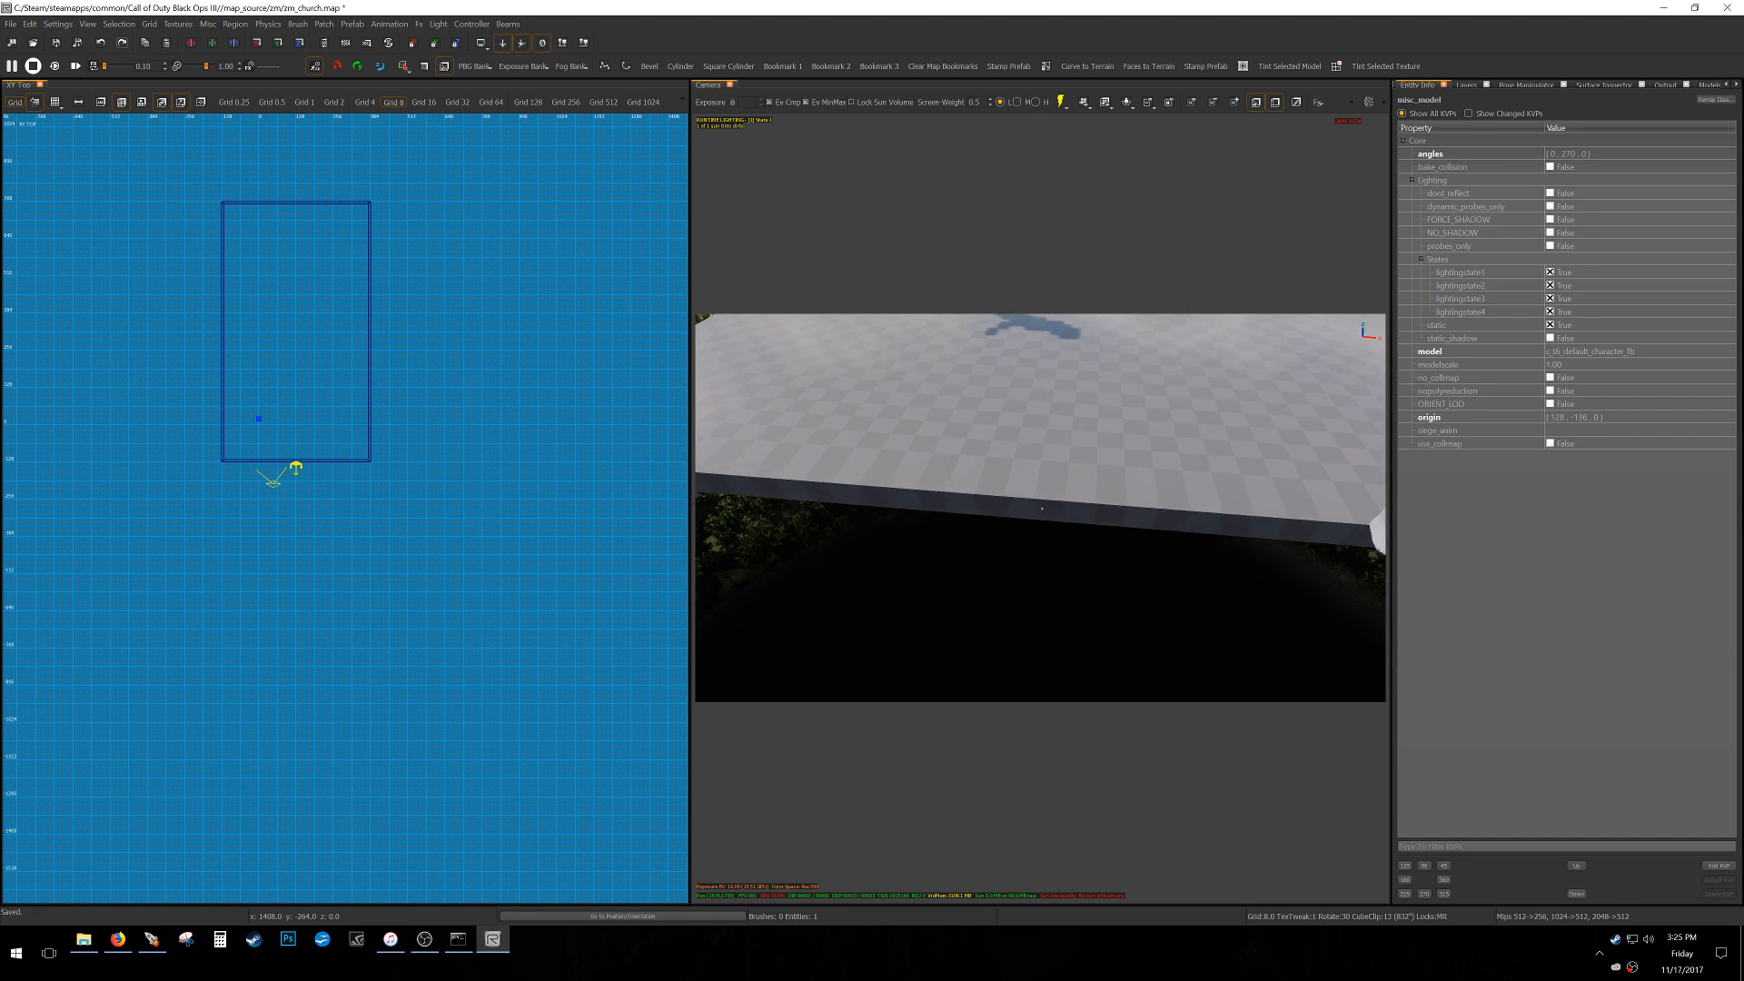
mouse_move(1042, 509)
right_mouse_down()
mouse_move(1081, 482)
mouse_move(1095, 404)
right_mouse_up()
scroll(1132, 378, "up", 1)
key("ctrl+s")
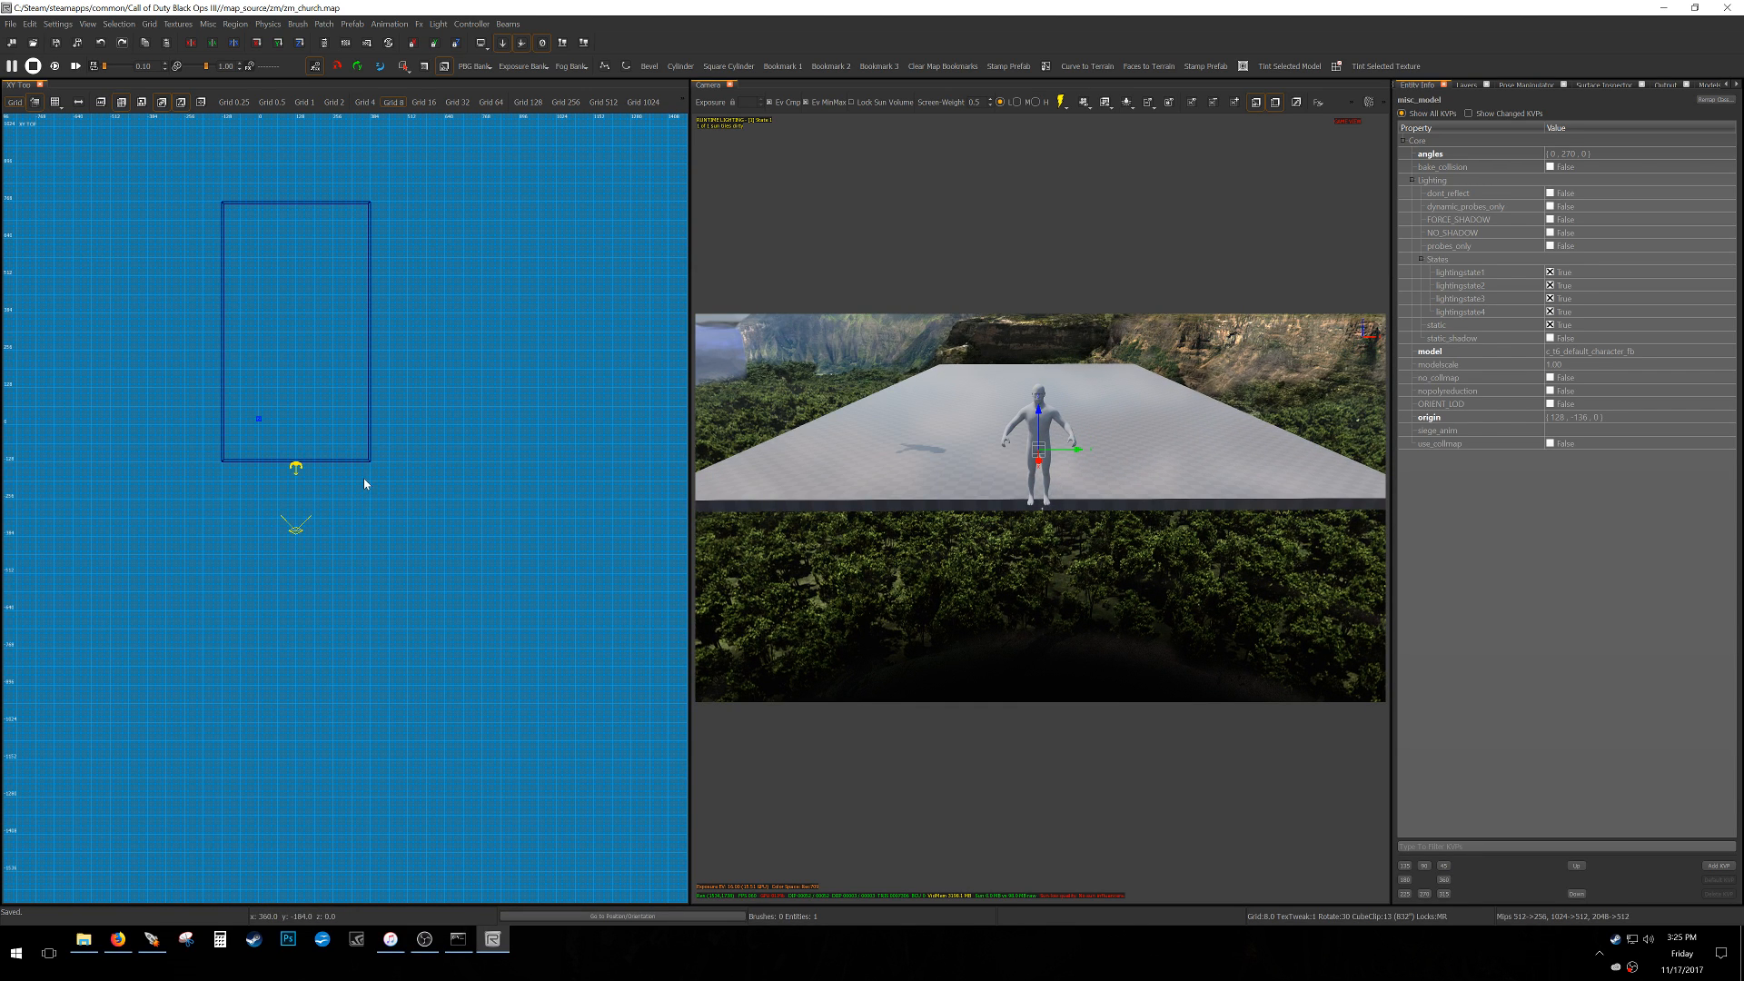
Select the four room walls without the floor and raise their tops to a height of 192 units.
scroll(363, 478, "down", 3)
key("1")
key("Escape")
left_click_drag(141, 619, 422, 315, "alt+shift")
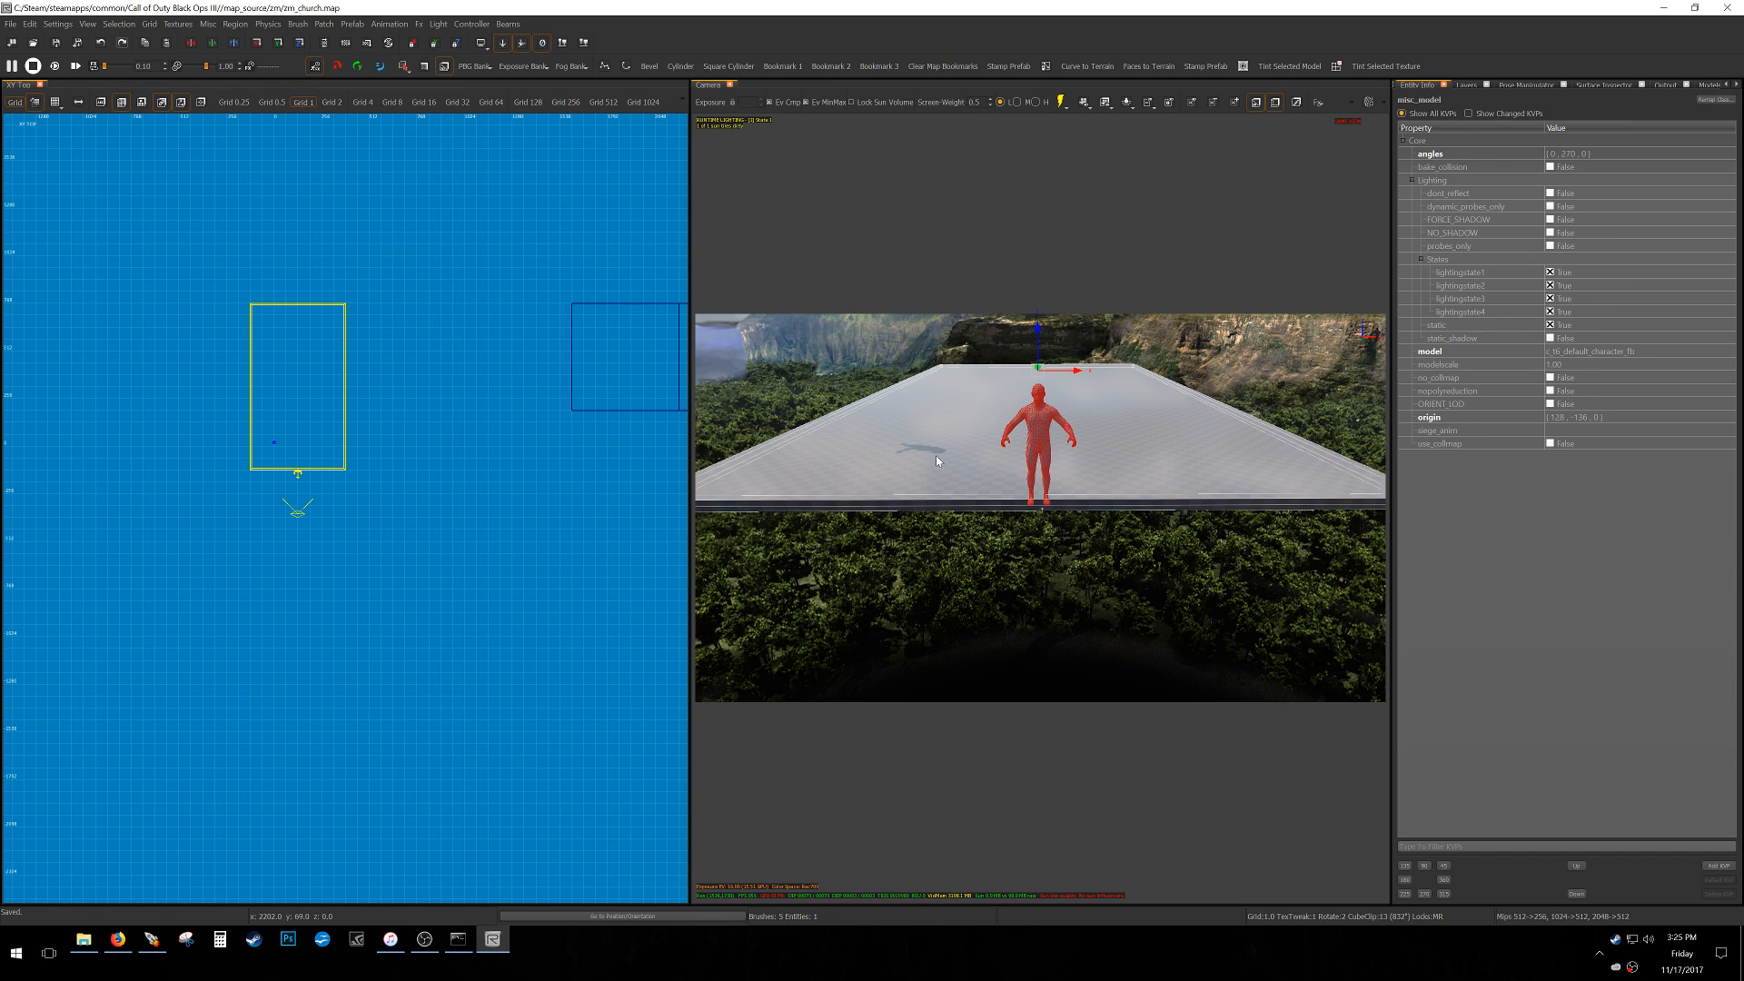
left_click(1037, 445, "shift")
key("ctrl+Tab")
scroll(279, 484, "up", 3)
key("7")
left_click_drag(449, 502, 479, 385)
right_click_drag(1042, 509, 1041, 448)
key("s")
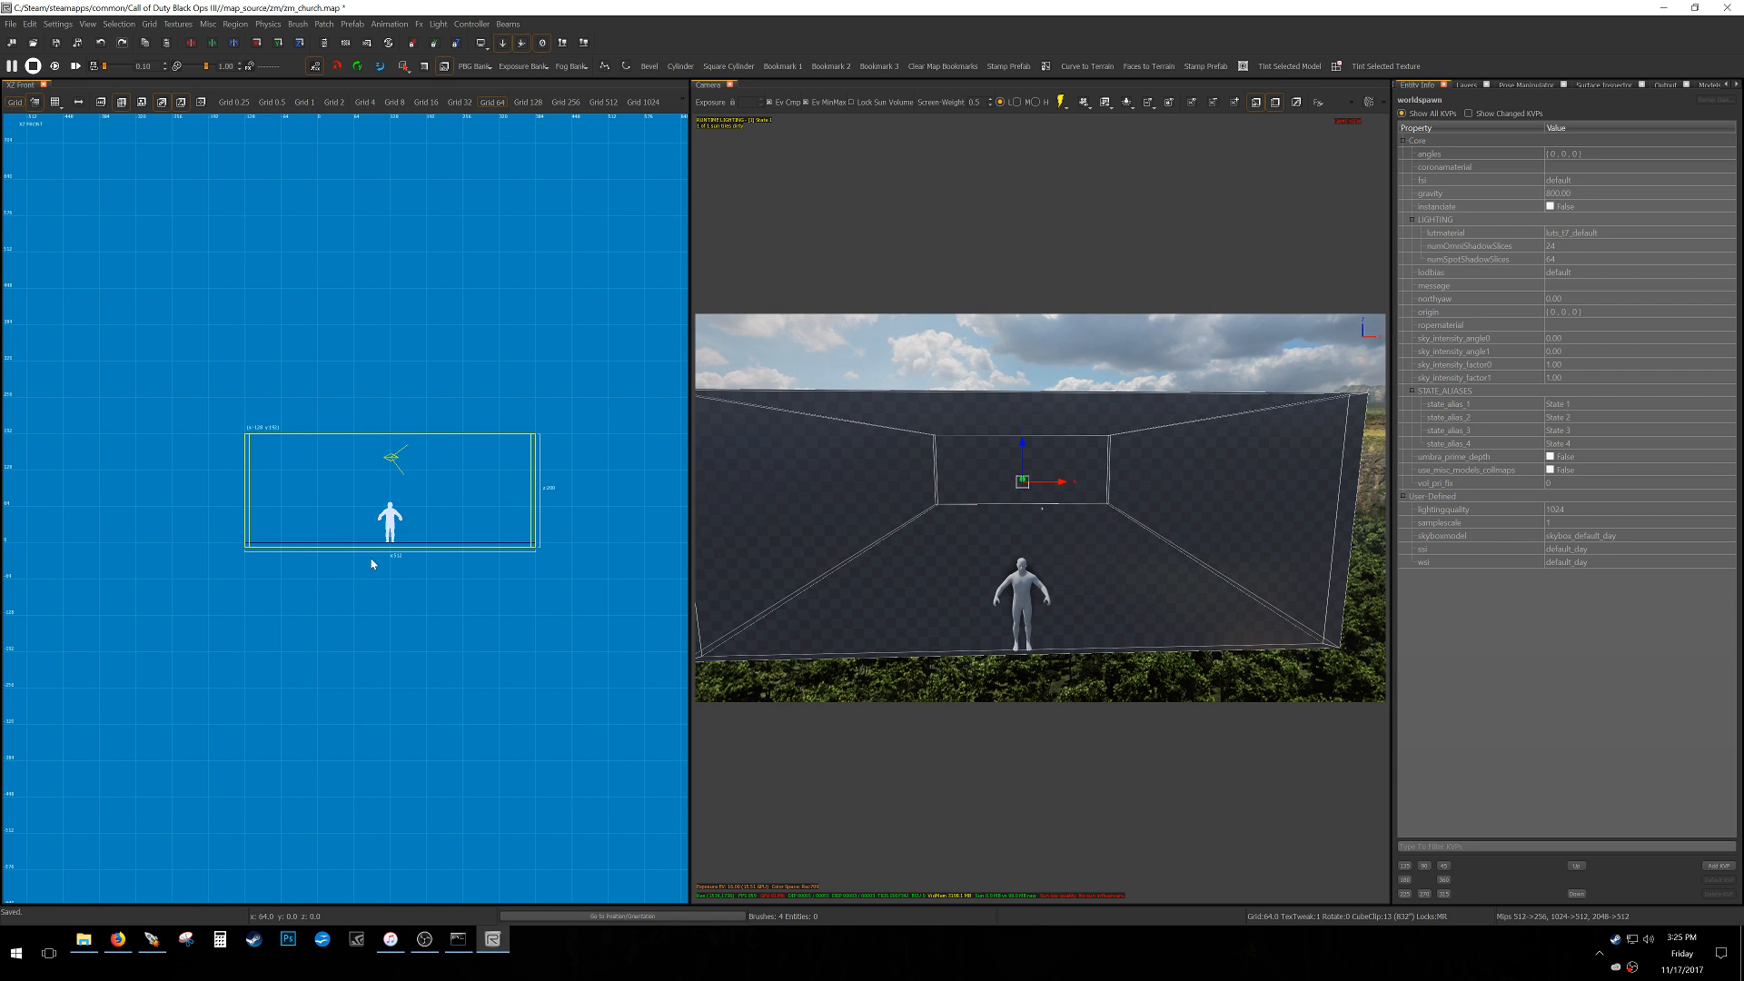
Create a block 256 units square against the middle of the room's south wall, on the 64-unit grid.
key("ctrl+Tab")
key("ctrl+Tab")
scroll(355, 534, "up", 2)
key("Escape")
mouse_move(254, 502)
left_mouse_down()
mouse_move(286, 551)
mouse_move(456, 610)
left_mouse_up()
mouse_move(496, 549)
left_mouse_down()
mouse_move(552, 553)
mouse_move(521, 554)
left_mouse_up()
right_click_drag(318, 614, 345, 550)
mouse_move(318, 618)
left_mouse_down()
mouse_move(350, 654)
mouse_move(360, 711)
left_mouse_up()
key("s")
right_click_drag(1374, 521, 1200, 527)
key("d")
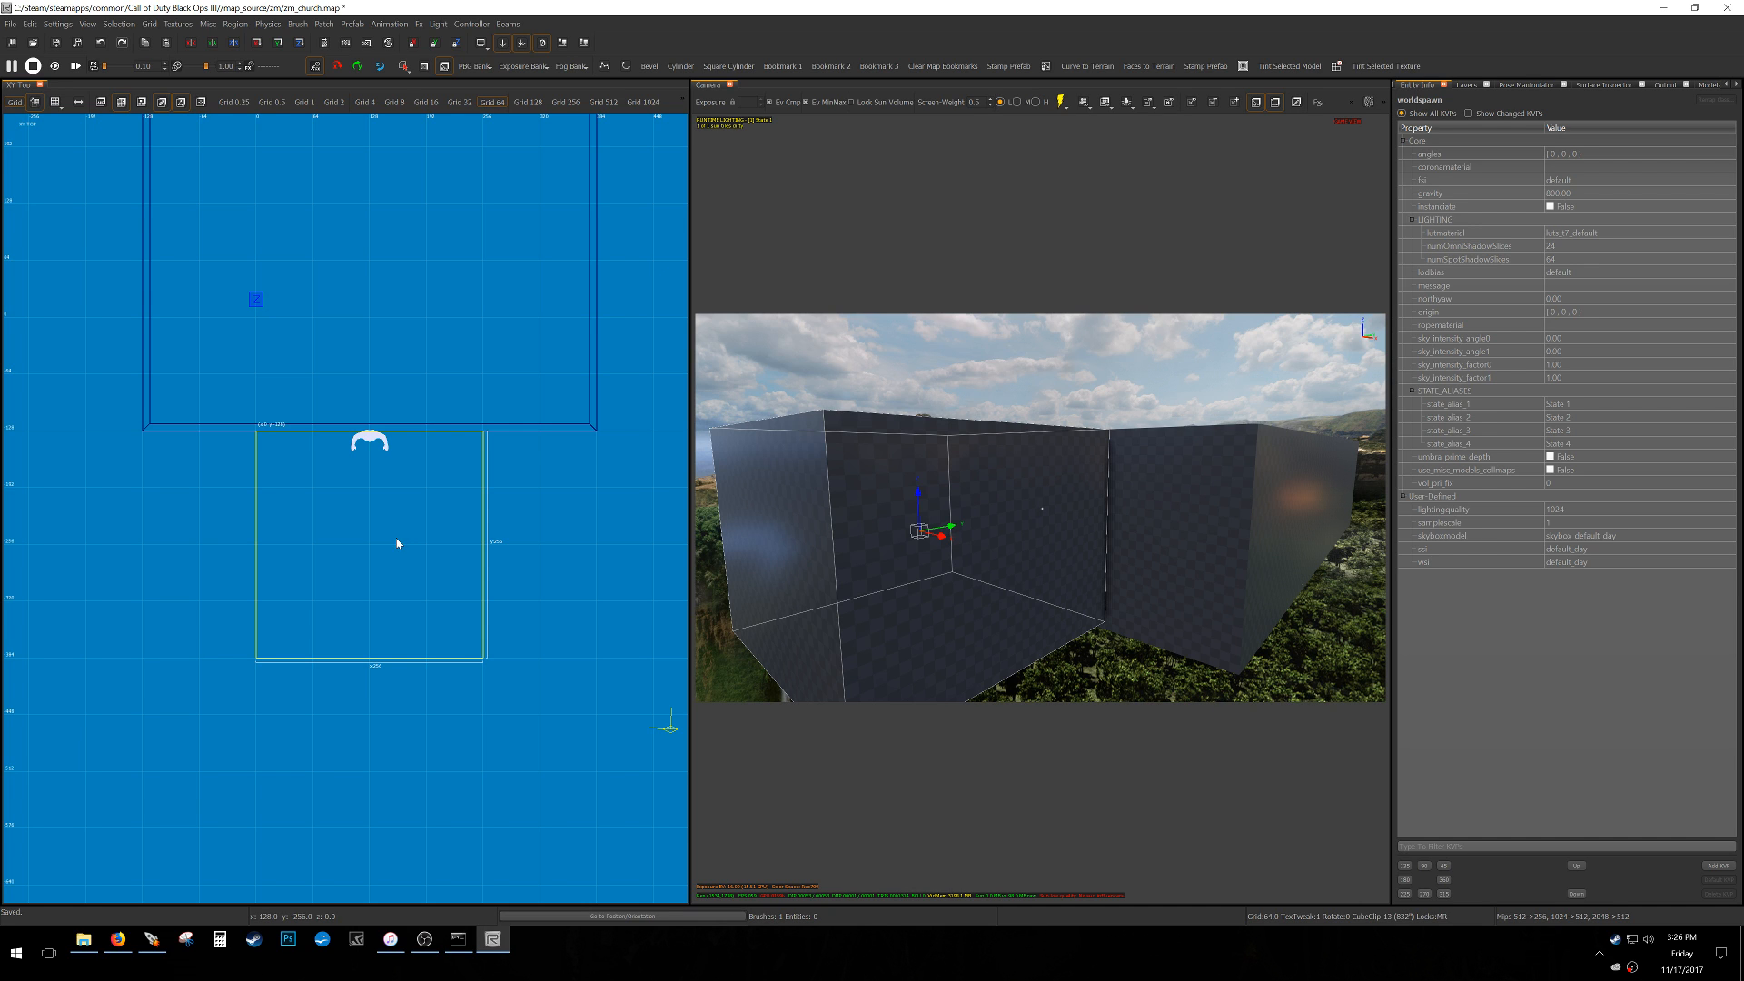
Form a wall brush 8 units thick along the south side of the new block.
right_click_drag(397, 531, 394, 503)
scroll(393, 503, "down", 1)
key("5")
scroll(330, 612, "up", 1)
mouse_move(371, 595)
left_mouse_down()
mouse_move(384, 608)
mouse_move(338, 572)
mouse_move(226, 611)
left_mouse_up()
scroll(226, 612, "up", 4)
key("4")
mouse_move(461, 557)
left_mouse_down()
mouse_move(341, 575)
mouse_move(338, 548)
left_mouse_up()
Mitre the ends of the block's south wall in edge mode.
key("e")
scroll(351, 590, "up", 3)
scroll(339, 545, "down", 10)
mouse_move(339, 545)
right_mouse_down()
mouse_move(326, 701)
mouse_move(282, 601)
right_mouse_up()
scroll(386, 556, "up", 3)
key("e")
Duplicate the mitred south wall, rotate the copy and align it with the block's west side.
key("space")
key("shift+z")
mouse_move(37, 571)
left_mouse_down()
mouse_move(226, 690)
mouse_move(213, 705)
left_mouse_up()
scroll(167, 651, "up", 4)
left_click_drag(210, 638, 243, 642)
scroll(243, 638, "down", 10)
right_click_drag(407, 564, 391, 575)
Duplicate the block's west wall, flip the copy and place it along the east side.
key("Escape")
left_click_drag(212, 679, 335, 257, "shift")
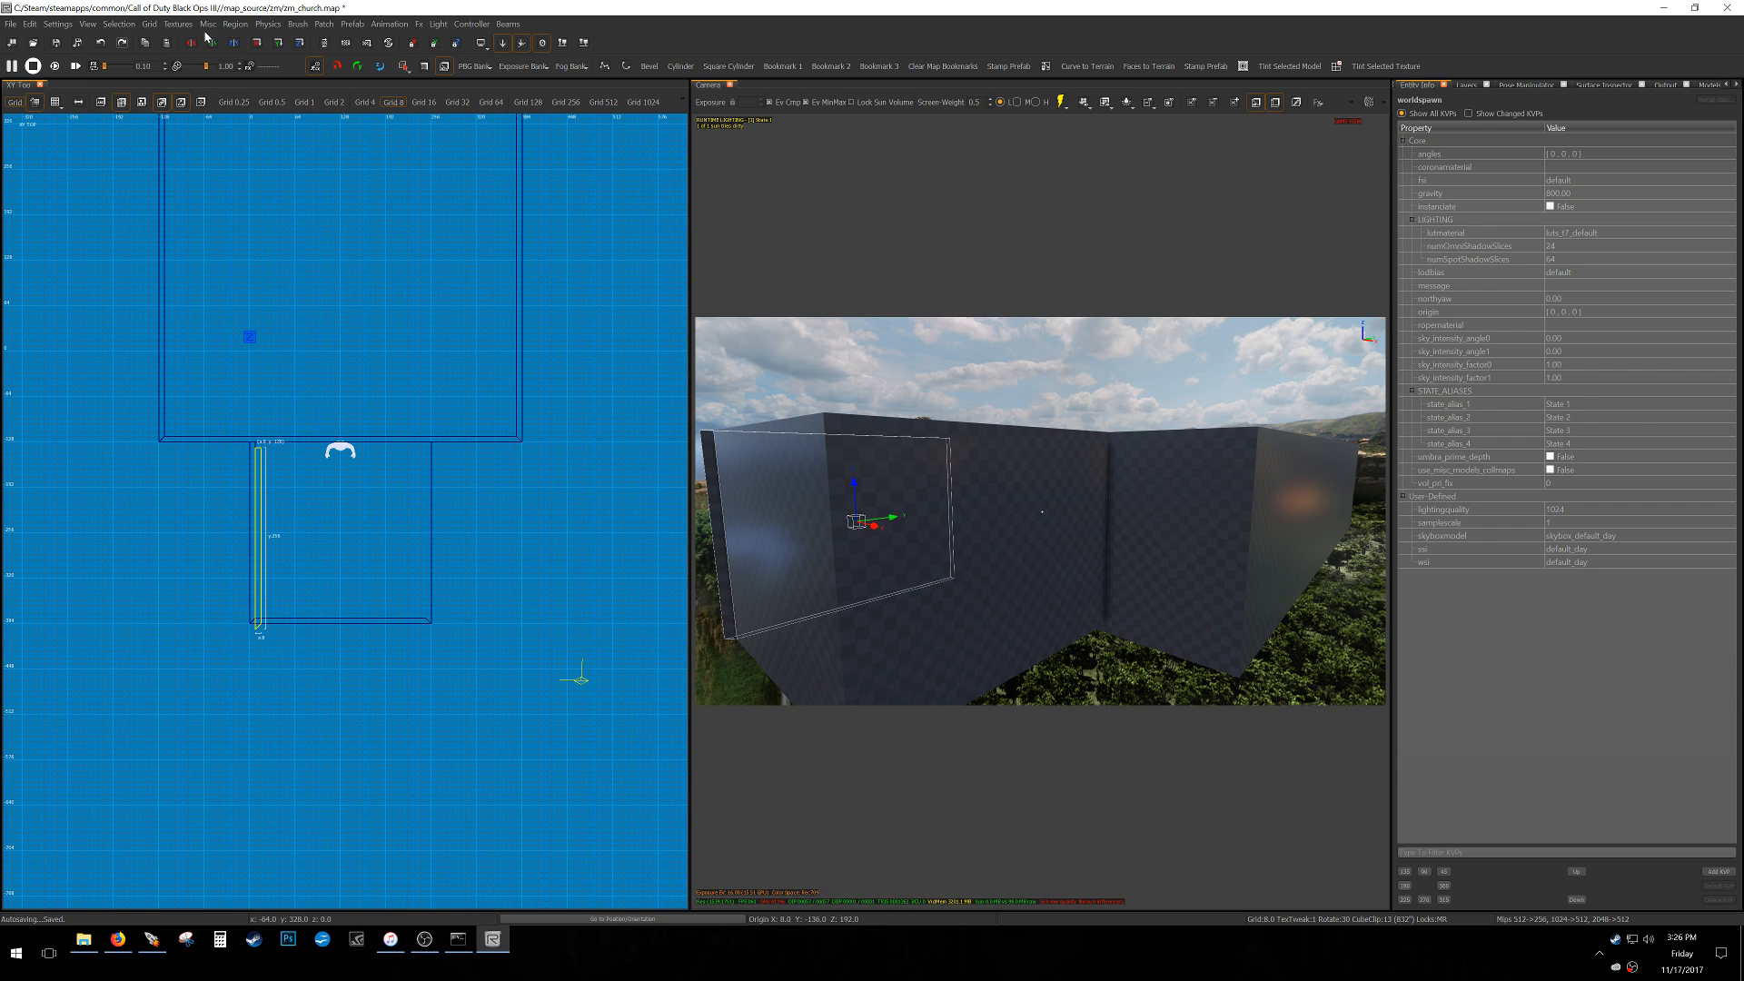
scroll(405, 605, "up", 5)
left_click_drag(96, 571, 619, 536)
scroll(620, 536, "down", 5)
mouse_move(1098, 553)
right_mouse_down()
mouse_move(1126, 609)
mouse_move(1168, 503)
right_mouse_up()
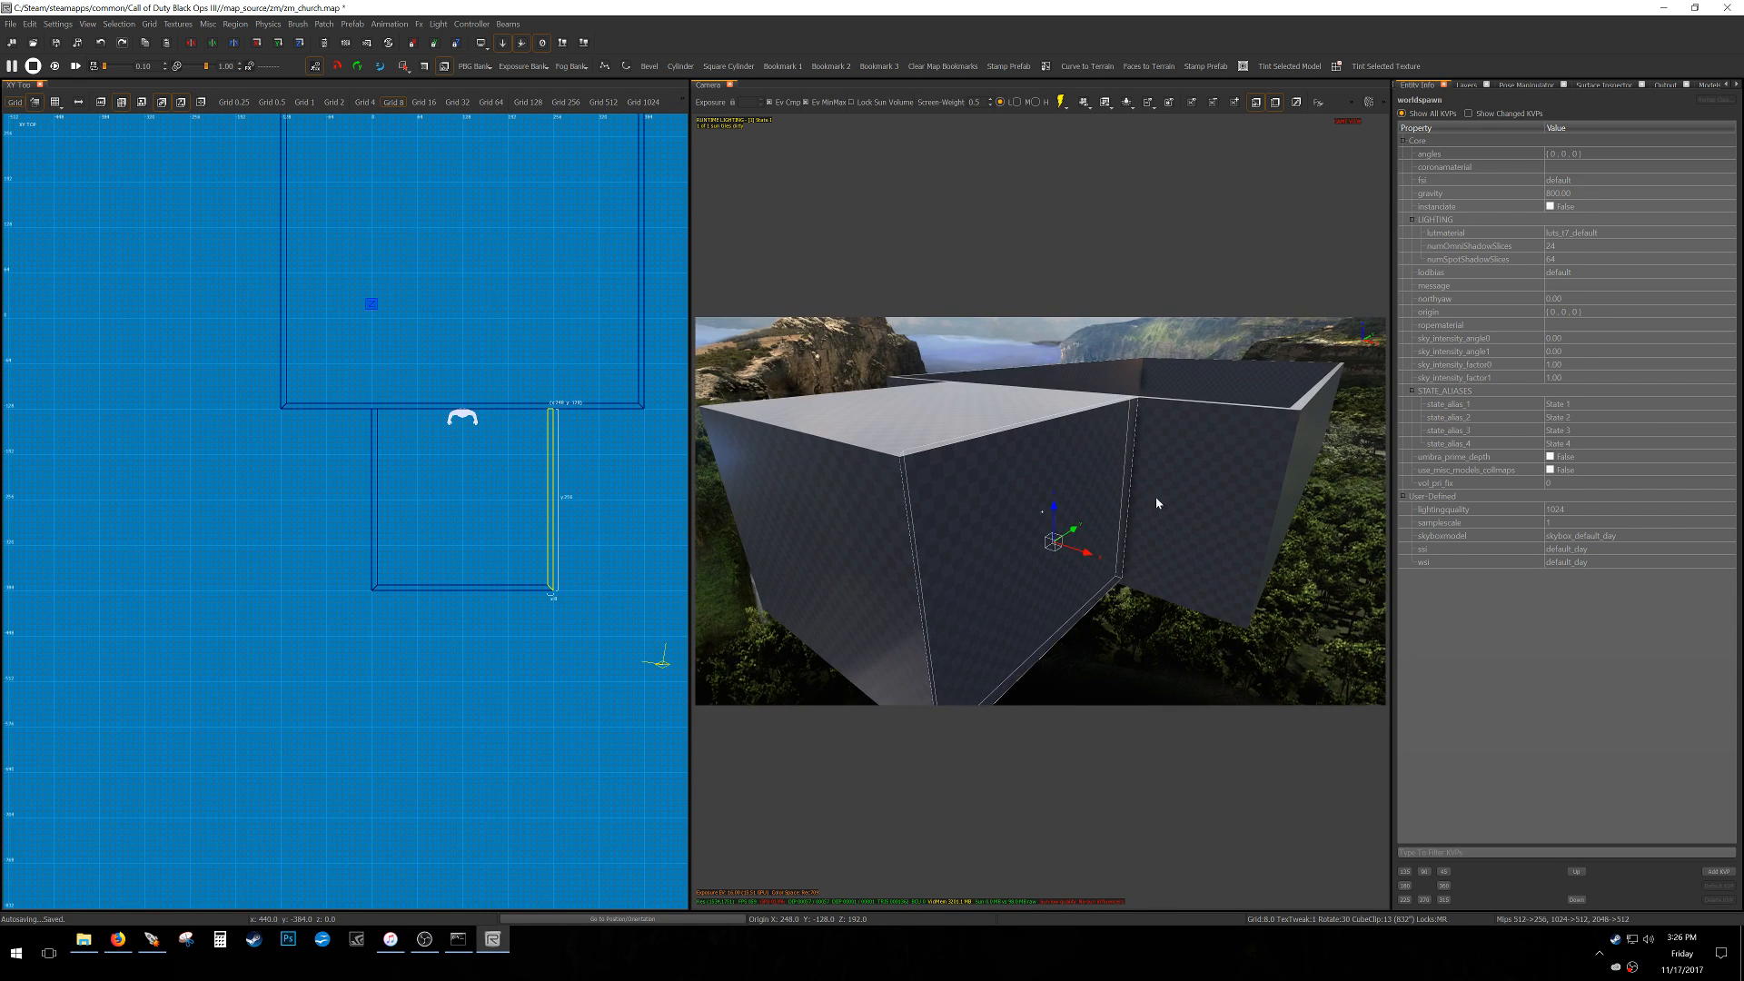
Shrink the original block inward by 8 units to the inner faces of its west, south and east walls.
key("Escape")
left_click(909, 408, "shift")
scroll(378, 600, "up", 3)
left_click_drag(336, 598, 341, 586)
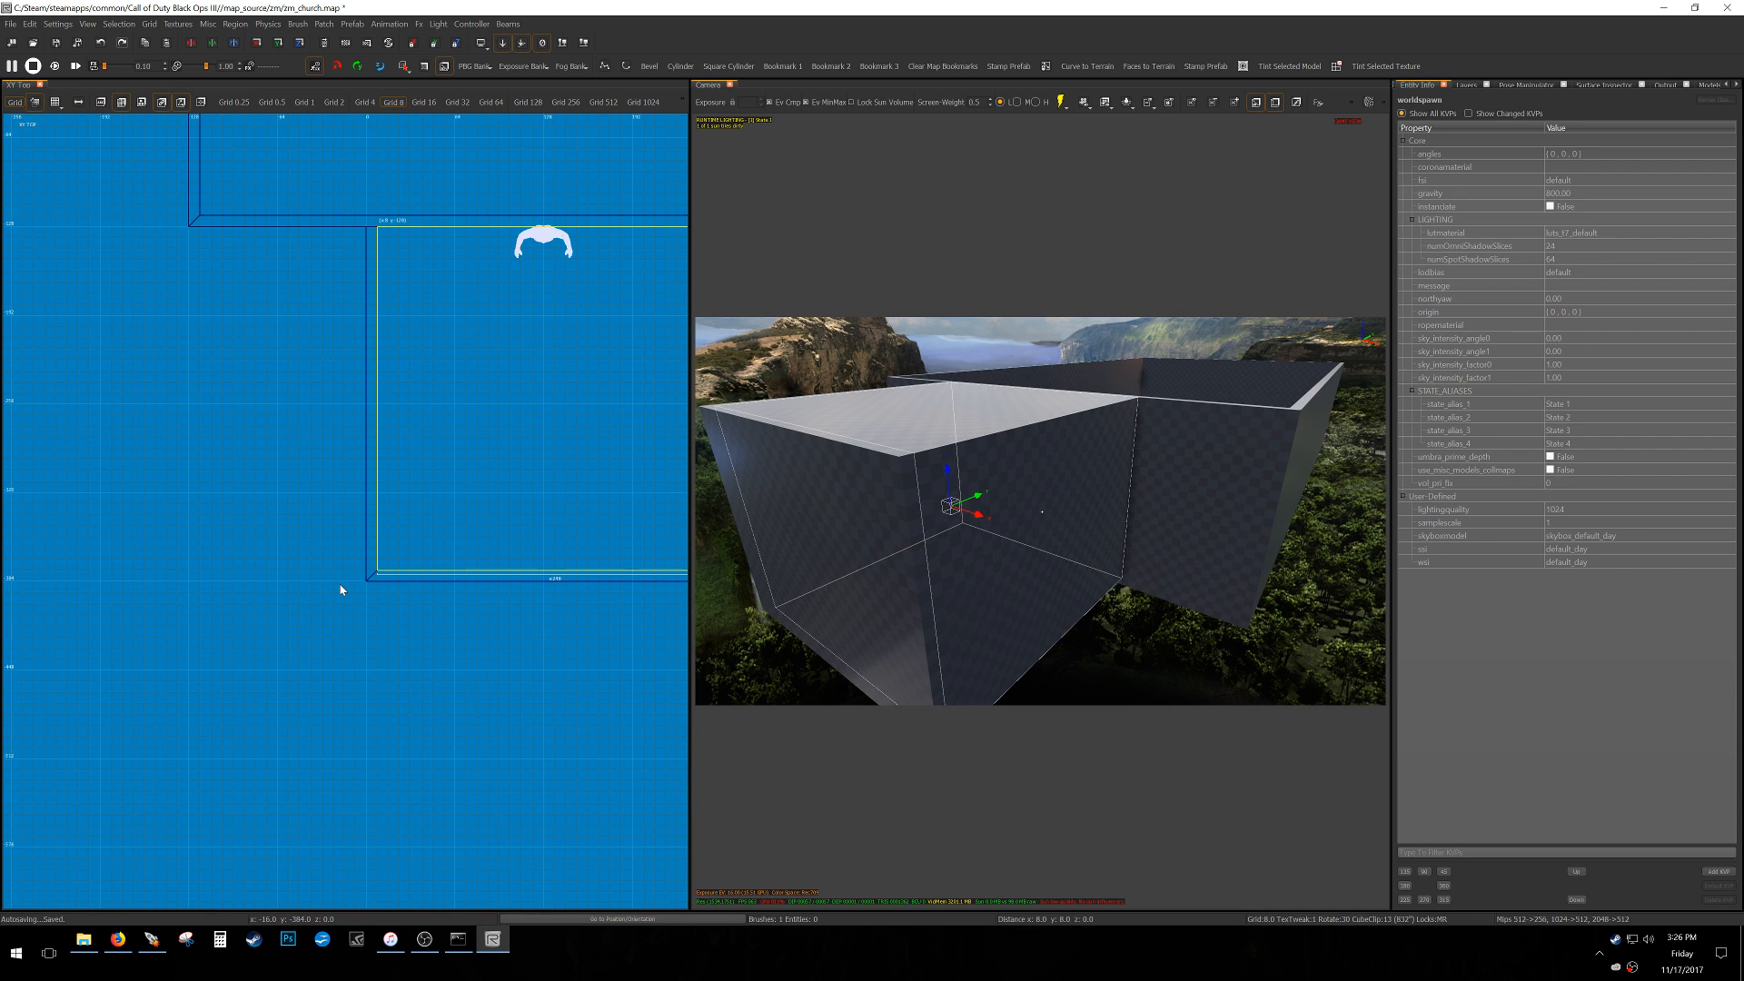
right_click_drag(675, 551, 474, 566)
left_click_drag(555, 560, 544, 559)
Flatten the block in the front view into a thin floor slab level with the main floor.
key("ctrl+Tab")
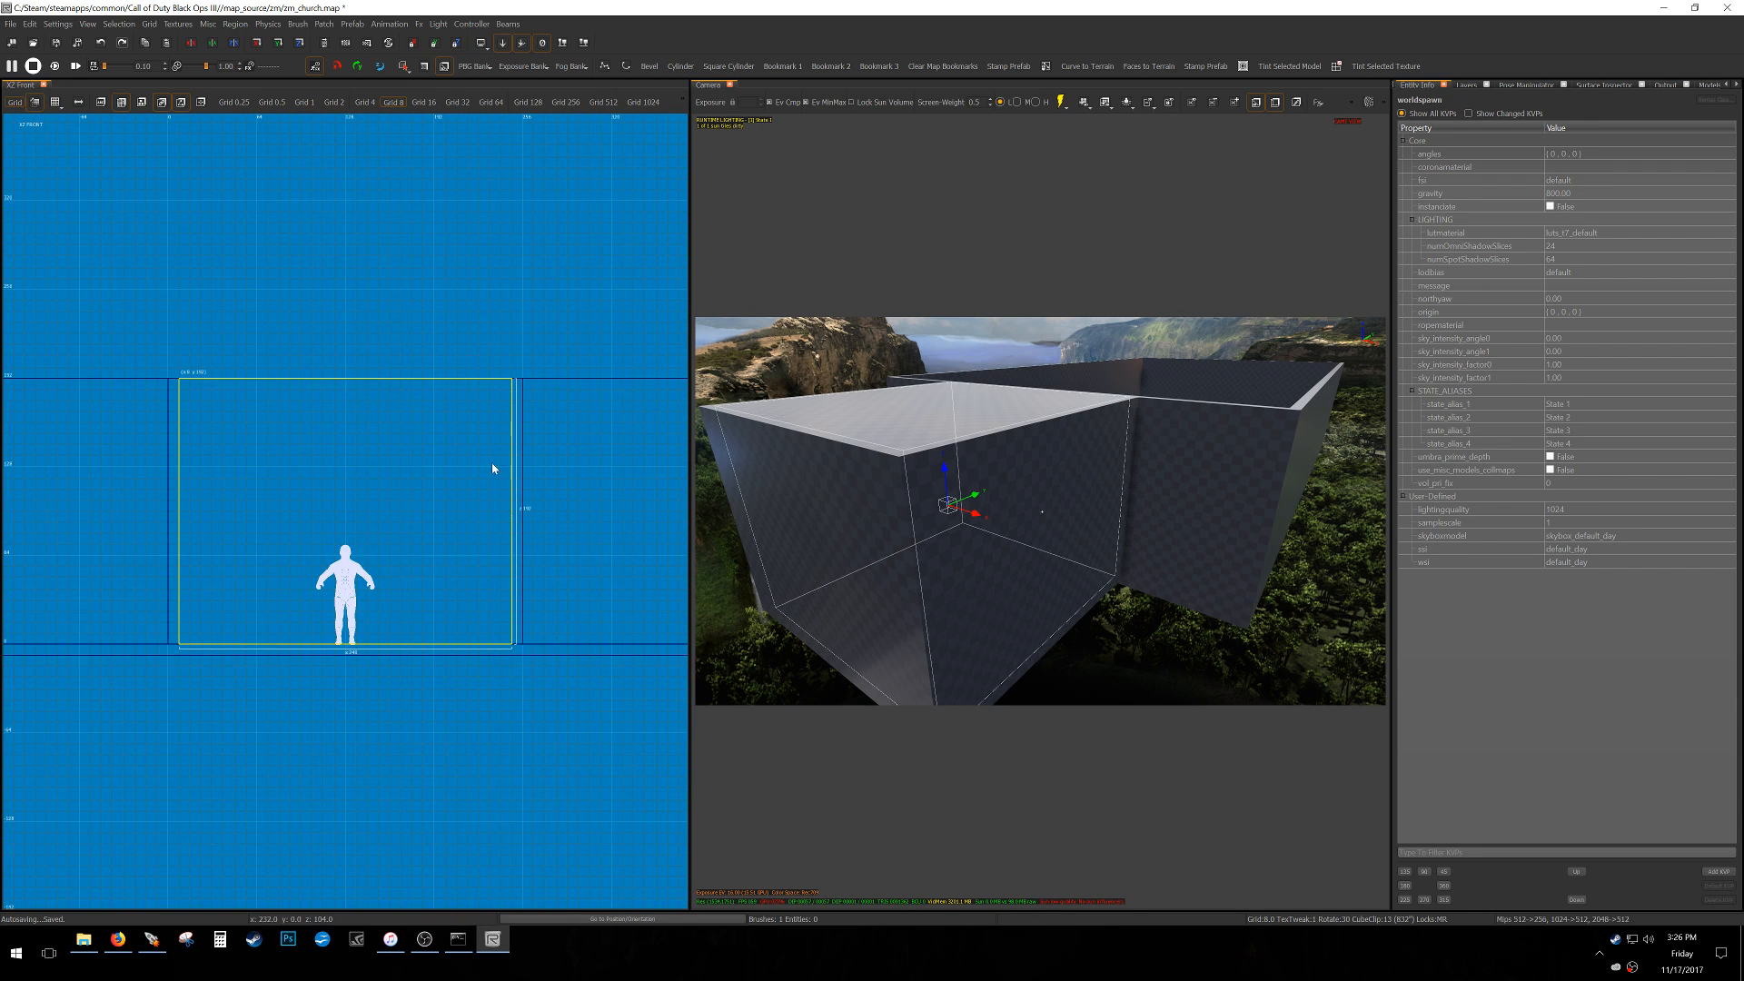
left_click_drag(453, 254, 437, 508)
scroll(489, 643, "up", 1)
left_click_drag(484, 641, 486, 653)
scroll(486, 653, "down", 3)
key("ctrl+Tab")
key("ctrl+Tab")
key("Escape")
Trim the main room's floor edges inward at two opposite corners to the inner faces of its walls.
mouse_move(993, 557)
right_mouse_down()
mouse_move(1018, 636)
mouse_move(1006, 407)
right_mouse_up()
key("w")
left_click(1006, 407, "shift")
scroll(67, 397, "up", 3)
left_click_drag(89, 421, 98, 415)
scroll(97, 417, "down", 7)
right_click_drag(228, 159, 288, 496)
scroll(300, 498, "up", 10)
left_click_drag(480, 451, 470, 463)
scroll(508, 518, "down", 5)
Deselect the floor and save the map.
key("ctrl+Tab")
key("ctrl+Tab")
key("ctrl+Tab")
key("Escape")
scroll(1122, 472, "down", 4)
key("ctrl+s")
Shape a doorway brush 96 units wide and 128 units high, centred on the annex's south wall, on the 16-unit grid.
right_click_drag(1099, 478, 1036, 381)
key("s")
mouse_move(1042, 509)
right_mouse_down()
mouse_move(1036, 413)
mouse_move(1046, 512)
mouse_move(1091, 531)
mouse_move(1022, 486)
mouse_move(1042, 485)
mouse_move(1031, 513)
mouse_move(1013, 510)
mouse_move(1042, 509)
right_mouse_up()
left_click(1045, 605, "shift")
key("ctrl+Tab")
key("bracketright")
key("Escape")
mouse_move(311, 617)
left_mouse_down()
mouse_move(398, 490)
mouse_move(289, 466)
left_mouse_up()
scroll(298, 573, "up", 2)
left_click_drag(345, 391, 362, 363)
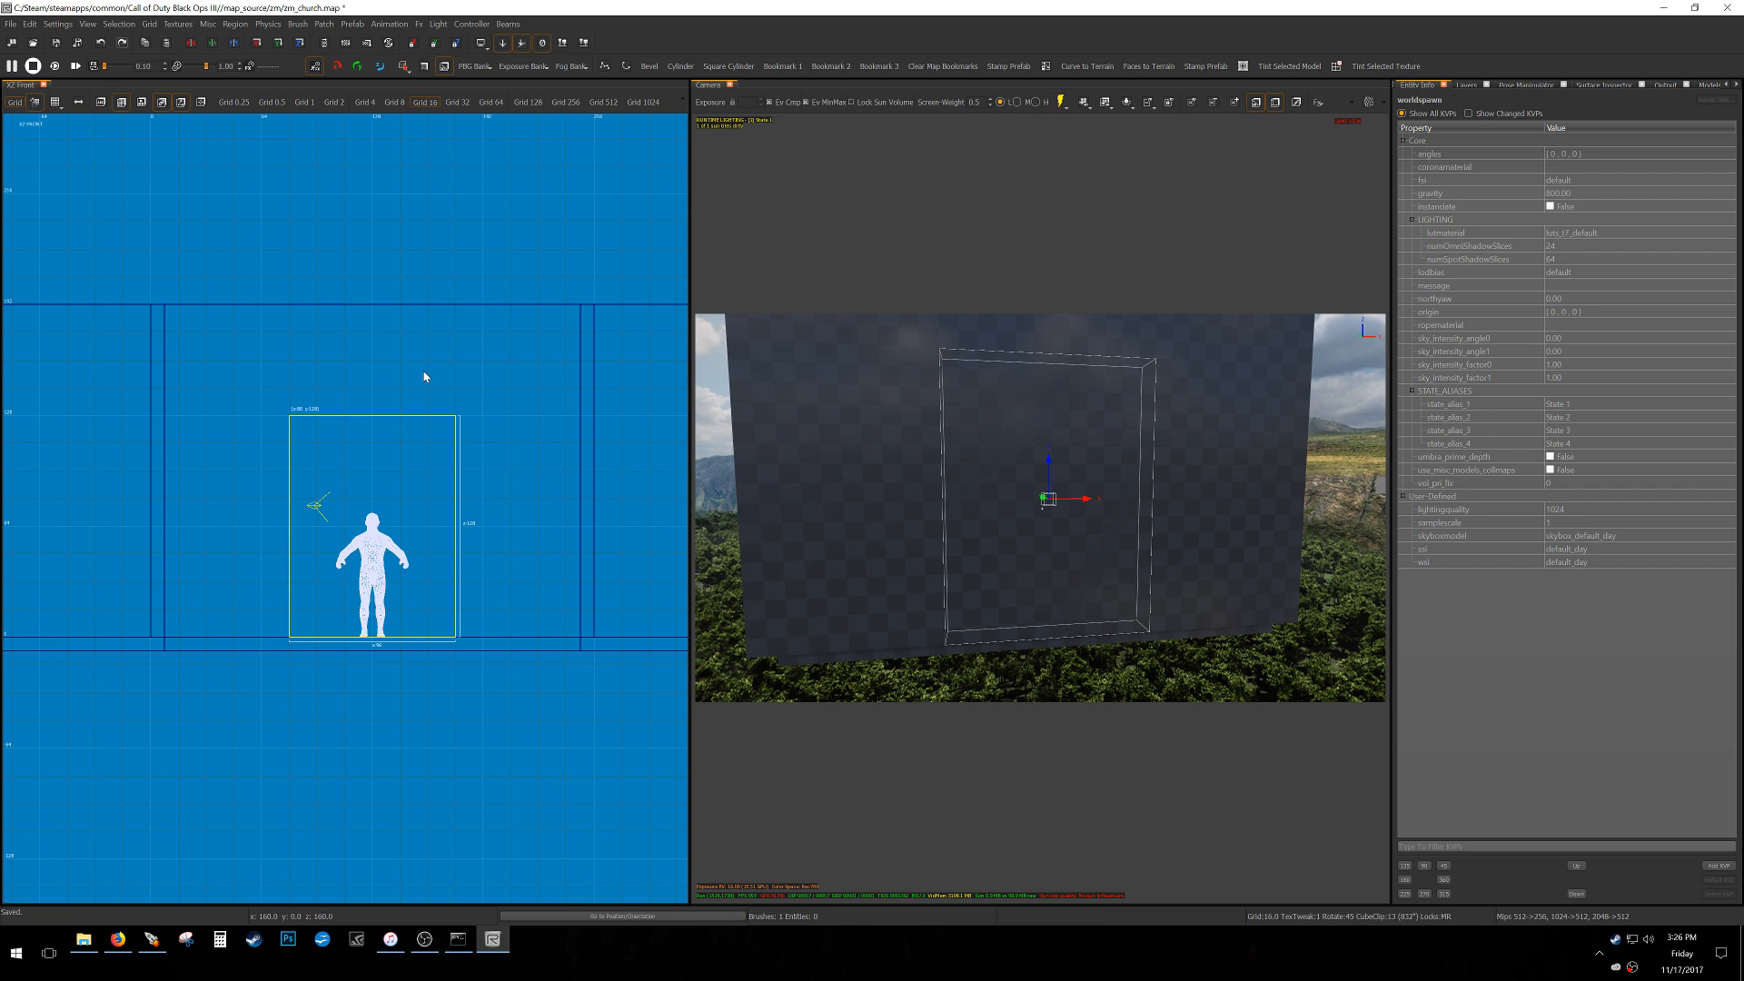
left_click_drag(417, 559, 417, 560)
Build an arch about 80 units tall in the doorway's upper part from a half-width bevel patch and its mirrored copy.
left_click(655, 69)
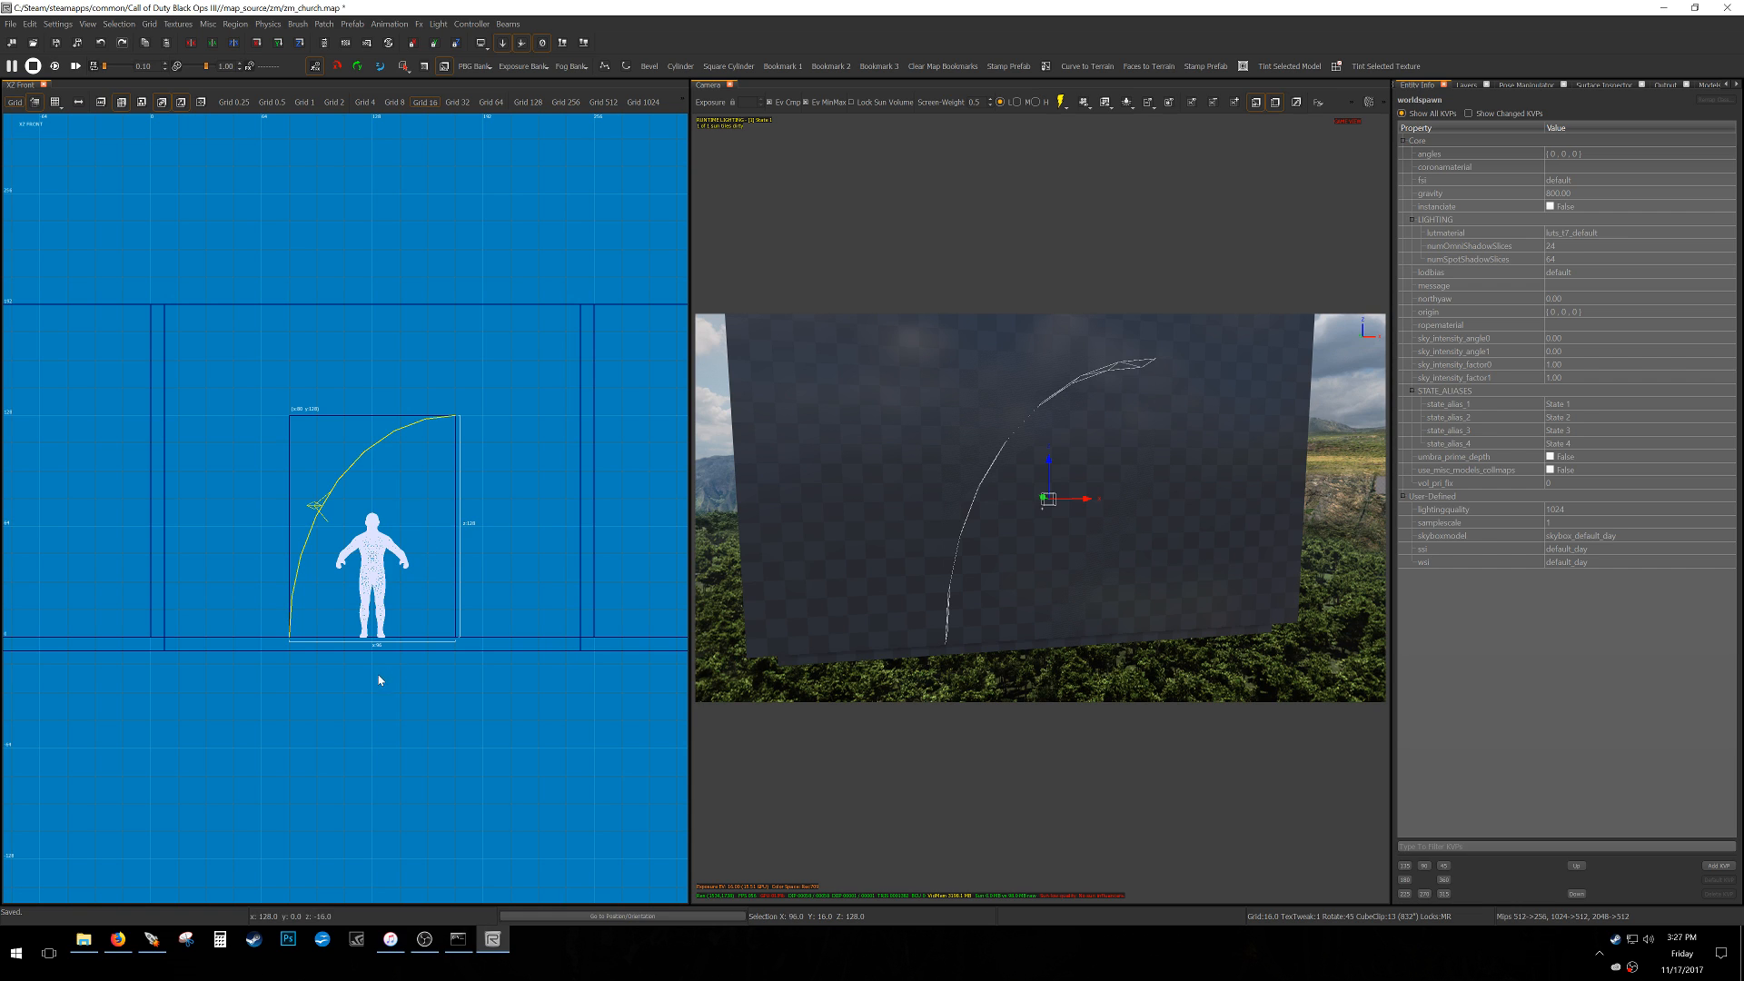
left_click_drag(240, 717, 489, 353)
left_click_drag(214, 592, 336, 498)
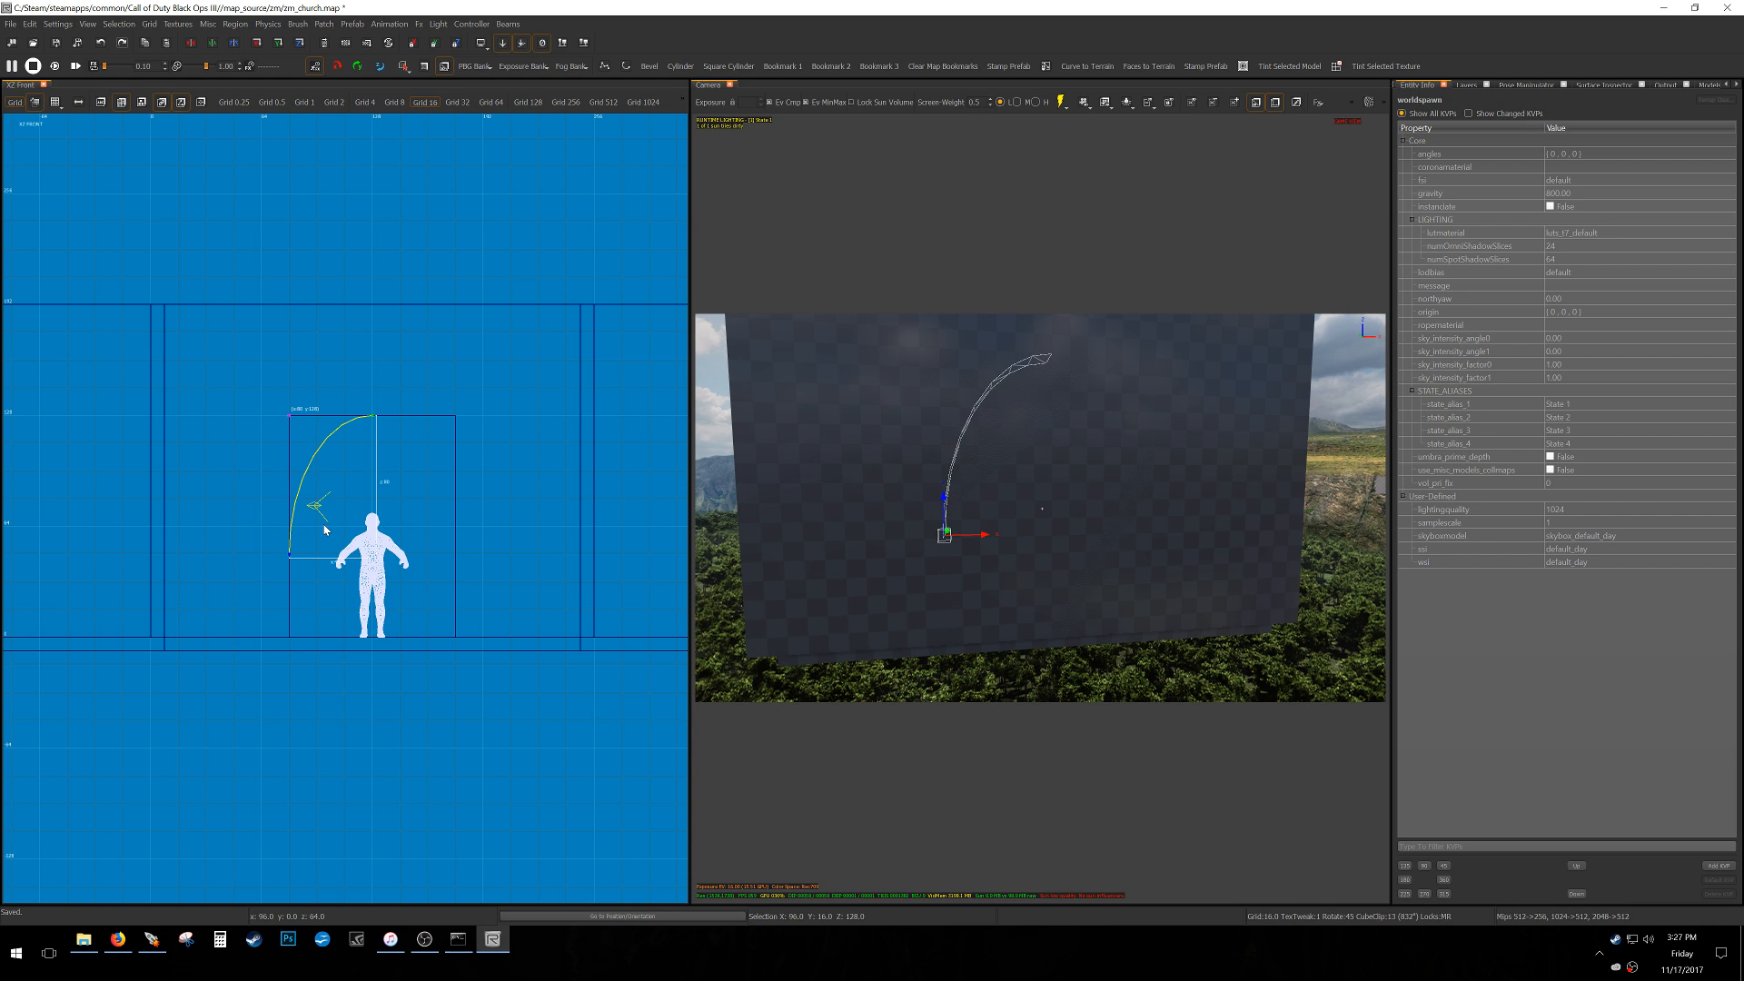
left_click_drag(325, 531, 363, 428)
key("Escape")
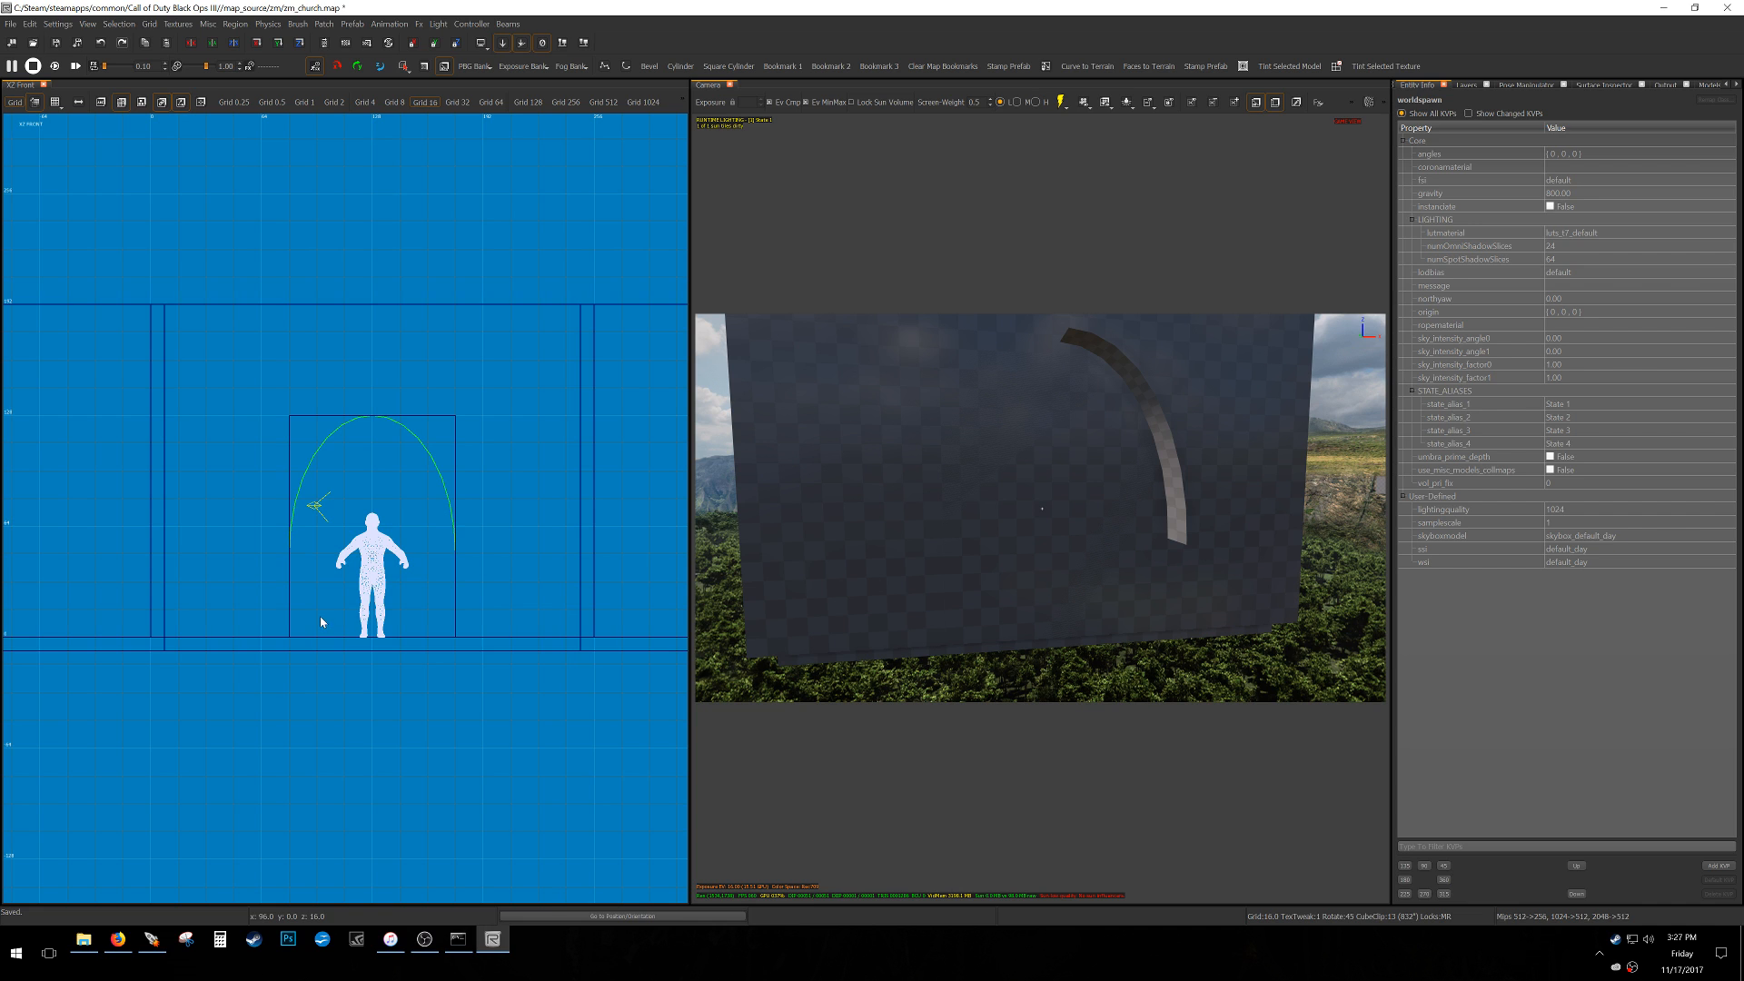
Extend the doorway brush slightly past the outer face of the annex's south wall on the 4-unit grid.
left_click(320, 616, "shift")
scroll(361, 516, "up", 2)
key("Escape")
left_click(977, 543, "shift")
right_click_drag(1075, 581, 1194, 627)
left_click(1194, 625, "shift")
key("ctrl+Tab")
left_click_drag(287, 598, 273, 597)
key("3")
key("ctrl+Tab")
key("ctrl+Tab")
Apply the script_wall texture to the doorway brush and lower its top to the base of the arch.
key("t")
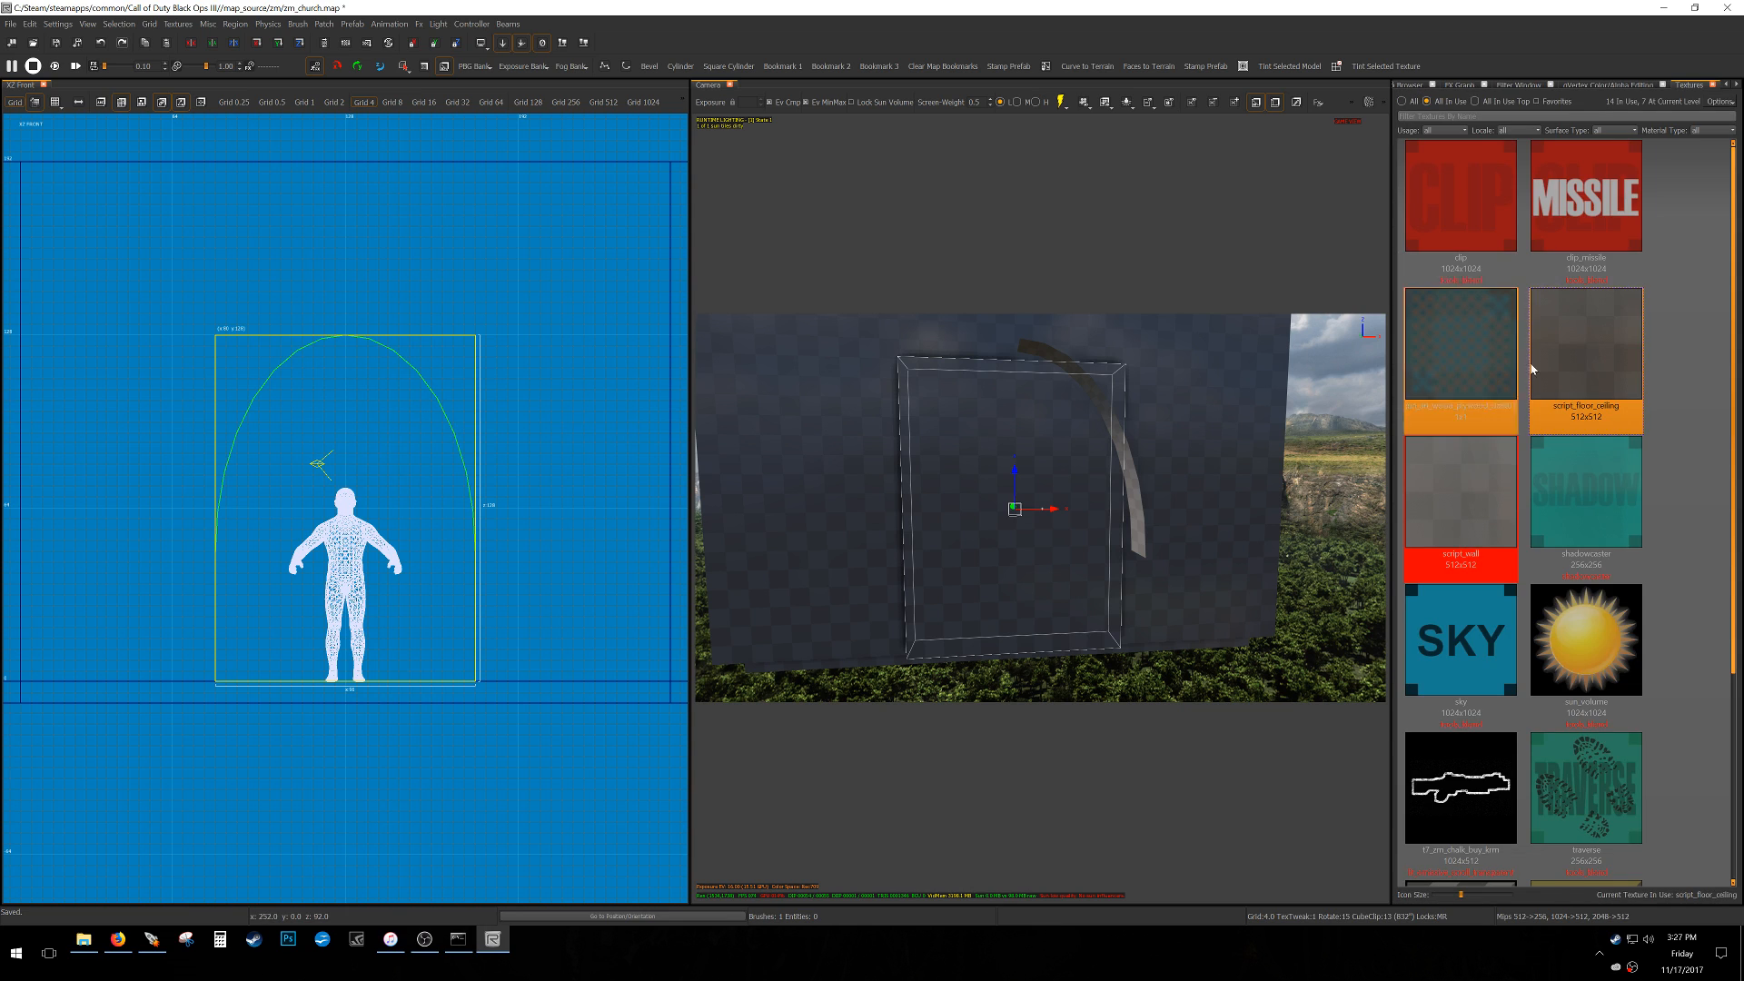
left_click(1488, 102)
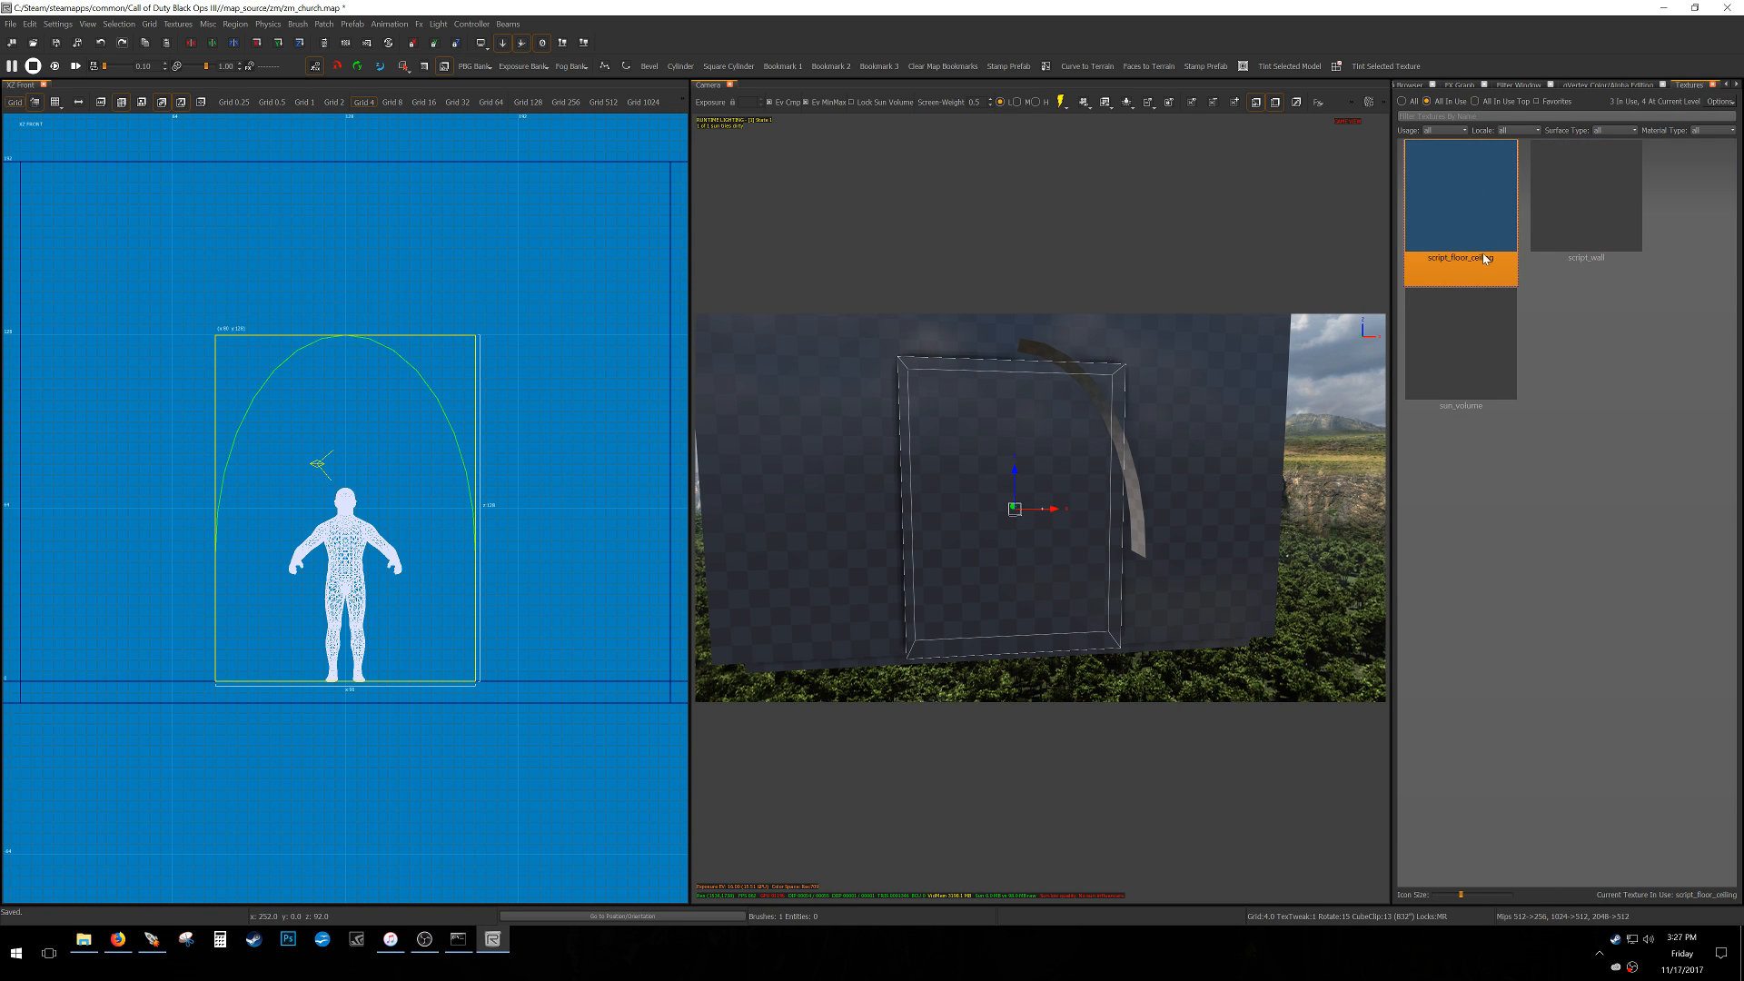
left_click(1559, 218)
mouse_move(386, 263)
left_mouse_down()
mouse_move(416, 550)
mouse_move(433, 478)
left_mouse_up()
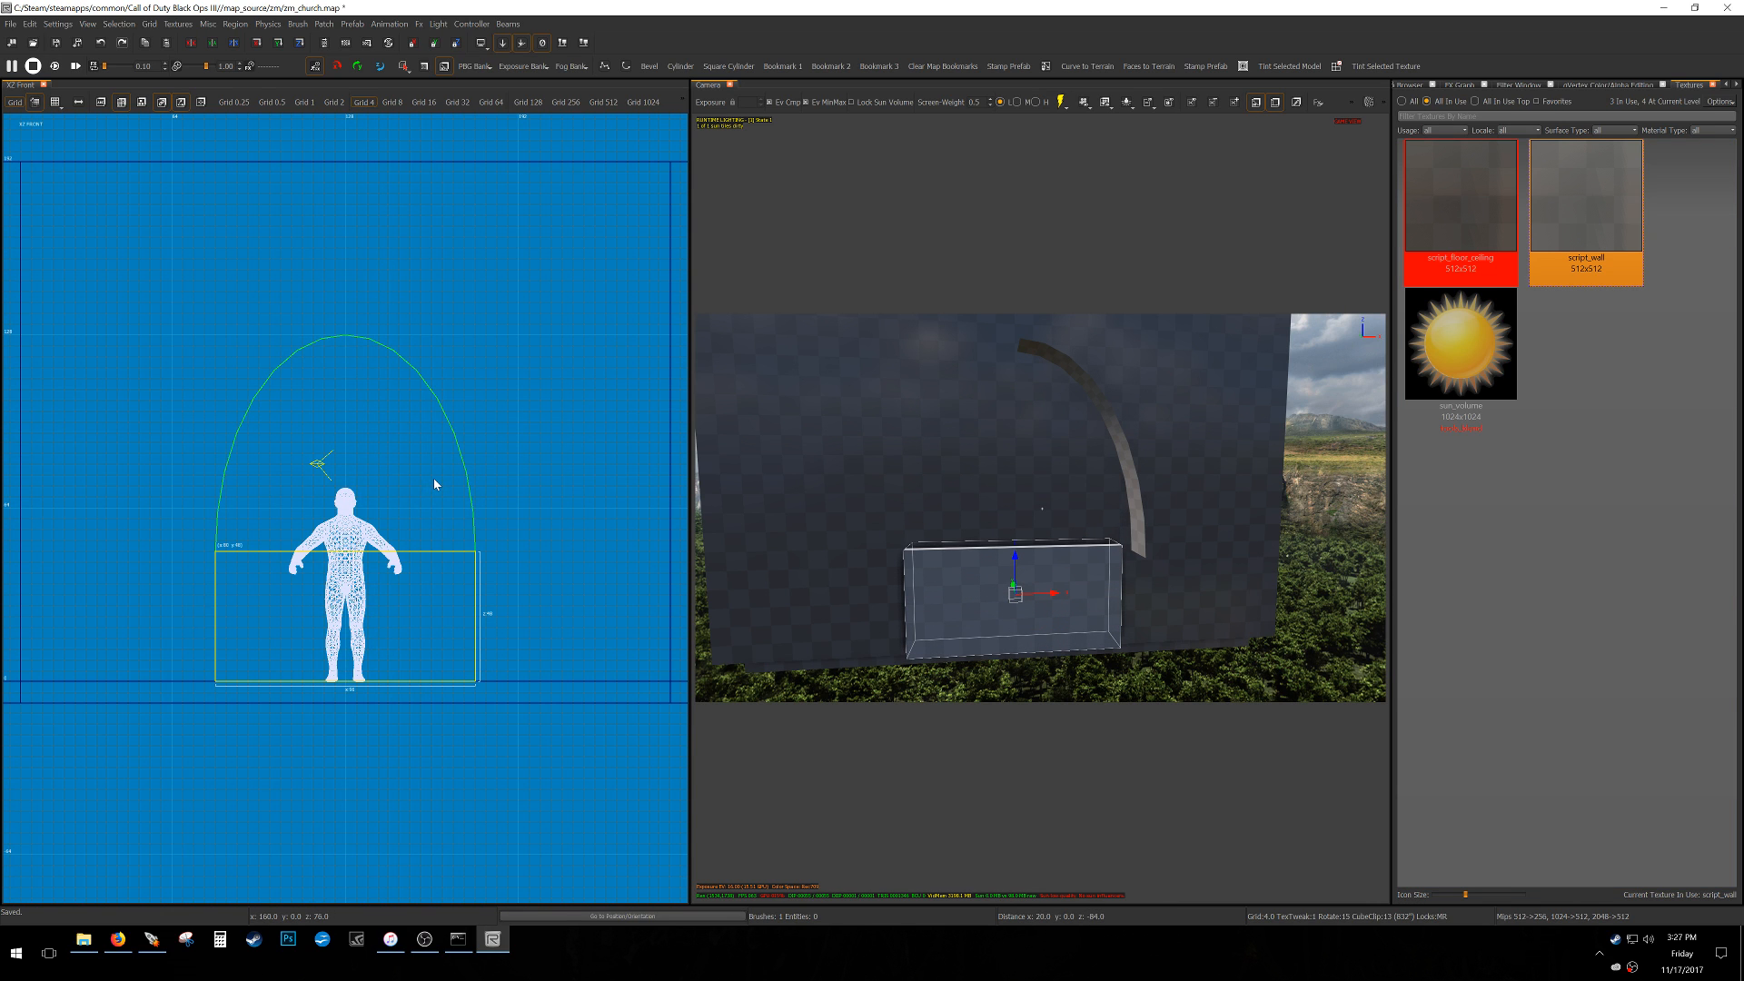
key("Escape")
scroll(981, 469, "up", 5)
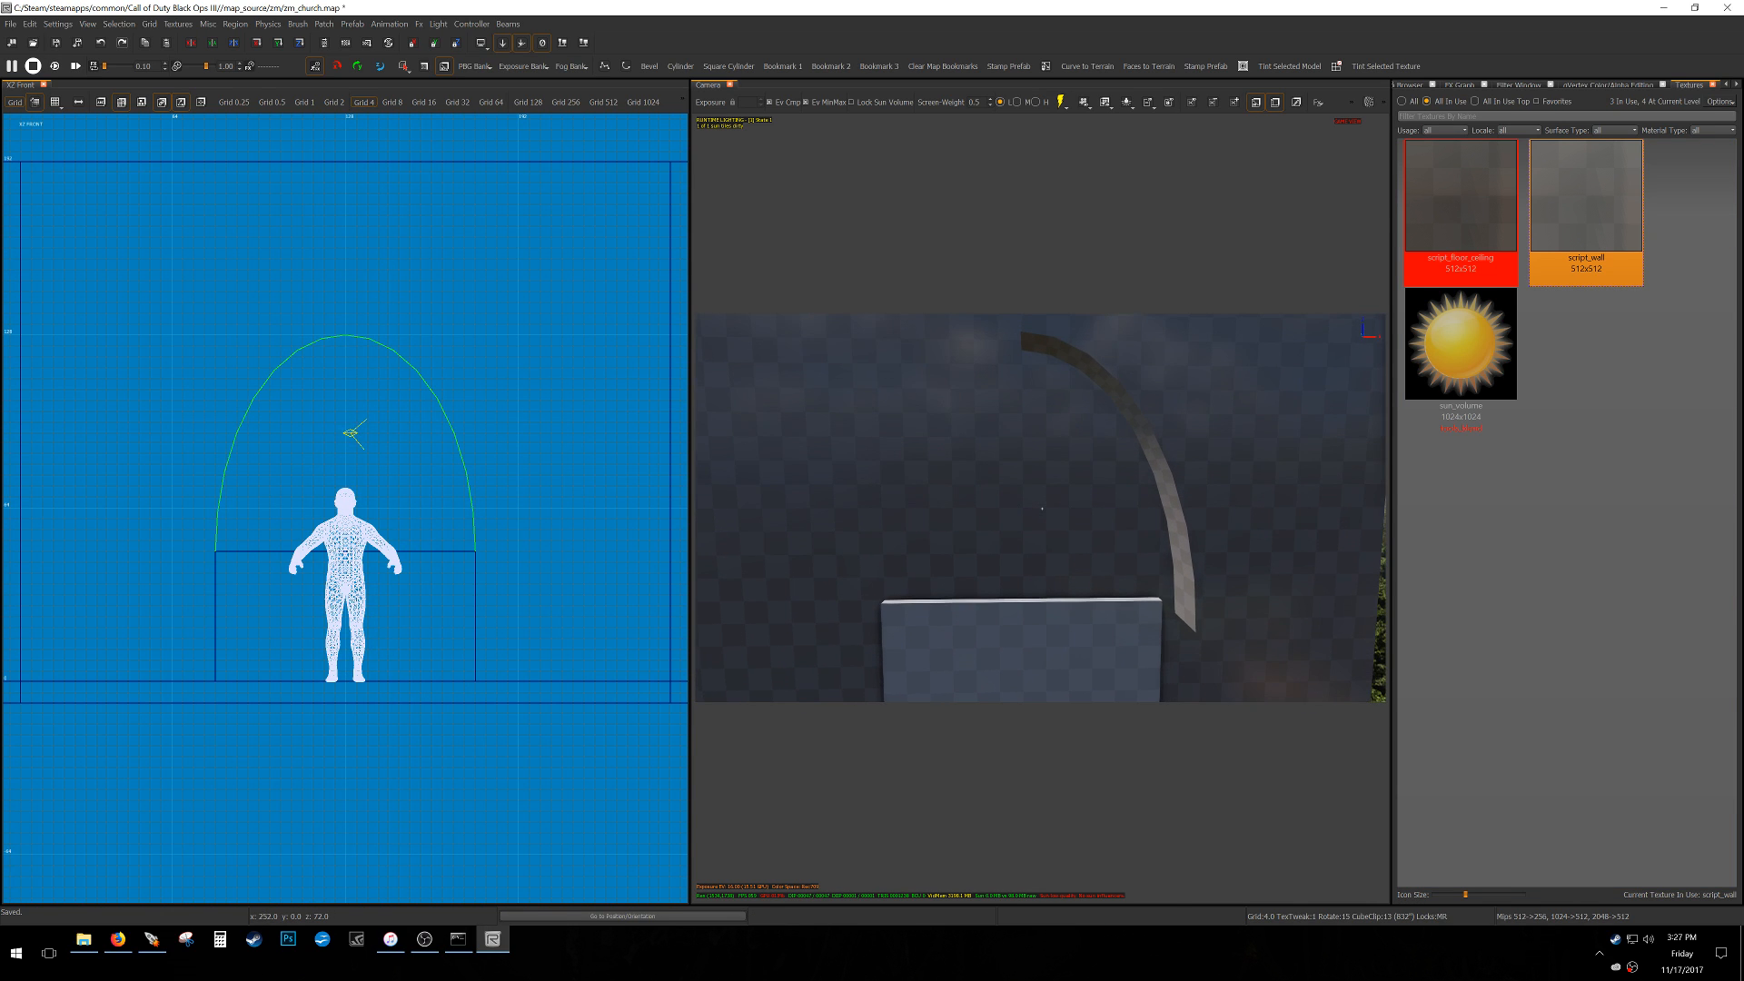
Split the annex's south wall vertically along both sides of the doorway on the 16-unit grid.
scroll(981, 469, "down", 1)
left_click(977, 558, "shift")
key("5")
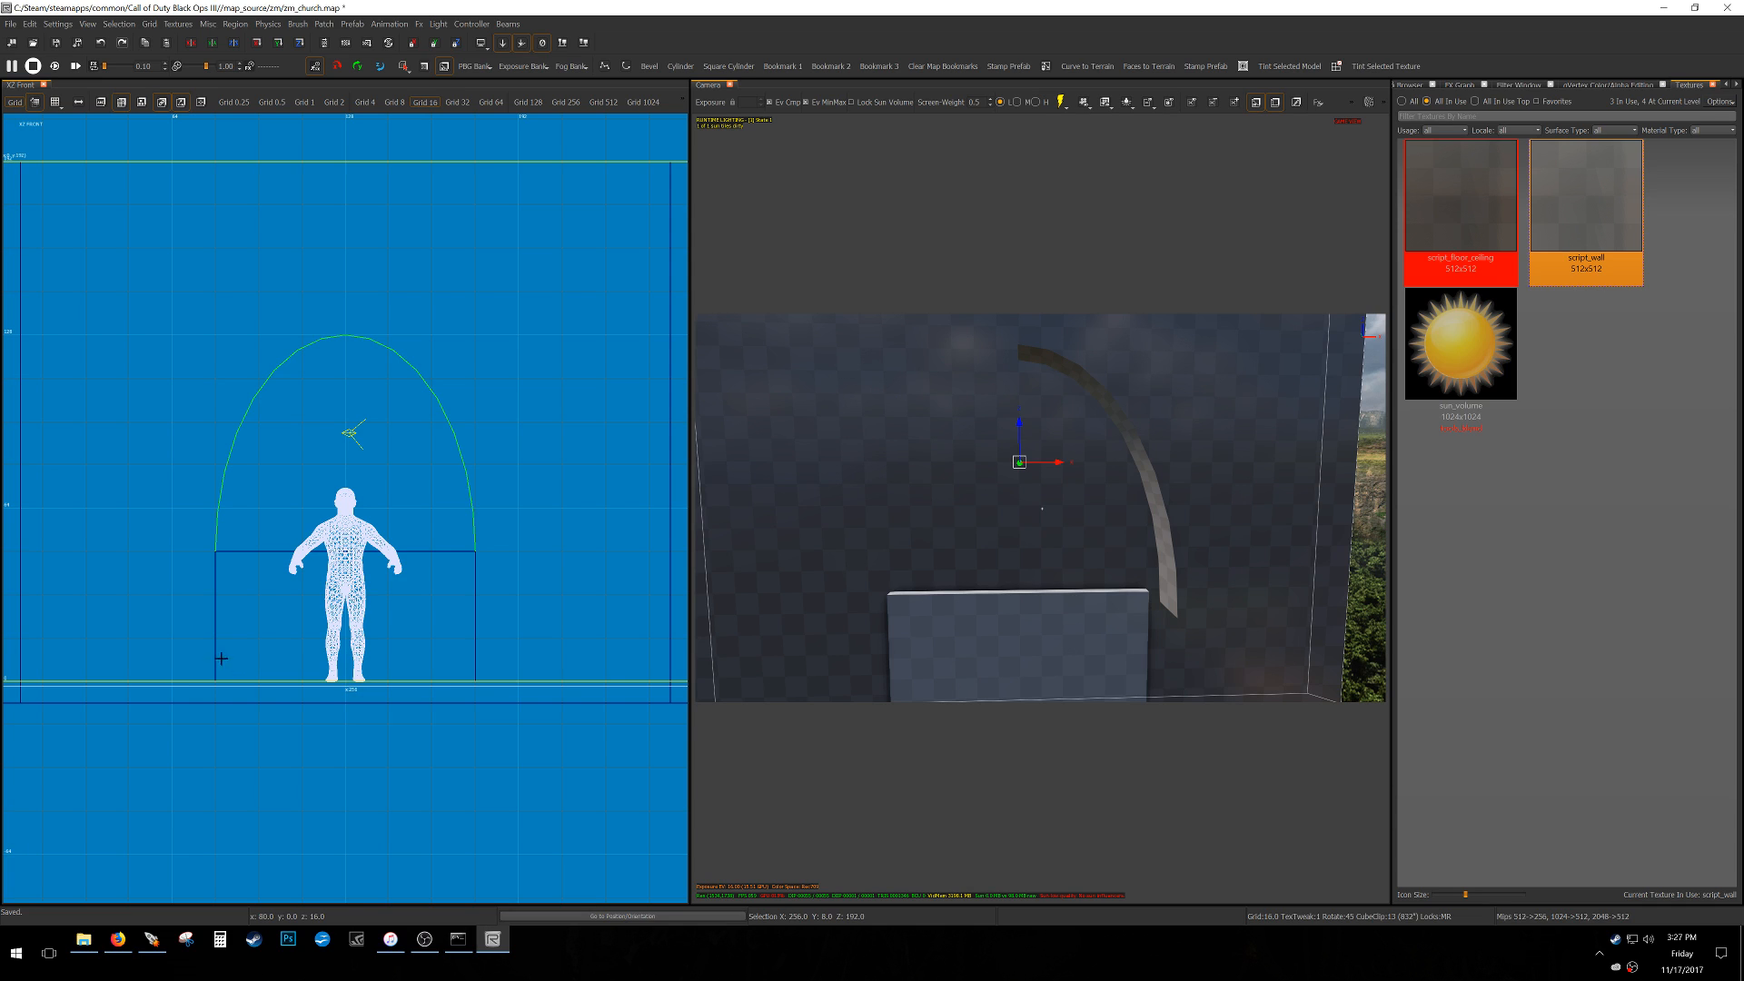
left_click(220, 659)
left_click(237, 593)
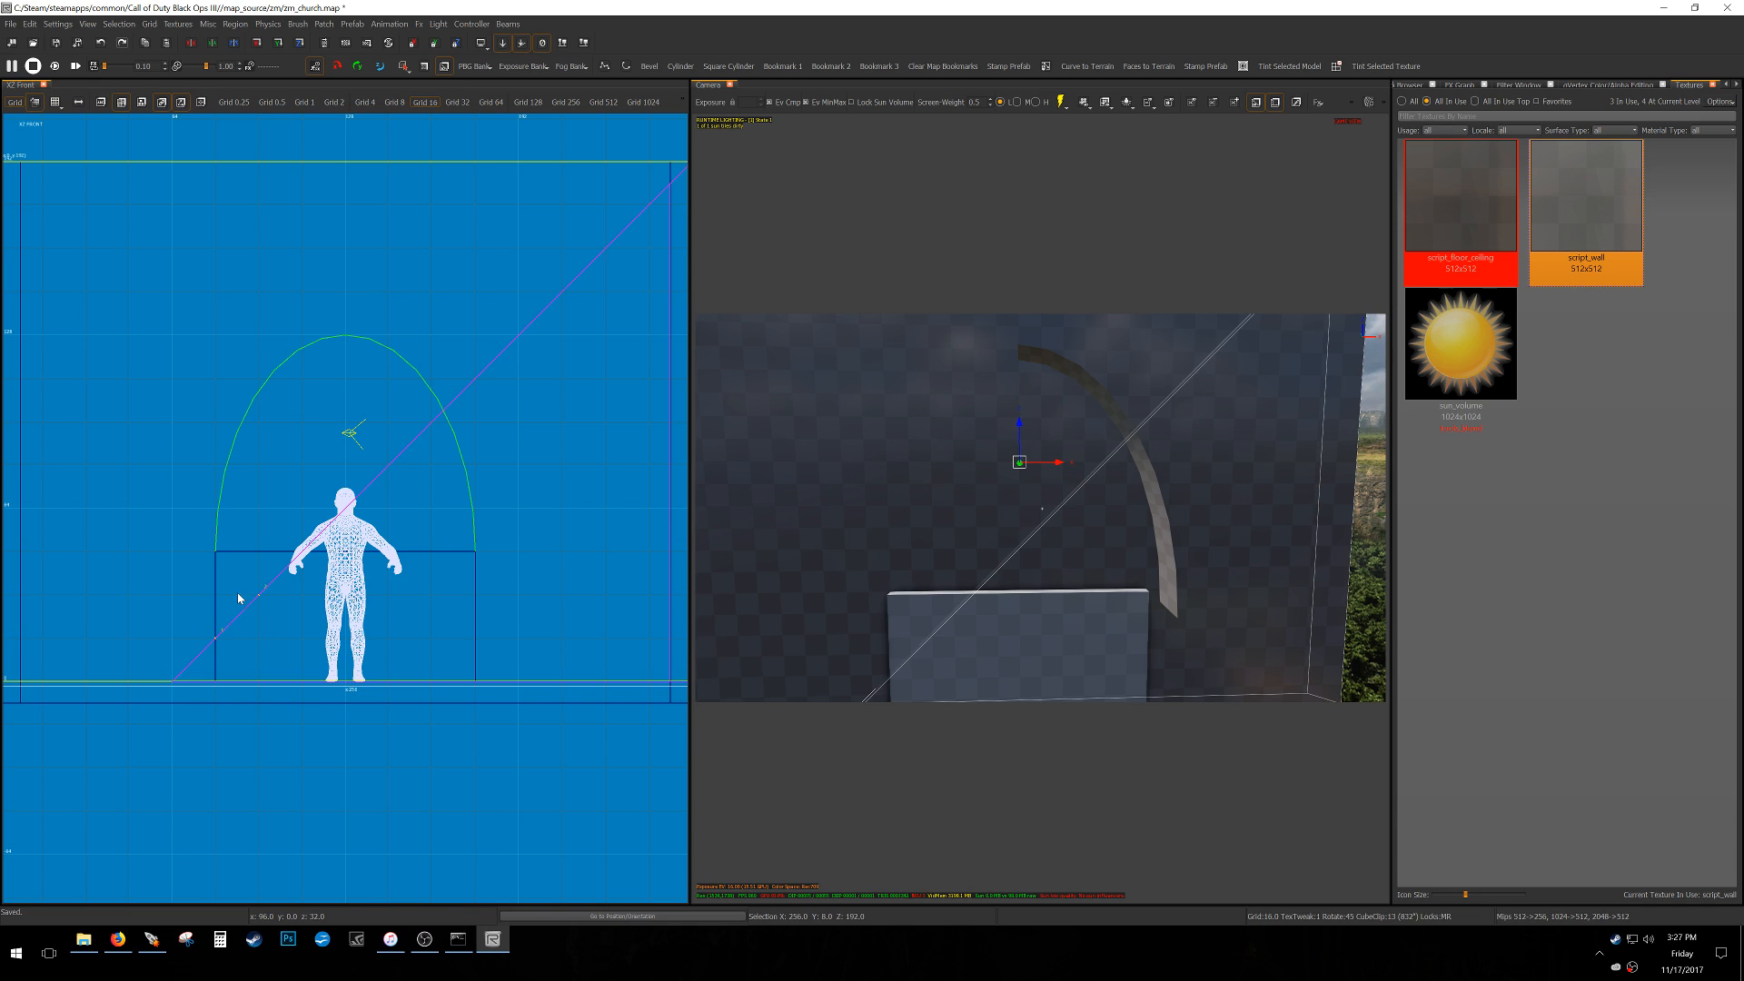
left_click_drag(253, 596, 227, 567)
key("shift+Return")
left_click(489, 629)
left_click(490, 582)
key("shift+Return")
key("Escape")
Split the south wall's middle section horizontally at the top of the arch and delete the lower piece filling the doorway.
left_click(268, 338, "shift")
left_click(268, 339)
left_click(358, 340)
key("Escape")
left_click(1230, 465, "shift")
key("Escape")
left_click(965, 490, "shift")
left_click(245, 338)
left_click(293, 342)
key("shift+Return")
key("Escape")
left_click(968, 531, "shift")
key("BackSpace")
Pull the outer edge of the arch patches back flush with the outer face of the annex's south wall.
left_click(1073, 379, "shift")
key("ctrl+Tab")
left_click_drag(370, 487, 472, 469)
key("4")
key("Escape")
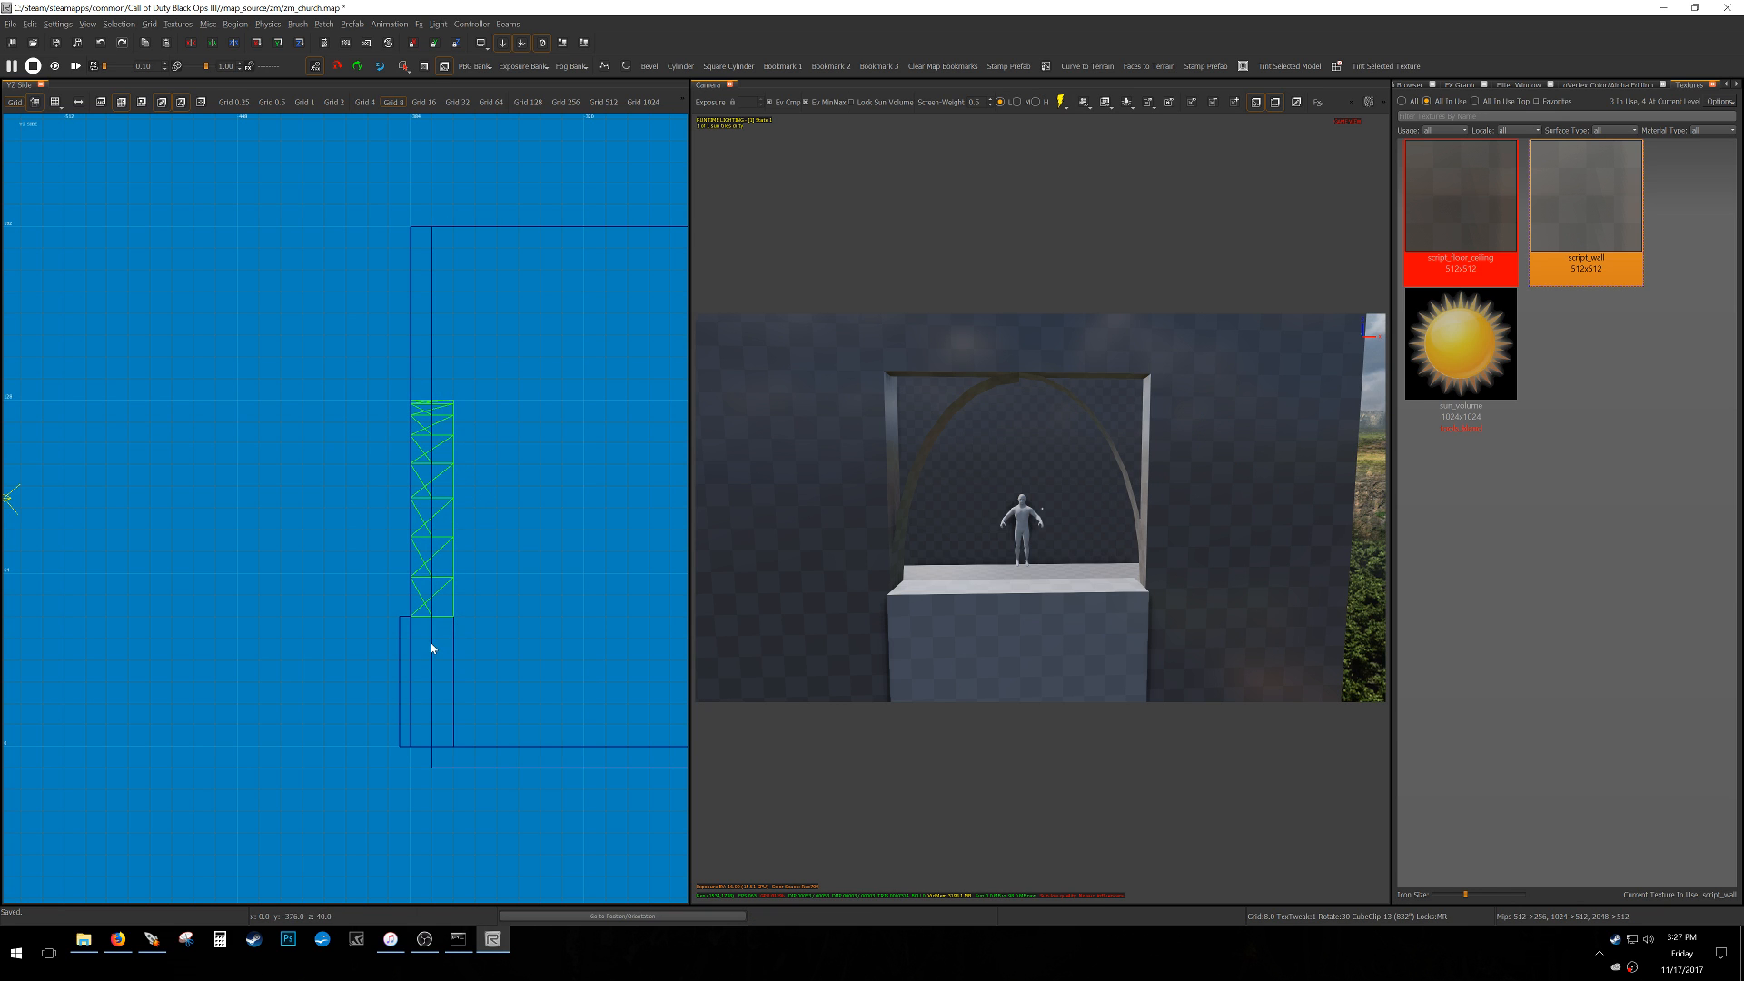
Cap the west half of the arch with an Inverted Bevel to fill its upper corner.
left_click(945, 432, "shift")
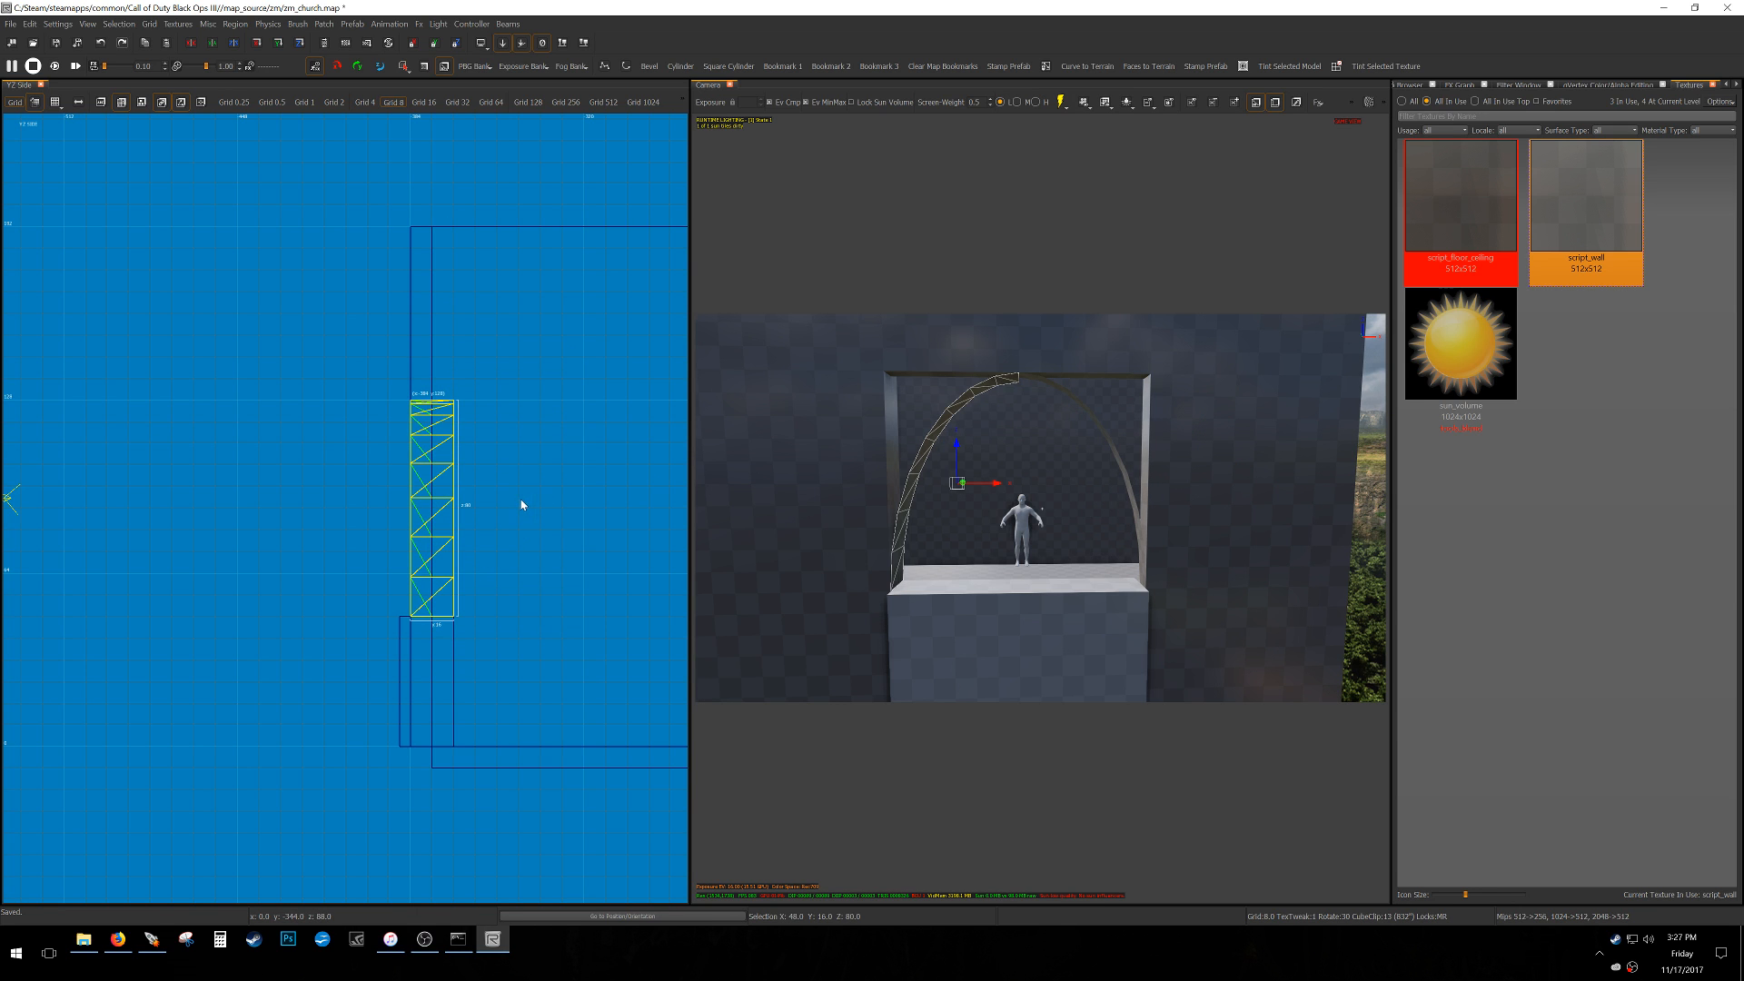
scroll(466, 540, "down", 1)
key("ctrl+Tab")
key("ctrl+Tab")
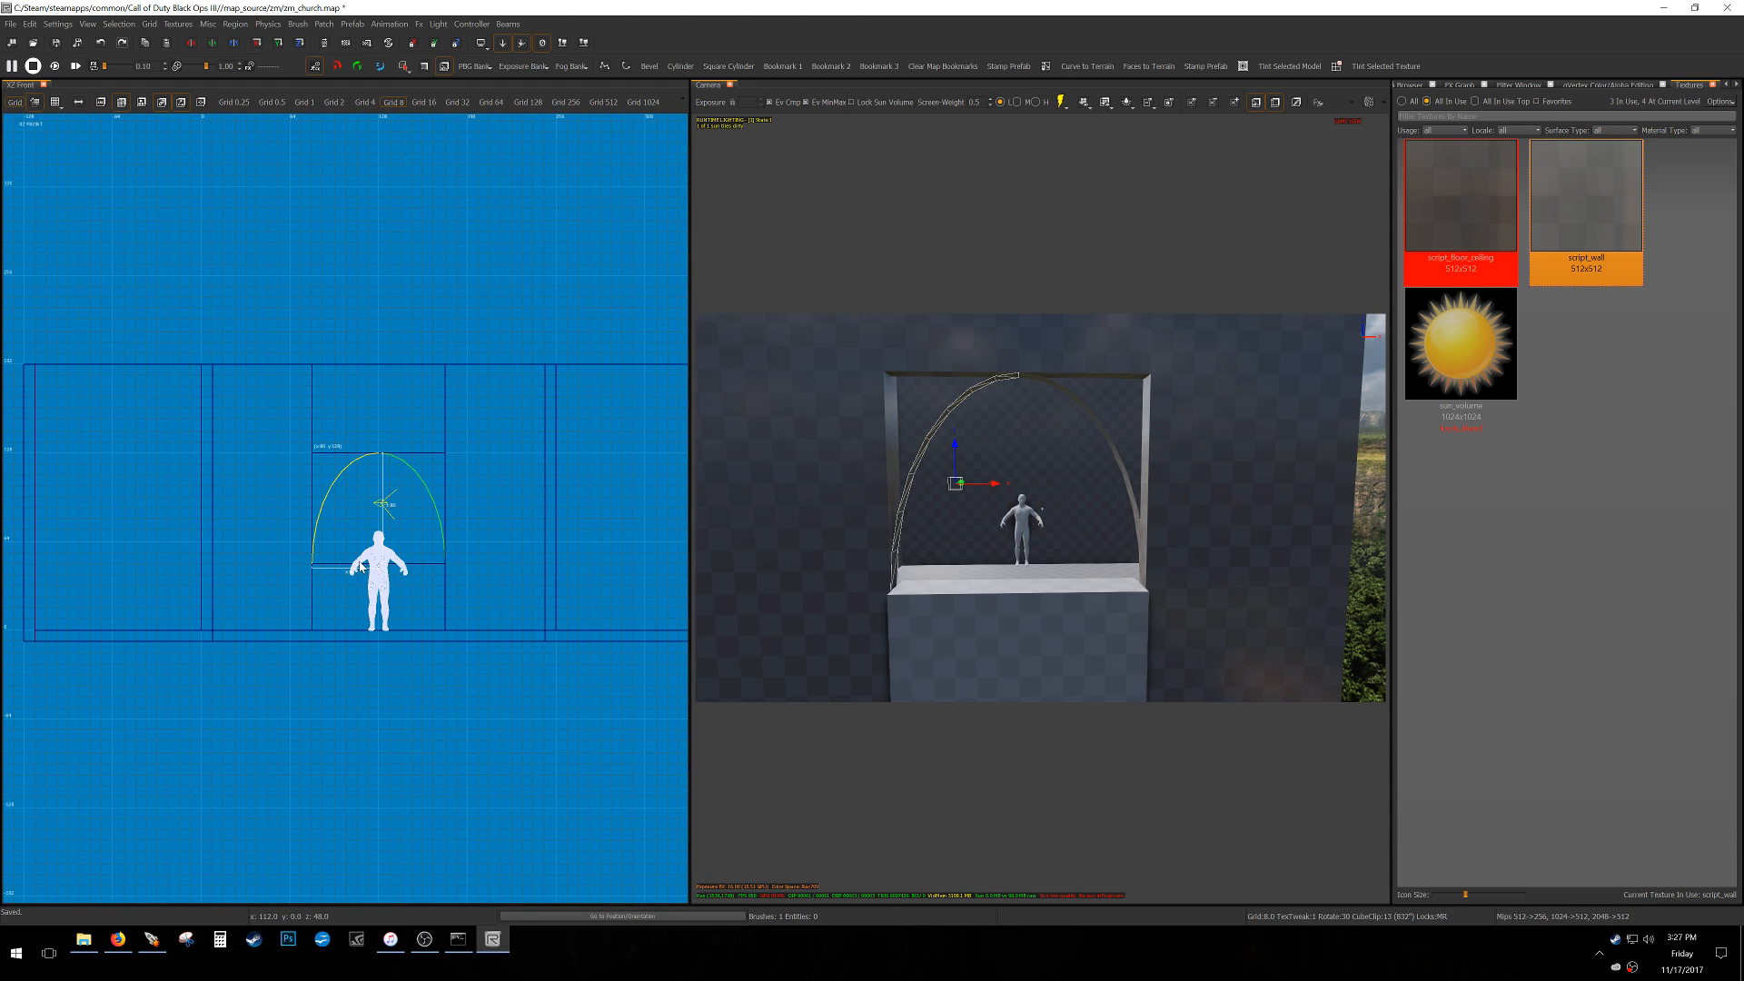
key("shift+c")
left_click(590, 343)
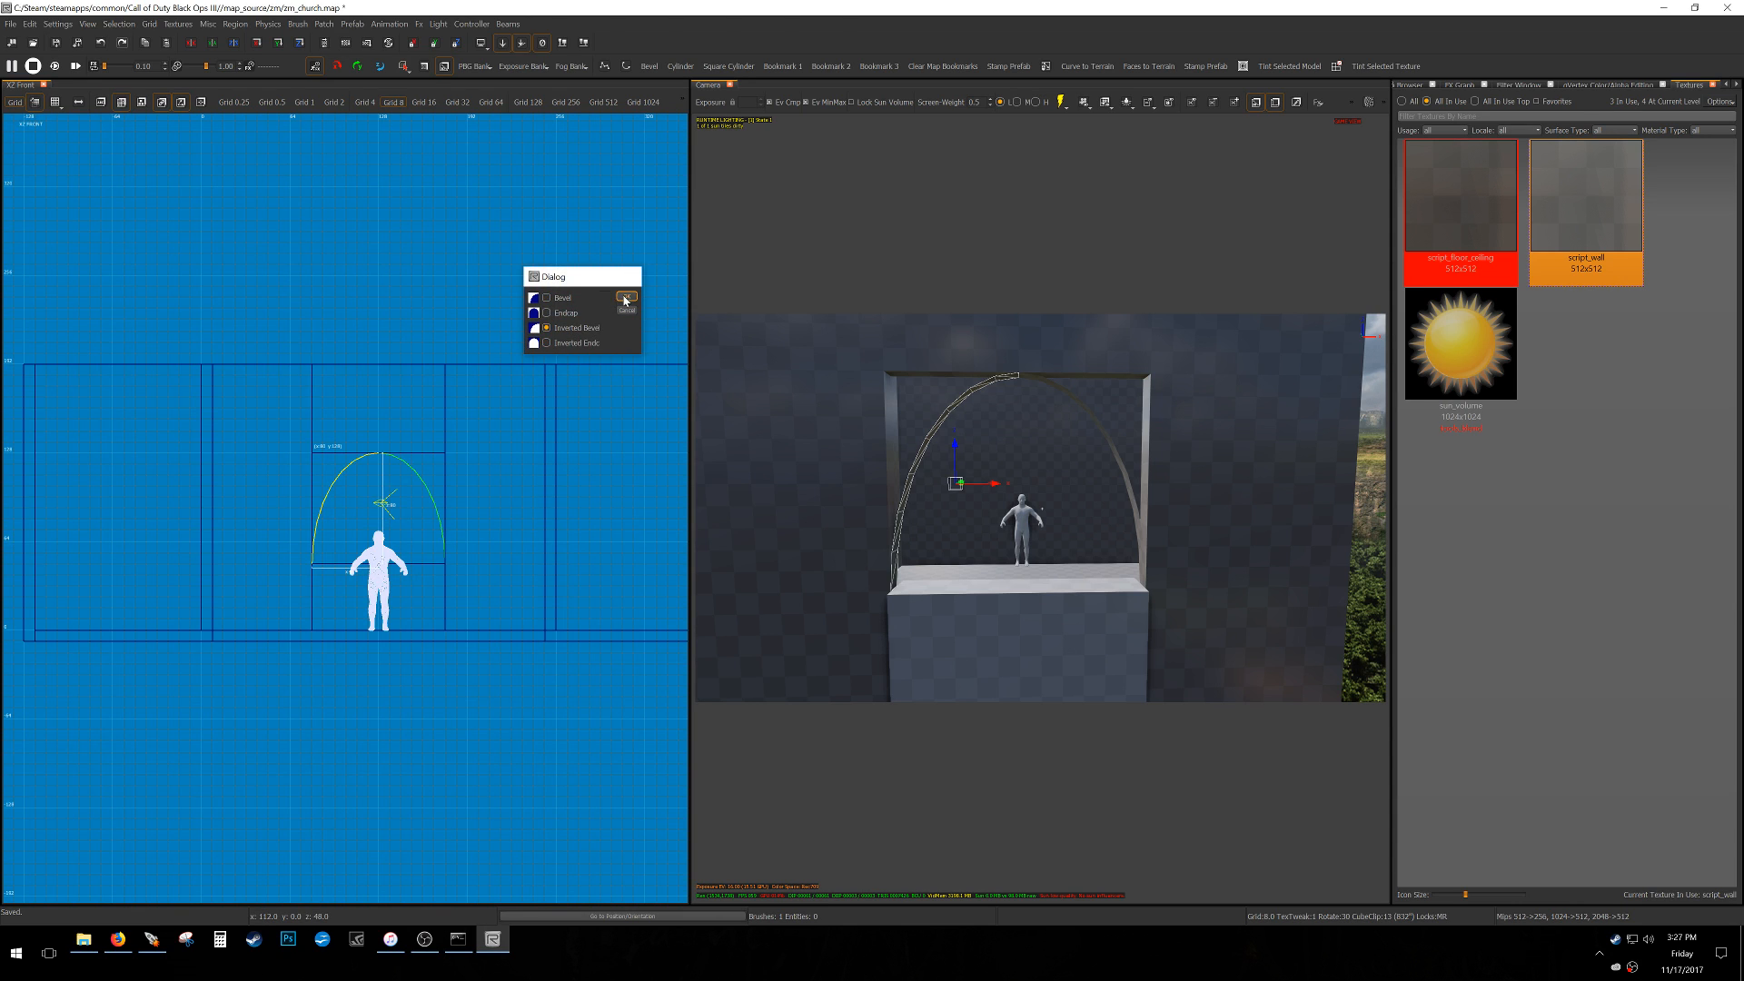
left_click(626, 296)
key("bracketright")
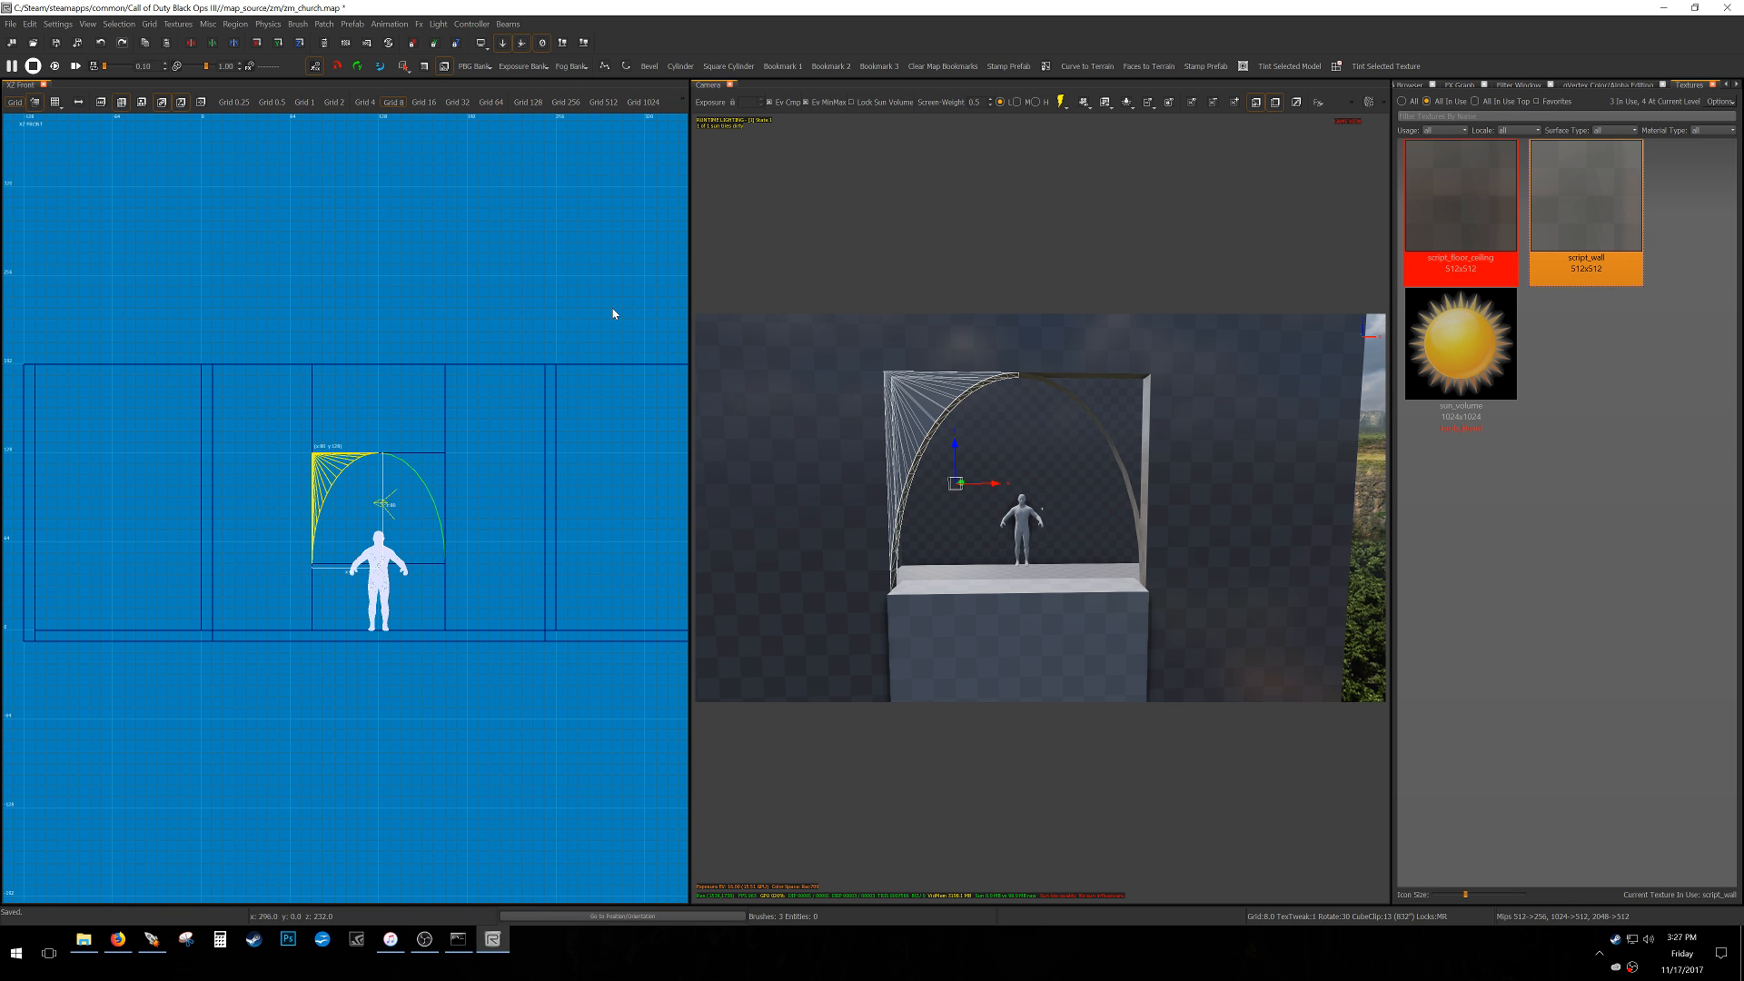
key("w")
right_click_drag(938, 597, 932, 545)
key("Escape")
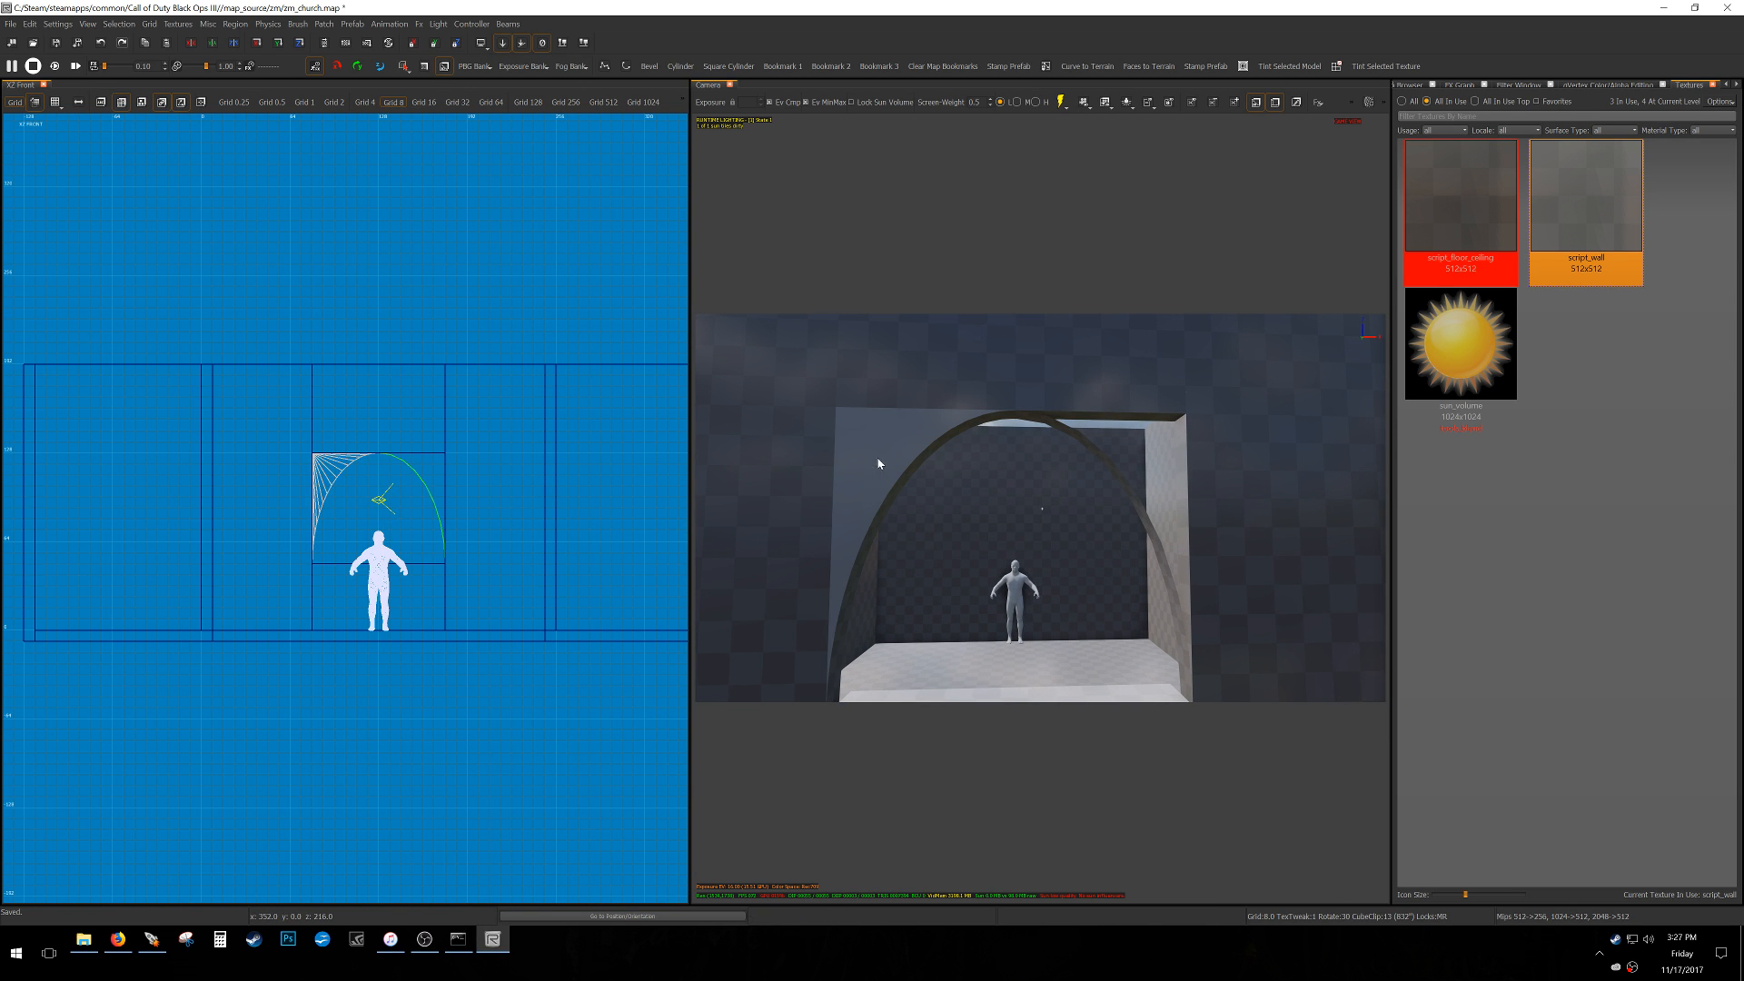
left_click(880, 467, "shift")
key("Escape")
Cap the east half of the arch with an Inverted Bevel to match the other half.
left_click(1090, 447, "shift")
key("shift+c")
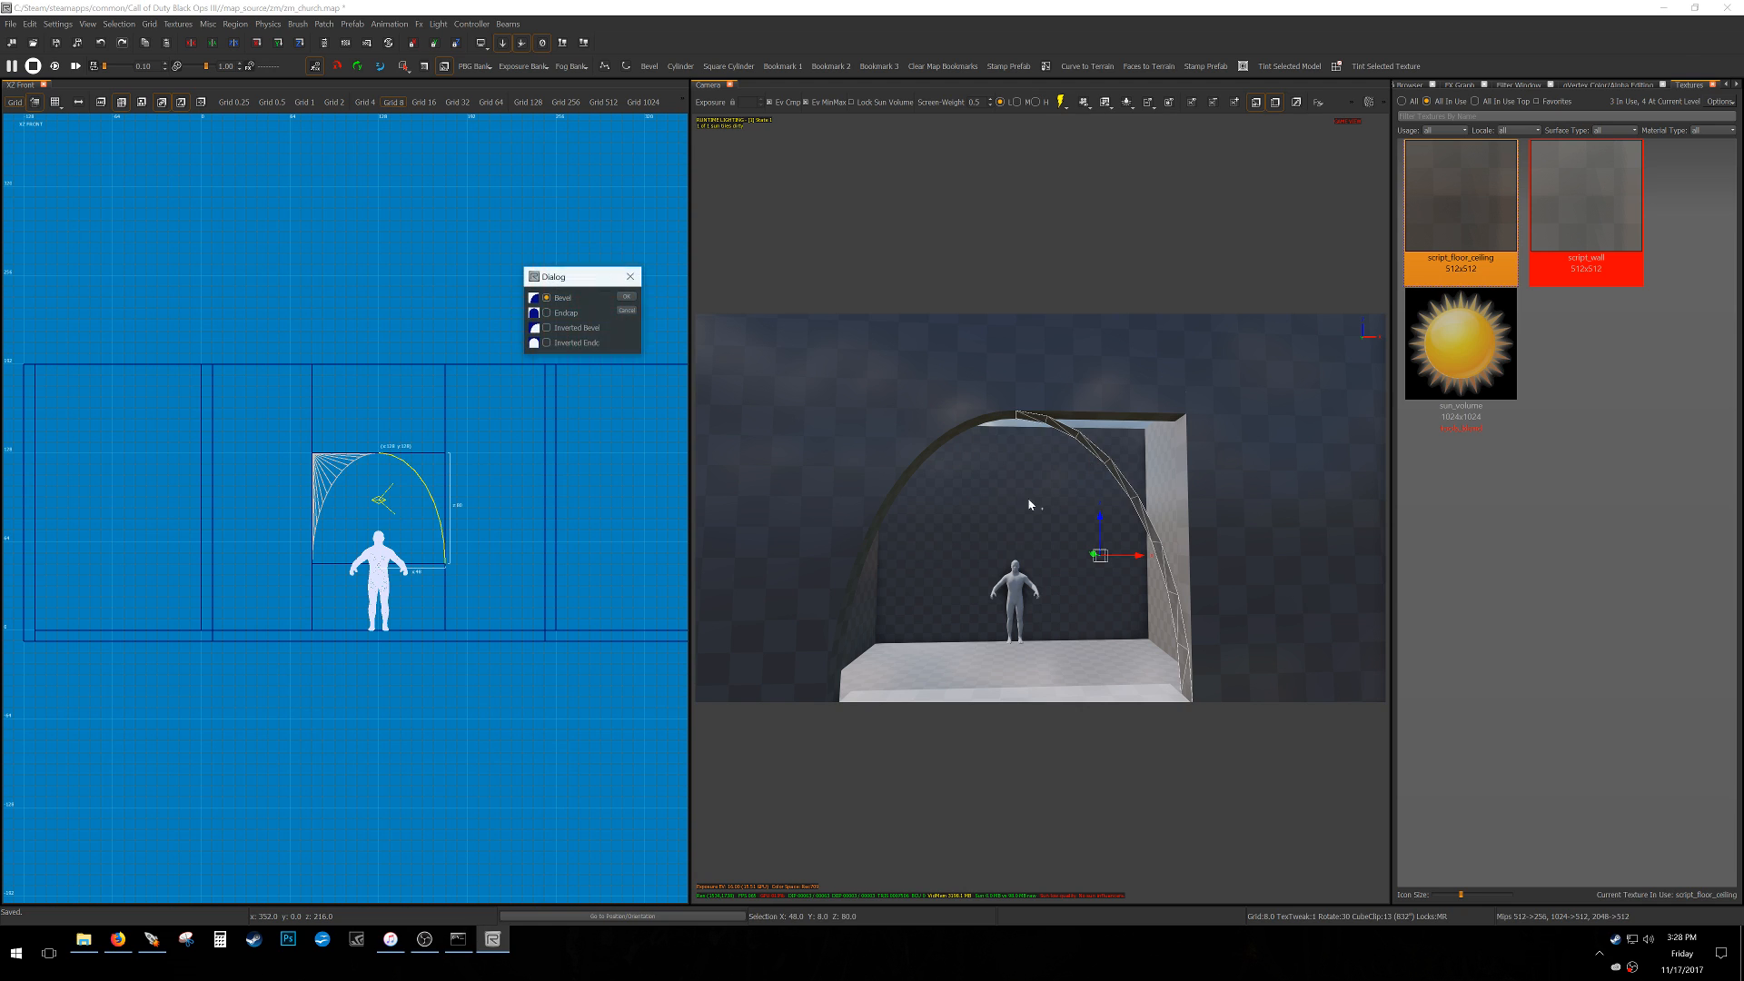
left_click(626, 296)
key("bracketright")
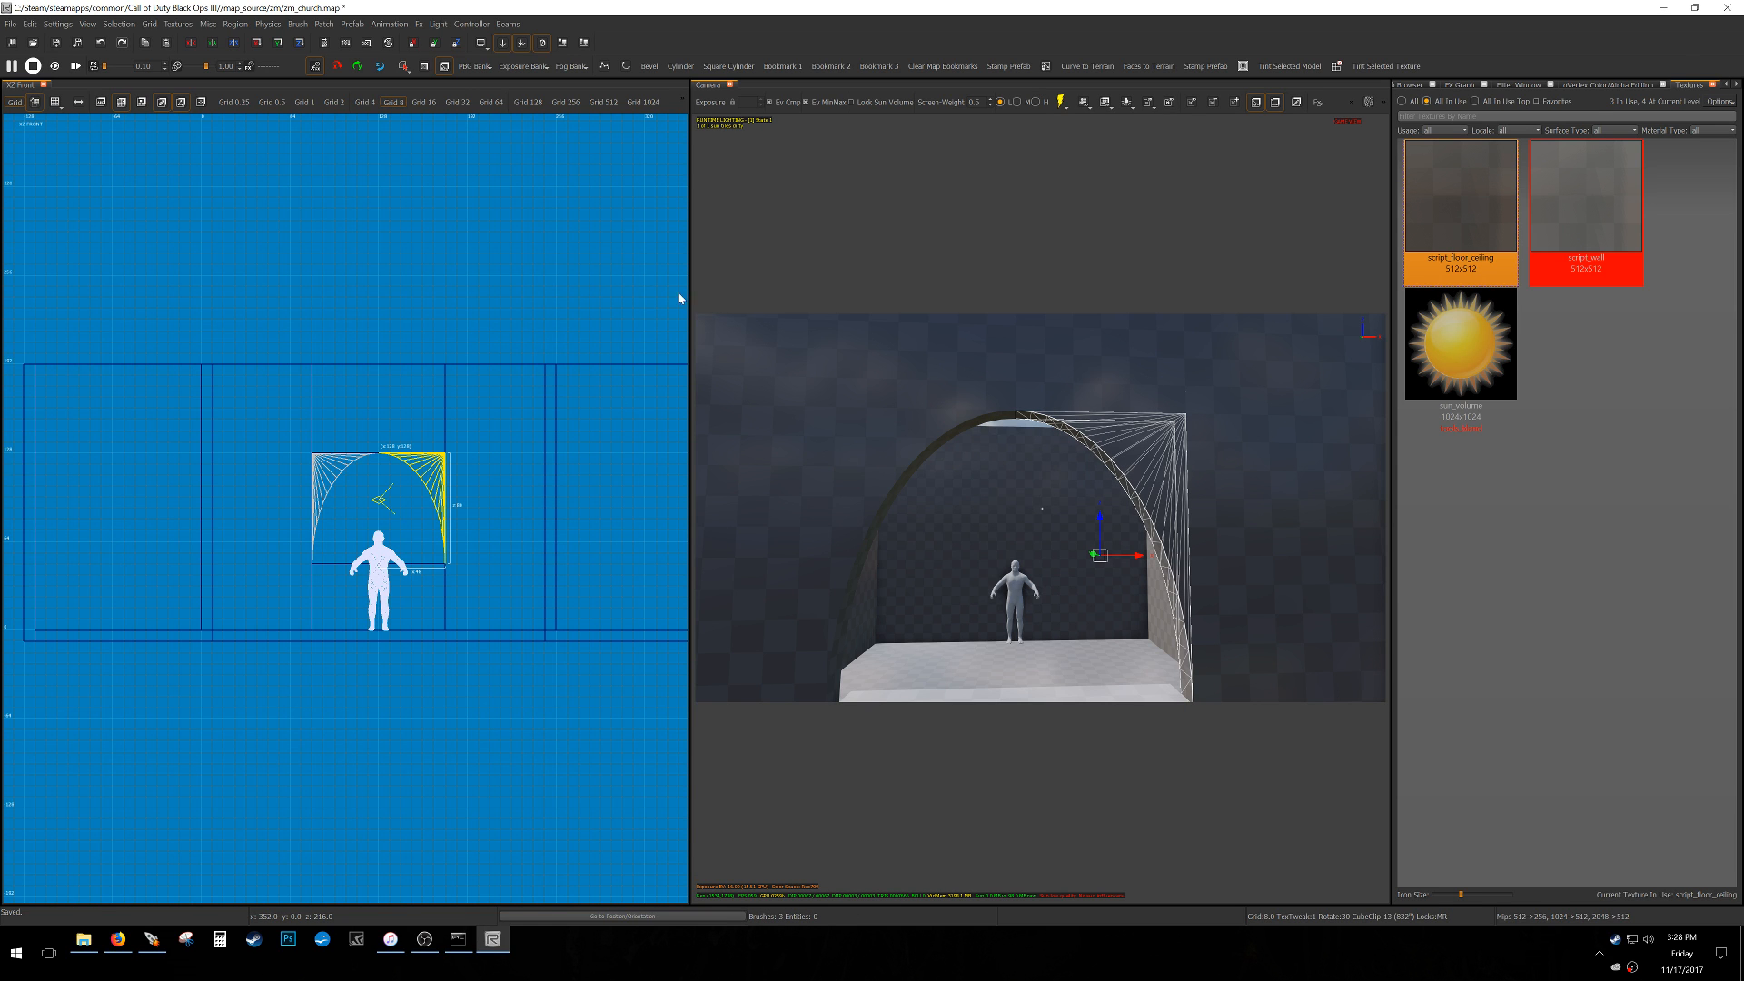
key("Escape")
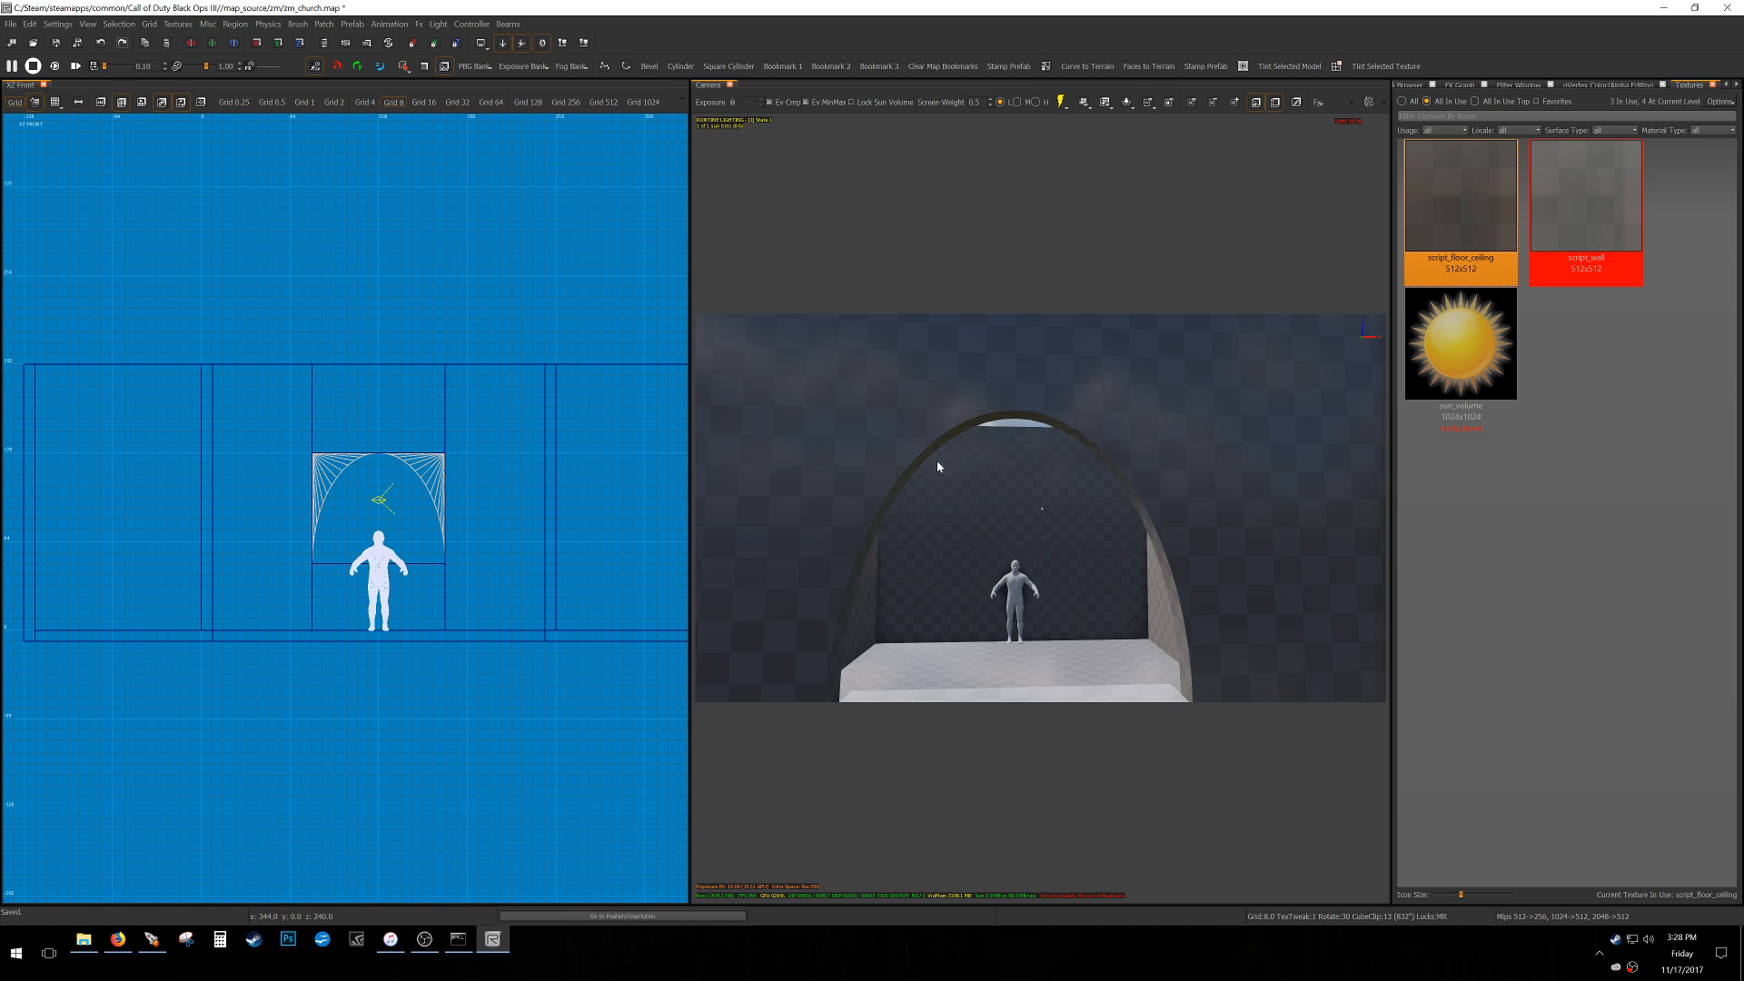
left_click(902, 467, "shift")
key("Escape")
Delete the low brush blocking the lower part of the arched doorway.
right_click_drag(992, 507, 994, 507)
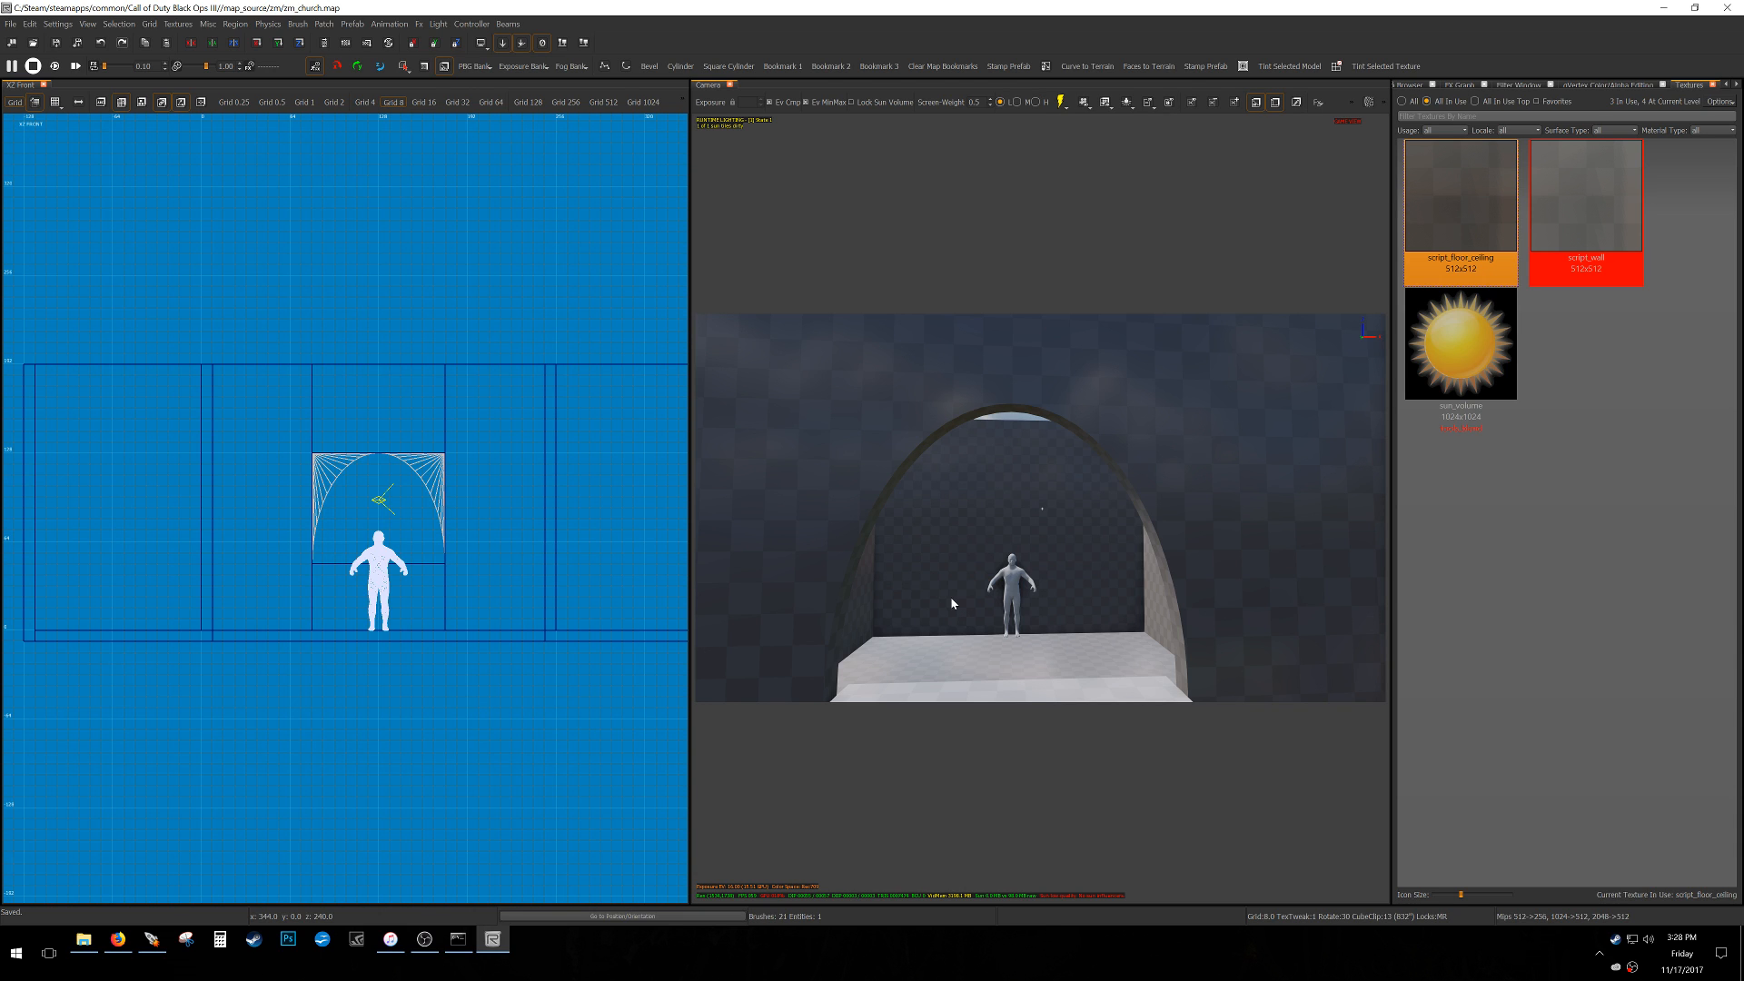
right_click_drag(931, 593, 1013, 512)
left_click(1014, 518, "shift")
key("BackSpace")
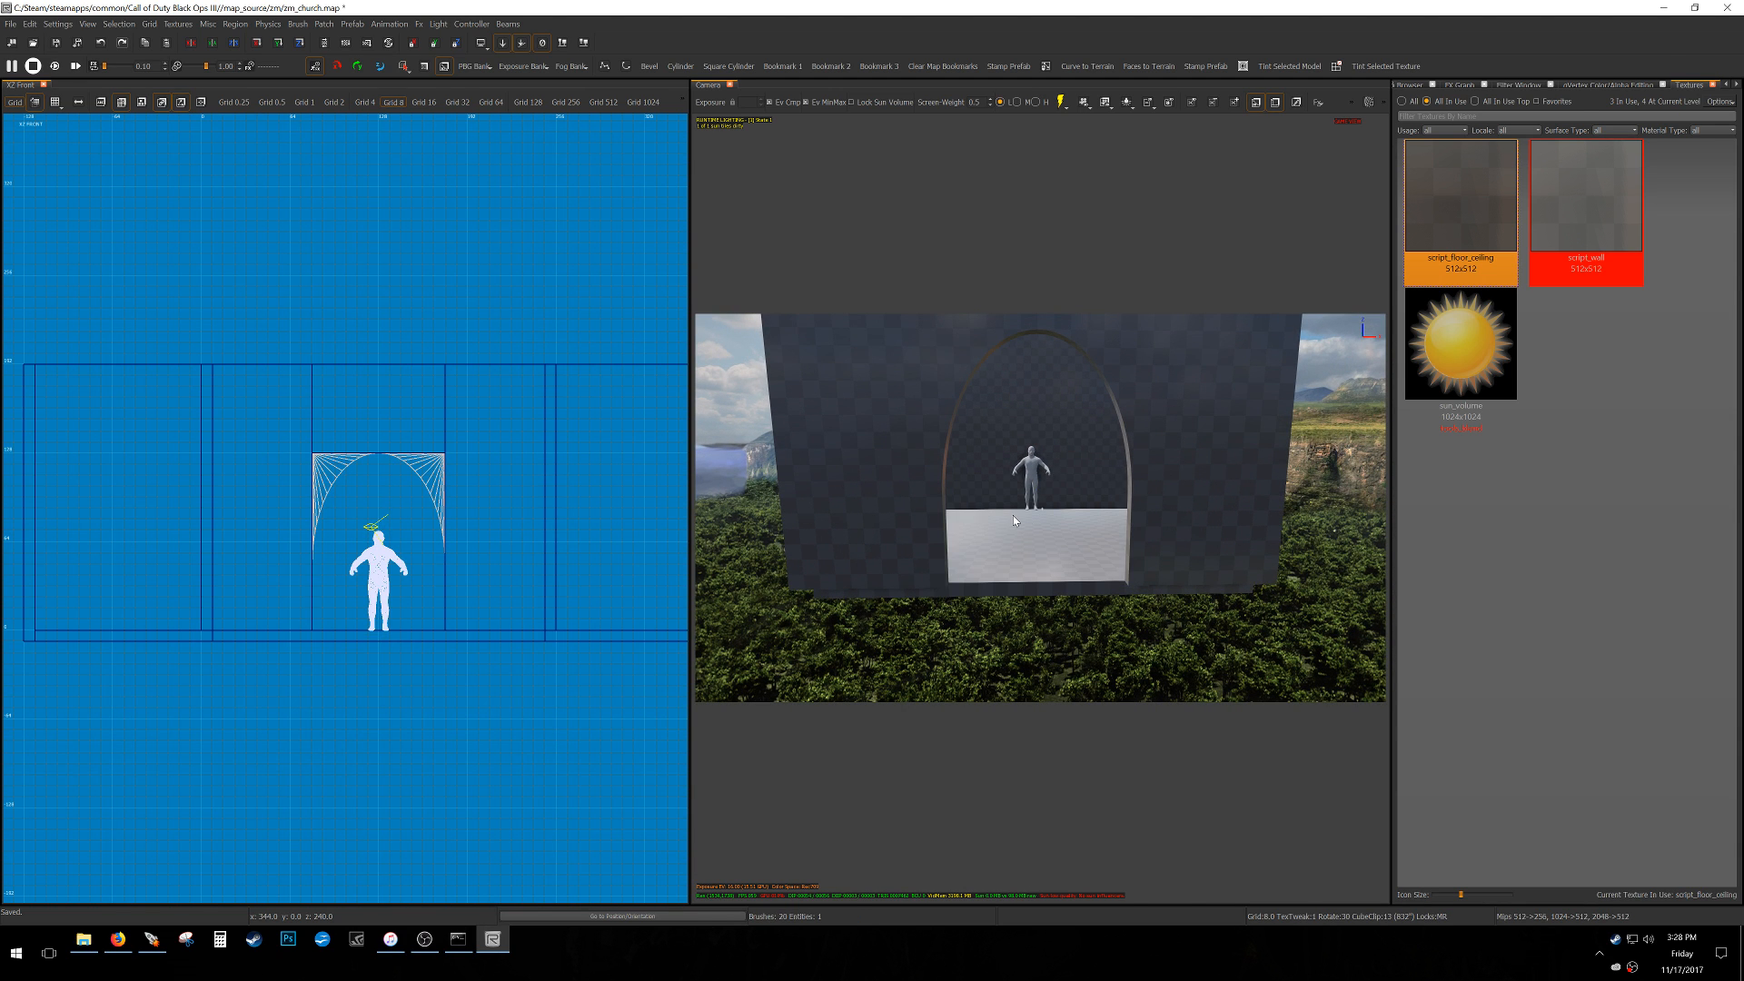
Select the annex's two side walls and raise their tops well above the south wall on the 64-unit grid.
right_click_drag(1012, 516, 1018, 432)
scroll(291, 622, "up", 5)
right_click_drag(1004, 542, 909, 565)
right_click_drag(1042, 509, 1285, 671)
left_click(1281, 670, "shift")
mouse_move(999, 581)
right_mouse_down()
mouse_move(1042, 545)
mouse_move(1042, 508)
mouse_move(1042, 582)
mouse_move(1279, 508)
right_mouse_up()
key("Escape")
right_click_drag(1042, 509, 965, 515)
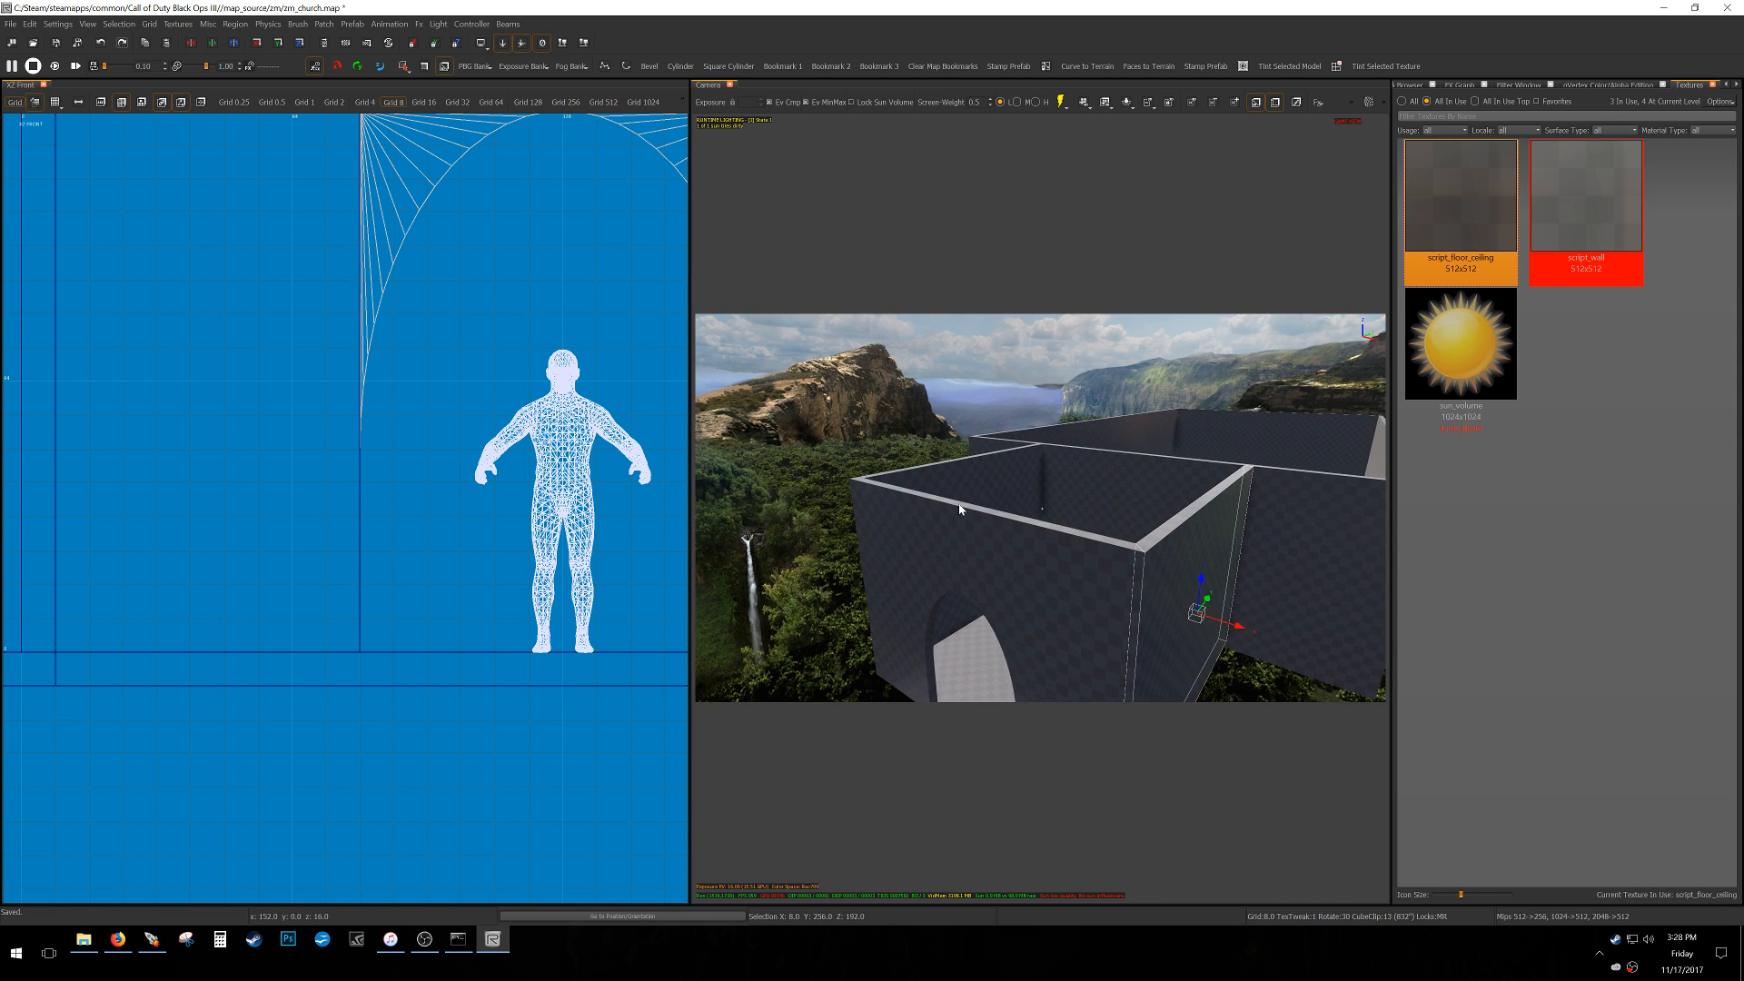
left_click(966, 515, "shift")
scroll(346, 504, "down", 5)
key("ctrl+Tab")
scroll(279, 558, "down", 5)
key("7")
right_click_drag(285, 559, 294, 574)
left_click_drag(294, 576, 311, 364)
key("Escape")
Duplicate the wall piece above the doorway and place the copy on top of the annex's south wall.
mouse_move(842, 627)
right_mouse_down()
mouse_move(868, 613)
mouse_move(925, 473)
right_mouse_up()
key("ctrl+Tab")
key("ctrl+Tab")
scroll(408, 582, "up", 5)
key("space")
mouse_move(467, 710)
left_mouse_down()
mouse_move(388, 473)
mouse_move(377, 575)
left_mouse_up()
Stretch the copied wall piece sideways in both directions to span the annex's south side.
key("ctrl+Tab")
scroll(384, 529, "down", 4)
scroll(334, 549, "up", 6)
left_click_drag(312, 520, 145, 536)
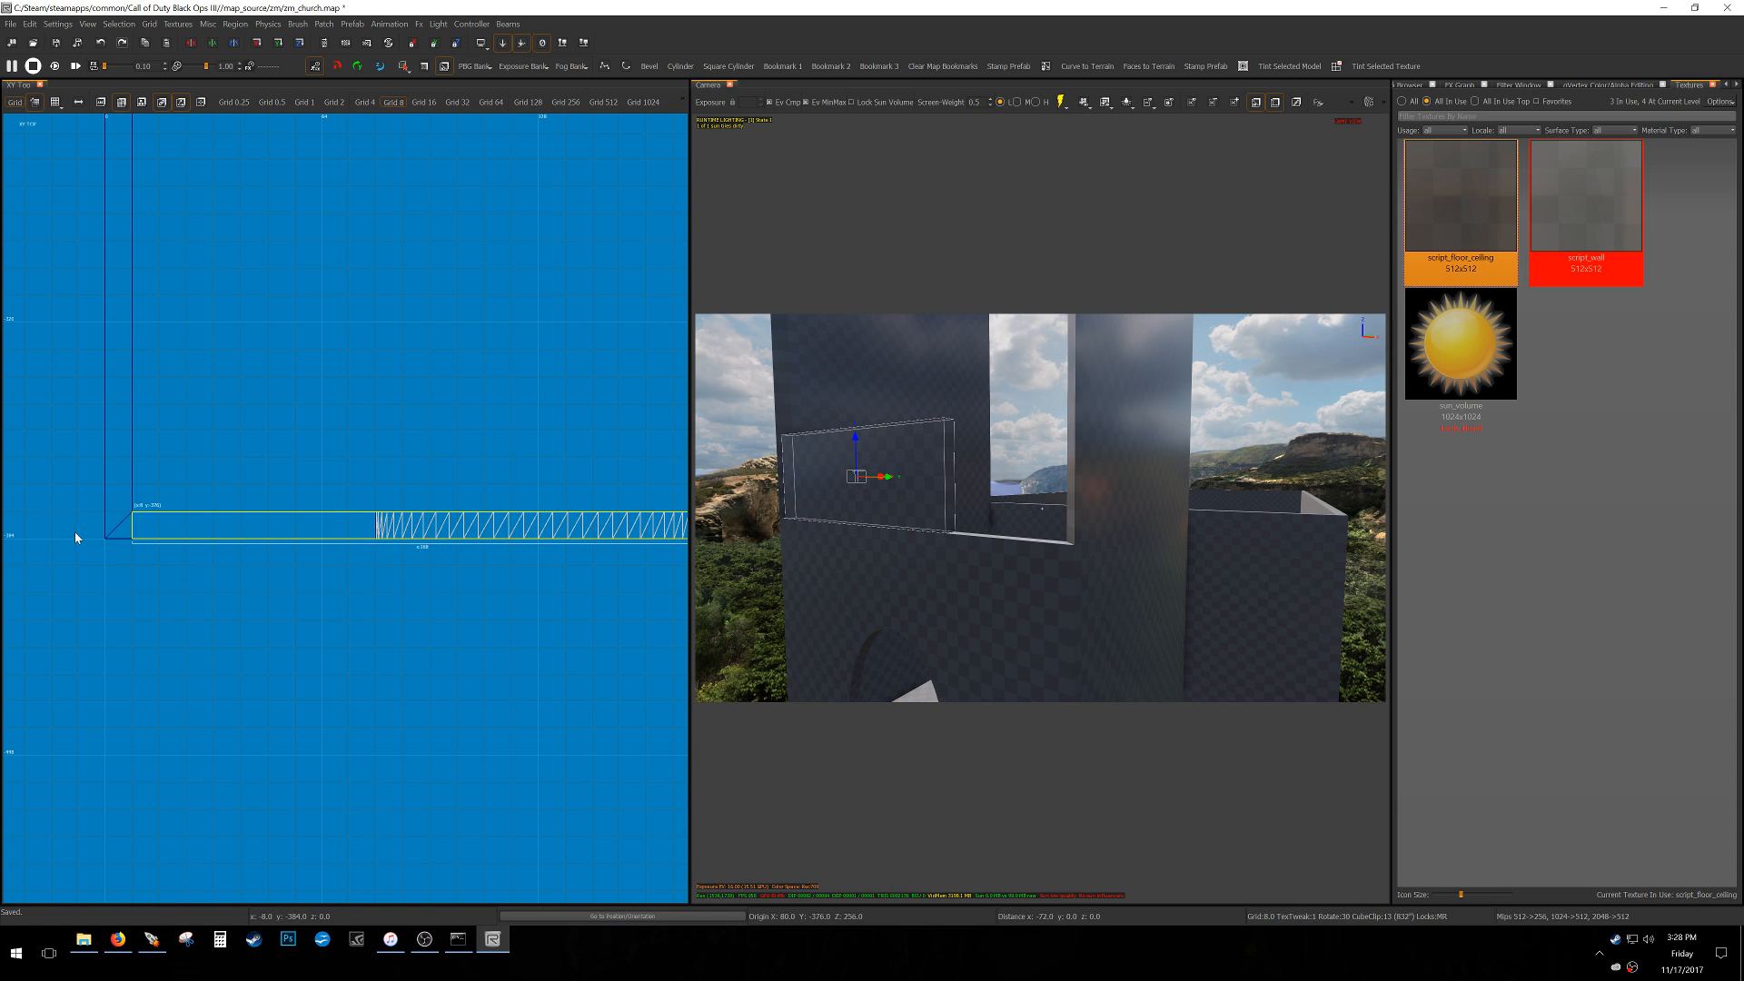
scroll(209, 556, "down", 3)
right_click_drag(579, 598, 394, 574)
scroll(352, 517, "up", 3)
left_click_drag(235, 513, 509, 530)
scroll(422, 532, "down", 3)
scroll(422, 536, "down", 1)
right_click_drag(423, 536, 562, 536)
Mitre both ends of the upper south wall against the side walls on the 4-unit grid.
scroll(231, 526, "up", 7)
key("3")
key("e")
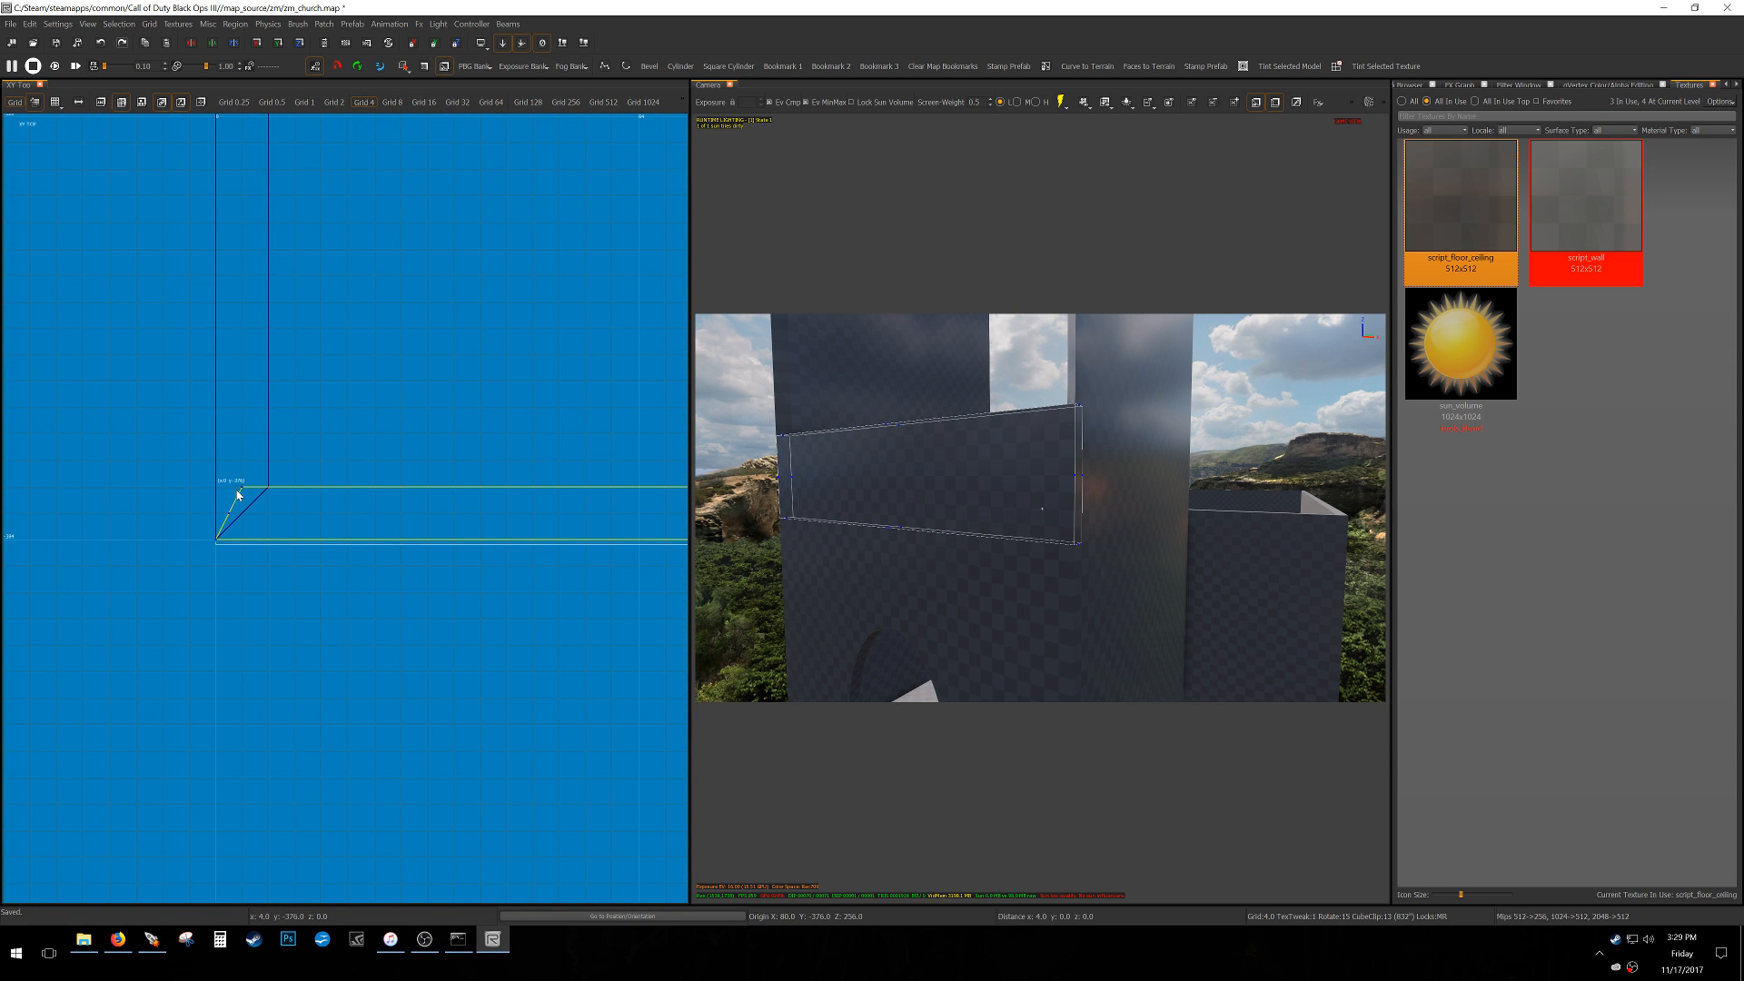
scroll(263, 491, "down", 5)
right_click_drag(262, 491, 4, 488)
scroll(542, 517, "up", 3)
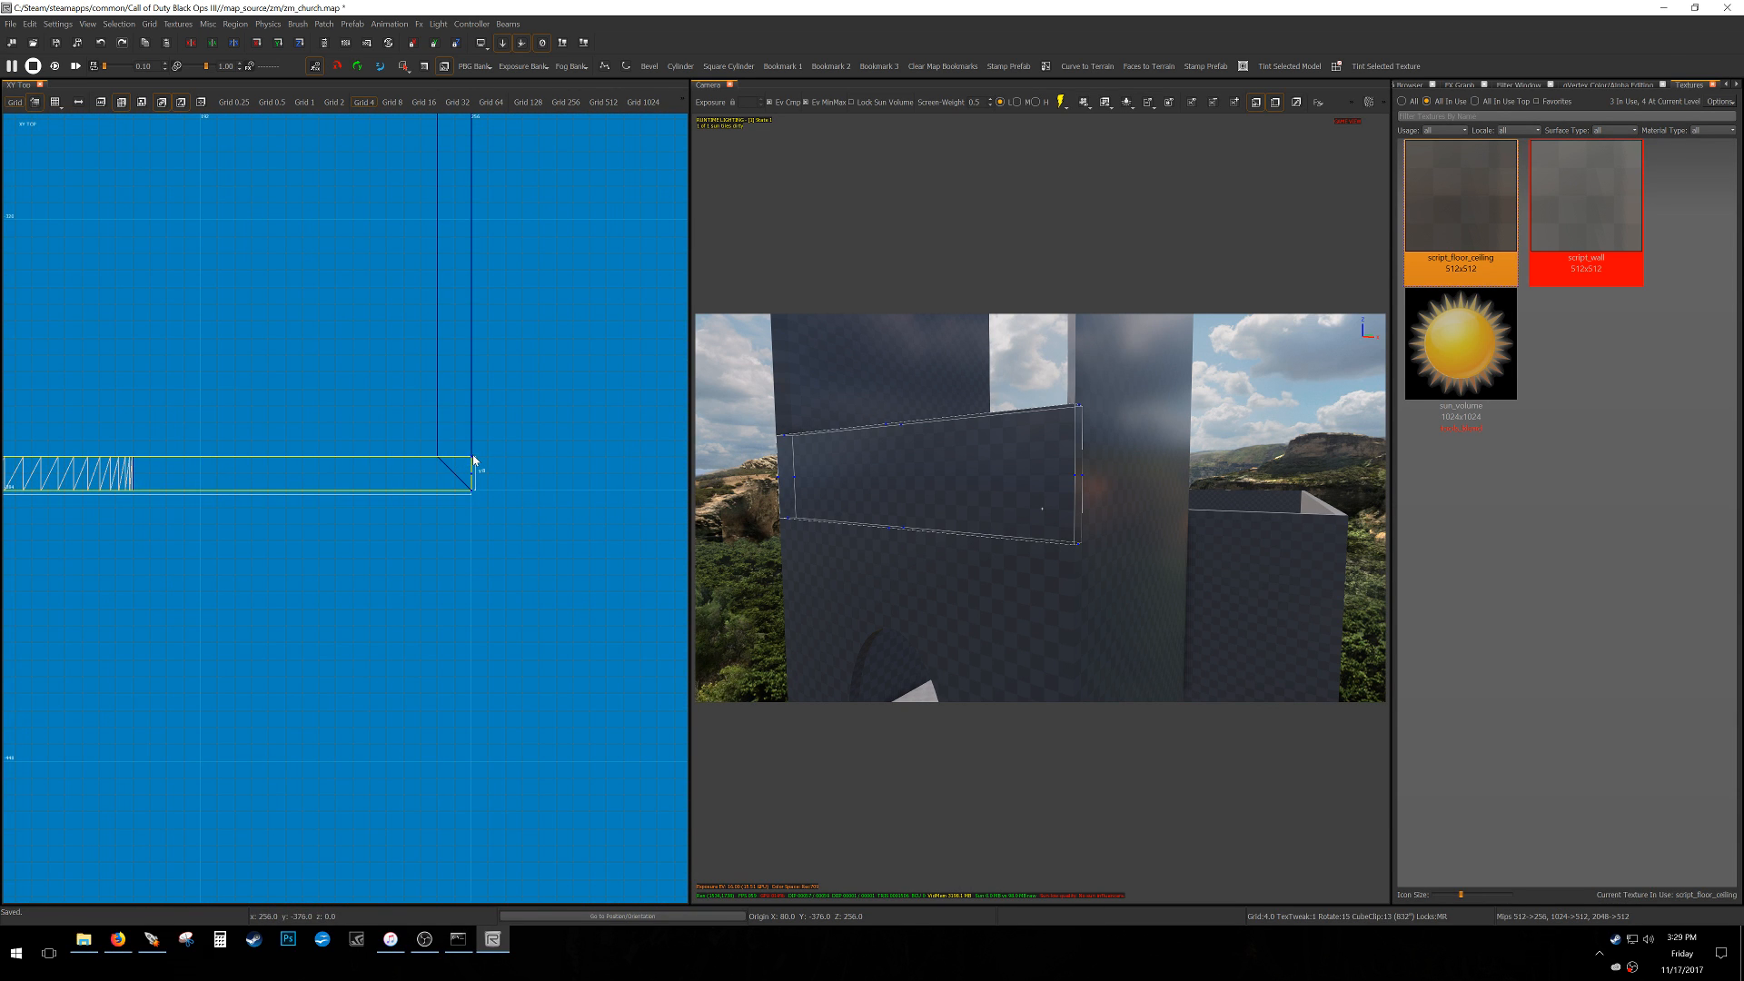
left_click_drag(451, 462, 446, 462)
scroll(448, 463, "down", 6)
Raise the top of the annex's upper south wall to the height of the side walls.
key("ctrl+Tab")
scroll(448, 464, "down", 4)
right_click_drag(455, 536, 465, 580)
scroll(459, 573, "up", 2)
key("e")
left_click_drag(477, 475, 488, 318)
scroll(489, 340, "up", 3)
Duplicate the annex's upper south wall and move the copy to the annex's north side on the 32-unit grid.
mouse_move(872, 454)
right_mouse_down()
mouse_move(726, 495)
mouse_move(763, 476)
mouse_move(767, 427)
right_mouse_up()
scroll(364, 536, "down", 5)
key("ctrl+Tab")
key("ctrl+Tab")
key("6")
scroll(328, 456, "up", 3)
right_click_drag(331, 453, 337, 527)
key("space")
key("z")
key("z")
left_click_drag(332, 659, 292, 391)
right_click_drag(1080, 430, 953, 578)
key("Escape")
Draw a gable brush 512 units wide and 128 units high on top of the main room's south wall.
left_click(952, 578, "shift")
left_click(1021, 434, "shift")
right_click_drag(1024, 444, 1108, 381)
key("Escape")
mouse_move(1041, 503)
right_mouse_down()
mouse_move(1058, 550)
mouse_move(1039, 498)
mouse_move(1095, 512)
right_mouse_up()
left_click(1063, 510, "shift")
key("ctrl+Tab")
scroll(238, 493, "down", 4)
scroll(317, 471, "up", 2)
key("Escape")
left_click_drag(121, 484, 496, 400)
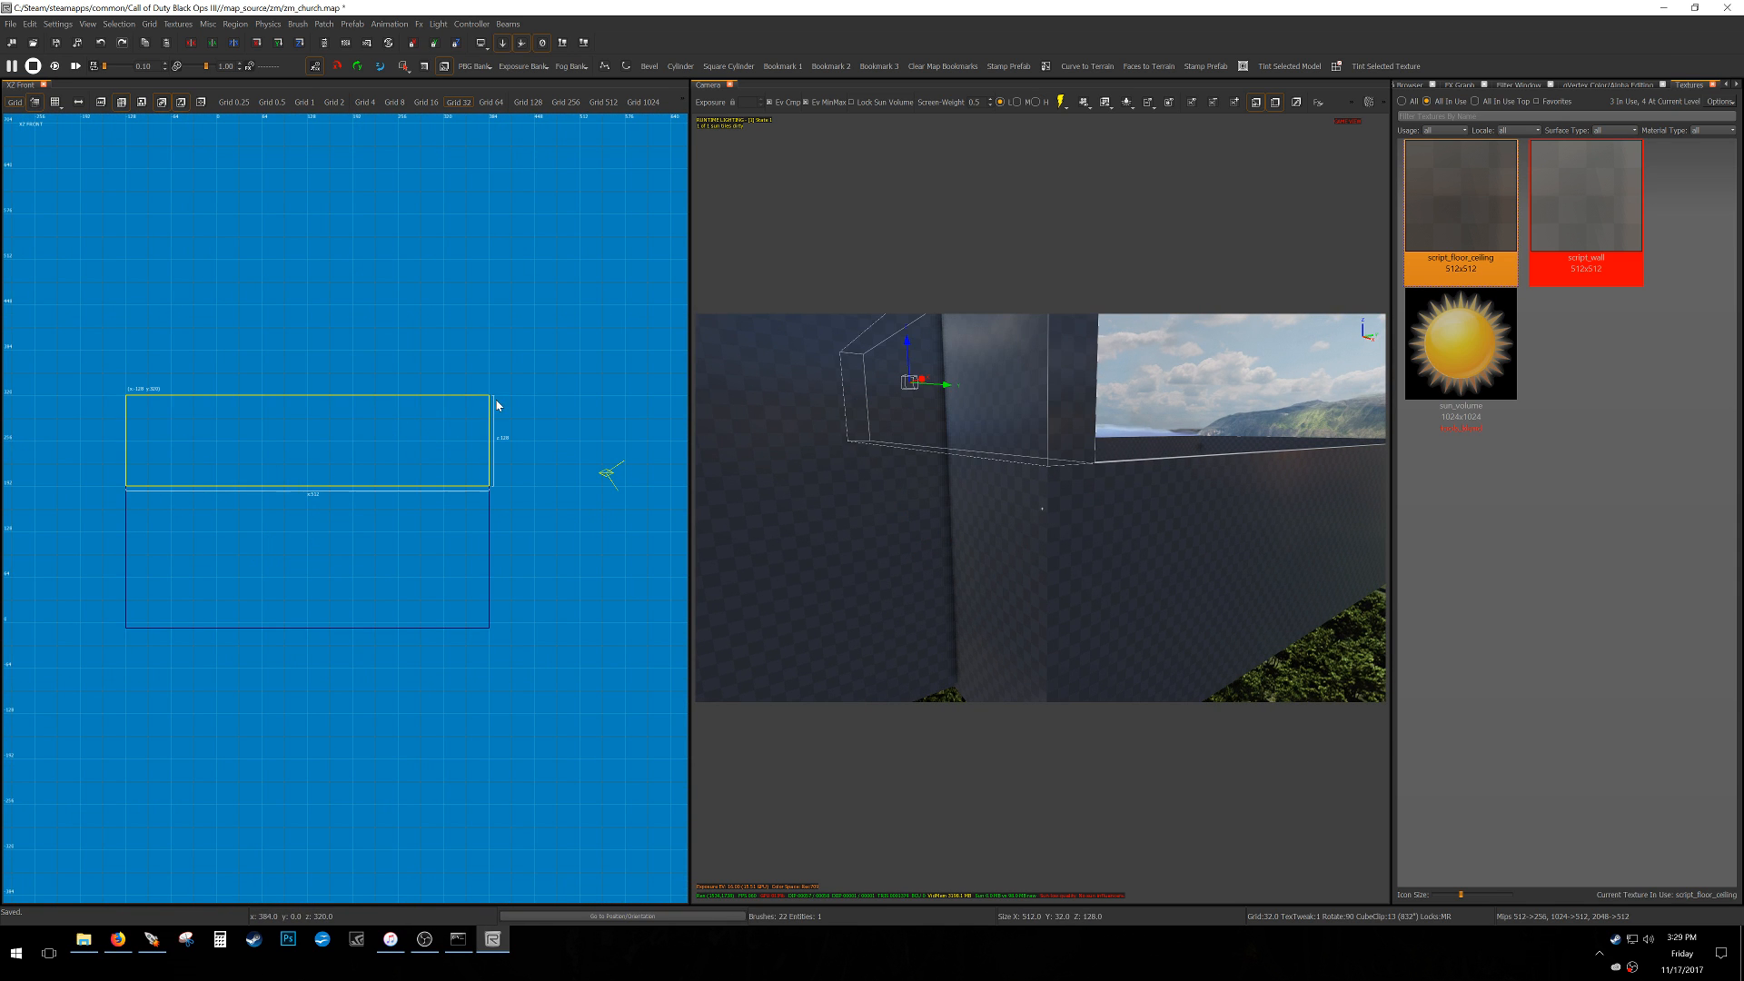
Raise the gable brush to 192 units high and clip it diagonally from its lower corners to the top centre.
right_click_drag(411, 468, 447, 531)
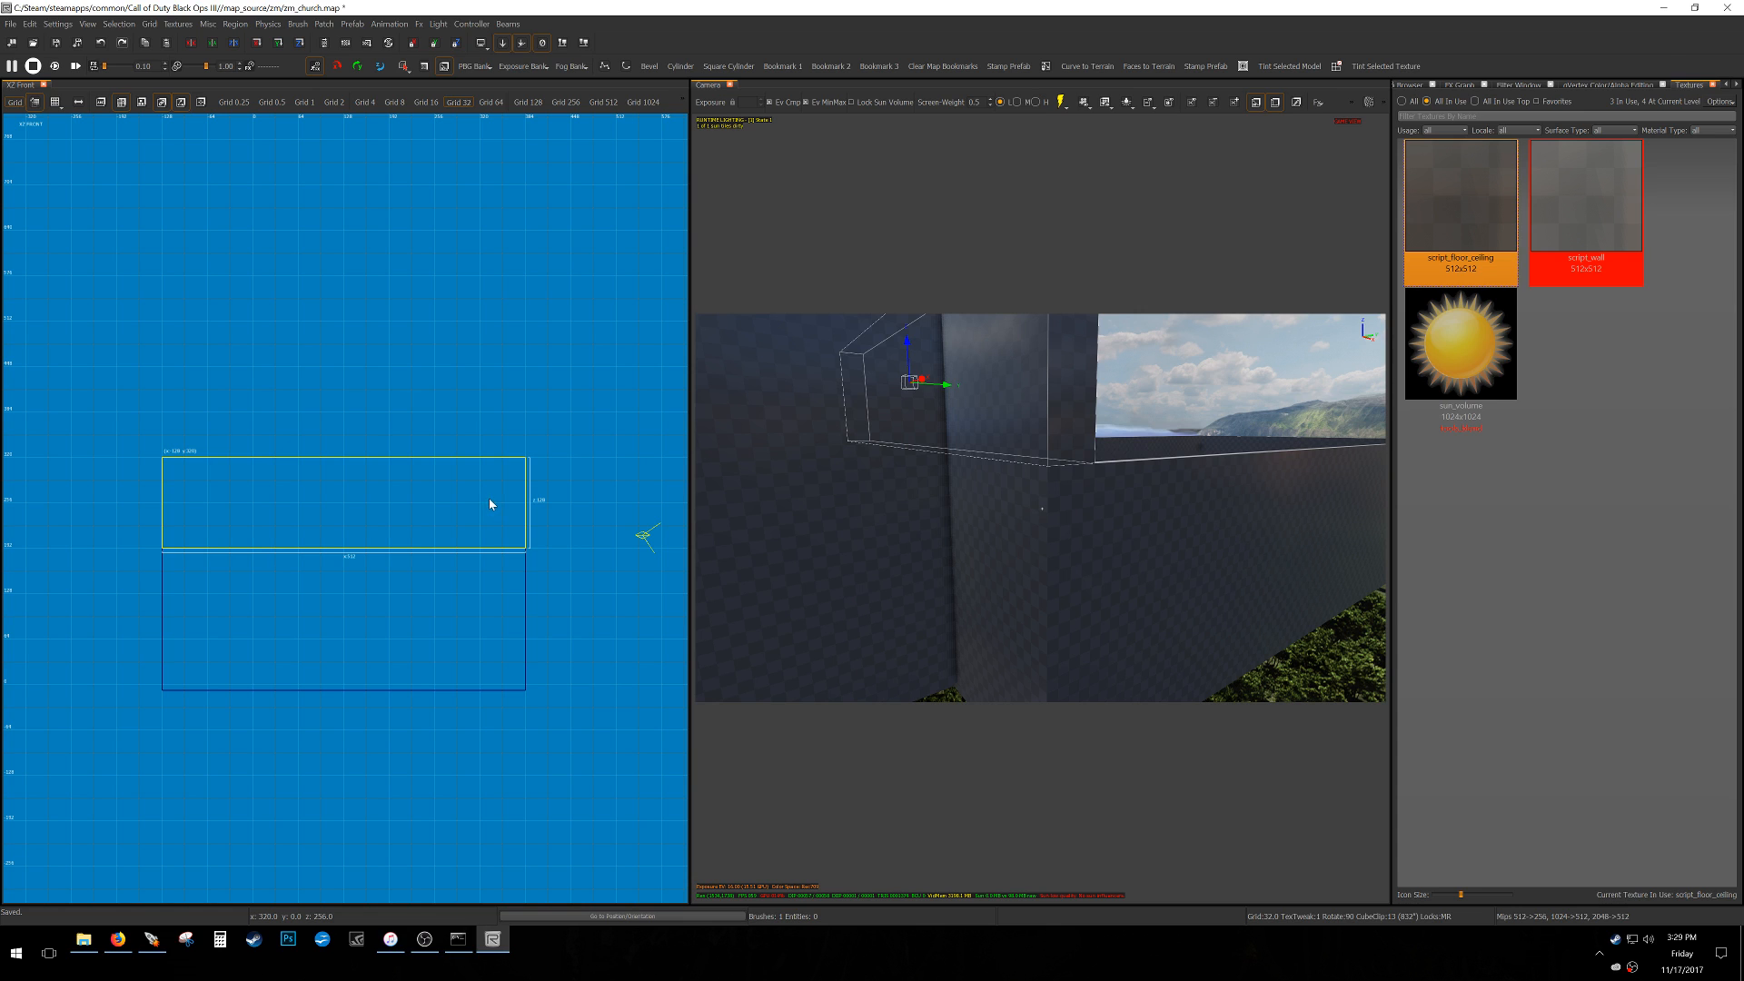
scroll(358, 540, "up", 1)
left_click_drag(368, 400, 376, 327)
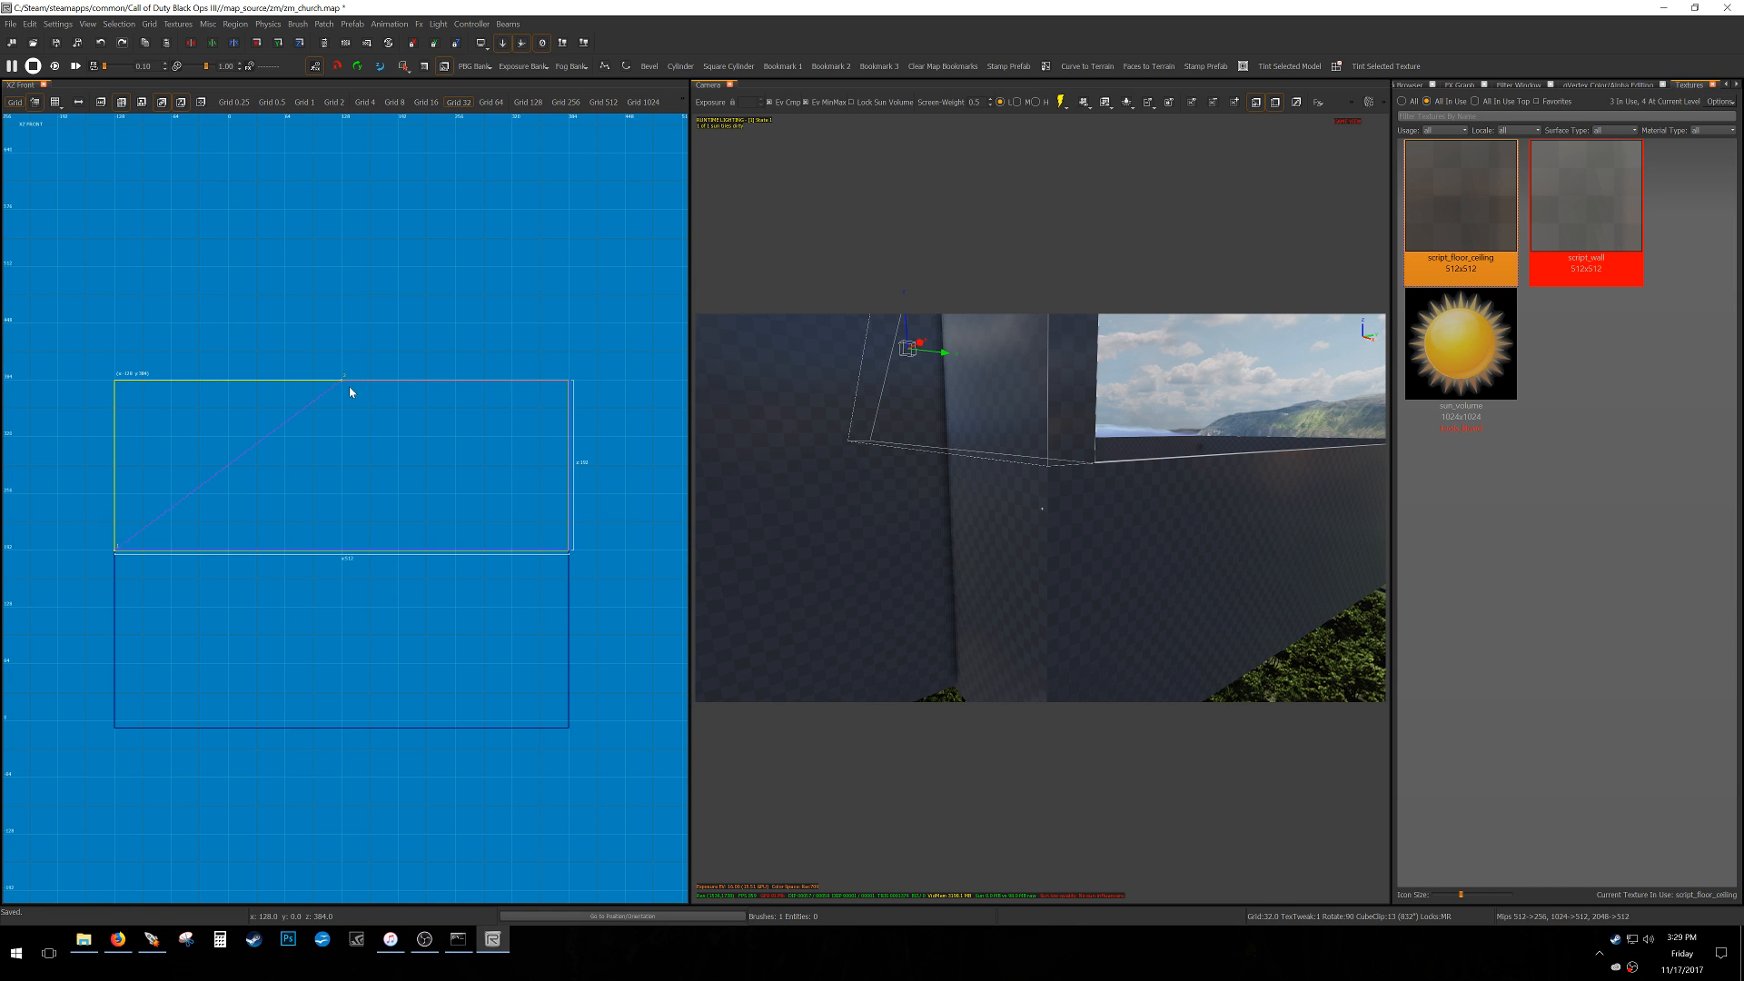
left_click(570, 553)
key("Return")
scroll(276, 564, "down", 3)
key("ctrl+Tab")
scroll(346, 513, "up", 5)
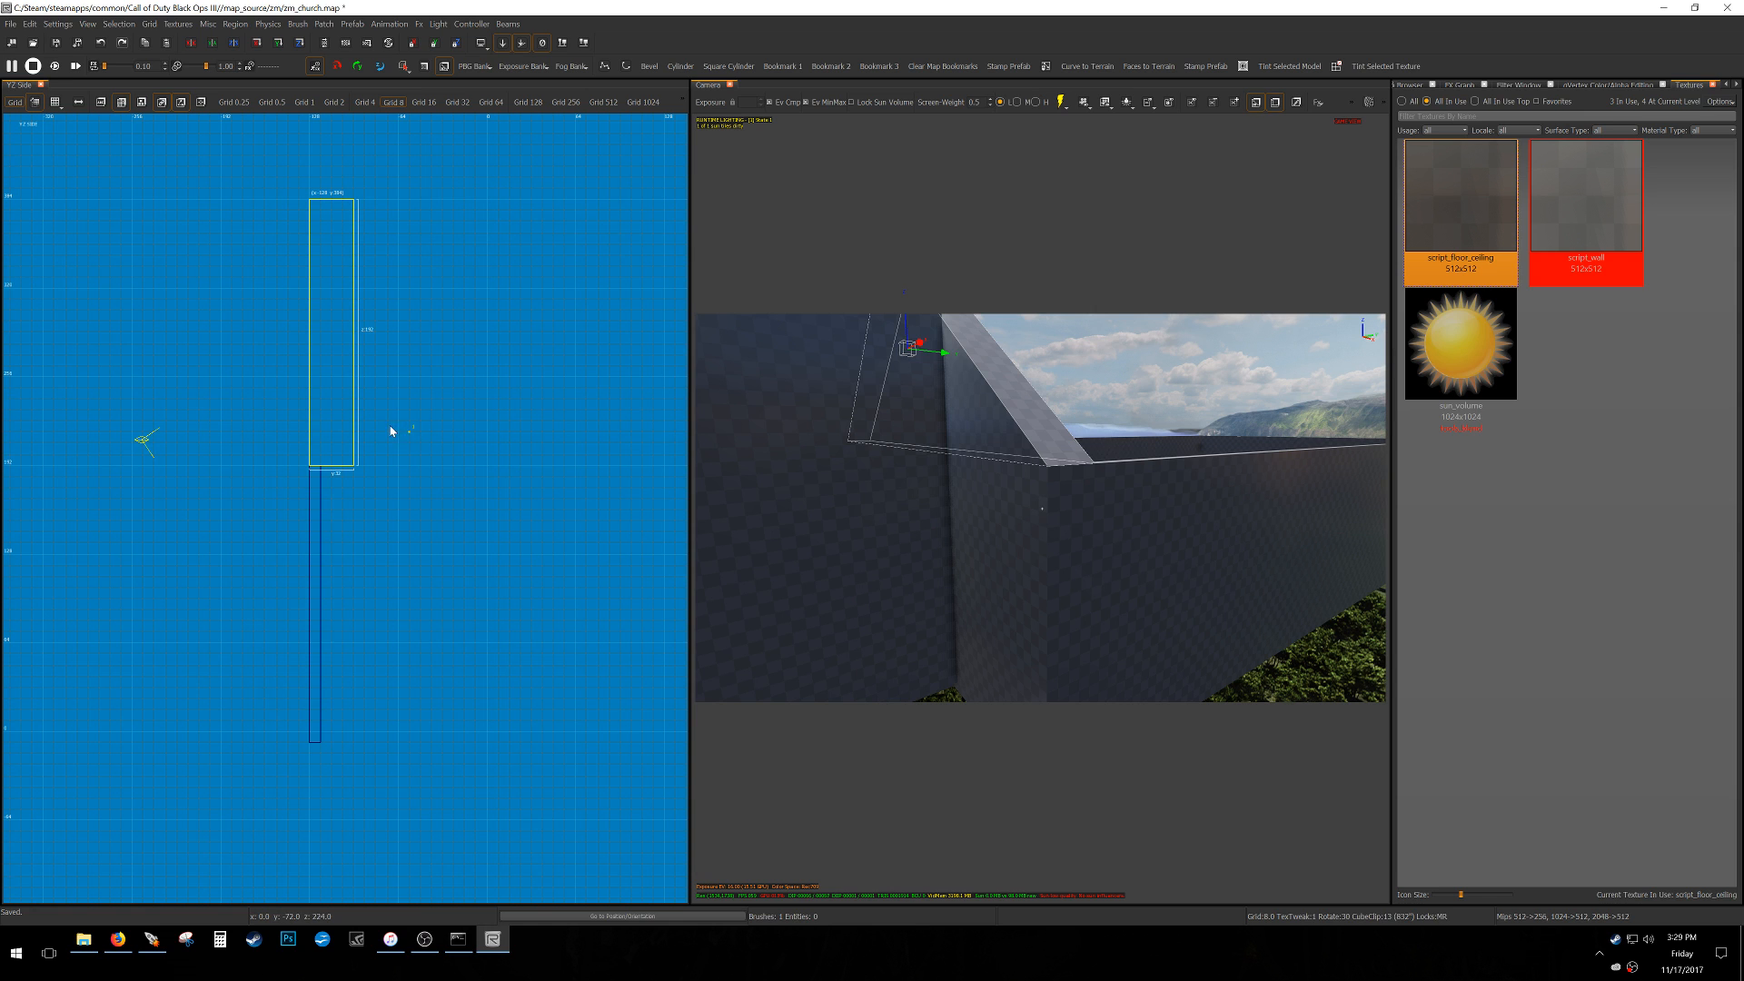
Thin the gable brush to the wall's thickness, duplicate it and place the copy on the main room's north wall.
left_click_drag(406, 438, 372, 436)
scroll(259, 482, "down", 7)
right_click_drag(240, 492, 6, 499)
key("7")
scroll(236, 494, "up", 2)
right_click_drag(236, 491, 330, 454)
key("space")
mouse_move(114, 482)
left_mouse_down()
mouse_move(521, 457)
mouse_move(473, 454)
mouse_move(492, 462)
left_mouse_up()
Draw a small roof brush at the gable's peak on the 2-unit grid and slant it to follow the east slope.
scroll(373, 486, "up", 4)
right_click_drag(909, 491, 941, 509)
key("ctrl+Tab")
key("ctrl+Tab")
scroll(354, 482, "up", 6)
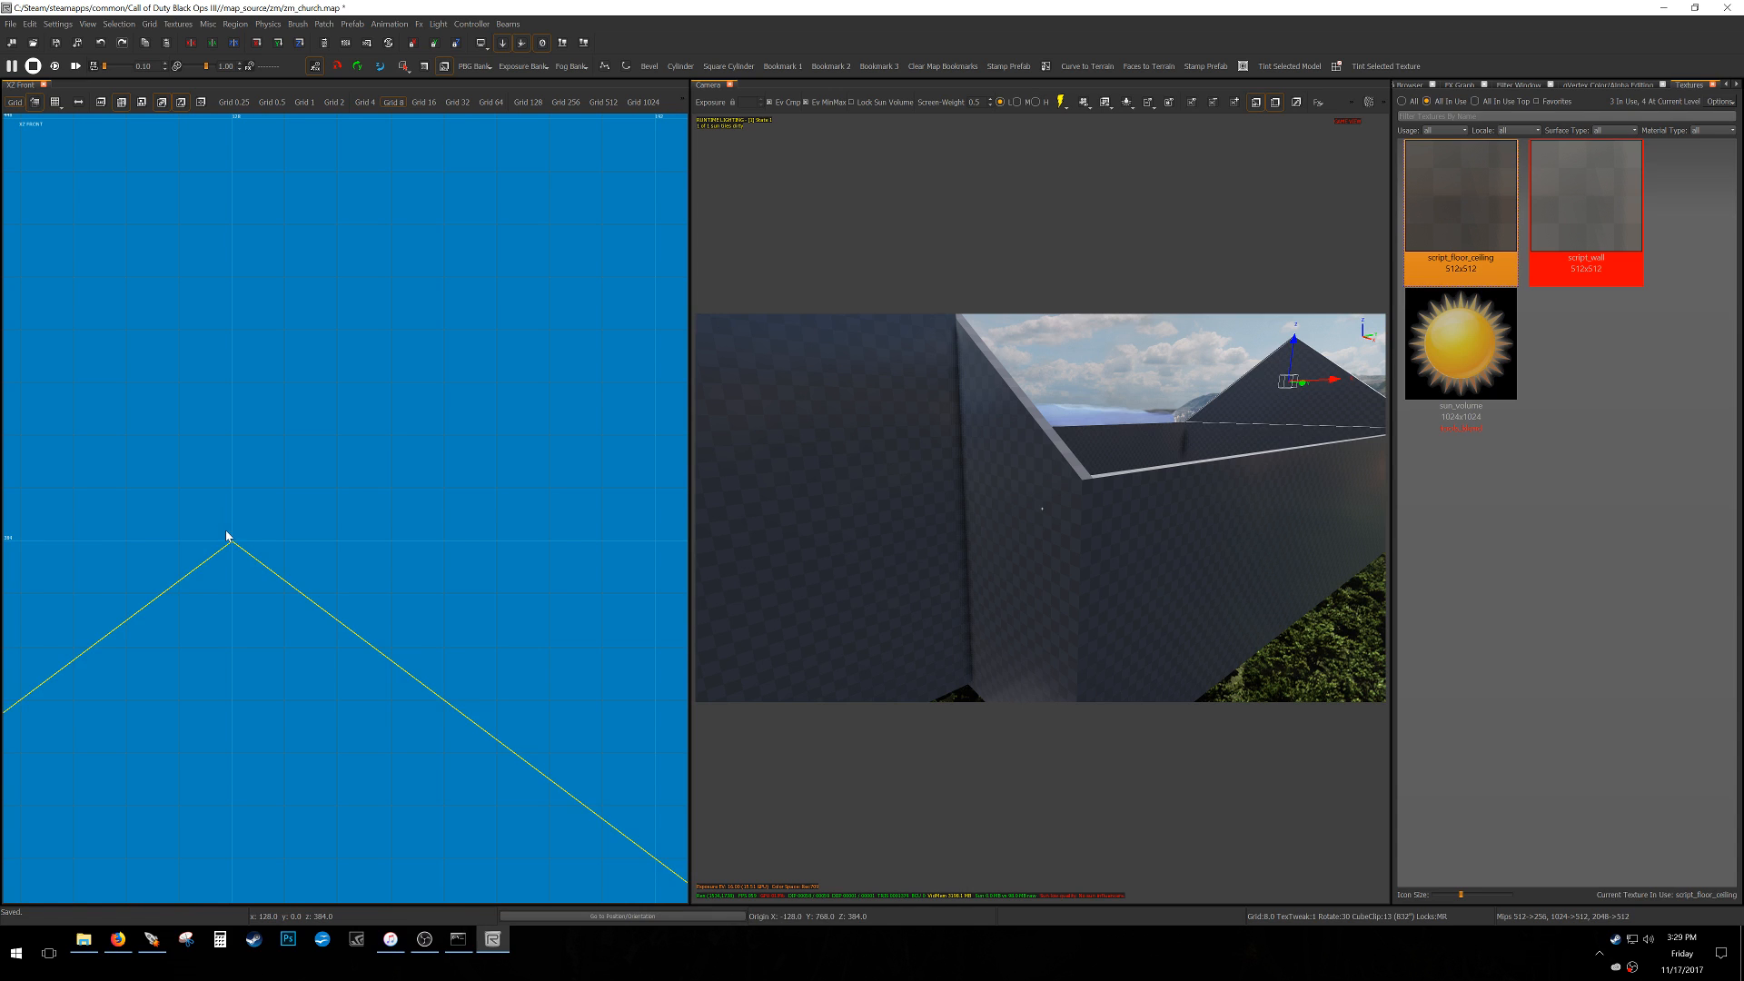
scroll(244, 509, "up", 4)
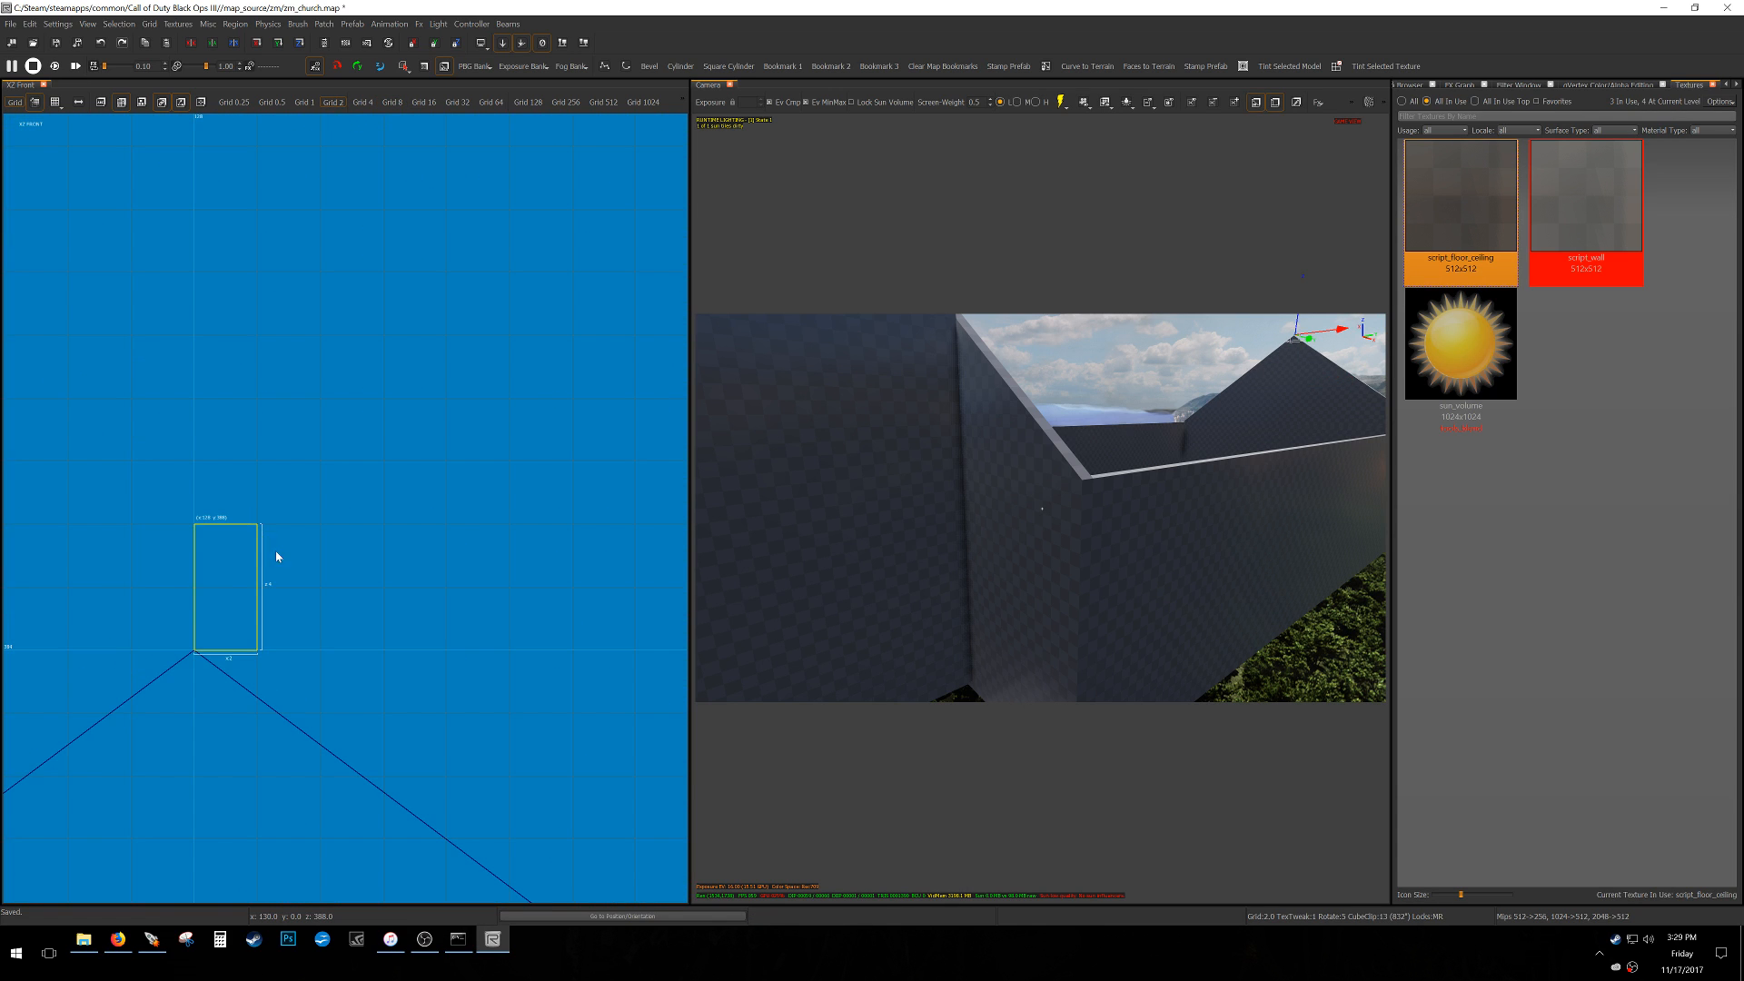
scroll(272, 570, "up", 3)
left_click_drag(356, 632, 362, 645)
scroll(361, 645, "down", 8)
right_click_drag(418, 665, 120, 351)
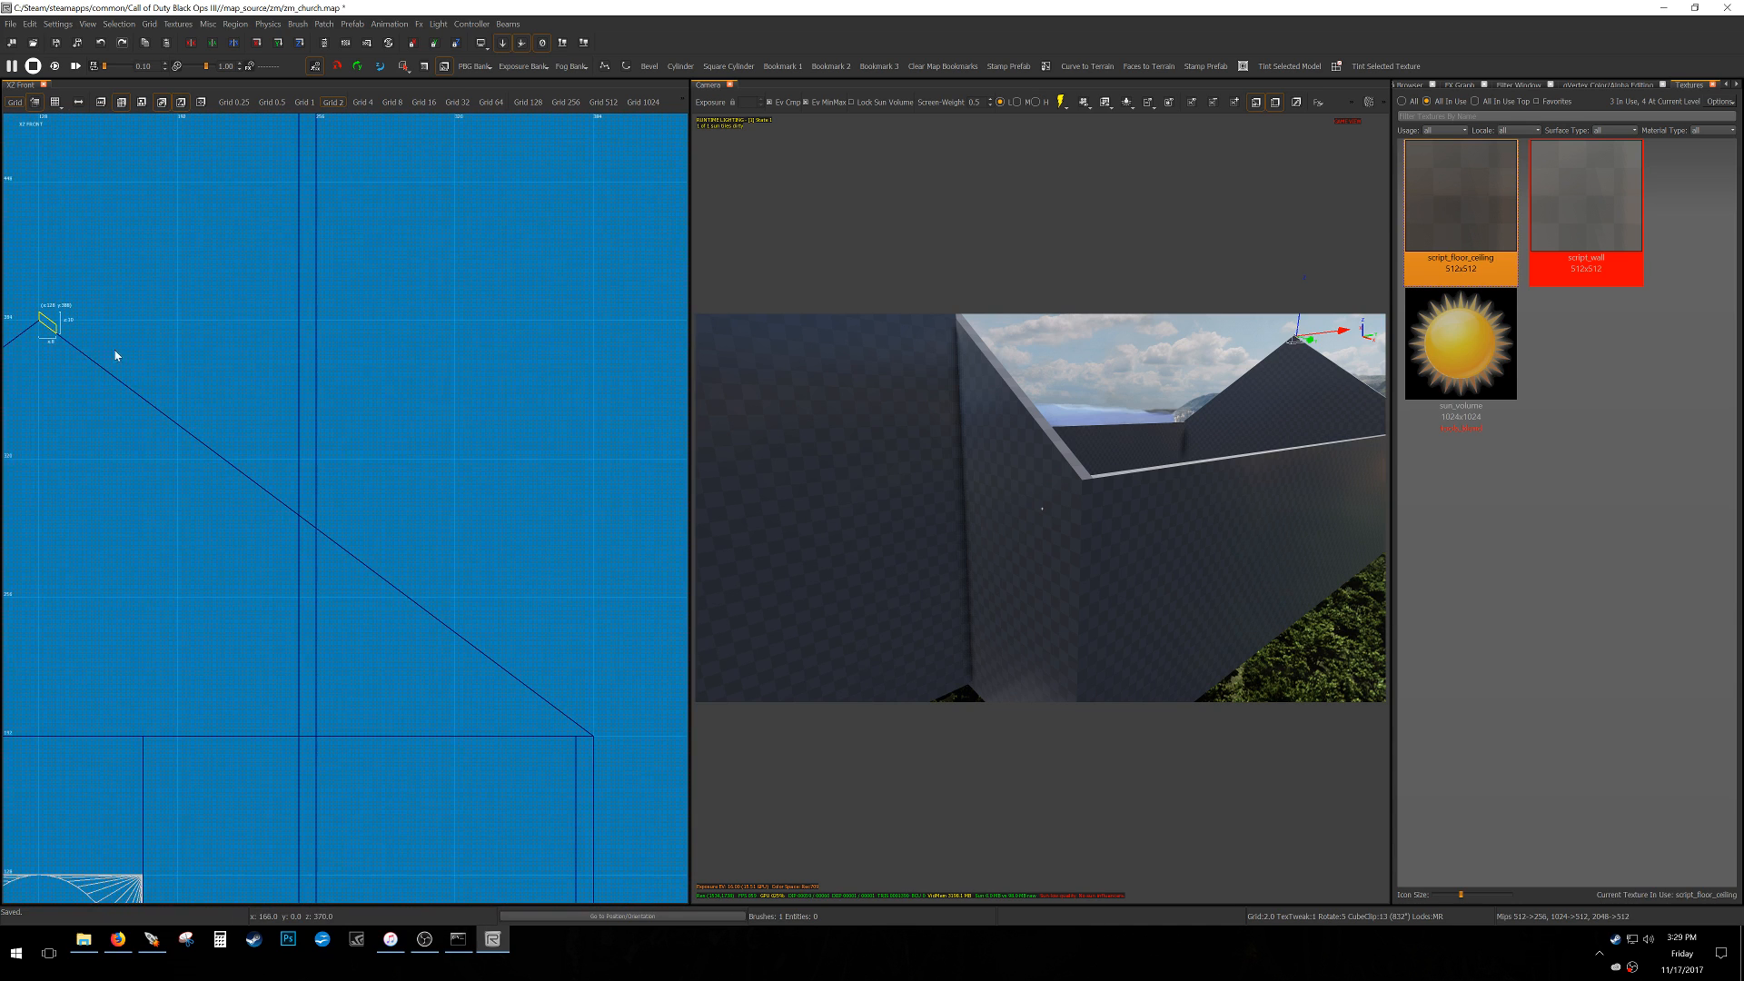
Stretch the slanted roof brush down the gable's slope and fit its end at the east wall's top corner.
mouse_move(192, 498)
left_mouse_down()
mouse_move(522, 750)
mouse_move(591, 768)
left_mouse_up()
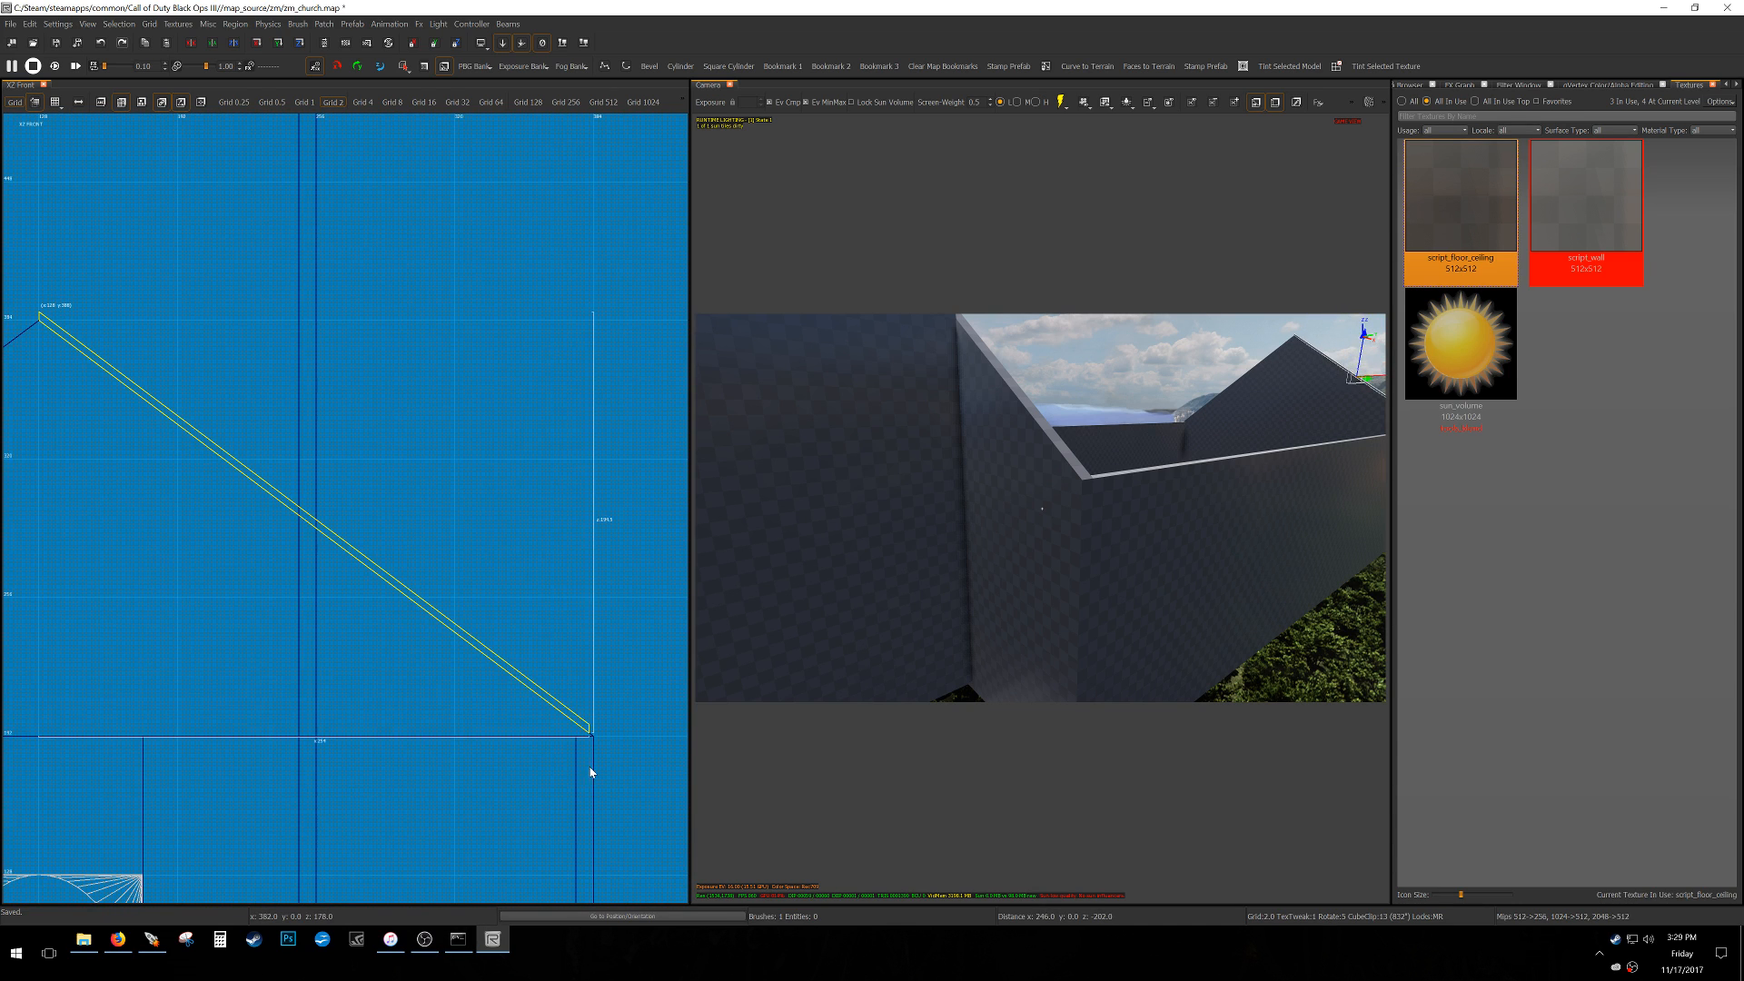
scroll(594, 745, "up", 6)
right_click_drag(592, 717, 497, 631)
scroll(497, 633, "up", 1)
left_click_drag(497, 631, 511, 624)
scroll(519, 628, "down", 4)
Lengthen the roof slope brush from the north gable to the main room's south wall.
key("ctrl+Tab")
scroll(500, 636, "down", 9)
mouse_move(477, 640)
right_mouse_down()
mouse_move(545, 628)
mouse_move(507, 250)
right_mouse_up()
key("ctrl+Tab")
key("5")
scroll(500, 643, "down", 3)
left_click_drag(429, 433, 434, 597)
scroll(434, 596, "up", 3)
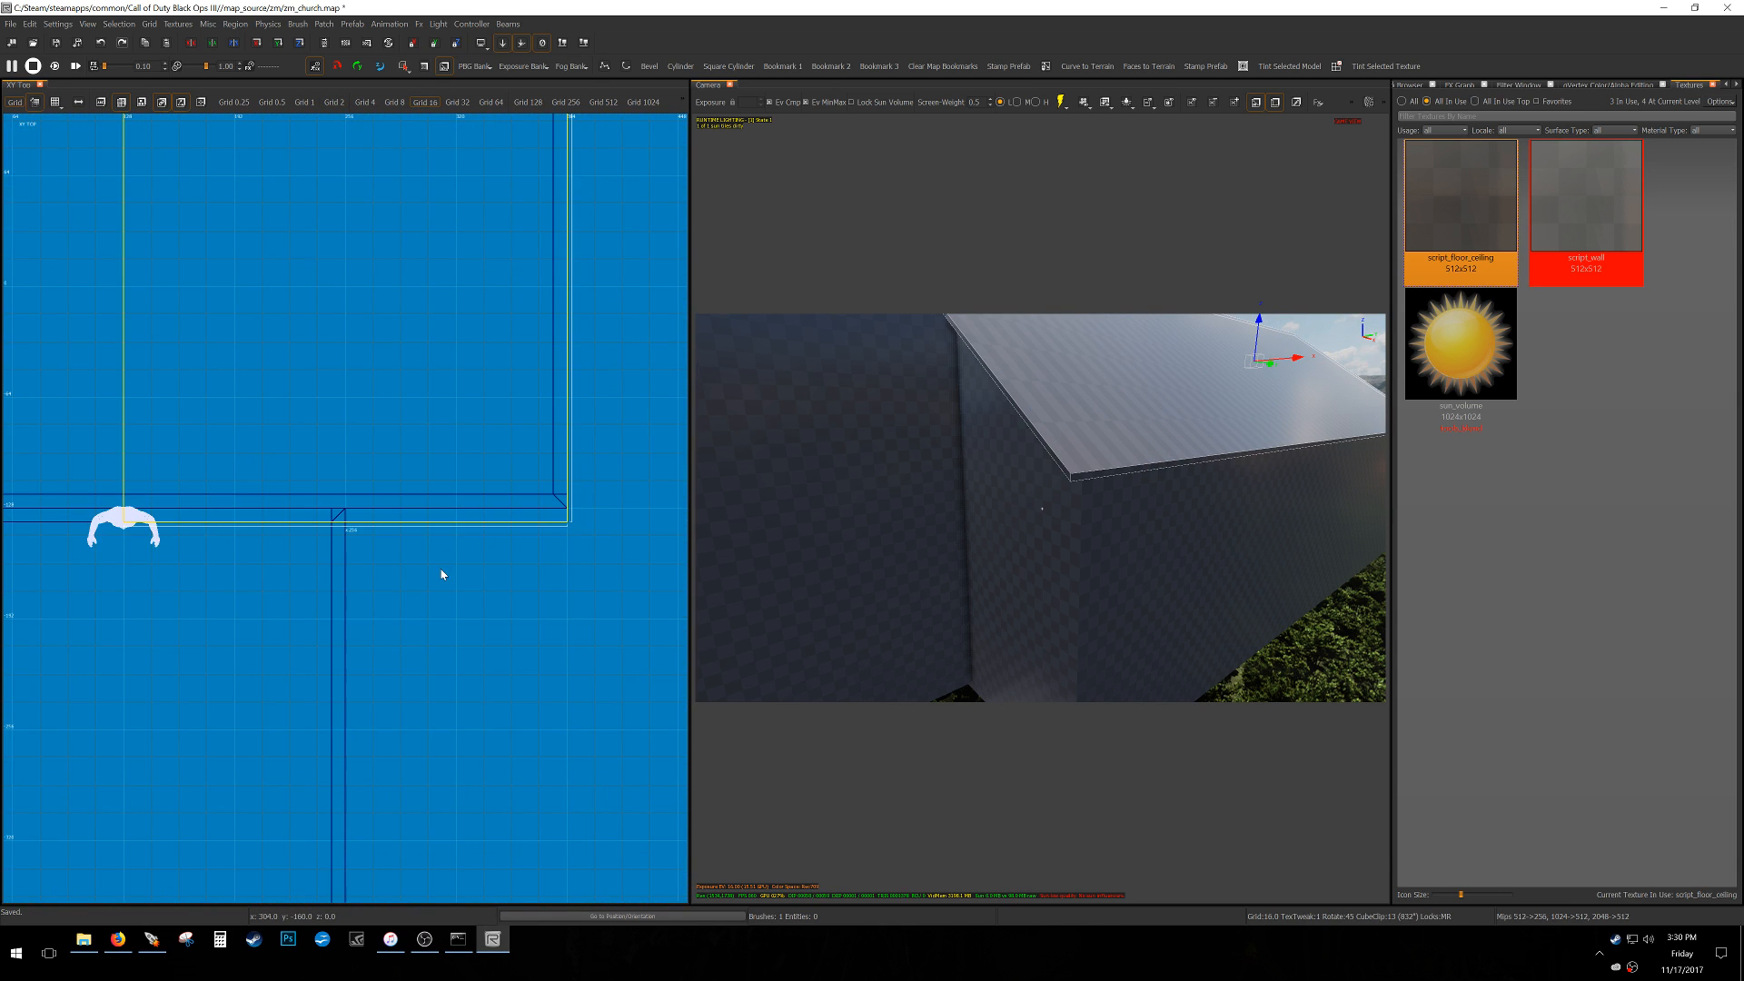
Extend the roof slope's north end 16 units past the main room's north wall.
key("4")
scroll(447, 552, "down", 2)
right_click_drag(444, 653, 510, 895)
scroll(436, 467, "up", 1)
scroll(436, 509, "up", 1)
mouse_move(437, 527)
right_mouse_down()
mouse_move(440, 630)
mouse_move(440, 572)
mouse_move(228, 508)
right_mouse_up()
scroll(442, 534, "up", 1)
right_click_drag(394, 408, 366, 382)
key("5")
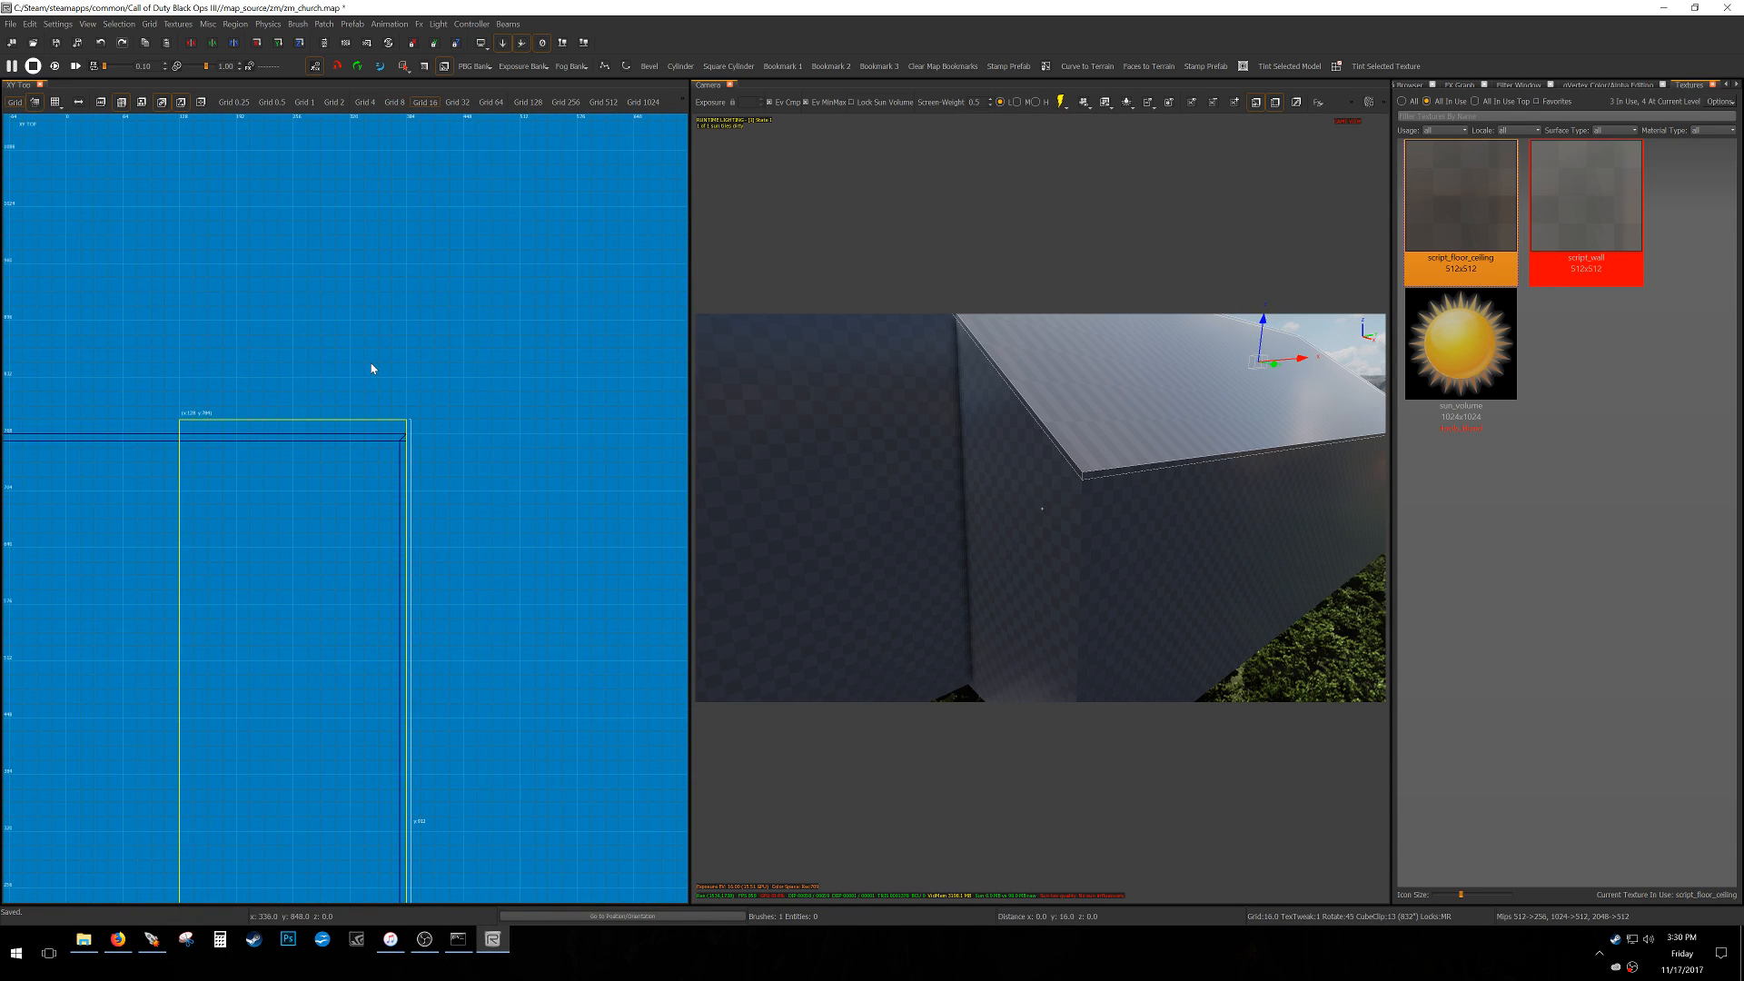
Extend the roof slope's south end by 16 units and push its eave out past the east wall.
scroll(371, 364, "down", 5)
scroll(354, 577, "up", 6)
right_click_drag(551, 869, 507, 781)
left_click_drag(521, 738, 523, 745)
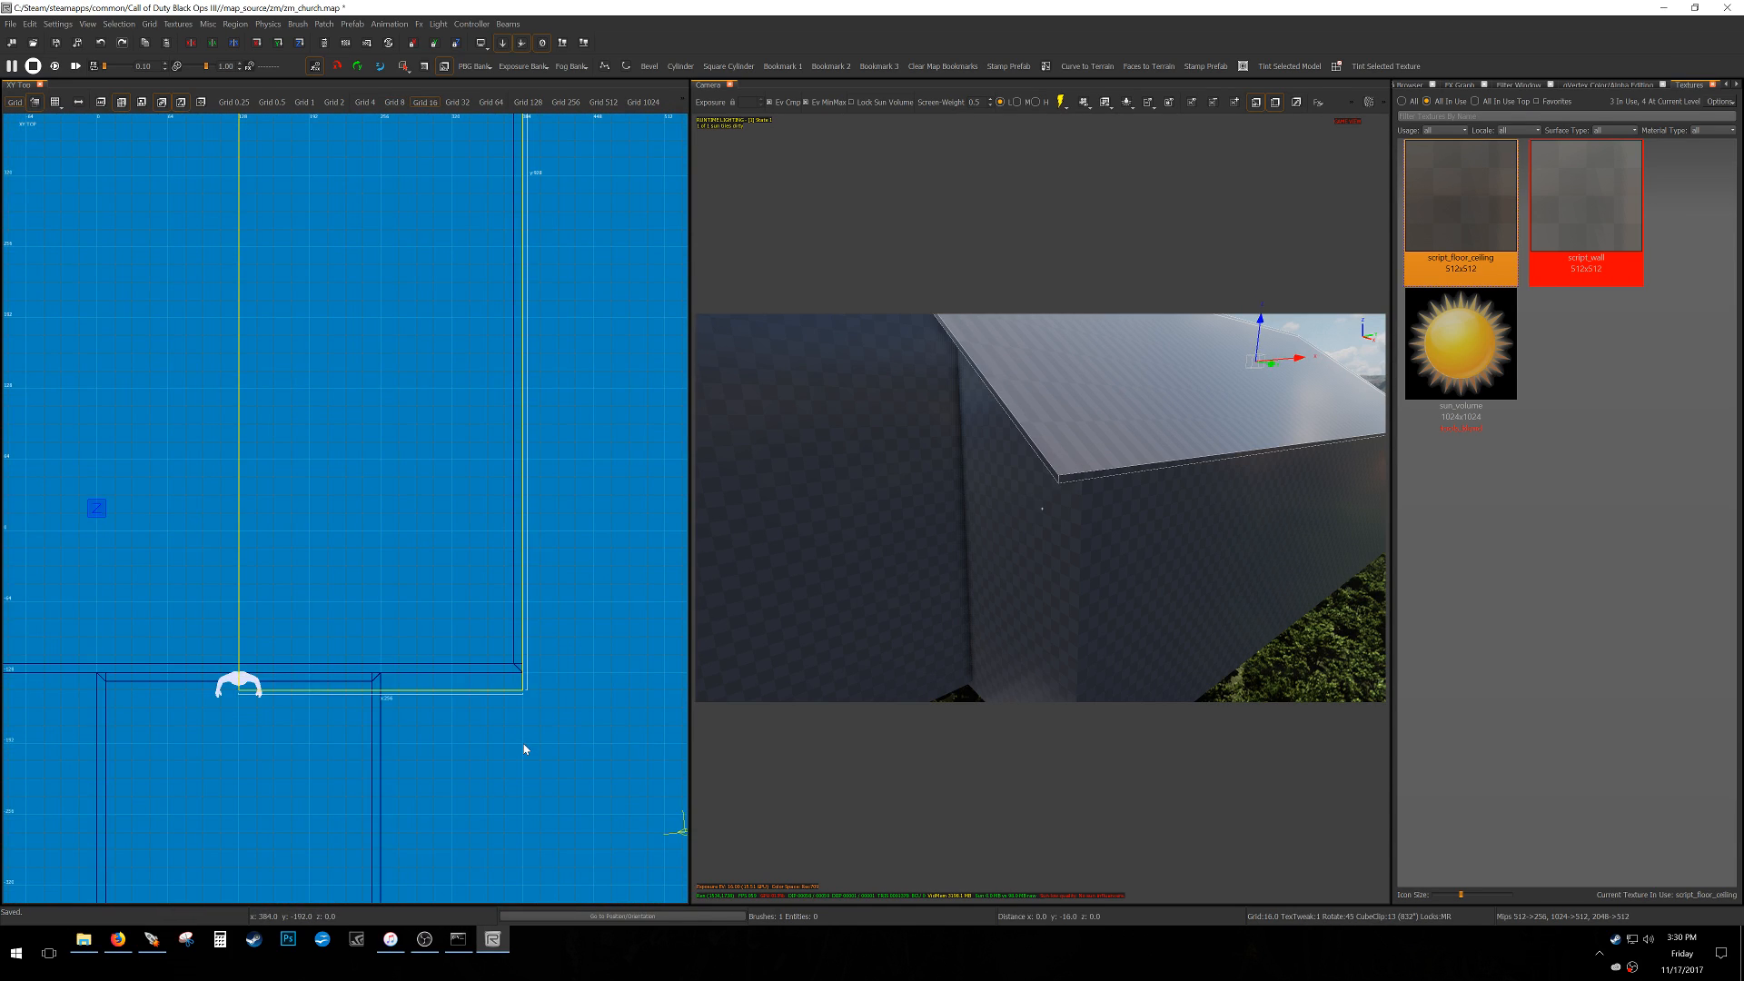
left_click_drag(546, 681, 563, 678)
Duplicate the roof slope, mirror the copy and fit it against the ridge on the west side.
scroll(563, 677, "down", 4)
right_click_drag(564, 677, 608, 863)
key("space")
left_click_drag(511, 523, 439, 474)
scroll(483, 506, "up", 2)
key("Escape")
left_click(1597, 235)
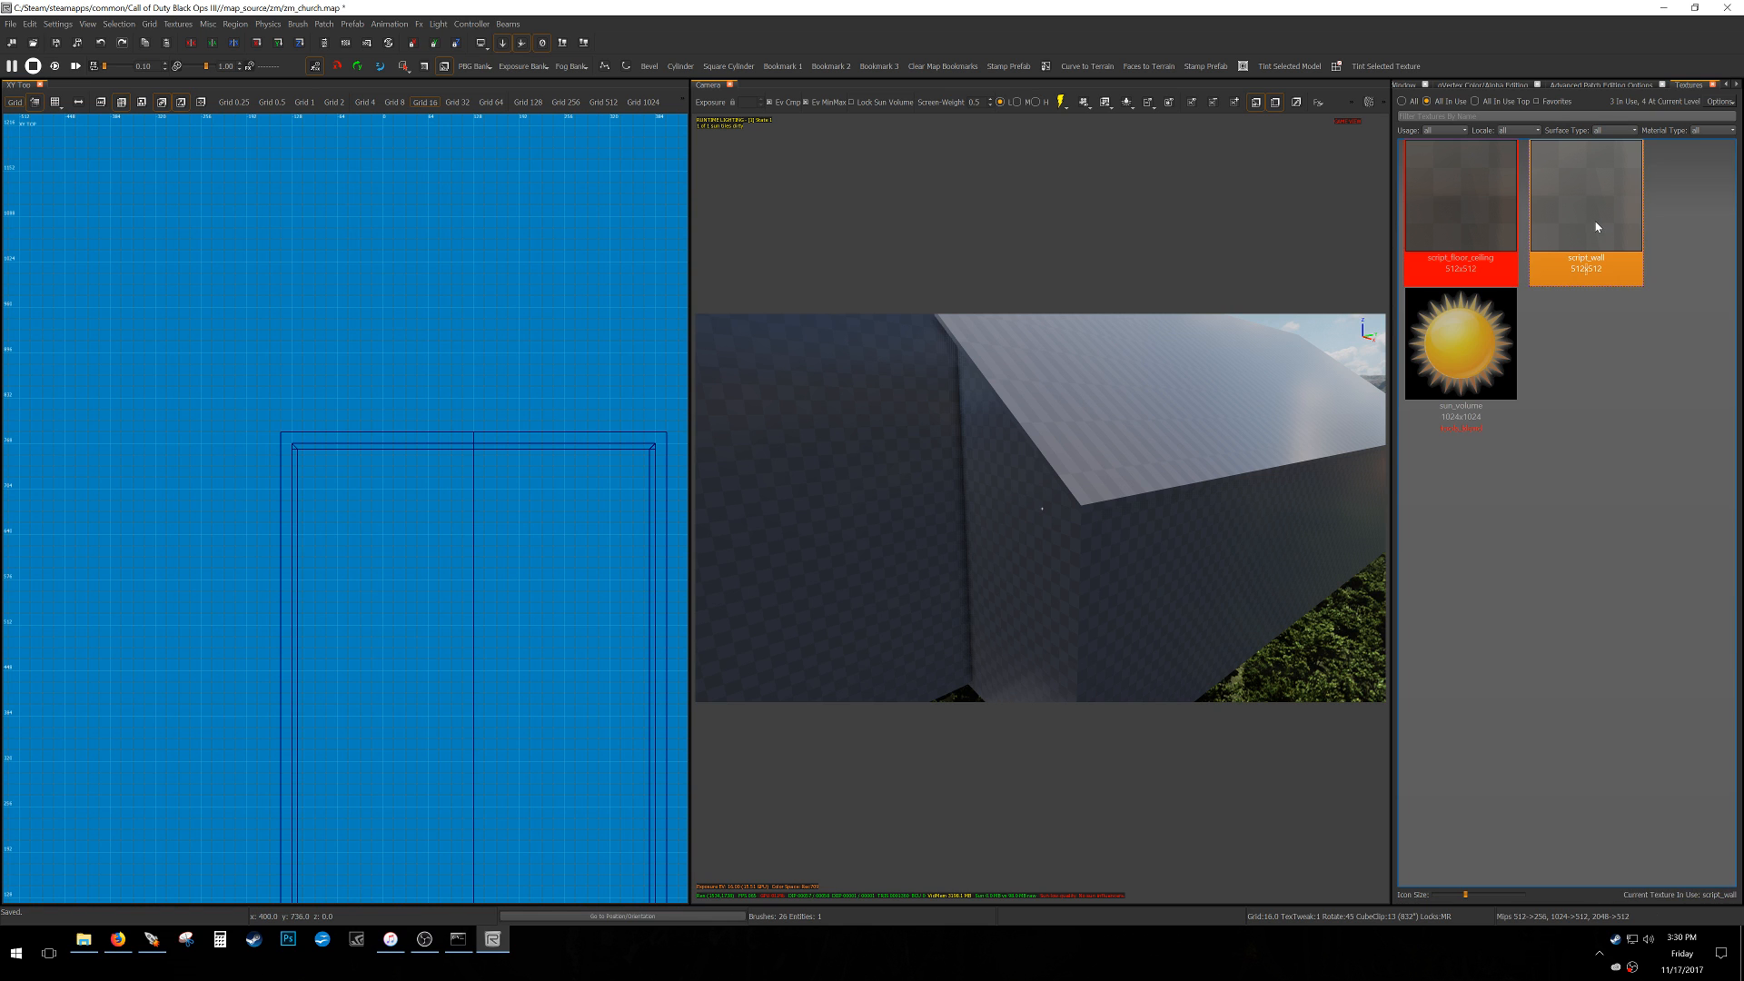
left_click(1495, 220)
key("Escape")
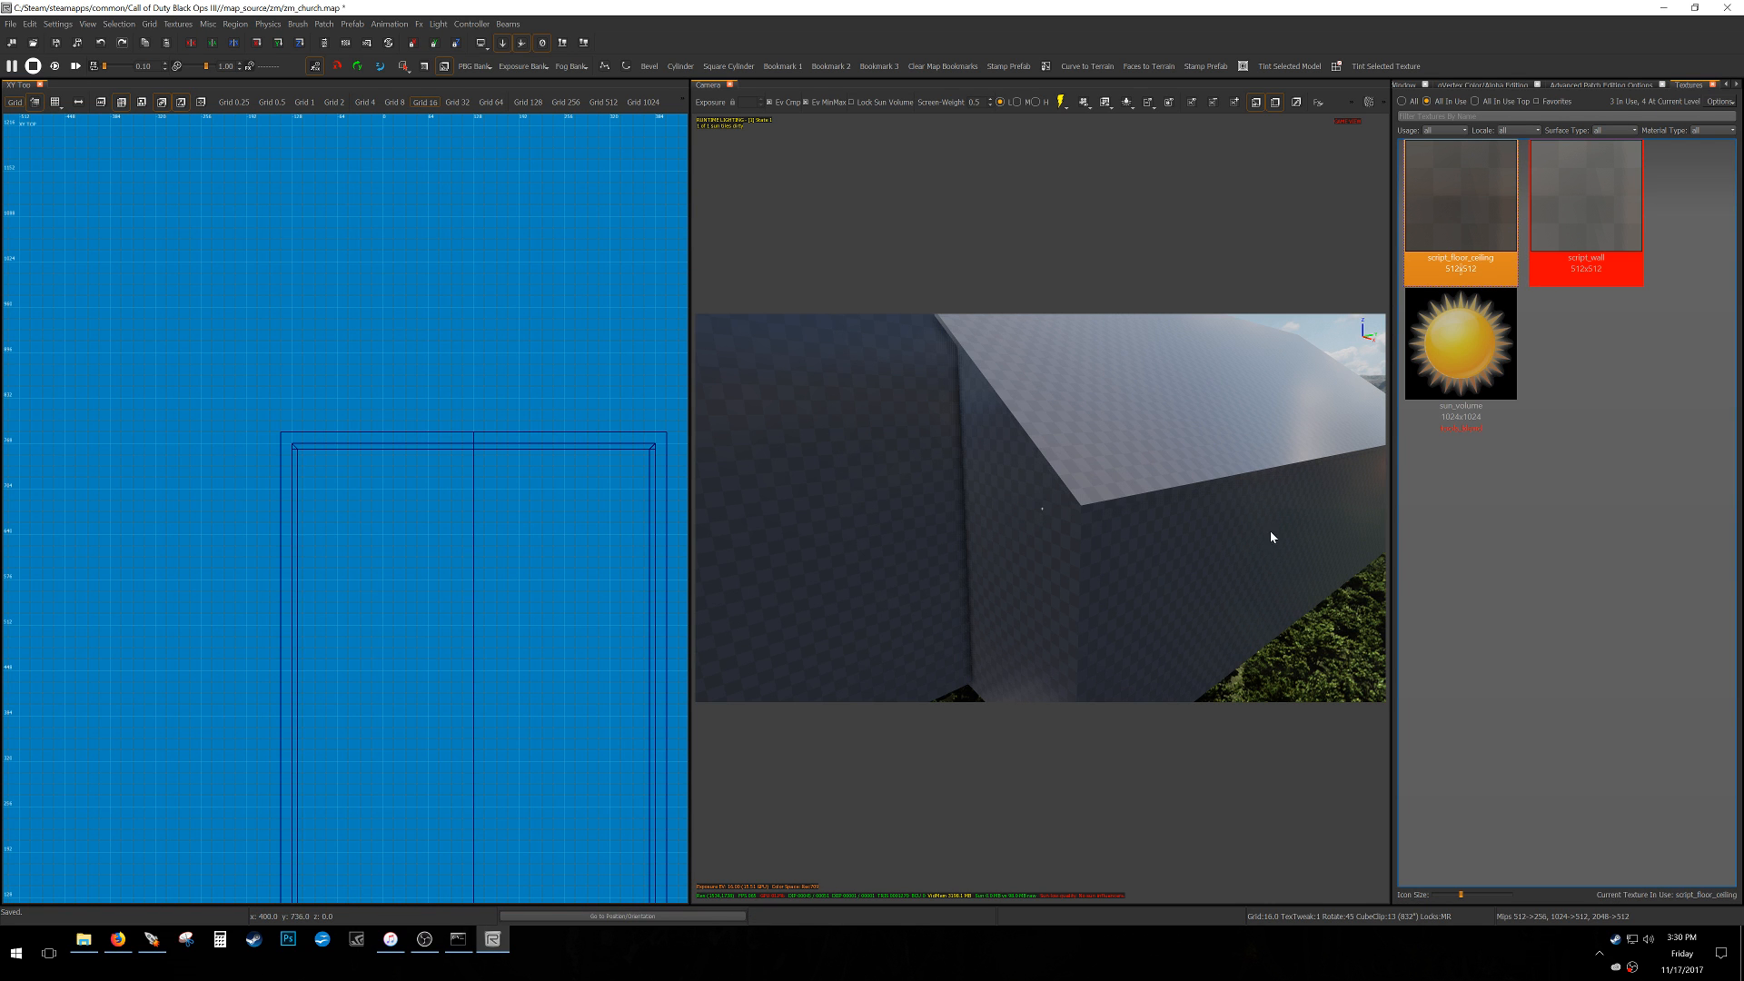
Select the annex's upper north wall and extend its bottom edge downward over the wall below.
right_click_drag(1107, 535, 1199, 495)
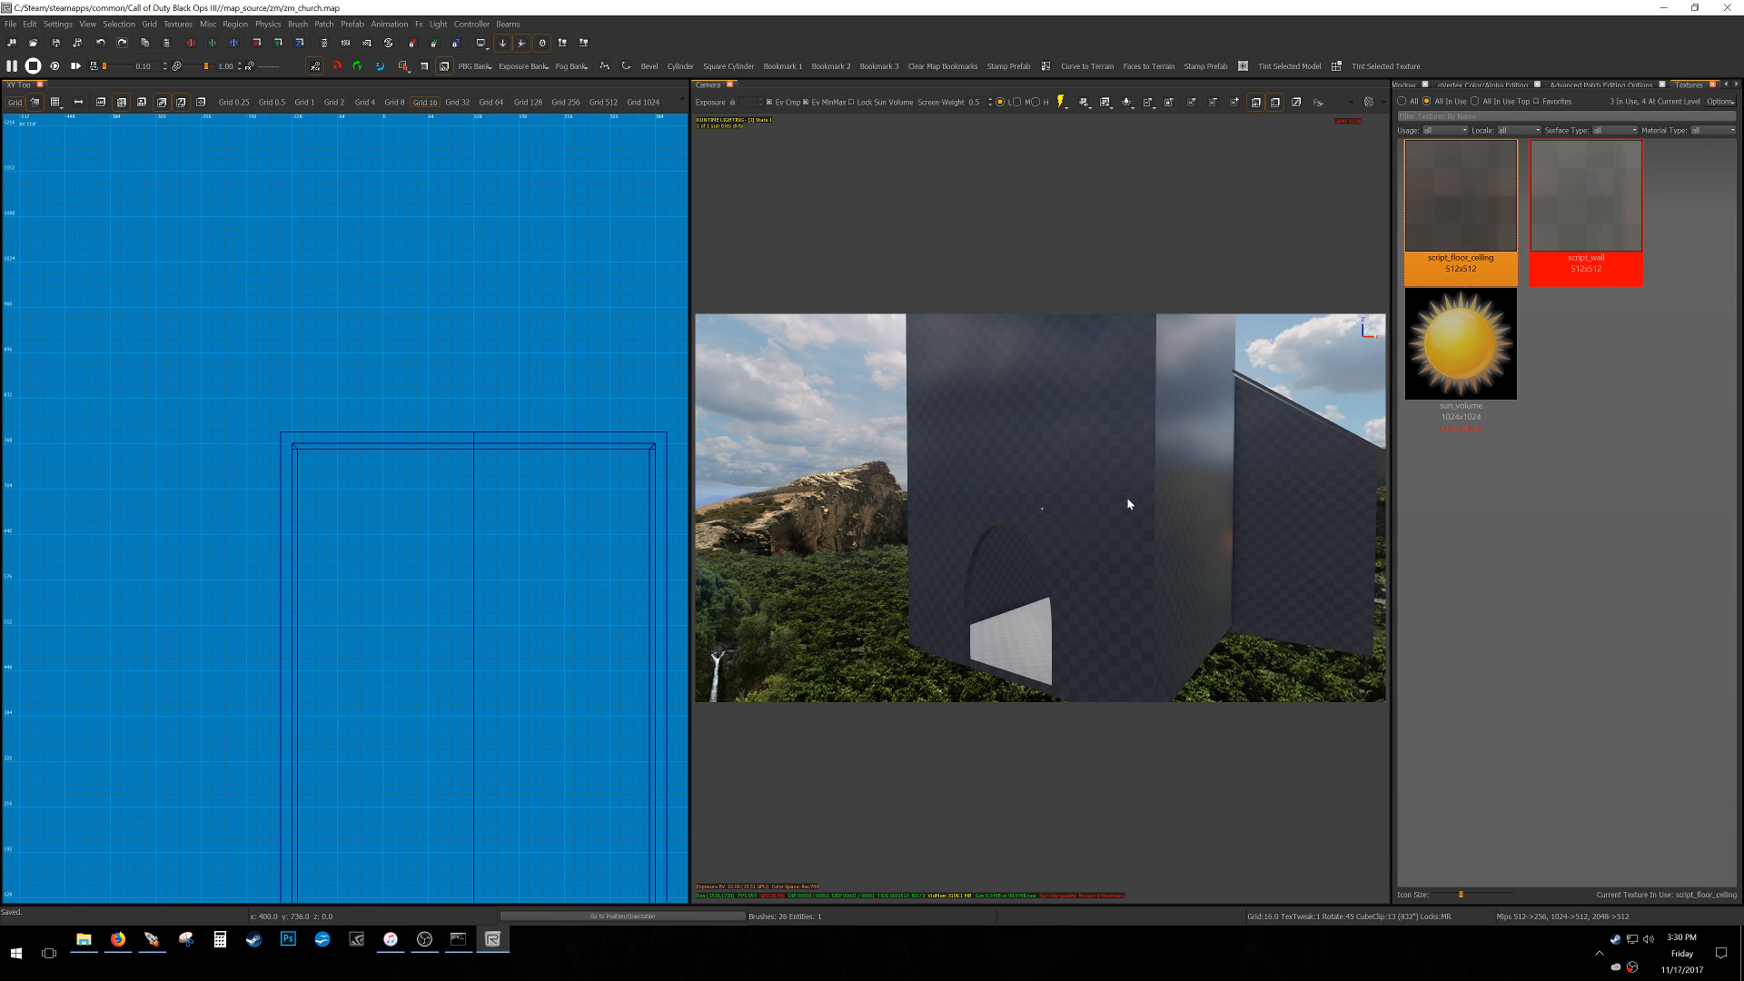
right_click_drag(1135, 446, 1023, 363)
key("w")
key("w")
key("s")
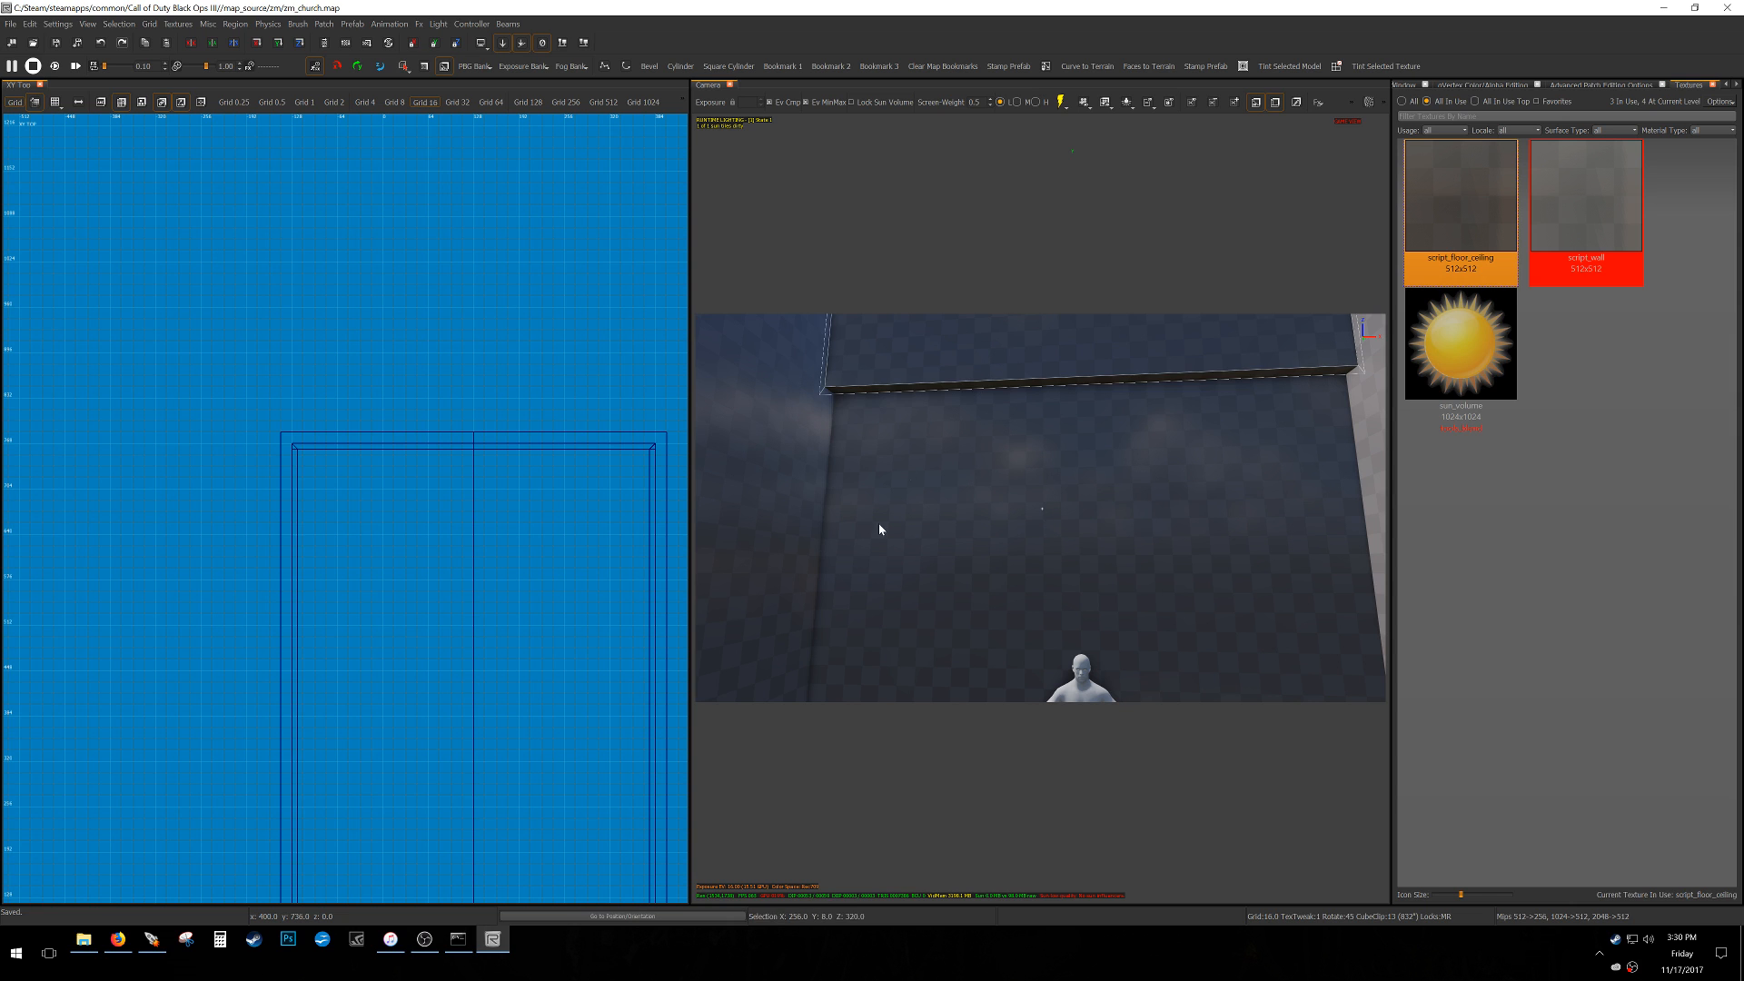
scroll(291, 563, "down", 3)
key("ctrl+Tab")
scroll(436, 509, "up", 5)
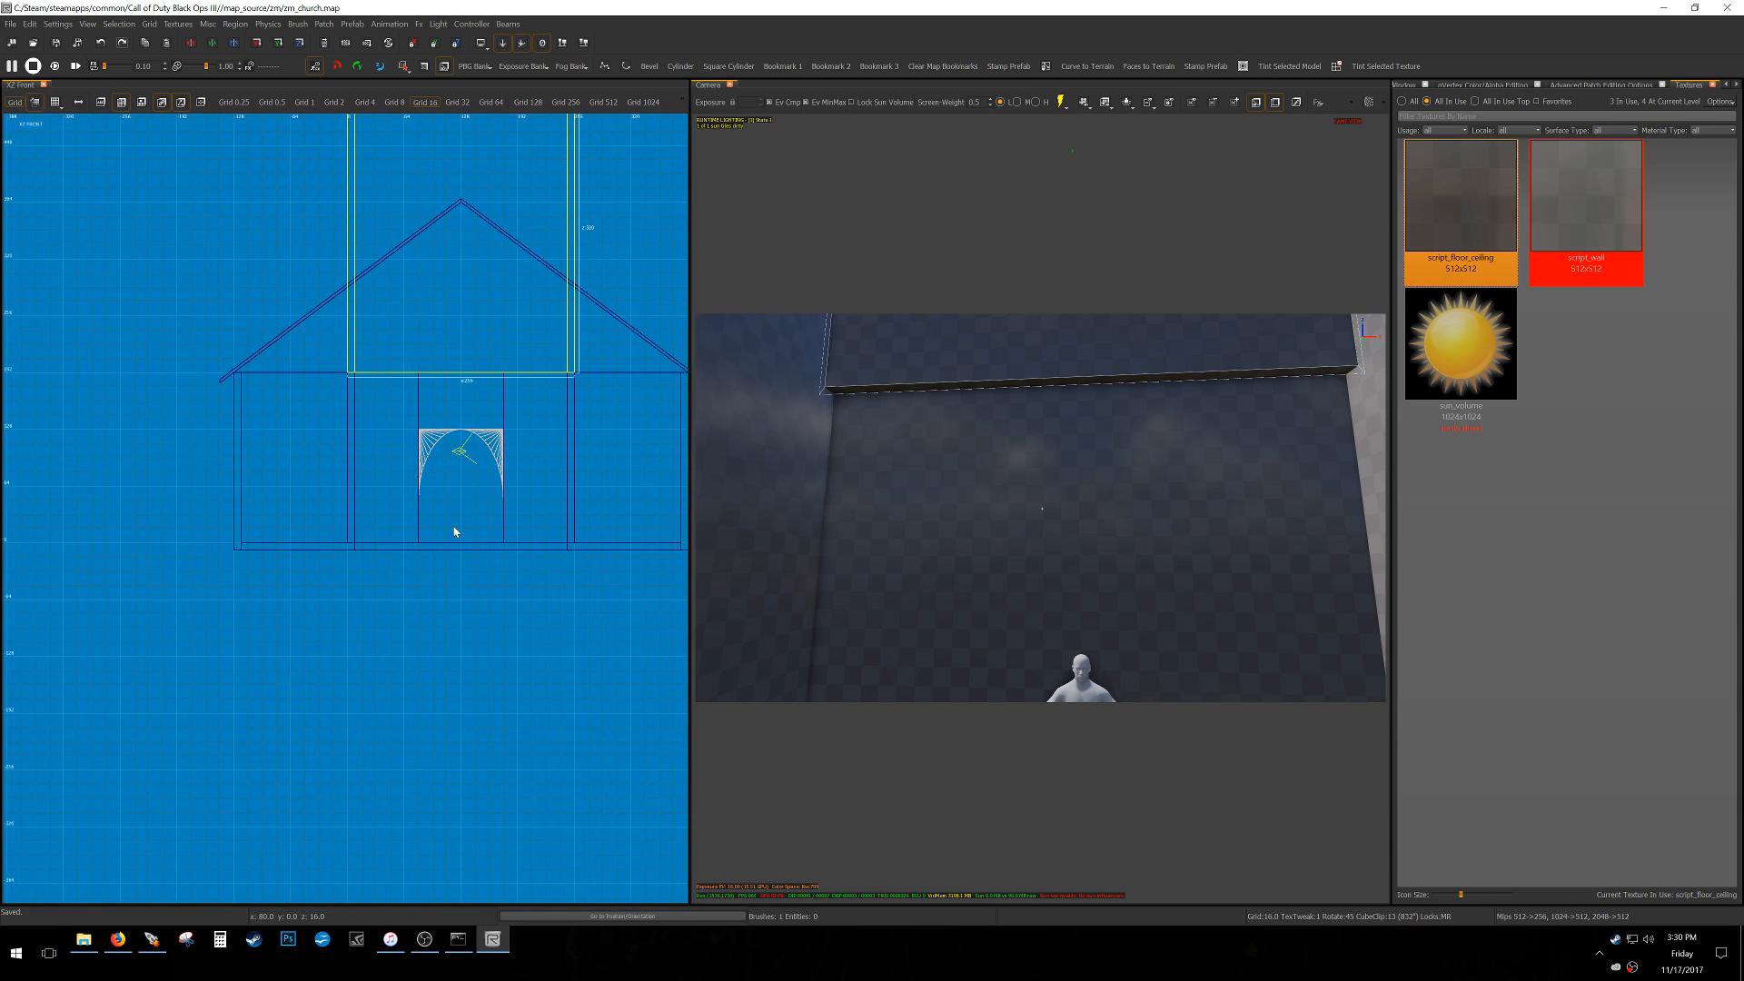
left_click_drag(413, 416, 409, 787)
mouse_move(1035, 490)
right_mouse_down()
mouse_move(1036, 581)
mouse_move(1042, 527)
mouse_move(928, 488)
mouse_move(1054, 505)
mouse_move(1030, 558)
mouse_move(1081, 550)
mouse_move(1060, 544)
right_mouse_up()
key("Escape")
Examine the annex and the main room's walls and roof overhang from different sides.
scroll(1042, 509, "down", 2)
key("s")
key("d")
key("a")
key("w")
key("d")
key("s")
key("w")
scroll(429, 546, "down", 11)
key("ctrl+Tab")
key("ctrl+Tab")
right_click_drag(368, 461, 402, 552)
scroll(354, 558, "up", 5)
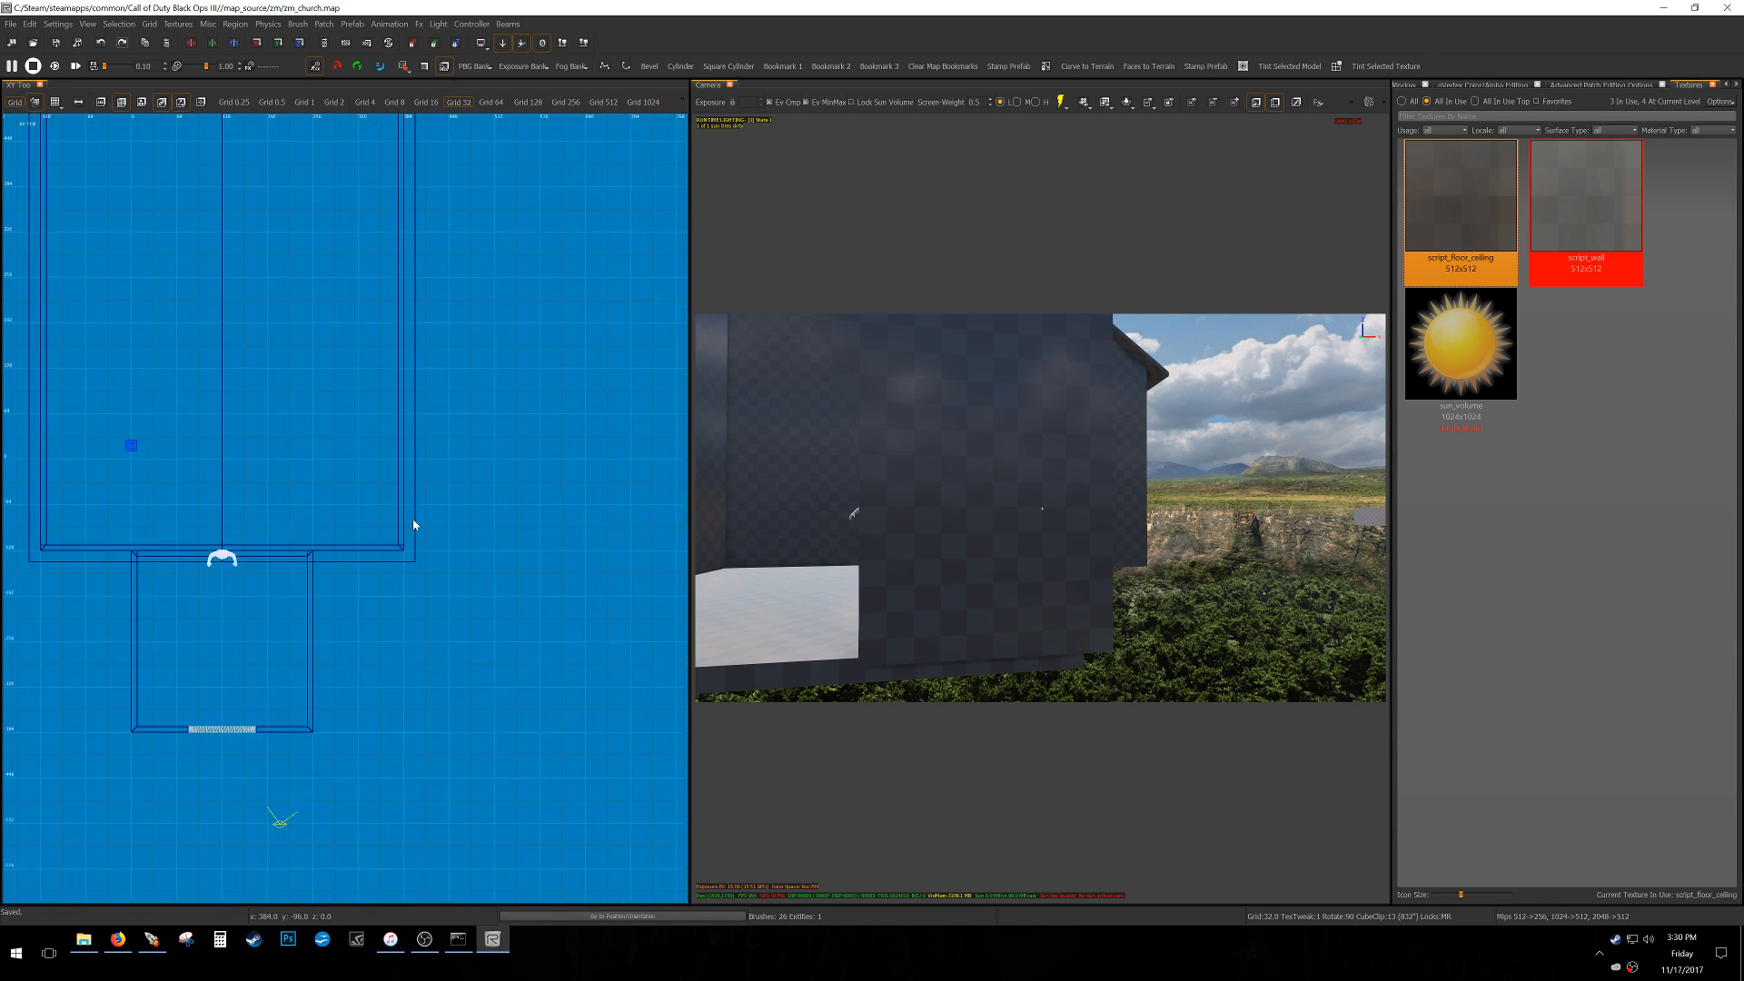
Select both slopes of the main room's roof and hide them.
mouse_move(1064, 486)
right_mouse_down()
mouse_move(1045, 496)
mouse_move(1064, 536)
right_mouse_up()
left_click(1054, 436, "shift")
left_click(972, 390, "shift")
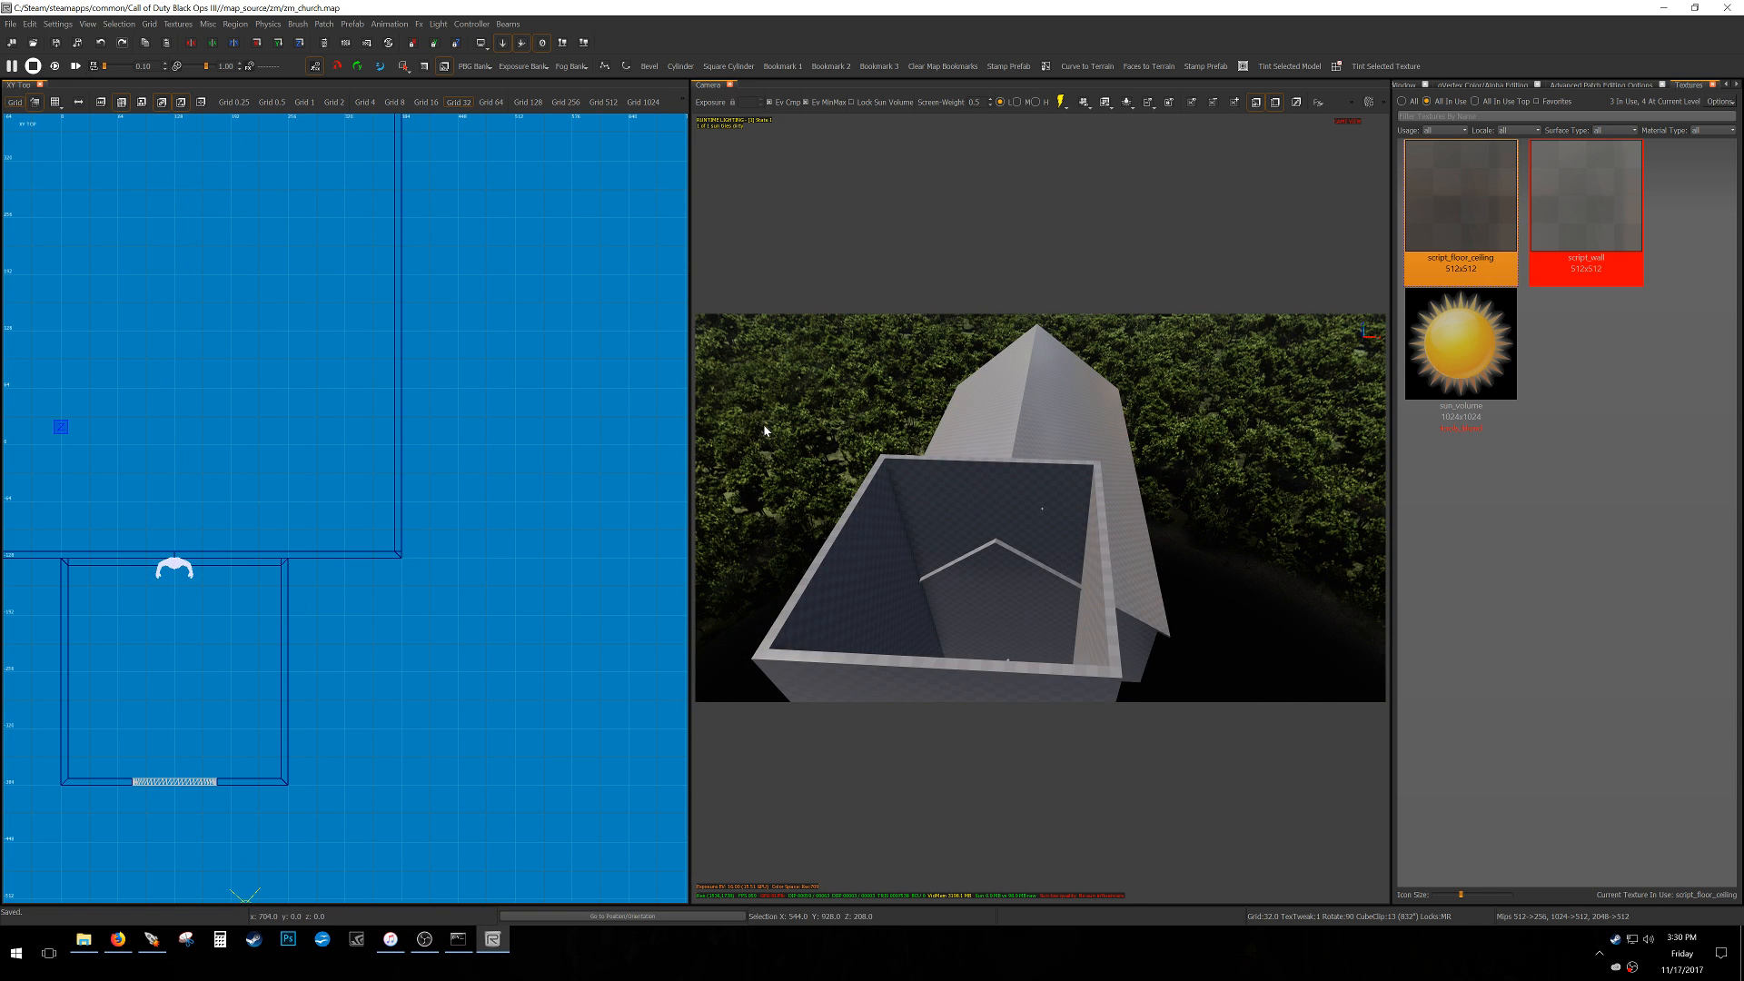
scroll(442, 530, "down", 3)
key("g")
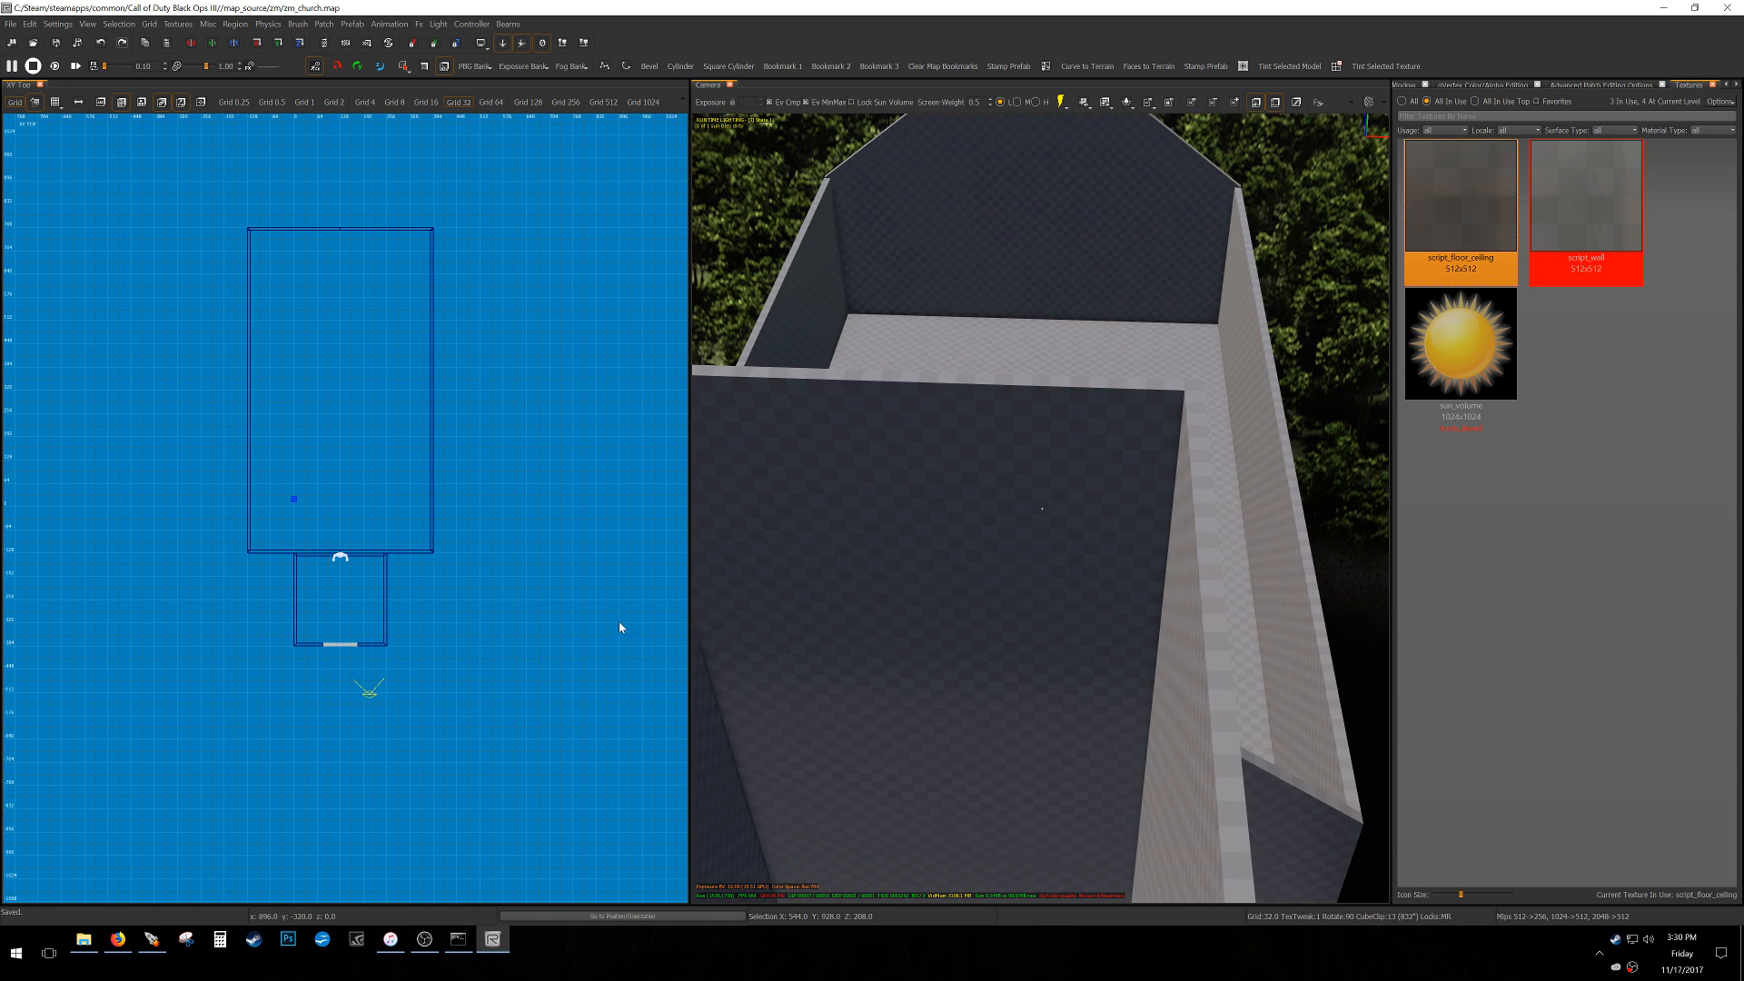
Draw a brush eastward from the main room's southeast corner and give it the script_wall texture.
right_click_drag(822, 562, 781, 562)
scroll(464, 564, "up", 3)
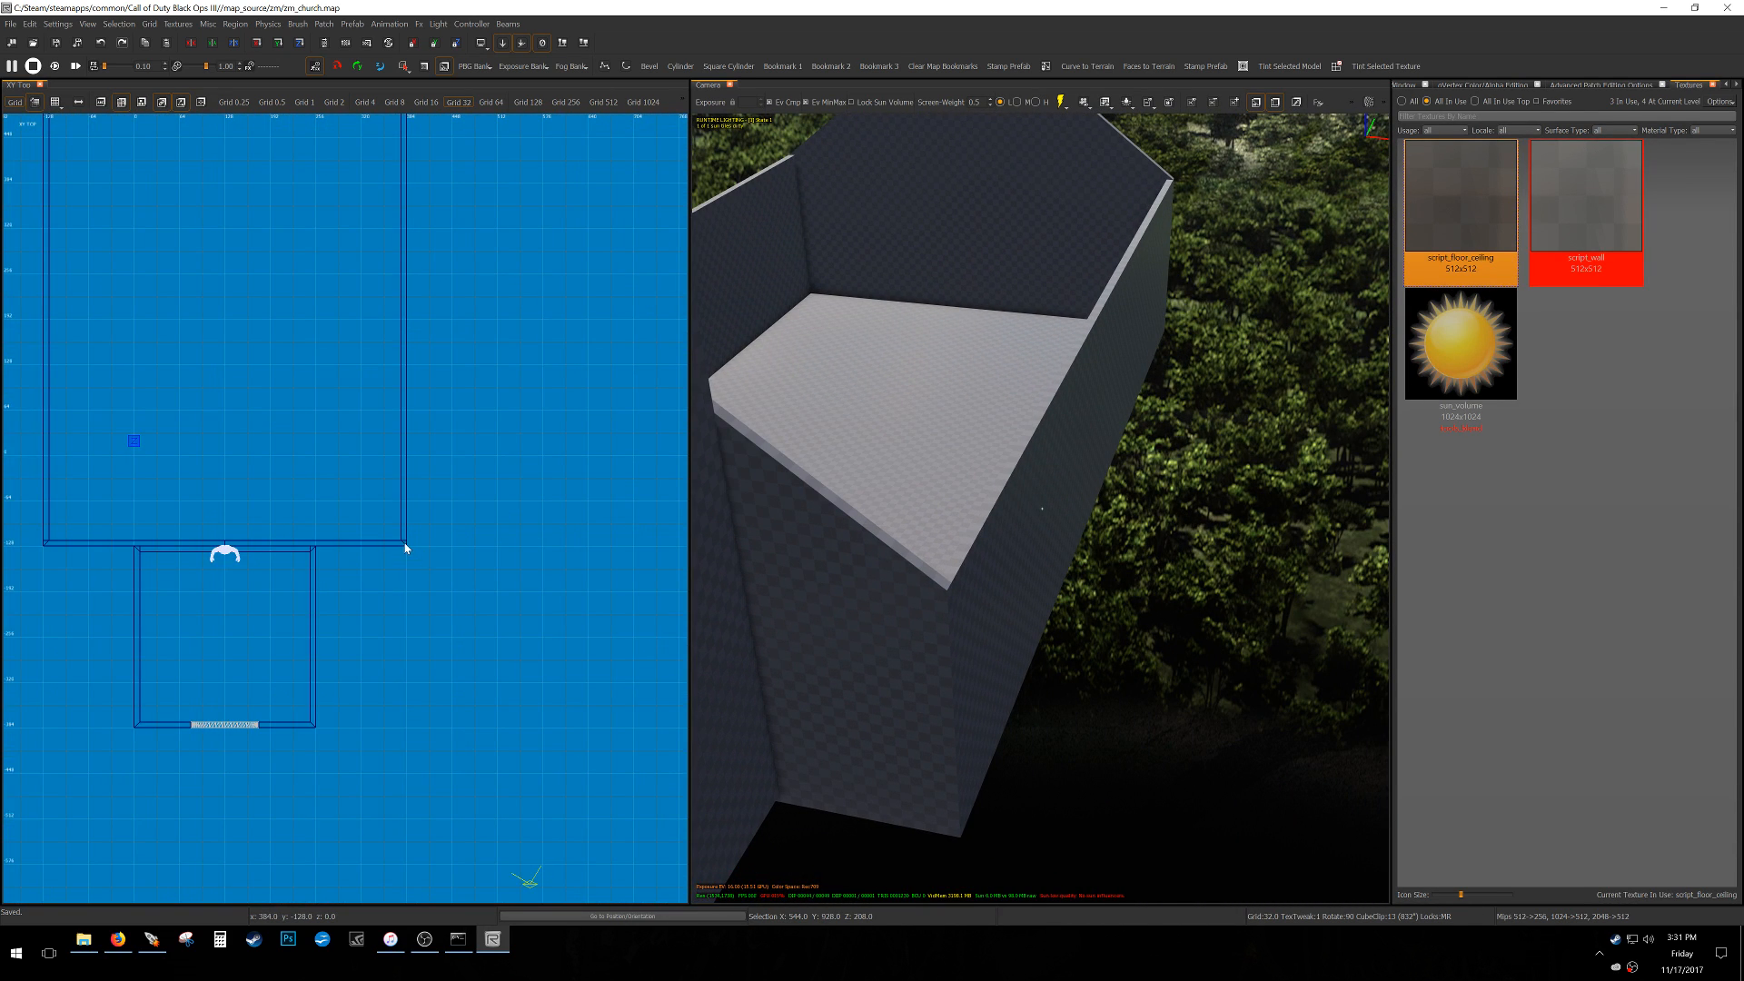
left_click_drag(405, 548, 543, 287)
scroll(400, 654, "down", 2)
left_click(1614, 215)
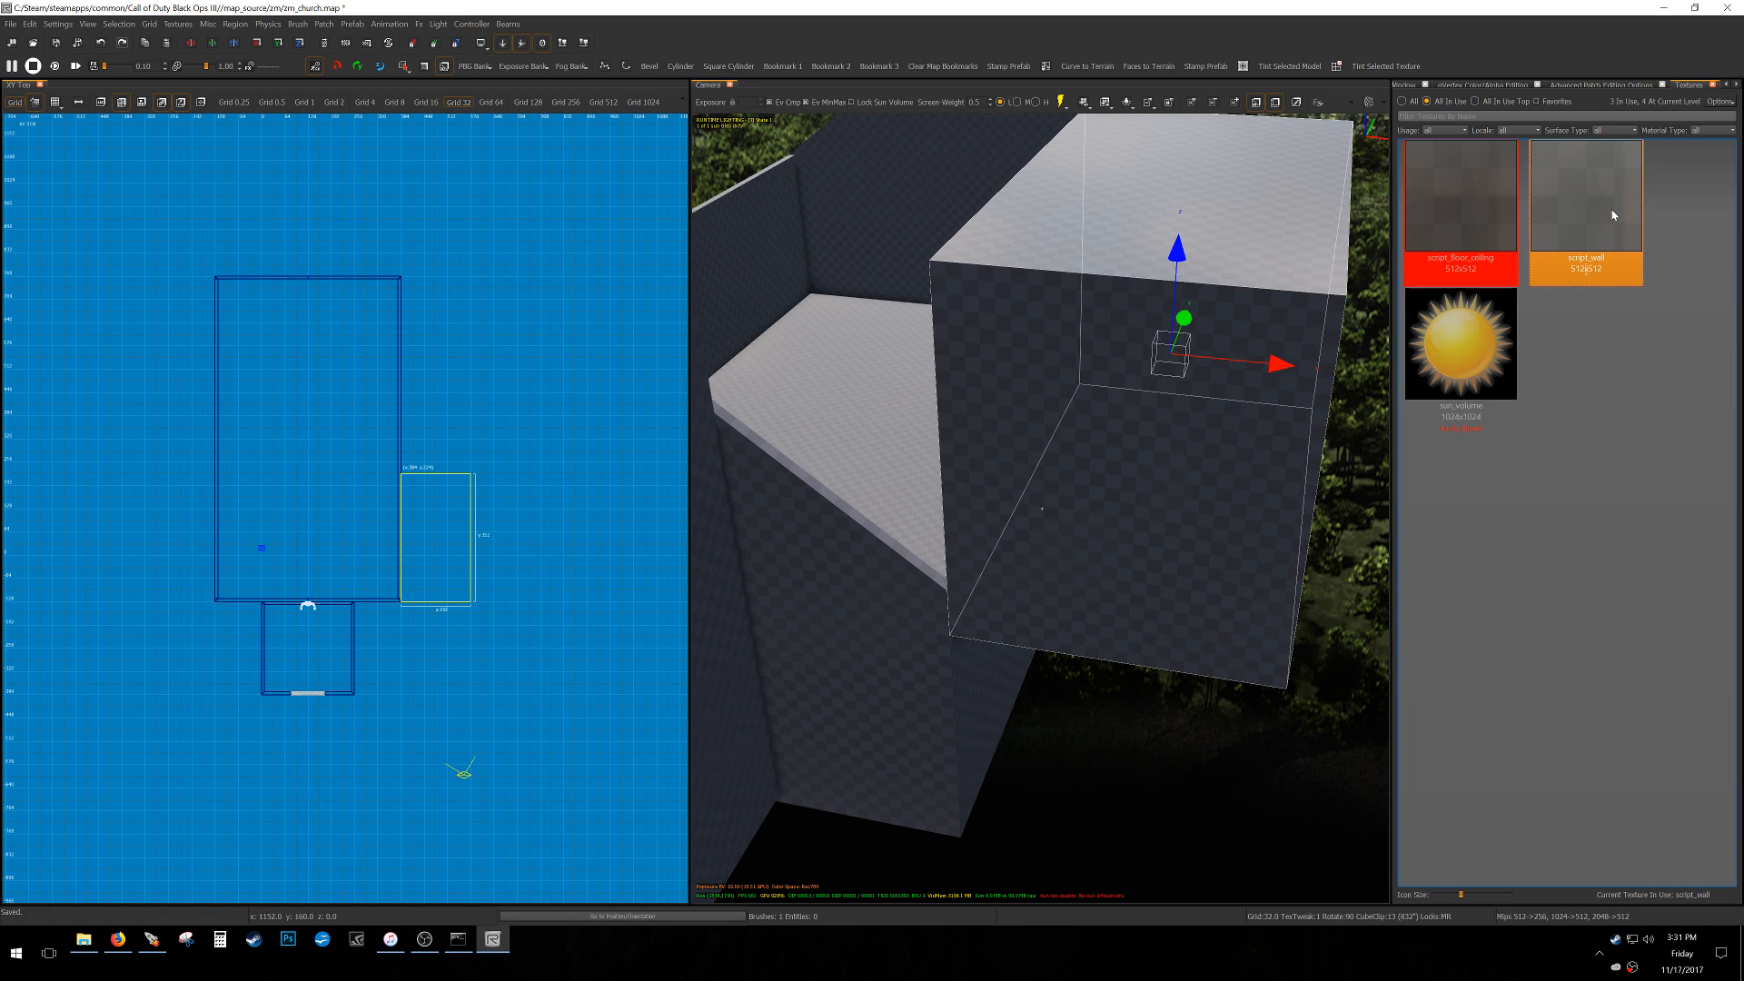
Lower the new brush and flatten it into a thin slab with its top at floor level.
key("ctrl+Tab")
left_click_drag(353, 580, 351, 649)
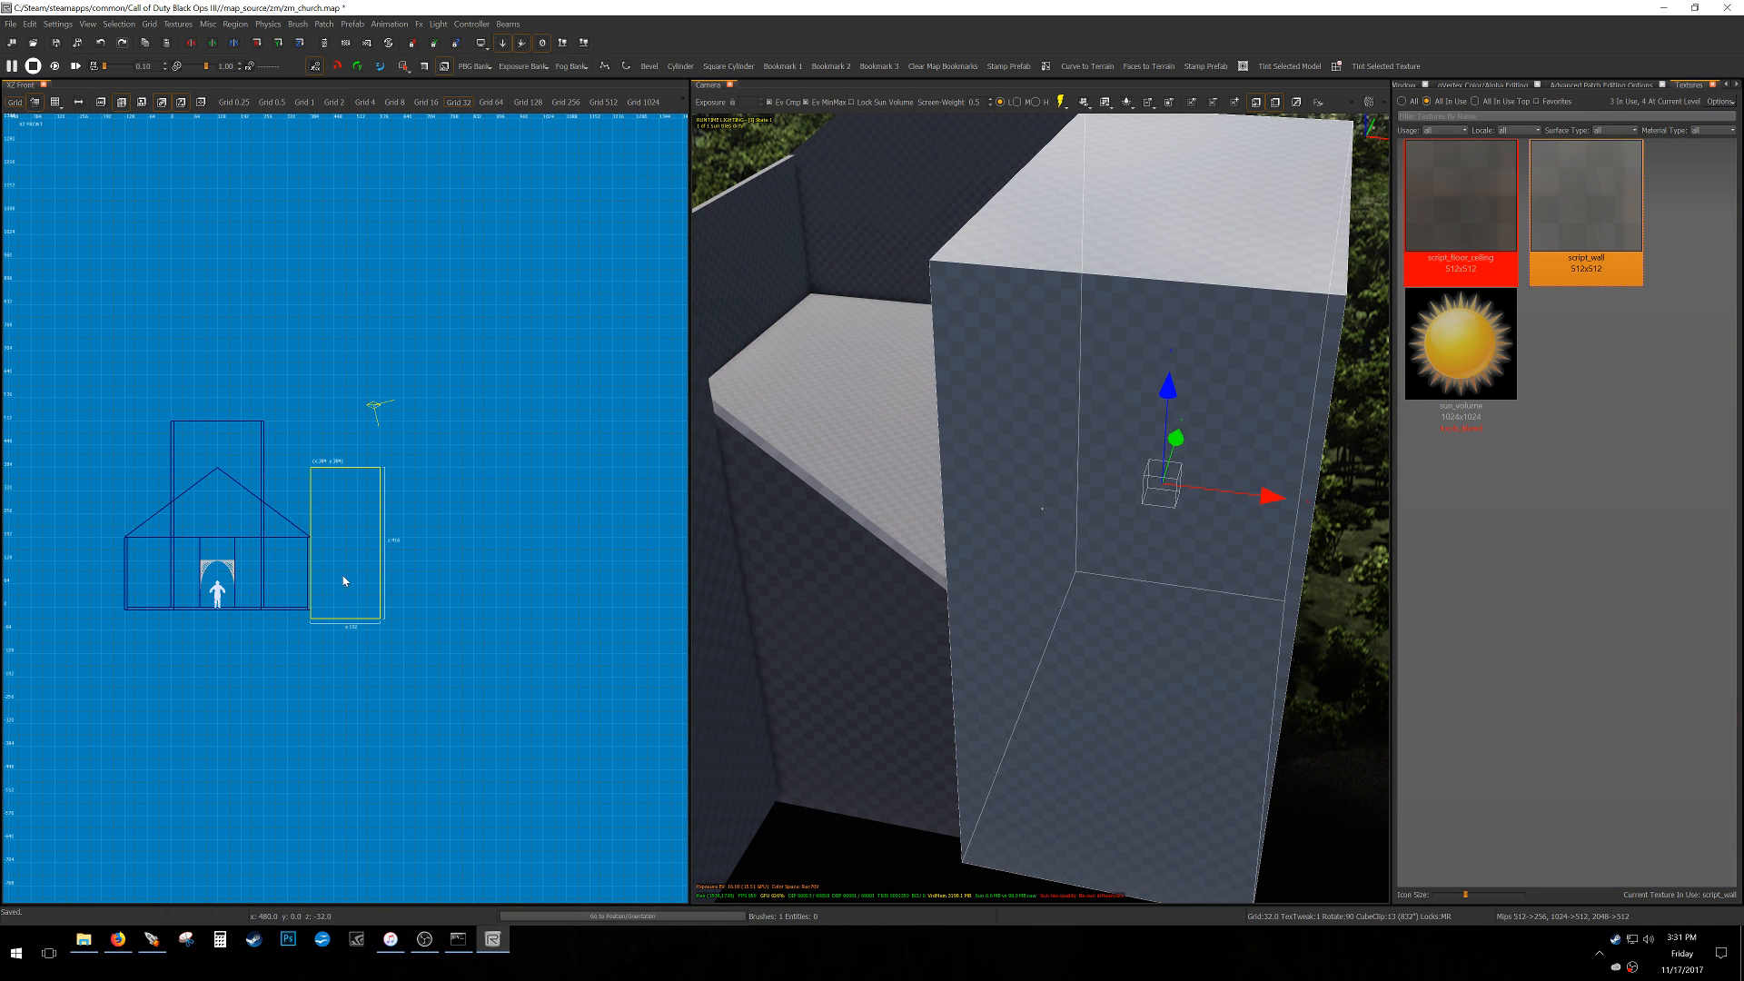
left_click_drag(324, 376, 335, 535)
scroll(394, 525, "up", 5)
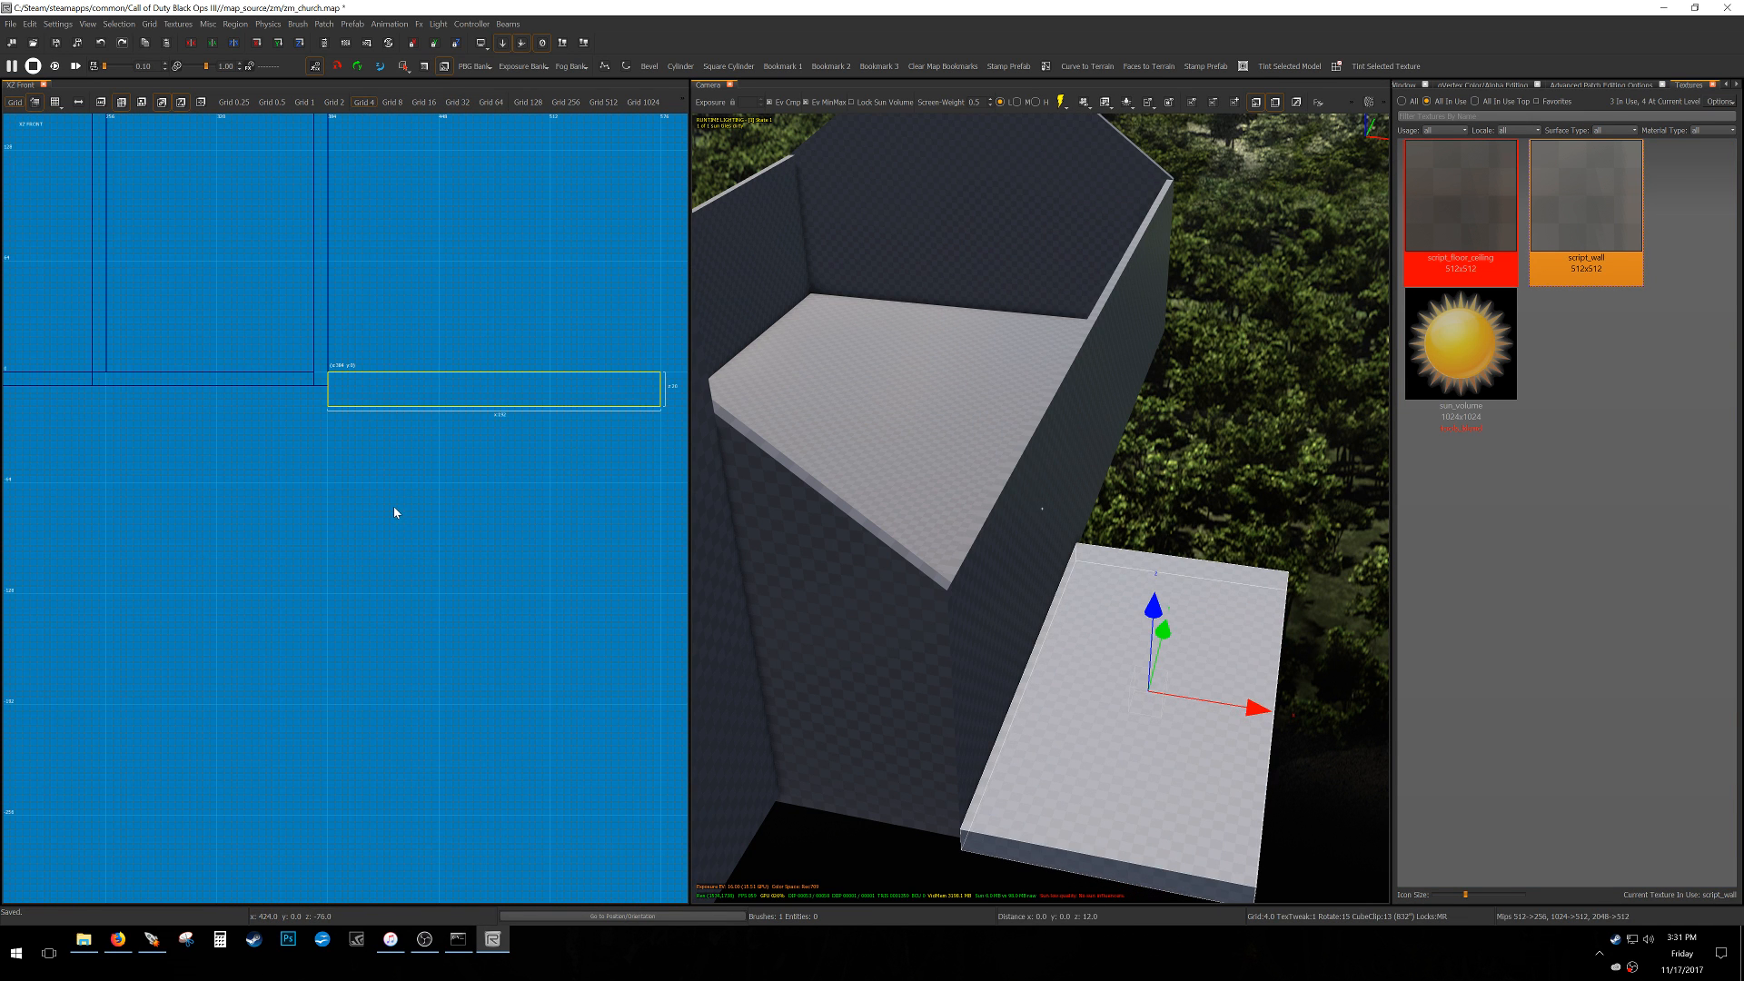
Turn the slab into a flat terrain patch and stretch it north to the main room's north wall.
key("ctrl+Tab")
scroll(364, 511, "down", 3)
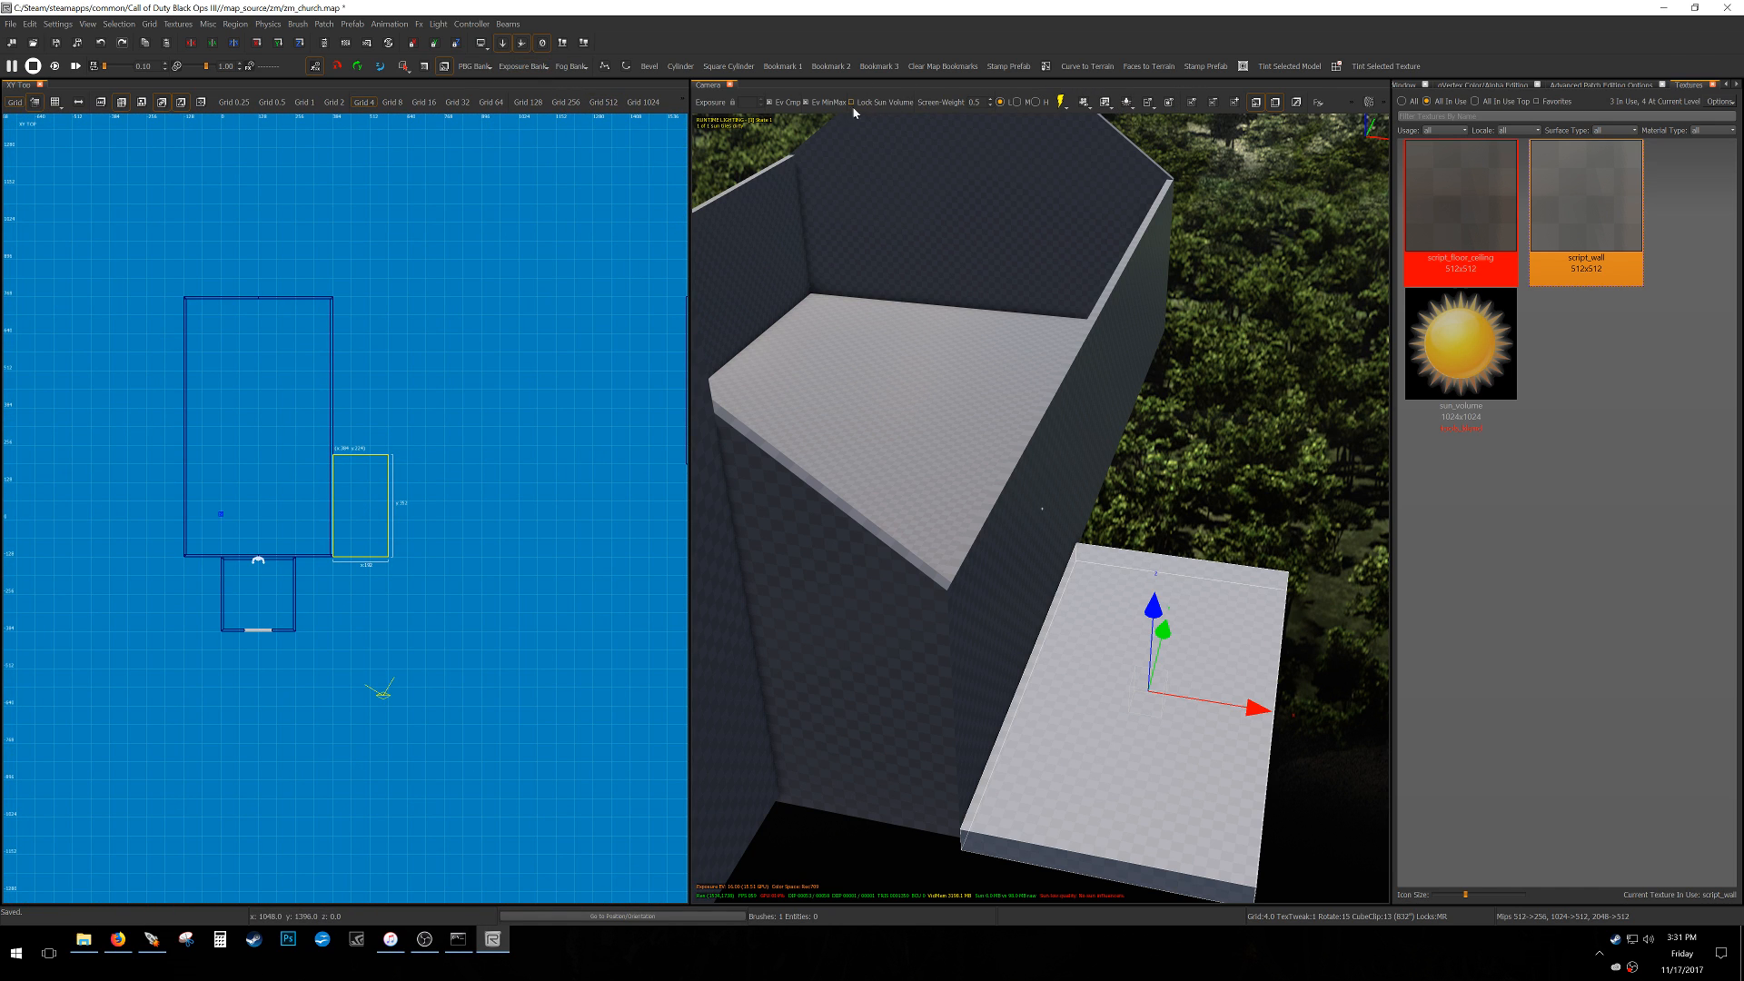
left_click(602, 67)
key("6")
right_click_drag(401, 605, 400, 663)
left_click_drag(476, 431, 496, 274)
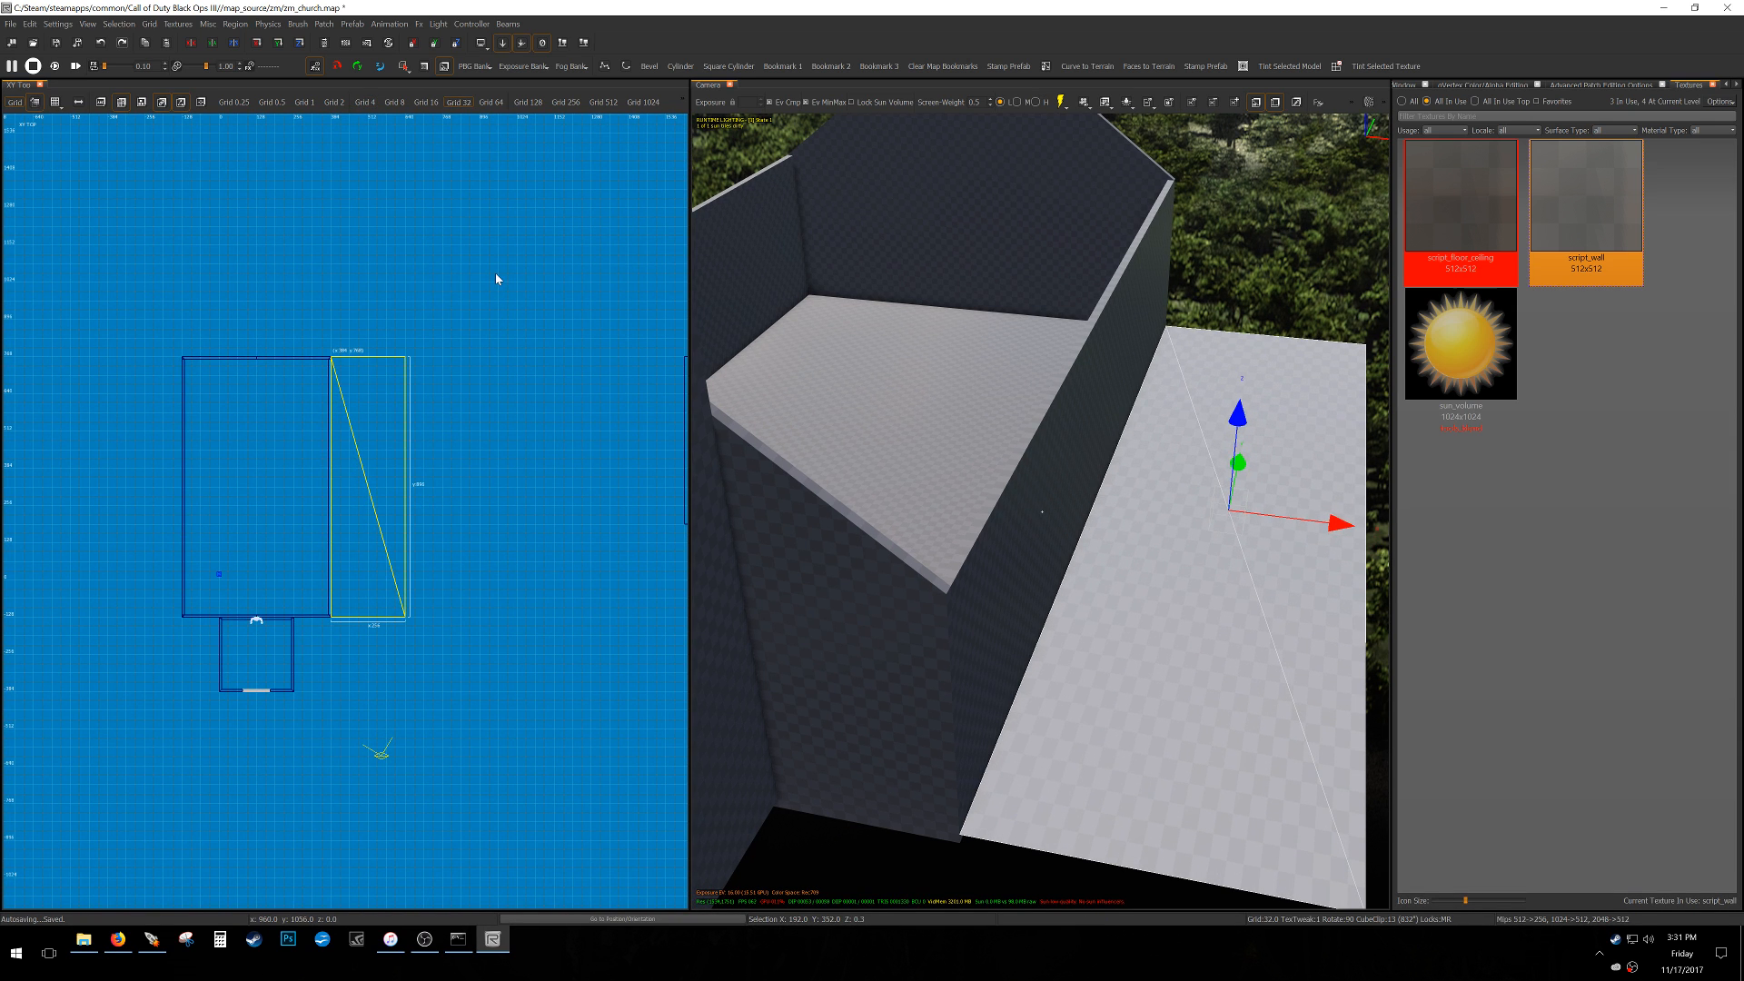
Widen the east terrain patch by moving its outer vertices farther east.
scroll(341, 379, "up", 4)
scroll(332, 436, "down", 5)
right_click_drag(341, 546, 393, 565)
key("v")
left_click_drag(451, 532, 518, 532)
right_click_drag(471, 491, 520, 526)
Duplicate the terrain patch to the west side and align it with the main room's west wall.
left_click_drag(521, 526, 202, 569)
scroll(282, 391, "up", 1)
left_click_drag(203, 662, 279, 615)
scroll(329, 441, "up", 6)
left_click_drag(270, 505, 346, 480)
scroll(345, 484, "down", 7)
Duplicate the west terrain patch and place the copy northwest of the main room.
right_click_drag(320, 538, 280, 541)
key("space")
left_click_drag(265, 582, 215, 440)
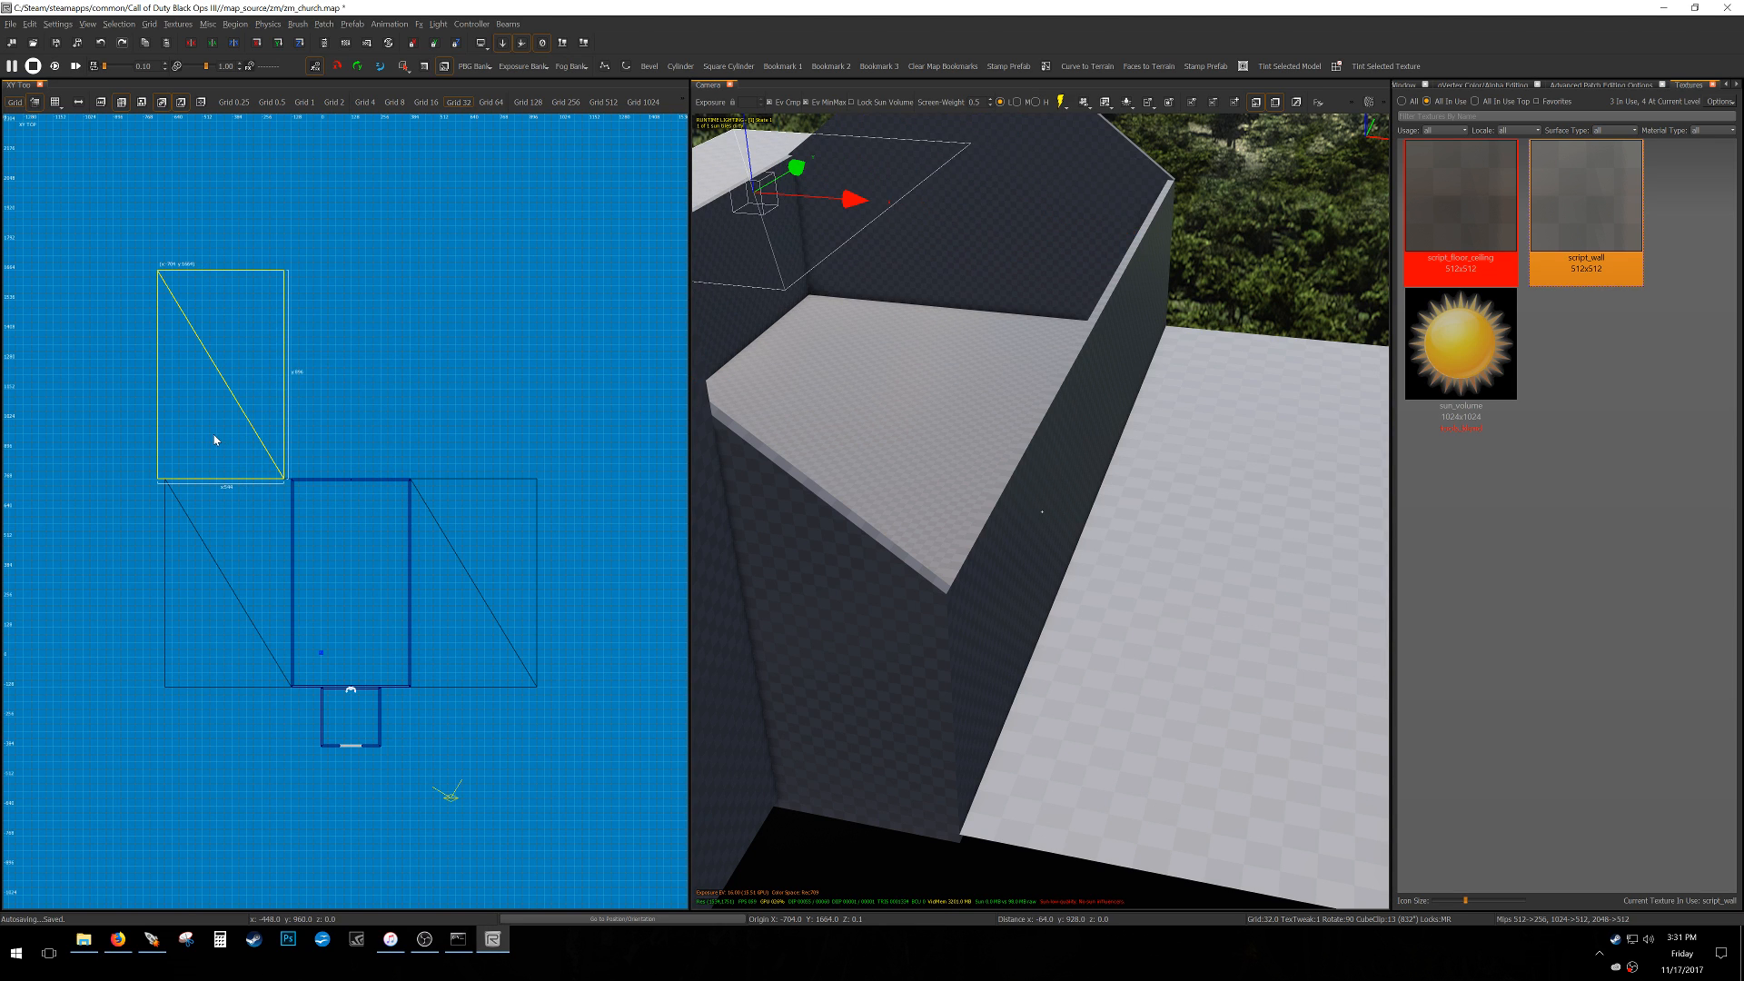
scroll(227, 459, "up", 7)
key("Escape")
Align the west and northwest terrain patches with each other and with the main room's northwest corner.
scroll(320, 572, "down", 7)
scroll(297, 550, "up", 6)
left_click(297, 522, "shift")
left_click_drag(482, 533, 488, 530)
scroll(489, 530, "down", 6)
key("Escape")
right_click_drag(281, 505, 383, 558)
left_click(368, 556, "shift")
scroll(377, 582, "up", 6)
left_click_drag(378, 582, 389, 523)
scroll(390, 520, "down", 6)
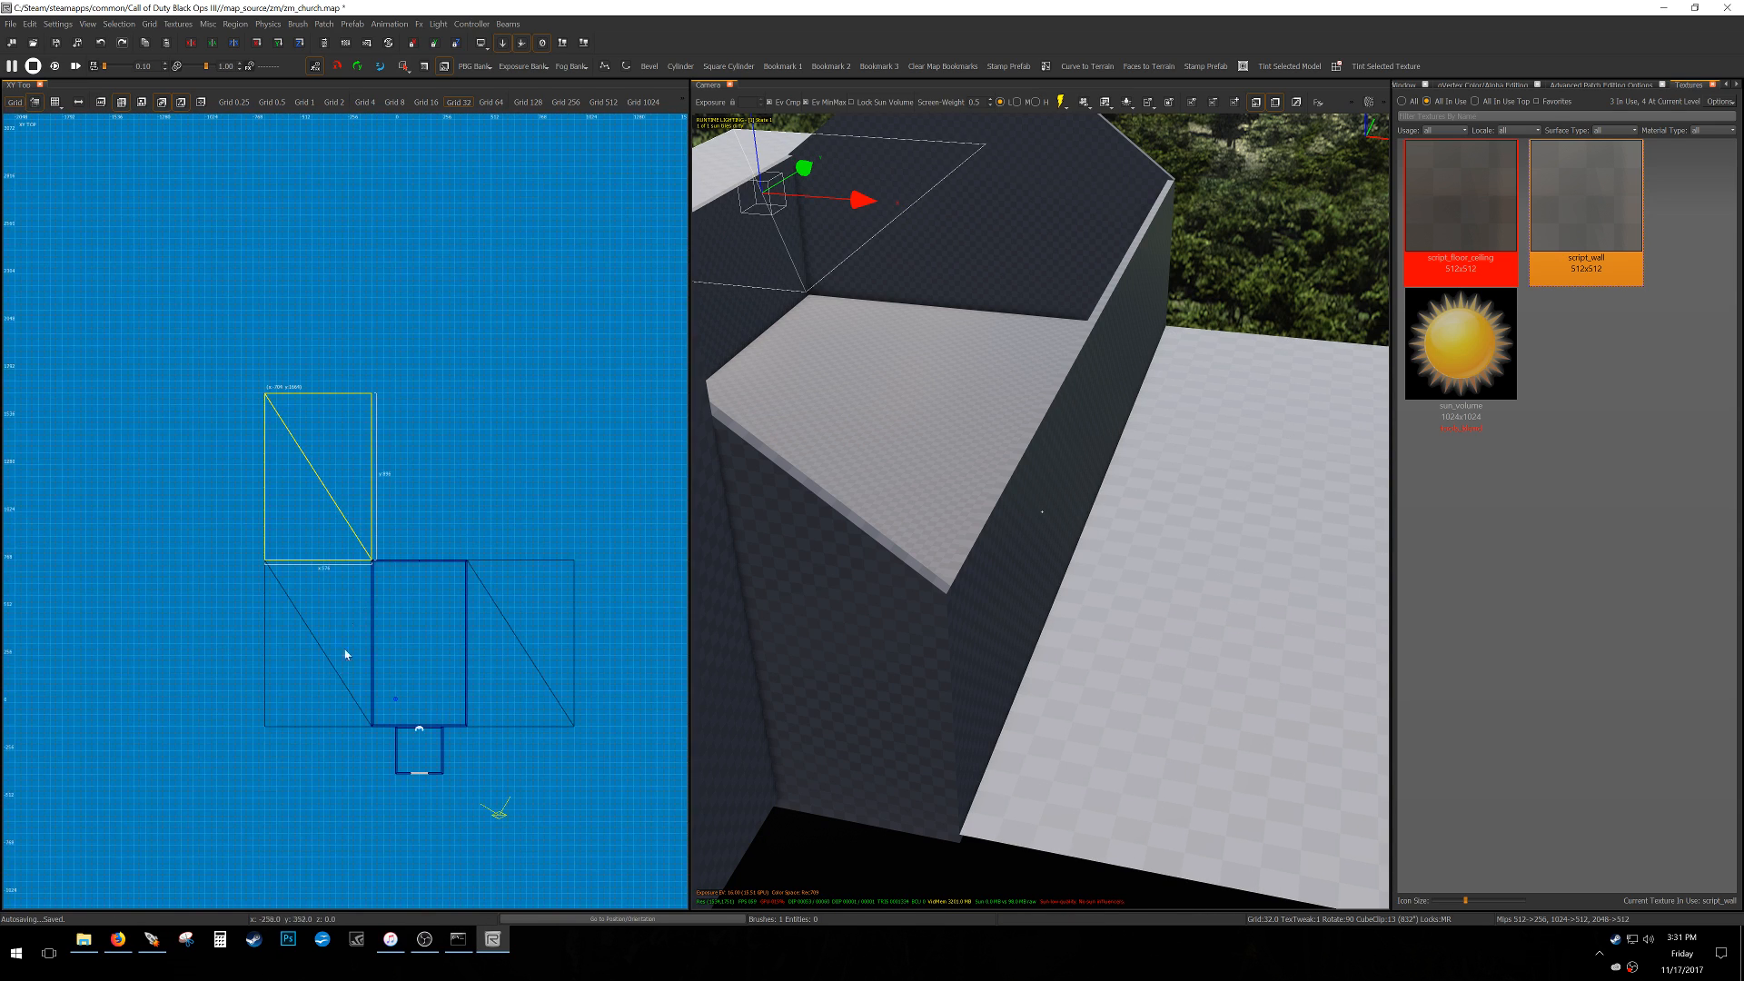
Extend the northwest terrain patch's east edge across the main room's north side to the east wall line.
key("v")
left_click_drag(334, 674, 411, 377)
left_click_drag(373, 559, 480, 559)
scroll(509, 545, "up", 11)
left_click_drag(337, 618, 226, 597)
scroll(225, 598, "down", 8)
Extrude the north terrain strip's east edge to line up with the east patch's outer edge.
key("shift+e")
scroll(465, 583, "up", 6)
left_click_drag(377, 607, 466, 611)
scroll(466, 616, "down", 10)
scroll(305, 545, "up", 4)
Duplicate the north terrain strip onto the church's south side and select all four terrain patches.
left_click_drag(298, 269, 314, 574)
scroll(242, 666, "up", 2)
scroll(315, 574, "down", 2)
left_click(319, 490, "shift")
left_click(353, 358, "shift")
left_click(522, 475, "shift")
right_click_drag(854, 527, 914, 552)
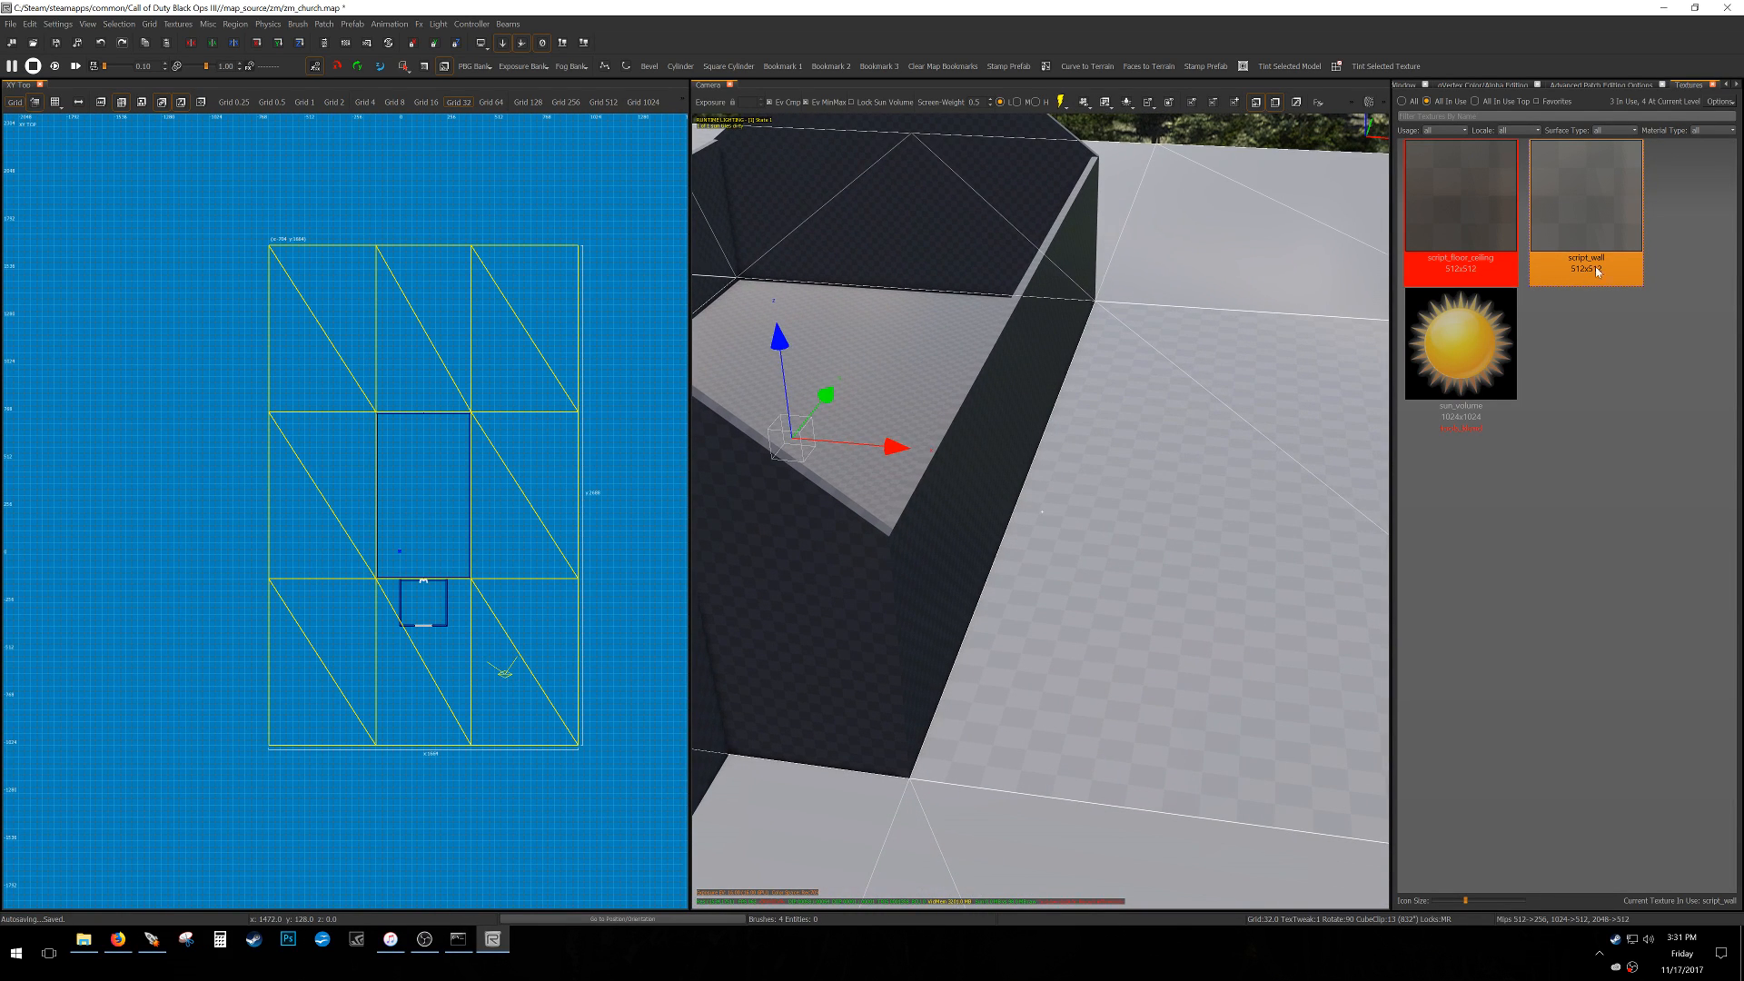
Clear the selection, save the map and view the church and its ground from the south.
key("Escape")
mouse_move(1137, 526)
right_mouse_down()
mouse_move(1122, 536)
mouse_move(1163, 346)
right_mouse_up()
key("ctrl+s")
key("s")
right_click_drag(1041, 509, 990, 536)
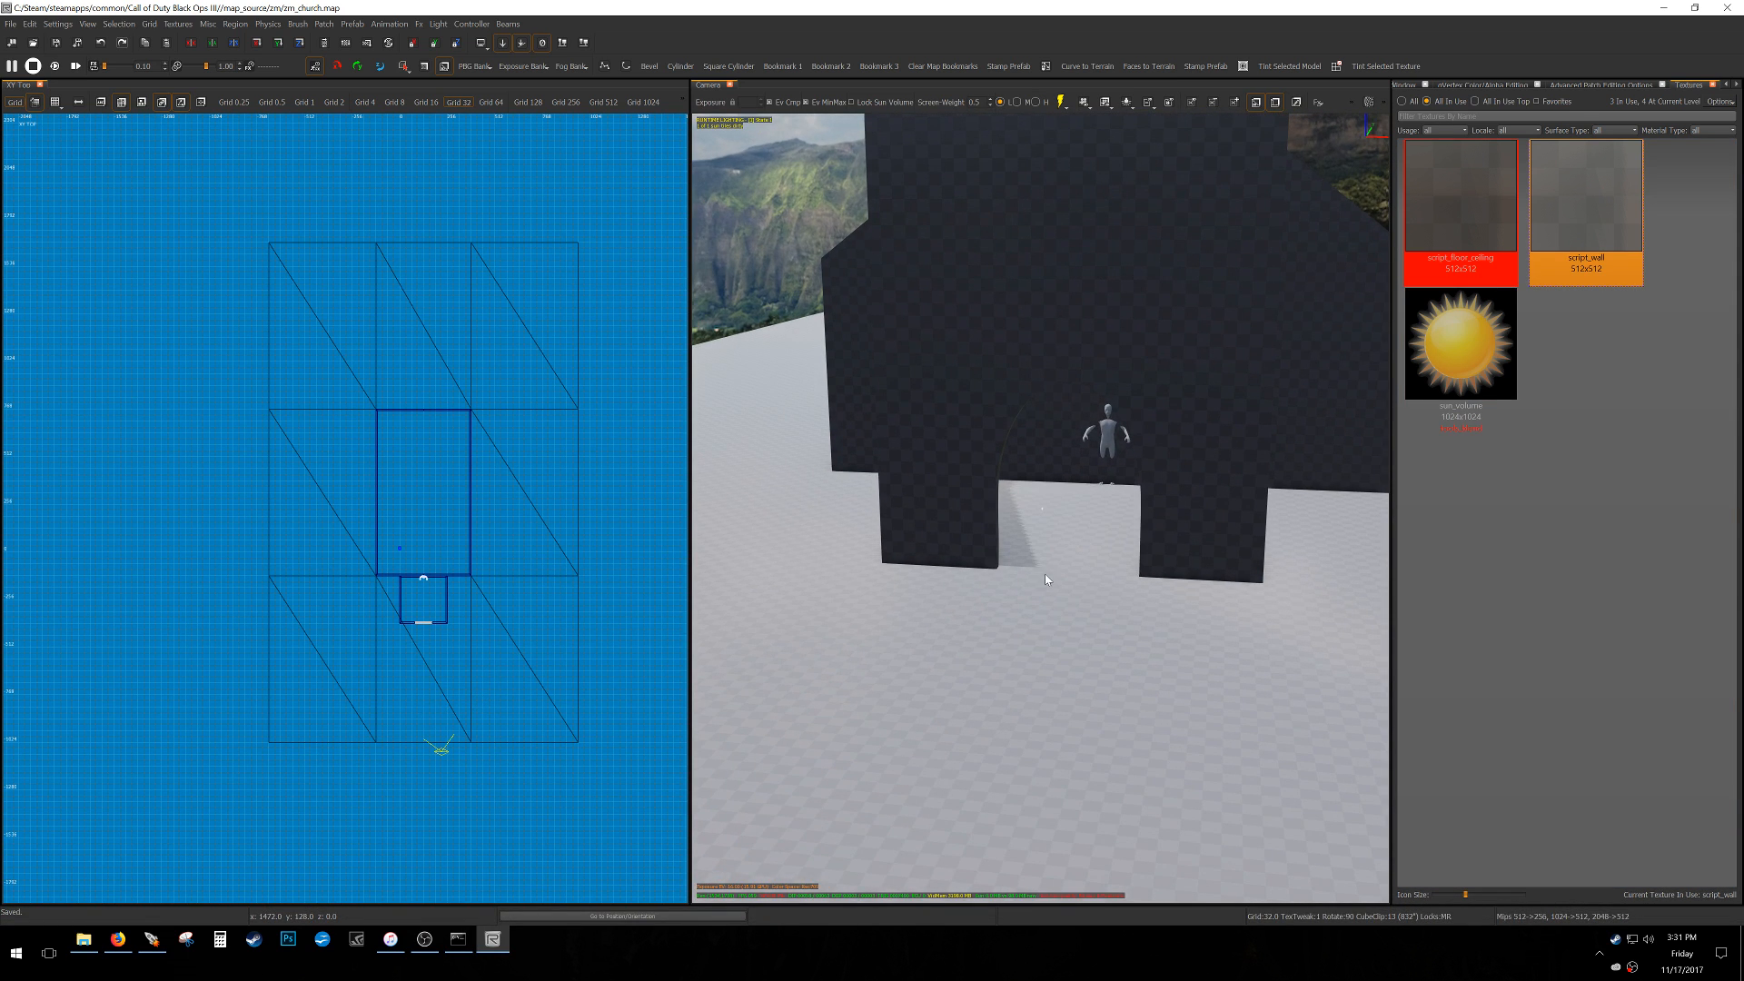
Pull the north edge of the middle south terrain patch down to the annex's front wall line.
left_click(1020, 652, "shift")
scroll(421, 674, "up", 4)
scroll(372, 563, "down", 3)
key("v")
left_click_drag(320, 740, 428, 356)
left_click(435, 584, "shift")
scroll(473, 474, "up", 4)
left_click_drag(214, 450, 215, 683)
scroll(346, 649, "down", 2)
right_click_drag(346, 645, 353, 632)
left_click_drag(352, 632, 346, 633)
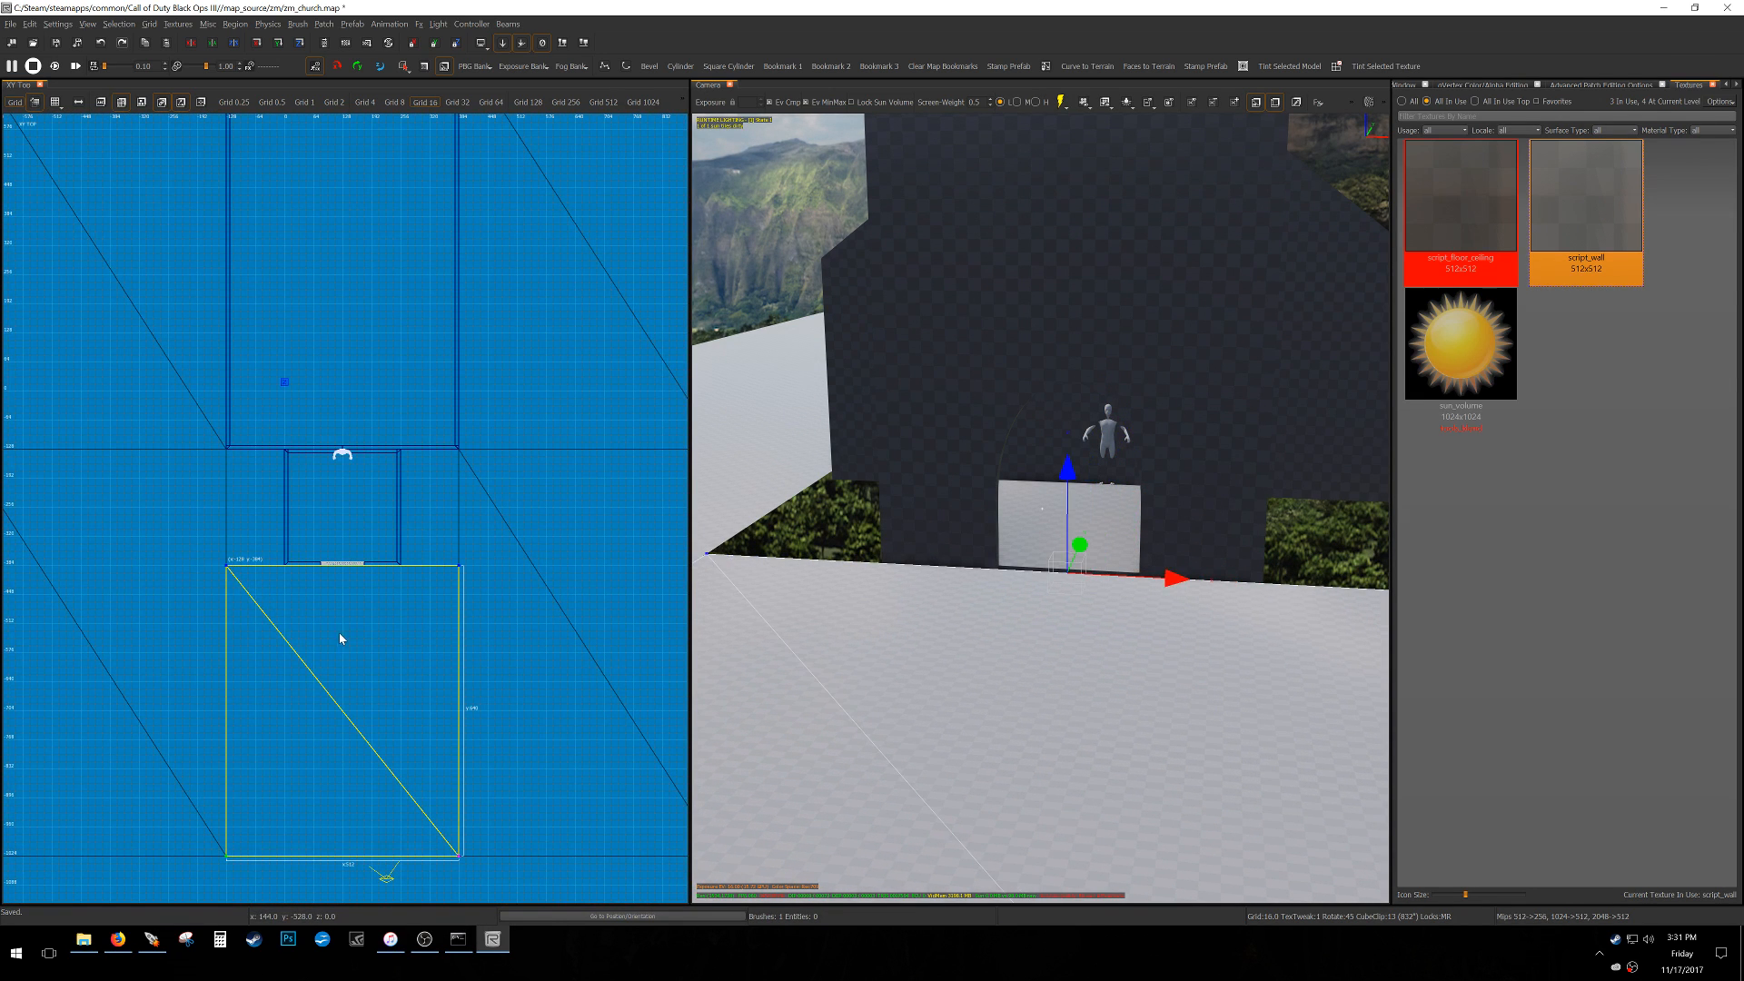
Subdivide the middle south terrain patch and align its inner vertex columns with the annex's west and east walls.
key("ctrl+shift+KP_Add")
right_click_drag(329, 765, 369, 623)
left_click_drag(307, 758, 456, 348)
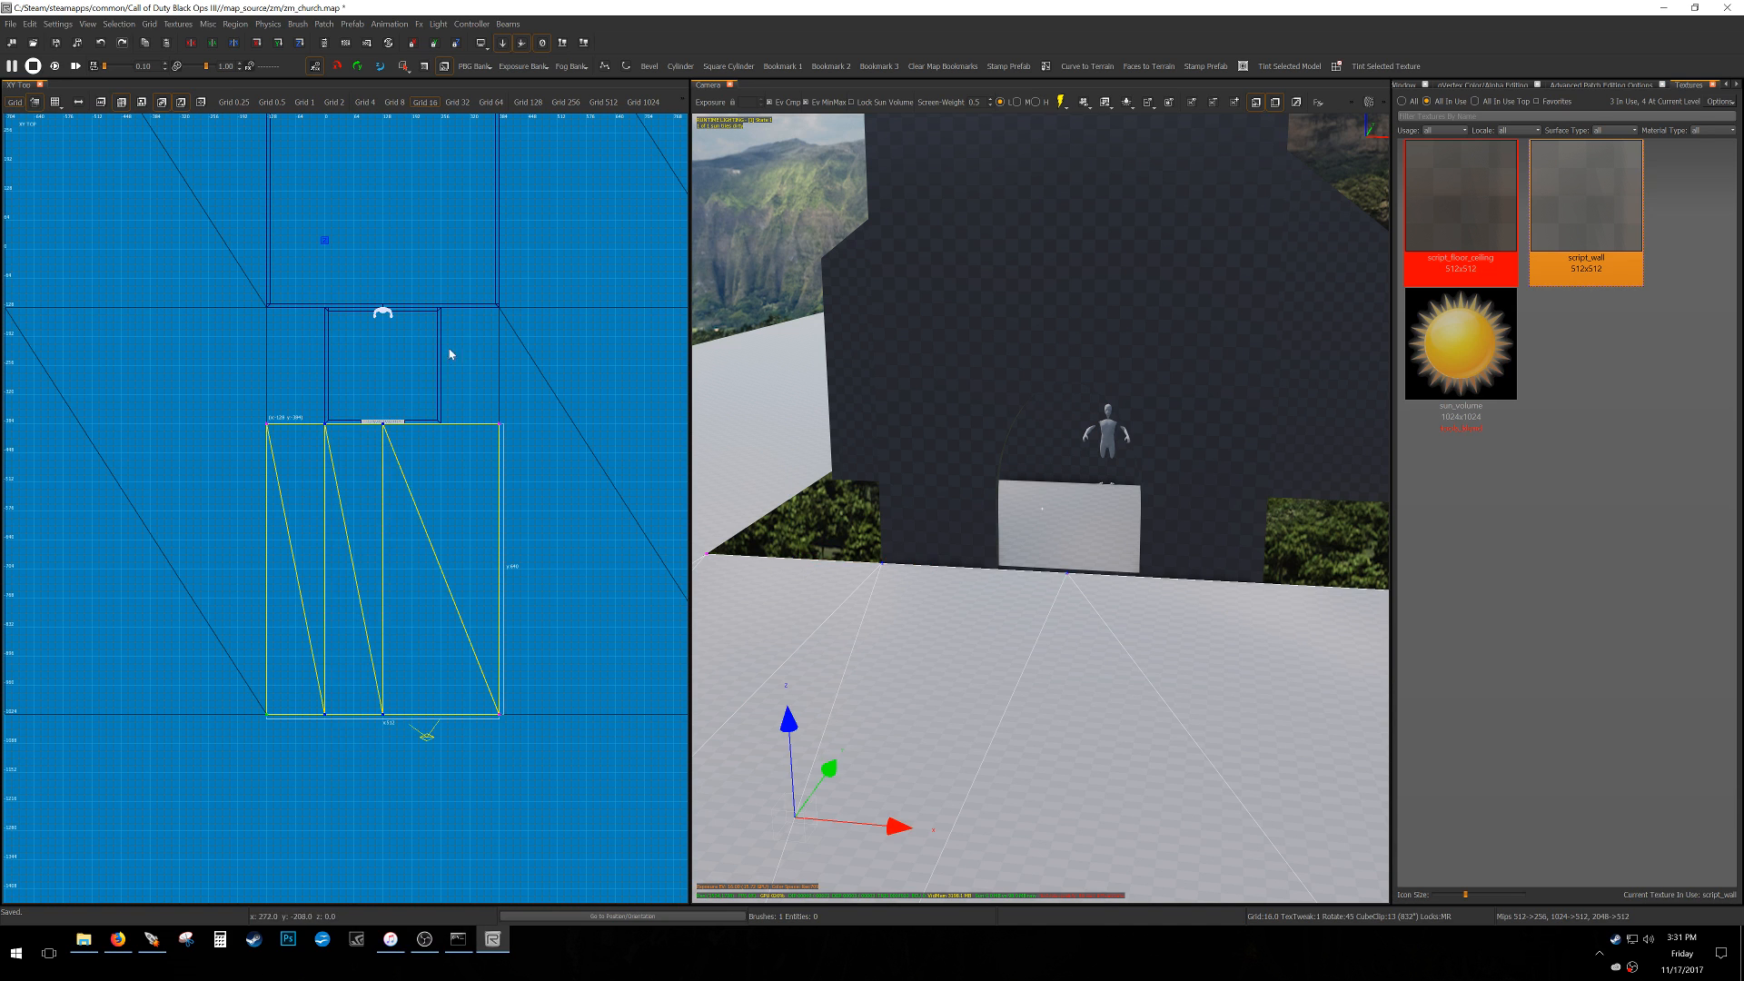
left_click_drag(364, 403, 403, 822)
left_click_drag(163, 510, 380, 505)
scroll(380, 506, "down", 9)
scroll(418, 557, "up", 3)
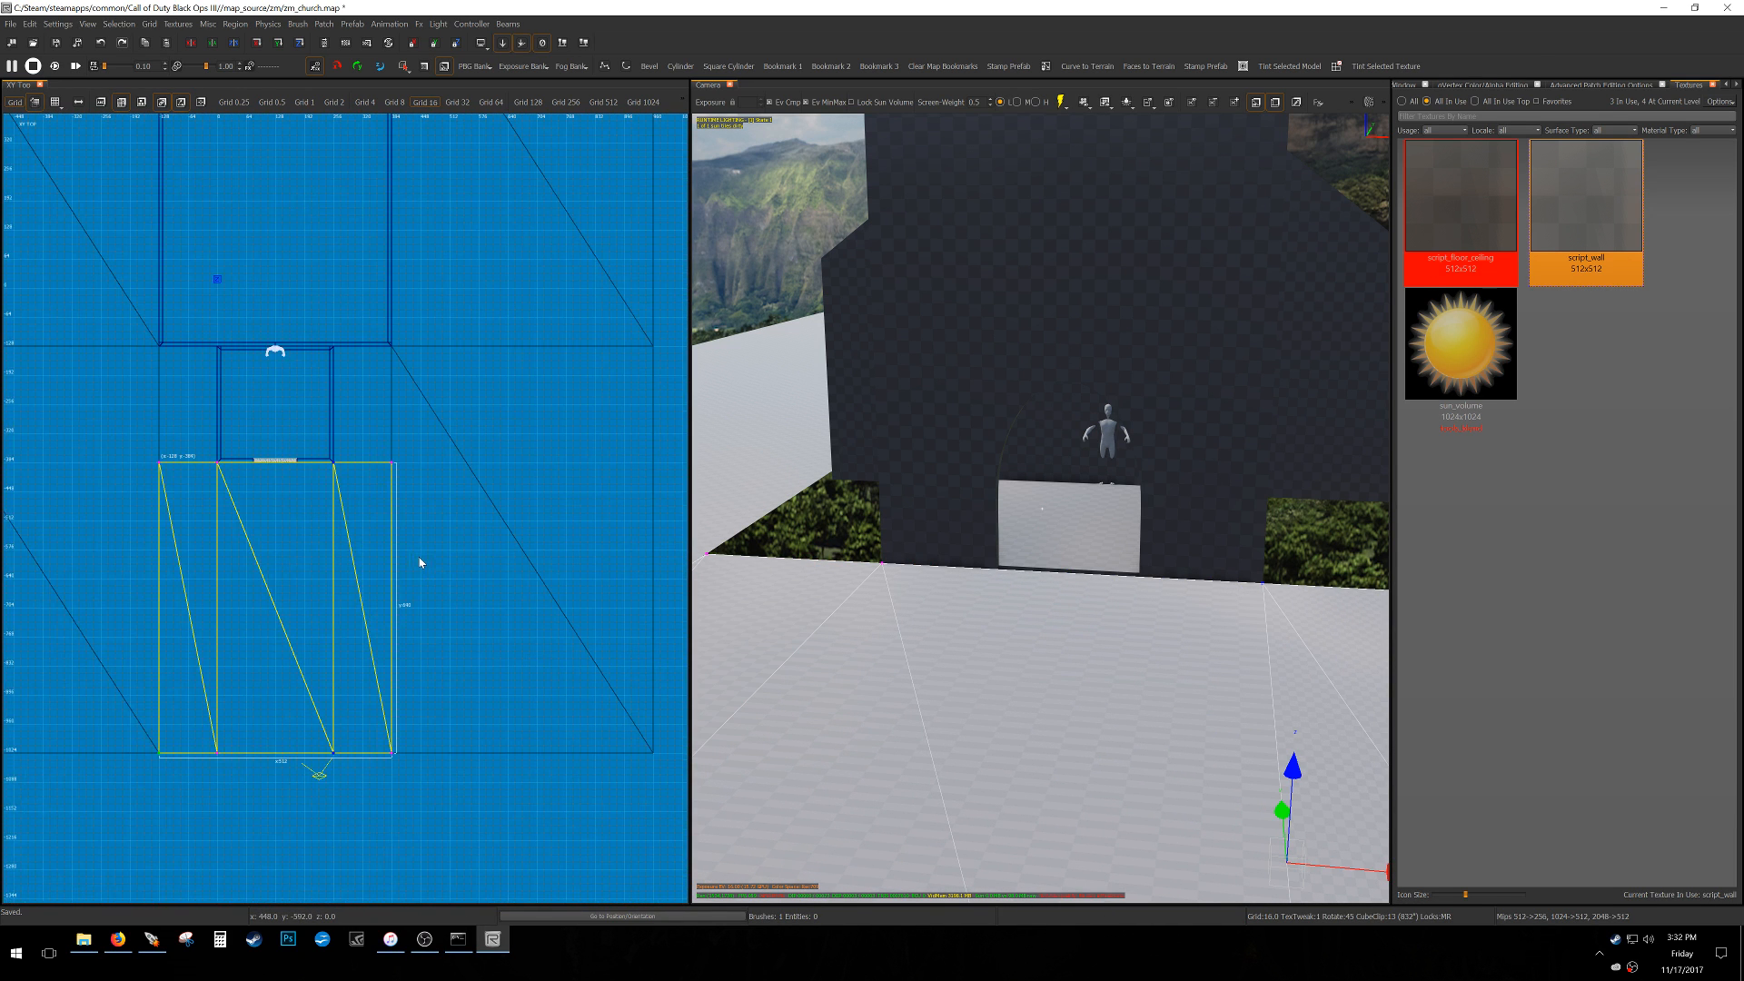
Duplicate the middle south terrain patch and trim the copy to fill the gap along the annex's east wall.
mouse_move(420, 642)
left_mouse_down()
mouse_move(417, 510)
mouse_move(406, 518)
left_mouse_up()
key("v")
left_click_drag(119, 728, 210, 311)
key("BackSpace")
key("BackSpace")
scroll(448, 576, "up", 3)
left_click_drag(354, 783, 354, 444)
key("v")
Duplicate the terrain piece east of the annex and place the copy along the annex's west wall.
right_click_drag(271, 318, 622, 404)
key("space")
mouse_move(576, 406)
left_mouse_down()
mouse_move(262, 414)
mouse_move(230, 393)
left_mouse_up()
scroll(230, 391, "down", 2)
key("Escape")
right_click_drag(1250, 519, 1149, 500)
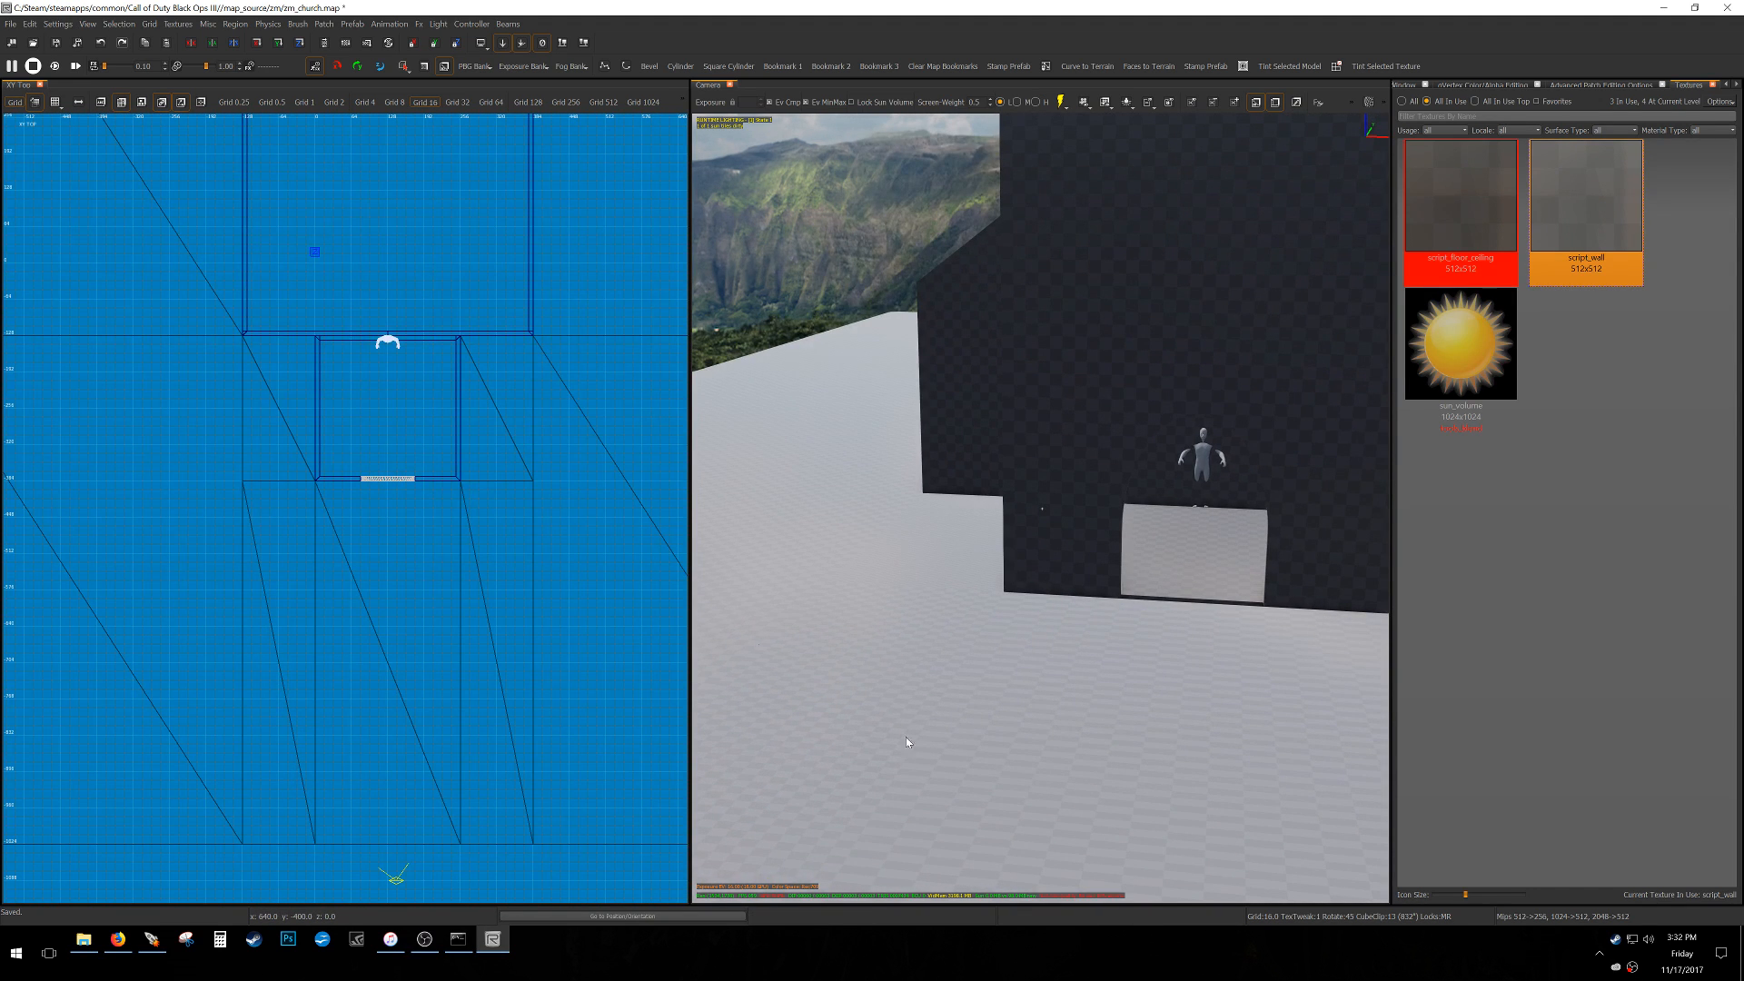
Save the map, switch the camera view to lit rendering and view the arched annex entrance.
left_click(994, 662, "shift")
key("Escape")
scroll(93, 576, "down", 2)
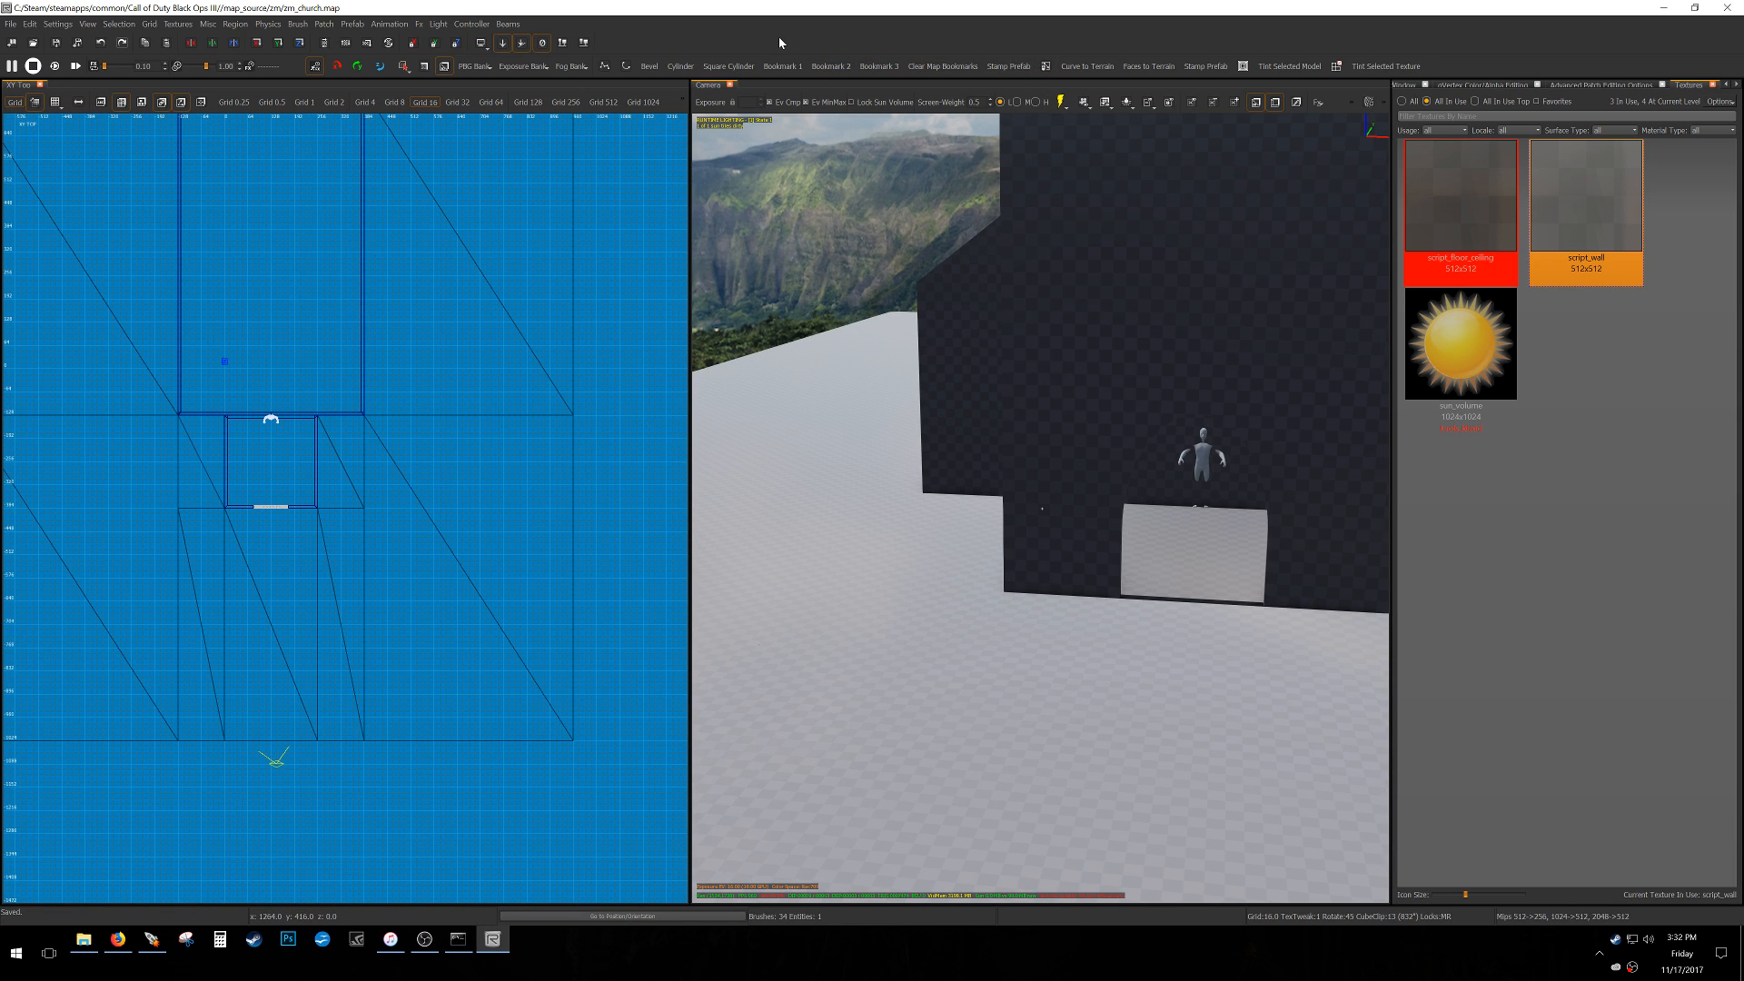
left_click(1060, 103)
left_click(1080, 145)
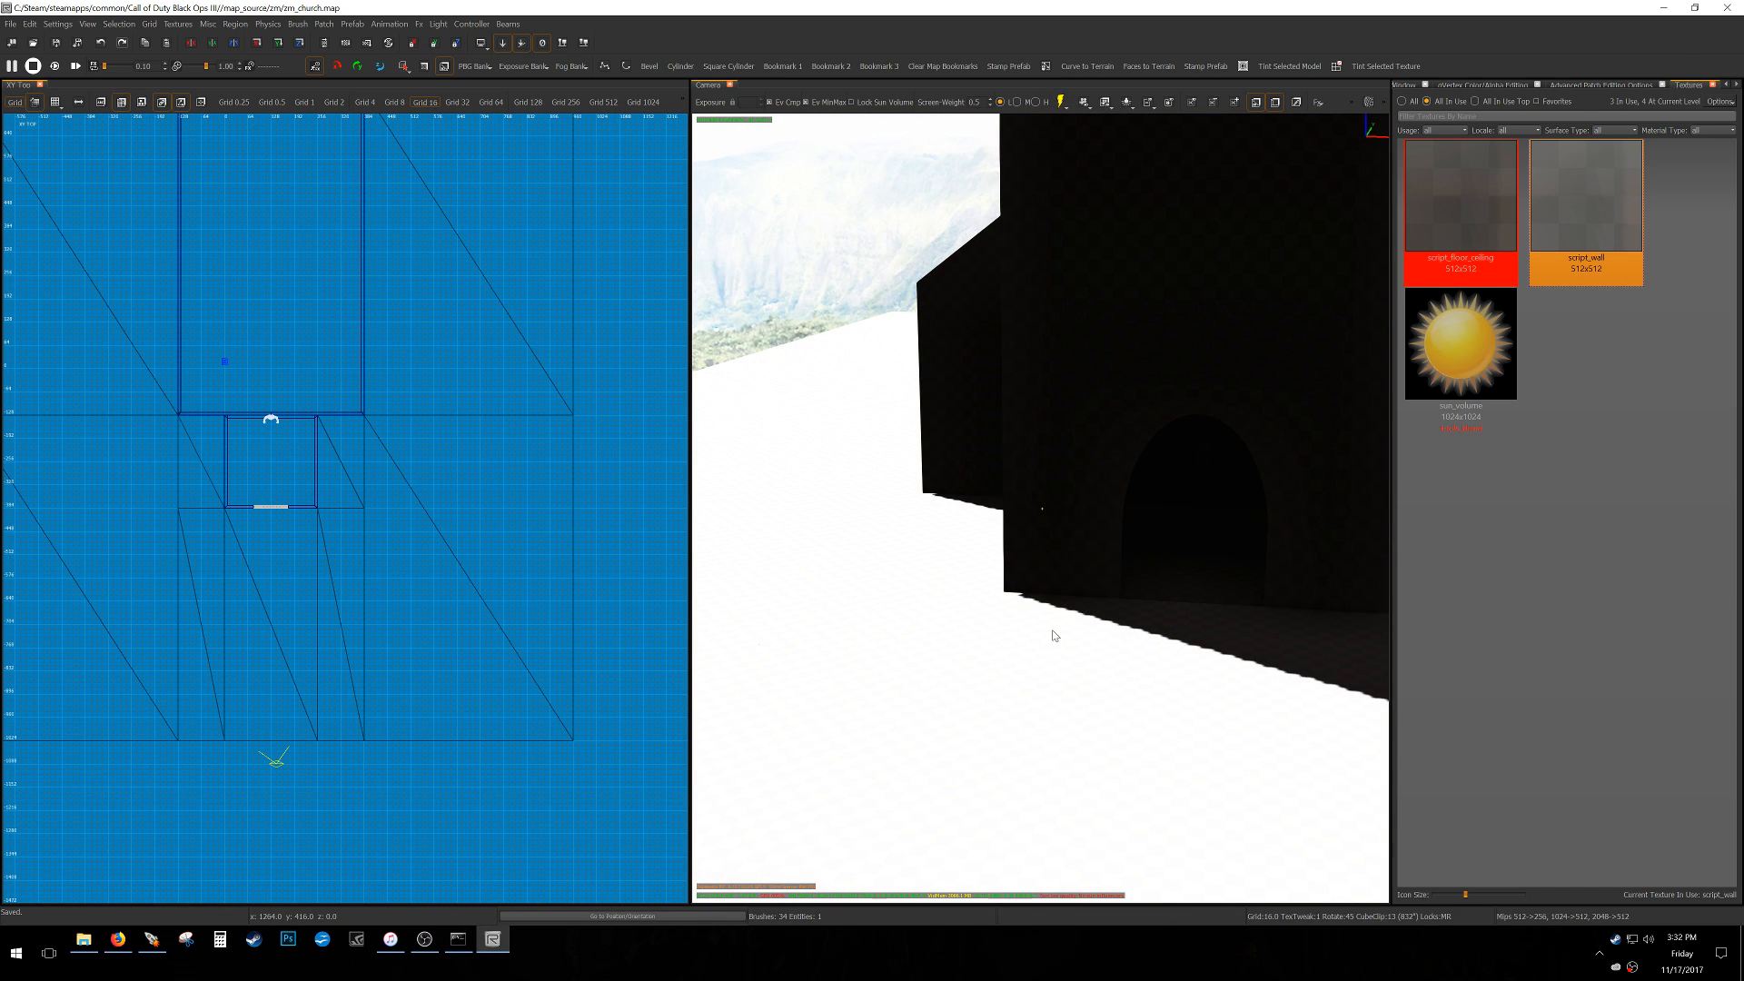
mouse_move(1067, 625)
right_mouse_down()
mouse_move(1090, 645)
mouse_move(1045, 695)
mouse_move(986, 677)
mouse_move(958, 711)
right_mouse_up()
scroll(282, 575, "down", 3)
scroll(300, 545, "up", 6)
Create a reflection_probe entity in the annex and raise it above the floor.
right_click(310, 516)
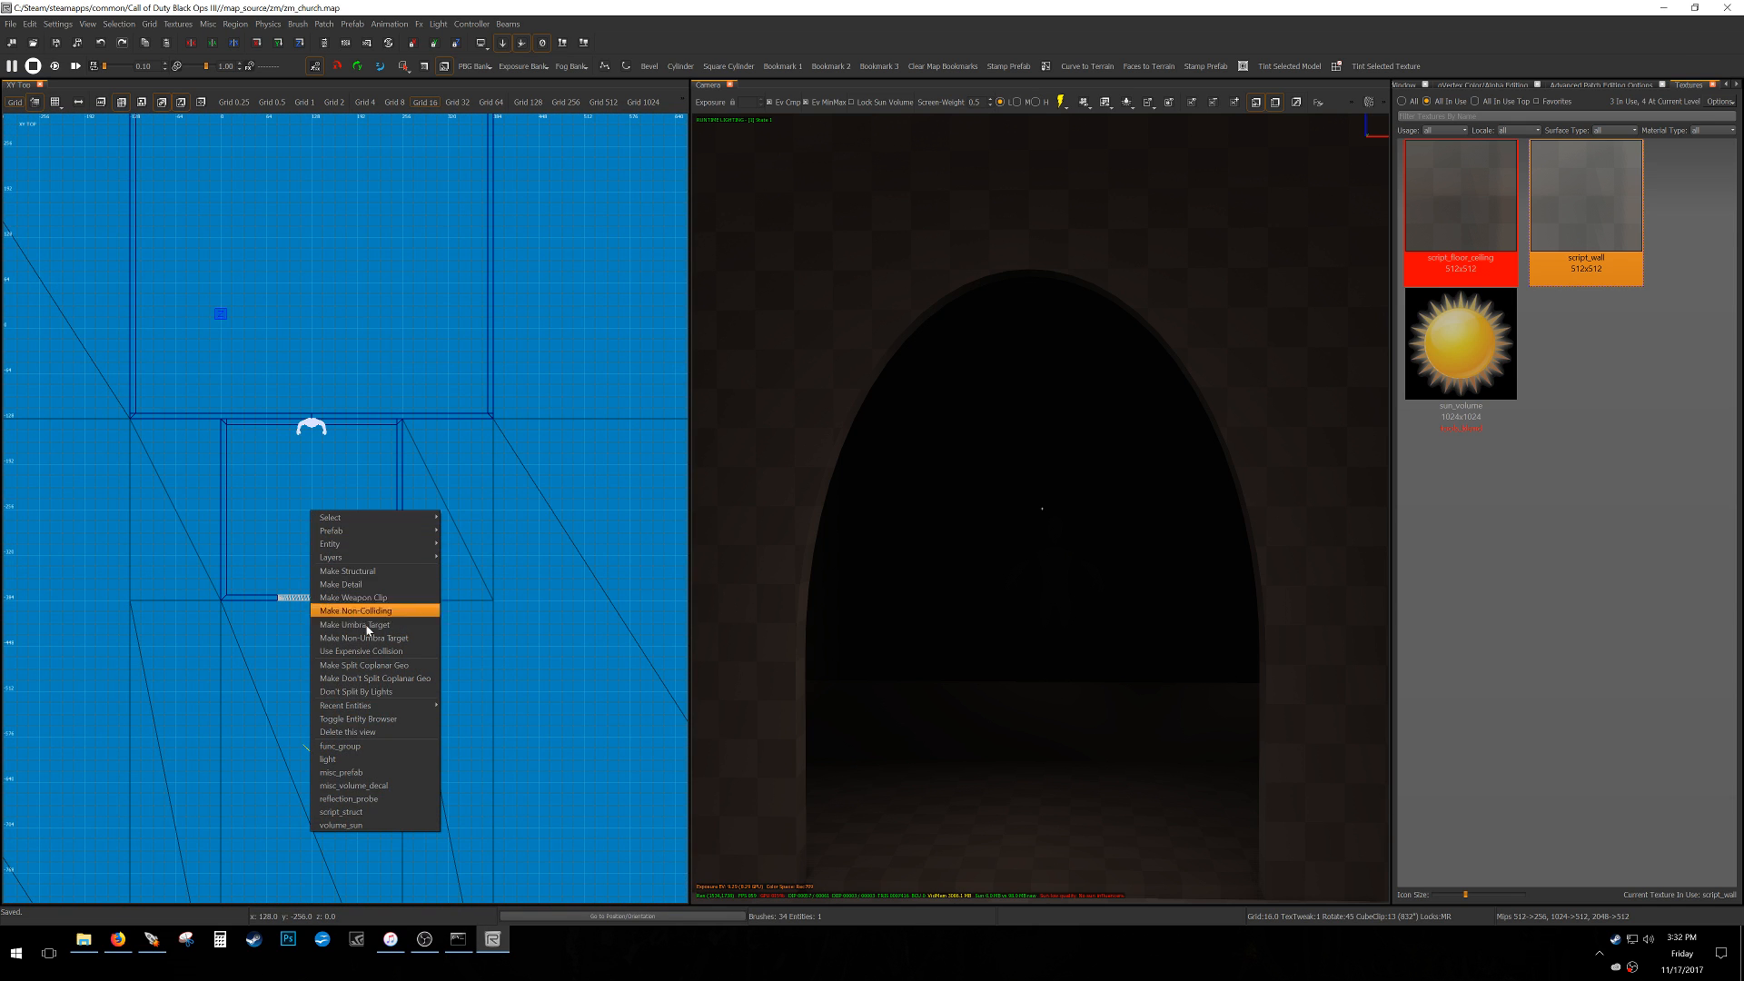
left_click(391, 799)
scroll(311, 549, "up", 3)
key("ctrl+Tab")
mouse_move(347, 571)
left_mouse_down()
mouse_move(359, 355)
mouse_move(332, 371)
left_mouse_up()
Centre the reflection probe in the annex at a height of 104 and view it through the arch.
key("4")
scroll(351, 358, "up", 4)
key("ctrl+Tab")
key("ctrl+Tab")
scroll(333, 427, "down", 5)
scroll(332, 521, "up", 4)
left_click_drag(371, 491, 383, 504)
key("w")
right_click_drag(1257, 641, 1127, 626)
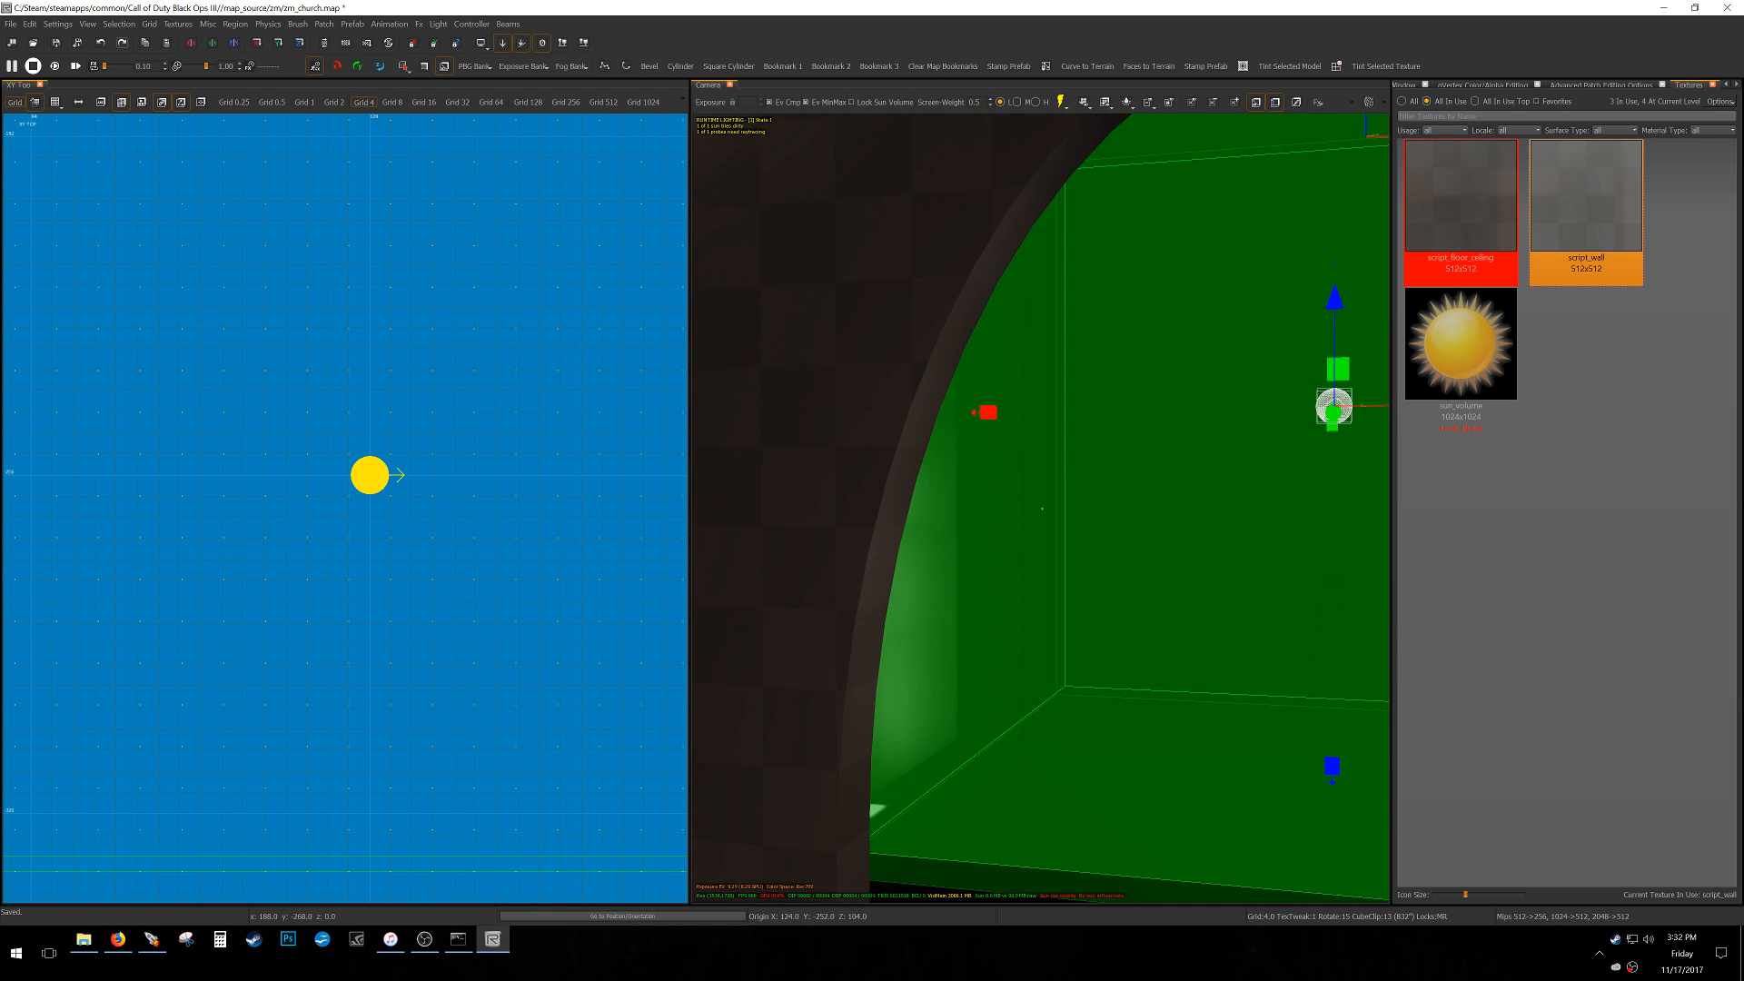
key("Escape")
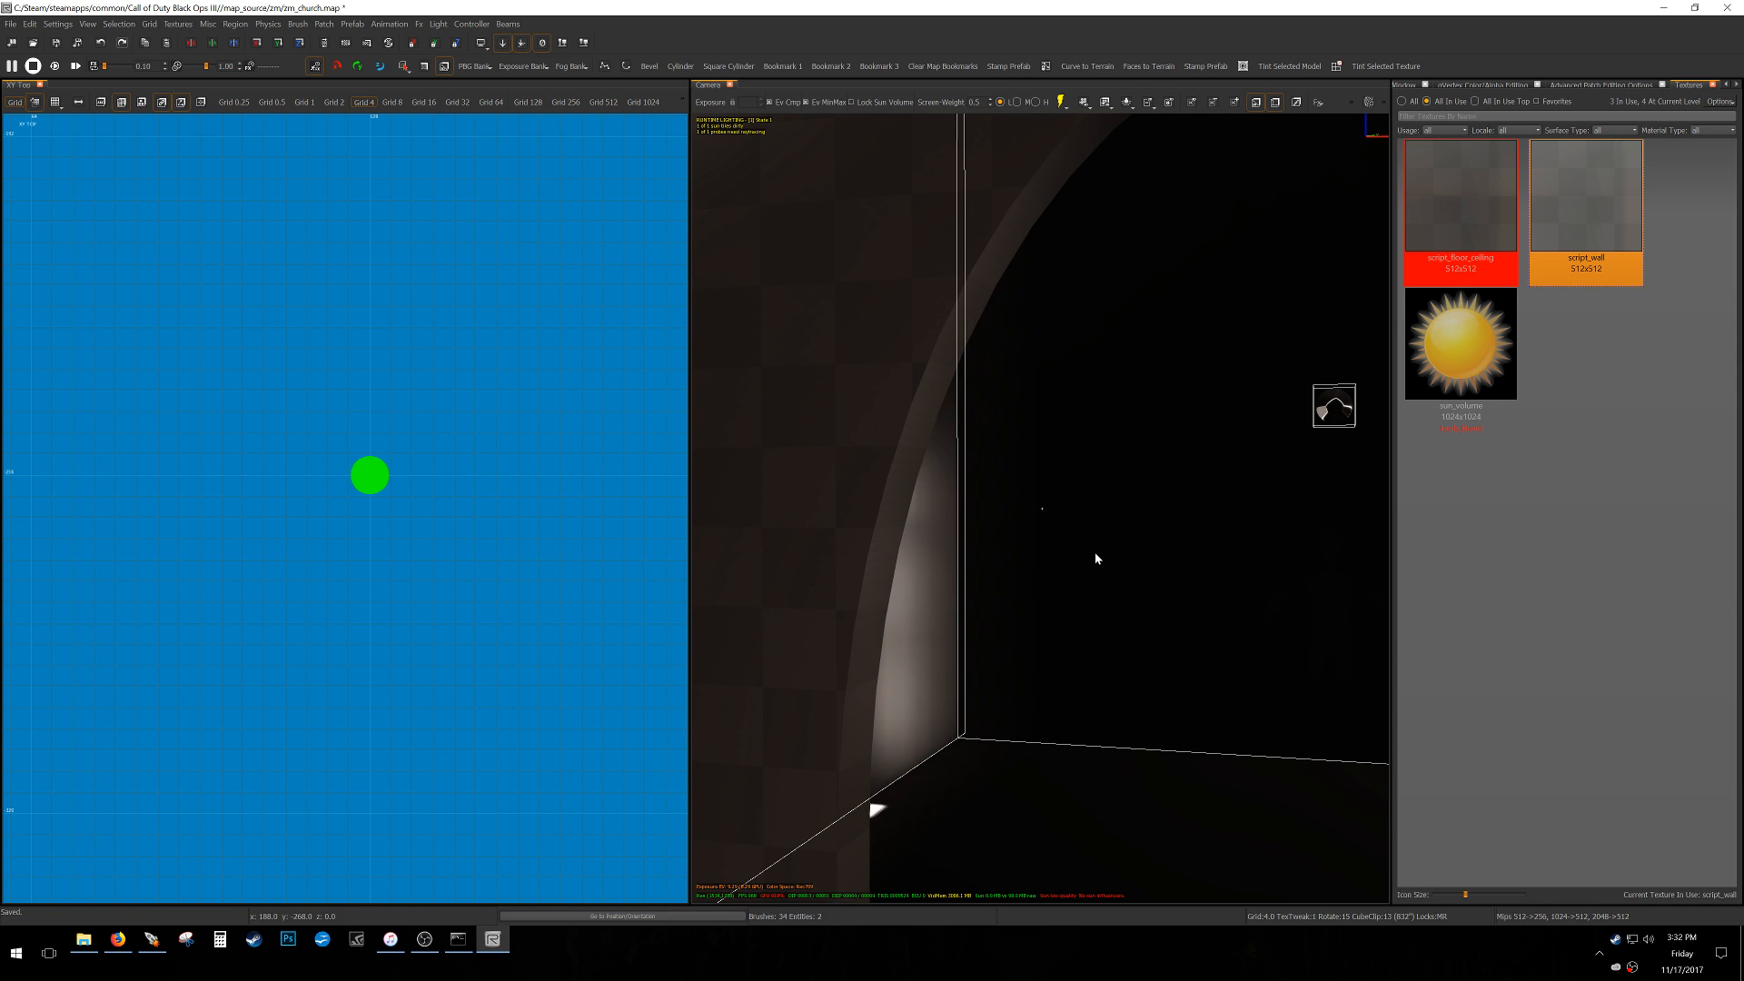
right_click_drag(1082, 658, 963, 465)
left_click(1063, 667, "shift")
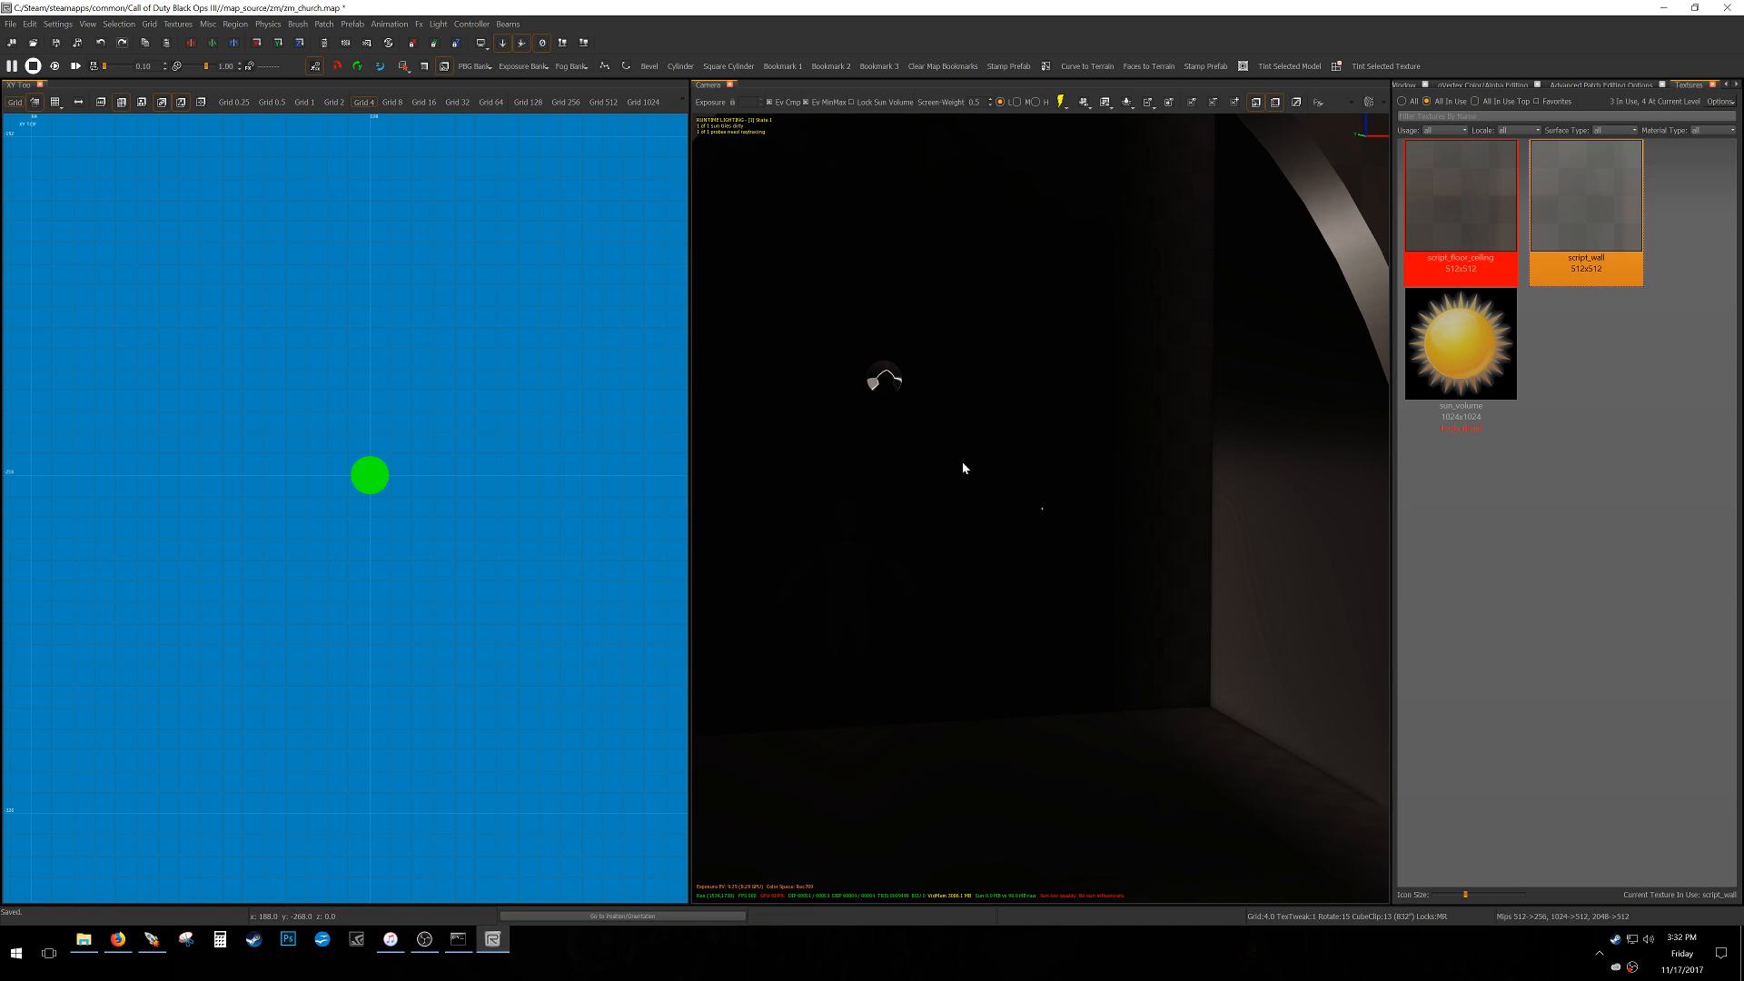
left_click(886, 393, "shift")
key("ctrl+v")
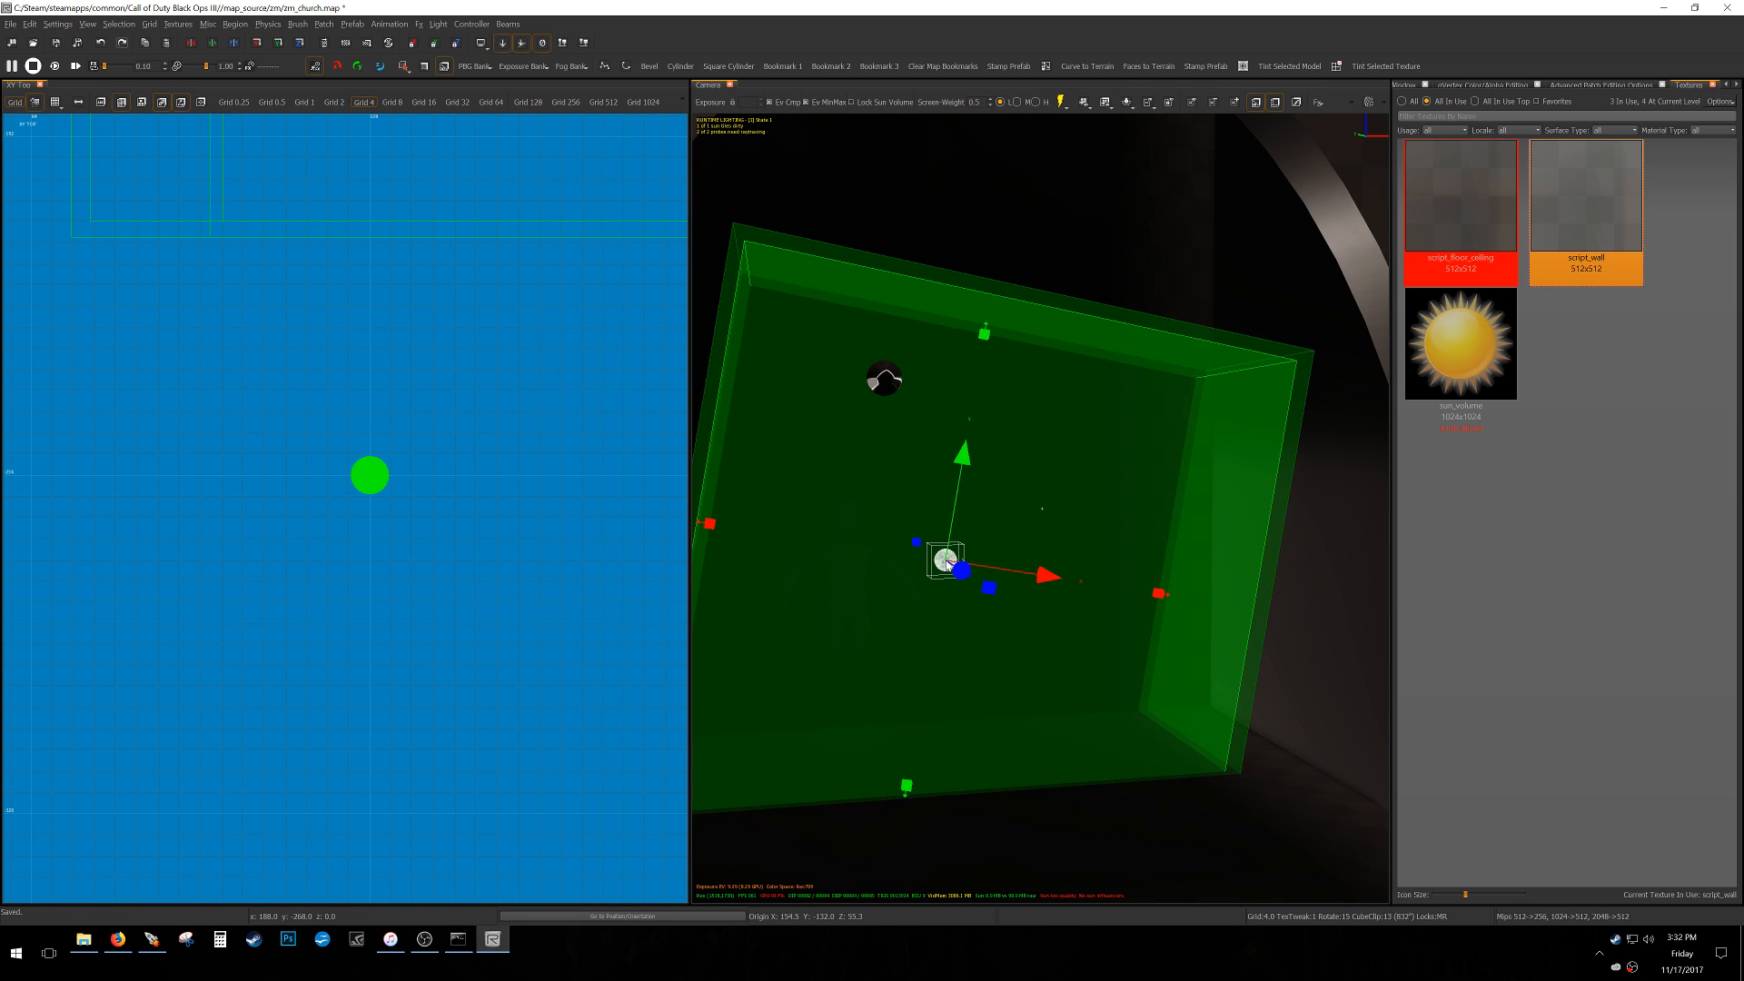
key("Delete")
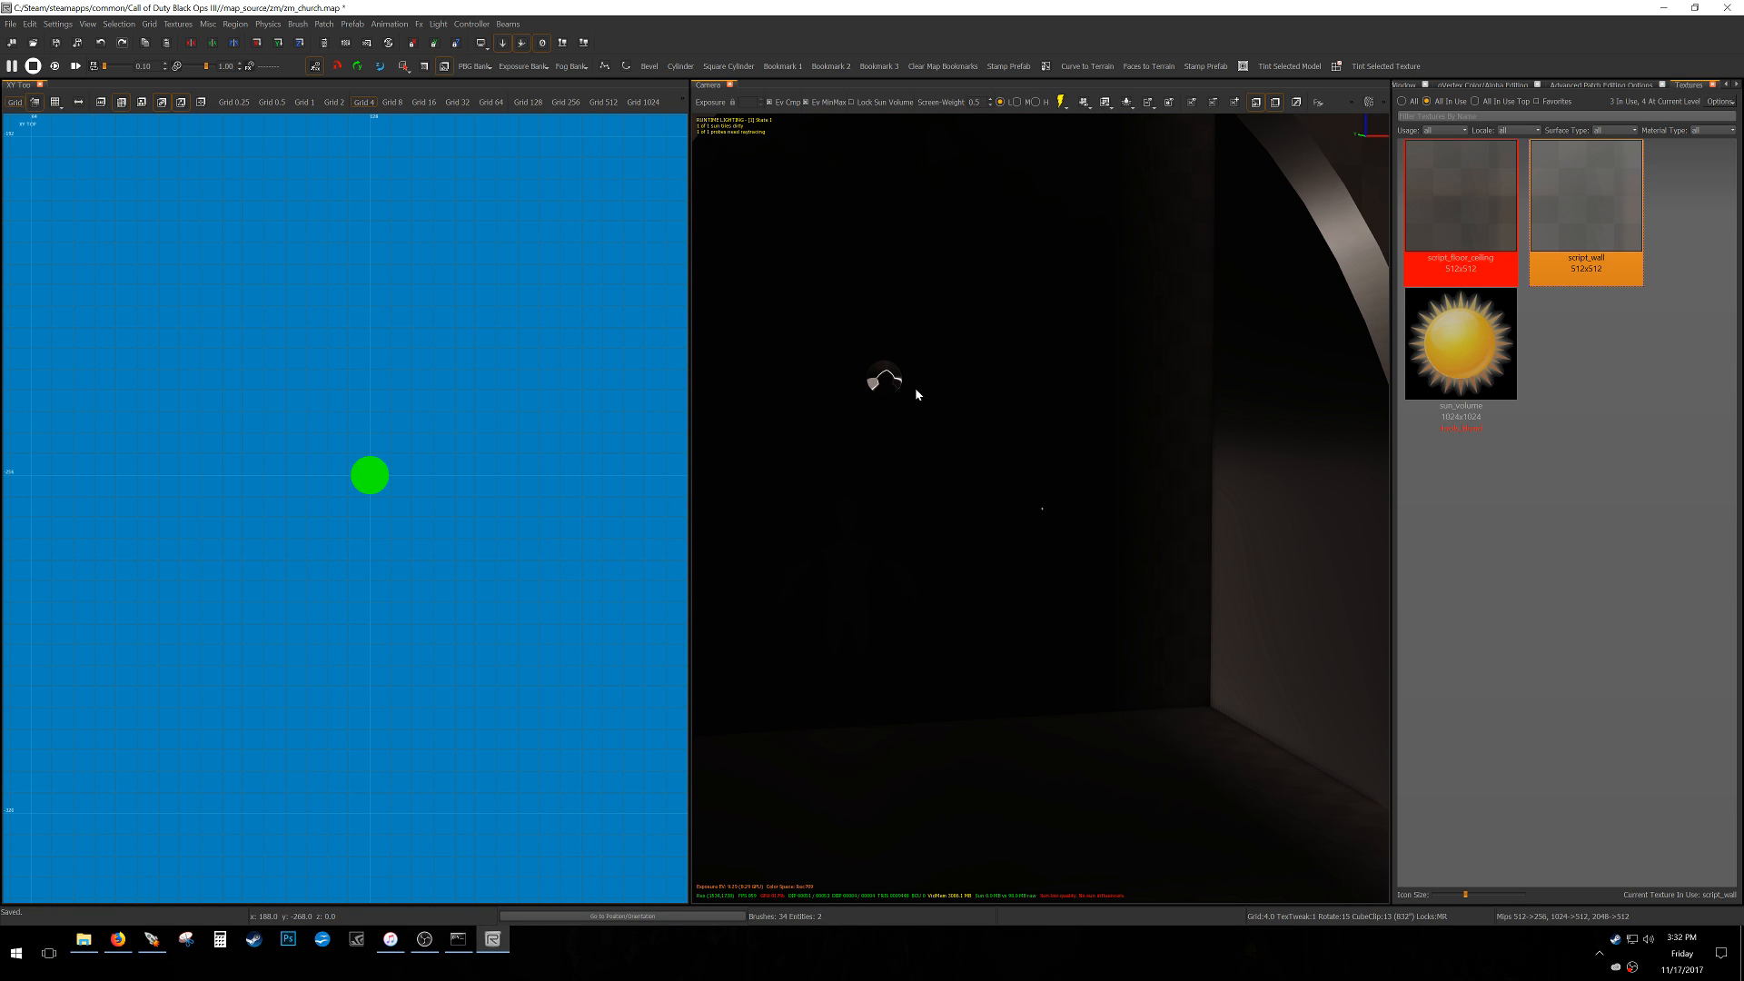
left_click(916, 392, "shift")
key("Escape")
left_click(894, 391, "shift")
mouse_move(895, 391)
right_mouse_down()
mouse_move(876, 380)
mouse_move(974, 392)
mouse_move(998, 467)
mouse_move(961, 565)
mouse_move(1051, 634)
mouse_move(1036, 683)
right_mouse_up()
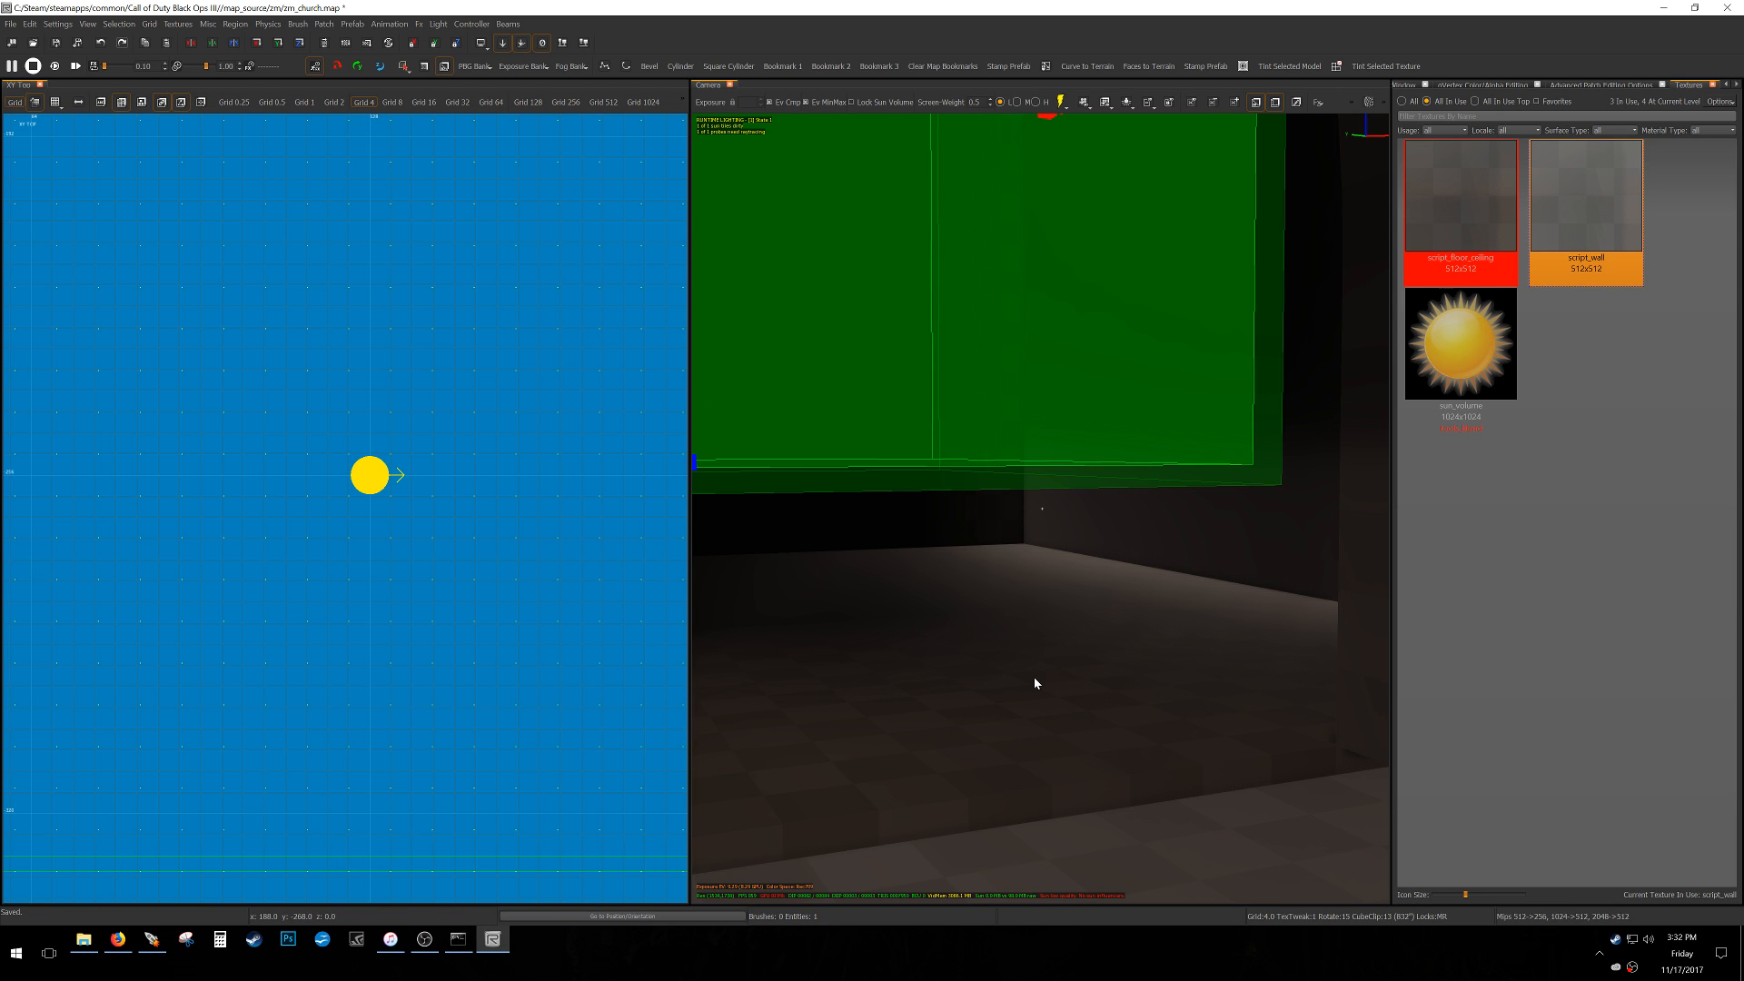
key("Escape")
right_click_drag(1033, 677, 1003, 645)
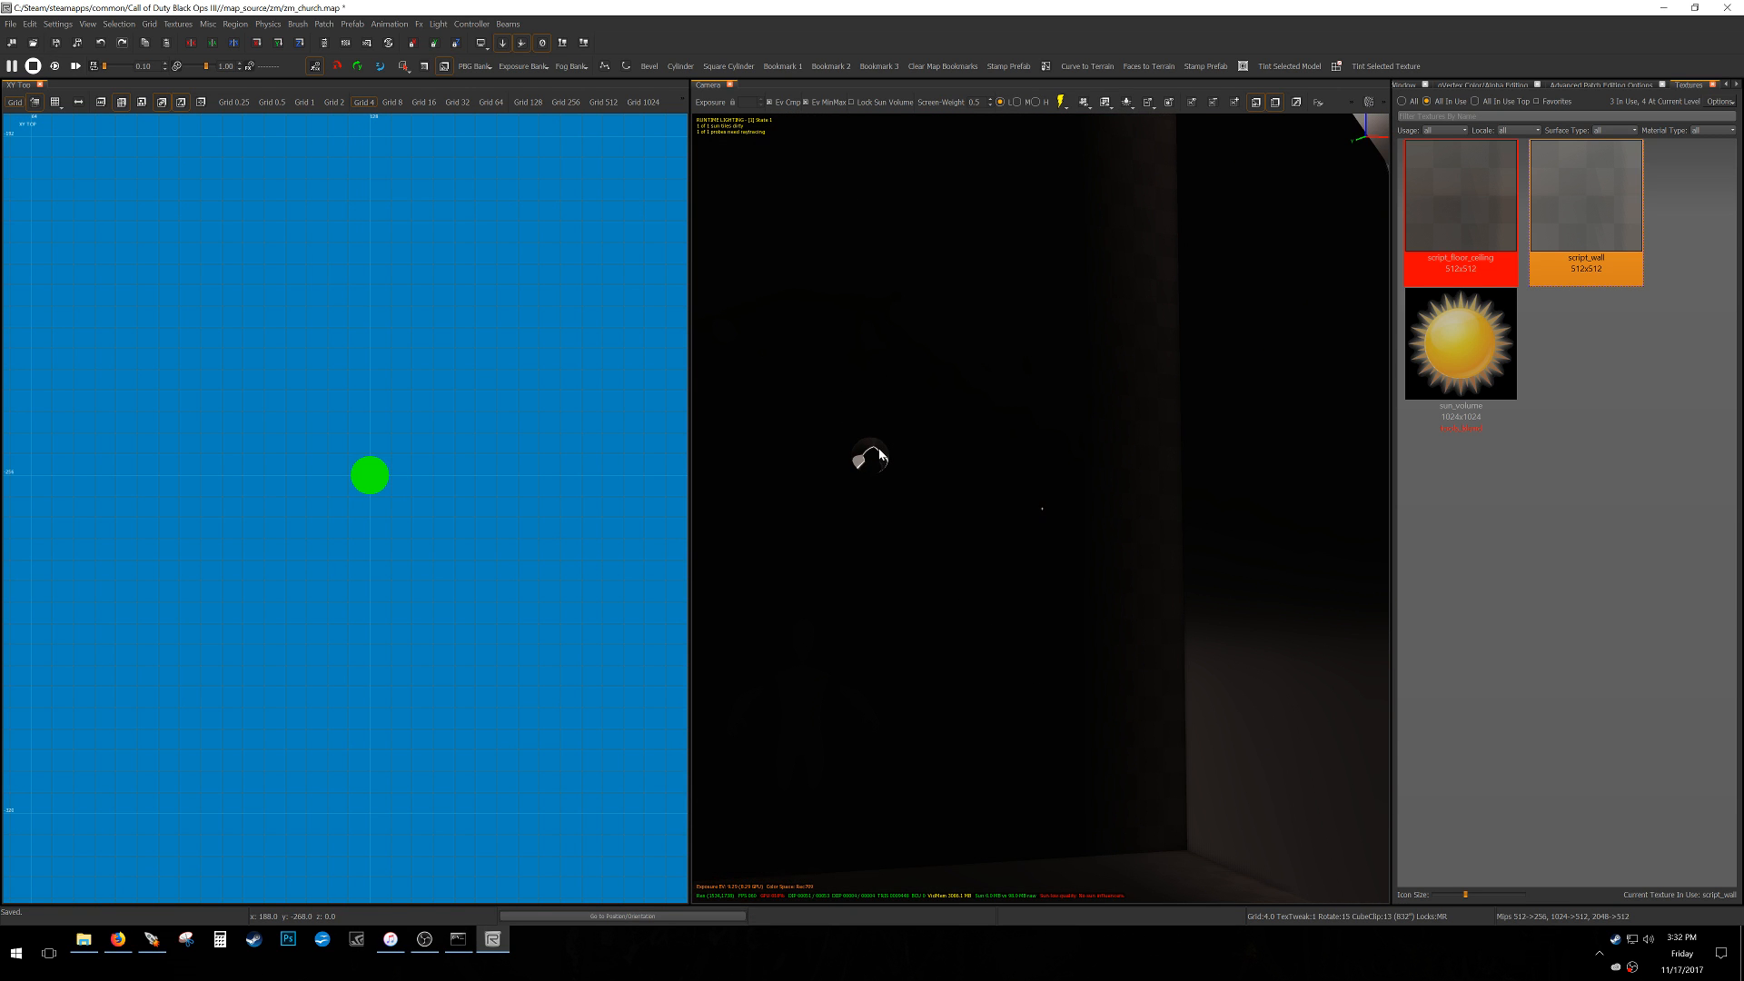
Select the annex's reflection probe and examine how its box fits the annex walls and floor.
left_click(877, 456)
right_click_drag(940, 575, 959, 684)
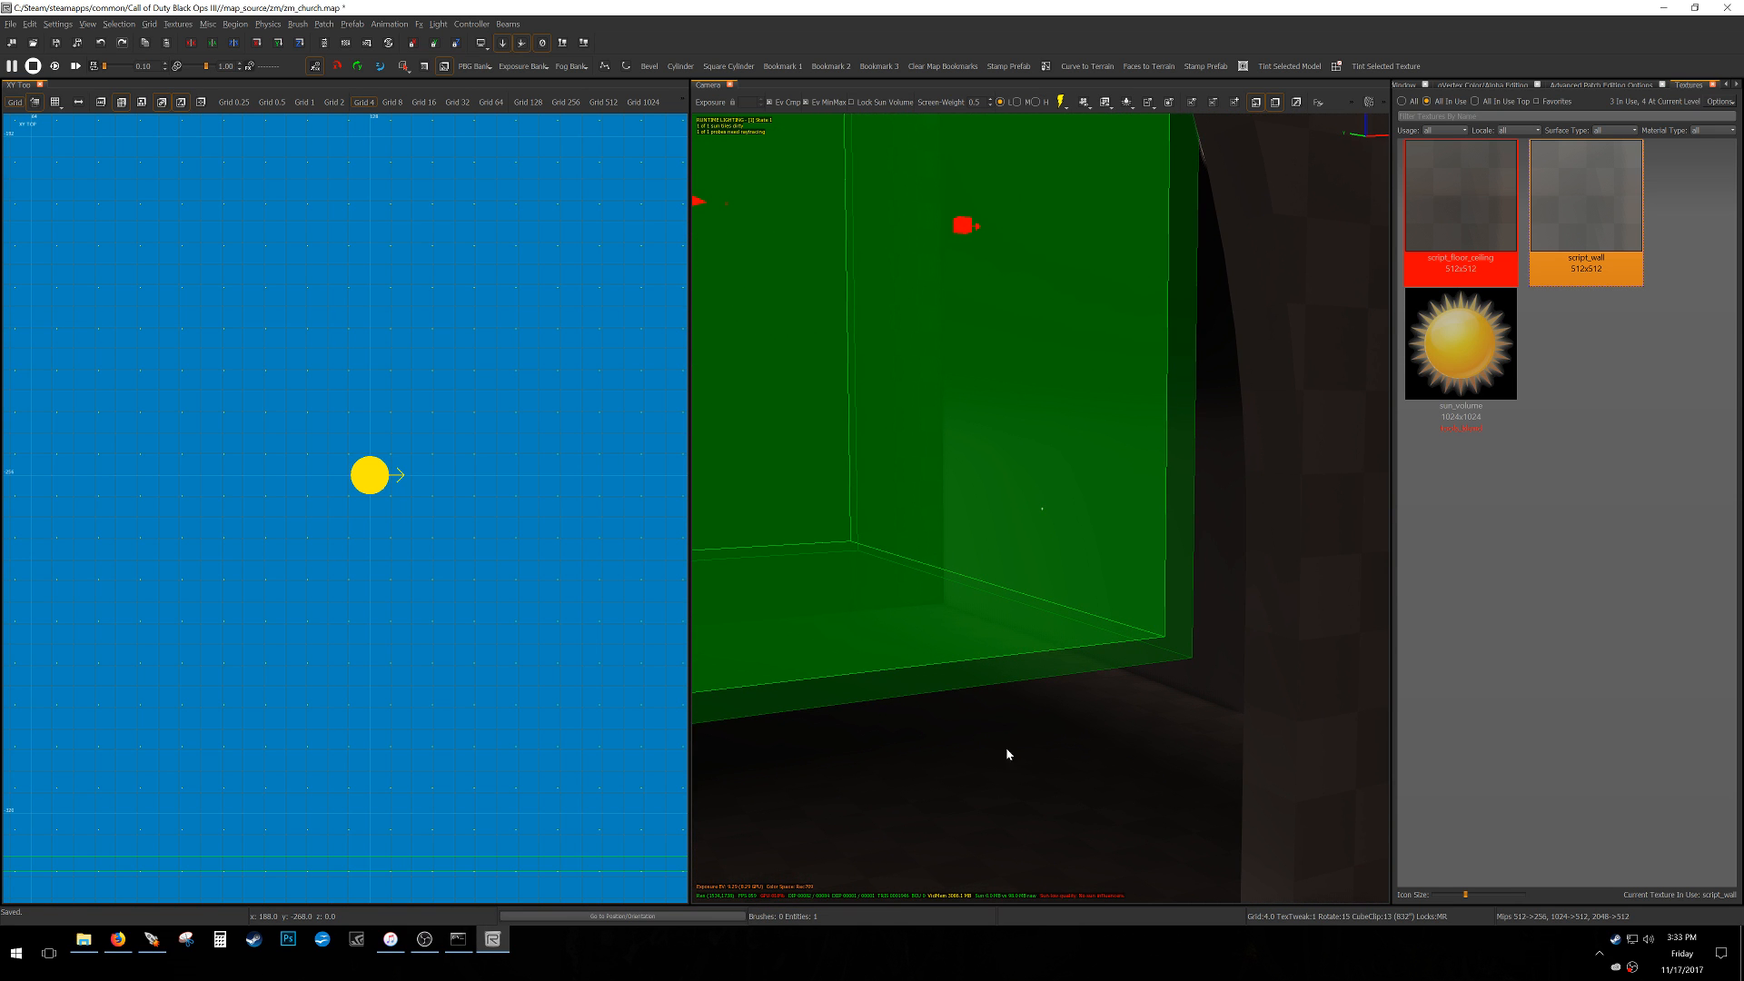
left_click(1196, 676)
left_click(1160, 745)
right_click_drag(1160, 745, 904, 710)
left_click(719, 572)
left_click(921, 556)
right_click_drag(921, 556, 936, 606)
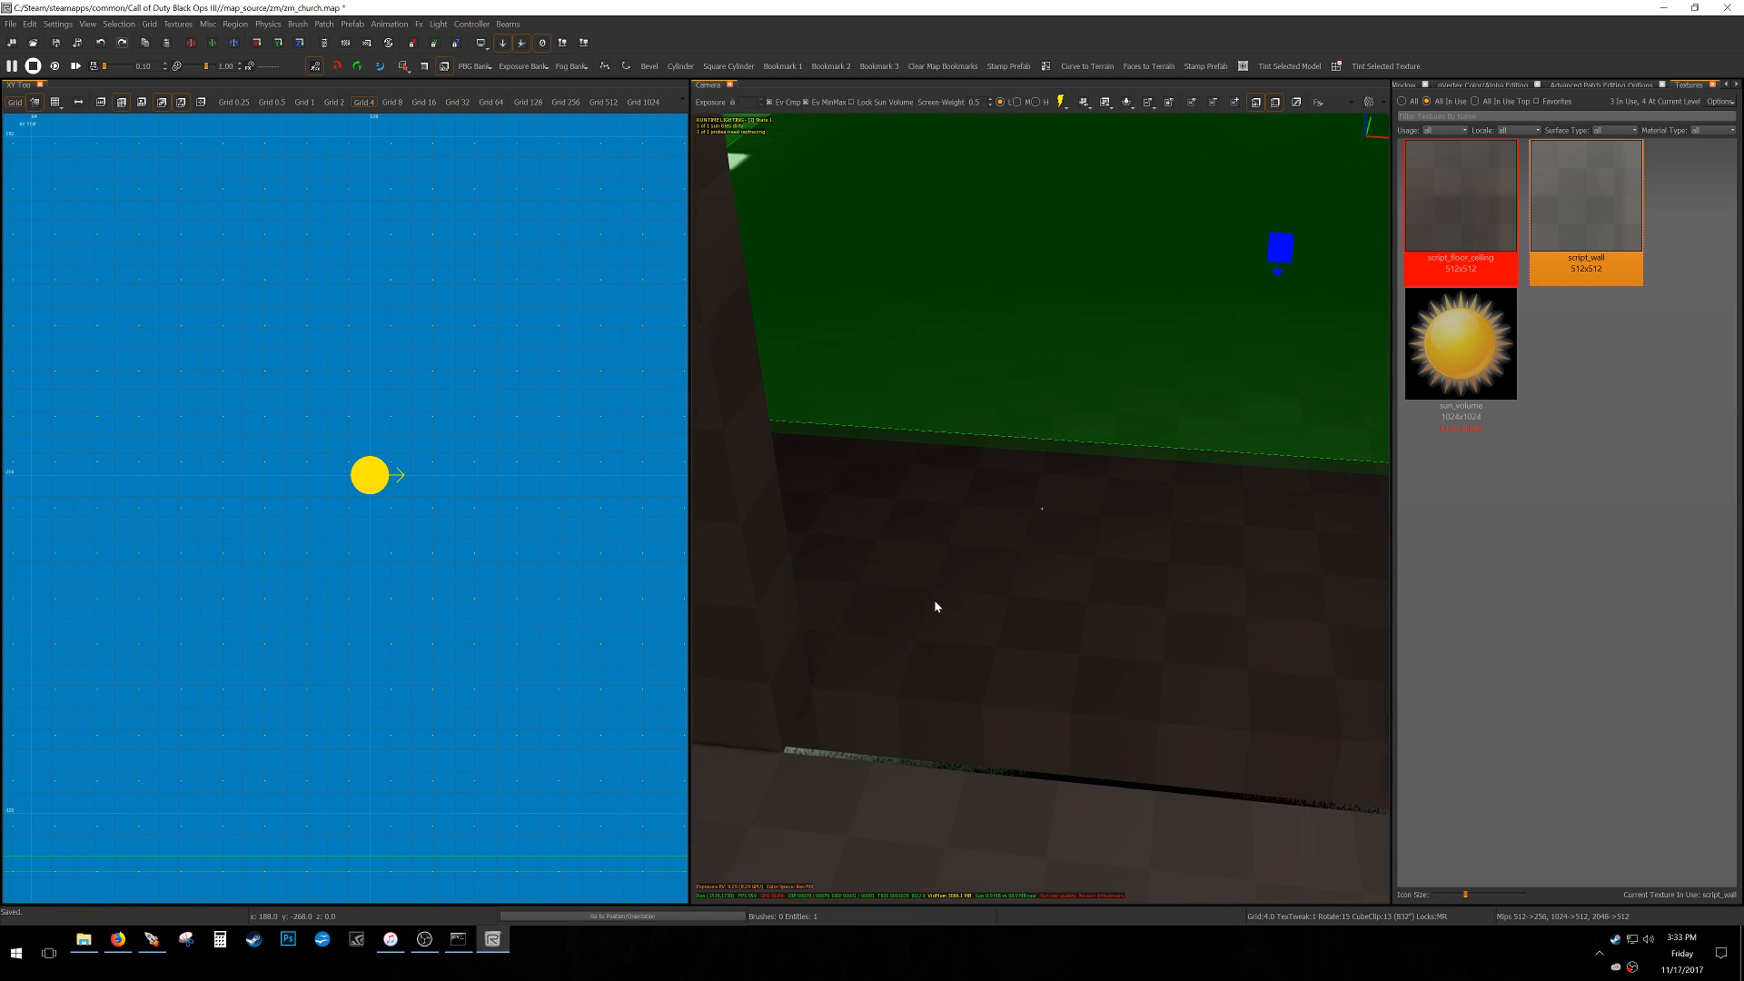
Stretch the annex reflection probe's box so its edges reach into the annex's outer walls.
scroll(378, 537, "down", 6)
scroll(277, 620, "up", 6)
scroll(187, 655, "down", 1)
right_click_drag(125, 708, 239, 568)
left_click_drag(216, 530, 202, 727)
scroll(198, 799, "down", 6)
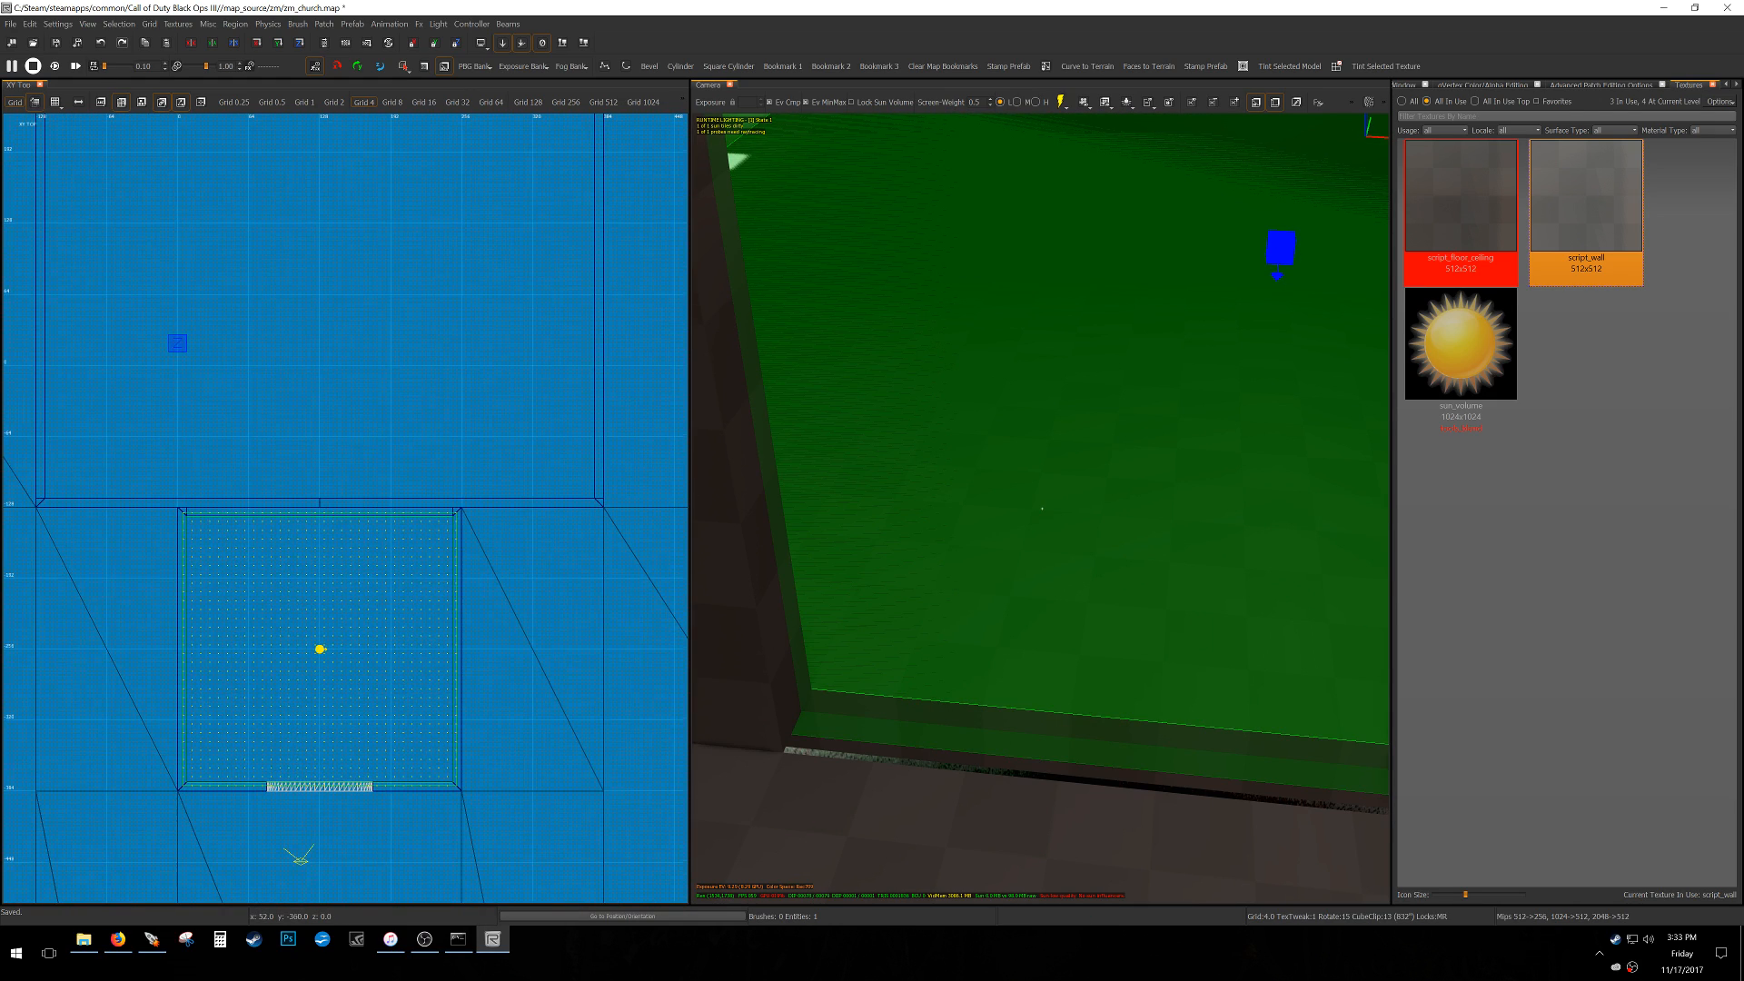
scroll(238, 516, "up", 7)
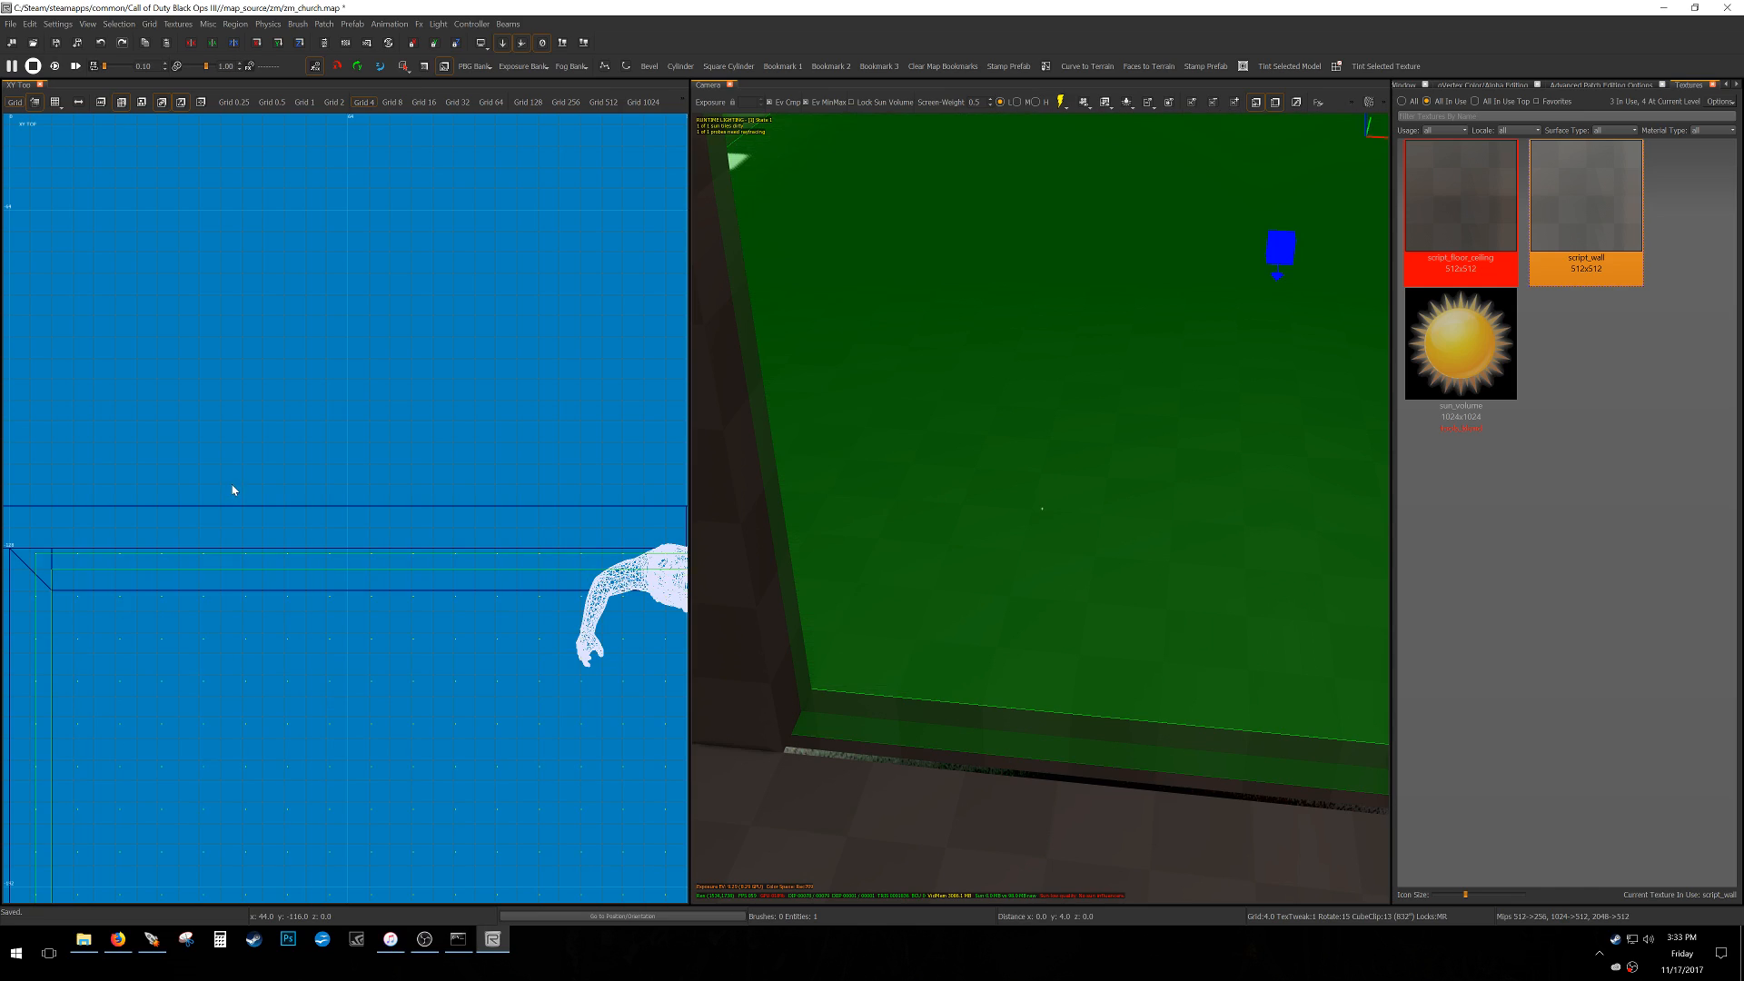
scroll(236, 495, "down", 6)
Raise the top of the annex reflection probe's box to the top of the annex tower and save the map.
key("ctrl+Tab")
right_click_drag(225, 550, 225, 744)
left_click_drag(273, 576, 404, 265)
right_click_drag(425, 349, 432, 631)
left_click_drag(425, 388, 443, 241)
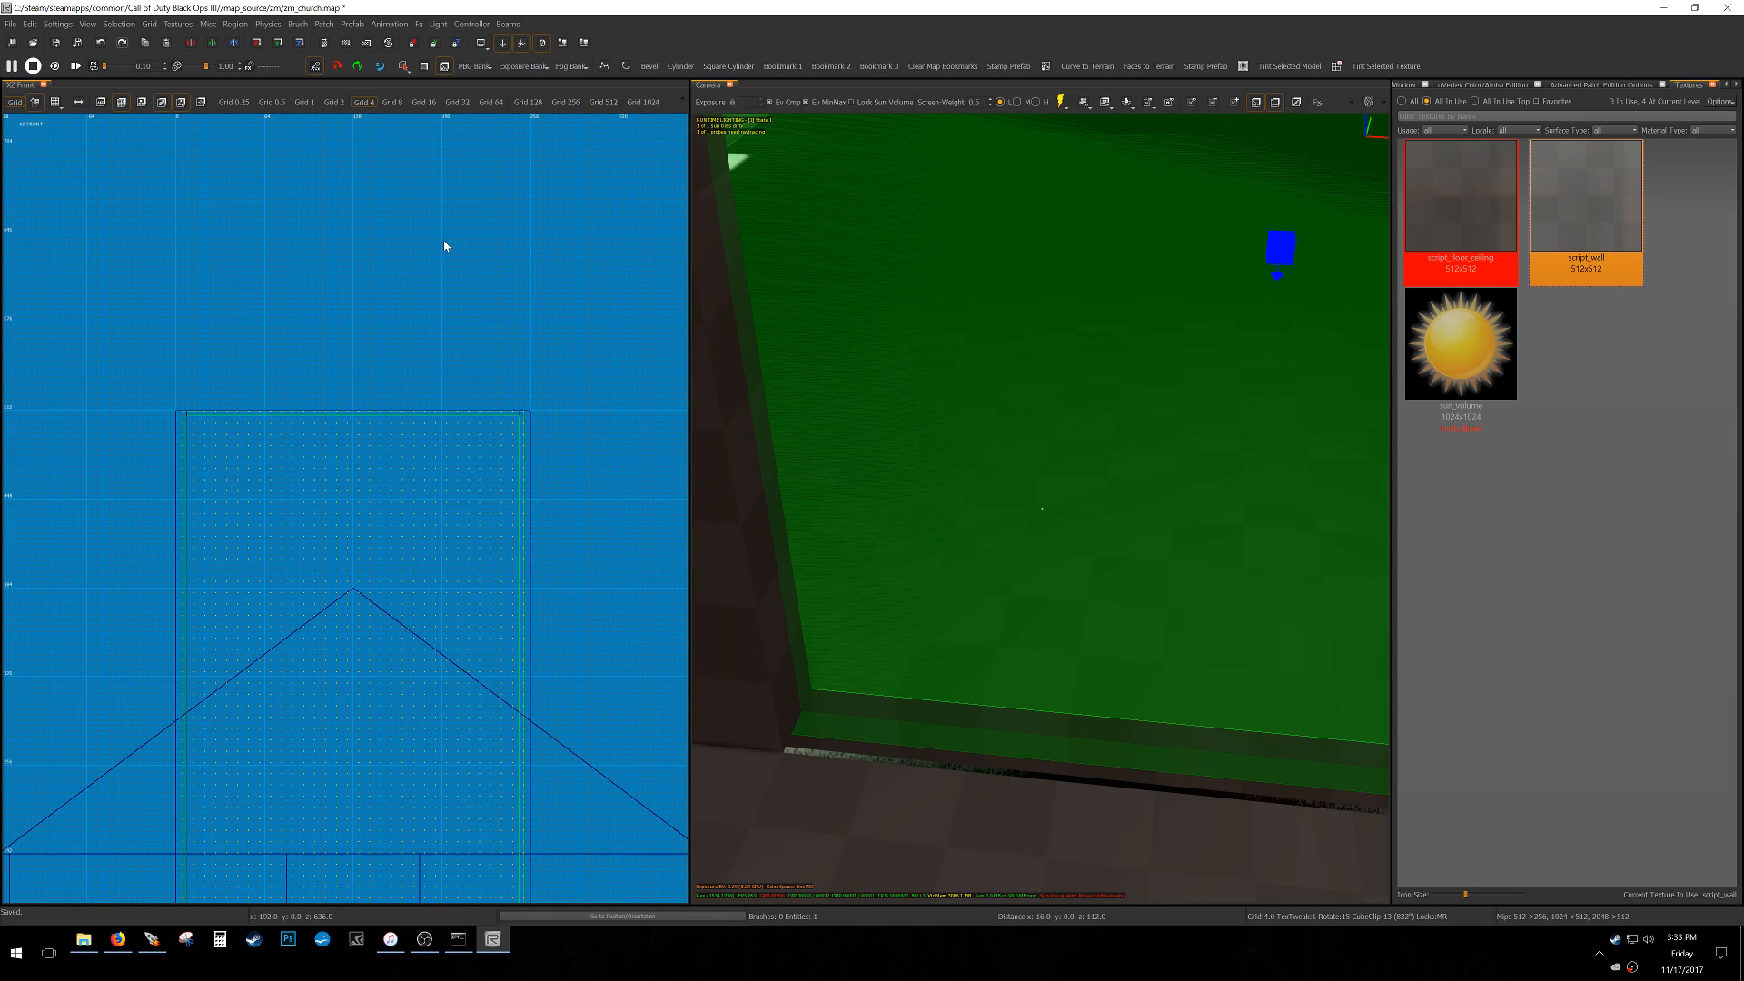
key("ctrl+Tab")
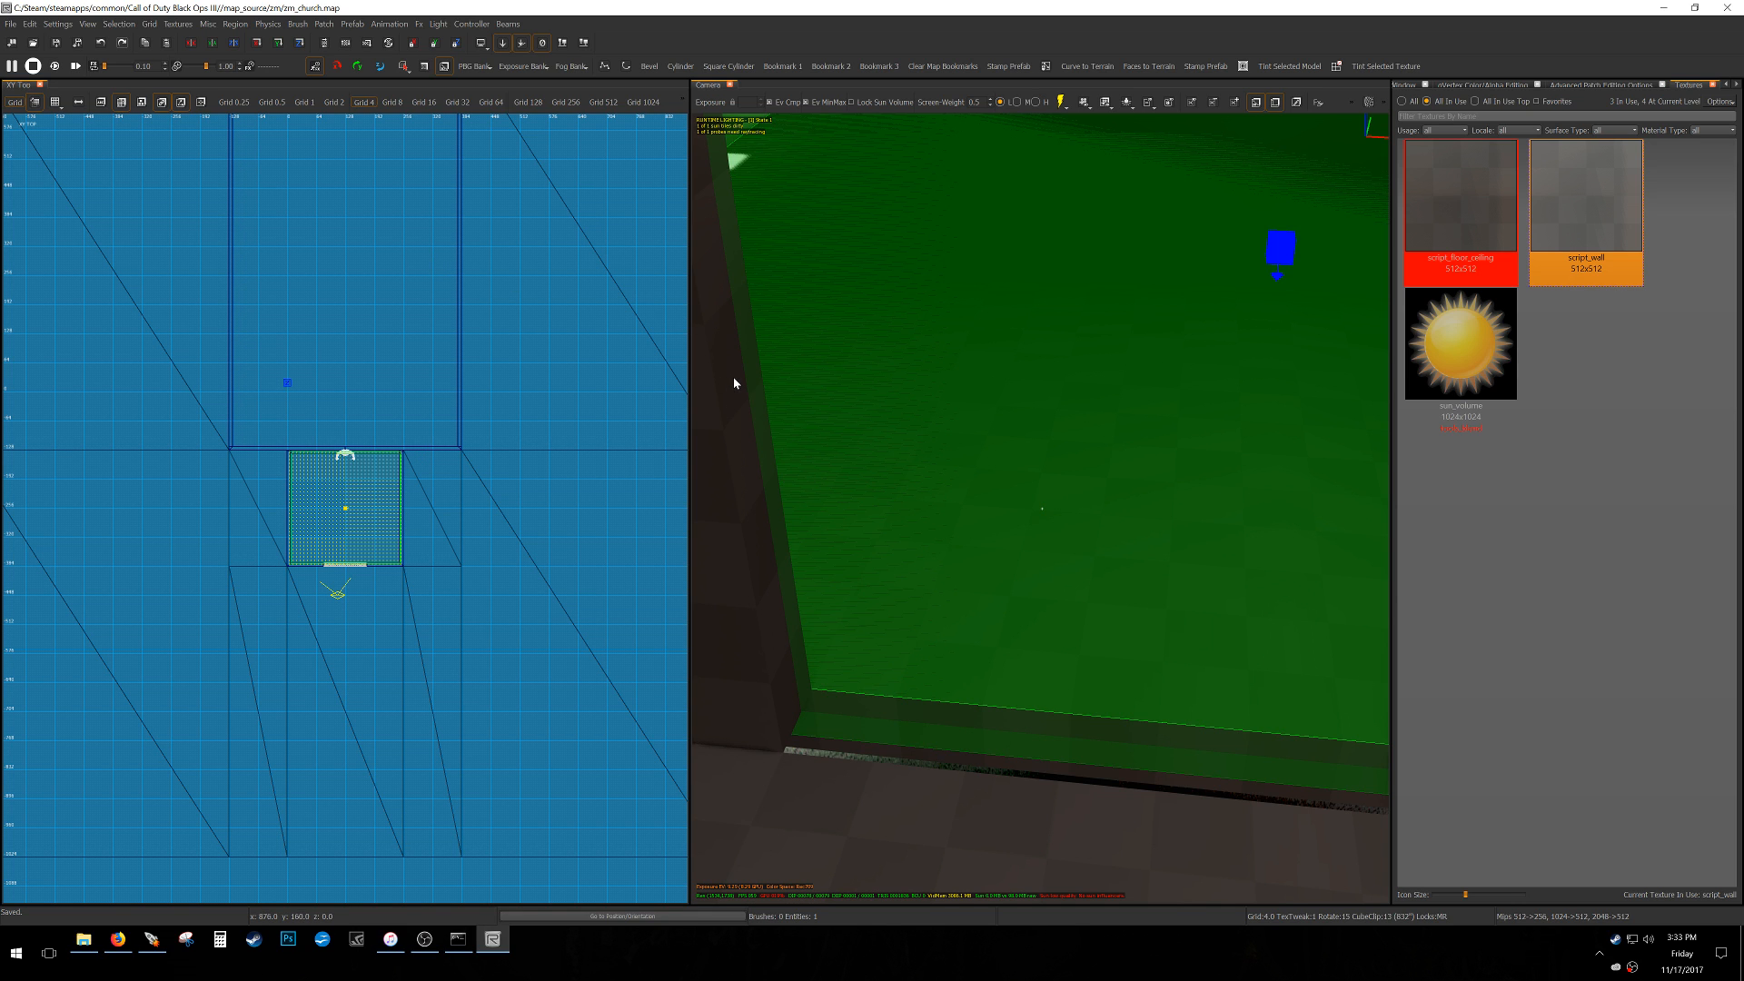
Duplicate the annex reflection probe and move the copy to the centre of the main room on the 64 grid.
right_click_drag(280, 304, 310, 589)
scroll(310, 589, "down", 1)
key("bracketright")
key("bracketright")
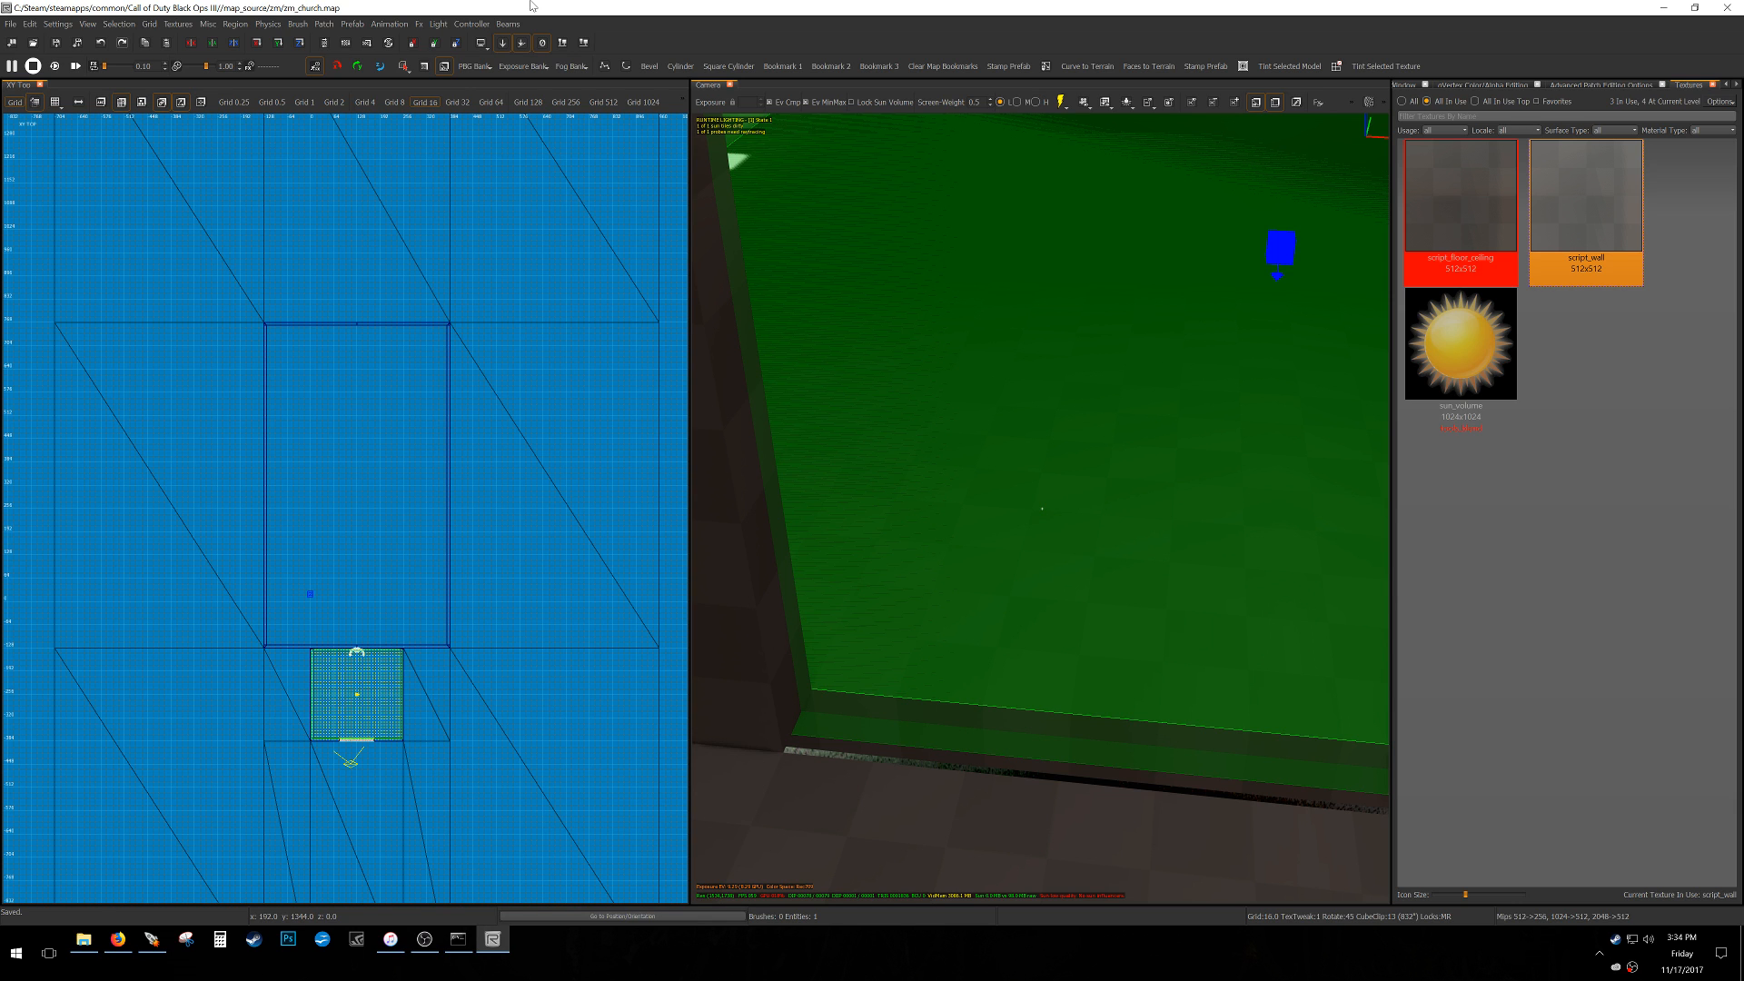
scroll(327, 586, "up", 2)
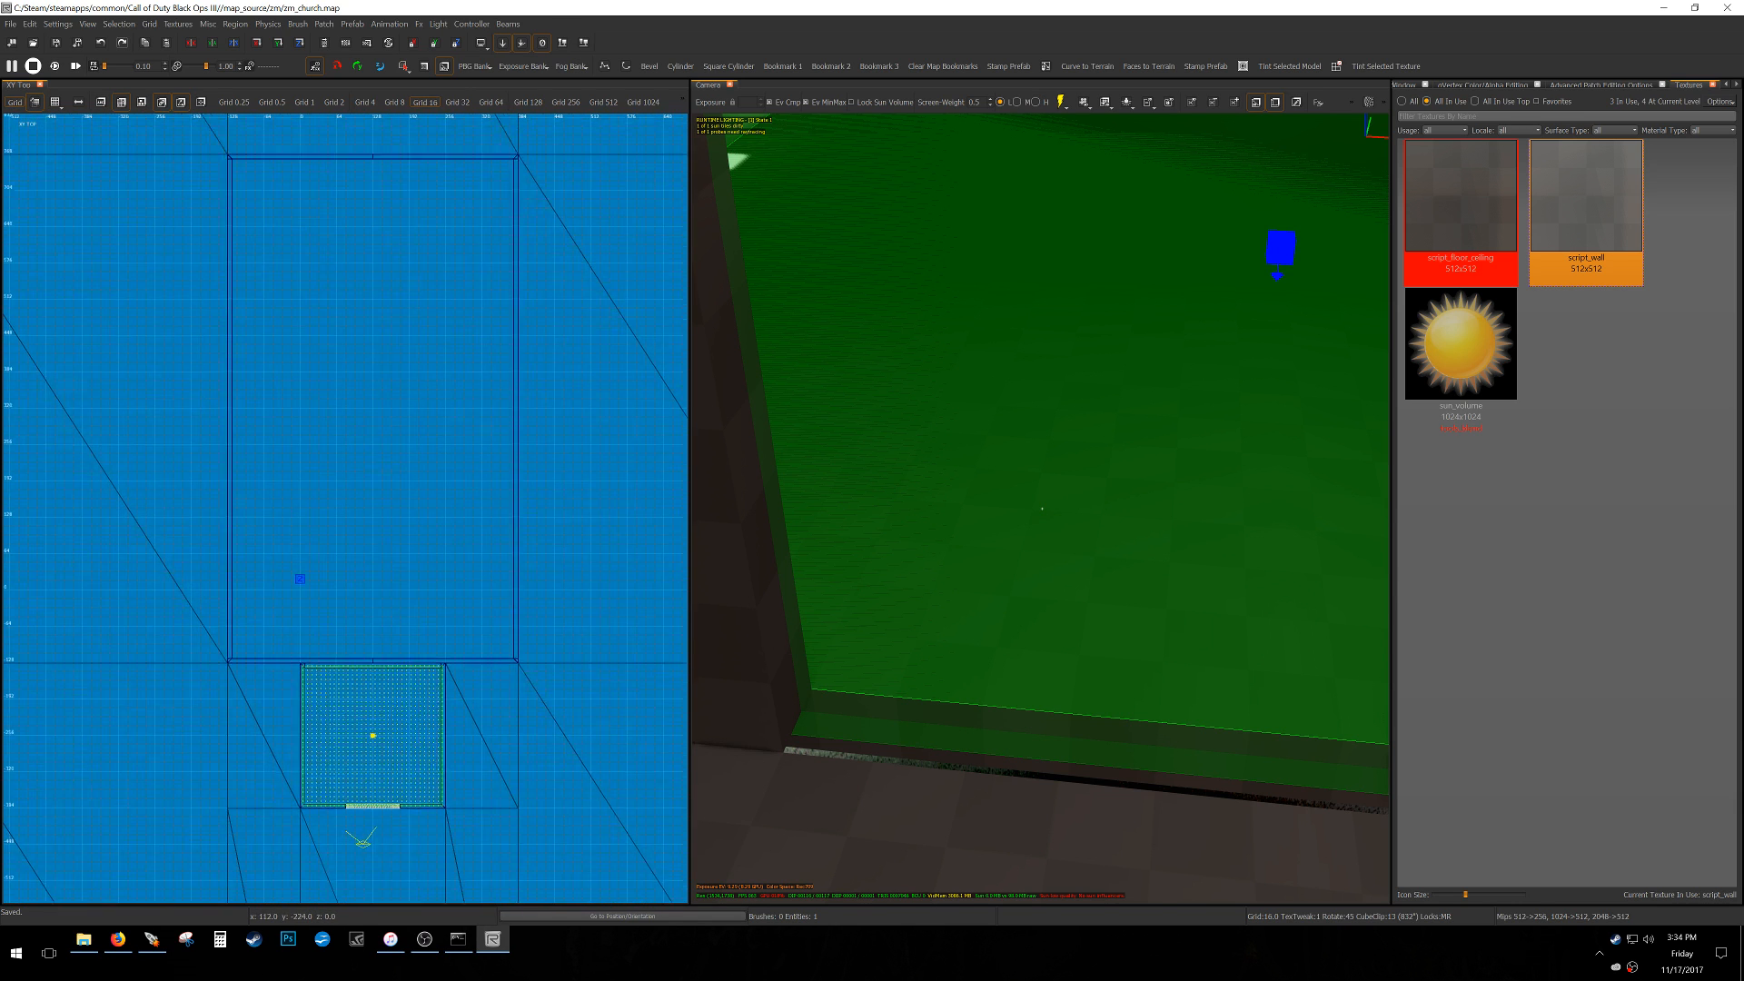
key("7")
scroll(356, 692, "down", 1)
key("space")
mouse_move(363, 779)
left_mouse_down()
mouse_move(405, 464)
mouse_move(343, 476)
left_mouse_up()
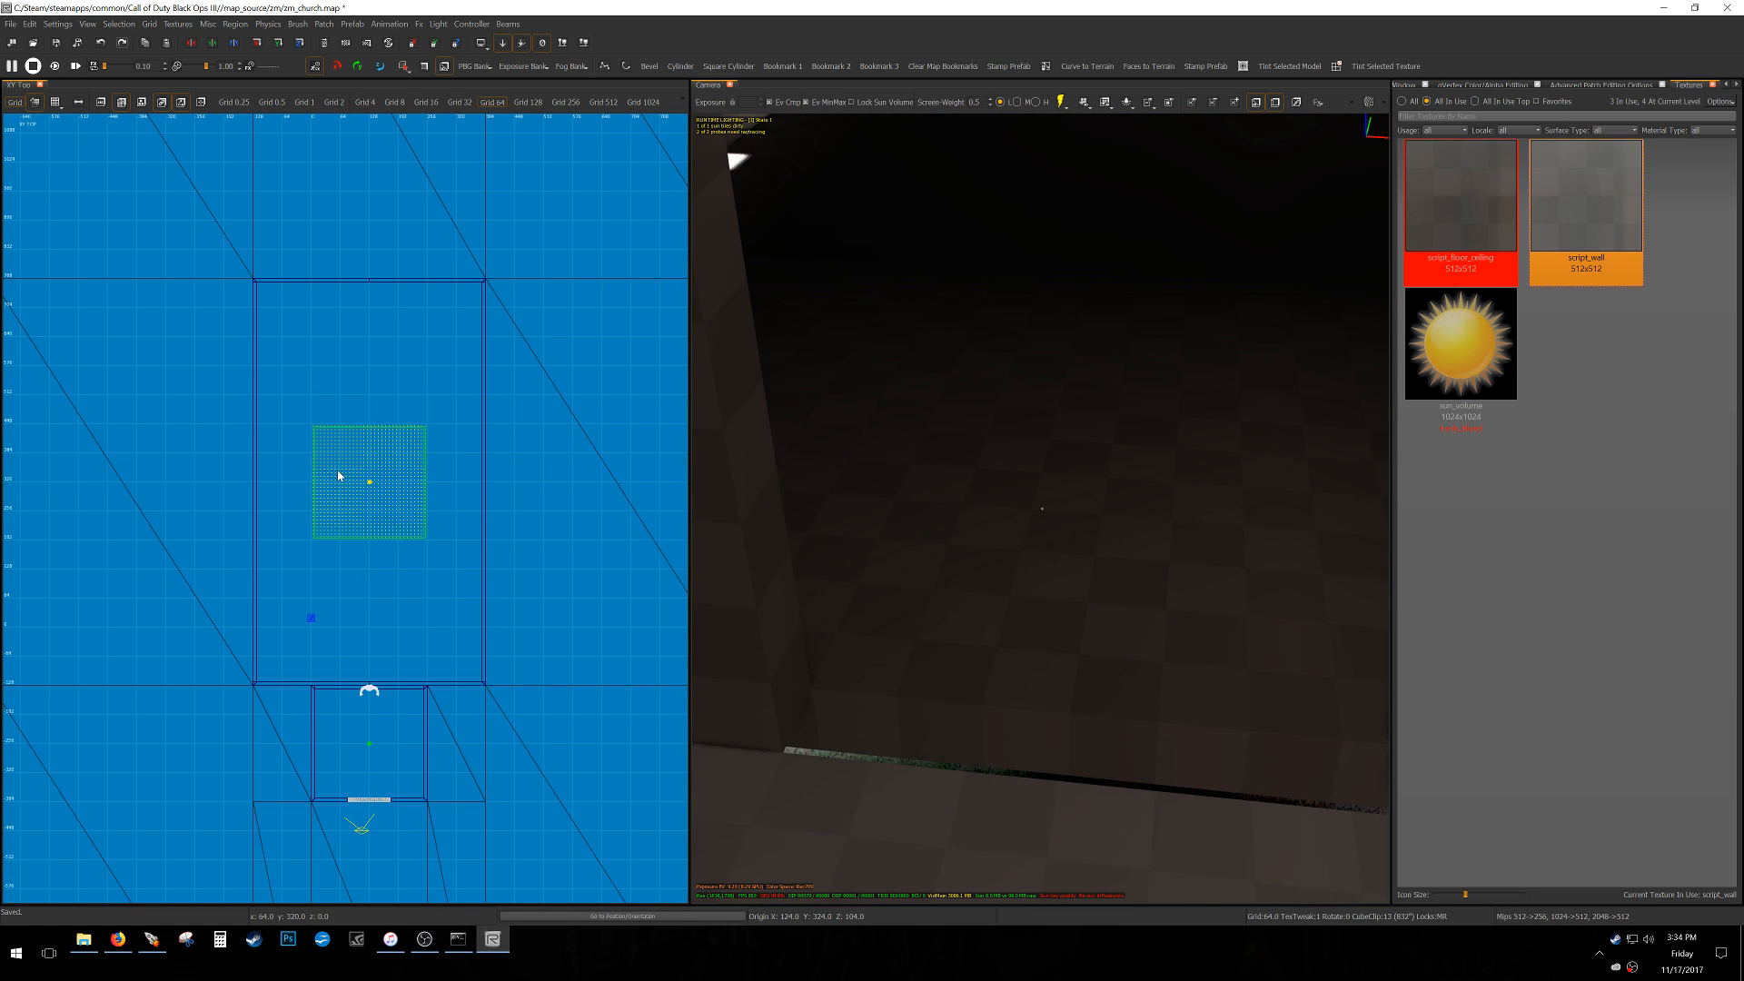
Stretch the sides of the copied reflection probe's box out to the main room's walls.
mouse_move(1044, 539)
right_mouse_down()
mouse_move(1044, 500)
mouse_move(1044, 539)
right_mouse_up()
key("w")
right_click_drag(1028, 683, 1086, 603)
left_click_drag(1087, 603, 1167, 514)
right_click_drag(1166, 514, 1110, 464)
key("w")
left_click_drag(1119, 563, 1144, 475)
right_click_drag(1145, 476, 1053, 514)
key("F8")
key("s")
left_click_drag(1106, 581, 1099, 534)
key("s")
right_click_drag(1100, 534, 999, 530)
left_click_drag(1003, 545, 1002, 461)
right_click_drag(1003, 461, 1147, 541)
Lower the top of the main room reflection probe's box to the top of the side walls.
key("ctrl+Tab")
scroll(318, 479, "up", 3)
left_click_drag(402, 254, 446, 453)
right_click_drag(927, 600, 1016, 679)
key("Escape")
Delete the flat ceiling brush over the main room and unhide the pitched roof.
left_click(984, 664, "shift")
scroll(390, 556, "up", 2)
scroll(390, 556, "down", 3)
scroll(313, 635, "up", 5)
mouse_move(313, 634)
left_mouse_down()
mouse_move(312, 428)
mouse_move(261, 433)
left_mouse_up()
key("3")
right_click_drag(1042, 509, 1061, 522)
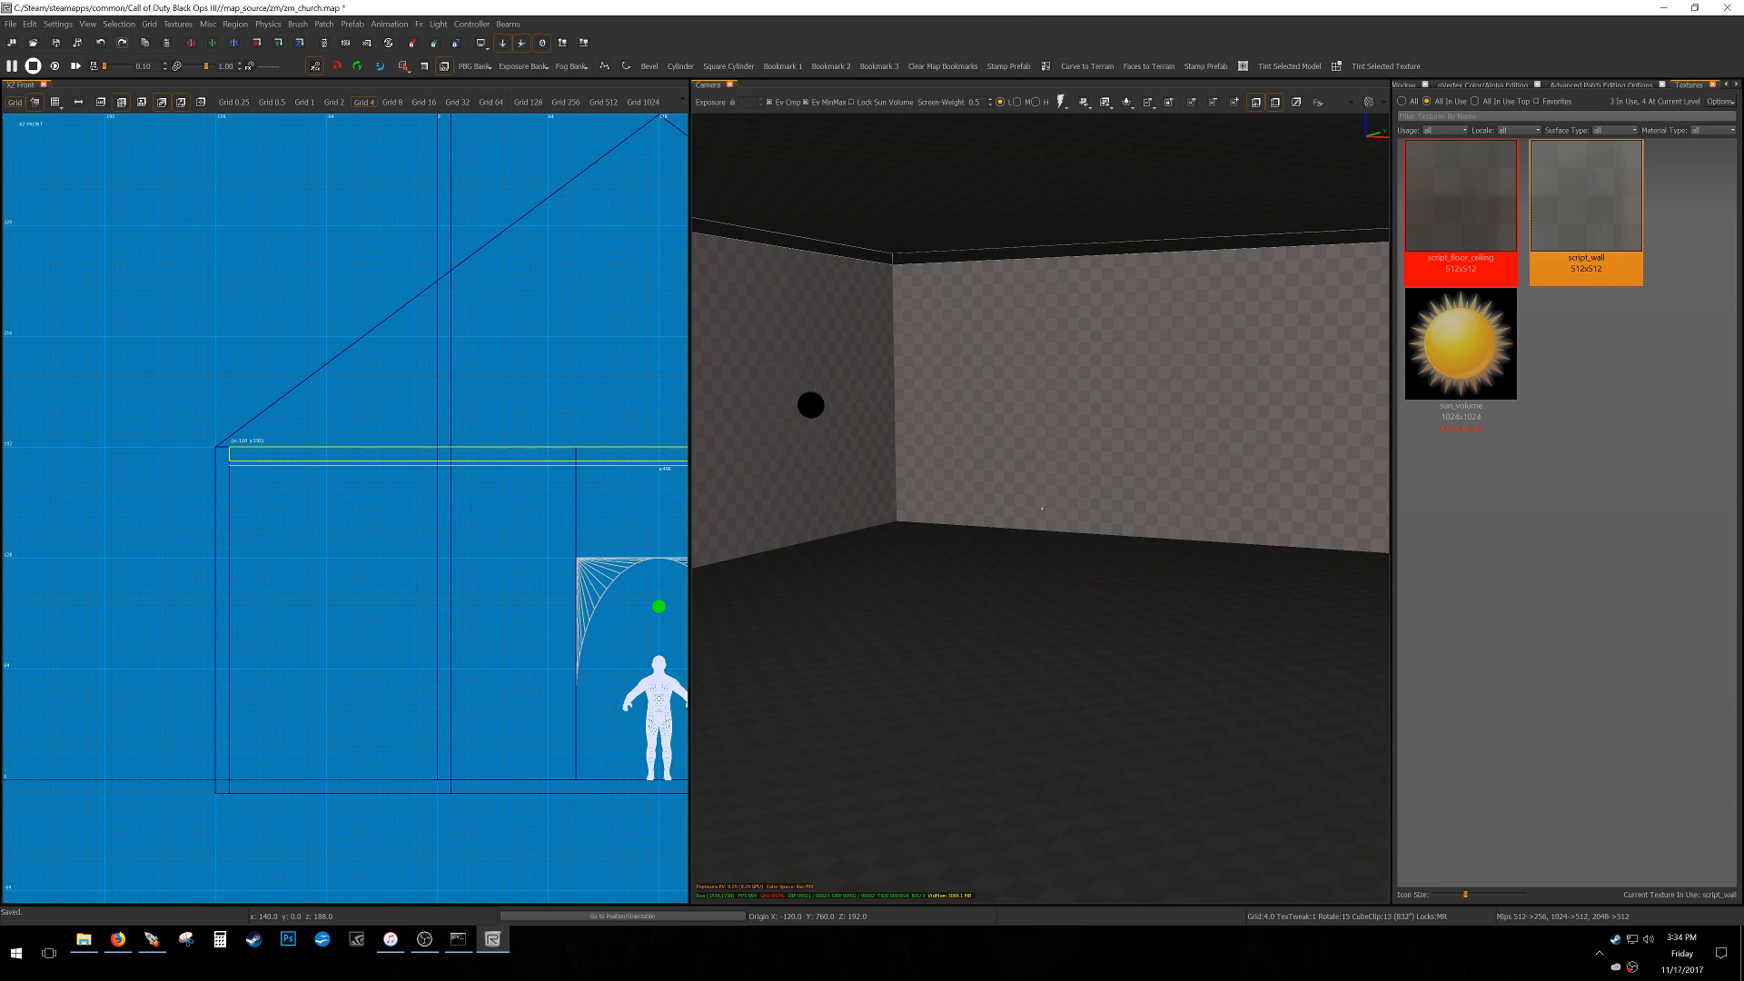
key("BackSpace")
key("shift+h")
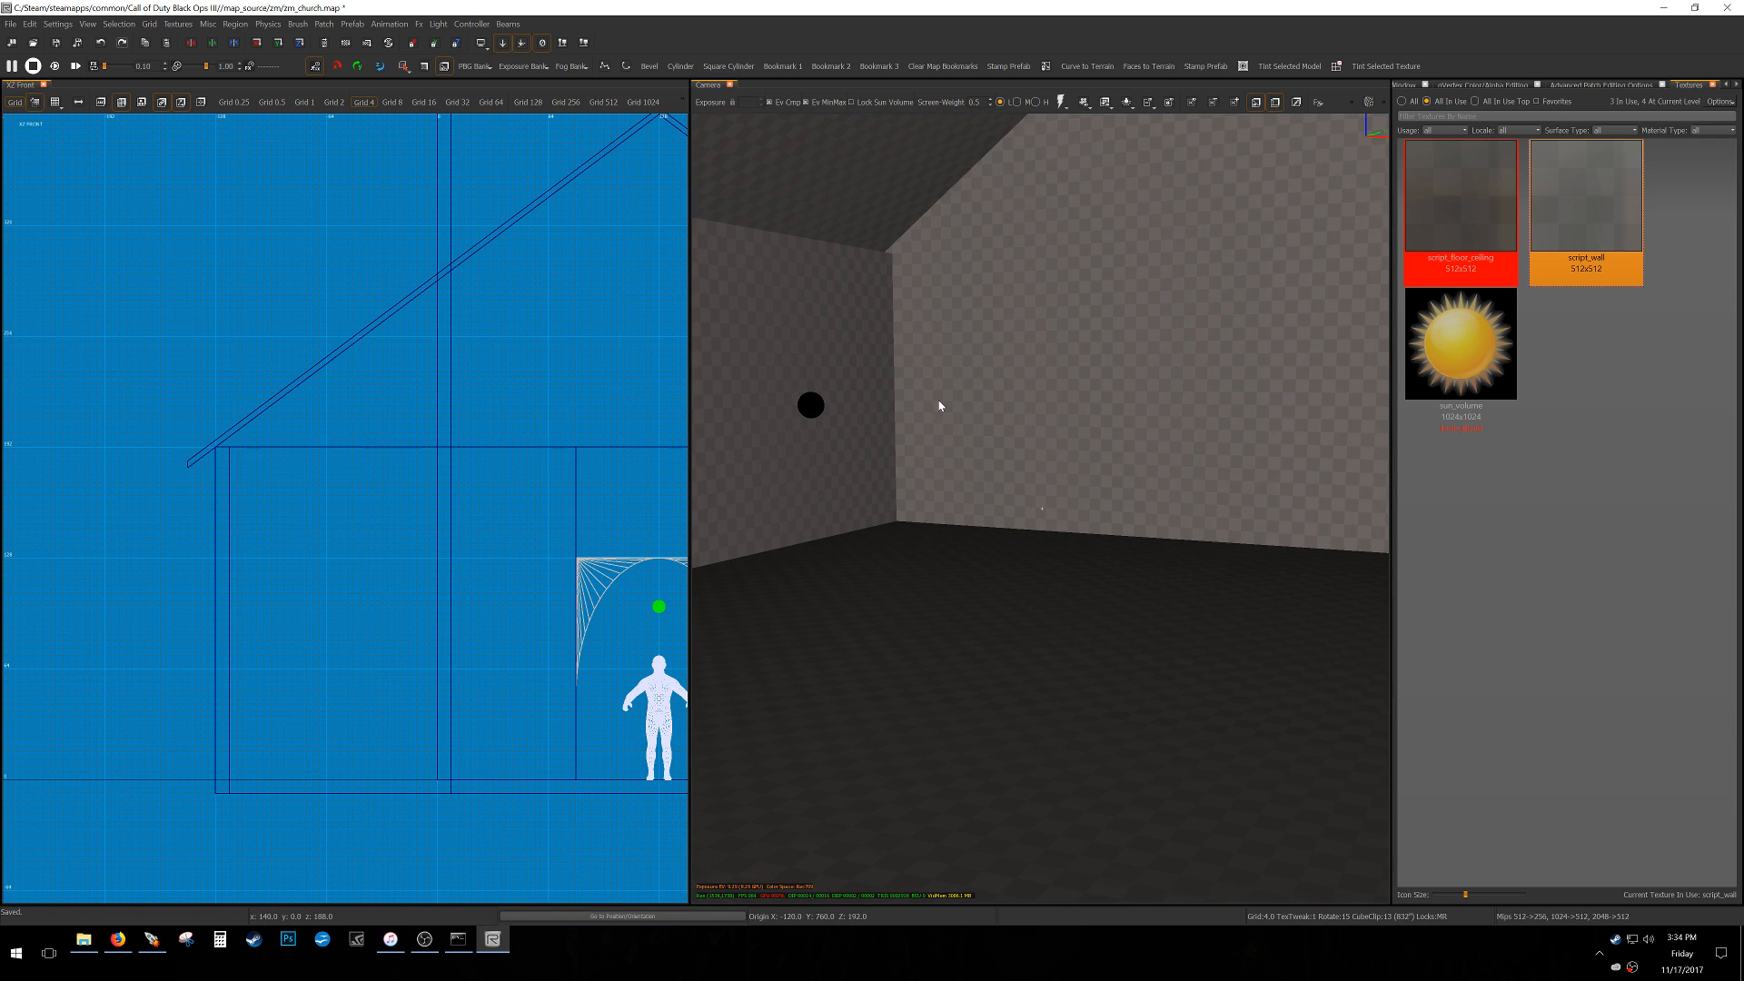
Raise the top of the main room reflection probe's box to the roof ridge and save the map.
right_click_drag(1045, 665, 1029, 638)
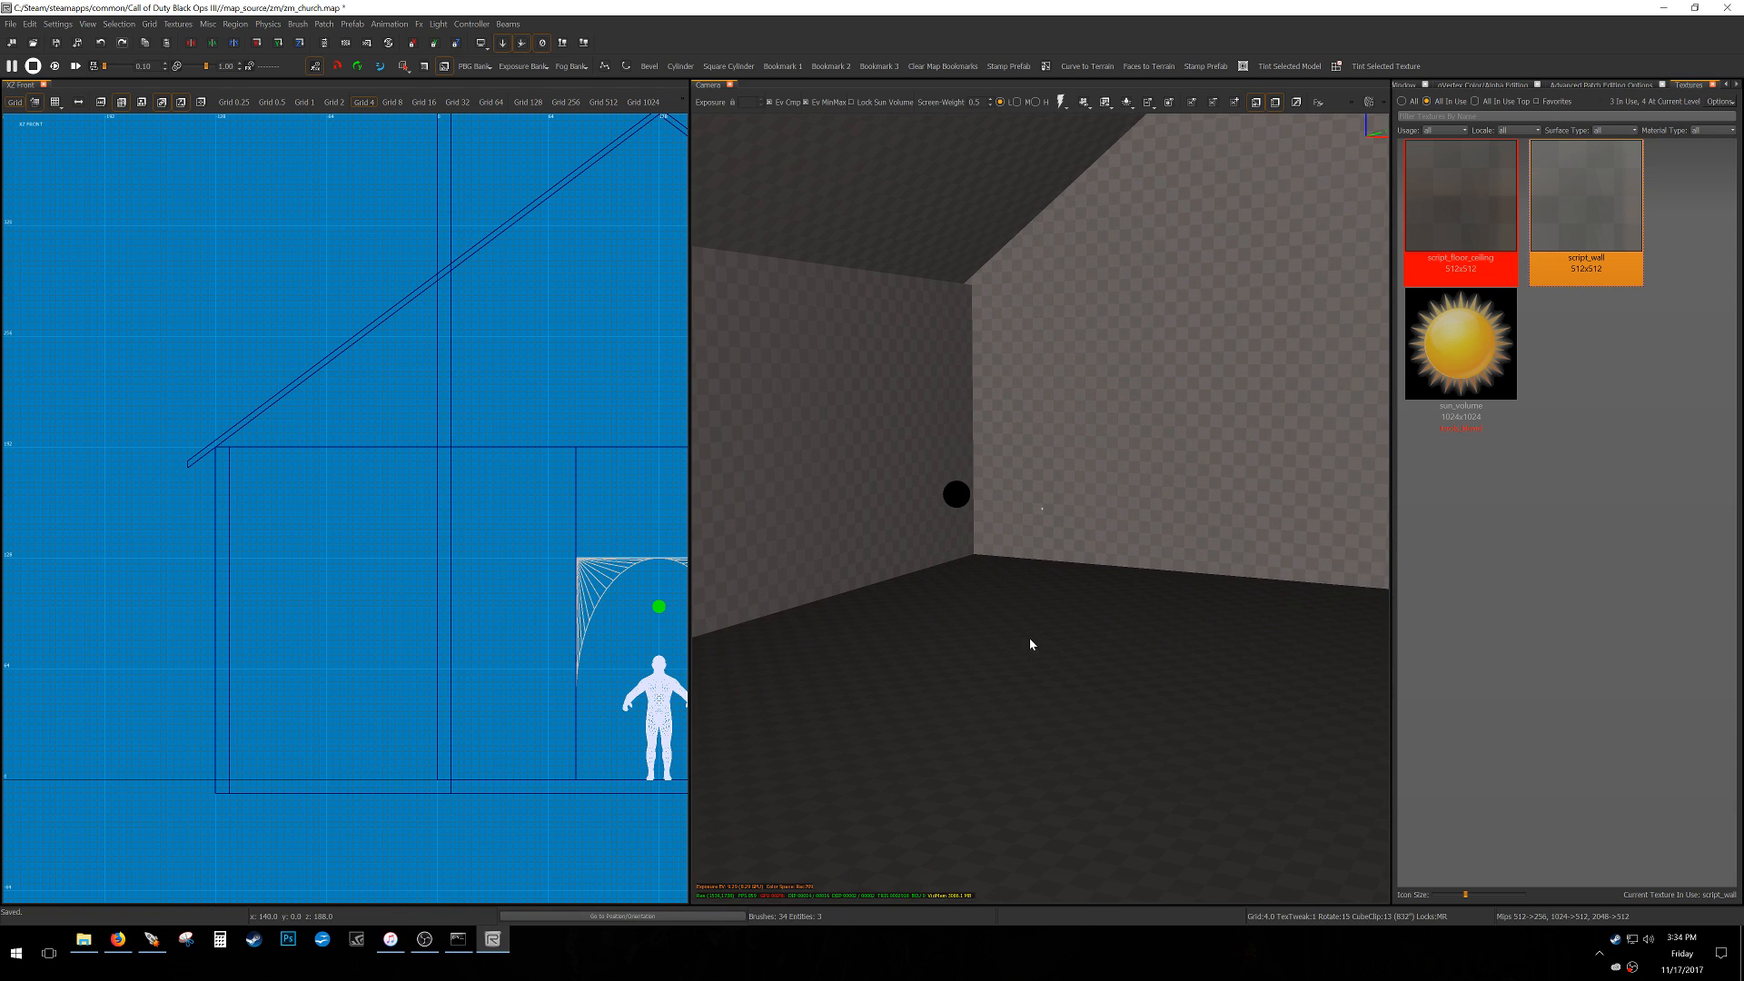
left_click(954, 501)
scroll(207, 468, "down", 5)
scroll(315, 471, "up", 2)
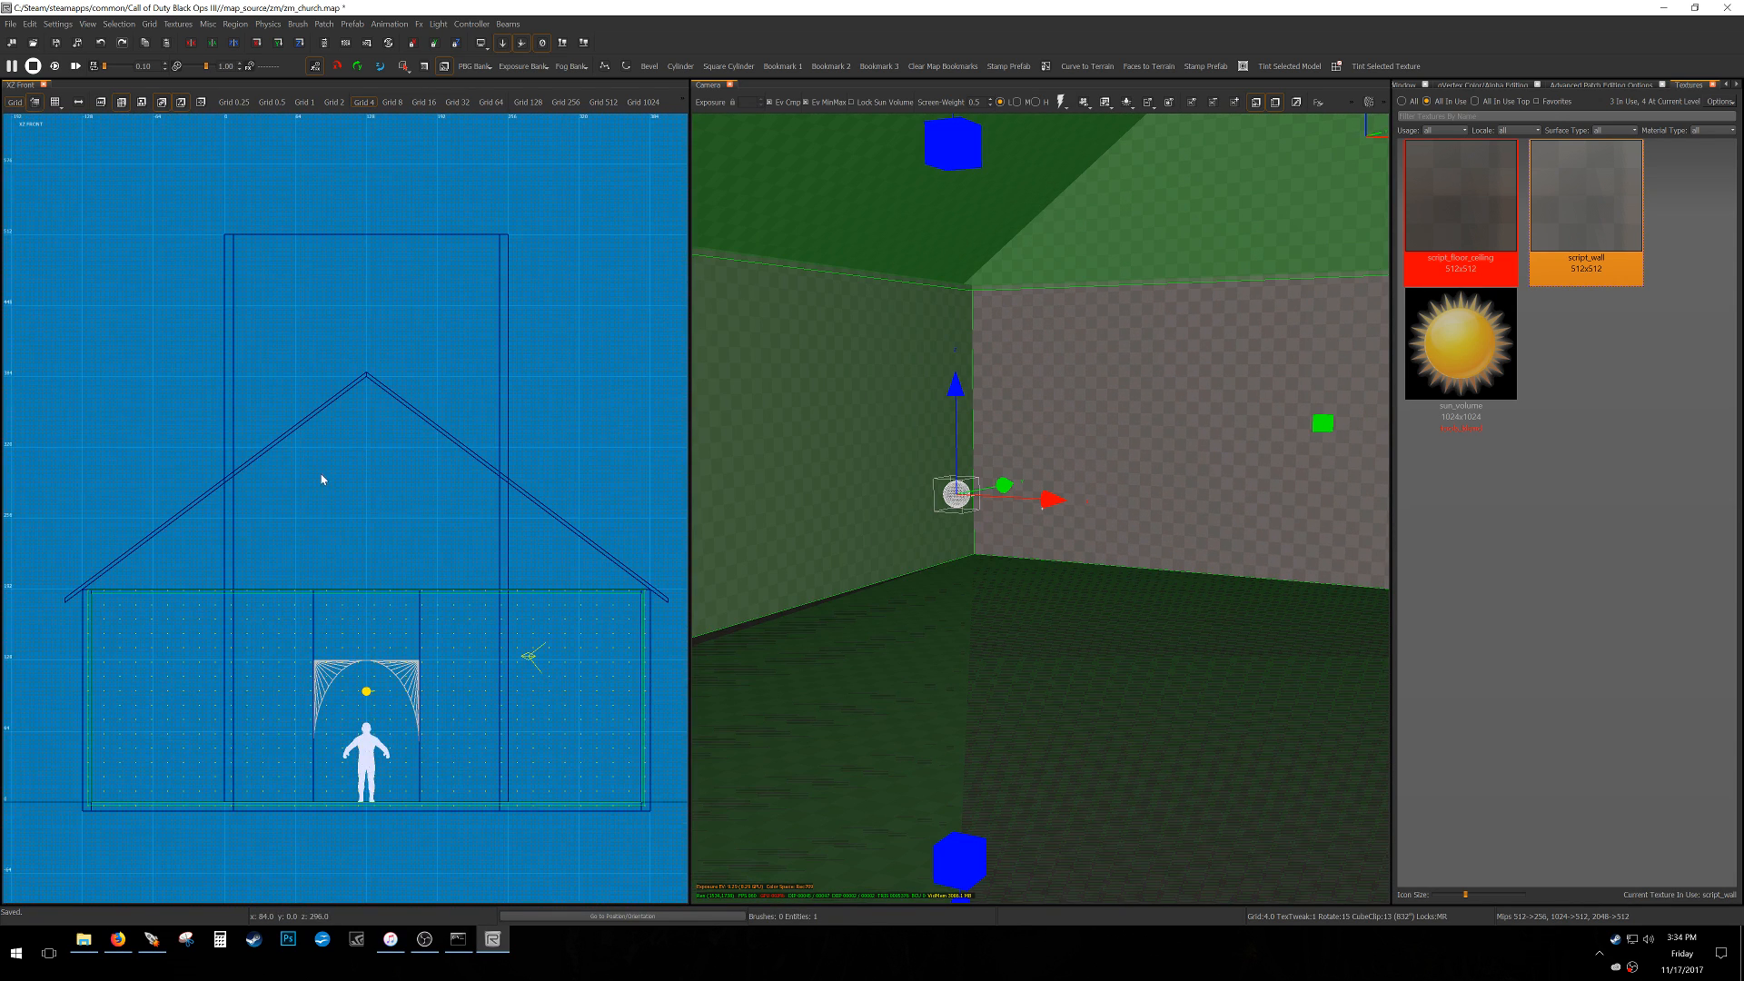
left_click_drag(361, 529, 390, 323)
scroll(358, 429, "up", 4)
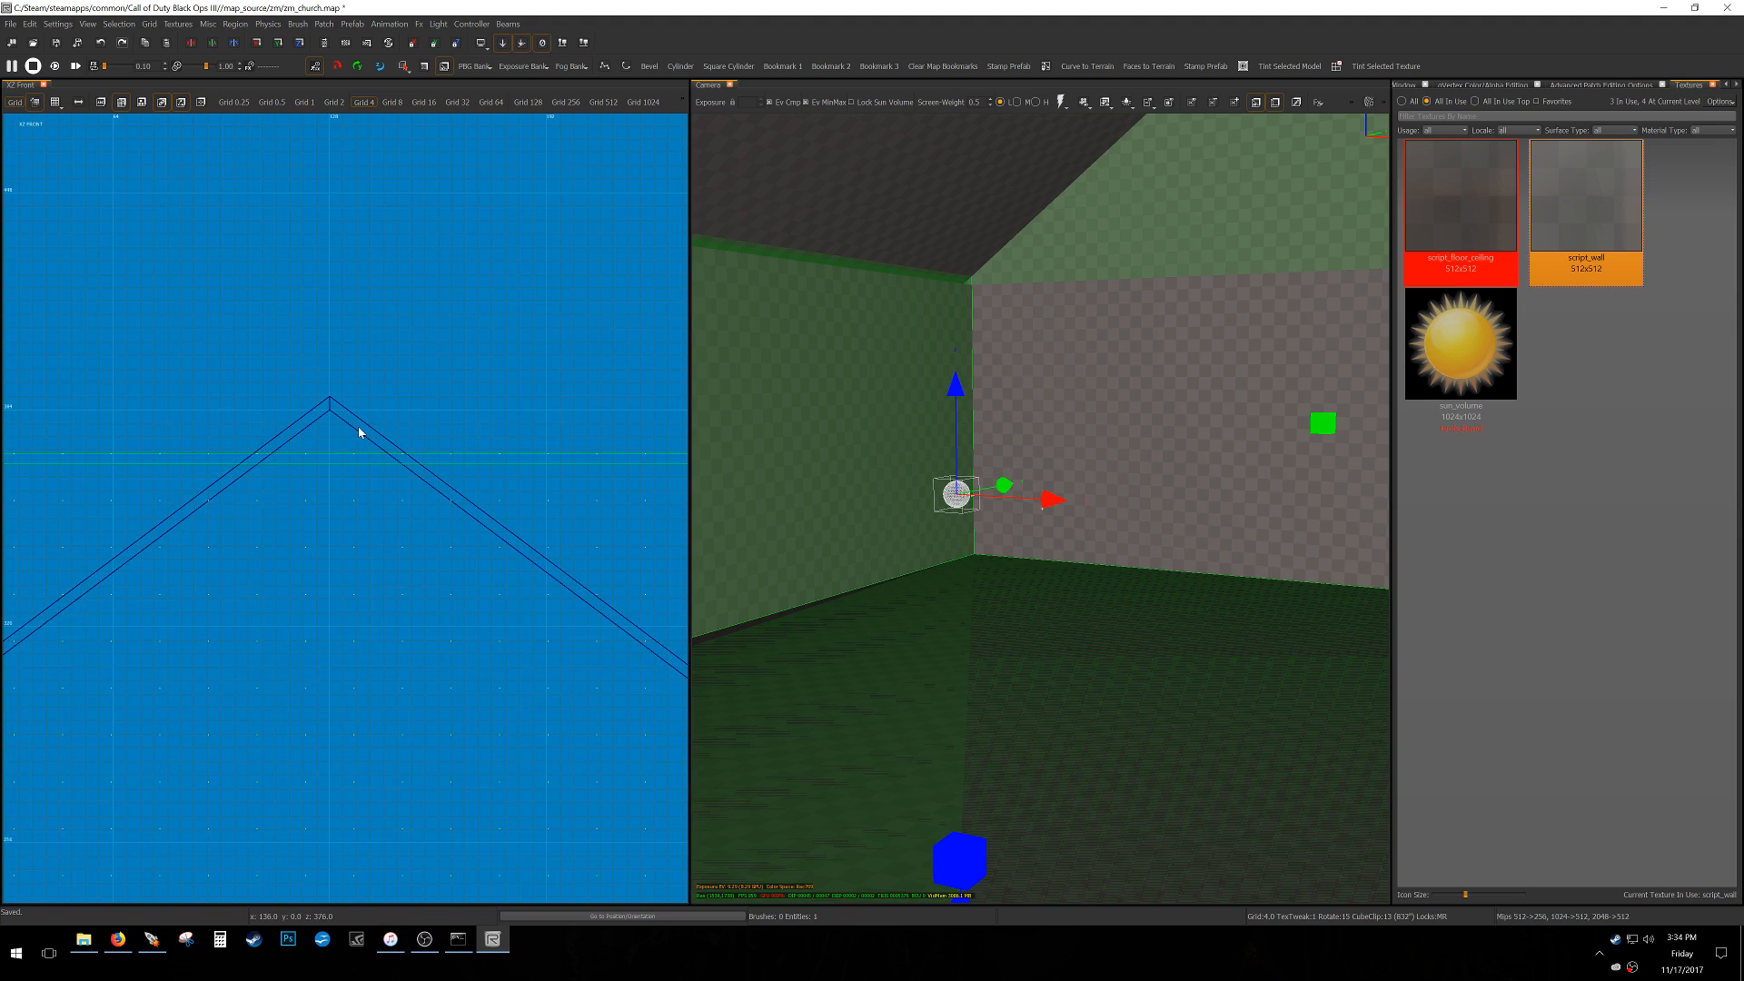
scroll(335, 330, "down", 4)
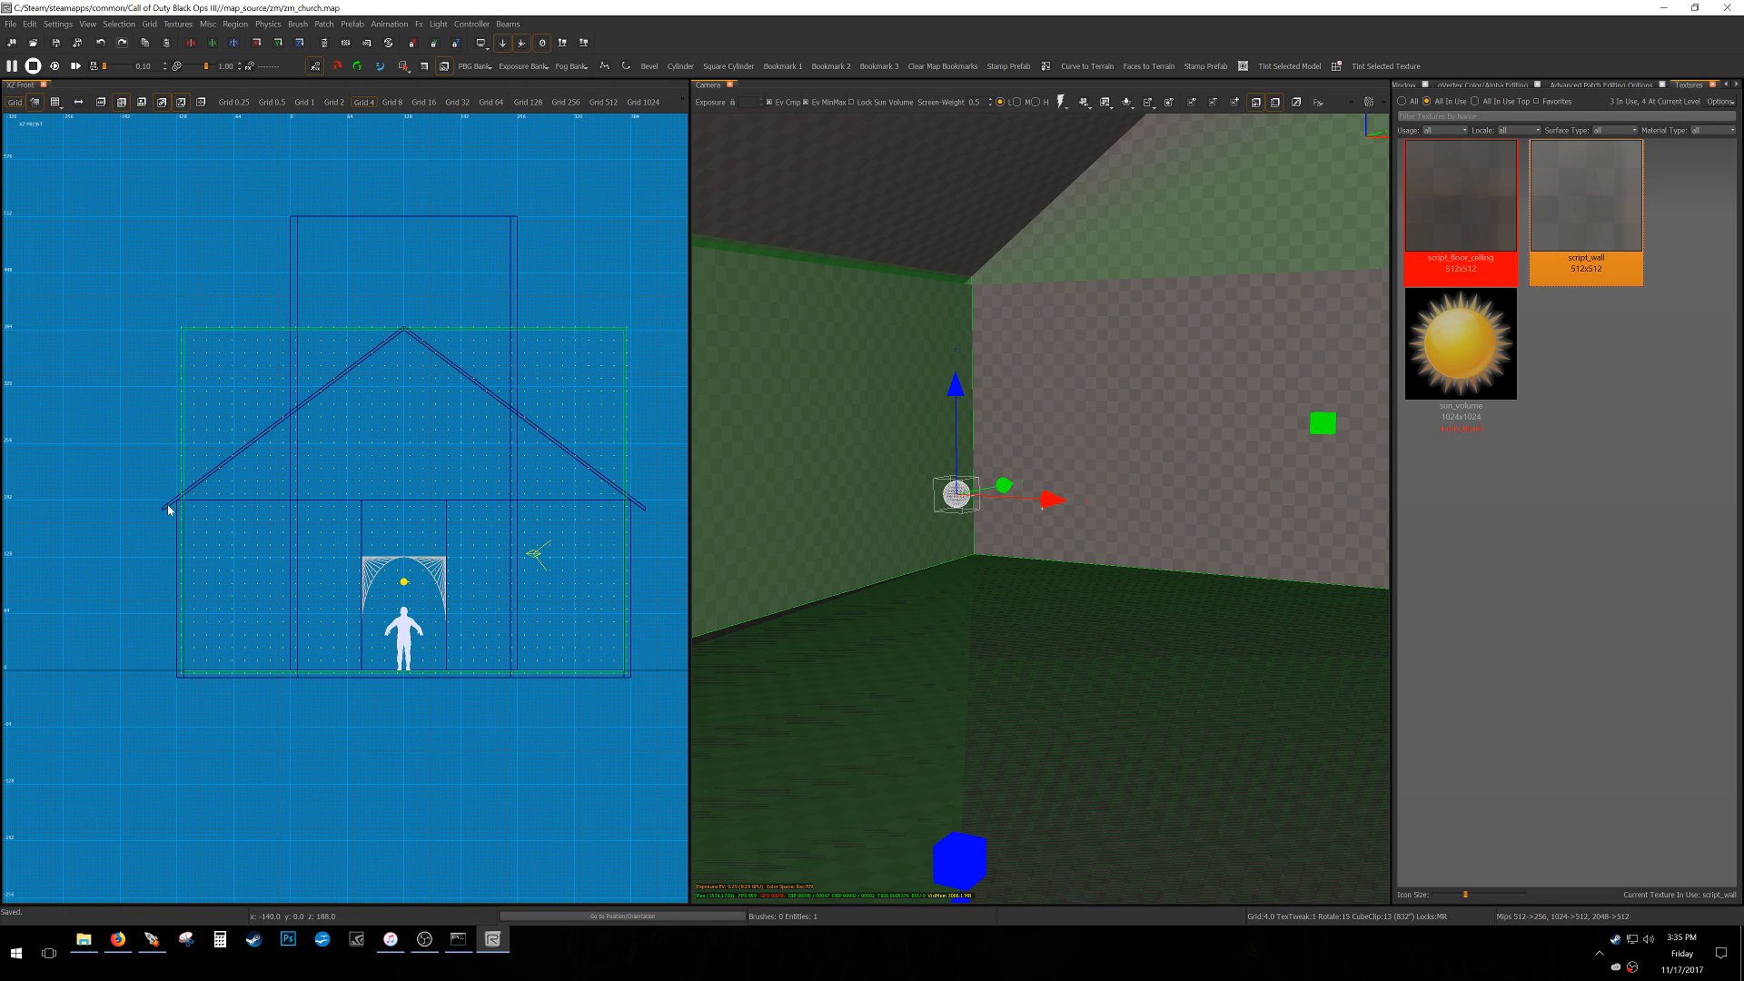
Set the grid to 1, search the key bindings for "probe" and expand the View, Light and Filters groups.
scroll(172, 507, "up", 4)
scroll(188, 501, "up", 2)
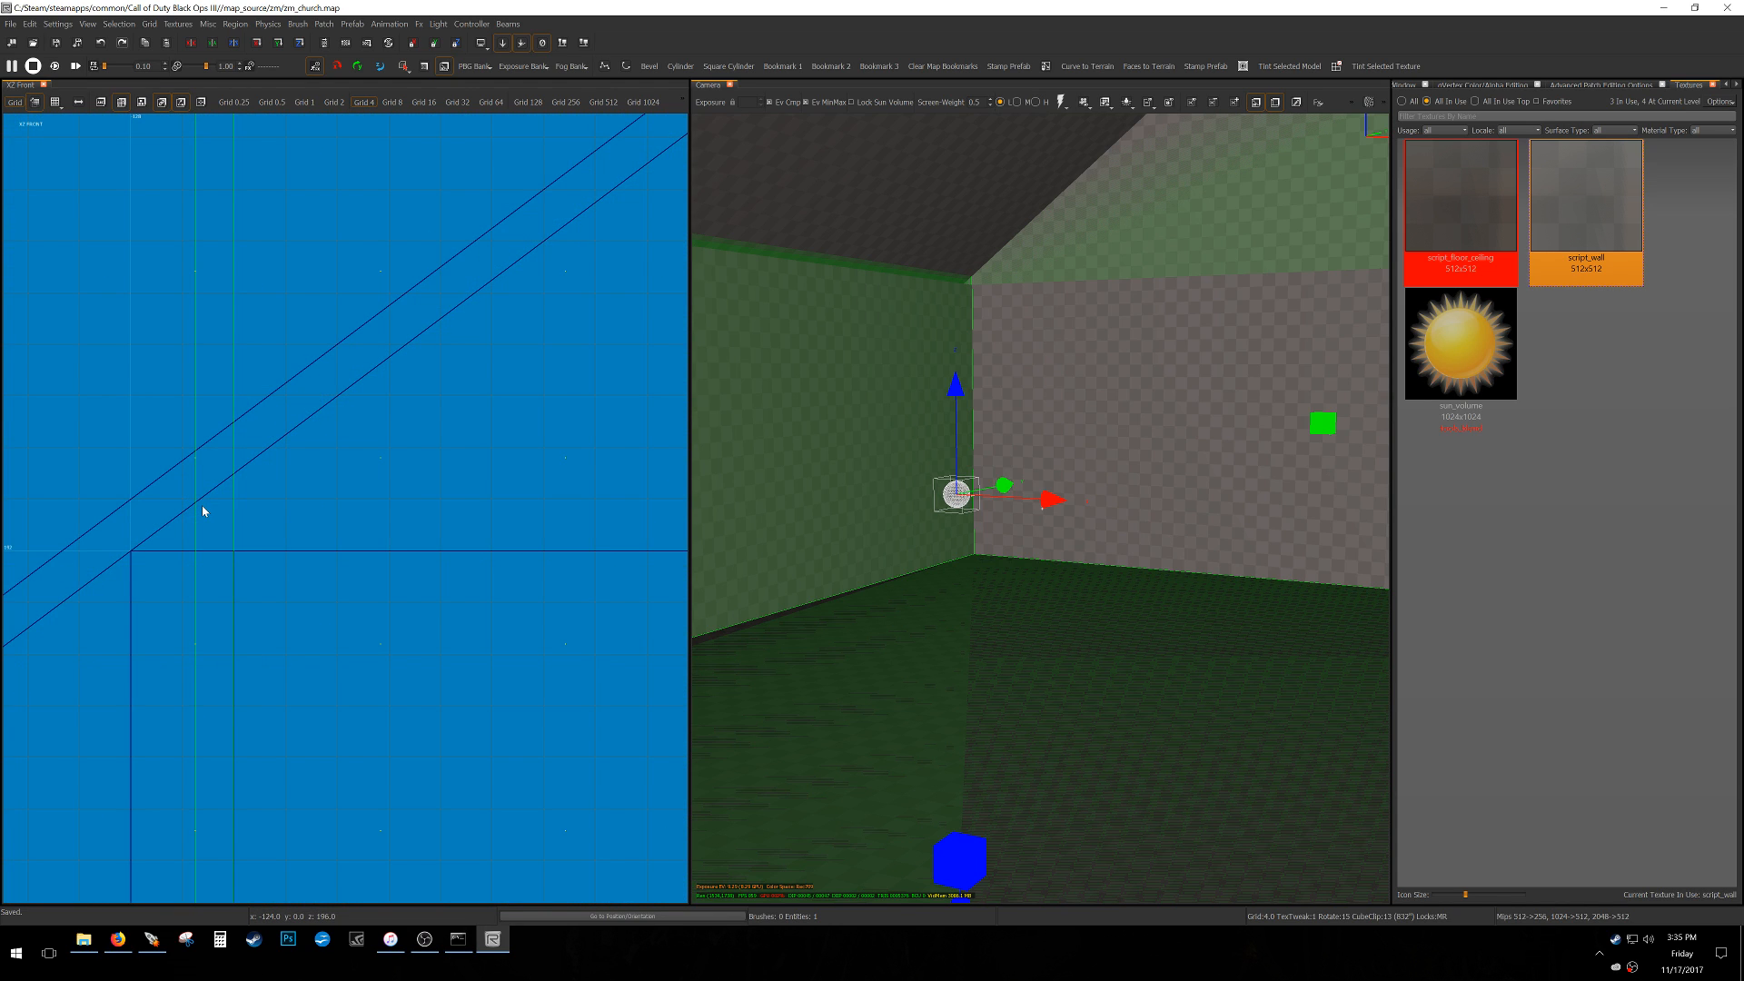
key("bracketleft")
key("bracketleft")
key("F1")
left_click(541, 345)
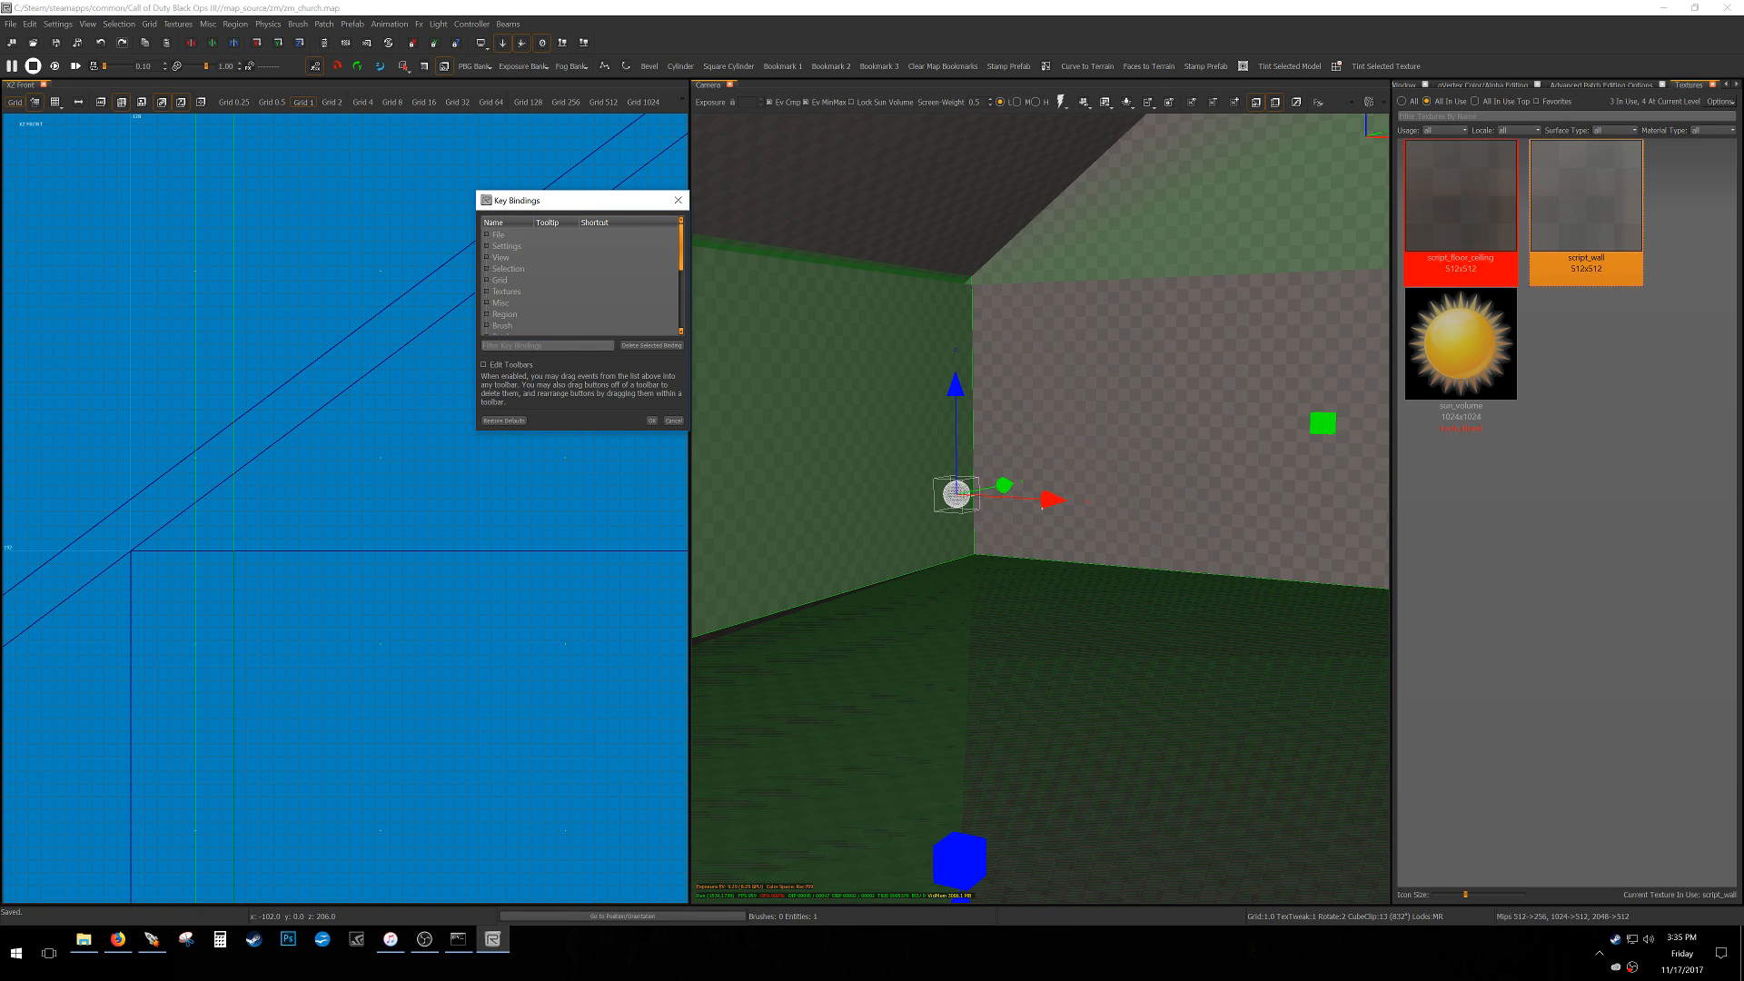
type("probe")
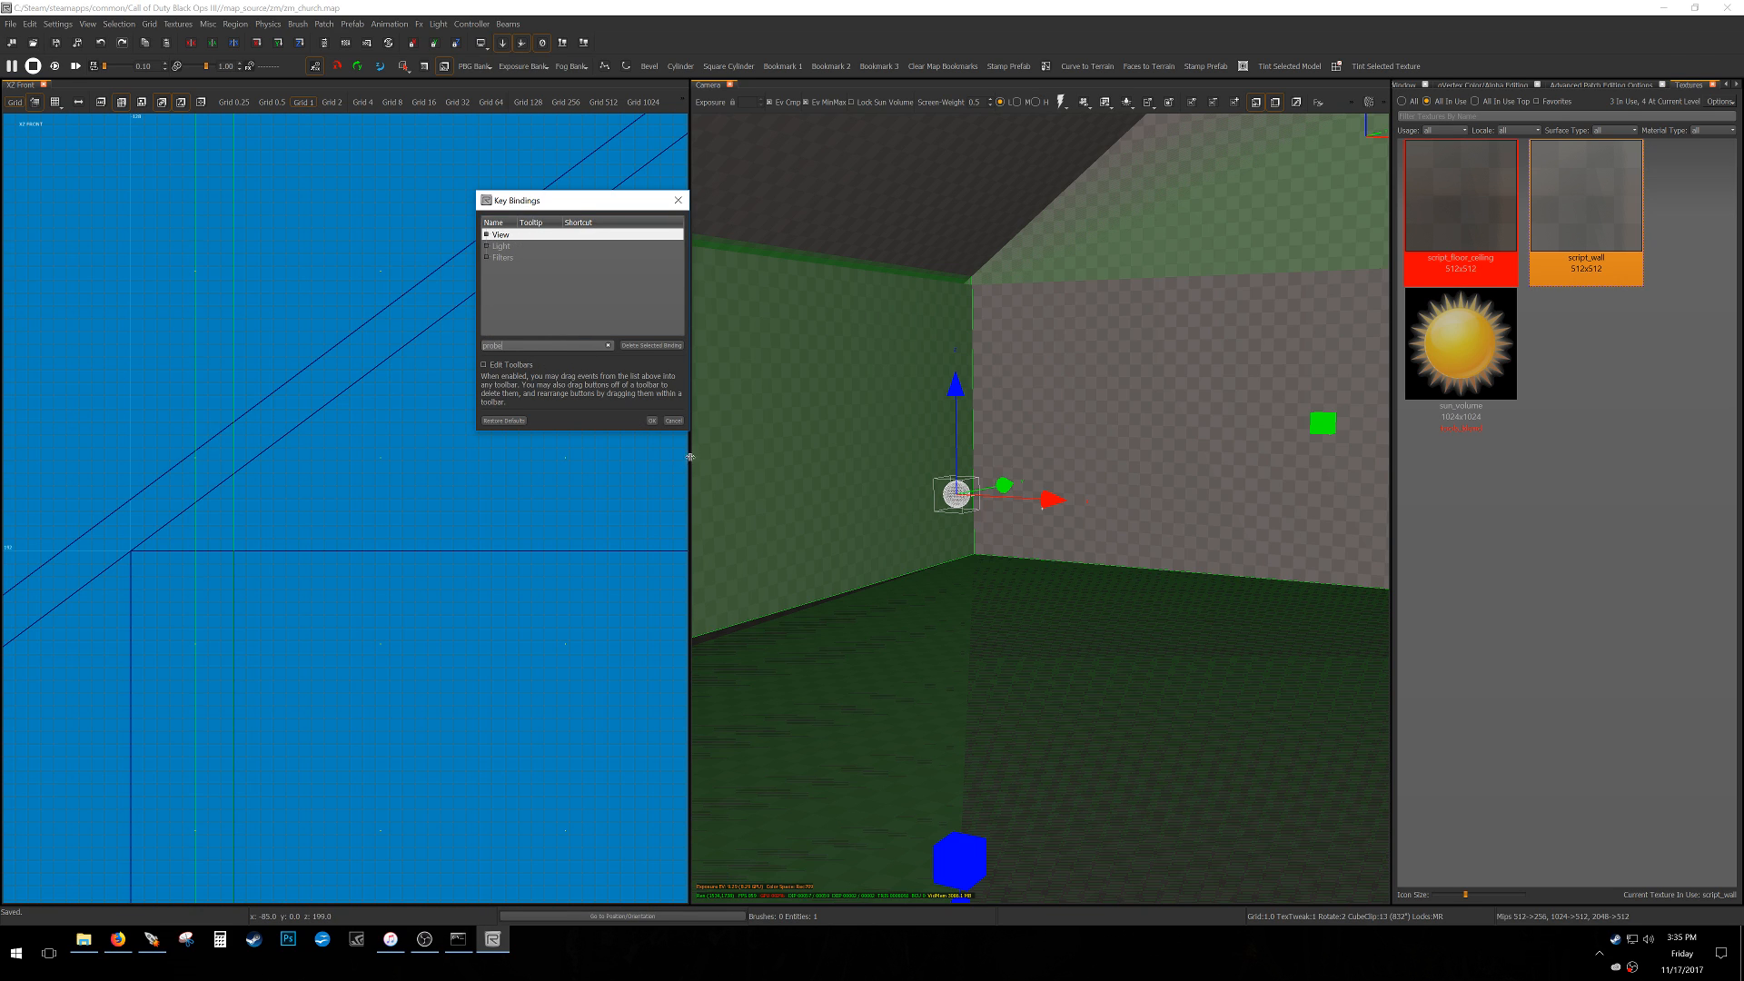
left_click_drag(692, 432, 1106, 626)
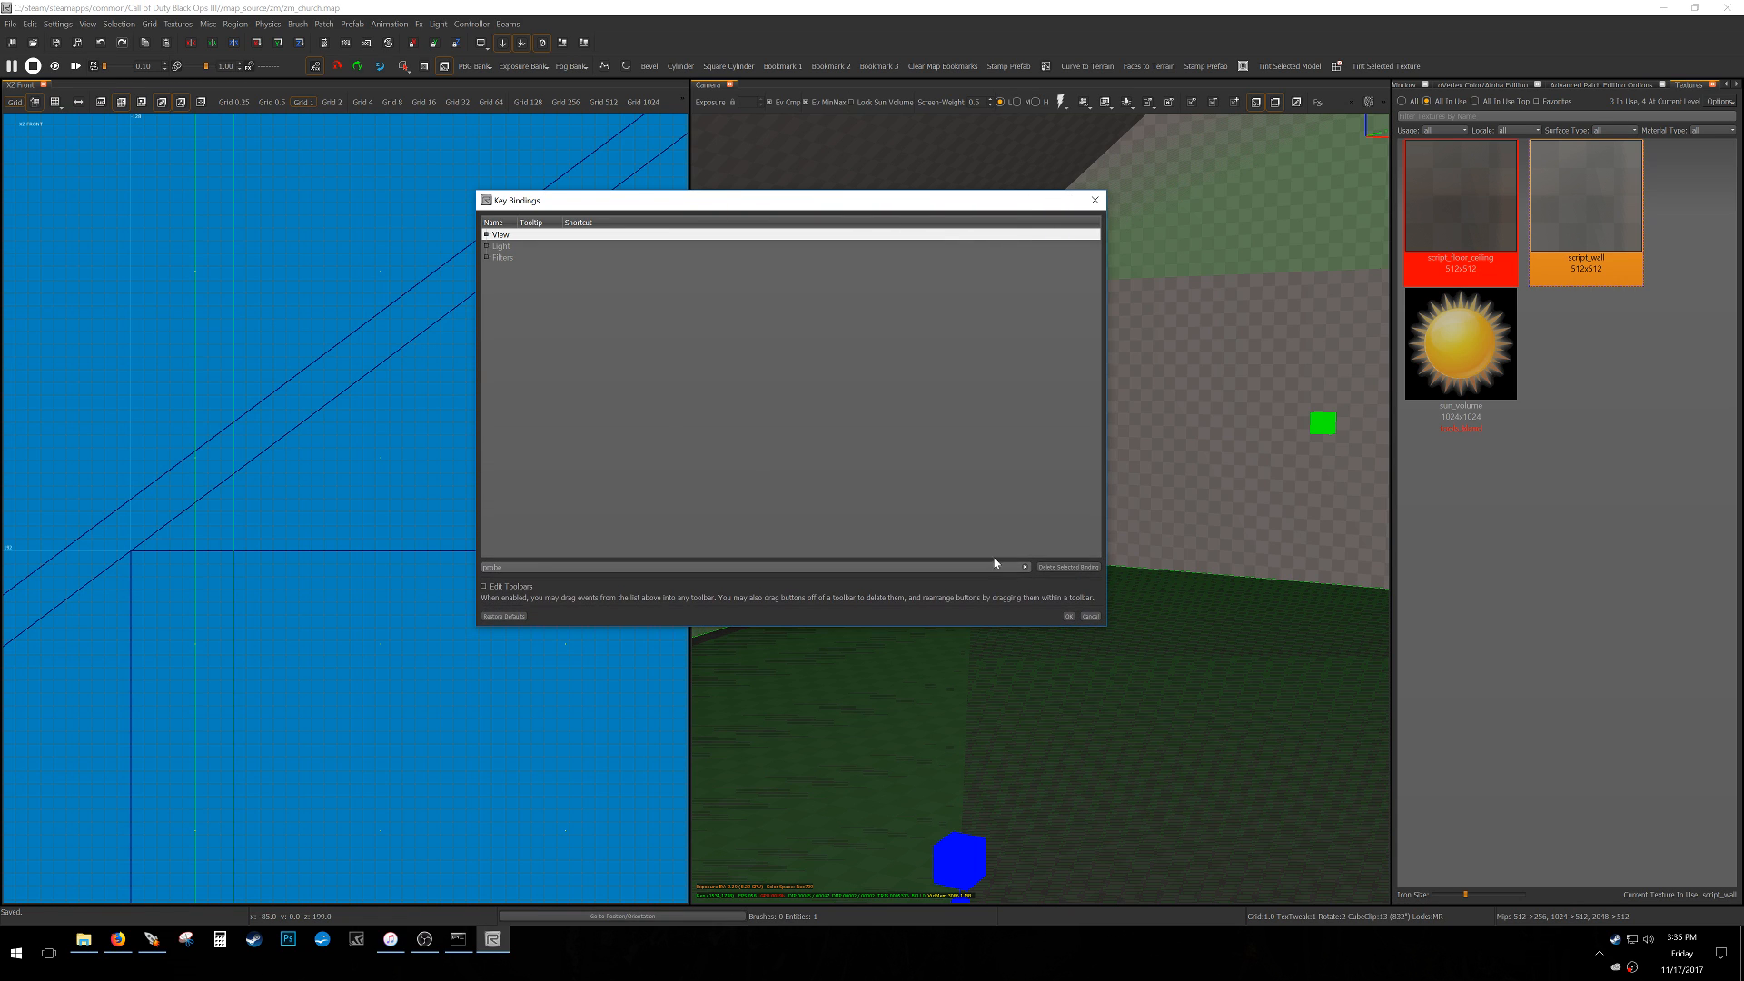
left_click(488, 256)
left_click(488, 247)
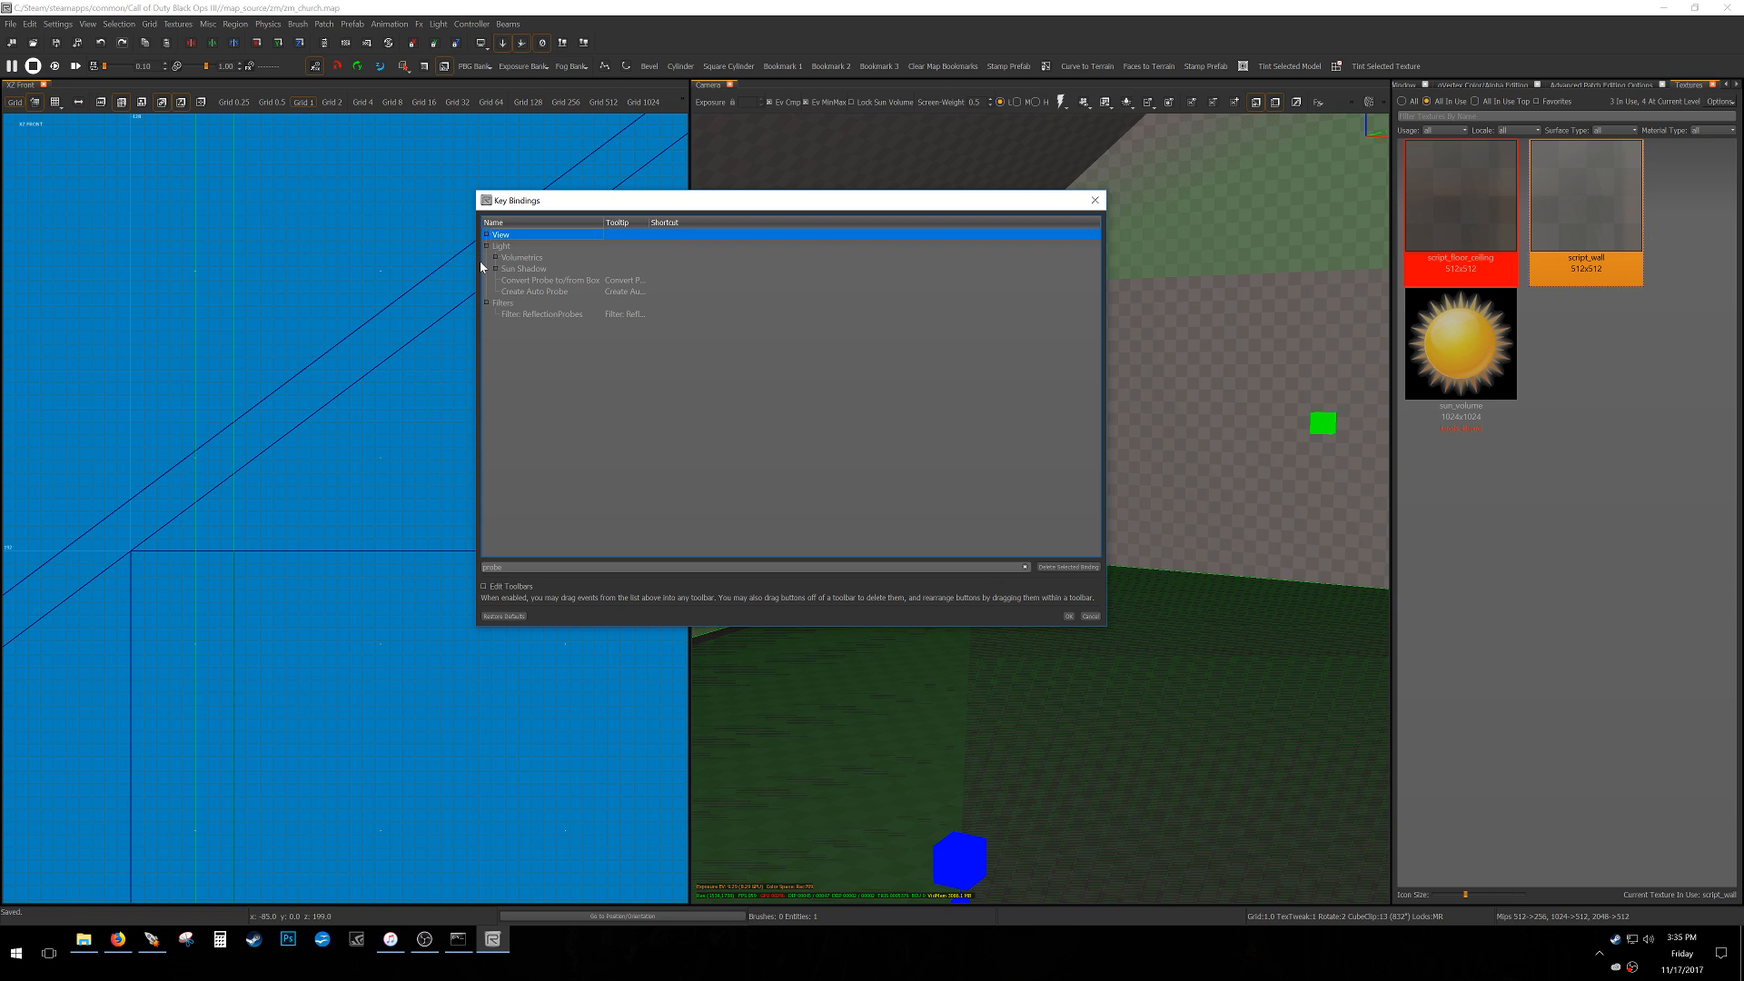
left_click(488, 237)
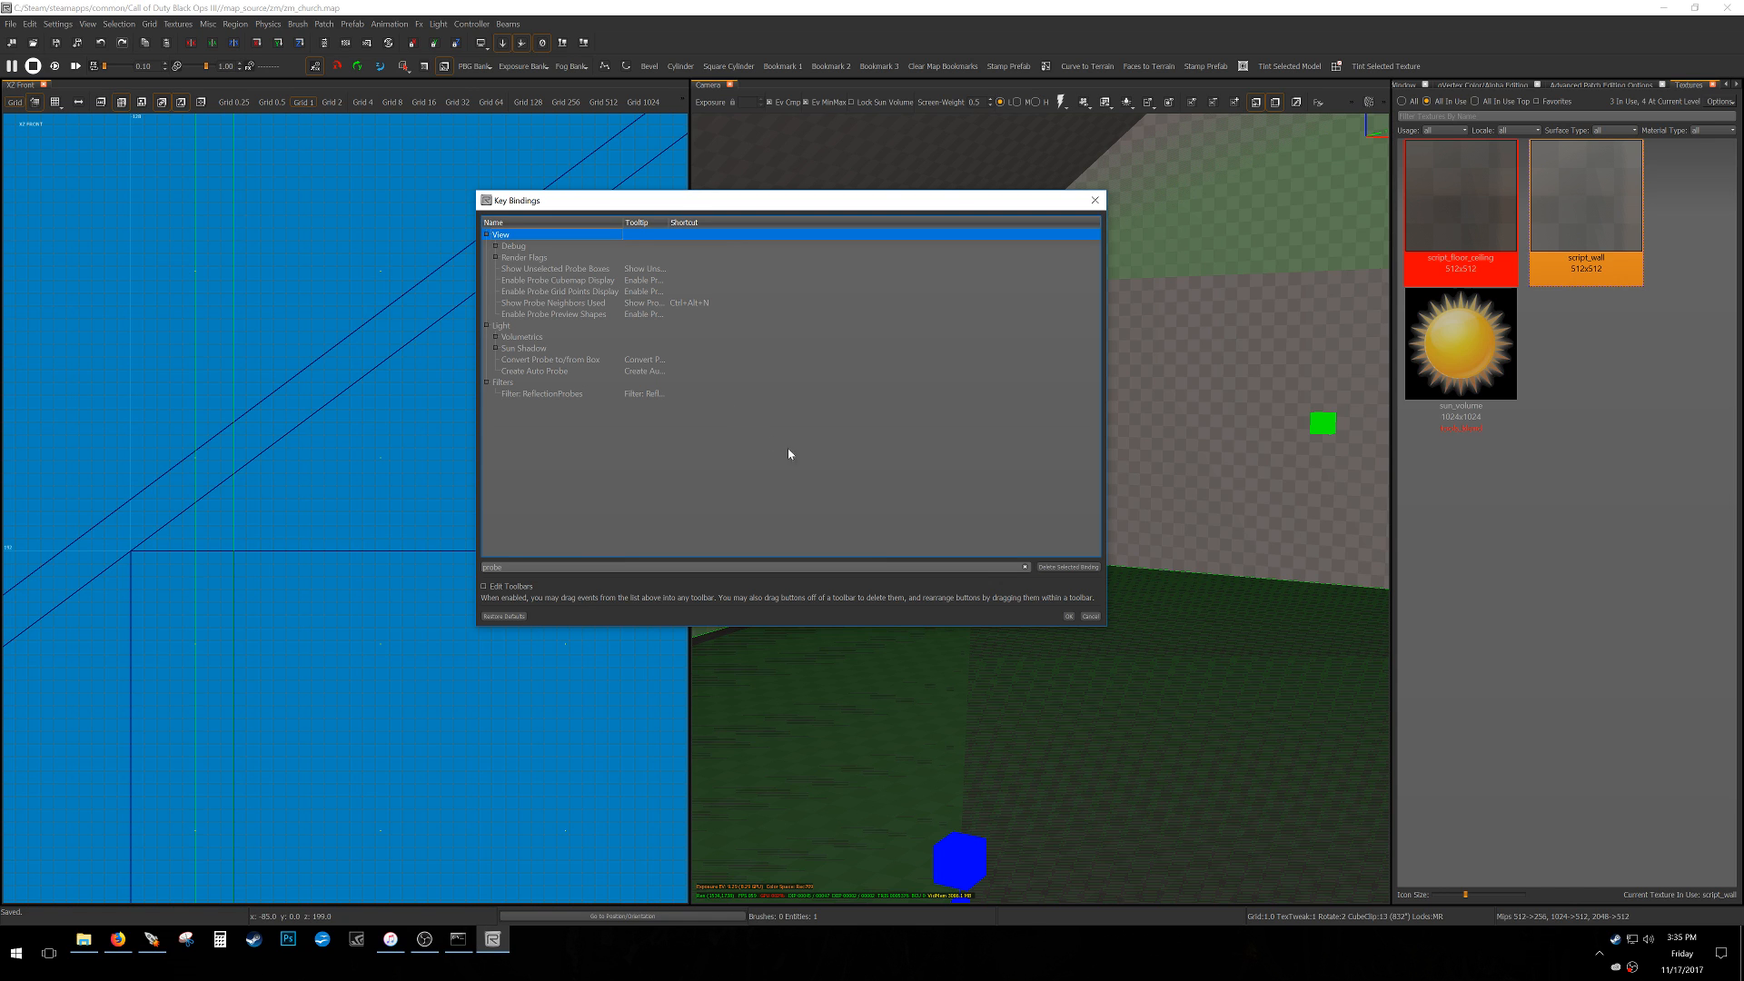
left_click(1091, 615)
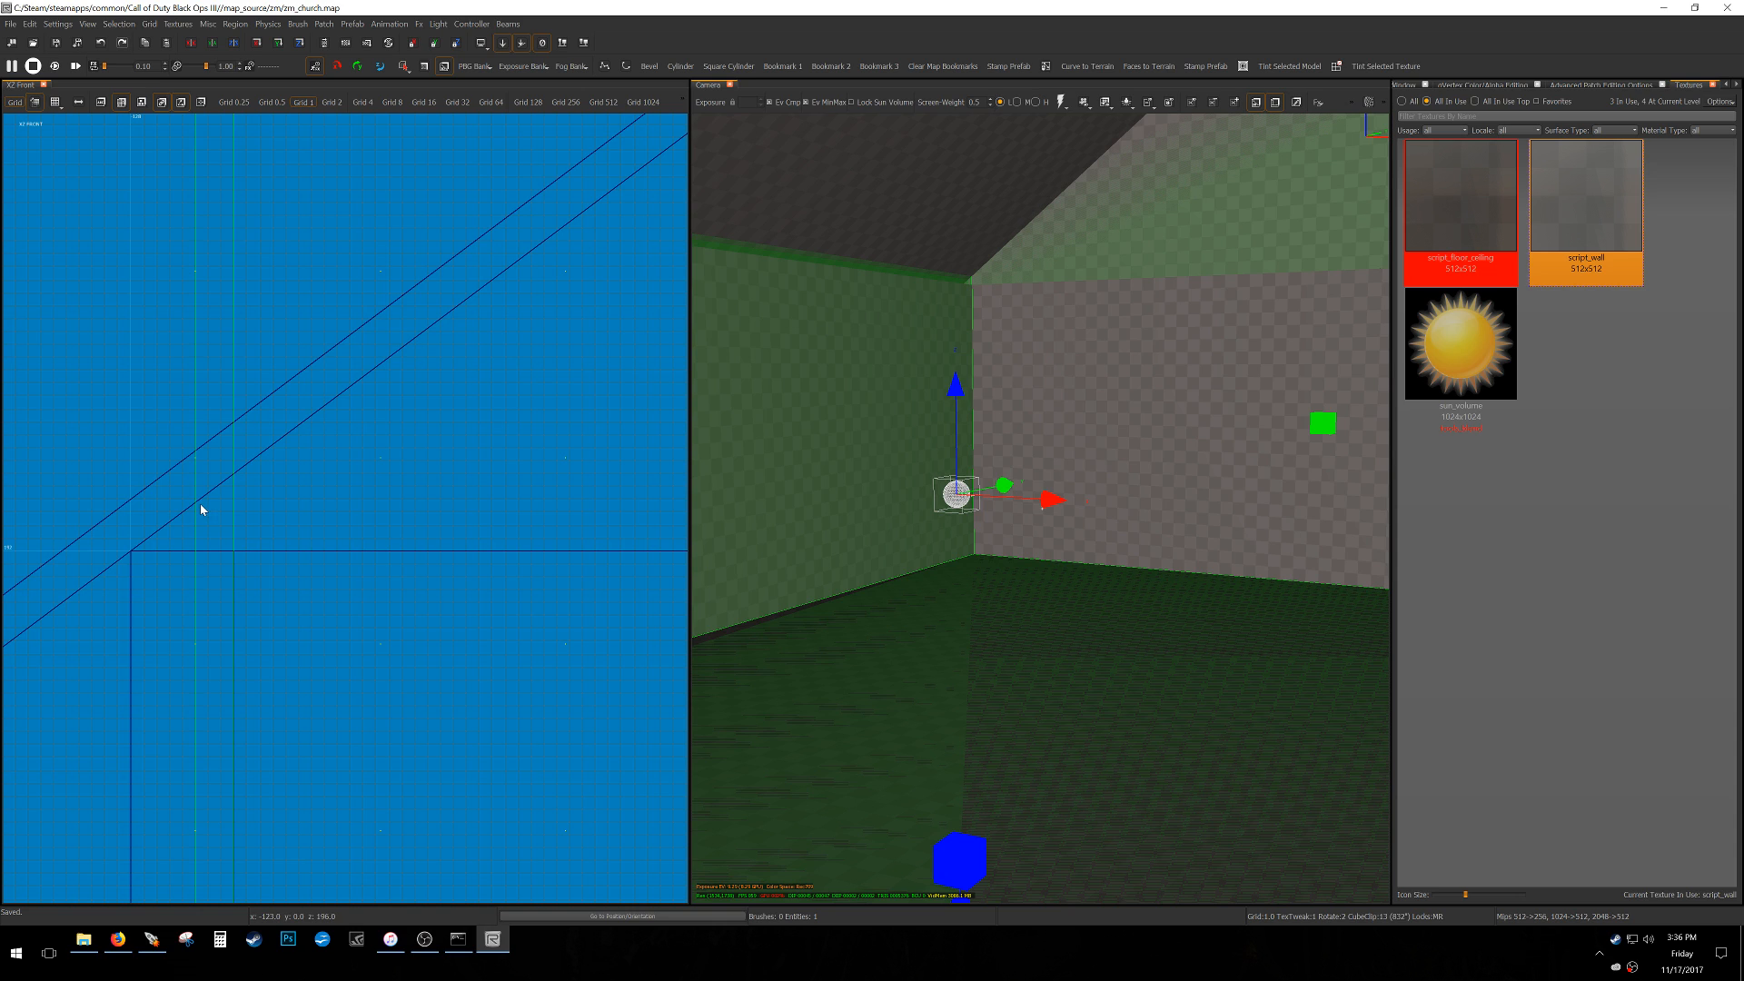
mouse_move(198, 500)
left_mouse_down()
mouse_move(210, 489)
mouse_move(198, 509)
left_mouse_up()
key("v")
scroll(672, 459, "down", 5)
scroll(1018, 506, "down", 2)
scroll(1019, 506, "down", 4)
scroll(1030, 513, "up", 5)
key("Escape")
Select the main room reflection probe and run Convert Probe to/from Box on it.
left_click(947, 499, "shift")
key("9")
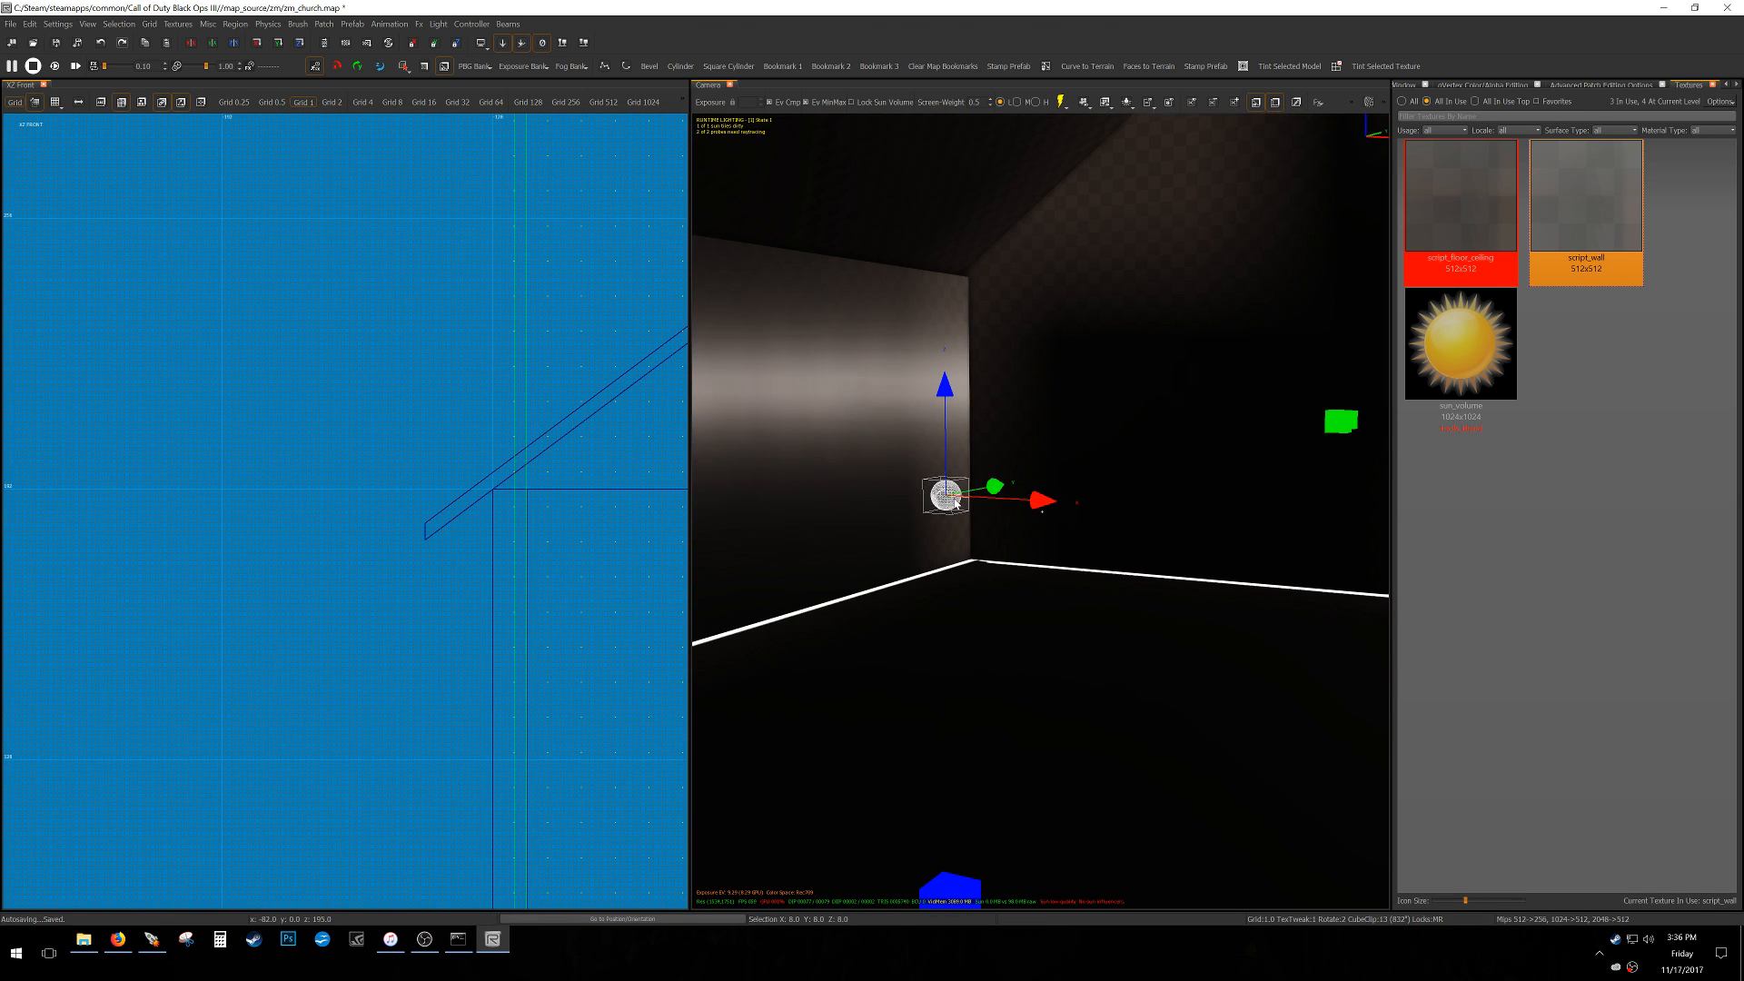
left_click(440, 24)
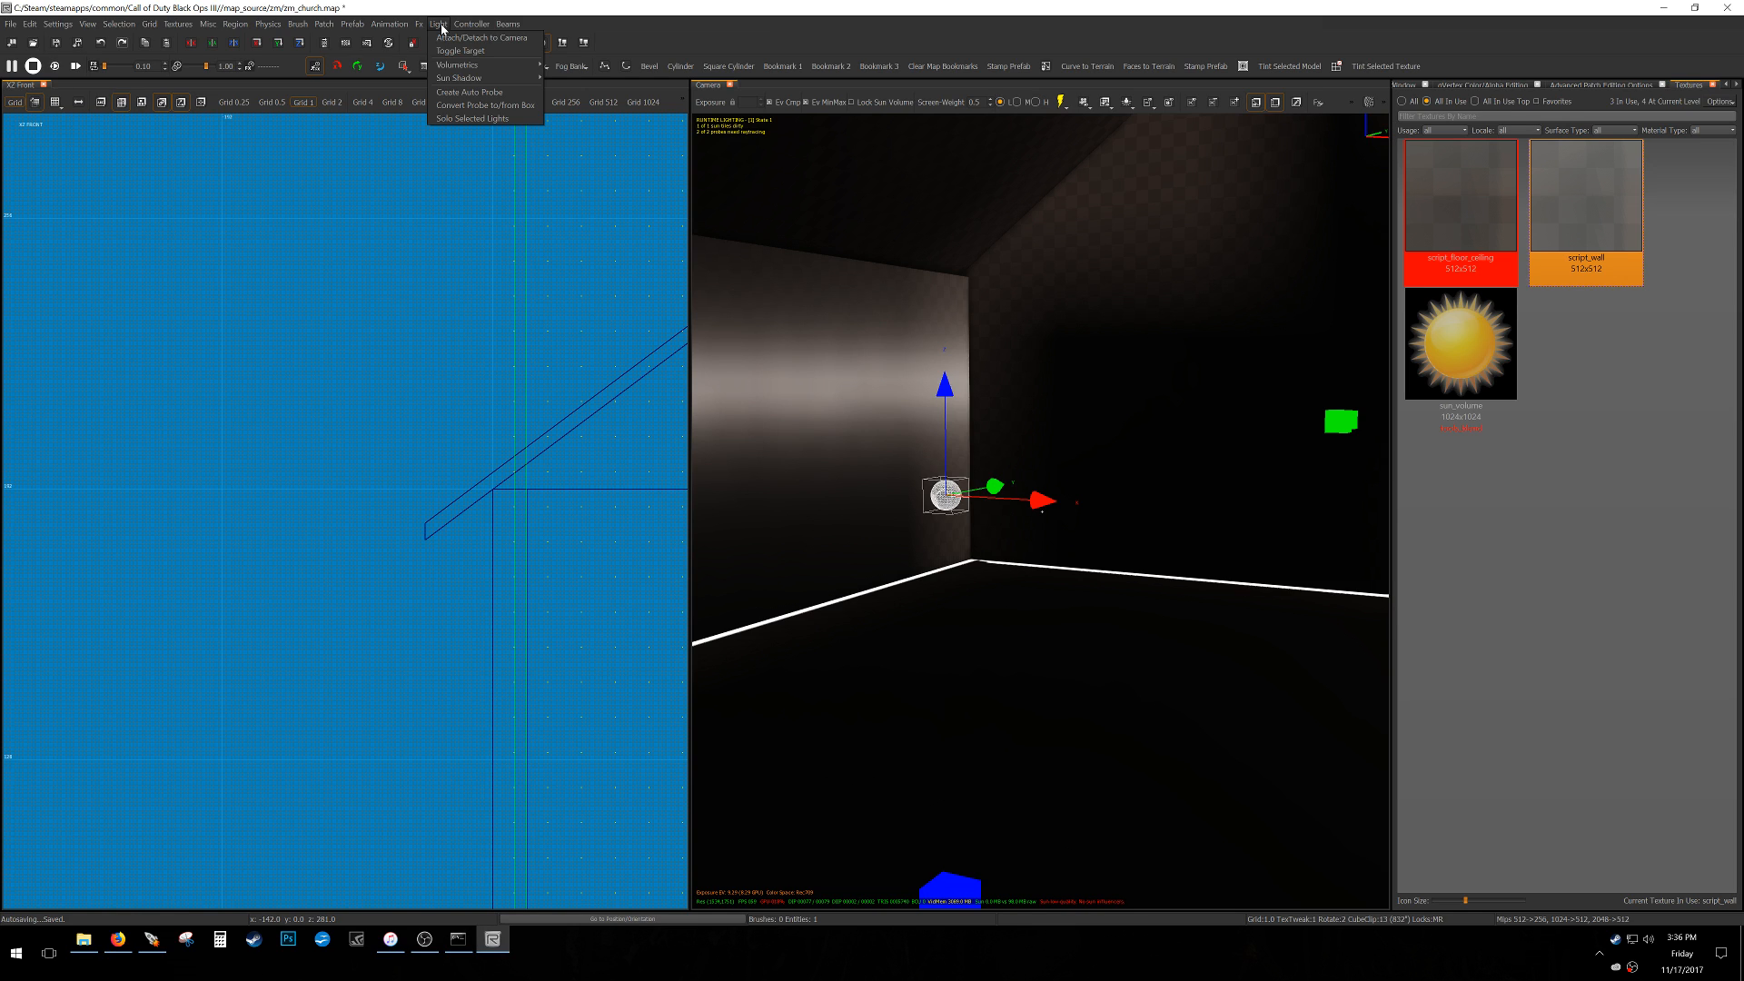
left_click(484, 106)
right_click_drag(466, 563, 464, 549)
scroll(455, 558, "up", 2)
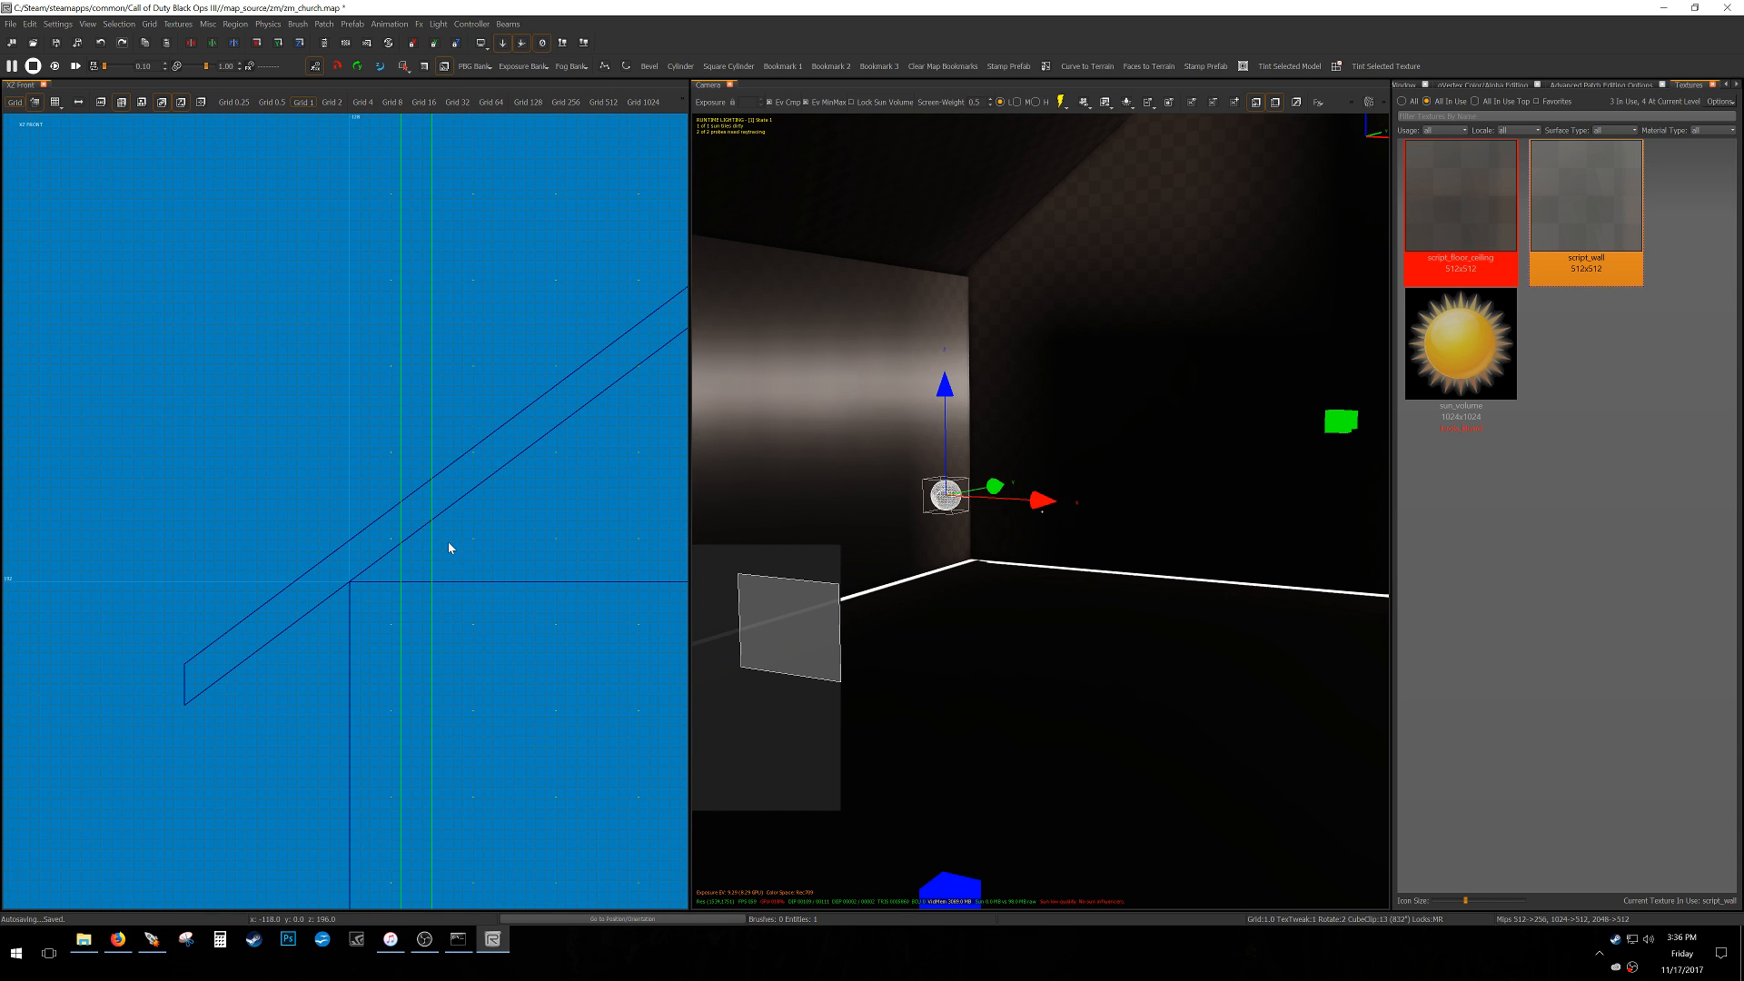
Check the default microphone's recording level and boost in the Windows sound settings.
right_click(1648, 938)
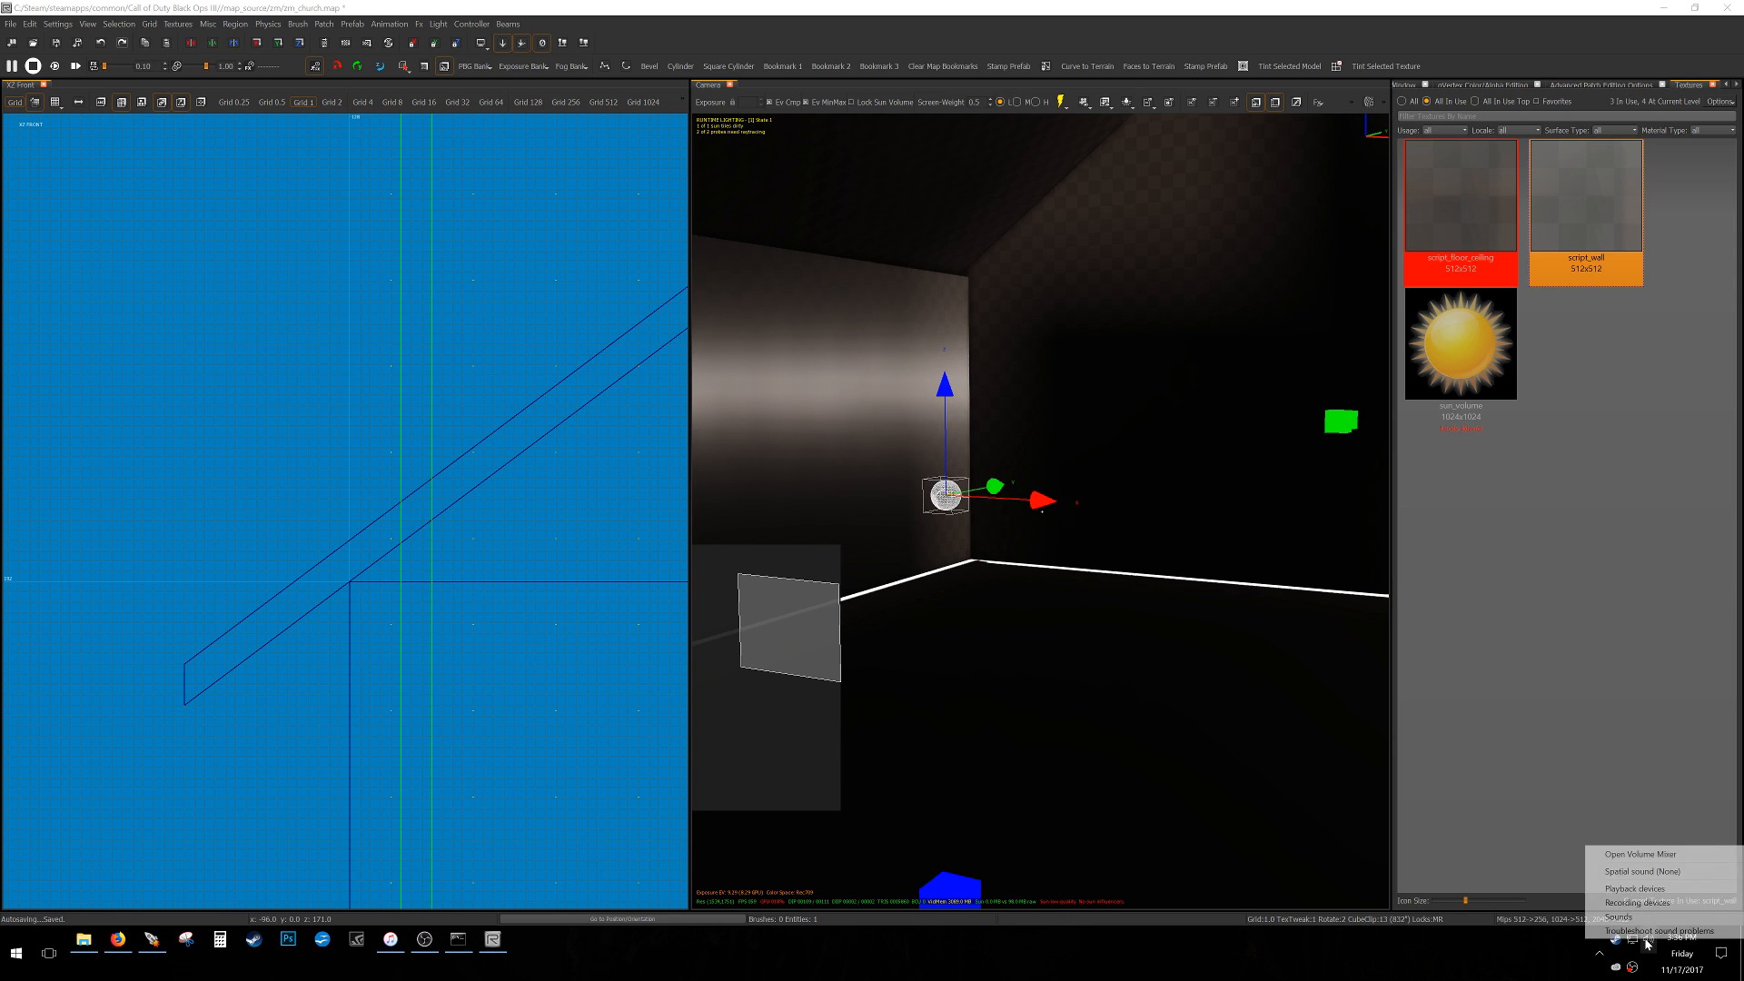
left_click(1637, 903)
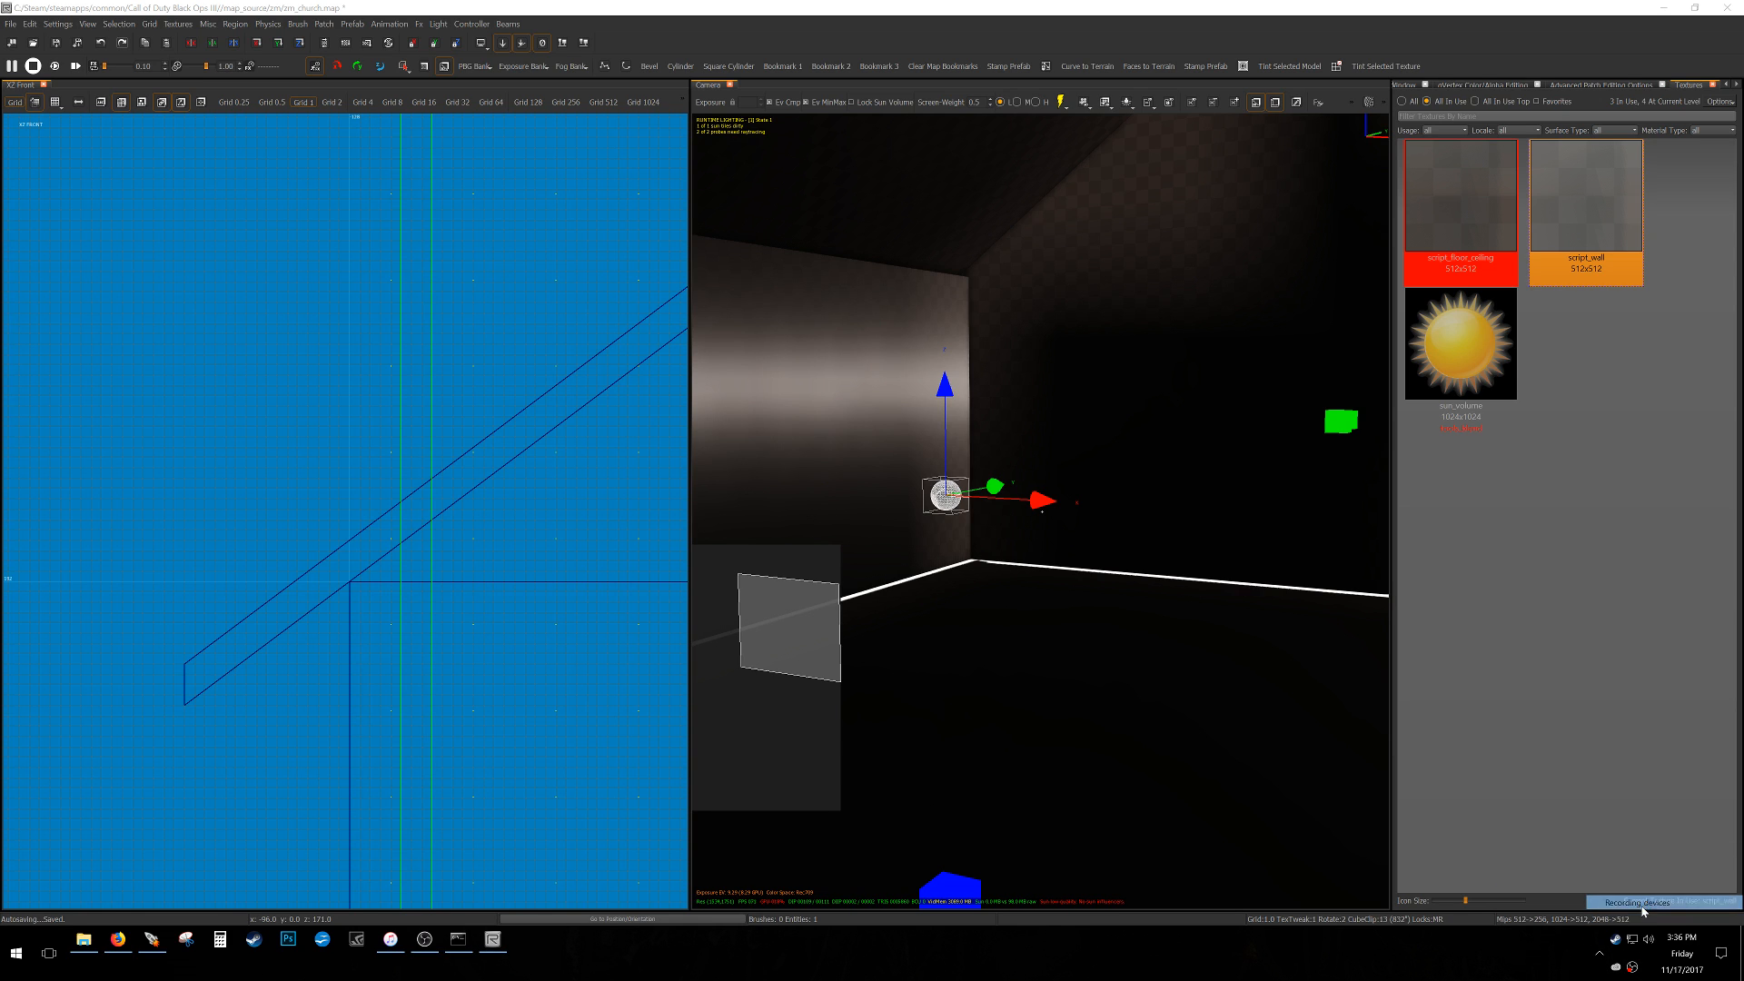
left_click_drag(181, 26, 652, 326)
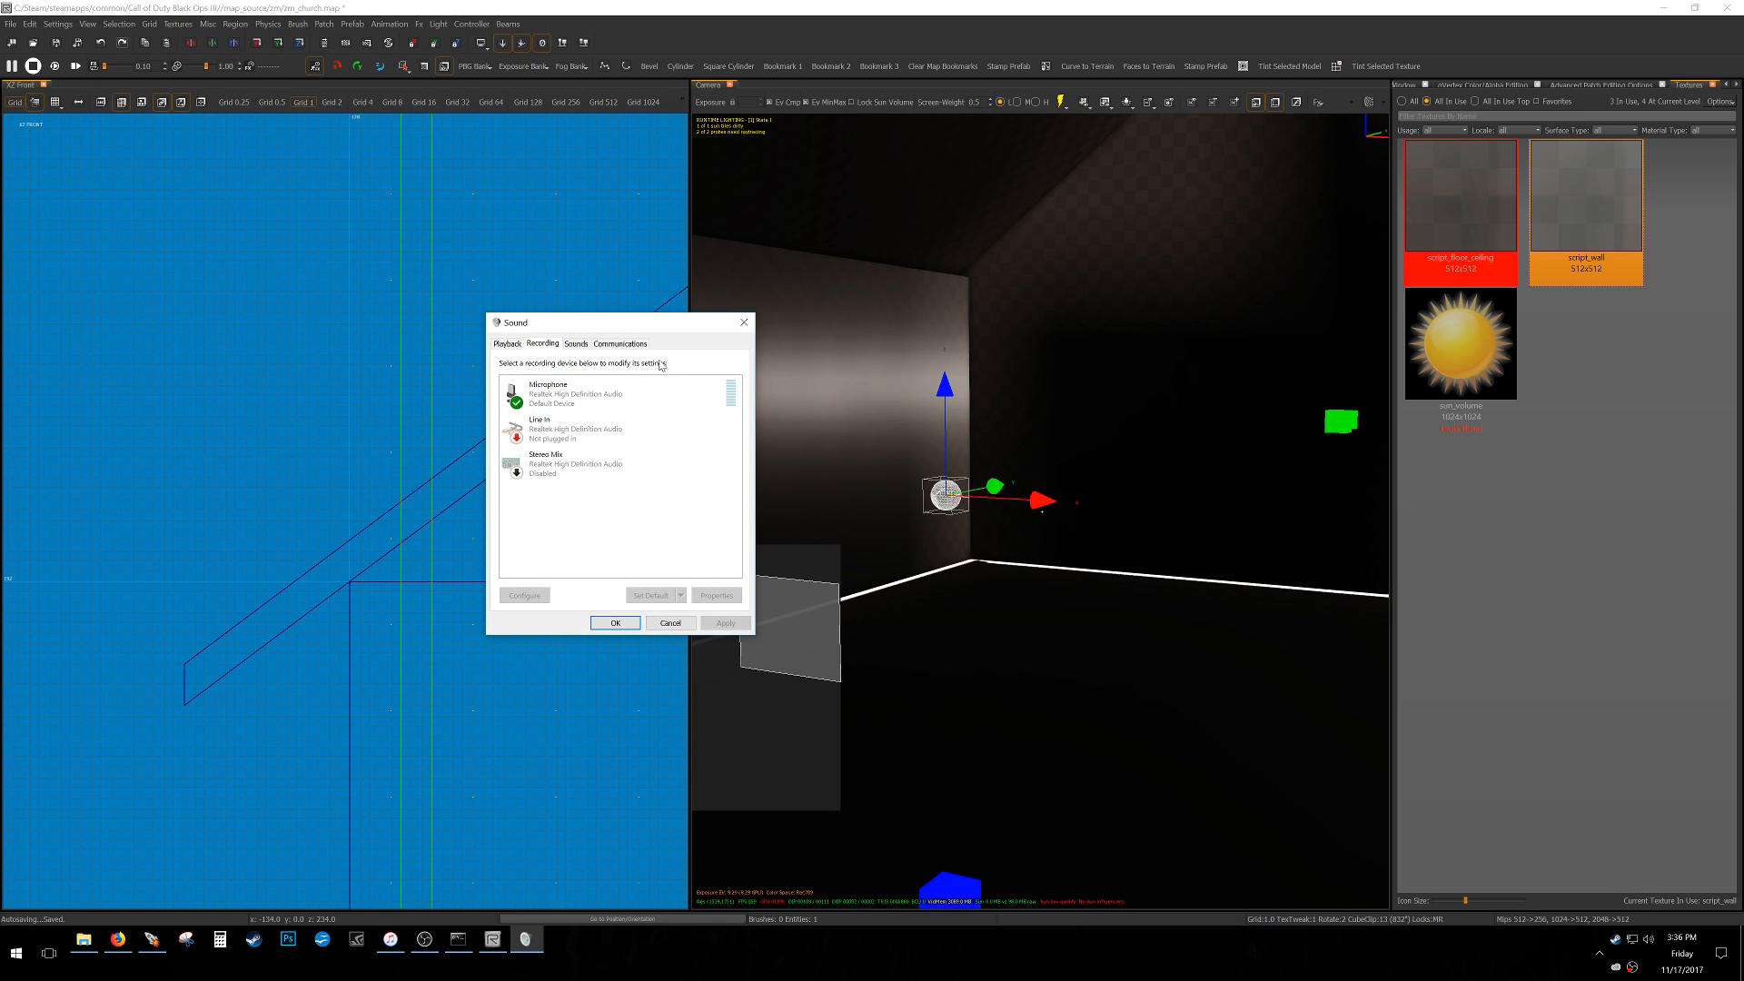
left_click(554, 394)
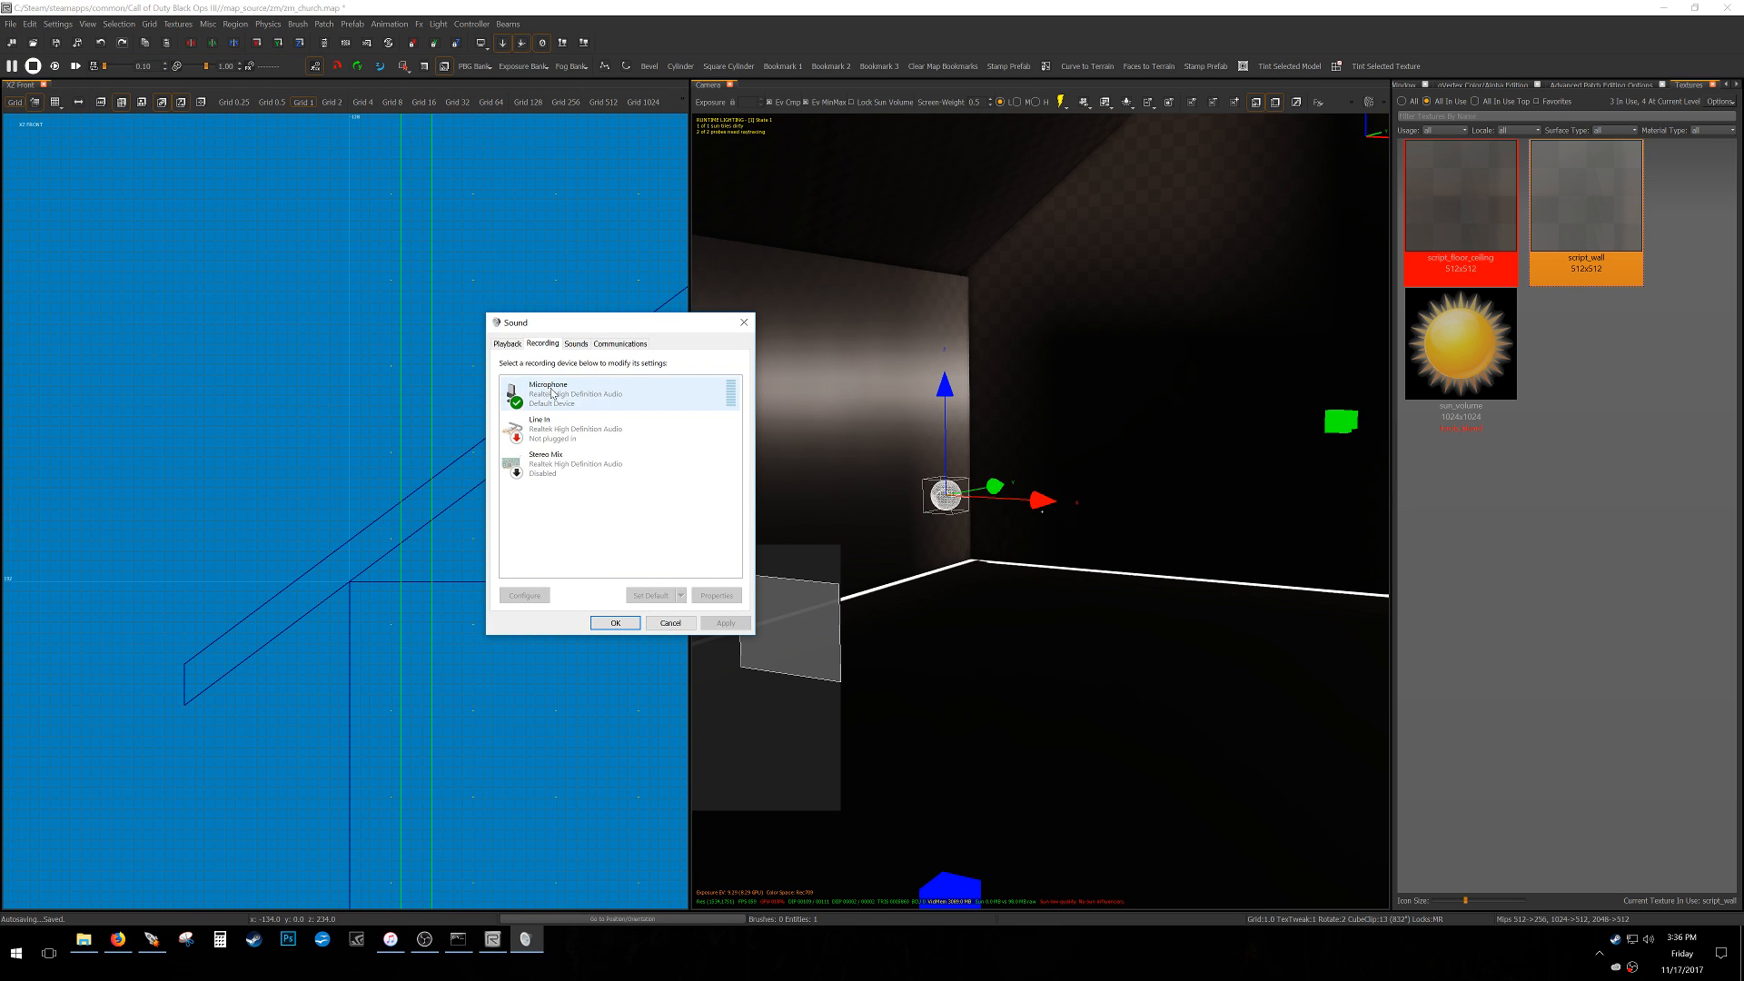
left_click(535, 599)
left_click(1245, 261)
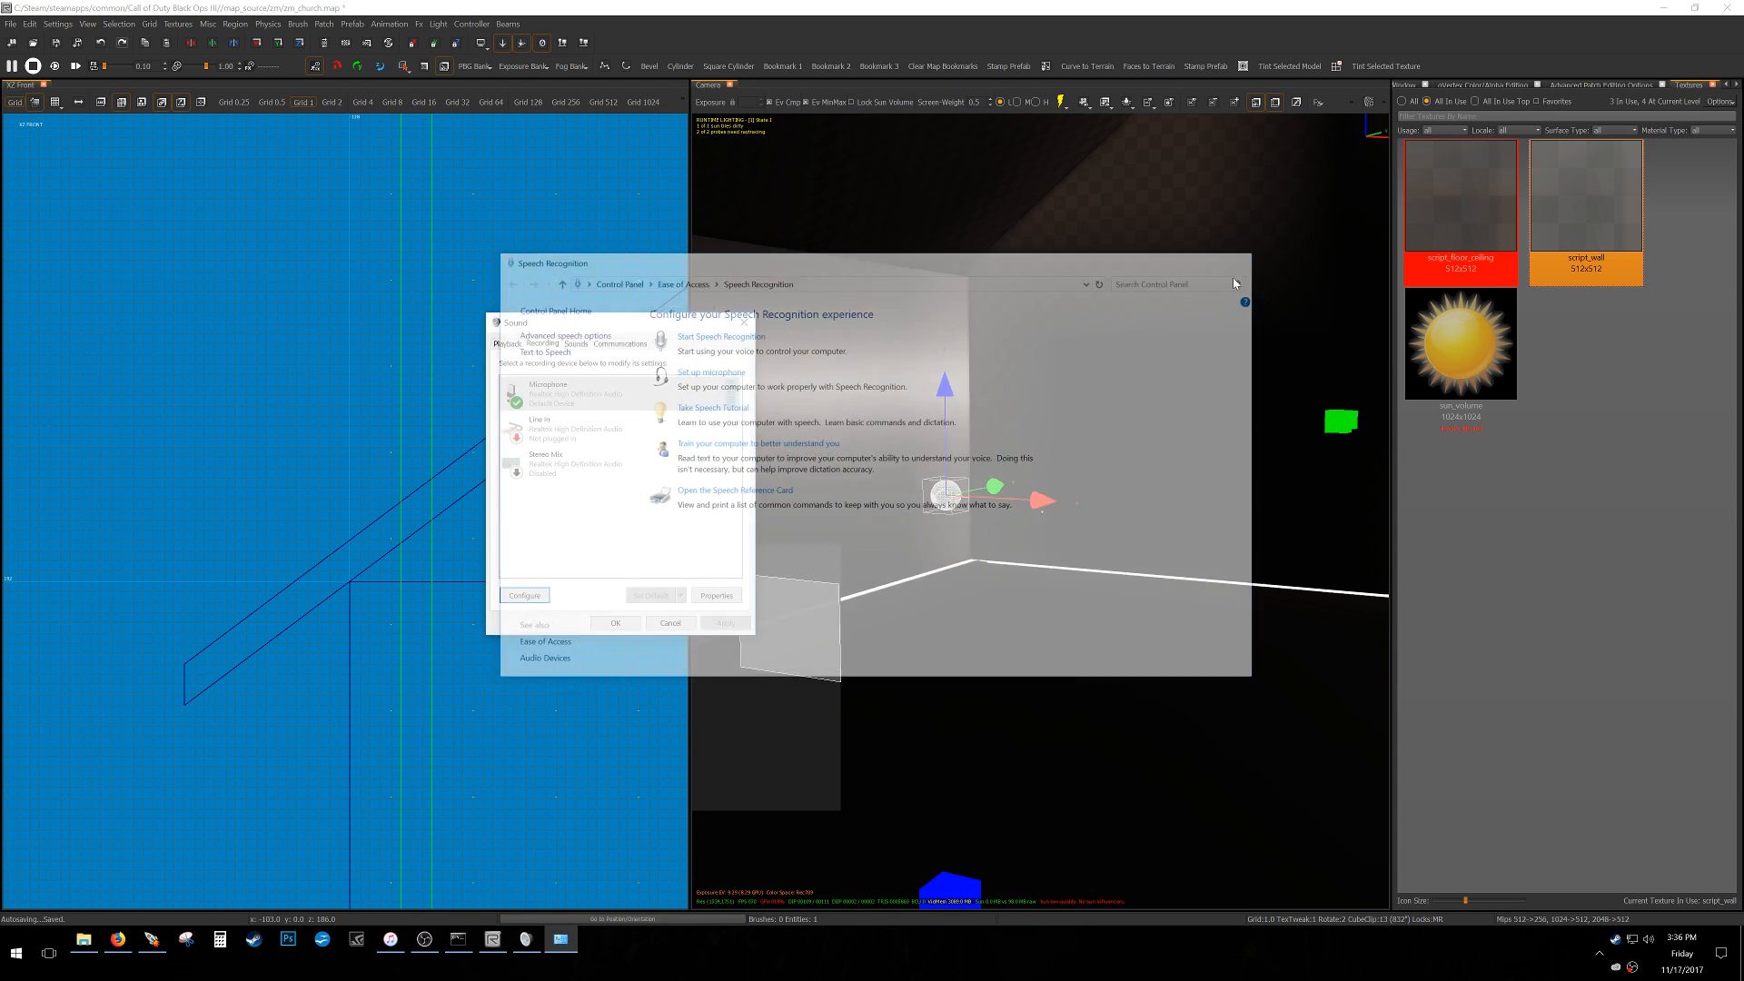
left_click(717, 595)
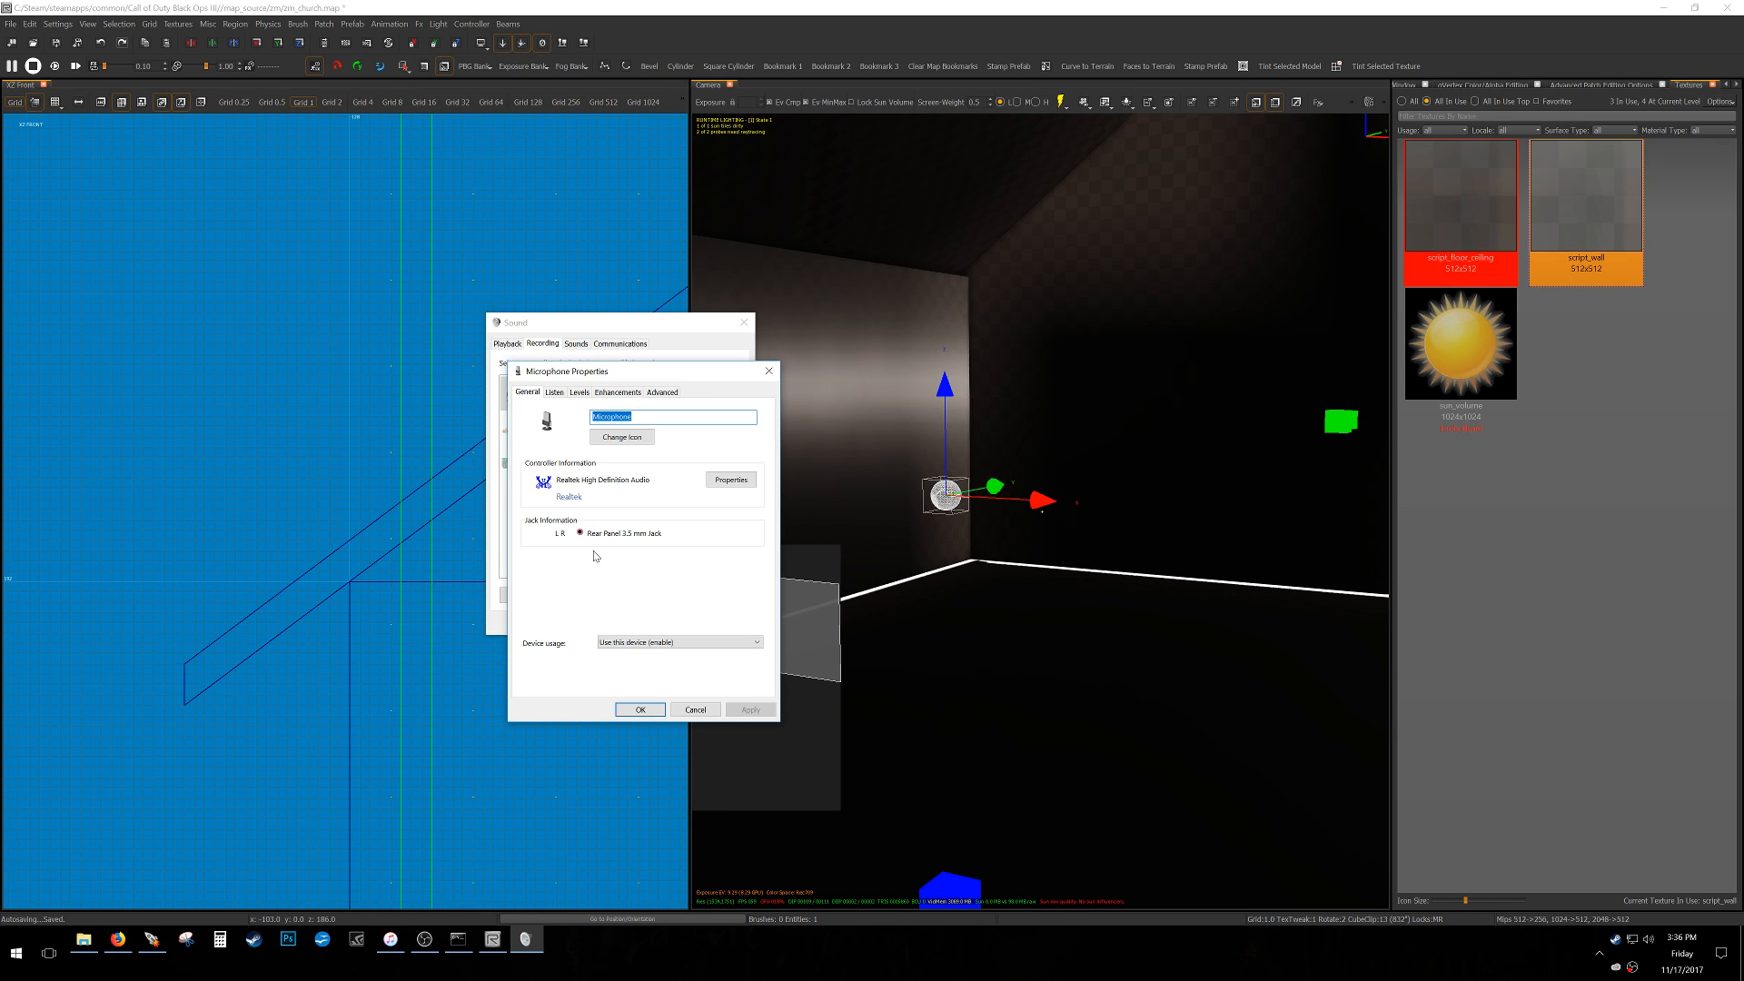
left_click(578, 391)
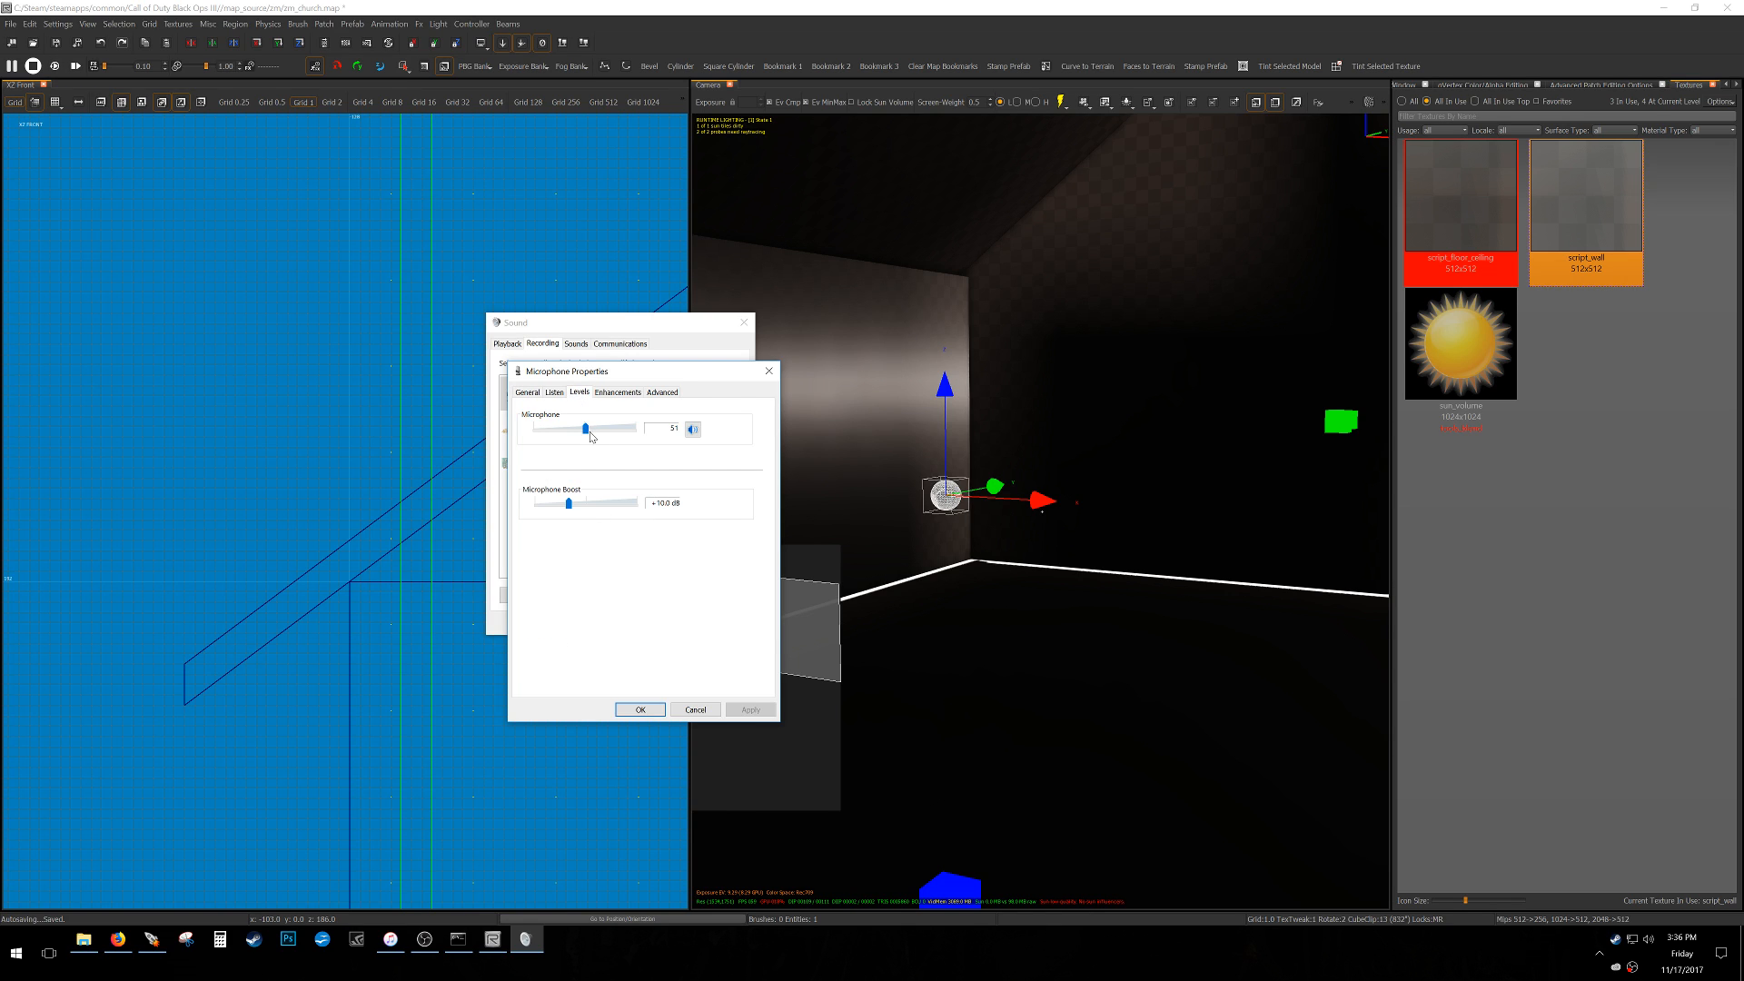
left_click(660, 711)
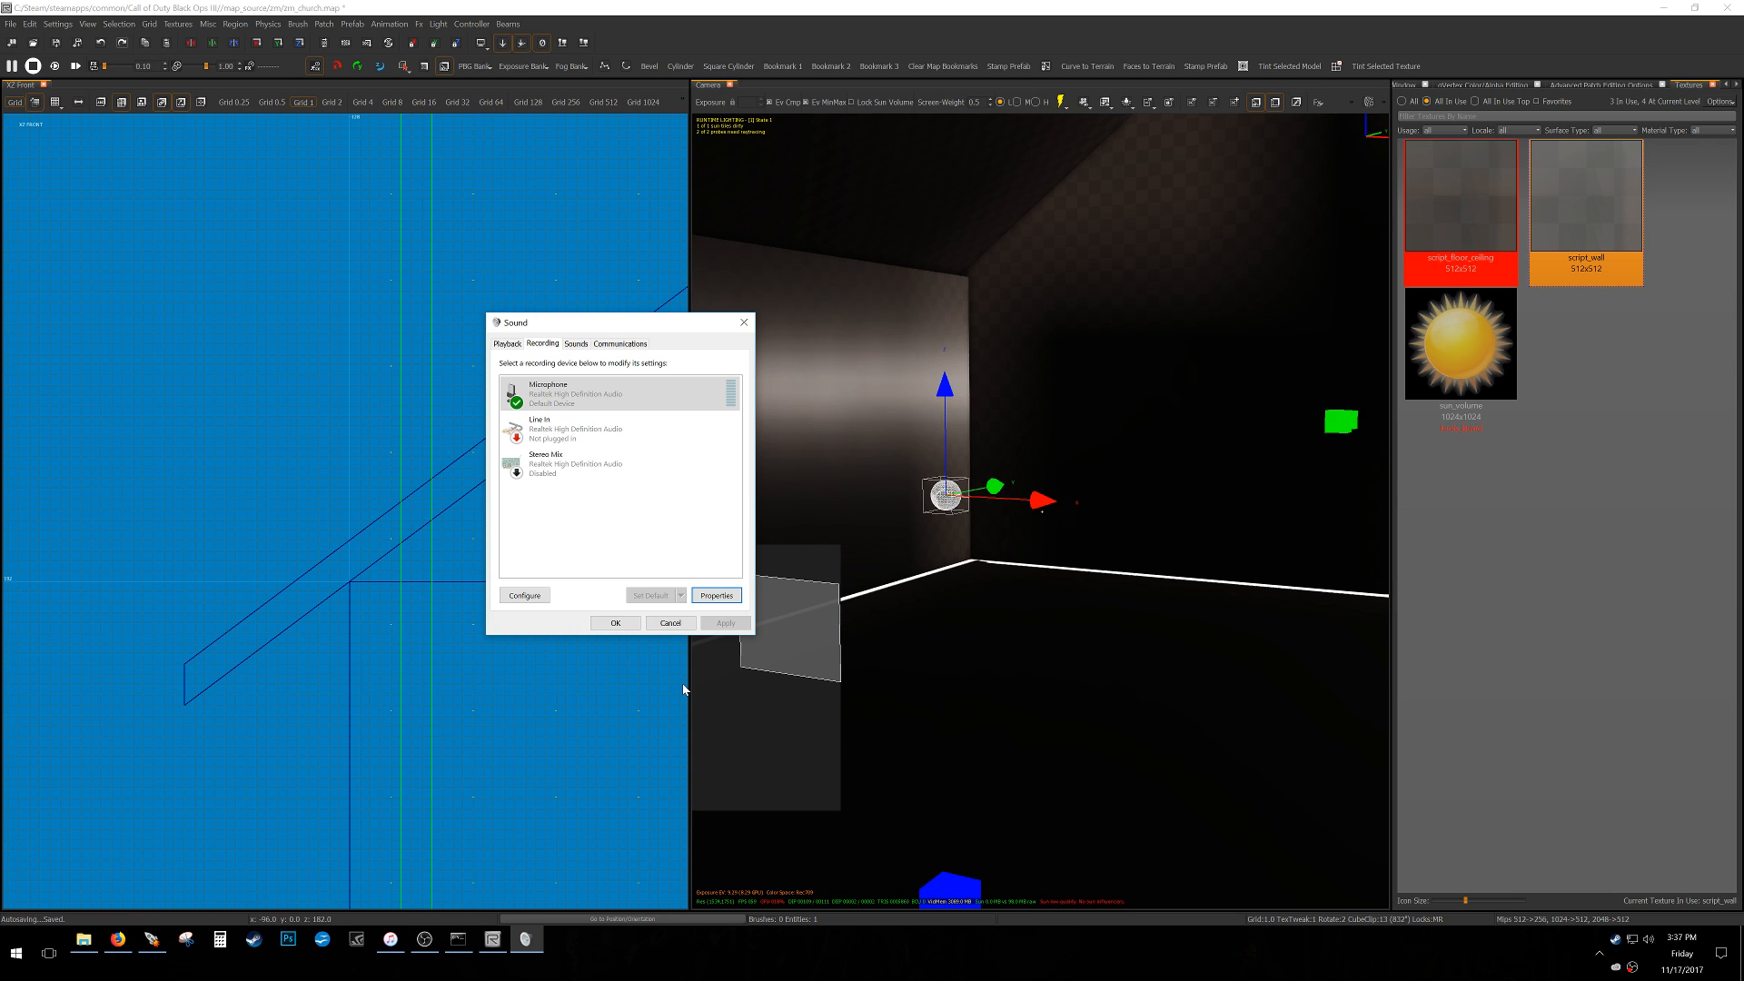
left_click(614, 622)
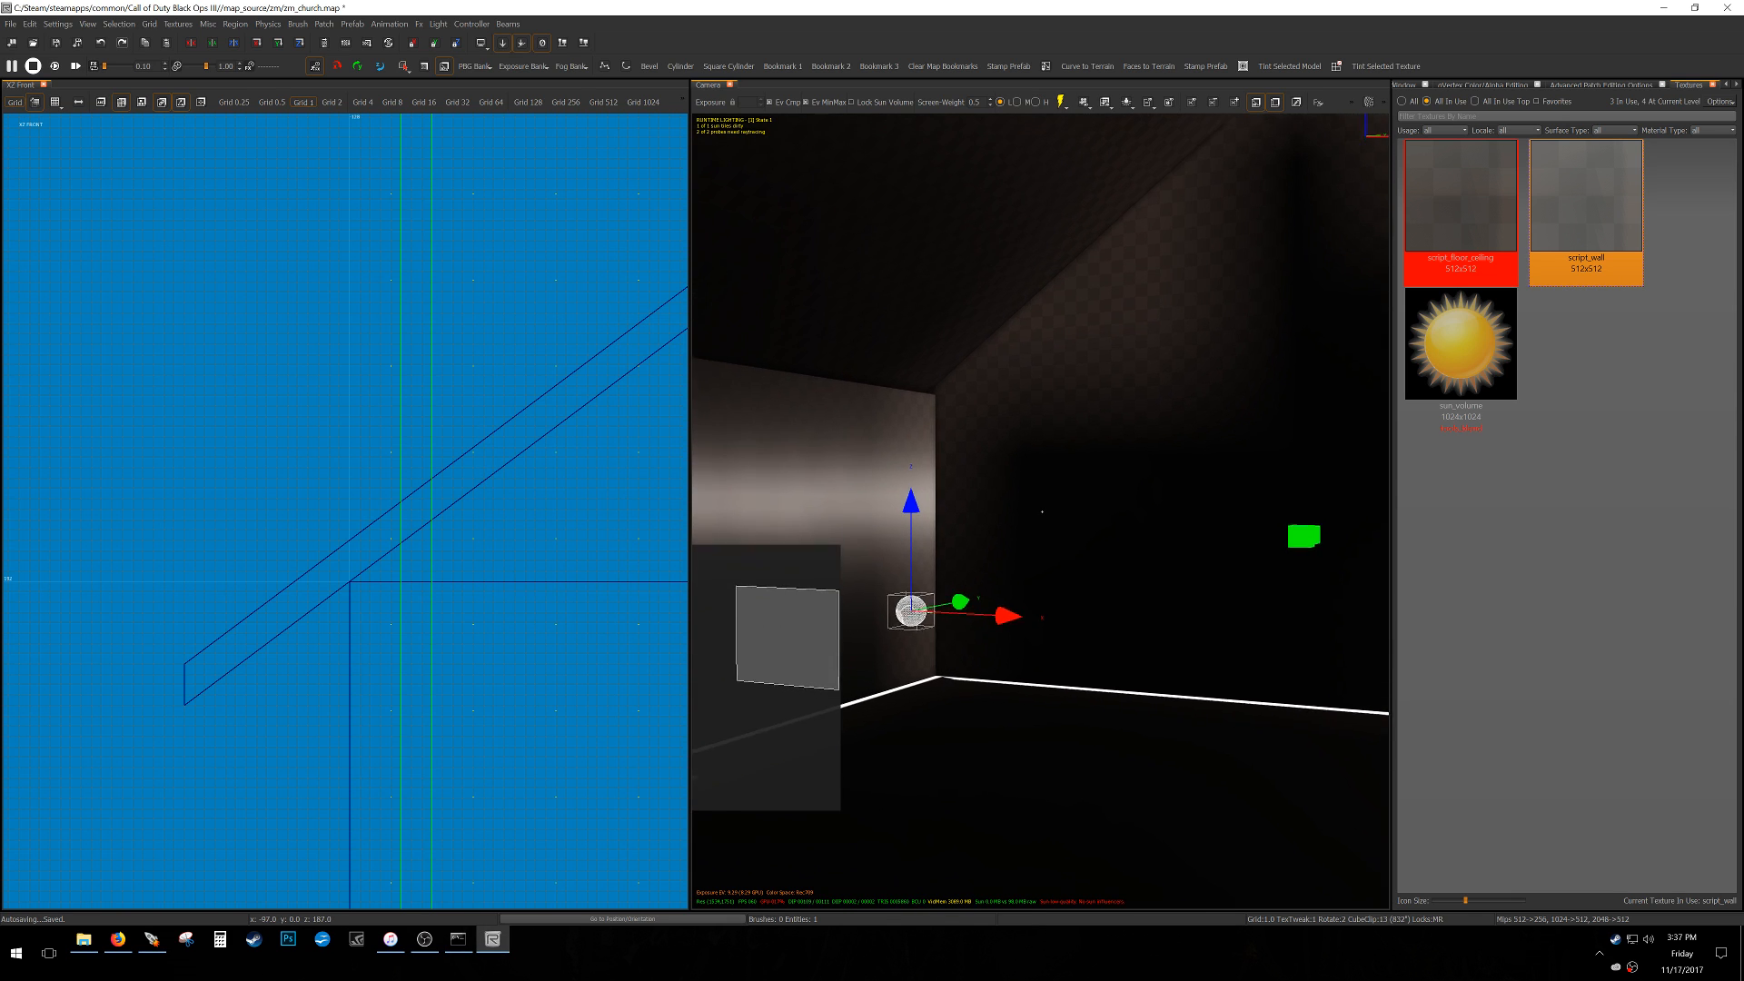
Examine the converted reflection probe's shape against the main room and roof in the camera, front, side and top views.
right_click_drag(970, 366, 970, 311)
right_click_drag(1025, 434, 1068, 397)
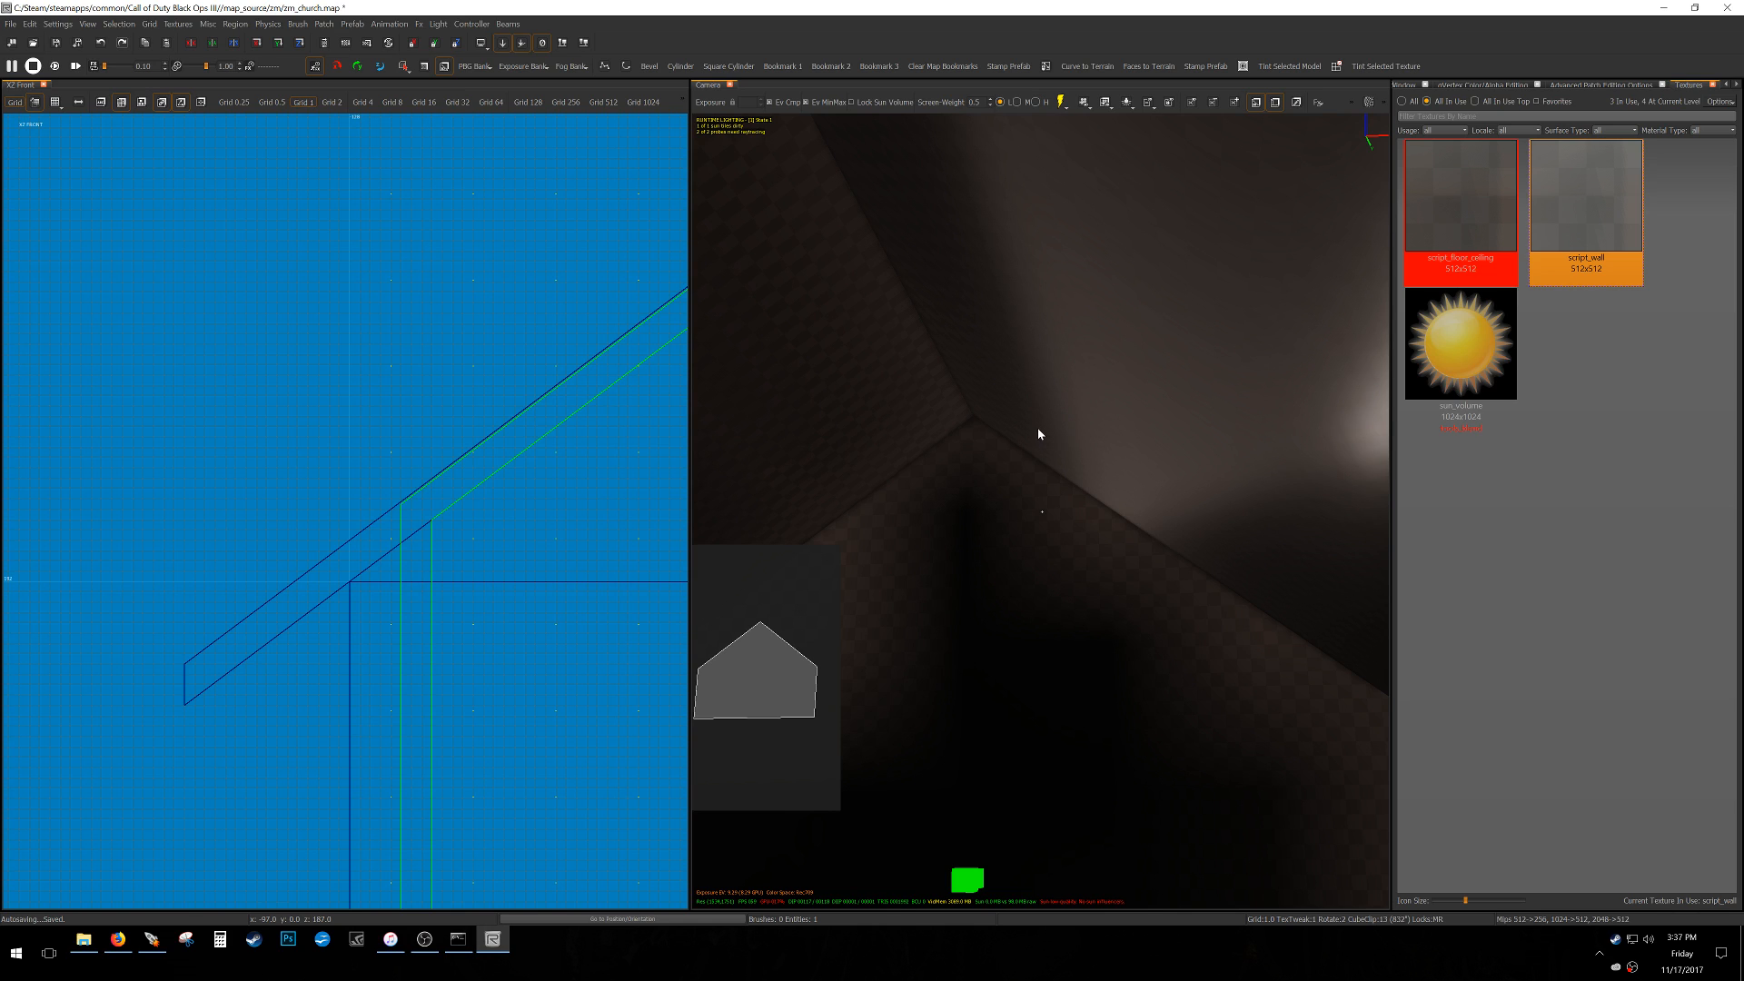
right_click_drag(1035, 430, 890, 470)
scroll(436, 453, "down", 11)
right_click_drag(436, 453, 254, 620)
right_click_drag(516, 519, 342, 469)
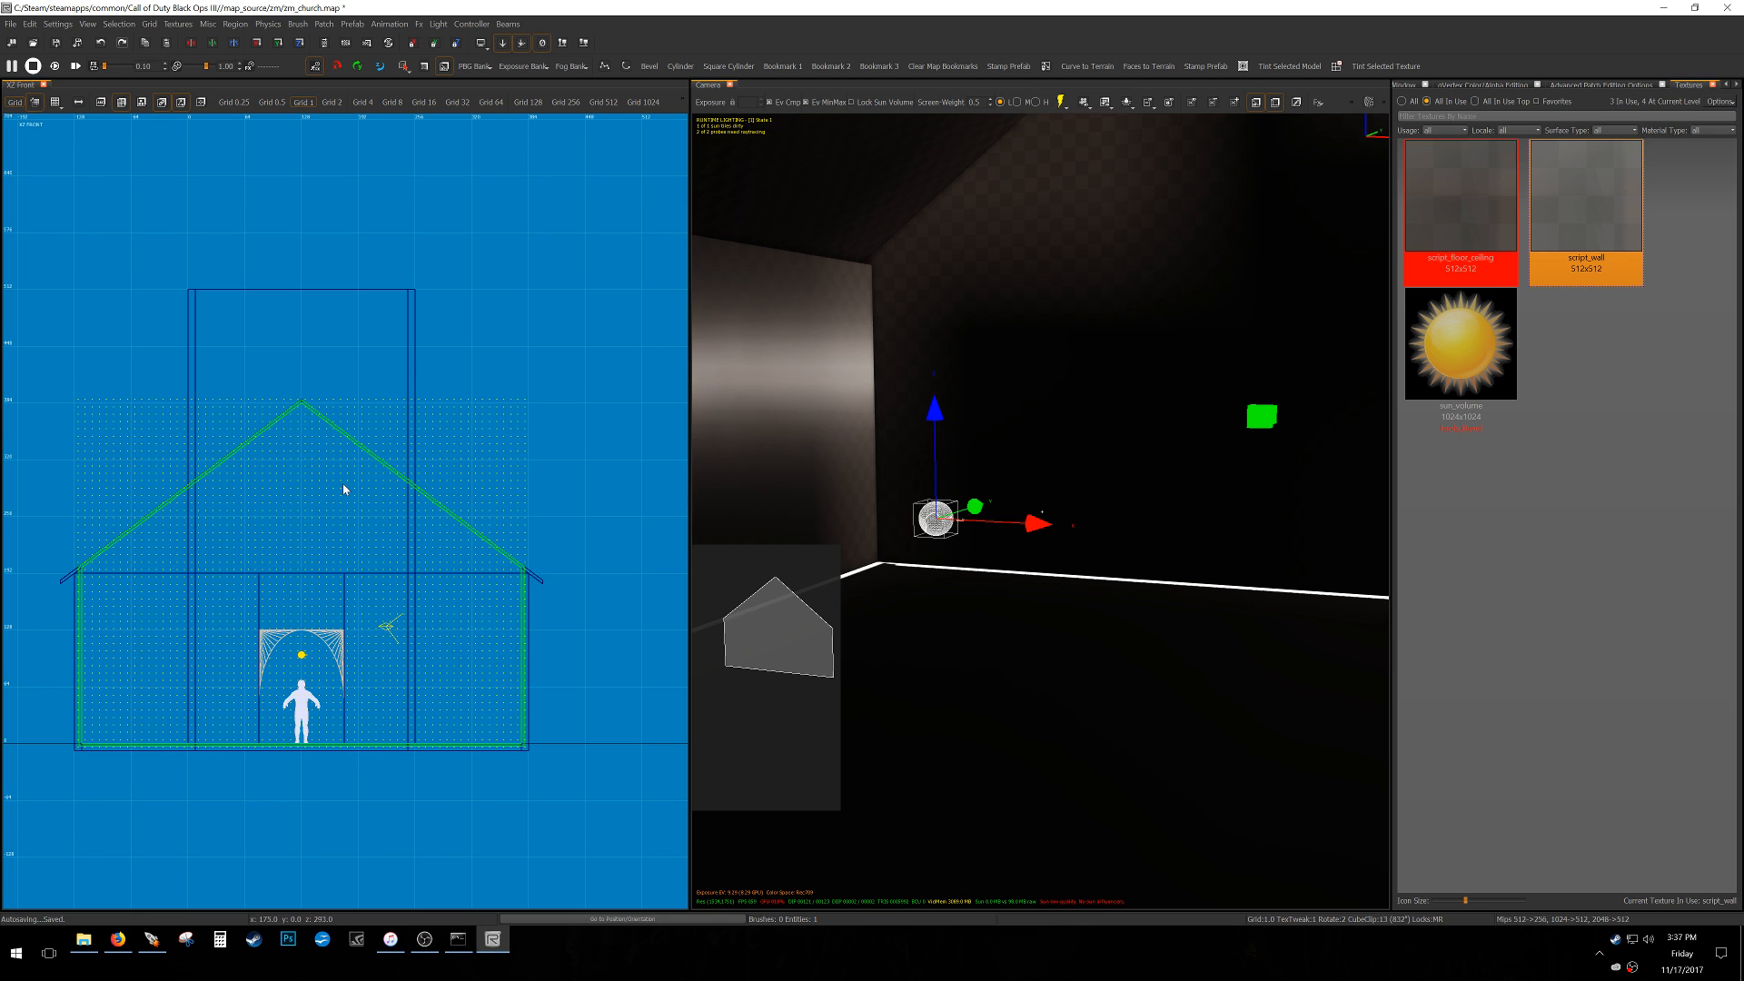
scroll(350, 509, "down", 4)
scroll(363, 563, "up", 4)
mouse_move(1042, 440)
right_mouse_down()
mouse_move(781, 454)
mouse_move(817, 449)
right_mouse_up()
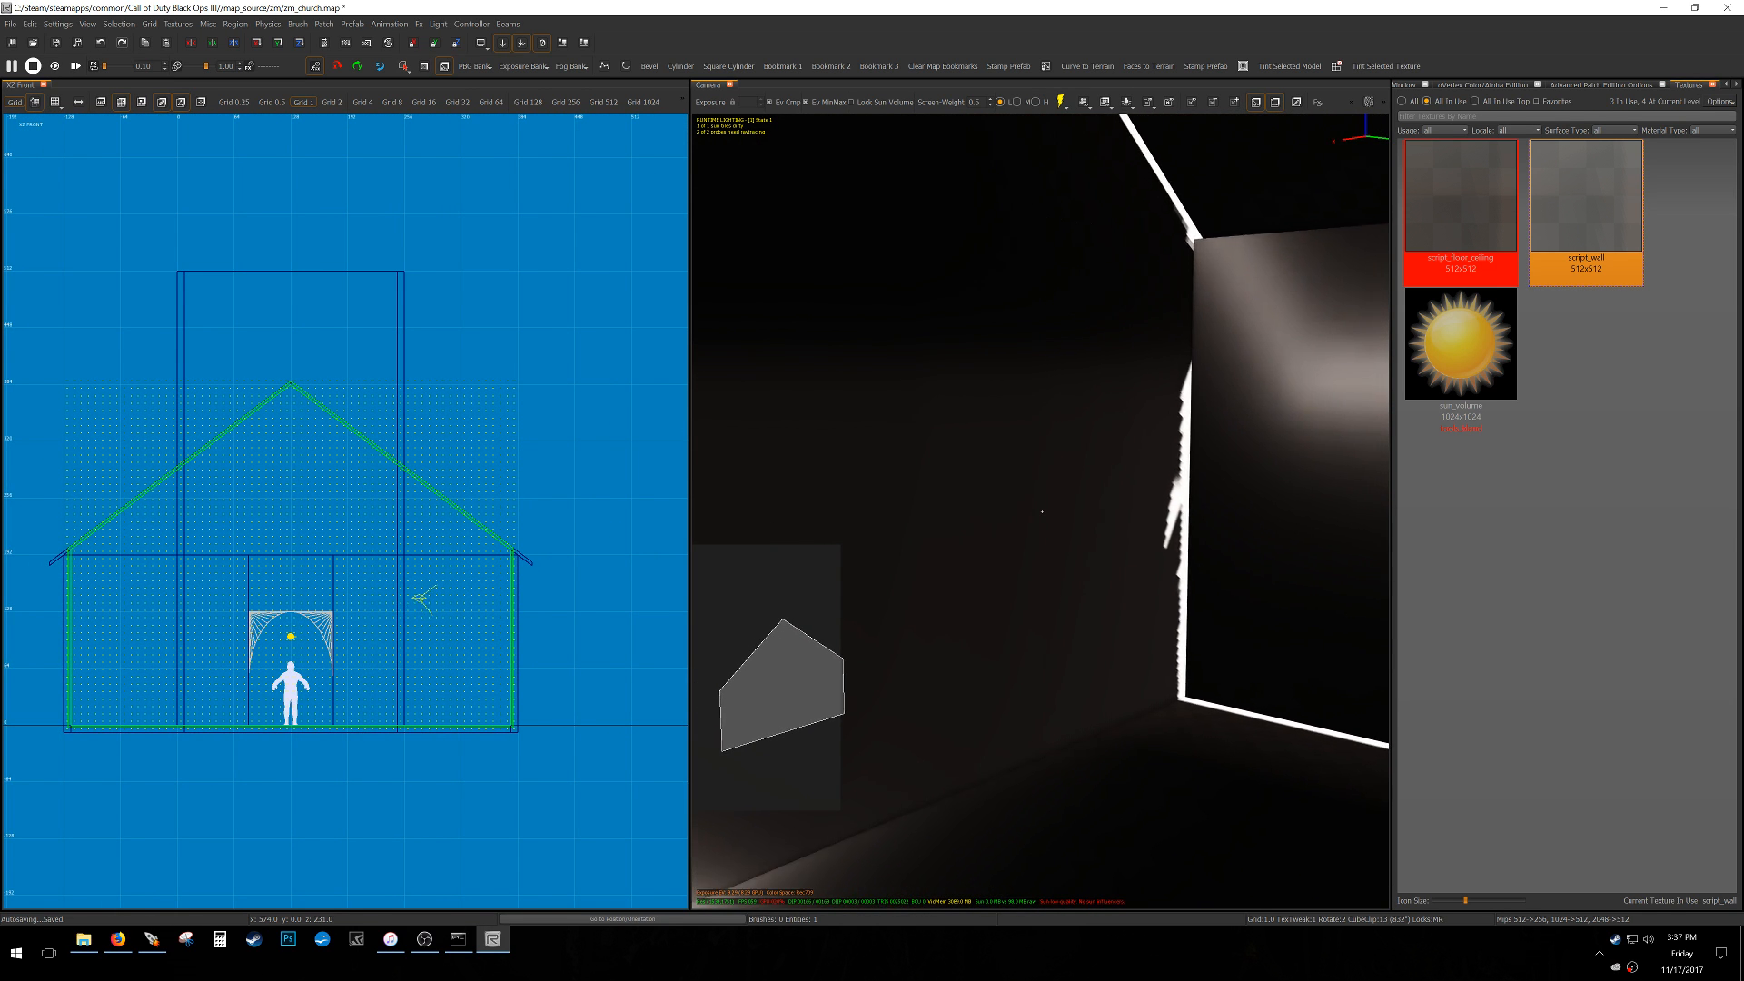
key("ctrl+Tab")
scroll(338, 541, "down", 3)
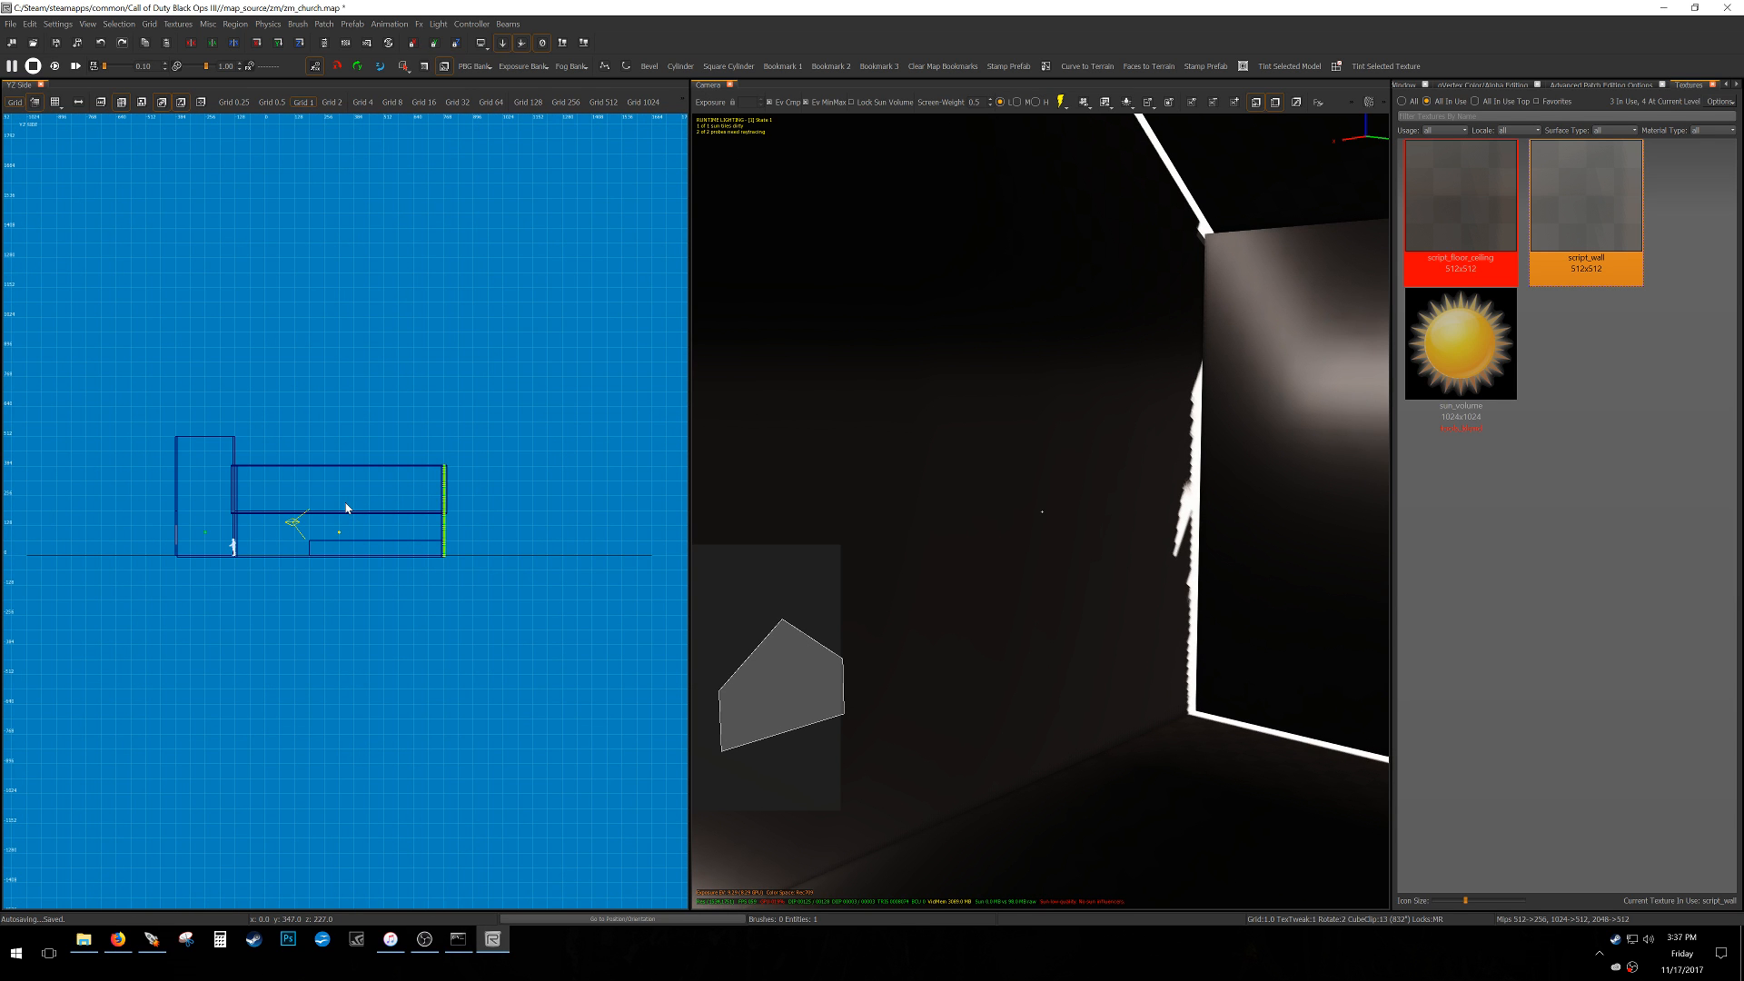
scroll(348, 512, "down", 4)
key("ctrl+Tab")
key("Escape")
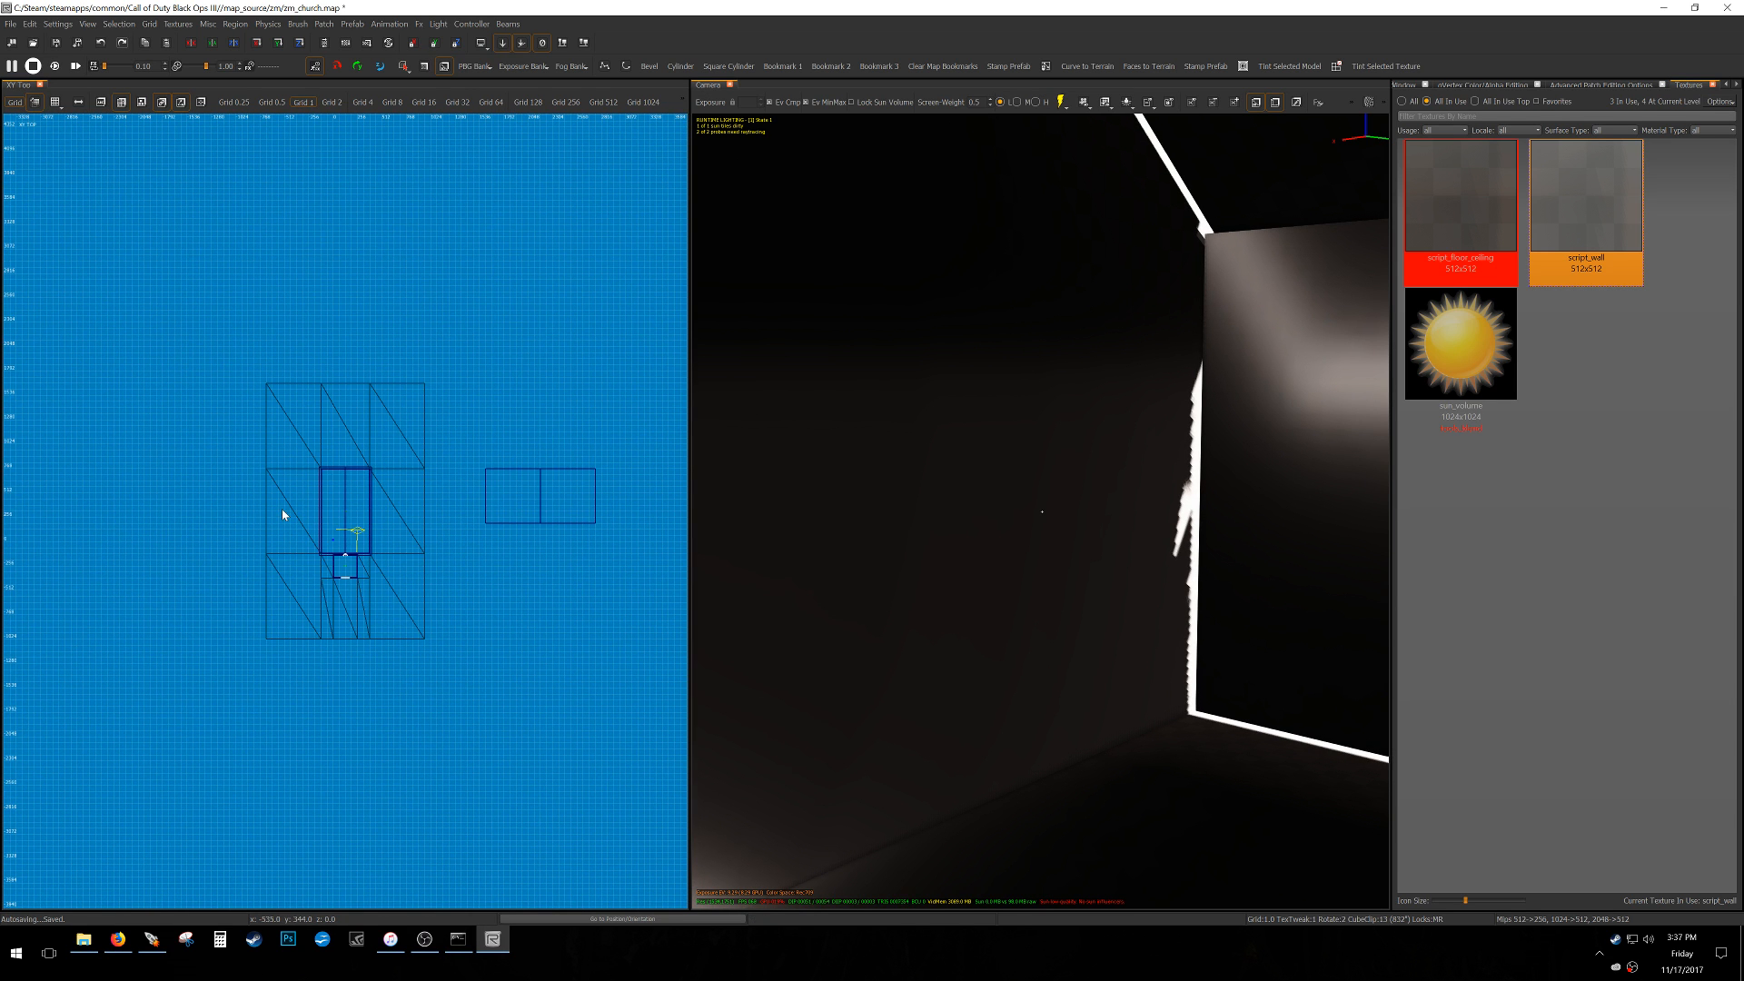
Save the map and rebuild all of its lighting.
key("super+d")
key("super+s")
left_click(492, 938)
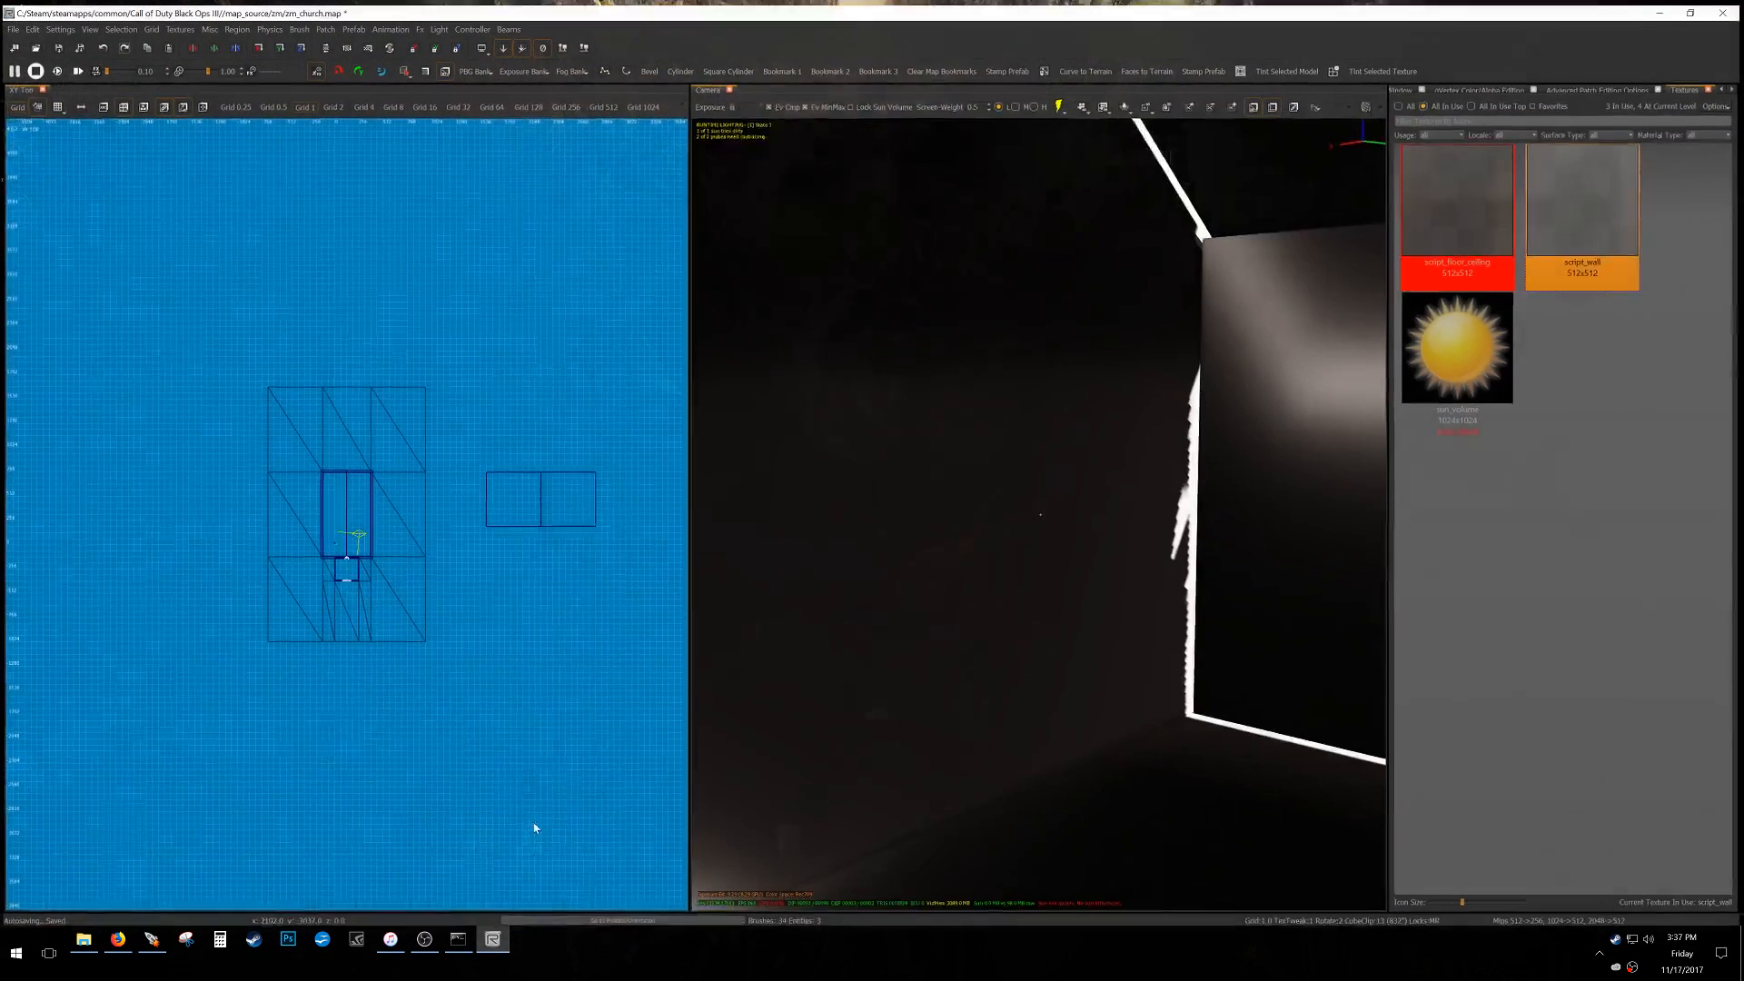
right_click_drag(378, 509, 457, 521)
scroll(436, 493, "up", 5)
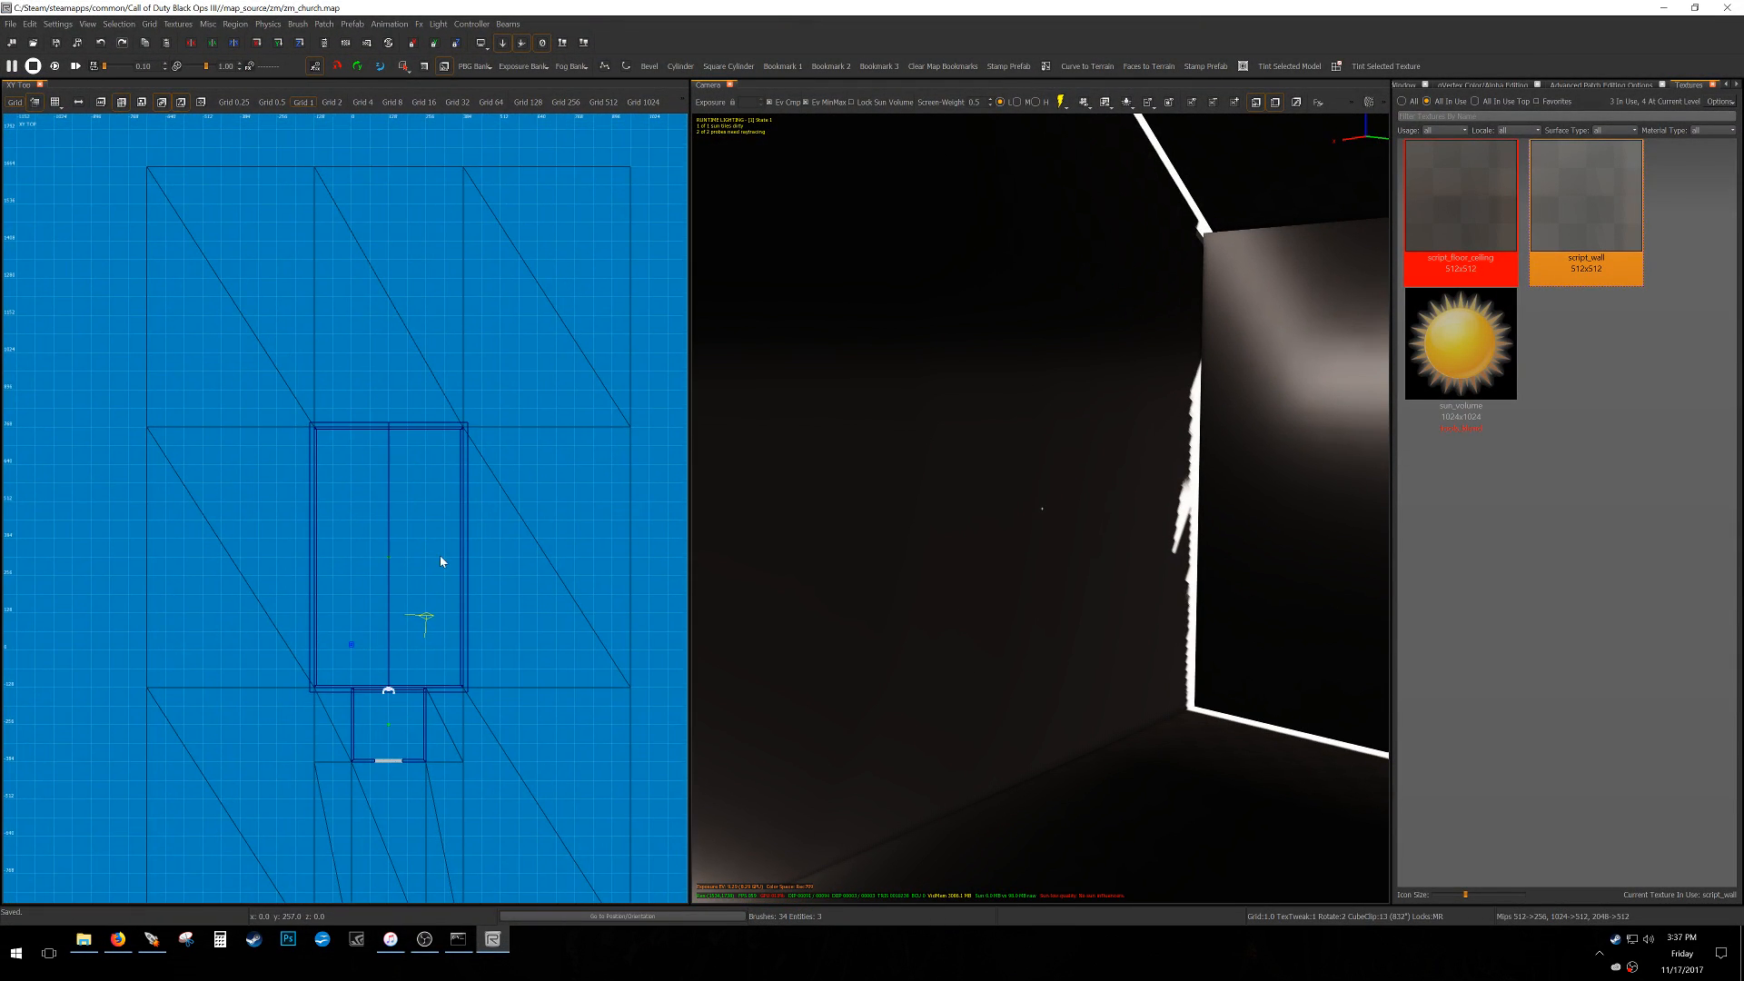
left_click(118, 940)
right_click_drag(333, 704, 336, 691)
right_click(1426, 483)
right_click(1170, 517)
mouse_move(1165, 536)
right_mouse_down()
mouse_move(1118, 577)
mouse_move(1163, 506)
right_mouse_up()
left_click(1060, 101)
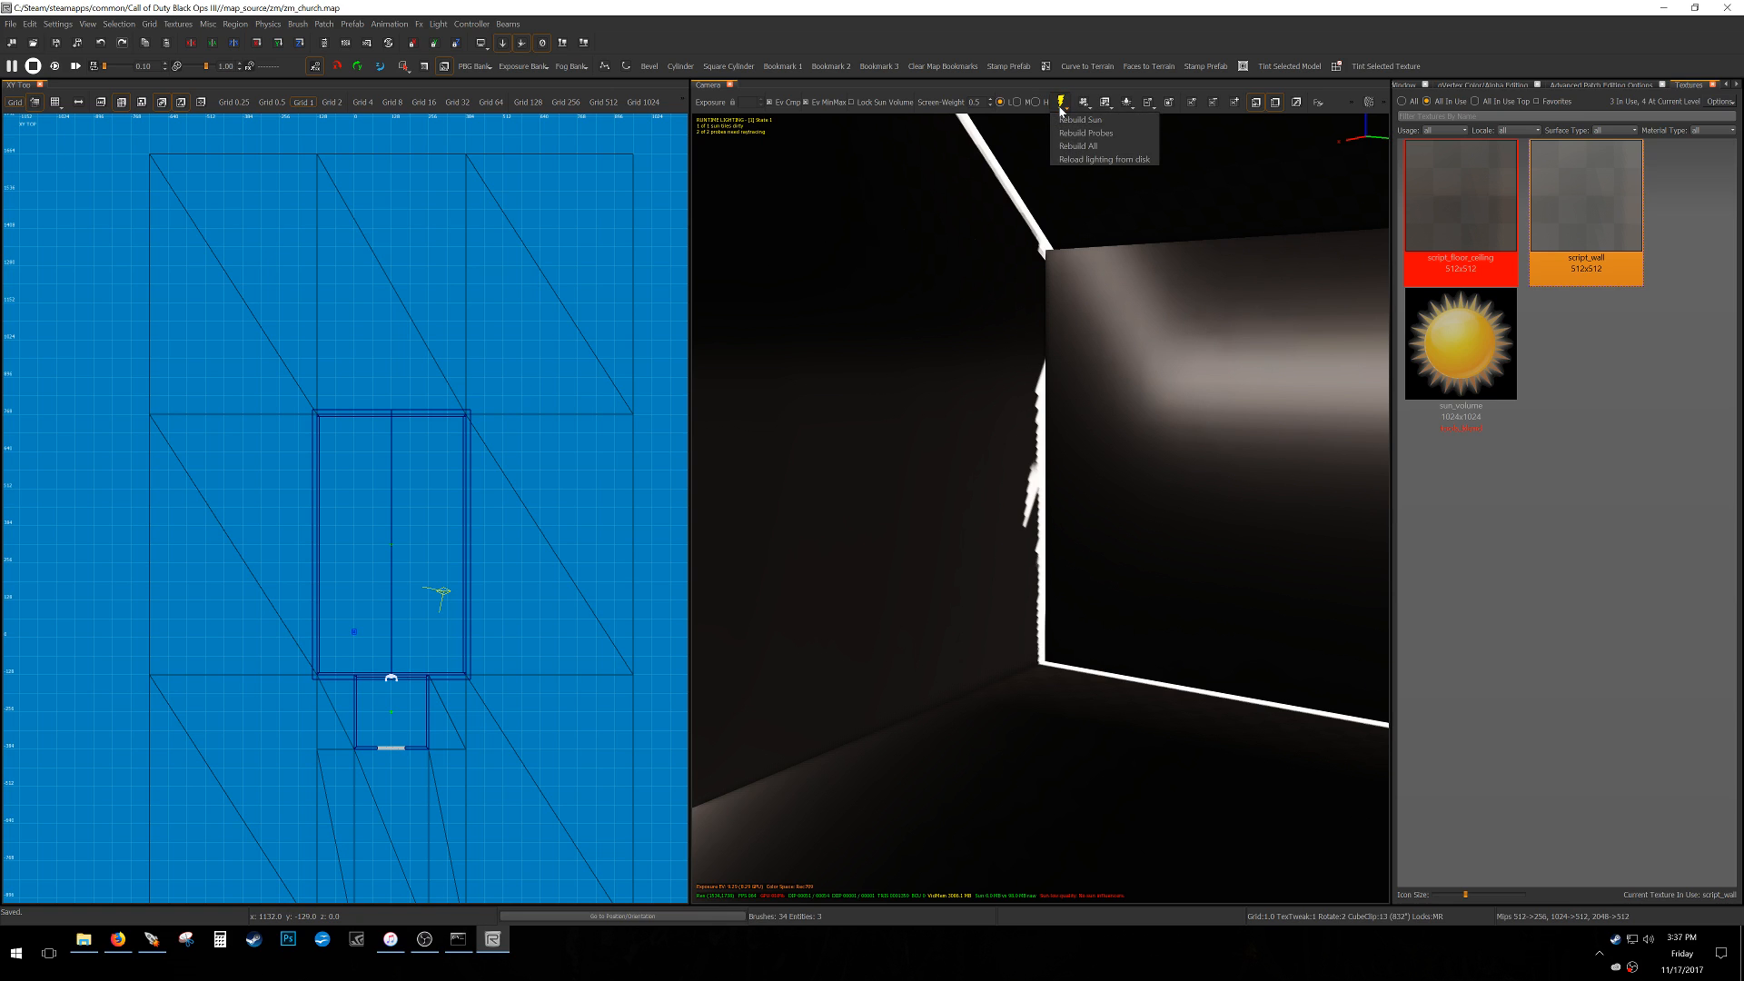
left_click(1079, 145)
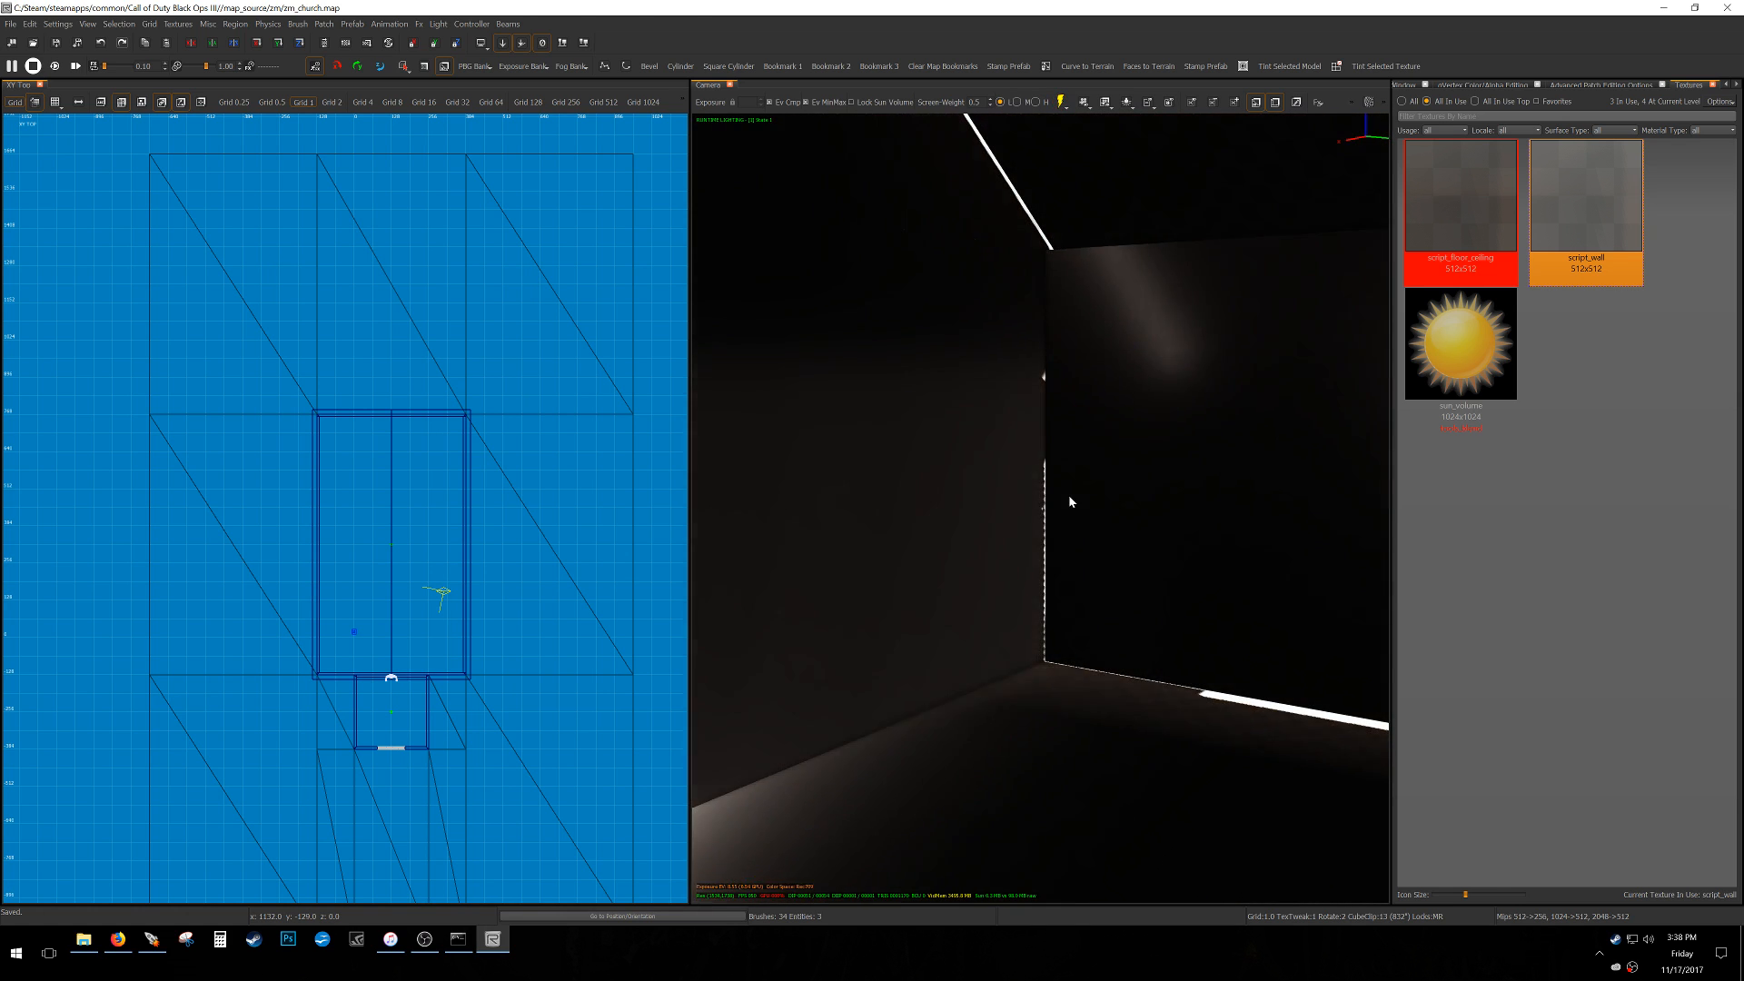
Open the filter window and show all volume types in the views.
mouse_move(1072, 502)
right_mouse_down()
mouse_move(1042, 509)
mouse_move(1071, 561)
right_mouse_up()
left_click(1059, 691, "shift")
right_click_drag(1059, 691, 1077, 719)
mouse_move(1042, 509)
right_mouse_down()
mouse_move(1081, 513)
mouse_move(1053, 516)
right_mouse_up()
scroll(327, 588, "down", 12)
key("Escape")
scroll(342, 604, "up", 5)
key("f")
left_click(1398, 108)
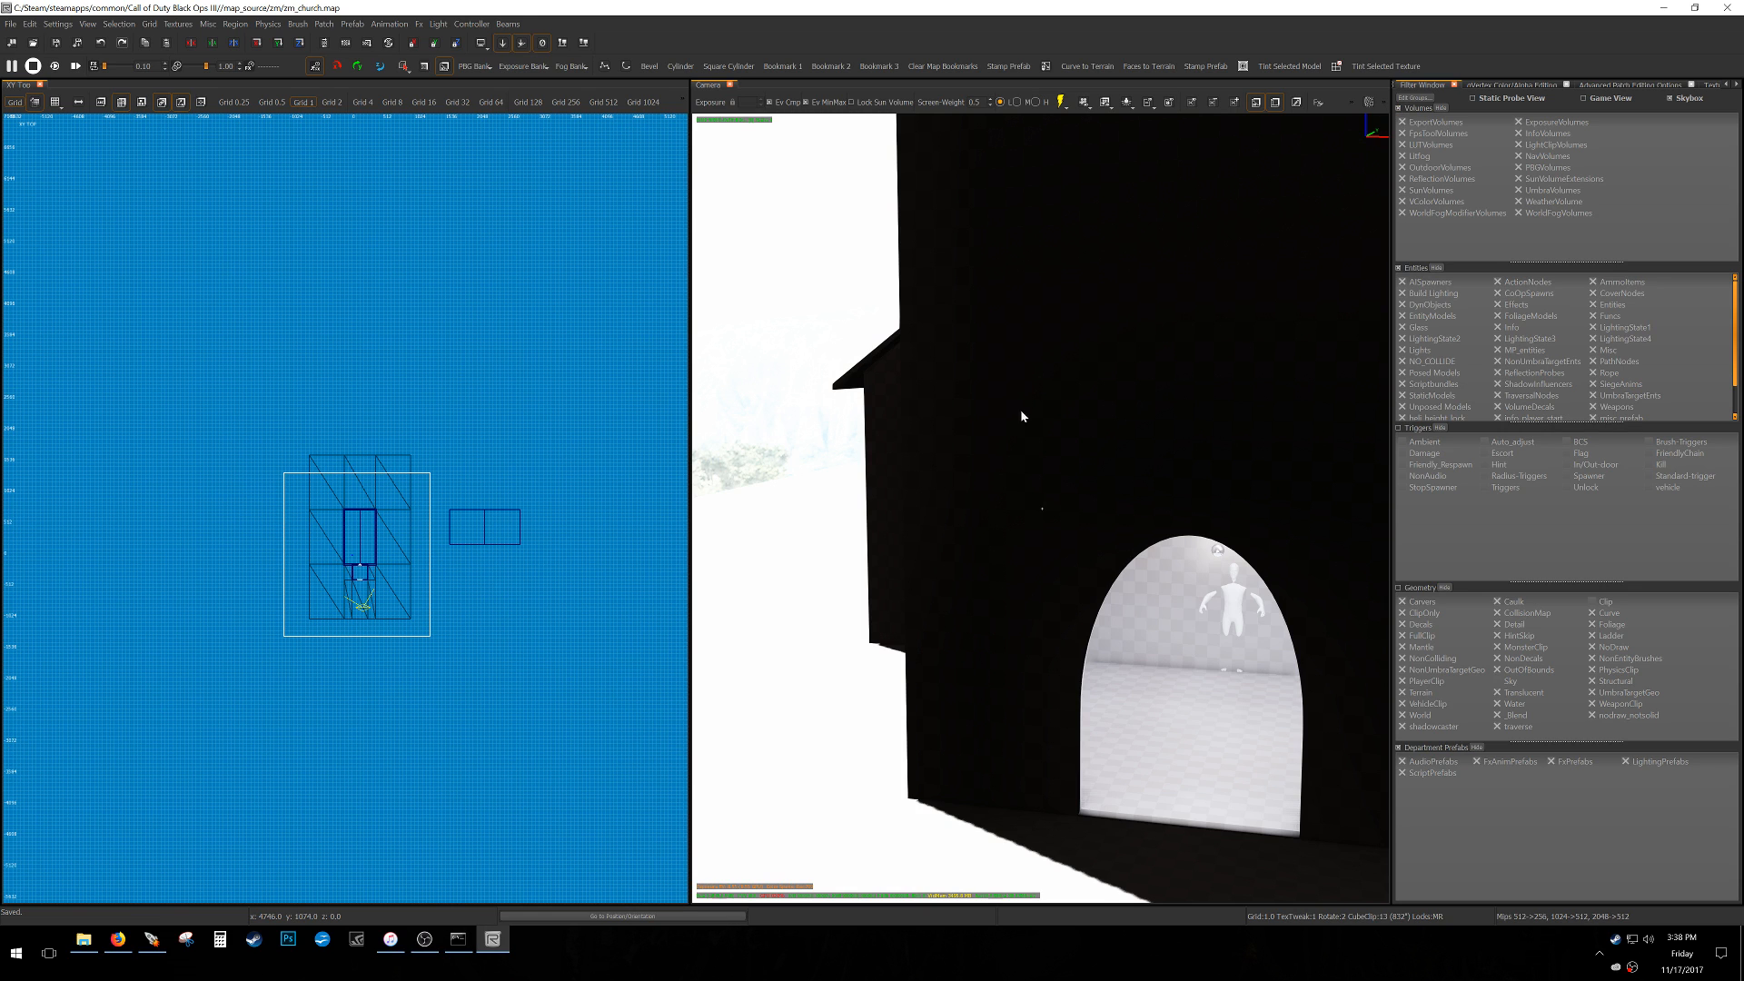
Enlarge the sun volume on a grid of 64 so it extends well beyond the terrain, and save the map.
scroll(324, 582, "up", 2)
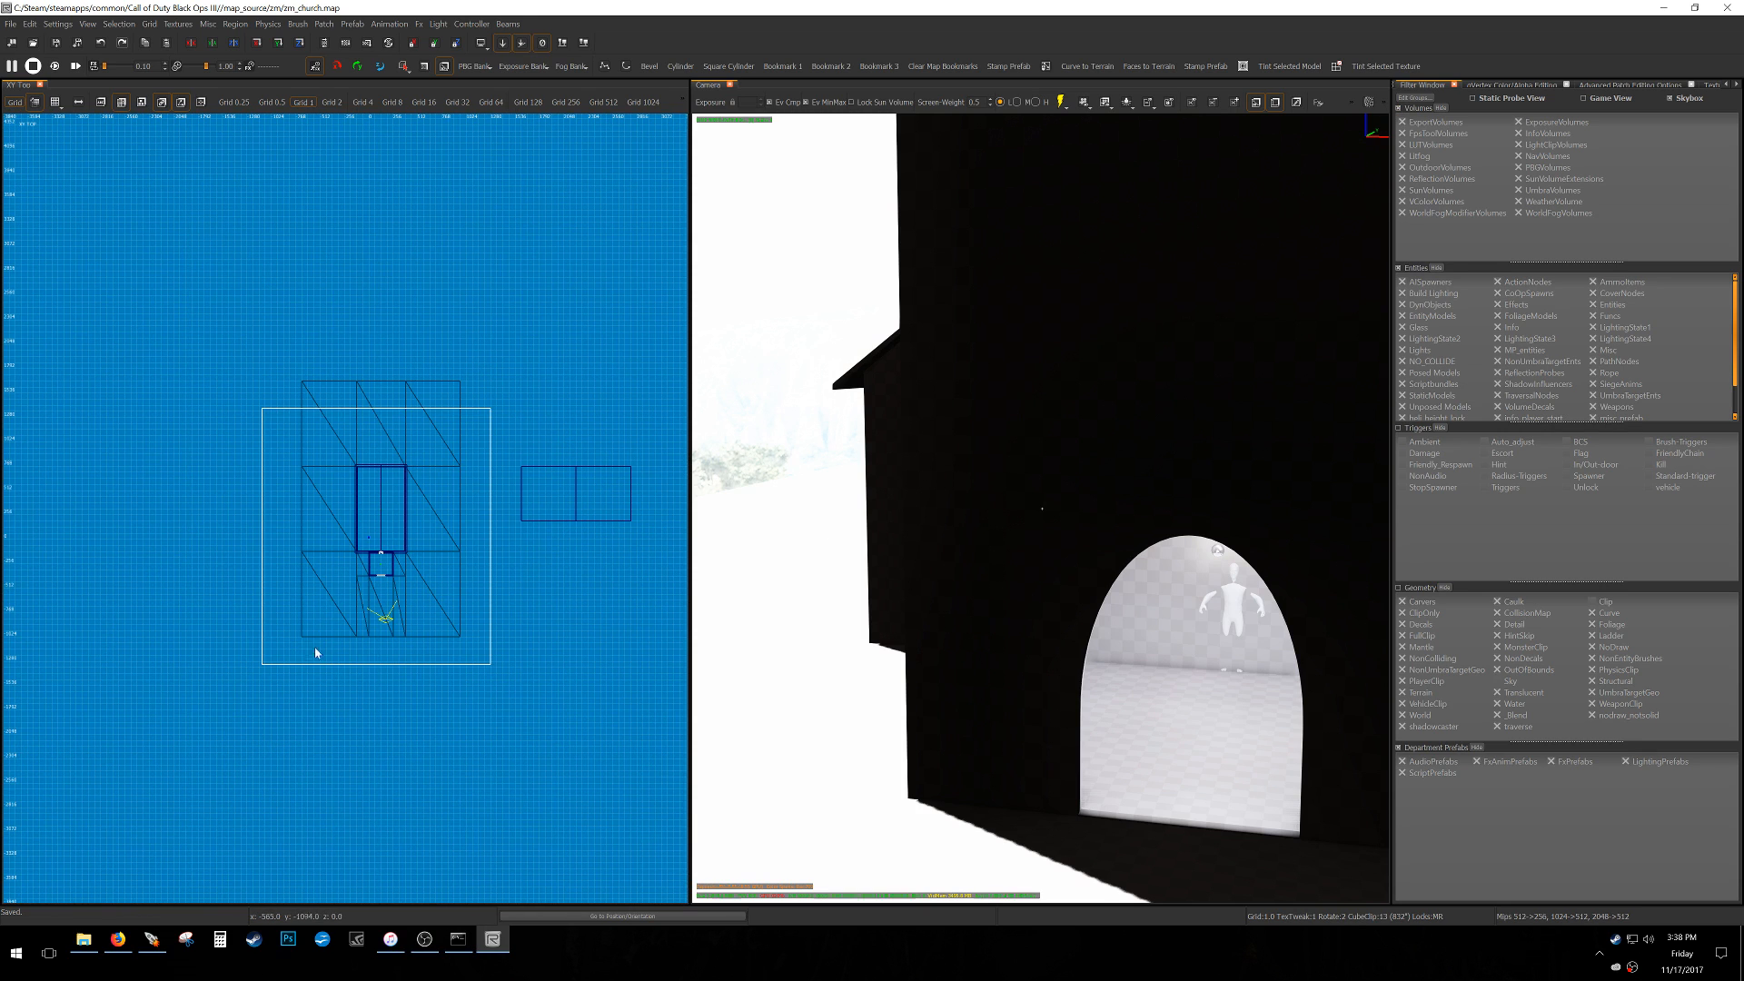
left_click(320, 665, "shift")
scroll(320, 664, "down", 4)
key("7")
left_click_drag(276, 686, 234, 742)
left_click_drag(451, 532, 560, 399)
left_click_drag(151, 661, 113, 665)
left_click_drag(144, 806, 131, 839)
key("ctrl+Tab")
scroll(273, 790, "up", 4)
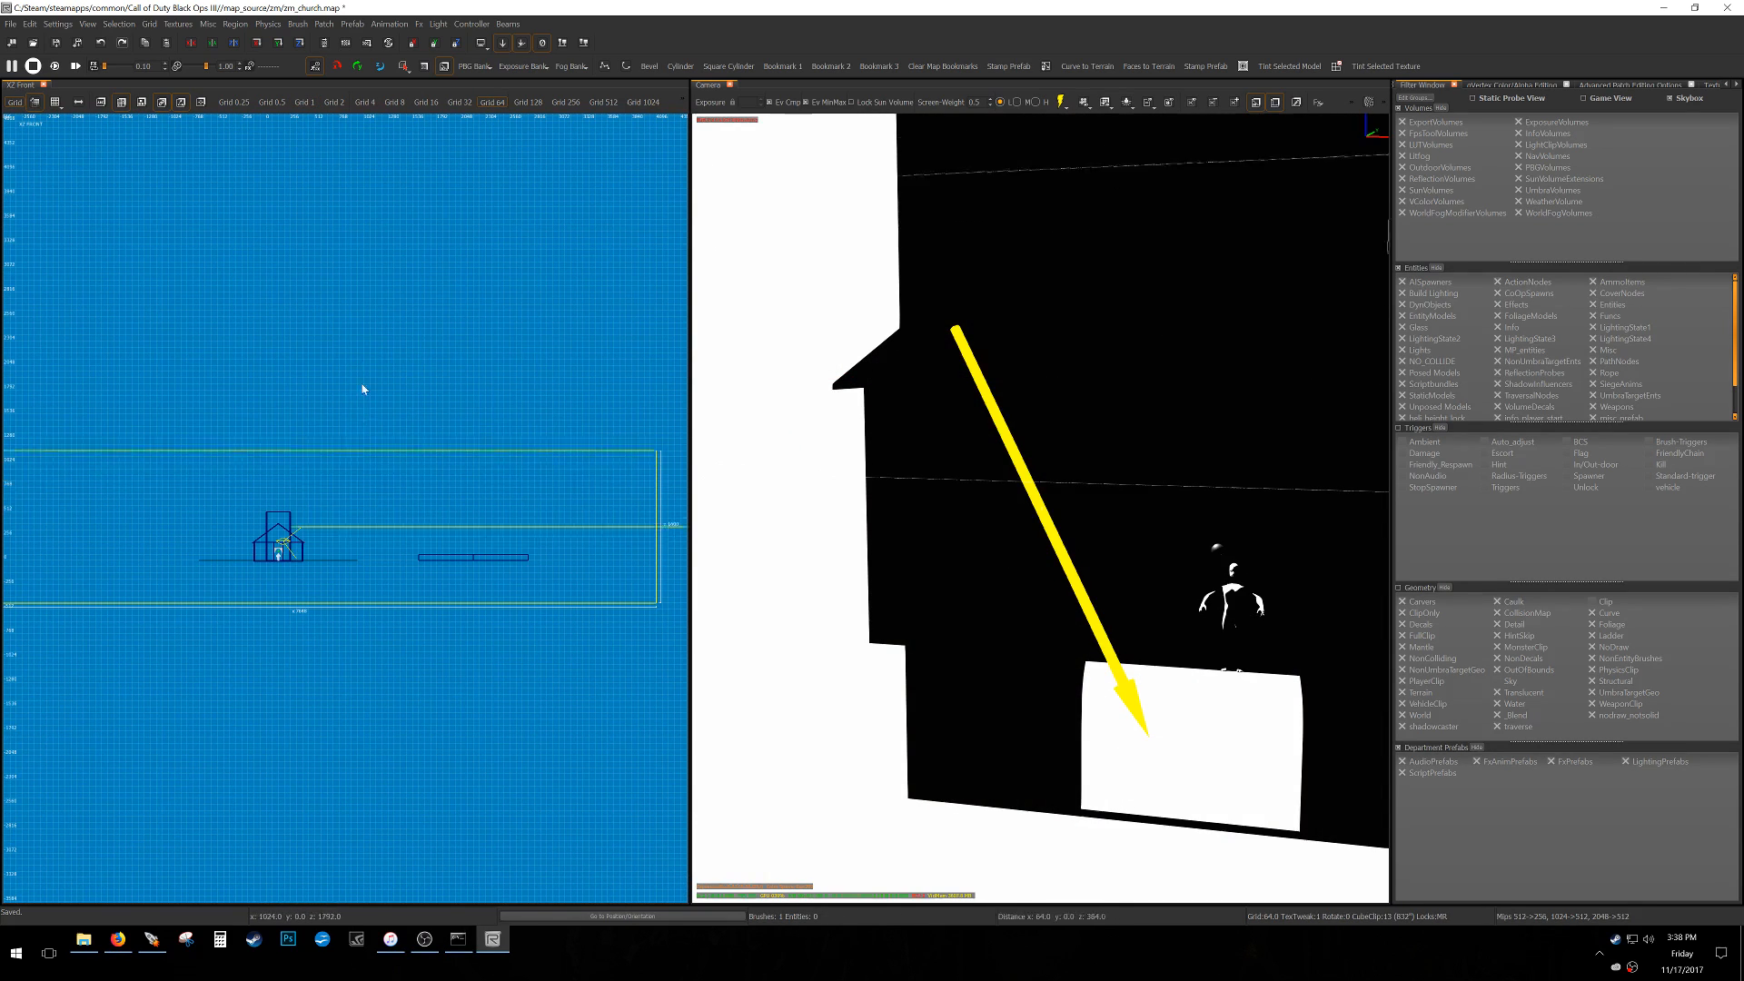
key("ctrl+Tab")
key("ctrl+Tab")
key("ctrl+s")
key("Escape")
Set the lighting quality to H and rebuild the map's lighting.
right_click_drag(954, 634, 976, 624)
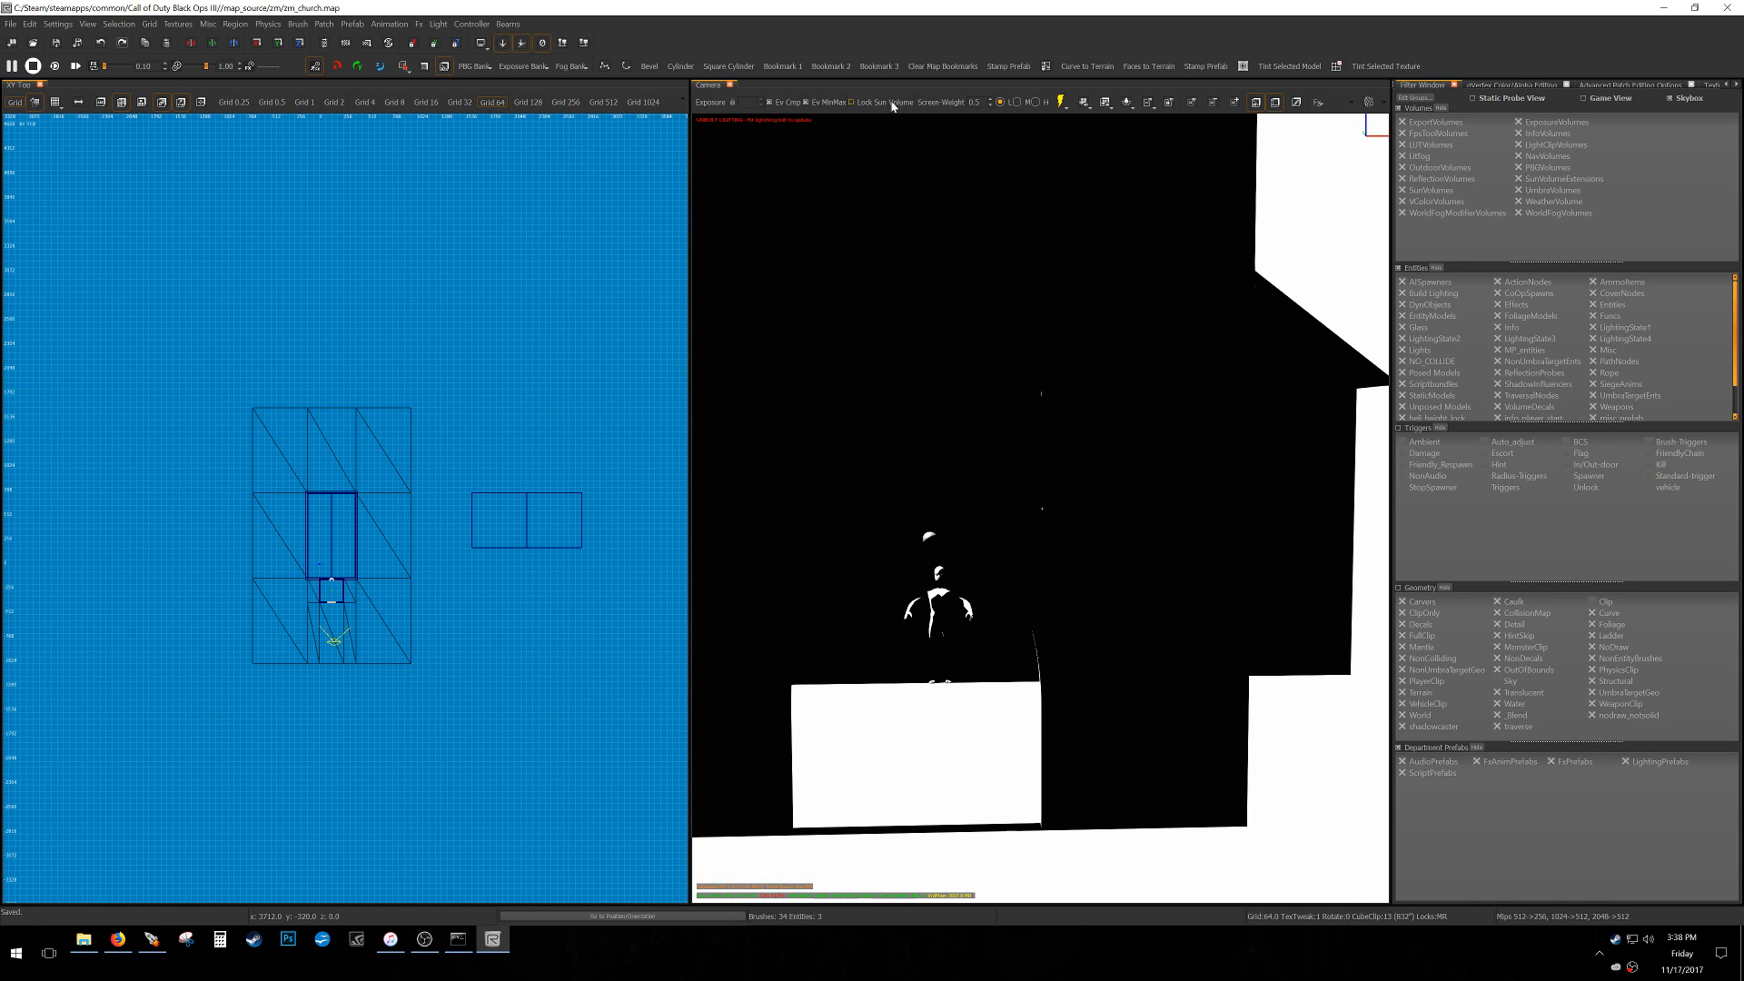
left_click(1036, 102)
left_click(1063, 107)
left_click(1072, 153)
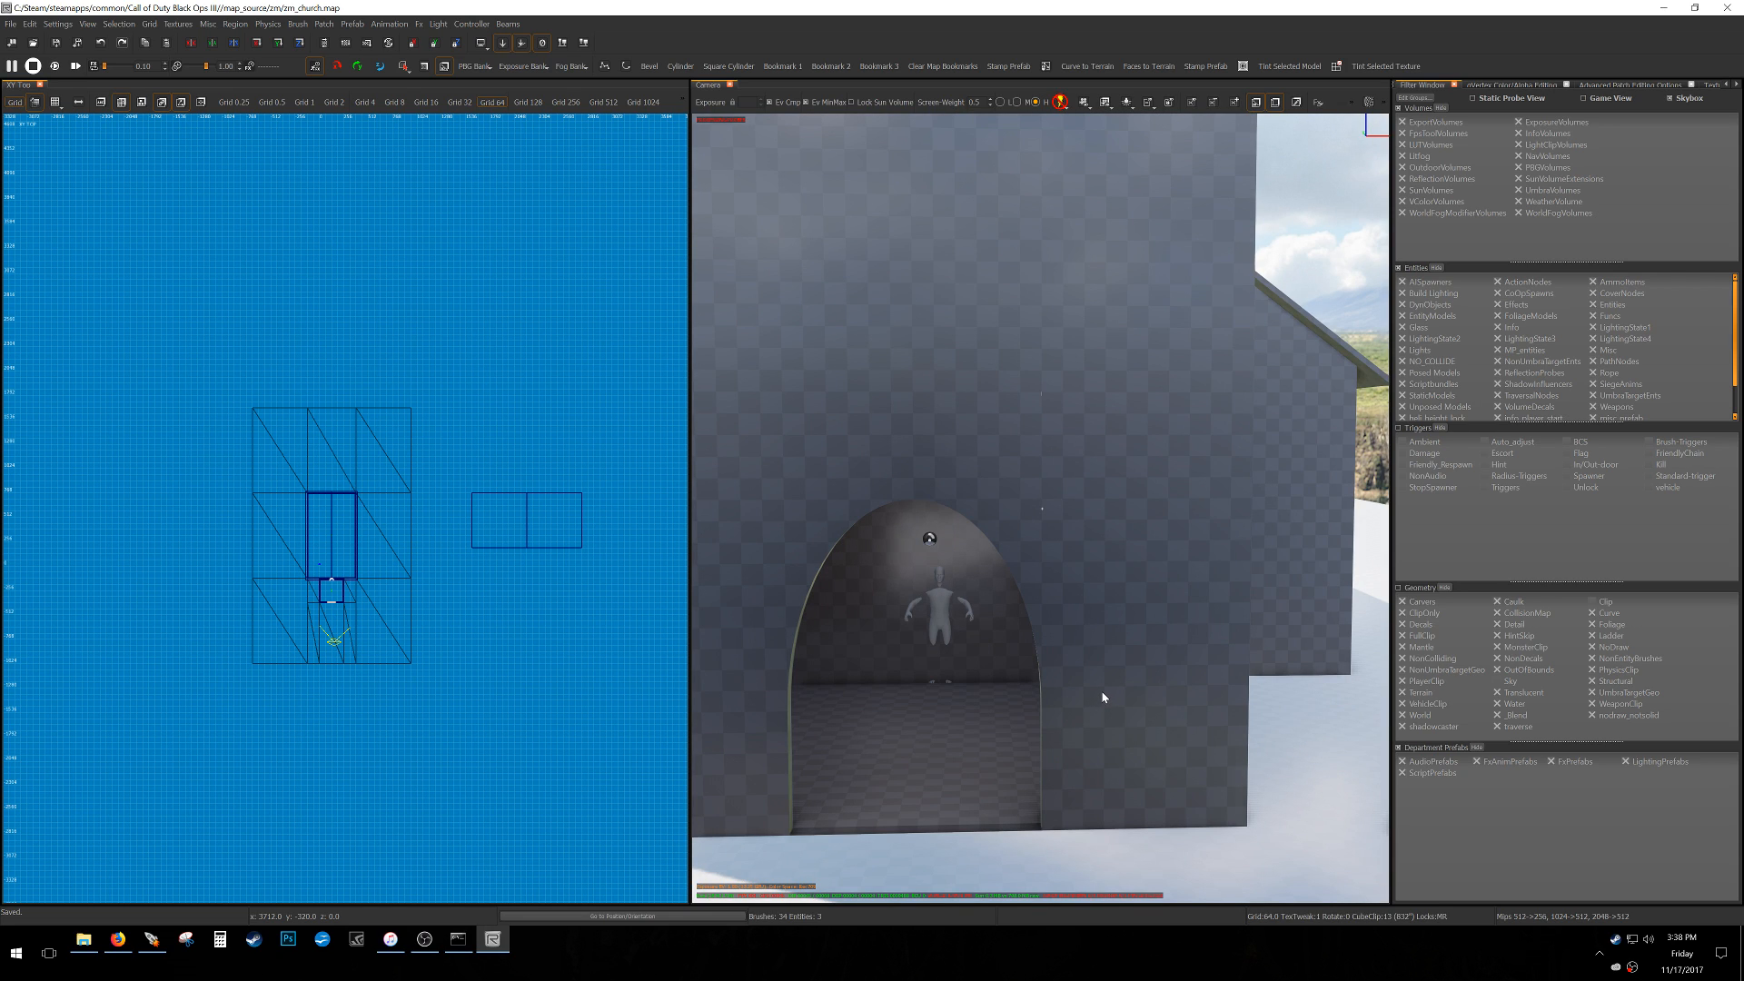
Export the map's lighting at H quality with local probes included.
mouse_move(1085, 661)
right_mouse_down()
mouse_move(1064, 661)
mouse_move(1086, 674)
right_mouse_up()
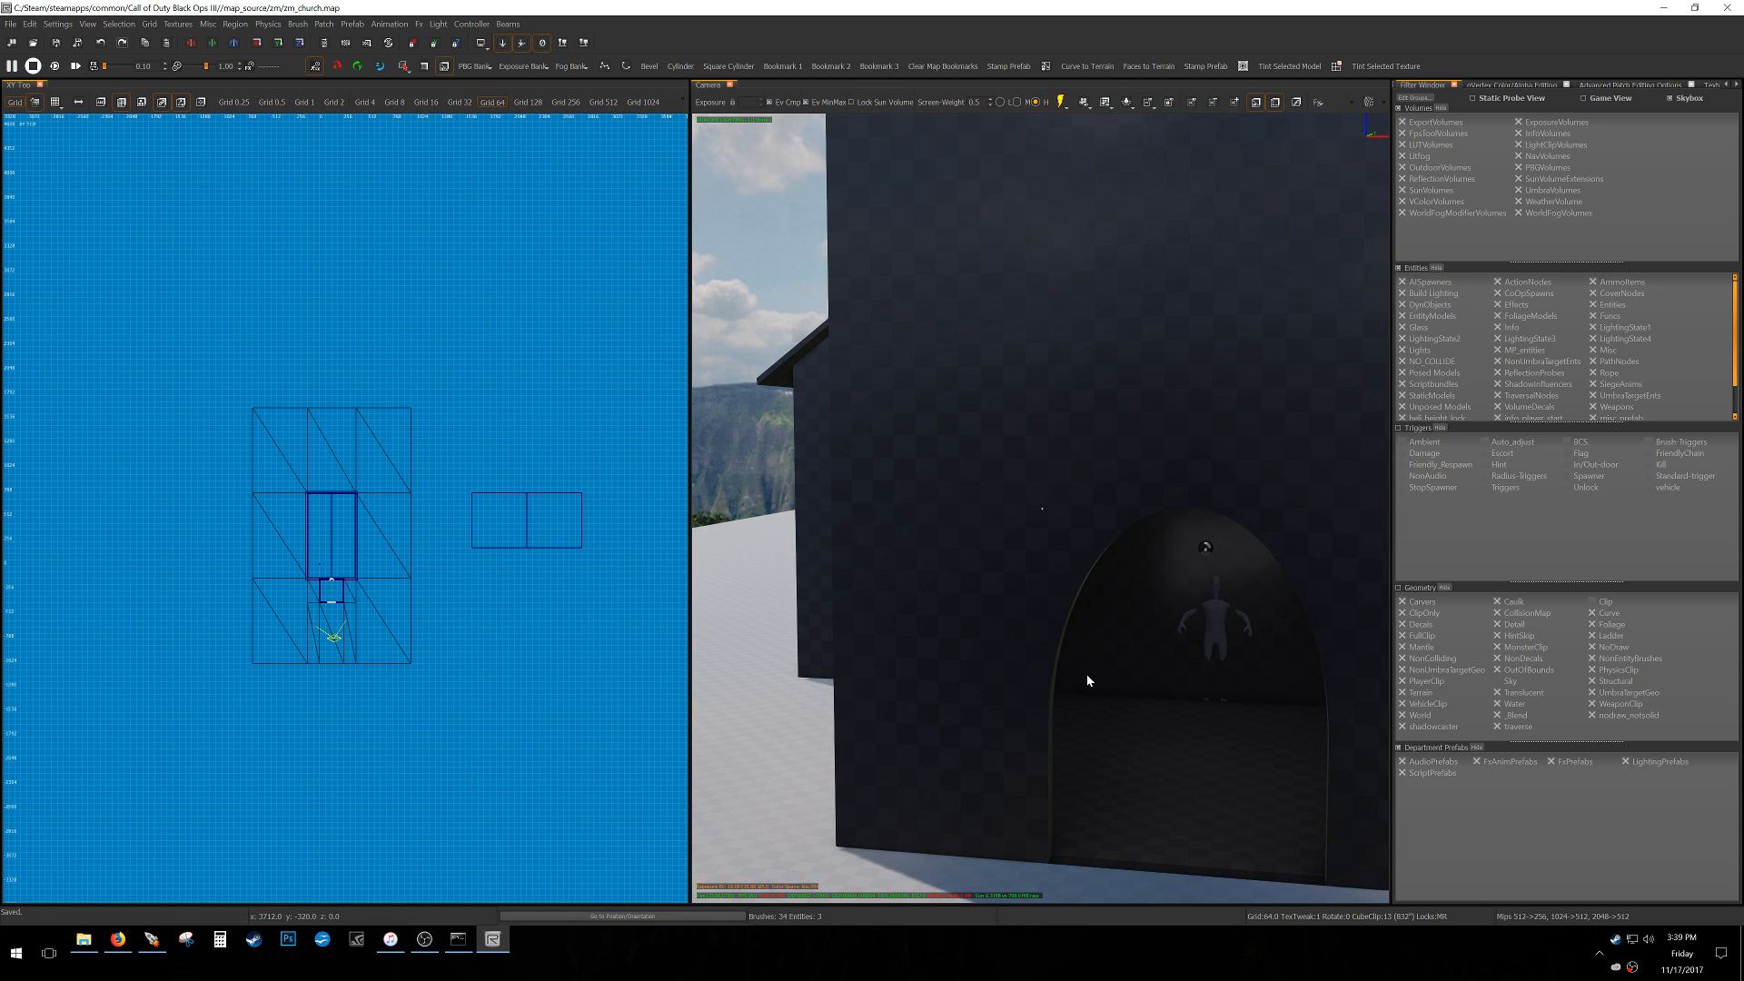
right_click_drag(1086, 674, 1091, 690)
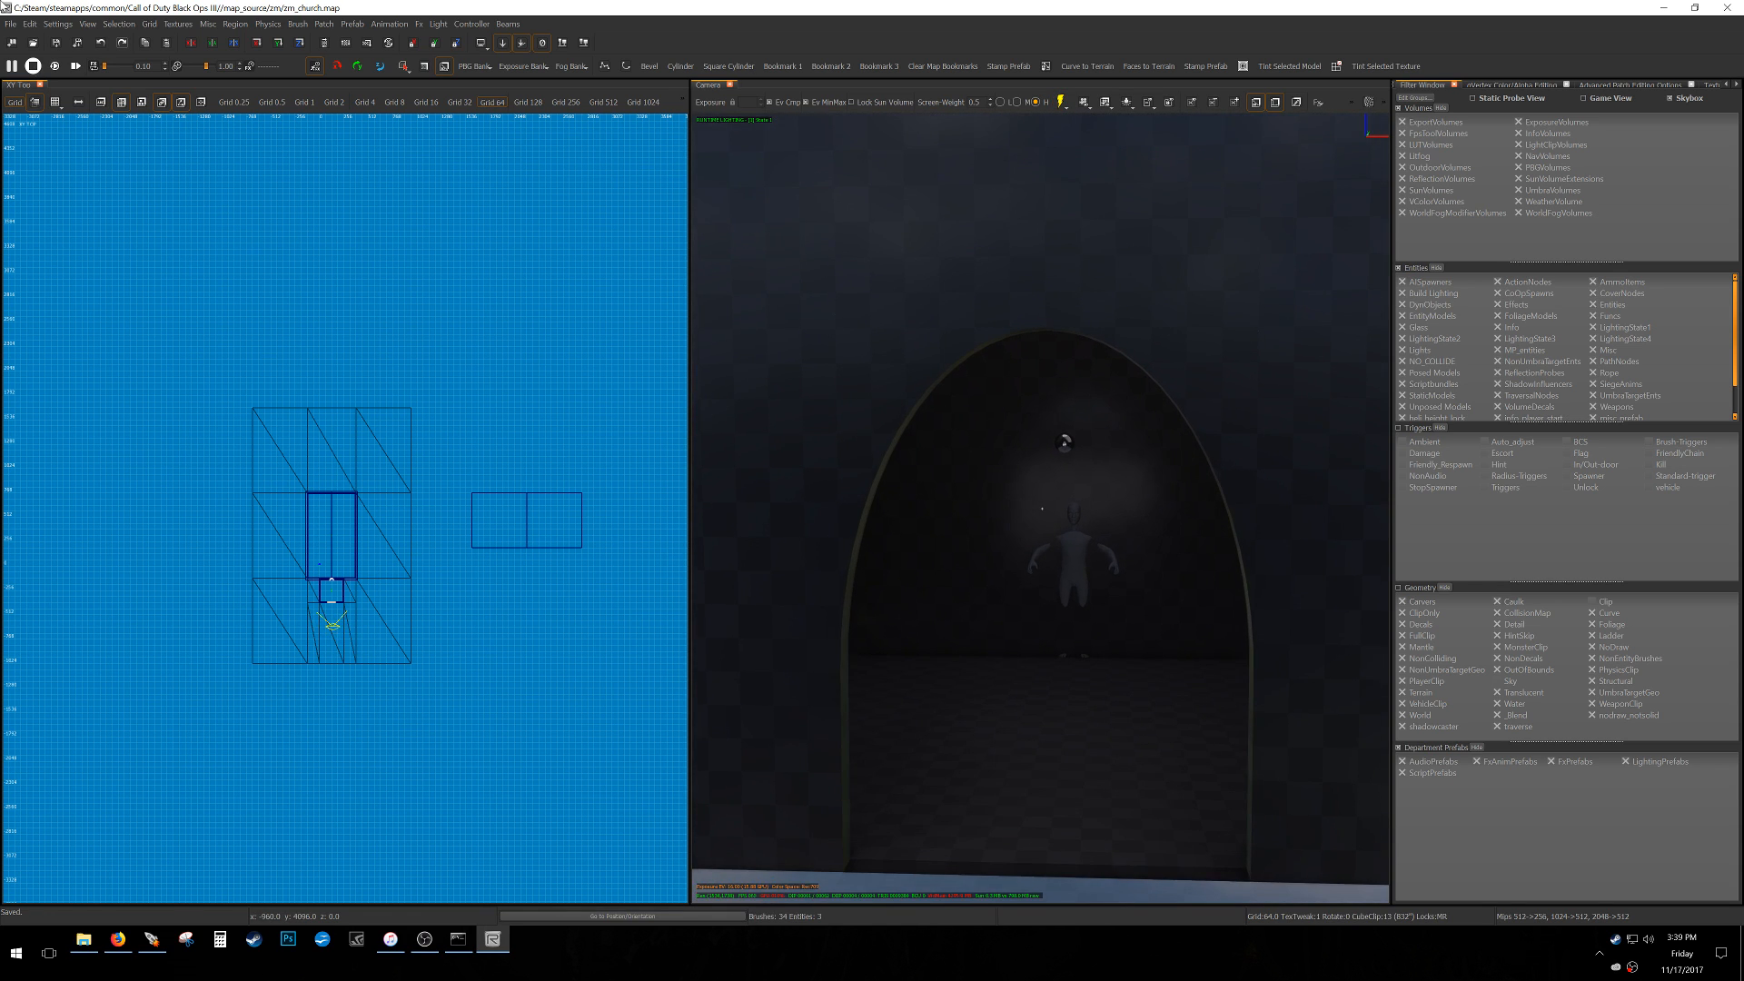
left_click(10, 24)
left_click(41, 187)
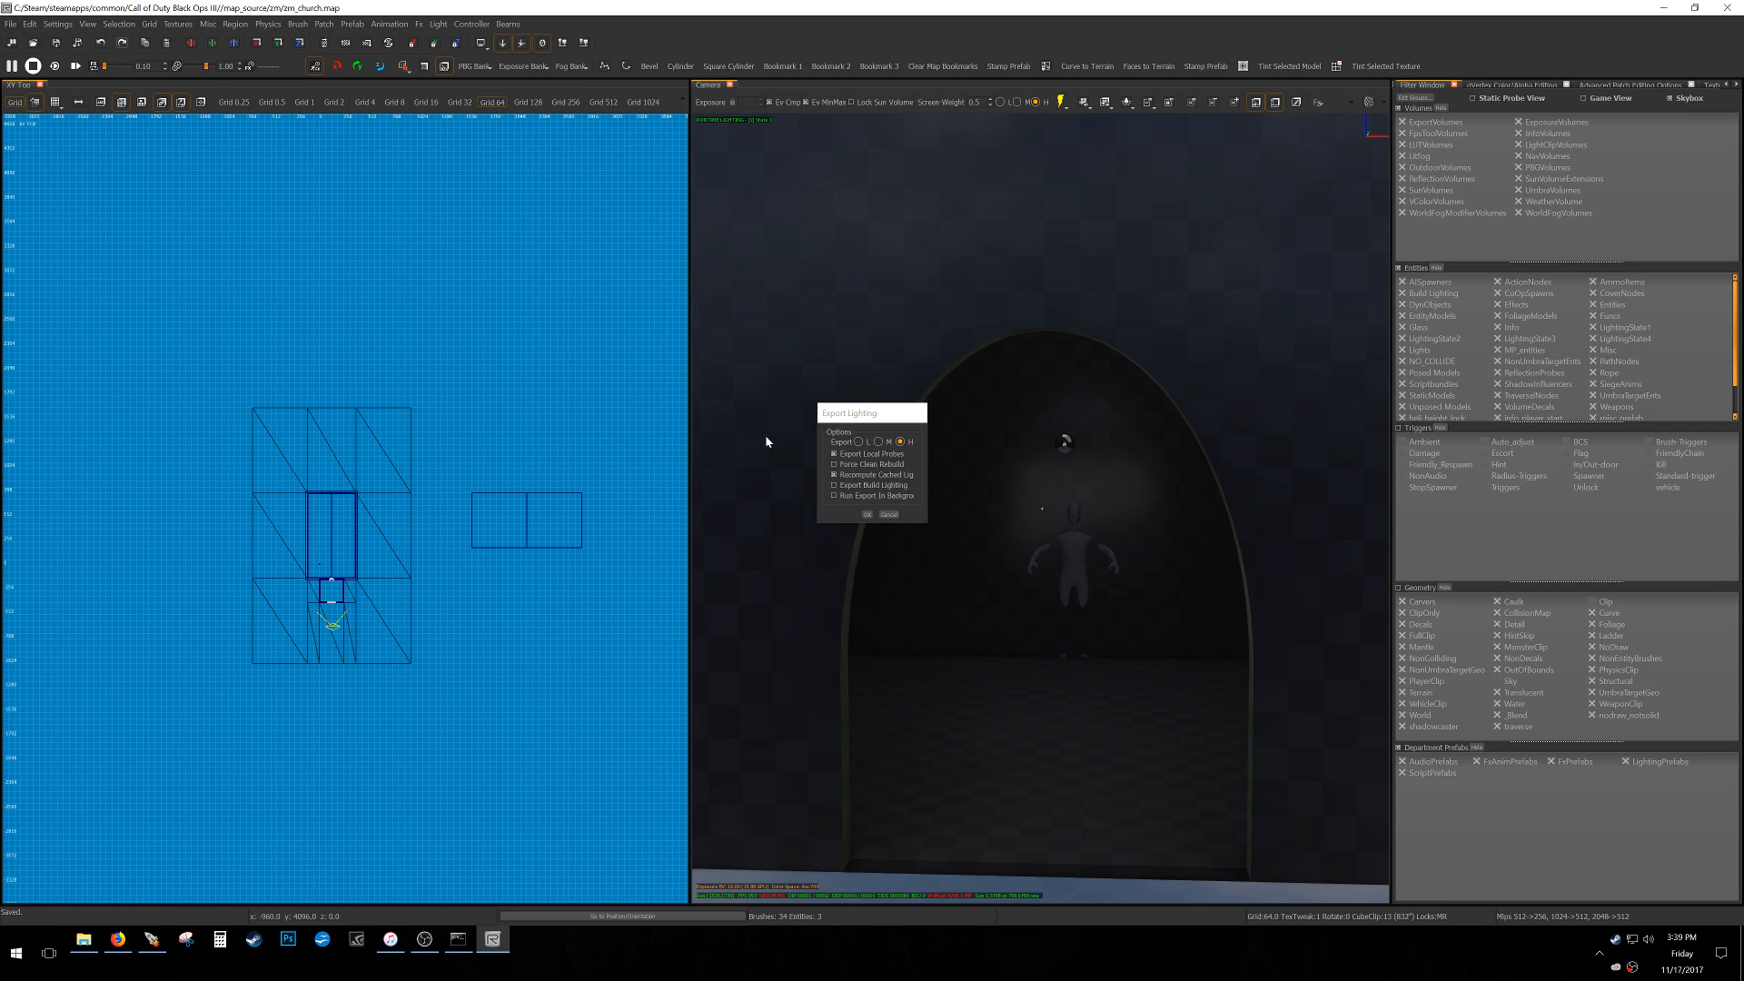
left_click(868, 515)
Reposition the human figure behind the annex's arched entrance on a grid of 16 and save the map.
right_click_drag(980, 671, 983, 674)
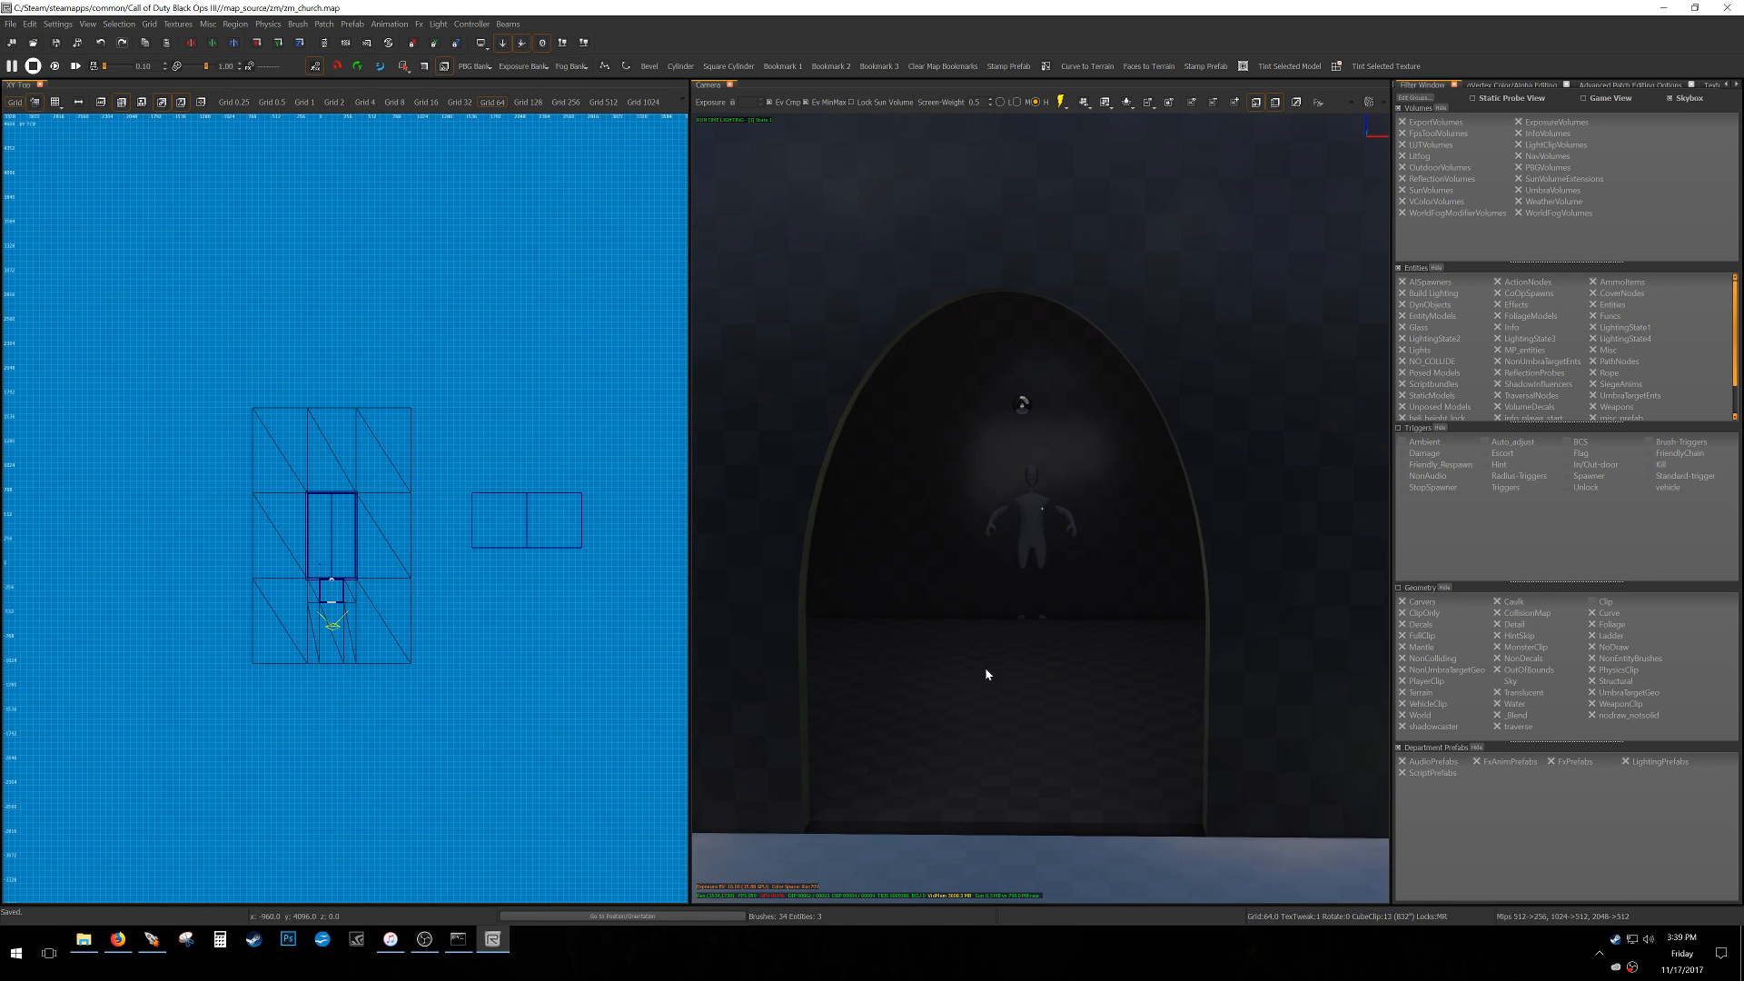
left_click(1027, 527, "shift")
key("5")
left_click_drag(1028, 560, 1019, 670)
key("Escape")
mouse_move(1019, 671)
right_mouse_down()
mouse_move(1054, 664)
mouse_move(1033, 656)
mouse_move(1027, 618)
mouse_move(1047, 606)
mouse_move(1036, 556)
mouse_move(1005, 541)
mouse_move(1021, 547)
right_mouse_up()
key("s")
key("d")
key("ctrl+s")
Draw a brush about 256 units wide and 192 units tall on top of the tower's front wall.
key("a")
left_click(1056, 532, "shift")
key("ctrl+Tab")
scroll(318, 486, "up", 6)
scroll(381, 536, "up", 4)
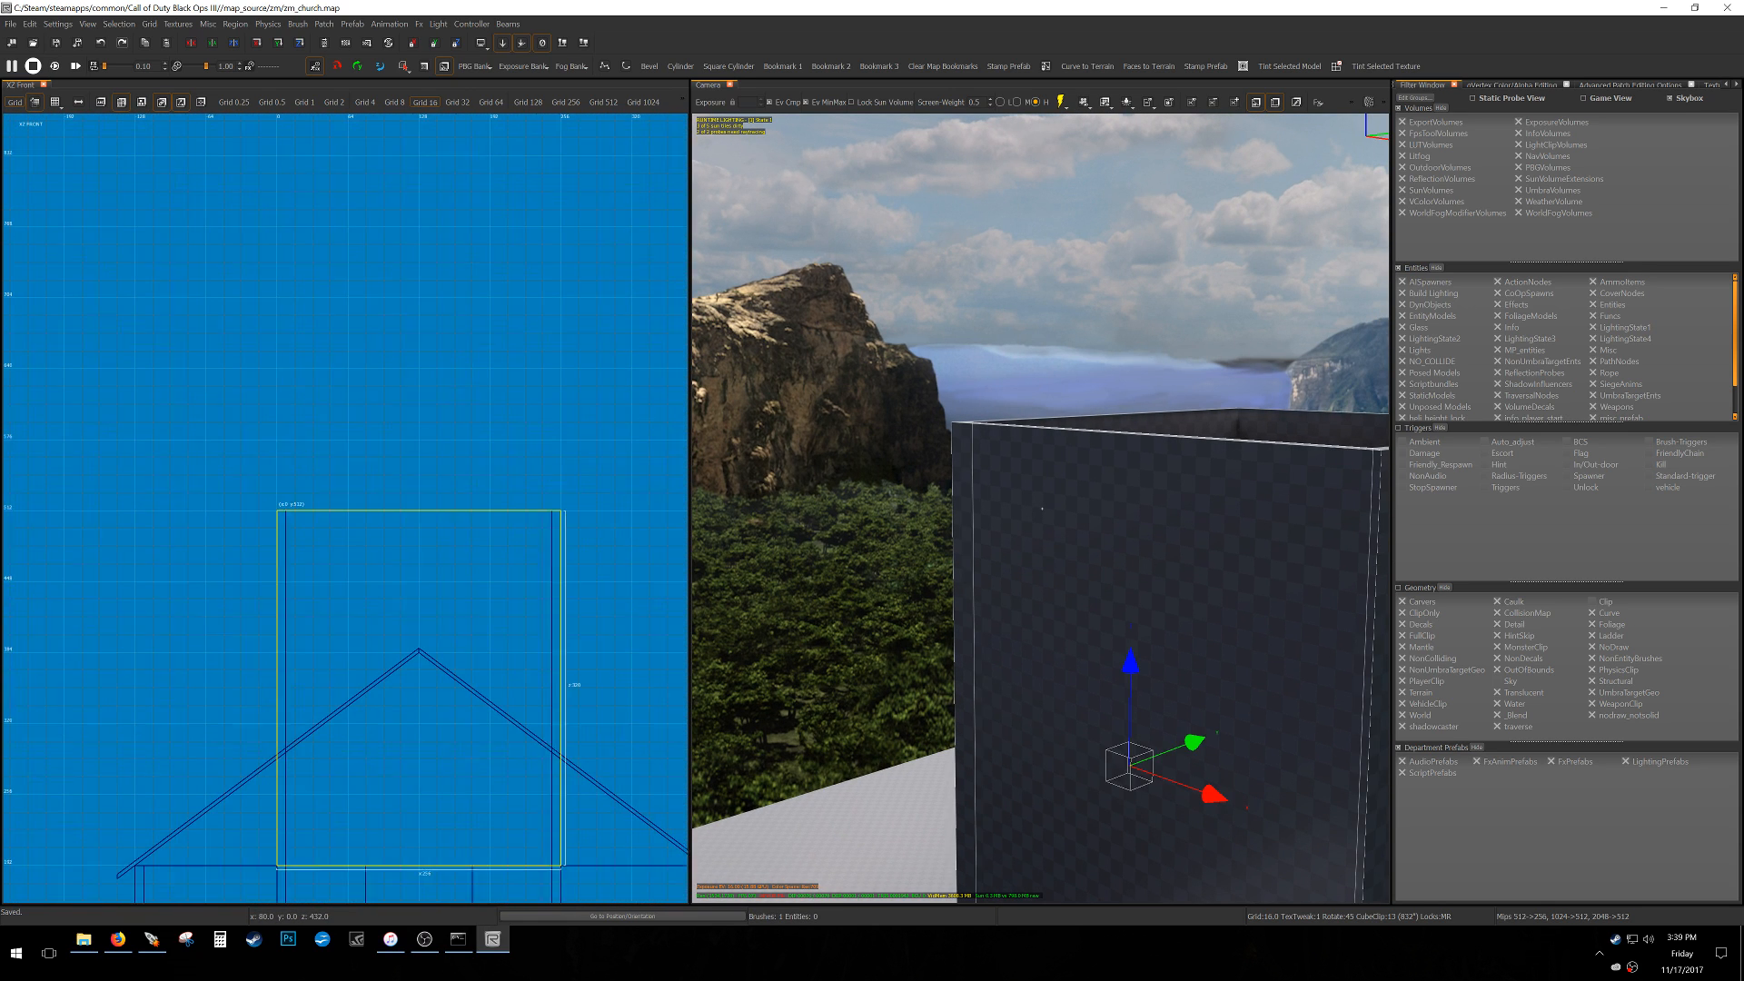
key("Escape")
mouse_move(274, 505)
left_mouse_down()
mouse_move(460, 486)
mouse_move(574, 445)
mouse_move(576, 466)
left_mouse_up()
right_click_drag(507, 495, 511, 581)
mouse_move(508, 499)
left_mouse_down()
mouse_move(467, 389)
mouse_move(478, 318)
left_mouse_up()
scroll(449, 552, "up", 2)
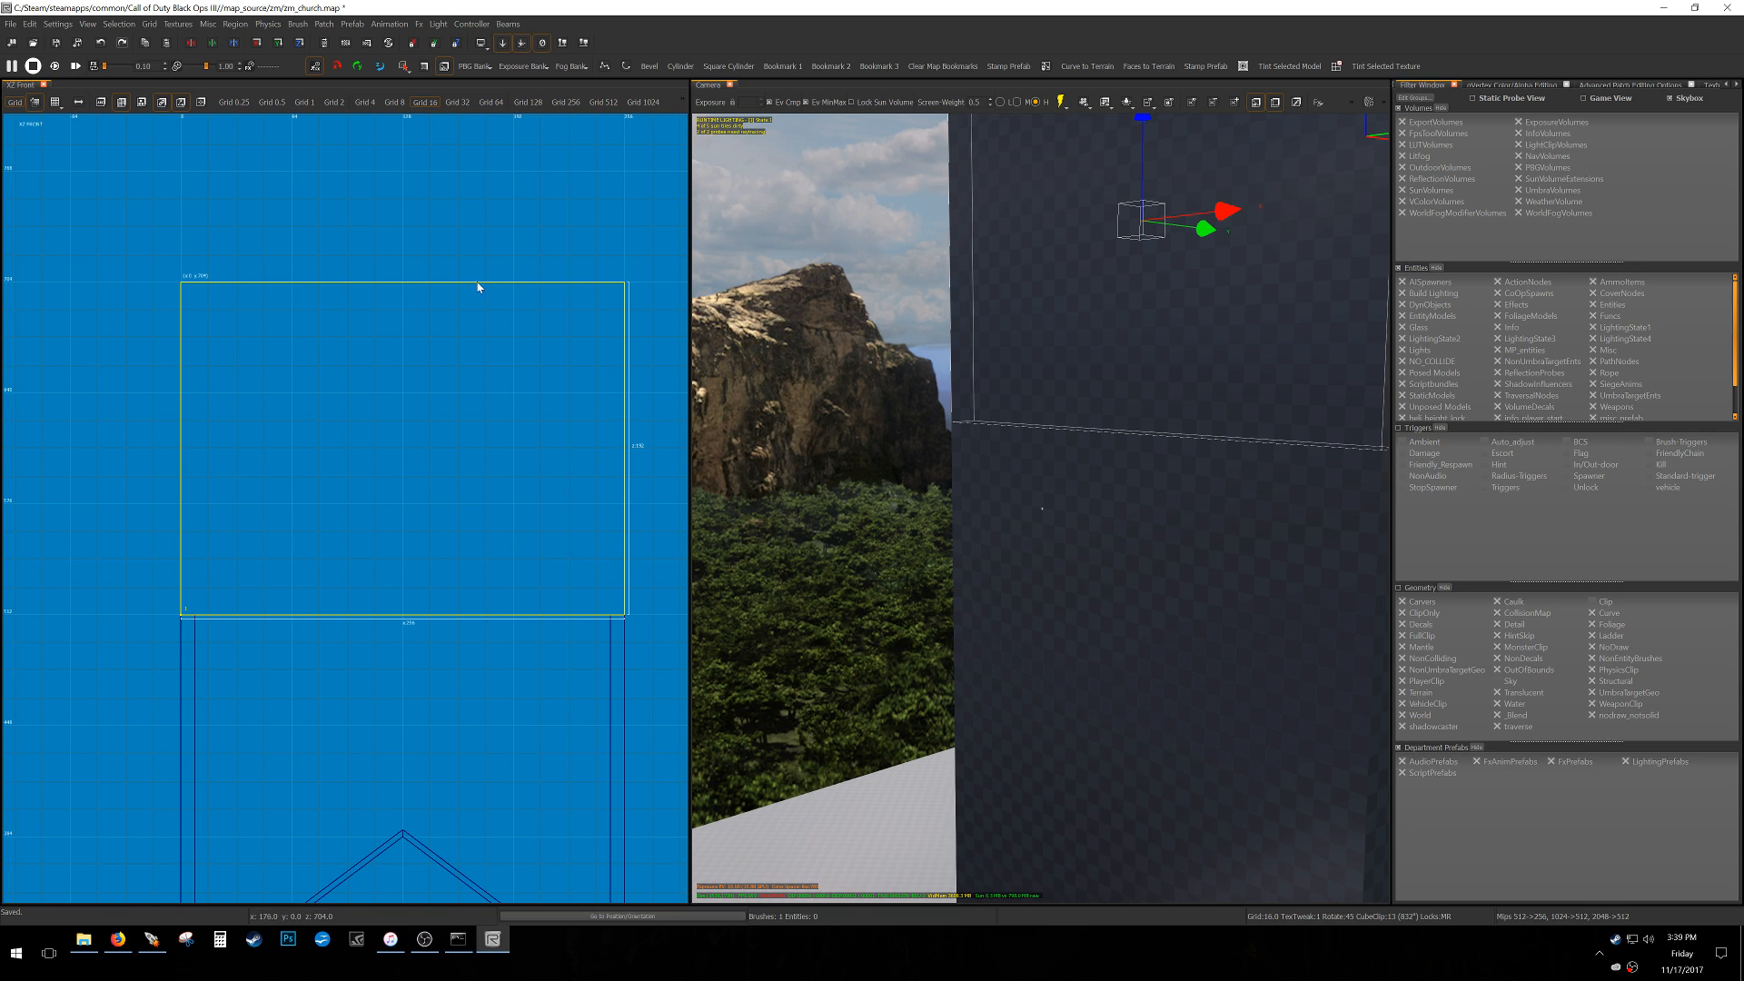
Clip the new brush above the tower's front wall into a triangular gable with a centred peak.
left_click(403, 398)
left_click(627, 616)
key("Return")
Duplicate the triangular gable and move the copy onto the tower's rear wall, using a grid of 8.
scroll(455, 516, "down", 4)
key("ctrl+Tab")
scroll(334, 548, "up", 3)
key("[")
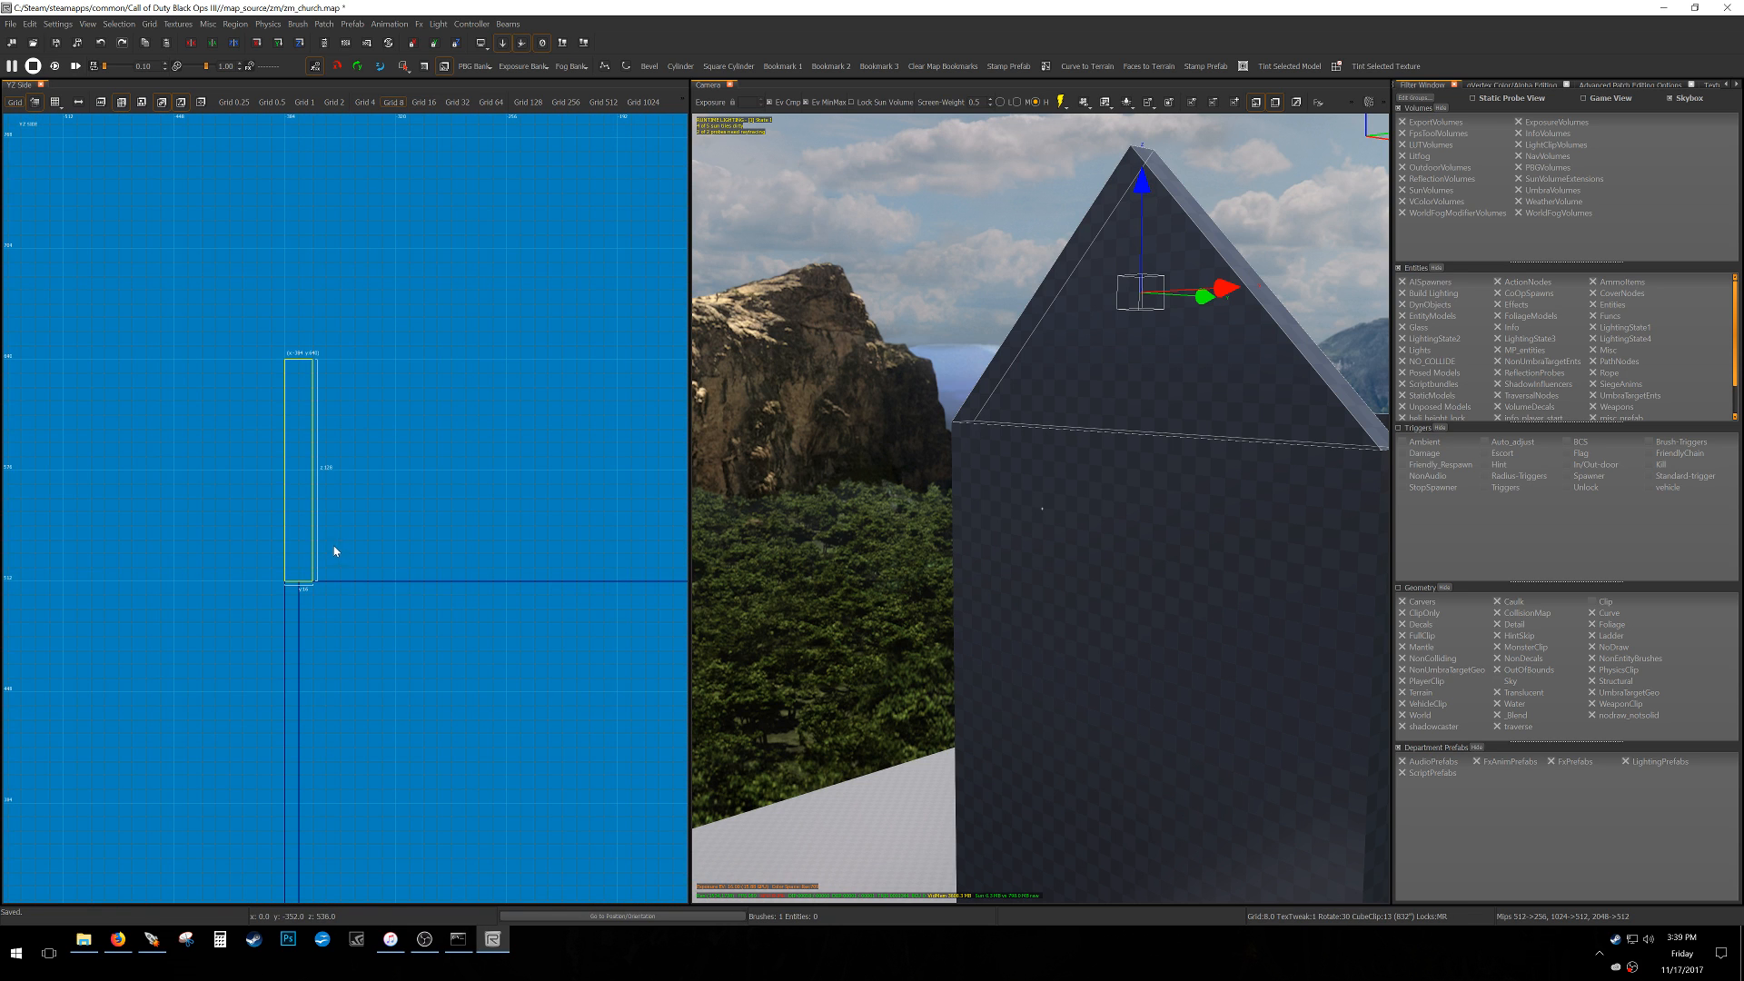
right_click_drag(324, 543, 57, 515)
key("space")
left_click_drag(37, 496, 449, 482)
scroll(446, 479, "down", 2)
scroll(446, 485, "down", 1)
right_click_drag(700, 467, 770, 467)
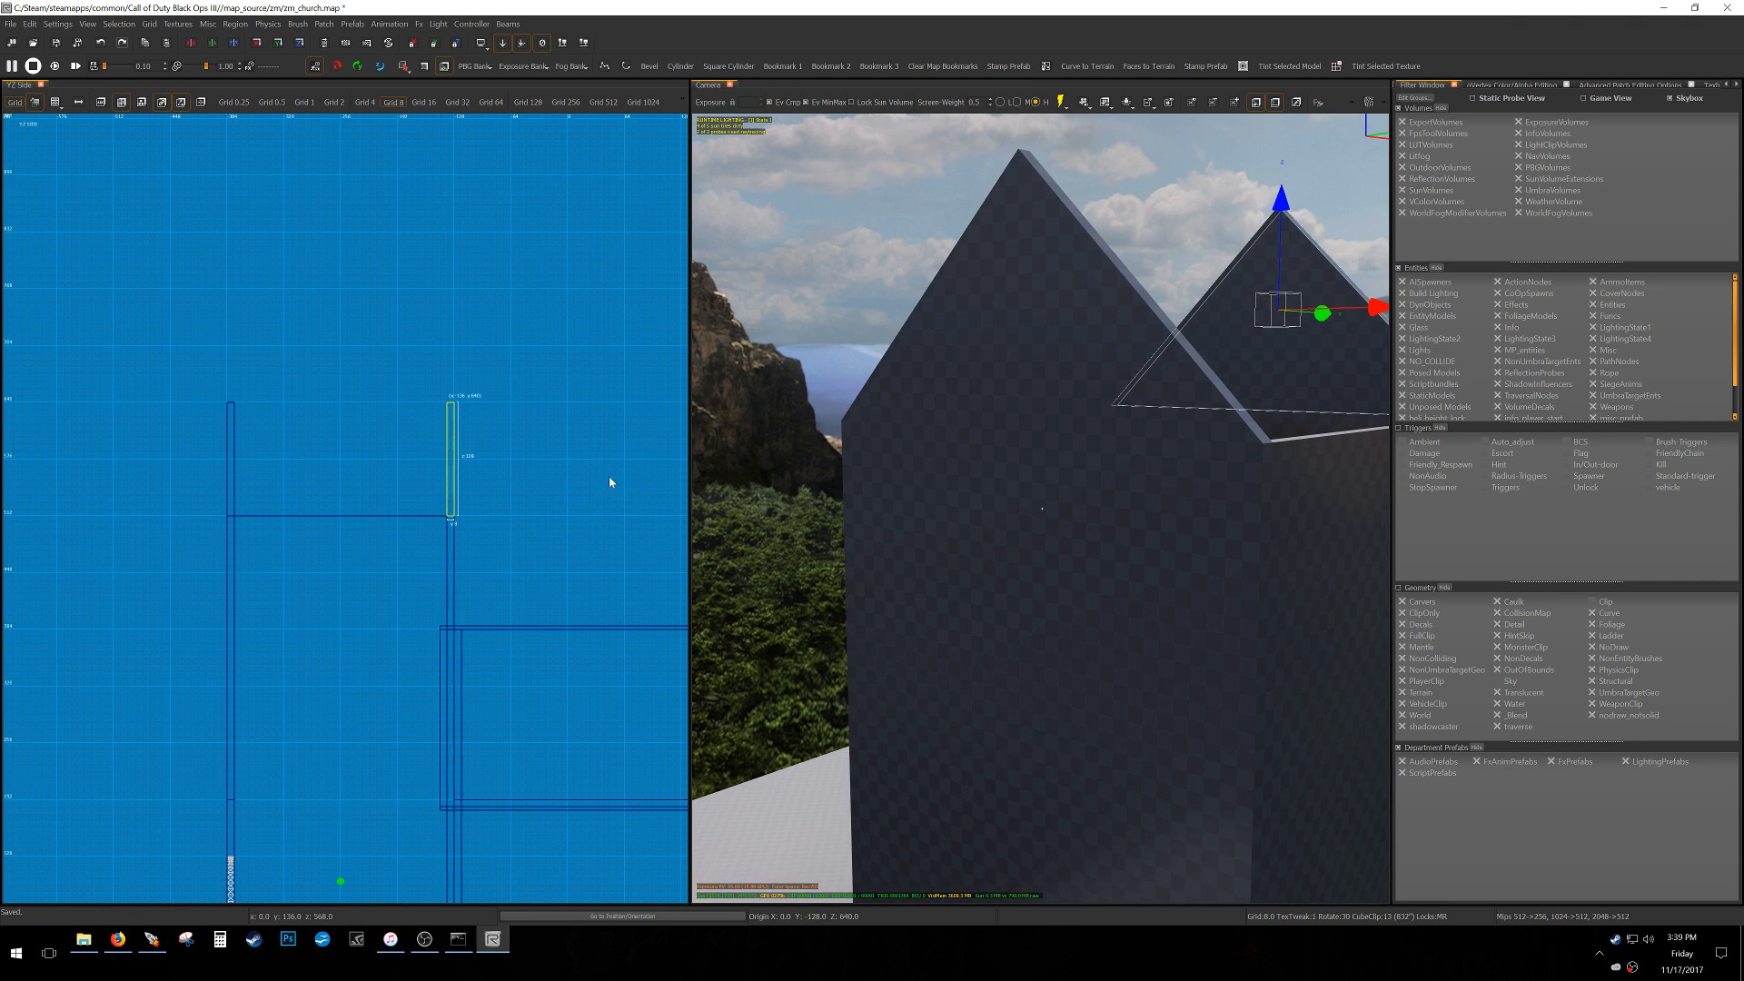
Shape a thin sloping roof panel along one side of the tower's gable and stretch it between the front and rear gables.
left_click(1009, 427, "shift")
key("ctrl+Tab")
key("ctrl+Tab")
scroll(360, 474, "up", 3)
key("Escape")
scroll(333, 440, "up", 2)
key("bracketleft")
left_click_drag(346, 440, 428, 405)
scroll(291, 385, "down", 3)
left_click_drag(205, 336, 609, 765)
key("ctrl+Tab")
right_click_drag(458, 629, 757, 632)
left_click_drag(556, 538, 212, 561)
Duplicate the tower's roof panel, flip it along X, and place the mirrored copy on the opposite slope.
key("ctrl+Tab")
scroll(272, 610, "down", 1)
right_click_drag(272, 609, 401, 658)
scroll(401, 657, "up", 3)
key("5")
key("space")
key("shift+x")
mouse_move(550, 586)
left_mouse_down()
mouse_move(242, 498)
mouse_move(261, 460)
left_mouse_up()
Extend both tower roof slopes 16 units past the front and rear walls.
left_click(1190, 334, "shift")
scroll(362, 714, "down", 2)
right_click_drag(361, 714, 385, 602)
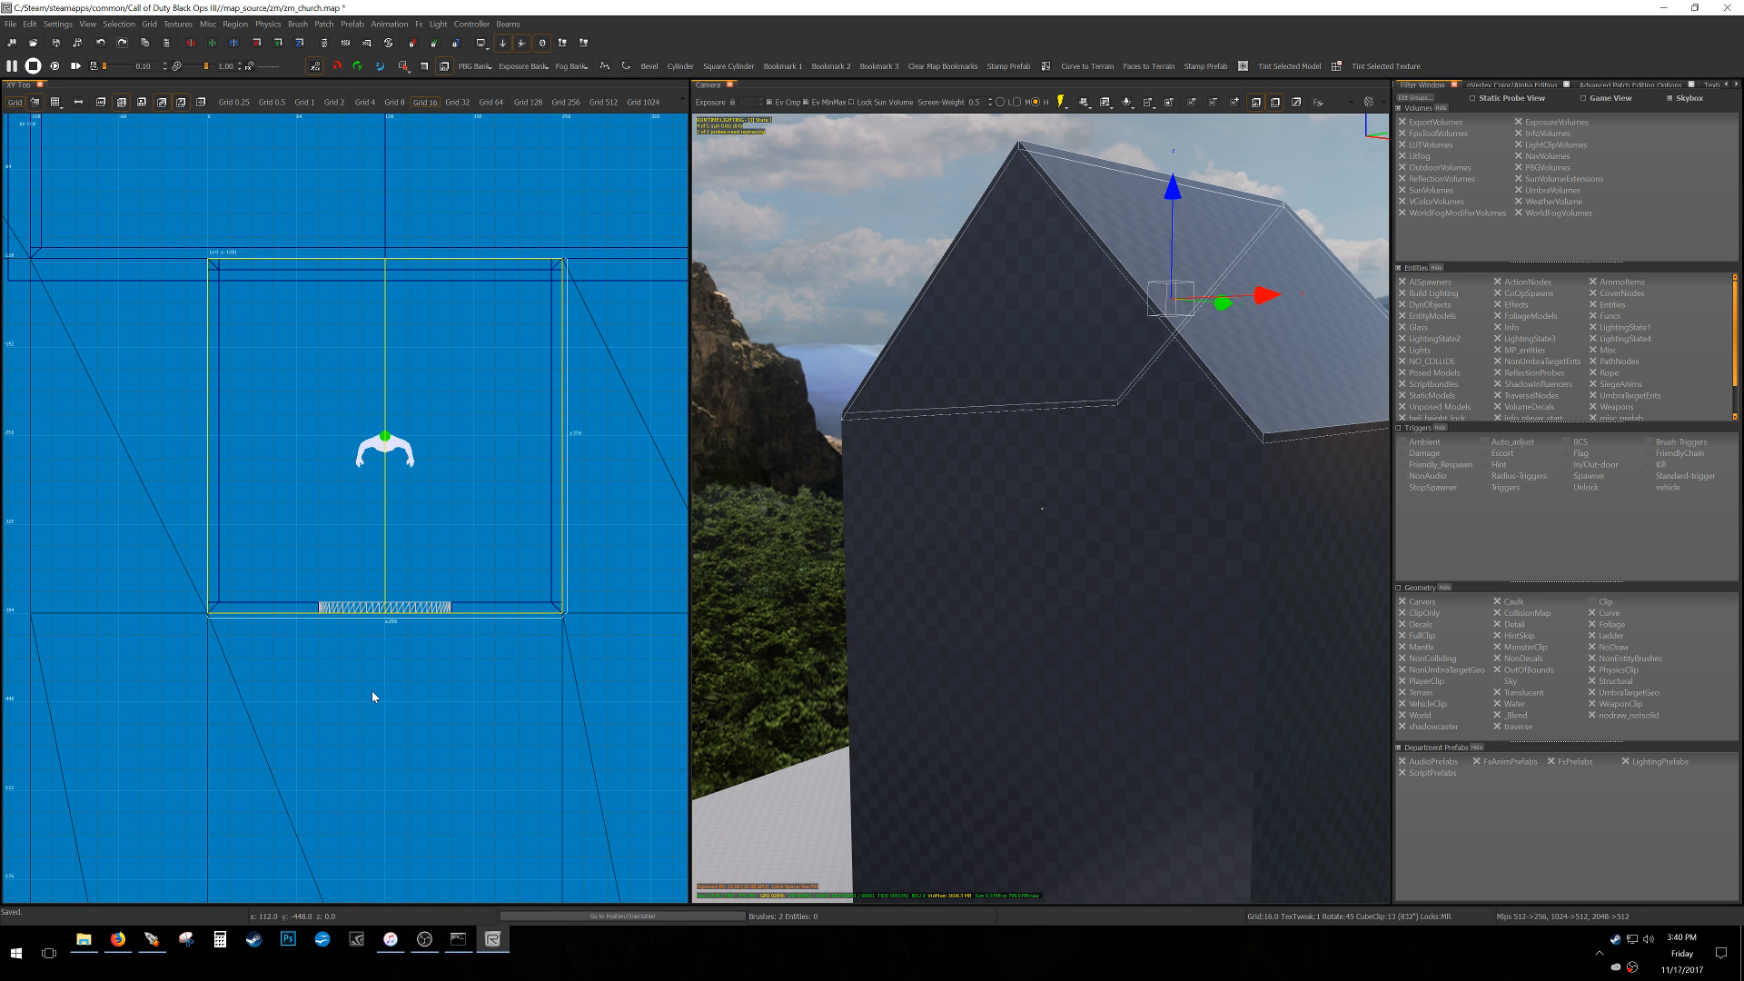
left_click_drag(373, 692, 374, 704)
right_click_drag(374, 704, 372, 859)
left_click_drag(398, 317, 398, 295)
key("Escape")
left_click(282, 524, "shift")
left_click_drag(176, 561, 167, 563)
scroll(203, 561, "down", 7)
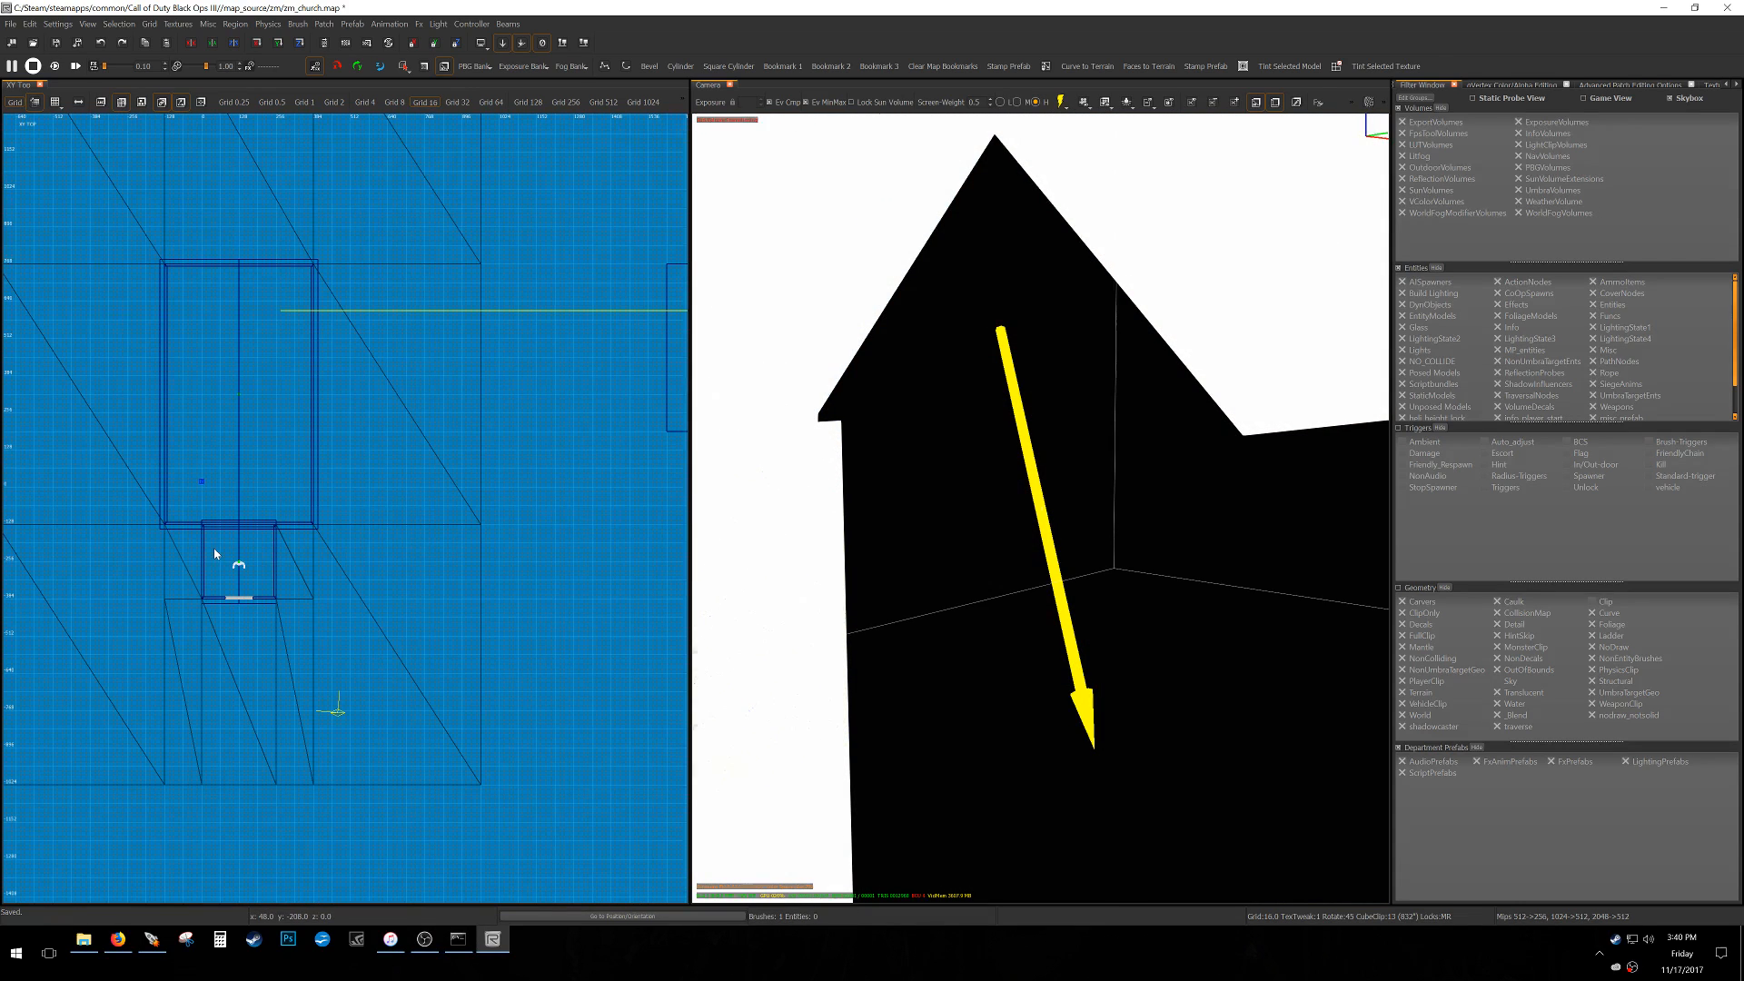
key("Escape")
key("f")
key("f")
left_click(1416, 110)
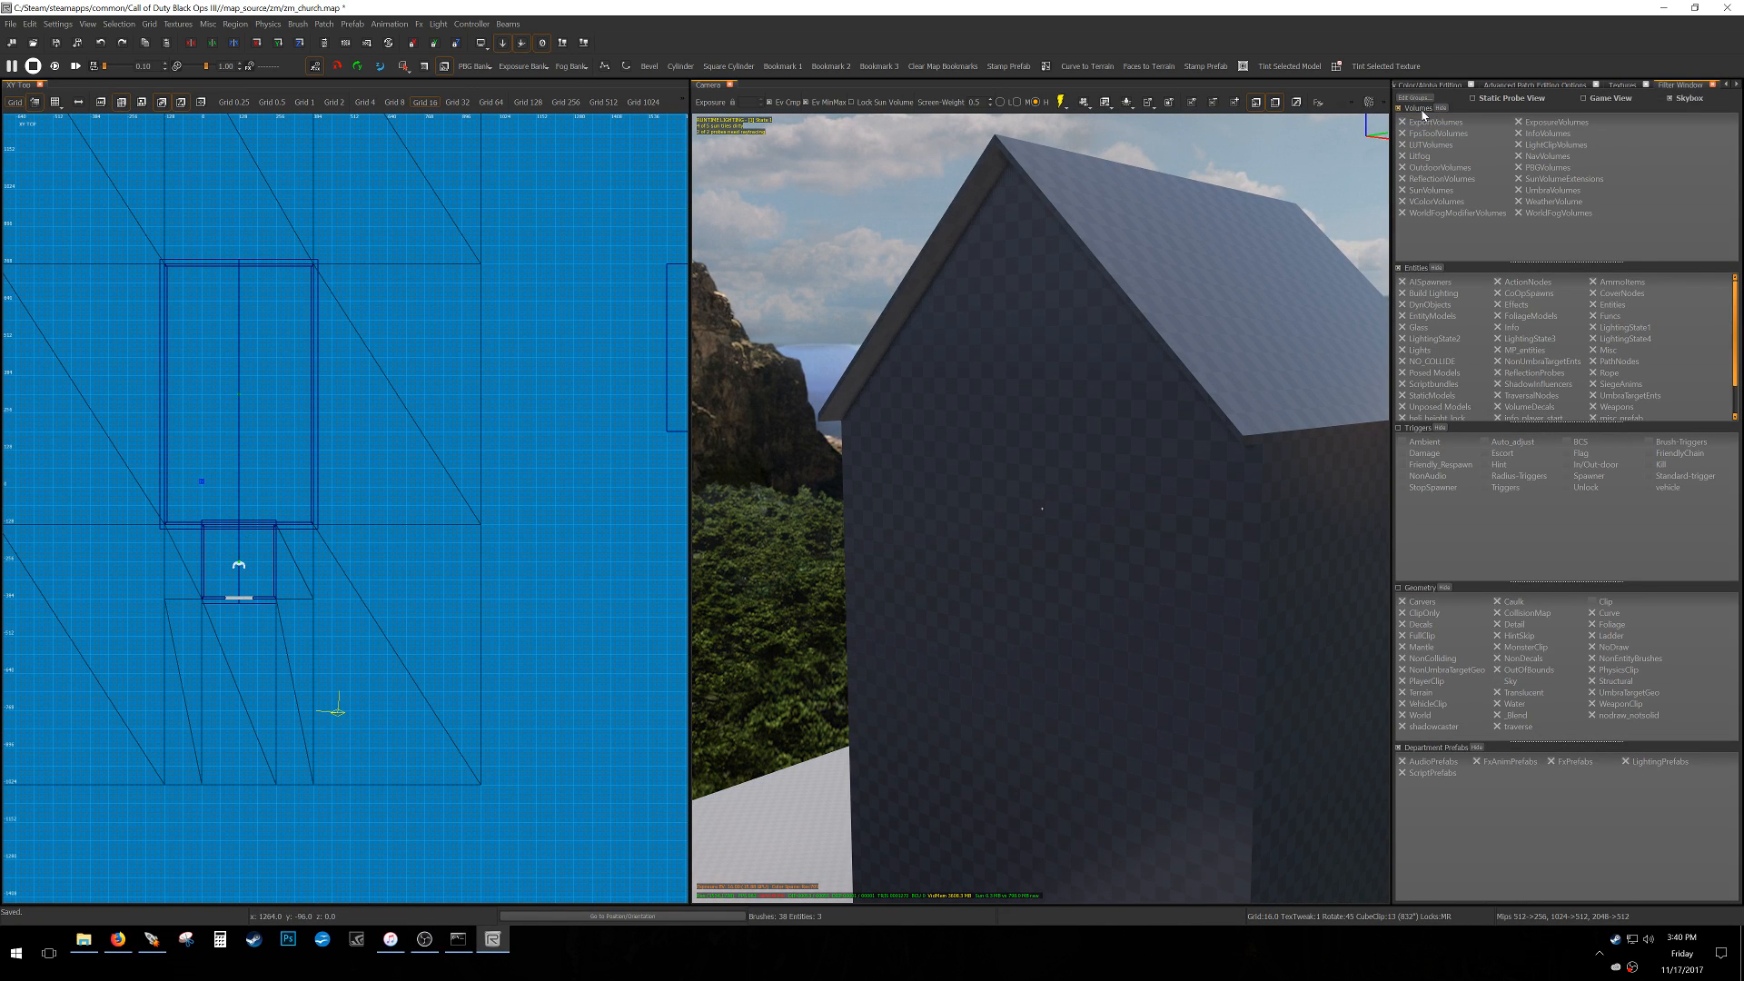
Extend the two roof slopes past the tower's side walls to form eaves, and save the map.
right_click_drag(62, 654, 195, 563)
key("ctrl+Tab")
scroll(250, 499, "up", 7)
mouse_move(74, 632)
left_mouse_down("alt+shift")
mouse_move(438, 340)
mouse_move(414, 304)
left_mouse_up("alt+shift")
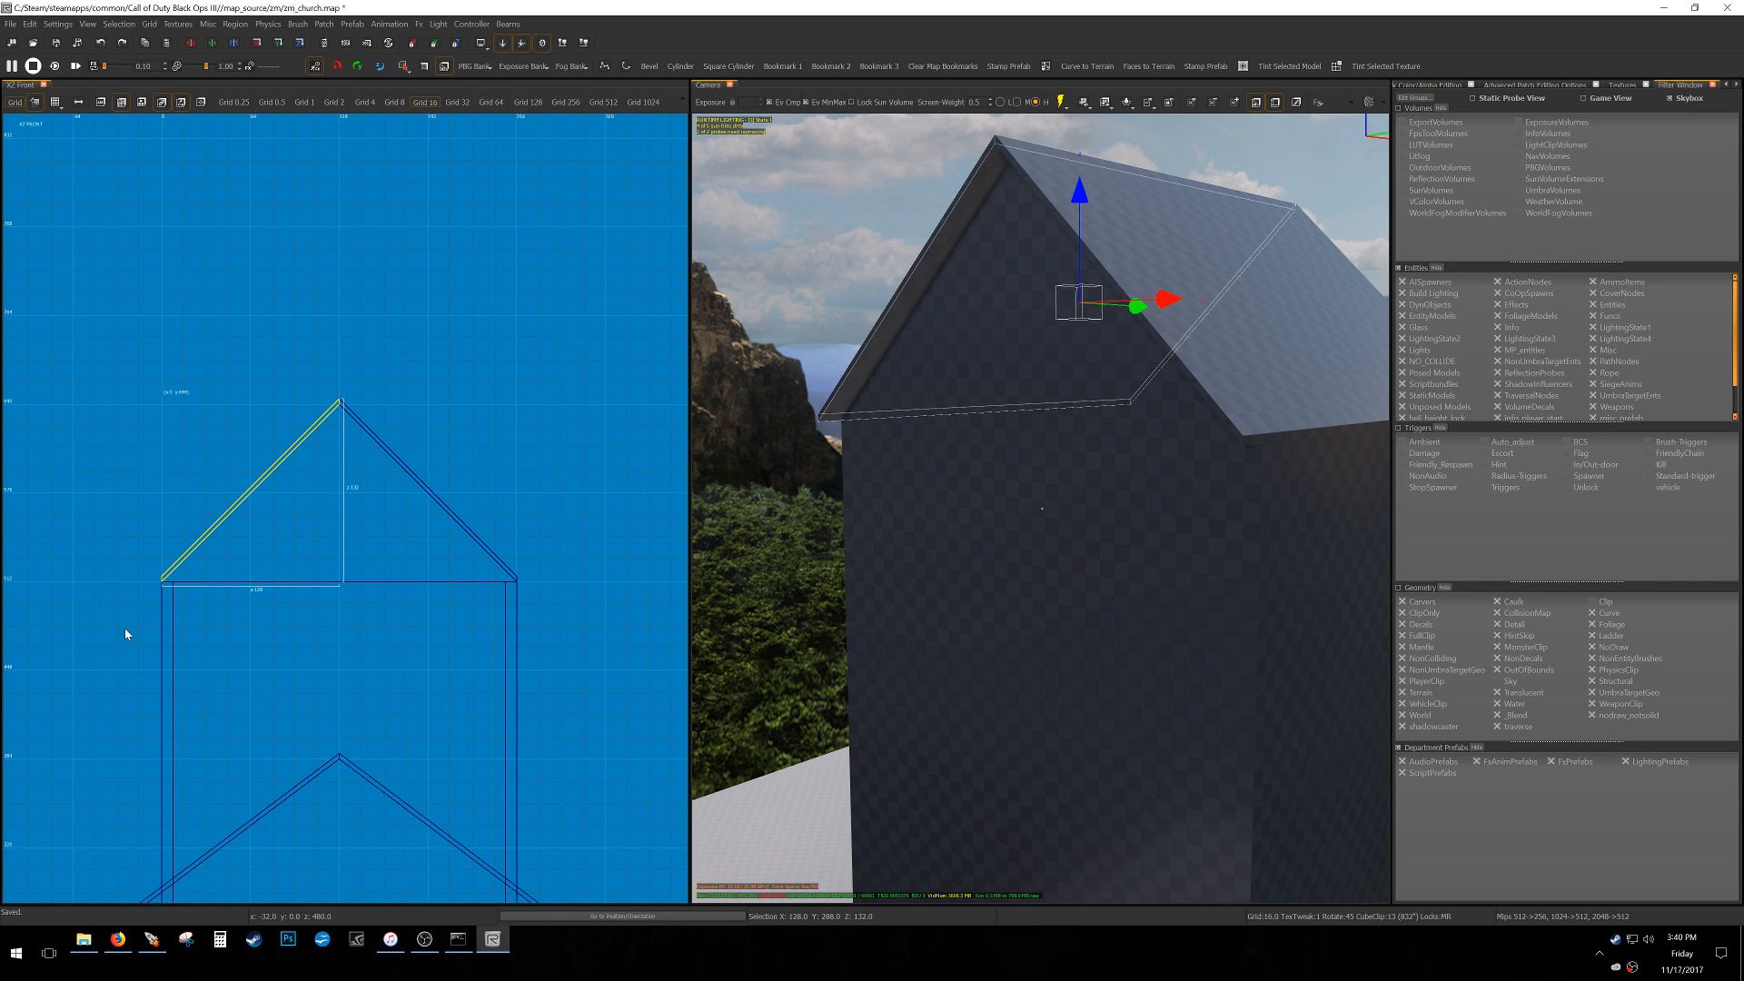
key("ctrl+Tab")
key("ctrl+Tab")
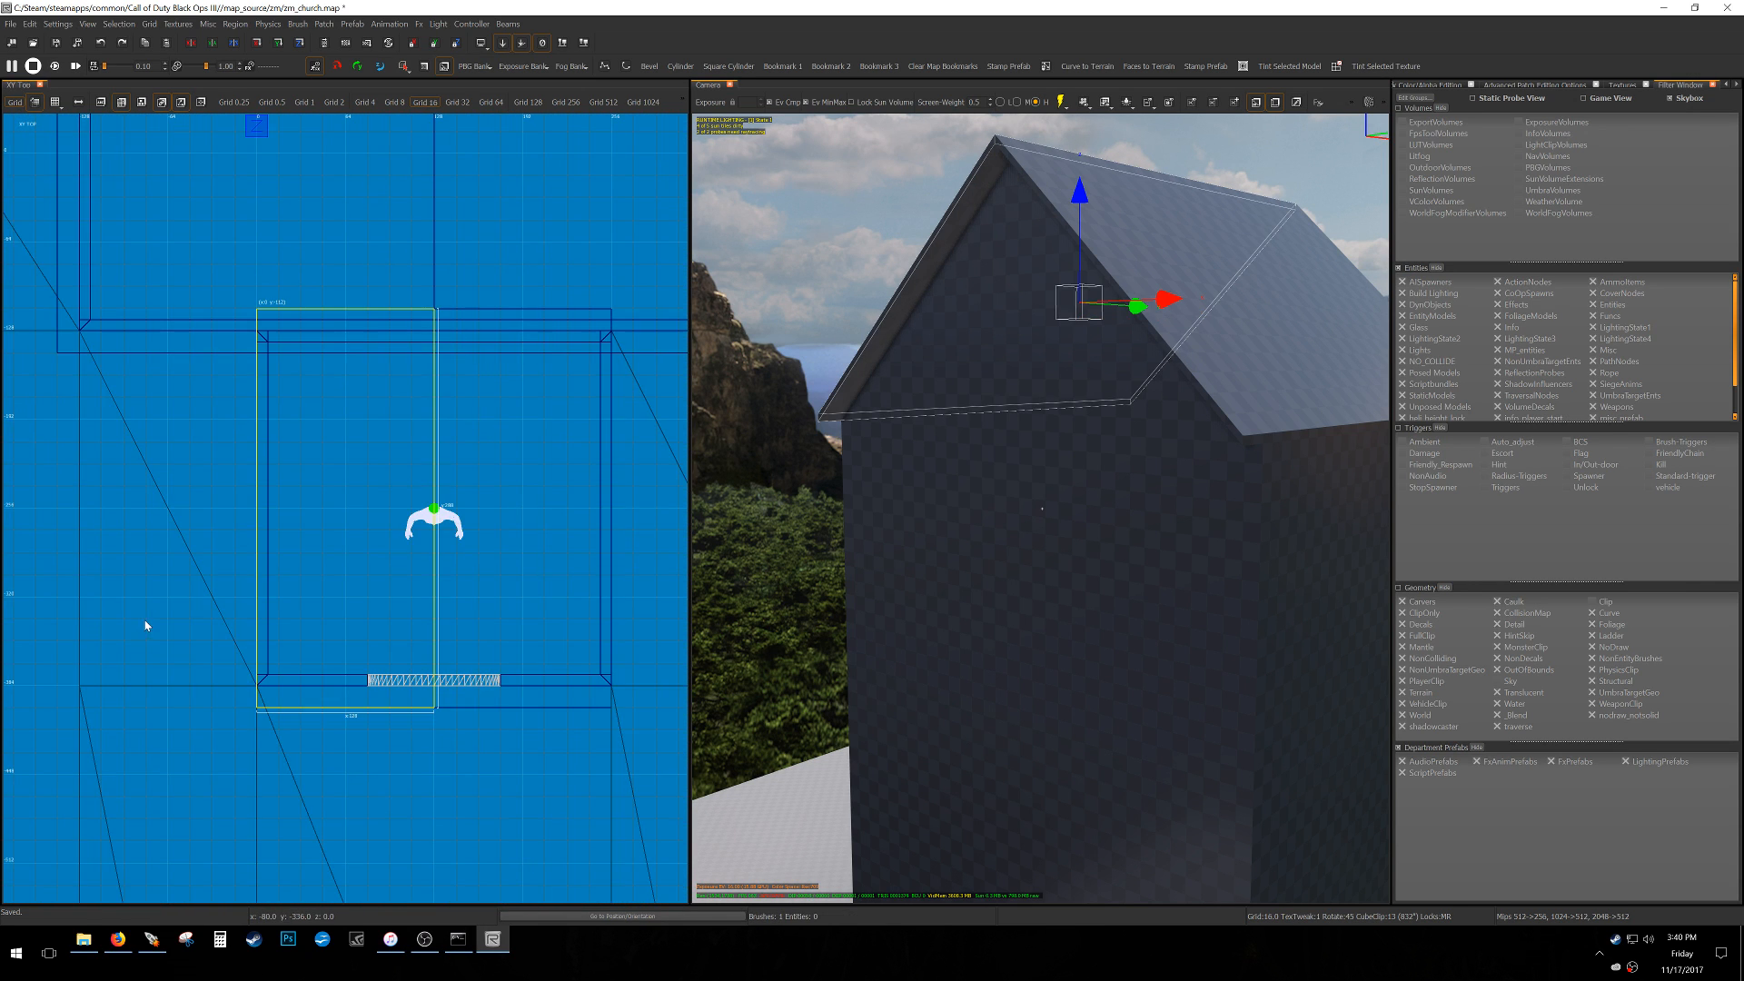
scroll(494, 694, "up", 2)
key("Escape")
left_click(493, 694, "shift")
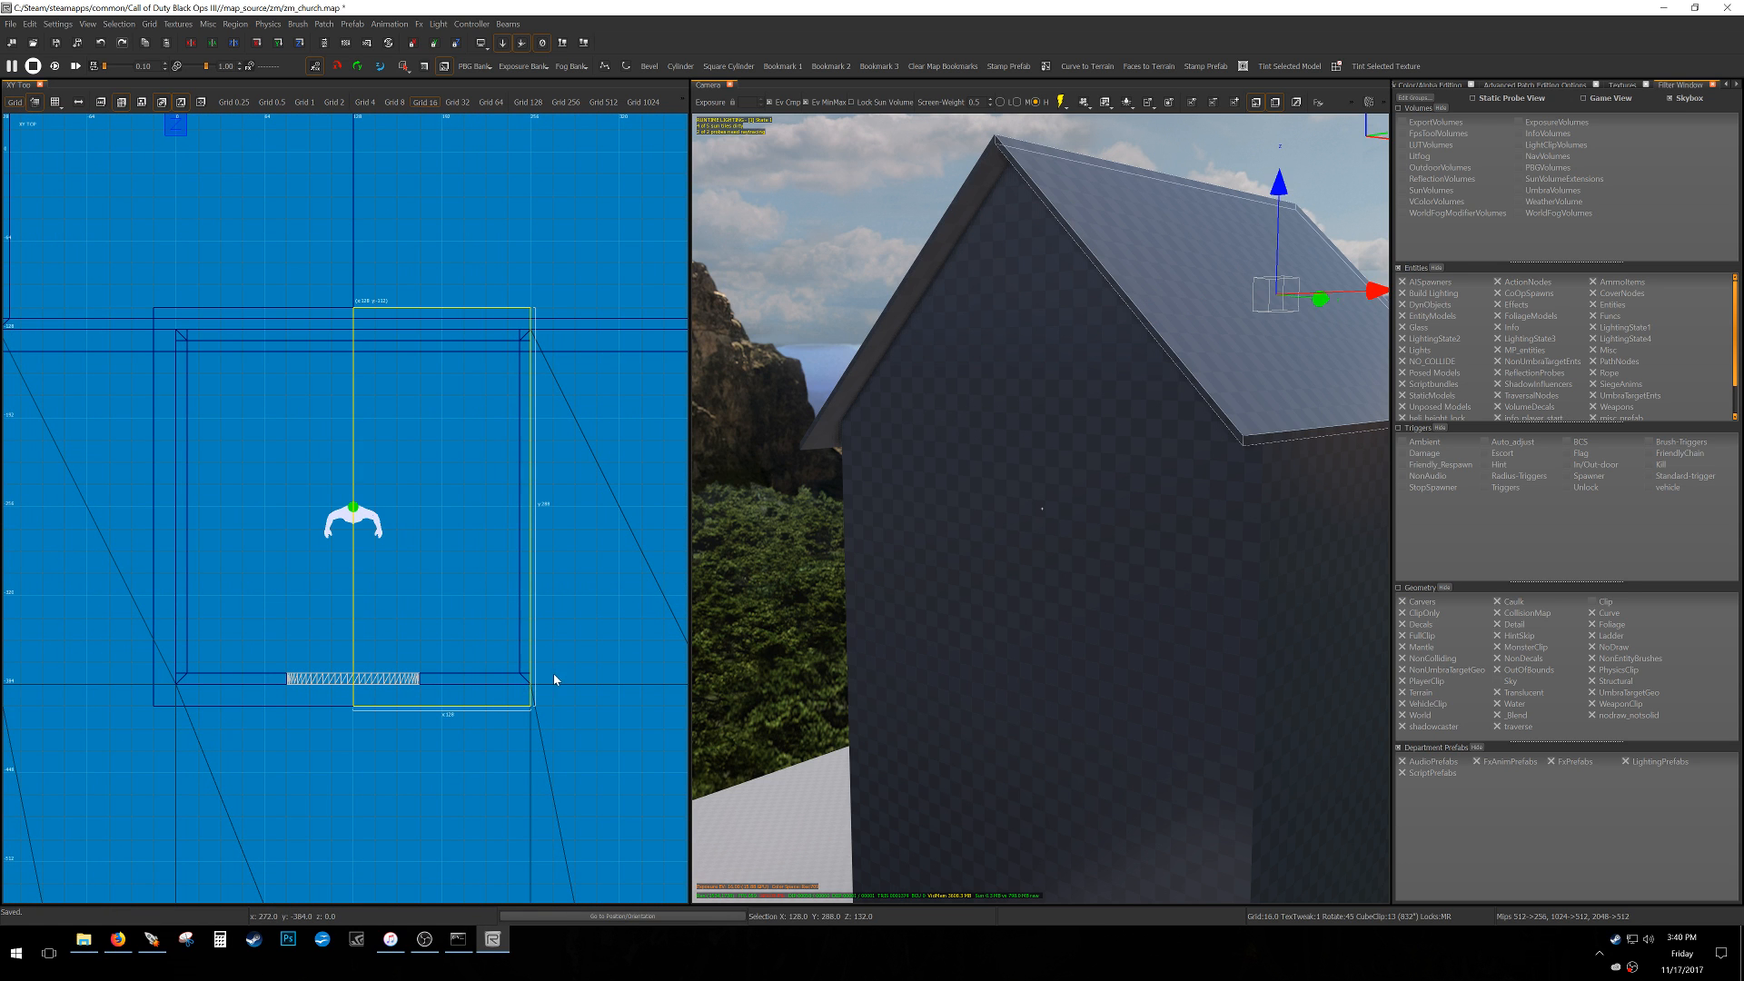
left_click_drag(552, 676, 573, 681)
key("Escape")
right_click_drag(1113, 525, 1281, 586)
mouse_move(1042, 527)
right_mouse_down()
mouse_move(1035, 509)
mouse_move(1069, 565)
mouse_move(977, 563)
mouse_move(1036, 507)
mouse_move(1113, 499)
mouse_move(1042, 509)
right_mouse_up()
key("ctrl+s")
Search all available textures for "wood floor" to find a material for the church floor.
key("w")
key("s")
key("w")
key("w")
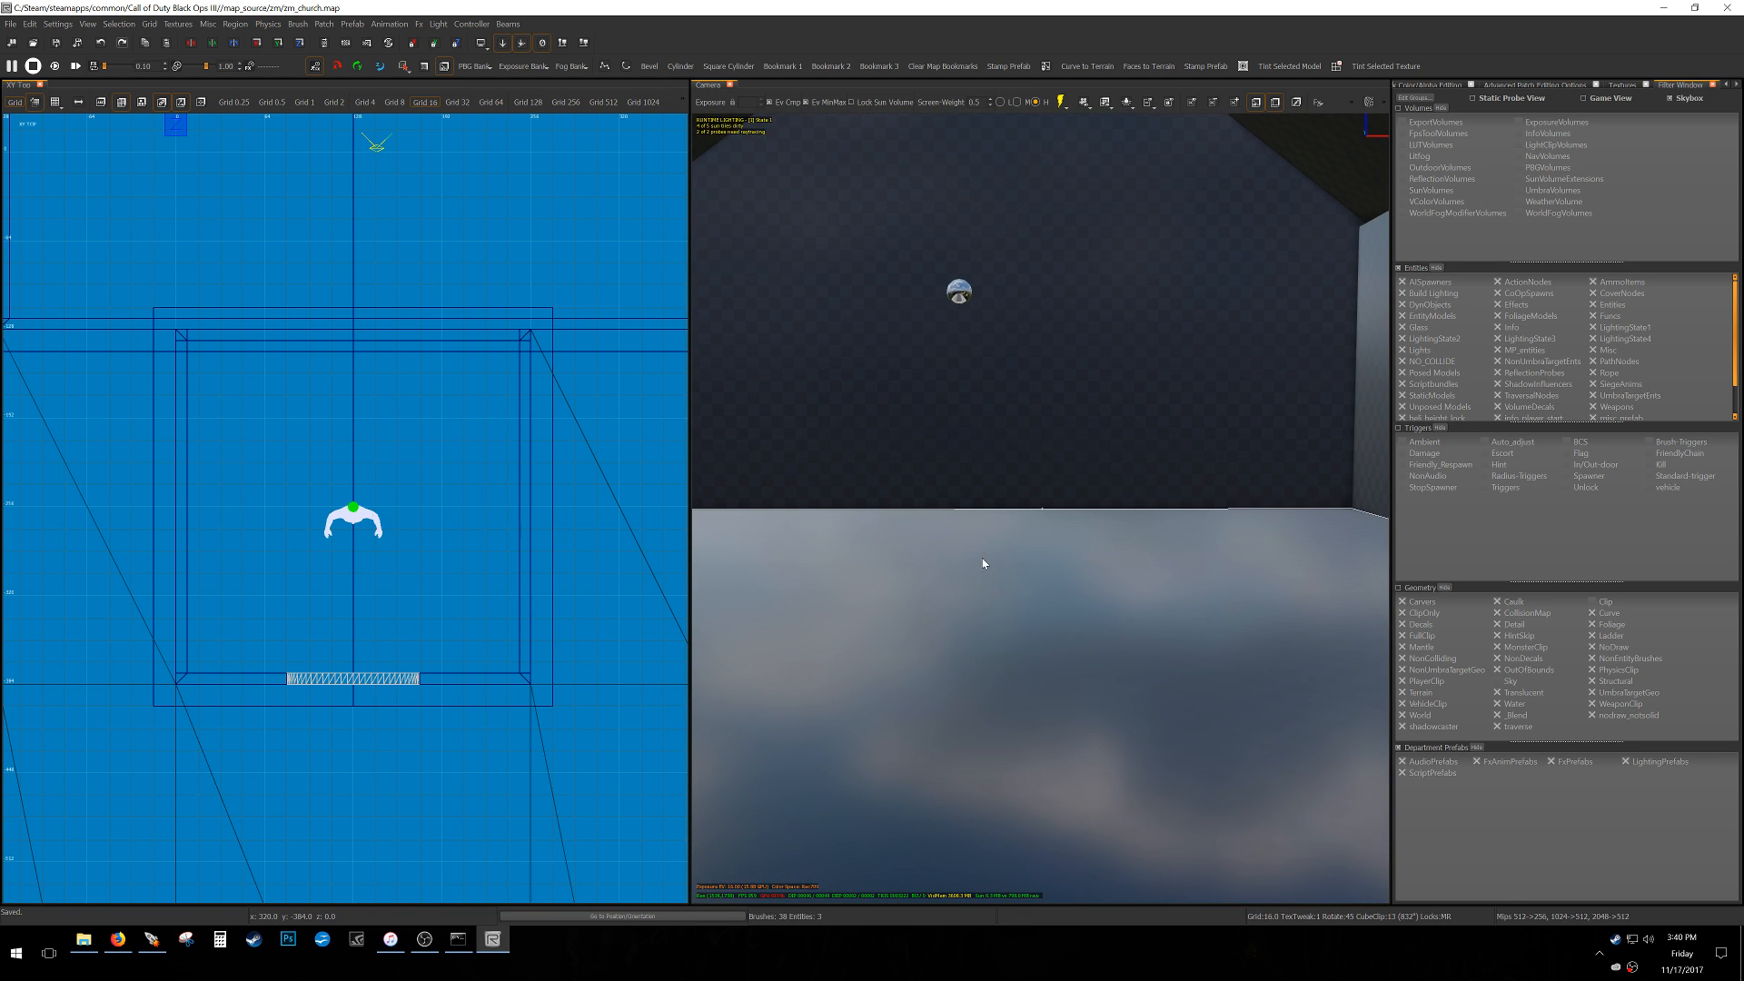
key("t")
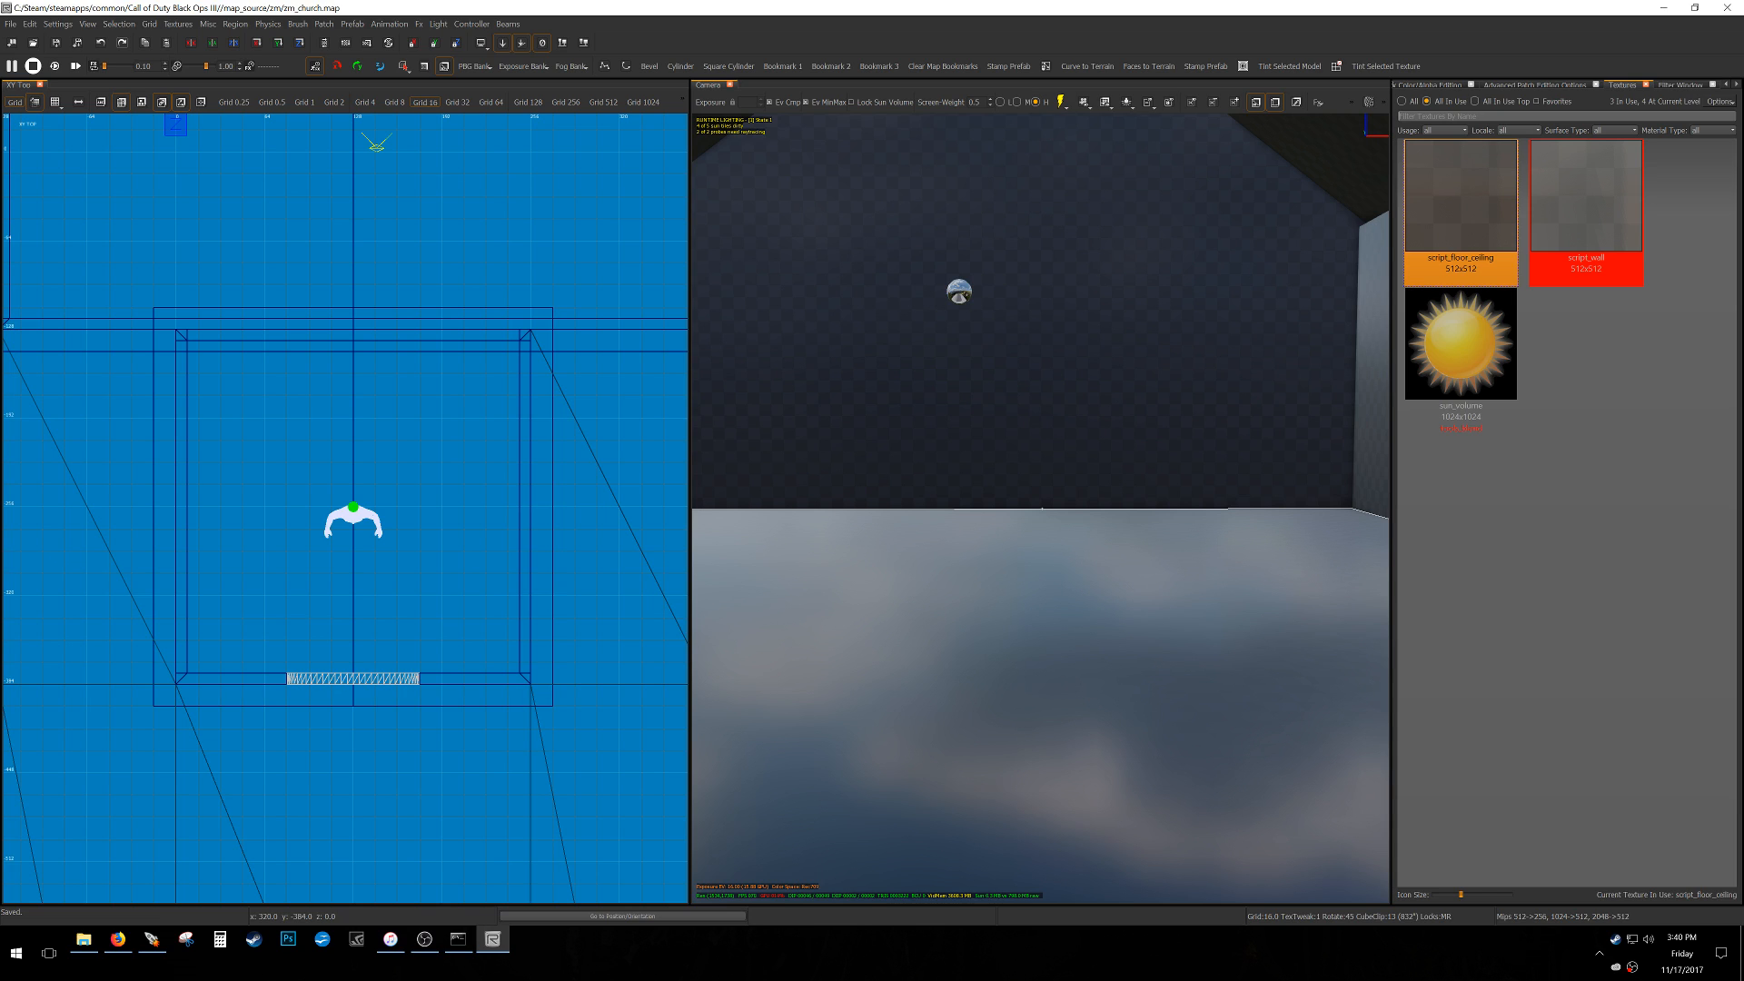
type("woO")
key("BackSpace")
key("BackSpace")
key("BackSpace")
type("wood floor")
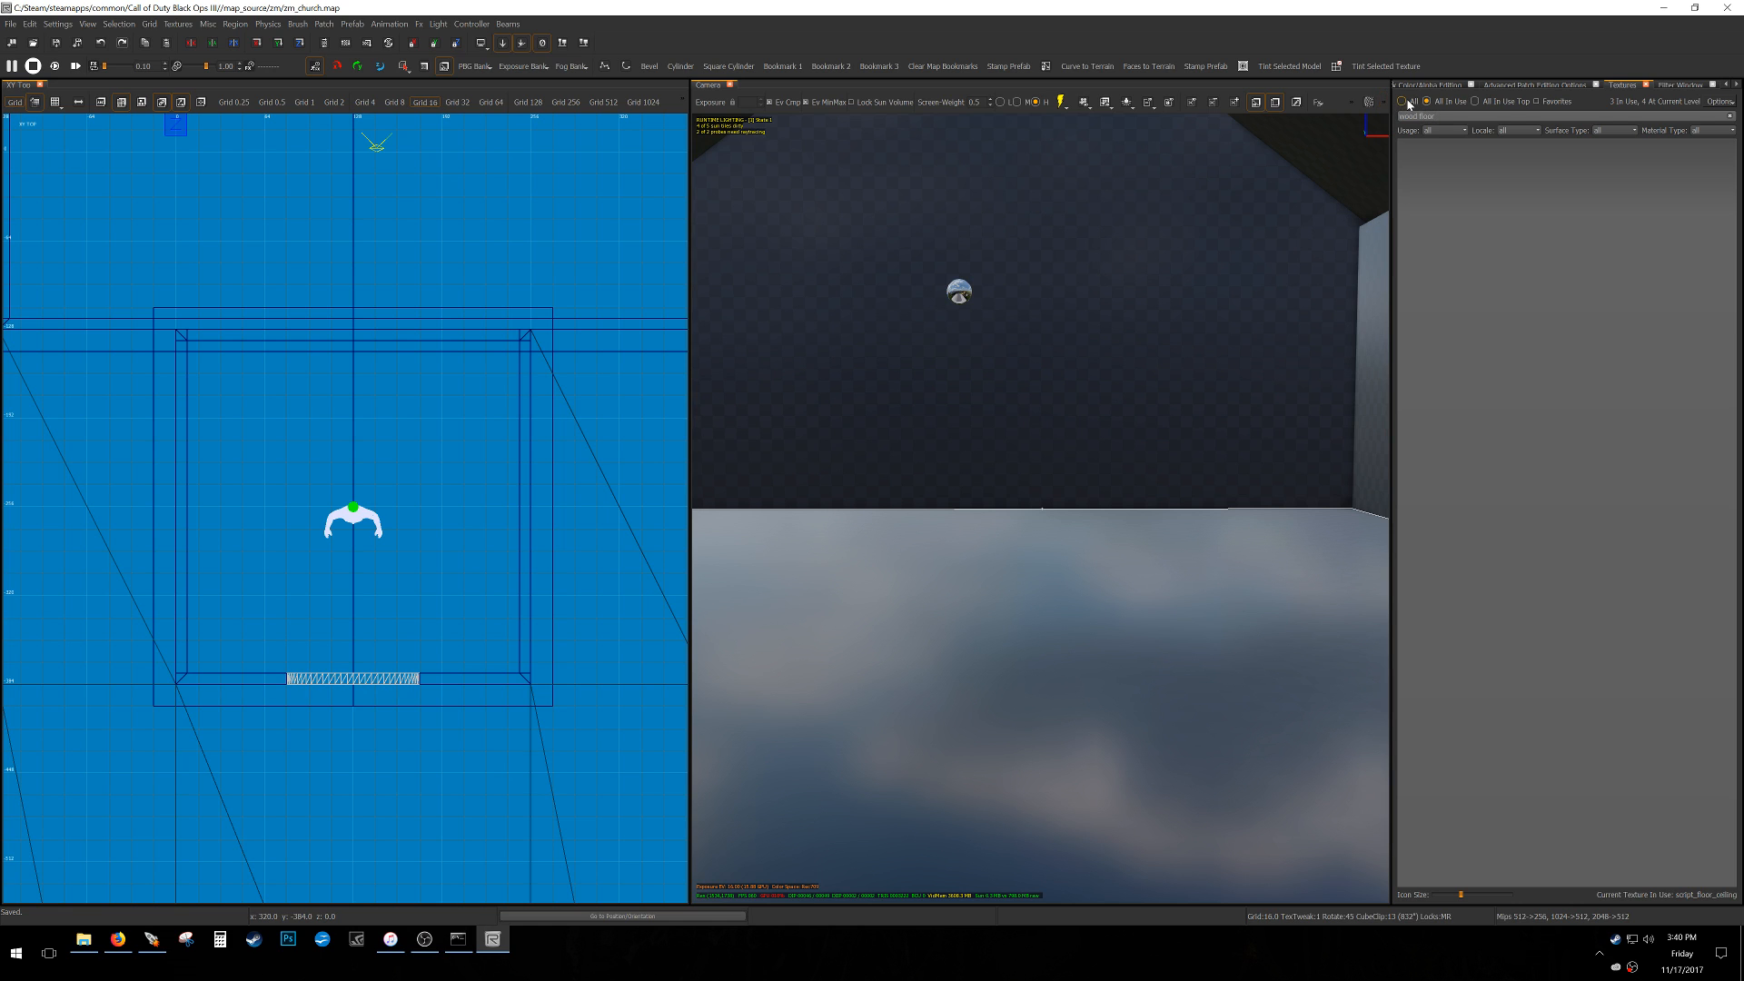
left_click(1409, 104)
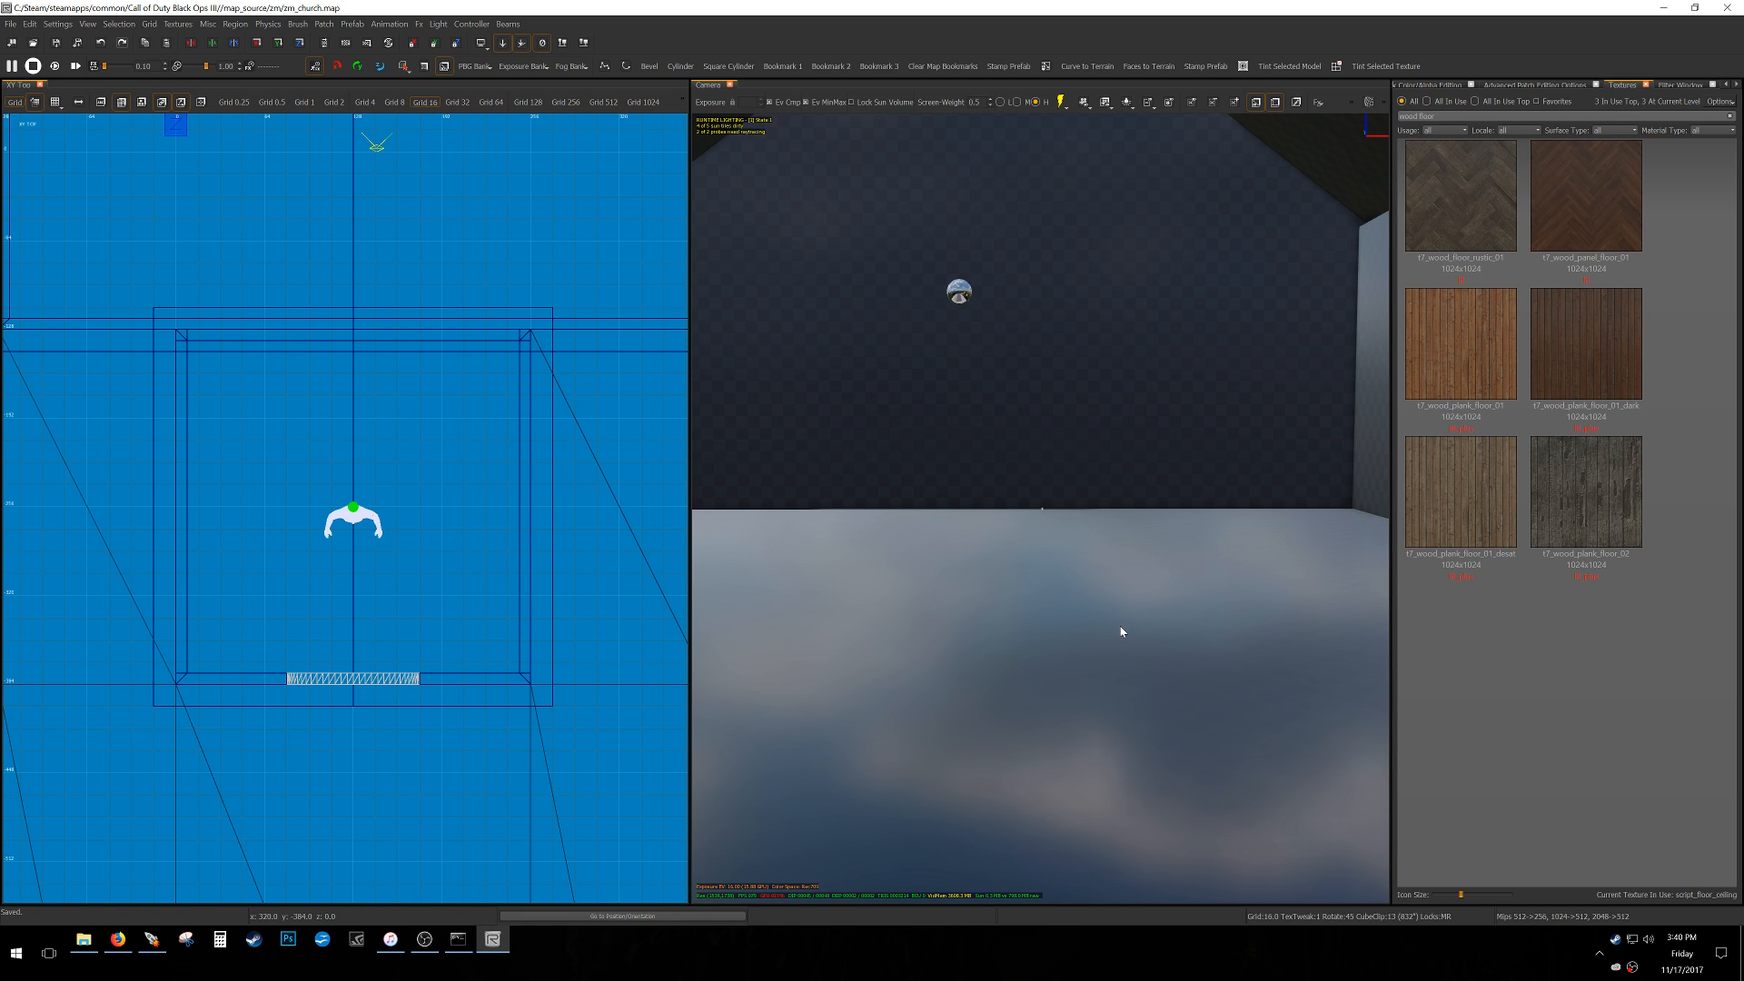
Apply the t7_wood_plank_floor_01_dark texture to the church floor.
left_click(1576, 504)
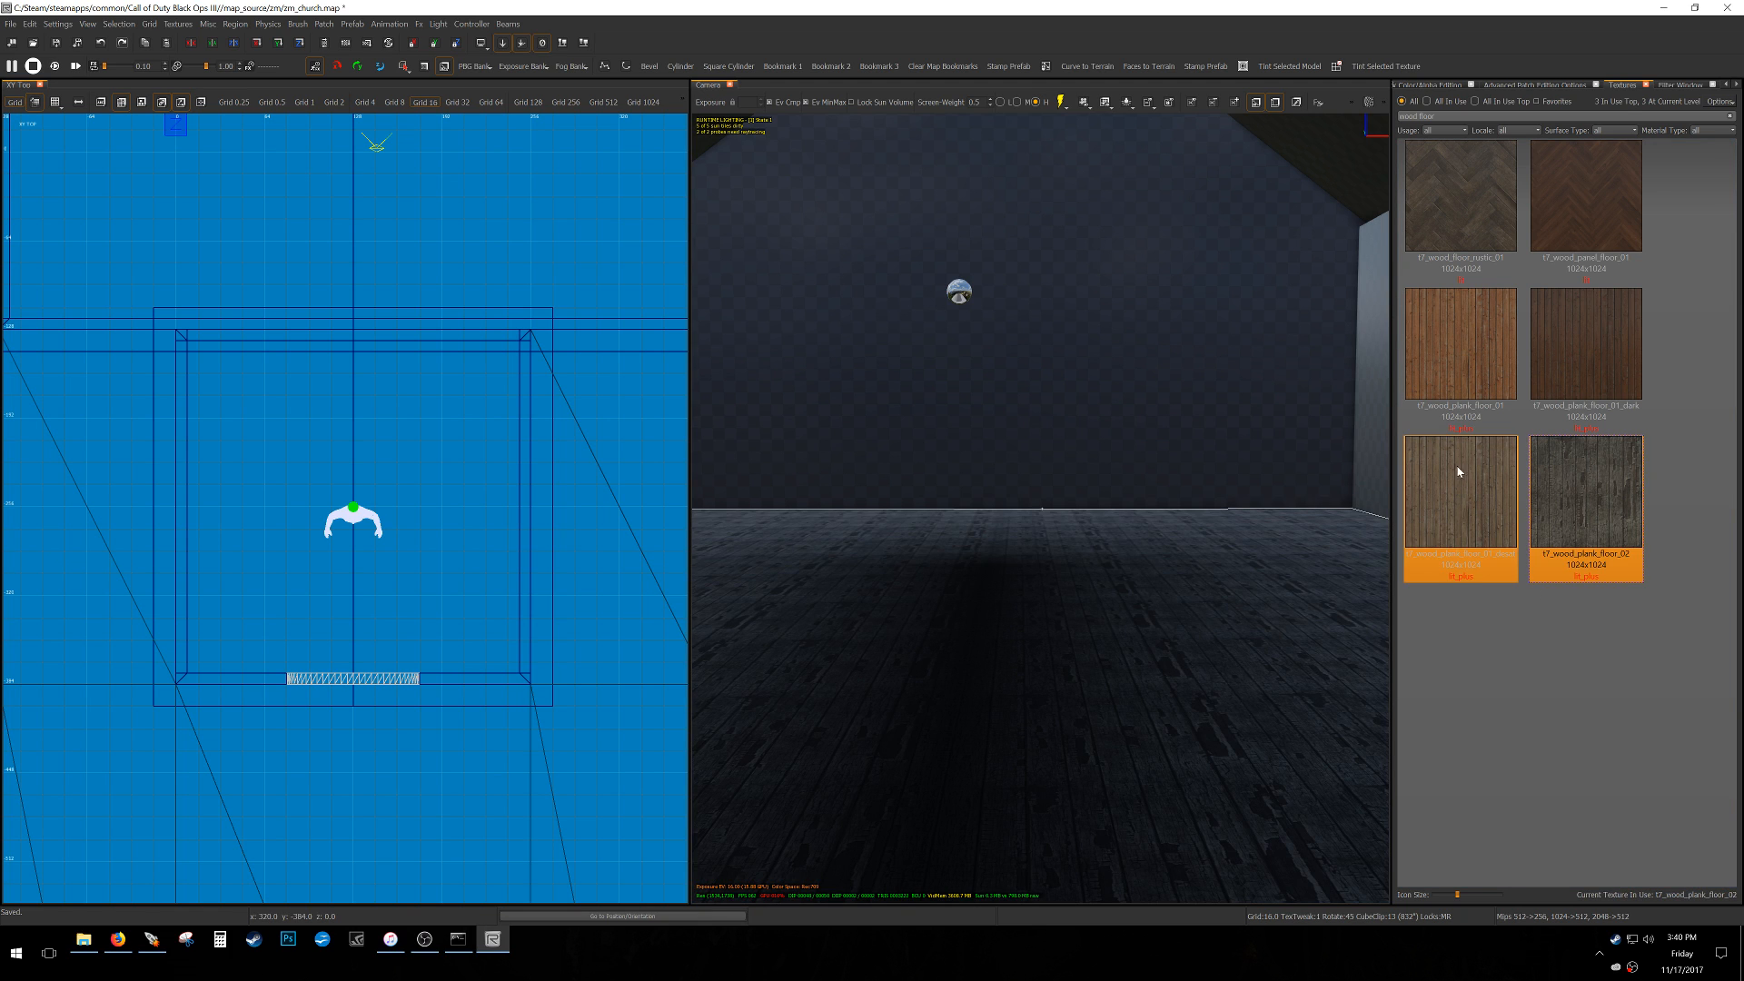
left_click(1555, 347)
right_click_drag(1063, 604, 1024, 655)
key("w")
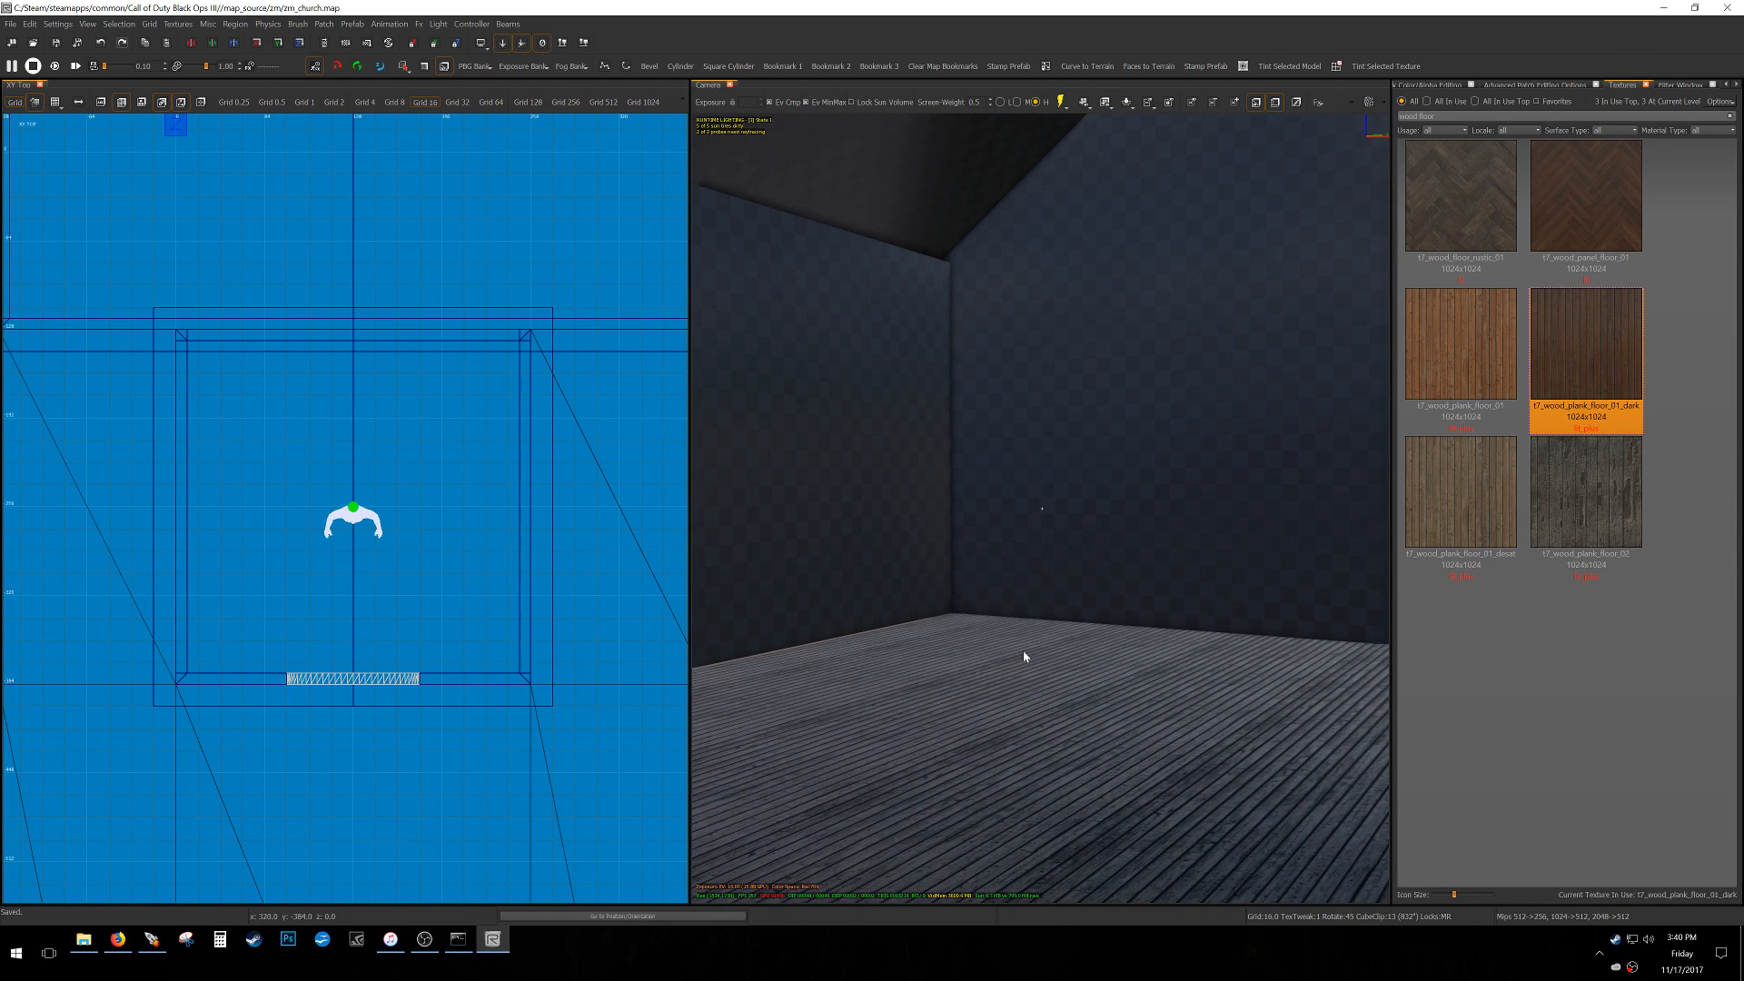
Clear the texture search, show only textures in use, and make script_floor_ceiling the current texture.
left_click(1427, 101)
key("BackSpace")
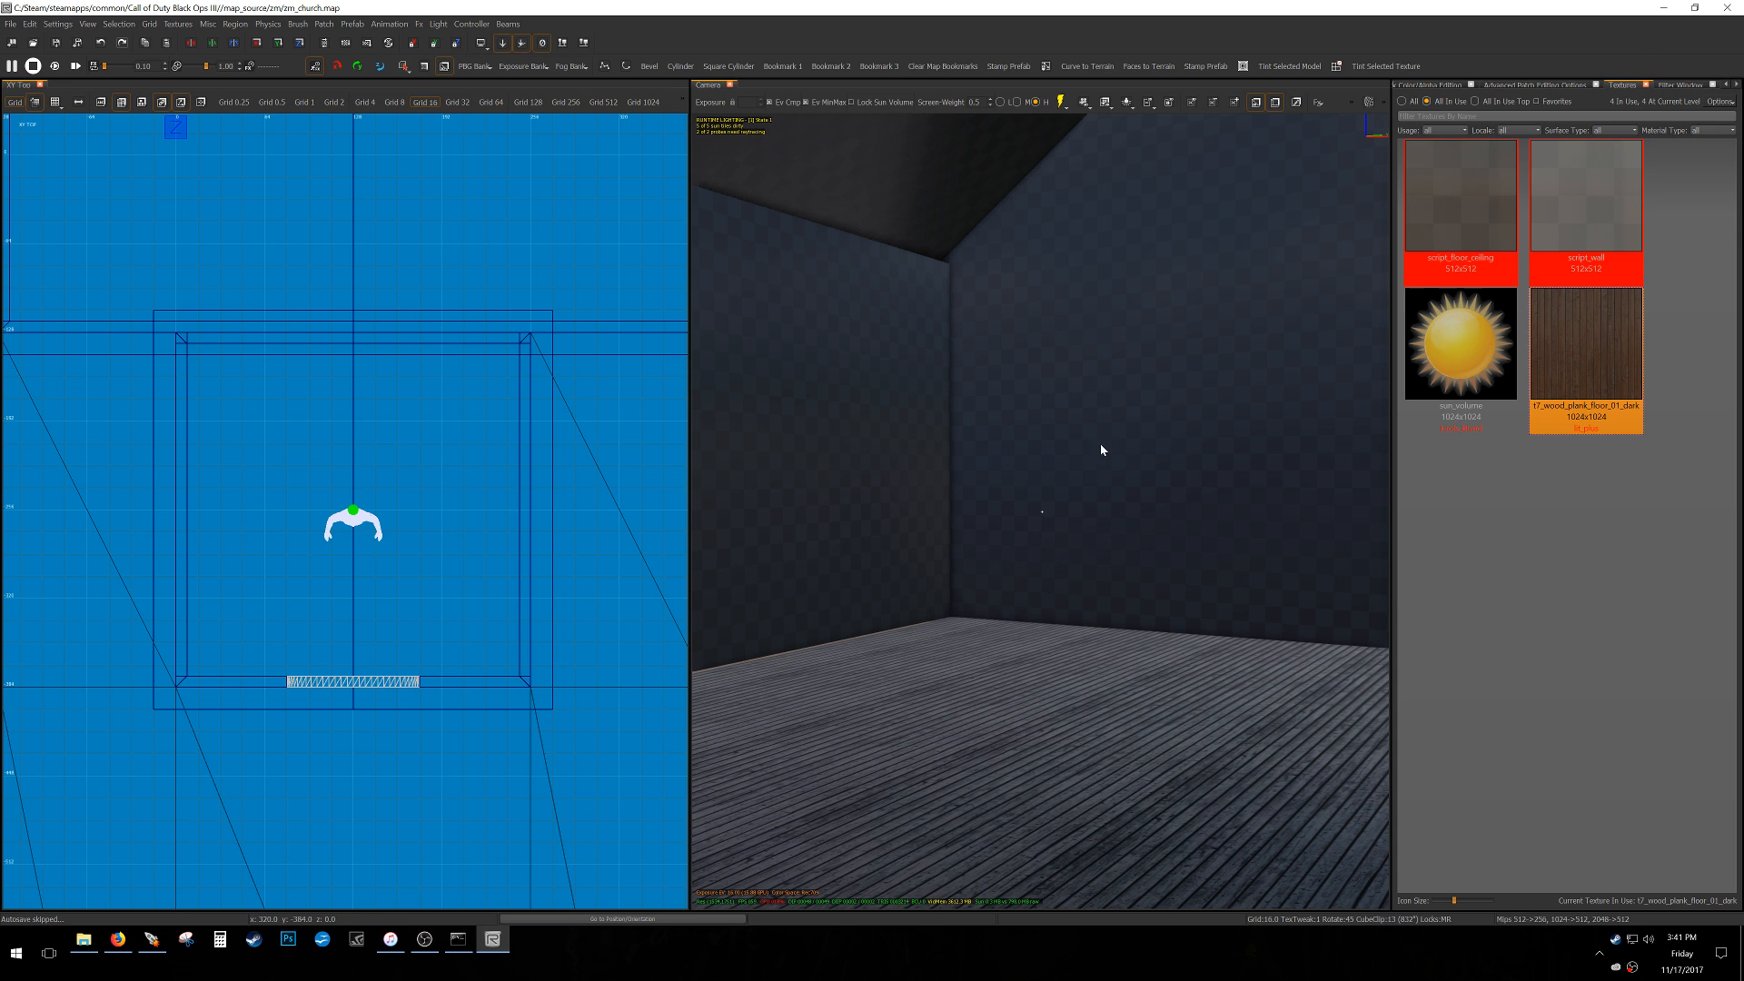
right_click_drag(1113, 709, 1150, 679)
right_click_drag(1042, 511, 891, 506)
right_click_drag(1217, 747, 1386, 768)
key("w")
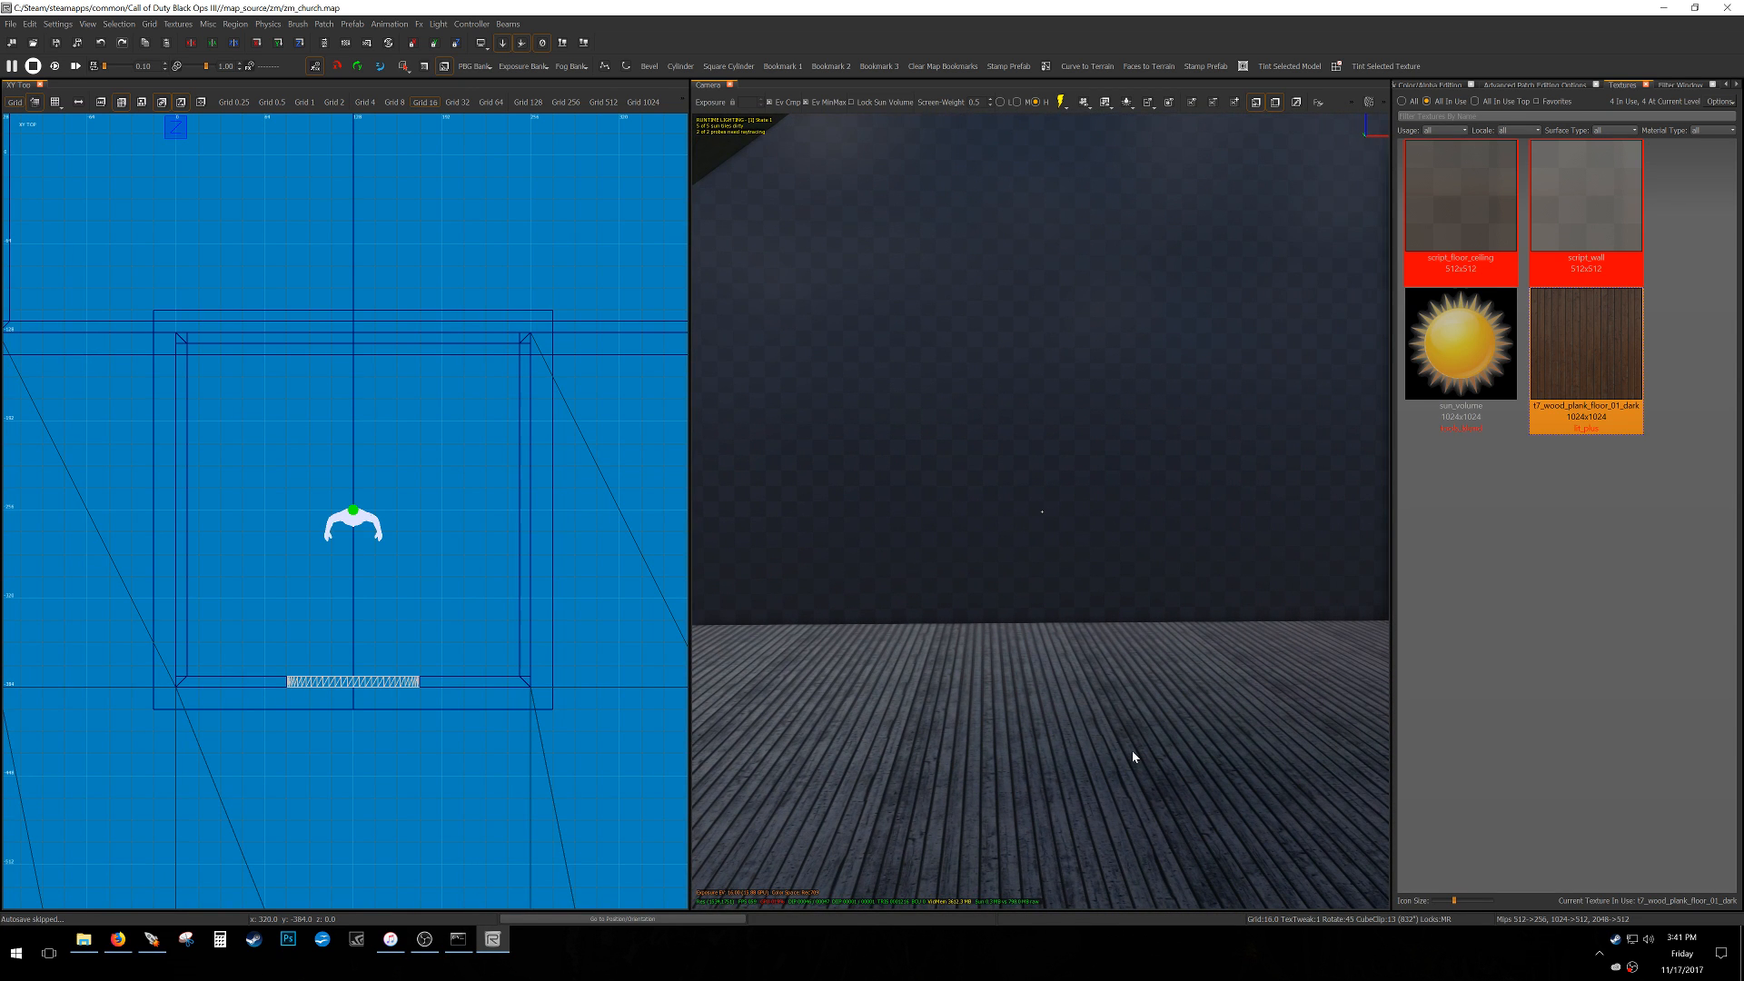
right_click_drag(1059, 770, 927, 772)
right_click_drag(1271, 672, 1125, 640)
left_click(1443, 255)
Draw a full-width step brush 12 units deep and 8 units tall on the church floor, using a grid of 4.
left_click(1018, 627, "shift")
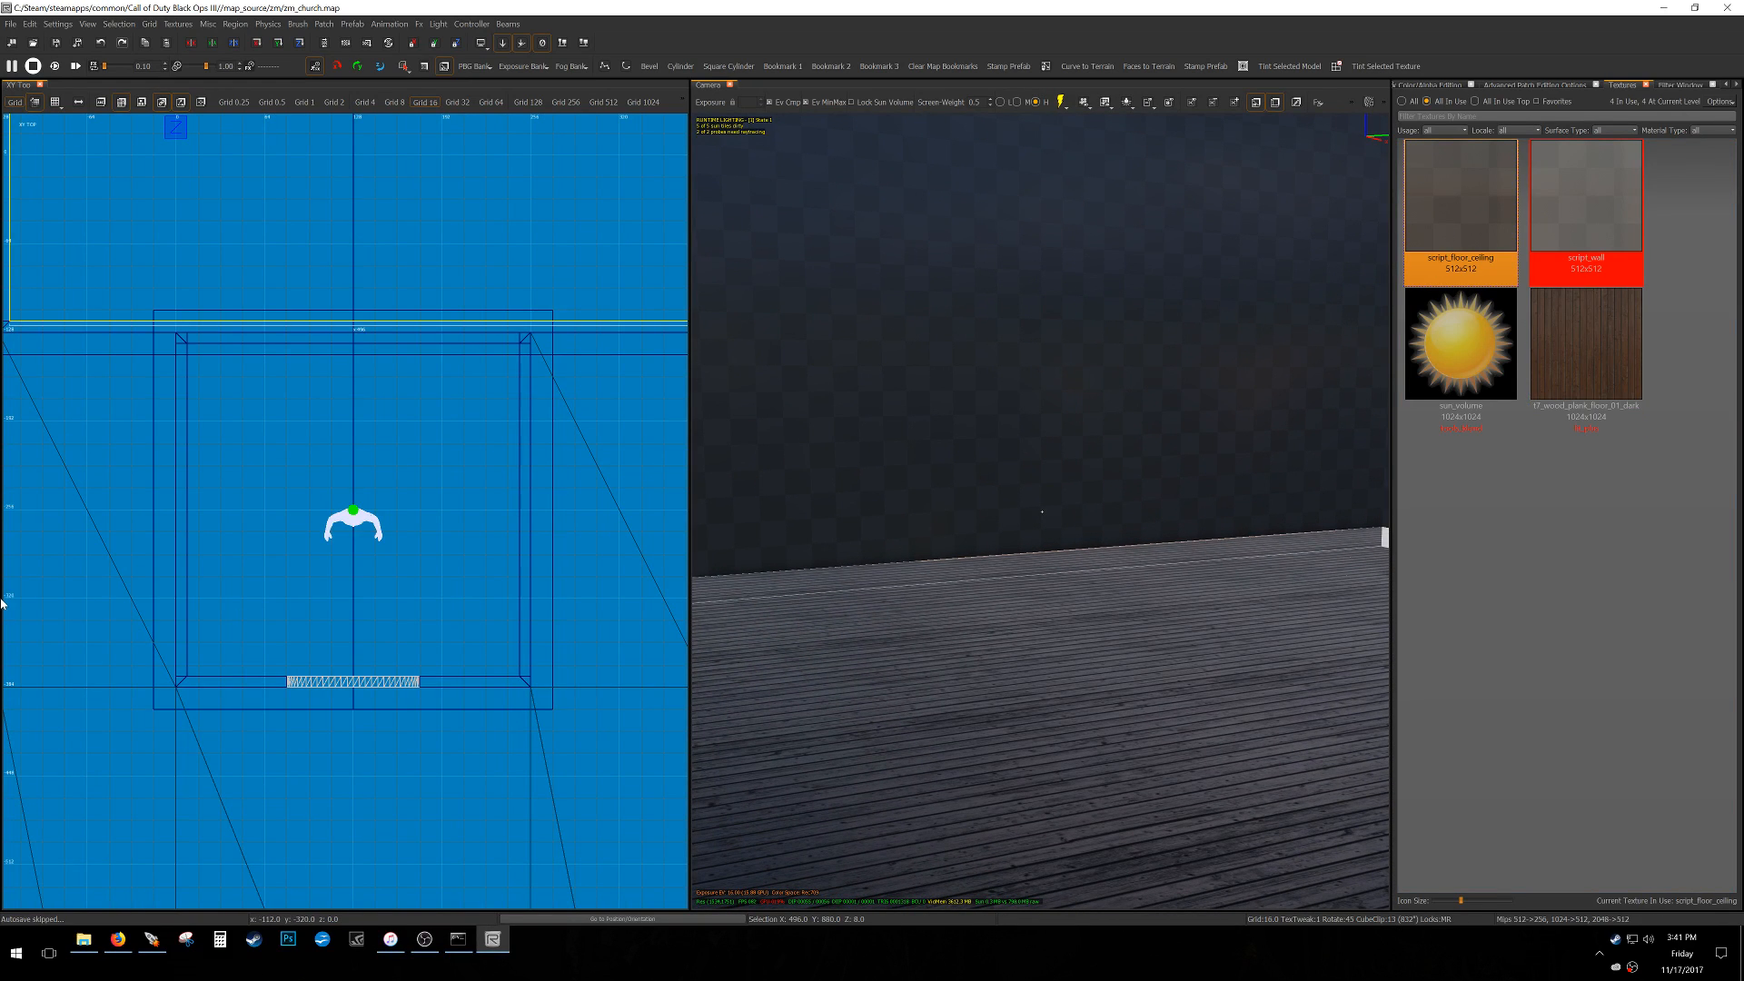
key("ctrl+Tab")
scroll(22, 598, "down", 5)
scroll(68, 588, "up", 8)
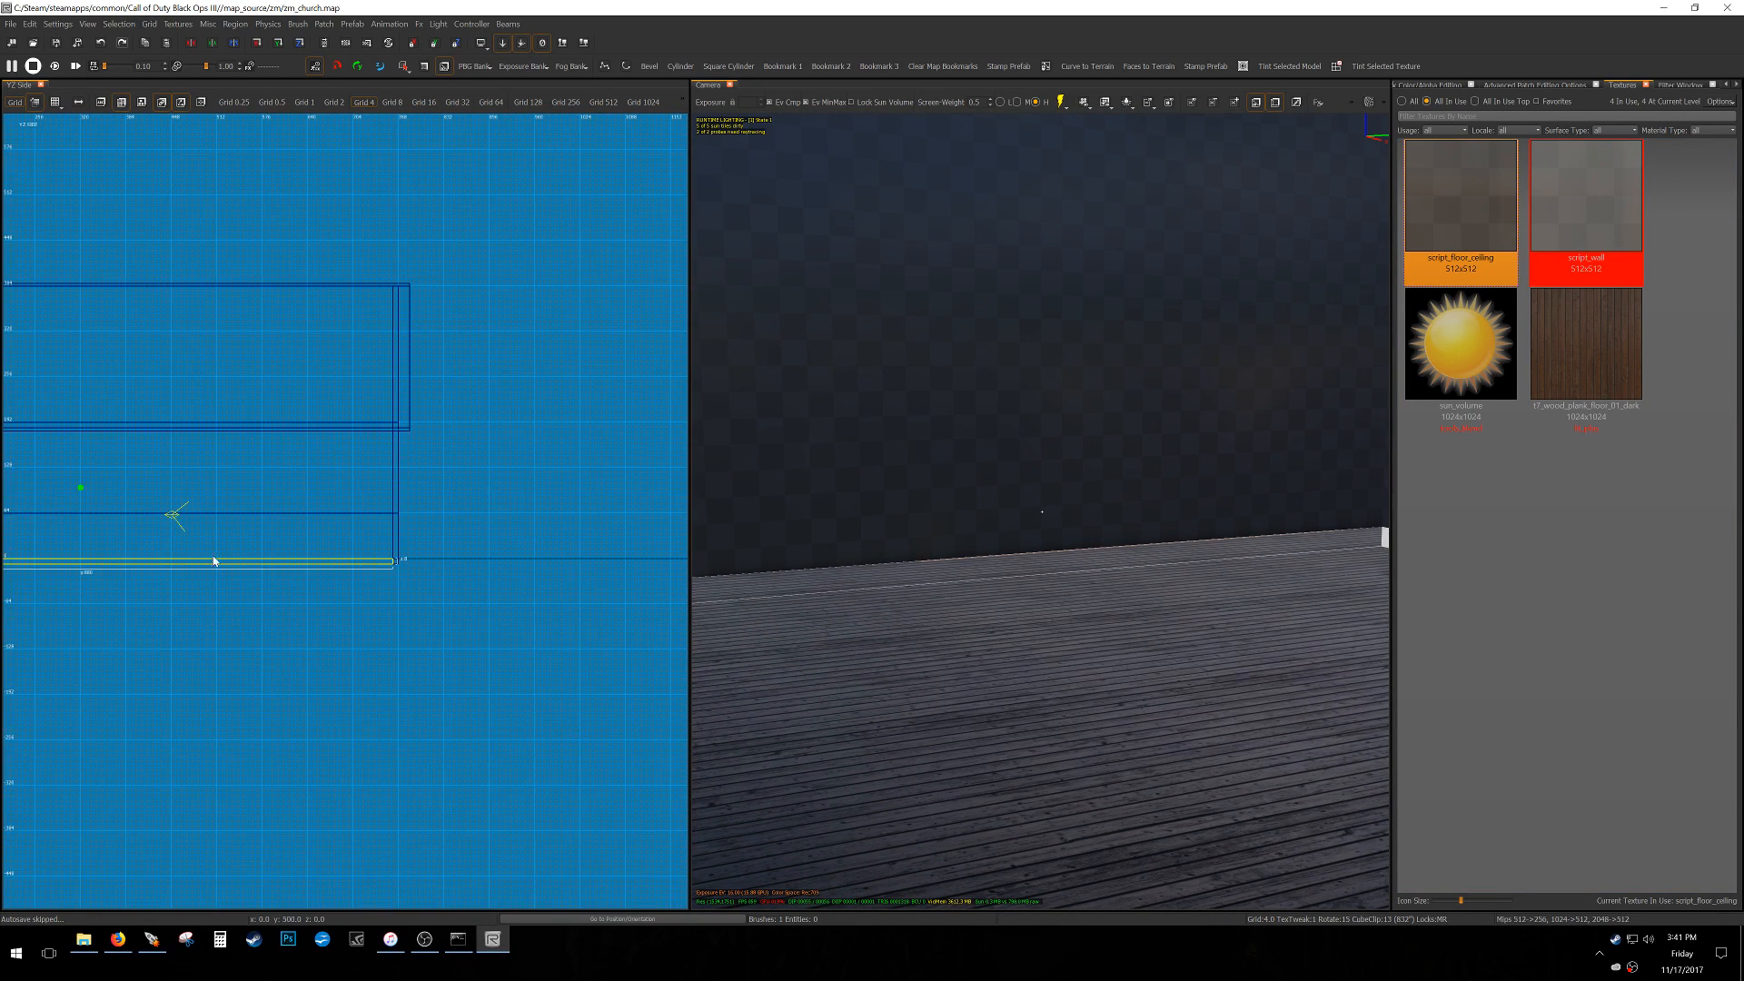
key("Escape")
mouse_move(256, 620)
left_mouse_down()
mouse_move(283, 592)
mouse_move(370, 602)
left_mouse_up()
scroll(291, 618, "up", 4)
scroll(370, 600, "down", 5)
scroll(352, 601, "up", 4)
Duplicate the step brush three times, offsetting each copy back and up to form a four-step staircase.
key("space")
left_click_drag(219, 639, 317, 587)
right_click_drag(309, 608, 300, 614)
key("space")
mouse_move(228, 605)
left_mouse_down()
mouse_move(266, 539)
mouse_move(288, 521)
mouse_move(318, 550)
mouse_move(387, 486)
mouse_move(388, 458)
left_mouse_up()
key("space")
Select all four steps and turn them into a func_group.
mouse_move(1086, 639)
right_mouse_down()
mouse_move(1172, 627)
mouse_move(1209, 654)
mouse_move(1085, 640)
right_mouse_up()
left_click_drag(986, 763, 1024, 591, "shift")
right_click(1023, 583)
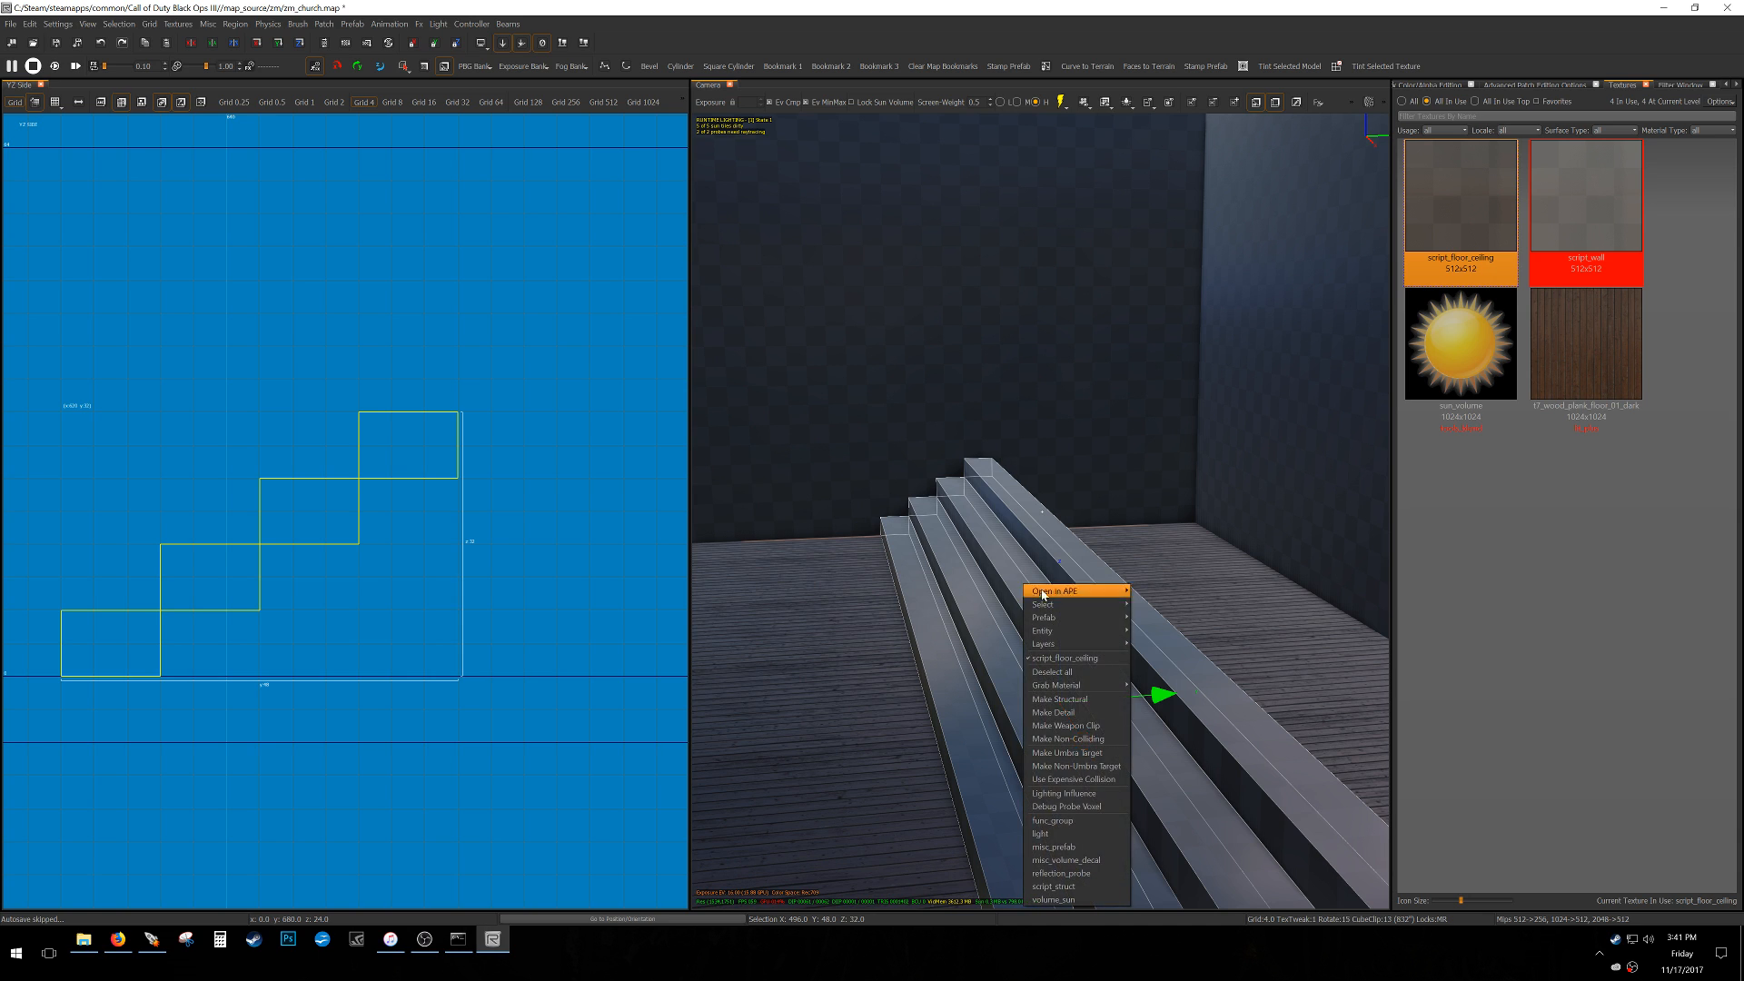
left_click(1095, 828)
Move the staircase group along the church floor away from the end wall on a grid of 32.
scroll(312, 564, "down", 3)
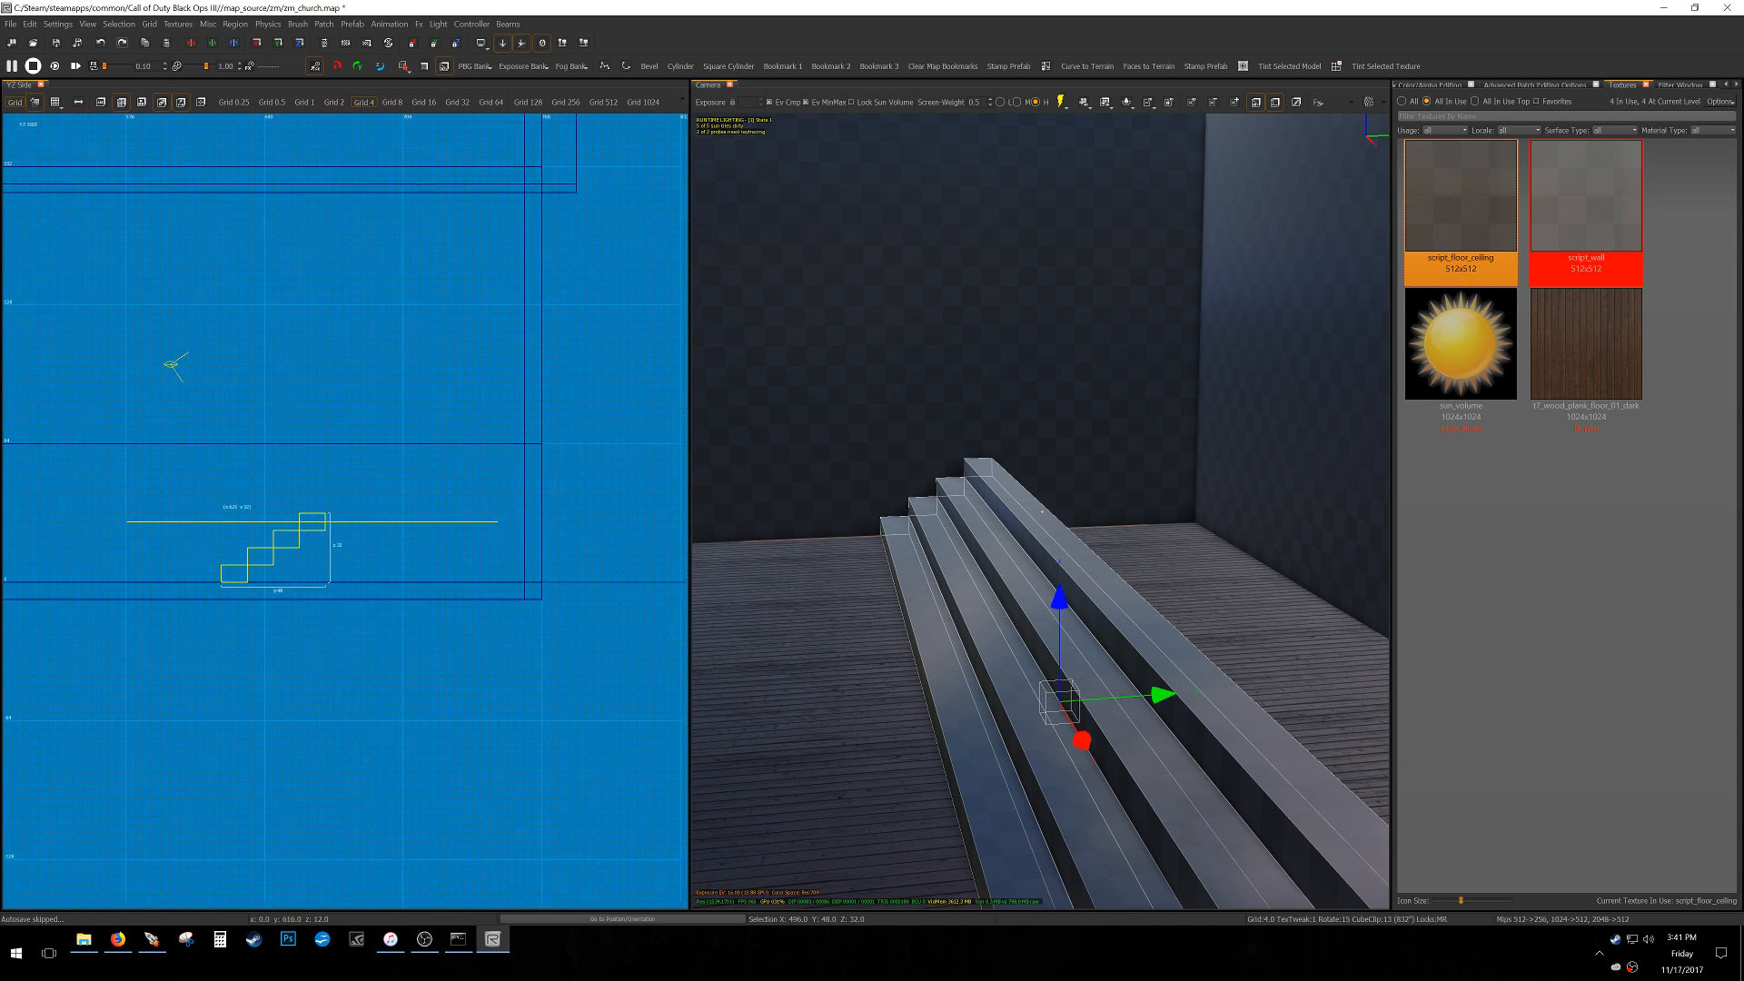
key("alt+Left")
key("alt+Left")
key("alt+Left")
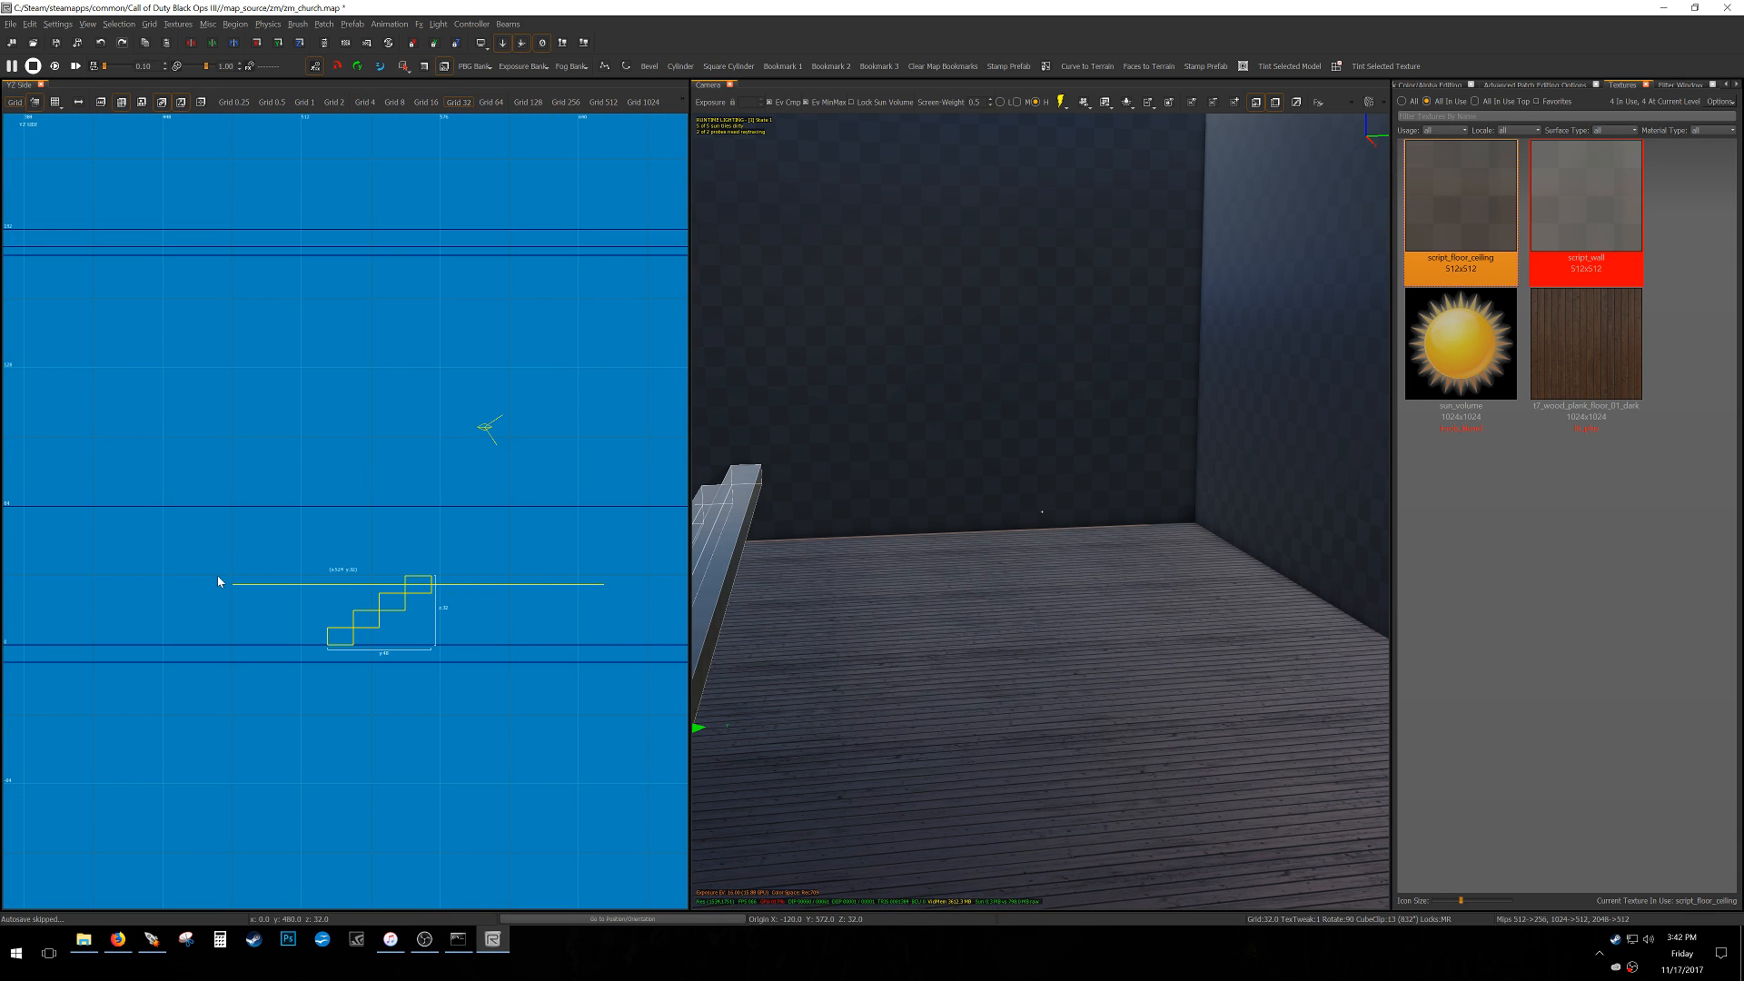
mouse_move(817, 581)
right_mouse_down()
mouse_move(772, 586)
mouse_move(899, 572)
mouse_move(817, 590)
right_mouse_up()
mouse_move(1012, 658)
right_mouse_down()
mouse_move(963, 654)
mouse_move(1012, 657)
right_mouse_up()
Fine-position the staircase along the floor on a grid of 4 so its front edge sits at Y 512.
key("Escape")
left_click(1012, 657, "shift")
key("3")
scroll(325, 647, "up", 6)
scroll(325, 655, "down", 7)
key("Escape")
left_click_drag(329, 678, 509, 565, "alt+shift")
scroll(363, 674, "up", 5)
left_click_drag(477, 626, 413, 617)
right_click_drag(441, 609, 276, 655)
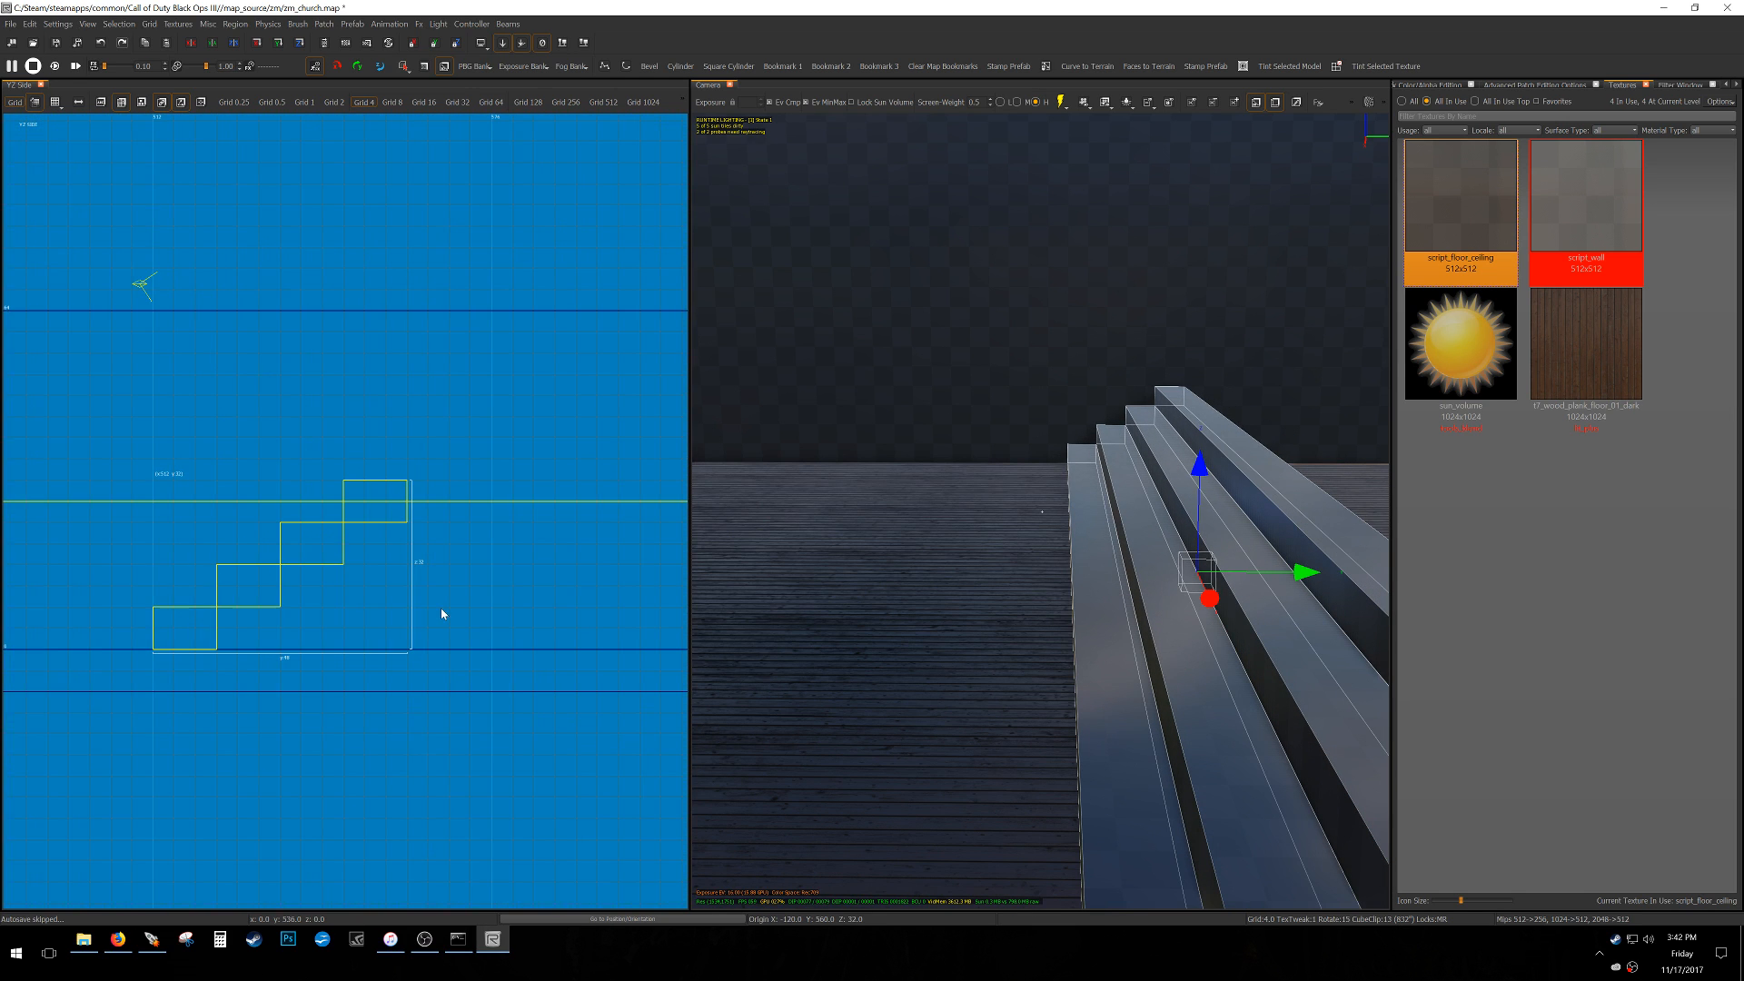
Duplicate the staircase's top step and place the copy behind and above it as a fifth step.
key("Escape")
left_click_drag(330, 532, 472, 455, "alt+shift")
key("space")
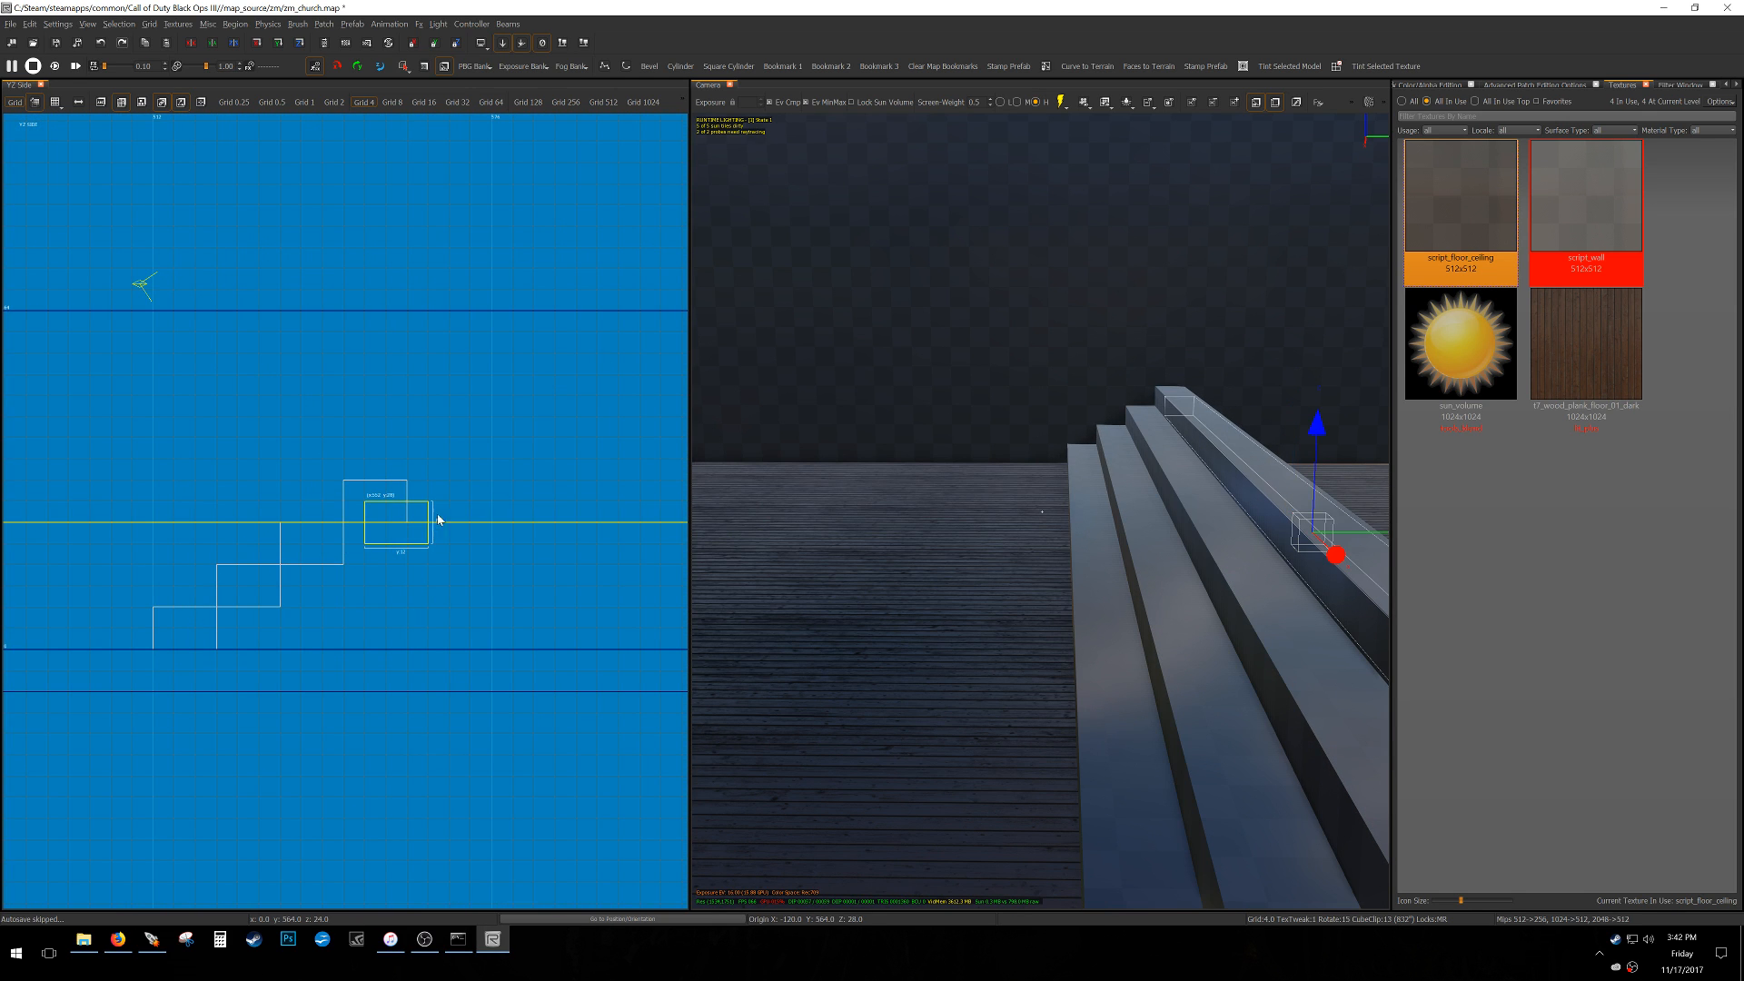
left_click_drag(421, 528, 465, 469)
scroll(465, 474, "down", 3)
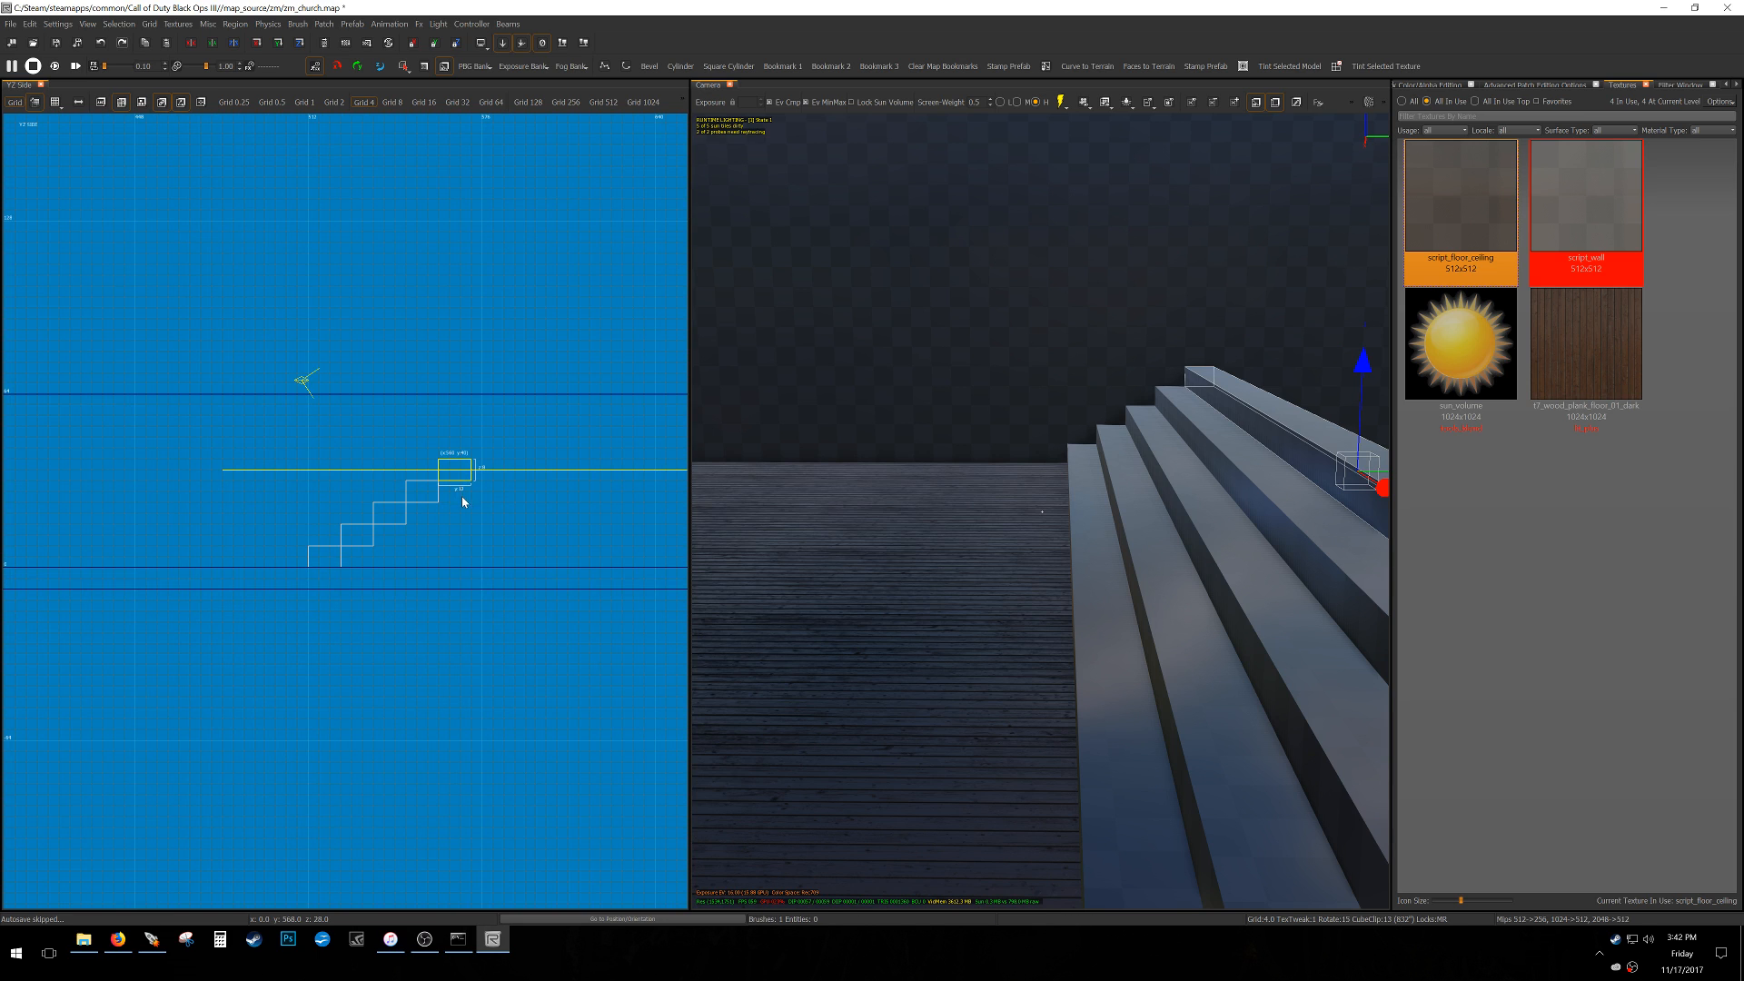
Try to include the new fifth step in the staircase group.
right_click(439, 463)
mouse_move(489, 490)
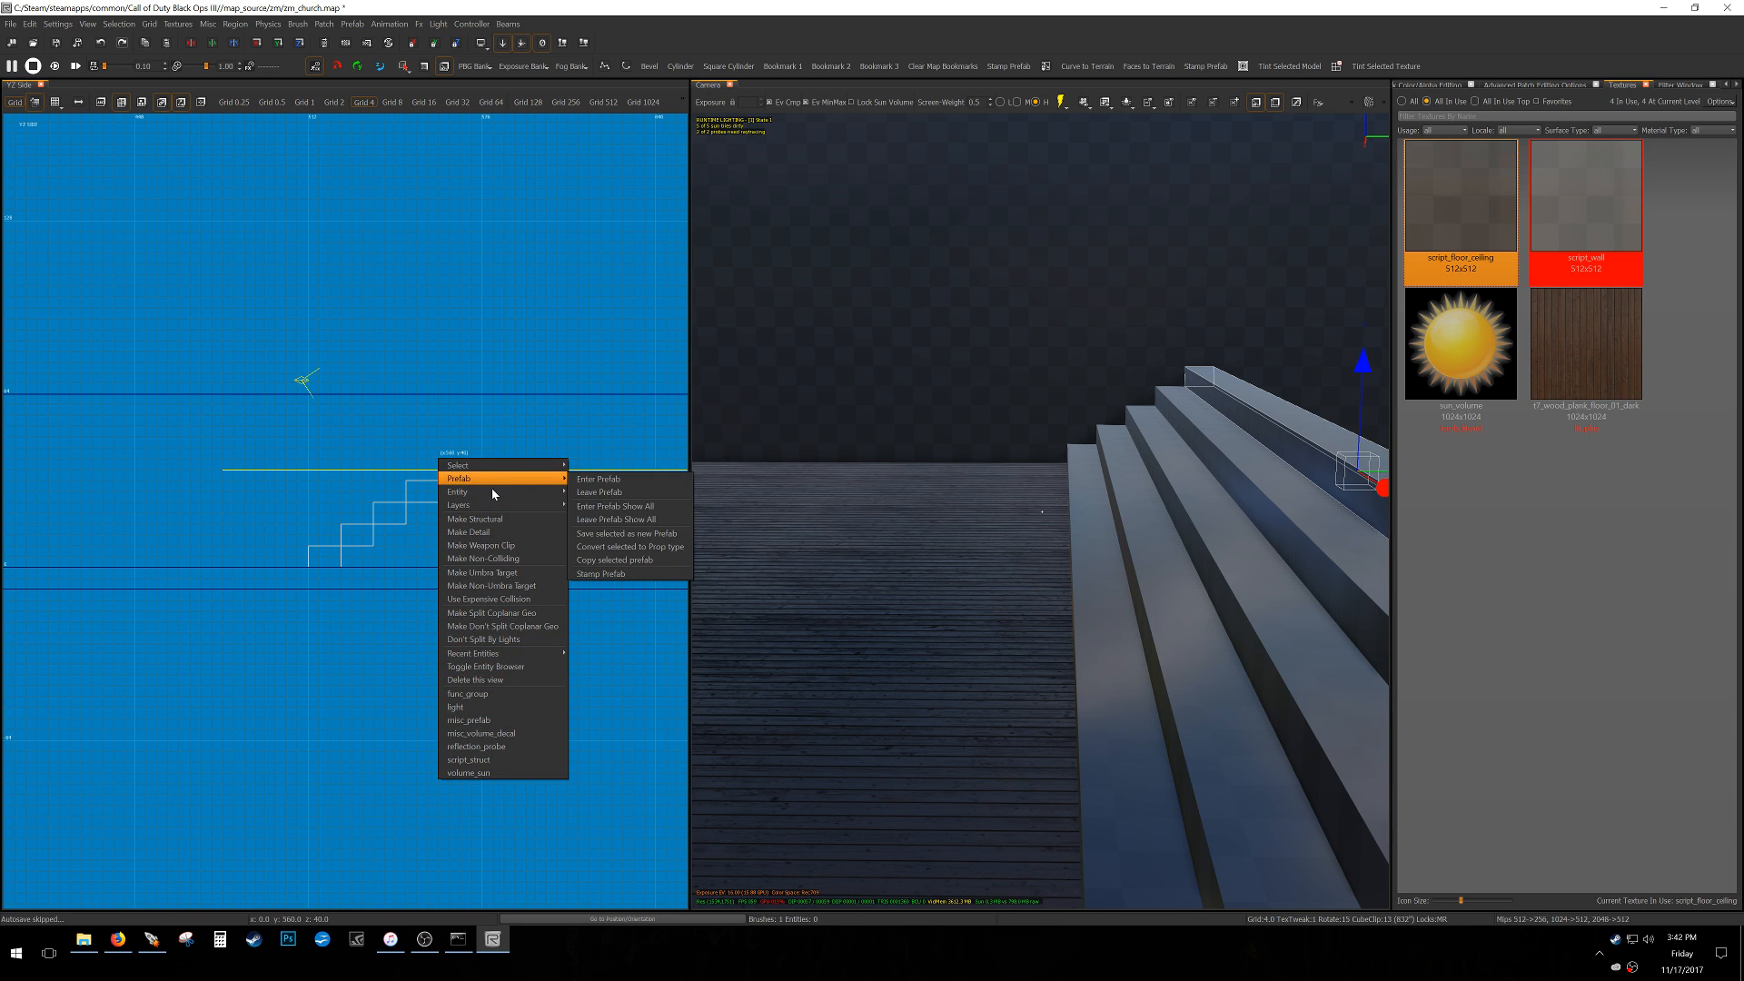
left_click(579, 525)
key("Escape")
left_click_drag(199, 624, 443, 473, "shift")
key("Escape")
Add the fifth step's brush to the staircase func_group and save the map.
key("bracketright")
key("bracketright")
left_click(1222, 525, "shift")
left_click(1281, 420, "shift")
right_click(1270, 382)
mouse_move(1308, 426)
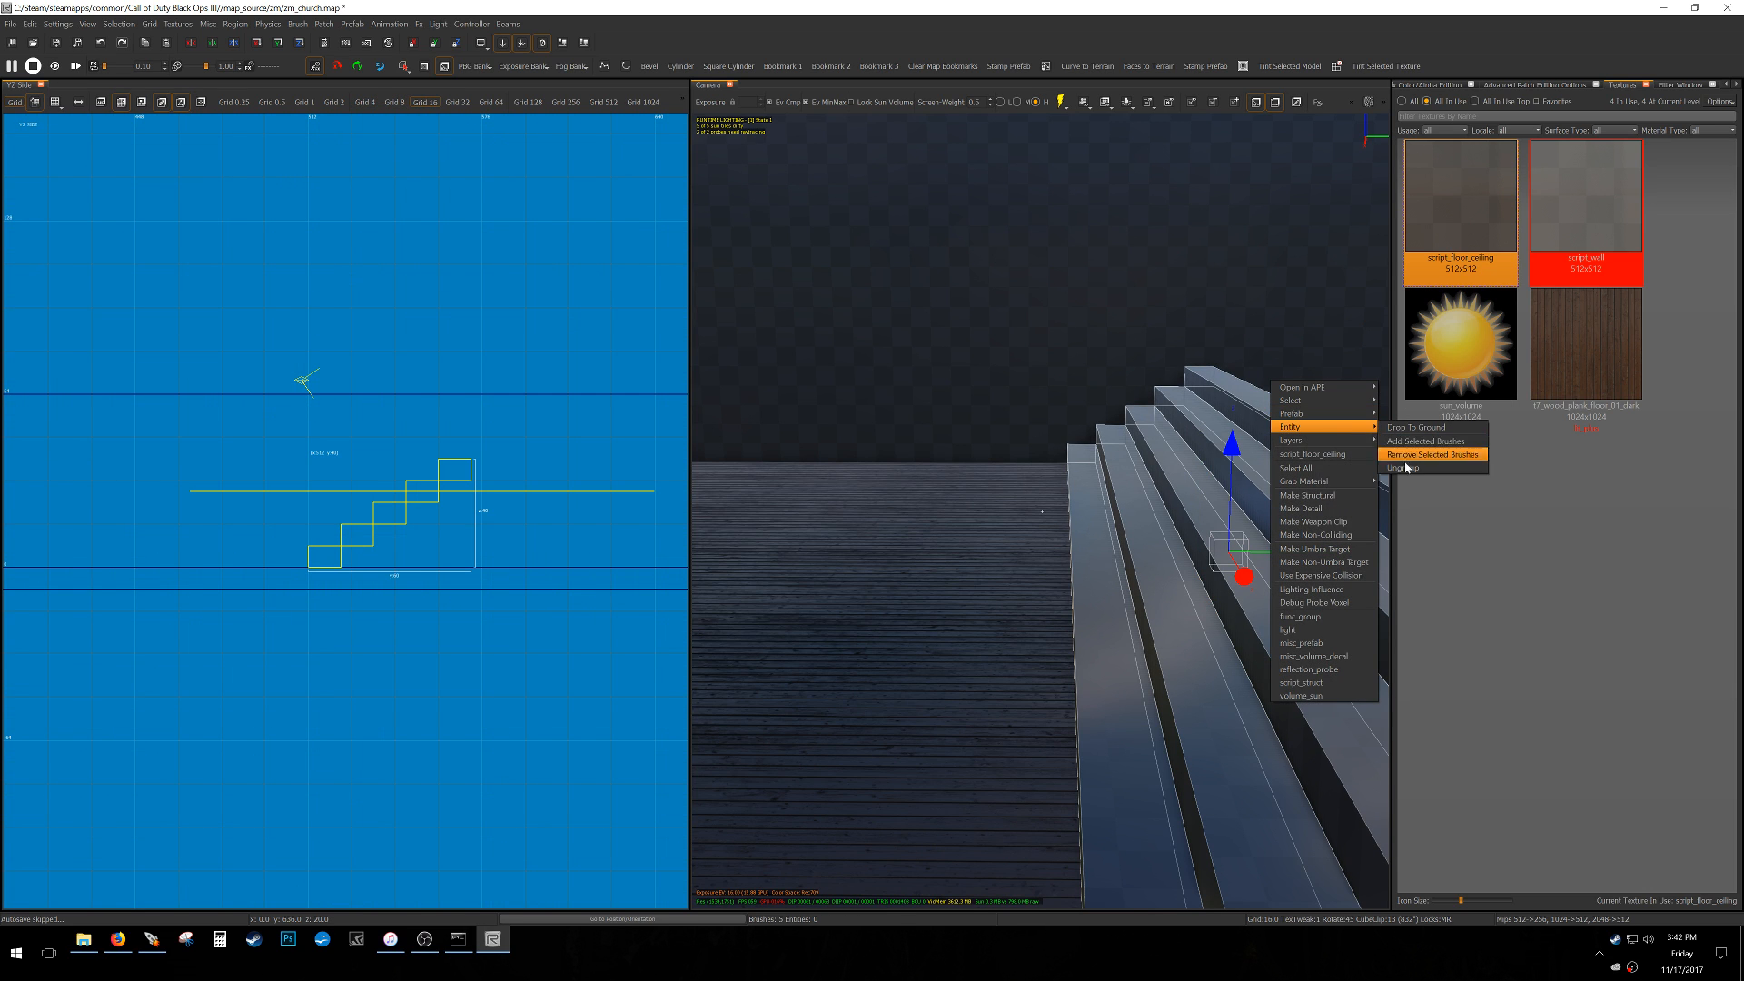
left_click(1410, 446)
key("Escape")
key("ctrl+s")
Split the church floor brush in two along the staircase's front edge.
scroll(635, 537, "down", 2)
left_click(784, 635, "shift")
scroll(275, 561, "up", 2)
key("x")
left_click(284, 568)
left_click(293, 528)
key("shift+Return")
Raise the floor section behind the split by 48 units and pull its front edge back to the top step's rear edge.
right_click_drag(833, 557, 1071, 554, "ctrl")
key("Escape")
left_click(1071, 576, "shift")
key("4")
key("space")
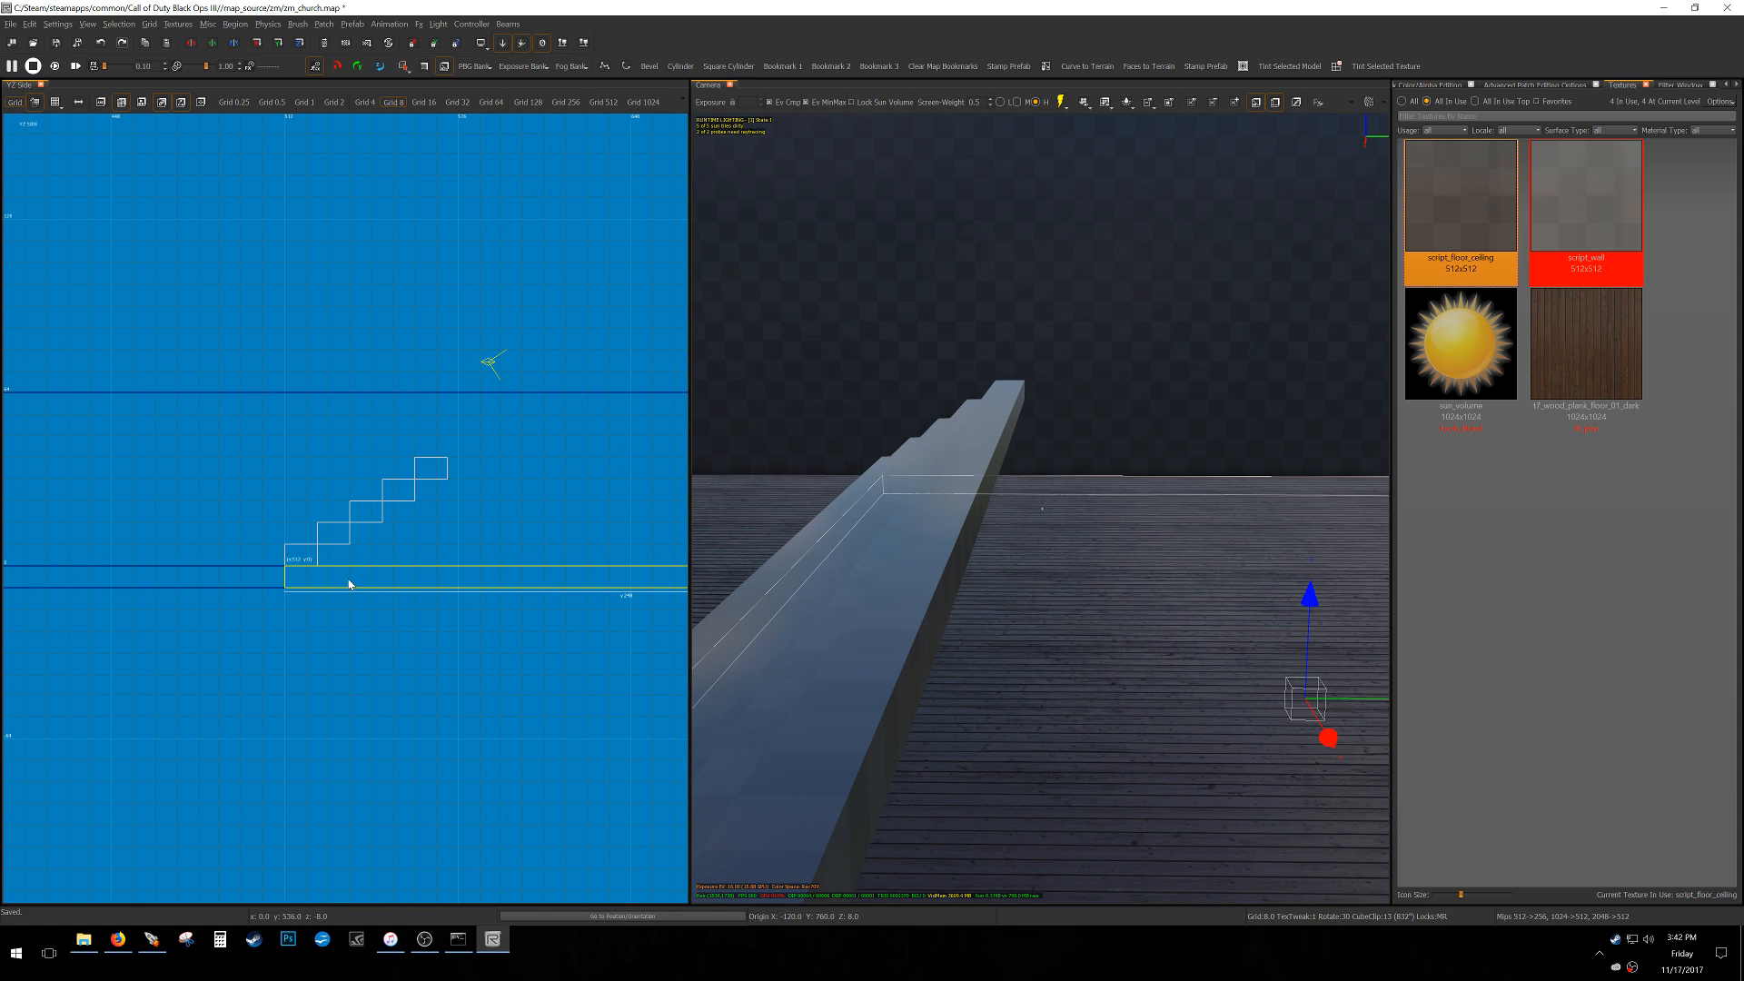
key("alt+Up")
key("alt+Up")
key("alt+Up")
key("alt+Up")
key("alt+Up")
key("alt+Up")
key("3")
left_click_drag(237, 438, 405, 445)
key("Escape")
Apply the t7_wood_plank_floor_01_dark texture to the front face of the raised floor.
mouse_move(1302, 536)
right_mouse_down("ctrl")
mouse_move(1135, 519)
mouse_move(1336, 506)
right_mouse_up("ctrl")
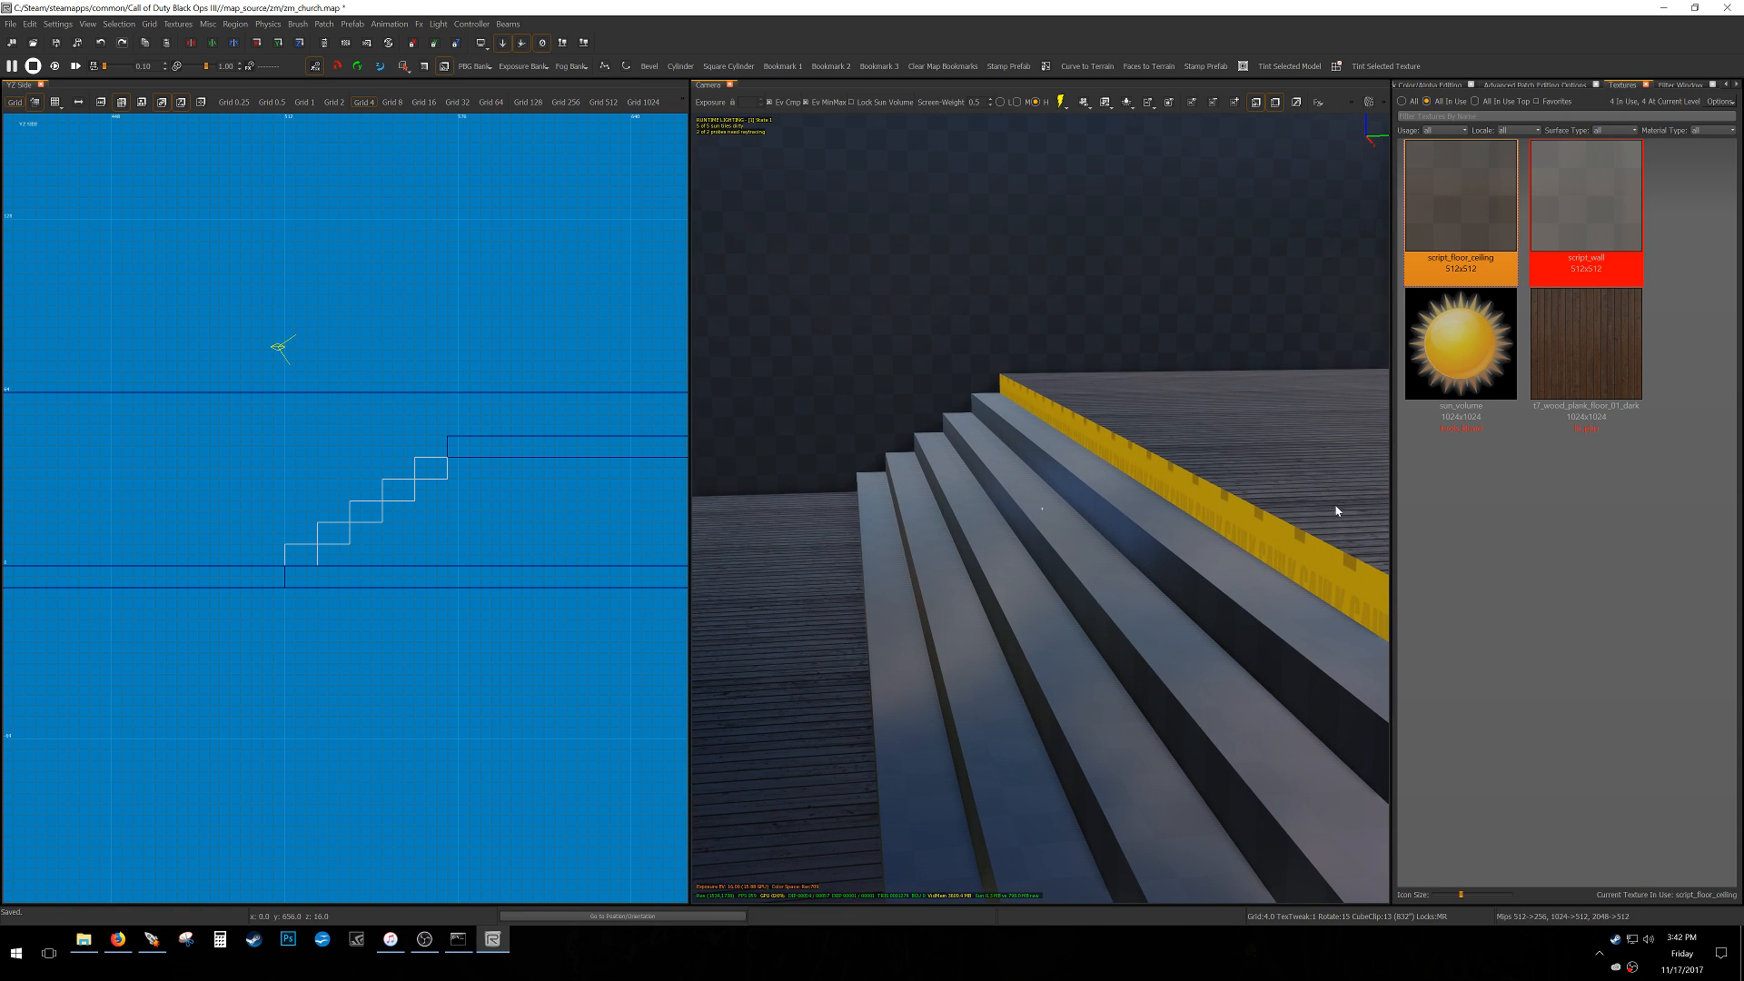
left_click(1290, 536, "ctrl+shift")
middle_click(1284, 505)
key("Escape")
key("s")
right_click_drag(1108, 545, 1129, 492)
left_click(1134, 477, "ctrl+shift")
Delete the top step of the staircase.
key("Escape")
left_click(1080, 479, "shift")
key("Delete")
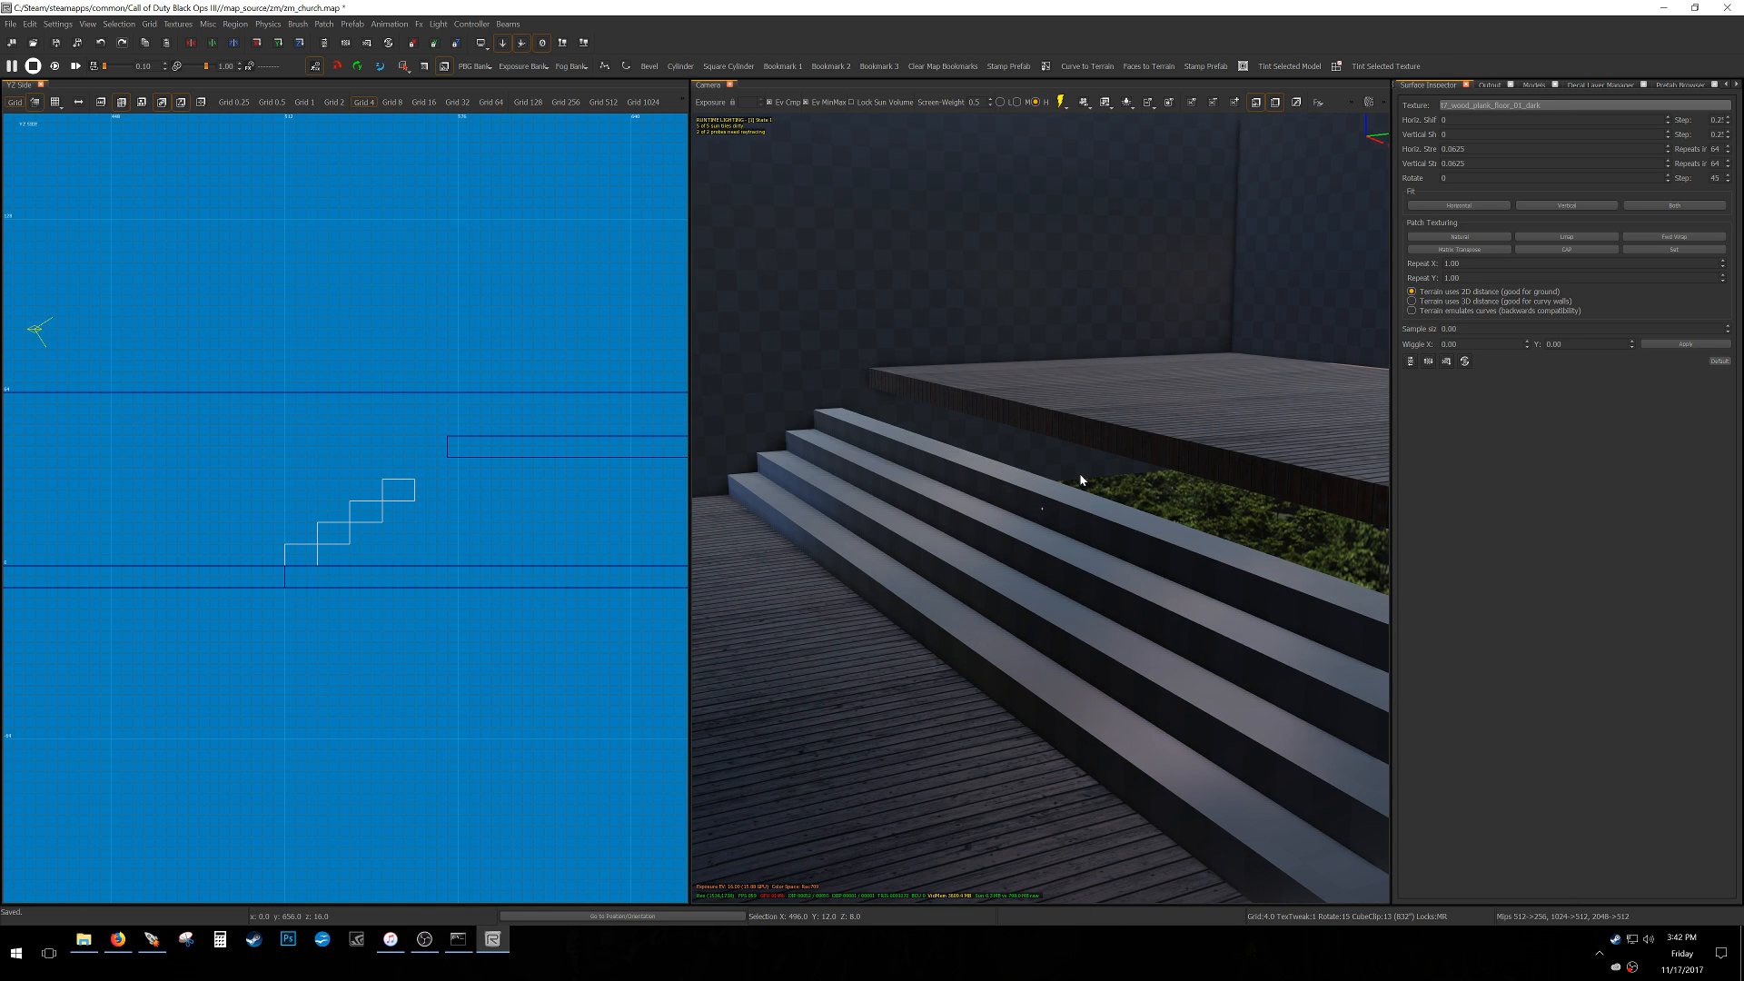
Lower the raised floor onto the staircase's remaining height and pull its front edge forward to the top step's rear edge.
left_click(1118, 401, "shift")
scroll(348, 531, "up", 3)
key("Down")
key("Down")
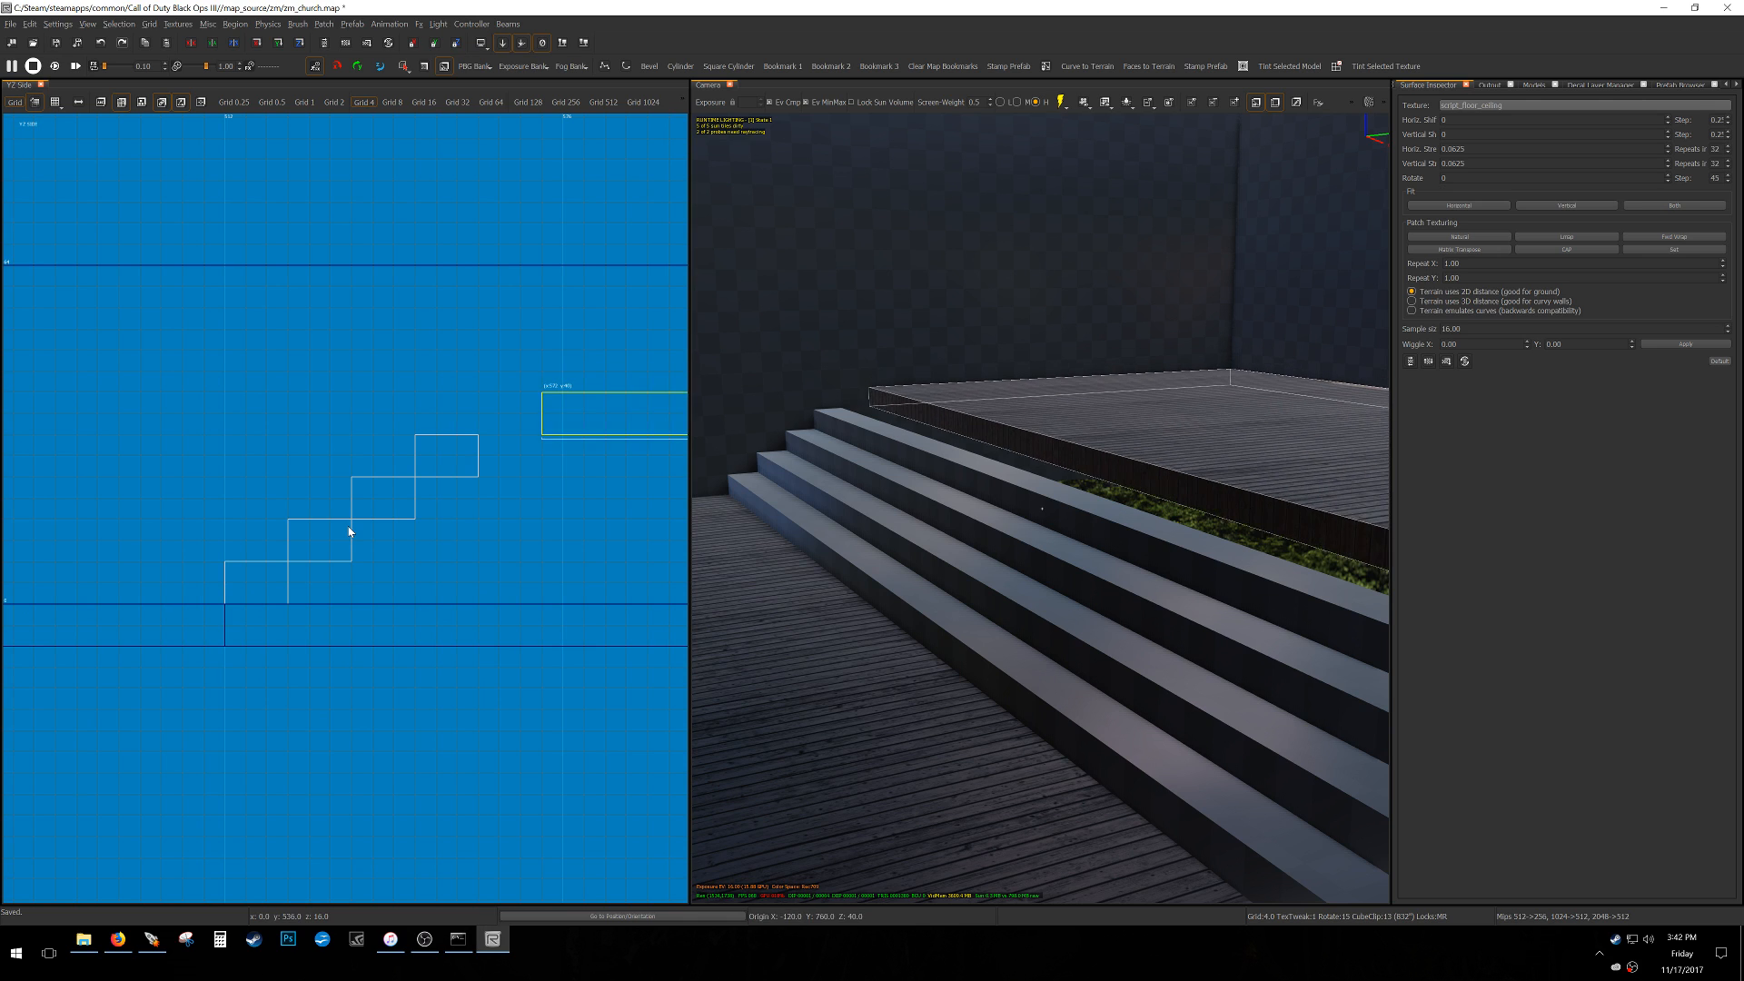
left_click_drag(521, 430, 451, 427)
key("Escape")
mouse_move(1005, 492)
right_mouse_down()
mouse_move(1037, 492)
mouse_move(1020, 510)
right_mouse_up()
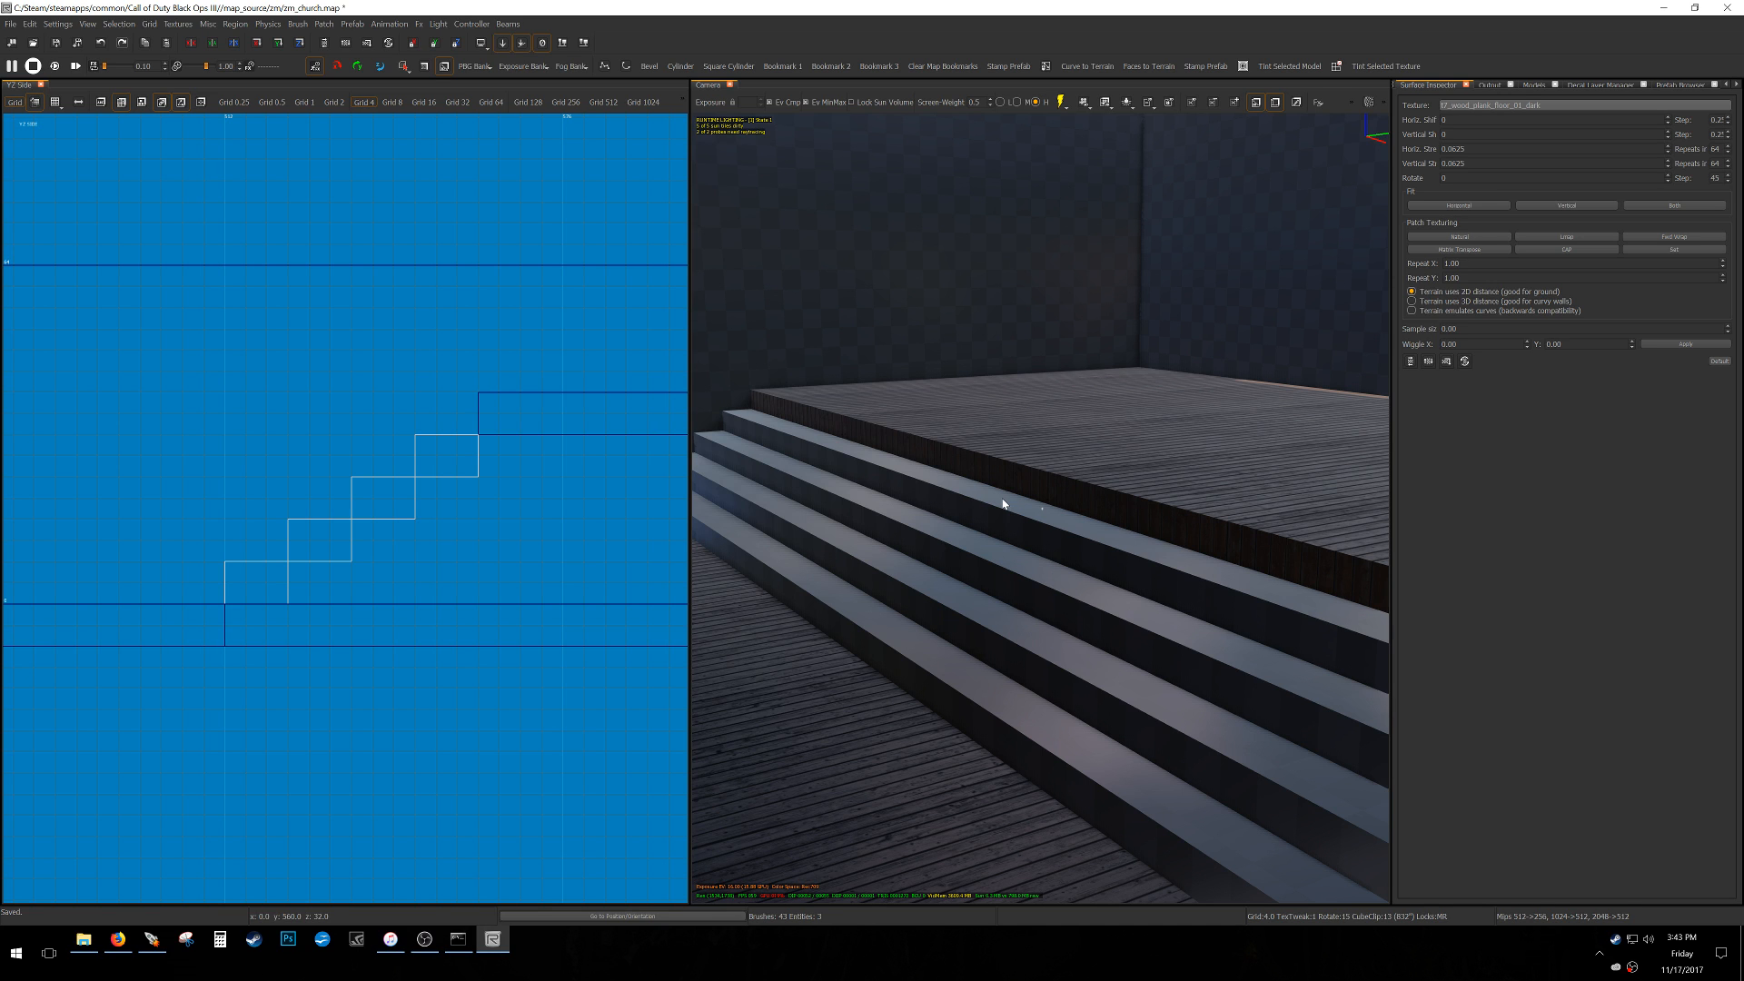
right_click_drag(1071, 615, 1054, 479)
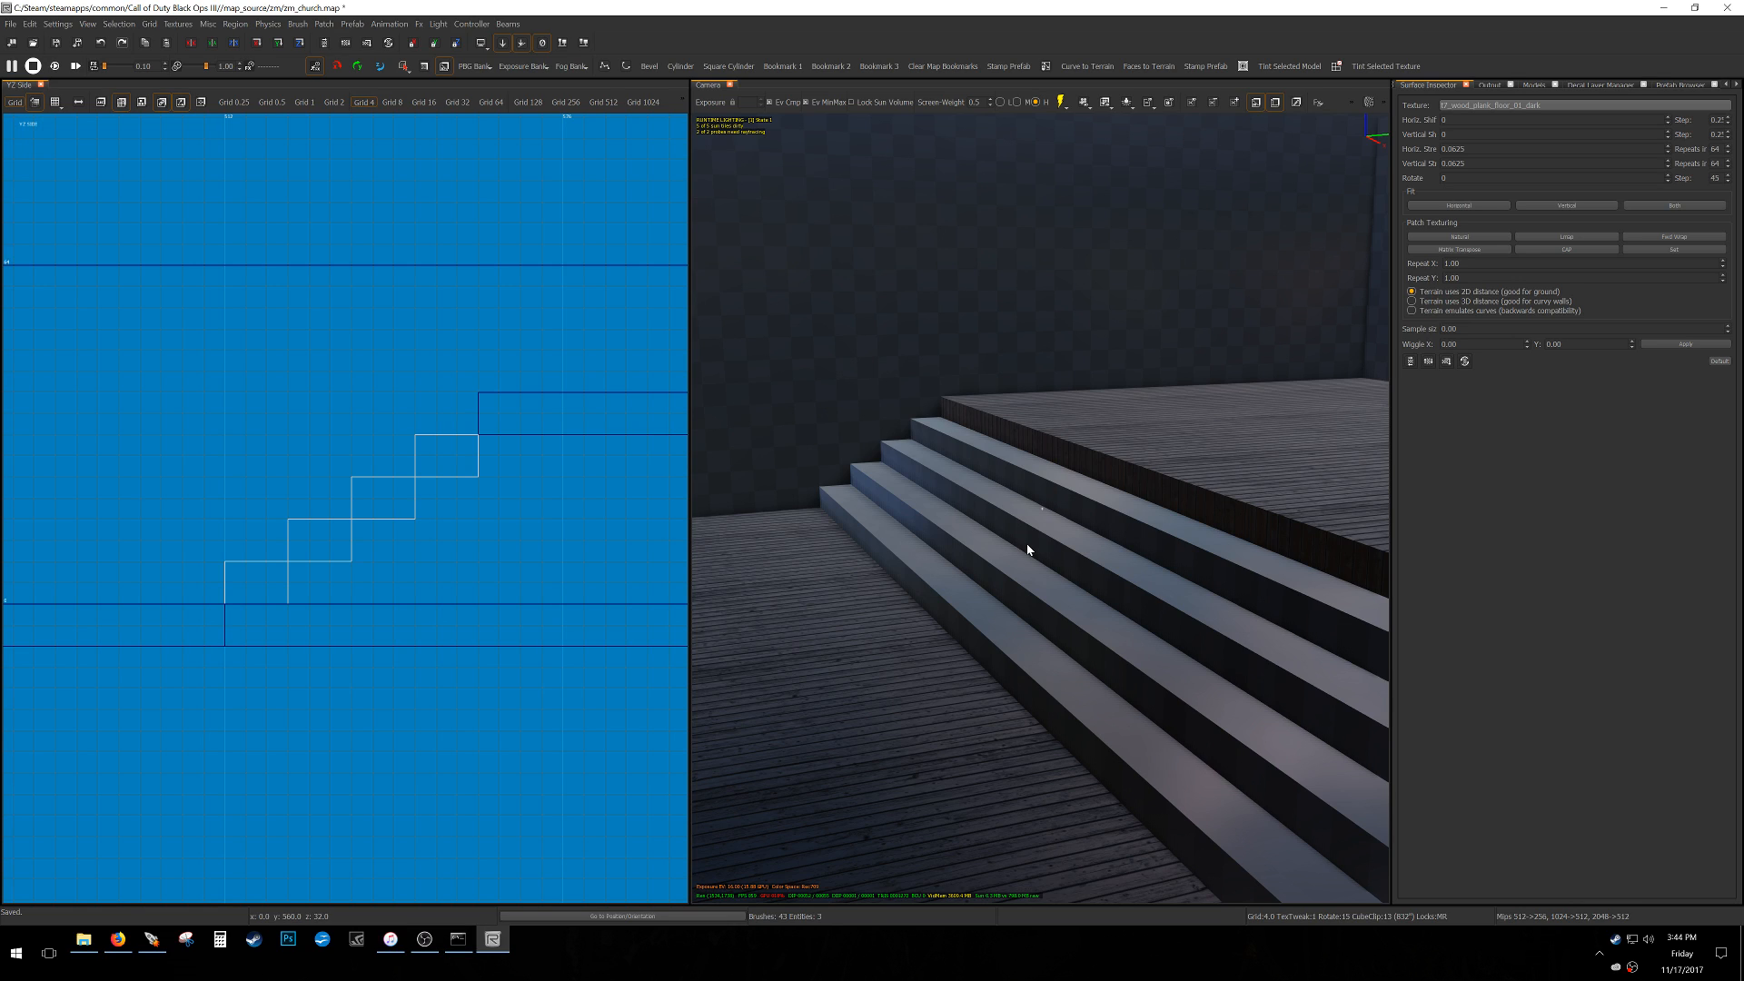
Apply the t7_wood_plank_floor_01_dark texture to the treads and risers of the staircase.
right_click_drag(1141, 433, 1098, 472)
left_click(1043, 583, "ctrl+shift")
left_click_drag(1031, 615, 881, 790, "ctrl+shift")
middle_click(765, 823)
right_click_drag(870, 795, 857, 796)
key("Escape")
mouse_move(920, 809)
left_mouse_down("ctrl+shift")
mouse_move(1020, 724)
mouse_move(1104, 600)
left_mouse_up("ctrl+shift")
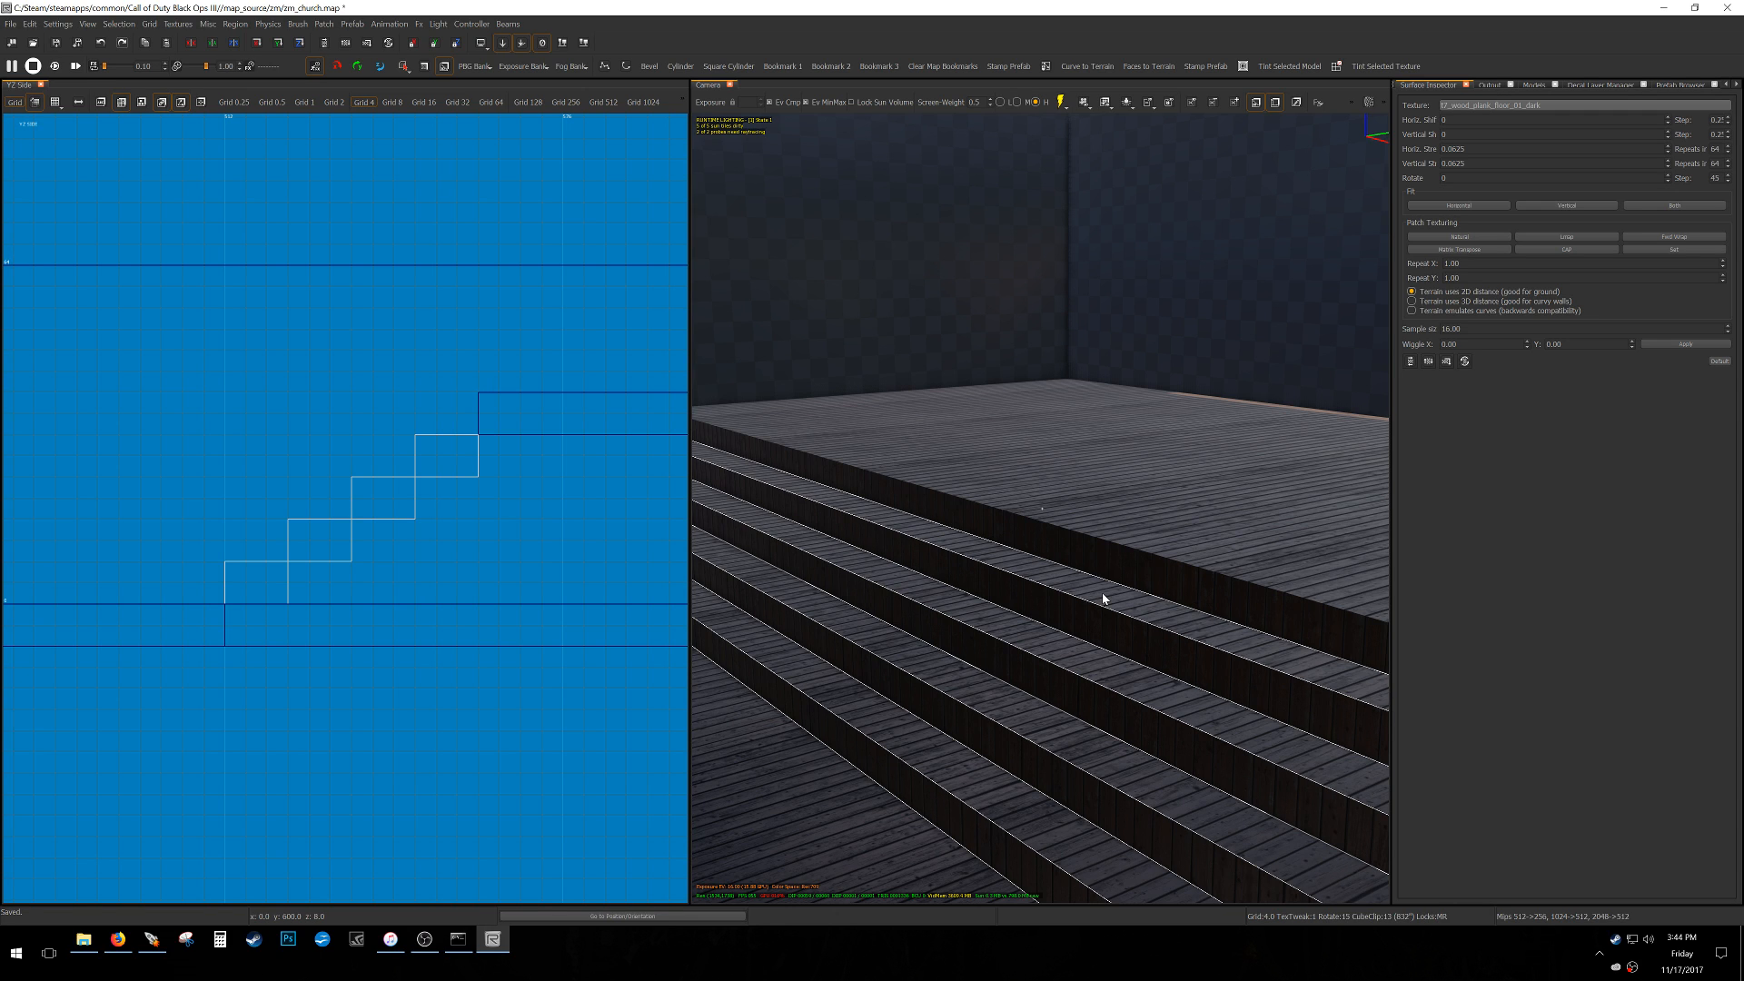
Rotate the plank texture on the stair faces by 90 degrees and save the map.
key("6")
key("shift+Page_Up")
key("Escape")
middle_click_drag(861, 748, 1011, 557, "ctrl+shift")
key("ctrl+s")
Duplicate the church's front wall beside the entrance room and move the copy 128 units into the church.
right_click_drag(1085, 603, 918, 607)
right_click_drag(1042, 509, 1058, 409)
right_click_drag(1083, 619, 1246, 596)
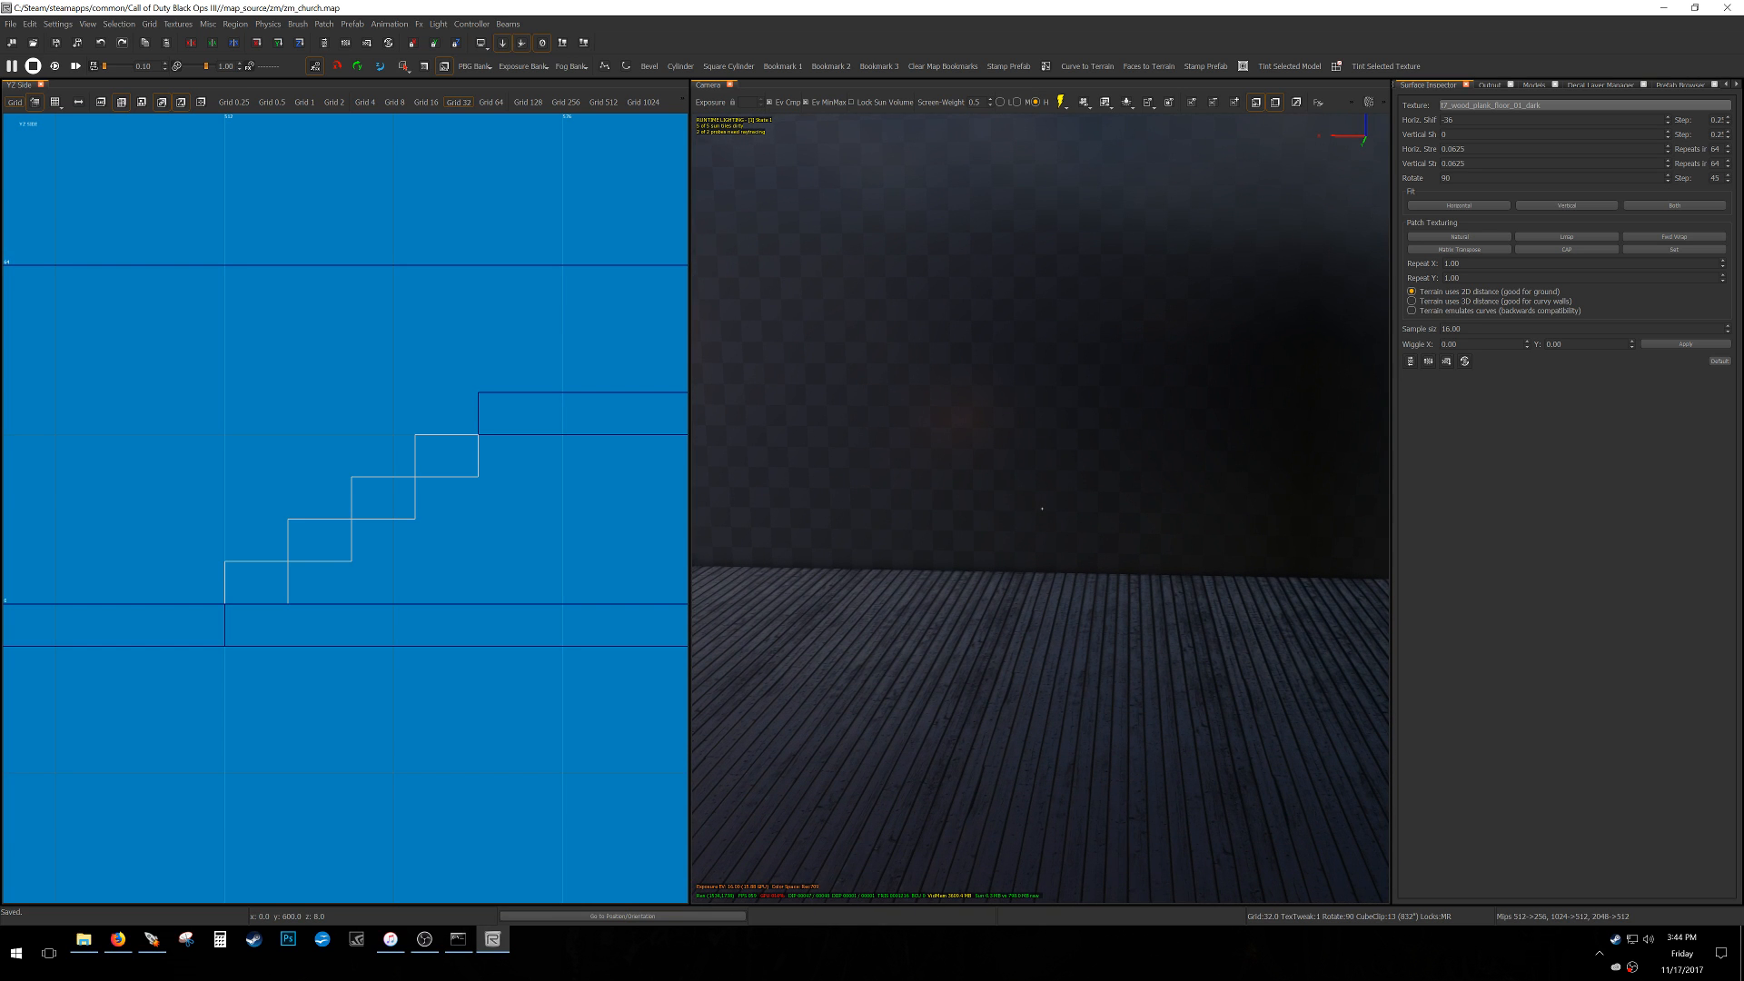
right_click_drag(1042, 508, 1045, 495)
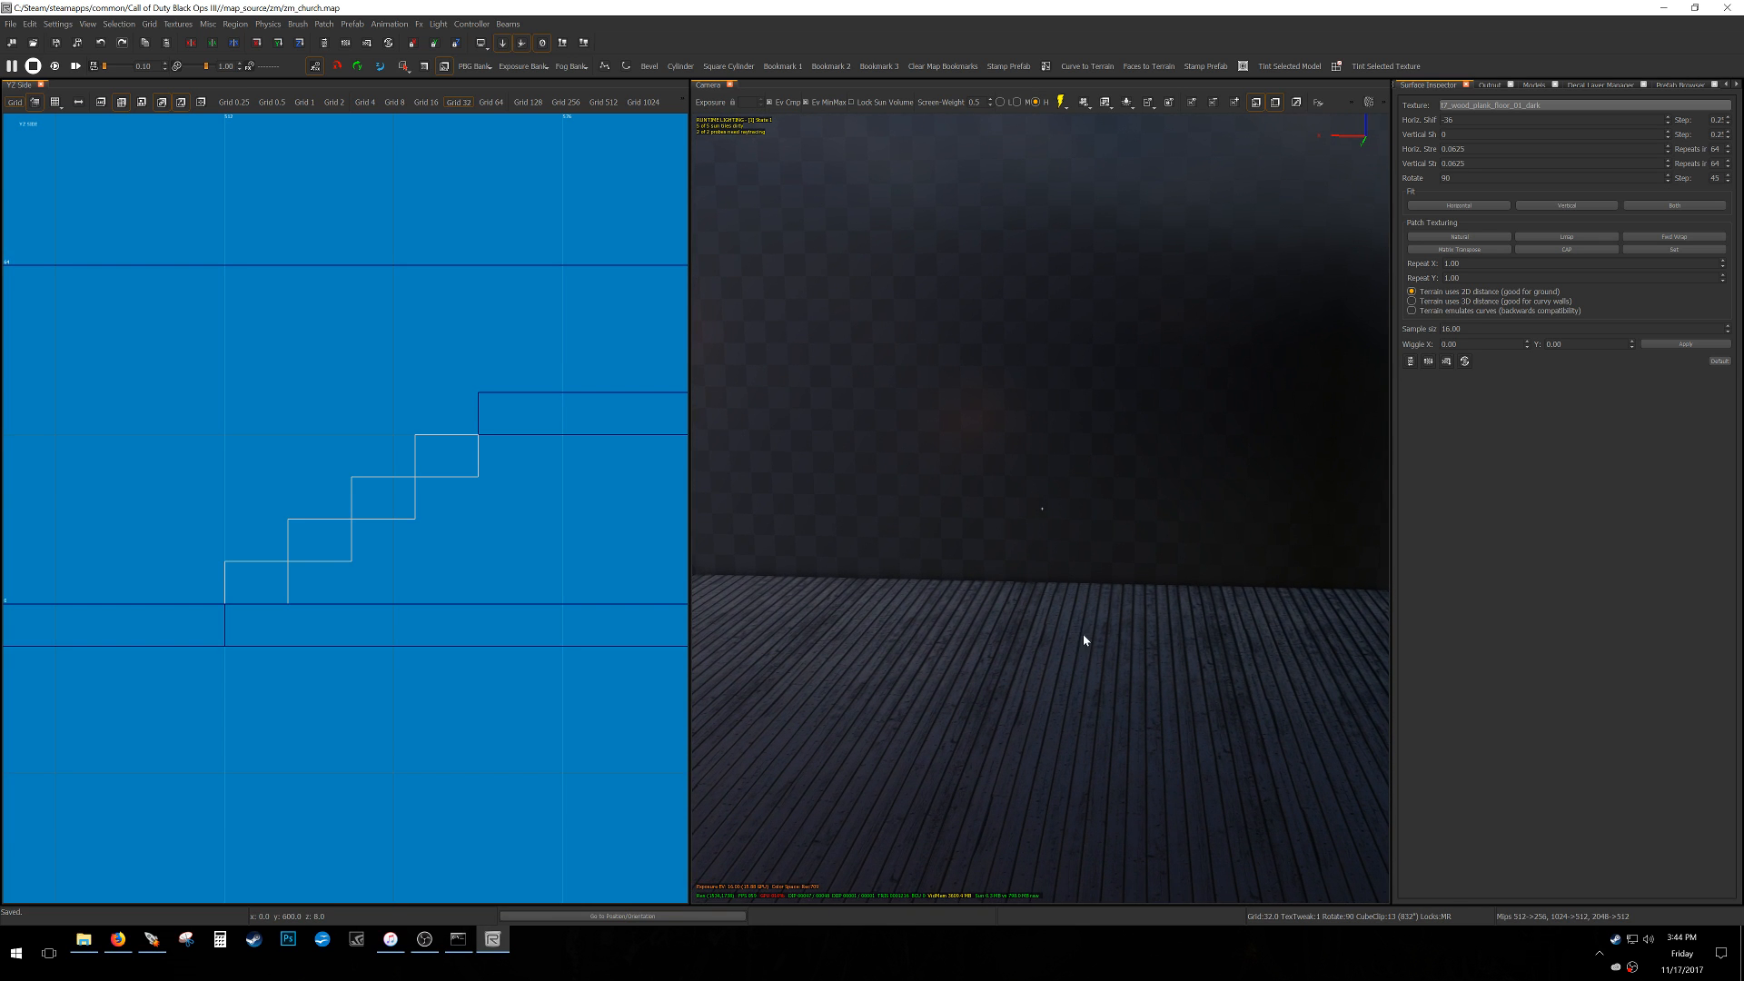
mouse_move(1099, 651)
right_mouse_down()
mouse_move(1054, 627)
mouse_move(954, 636)
mouse_move(1103, 641)
right_mouse_up()
middle_click(894, 453)
left_click(908, 458, "shift")
scroll(256, 530, "down", 8)
key("ctrl+Tab")
key("ctrl+Tab")
key("ctrl+Tab")
key("bracketleft")
scroll(326, 496, "up", 4)
key("space")
key("alt+Left")
key("alt+Up")
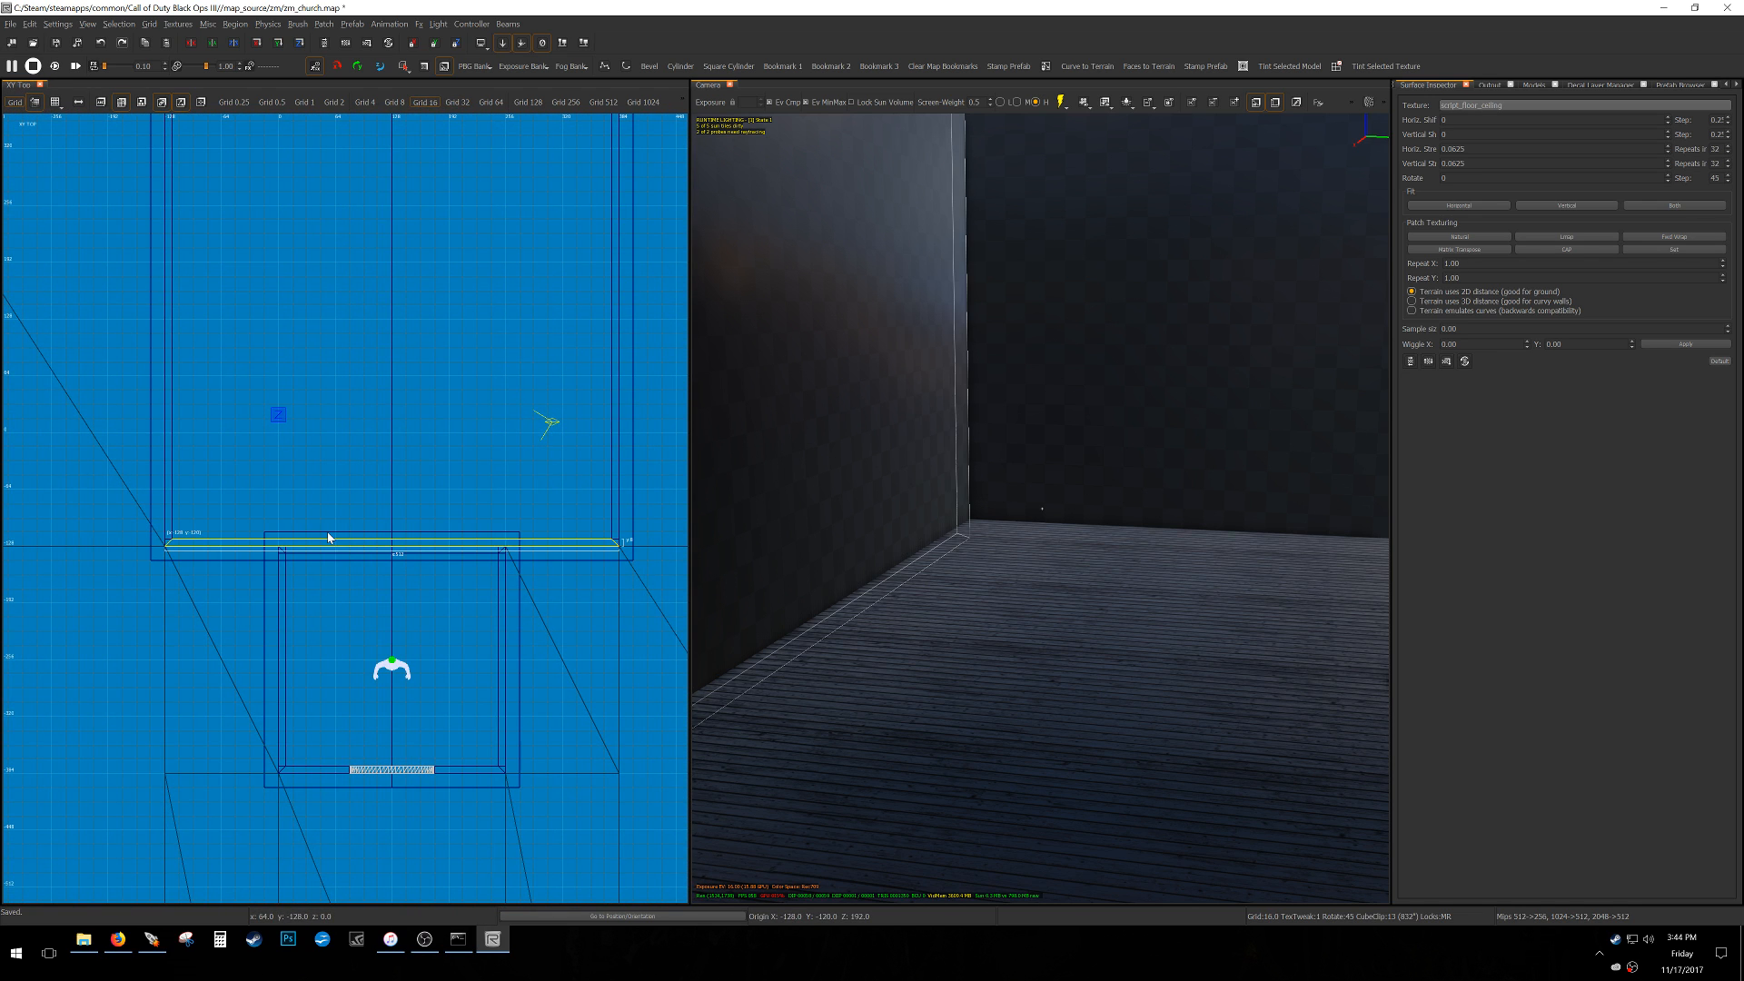
key("alt+Up")
key("alt+Up")
key("alt+Up")
key("alt+Up")
key("alt+Up")
key("alt+Up")
key("alt+Up")
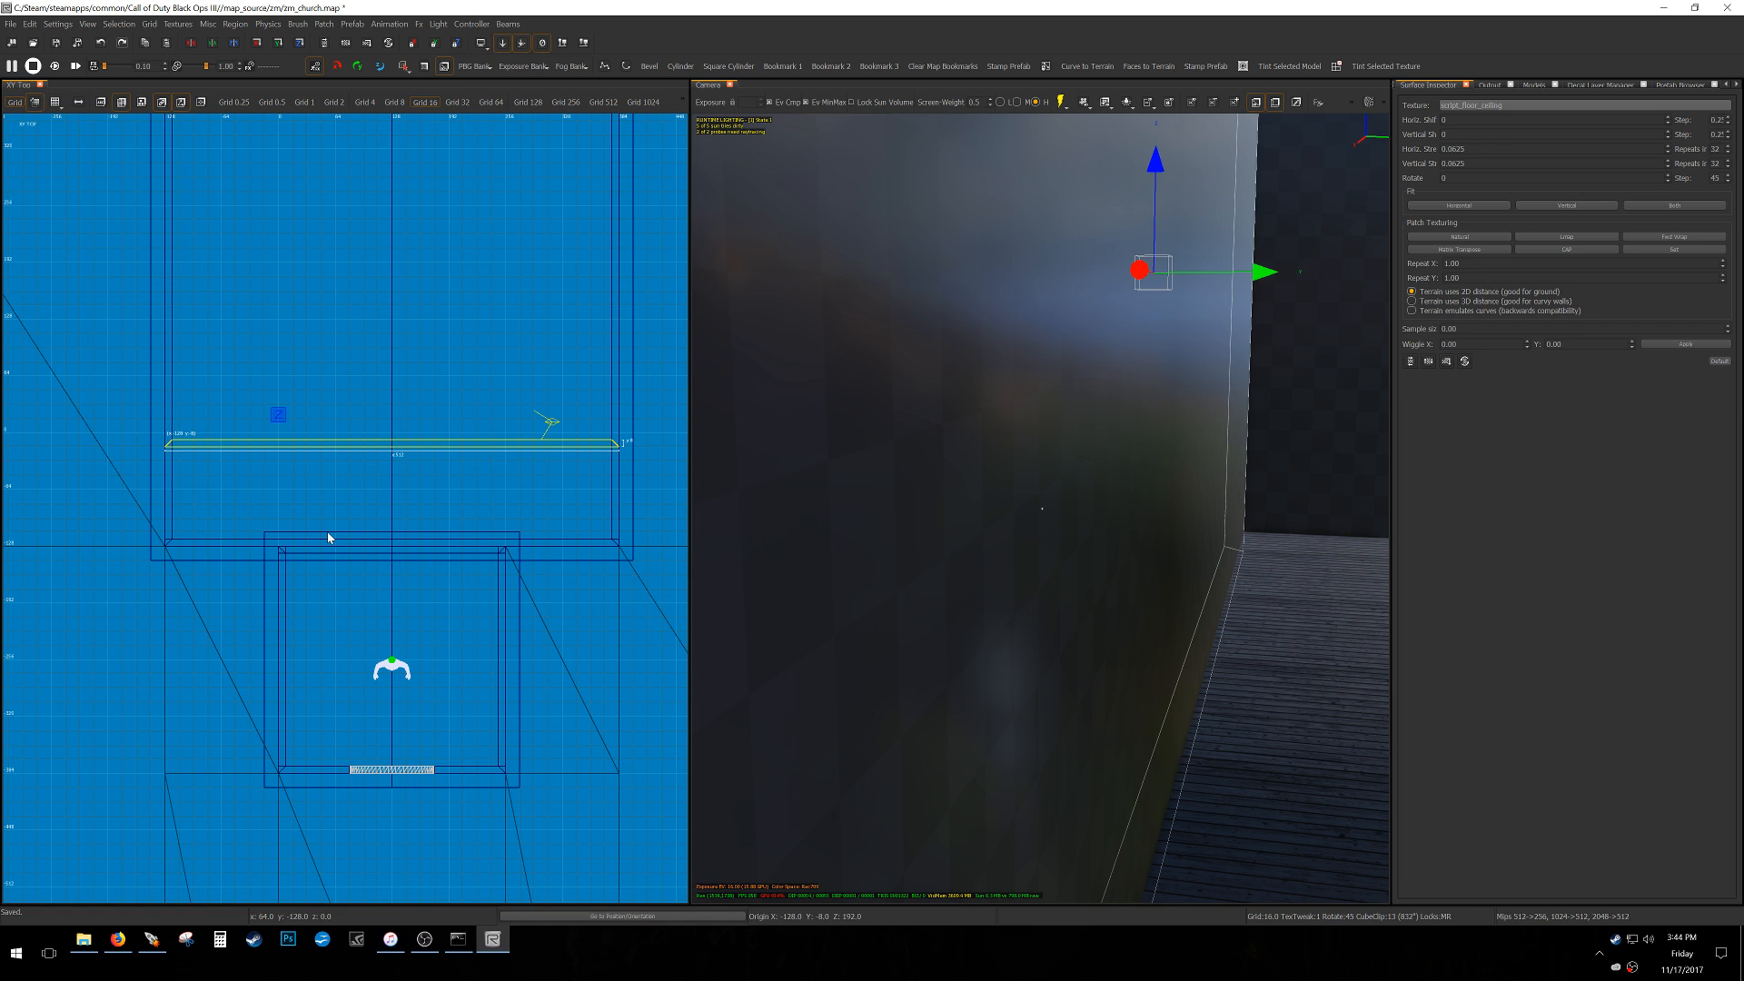
scroll(270, 471, "up", 4)
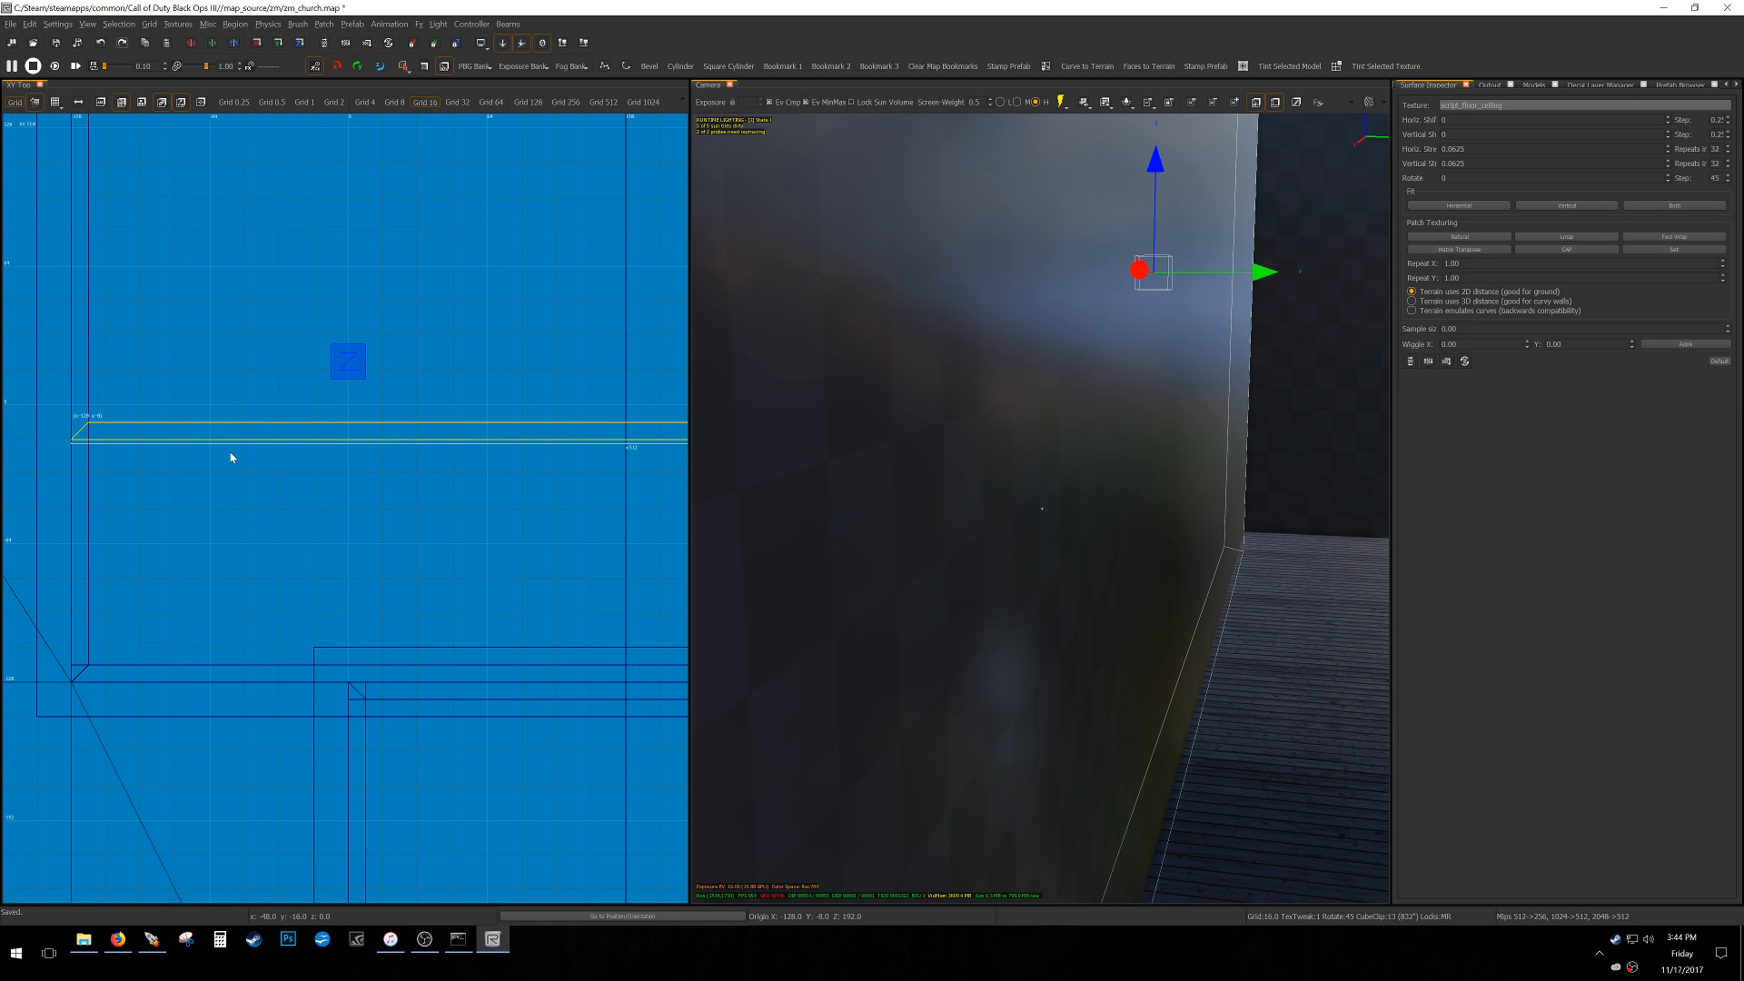
key("alt+Up")
Clip 64 units off each end of the duplicated wall and save the map.
key("3")
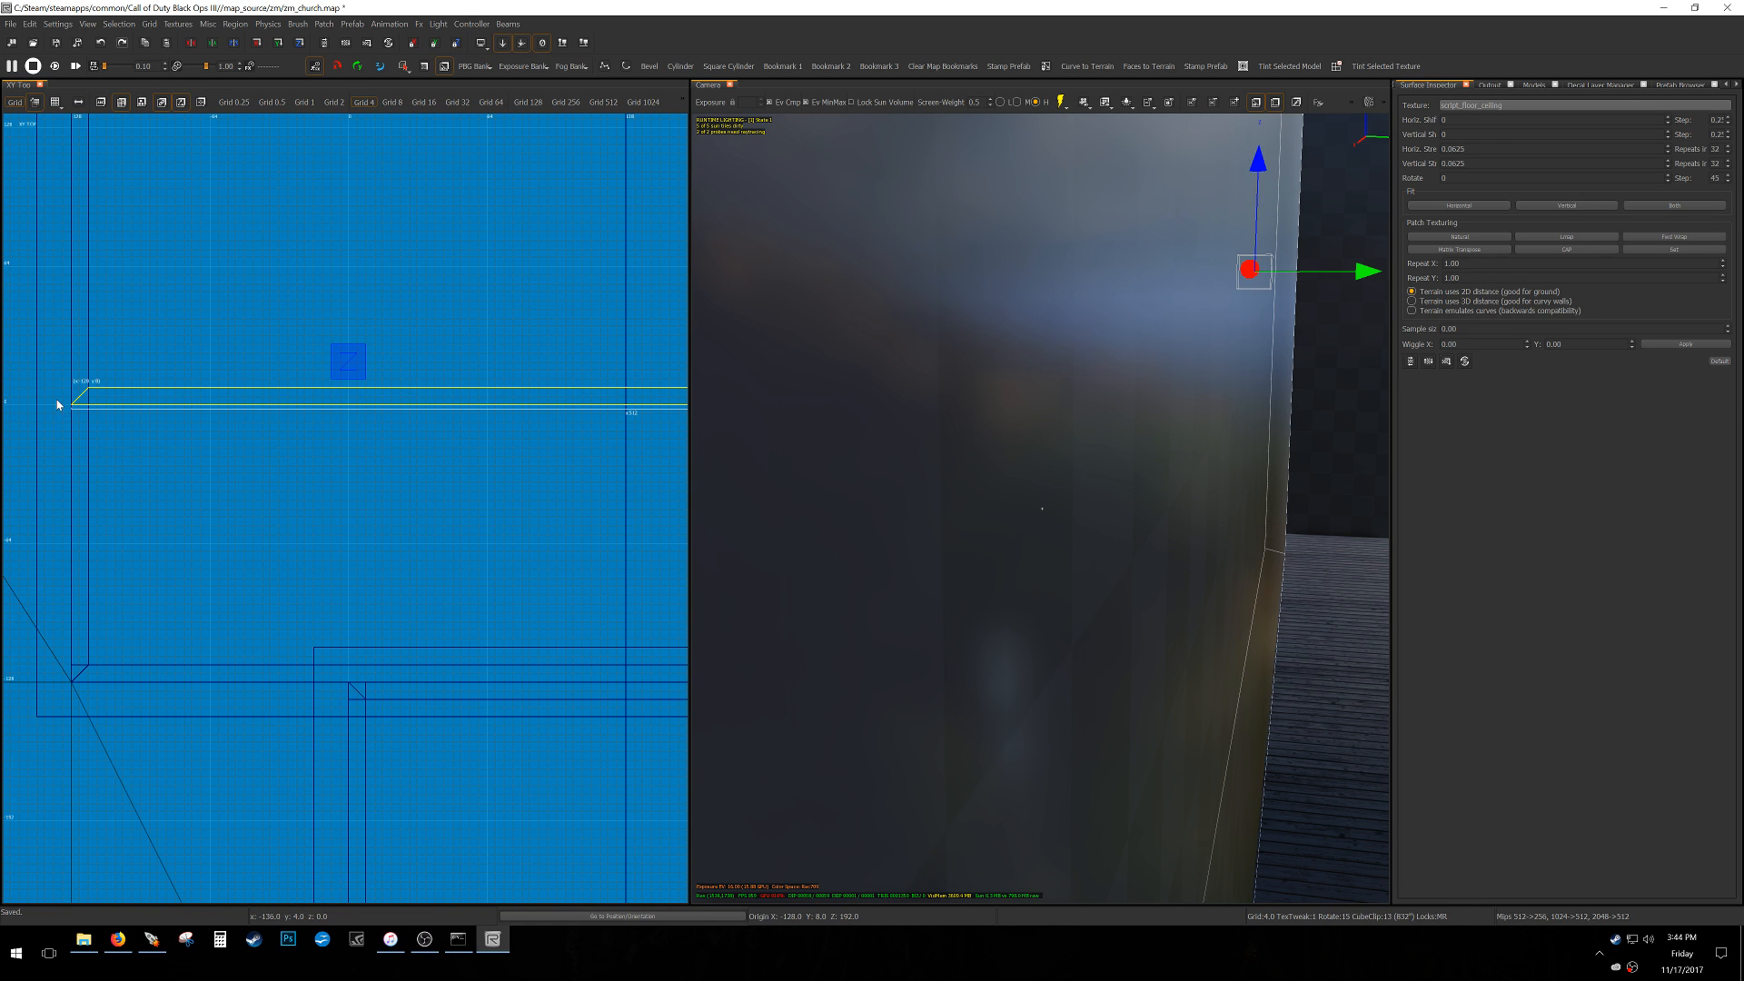
key("5")
left_click(240, 407)
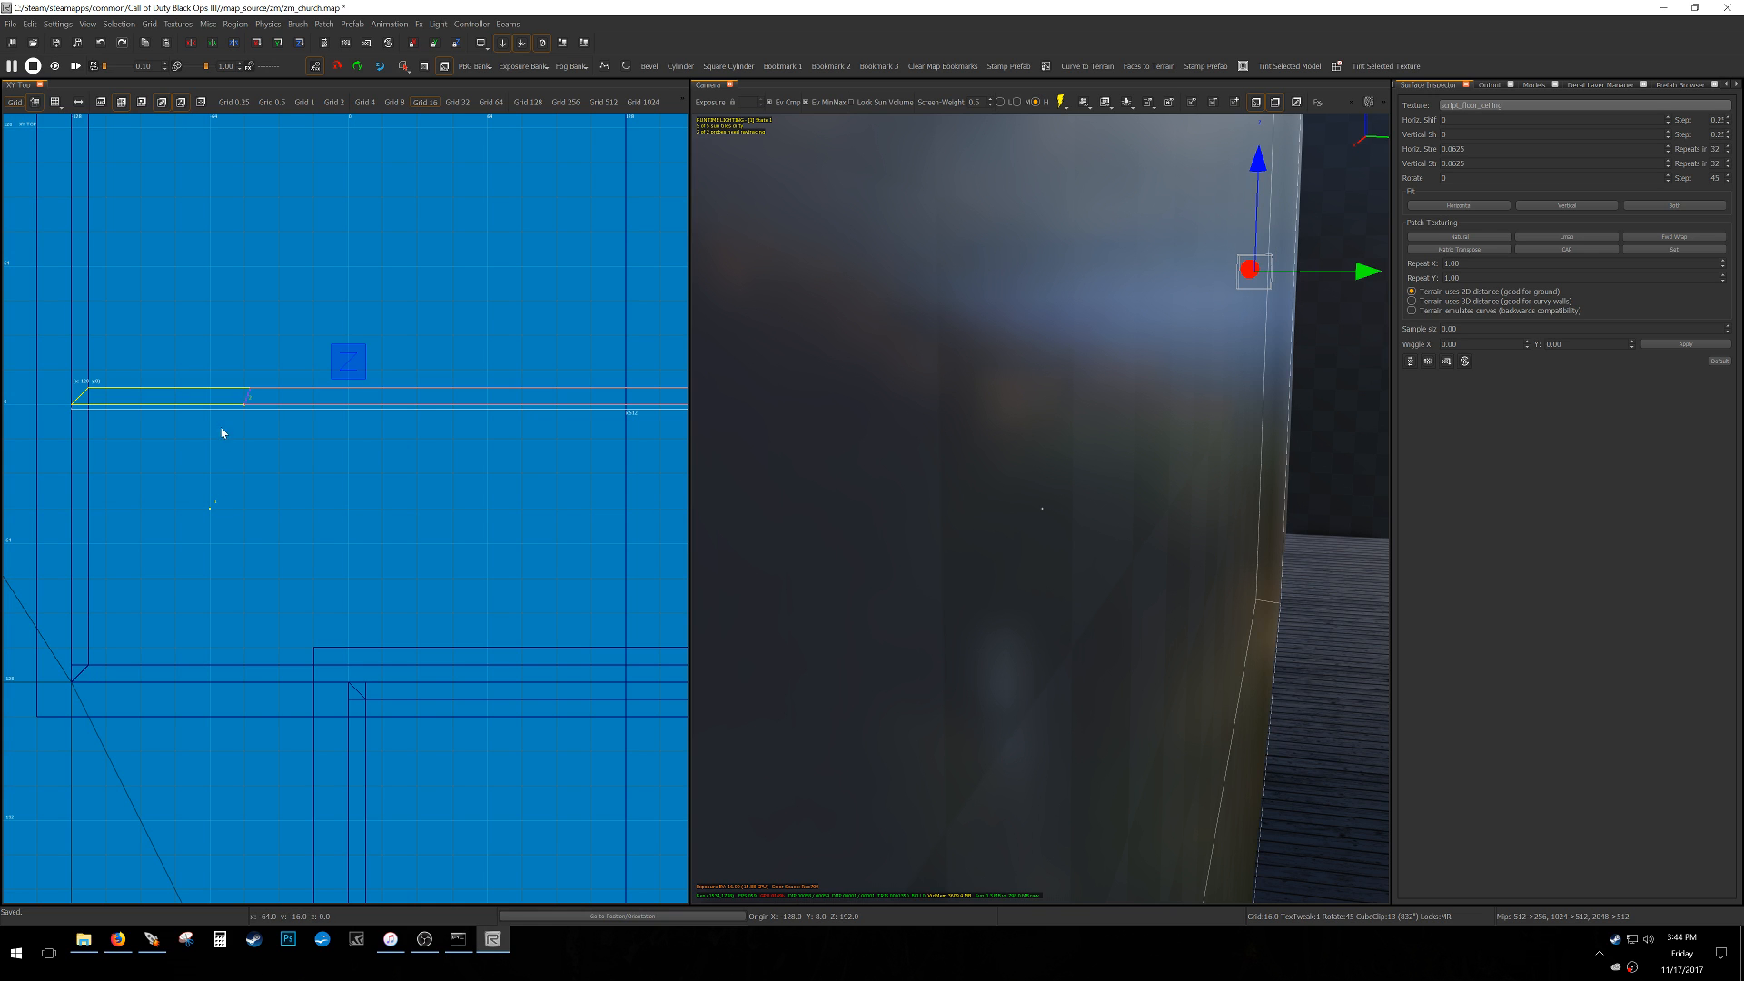
left_click_drag(238, 410, 215, 409)
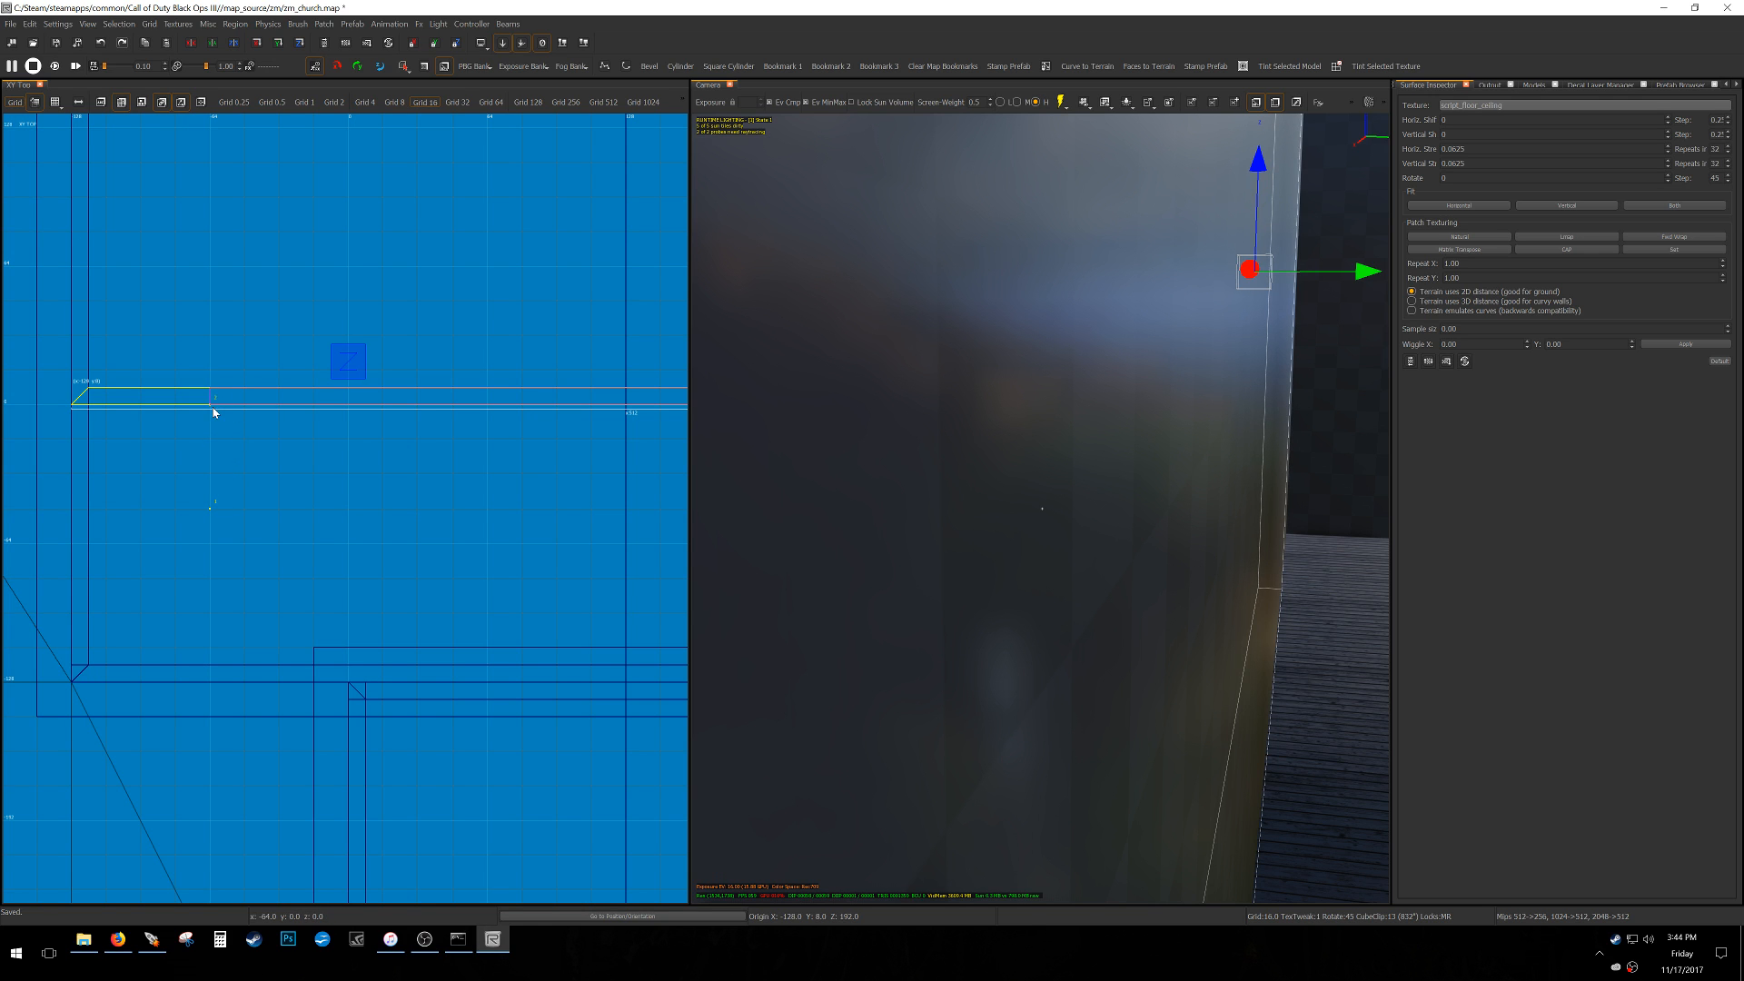
key("Return")
scroll(256, 438, "down", 4)
right_click_drag(287, 454, 167, 458)
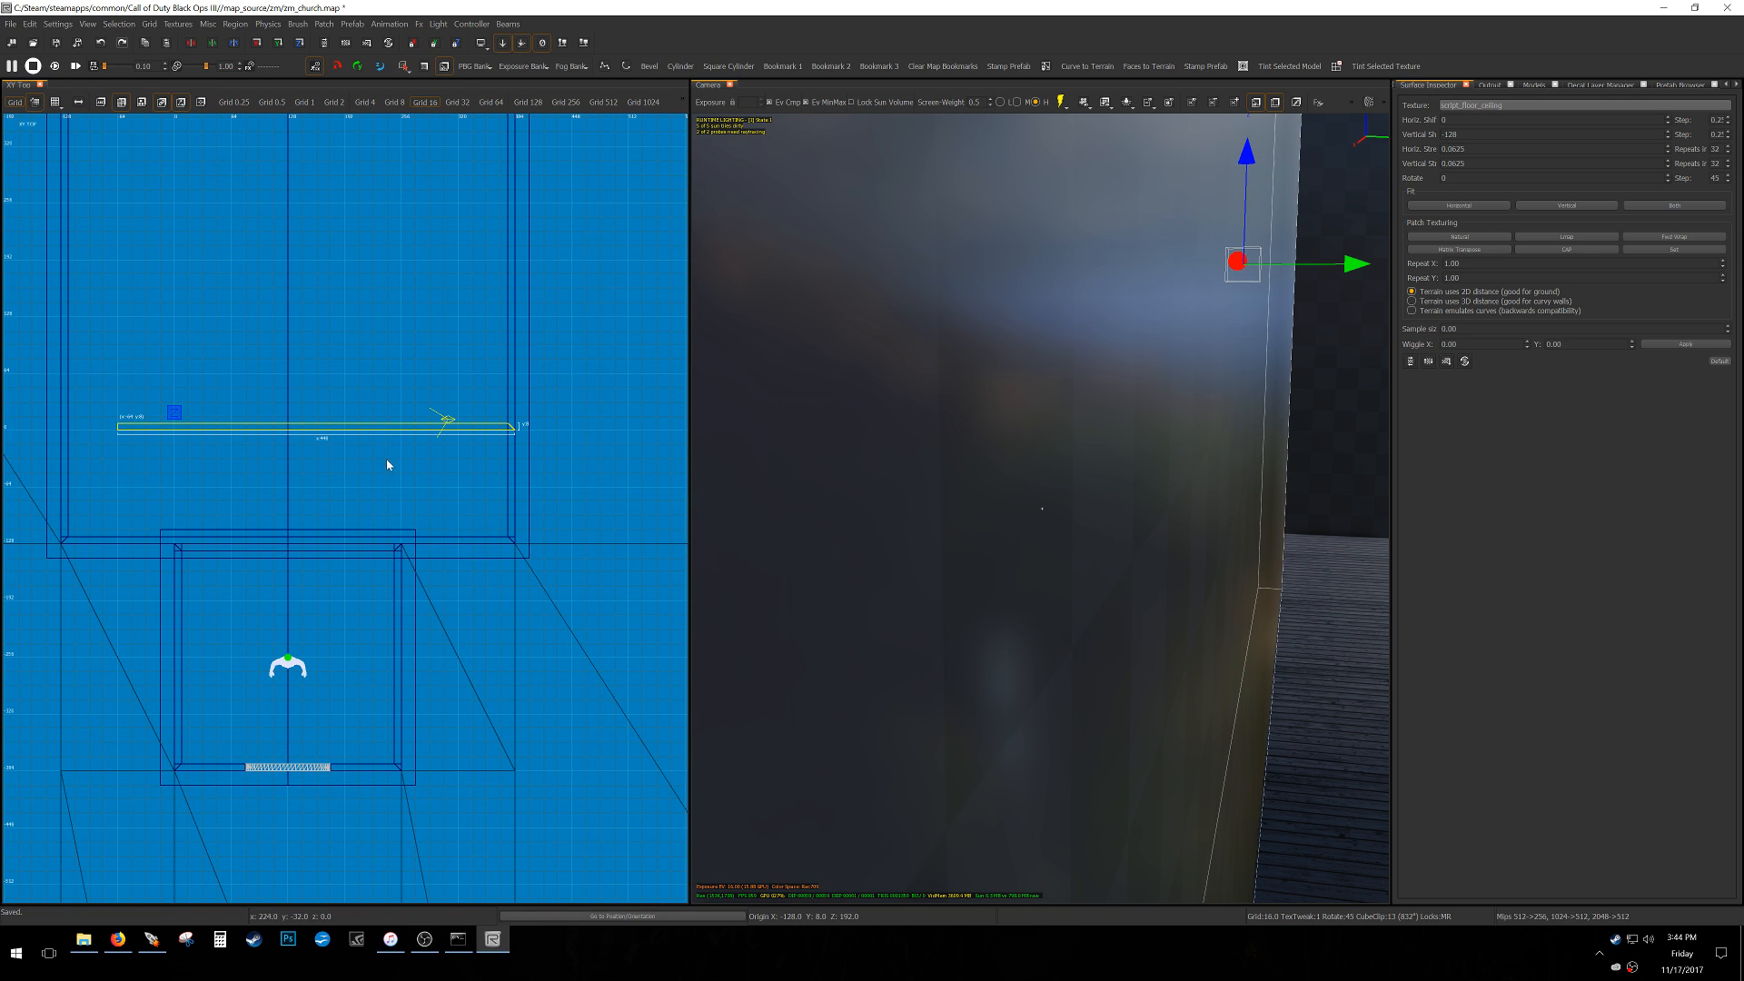
left_click(456, 425)
left_click(457, 444)
key("Return")
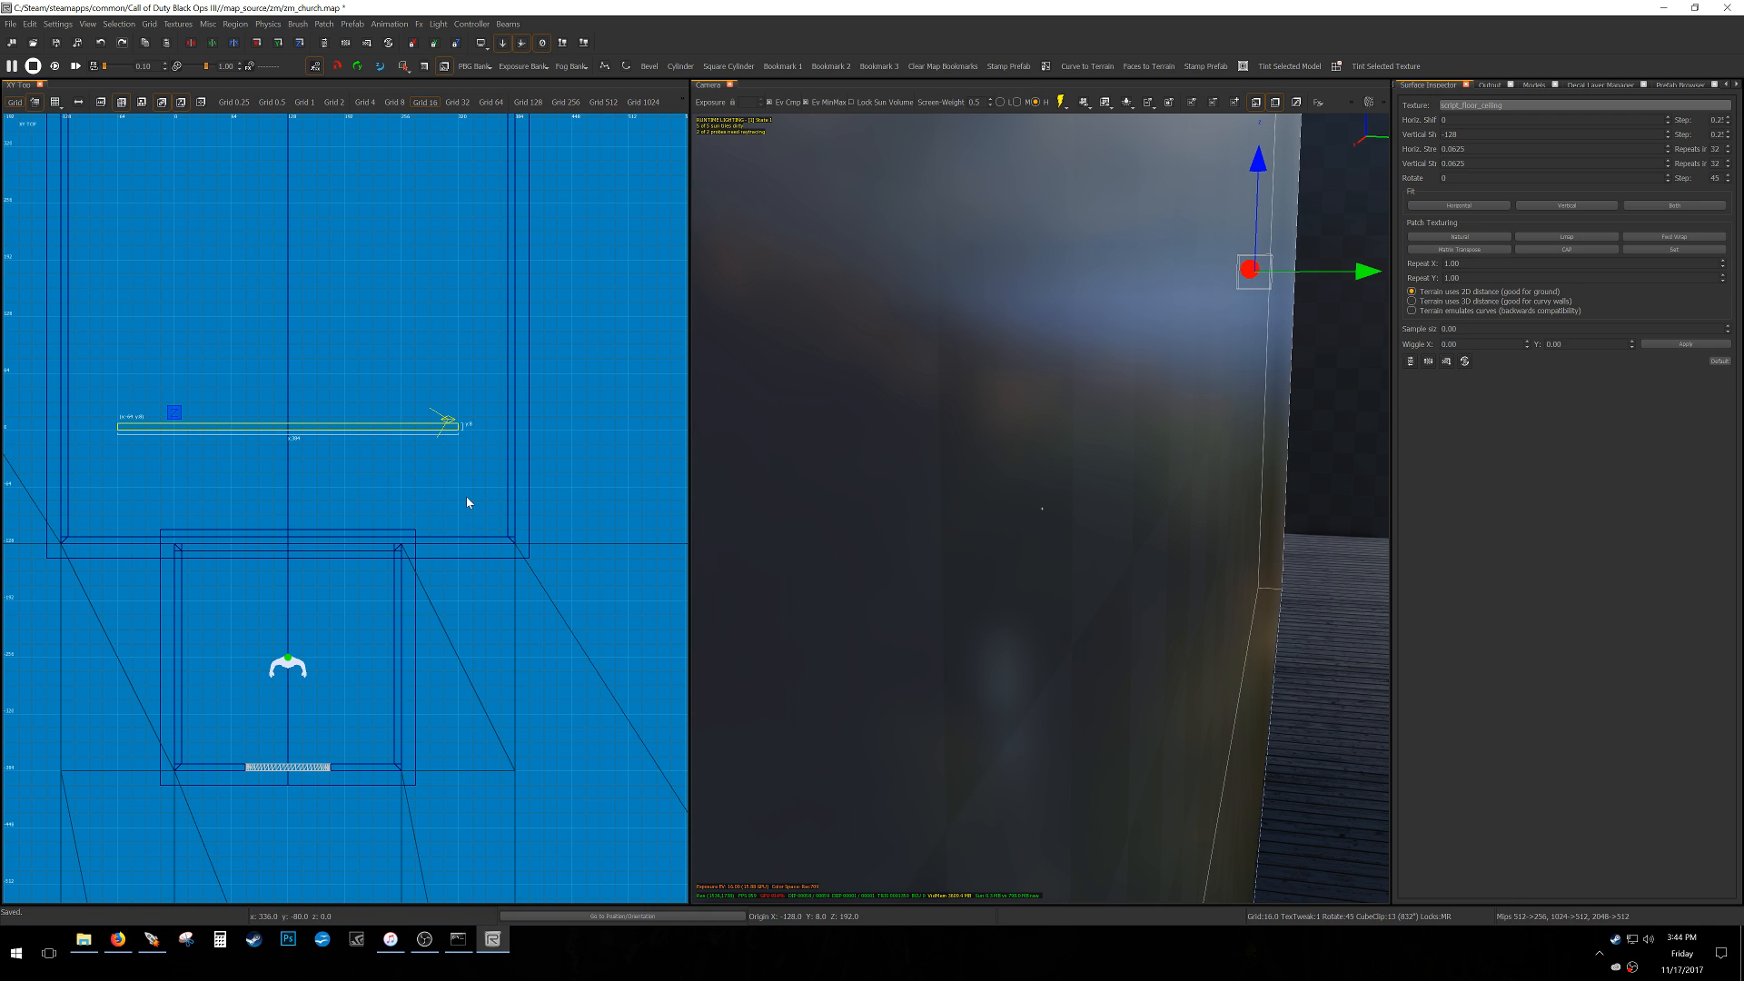
right_click_drag(384, 516, 399, 515)
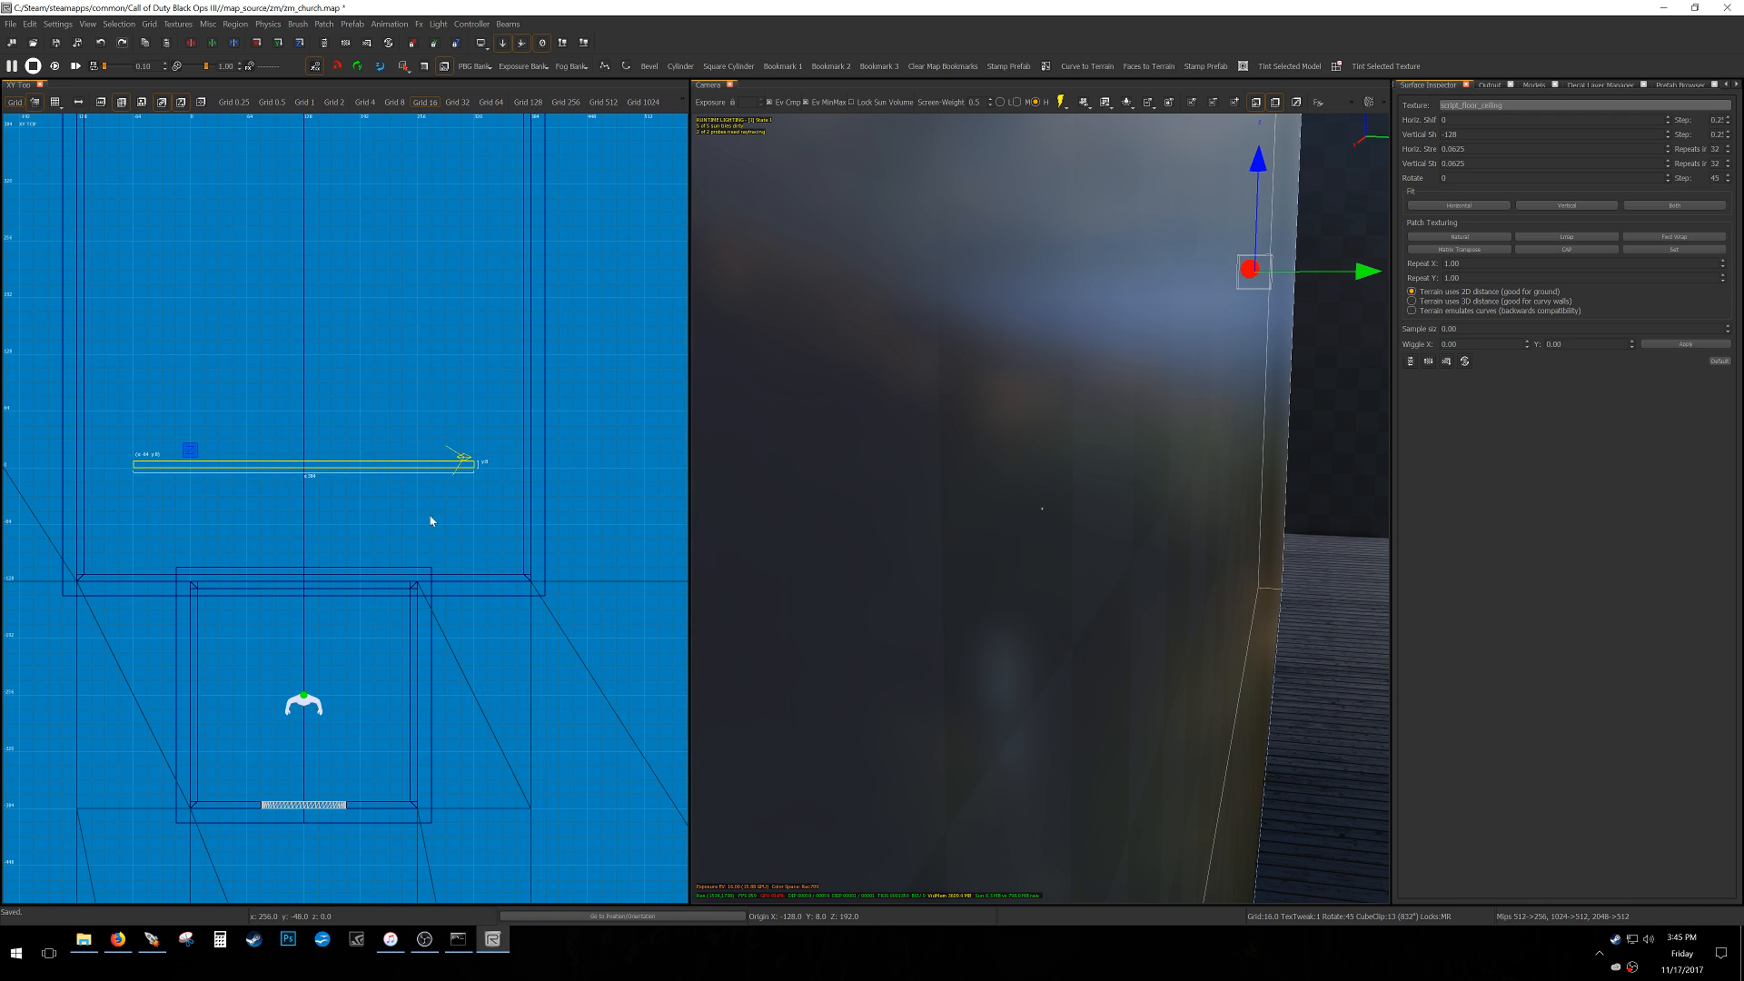
mouse_move(1098, 497)
right_mouse_down()
mouse_move(1026, 504)
mouse_move(1154, 511)
right_mouse_up()
right_click_drag(1042, 508, 1045, 477)
key("Escape")
key("ctrl+s")
Split the entrance room's church-side wall horizontally at the top of the archway, 128 units high.
left_click(817, 498, "shift")
key("ctrl+Tab")
scroll(510, 694, "up", 6)
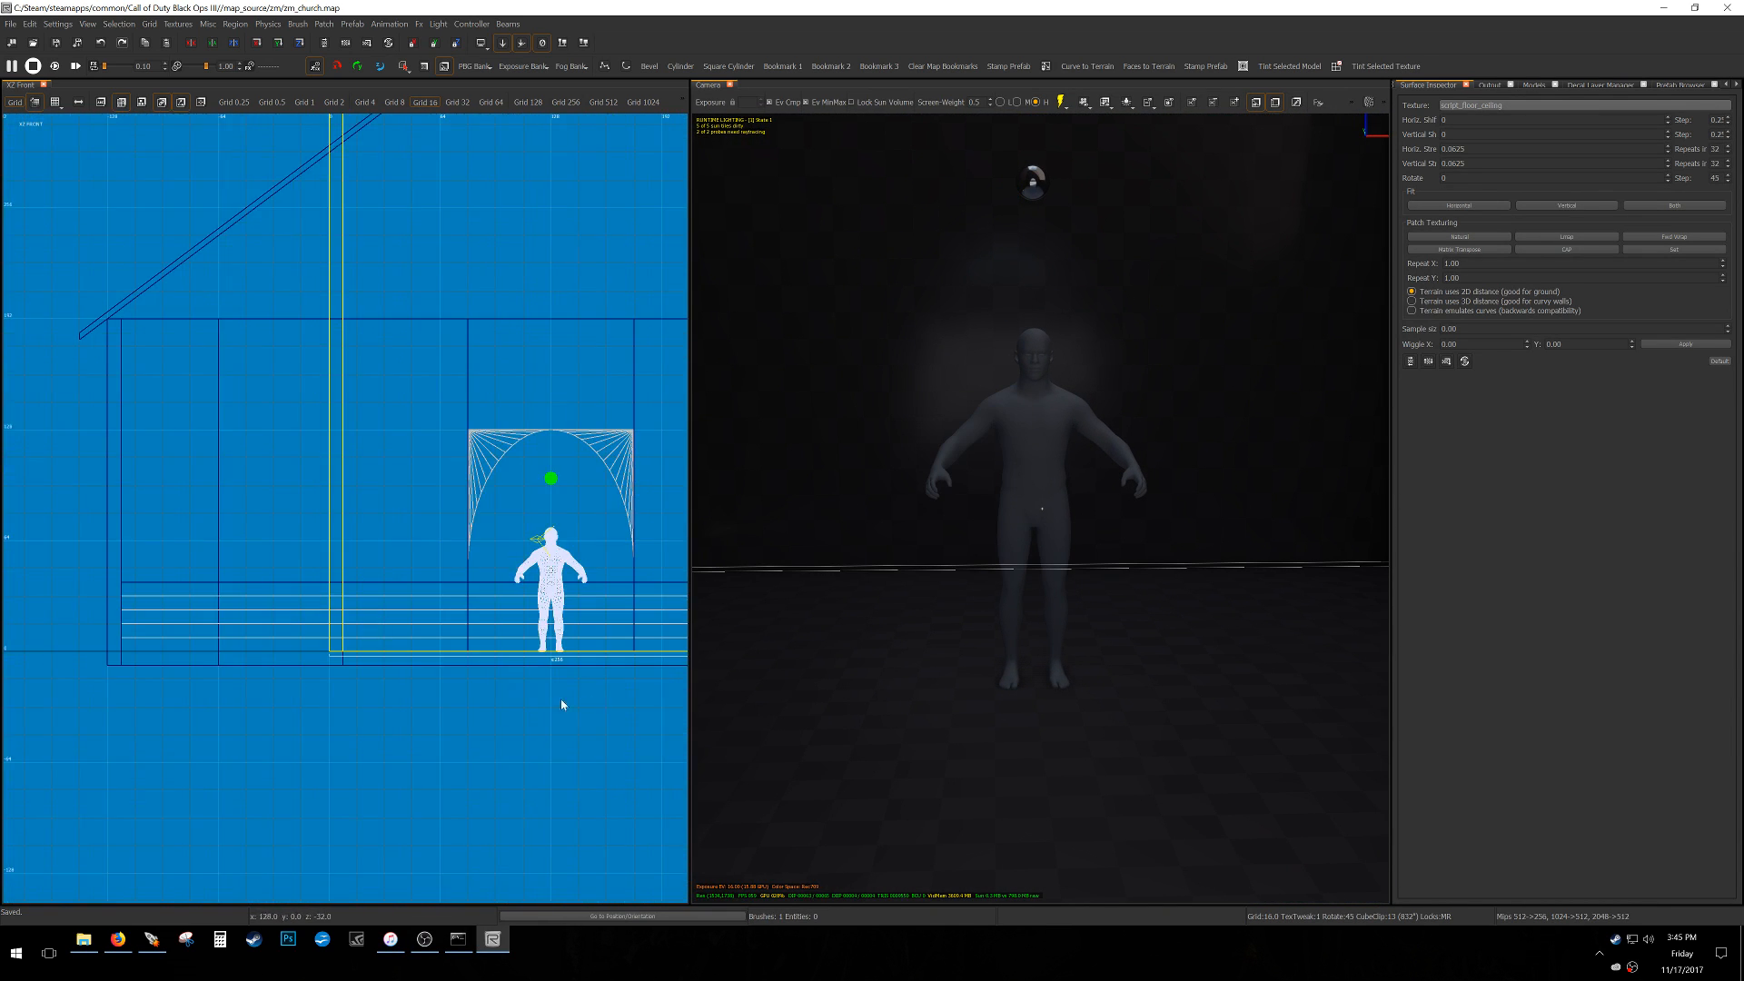
left_click(872, 374, "shift")
key("x")
left_click(368, 300)
left_click(418, 298)
key("shift+Return")
key("Escape")
Split the lower wall section at both sides of the archway and delete the middle piece to open a doorway.
left_click(879, 428, "shift")
key("x")
left_click(366, 608)
left_click(370, 536)
key("shift+Return")
left_click(637, 449)
left_click(623, 506)
key("shift+Return")
left_click(1217, 459, "shift")
left_click(822, 428, "shift")
key("BackSpace")
left_click(823, 435)
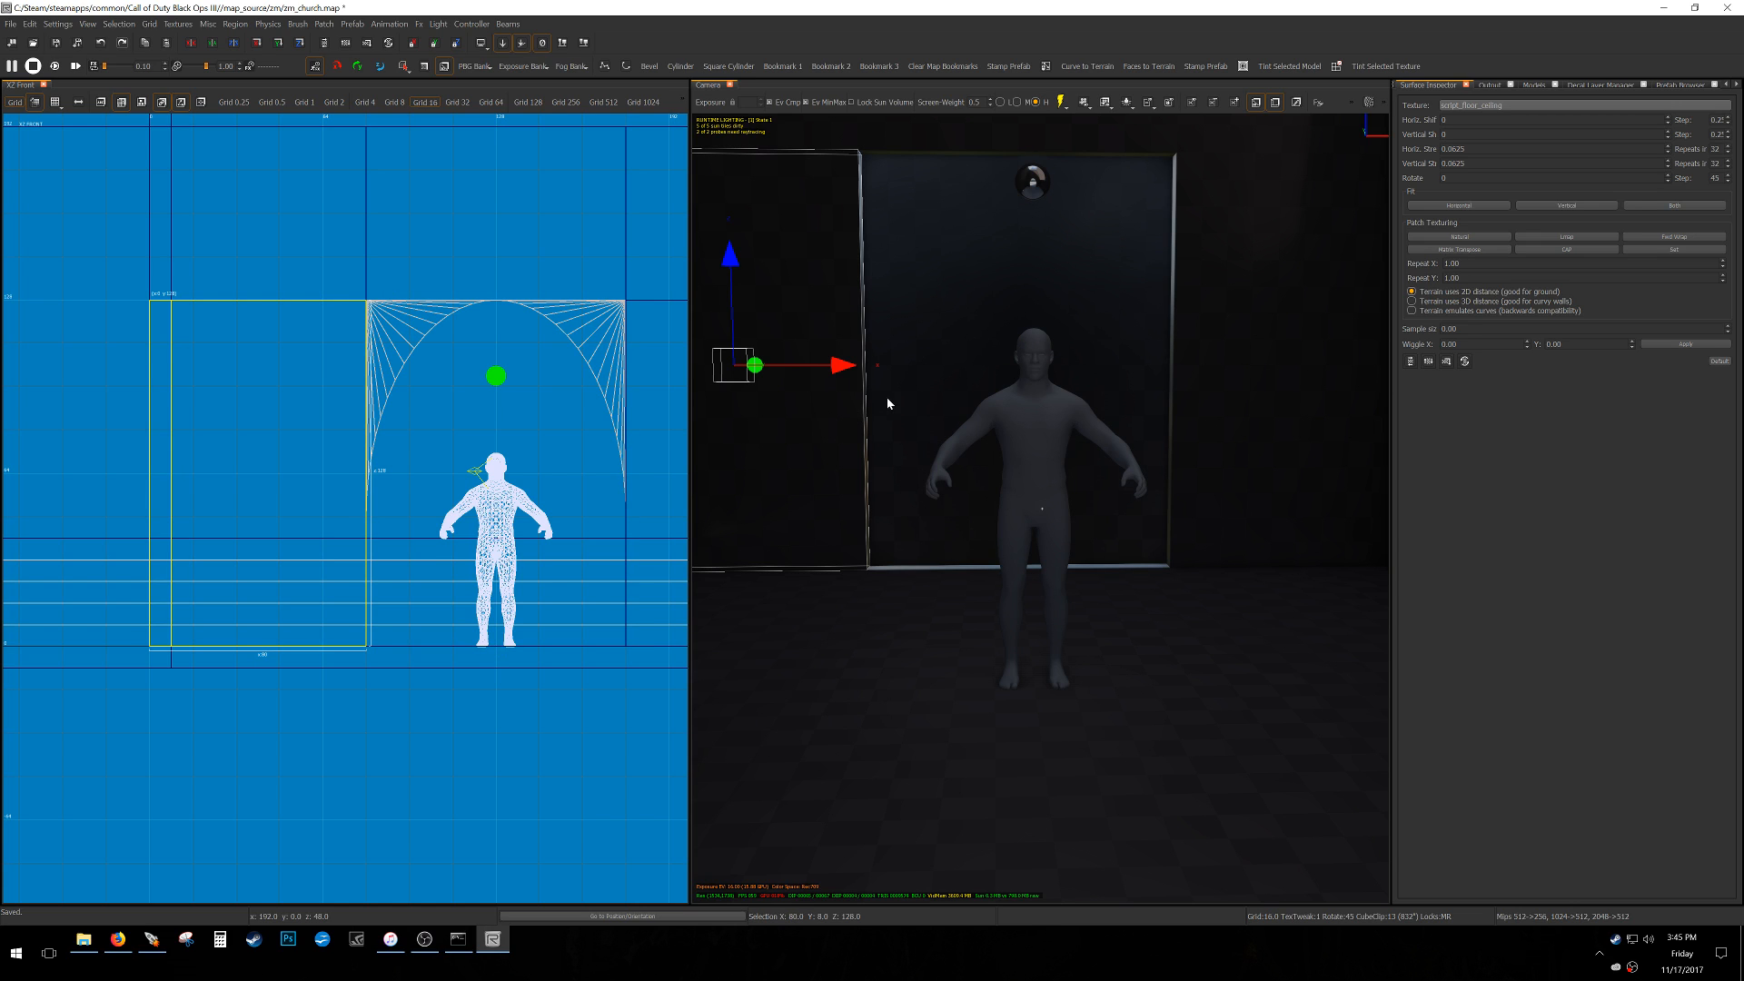
Split the church's front wall behind the opening horizontally at the same doorway height.
left_click(913, 358)
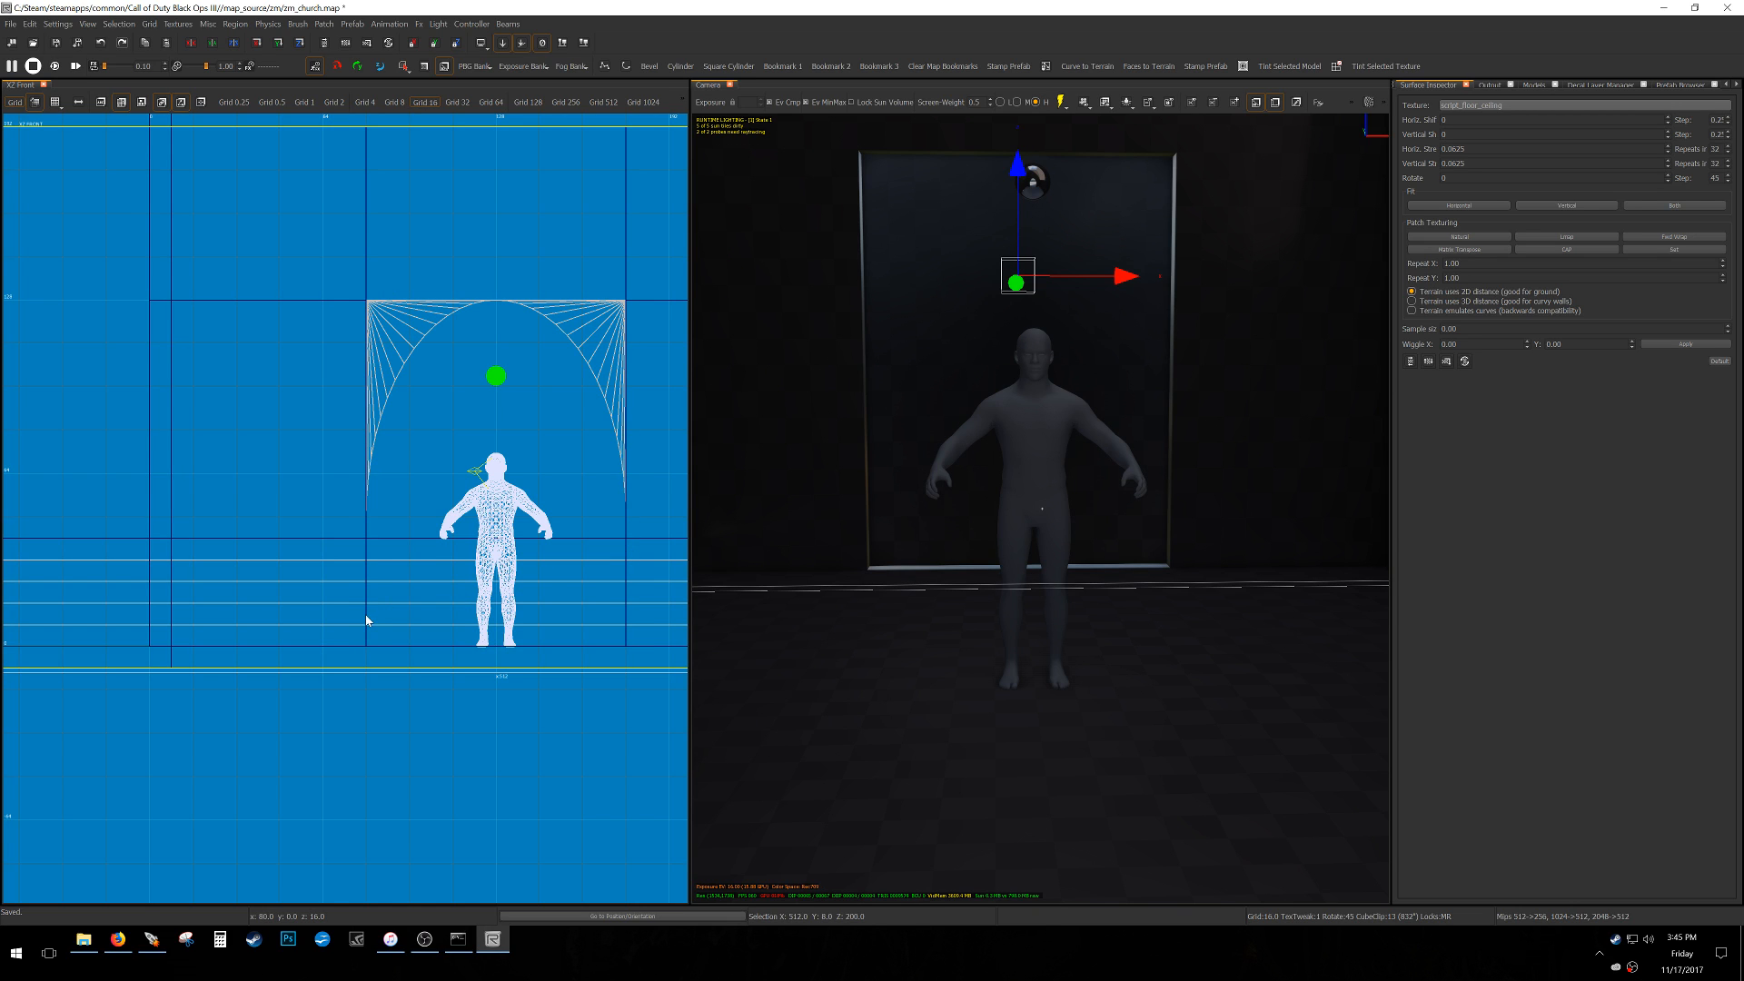
left_click(453, 311)
key("Return")
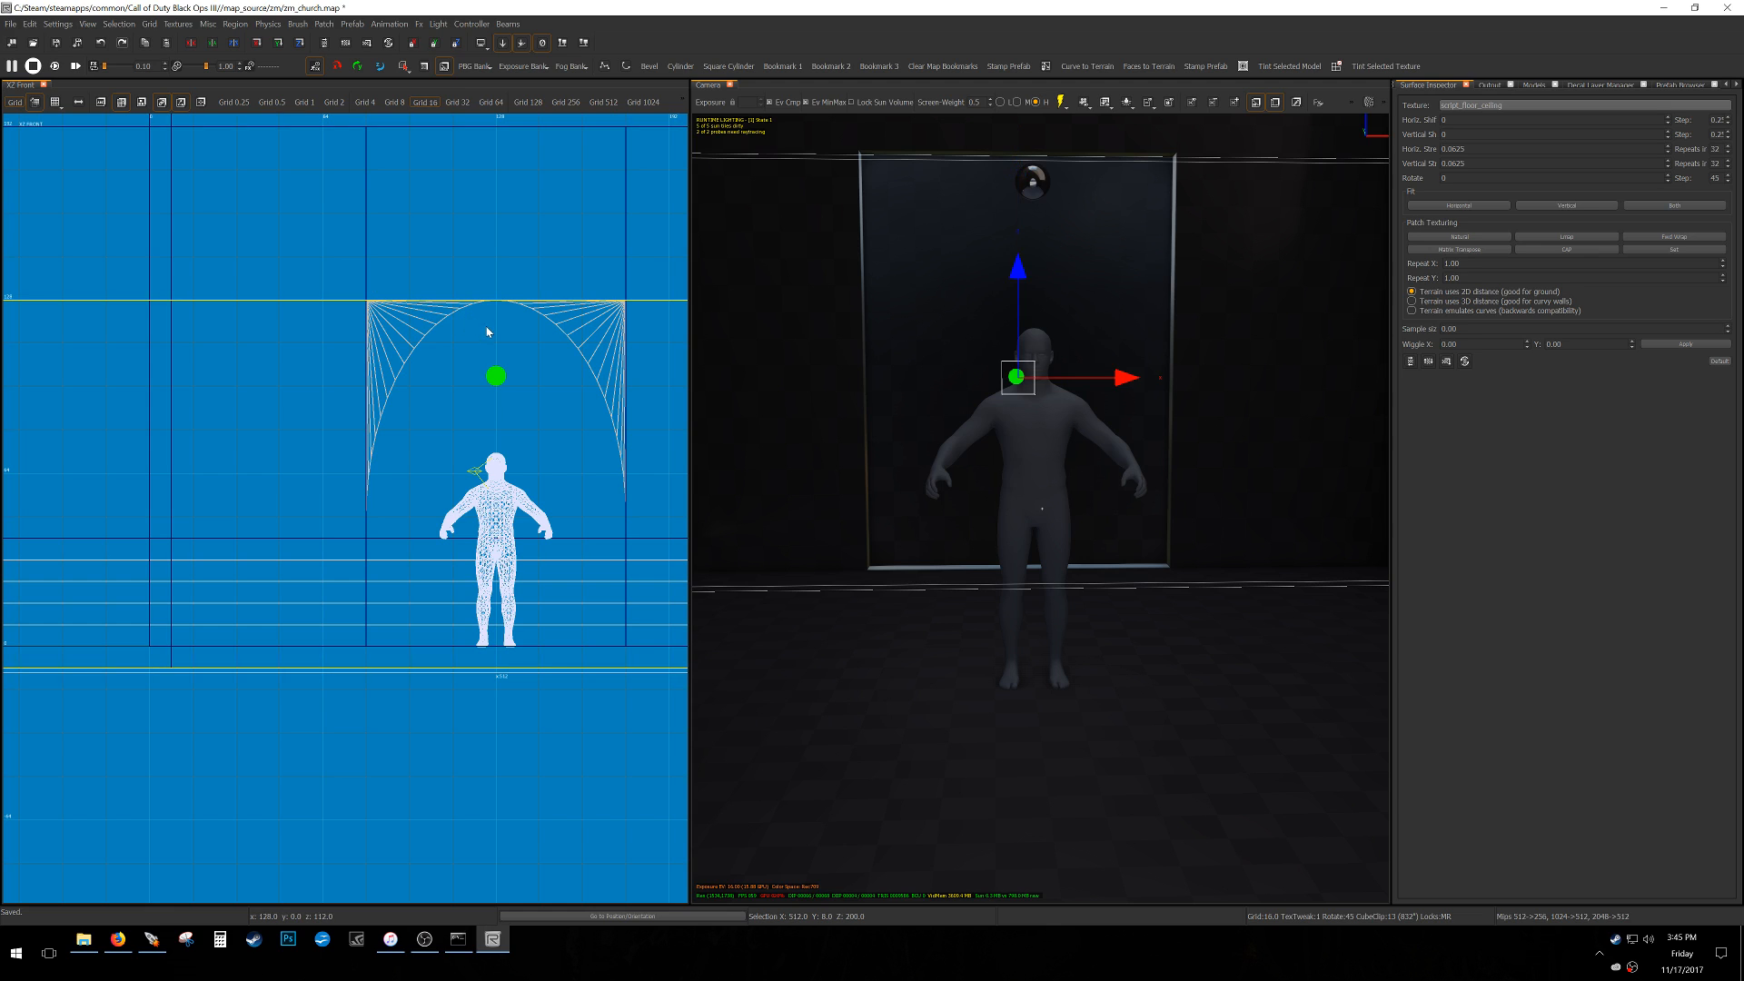
key("ctrl+z")
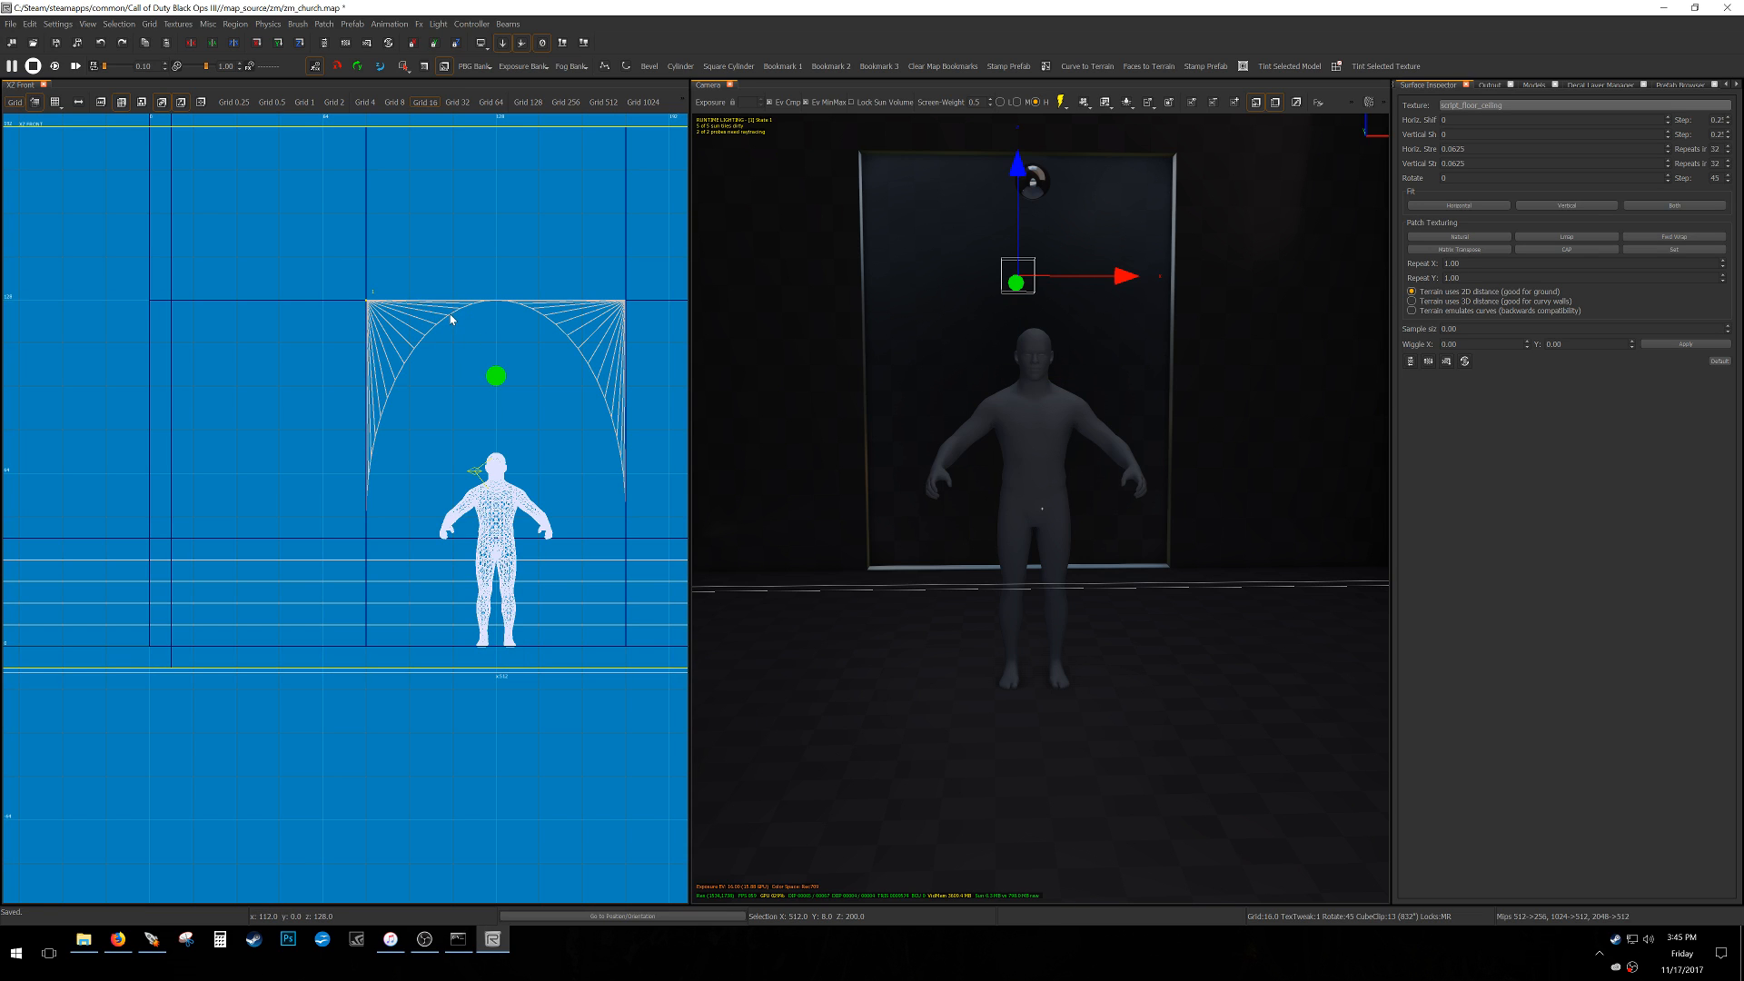
key("Return")
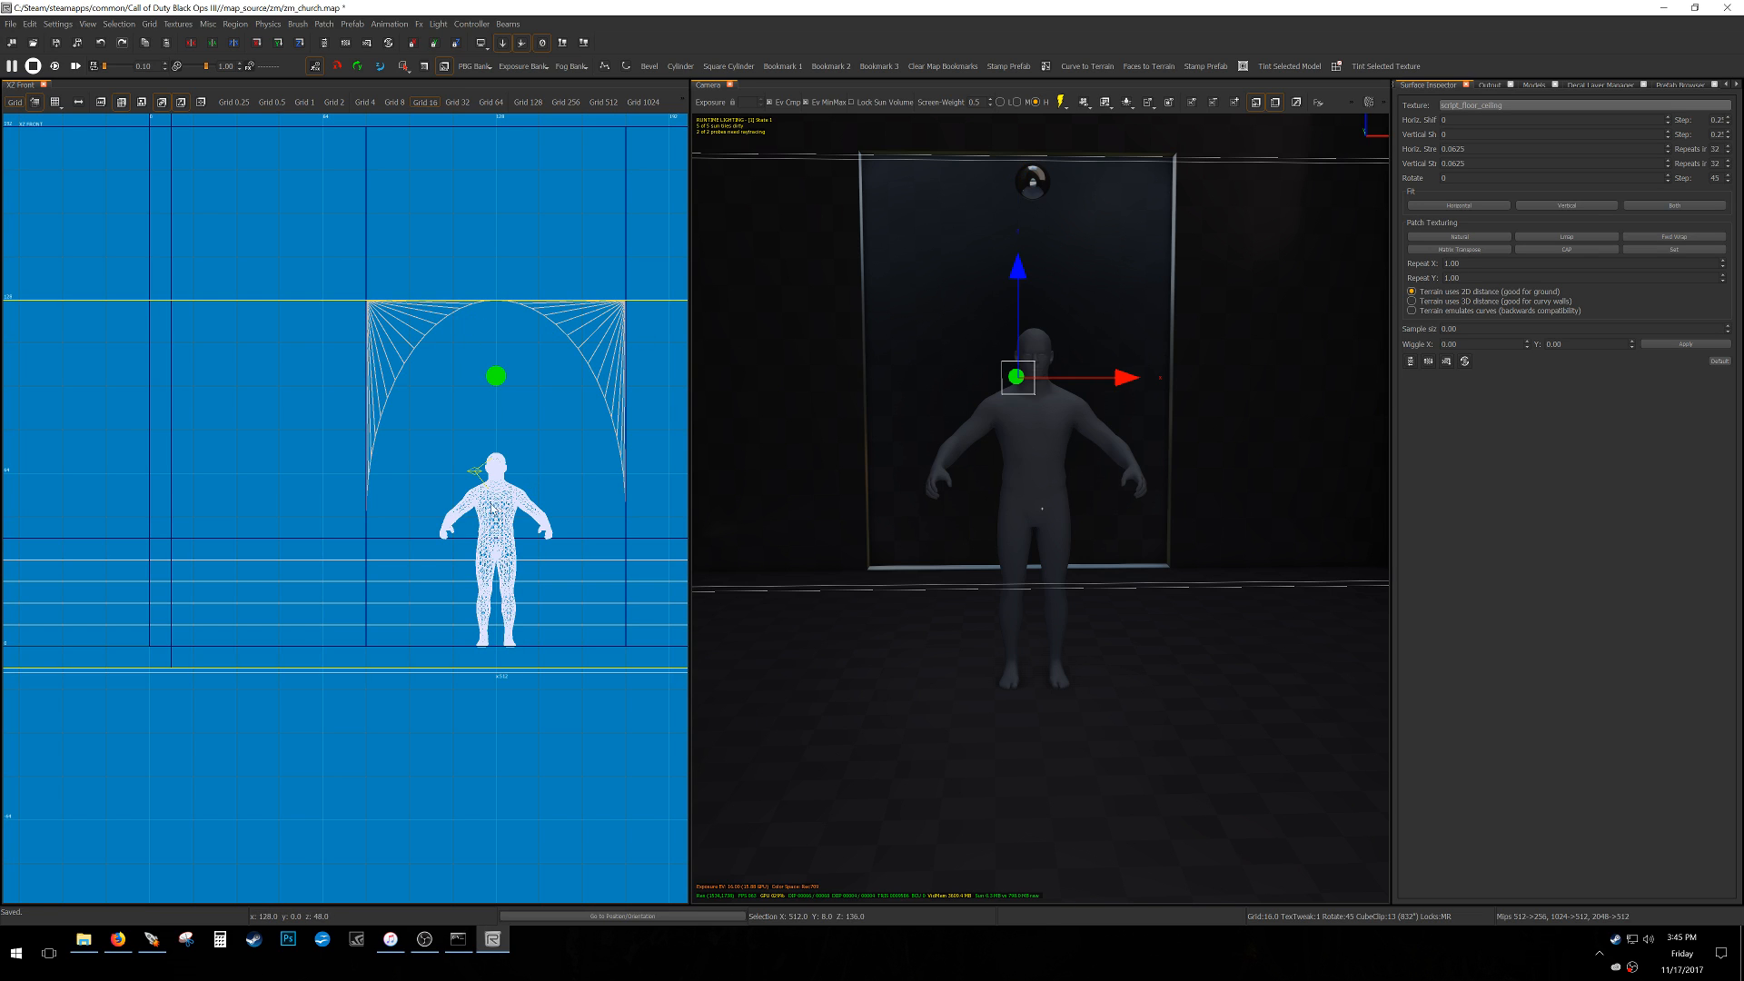
Split the church wall's lower section at one doorway side and pull the other piece's edge back to the opposite side.
left_click(367, 497)
key("shift+Return")
key("Escape")
left_click(870, 369, "shift")
left_click_drag(253, 508, 505, 510)
key("Escape")
Pull the entrance room floor's church-side edge back to the inner face of the doorway wall.
mouse_move(1046, 594)
right_mouse_down()
mouse_move(1077, 654)
mouse_move(1024, 658)
mouse_move(1035, 640)
right_mouse_up()
left_click(1056, 634, "shift")
right_click(1055, 634)
key("ctrl+Tab")
scroll(328, 479, "up", 7)
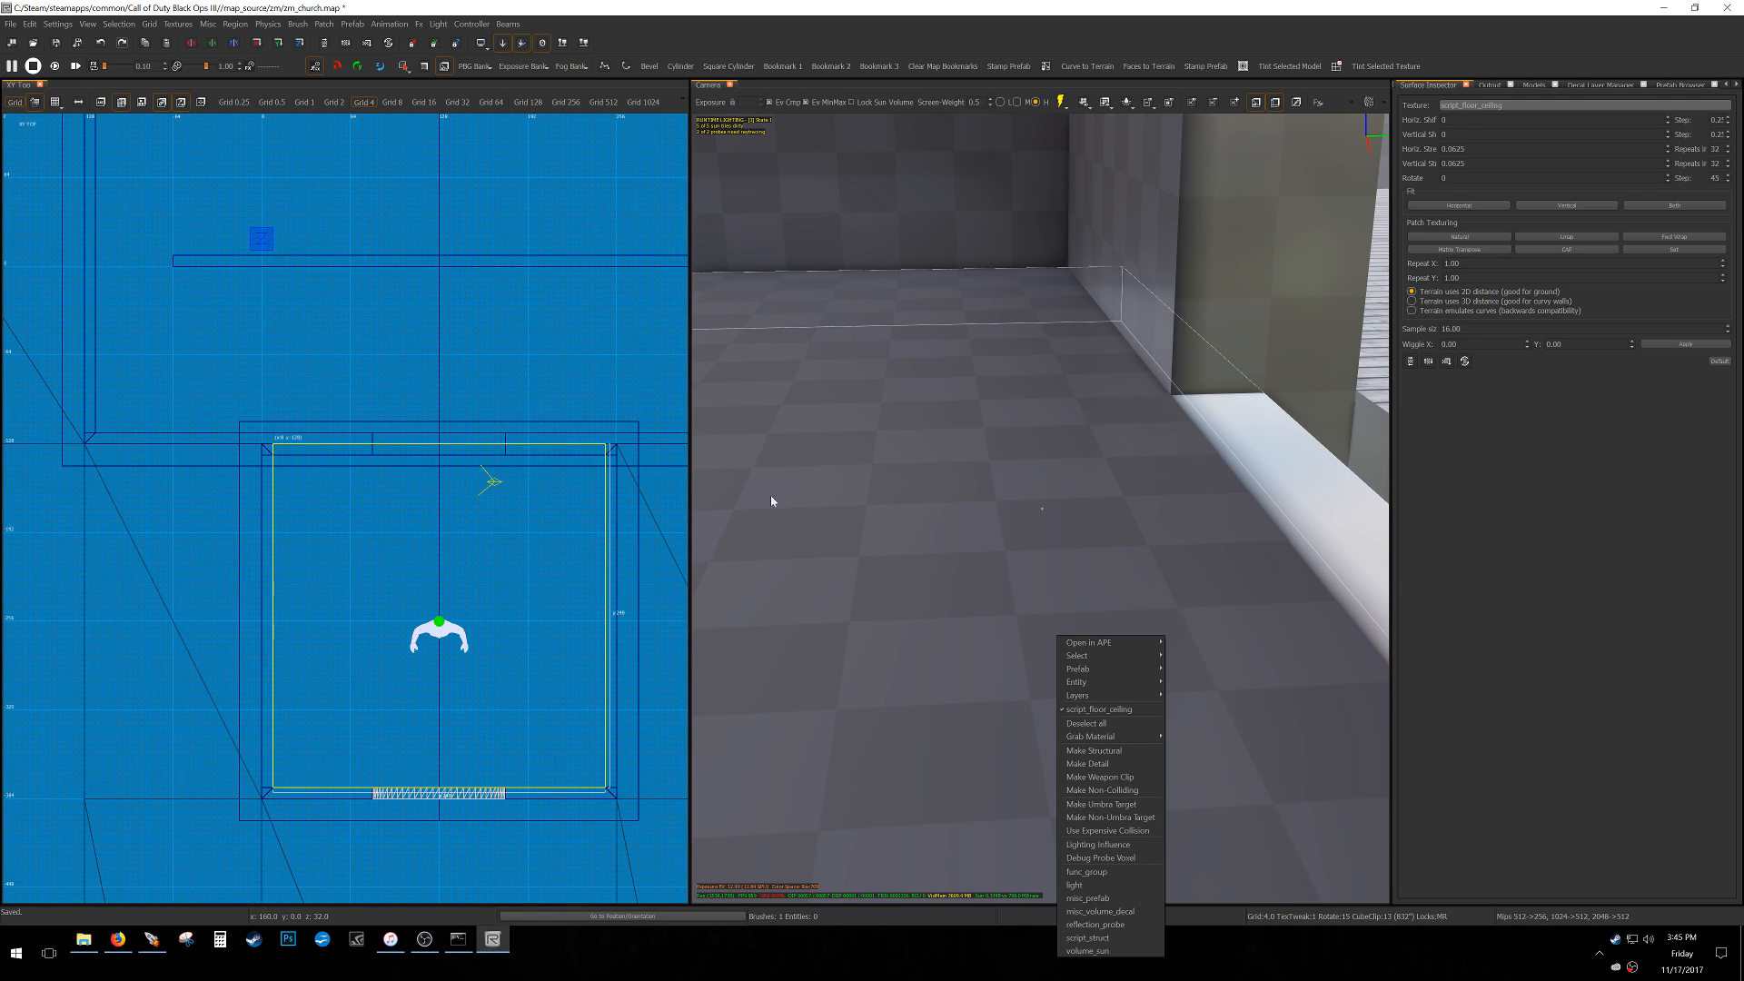
left_click(1174, 333)
left_click(1175, 334, "shift")
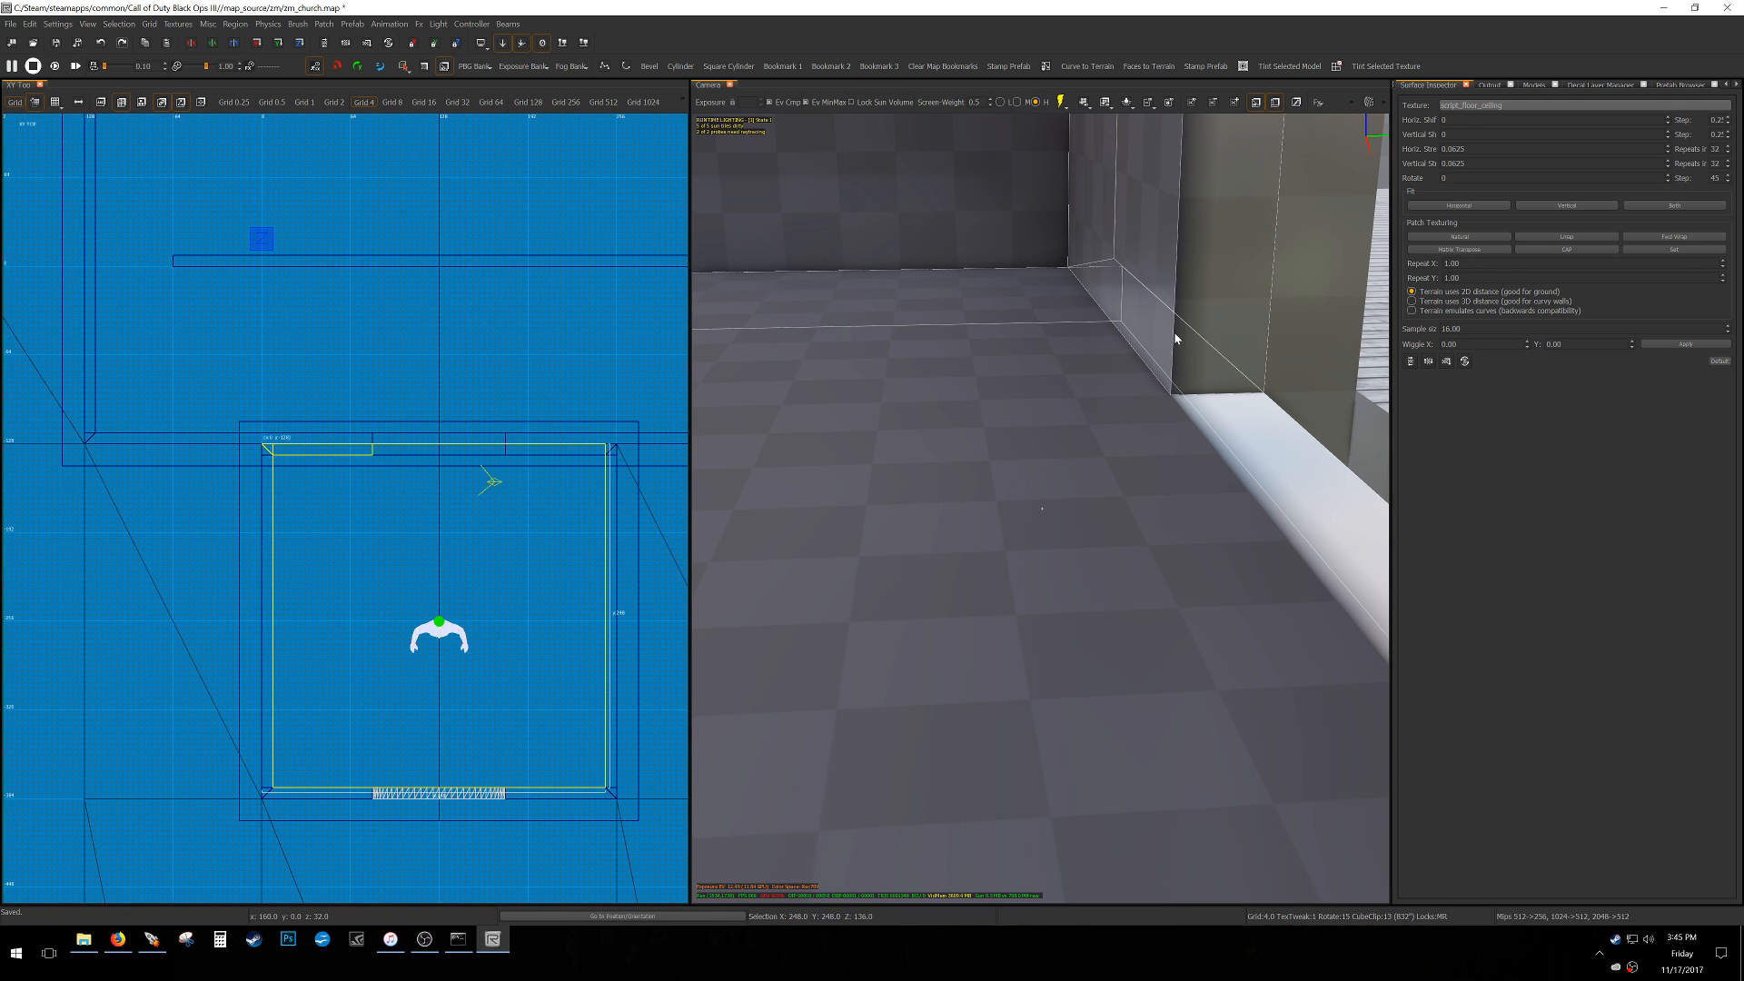
left_click(1175, 333, "shift")
left_click_drag(488, 388, 492, 399)
key("5")
key("Escape")
Draw a floor brush filling the doorway between the entrance room and the church, adjust its edge, and save the map.
left_click_drag(377, 460, 508, 440)
mouse_move(909, 481)
right_mouse_down()
mouse_move(1081, 495)
mouse_move(990, 482)
mouse_move(1172, 476)
mouse_move(1113, 486)
right_mouse_up()
key("2")
scroll(361, 444, "up", 5)
left_click_drag(359, 443, 344, 446)
scroll(343, 447, "down", 4)
right_click_drag(343, 447, 101, 478)
mouse_move(956, 494)
right_mouse_down()
mouse_move(1180, 451)
mouse_move(1142, 465)
mouse_move(1131, 427)
mouse_move(1017, 432)
mouse_move(972, 459)
mouse_move(1126, 466)
right_mouse_up()
key("Escape")
key("ctrl+s")
Place a guide block about 120 by 40 units against the church's side wall, overlapping the end of the partition wall.
left_click(1036, 414, "shift")
right_click_drag(1035, 413, 1172, 384)
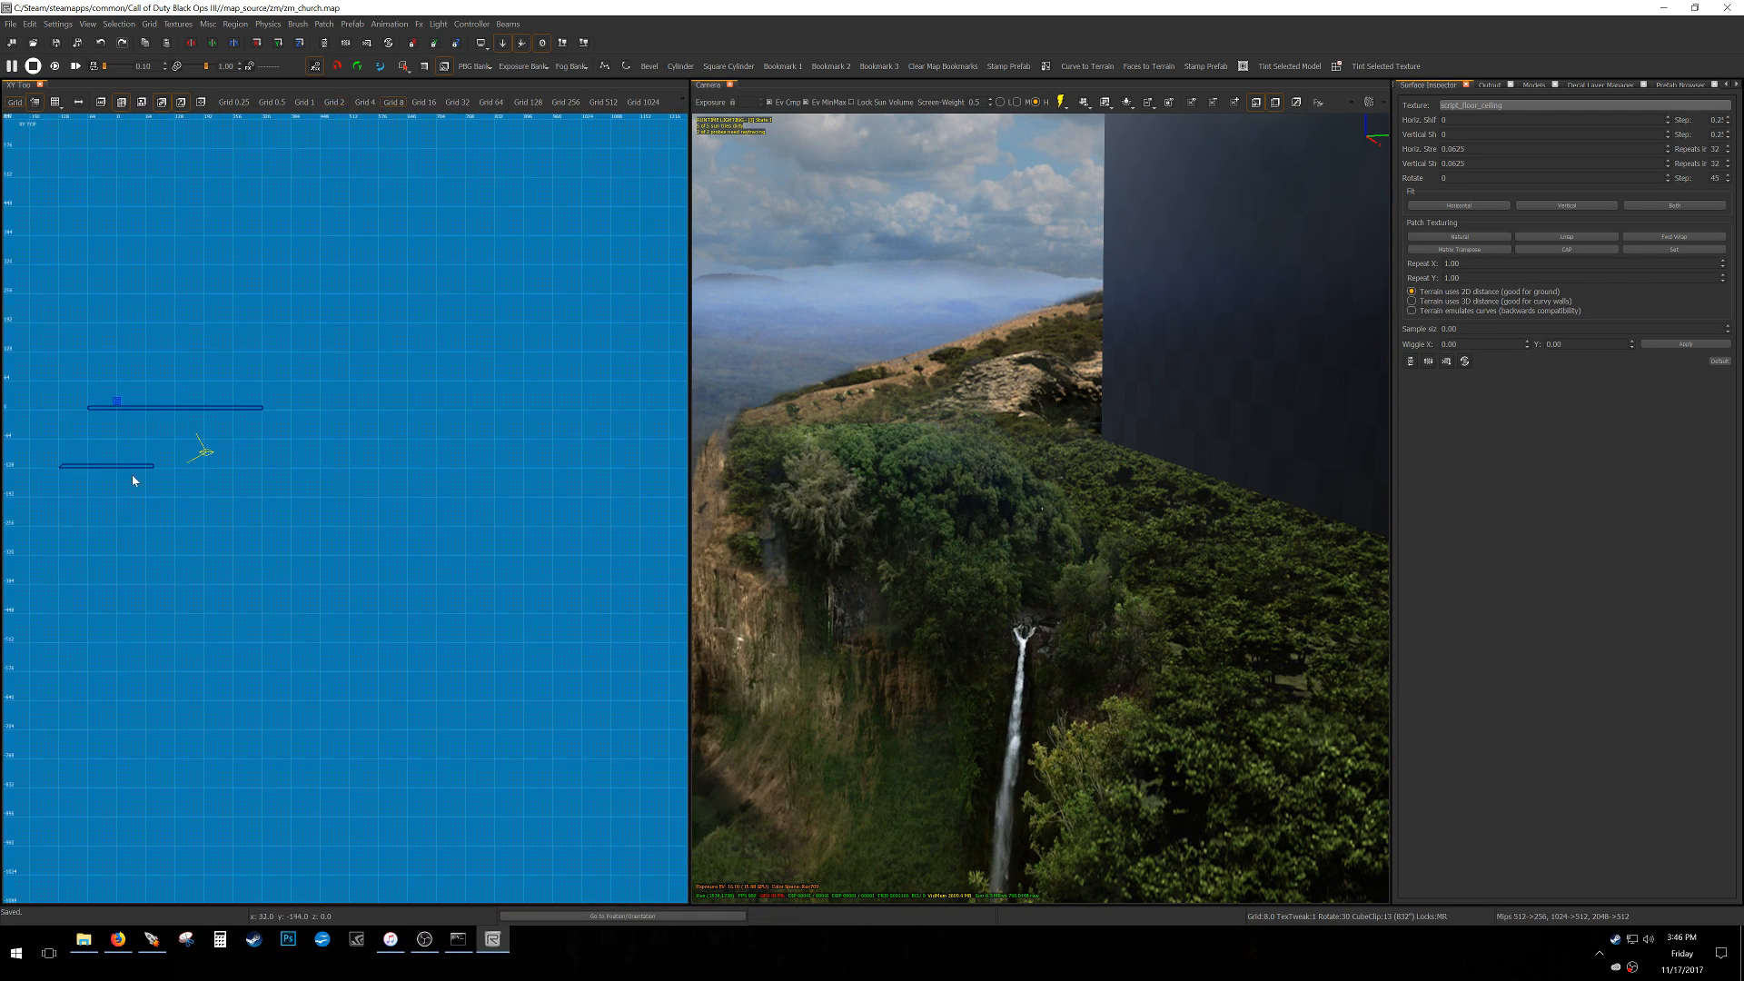
left_click_drag(149, 459, 215, 237)
mouse_move(113, 395)
right_mouse_down()
mouse_move(238, 608)
mouse_move(419, 622)
right_mouse_up()
scroll(262, 601, "down", 1)
scroll(262, 601, "down", 3)
key("shift+h")
scroll(422, 618, "up", 3)
key("shift+z")
left_click_drag(413, 613, 273, 526)
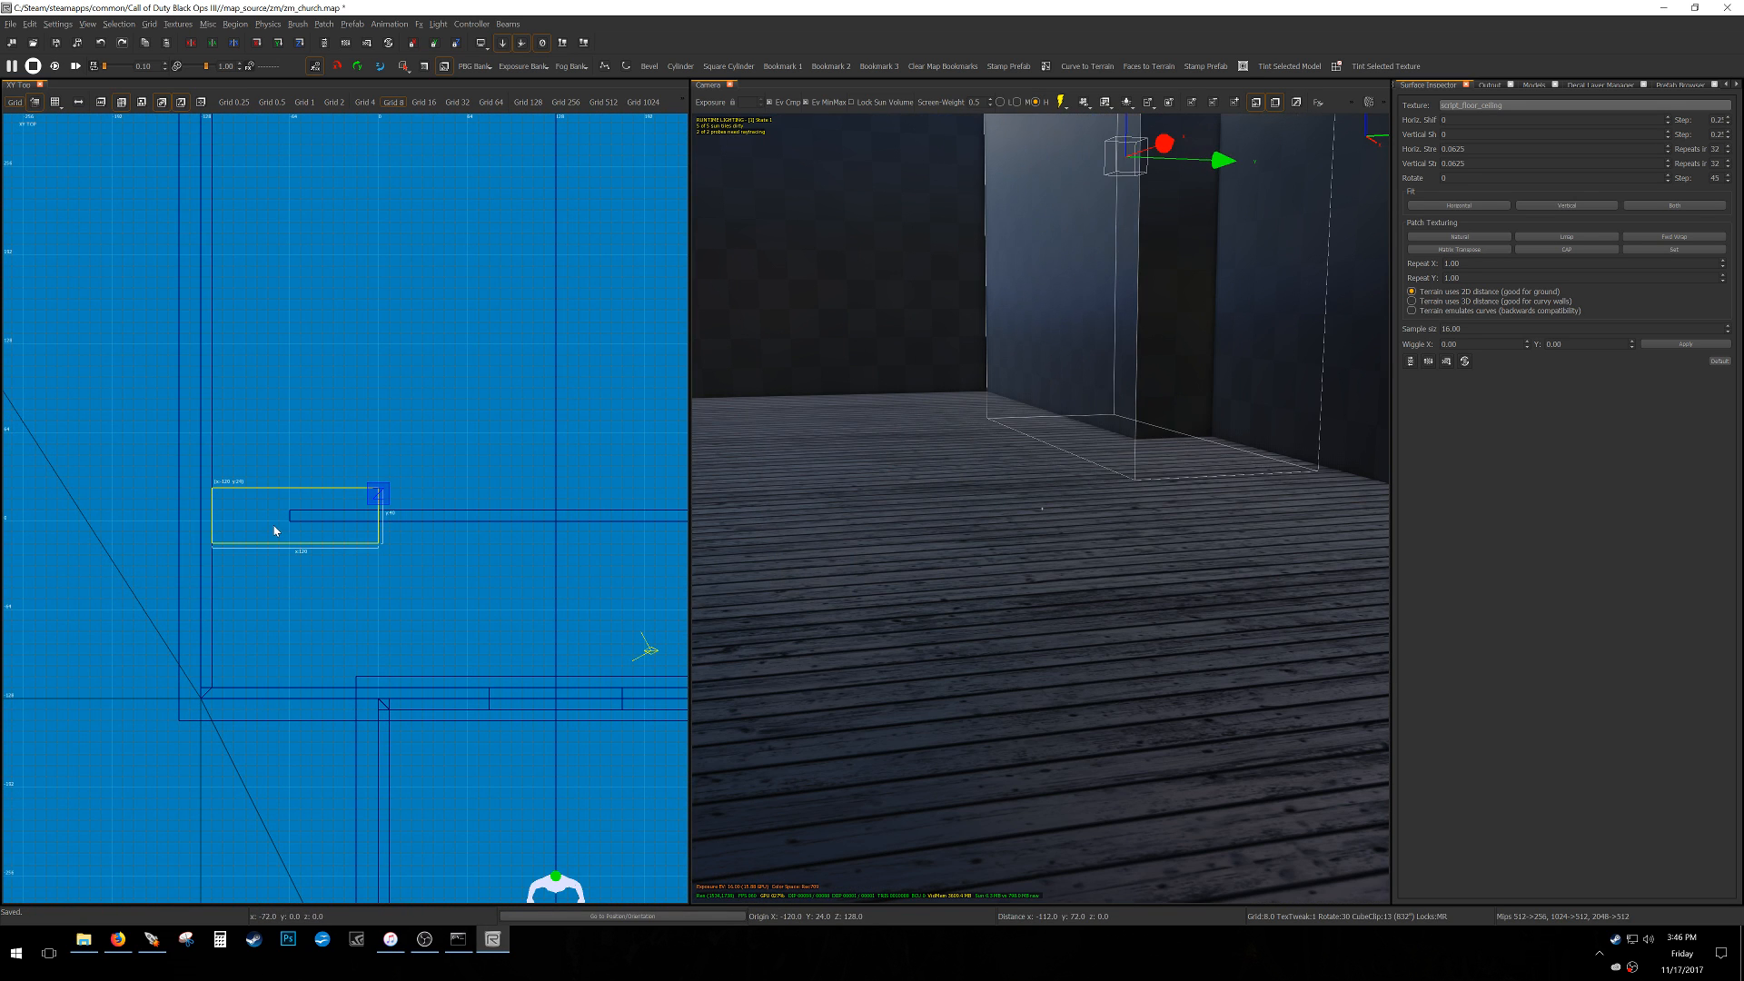
key("Escape")
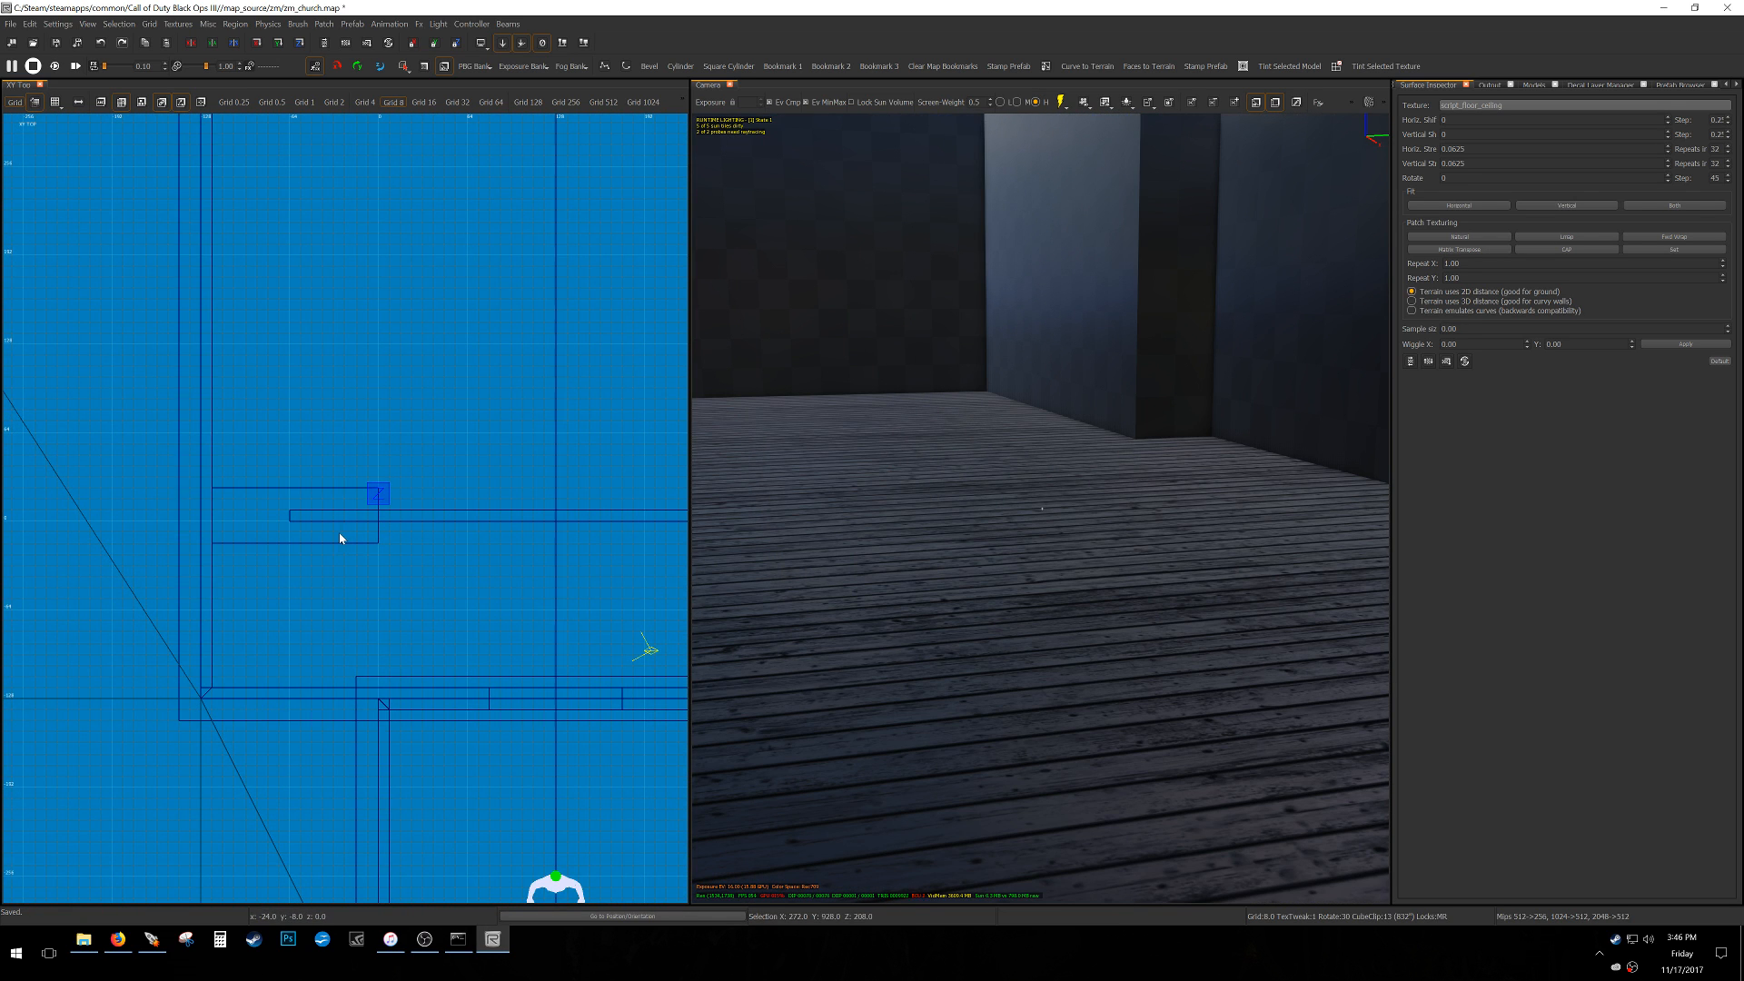
Shorten the partition wall's overlapping end to the guide block's inner edge and move the block against the opposite side wall.
left_click(1309, 397, "shift")
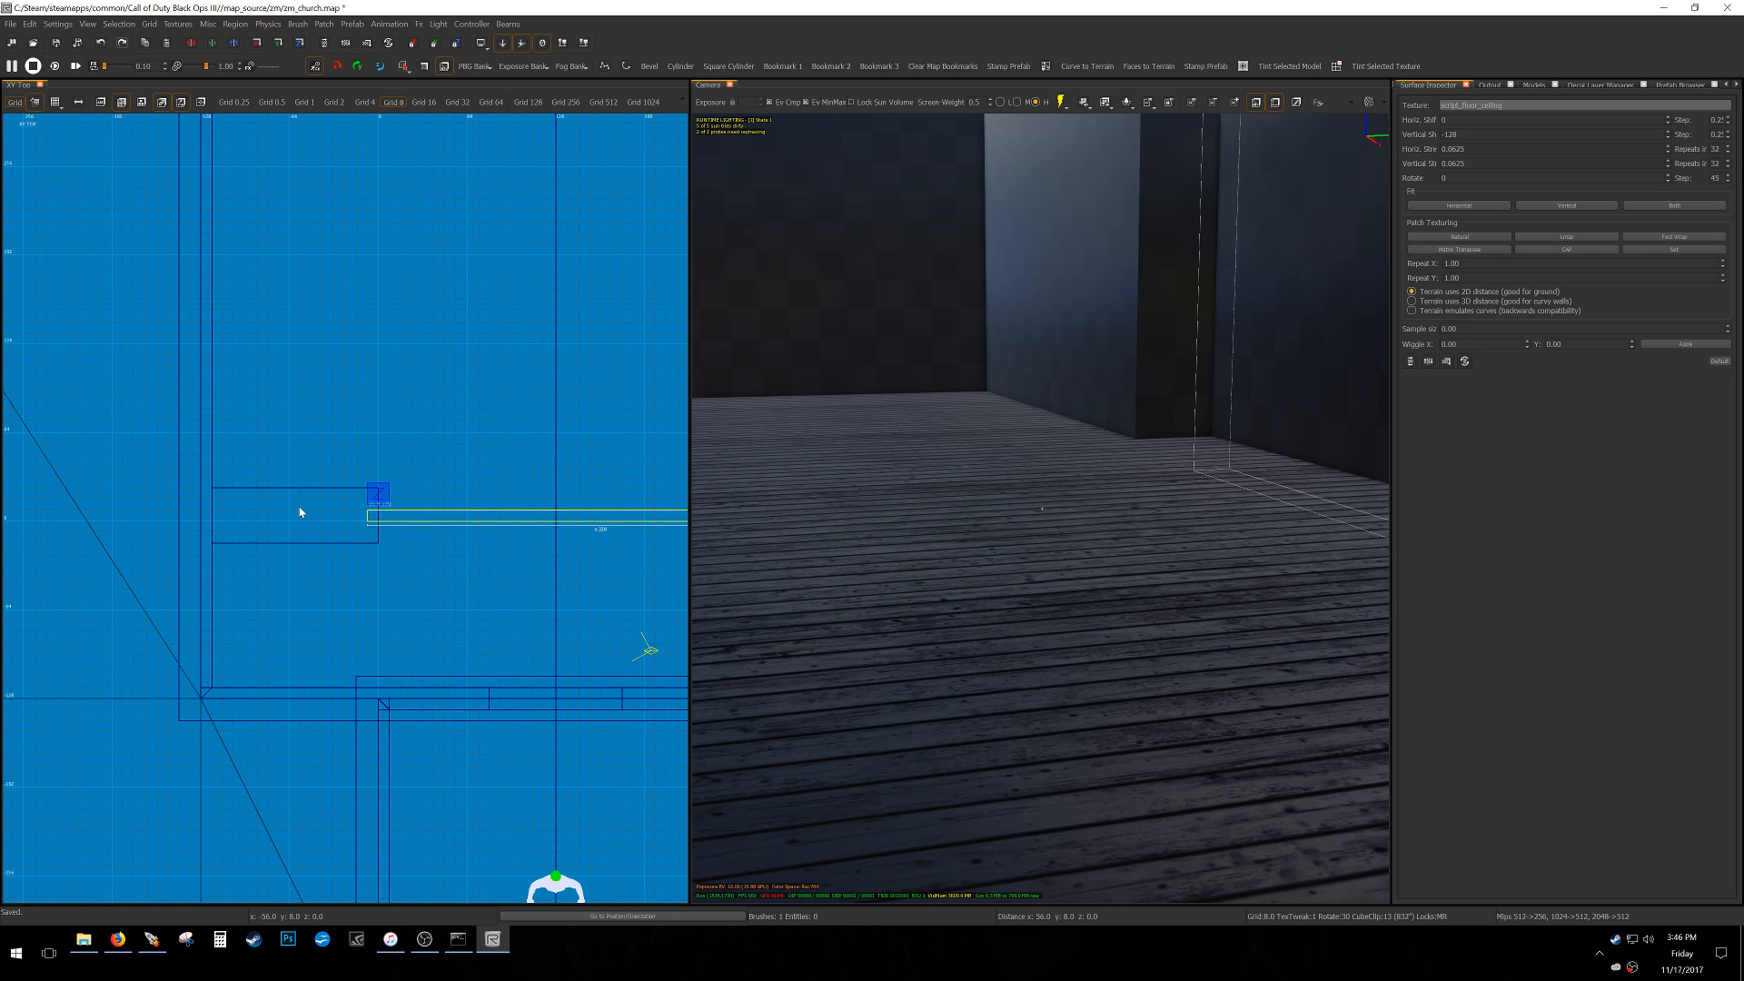
left_click_drag(201, 587, 435, 439, "alt+shift")
scroll(427, 445, "down", 4)
mouse_move(427, 445)
right_mouse_down()
mouse_move(263, 491)
mouse_move(110, 505)
right_mouse_up()
scroll(111, 505, "up", 2)
key("6")
left_click_drag(276, 510, 376, 498)
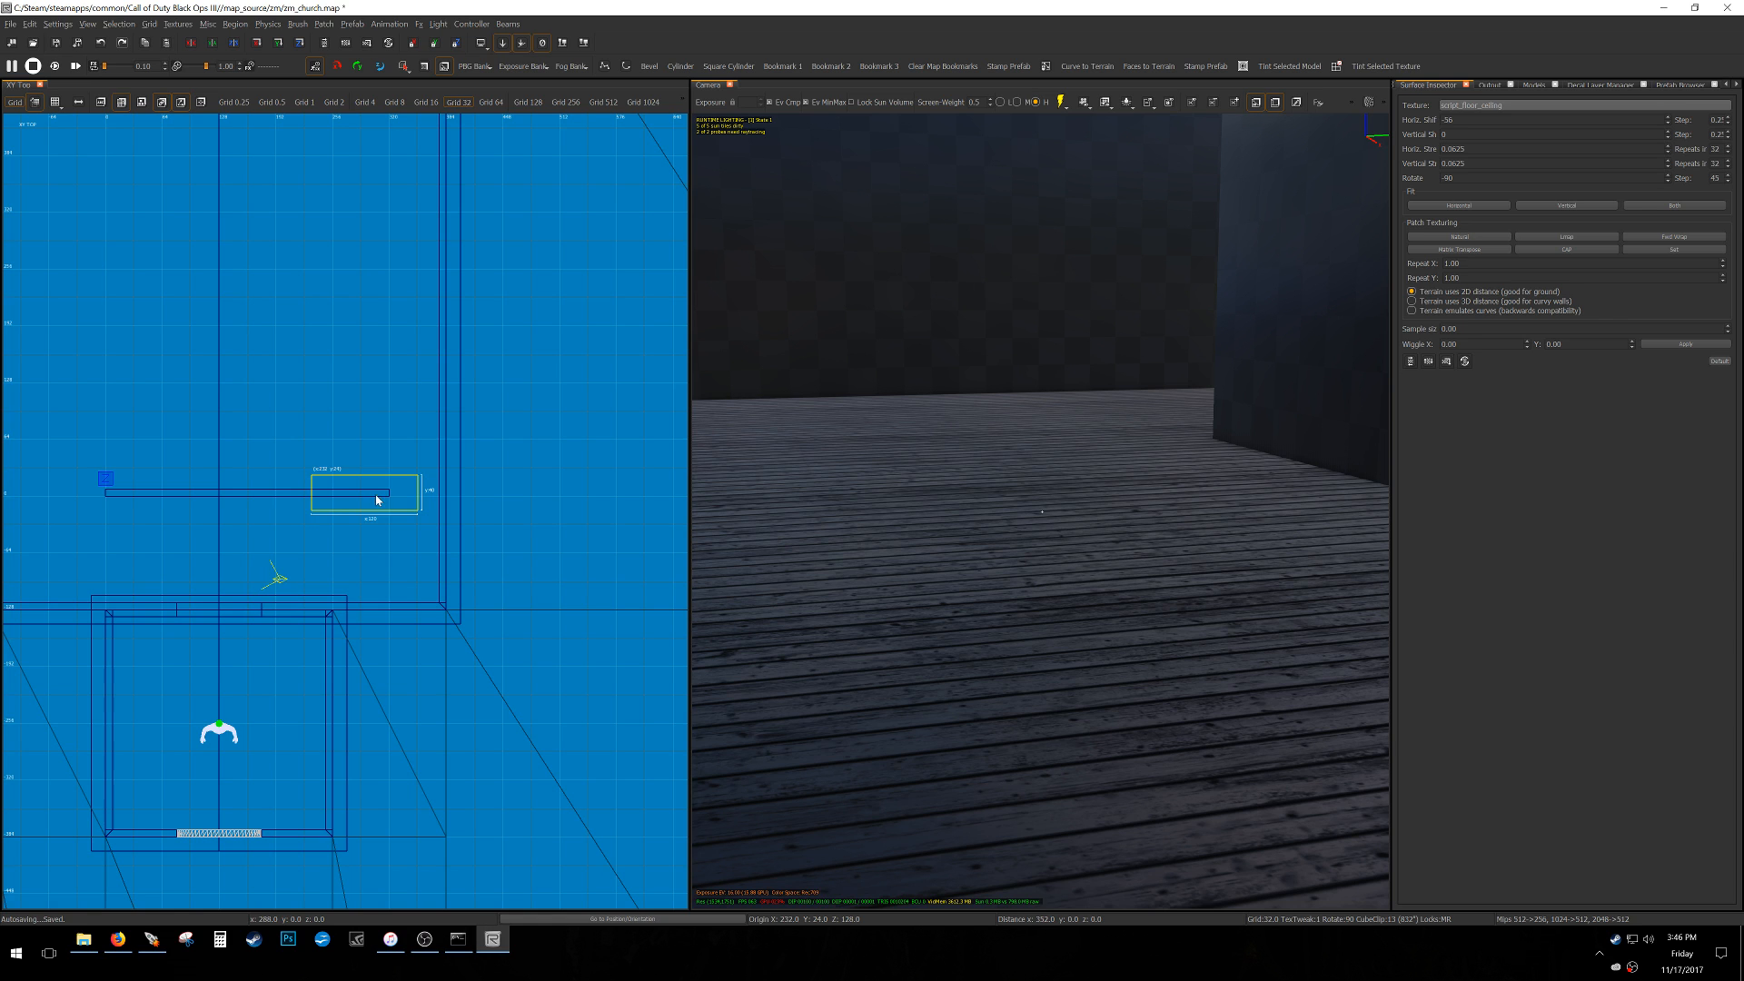
key("4")
key("Left")
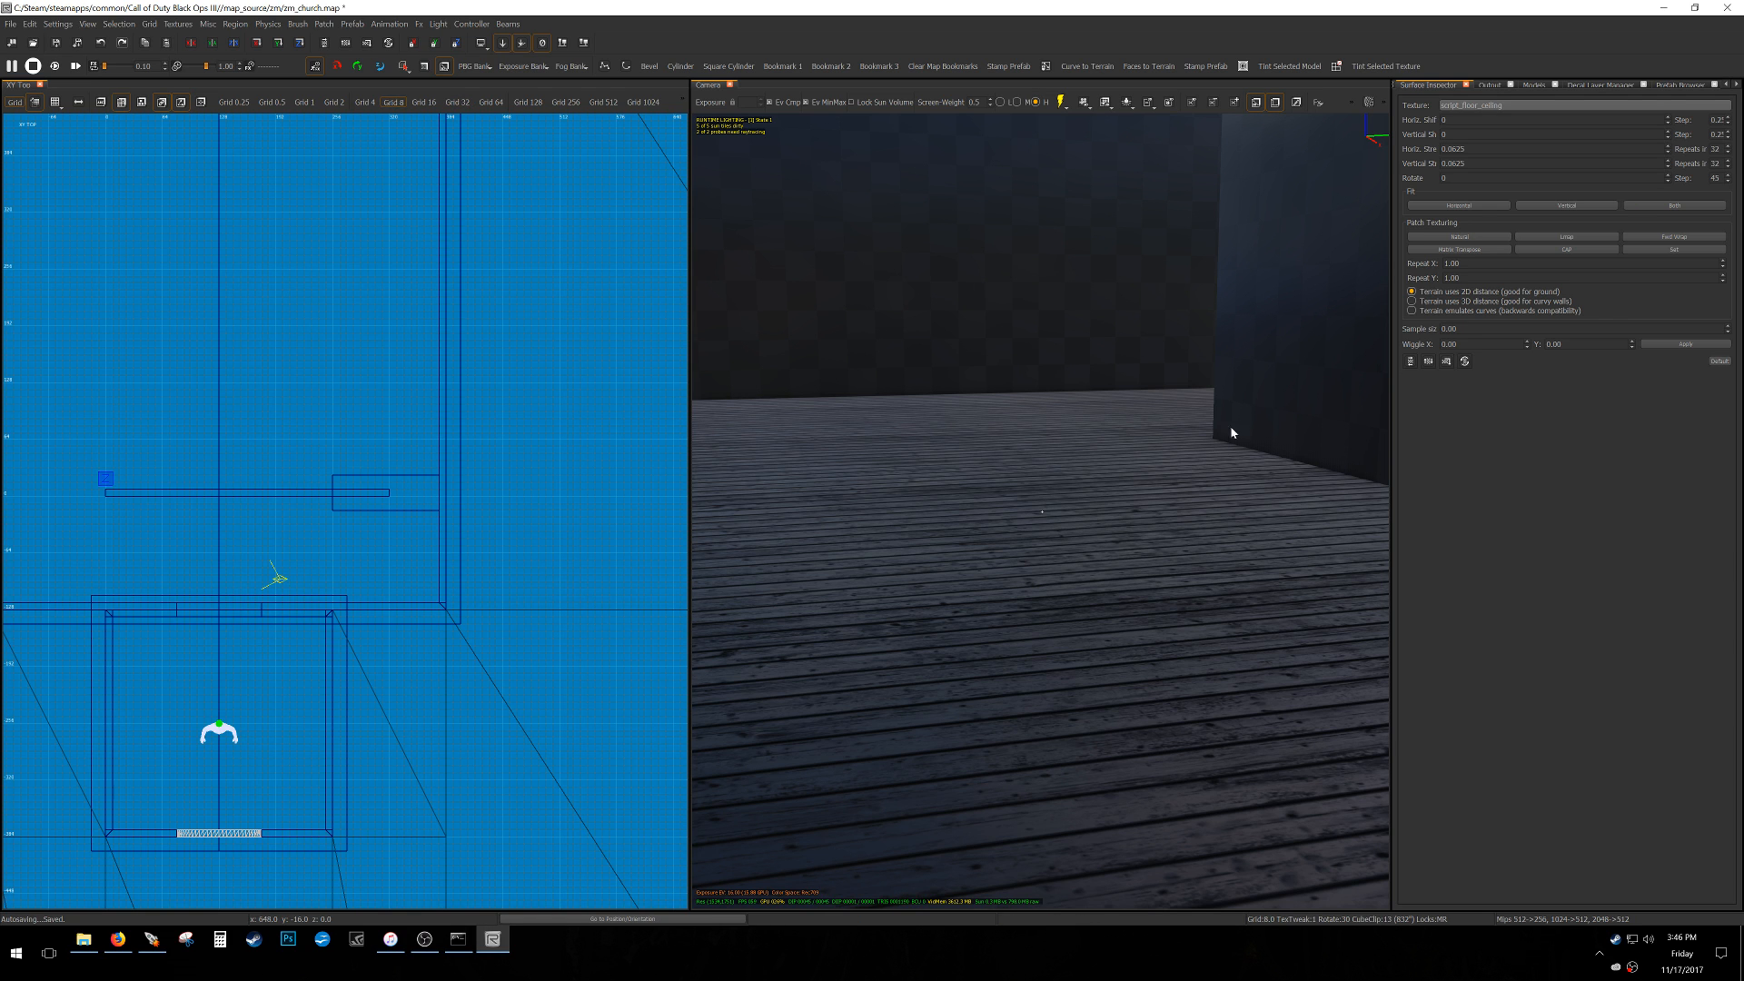
Shorten the partition wall's other end to the guide block's inner edge and delete the block.
left_click_drag(371, 497, 374, 497)
key("Escape")
mouse_move(818, 563)
right_mouse_down()
mouse_move(990, 545)
mouse_move(1126, 559)
mouse_move(962, 536)
right_mouse_up()
left_click(970, 427, "shift")
key("Delete")
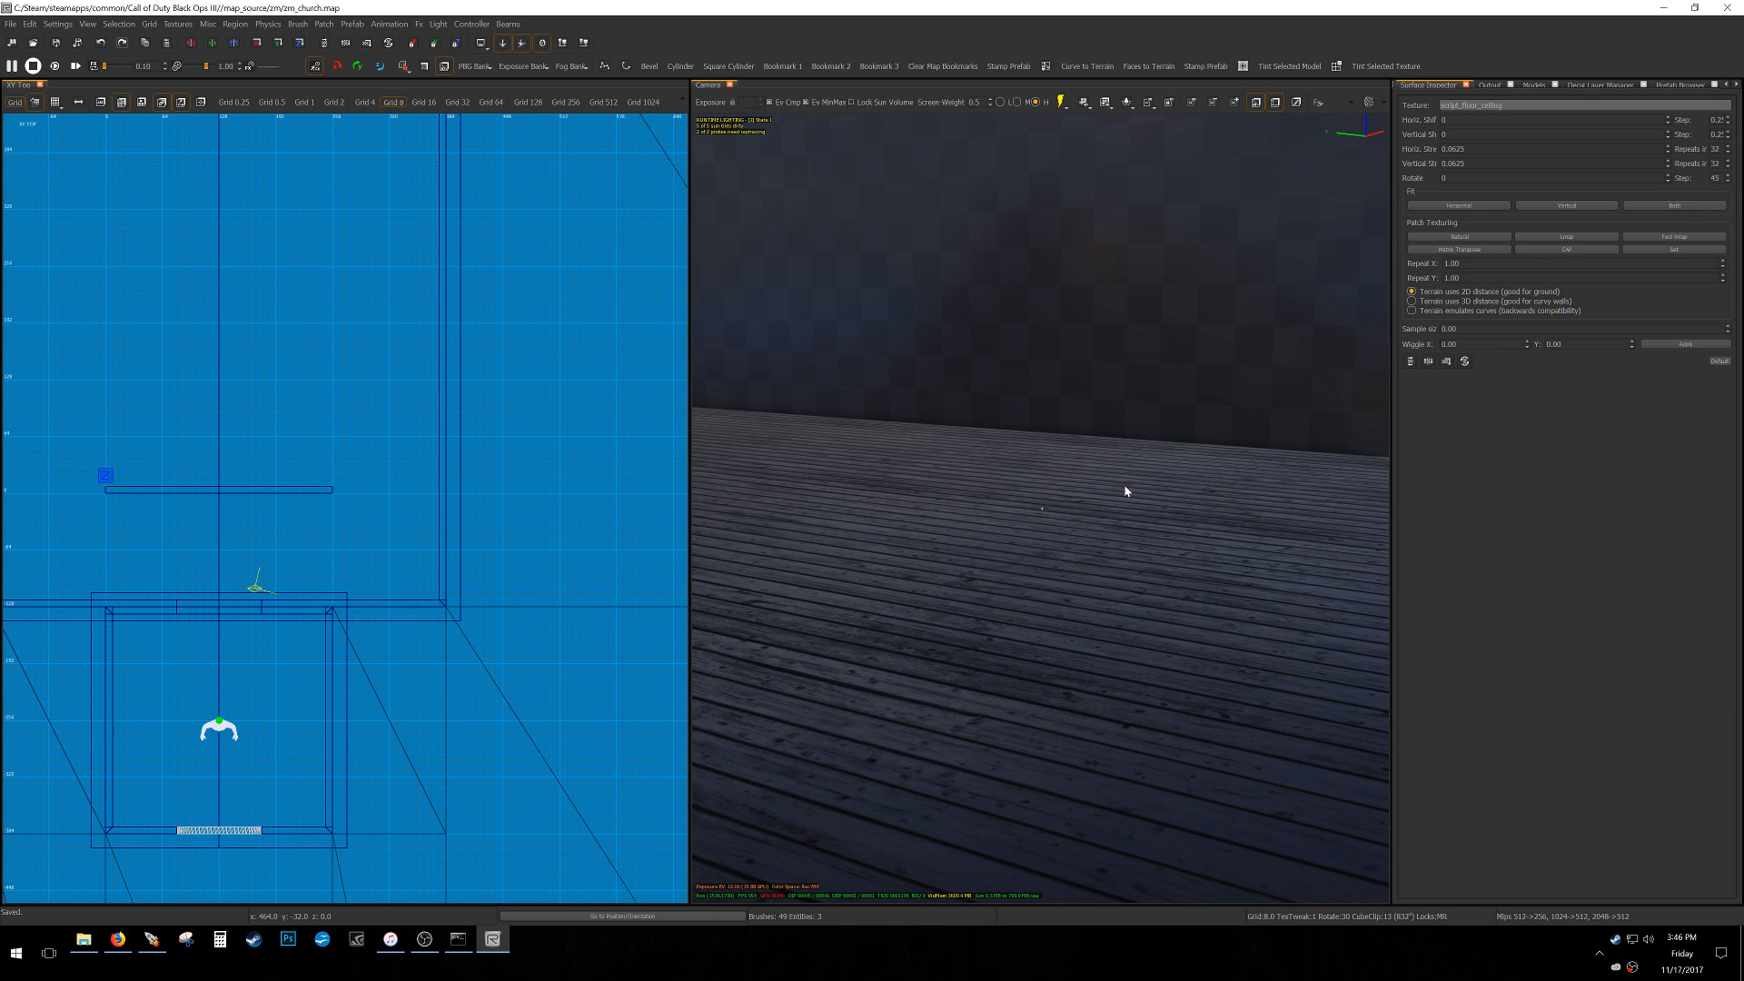
Clip the raised platform and its steps in line with one end of the partition wall, using a 16-unit grid.
mouse_move(1314, 495)
right_mouse_down()
mouse_move(1254, 508)
mouse_move(1218, 581)
mouse_move(1253, 604)
mouse_move(1235, 609)
right_mouse_up()
mouse_move(1042, 508)
right_mouse_down()
mouse_move(1017, 520)
mouse_move(1308, 475)
mouse_move(1154, 475)
mouse_move(1157, 462)
mouse_move(1223, 487)
right_mouse_up()
left_click(1170, 373, "shift")
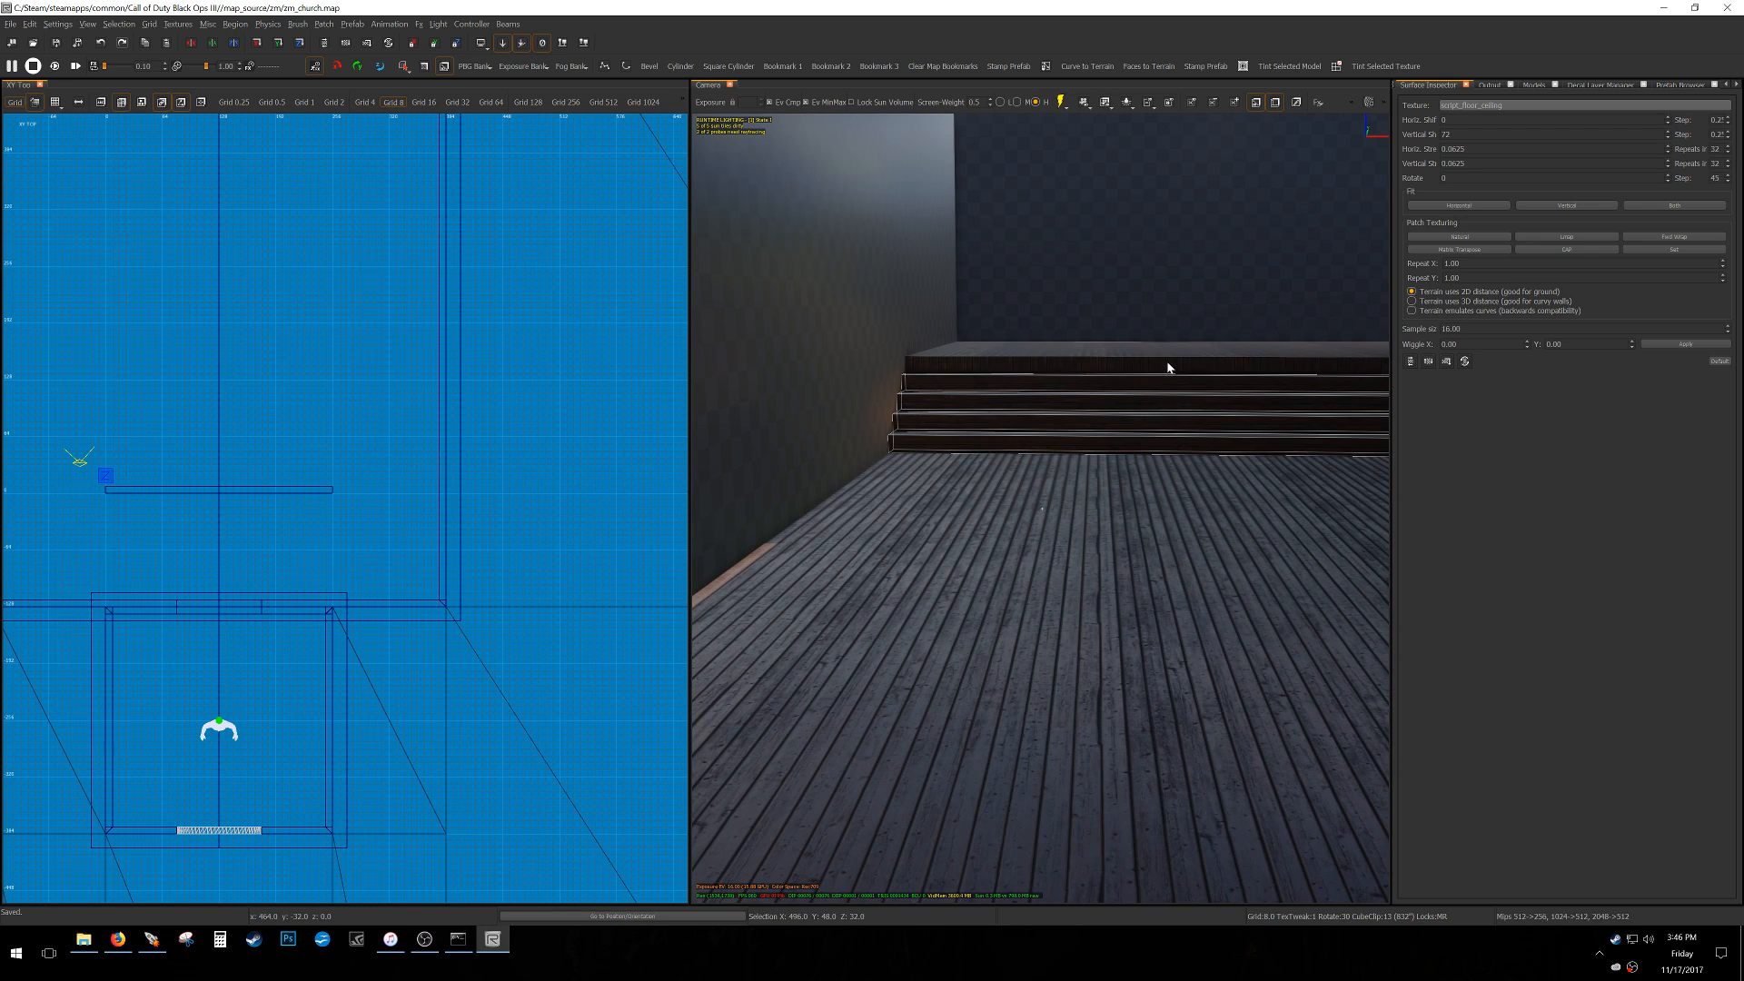
key("5")
scroll(181, 439, "down", 6)
scroll(180, 443, "up", 10)
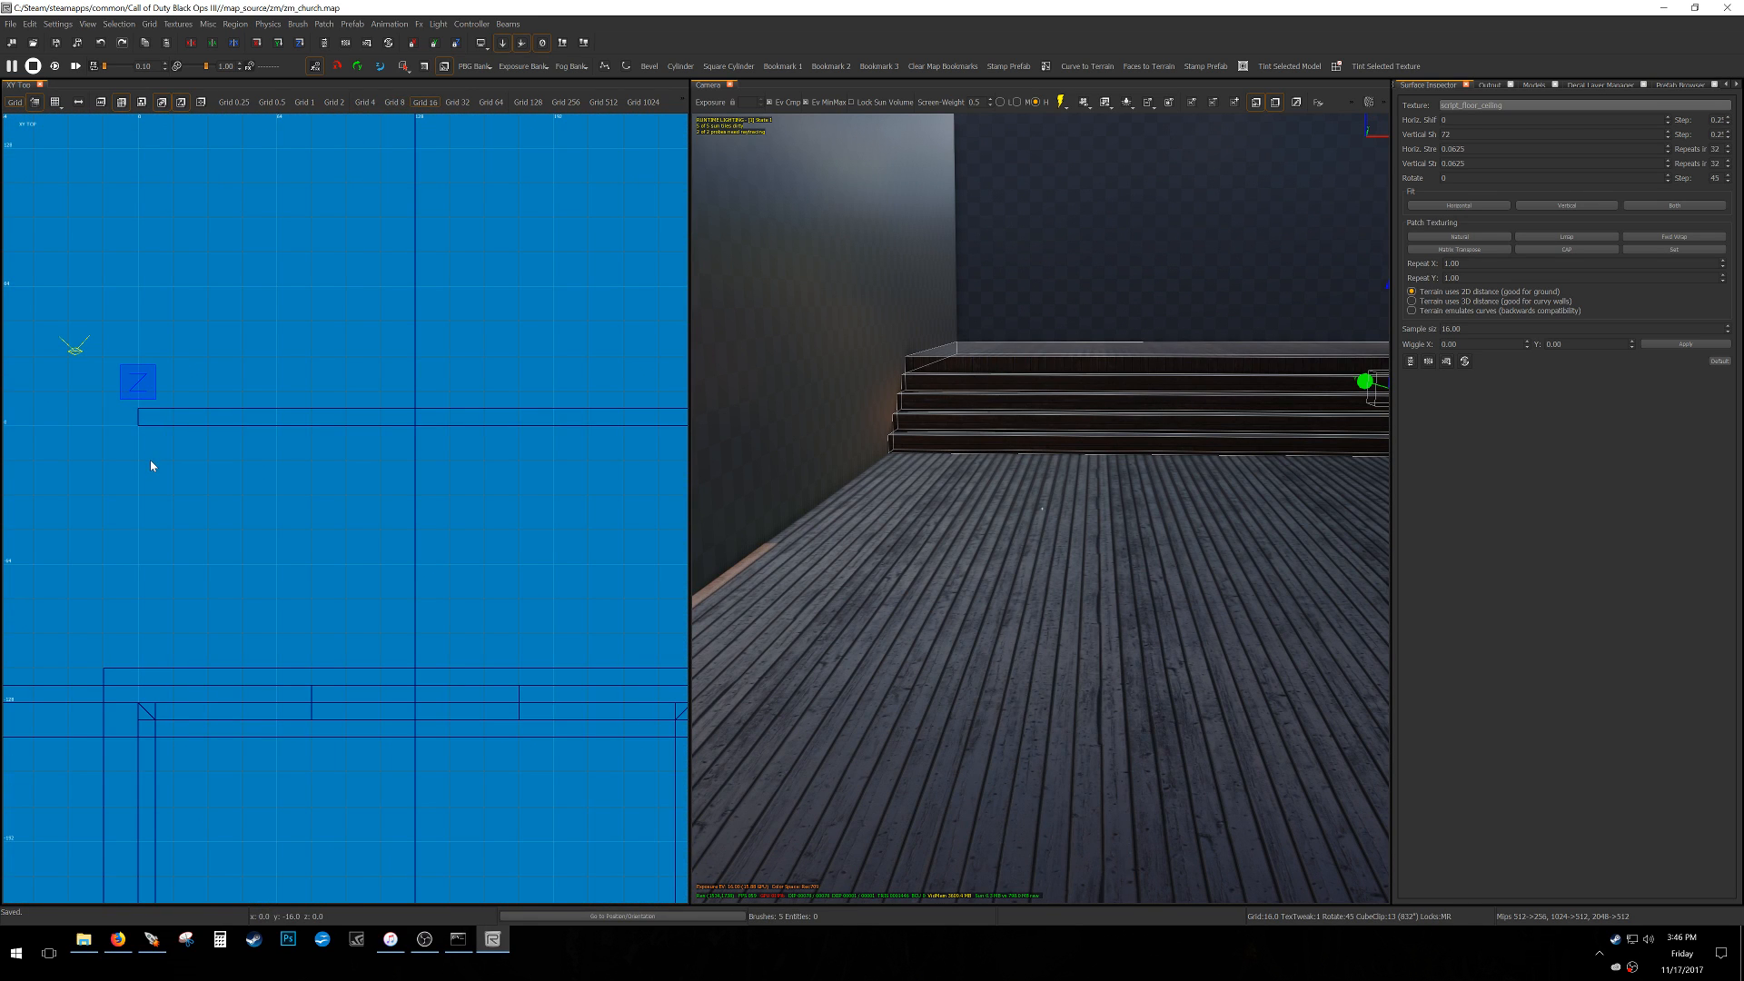
left_click(143, 431)
key("Return")
Clip the platform and steps in line with the partition wall's other end and save the map.
scroll(172, 432, "down", 2)
right_click_drag(370, 461, 229, 503)
scroll(368, 460, "up", 4)
left_click(362, 429)
right_click_drag(1009, 475, 1047, 475)
key("Escape")
mouse_move(1090, 582)
right_mouse_down()
mouse_move(1271, 598)
mouse_move(1090, 596)
right_mouse_up()
key("ctrl+s")
Duplicate the partition wall, rotate the copy 90 degrees and place it at one end of the original, running toward the platform.
right_click_drag(1181, 563, 1277, 551)
left_click(1285, 550, "shift")
scroll(116, 405, "down", 5)
right_click_drag(116, 406, 305, 533)
scroll(305, 563, "up", 2)
right_click_drag(252, 747, 340, 712)
key("6")
key("space")
key("alt+Right")
mouse_move(340, 715)
left_mouse_down()
mouse_move(121, 397)
mouse_move(80, 455)
left_mouse_up()
key("3")
Miter the corner where the partition wall meets the rotated copy by moving their end edges on a 4-unit grid.
scroll(196, 536, "up", 3)
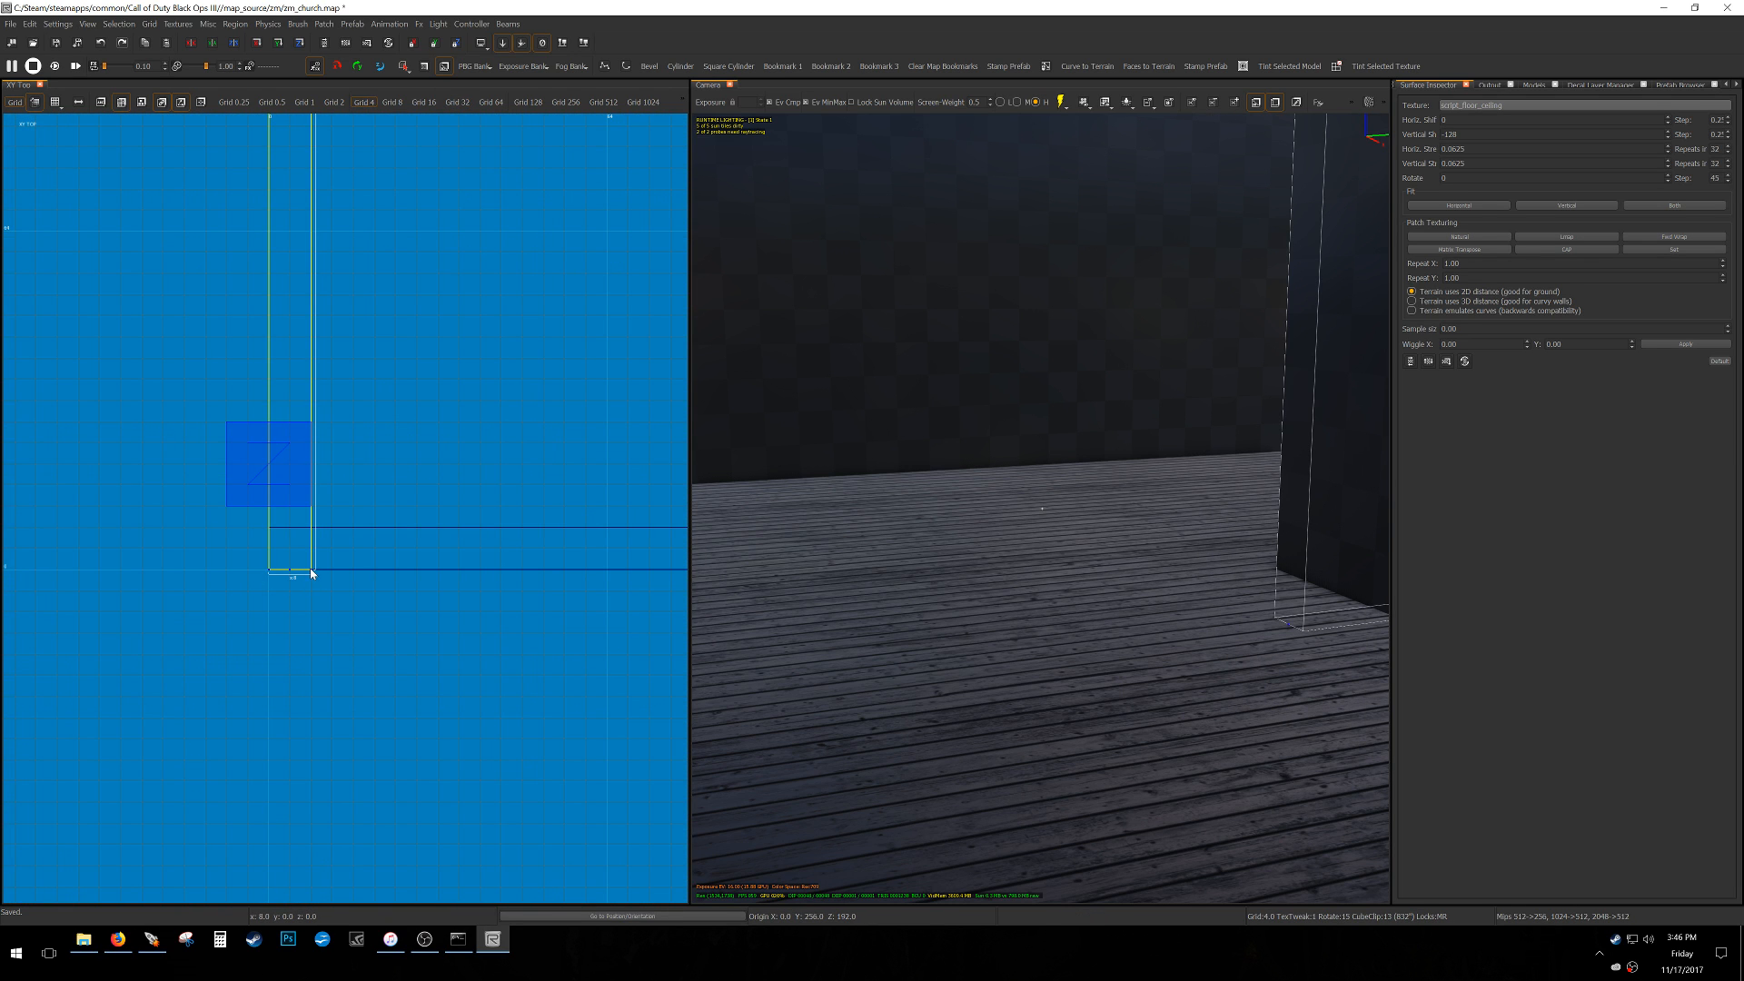
key("Escape")
scroll(325, 556, "down", 7)
right_click_drag(418, 589, 246, 551)
left_click_drag(86, 549, 489, 509, "alt+shift")
scroll(88, 511, "up", 2)
scroll(88, 514, "up", 4)
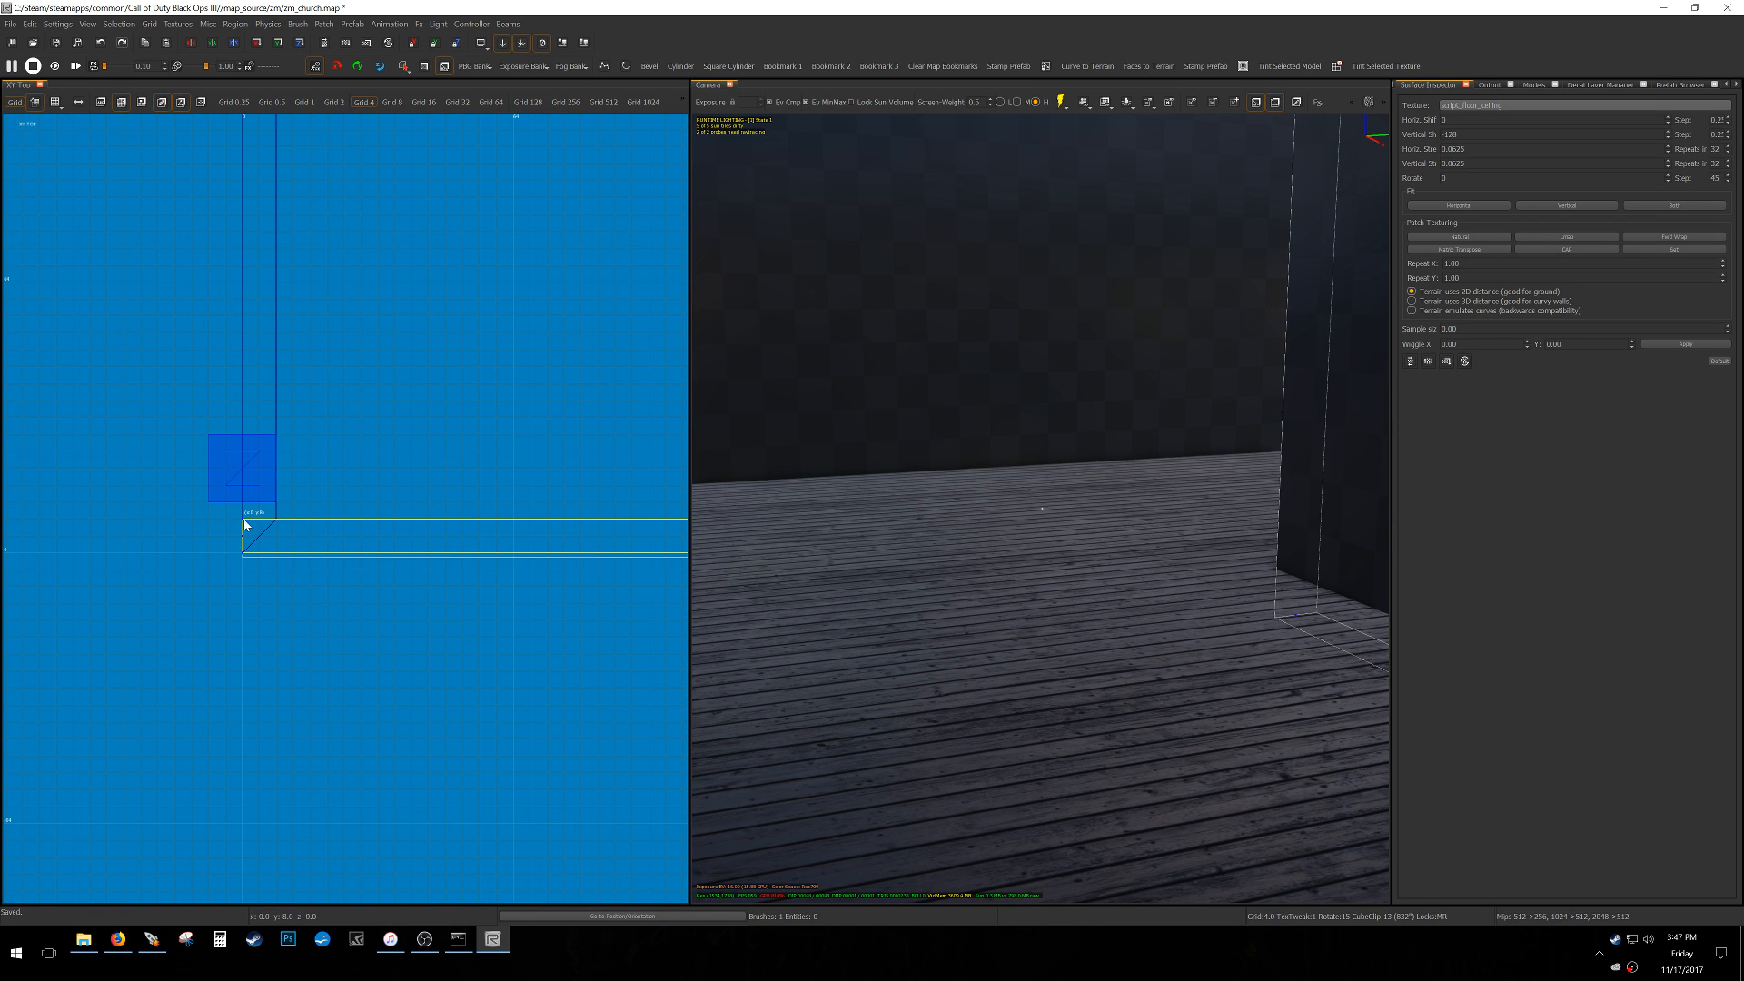
key("Escape")
Mirror a copy of the new side wall and place it at the opposite end of the partition wall.
scroll(274, 532, "down", 6)
left_click_drag(269, 519, 330, 196)
right_click_drag(436, 357, 387, 316)
left_click(192, 45)
mouse_move(224, 329)
left_mouse_down()
mouse_move(407, 355)
mouse_move(491, 343)
left_mouse_up()
Miter the second corner between the partition wall and the mirrored side wall.
scroll(524, 488, "up", 4)
left_click_drag(449, 514, 471, 501)
key("Escape")
scroll(479, 486, "down", 4)
left_click(424, 507, "shift")
scroll(494, 508, "up", 10)
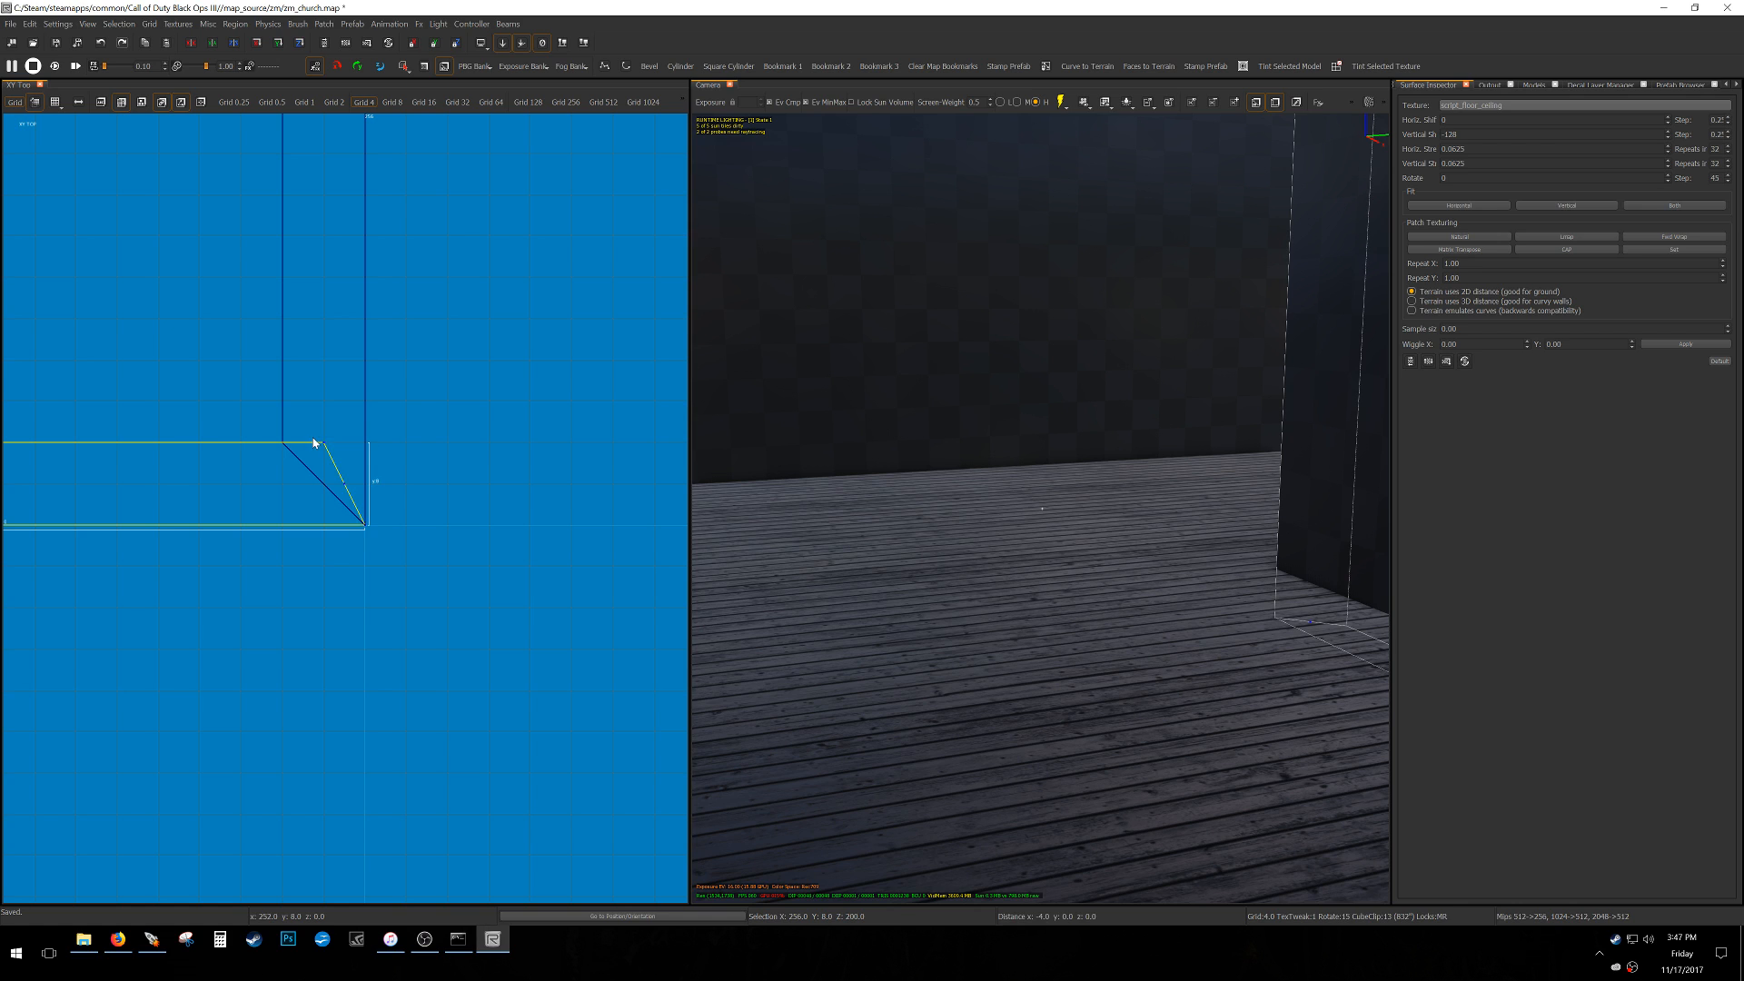
key("Escape")
scroll(315, 440, "down", 4)
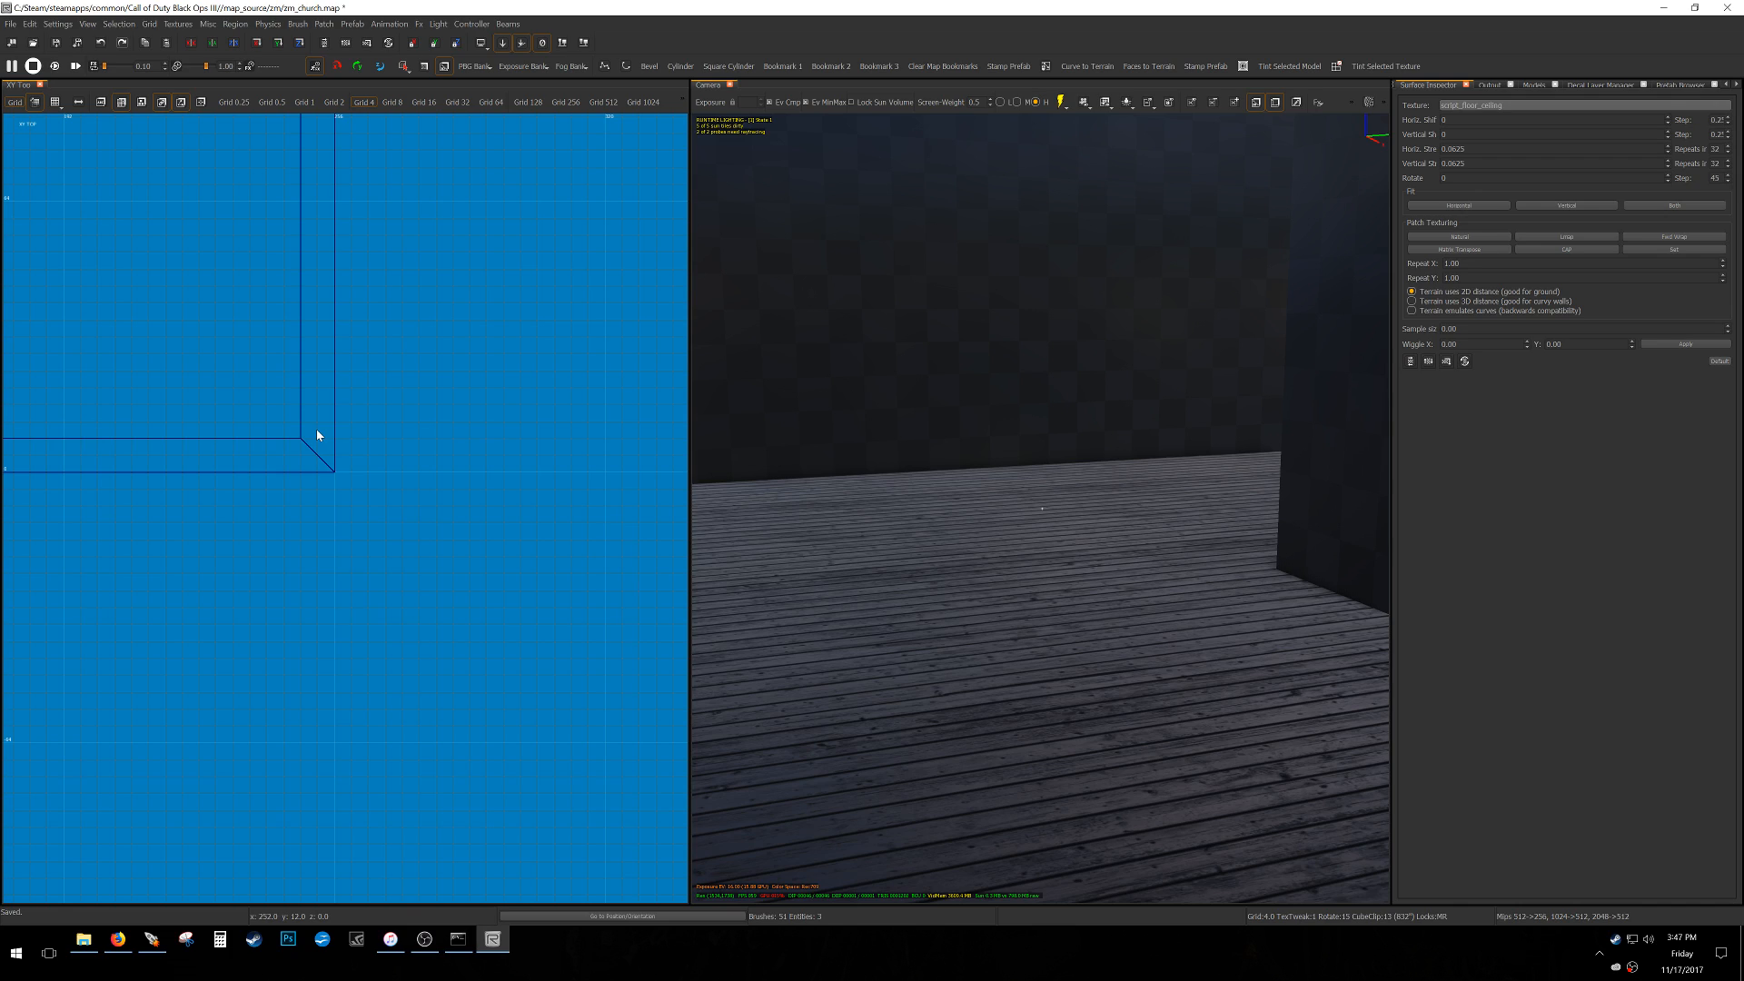
Inspect the church interior and the new partition walls from several viewpoints.
scroll(251, 410, "down", 7)
right_click_drag(239, 363, 279, 449)
right_click_drag(908, 505, 1151, 468)
key("s")
key("a")
right_click_drag(1042, 508, 1104, 534)
key("d")
key("a")
key("w")
key("w")
key("w")
key("s")
key("d")
key("a")
key("d")
Delete the figure model in the entrance room and adjust the bounds of that room's reflection probe to its walls.
scroll(382, 595, "up", 3)
key("BackSpace")
left_click_drag(238, 603, 392, 455, "alt+shift")
right_click_drag(300, 421, 360, 519)
scroll(261, 440, "up", 1)
scroll(261, 444, "up", 1)
left_click_drag(350, 406, 307, 352)
scroll(263, 417, "up", 8)
scroll(308, 368, "down", 13)
right_click_drag(331, 393, 386, 672)
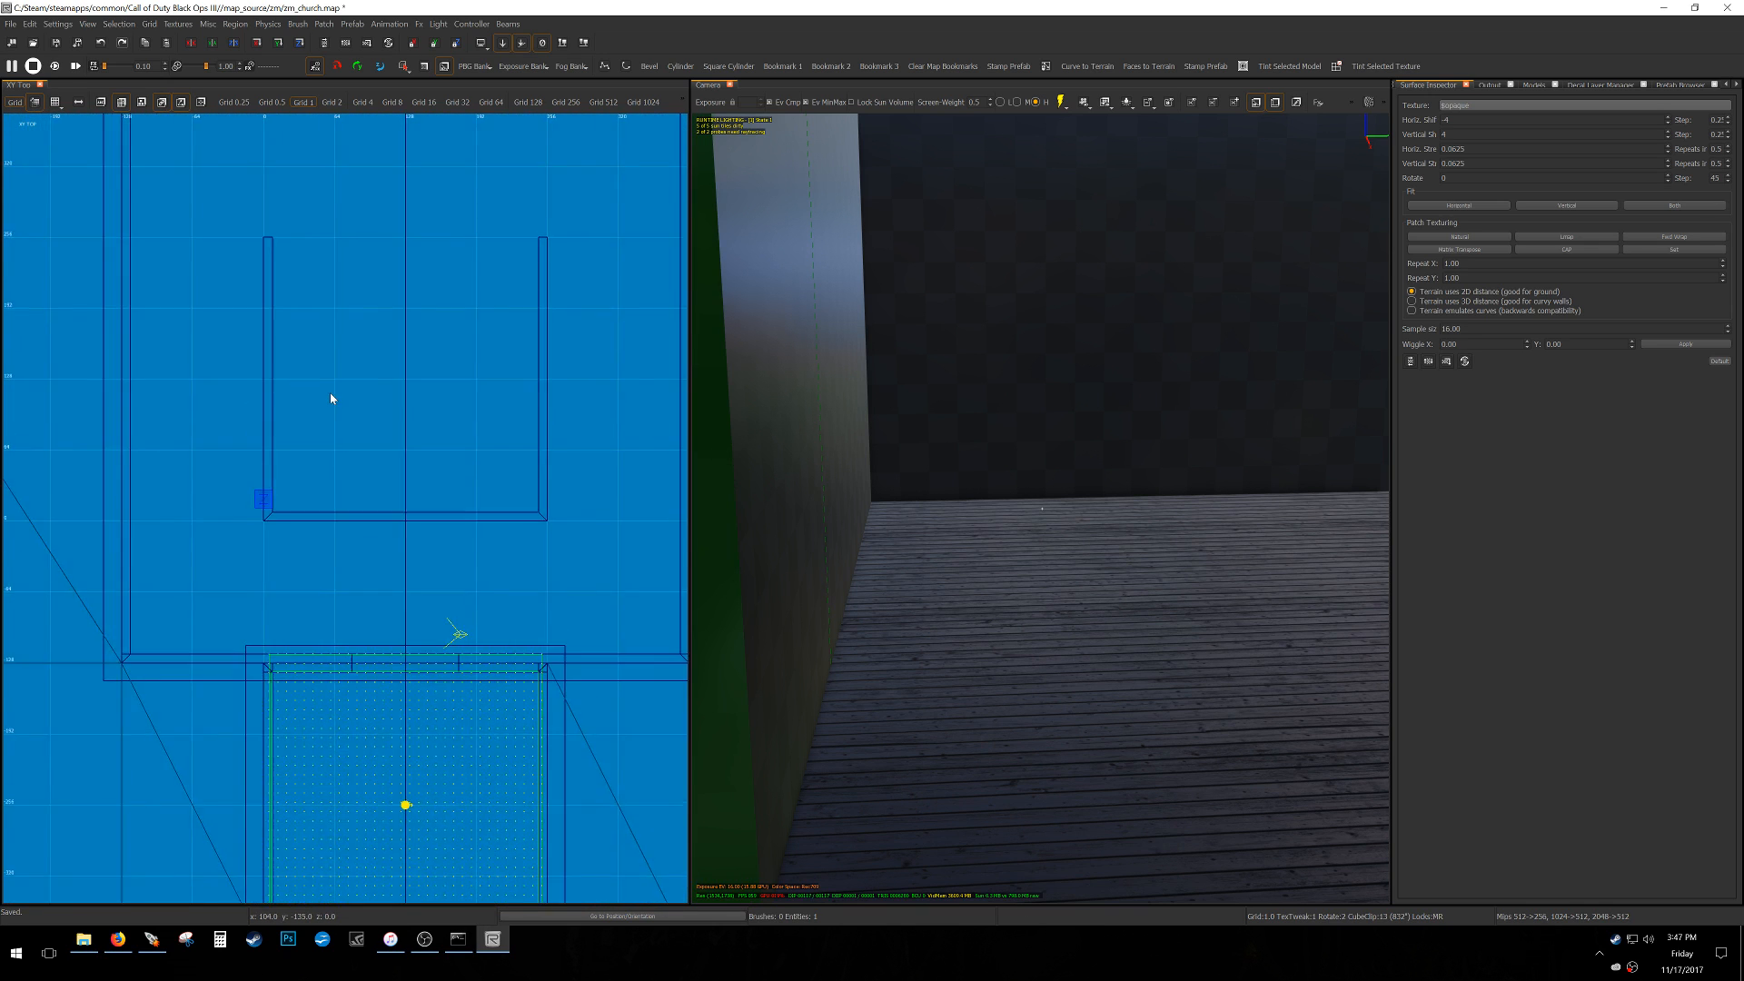
Try to use a copy of the entrance room's reflection probe in the middle of the church.
scroll(330, 393, "down", 5)
key("Escape")
left_click_drag(404, 290, 403, 294, "alt+shift")
scroll(361, 506, "up", 6)
scroll(343, 477, "down", 6)
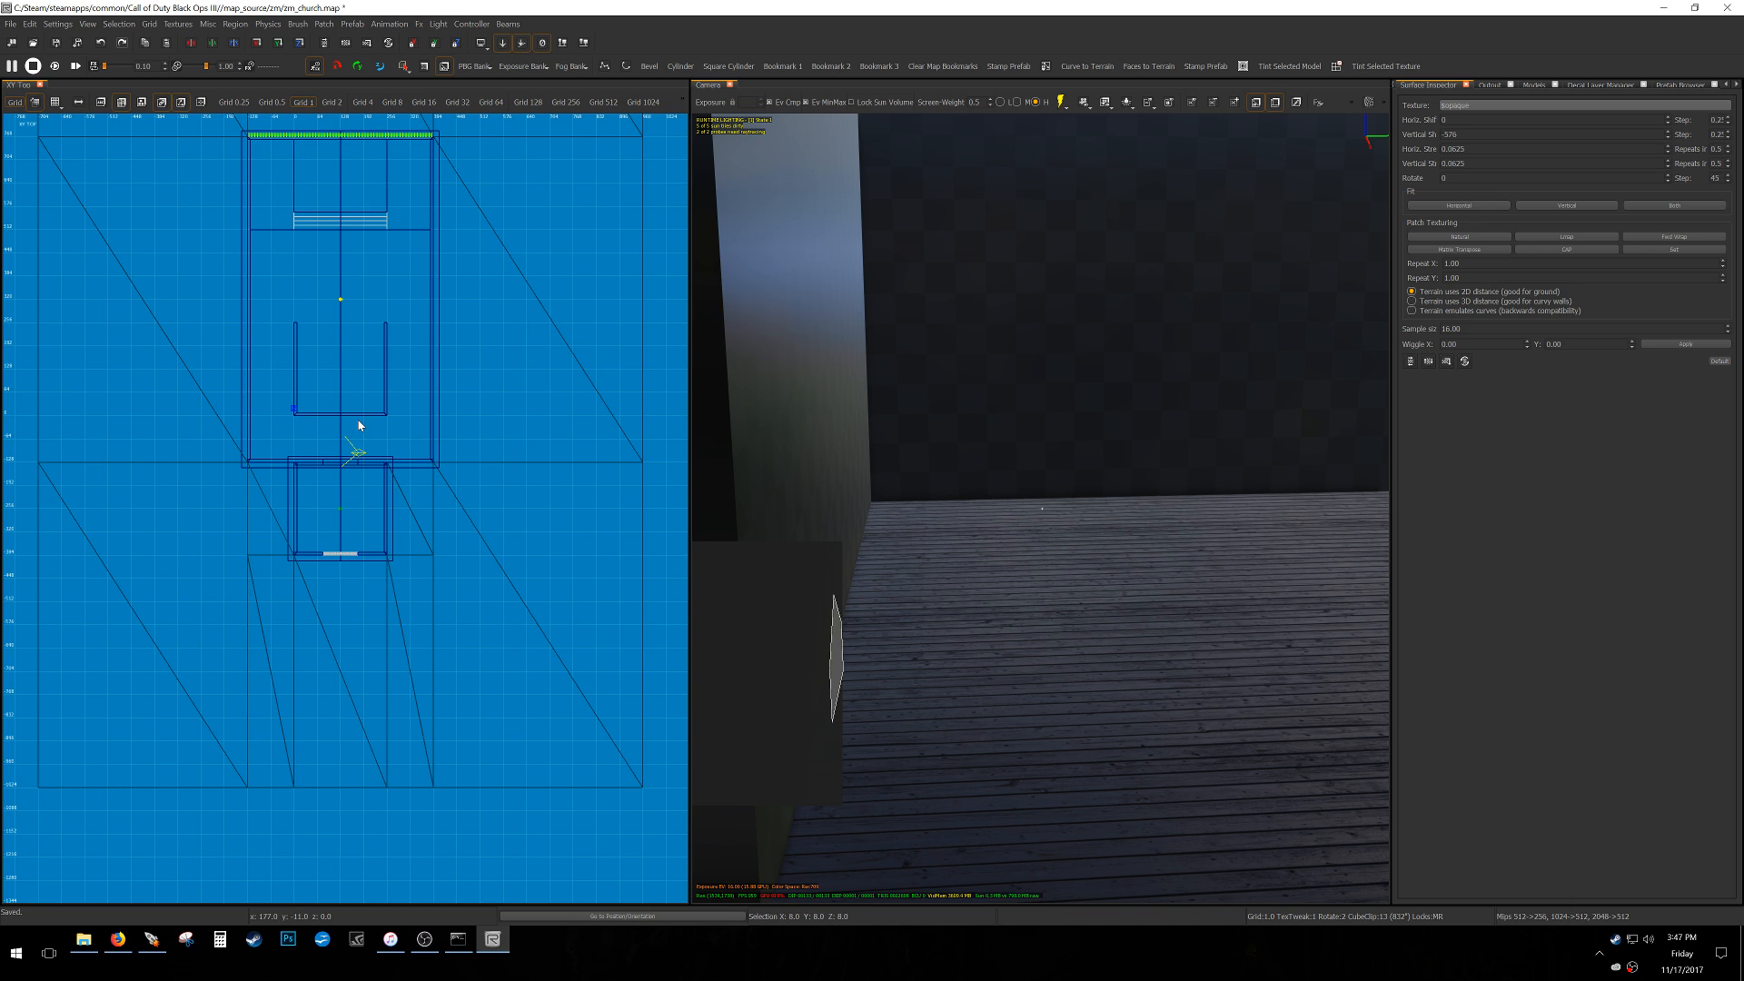
right_click_drag(1184, 338, 1344, 340)
key("w")
mouse_move(1042, 508)
right_mouse_down()
mouse_move(1058, 459)
mouse_move(1131, 400)
mouse_move(1006, 514)
mouse_move(963, 458)
right_mouse_up()
key("a")
key("s")
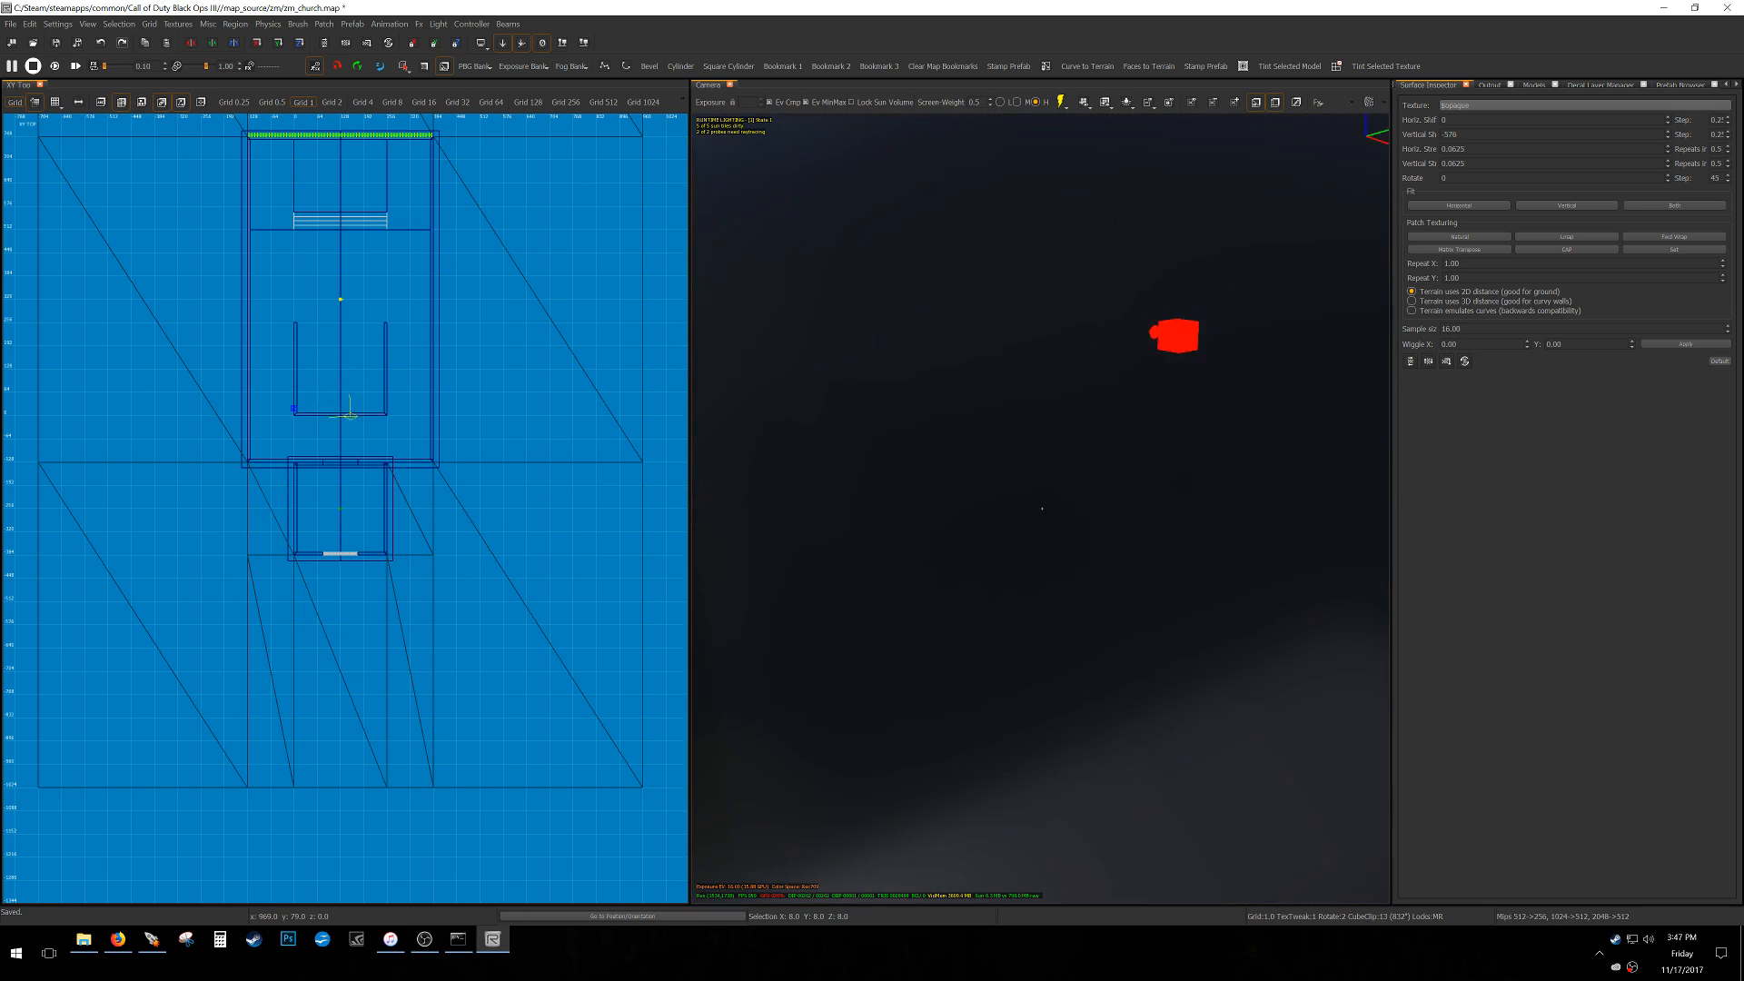
key("w")
mouse_move(1042, 508)
right_mouse_down()
mouse_move(1081, 568)
mouse_move(1113, 563)
right_mouse_up()
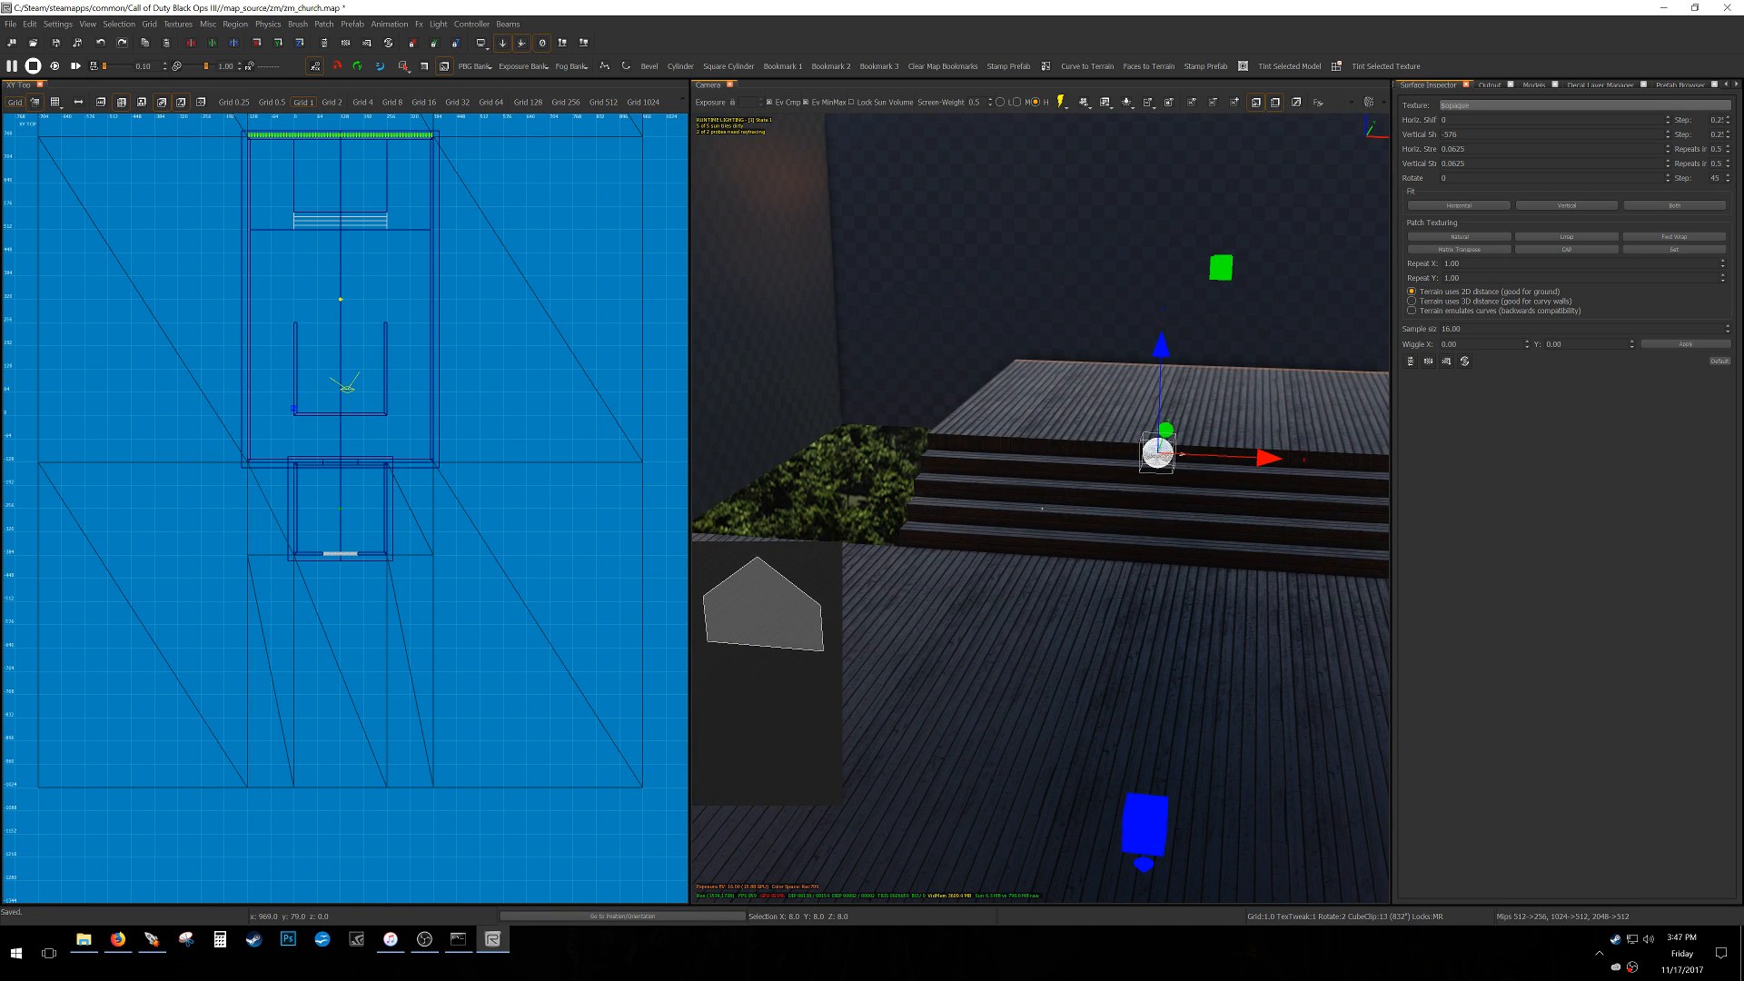
Create a new reflection_probe in the middle of the church with the grid at 32 units.
right_click_drag(424, 291, 432, 416)
key("6")
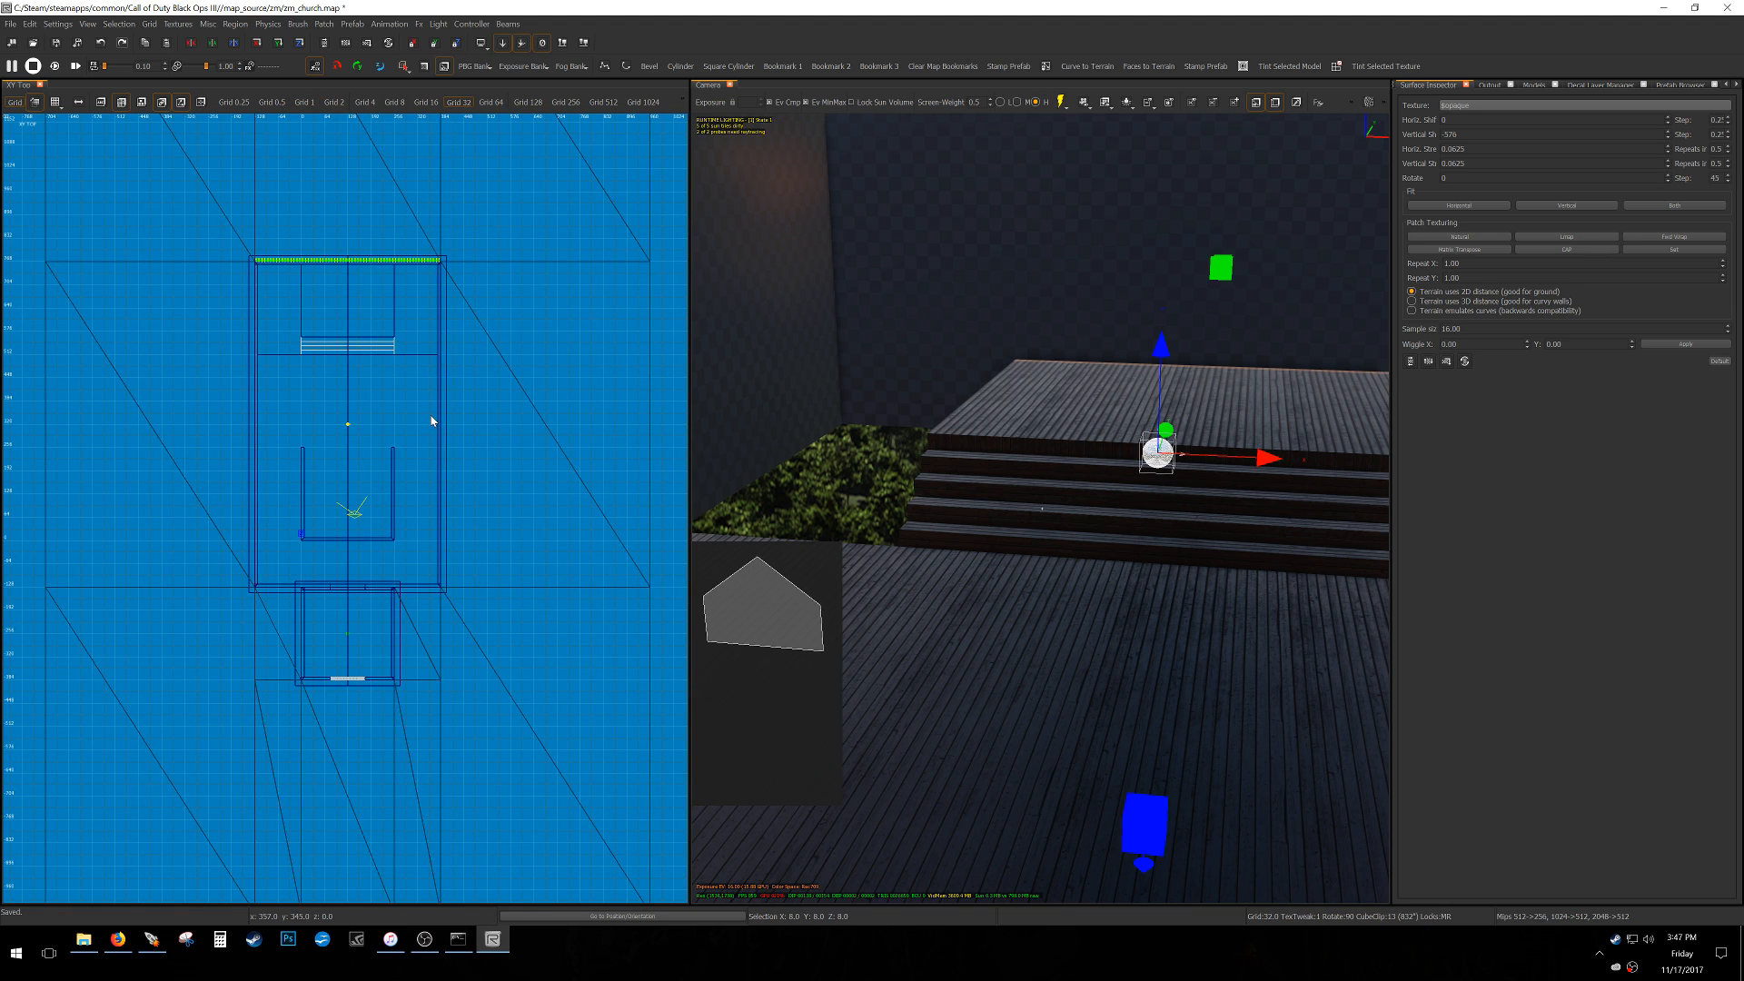
key("Escape")
scroll(359, 445, "up", 5)
right_click(359, 402)
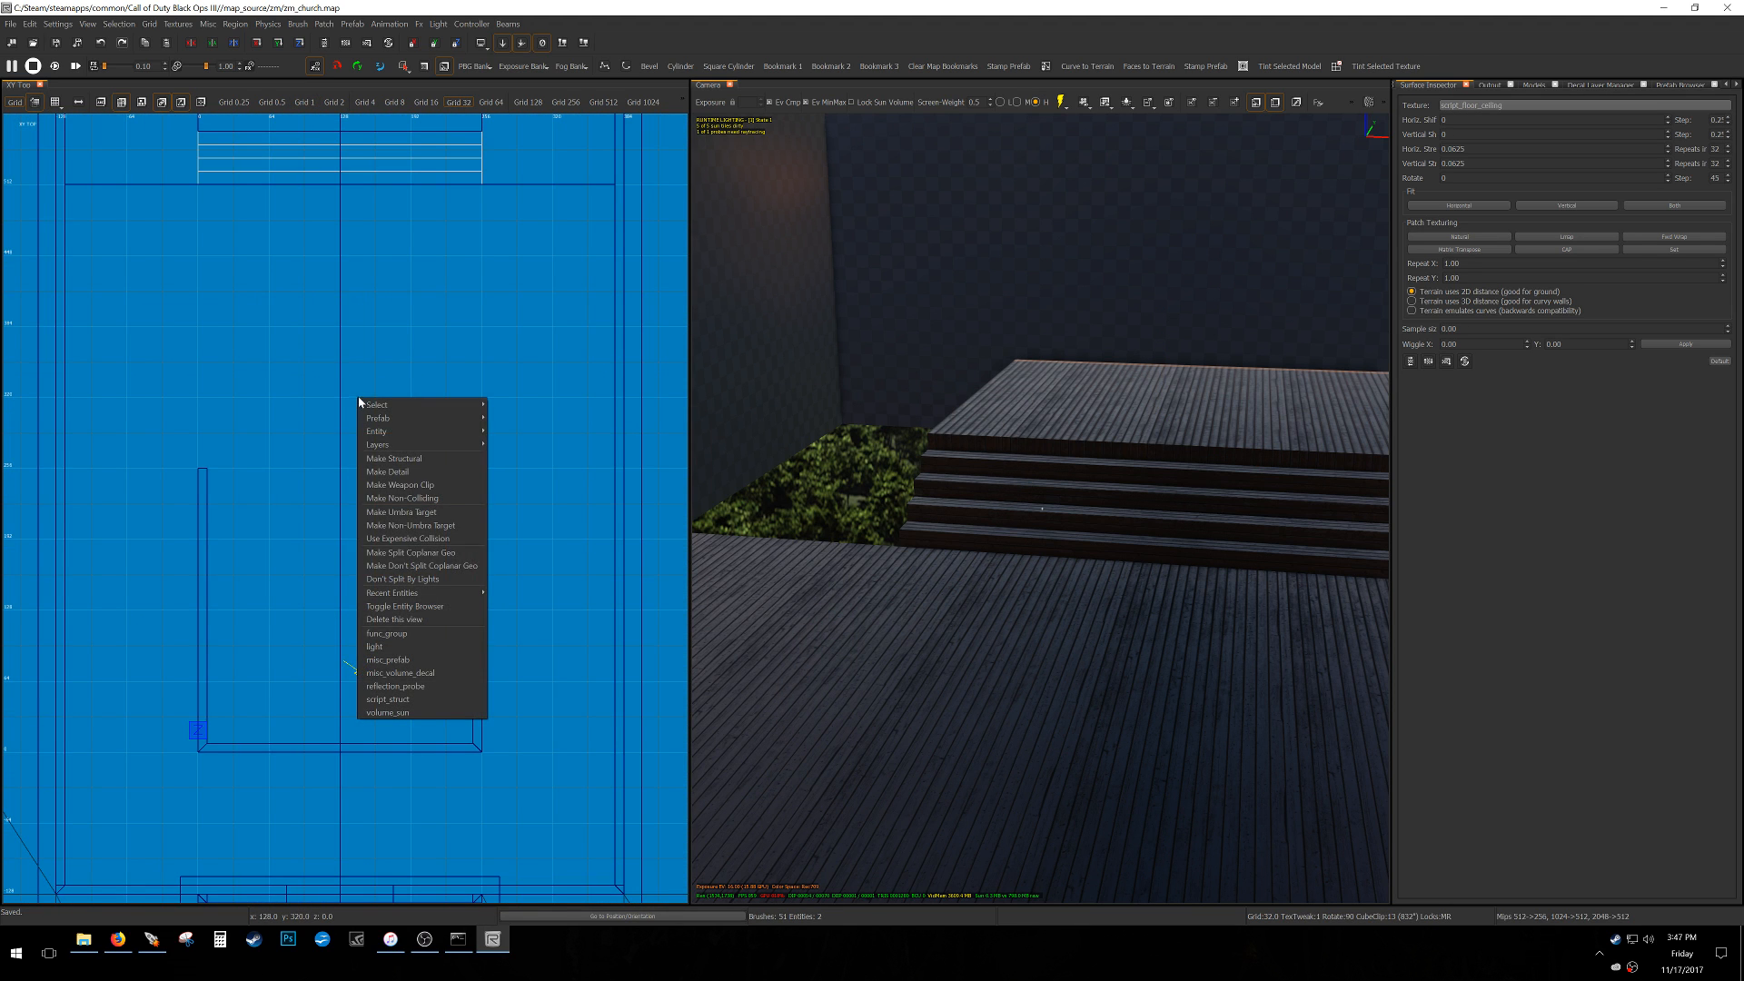
left_click(400, 695)
scroll(405, 581, "down", 2)
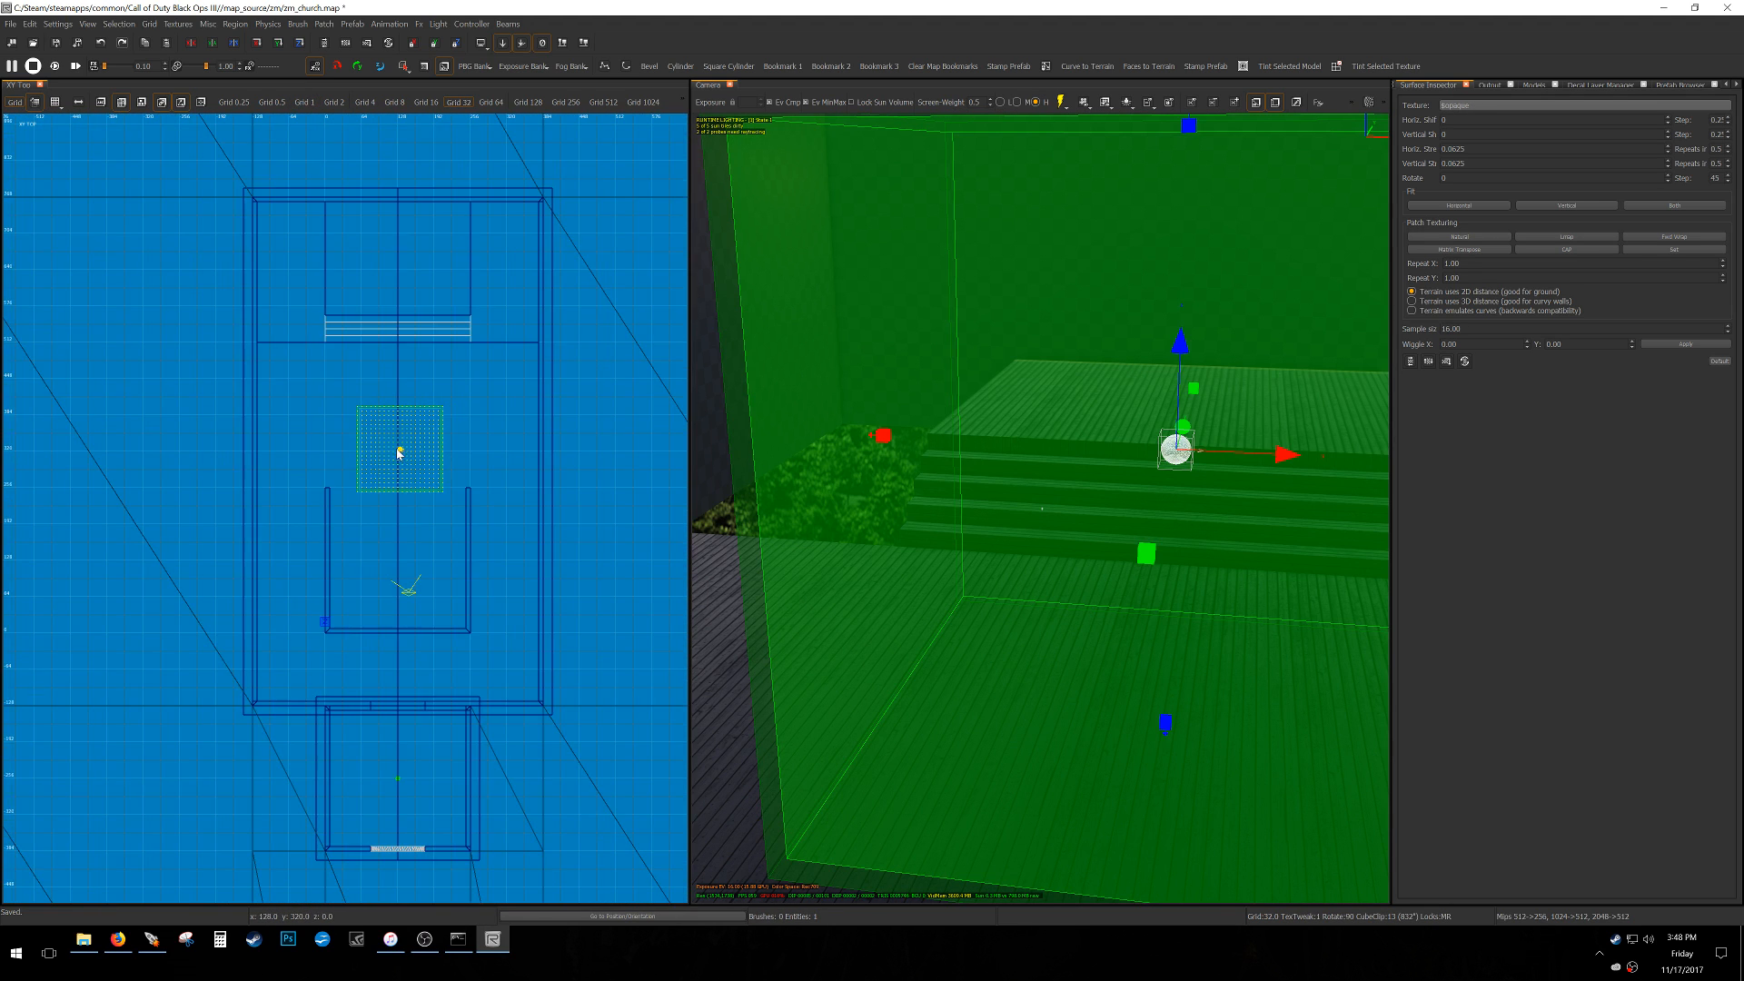
Select the church's reflection probe and align it with the building's centreline.
left_click(445, 532, "shift")
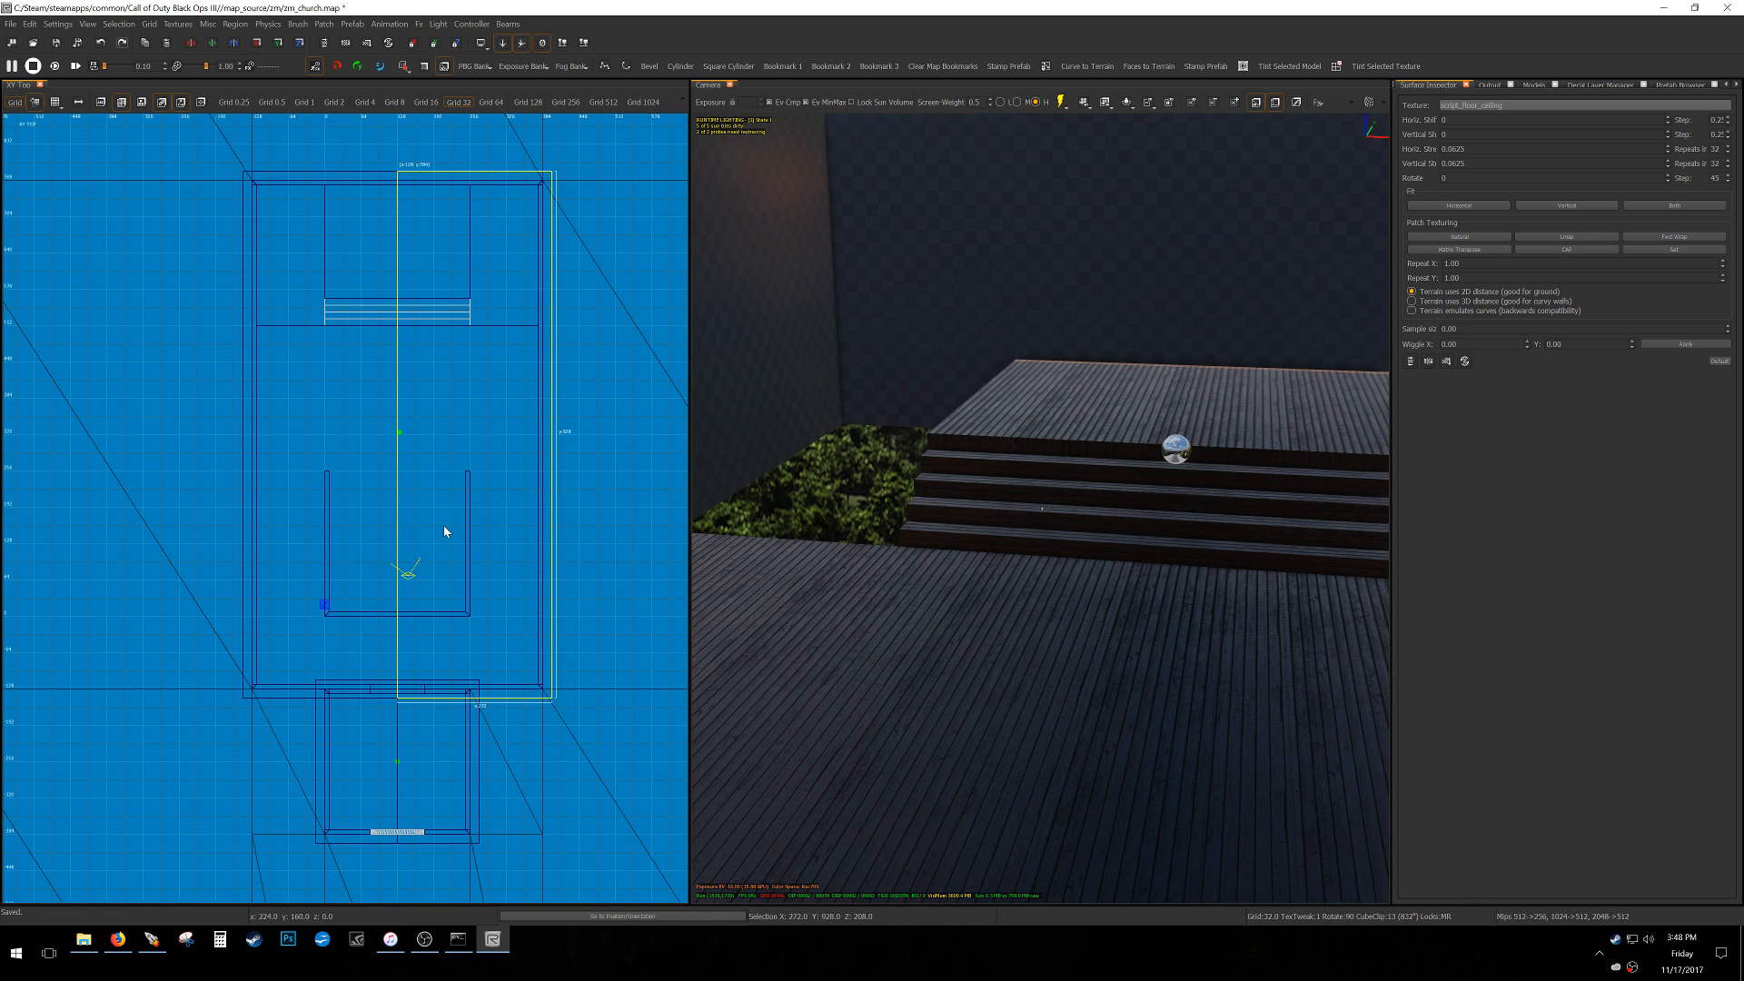
key("Escape")
left_click(385, 476, "shift")
key("Escape")
left_click(405, 434, "shift")
scroll(405, 428, "up", 3)
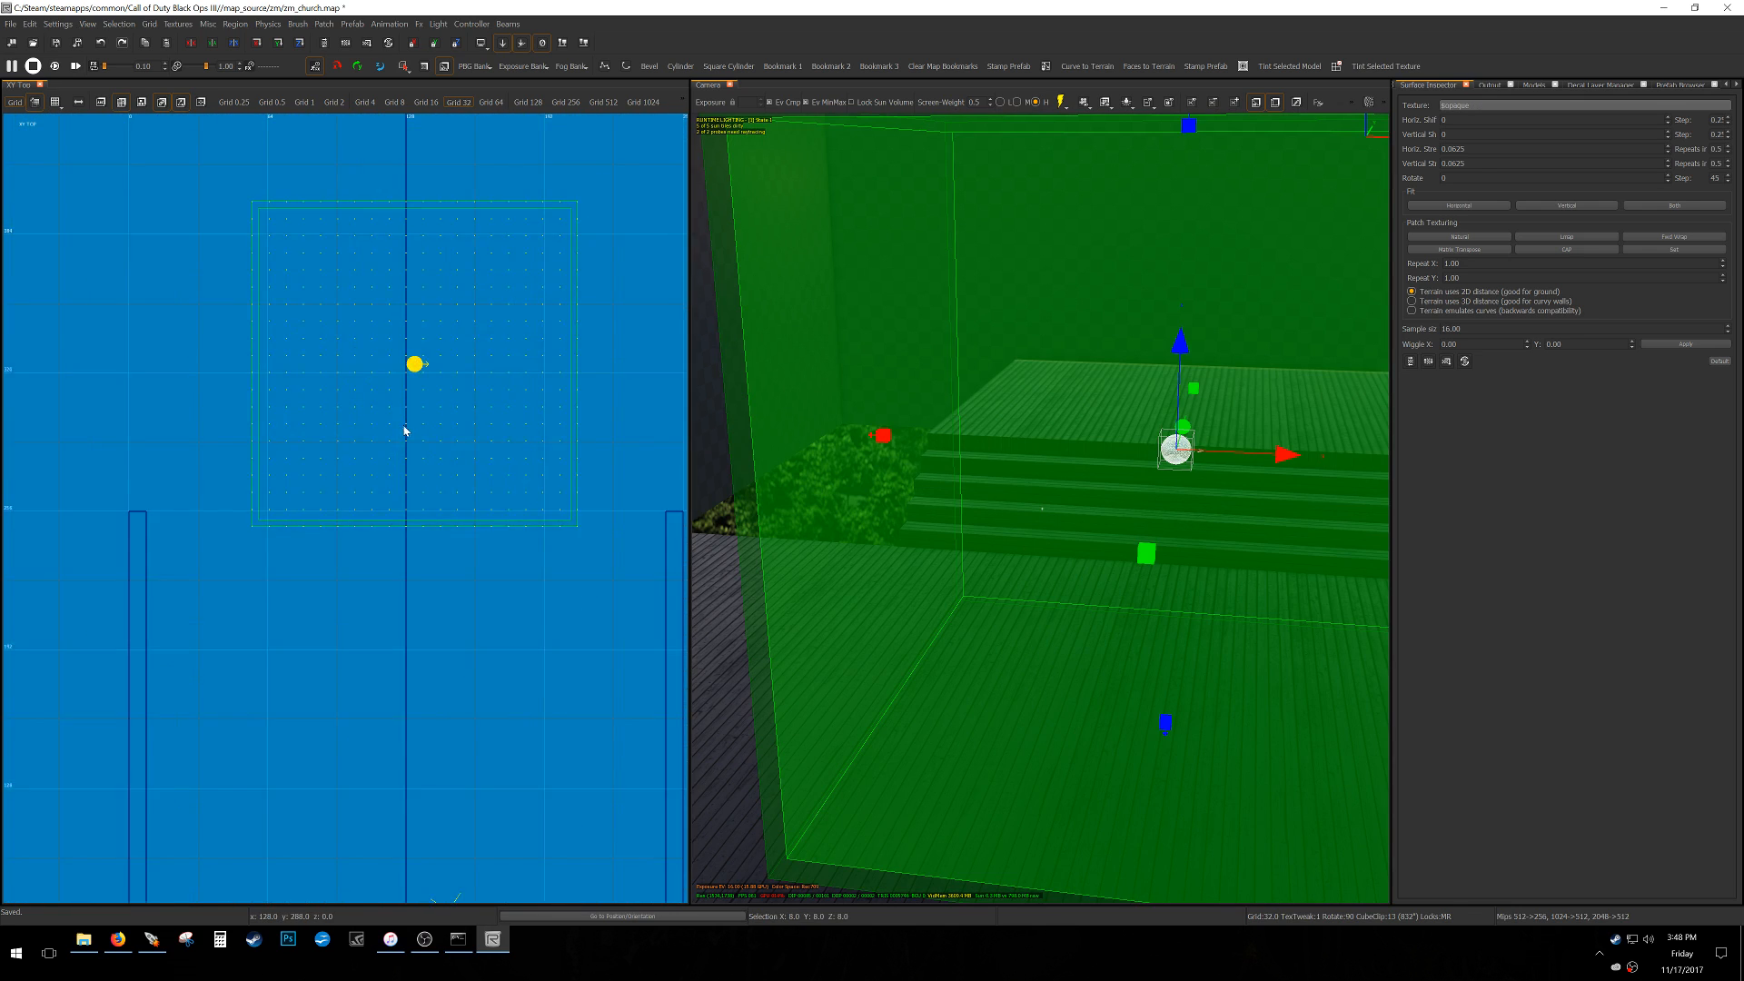
scroll(407, 361, "down", 2)
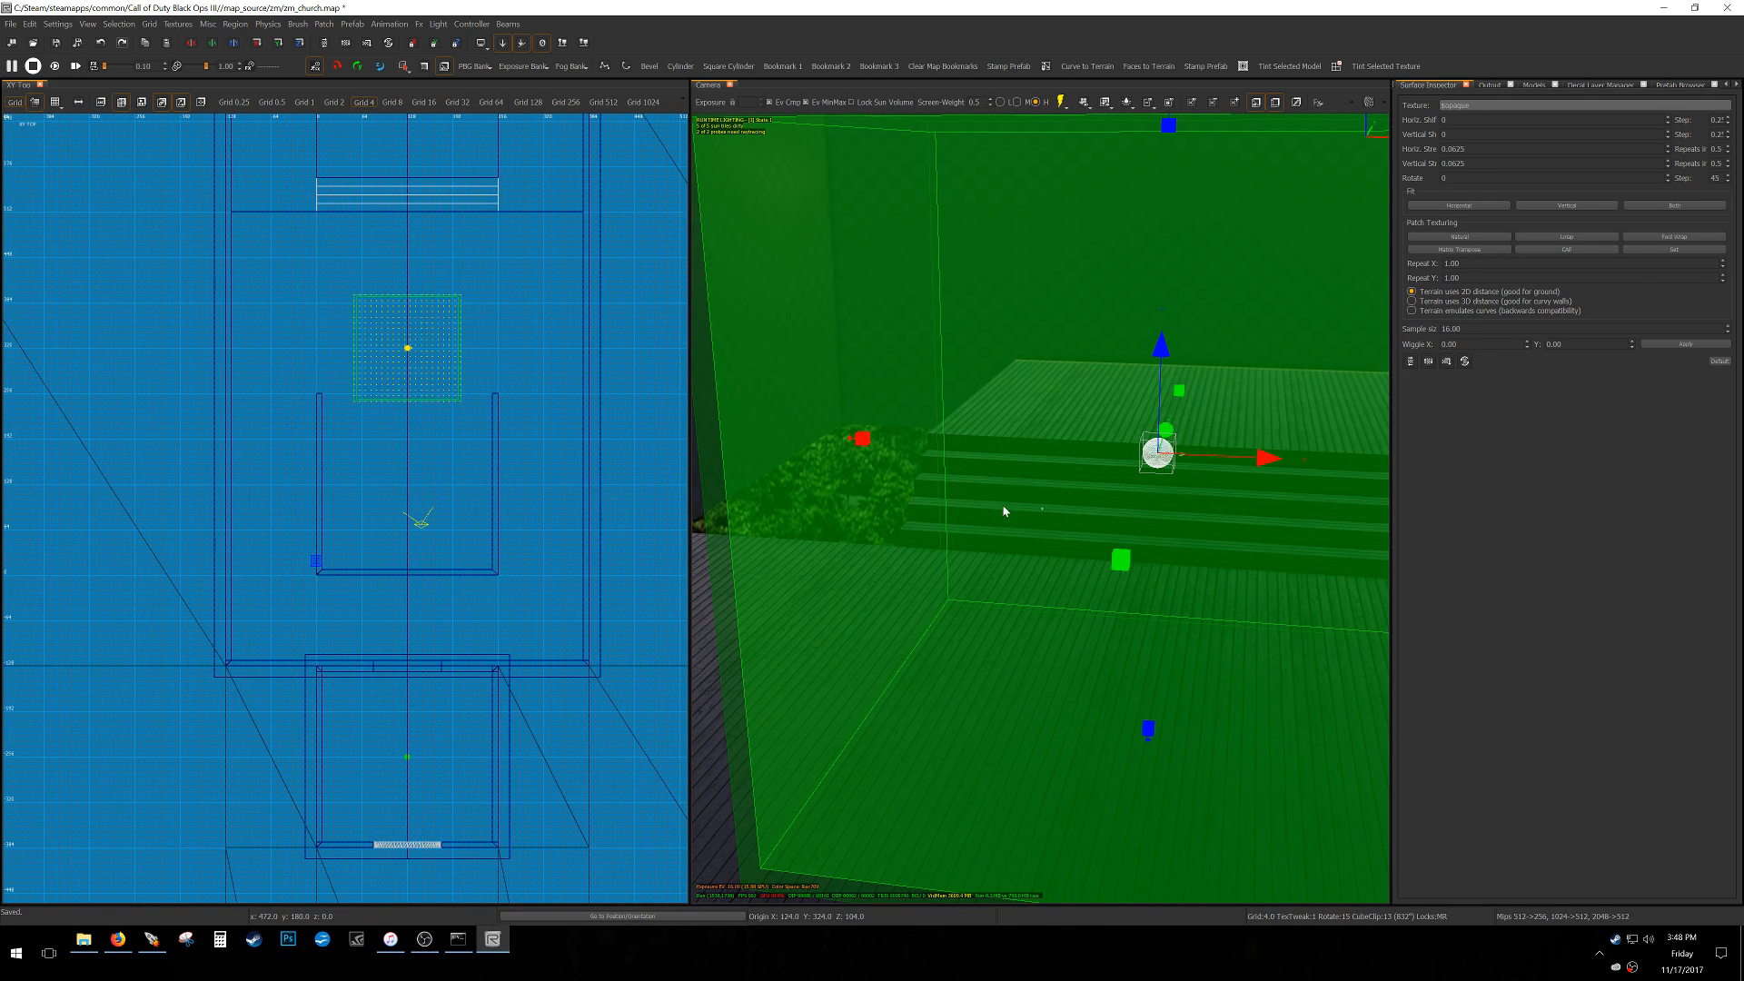
Stretch the reflection probe's bounds to the church's inner side wall and the back wall behind the platform.
right_click_drag(1005, 505, 992, 504)
left_click_drag(1343, 518, 829, 436)
right_click_drag(1129, 514, 1168, 479)
left_click_drag(1169, 479, 1191, 440)
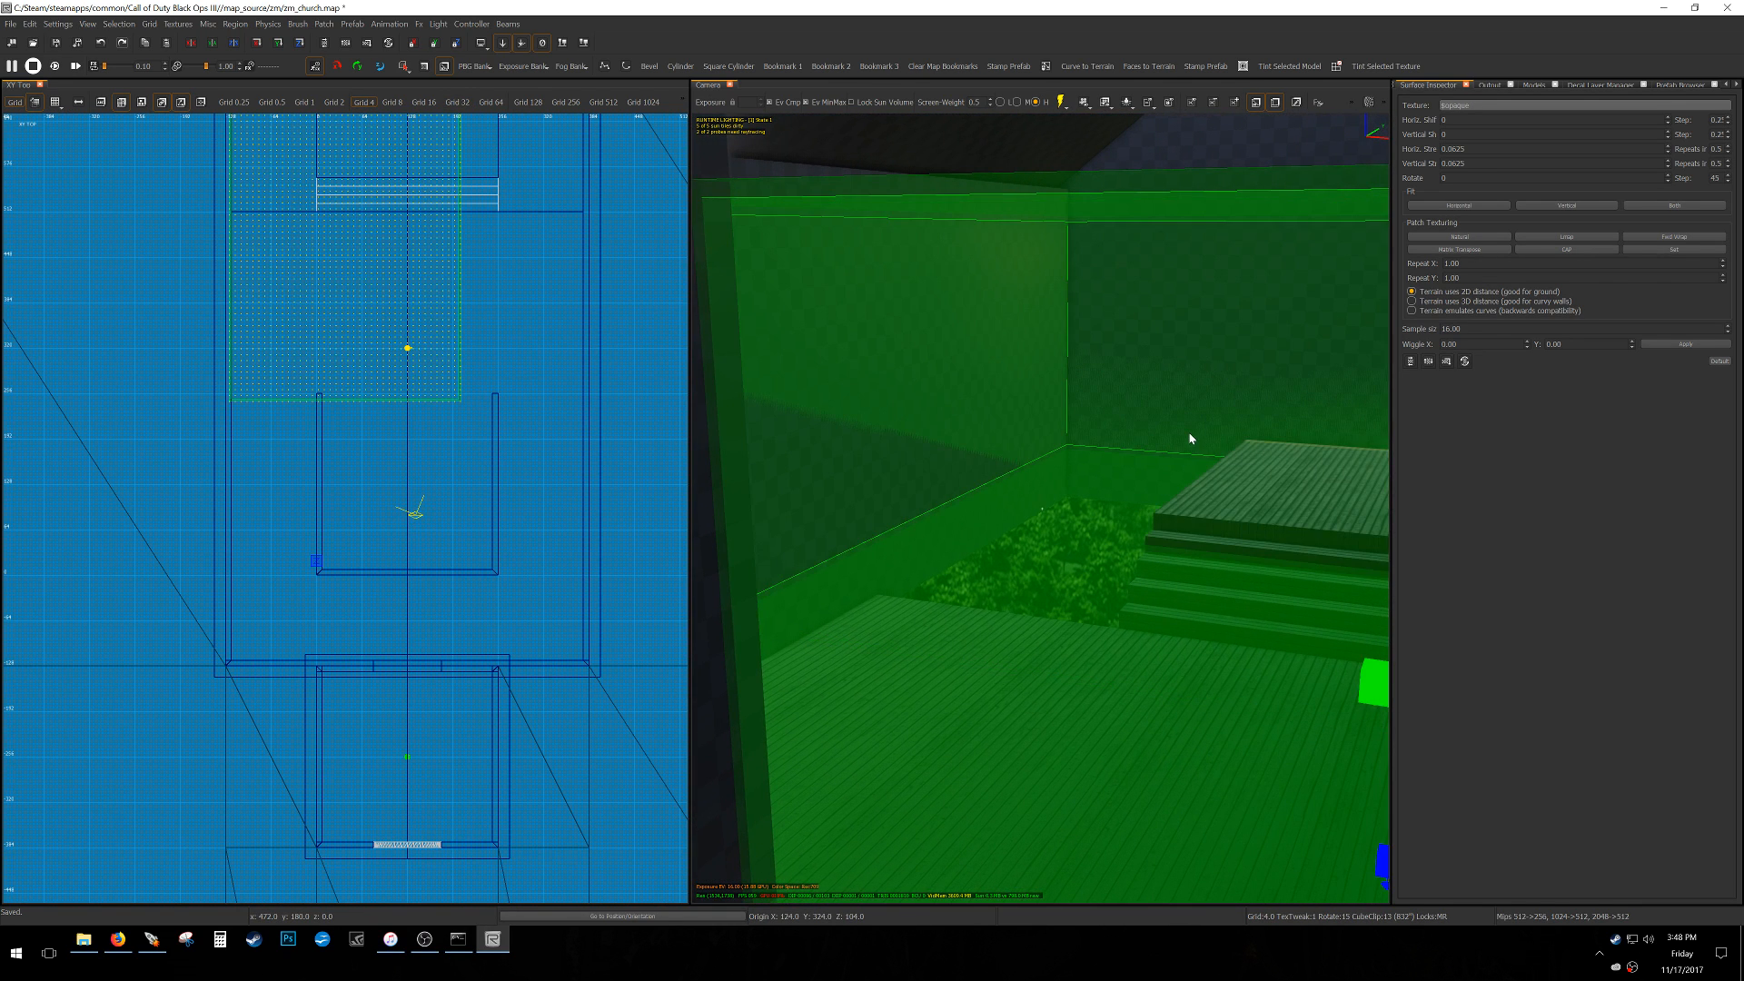
right_click_drag(1191, 439, 1035, 327)
left_click_drag(1036, 327, 1058, 350)
right_click_drag(1087, 378, 1200, 373)
left_click_drag(1201, 497, 1240, 352)
scroll(492, 496, "down", 2)
key("ctrl+Tab")
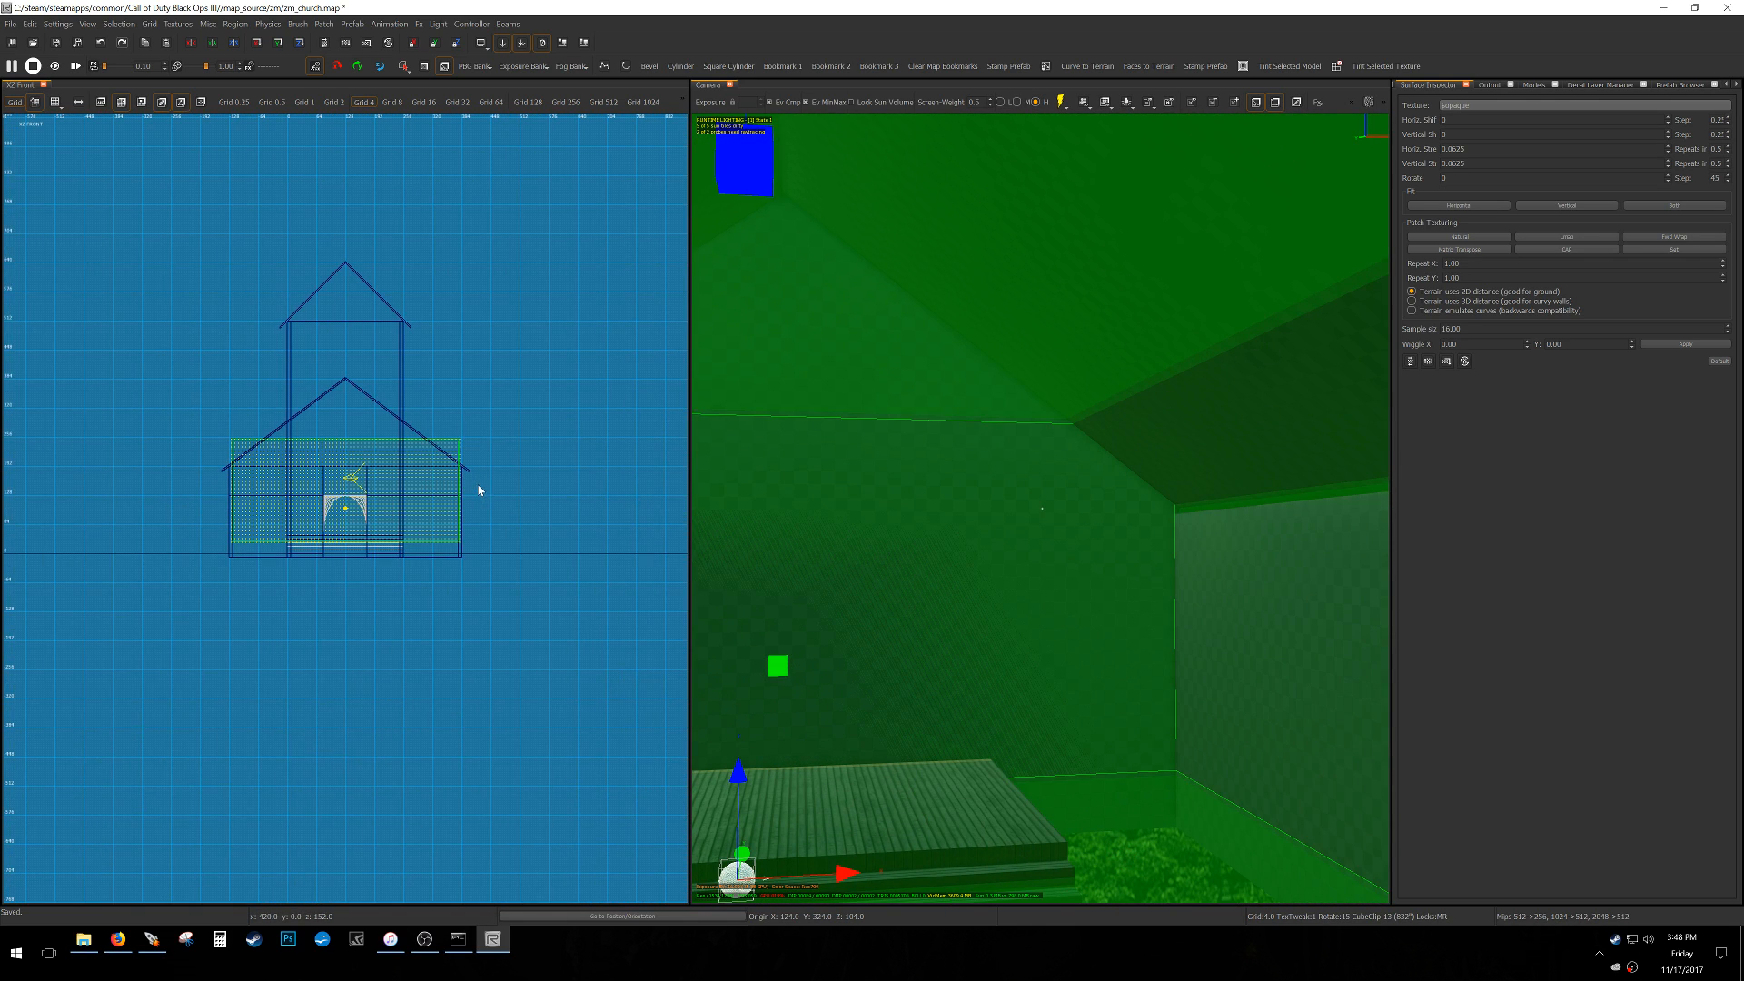
Raise the reflection probe's upper bound to the roof ridge and fit its remaining bounds to the church's floor and walls.
scroll(362, 434, "up", 3)
left_click_drag(350, 433, 368, 196)
scroll(318, 274, "up", 2)
scroll(315, 275, "up", 4)
scroll(360, 285, "up", 5)
key("bracketleft")
scroll(366, 303, "up", 4)
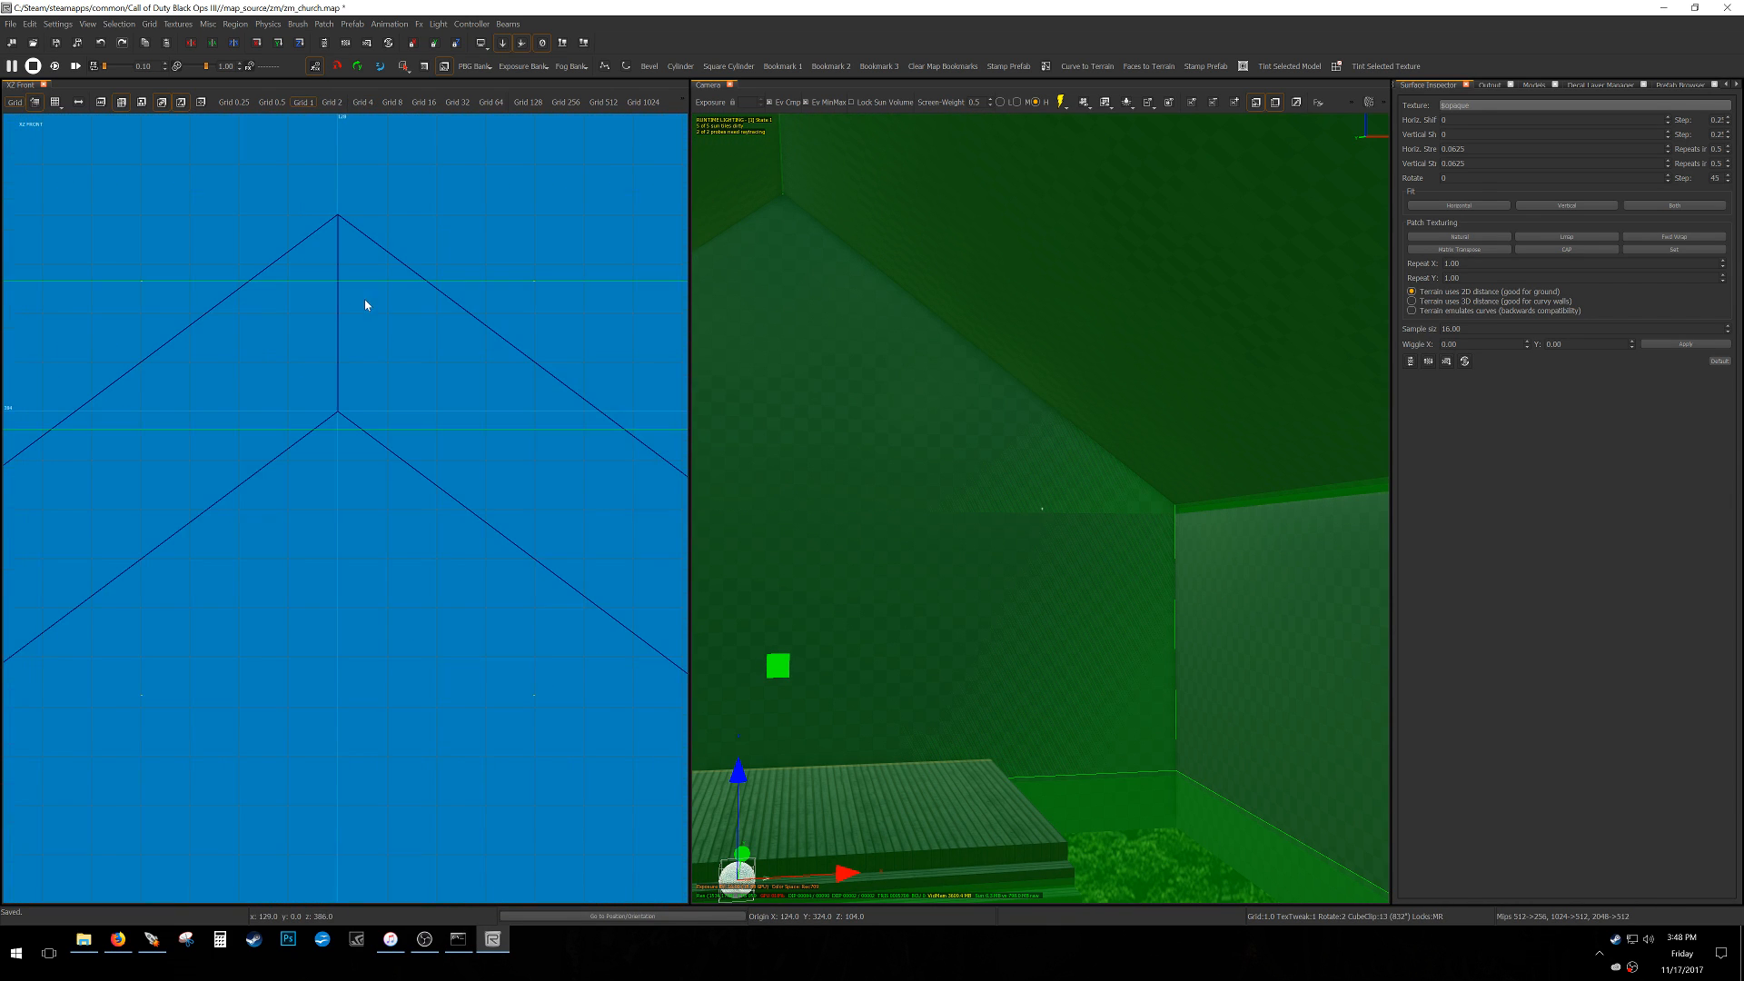
right_click_drag(369, 296, 380, 258)
left_click_drag(383, 246, 384, 225)
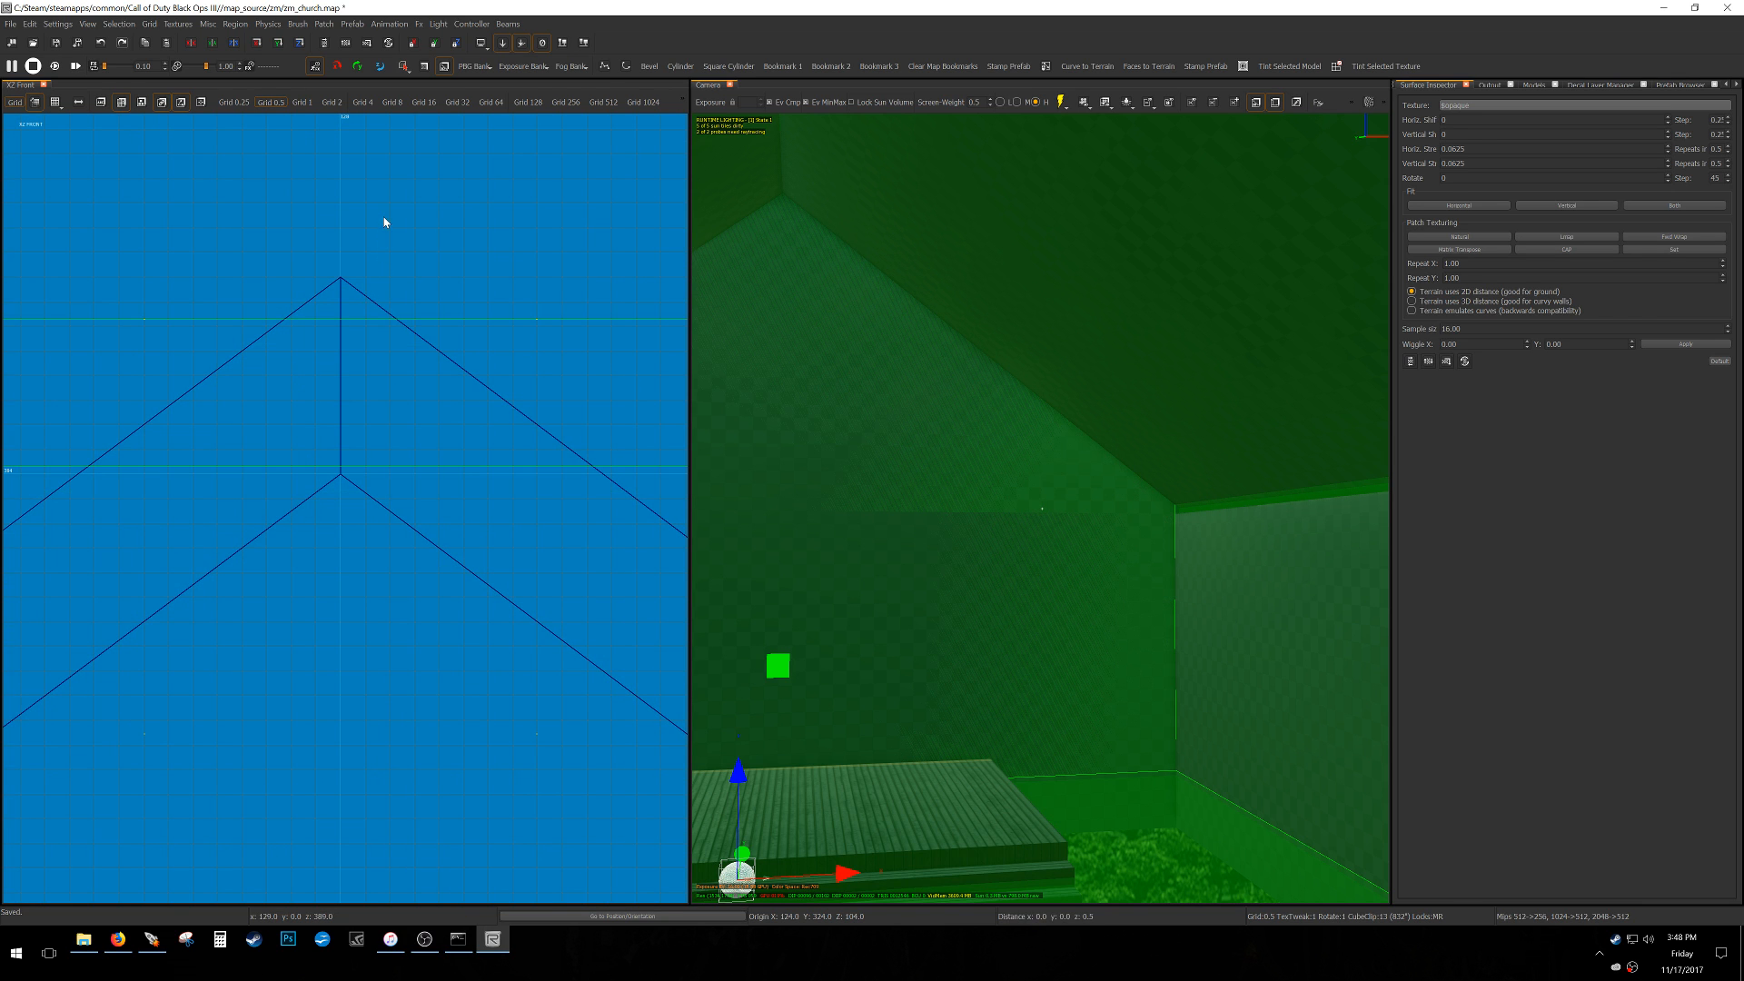
right_click_drag(1071, 567, 1192, 723)
scroll(355, 518, "down", 11)
right_click_drag(854, 555, 1017, 481)
scroll(325, 474, "down", 6)
scroll(324, 474, "down", 1)
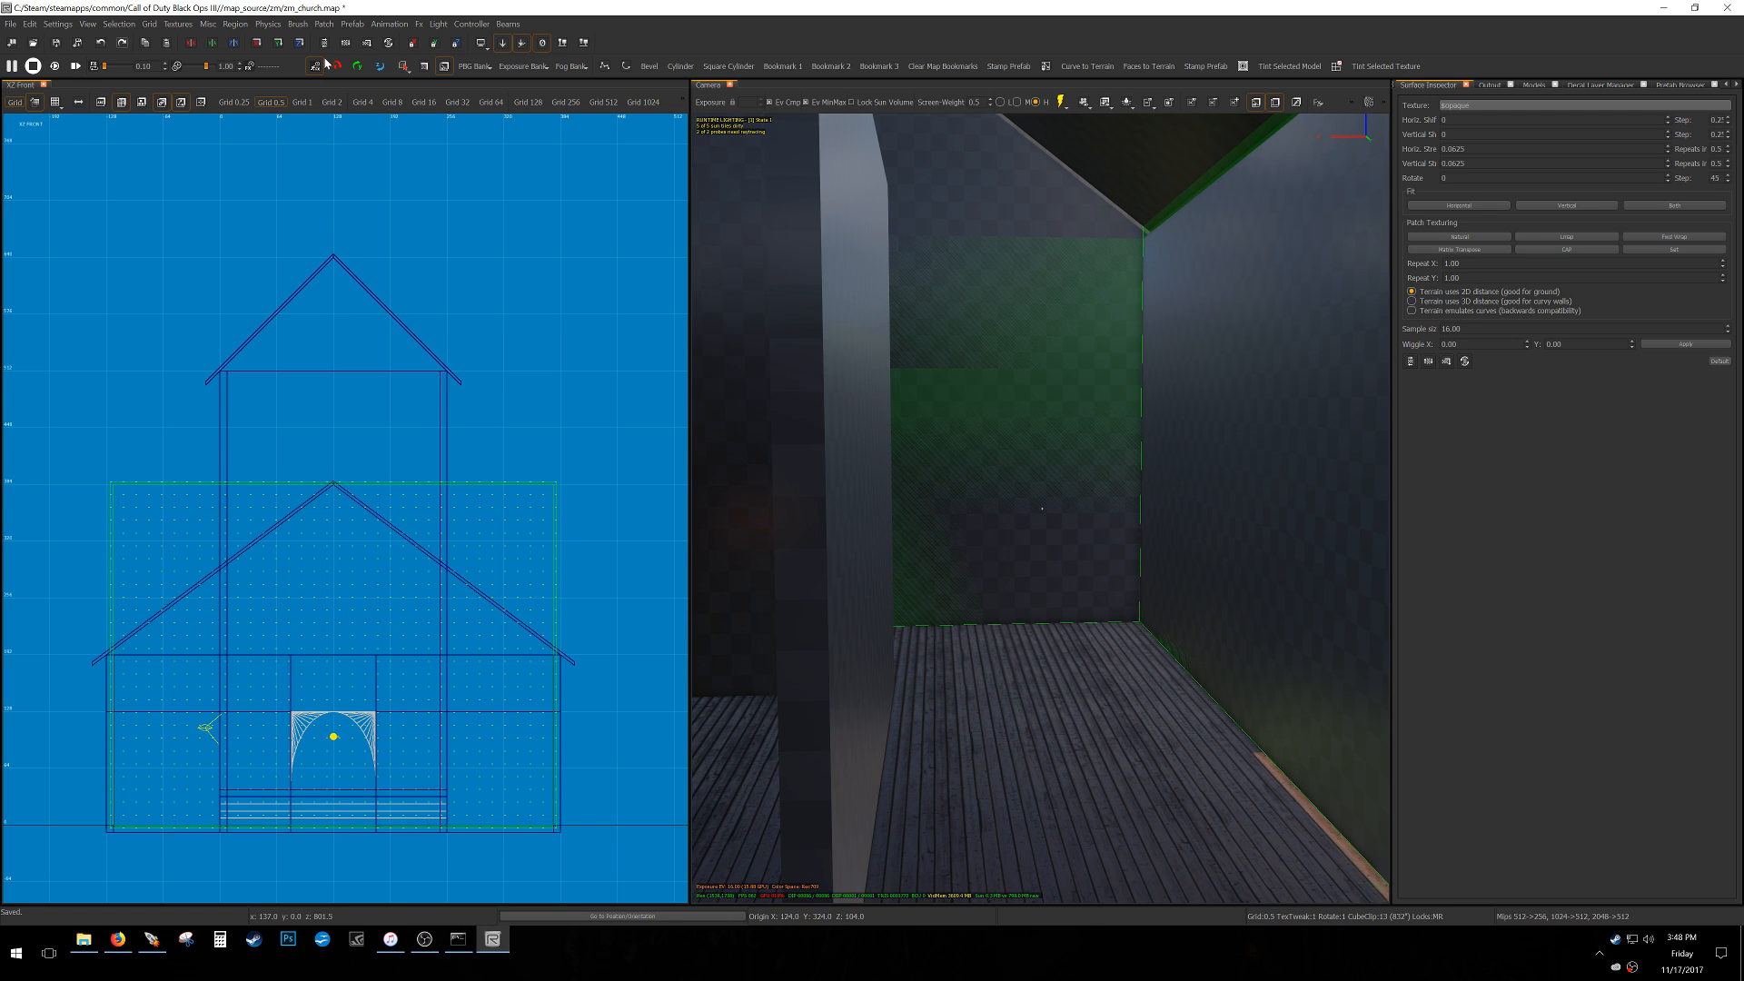
Convert the reflection probe from a box, shape its upper part to the sloping roof and save the map.
left_click(434, 27)
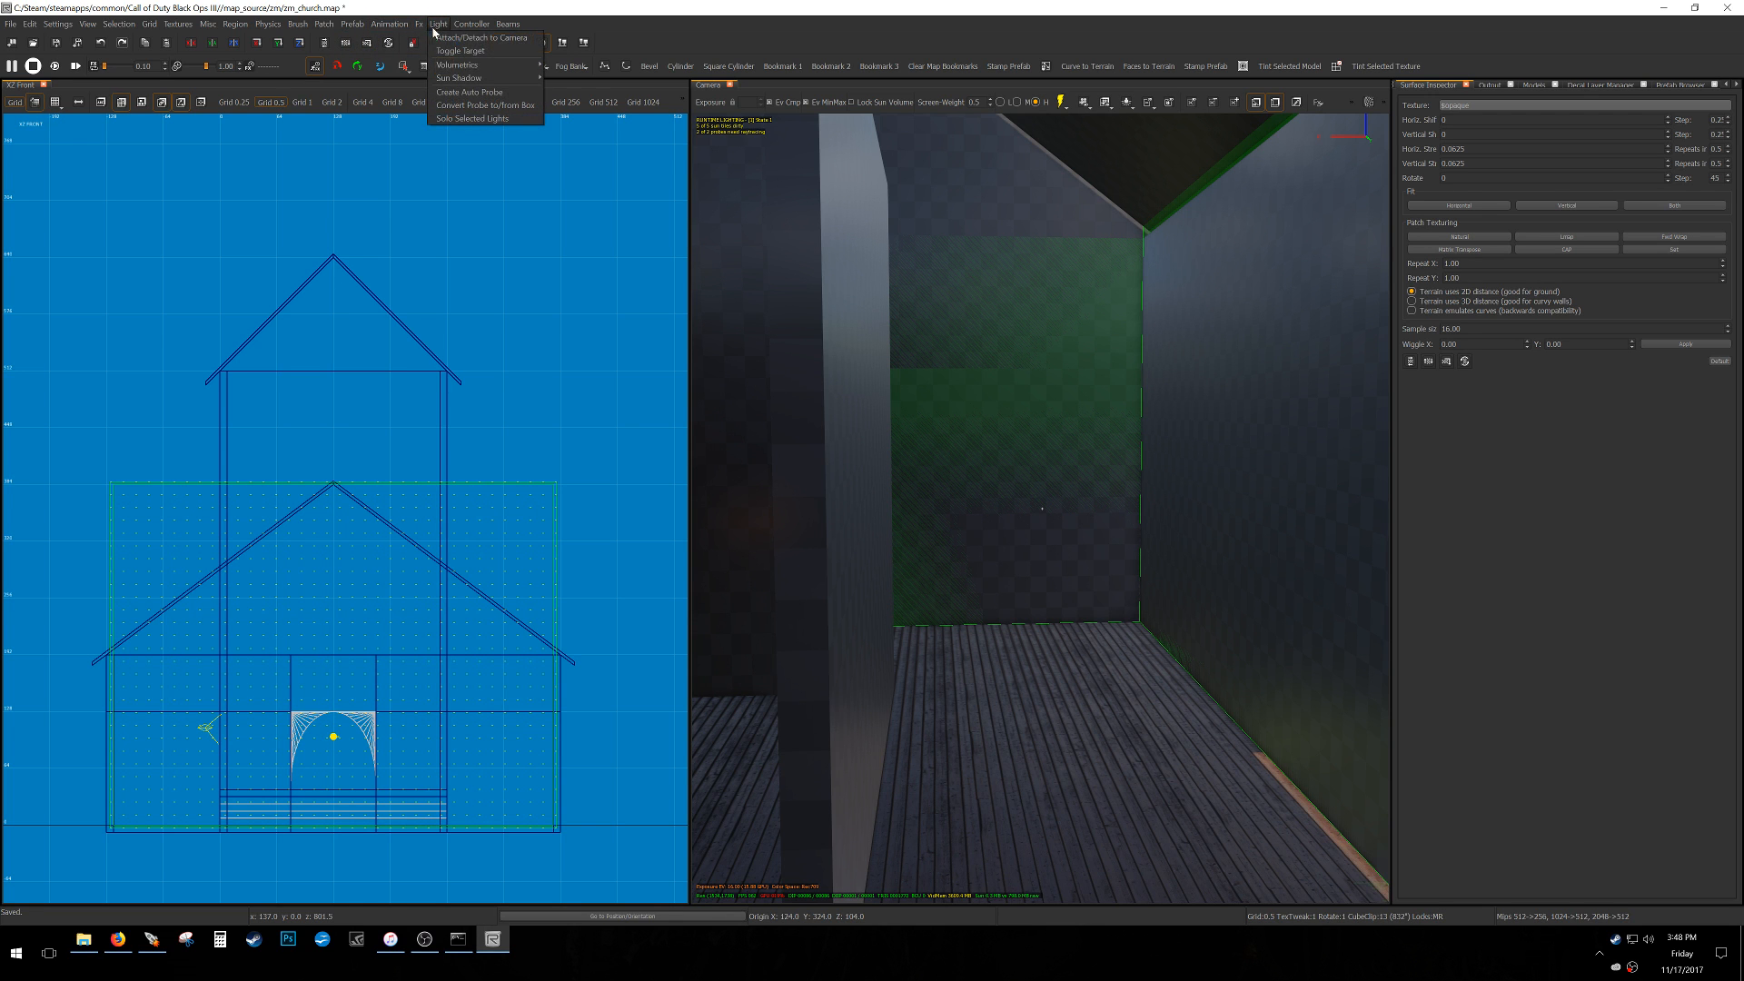
left_click(474, 107)
left_click(1074, 329)
right_click_drag(1073, 329, 1034, 307)
left_click(1032, 305)
left_click(880, 501)
right_click_drag(879, 501, 947, 565)
key("ctrl+Tab")
key("ctrl+Tab")
scroll(316, 601, "down", 5)
scroll(326, 547, "up", 2)
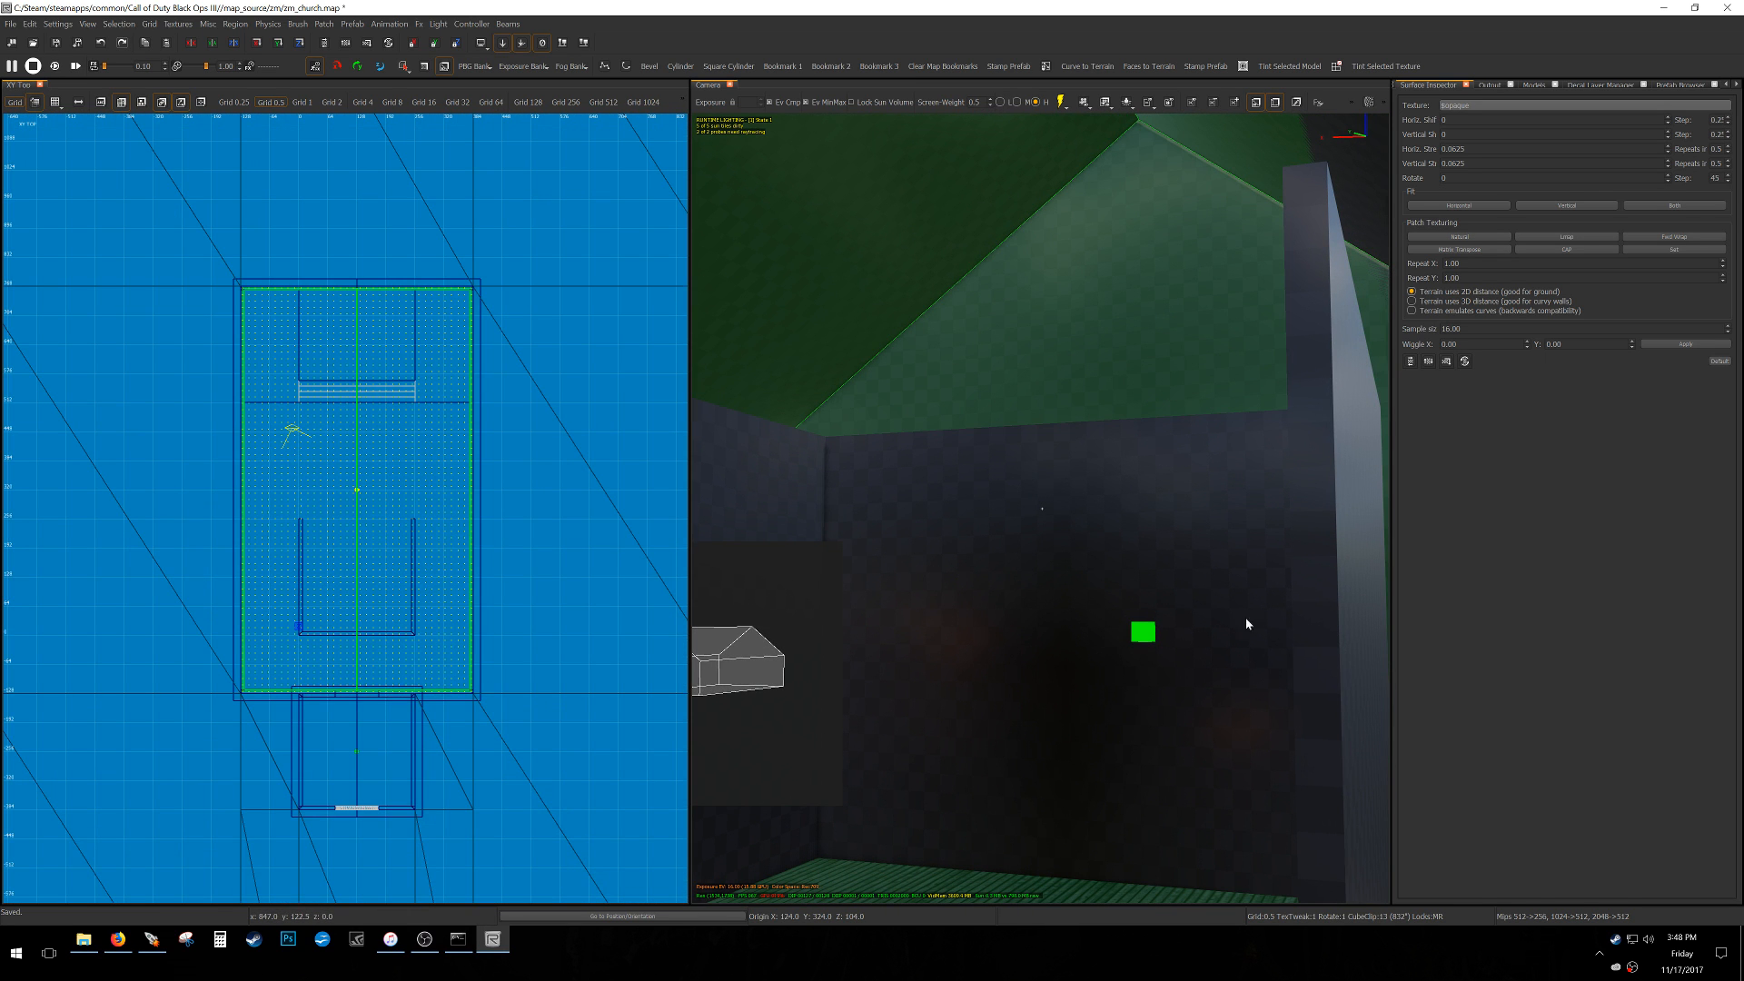
key("Escape")
key("ctrl+s")
Examine the uncovered ground beside the raised platform and the edge of the plank floor at the church's far end.
right_click_drag(1277, 607, 1227, 614)
right_click_drag(1042, 509, 965, 513)
key("d")
key("s")
right_click_drag(1274, 627, 1275, 627)
key("d")
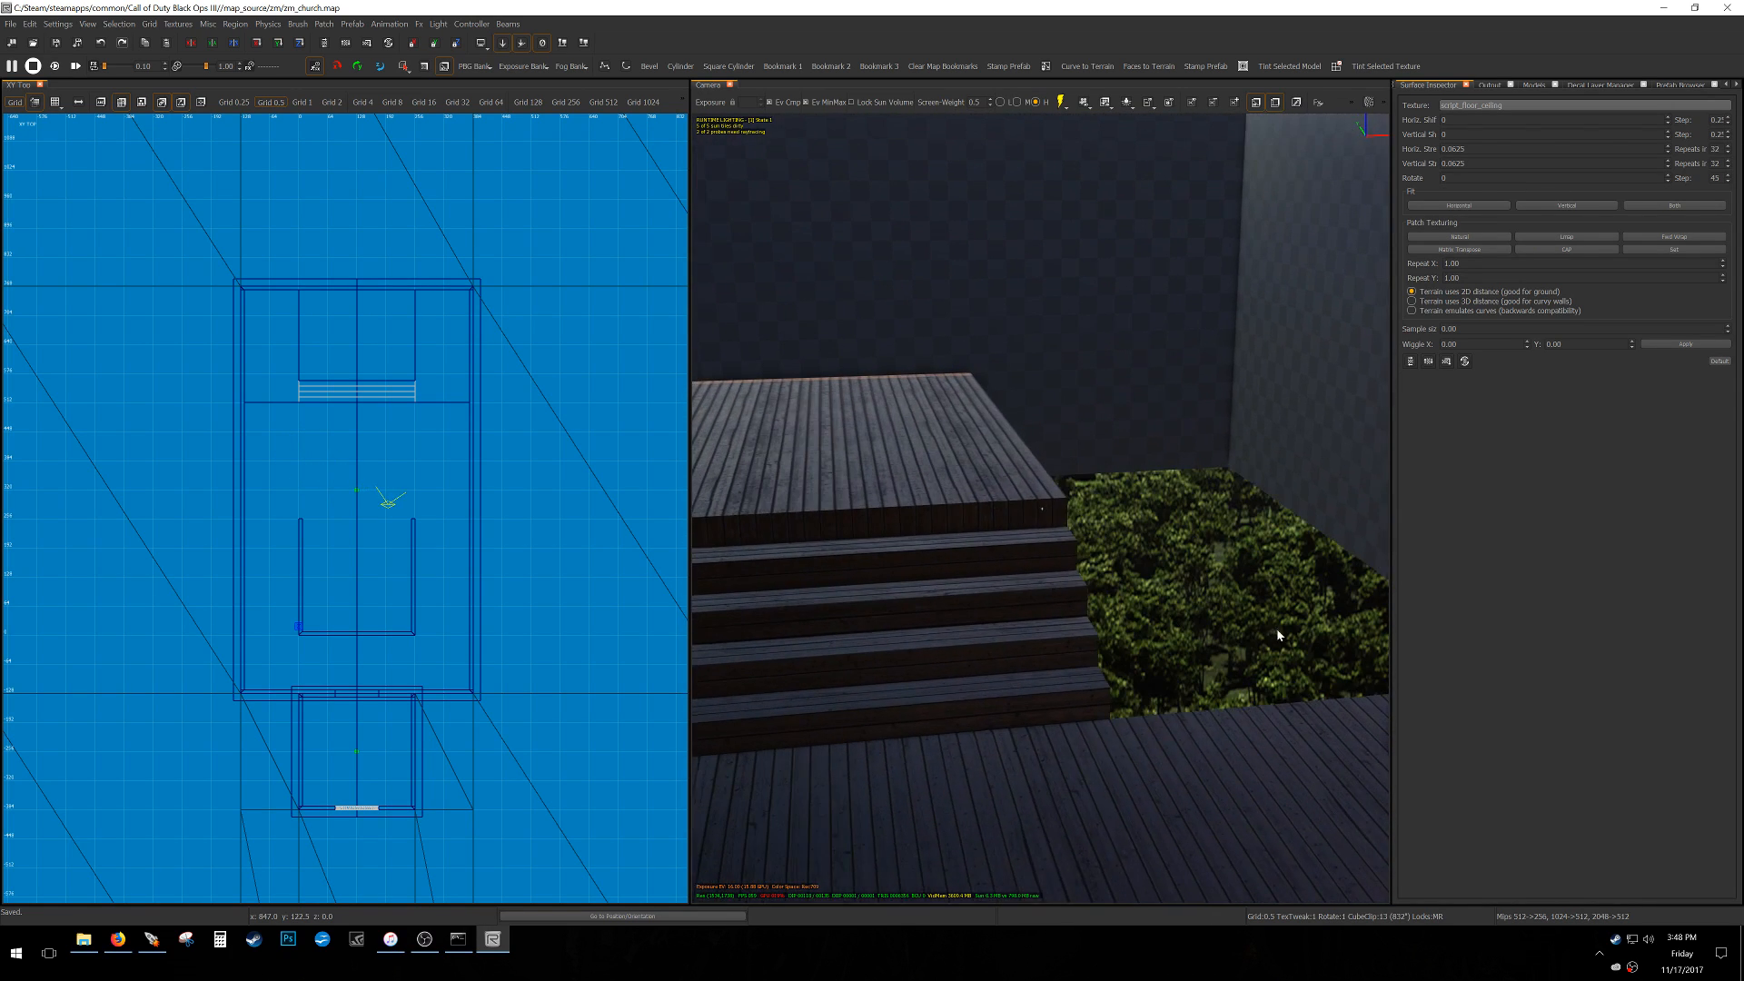
left_click(1281, 779, "shift")
key("6")
scroll(418, 430, "up", 5)
scroll(419, 435, "down", 2)
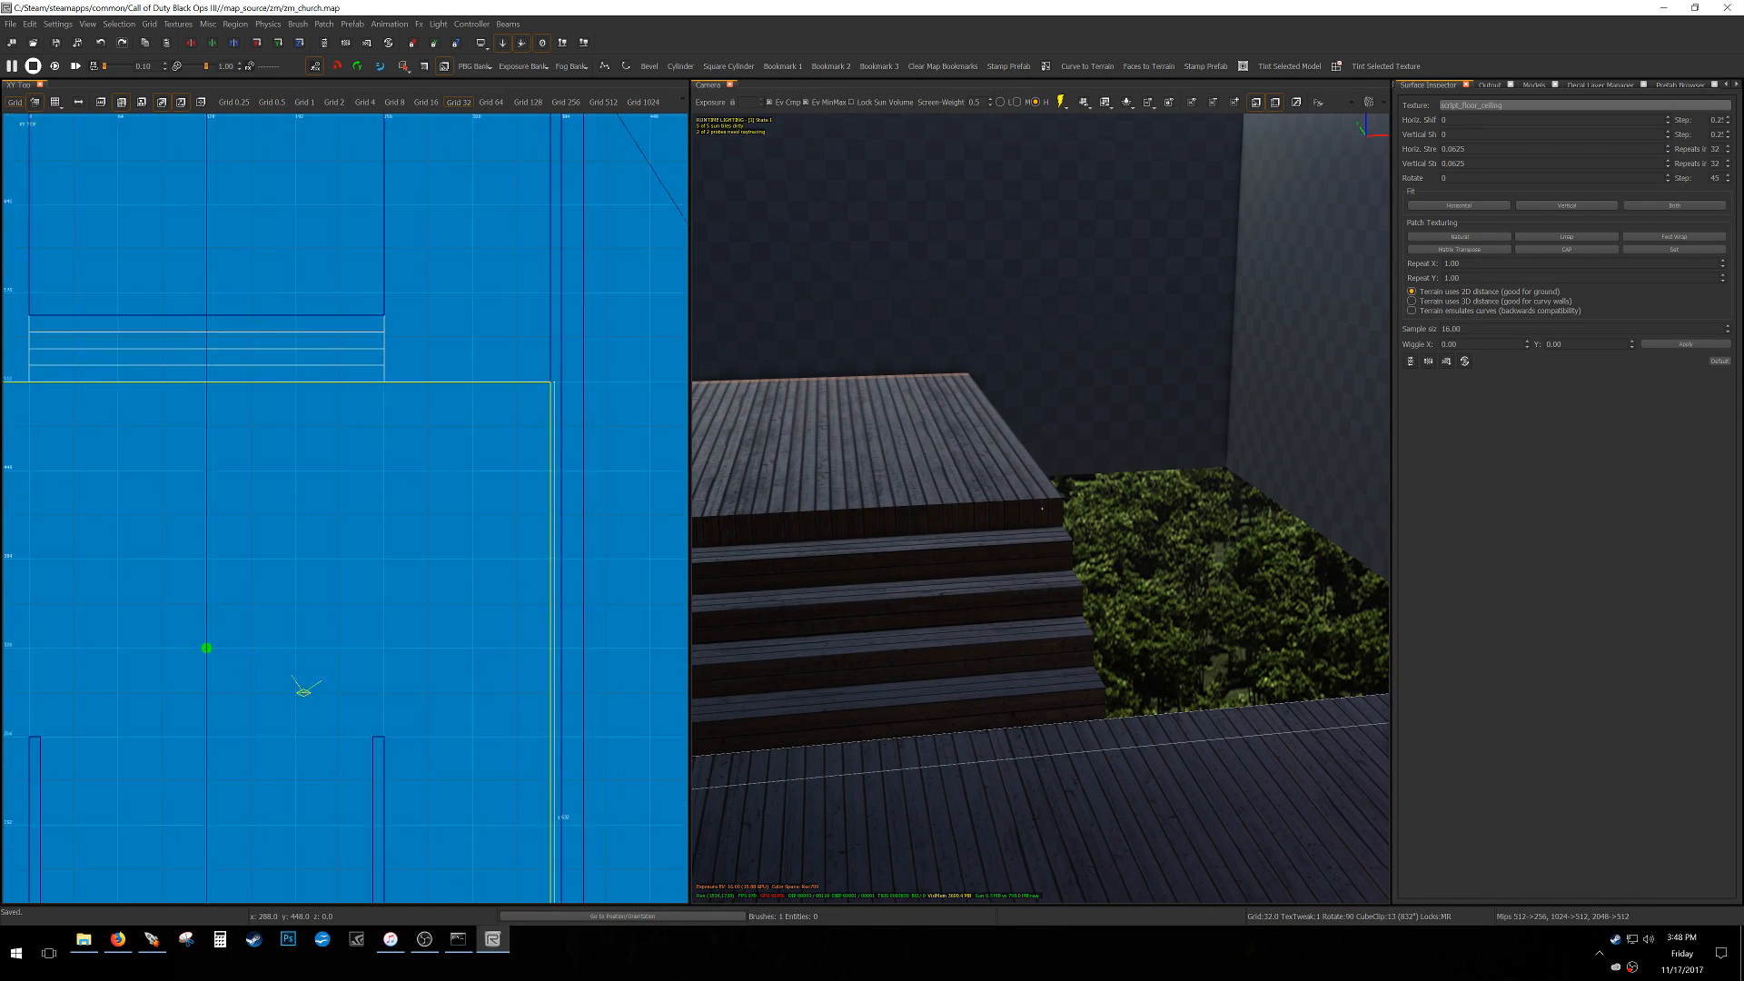
key("w")
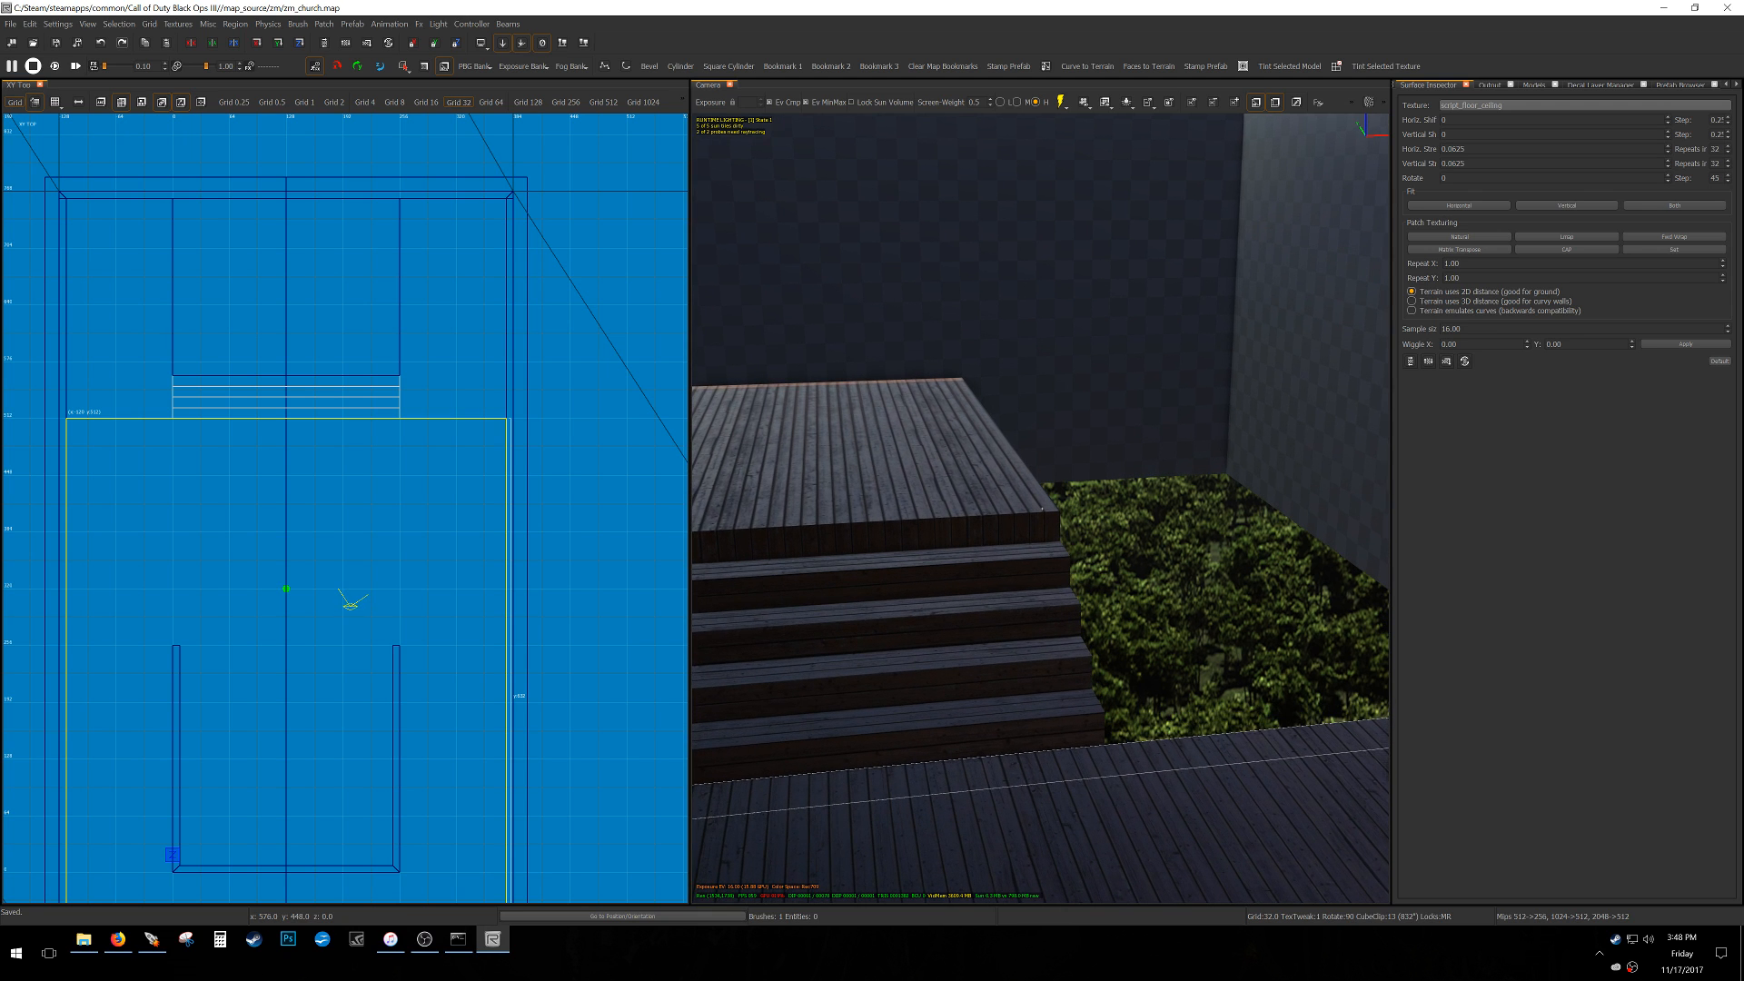
key("d")
right_click_drag(949, 526, 949, 526)
key("Escape")
Draw a wall brush on the 4-unit grid between the stairs' side and the church's inner side wall.
right_click_drag(1026, 618, 1048, 614)
key("s")
left_click(1060, 525, "shift")
key("5")
right_click_drag(316, 372, 325, 509)
scroll(516, 595, "up", 4)
key("Escape")
key("3")
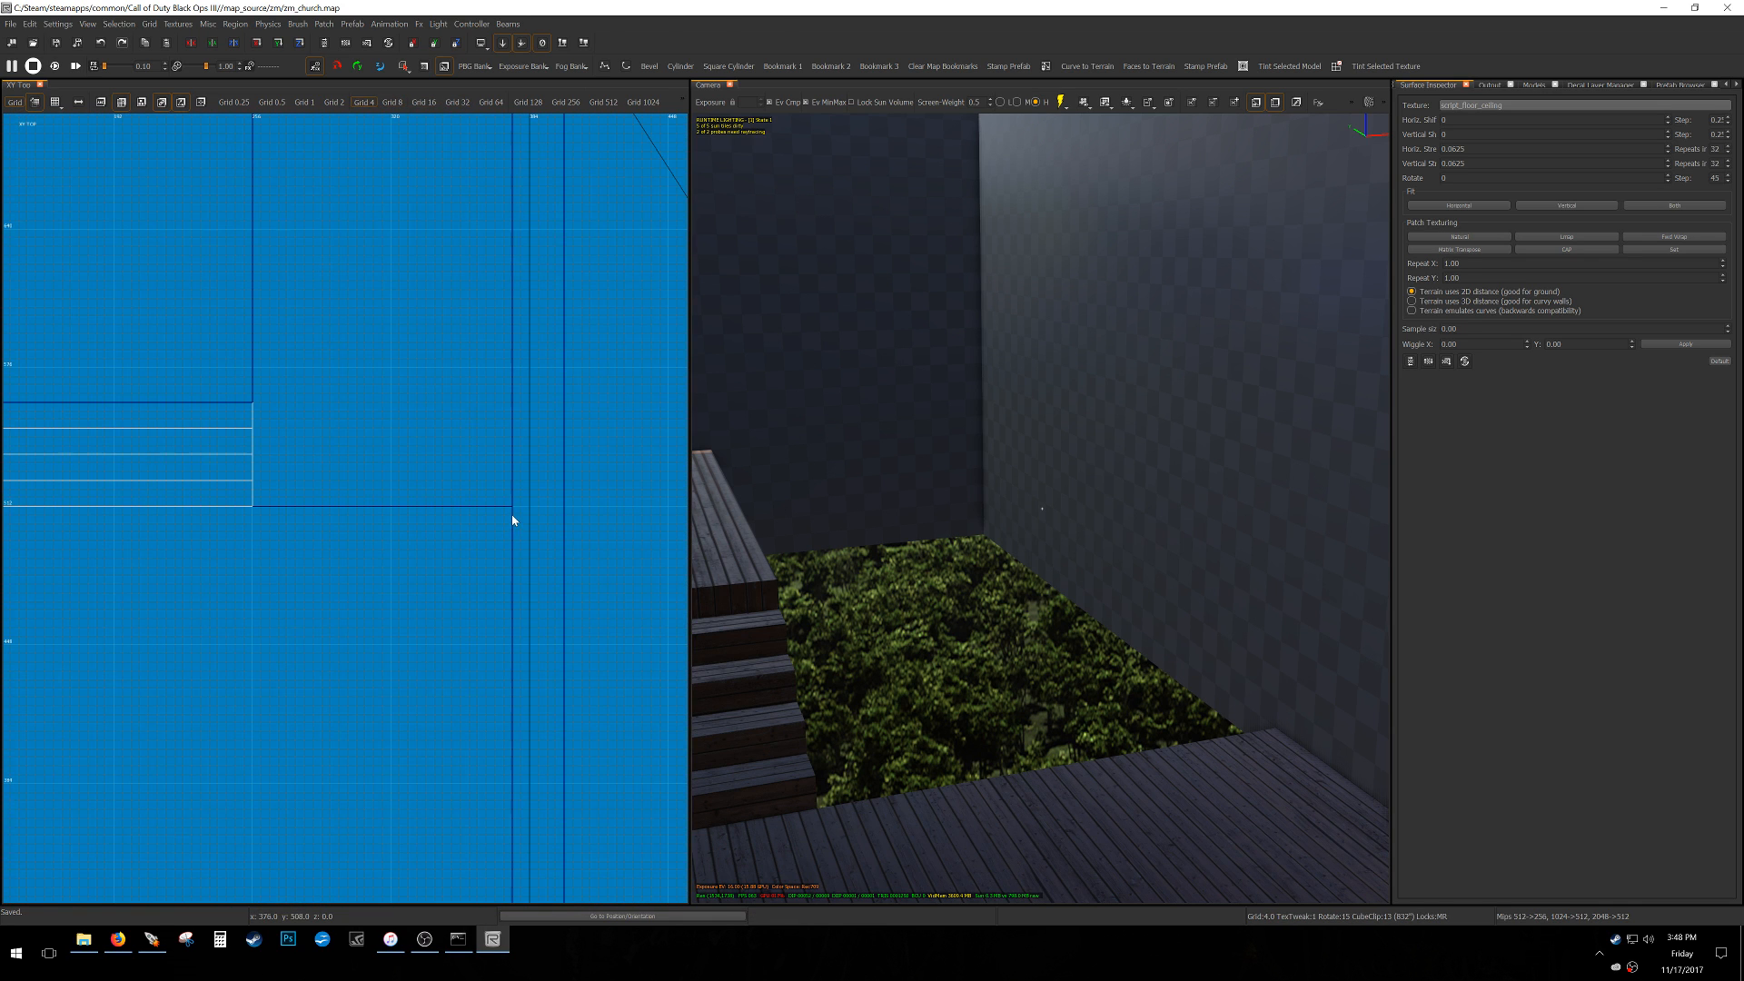
mouse_move(509, 501)
left_mouse_down()
mouse_move(252, 493)
mouse_move(314, 494)
mouse_move(295, 490)
mouse_move(325, 437)
mouse_move(266, 360)
left_mouse_up()
Mitre the wall's end at the stairs and add a flipped, rotated copy running back along the platform's side.
scroll(252, 490, "up", 5)
key("e")
key("ctrl+z")
key("e")
key("space")
left_click(192, 43)
scroll(277, 308, "down", 5)
left_click(299, 43)
scroll(292, 393, "down", 5)
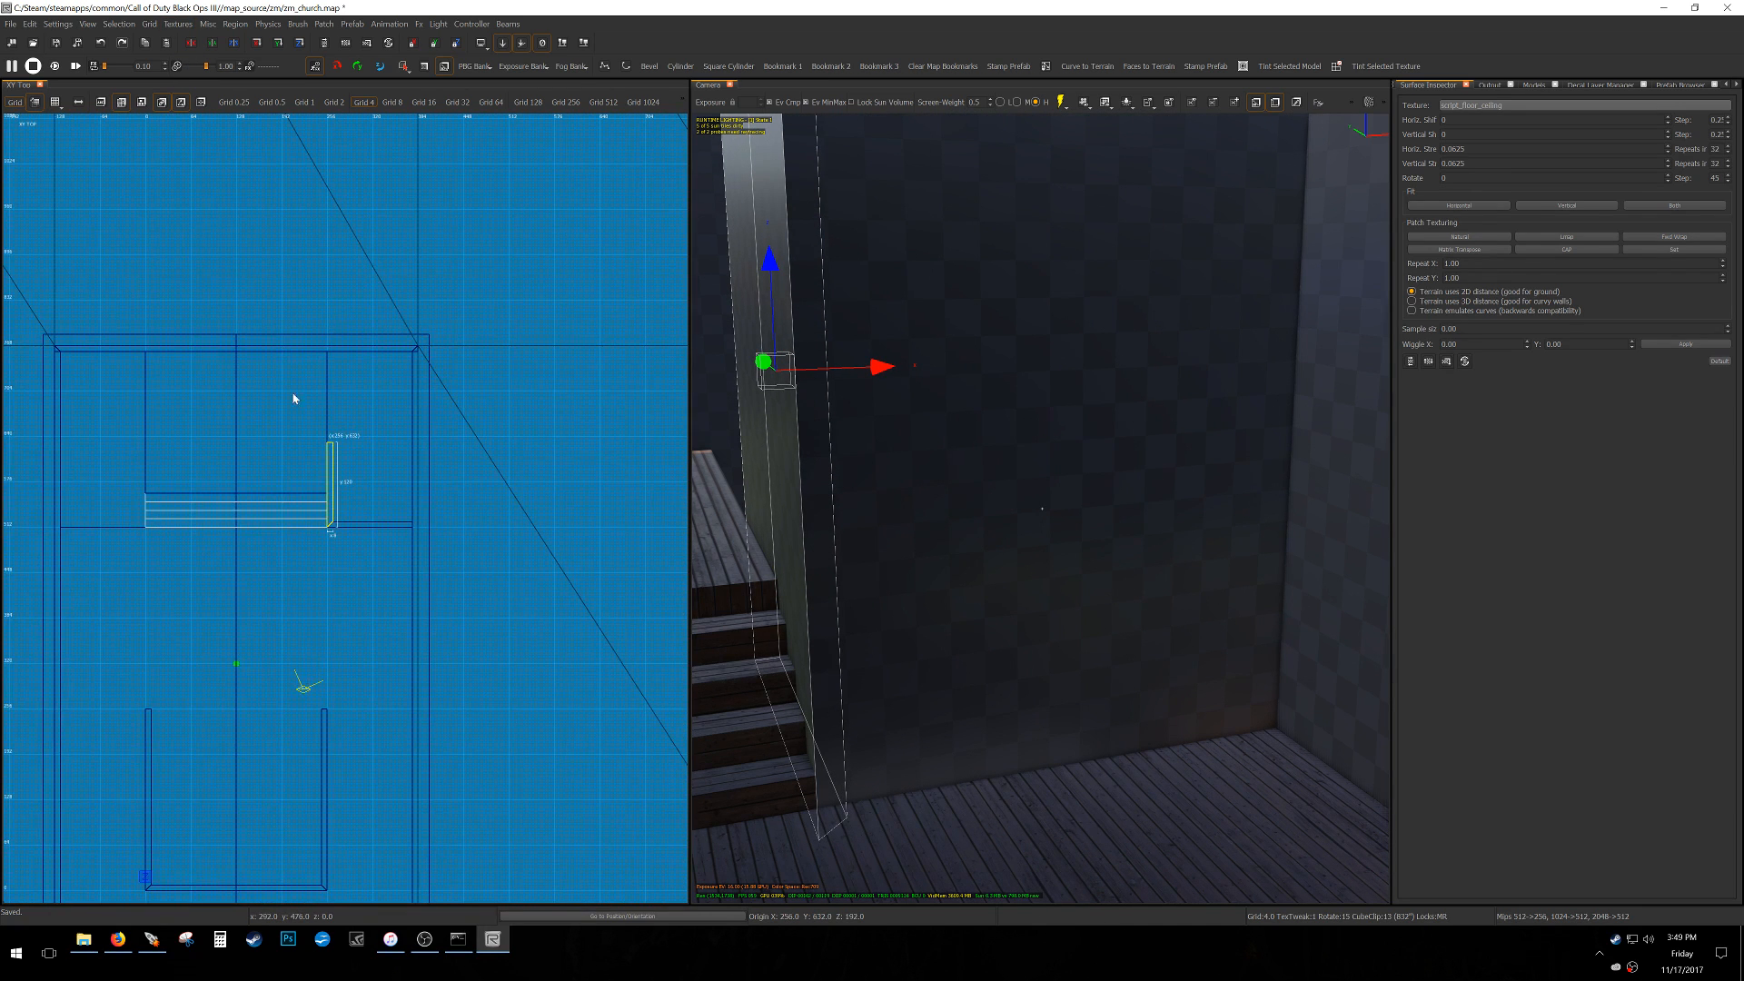
Duplicate both wall pieces beside the stairs and flip the copies along the X axis.
scroll(320, 448, "up", 1)
right_click_drag(1062, 515, 1055, 515)
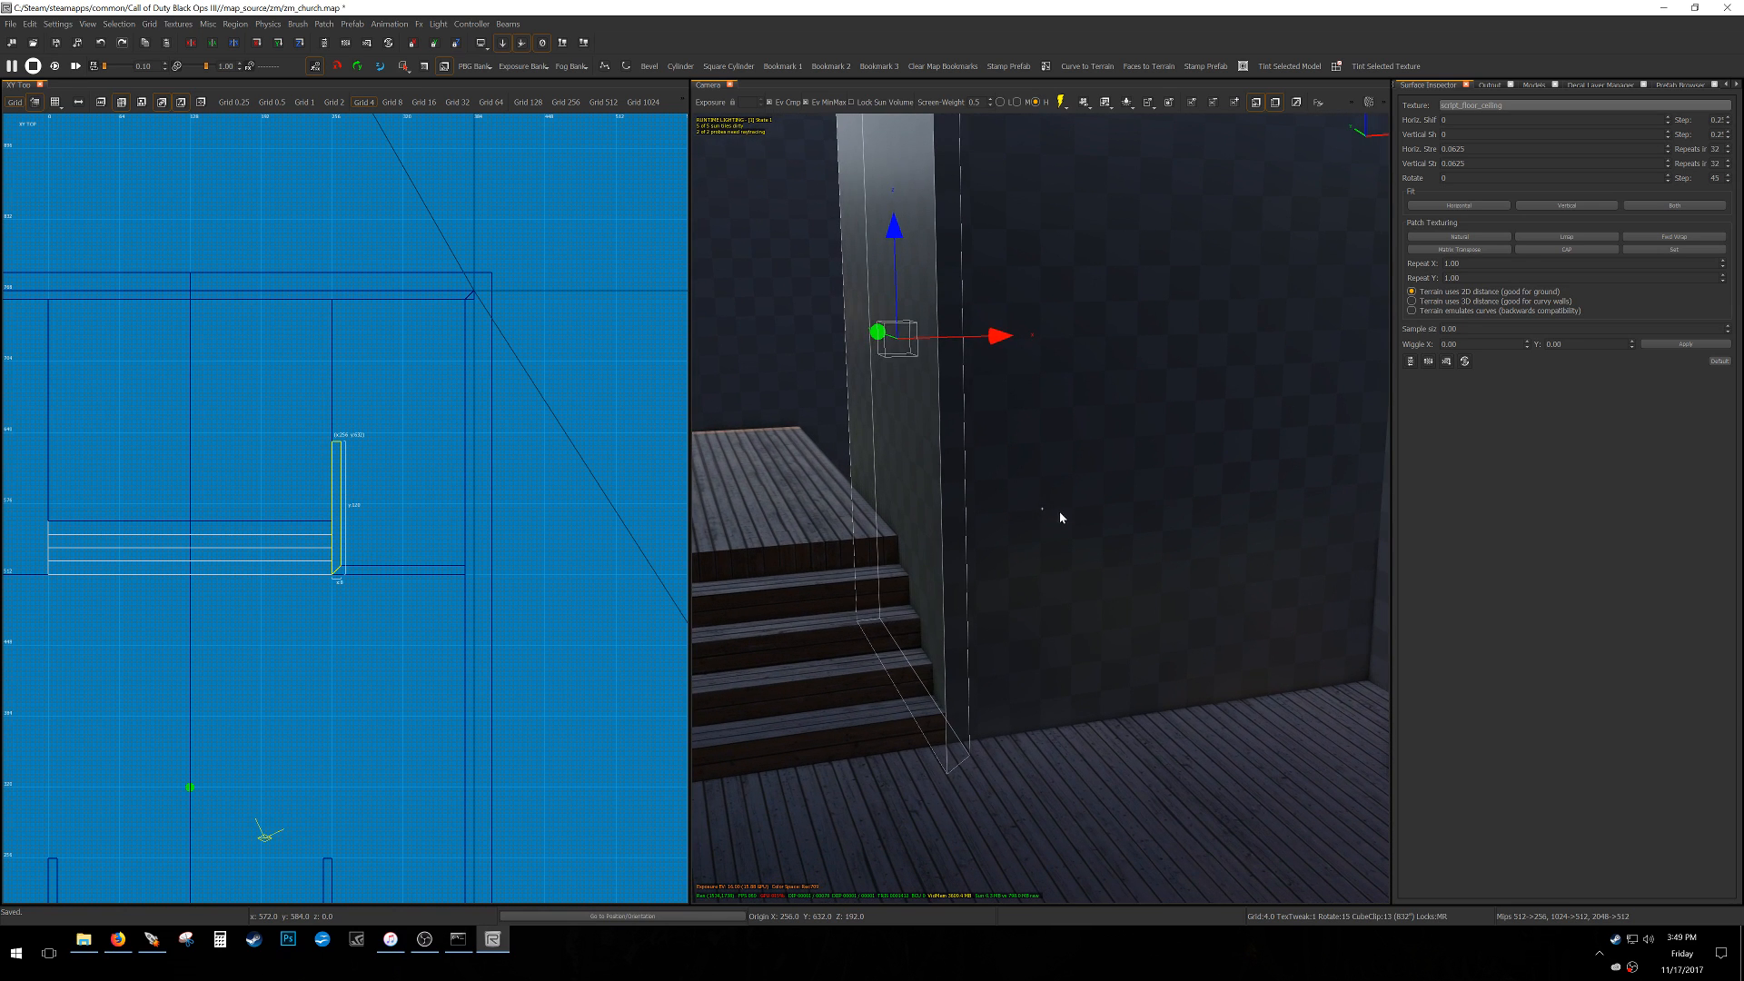
left_click(1055, 515, "shift")
key("4")
key("space")
left_click(191, 43)
Move the flipped wall pieces to the opposite side of the stairs, align them with the stairs' edge and save the map.
mouse_move(341, 536)
right_mouse_down()
mouse_move(431, 477)
mouse_move(583, 508)
right_mouse_up()
left_click_drag(583, 507, 227, 535)
scroll(277, 549, "up", 3)
left_click_drag(368, 570, 247, 499)
scroll(252, 503, "down", 3)
right_click_drag(913, 567, 1236, 581)
key("Escape")
key("ctrl+s")
Examine the reflection probe's extent and the new partition walls in the plan, front and camera views.
key("w")
key("w")
right_click_drag(1042, 509, 992, 584)
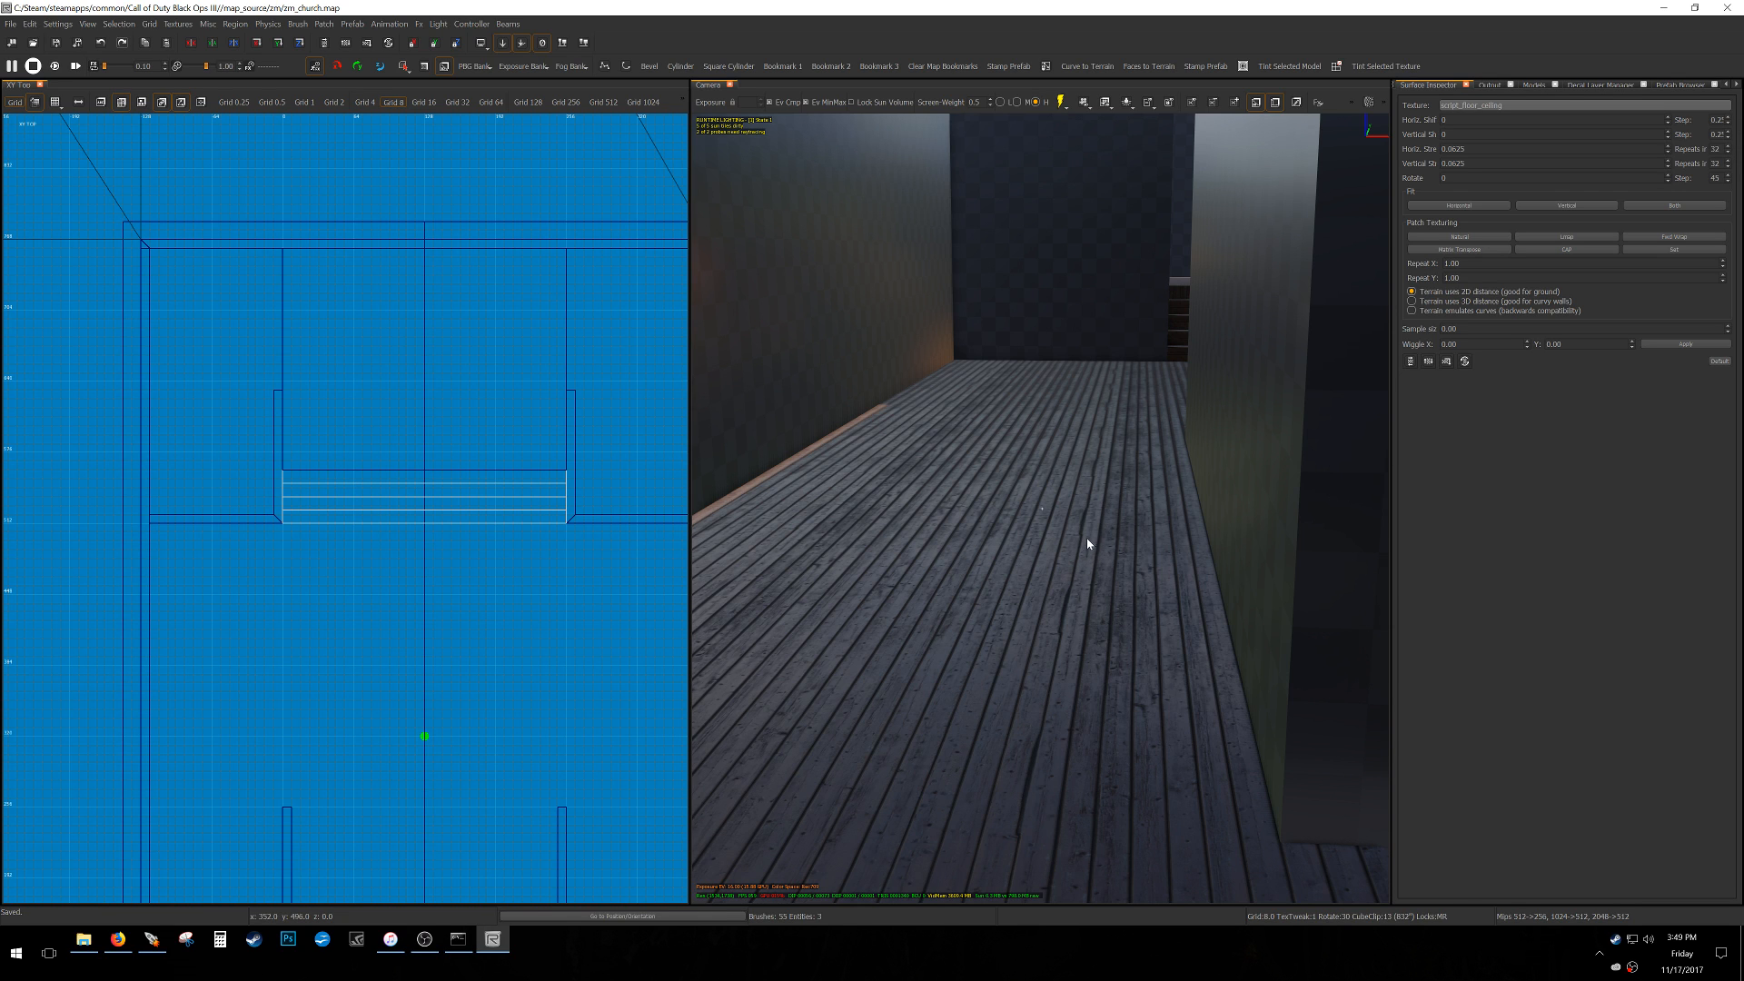
right_click_drag(480, 602, 461, 588)
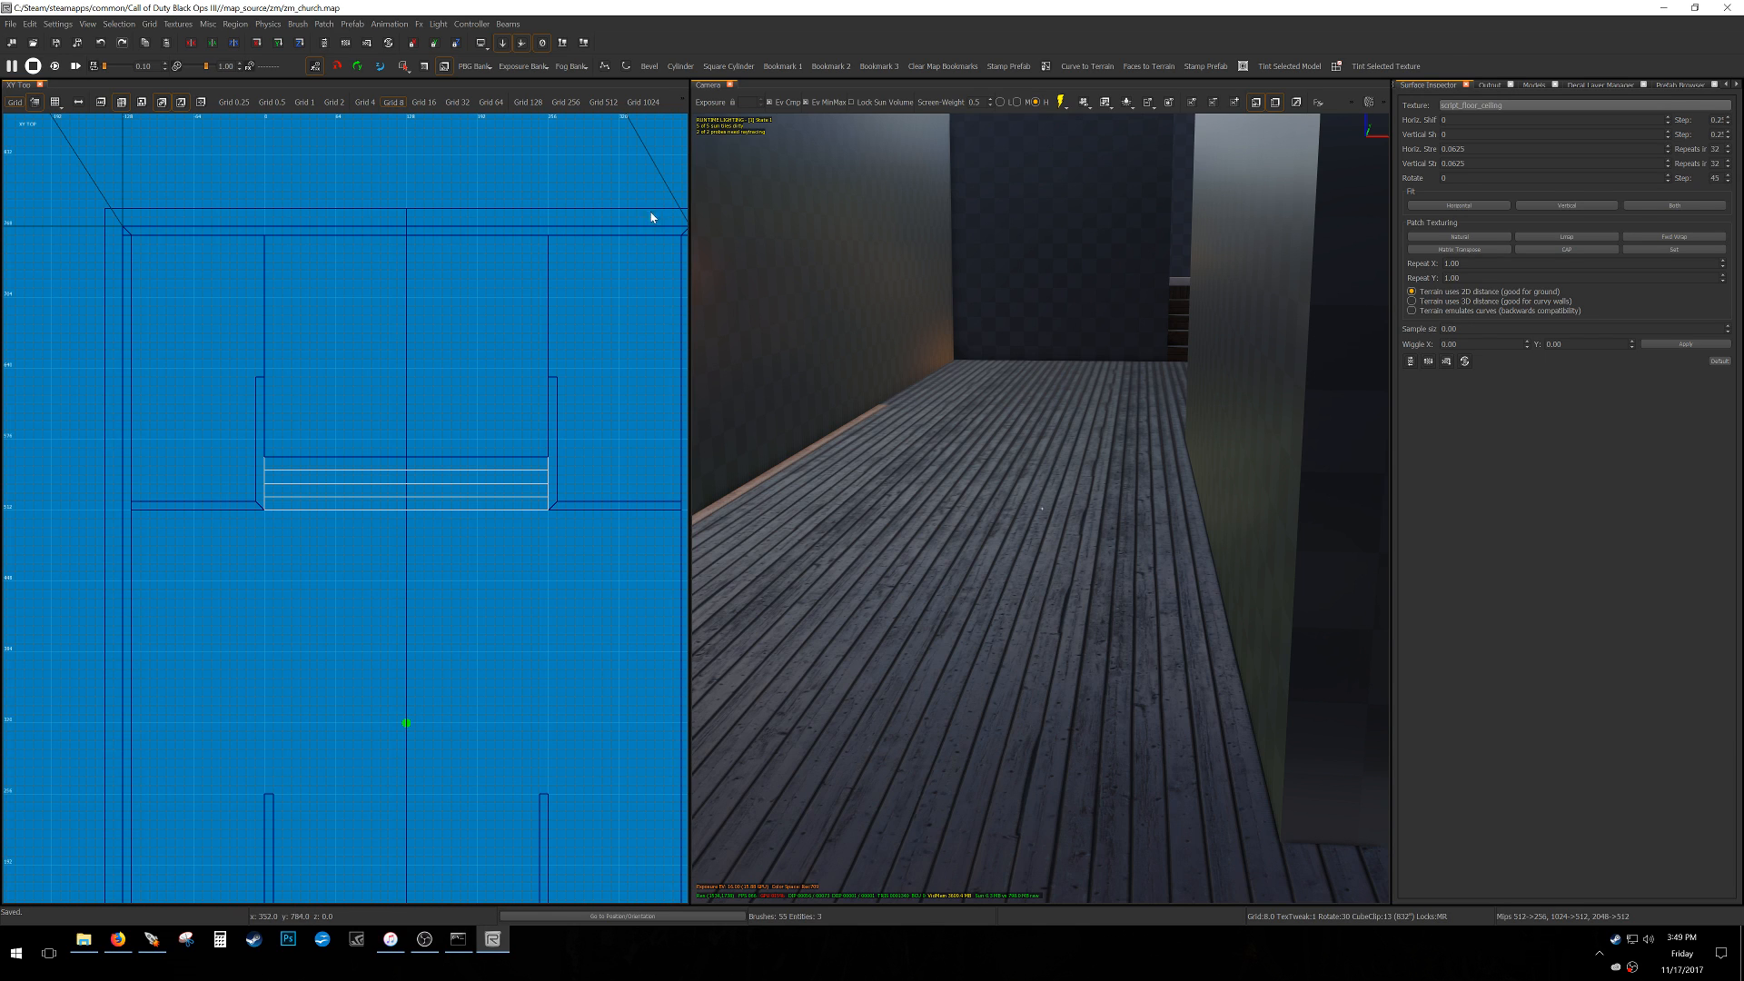
key("ctrl+Tab")
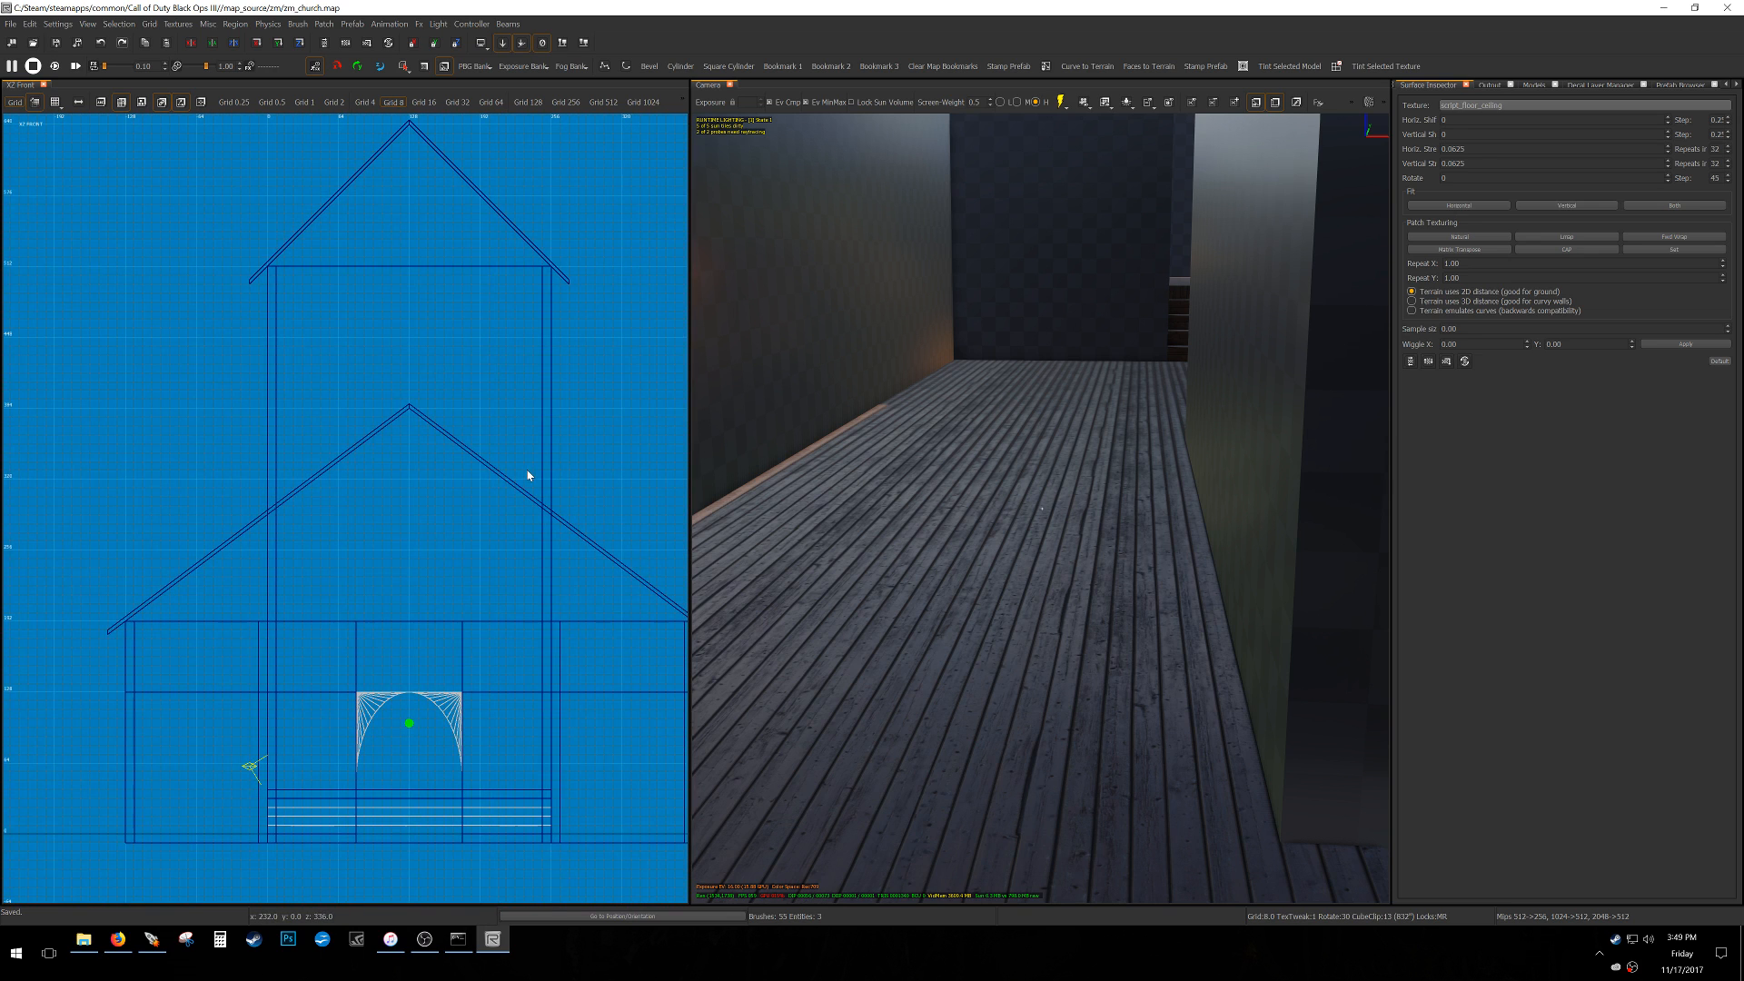
left_click(437, 24)
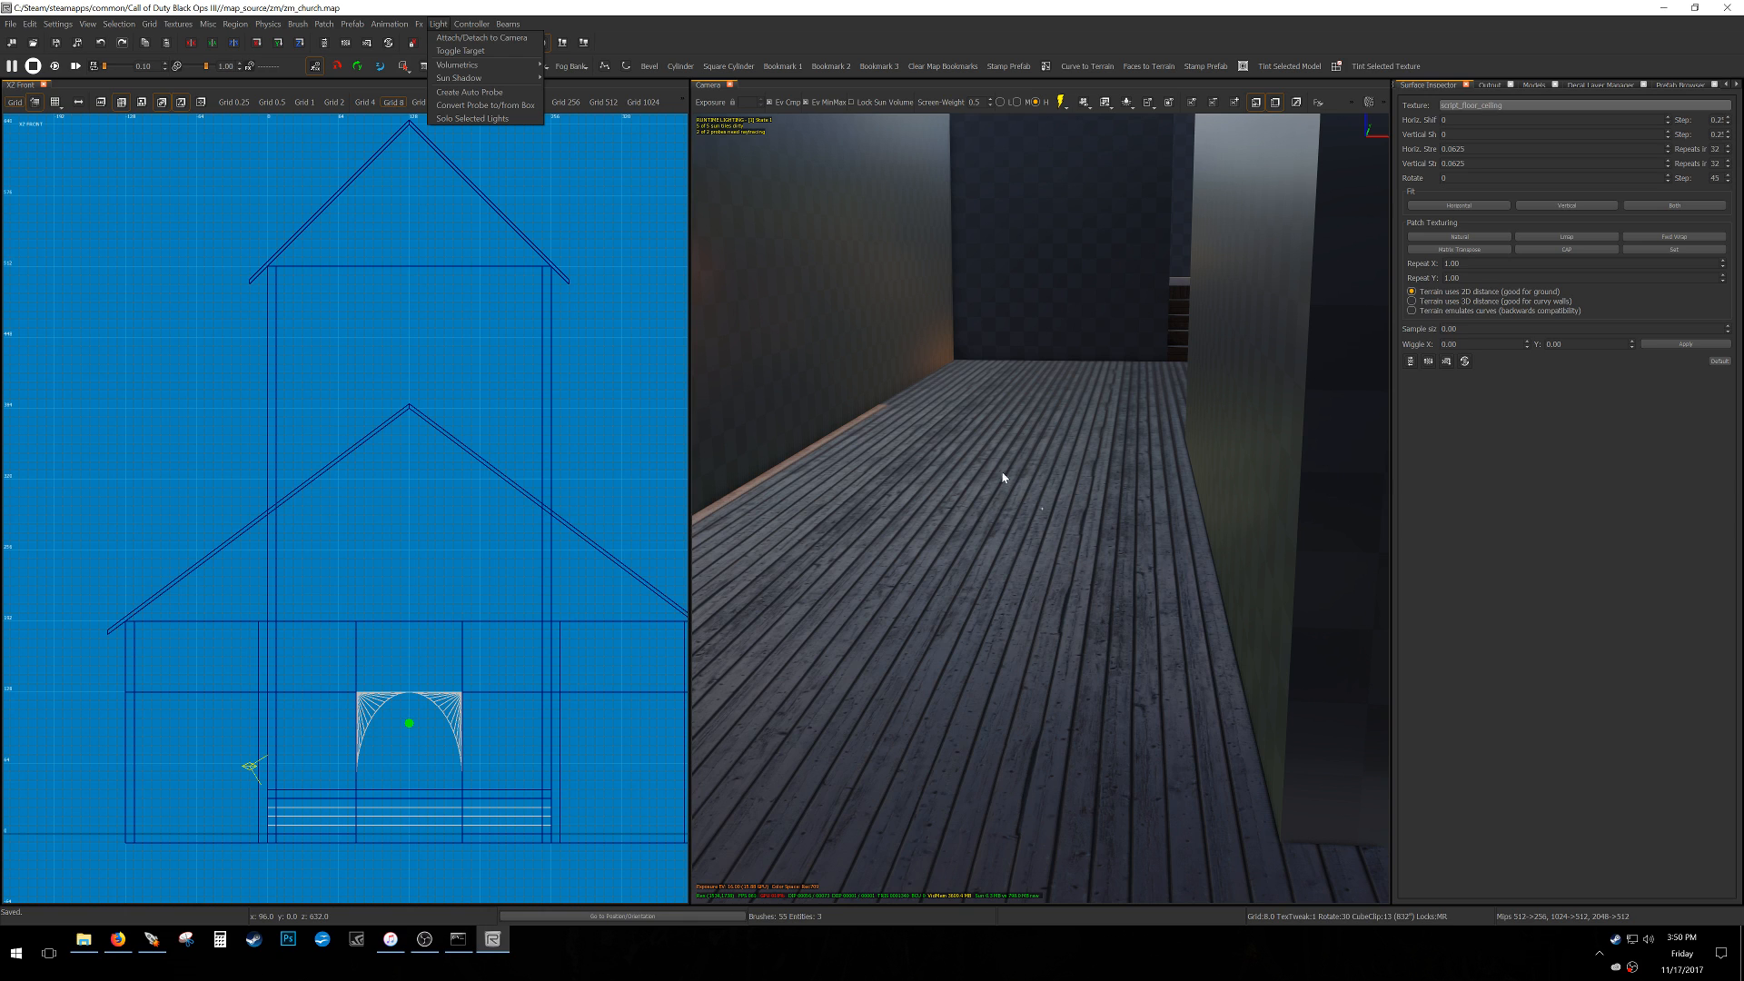
scroll(409, 490, "down", 5)
key("ctrl+Tab")
key("ctrl+Tab")
left_click(401, 419)
left_click_drag(370, 378, 469, 294)
key("ctrl+Tab")
scroll(327, 449, "up", 3)
key("ctrl+Tab")
scroll(338, 460, "down", 2)
key("ctrl+Tab")
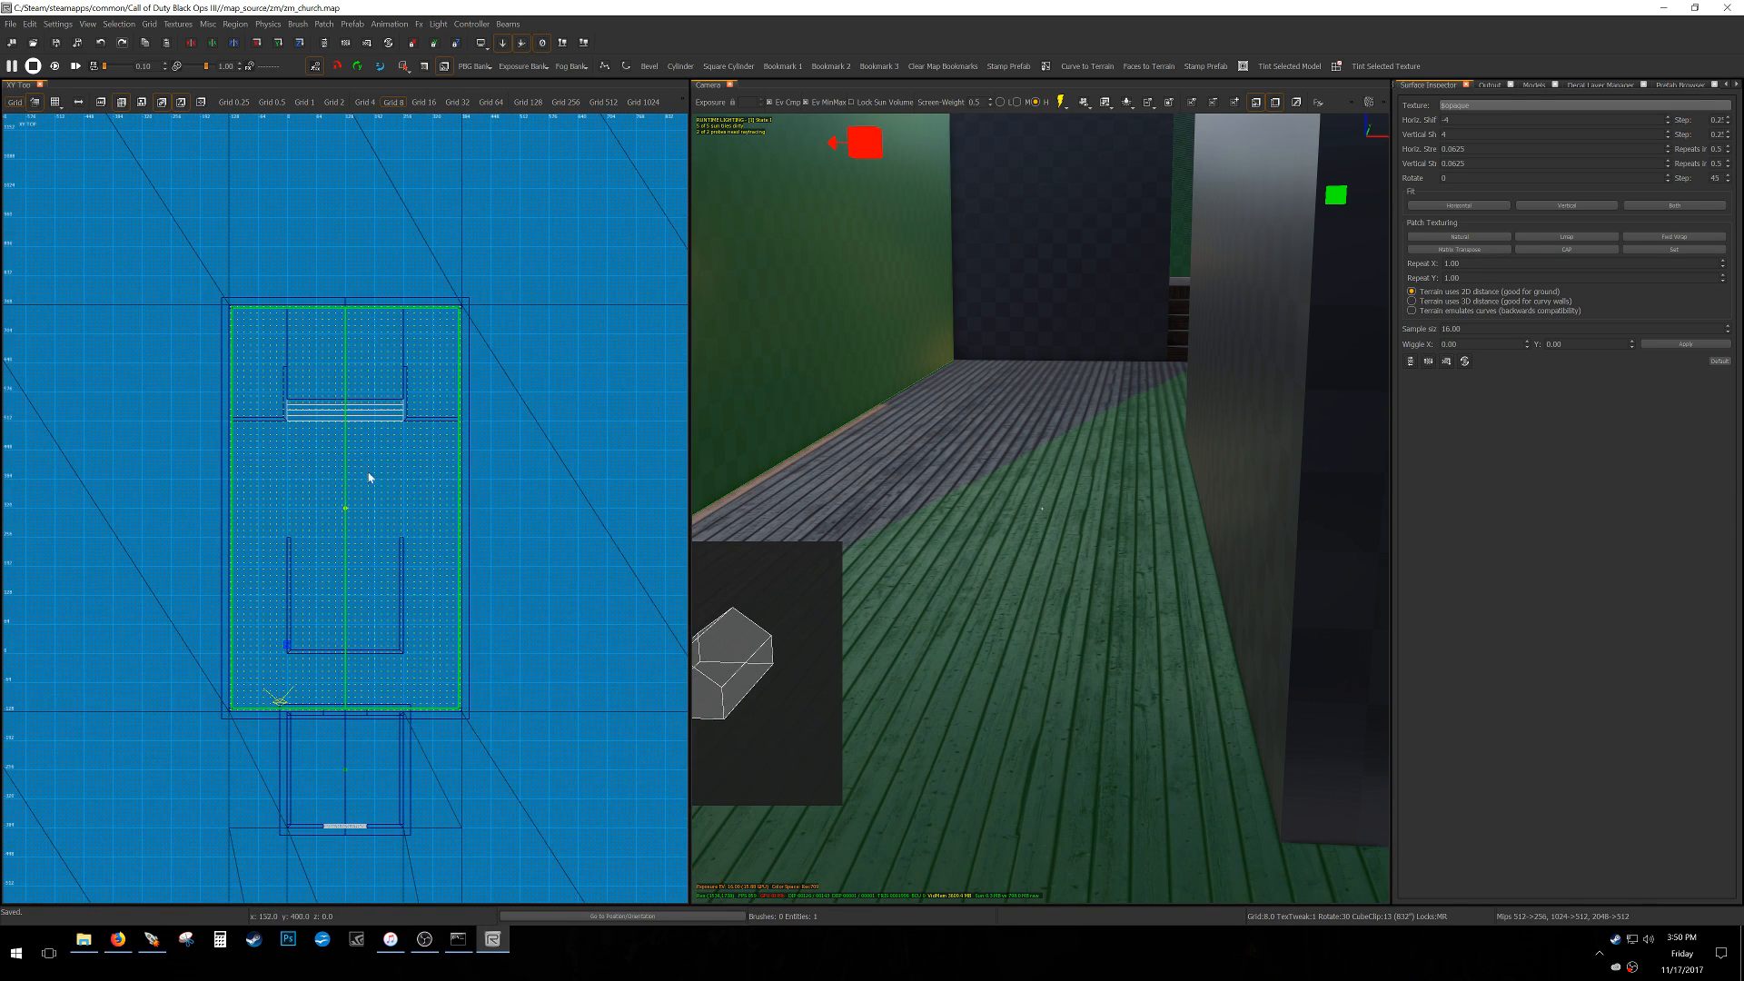
key("Escape")
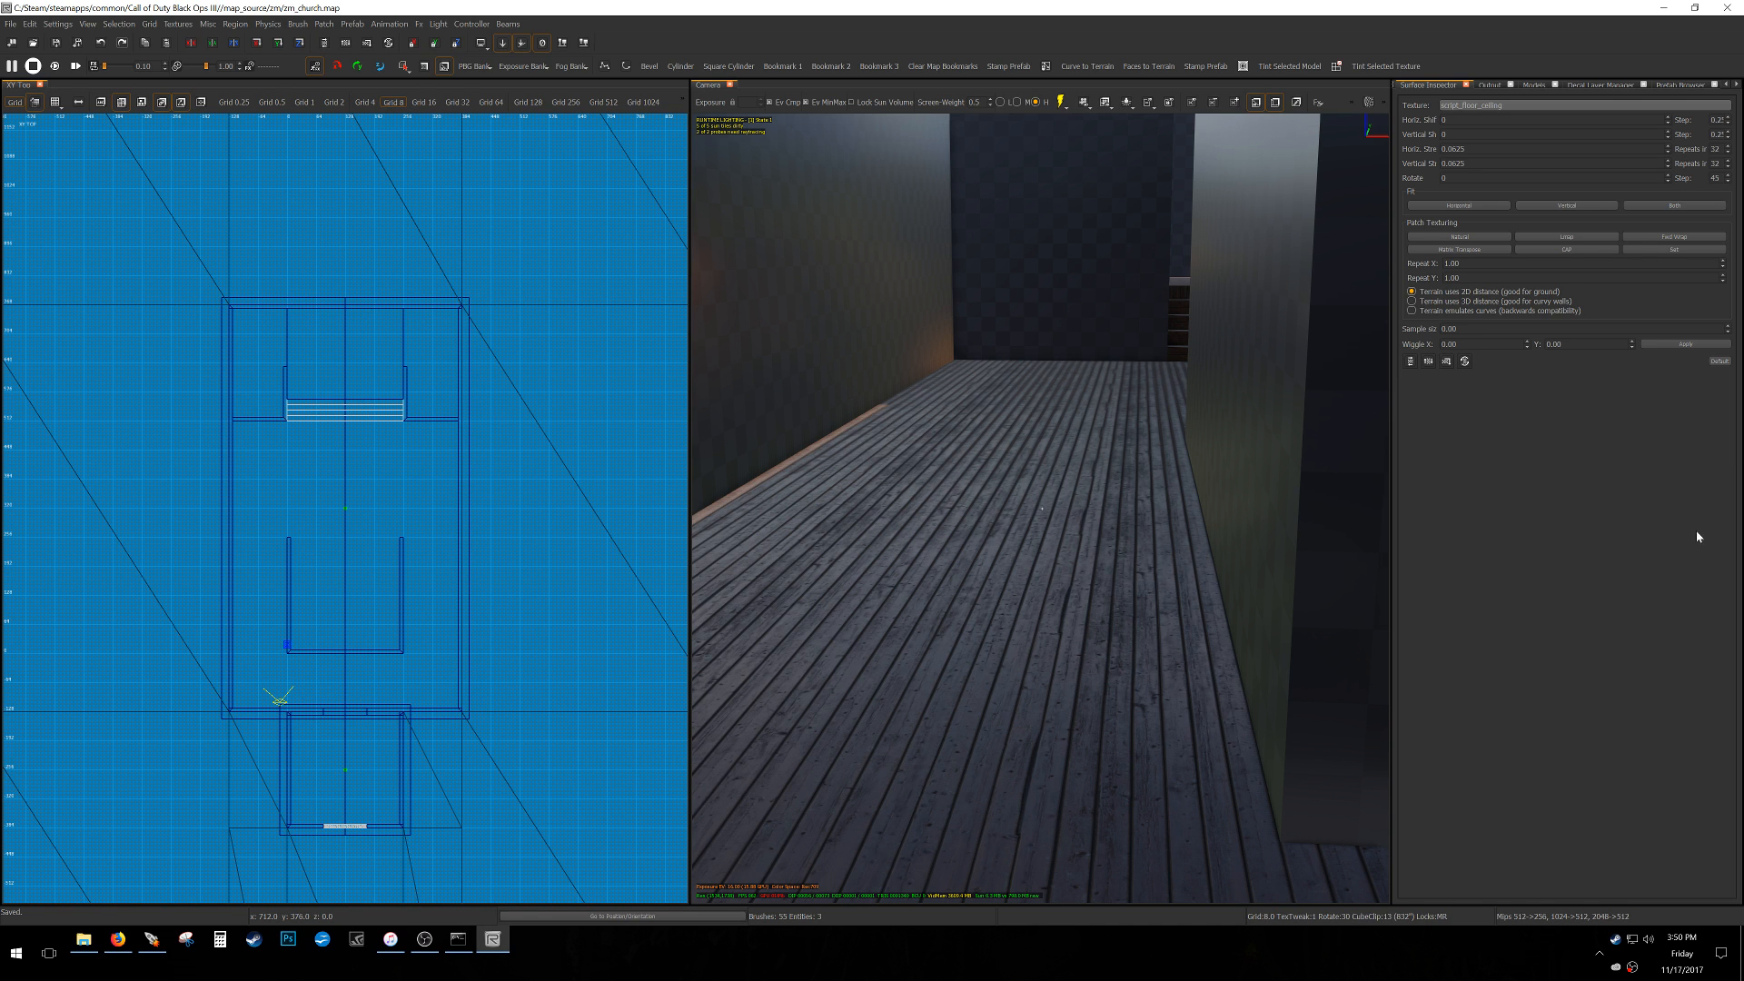
right_click_drag(1171, 537, 1156, 543)
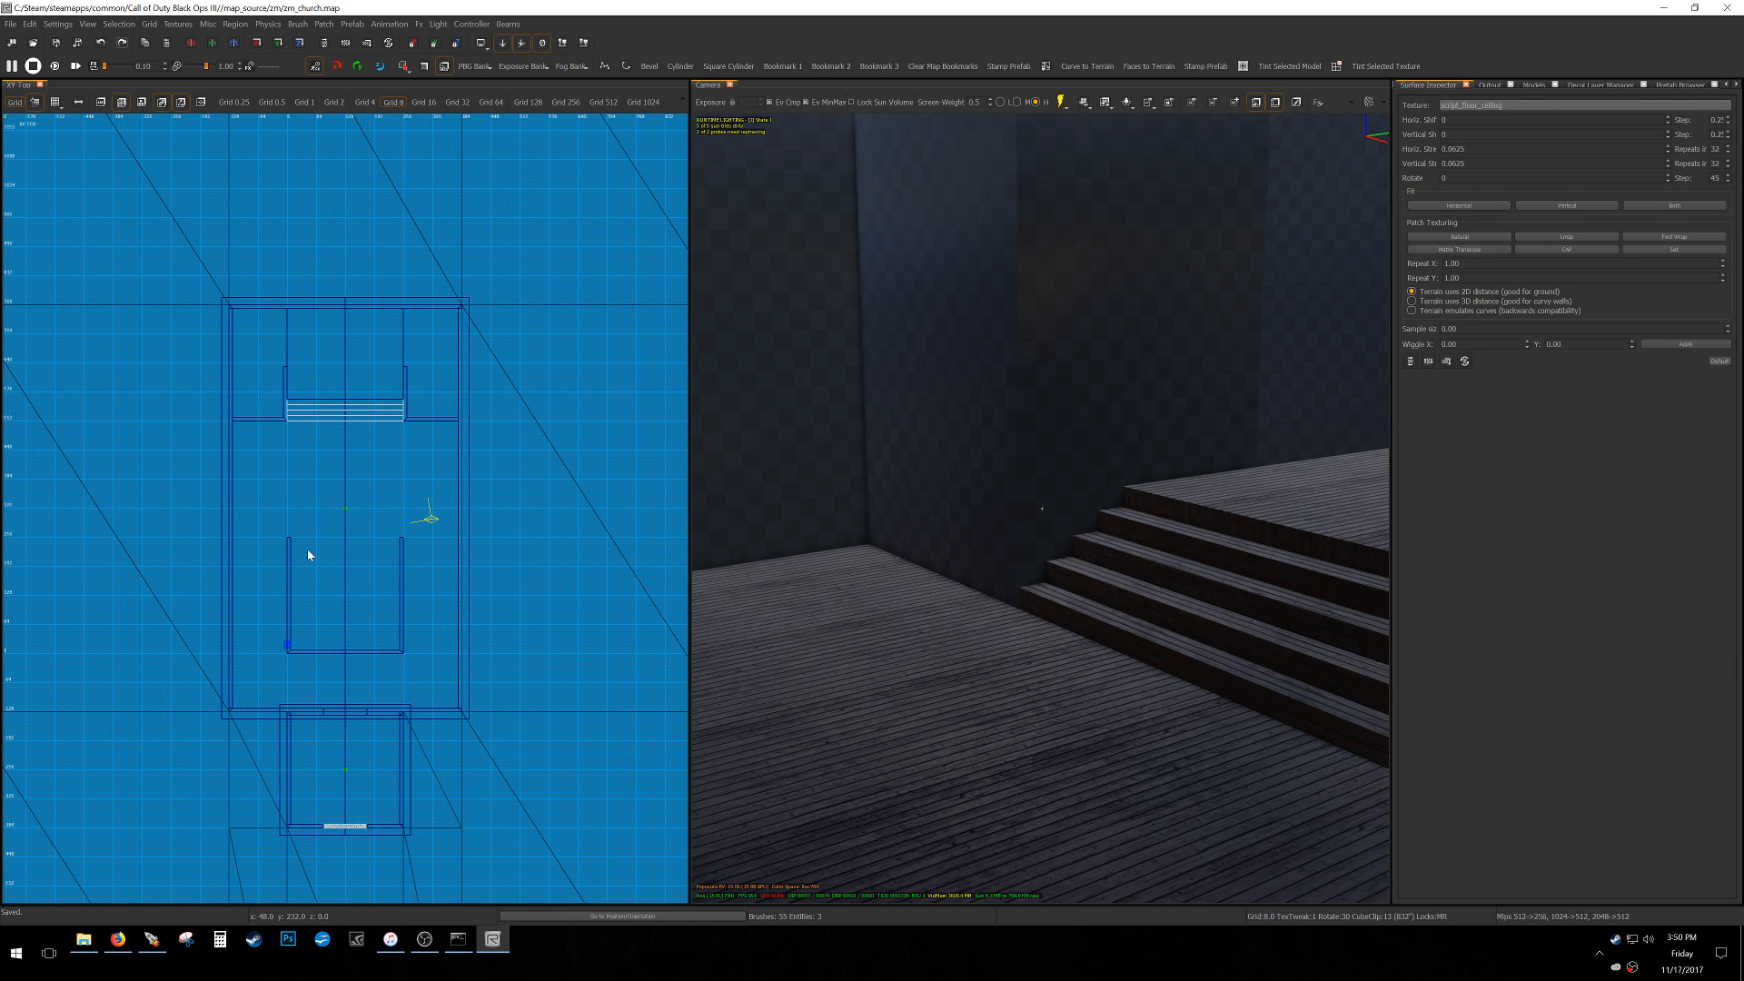
right_click_drag(837, 596, 717, 591)
right_click_drag(1042, 508, 818, 509)
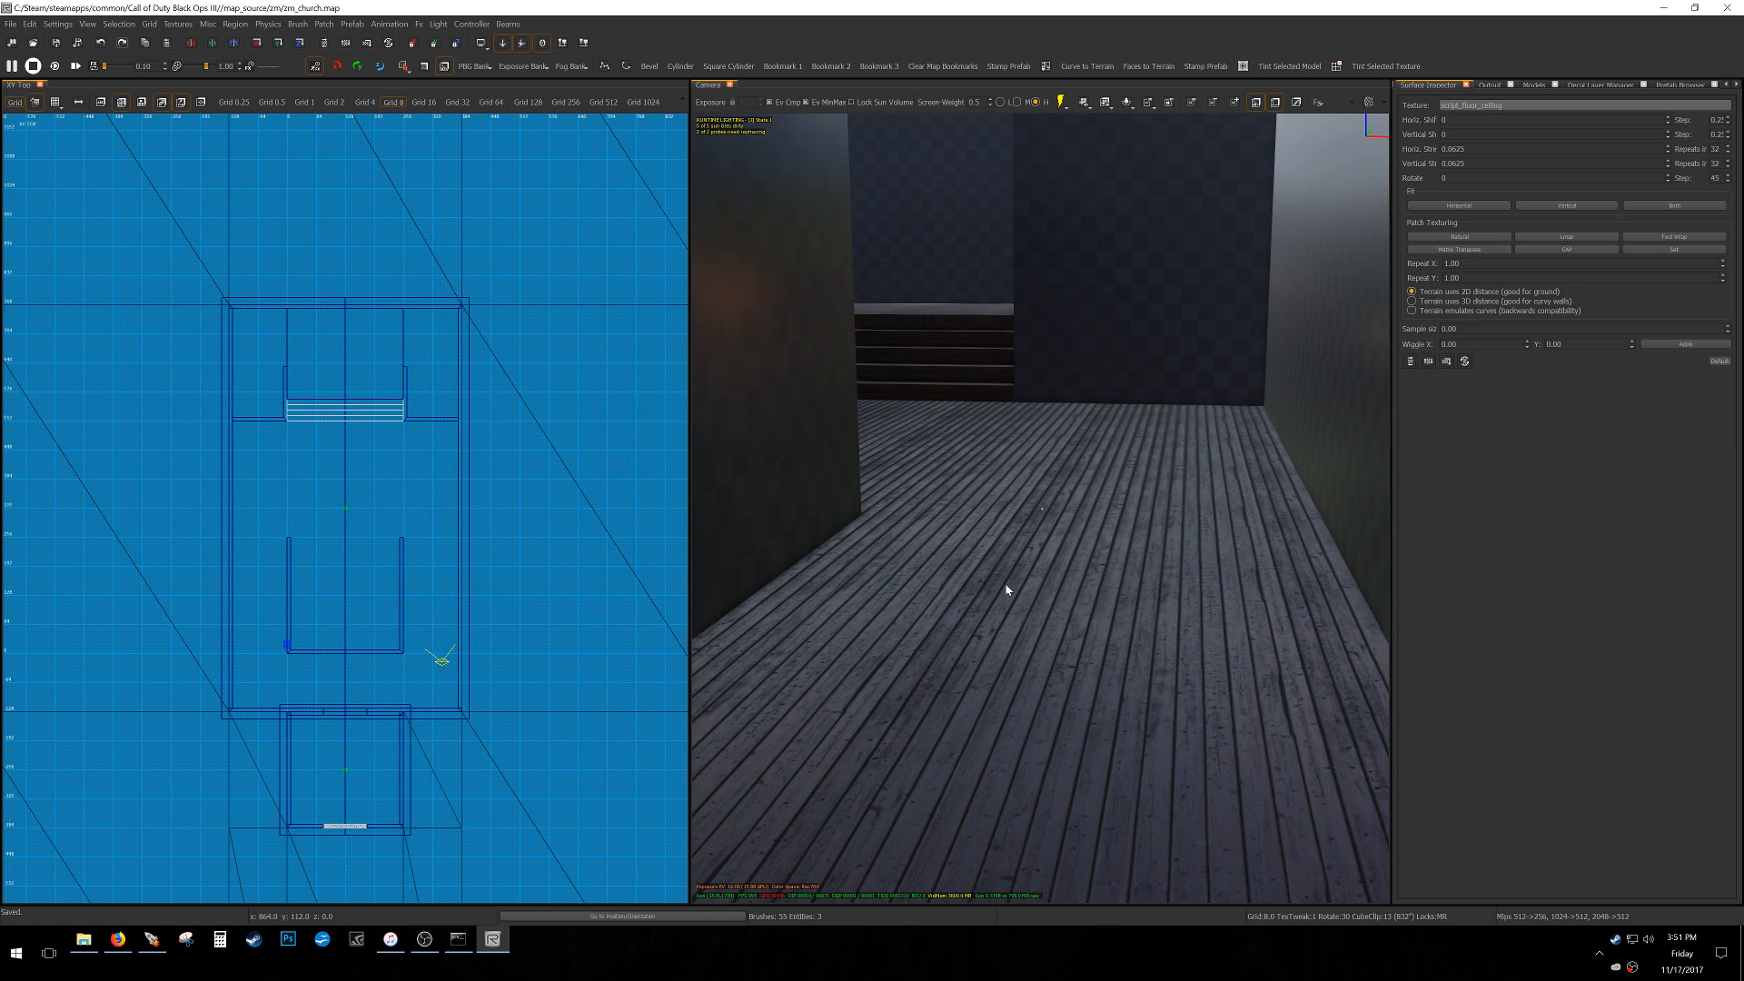
right_click_drag(275, 446, 224, 535)
key("7")
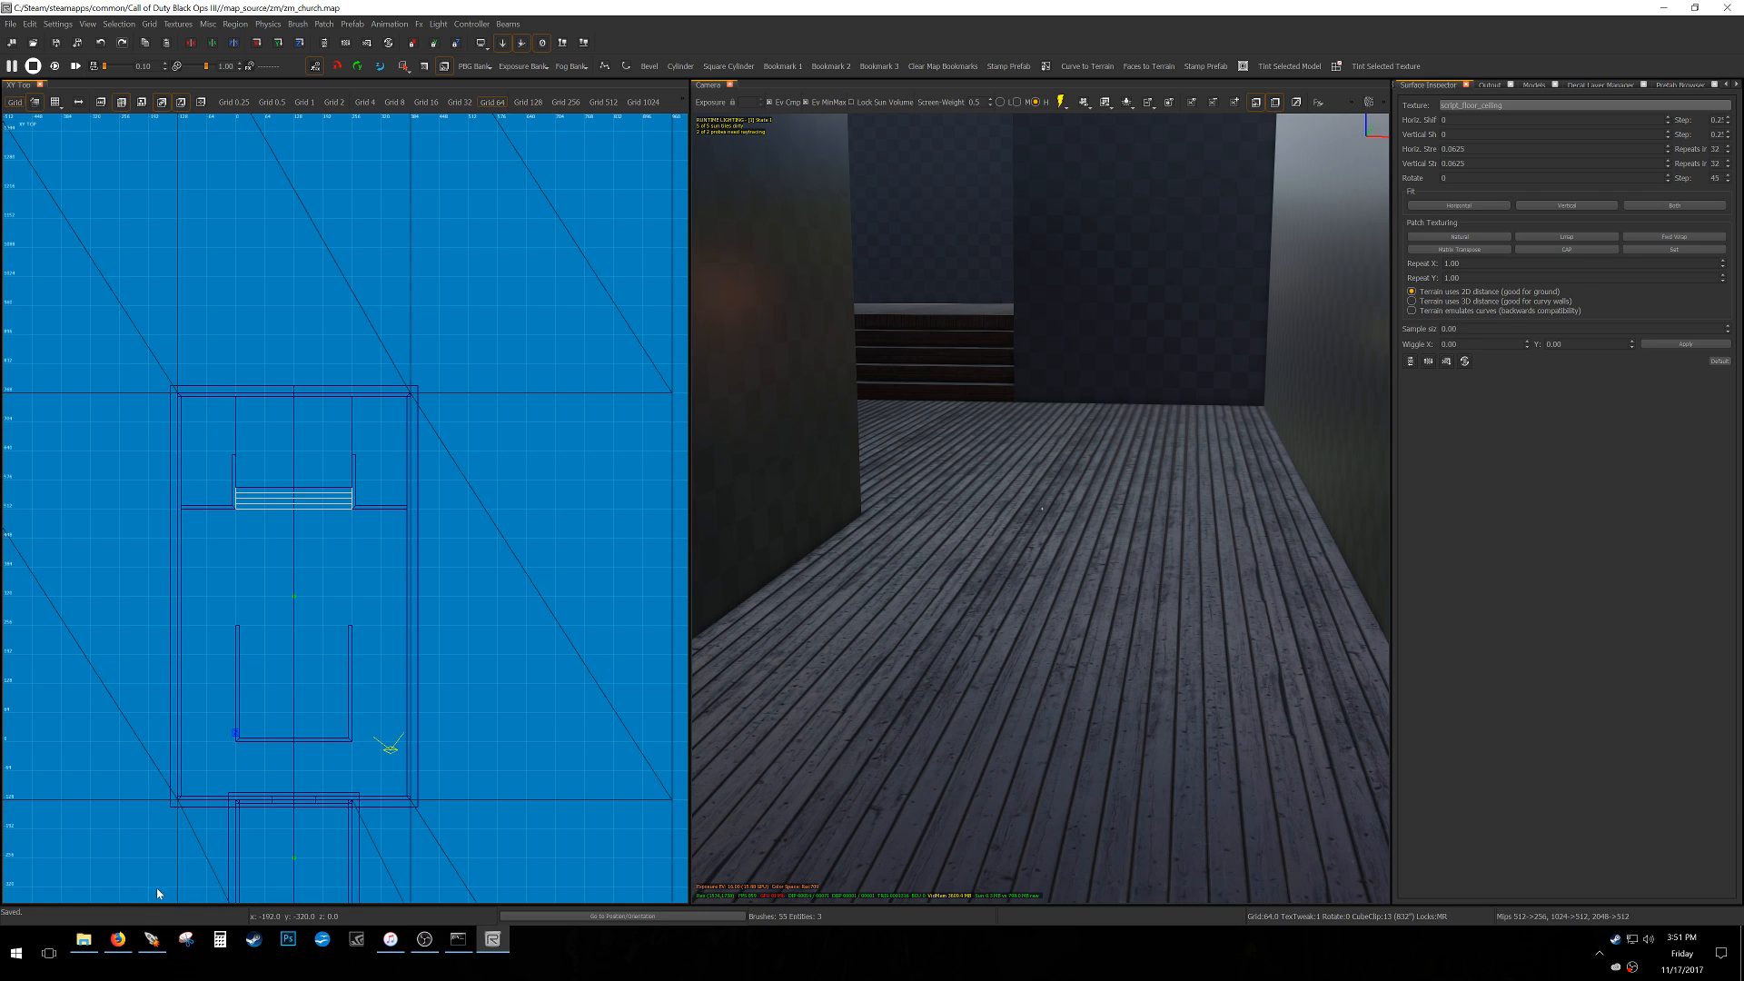
Set the microphone's recording level to 87 in the Windows sound settings and return to the map editor.
right_click(1633, 965)
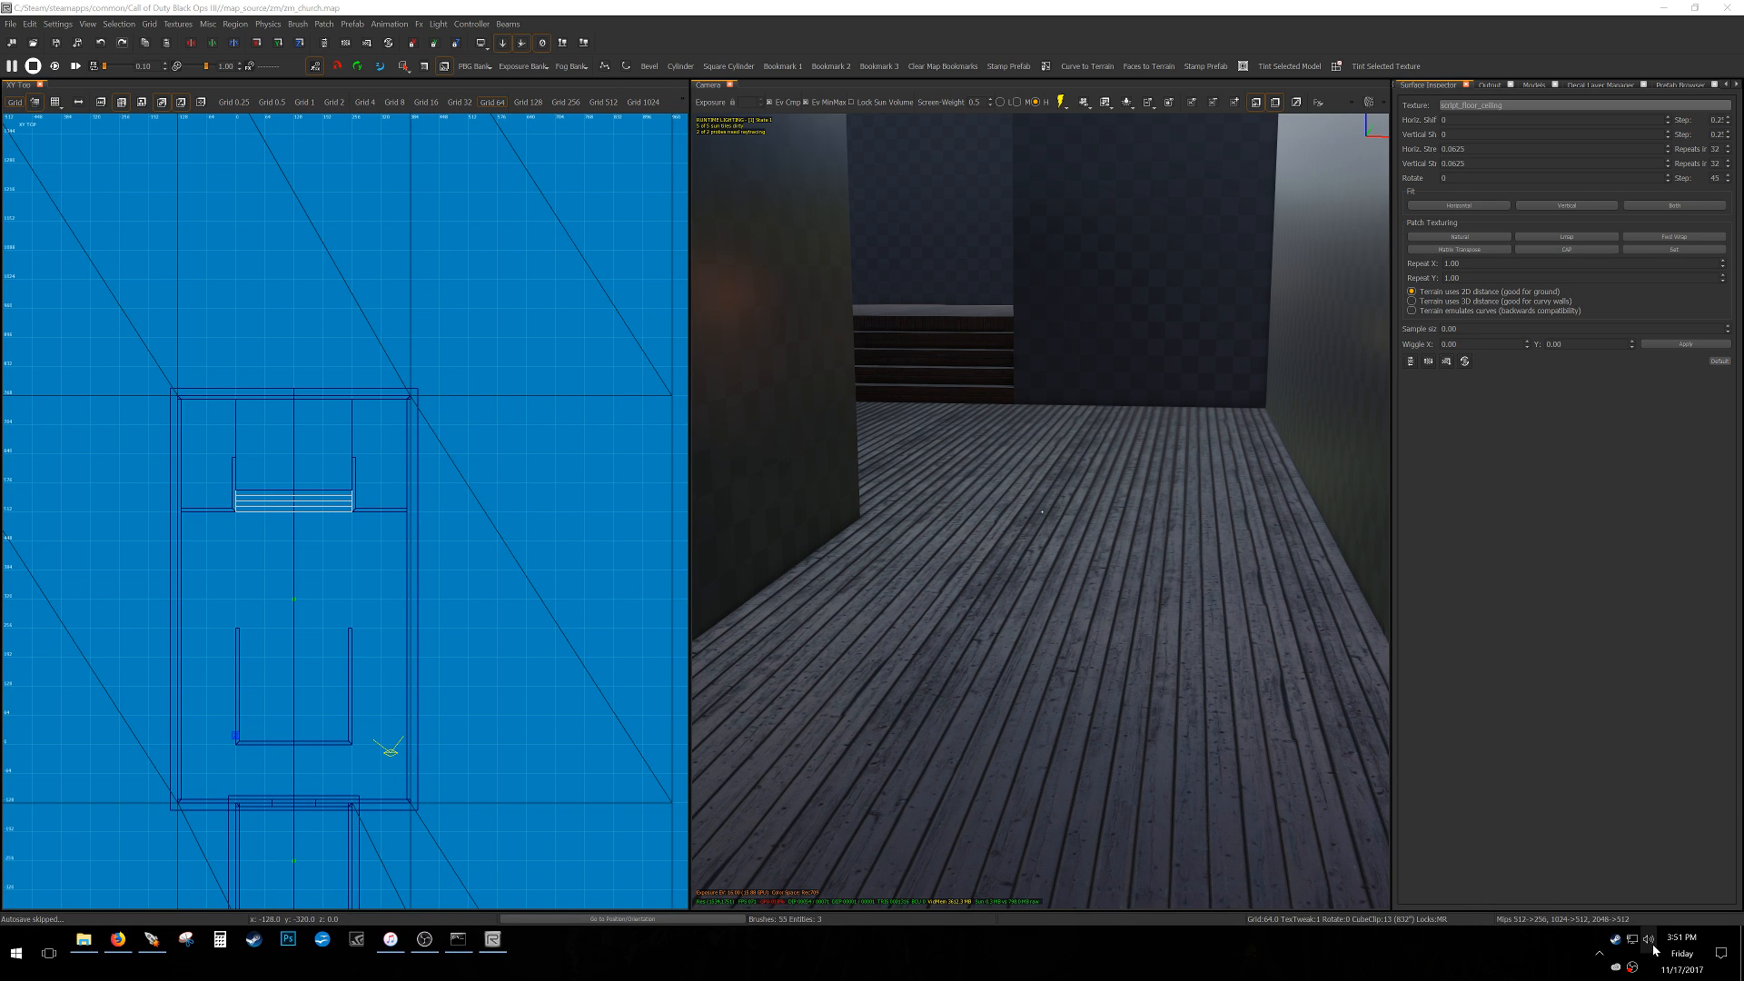
left_click(1638, 909)
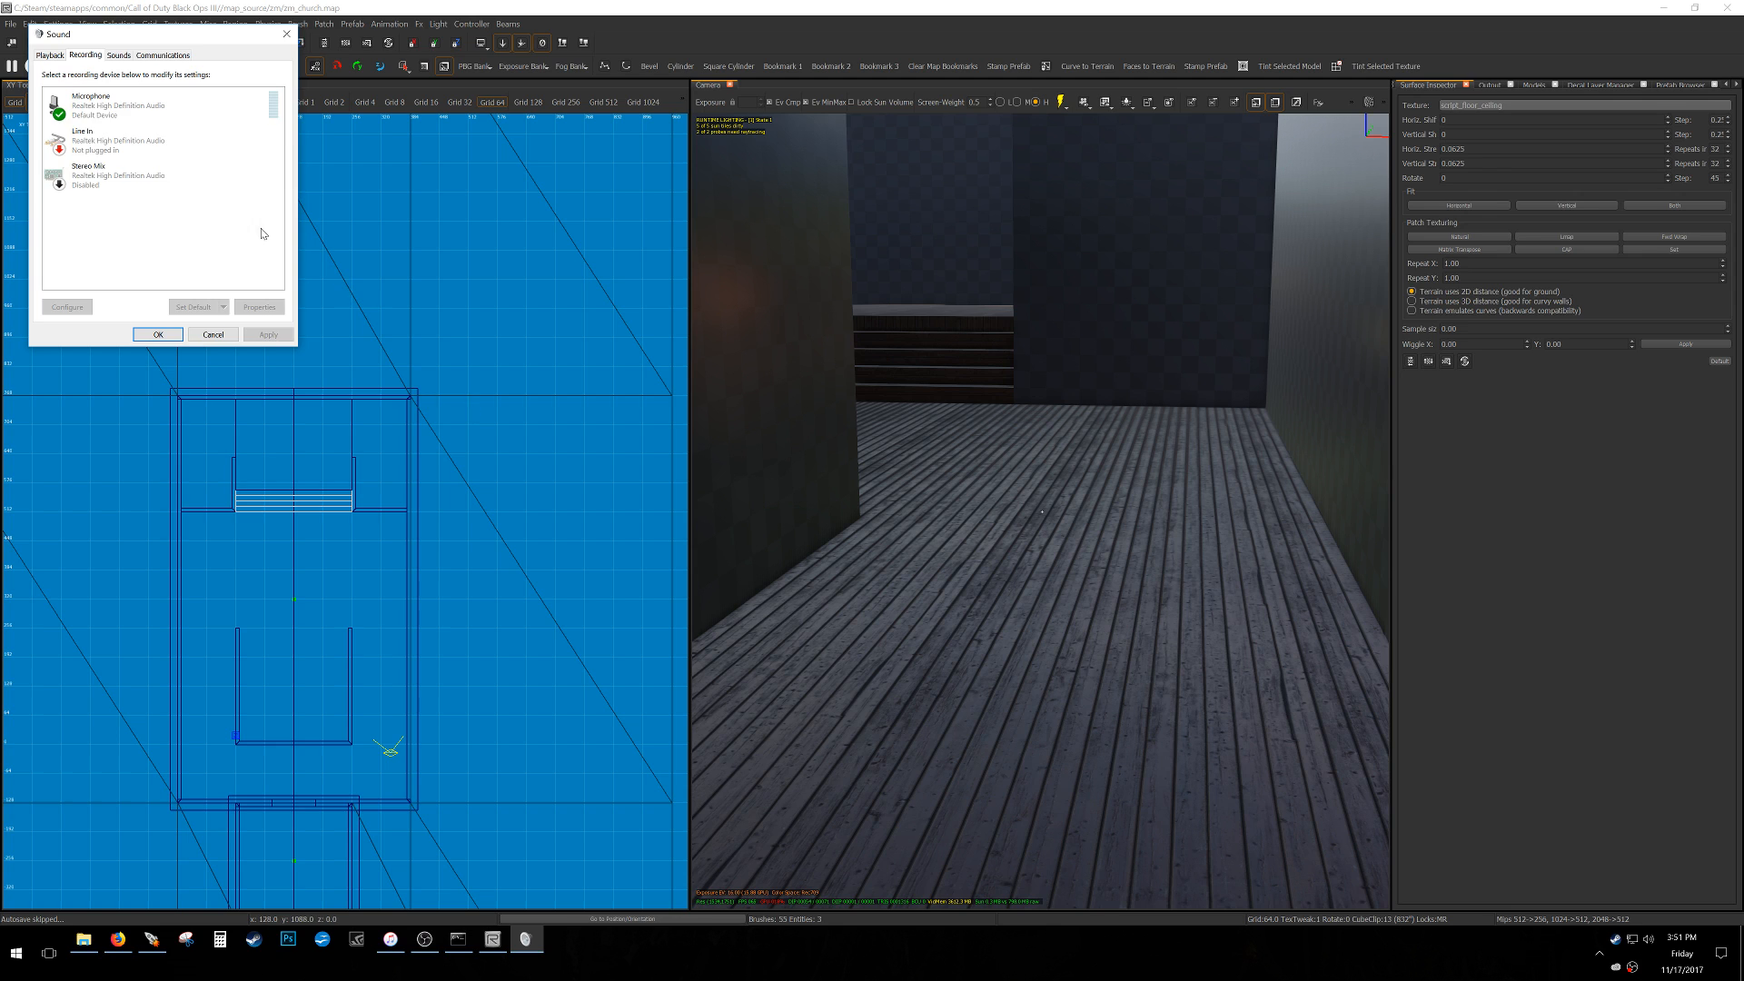
right_click(142, 107)
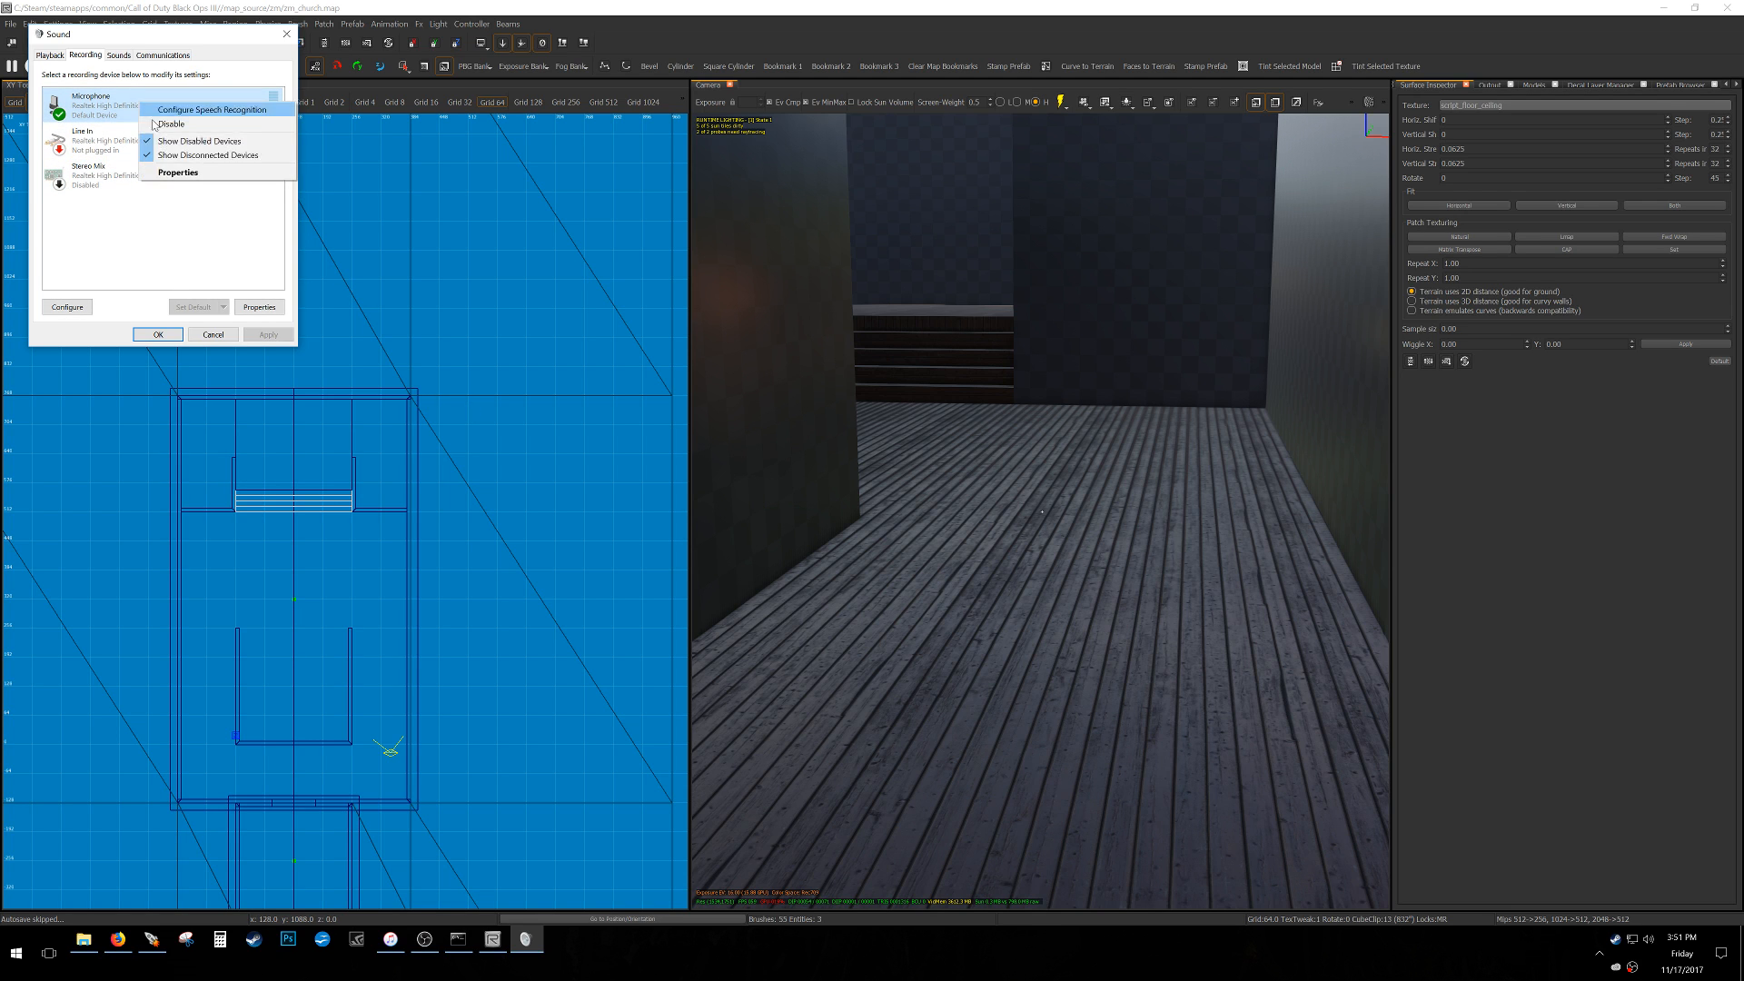
left_click(173, 175)
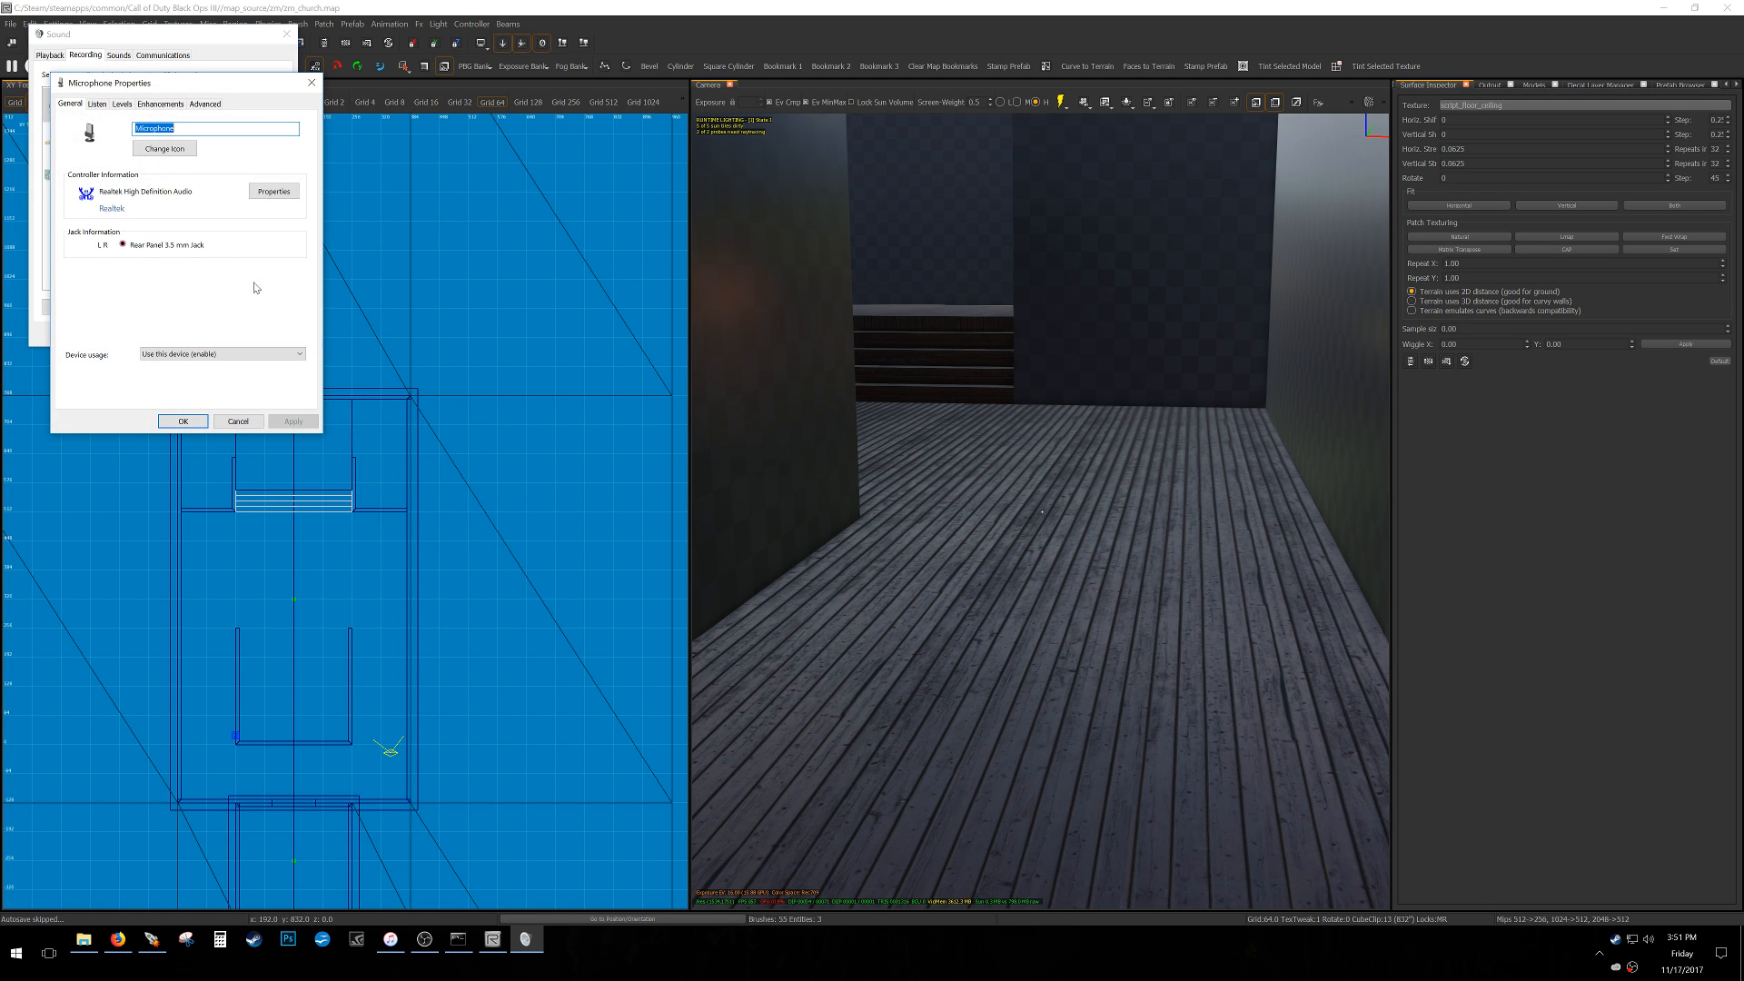
left_click(122, 103)
left_click_drag(155, 142, 170, 151)
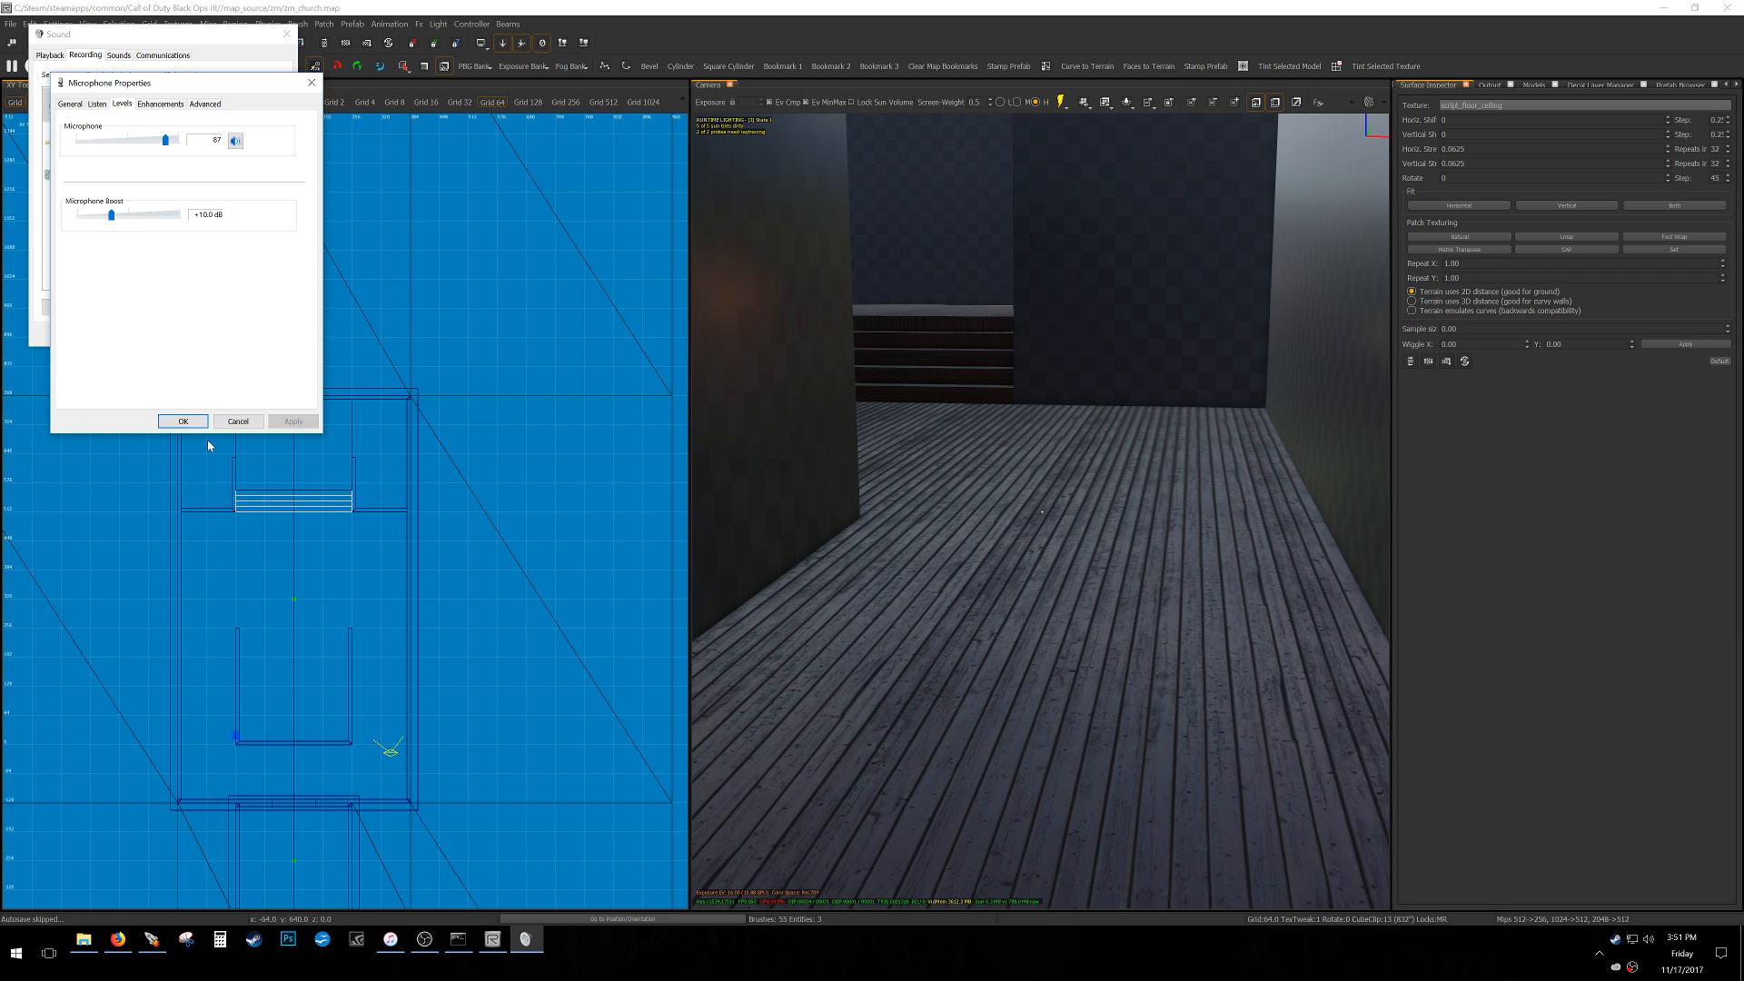
left_click(187, 423)
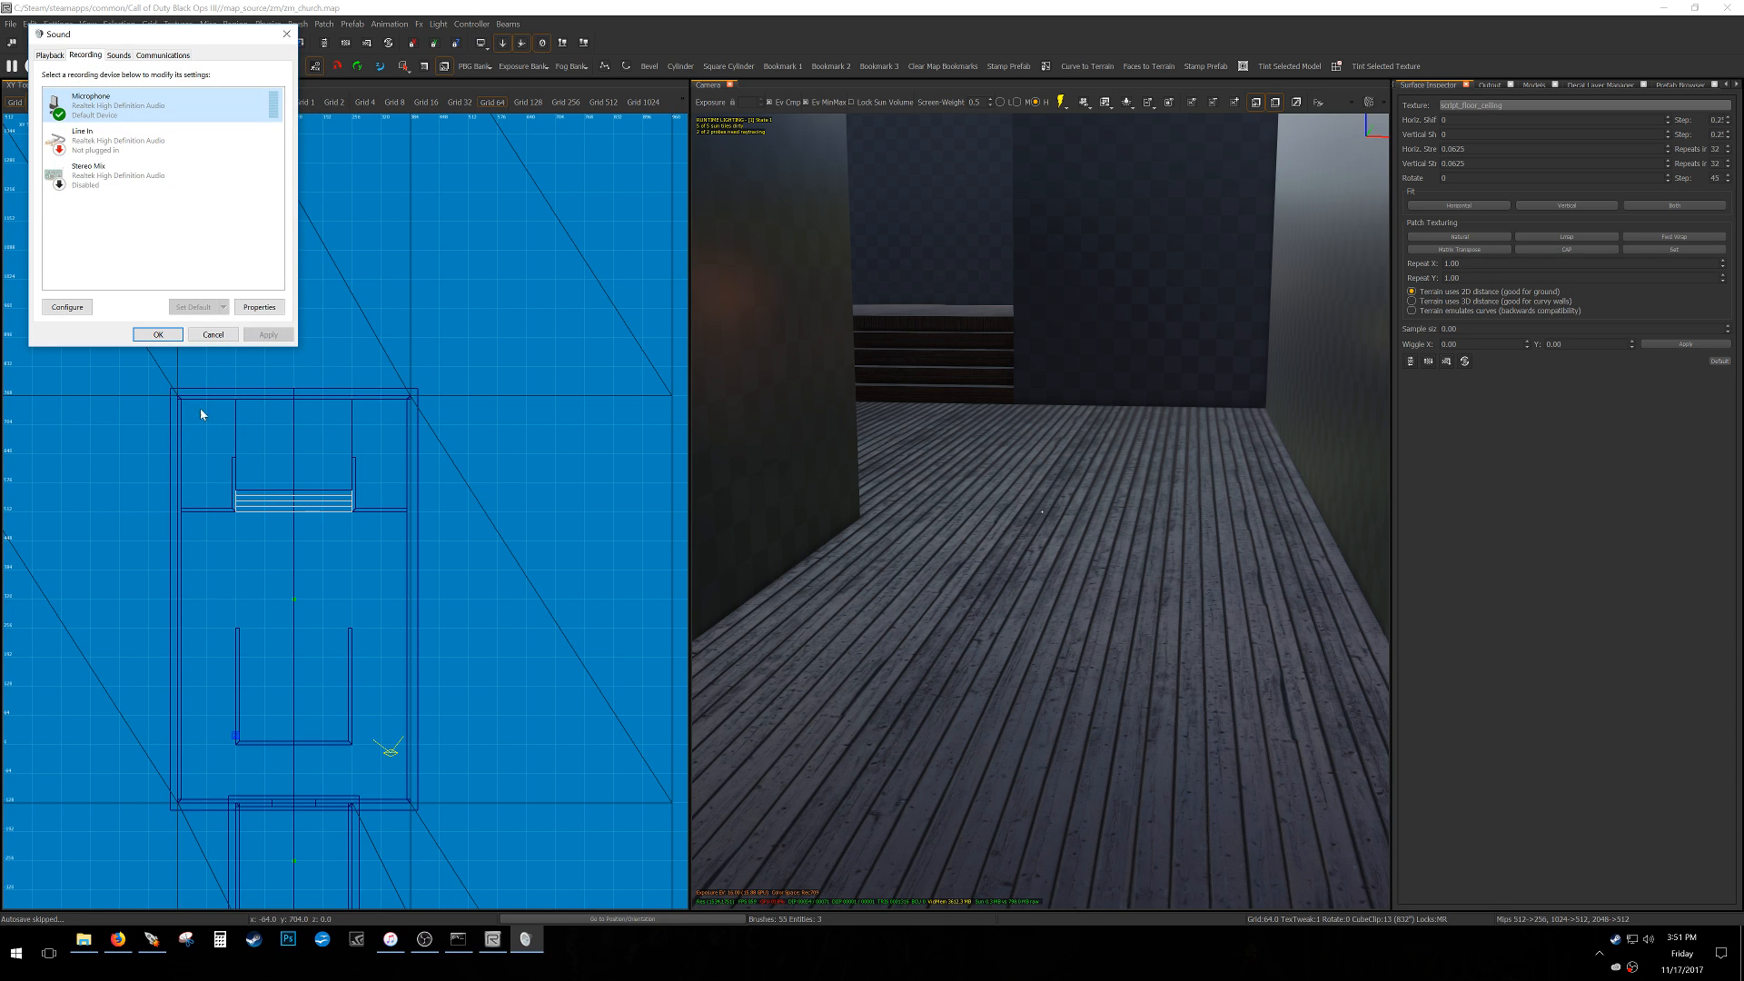
left_click(160, 336)
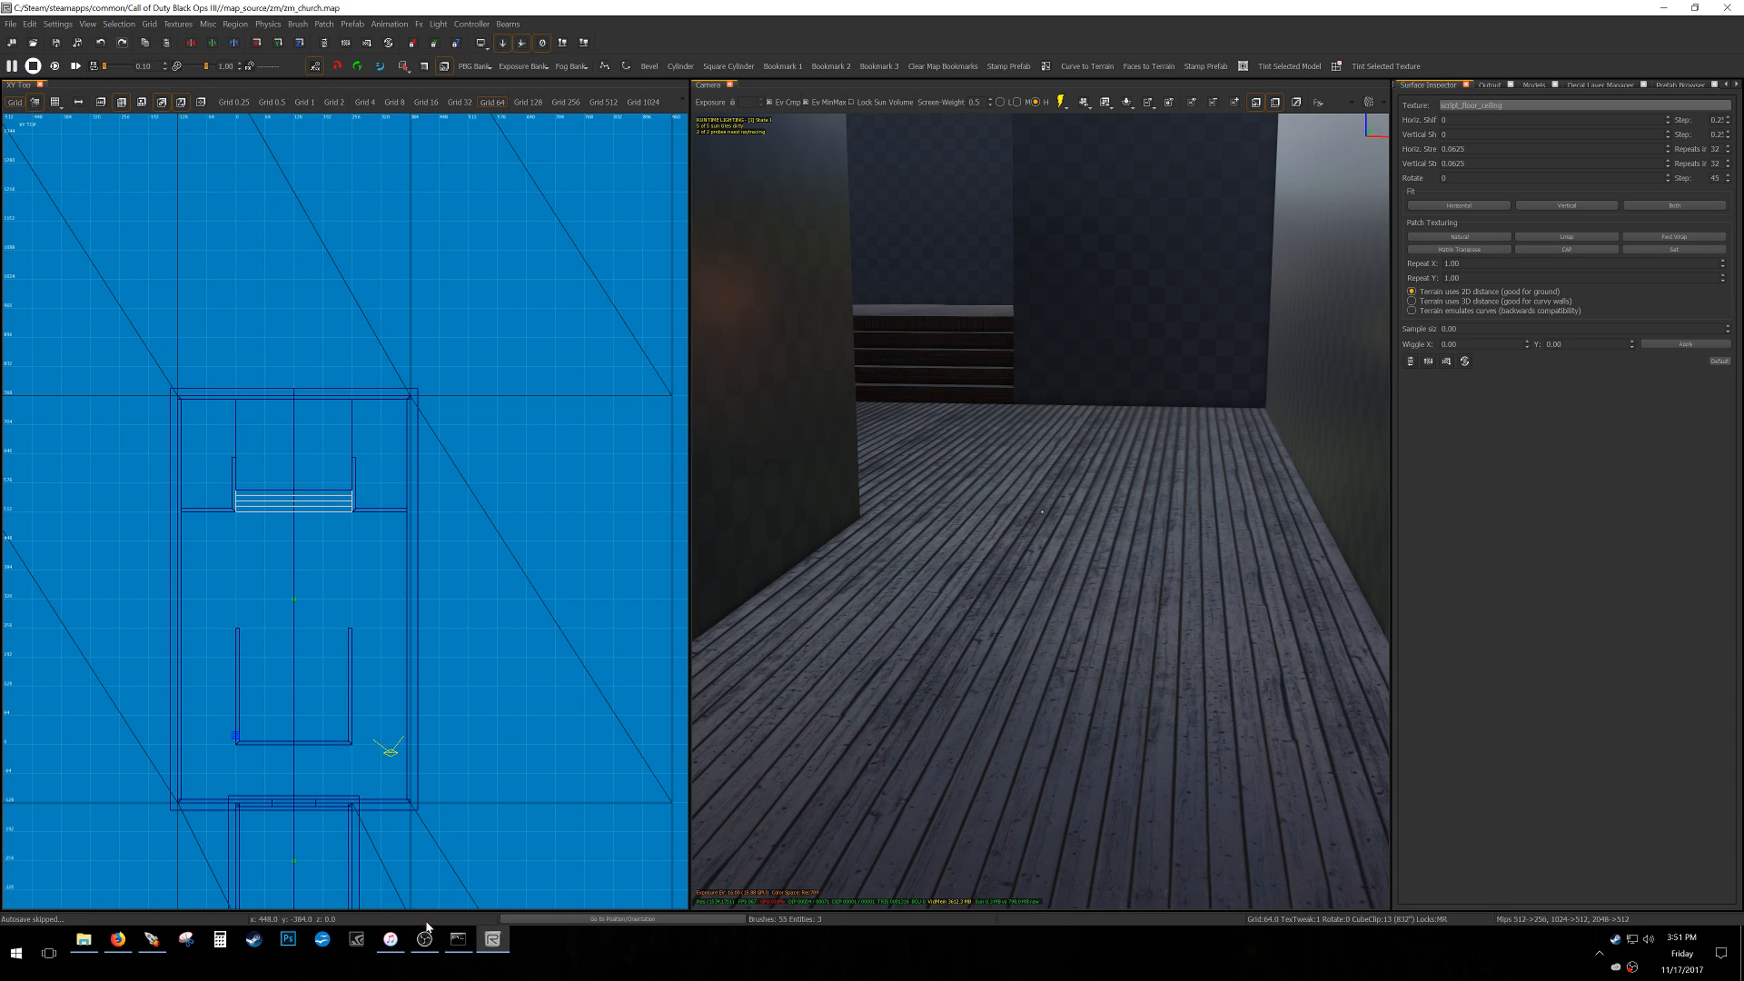
left_click(427, 941)
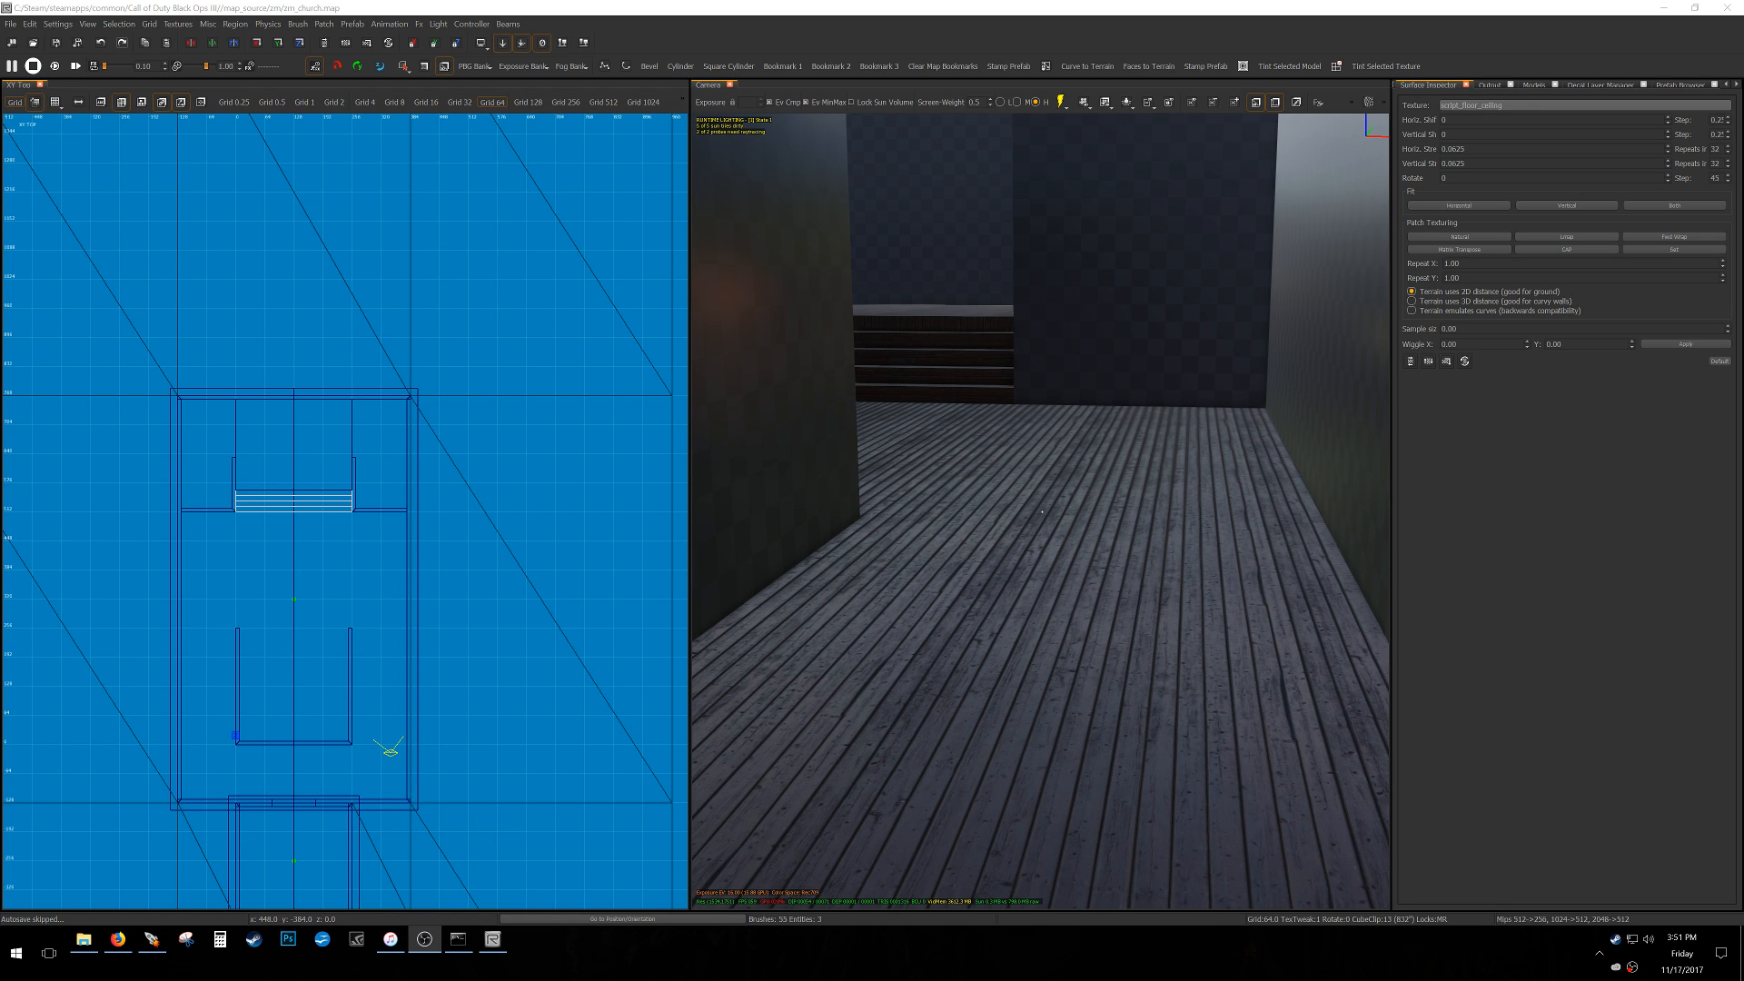
left_click(1042, 512)
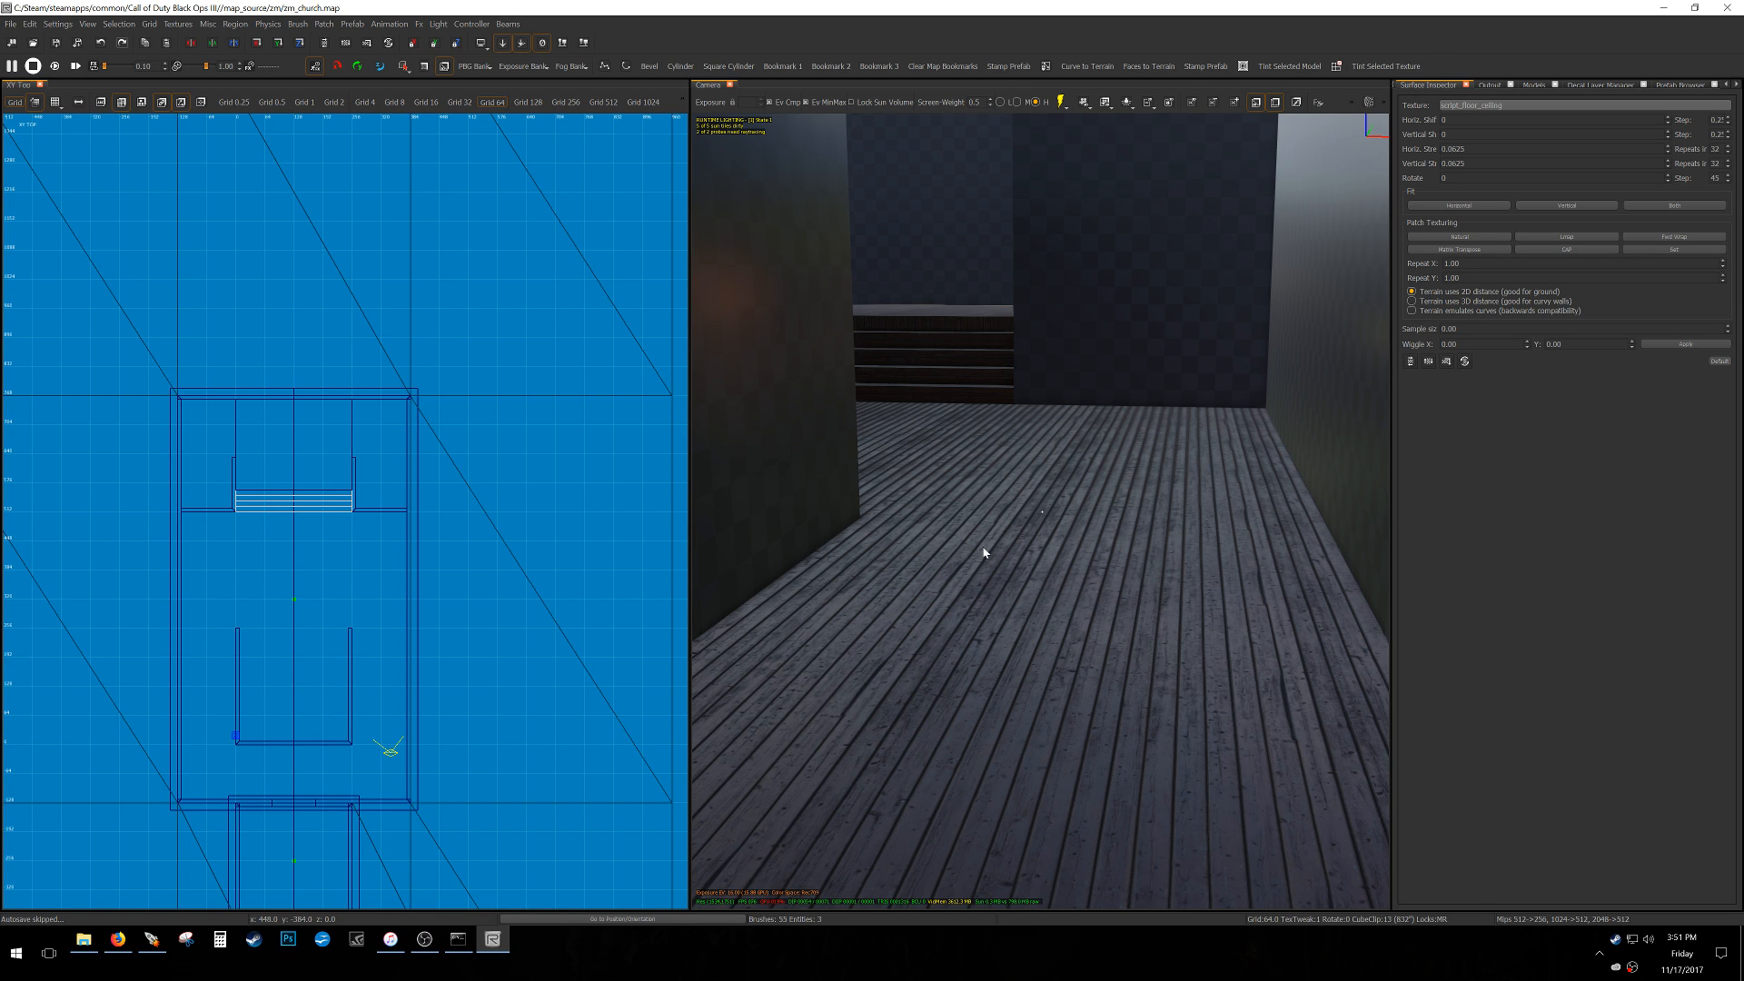
Select the back wall, platform, stairs and adjoining partition walls together and move them 320 units further back.
right_click_drag(498, 481, 491, 507)
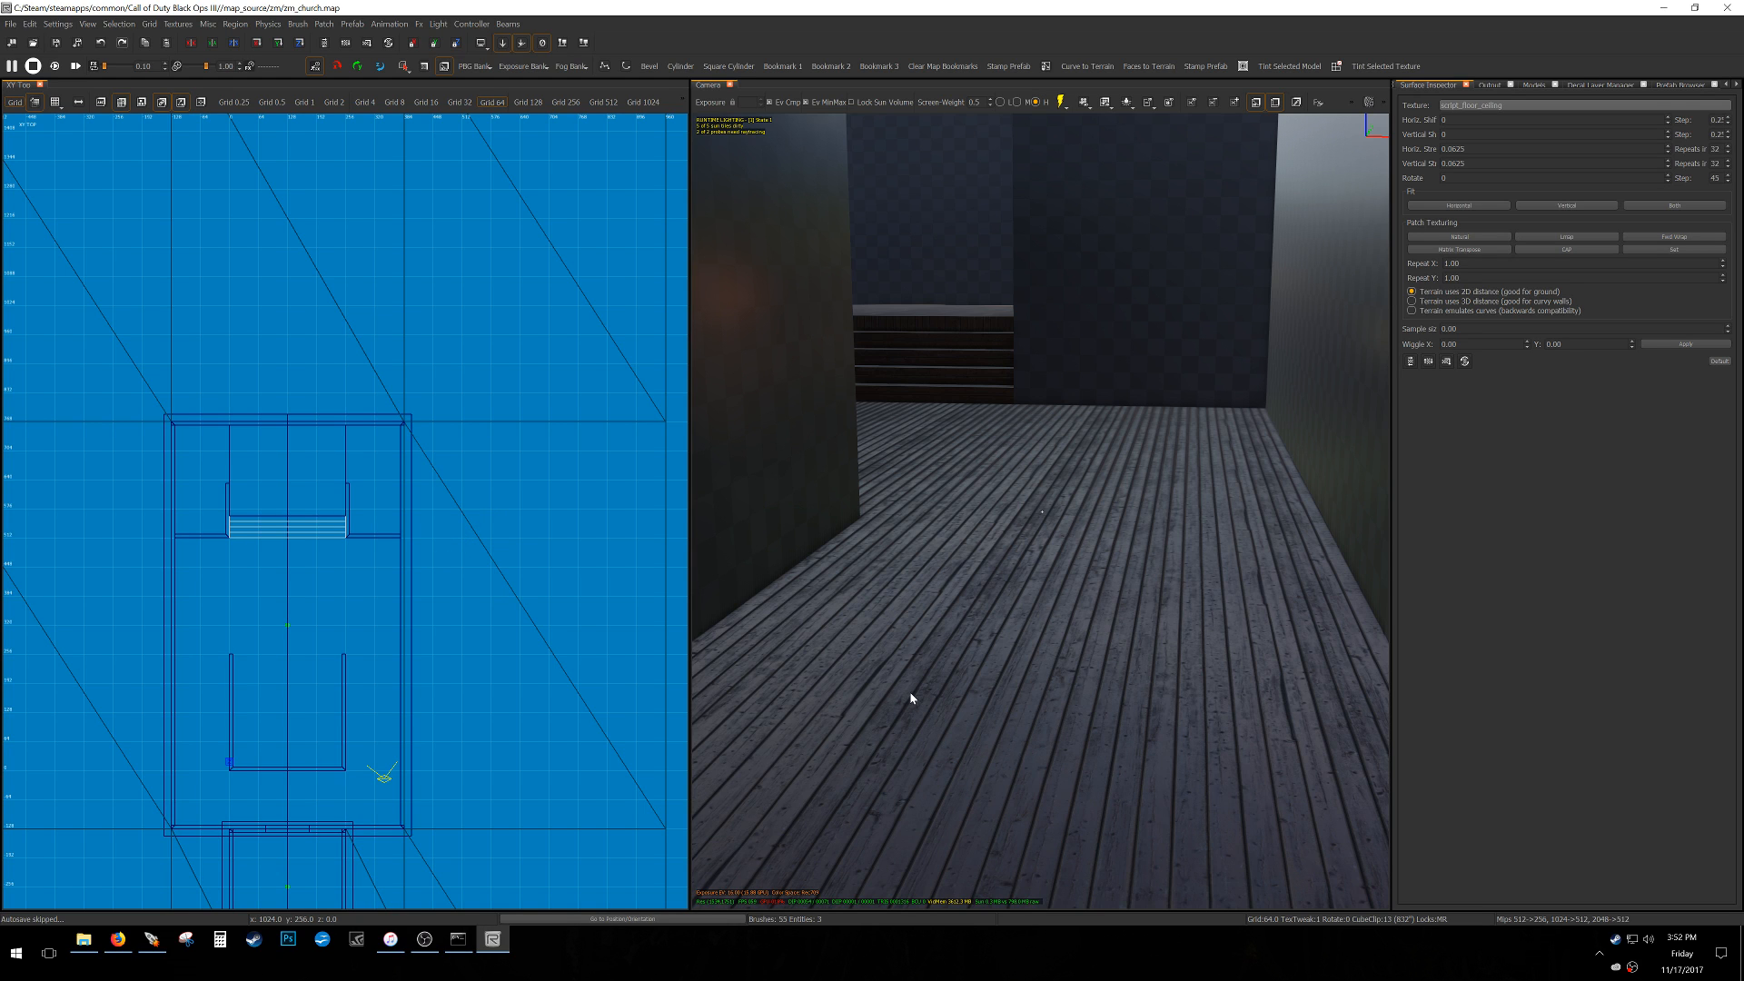
mouse_move(858, 666)
right_mouse_down()
mouse_move(941, 687)
mouse_move(941, 668)
mouse_move(904, 671)
right_mouse_up()
scroll(216, 603, "down", 6)
scroll(201, 558, "up", 5)
left_click_drag(200, 650, 501, 469, "alt+shift")
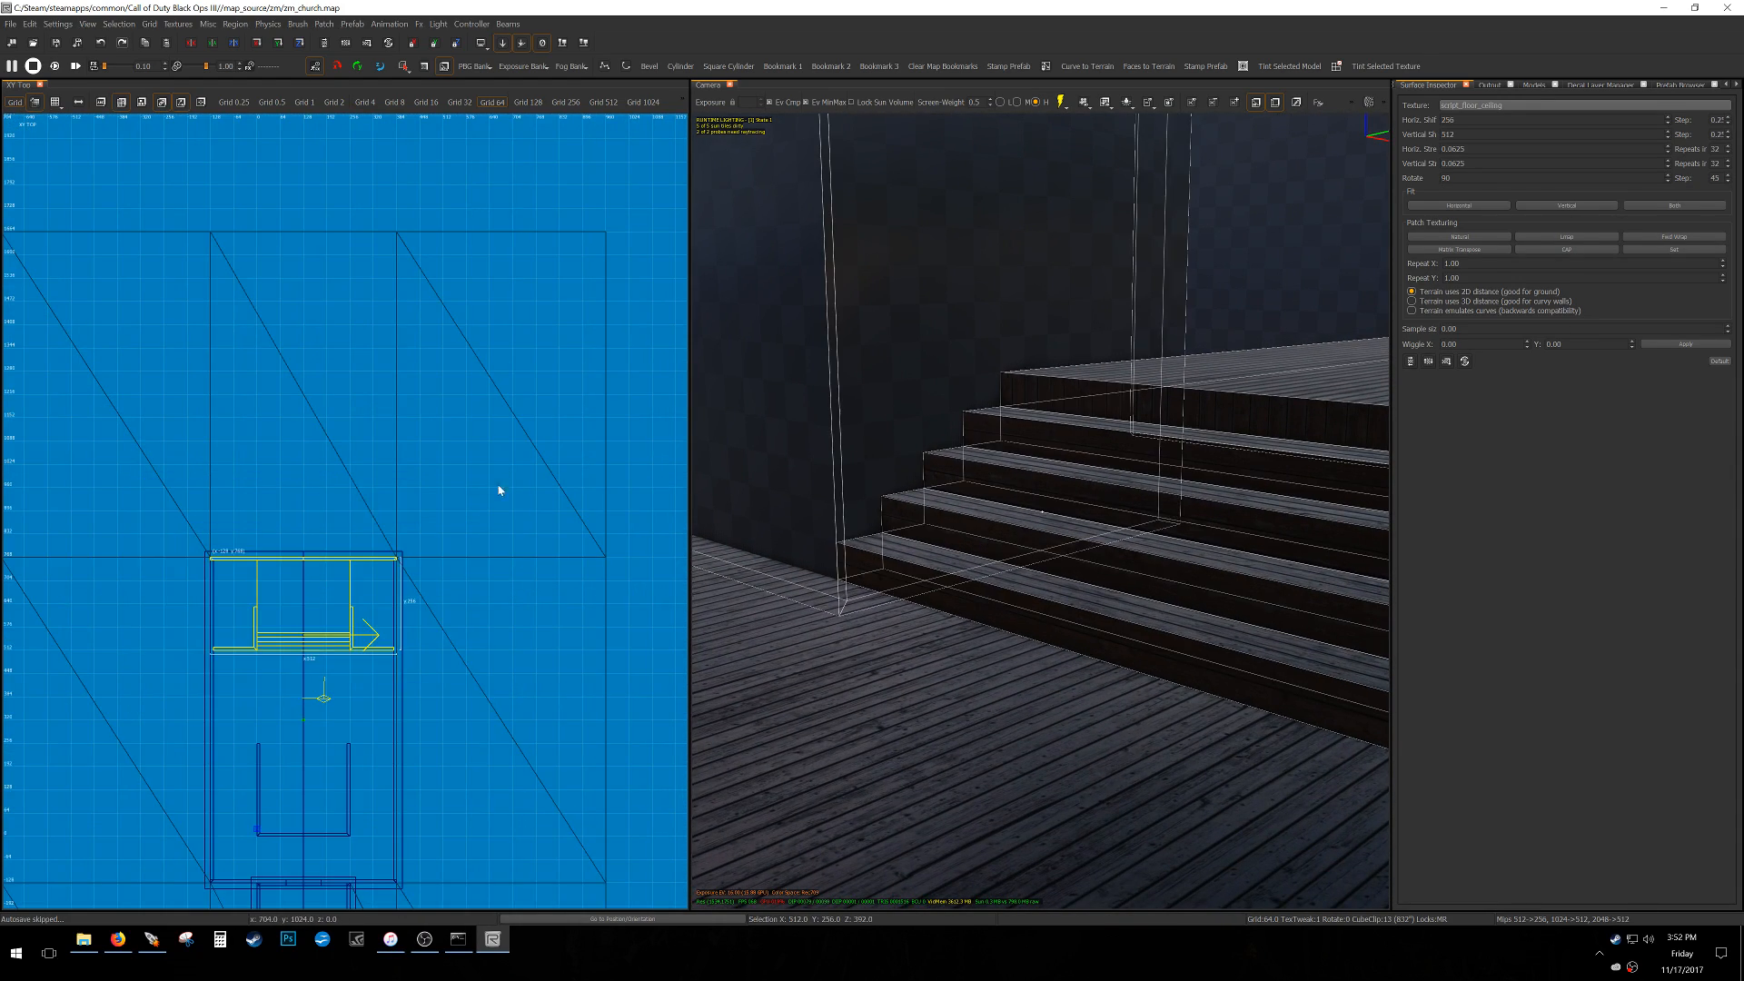
scroll(324, 650, "up", 1)
left_click_drag(323, 651, 330, 509)
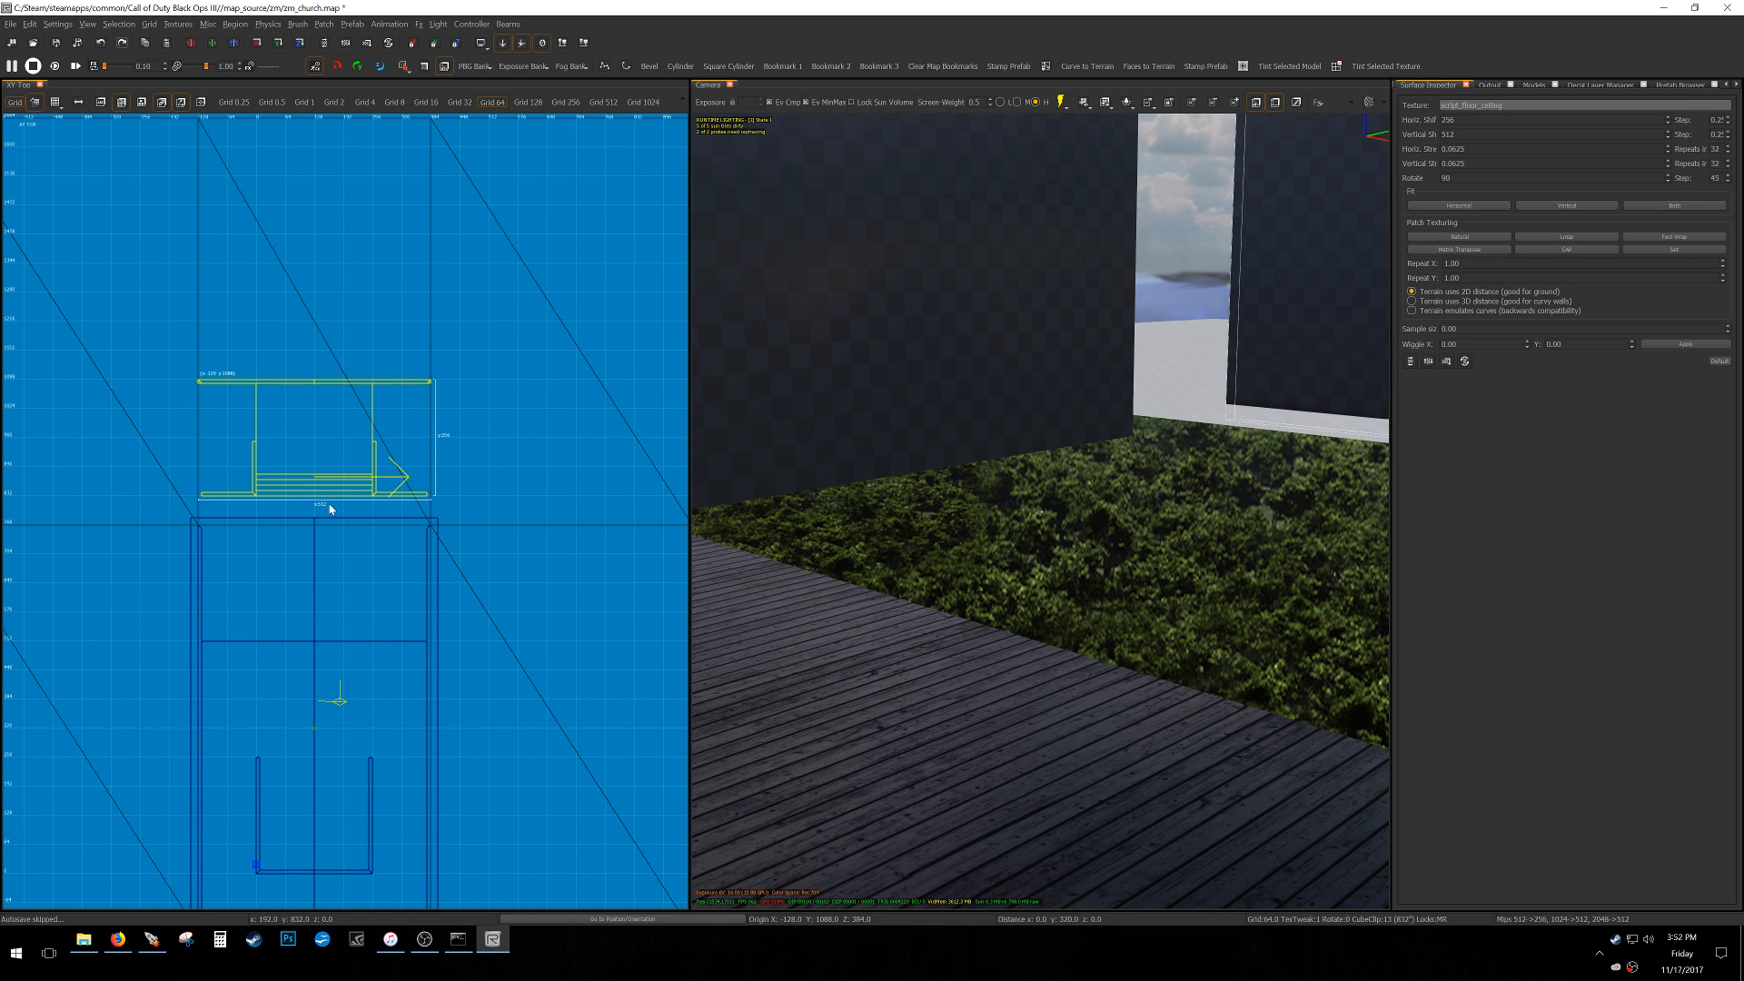
Stretch the church's plank floor back to the moved stairs and partition walls.
right_click_drag(1104, 516, 1127, 518)
key("Escape")
left_click(914, 740, "shift")
mouse_move(253, 608)
left_mouse_down()
mouse_move(312, 394)
mouse_move(315, 471)
left_mouse_up()
key("Escape")
Stretch the ground patches at the middle and on both sides of the church back to the moved back wall.
right_click_drag(825, 517, 1042, 517)
left_click(1054, 619, "shift")
right_click_drag(1053, 619, 972, 609)
scroll(333, 593, "down", 2)
right_click_drag(333, 594, 334, 638)
left_click_drag(333, 639, 337, 547)
key("Escape")
left_click(480, 623, "shift")
left_click_drag(492, 530, 498, 439)
key("Escape")
left_click(148, 623, "shift")
left_click_drag(155, 572, 206, 460)
key("Escape")
Stretch both long side walls of the church back to the moved back wall and save the map.
right_click_drag(908, 513, 817, 513)
left_click(818, 513, "shift")
scroll(264, 557, "up", 4)
left_click_drag(235, 595, 225, 409)
key("Escape")
right_click_drag(1008, 511, 1391, 511)
left_click(1388, 512, "shift")
right_click_drag(545, 596, 493, 600)
left_click_drag(495, 603, 488, 396)
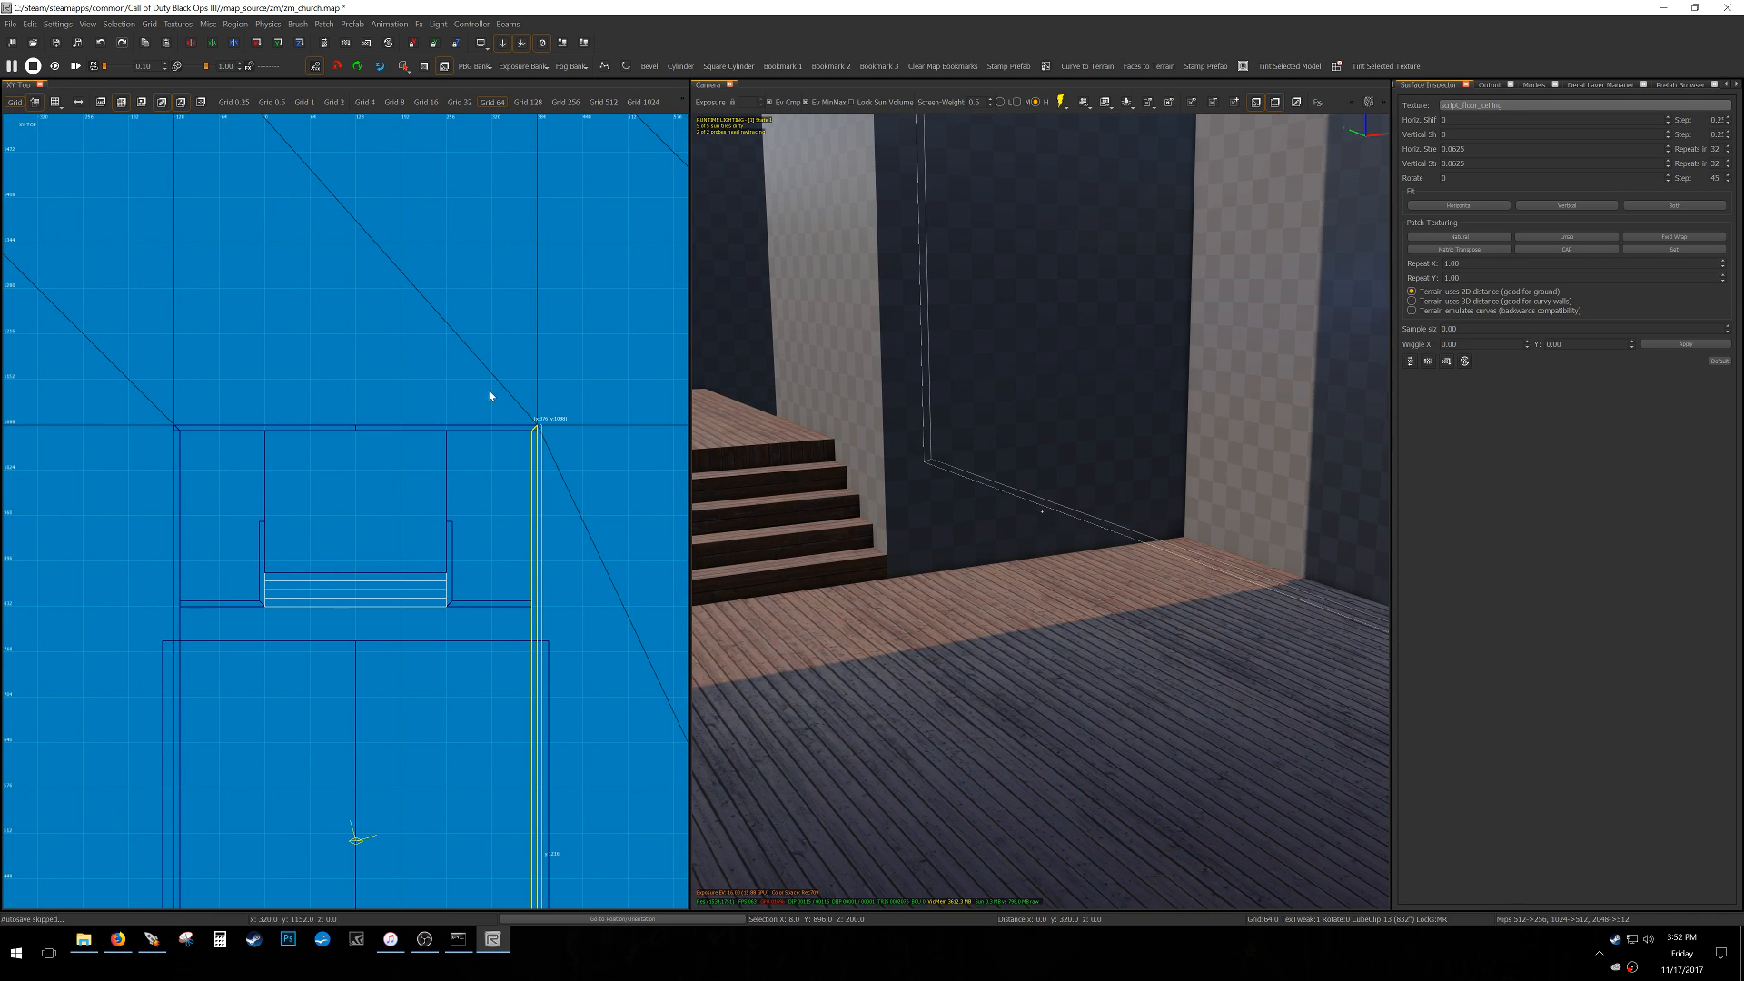
key("Escape")
key("ctrl+s")
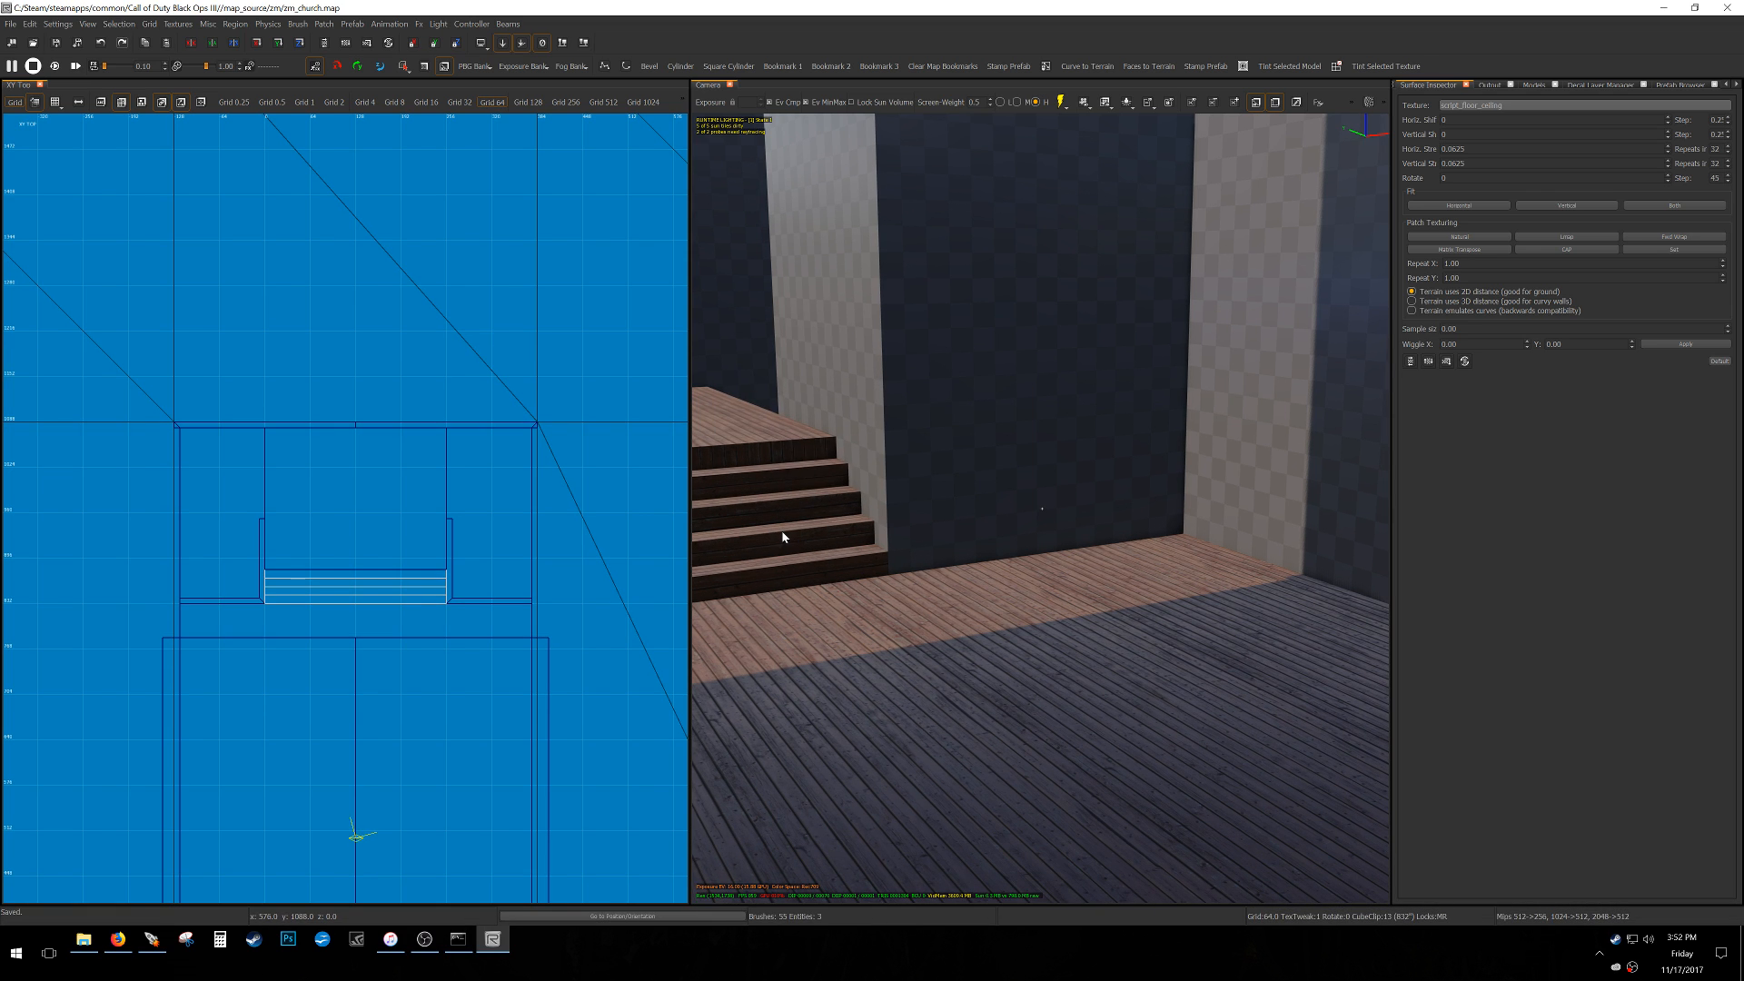
Stretch both roof slopes back over the lengthened end of the church.
mouse_move(864, 527)
right_mouse_down()
mouse_move(864, 318)
mouse_move(978, 478)
right_mouse_up()
left_click(882, 413, "shift")
left_click_drag(299, 588, 300, 363)
key("Escape")
left_click(1168, 312, "shift")
left_click_drag(460, 545, 457, 327)
key("Escape")
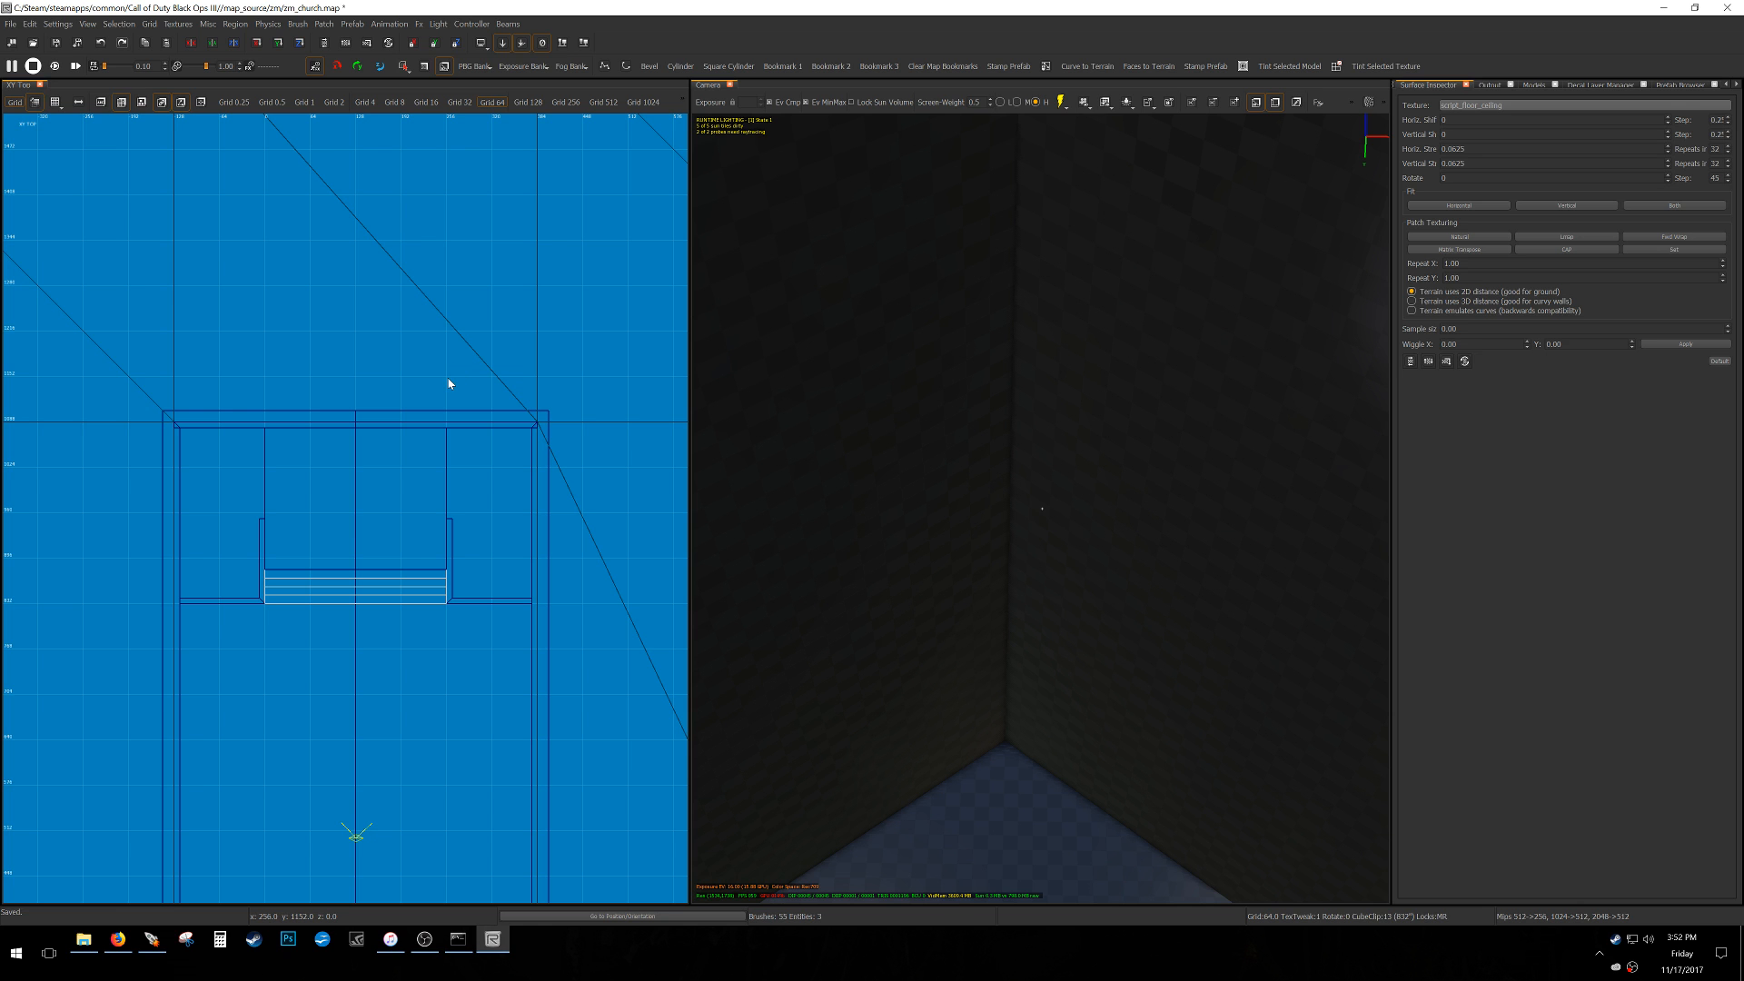
right_click_drag(1008, 654, 1217, 840)
right_click_drag(1042, 509, 1290, 508)
right_click_drag(954, 725, 963, 725)
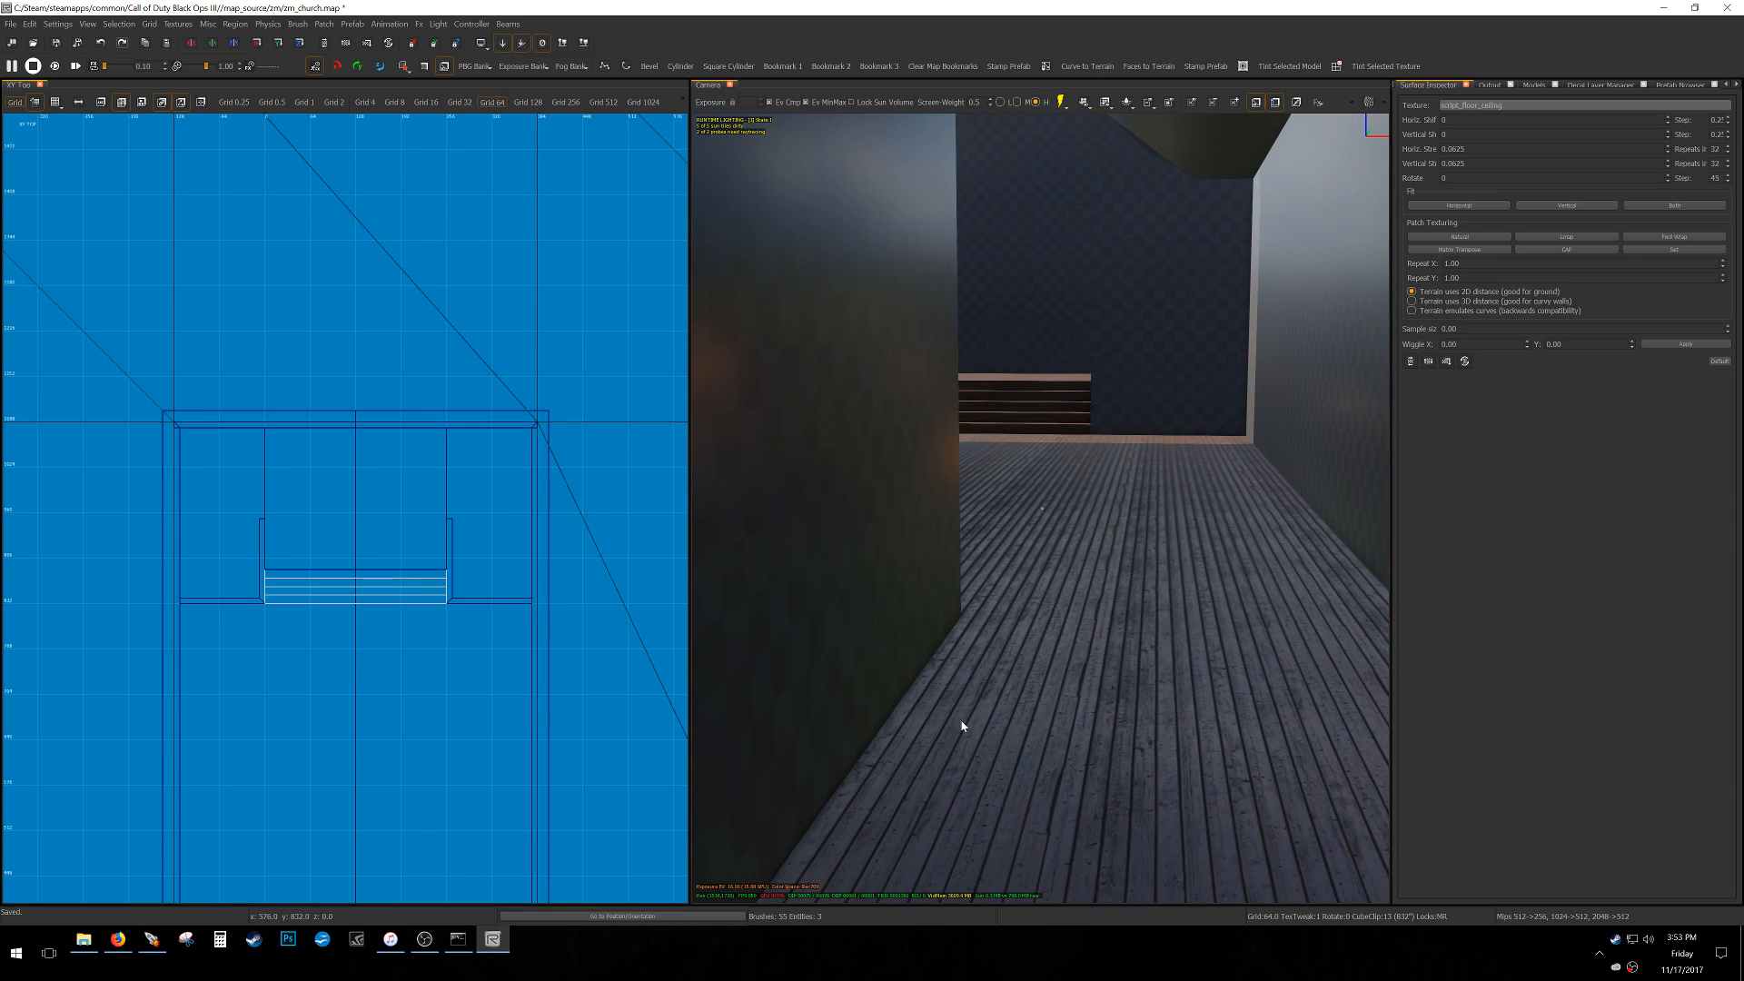
Duplicate the platform stairs and move the copy into the aisle near the front, beside the U-shaped partition.
key("5")
right_click_drag(304, 702, 302, 661)
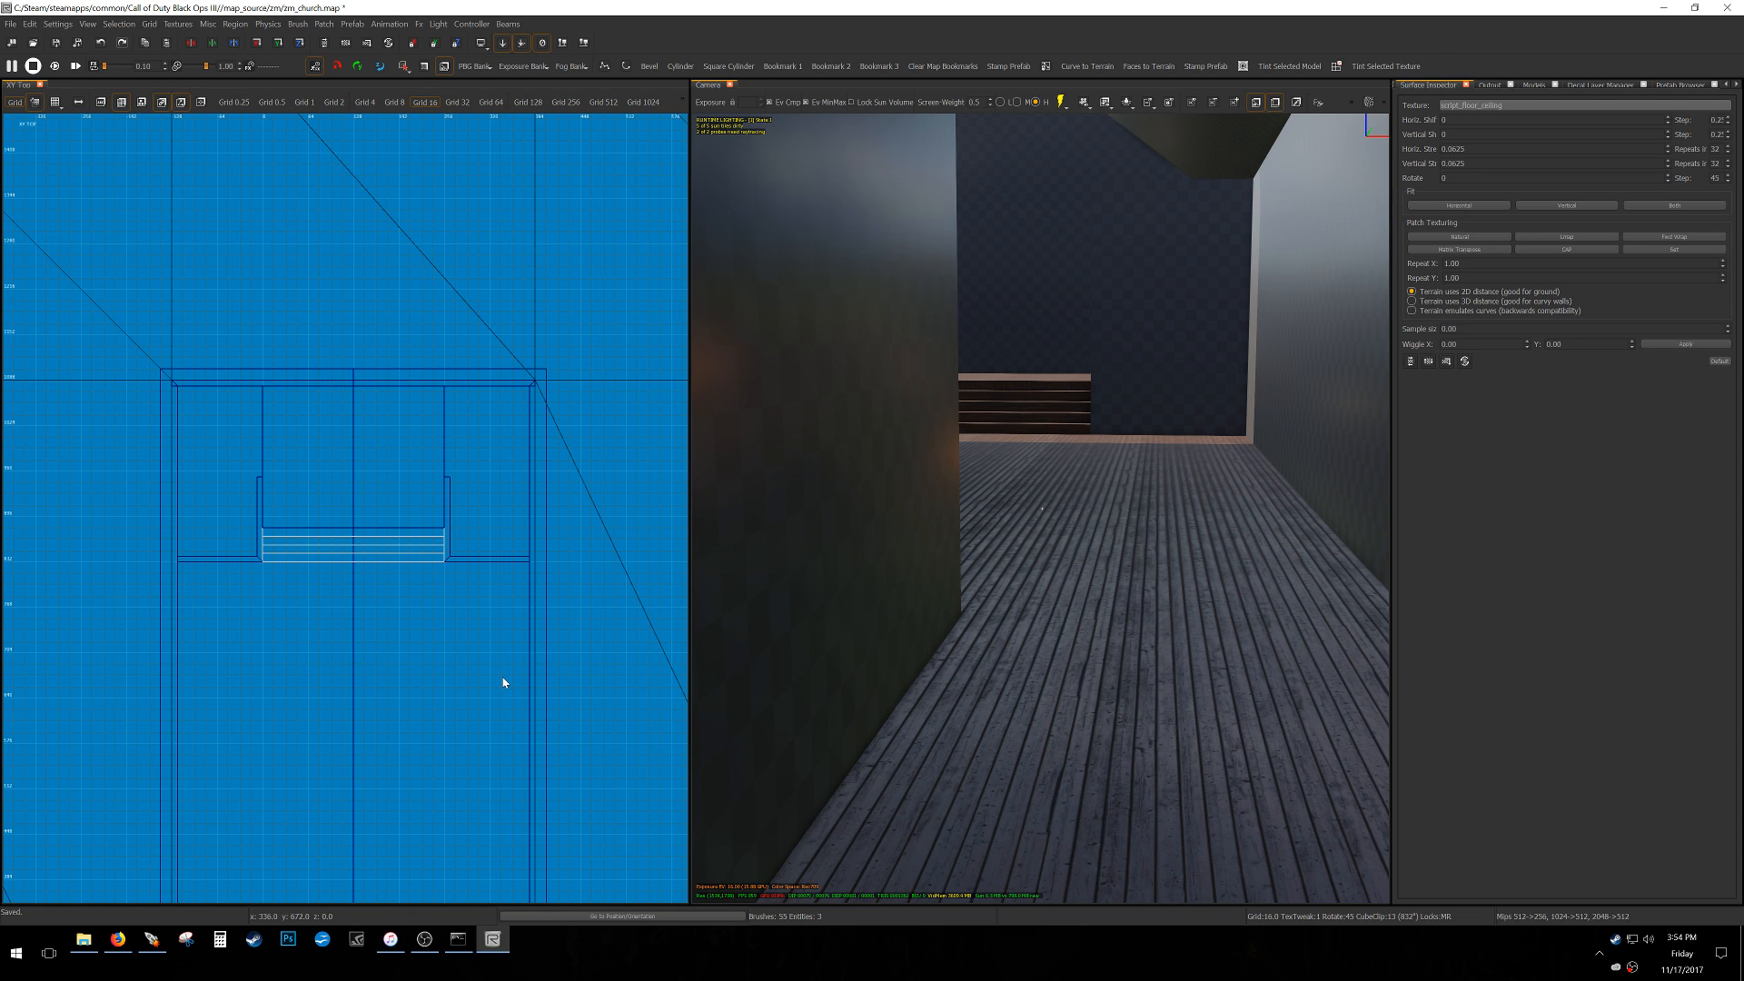
right_click_drag(833, 697, 867, 723)
right_click_drag(277, 574, 336, 341)
key("6")
left_click(298, 475, "shift")
scroll(298, 475, "down", 4)
key("space")
key("space")
left_click_drag(371, 334, 427, 600)
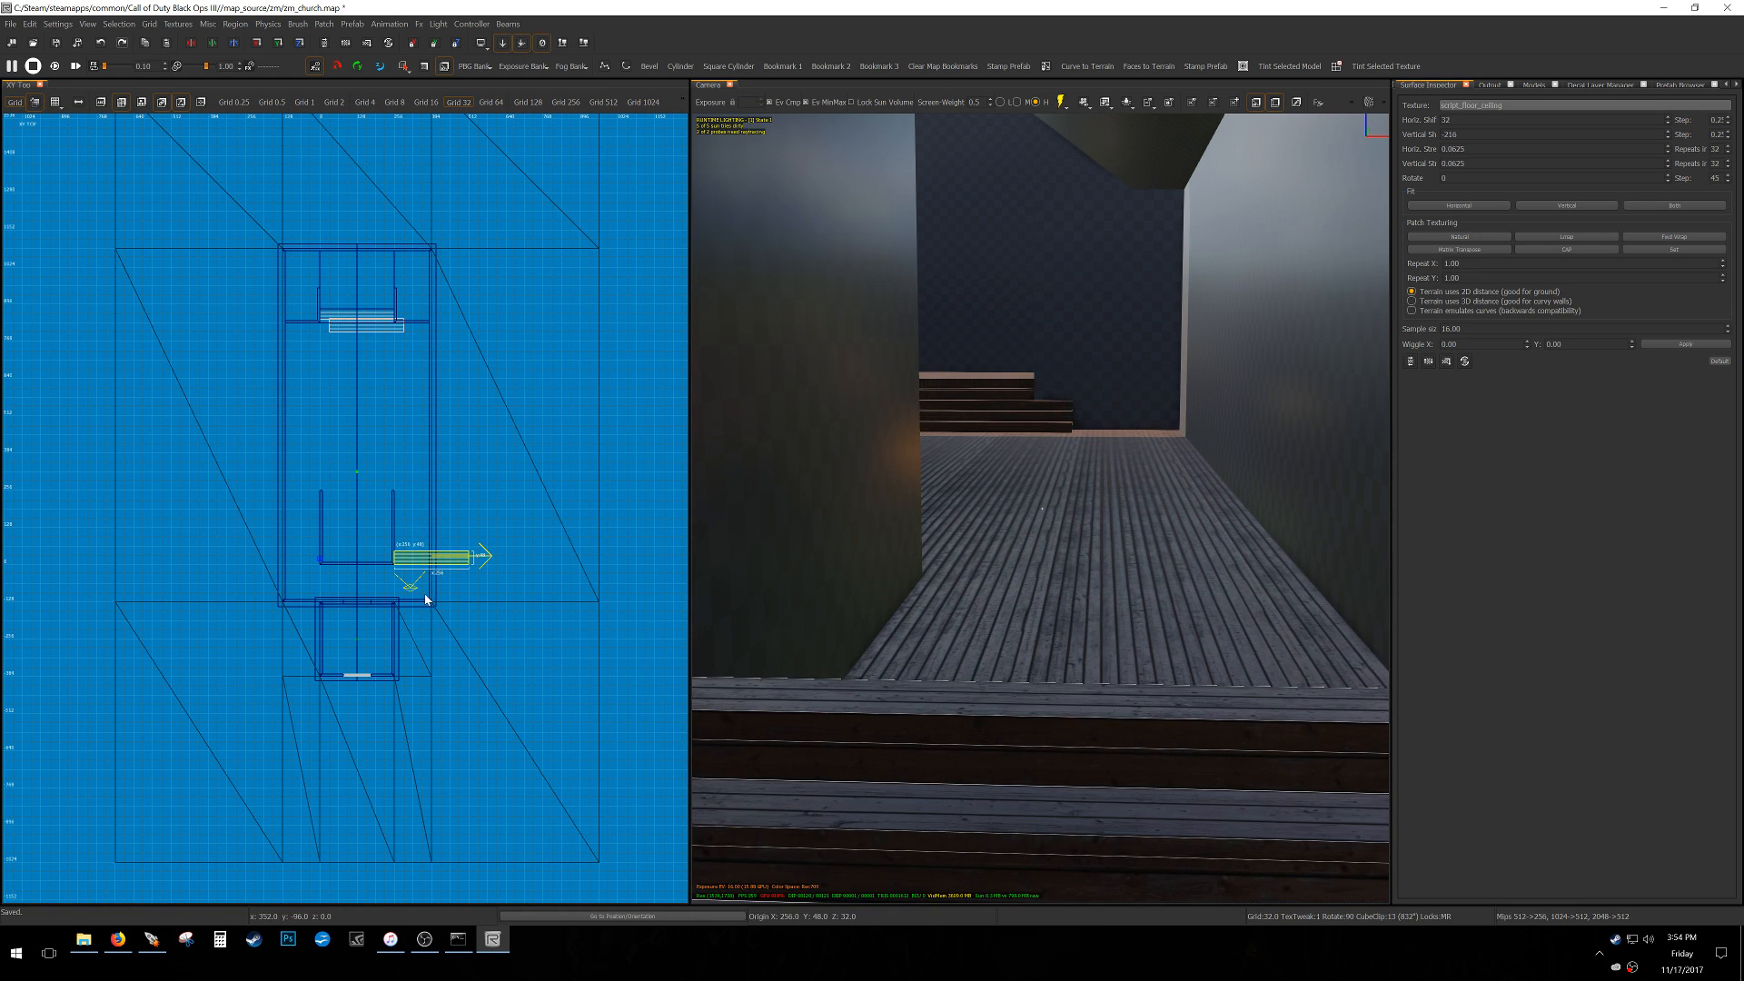
Narrow the copied stairs on the 8-unit grid to fit exactly between the partition's outer face and the church's inner side wall.
scroll(427, 599, "up", 5)
mouse_move(568, 577)
left_mouse_down()
mouse_move(517, 534)
mouse_move(481, 536)
left_mouse_up()
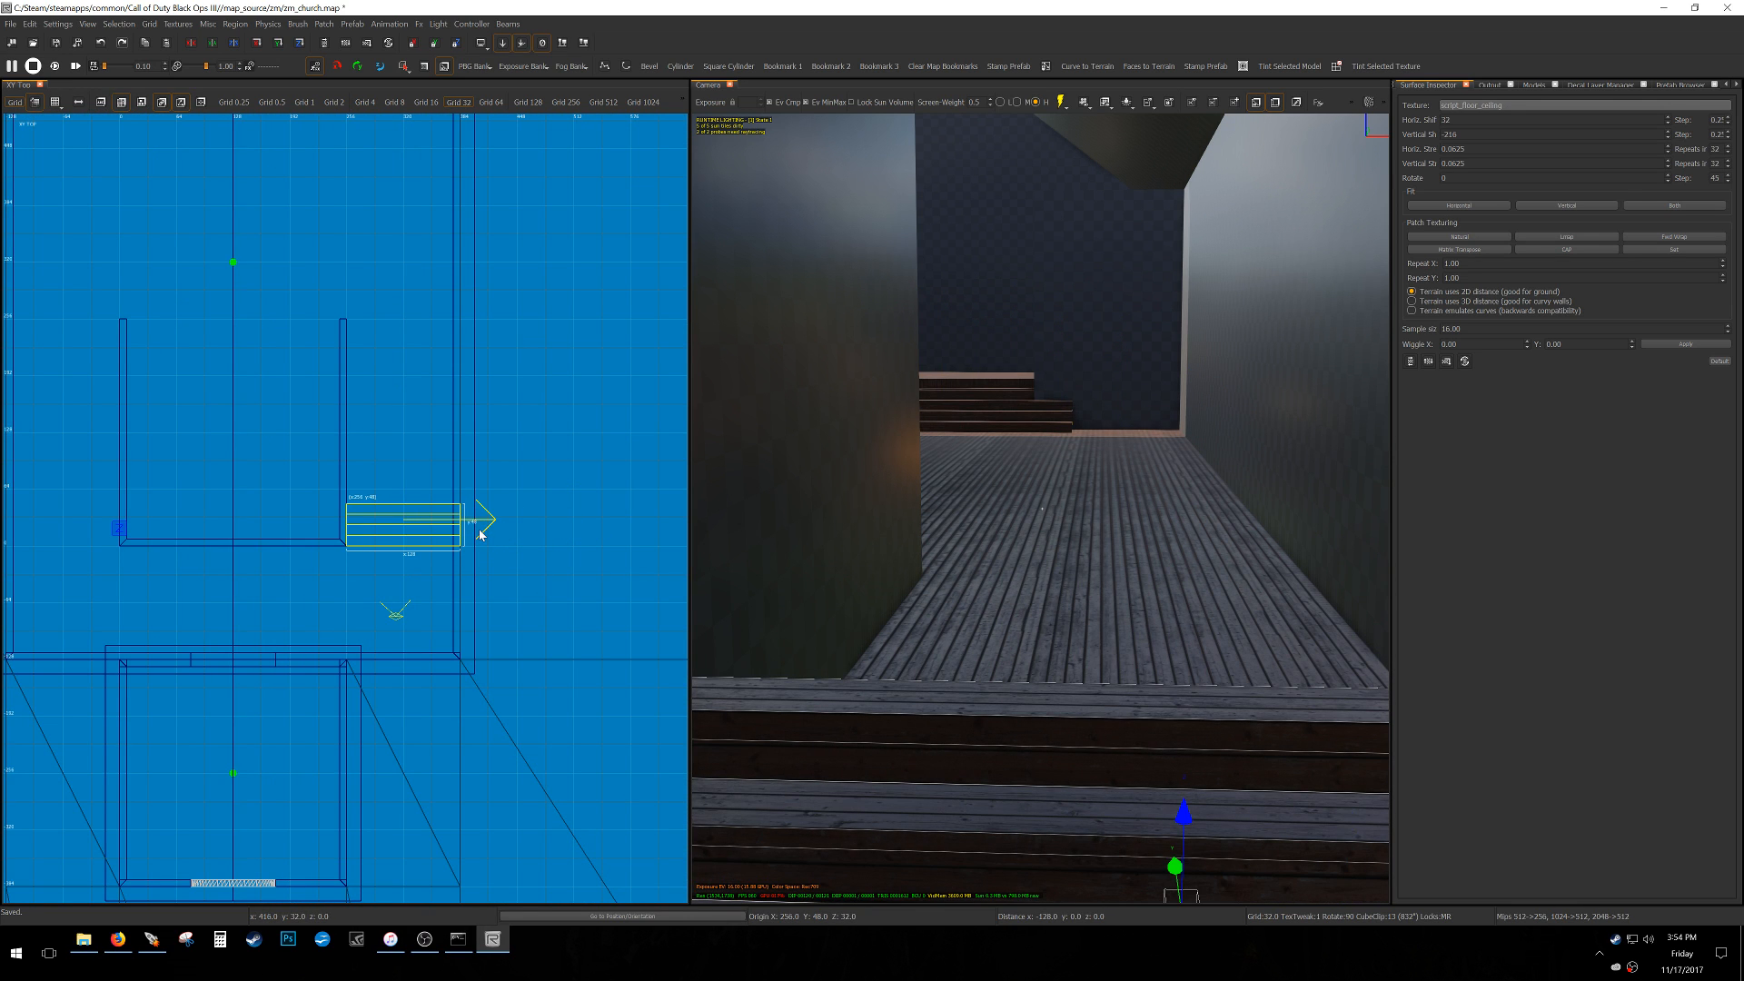
right_click_drag(836, 576, 867, 634)
key("4")
scroll(445, 528, "up", 6)
left_click_drag(618, 554, 592, 557)
right_click_drag(592, 557, 600, 568)
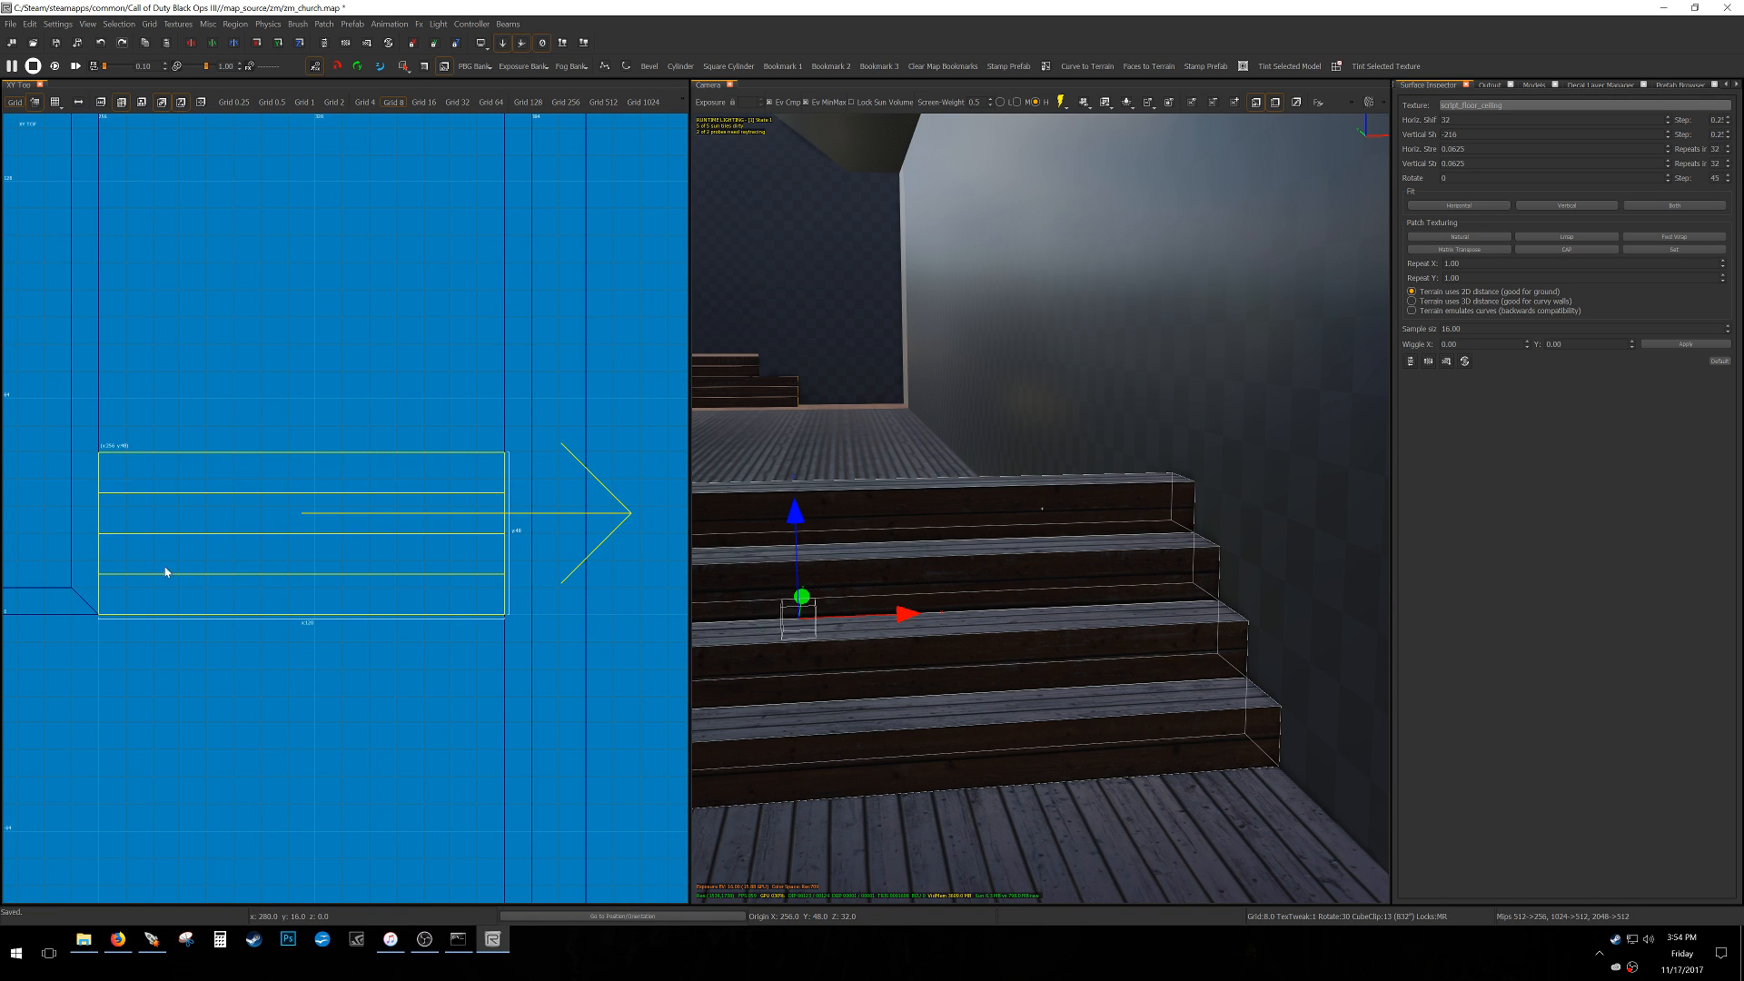
Narrow the copied stairs from their inner edge so they sit against the side wall, and ungroup the steps.
mouse_move(45, 541)
left_mouse_down()
mouse_move(277, 518)
mouse_move(254, 517)
mouse_move(254, 545)
left_mouse_up()
scroll(260, 561, "down", 3)
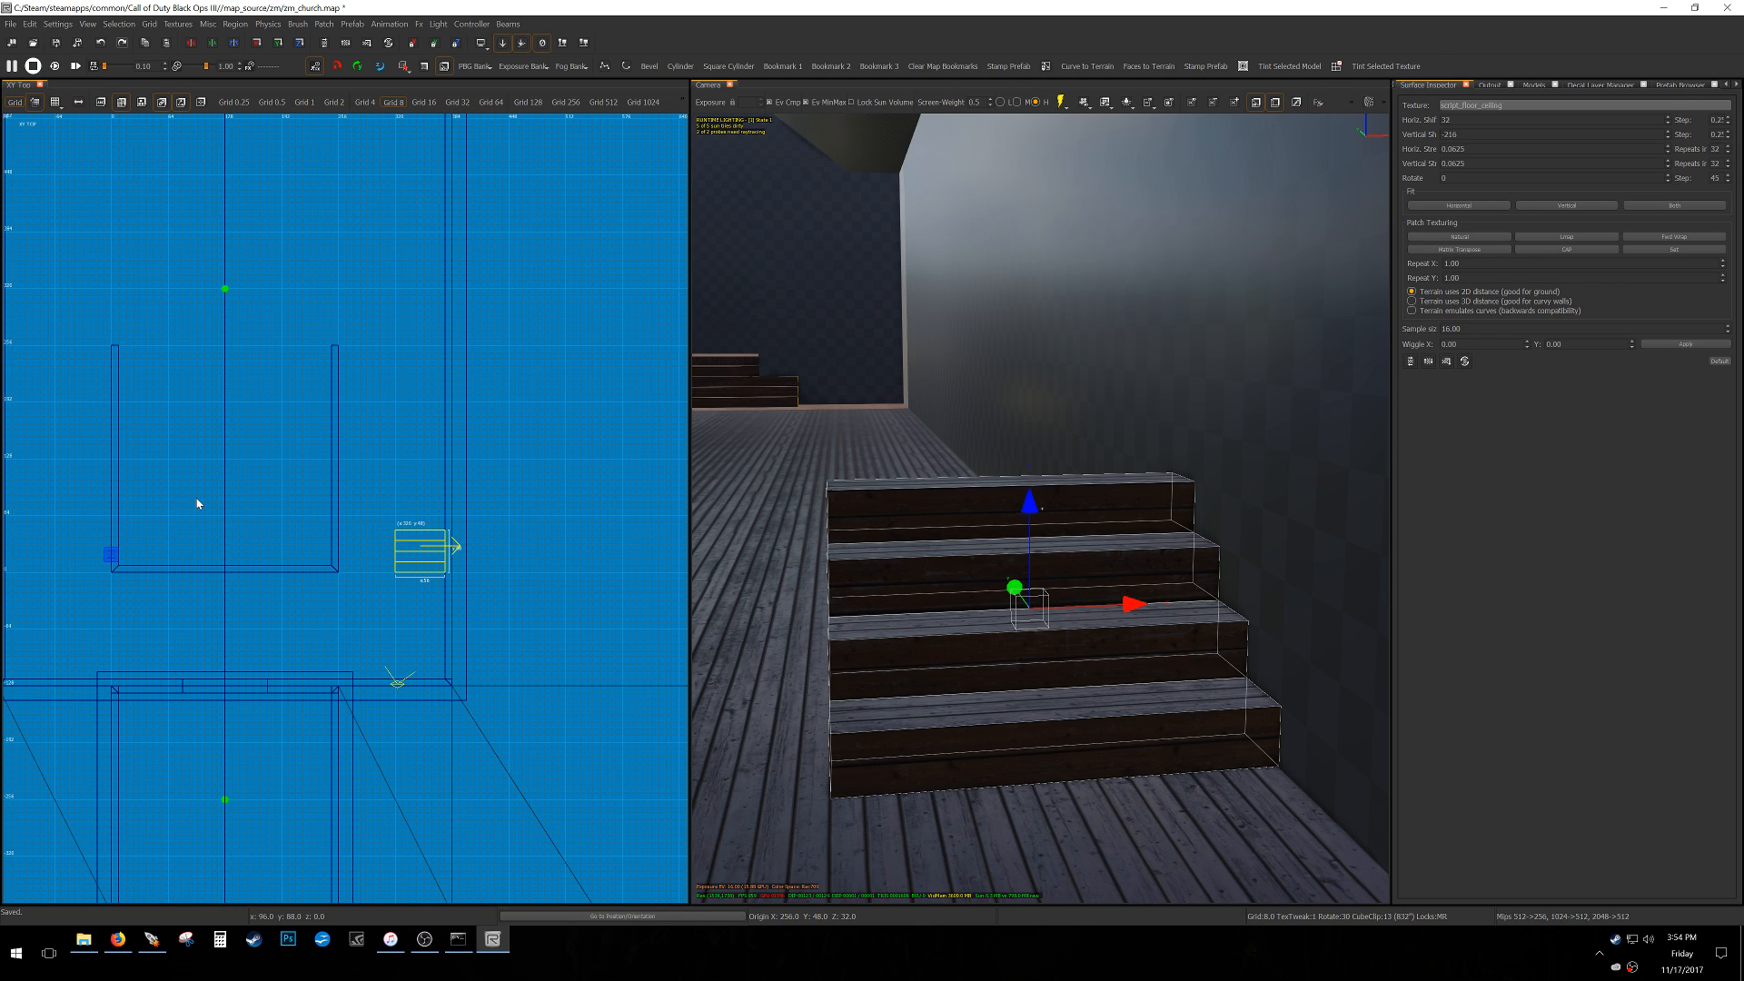
key("5")
right_click_drag(424, 568, 429, 623)
key("ctrl+Tab")
key("ctrl+Tab")
scroll(367, 517, "up", 2)
right_click(367, 481)
mouse_move(438, 518)
left_click(532, 553)
Duplicate the four steps twice, stacking each copy above the previous one to form a longer flight along the side wall.
scroll(295, 449, "up", 4)
key("space")
left_click_drag(300, 665, 420, 416)
left_click_drag(420, 481, 422, 520)
scroll(416, 519, "down", 4)
right_click_drag(511, 504, 376, 547)
scroll(376, 547, "up", 1)
key("space")
left_click_drag(330, 592, 408, 479)
right_click_drag(945, 509, 864, 504)
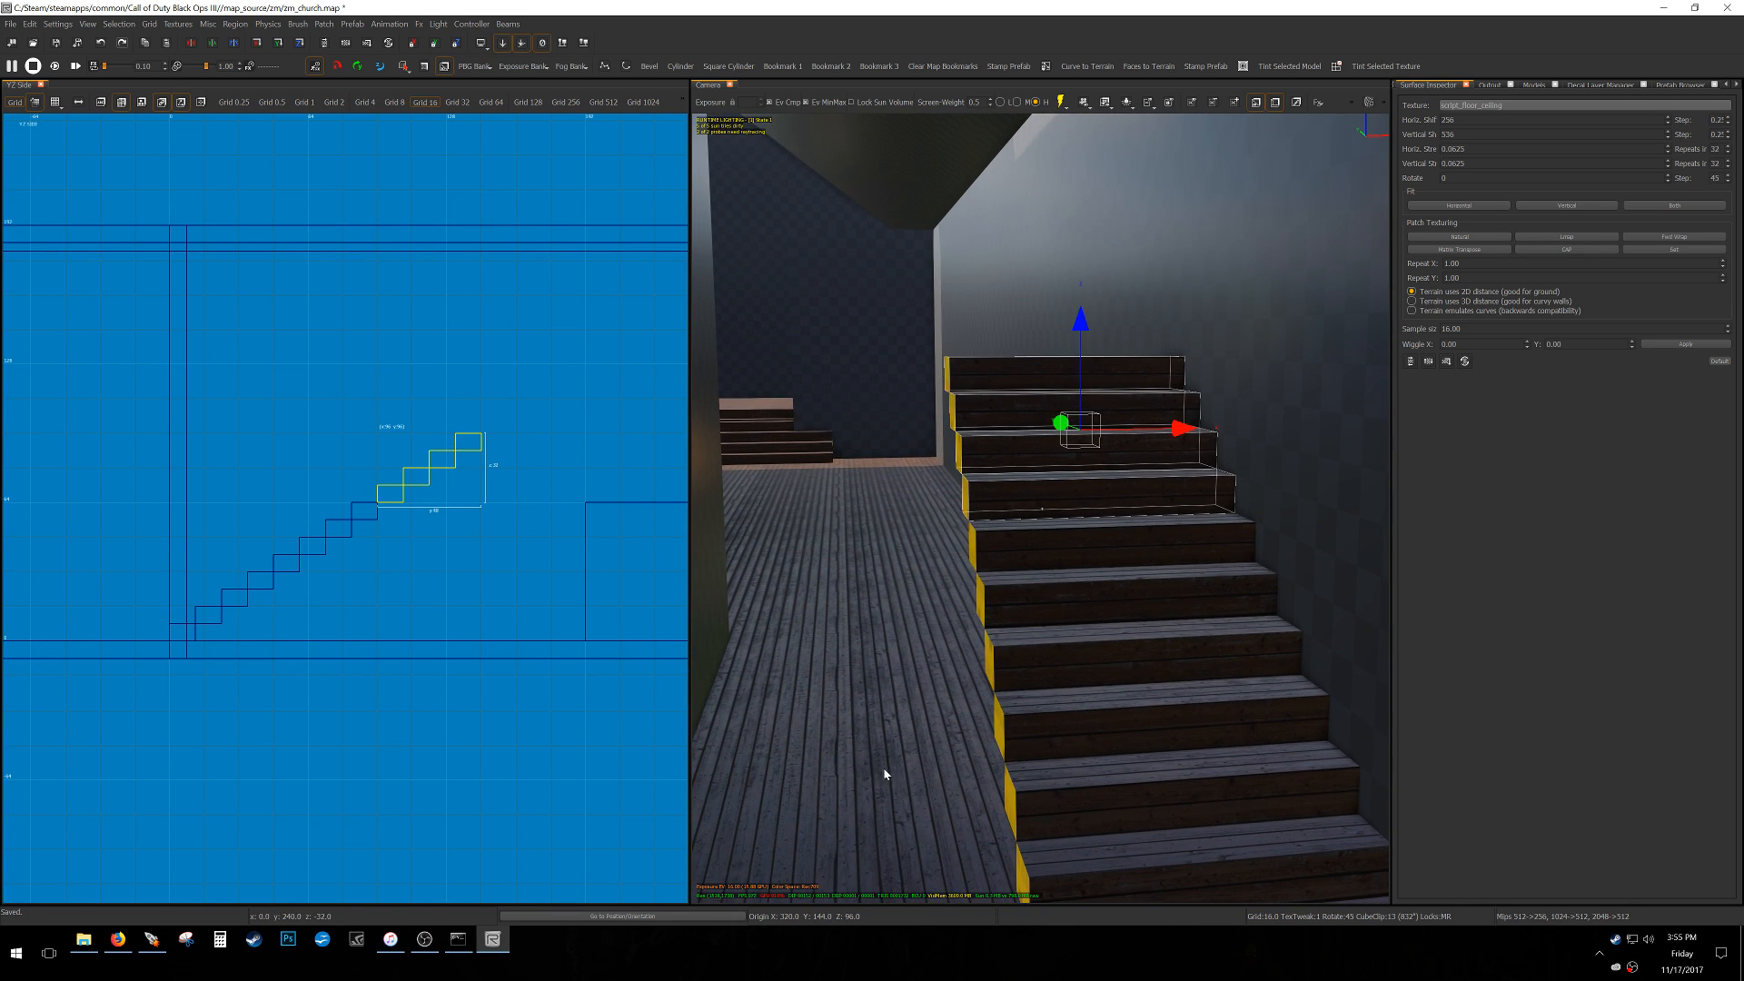
Duplicate the top five steps of the flight and align the copy on the 4-unit grid to continue the stairs upward.
left_click(1083, 869, "shift")
right_click_drag(1116, 840, 1115, 840)
left_click(1069, 723, "shift")
scroll(418, 524, "down", 4)
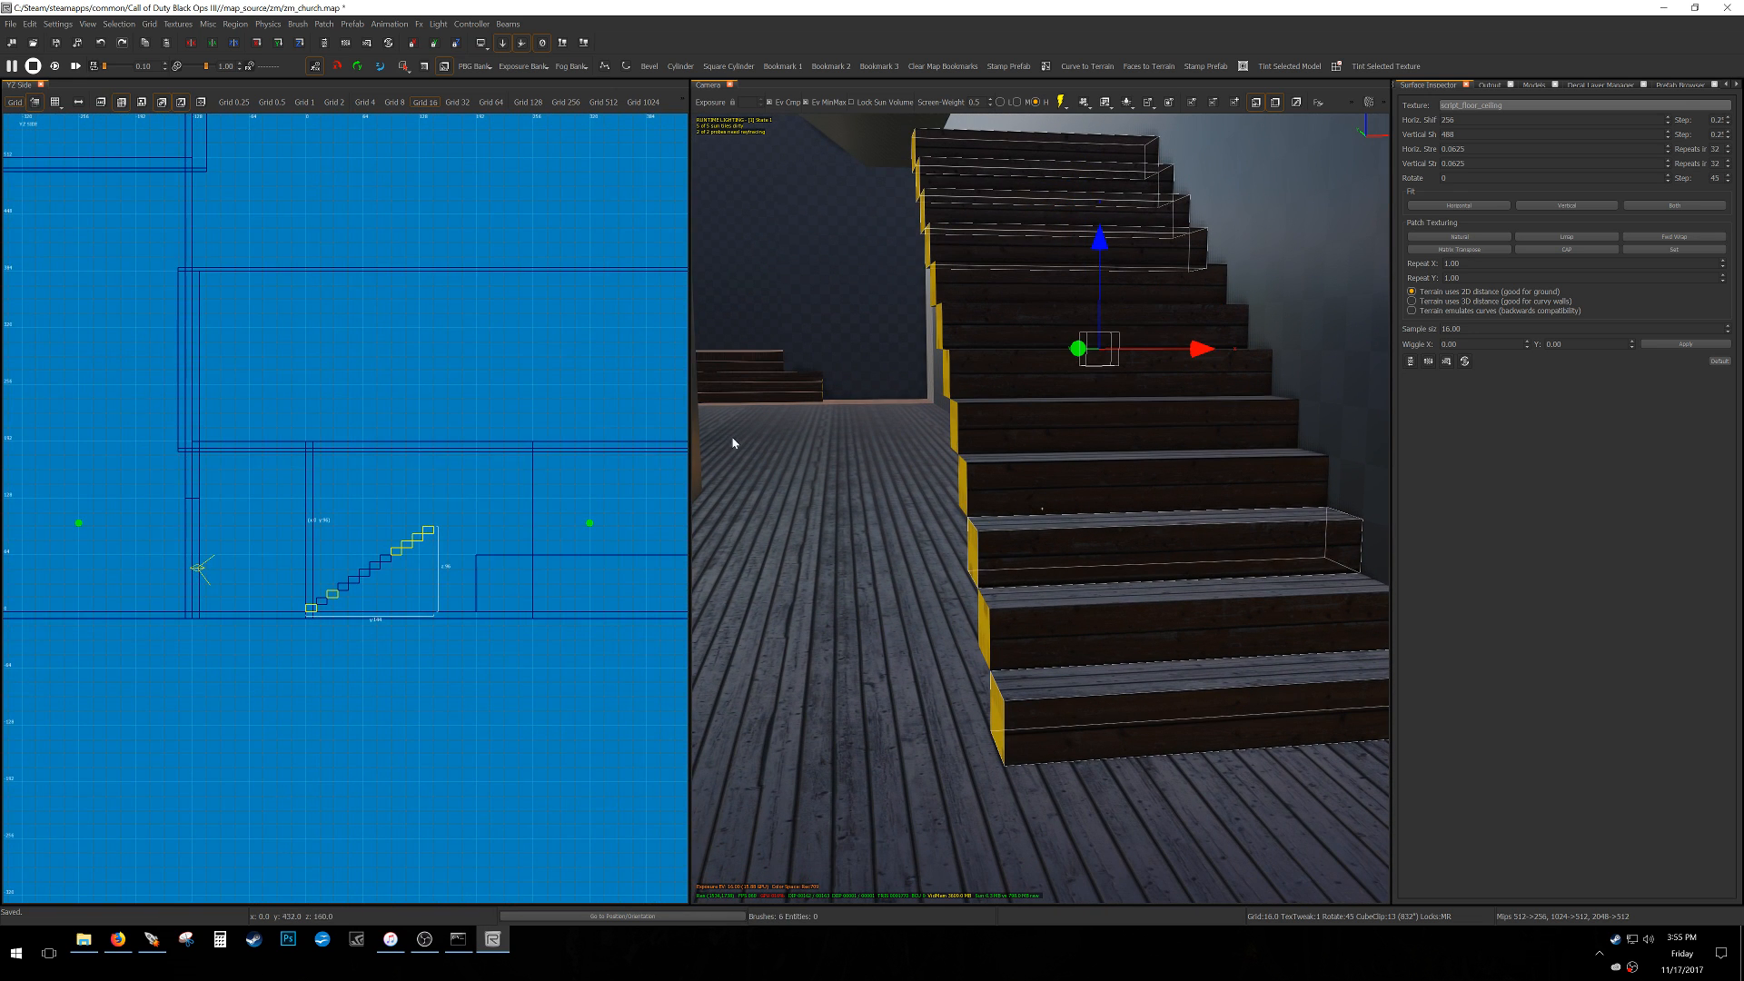
key("Escape")
scroll(406, 551, "up", 2)
left_click_drag(377, 568, 506, 479, "shift")
scroll(478, 514, "up", 4)
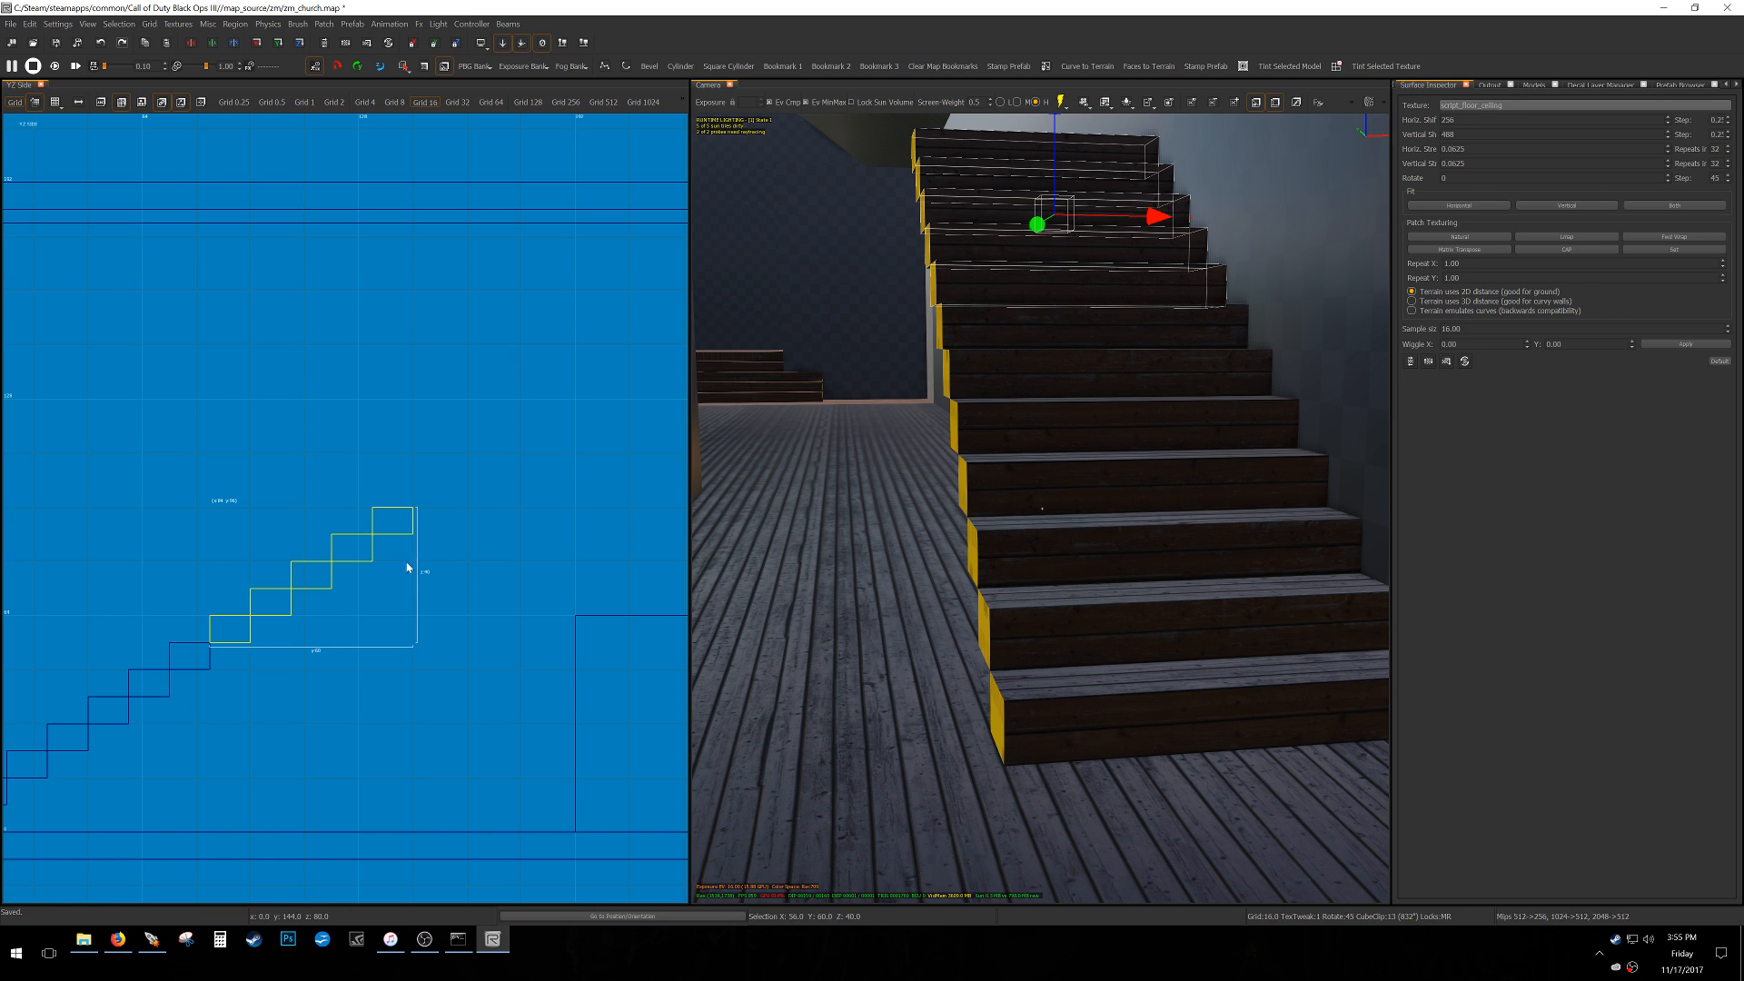
key("space")
mouse_move(278, 639)
left_mouse_down()
mouse_move(483, 427)
mouse_move(449, 451)
left_mouse_up()
key("bracketleft")
key("bracketleft")
mouse_move(461, 516)
left_mouse_down()
mouse_move(378, 514)
mouse_move(437, 502)
left_mouse_up()
Isolate the copied steps to check their alignment with the flight, and unhide the rest of the map.
key("alt+h")
key("Escape")
left_click_drag(364, 558, 482, 498, "shift")
key("Escape")
key("shift+h")
left_click(1081, 696, "shift")
key("Escape")
left_click(555, 413, "shift")
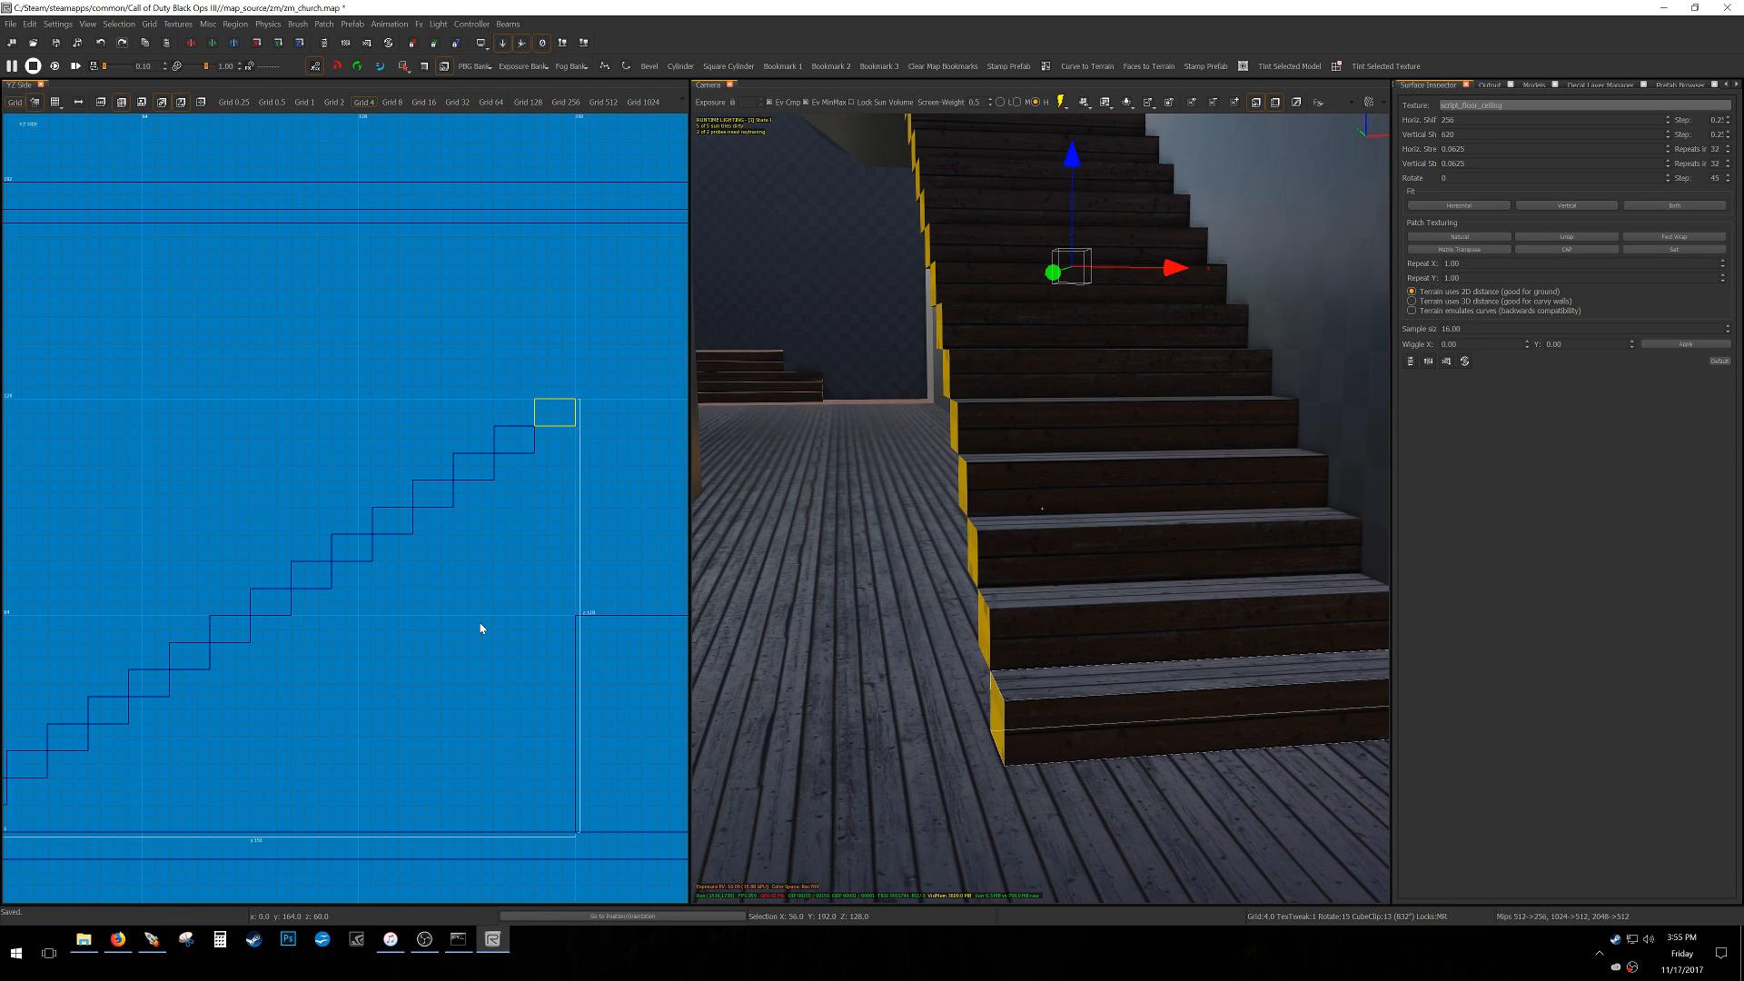
scroll(486, 568, "down", 3)
key("Escape")
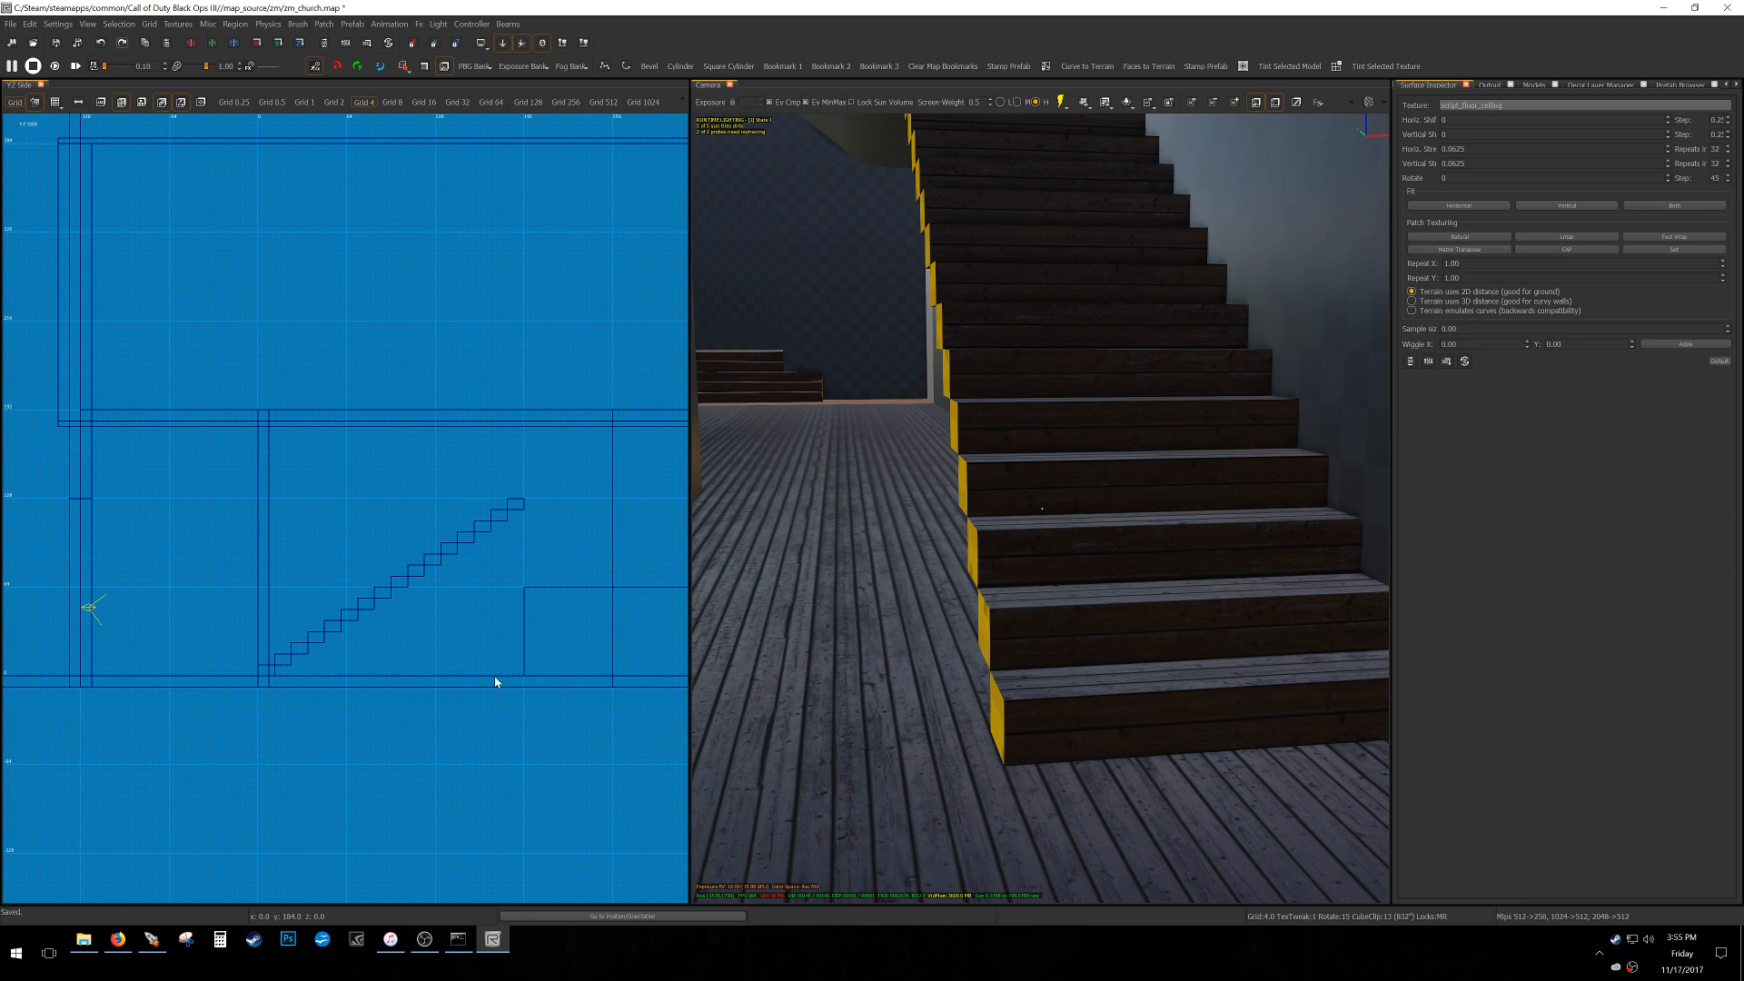
Group all steps of the side staircase into one object.
left_click_drag(246, 679, 476, 514, "shift")
left_click_drag(529, 465, 532, 454, "shift")
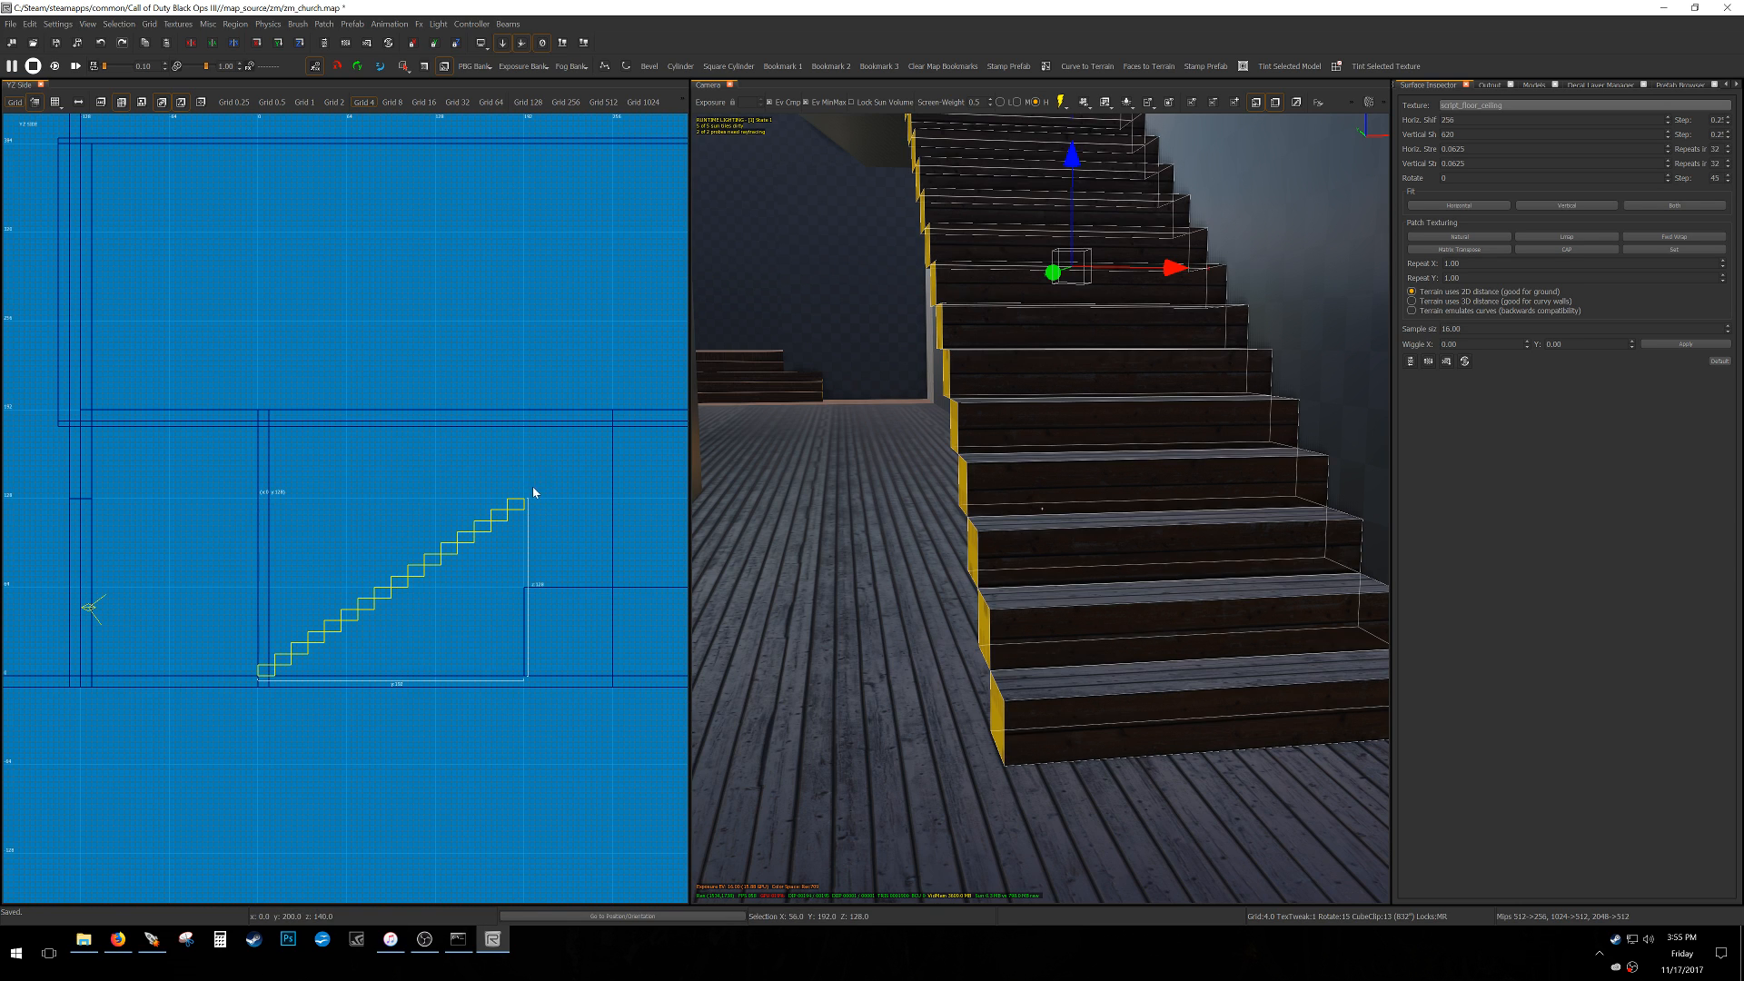
right_click(538, 434)
left_click(633, 675)
Duplicate the grouped staircase and place the copy against the church's opposite side wall.
key("ctrl+Tab")
scroll(462, 551, "down", 1)
key("bracketright")
key("bracketright")
right_click_drag(424, 495, 624, 526)
scroll(517, 586, "up", 2)
right_click_drag(517, 586, 515, 579)
key("space")
mouse_move(588, 559)
left_mouse_down()
mouse_move(85, 539)
mouse_move(165, 541)
left_mouse_up()
key("4")
scroll(77, 546, "up", 3)
key("Escape")
Draw a brush 56 units wide, 8 deep and 12 high at the top end of the copied staircase.
right_click_drag(1288, 580, 1371, 569)
key("w")
mouse_move(1042, 509)
right_mouse_down()
mouse_move(845, 497)
mouse_move(1300, 509)
mouse_move(995, 527)
mouse_move(1040, 445)
mouse_move(1013, 443)
mouse_move(940, 509)
right_mouse_up()
key("w")
key("s")
key("a")
key("a")
key("w")
key("d")
key("w")
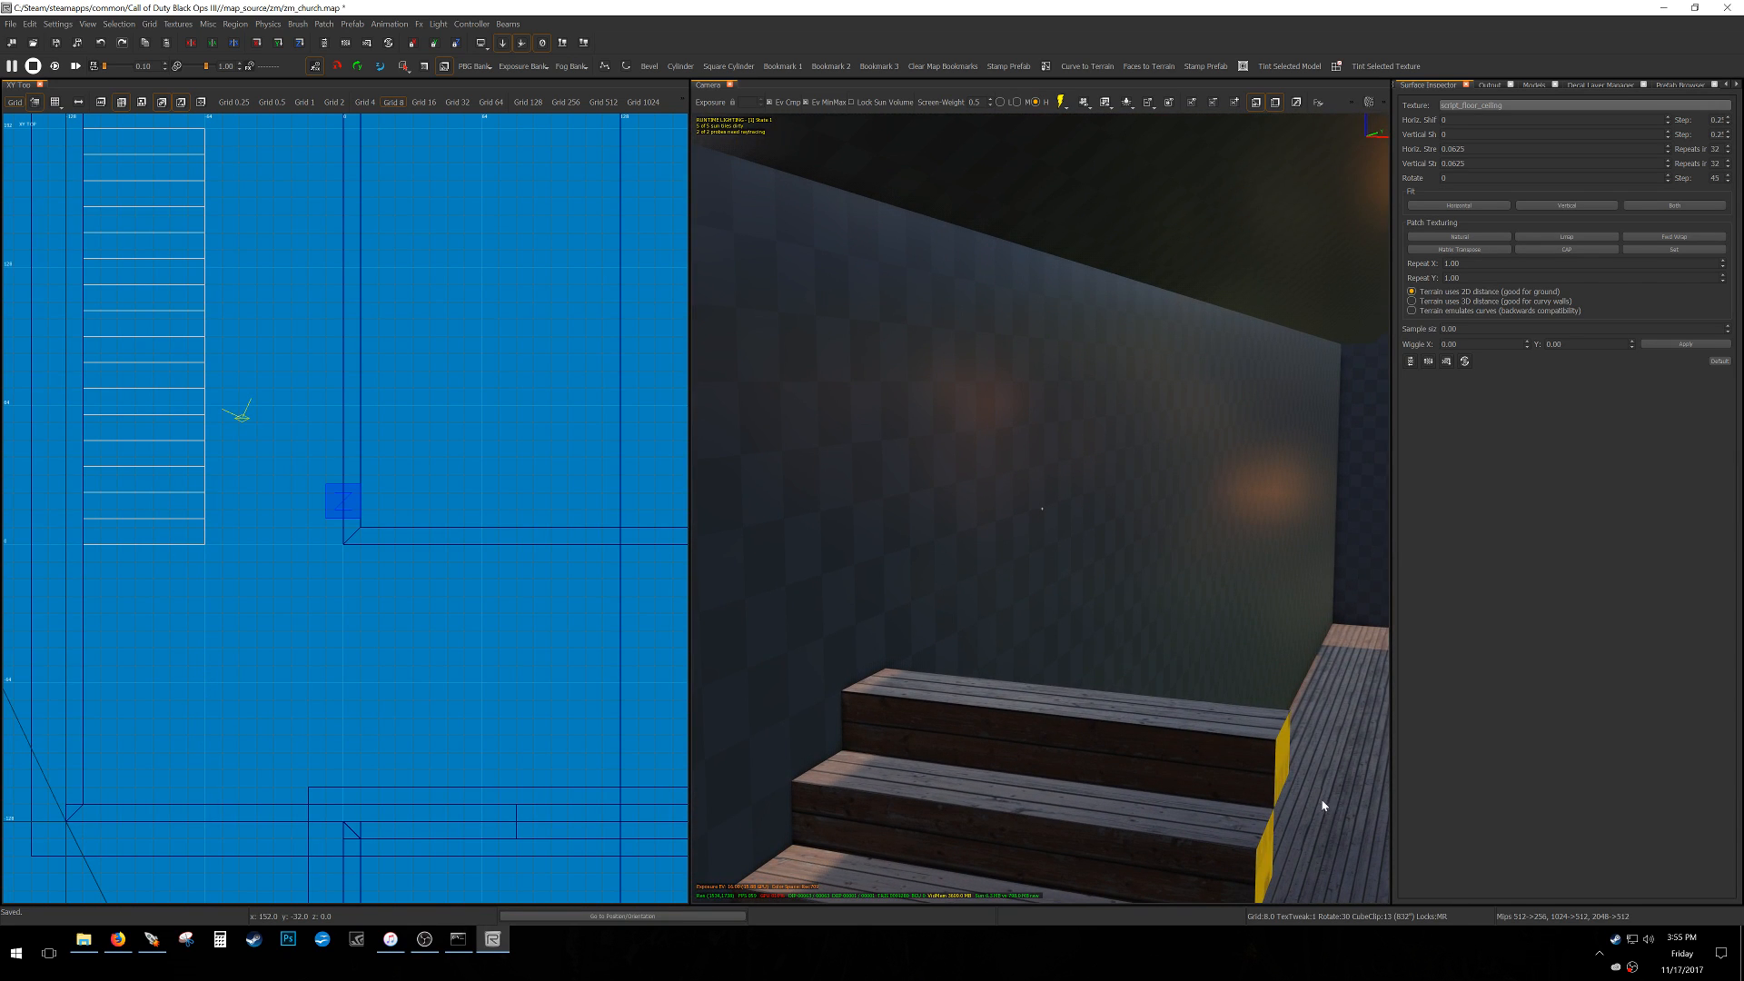
left_click(1072, 757, "shift")
key("ctrl+Tab")
key("ctrl+Tab")
key("3")
scroll(365, 498, "up", 10)
scroll(314, 618, "up", 1)
key("Escape")
left_click_drag(300, 482, 370, 385)
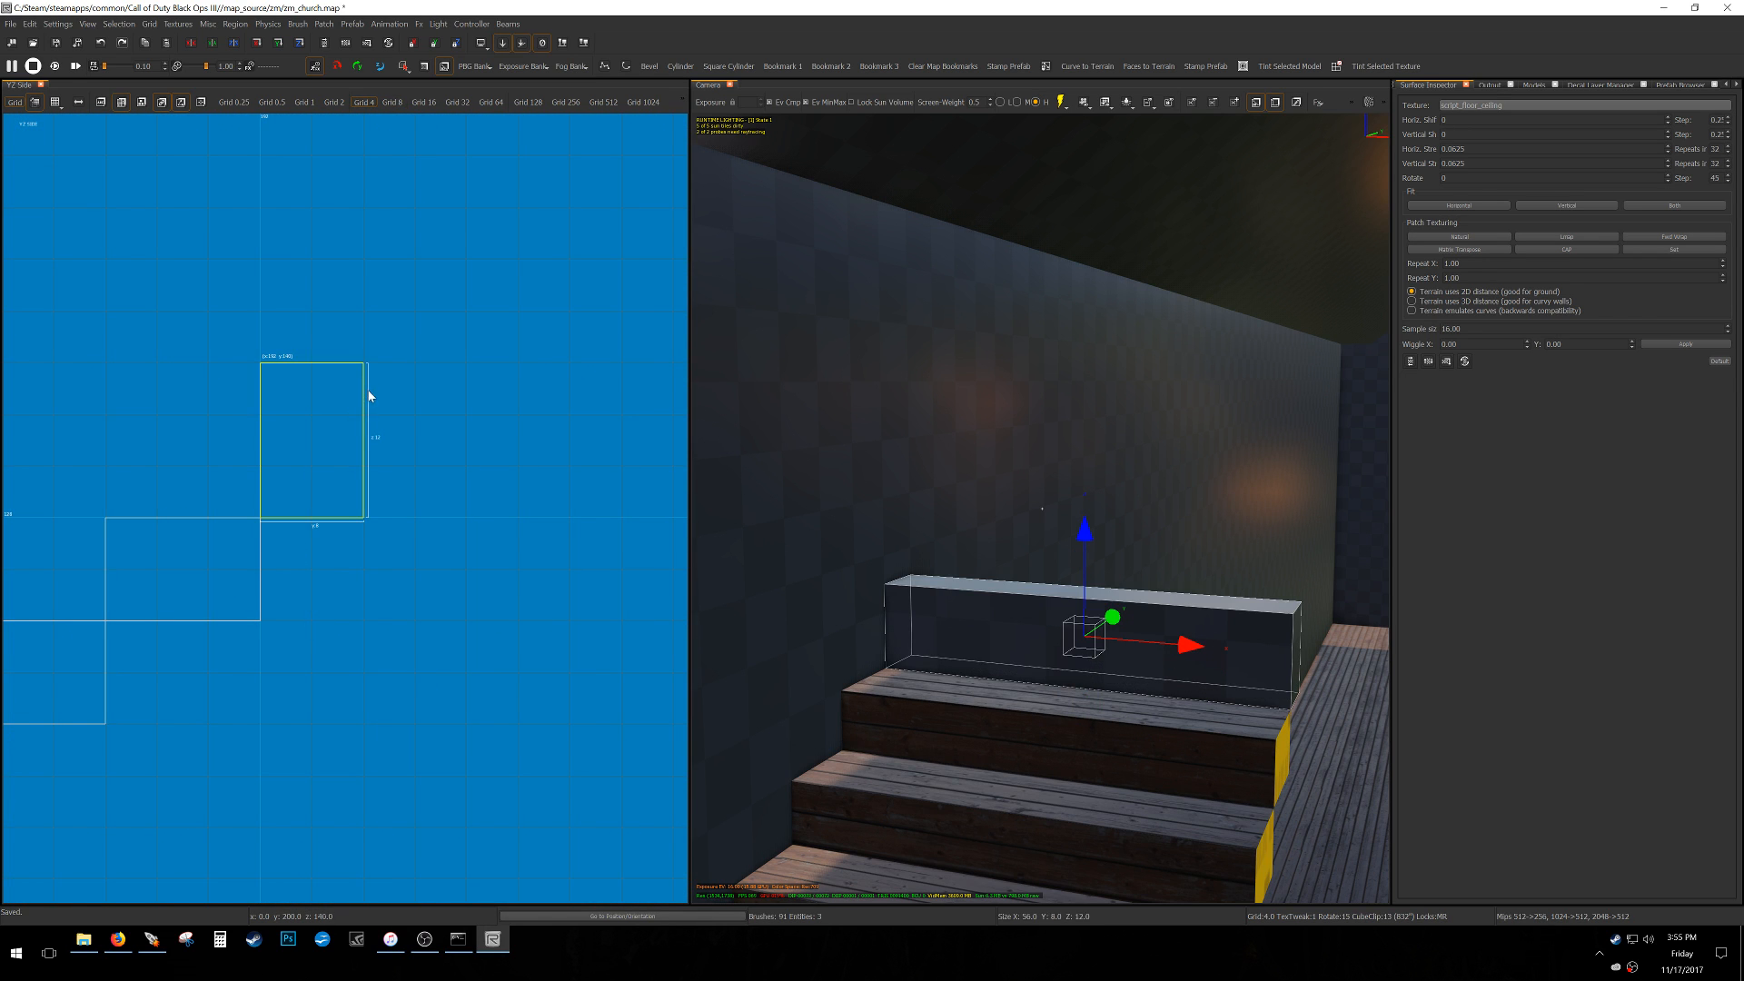
Thin the new brush and stretch it along the side wall from the top step to the platform partition as a walkway.
left_click_drag(327, 298, 329, 358)
left_click_drag(379, 443, 575, 438)
key("ctrl+Tab")
scroll(307, 468, "down", 12)
right_click_drag(309, 559, 284, 763)
left_click_drag(284, 763, 315, 238)
scroll(315, 308, "down", 4)
right_click_drag(319, 405, 259, 405)
scroll(260, 611, "up", 3)
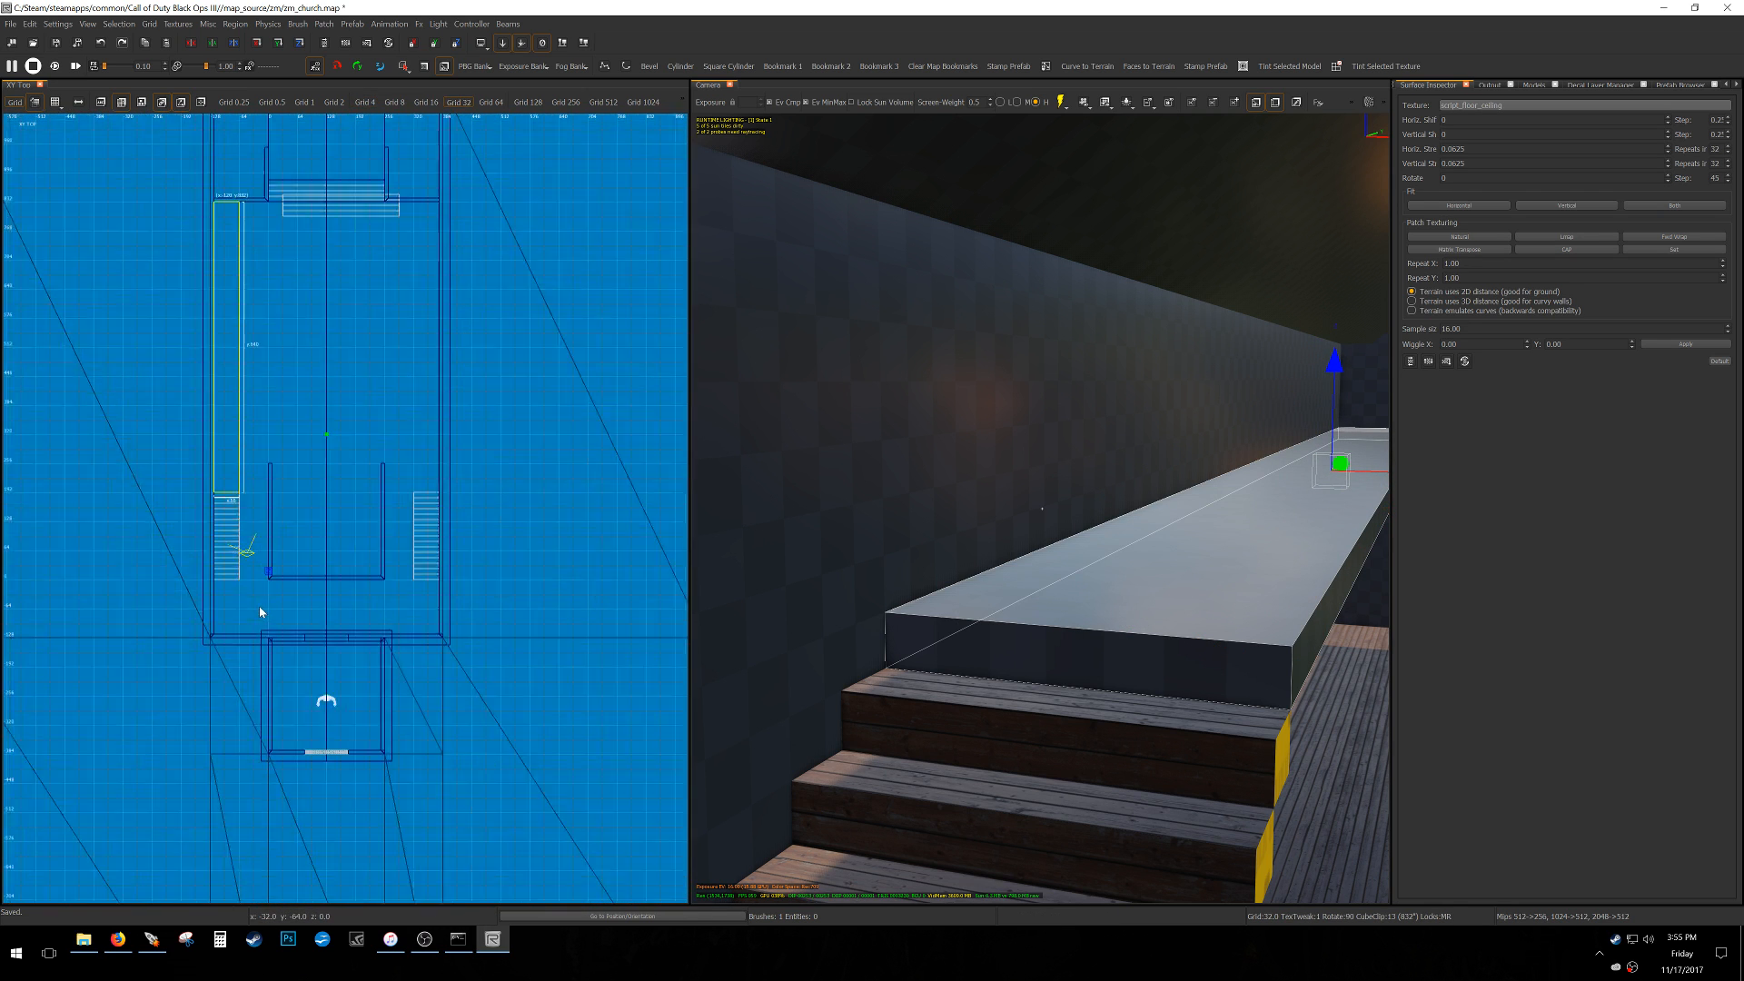
Duplicate the walkway slab and place the copy at the top of the staircase on the opposite side wall.
key("6")
key("space")
mouse_move(227, 498)
left_mouse_down()
mouse_move(514, 469)
mouse_move(473, 474)
left_mouse_up()
scroll(514, 469, "up", 4)
key("3")
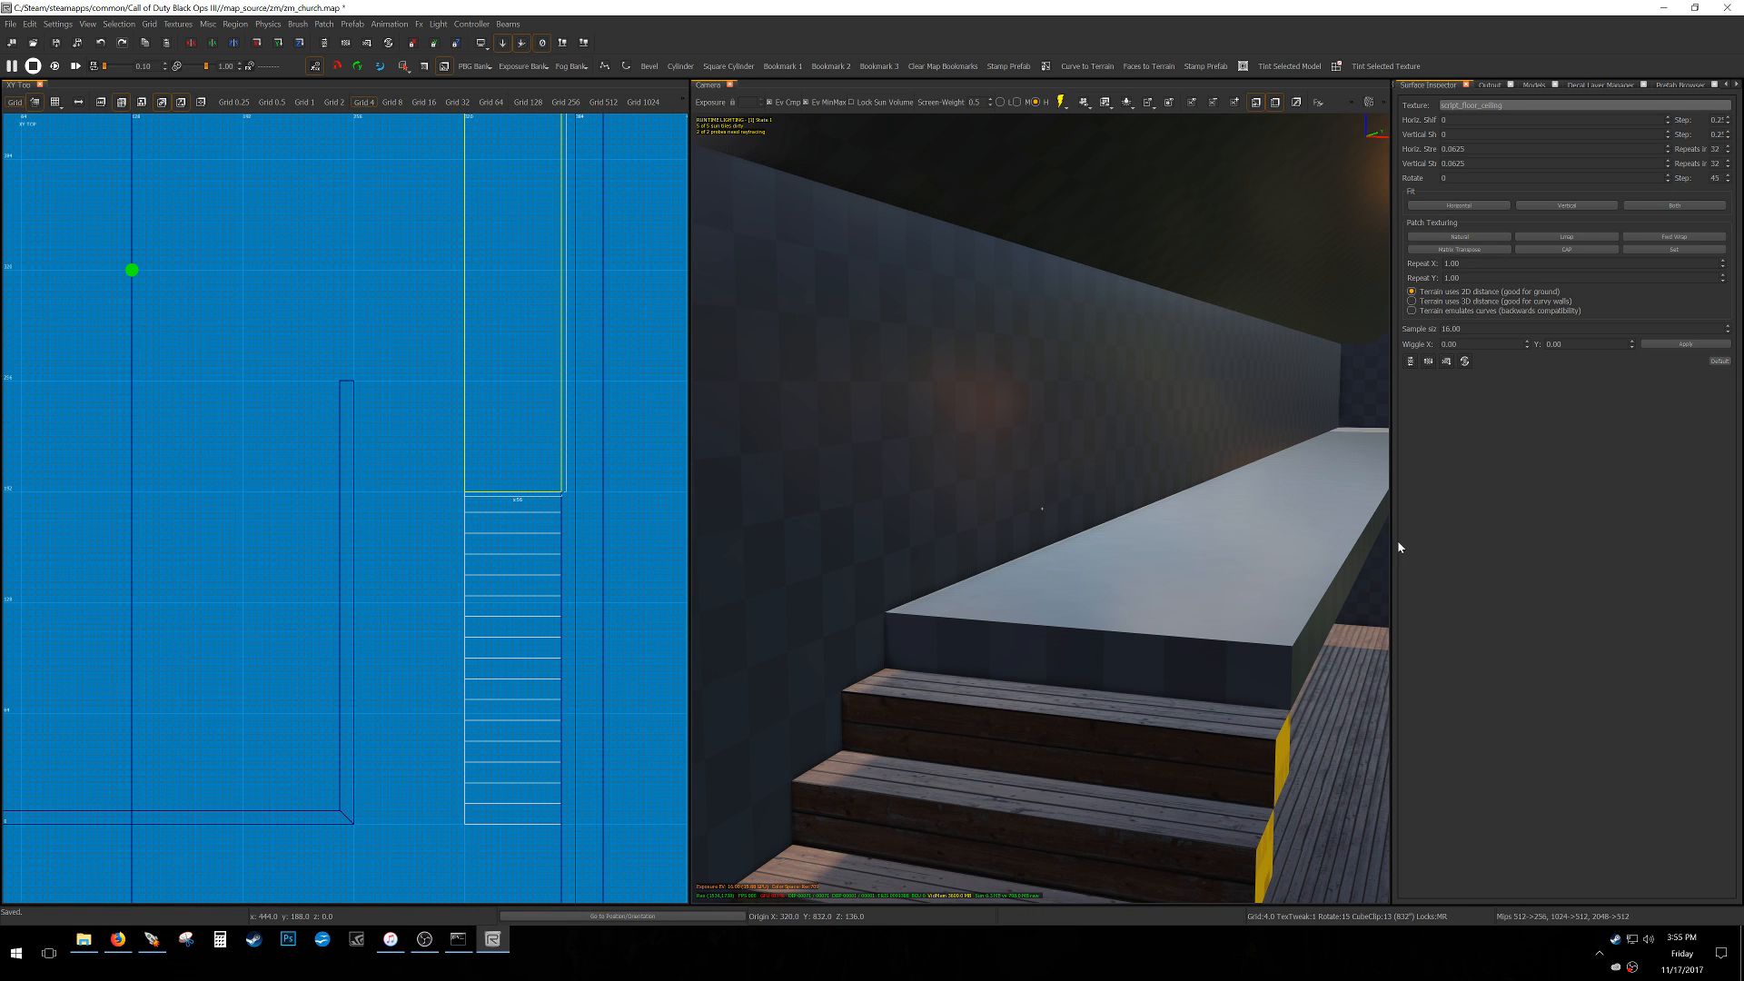
Apply the script_wall texture to both walkway slabs.
key("t")
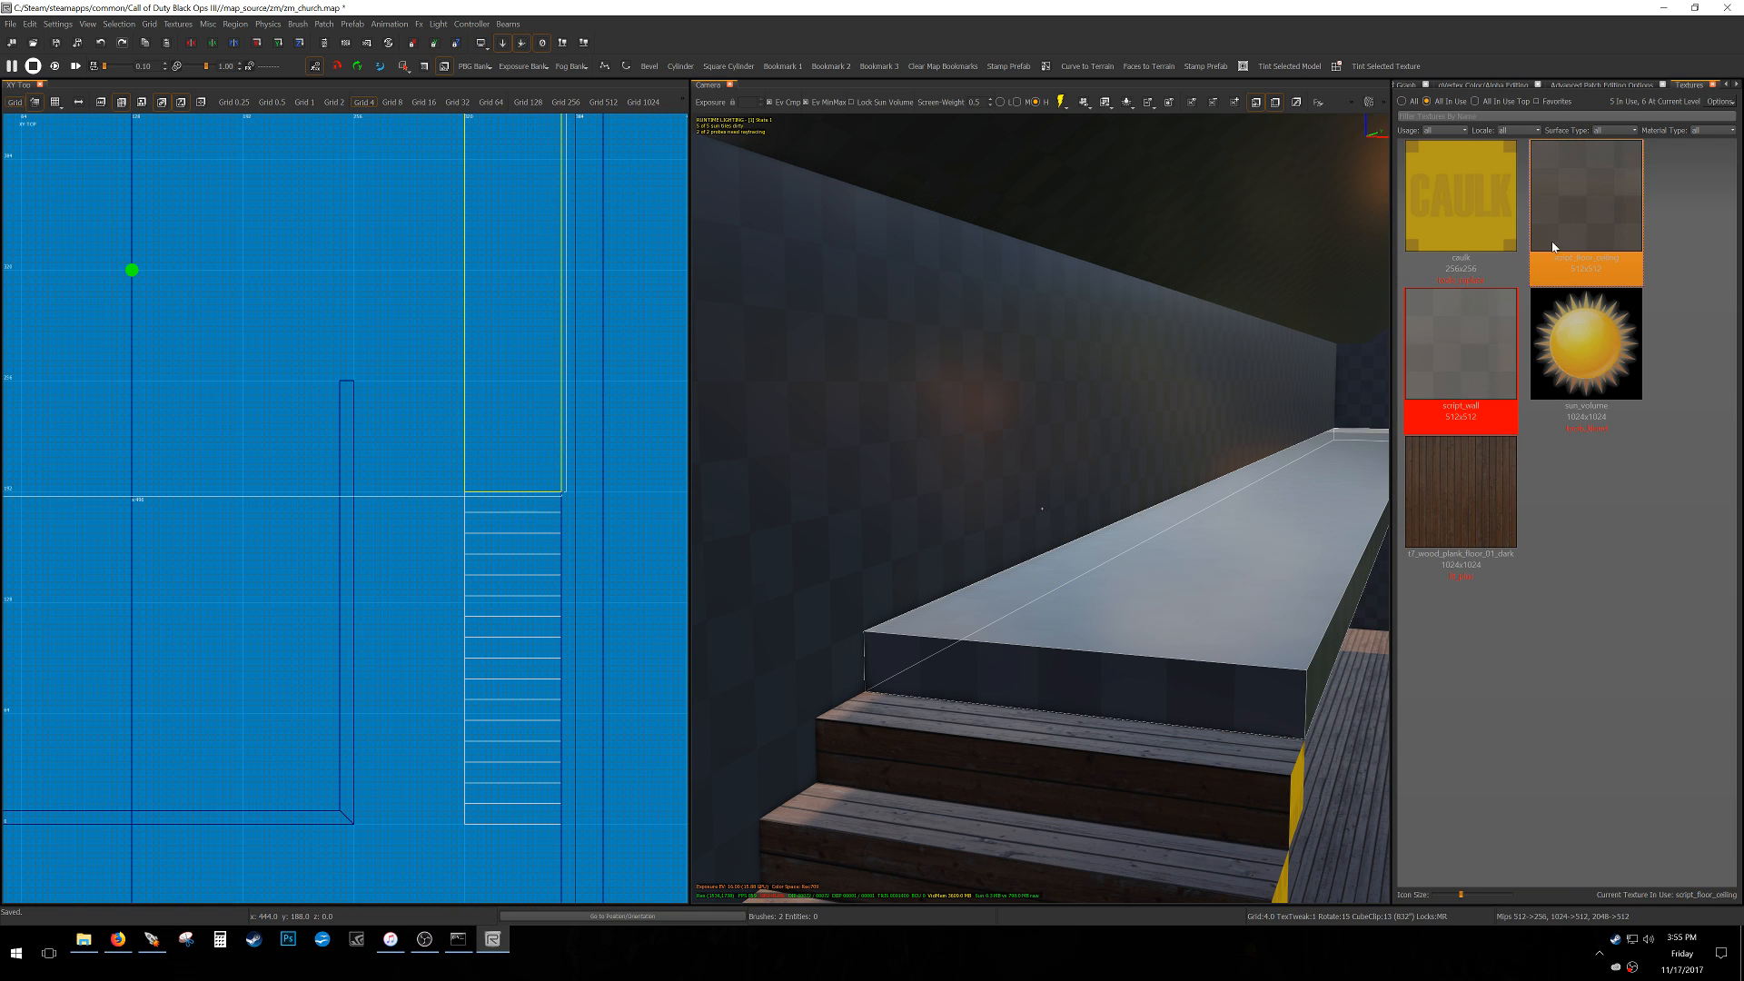
left_click(1458, 341)
right_click_drag(1096, 498, 1222, 495)
right_click_drag(1042, 508, 1222, 507)
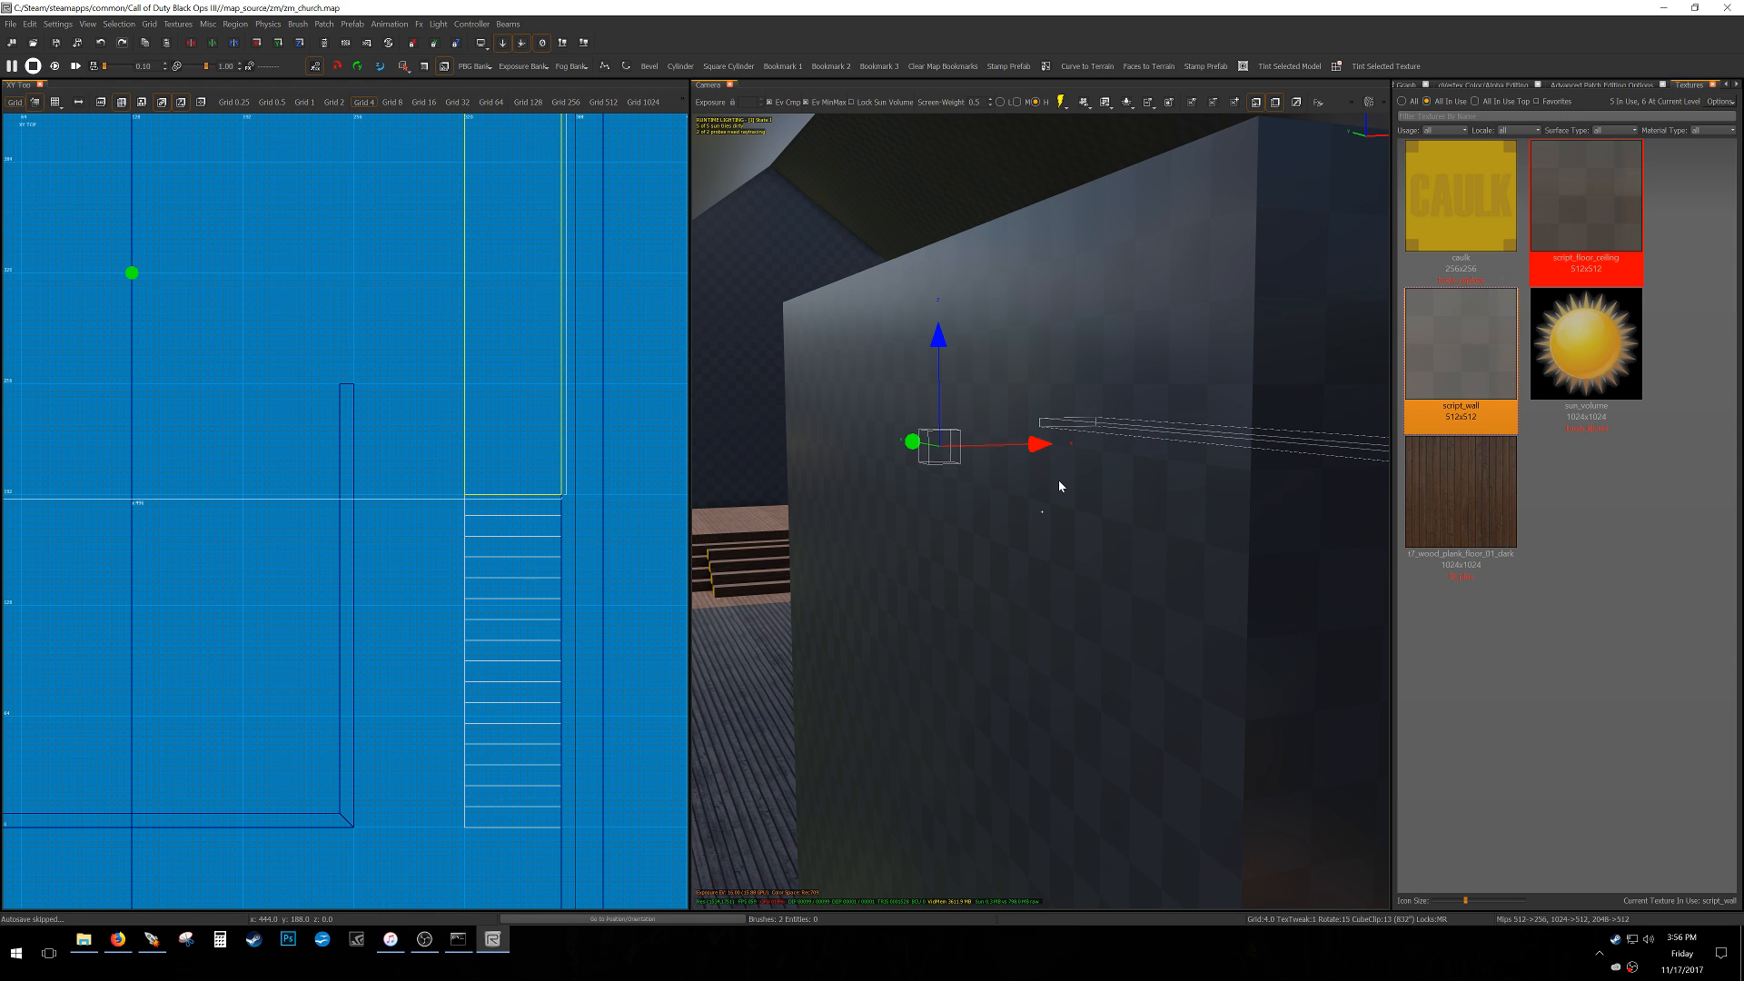
Examine the side stairs and the space around them from the church entrance.
scroll(433, 603, "down", 4)
right_click_drag(298, 831, 424, 724)
mouse_move(441, 575)
right_mouse_down()
mouse_move(411, 630)
mouse_move(366, 598)
right_mouse_up()
key("Escape")
key("1")
key("s")
mouse_move(908, 582)
right_mouse_down()
mouse_move(927, 595)
mouse_move(899, 608)
right_mouse_up()
key("w")
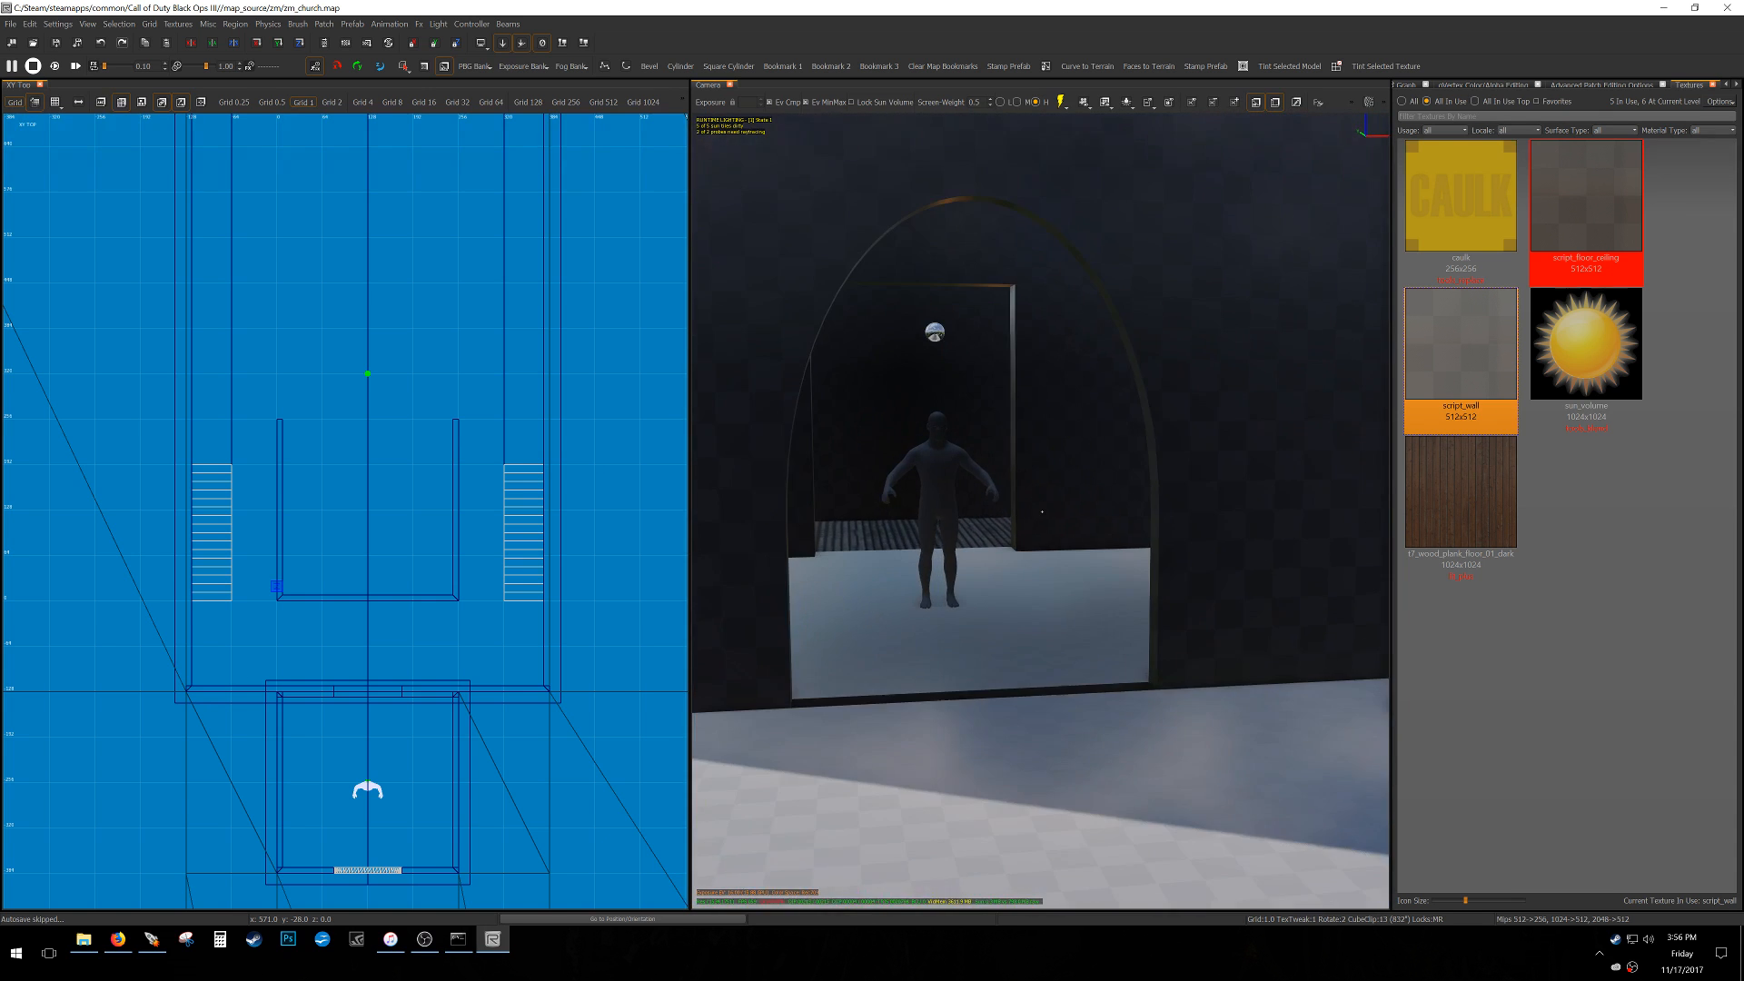
key("w")
right_click_drag(1042, 512, 947, 567)
key("d")
key("w")
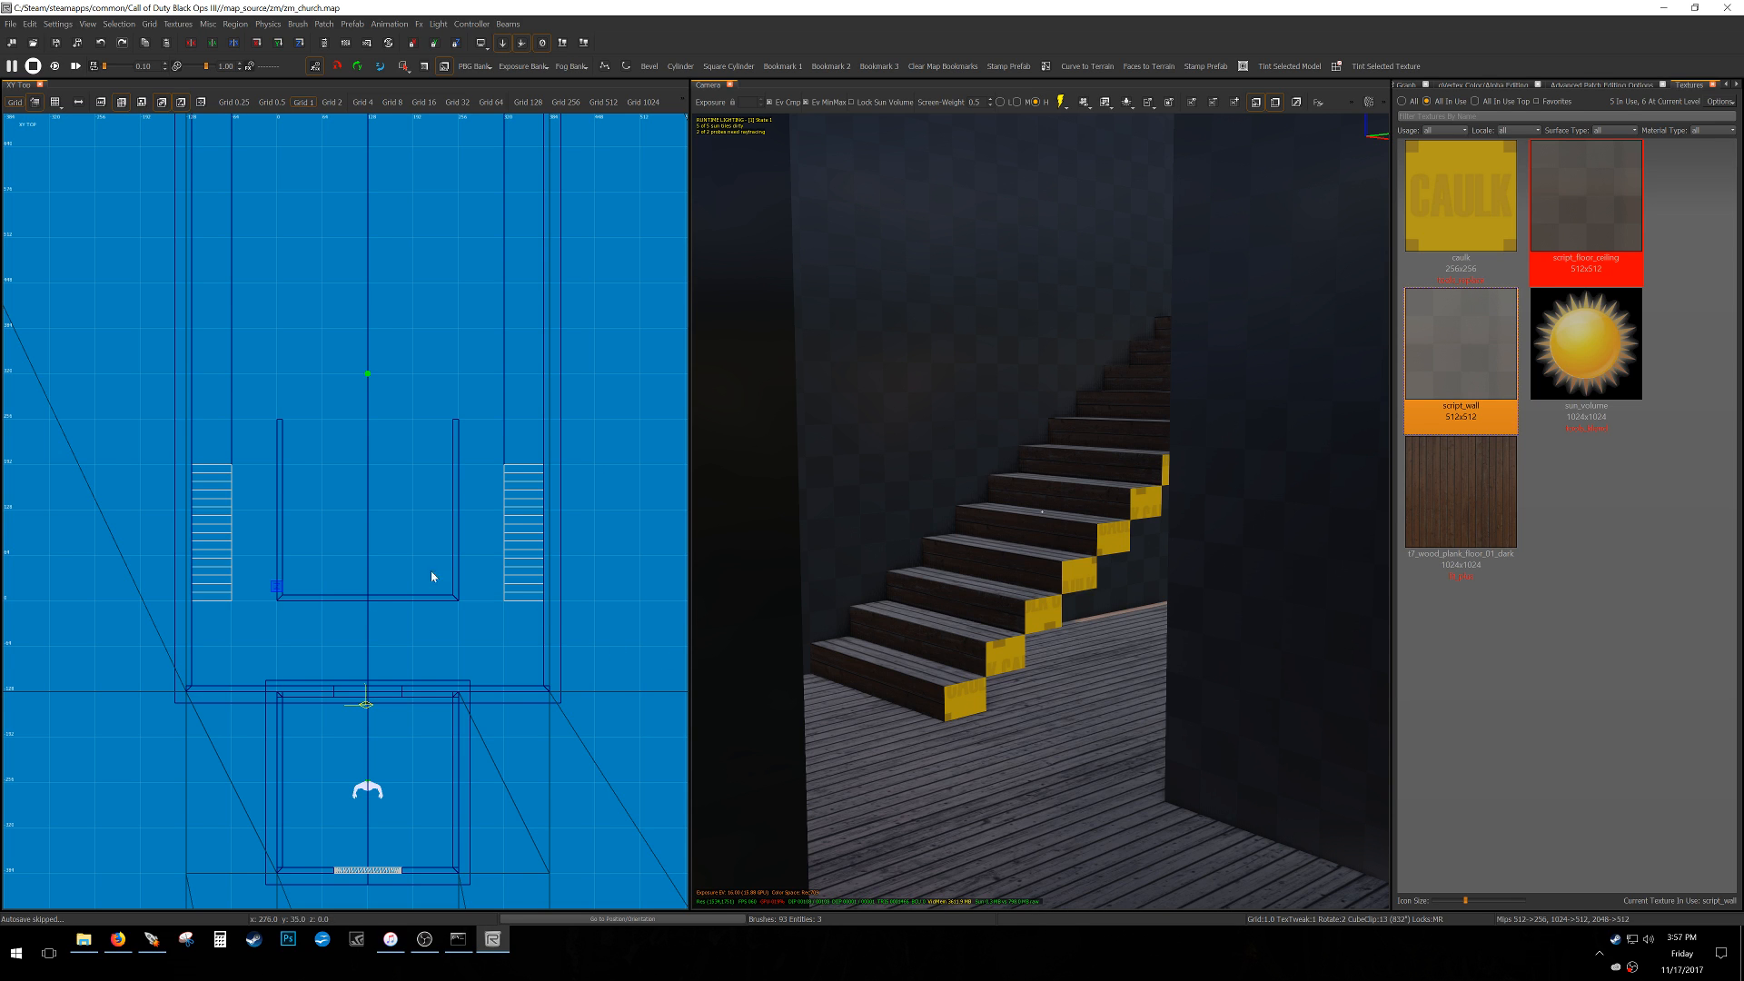
right_click_drag(302, 603, 323, 619)
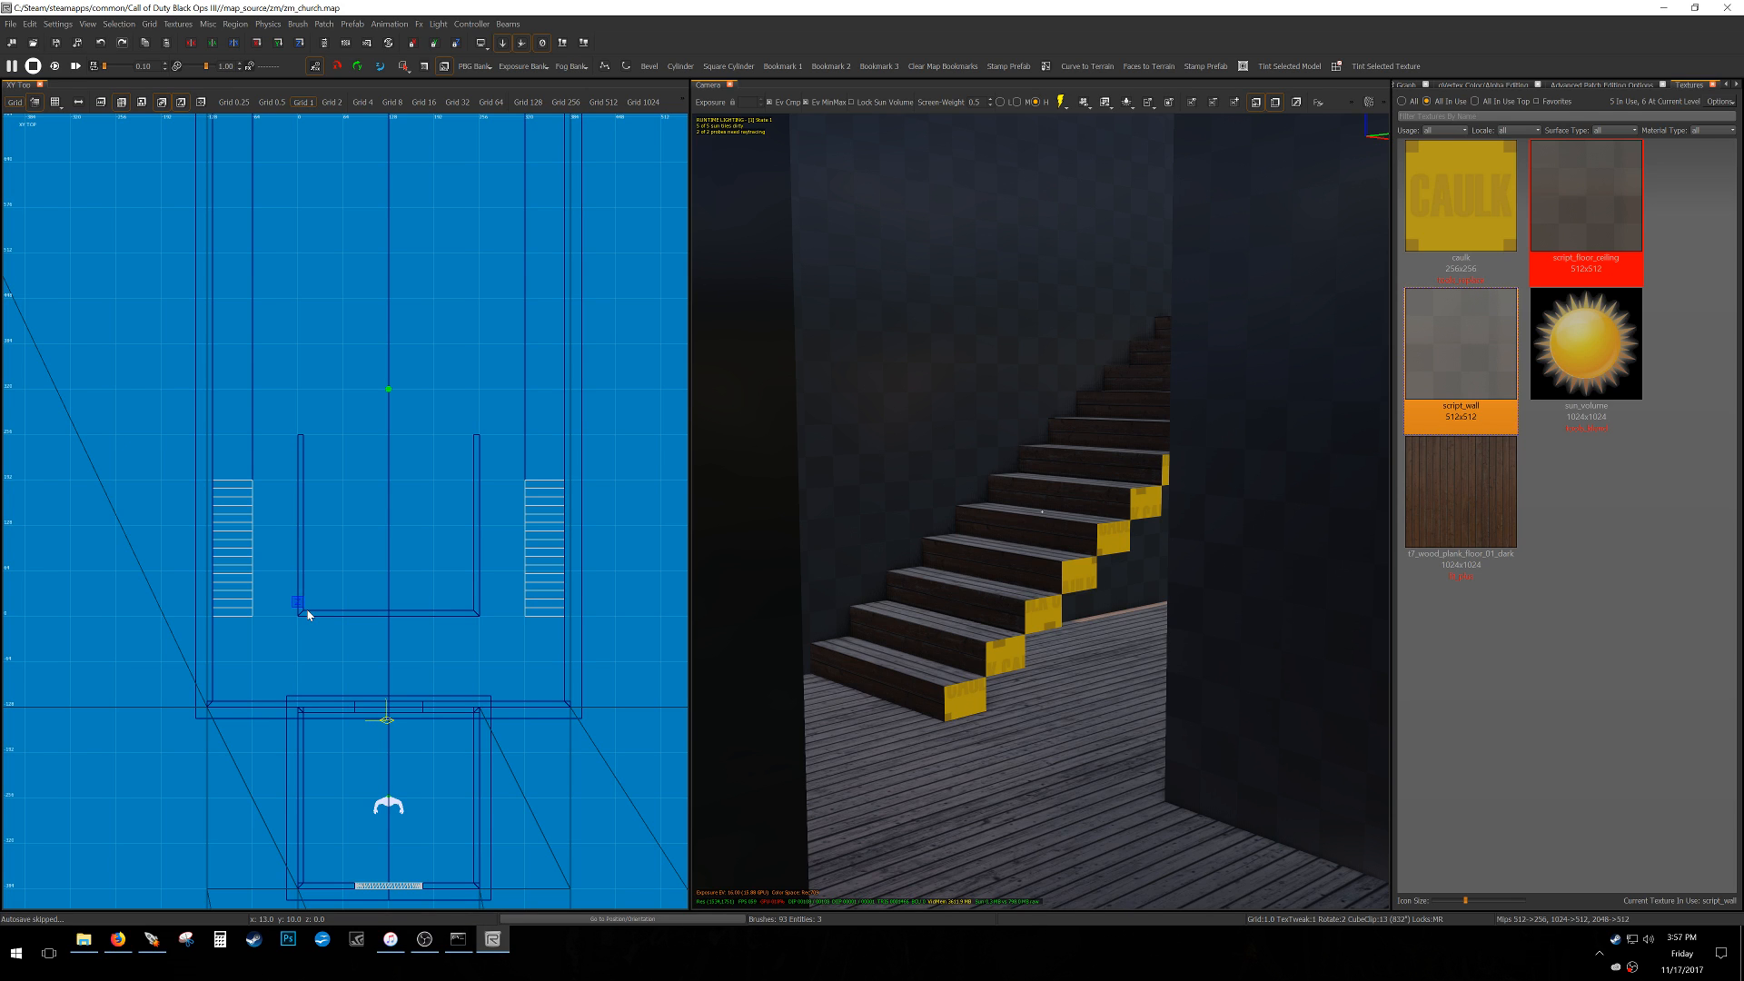
Delete the grouped staircase beside the side wall seen from the entrance.
key("w")
right_click_drag(1102, 701, 1084, 701)
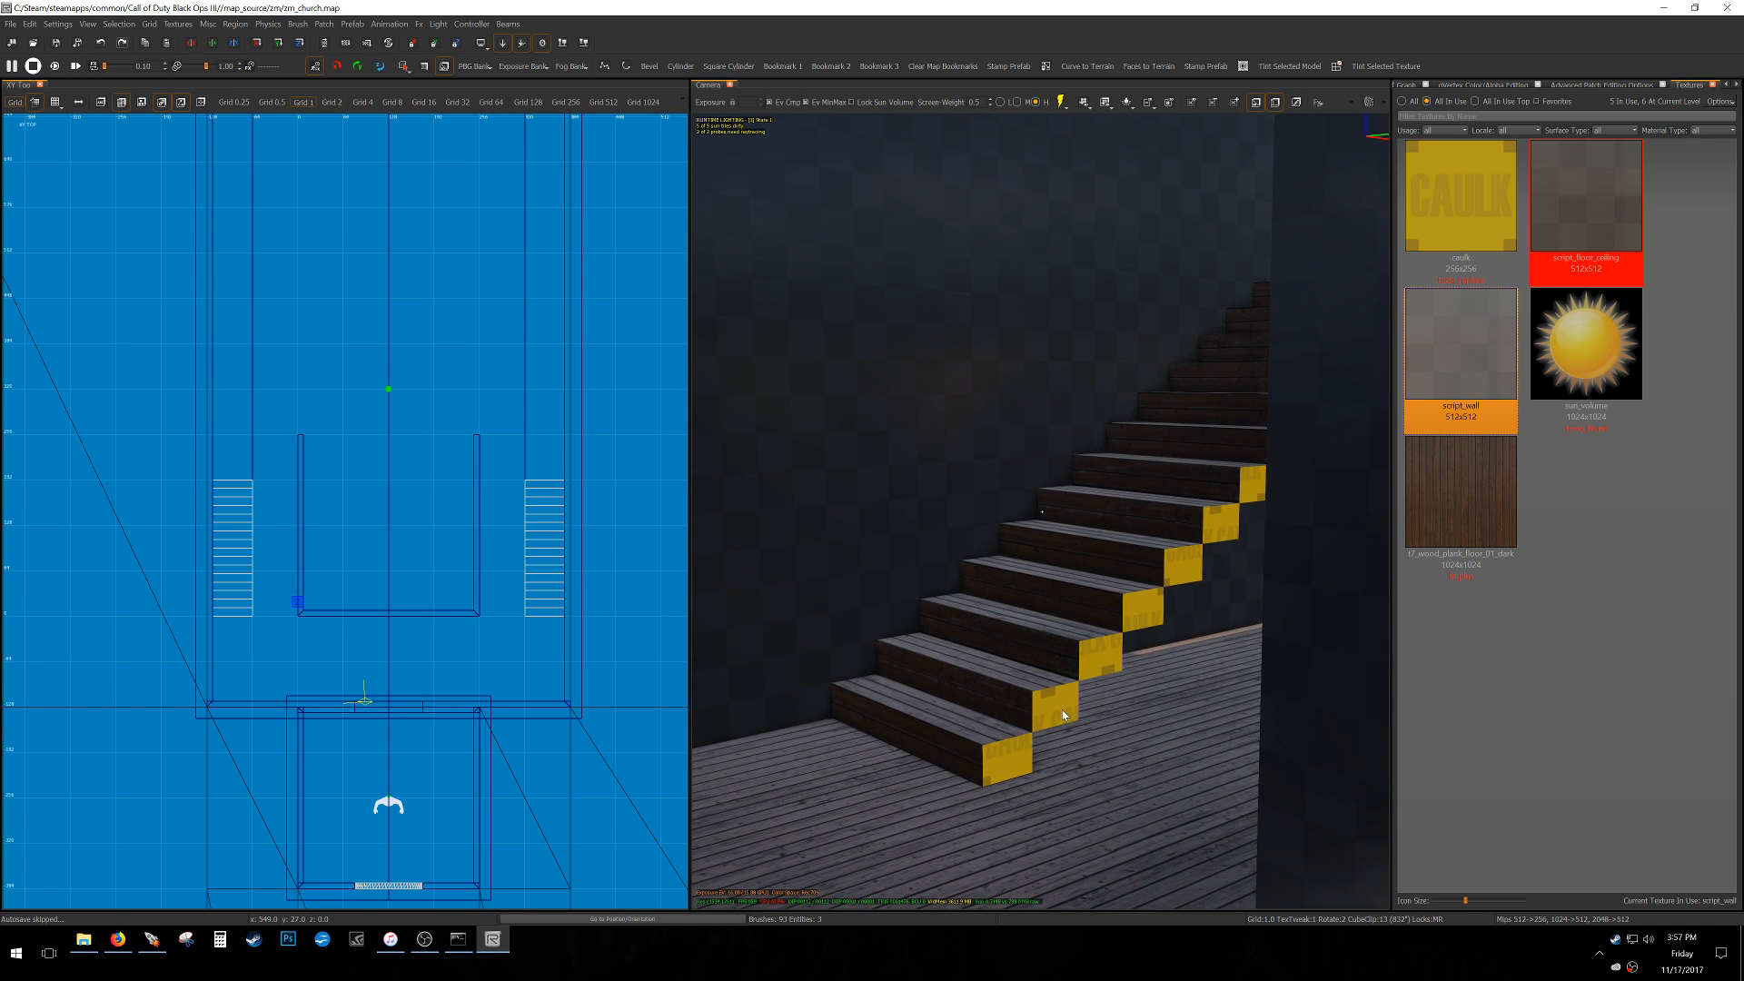
left_click(1038, 627, "shift")
key("BackSpace")
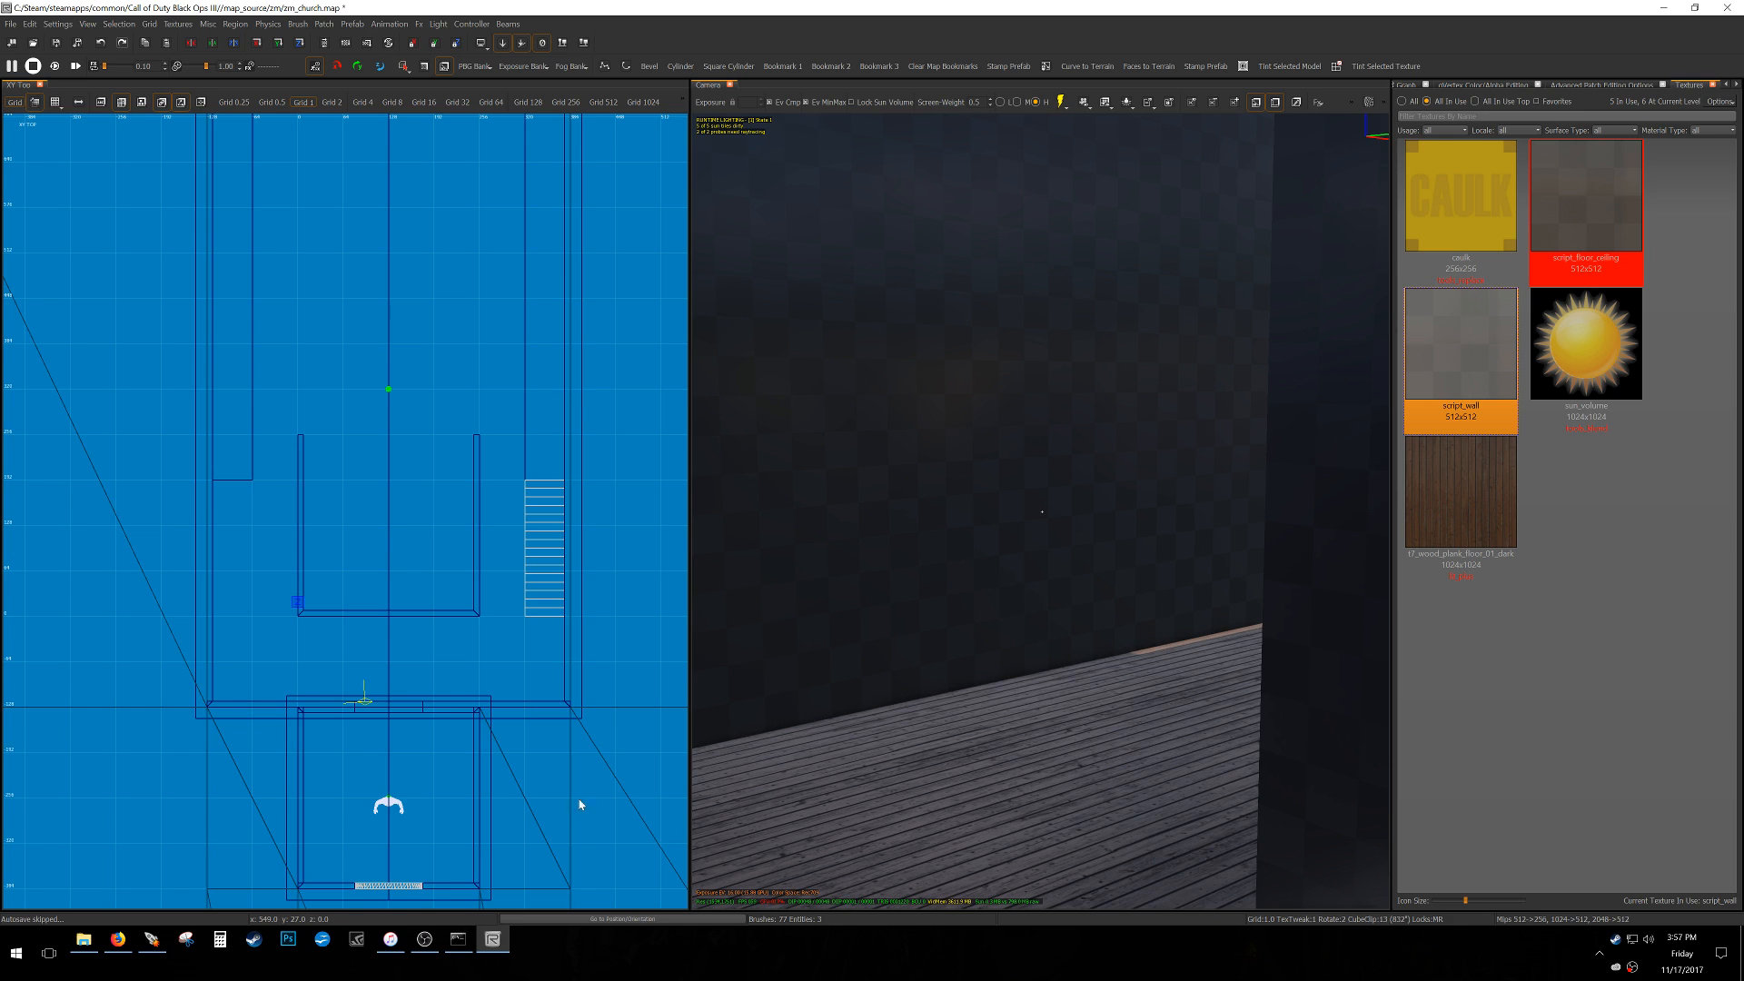
scroll(209, 629, "up", 3)
left_click_drag(210, 629, 390, 556)
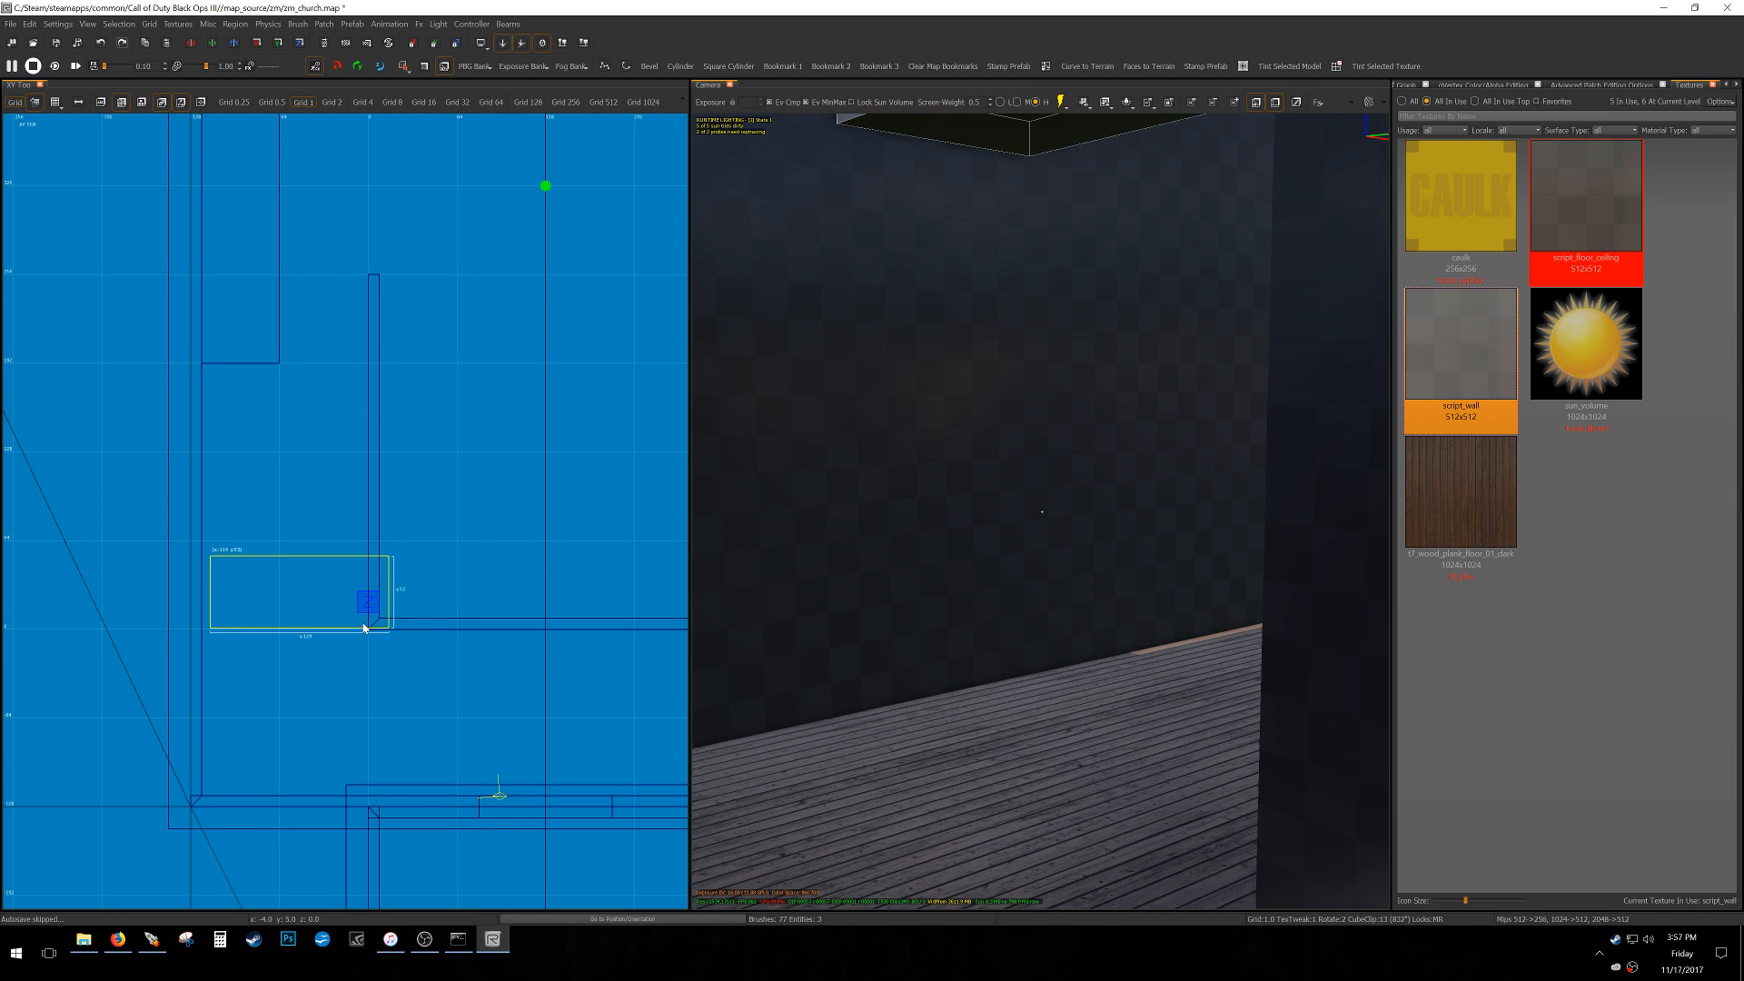
key("BackSpace")
On the 16-unit grid, draw a tall block 128 units square between the outer side wall and the U-shaped partition.
key("5")
left_click_drag(211, 633, 370, 536)
right_click_drag(271, 538, 271, 593)
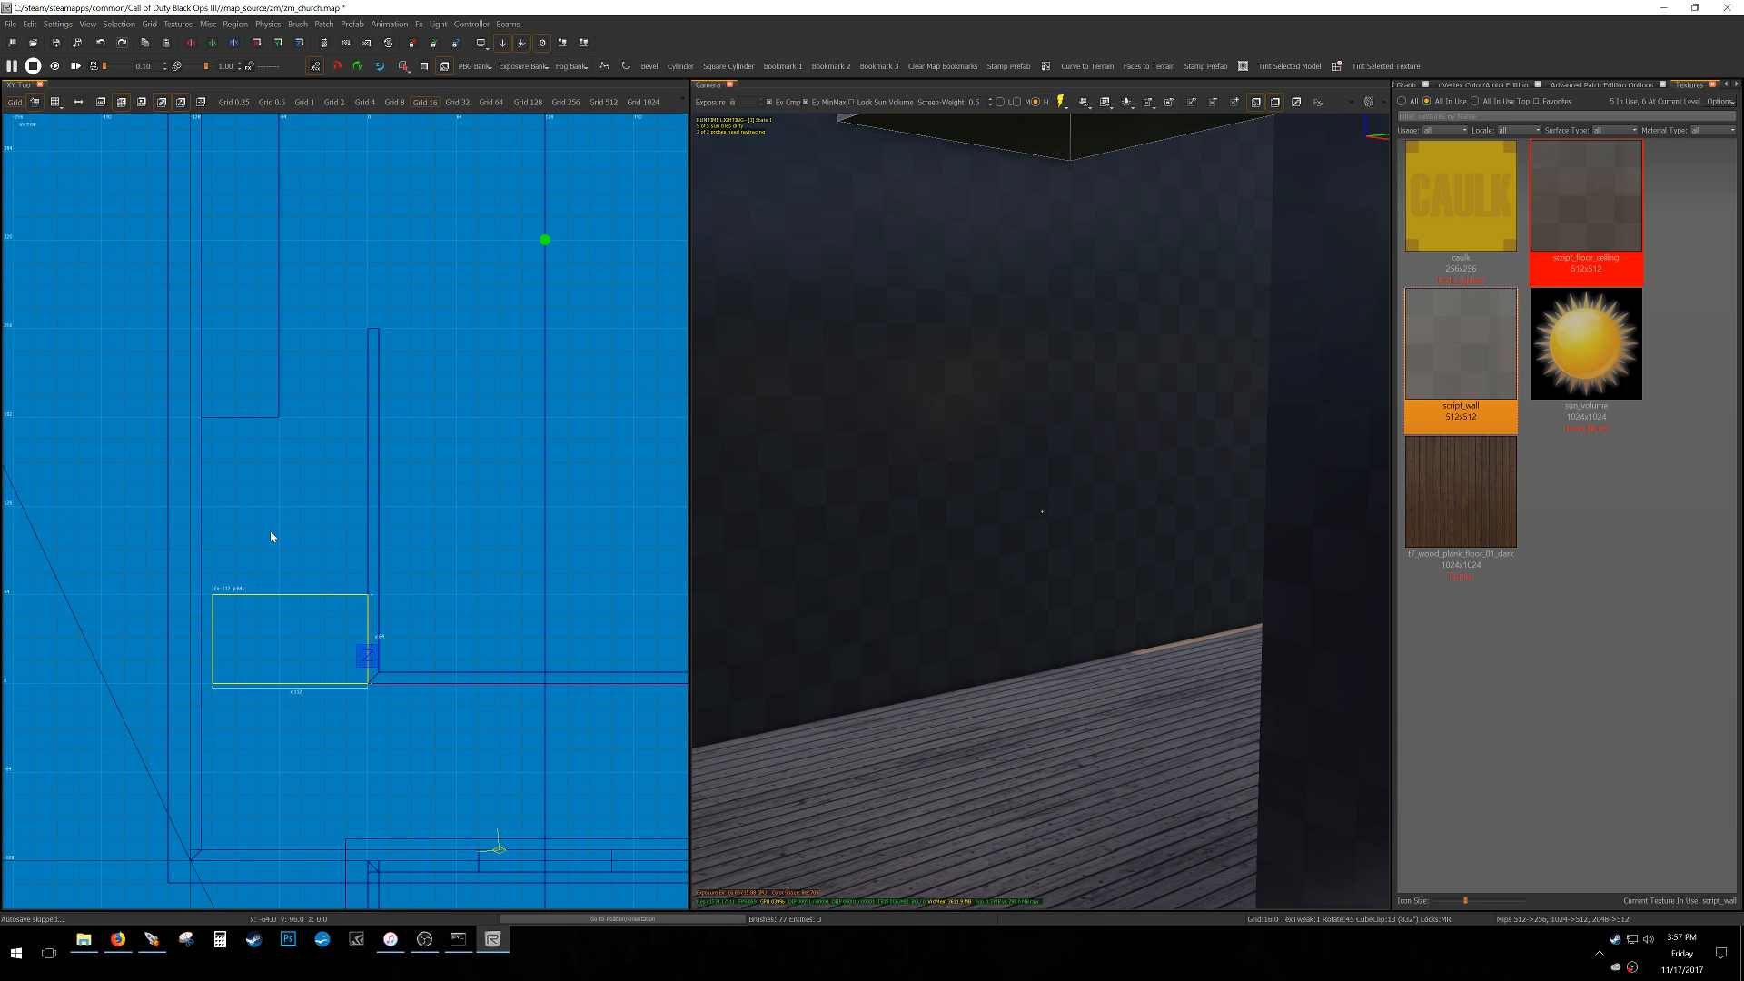
left_click_drag(270, 537, 271, 451)
left_click_drag(170, 610, 156, 600)
mouse_move(270, 452)
left_mouse_down()
mouse_move(267, 424)
mouse_move(374, 668)
left_mouse_up()
key("ctrl+Tab")
scroll(313, 674, "up", 1)
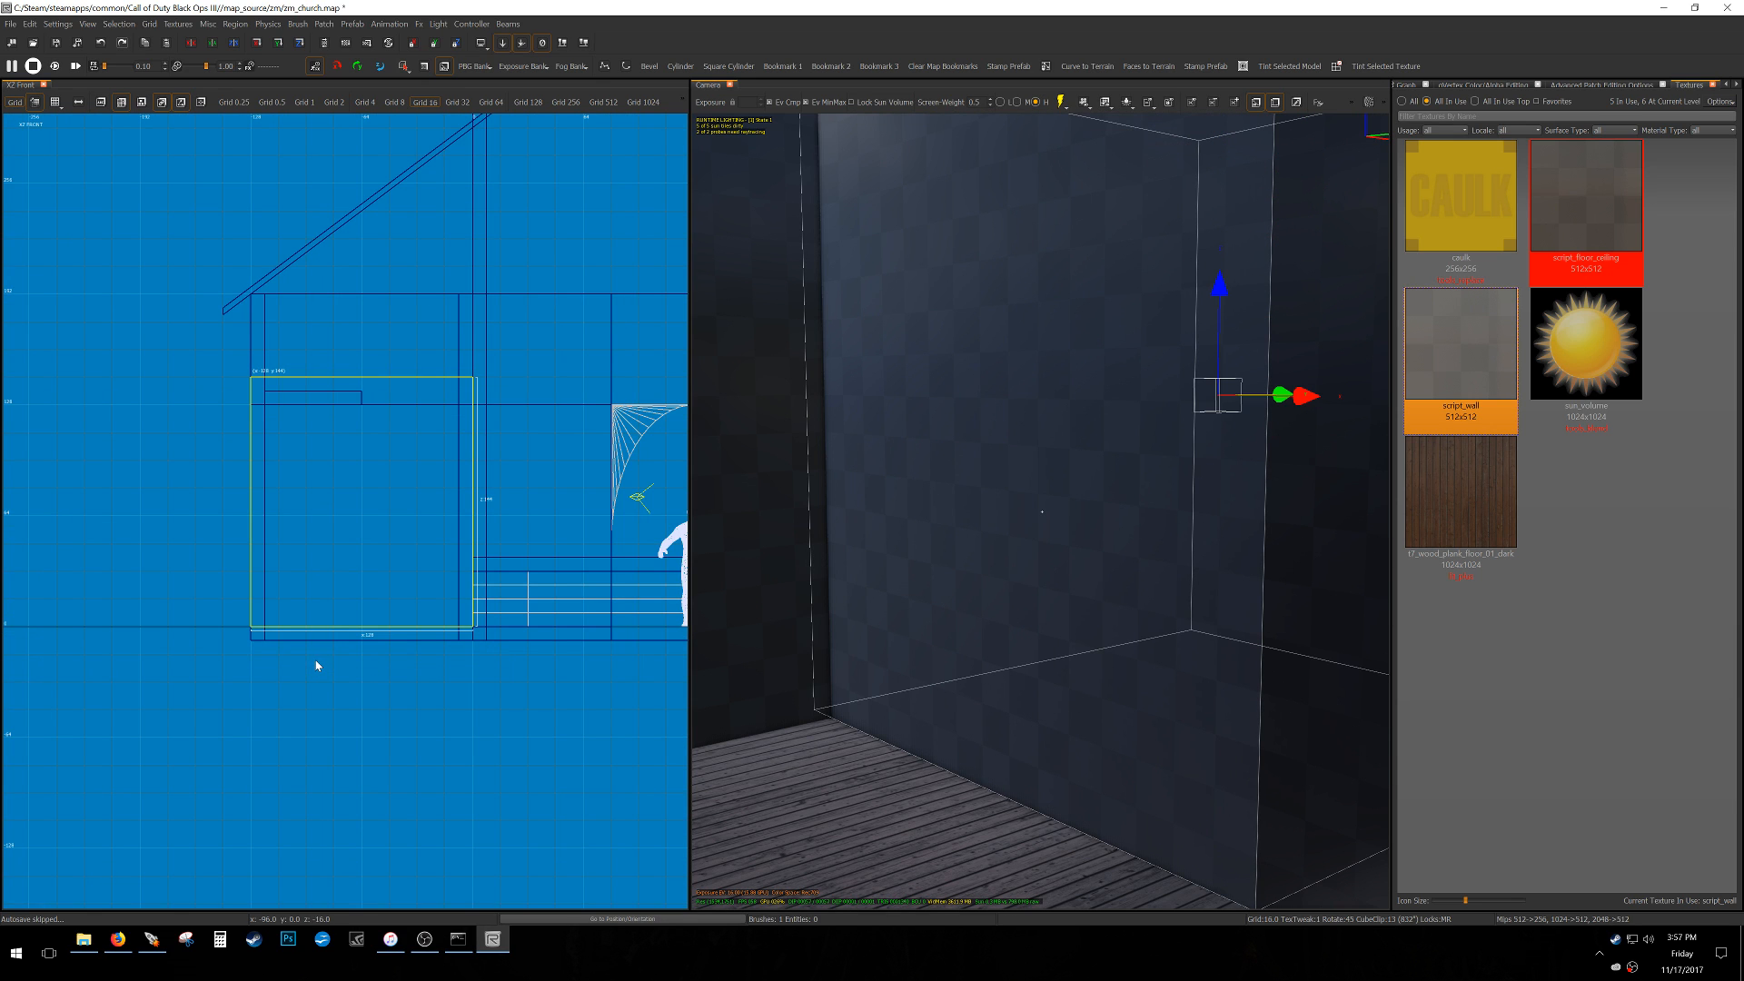
right_click_drag(316, 666, 302, 766)
key("w")
mouse_move(1045, 566)
right_mouse_down()
mouse_move(1104, 556)
mouse_move(1104, 596)
right_mouse_up()
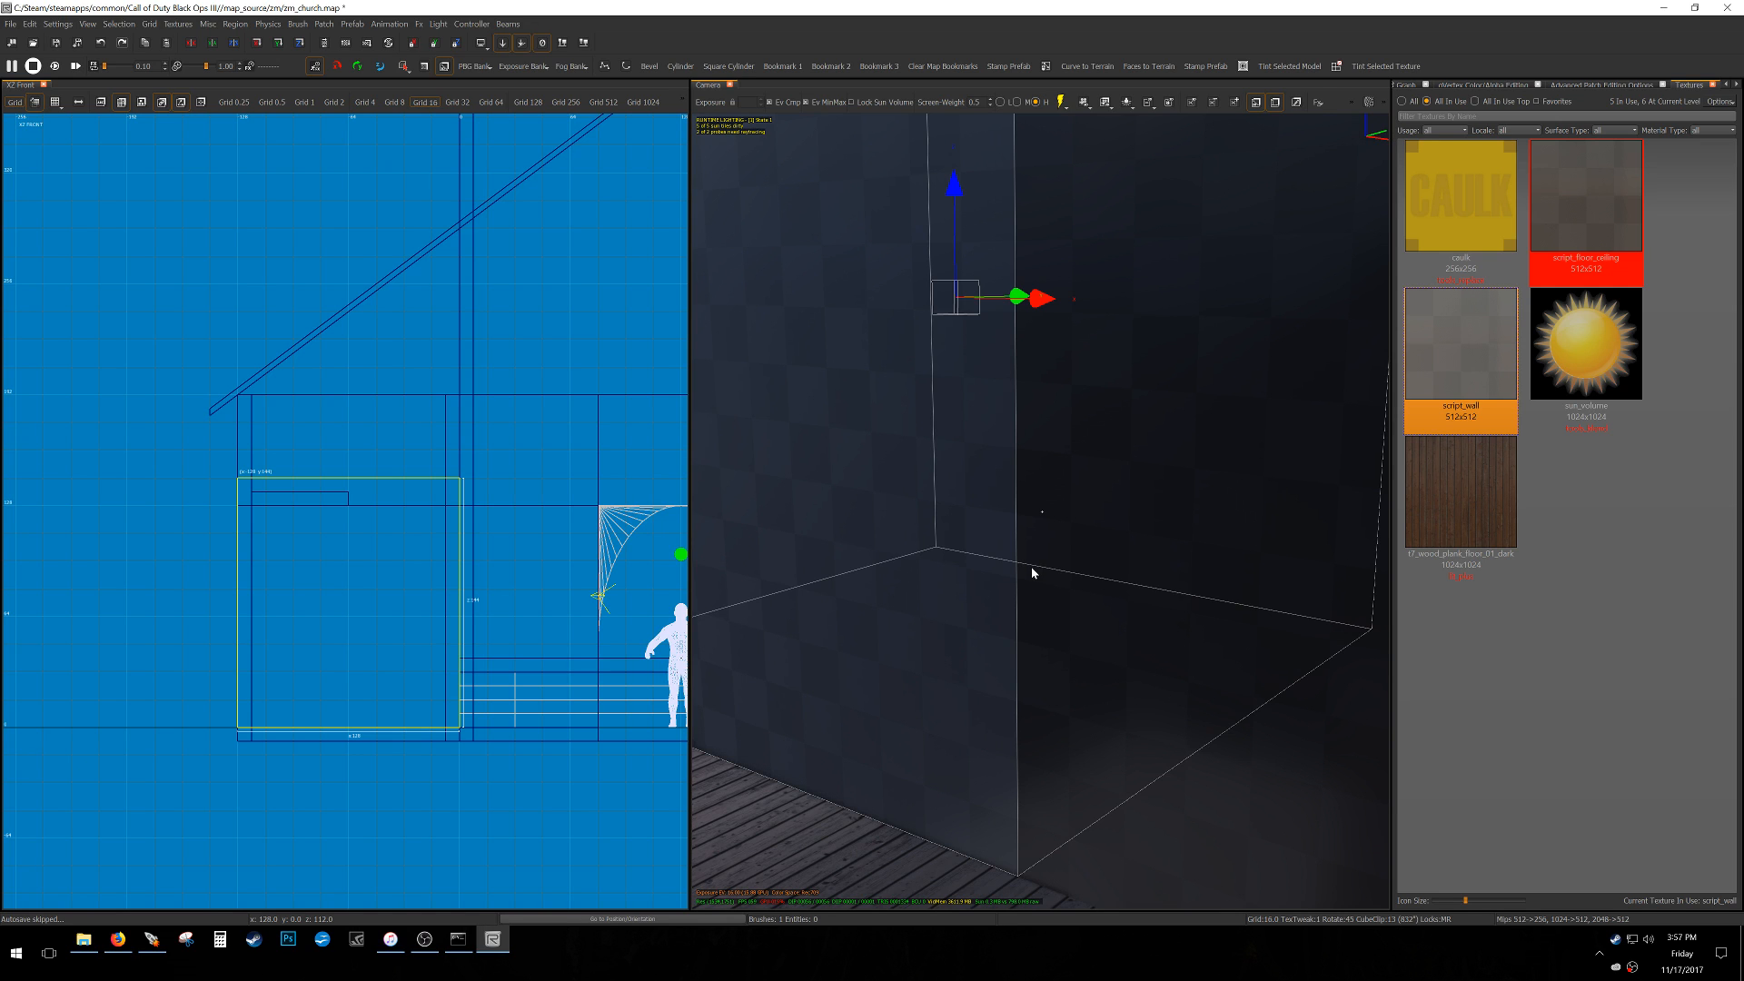
Isolate the new block by hiding everything else in the map.
key("ctrl+Tab")
key("ctrl+Tab")
scroll(213, 556, "down", 4)
key("alt+h")
scroll(271, 556, "up", 2)
scroll(270, 556, "up", 2)
key("a")
mouse_move(945, 564)
right_mouse_down()
mouse_move(894, 509)
mouse_move(986, 590)
mouse_move(977, 609)
mouse_move(896, 596)
right_mouse_up()
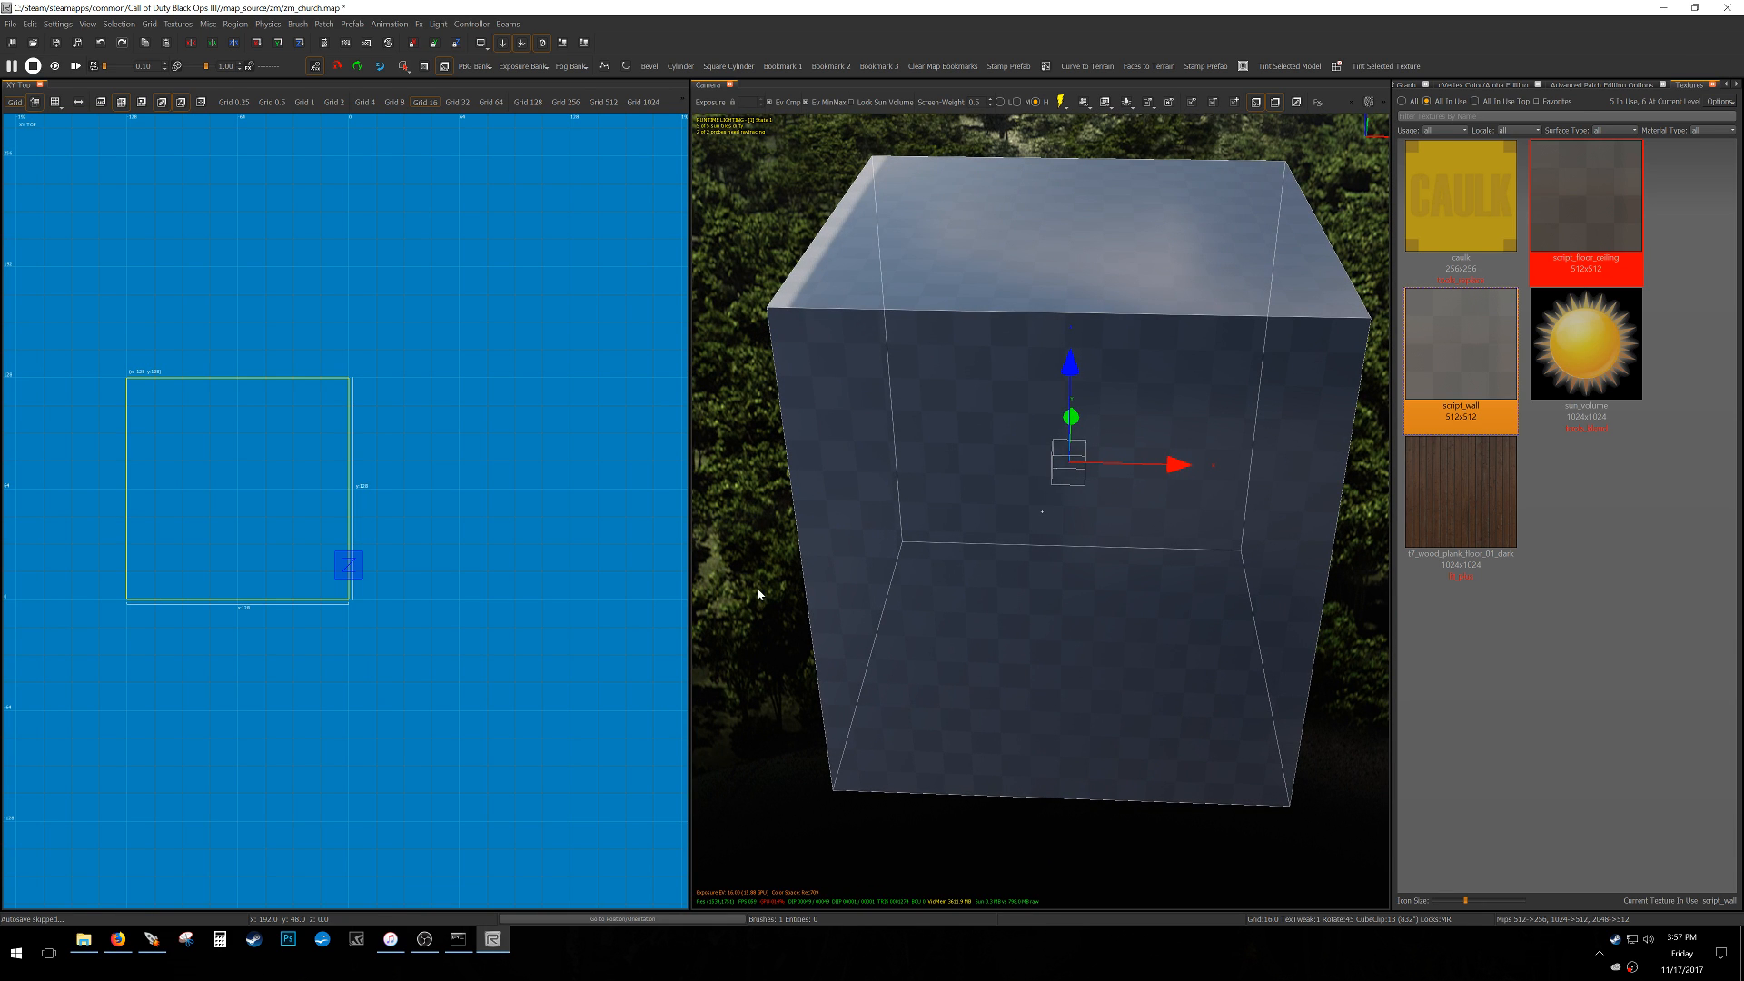
scroll(254, 537, "up", 2)
key("space")
key("ctrl+z")
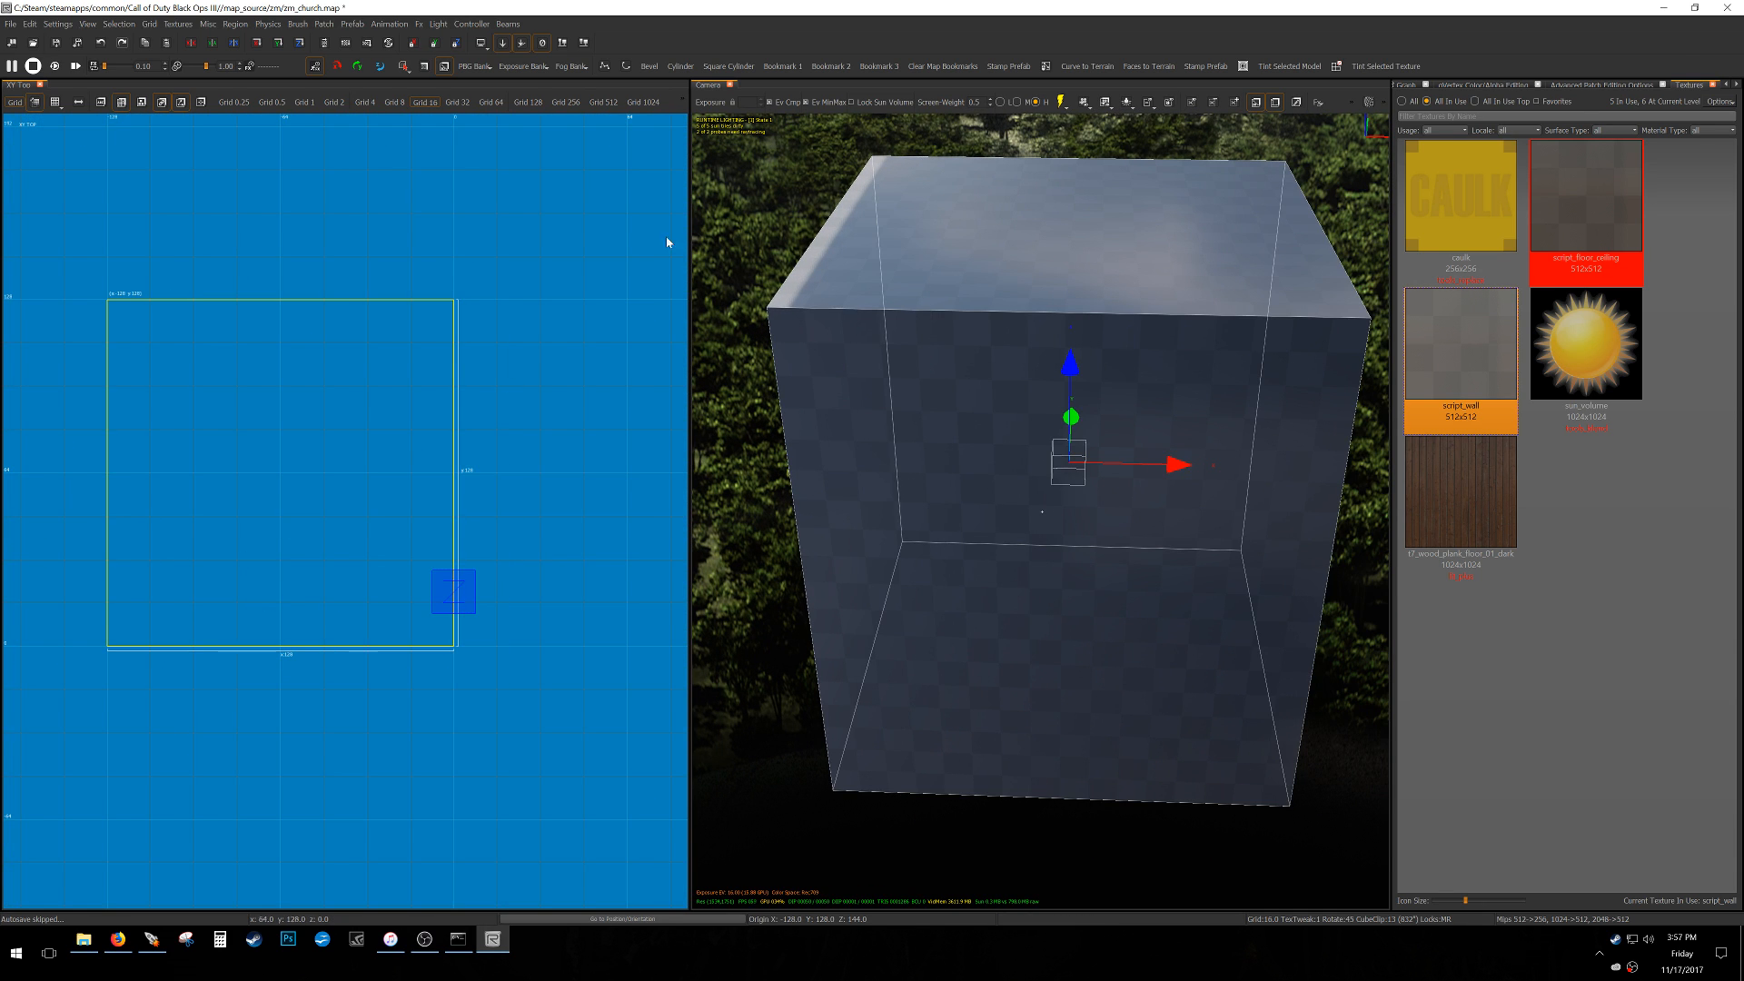
Create a patch mesh with the default density and size it over one corner of the block's top.
left_click(626, 69)
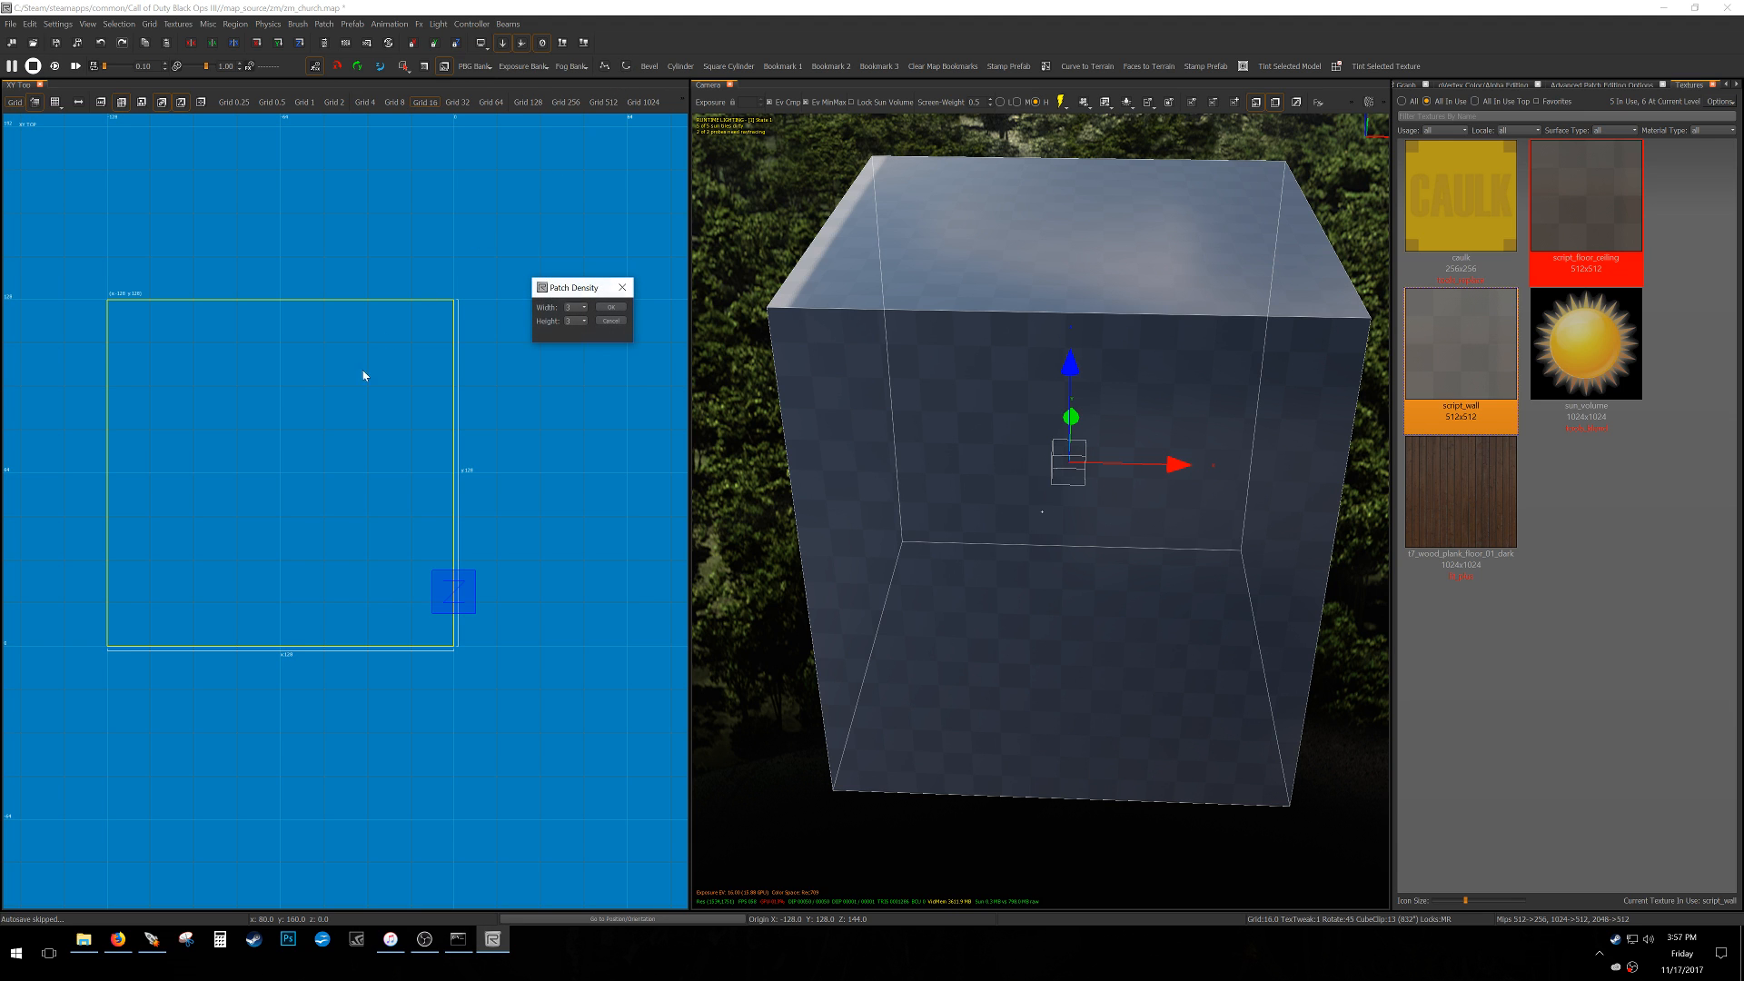
key("Return")
scroll(459, 473, "down", 3)
mouse_move(467, 506)
left_mouse_down()
mouse_move(339, 518)
mouse_move(251, 597)
left_mouse_up()
scroll(251, 595, "up", 4)
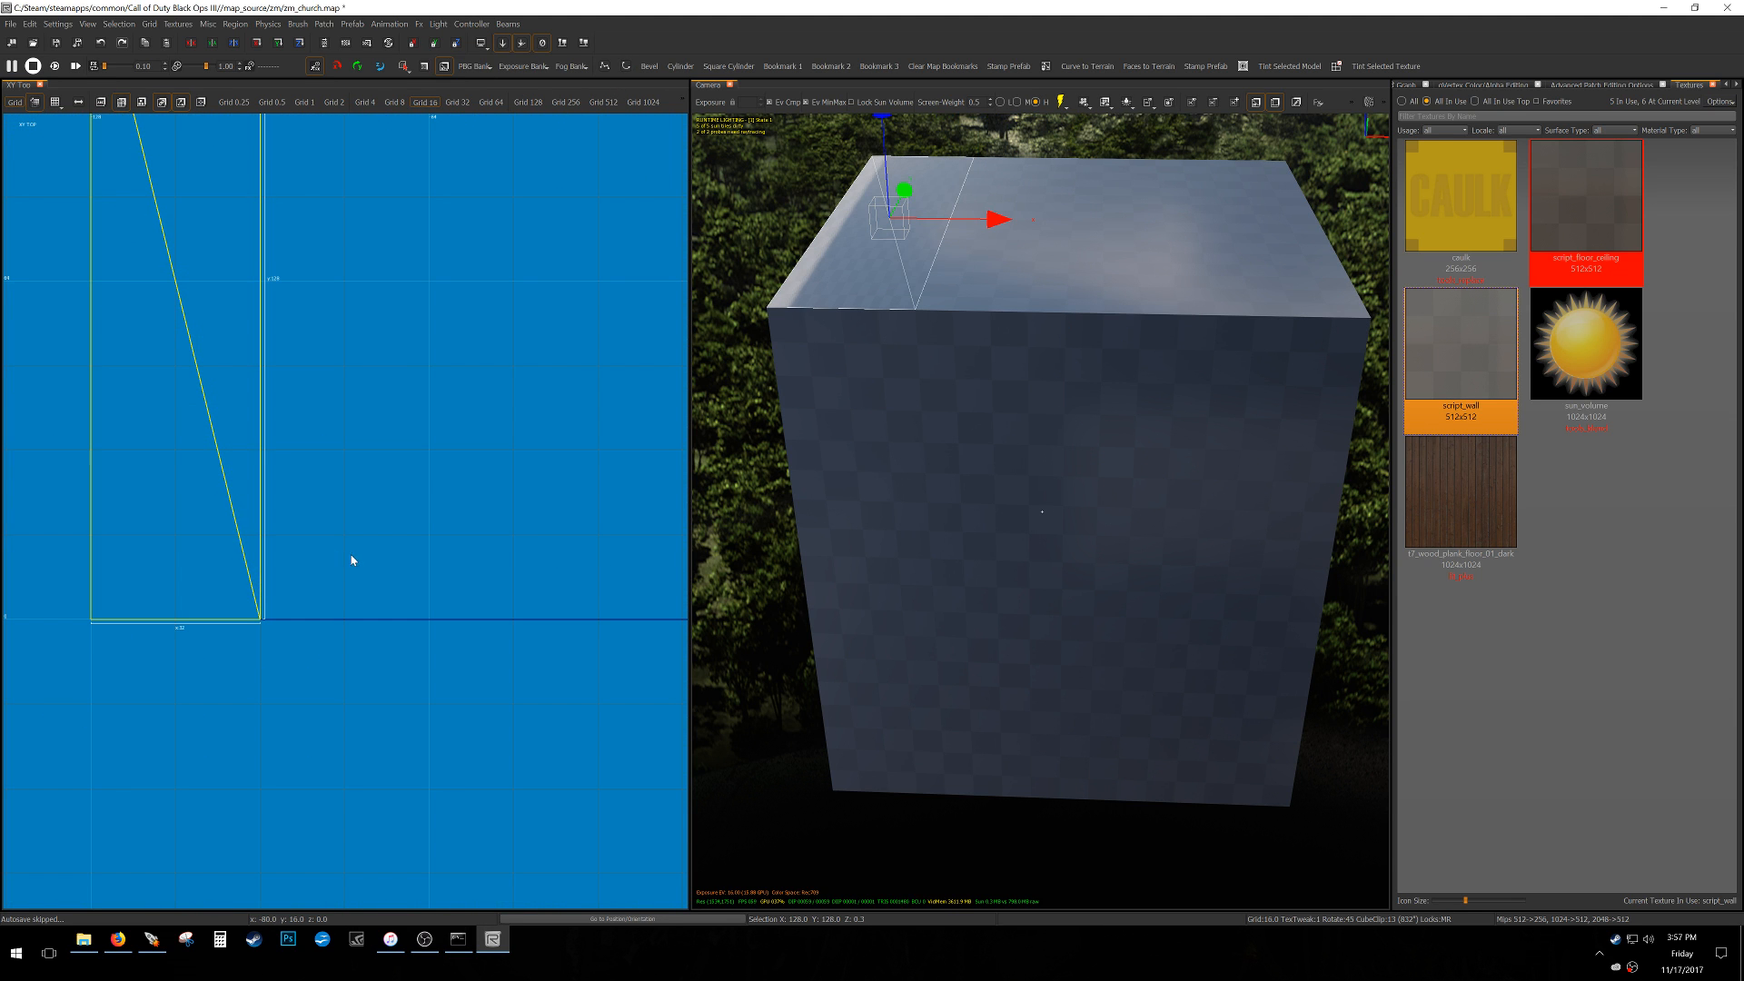
scroll(351, 558, "down", 3)
mouse_move(381, 584)
left_mouse_down()
mouse_move(422, 583)
mouse_move(375, 462)
left_mouse_up()
right_click_drag(375, 461, 352, 566)
Move the patch's end vertices to bend it into a quarter-circle curve over the block's corner.
key("v")
left_click_drag(138, 356, 405, 283)
left_click_drag(431, 459, 366, 515)
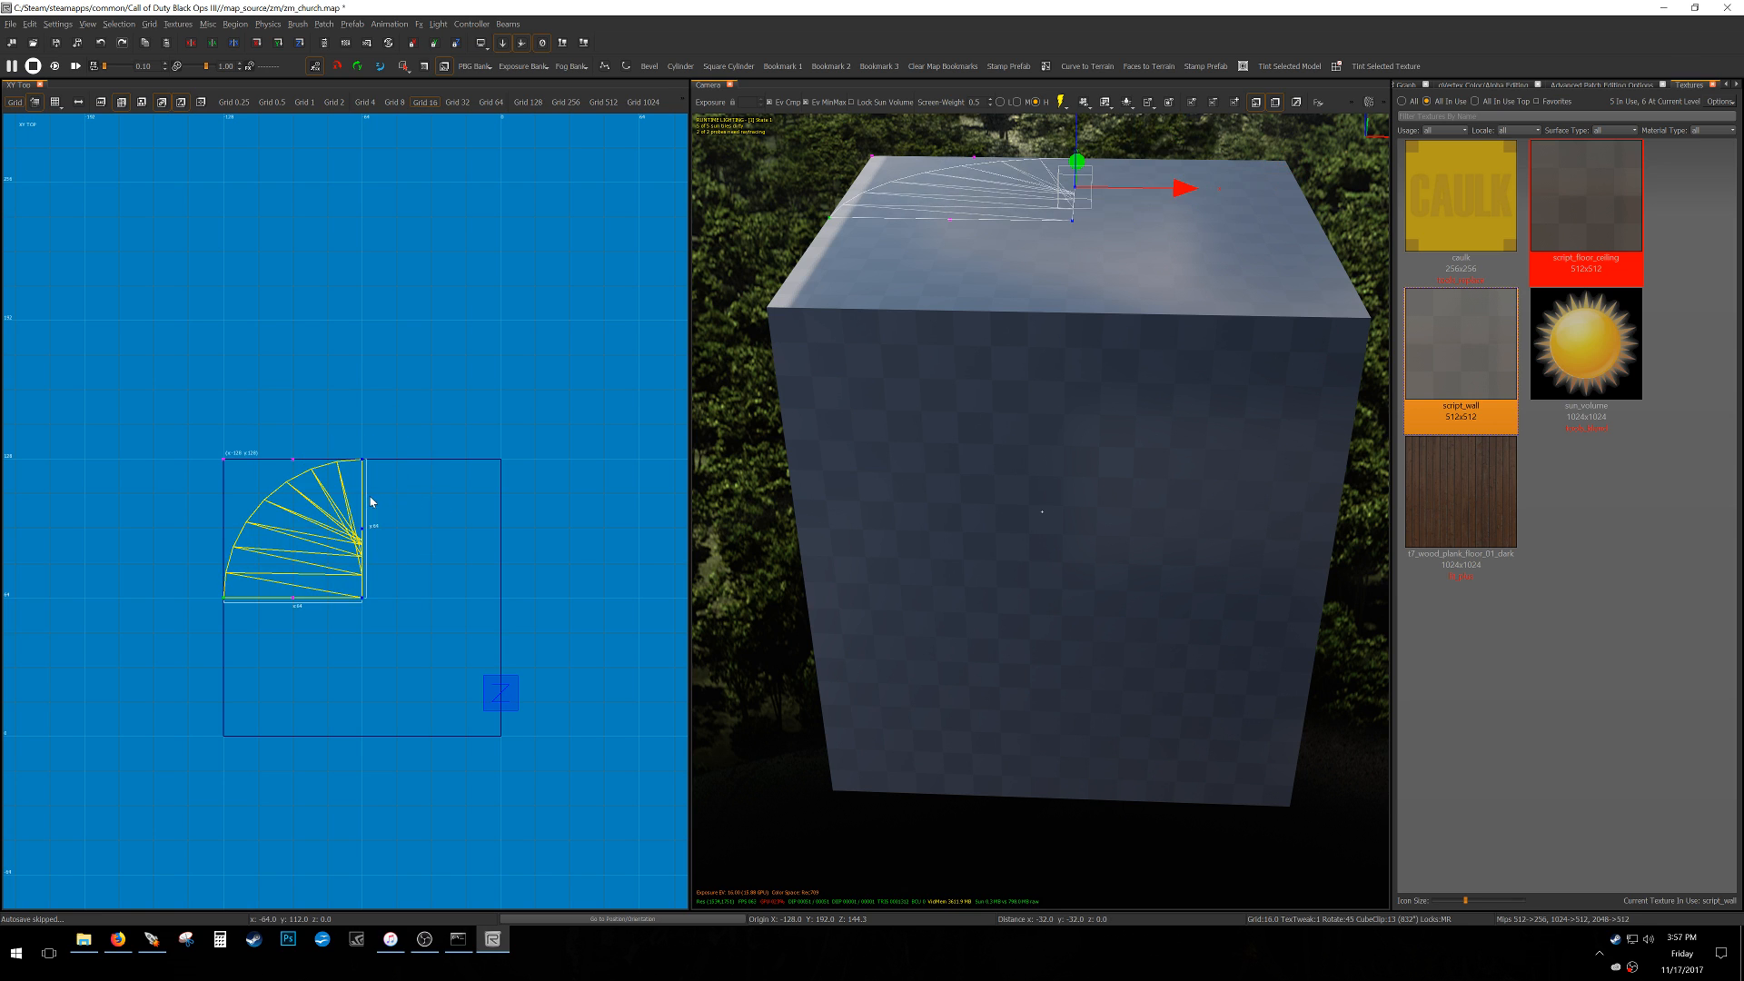
Try to reshape the inside of the quarter-circle patch by moving its middle row of control points.
left_click(228, 461)
left_click(235, 464, "shift")
scroll(234, 492, "up", 4)
left_click_drag(172, 476, 459, 392, "shift")
left_click_drag(460, 399, 311, 554)
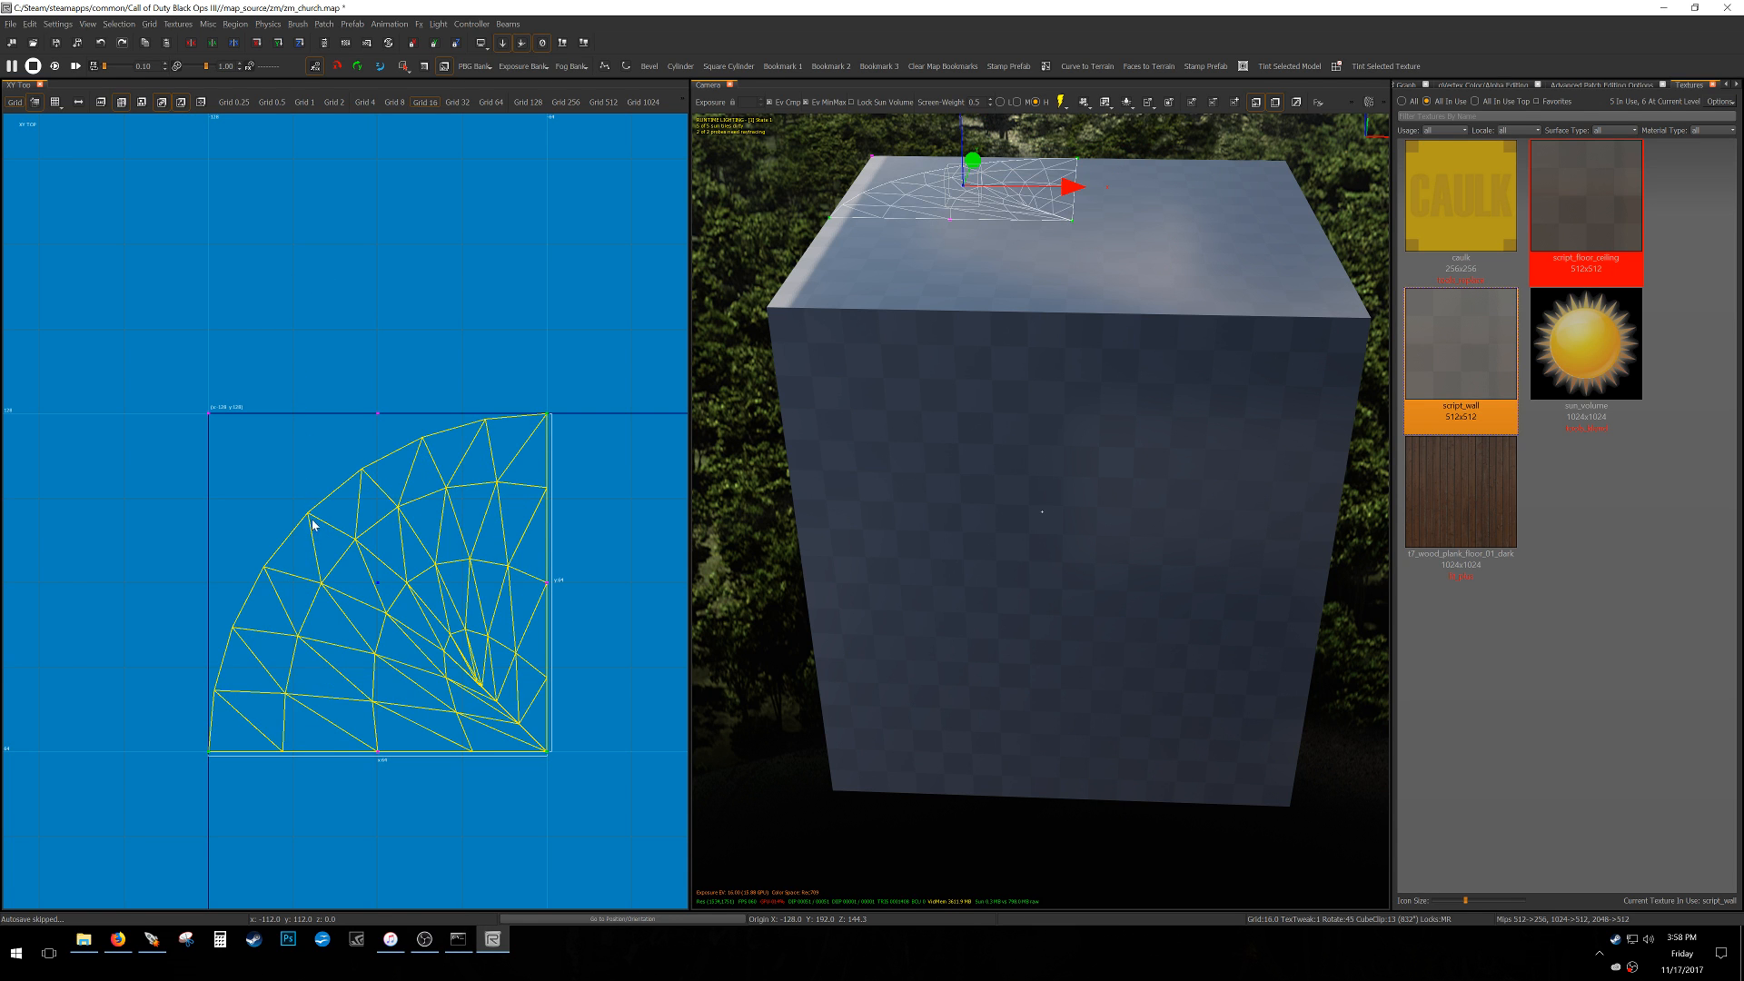
Undo the last reshaping of the quarter-circle patch's control points.
scroll(311, 554, "down", 2)
left_click(238, 376, "alt")
left_click(239, 376, "alt")
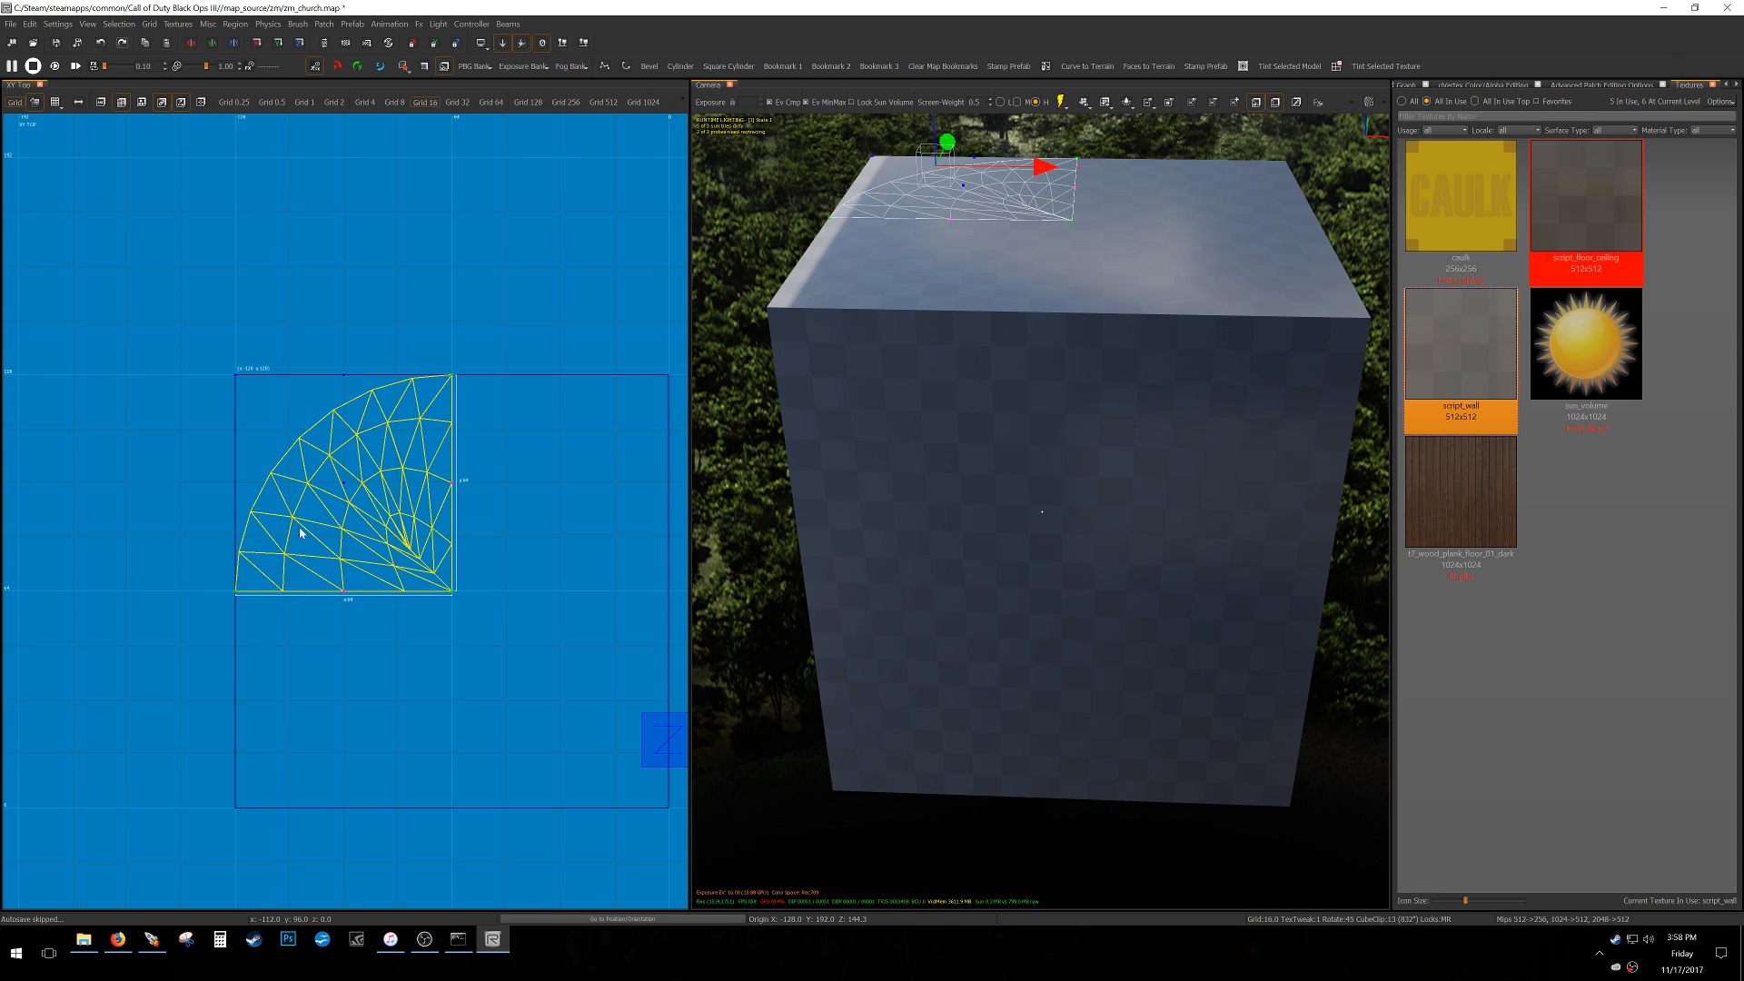
key("ctrl+z")
key("ctrl+y")
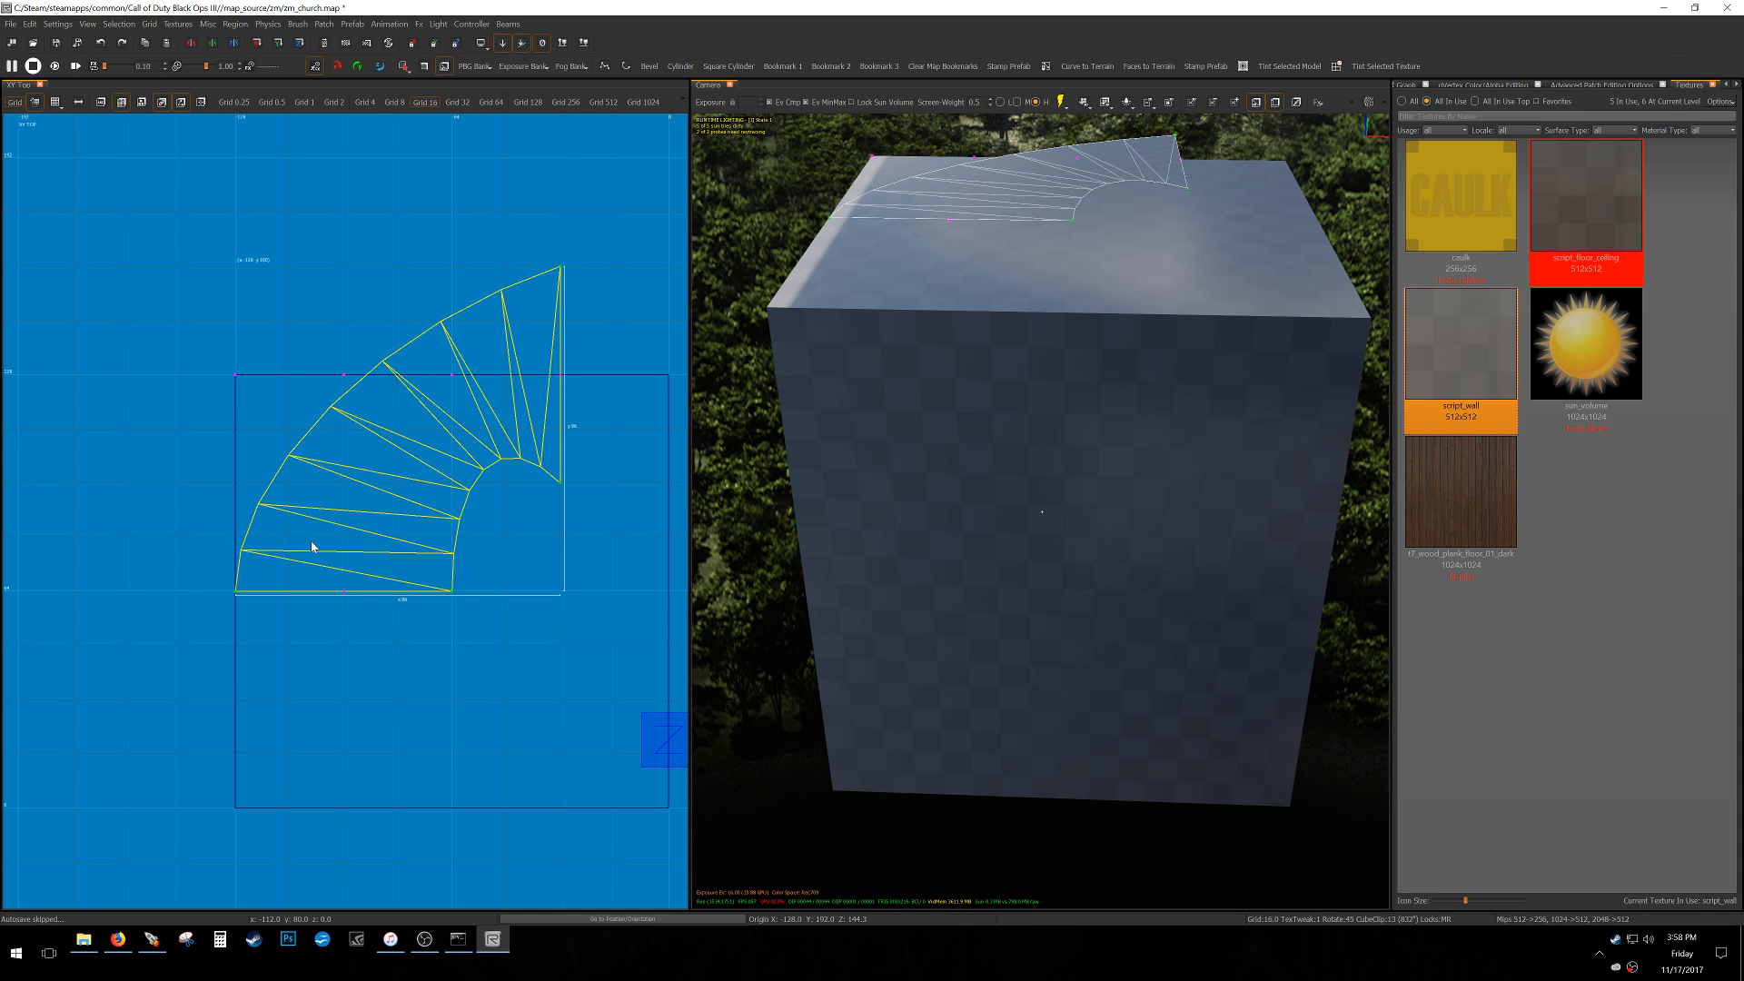
Move the patch's control points so the inner ones meet at one centre, forming a quarter-circle fan over the block's corner.
left_click(247, 383)
scroll(247, 384, "down", 4)
right_click_drag(247, 384, 304, 383)
left_click_drag(306, 386, 133, 405)
left_click(434, 378)
scroll(421, 440, "up", 3)
left_click_drag(438, 400, 364, 496)
scroll(364, 490, "down", 2)
right_click_drag(355, 466, 564, 460)
left_click(138, 406)
scroll(363, 412, "up", 3)
right_click_drag(51, 296, 58, 328)
left_click_drag(58, 331, 567, 391)
left_click(545, 359)
right_click_drag(545, 360, 257, 279)
left_click_drag(427, 300, 460, 425)
left_click(376, 388)
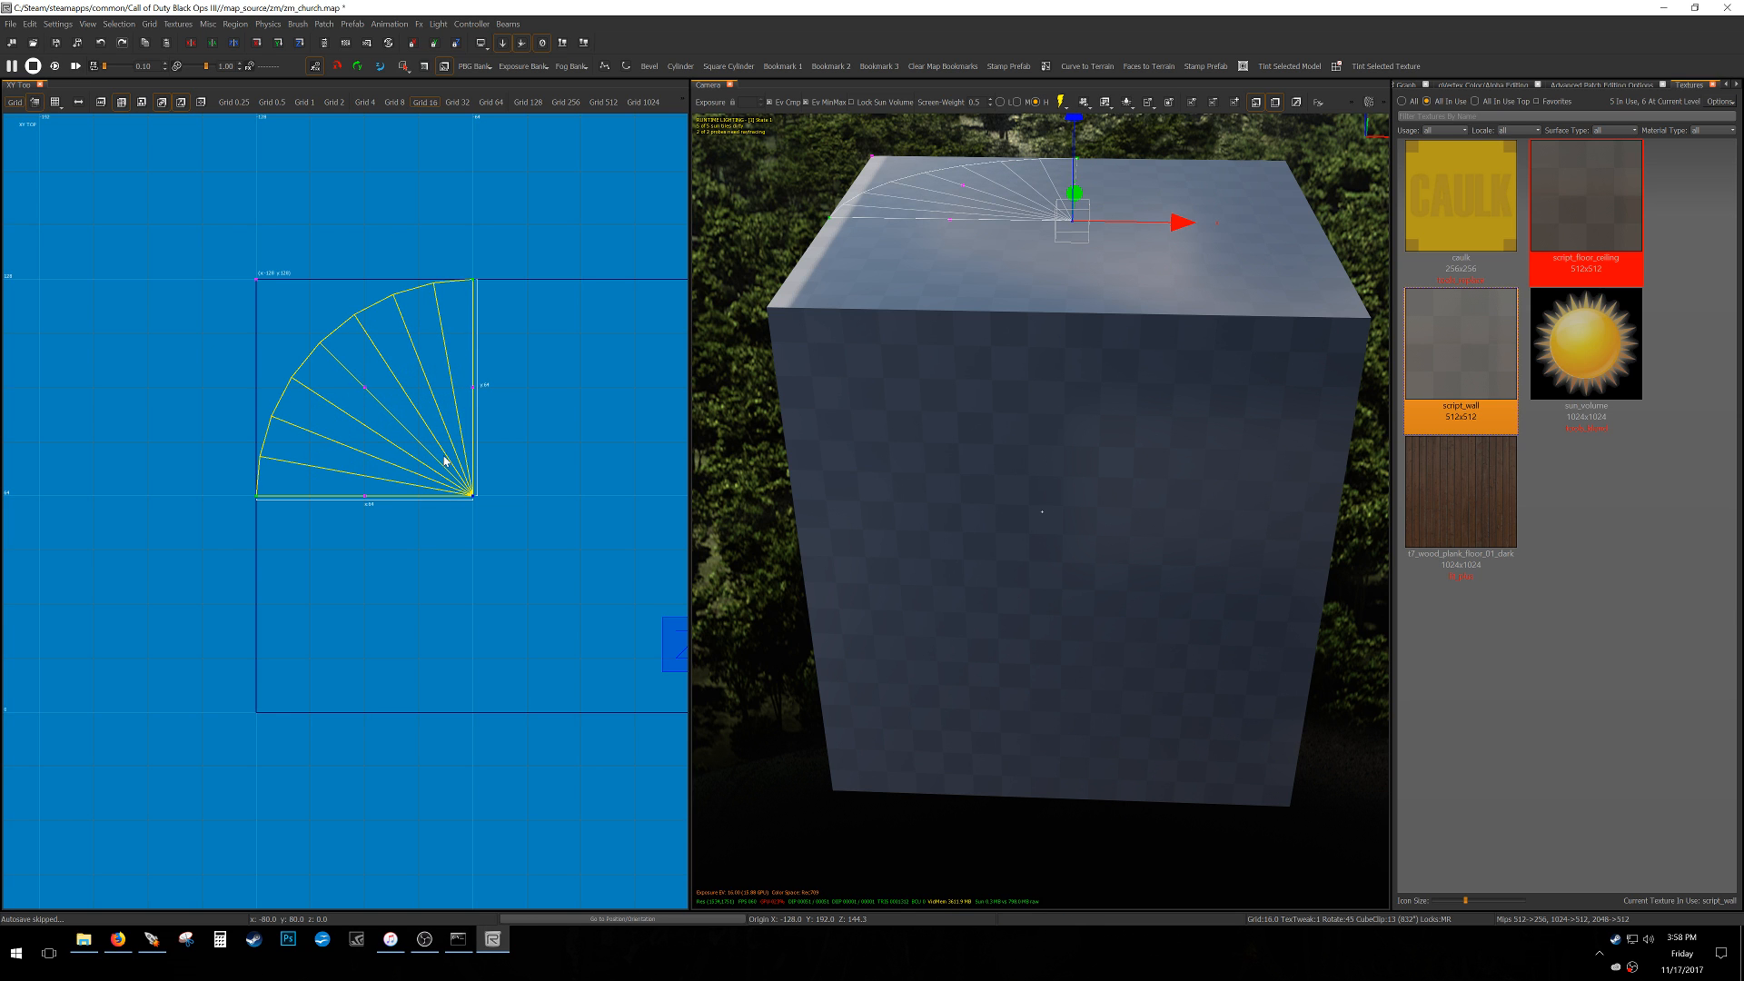
Leave vertex editing and move the fan patch off the block into the empty area behind it.
right_click_drag(1036, 431, 1022, 384)
scroll(349, 506, "down", 2)
right_click_drag(349, 506, 297, 511)
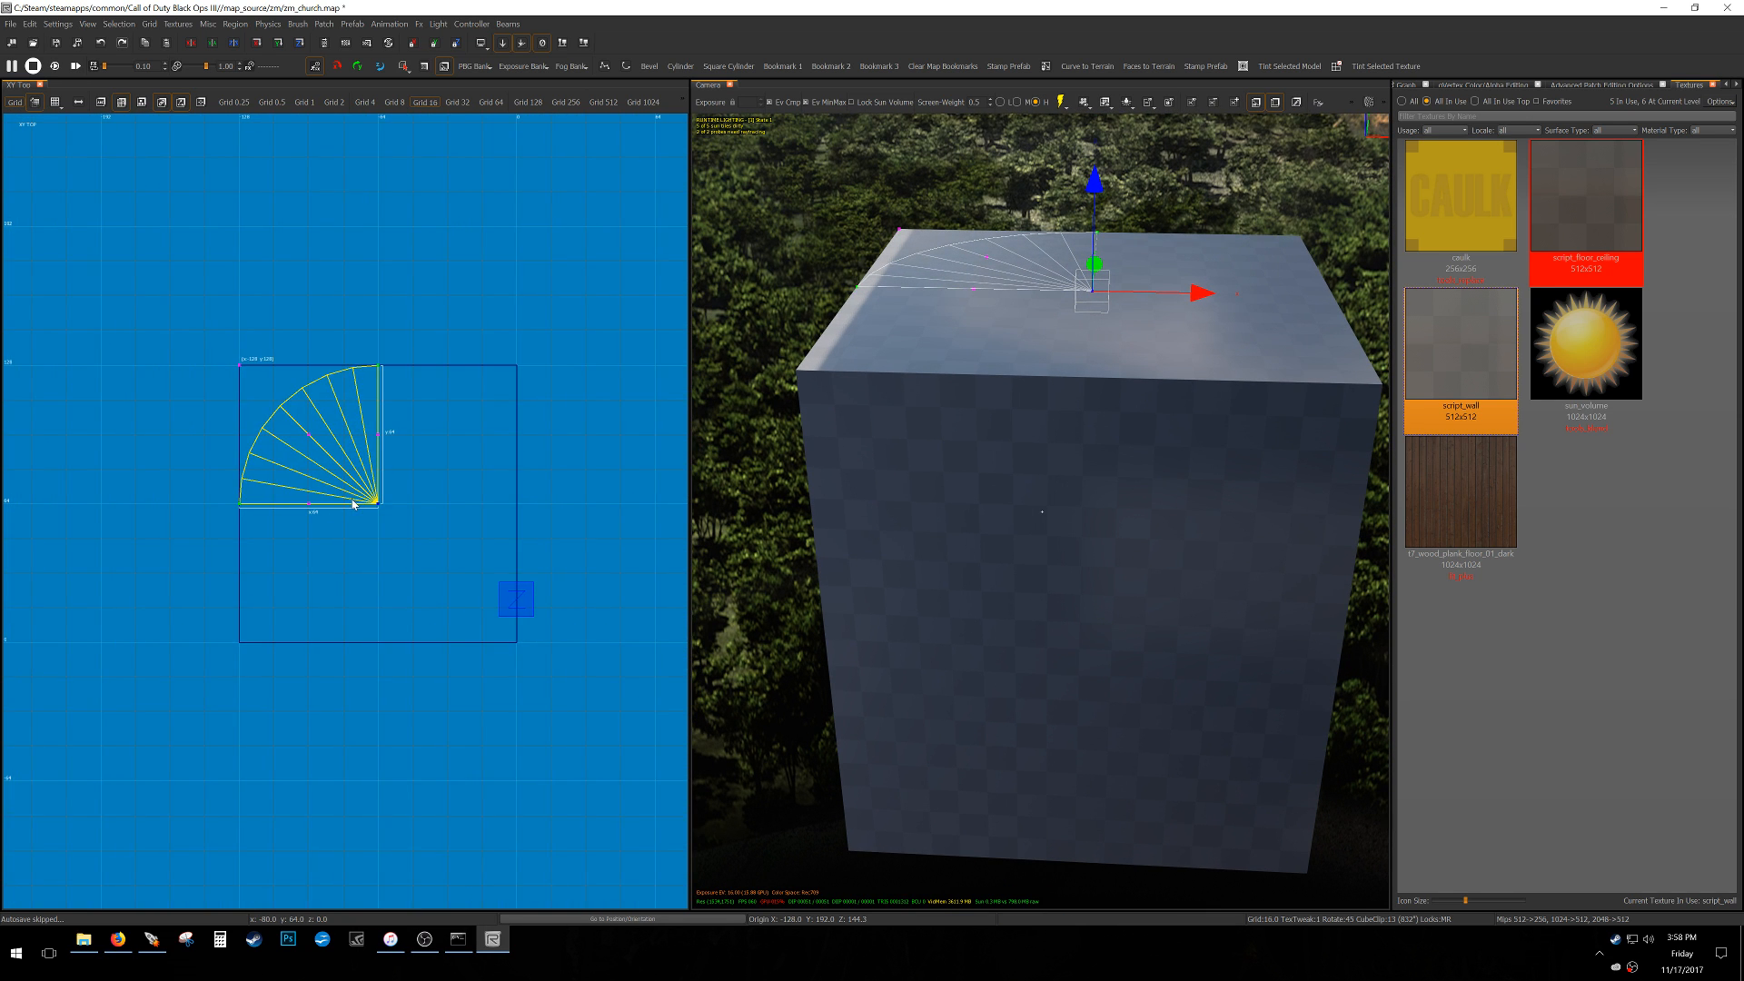
scroll(347, 506, "up", 2)
key("v")
scroll(397, 445, "down", 5)
right_click_drag(398, 446, 467, 574)
scroll(418, 524, "up", 1)
left_click_drag(467, 574, 467, 399)
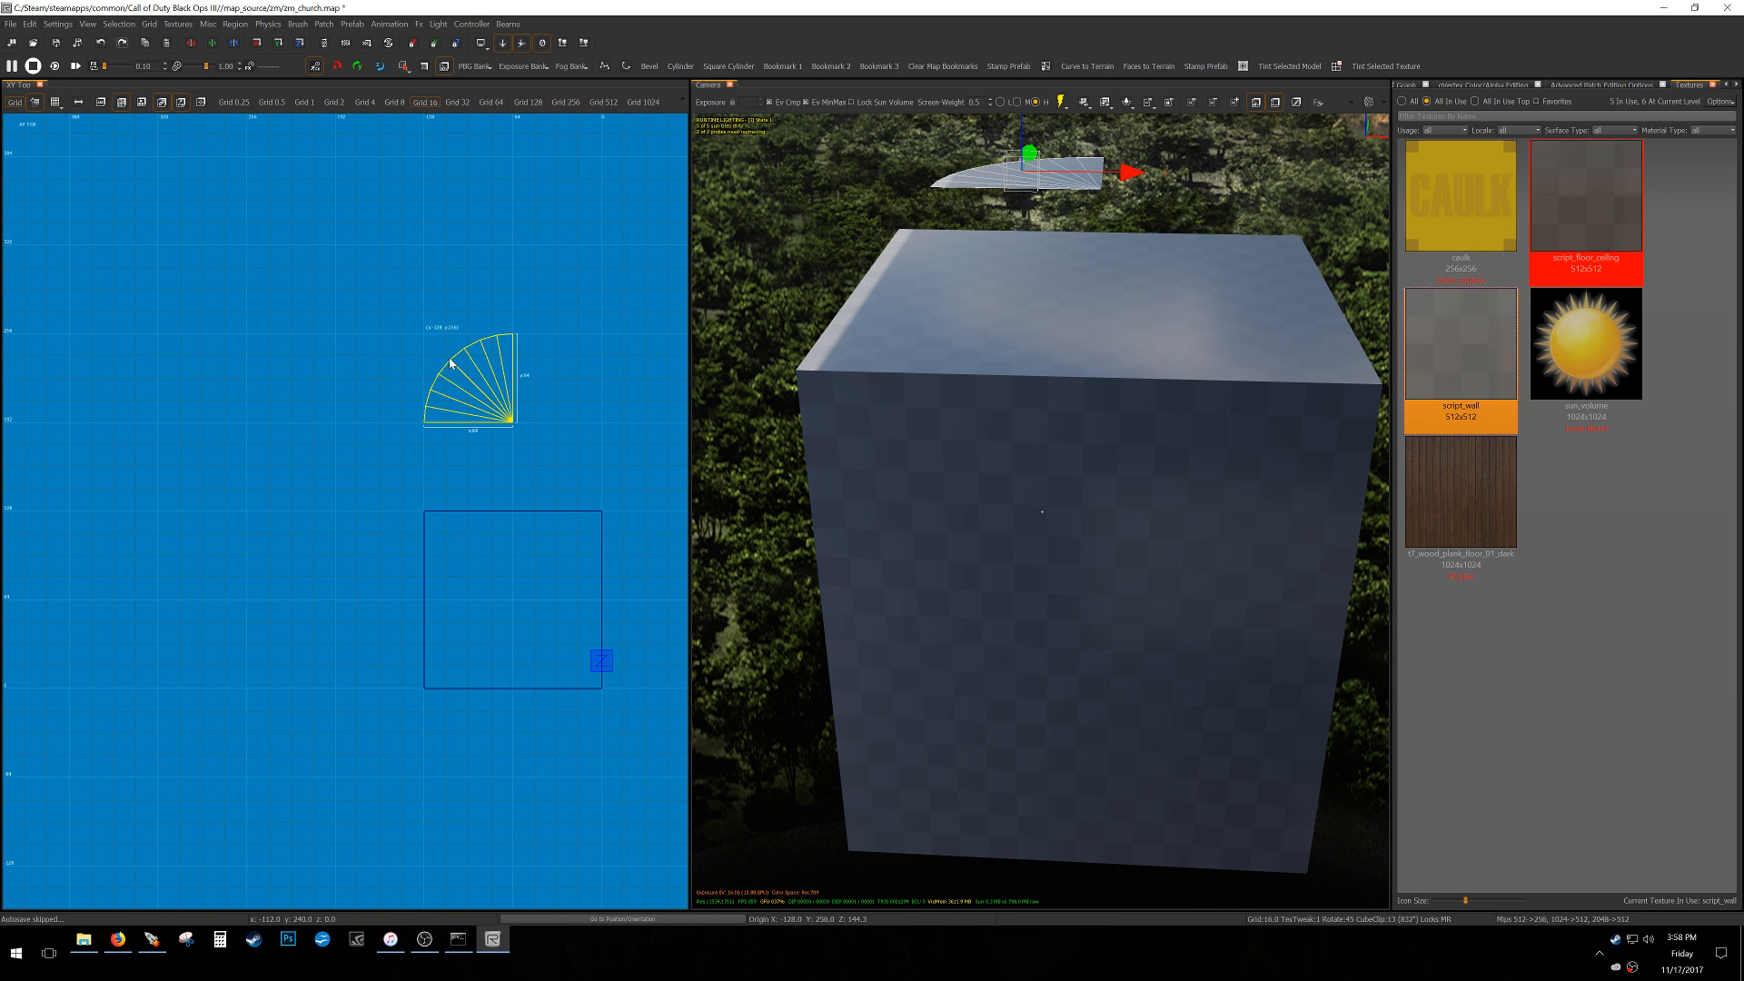
Try a finer subdivision on the fan patch.
key("bracketright")
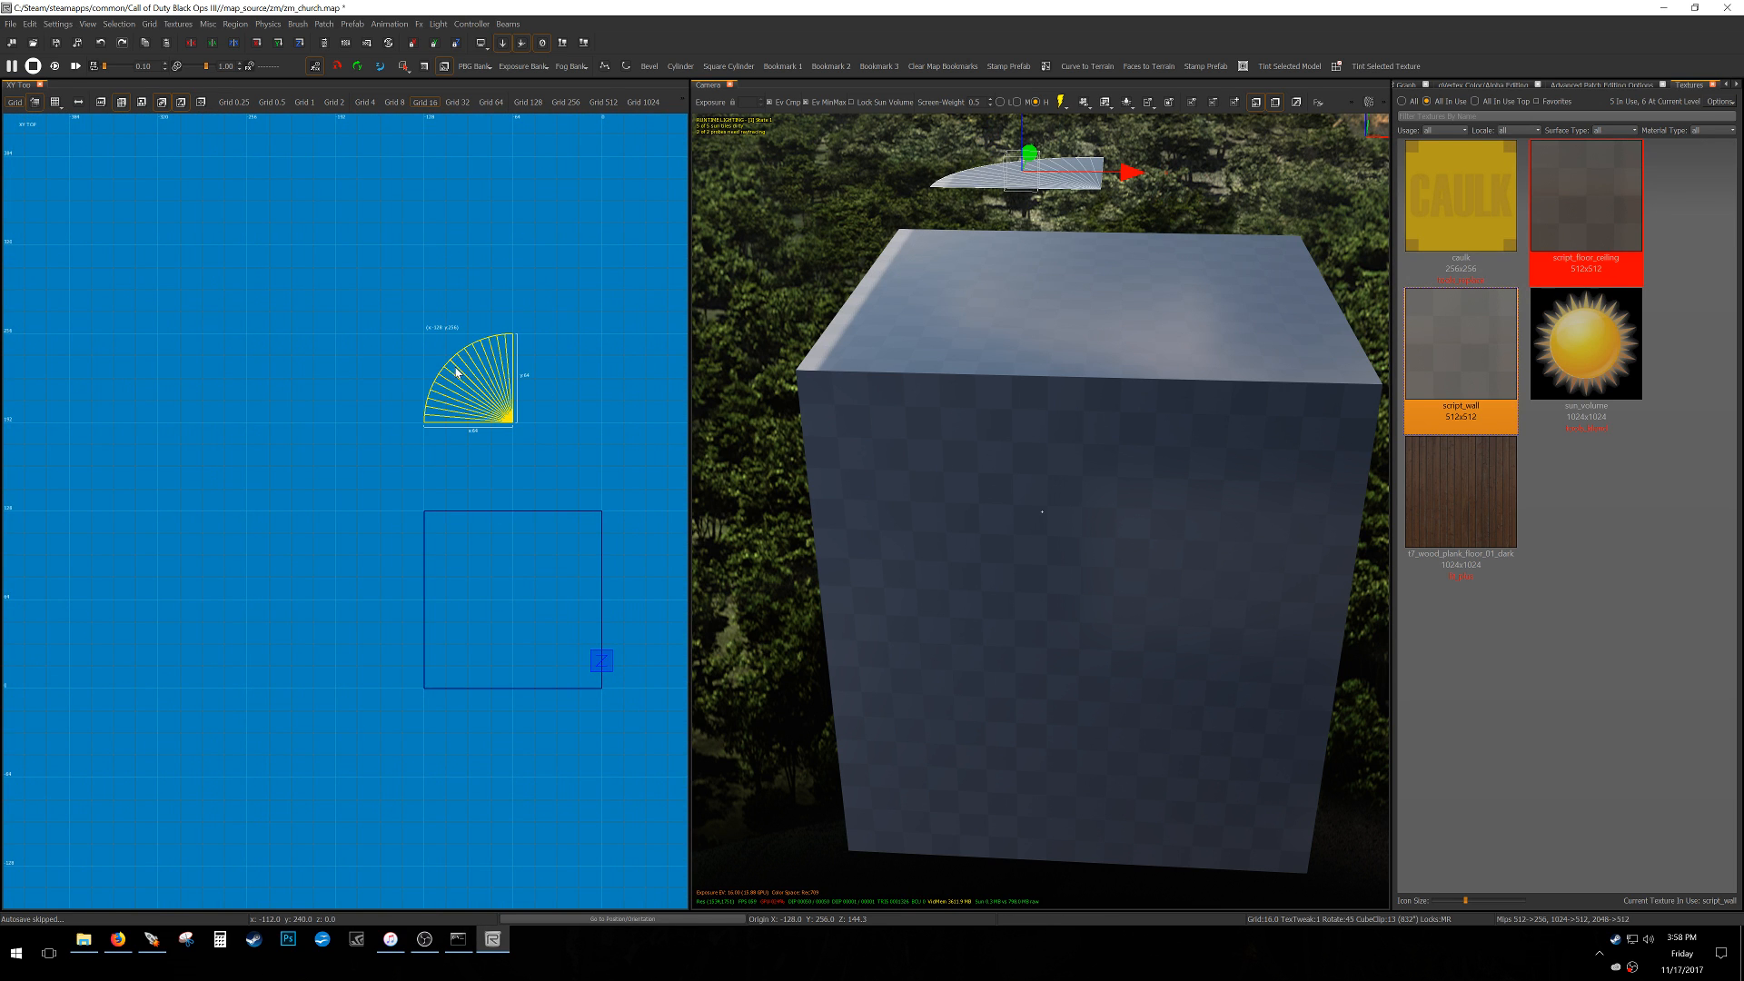
scroll(498, 365, "up", 3)
key("bracketleft")
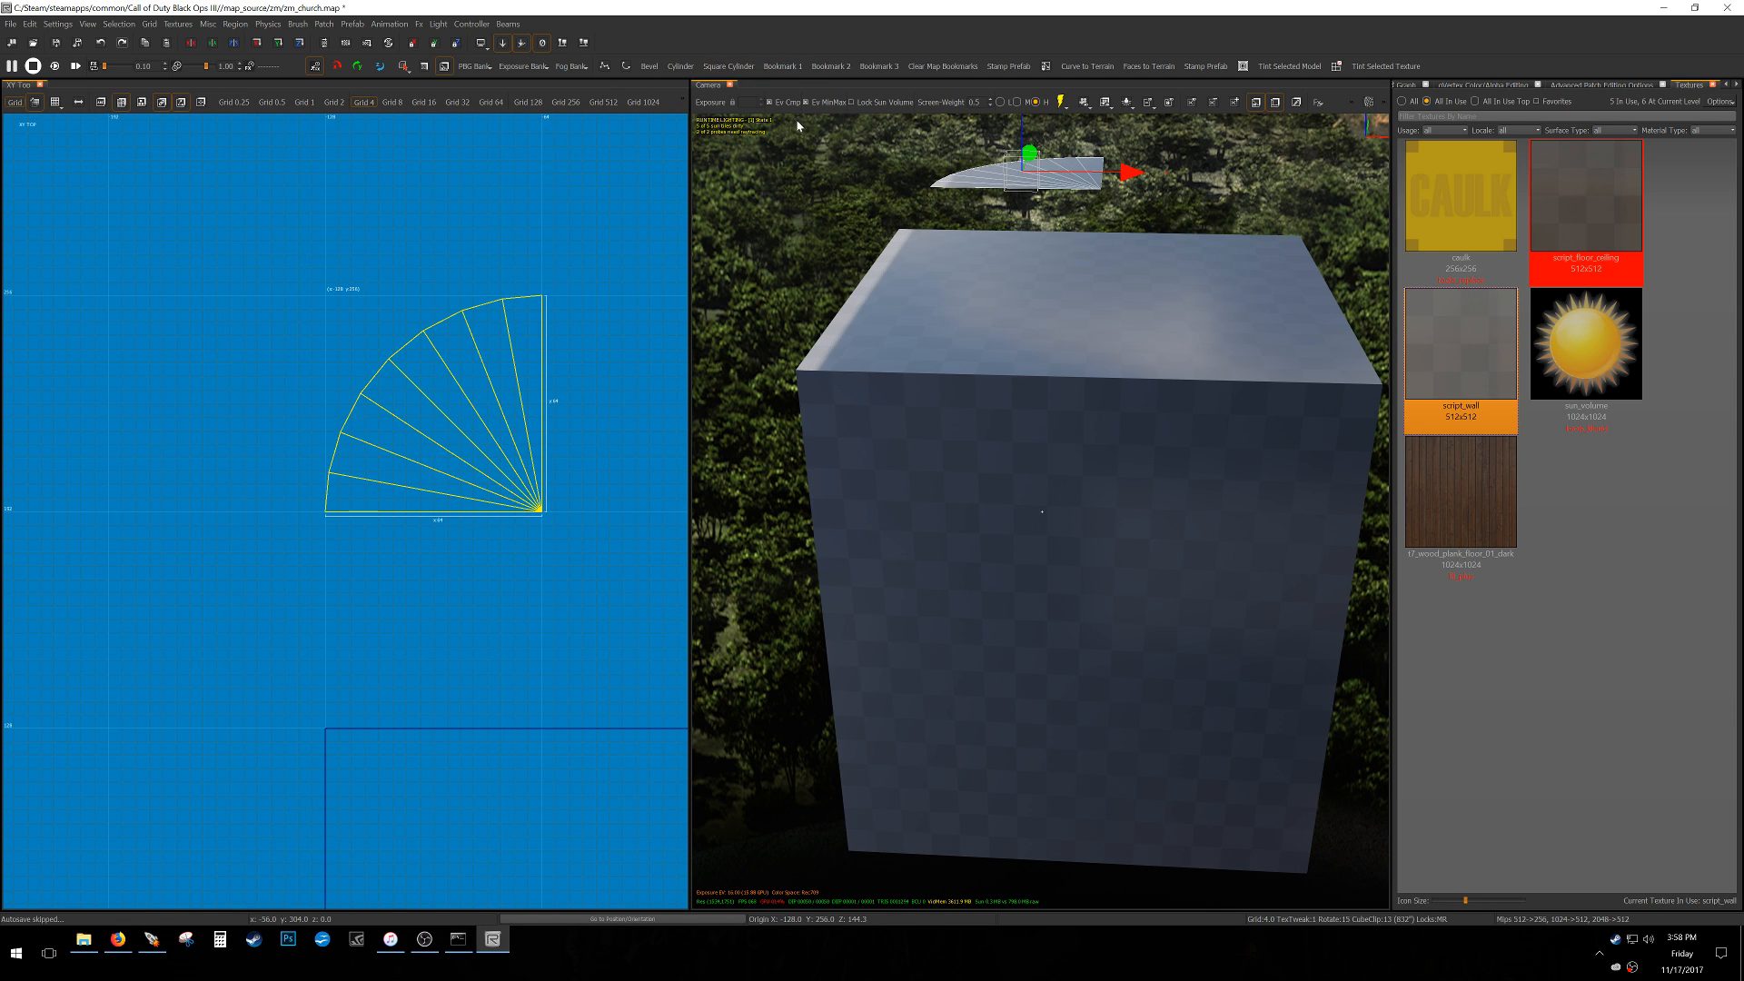
Convert the fan patch to terrain and split it along its radial edges into separate wedges.
left_click(1079, 74)
key("v")
left_click(342, 475, "alt")
left_click(342, 475, "alt")
left_click(344, 447, "alt")
key("shift+Return")
left_click(369, 402, "alt")
key("shift+Return")
left_click(391, 360, "alt")
left_click(392, 358, "alt")
left_click(472, 319)
left_click(497, 302)
right_click_drag(475, 361, 424, 255)
scroll(423, 255, "down", 3)
key("v")
Try moving the wedges onto the block in the top view.
scroll(352, 445, "up", 1)
left_click_drag(329, 234, 332, 510)
right_click_drag(318, 565, 315, 593)
key("5")
left_click_drag(331, 670, 324, 393)
right_click_drag(323, 392, 311, 517)
Stagger the first three wedges as treads 8 units apart by deselecting one at a time and raising the rest.
left_click(302, 440, "shift")
key("ctrl+Tab")
key("4")
key("alt+Up")
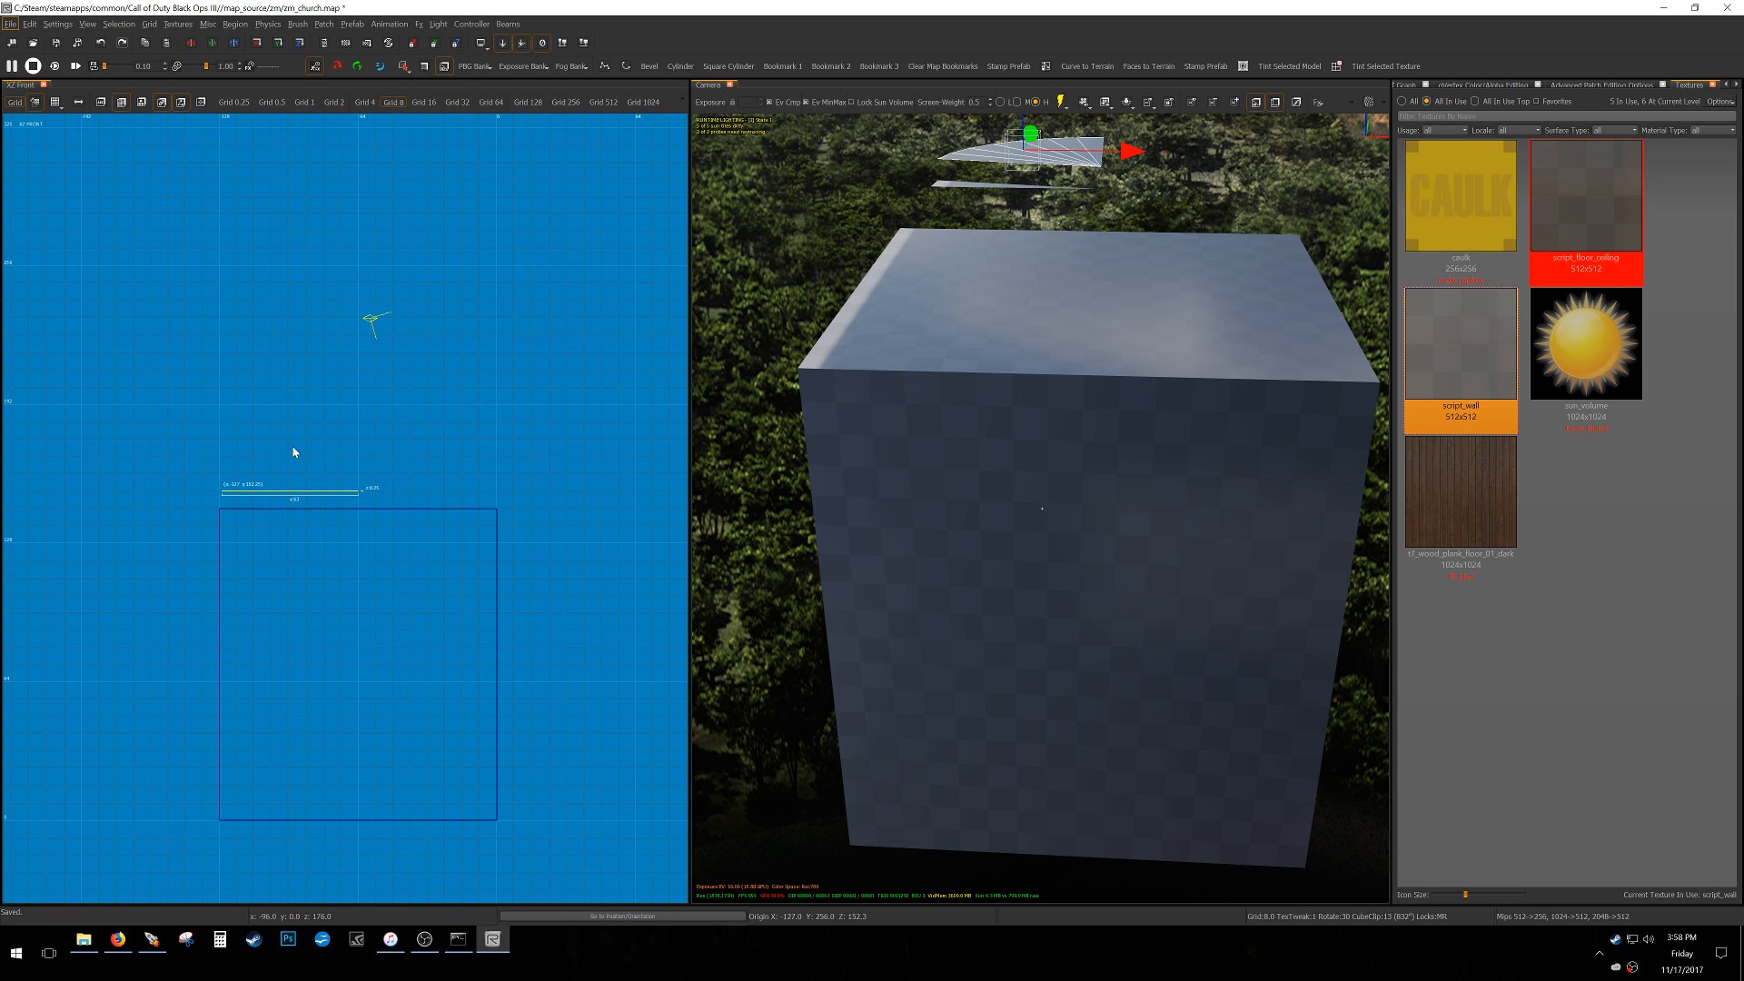
right_click_drag(974, 206, 954, 145)
right_click_drag(1042, 508, 1040, 472)
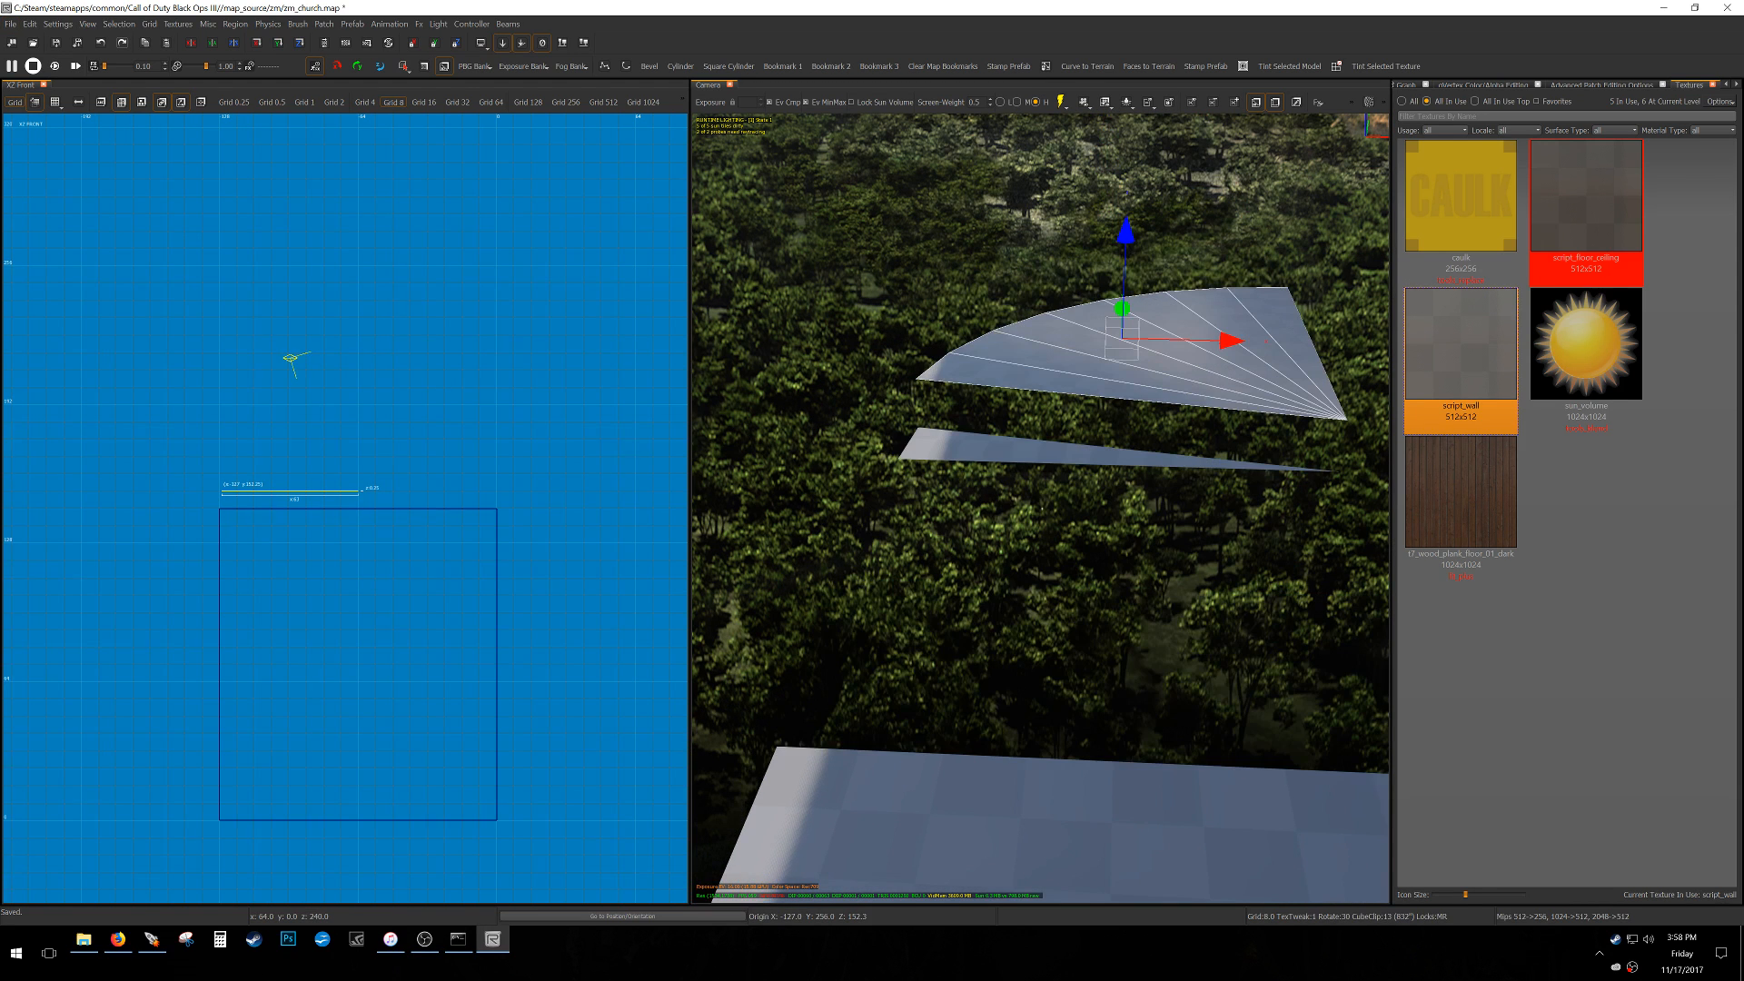
left_click(997, 373, "shift")
key("alt+Up")
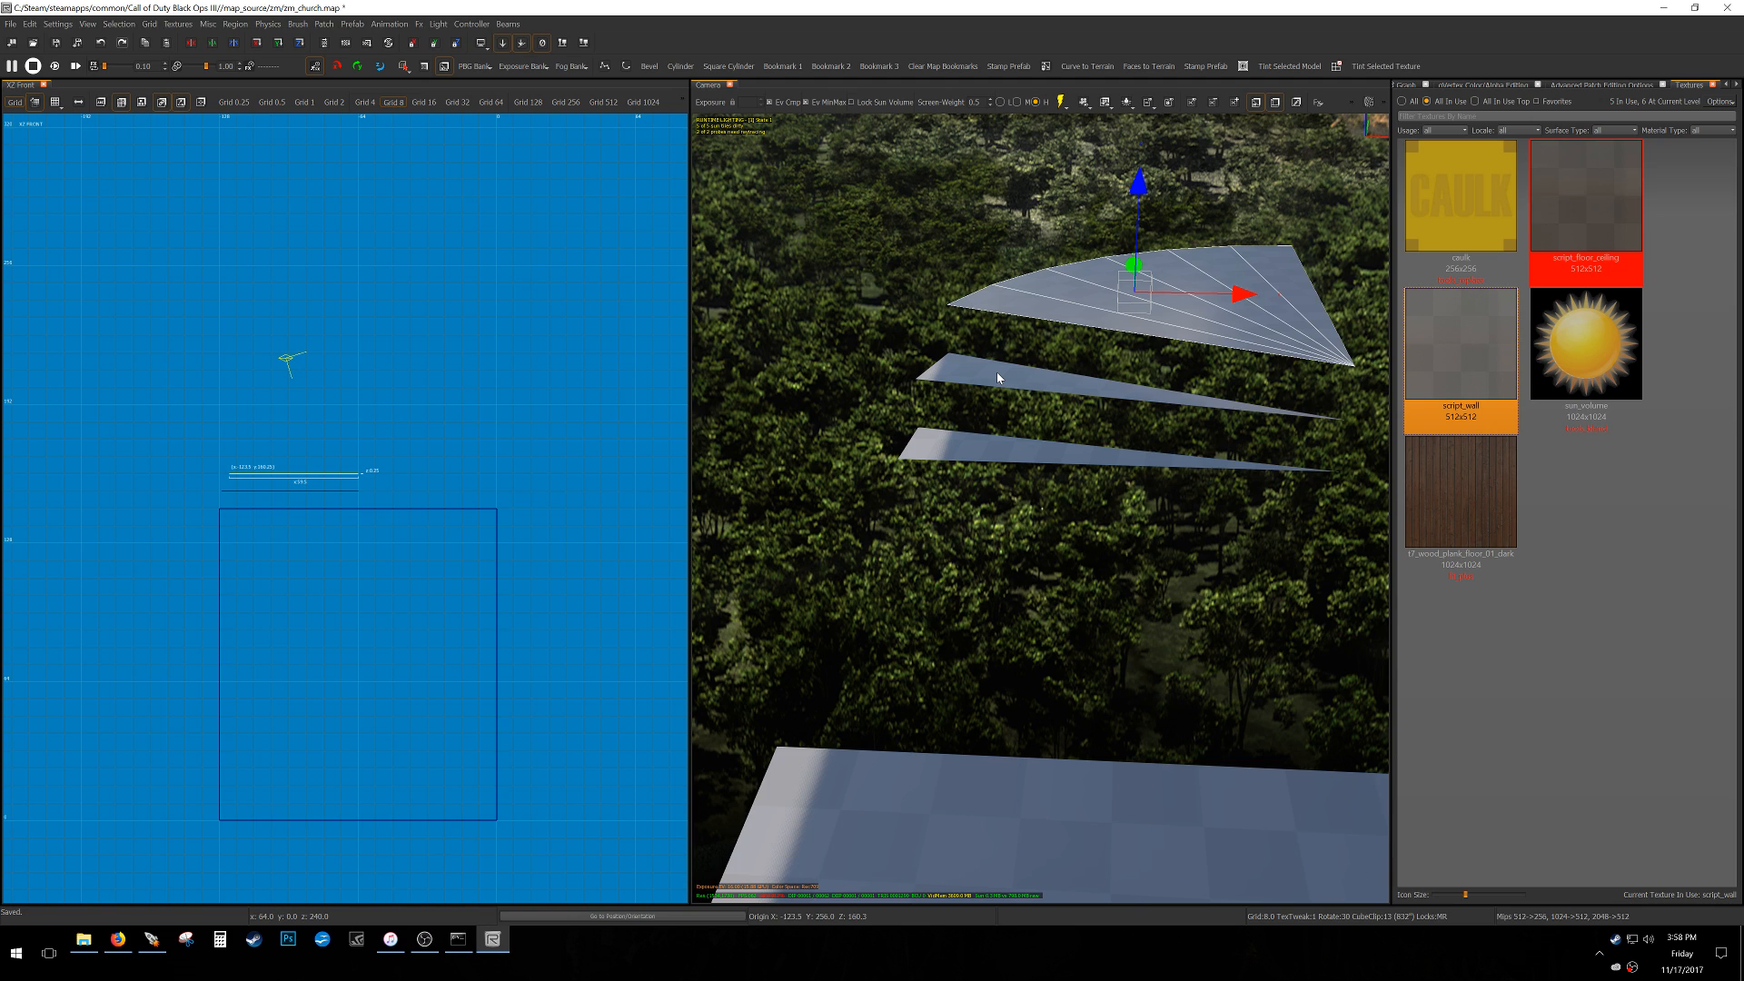
left_click(1003, 316, "shift")
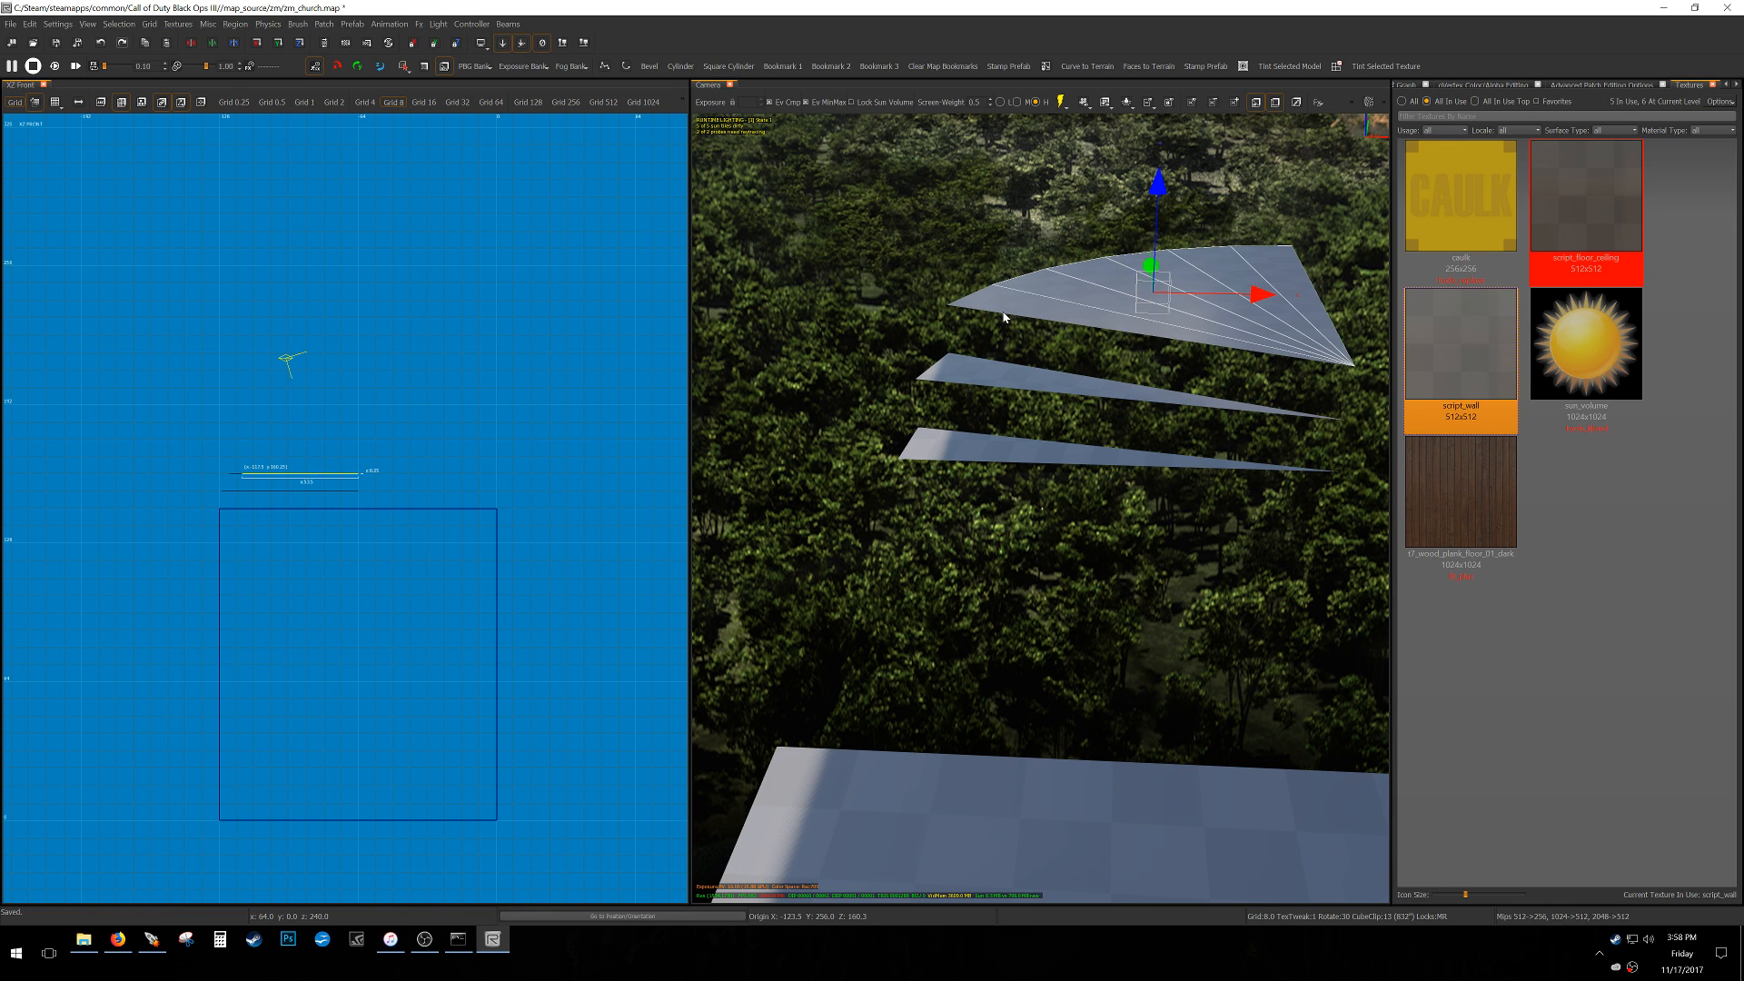
key("alt+Up")
Continue deselecting the lowest wedge and raising the others 8 units until the last wedge forms the top tread.
left_click(1063, 248, "shift")
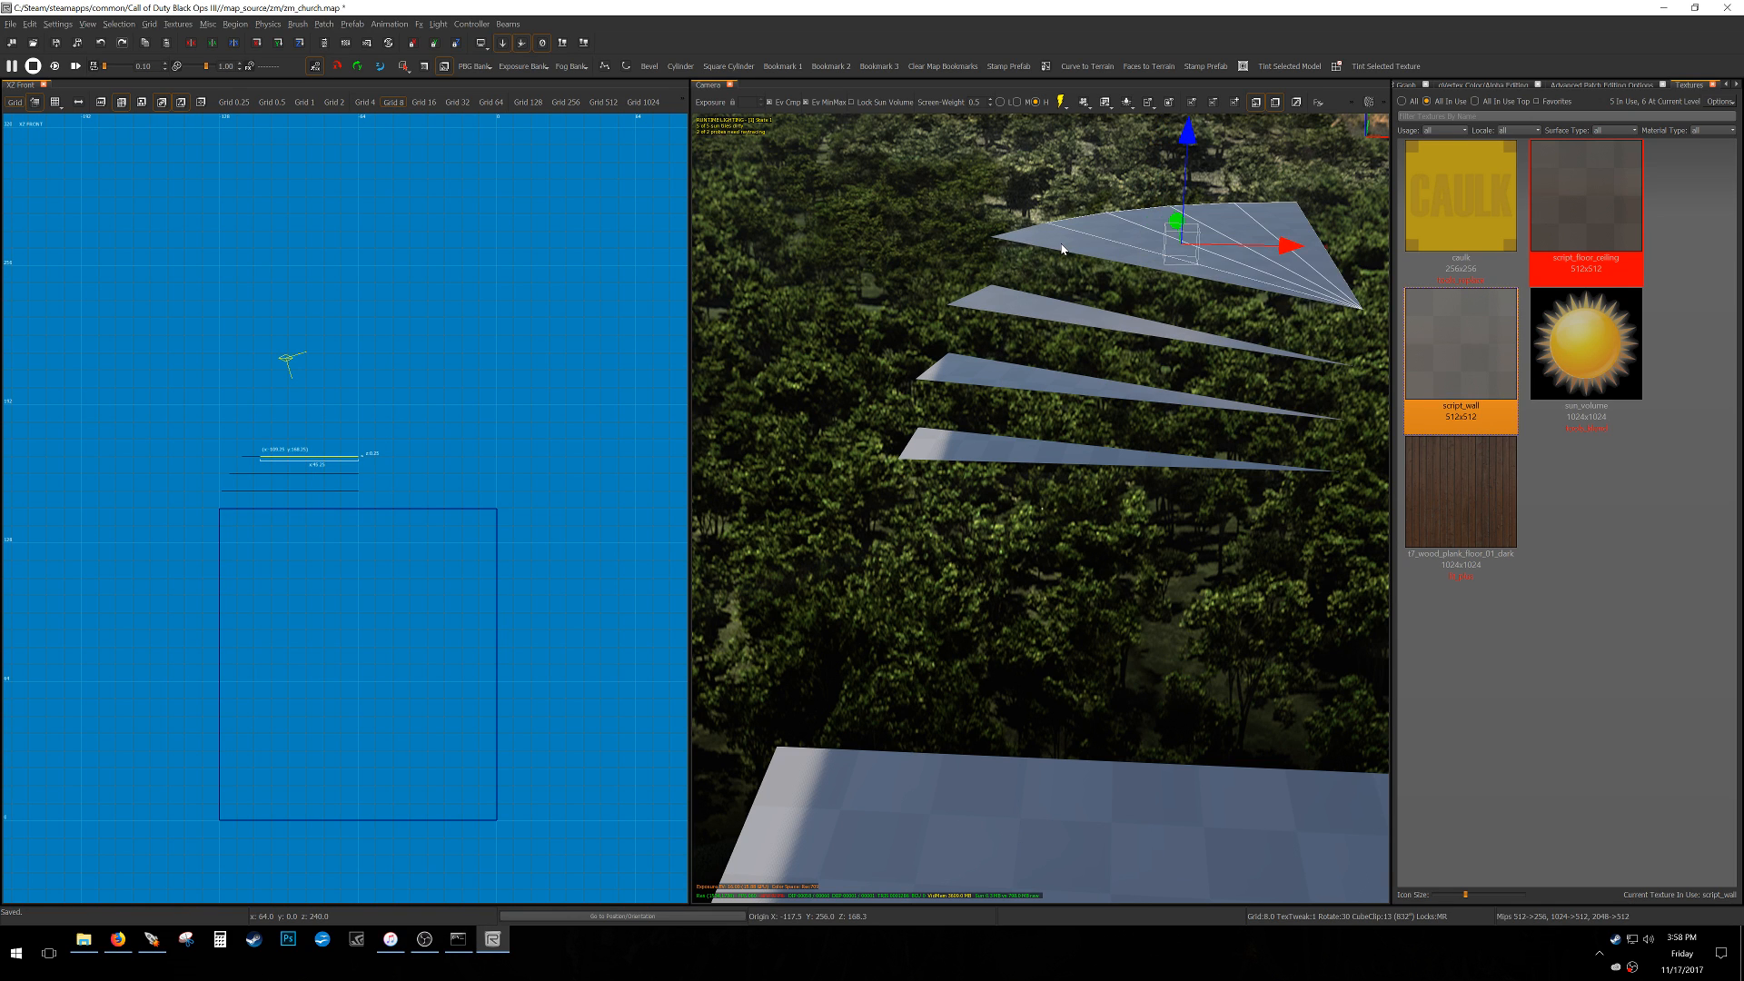
key("alt+Up")
left_click(1112, 190, "shift")
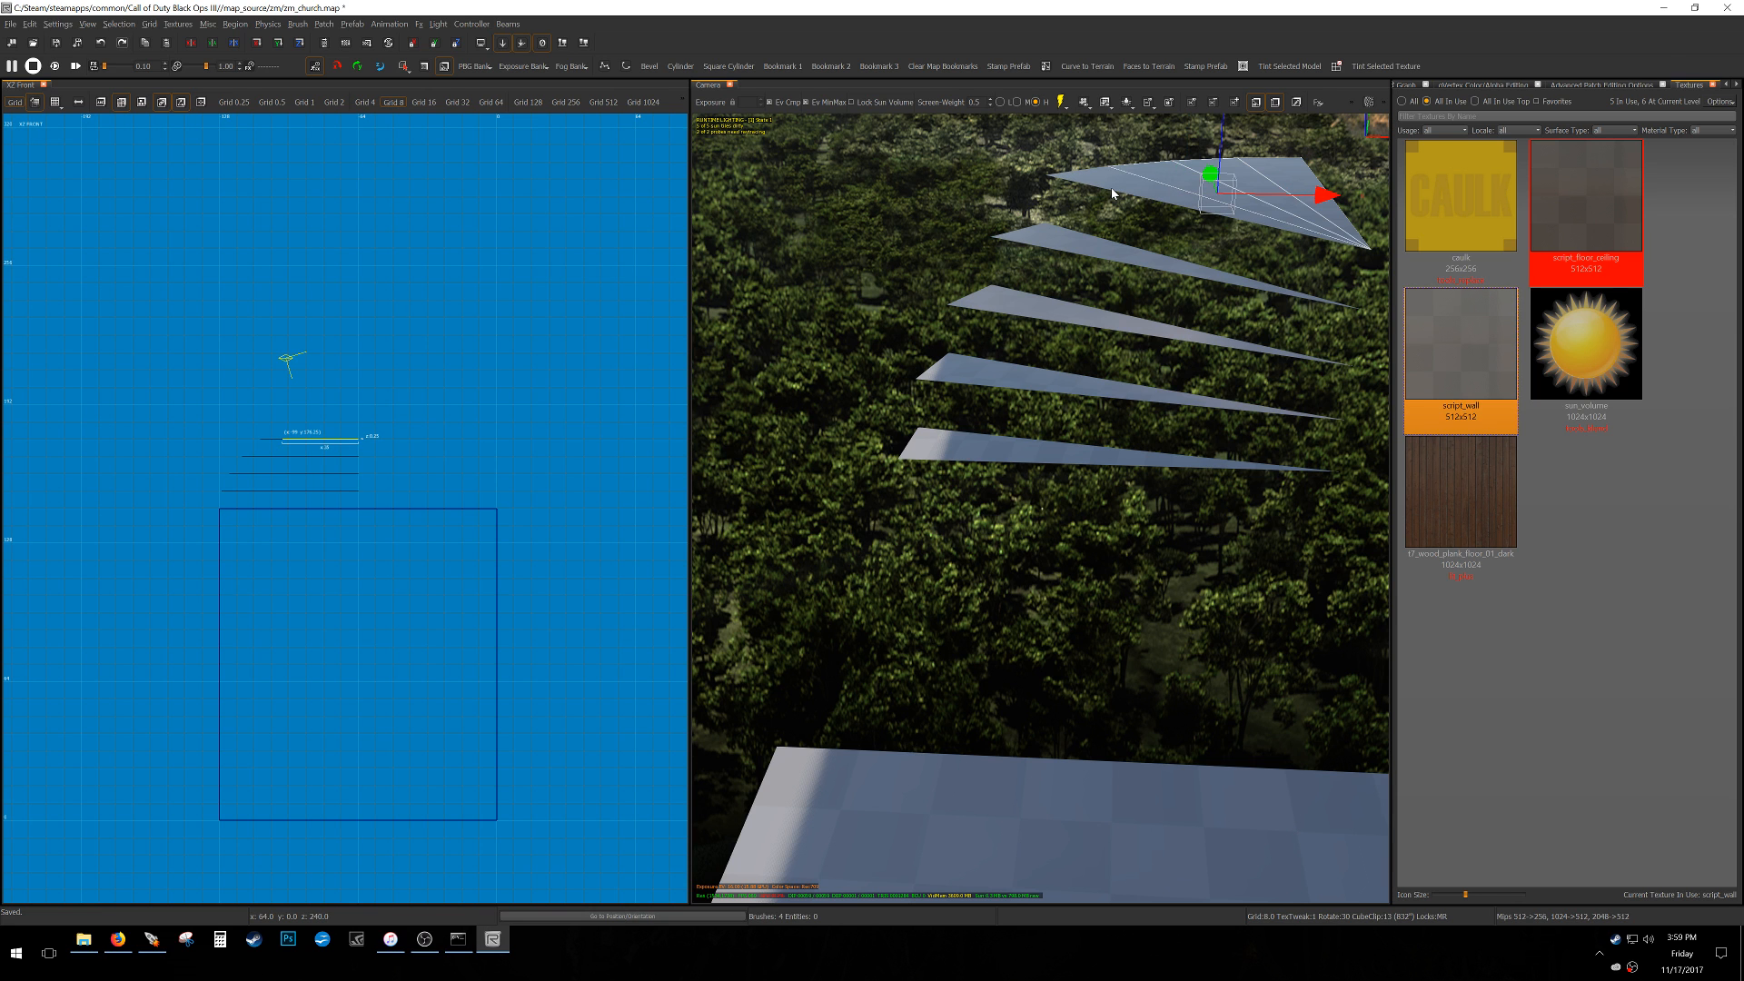
key("alt+Up")
right_click_drag(1133, 192, 990, 283)
left_click(990, 282, "shift")
key("alt+Up")
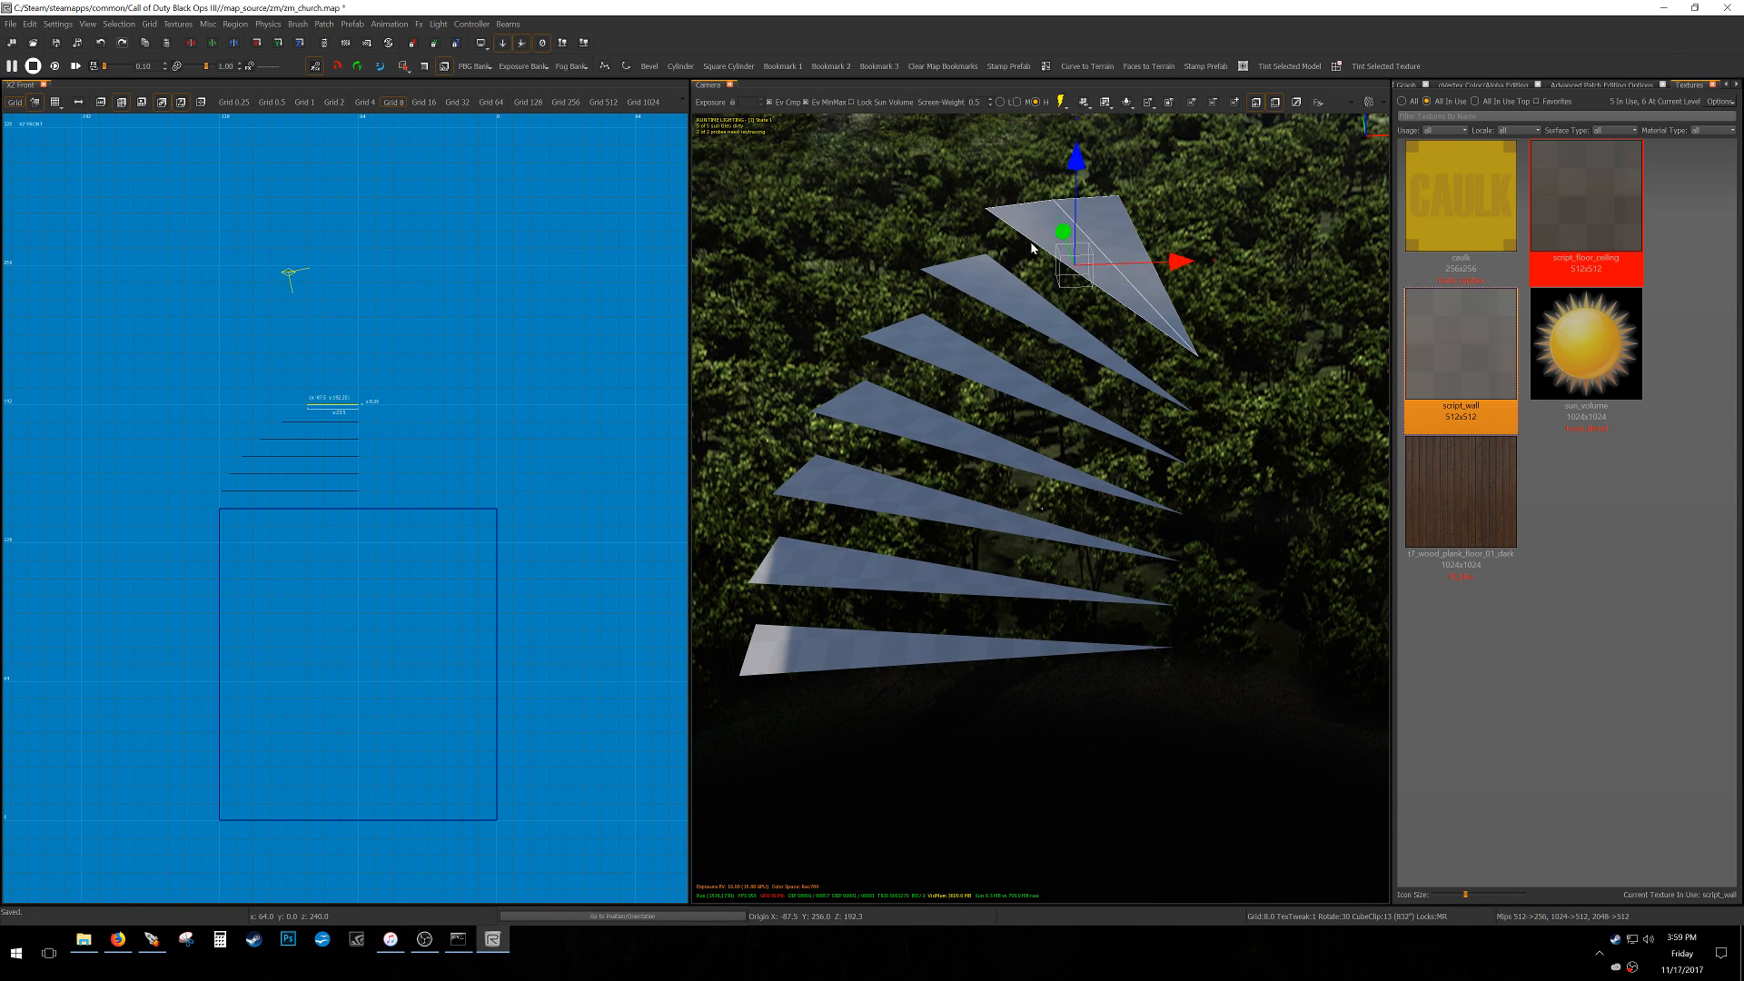
key("alt+Up")
key("ctrl+Tab")
key("ctrl+Tab")
scroll(411, 512, "down", 2)
left_click_drag(180, 615, 461, 455, "alt+shift")
right_click(483, 363)
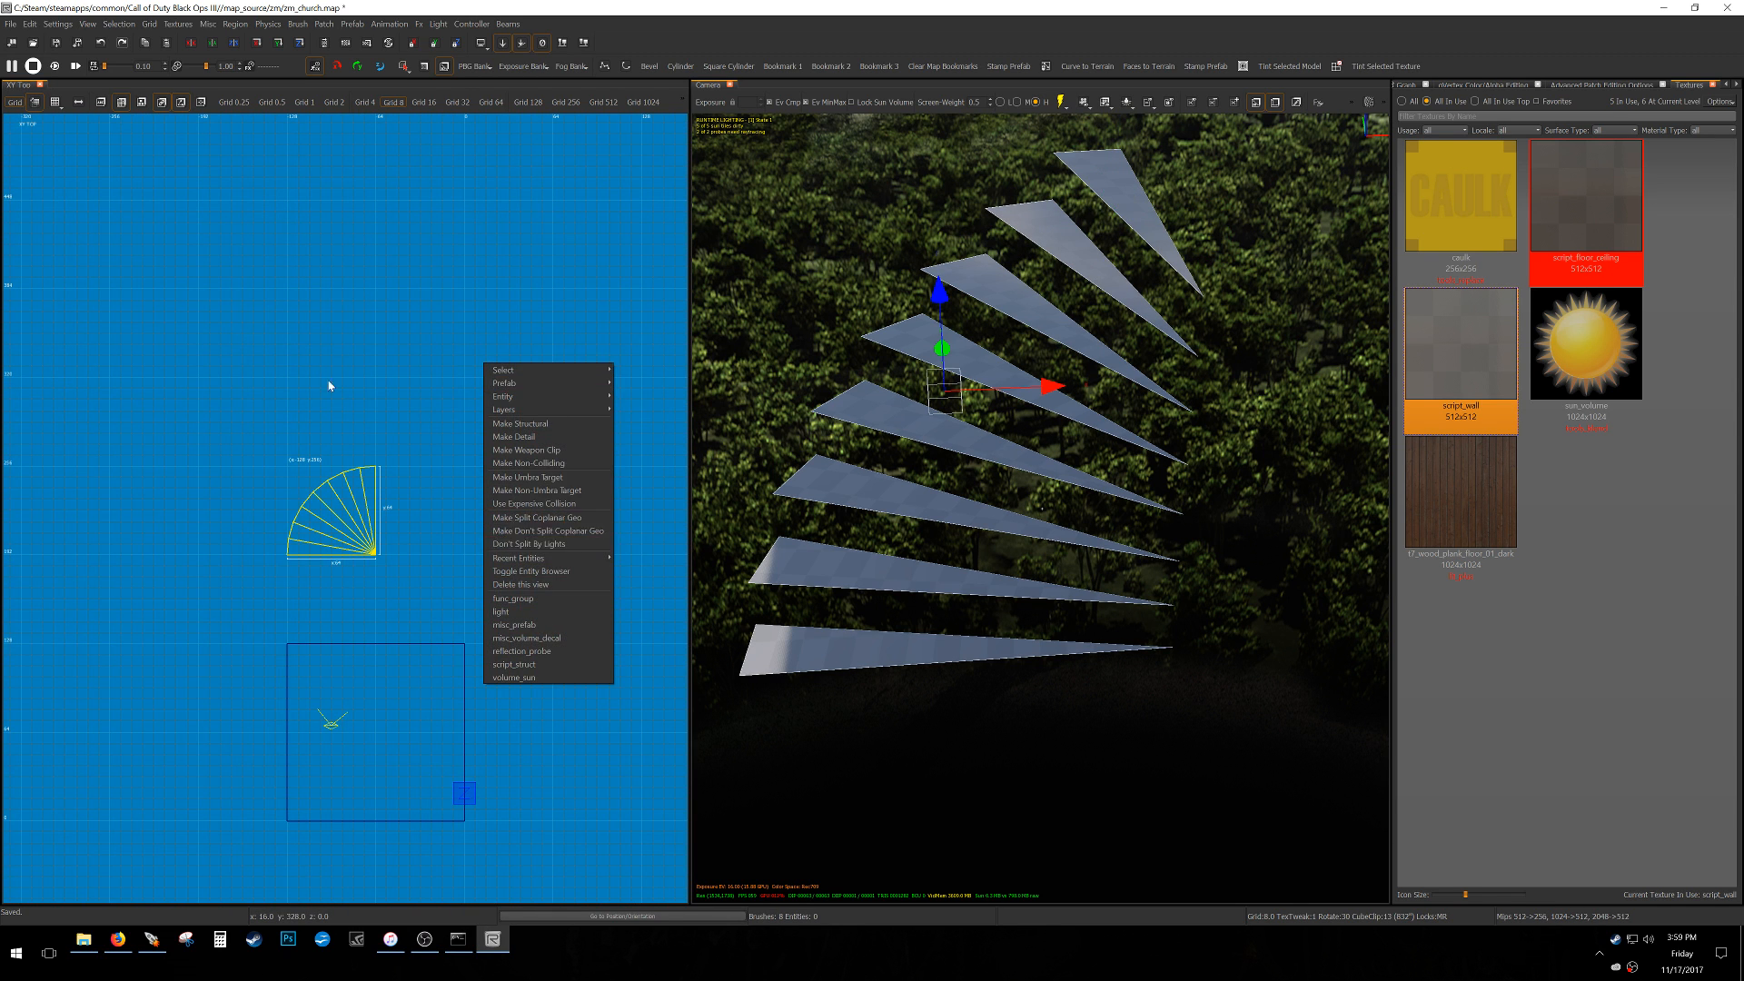
right_click_drag(444, 471, 443, 495)
key("Escape")
Draw a box brush along the lowest tread and fit its height between the block's top and that tread.
scroll(291, 585, "up", 4)
left_click_drag(232, 522, 576, 551)
key("ctrl+Tab")
right_click_drag(366, 540, 393, 449)
scroll(371, 501, "down", 2)
left_click_drag(391, 489, 390, 679)
mouse_move(397, 282)
left_mouse_down()
mouse_move(412, 471)
mouse_move(412, 454)
left_mouse_up()
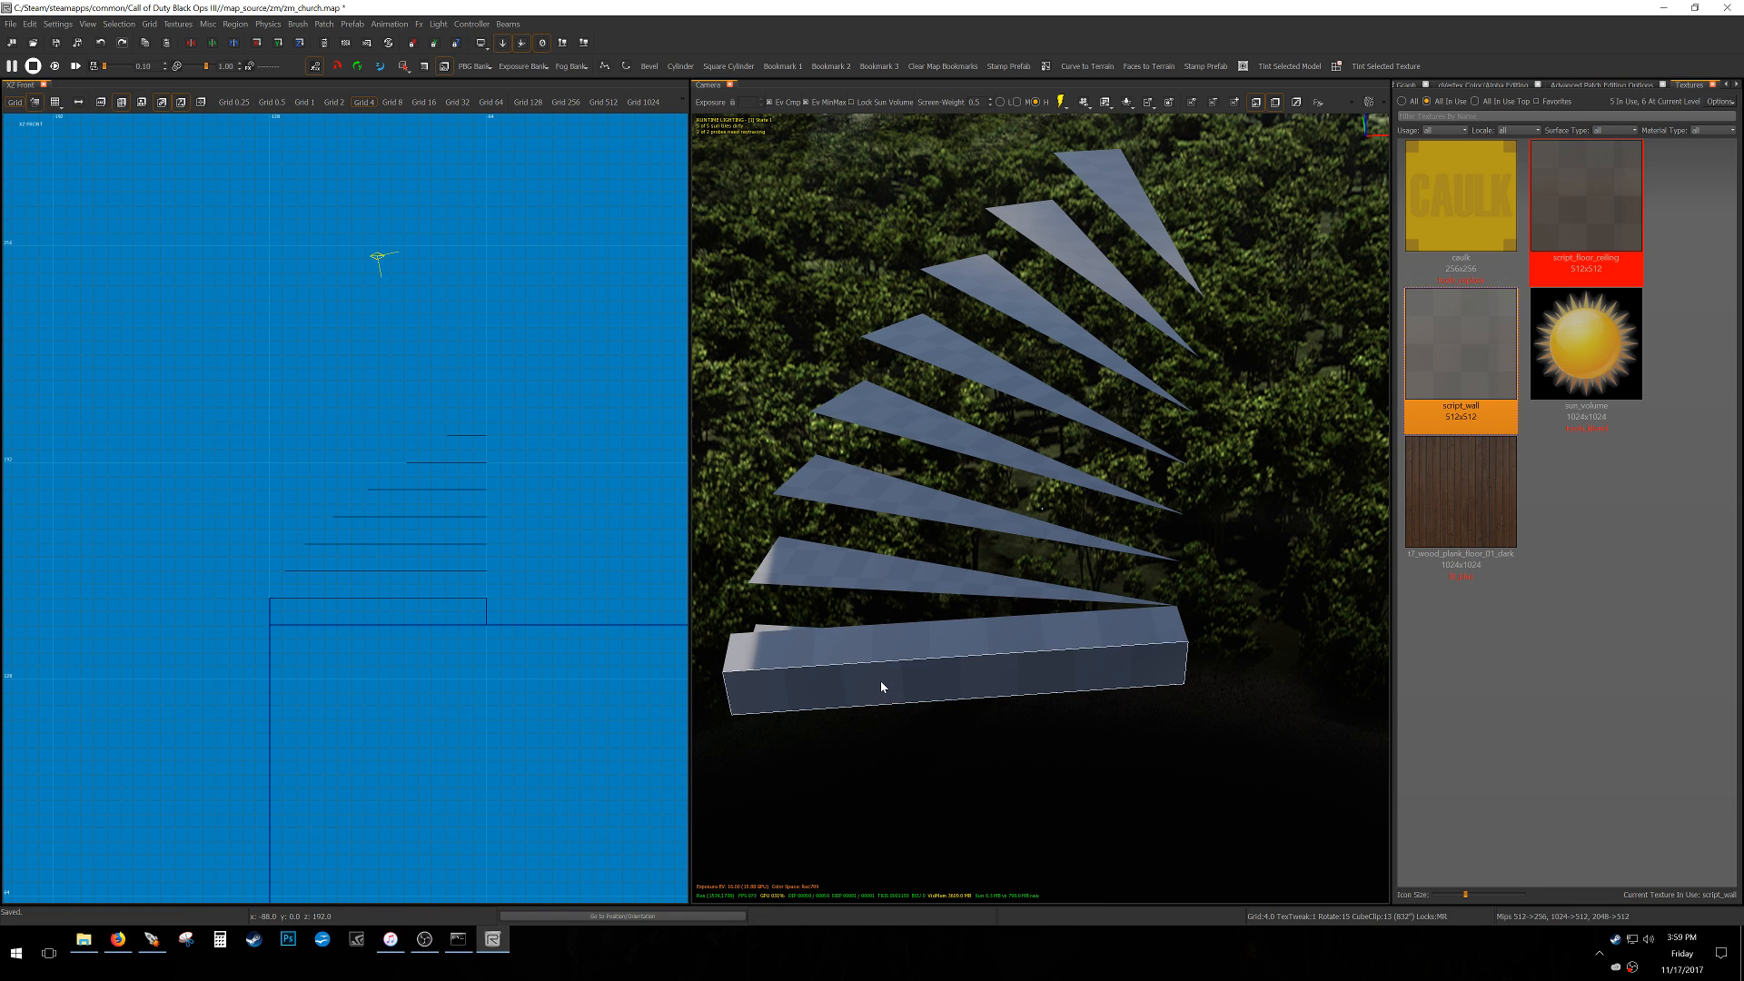
Delete the box brush, keep its separate front face as a riser, and align the riser with the lowest tread's front edge.
key("Escape")
left_click(832, 653, "shift")
key("BackSpace")
left_click(809, 698, "shift")
key("ctrl+Tab")
scroll(357, 529, "up", 1)
scroll(358, 530, "up", 4)
key("2")
left_click_drag(331, 489, 419, 563)
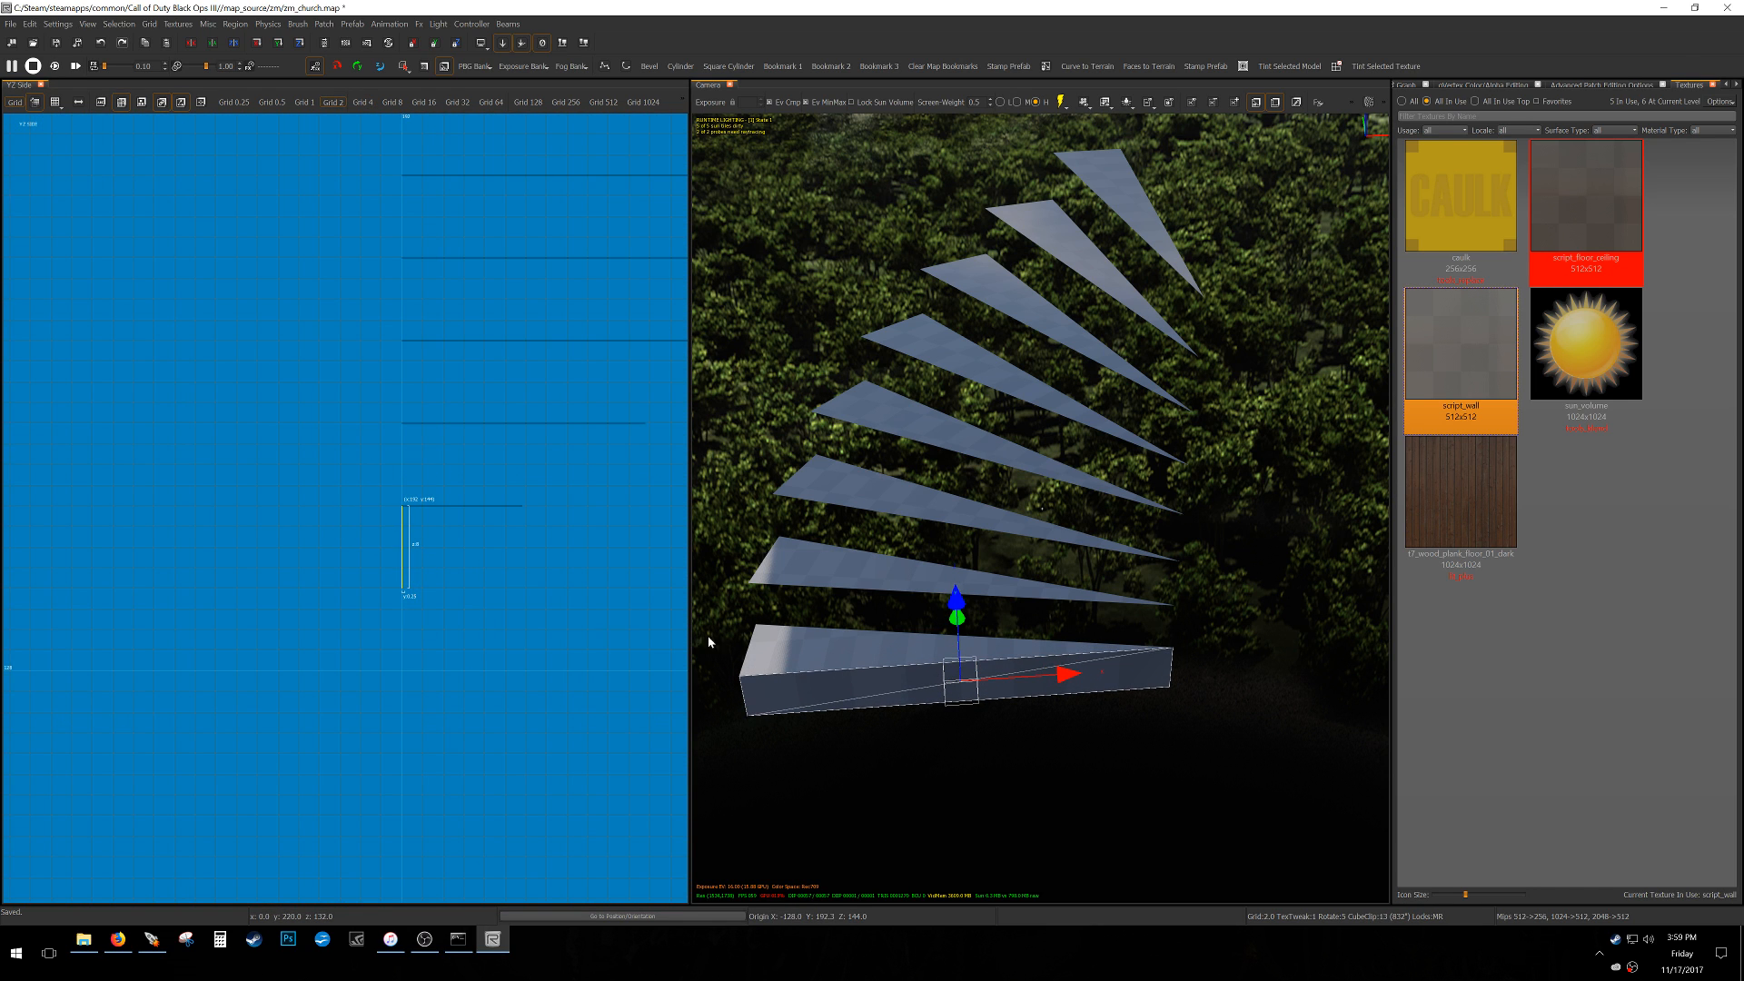
Duplicate the riser and move the copy toward the lowest tread's back edge in the top view.
right_click_drag(920, 635, 897, 674)
key("ctrl+Tab")
key("ctrl+Tab")
key("ctrl+Tab")
key("ctrl+Tab")
scroll(331, 547, "down", 6)
right_click_drag(330, 547, 339, 585)
scroll(331, 543, "up", 5)
left_click_drag(364, 558, 365, 542)
Angle the riser copy along the lowest tread's back edge by moving its outer end vertices.
right_click_drag(254, 564, 309, 596)
key("v")
left_click_drag(124, 692, 300, 503)
scroll(207, 505, "up", 4)
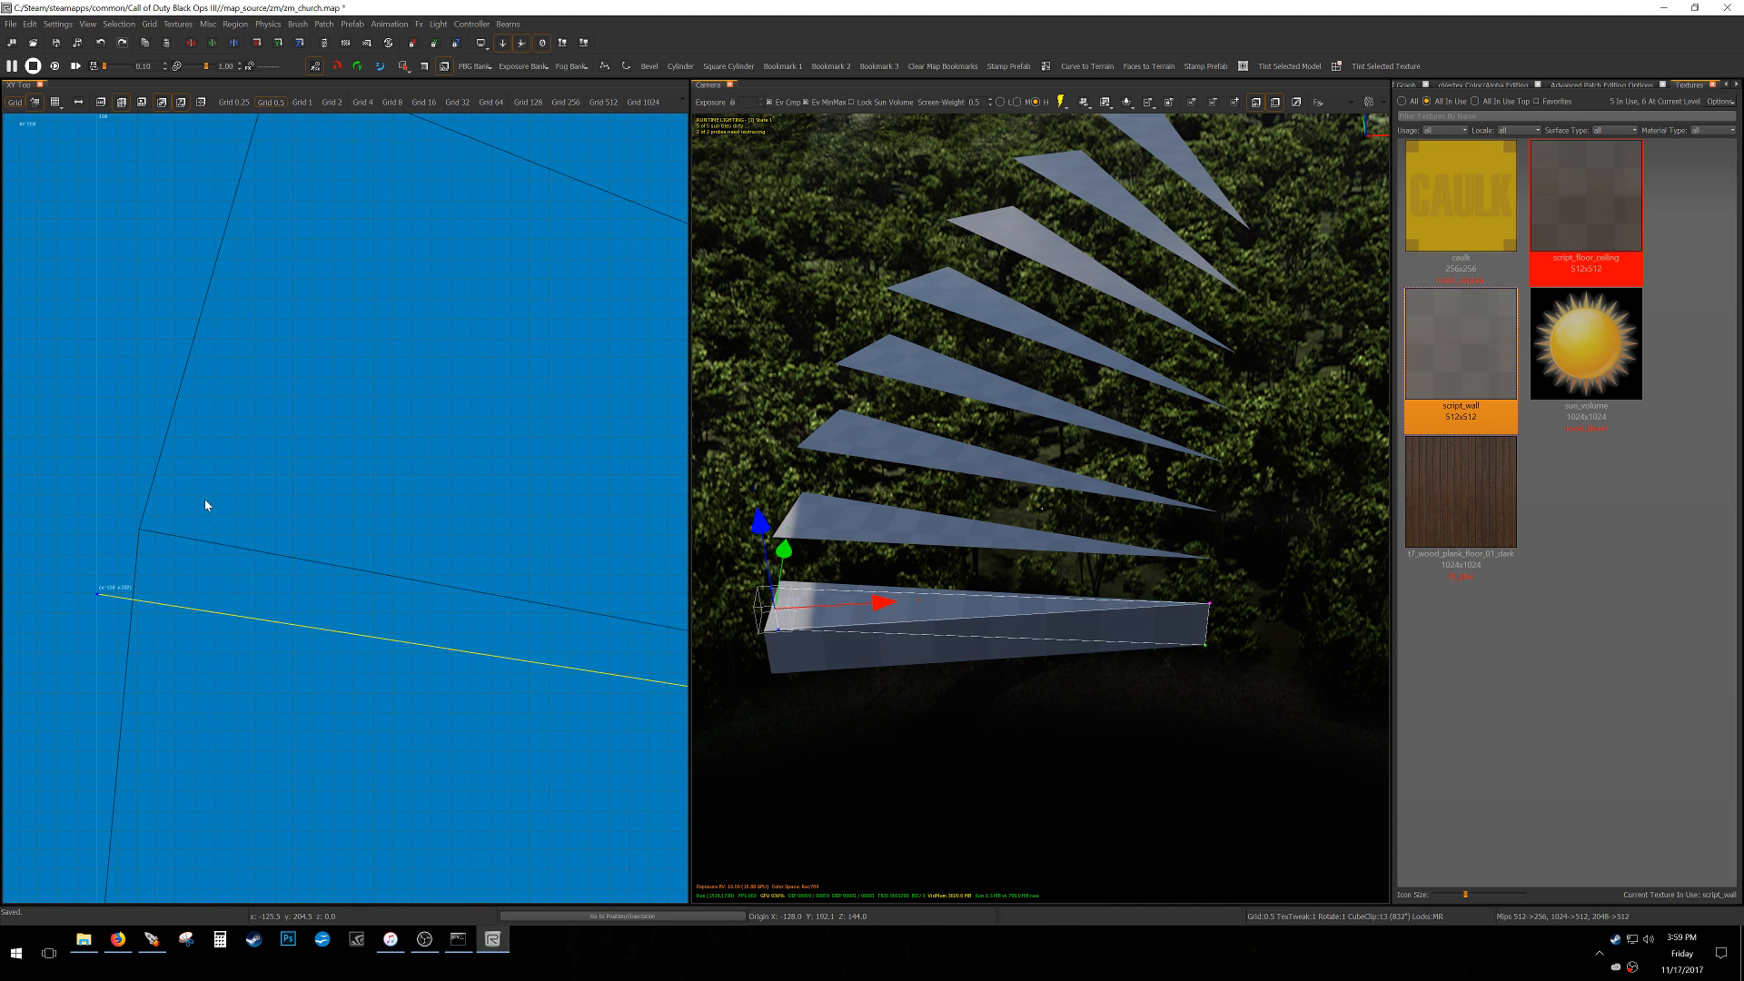
mouse_move(966, 591)
right_mouse_down()
mouse_move(972, 627)
mouse_move(1027, 600)
right_mouse_up()
key("a")
key("v")
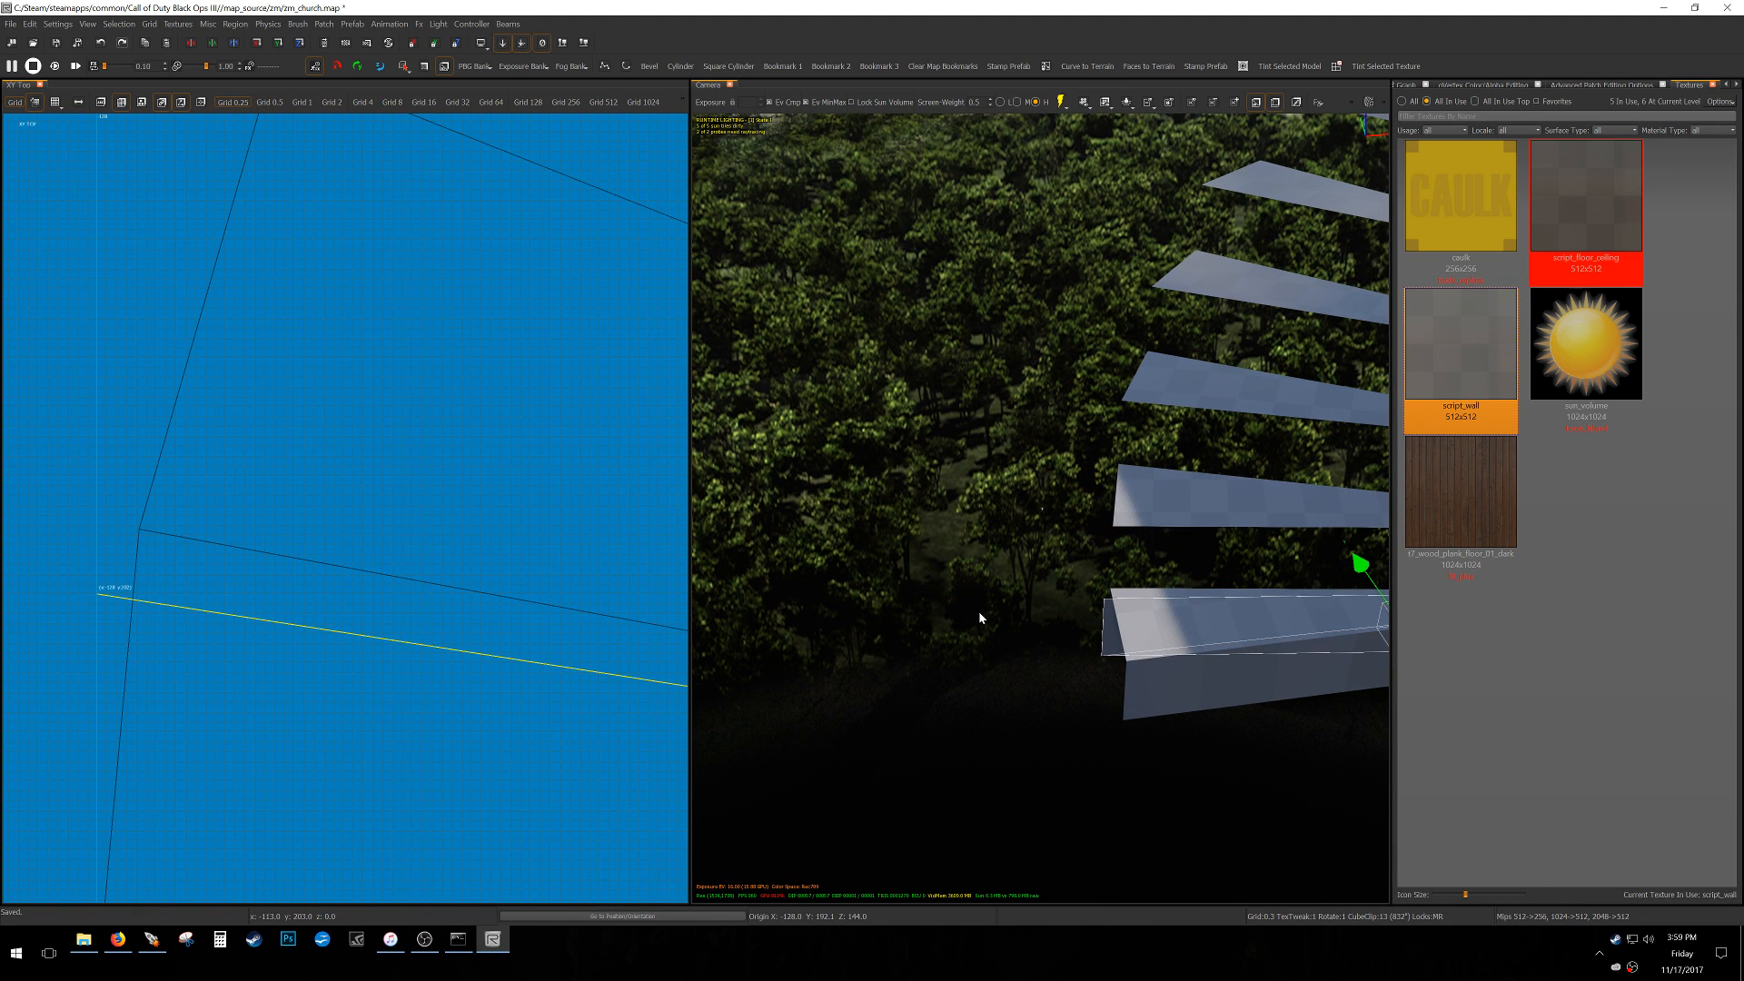
Select all treads and risers and join the riser copy's outer vertices to the lowest tread's back corner.
scroll(78, 518, "down", 6)
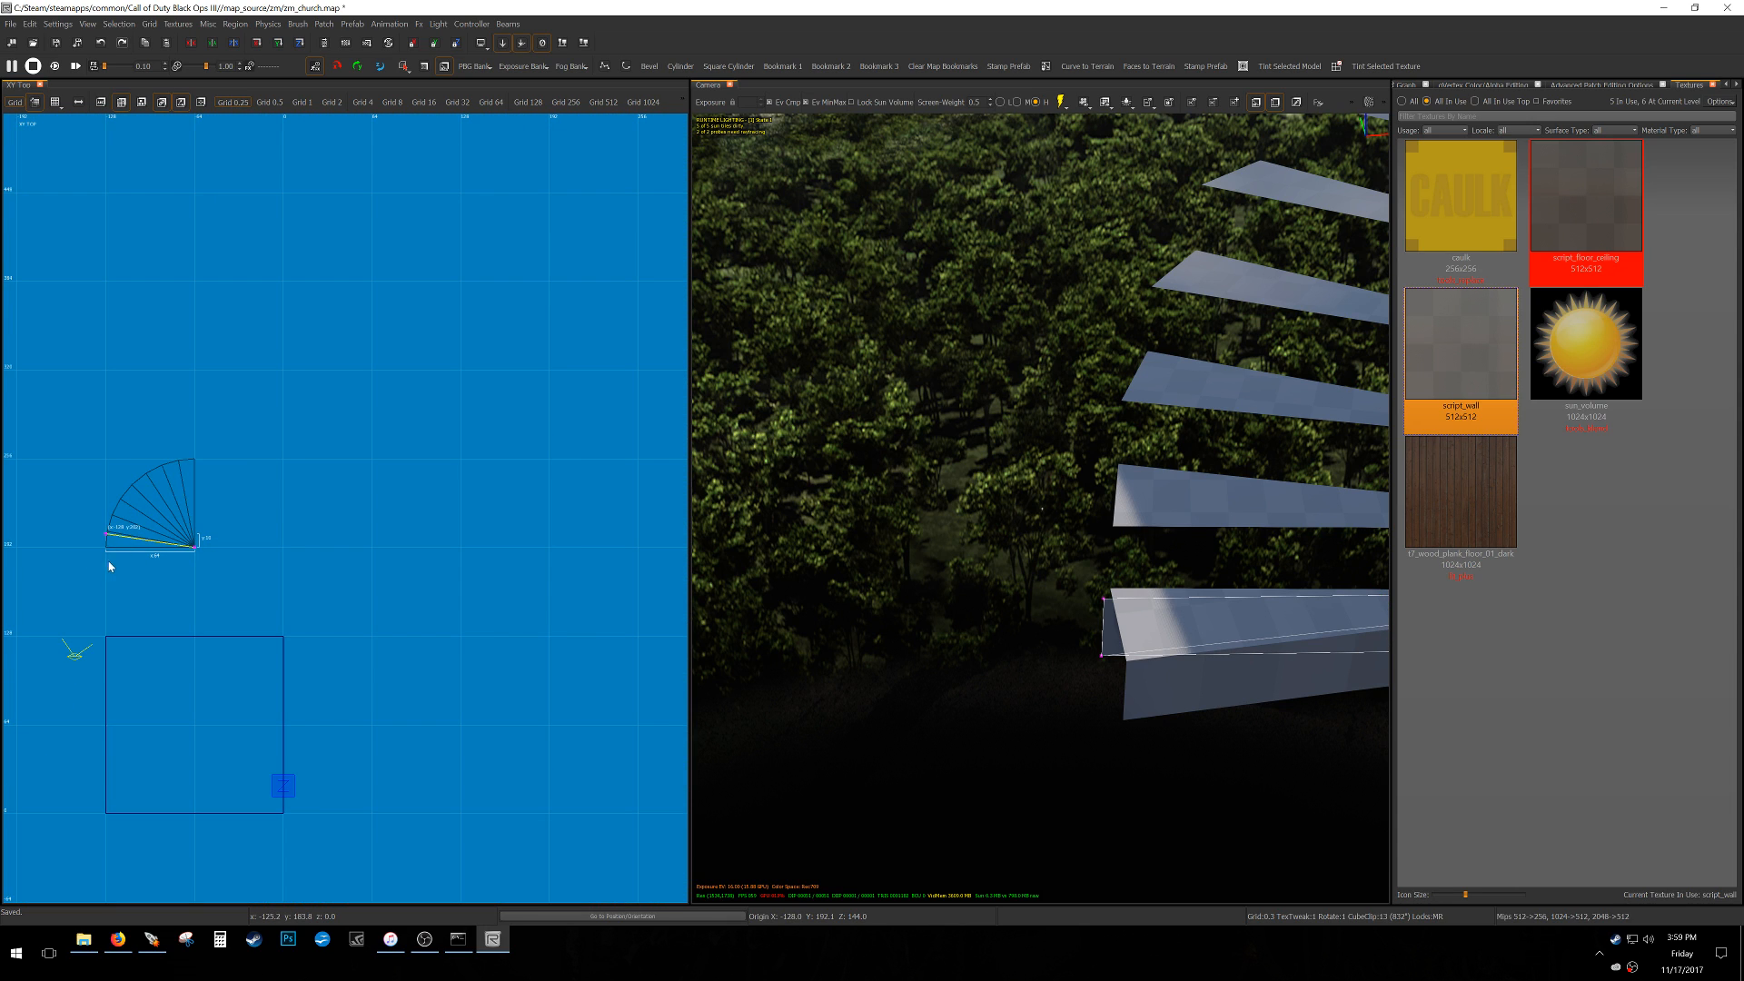
left_click_drag(54, 607, 303, 377, "shift")
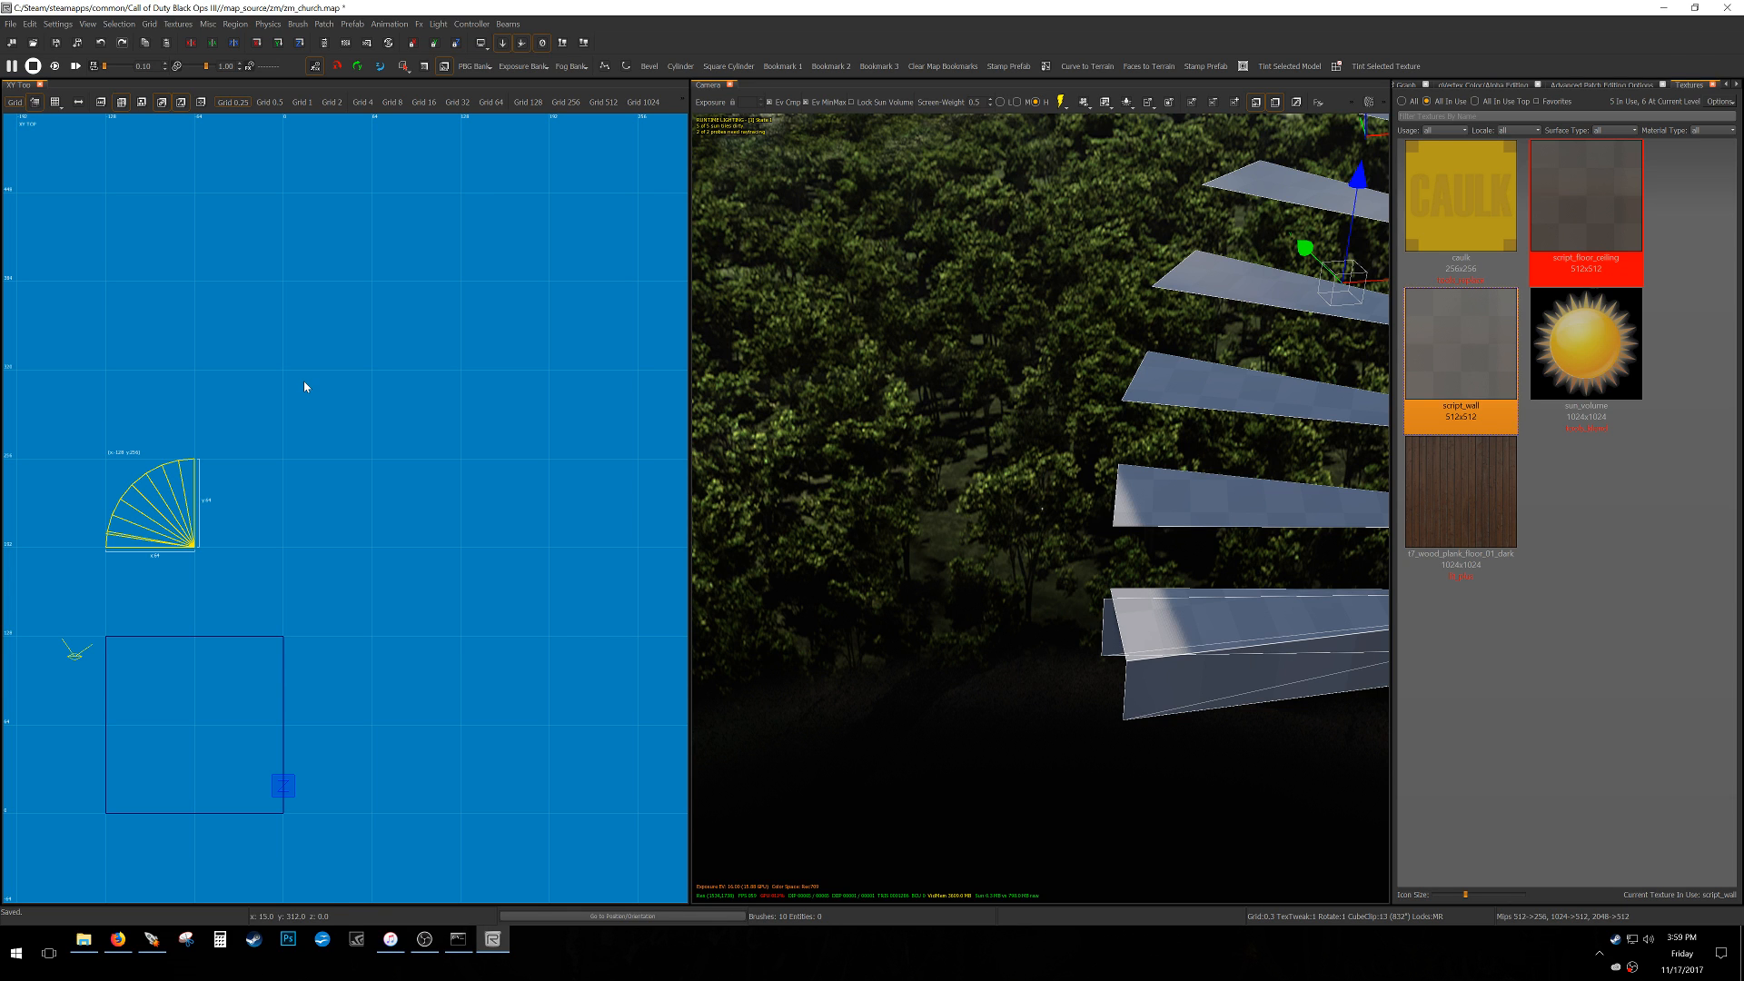
scroll(105, 572, "up", 5)
scroll(114, 464, "up", 10)
left_click_drag(237, 415, 278, 343)
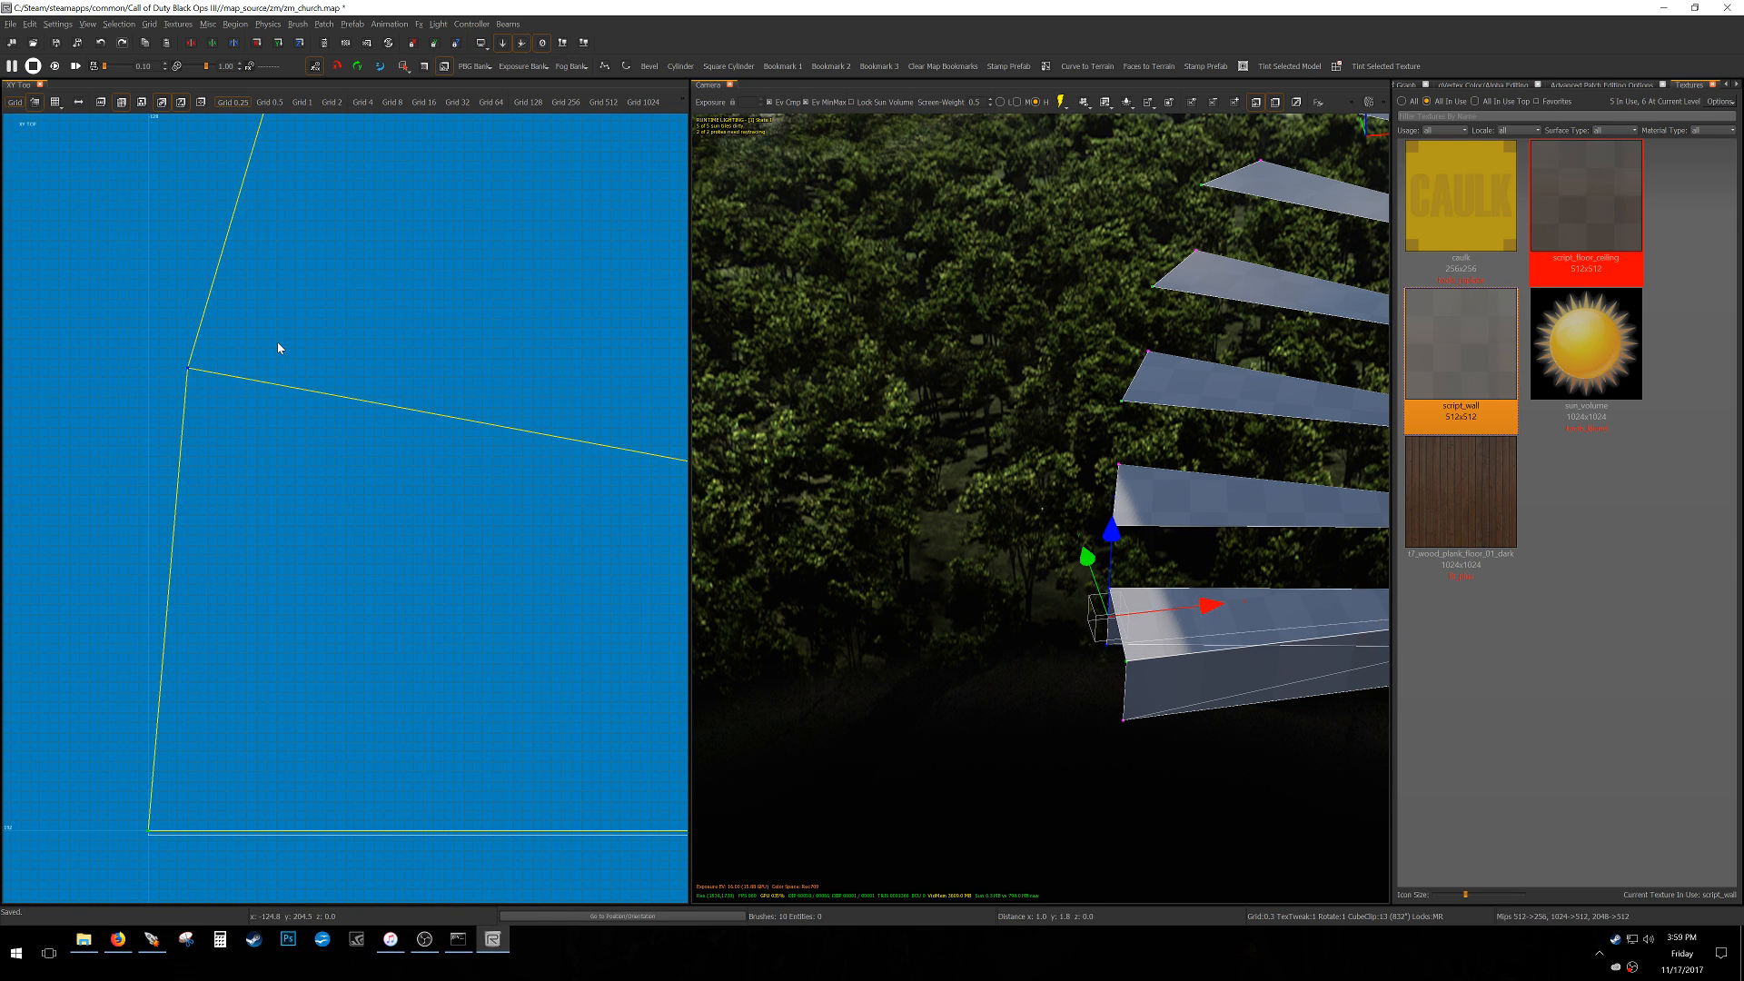
right_click_drag(1036, 638, 1135, 674, "ctrl")
key("v")
key("Escape")
Raise the second riser 8 units so it closes the gap between the first and second treads.
left_click(1015, 605, "shift")
key("ctrl+Tab")
key("3")
key("alt+Up")
key("alt+Up")
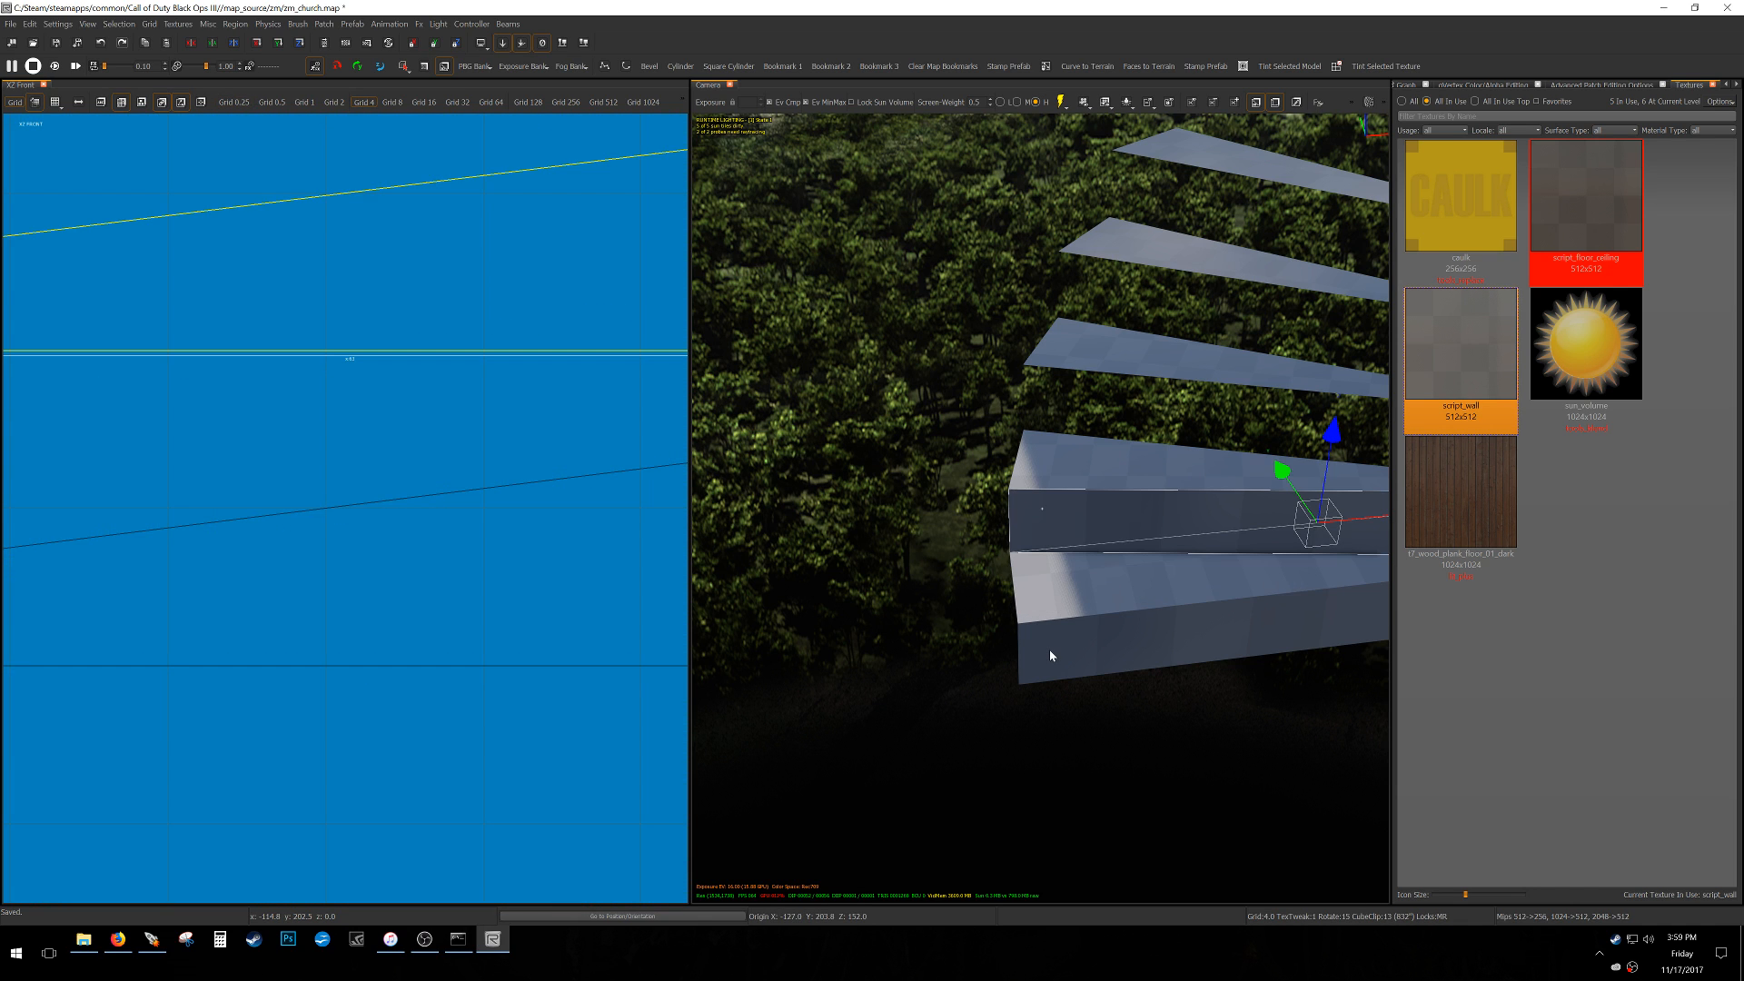
Duplicate the riser in the top view and align the copy's outer end vertices with the second tread's back corner.
key("ctrl+Tab")
key("ctrl+Tab")
scroll(366, 517, "down", 9)
scroll(502, 517, "up", 6)
key("grave")
mouse_move(548, 534)
left_mouse_down()
mouse_move(560, 550)
mouse_move(549, 534)
left_mouse_up()
scroll(549, 534, "down", 9)
scroll(228, 460, "up", 5)
key("v")
left_click_drag(53, 601, 220, 444)
scroll(230, 445, "up", 4)
left_click_drag(248, 555, 311, 343)
key("bracketleft")
scroll(209, 407, "up", 6)
left_click_drag(241, 428, 269, 393)
Align the fourth riser with the third tread's back edge by moving its outer end vertices to the tread corner.
scroll(254, 393, "down", 8)
scroll(252, 393, "down", 2)
right_click_drag(606, 388, 251, 360)
right_click_drag(1092, 489, 632, 473)
right_click_drag(103, 447, 608, 700)
scroll(463, 636, "up", 7)
left_click_drag(285, 541, 292, 540)
scroll(288, 545, "down", 3)
right_click_drag(378, 479, 488, 264)
left_click_drag(487, 261, 490, 260)
key("v")
Place the fifth and sixth risers along the back edges of the fourth and fifth treads by moving their outer end vertices.
key("alt+Left")
key("alt+Up")
key("v")
left_click_drag(272, 397, 510, 225)
right_click_drag(383, 216, 237, 514)
left_click_drag(237, 515, 394, 320)
key("v")
mouse_move(343, 455)
left_mouse_down()
mouse_move(558, 238)
mouse_move(570, 249)
left_mouse_up()
key("v")
right_click_drag(482, 342, 162, 379)
right_click_drag(330, 445, 350, 525)
Place the seventh and eighth risers along the back edges of the sixth and seventh treads by moving their outer end vertices.
key("v")
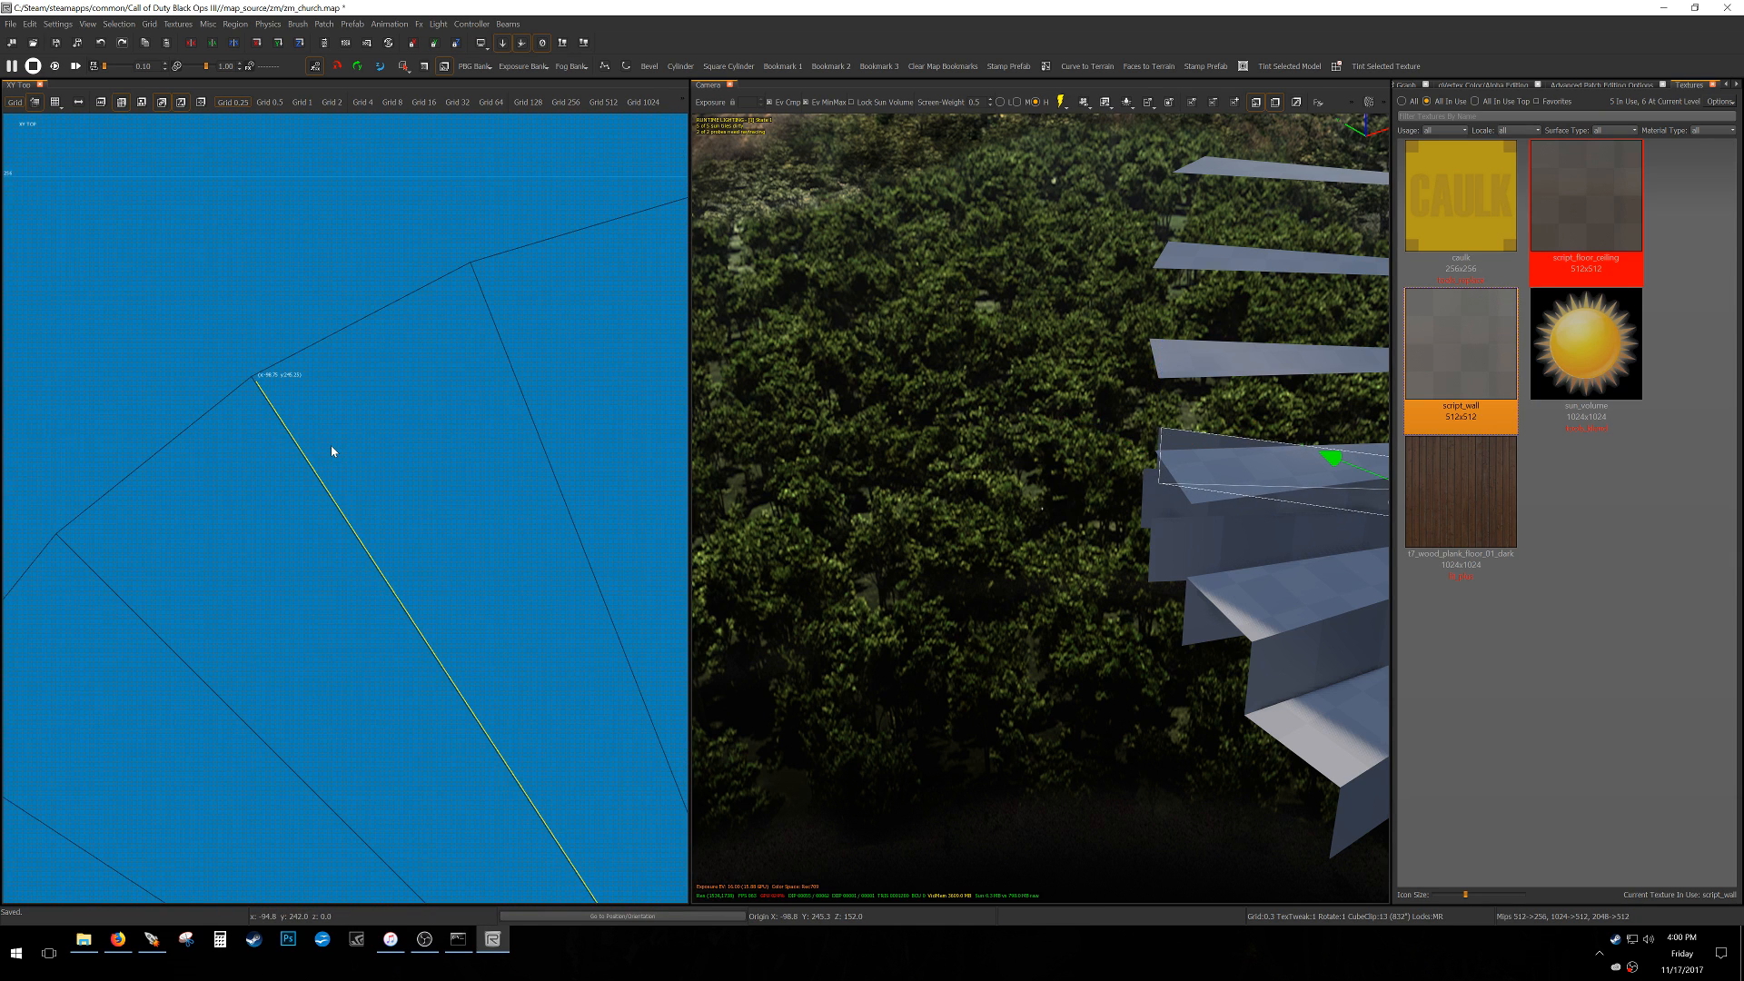
mouse_move(256, 378)
left_mouse_down()
mouse_move(541, 257)
mouse_move(525, 273)
left_mouse_up()
key("v")
right_click_drag(557, 221, 276, 300)
scroll(276, 299, "down", 3)
scroll(197, 388, "up", 5)
left_click_drag(197, 390, 549, 289)
right_click_drag(605, 365, 527, 340)
left_click_drag(504, 347, 503, 345)
Place the ninth riser along the back edge of the top tread by moving its outer end vertices.
left_click_drag(371, 399, 572, 292)
right_click_drag(573, 292, 458, 277)
left_click_drag(227, 313, 576, 281)
right_click_drag(909, 359, 818, 350)
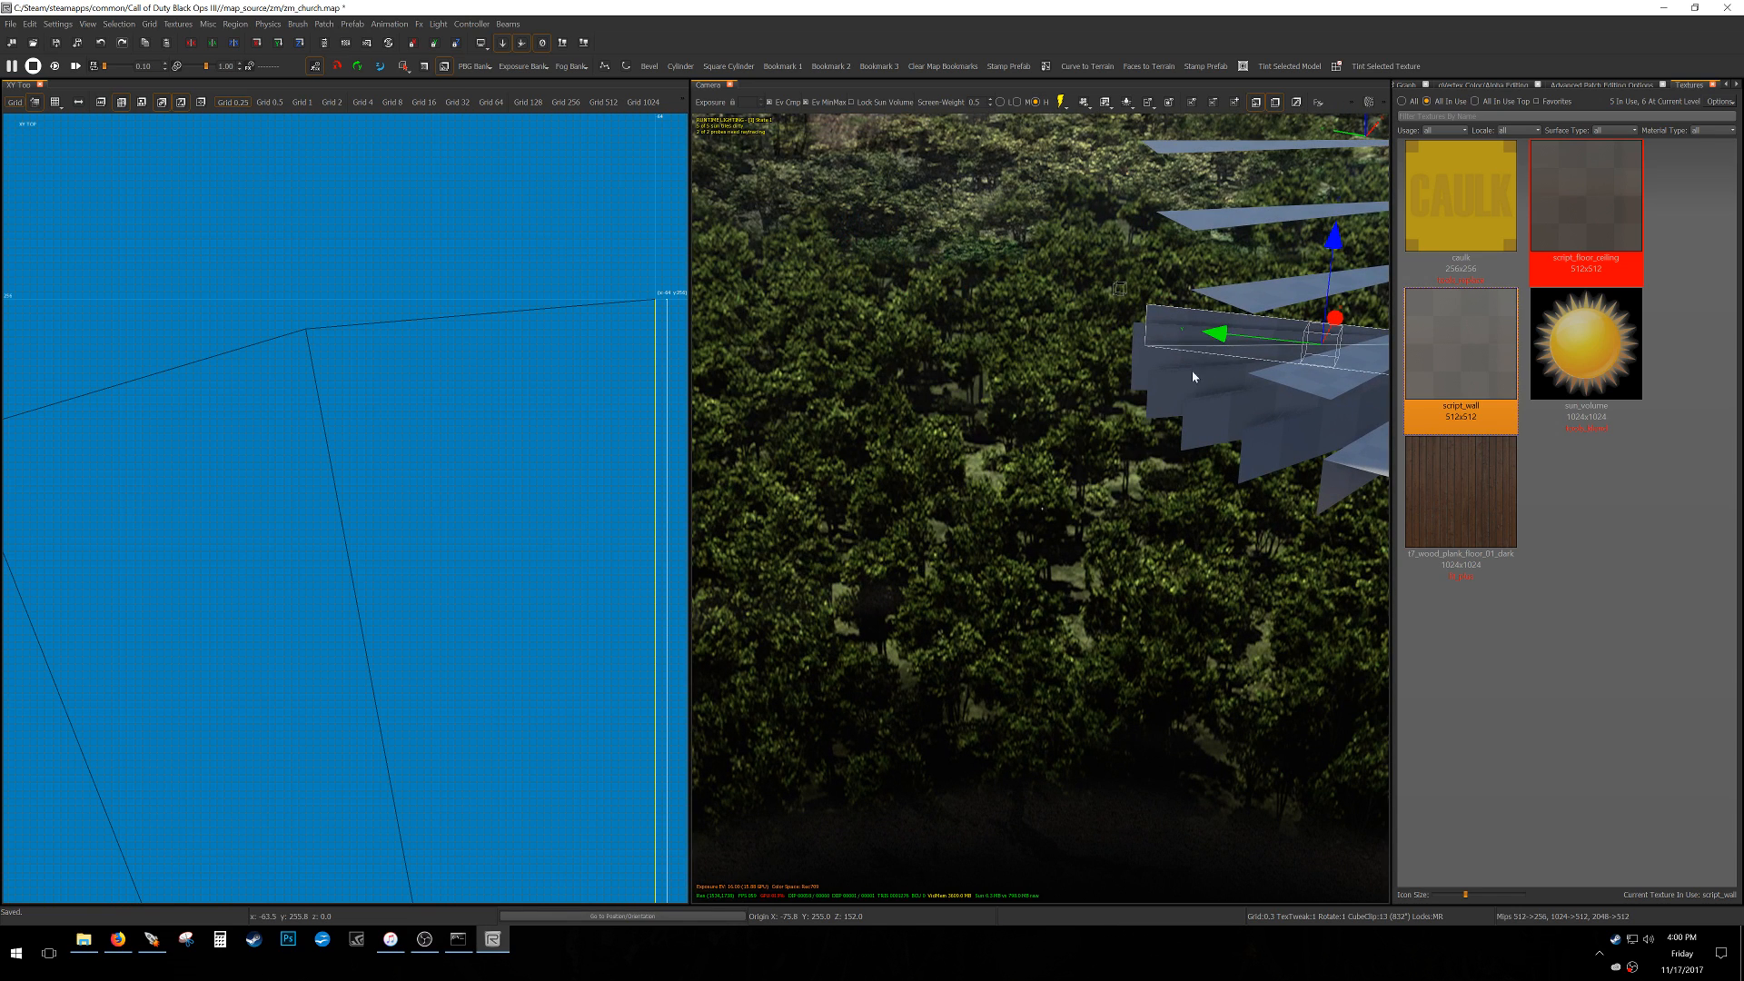
Select the third to ninth risers and raise them in 8-unit steps, leaving the third, fourth and fifth risers in their gaps.
left_click_drag(1147, 338, 1290, 472, "shift")
right_click_drag(1344, 491, 1322, 491)
right_click_drag(1079, 467, 1010, 451)
key("3")
key("ctrl+Tab")
key("alt+Up")
key("alt+Up")
key("alt+Up")
key("alt+Up")
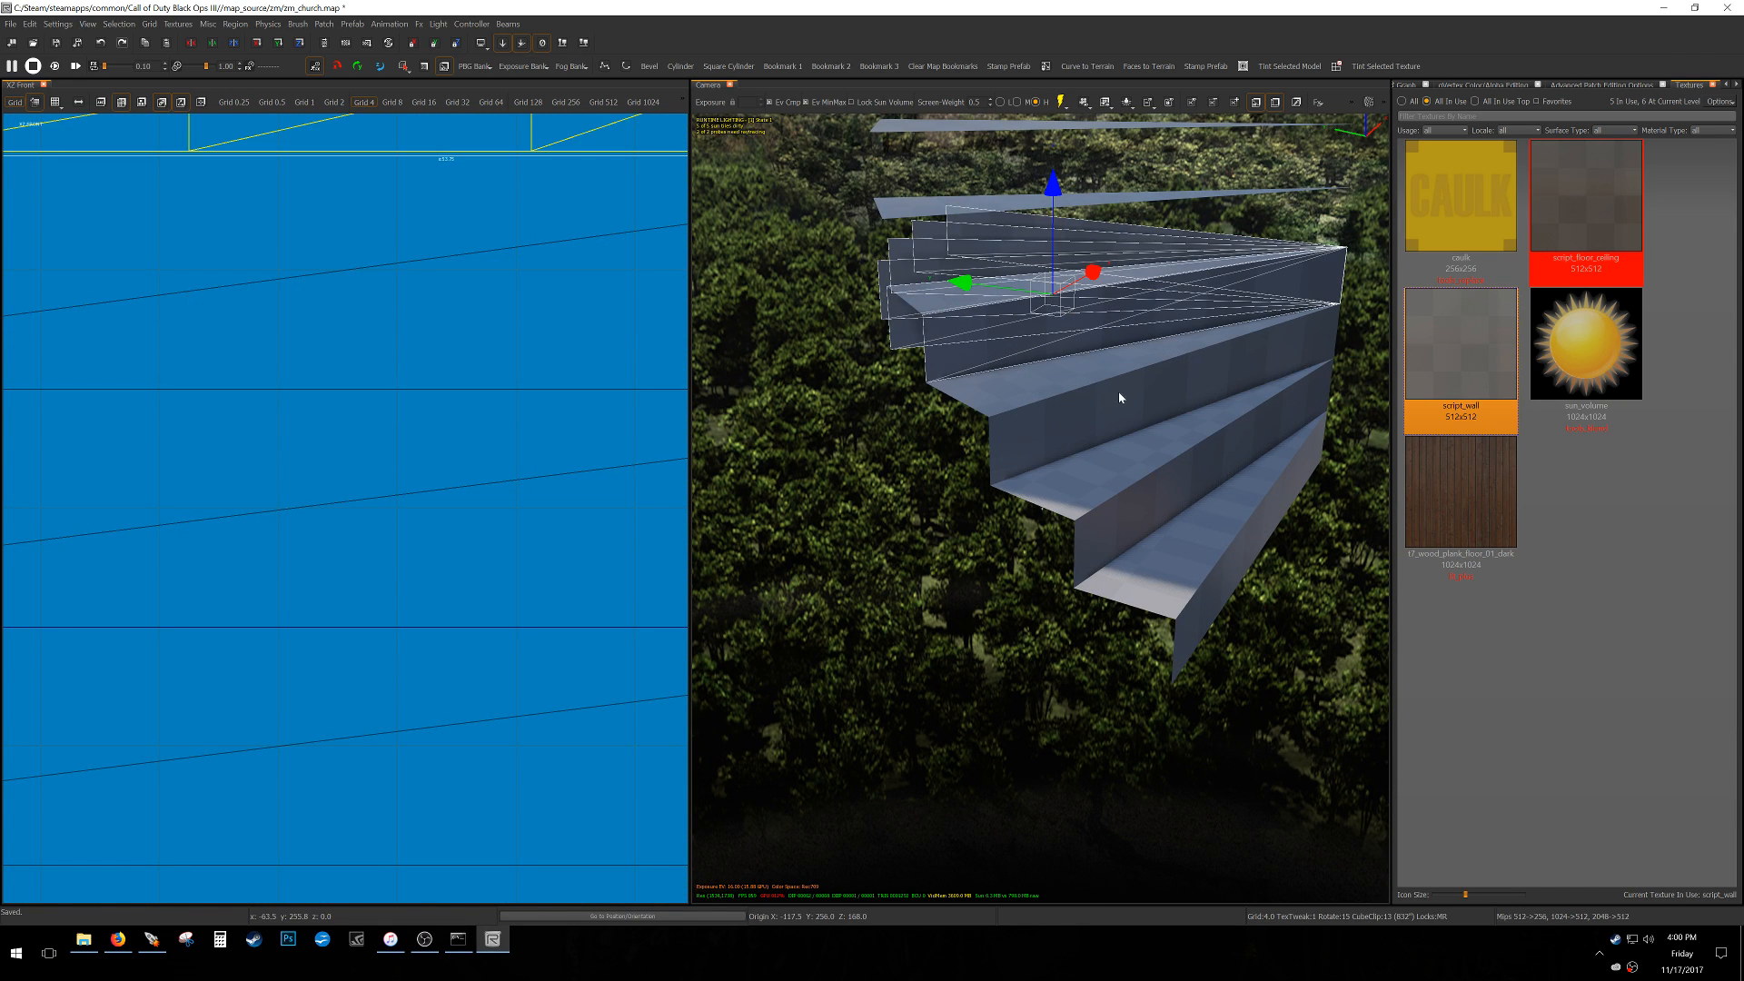
right_click_drag(1134, 414, 1081, 324)
key("alt+Up")
key("alt+Up")
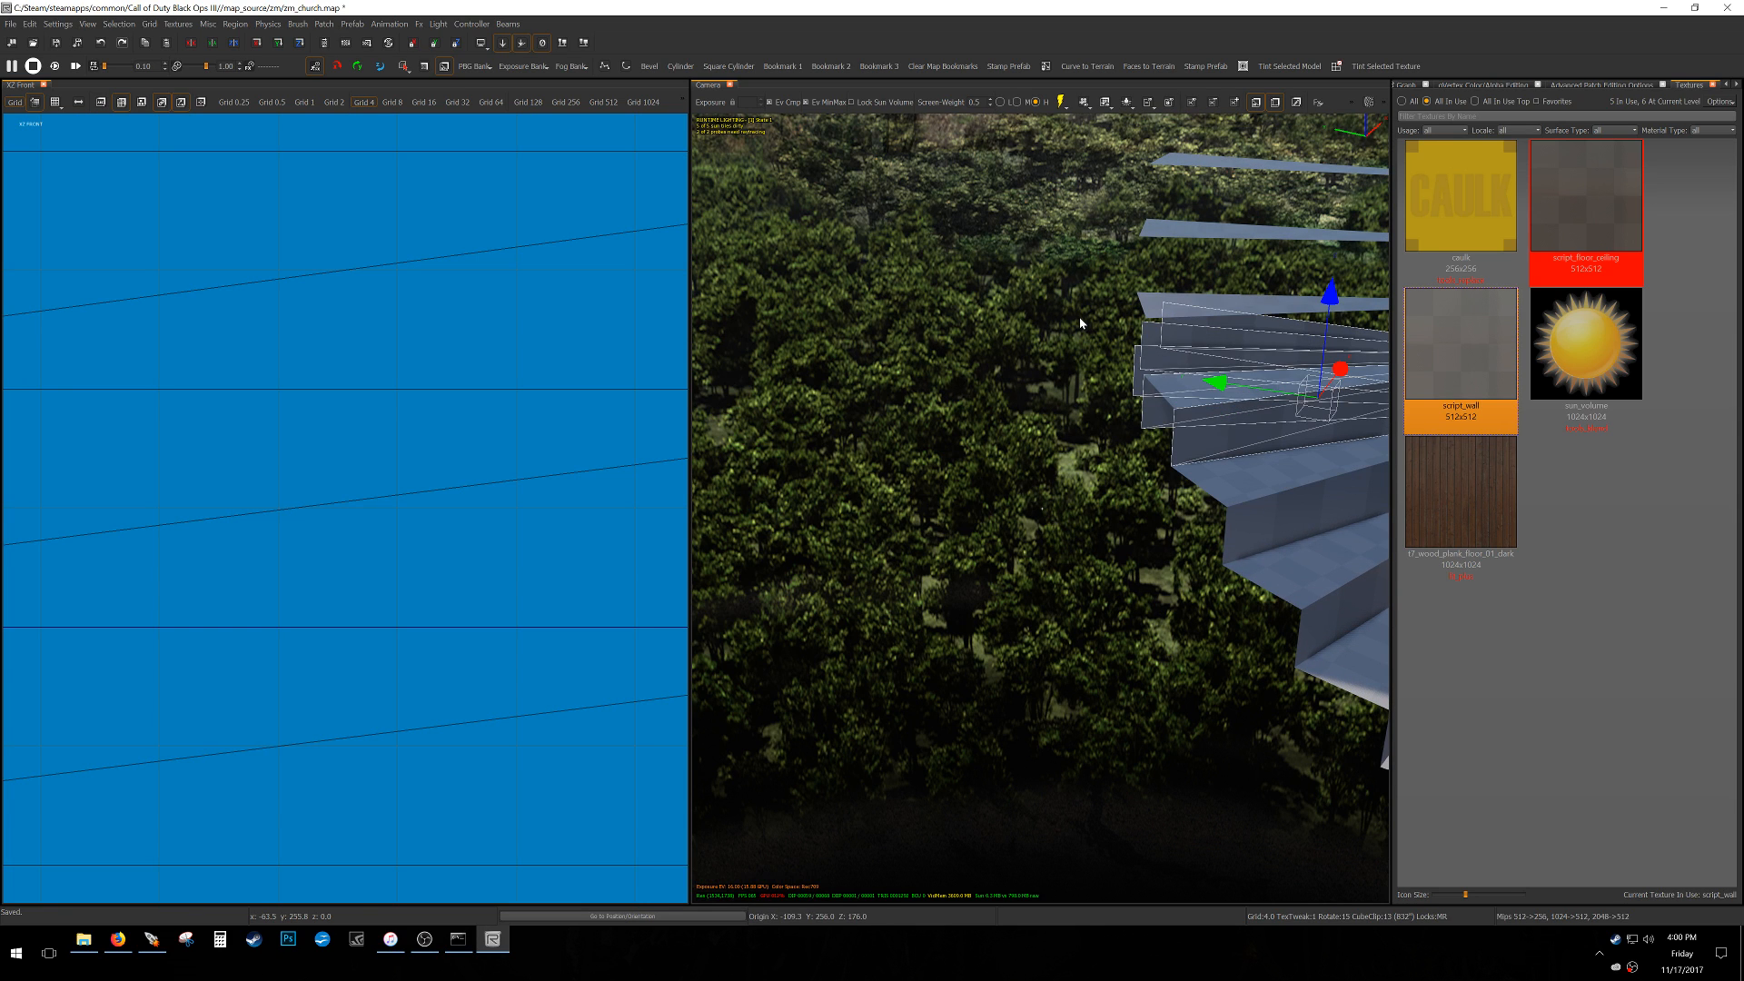
Raise the remaining risers in 8-unit steps, leaving one behind each time, until the sixth to ninth risers stand behind their treads.
key("alt+Up")
key("alt+Up")
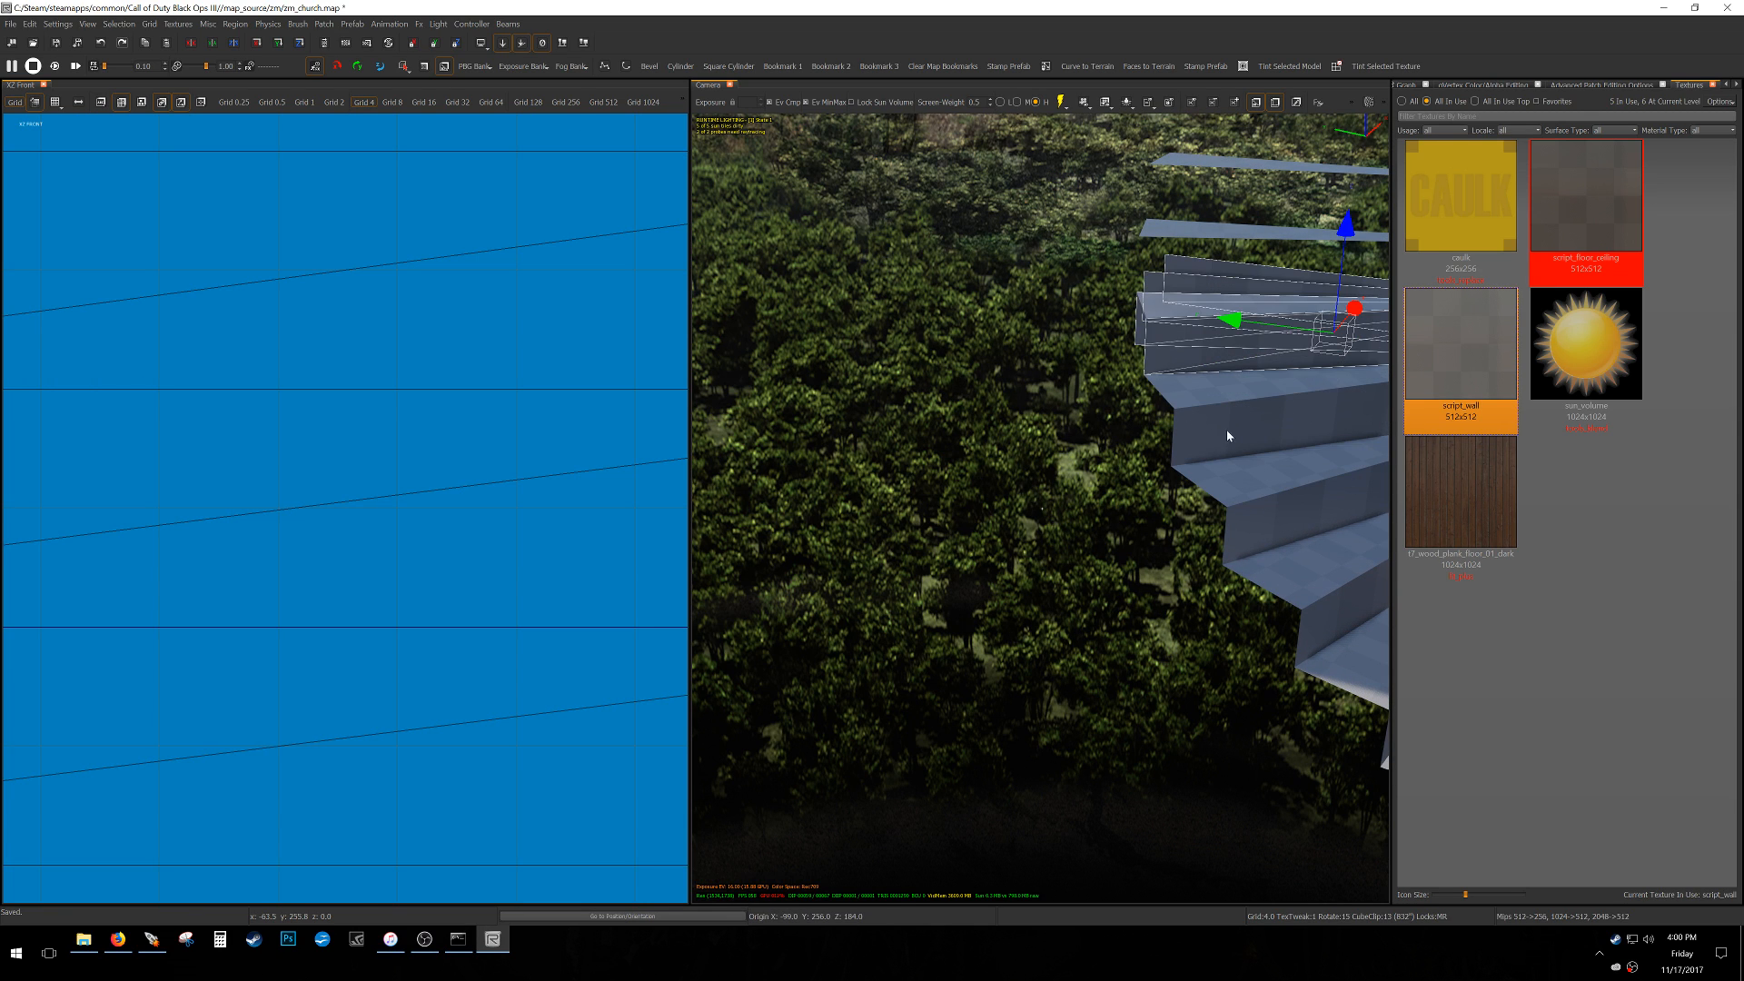
key("alt+Up")
key("alt+Up")
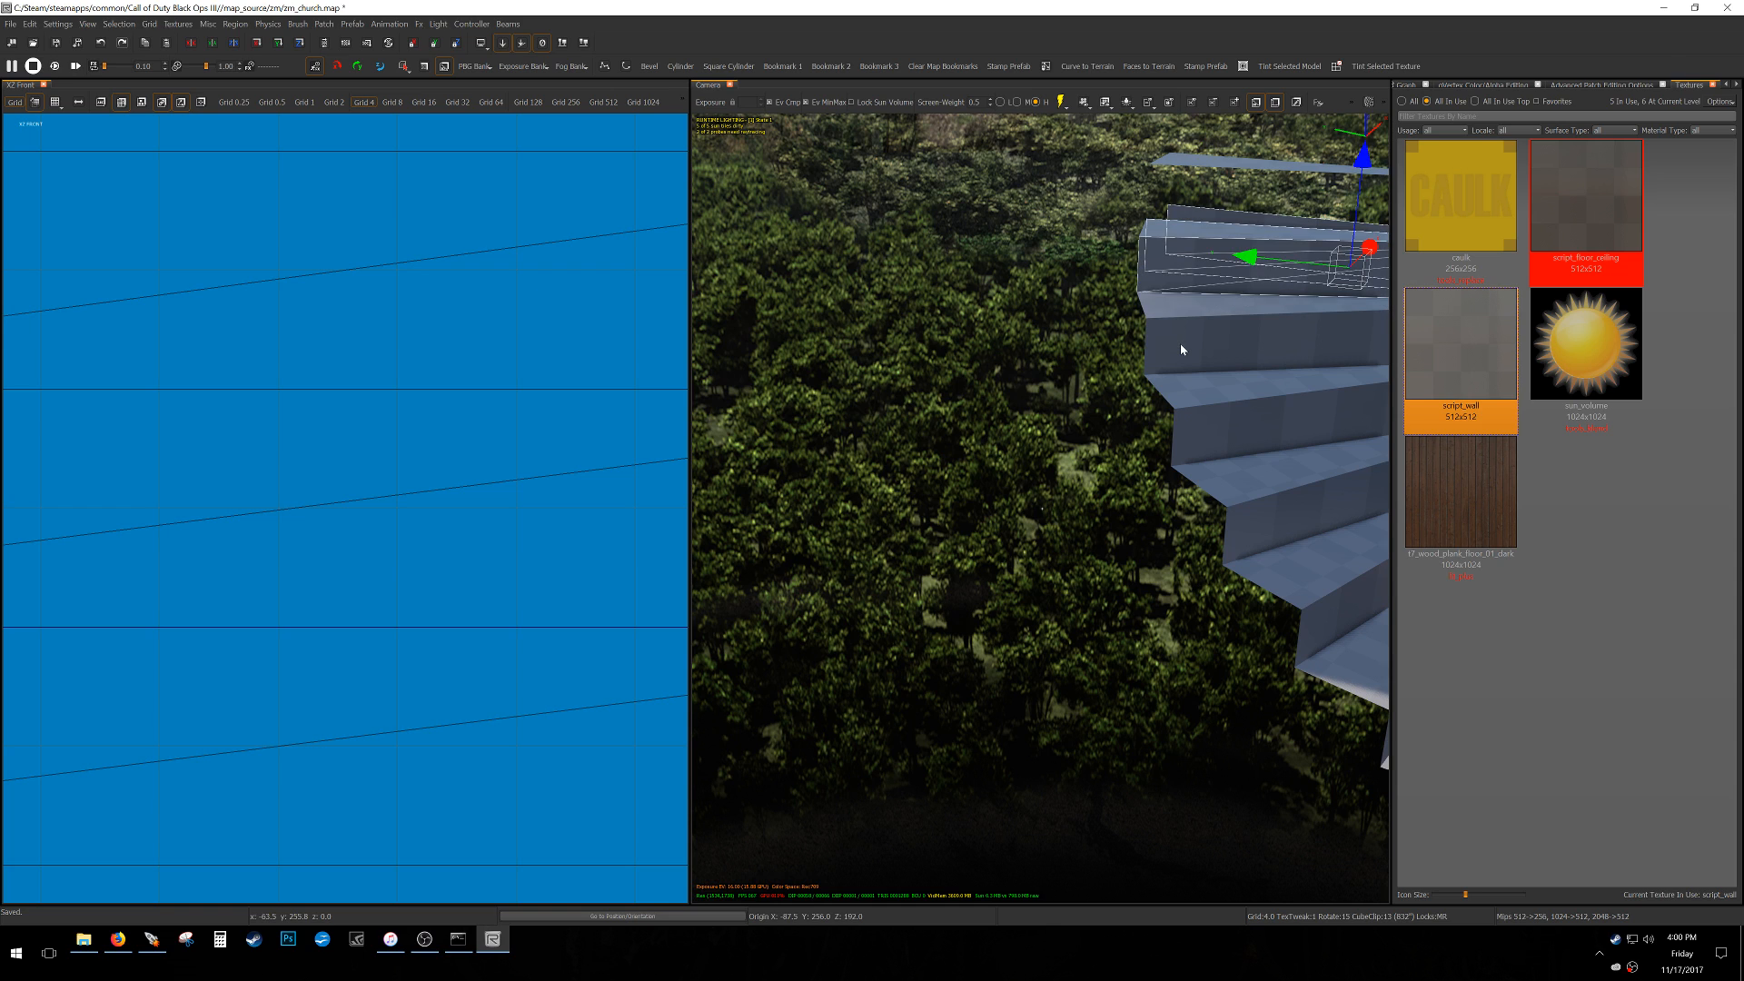
key("alt+Up")
key("alt+Up")
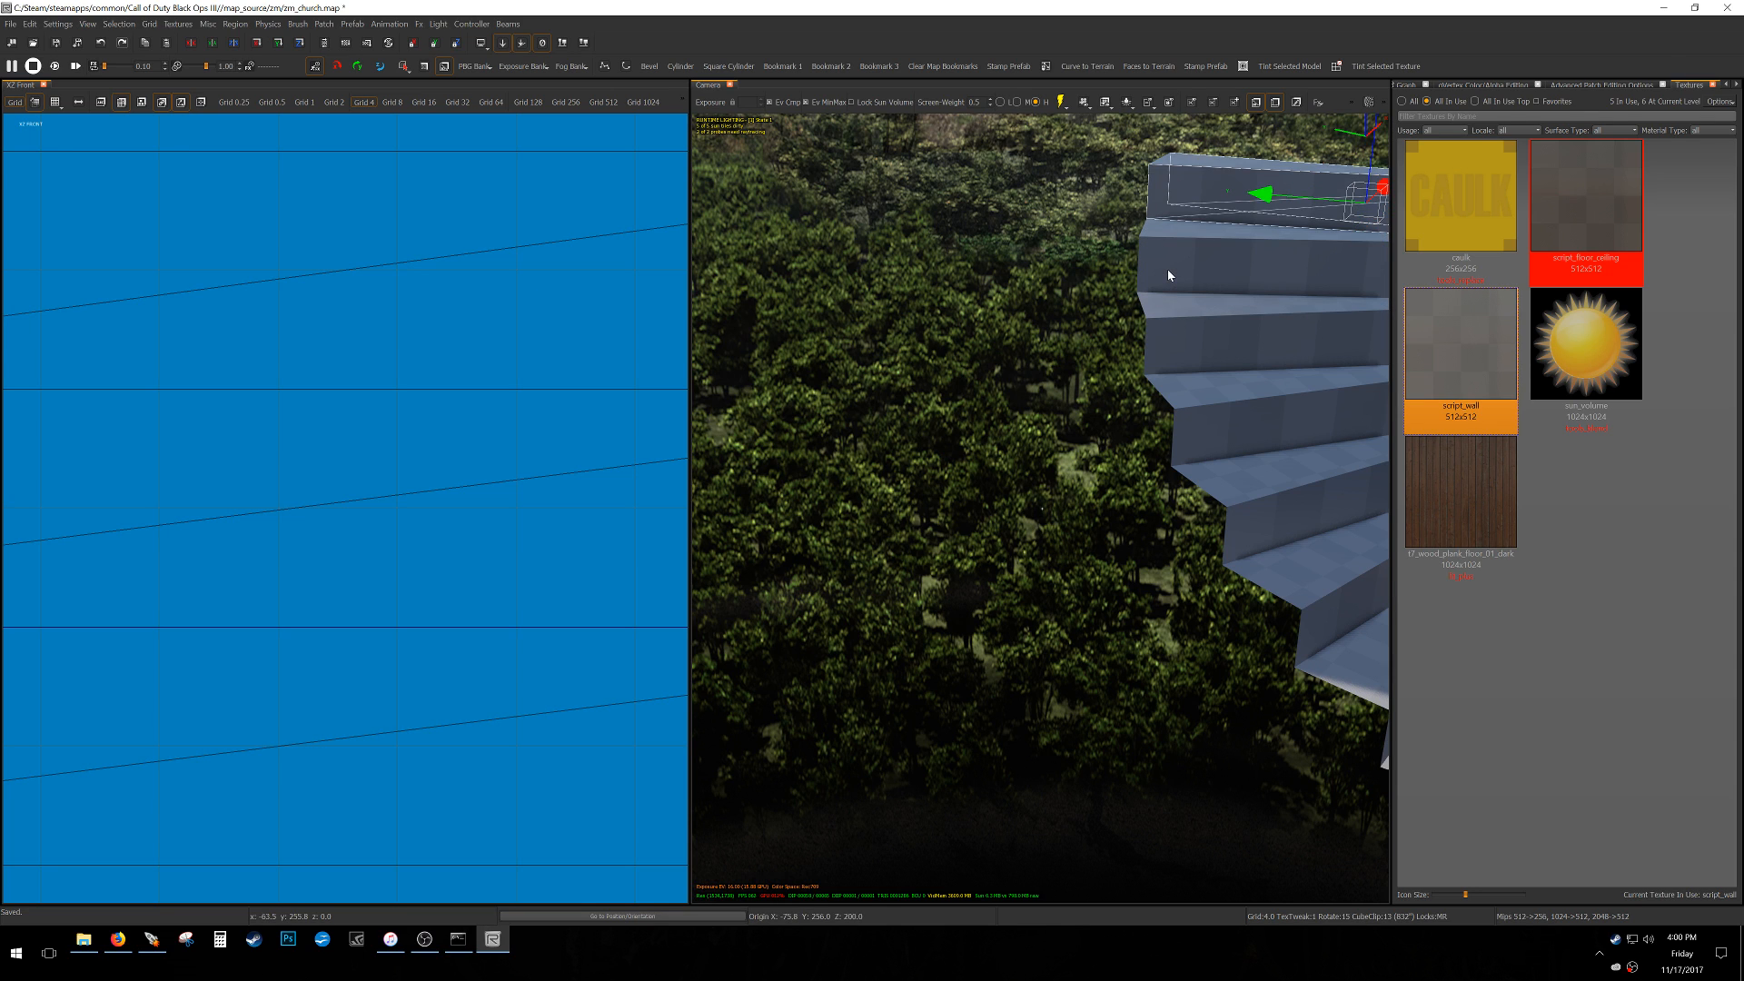
left_click(1126, 103)
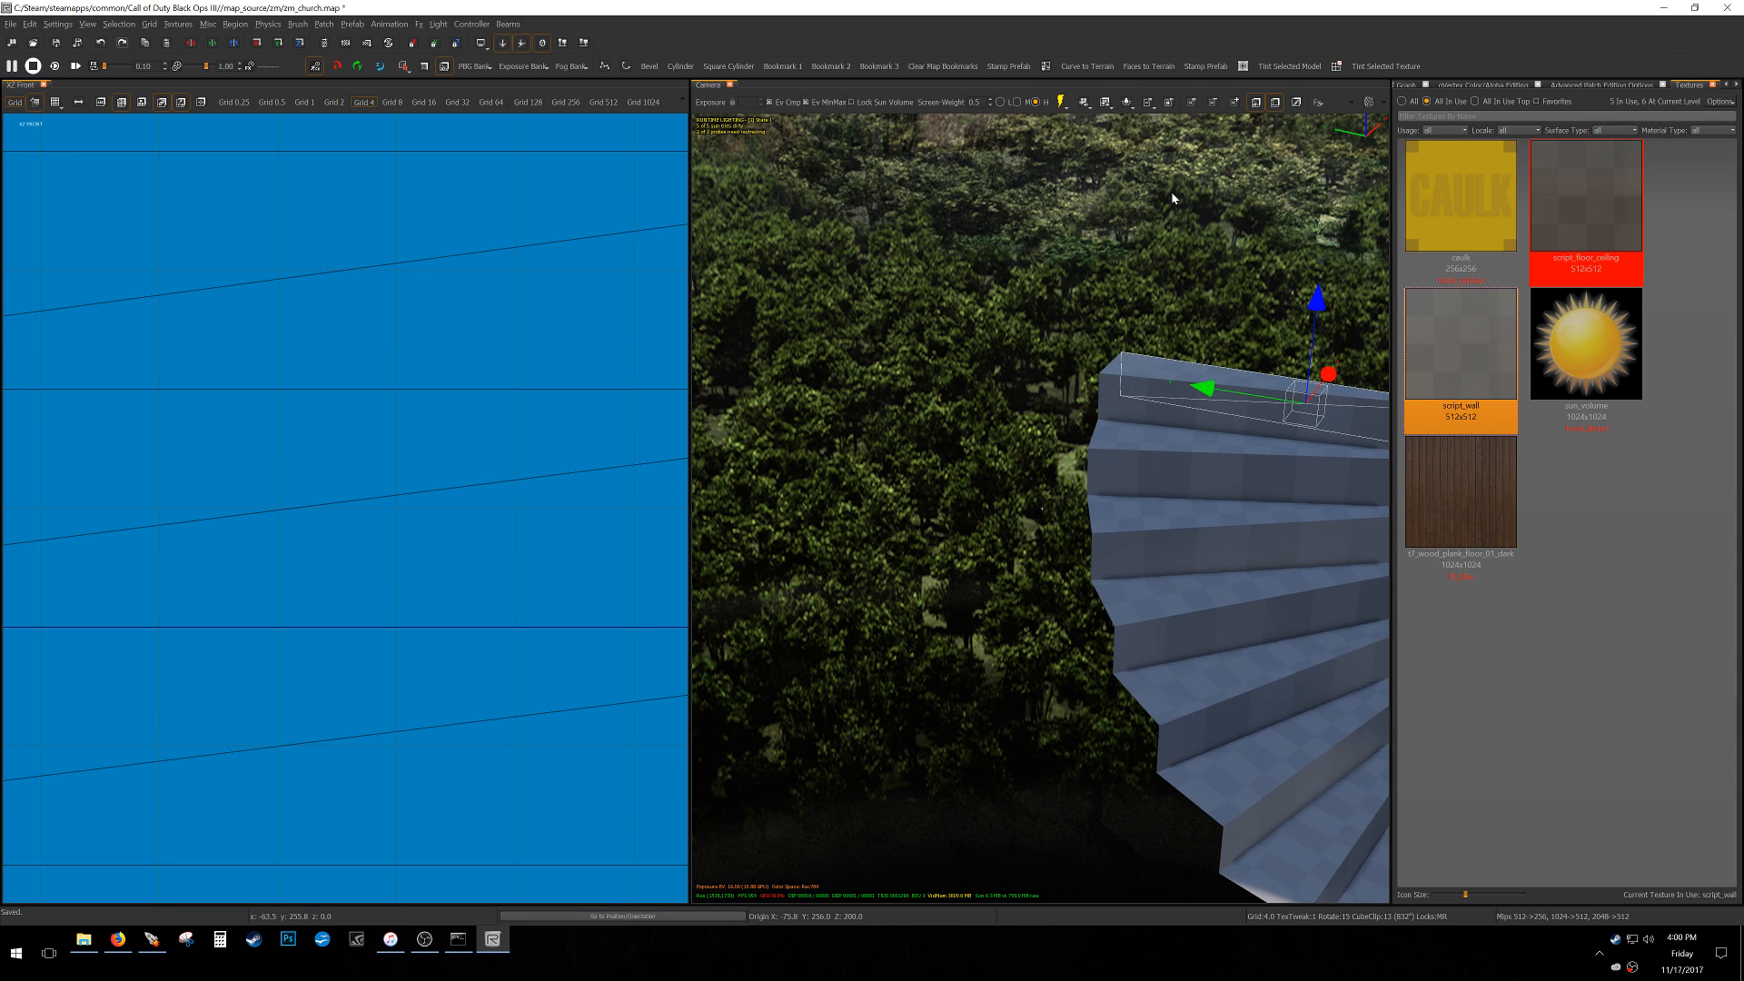
key("alt+Up")
key("alt+Up")
right_click_drag(1197, 312, 1167, 324)
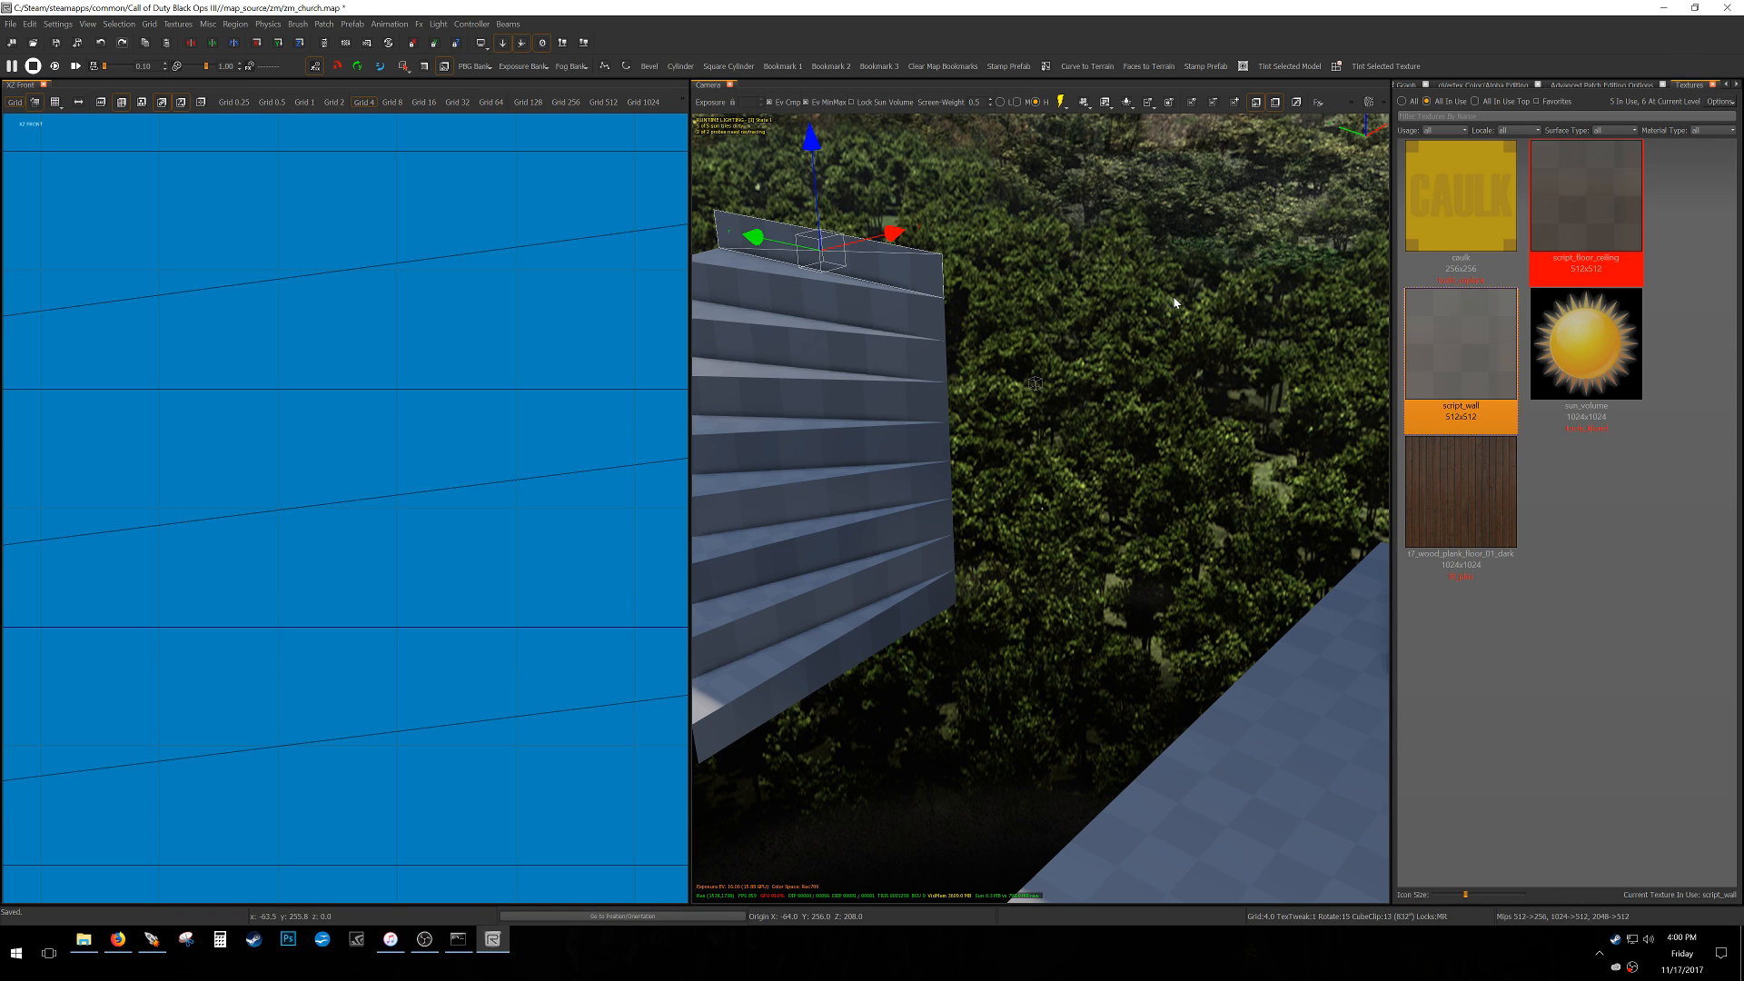
Delete the stray row of riser copies and the extra riser above the top tread.
key("ctrl+z")
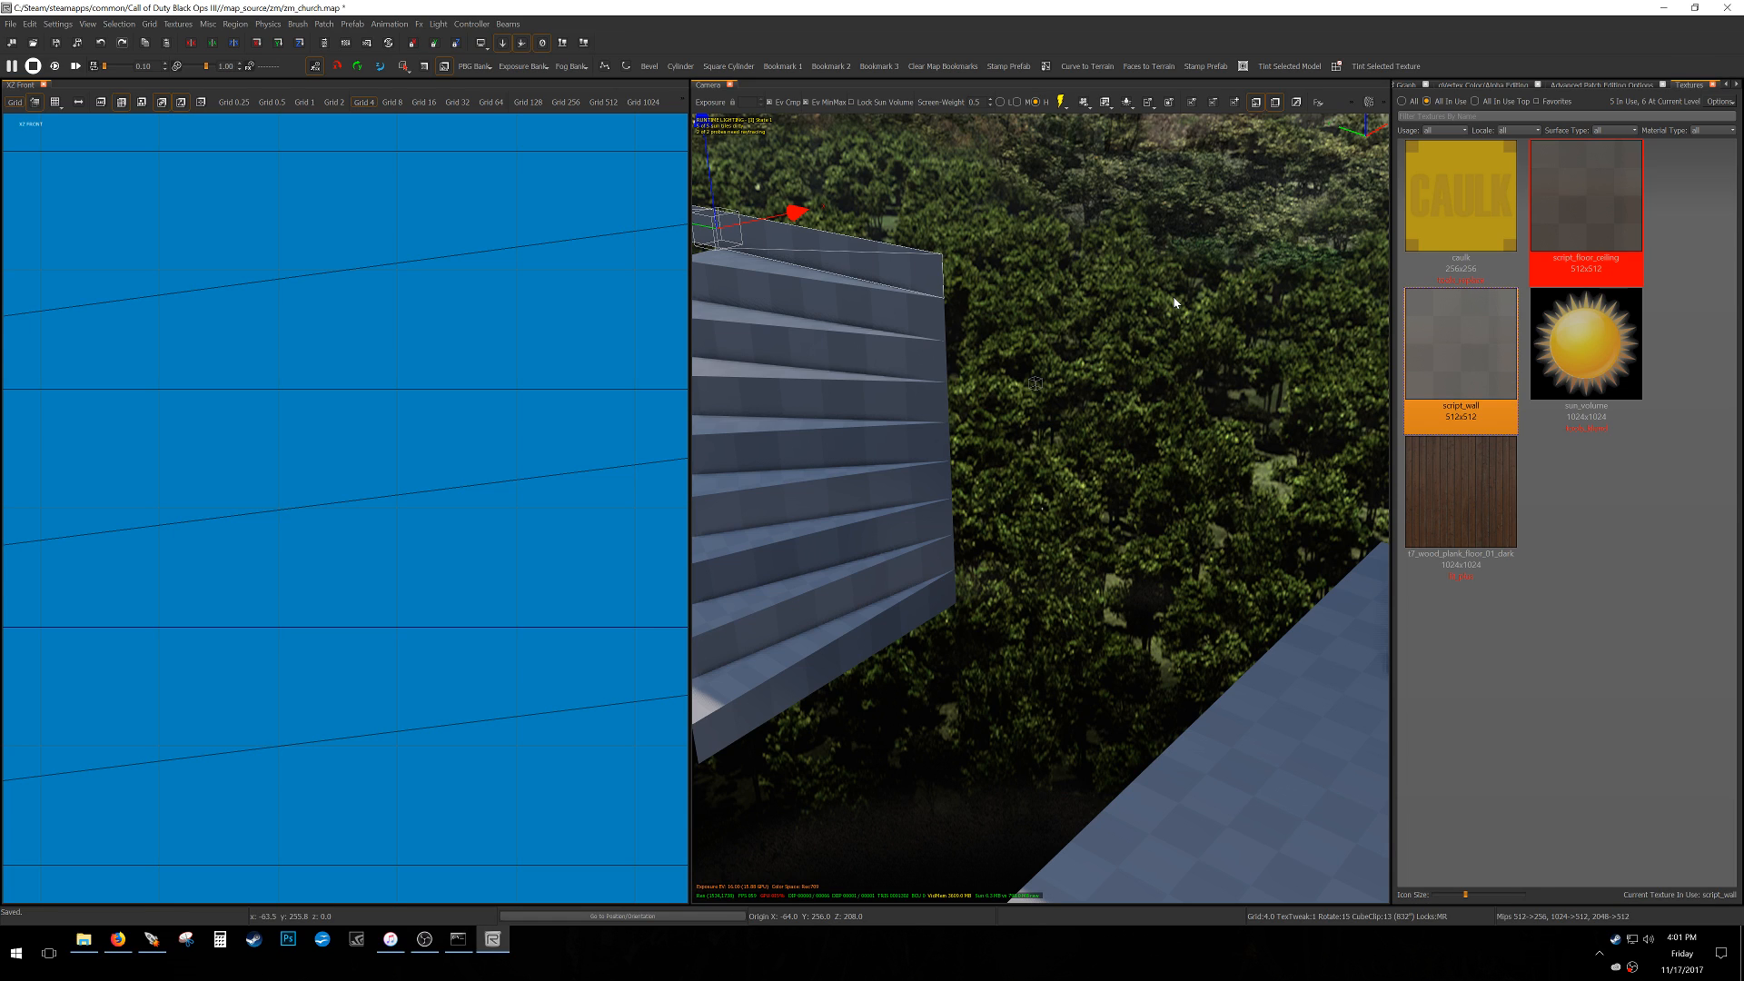
key("space")
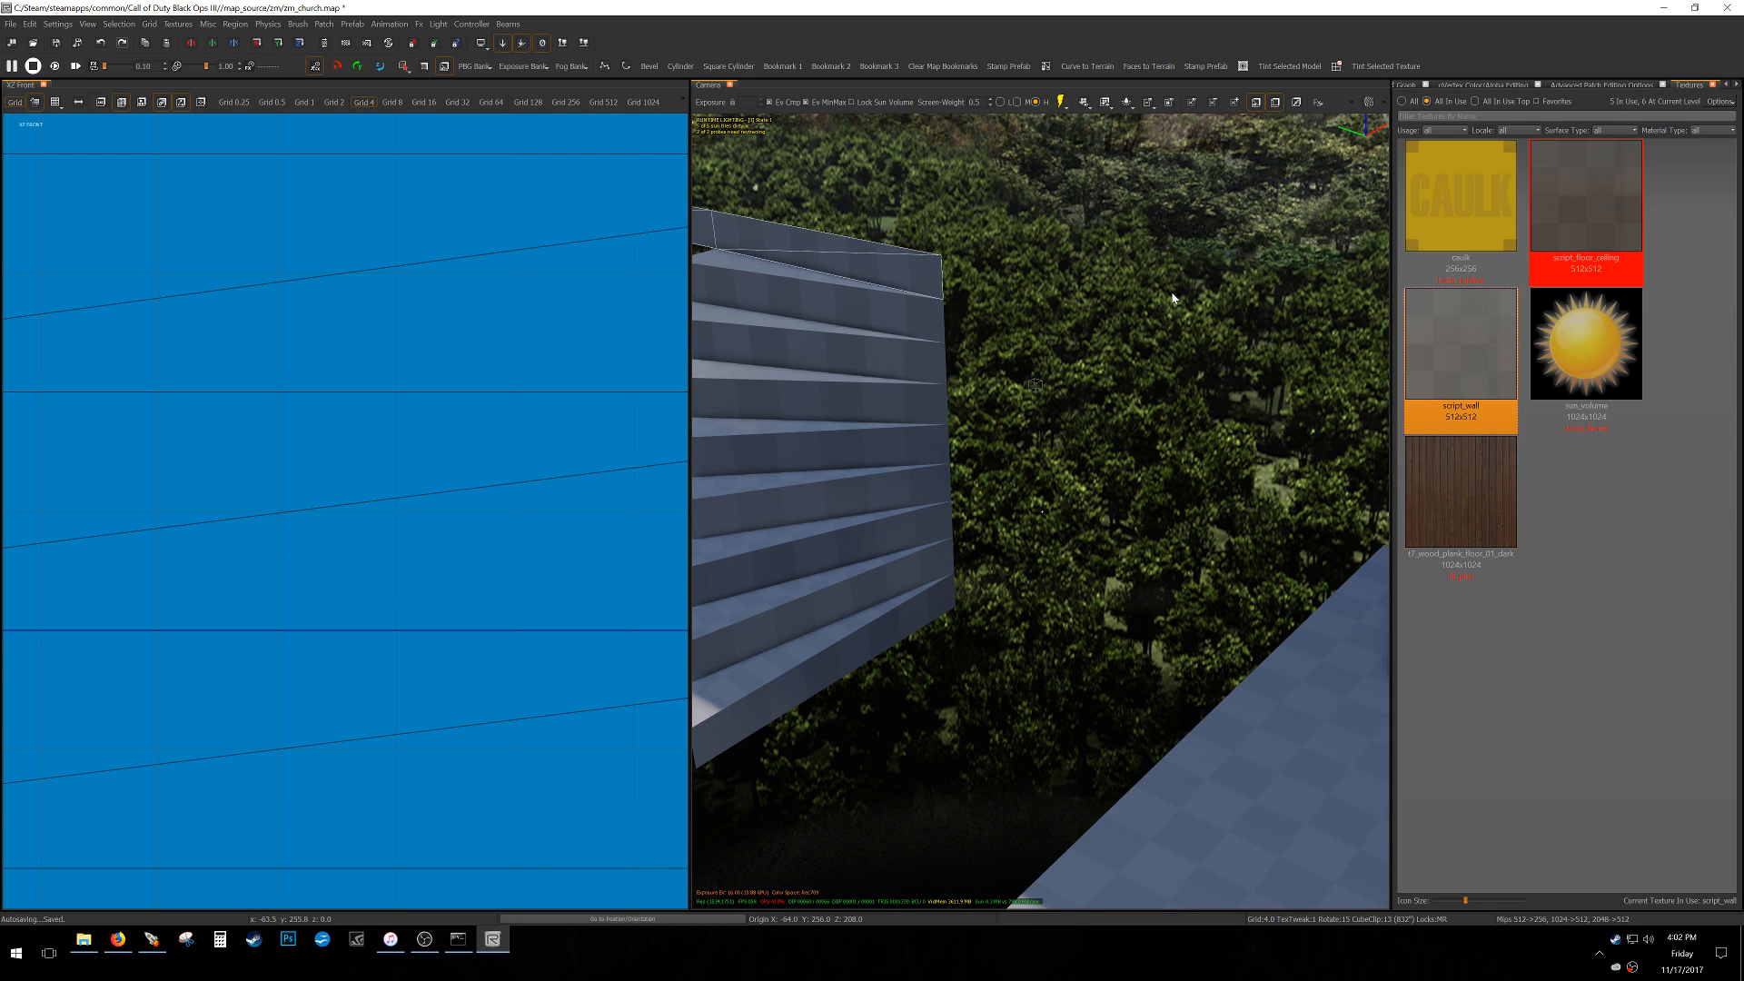
scroll(300, 510, "down", 5)
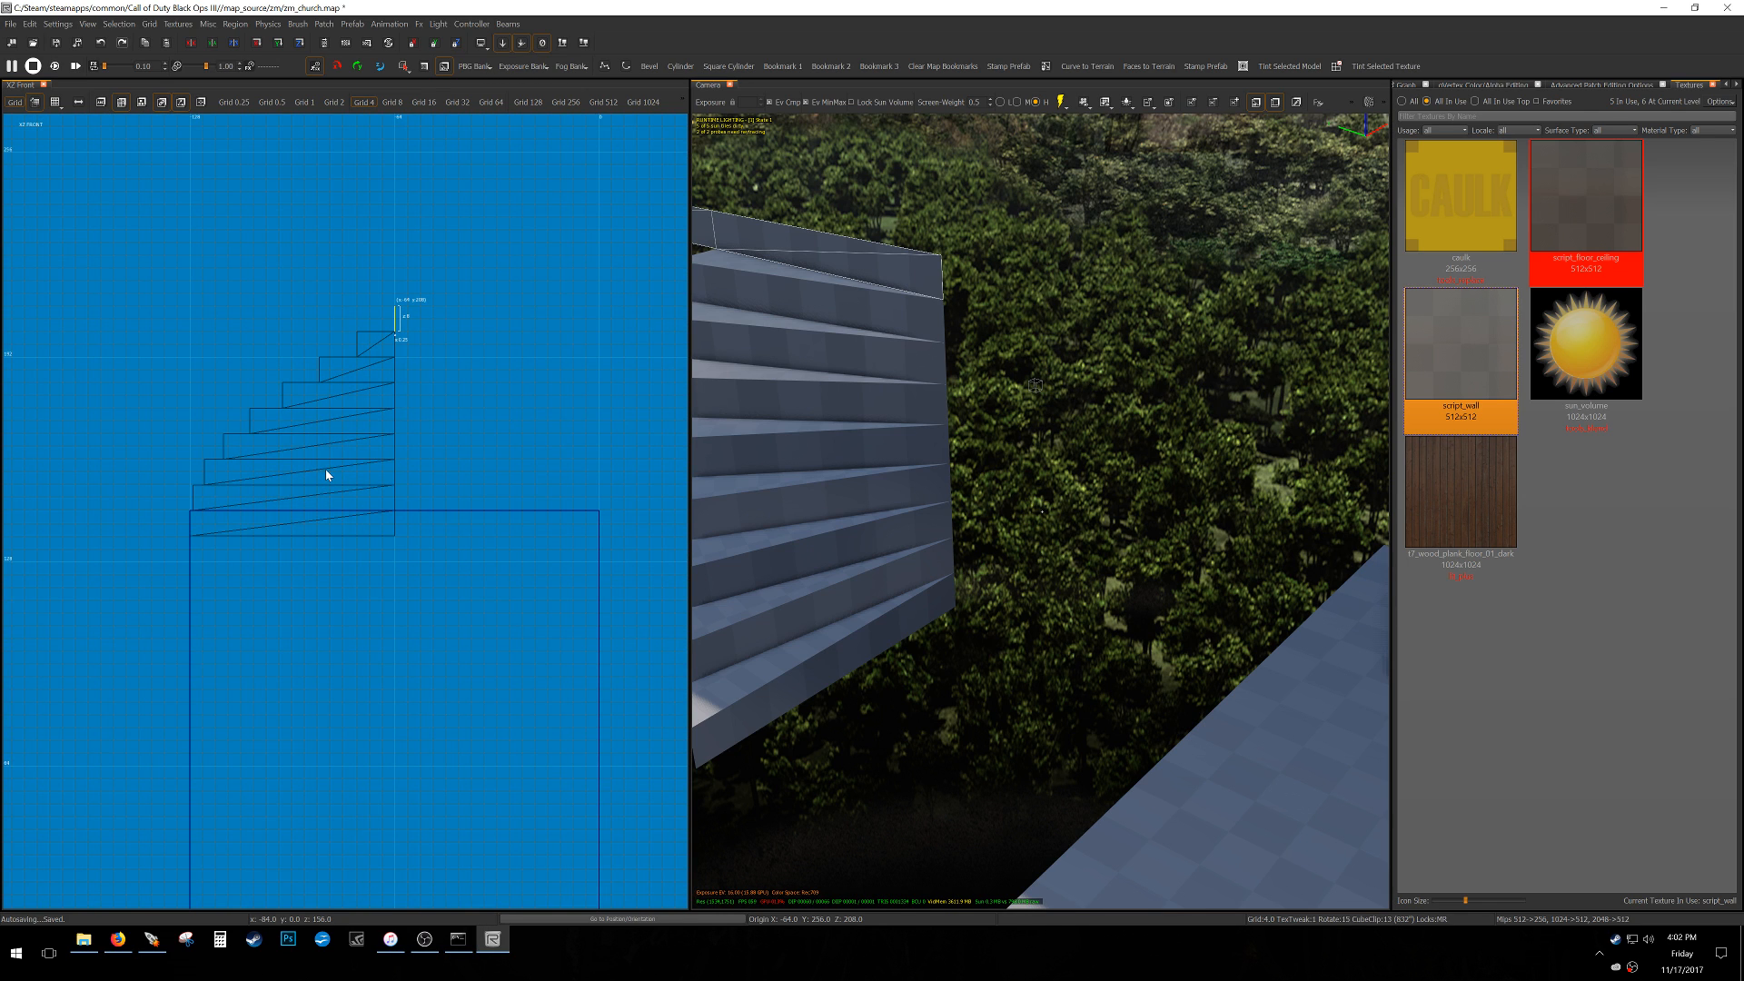
key("ctrl+Tab")
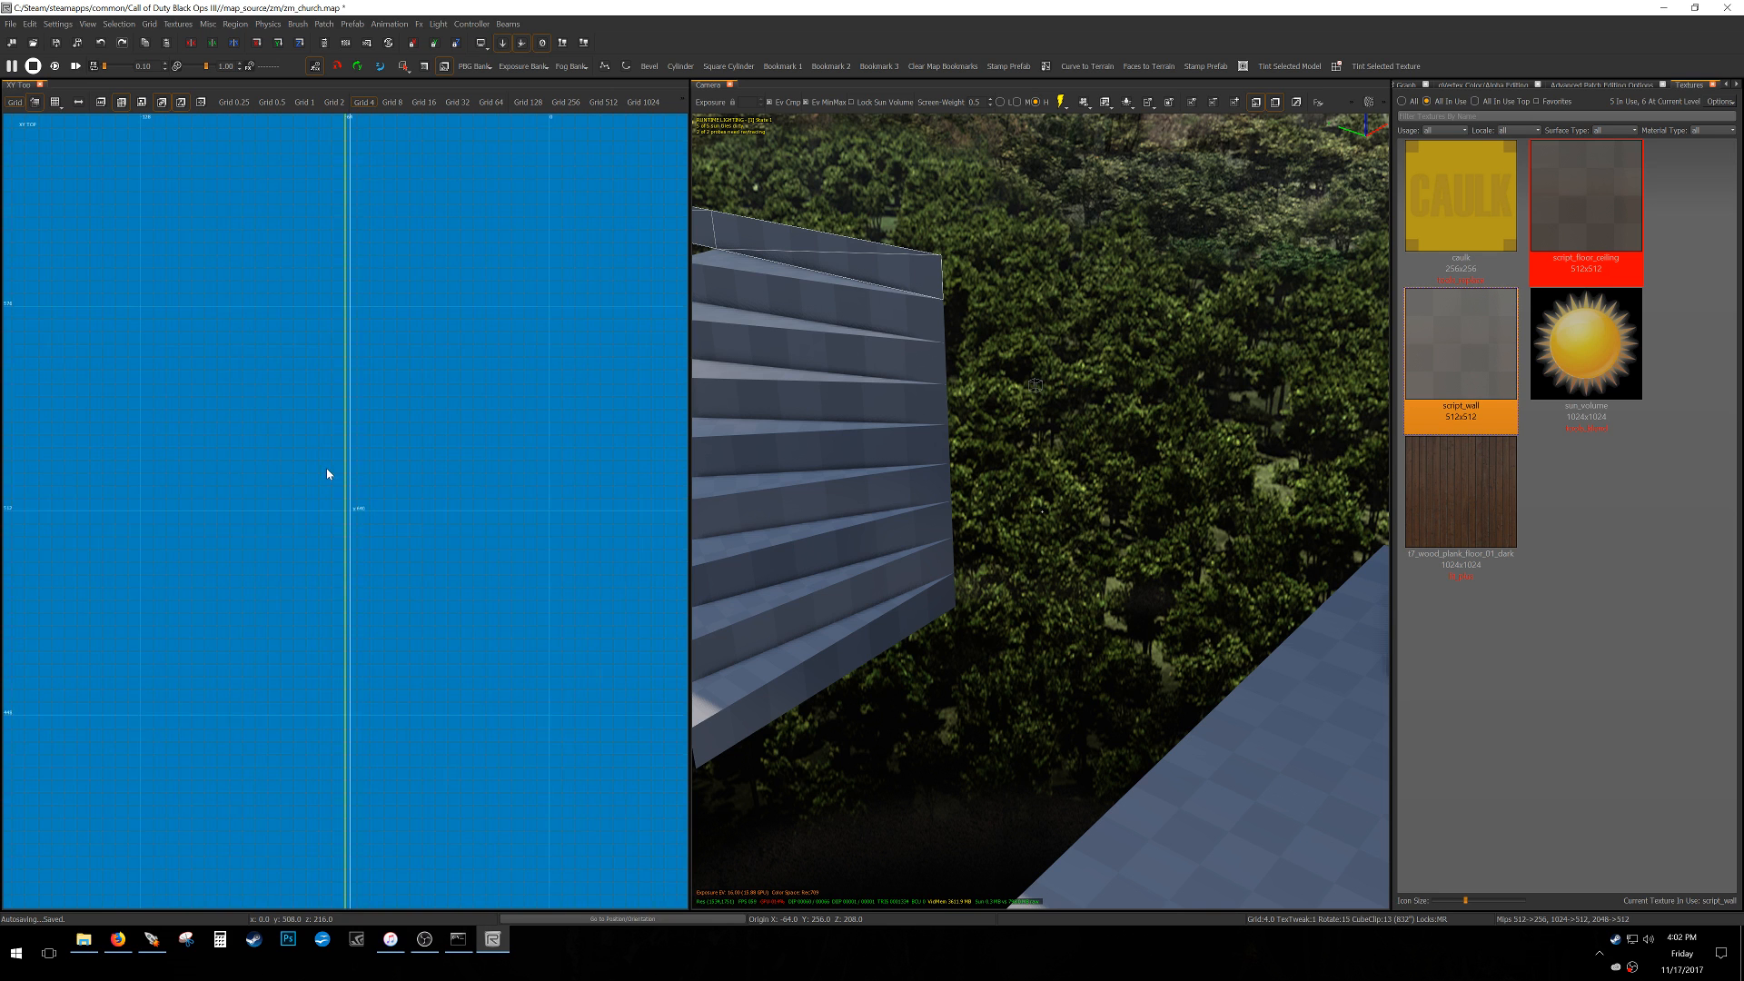
scroll(321, 572, "up", 1)
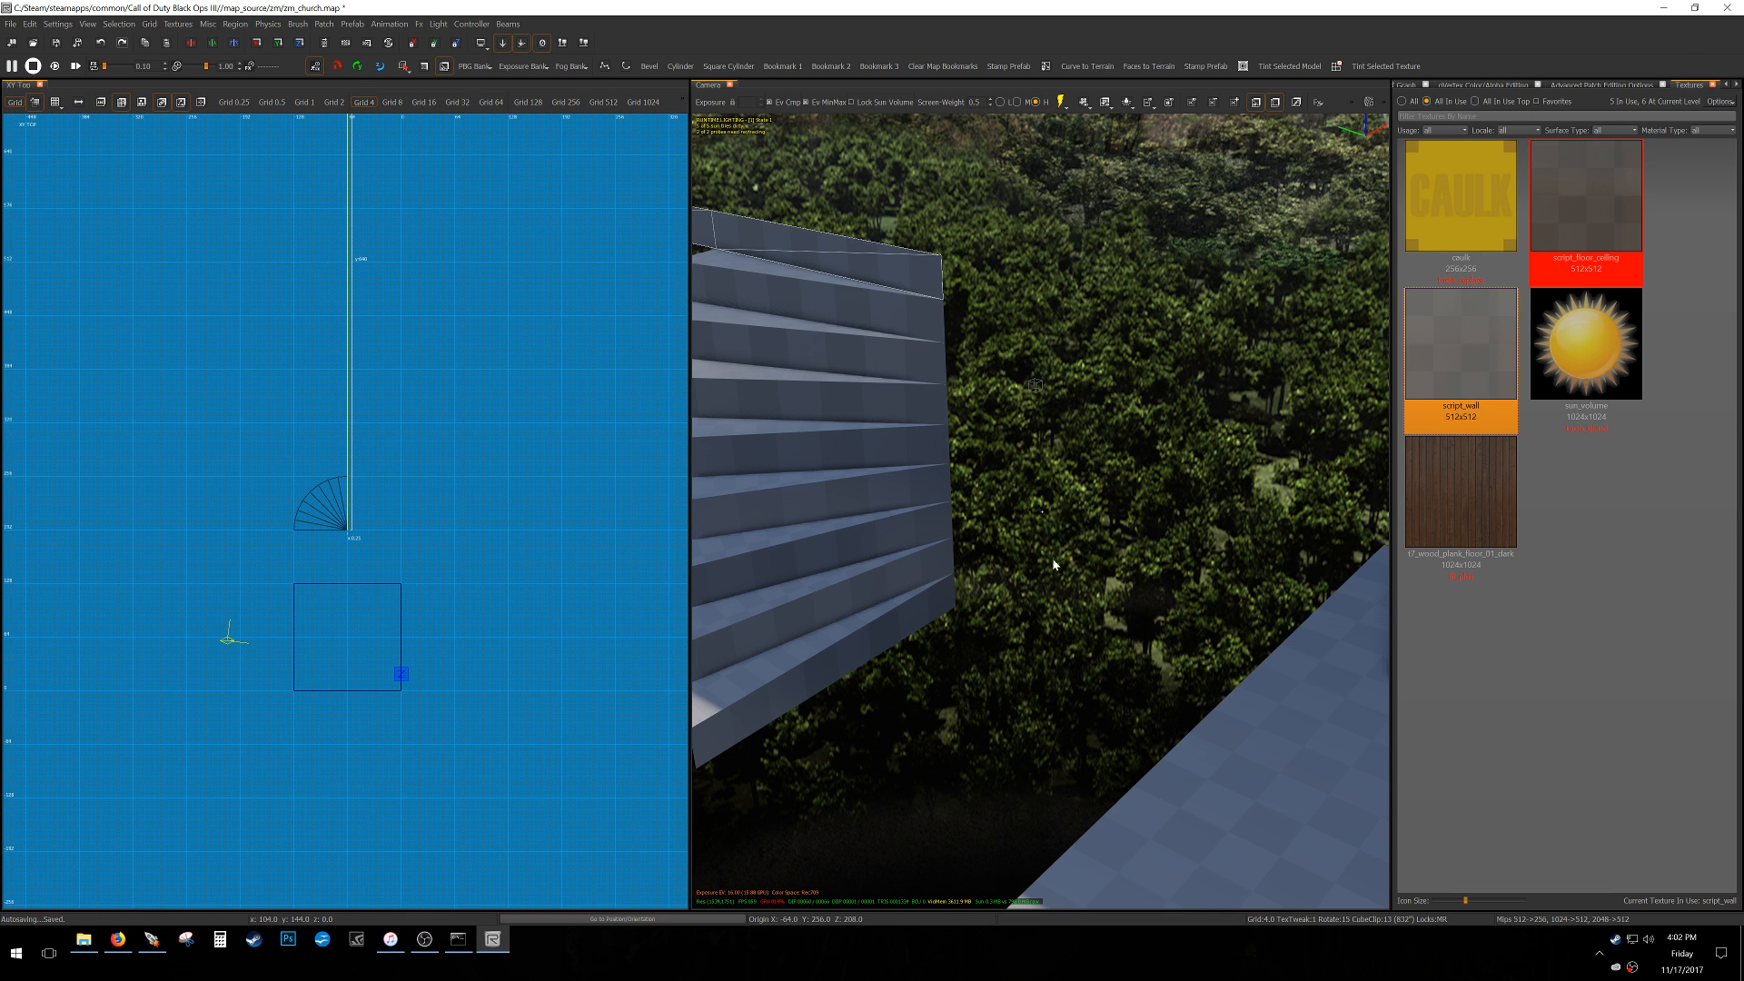
right_click_drag(1094, 428, 881, 372)
right_click_drag(966, 544, 1196, 423)
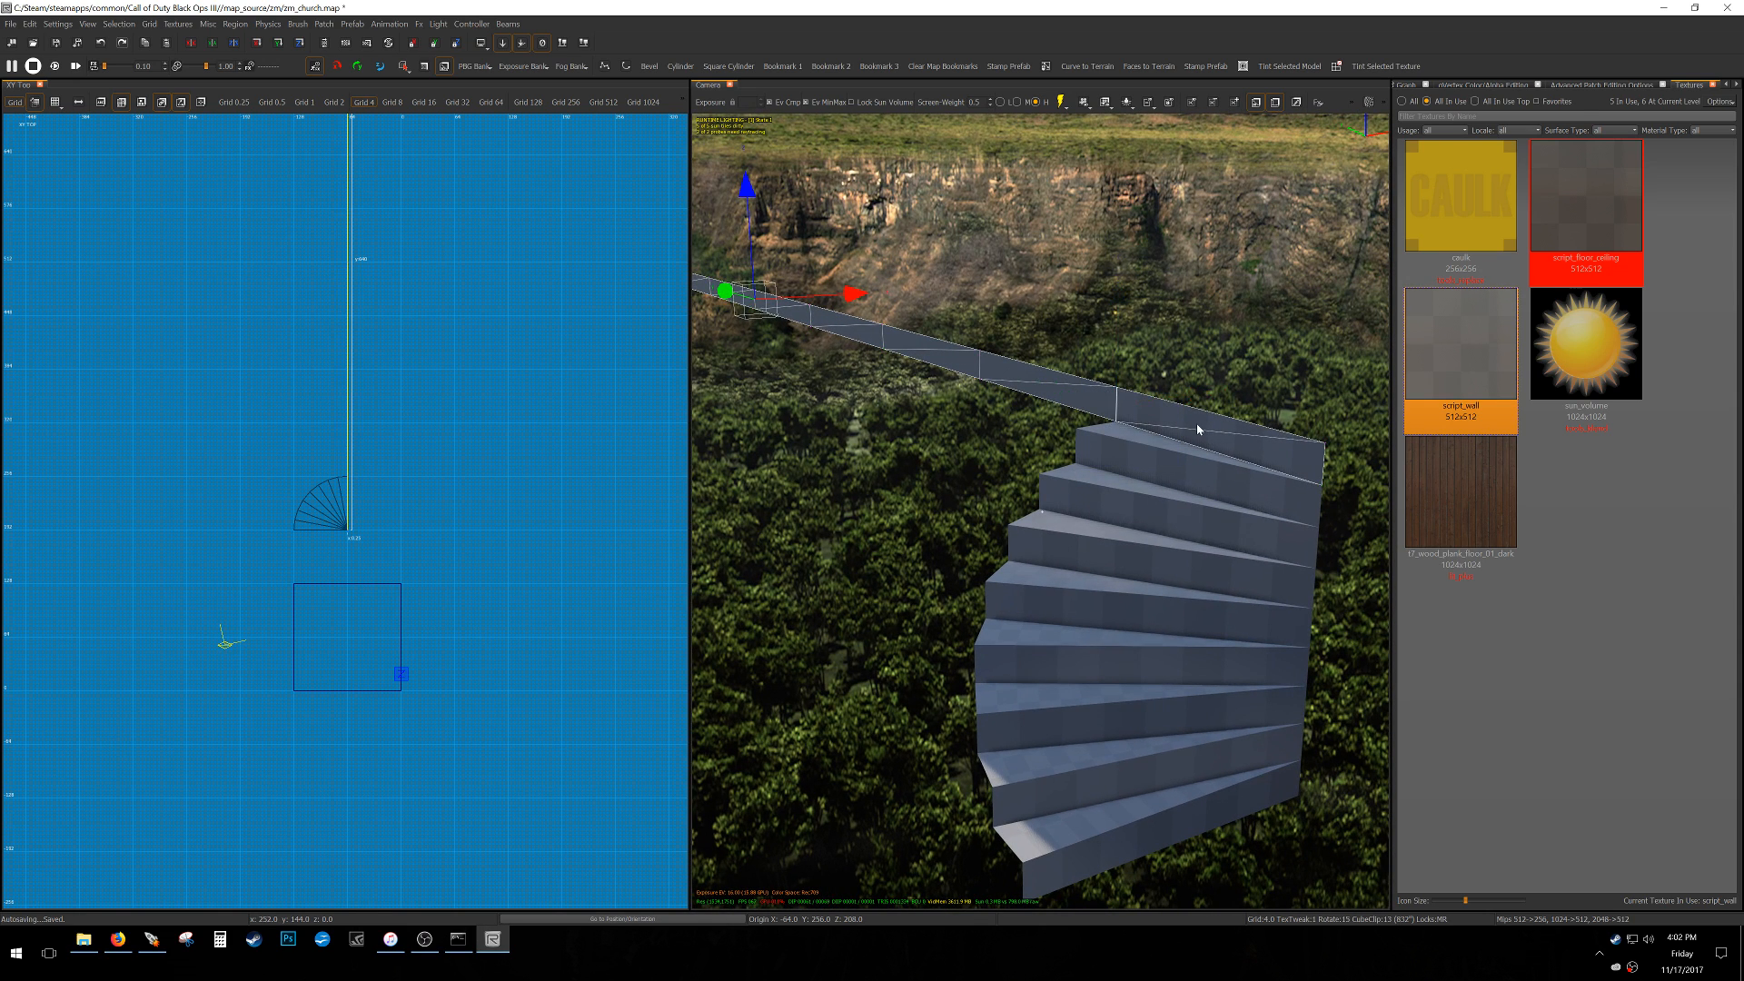
key("Delete")
mouse_move(1196, 424)
right_mouse_down()
mouse_move(1245, 418)
mouse_move(1144, 514)
mouse_move(1152, 494)
right_mouse_up()
left_click(1164, 447, "shift")
key("Delete")
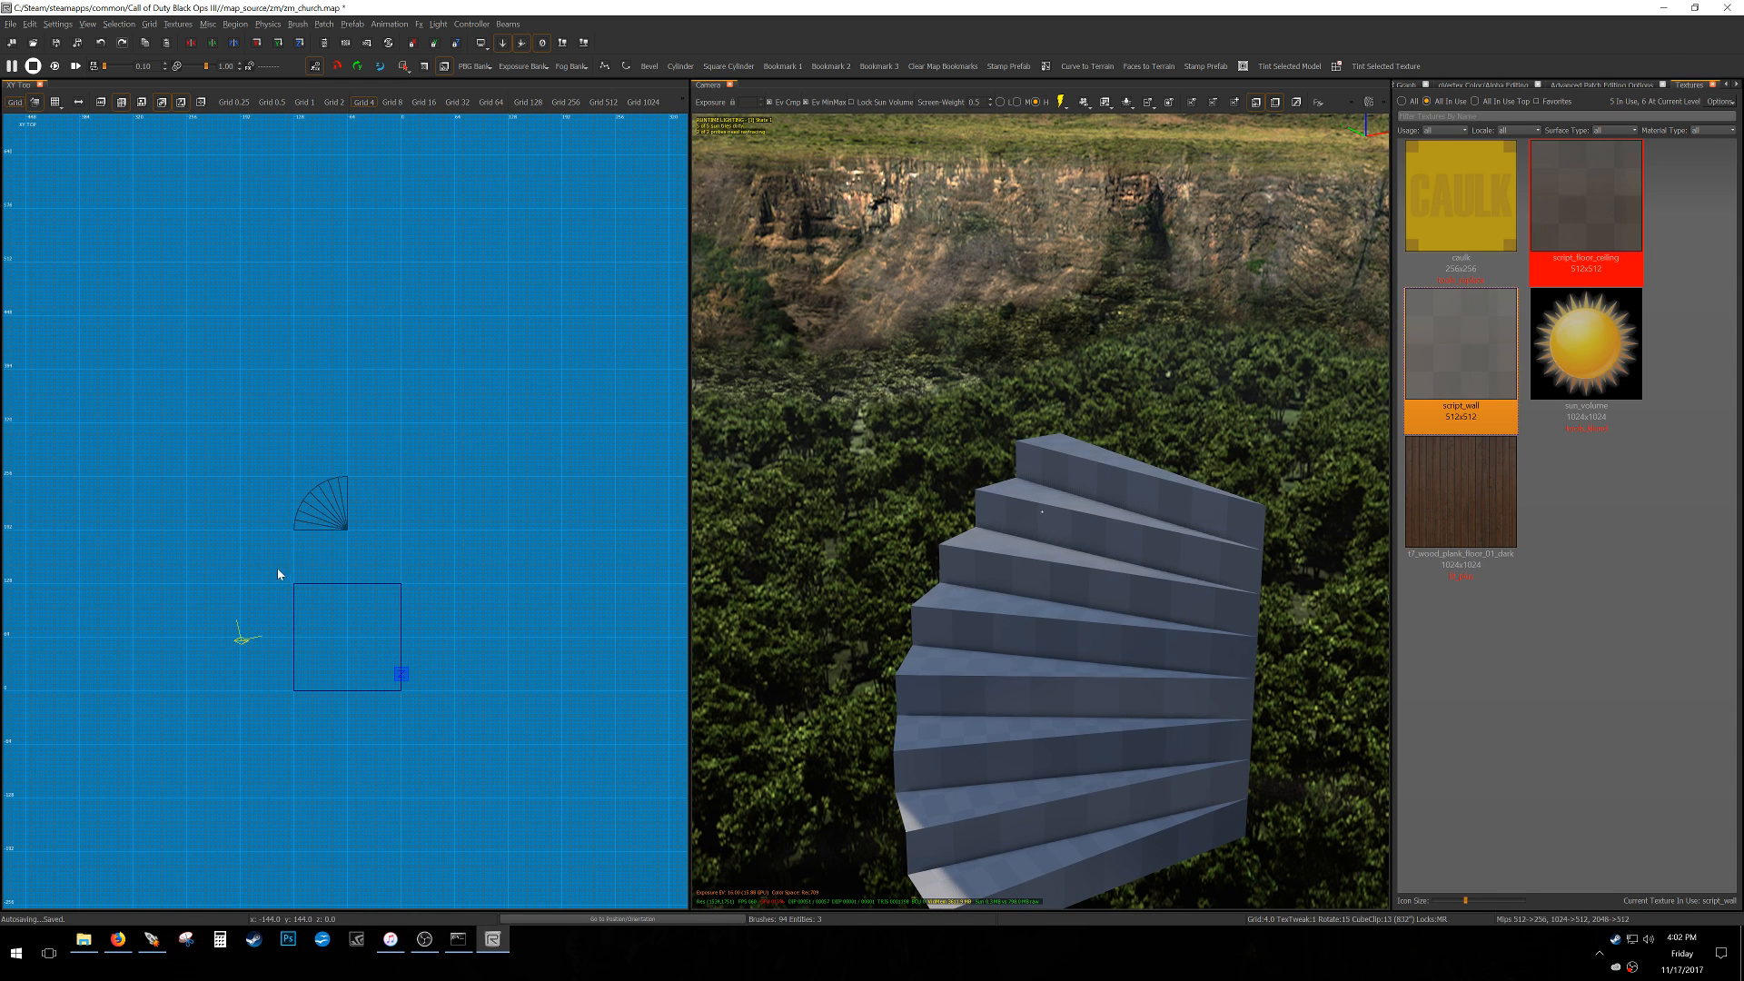
Select all treads and risers of the curved staircase in the top view and group them.
left_click_drag(255, 565, 429, 419, "alt+shift")
right_click(419, 373)
left_click(518, 606)
Try stacking a duplicate flight, rotated a quarter turn and raised 64 units, on the first flight, and delete the copy.
scroll(415, 559, "up", 4)
key("space")
key("shift+z")
left_click_drag(192, 438, 303, 417)
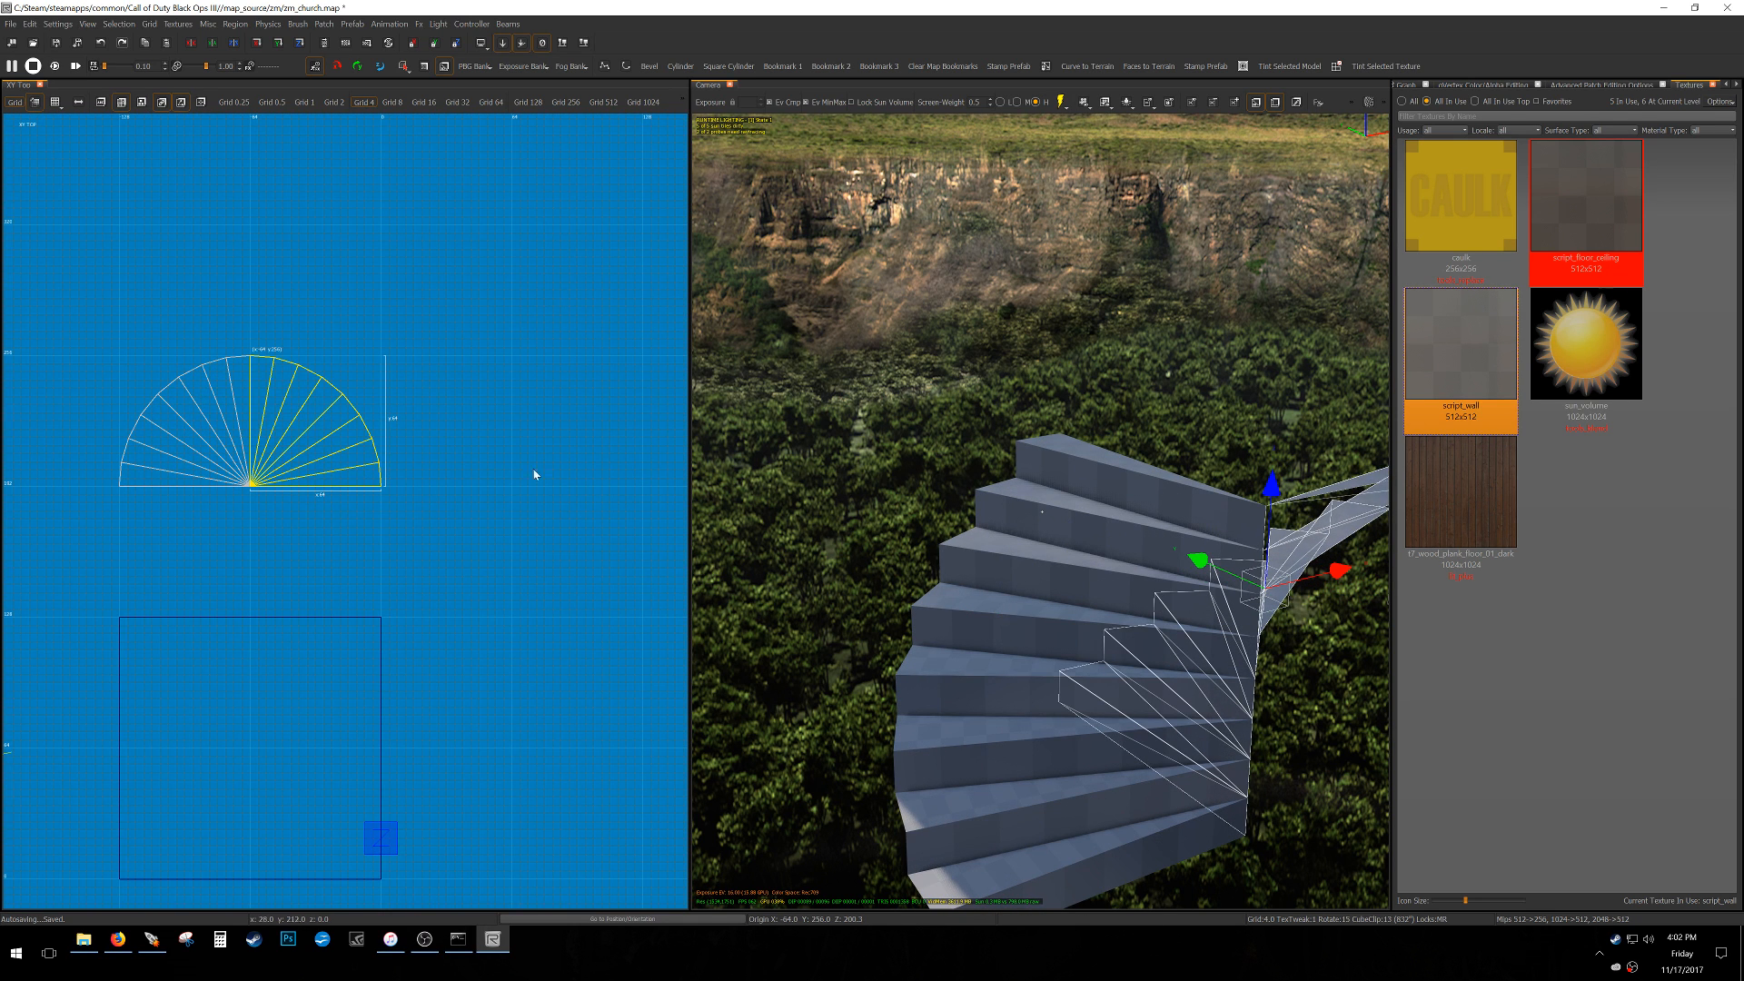
right_click_drag(845, 474, 912, 478)
left_click_drag(1150, 474, 1183, 168)
right_click_drag(1184, 169, 1217, 178)
right_click_drag(1172, 327, 1149, 331)
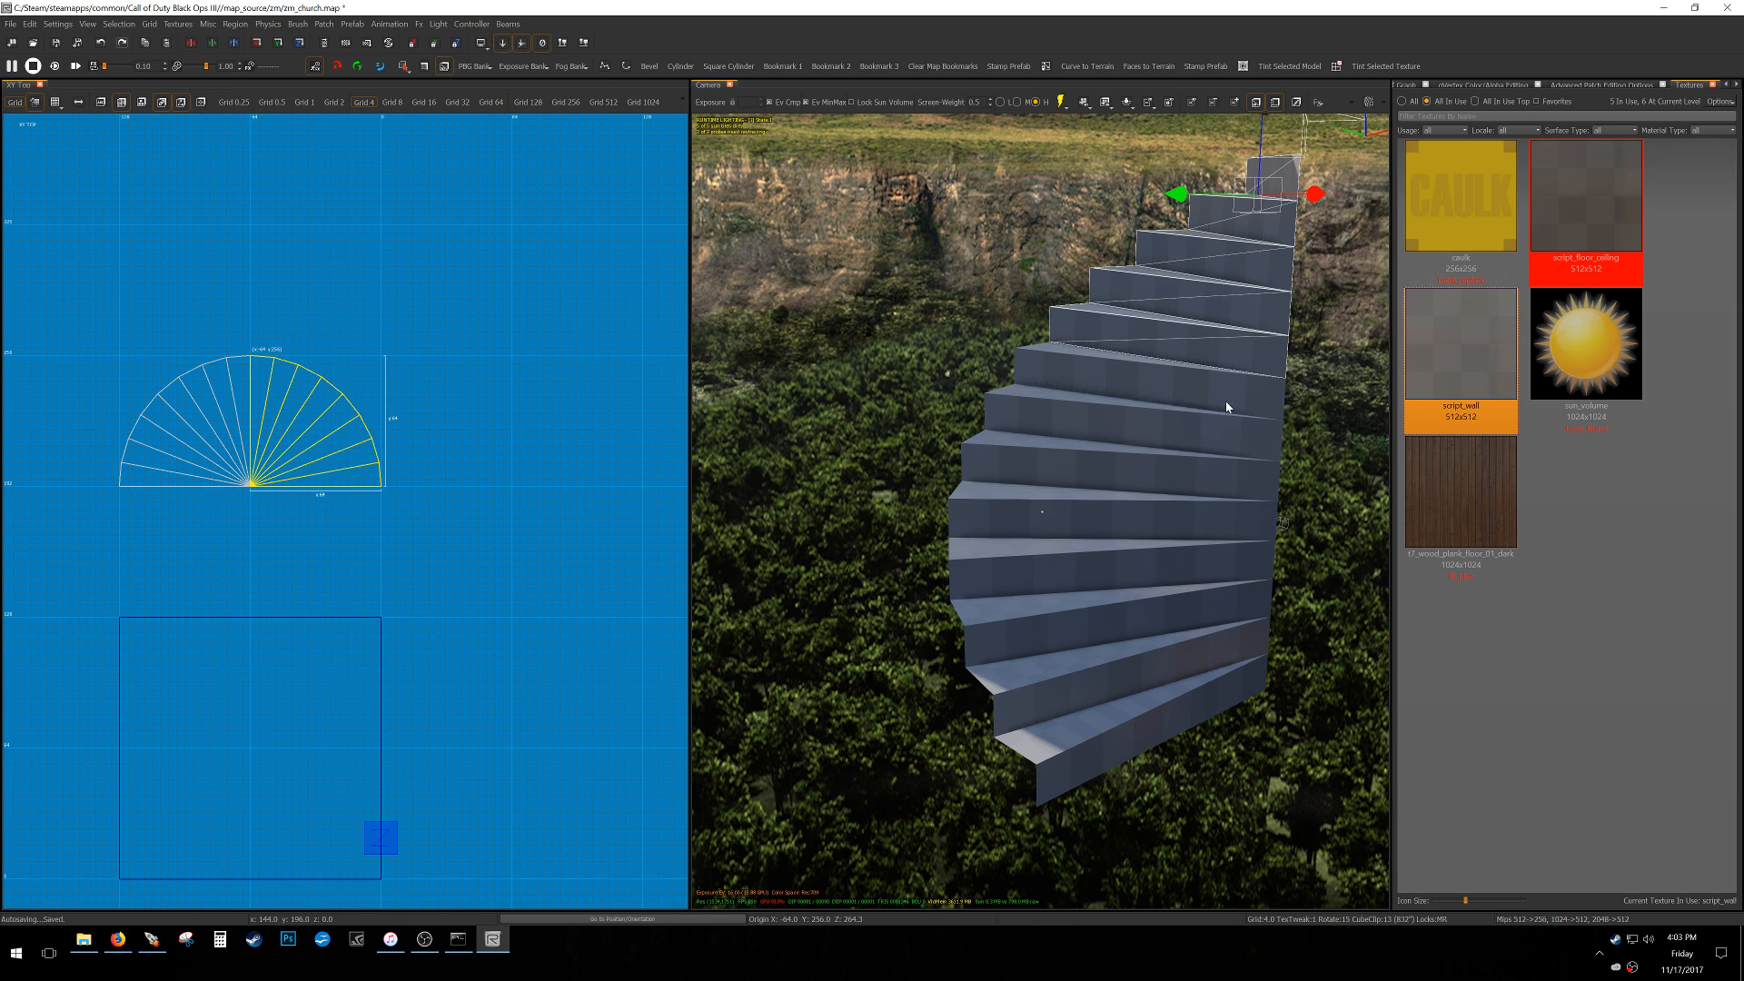
key("Delete")
Select the staircase flight and pull the top riser's outer end vertices outward to about twice the riser's length.
left_click(1131, 601, "shift")
key("v")
left_click_drag(797, 225, 1121, 894)
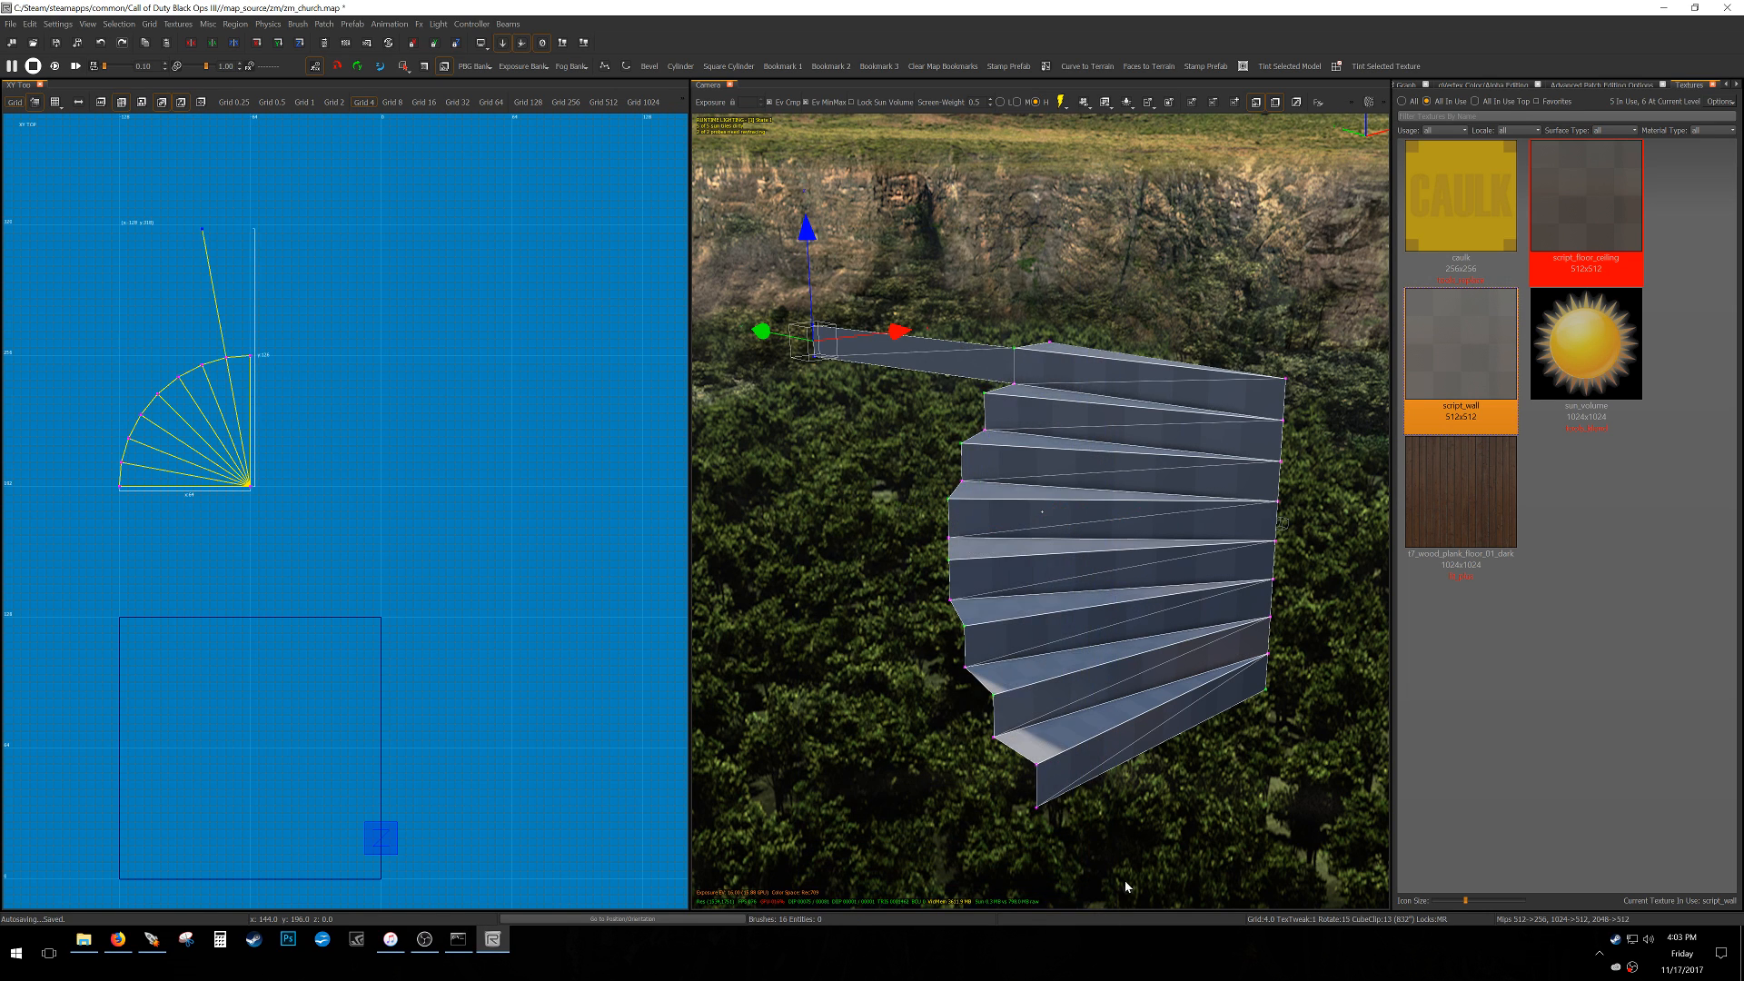
Extend the outer vertices of the remaining treads and risers outward so the whole flight has about twice its radius.
right_click_drag(1074, 661, 1054, 727)
left_click_drag(1034, 809, 1078, 327)
key("shift+e")
key("shift+e")
key("shift+e")
key("shift+e")
key("shift+e")
key("shift+e")
key("shift+e")
key("shift+e")
key("shift+e")
key("shift+e")
left_click(983, 477)
key("shift+e")
key("shift+e")
key("shift+e")
key("shift+e")
key("shift+e")
left_click_drag(936, 318, 1134, 845)
right_click_drag(1149, 670, 1018, 668)
key("d")
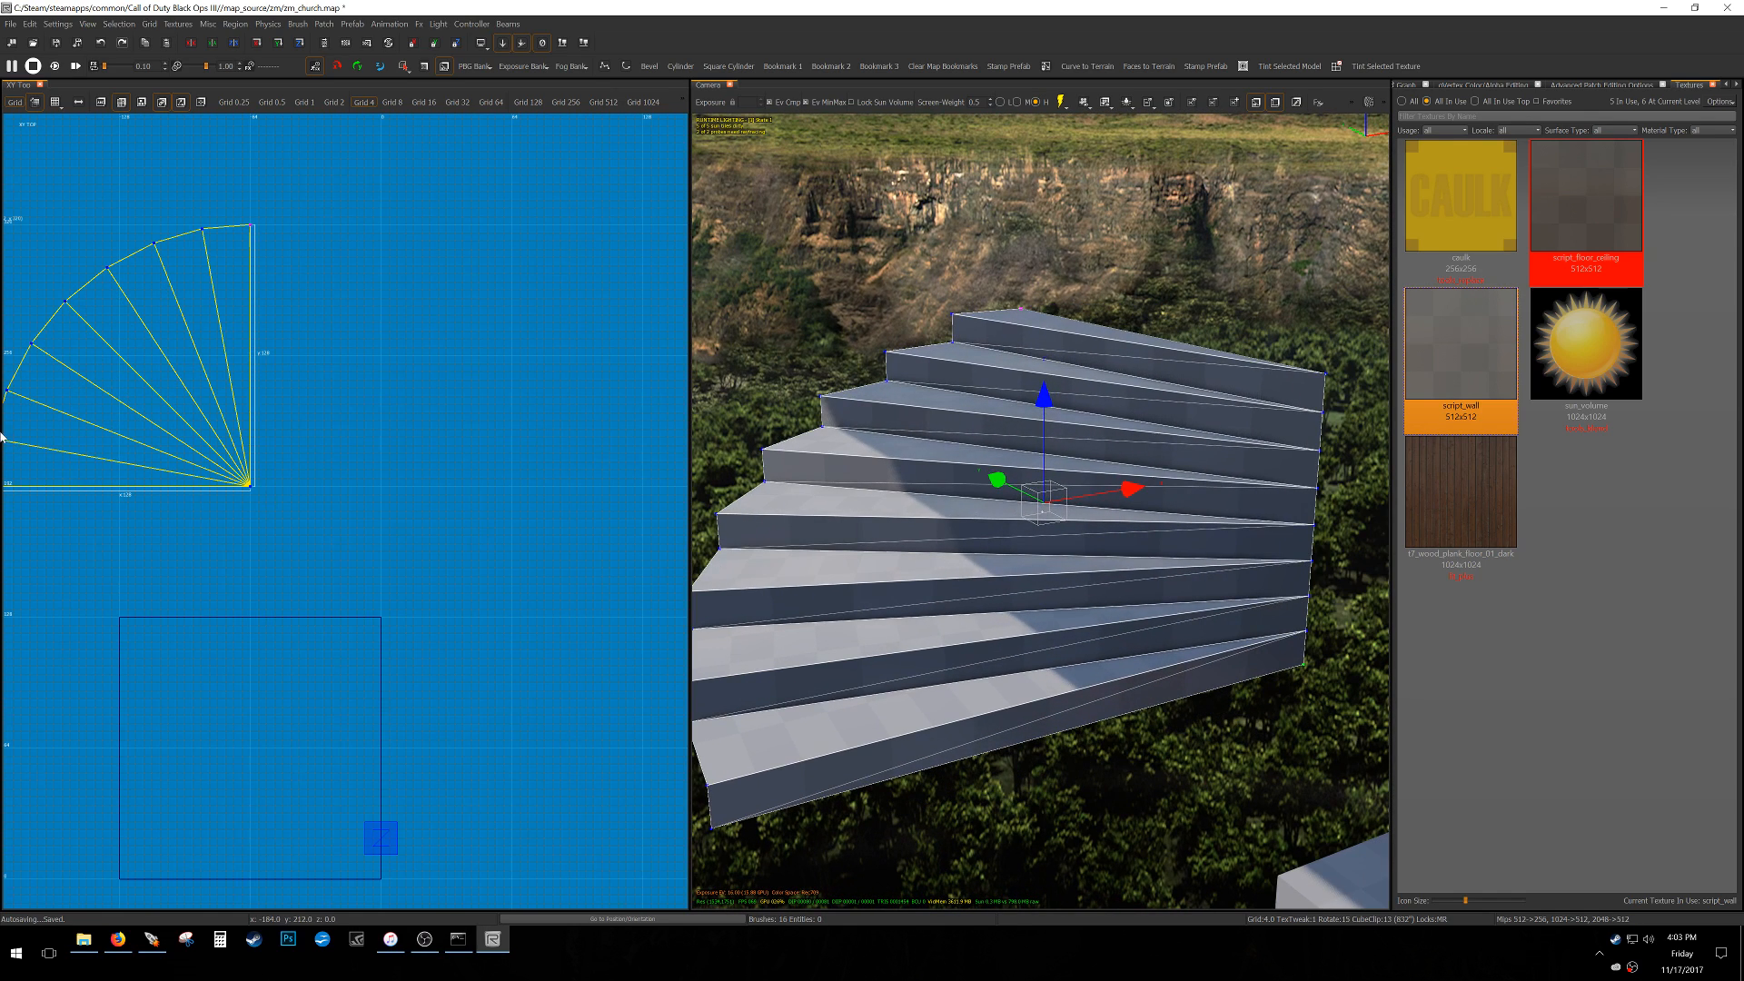
Duplicate the widened flight, rotate the copy a quarter turn and stack it on the first flight to form a half-circle staircase.
right_click_drag(128, 442, 172, 496)
key("space")
key("alt+z")
mouse_move(146, 380)
left_mouse_down()
mouse_move(334, 402)
mouse_move(390, 363)
left_mouse_up()
right_click_drag(1366, 351, 1384, 352)
mouse_move(1177, 319)
left_mouse_down()
mouse_move(1201, 69)
mouse_move(1208, 84)
left_mouse_up()
mouse_move(1207, 236)
right_mouse_down()
mouse_move(1170, 225)
mouse_move(1185, 225)
right_mouse_up()
right_click_drag(1322, 555, 1362, 549)
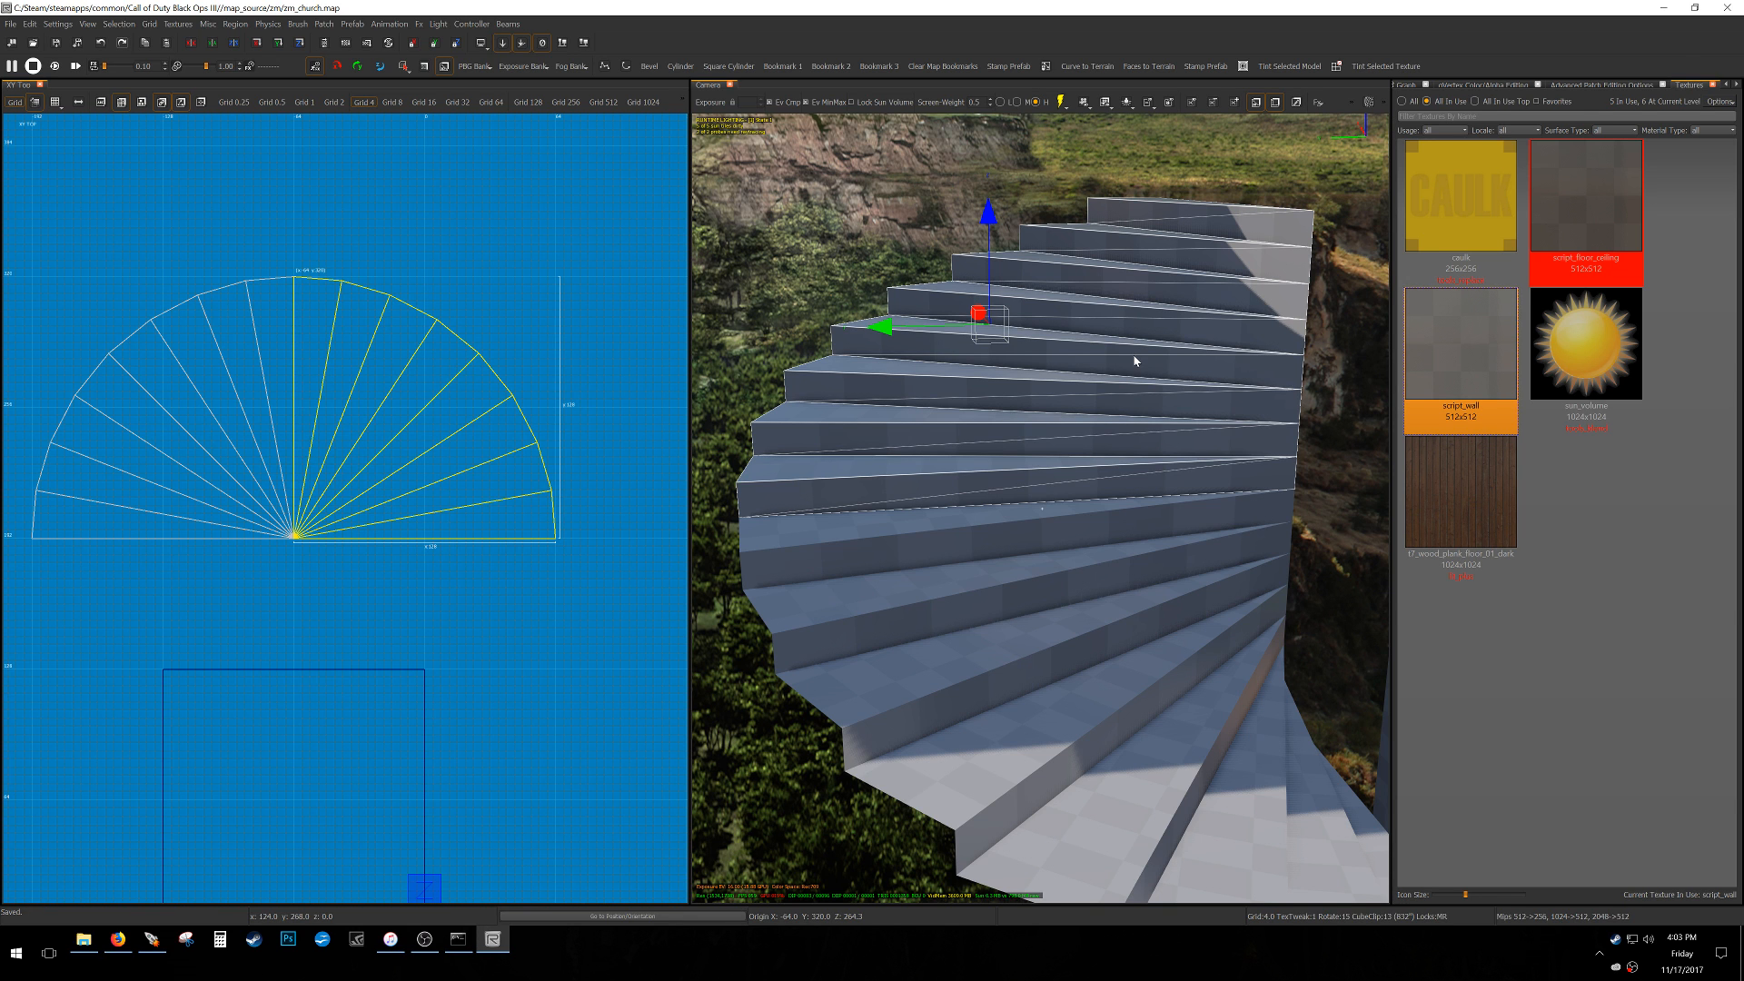
mouse_move(1088, 623)
right_mouse_down()
mouse_move(1126, 627)
mouse_move(970, 604)
mouse_move(1083, 620)
right_mouse_up()
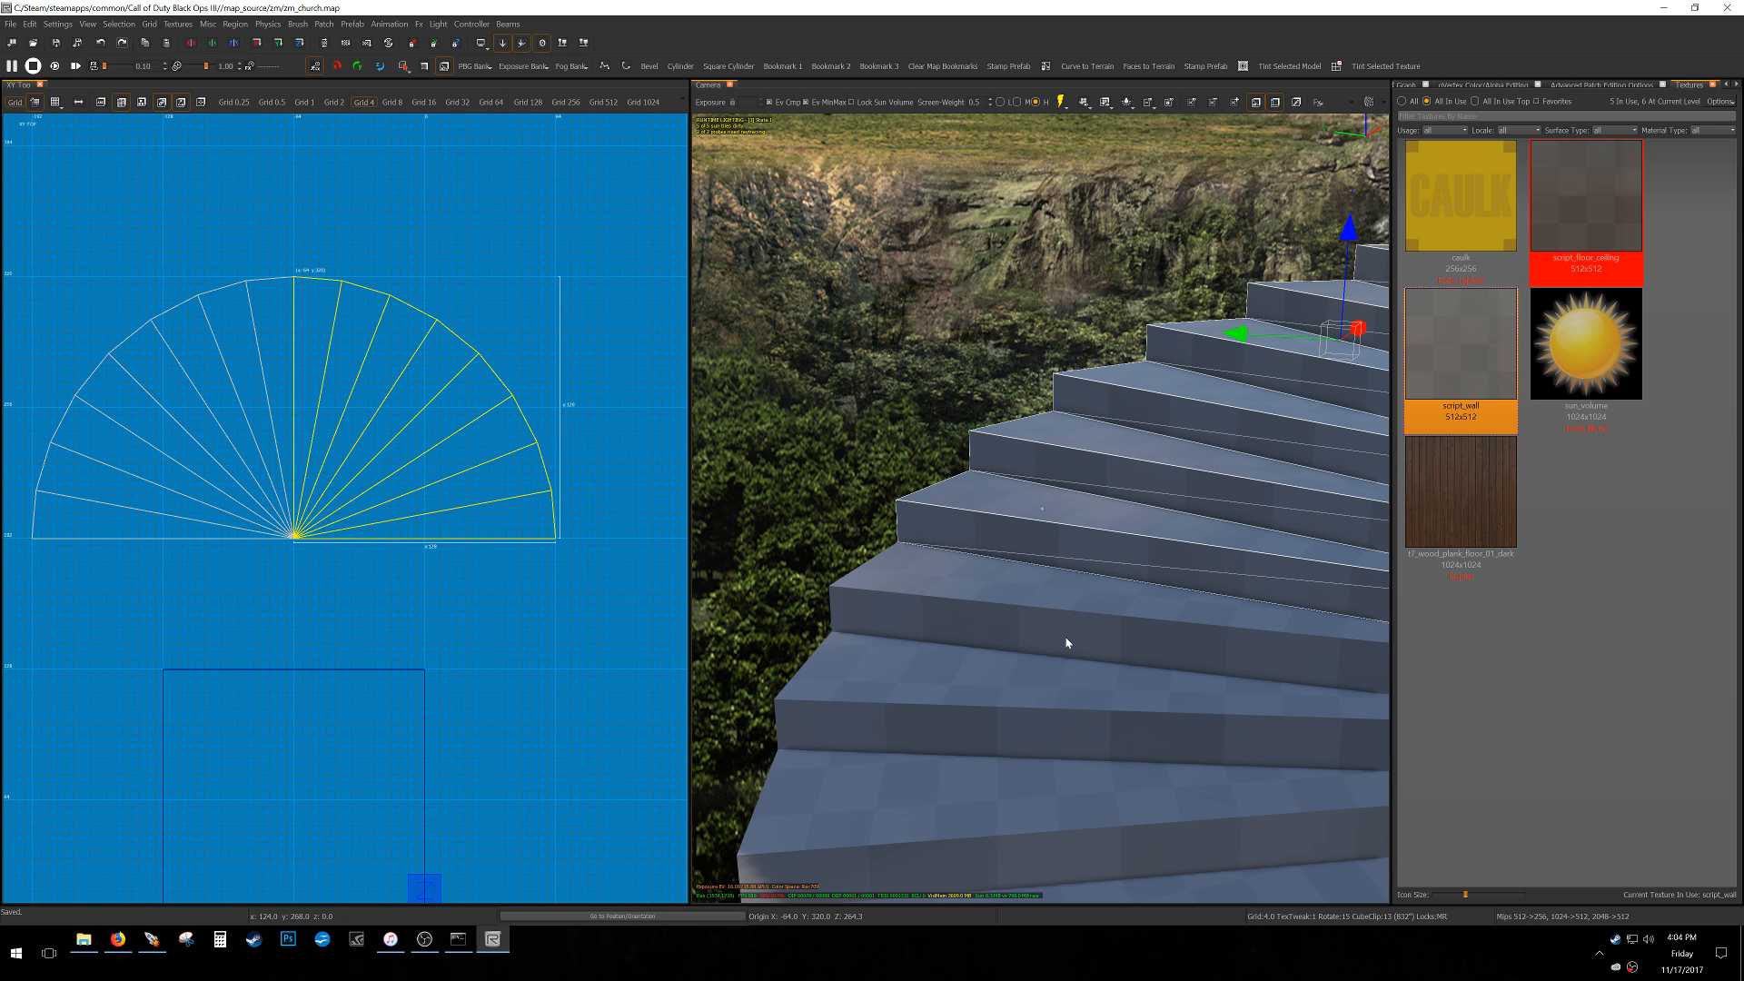
Filter all textures by "clip", choose the clip texture, undo its application to the stairs and clear the selection.
right_click_drag(1049, 581, 1139, 591)
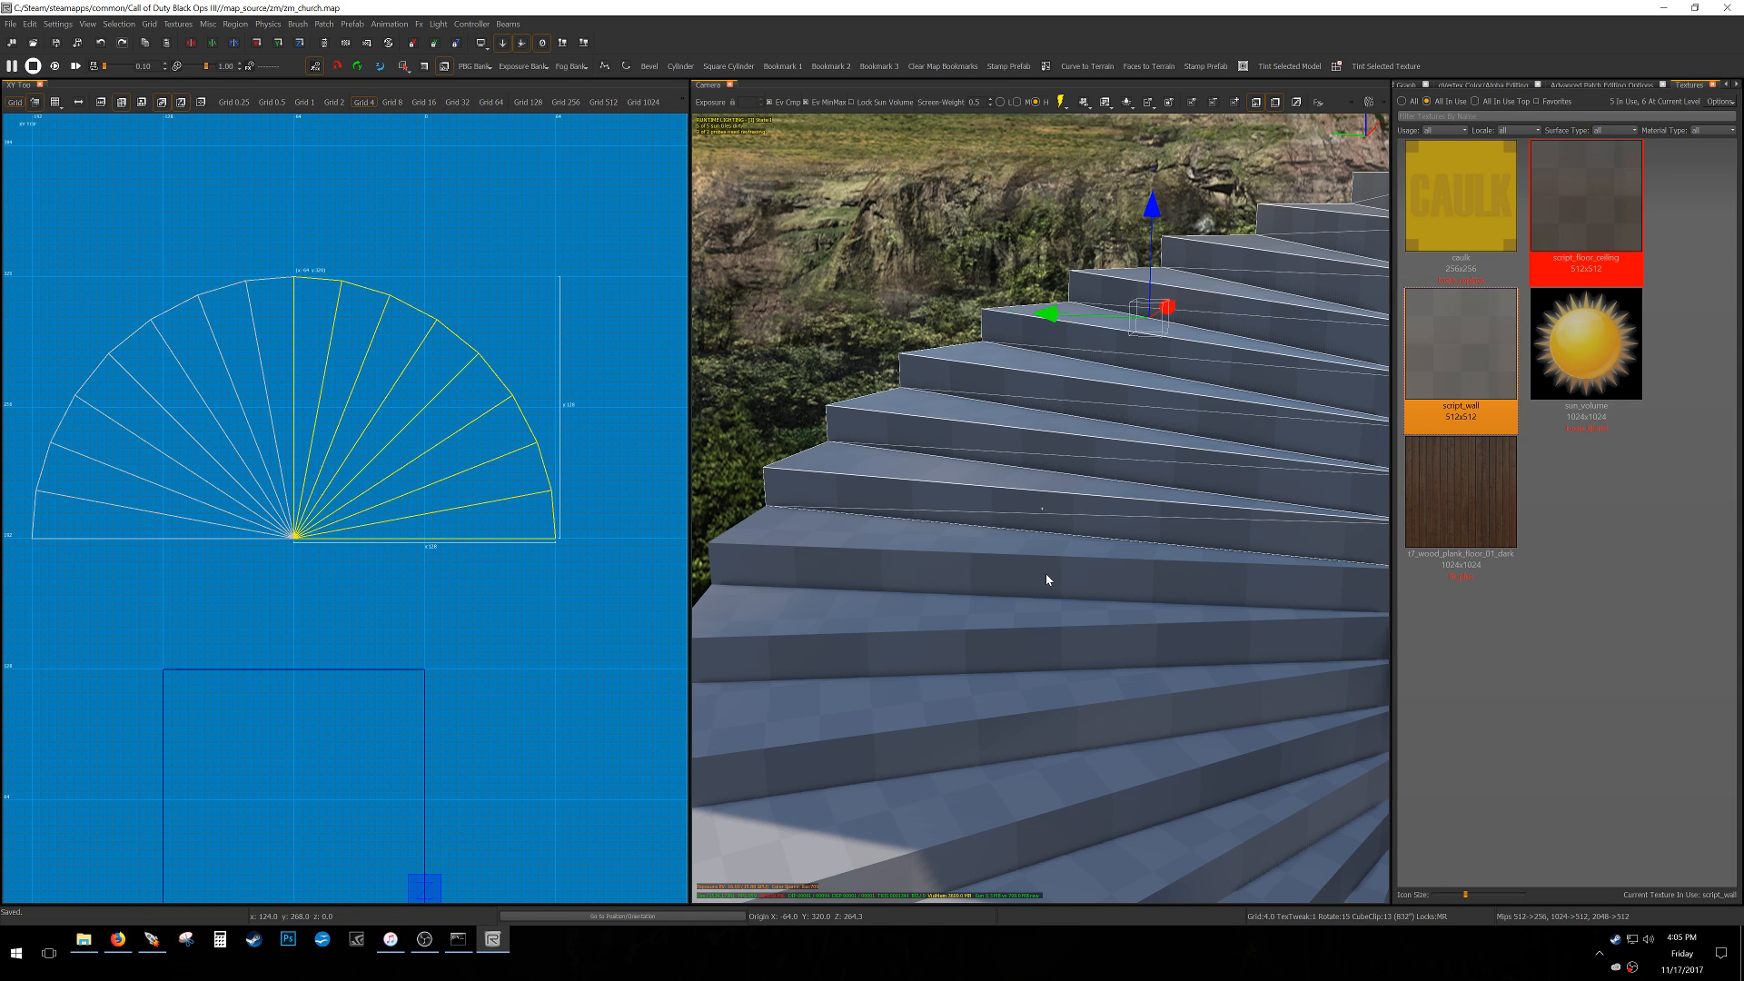
right_click_drag(1150, 506, 1160, 562)
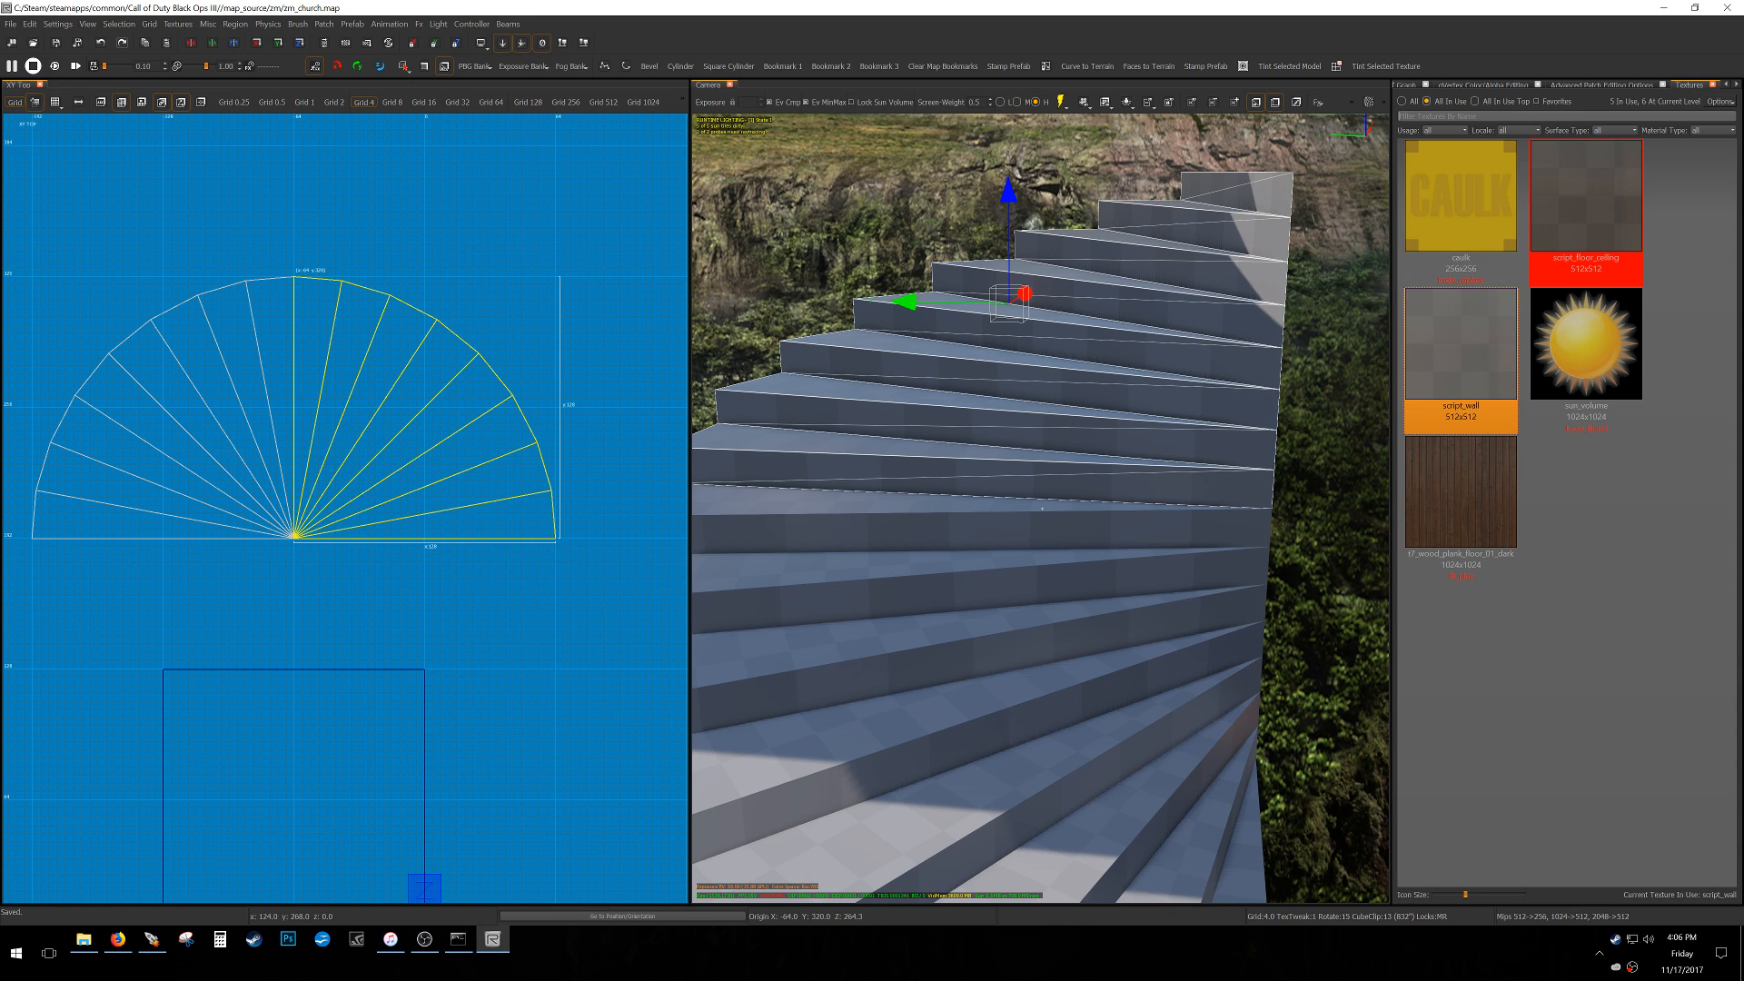
type("clip")
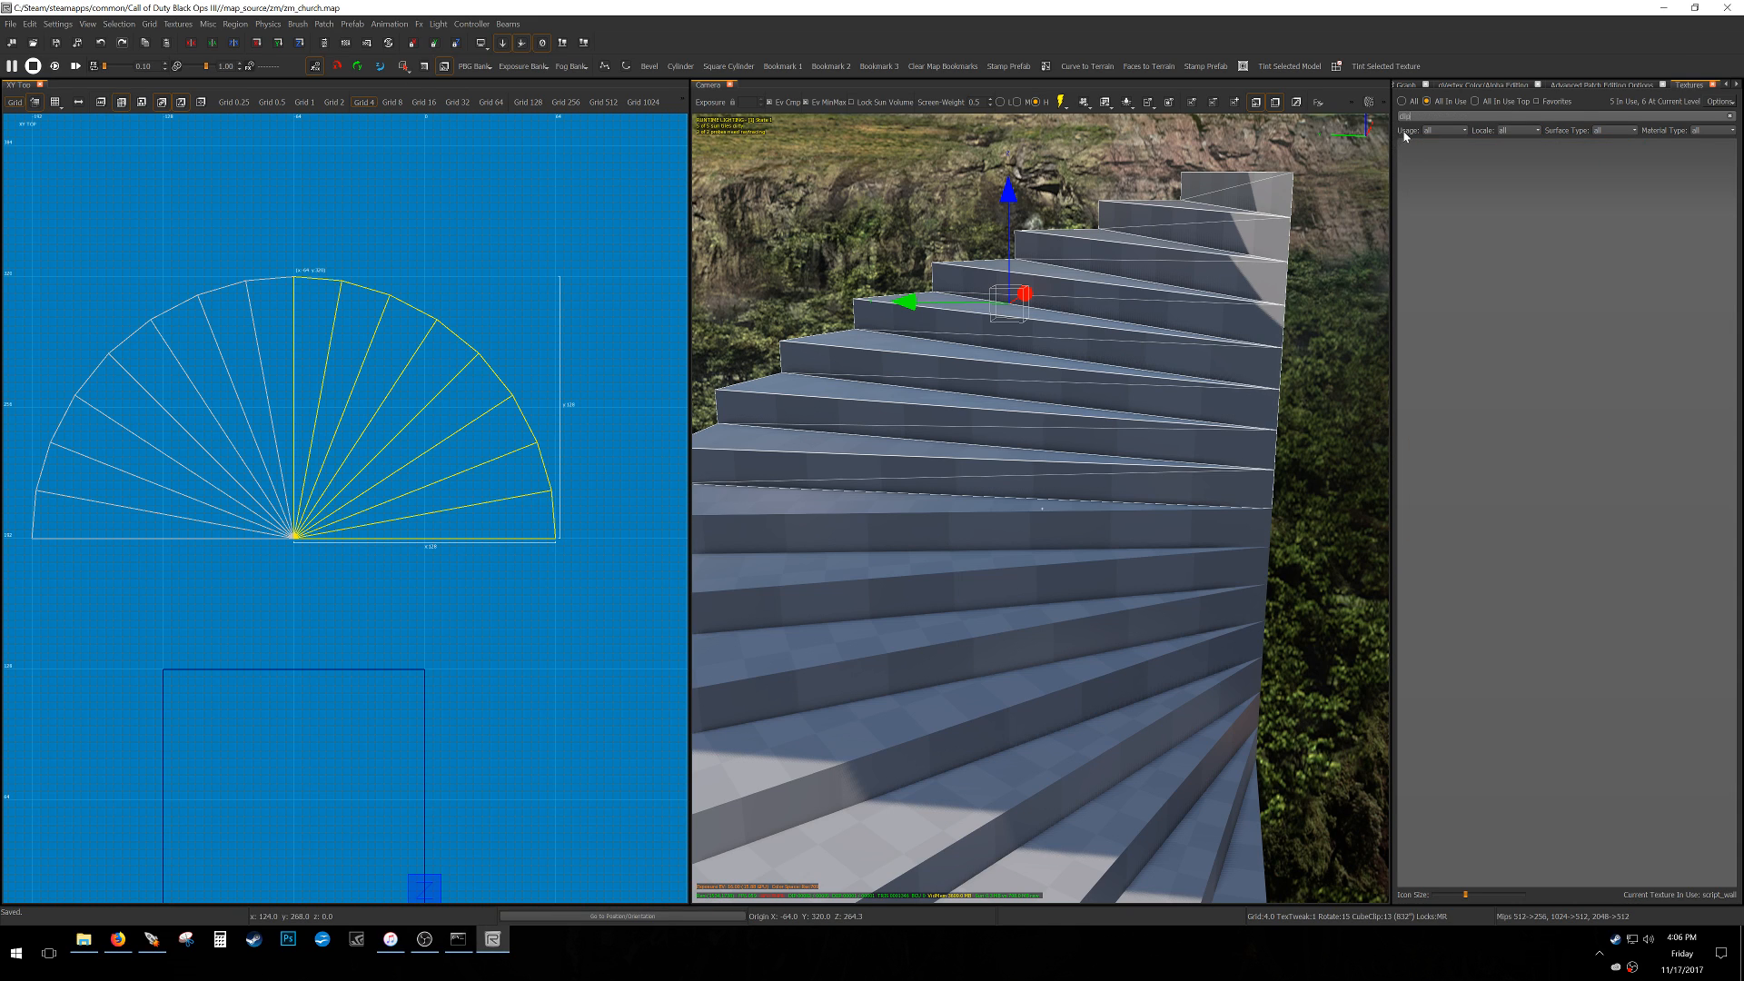
left_click(1475, 103)
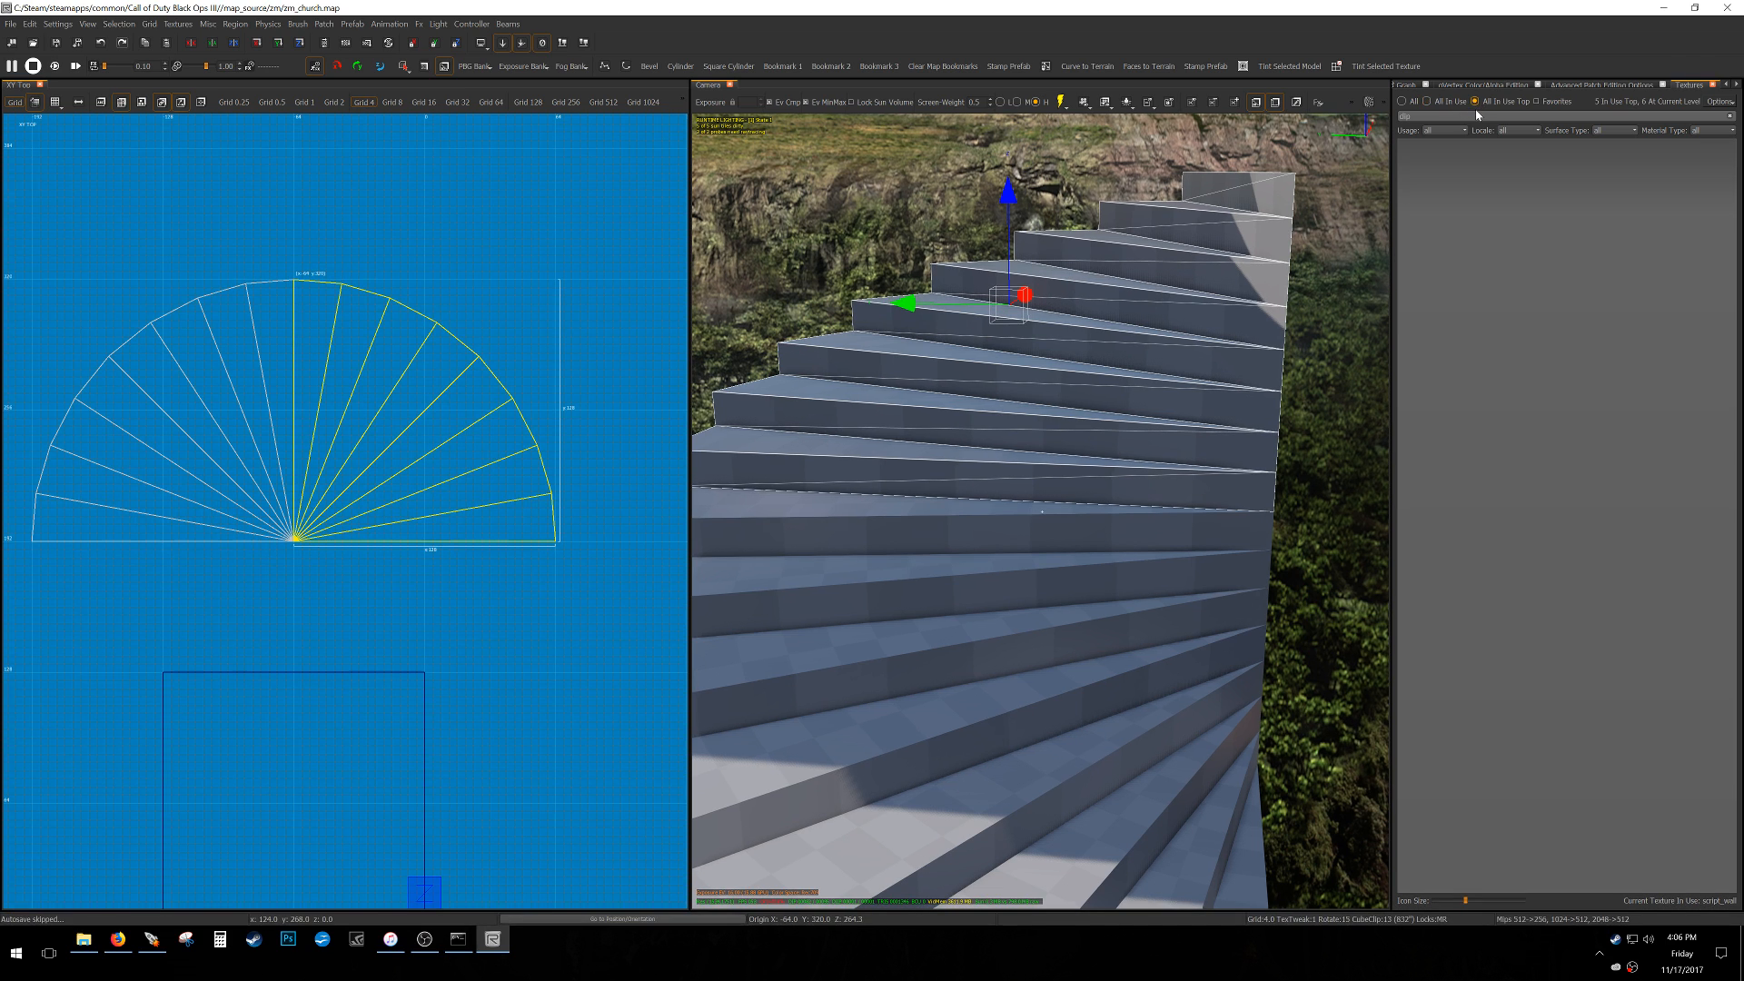
left_click(1415, 105)
left_click(1559, 613)
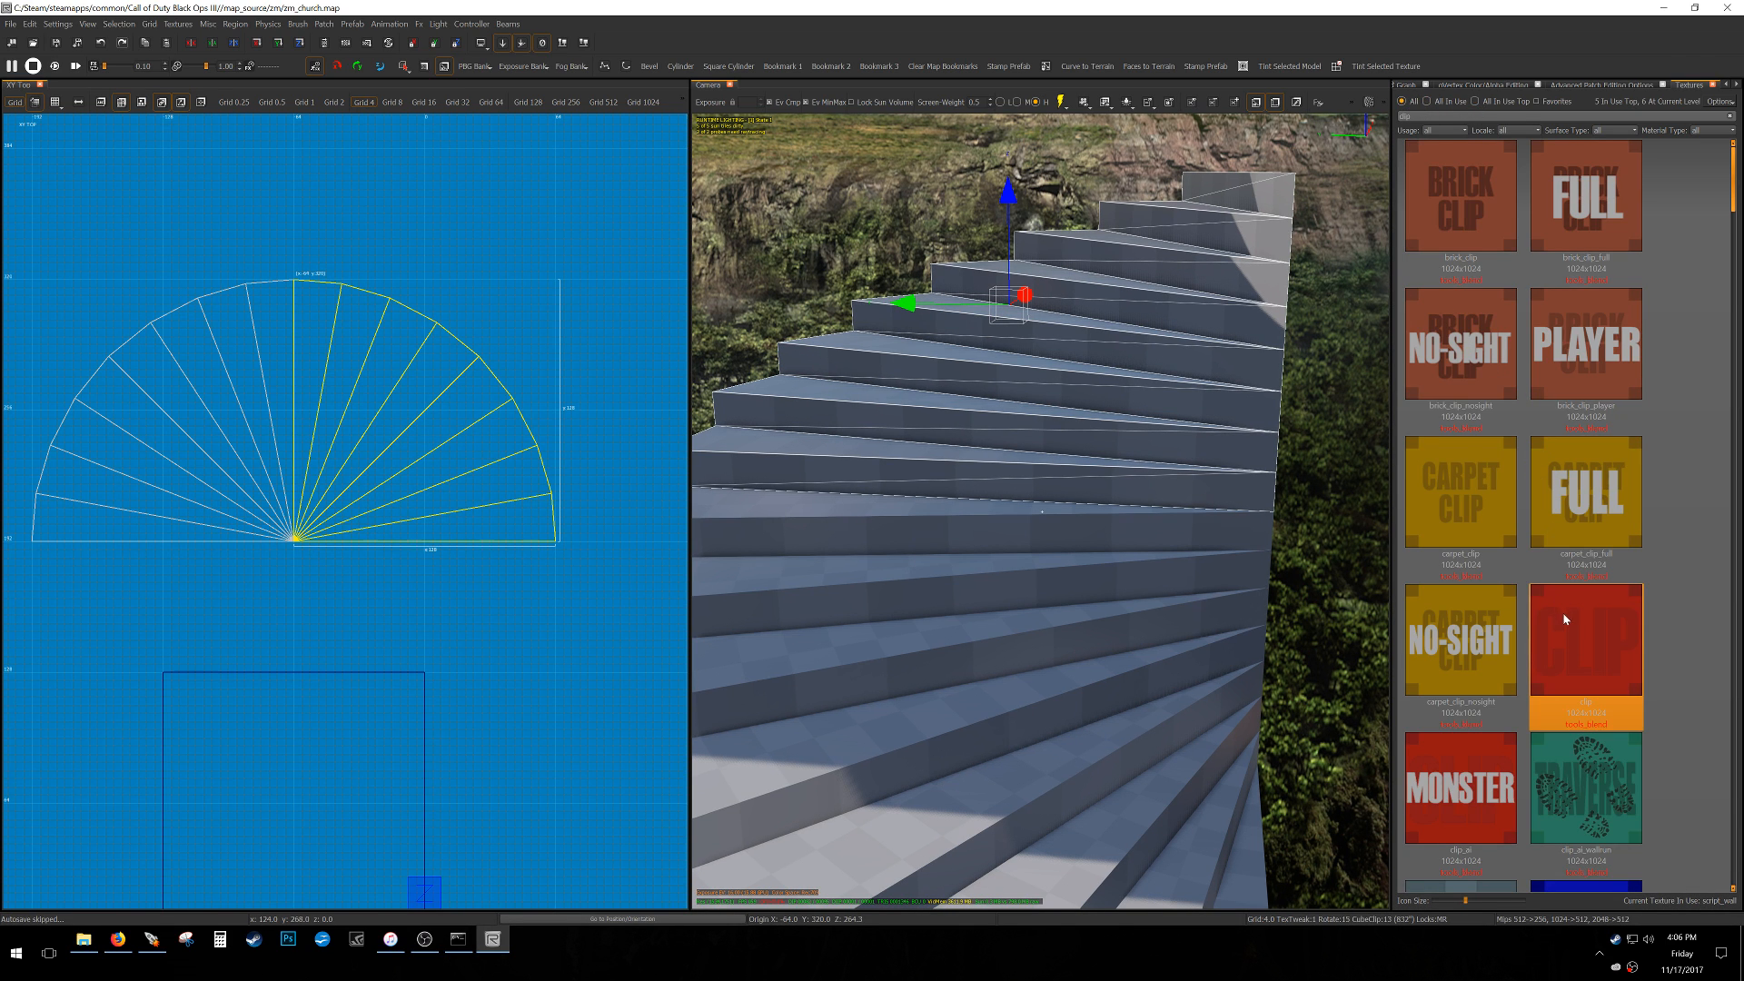
right_click_drag(770, 579, 777, 575)
key("ctrl+z")
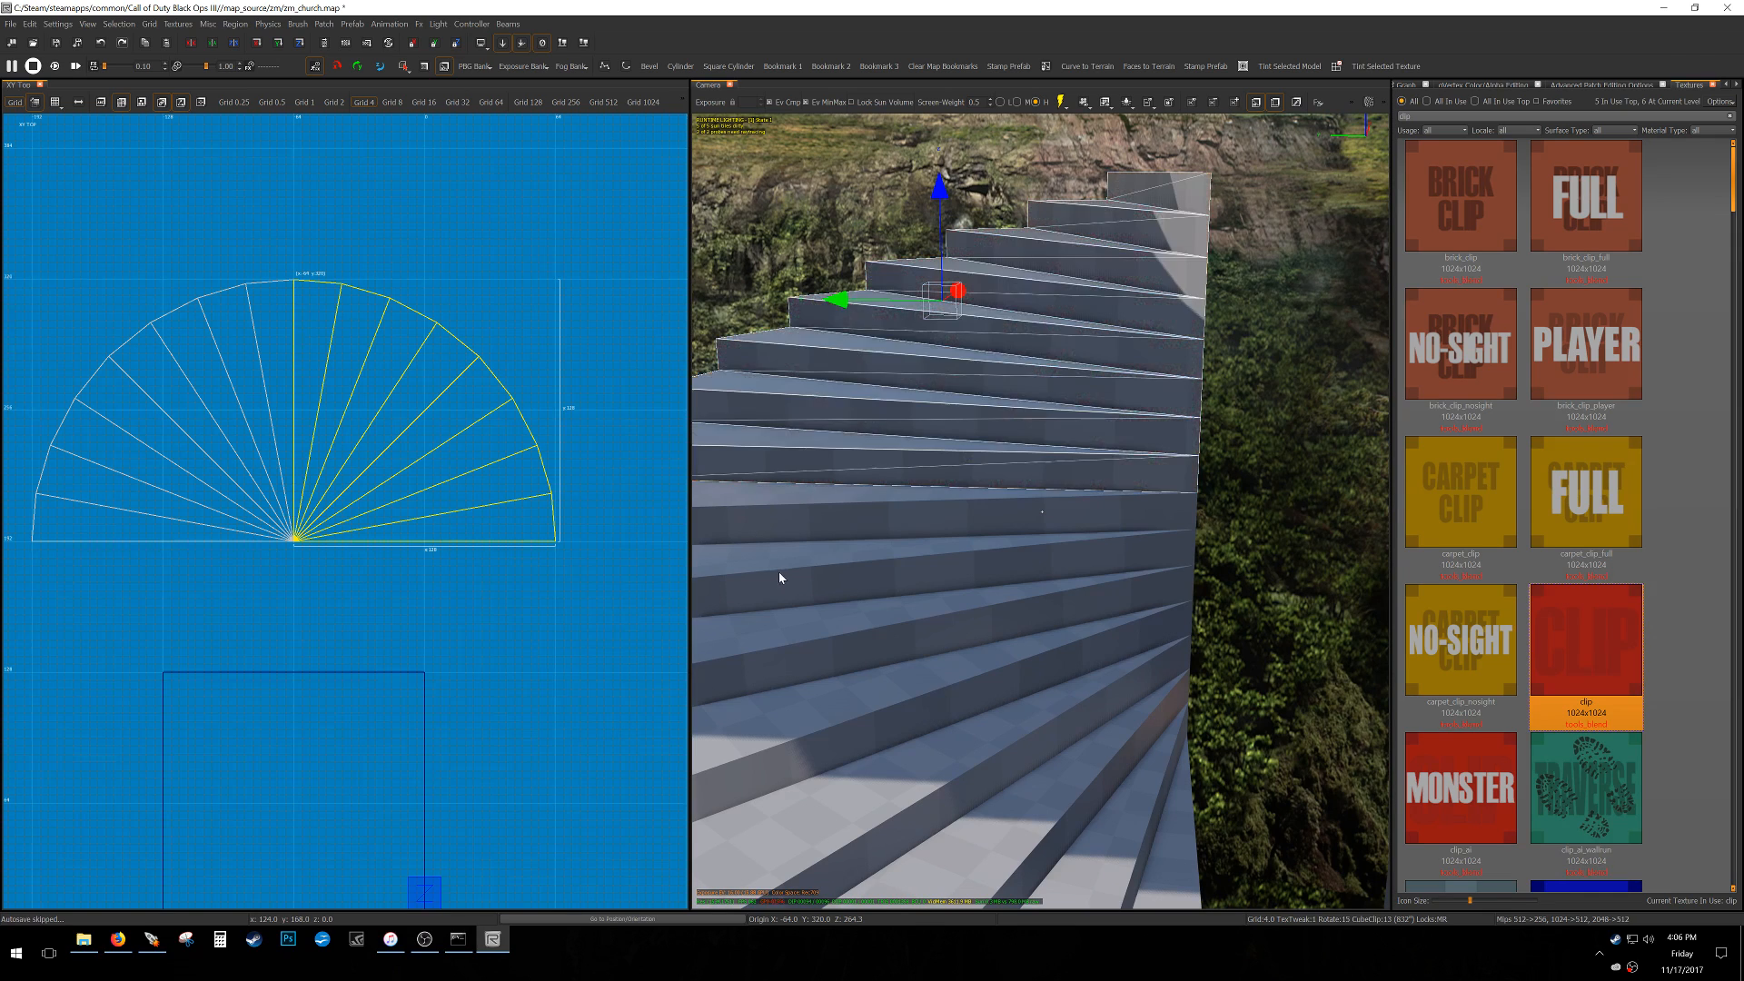
key("Escape")
Set the grid size to 0.25 and draw a clip brush over the lowest step's footprint in the top view.
right_click_drag(446, 469, 526, 518)
scroll(38, 597, "up", 4)
key("bracketleft")
key("bracketleft")
key("bracketleft")
key("bracketleft")
scroll(196, 562, "up", 2)
scroll(191, 565, "up", 2)
left_click_drag(211, 566, 325, 401)
scroll(325, 402, "down", 4)
right_click_drag(325, 401, 285, 560)
left_click_drag(288, 552, 345, 402)
scroll(262, 404, "up", 9)
left_click_drag(262, 362, 256, 307)
Align the clip brush's end edges with the lowest step's outer edge and the stair centre.
right_click_drag(256, 307, 372, 298)
key("e")
left_click_drag(103, 414, 234, 413)
scroll(224, 406, "down", 13)
right_click_drag(257, 420, 231, 427)
scroll(231, 427, "down", 2)
key("e")
mouse_move(78, 366)
left_mouse_down()
mouse_move(545, 389)
mouse_move(521, 412)
left_mouse_up()
Cut the clip brush along the lowest step's diagonal edge so it tapers to the stair centre.
scroll(345, 376, "up", 8)
scroll(307, 380, "up", 6)
scroll(500, 404, "down", 14)
scroll(174, 348, "up", 10)
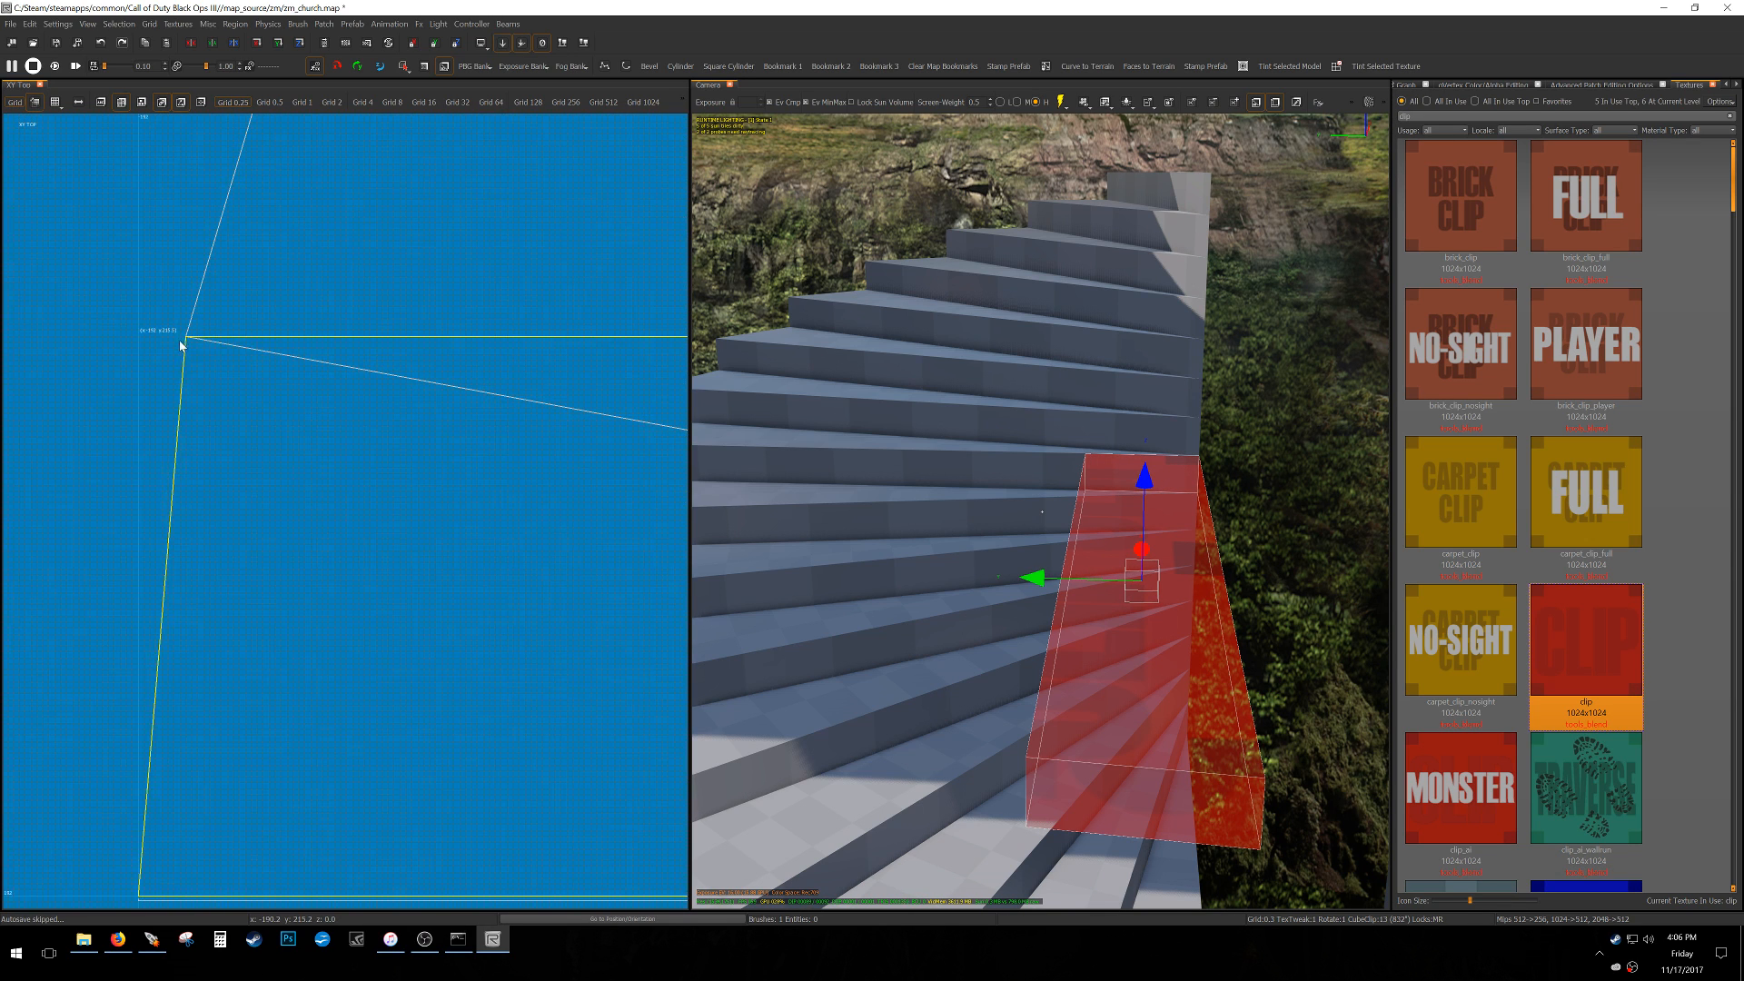
scroll(187, 350, "down", 8)
scroll(390, 418, "up", 5)
scroll(455, 414, "up", 8)
left_click(460, 396)
key("Return")
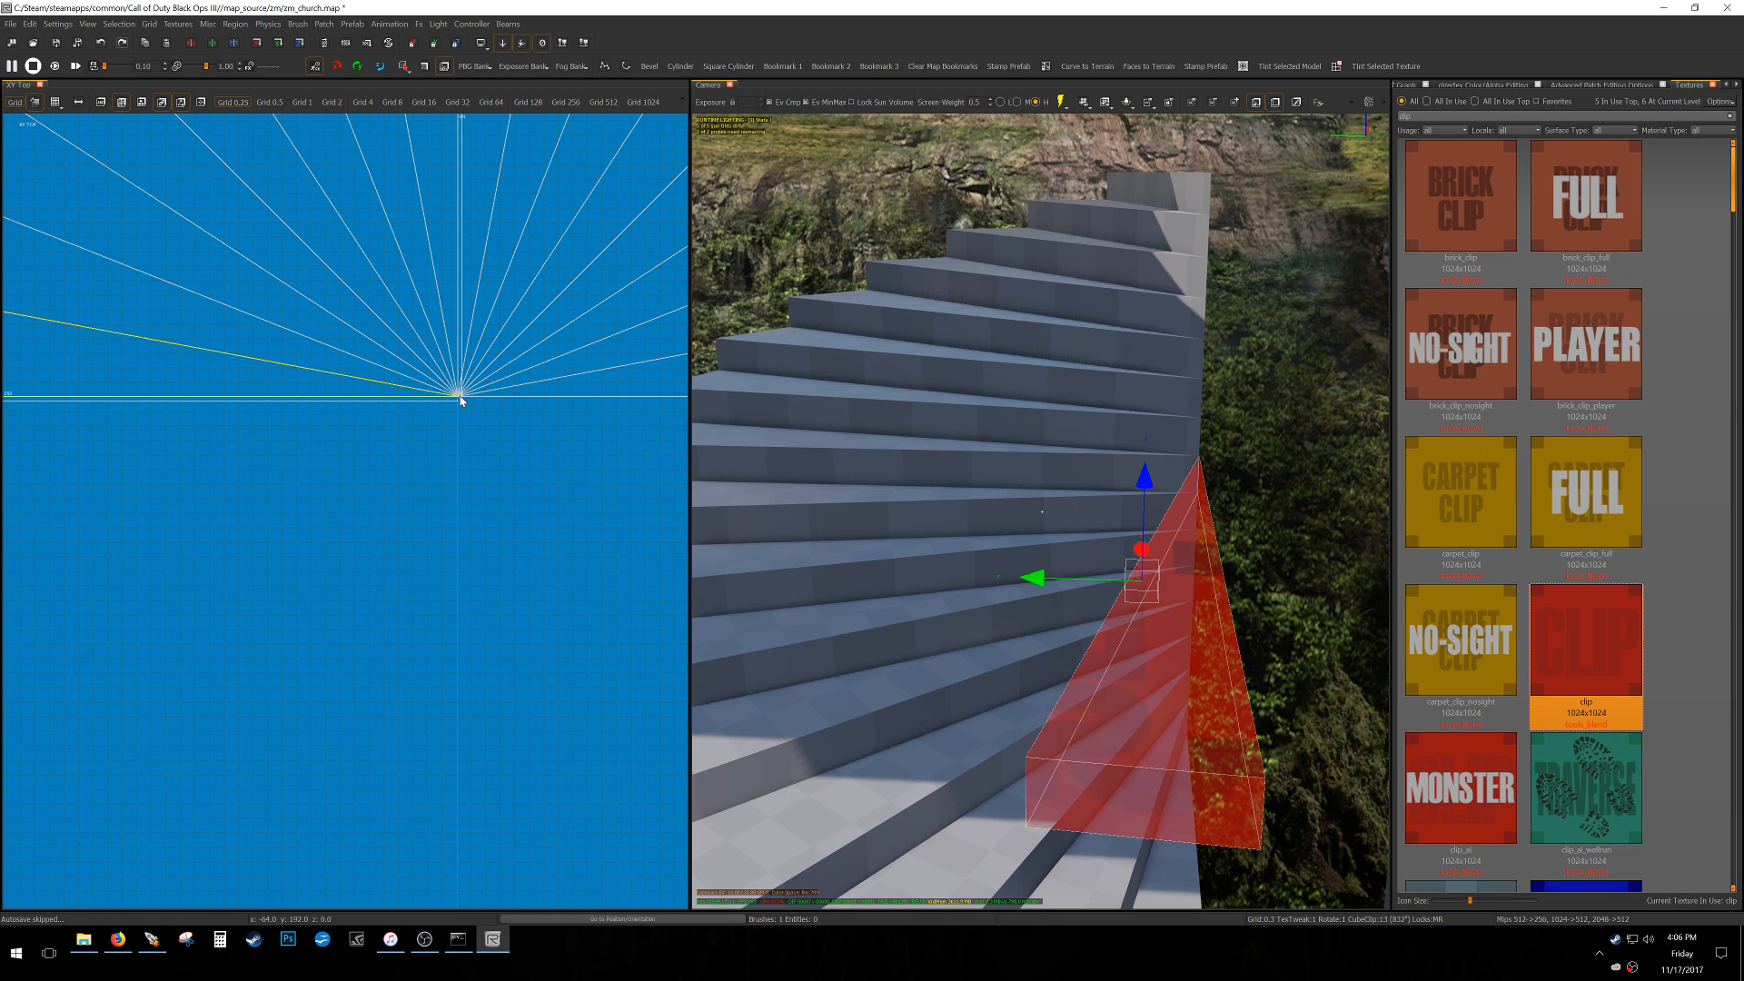
Fit the clip brush's bottom and top to the lowest step's height in the front view.
key("ctrl+Tab")
scroll(320, 542, "down", 12)
right_click_drag(317, 587, 530, 460)
left_click_drag(391, 524, 395, 758)
left_click_drag(382, 235, 373, 505)
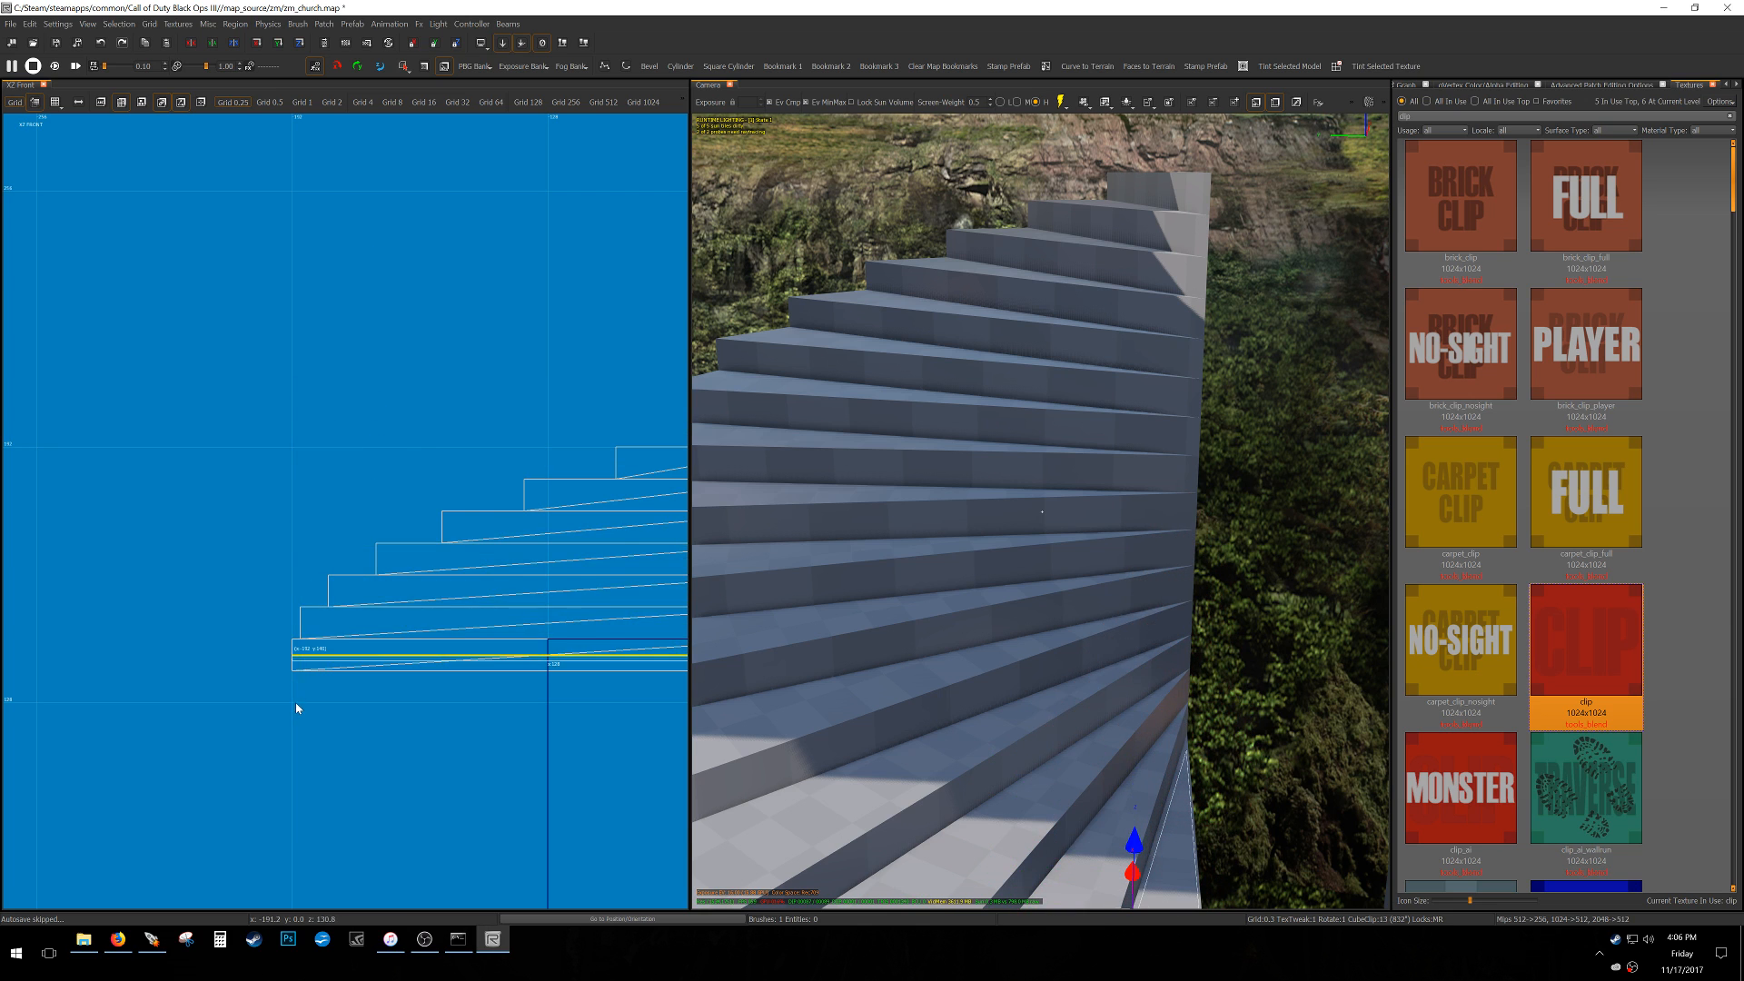
scroll(298, 687, "up", 7)
left_click_drag(307, 650, 315, 724)
left_click_drag(362, 569, 391, 415)
right_click_drag(917, 473, 782, 459)
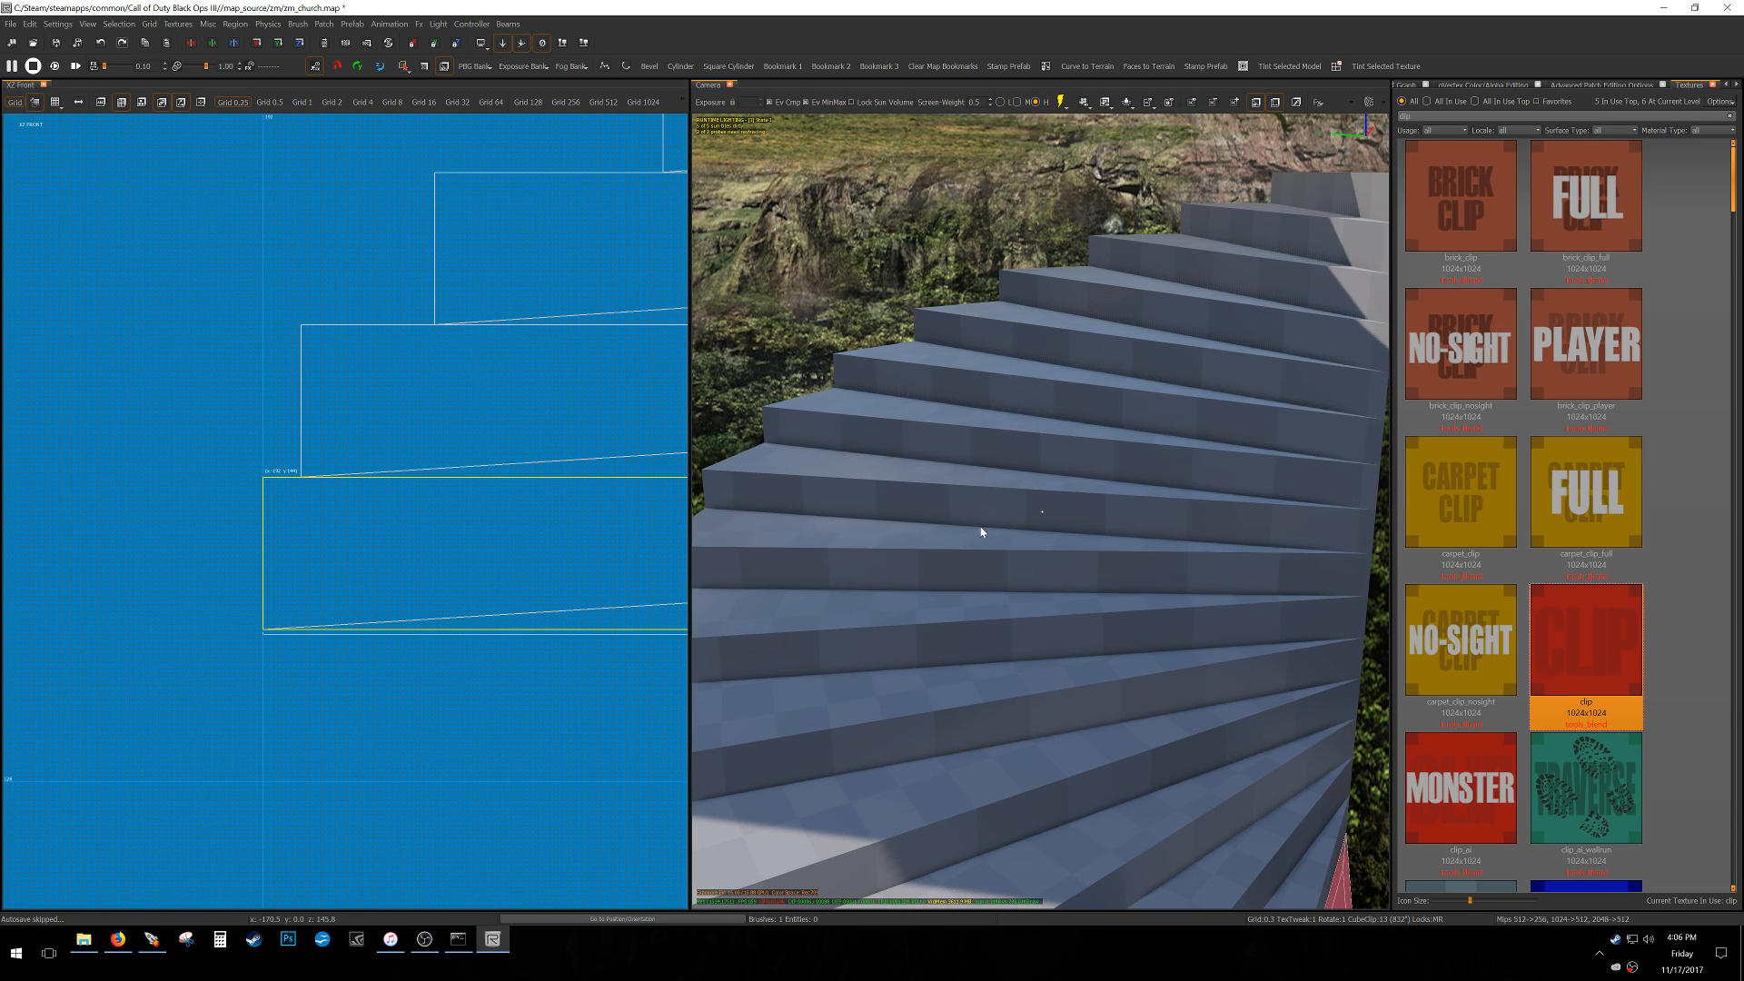
mouse_move(1021, 549)
right_mouse_down()
mouse_move(899, 545)
mouse_move(1154, 550)
mouse_move(1017, 543)
mouse_move(1043, 541)
right_mouse_up()
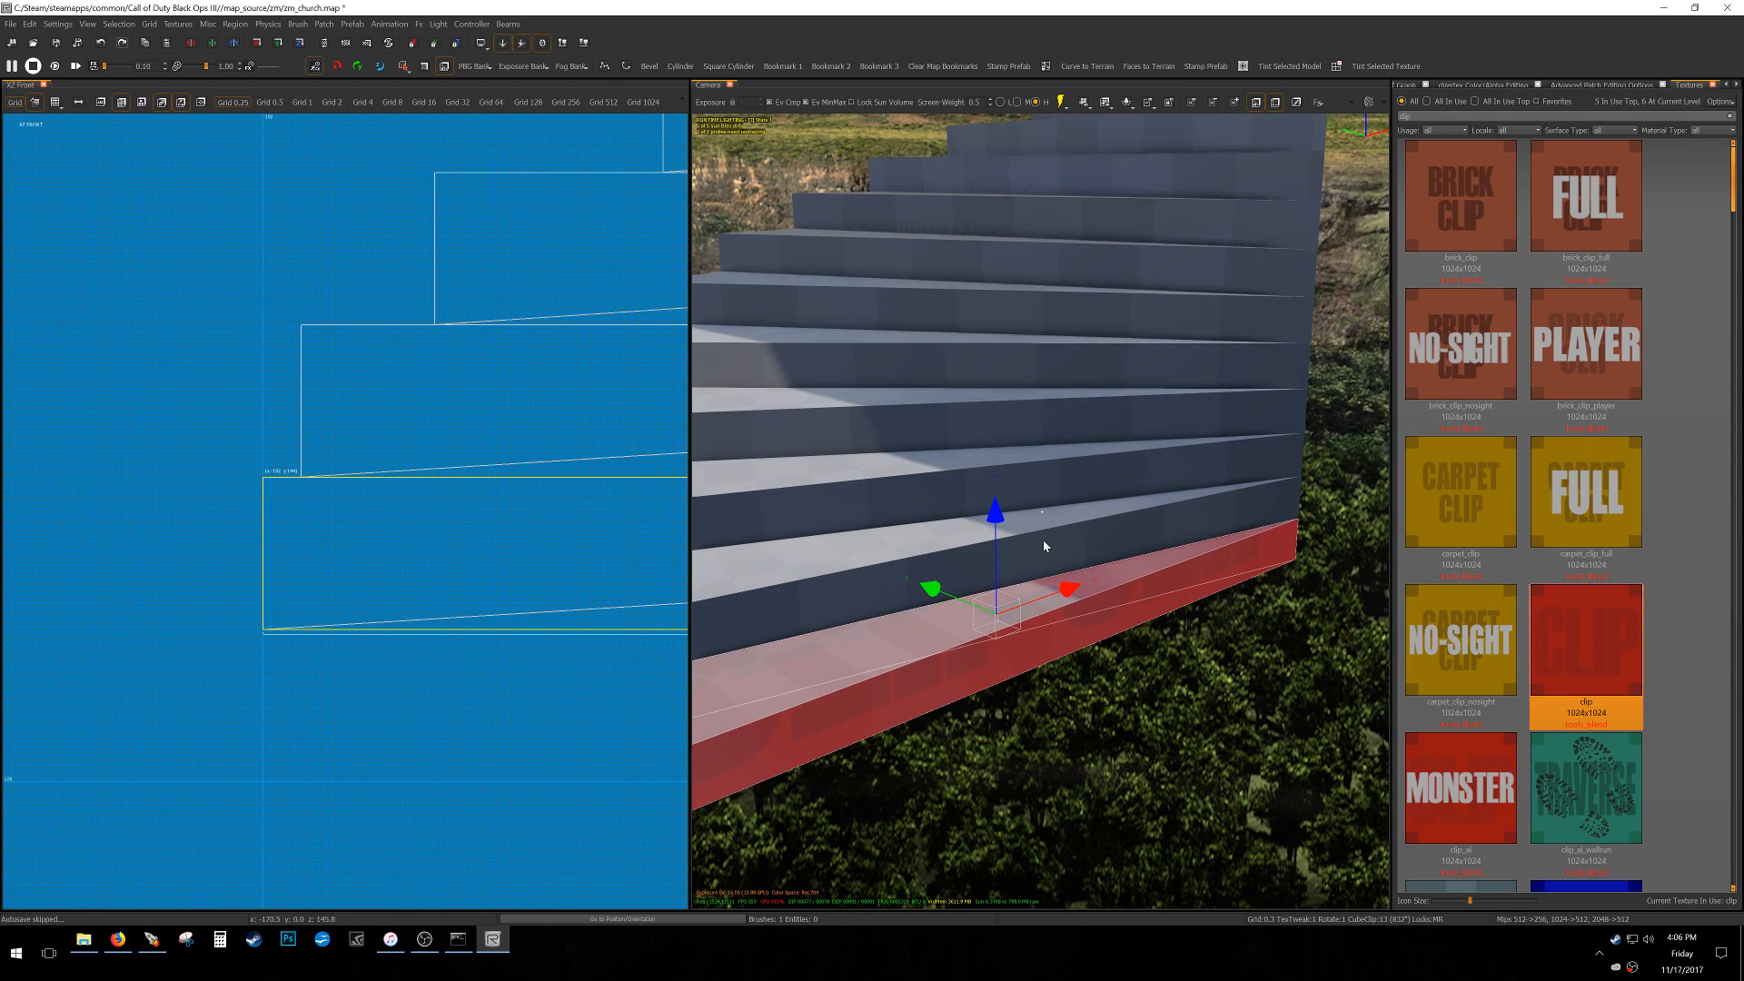
mouse_move(1068, 550)
right_mouse_down()
mouse_move(935, 547)
mouse_move(1081, 549)
mouse_move(949, 570)
mouse_move(1027, 554)
mouse_move(1000, 579)
right_mouse_up()
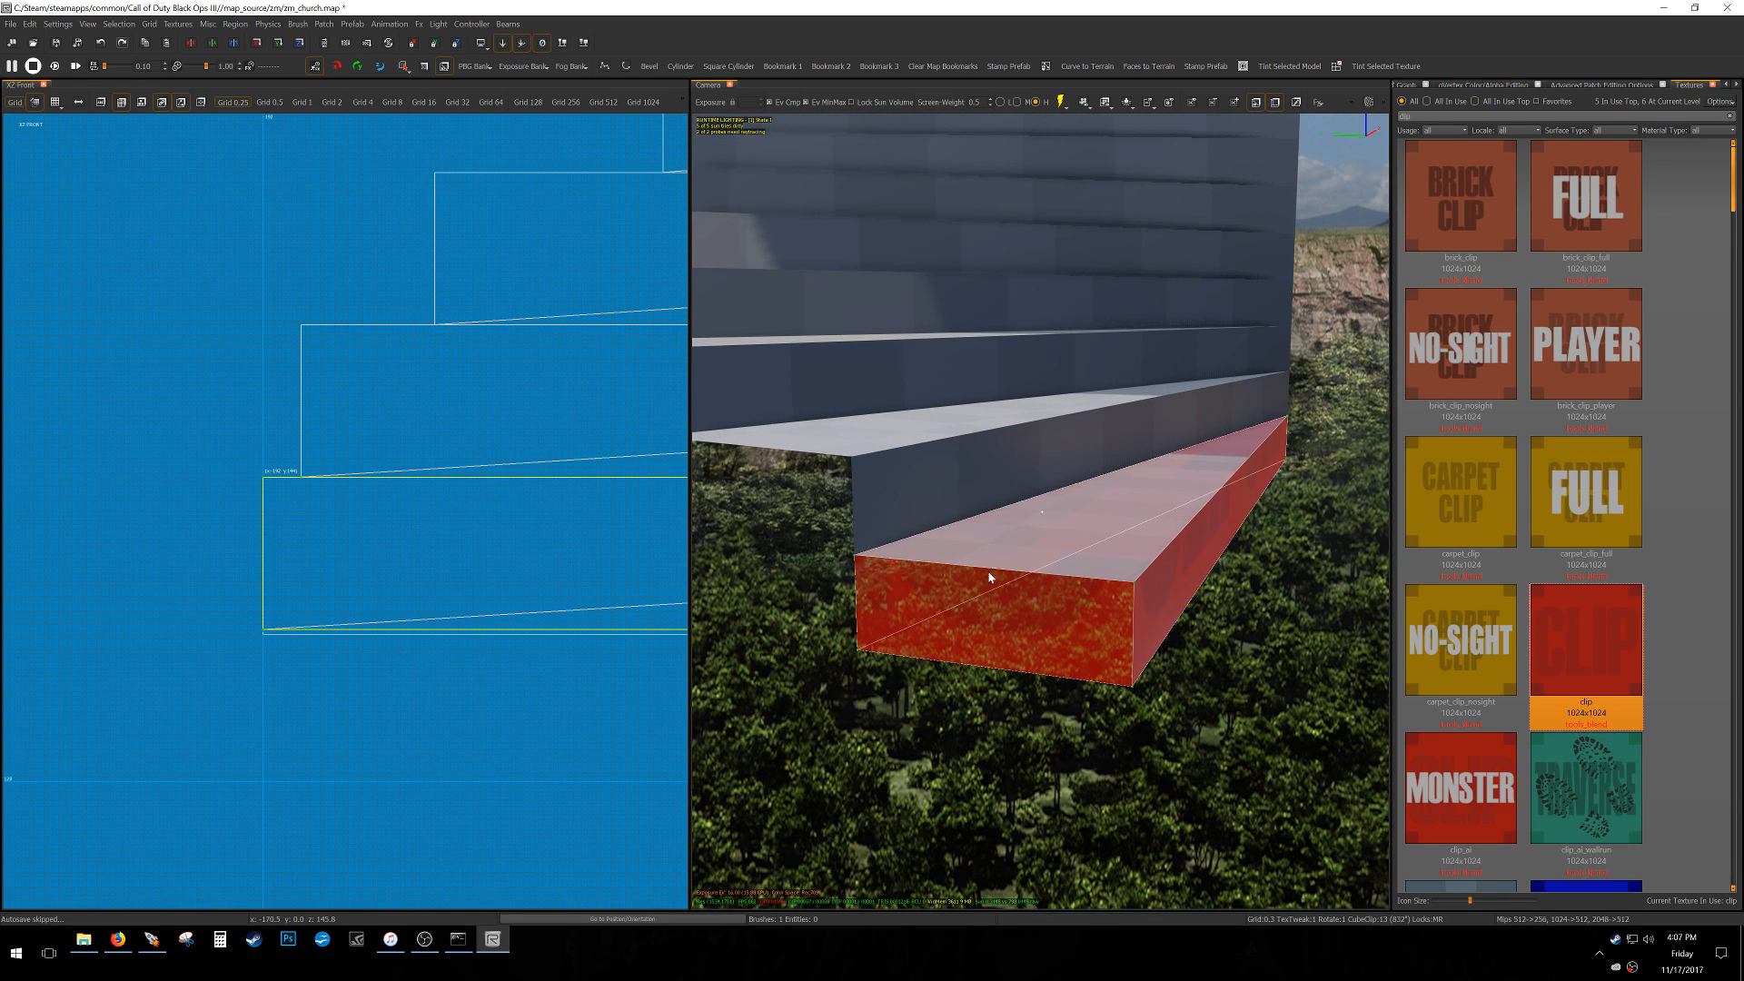
Lower the clip brush's top to half the step's height, then raise it back to the lowest step's tread.
left_click_drag(856, 557, 896, 602)
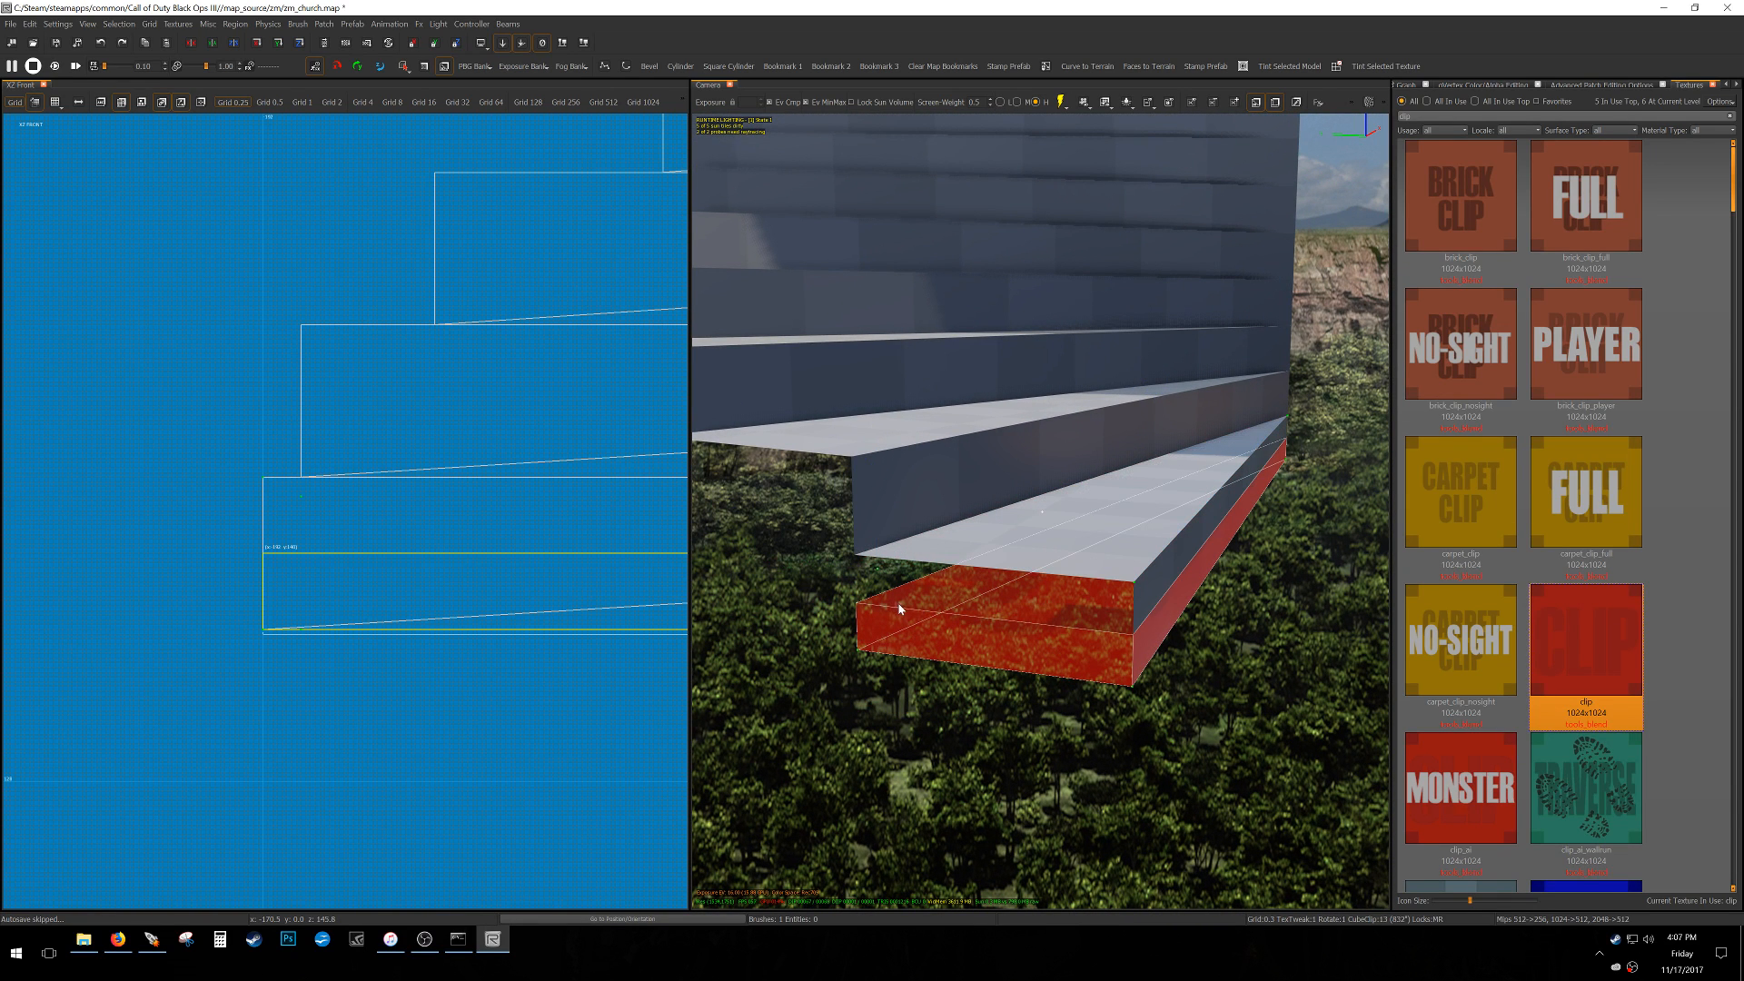
key("v")
key("v")
left_click_drag(392, 534, 386, 483)
key("BackSpace")
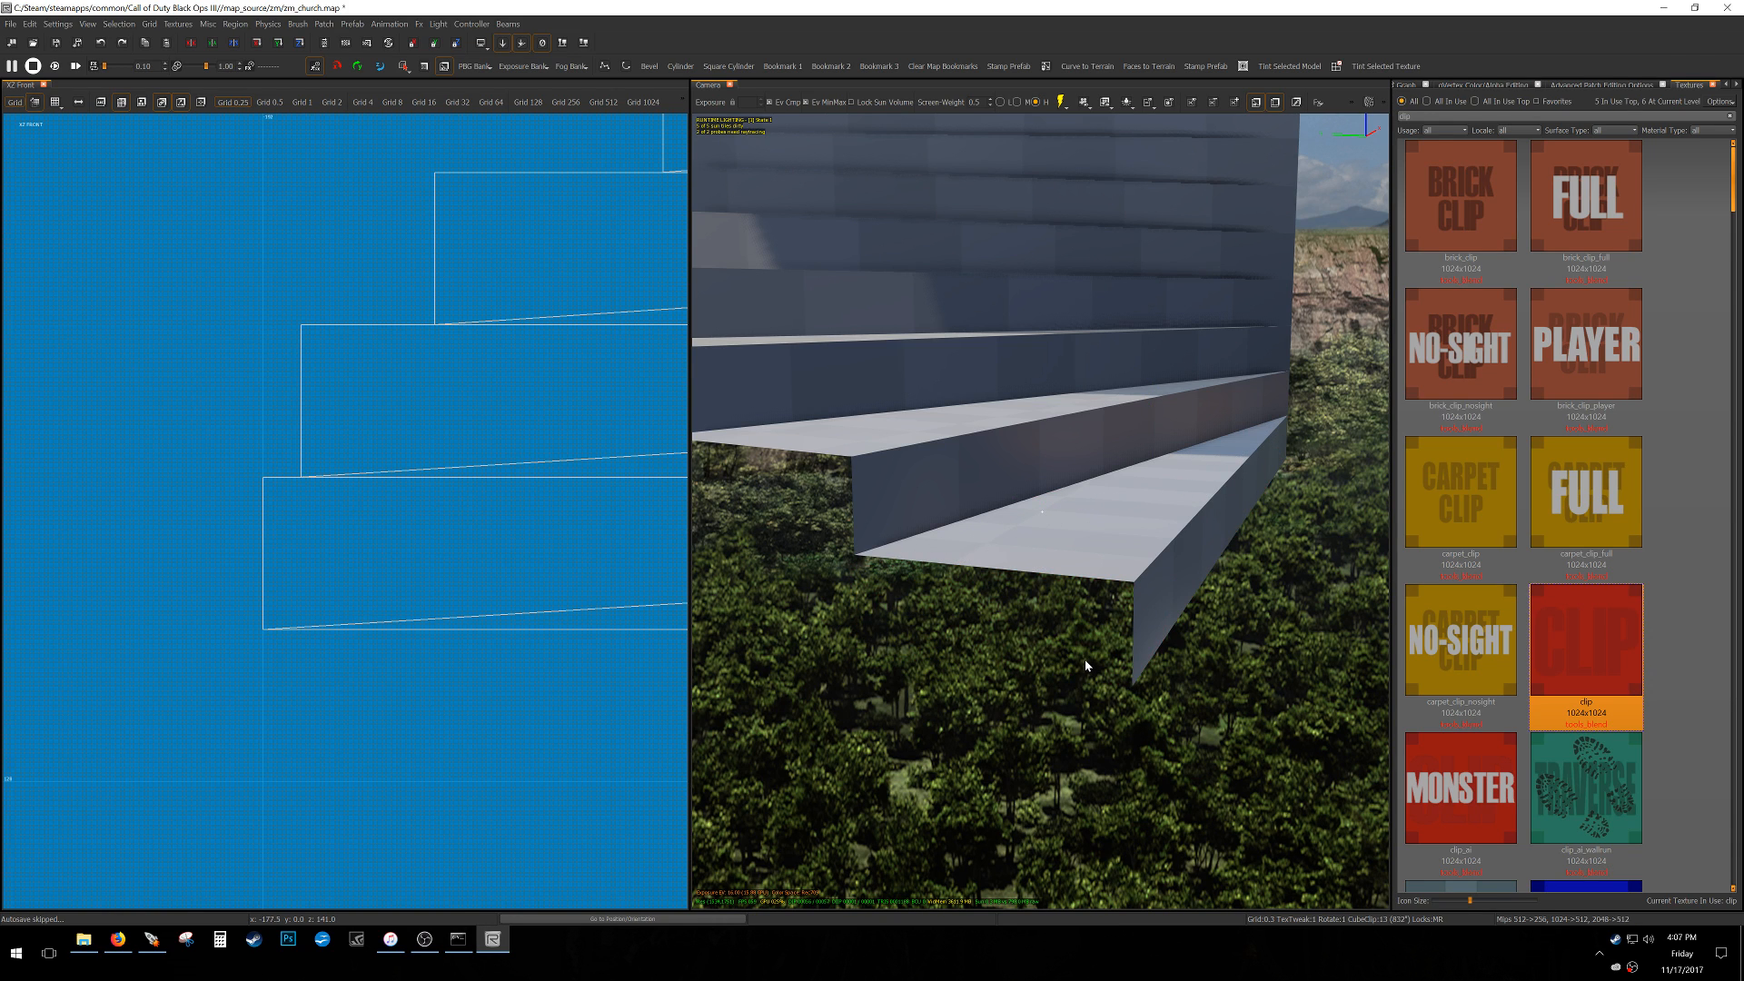
key("ctrl+z")
left_click(1073, 658)
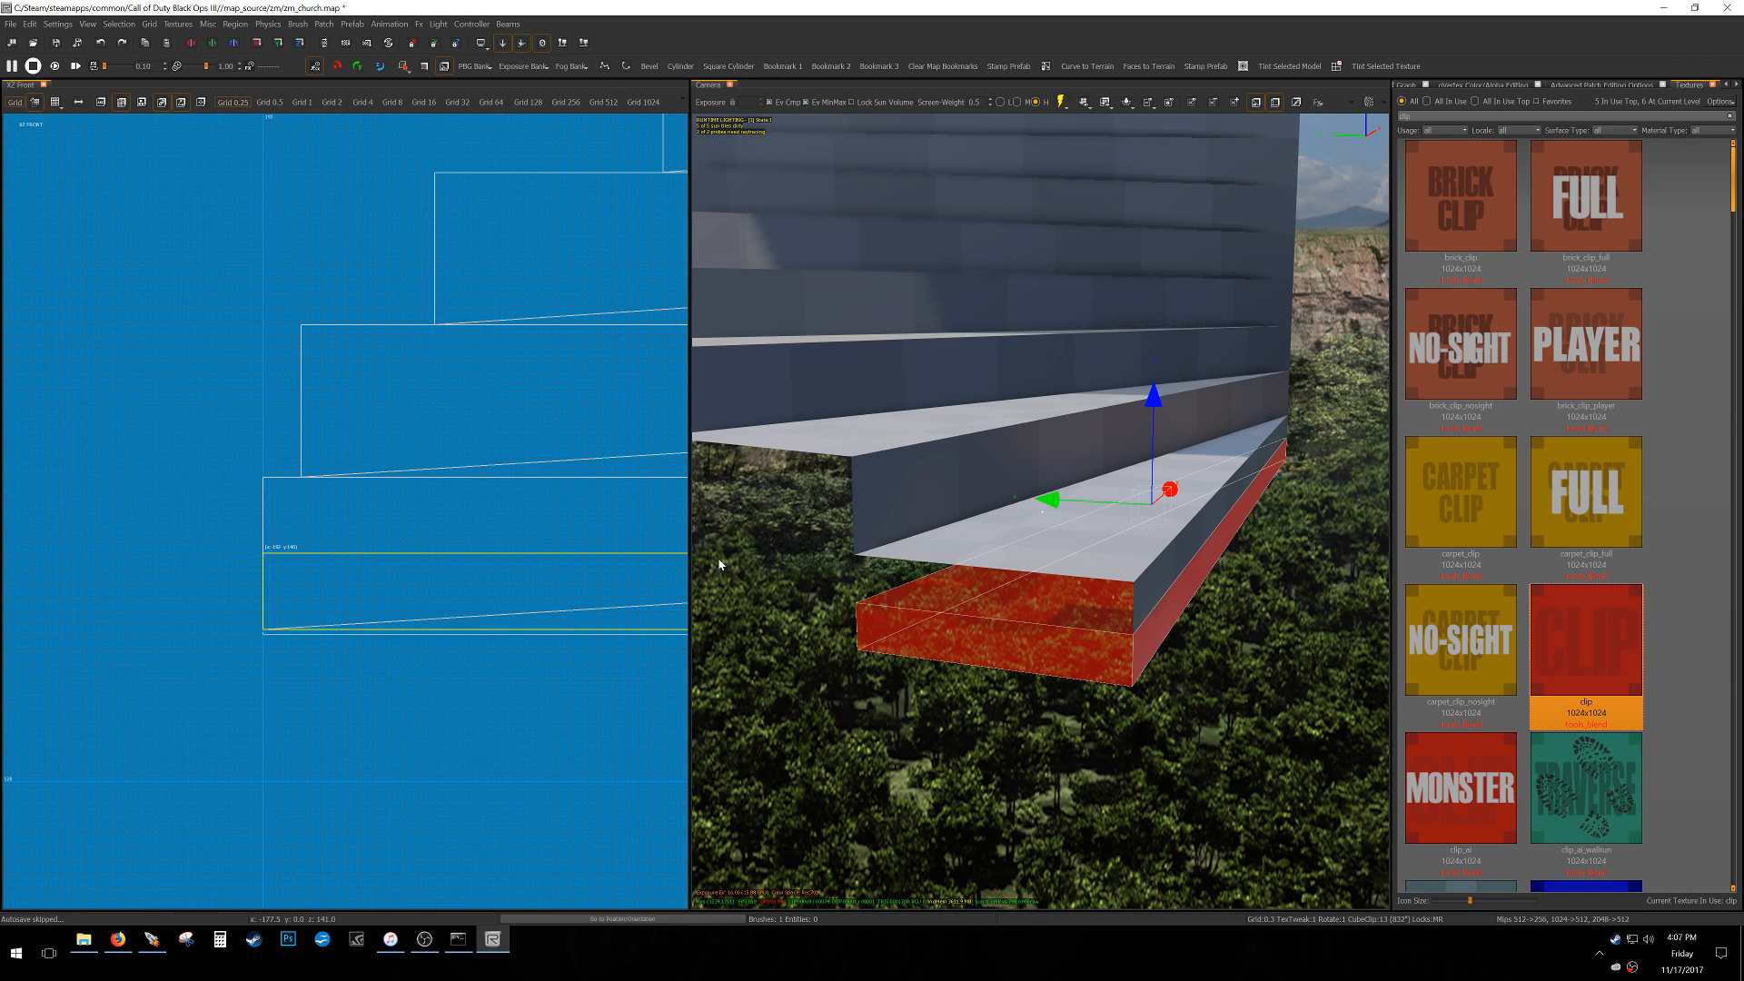
mouse_move(425, 554)
left_mouse_down()
mouse_move(355, 534)
mouse_move(354, 463)
left_mouse_up()
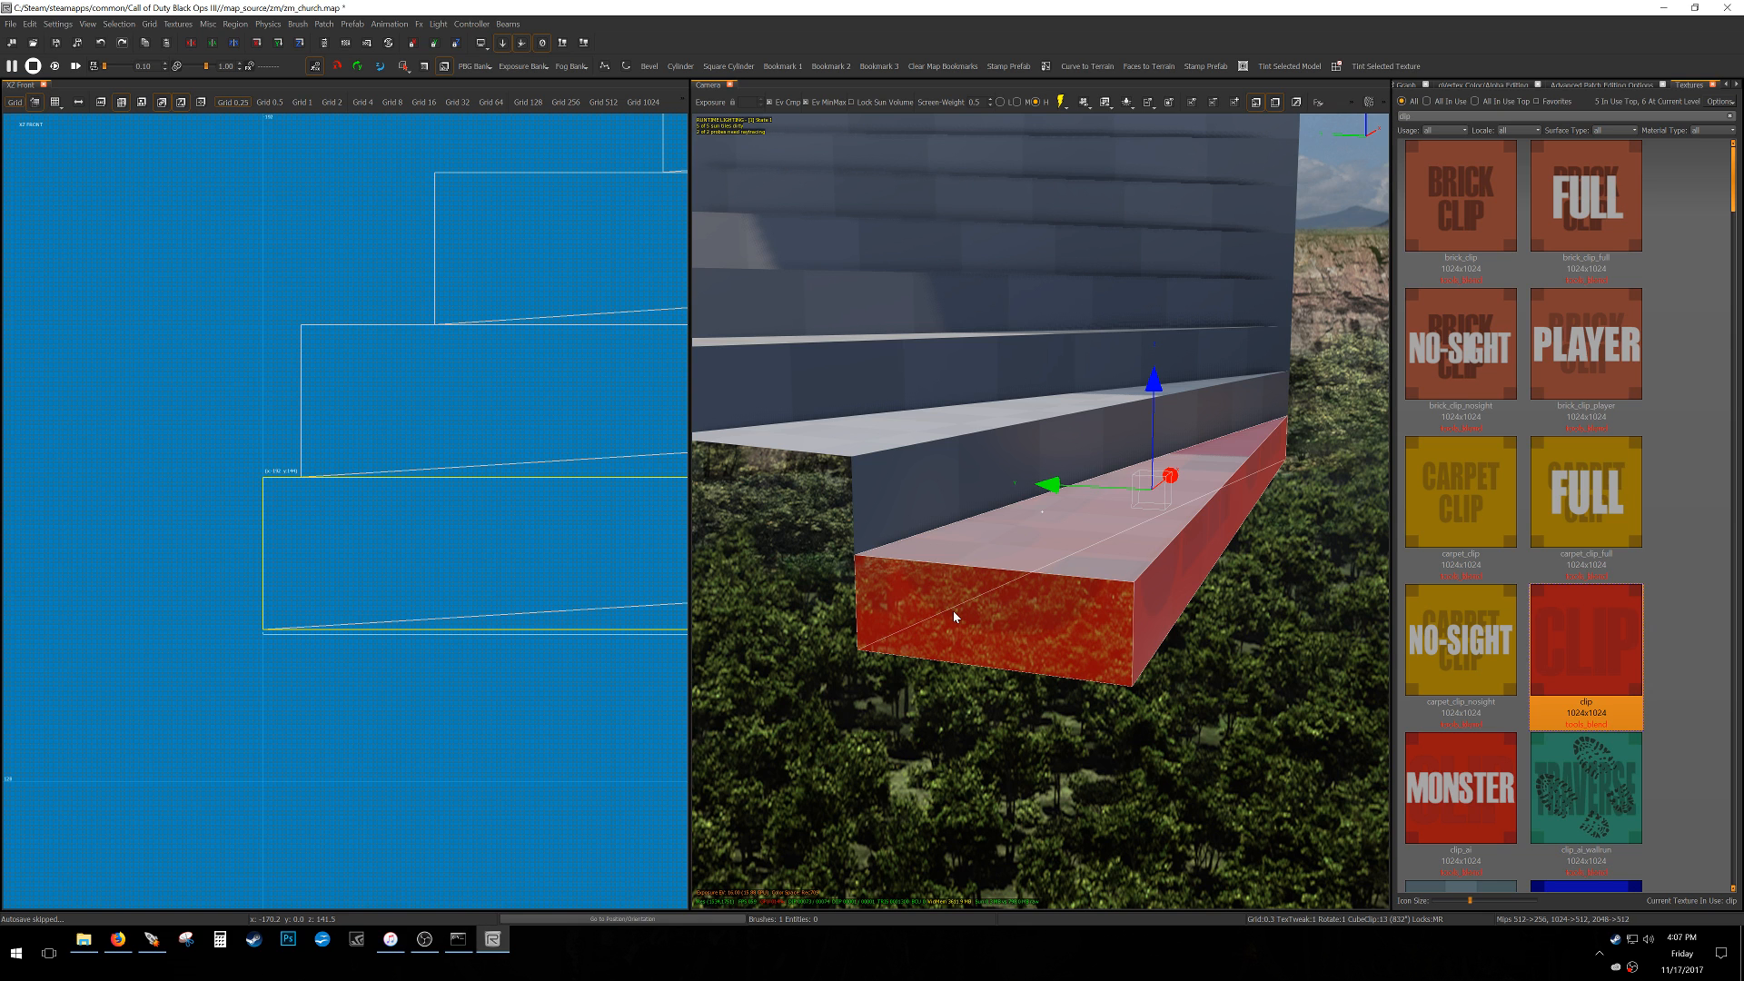
Raise the clip brush's rear outer top corner to the top of the second step.
right_click_drag(947, 668, 940, 673)
right_click_drag(1122, 590, 1163, 593)
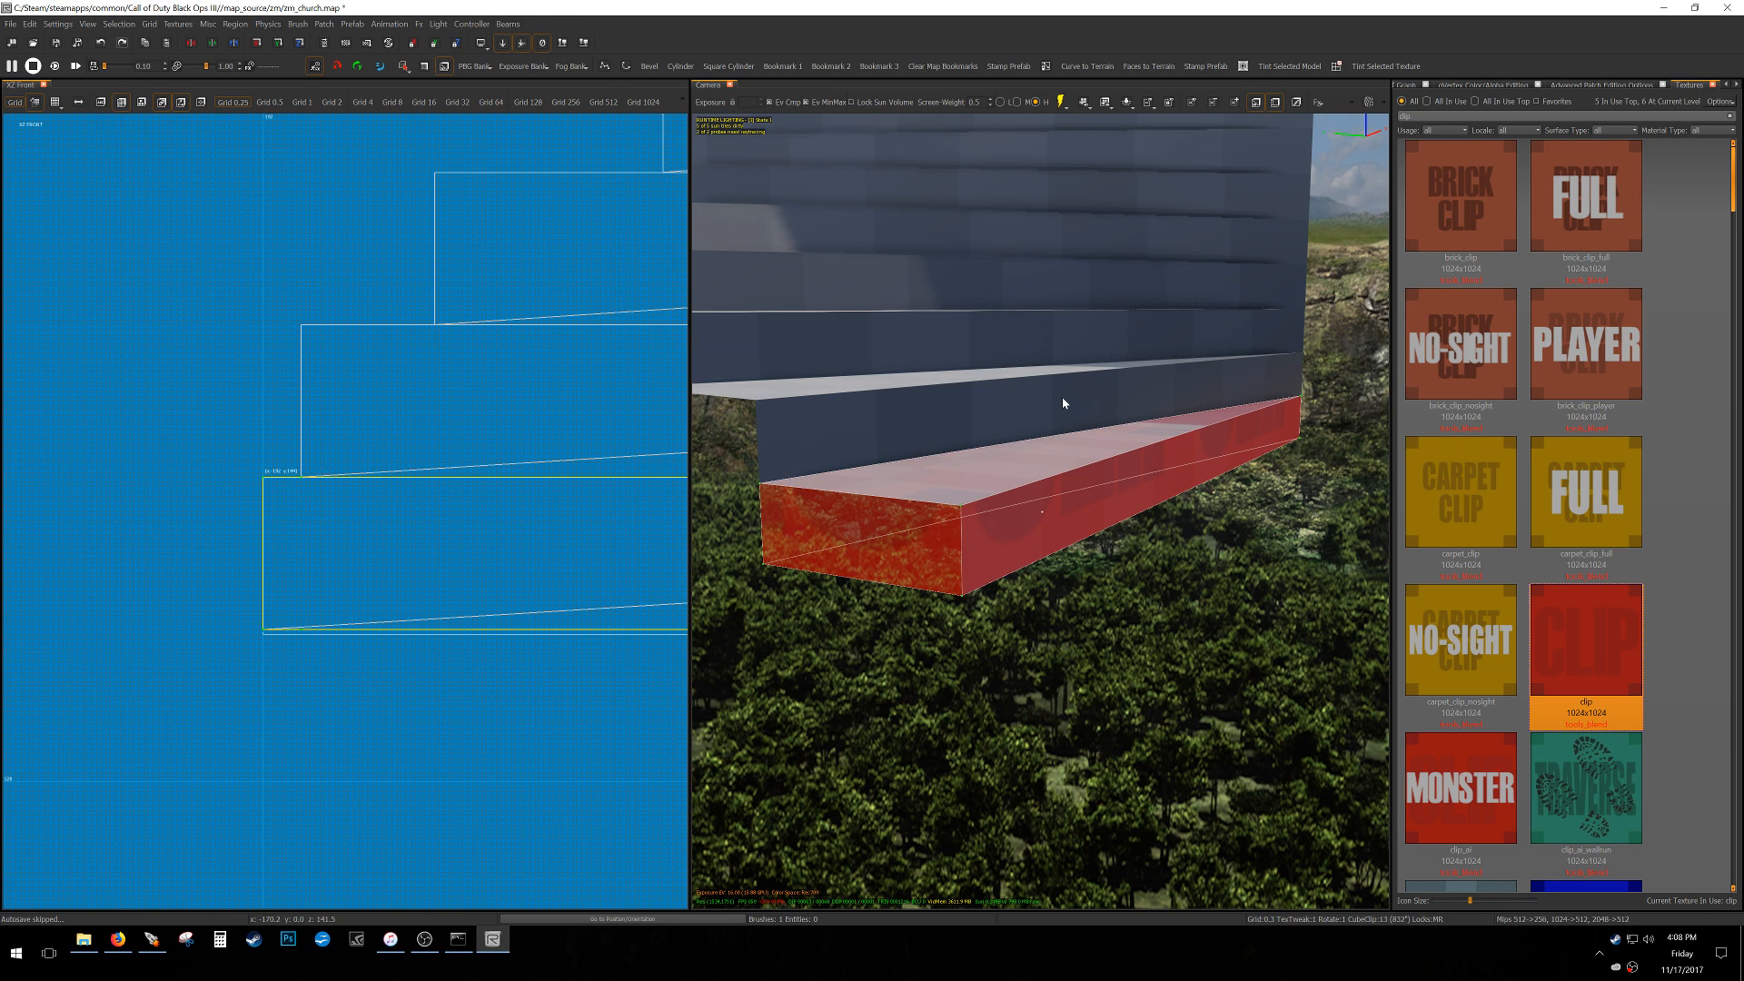
left_click(761, 488)
right_click_drag(935, 494, 908, 461)
left_click_drag(881, 433, 889, 325)
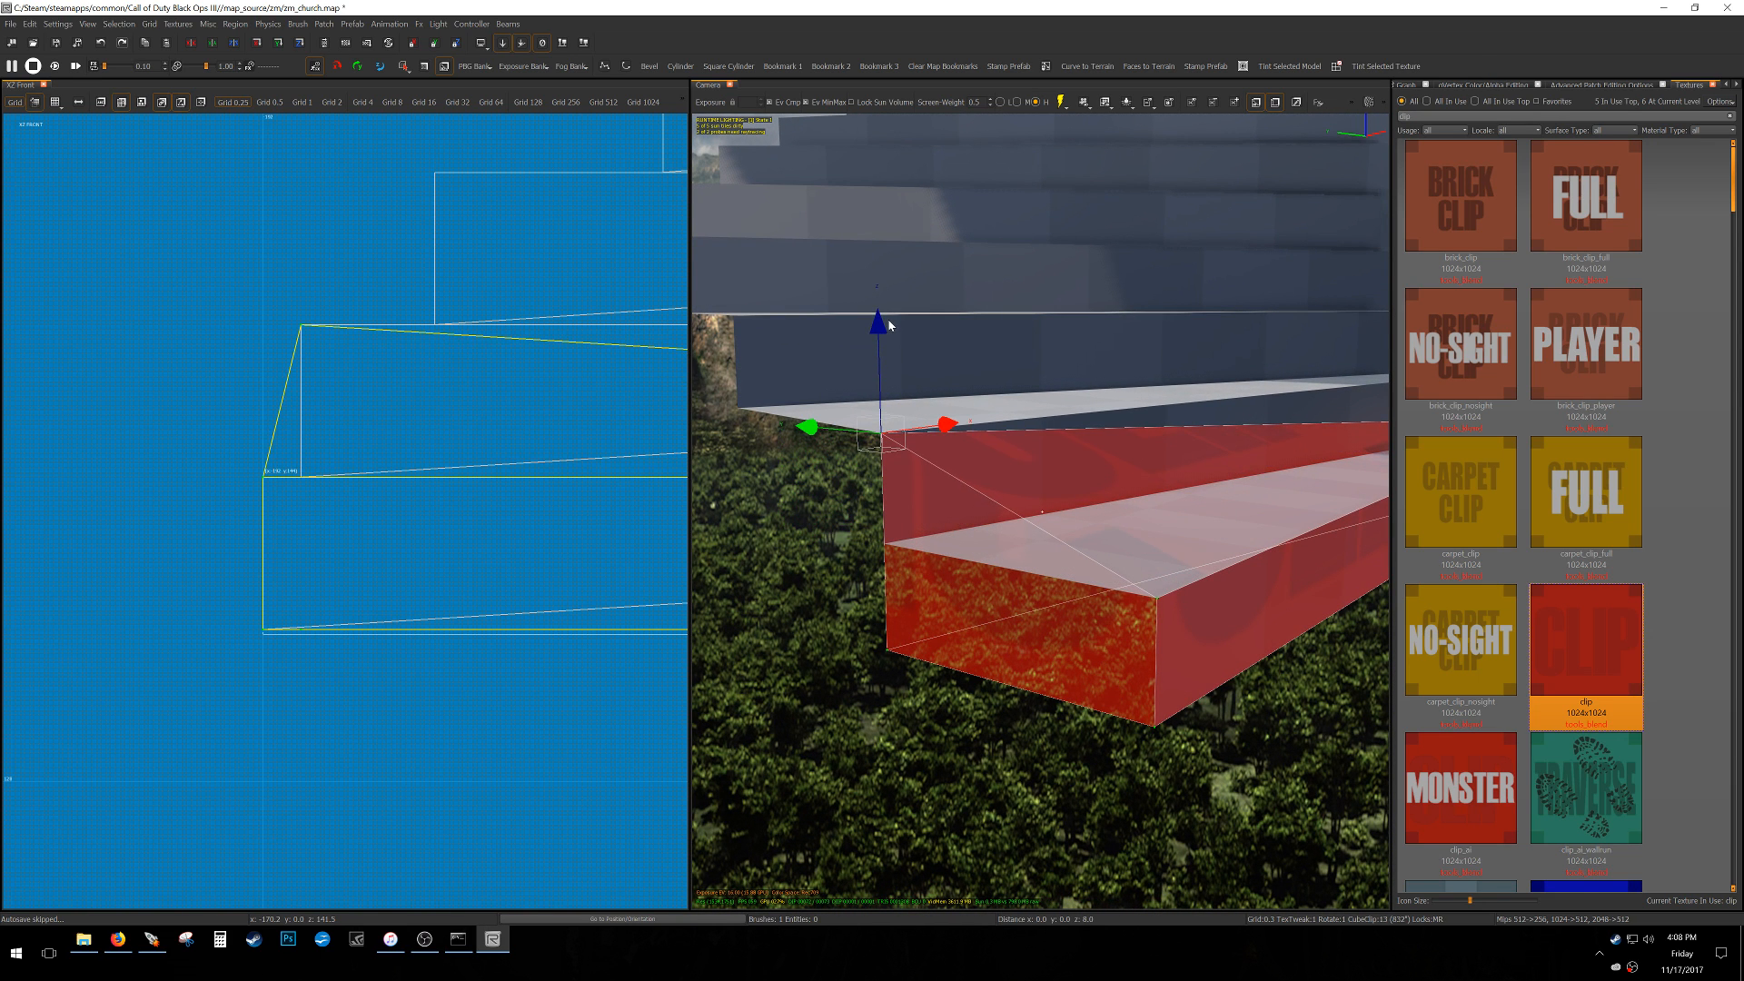
Examine how the sloped clip brush fits the lower steps in the camera, front and side views.
key("w")
right_click_drag(889, 325, 946, 320)
right_click_drag(1042, 511, 924, 392)
key("s")
key("w")
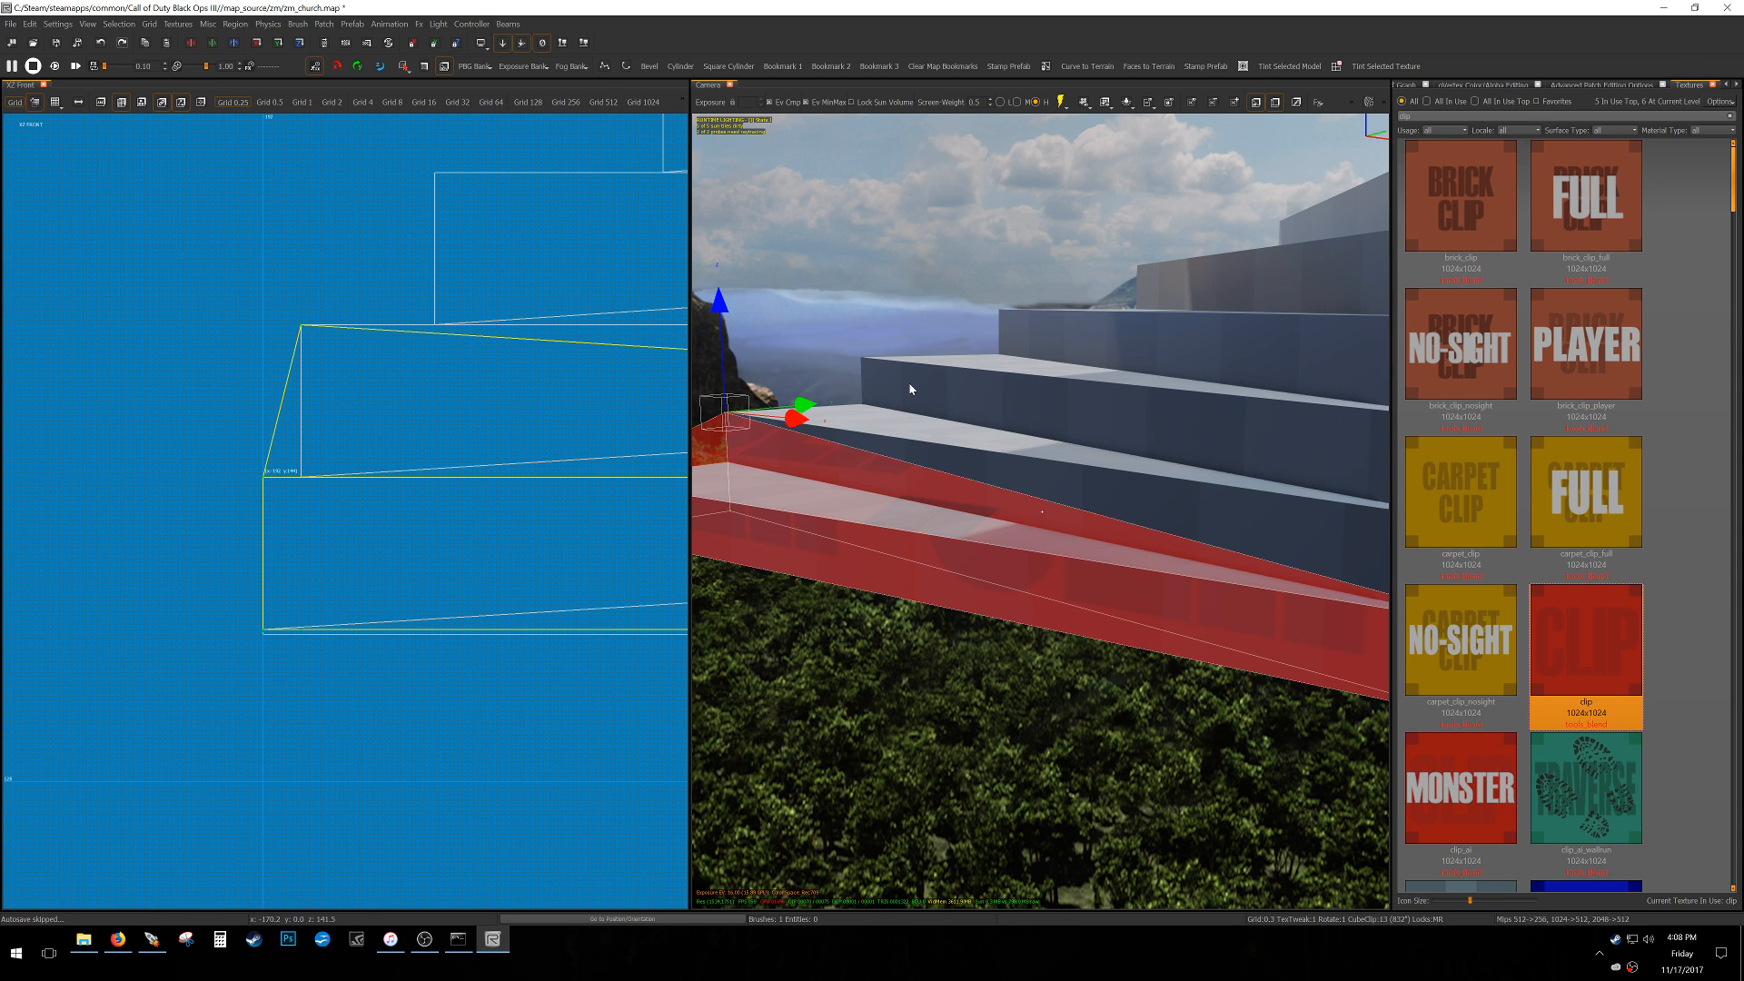
scroll(74, 491, "down", 5)
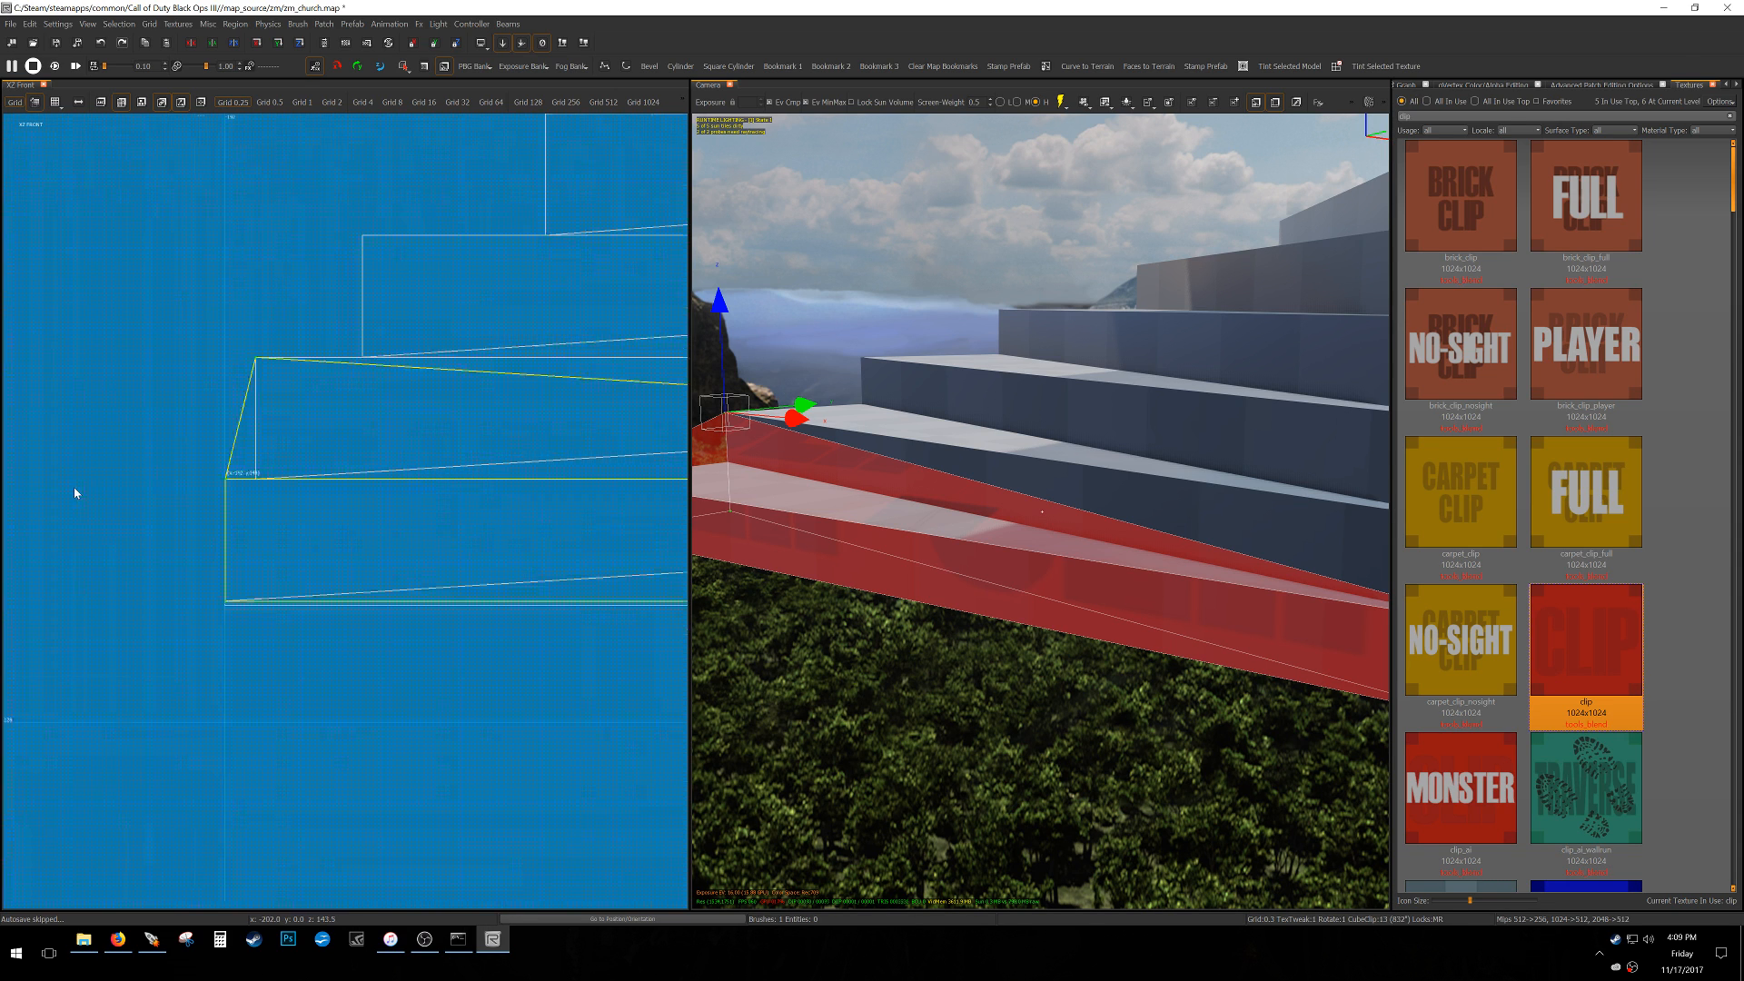
right_click_drag(583, 512, 257, 542)
scroll(404, 562, "down", 4)
right_click_drag(405, 564, 299, 567)
key("s")
key("w")
right_click_drag(1141, 590, 1141, 591)
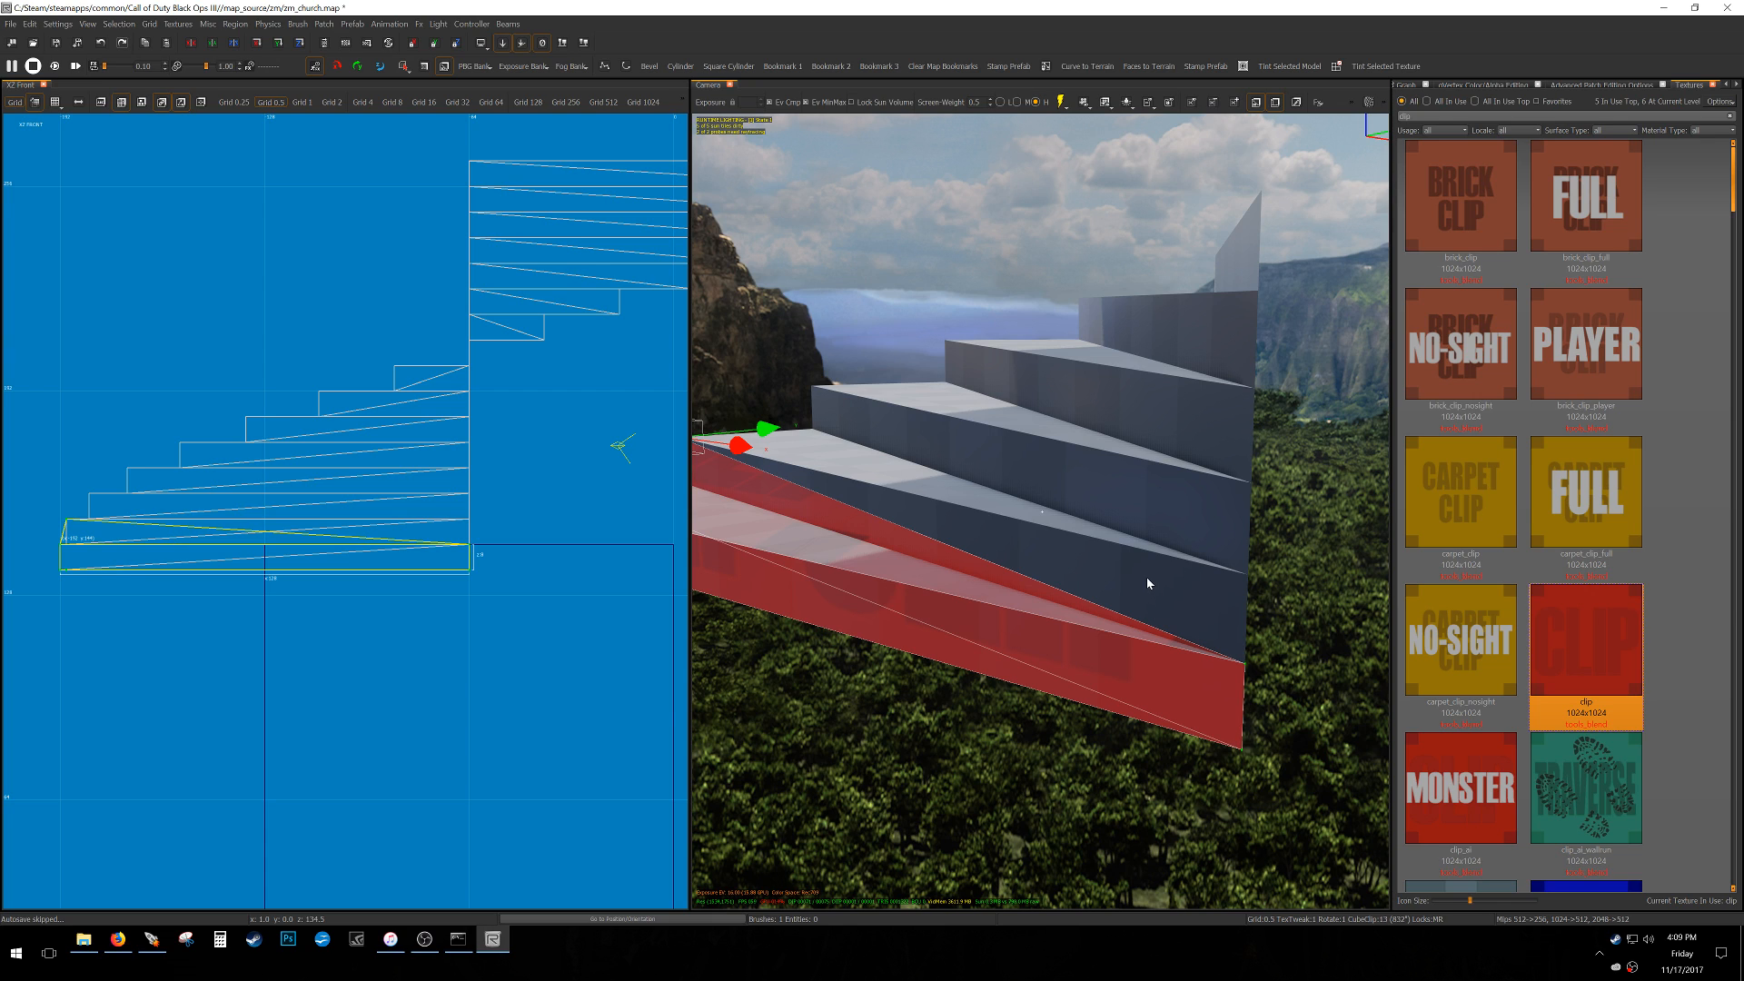
key("ctrl+Tab")
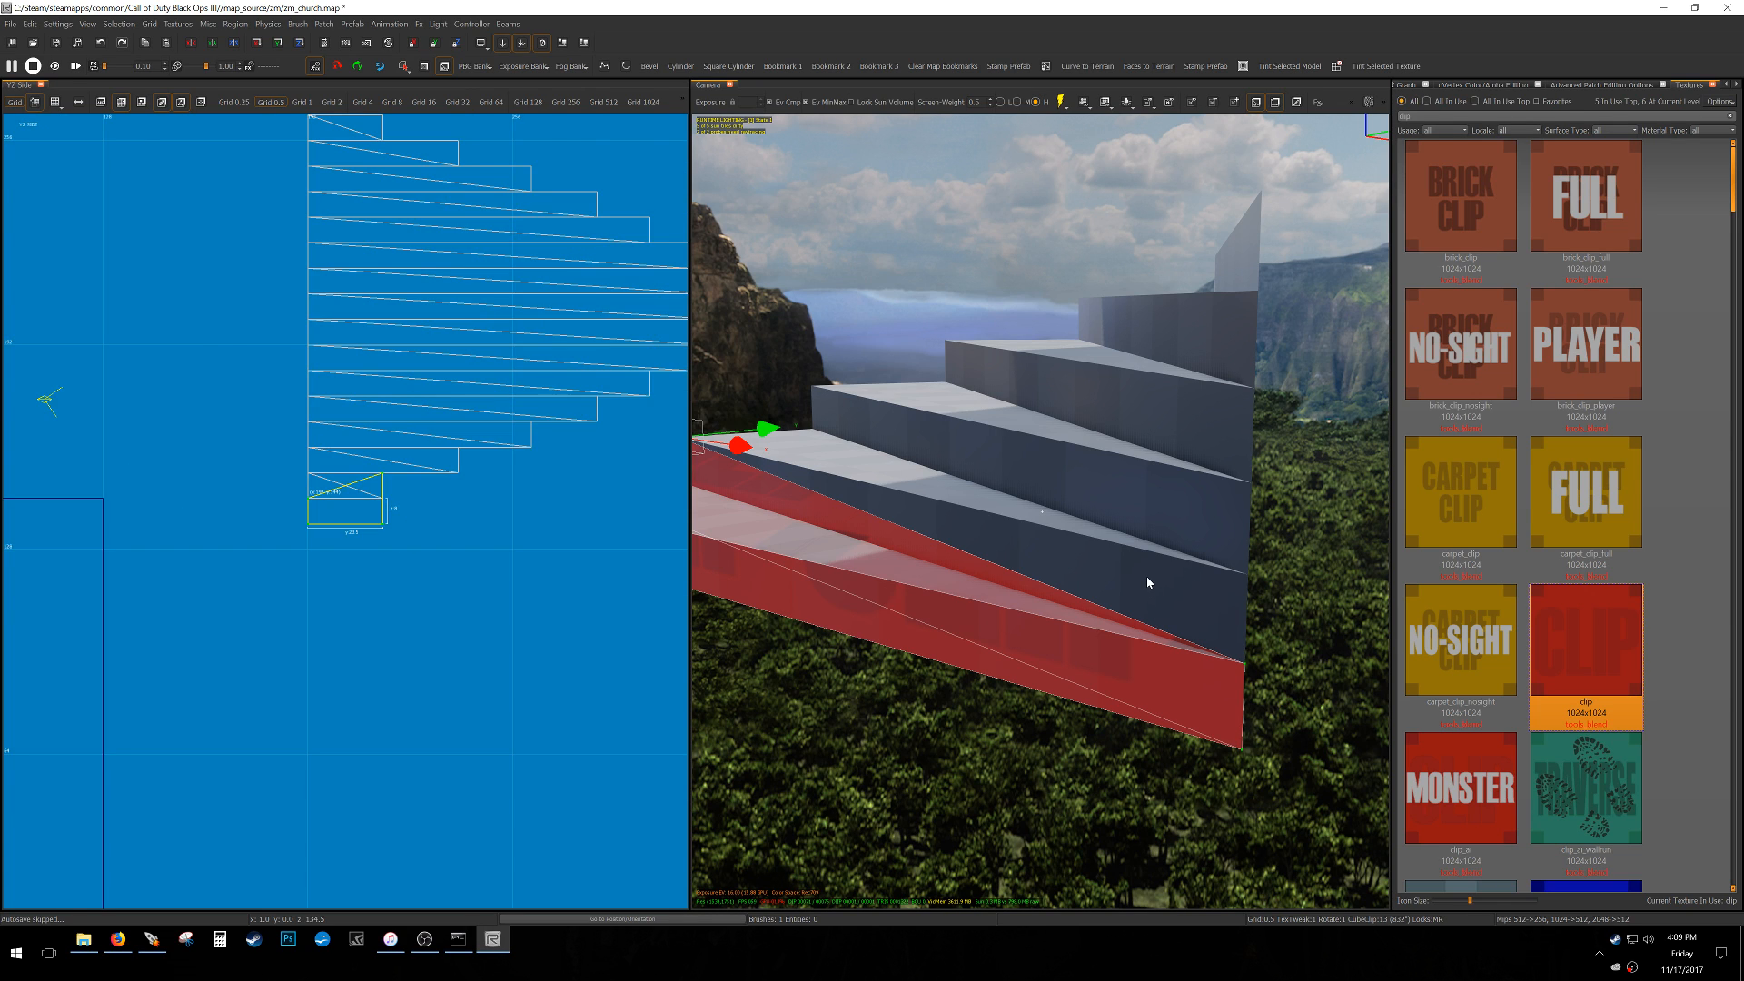
key("ctrl+Tab")
Undo the latest shape edits on the clip brush and delete the brush.
key("ctrl+z")
right_click_drag(1196, 705, 1183, 713)
key("ctrl+z")
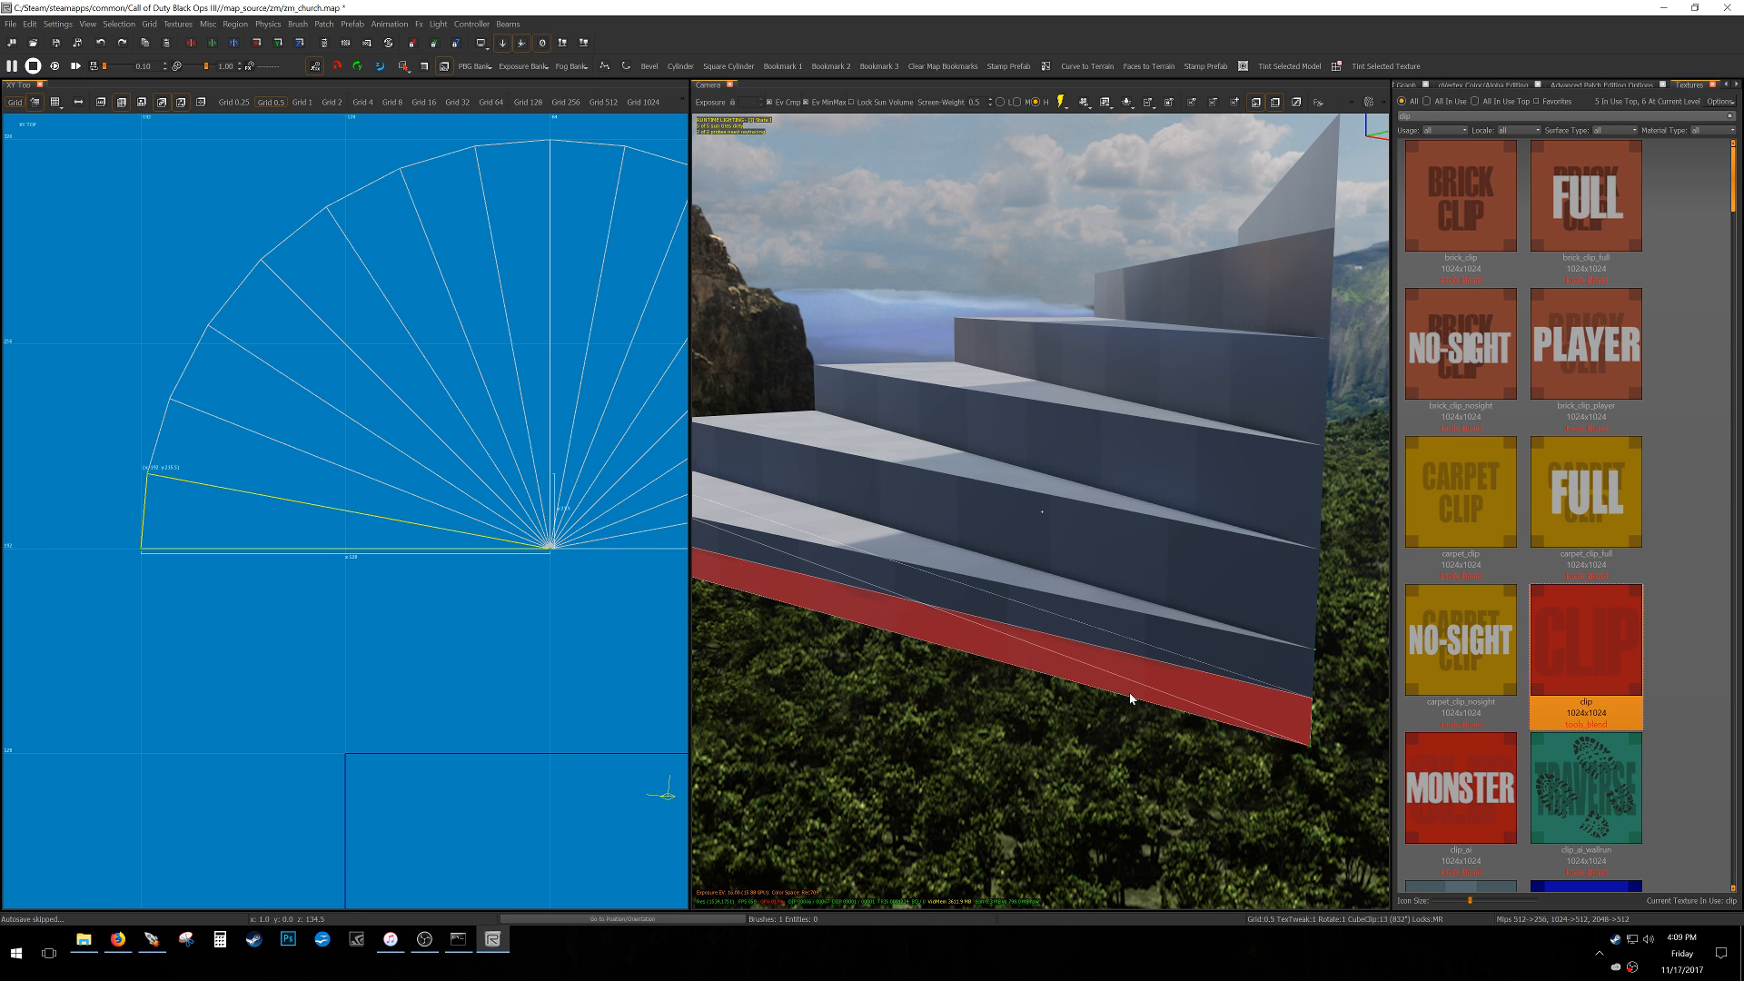
key("Delete")
Draw a new clip brush at the lowest step's outer corner and match its depth to the step in the top view.
scroll(233, 572, "up", 6)
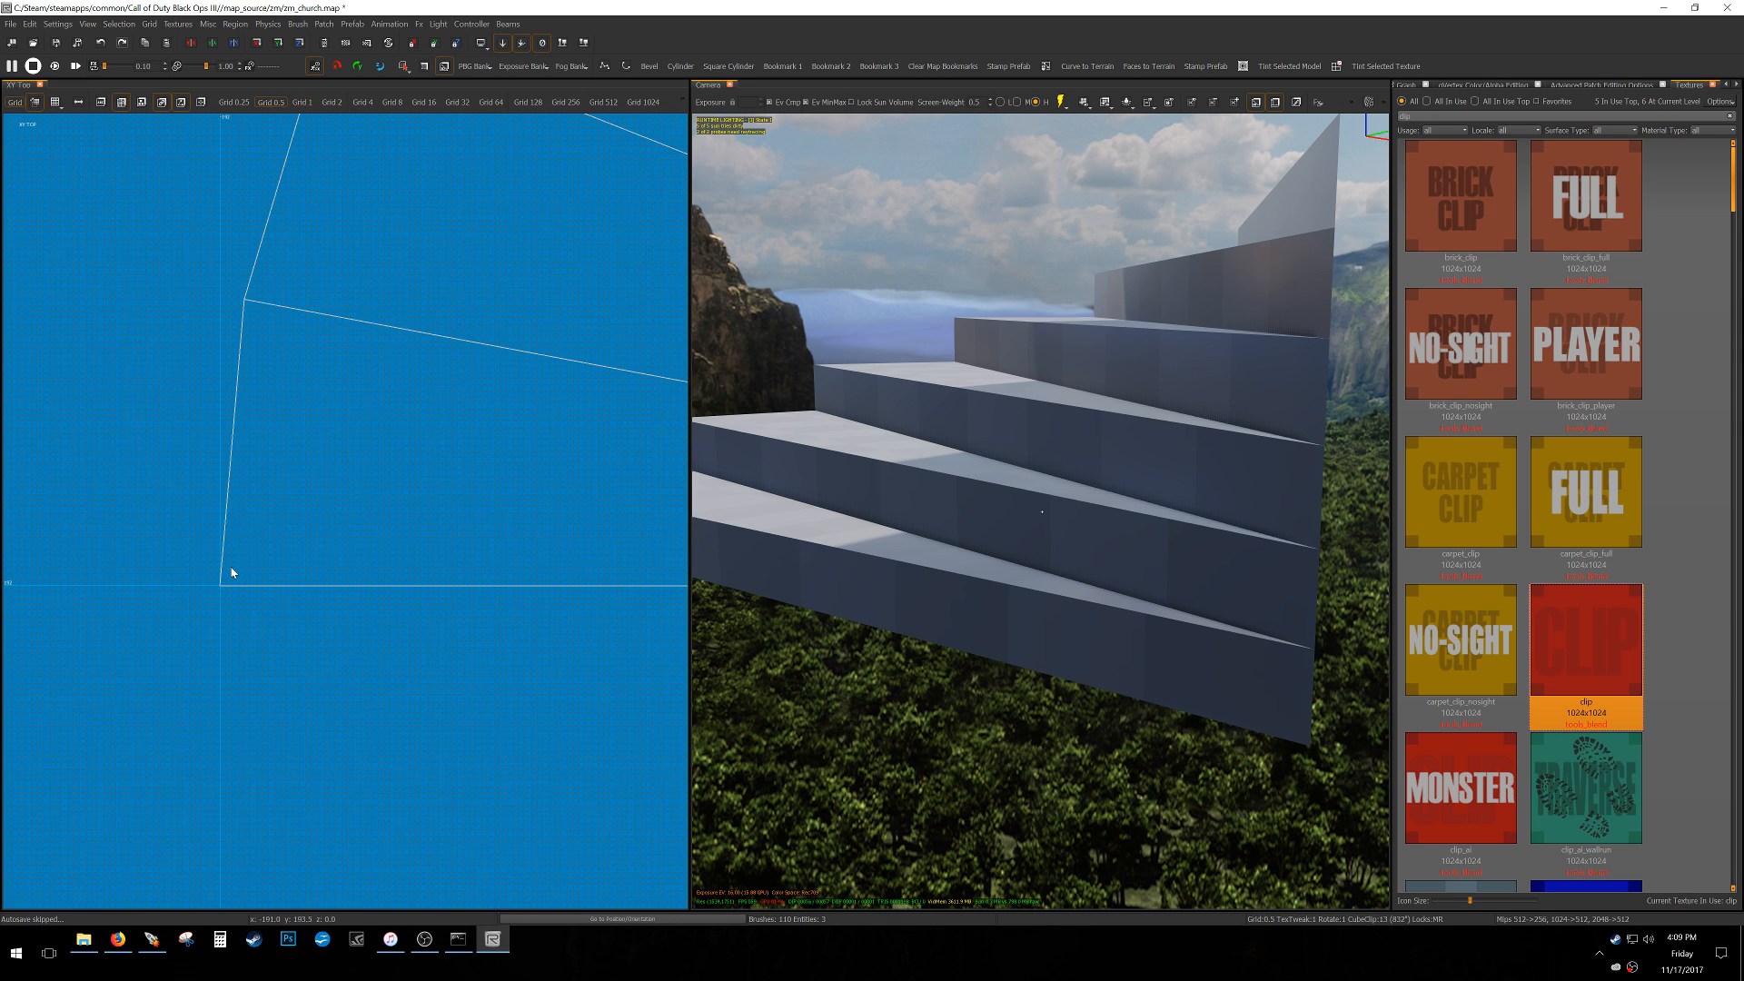
scroll(229, 575, "up", 2)
left_click_drag(210, 607, 365, 443)
scroll(365, 445, "down", 4)
right_click_drag(363, 445, 348, 519)
left_click_drag(382, 543, 486, 509)
scroll(347, 464, "up", 1)
mouse_move(352, 504)
left_mouse_down()
mouse_move(368, 390)
mouse_move(353, 234)
mouse_move(335, 265)
left_mouse_up()
scroll(353, 238, "up", 4)
scroll(282, 286, "down", 5)
Extend the new clip brush's inner end to the centre point of the spiral stairs.
scroll(275, 292, "down", 3)
right_click_drag(425, 359, 289, 336)
left_click_drag(289, 336, 574, 333)
scroll(545, 349, "up", 11)
mouse_move(418, 356)
left_mouse_down()
mouse_move(548, 349)
mouse_move(478, 365)
mouse_move(554, 374)
left_mouse_up()
scroll(554, 376, "down", 13)
right_click_drag(550, 378, 590, 380)
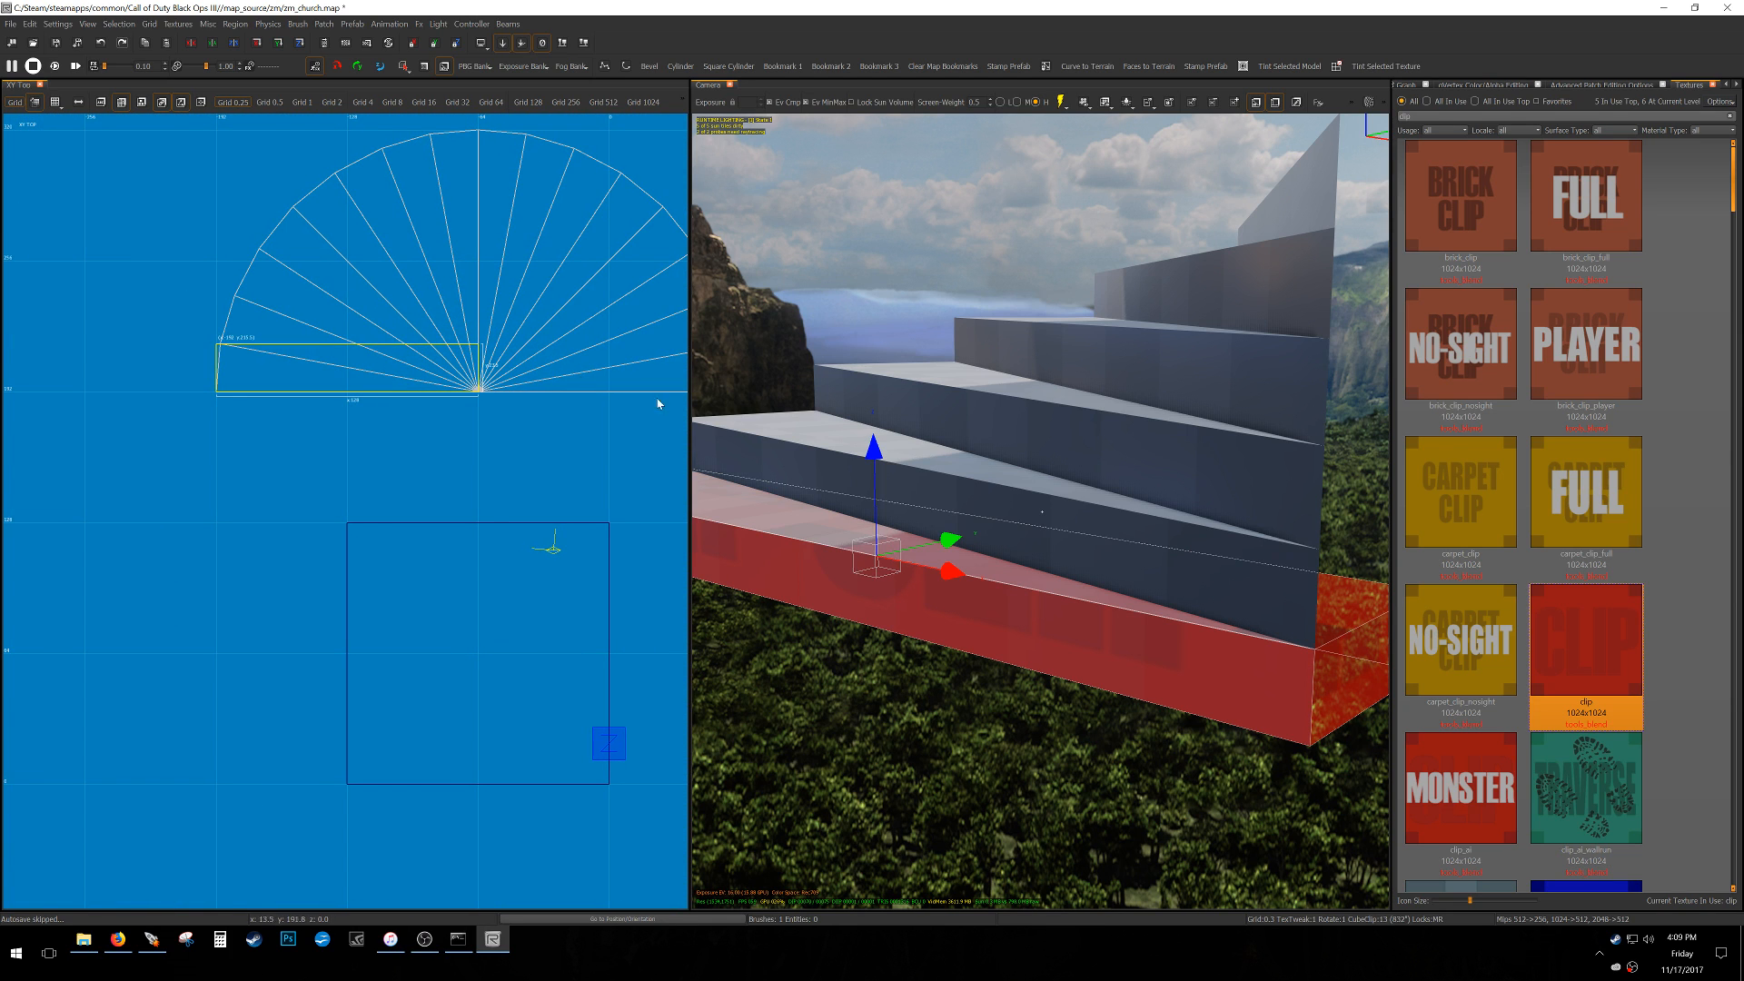
Raise the clip brush's top to the second step's tread in the front view.
mouse_move(1238, 522)
right_mouse_down()
mouse_move(1176, 522)
mouse_move(1238, 522)
right_mouse_up()
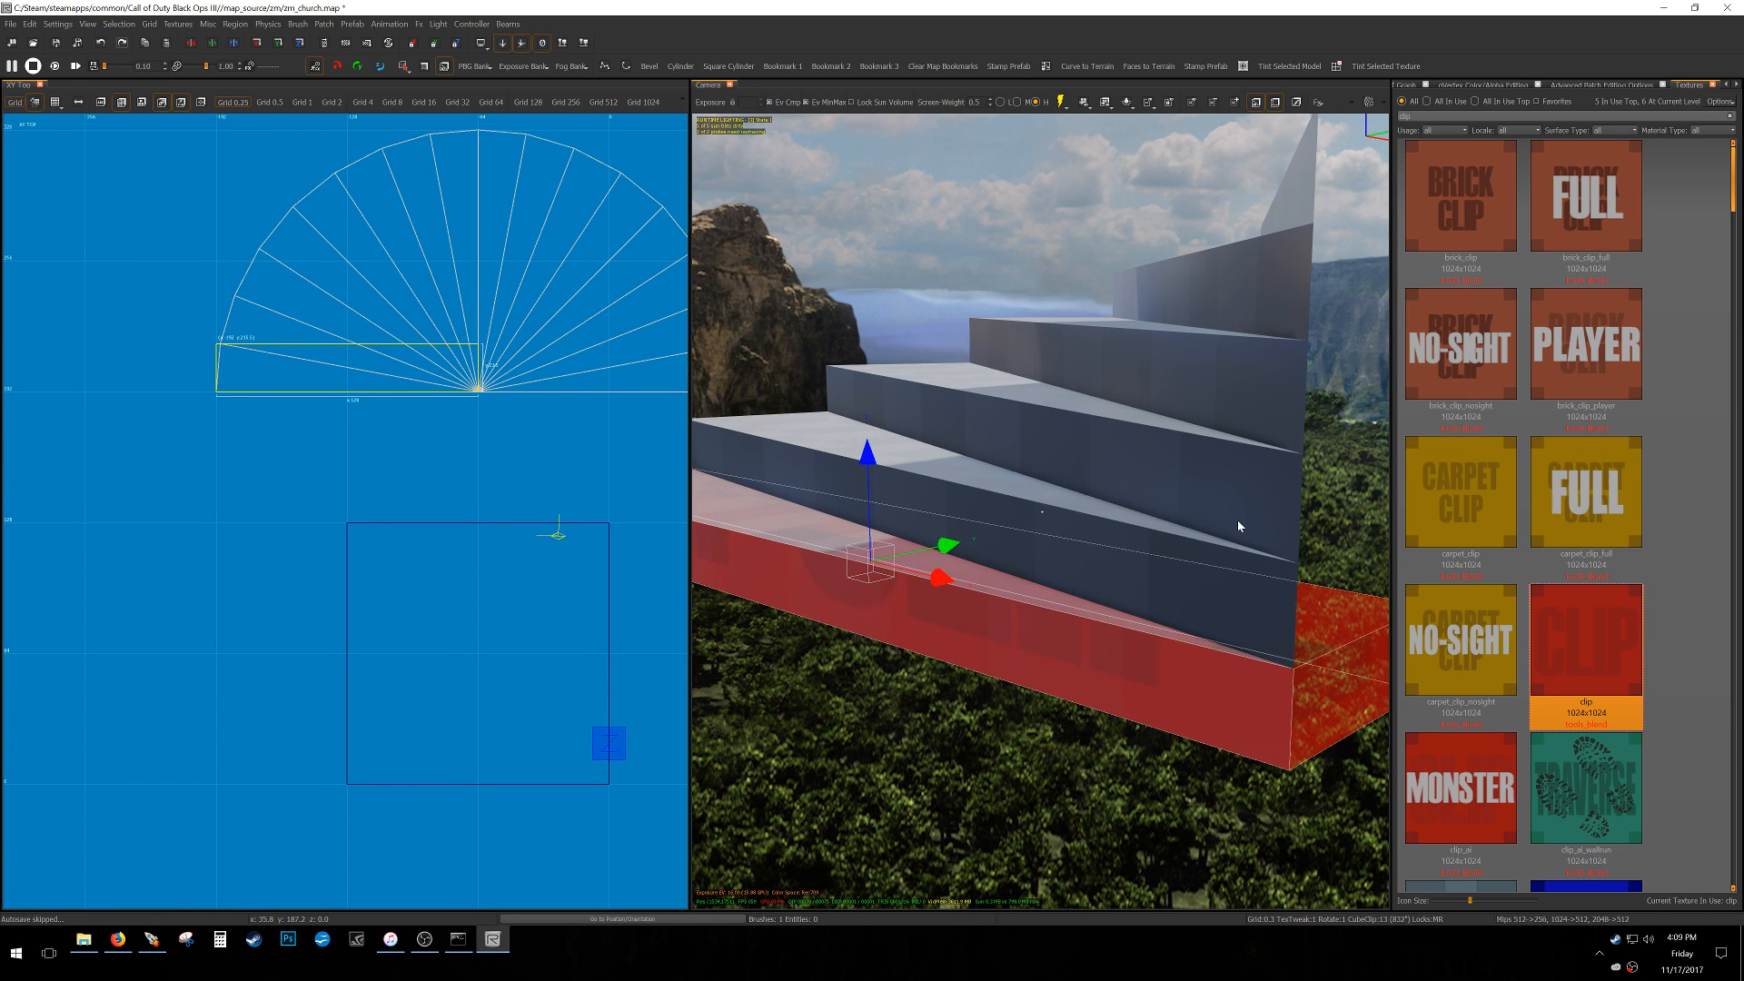
key("ctrl+Tab")
scroll(237, 484, "up", 8)
mouse_move(225, 499)
left_mouse_down()
mouse_move(241, 422)
mouse_move(241, 445)
left_mouse_up()
scroll(241, 445, "down", 1)
key("ctrl+Tab")
scroll(358, 537, "down", 2)
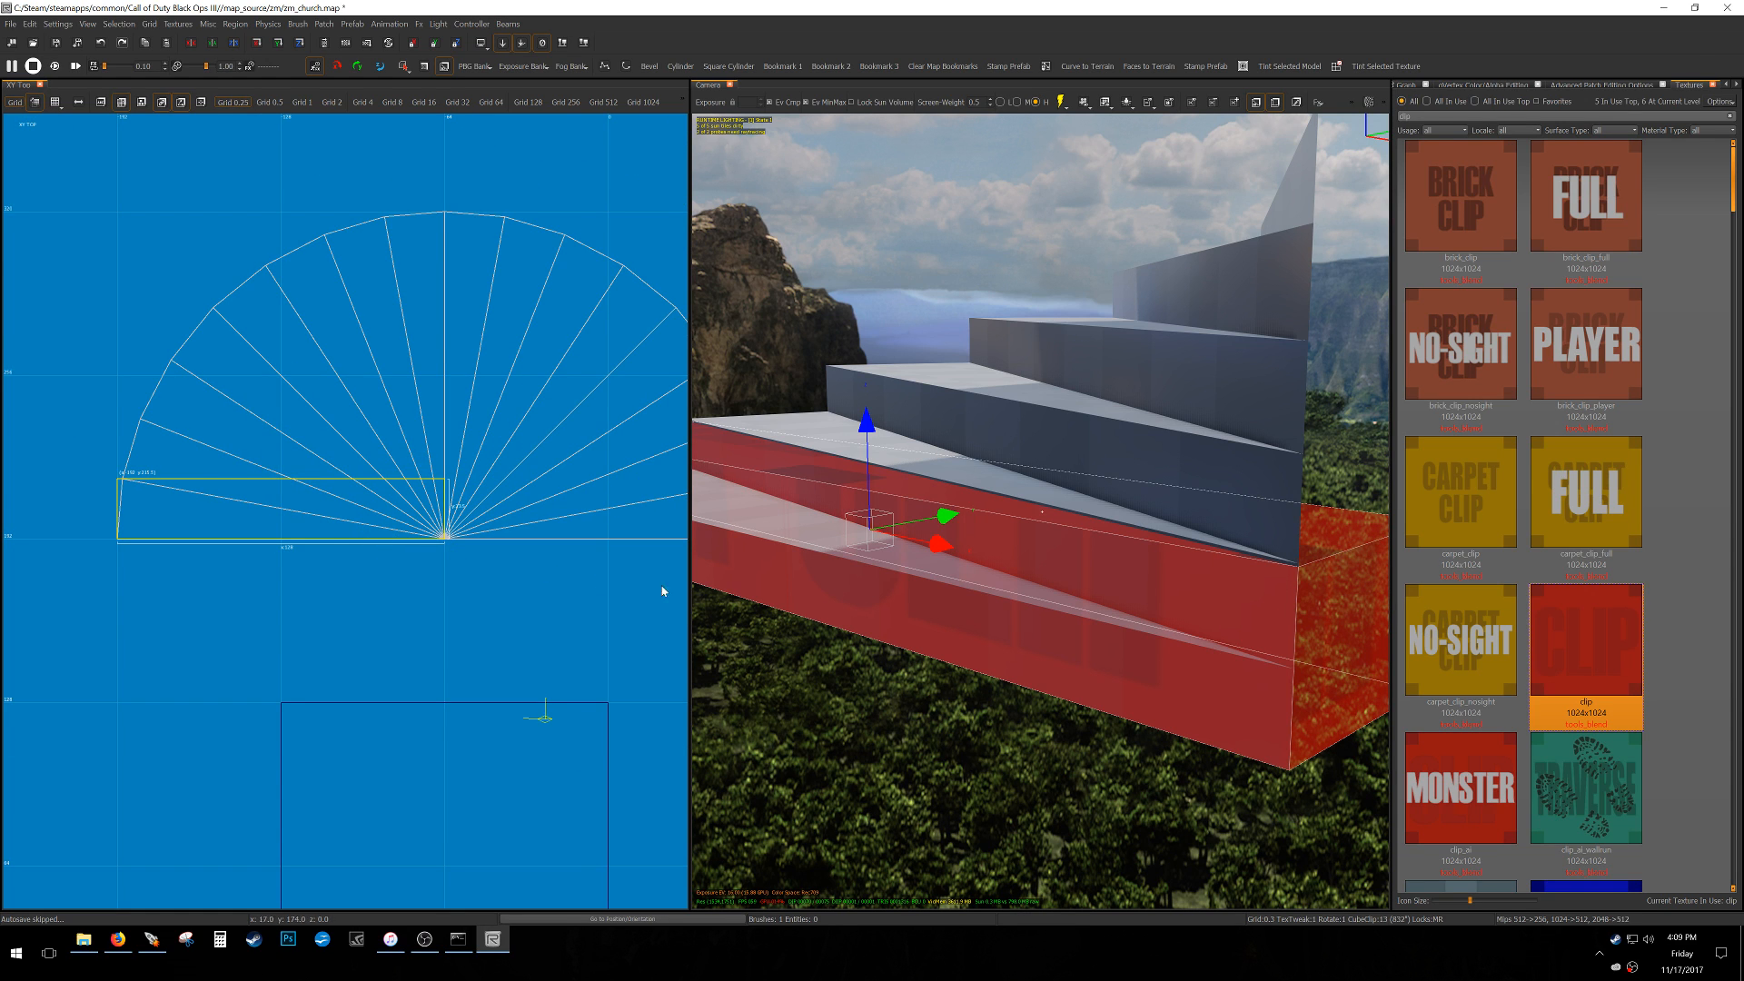
Examine the raised clip brush's alignment with the two lowest steps in the front, top and camera views.
right_click_drag(1119, 621, 1113, 617)
key("ctrl+Tab")
scroll(201, 492, "up", 10)
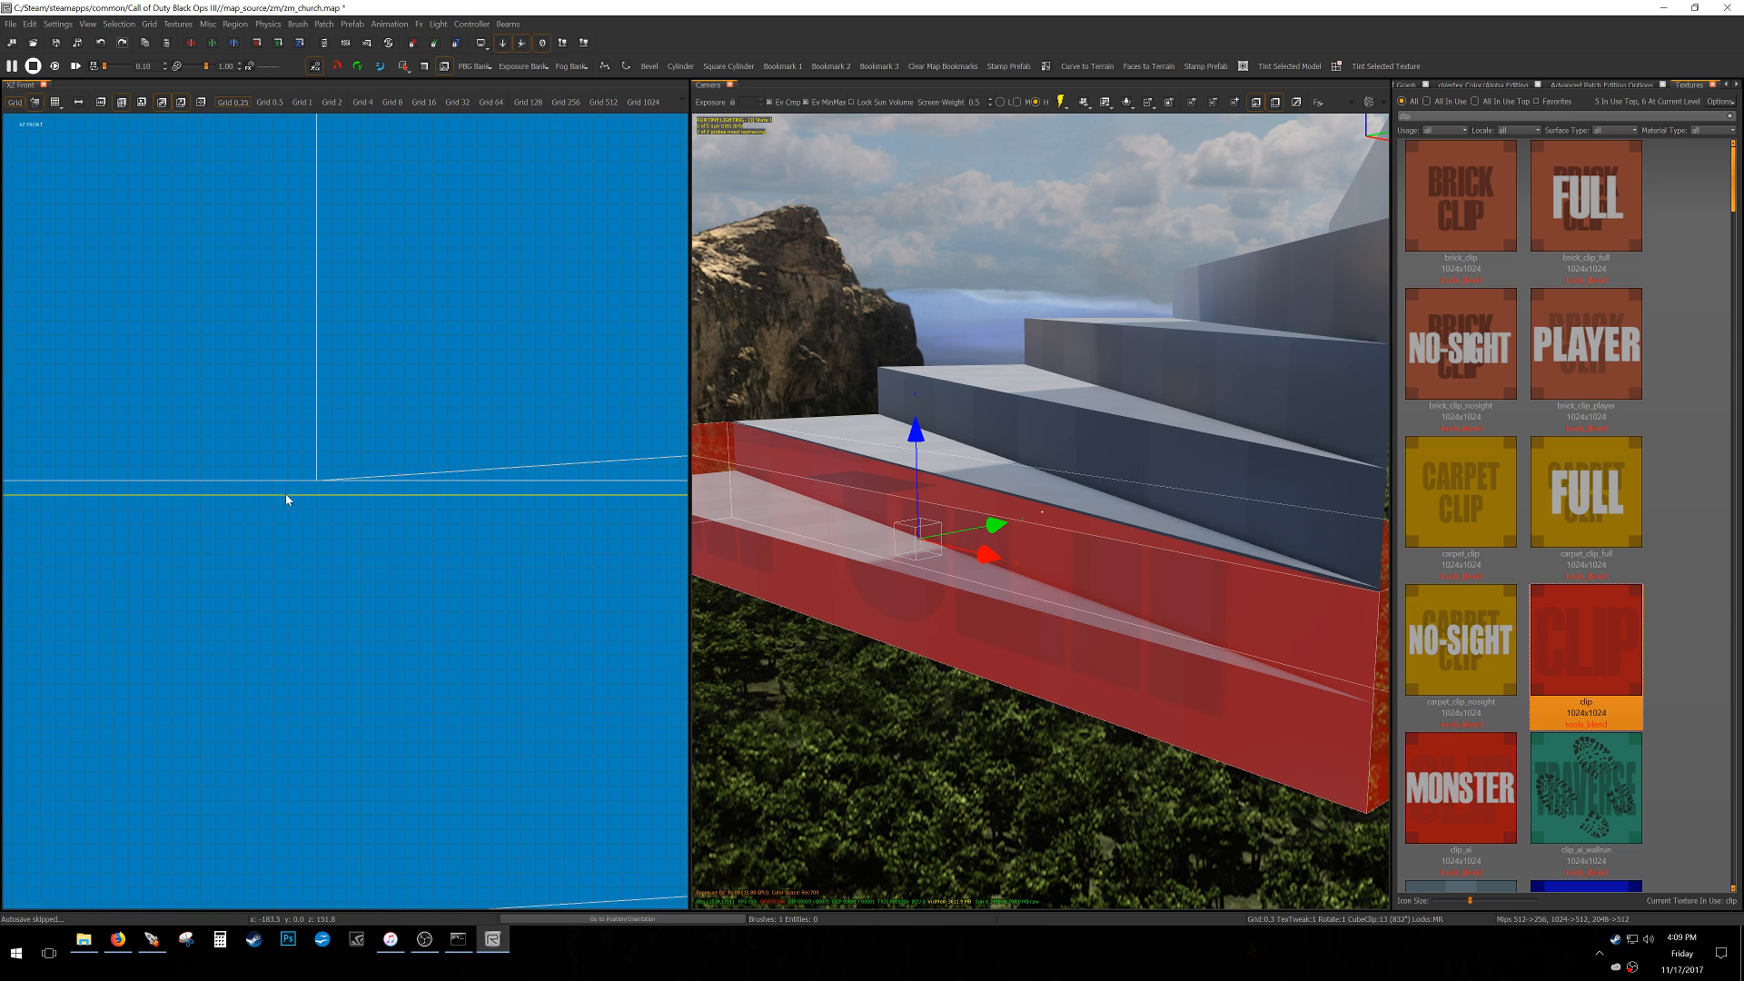
scroll(245, 472, "down", 5)
key("ctrl+Tab")
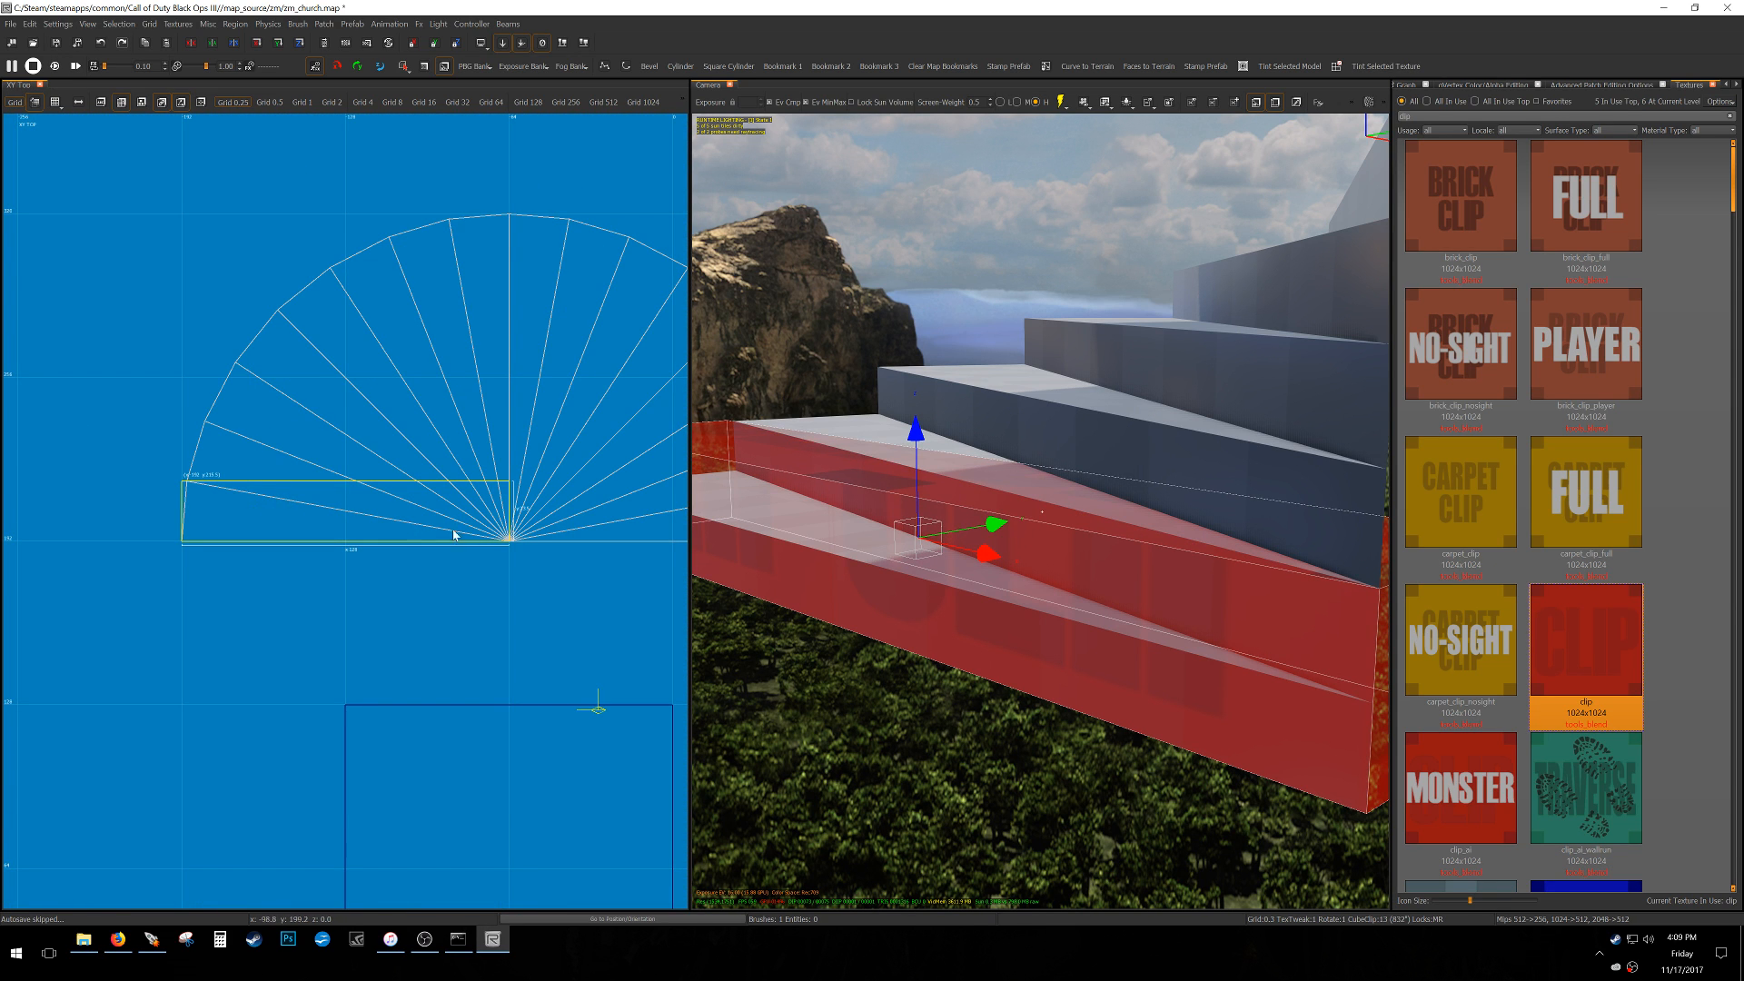
right_click_drag(924, 581, 895, 578)
key("w")
key("w")
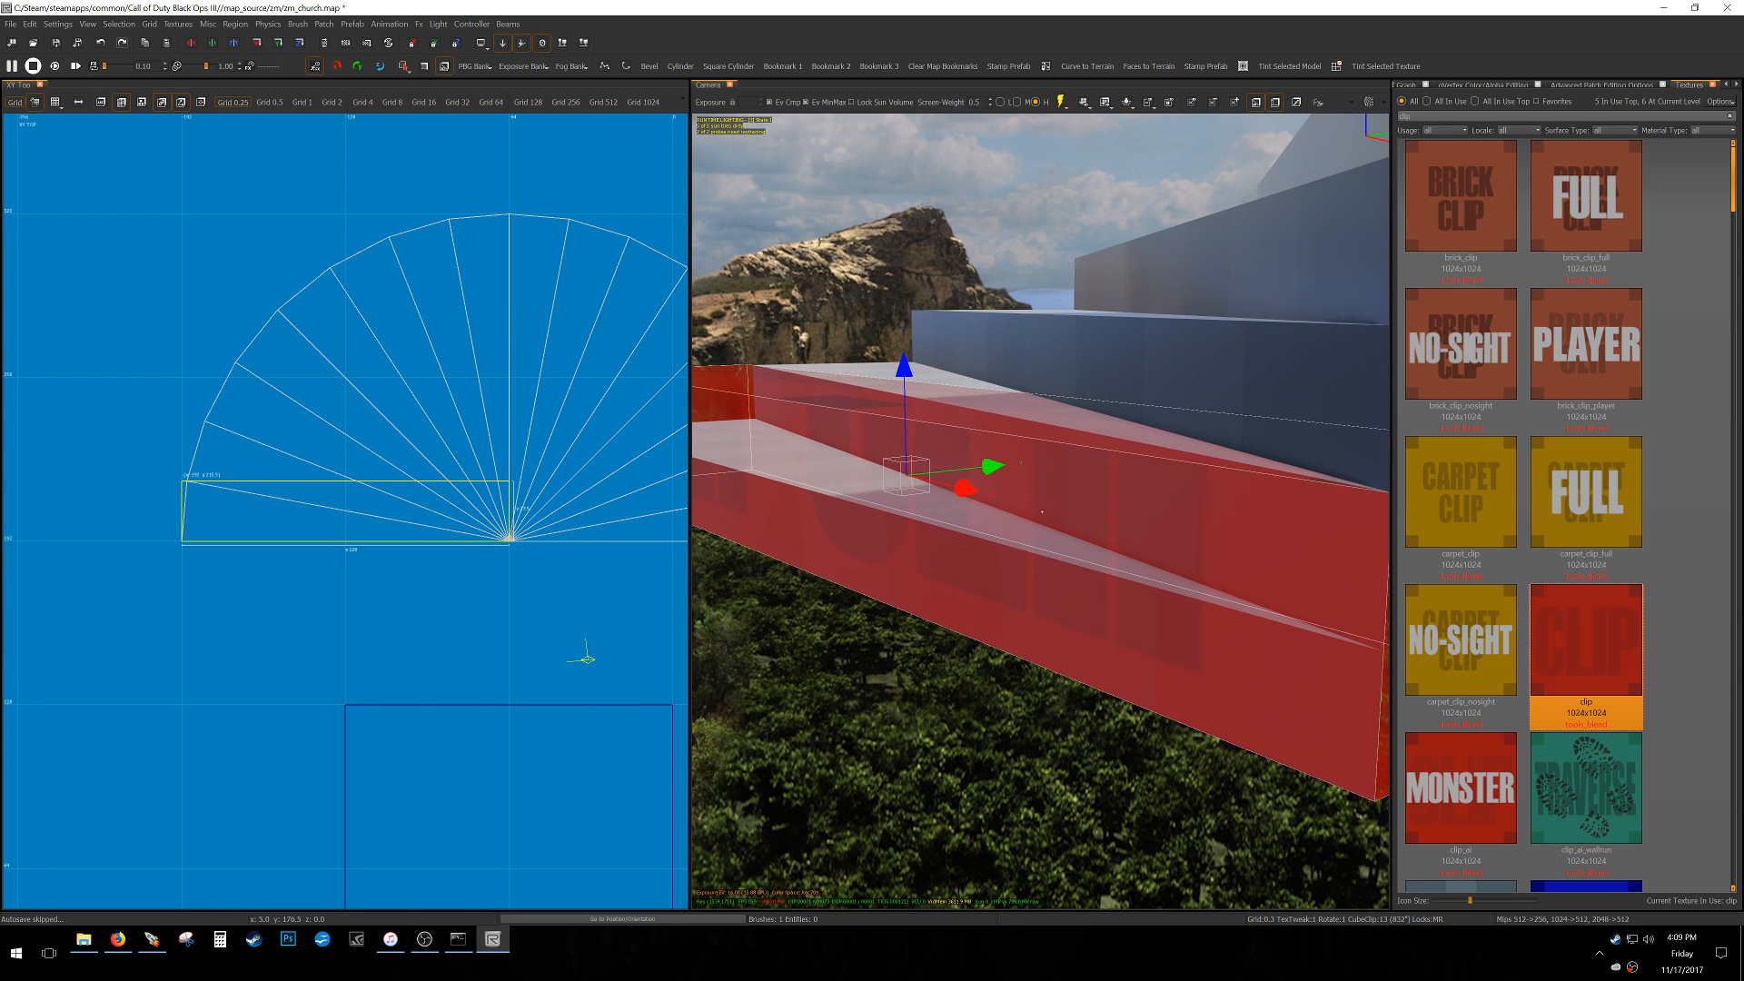
scroll(404, 557, "up", 2)
scroll(403, 557, "up", 2)
left_click_drag(462, 451, 469, 605)
right_click_drag(509, 590, 438, 595)
scroll(549, 534, "up", 5)
right_click_drag(643, 528, 530, 529)
scroll(531, 528, "up", 2)
key("ctrl+z")
Add a second clip brush against the front of the lowest step and lower its top to that step's tread.
left_click_drag(564, 314, 560, 907)
left_click_drag(569, 378, 570, 464)
scroll(569, 463, "down", 2)
key("ctrl+Tab")
scroll(548, 355, "up", 3)
left_click_drag(548, 355, 556, 409)
right_click_drag(845, 532, 727, 531)
Split the front clip brush diagonally from its upper inner edge in the side view, keeping only the ramp wedge beside the step.
key("ctrl+Tab")
scroll(470, 423, "up", 3)
scroll(491, 382, "up", 2)
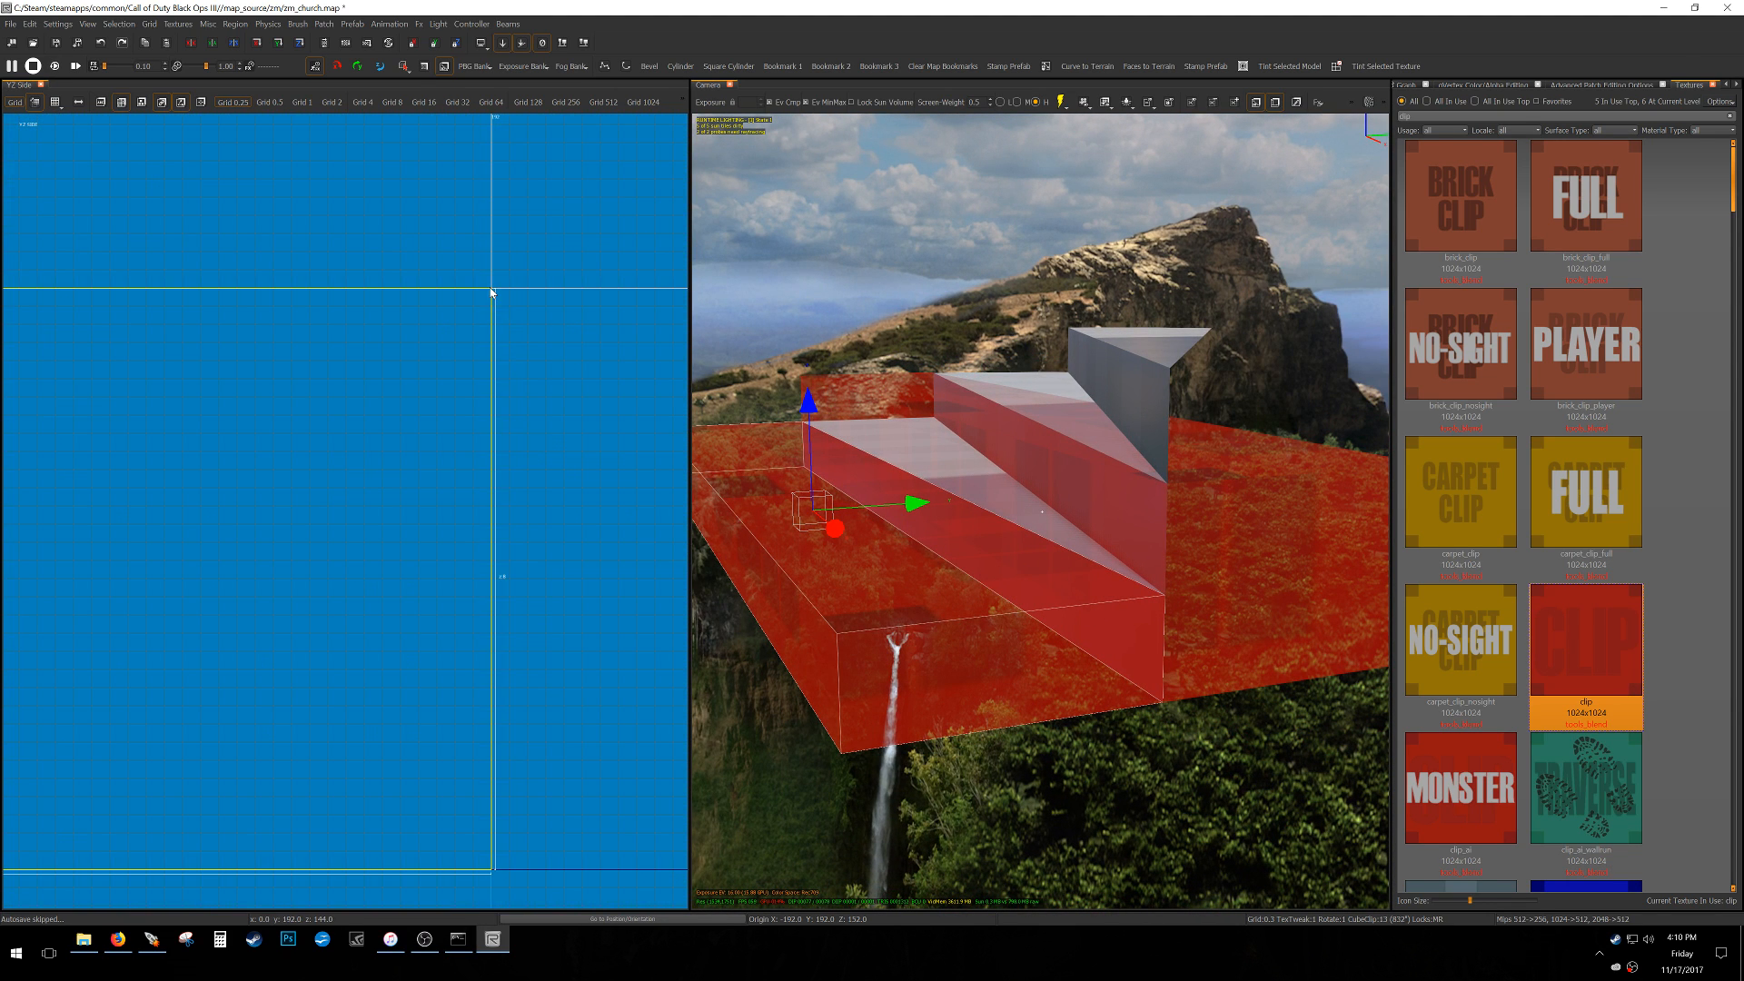
right_click(477, 309, "ctrl")
key("shift+Return")
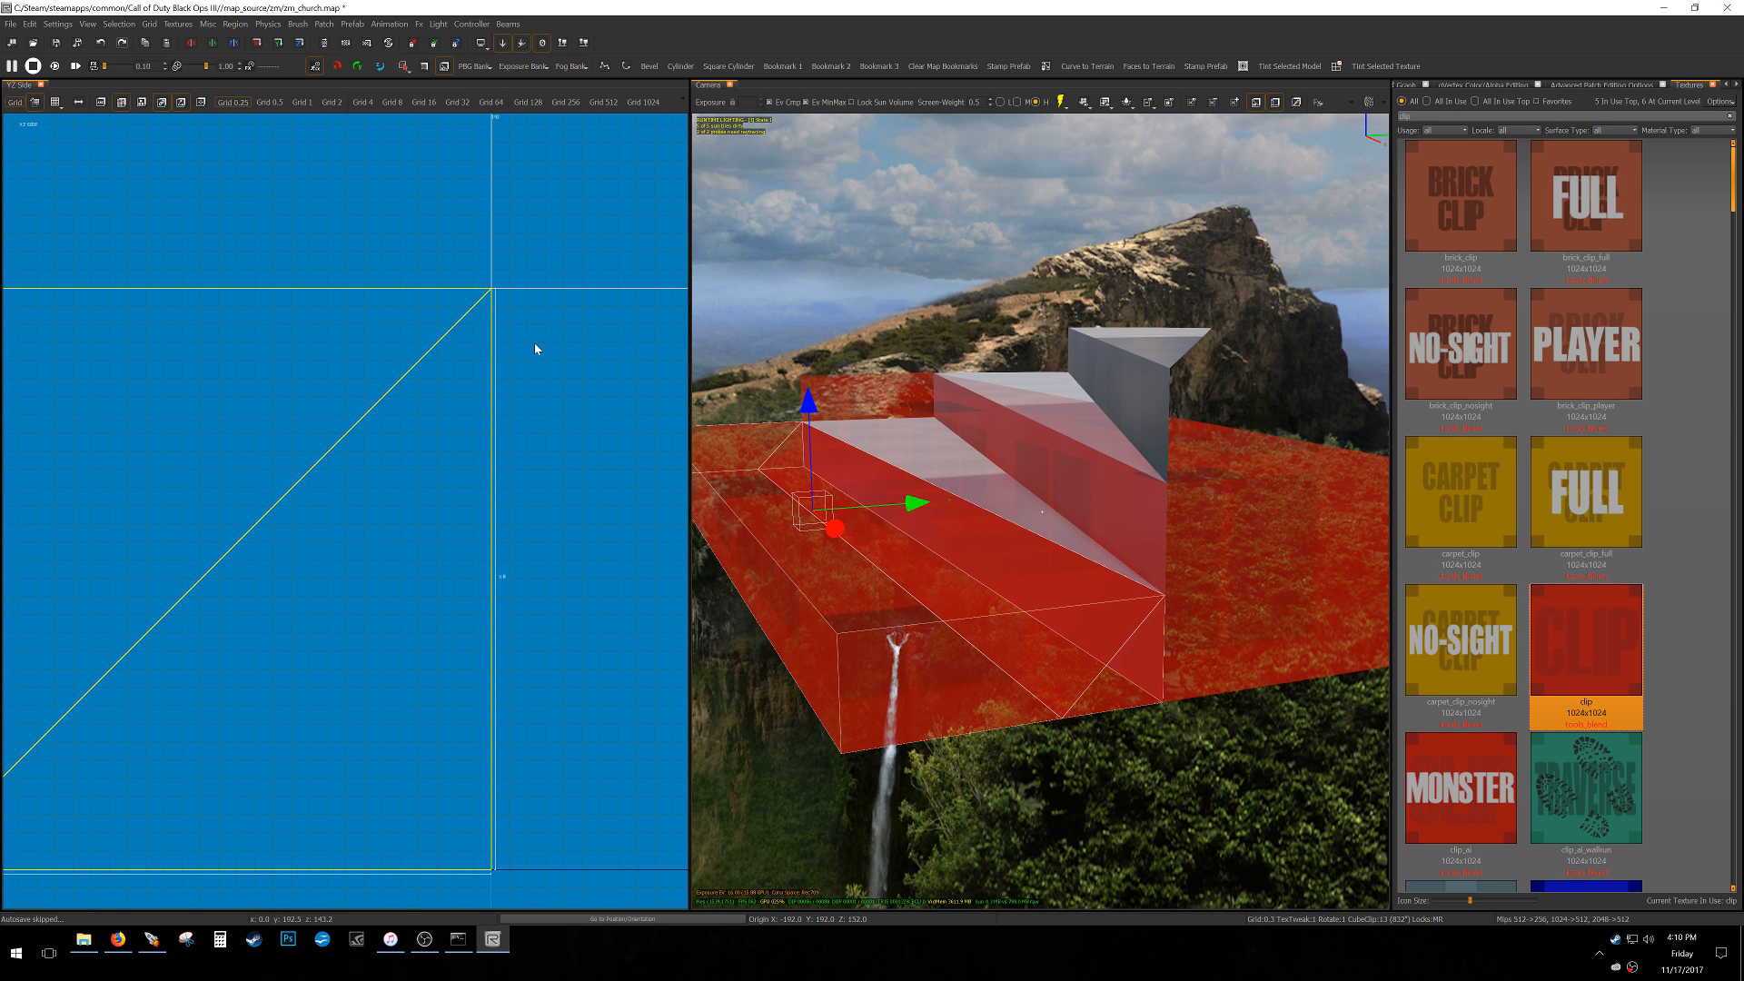
left_click(1136, 667, "shift")
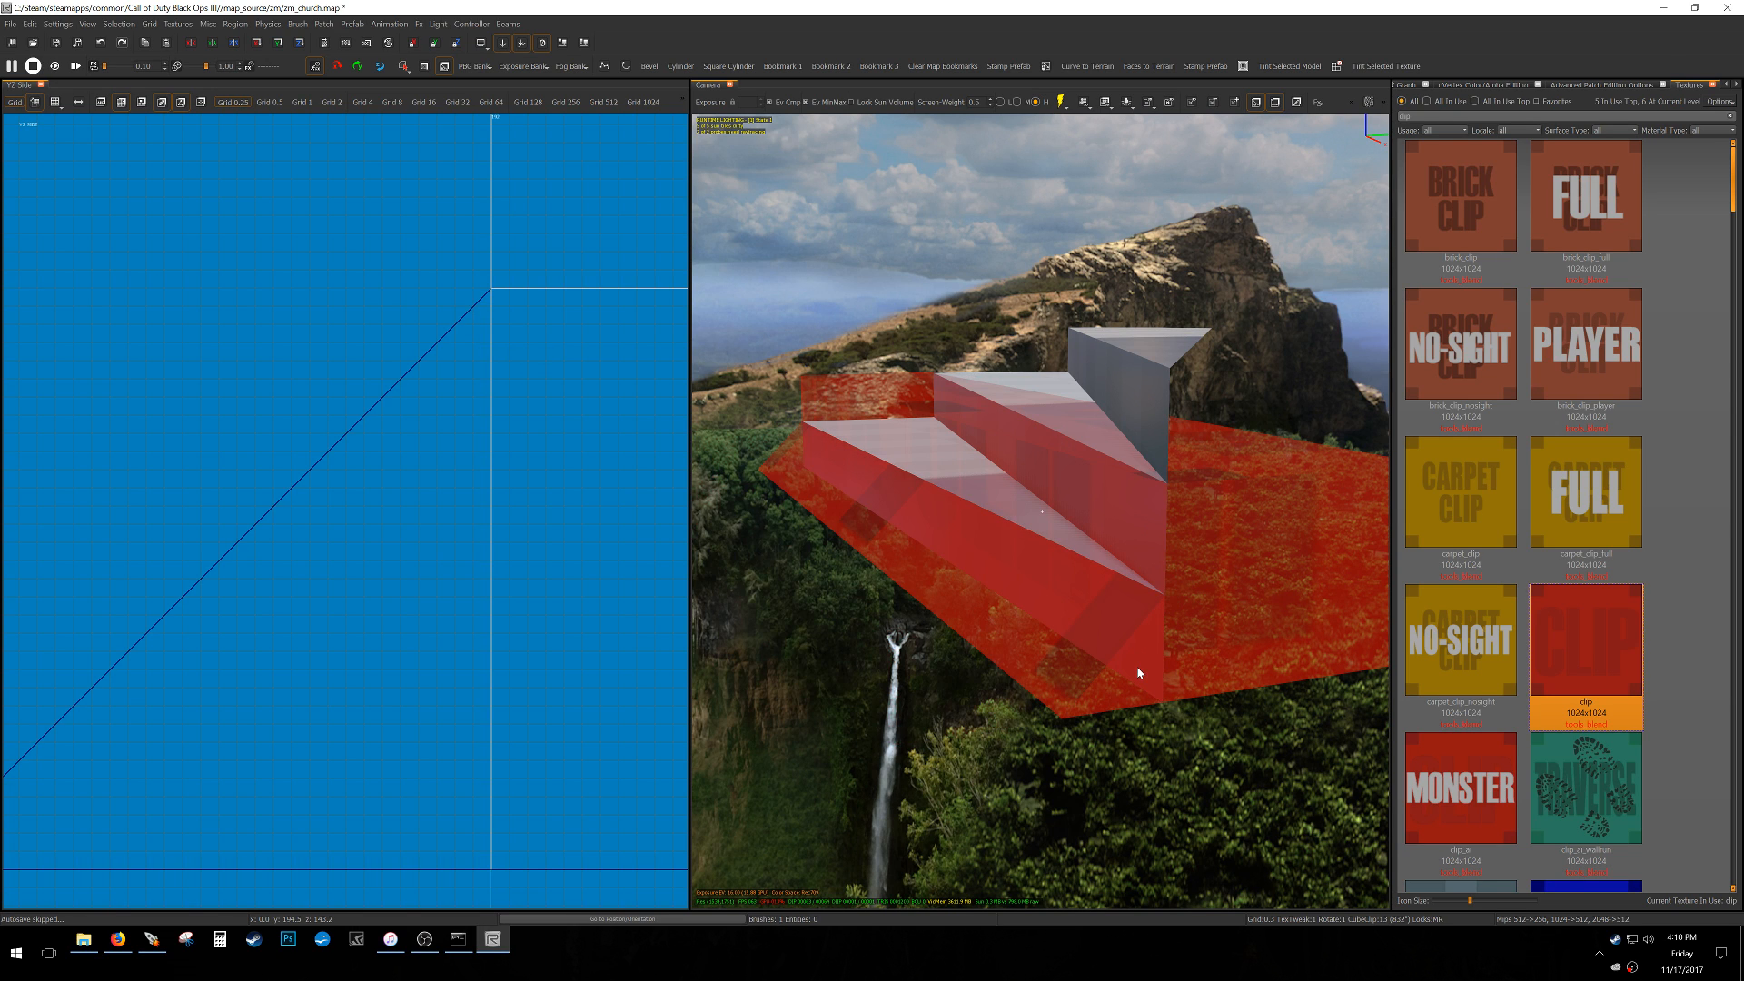
Lower the outer front top corner of the back clip brush to the lowest step's tread in the front view.
right_click_drag(920, 449, 965, 440)
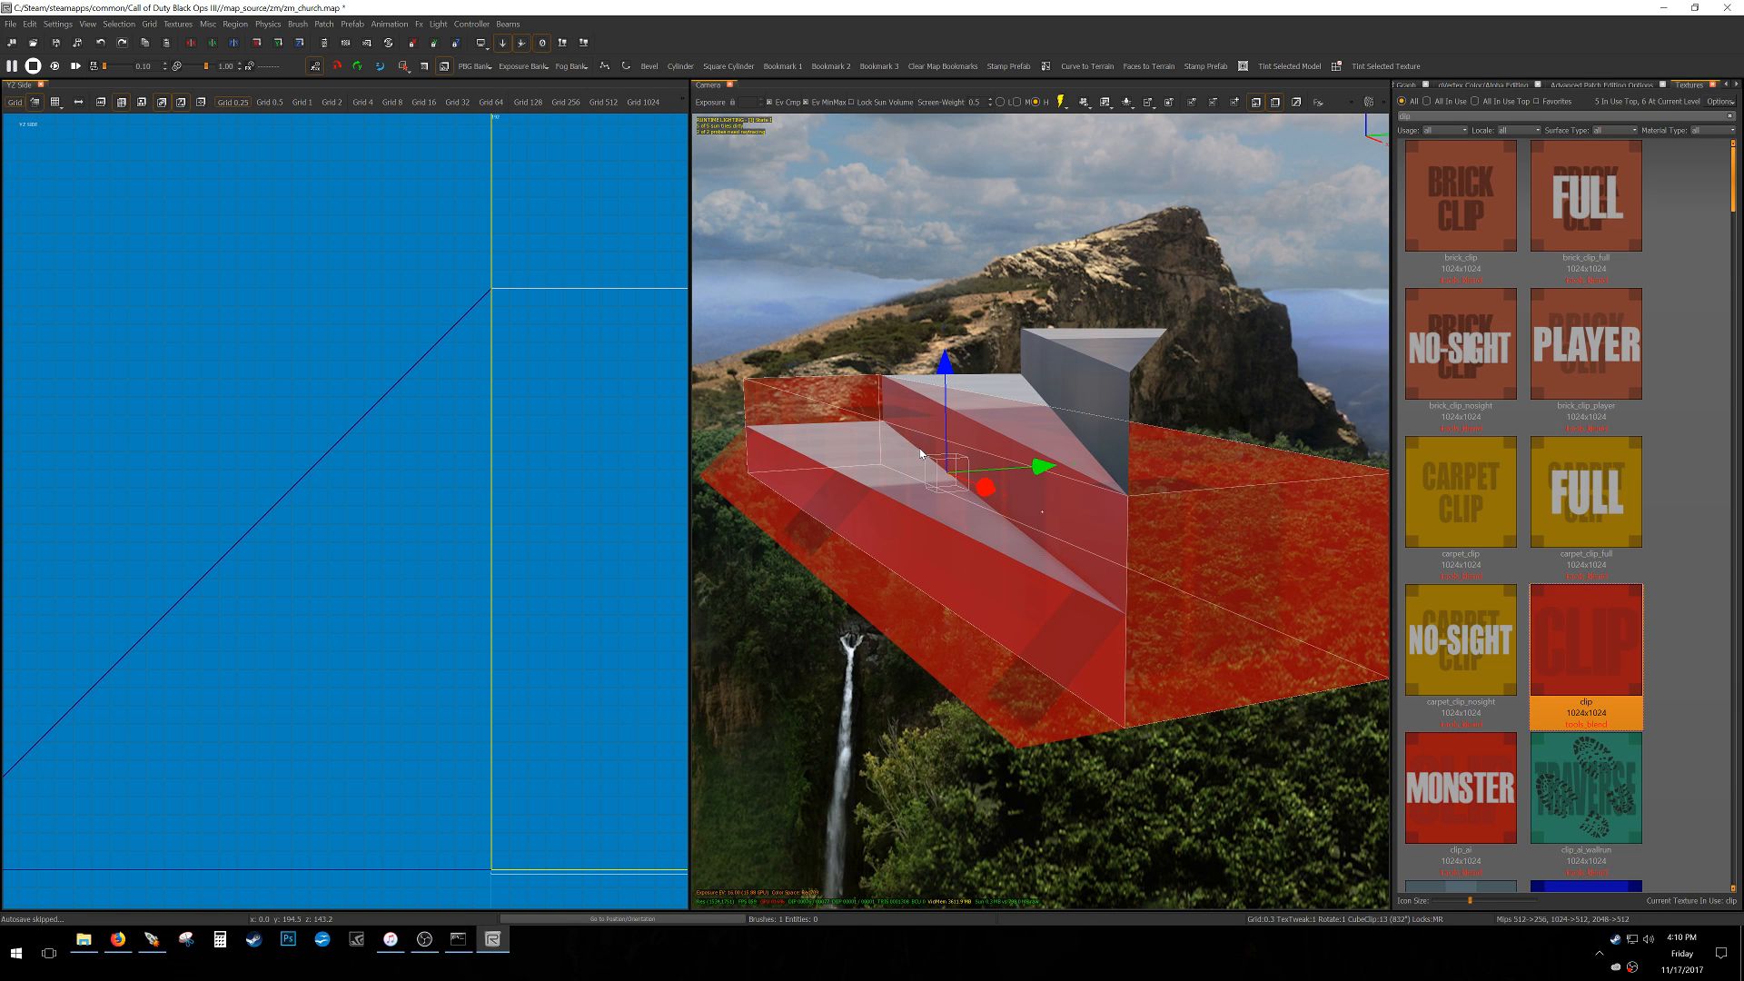
scroll(420, 477, "down", 11)
key("ctrl+Tab")
scroll(423, 469, "down", 2)
right_click_drag(422, 468, 460, 464)
scroll(149, 463, "up", 7)
scroll(170, 414, "up", 5)
scroll(223, 344, "down", 8)
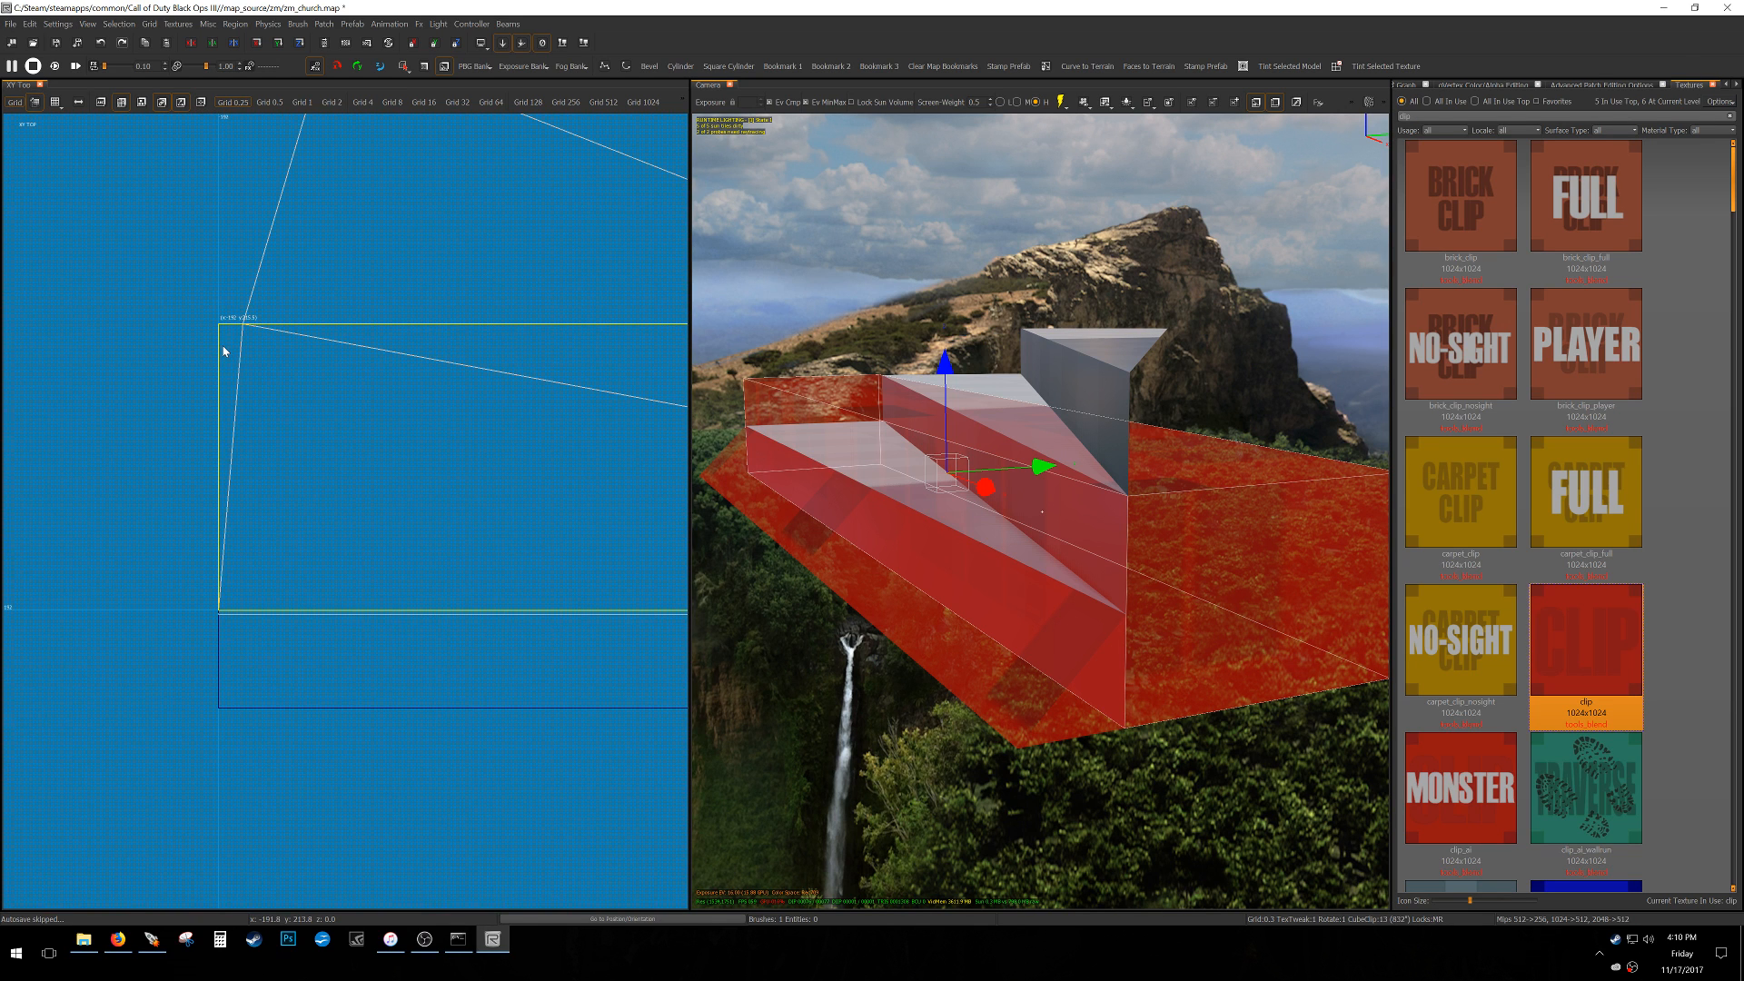
scroll(249, 427, "down", 3)
key("v")
left_click(745, 381)
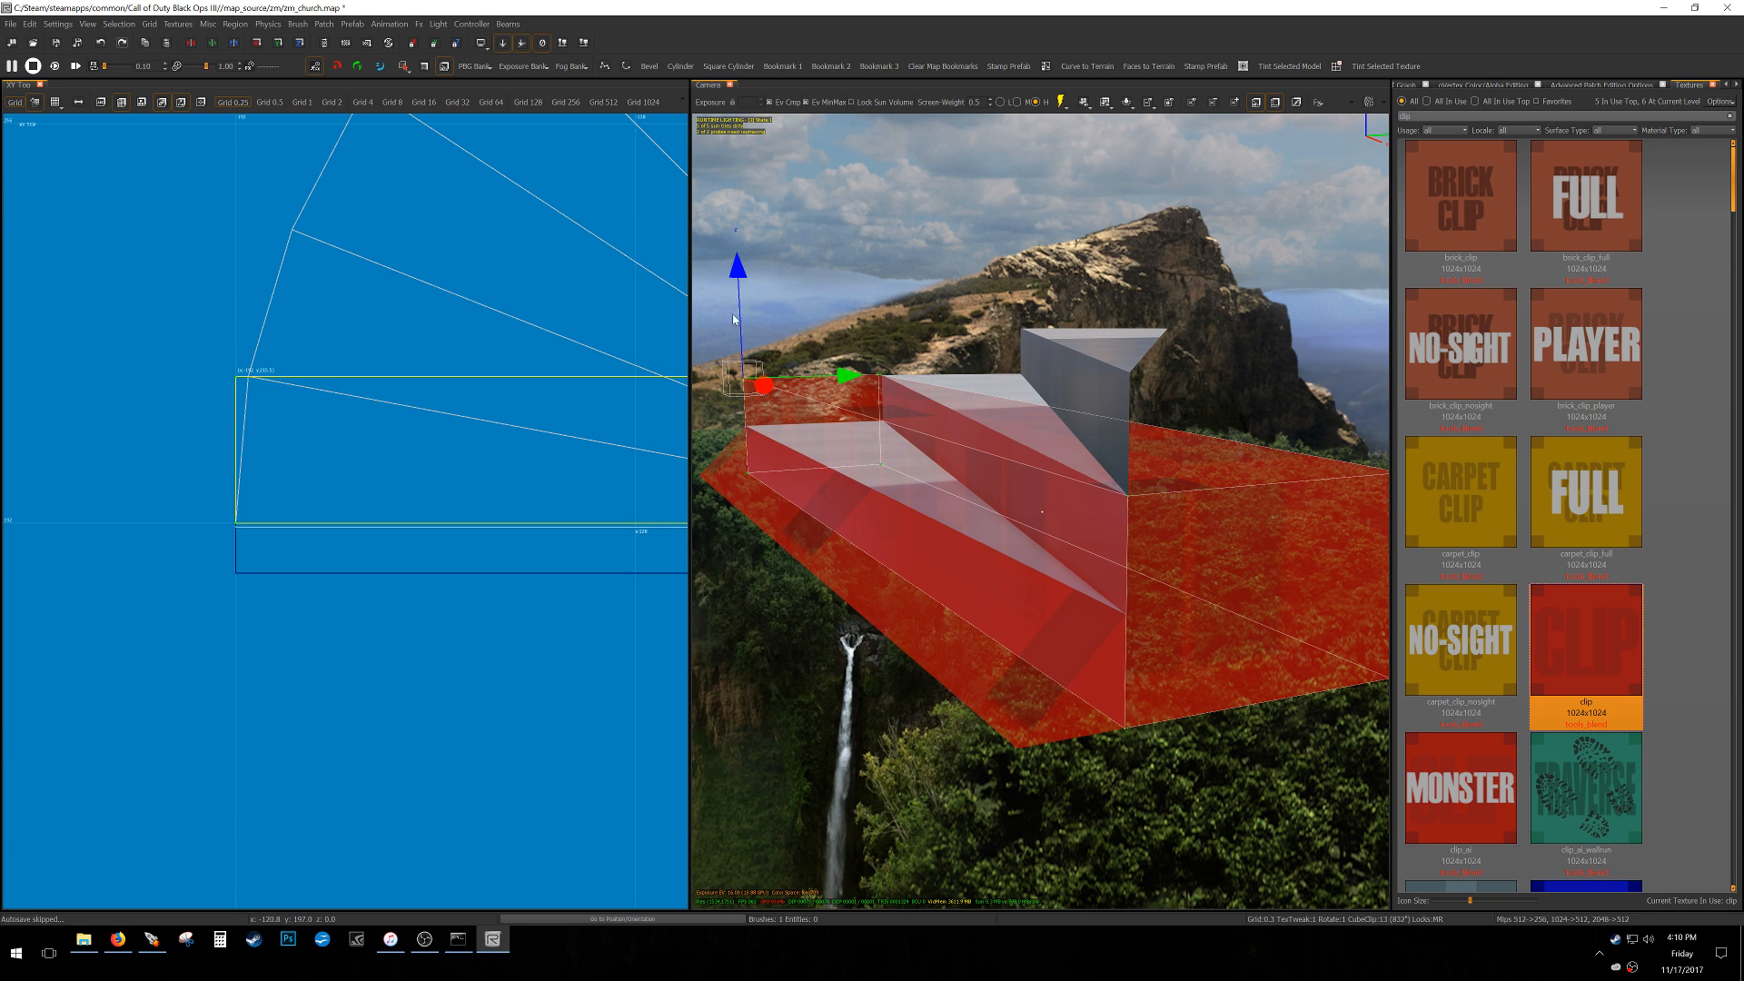
key("ctrl+Tab")
right_click_drag(369, 401, 728, 369)
scroll(293, 420, "up", 3)
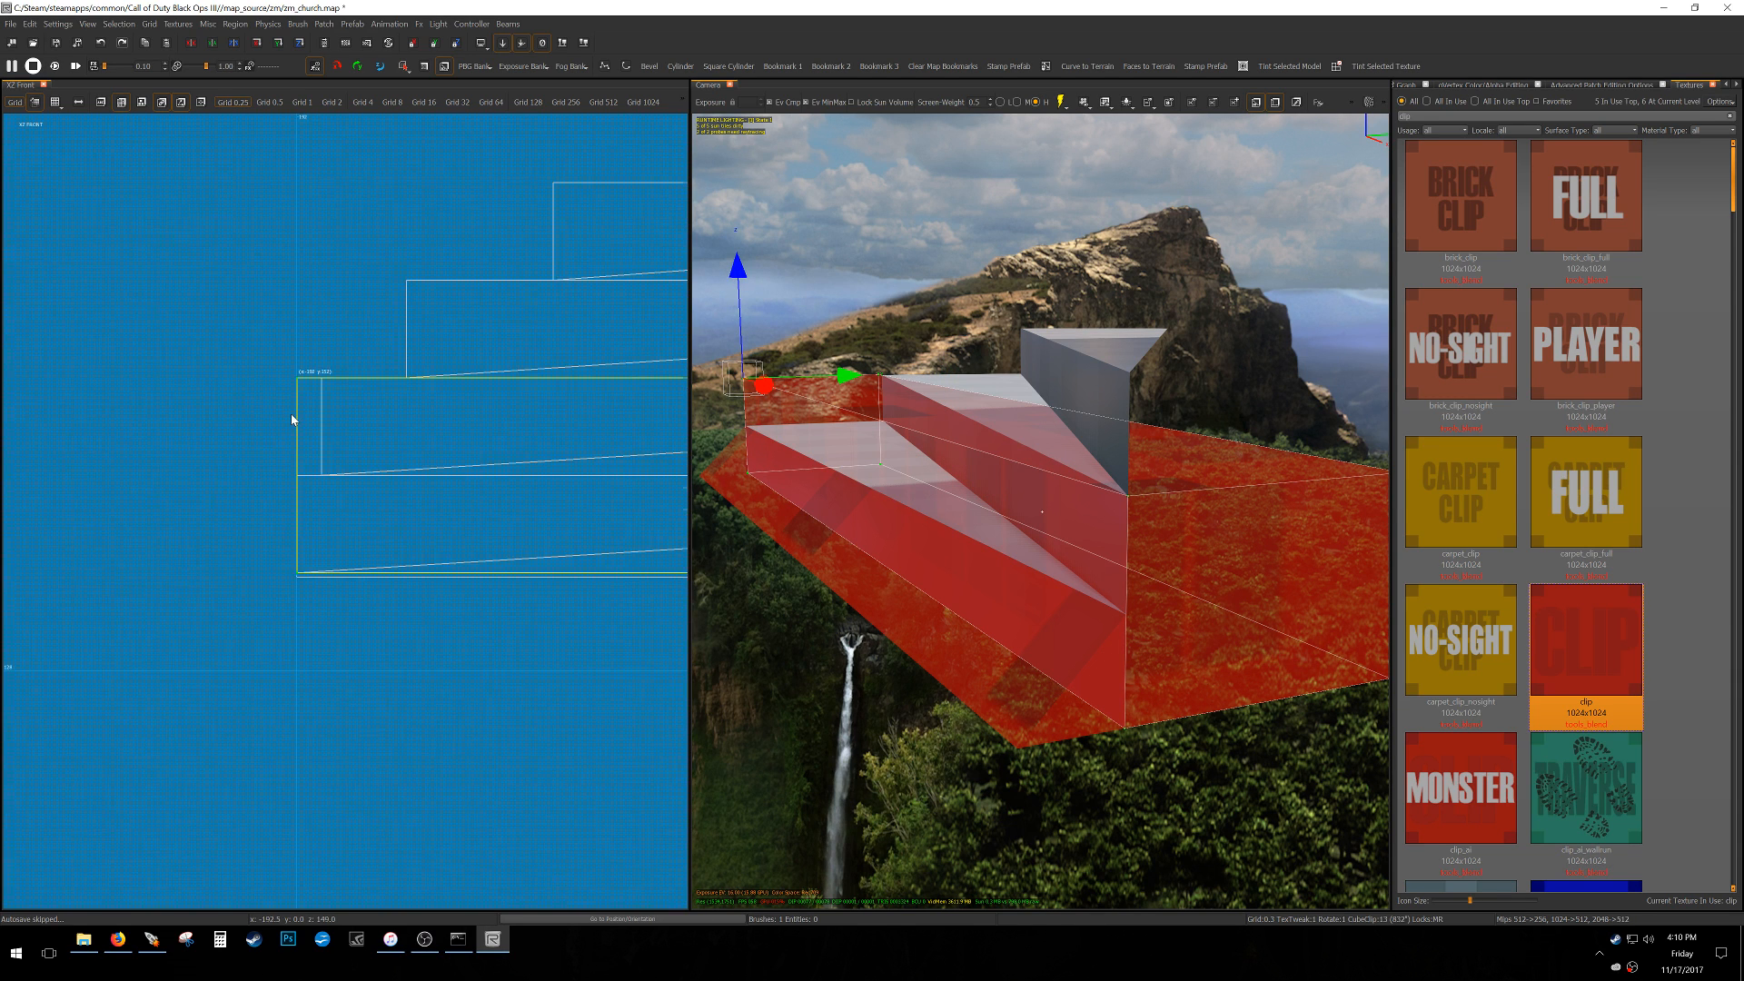
scroll(291, 419, "up", 2)
left_click_drag(745, 280, 741, 323)
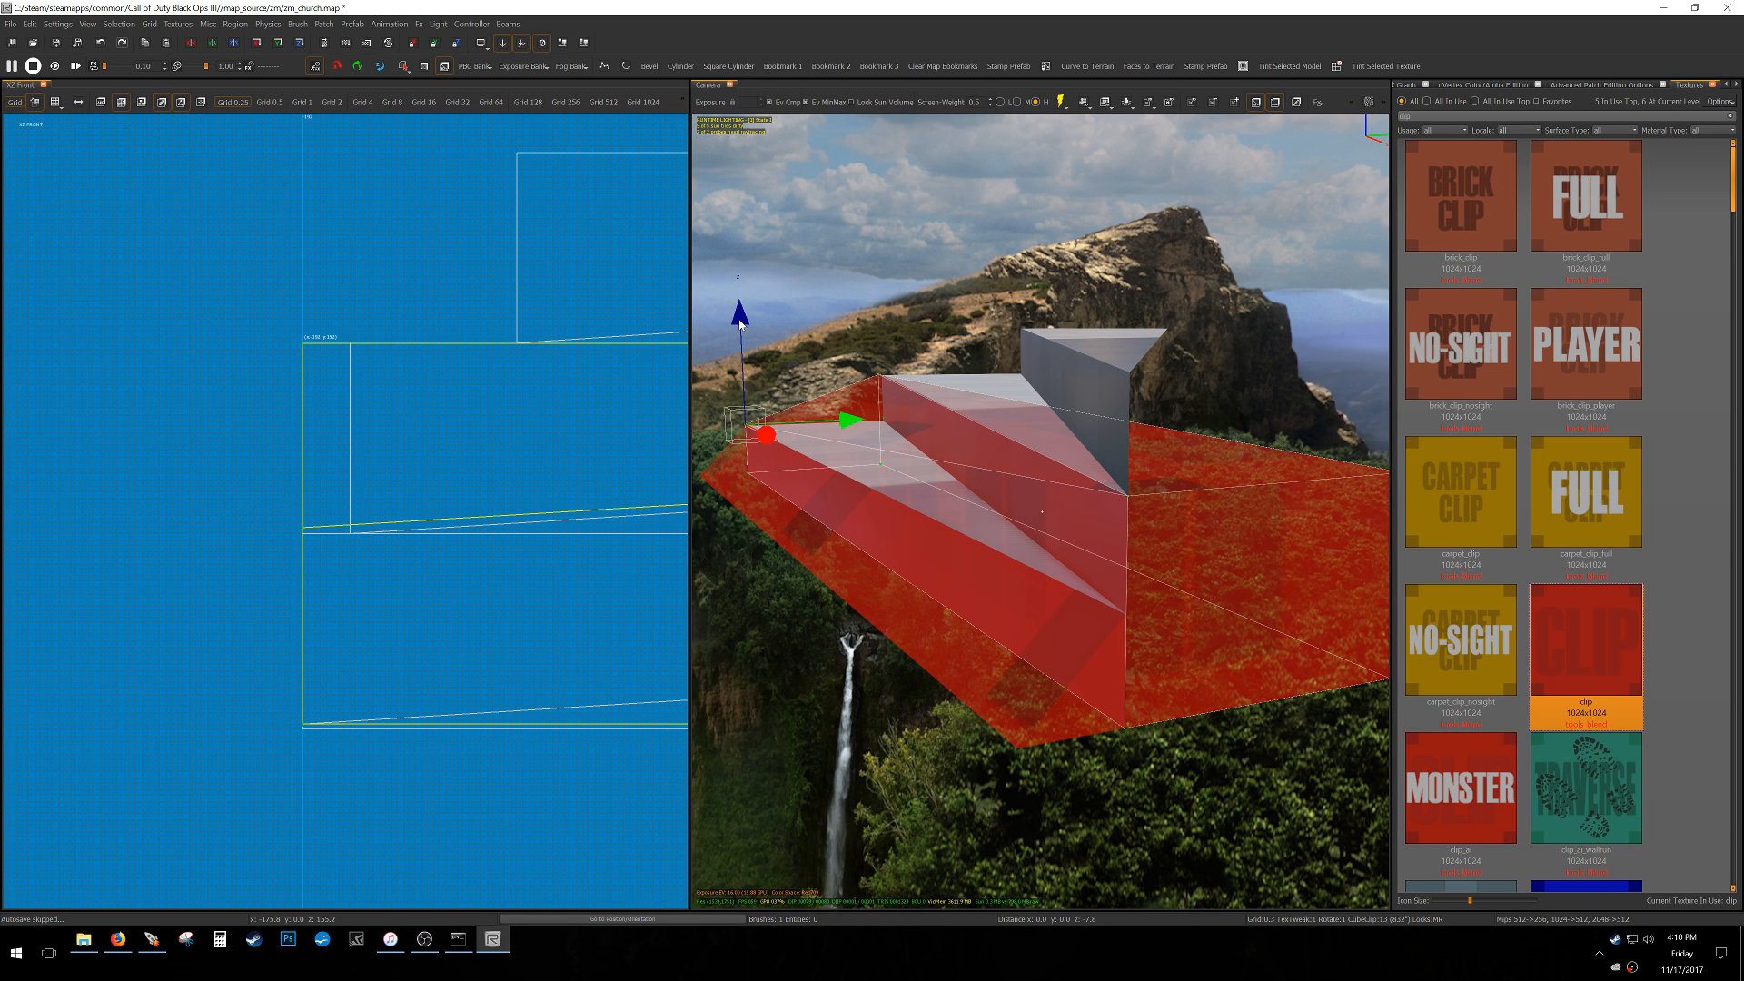
Lower the inner front top corner of the same clip brush by 8 units to the lowest step's tread.
scroll(237, 385, "down", 3)
scroll(650, 418, "up", 5)
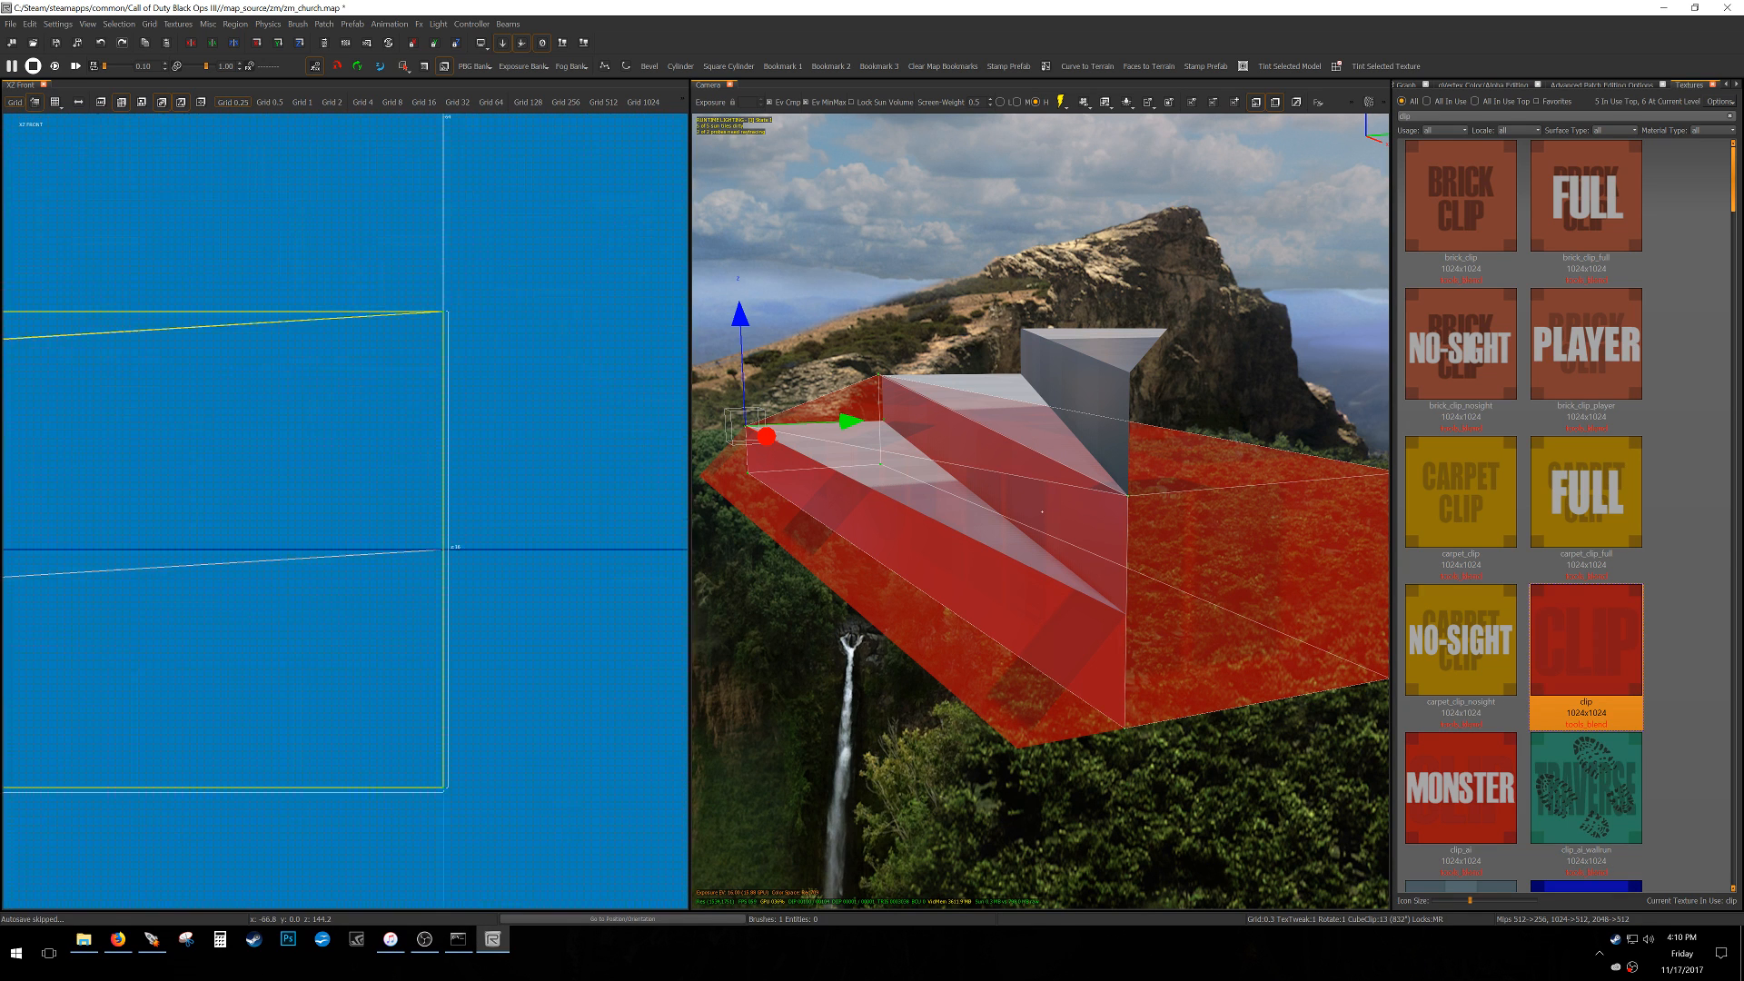
left_click(1129, 499)
left_click_drag(1130, 388, 1143, 510)
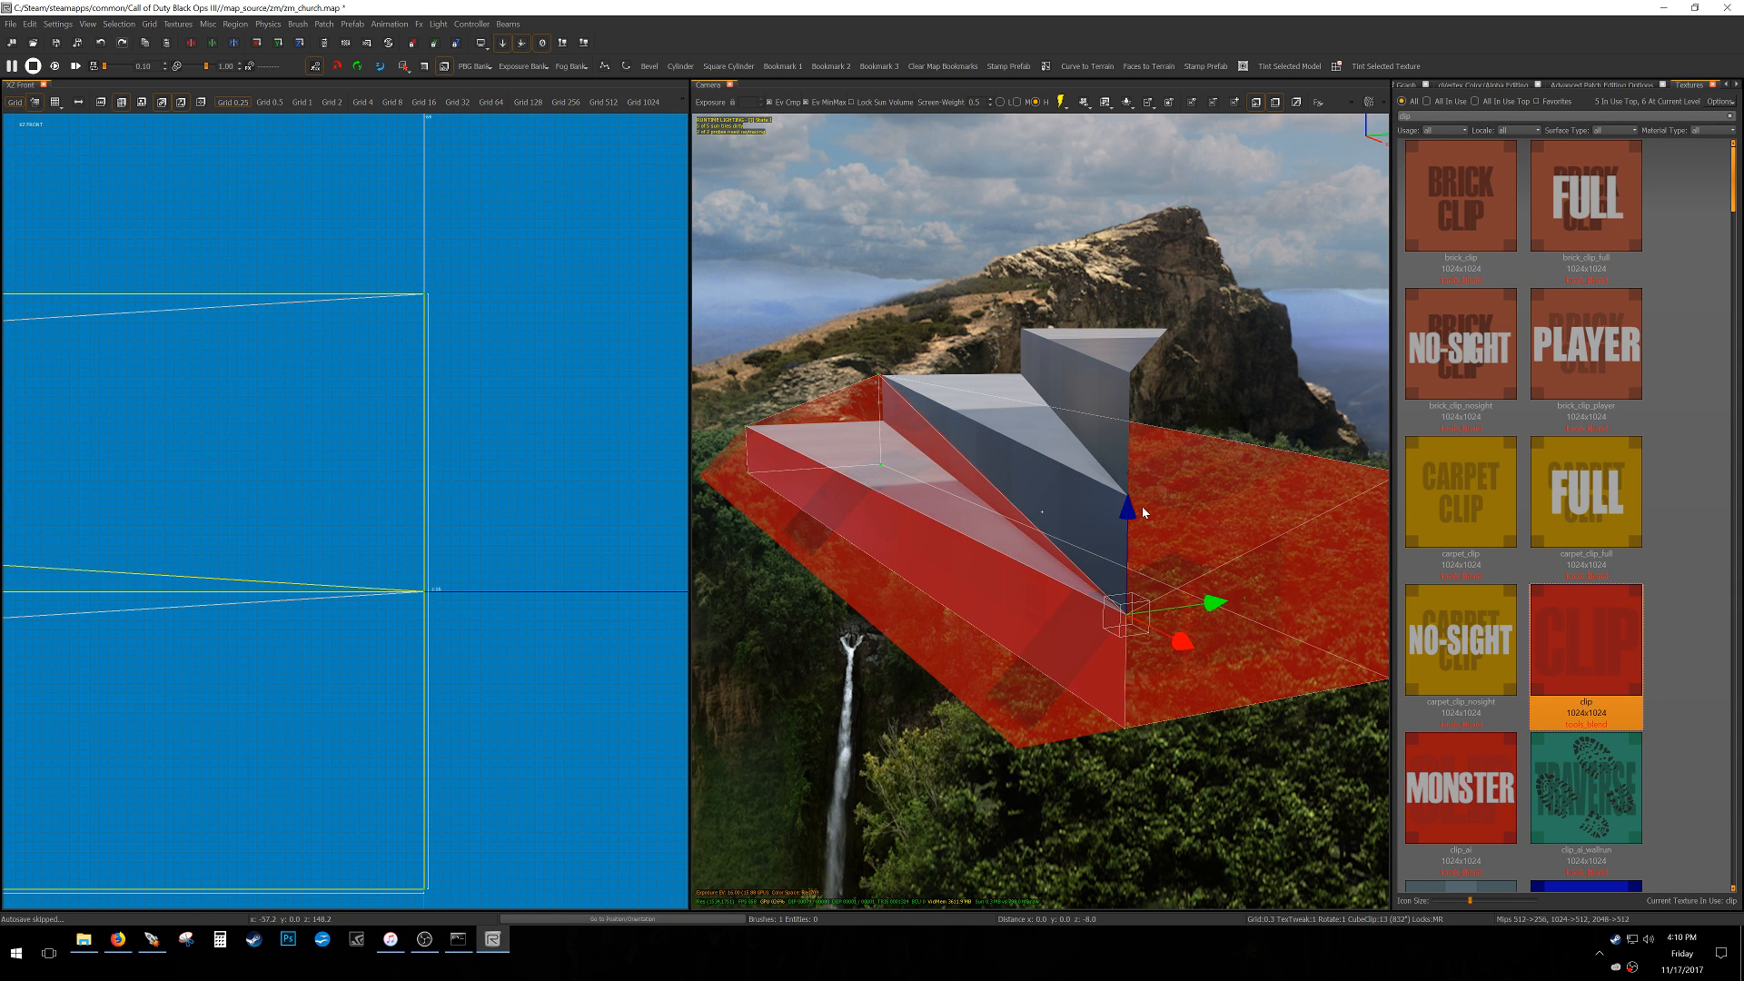
scroll(354, 560, "down", 5)
key("ctrl+Tab")
scroll(353, 560, "down", 4)
key("ctrl+Tab")
right_click_drag(514, 523, 433, 516)
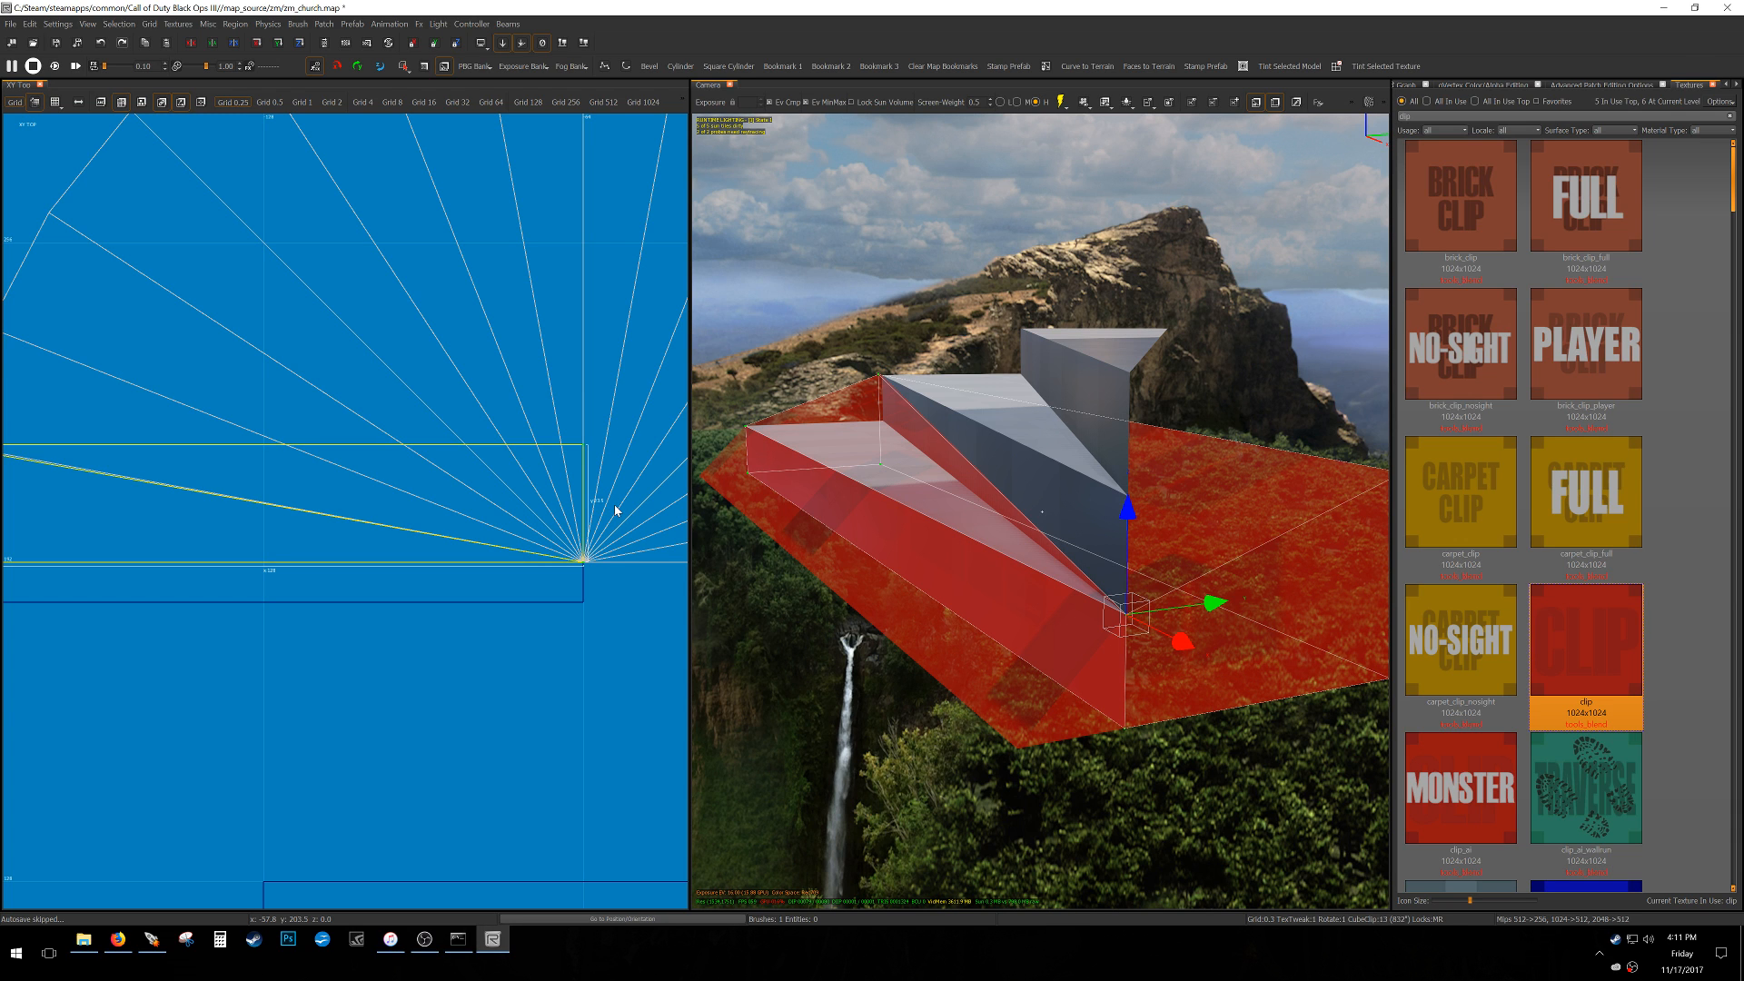
Raise the clip brush's inner front top corner again and inspect the ramp from the steps' outer side.
right_click_drag(1114, 541, 1263, 545)
right_click_drag(1041, 512, 1039, 552)
key("Escape")
left_click(935, 472, "shift")
mouse_move(934, 471)
right_mouse_down()
mouse_move(1018, 474)
mouse_move(1148, 614)
right_mouse_up()
left_click(1167, 640)
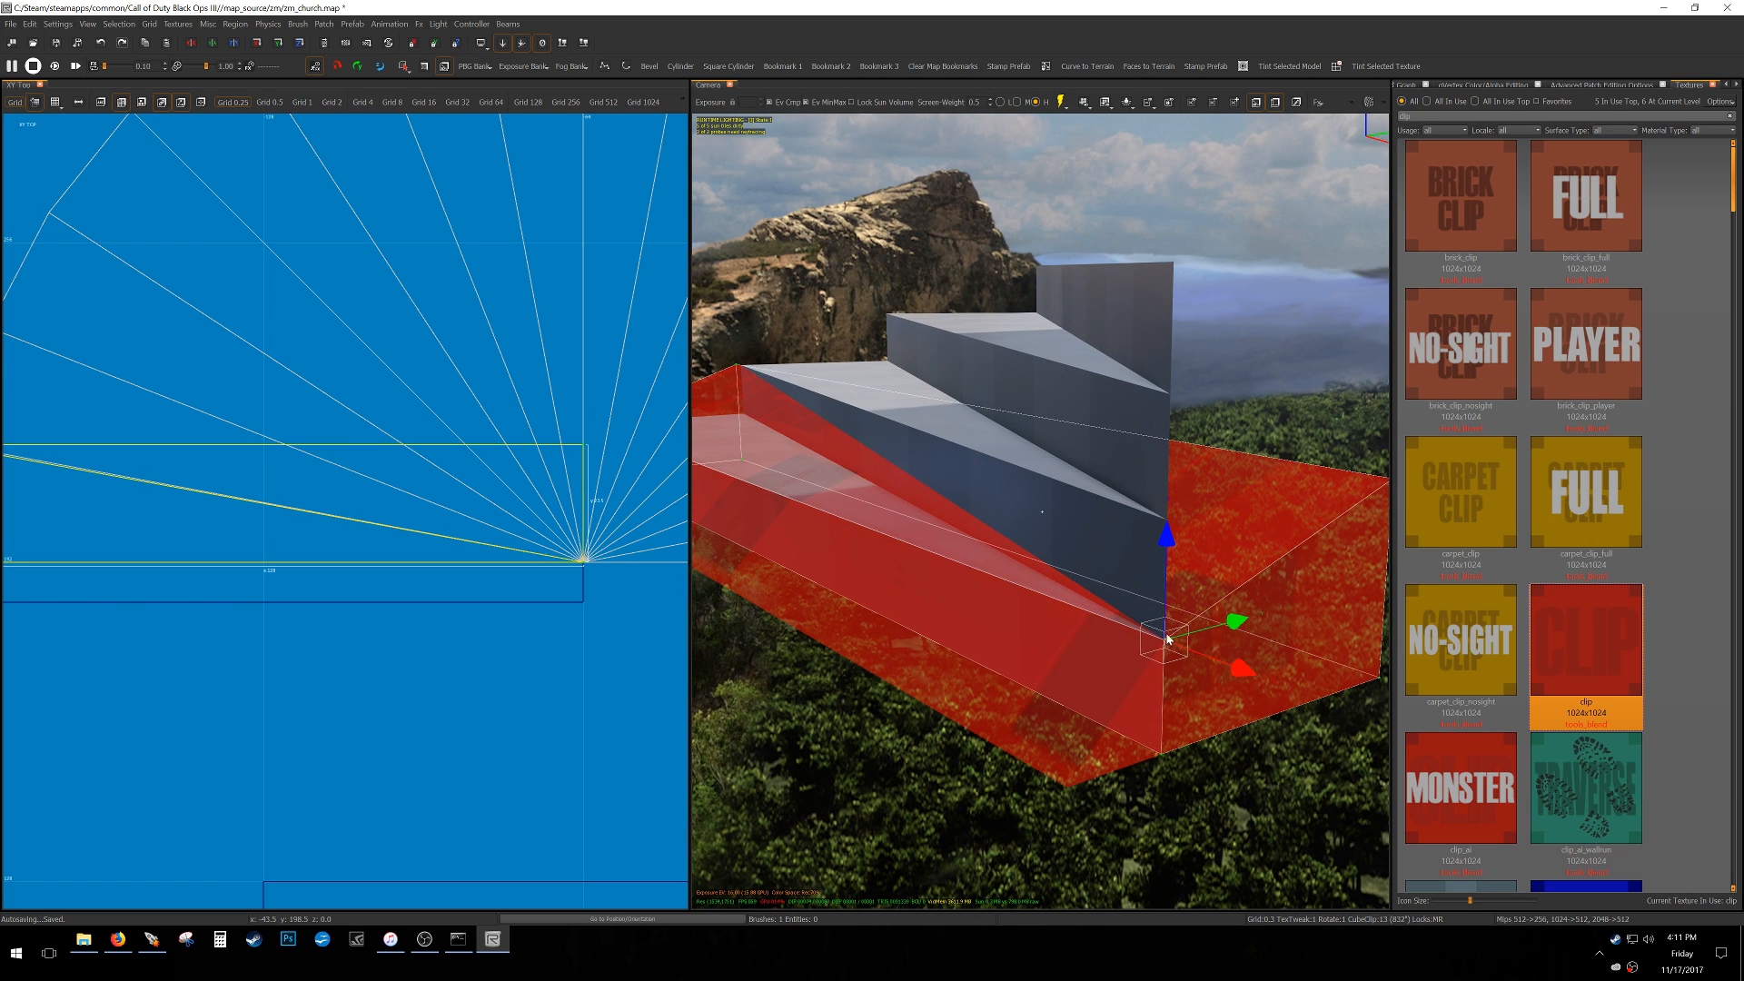
left_click_drag(1171, 549, 1184, 418)
mouse_move(1184, 418)
right_mouse_down()
mouse_move(799, 406)
mouse_move(1183, 446)
right_mouse_up()
key("d")
key("d")
key("a")
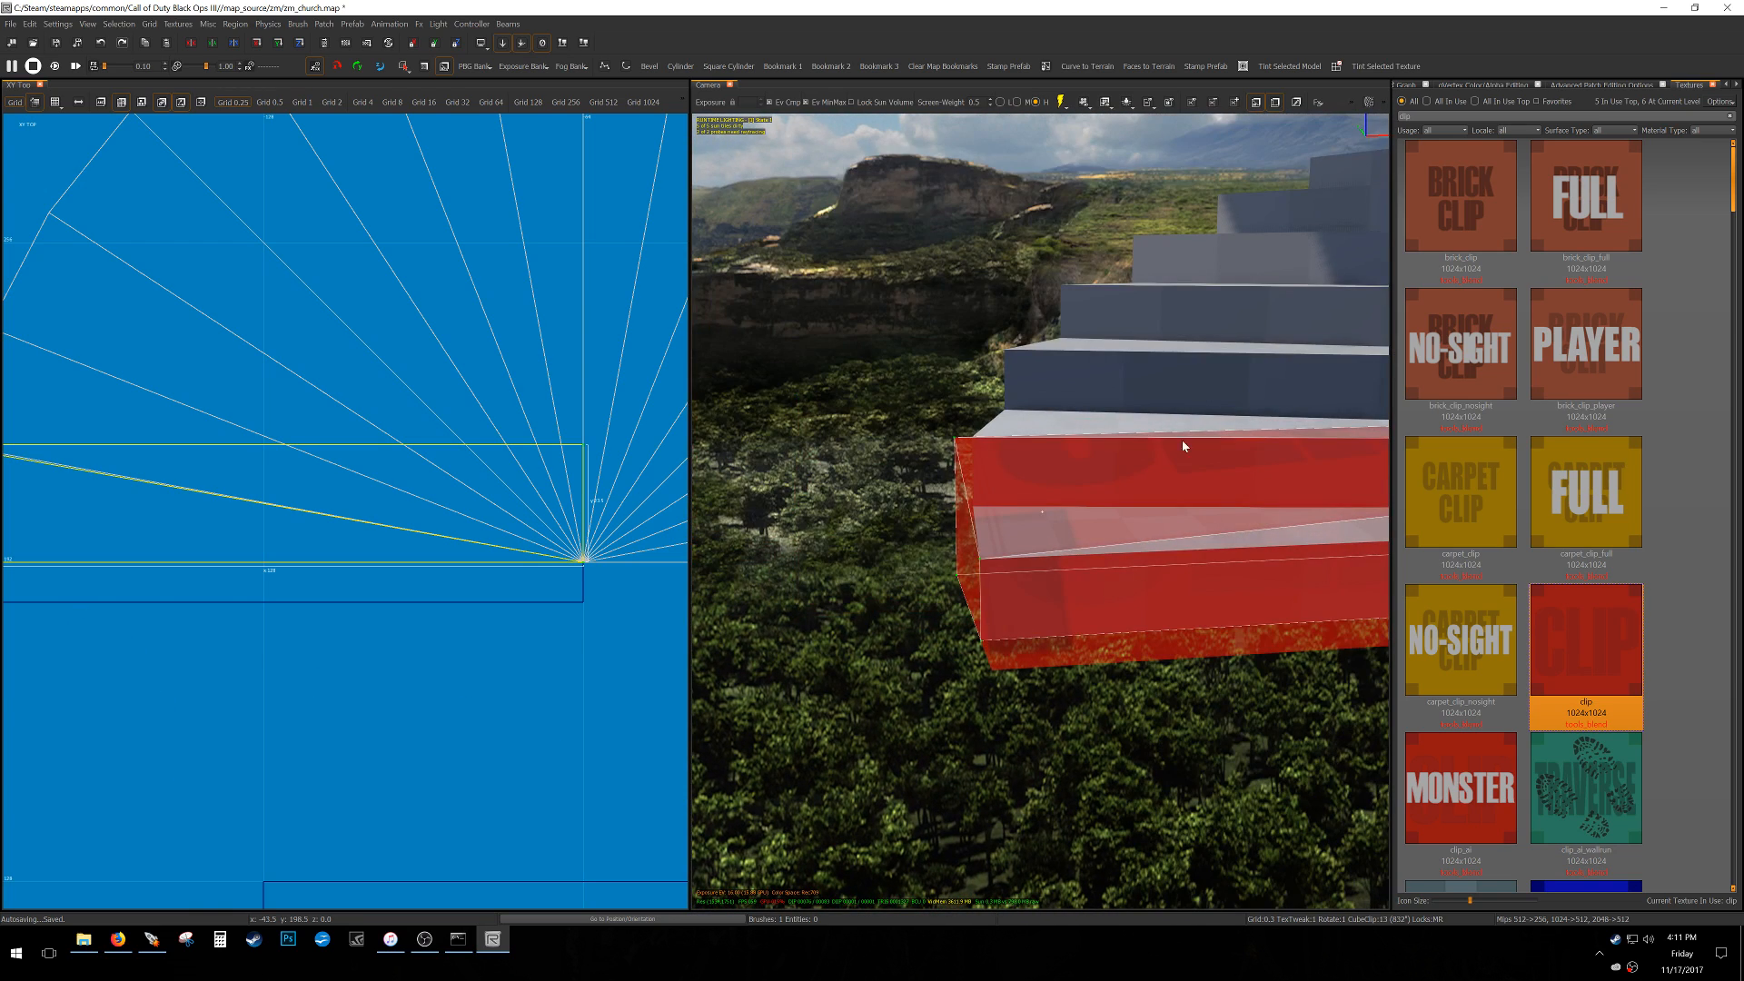
right_click_drag(1078, 637, 983, 656)
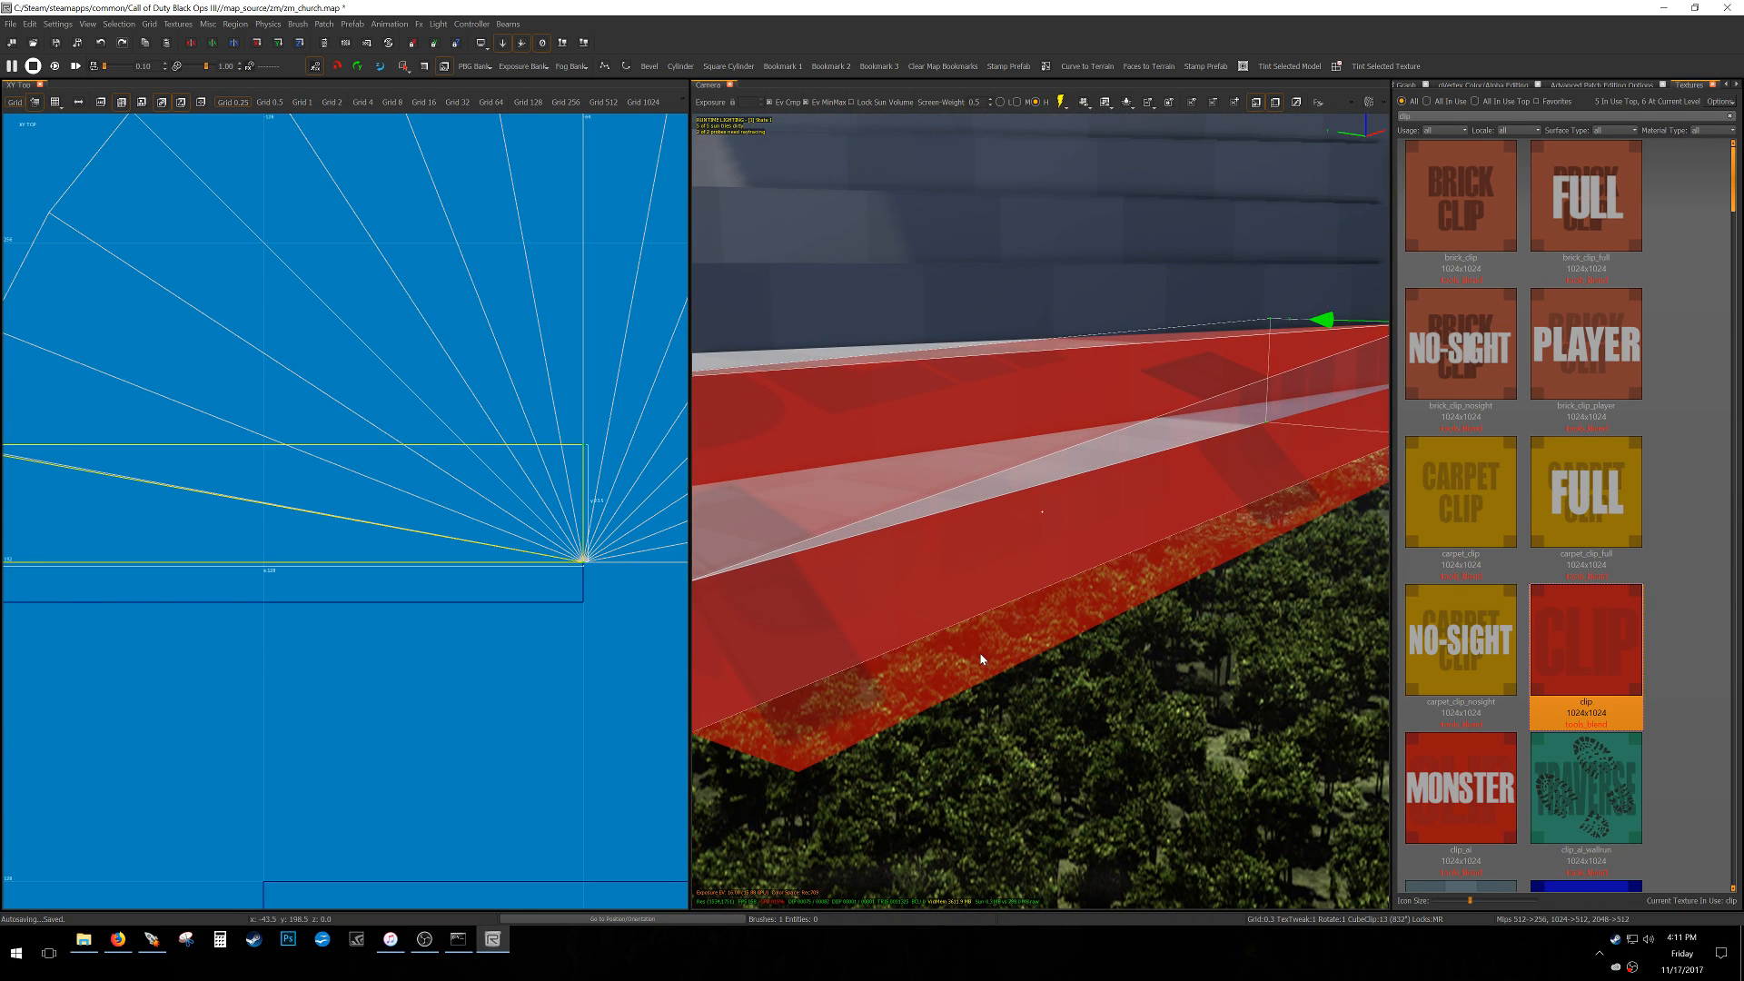
Delete both clip brushes from the lowest steps of the staircase.
left_click(984, 652, "shift")
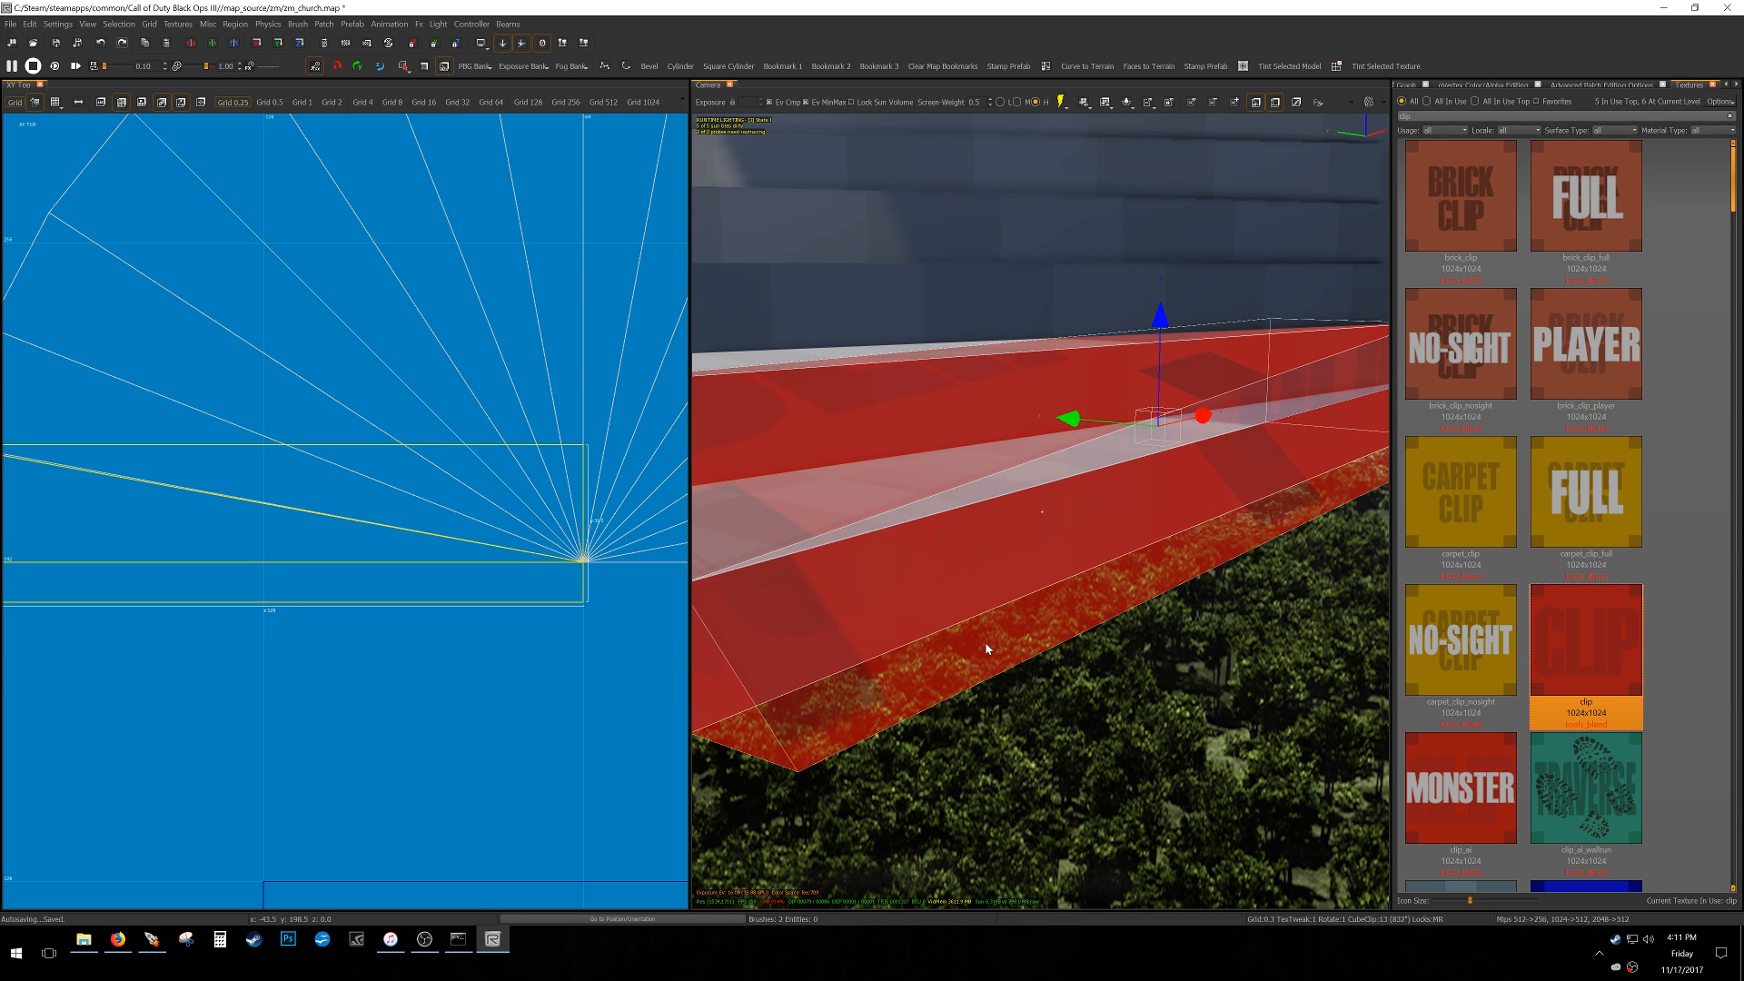
key("Delete")
scroll(369, 596, "down", 5)
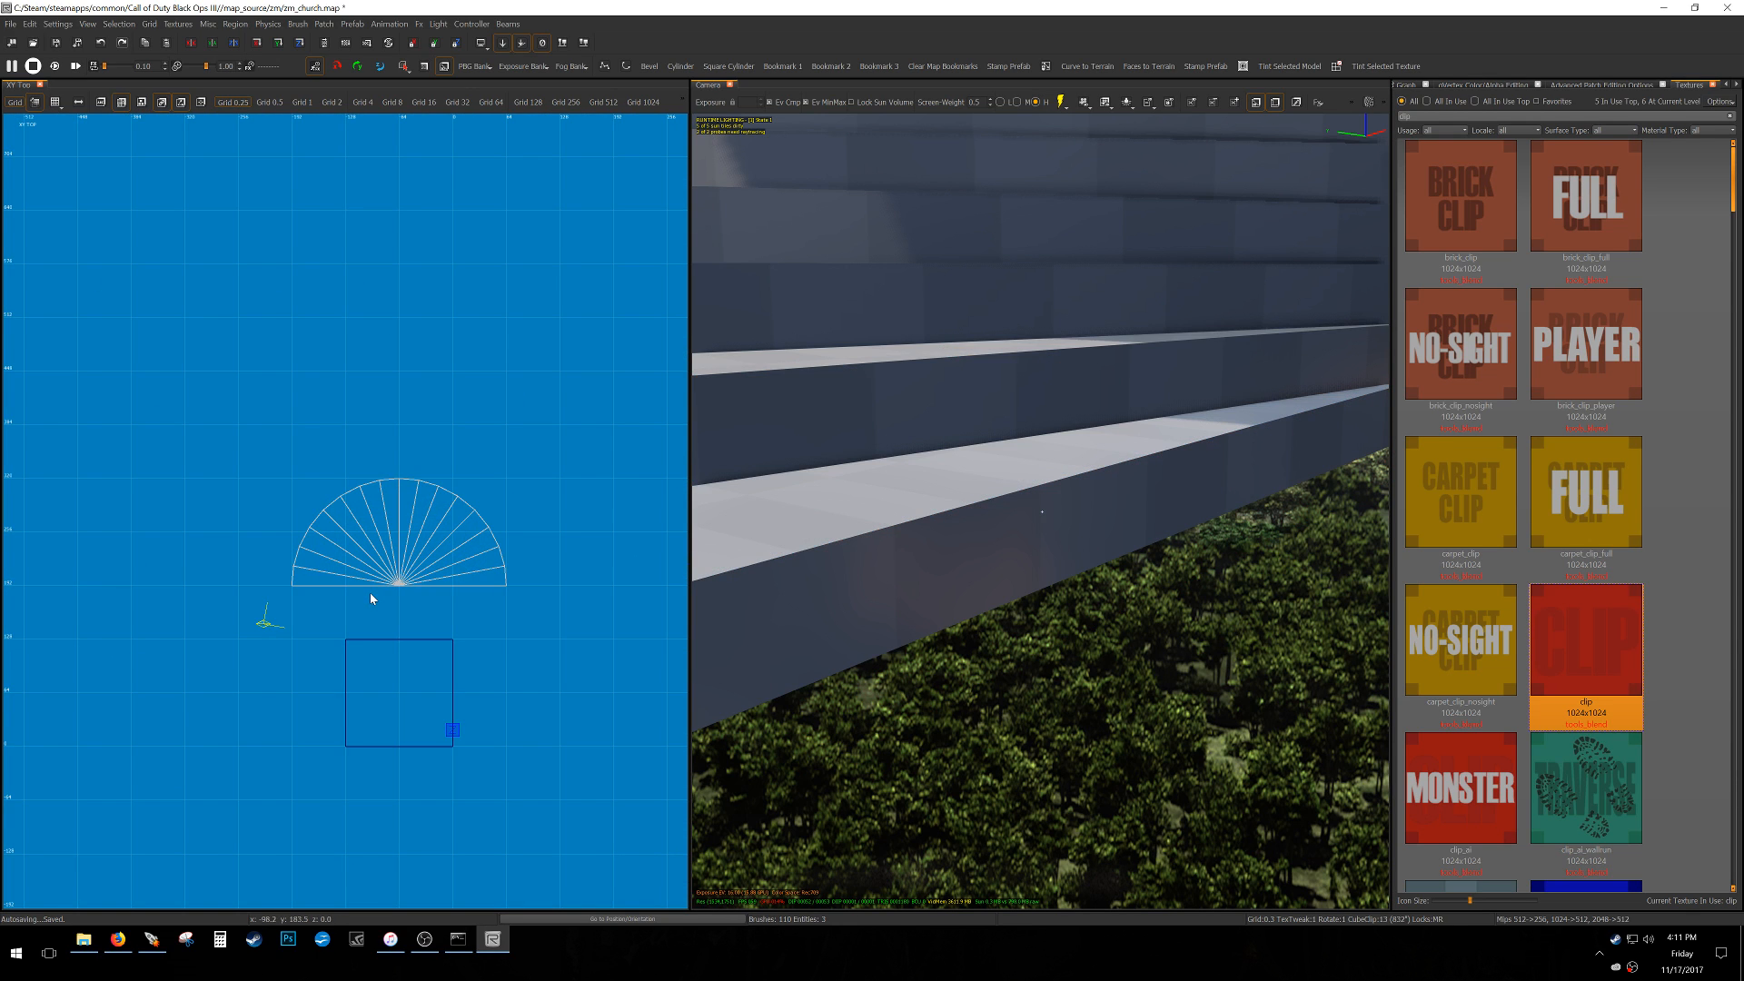
Draw a 128 by 128 clip brush over the staircase's lower quarter on a 32-unit grid and make it a curve patch.
key("6")
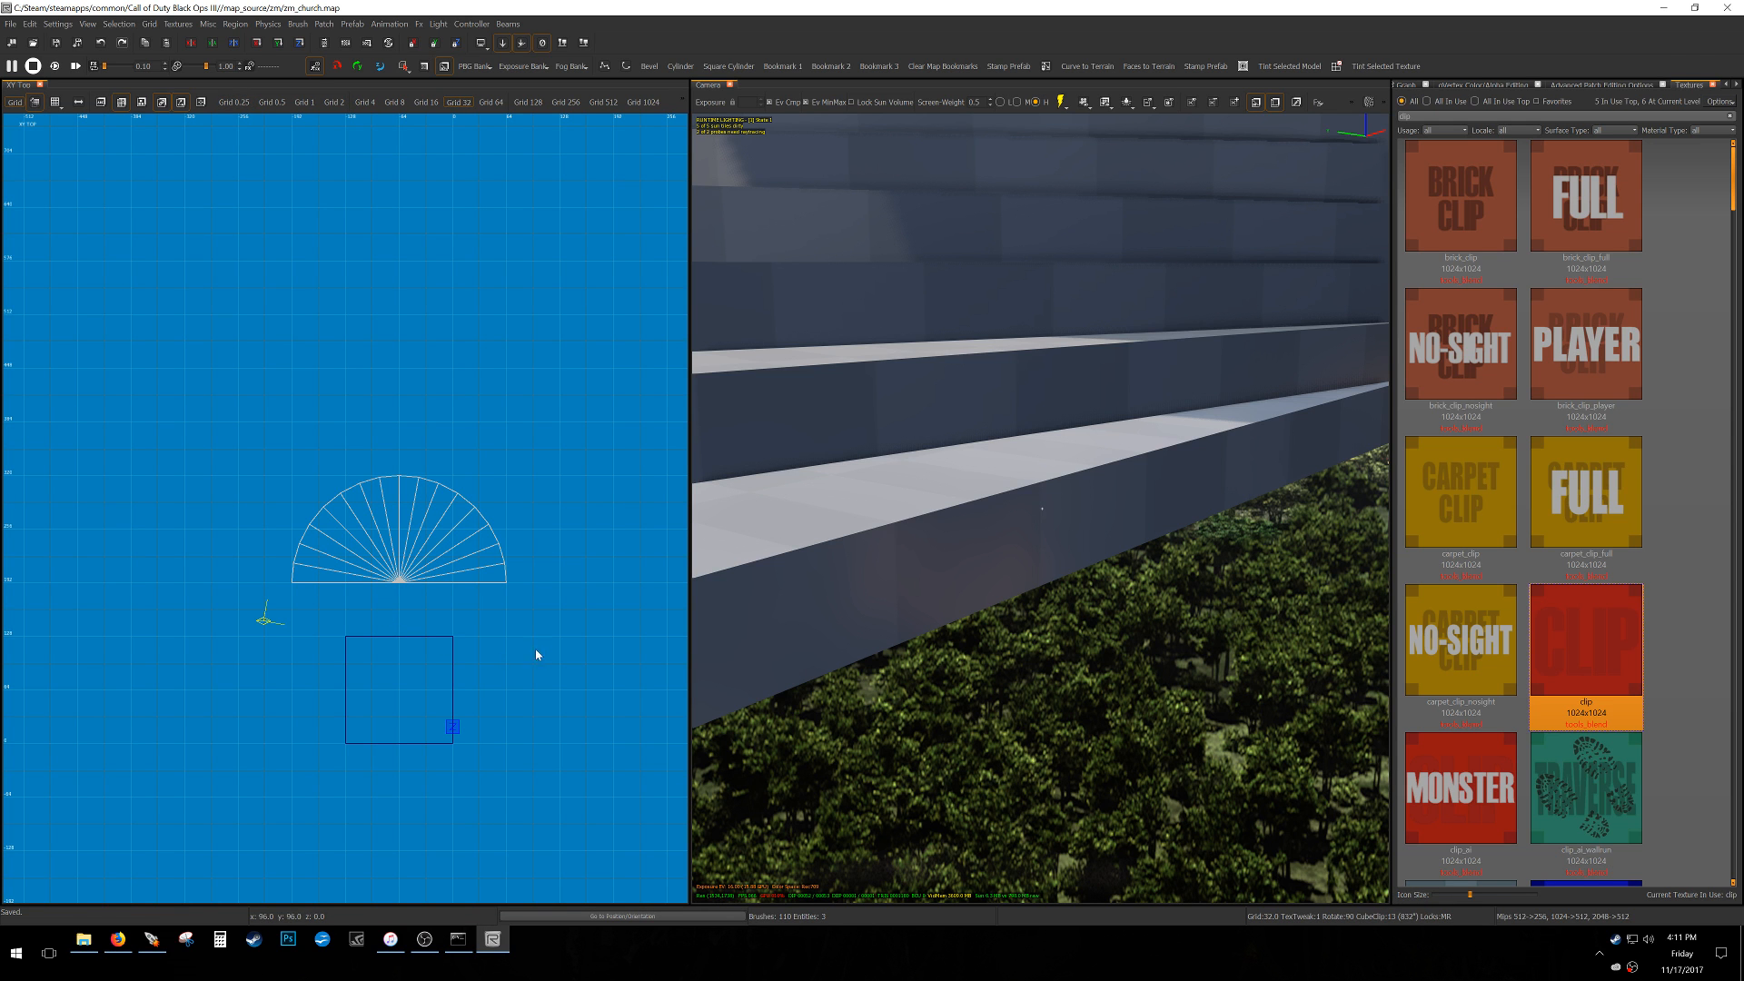
key("s")
right_click_drag(1208, 582, 1249, 525)
key("d")
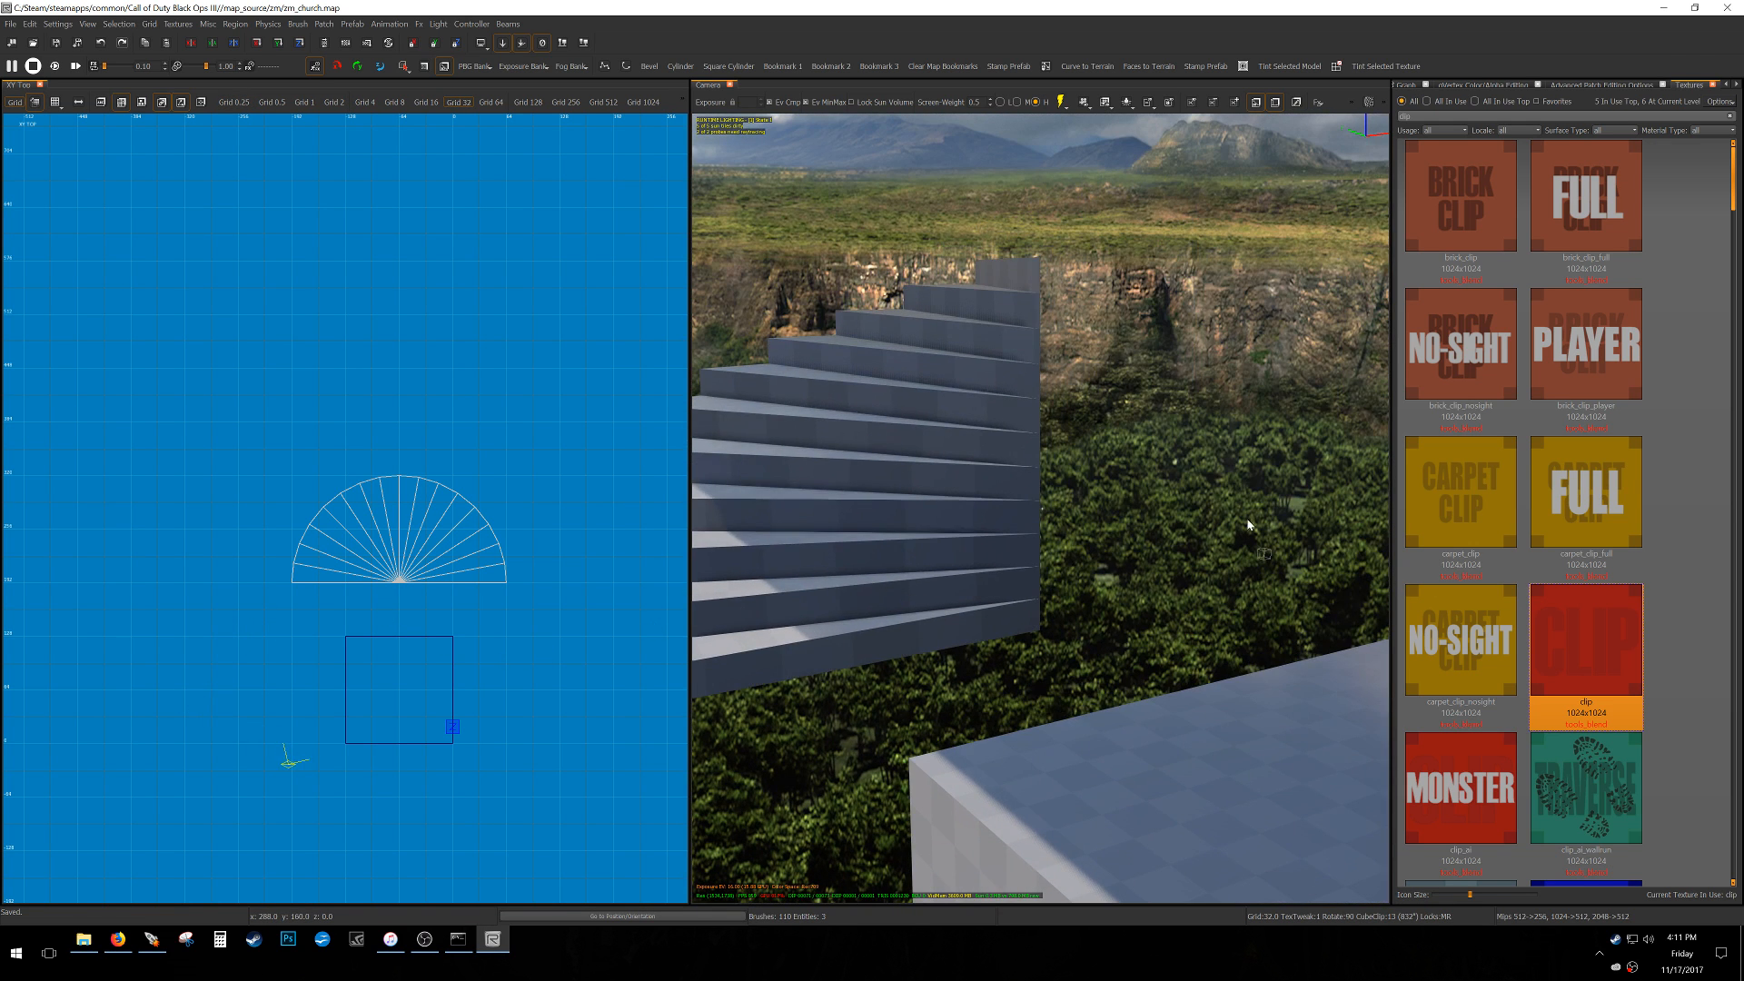
scroll(1231, 489, "down", 4)
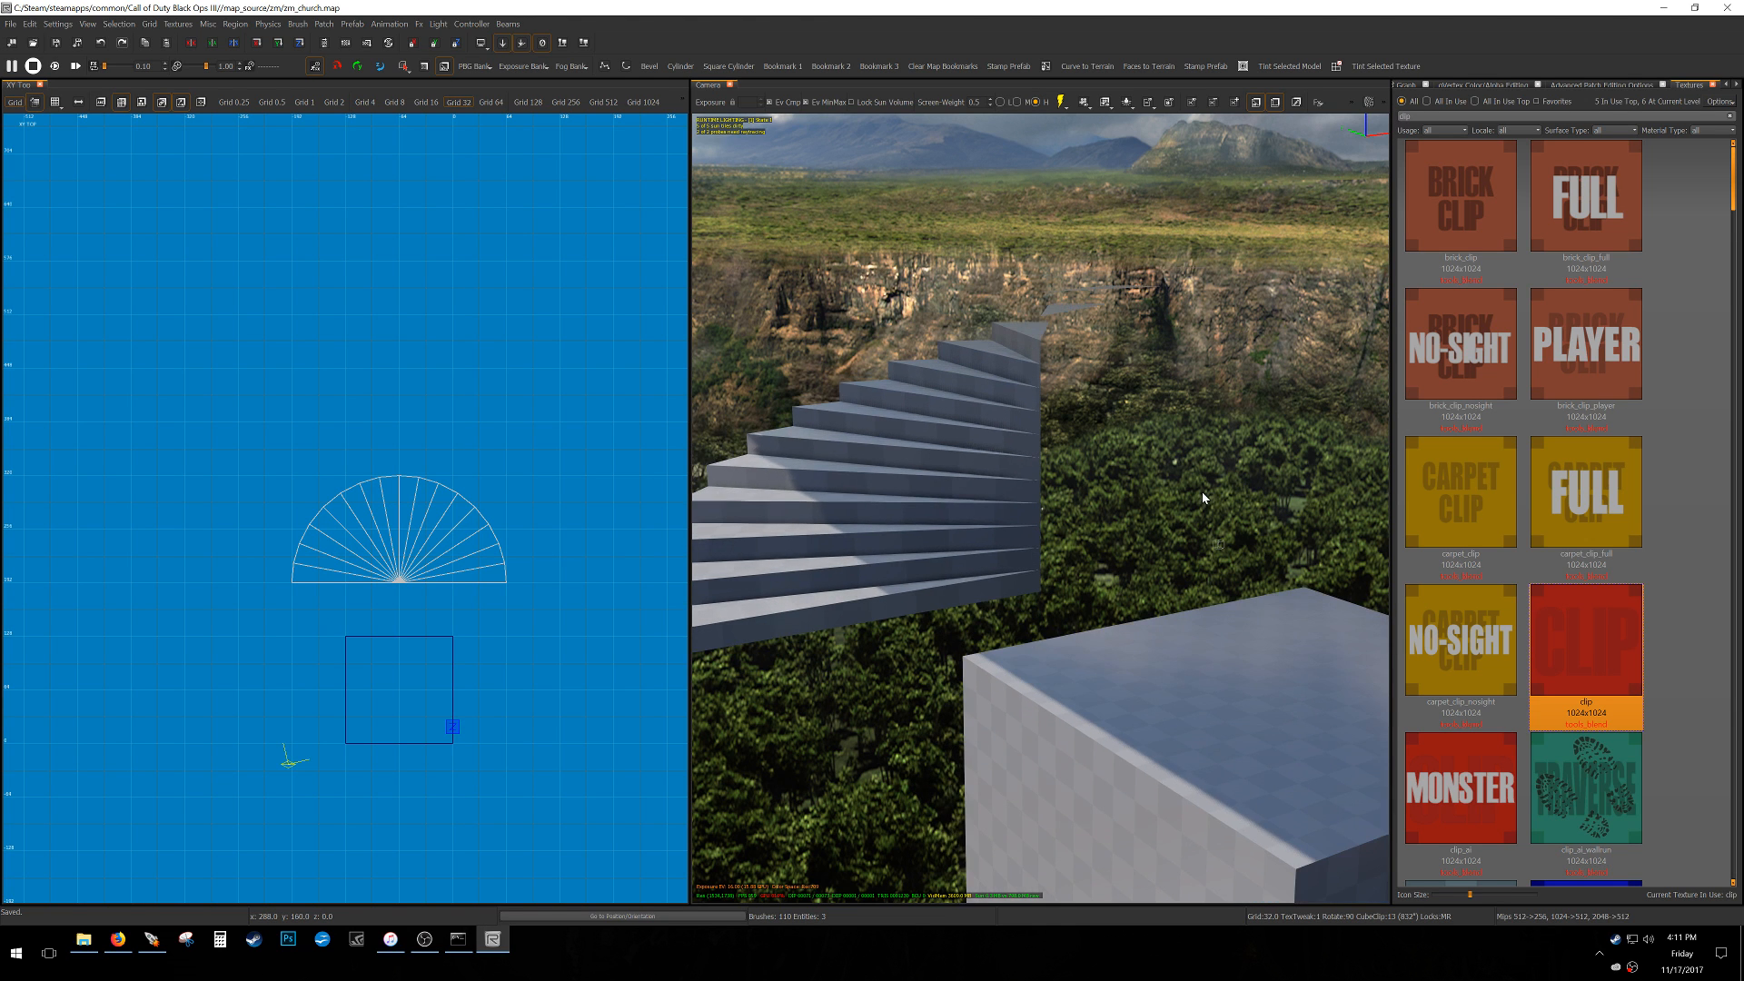
scroll(1174, 496, "up", 2)
scroll(1174, 497, "up", 3)
right_click_drag(1175, 509, 1150, 522)
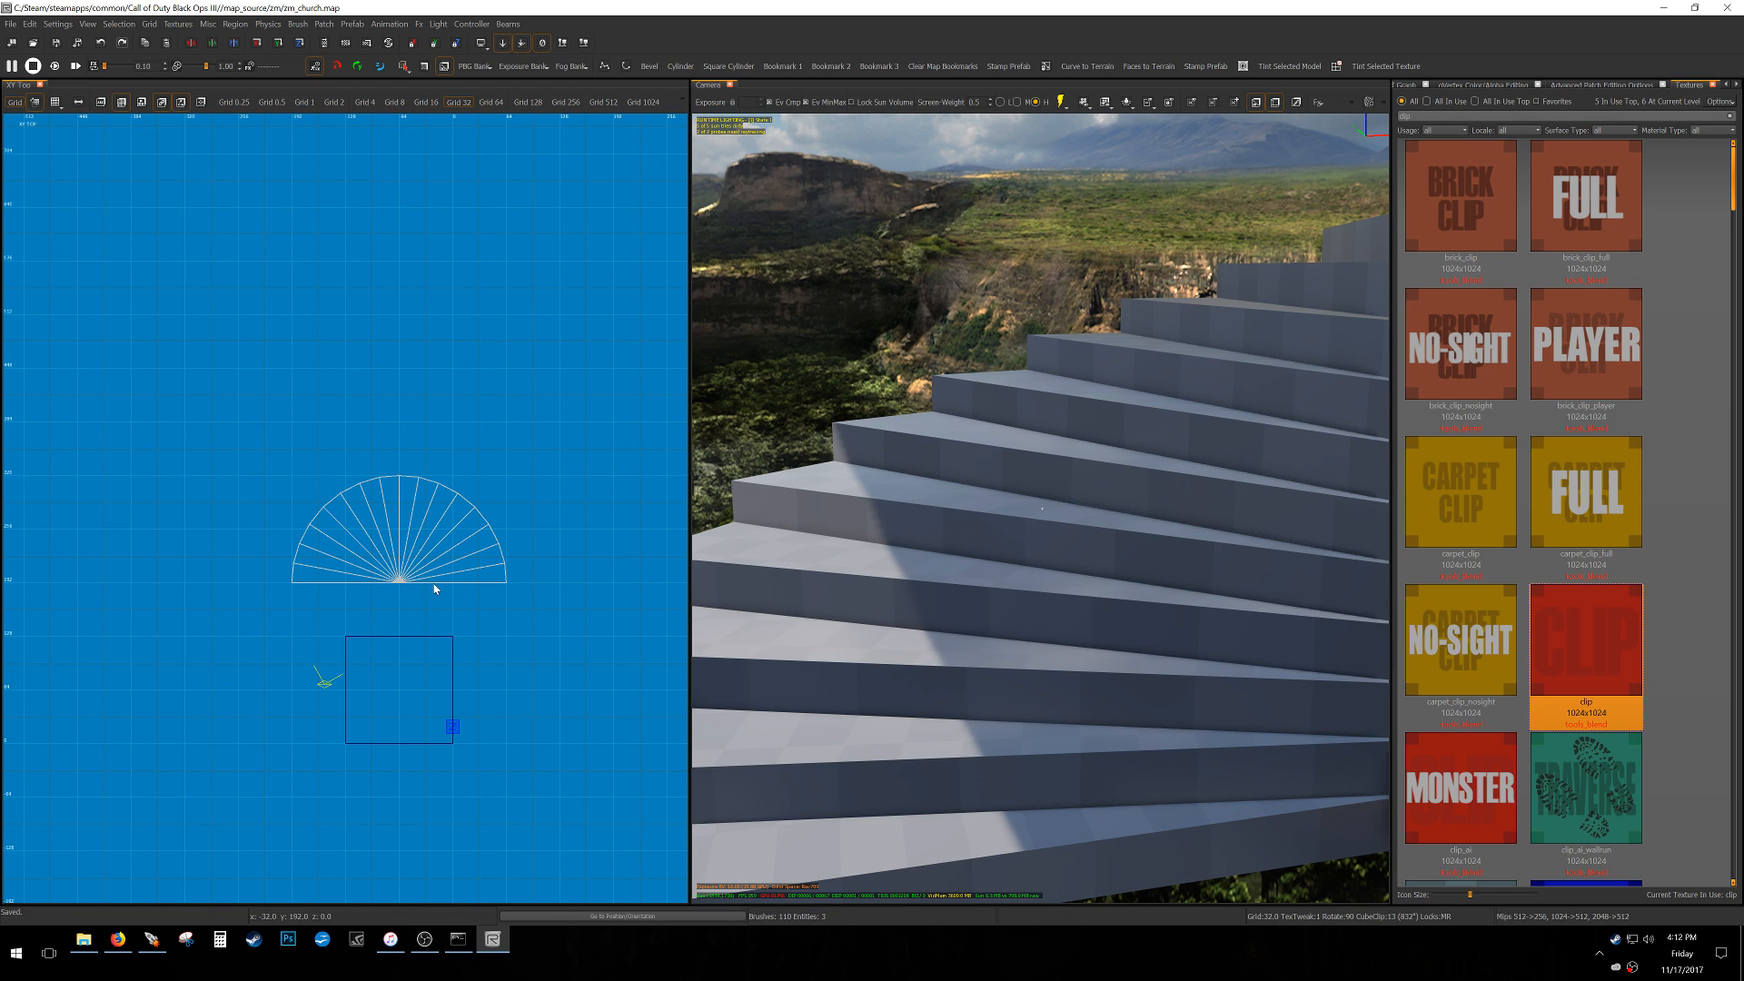
scroll(378, 588, "up", 4)
left_click_drag(179, 587, 437, 317)
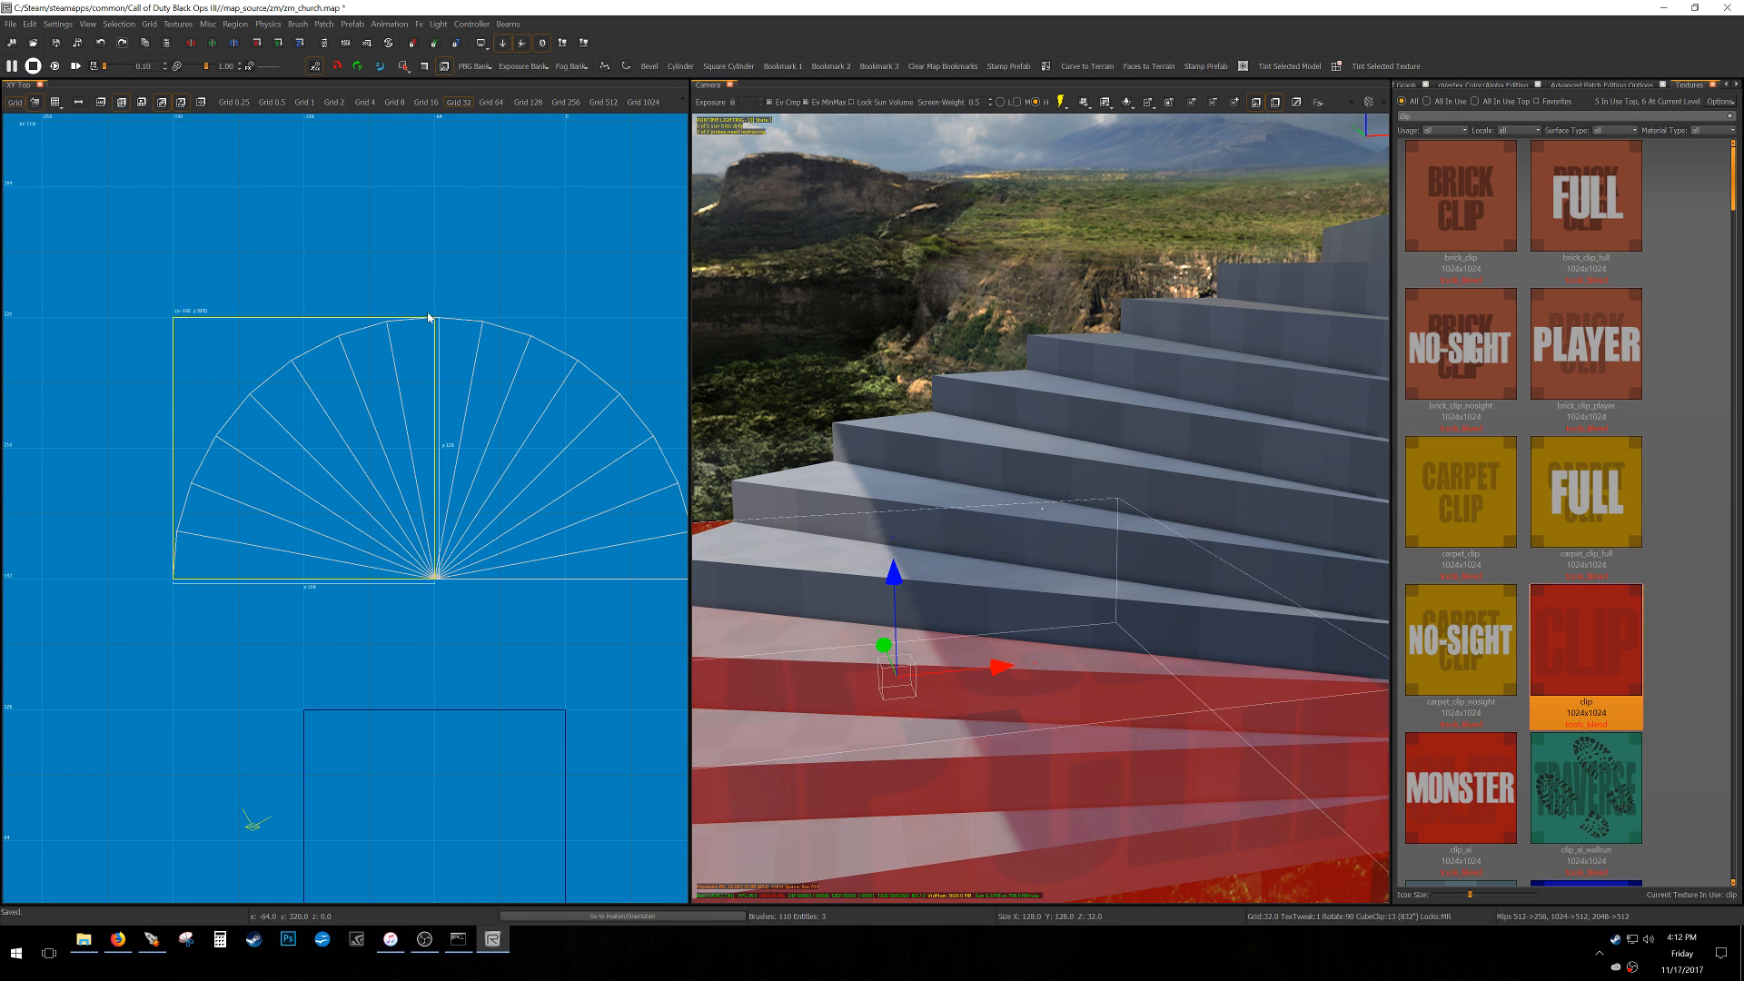
left_click(625, 69)
scroll(433, 452, "down", 3)
key("v")
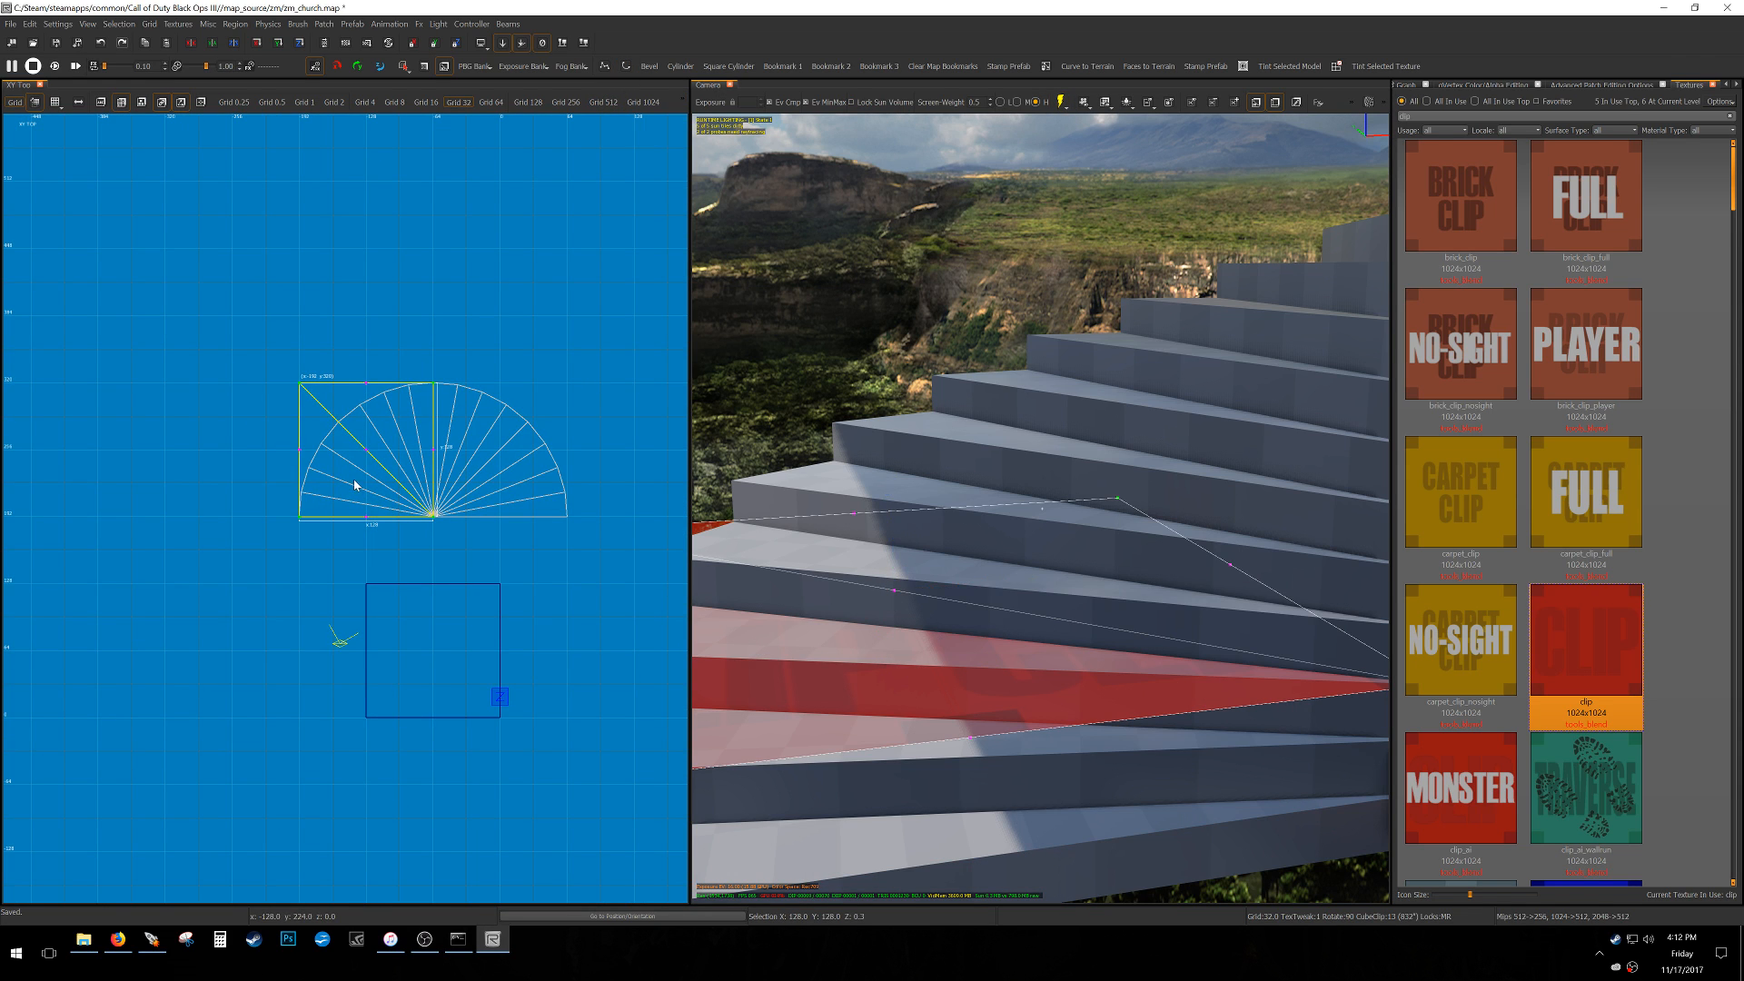
Reshape the patch's vertices so its outer edge follows the quarter-circle arc of the staircase in the top view.
left_click_drag(252, 474, 445, 518)
right_click_drag(272, 518, 289, 532)
right_click_drag(29, 500, 169, 495)
left_click_drag(98, 510, 344, 440)
right_click_drag(288, 429, 240, 436)
left_click_drag(240, 436, 506, 381)
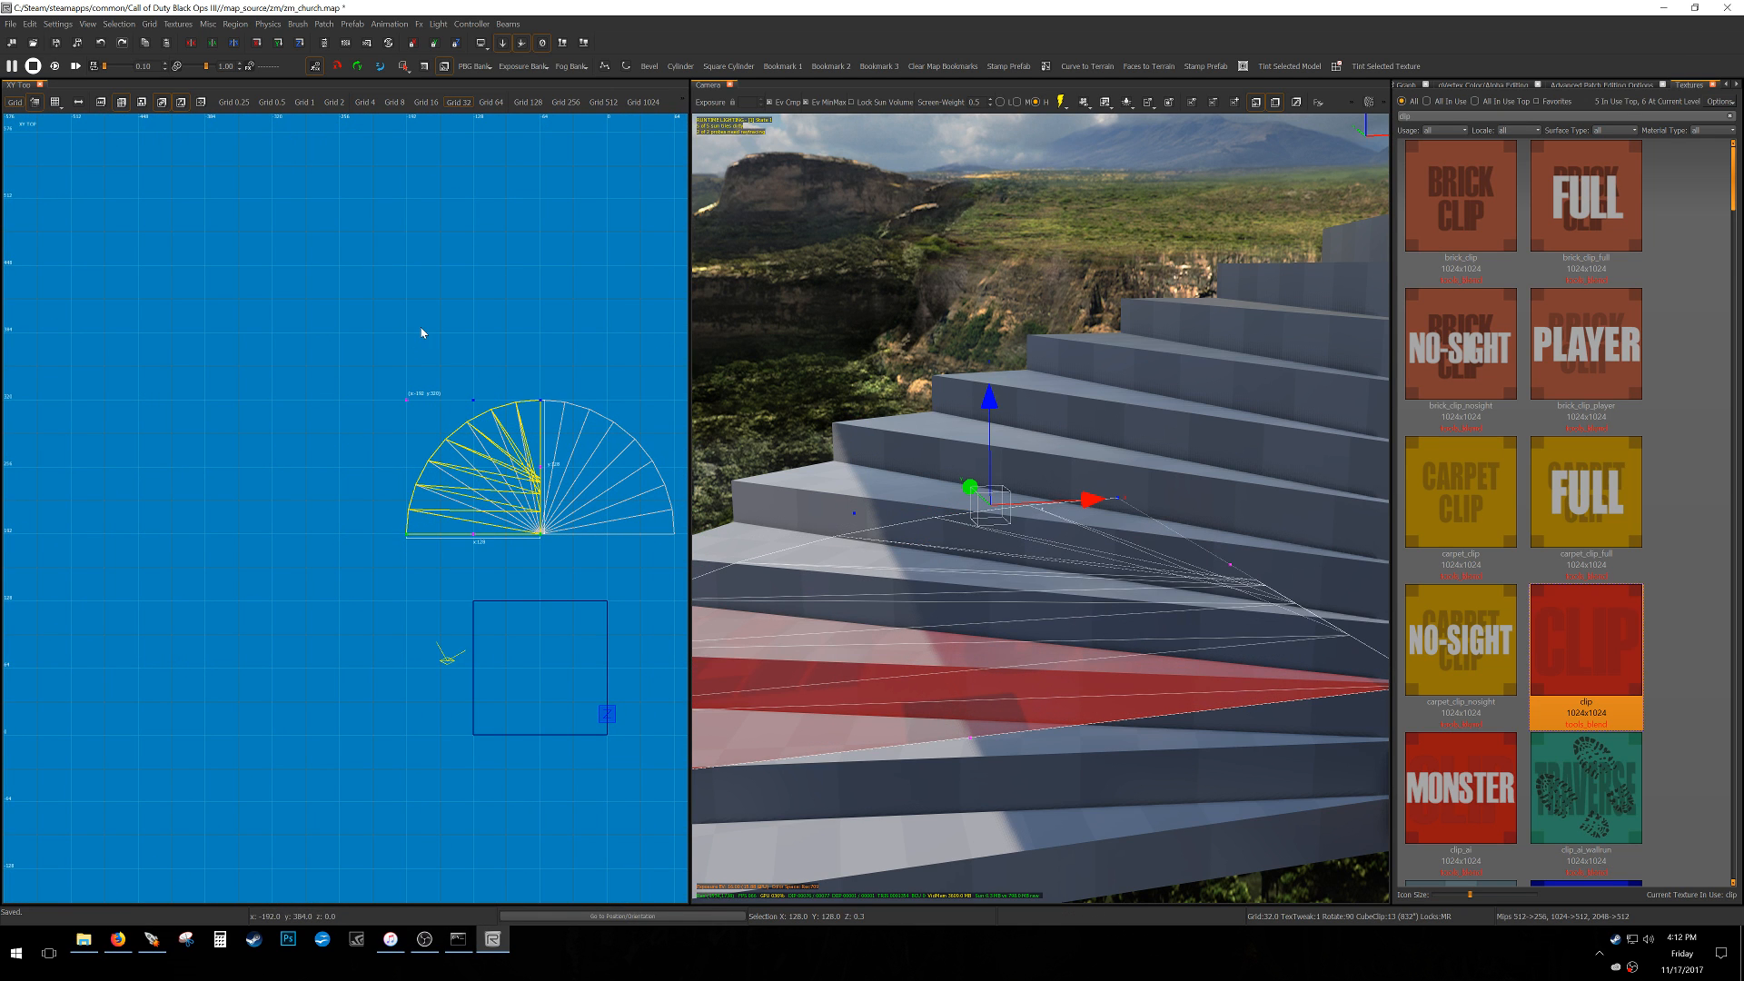
Collapse the patch's inner vertices onto the staircase's centre point and reduce its subdivision to a coarser fan.
key("alt+Down")
key("alt+Down")
left_click_drag(573, 498, 483, 413)
key("alt+Down")
key("alt+Down")
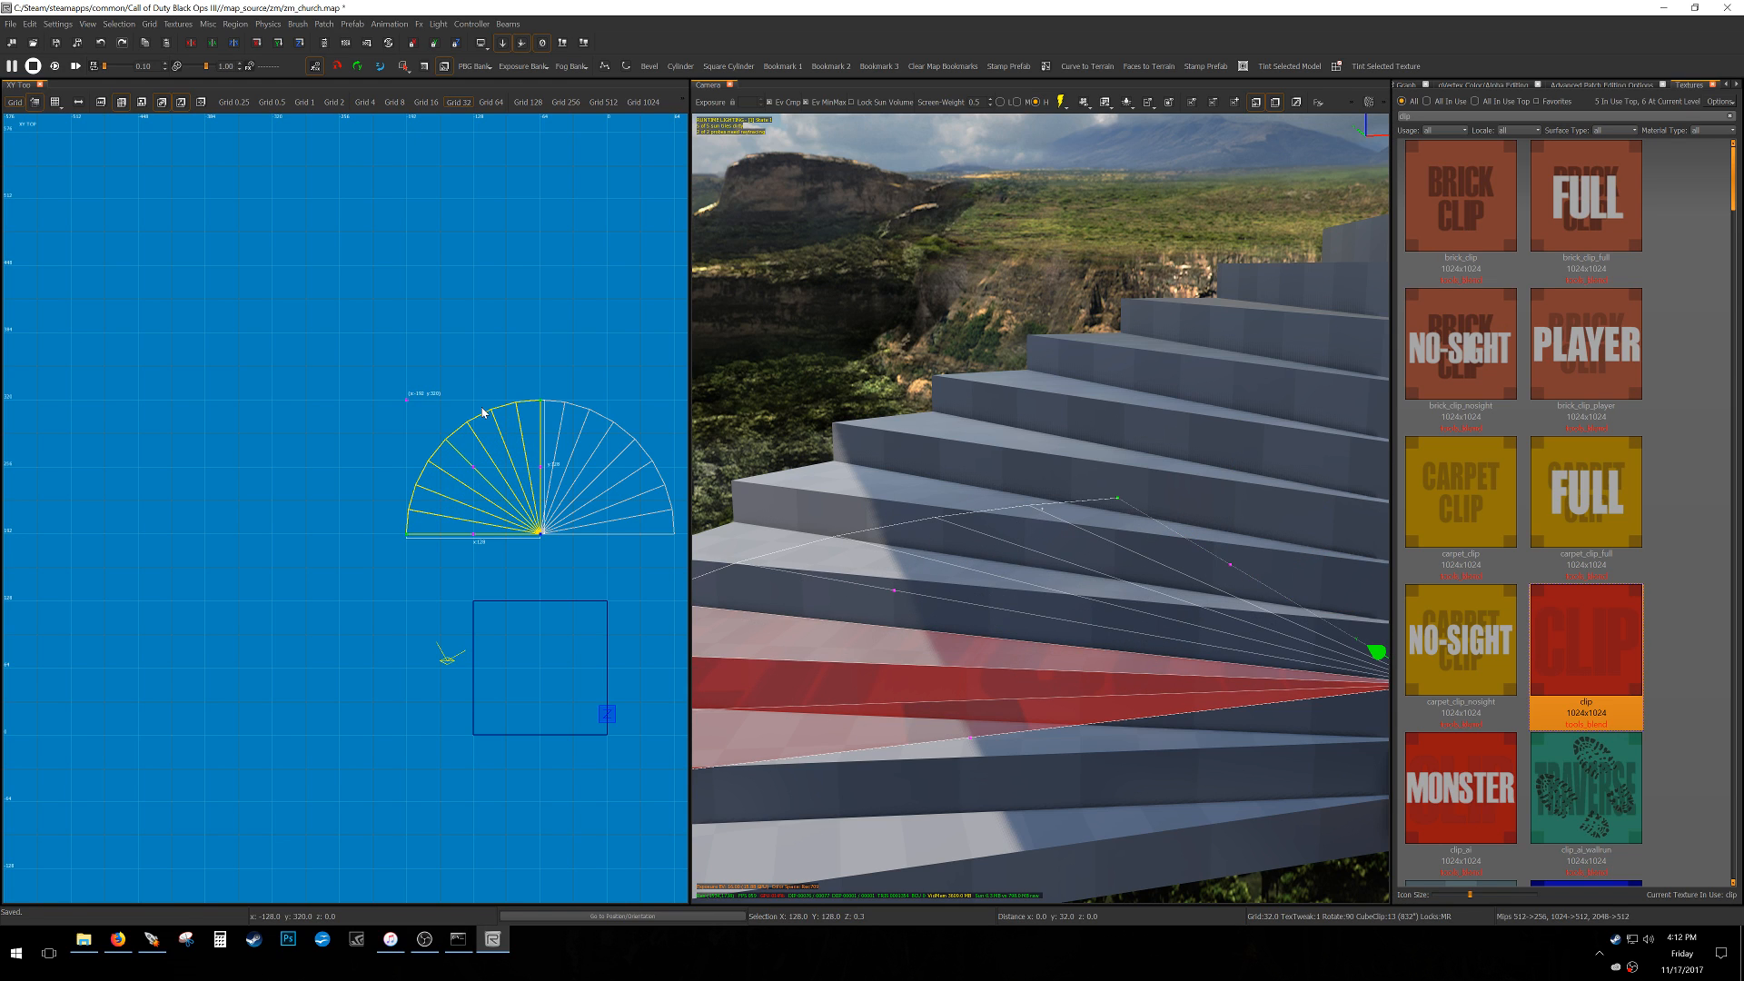
key("bracketleft")
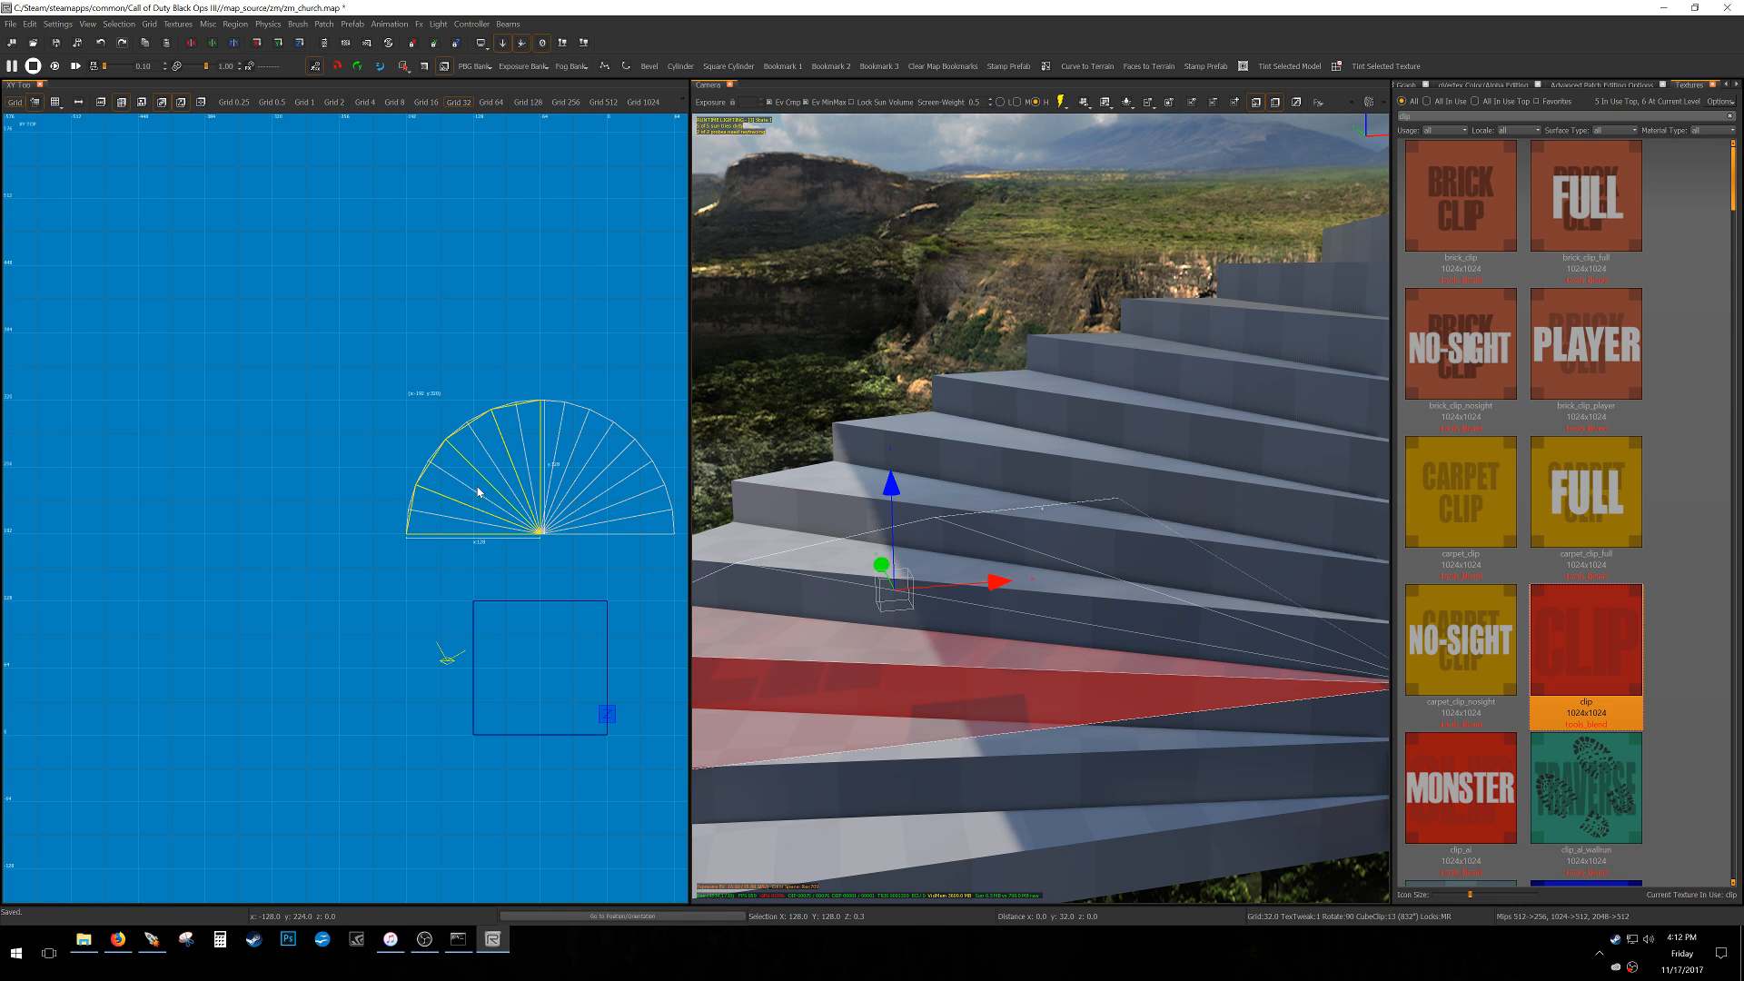
Move the fan patch clear of the staircase in the top view and delete all the staircase brushes.
left_click_drag(480, 492, 494, 287)
key("Escape")
right_click_drag(477, 474, 396, 491)
mouse_move(199, 580)
left_mouse_down("alt+shift")
mouse_move(761, 445)
mouse_move(735, 384)
left_mouse_up("alt+shift")
key("Delete")
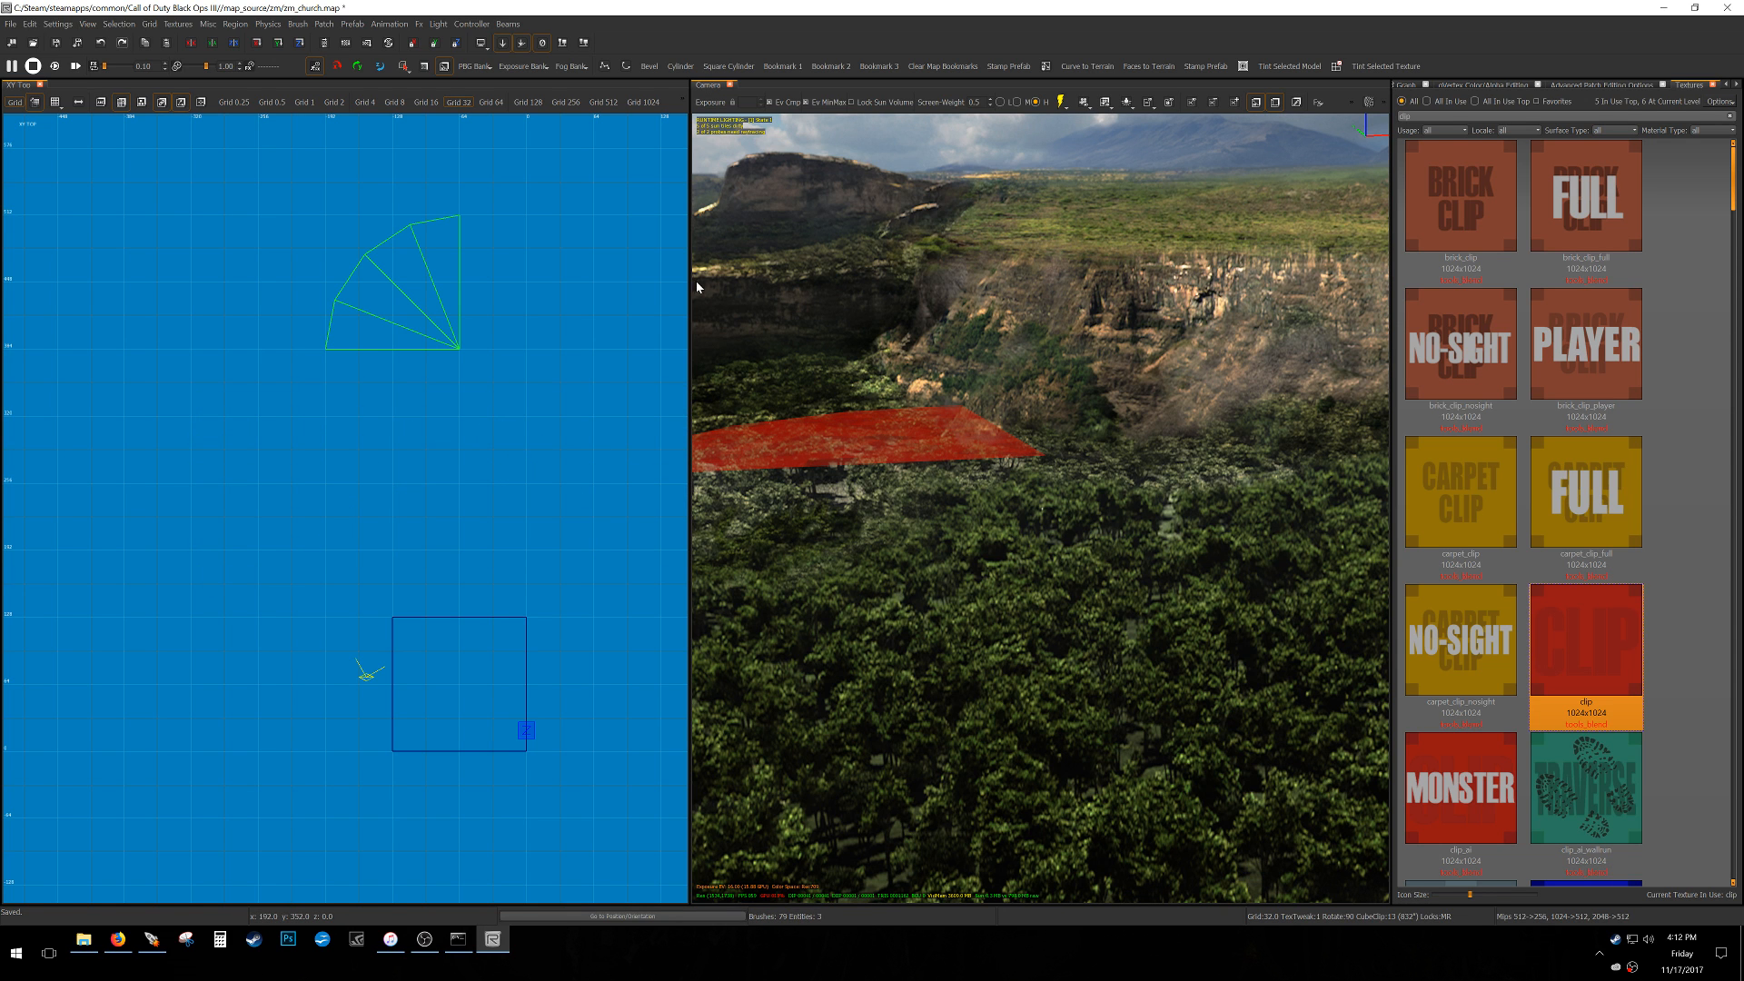
Give the fan the plain grey material and split it at its outer vertices into four separate triangular terrain patches.
left_click(411, 305, "shift")
right_click_drag(908, 482, 1115, 514)
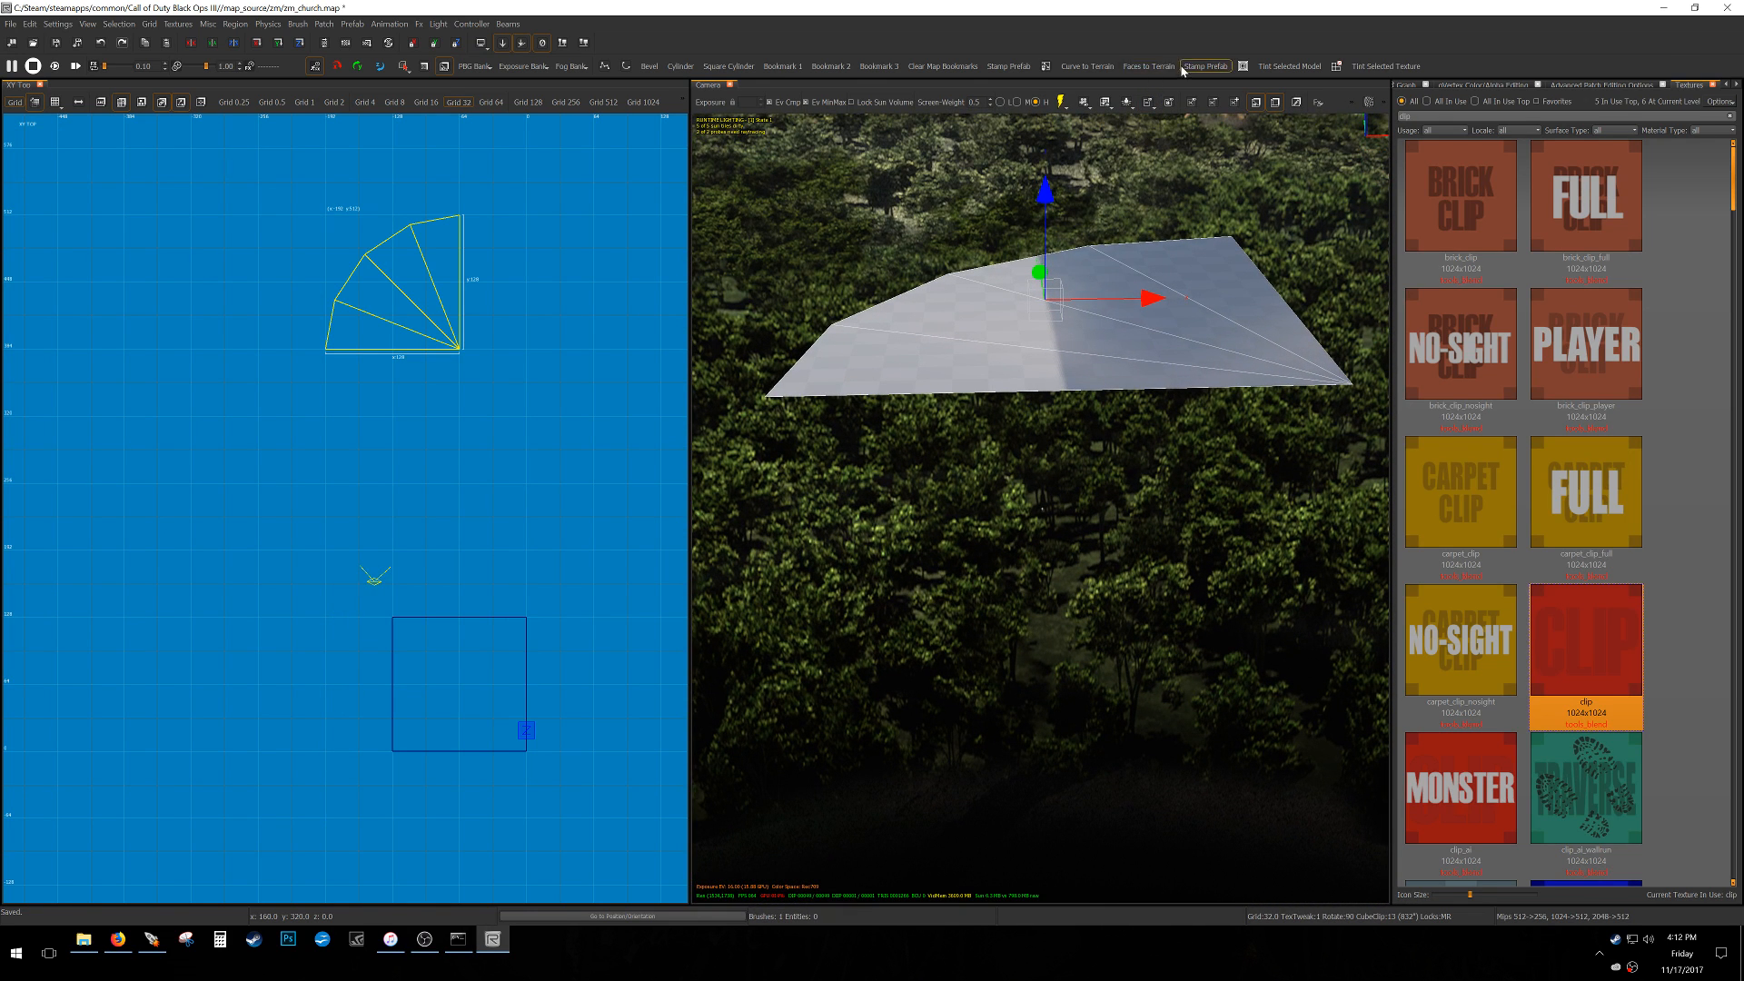
key("4")
key("v")
left_click(836, 335, "shift")
left_click(951, 273, "shift")
left_click(1086, 254, "shift")
key("v")
Raise the three triangles beyond the first one by 8 units, using a 4-unit grid.
left_click(927, 374, "shift")
key("ctrl+Tab")
key("3")
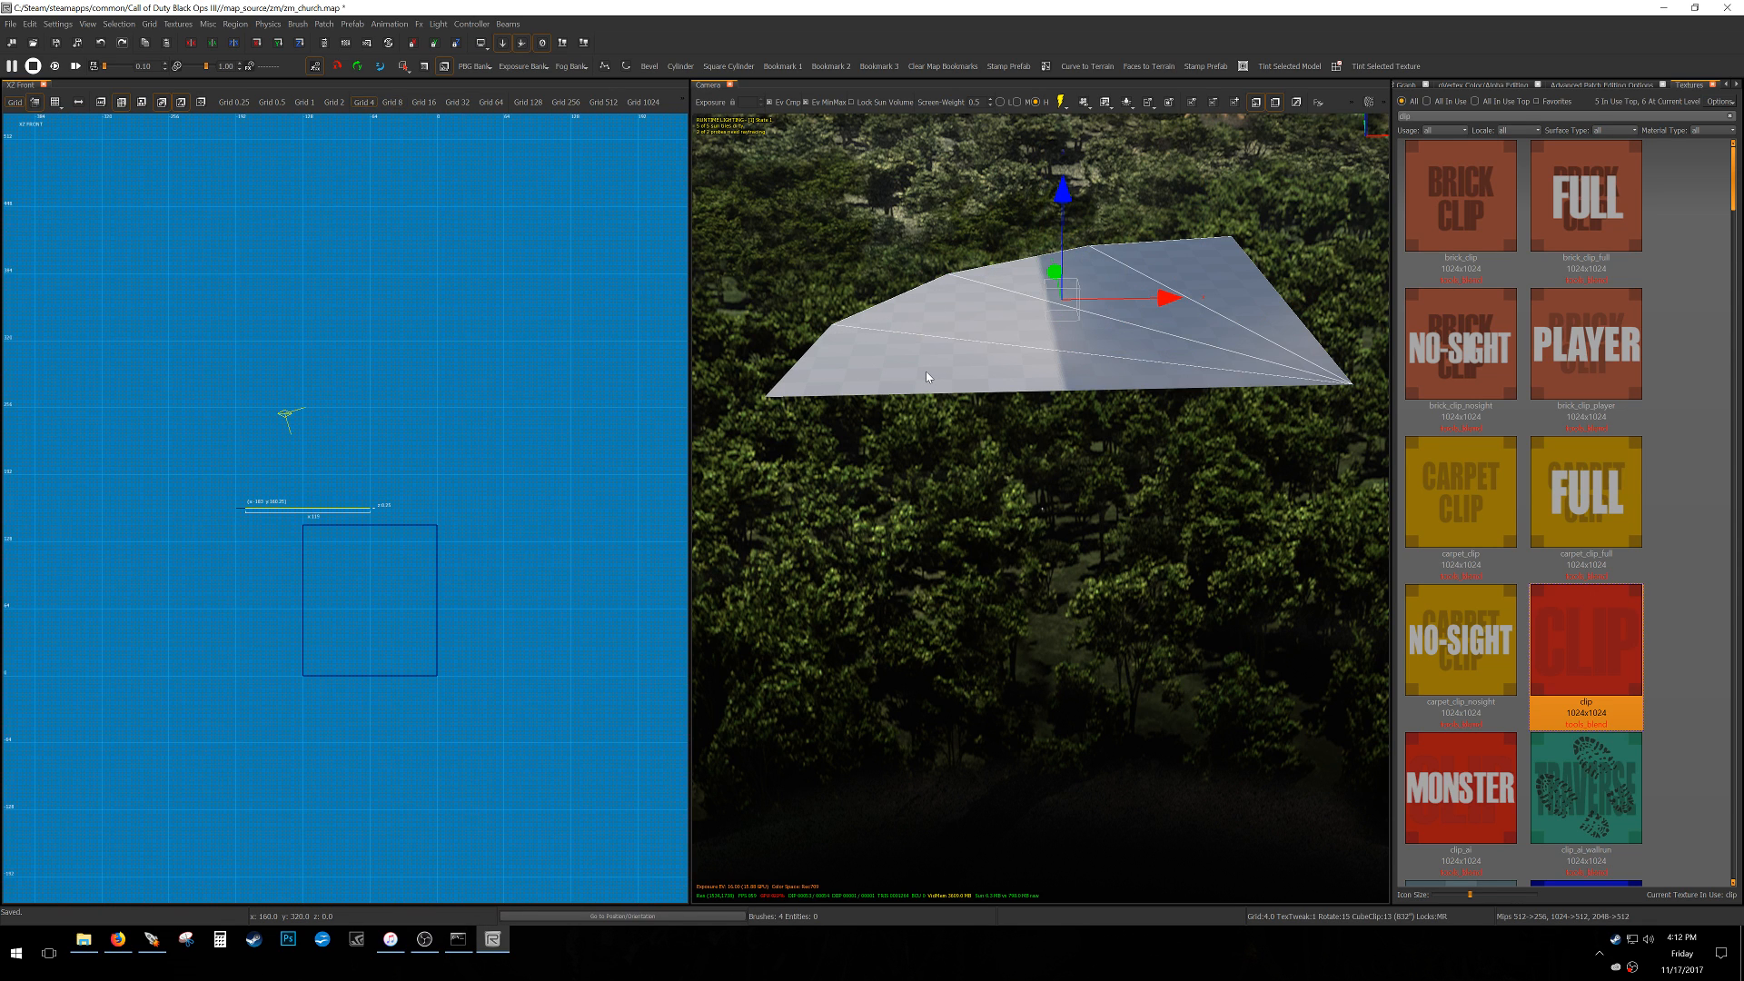
key("alt+Up")
key("alt+Up")
Raise the third and fourth triangles another 8 units, and the fourth triangle a further 8 units.
scroll(408, 536, "up", 5)
left_click(925, 279, "shift")
key("space")
key("alt+Up")
key("alt+Up")
left_click(1095, 218, "shift")
key("space")
key("alt+Up")
key("alt+Up")
key("Escape")
Draw an 8-unit-high brush along the lowest triangle's front edge, 128 units long and 4 units deep.
left_click_drag(531, 556, 561, 506)
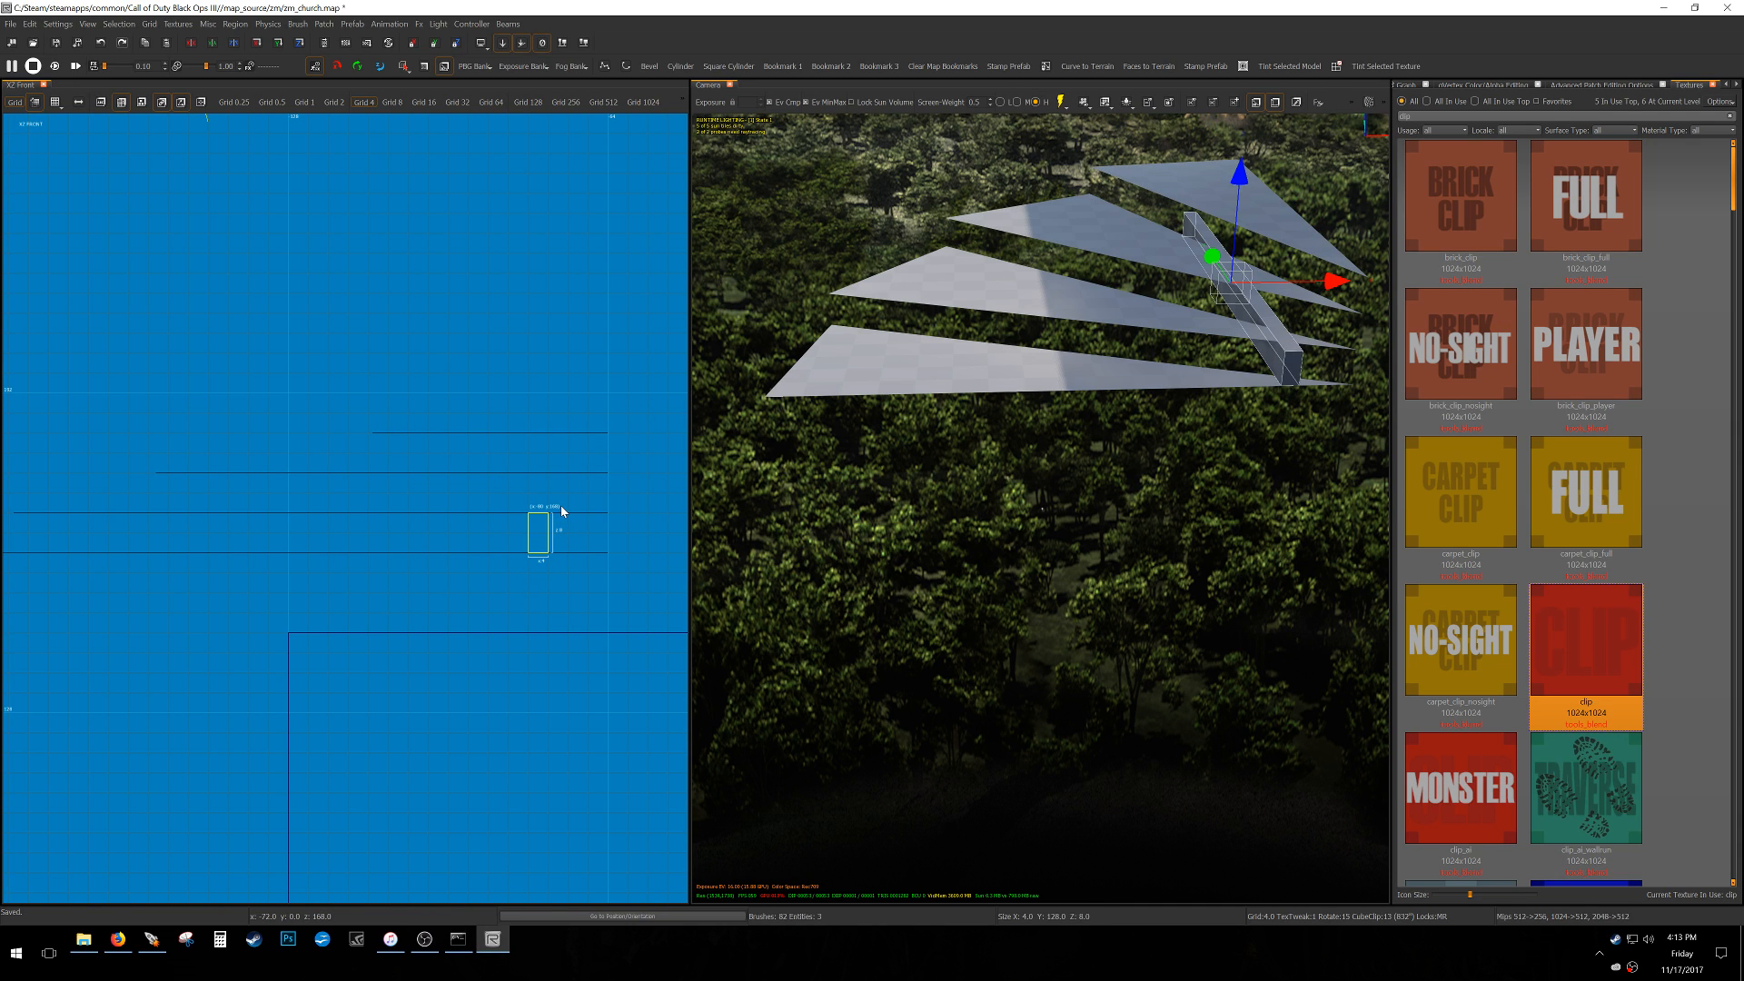
key("Delete")
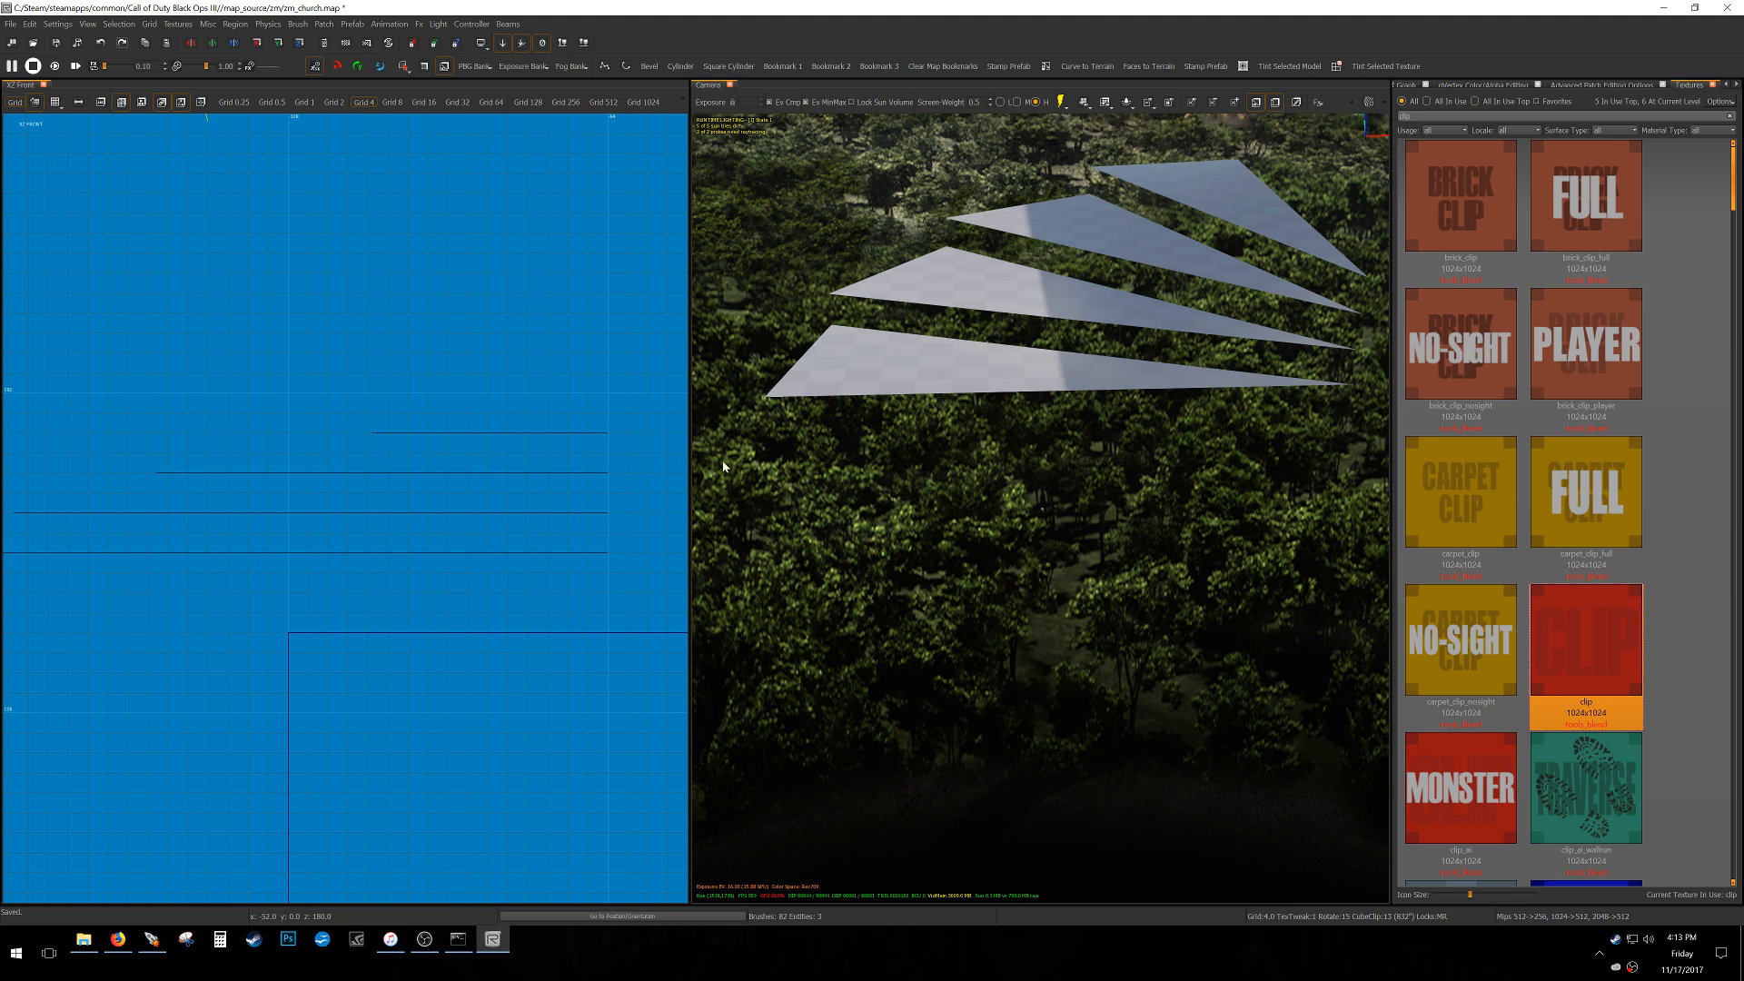
left_click_drag(907, 386, 1041, 232, "shift")
scroll(467, 494, "down", 7)
key("ctrl+Tab")
scroll(300, 520, "up", 6)
key("Escape")
left_click_drag(240, 550, 370, 591)
key("ctrl+Tab")
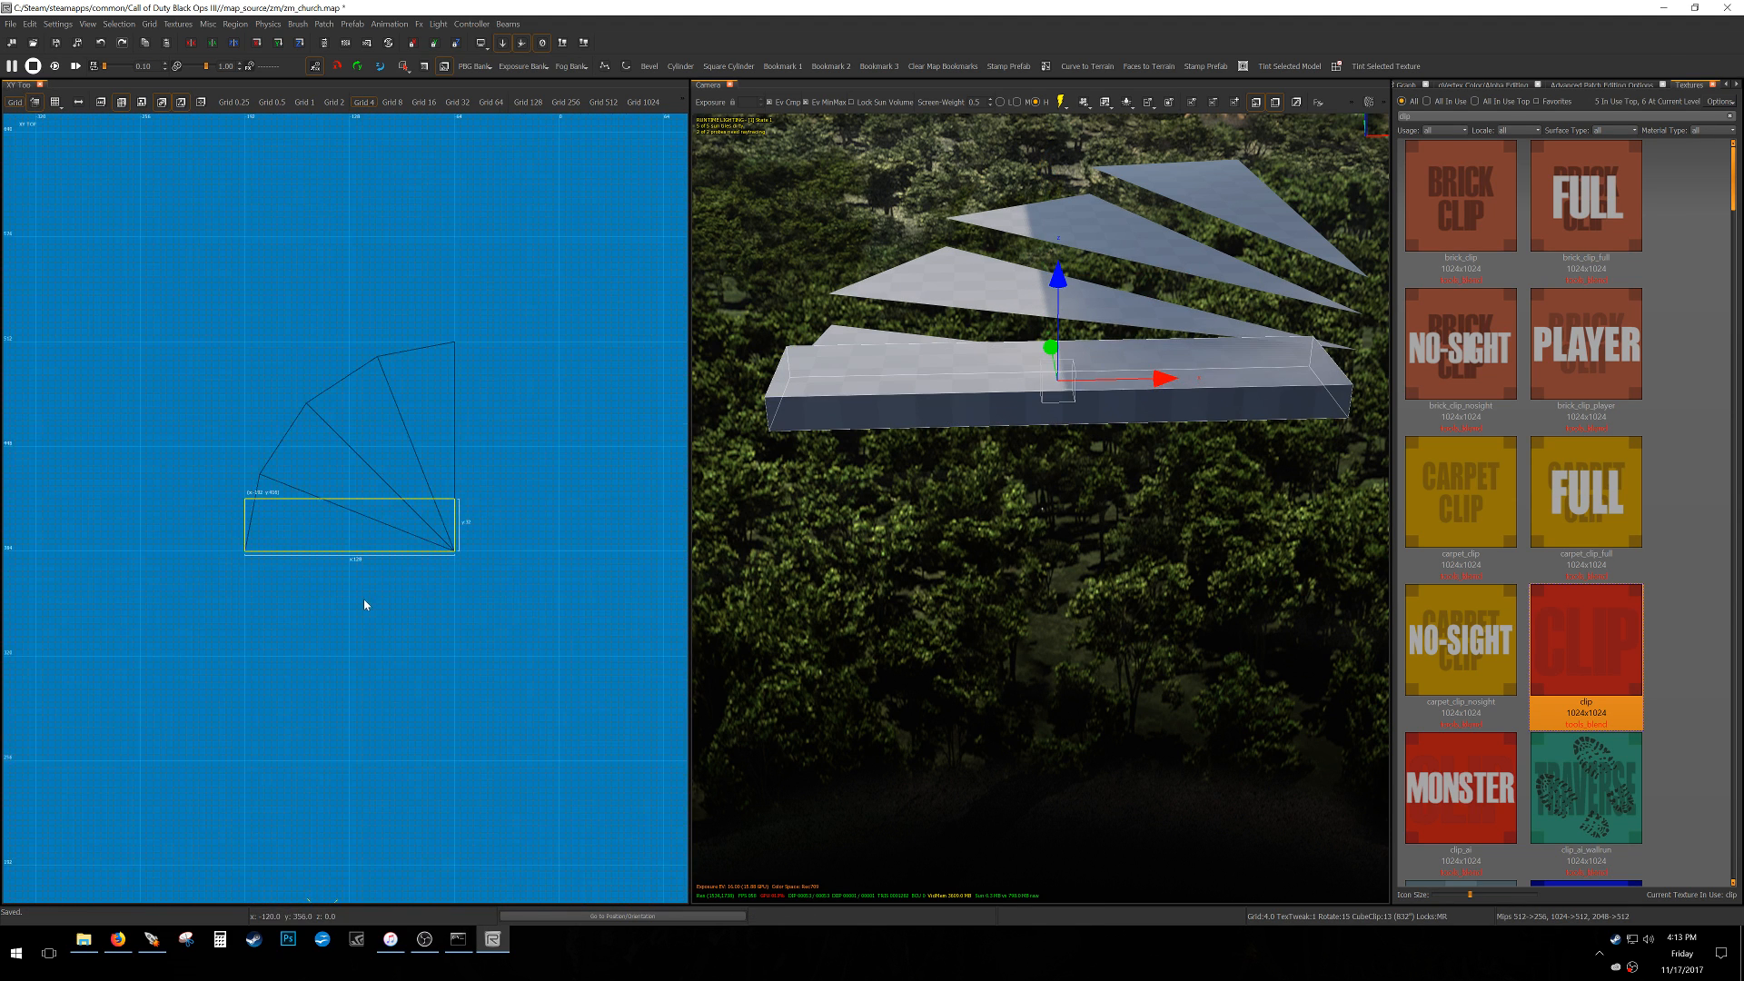
scroll(363, 592, "up", 5)
mouse_move(388, 482)
left_mouse_down()
mouse_move(393, 615)
mouse_move(400, 502)
left_mouse_up()
Extract the brush's front face as a riser strip, remove the brush and align the strip with the lowest tread's front edge.
key("Escape")
left_click(968, 430, "ctrl+shift")
right_click_drag(992, 436, 949, 385)
key("Escape")
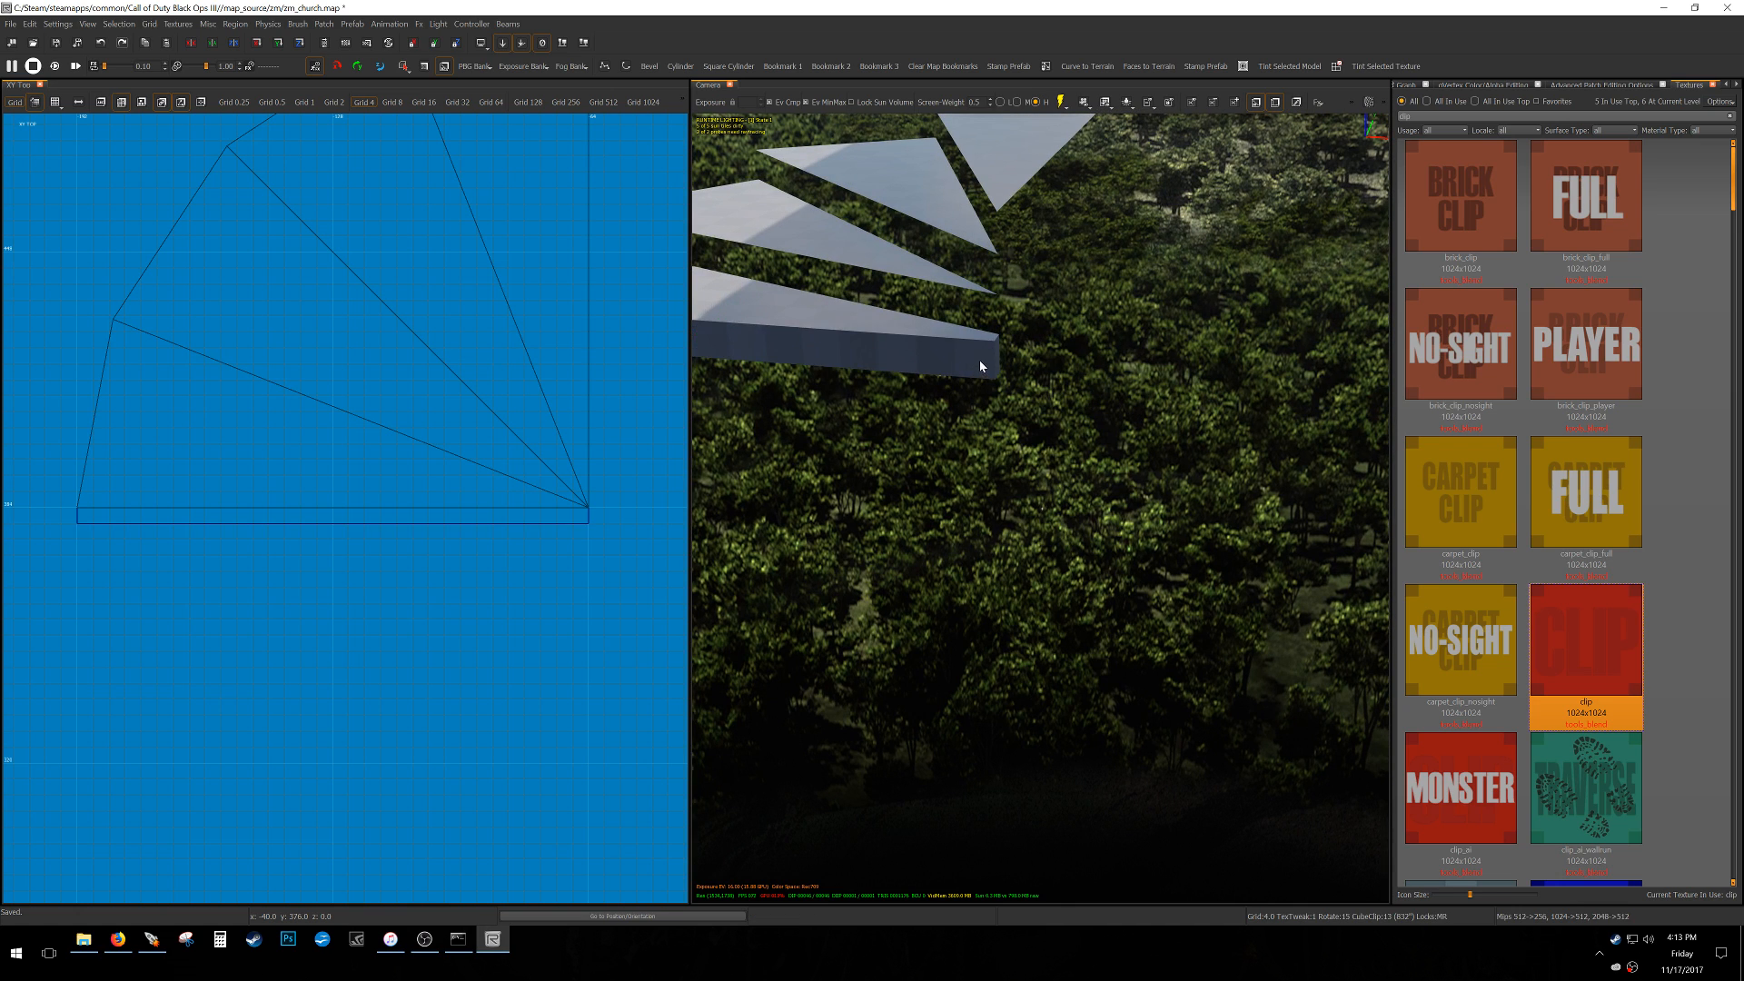
left_click(997, 352, "shift")
key("Escape")
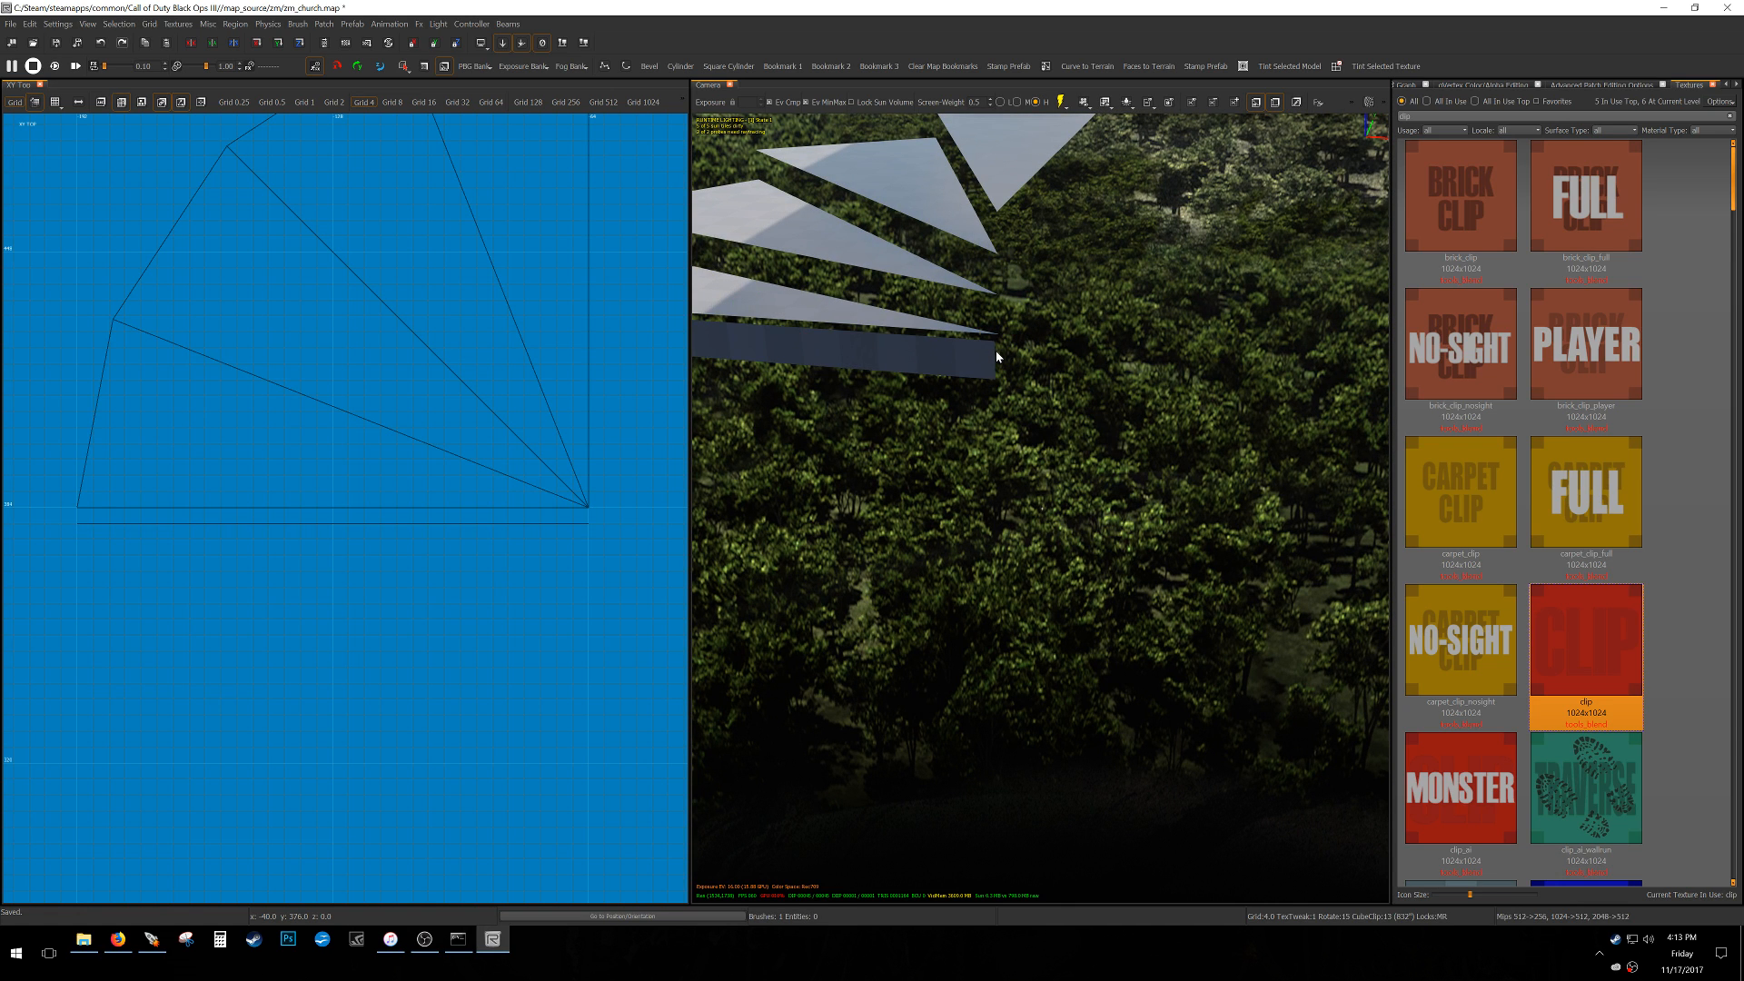
left_click(992, 364, "shift")
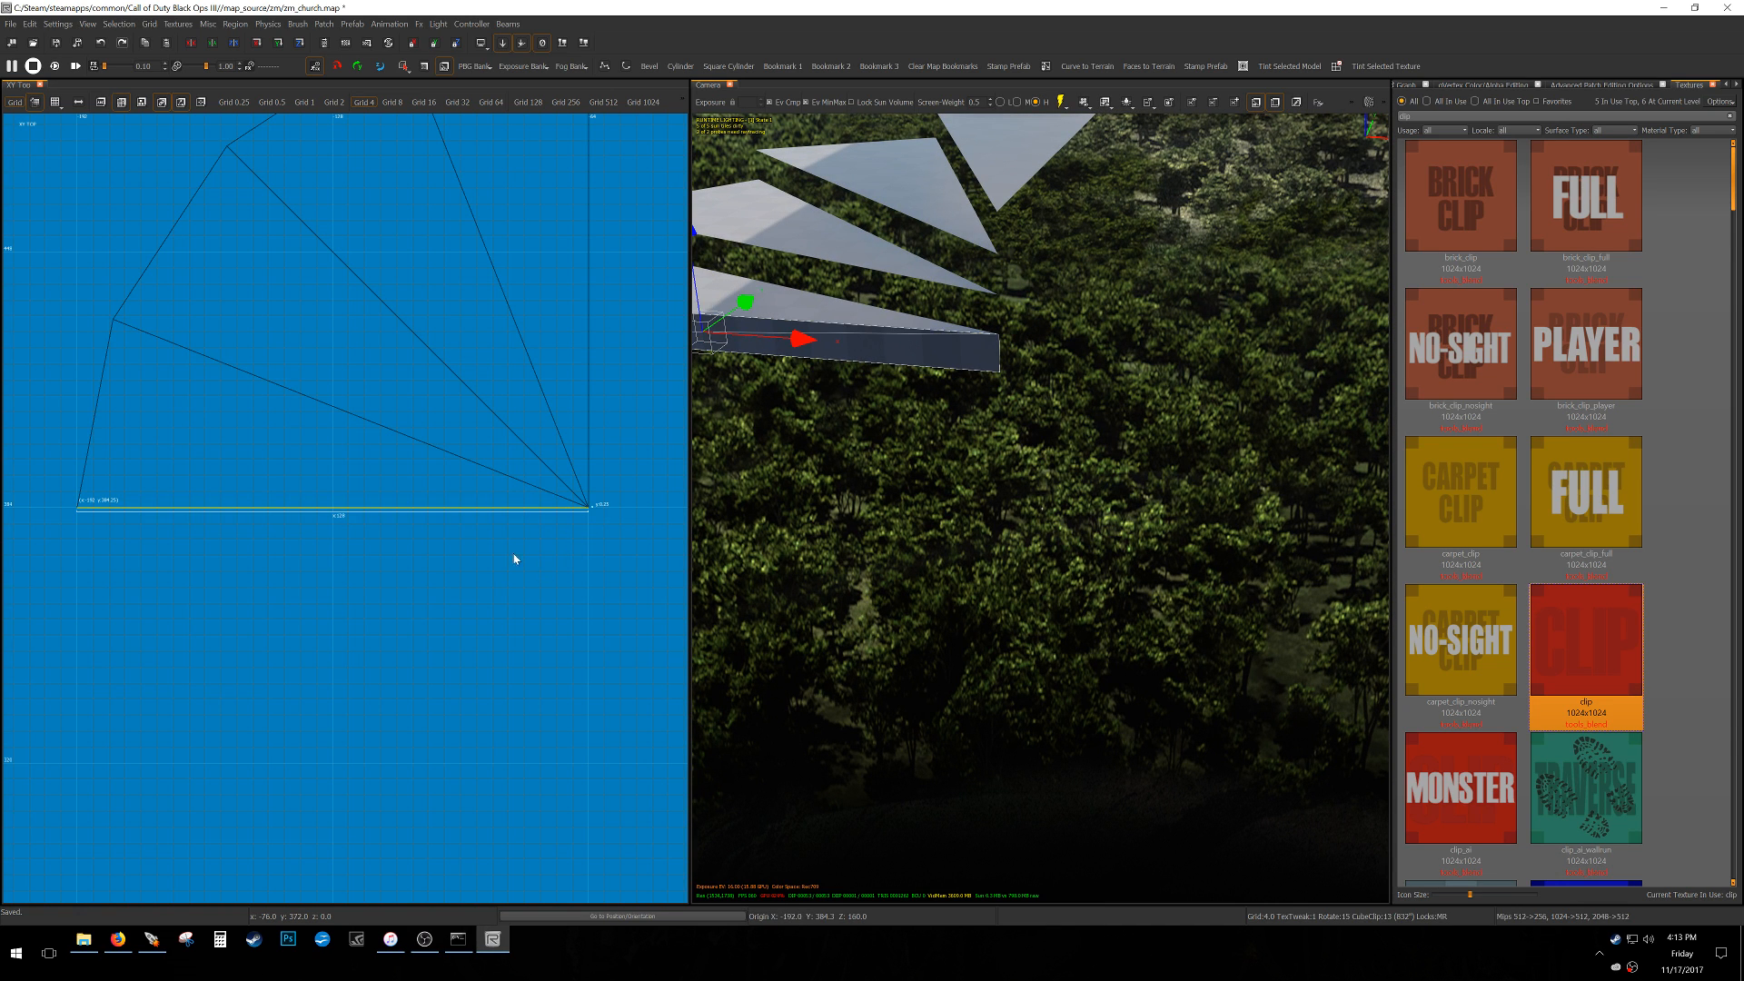
right_click_drag(554, 622, 569, 687)
mouse_move(484, 611)
left_mouse_down()
mouse_move(482, 626)
mouse_move(471, 599)
left_mouse_up()
Copy the riser strip and swing the copy's outer end to the fan's second radial edge, with a 0.25-unit grid.
mouse_move(471, 598)
right_mouse_down()
mouse_move(550, 653)
mouse_move(744, 683)
right_mouse_up()
key("v")
left_click_drag(246, 744, 407, 619)
left_click_drag(437, 536, 469, 344)
key("bracketleft")
key("bracketleft")
key("bracketleft")
scroll(290, 371, "down", 5)
Align the copied riser's outer vertices precisely with the tread corner on the second radial edge.
key("v")
left_click_drag(208, 659, 609, 173, "shift")
key("v")
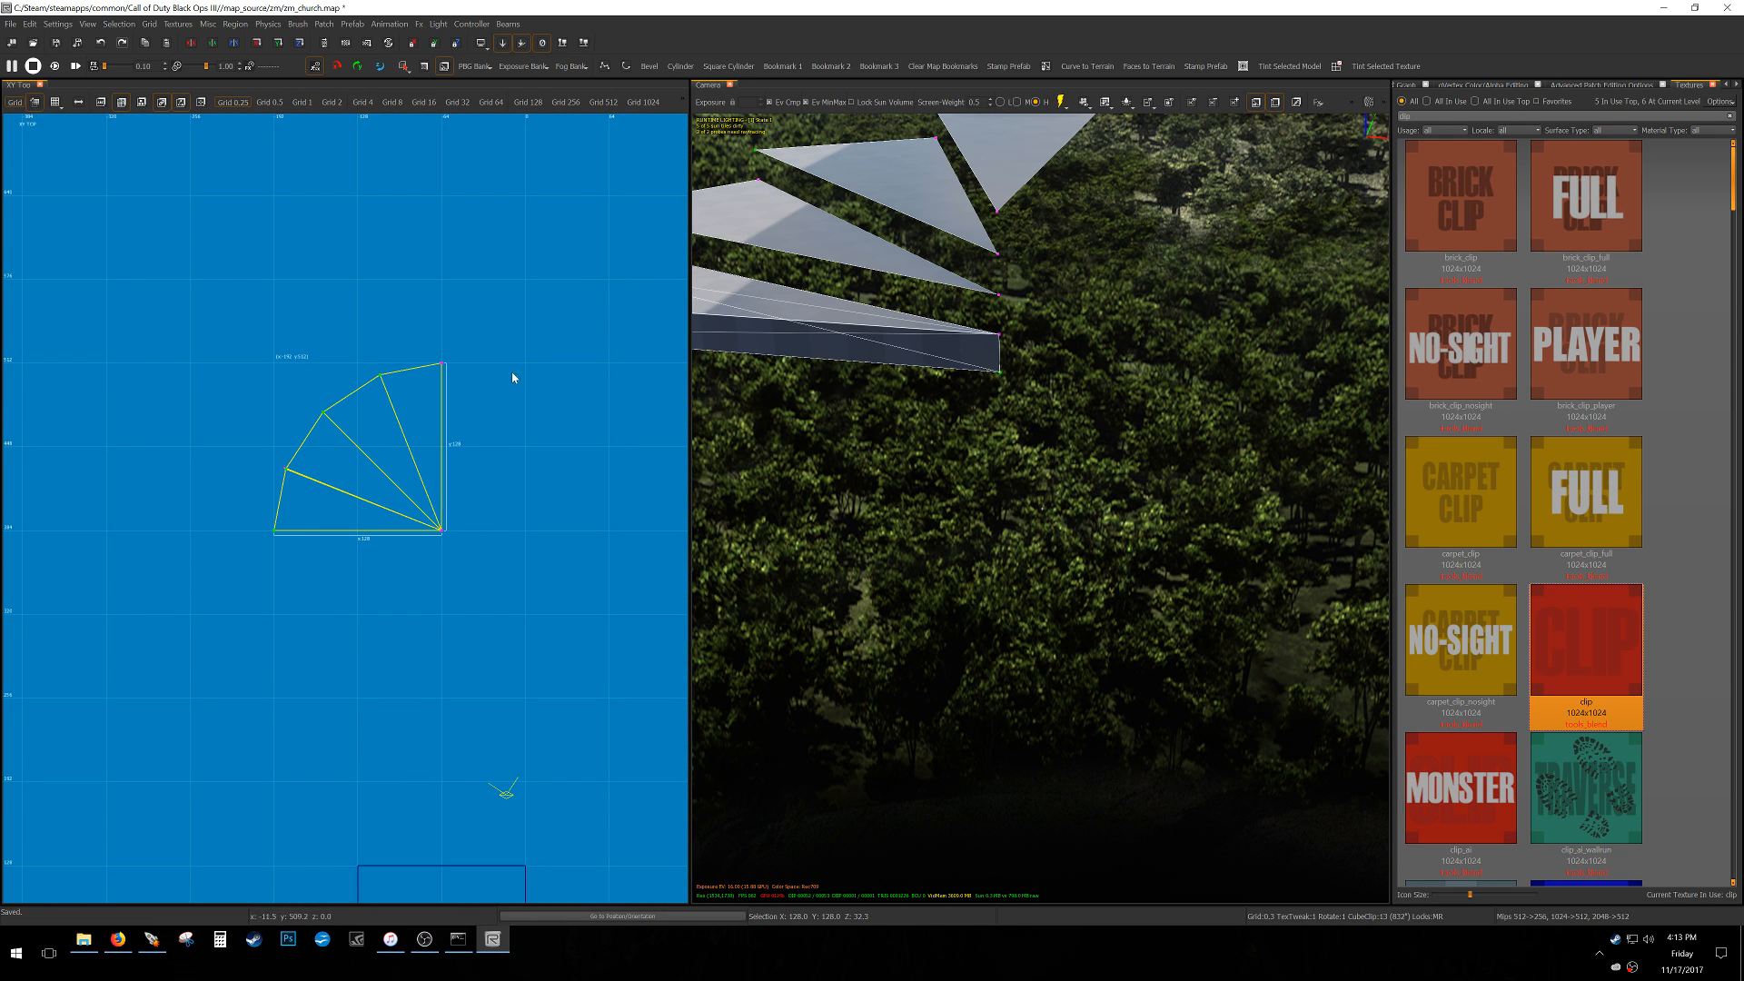
key("v")
key("Escape")
right_click_drag(843, 335, 754, 335, "ctrl")
right_click_drag(1017, 339, 1047, 339)
left_click(1039, 338, "shift")
key("v")
left_click(283, 473)
scroll(283, 476, "up", 15)
mouse_move(404, 464)
left_mouse_down()
mouse_move(359, 405)
mouse_move(400, 455)
mouse_move(390, 499)
mouse_move(362, 495)
mouse_move(385, 464)
left_mouse_up()
key("v")
Place another riser copy along the fan's third radial edge and fit its outer vertices to the tread corner.
scroll(385, 465, "down", 15)
right_click_drag(385, 464, 299, 595)
left_click_drag(372, 517, 511, 304)
scroll(486, 334, "up", 8)
mouse_move(403, 429)
left_mouse_down()
mouse_move(419, 384)
mouse_move(421, 398)
mouse_move(406, 345)
left_mouse_up()
key("v")
key("v")
Place a further riser copy along the fan's fourth radial edge and fine-tune its outer vertices at the tread corner.
scroll(405, 346, "down", 8)
right_click_drag(405, 345, 283, 474)
left_click_drag(367, 428, 493, 338)
scroll(385, 392, "up", 6)
scroll(299, 430, "up", 3)
right_click_drag(583, 333, 547, 335)
left_click_drag(547, 334, 556, 330)
right_click_drag(556, 329, 506, 342)
key("v")
left_click_drag(506, 337, 589, 285)
key("v")
Place the last riser copy along the fan's straight final edge in the top view.
scroll(587, 287, "down", 6)
right_click_drag(587, 286, 487, 331)
mouse_move(184, 331)
left_mouse_down()
mouse_move(488, 338)
mouse_move(477, 284)
mouse_move(486, 312)
left_mouse_up()
scroll(474, 324, "up", 4)
Select the risers on the upper radial edges and raise them together by 8 units on the 4-unit grid.
mouse_move(908, 382)
right_mouse_down()
mouse_move(963, 327)
mouse_move(1036, 331)
mouse_move(942, 479)
right_mouse_up()
left_click(890, 447, "shift")
left_click(915, 499, "shift")
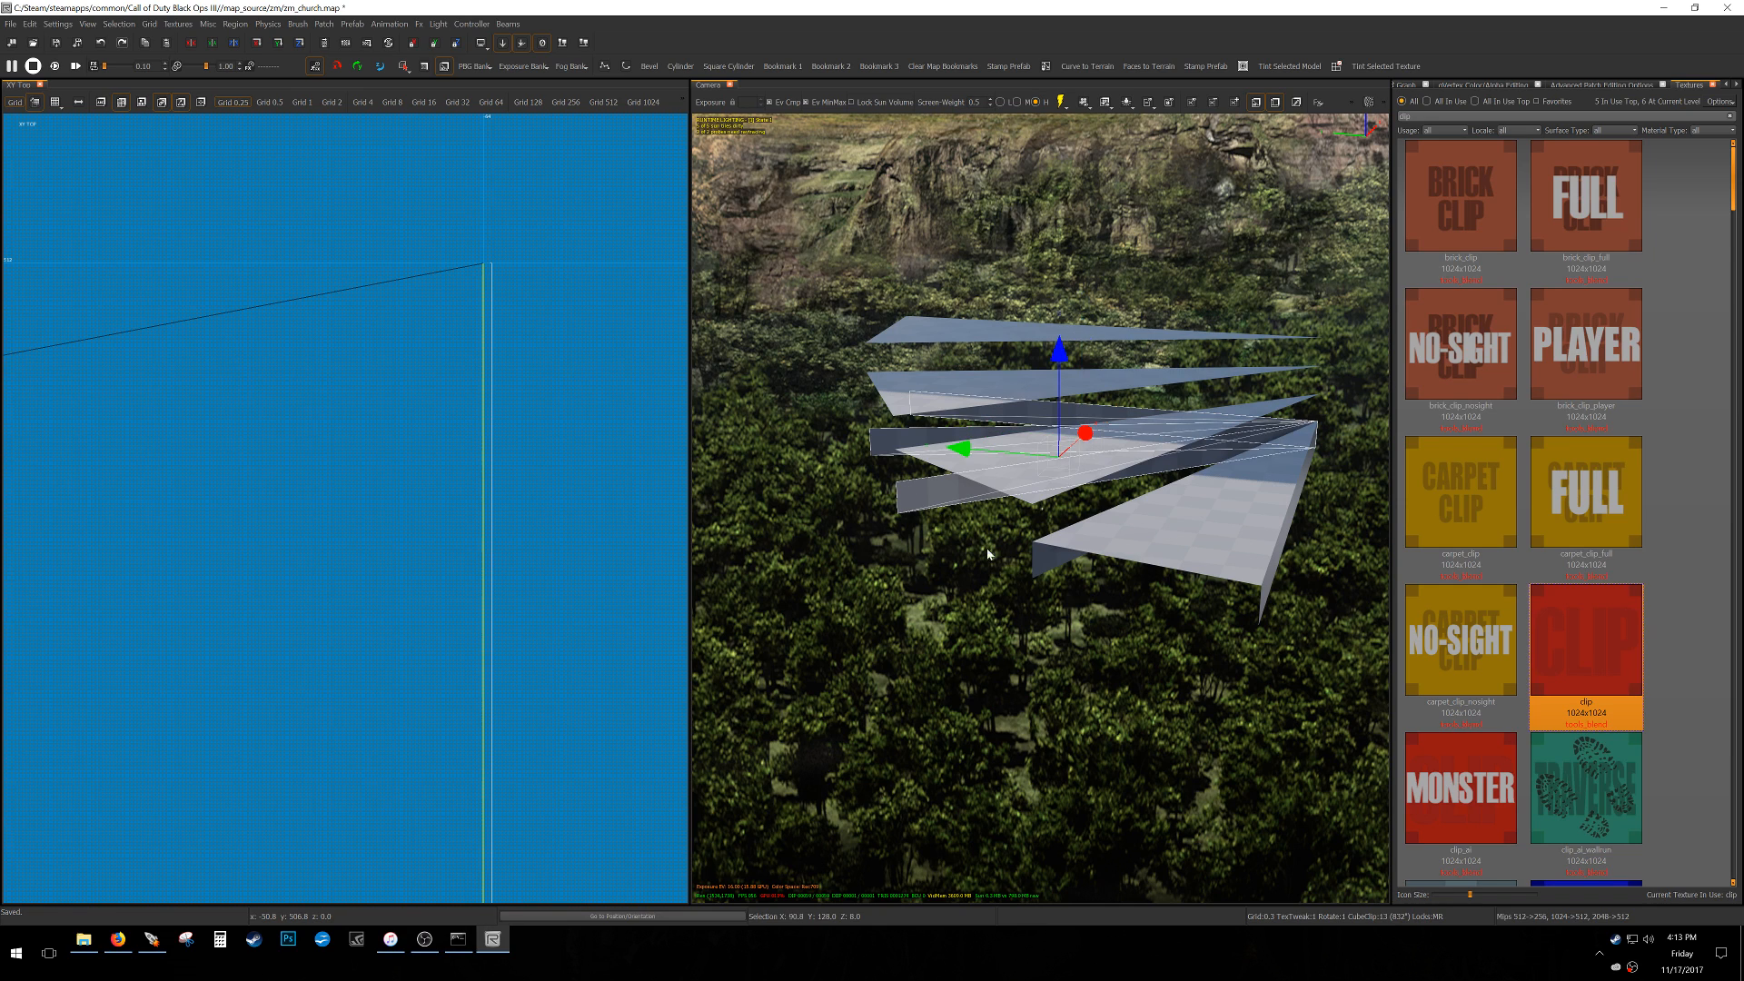
left_click(1047, 559, "shift")
key("3")
key("ctrl+Tab")
key("alt+space")
key("Up")
key("Up")
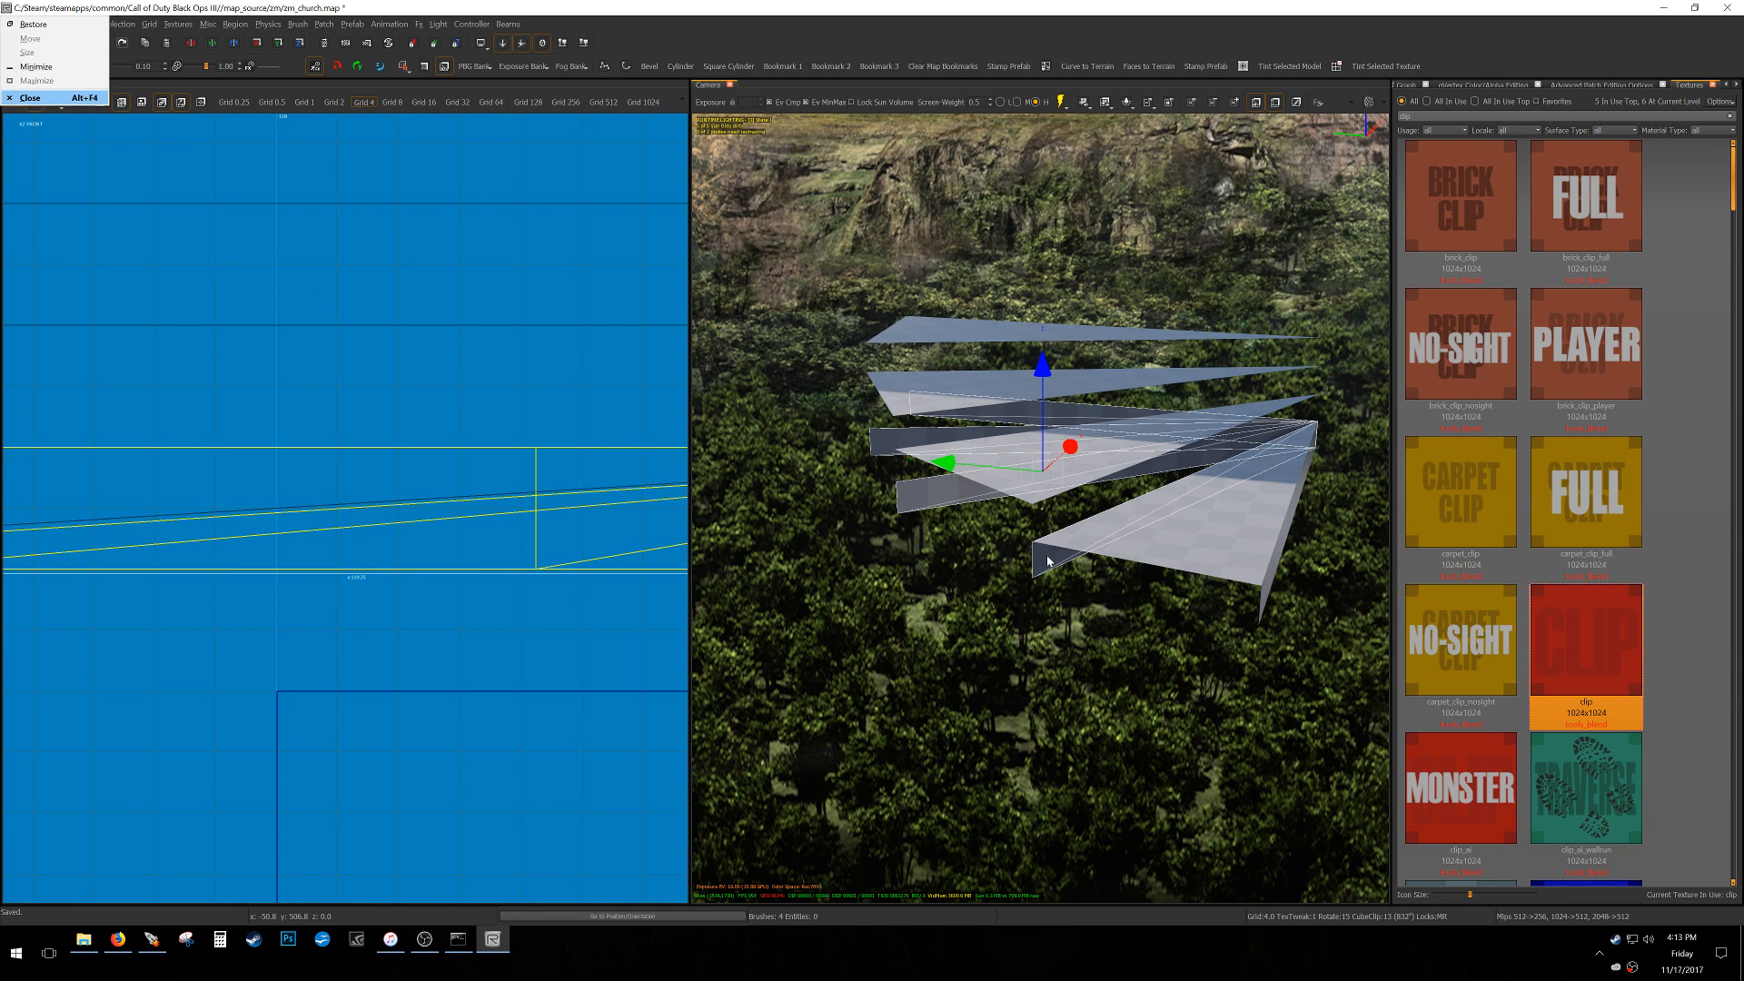
key("Escape")
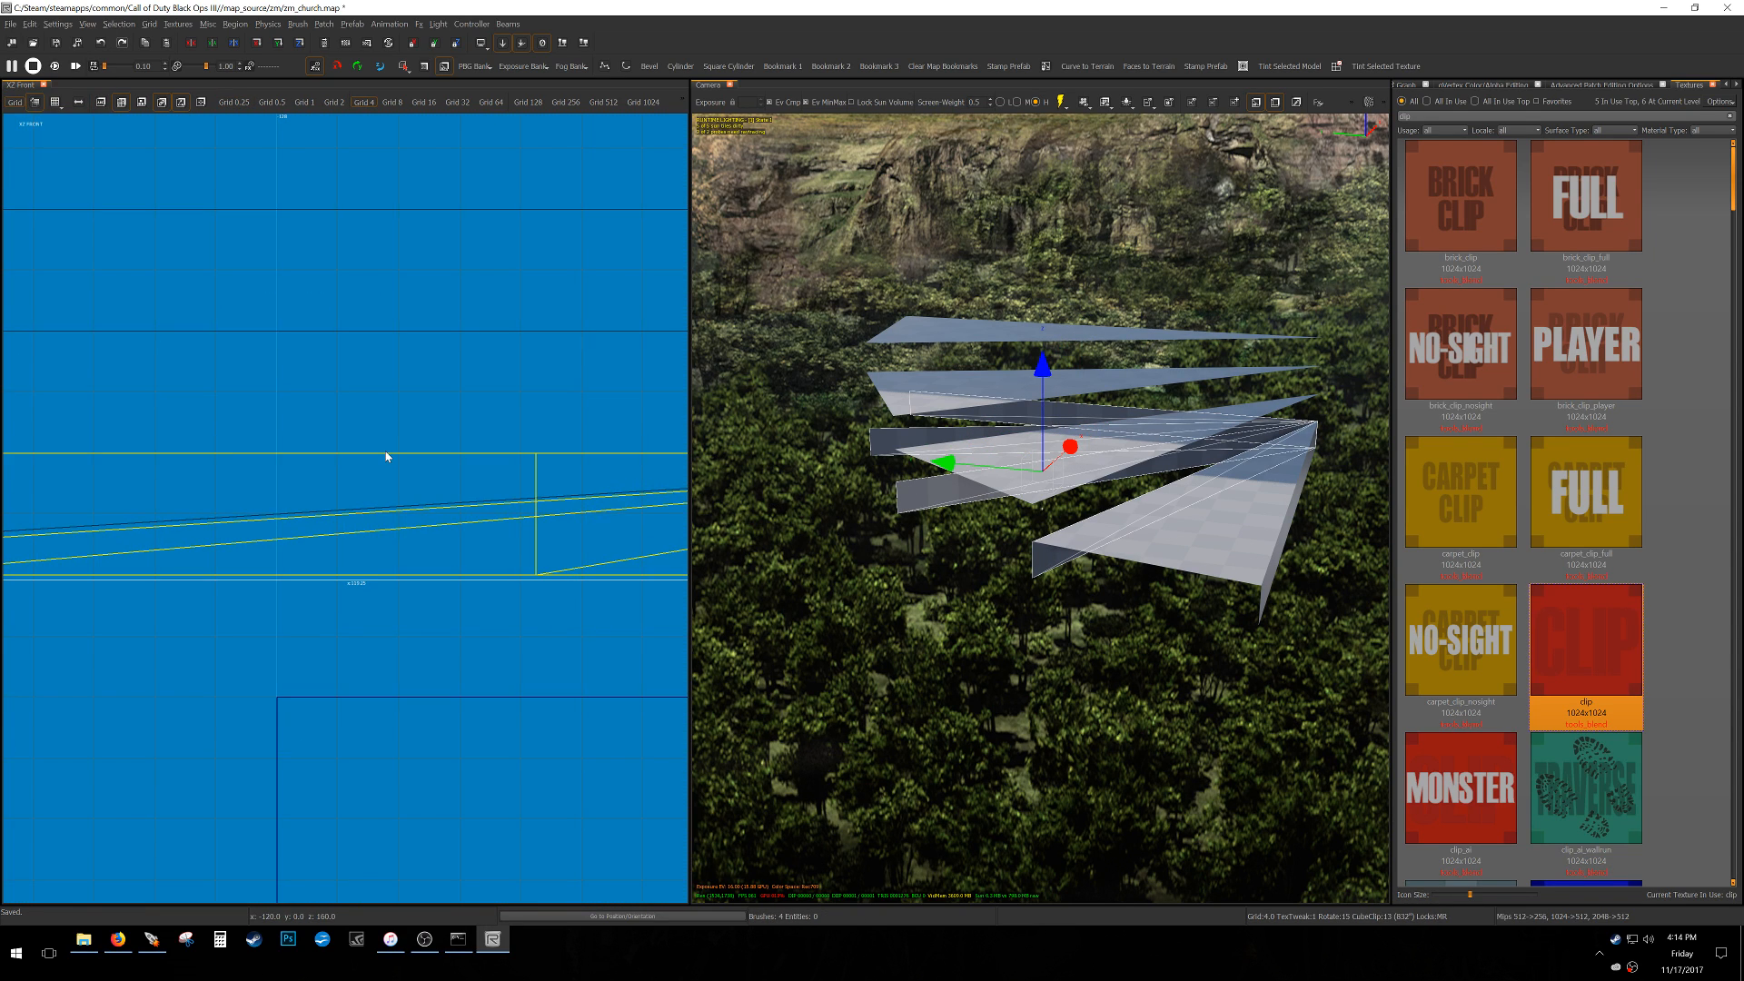
key("alt+Up")
key("alt+Up")
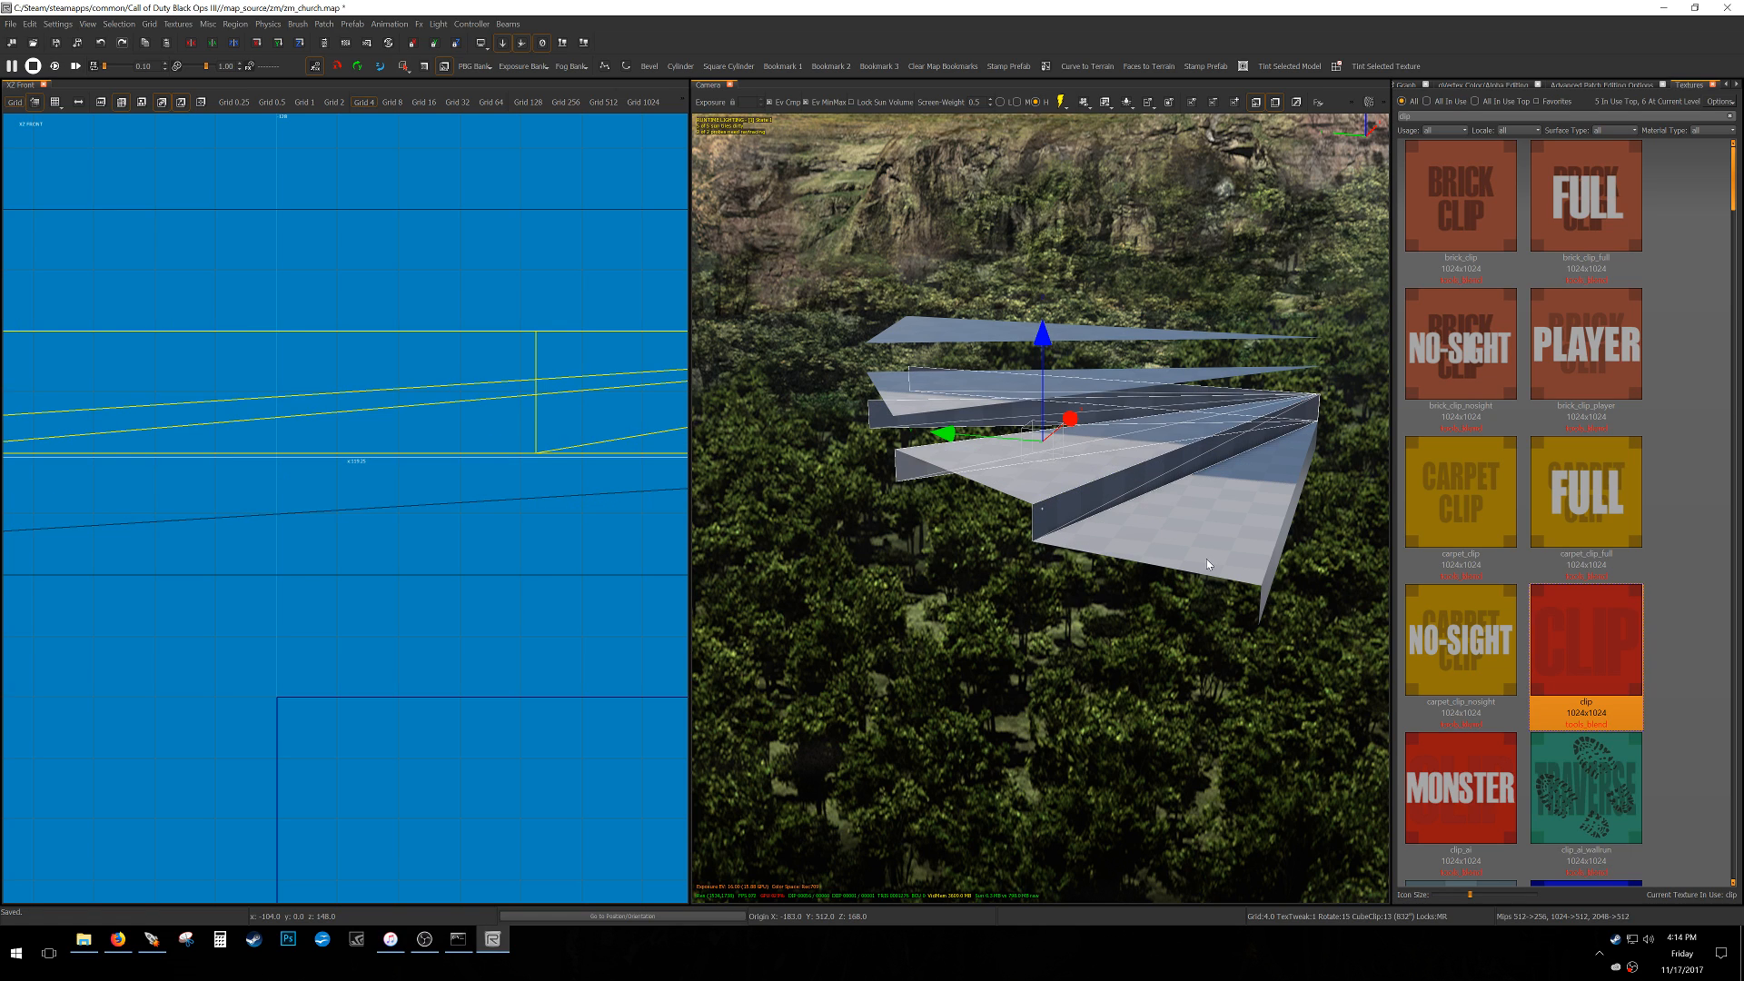
Raise the remaining higher risers progressively until each one closes the gap beneath its own tread.
key("alt+Up")
key("alt+Up")
key("alt+Up")
key("alt+Up")
key("alt+Up")
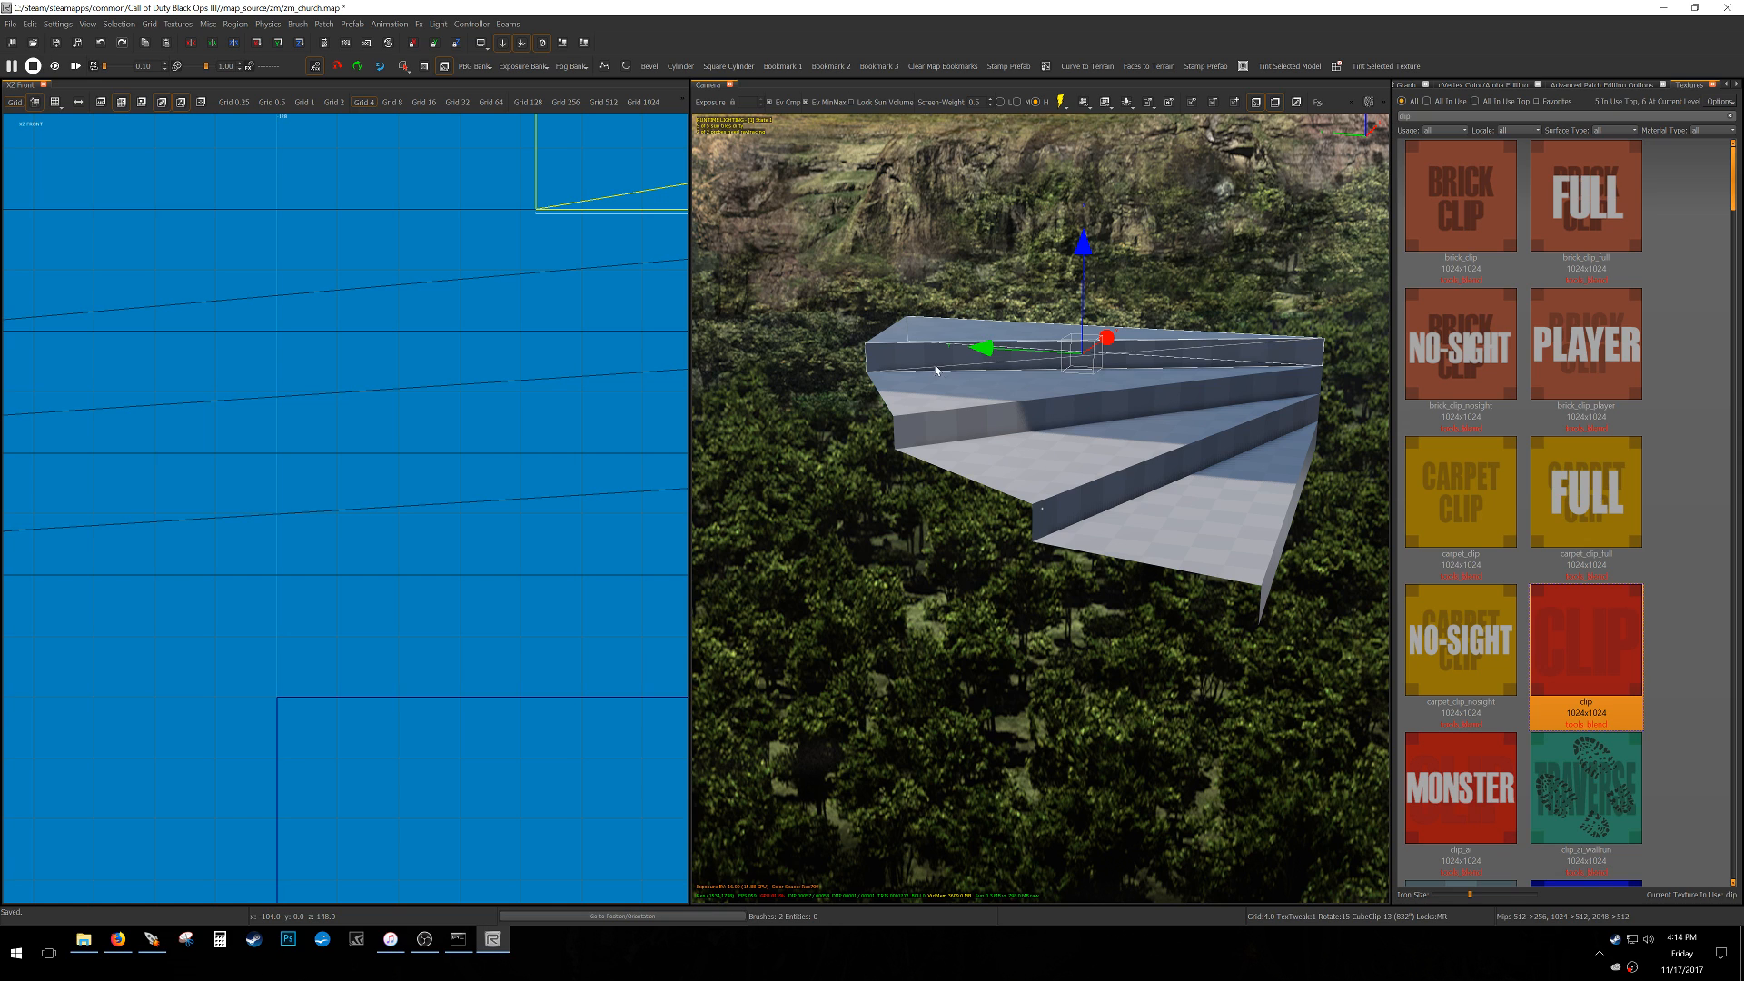
key("Escape")
mouse_move(945, 447)
right_mouse_down()
mouse_move(844, 450)
mouse_move(963, 454)
mouse_move(909, 491)
mouse_move(924, 449)
right_mouse_up()
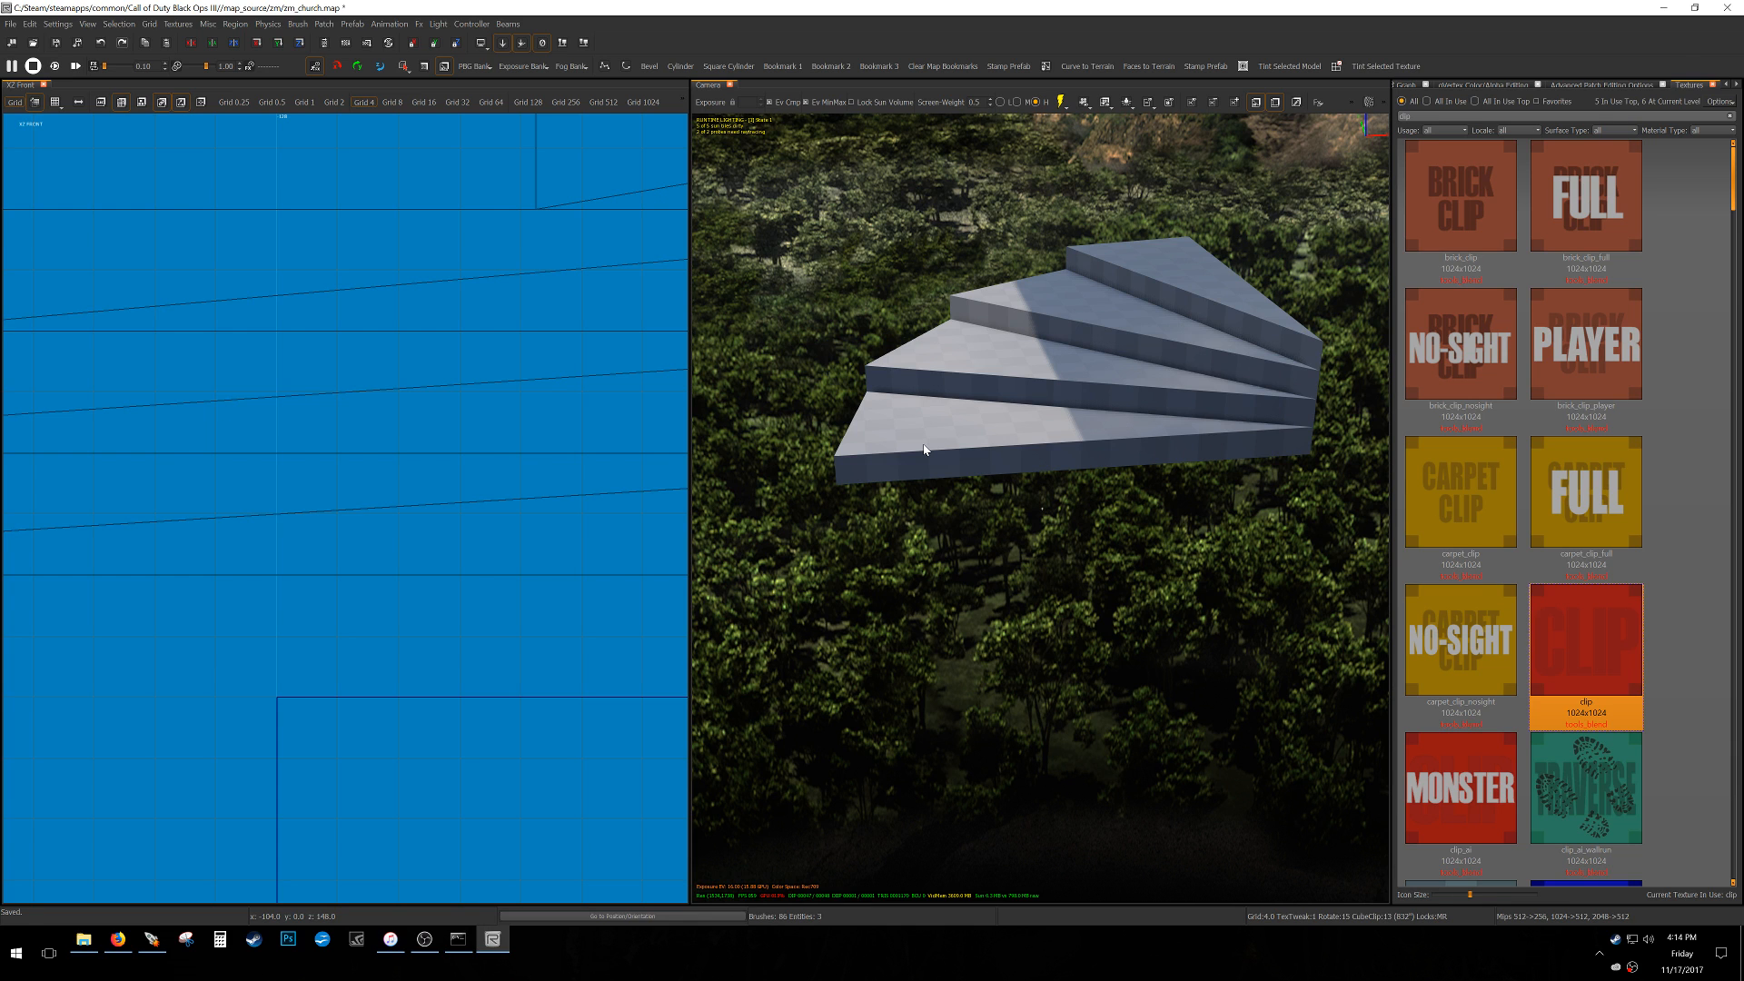
Duplicate the whole quarter flight in the top view, rotate the copy 90 degrees, and place it as the adjoining quarter.
scroll(415, 498, "down", 9)
key("ctrl+Tab")
scroll(415, 499, "down", 7)
key("ctrl+Tab")
key("5")
right_click_drag(416, 500, 438, 570)
left_click_drag(329, 506, 521, 315, "shift")
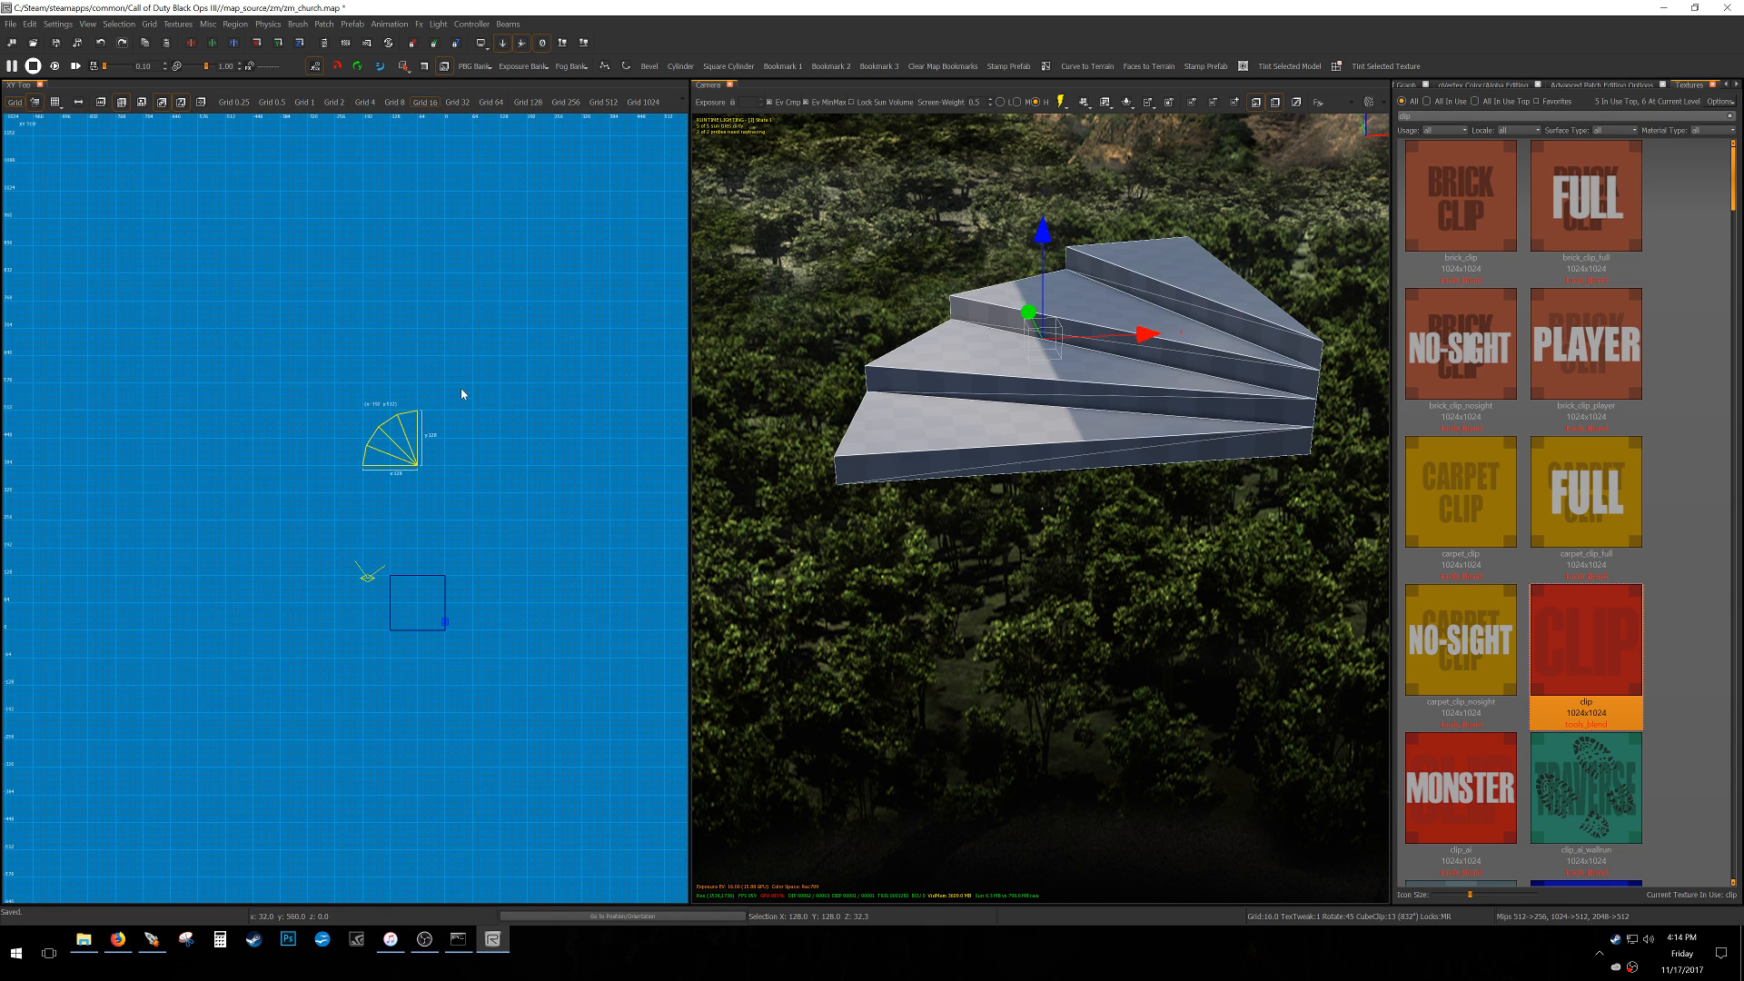
right_click(461, 389)
key("Escape")
scroll(407, 489, "up", 4)
key("space")
key("alt+z")
mouse_move(375, 382)
left_mouse_down()
mouse_move(492, 365)
mouse_move(481, 350)
left_mouse_up()
Raise the rotated quarter flight so its lowest step continues from the top of the original flight.
right_click_drag(999, 405, 1046, 396)
key("w")
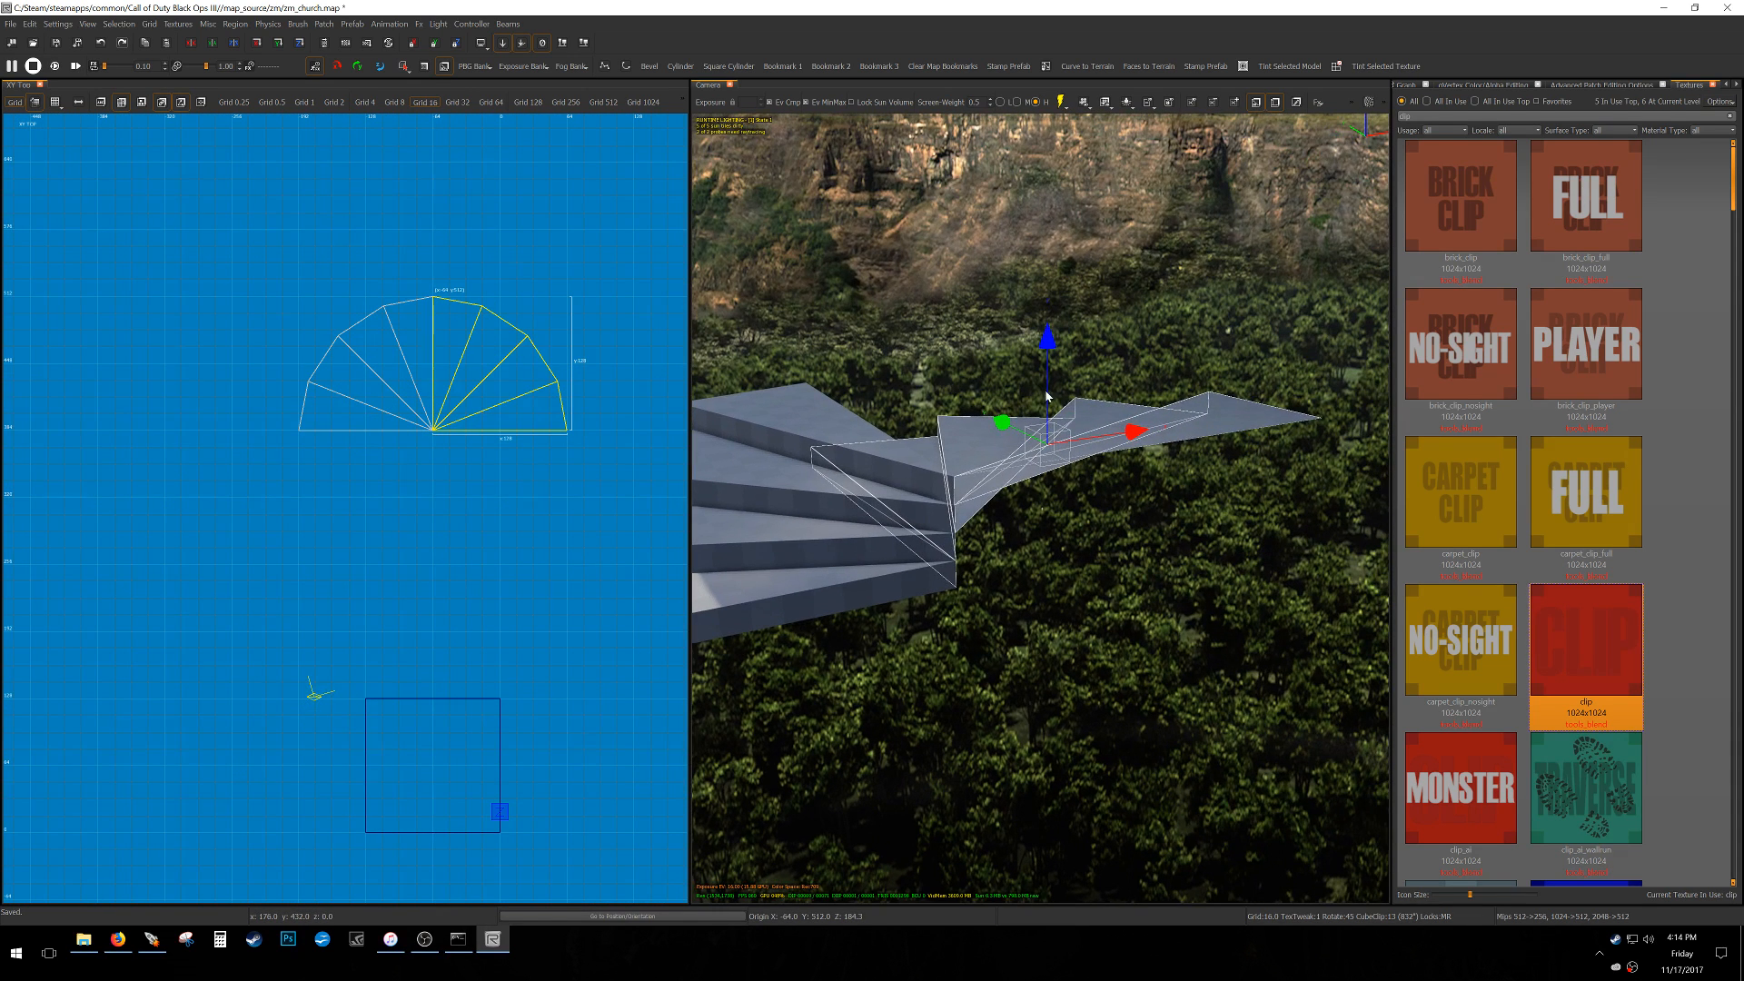
left_click_drag(1047, 352, 1046, 247)
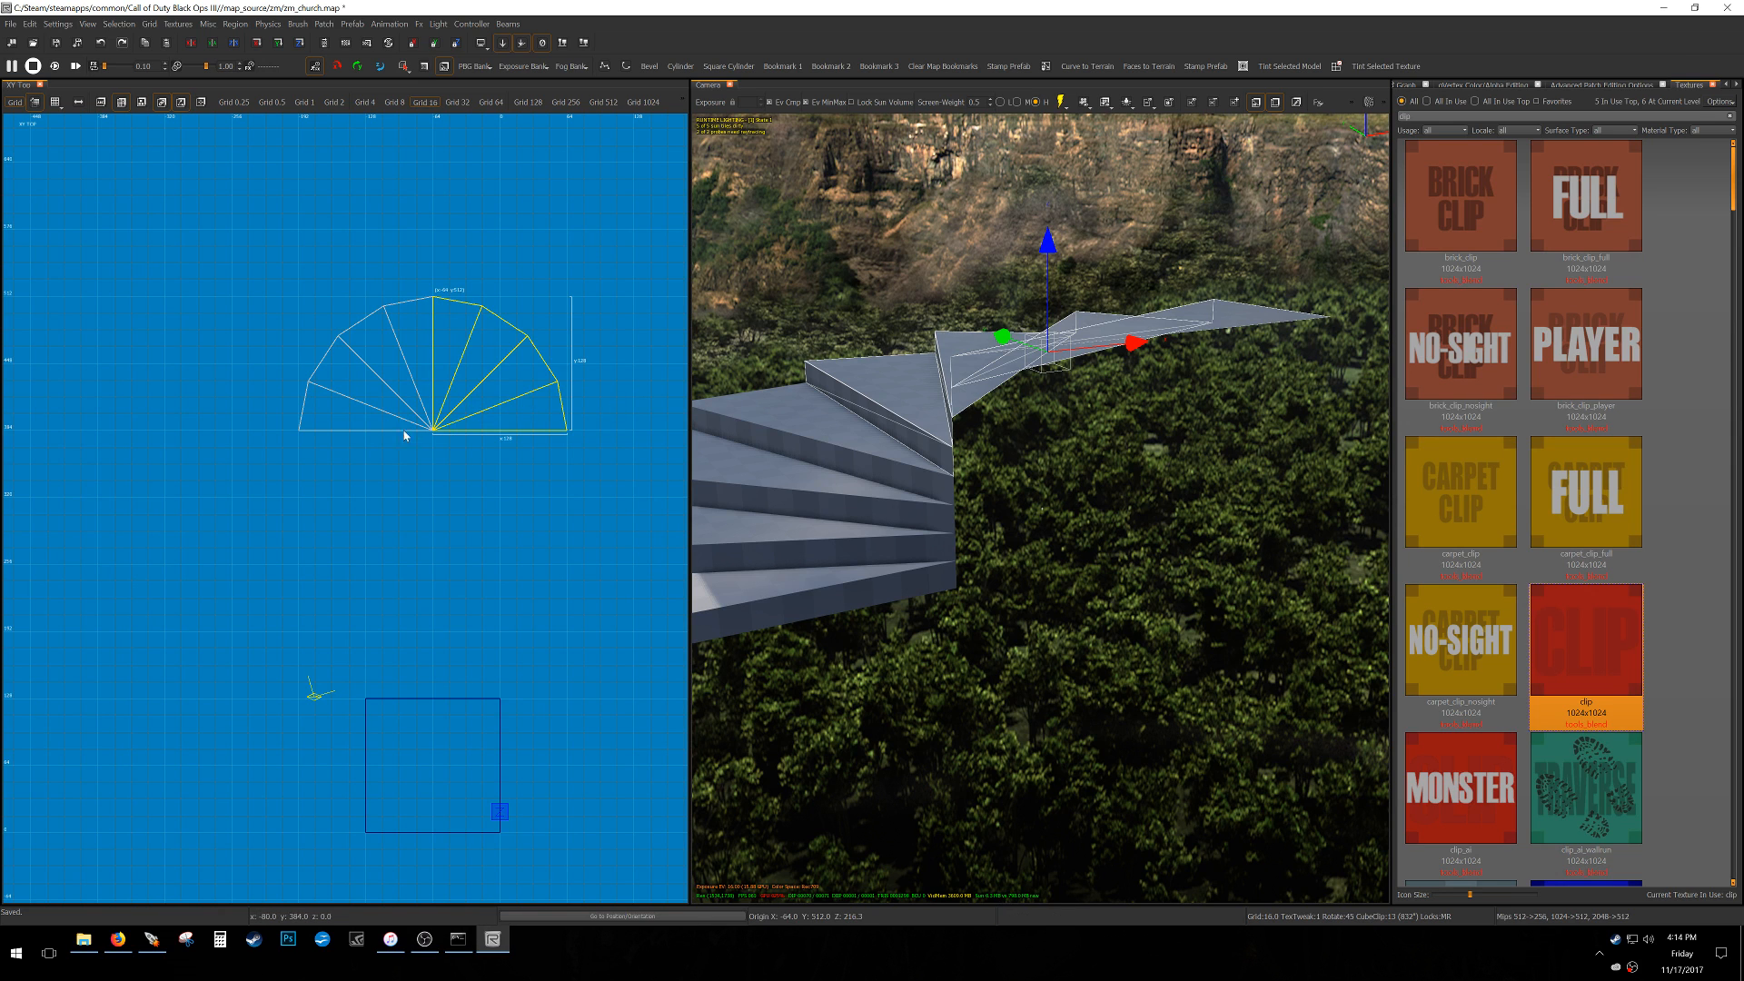
Duplicate the half-circle flight, rotate the copy 180 degrees into the opposite half, and raise it above the existing steps.
left_click_drag(318, 423, 510, 257, "shift")
right_click_drag(473, 386, 493, 452)
key("space")
key("alt+z")
key("alt+z")
mouse_move(494, 452)
left_mouse_down()
mouse_move(495, 503)
mouse_move(462, 556)
left_mouse_up()
mouse_move(1134, 499)
right_mouse_down()
mouse_move(1095, 501)
mouse_move(1168, 500)
mouse_move(1150, 495)
right_mouse_up()
left_click_drag(1150, 480, 1156, 242)
right_click_drag(1156, 243, 1045, 264)
Duplicate the second half-turn, rotate it 180 degrees over the first half, and raise it to continue the spiral.
right_click_drag(1042, 509, 968, 491)
key("space")
key("shift+z")
key("shift+z")
left_click_drag(479, 564, 463, 413)
right_click_drag(1042, 509, 1081, 432)
left_click_drag(976, 404, 1001, 216)
key("Escape")
right_click_drag(1227, 472, 1131, 554)
right_click_drag(1042, 509, 982, 490)
Draw a tall block between a lower tread and the flight above in the front view to gauge headroom, and delete it.
key("ctrl+Tab")
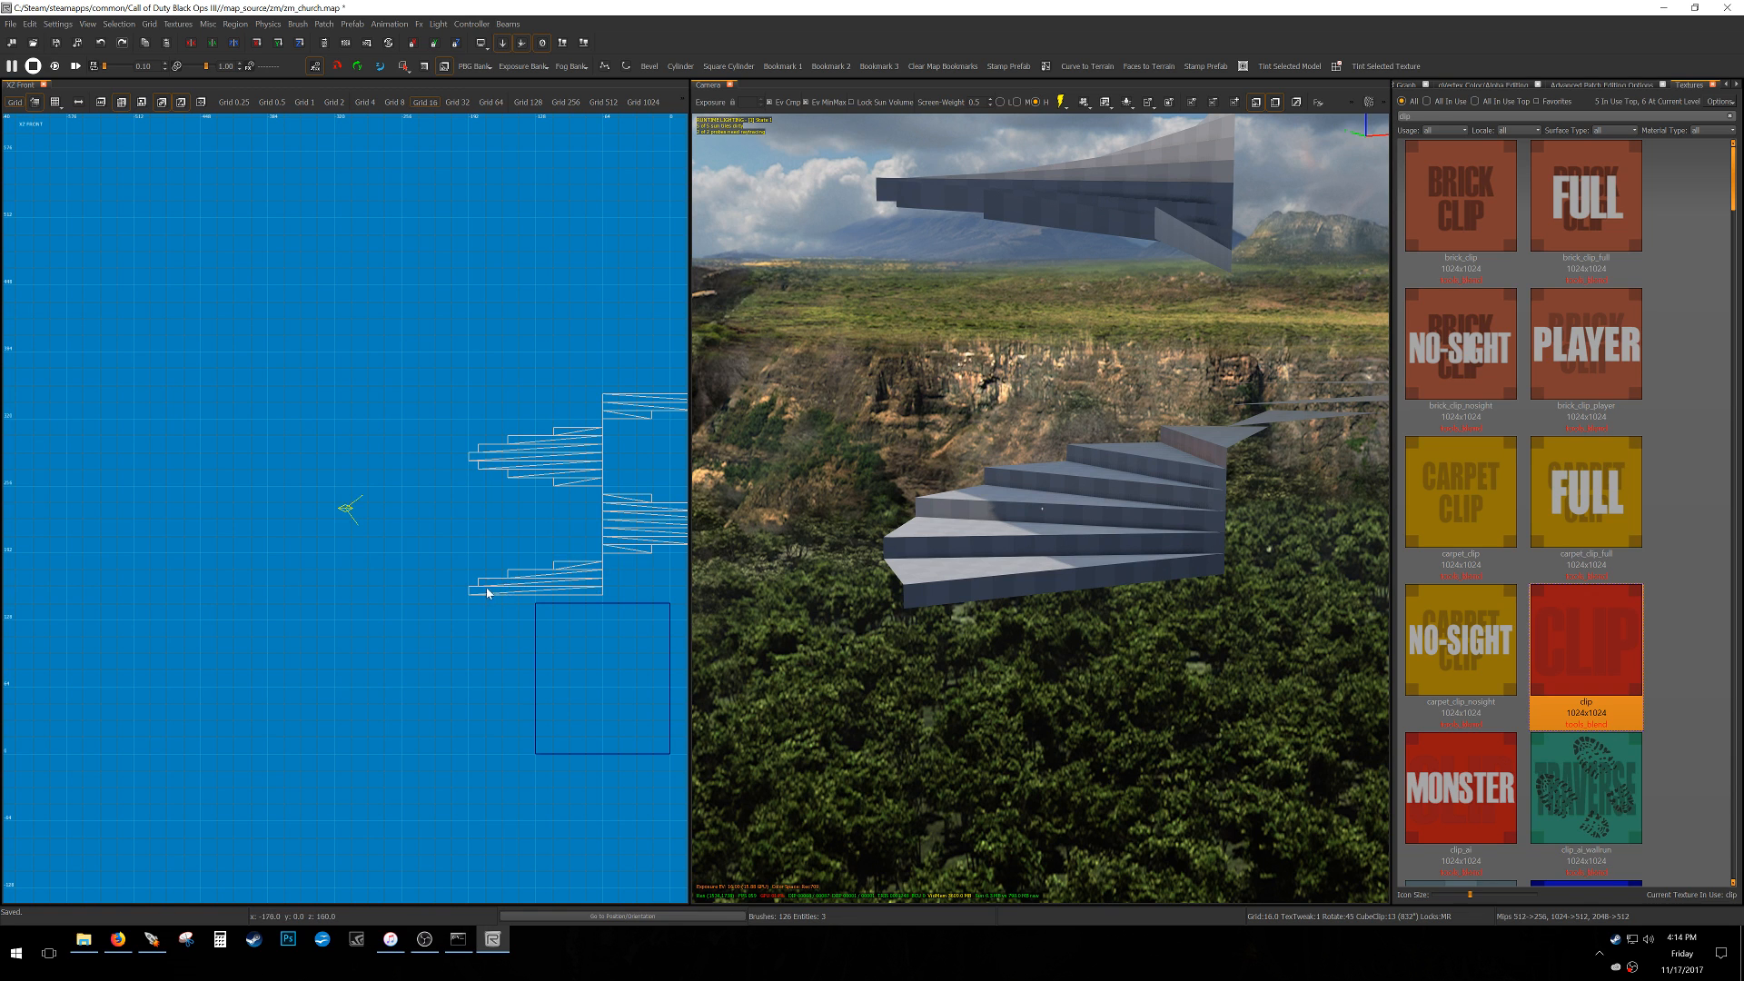
scroll(490, 593, "up", 3)
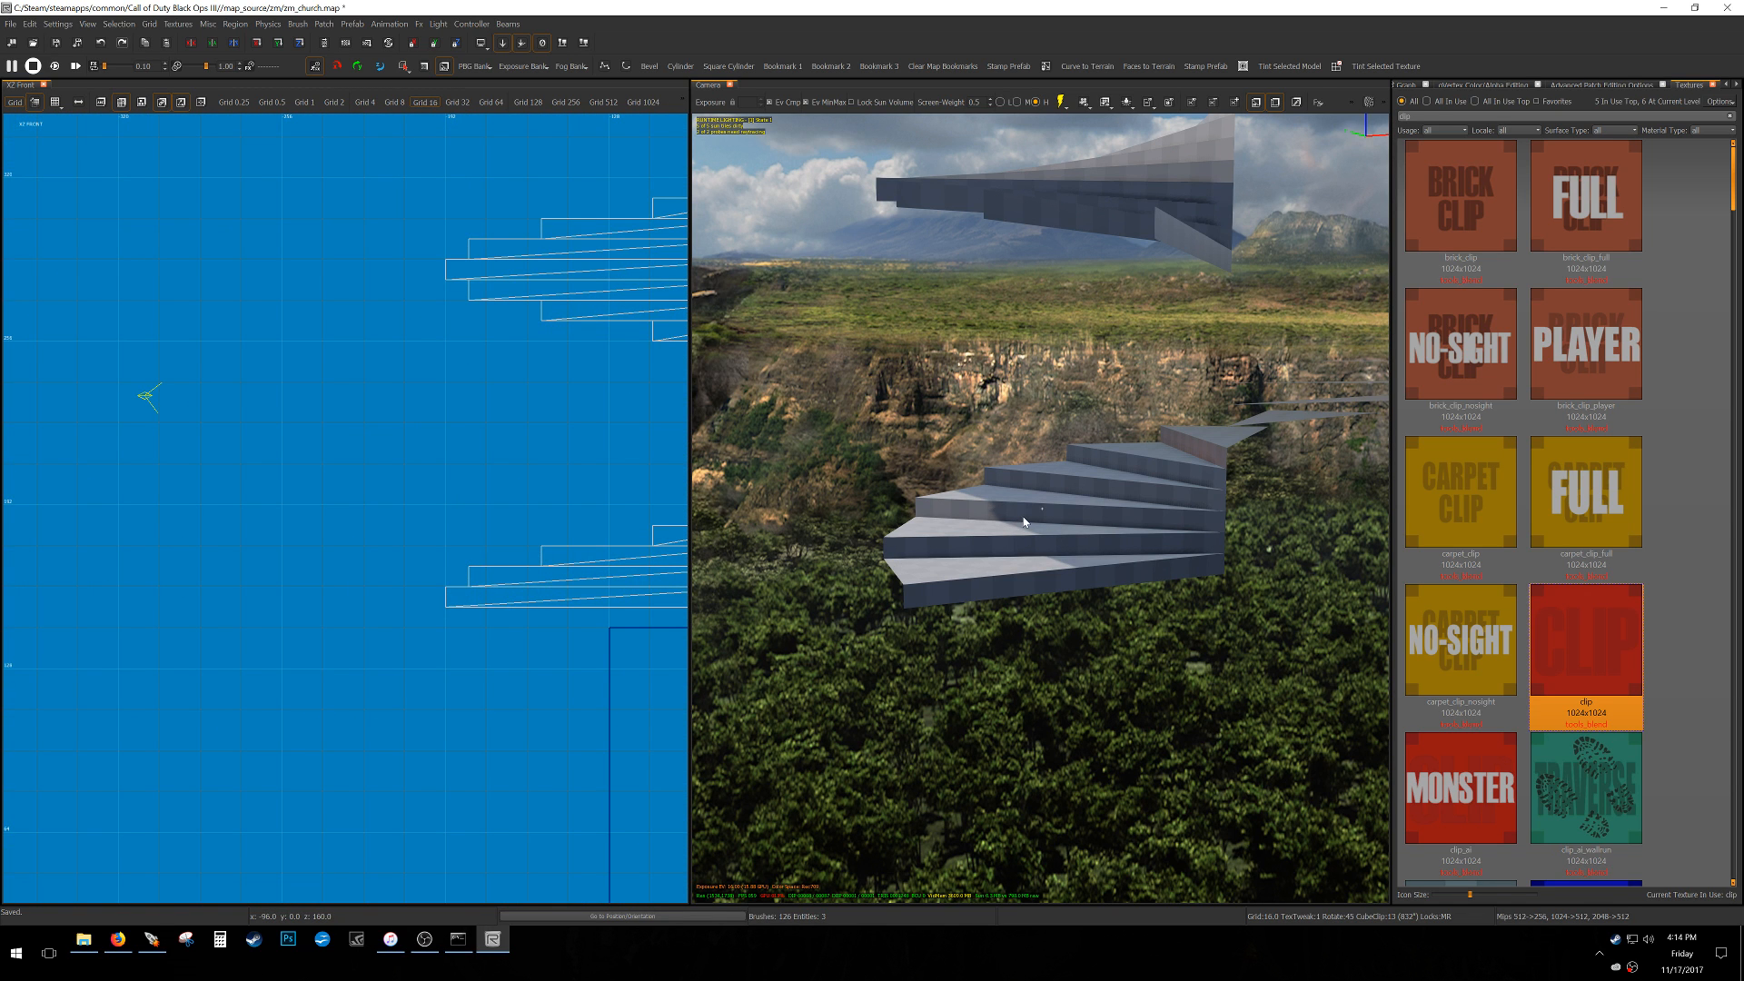
key("a")
right_click_drag(1083, 532, 1102, 526)
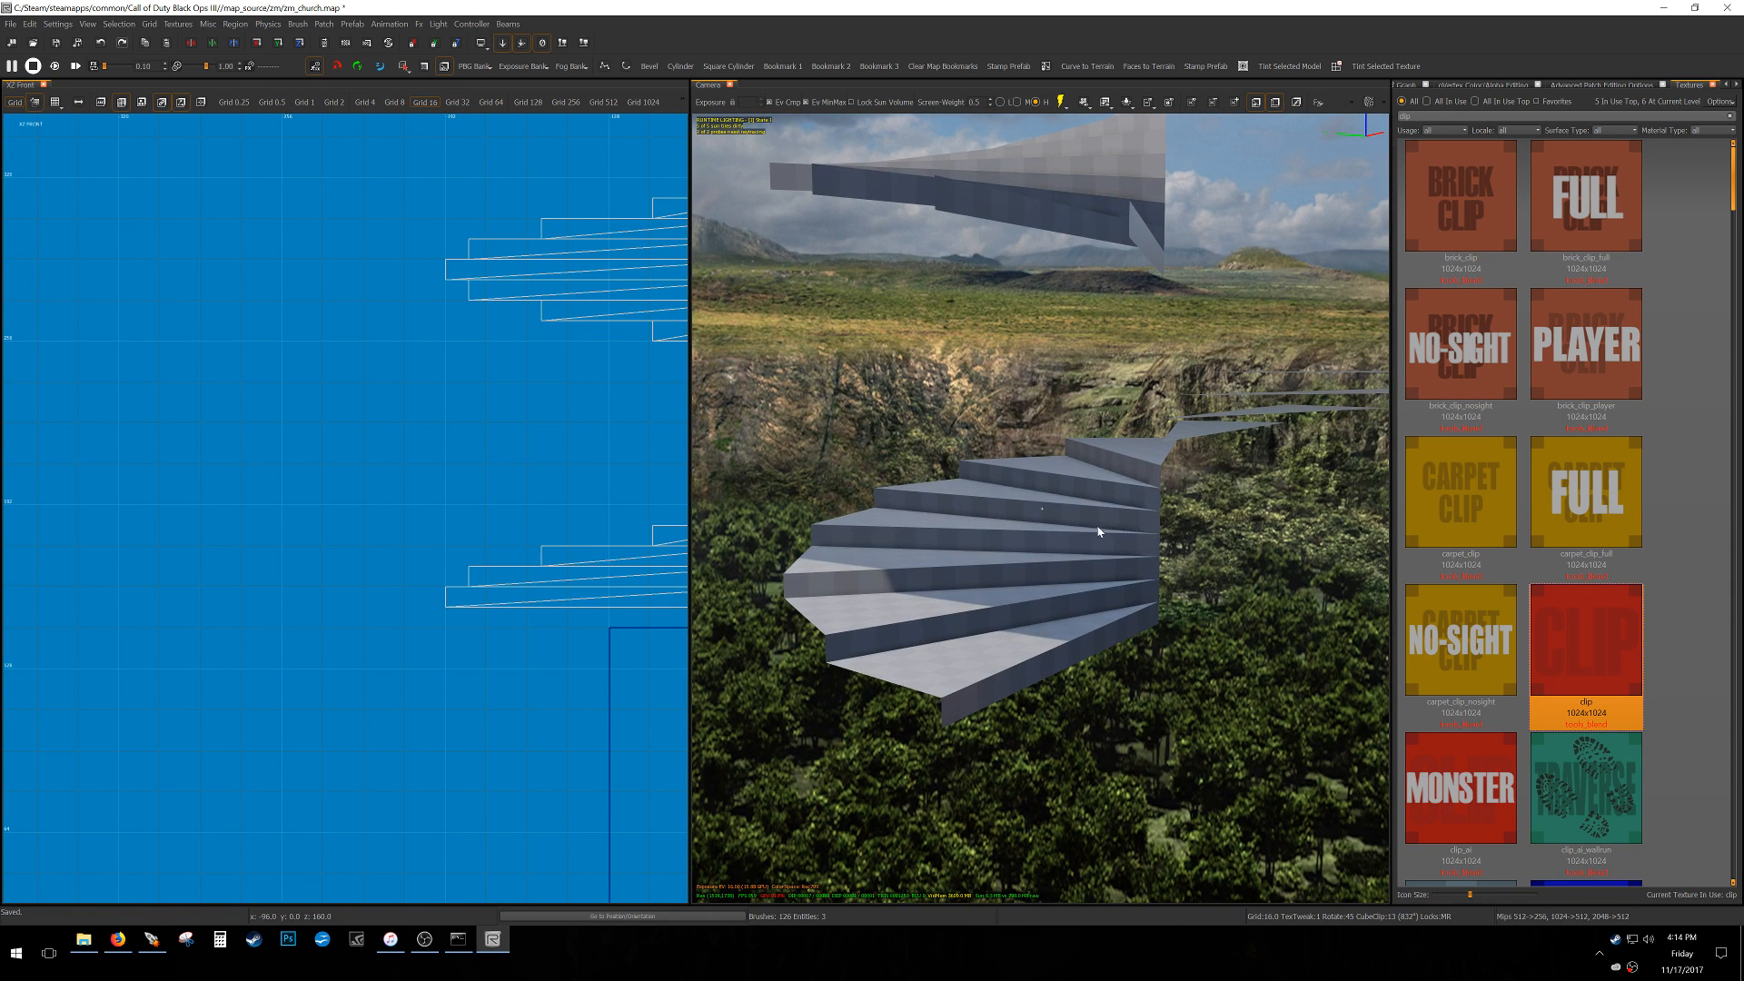
key("3")
left_click_drag(448, 585, 470, 283)
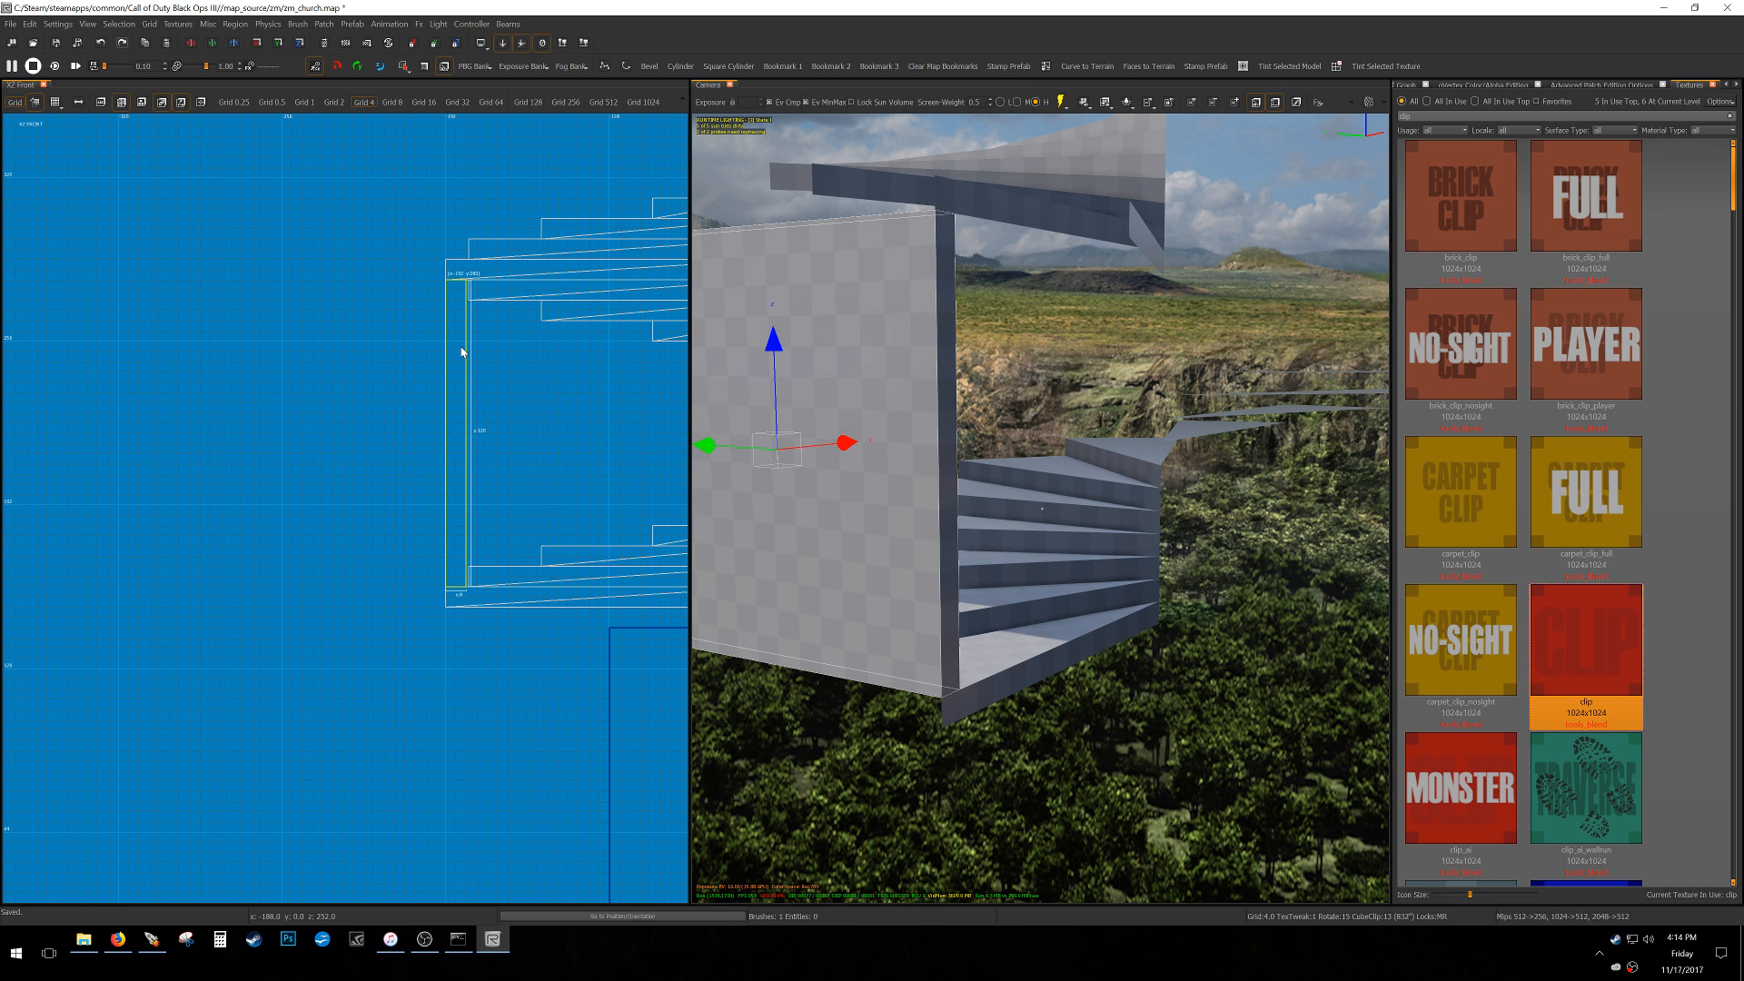
right_click_drag(1044, 448, 1339, 740, "ctrl")
key("Delete")
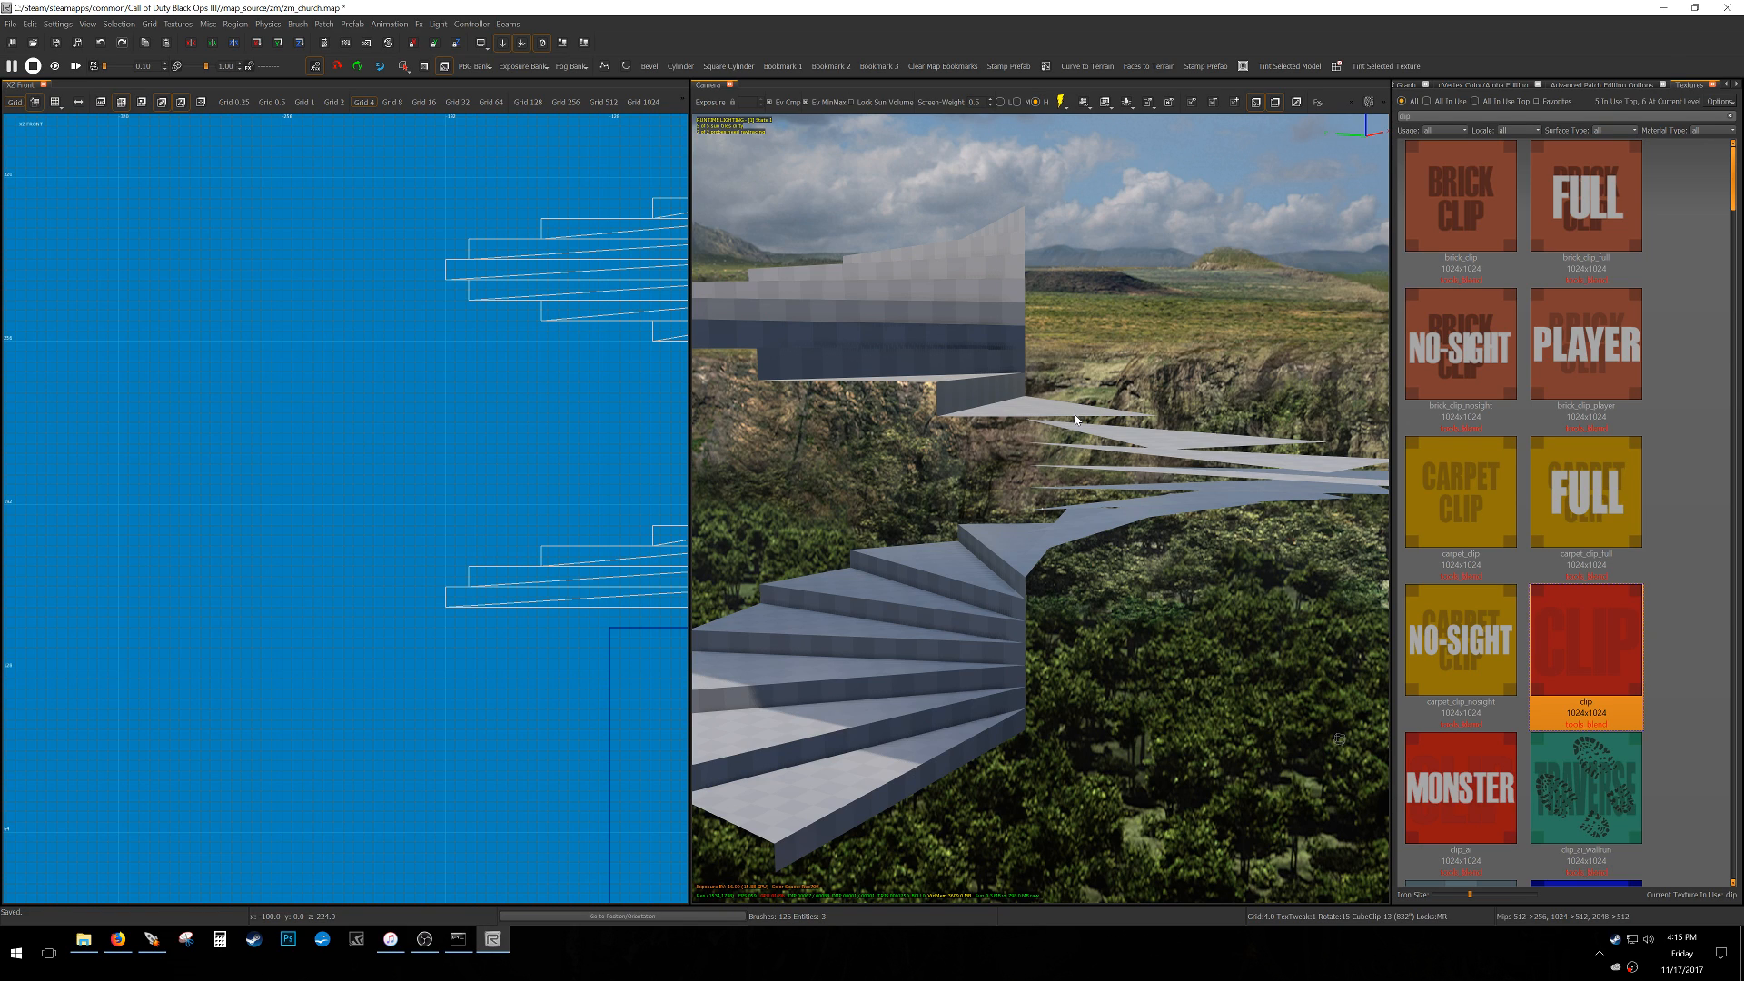
Delete all duplicated flights above the original quarter flight.
right_click_drag(1126, 644, 1125, 645, "ctrl")
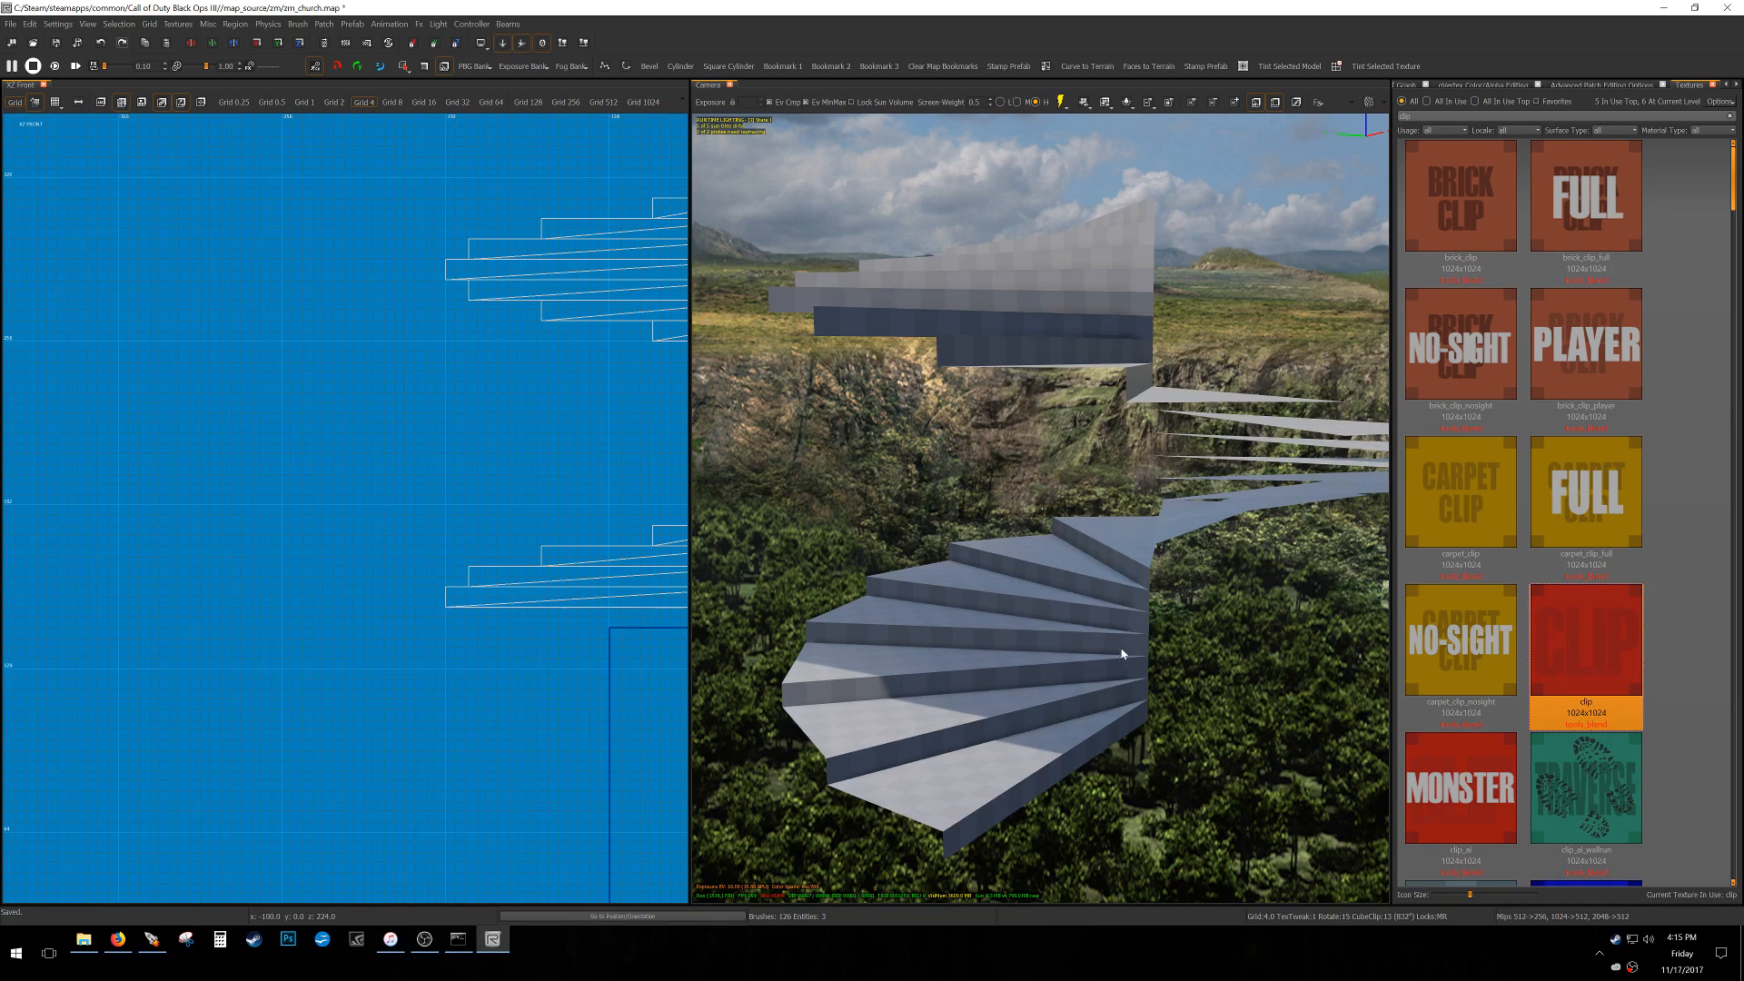
left_click(983, 685, "shift")
left_click(955, 703, "shift")
key("BackSpace")
right_click_drag(956, 704, 955, 704, "ctrl")
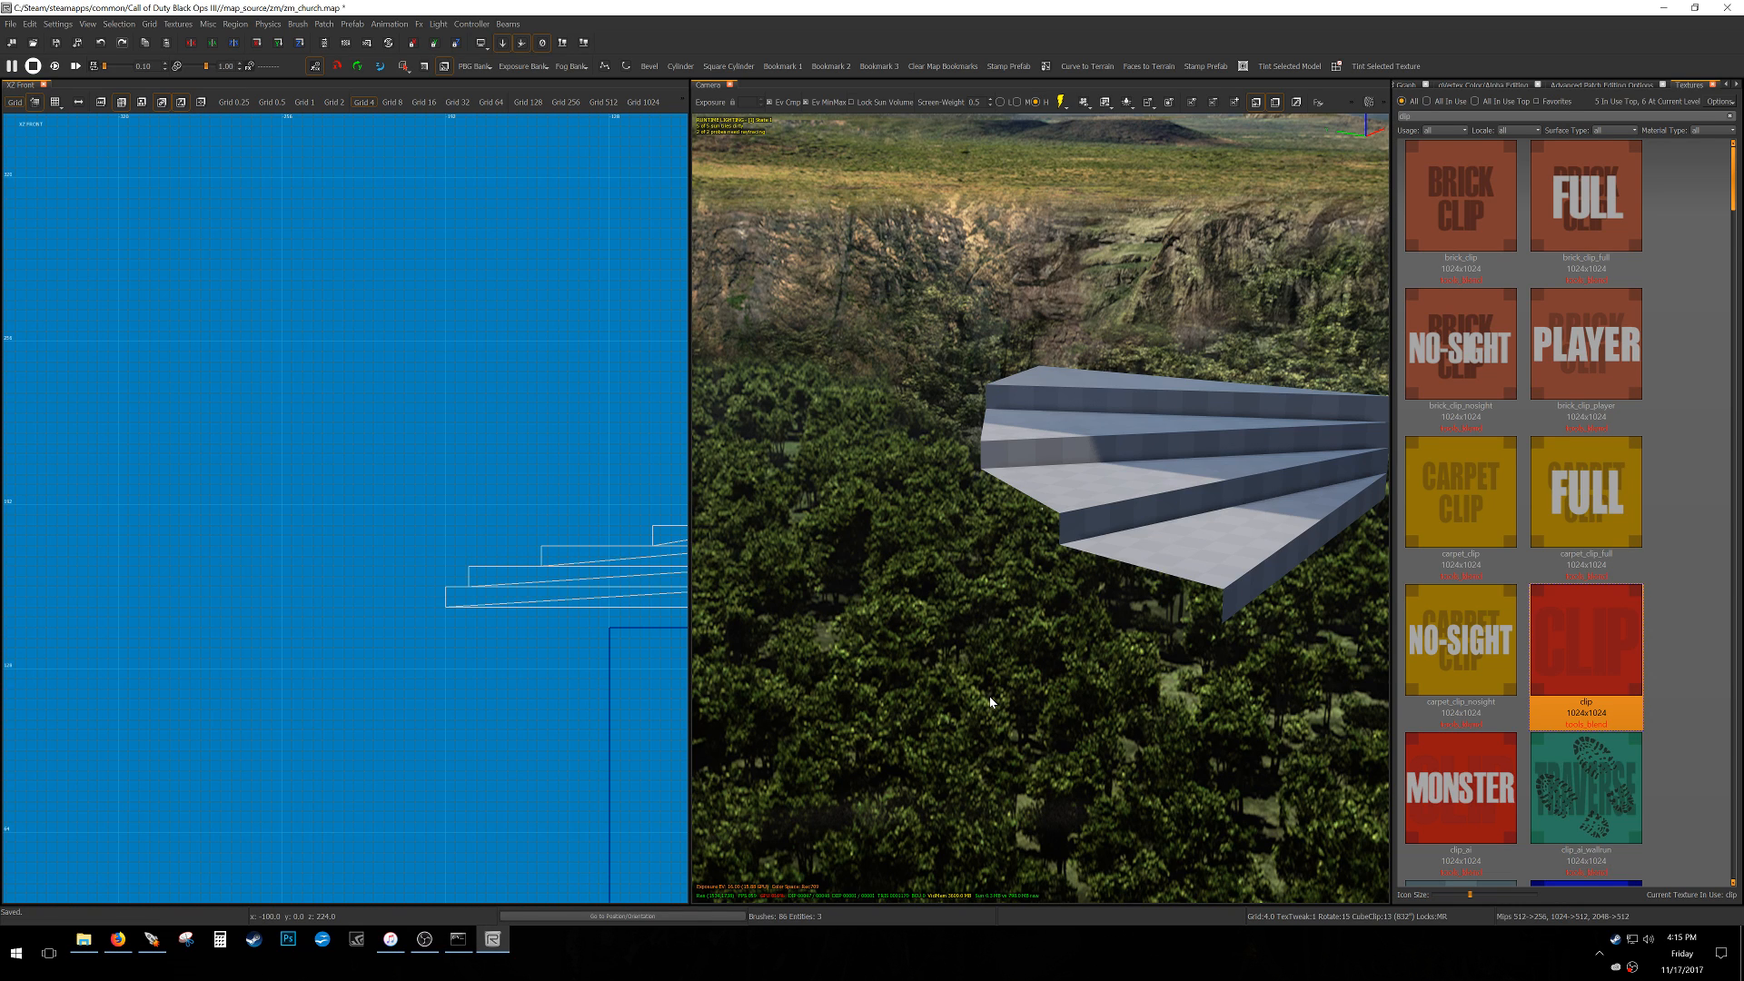
mouse_move(1075, 703)
right_mouse_down()
mouse_move(1059, 772)
mouse_move(1018, 809)
mouse_move(927, 781)
mouse_move(1090, 654)
mouse_move(1169, 633)
right_mouse_up()
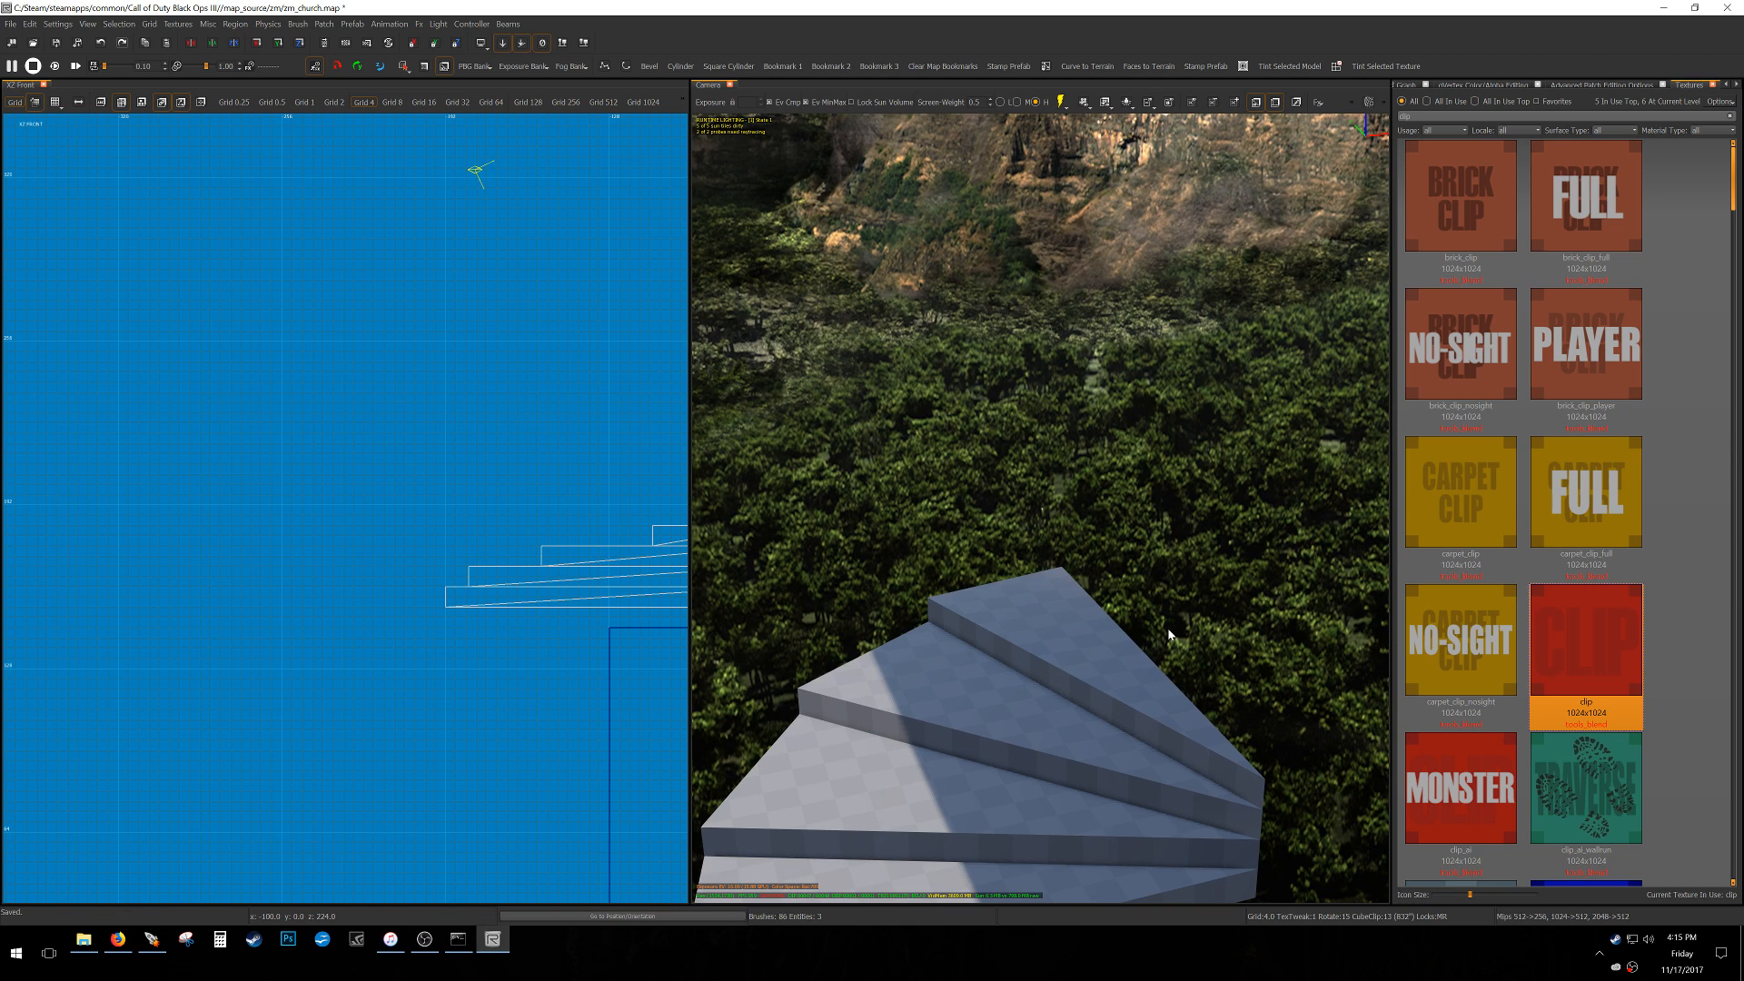
Place the default character model beside the quarter flight in the top view on the 16-unit grid.
scroll(299, 557, "down", 6)
key("ctrl+Tab")
key("ctrl+Tab")
right_click_drag(368, 530, 357, 535)
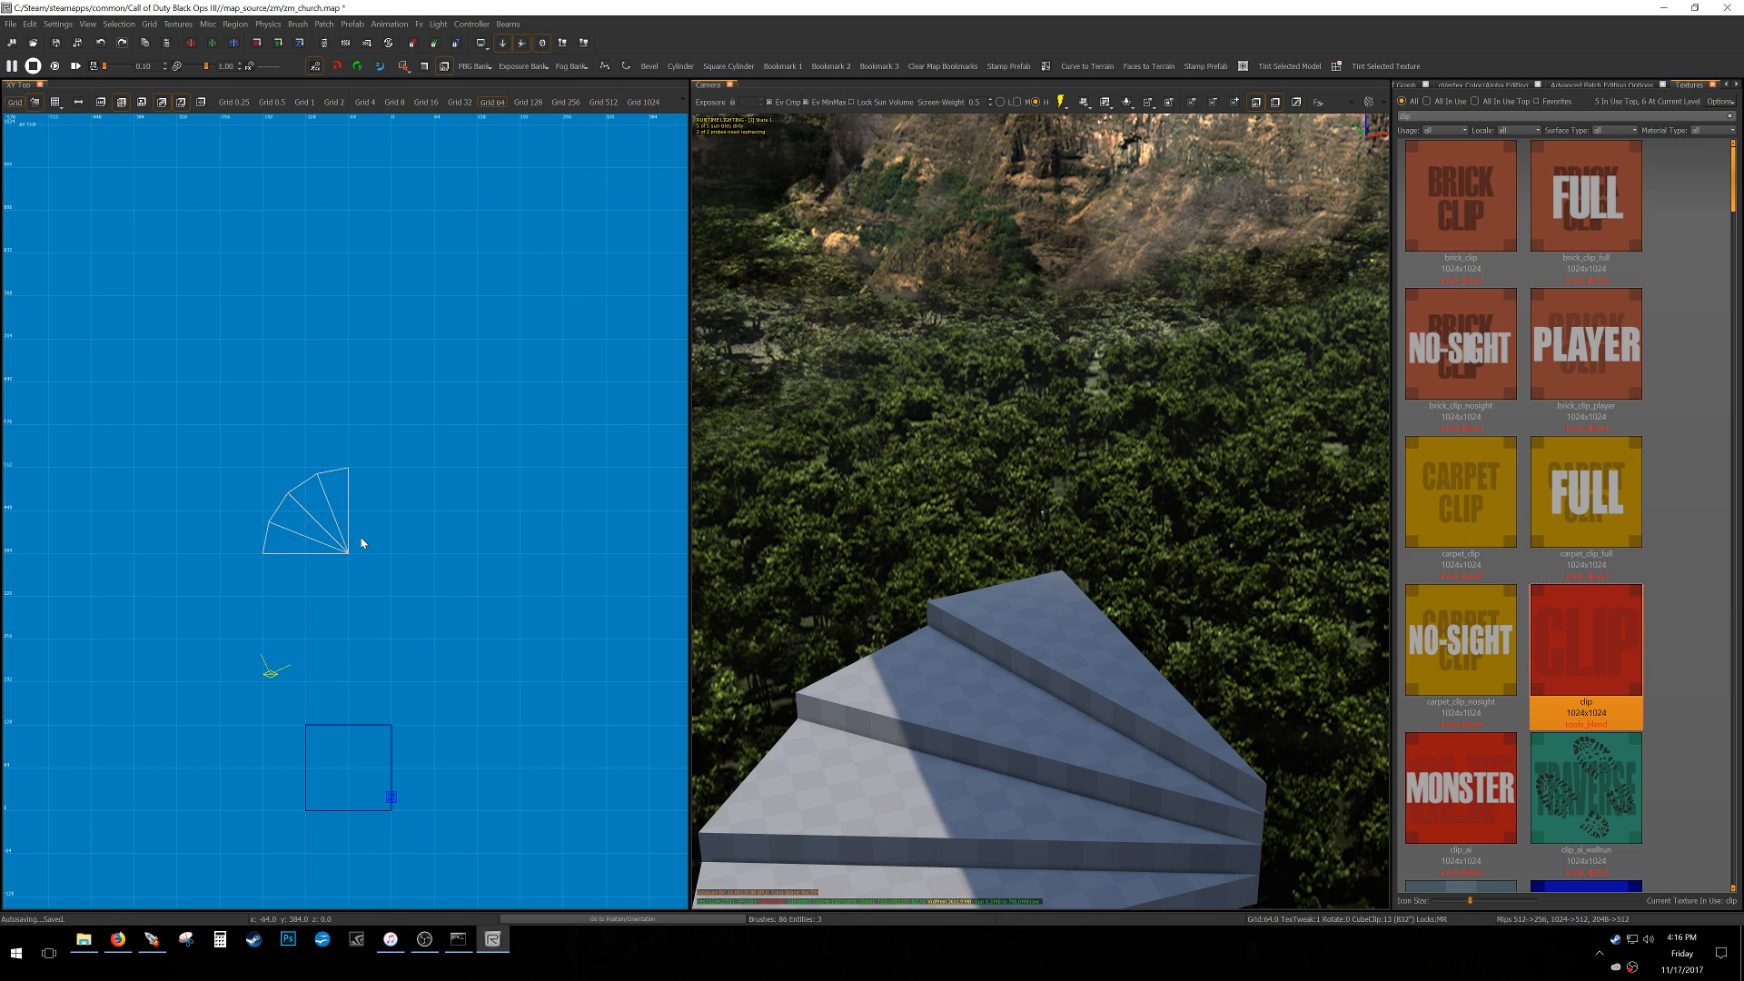
right_click_drag(331, 556, 290, 573)
scroll(329, 555, "down", 1)
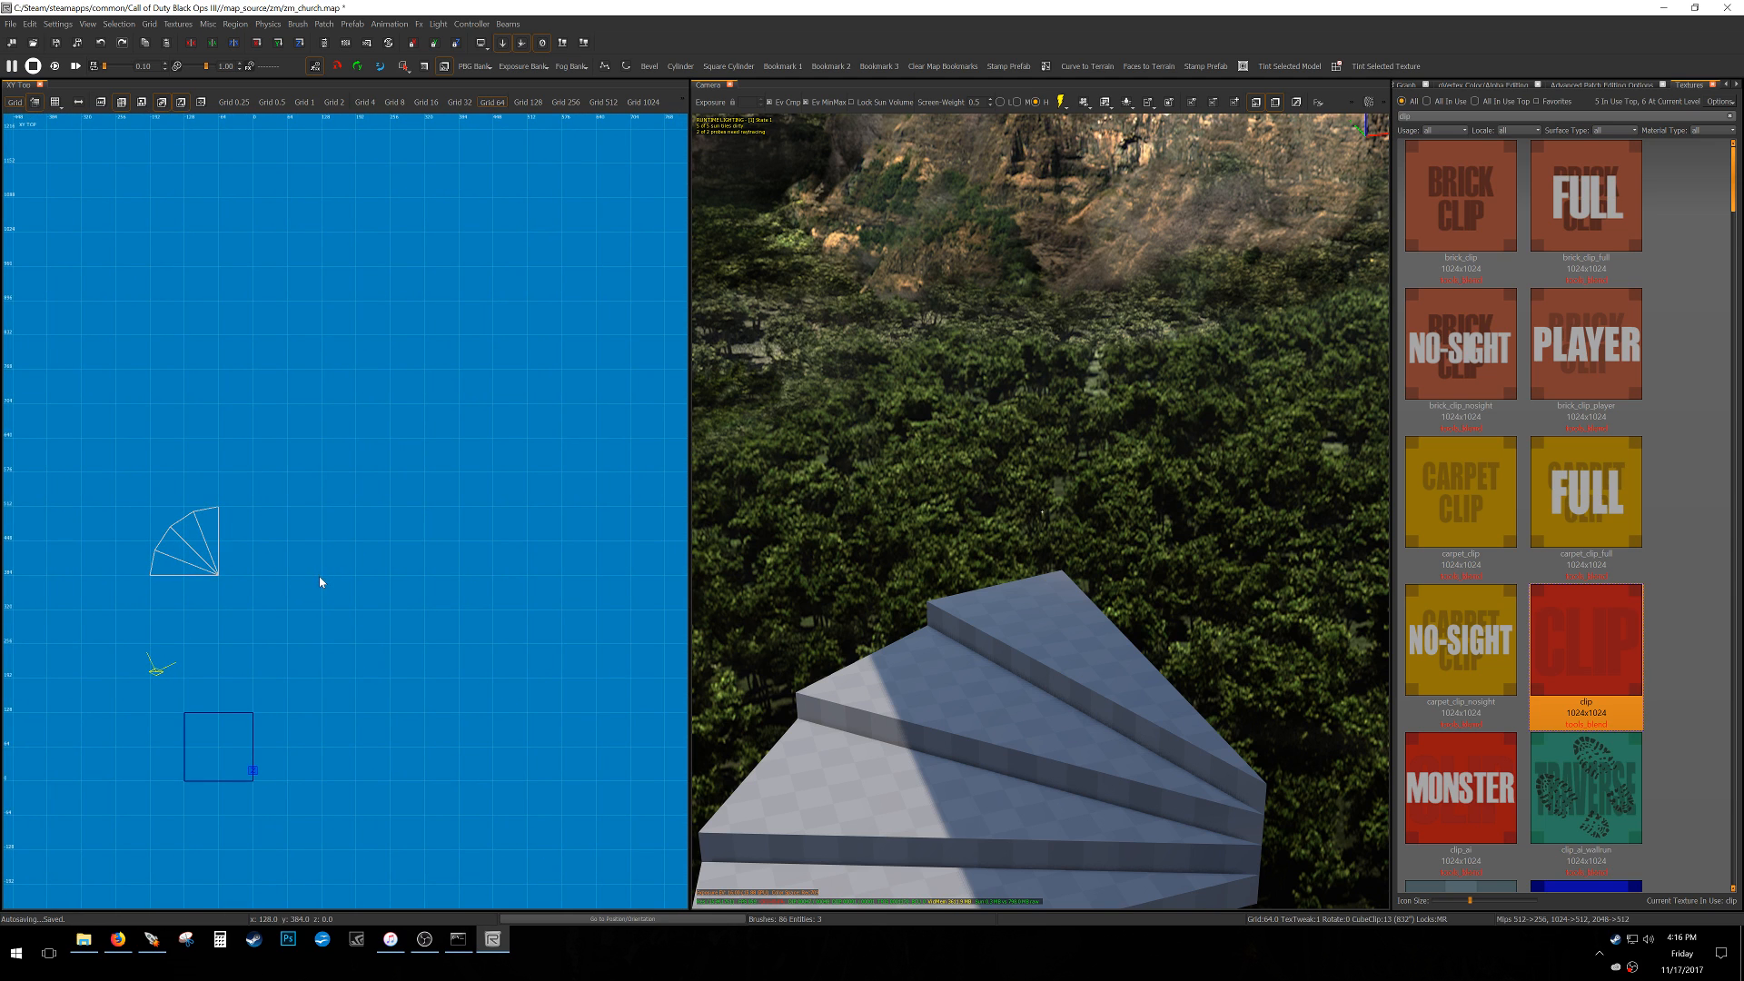
key("5")
key("m")
left_click_drag(1444, 177, 217, 589)
scroll(238, 602, "up", 4)
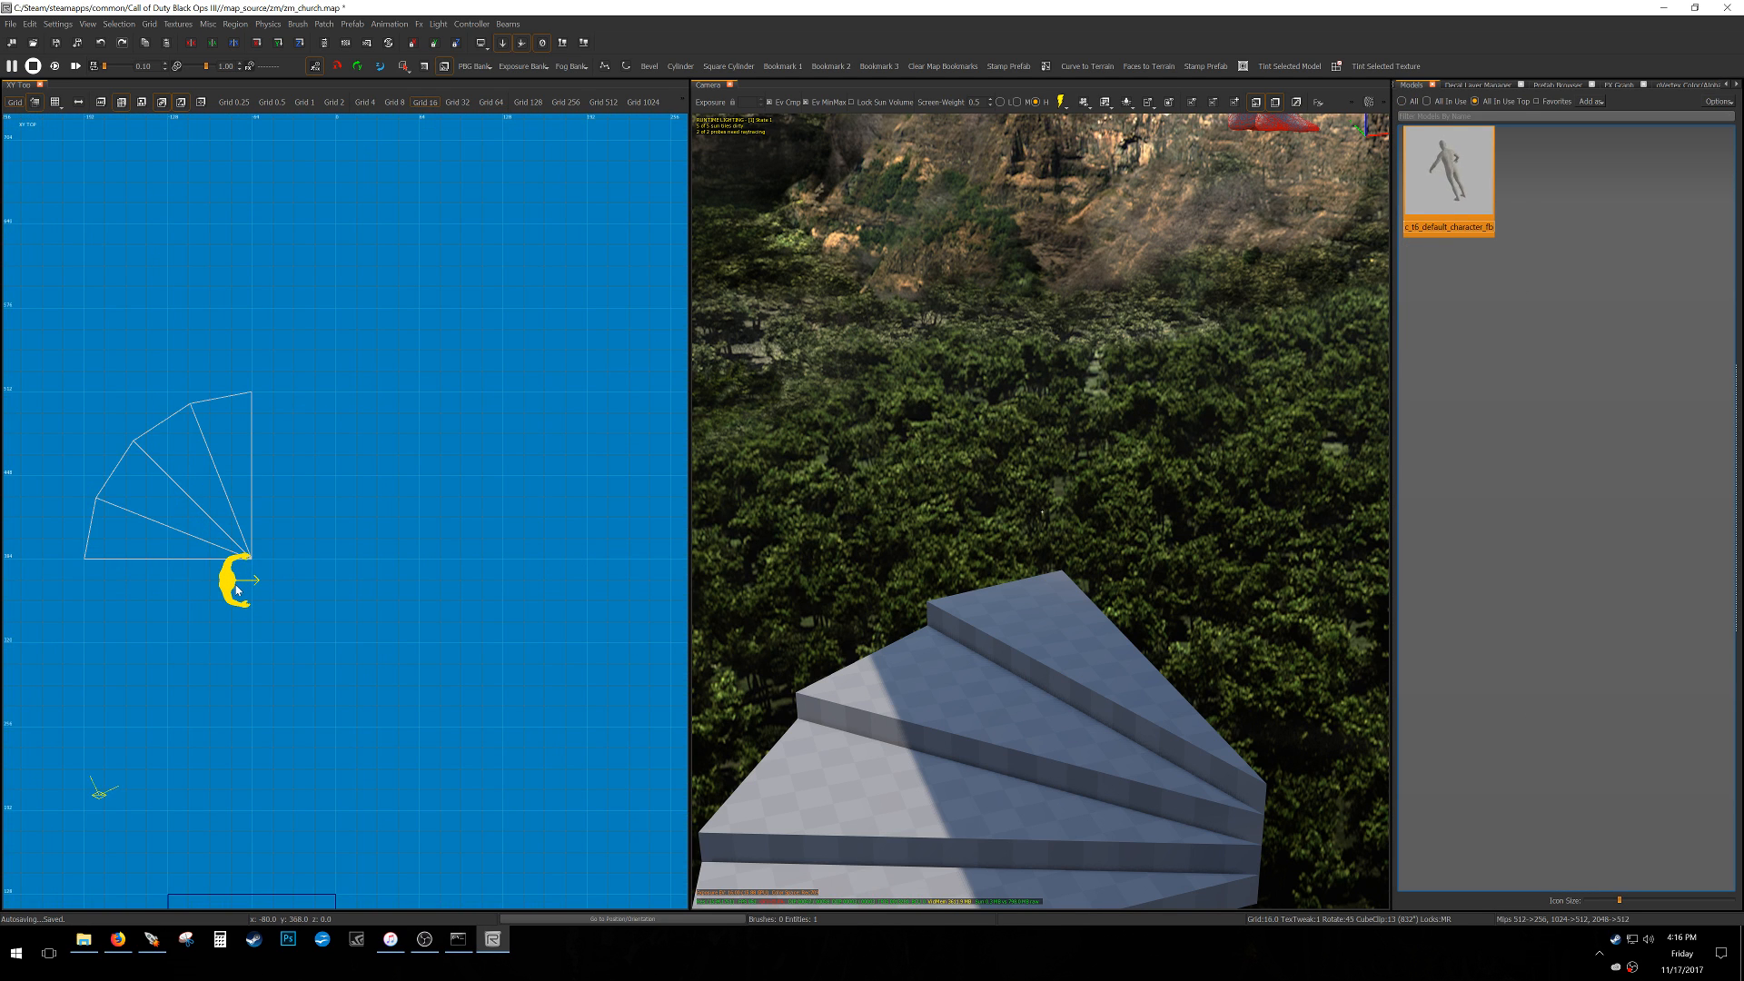
Rotate the character model to face up in the top view and move it to the open area beside the stairs.
key("z")
key("z")
key("z")
left_click_drag(275, 664, 532, 610)
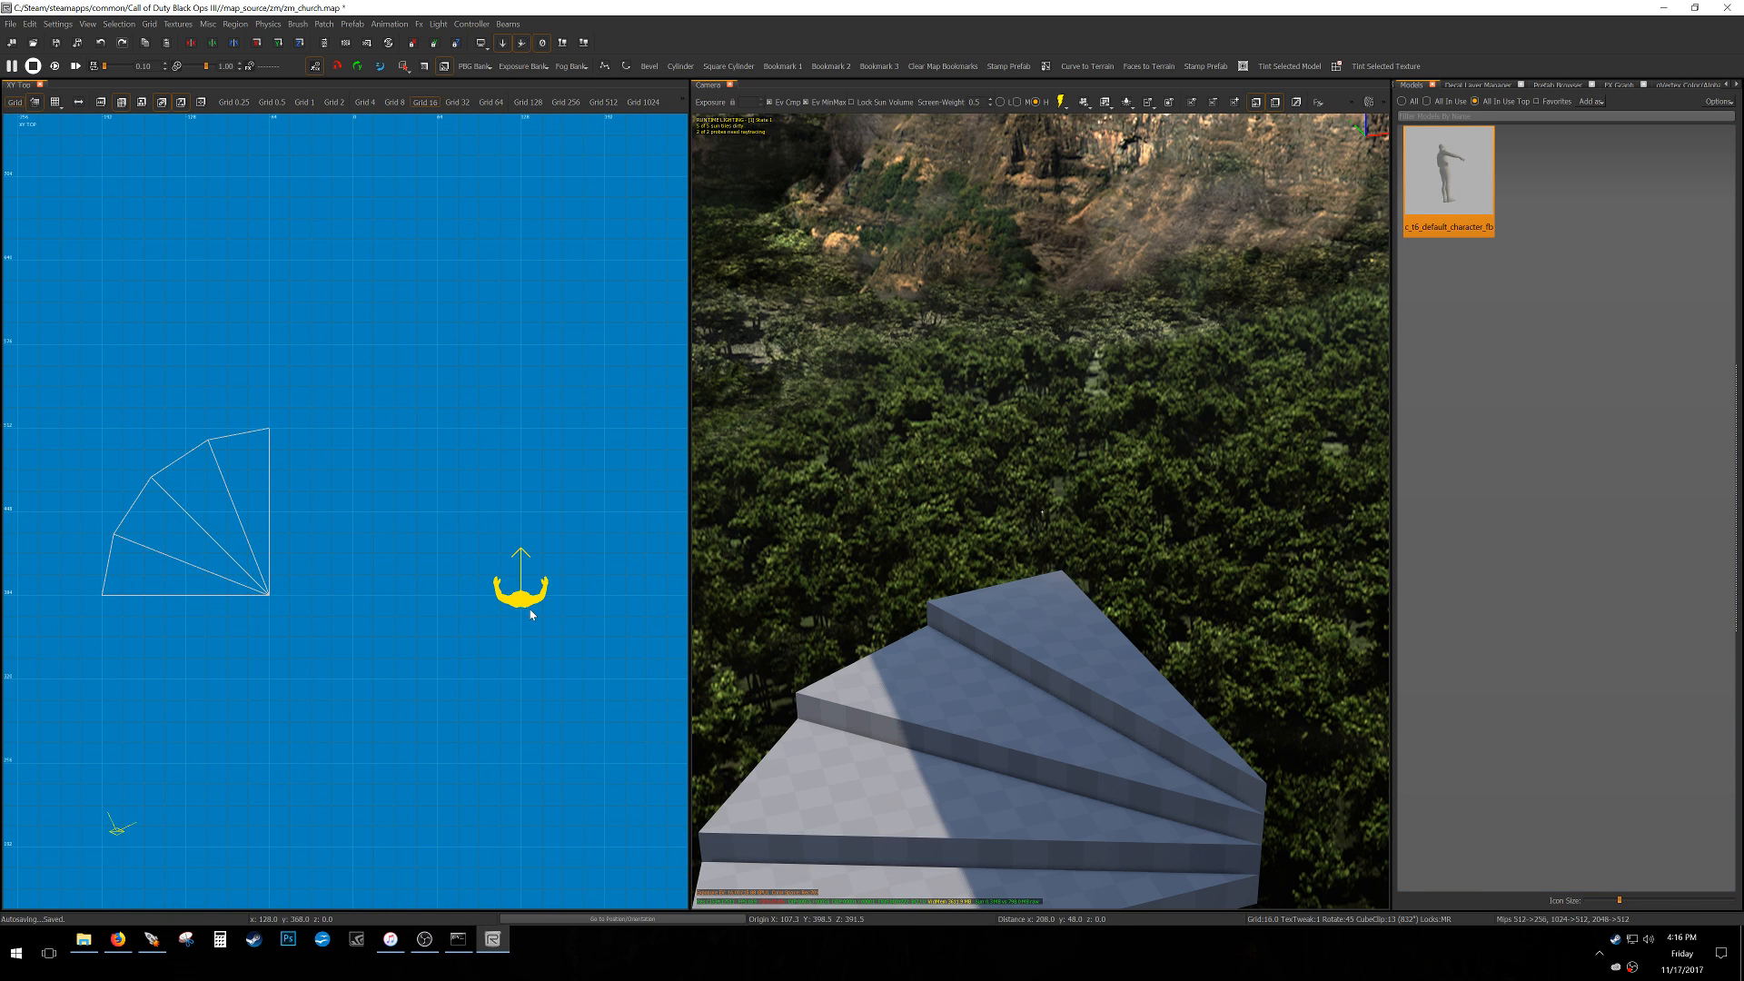
Draw a square 320 by 320 unit floor block at the character model on the 64-unit grid.
right_click_drag(607, 616, 407, 623)
key("7")
key("Escape")
left_click_drag(326, 604, 548, 374)
scroll(472, 476, "down", 3)
right_click_drag(472, 482, 417, 549)
mouse_move(489, 413)
left_mouse_down()
mouse_move(529, 411)
mouse_move(584, 354)
left_mouse_up()
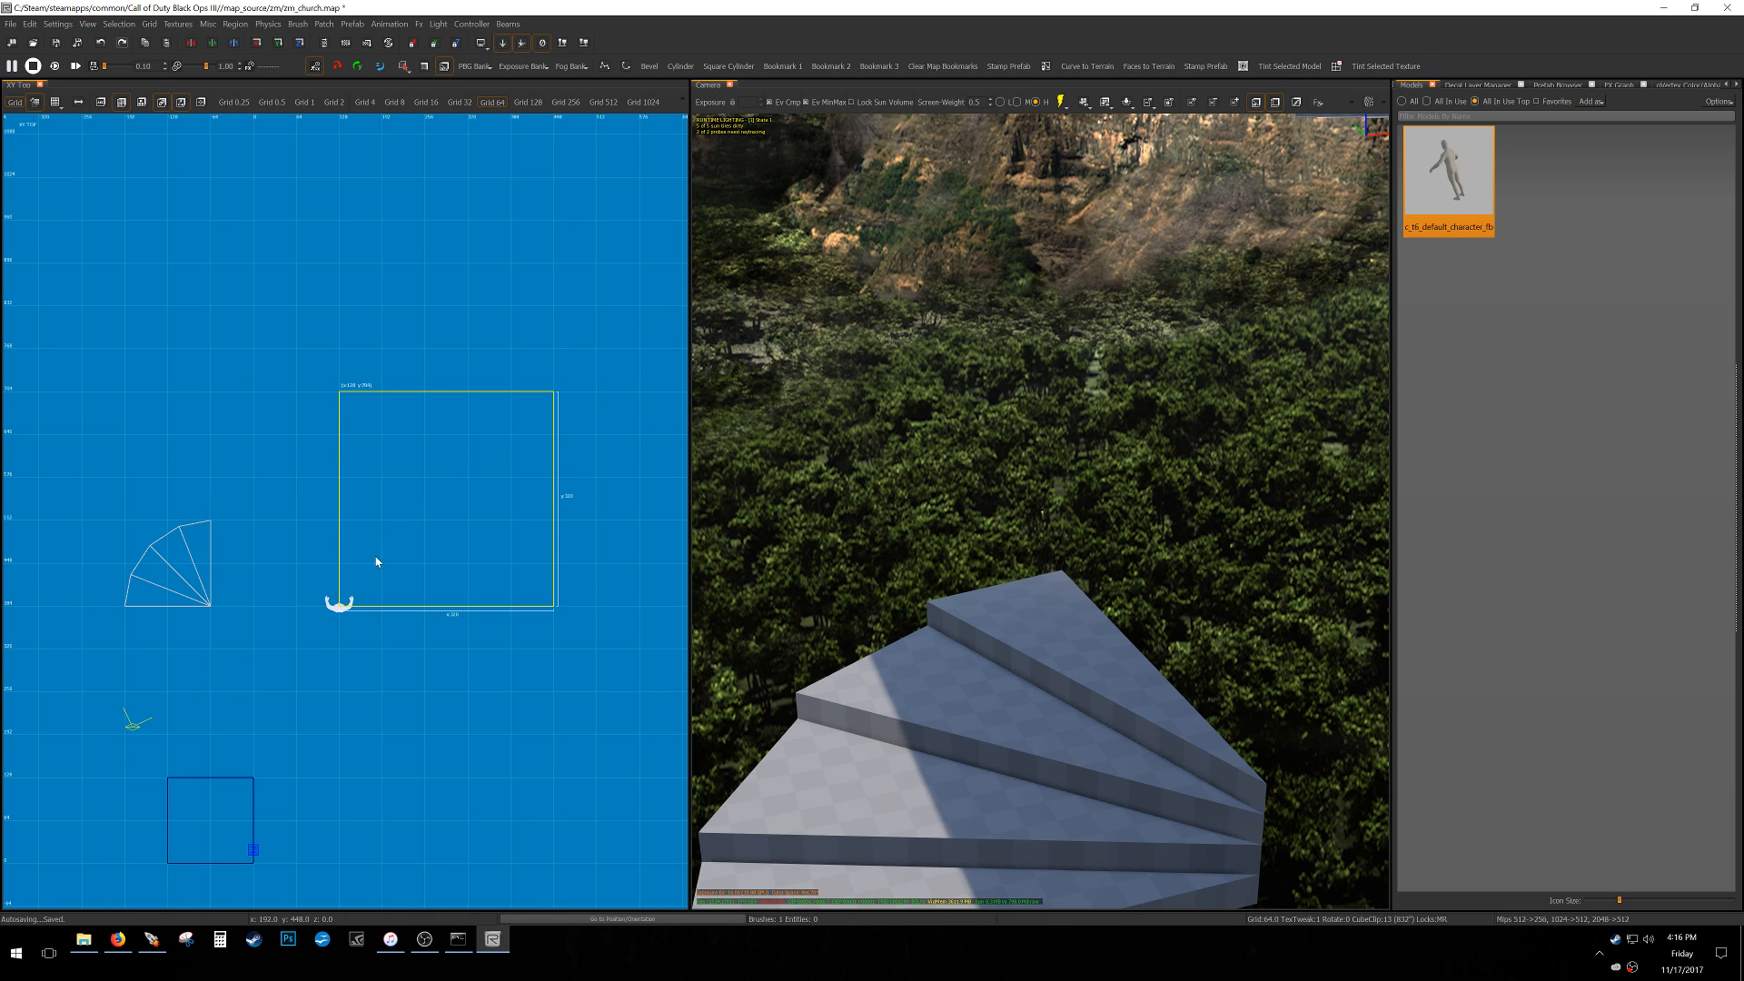
right_click_drag(451, 517, 445, 517)
left_click_drag(460, 548, 441, 521)
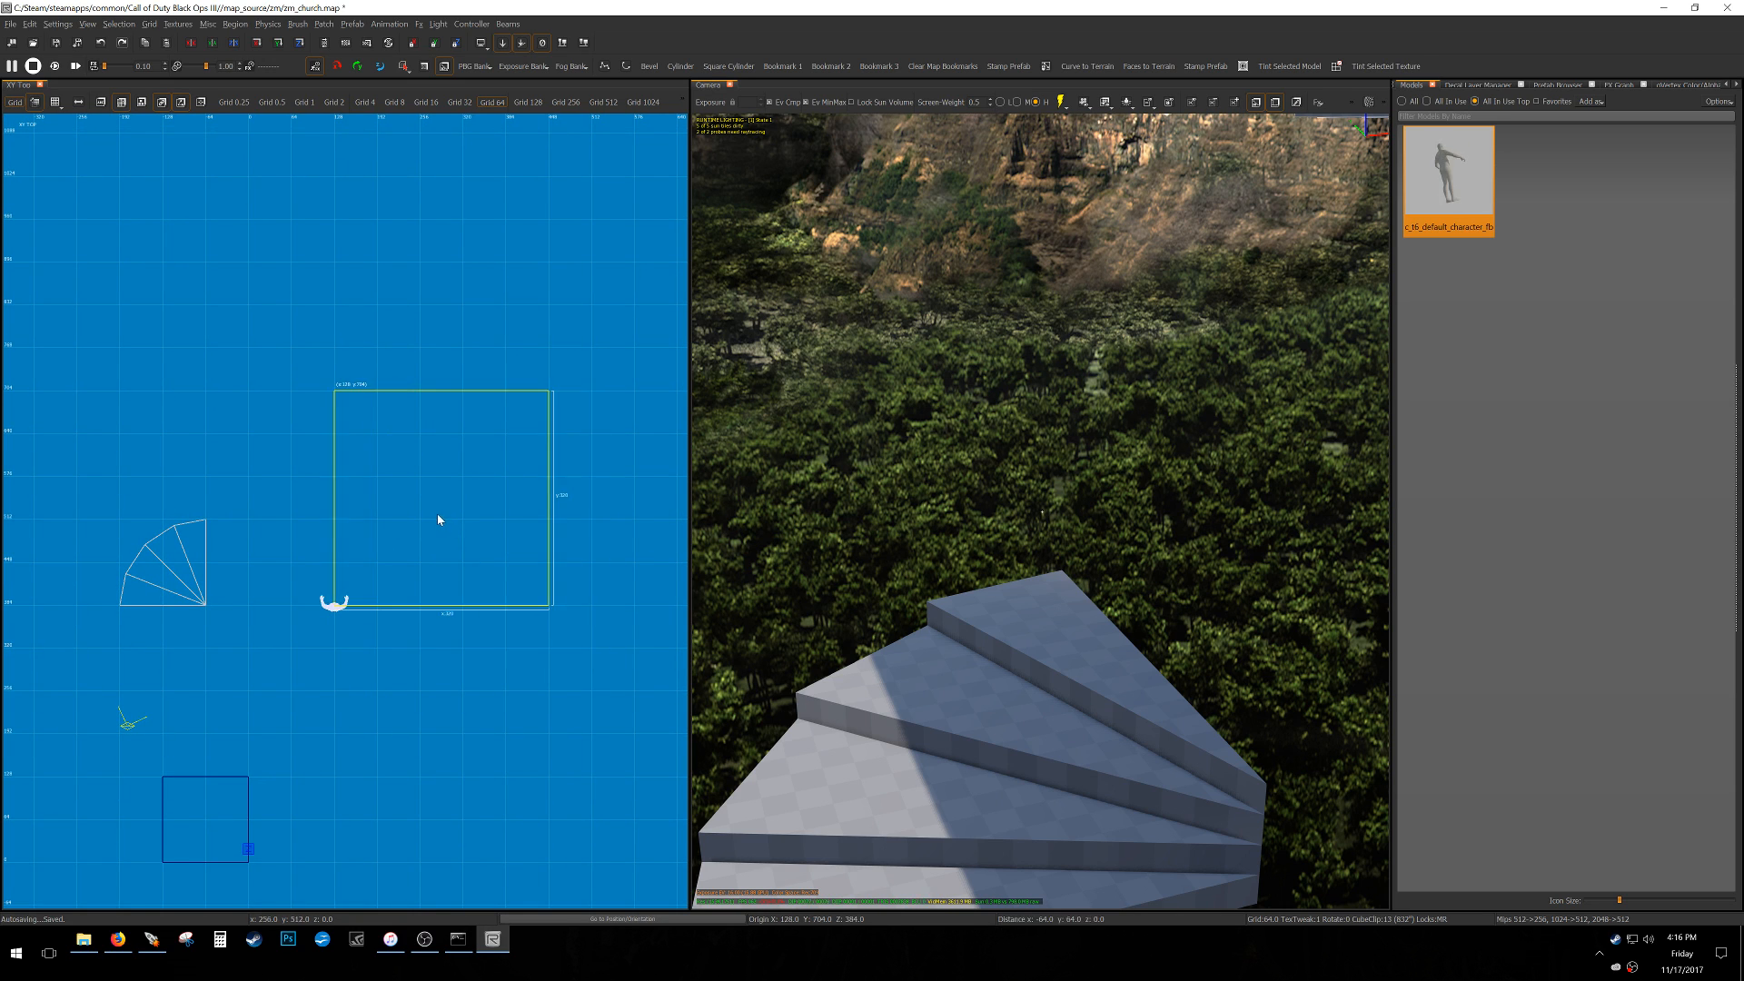
Create a flat curve patch over the floor block and resize it to about 192 by 192 units.
left_click(625, 65)
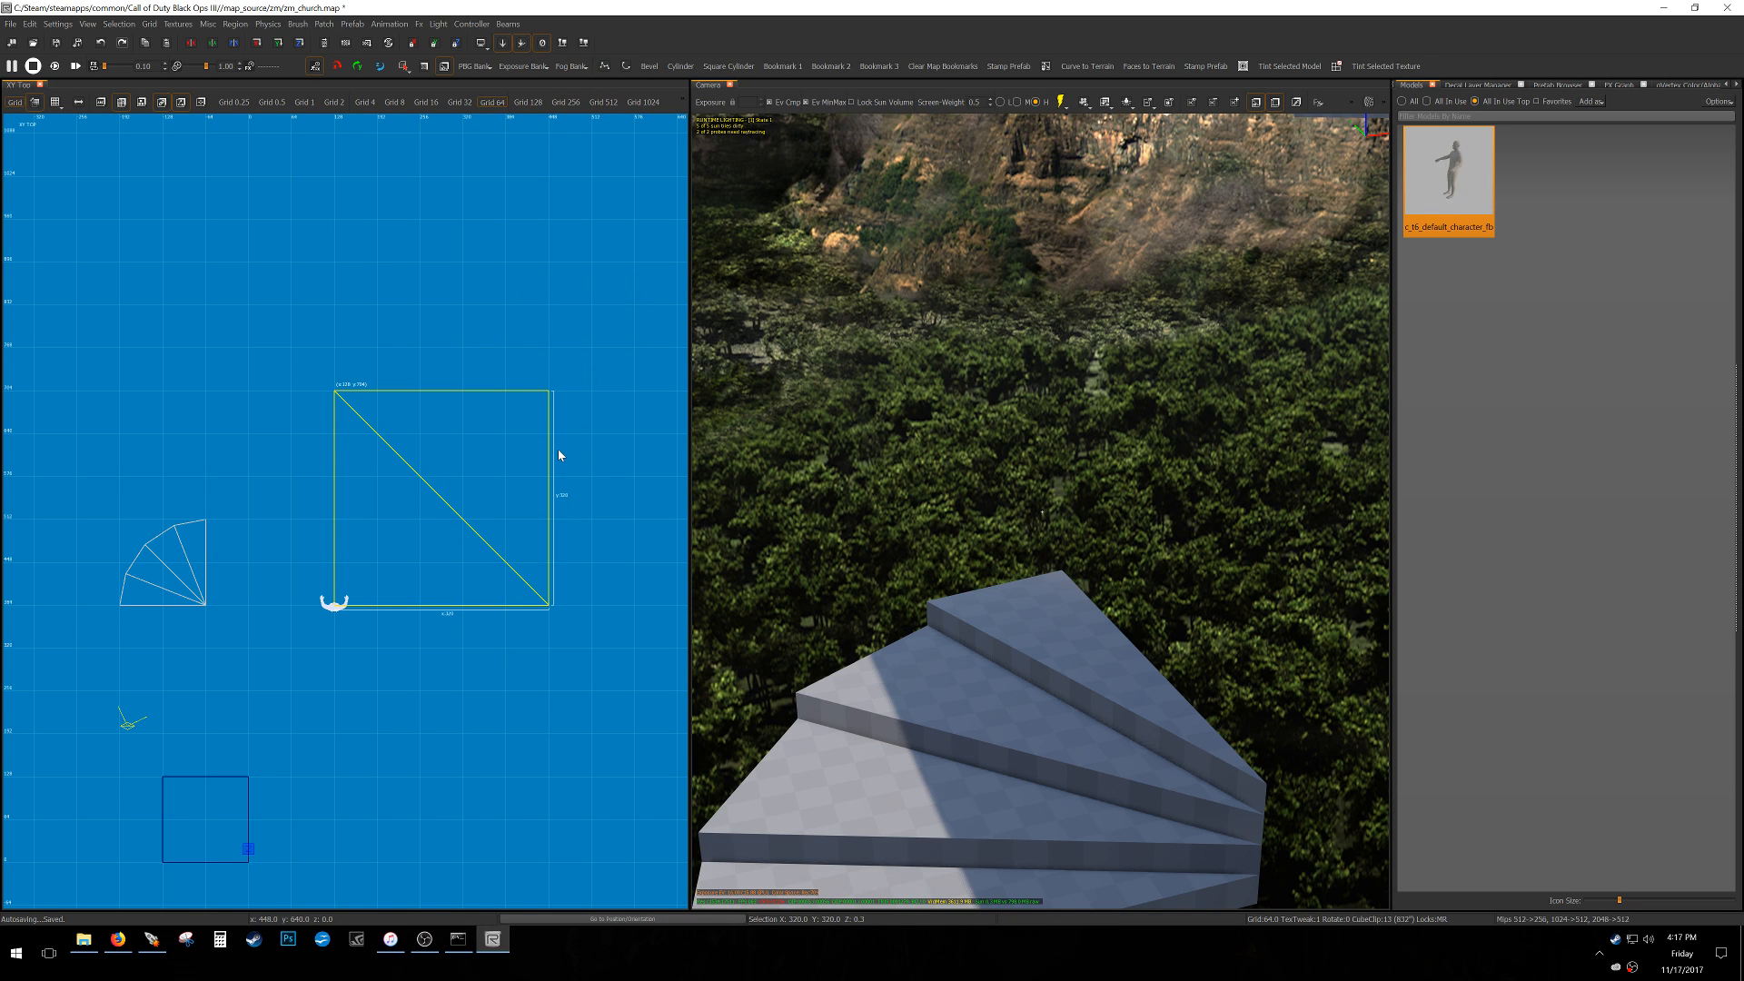
left_click_drag(576, 569, 512, 556)
left_click_drag(403, 351, 401, 429)
left_click_drag(391, 514, 389, 435)
Move the curve patch's control vertices in the top view to bend its outer edge into a quarter-circle arc.
key("v")
left_click_drag(278, 488, 575, 406)
left_click_drag(502, 423, 221, 416)
left_click_drag(234, 417, 582, 336)
key("r")
left_click_drag(459, 500, 578, 344)
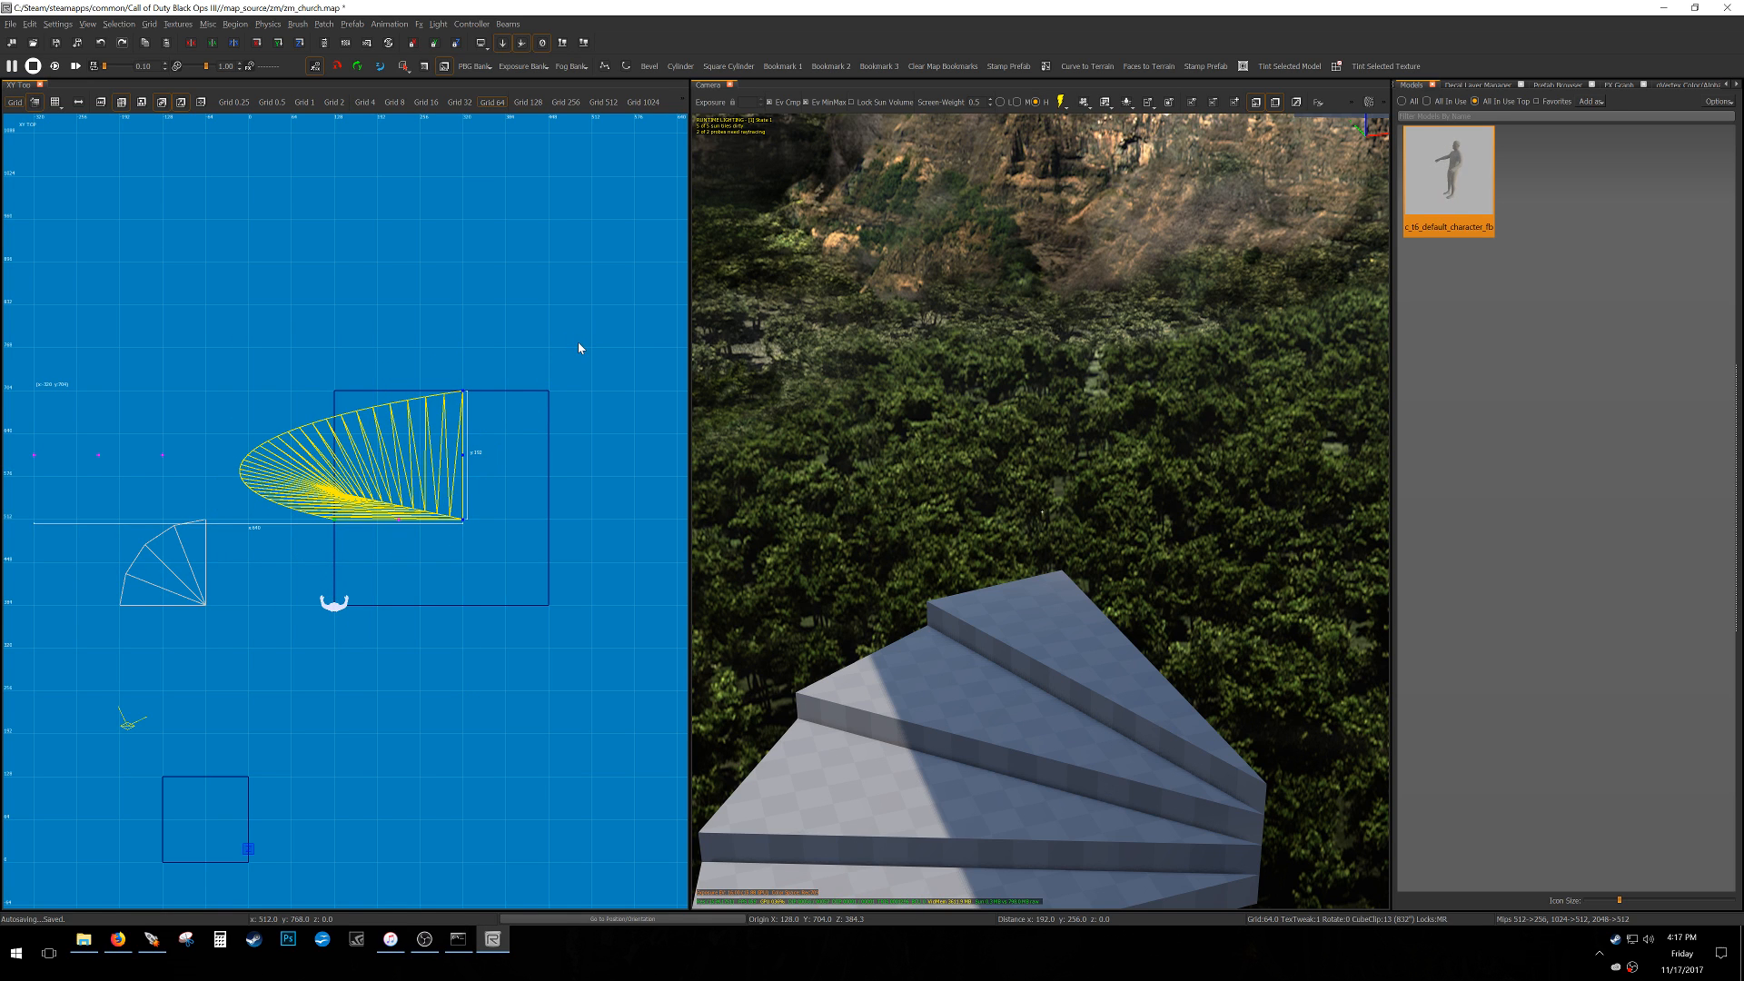
right_click_drag(140, 460, 228, 470)
left_click_drag(100, 491, 277, 440)
left_click_drag(218, 462, 444, 423)
Nudge the patch's inner control vertices down on the 16-unit grid until all radial lines converge at the arc's center corner.
key("5")
scroll(469, 401, "up", 4)
mouse_move(408, 423)
right_mouse_down()
mouse_move(356, 344)
mouse_move(402, 371)
right_mouse_up()
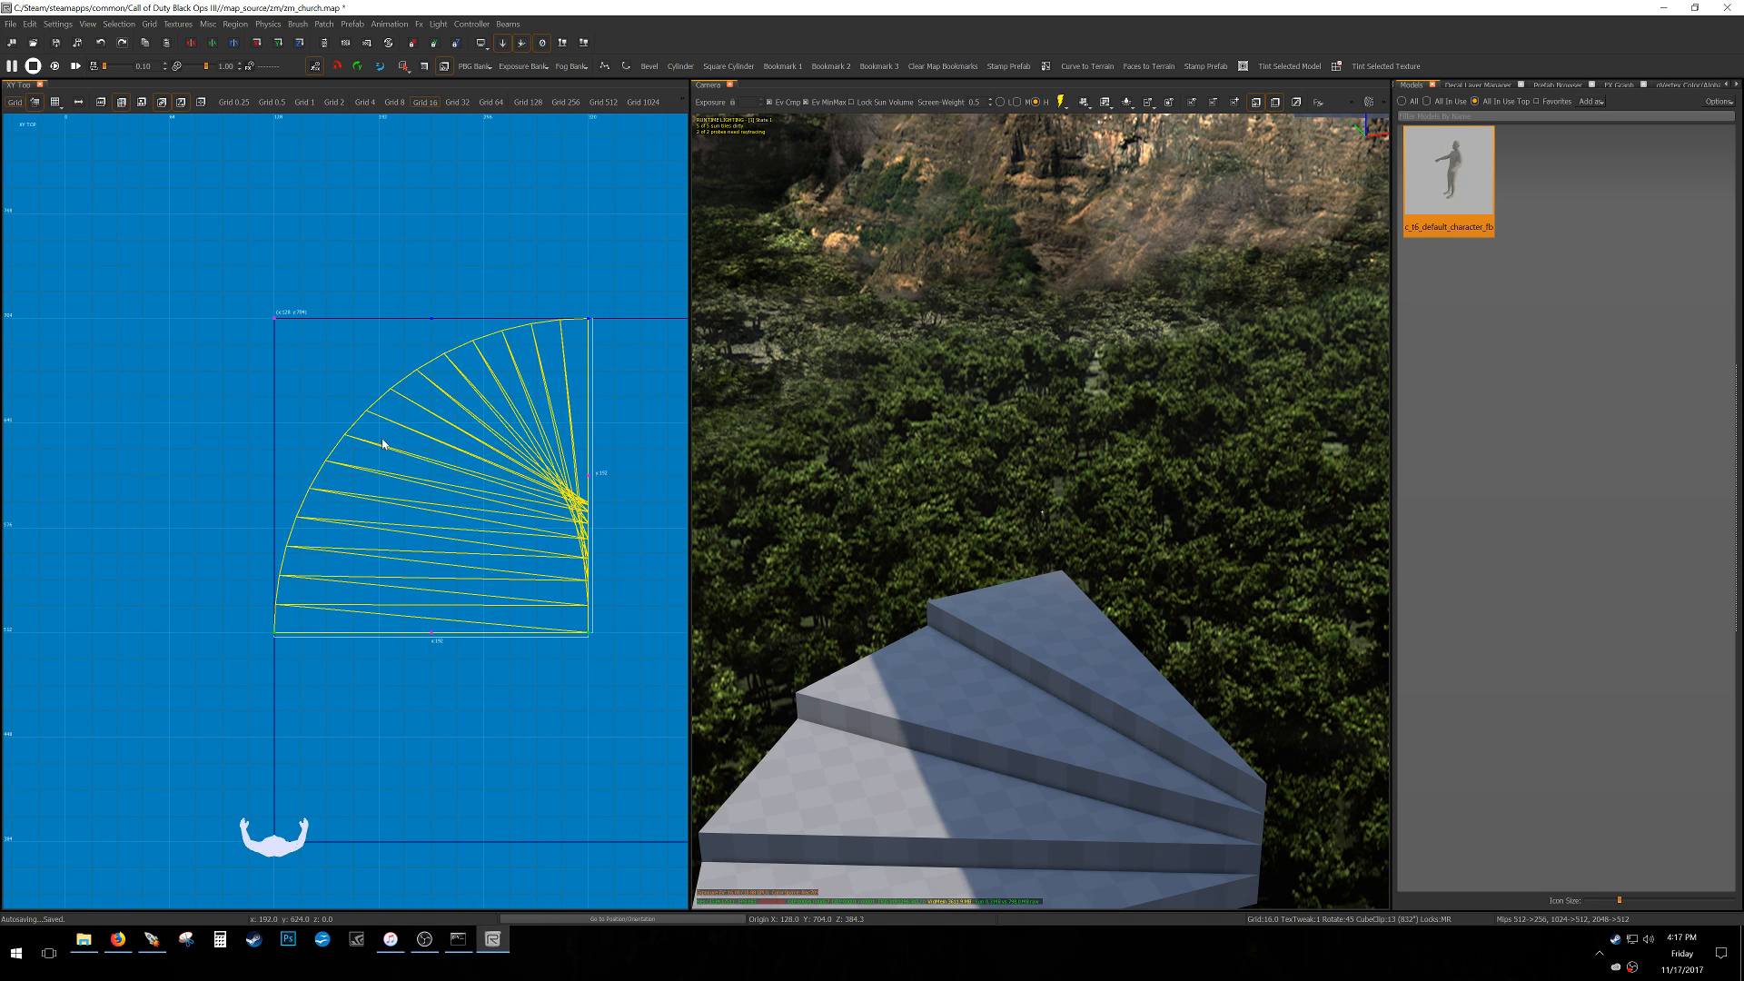
key("alt+Down")
key("alt+Down")
key("alt+Down")
key("alt+Down")
key("alt+Down")
key("alt+Down")
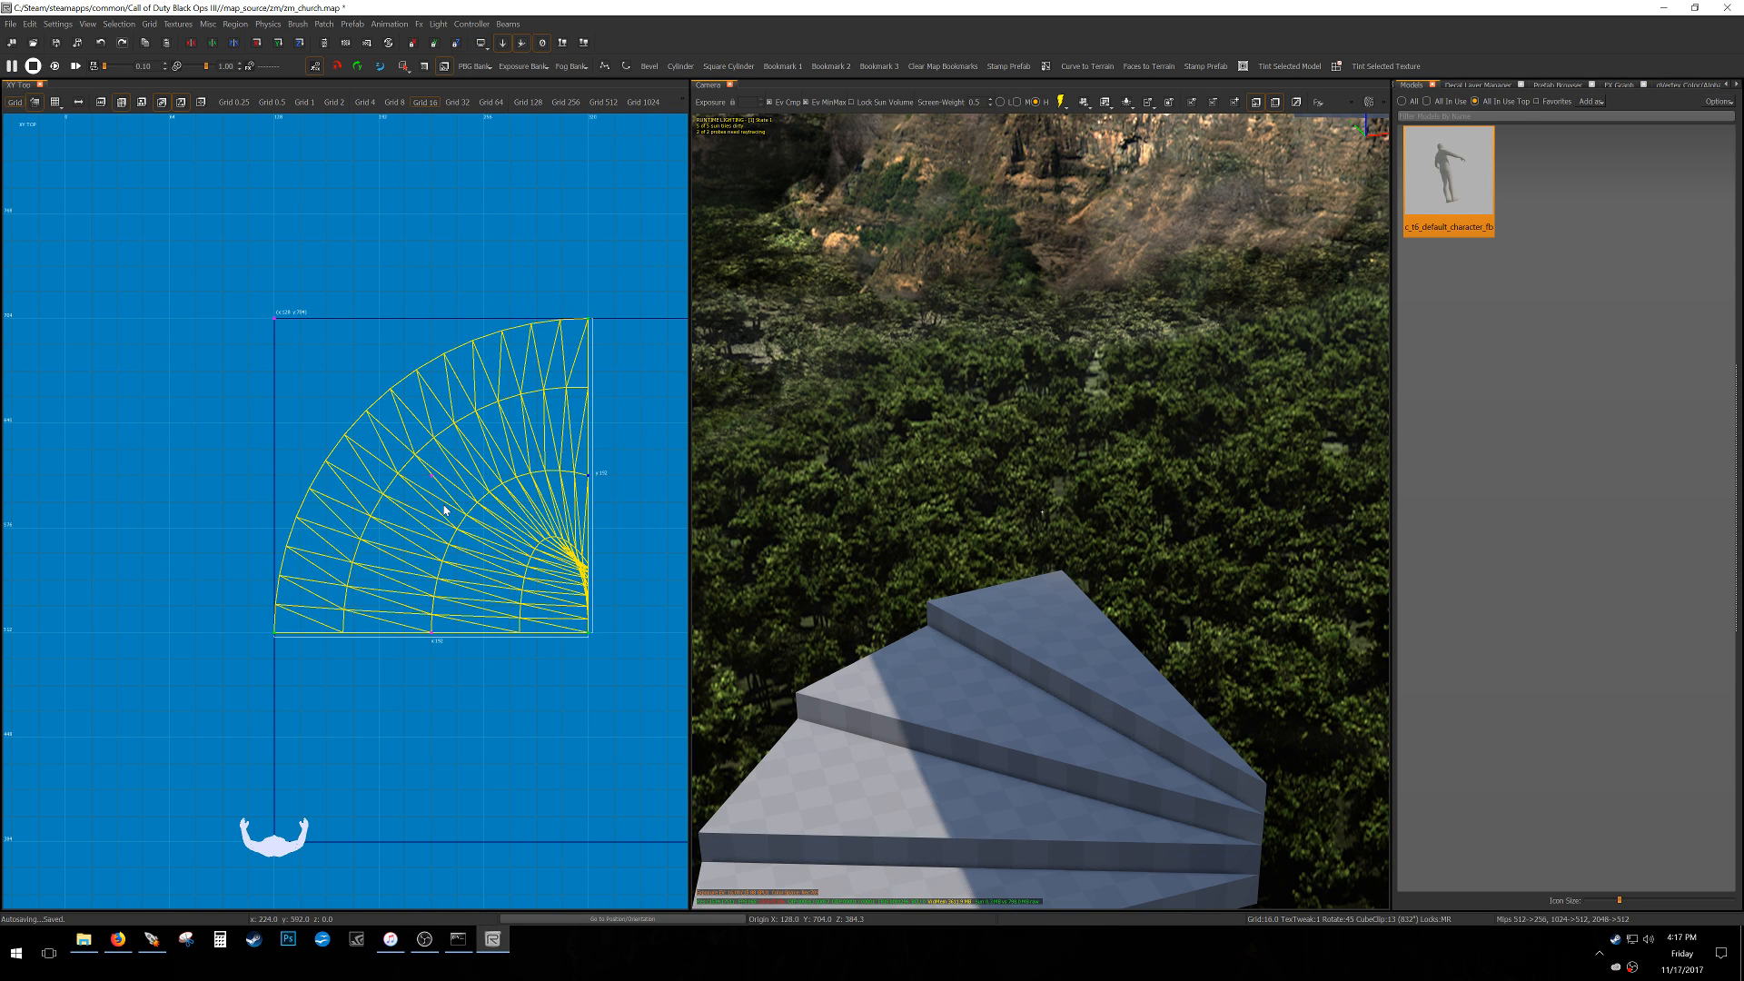
key("alt+Down")
key("alt+Down")
key("alt+Down")
key("alt+Down")
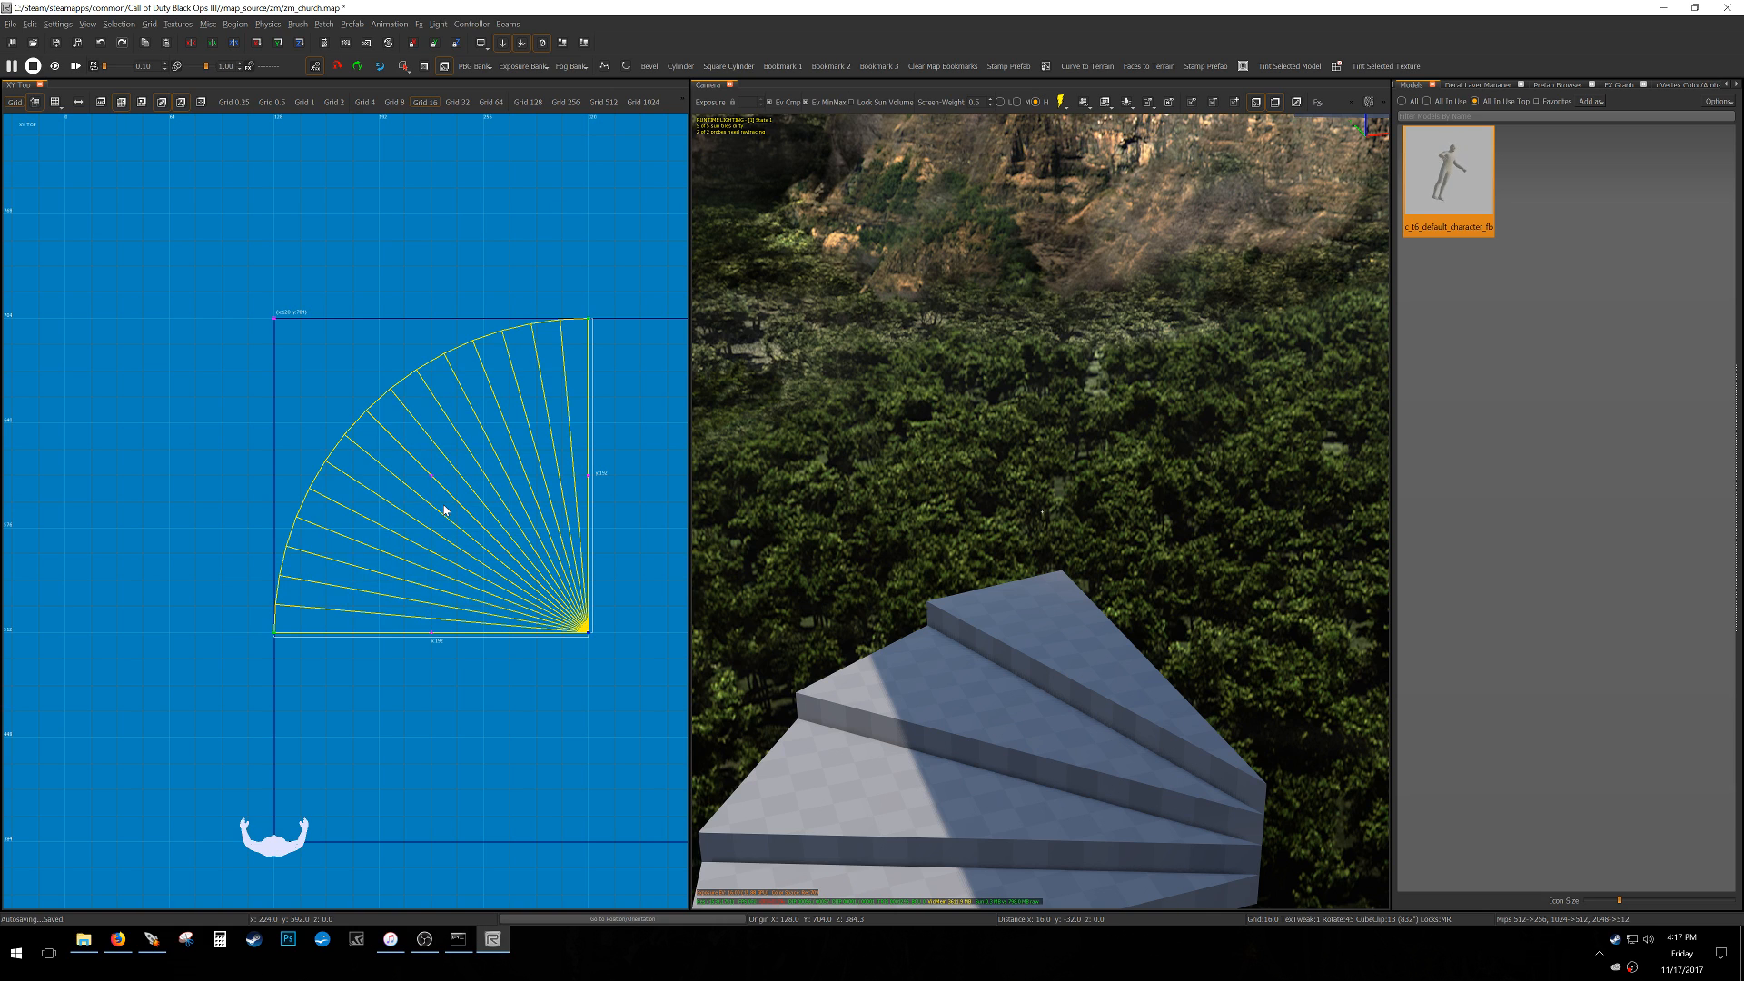
Reduce the curve patch's subdivisions so the quarter-circle fan is divided into eight wedges.
key("bracketleft")
right_click_drag(1042, 513, 870, 573)
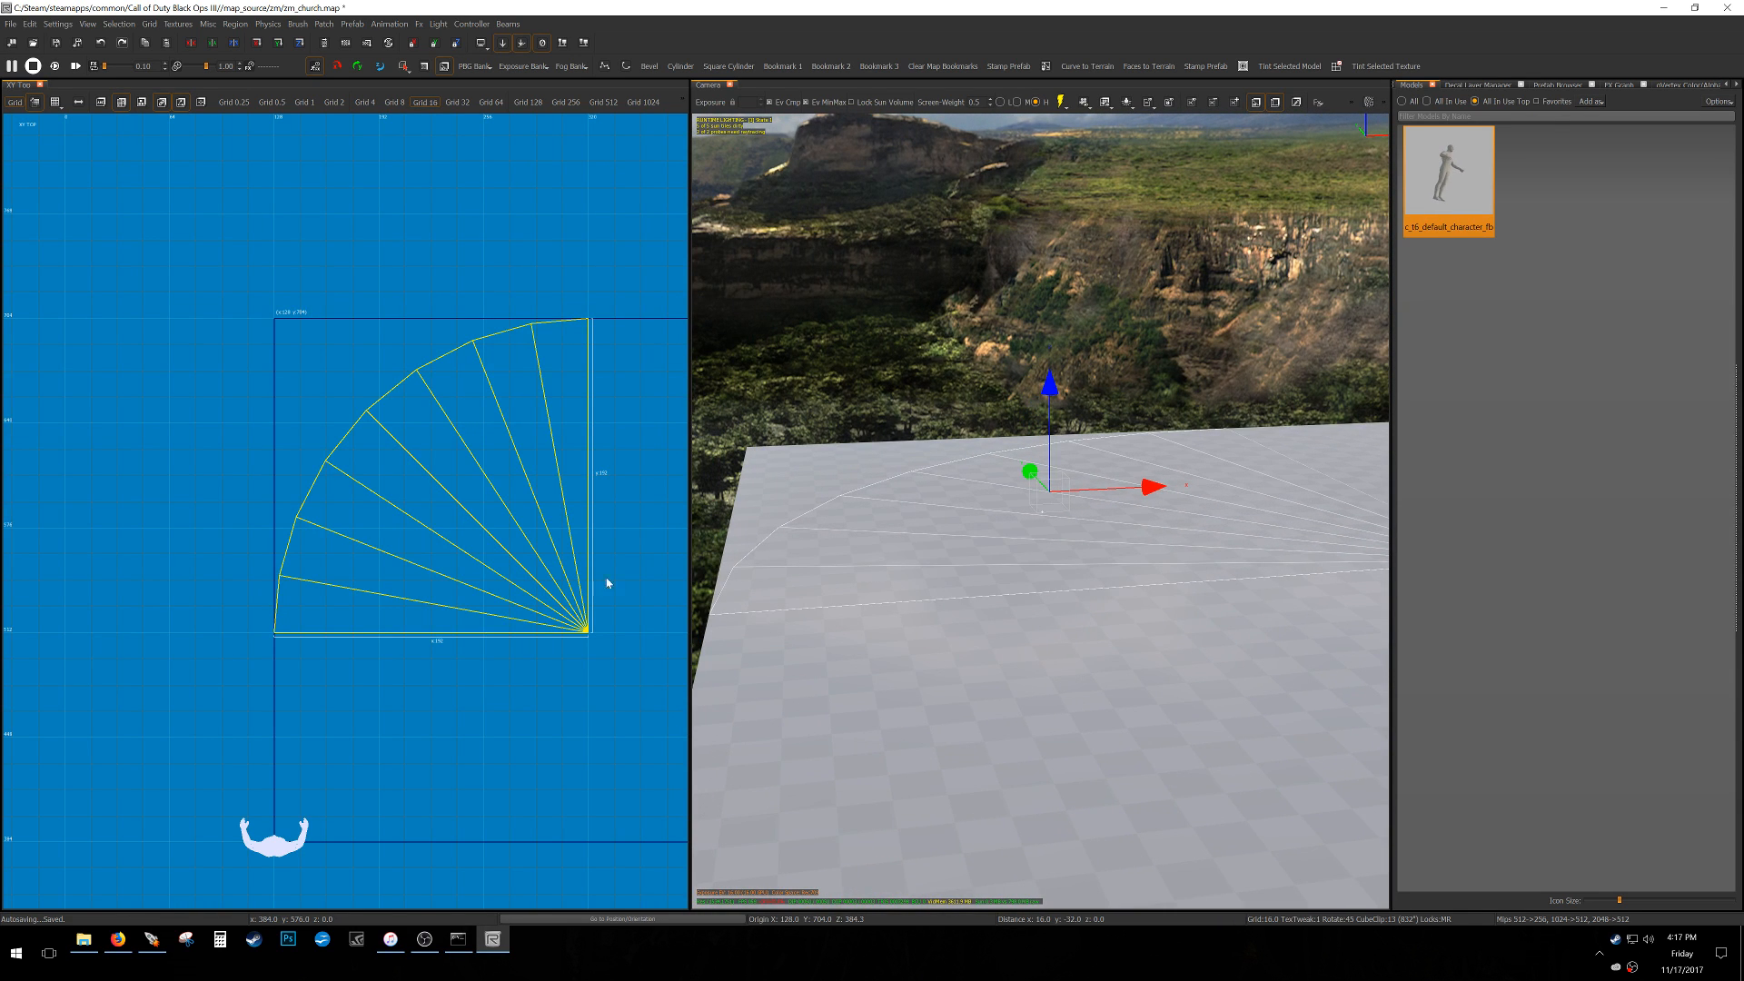
right_click_drag(606, 648, 510, 645)
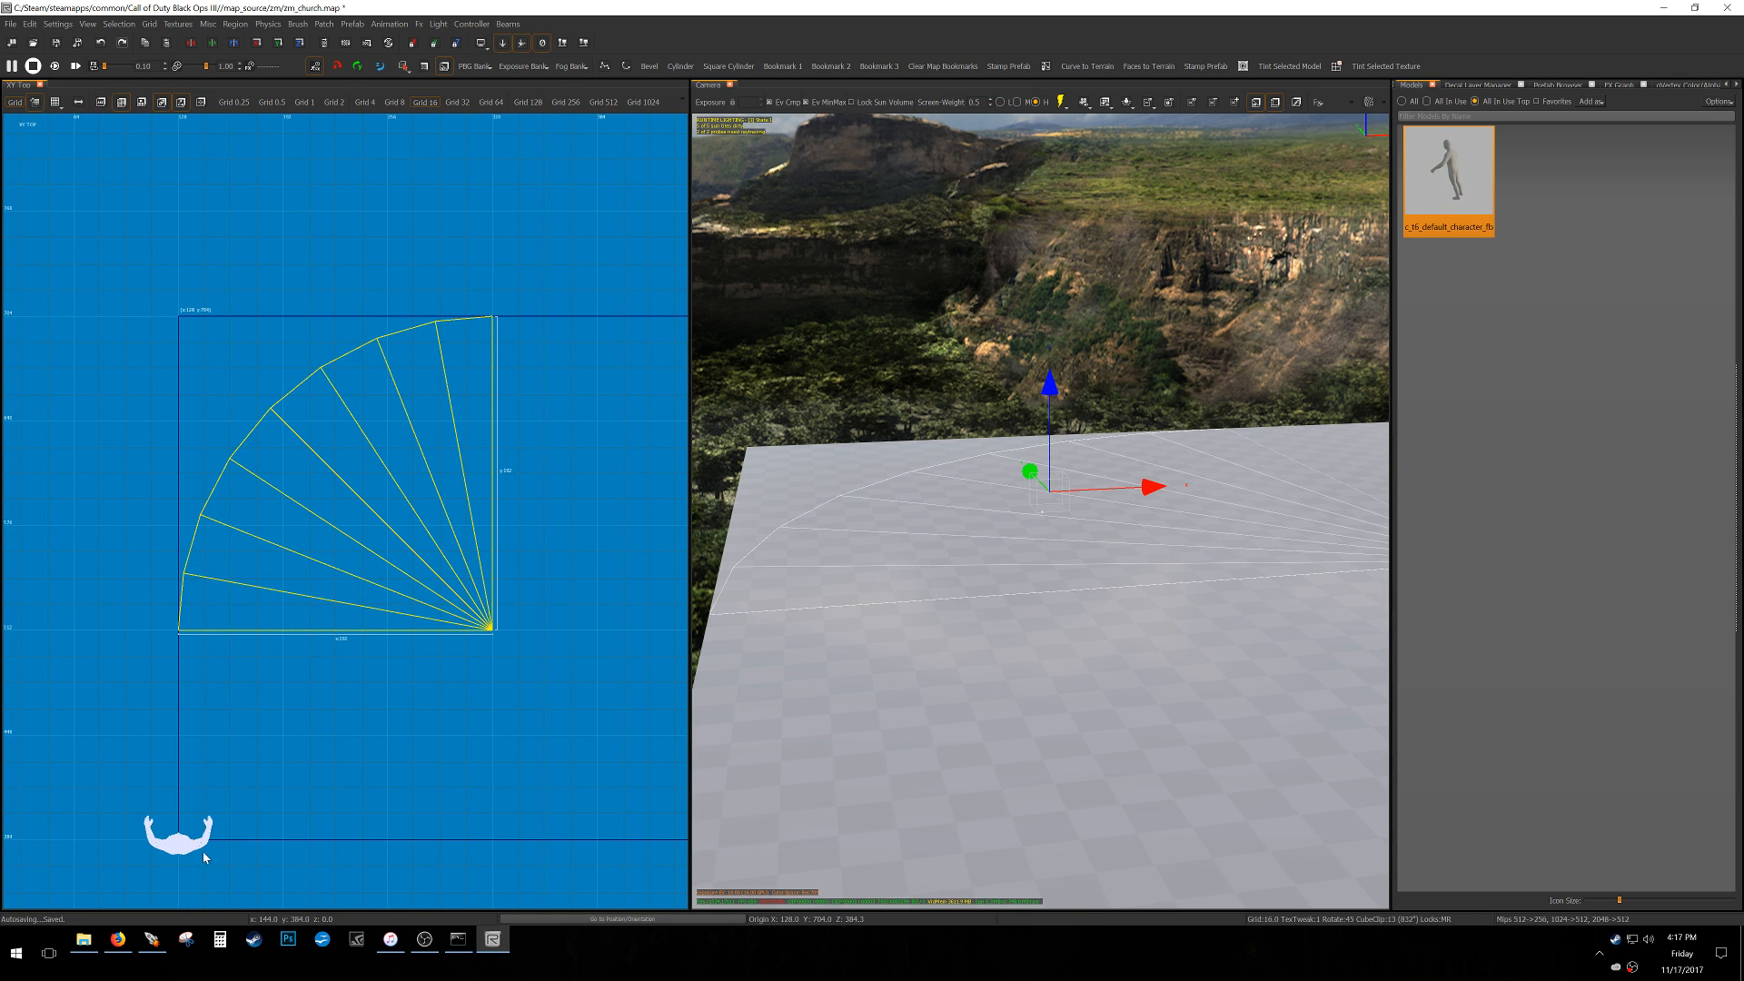
right_click_drag(205, 858, 225, 771)
key("Escape")
Move the character model onto the fan patch's straight front edge and delete the floor block.
left_click(225, 728, "shift")
mouse_move(225, 728)
left_mouse_down()
mouse_move(305, 692)
mouse_move(411, 525)
mouse_move(388, 525)
mouse_move(348, 435)
left_mouse_up()
key("ctrl+Tab")
key("Escape")
left_click(959, 837, "shift")
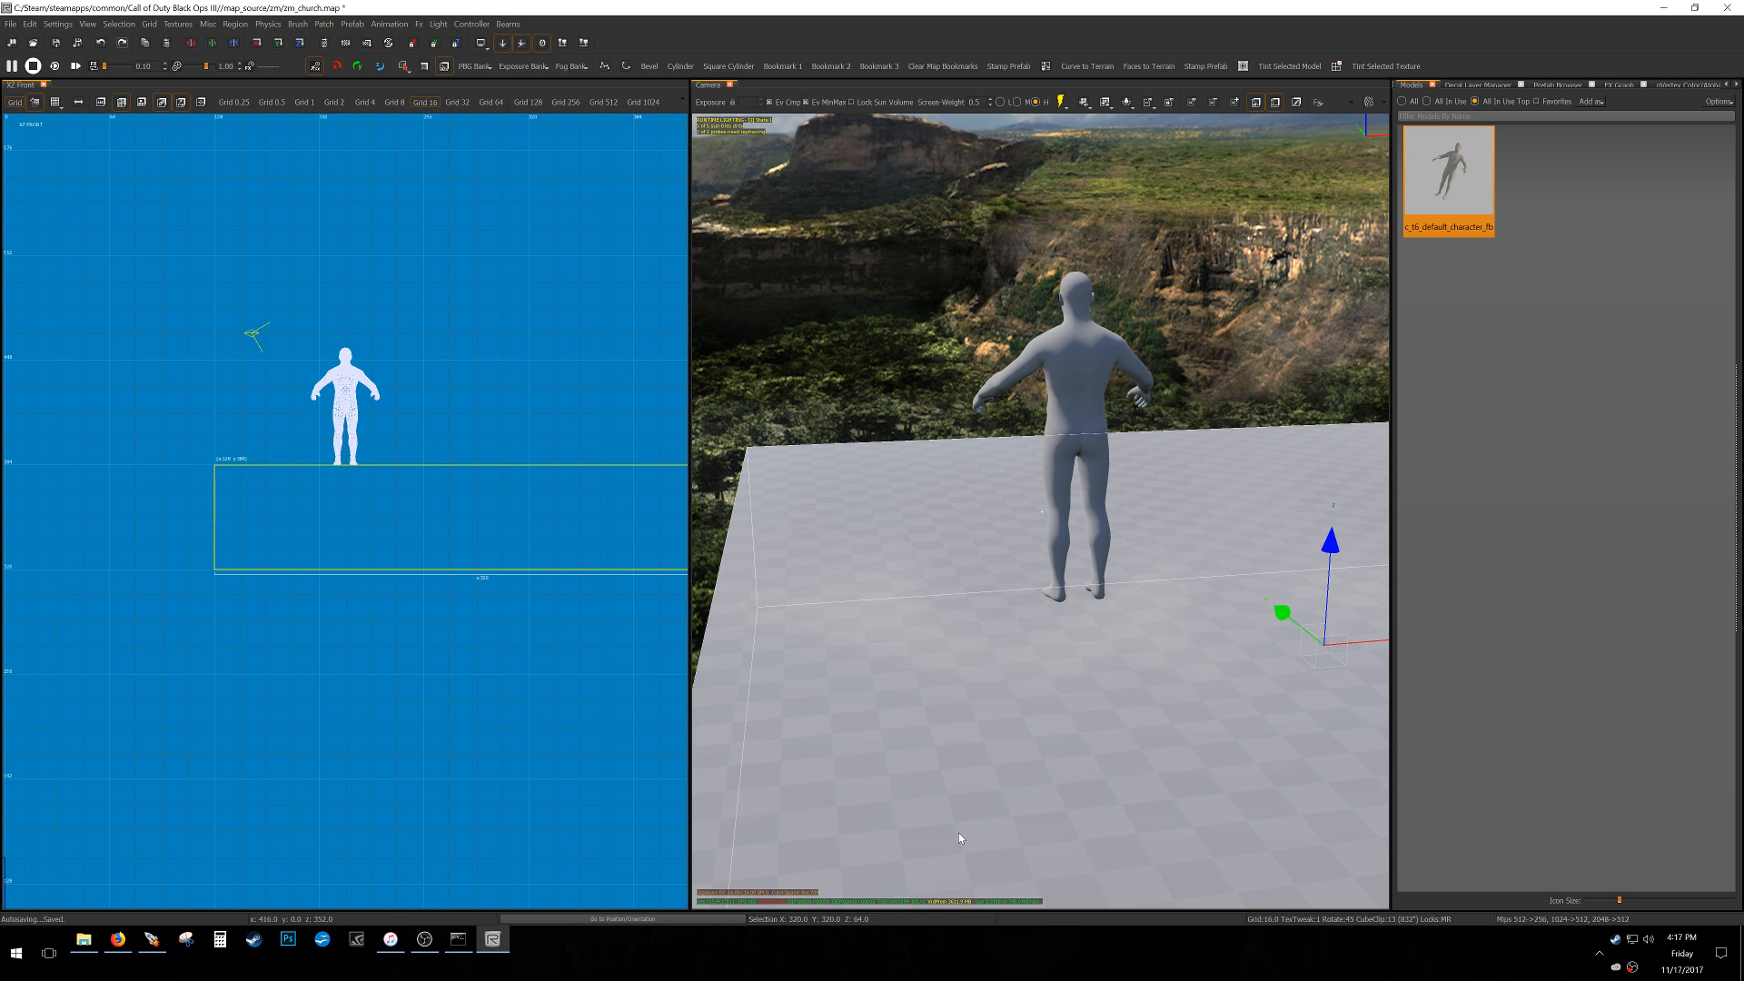
key("Delete")
Split the quarter-circle fan patch along its radial lines into eight separate wedge patches.
left_click(884, 587, "shift")
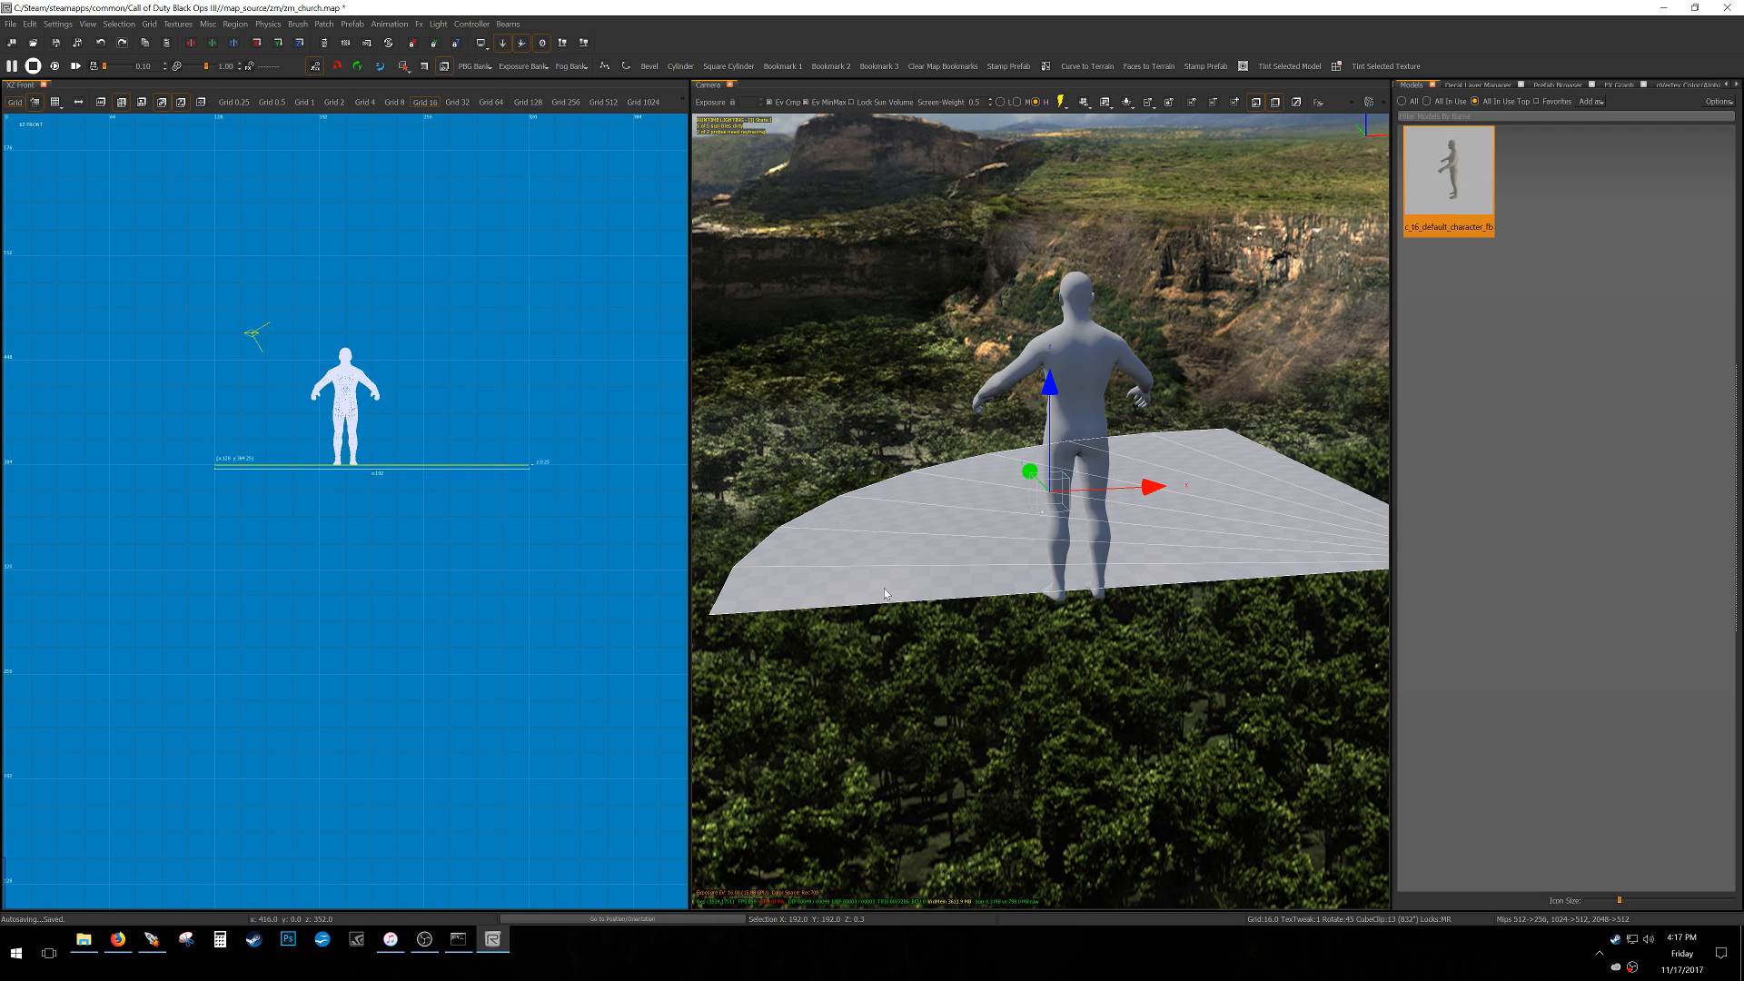
key("ctrl+Tab")
scroll(382, 618, "up", 4)
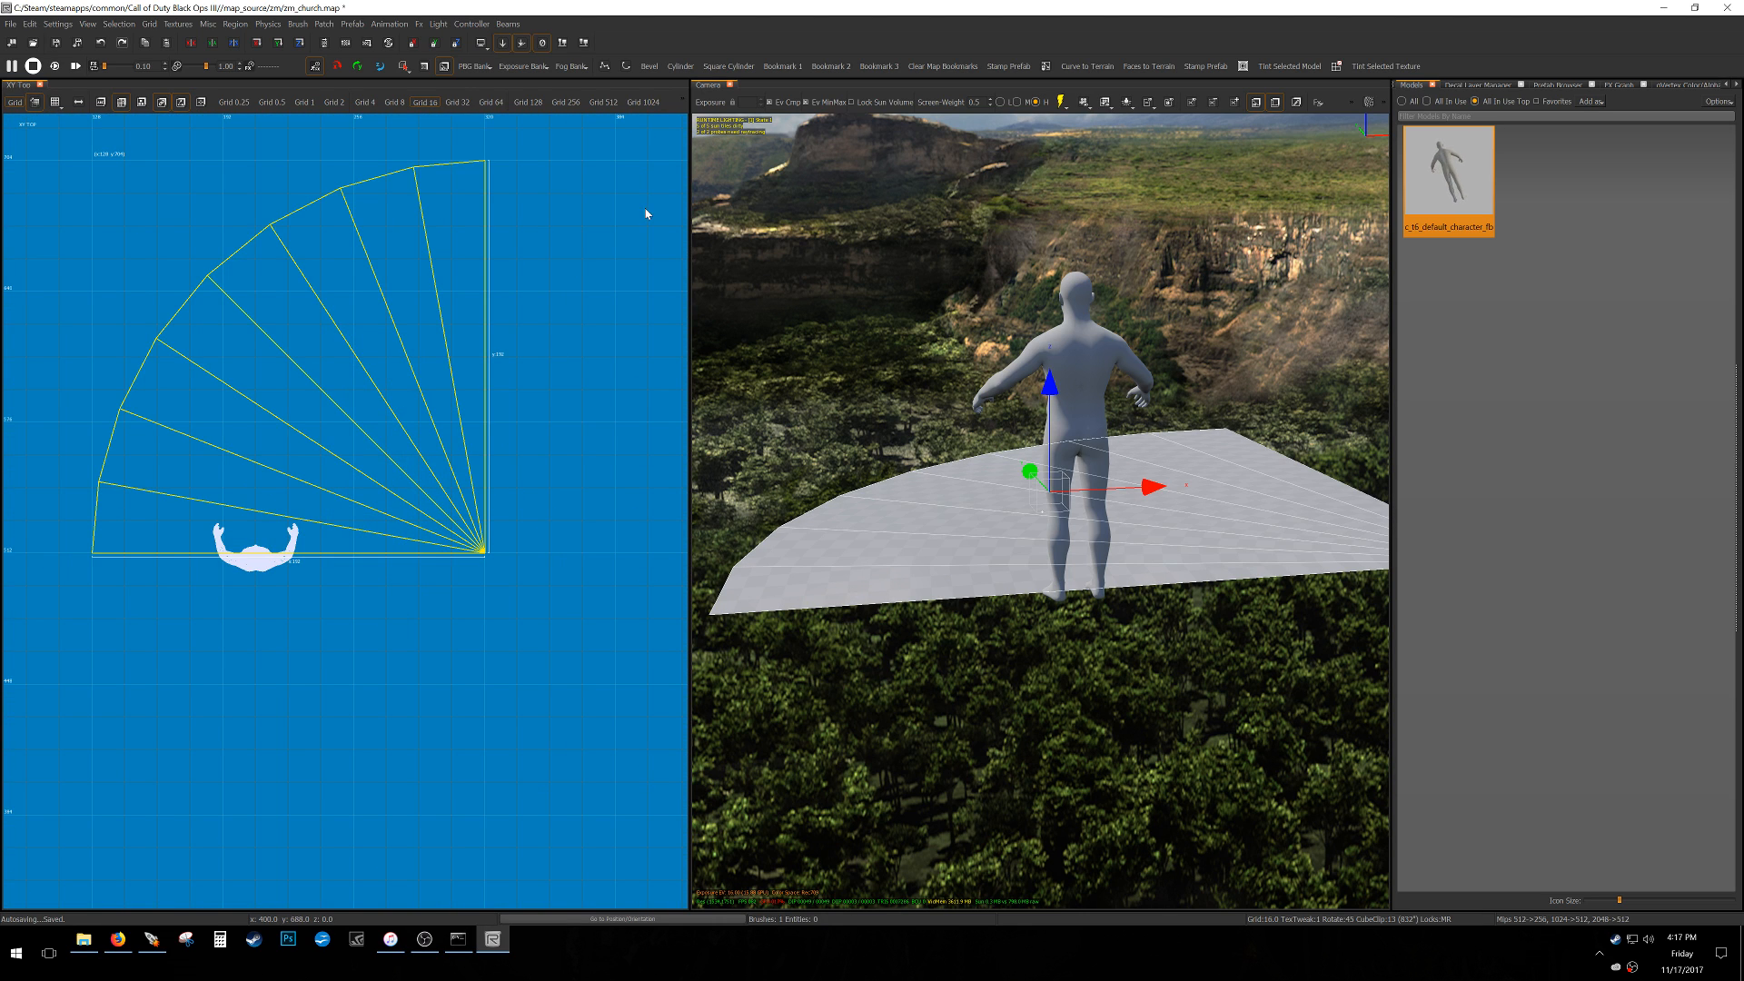
right_click_drag(345, 463, 405, 547)
key("v")
left_click(161, 569, "shift")
left_click(161, 569, "shift")
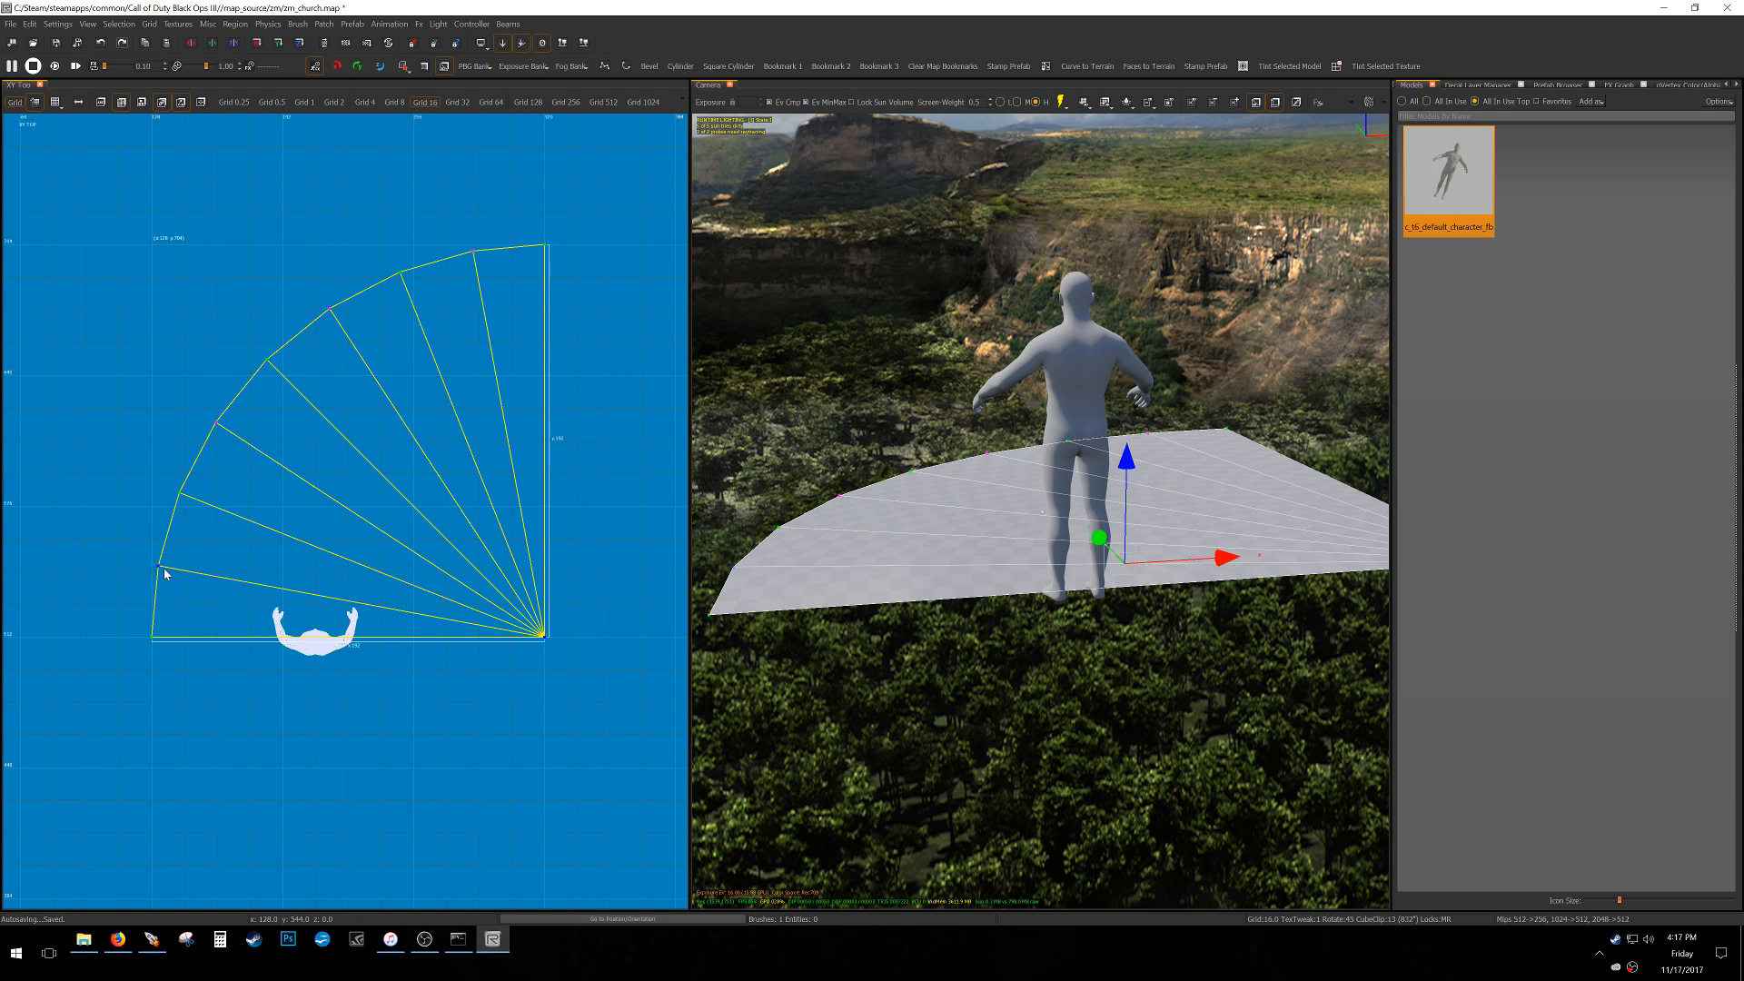
left_click(181, 493, "shift")
key("alt+s")
left_click(217, 433, "shift")
left_click(217, 434, "shift")
left_click(276, 350, "shift")
key("alt+s")
left_click(311, 322, "shift")
left_click(311, 322, "shift")
key("alt+s")
left_click(396, 287, "shift")
left_click(396, 287, "shift")
key("alt+s")
left_click(476, 265, "shift")
left_click(476, 265, "shift")
key("v")
On the 4-unit grid, raise wedges two through eight by 8 units and wedges three through eight by another 8.
left_click(771, 605, "shift")
key("3")
key("alt")
key("ctrl+Tab")
key("alt+Up")
key("alt+Up")
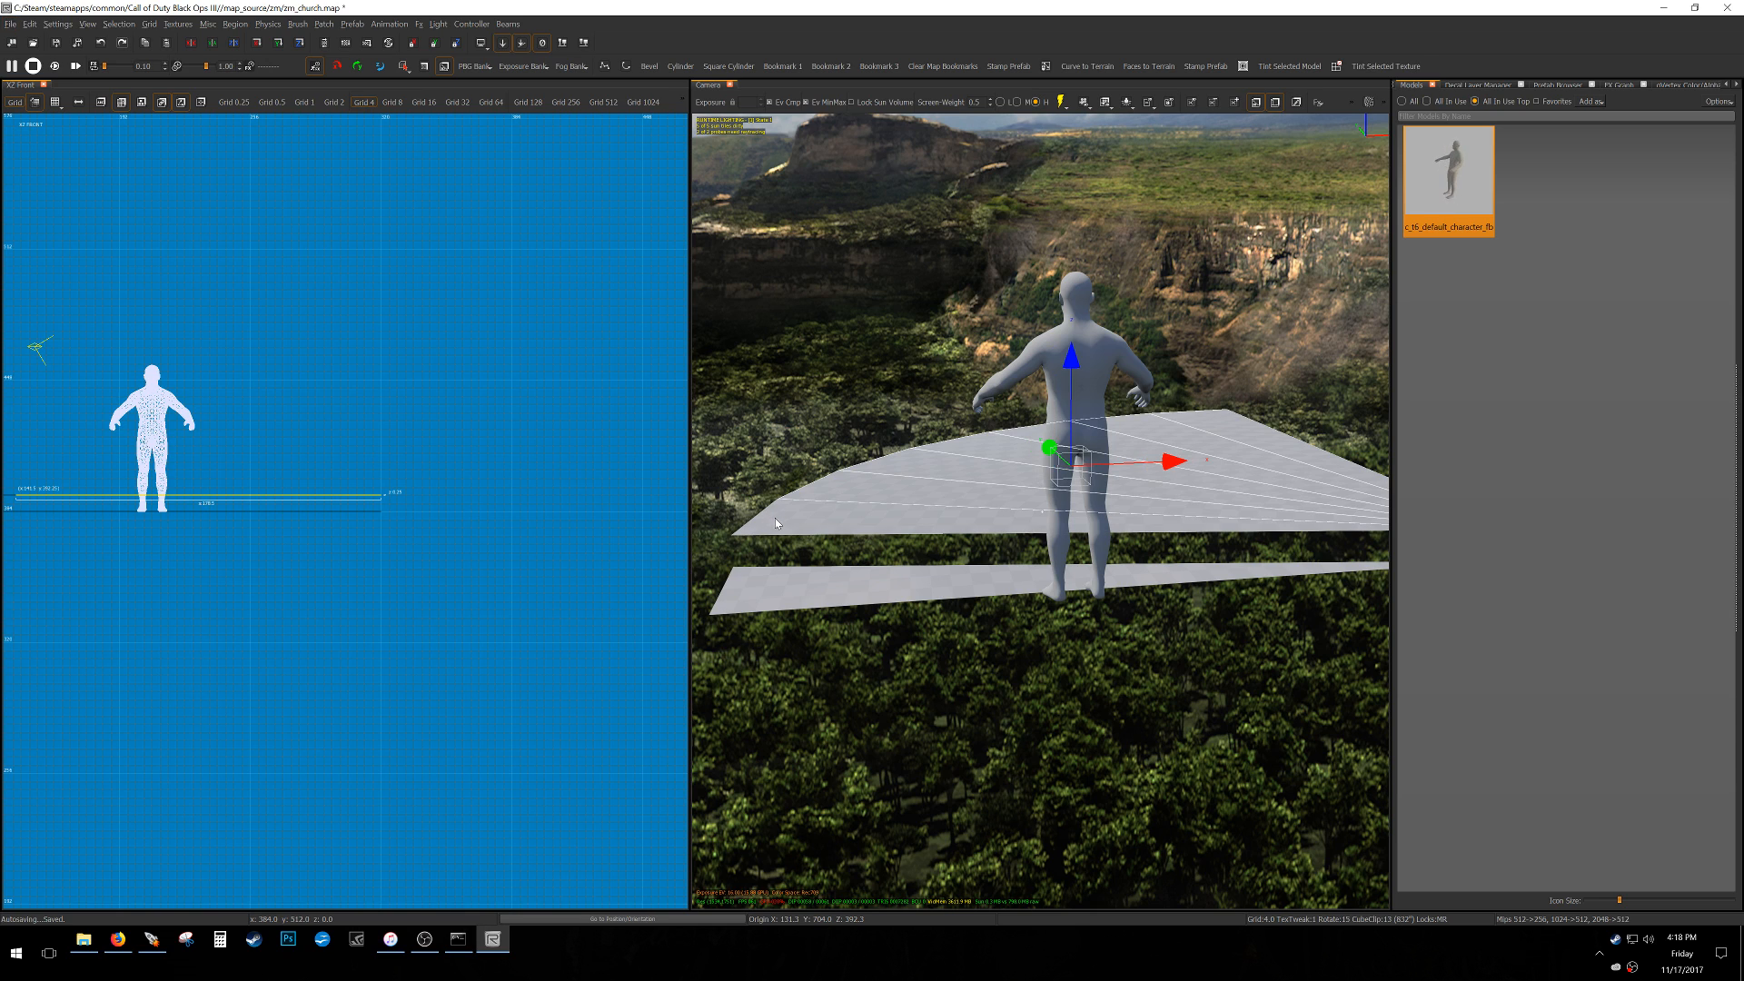
key("alt+Up")
key("alt+Up")
Raise wedges four through eight by 8 units and wedges five through eight by another 8 units.
left_click(838, 456, "shift")
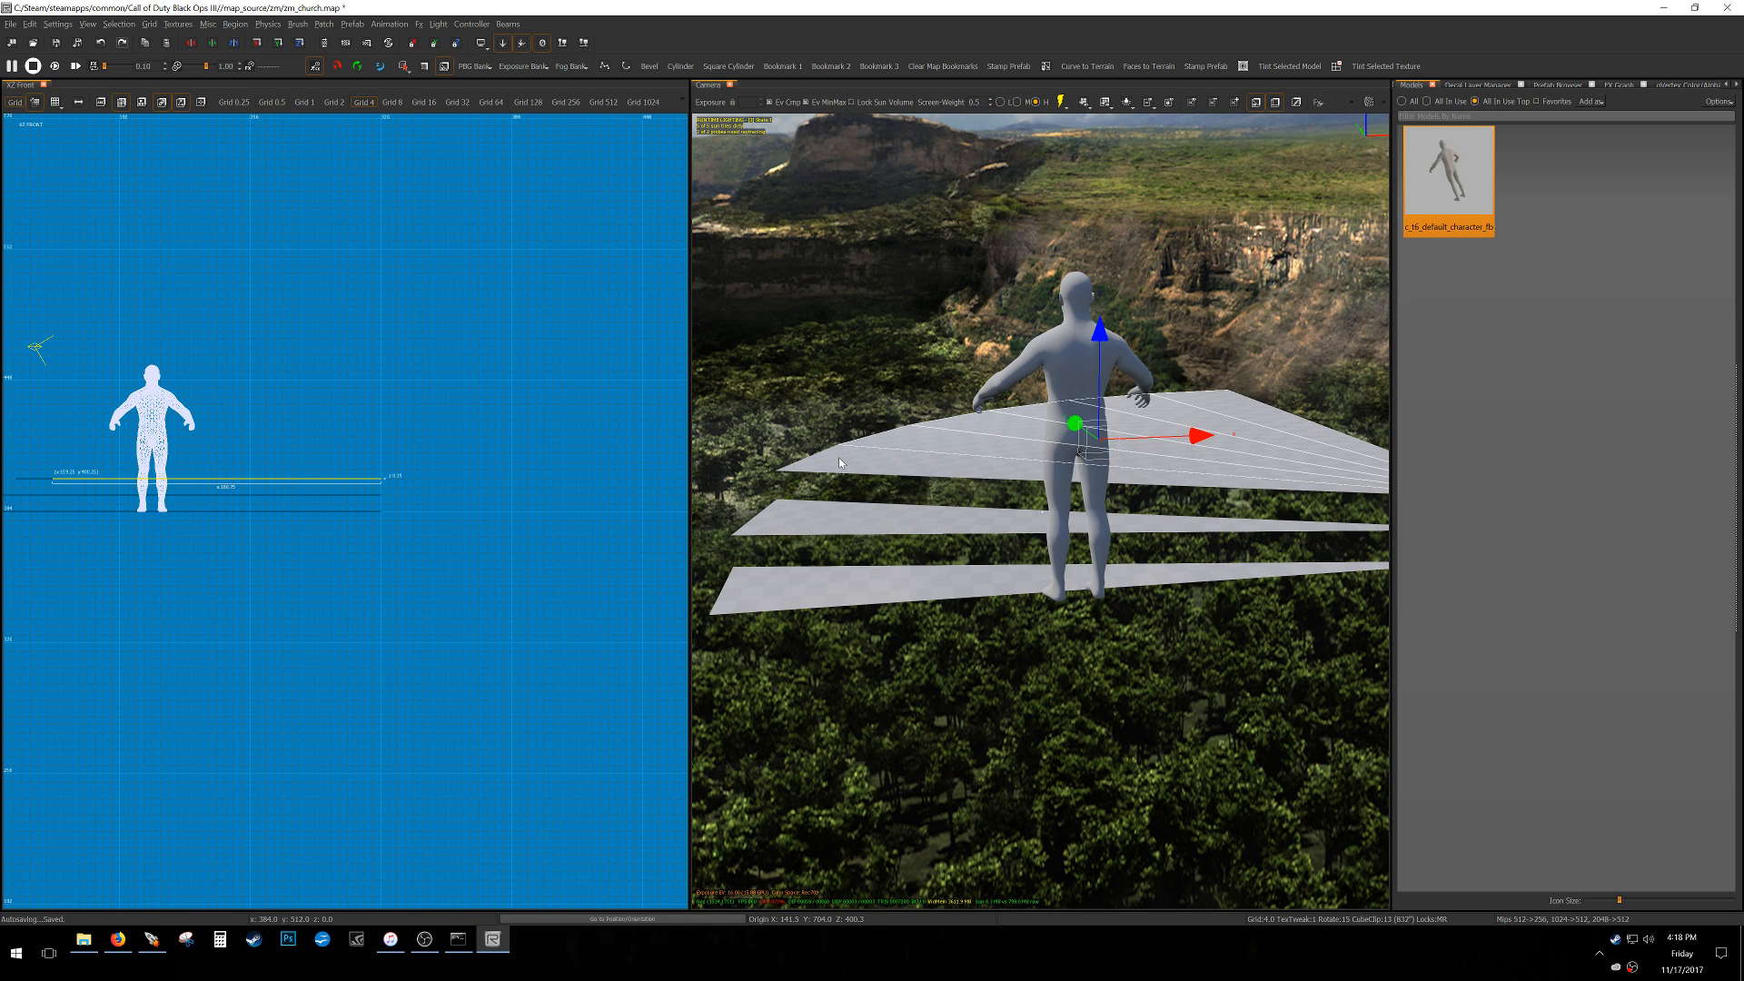
key("alt+Up")
key("alt+Up")
left_click(930, 414, "shift")
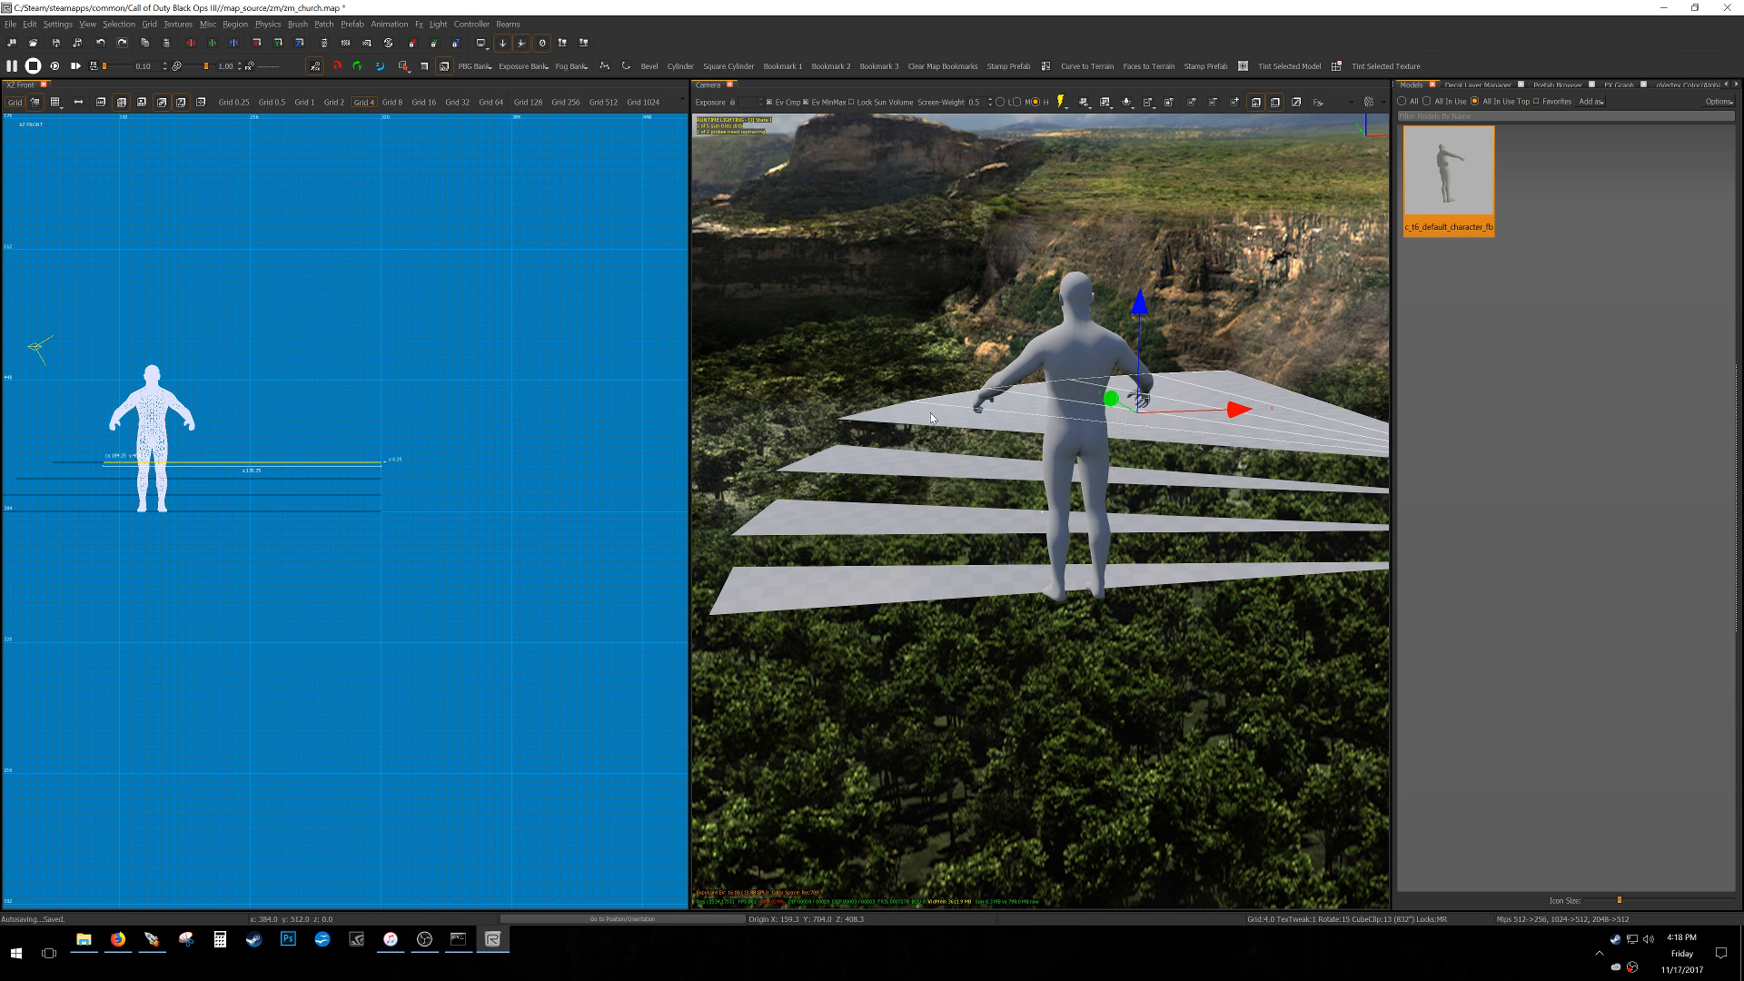
key("alt+Up")
key("alt+Up")
Raise the last three wedges in successive 8-unit increments so each tread sits 8 units above the previous one.
mouse_move(930, 414)
right_mouse_down()
mouse_move(1035, 473)
mouse_move(908, 391)
right_mouse_up()
left_click(855, 346, "shift")
key("alt+Up")
key("alt+Up")
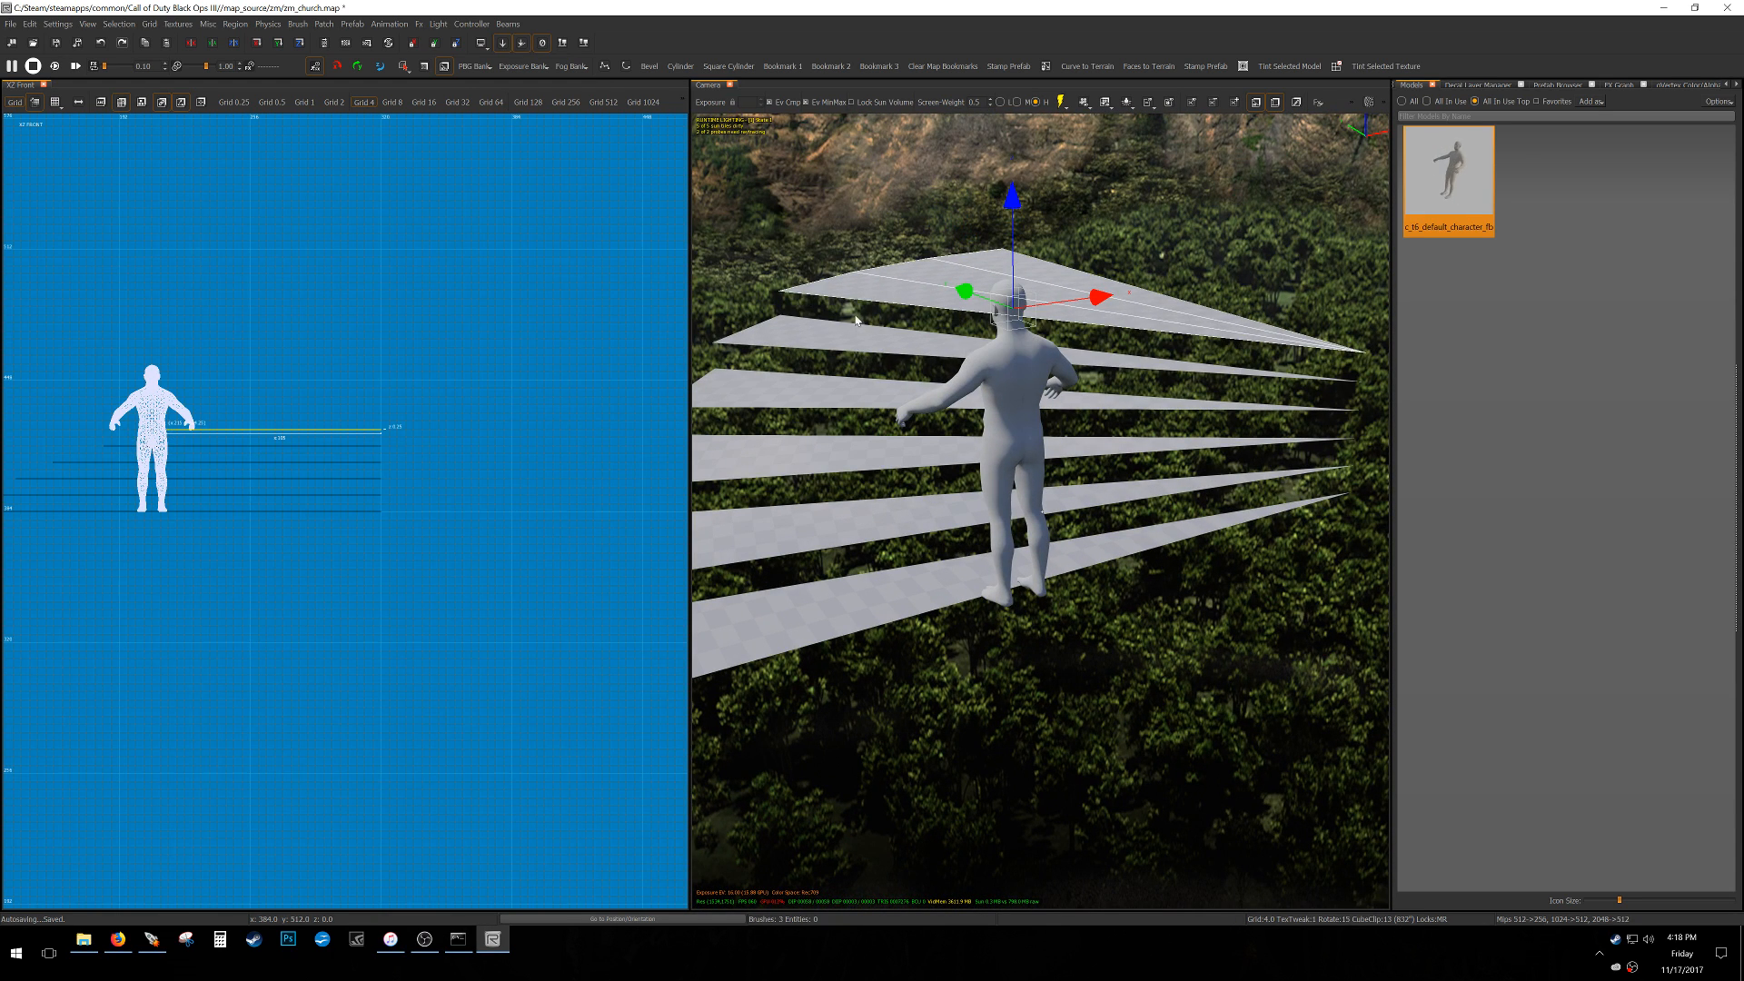
left_click(858, 287, "shift")
key("alt+Up")
key("alt+Up")
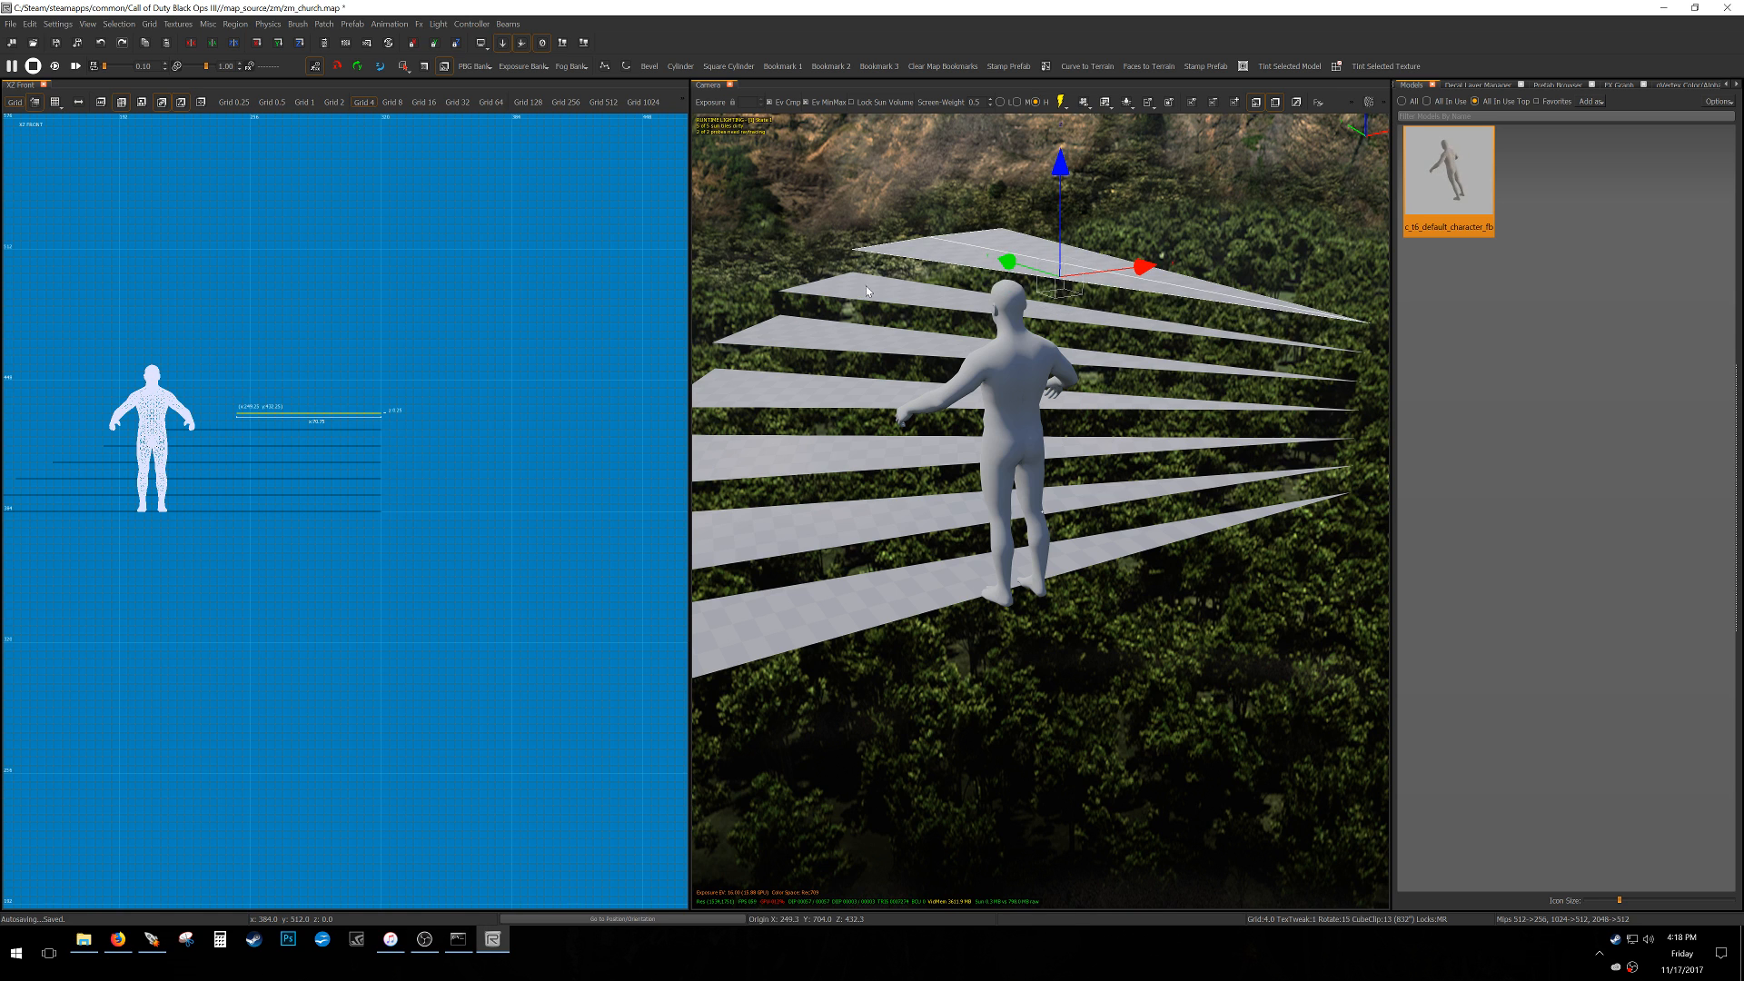
left_click(939, 258, "shift")
key("alt+Up")
key("alt+Up")
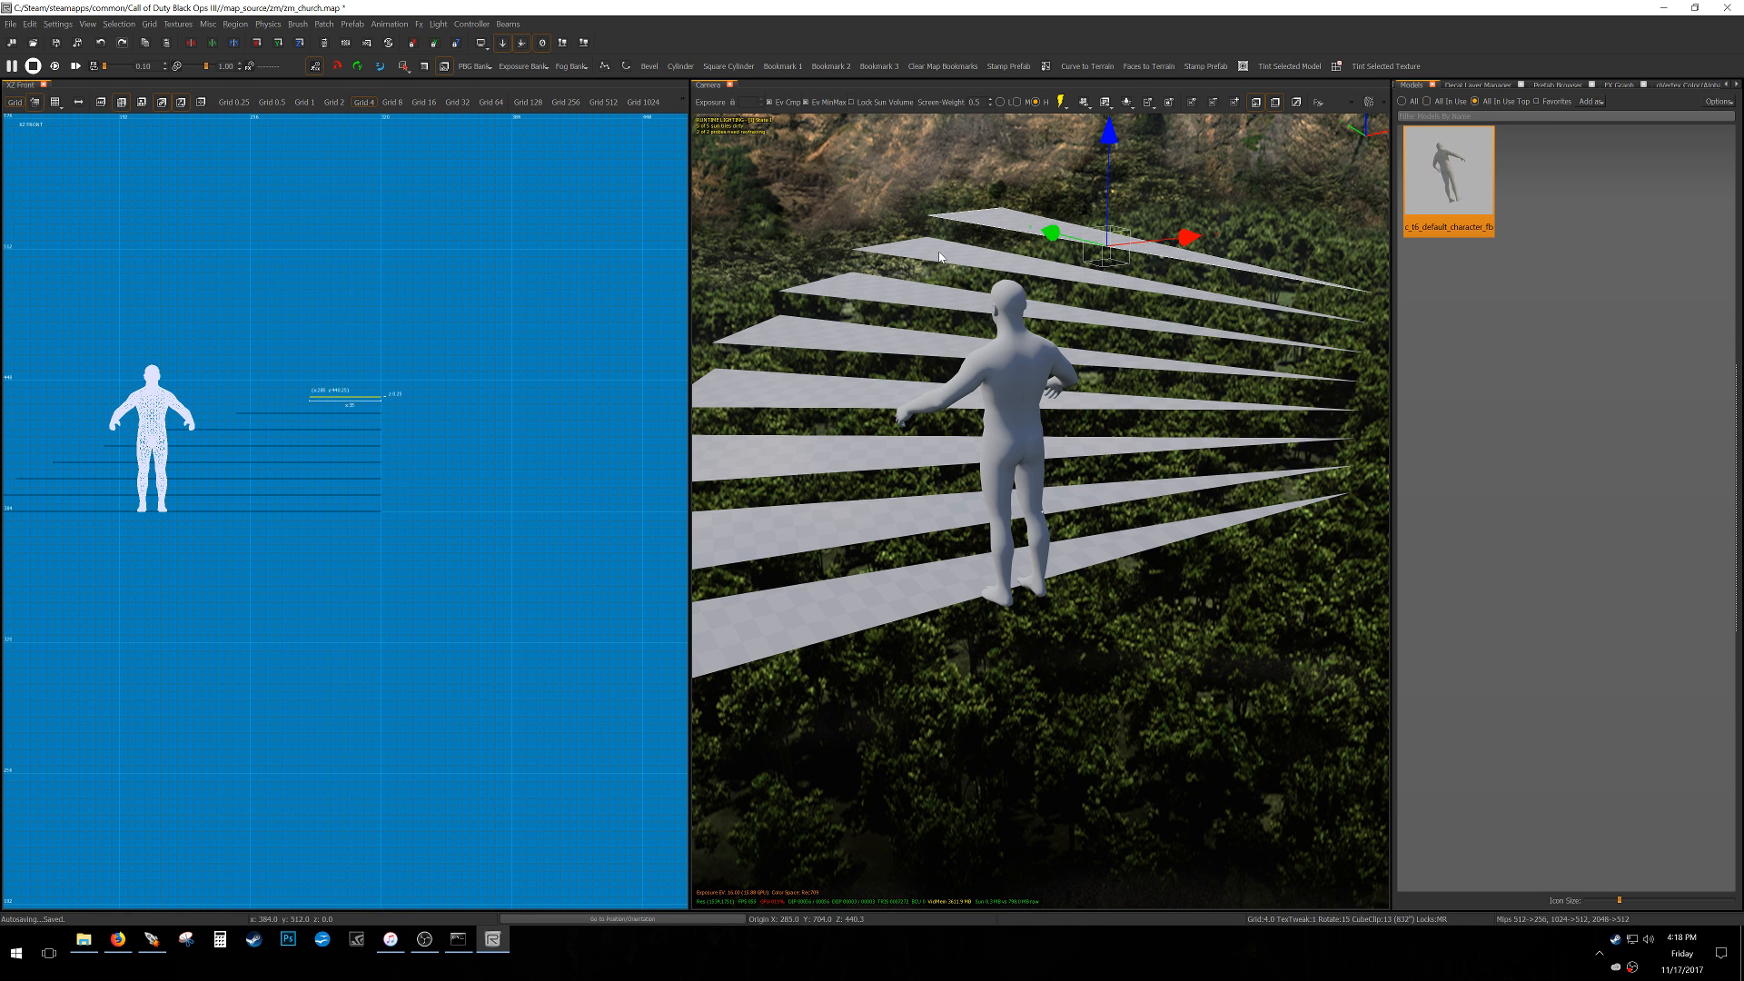
right_click_drag(1028, 409, 1028, 408)
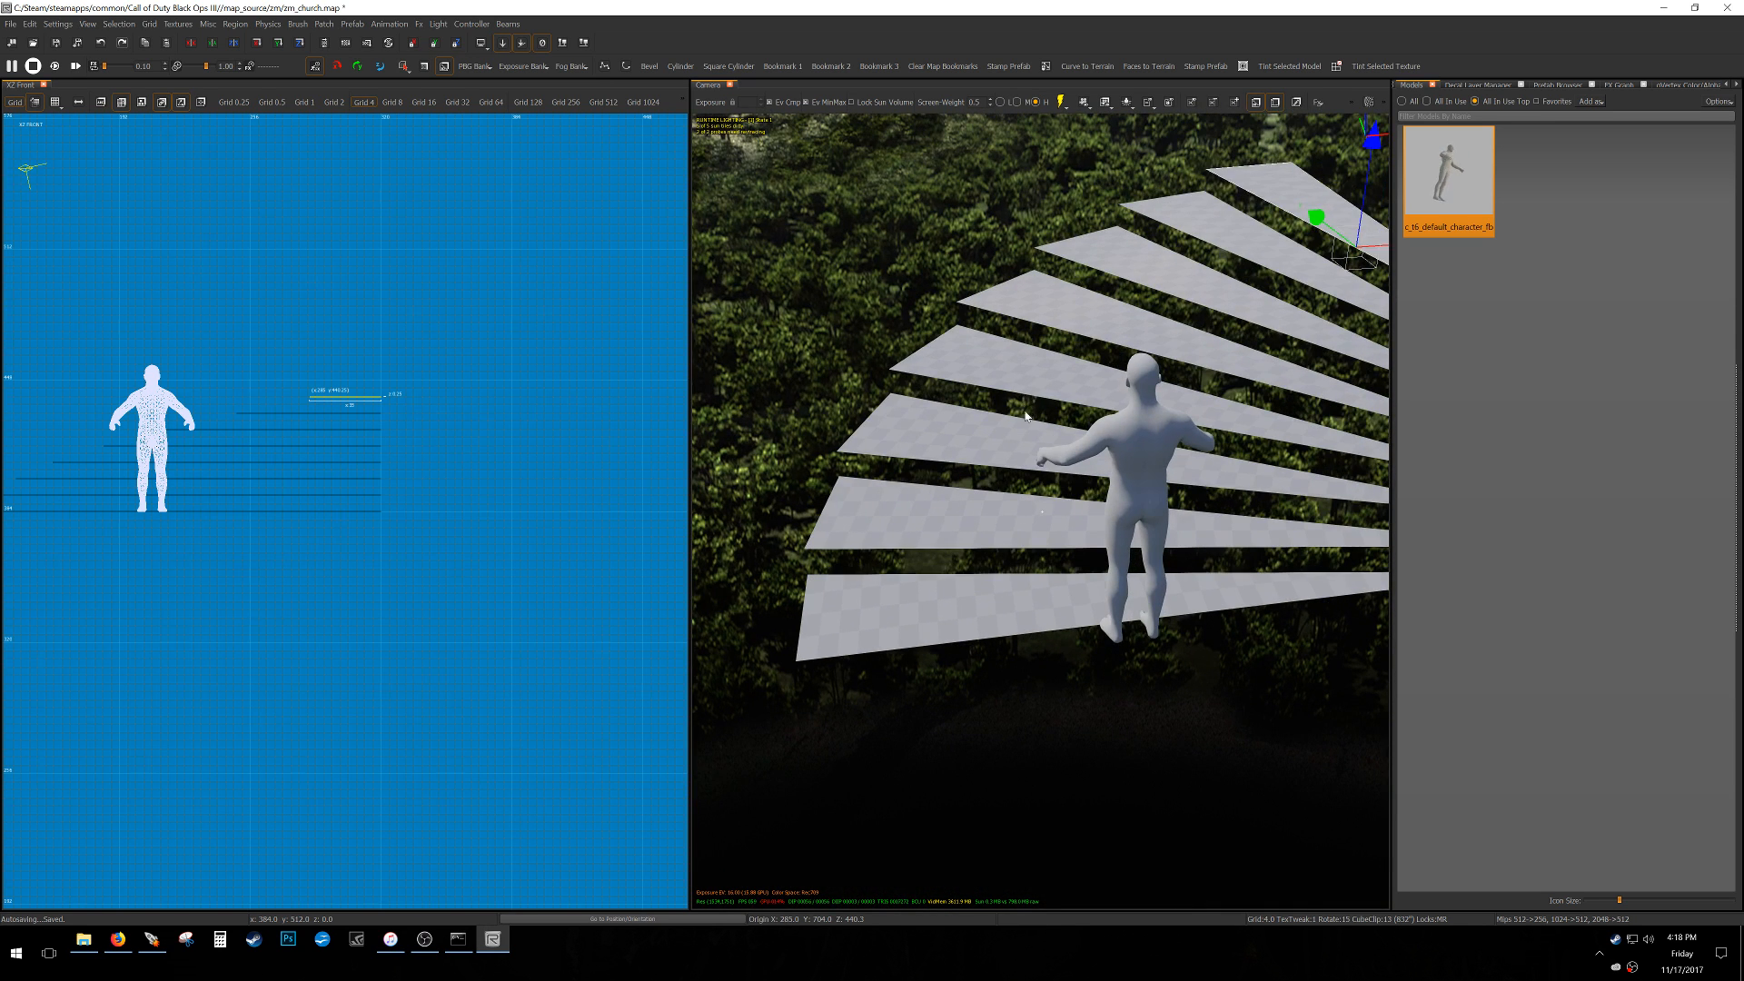
Set the grid to 0.5 units and inspect the vertices of all eight wedges in the top view.
key("ctrl+Tab")
key("ctrl+Tab")
scroll(427, 560, "down", 5)
key("grave")
left_click_drag(176, 693, 395, 496, "alt+shift")
scroll(397, 551, "up", 3)
scroll(345, 582, "up", 2)
left_click(243, 717, "shift")
key("3")
key("grave")
key("v")
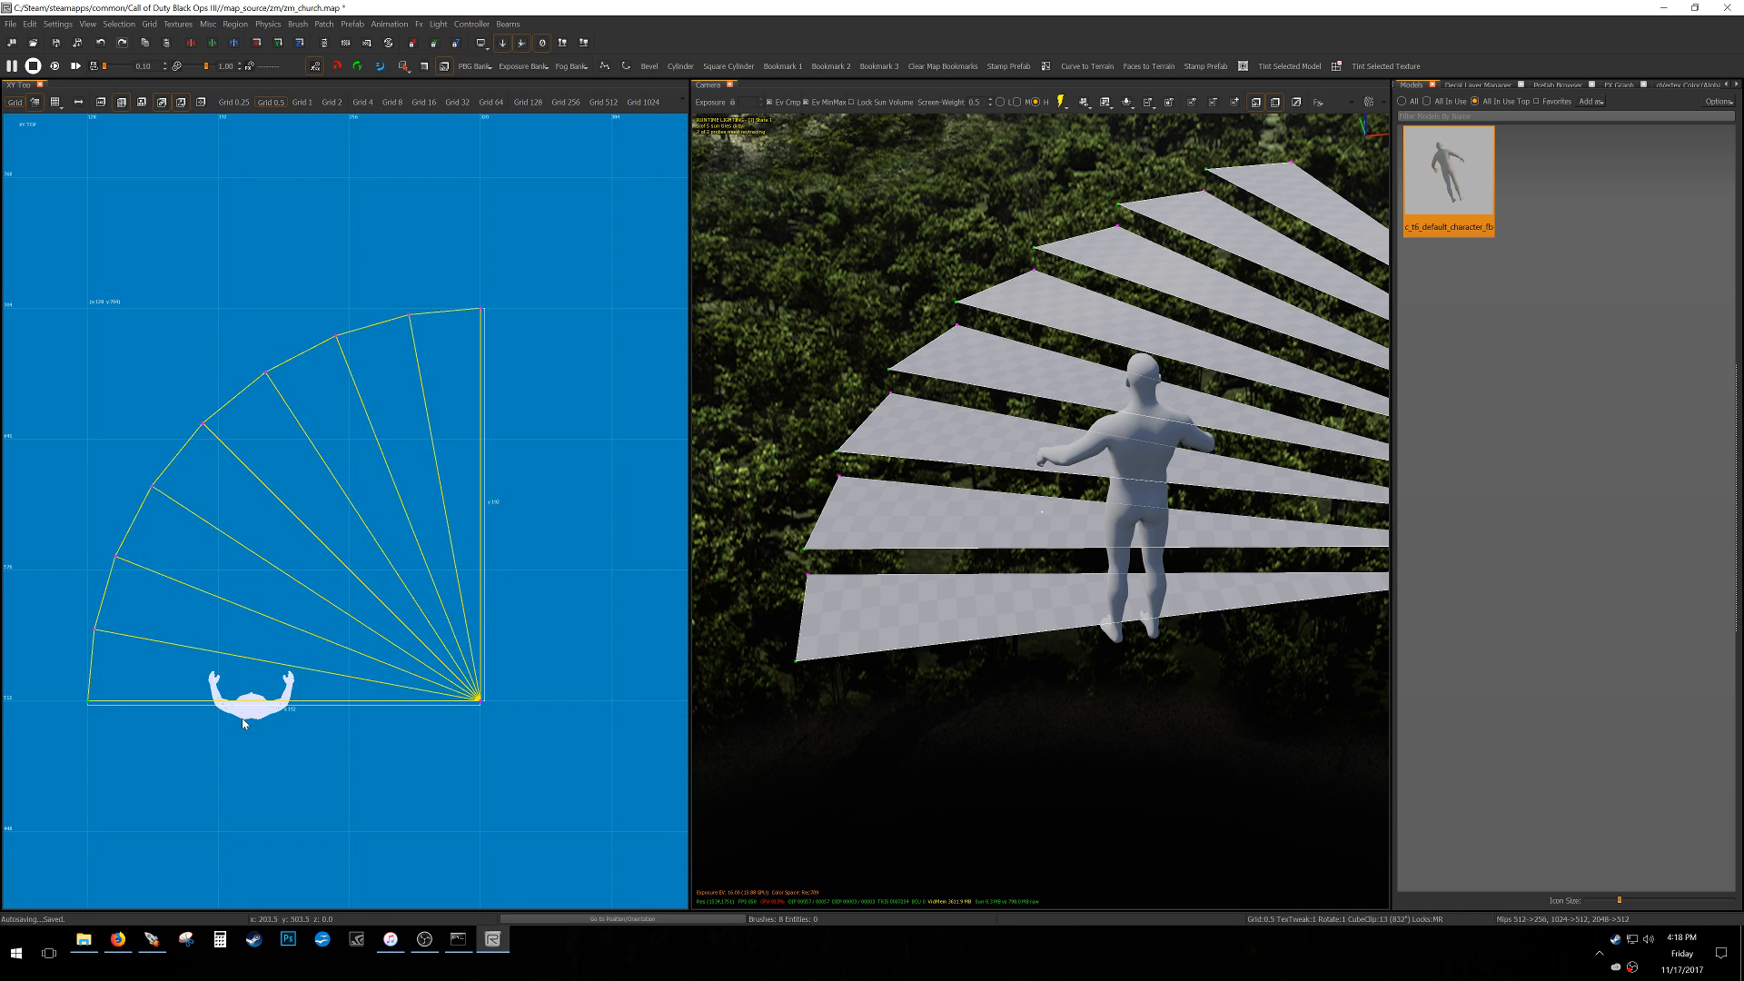
right_click_drag(810, 630, 836, 714)
key("Escape")
Draw a block beneath the lowest wedge and stretch it to the fan's center, about 192 by 35 units and 8 units tall.
left_click(836, 714)
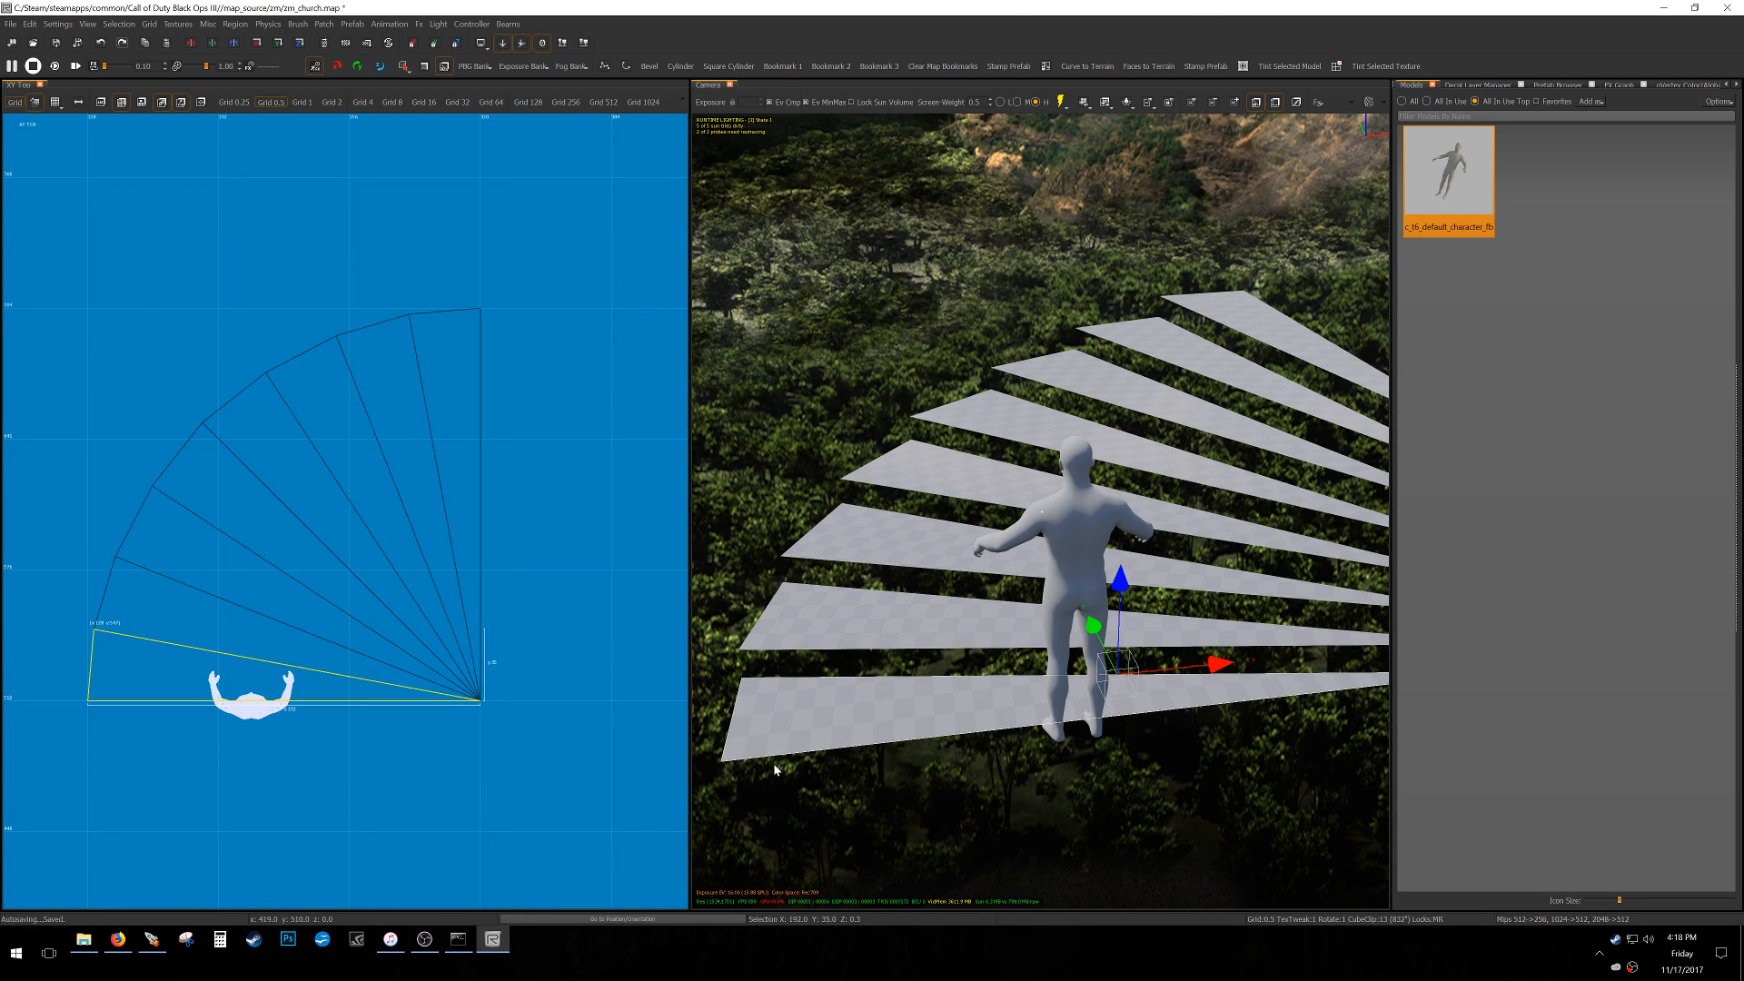
key("ctrl+Tab")
scroll(154, 527, "up", 3)
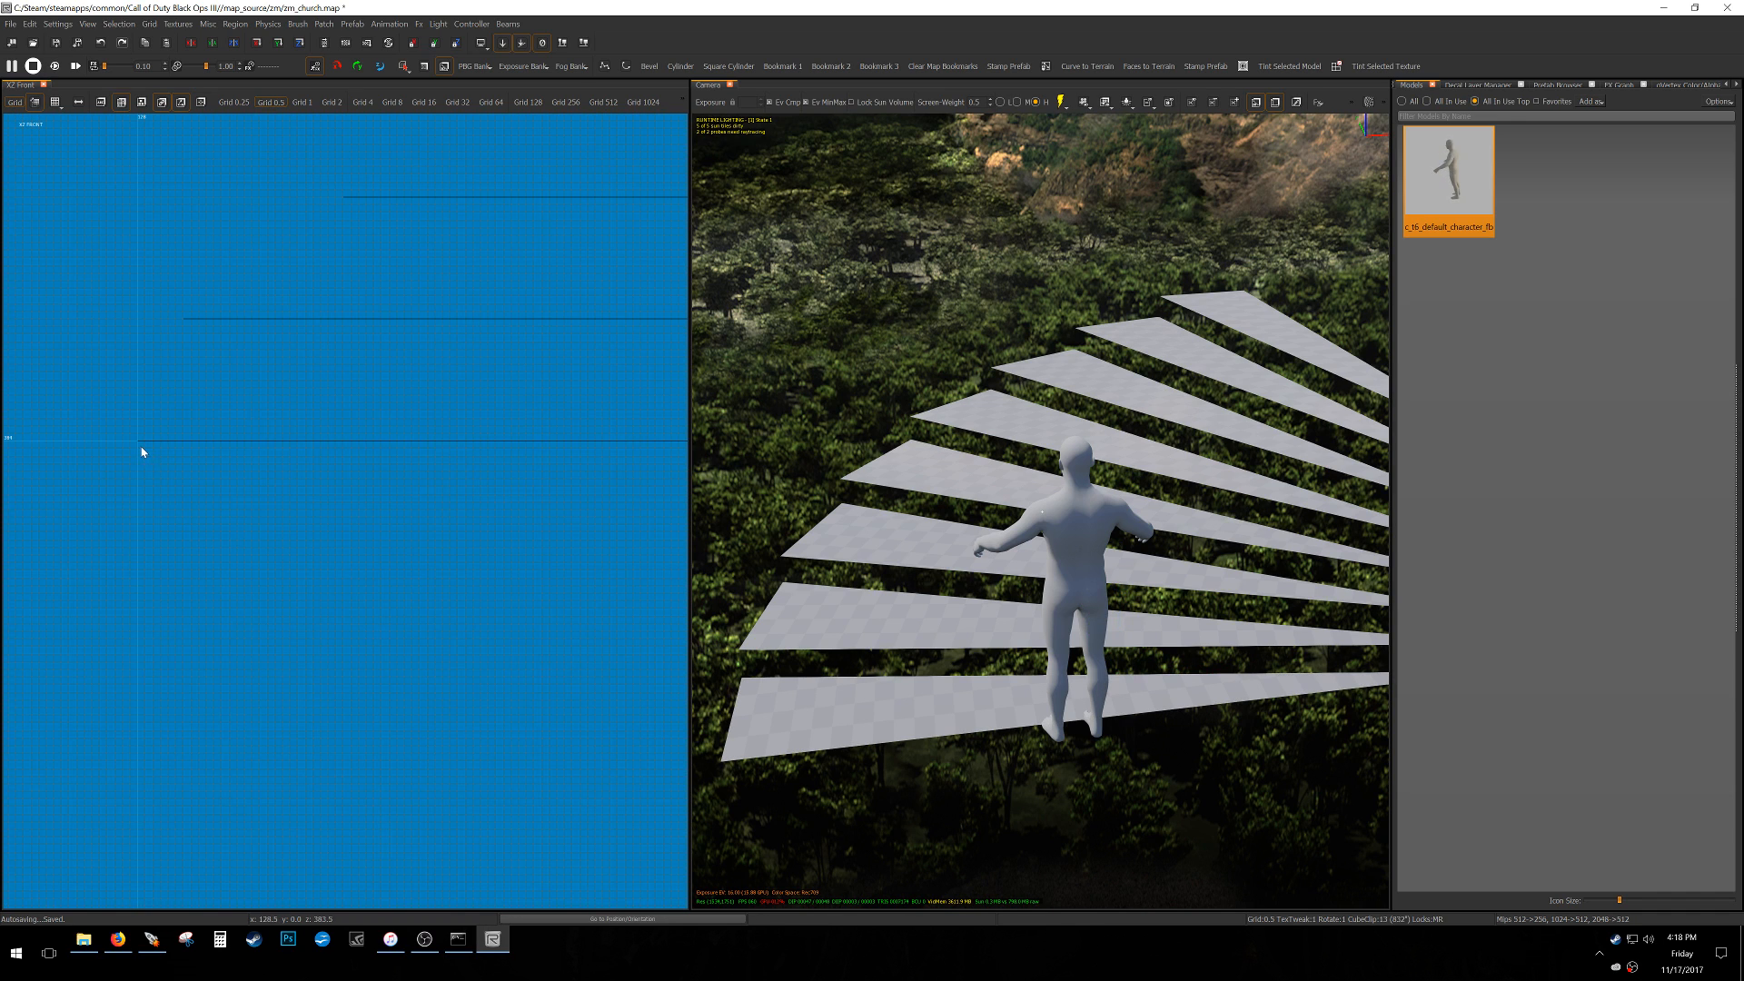
mouse_move(140, 445)
left_mouse_down()
mouse_move(181, 533)
mouse_move(177, 579)
mouse_move(630, 542)
left_mouse_up()
scroll(179, 574, "down", 5)
right_click_drag(517, 554, 141, 557)
scroll(322, 554, "down", 5)
key("ctrl+Tab")
key("ctrl+Tab")
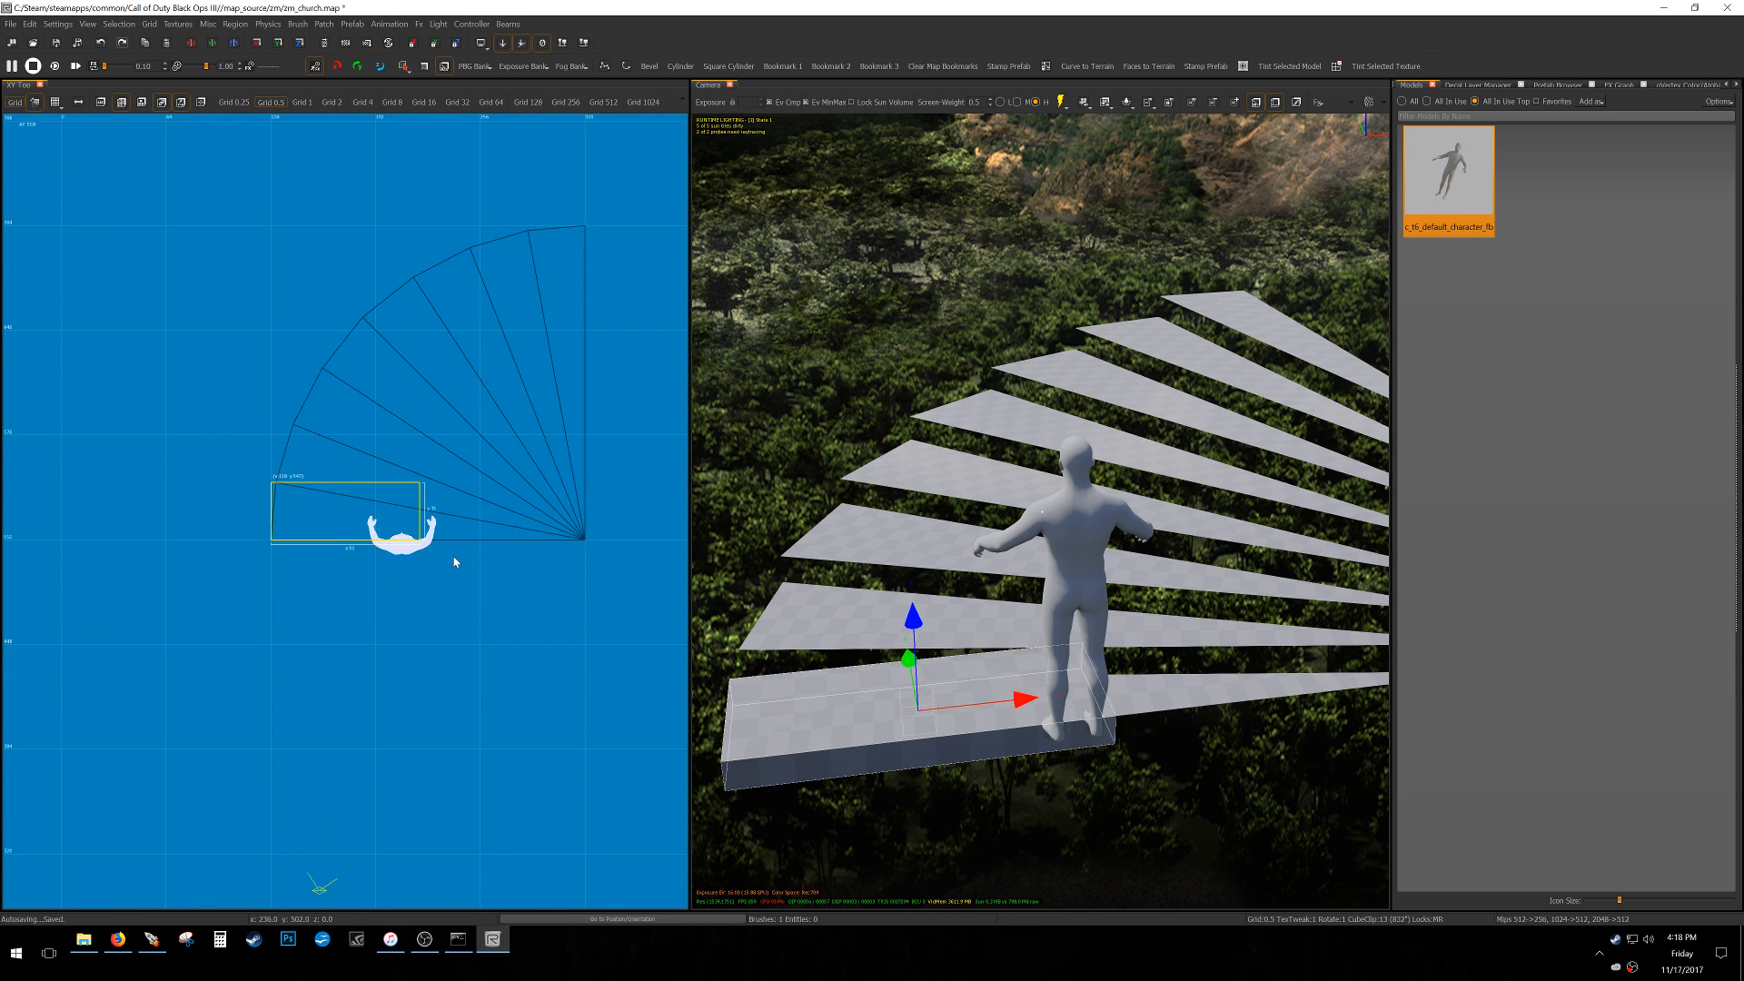
right_click_drag(605, 555, 520, 539)
mouse_move(371, 487)
left_mouse_down()
mouse_move(545, 509)
mouse_move(484, 492)
left_mouse_up()
scroll(513, 514, "up", 9)
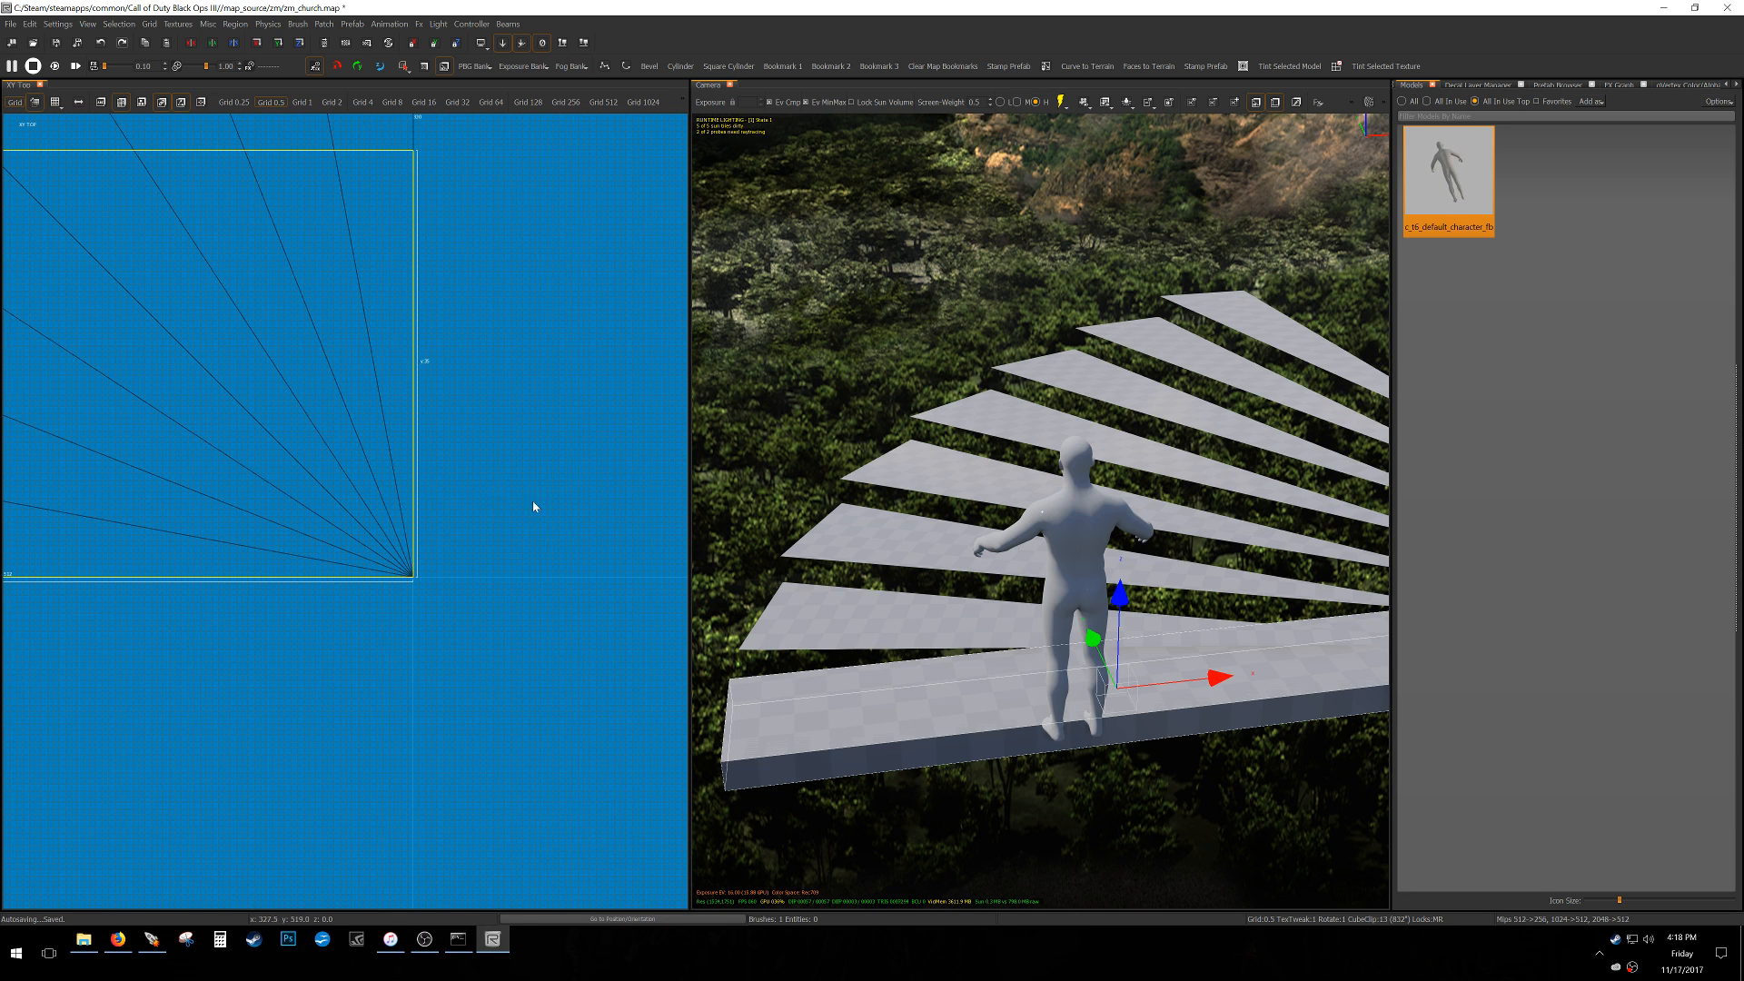
Turn the block's front face into a separate riser patch and delete the block.
right_click_drag(954, 510, 942, 571, "ctrl")
key("Escape")
left_click(857, 624)
right_click_drag(1093, 615, 1021, 624)
left_click(919, 600)
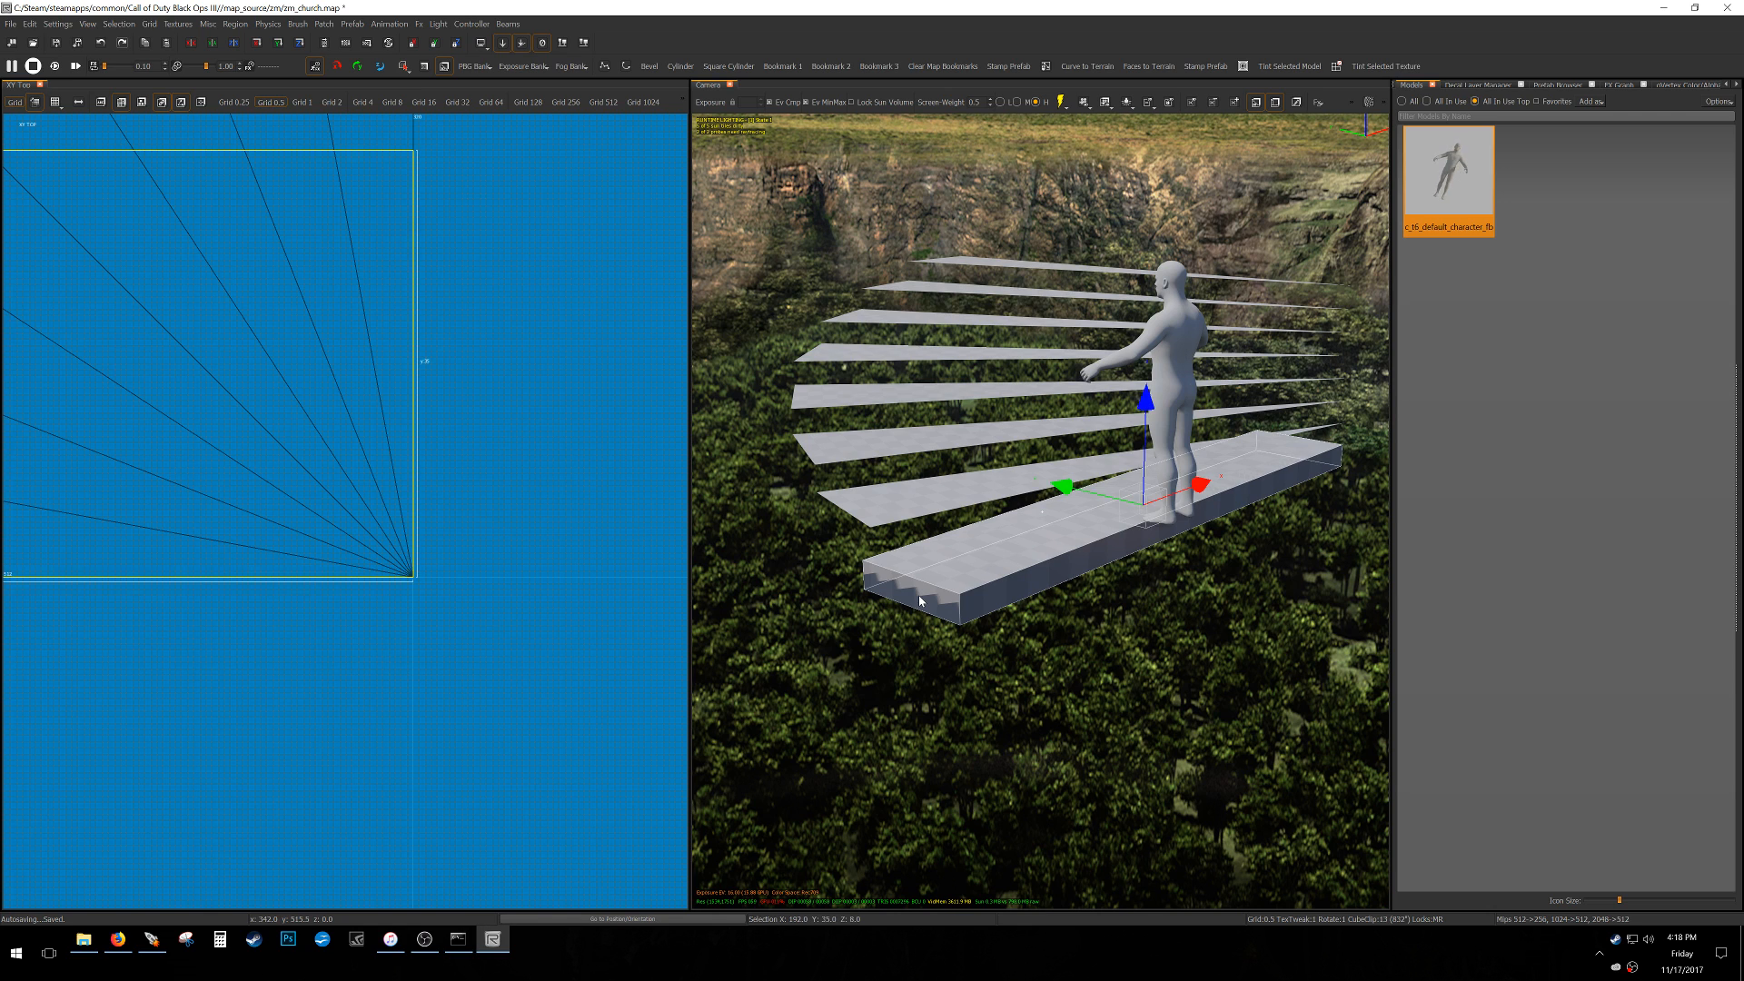
key("Delete")
left_click(1014, 591, "shift")
Duplicate the riser and move the copy's outer vertices to the boundary between the first and second wedges.
scroll(161, 534, "down", 3)
right_click_drag(161, 534, 318, 551)
scroll(54, 582, "up", 8)
right_click_drag(21, 658, 220, 656)
scroll(220, 656, "up", 1)
left_click(220, 655)
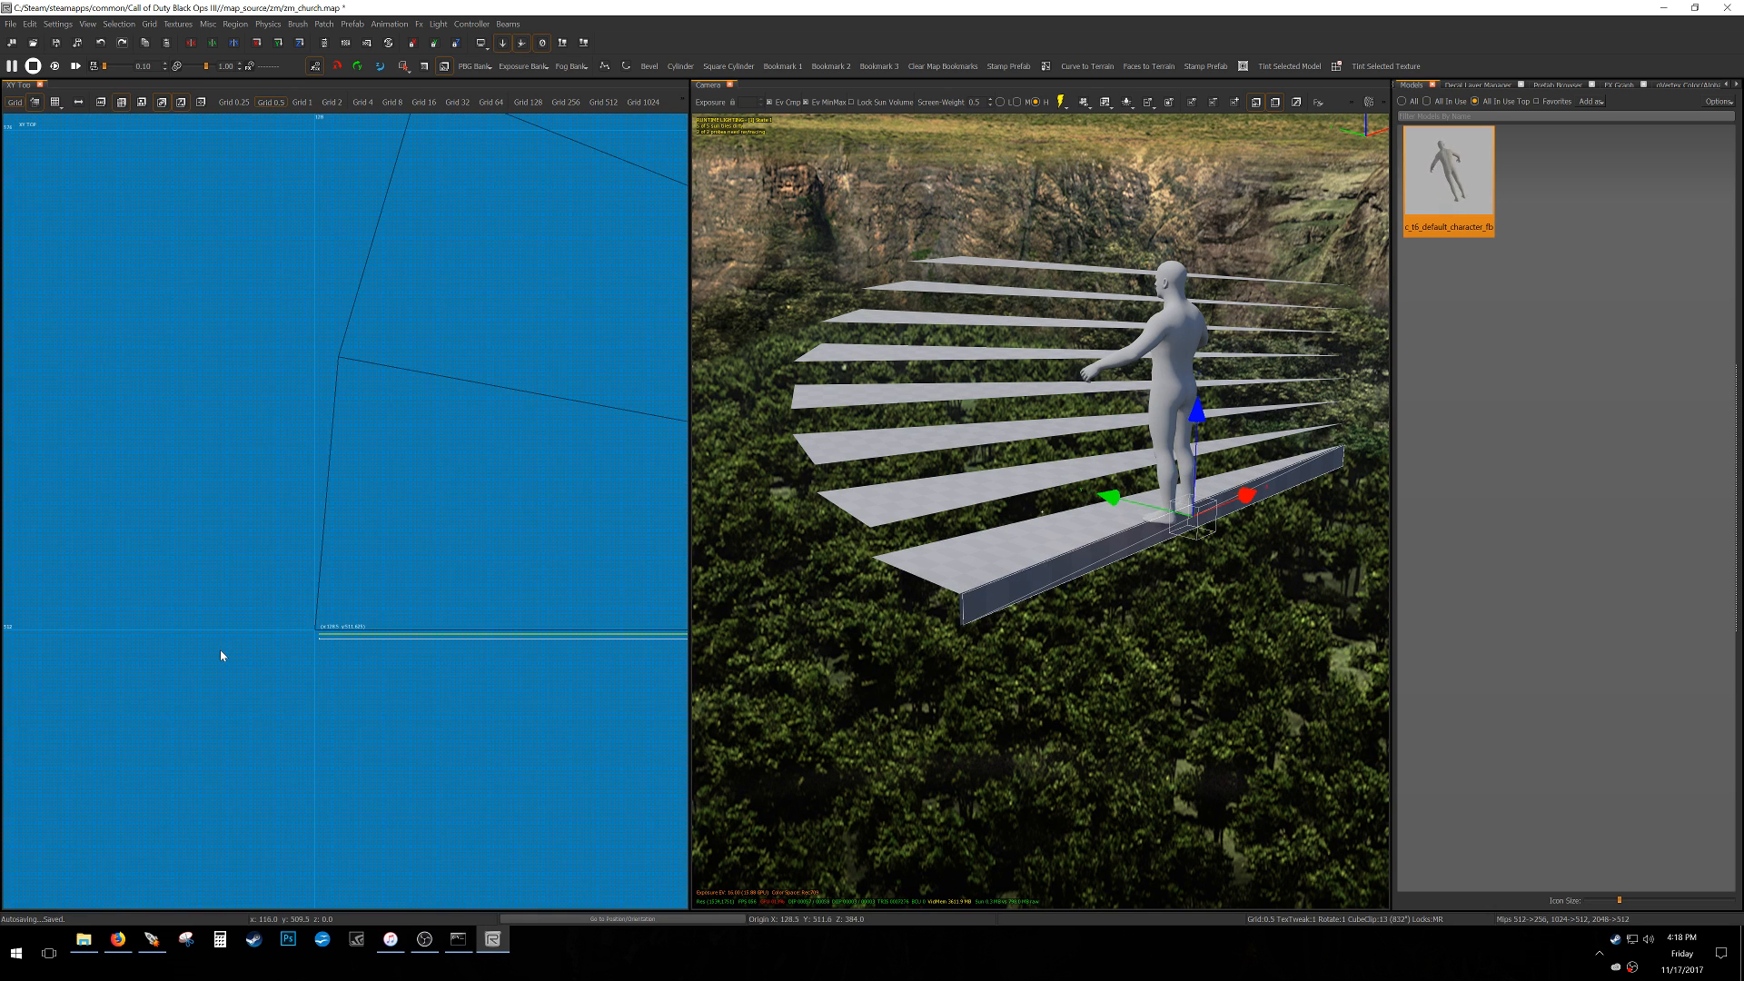
key("ctrl+z")
key("v")
left_click_drag(252, 693, 355, 555)
left_click_drag(354, 556, 356, 303)
scroll(358, 308, "up", 4)
left_click_drag(285, 438, 318, 408)
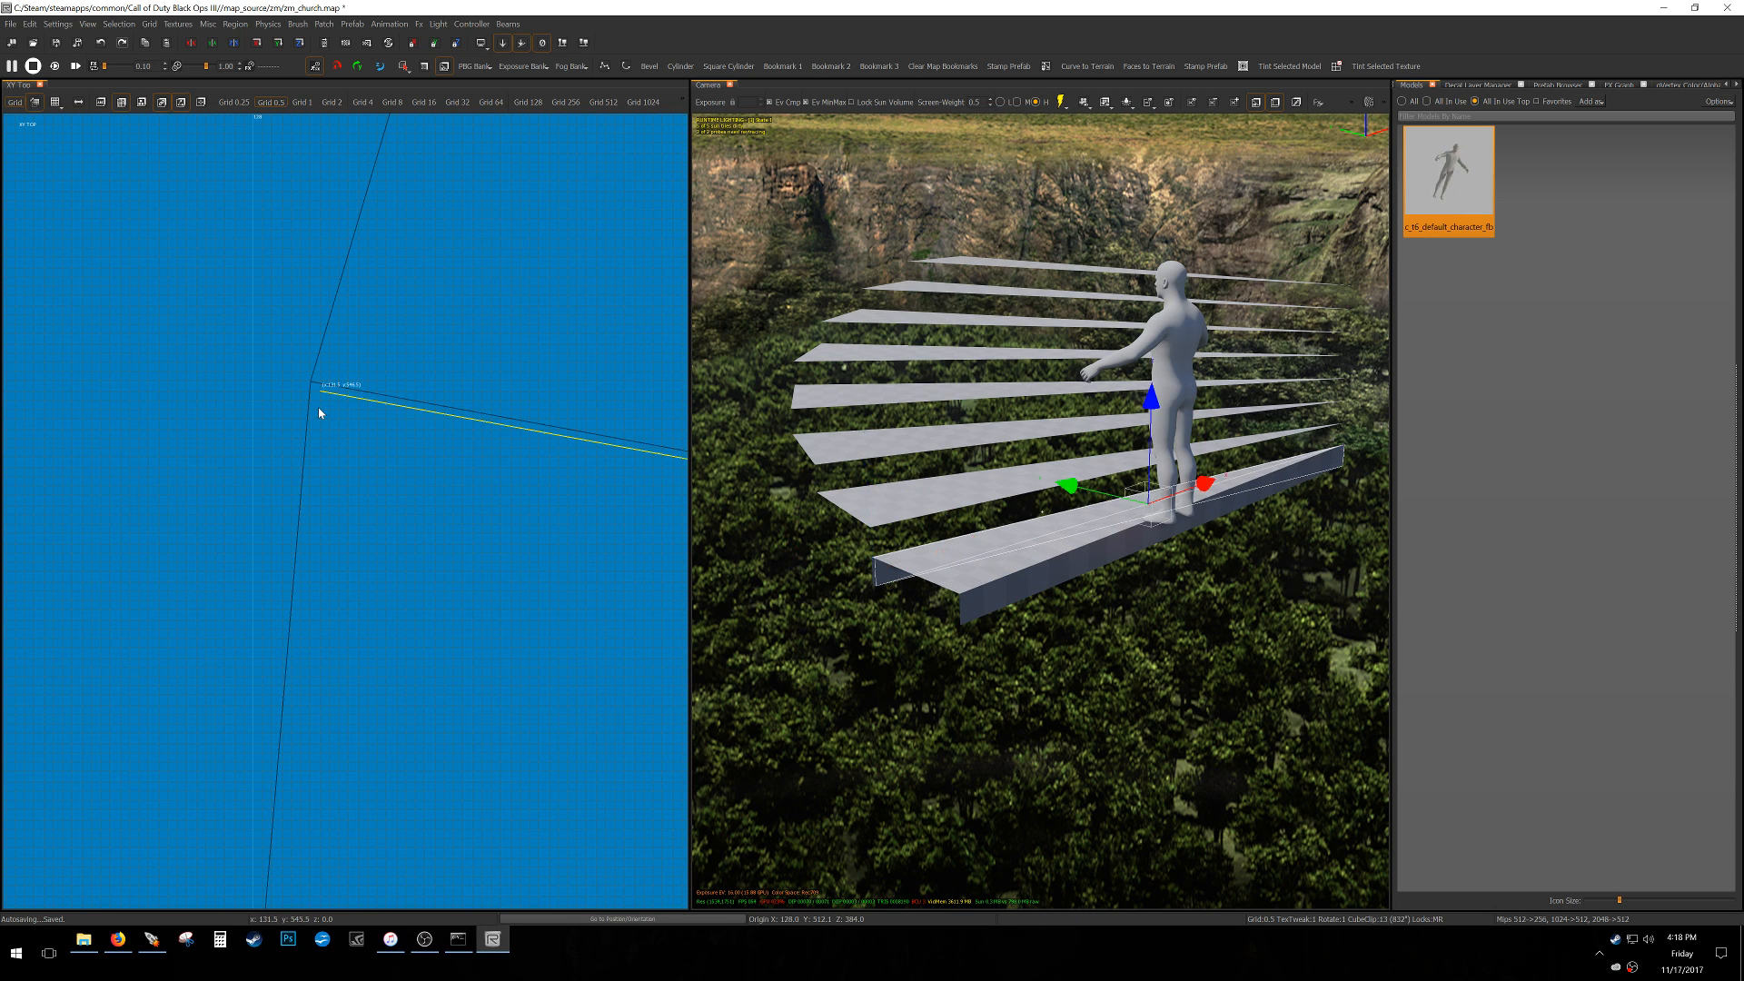
Duplicate the riser again and move its outer vertices to the boundary between the second and third wedges.
scroll(342, 520, "down", 4)
scroll(343, 520, "down", 4)
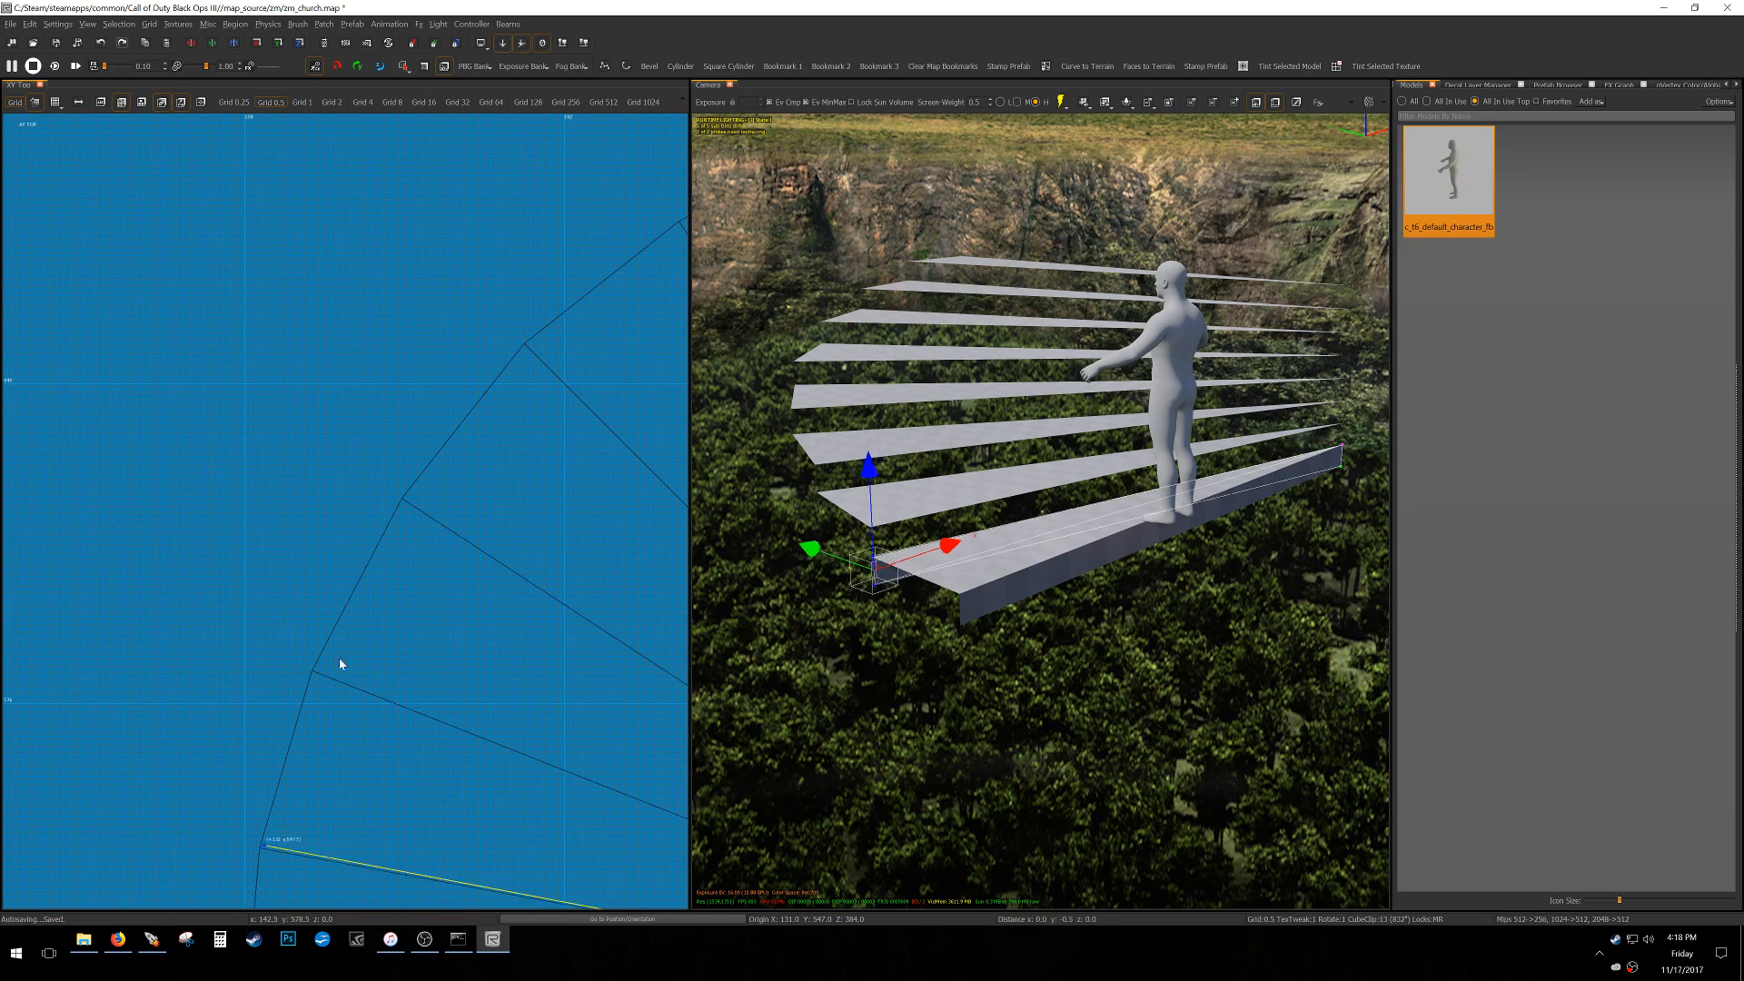
left_click_drag(331, 685, 363, 642)
scroll(311, 611, "up", 5)
left_click_drag(254, 634, 245, 669)
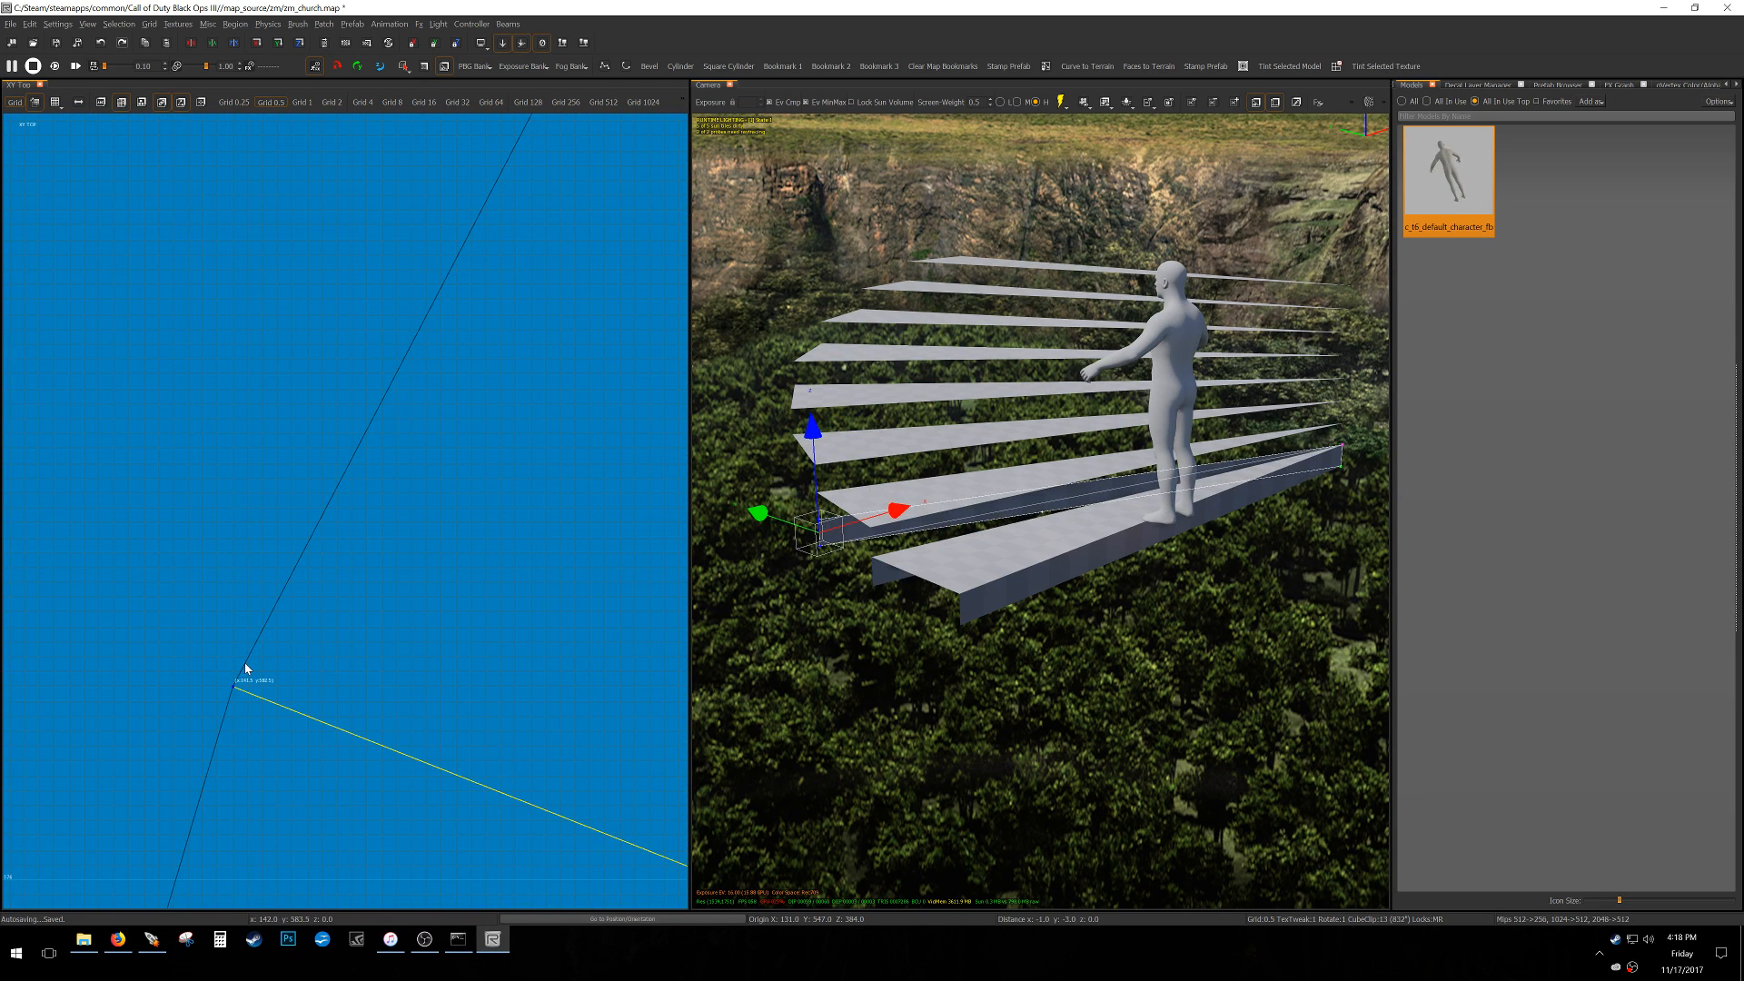
key("v")
Place another riser copy along the boundary between the third and fourth wedges by moving its outer vertices.
key("v")
left_click_drag(177, 535, 318, 803)
scroll(264, 730, "down", 6)
mouse_move(287, 652)
left_mouse_down()
mouse_move(430, 403)
mouse_move(389, 334)
left_mouse_up()
scroll(392, 448, "up", 9)
key("v")
Place another riser copy along the boundary between the fourth and fifth wedges by moving its outer vertices.
key("space")
key("ctrl+z")
key("v")
left_click_drag(421, 240, 482, 193)
scroll(482, 192, "down", 6)
right_click_drag(481, 192, 169, 637)
left_click_drag(197, 641, 571, 169)
key("v")
Place another riser copy along the boundary between the fifth and sixth wedges by moving its outer vertices.
key("v")
left_click_drag(493, 234, 554, 149)
scroll(553, 151, "down", 10)
right_click_drag(543, 184, 416, 390)
scroll(416, 390, "up", 9)
left_click_drag(89, 559, 491, 238)
key("v")
Place another riser copy along the boundary between the sixth and seventh wedges by moving its outer vertices.
key("v")
right_click_drag(490, 239, 343, 272)
scroll(344, 274, "down", 4)
scroll(345, 382, "up", 3)
left_click_drag(154, 451, 477, 290)
scroll(391, 340, "down", 3)
right_click_drag(391, 340, 304, 399)
Place the last riser copy along the boundary between the seventh and eighth wedges by moving its outer vertices.
key("v")
left_click_drag(70, 543, 259, 444)
scroll(234, 444, "up", 4)
left_click_drag(146, 445, 504, 370)
key("space")
key("alt+Up")
key("alt+Up")
key("BackSpace")
Select the seven riser copies behind the front riser, save the map and set the grid to 4 units.
right_click_drag(999, 540, 941, 527)
mouse_move(907, 437)
left_mouse_down("shift")
mouse_move(1116, 532)
mouse_move(1195, 541)
left_mouse_up("shift")
right_click_drag(1196, 541, 1061, 549)
key("d")
key("ctrl+s")
key("w")
key("3")
key("ctrl+Tab")
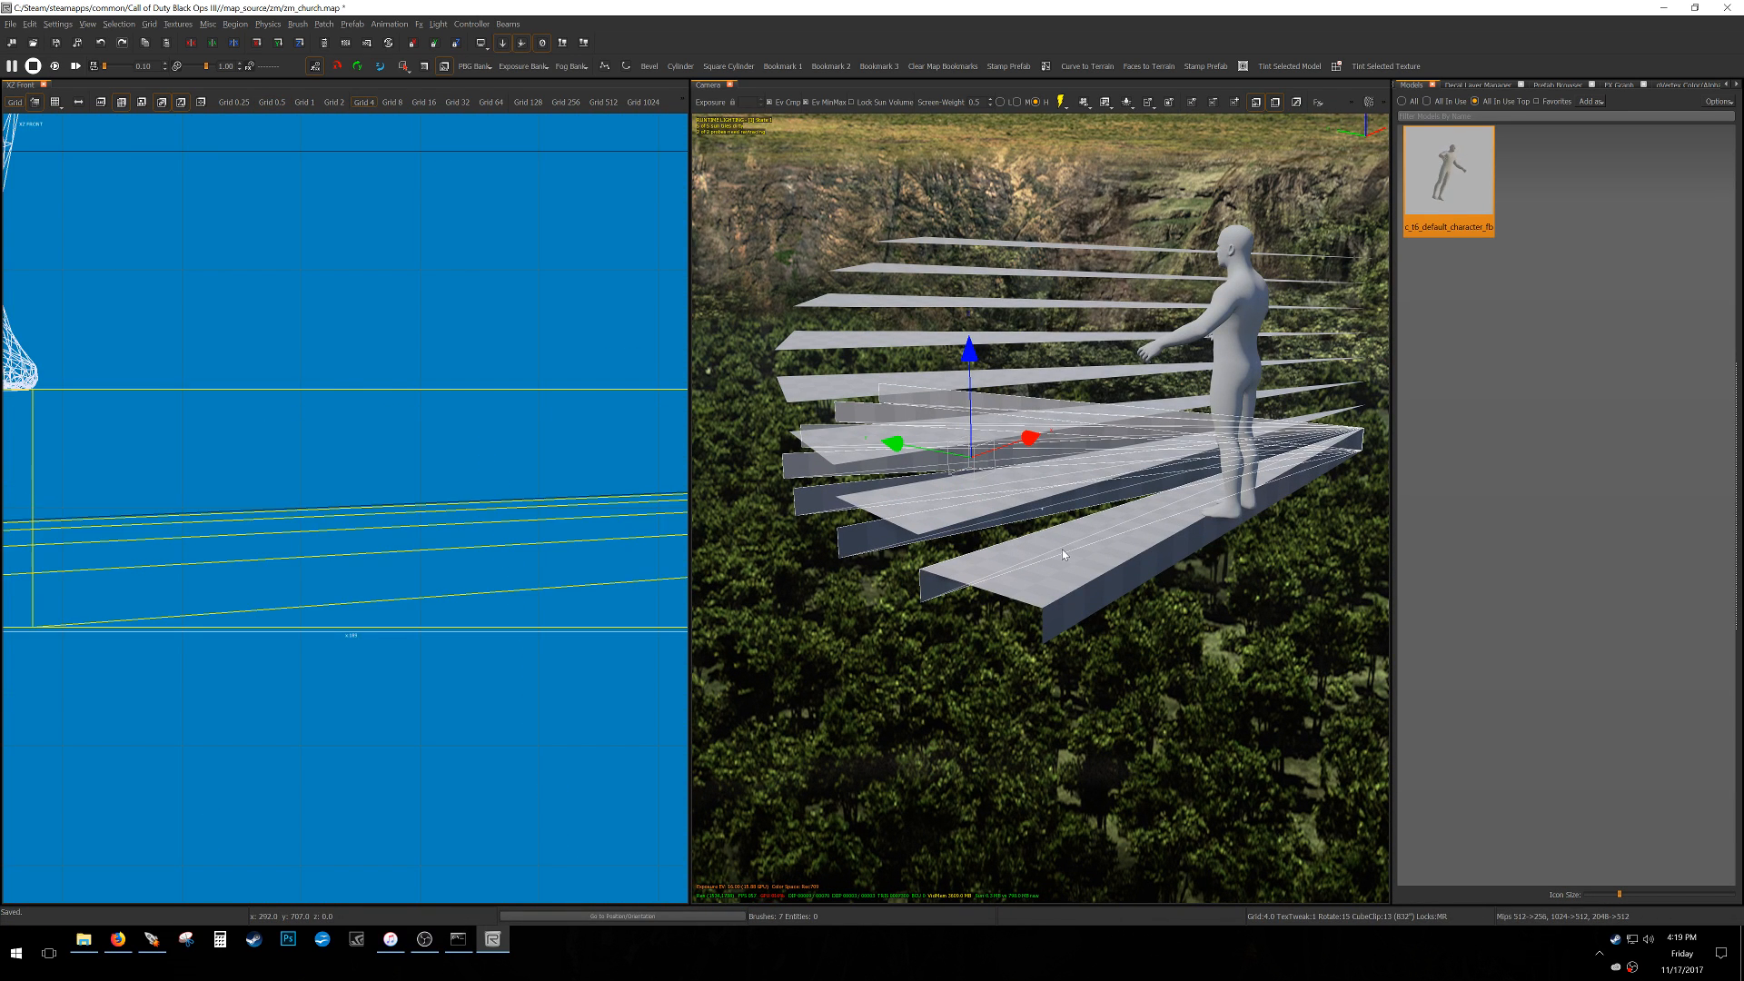
Raise the seven selected risers by 8 units and all but the lowest of them by another 8 units.
key("alt+Up")
key("alt+Up")
key("alt+Up")
key("alt+Up")
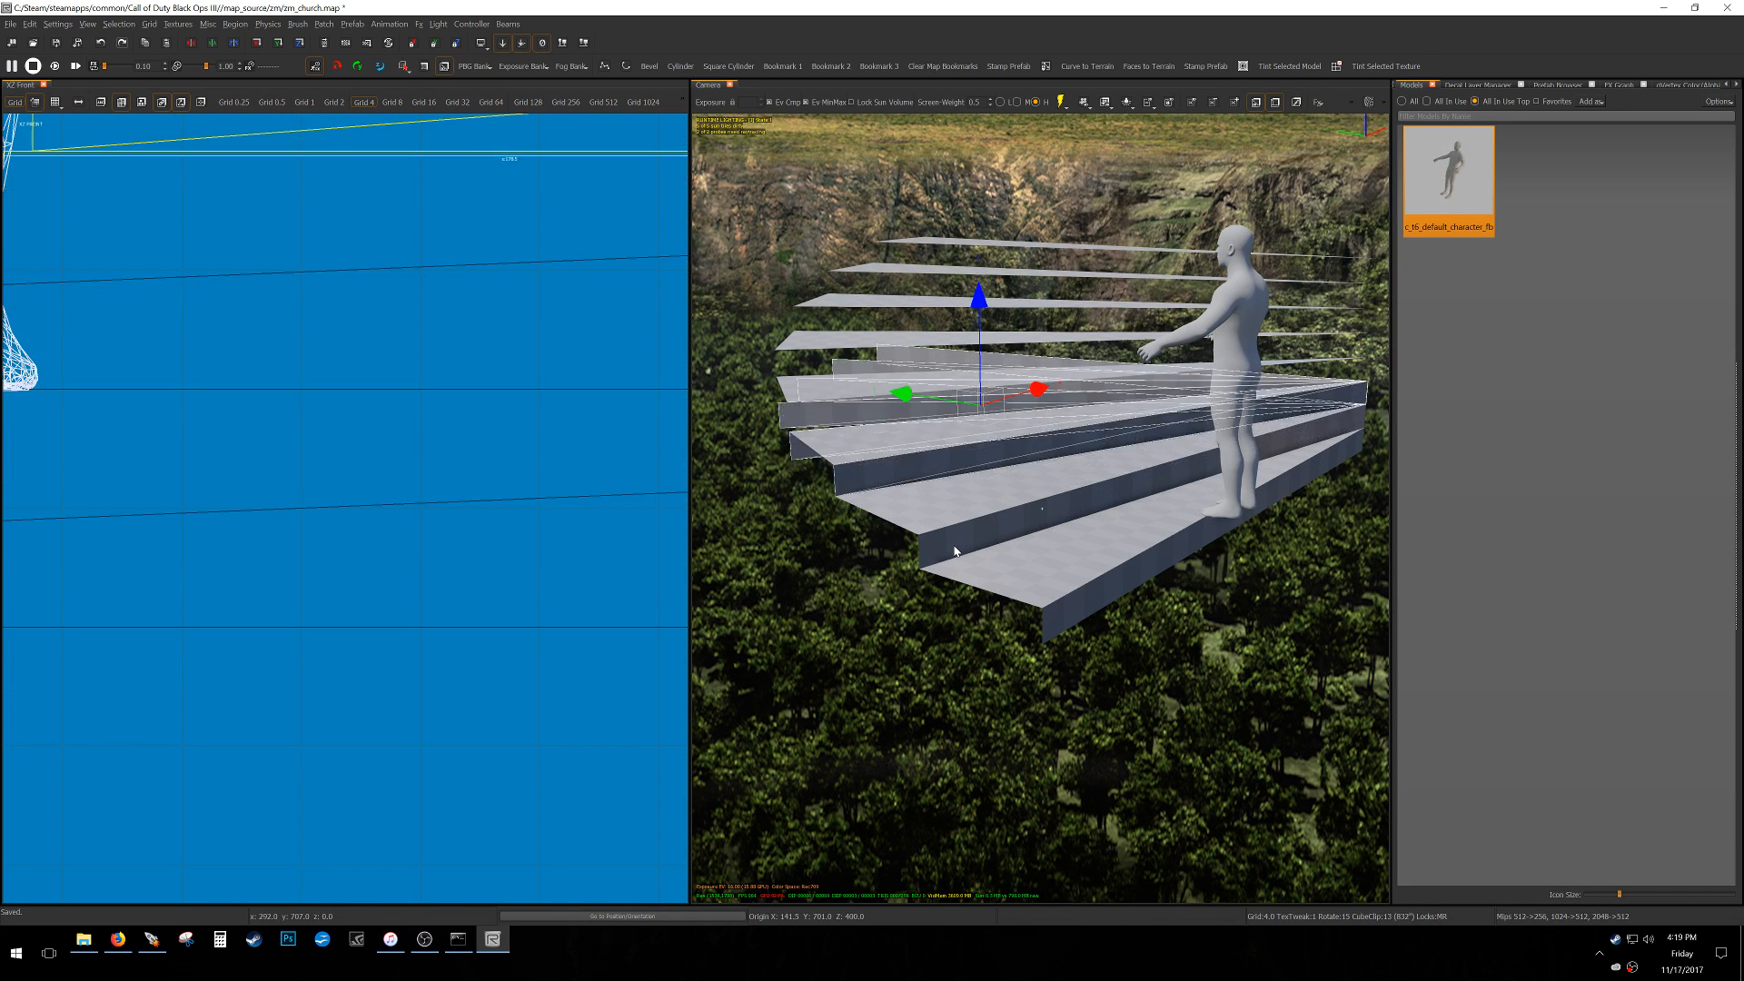
Raise the five highest risers by 8 units and the four highest of them by another 8 units.
left_click(929, 472, "shift")
key("alt+Up")
key("alt+Up")
right_click_drag(929, 473, 891, 504)
key("w")
key("e")
left_click(1087, 499, "shift")
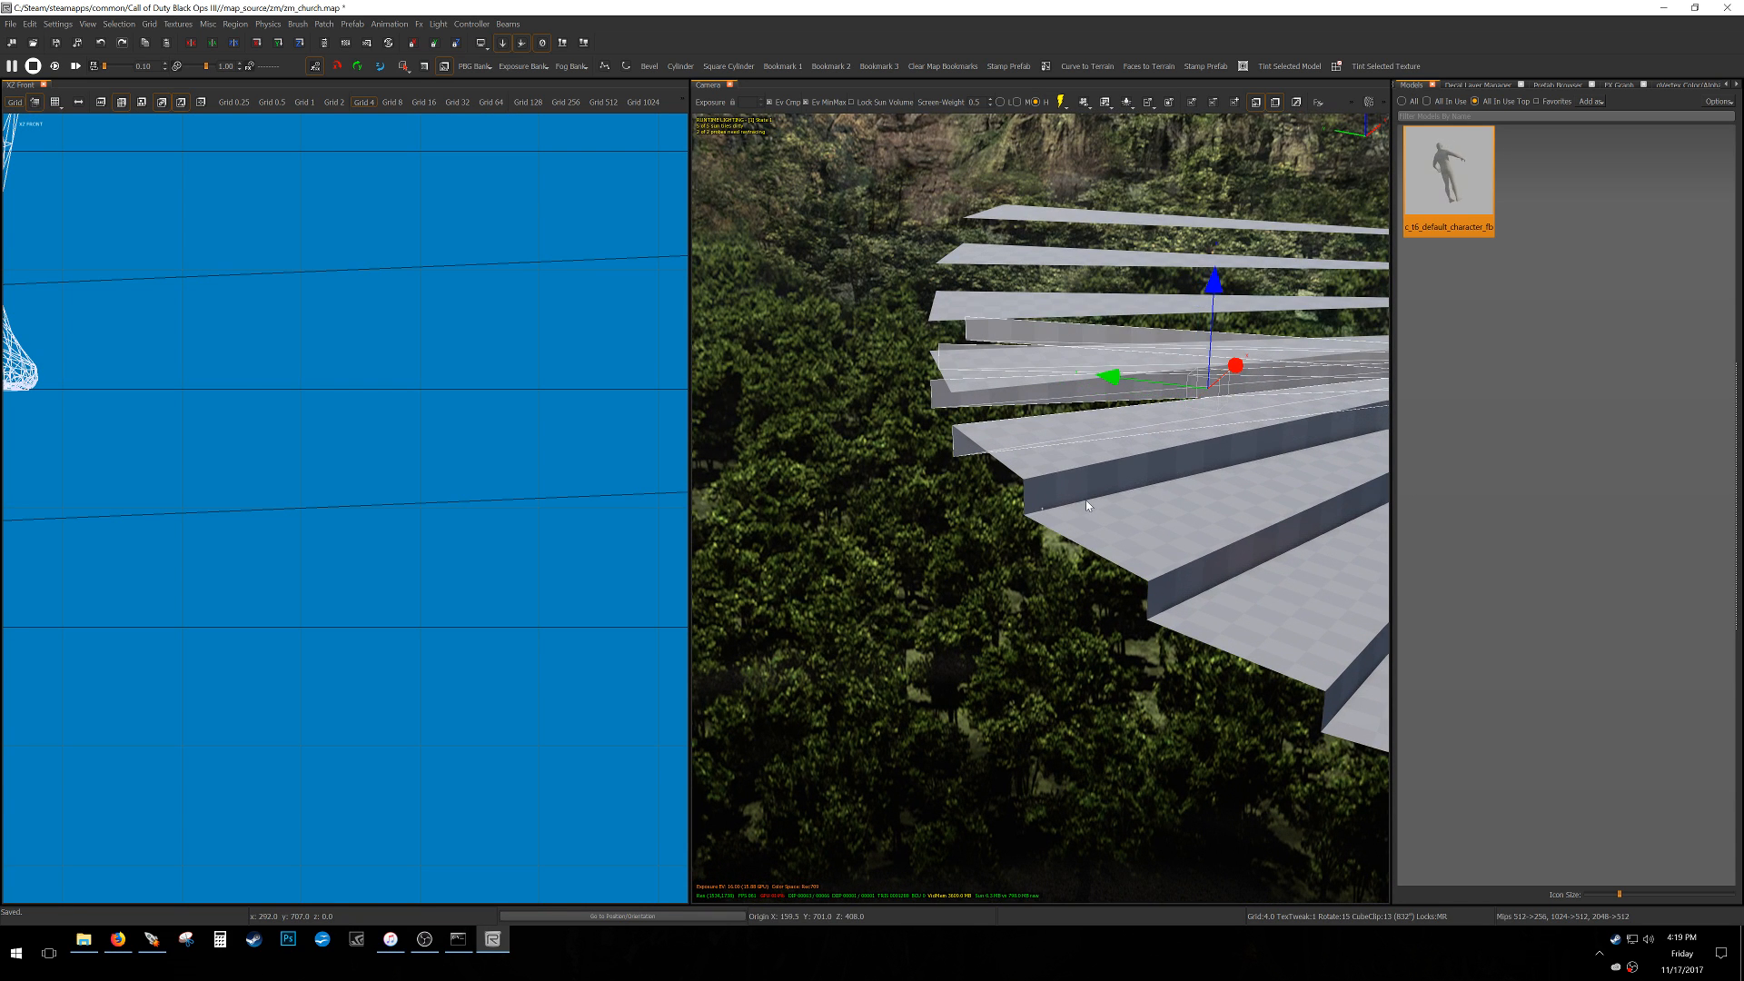
key("alt+Up")
key("alt+Up")
Raise the three highest risers in 8-unit increments, leaving out the lowest one each time, so each meets its tread.
left_click(1051, 407, "shift")
right_click_drag(1051, 407, 1128, 446)
key("a")
key("alt+Up")
key("alt+Up")
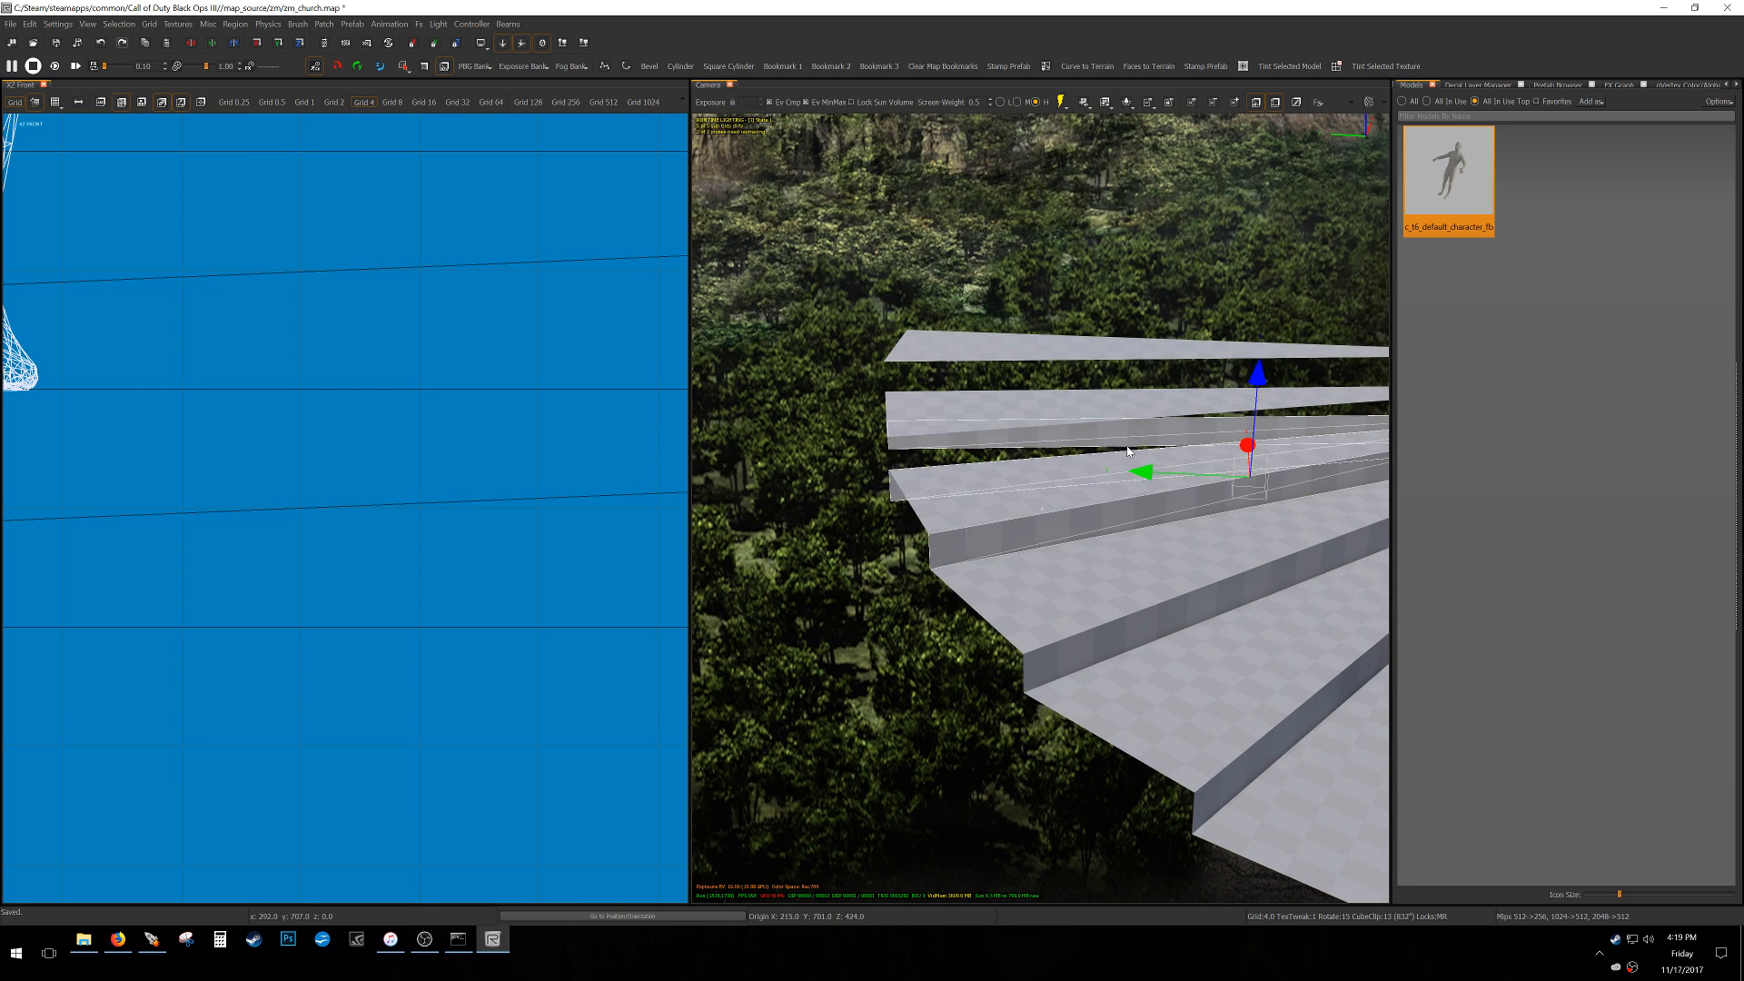
key("alt+Up")
key("alt+Up")
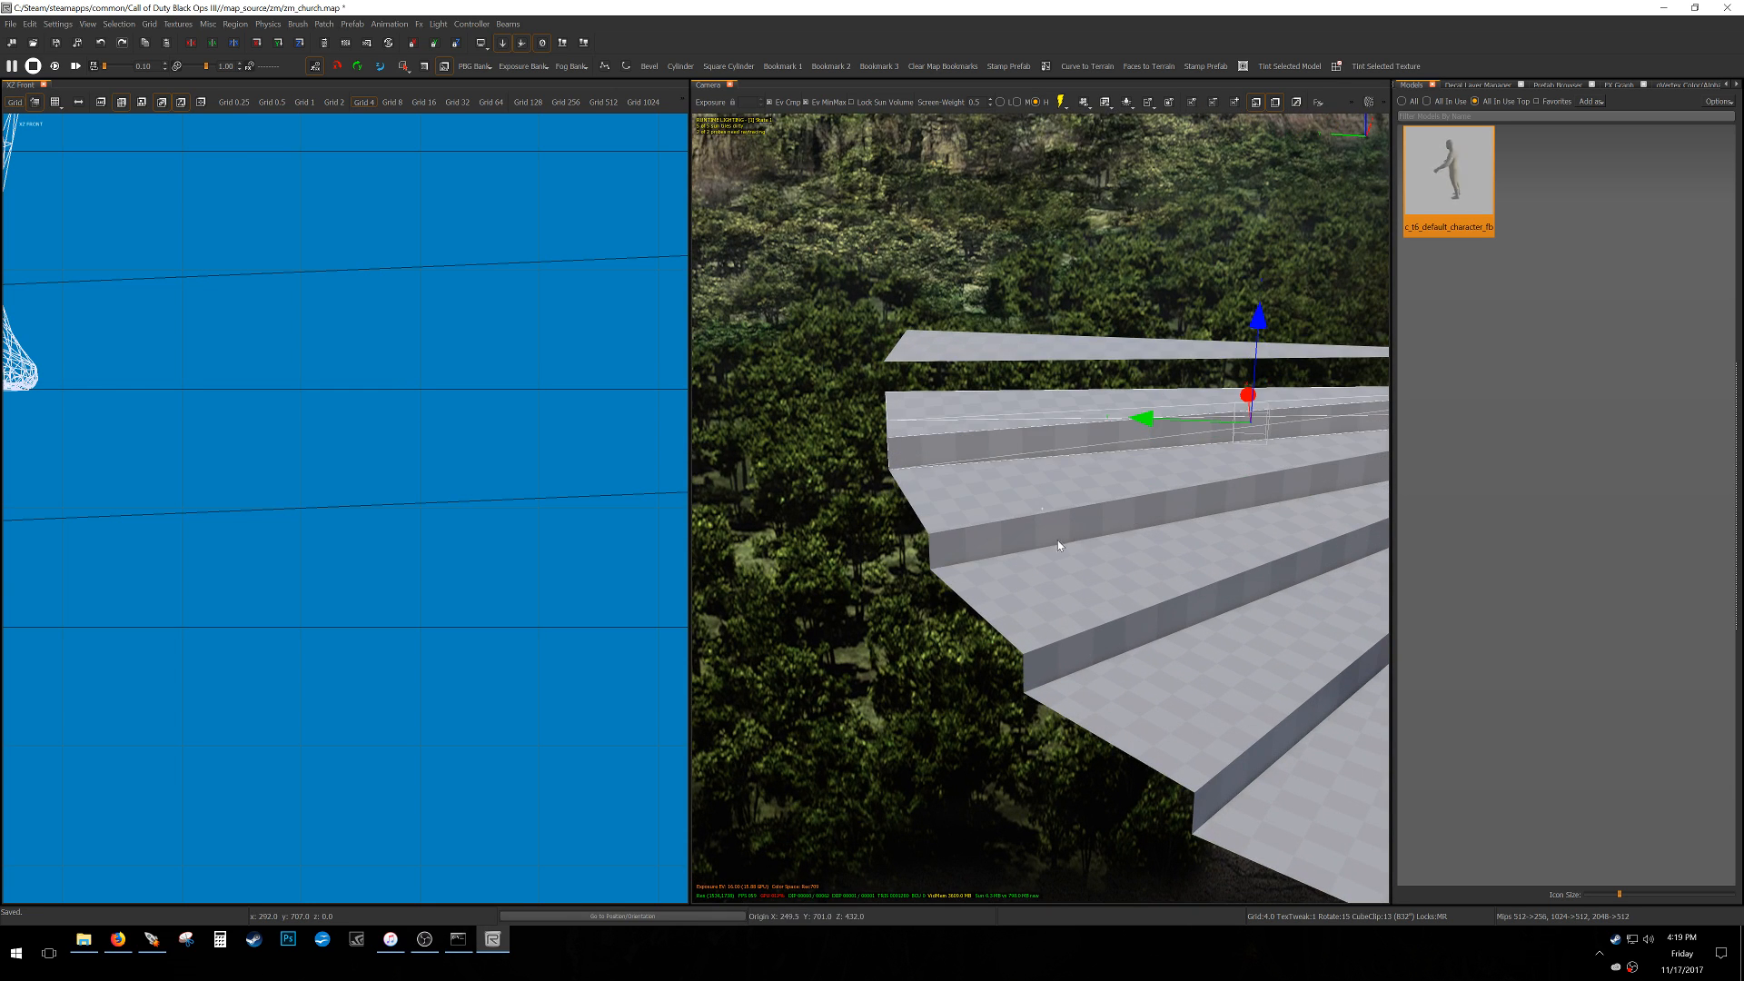
key("alt+Up")
key("alt+Up")
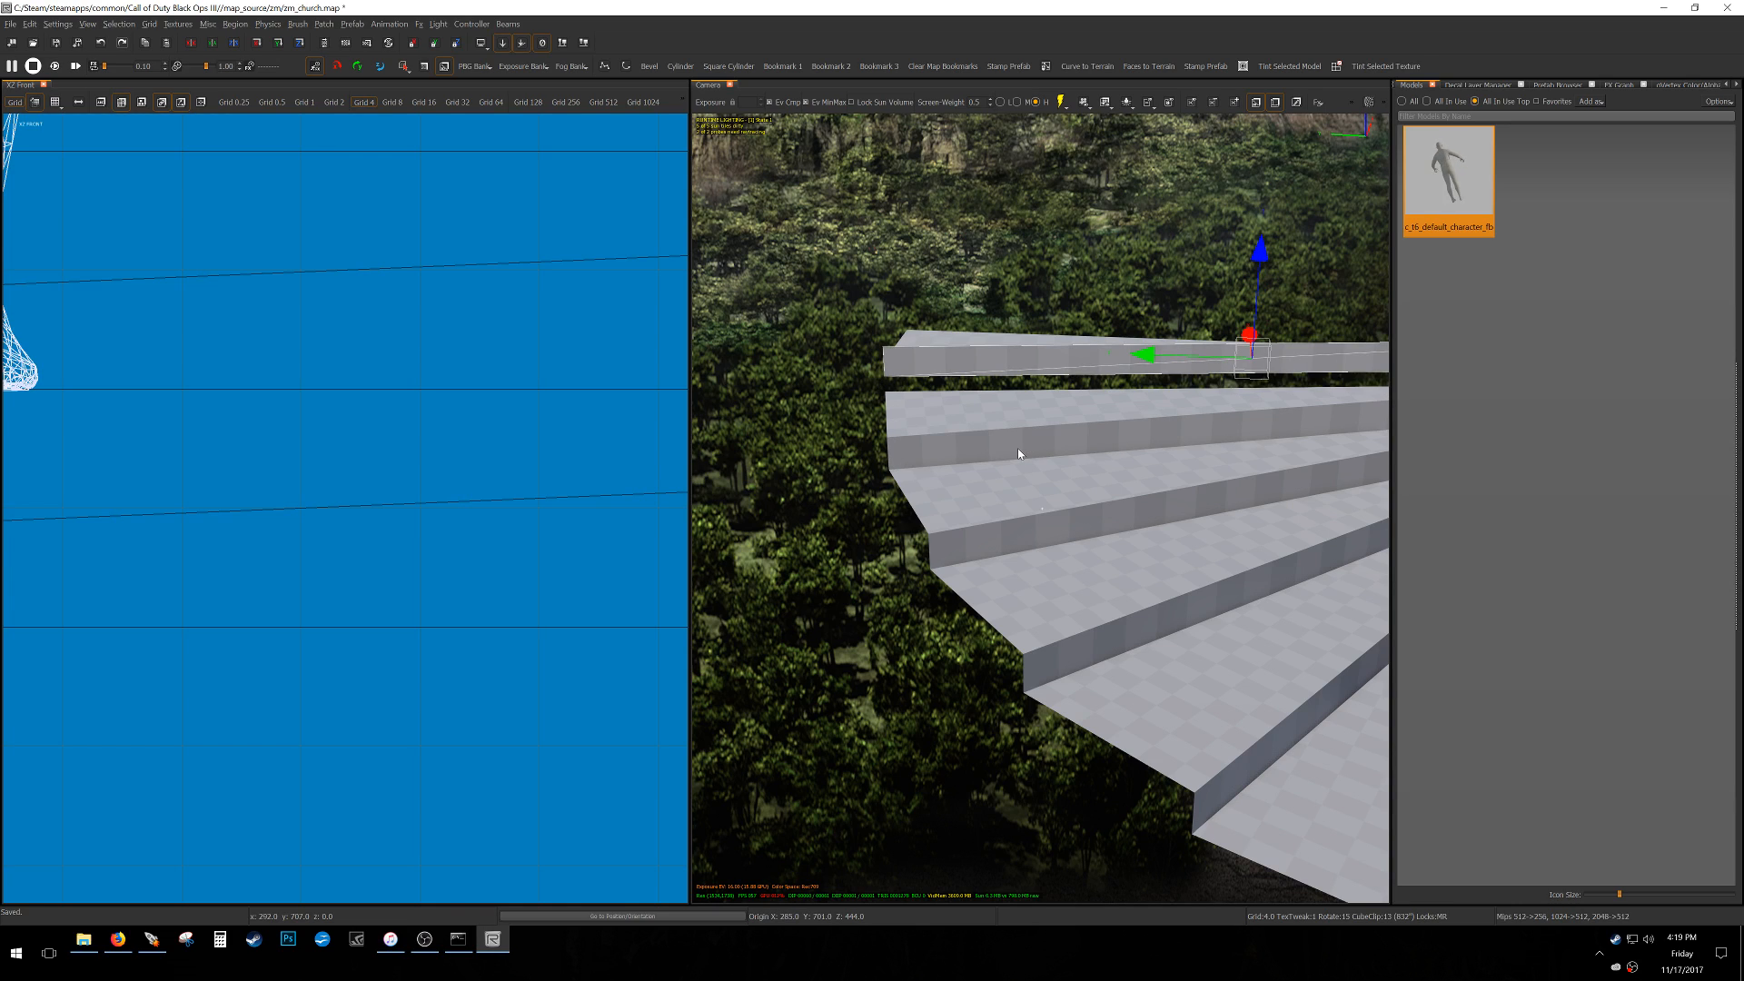
mouse_move(1023, 449)
right_mouse_down()
mouse_move(963, 452)
mouse_move(1022, 451)
right_mouse_up()
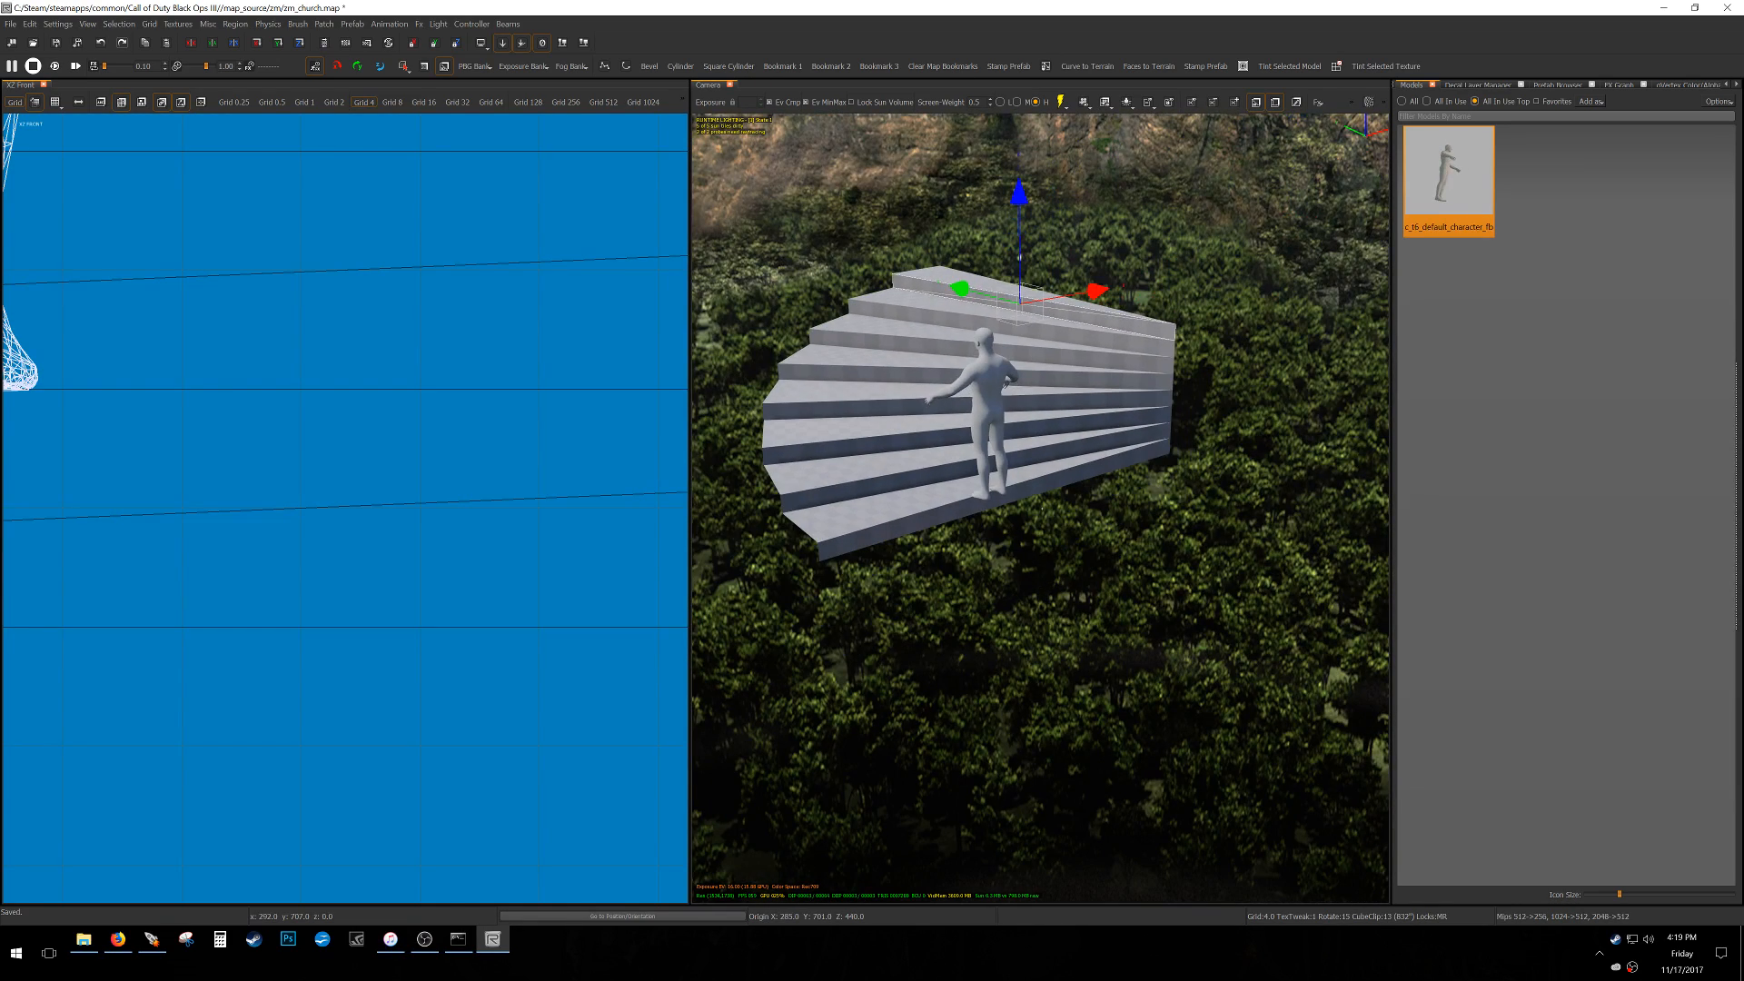
Select all treads and risers of the eight-step flight without the character and group them.
key("ctrl+Tab")
key("ctrl+Tab")
scroll(273, 547, "down", 12)
key("Escape")
left_click_drag(188, 618, 612, 299, "alt+shift")
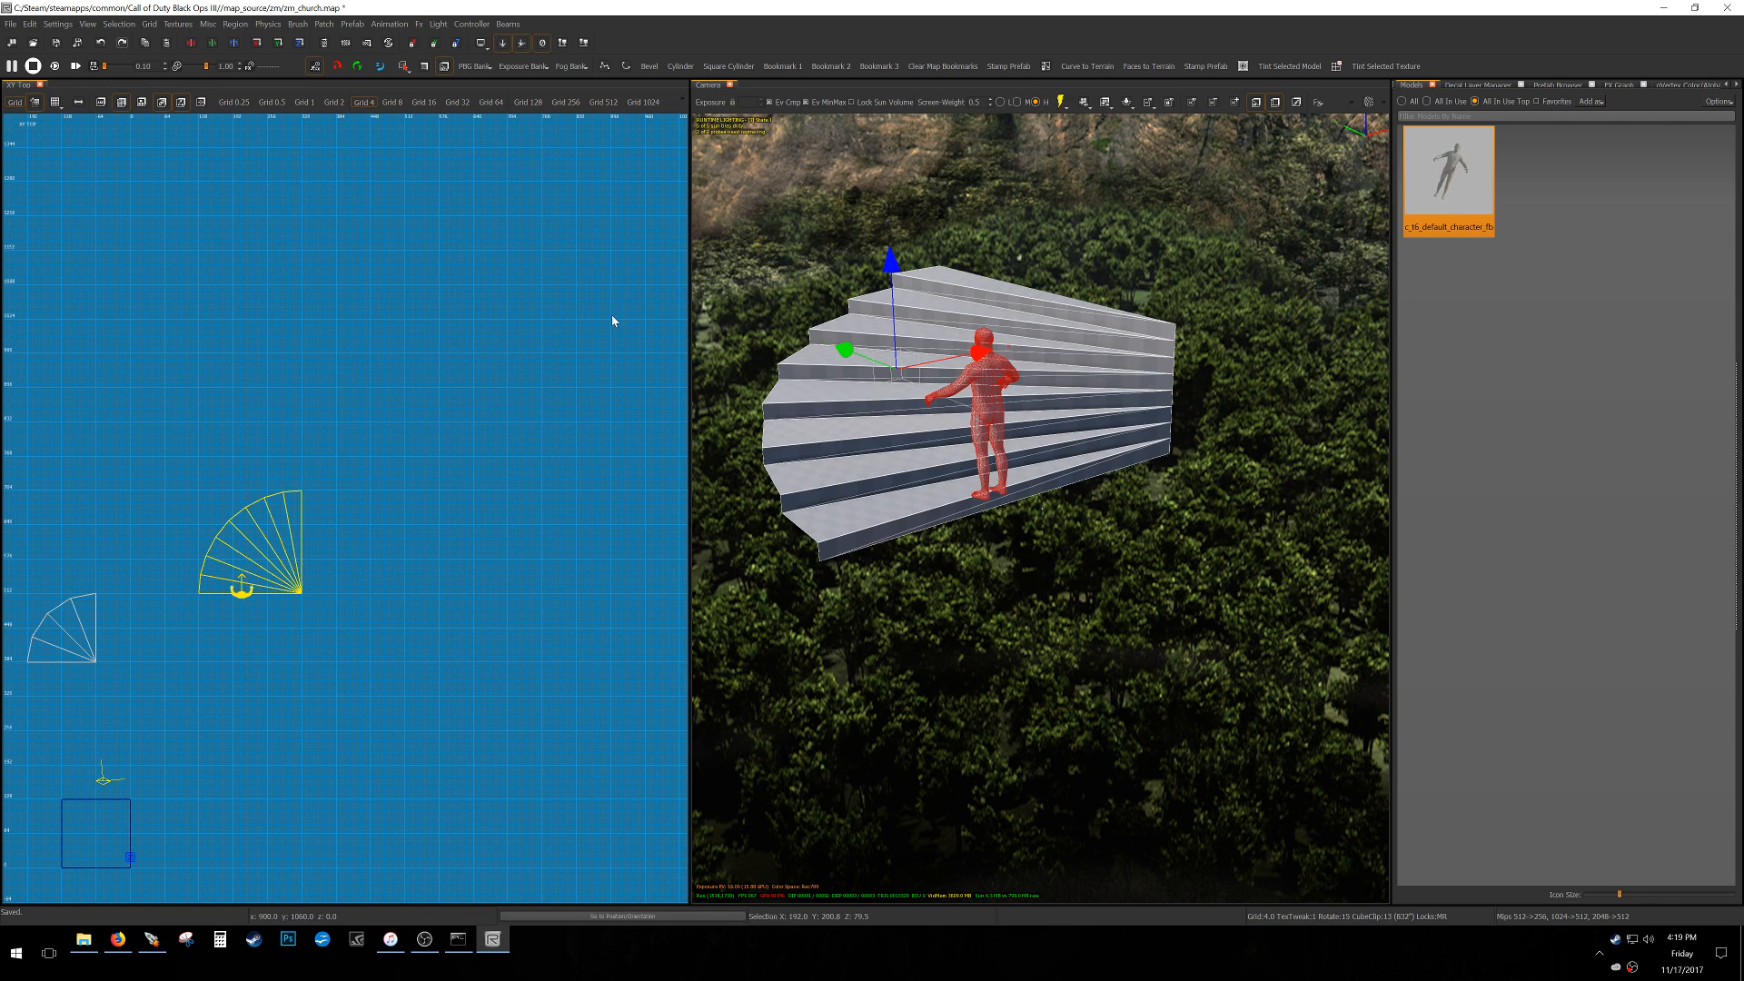
left_click(996, 372, "shift")
right_click(987, 359)
left_click(1039, 581)
right_click_drag(1040, 581, 1046, 570)
Duplicate the flight, rotate the copy 90 degrees, align it with the centre as the next quarter turn and raise it 64 units.
key("space")
key("alt+z")
scroll(214, 557, "up", 5)
left_click_drag(180, 483, 470, 468)
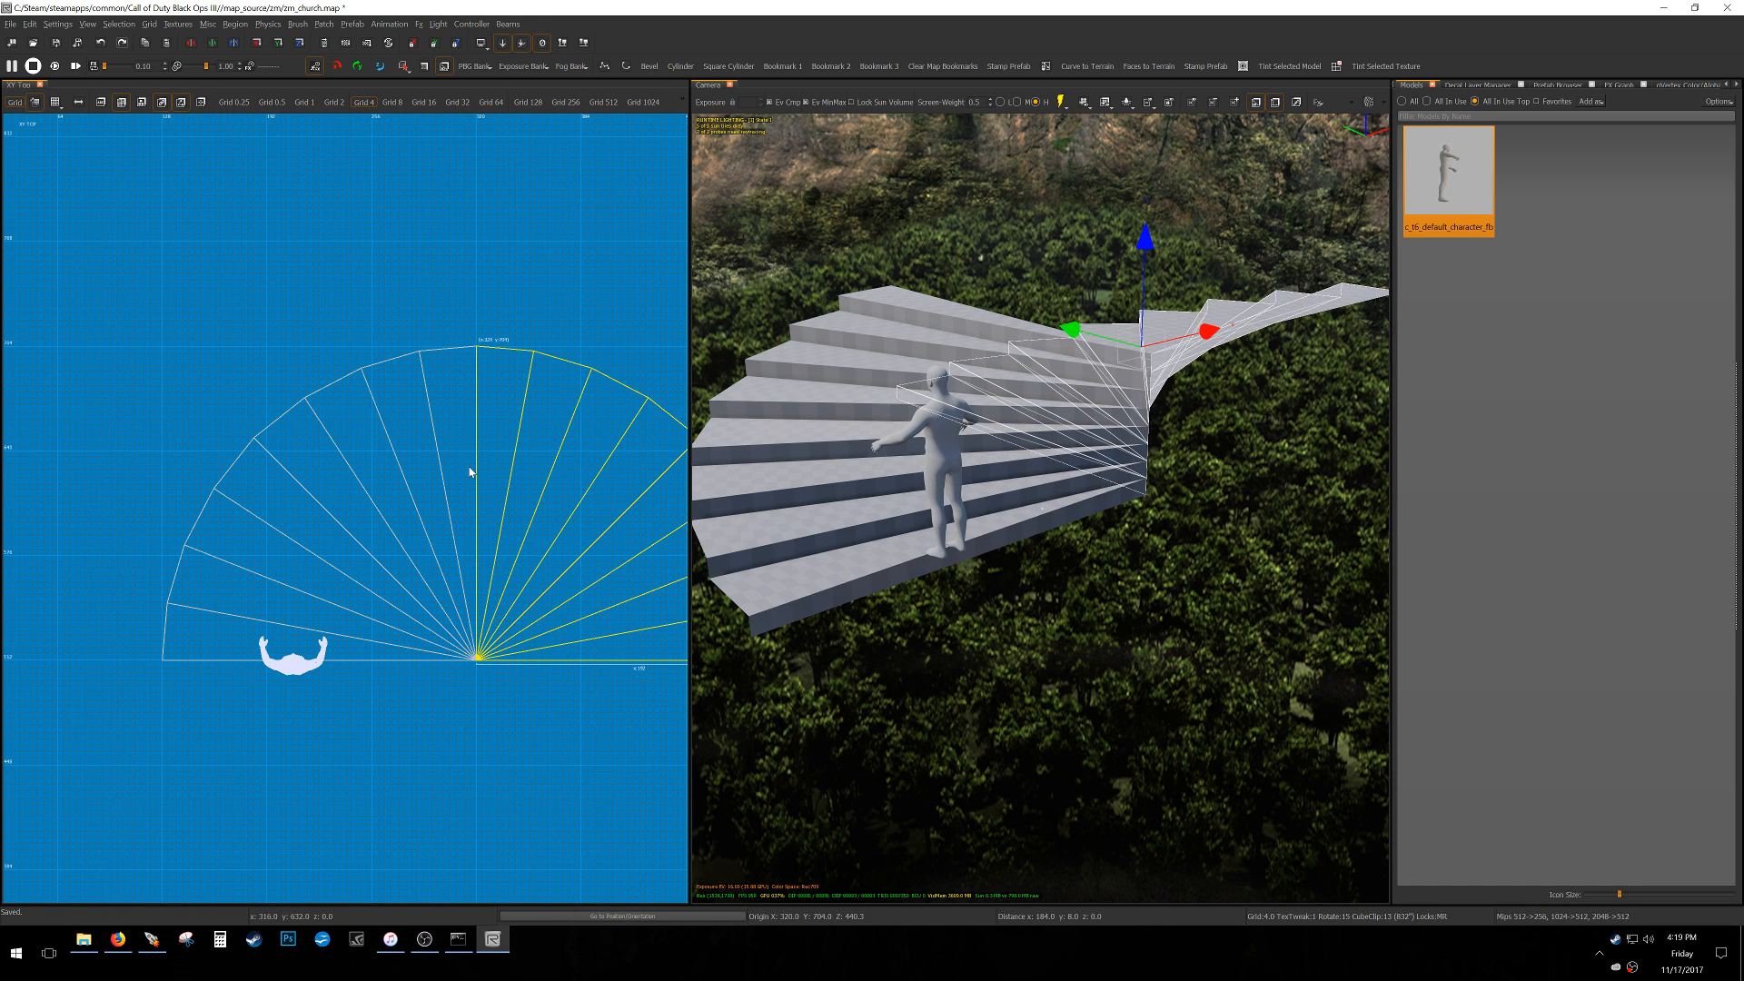
key("ctrl+Tab")
left_click_drag(1196, 527, 1199, 495)
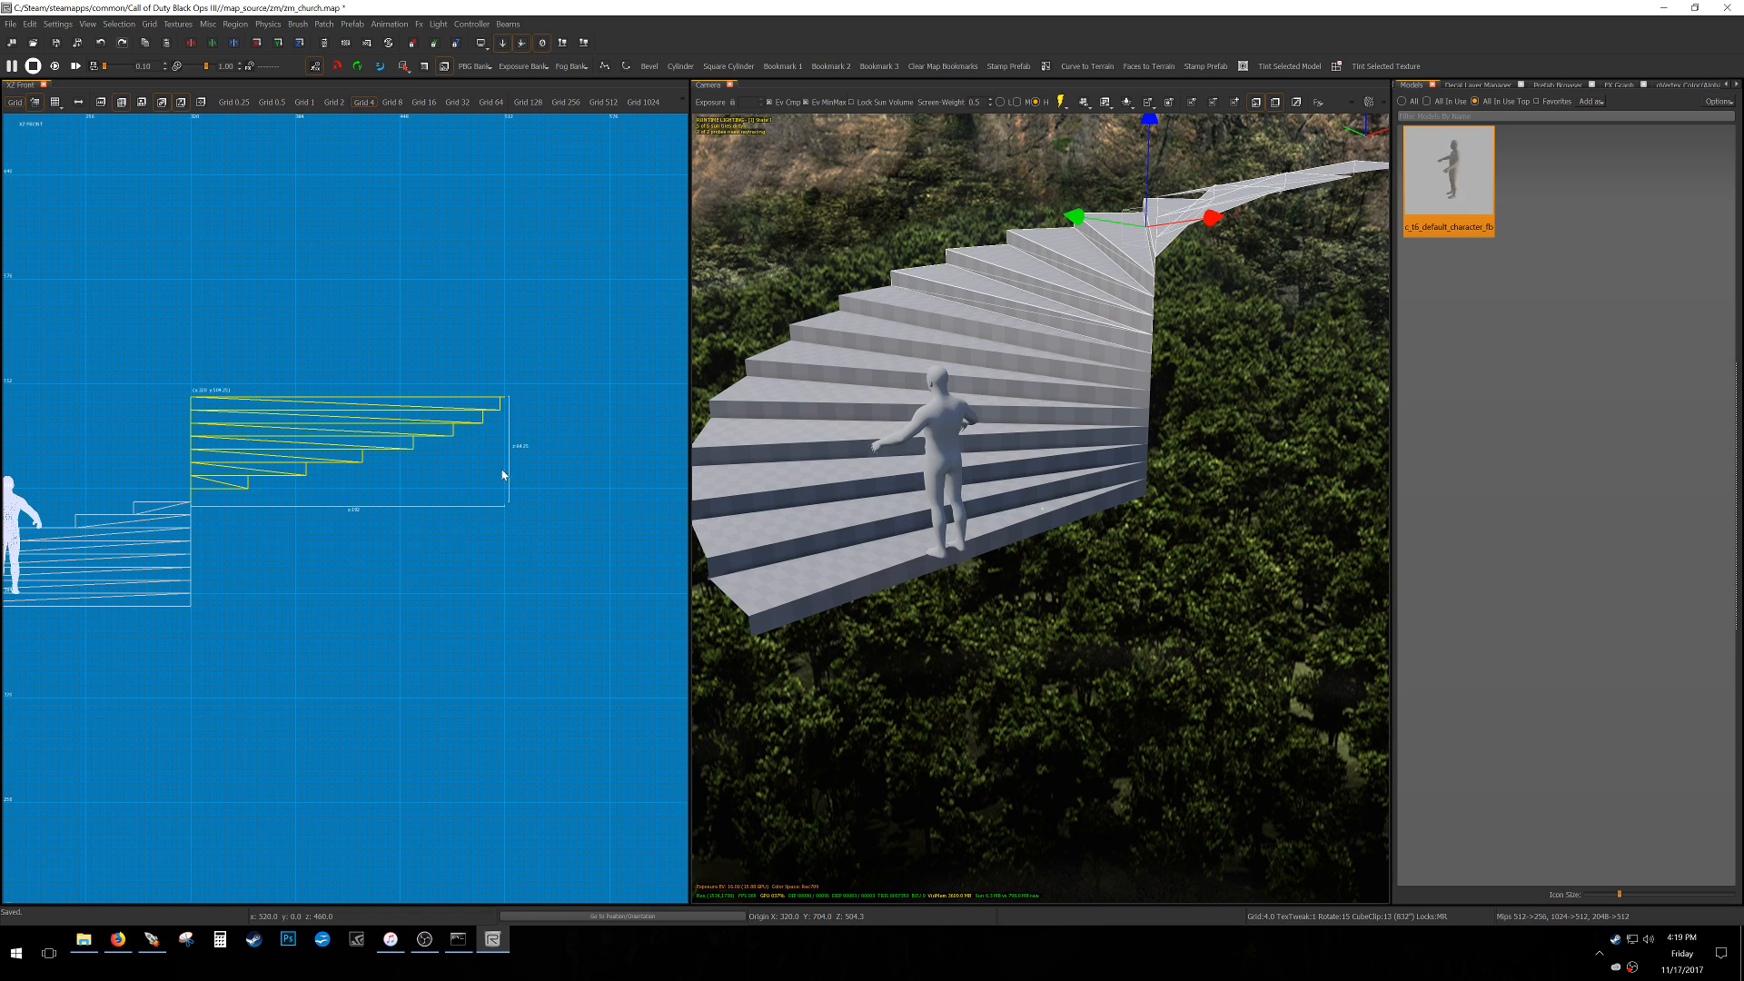
Duplicate both quarter flights, rotate the copy 180 degrees to complete the circle and raise it 128 units.
scroll(165, 501, "down", 1)
key("ctrl+Tab")
key("ctrl+Tab")
right_click_drag(909, 486, 888, 440)
scroll(459, 547, "down", 4)
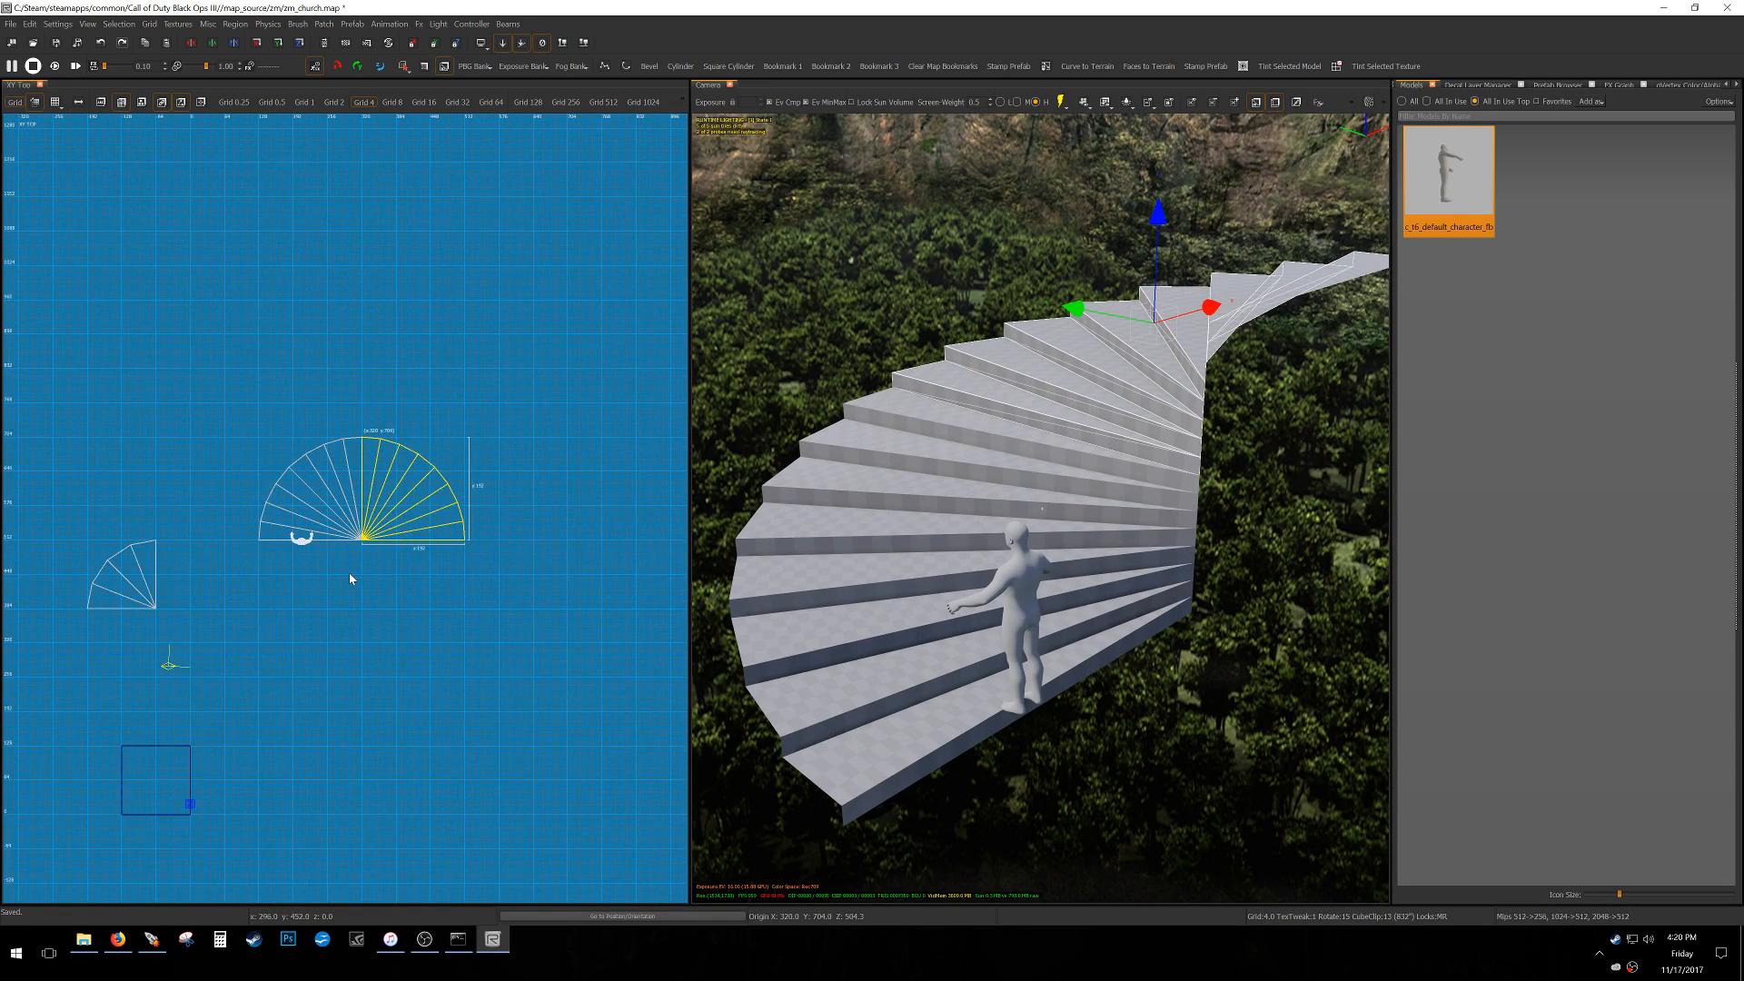
left_click(343, 513, "shift")
key("5")
scroll(340, 547, "up", 3)
key("space")
key("shift+z")
key("shift+z")
mouse_move(383, 539)
left_mouse_down()
mouse_move(384, 573)
mouse_move(341, 603)
mouse_move(343, 433)
mouse_move(343, 476)
left_mouse_up()
key("ctrl+Tab")
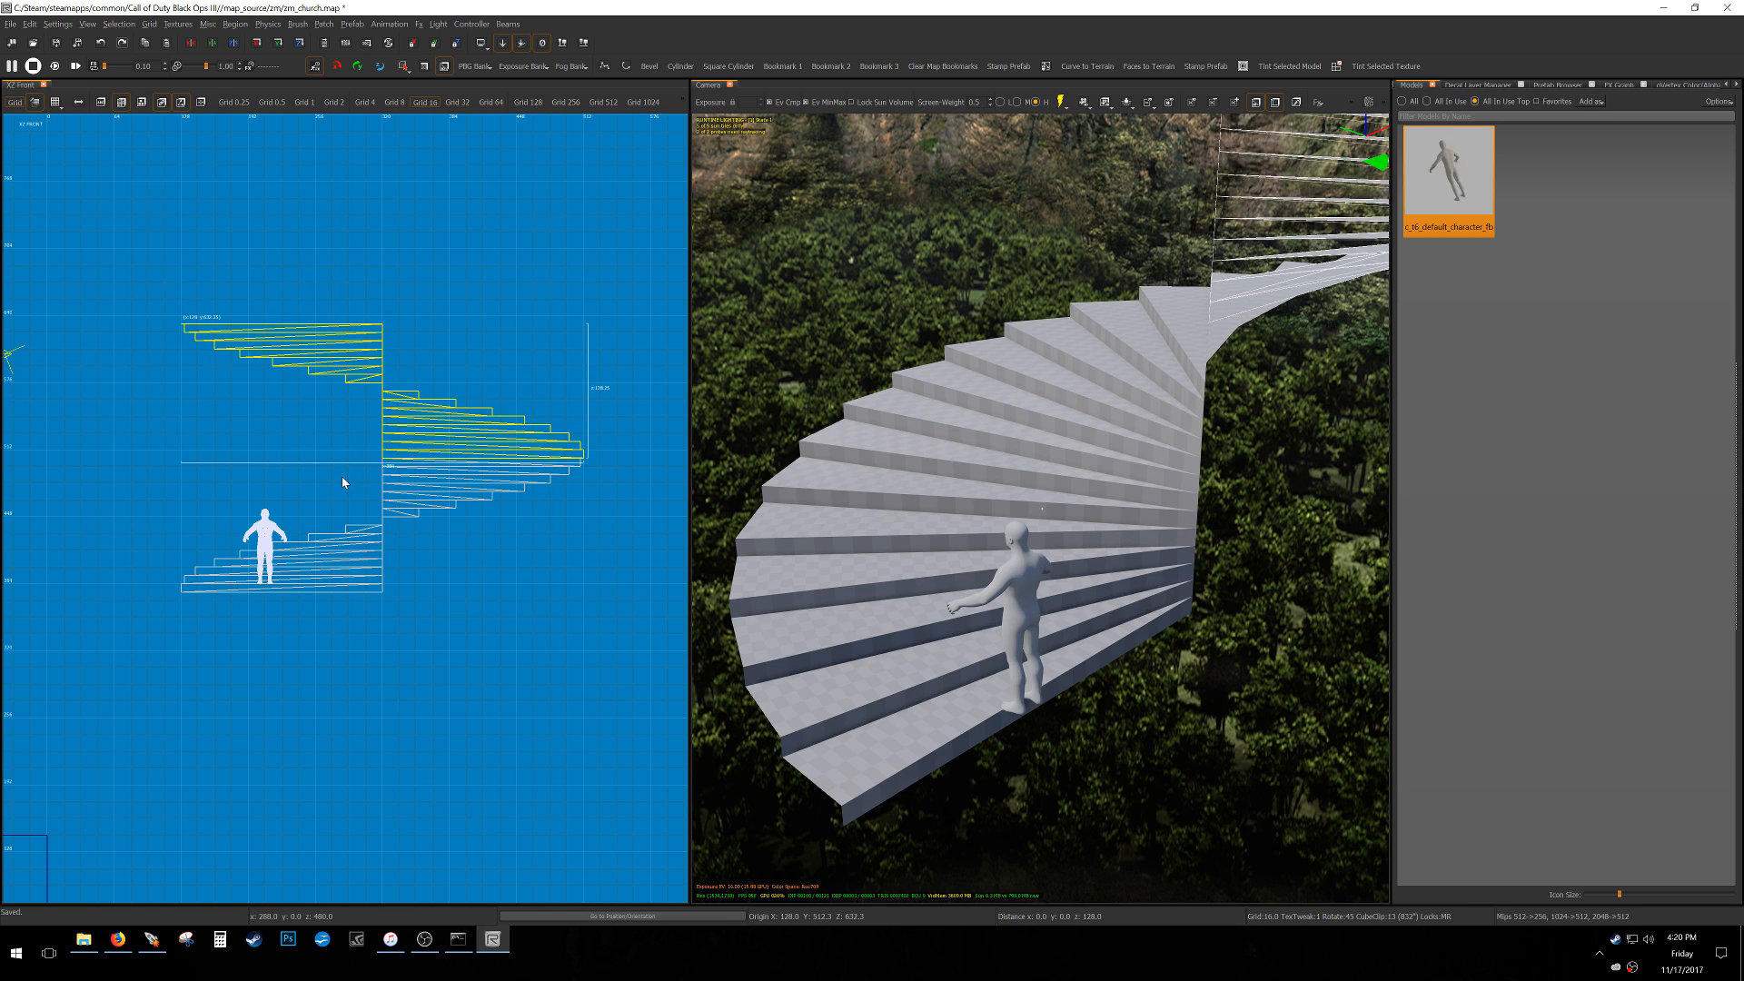
Draw a 64 by 64 unit block centred on the staircase's axis and convert it to a cylinder.
key("ctrl+Tab")
scroll(355, 475, "up", 6)
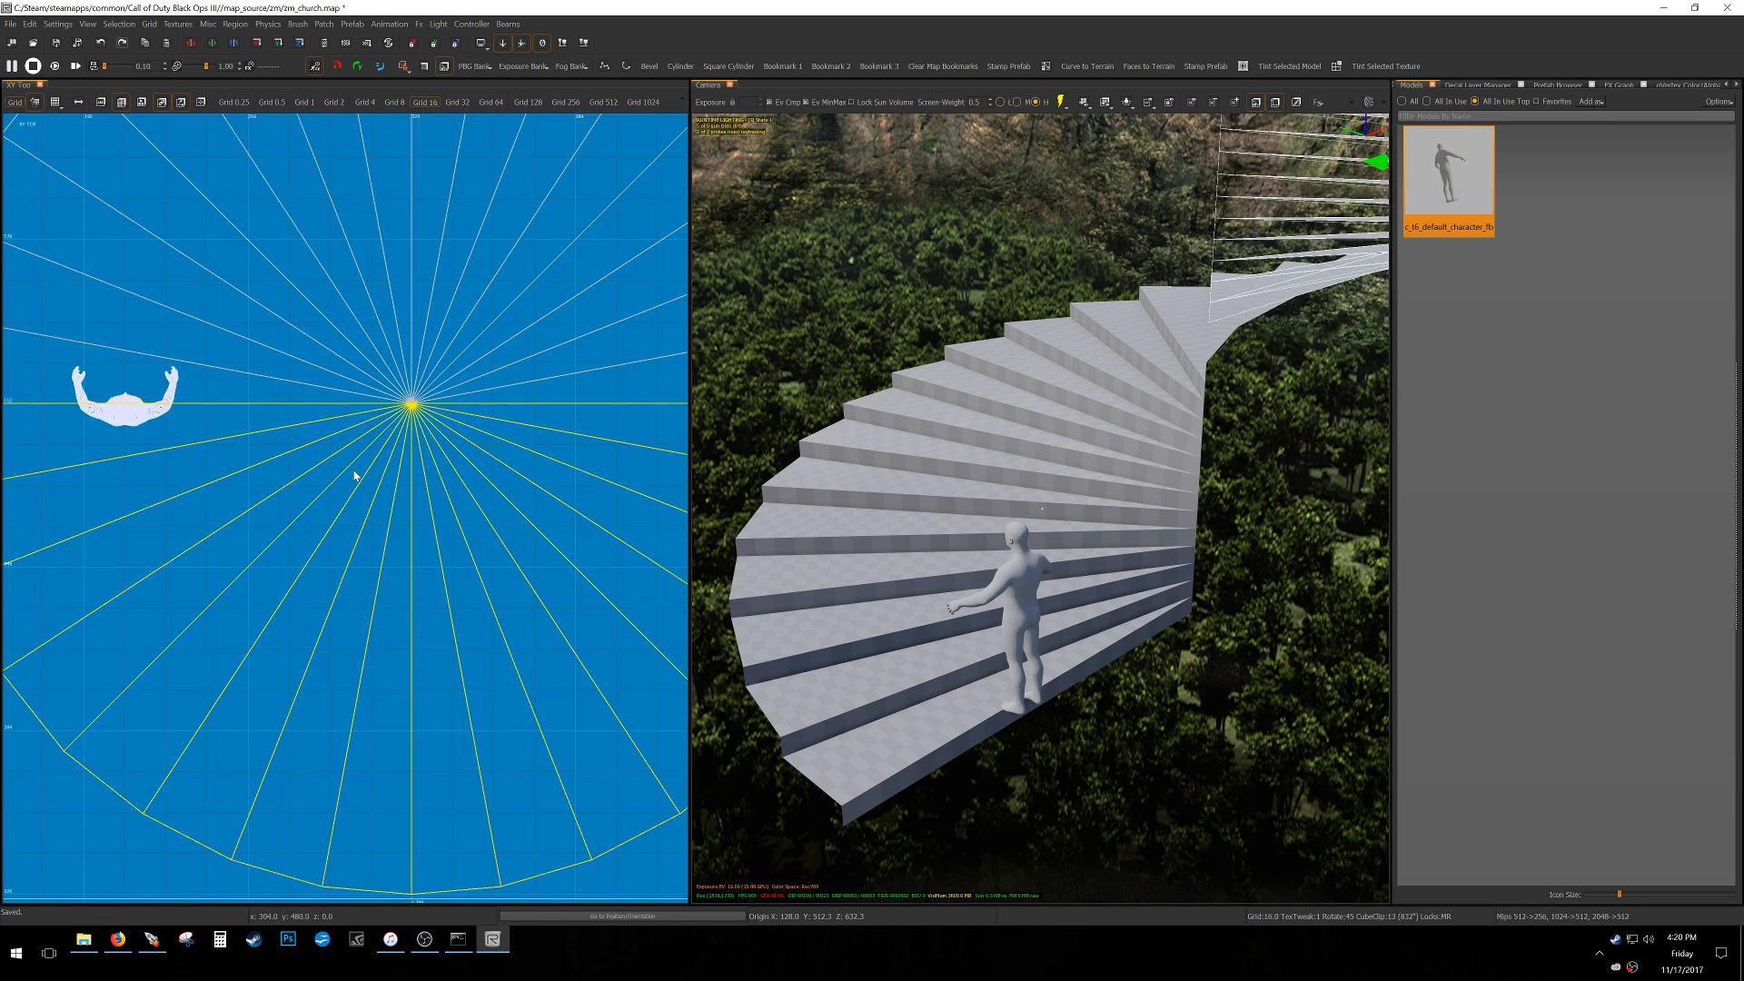
key("Escape")
left_click_drag(370, 323, 489, 505)
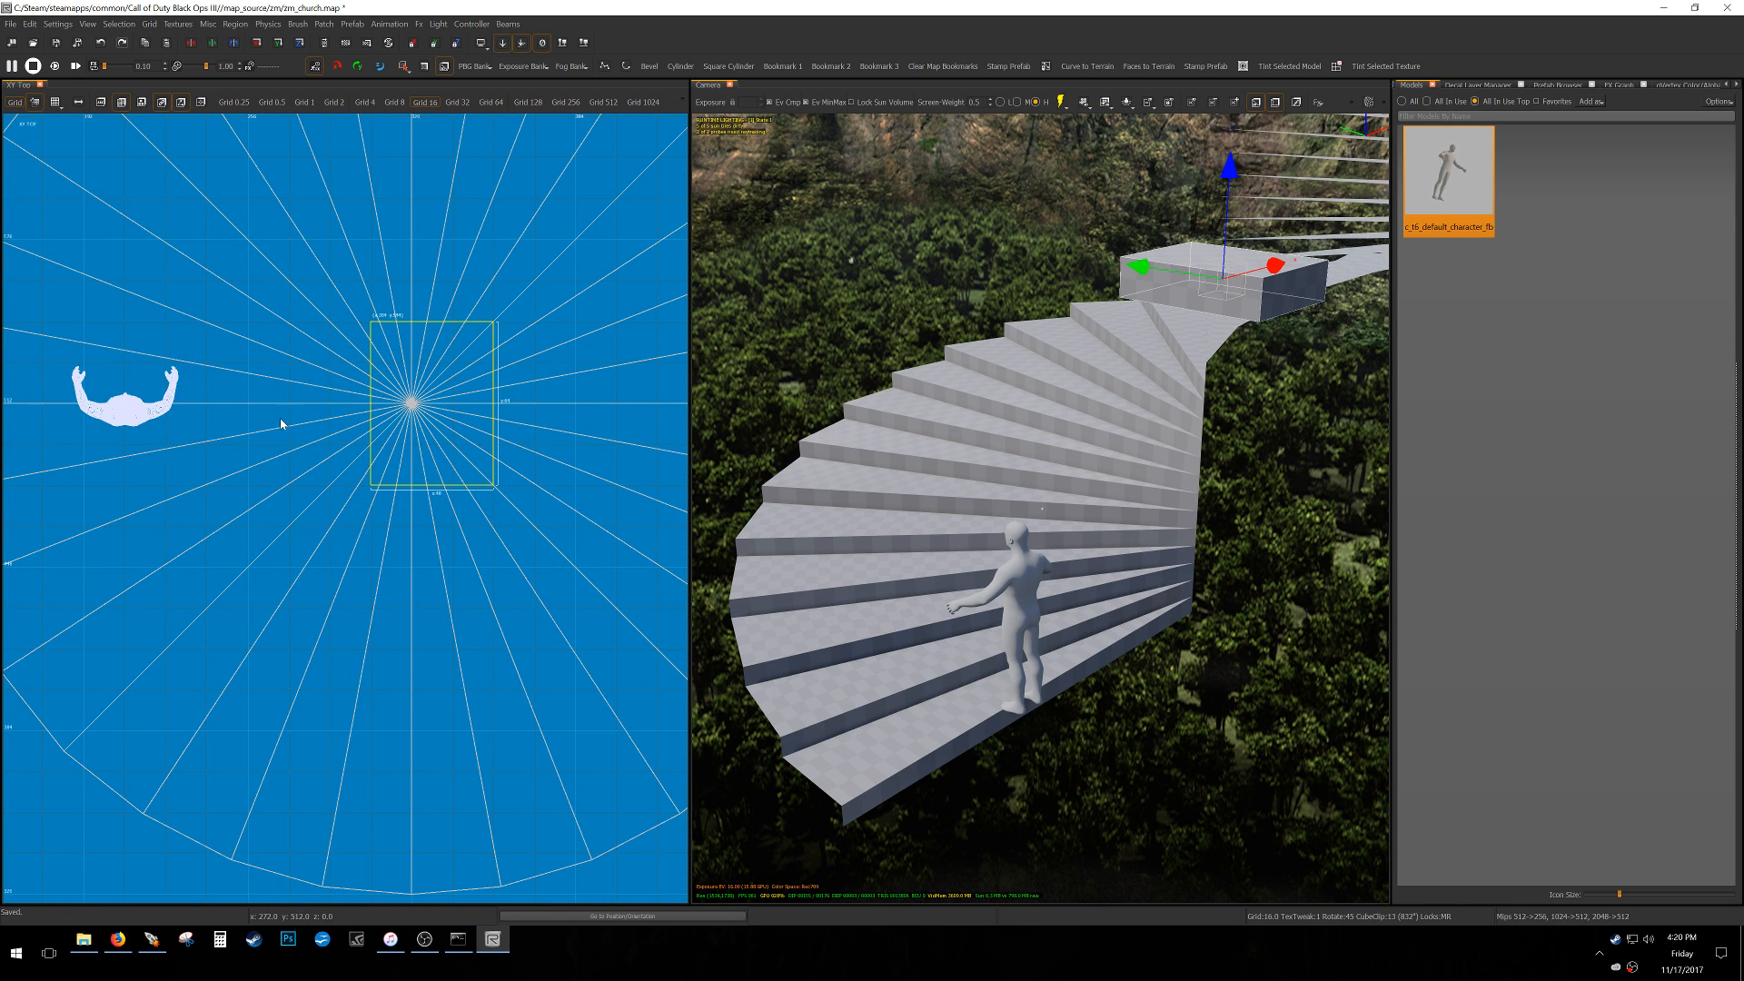
left_click_drag(287, 424, 351, 385)
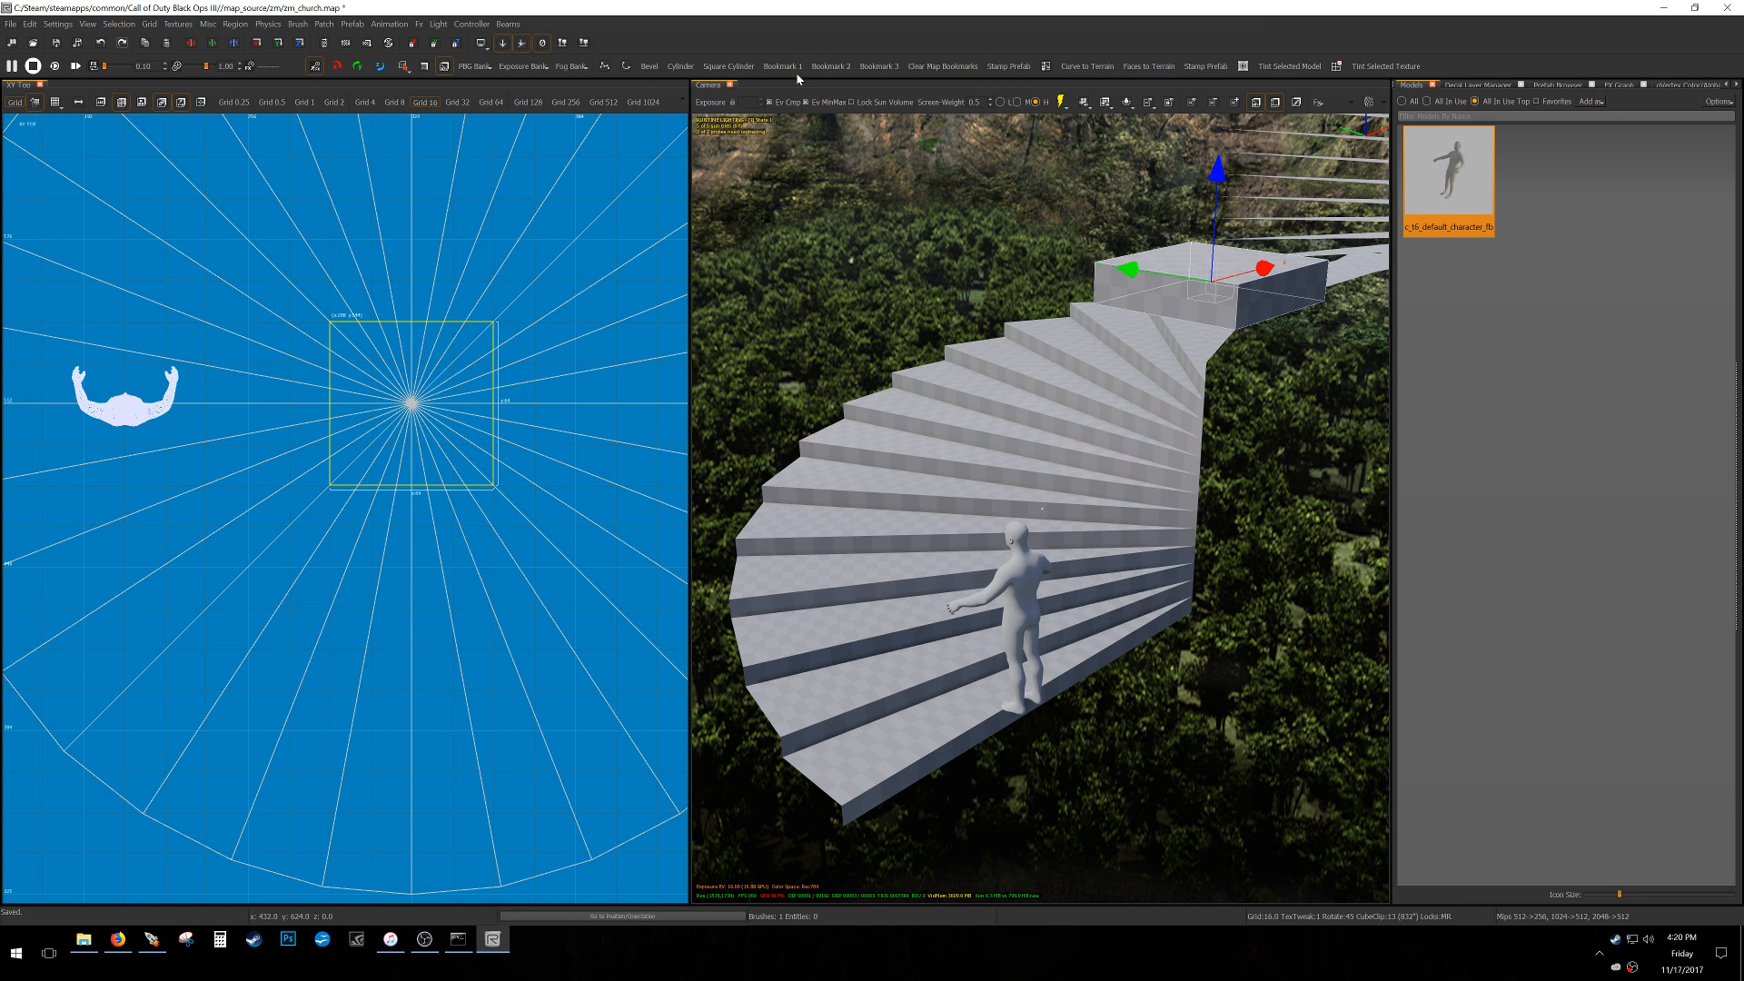
left_click(682, 67)
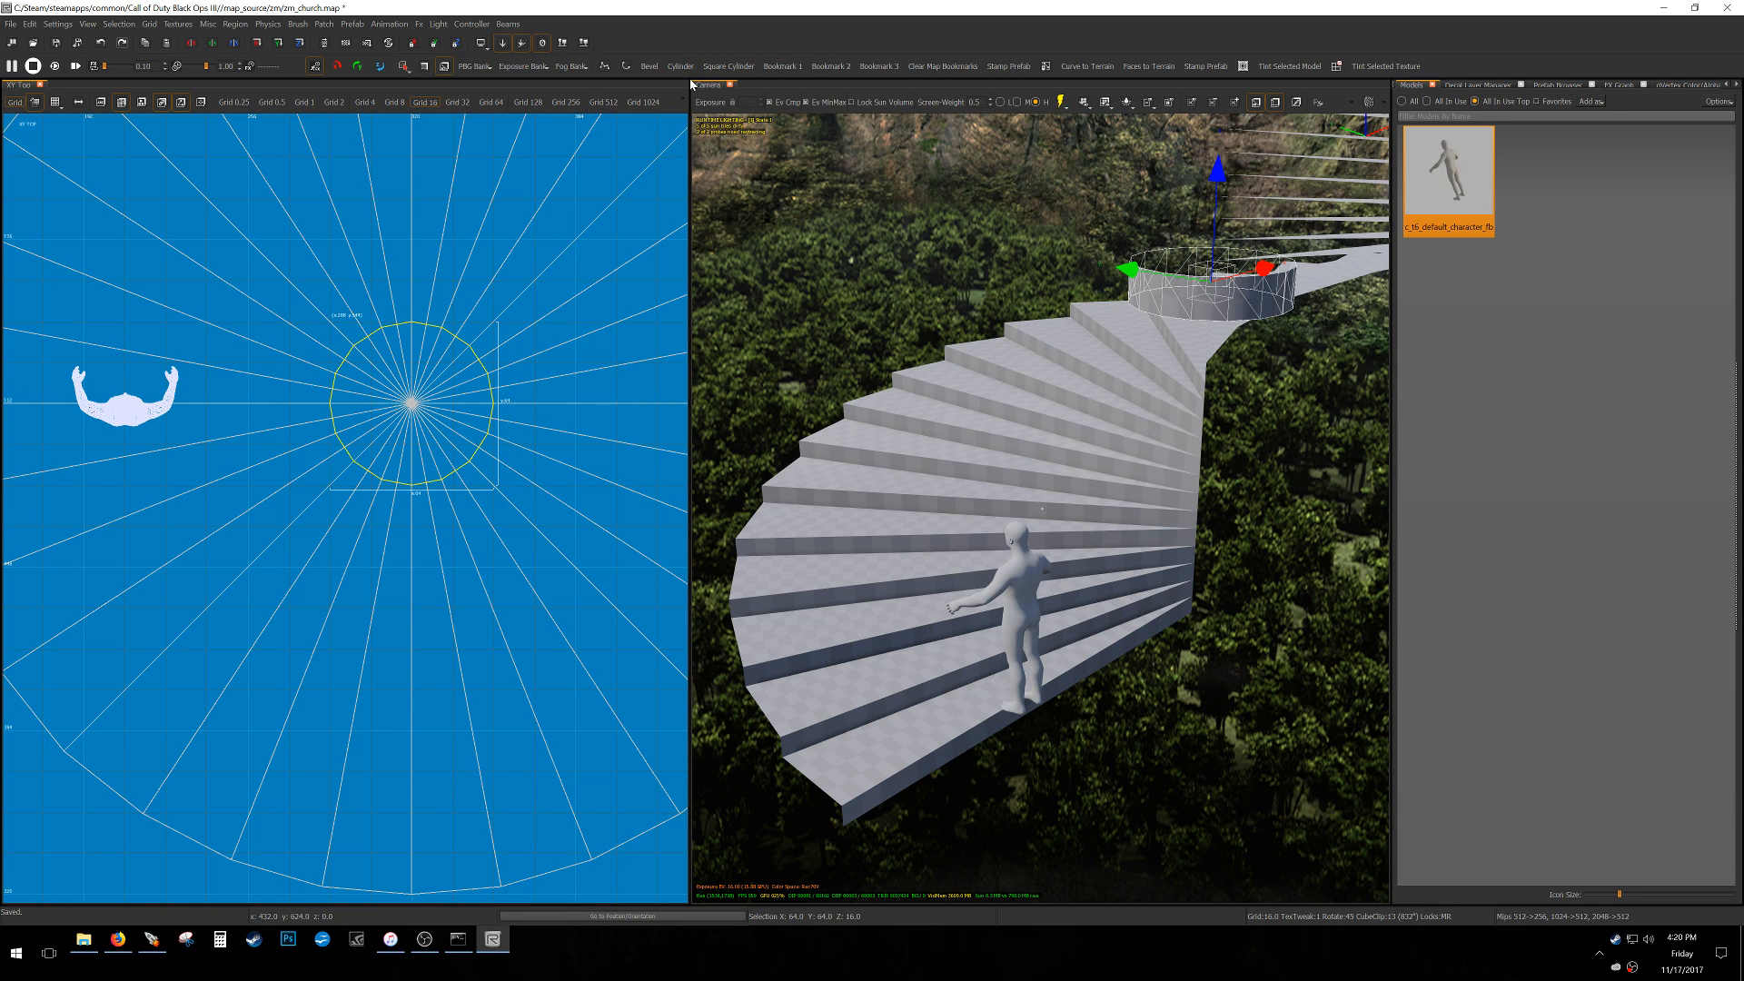
Stretch the centre cylinder vertically from the staircase's base to its top with the grid at 8 units.
key("ctrl+Tab")
key("4")
scroll(304, 663, "down", 1)
left_click_drag(304, 668, 312, 826)
left_click_drag(303, 597, 326, 707)
scroll(323, 636, "down", 2)
right_click_drag(315, 574, 314, 774)
scroll(314, 574, "up", 1)
scroll(315, 577, "up", 1)
left_click_drag(316, 593, 343, 389)
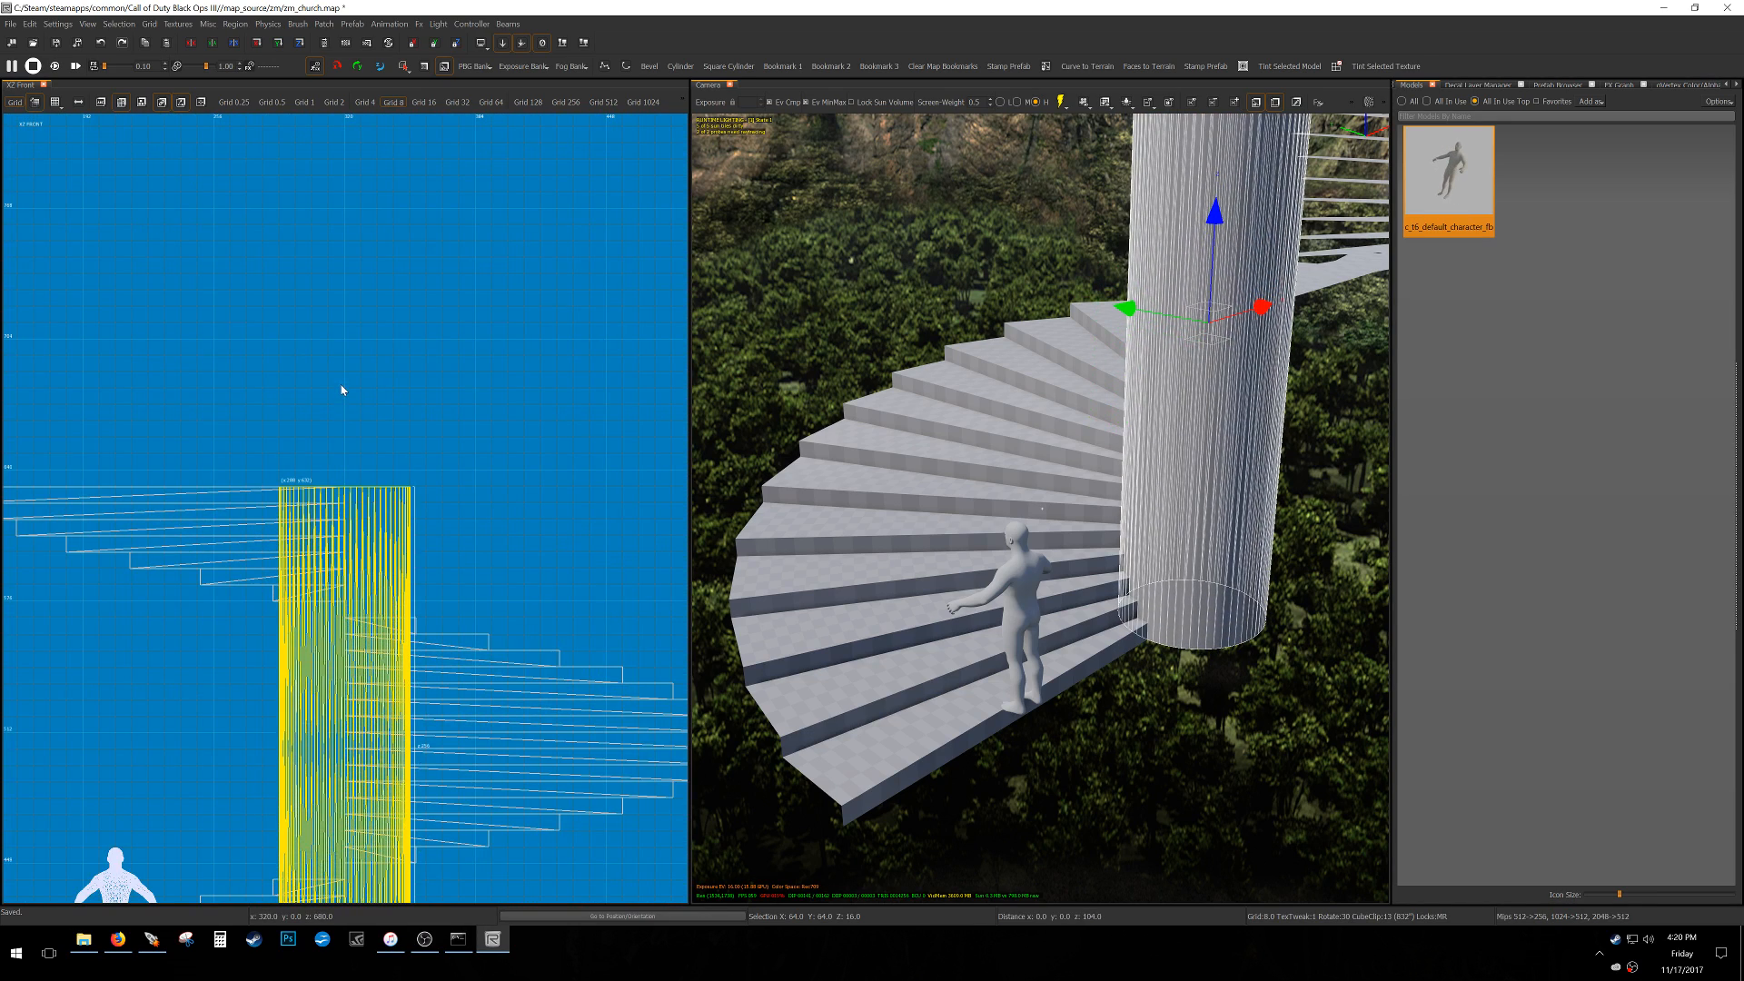
Duplicate the centre column and widen the copy to 384 by 384 units so it encloses the staircase's outer edge.
scroll(342, 402, "down", 2)
key("ctrl+Tab")
right_click_drag(353, 589, 395, 563)
key("6")
scroll(356, 573, "up", 2)
key("space")
mouse_move(361, 572)
left_mouse_down()
mouse_move(329, 506)
mouse_move(274, 465)
mouse_move(120, 454)
left_mouse_up()
scroll(205, 475, "down", 4)
left_click_drag(324, 473, 409, 470)
left_click_drag(305, 386, 301, 284)
left_click_drag(283, 512, 286, 599)
left_click_drag(276, 199, 292, 223)
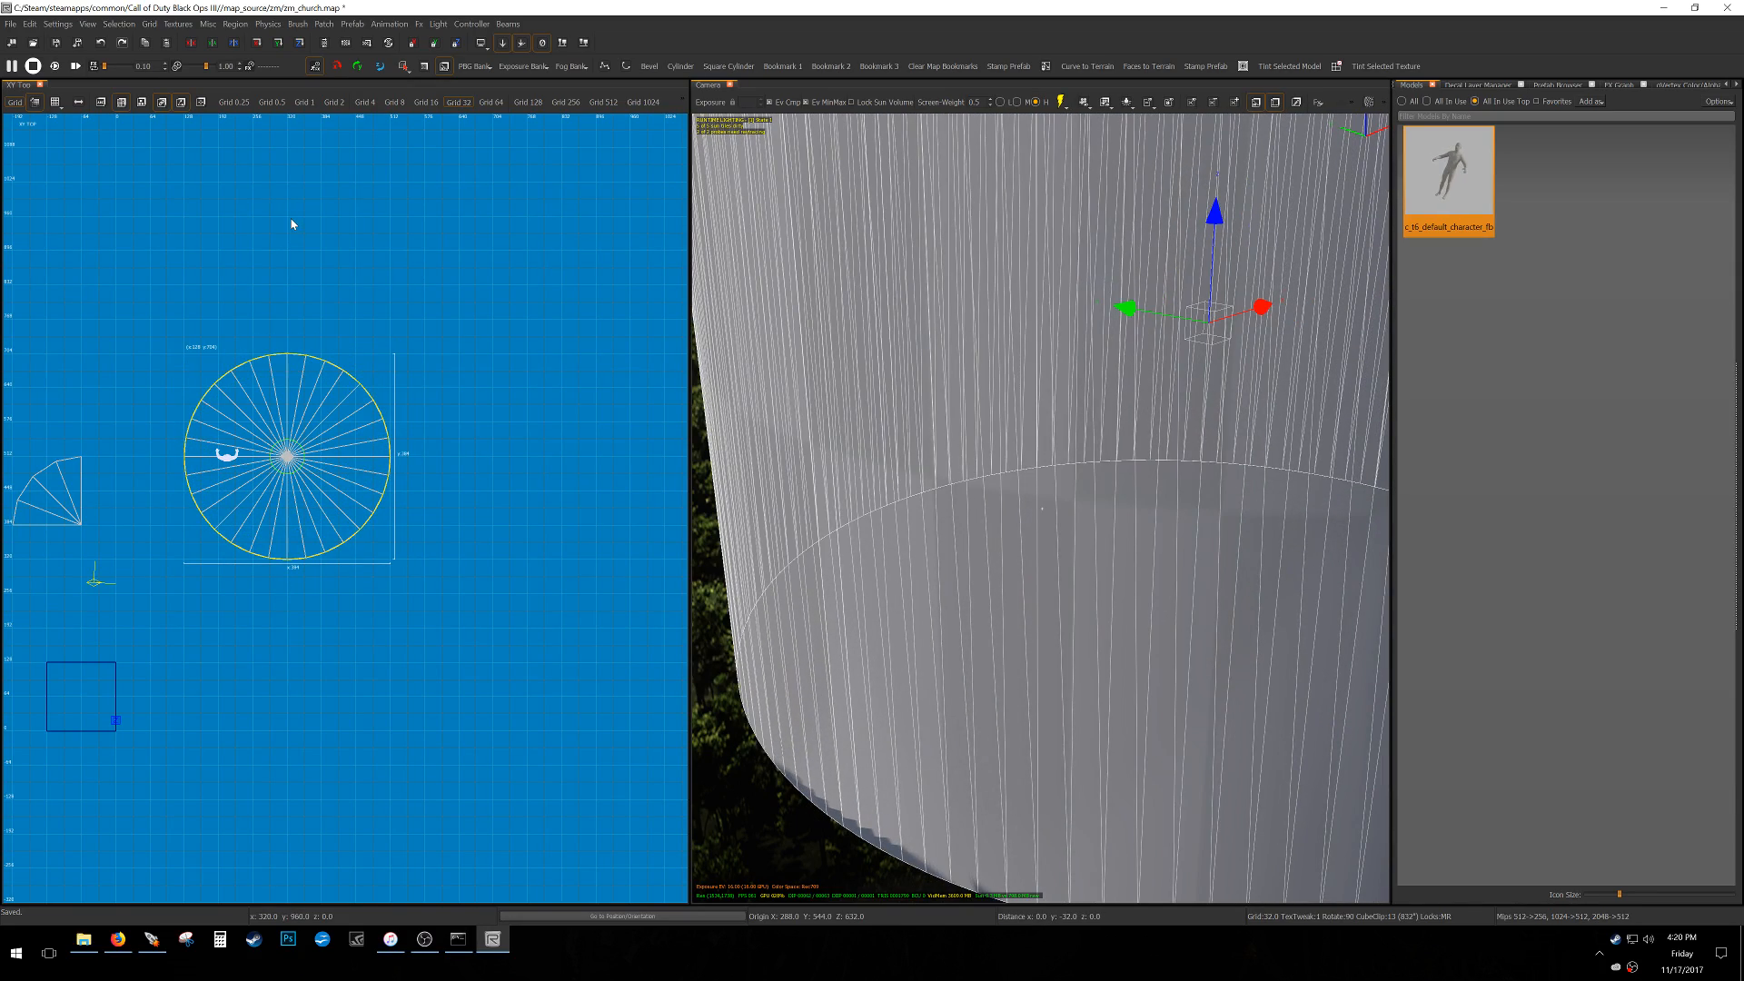
Cap the ends of the outer wall cylinder around the staircase.
mouse_move(696, 415)
right_mouse_down()
mouse_move(672, 391)
mouse_move(676, 436)
mouse_move(718, 436)
right_mouse_up()
mouse_move(1042, 508)
right_mouse_down()
mouse_move(1031, 472)
mouse_move(1042, 486)
right_mouse_up()
key("Escape")
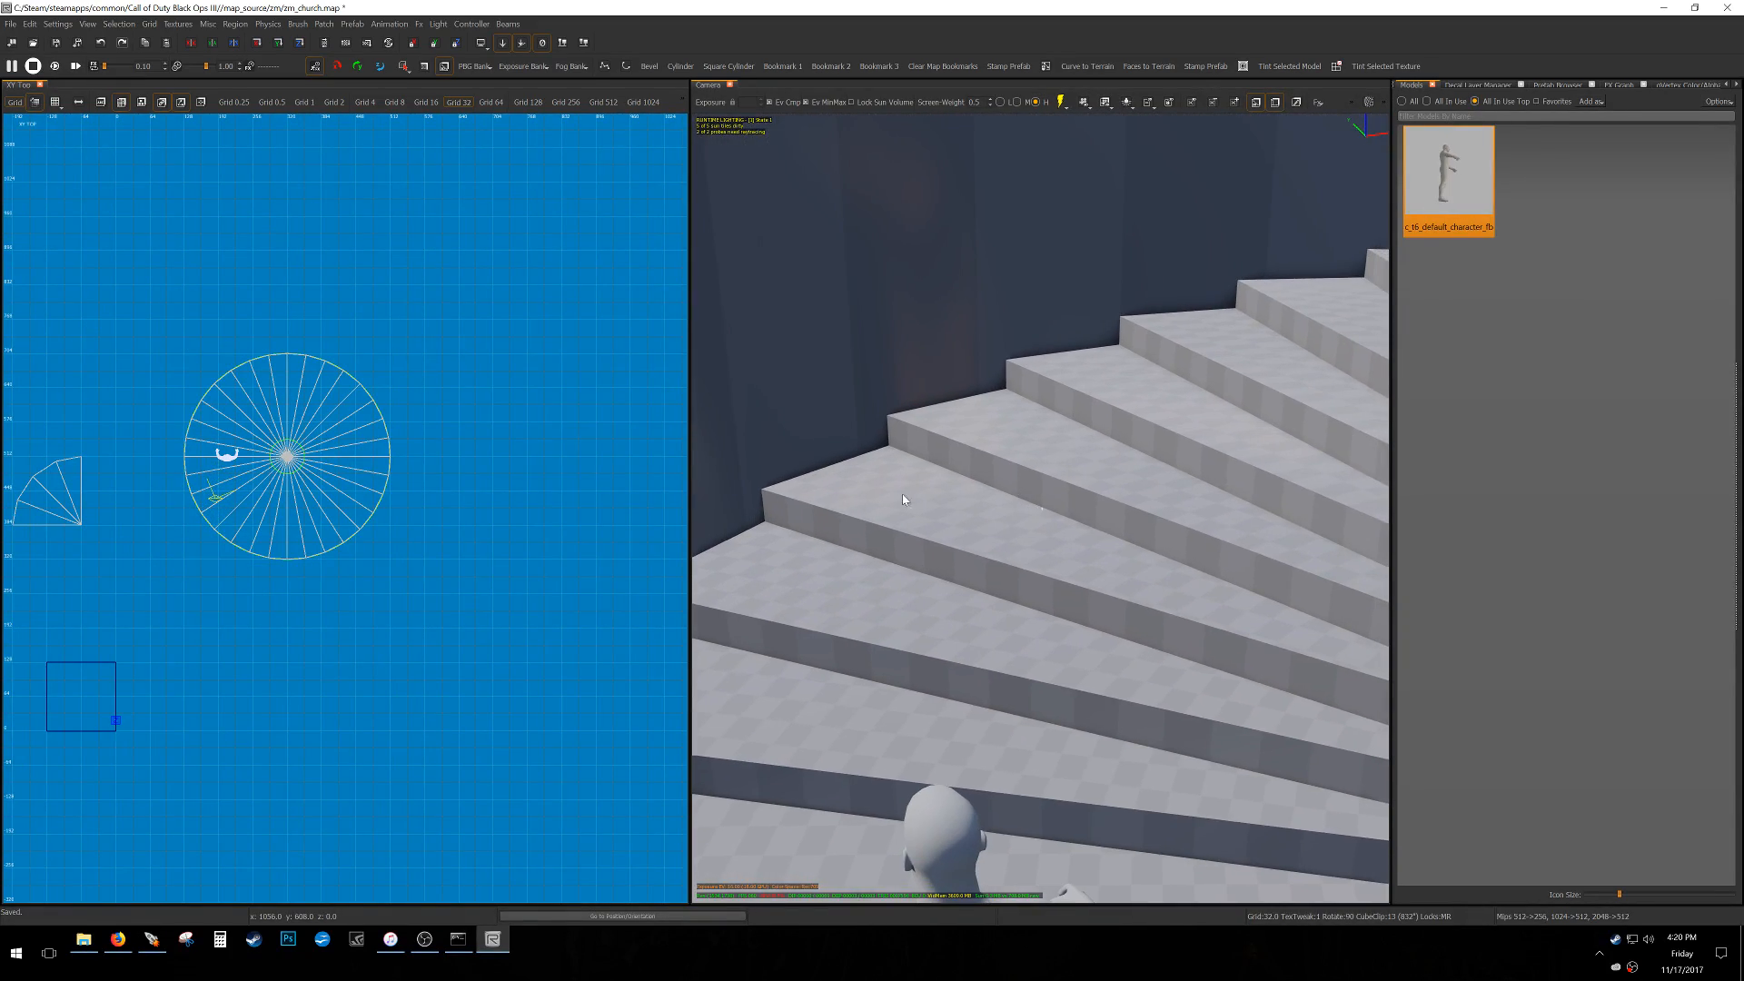
left_click(912, 282, "shift")
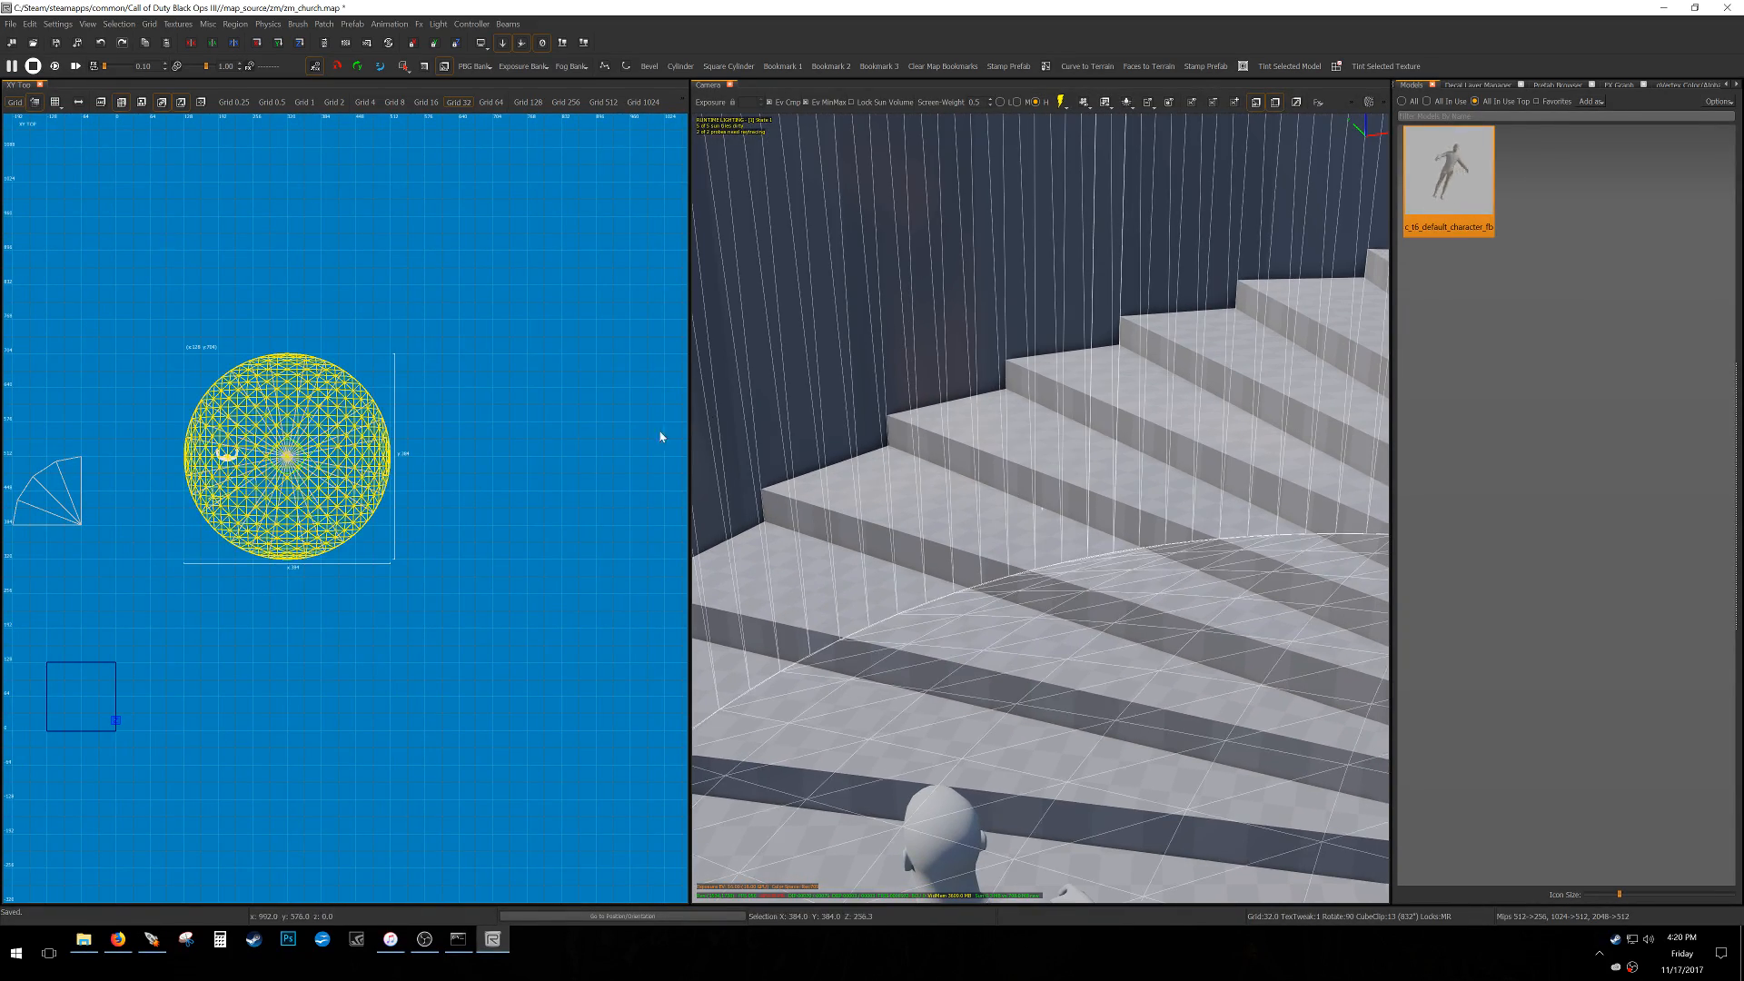
left_click(949, 591, "shift")
key("Escape")
Remove the cap disc covering the top of the outer wall cylinder.
mouse_move(948, 592)
right_mouse_down()
mouse_move(863, 536)
mouse_move(895, 582)
right_mouse_up()
right_click_drag(1042, 508, 785, 445)
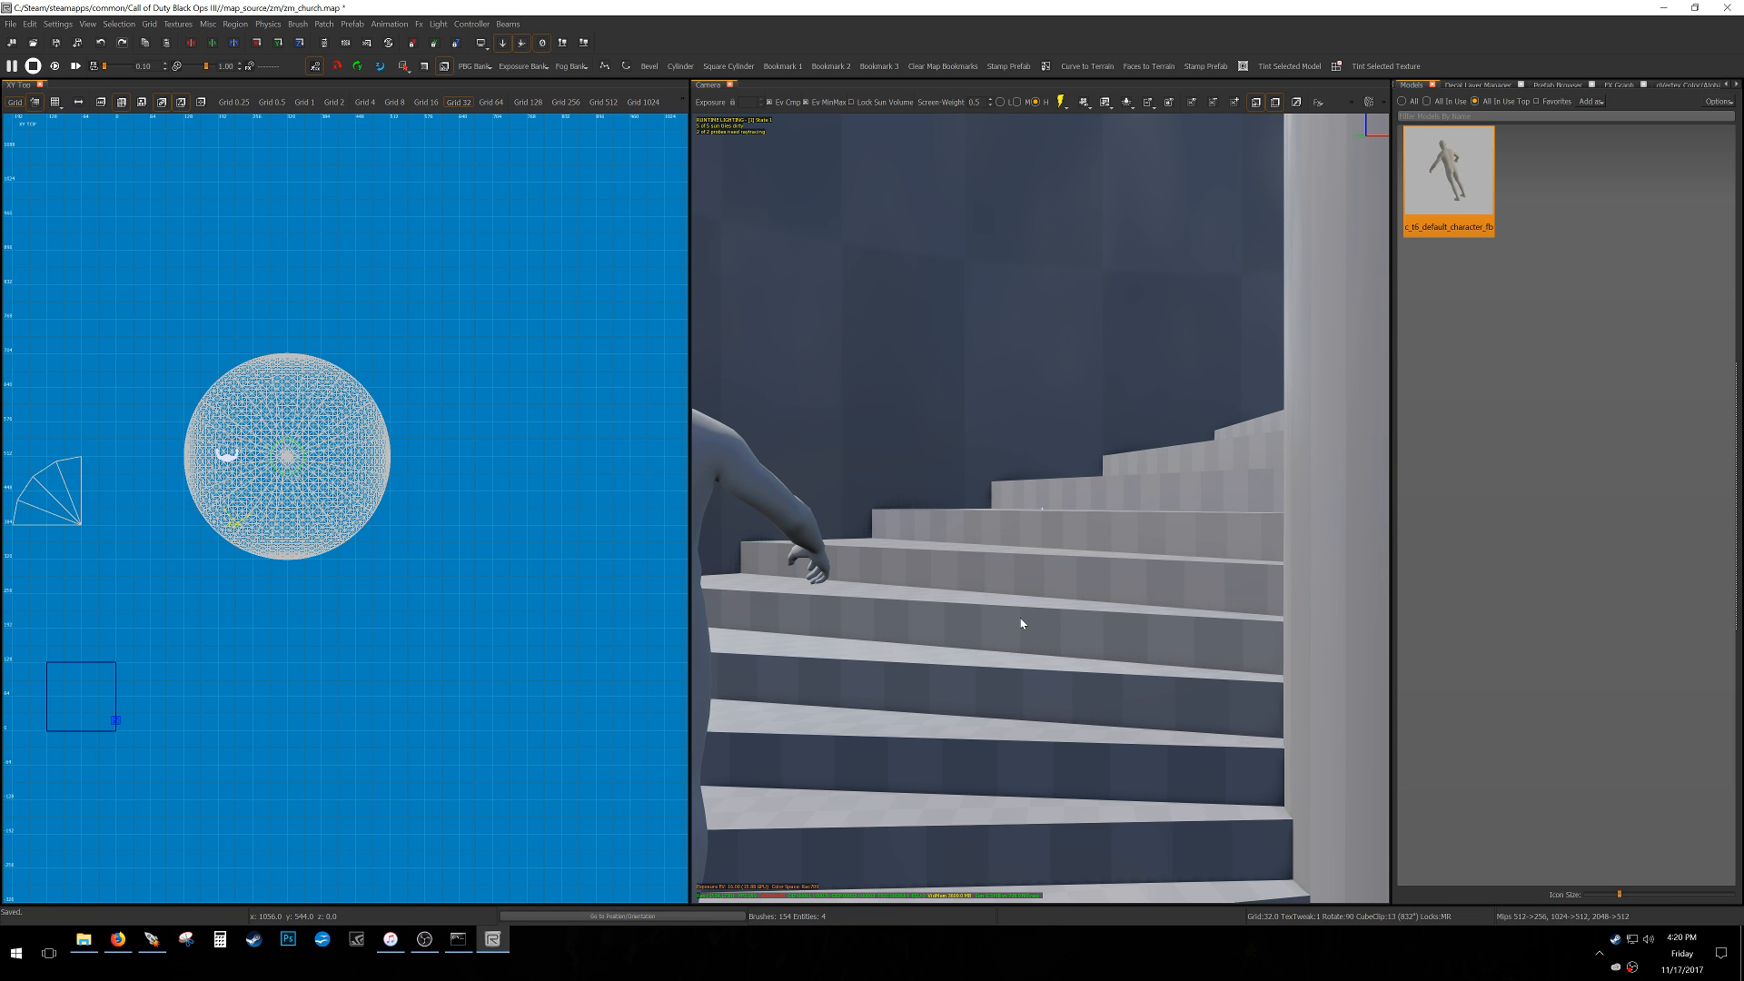
mouse_move(1021, 618)
right_mouse_down()
mouse_move(1086, 616)
mouse_move(1354, 472)
mouse_move(1099, 614)
mouse_move(1318, 577)
mouse_move(1021, 623)
right_mouse_up()
key("a")
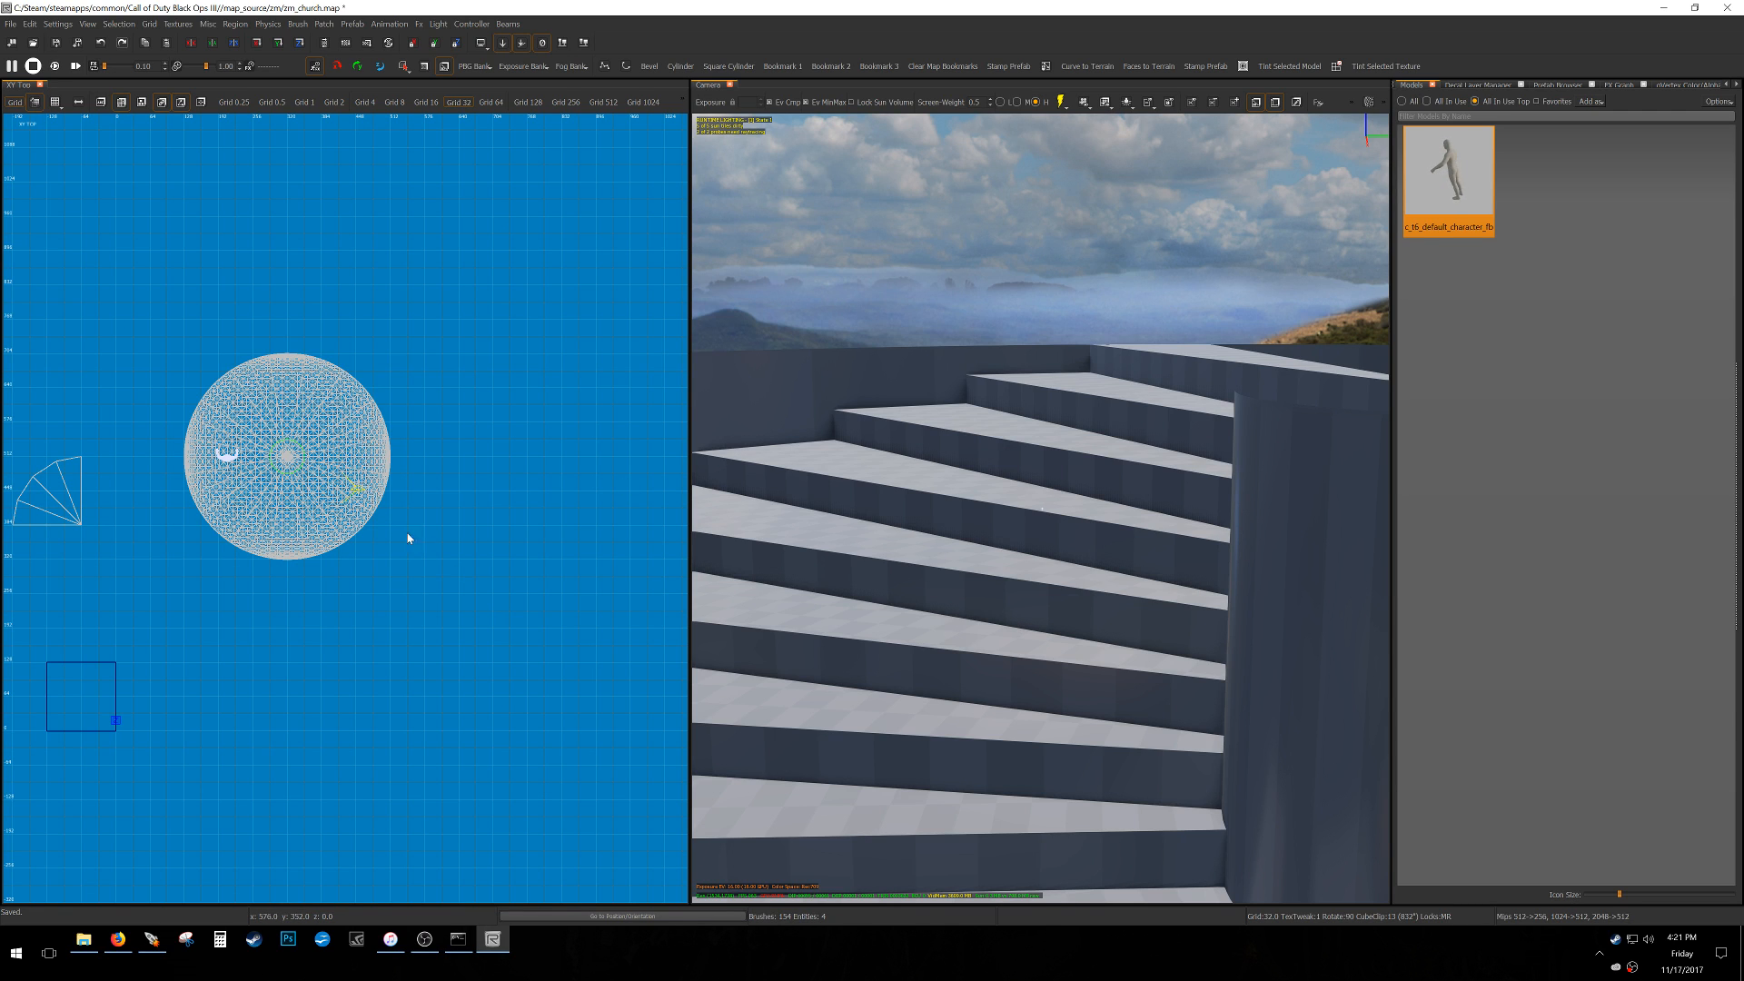
right_click_drag(872, 500, 922, 494)
left_click(1099, 671)
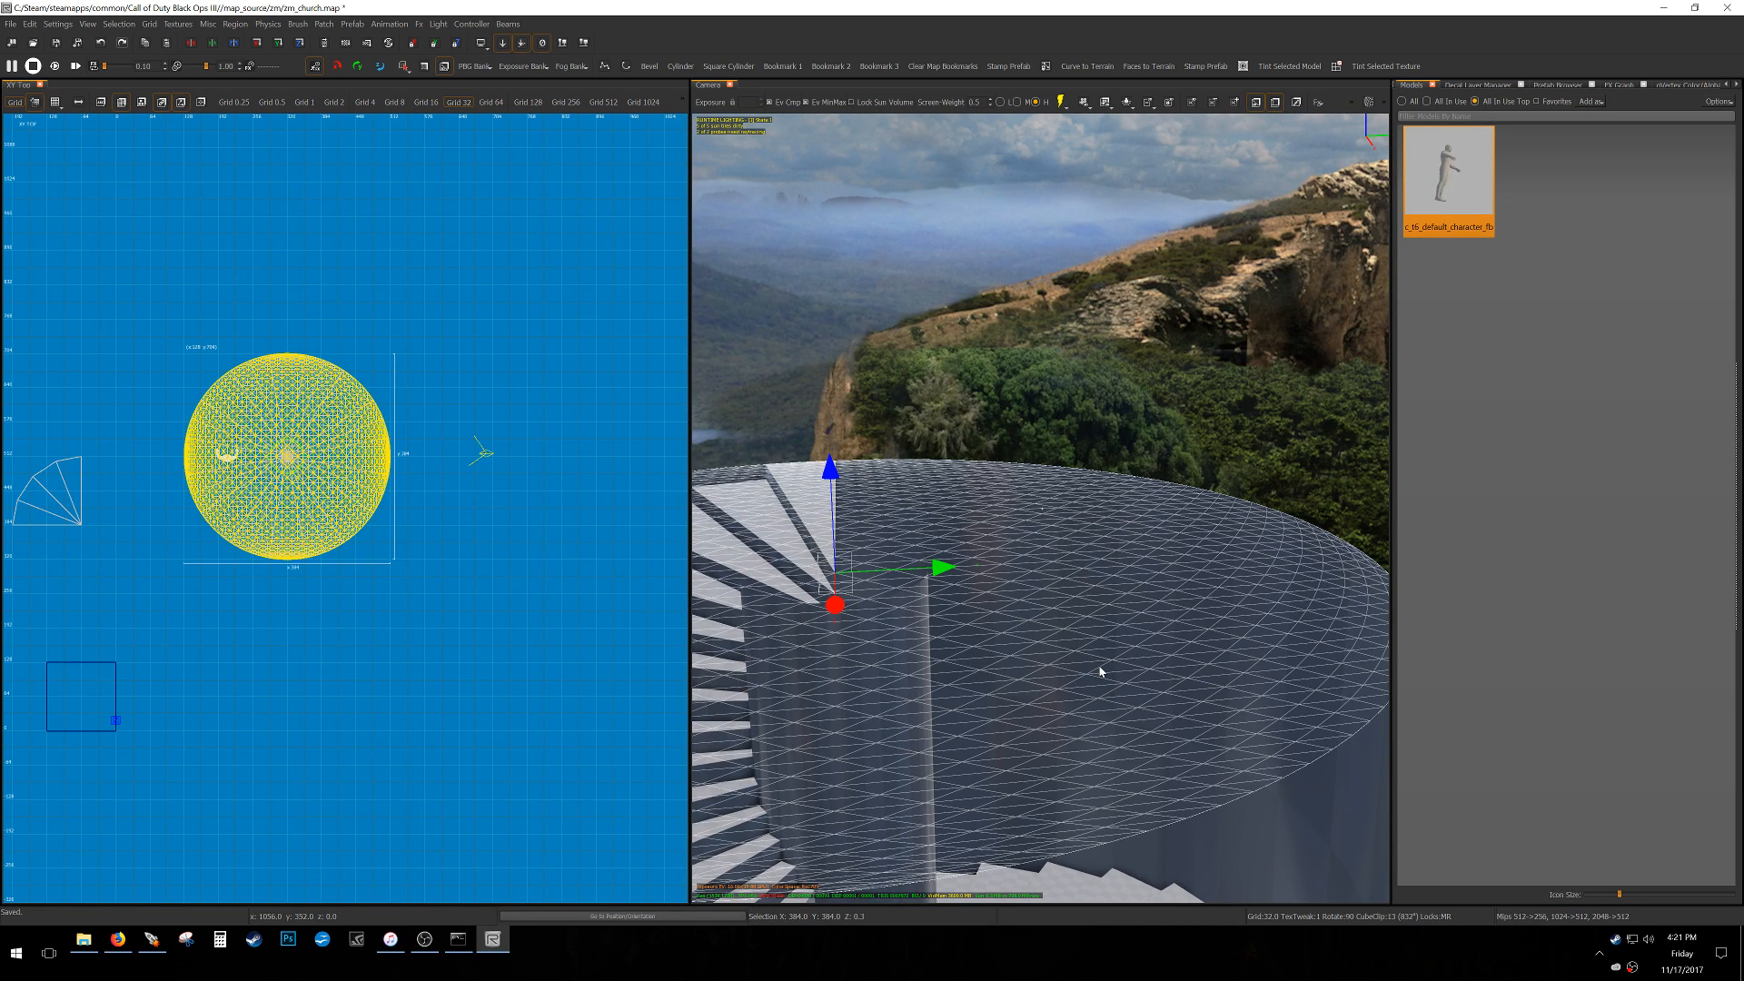
key("Escape")
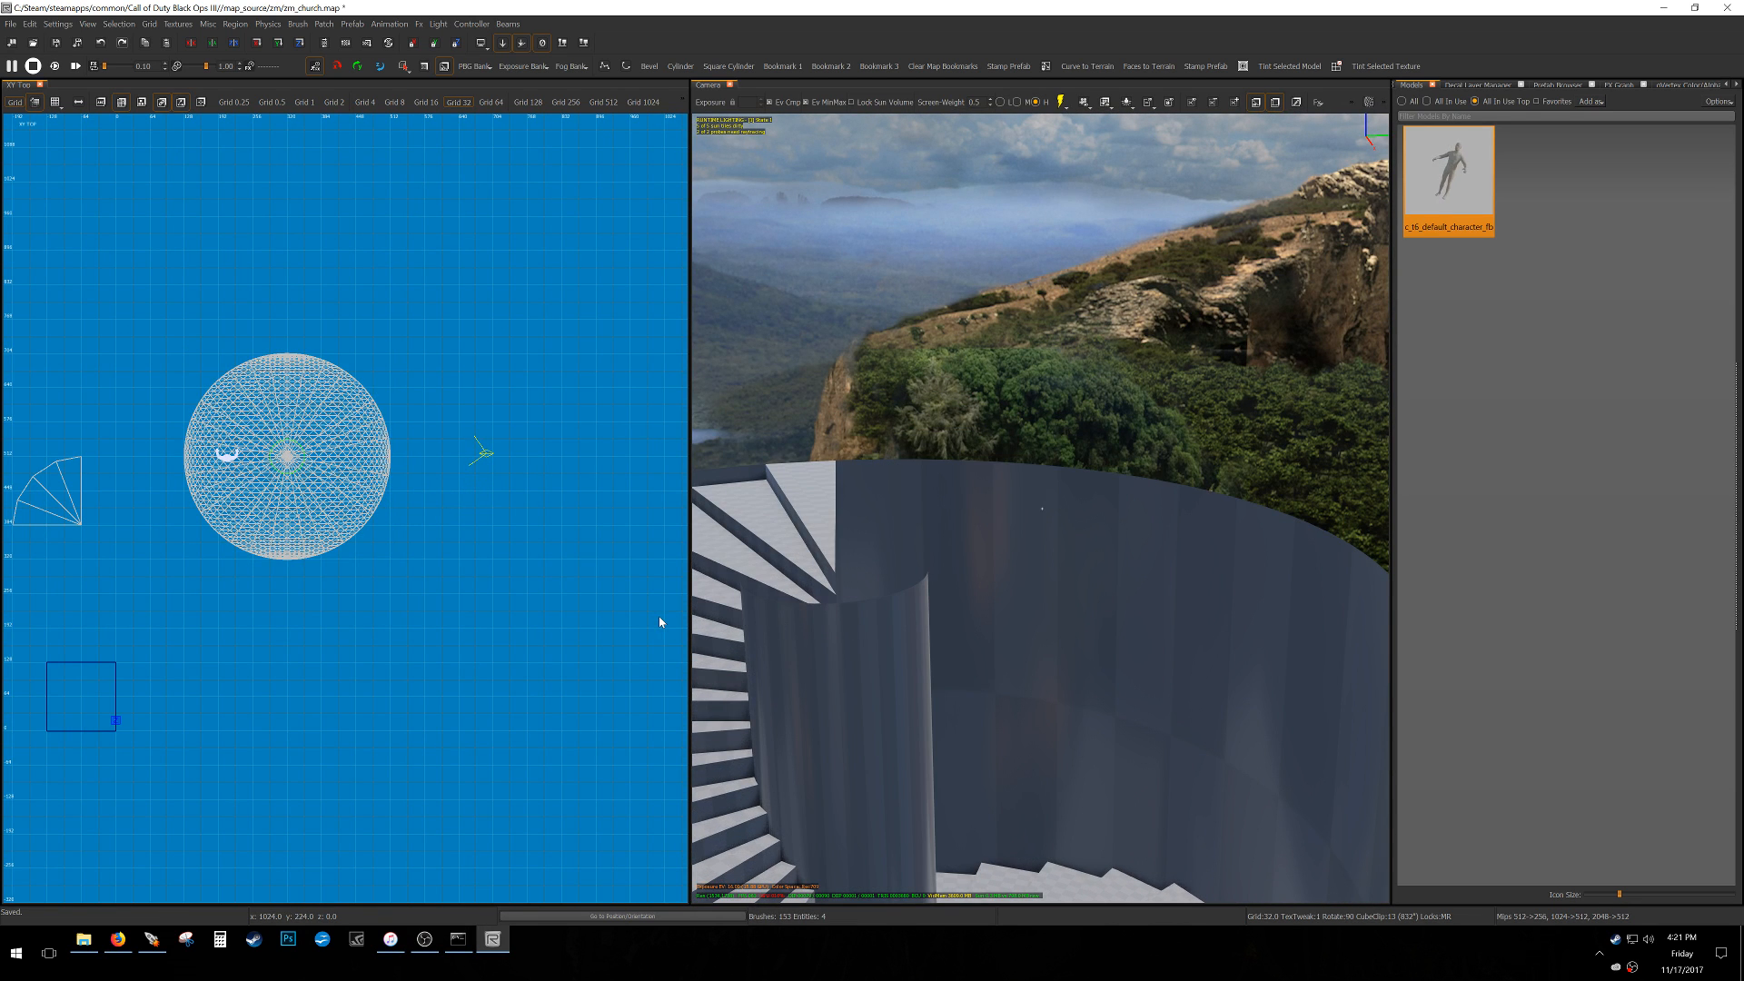
Isolate the first eight-step flight to examine its layout from above, and show all hidden geometry again.
mouse_move(1004, 710)
right_mouse_down()
mouse_move(1004, 740)
mouse_move(949, 589)
right_mouse_up()
left_click(949, 589)
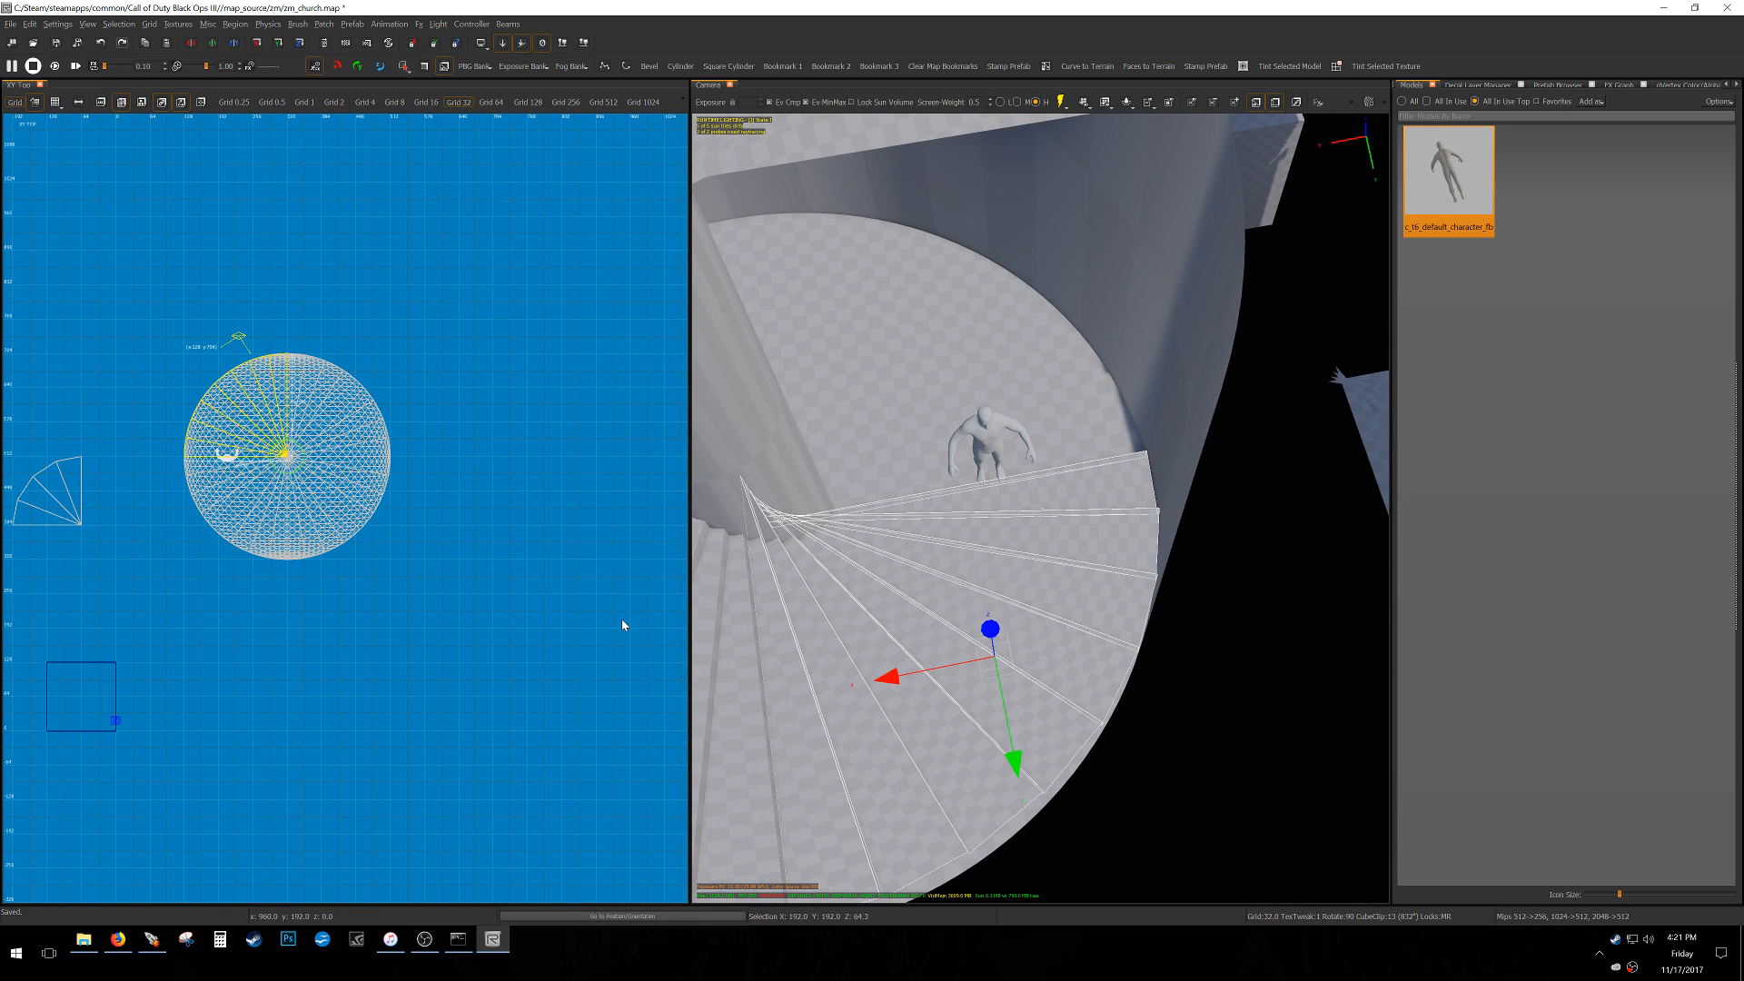
key("ctrl+h")
scroll(188, 411, "up", 5)
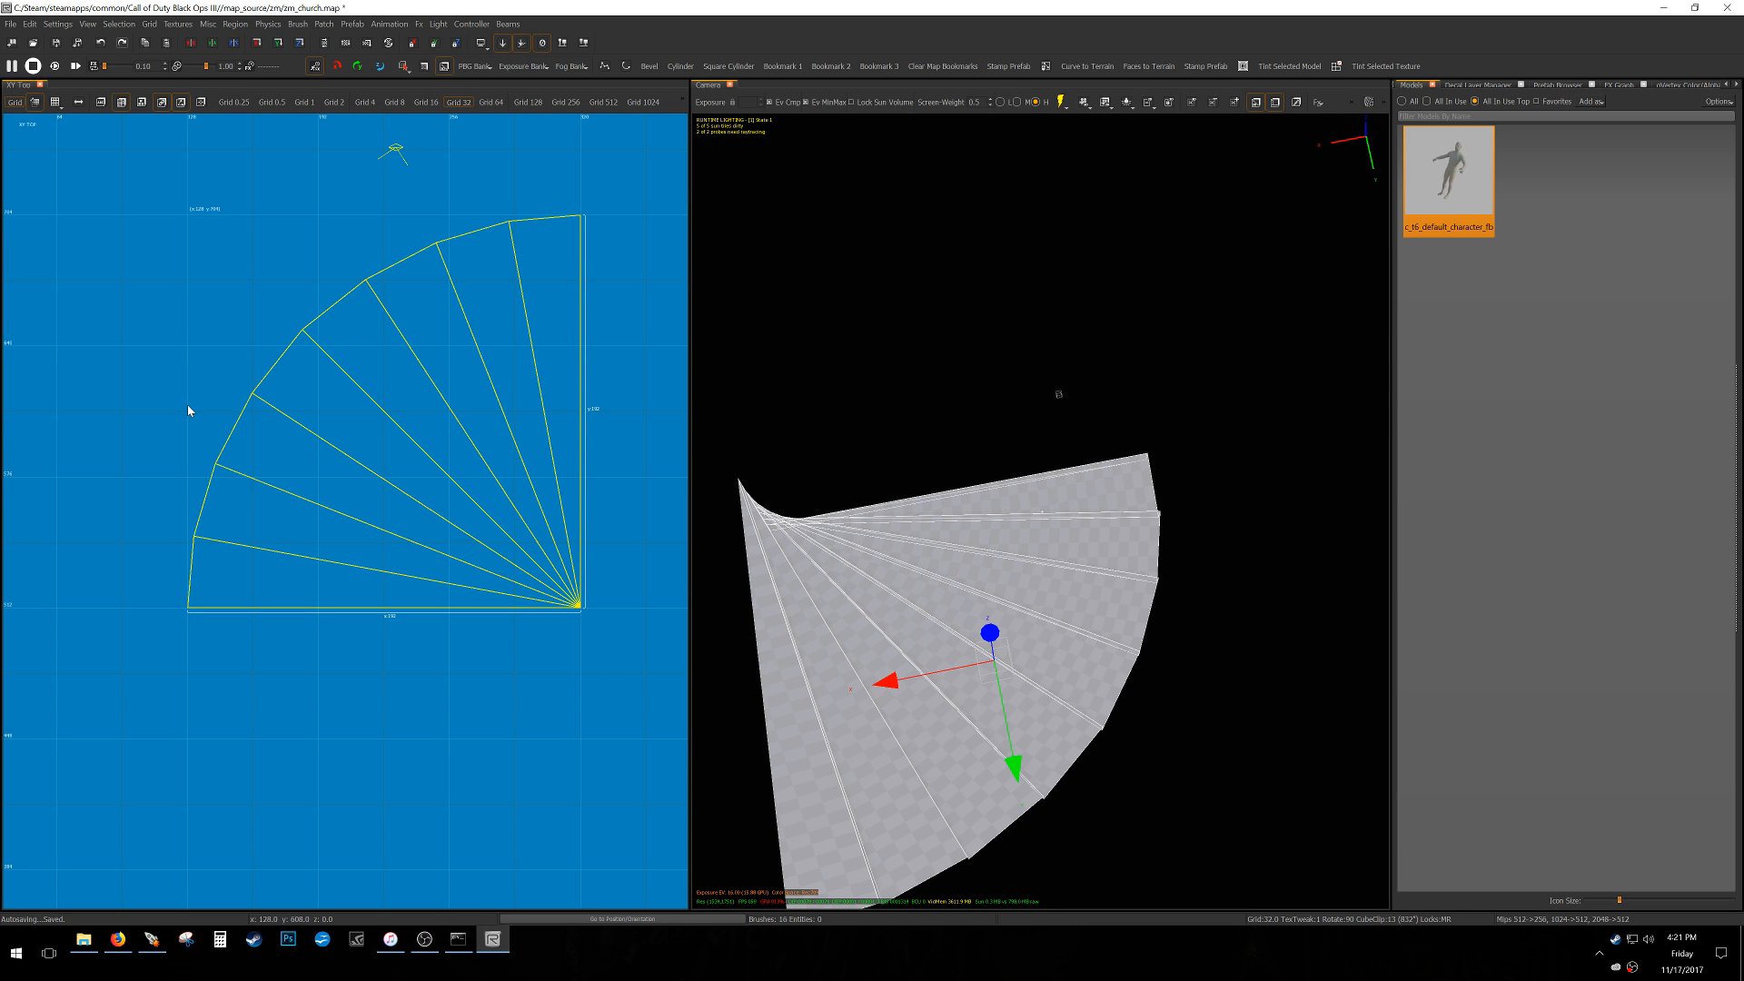
scroll(312, 574, "down", 4)
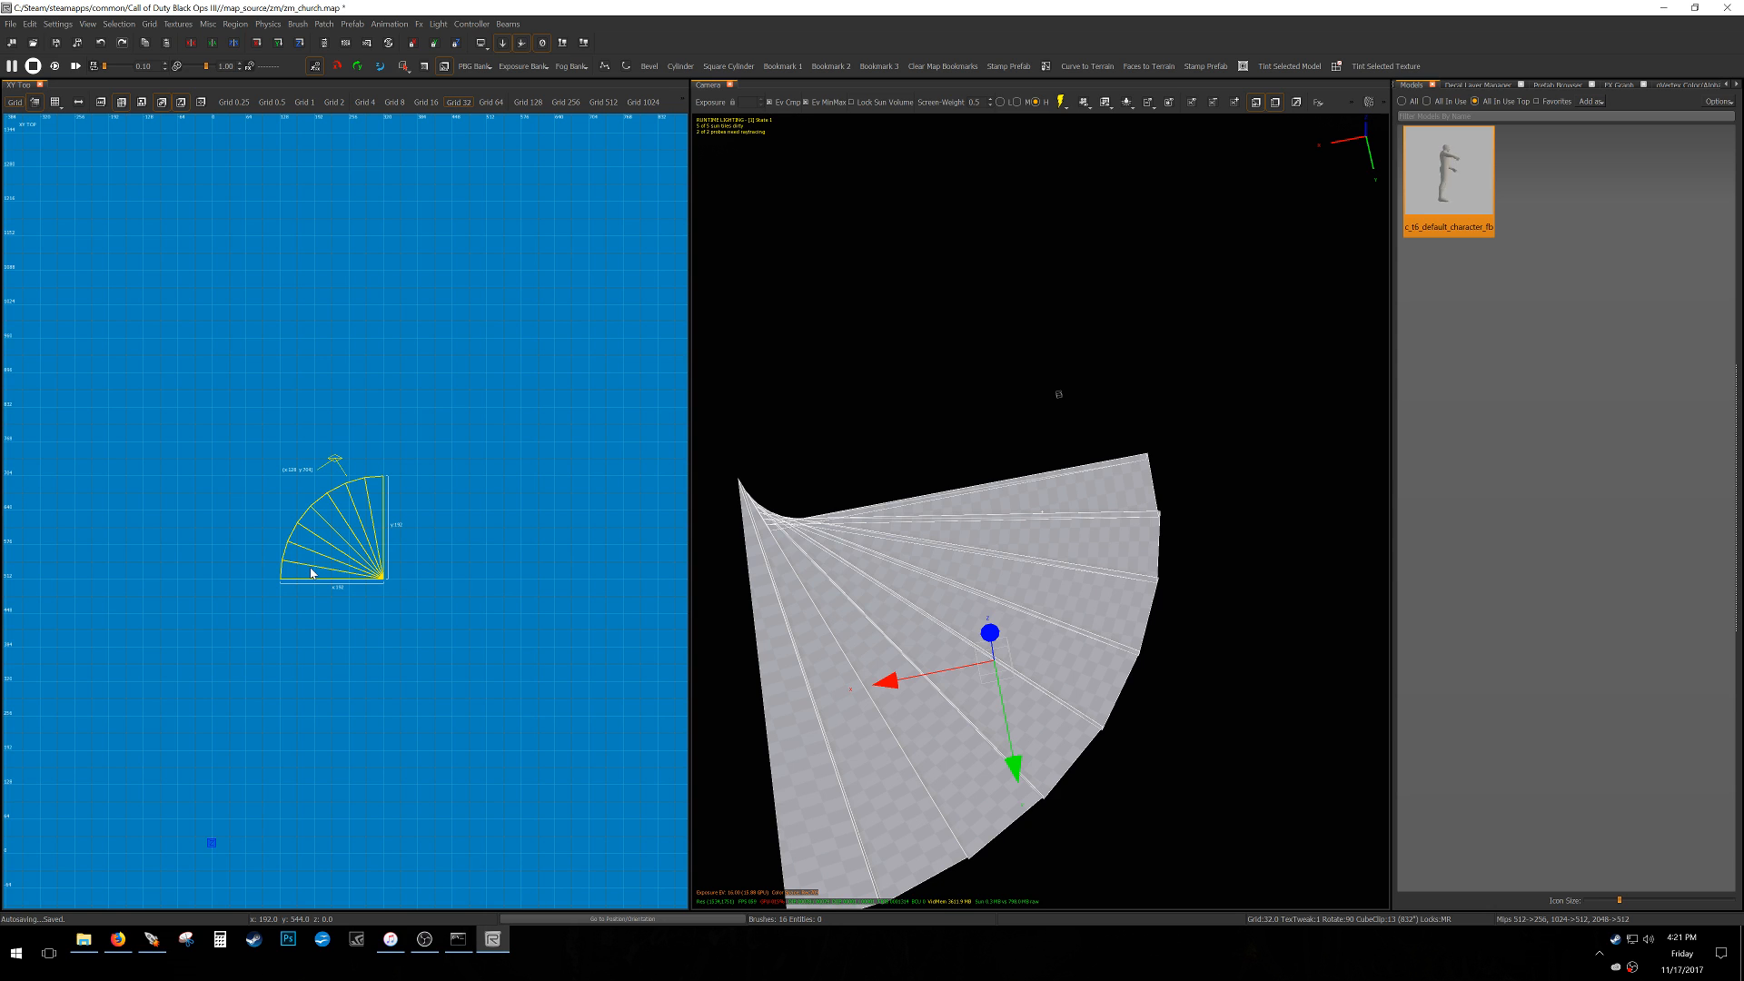
scroll(494, 543, "down", 5)
scroll(406, 597, "up", 5)
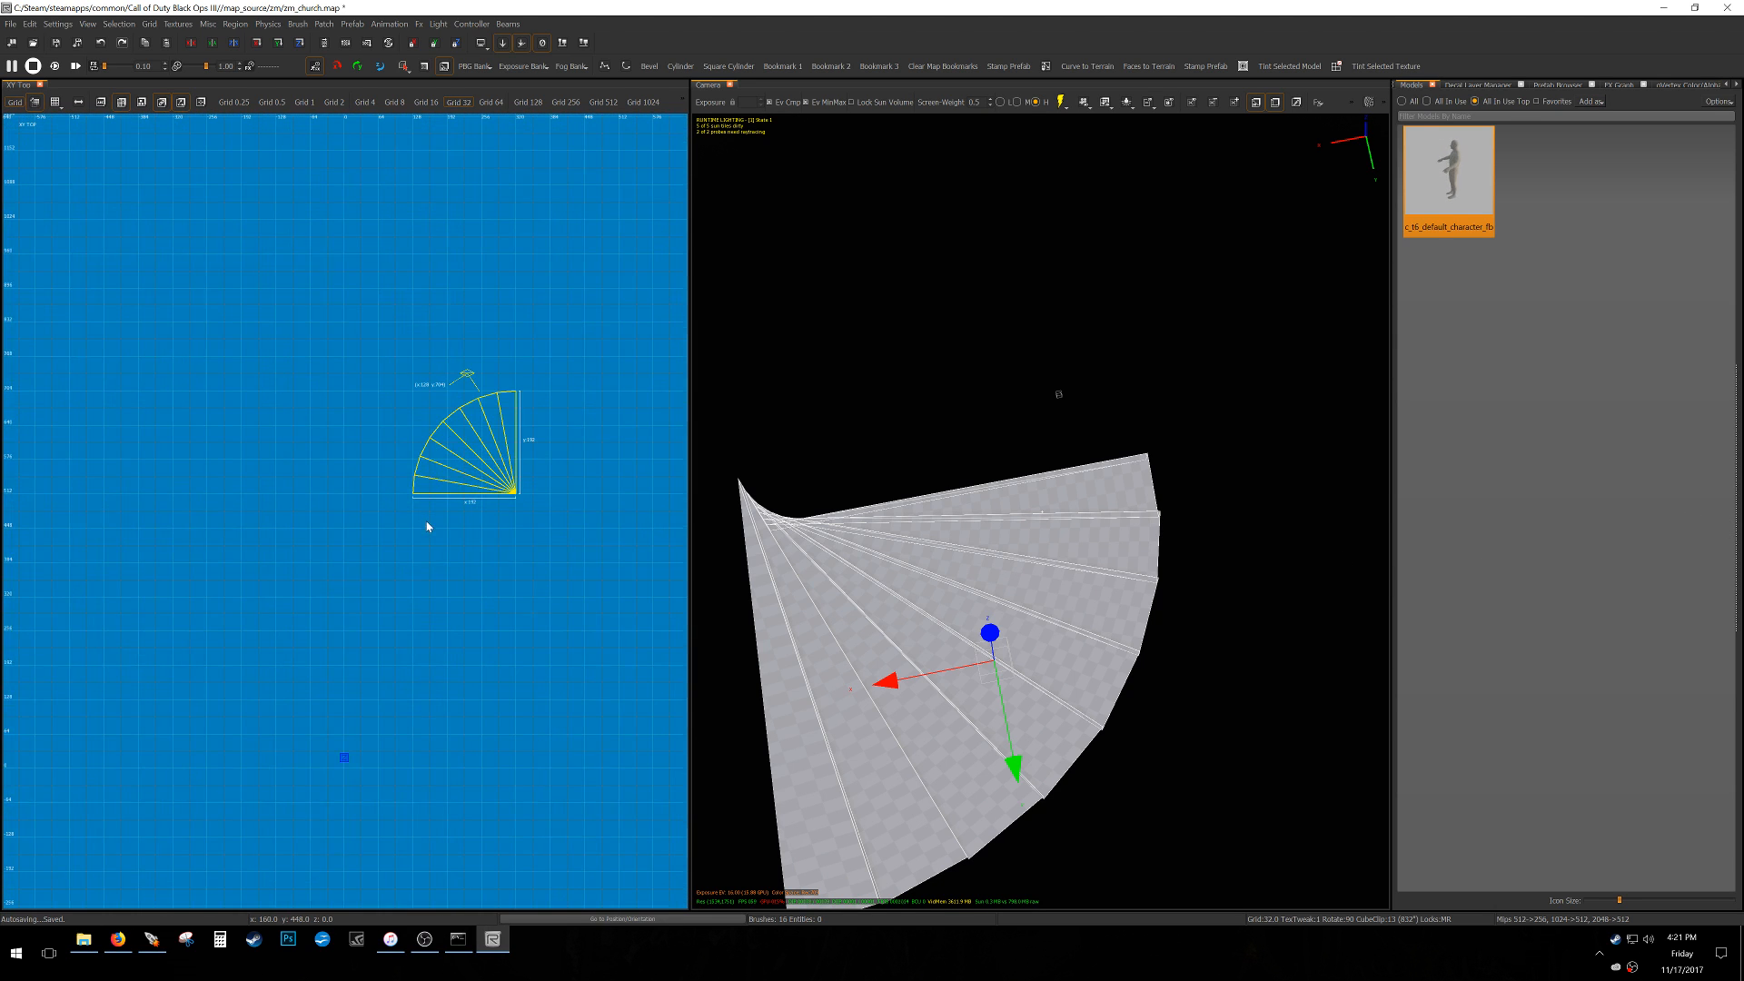
key("shift+h")
right_click_drag(914, 687, 867, 654)
scroll(912, 686, "down", 1)
scroll(912, 685, "down", 2)
scroll(534, 588, "down", 2)
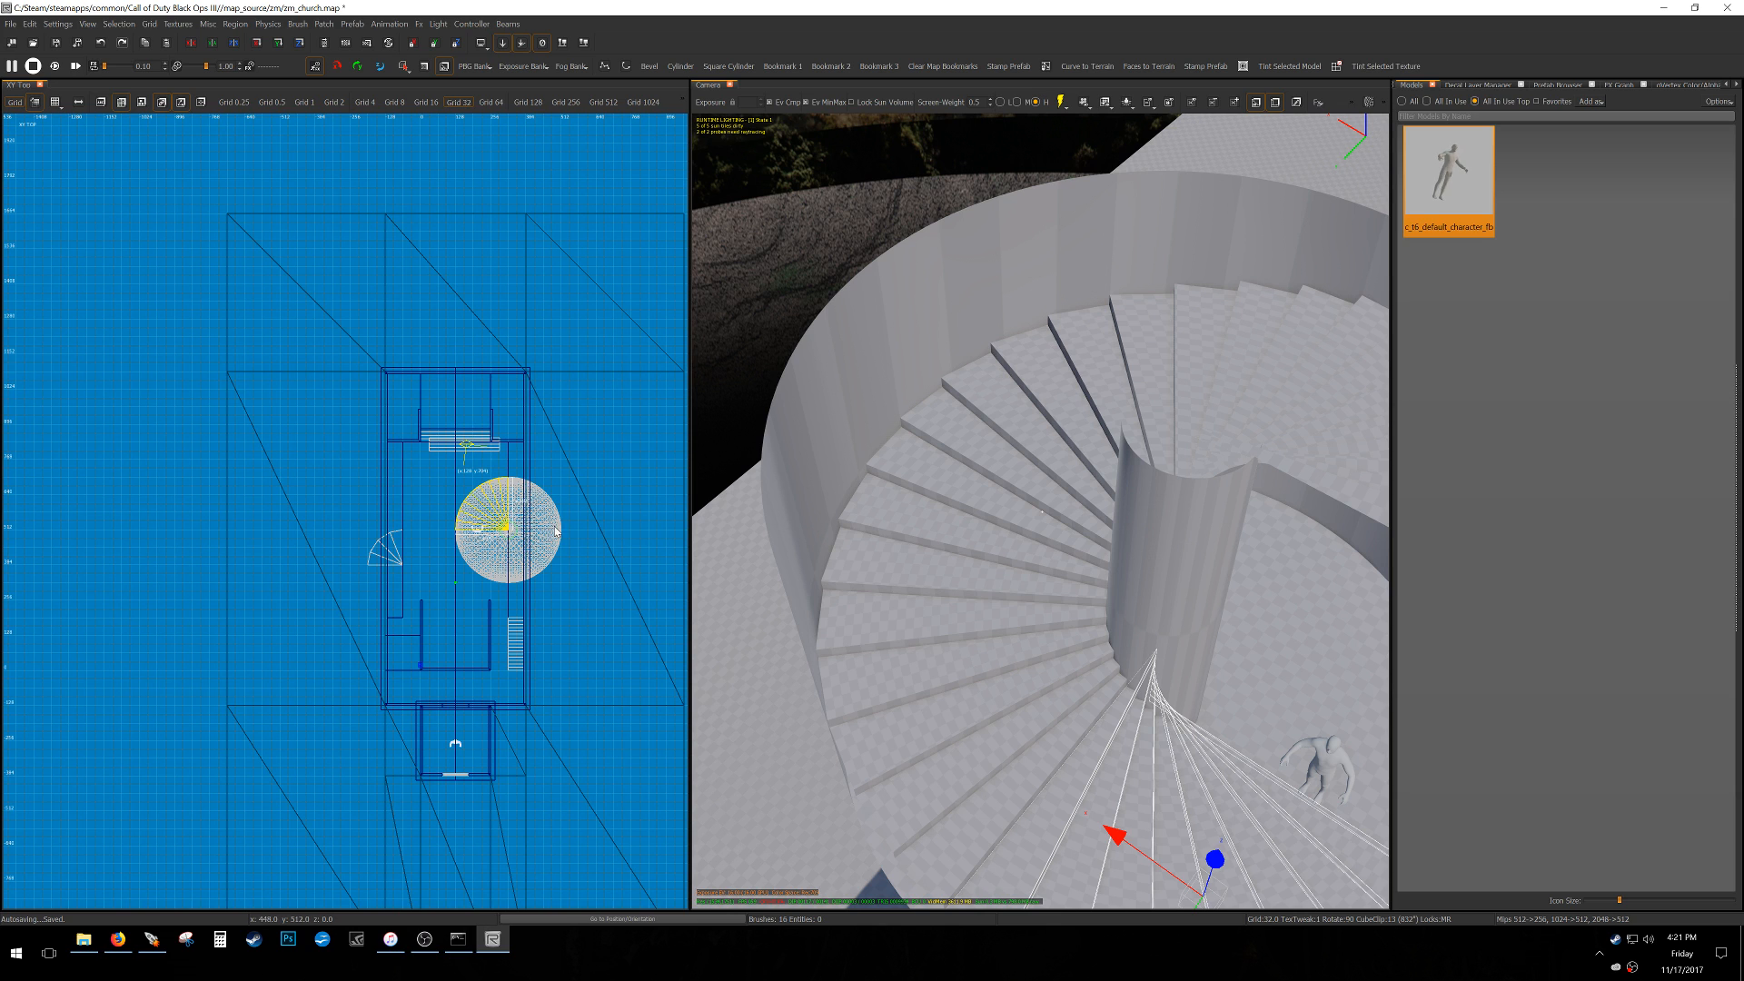
Select all geometry of the same kind as the flights, hide everything else and clear the selection.
left_click(975, 548)
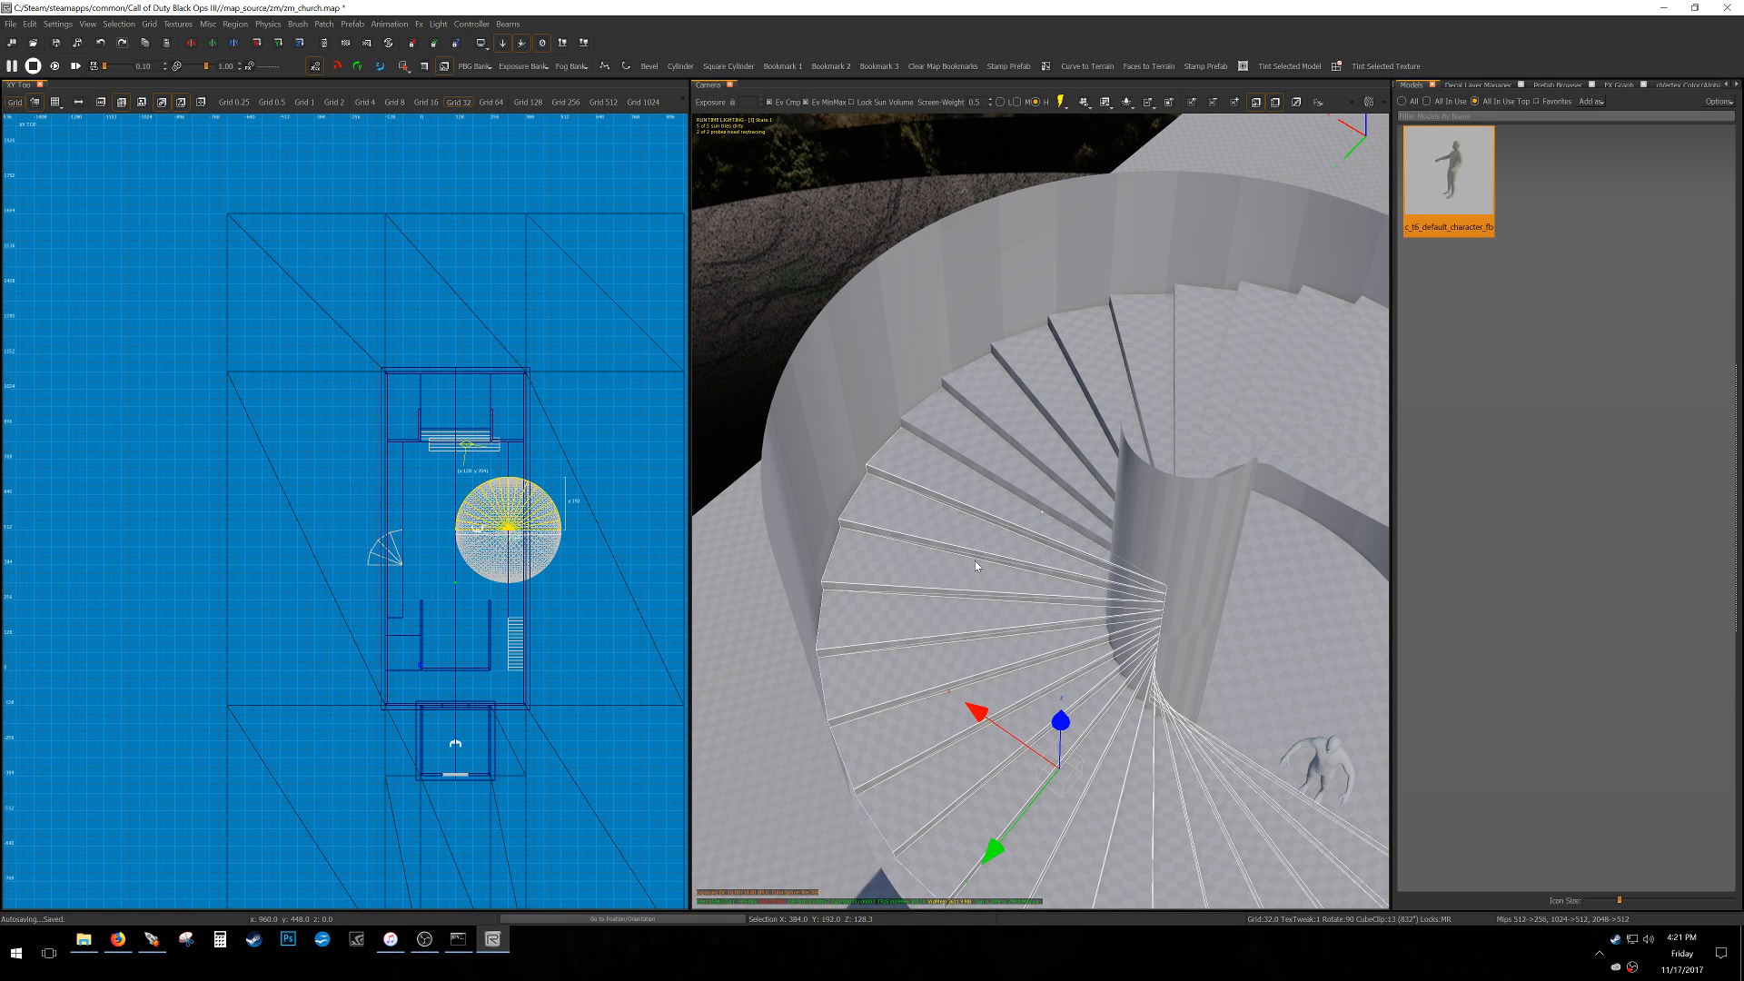
key("shift+a")
key("alt+h")
key("Escape")
scroll(484, 459, "up", 4)
left_click(514, 428)
key("Escape")
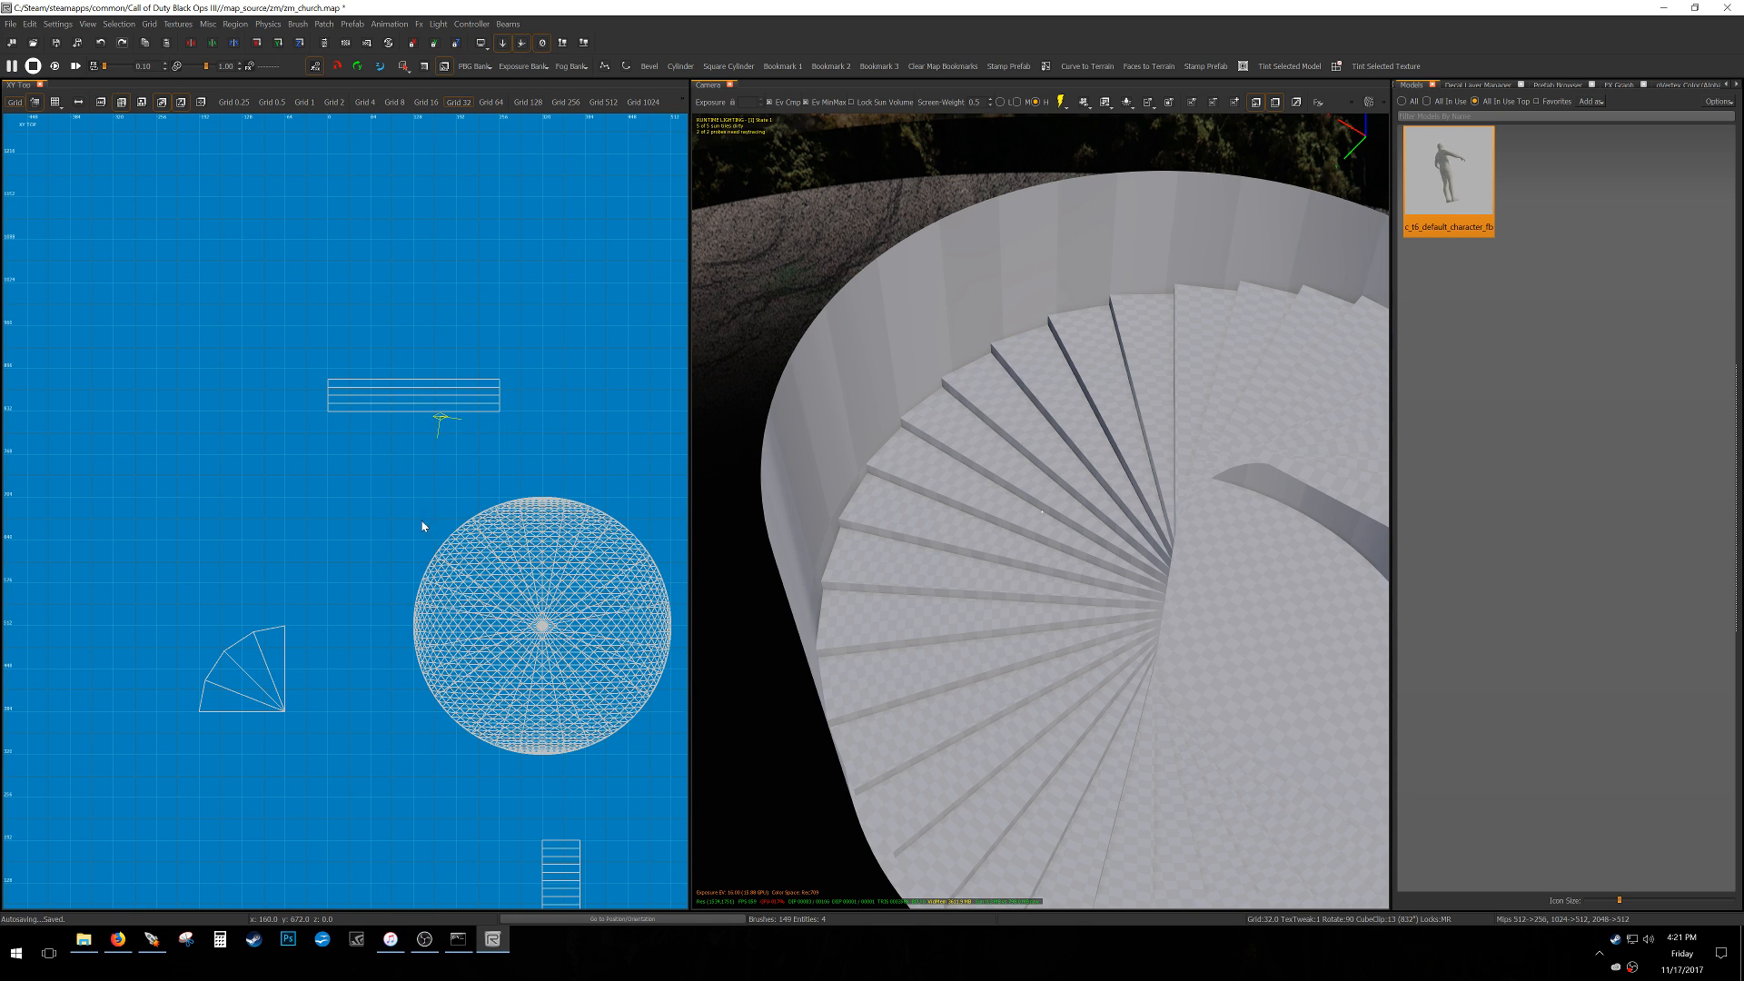
Delete the small four-wedge fan beside the spiral staircase.
scroll(428, 521, "down", 2)
left_click_drag(90, 660, 370, 472, "shift")
key("BackSpace")
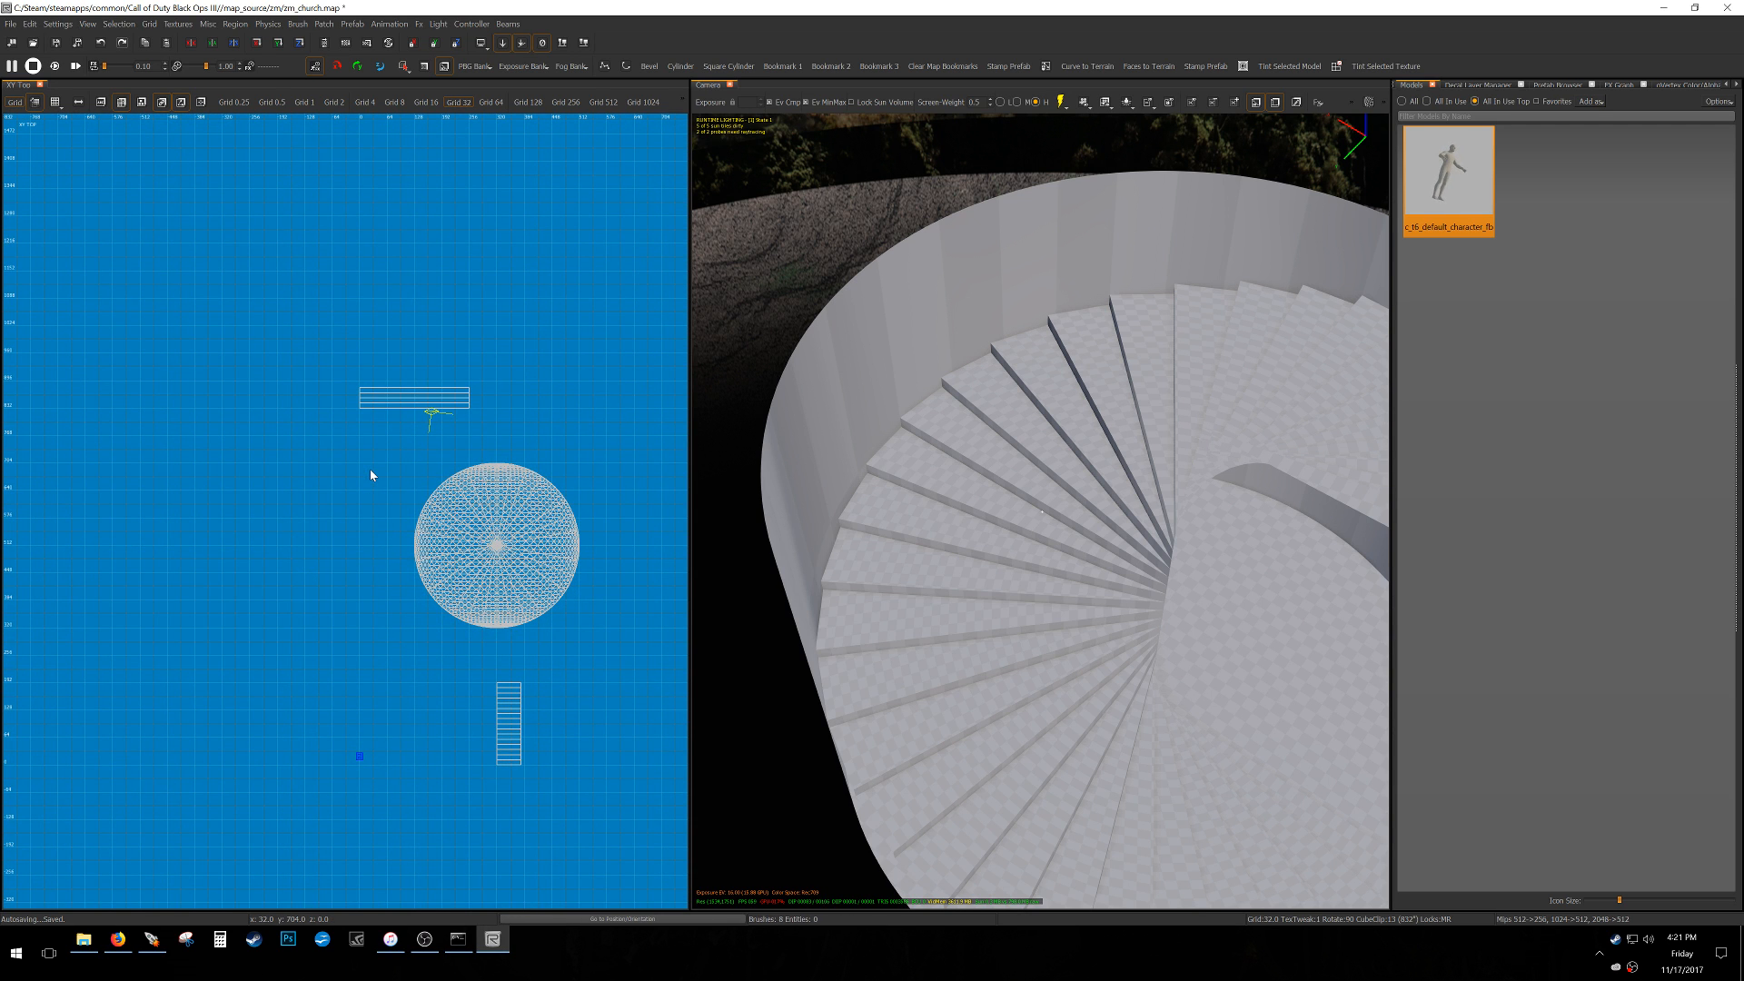
Select the whole spiral staircase with its outer wall and show the hidden geometry again.
right_click_drag(411, 479, 325, 413)
mouse_move(219, 593)
left_mouse_down("shift")
mouse_move(547, 447)
mouse_move(559, 389)
left_mouse_up("shift")
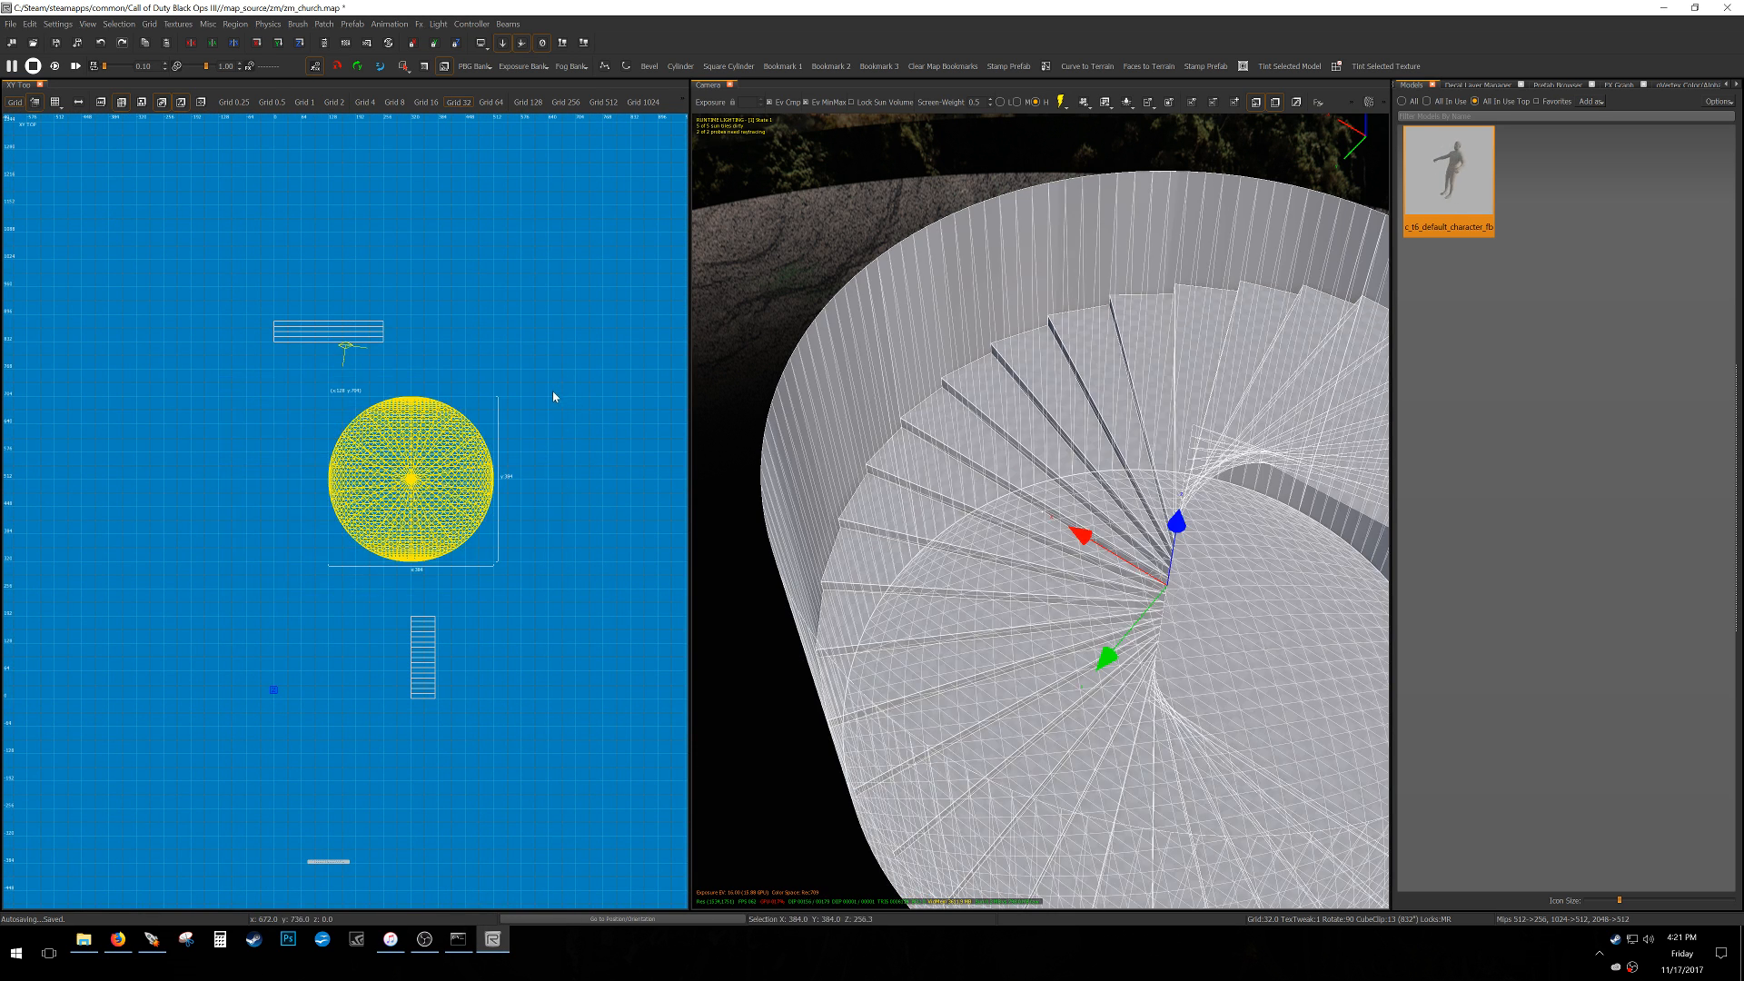
key("shift+h")
Try to move the selected staircase west of the church without its centre column, and undo the move.
right_click_drag(390, 541, 450, 508)
left_click_drag(450, 511, 95, 580)
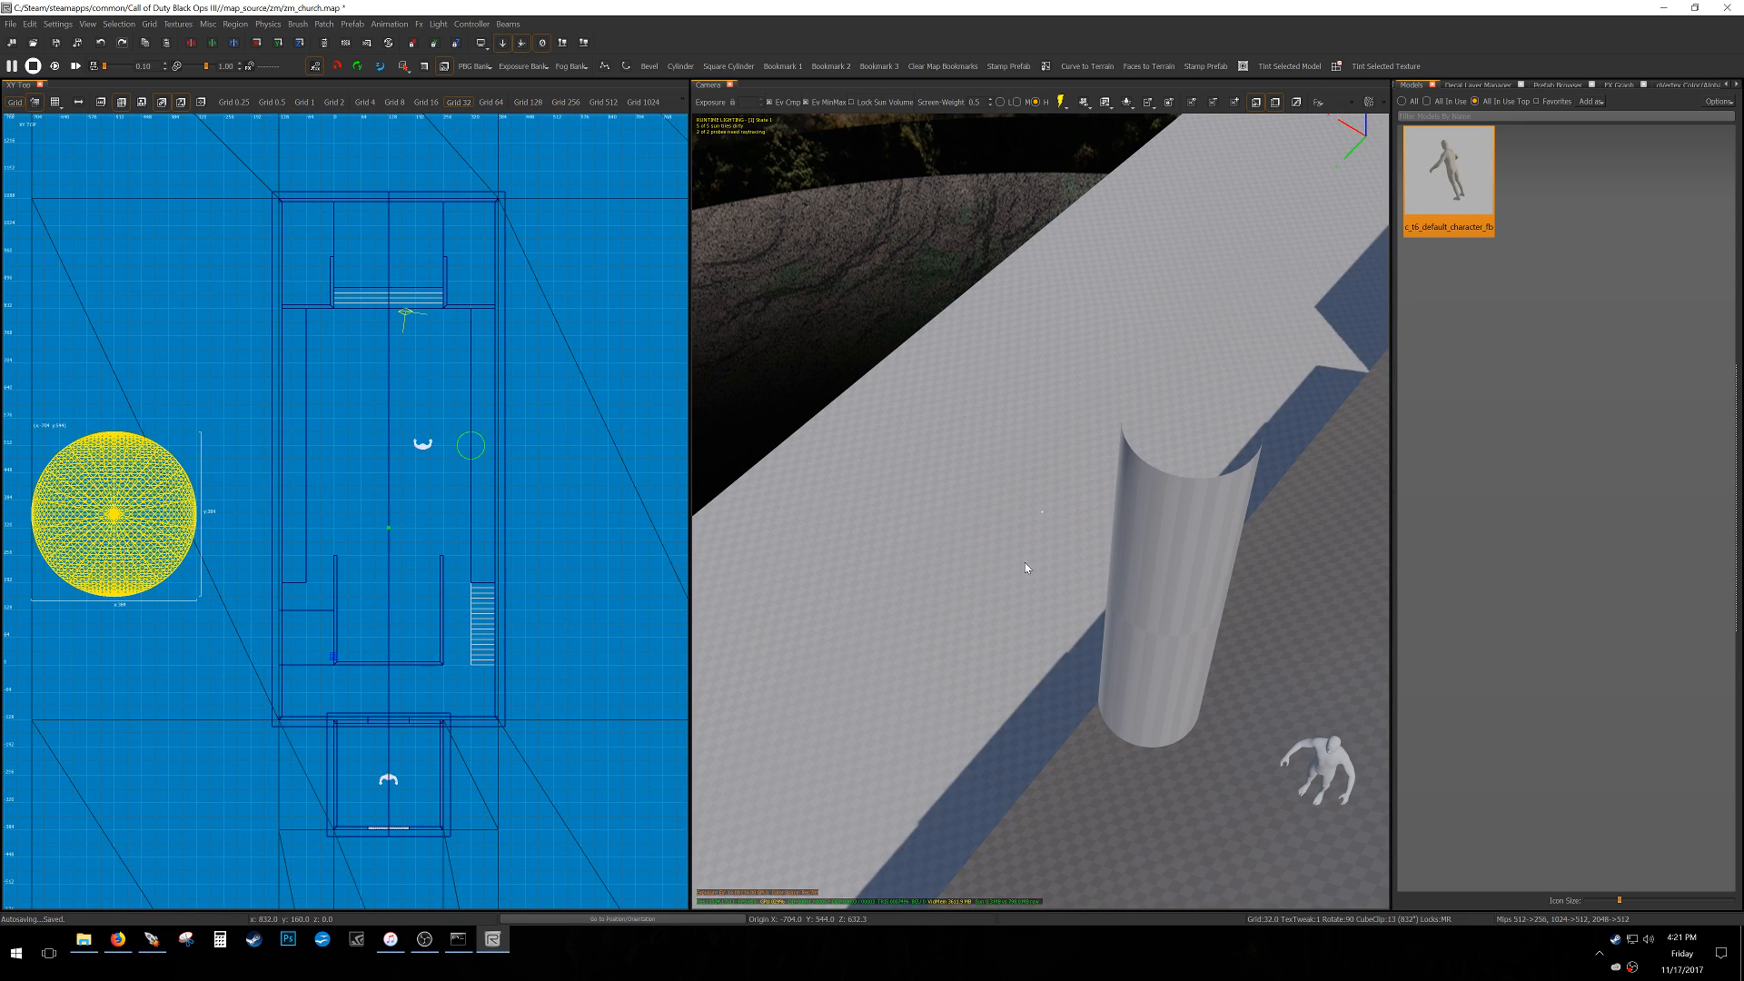
scroll(1099, 527, "down", 4)
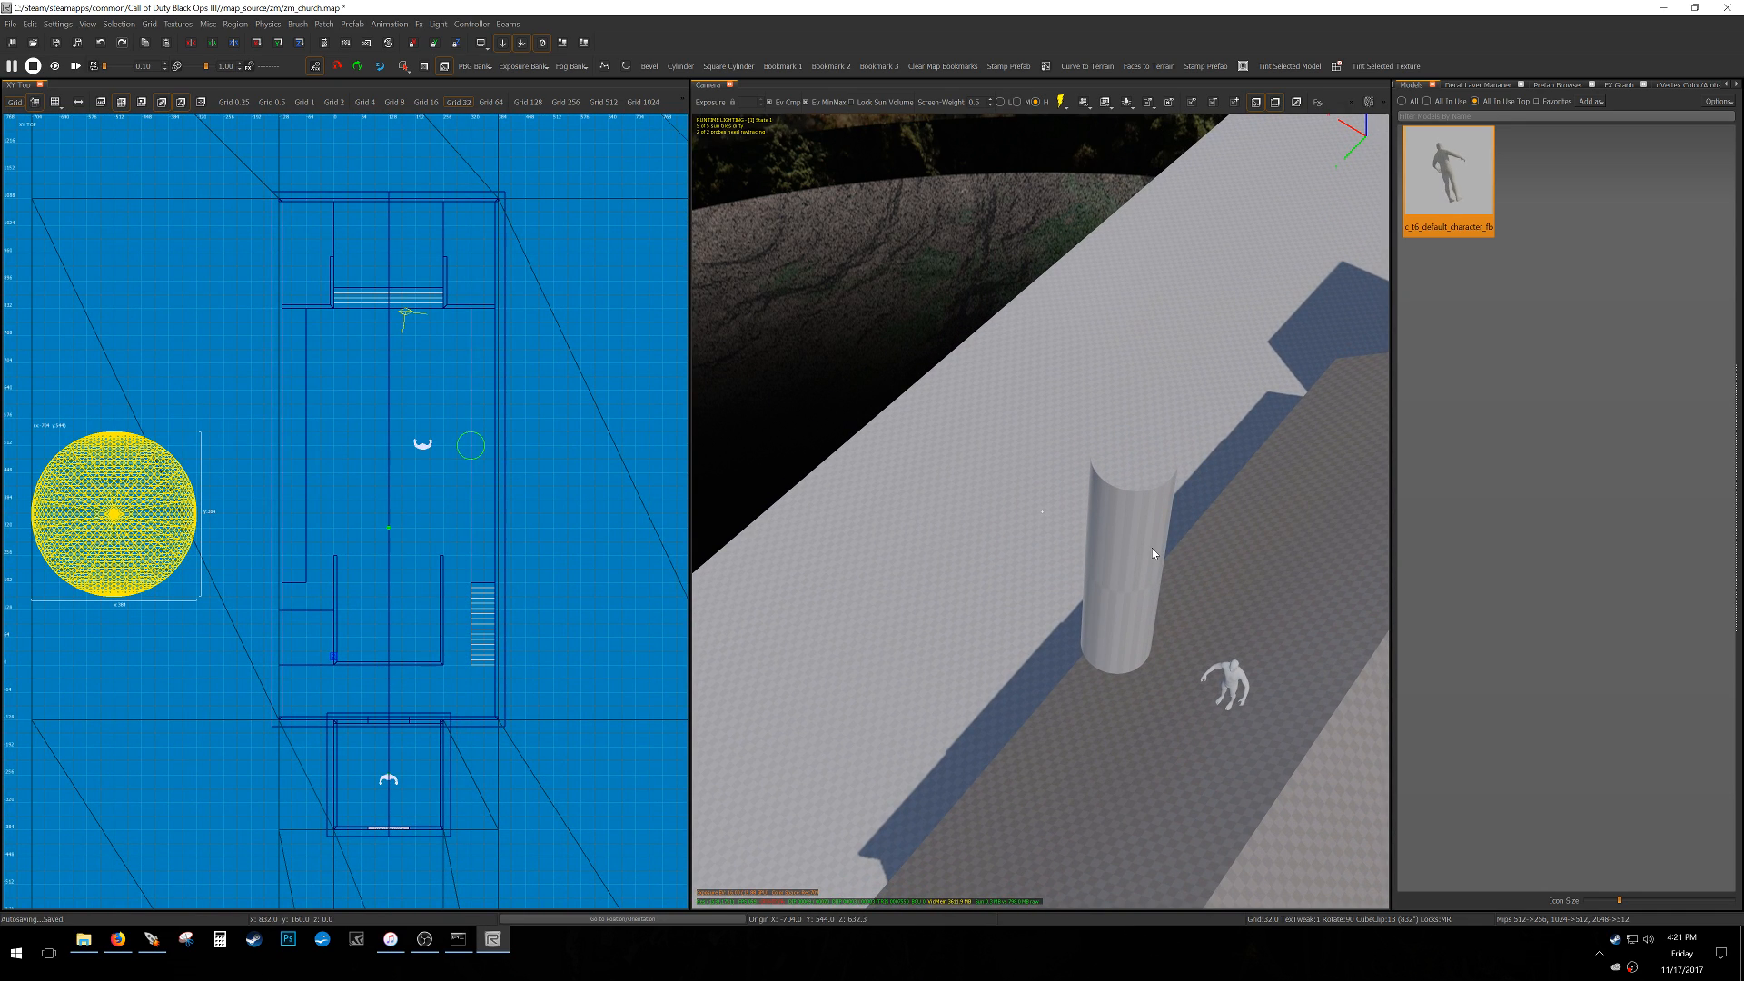
key("ctrl+z")
Include the centre column in the selection and move the whole staircase outside the church, beside the two adjoining rectangles to the east.
mouse_move(1151, 547)
right_mouse_down()
mouse_move(1152, 509)
mouse_move(1126, 563)
right_mouse_up()
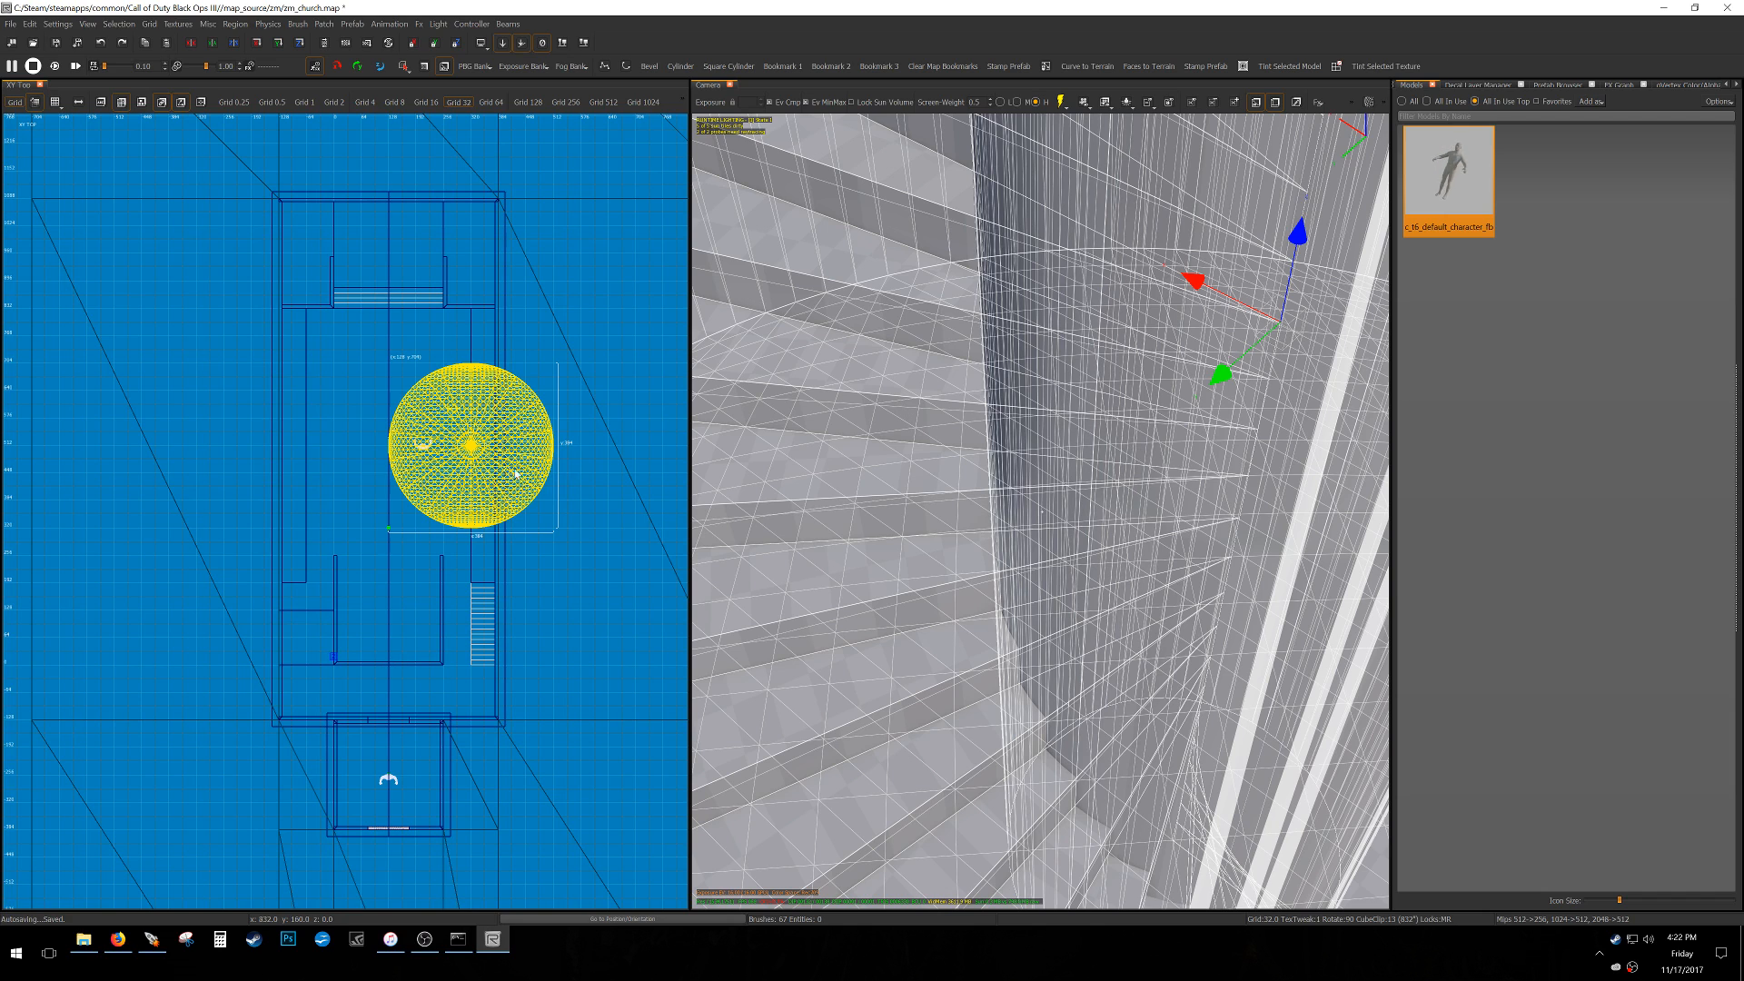
scroll(569, 465, "down", 6)
right_click_drag(568, 465, 261, 404)
scroll(649, 416, "up", 2)
left_click_drag(263, 406, 510, 482)
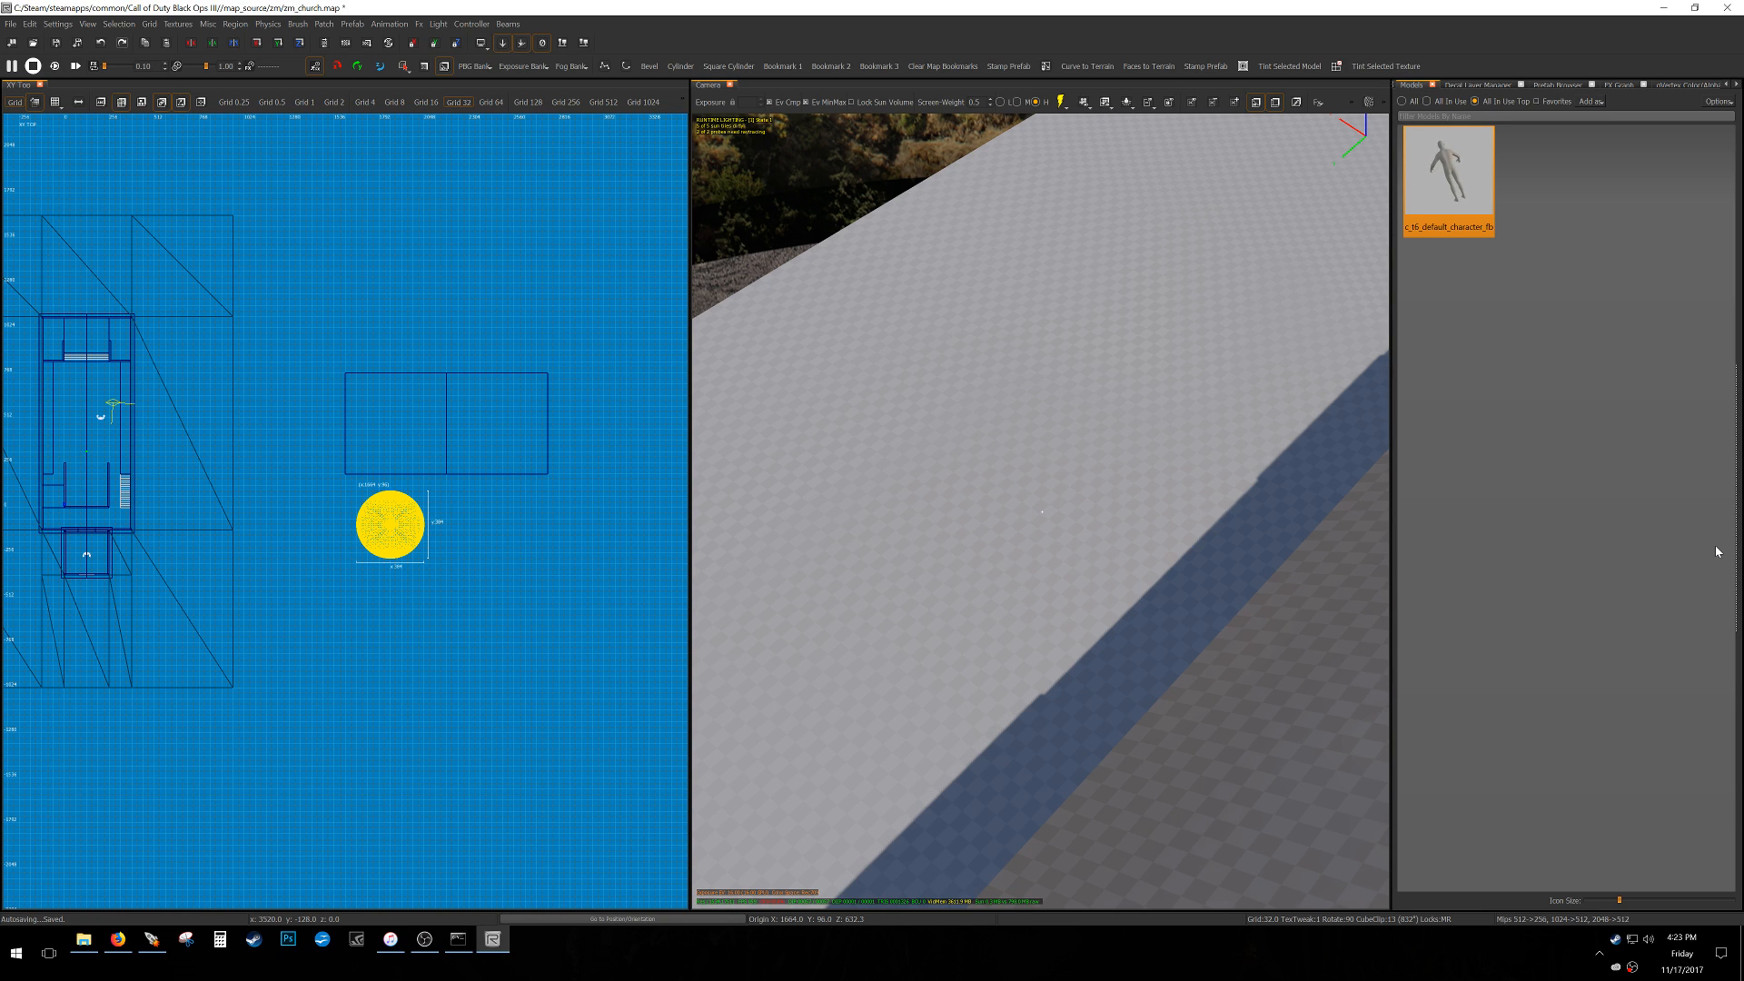
Try the spiral staircase over the tower at the church's front, and check how it fits against the tower walls.
right_click_drag(1307, 501, 1421, 445)
key("s")
right_click_drag(1042, 512, 1318, 579)
key("a")
key("w")
key("a")
right_click_drag(301, 578, 465, 594)
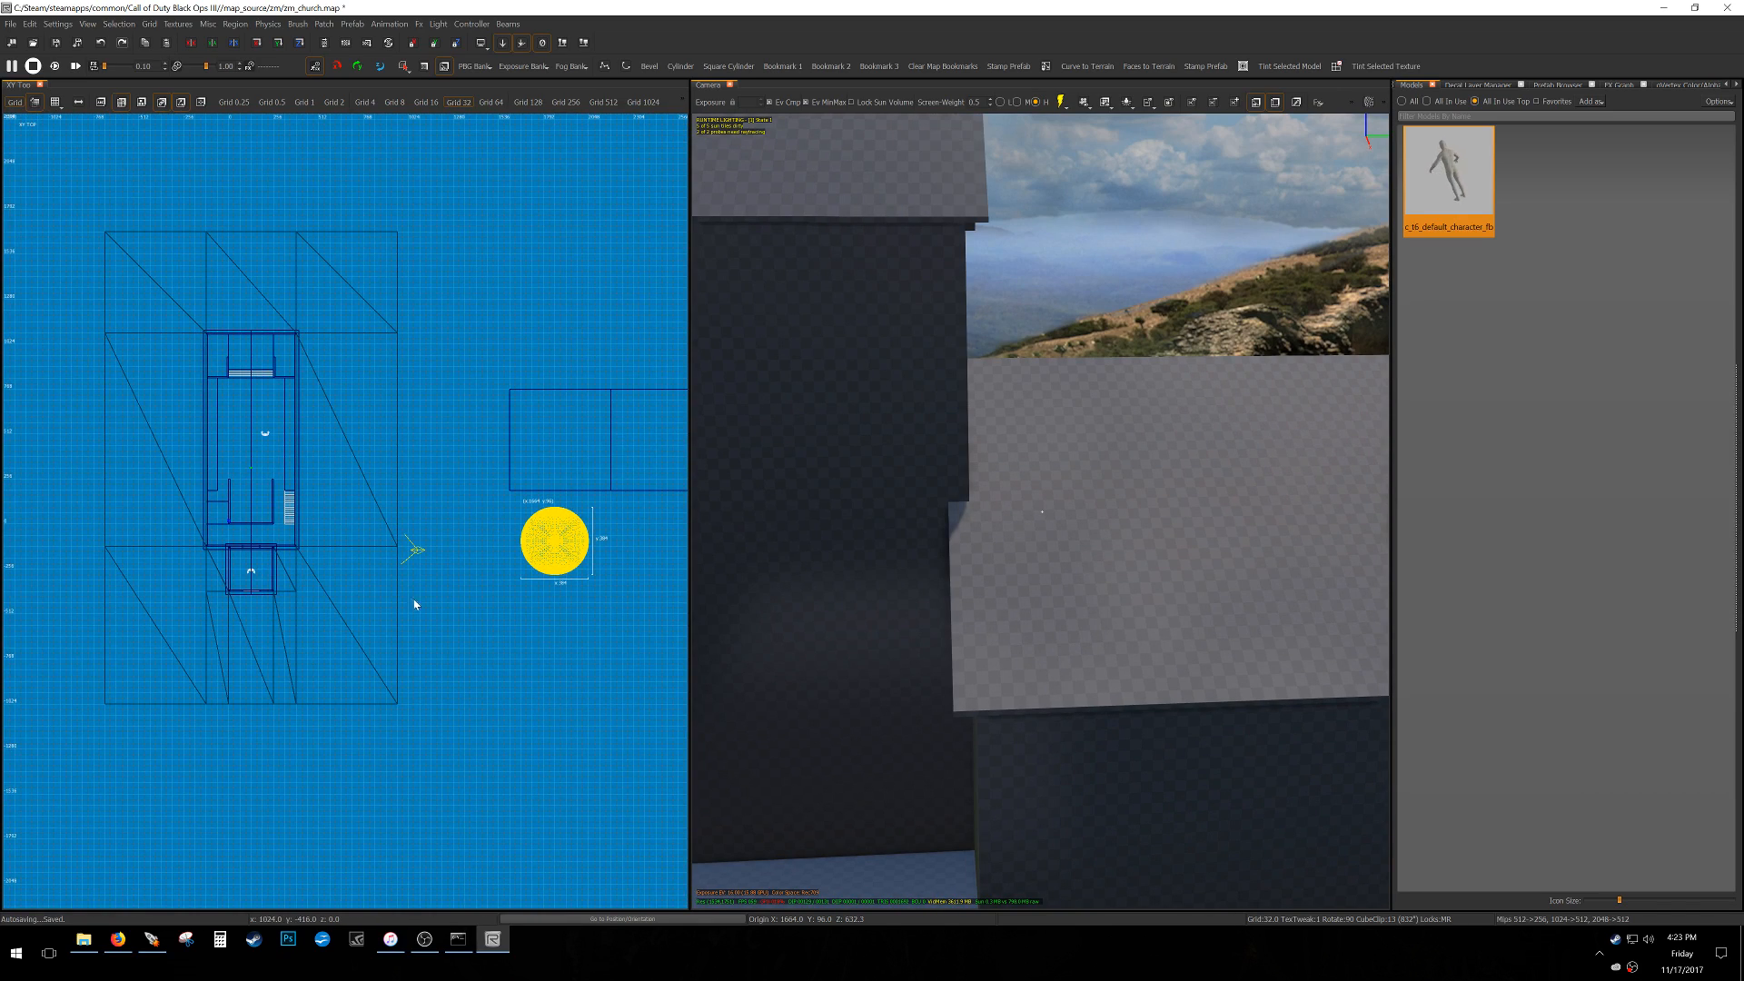
scroll(556, 585, "up", 2)
scroll(604, 531, "down", 2)
left_click_drag(608, 525, 311, 558)
scroll(311, 558, "up", 3)
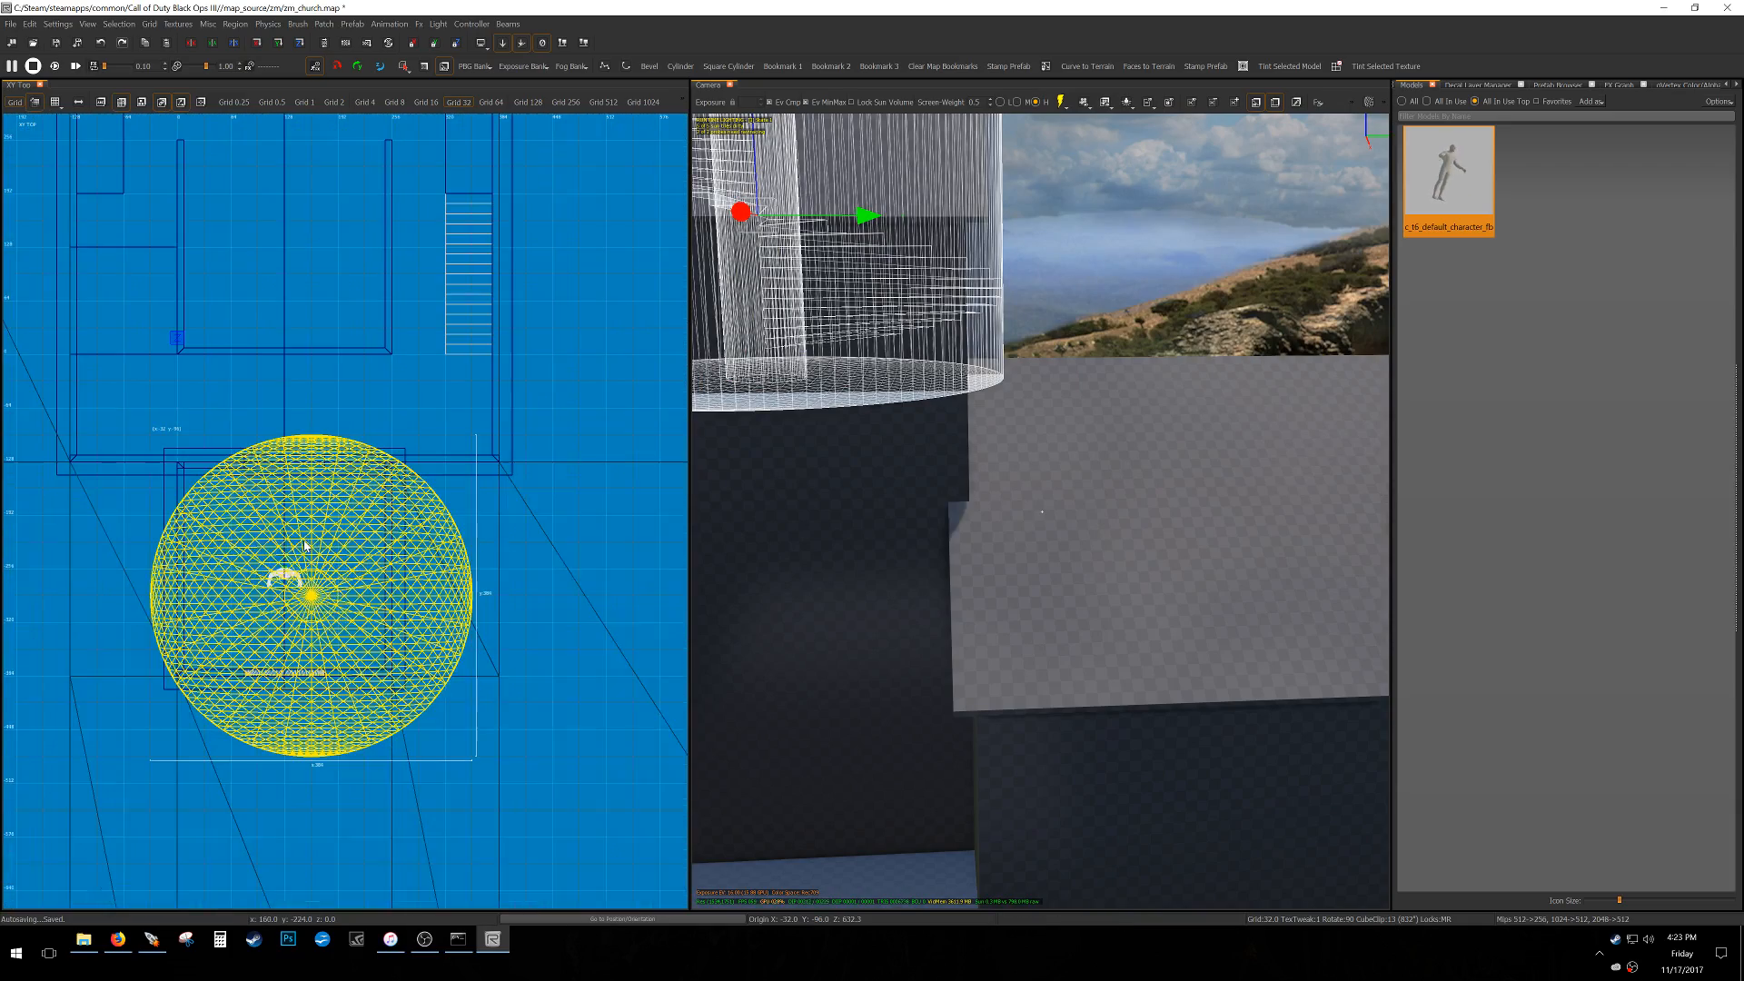
right_click_drag(1364, 412, 1305, 435)
scroll(410, 504, "down", 5)
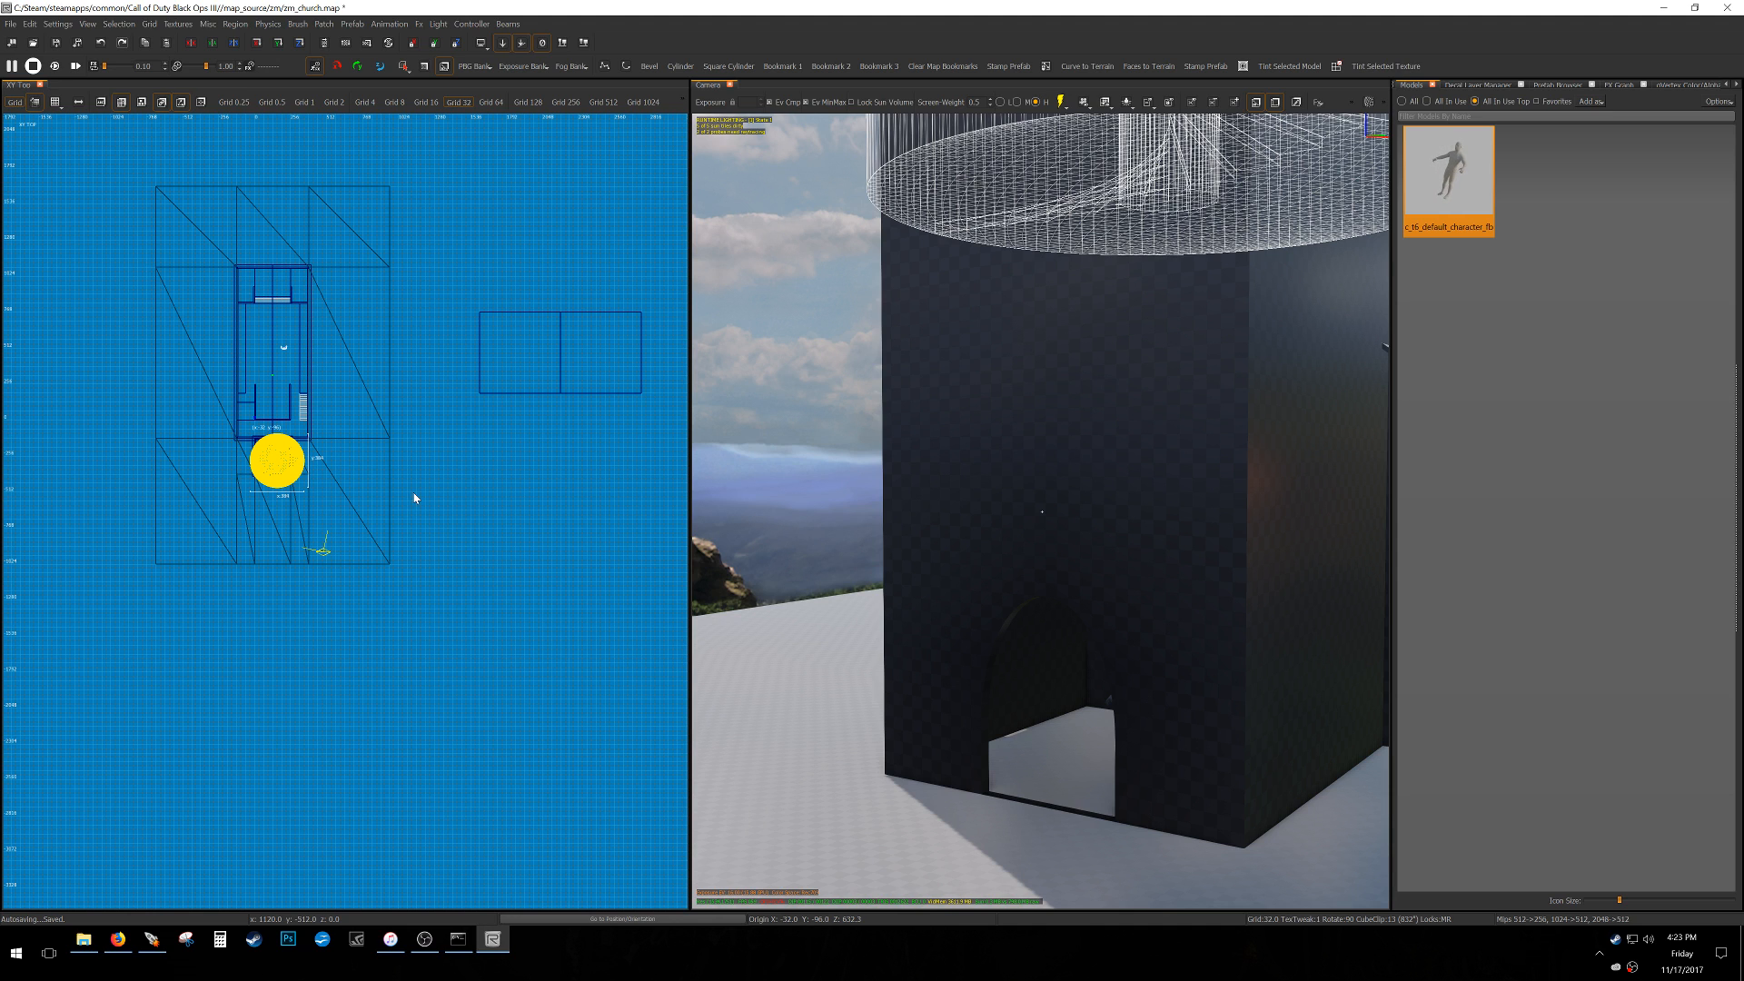
scroll(426, 466, "up", 4)
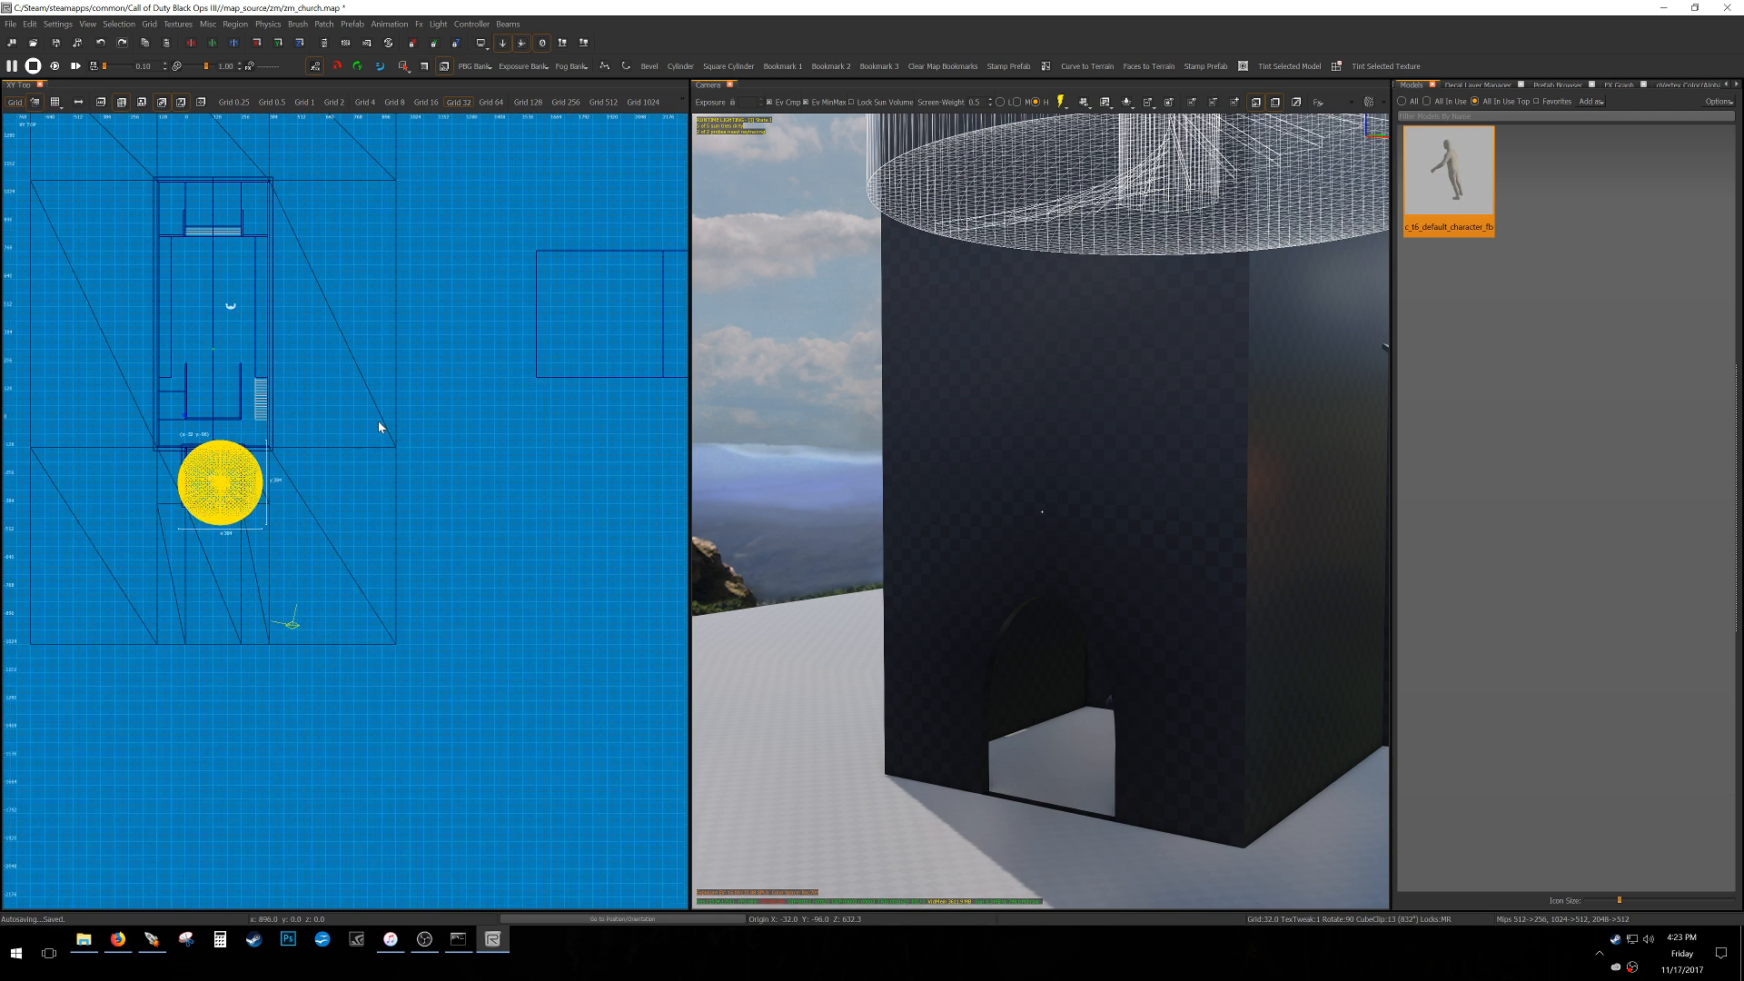
Move the spiral staircase back outside the church, beside the two adjoining rectangles, and save the map.
left_click_drag(127, 490, 502, 443)
key("Escape")
key("ctrl+s")
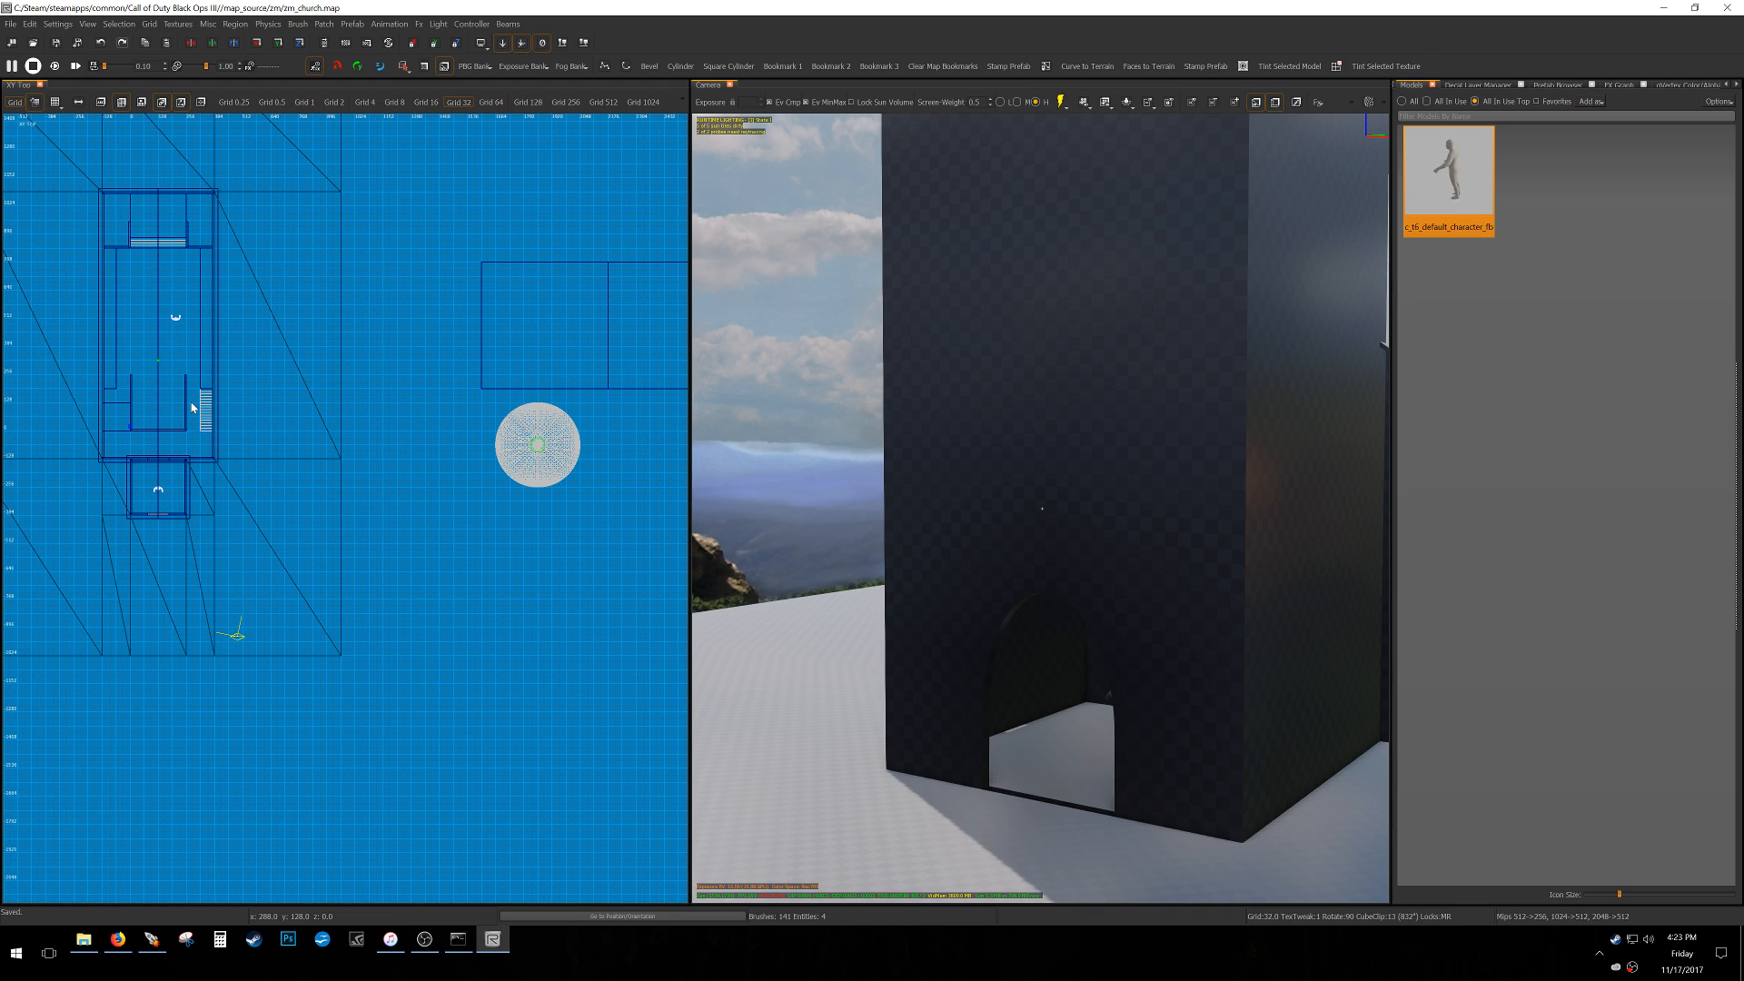
Place a copy of the threshold between tower and nave in the tower's front doorway, aligned on the 4-unit grid, and save the map.
middle_click(166, 451)
right_click_drag(1042, 508, 1095, 534)
left_click(1095, 534, "shift")
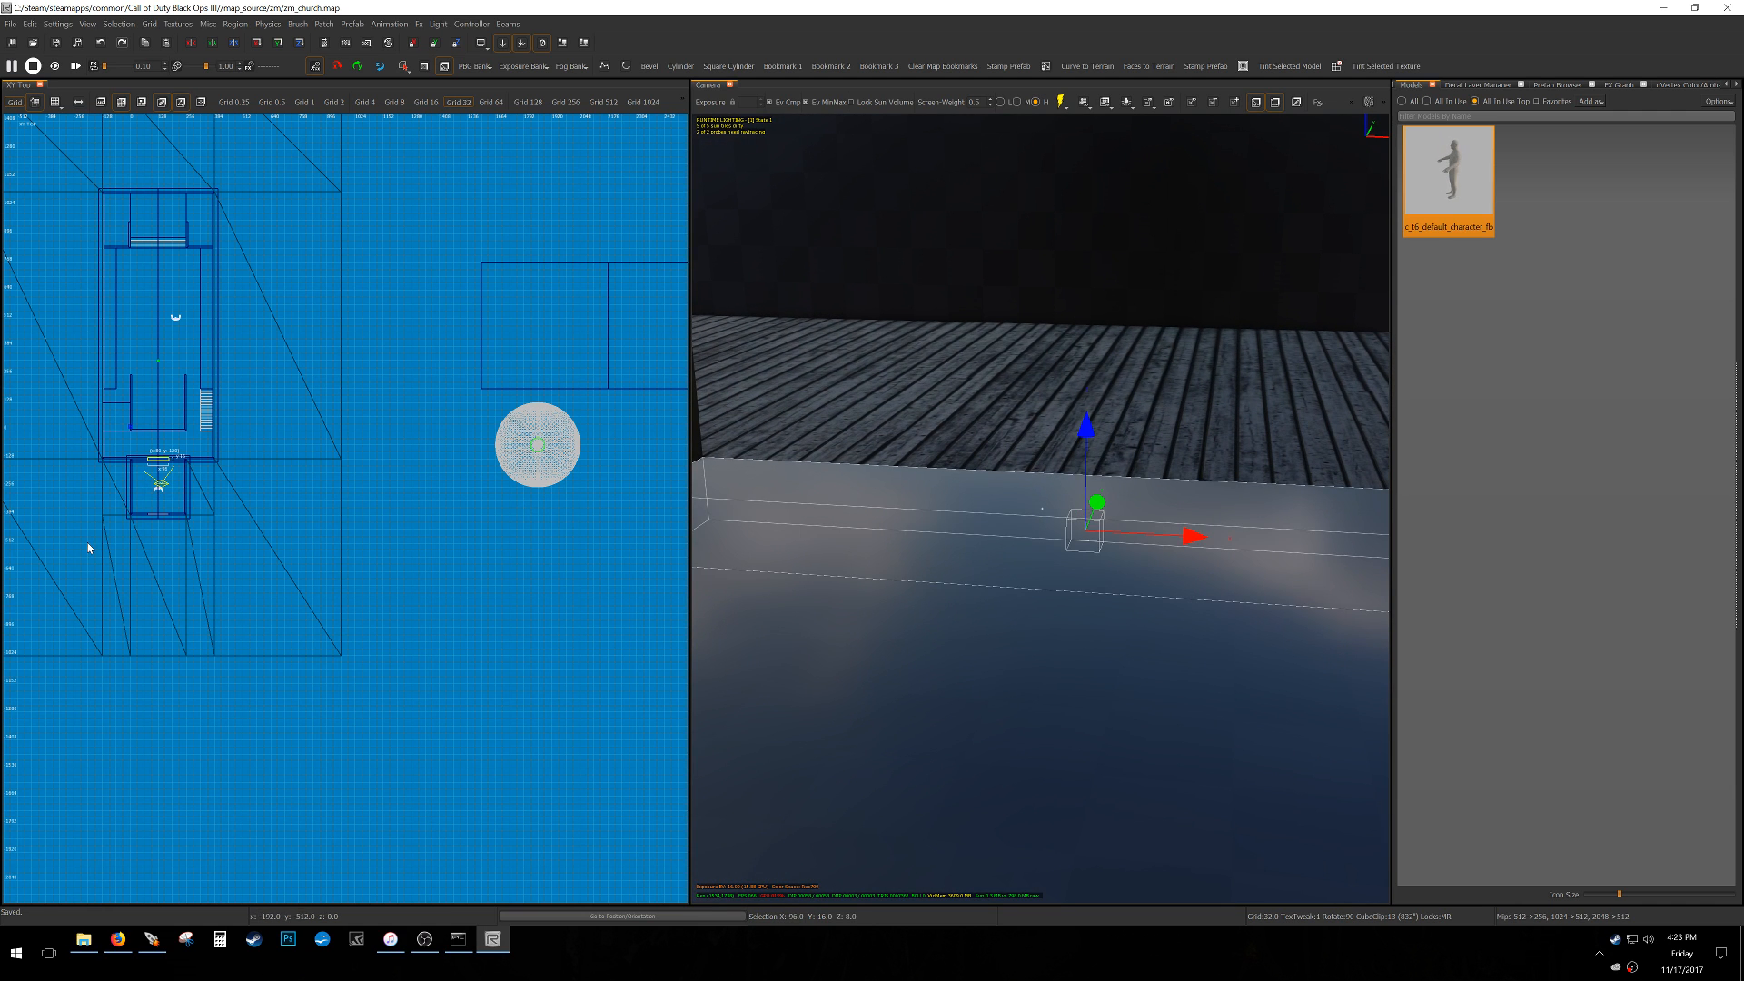
key("[")
scroll(128, 526, "up", 5)
right_click_drag(344, 255, 351, 336)
mouse_move(350, 336)
left_mouse_down()
mouse_move(350, 699)
mouse_move(280, 732)
left_mouse_up()
key("3")
left_click_drag(325, 576, 329, 588)
right_click_drag(1200, 445, 1184, 438)
key("Escape")
key("ctrl+s")
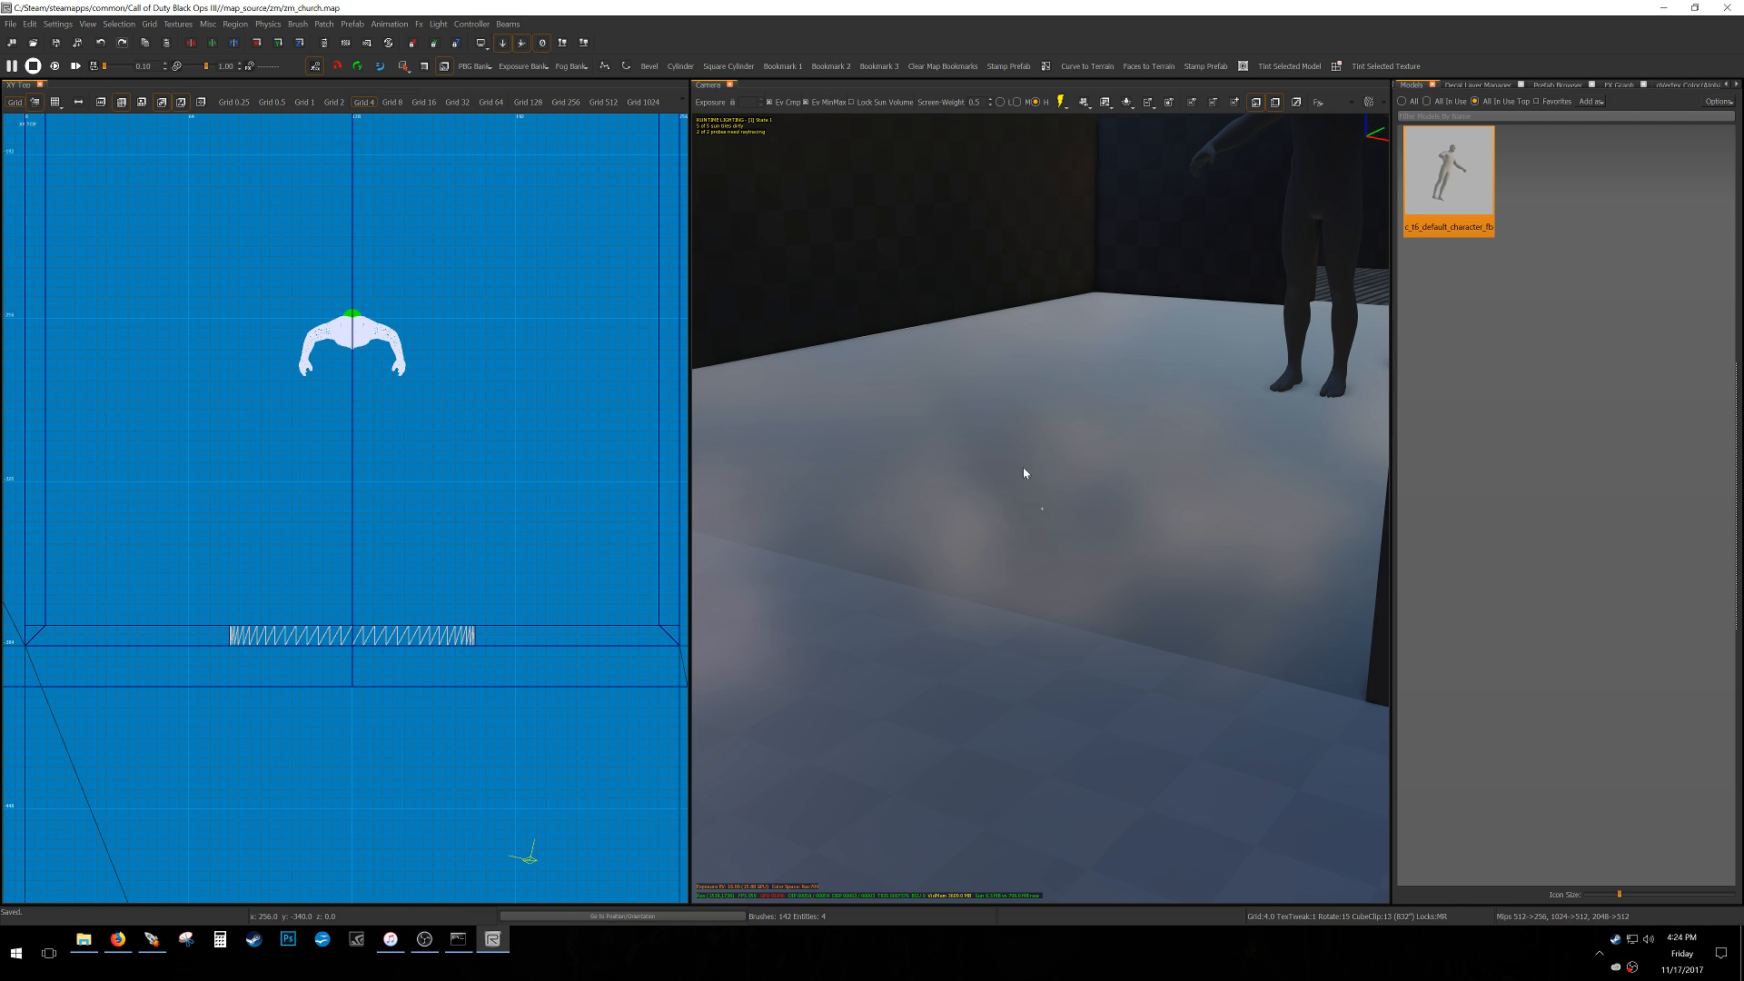
Delete the square block between the west wall and the inner wall of the nave, and set the grid to 16.
mouse_move(1174, 519)
right_mouse_down()
mouse_move(1271, 455)
mouse_move(1281, 481)
mouse_move(1181, 468)
mouse_move(1160, 554)
mouse_move(1090, 514)
right_mouse_up()
key("w")
left_click(1090, 514, "shift")
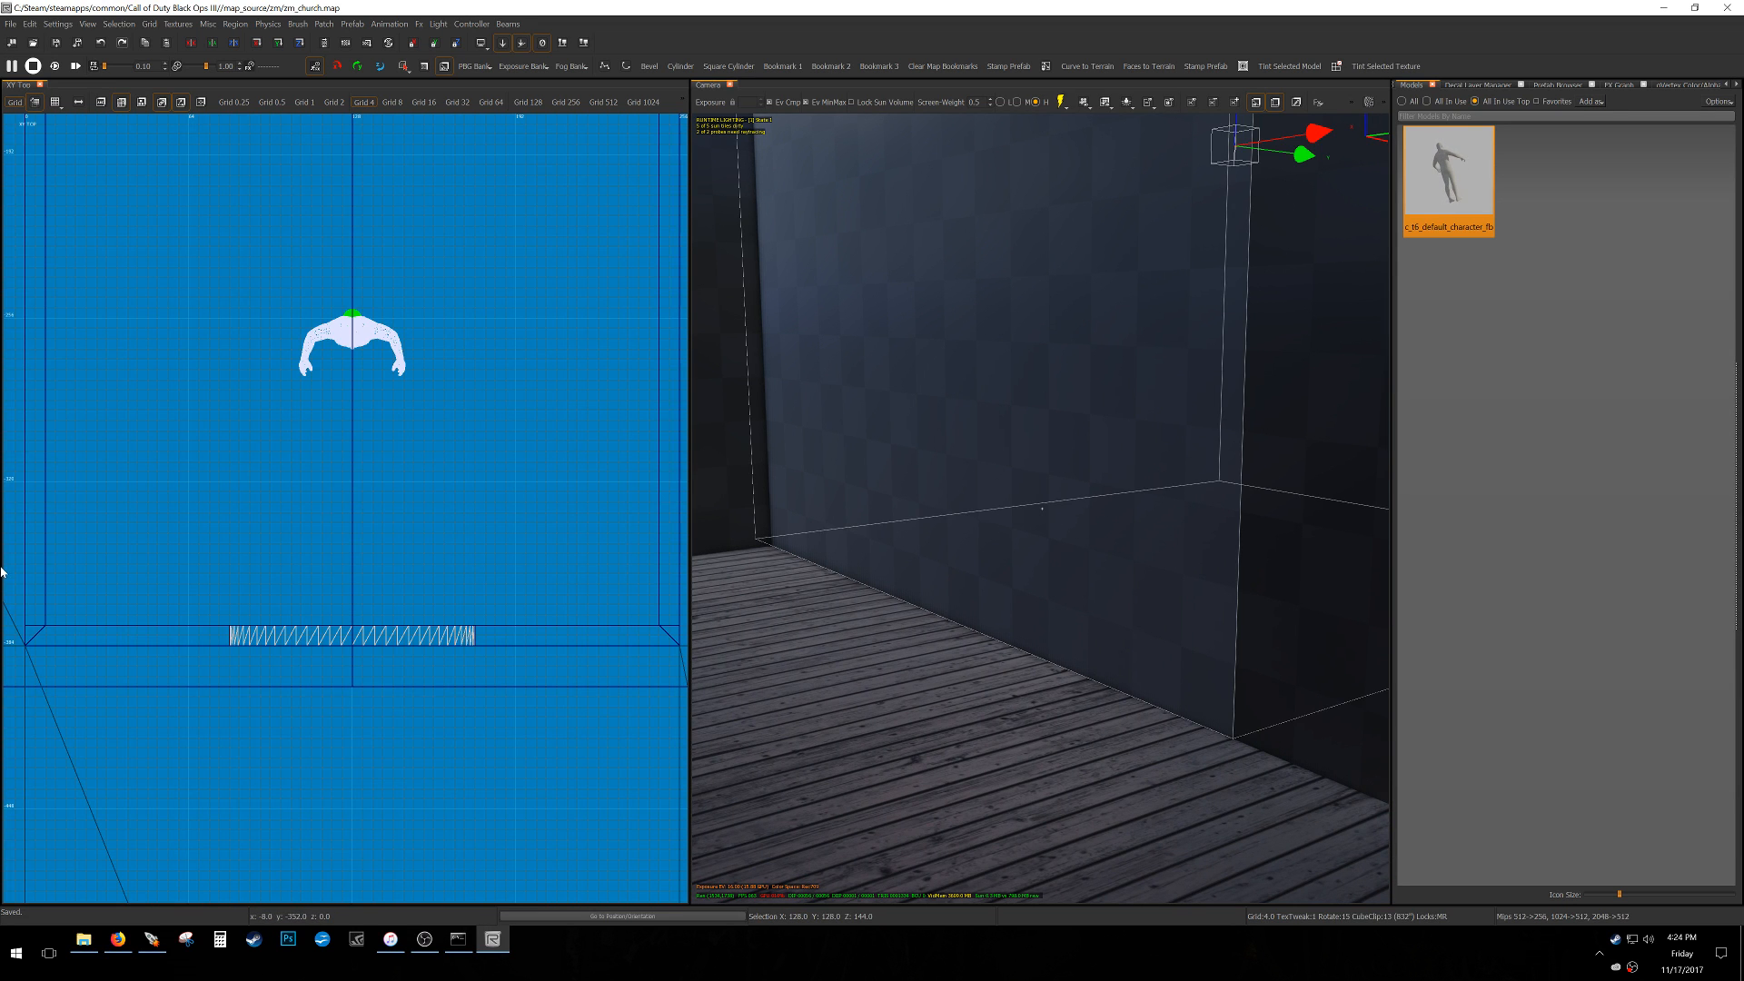
scroll(109, 571, "down", 8)
right_click_drag(152, 580, 316, 708)
scroll(225, 544, "up", 4)
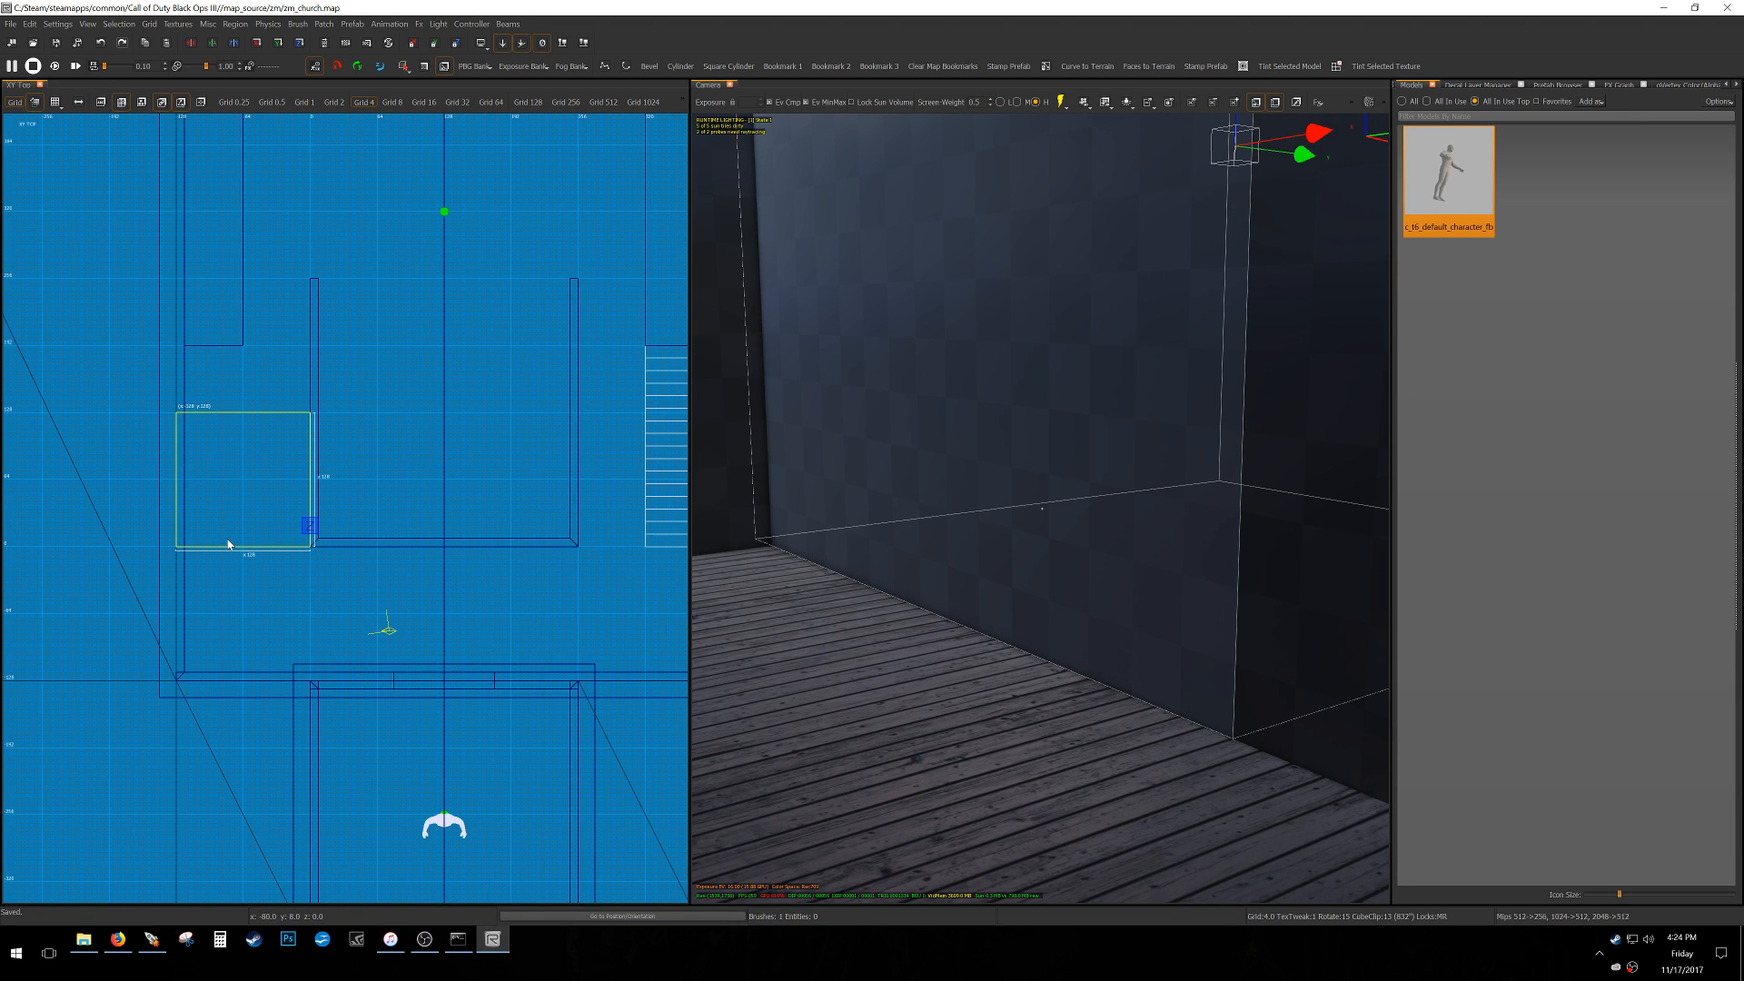
key("BackSpace")
key("5")
left_click(1497, 552)
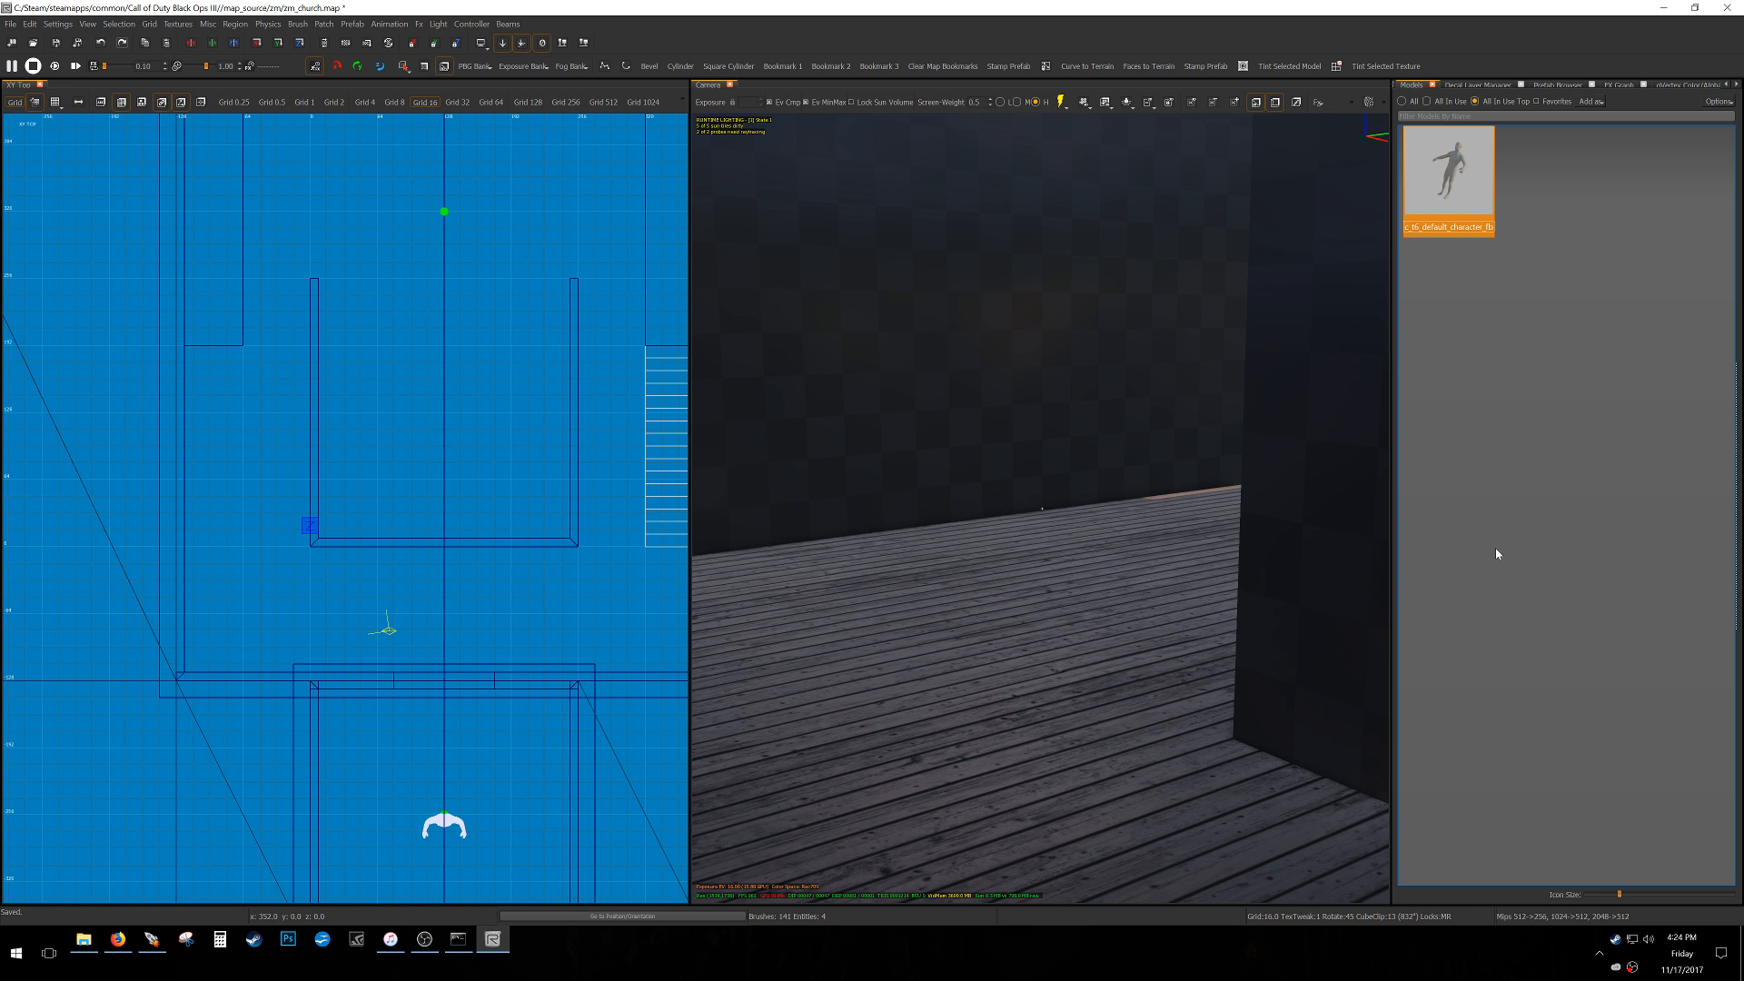
Isolate the nave's east side wall and the raised walkway by hiding everything else, and switch the 2D view to the front.
right_click_drag(1238, 553, 1363, 531)
mouse_move(1042, 509)
right_mouse_down()
mouse_move(1103, 509)
mouse_move(1017, 518)
mouse_move(1042, 545)
mouse_move(1019, 610)
right_mouse_up()
key("d")
key("d")
key("w")
key("w")
left_click(1085, 470, "shift")
left_click(1001, 553, "shift")
key("alt+h")
key("Escape")
left_click(1083, 537, "shift")
key("ctrl+Tab")
Draw a guide brush 16 units wide and 128 units high against the outer face of the east wall.
right_click_drag(346, 567, 355, 644)
scroll(342, 531, "up", 4)
right_click_drag(342, 532, 345, 577)
key("Escape")
left_click_drag(399, 627, 451, 294)
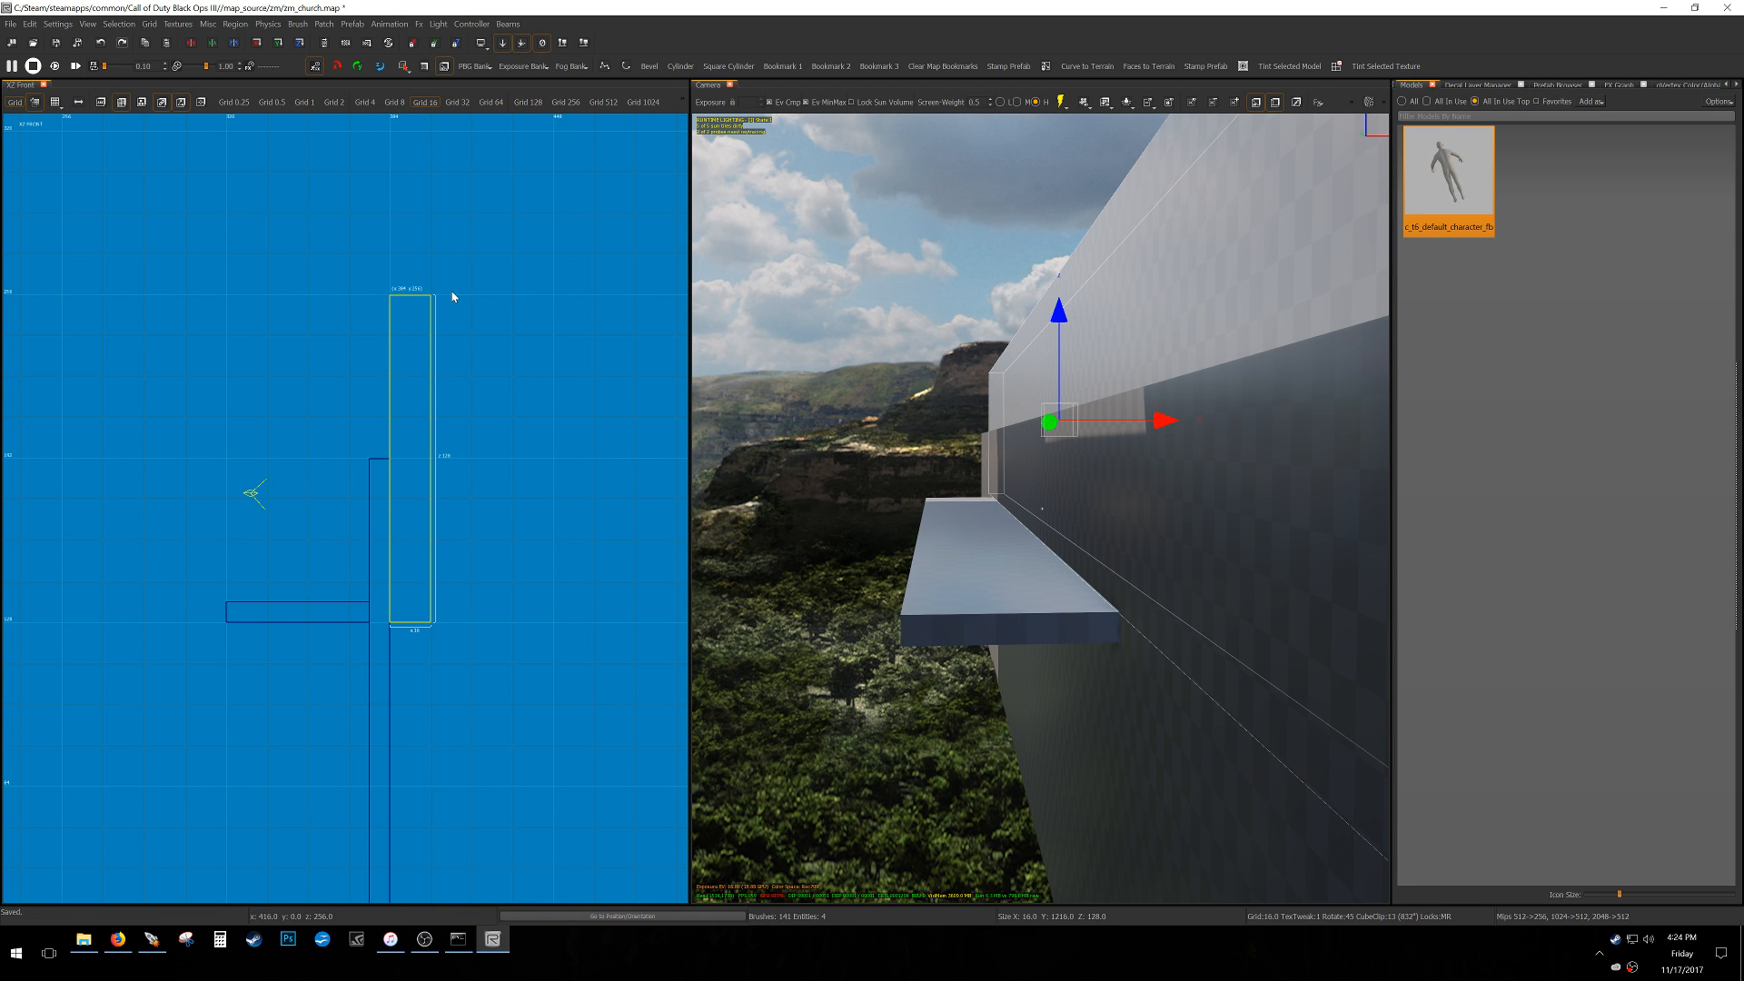
right_click_drag(432, 371, 440, 413)
key("Escape")
Raise the east wall's top edge to the guide brush's height, delete the guide, and show the hidden geometry again.
left_click(392, 511, "shift")
left_click_drag(390, 457, 394, 292)
key("Escape")
left_click(432, 436, "shift")
key("BackSpace")
key("shift+h")
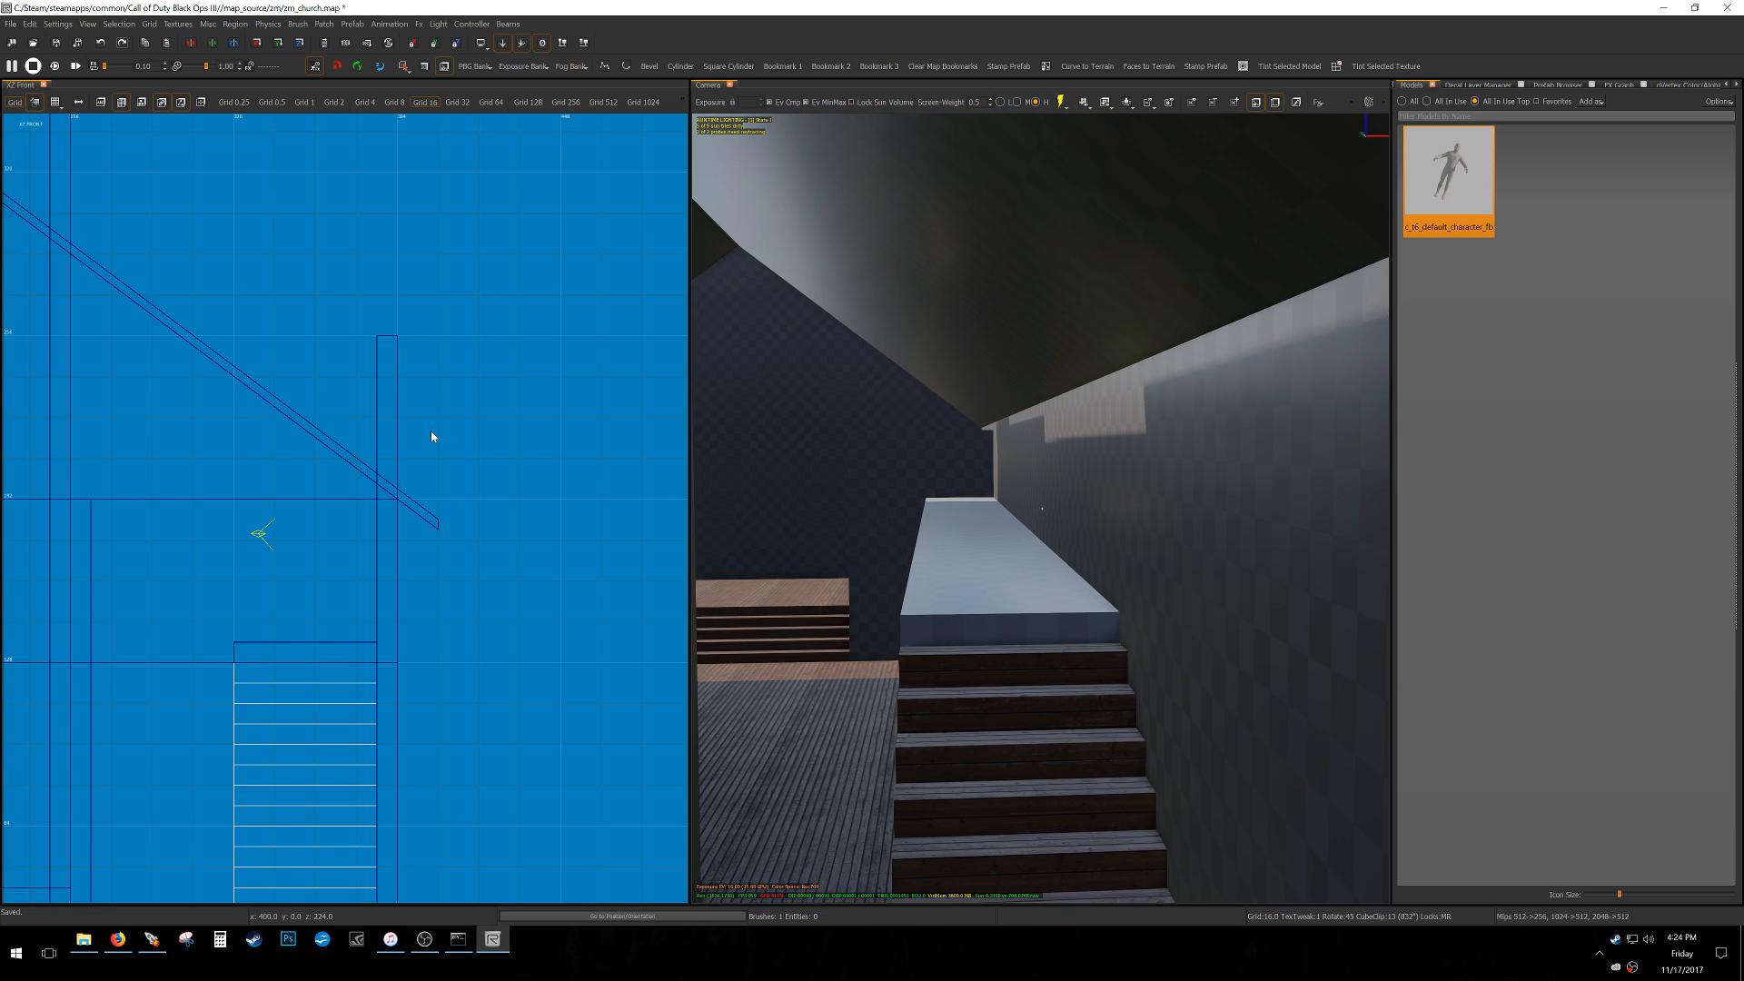
Select the nave's roof slabs and gable walls and raise them together by 64 units.
left_click(1052, 336, "shift")
right_click_drag(1052, 336, 1017, 333, "ctrl")
left_click(815, 313, "shift")
left_click(731, 266, "shift")
right_click_drag(730, 267, 989, 379)
left_click(956, 360, "shift")
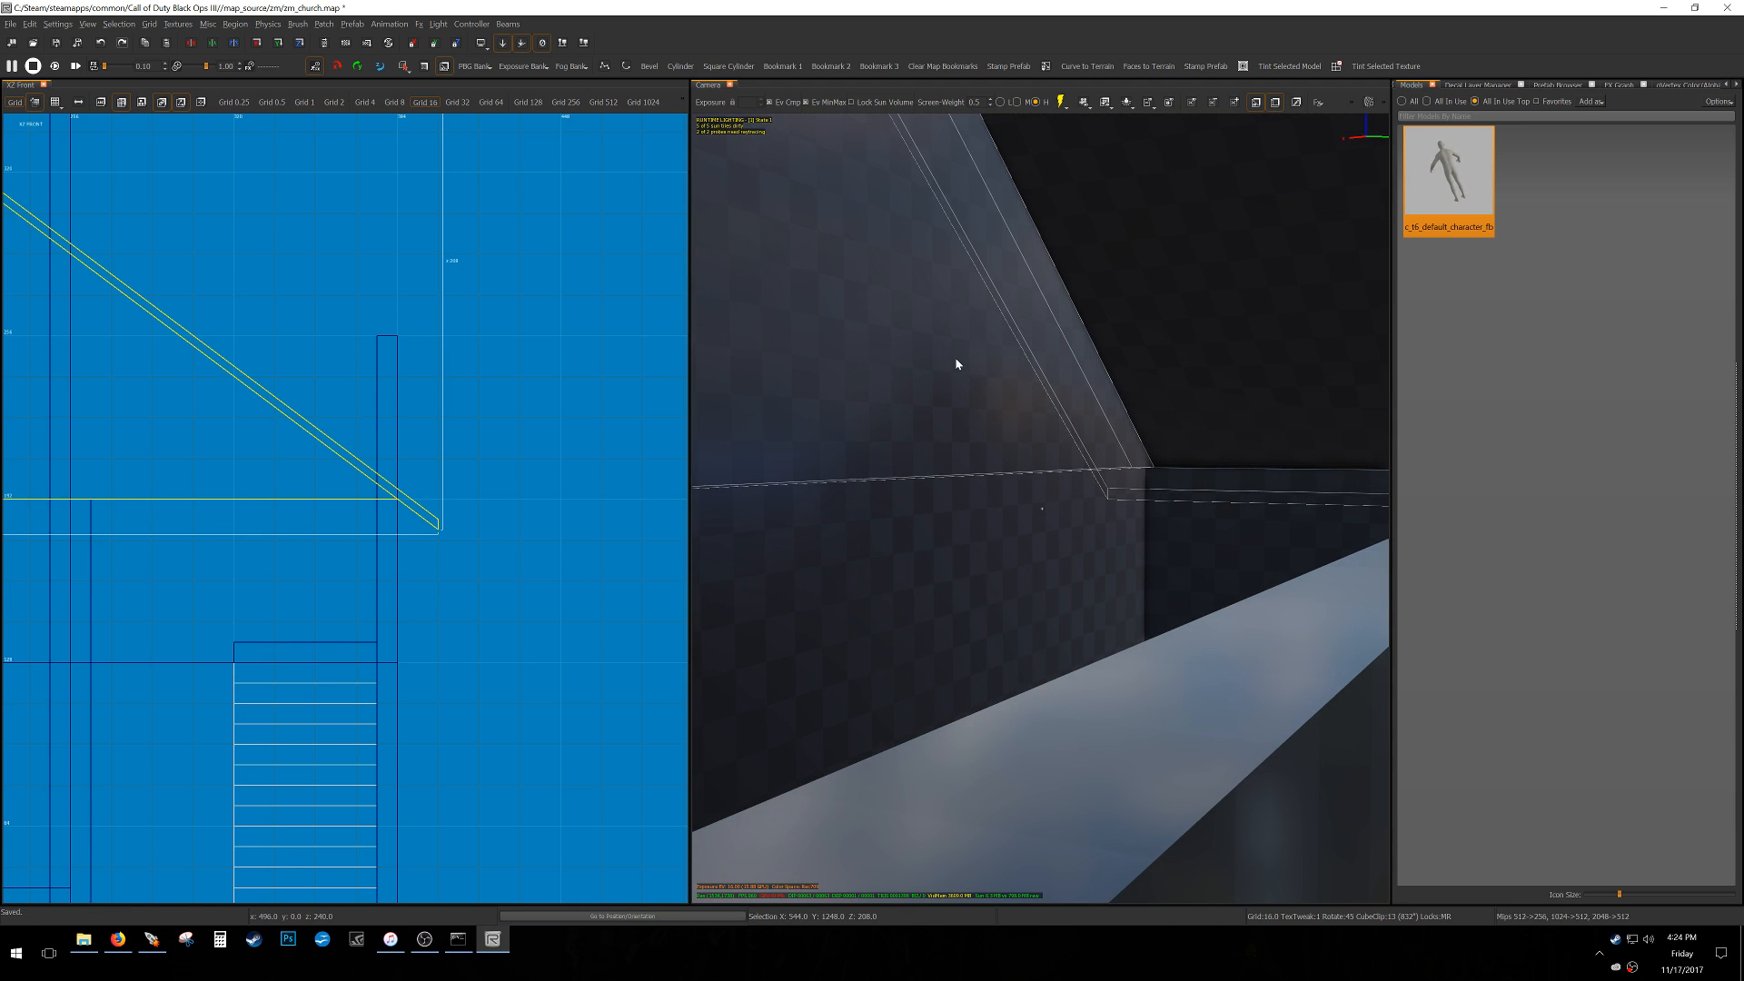
key("alt+Up")
key("alt+Up")
key("alt+Up")
key("alt+Up")
key("alt+Up")
key("alt+Down")
Raise the top edge of the opposite, west side wall to meet the raised roof.
key("Escape")
left_click(1265, 570, "shift")
scroll(636, 534, "down", 6)
scroll(313, 534, "up", 5)
mouse_move(373, 584)
left_mouse_down()
mouse_move(412, 510)
mouse_move(412, 444)
left_mouse_up()
key("Escape")
Extend the nave's two end walls upward to close the gaps beneath the raised gables.
right_click_drag(1144, 548, 1046, 557)
left_click(1007, 519, "shift")
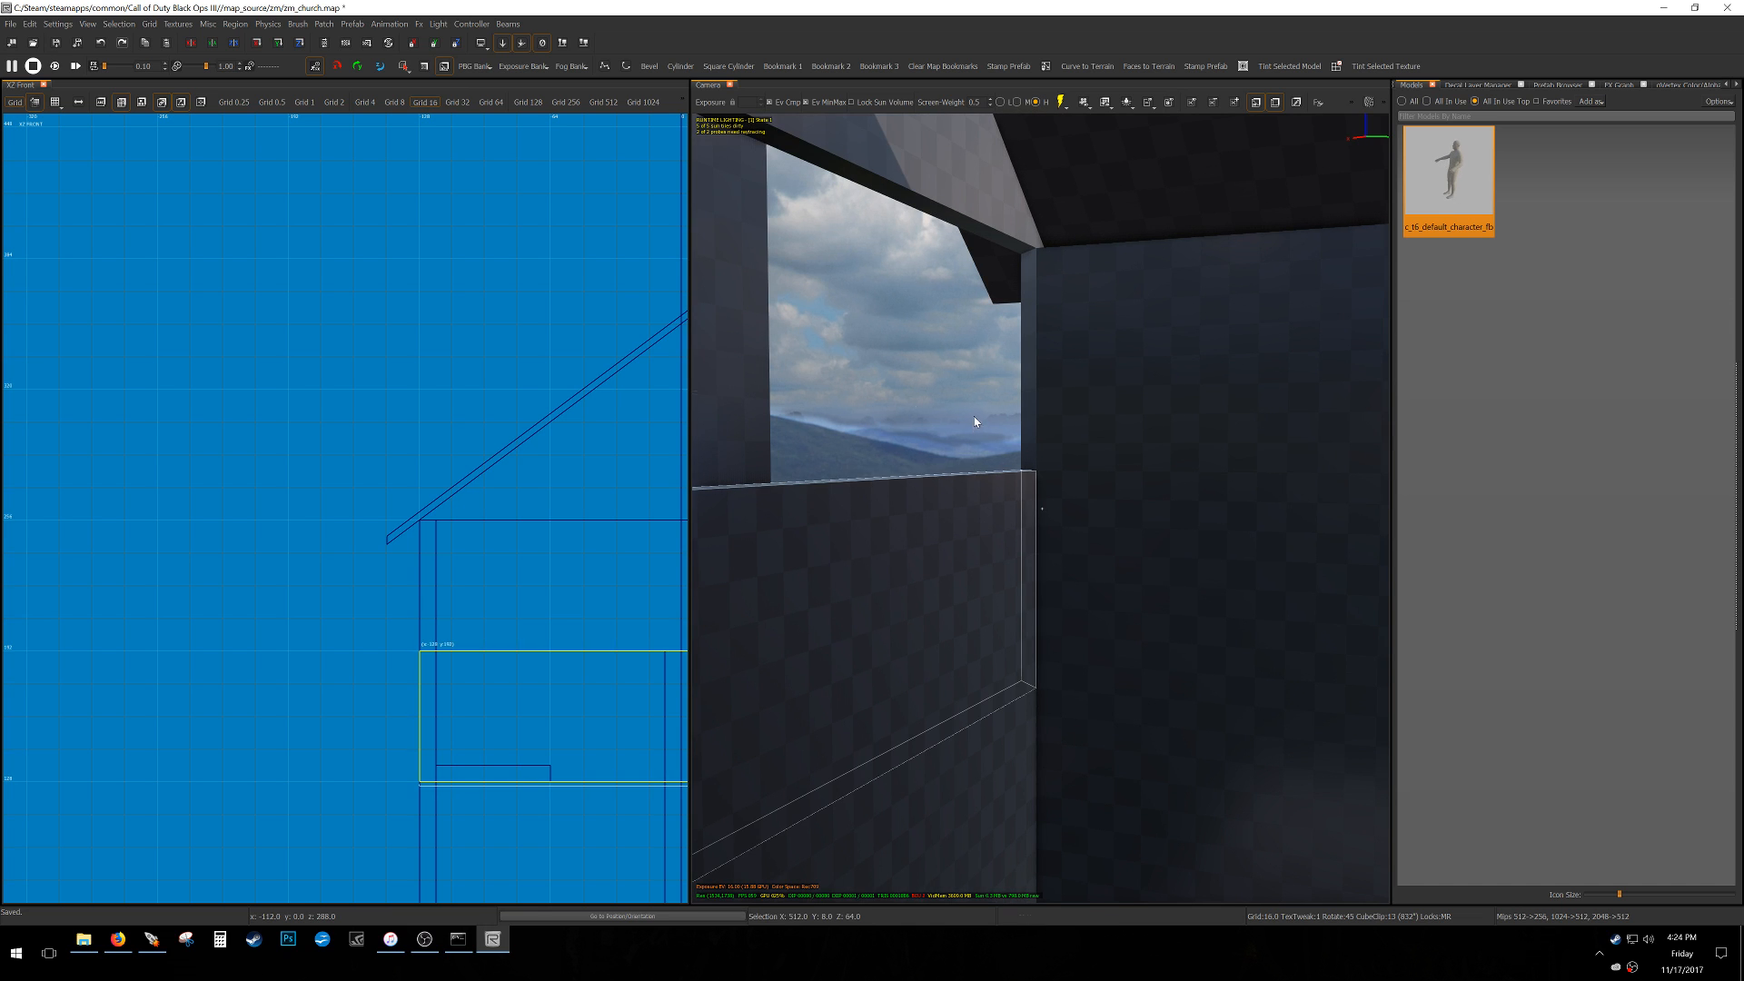
left_click_drag(973, 417, 975, 392)
key("Escape")
right_click_drag(1055, 471, 1354, 476)
left_click(1131, 450, "shift")
left_click_drag(1130, 411, 1130, 356)
key("Escape")
Save the map and look over the heightened nave from the stairs and along the raised walkway.
right_click_drag(1054, 523, 1145, 527)
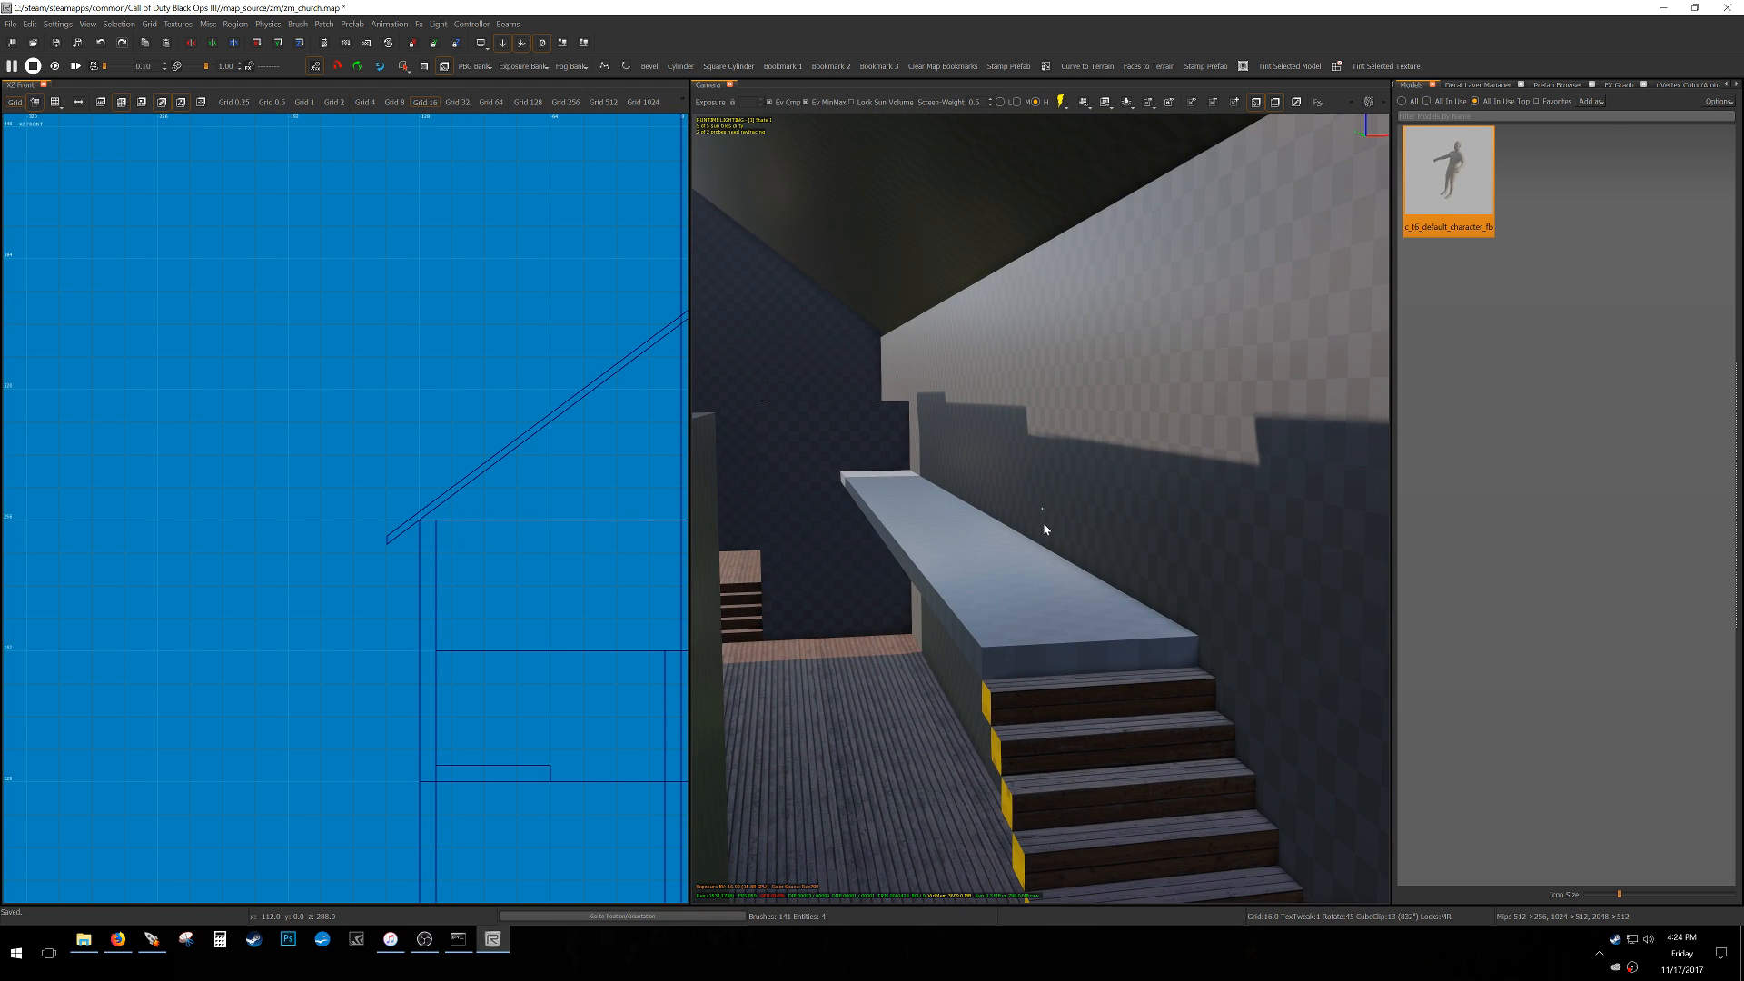
right_click_drag(972, 575, 858, 509)
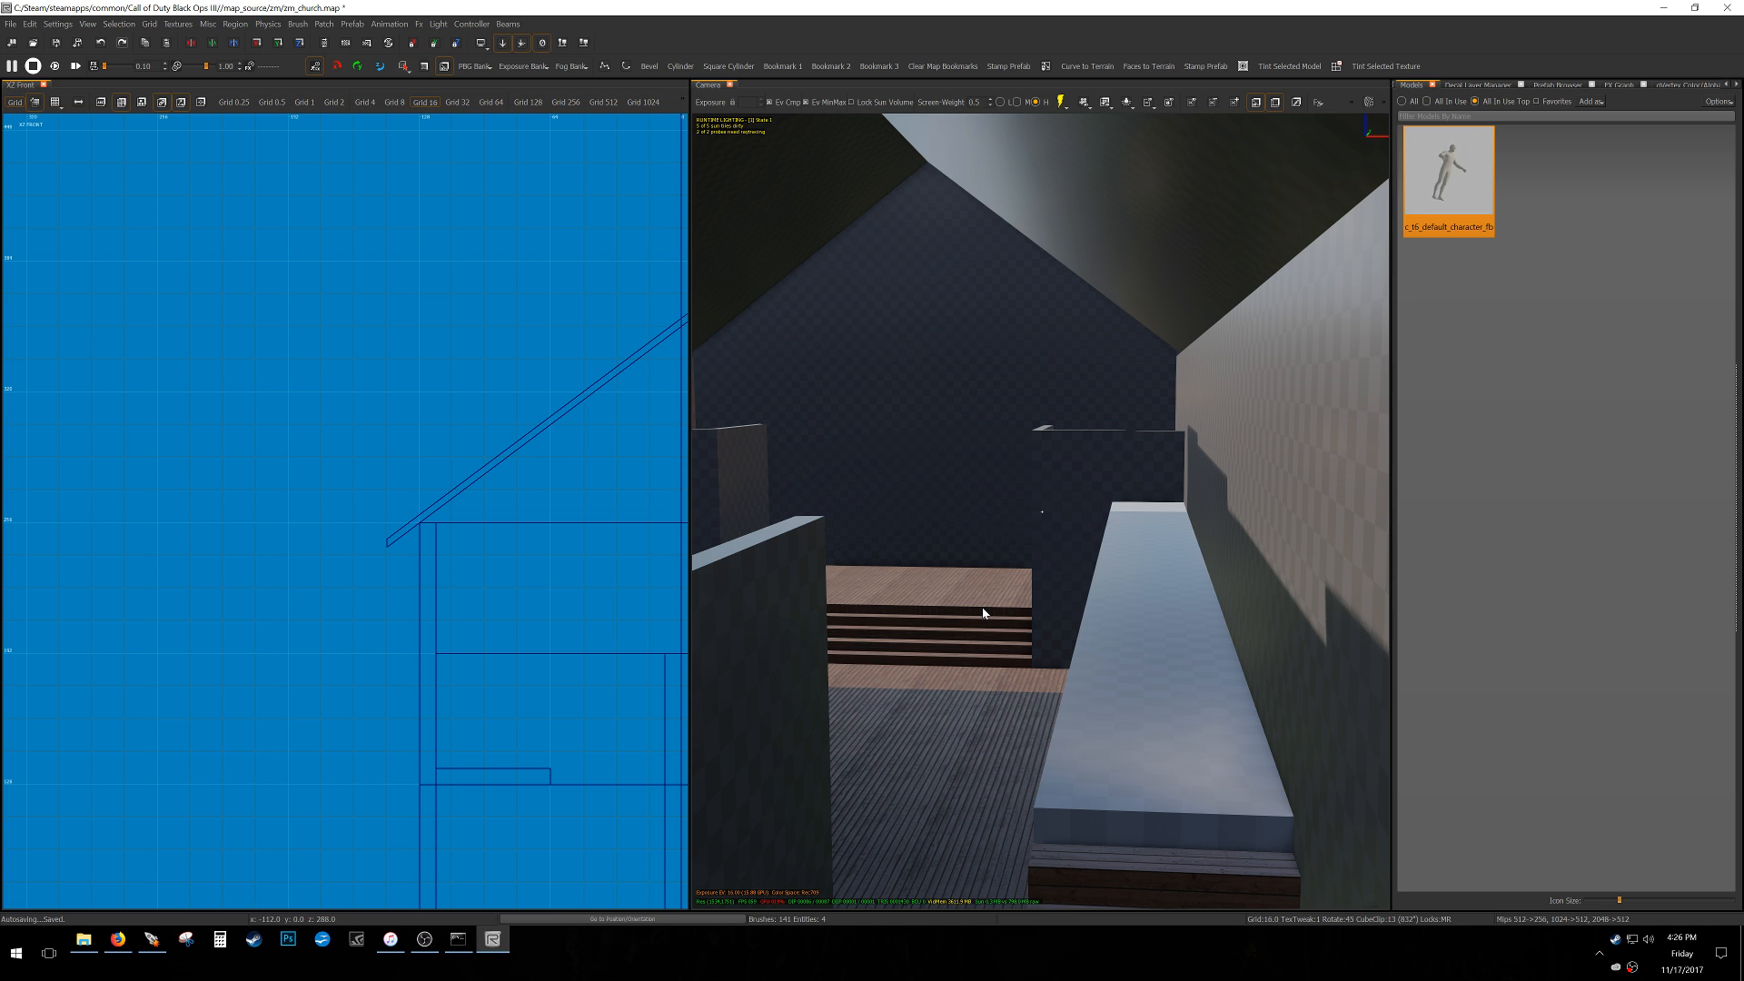
right_click_drag(789, 736, 513, 738)
right_click_drag(1042, 512, 1245, 488)
key("ctrl+s")
mouse_move(1034, 717)
right_mouse_down()
mouse_move(1499, 731)
mouse_move(1045, 714)
right_mouse_up()
key("w")
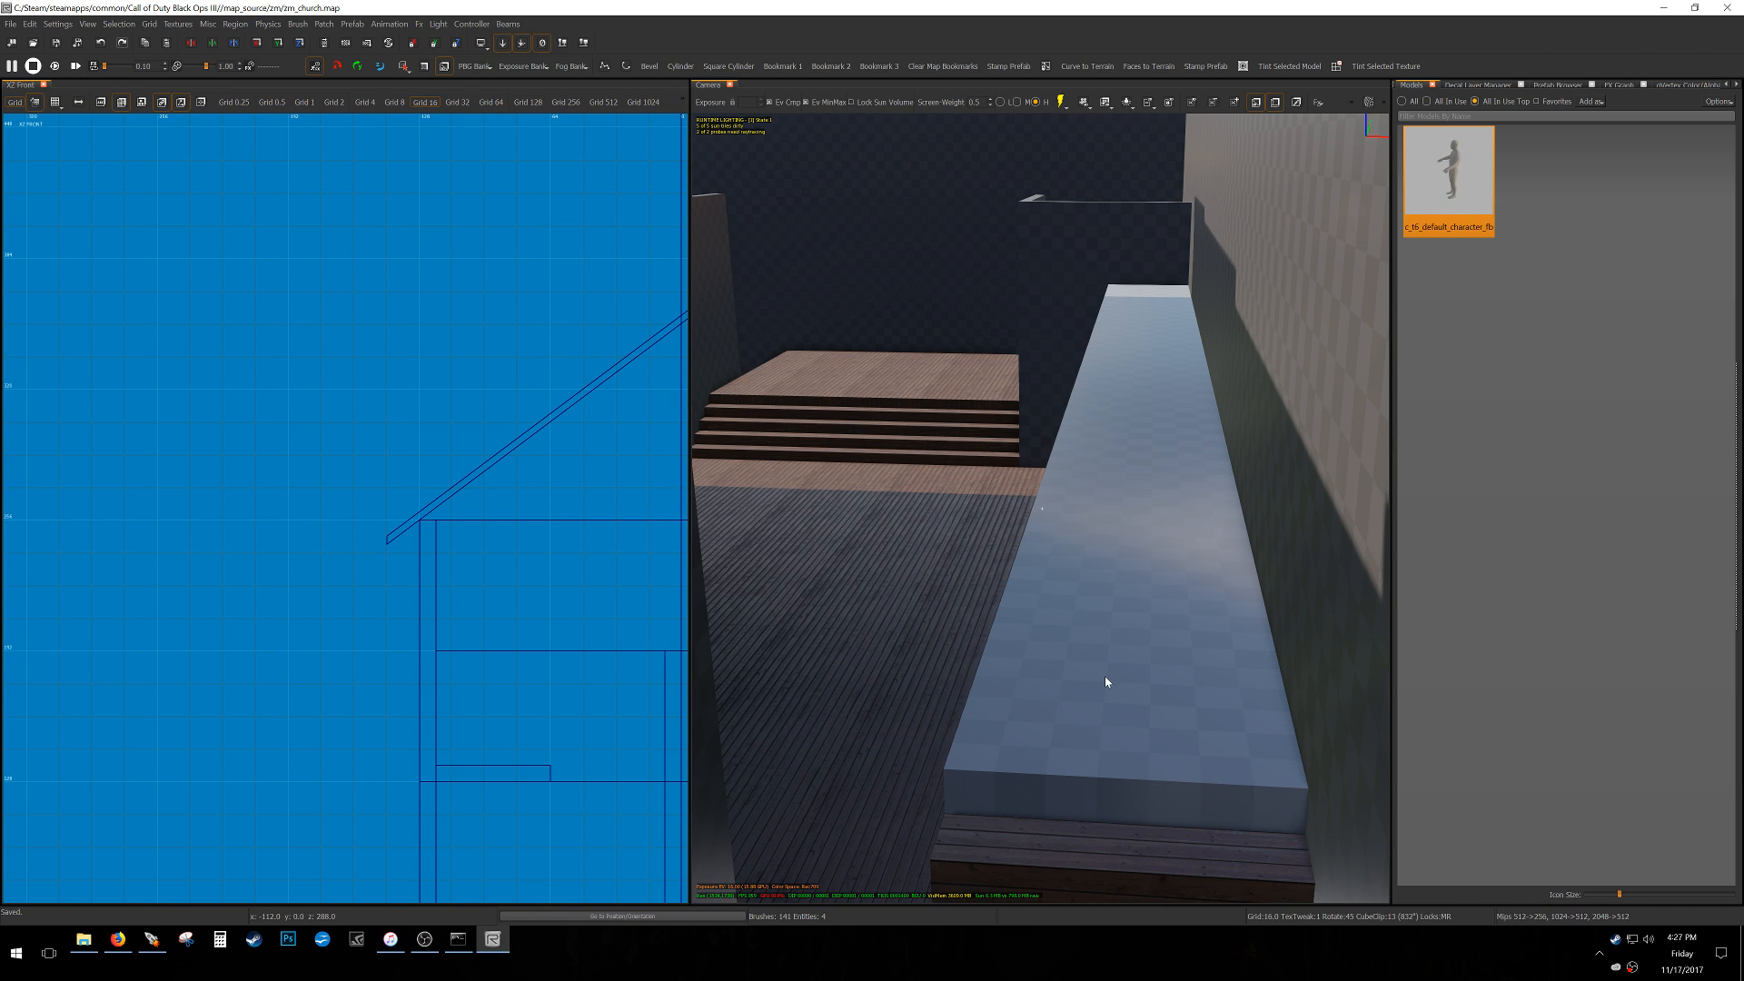
mouse_move(1124, 738)
right_mouse_down()
mouse_move(1106, 732)
mouse_move(1172, 732)
mouse_move(1125, 732)
right_mouse_up()
key("w")
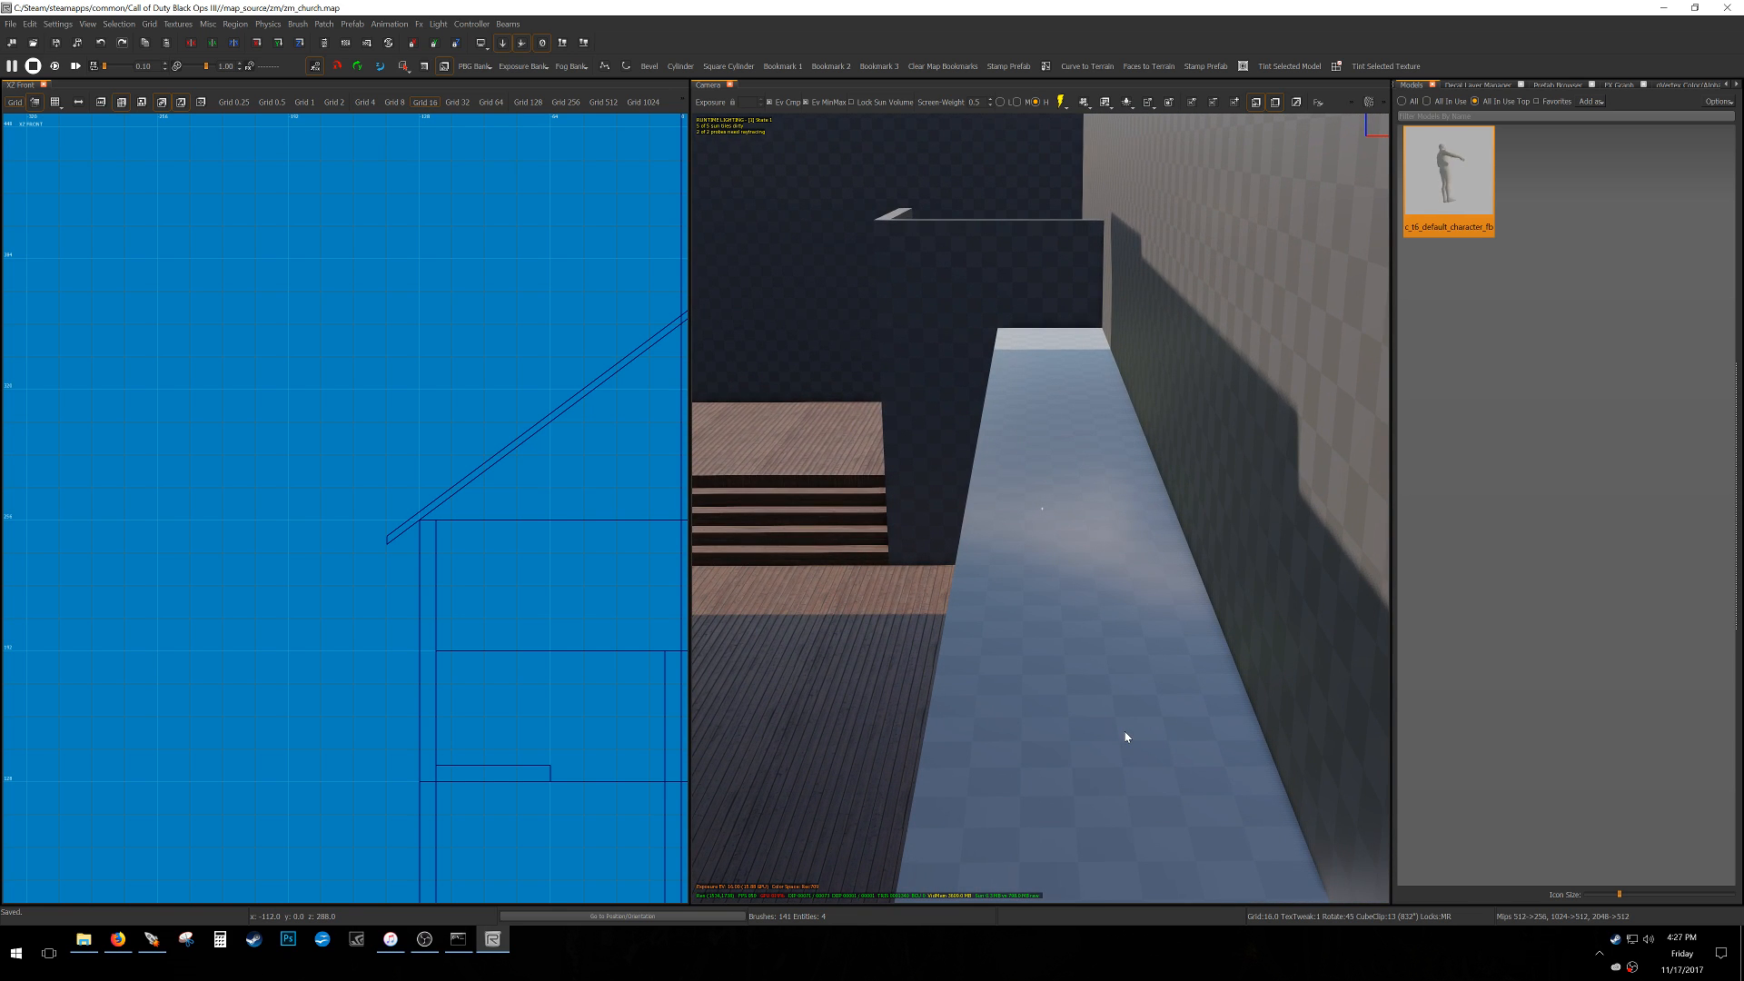
Examine the top corner where two interior wall brushes meet.
mouse_move(1145, 740)
right_mouse_down()
mouse_move(1126, 737)
mouse_move(1152, 681)
right_mouse_up()
left_click(1054, 710, "shift")
right_click_drag(1081, 601, 1103, 573)
left_click(1102, 573, "shift")
right_click_drag(1007, 604, 1010, 601)
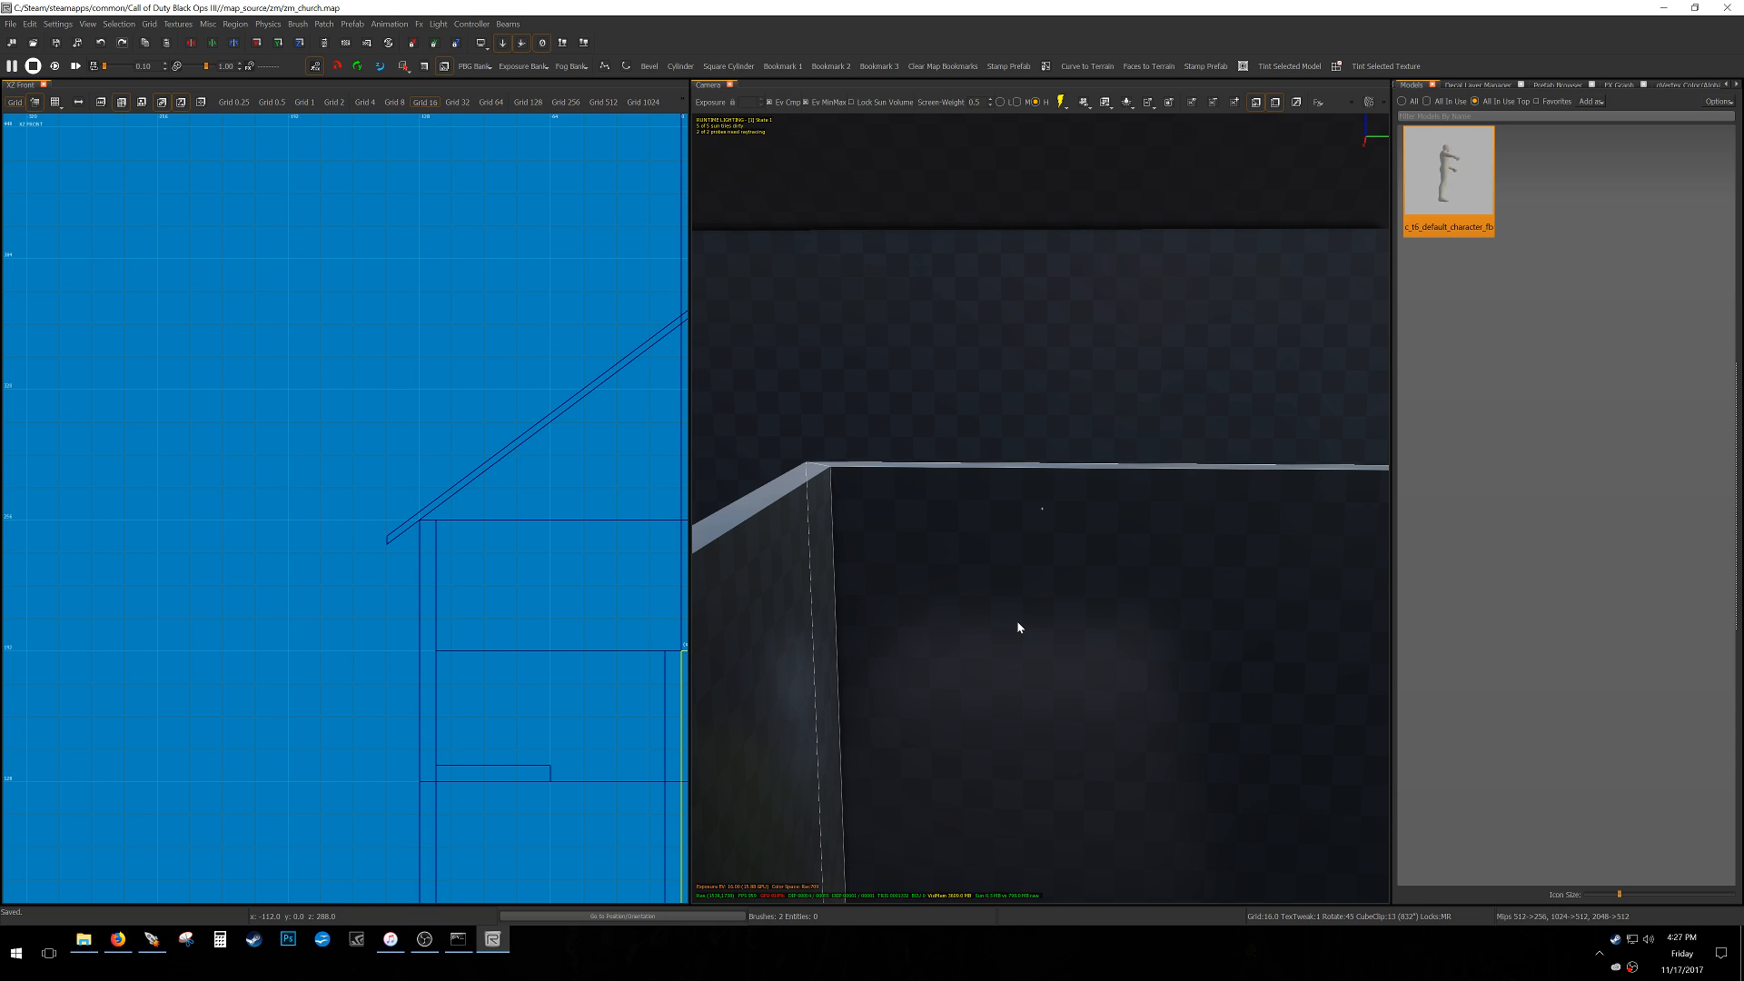
scroll(407, 493, "down", 10)
scroll(436, 493, "up", 5)
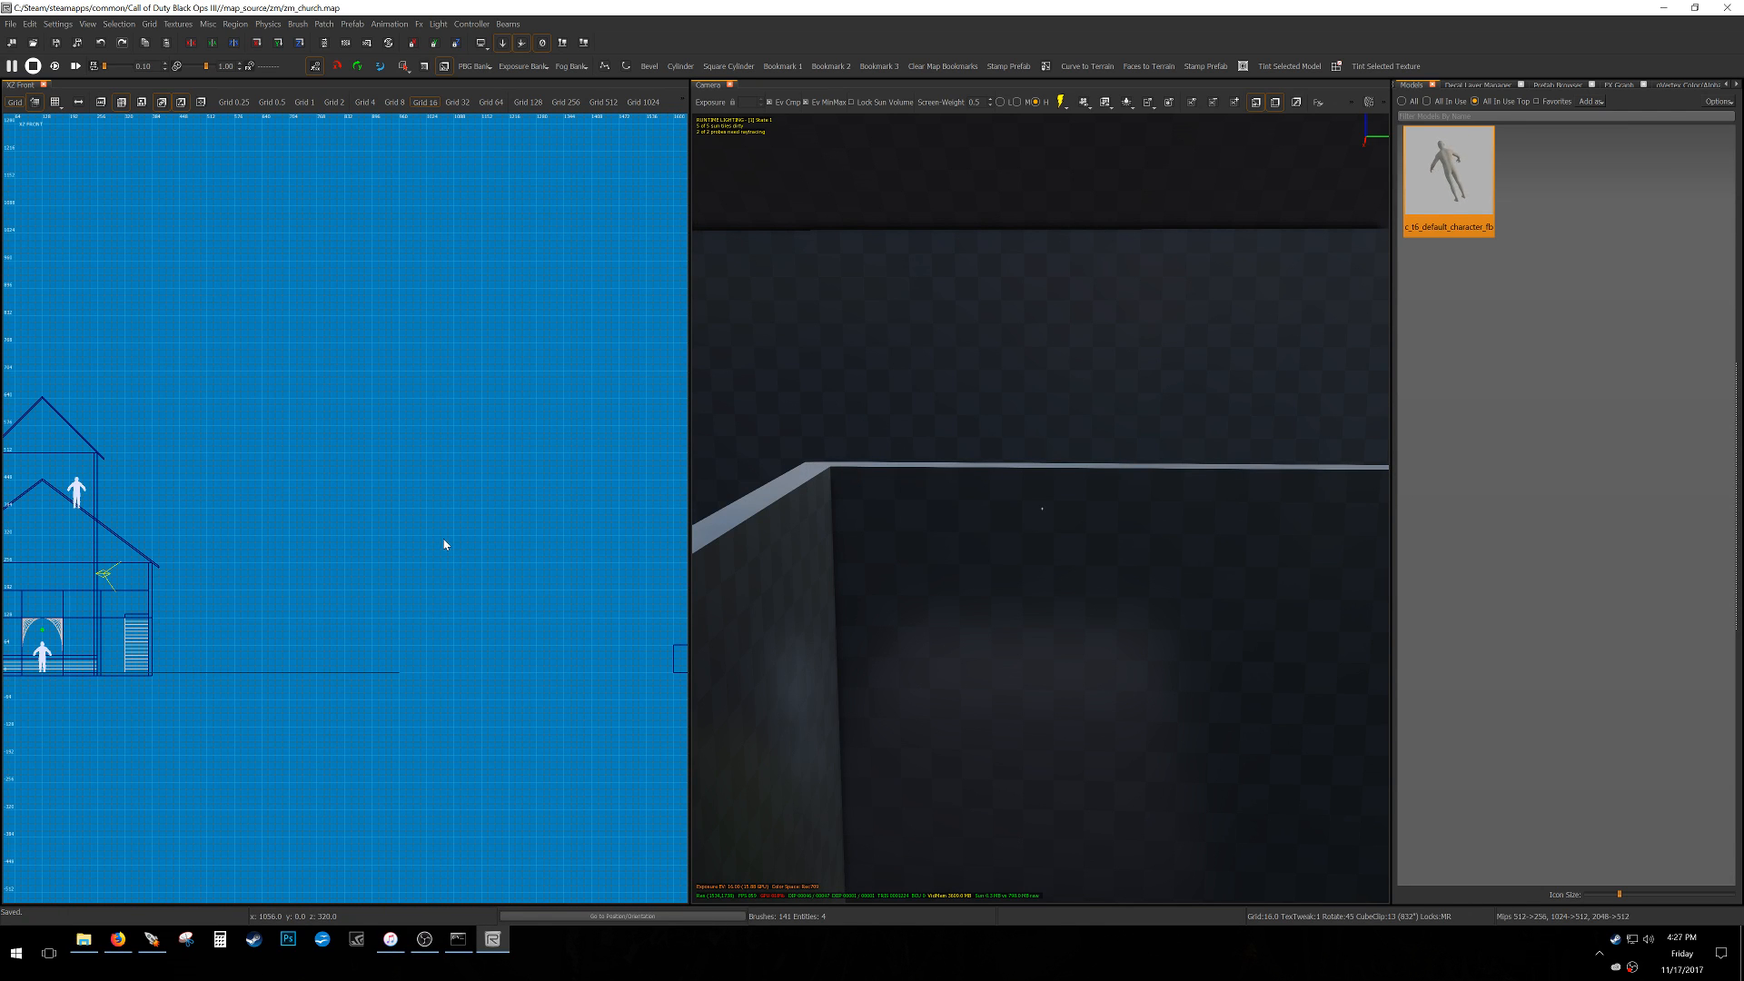
Draw a tall test brush in the empty space east of the church and hide everything else.
mouse_move(373, 383)
left_mouse_down()
mouse_move(401, 475)
mouse_move(402, 651)
left_mouse_up()
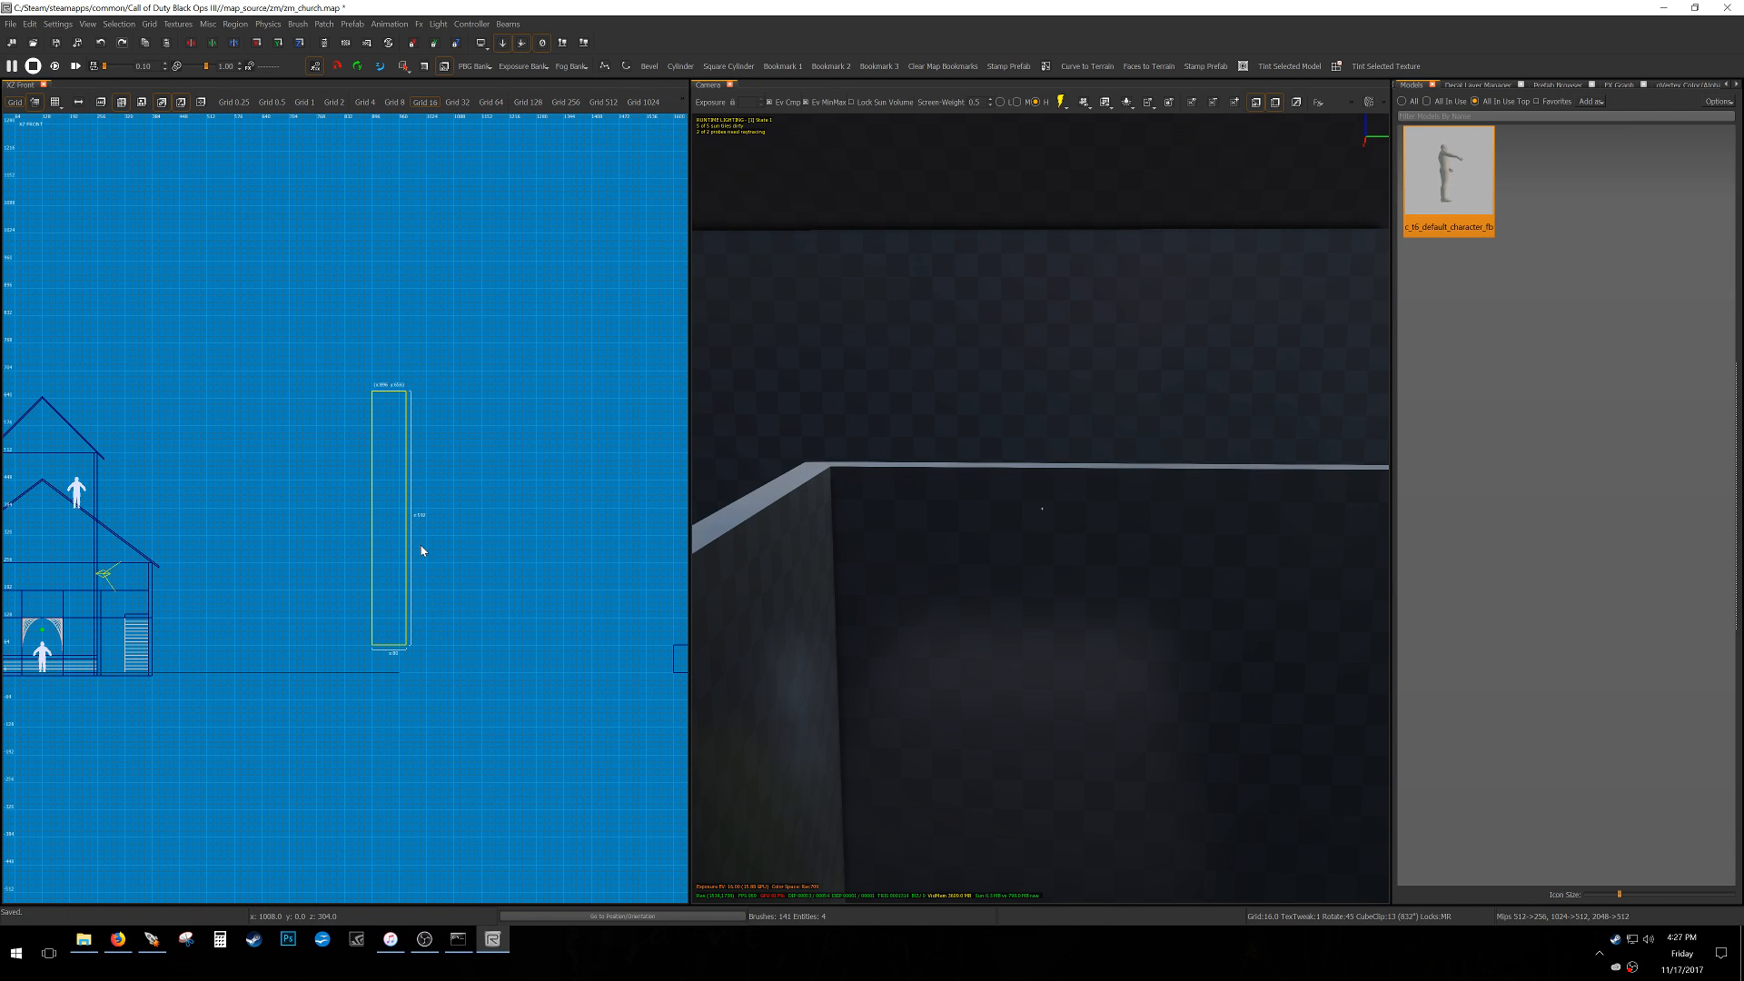
scroll(424, 545, "down", 6)
key("alt+h")
mouse_move(928, 490)
right_mouse_down()
mouse_move(928, 509)
mouse_move(845, 509)
right_mouse_up()
mouse_move(1042, 509)
right_mouse_down()
mouse_move(872, 513)
mouse_move(764, 554)
mouse_move(845, 513)
mouse_move(1042, 509)
right_mouse_up()
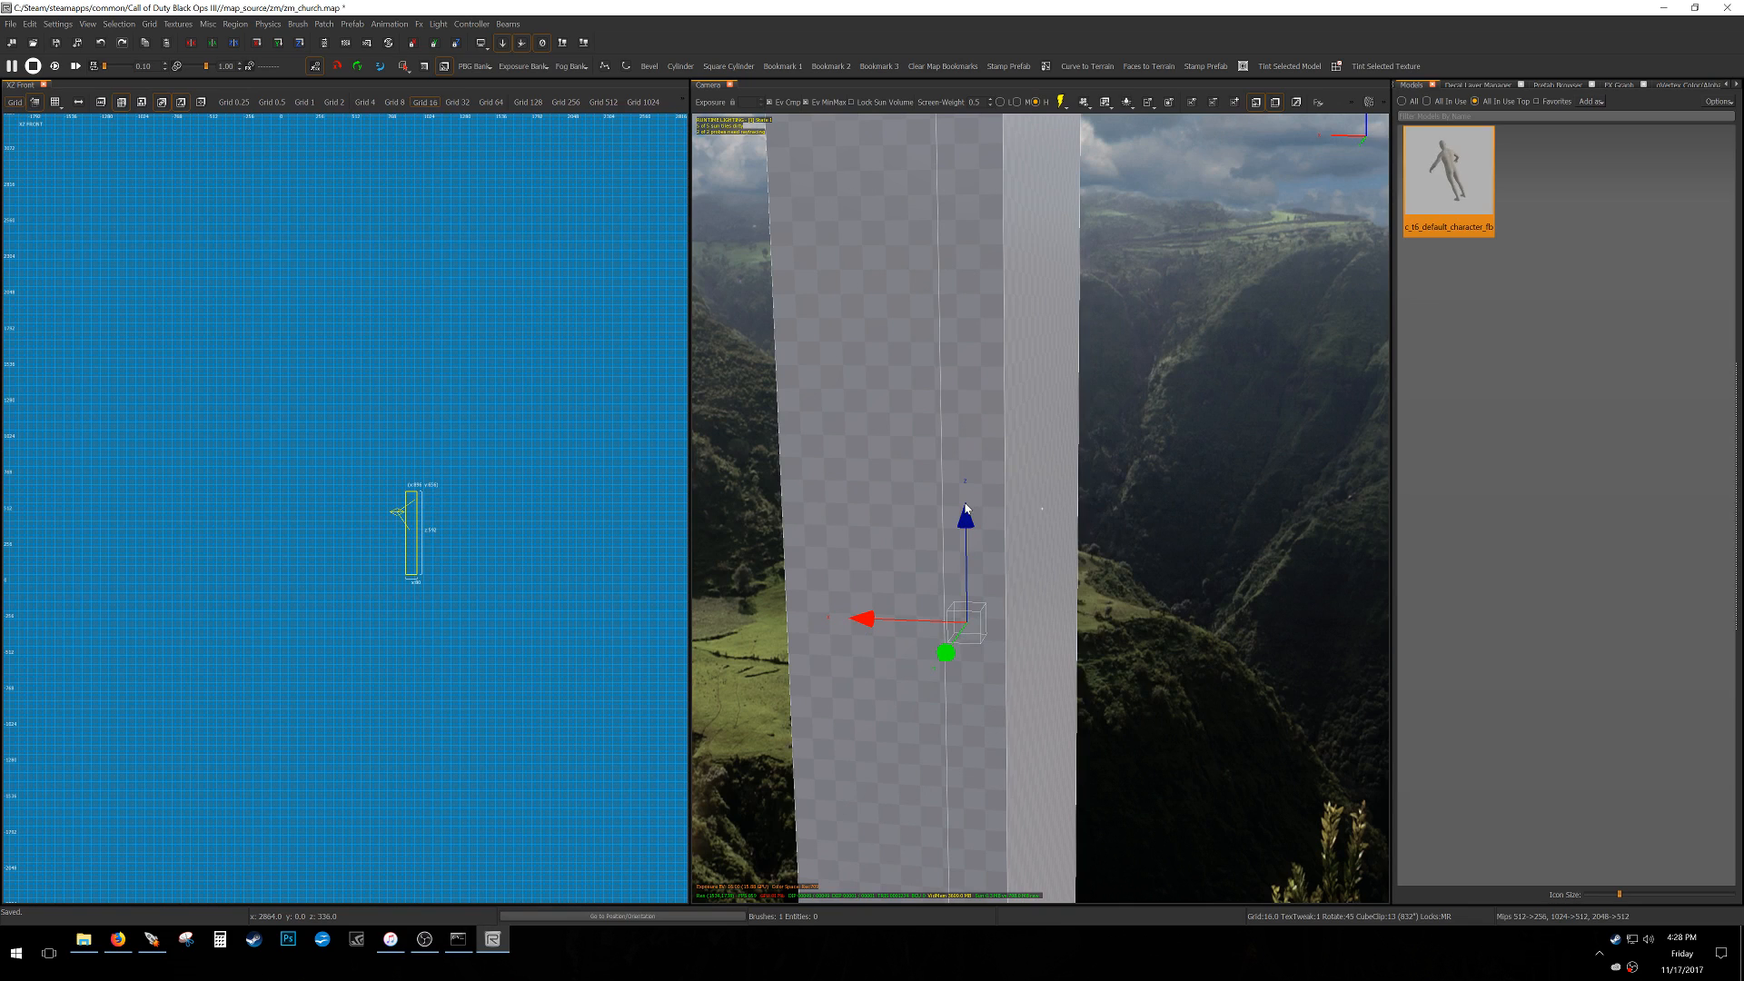
Look up the Caulk Faces shortcut by filtering the key bindings for "caulk".
key("b")
left_click(678, 566)
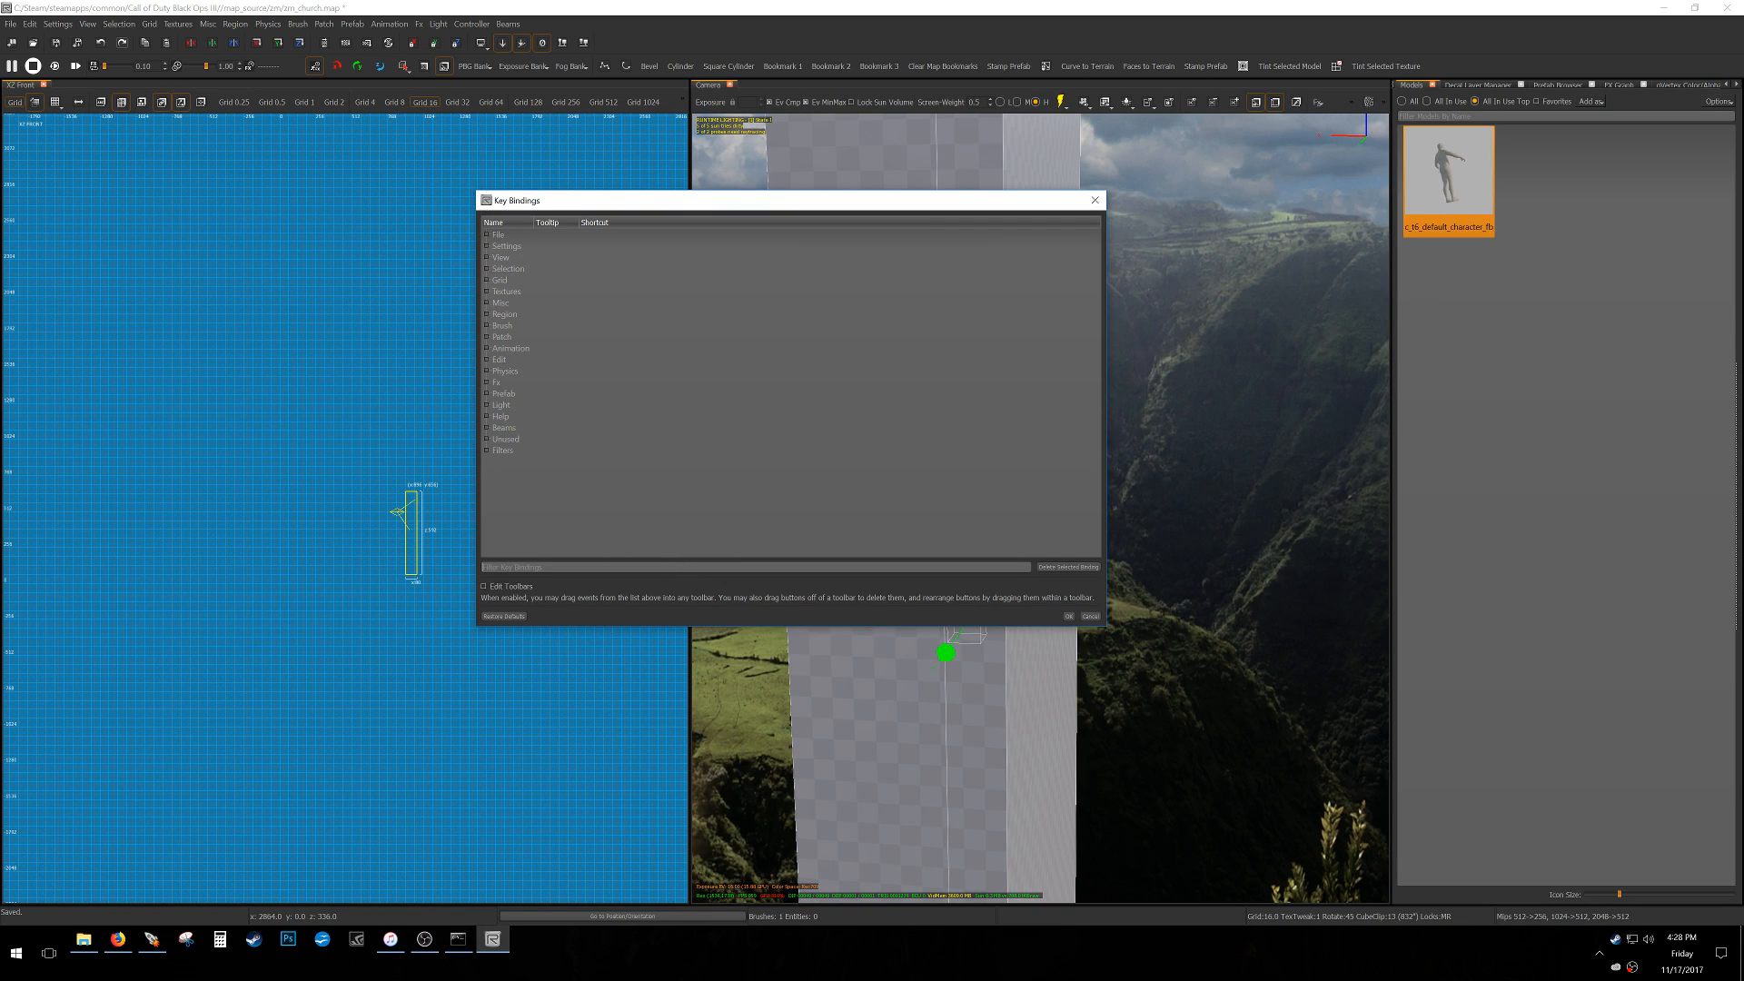
type("caulk")
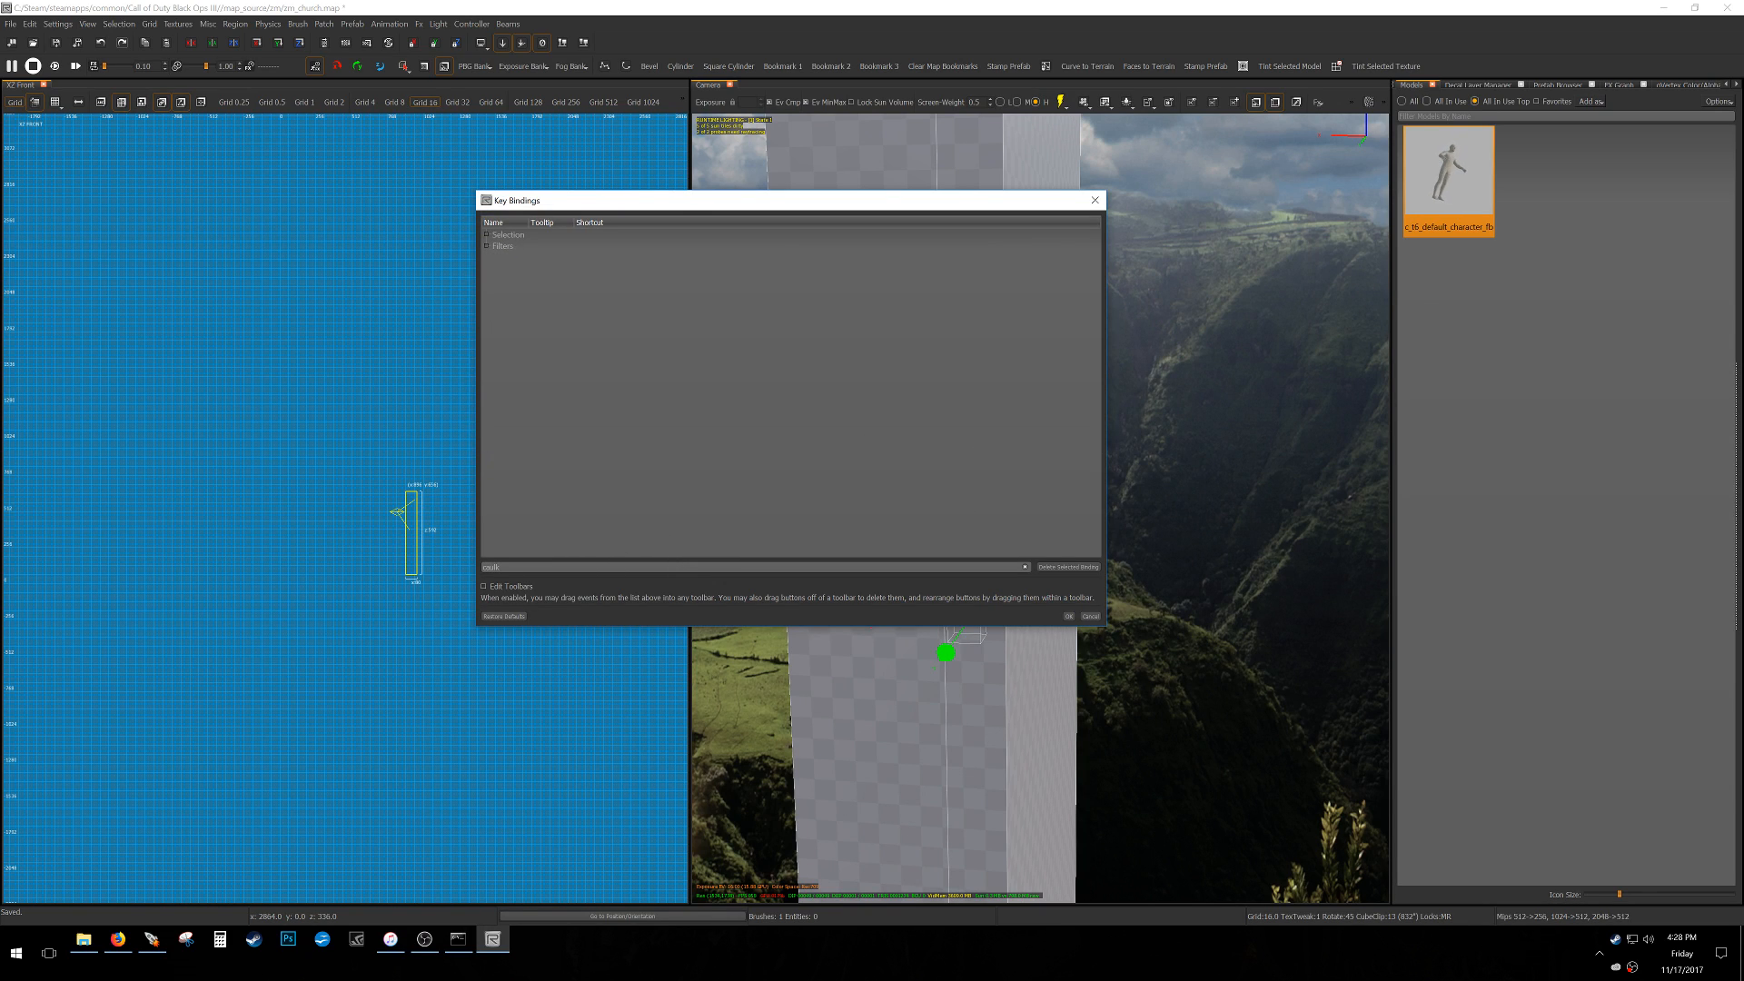
left_click(487, 236)
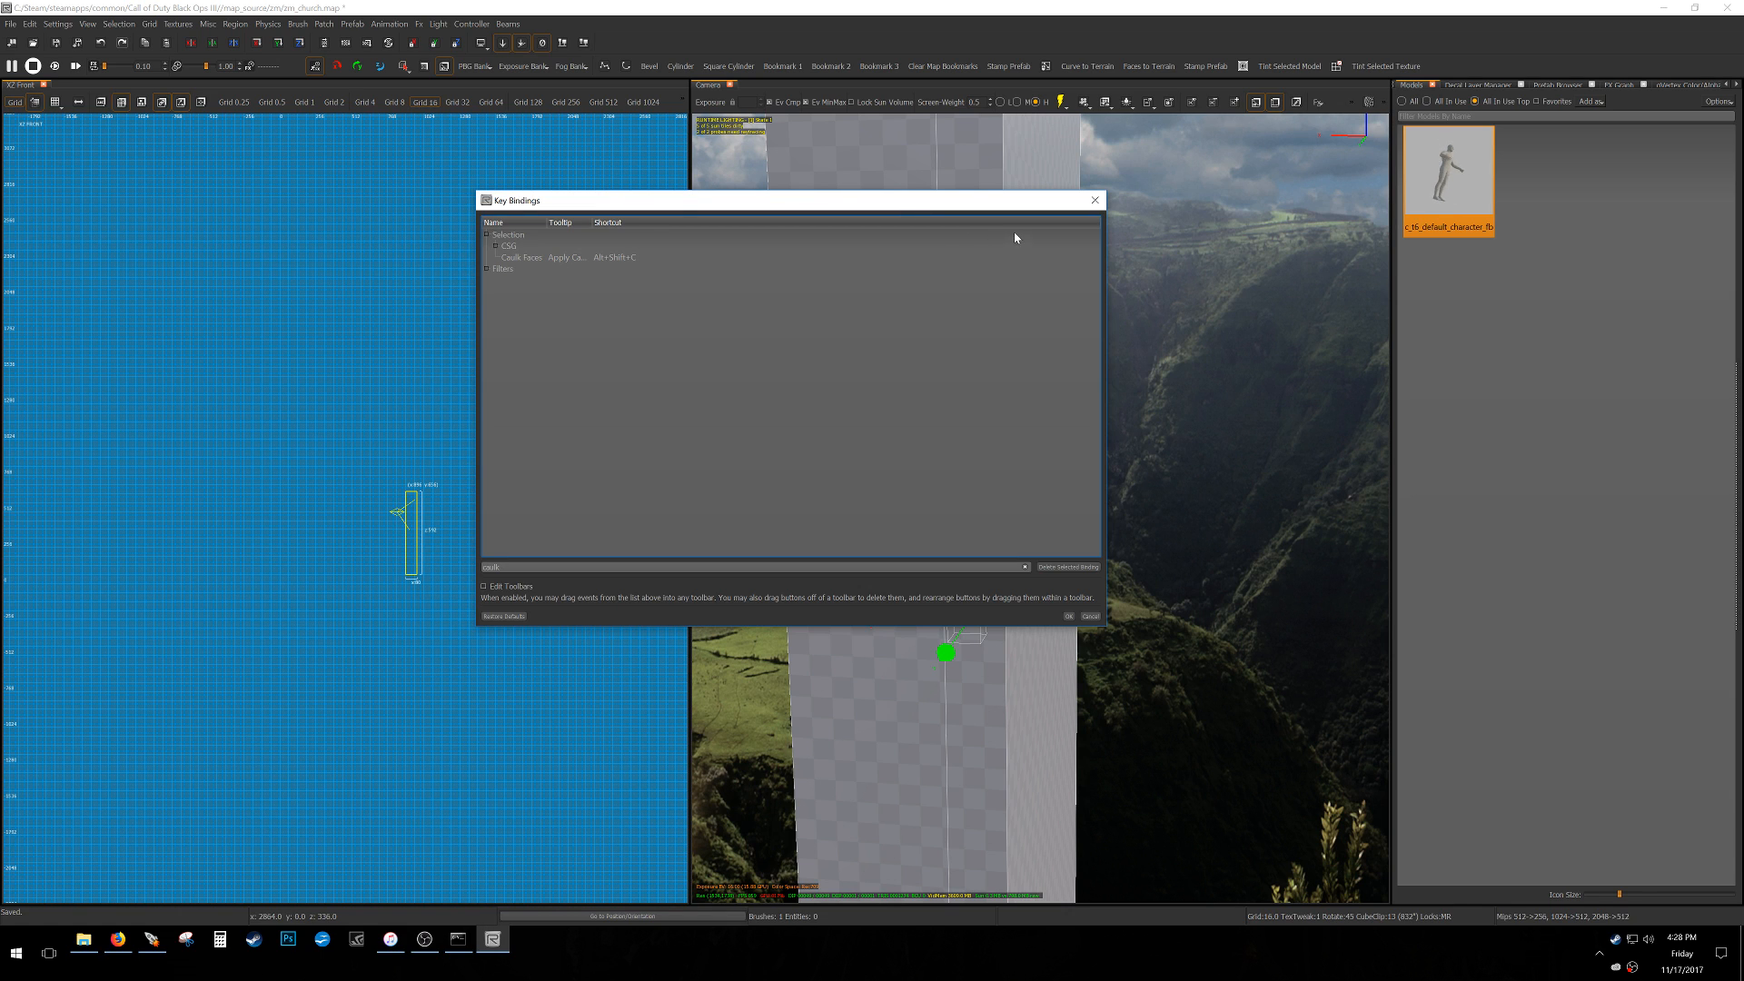
left_click(1095, 200)
Apply the caulk texture to all faces of the isolated test brush and deselect it.
right_click_drag(1042, 509, 945, 508)
key("d")
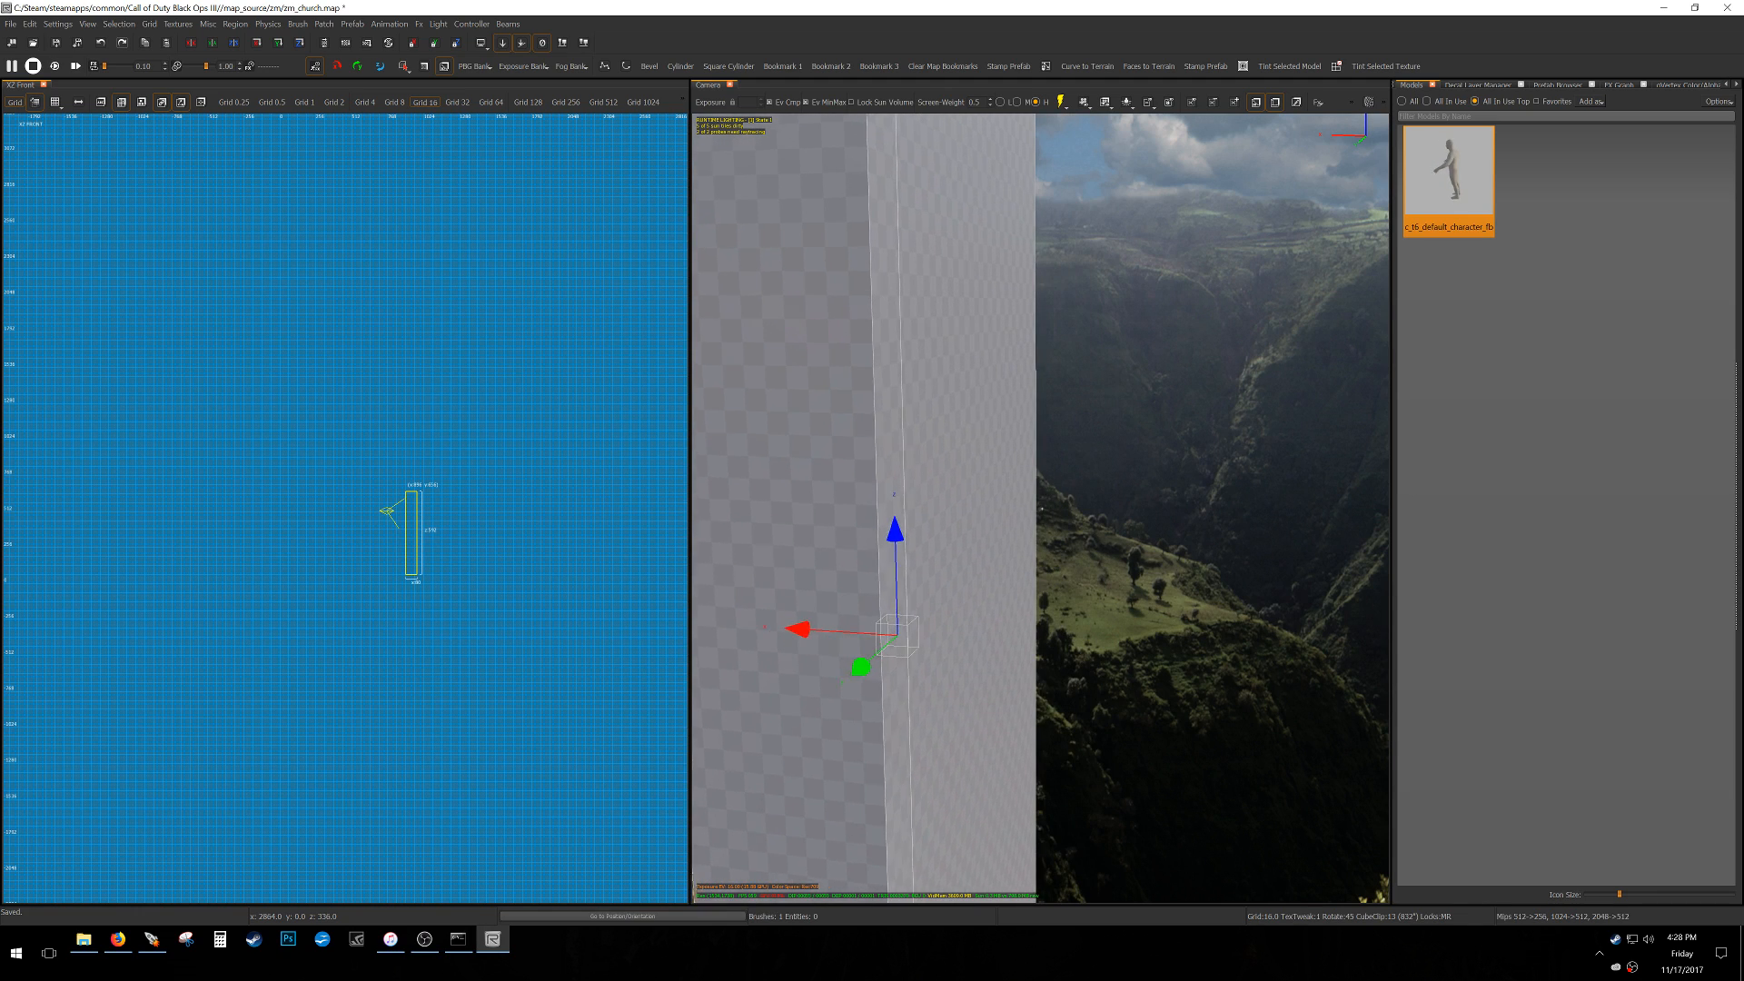
right_click_drag(1075, 450, 1079, 450)
key("w")
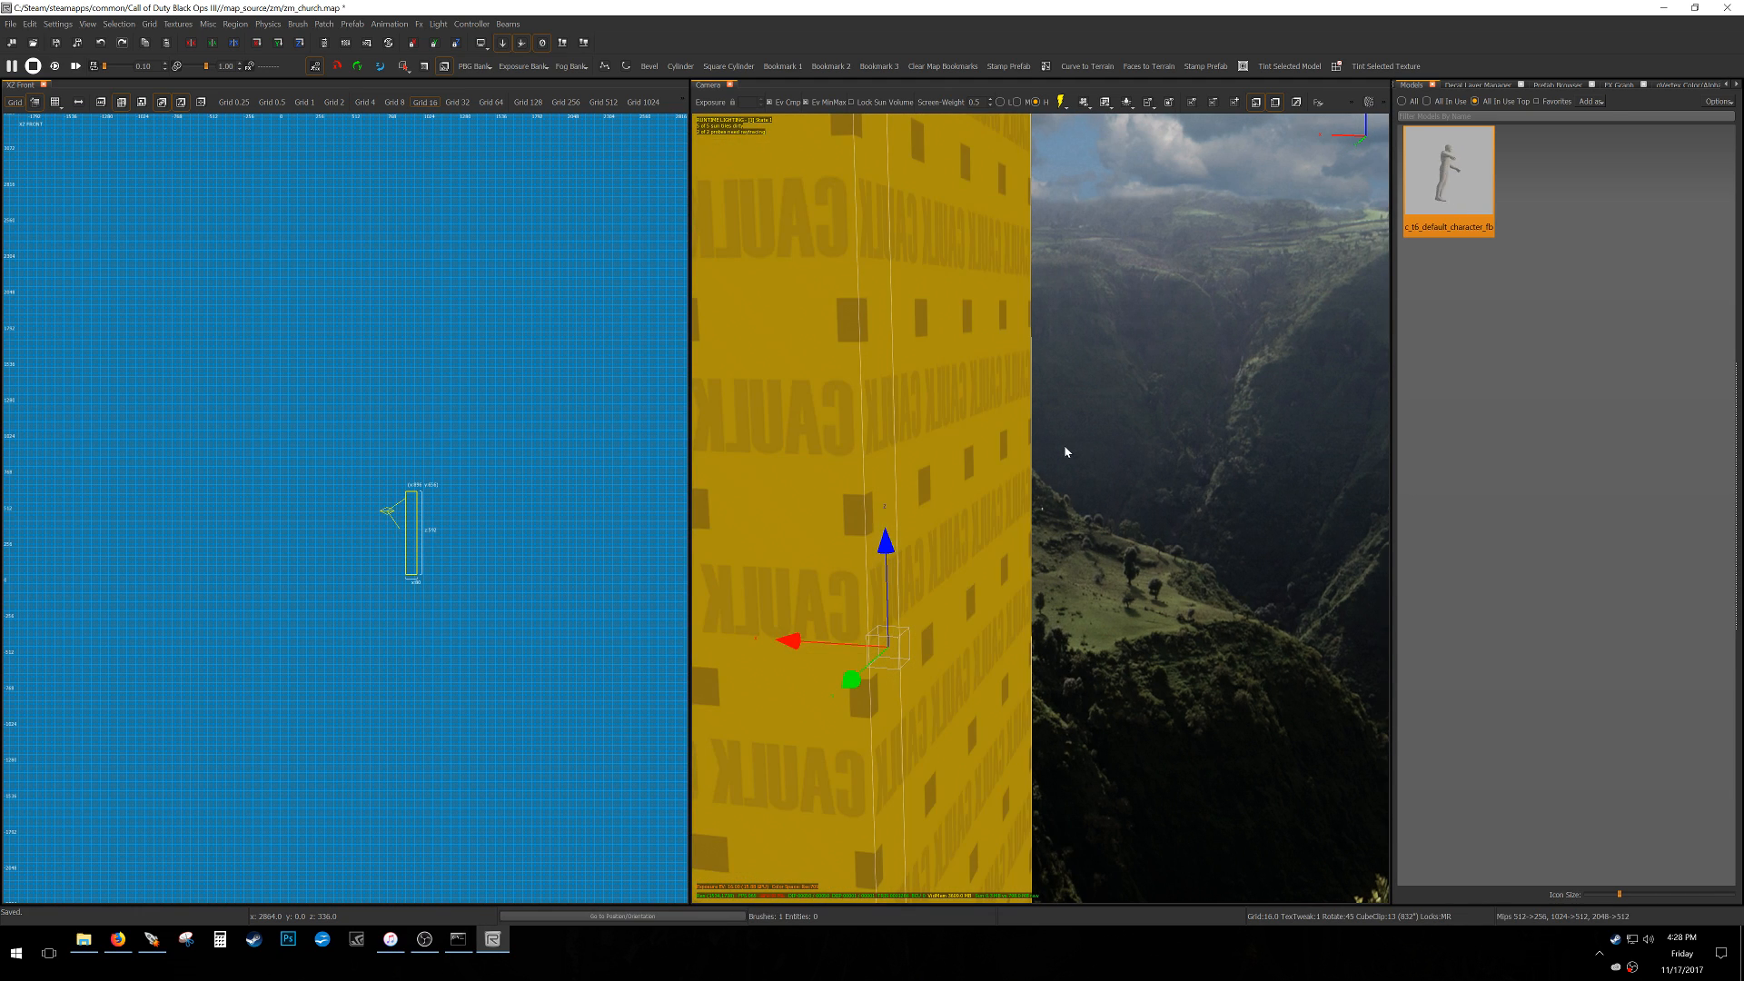
key("Escape")
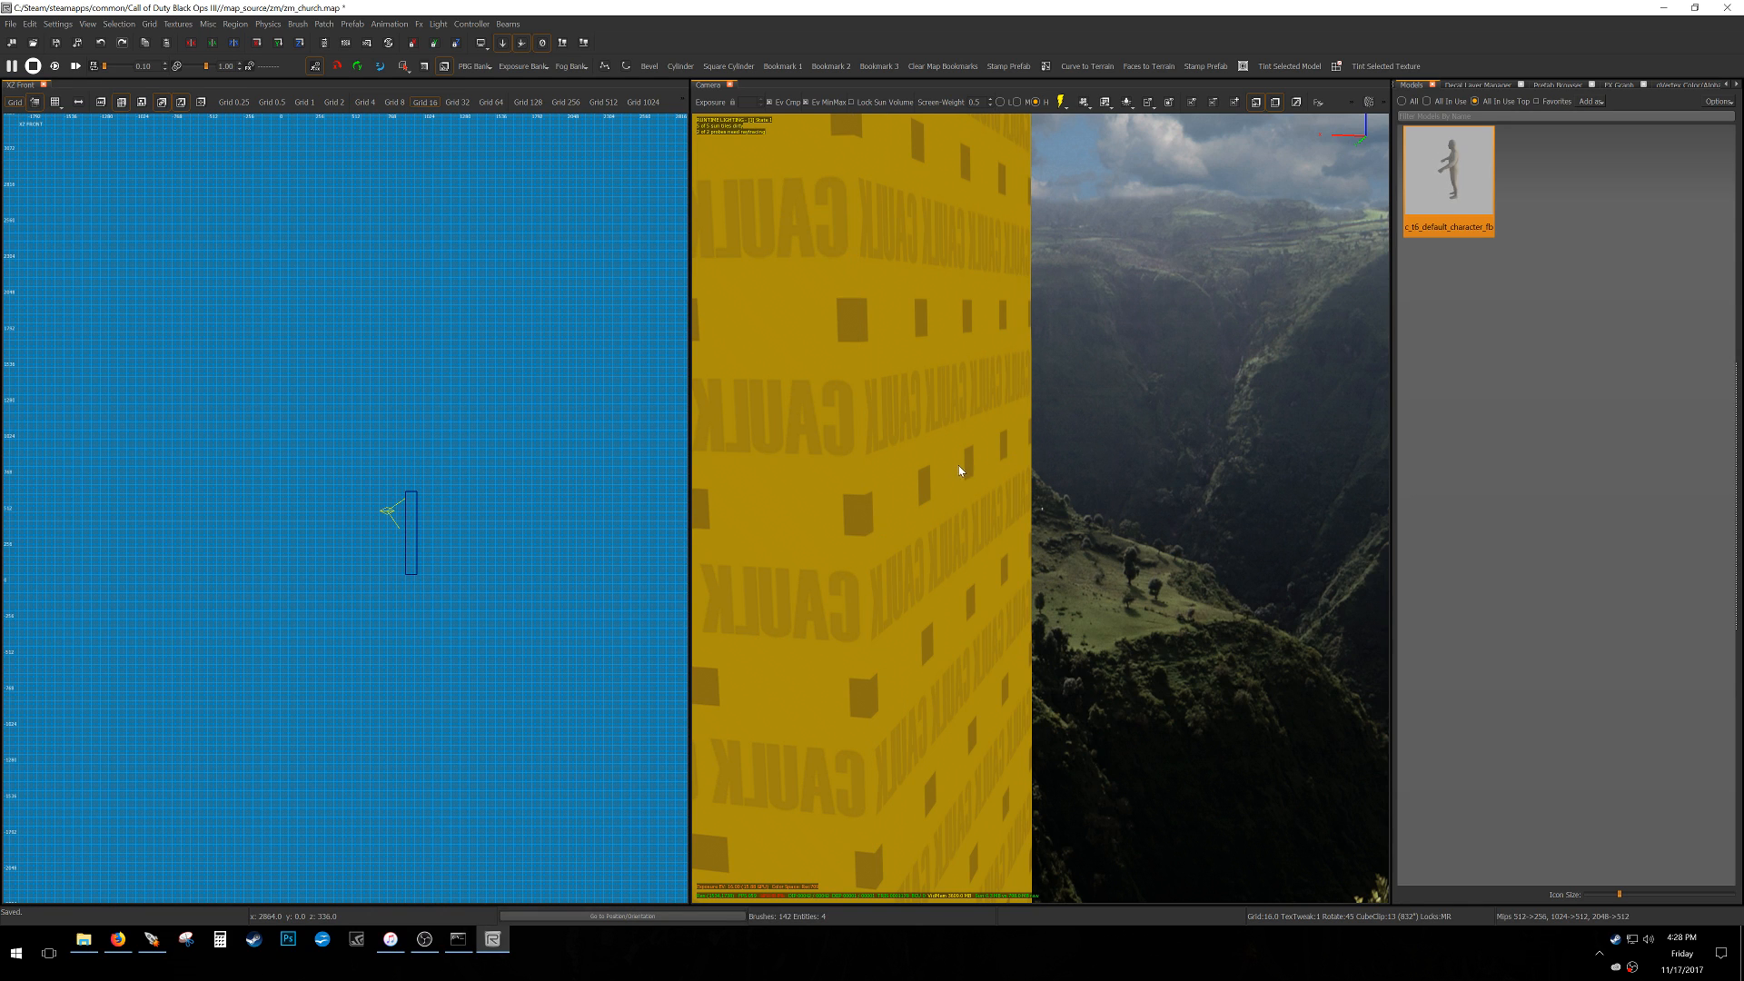
Reselect the caulked test brush and bring up the texture browser.
left_click(926, 458, "shift")
scroll(600, 505, "up", 5)
right_click_drag(437, 521, 533, 506)
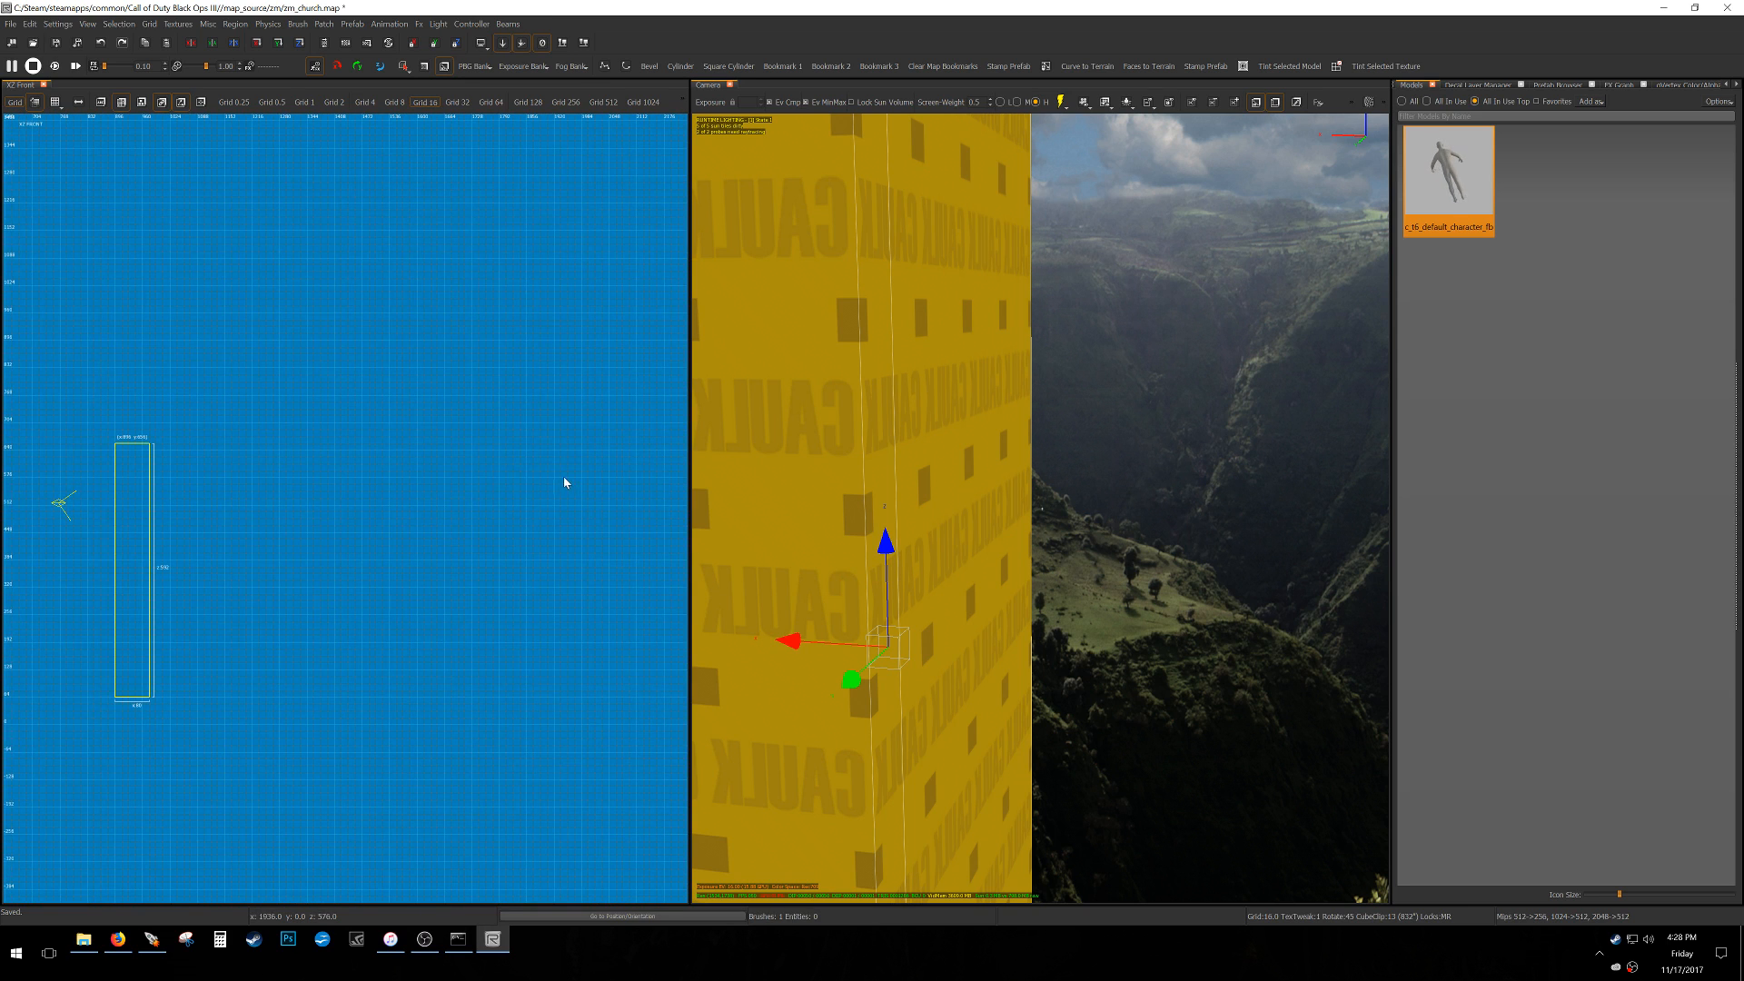
key("t")
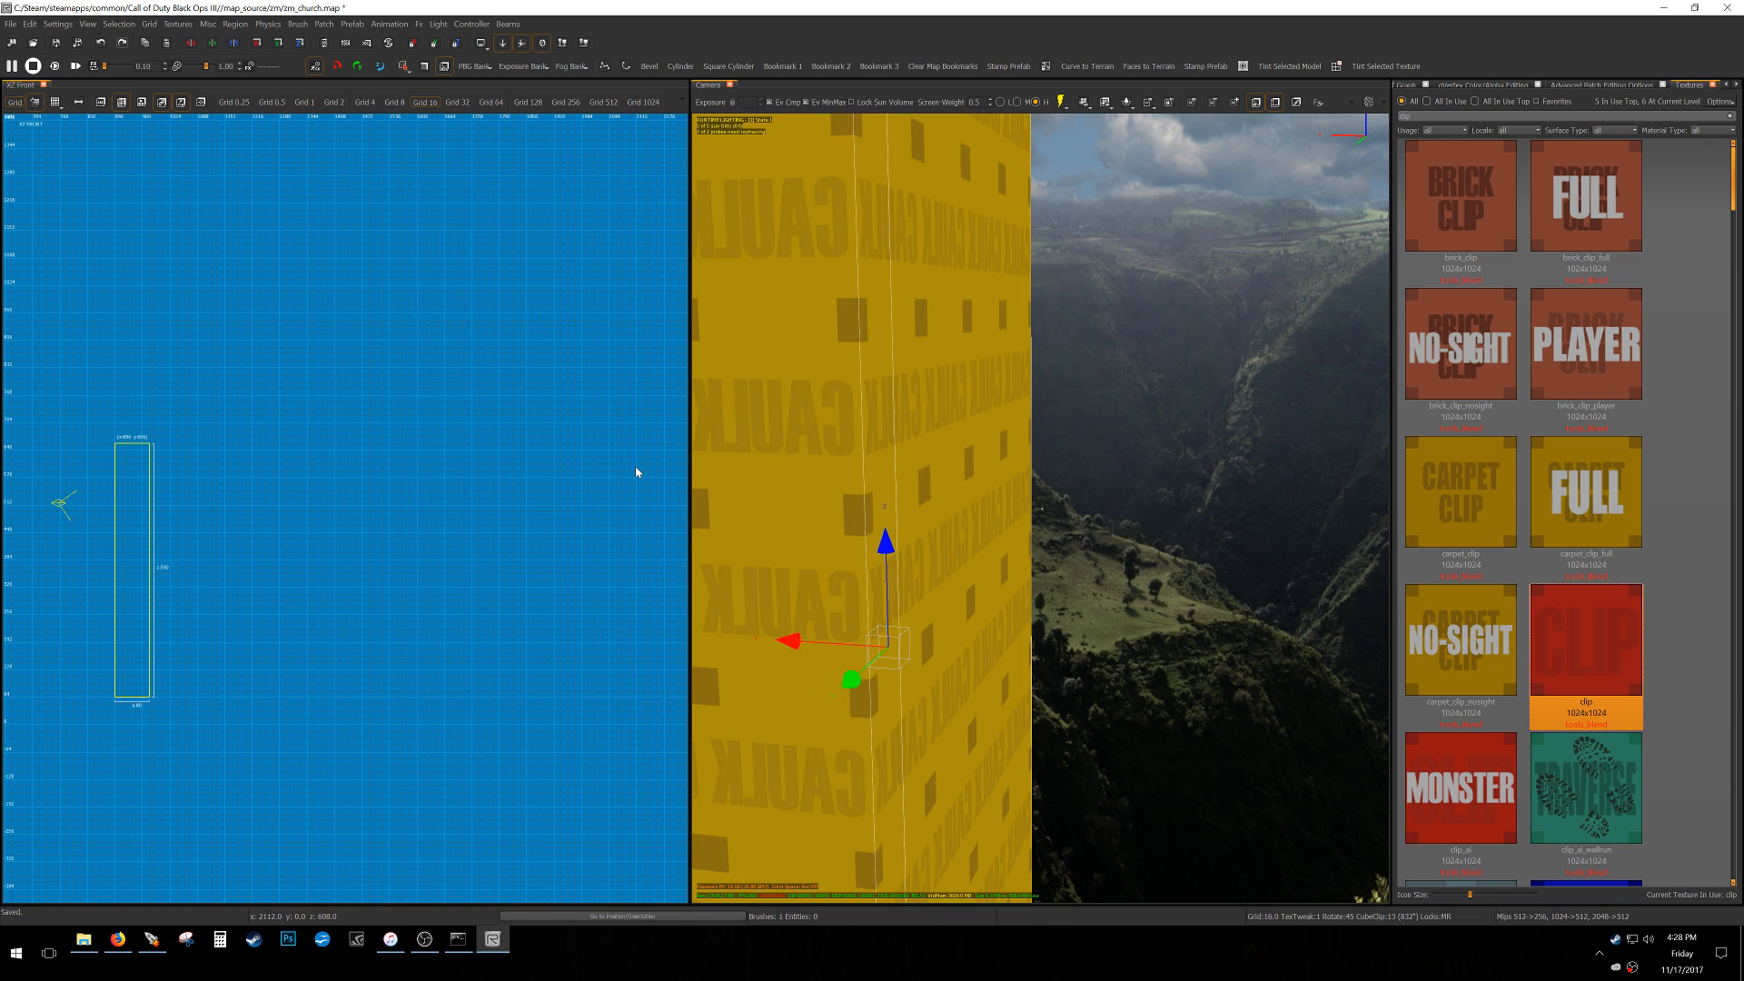
Look up the Auto Caulk shortcut in the key bindings, filtering for "caulk" and "auto caulk".
key("F1")
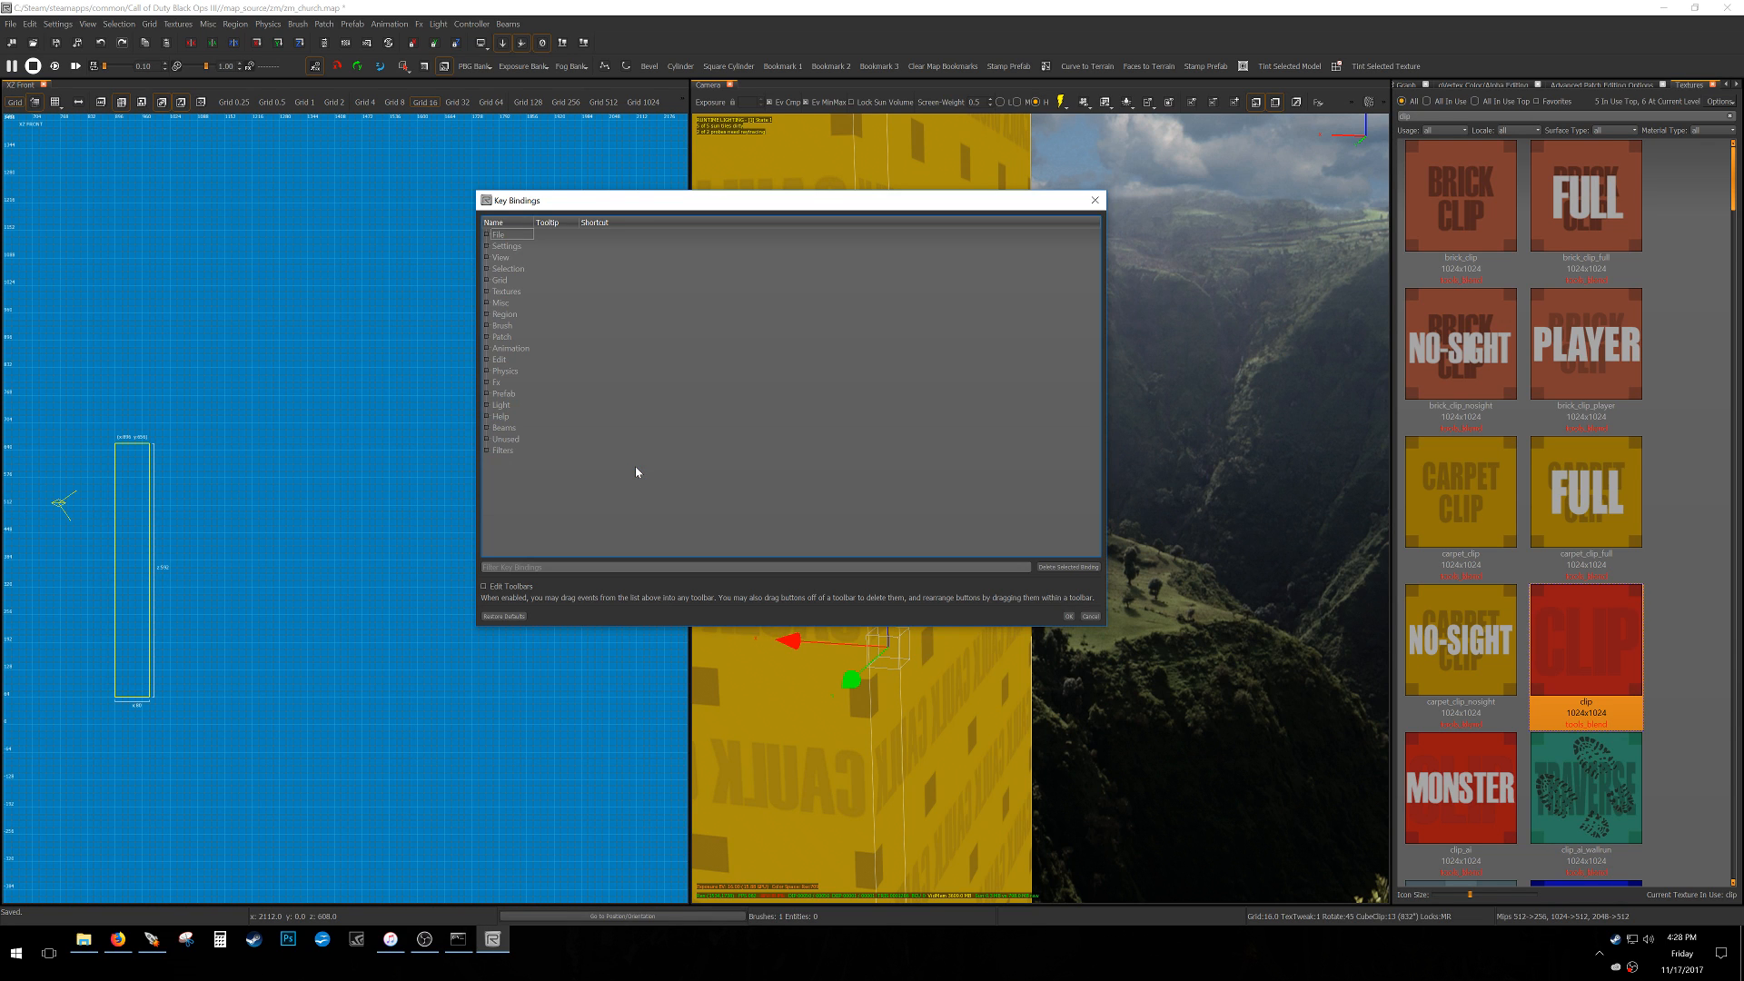
type("CAULK")
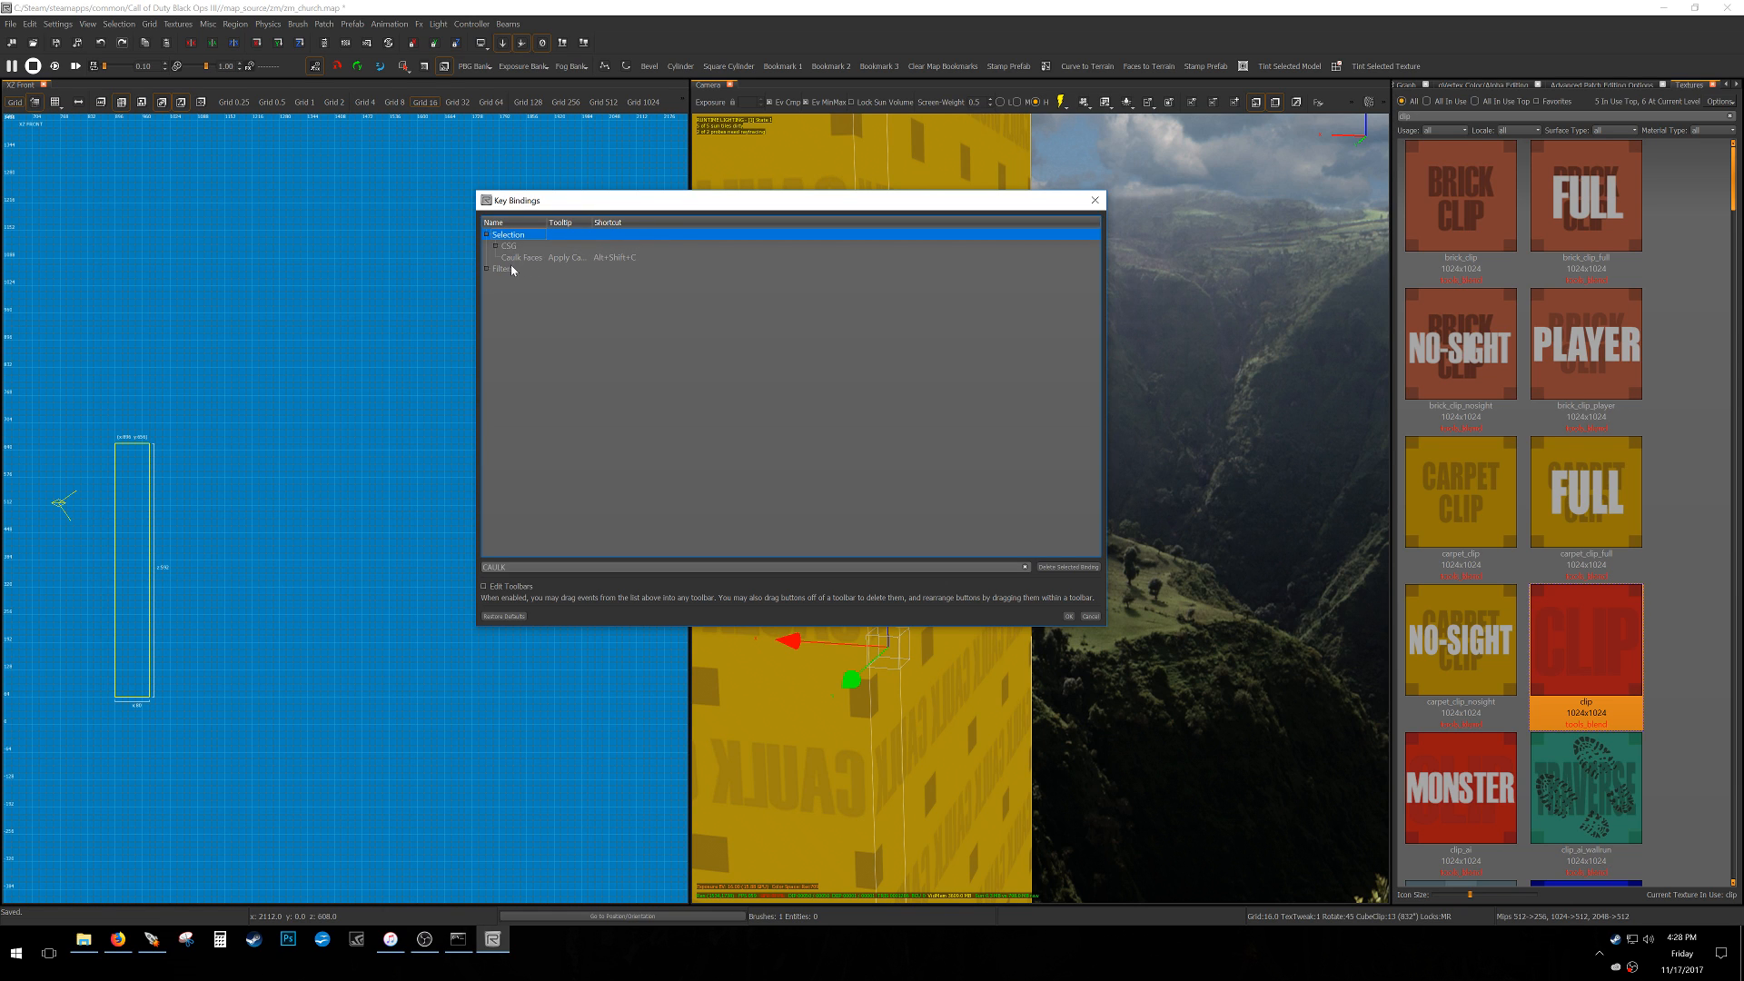
double_click(519, 566)
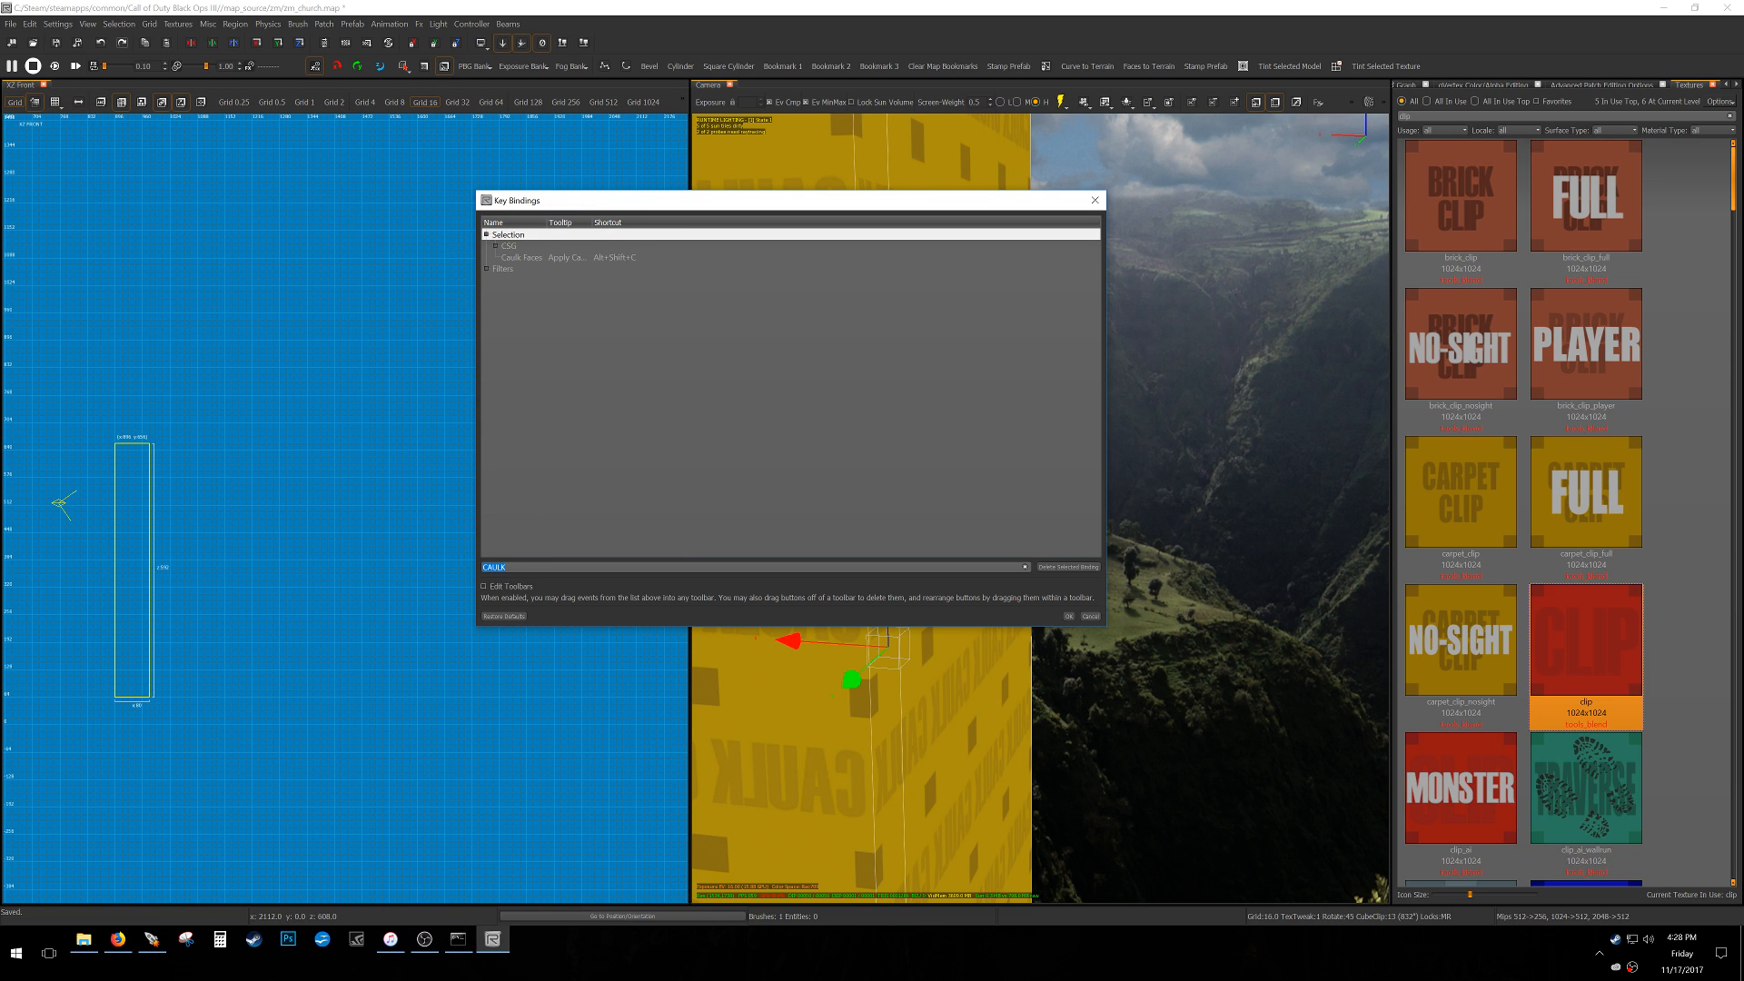
type("auto c")
left_click(496, 246)
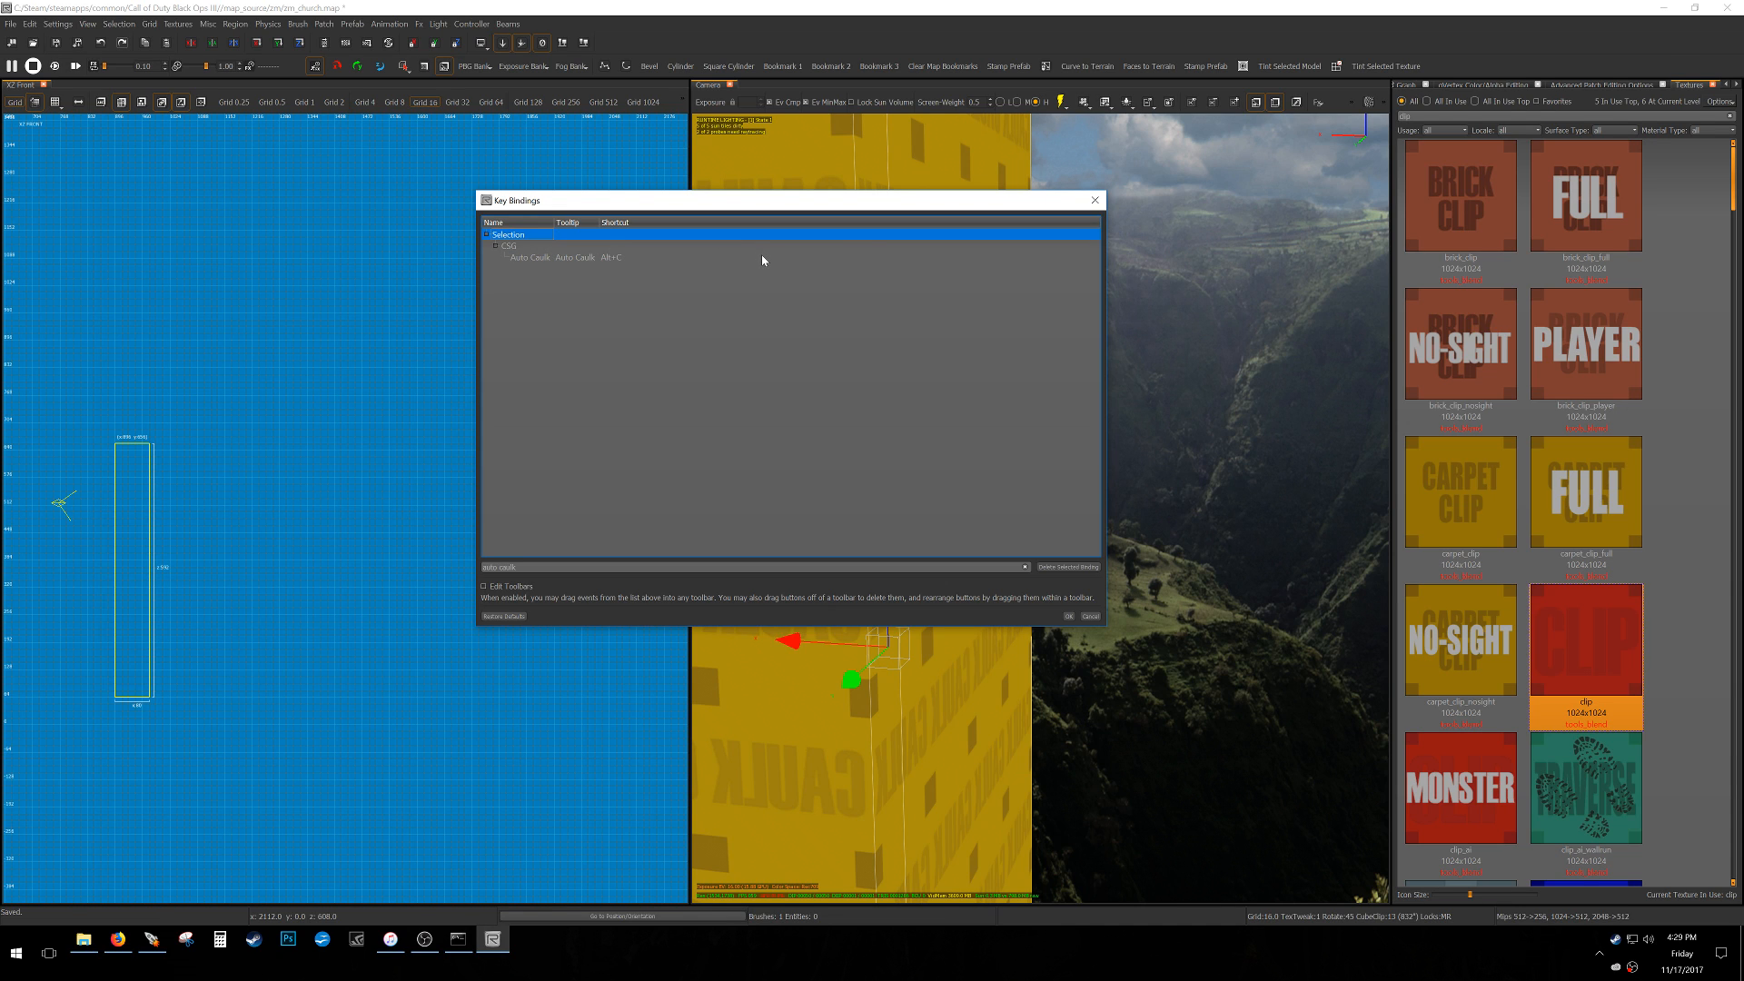
left_click(1094, 200)
Undo the caulk on the test brush and select the brush again.
right_click_drag(1035, 425, 1076, 424)
key("Escape")
left_click(986, 446, "shift")
right_click_drag(485, 494, 538, 470)
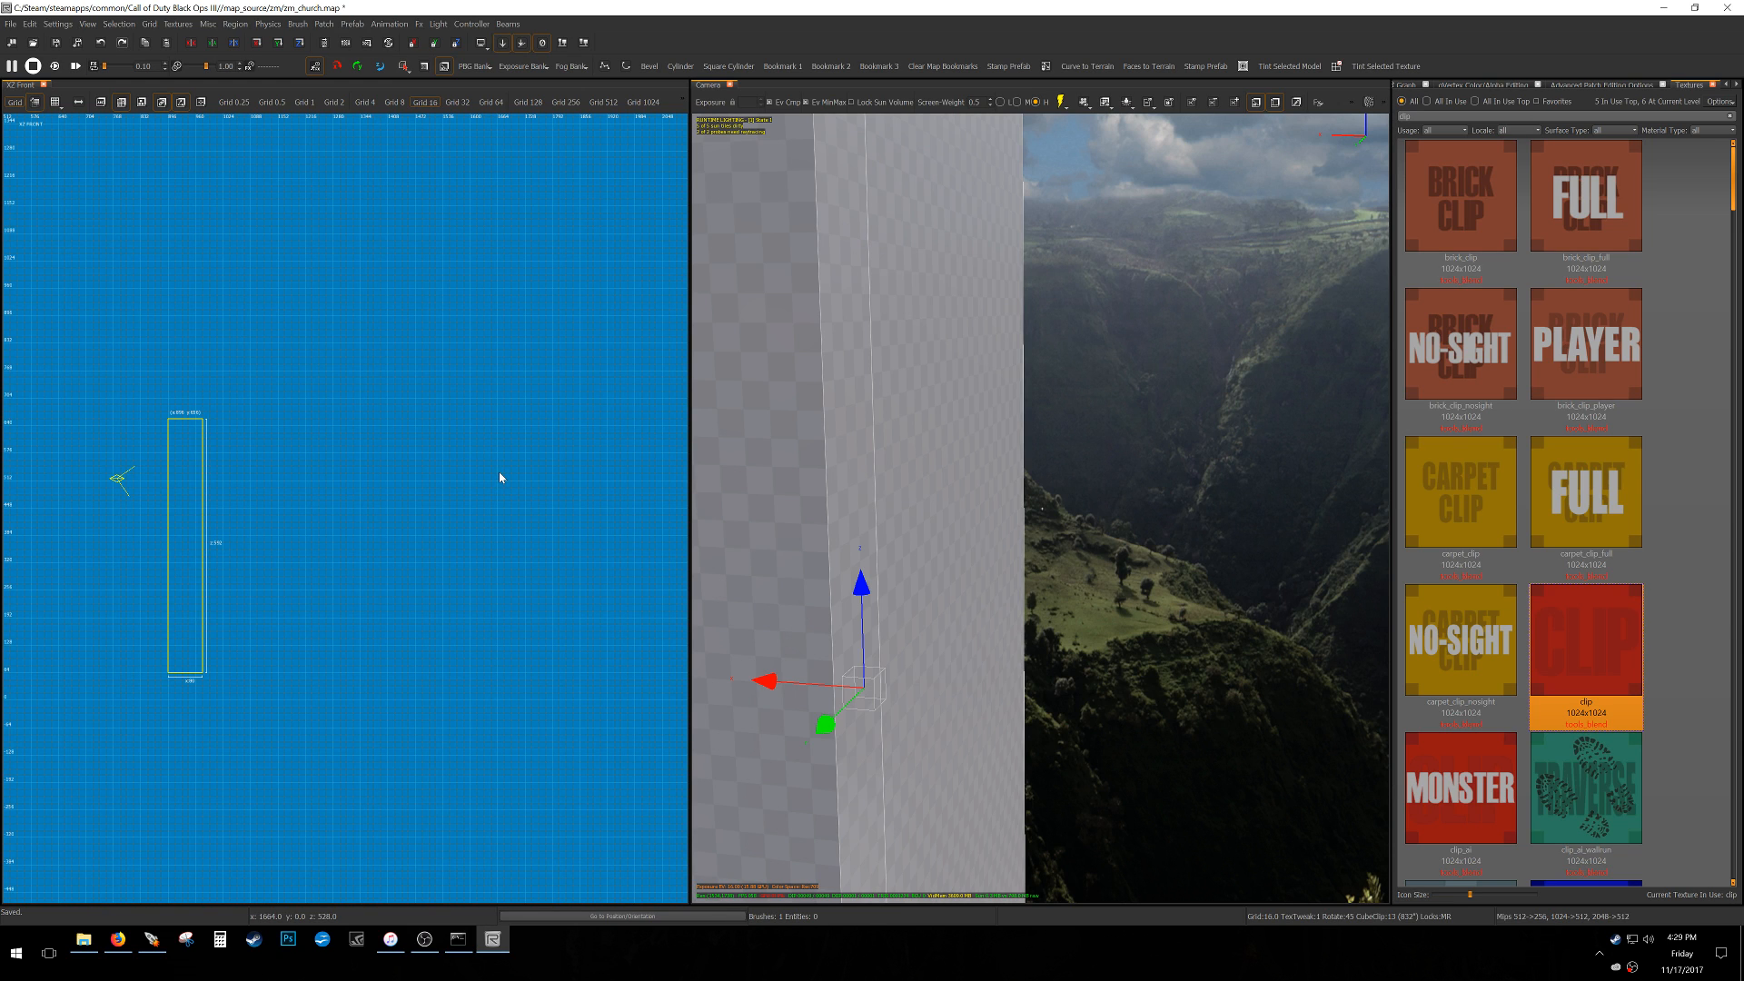
Place a copy of the test brush directly beside the original so that their sides touch.
scroll(207, 436, "up", 8)
left_click_drag(152, 413, 304, 376)
left_click(204, 412, "shift")
scroll(204, 399, "down", 4)
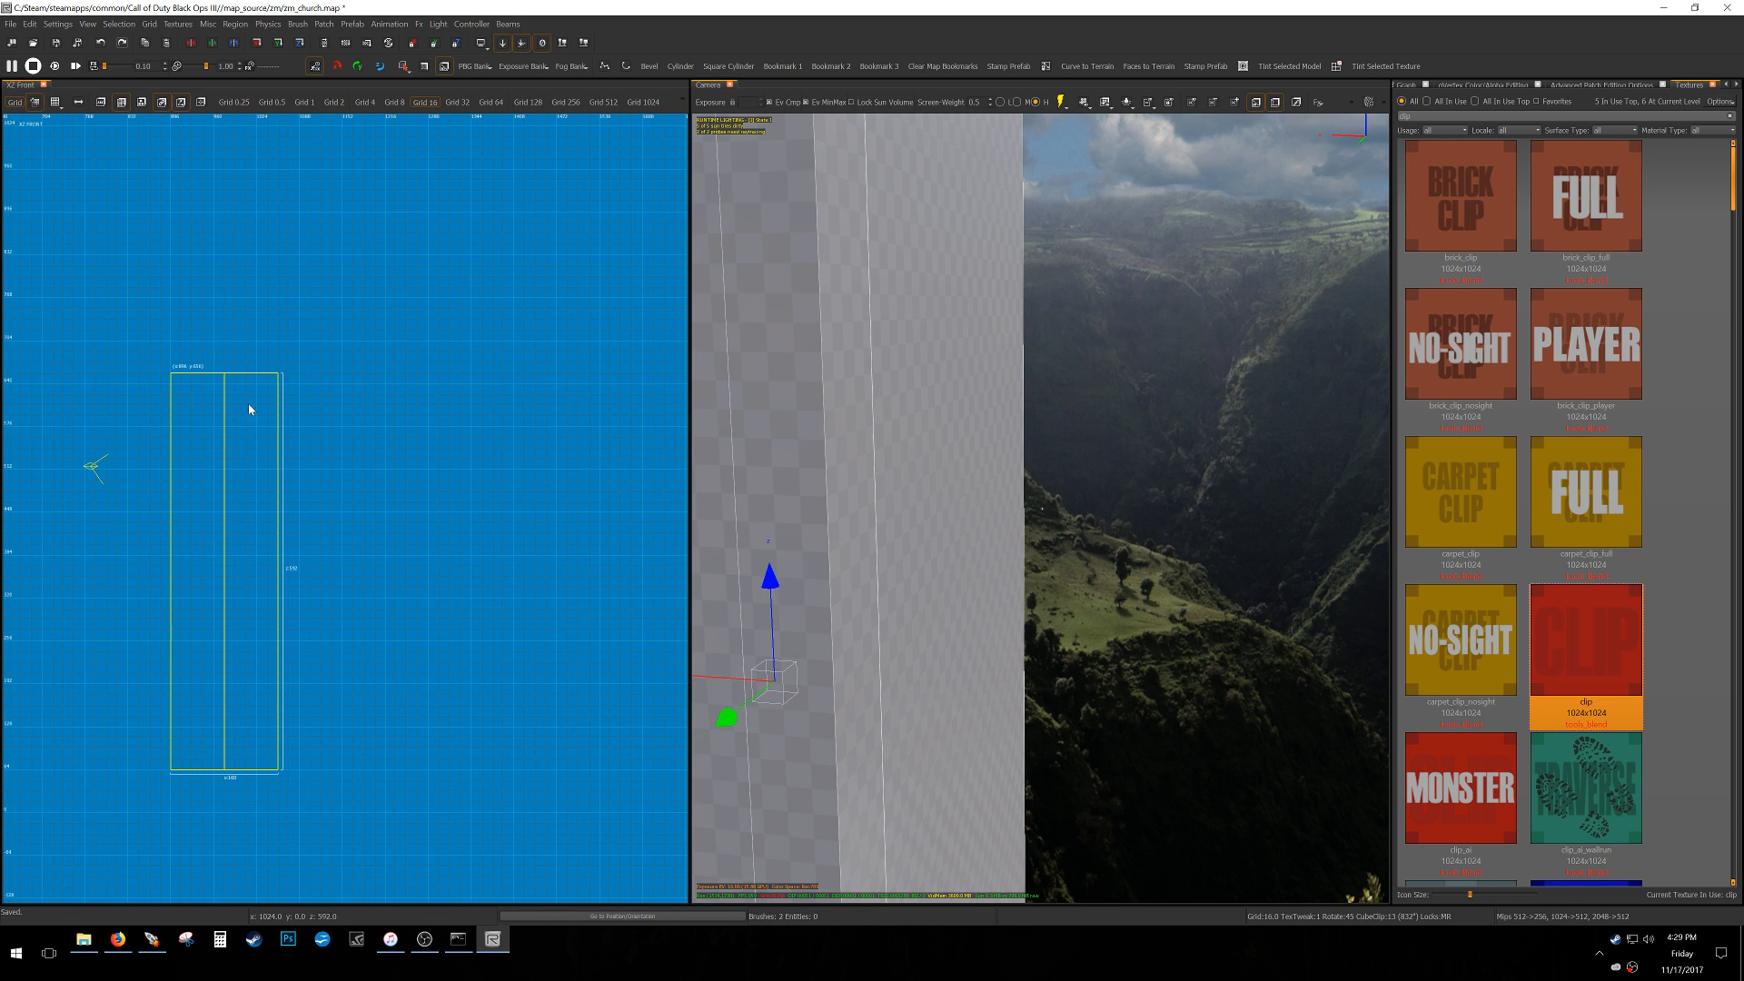
scroll(218, 392, "up", 5)
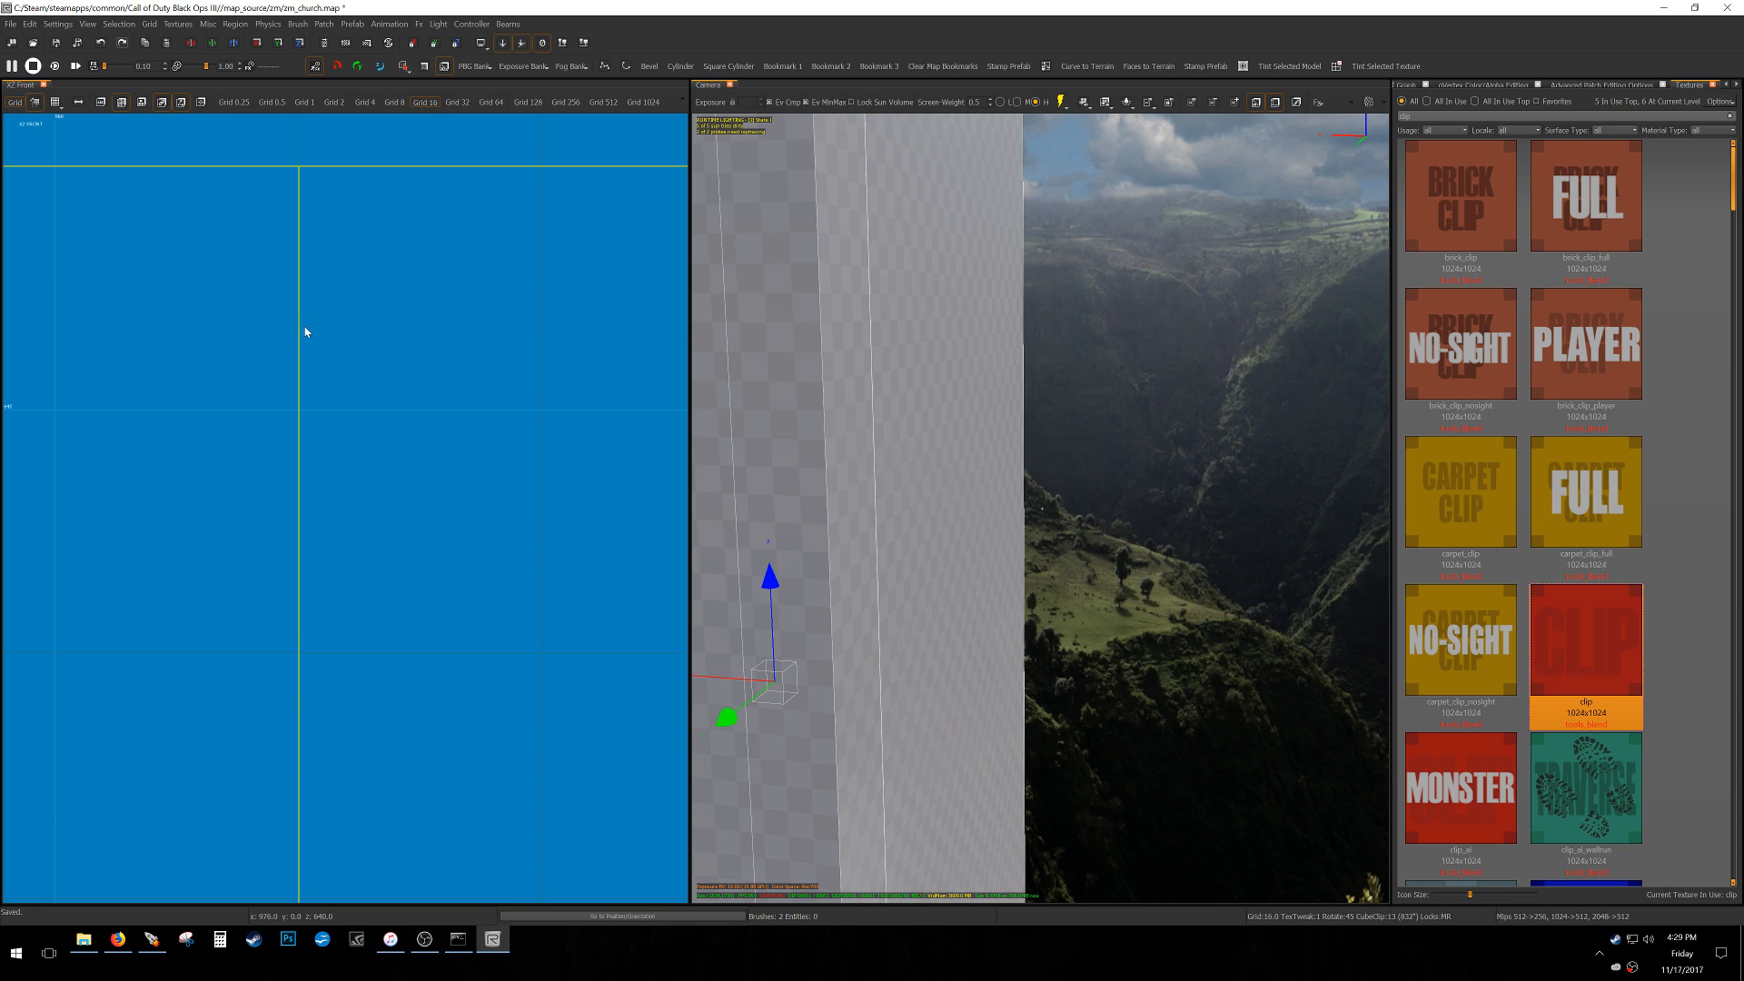
scroll(296, 327, "down", 4)
right_click_drag(886, 472, 895, 491, "ctrl")
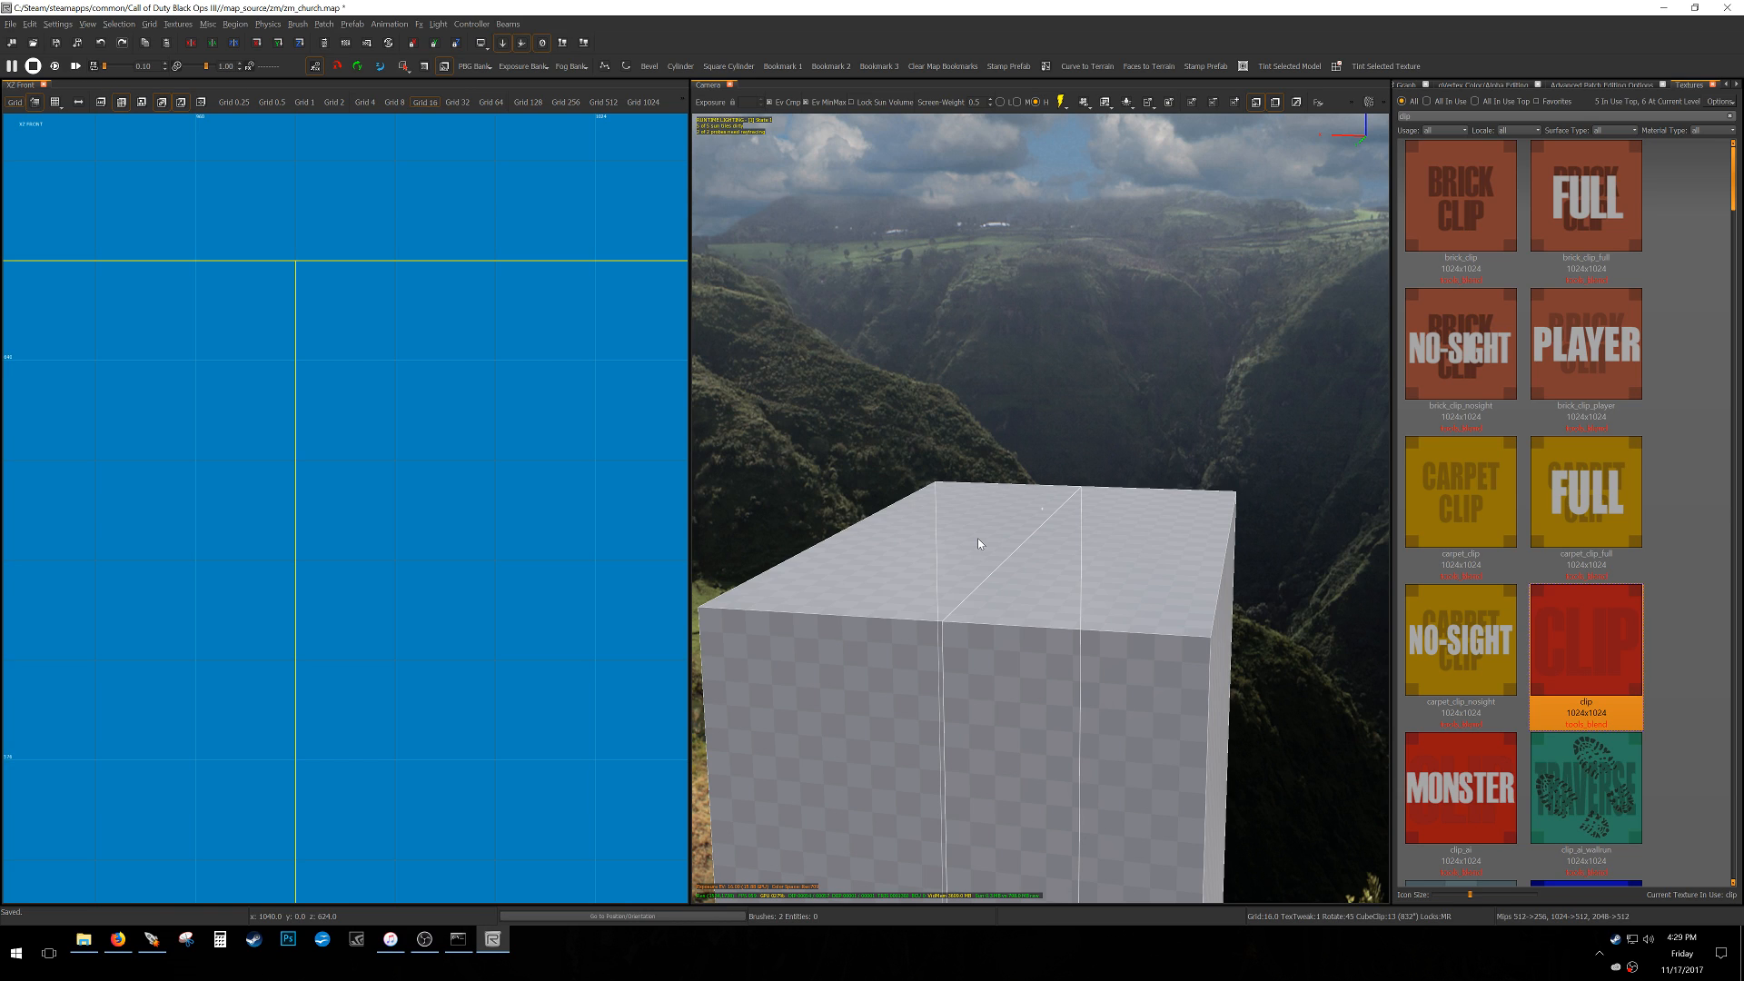
Auto Caulk the touching test brushes and move one away to expose the caulked inner faces.
key("Escape")
left_click(1028, 651, "shift")
key("BackSpace")
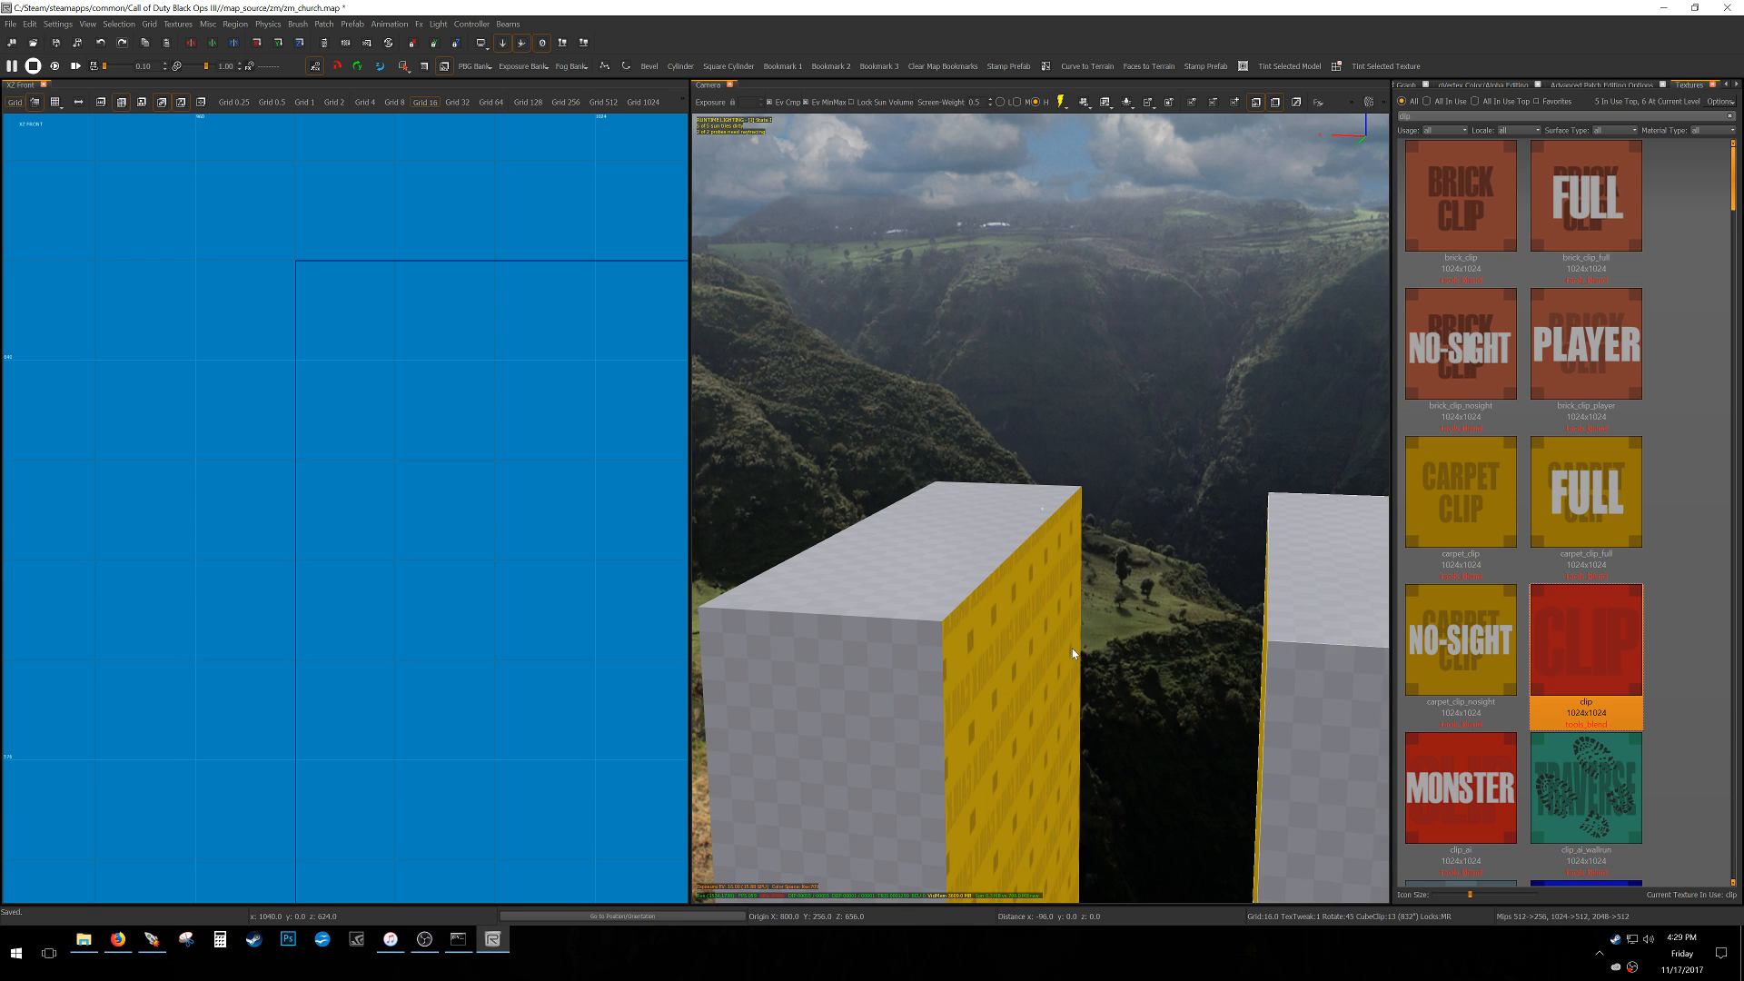
Select both test brushes and delete them.
mouse_move(1058, 661)
right_mouse_down()
mouse_move(1126, 661)
mouse_move(1052, 677)
right_mouse_up()
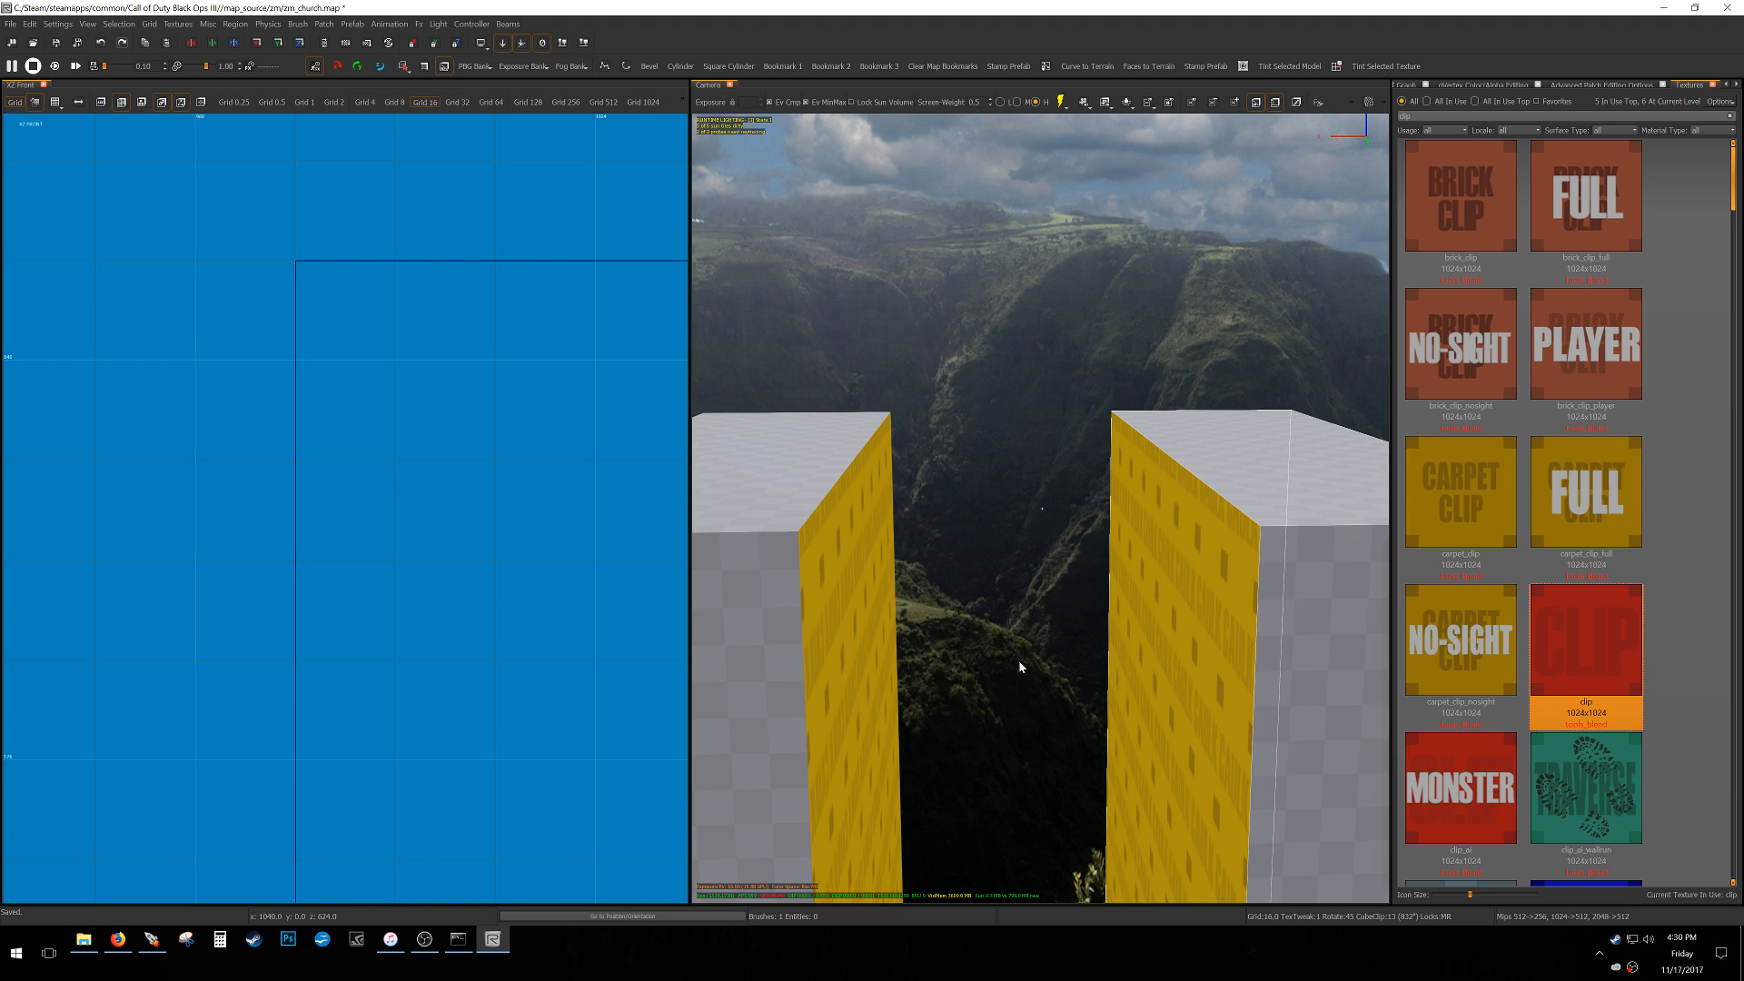
left_click(867, 616, "shift")
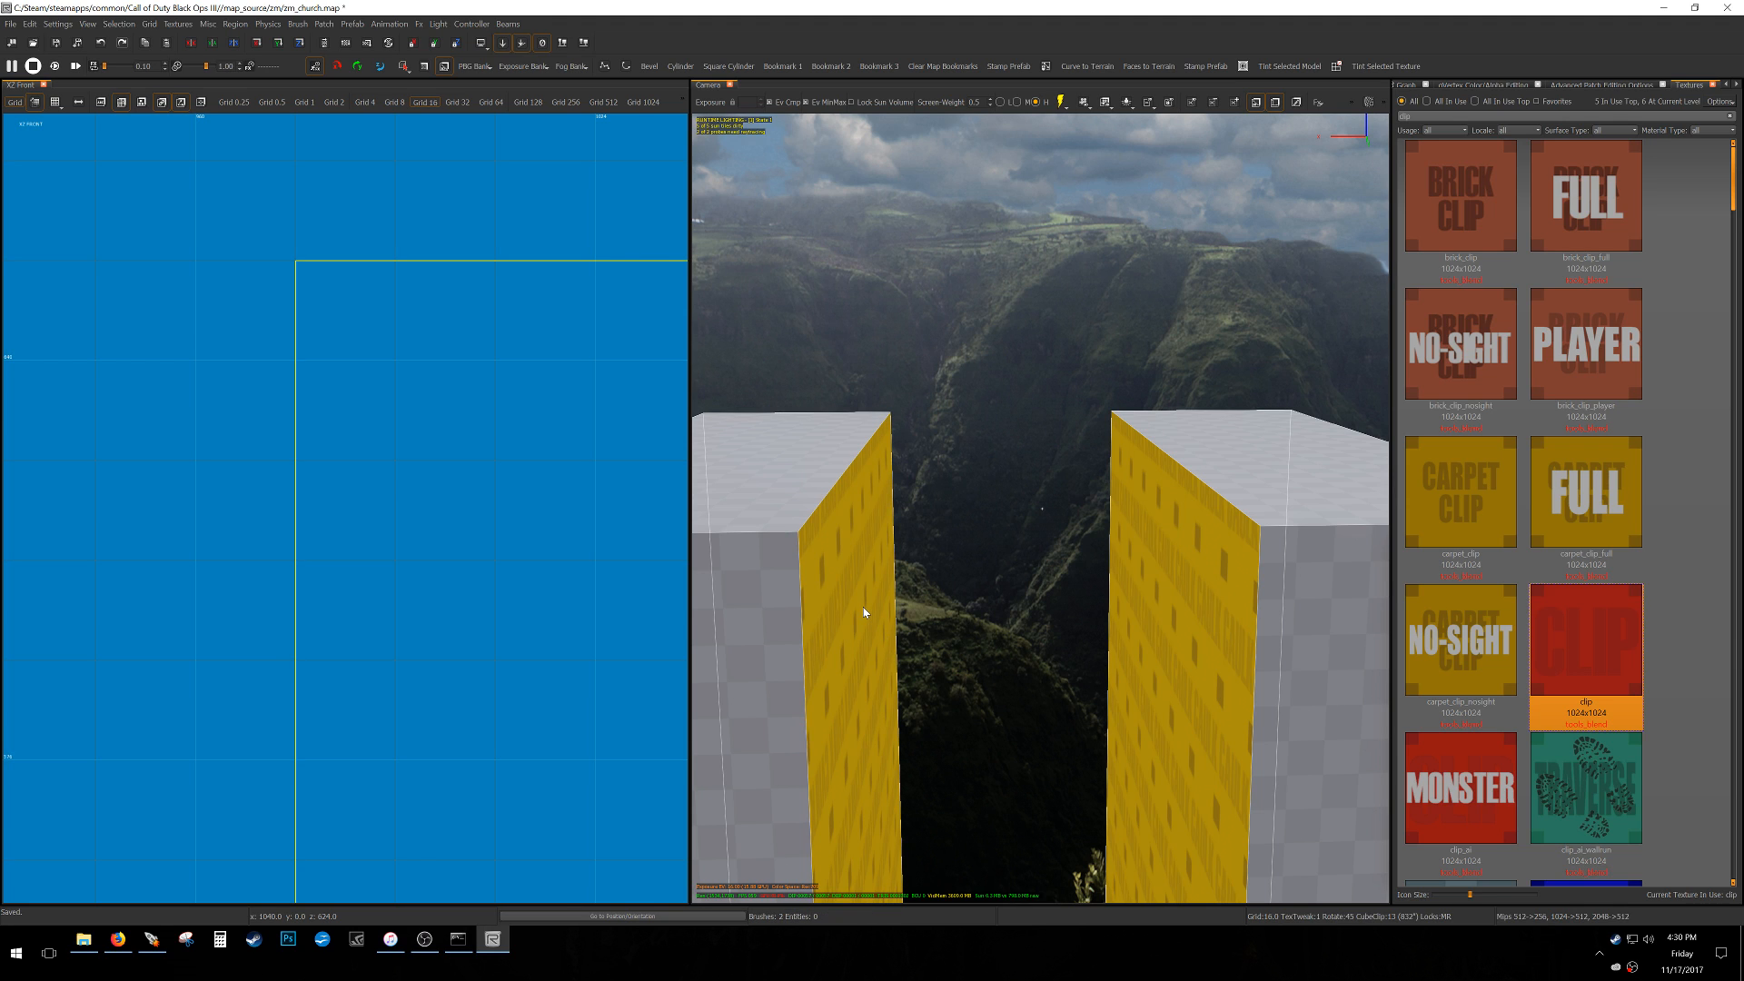
key("Delete")
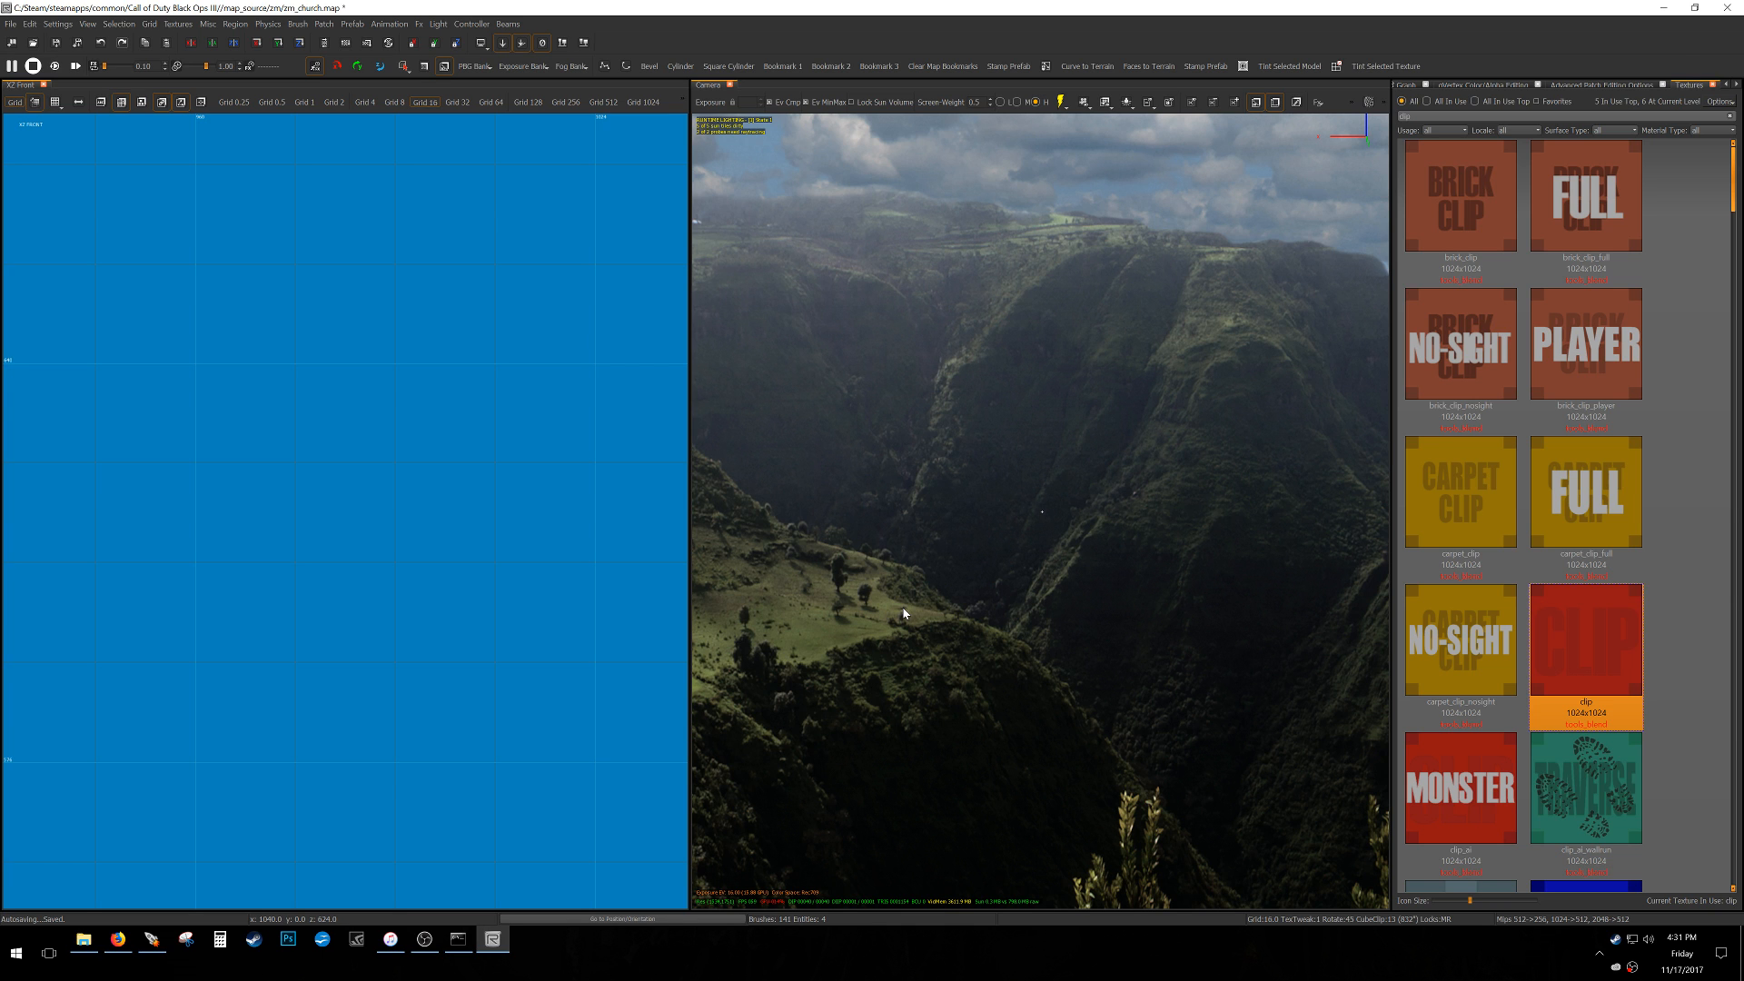
Select the four wall brushes at the nave's altar end and extend their tops up to the base of the roof.
right_click_drag(1037, 533, 1153, 545)
right_click_drag(1042, 565, 1272, 516)
right_click_drag(1042, 511, 1042, 511)
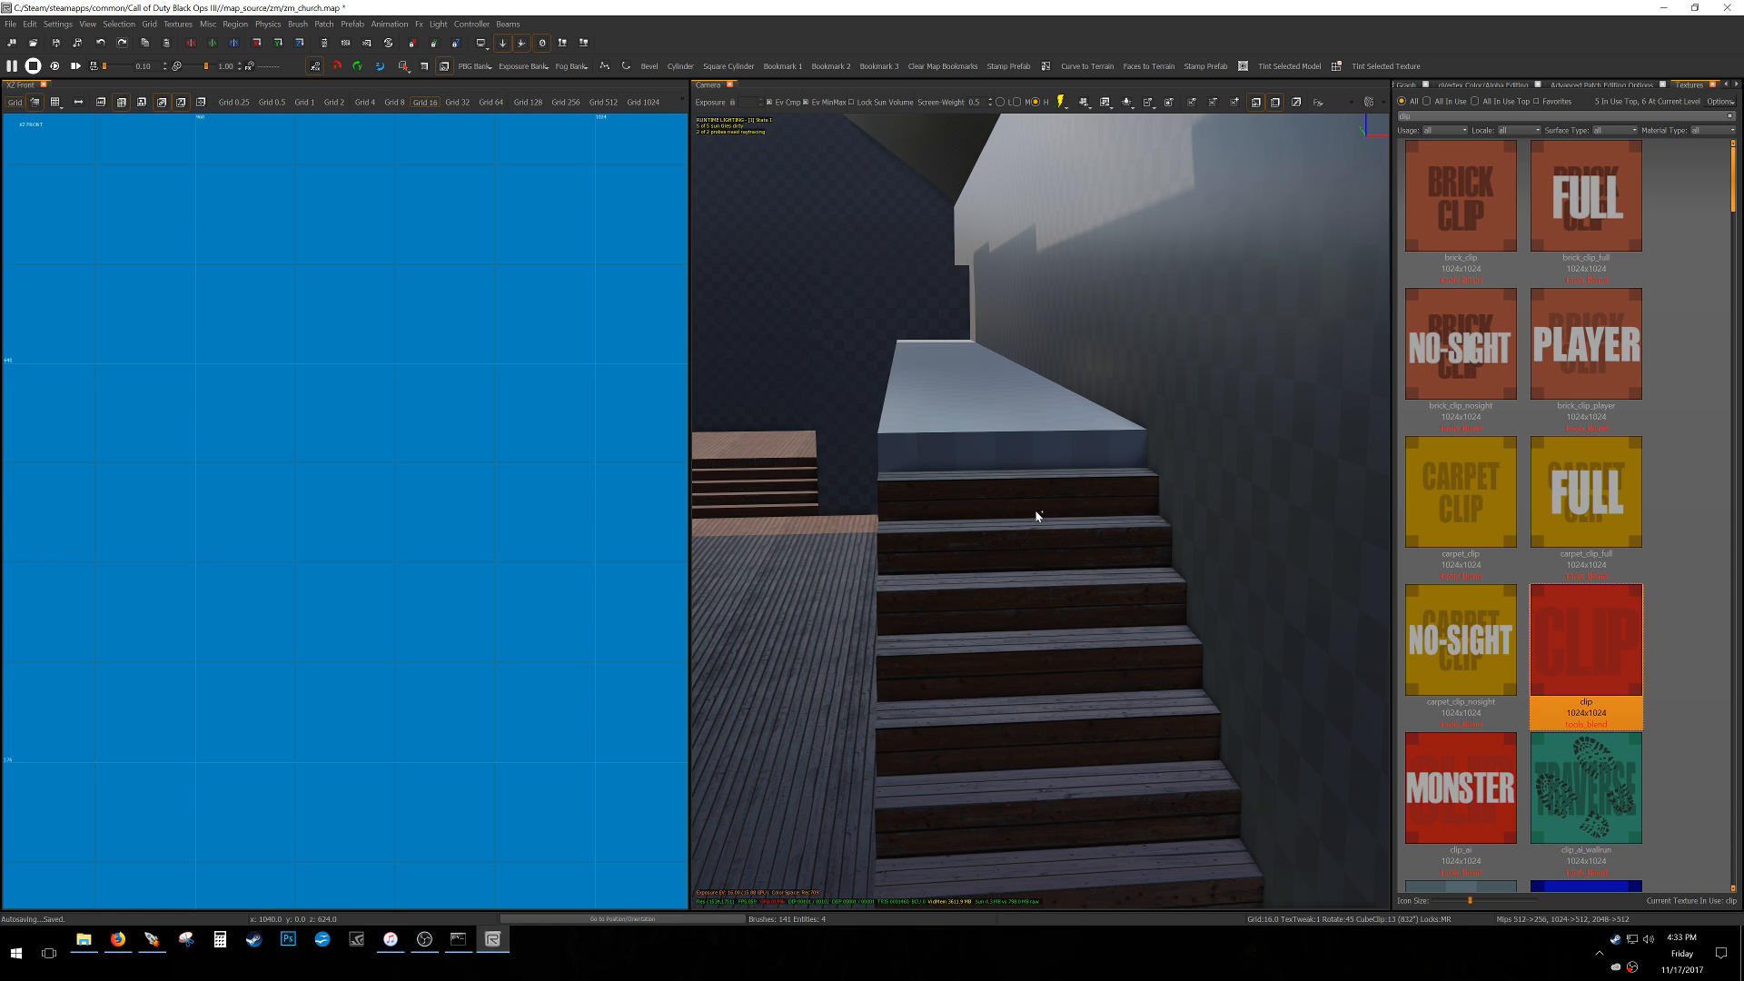
right_click_drag(998, 512, 1042, 511)
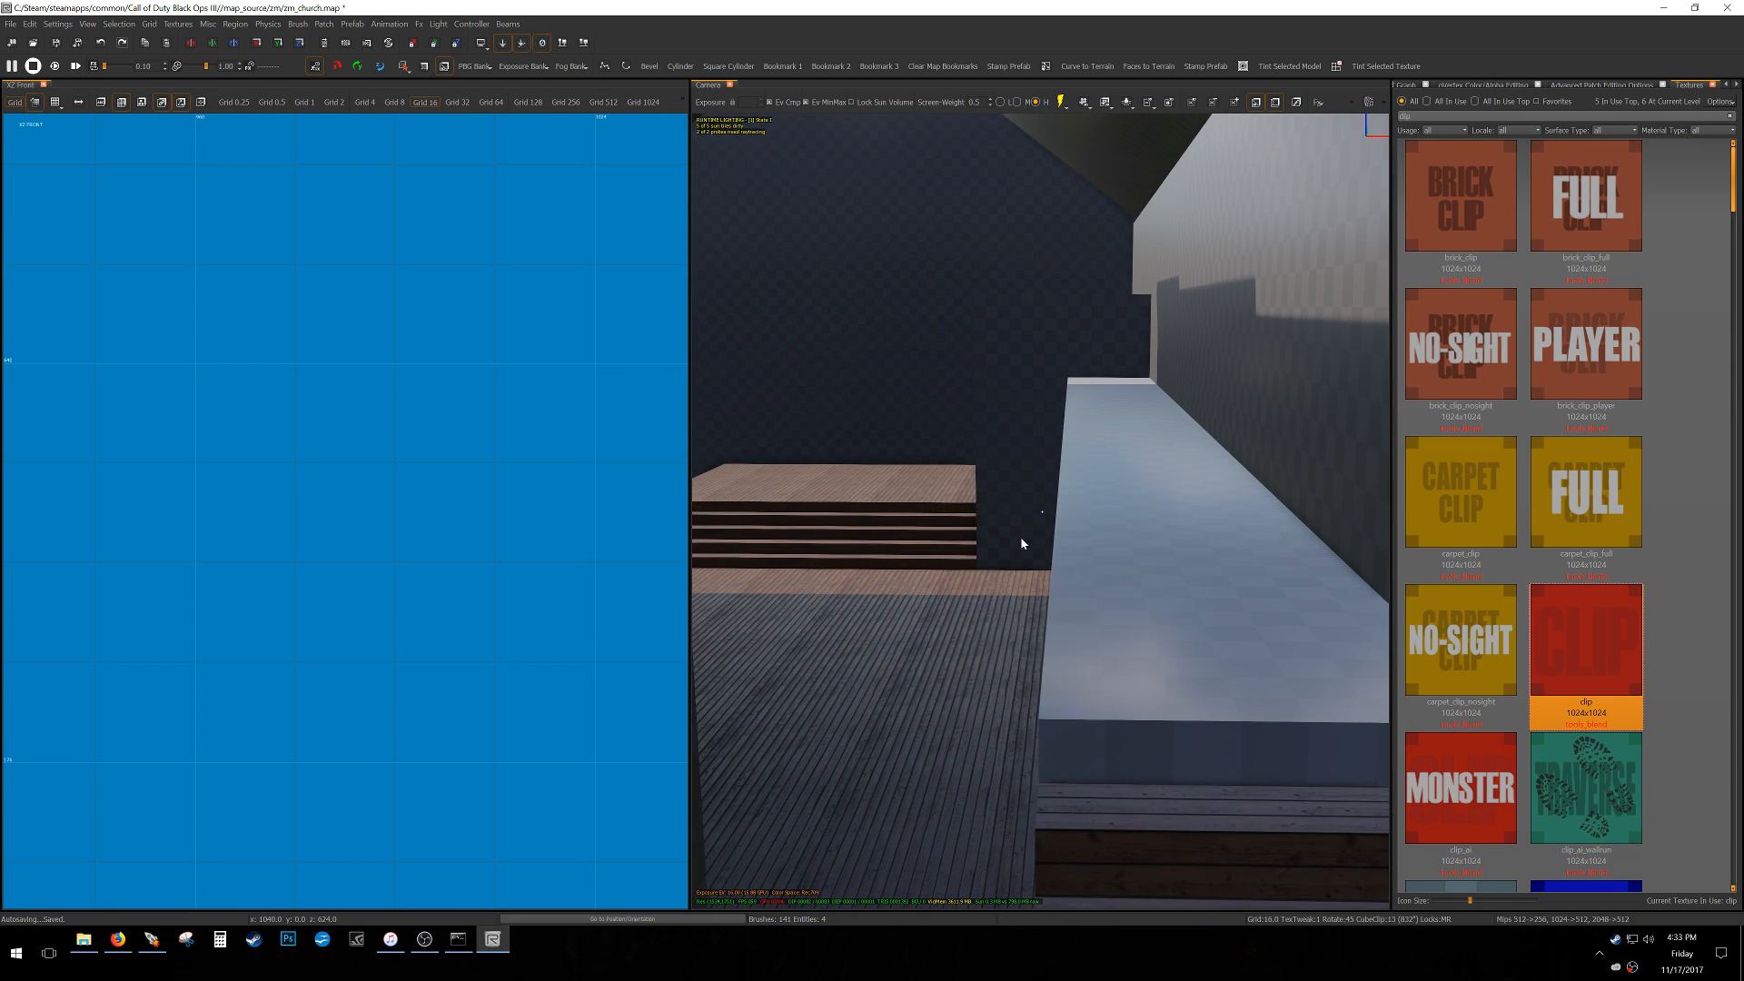
right_click_drag(1006, 547, 1042, 512)
left_click(902, 607, "shift")
left_click(869, 583, "shift")
right_click_drag(868, 583, 868, 583)
left_click(868, 589, "shift")
left_click(913, 596, "shift")
key("ctrl+Tab")
scroll(548, 607, "down", 13)
scroll(536, 565, "up", 10)
left_click_drag(525, 540, 545, 381)
right_click_drag(1042, 511, 829, 424)
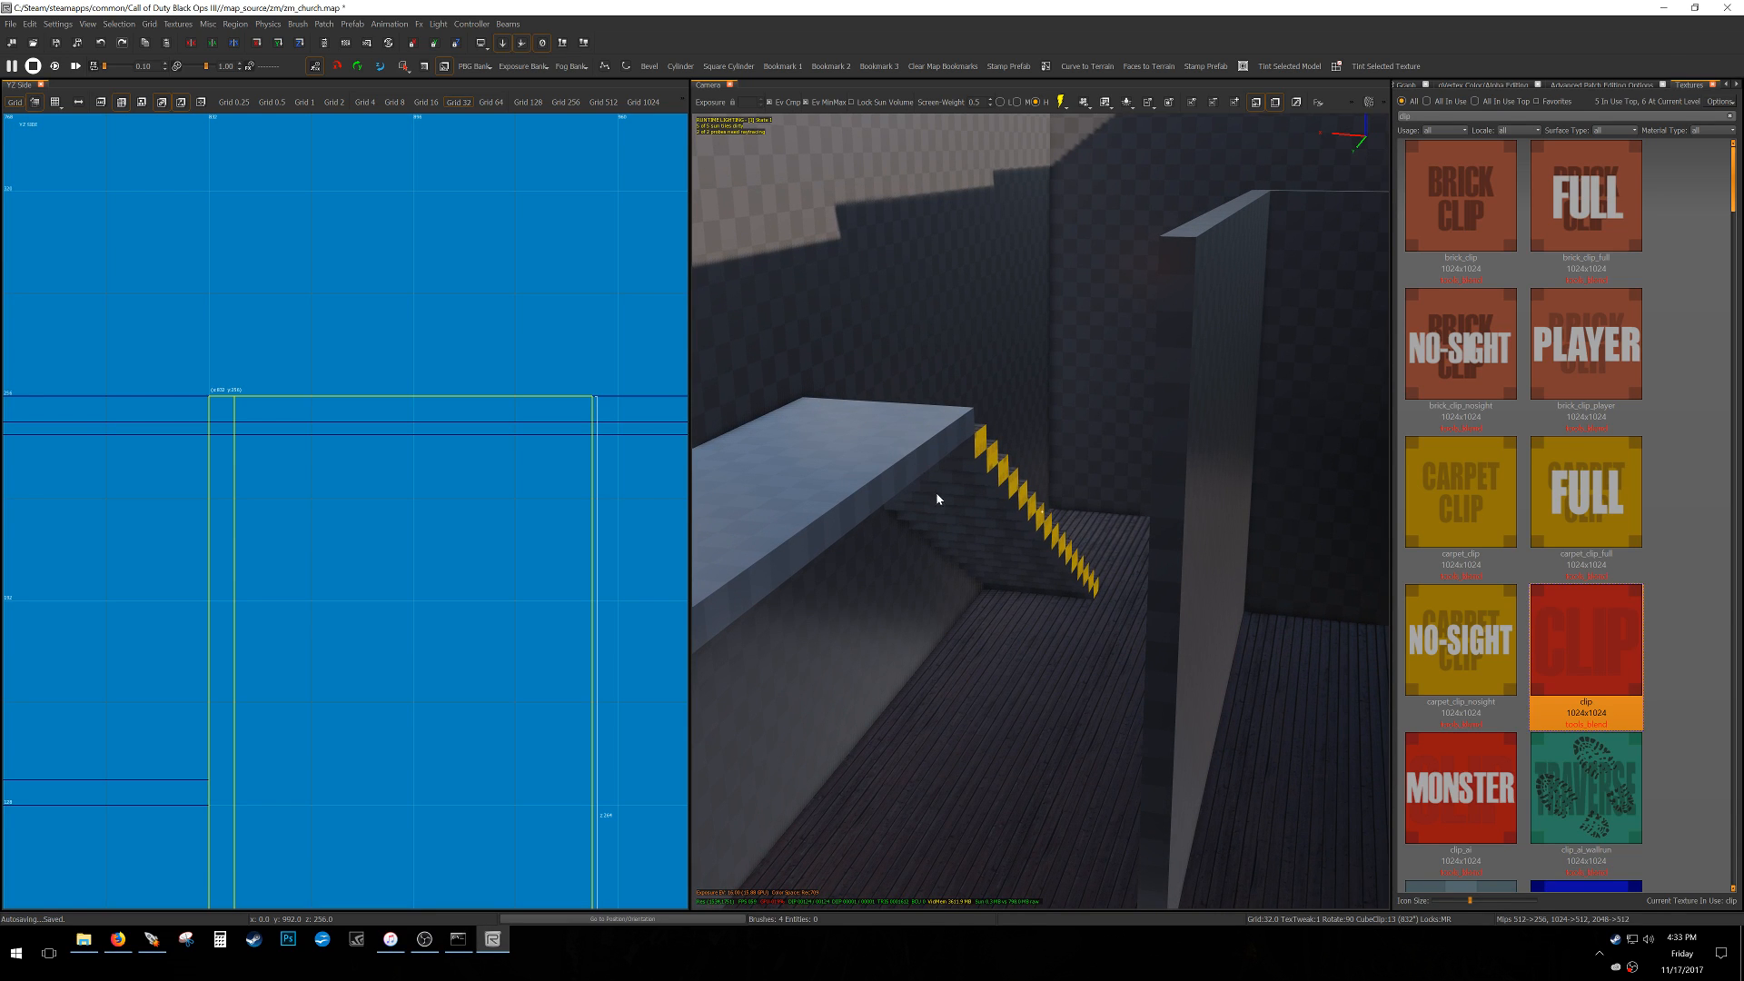
mouse_move(939, 512)
right_mouse_down()
mouse_move(1042, 512)
mouse_move(938, 506)
right_mouse_up()
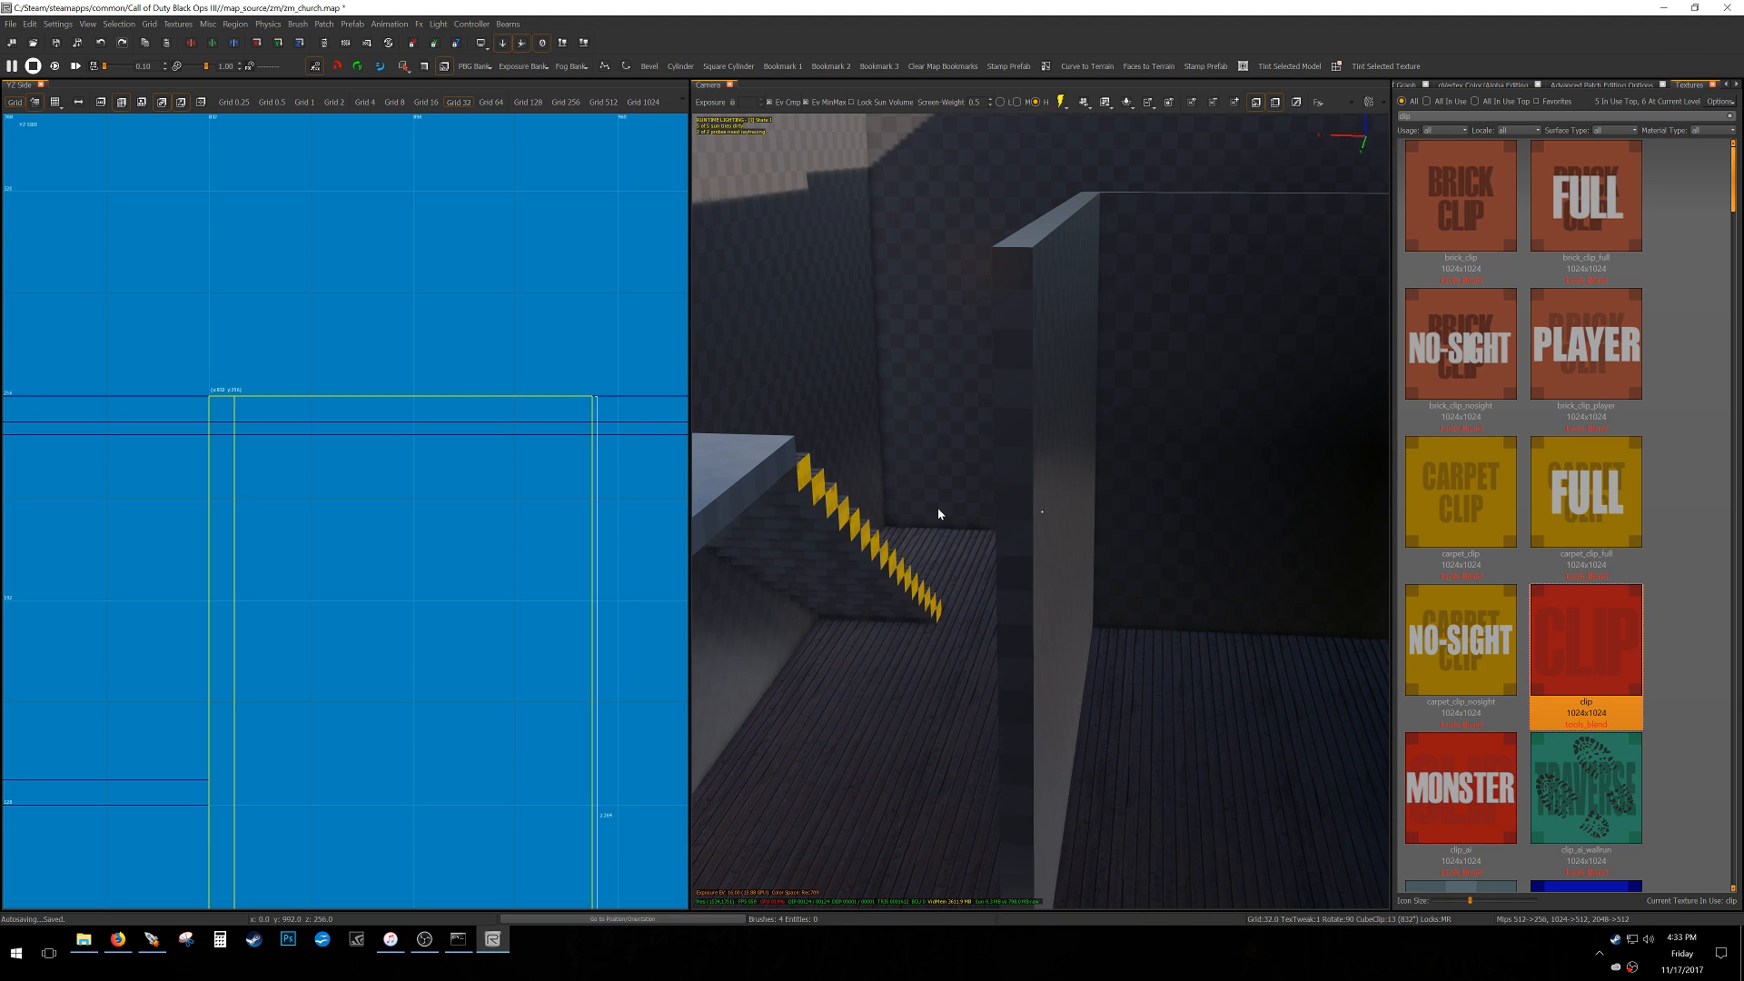
key("Escape")
Duplicate the back wall of the three-sided room, flip the copy along Y, place it across the open end, and save the map.
left_click(1081, 436, "shift")
key("Escape")
right_click_drag(1015, 428, 1042, 511)
left_click(1131, 409, "shift")
key("ctrl+Tab")
key("ctrl+Tab")
scroll(672, 481, "down", 4)
key("ctrl+Tab")
key("ctrl+Tab")
right_click_drag(388, 506, 395, 562)
scroll(395, 562, "up", 3)
key("space")
key("alt+y")
left_click_drag(381, 584, 340, 285)
key("Escape")
right_click_drag(864, 375, 1017, 464)
key("ctrl+s")
Mitre the end of one side wall of the room by moving its corner vertices to meet the new wall diagonally.
left_click(755, 320, "shift")
scroll(540, 324, "up", 8)
key("v")
left_click_drag(285, 275, 285, 351)
key("Escape")
Mitre the opposite side wall's end against the new wall by moving its corner vertices on the 4-unit grid, and save the map.
left_click(1285, 277, "shift")
scroll(754, 313, "down", 2)
scroll(507, 378, "down", 10)
right_click_drag(405, 431, 478, 482)
scroll(309, 427, "up", 8)
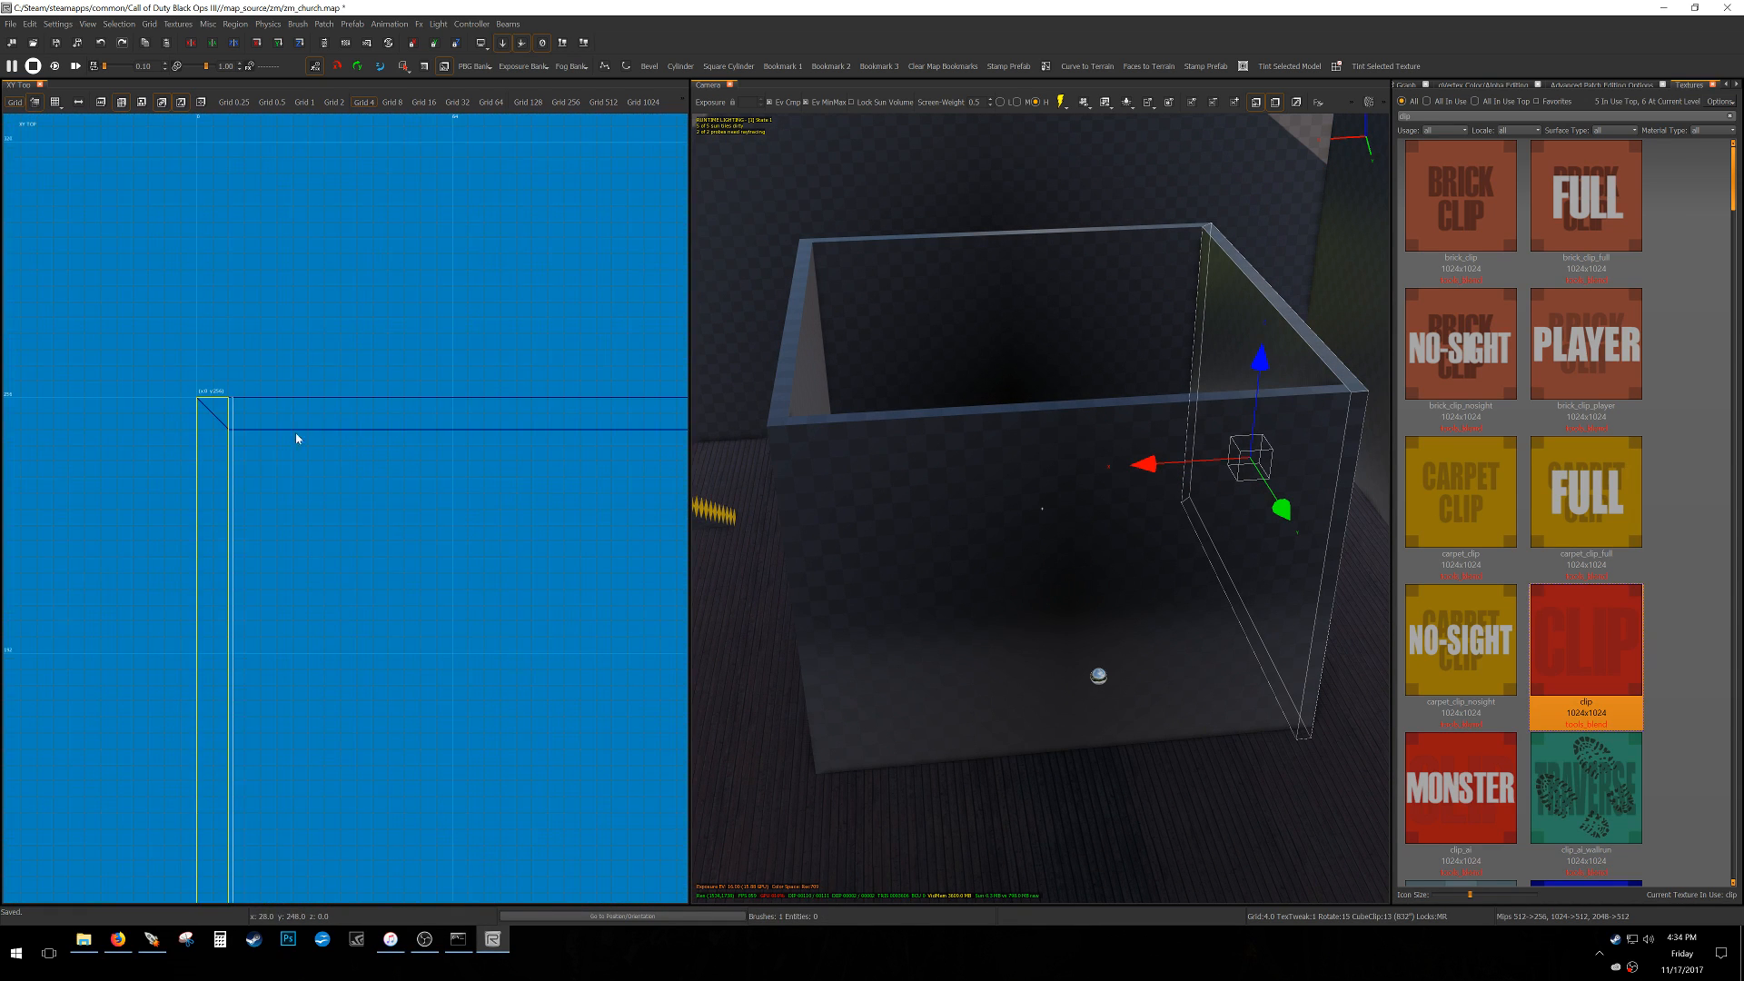
key("v")
left_click_drag(193, 361, 189, 452)
key("Escape")
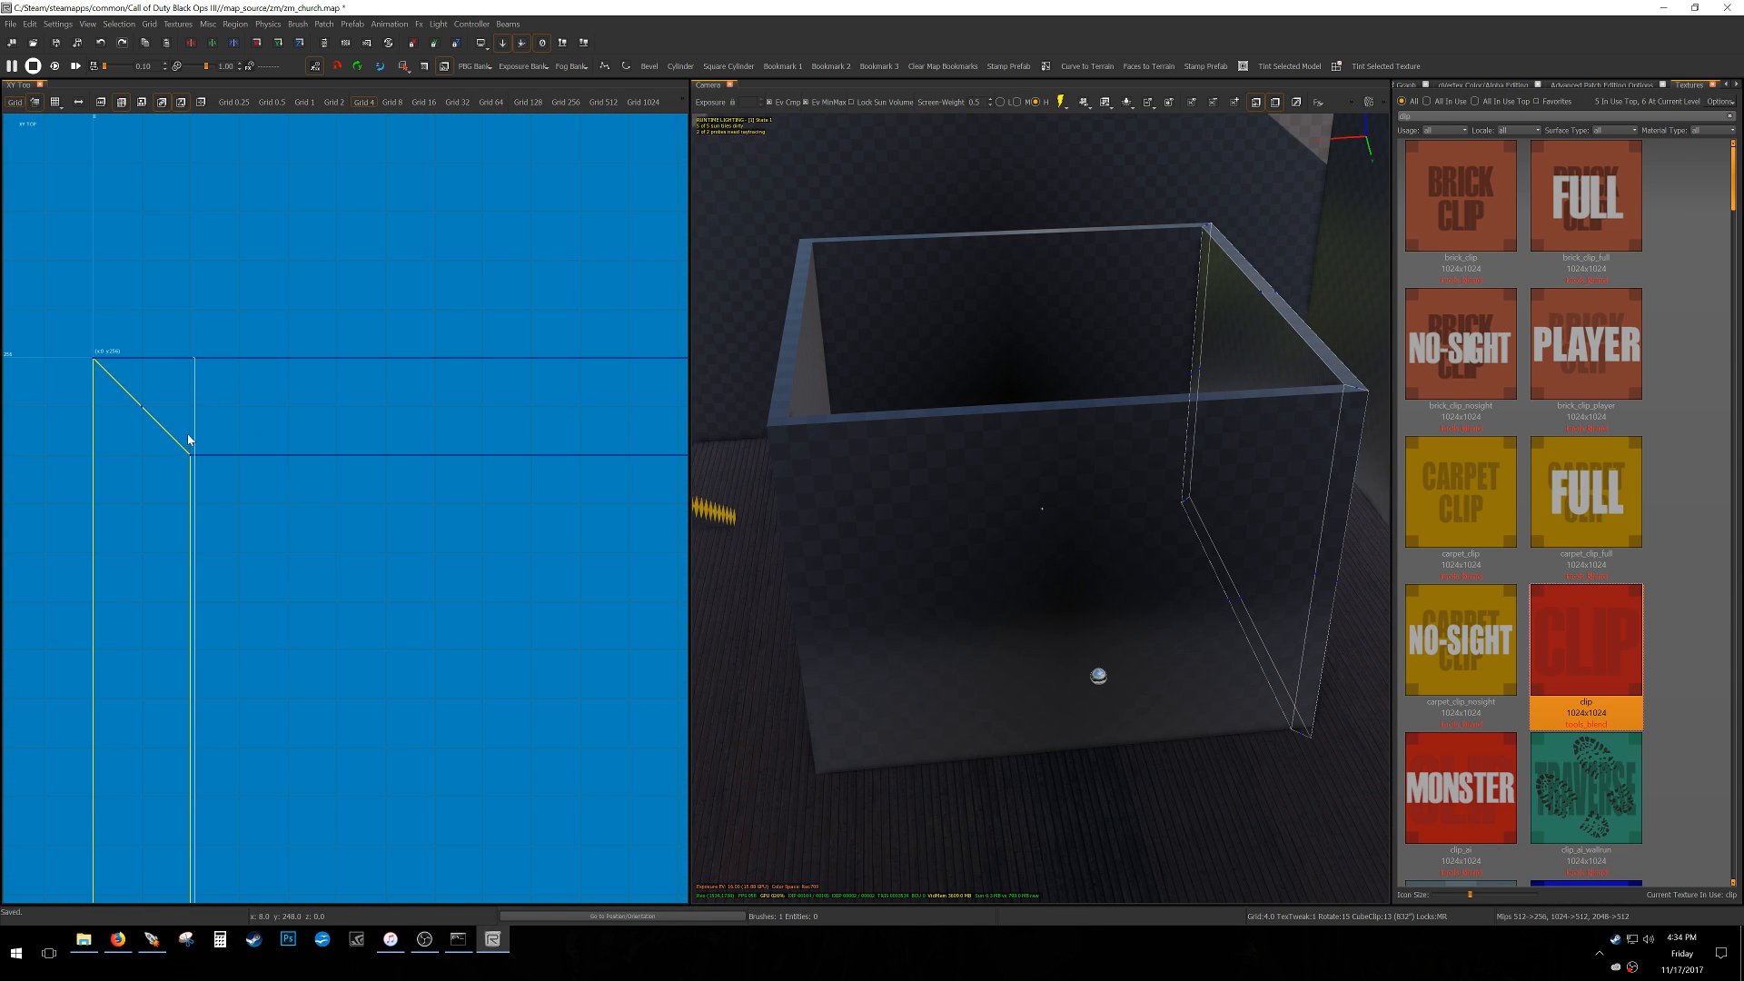
scroll(236, 430, "down", 6)
key("ctrl+s")
Duplicate the triangular gable wall at the nave's end and select the copy.
right_click_drag(992, 465, 909, 381)
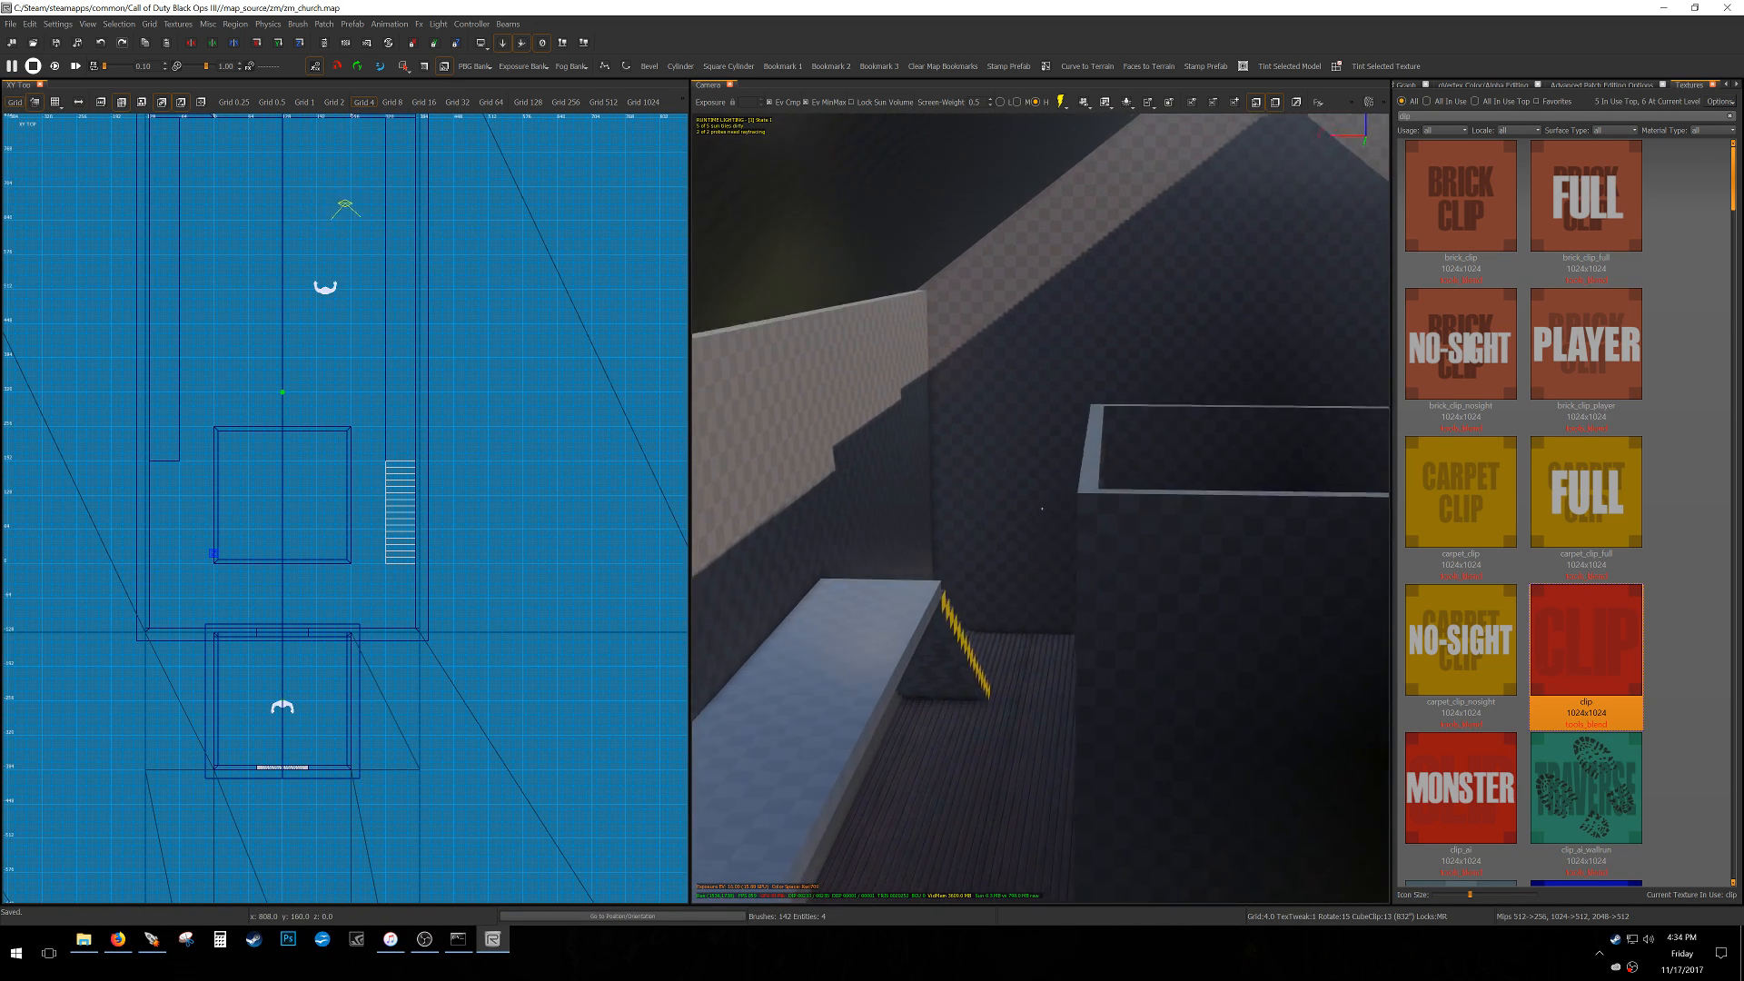
right_click_drag(1042, 508, 1067, 462)
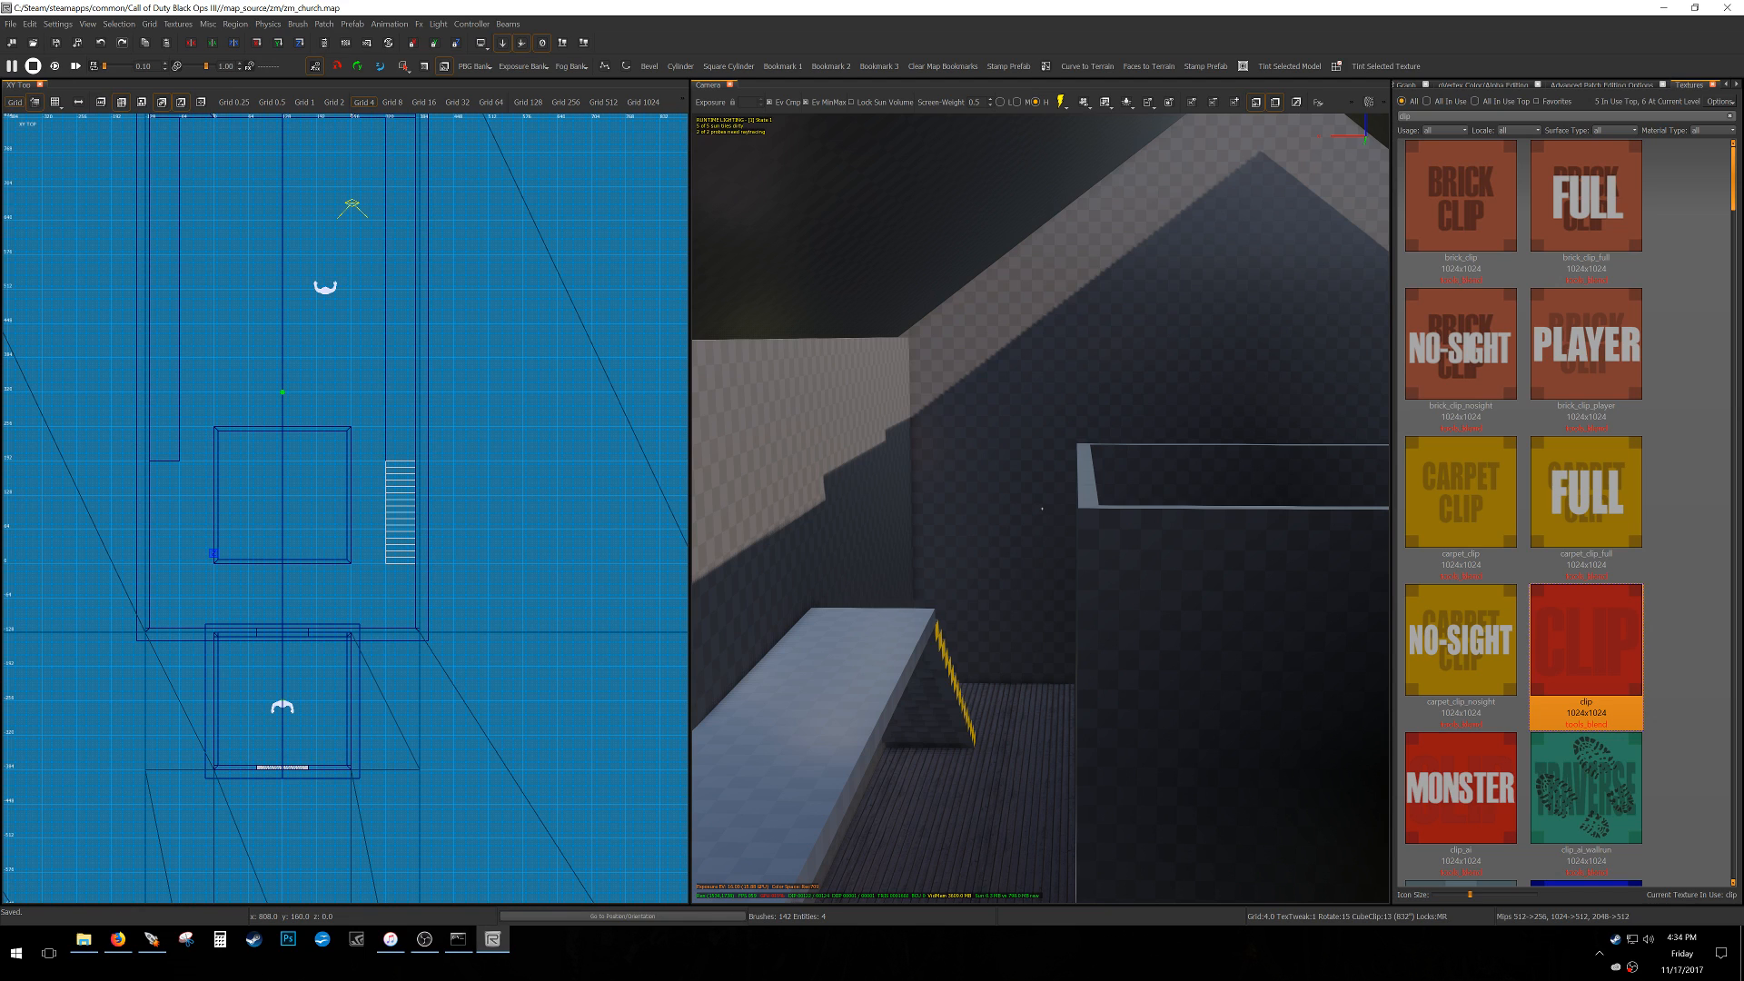
key("w")
right_click_drag(989, 447, 1012, 445)
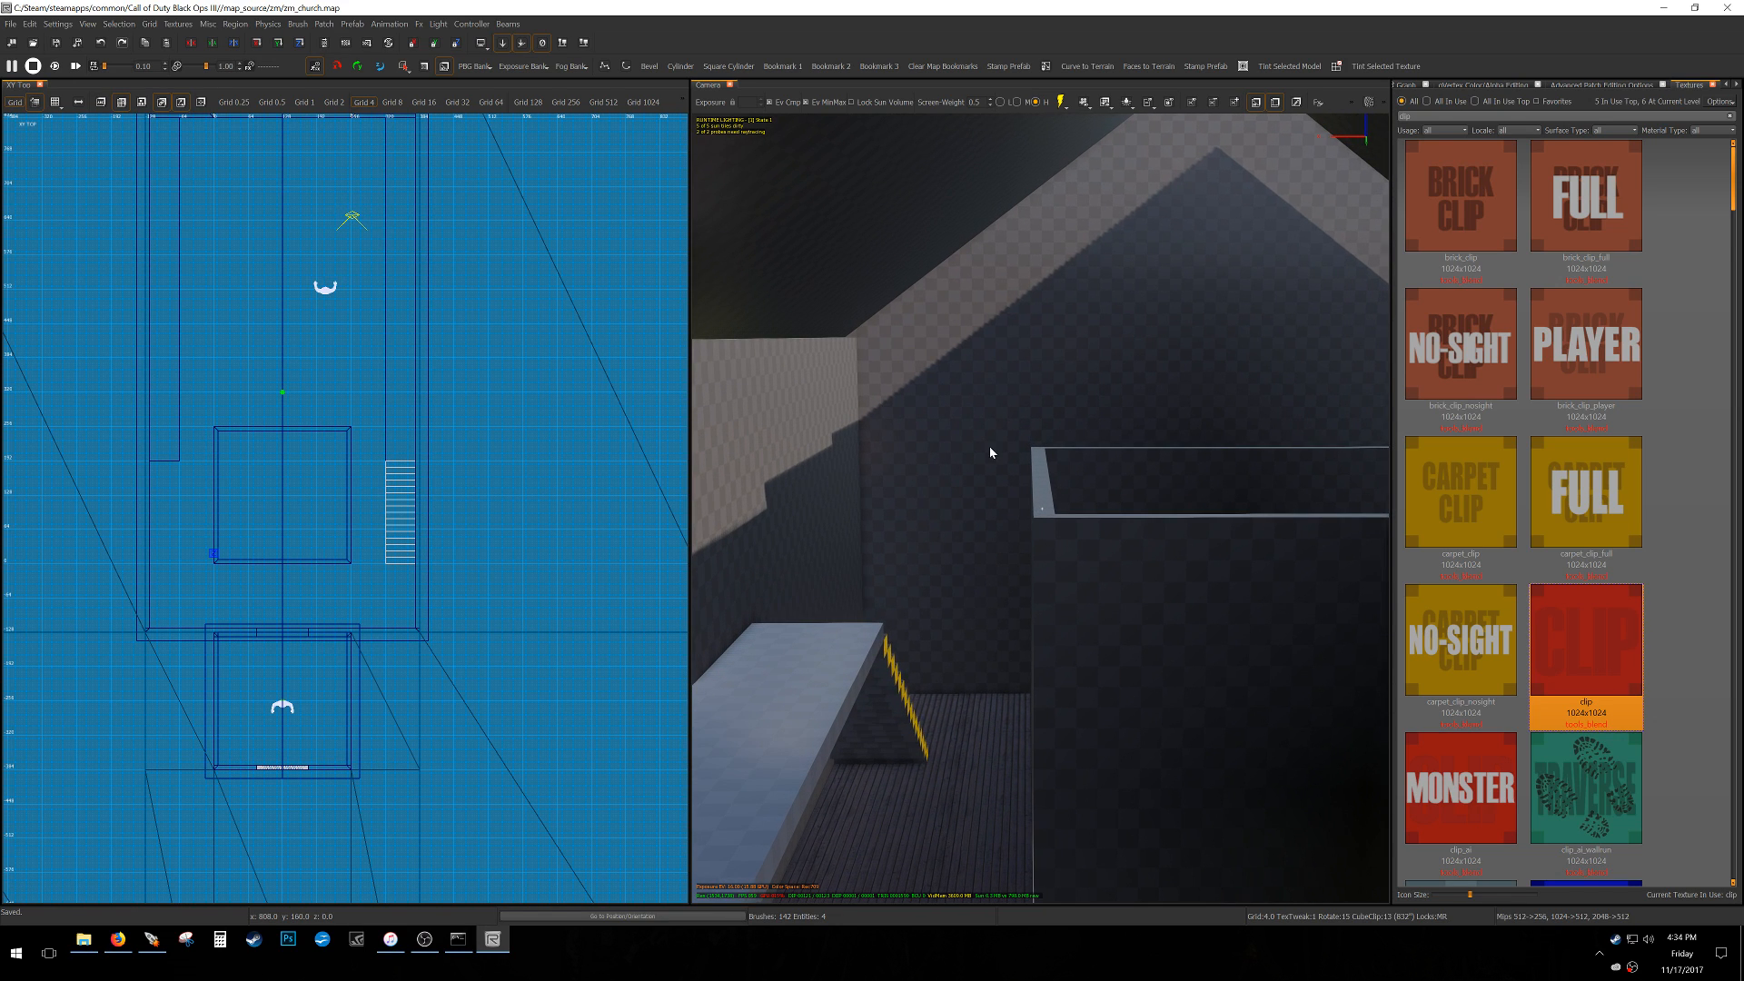
left_click(1115, 570, "shift")
key("Escape")
left_click(1096, 279, "shift")
key("ctrl+Tab")
key("5")
scroll(368, 543, "up", 3)
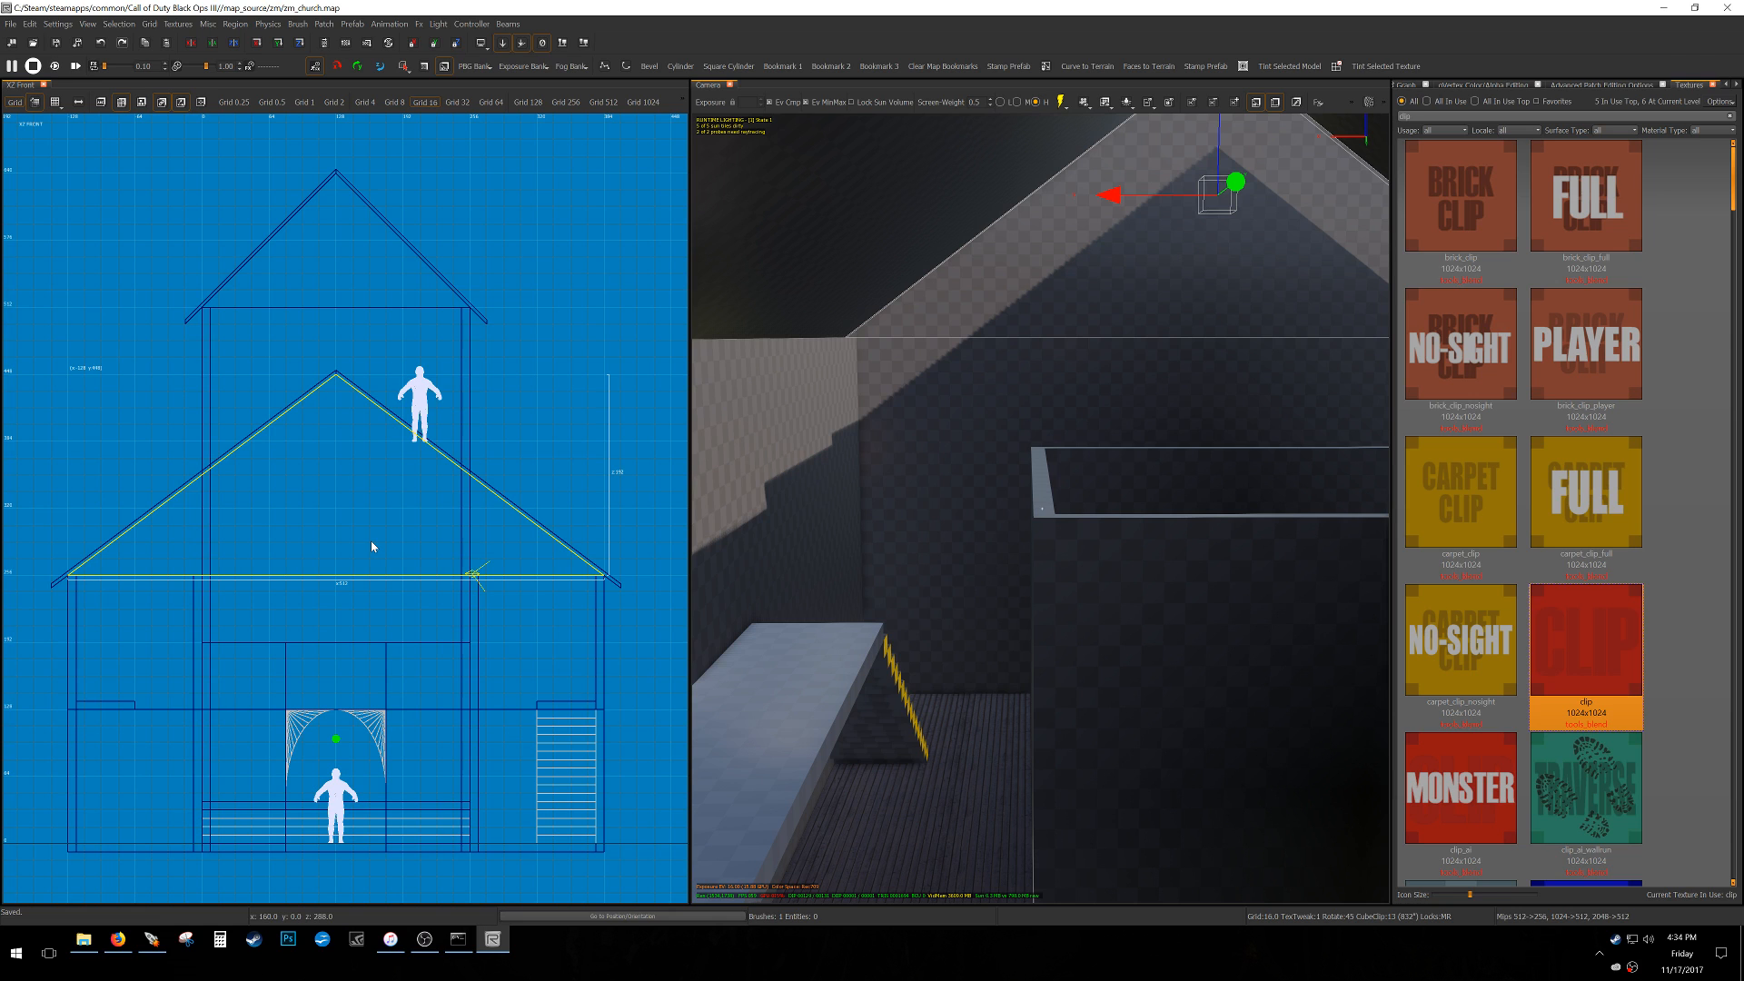
key("space")
key("ctrl+z")
key("Escape")
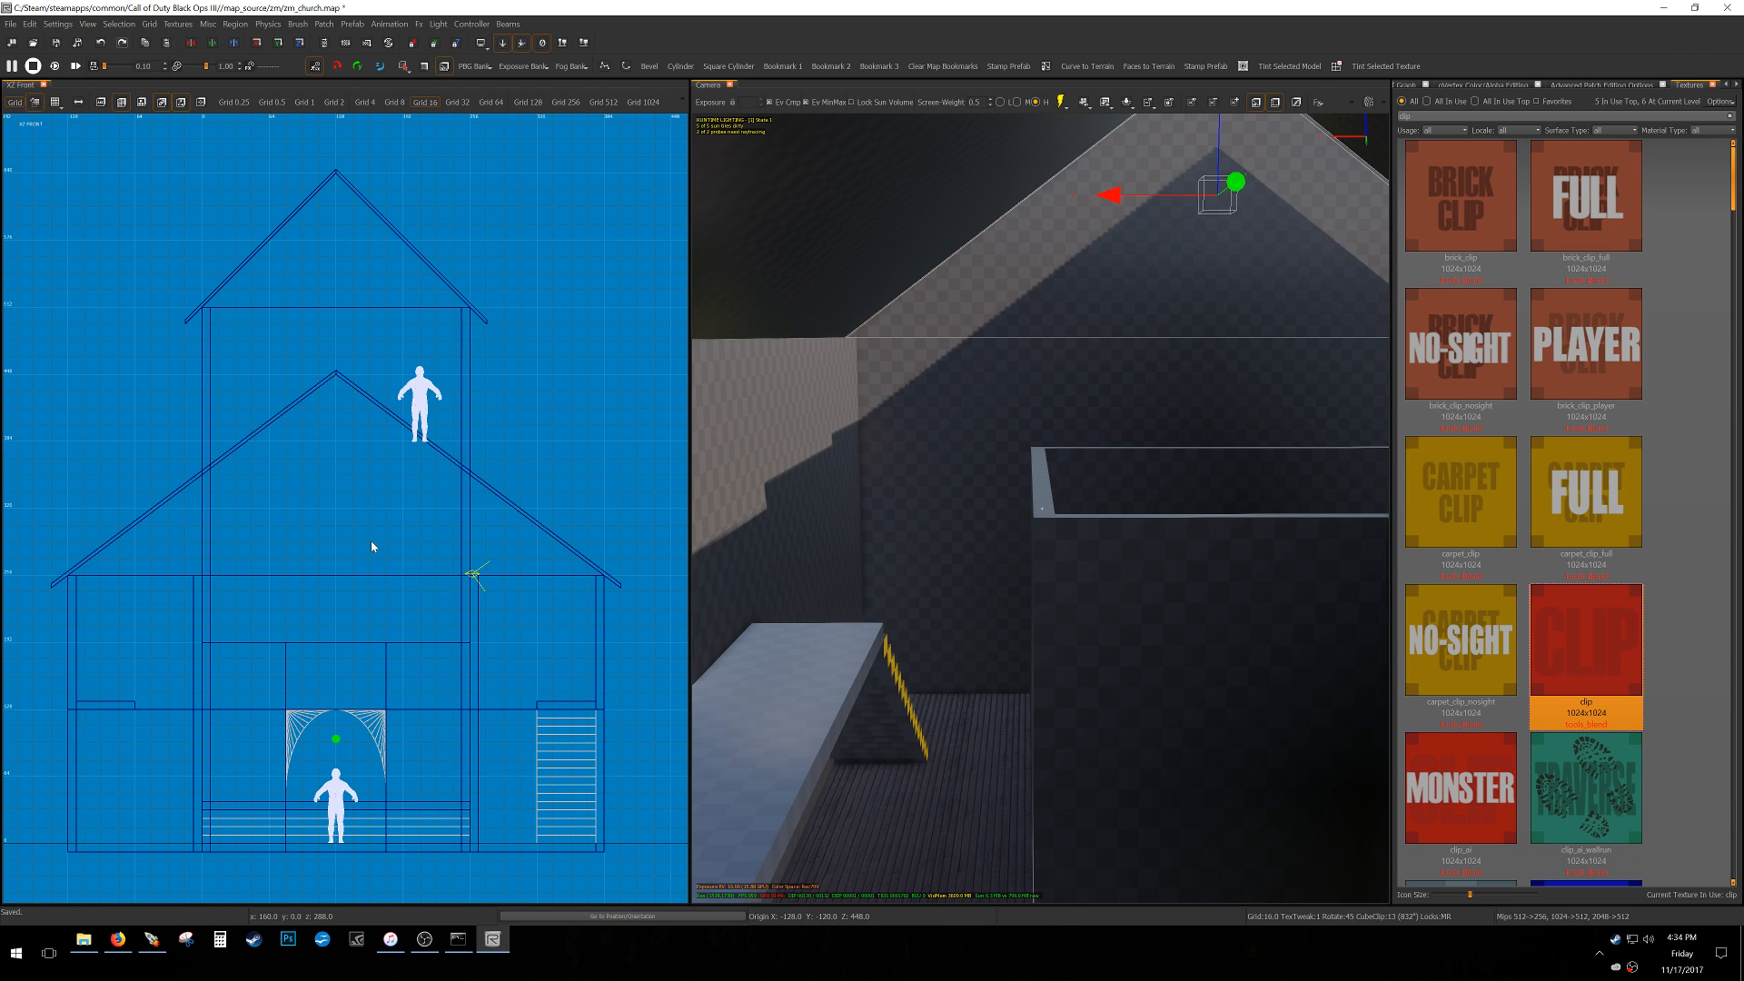
left_click(832, 357, "shift")
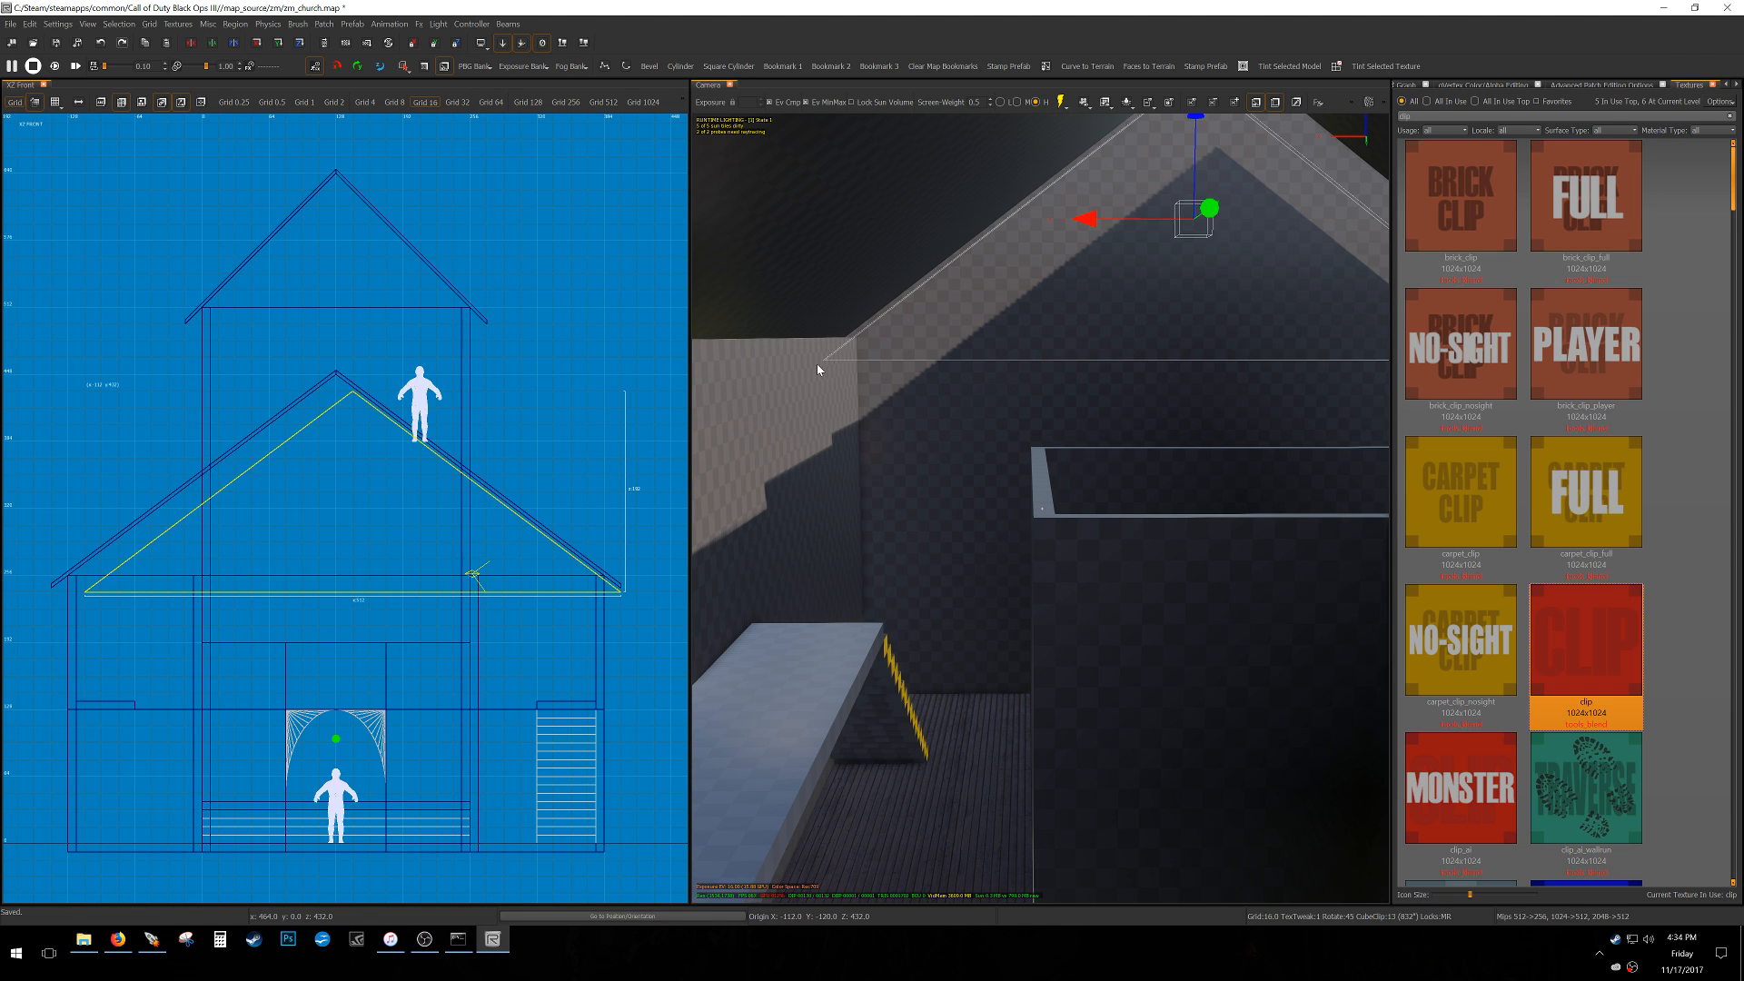
Shift the gable copy along Y toward the room and isolate it together with the room's near wall.
key("ctrl+Tab")
key("alt+Right")
key("alt+Right")
key("alt+Right")
key("alt+Right")
key("alt+Right")
key("alt+Right")
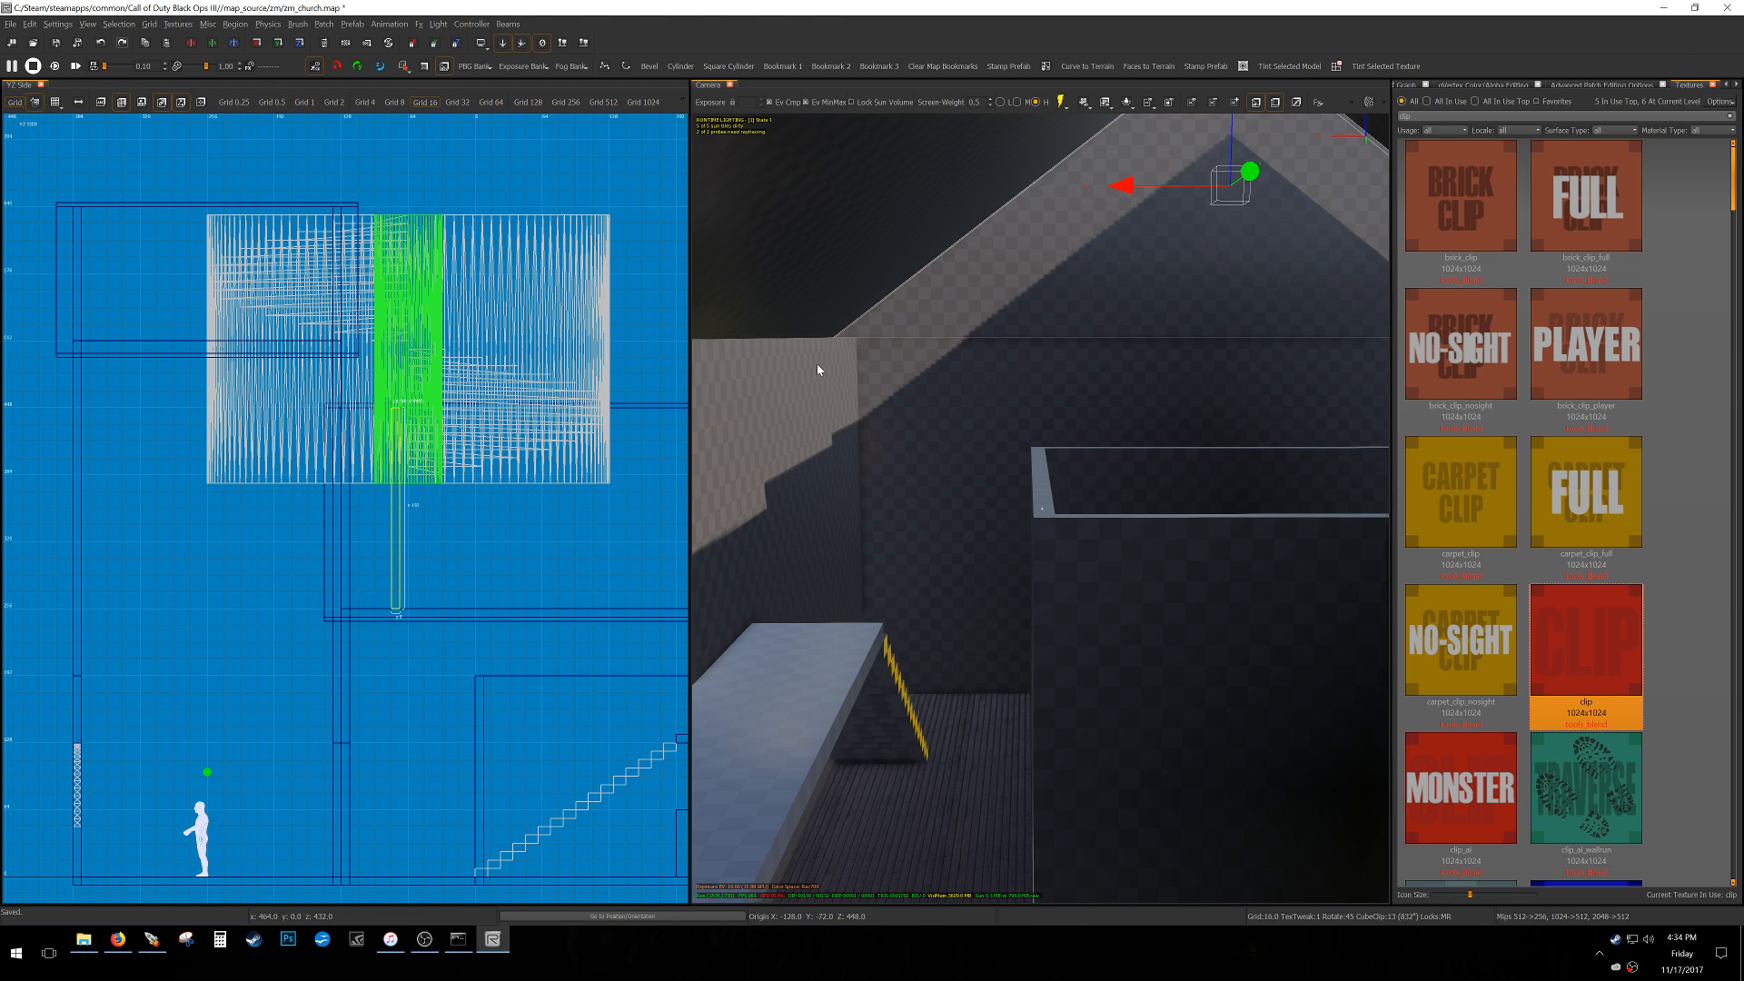
key("alt+Right")
key("alt+Right")
left_click(1067, 545, "shift")
key("alt+h")
left_click(1097, 583, "shift")
Nudge the isolated gable copy along Y to origin Y 256, flush above the room's near wall.
key("alt+Right")
right_click_drag(624, 597, 520, 595)
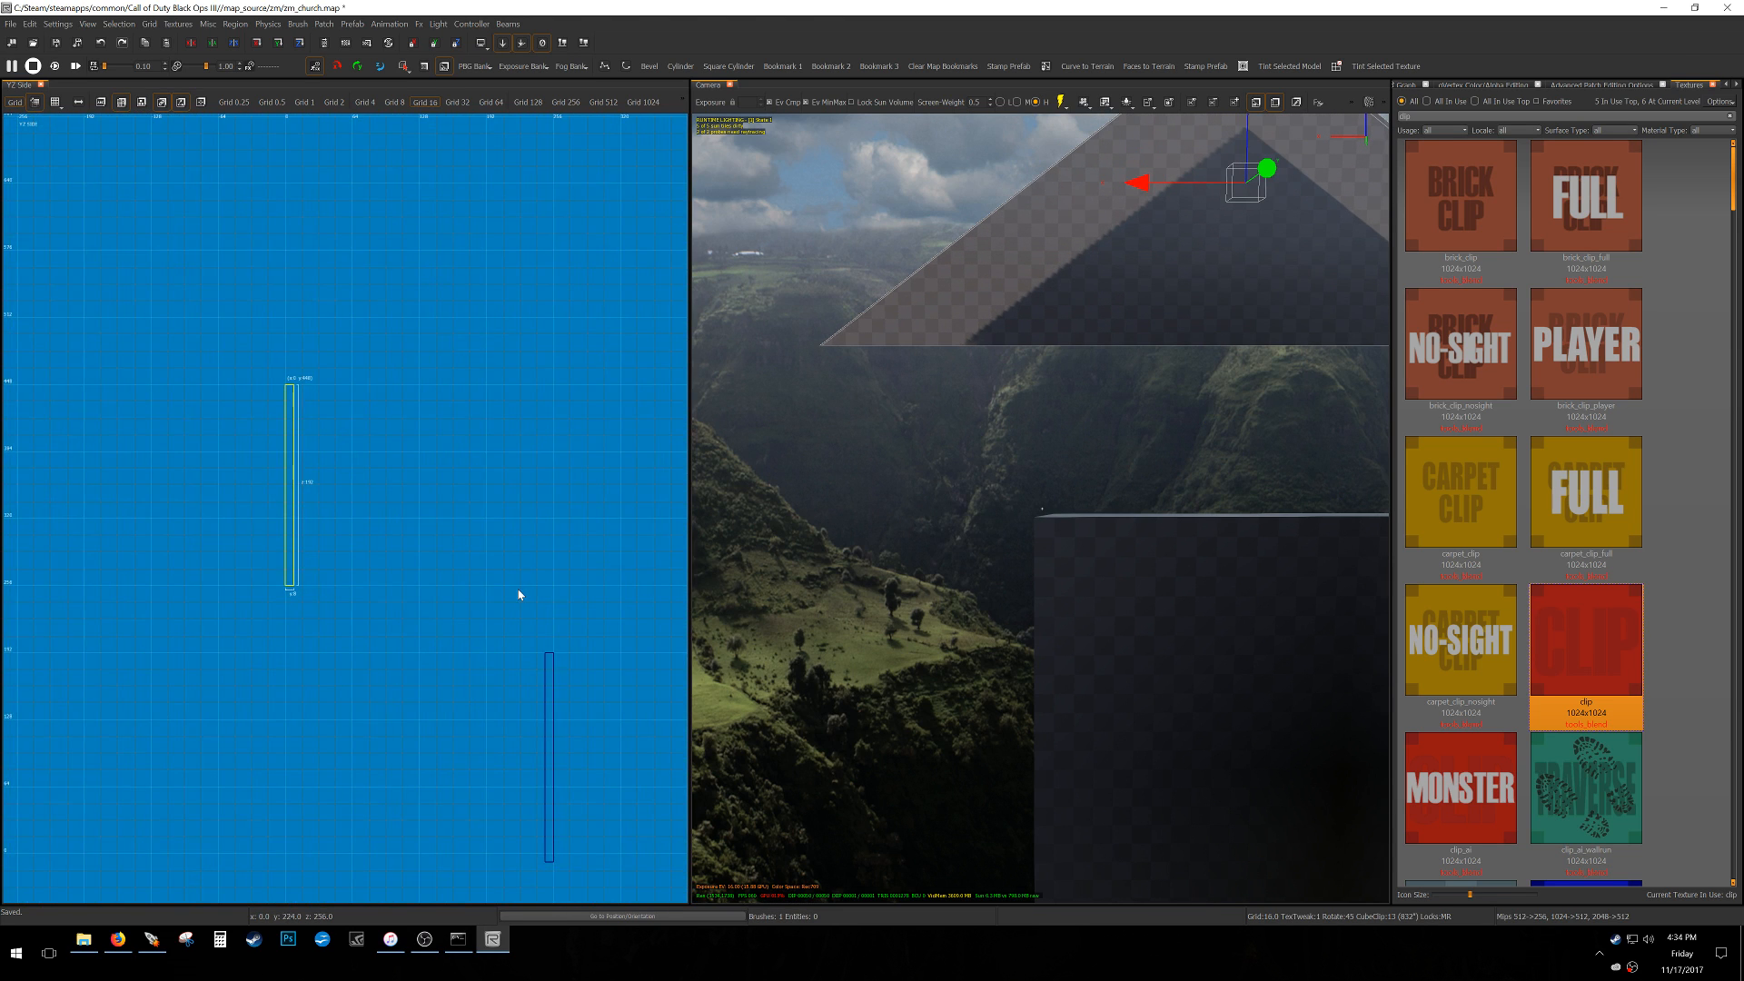
key("alt+Right")
key("alt+Right")
key("alt+Right")
key("alt+Right")
key("alt+Right")
key("alt+Right")
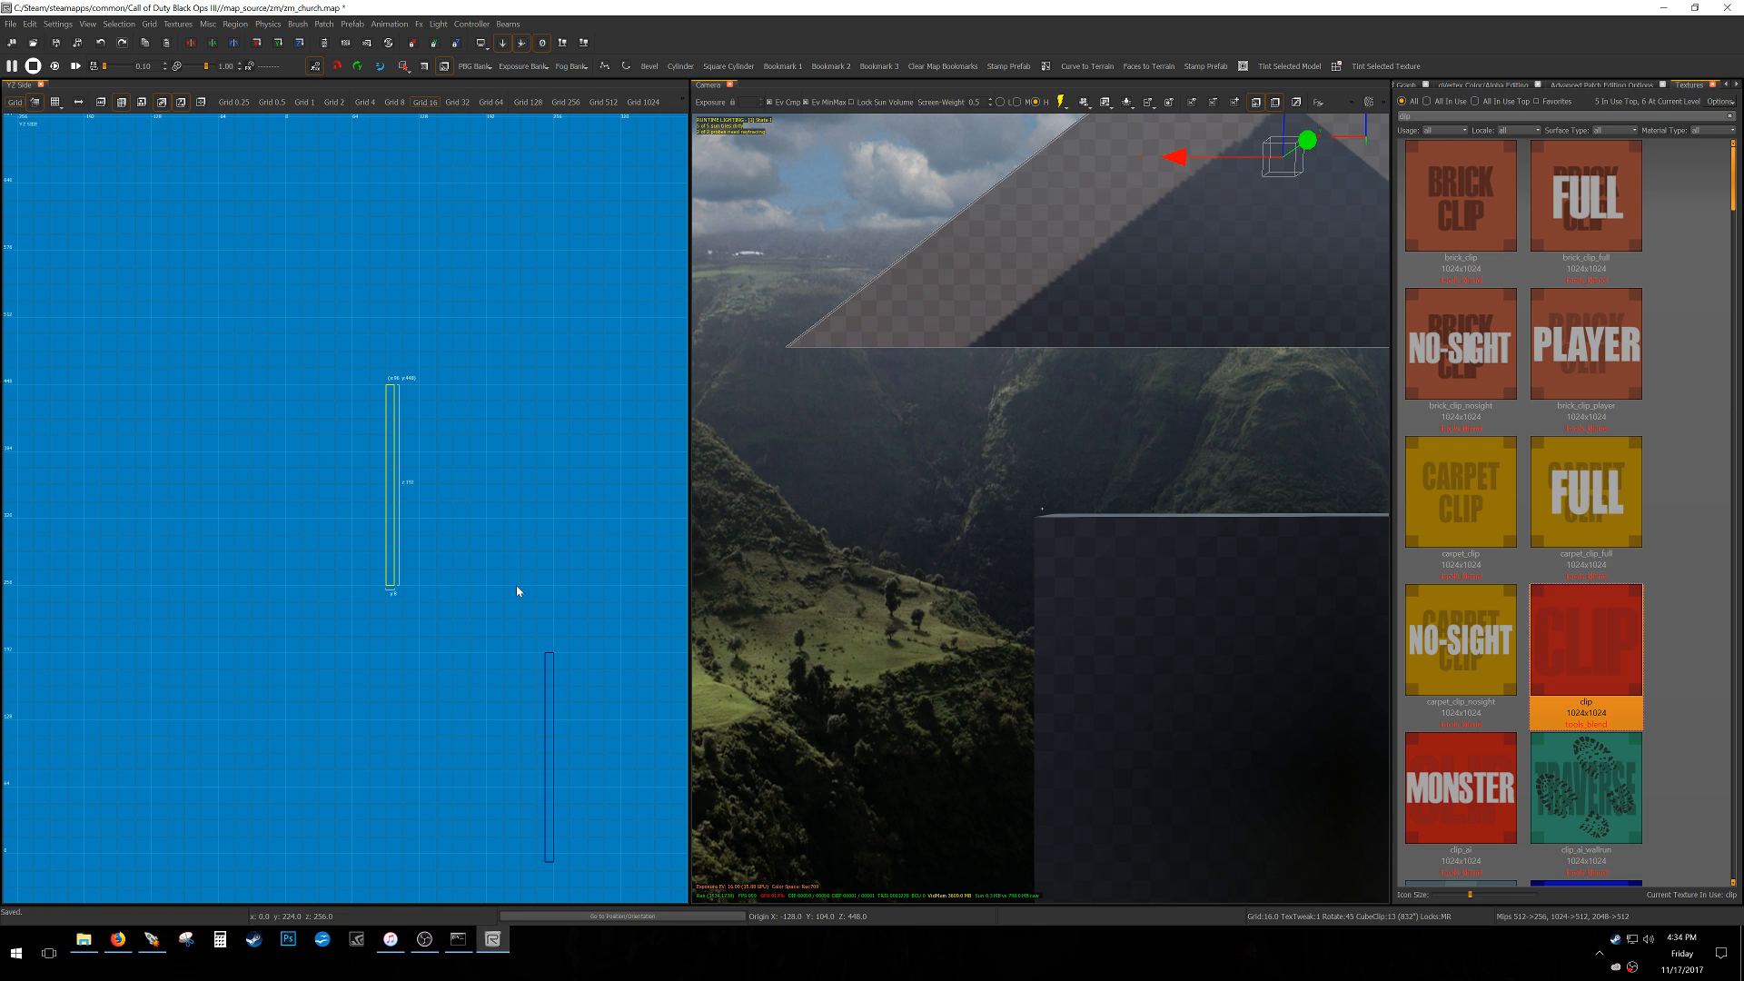
key("alt+Right")
key("alt+Right")
key("alt+Right")
key("alt+Right")
key("alt+Right")
key("alt+Right")
key("alt+Right")
key("alt+Right")
key("alt+Right")
key("alt+Right")
scroll(556, 589, "up", 3)
key("alt+Left")
key("alt+Left")
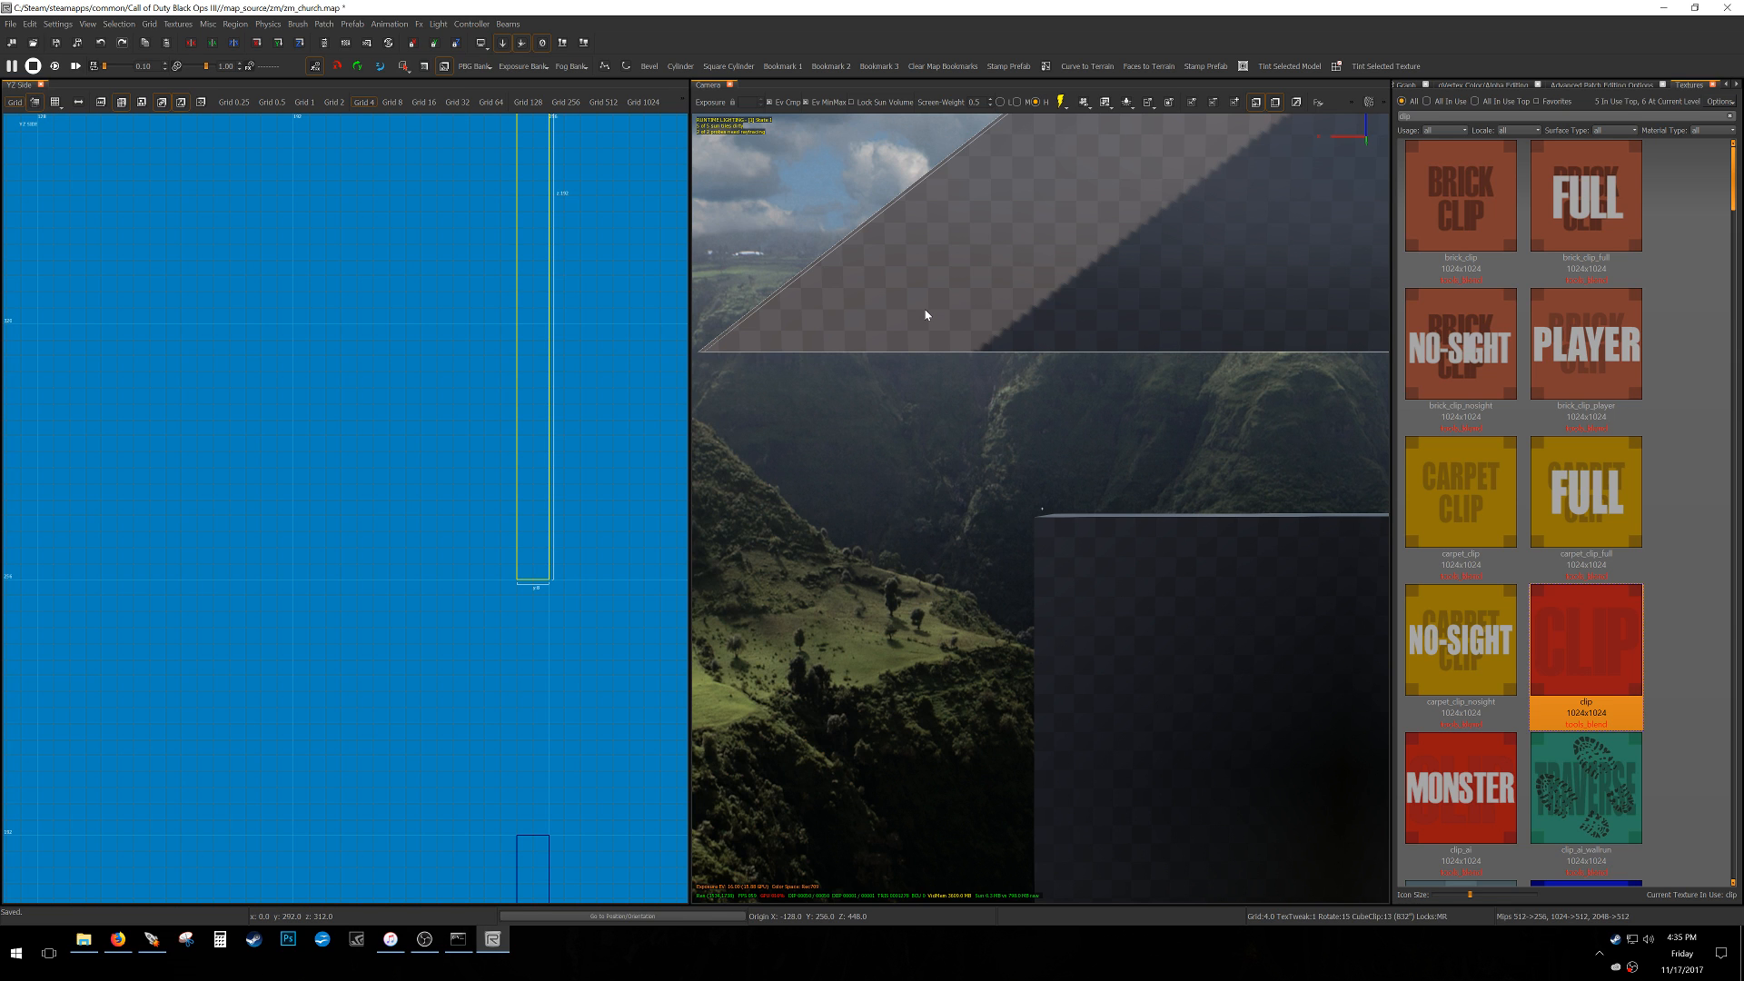
Unhide all brushes and deselect the gable copy.
right_click_drag(1337, 418, 1264, 425)
key("shift+h")
mouse_move(1183, 509)
right_mouse_down()
mouse_move(1277, 520)
mouse_move(1172, 516)
mouse_move(1190, 507)
right_mouse_up()
right_click_drag(1042, 508, 1069, 561)
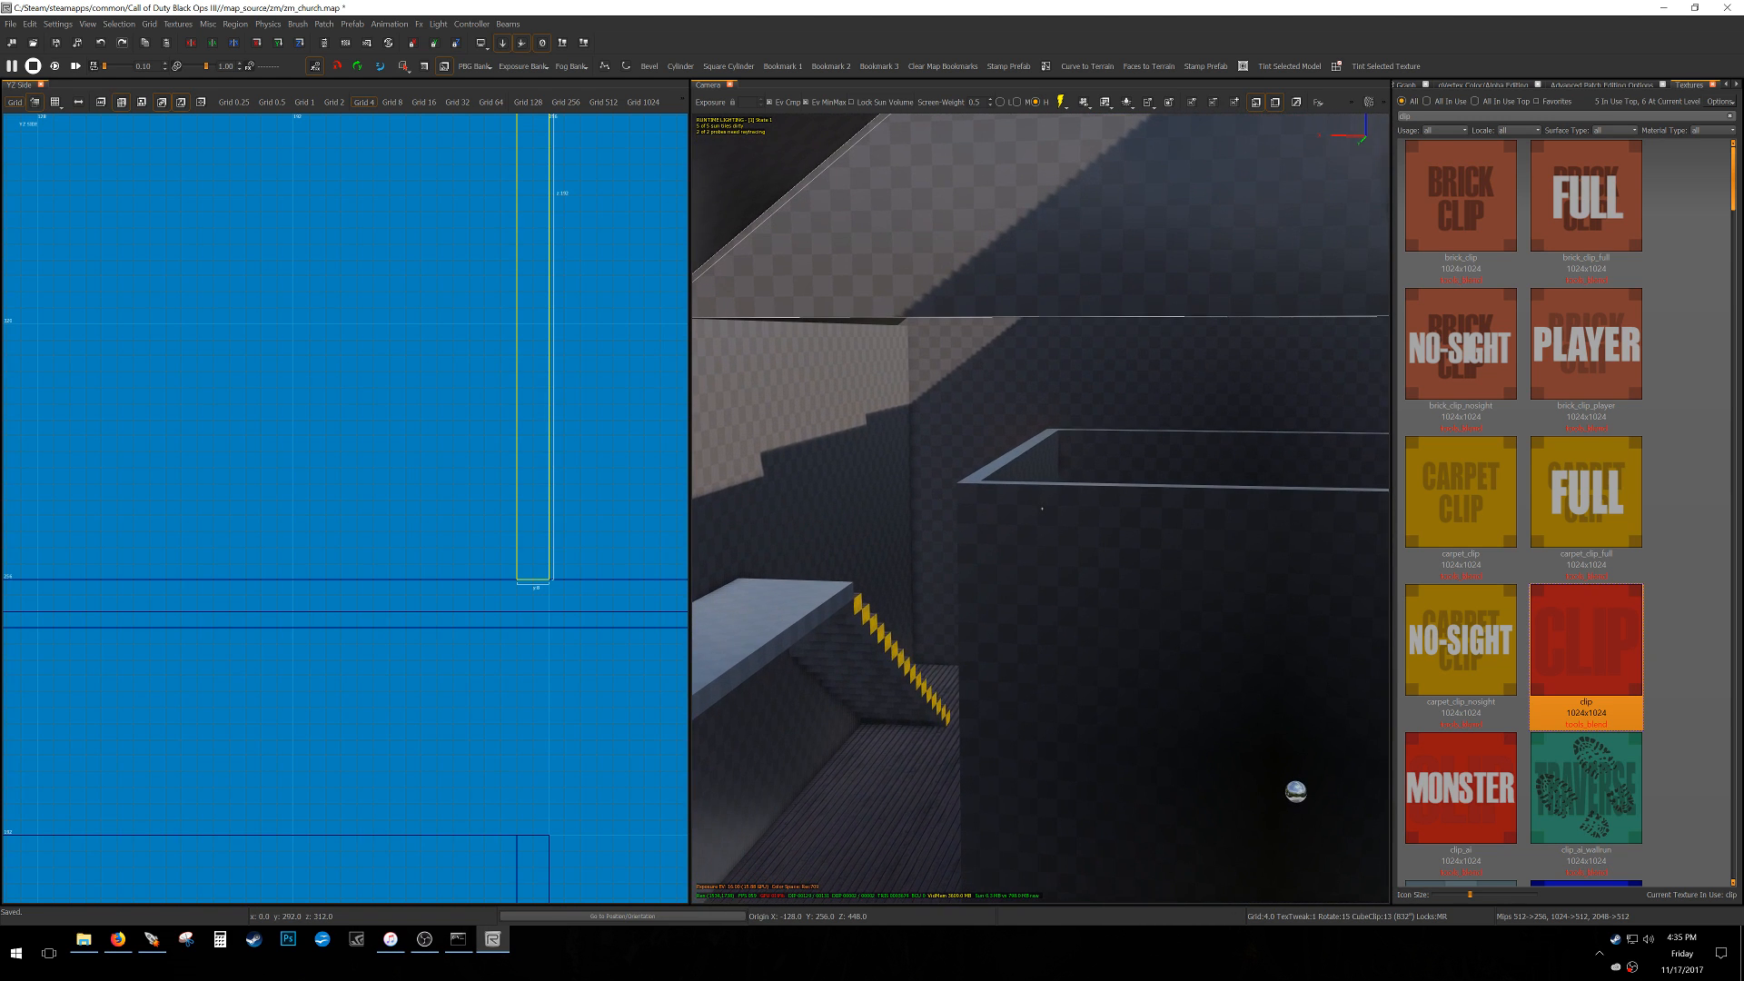
key("Escape")
Isolate the room's four walls together with the gable copy, keeping only the walls selected.
left_click(1078, 459, "shift")
left_click(1042, 459, "shift")
right_click_drag(1042, 459, 1176, 463)
left_click(1176, 509, "shift")
left_click(1209, 471, "shift")
left_click(1152, 328, "shift")
left_click(1150, 337, "shift")
left_click(1145, 268, "shift")
key("alt+h")
left_click(1145, 272, "shift")
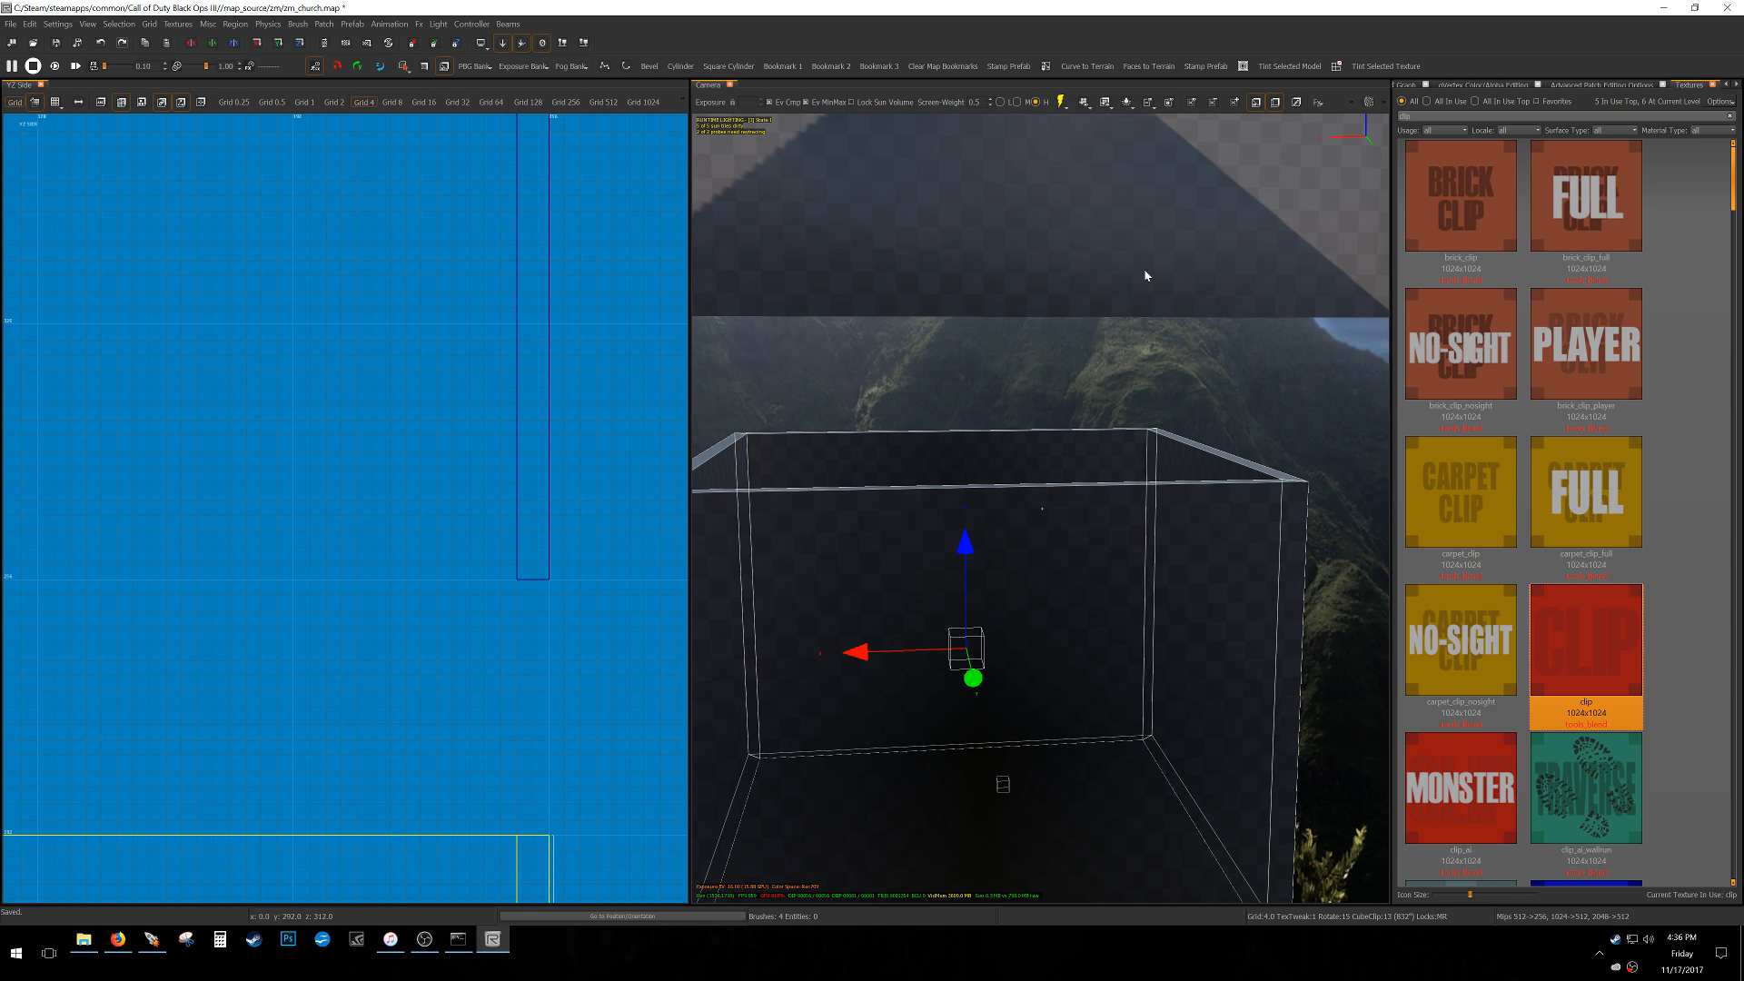
Raise the room's four walls to the base of the gable copy, unhide the other brushes, and save the map.
scroll(727, 419, "down", 3)
scroll(602, 476, "down", 9)
key("6")
scroll(546, 510, "up", 6)
left_click_drag(545, 511, 542, 401)
key("shift+h")
right_click_drag(853, 438, 754, 418)
key("Escape")
right_click_drag(1042, 509, 1161, 465)
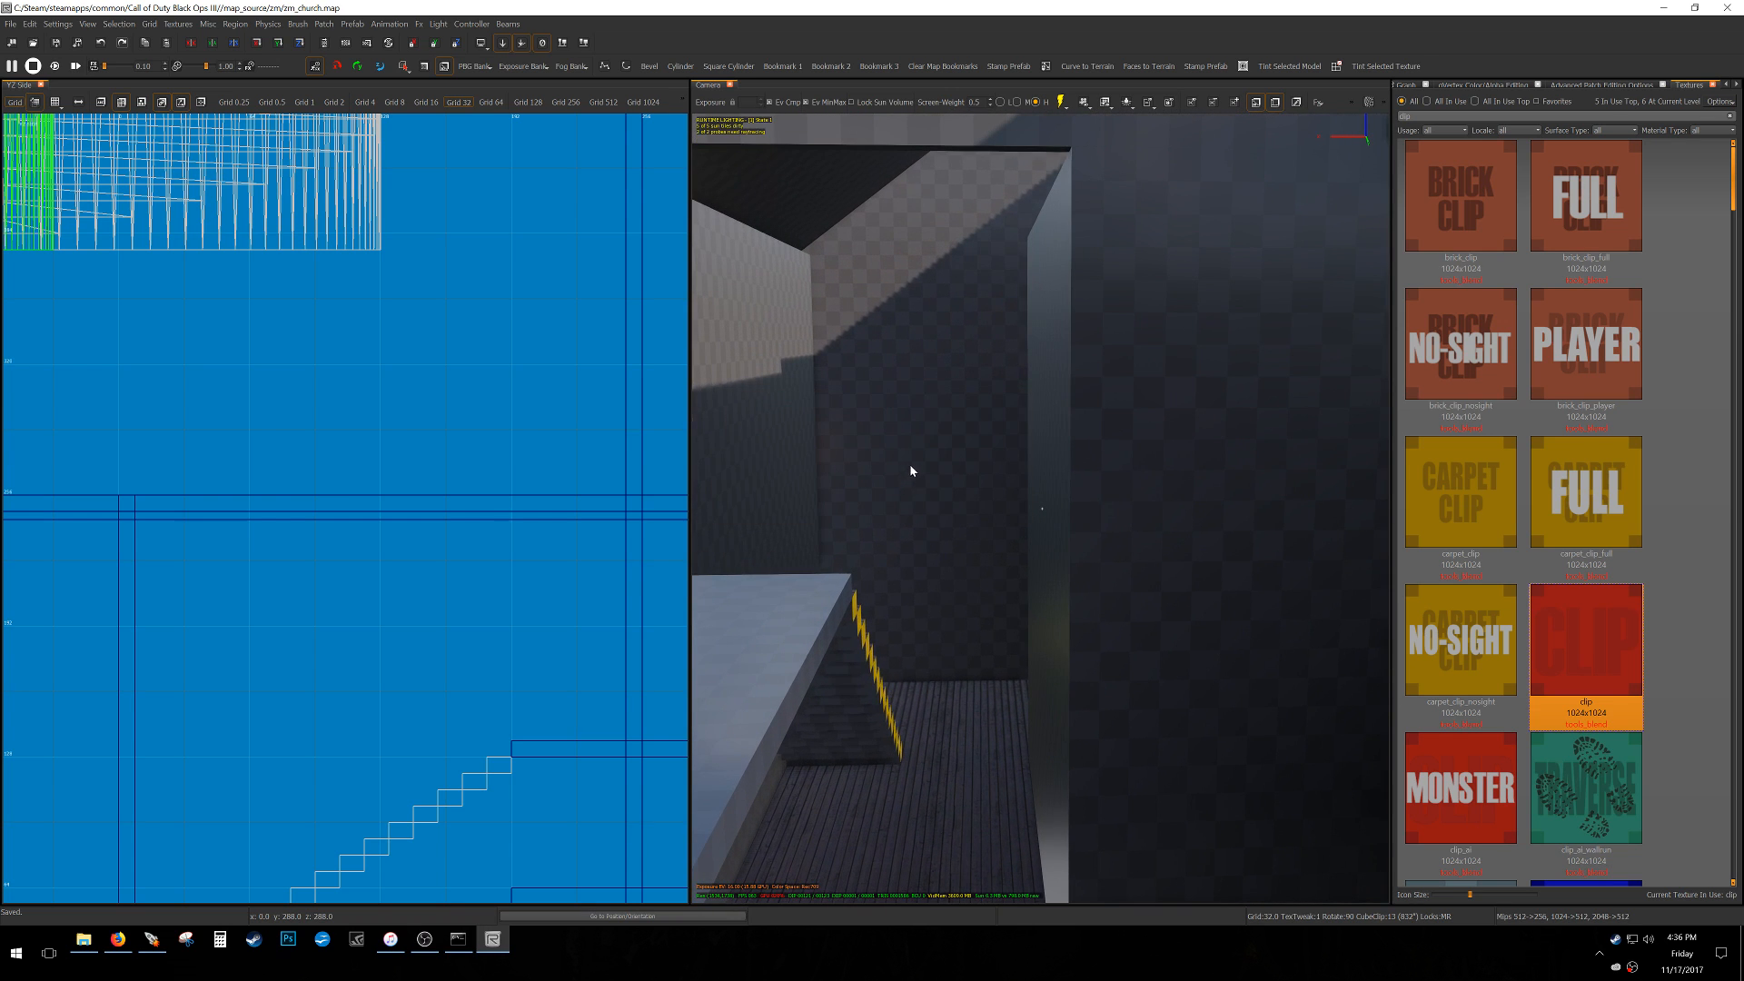
key("ctrl+s")
Draw a new thin slab brush directly beneath the gable copy, spanning its full width.
right_click_drag(908, 465, 909, 436)
mouse_move(1042, 509)
right_mouse_down()
mouse_move(990, 454)
mouse_move(946, 356)
right_mouse_up()
scroll(563, 398, "down", 4)
scroll(552, 448, "up", 8)
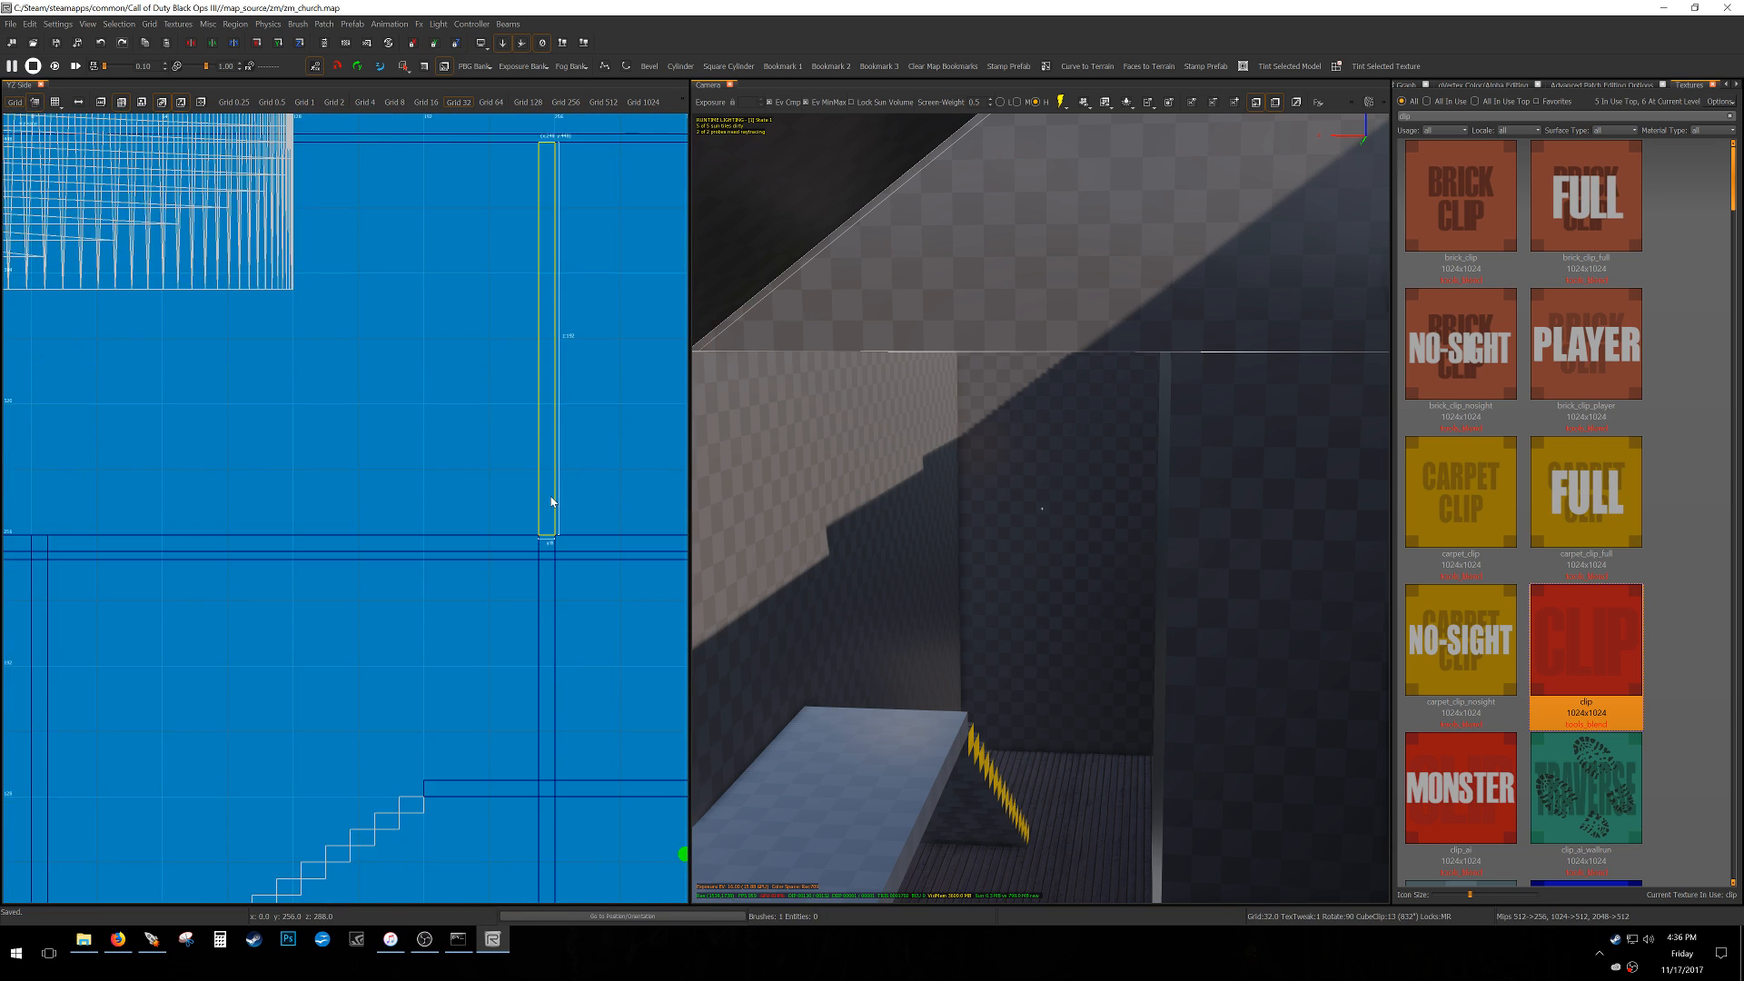
mouse_move(556, 587)
left_mouse_down()
mouse_move(498, 614)
mouse_move(378, 615)
left_mouse_up()
key("ctrl+Tab")
scroll(627, 476, "down", 1)
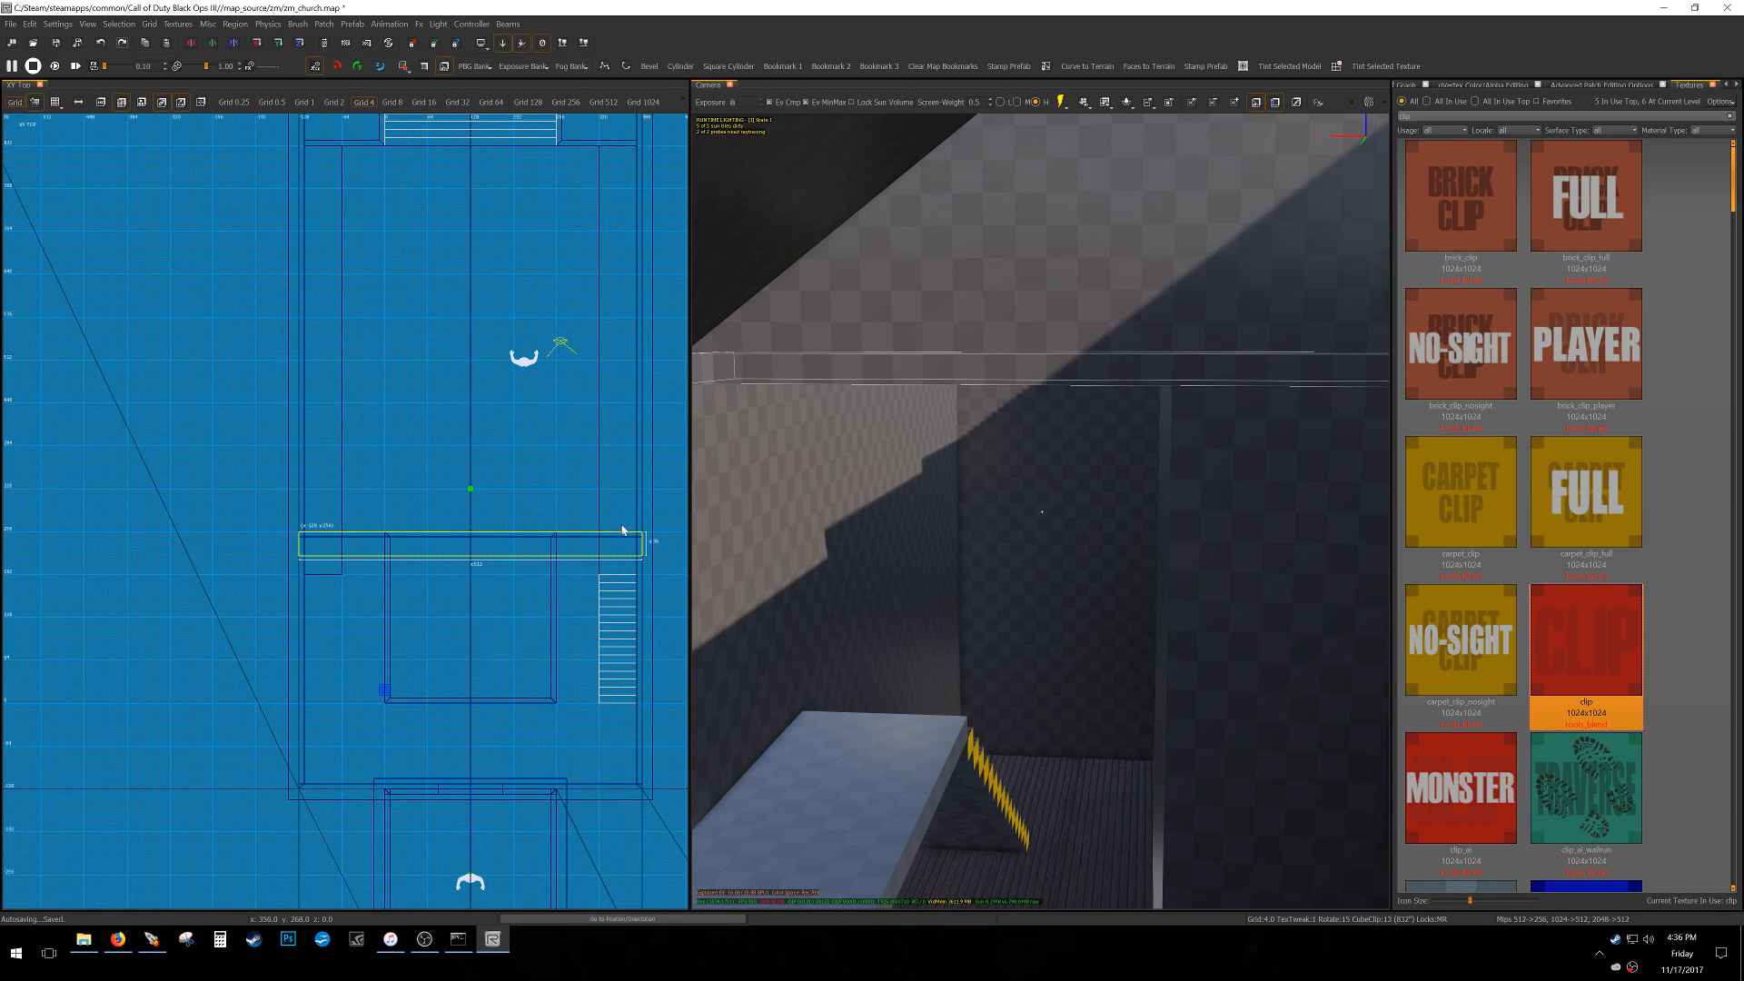
Trim the slab's length and near edge to fit between the room's wall and the nave's outer wall on the stair side.
left_click_drag(310, 543, 455, 548)
key("ctrl+z")
left_click_drag(294, 548, 560, 544)
scroll(530, 544, "up", 3)
right_click_drag(559, 544, 370, 505)
scroll(573, 524, "up", 5)
left_click_drag(584, 517, 540, 465)
left_click_drag(500, 374, 504, 394)
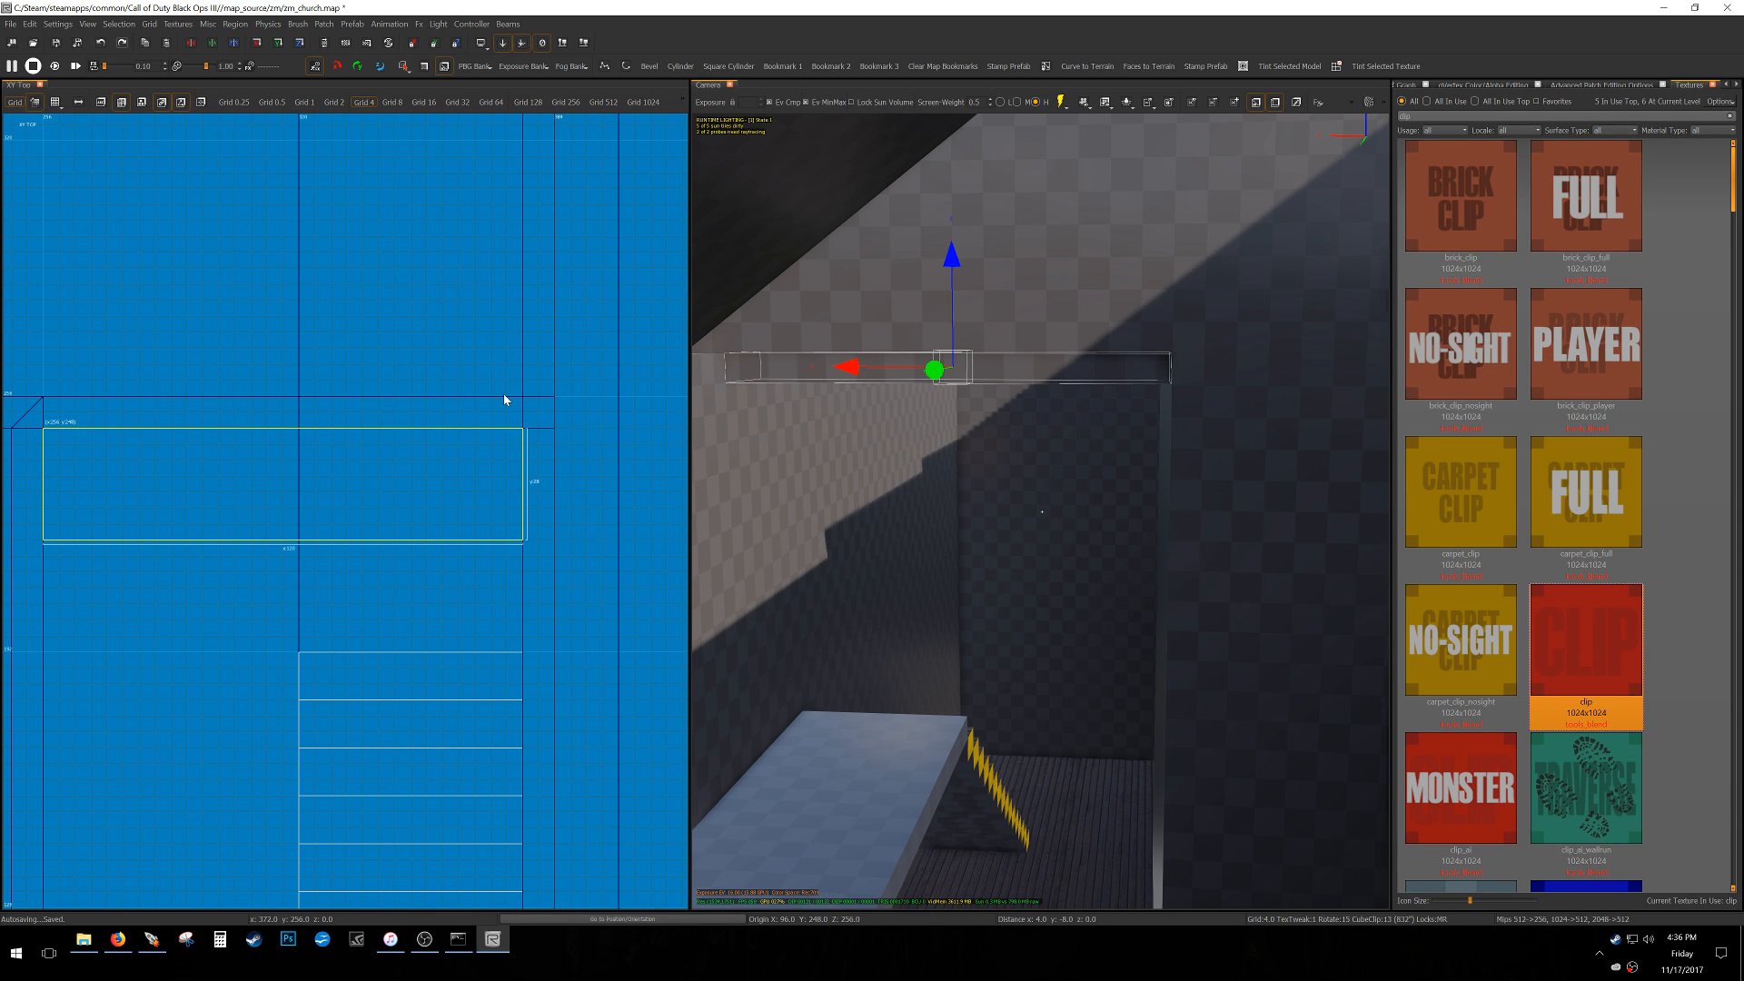
Extend the slab over the top of the stairs and bring its opposite edge flush with the gable's outer face.
scroll(504, 394, "down", 6)
left_click_drag(464, 468, 463, 549)
right_click_drag(826, 465, 800, 463)
scroll(497, 418, "up", 5)
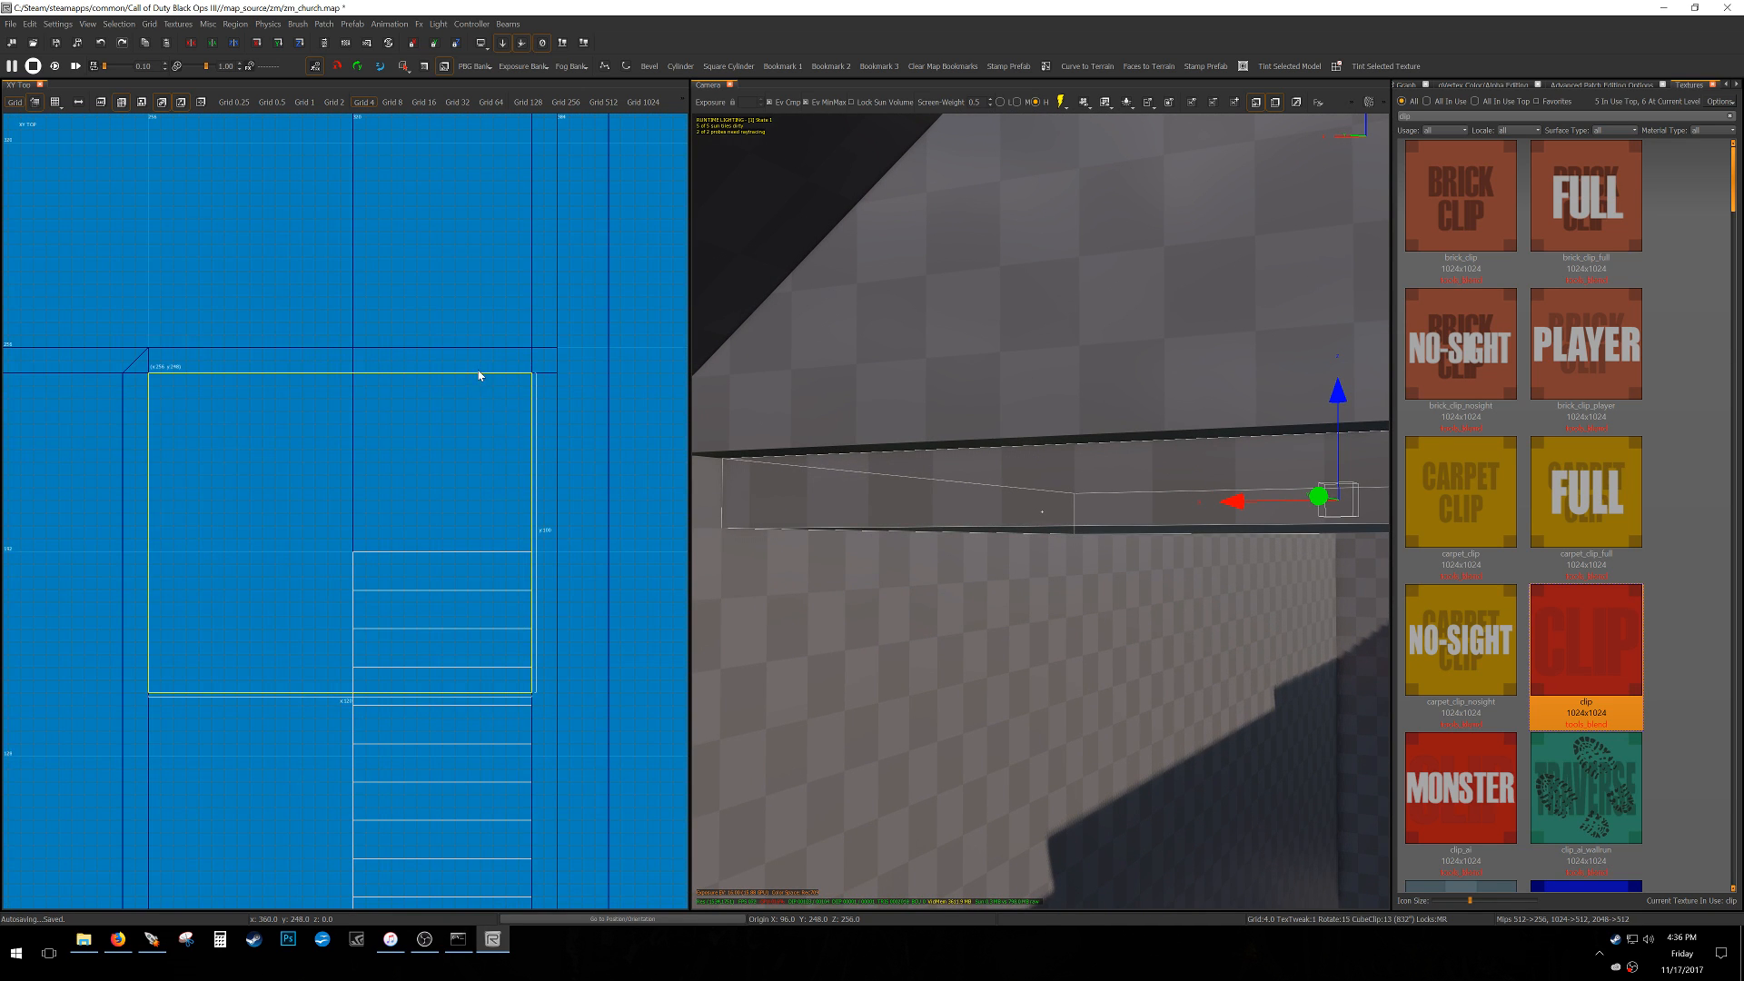
left_click_drag(478, 370, 477, 345)
right_click_drag(865, 495, 868, 502)
Apply the script_floor_ceiling texture to the slab and the gable wall above it, and save the map.
left_click(978, 443, "shift")
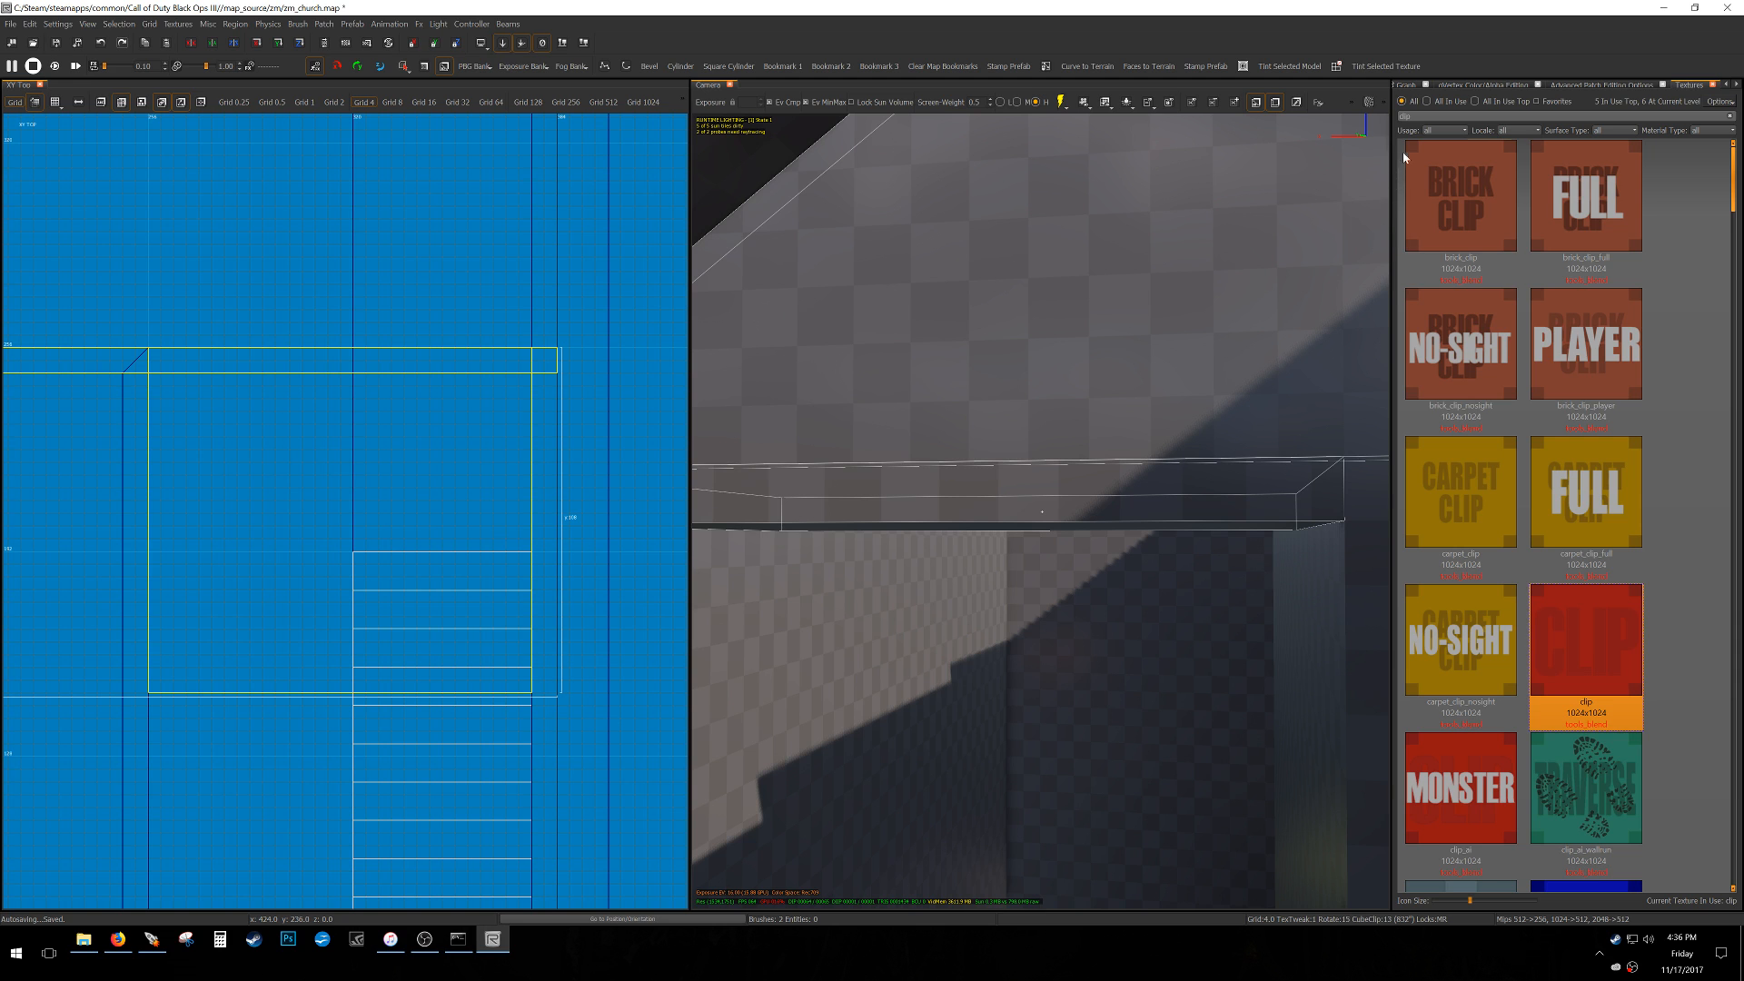
left_click(1435, 101)
key("BackSpace")
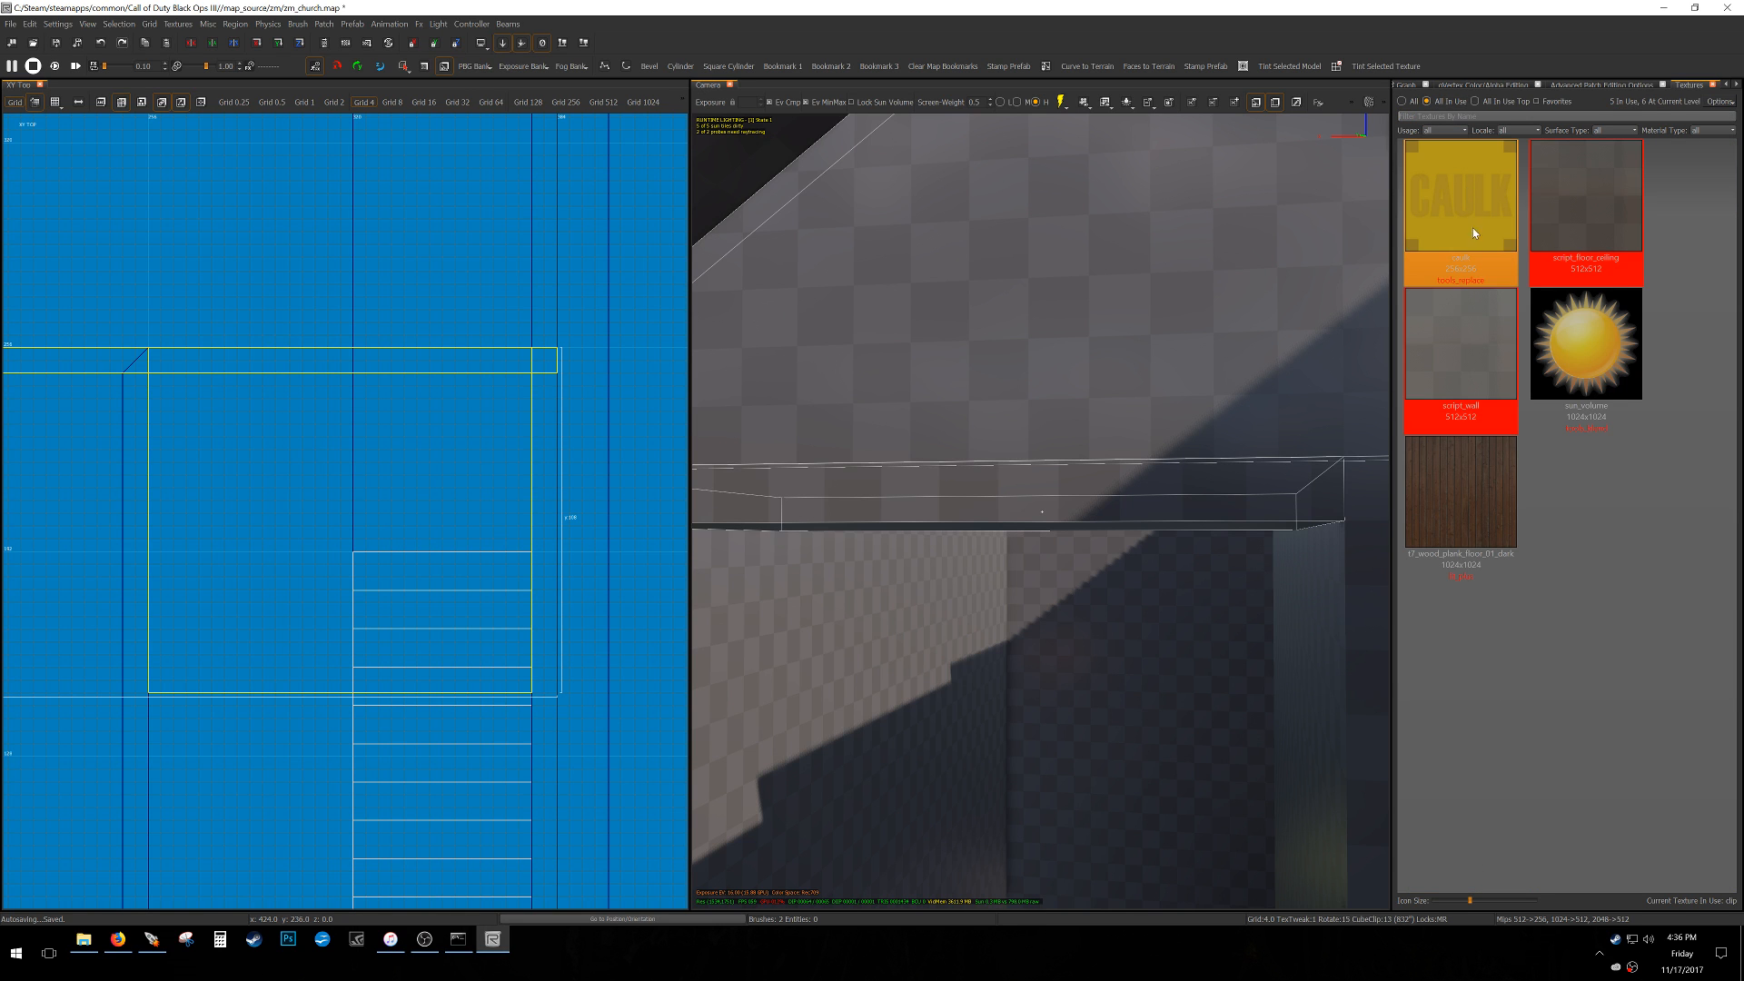
left_click(1538, 221)
right_click_drag(1145, 500, 1143, 626, "ctrl")
key("ctrl+s")
Extend the ceiling slab over the stairs until its end is flush with the room's front wall.
scroll(601, 465, "down", 7)
key("5")
scroll(519, 494, "up", 3)
left_click_drag(518, 495, 538, 618)
key("Escape")
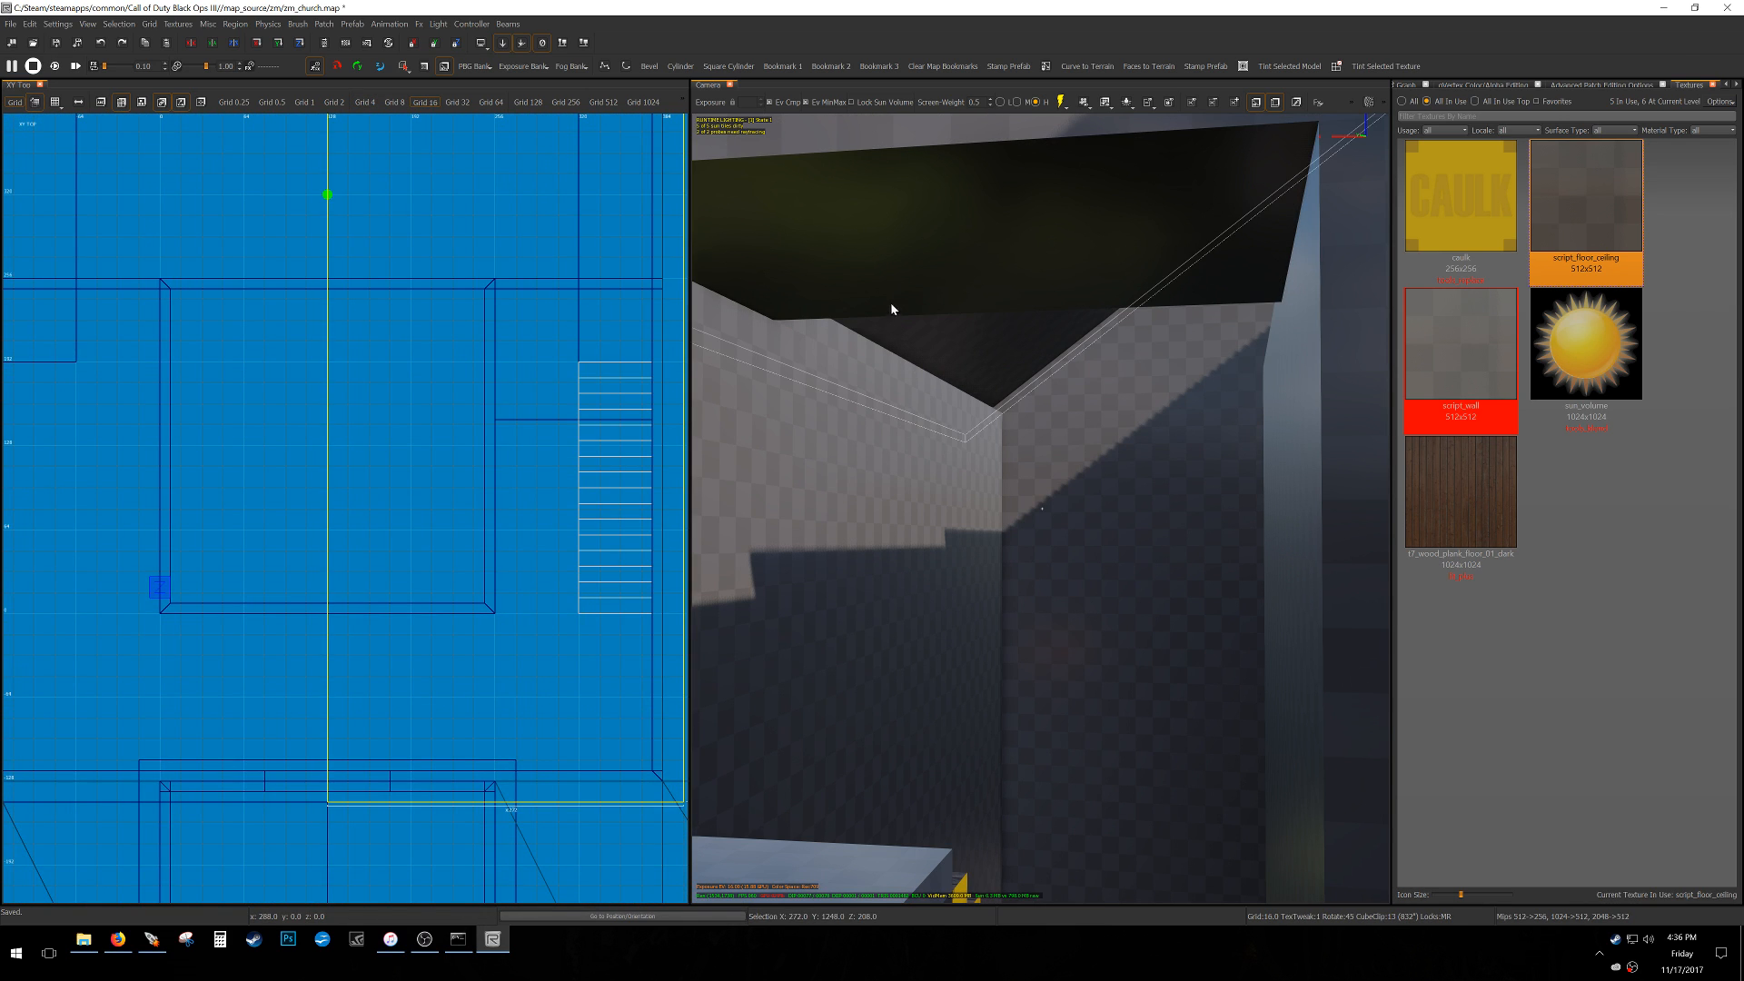
left_click(886, 307, "shift")
mouse_move(601, 456)
left_mouse_down()
mouse_move(560, 657)
mouse_move(513, 601)
left_mouse_up()
scroll(540, 655, "up", 6)
Copy the ceiling slab to the room's opposite side and fit it between the room's wall and the nave's outer wall.
key("3")
scroll(513, 601, "down", 10)
right_click_drag(494, 603, 557, 600)
scroll(494, 606, "up", 3)
key("7")
key("space")
mouse_move(556, 618)
left_mouse_down()
mouse_move(384, 613)
mouse_move(204, 572)
left_mouse_up()
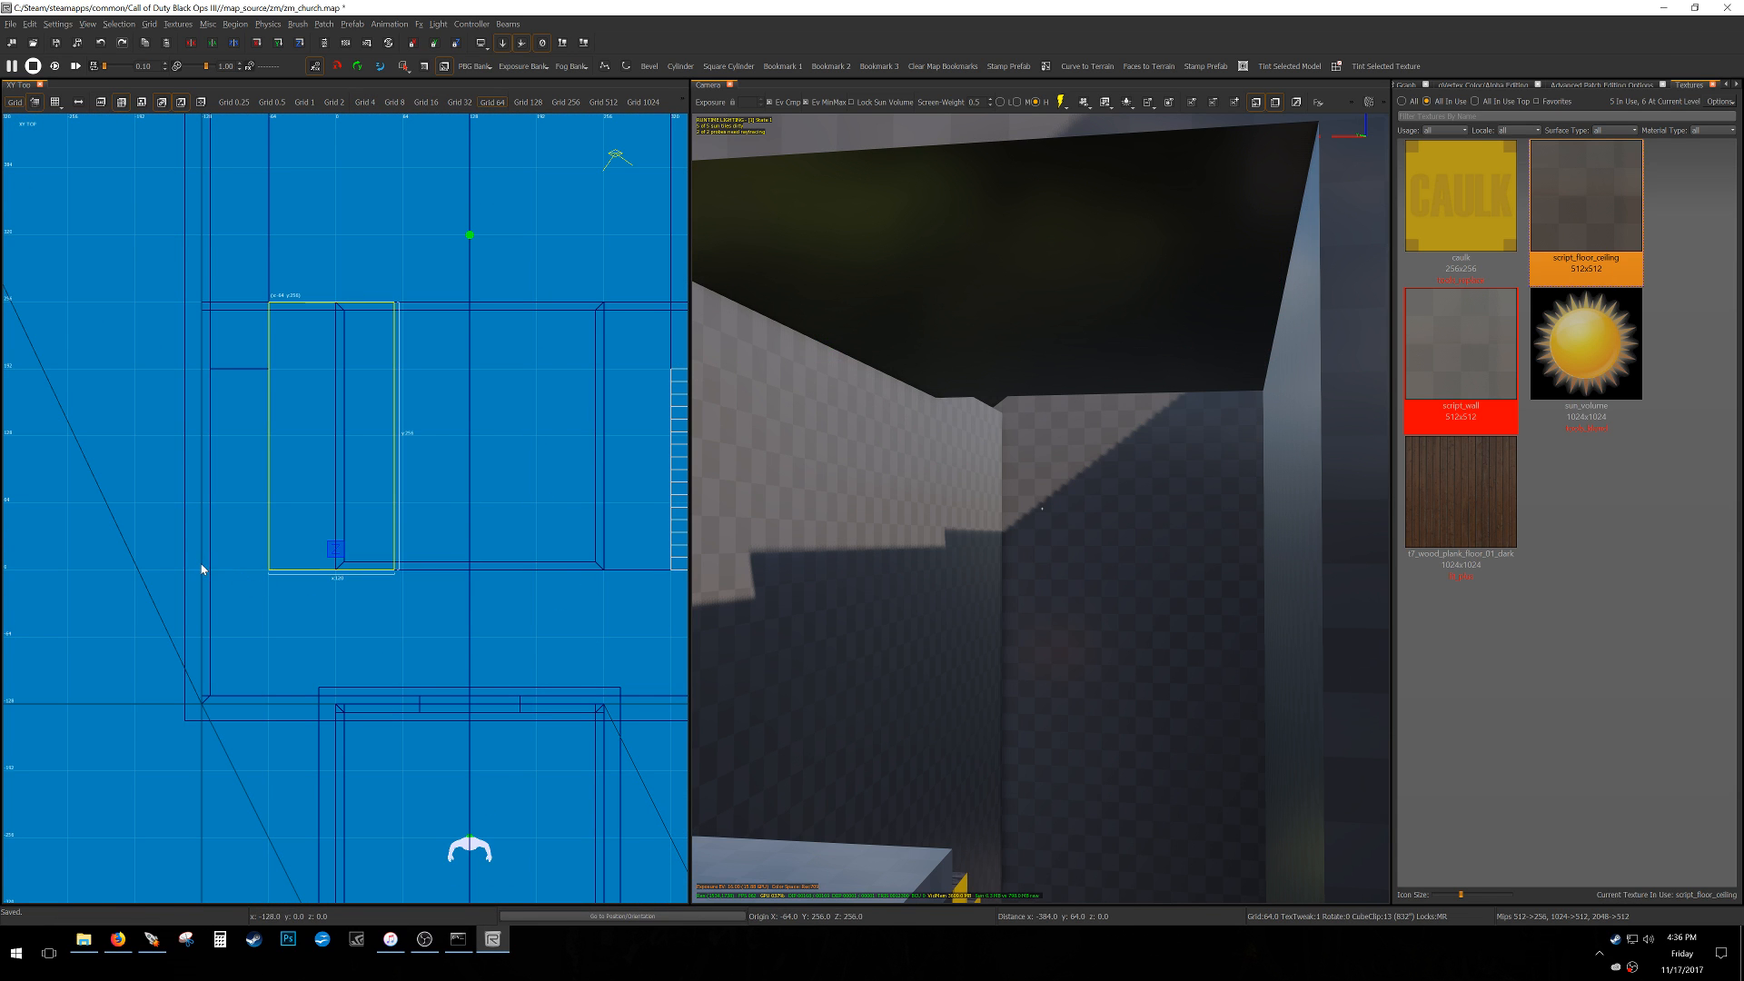
scroll(250, 562, "up", 4)
key("5")
mouse_move(350, 579)
left_mouse_down()
mouse_move(242, 580)
mouse_move(257, 580)
left_mouse_up()
key("4")
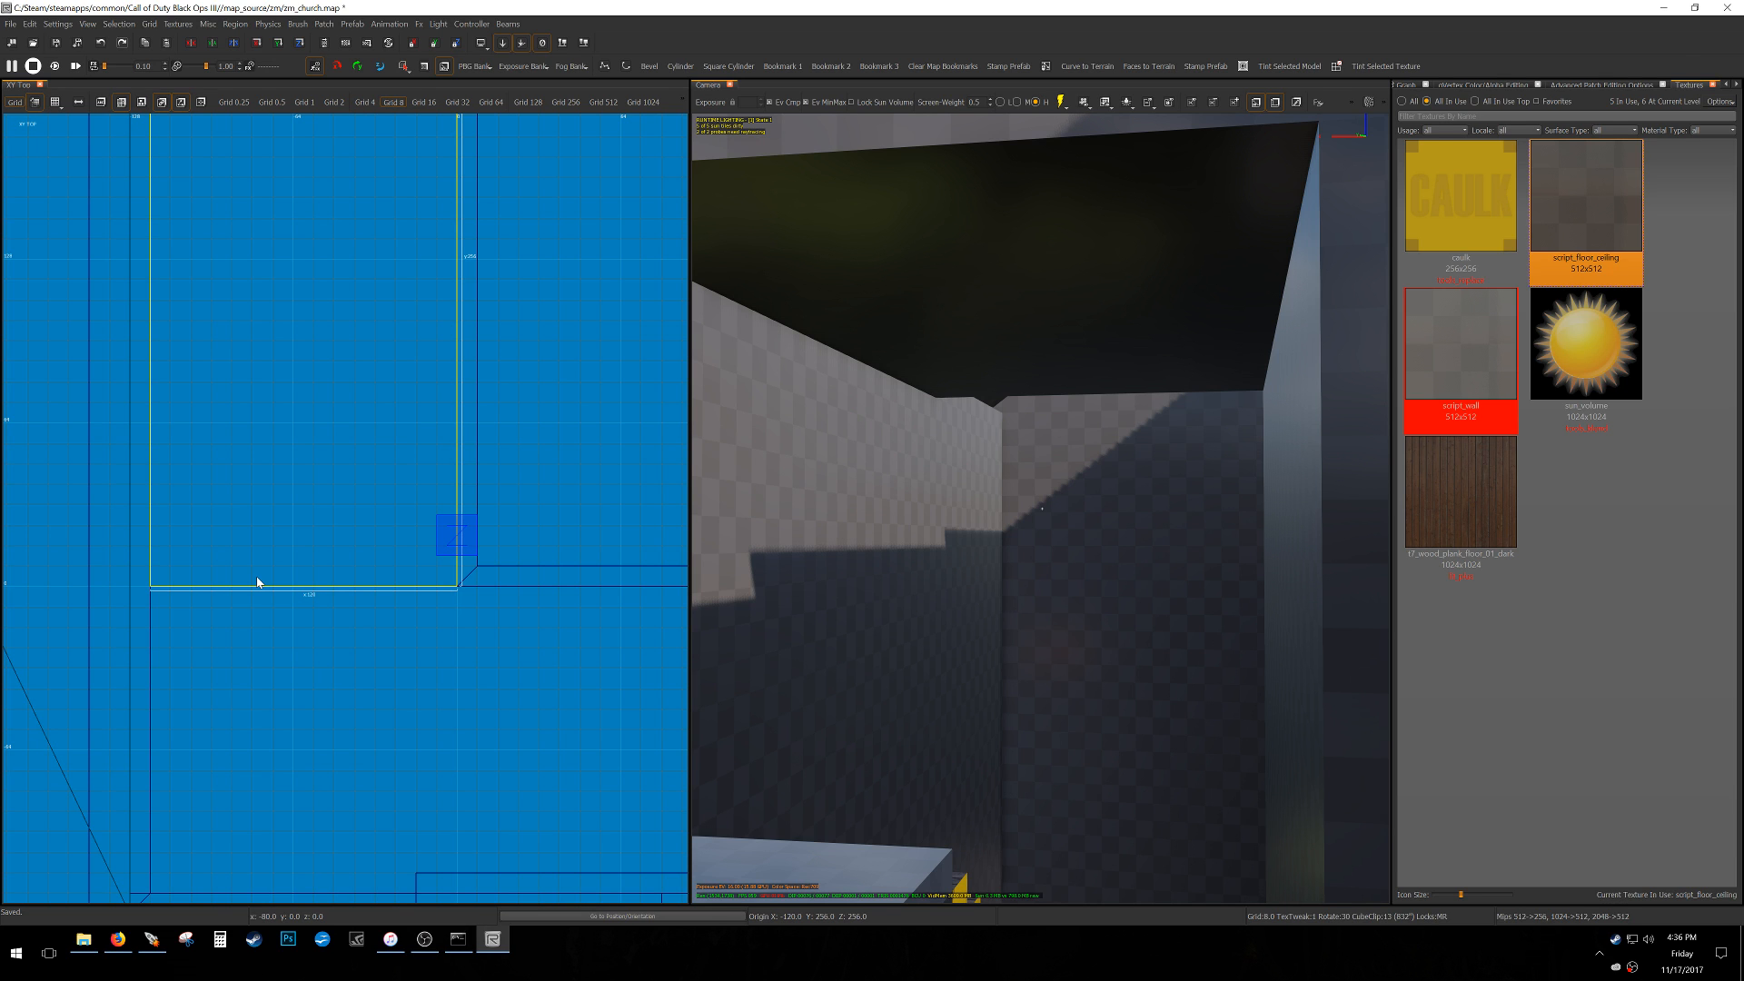
Place a further ceiling slab copy ahead of the side passage, running from the room's front wall line toward the church's front wall.
scroll(281, 587, "down", 8)
scroll(399, 591, "up", 1)
mouse_move(926, 527)
right_mouse_down()
mouse_move(1090, 554)
mouse_move(1008, 522)
mouse_move(1036, 536)
mouse_move(1072, 508)
mouse_move(991, 518)
mouse_move(973, 510)
mouse_move(1042, 509)
mouse_move(945, 490)
right_mouse_up()
key("d")
key("w")
key("w")
key("d")
scroll(361, 579, "up", 5)
right_click_drag(358, 581, 478, 561)
left_click_drag(252, 444, 263, 783)
left_click_drag(286, 719, 278, 788)
right_click_drag(276, 716, 263, 561)
right_click_drag(290, 686, 296, 616)
left_click_drag(274, 834, 284, 596)
key("a")
right_click_drag(872, 544, 882, 495)
key("d")
key("a")
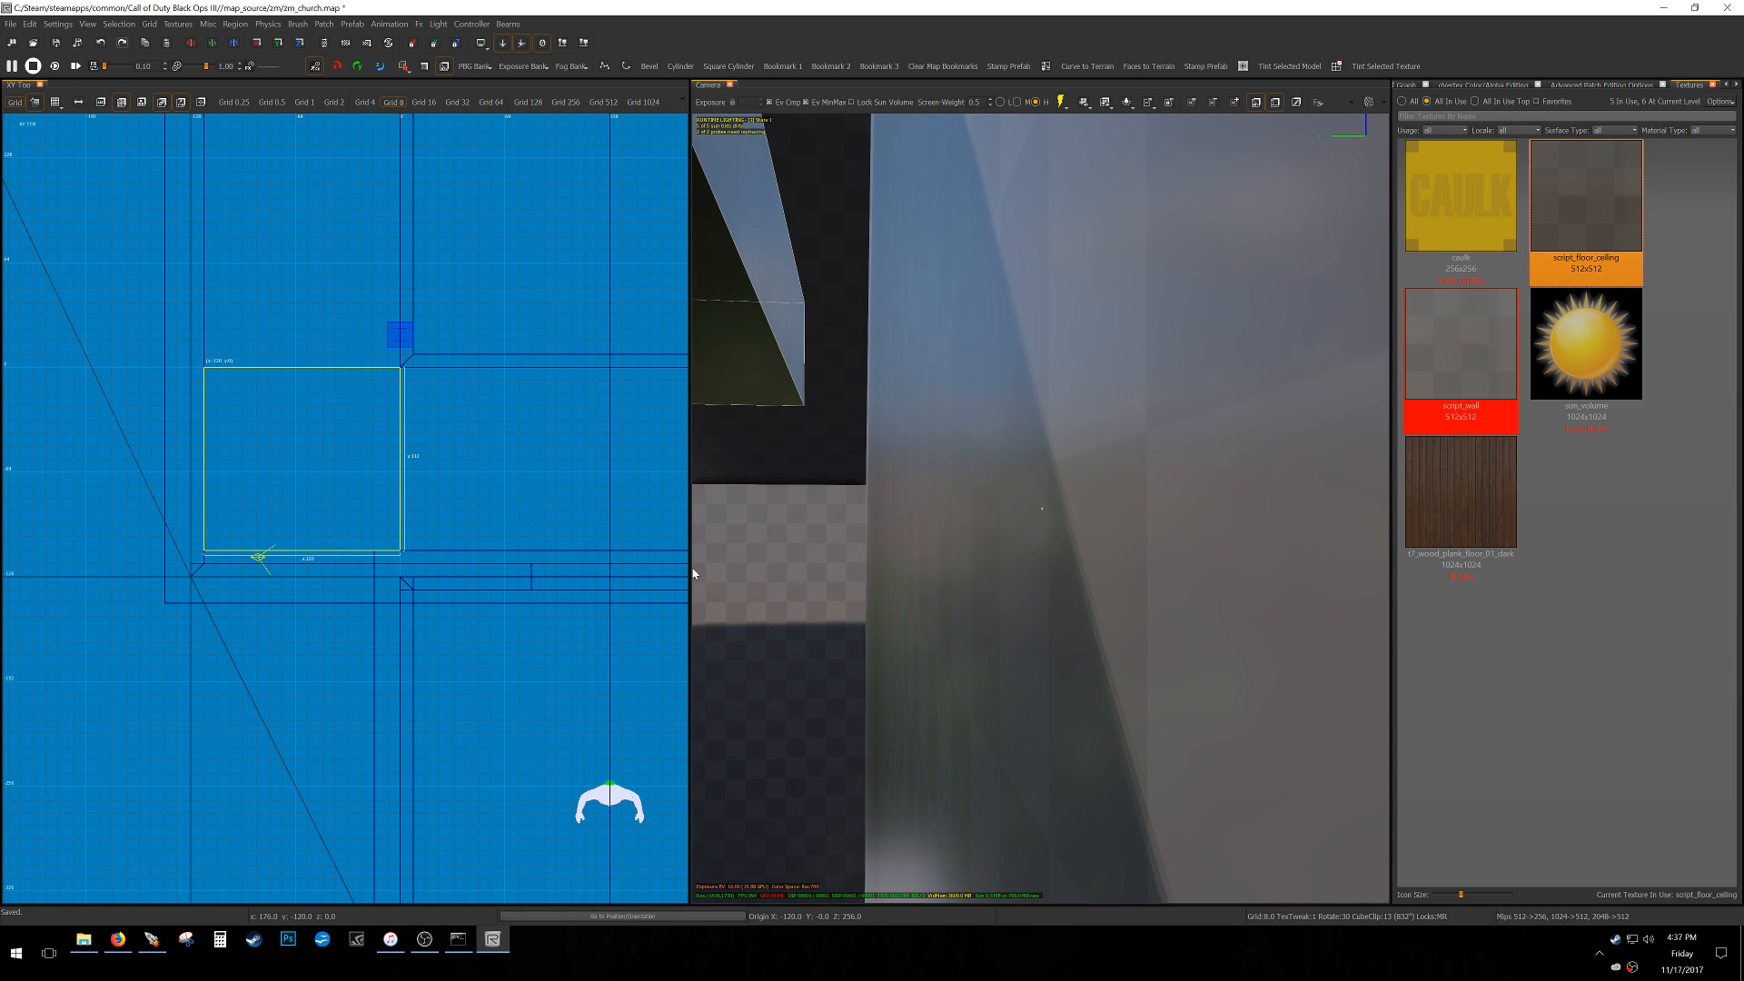
Bring the front slab's edge flush with the church's front wall and stretch it across the full width to the stair side.
scroll(327, 572, "up", 3)
left_click_drag(327, 573, 327, 596)
scroll(311, 607, "down", 6)
right_click_drag(302, 615, 57, 662)
scroll(293, 606, "down", 3)
scroll(293, 607, "up", 3)
left_click_drag(187, 608, 498, 581)
key("Escape")
Examine the new ceiling from below, along the stairs and the raised side walkways.
right_click_drag(773, 589, 655, 555)
right_click_drag(1042, 508, 917, 445)
key("a")
key("w")
key("d")
right_click_drag(790, 607, 783, 618)
key("w")
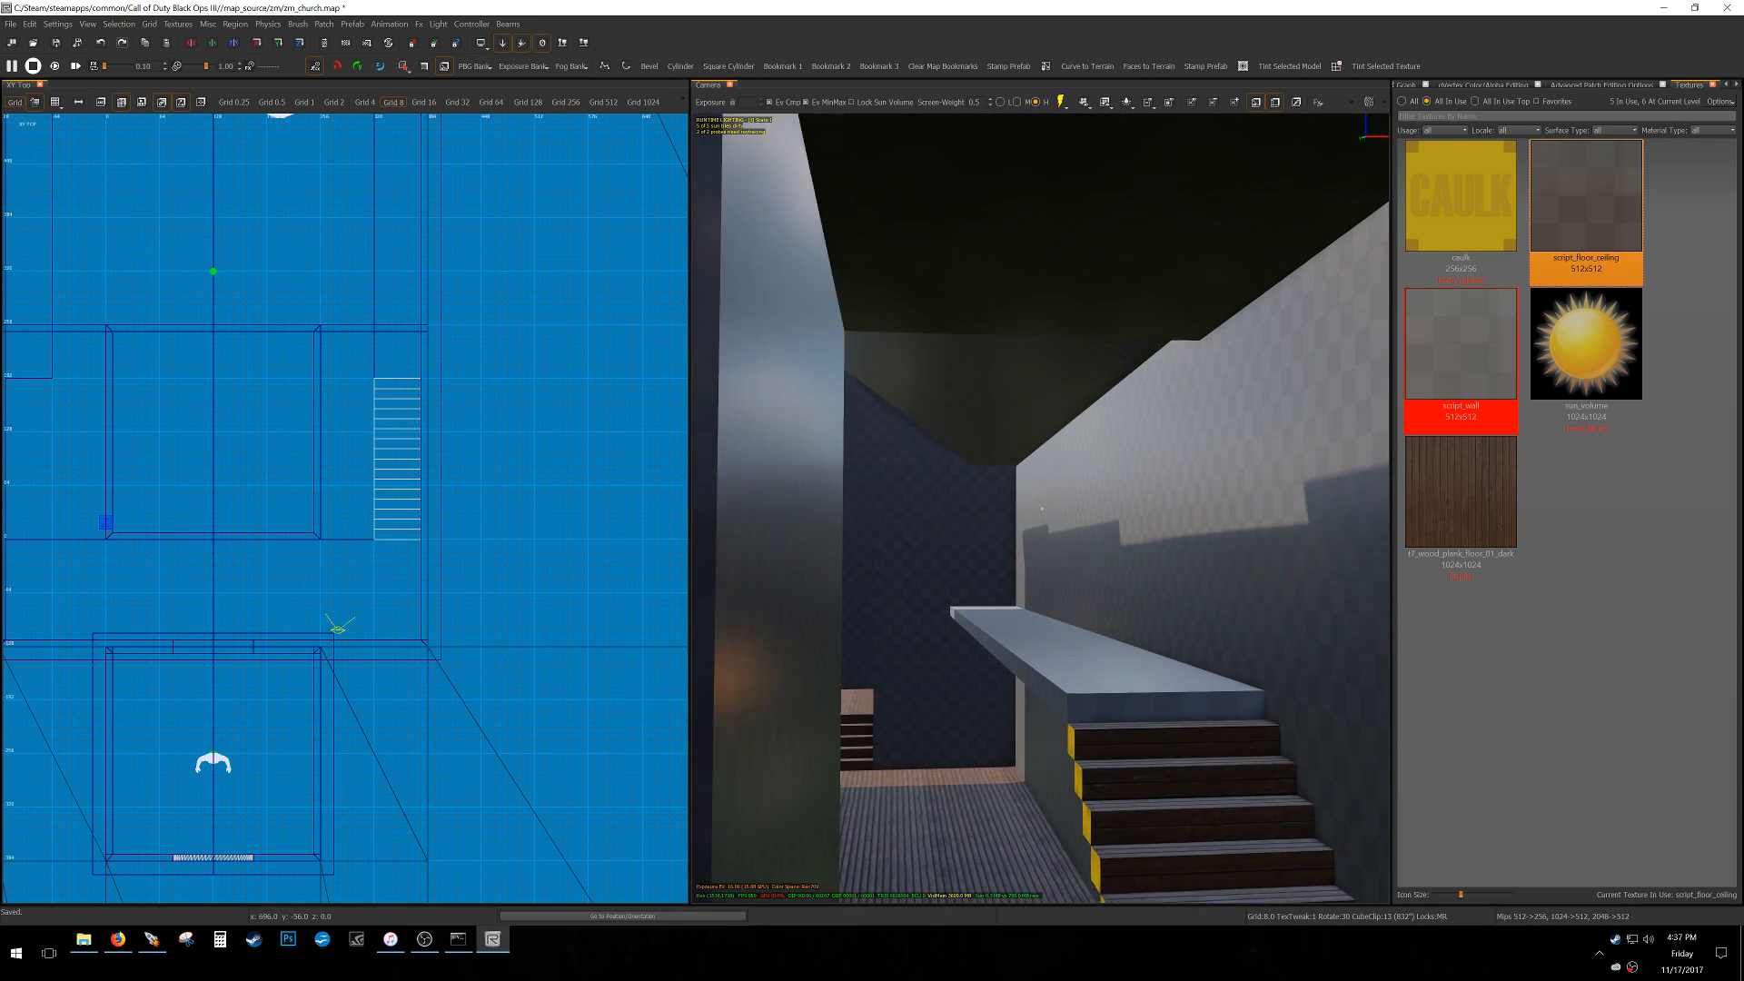
key("w")
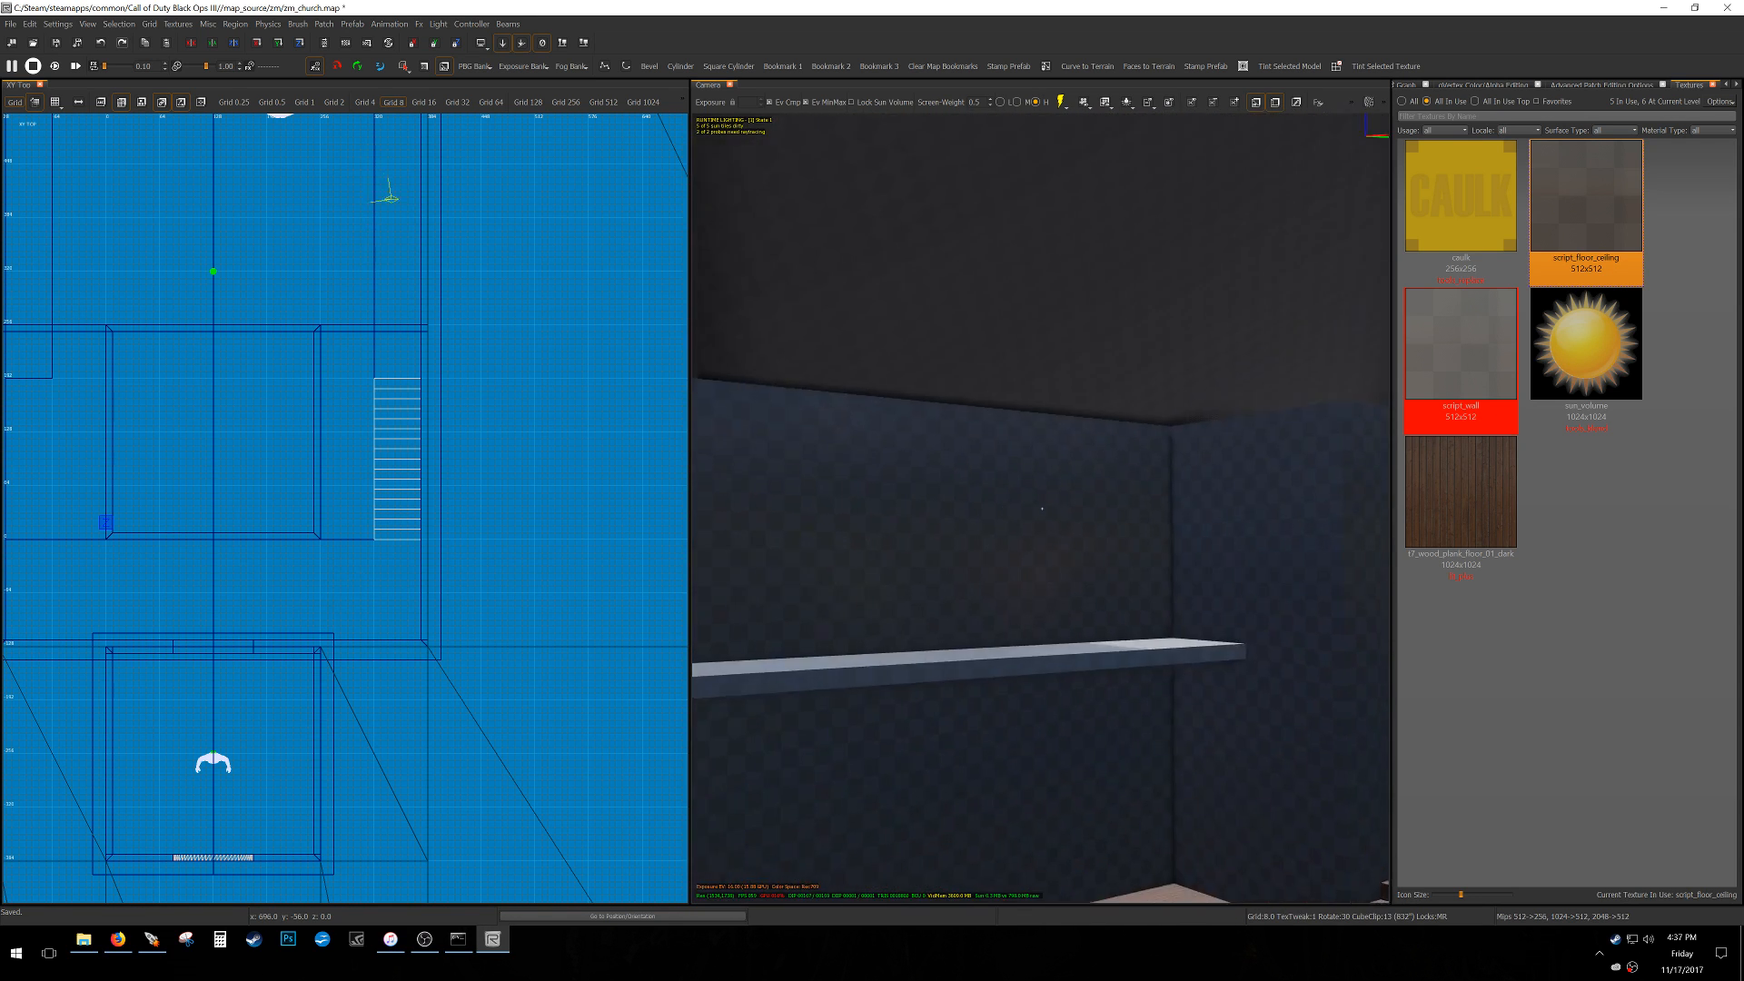
right_click_drag(1042, 508, 954, 506)
key("s")
key("d")
Turn the stair-side walkway slab into a crosswise slab and place it across the nave behind the room.
left_click(790, 615, "shift")
scroll(509, 590, "down", 3)
key("6")
scroll(445, 562, "up", 5)
right_click_drag(445, 562, 468, 604)
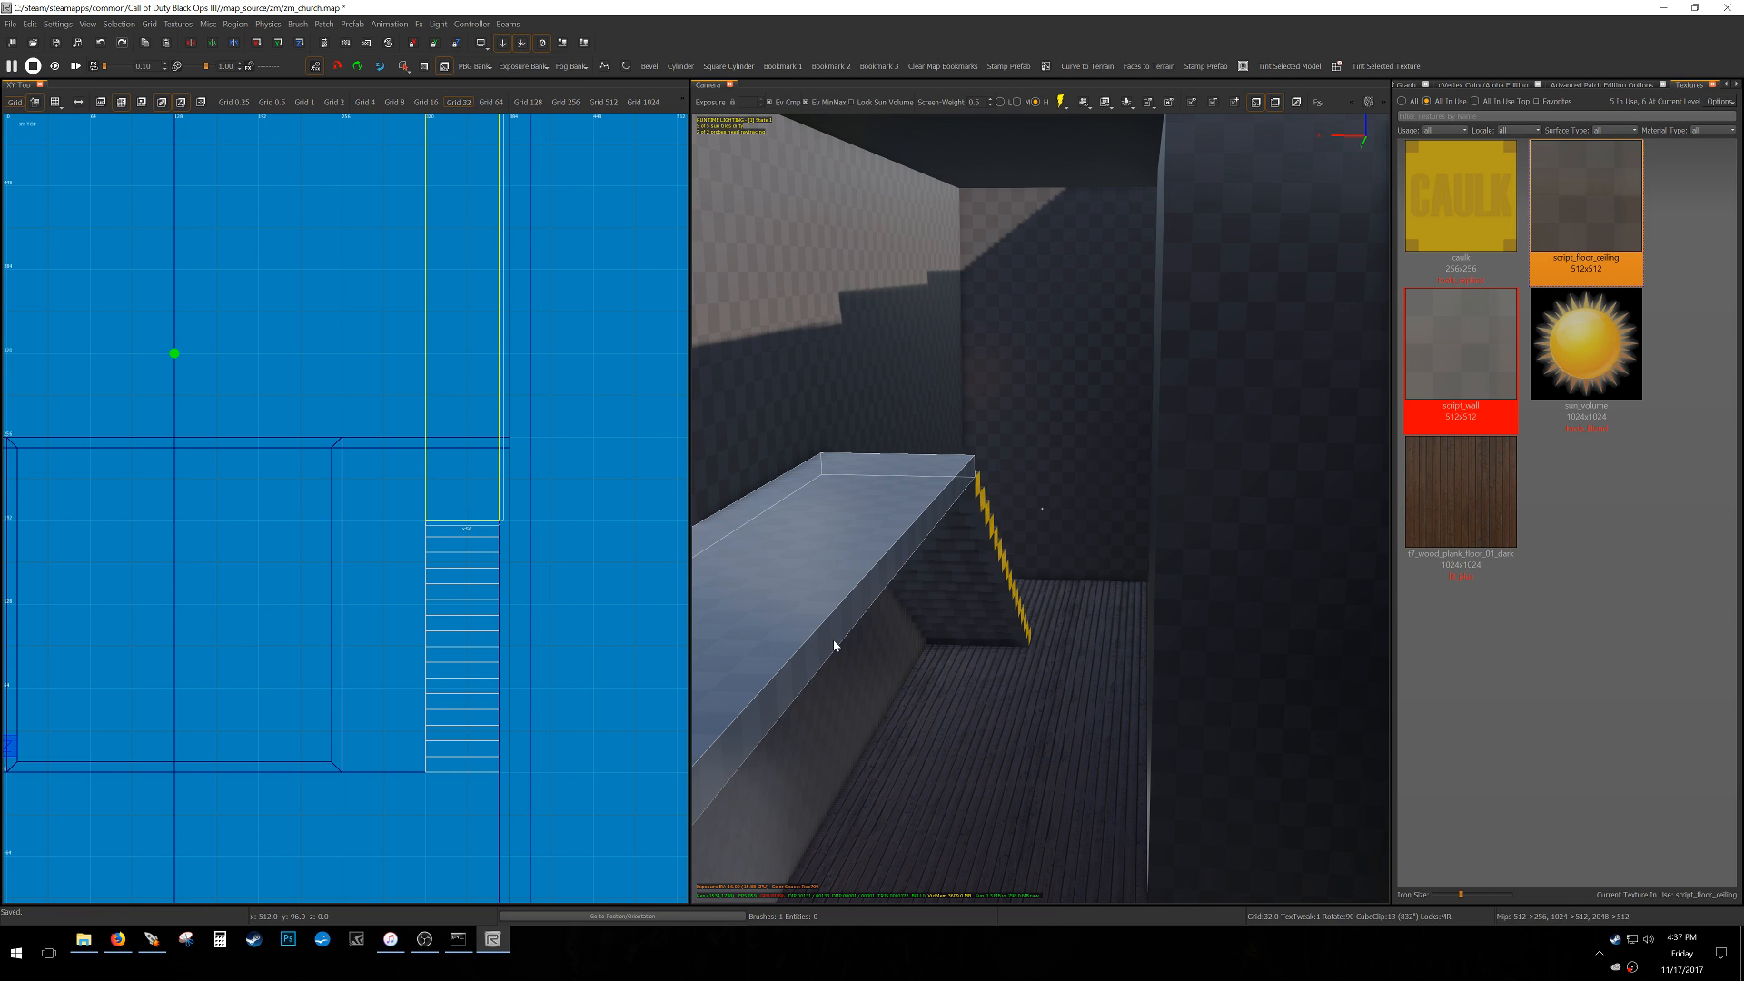
right_click_drag(856, 615, 1071, 616)
right_click_drag(1042, 509, 1036, 508)
key("w")
right_click_drag(856, 634, 927, 629)
mouse_move(1042, 509)
right_mouse_down()
mouse_move(908, 486)
mouse_move(831, 500)
mouse_move(1033, 510)
mouse_move(863, 527)
mouse_move(1022, 505)
mouse_move(840, 504)
mouse_move(916, 497)
right_mouse_up()
key("w")
key("s")
key("w")
key("w")
key("s")
scroll(520, 543, "down", 4)
scroll(498, 463, "up", 2)
left_click_drag(499, 510, 525, 537)
key("z")
mouse_move(600, 377)
left_mouse_down()
mouse_move(432, 557)
mouse_move(363, 589)
left_mouse_up()
left_click_drag(440, 513, 414, 539)
Fit the crosswise slab between the inner edges of the two side walkways and extend its edge away from the room.
scroll(414, 543, "up", 4)
left_click_drag(518, 556, 520, 454)
scroll(521, 455, "down", 3)
scroll(409, 516, "up", 2)
left_click(402, 463)
key("Return")
scroll(389, 431, "down", 6)
mouse_move(875, 439)
right_mouse_down()
mouse_move(617, 440)
mouse_move(557, 483)
right_mouse_up()
key("w")
key("a")
scroll(591, 436, "down", 2)
scroll(561, 430, "up", 2)
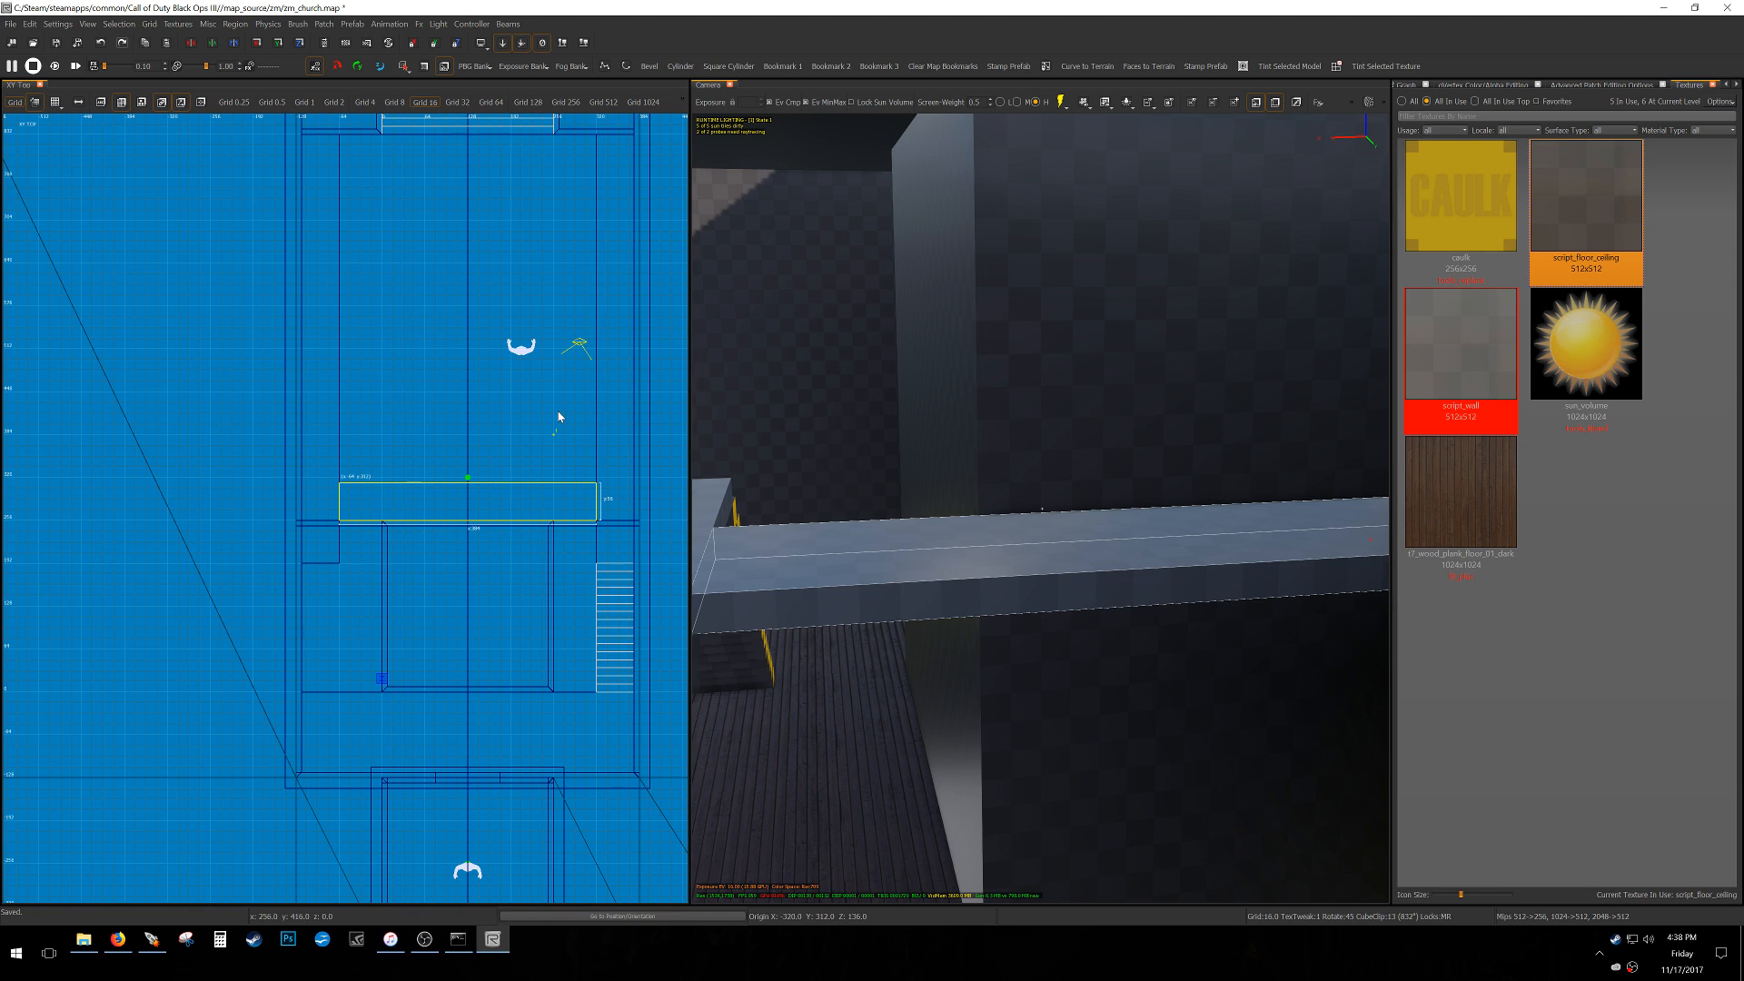
left_click_drag(561, 460, 561, 432)
right_click_drag(561, 433, 527, 583)
Copy the crosswise slab and move the copy to the nave's far end above the wide steps.
key("6")
mouse_move(515, 518)
right_mouse_down()
mouse_move(516, 552)
mouse_move(515, 522)
right_mouse_up()
key("space")
left_click_drag(515, 663, 507, 254)
right_click_drag(822, 327, 1042, 364)
right_click_drag(1042, 508, 1168, 527)
Trim both ends of the copied slab so that it fits between the walls flanking the wide steps.
scroll(385, 273, "up", 5)
left_click_drag(138, 385, 258, 378)
mouse_move(422, 387)
right_mouse_down()
mouse_move(163, 455)
mouse_move(499, 410)
right_mouse_up()
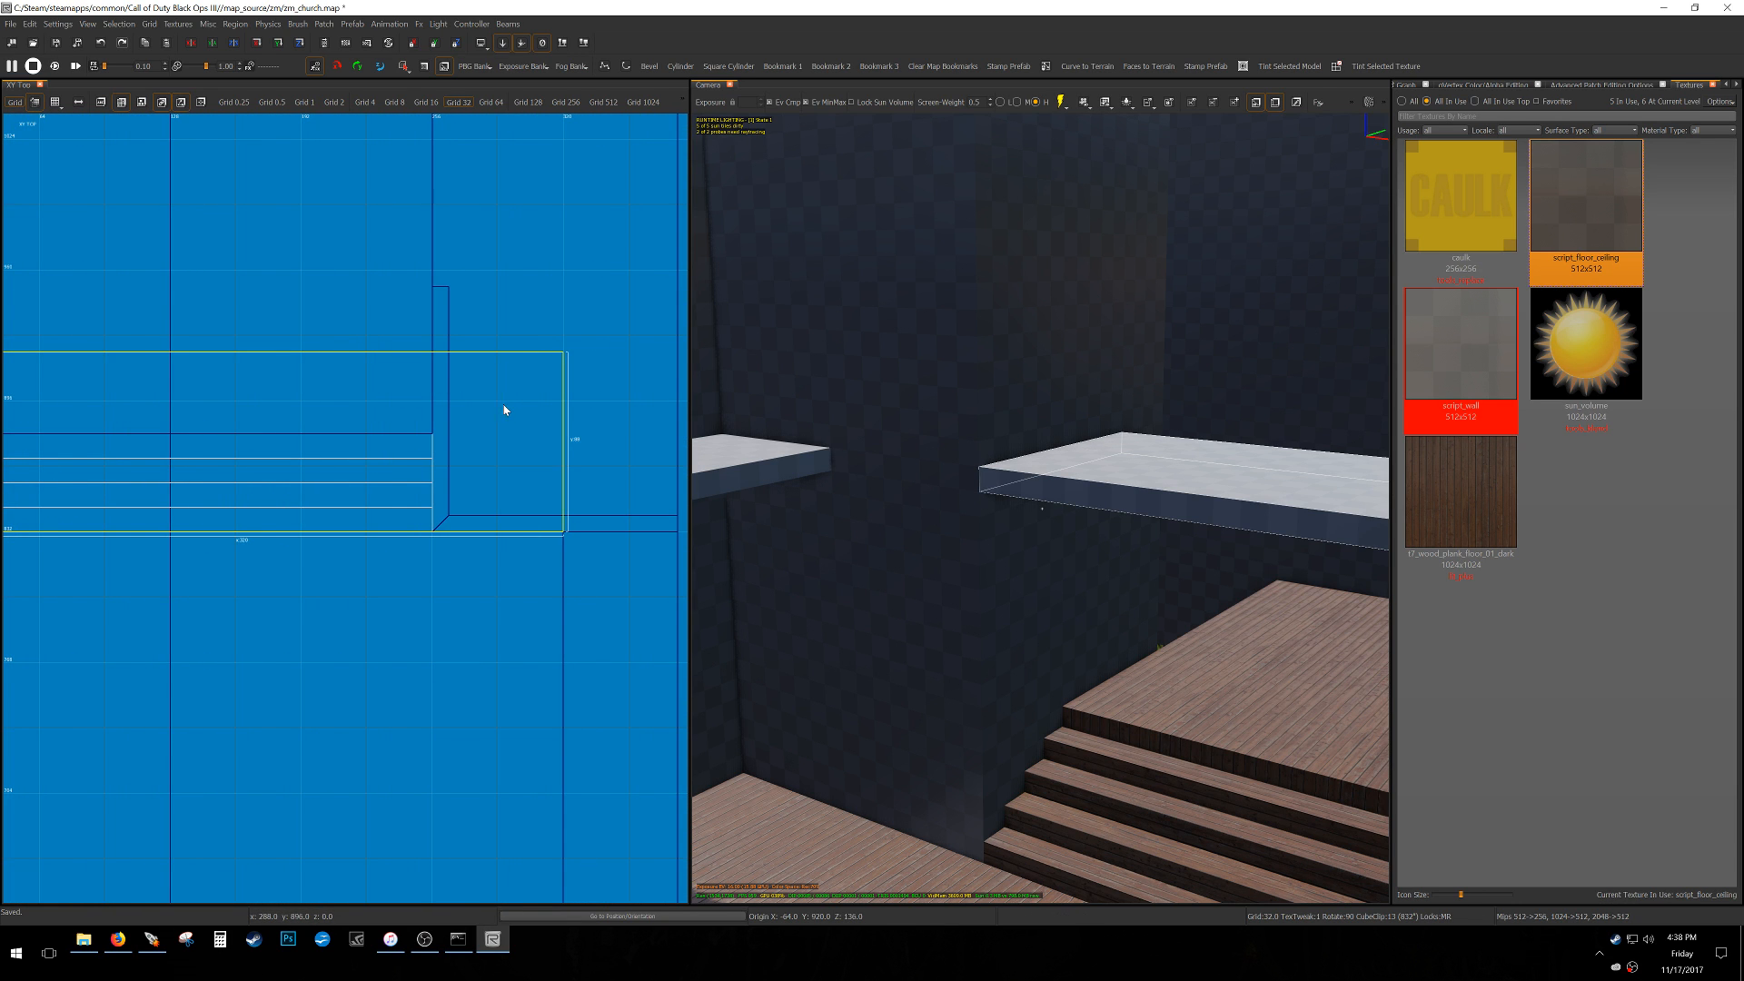
left_click_drag(582, 423, 483, 413)
key("Escape")
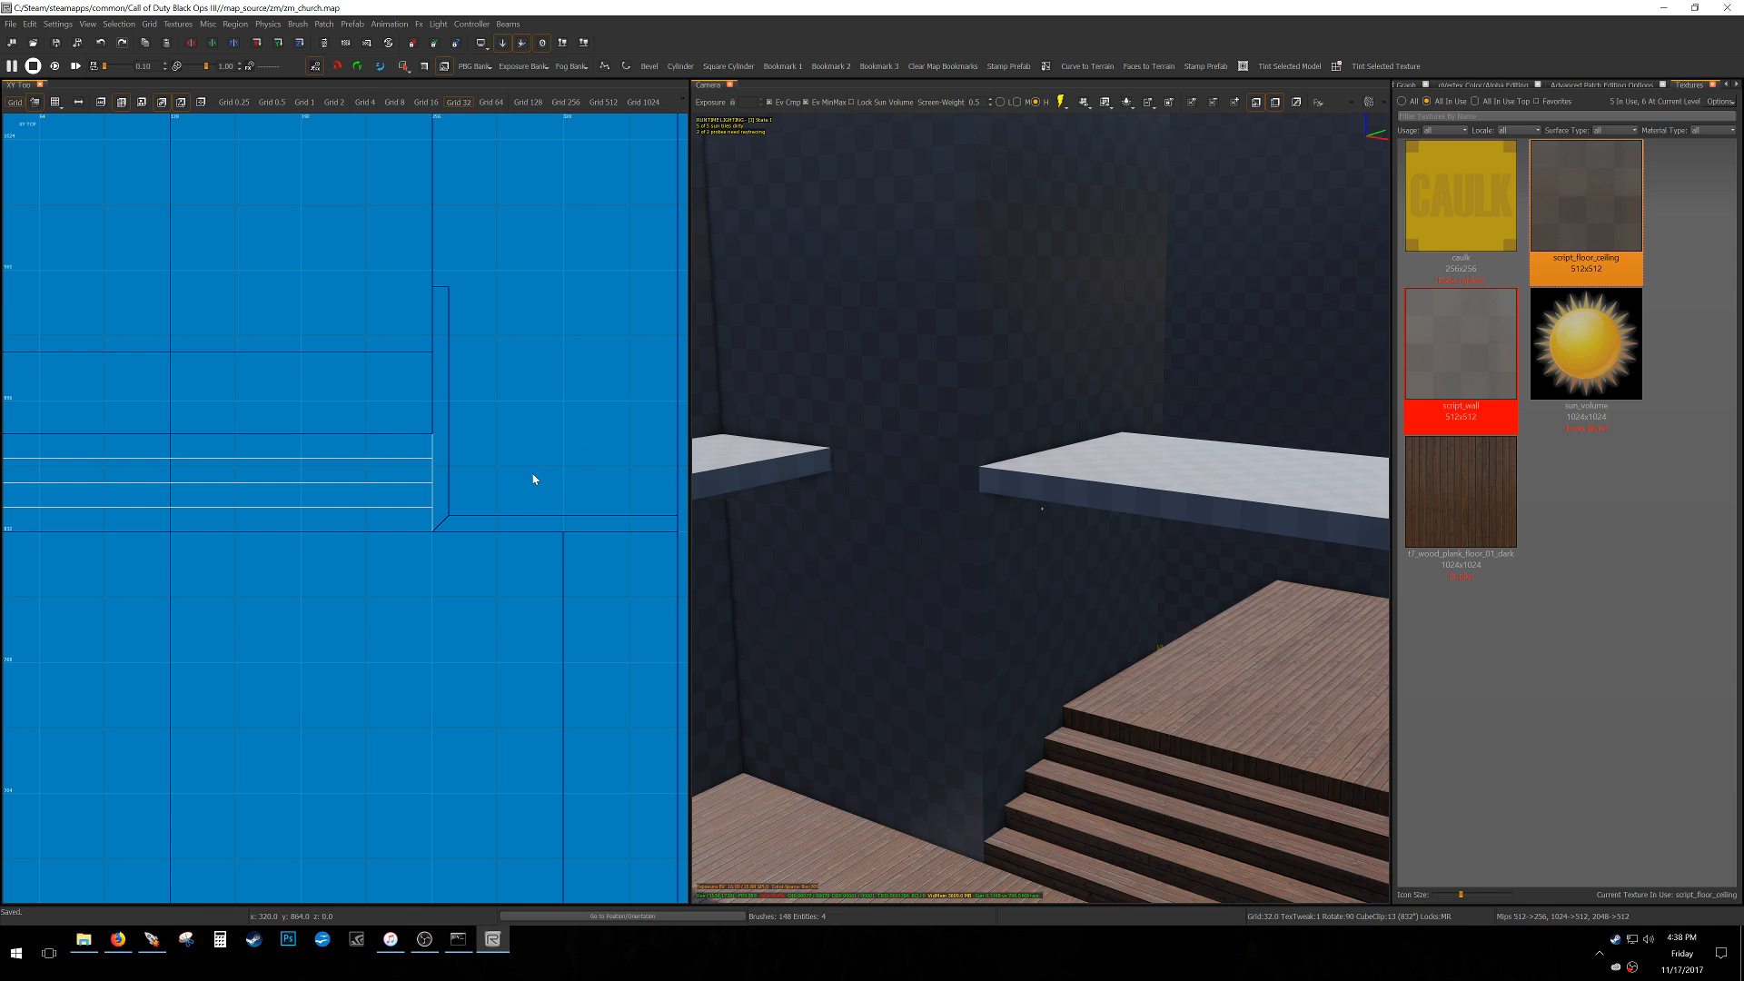
Place another slab copy across the nave directly in front of the slab above the wide steps.
key("w")
right_click_drag(1042, 509, 756, 528)
key("s")
key("w")
key("s")
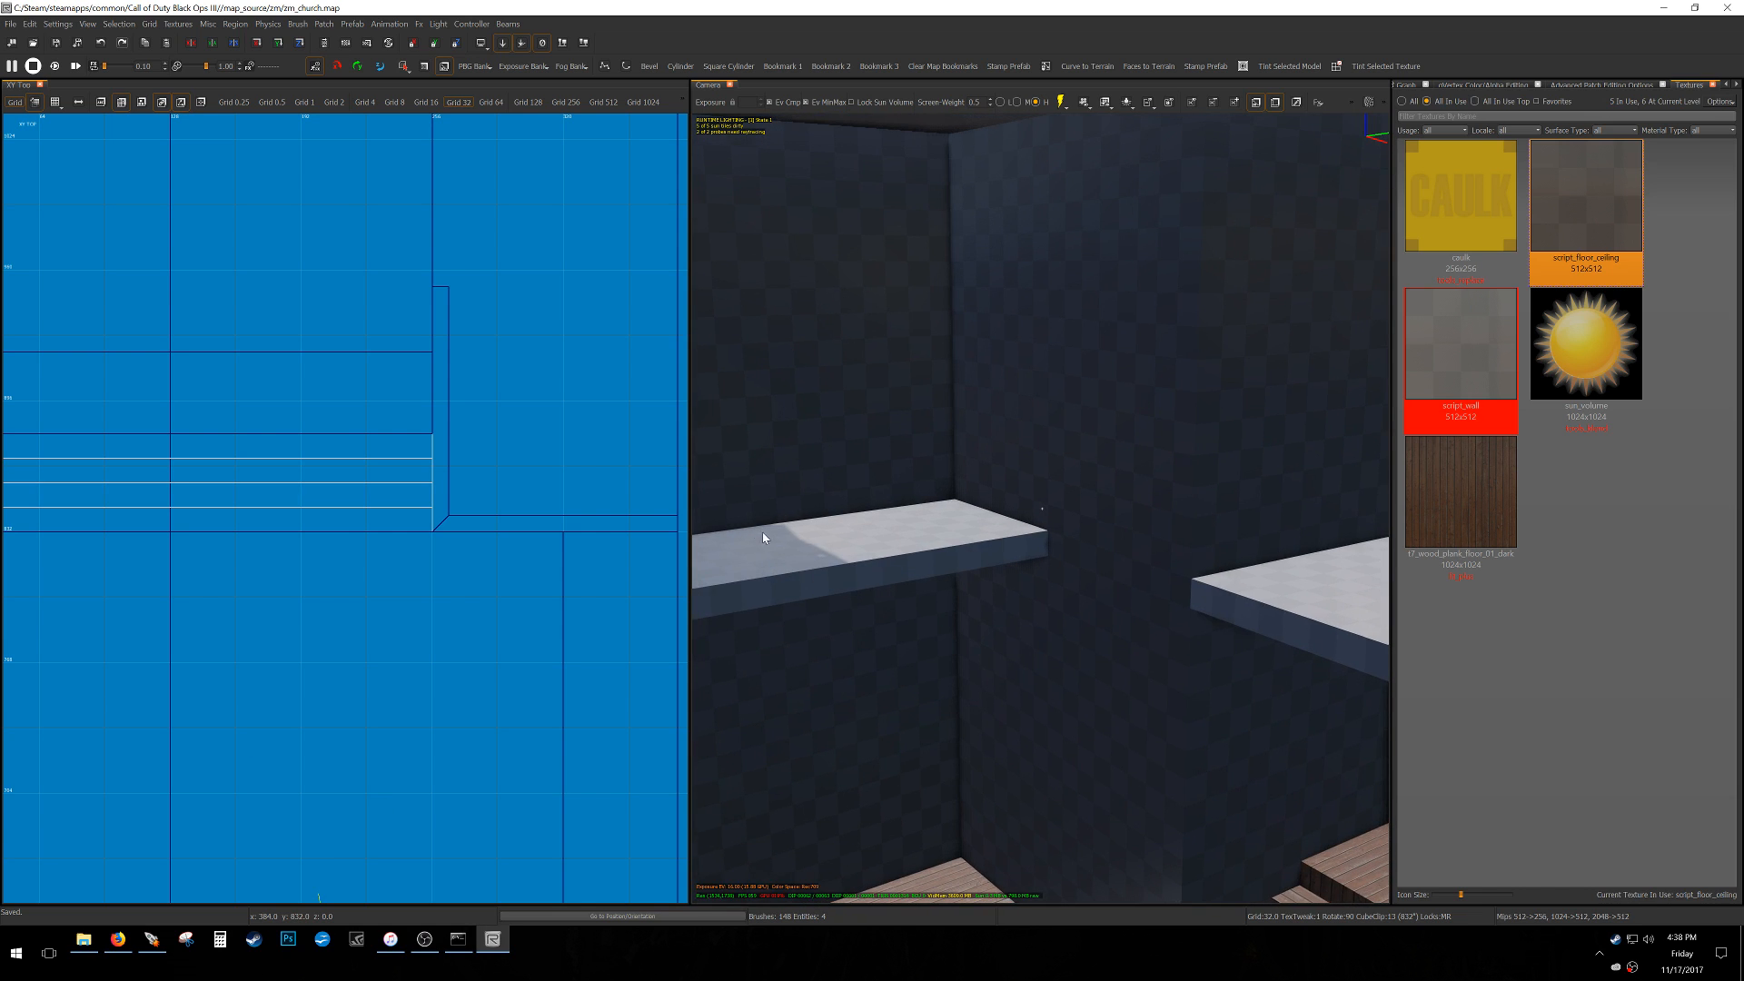
left_click(862, 575, "shift")
scroll(496, 568, "down", 5)
key("Escape")
left_click(786, 556, "shift")
scroll(534, 584, "up", 5)
key("space")
key("shift+z")
mouse_move(22, 800)
left_mouse_down()
mouse_move(215, 488)
mouse_move(318, 485)
mouse_move(257, 461)
mouse_move(255, 429)
left_mouse_up()
Adjust the new slab's edge against the slab above the steps and trim its end to the side walkway's inner edge.
scroll(157, 454, "up", 5)
left_click_drag(164, 509, 164, 483)
scroll(163, 486, "down", 7)
right_click_drag(407, 505, 322, 505)
scroll(365, 502, "up", 2)
left_click_drag(592, 496, 339, 496)
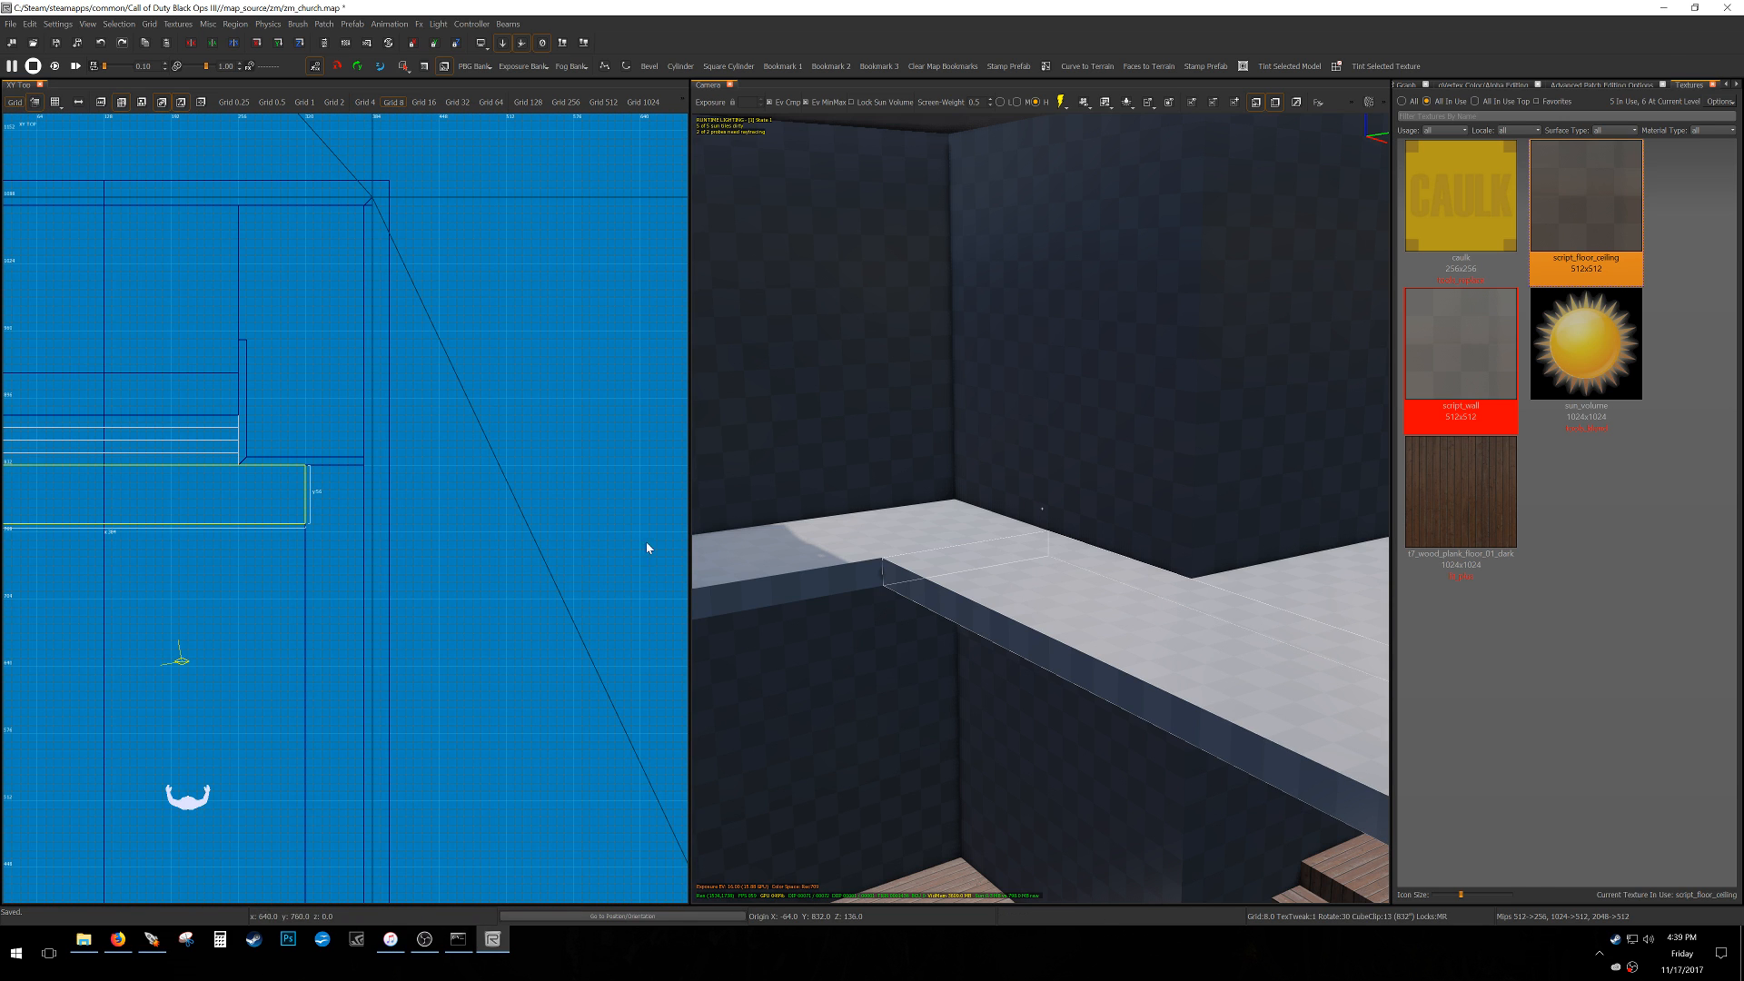
Check how the slab above the wide steps lines up with the flanking wall and the adjoining slab.
middle_click(744, 549)
key("Escape")
right_click_drag(956, 556, 895, 604)
right_click_drag(1042, 509, 1053, 584)
left_click(905, 467, "shift")
right_click_drag(905, 467, 782, 467)
key("Escape")
left_click(921, 407, "shift")
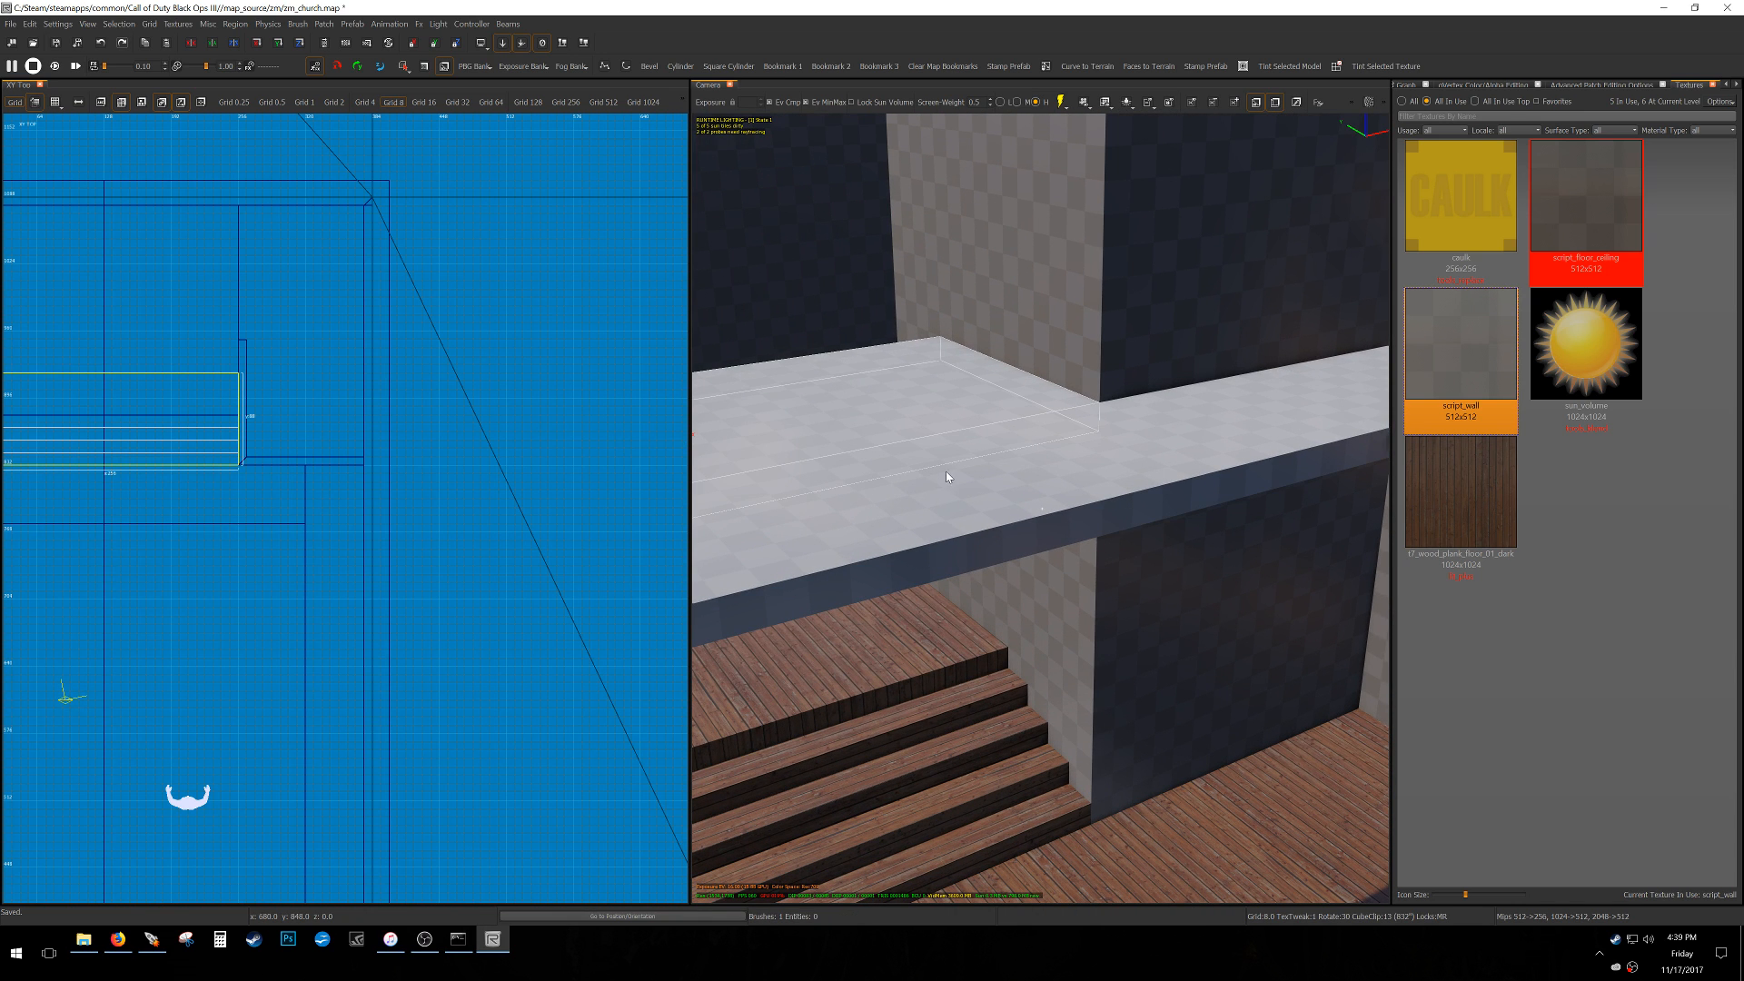
scroll(234, 432, "up", 6)
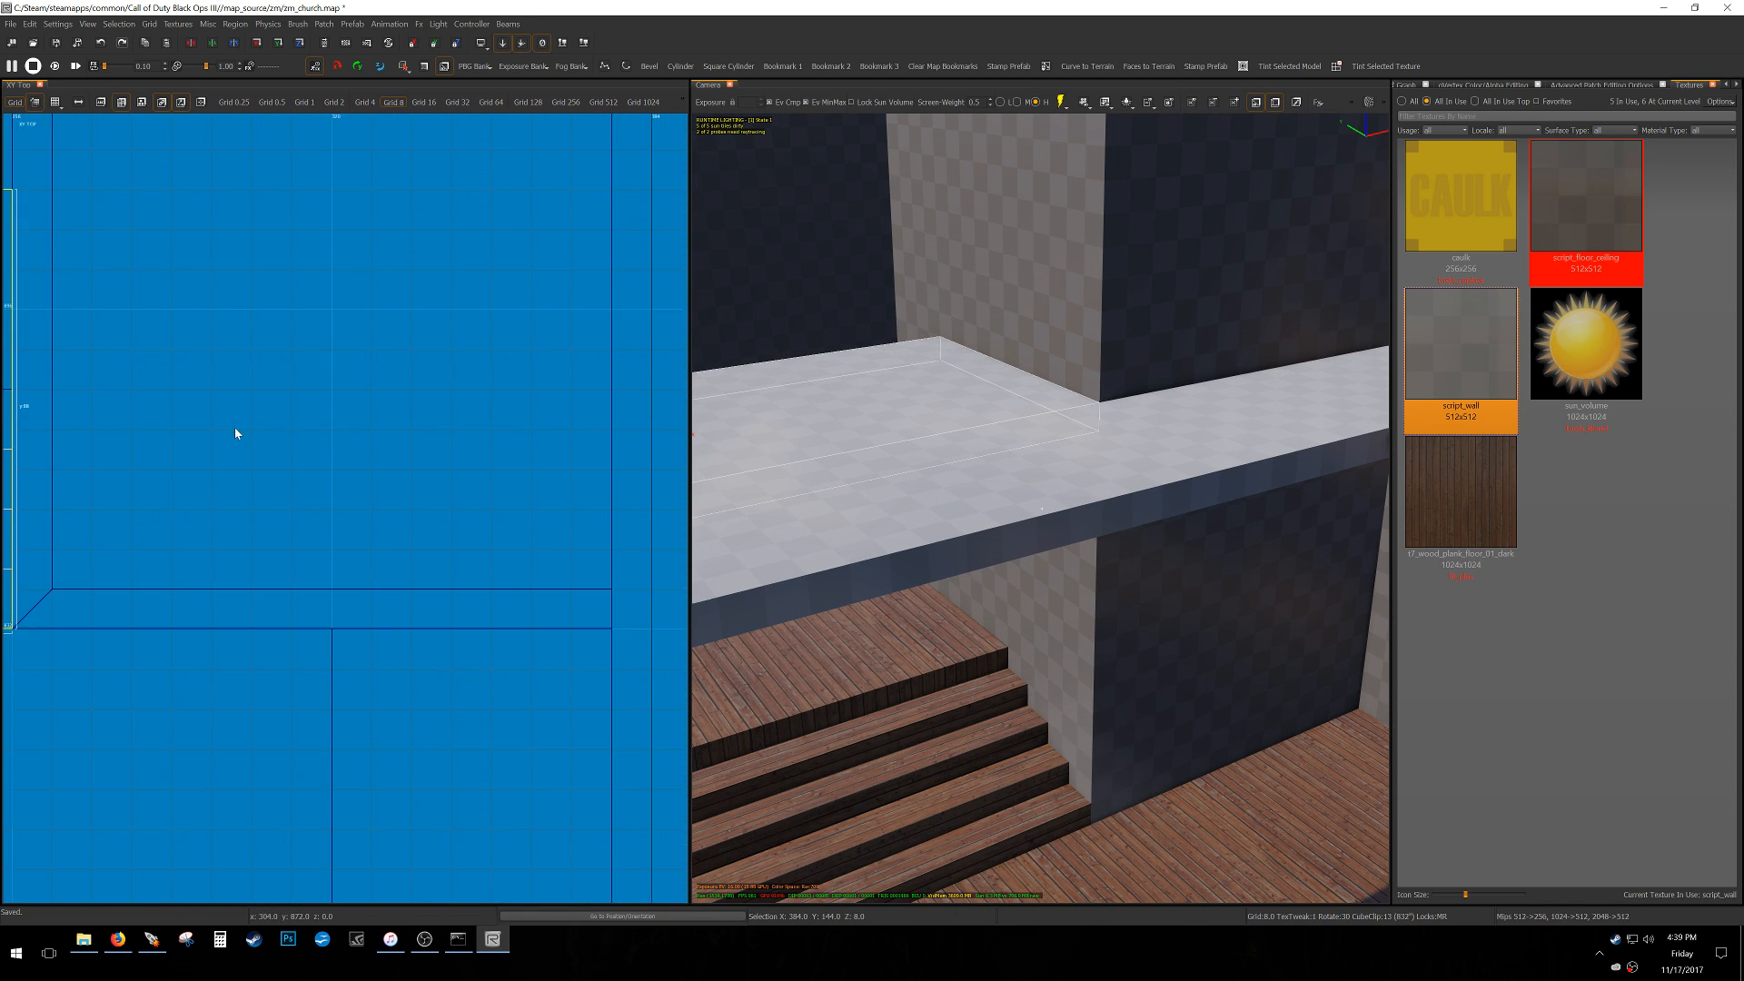
scroll(222, 455, "up", 2)
key("Escape")
Widen the slab in front of the wide steps by 32 units toward the middle of the nave.
left_click(763, 493, "shift")
scroll(402, 460, "down", 7)
key("5")
left_click_drag(380, 641, 387, 697)
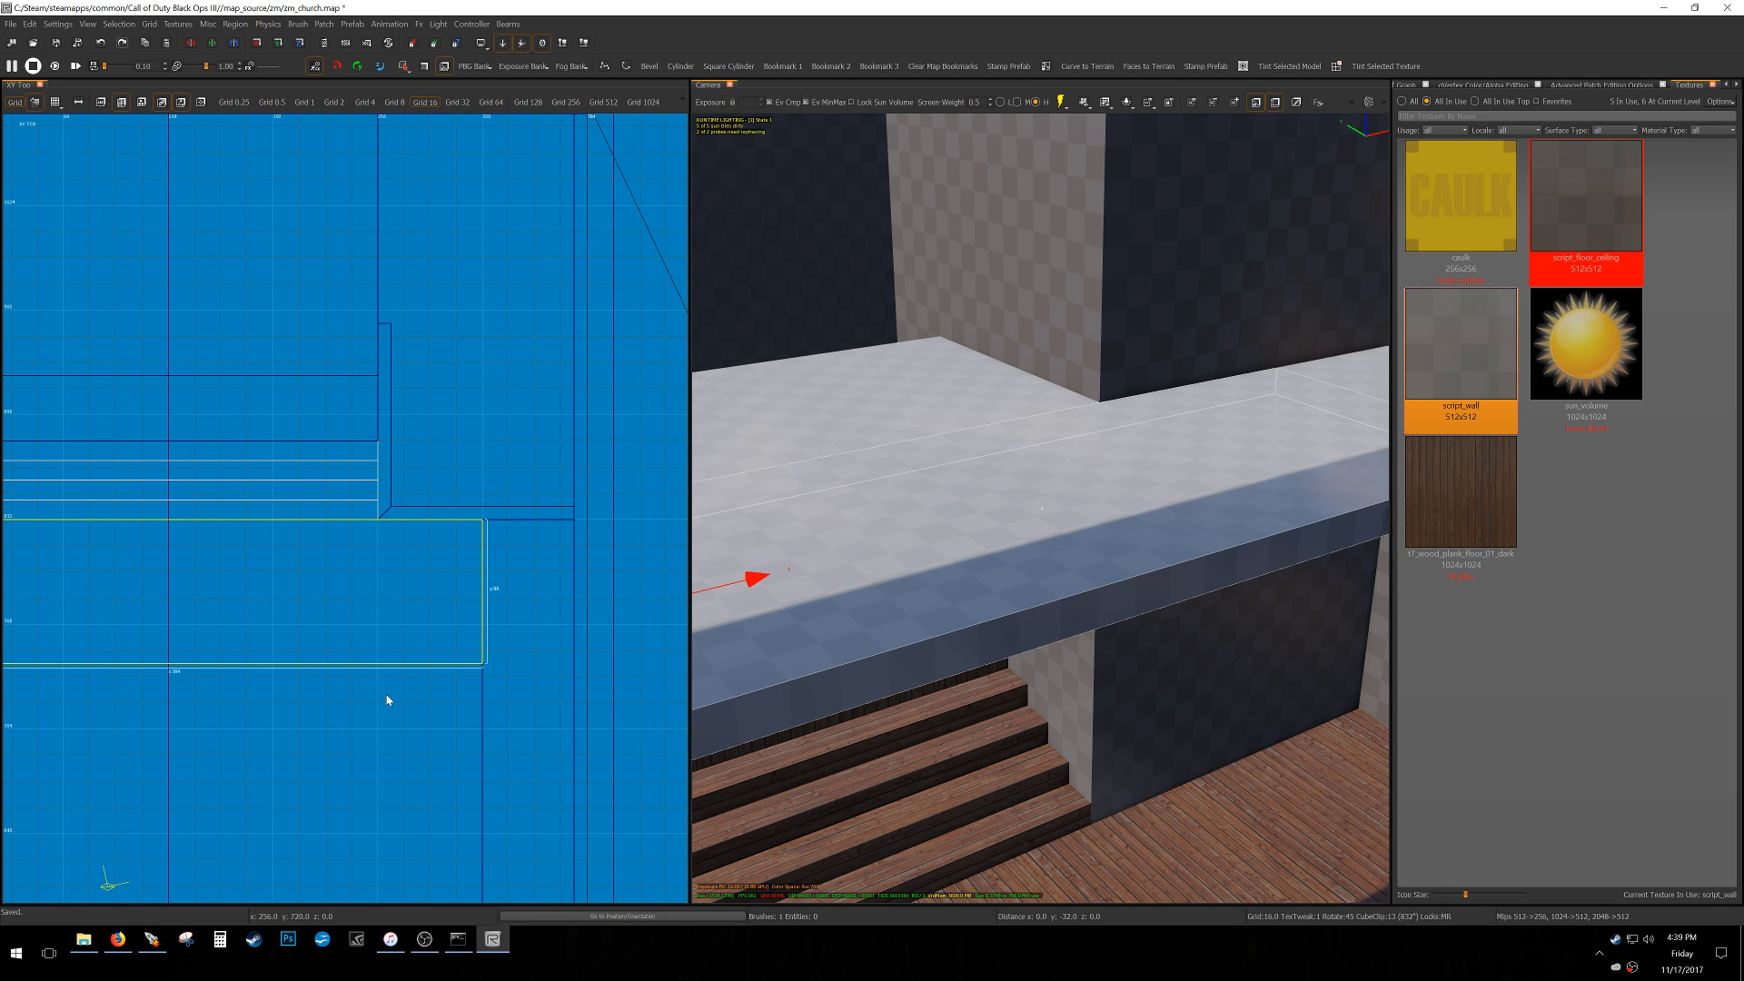
key("w")
right_click_drag(799, 581, 1244, 595)
key("Escape")
Check the stair-side walkway along its length to the stairs, and save the map.
left_click(744, 522, "shift")
scroll(561, 506, "down", 6)
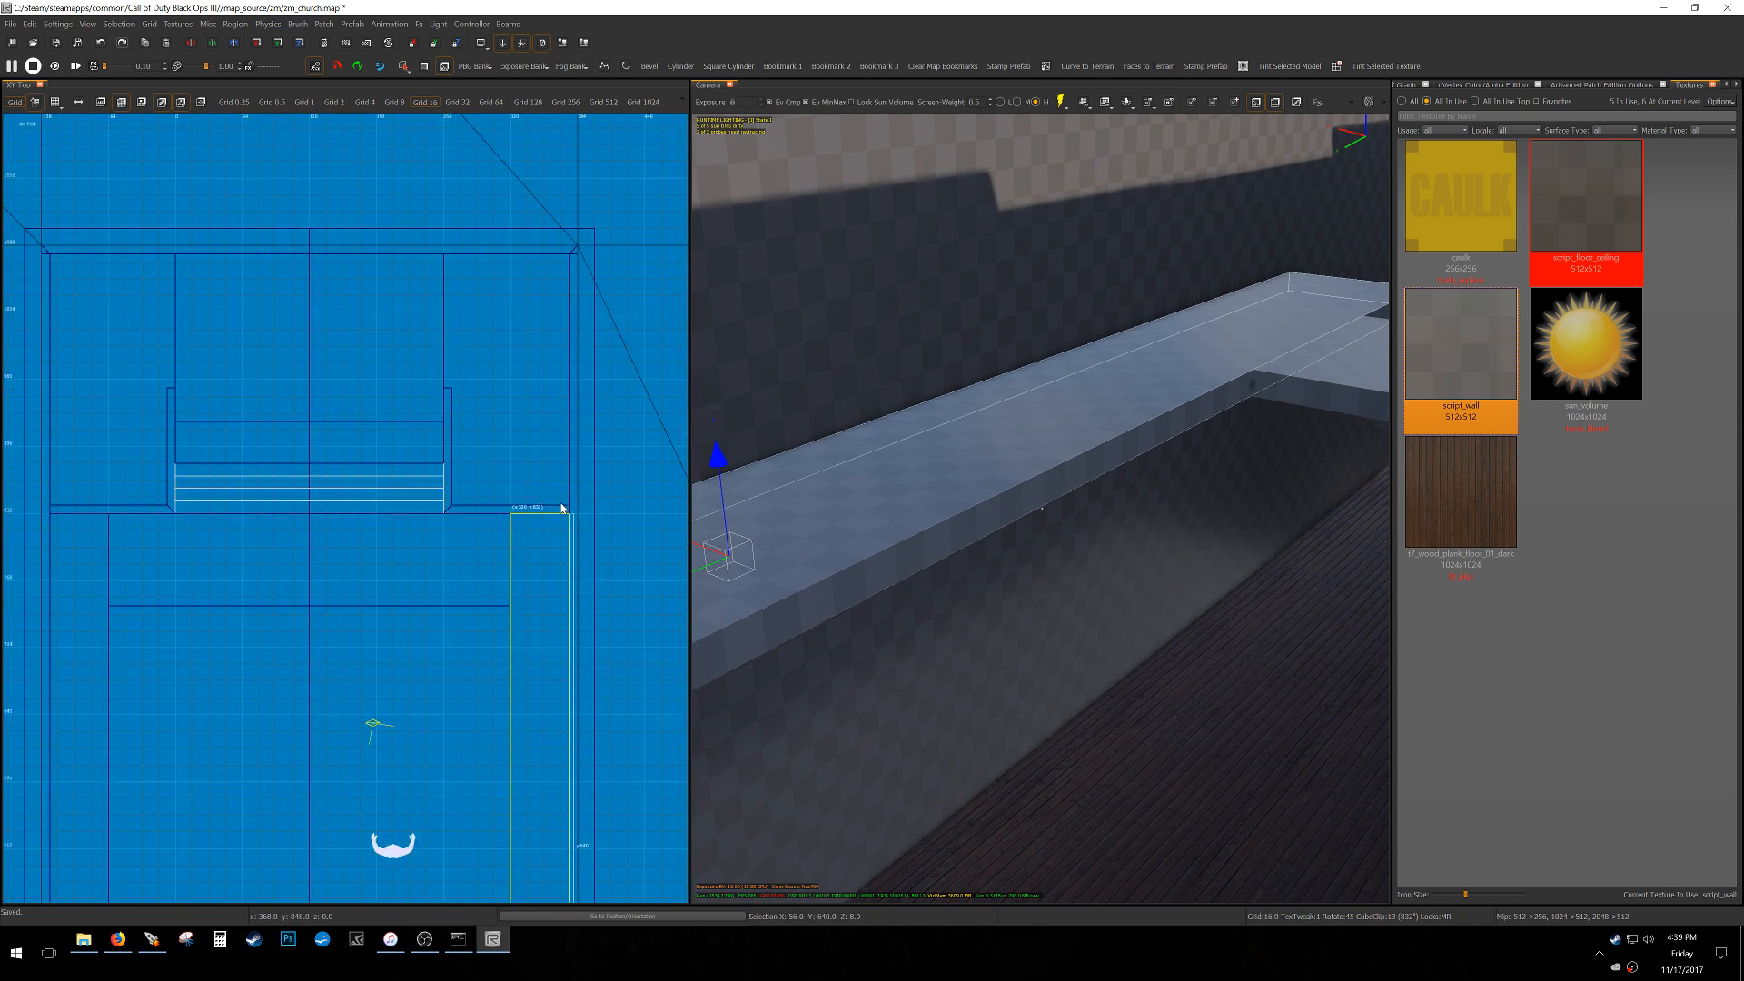
key("w")
right_click_drag(950, 504, 1118, 527)
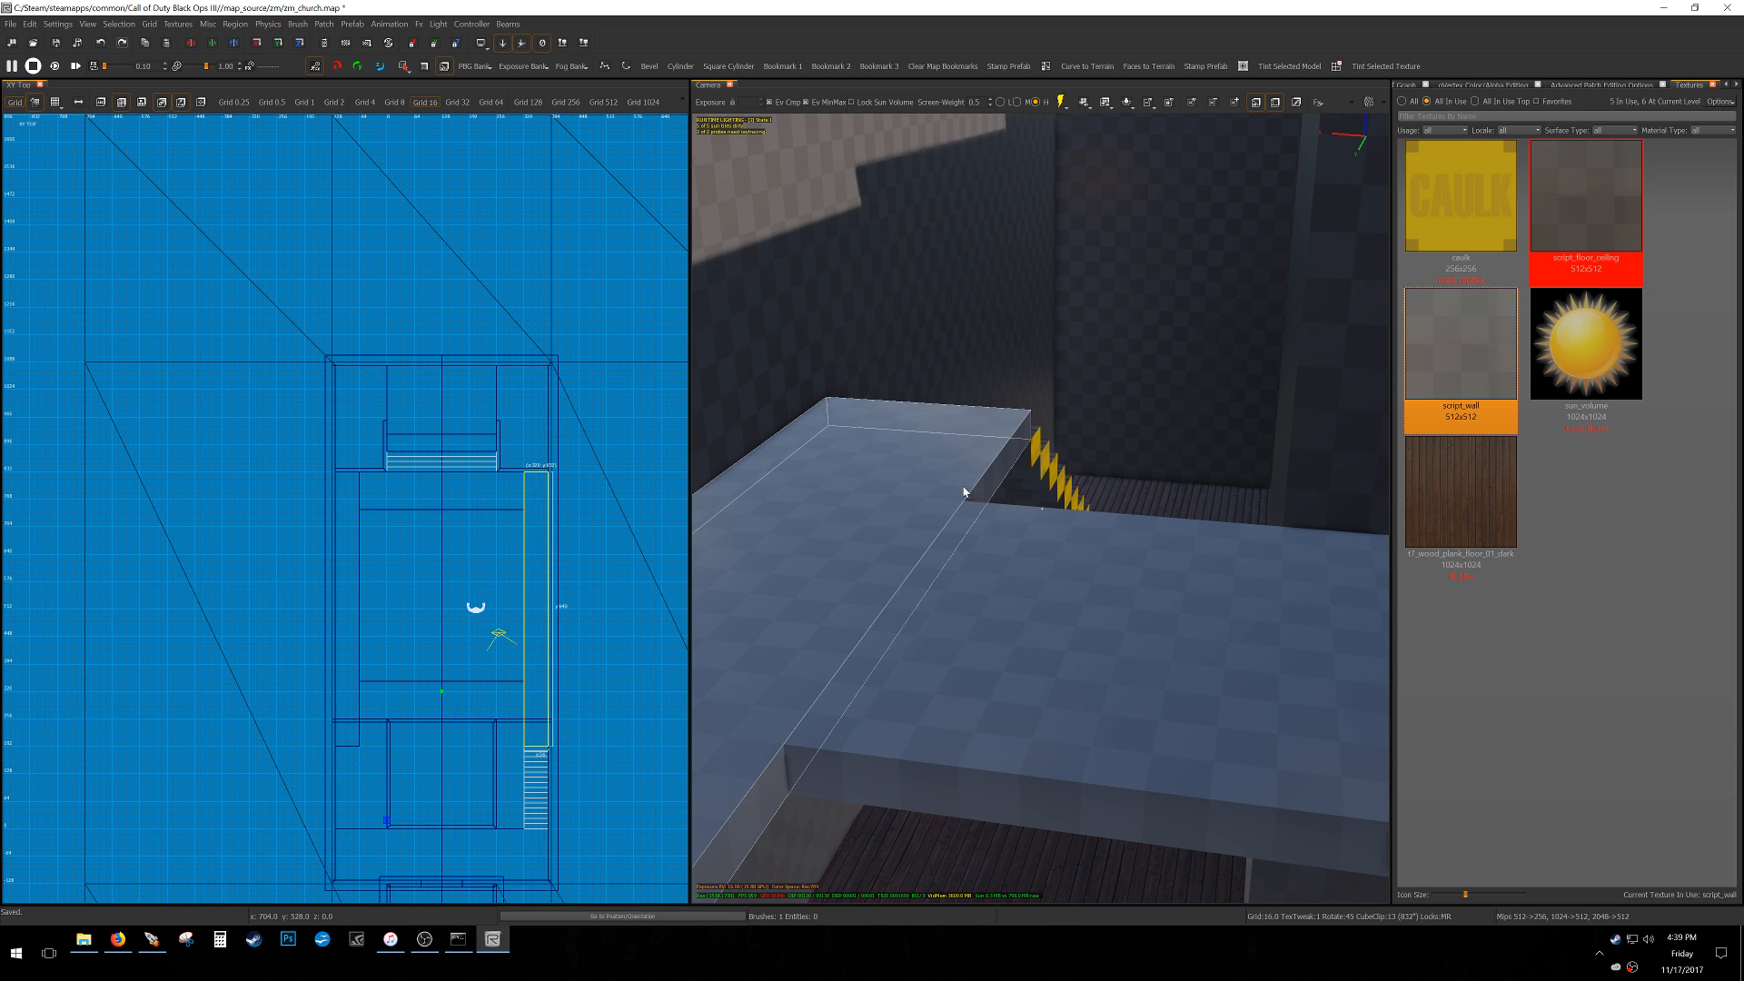
key("Escape")
key("ctrl+s")
Shorten the stair-side walkway so its end is flush with the room's rear wall, leaving a gap before the stairs.
mouse_move(966, 489)
right_mouse_down()
mouse_move(967, 563)
mouse_move(954, 517)
mouse_move(945, 545)
mouse_move(1021, 550)
right_mouse_up()
key("w")
left_click(1105, 541)
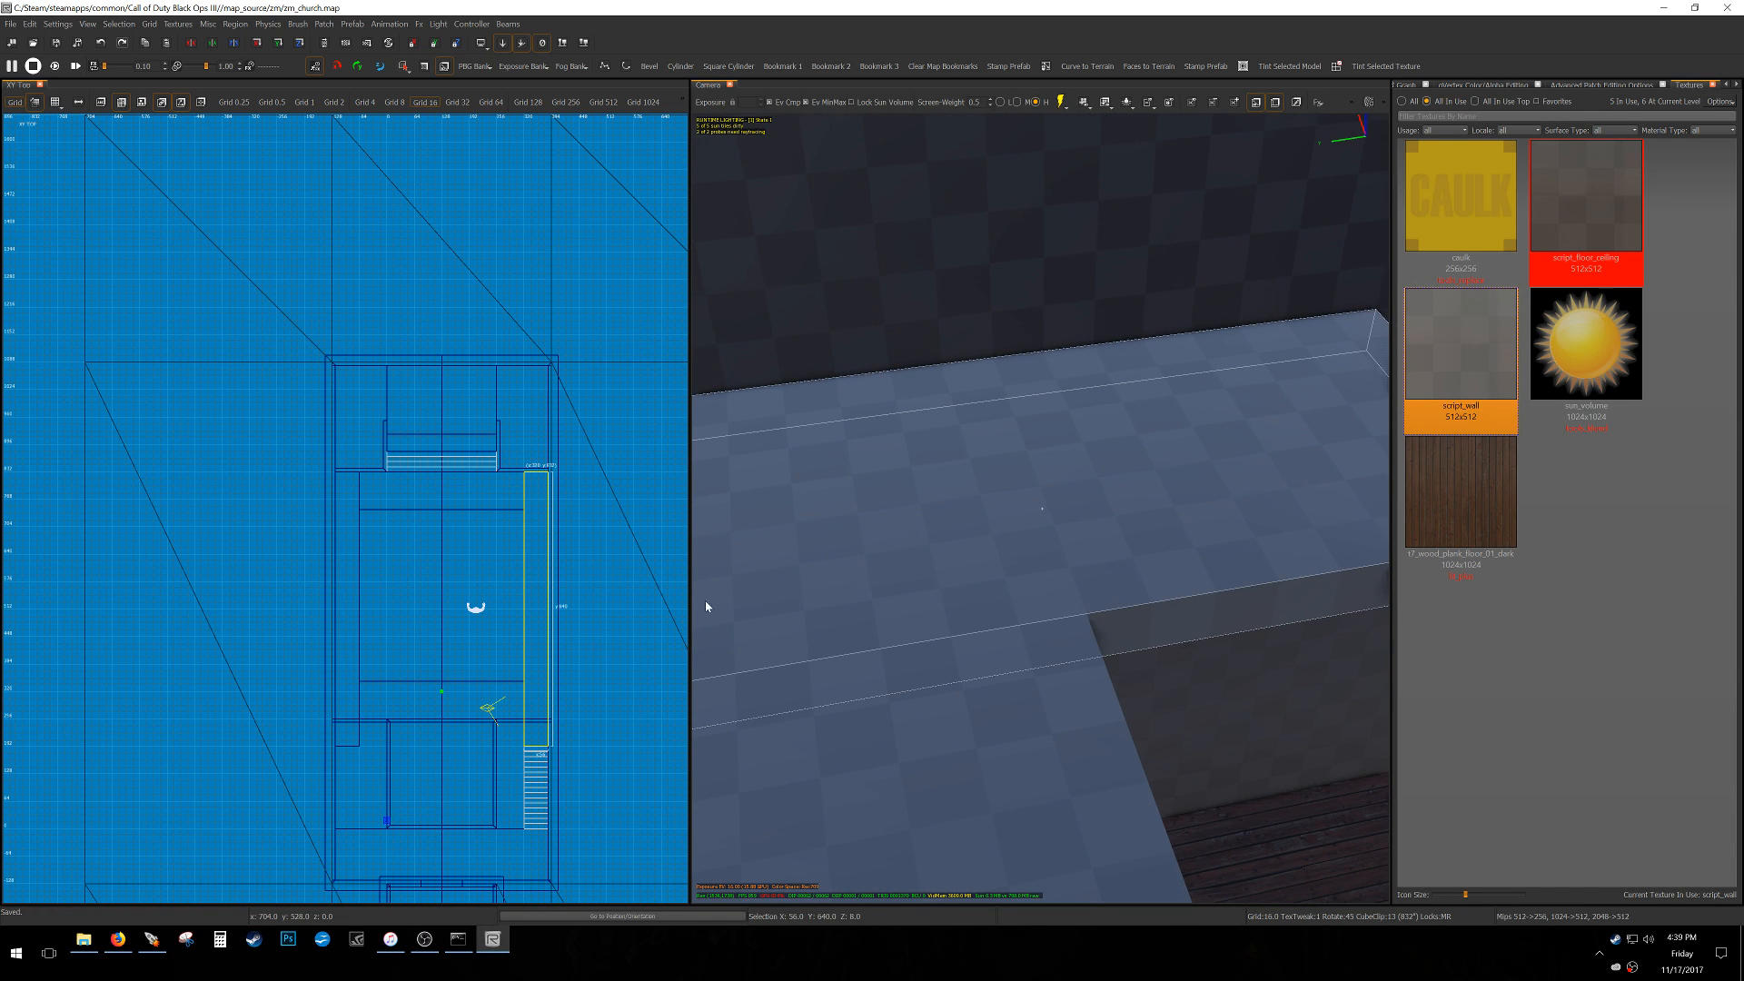
scroll(551, 753, "up", 5)
left_click_drag(483, 857, 470, 768)
key("Escape")
right_click_drag(879, 656, 934, 607)
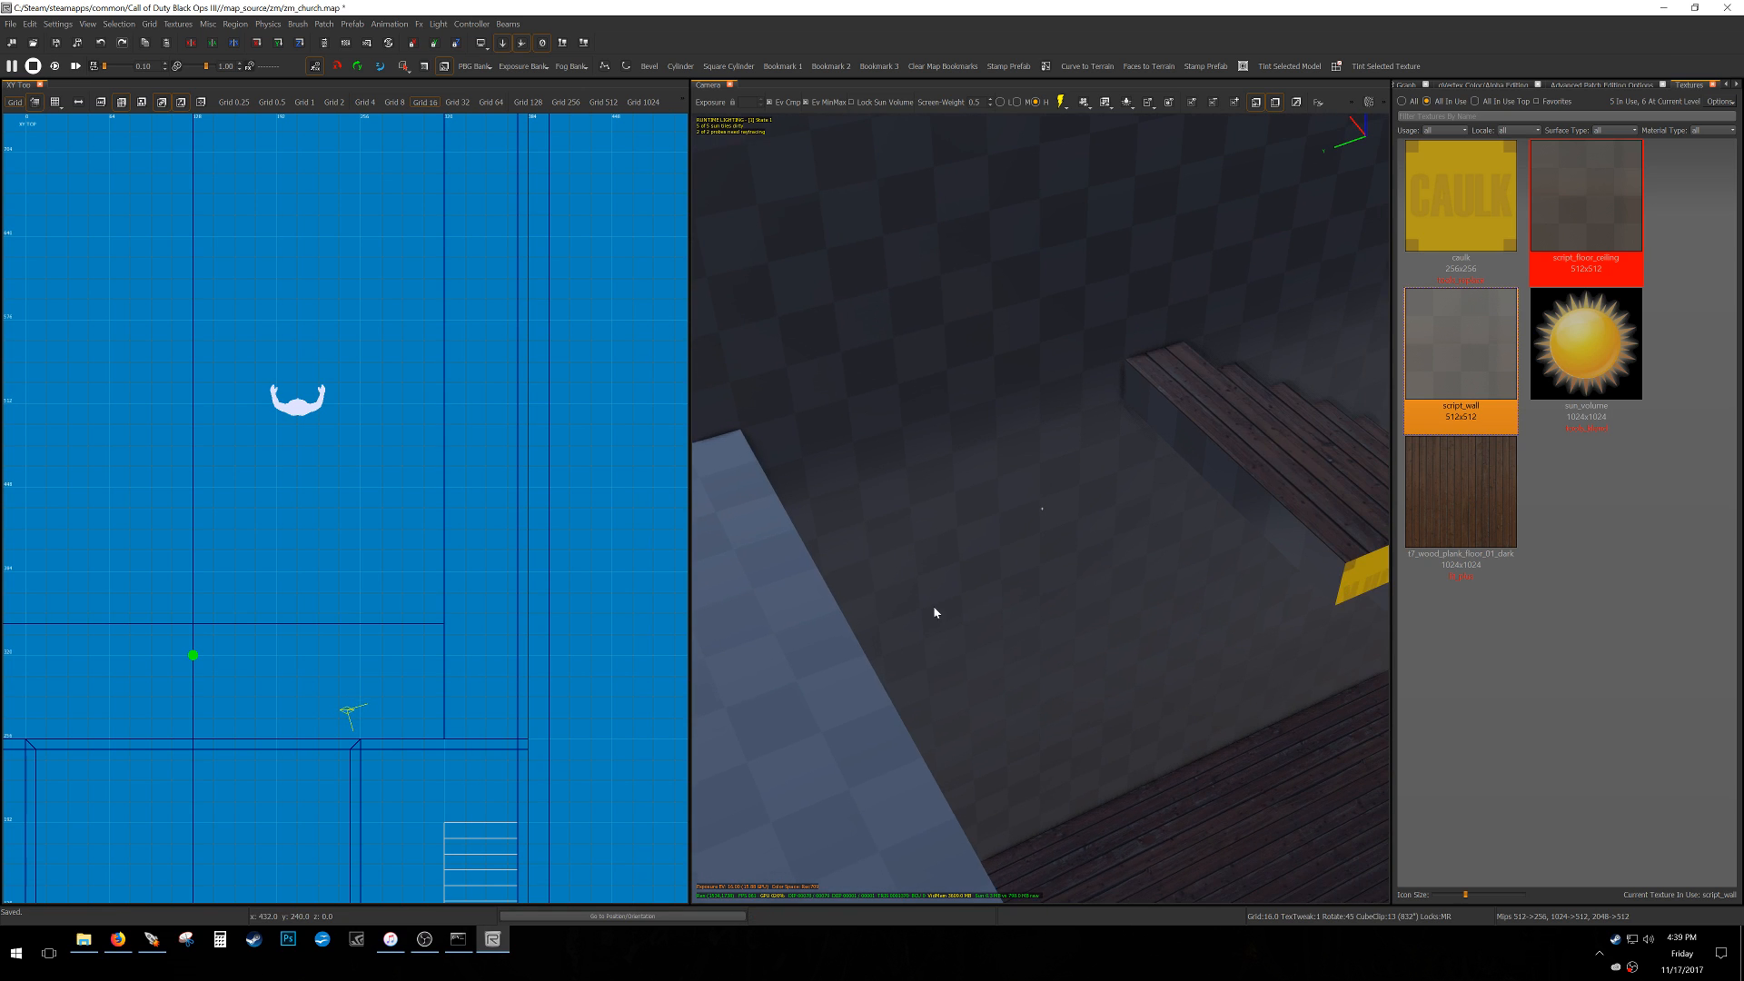
Move the stairs up to the end of the shortened walkway and close the small remaining gap at the top step.
left_click(1206, 454, "shift")
left_click_drag(585, 646, 582, 579)
key("3")
scroll(522, 720, "up", 4)
key("alt+Up")
key("alt+Up")
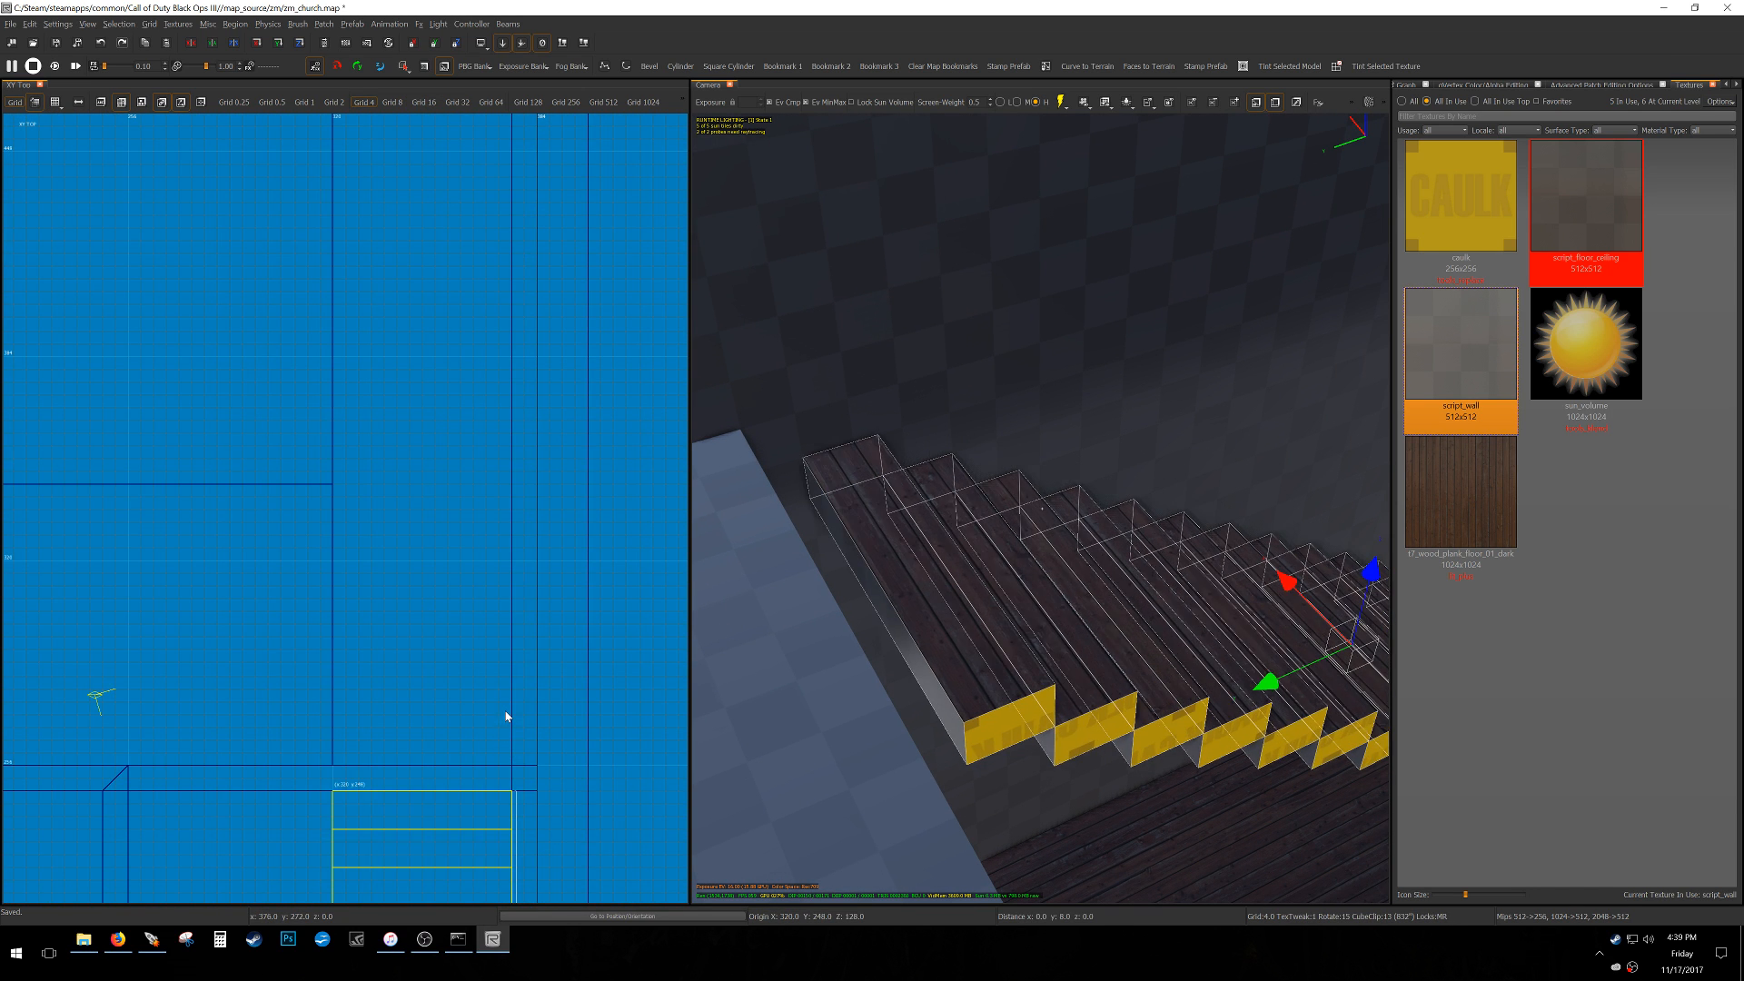
key("Escape")
mouse_move(845, 650)
right_mouse_down()
mouse_move(781, 650)
mouse_move(749, 581)
mouse_move(747, 606)
mouse_move(891, 607)
right_mouse_up()
left_click(1060, 581, "shift")
scroll(559, 731, "up", 2)
left_click_drag(557, 729, 555, 686)
key("Escape")
Shorten the walkway opposite the stairs so its end is flush with the interior room's rear wall.
right_click_drag(818, 627, 902, 567)
left_click(895, 522, "shift")
scroll(508, 522, "down", 11)
scroll(263, 589, "up", 10)
key("5")
right_click_drag(204, 621, 330, 601)
left_click_drag(224, 848, 233, 610)
key("Escape")
Widen the stair-side walkway by 32 units toward the middle of the nave.
right_click_drag(701, 596, 690, 581)
mouse_move(1042, 508)
right_mouse_down()
mouse_move(881, 498)
mouse_move(987, 510)
right_mouse_up()
left_click(793, 541, "shift")
scroll(461, 596, "down", 12)
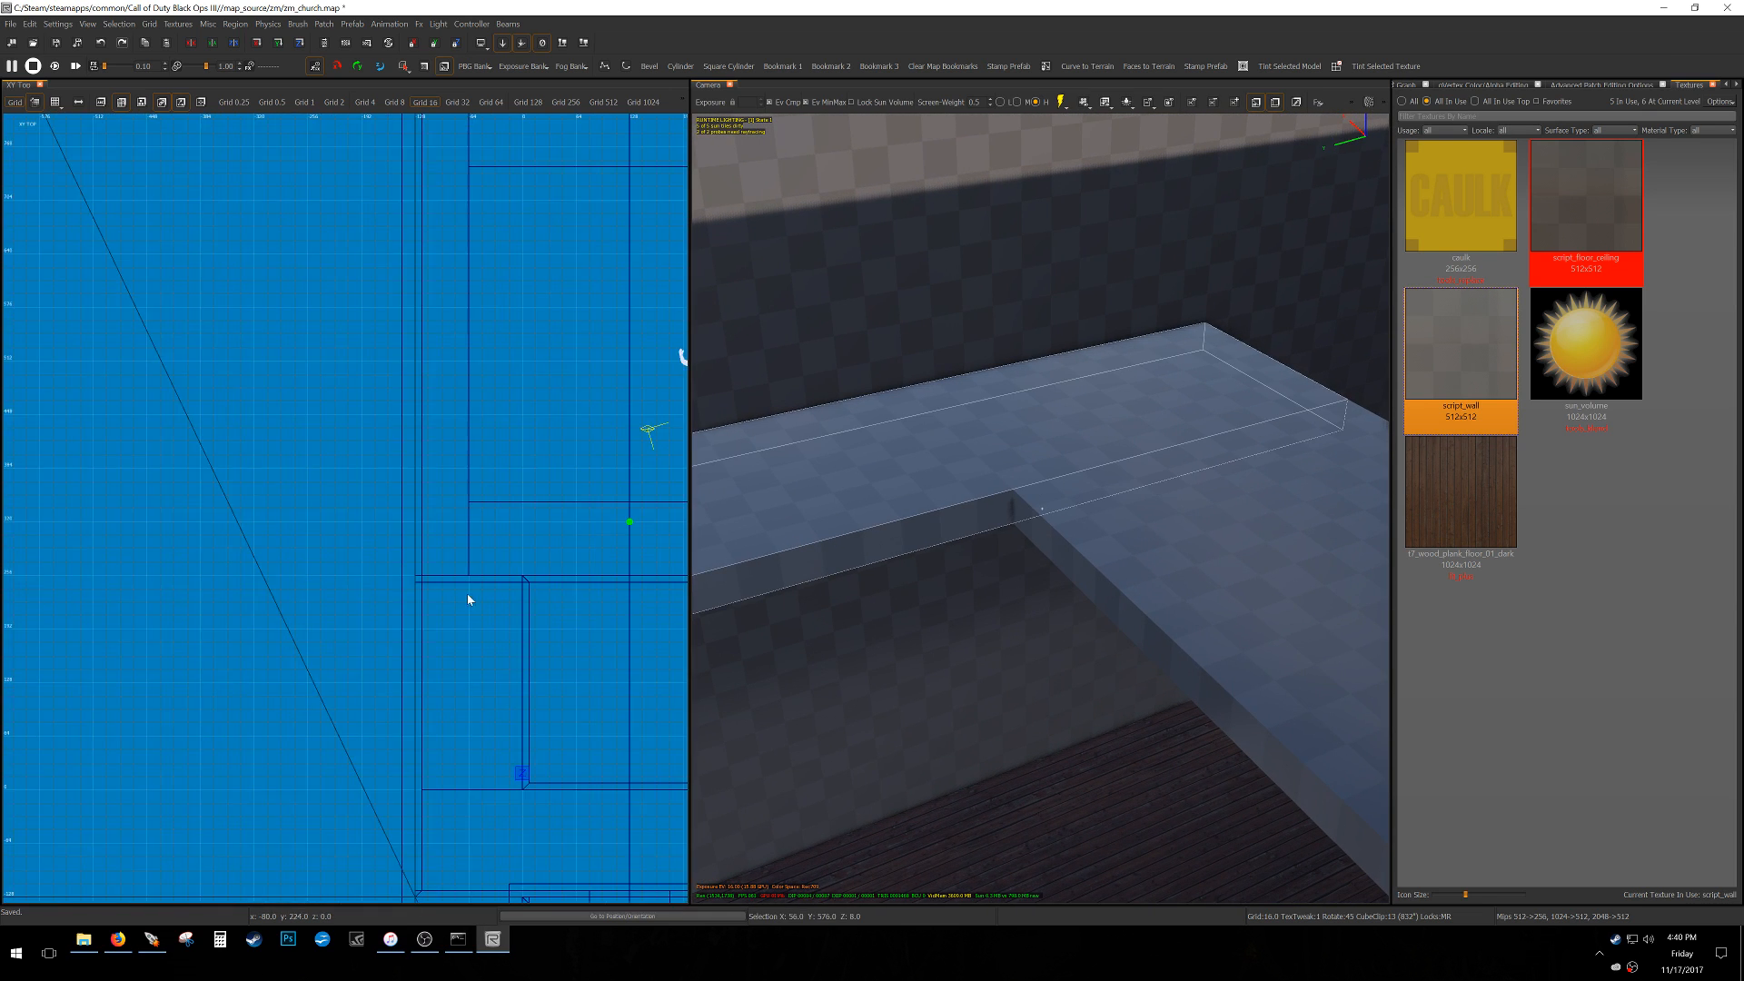
scroll(499, 602, "up", 5)
scroll(473, 577, "up", 2)
left_click_drag(497, 546, 468, 545)
key("Escape")
Widen the walkway on the side opposite the stairs by 32 units toward the middle of the nave.
key("s")
mouse_move(865, 533)
right_mouse_down()
mouse_move(1042, 509)
mouse_move(921, 506)
right_mouse_up()
left_click(921, 506, "shift")
scroll(175, 577, "up", 5)
left_click_drag(157, 589, 270, 586)
key("Escape")
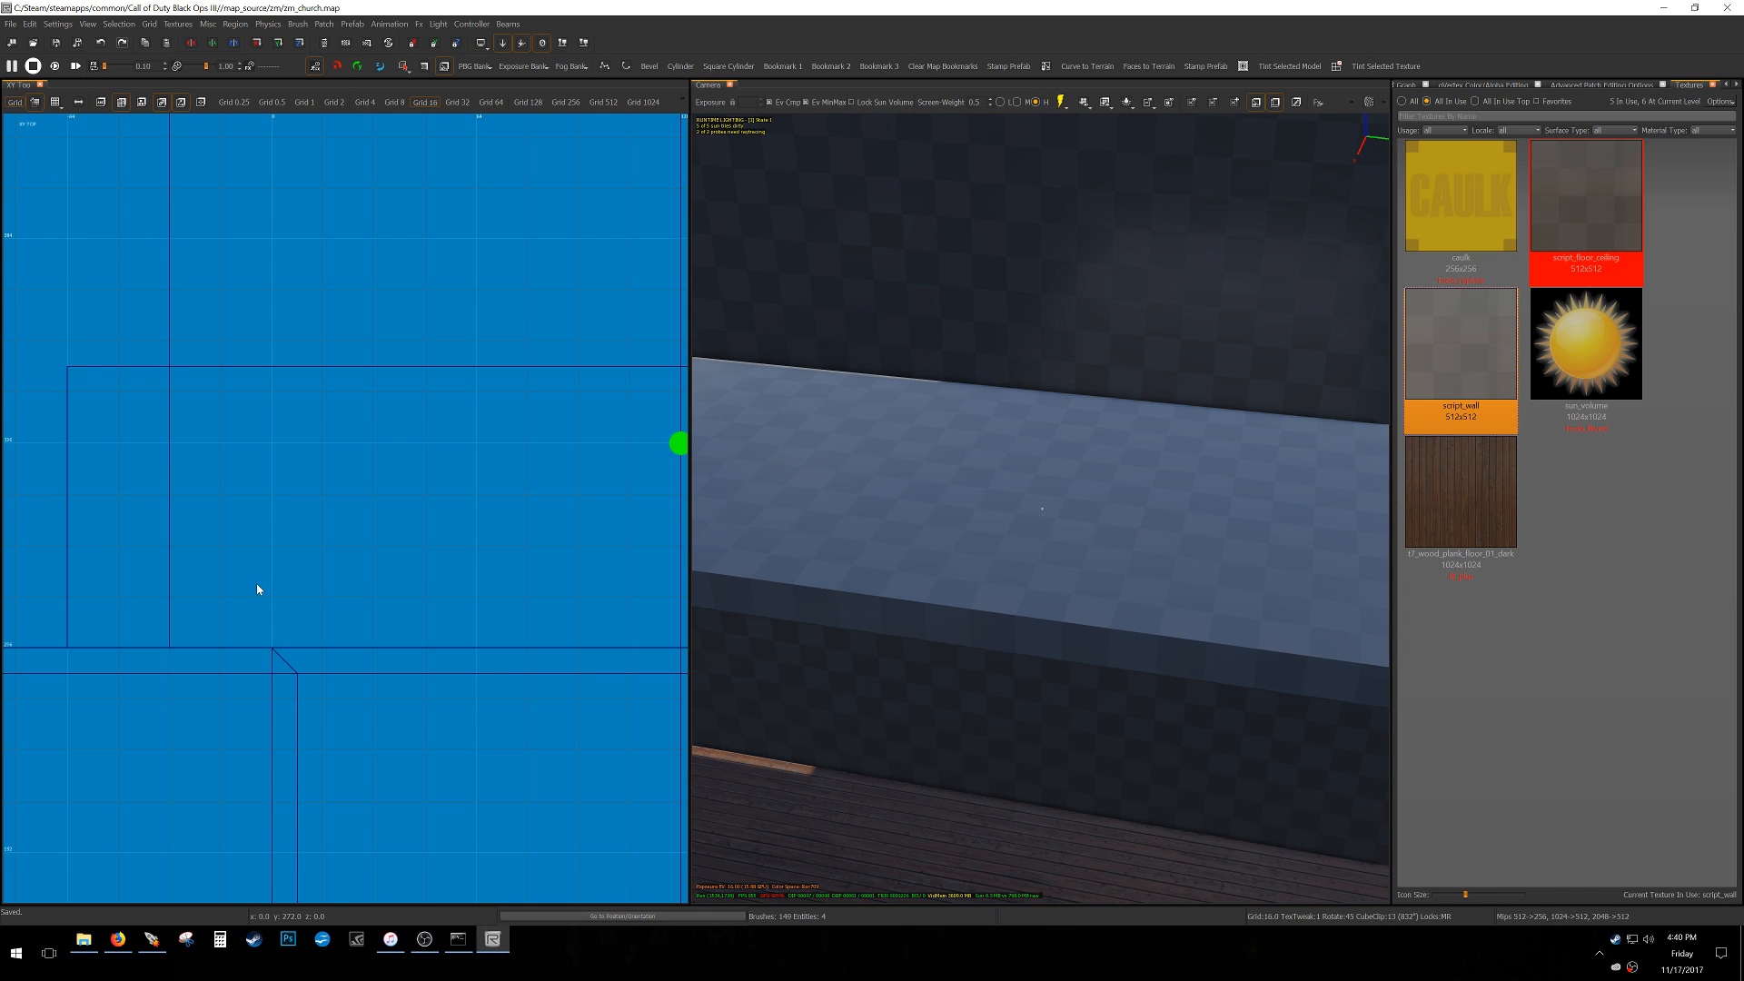
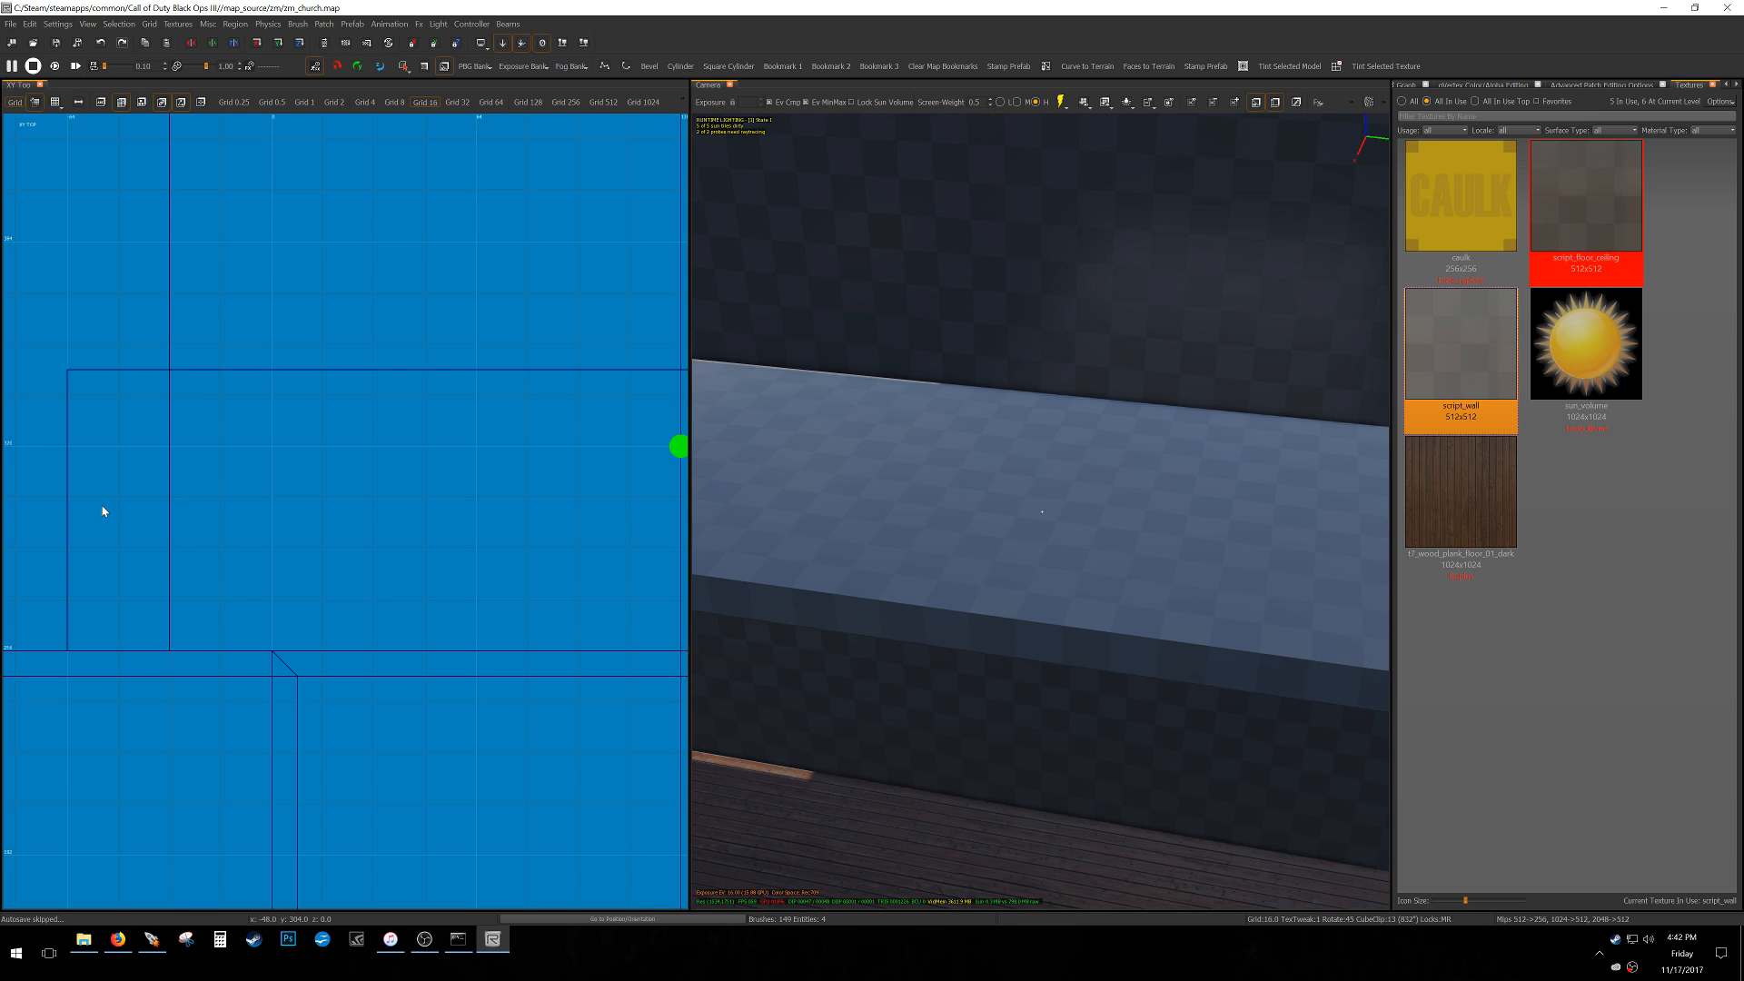
Make script_floor_ceiling the current texture and save the map.
right_click_drag(755, 587, 527, 585)
right_click_drag(1042, 511, 745, 436)
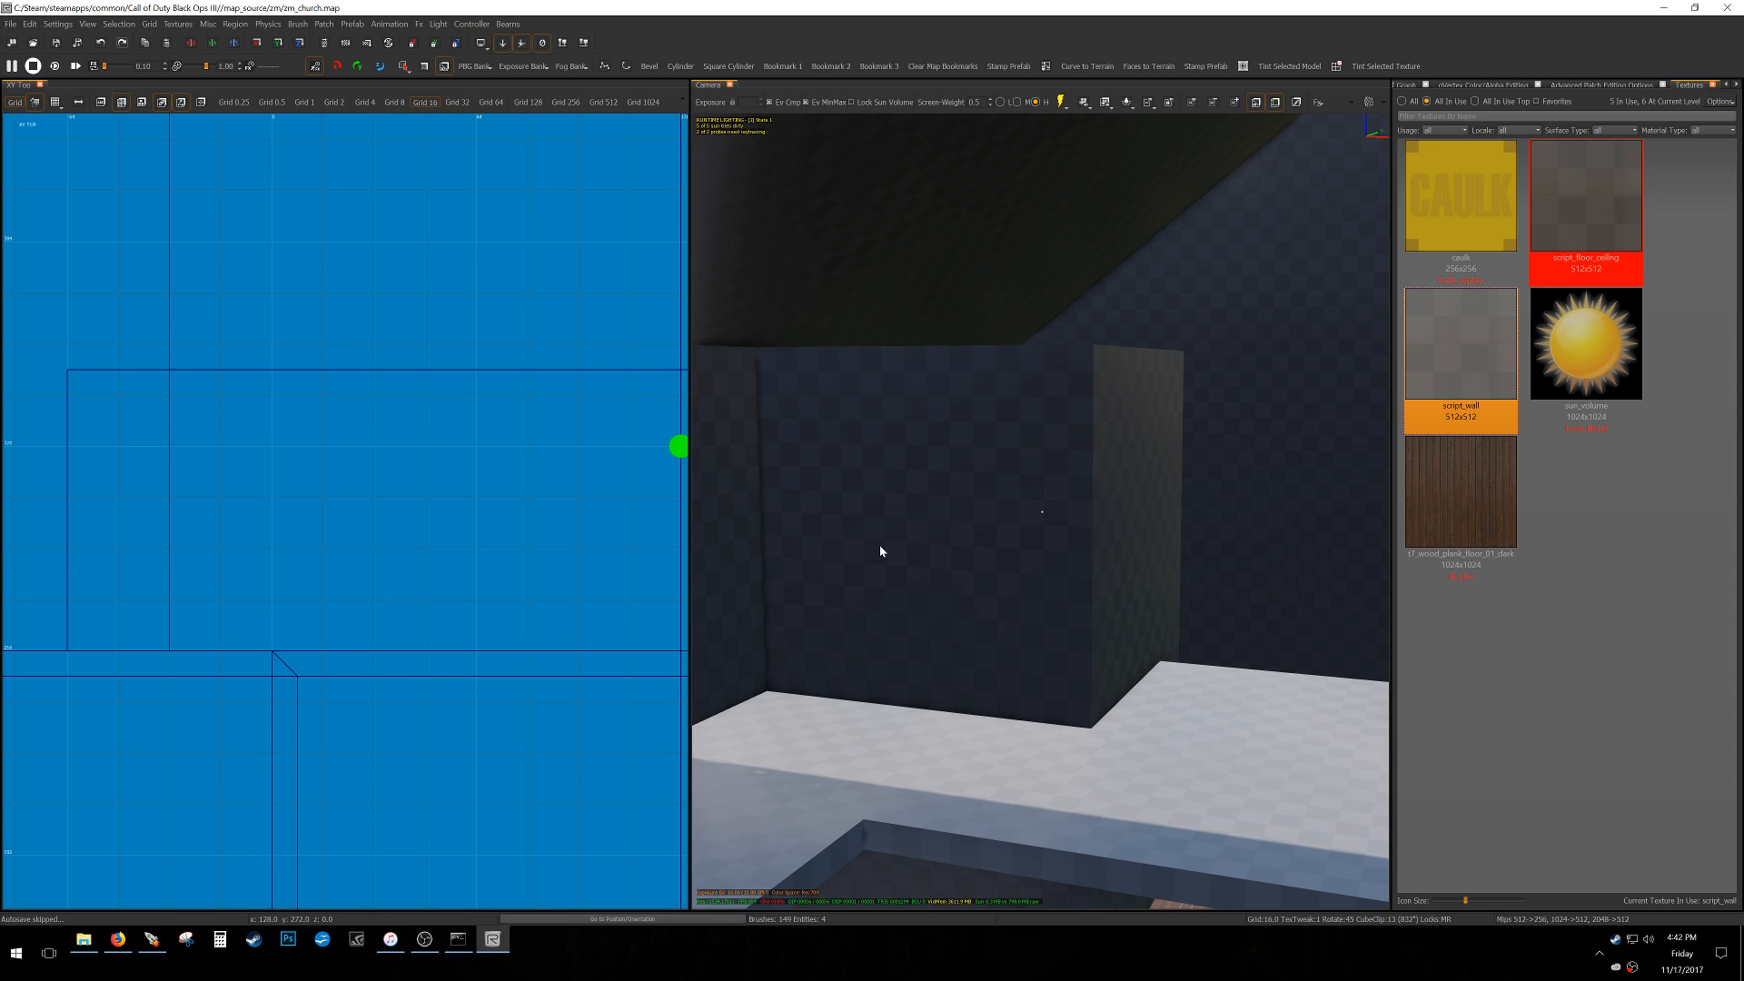
mouse_move(911, 579)
right_mouse_down()
mouse_move(891, 518)
mouse_move(911, 490)
mouse_move(912, 572)
mouse_move(718, 577)
mouse_move(895, 594)
mouse_move(931, 571)
right_mouse_up()
left_click(1560, 245)
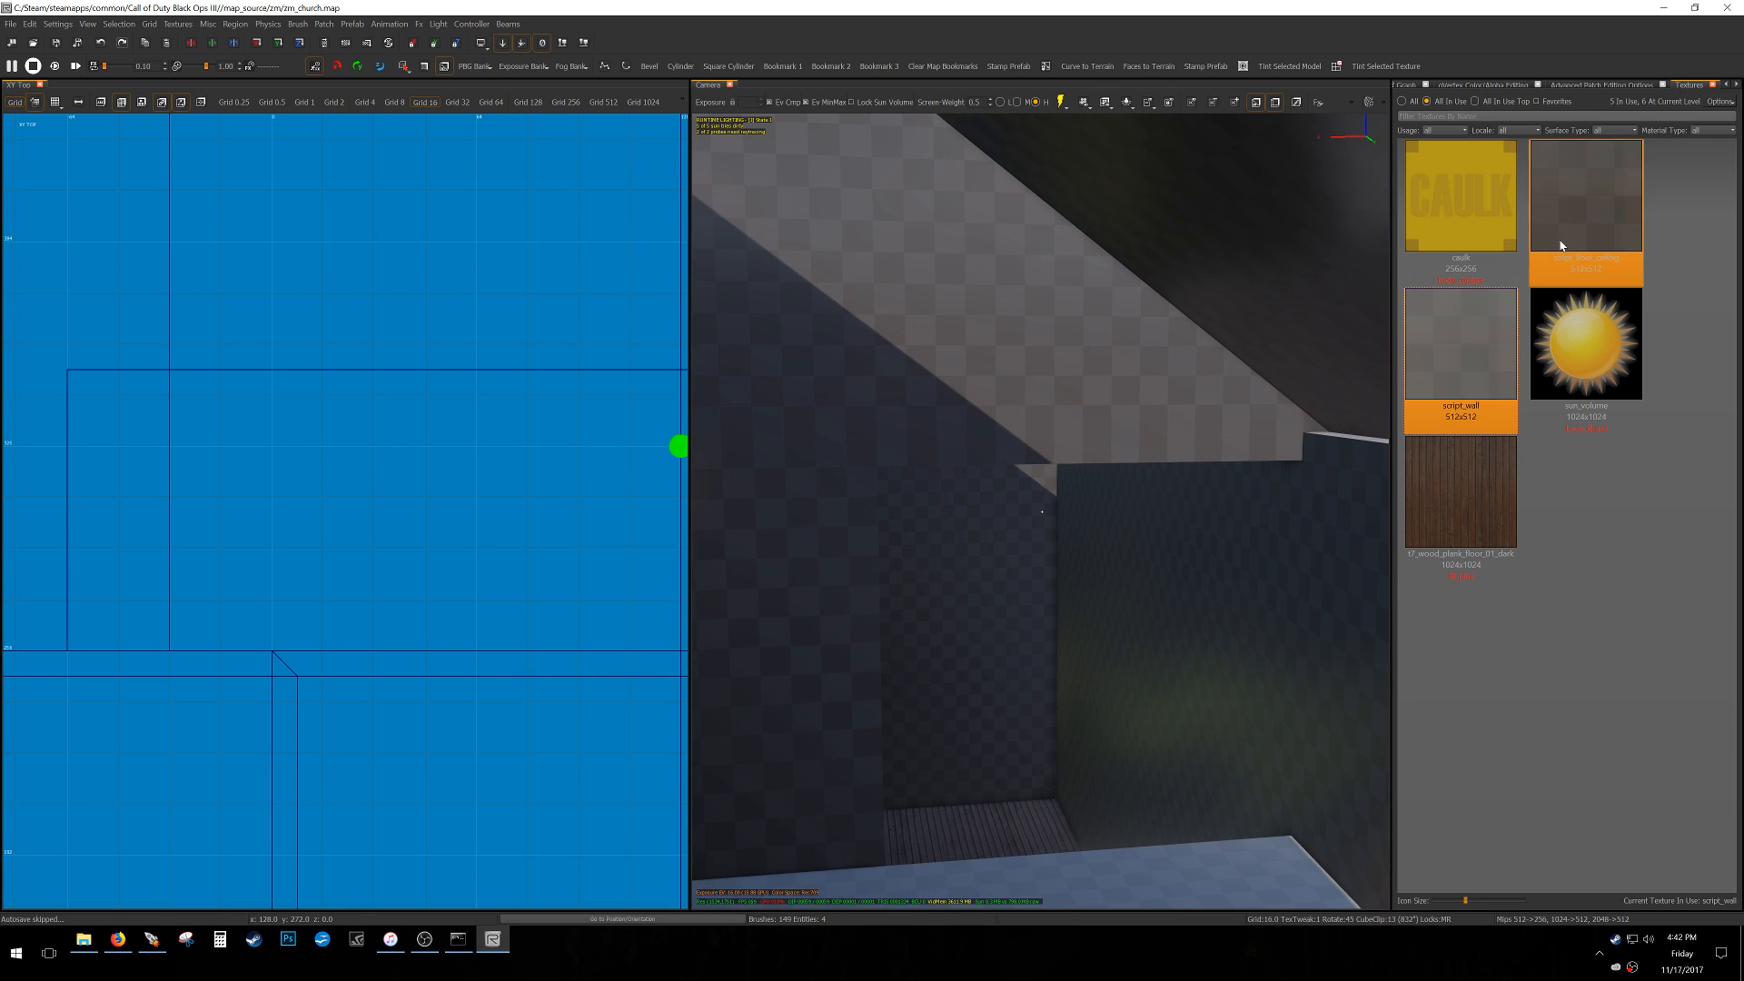
left_click(1560, 245)
key("Escape")
key("ctrl+s")
Duplicate the gable wall above the interior room and move the copy along the nave to the end with the wide steps.
left_click(1258, 401, "shift")
scroll(545, 463, "down", 7)
scroll(458, 470, "down", 6)
right_click_drag(458, 470, 452, 518)
scroll(458, 471, "up", 3)
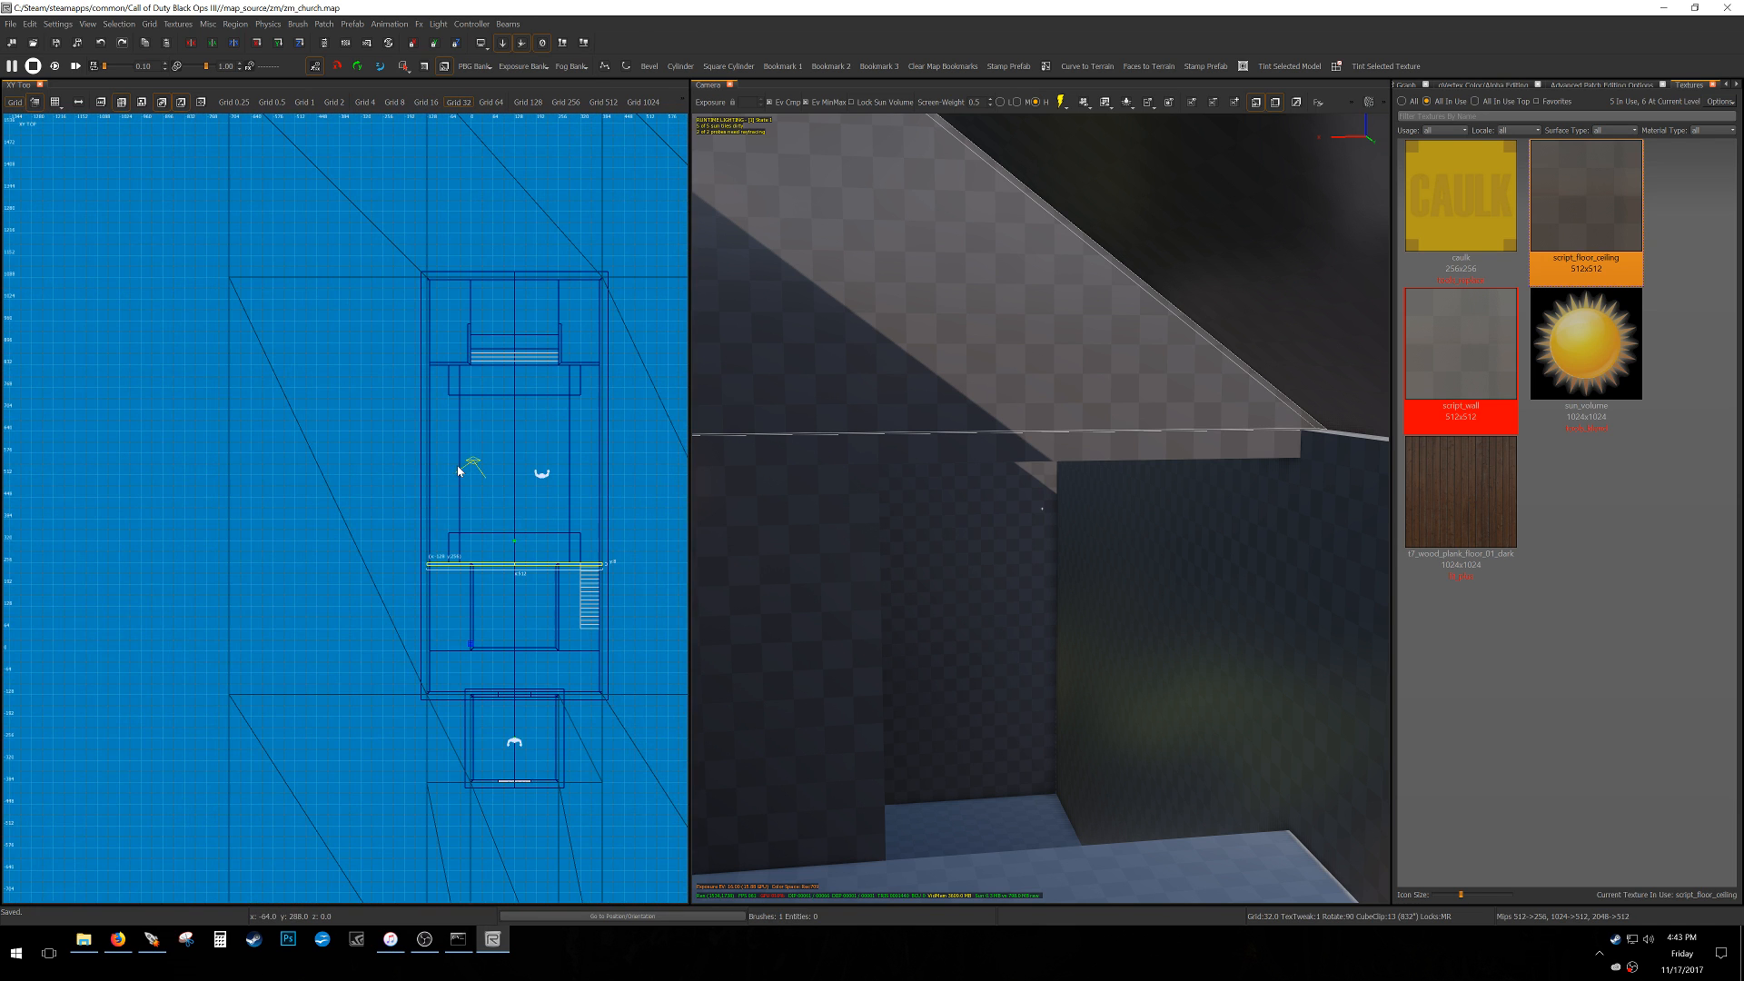
key("space")
key("alt+Up")
key("alt+Up")
key("alt+Up")
key("alt+Up")
key("alt+Up")
key("alt+Up")
key("alt+Up")
key("alt+Up")
key("alt+Up")
key("alt+Up")
key("alt+Up")
key("alt+Up")
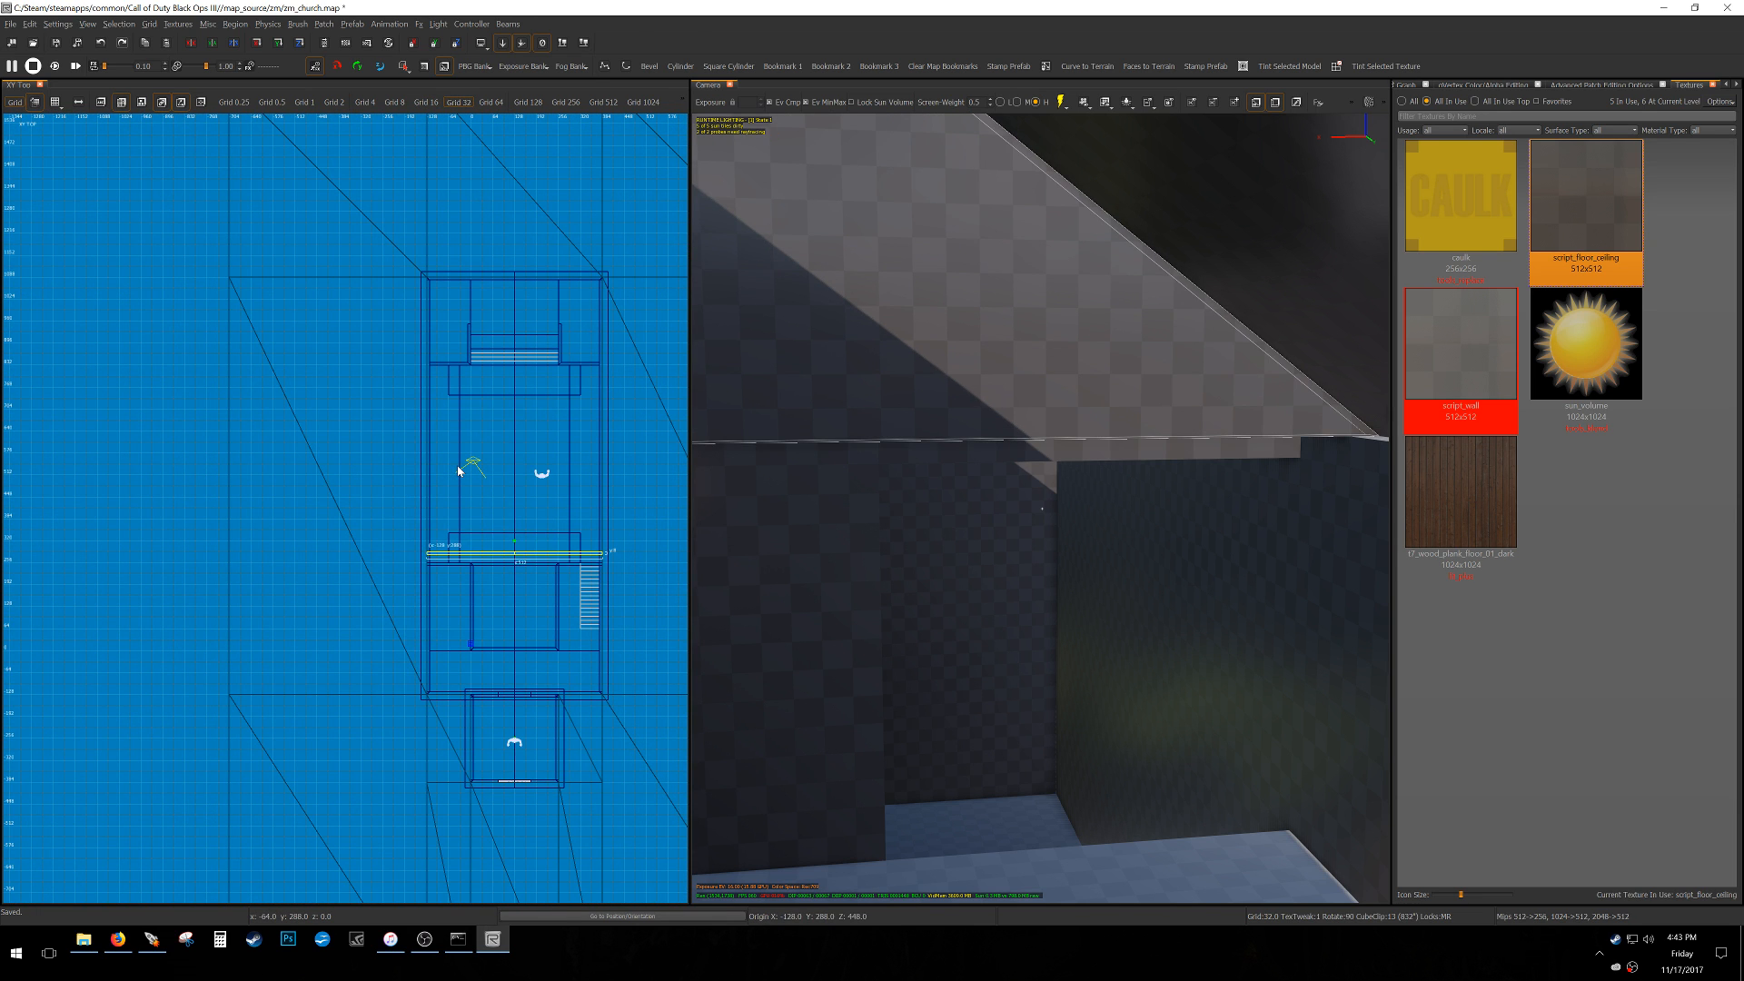
key("alt+Up")
key("alt+Up")
key("alt+Up")
key("alt+Up")
key("alt+Up")
key("alt+Up")
key("alt+Up")
key("alt+Up")
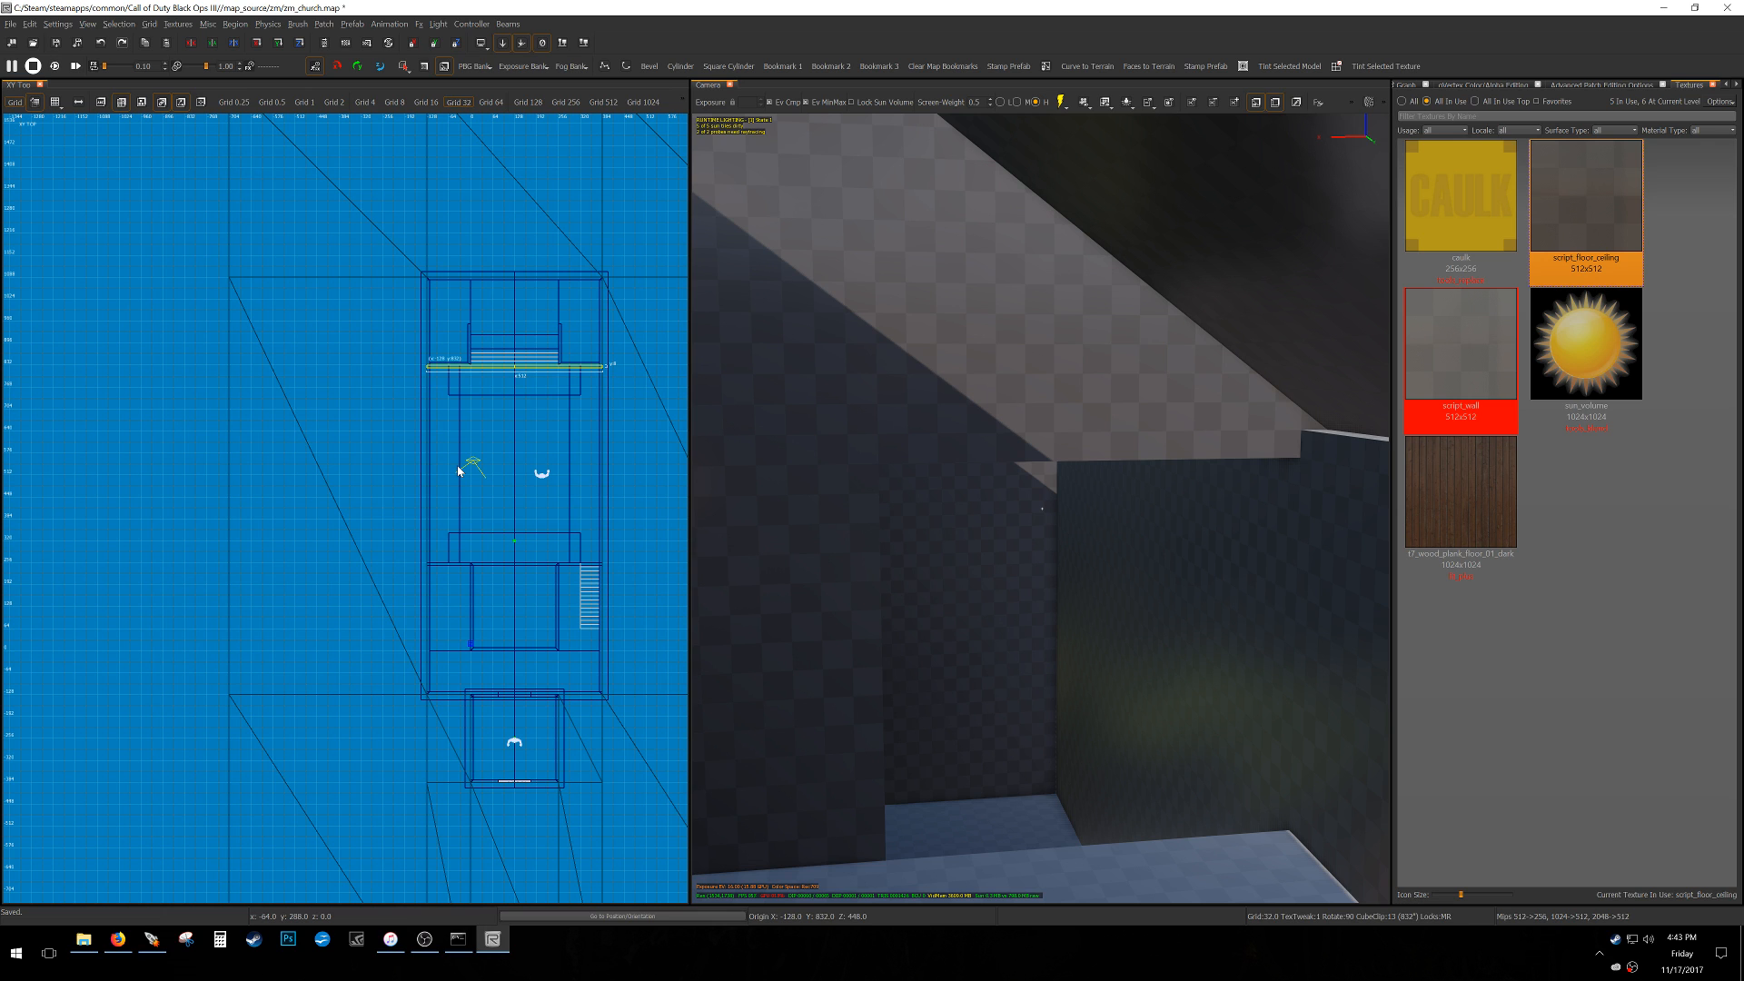
Set the grid to 4 and align the copied gable wall with the wall beneath it.
scroll(440, 374, "up", 6)
key("3")
key("alt+Down")
key("alt+Down")
key("alt+Down")
key("alt+Down")
key("alt+Down")
key("alt+Down")
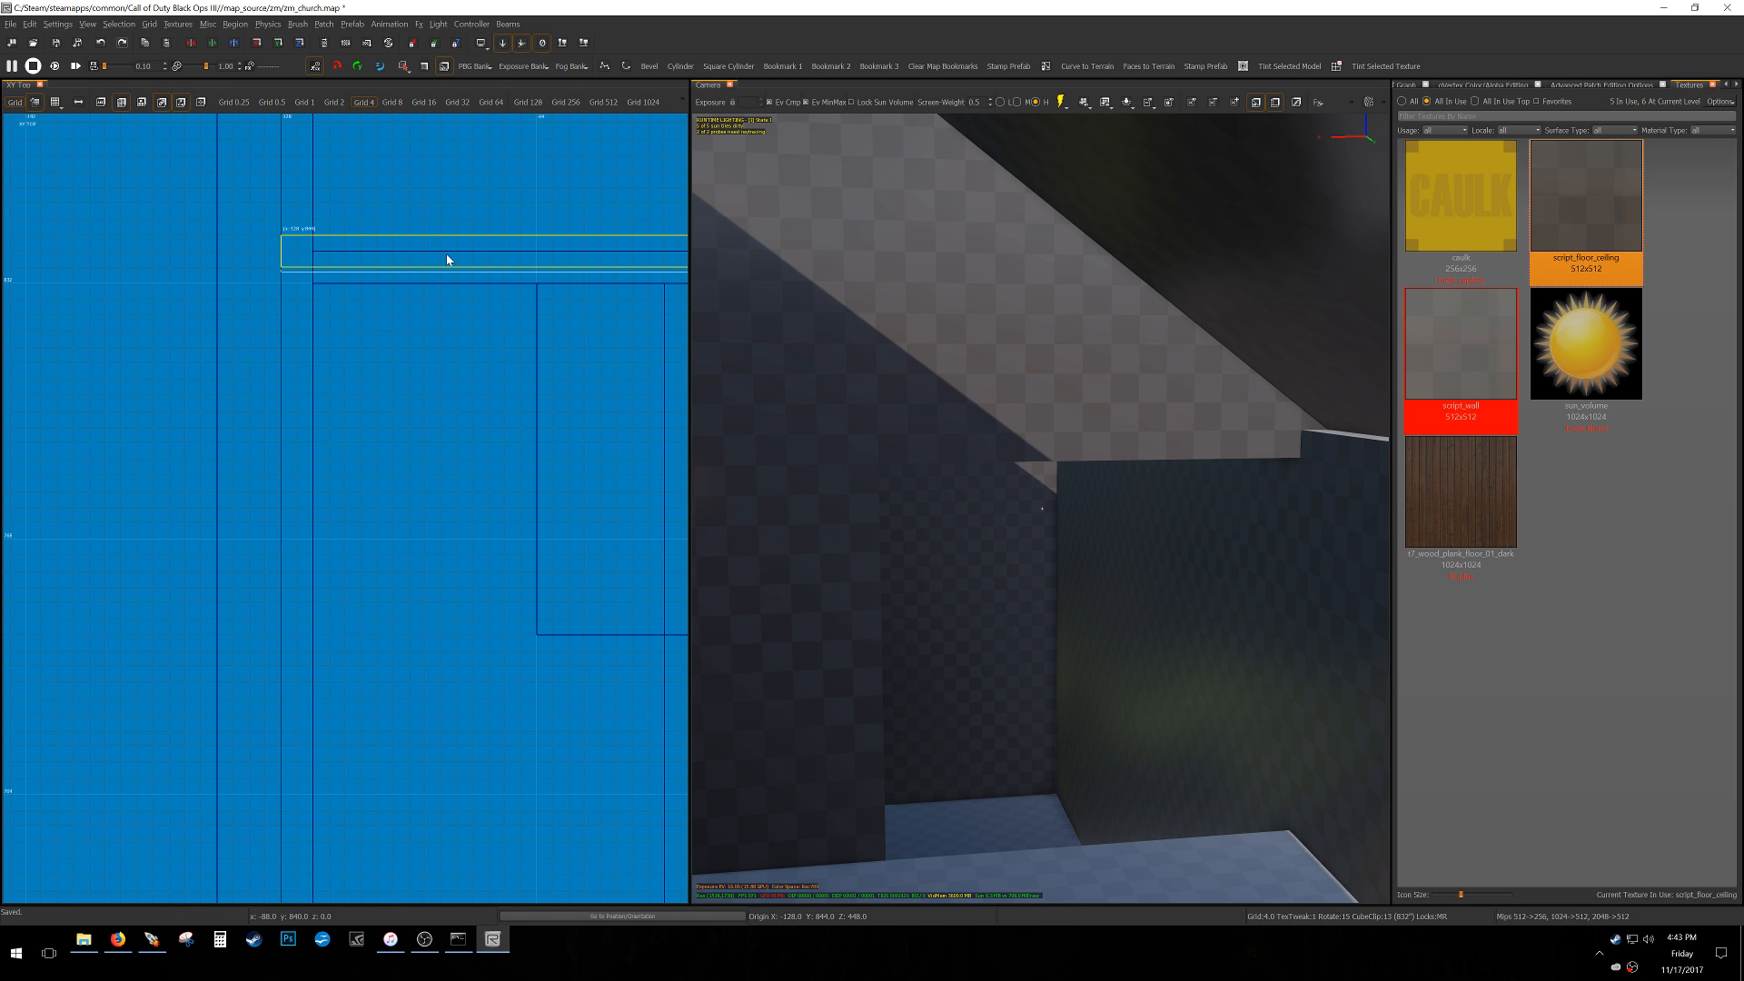
key("Escape")
Duplicate the ceiling slab and move the copy to the recess with the wide steps.
right_click_drag(968, 451, 1231, 465)
right_click_drag(1042, 509, 981, 436)
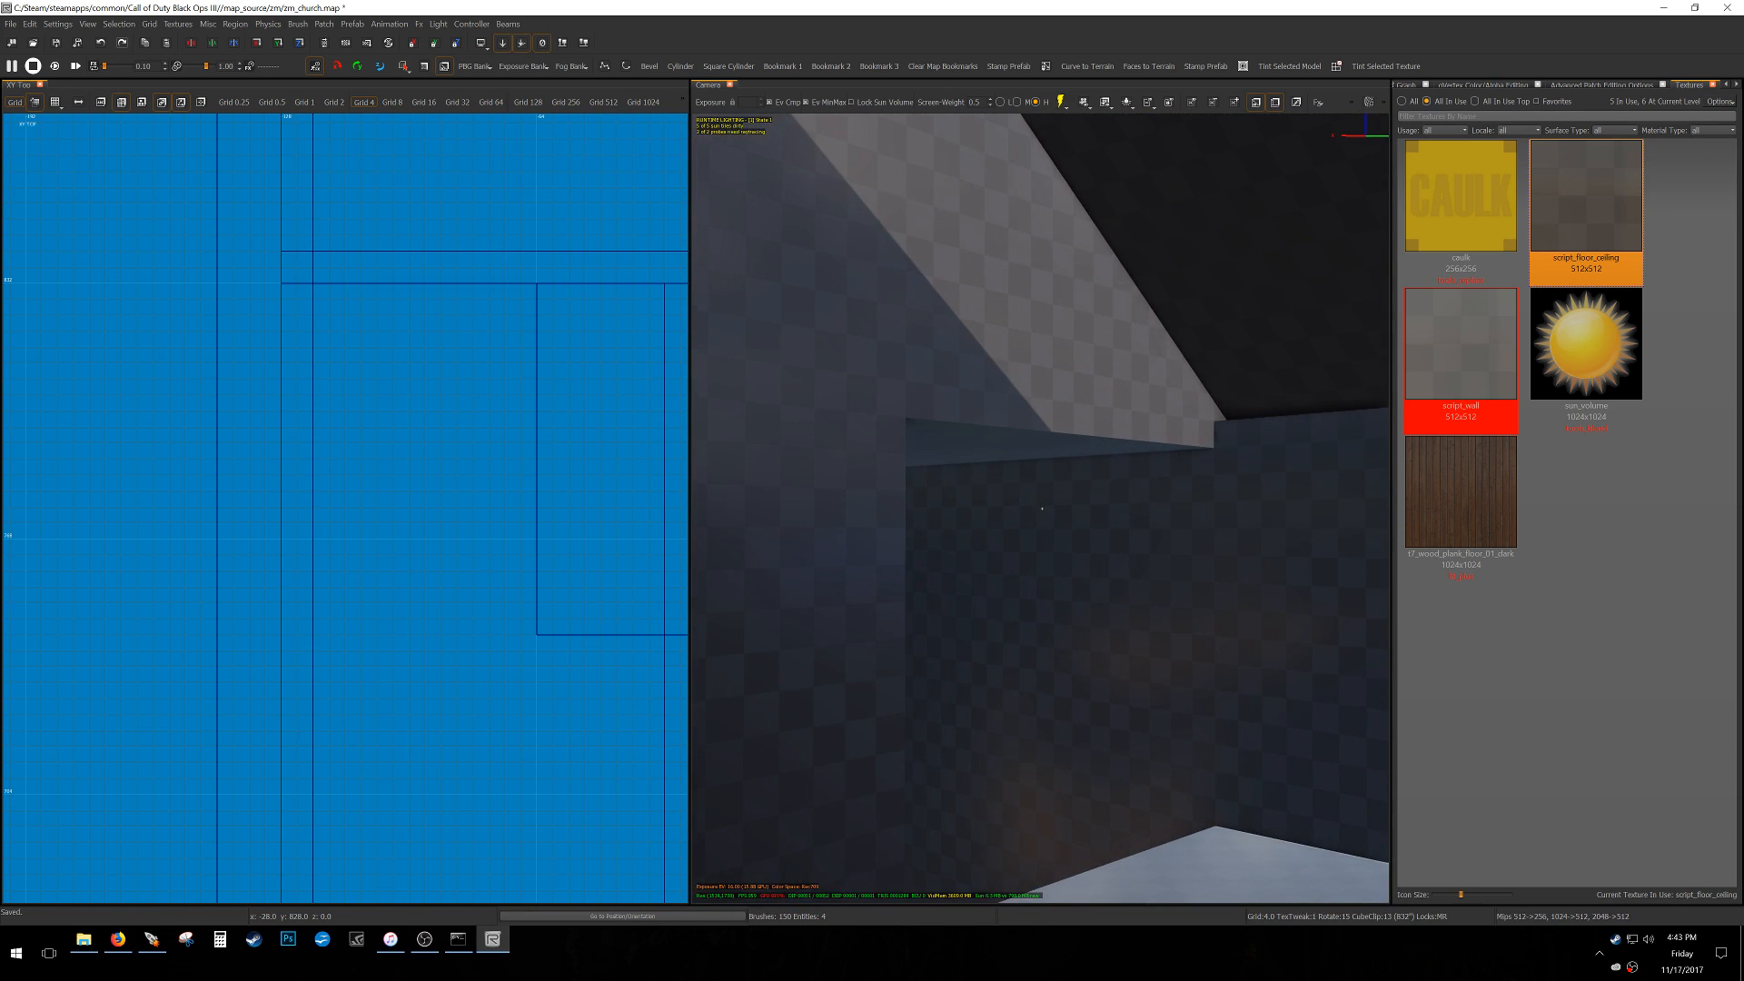
left_click(983, 445, "shift")
scroll(513, 518, "down", 16)
scroll(436, 538, "up", 1)
left_click_drag(472, 626, 481, 563)
scroll(483, 567, "up", 11)
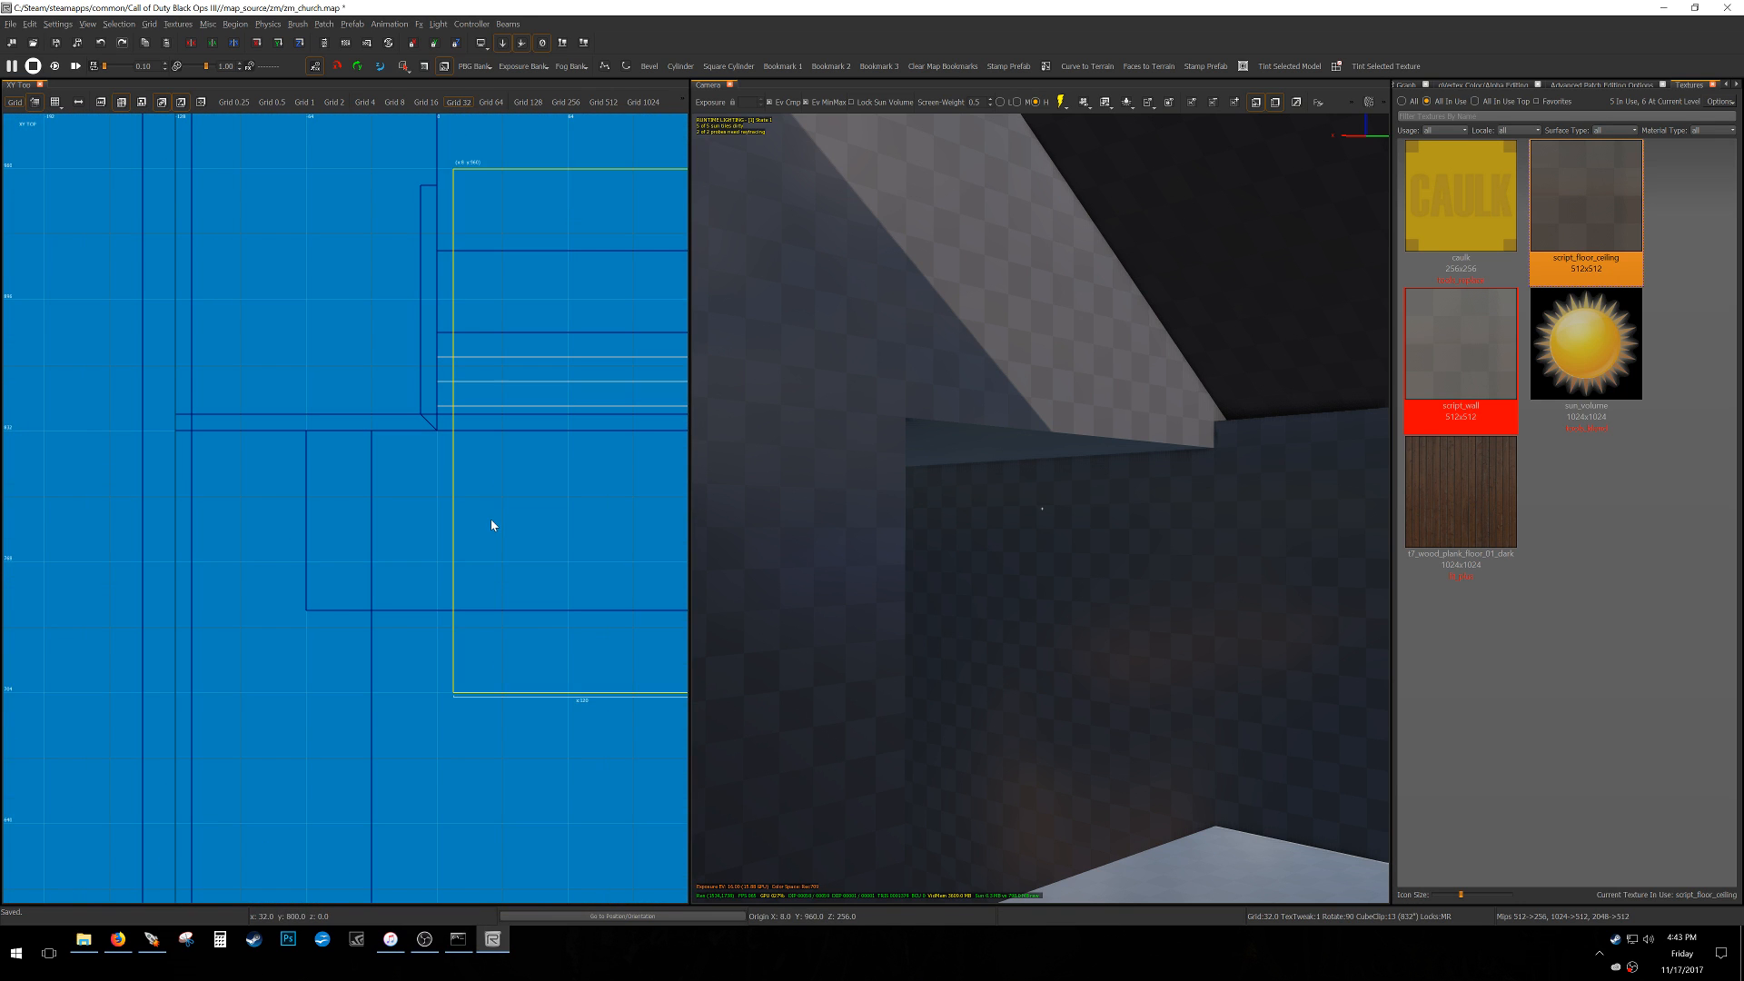
Align the ceiling slab with one side of the wide-steps recess at grid 4 and widen it to 256 units.
key("3")
left_click_drag(482, 422, 466, 345)
scroll(461, 381, "down", 5)
scroll(461, 393, "up", 6)
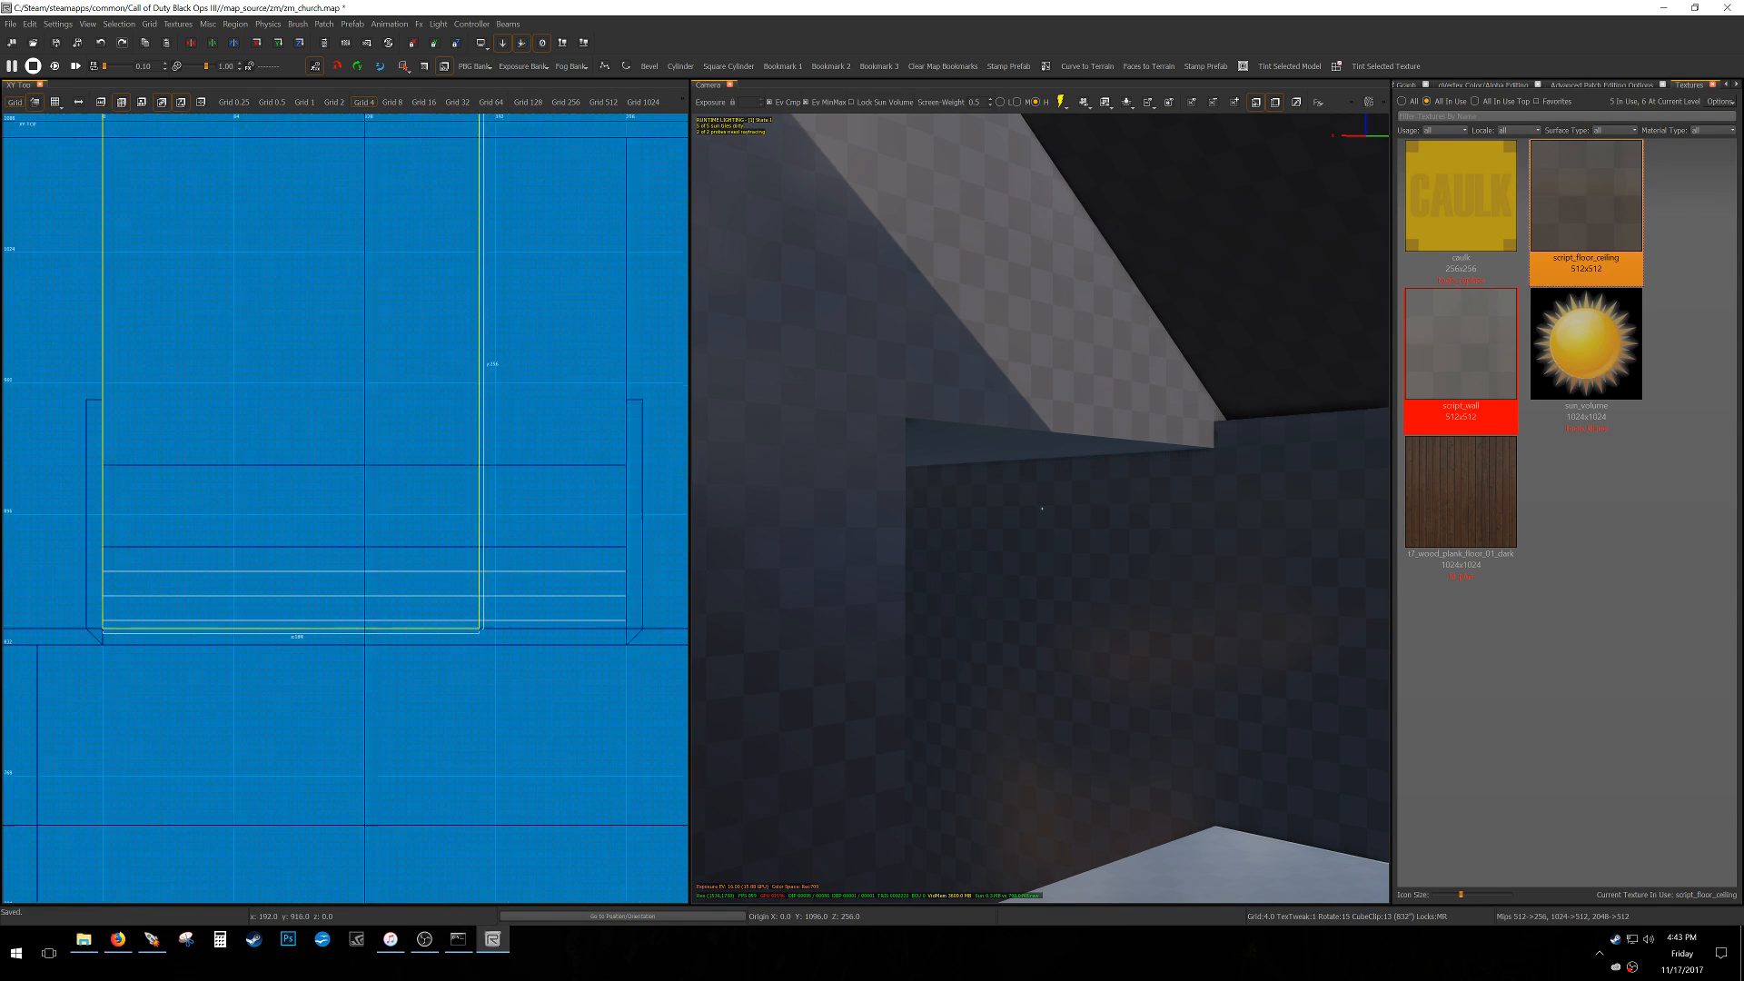
left_click_drag(445, 526, 595, 510)
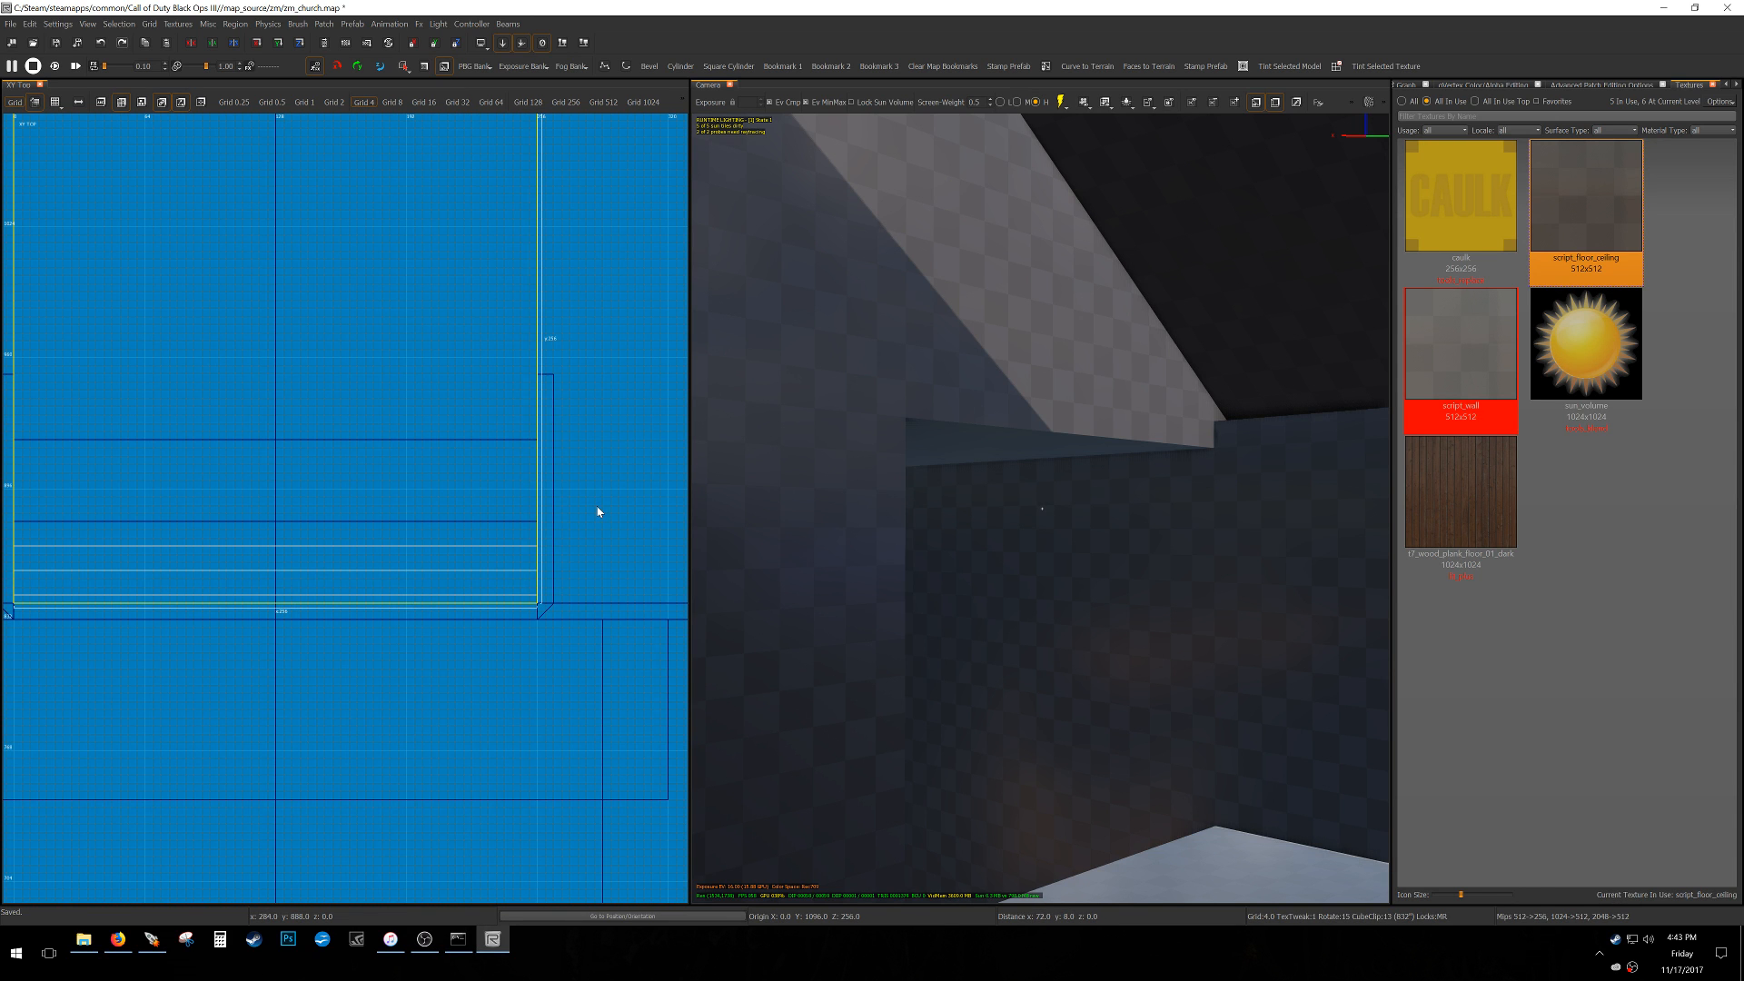
Adjust the front and rear edges of the ceiling slab so it covers the recess over the wide steps.
mouse_move(1090, 509)
right_mouse_down()
mouse_move(1354, 500)
mouse_move(1385, 481)
right_mouse_up()
key("w")
scroll(569, 603, "up", 4)
left_click_drag(444, 638, 445, 680)
mouse_move(799, 645)
right_mouse_down()
mouse_move(1026, 627)
mouse_move(1054, 681)
mouse_move(985, 727)
right_mouse_up()
key("w")
key("s")
scroll(545, 581, "down", 6)
scroll(472, 454, "up", 4)
left_click_drag(467, 378, 500, 550)
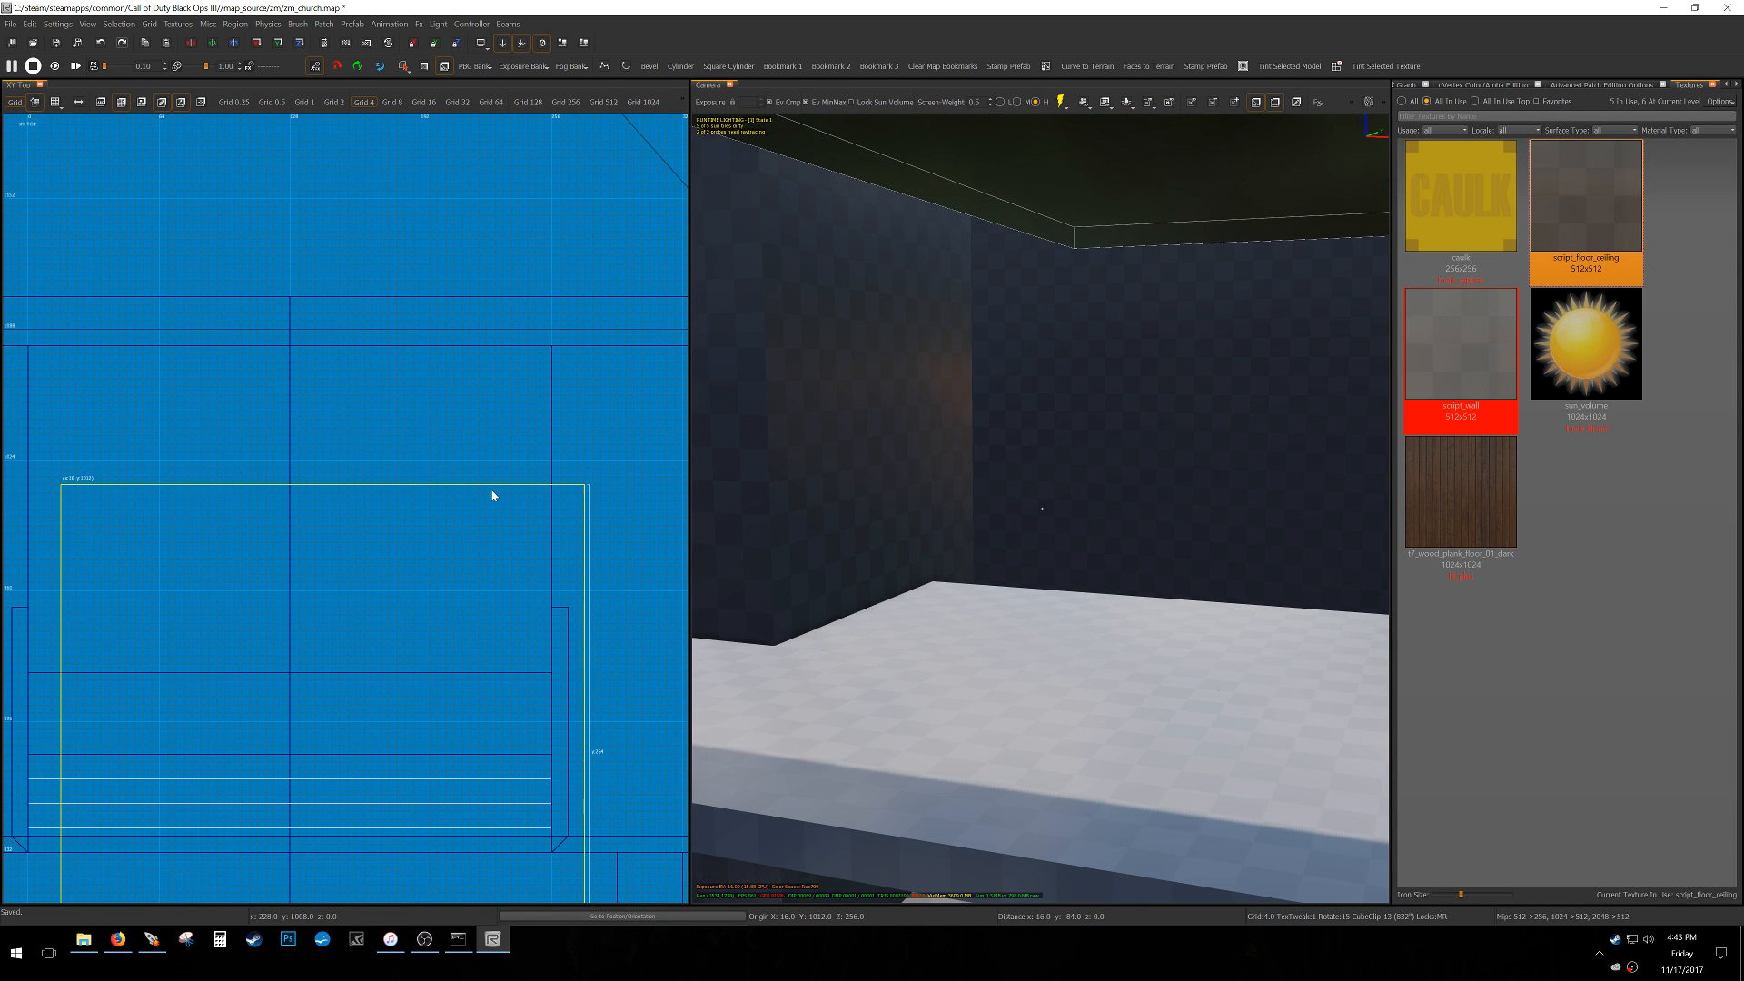
mouse_move(492, 393)
left_mouse_down()
mouse_move(471, 276)
mouse_move(496, 553)
left_mouse_up()
key("Escape")
Extend the first wall flanking the wide steps by 8 units, flush with the edge of the upper step.
left_click(754, 509, "shift")
scroll(495, 562, "down", 3)
scroll(316, 574, "up", 7)
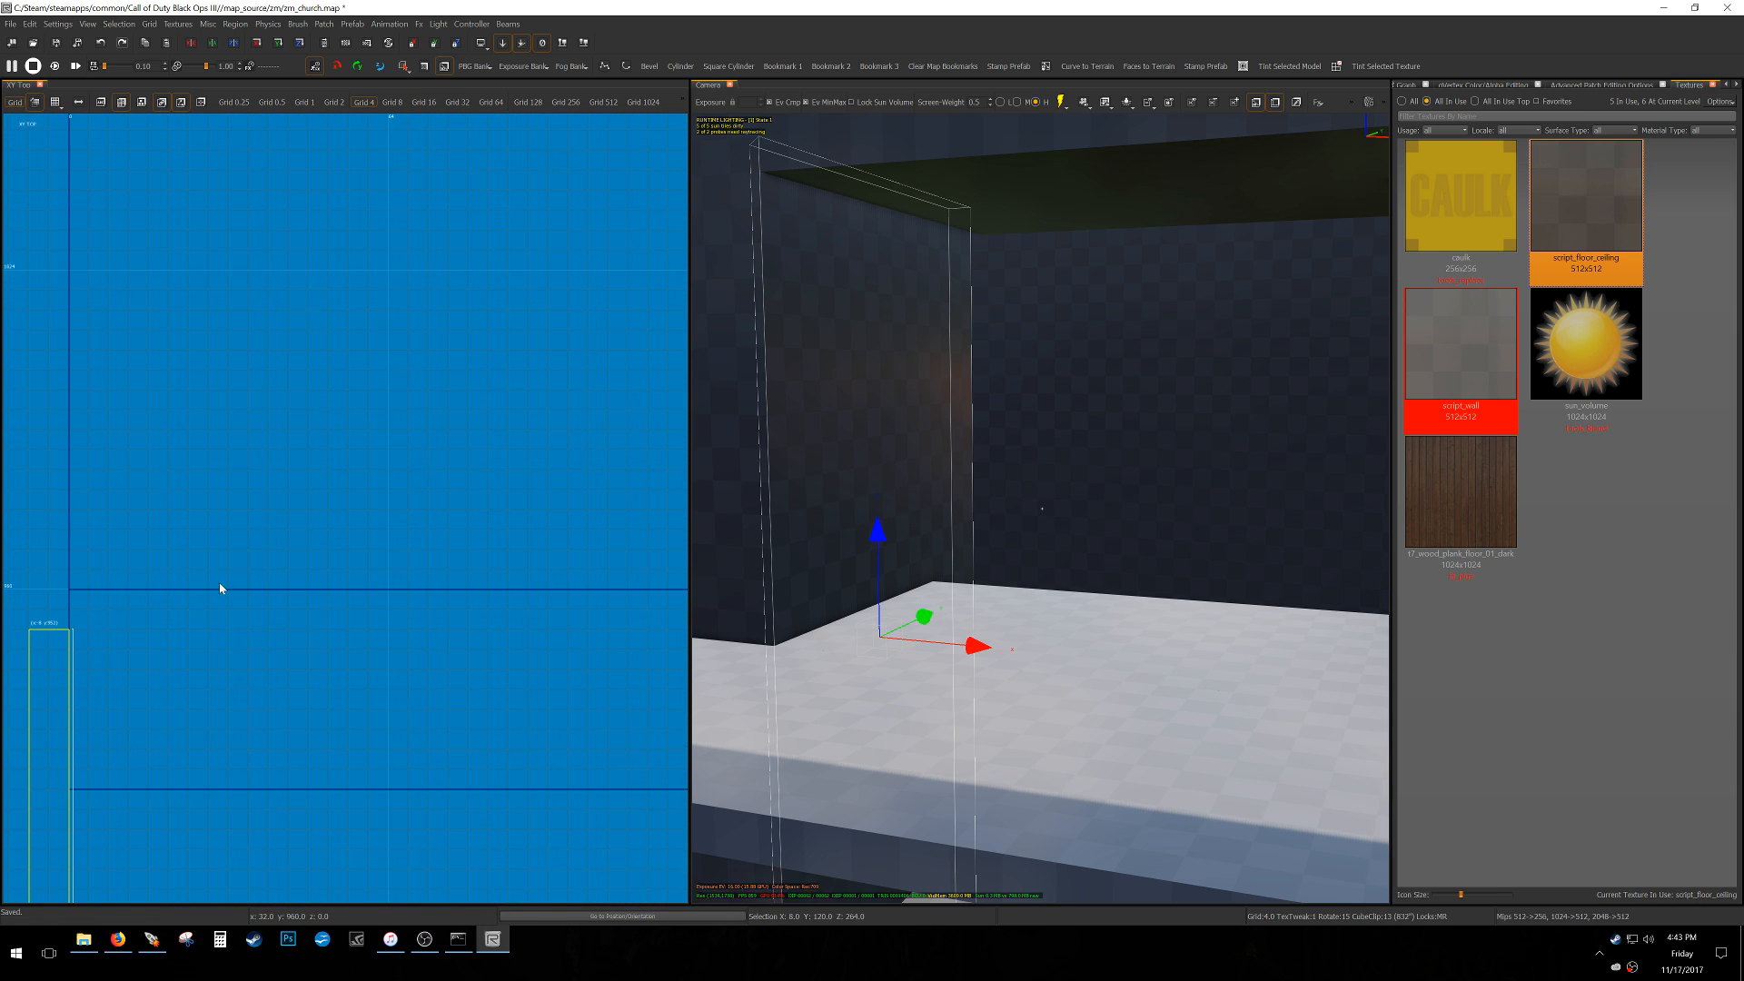
left_click_drag(55, 608, 60, 549)
key("Escape")
Extend the opposite wall flanking the wide steps to the same step edge, and save the map.
mouse_move(643, 538)
right_mouse_down()
mouse_move(715, 512)
mouse_move(909, 527)
right_mouse_up()
left_click(1222, 502, "shift")
scroll(558, 558, "down", 2)
scroll(549, 559, "down", 3)
scroll(472, 548, "up", 6)
left_click_drag(346, 542, 342, 504)
key("Escape")
key("ctrl+s")
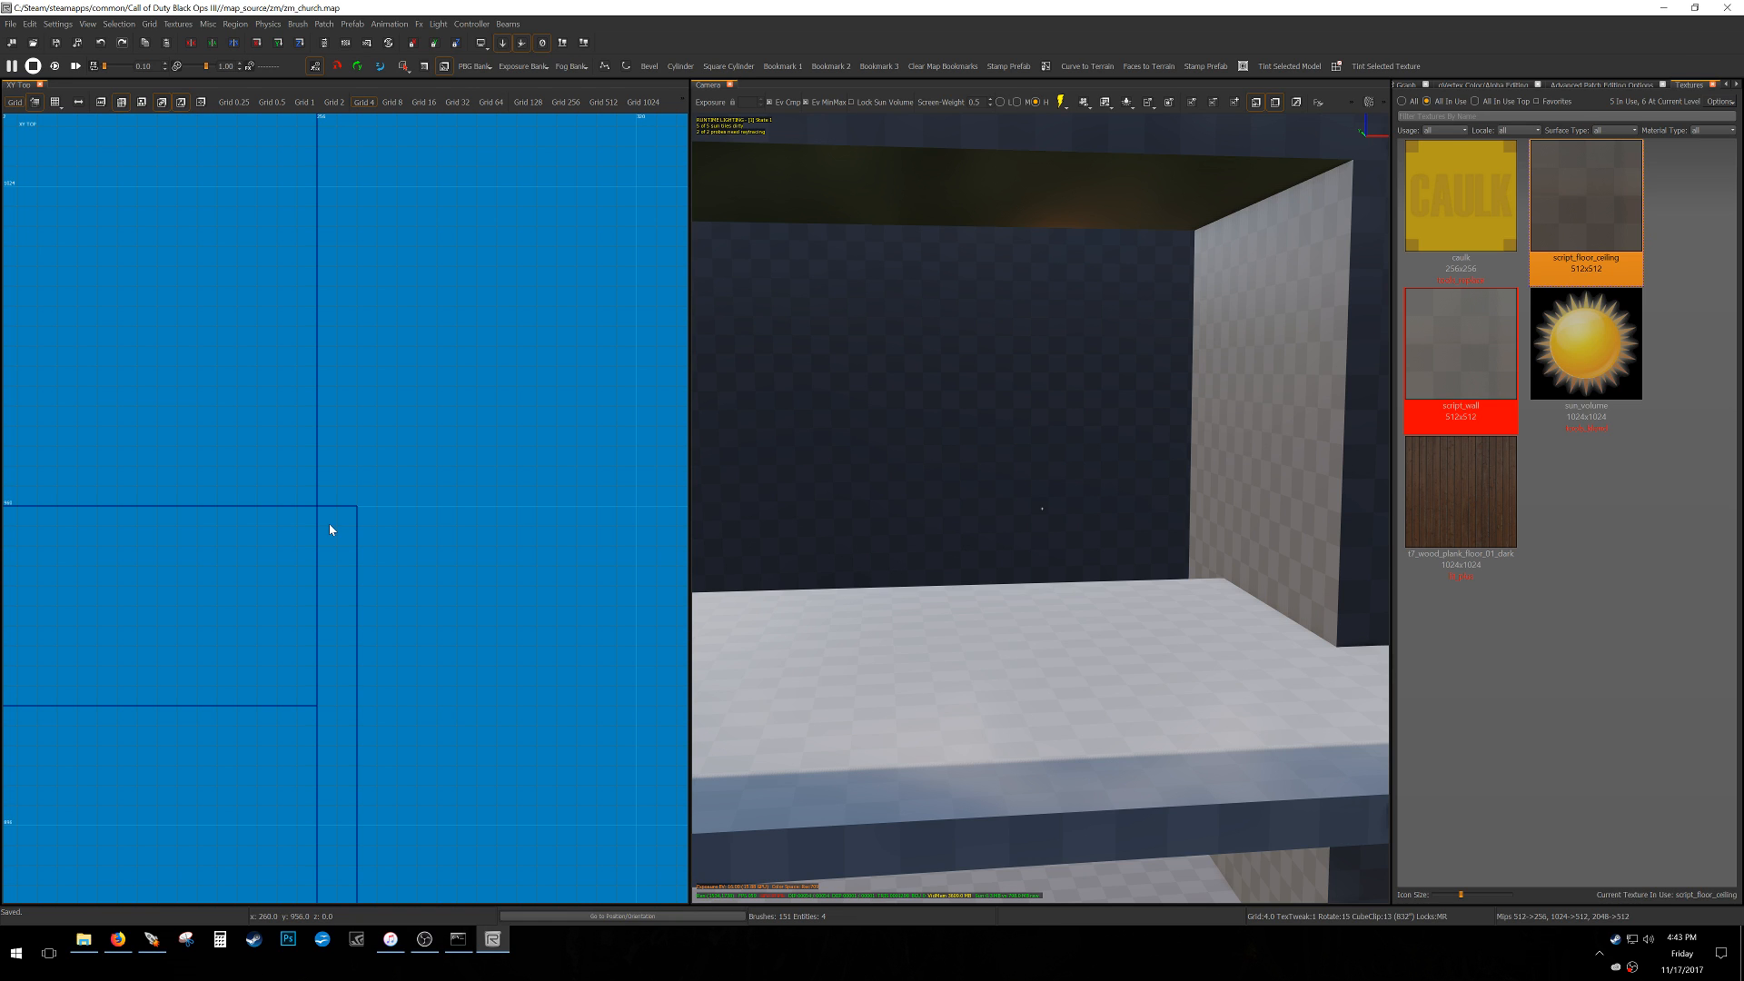
scroll(332, 522, "down", 5)
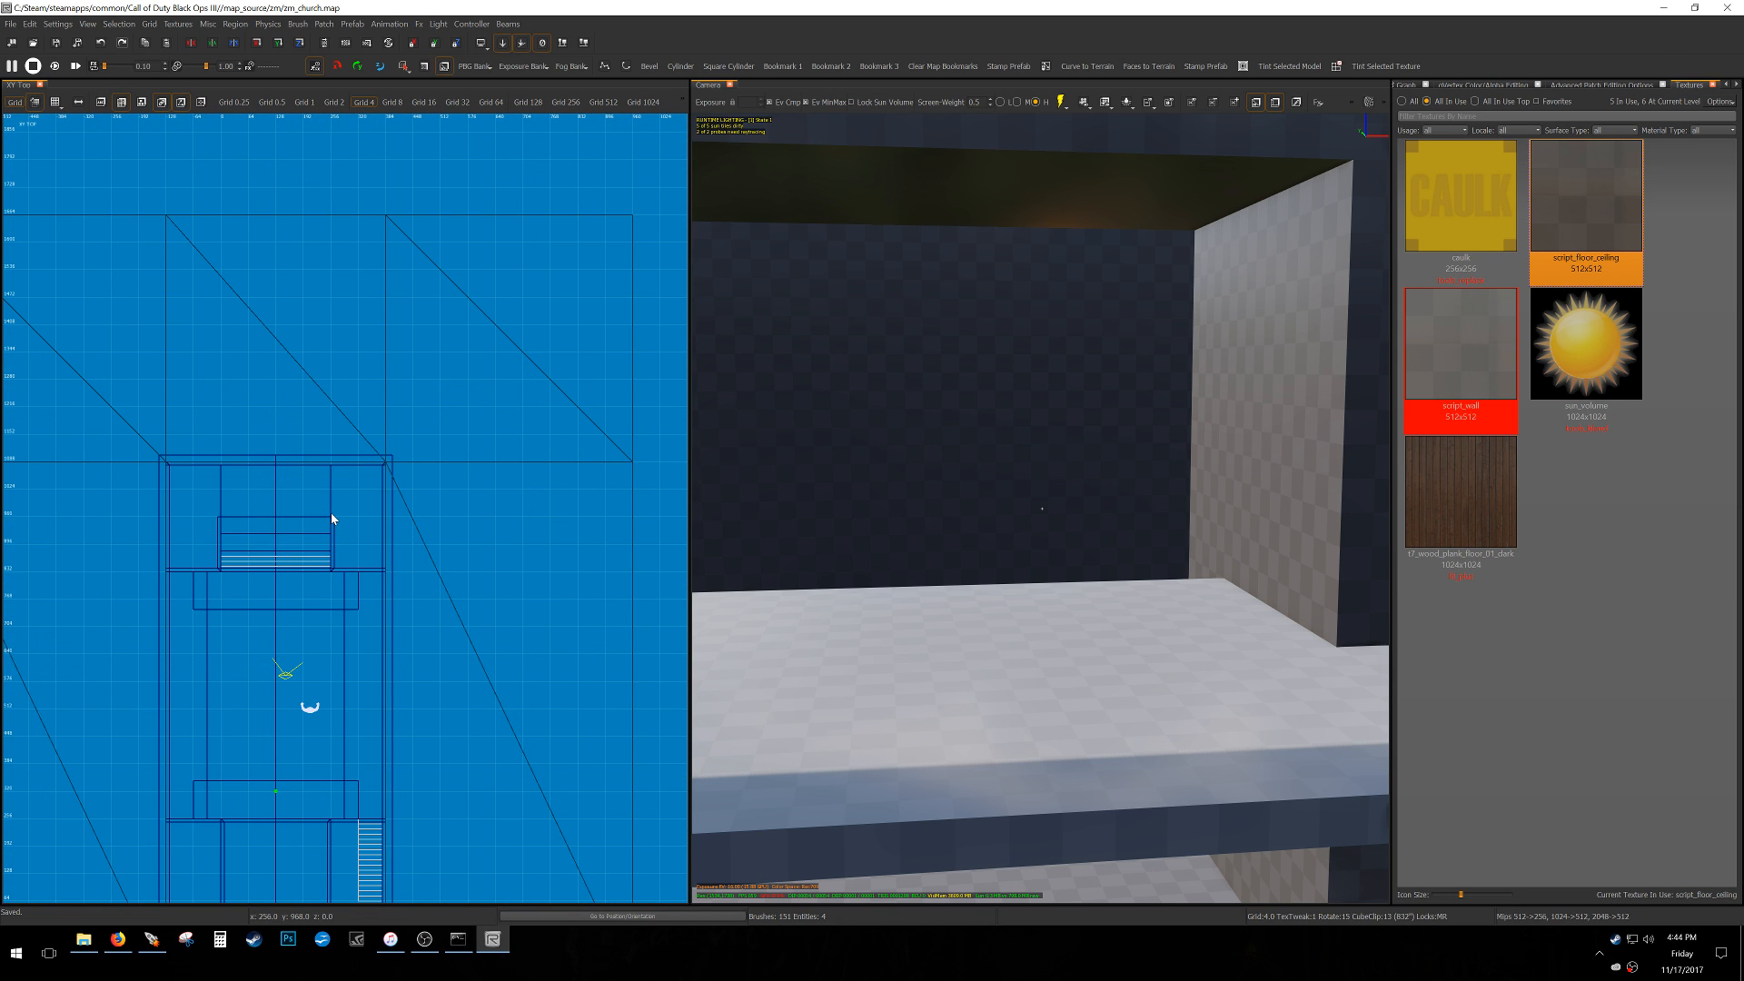
scroll(329, 498, "down", 3)
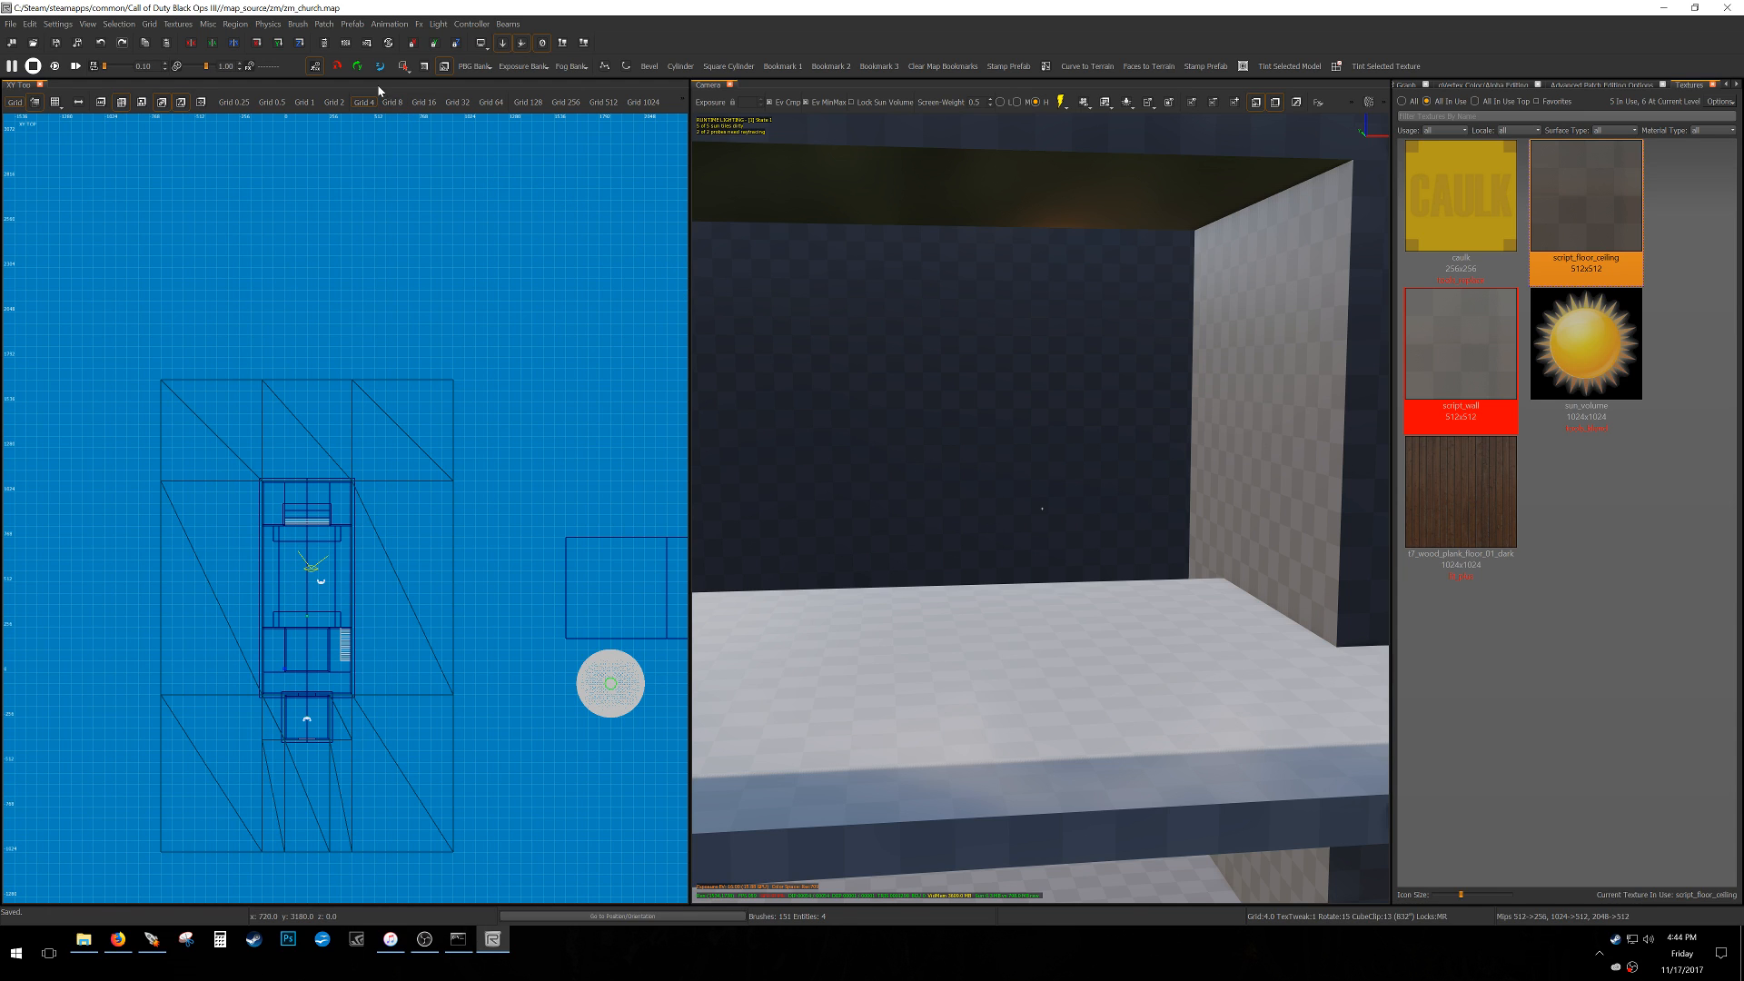
left_click(329, 26)
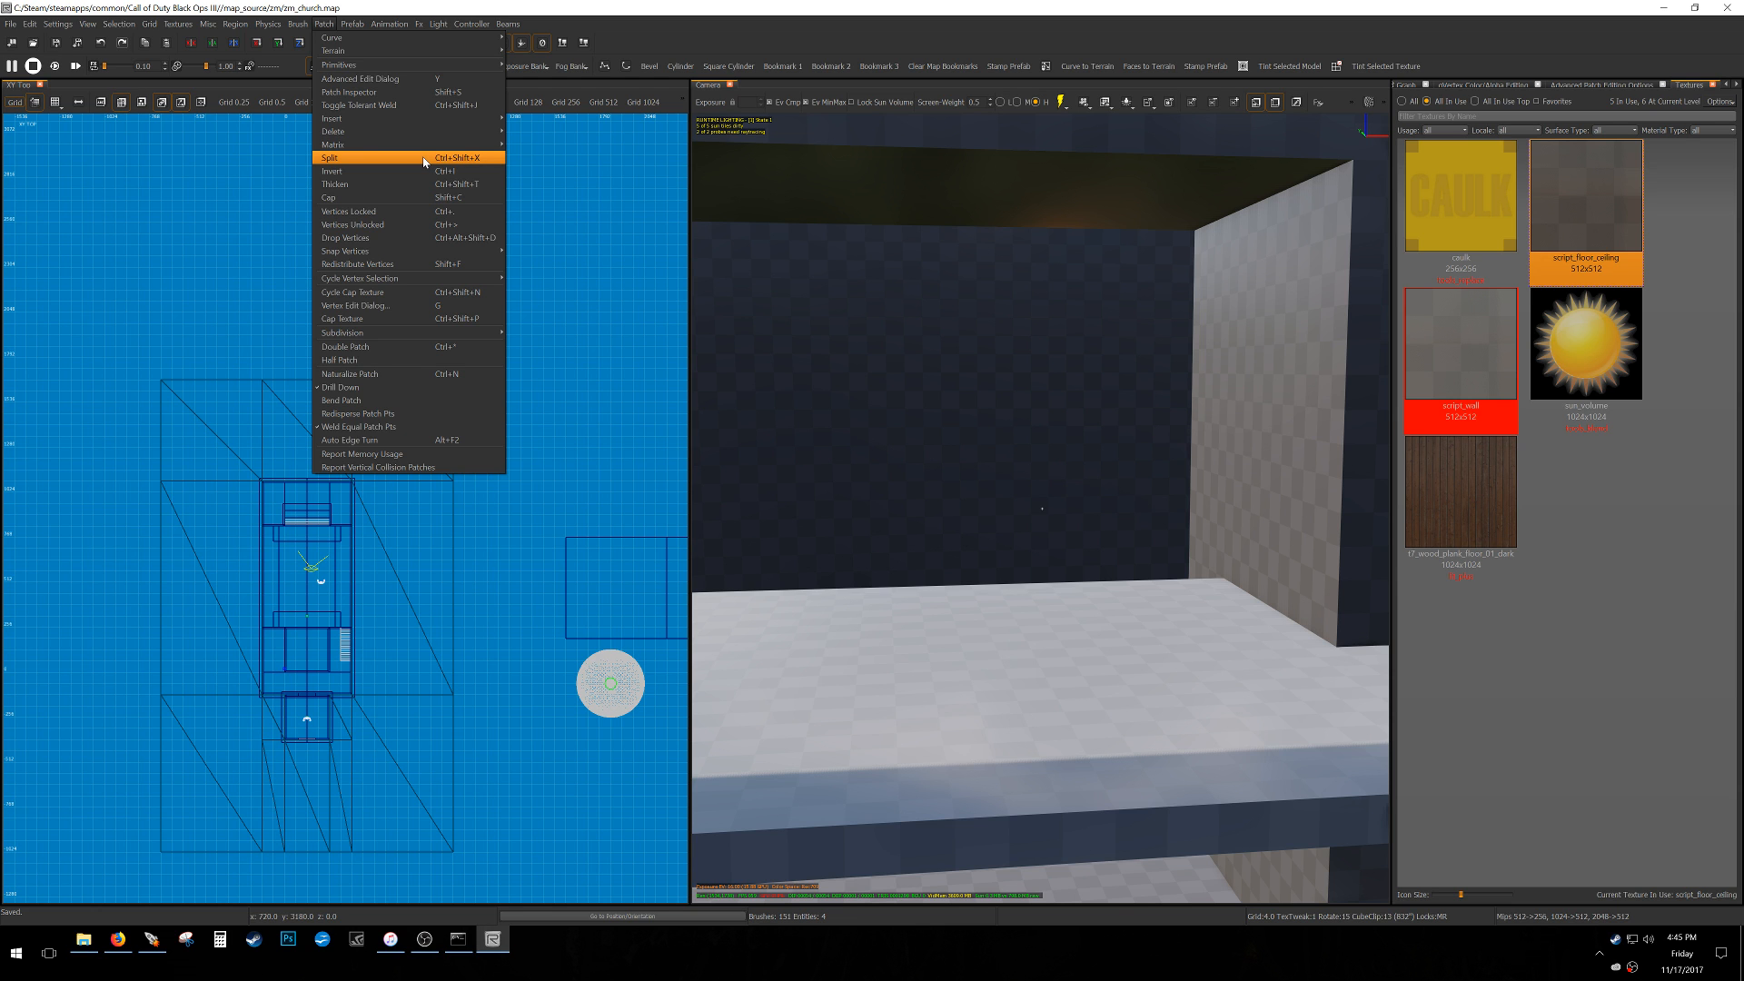
right_click_drag(370, 496, 306, 515)
Split the long stair-side outer wall crosswise at one end of the nave.
mouse_move(829, 461)
right_mouse_down()
mouse_move(895, 491)
mouse_move(754, 495)
mouse_move(718, 536)
right_mouse_up()
mouse_move(1042, 509)
right_mouse_down()
mouse_move(1004, 486)
mouse_move(781, 477)
mouse_move(945, 506)
mouse_move(936, 454)
mouse_move(781, 447)
mouse_move(833, 468)
right_mouse_up()
mouse_move(1042, 509)
right_mouse_down()
mouse_move(963, 482)
mouse_move(872, 495)
mouse_move(1031, 505)
mouse_move(854, 512)
right_mouse_up()
mouse_move(1042, 571)
right_mouse_down()
mouse_move(1090, 556)
mouse_move(1008, 572)
mouse_move(872, 558)
right_mouse_up()
left_click(1080, 571, "shift")
mouse_move(1071, 641)
right_mouse_down()
mouse_move(994, 639)
mouse_move(1071, 641)
right_mouse_up()
key("5")
scroll(280, 646, "up", 14)
left_click(309, 659)
left_click(394, 665)
key("shift+Return")
Split the same outer wall again at the other end of the nave.
scroll(353, 635, "down", 10)
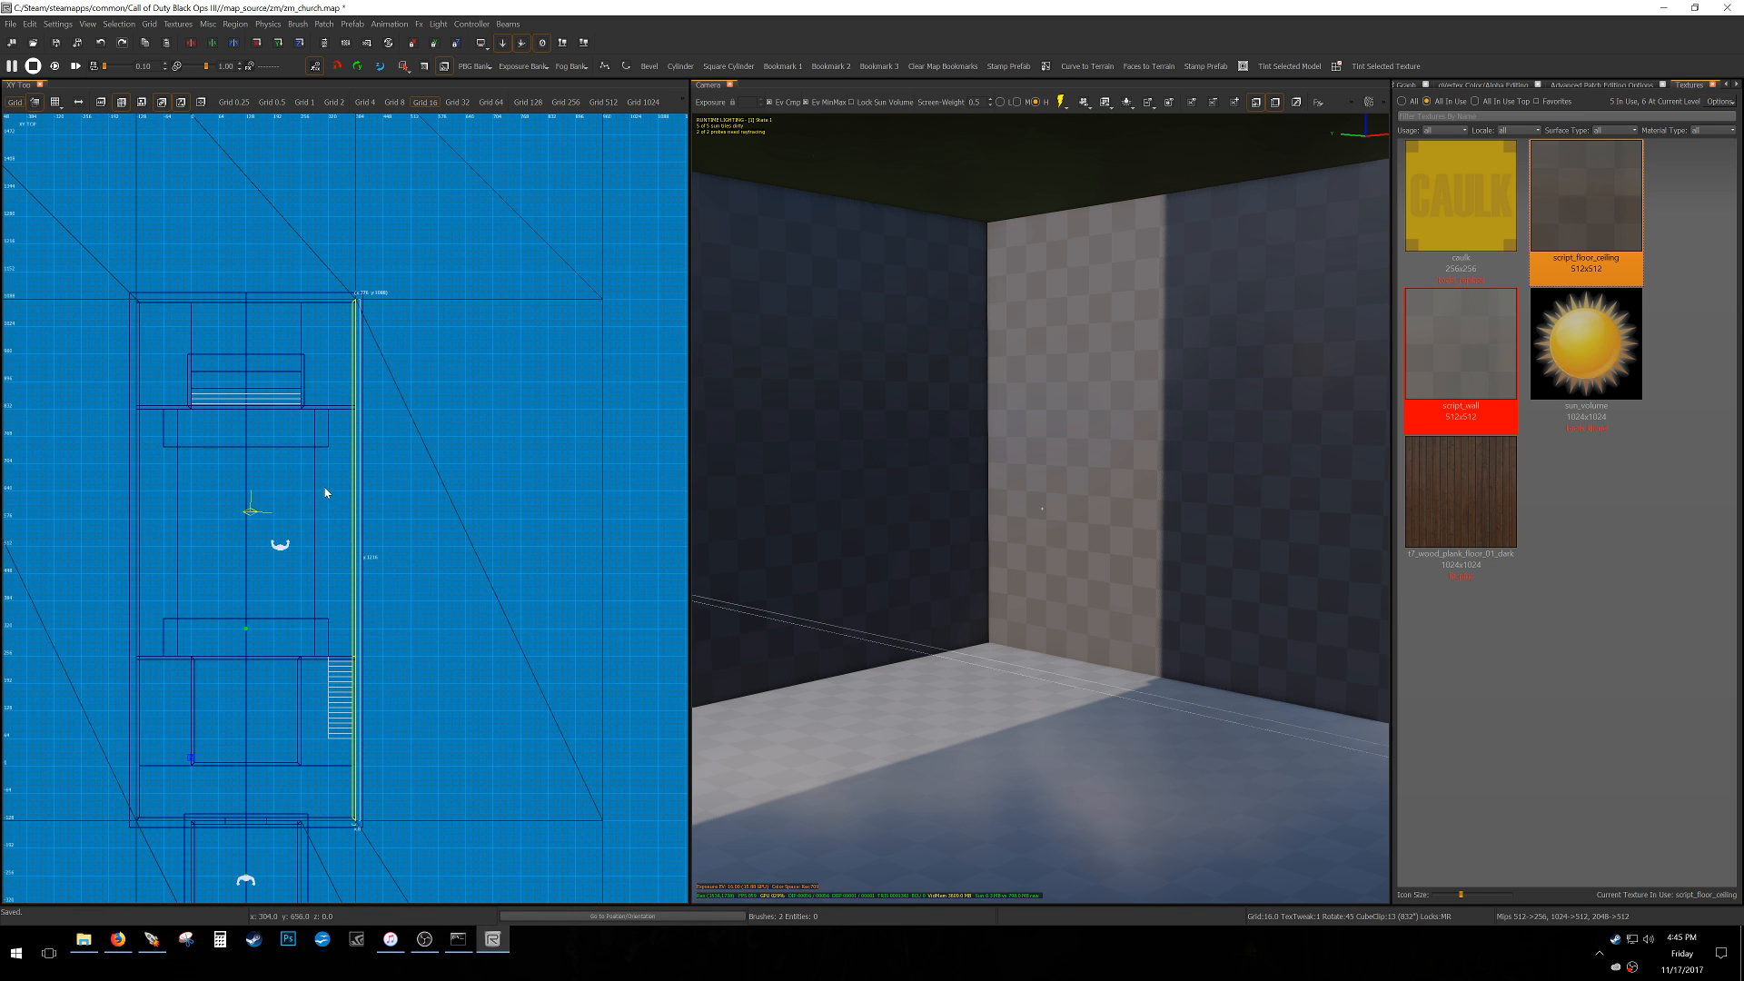
scroll(355, 414, "up", 8)
left_click(347, 384)
left_click(397, 386)
key("shift+Return")
right_click_drag(781, 482, 1199, 505)
key("Escape")
Isolate the nave's side wall section, floor and walkway by hiding everything else.
left_click(840, 610, "shift")
left_click(869, 652, "shift")
left_click(956, 229, "shift")
key("alt+h")
key("Escape")
Draw a block 16 units wide and 32 units tall in the side view, standing on the floor by the isolated wall.
left_click(965, 487, "shift")
key("ctrl+Tab")
key("ctrl+Tab")
scroll(274, 576, "up", 4)
key("Escape")
scroll(183, 597, "up", 1)
scroll(183, 600, "up", 1)
left_click_drag(200, 563, 180, 629)
scroll(205, 586, "up", 1)
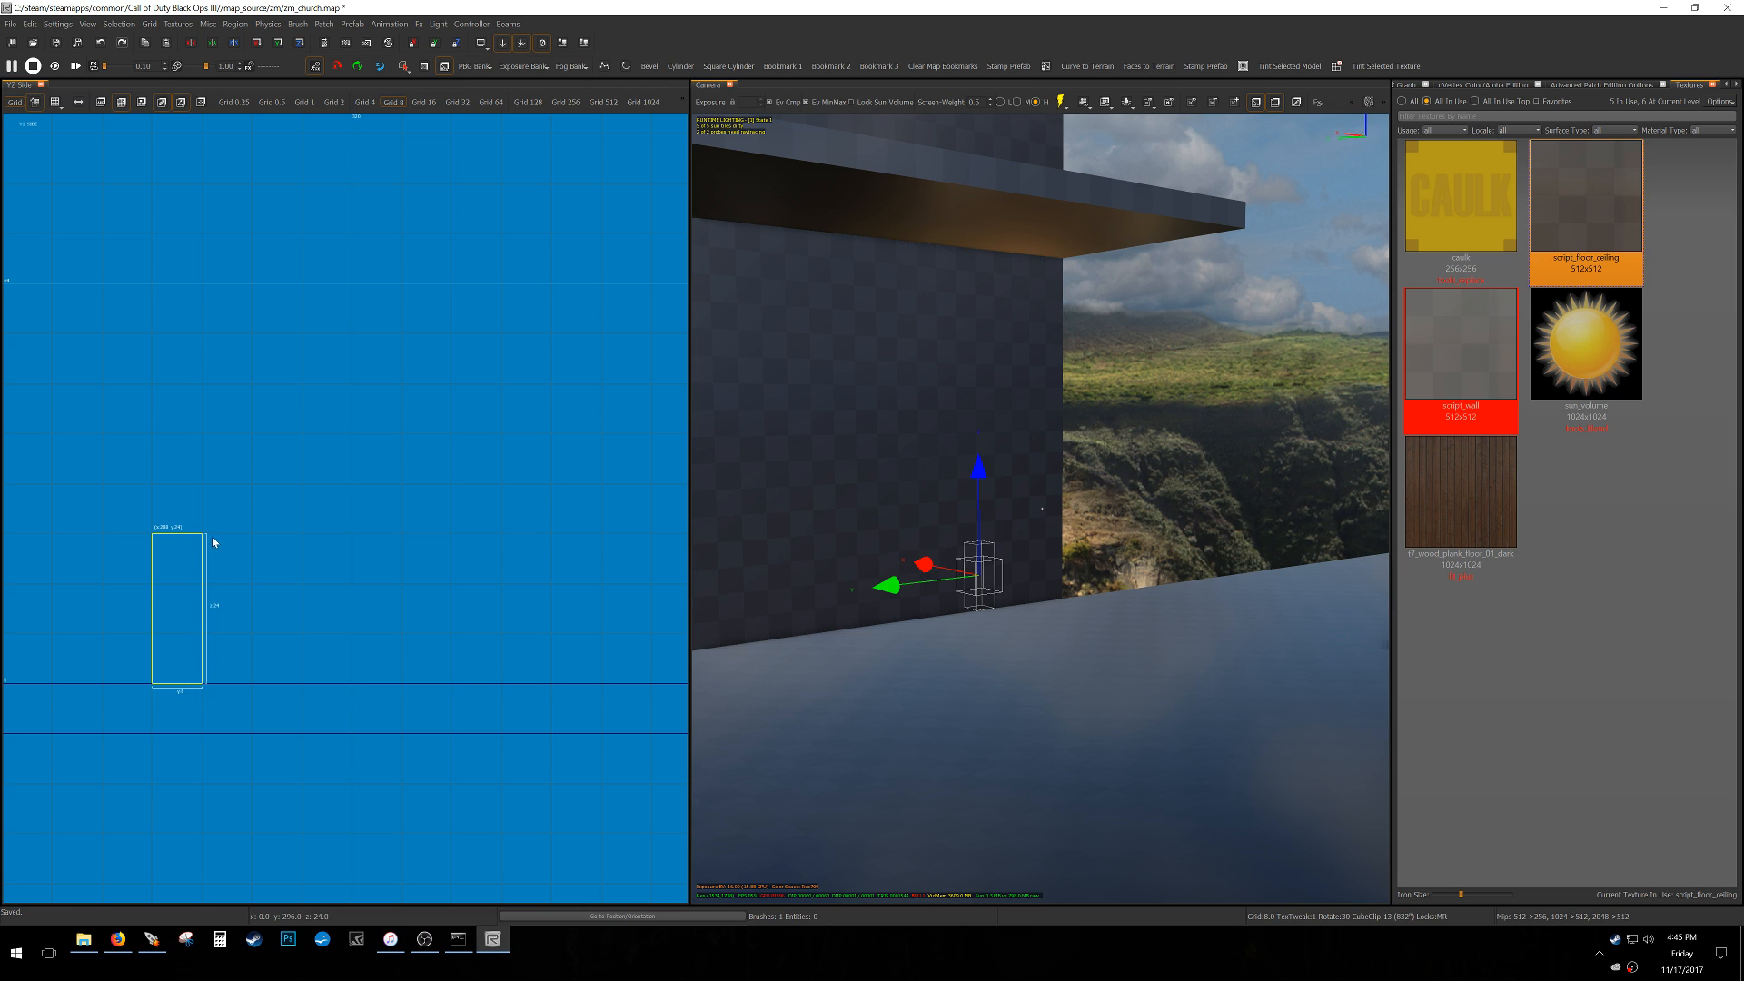
left_click_drag(213, 466, 214, 428)
left_click_drag(269, 560, 313, 560)
Stack two copies of the block above it up to the walkway's underside, each 32 units wide and 48 units tall.
mouse_move(314, 560)
right_mouse_down()
mouse_move(333, 640)
mouse_move(360, 659)
right_mouse_up()
scroll(332, 640, "down", 1)
key("space")
left_click_drag(317, 705, 287, 570)
right_click_drag(309, 583, 298, 591)
left_click_drag(341, 583, 370, 587)
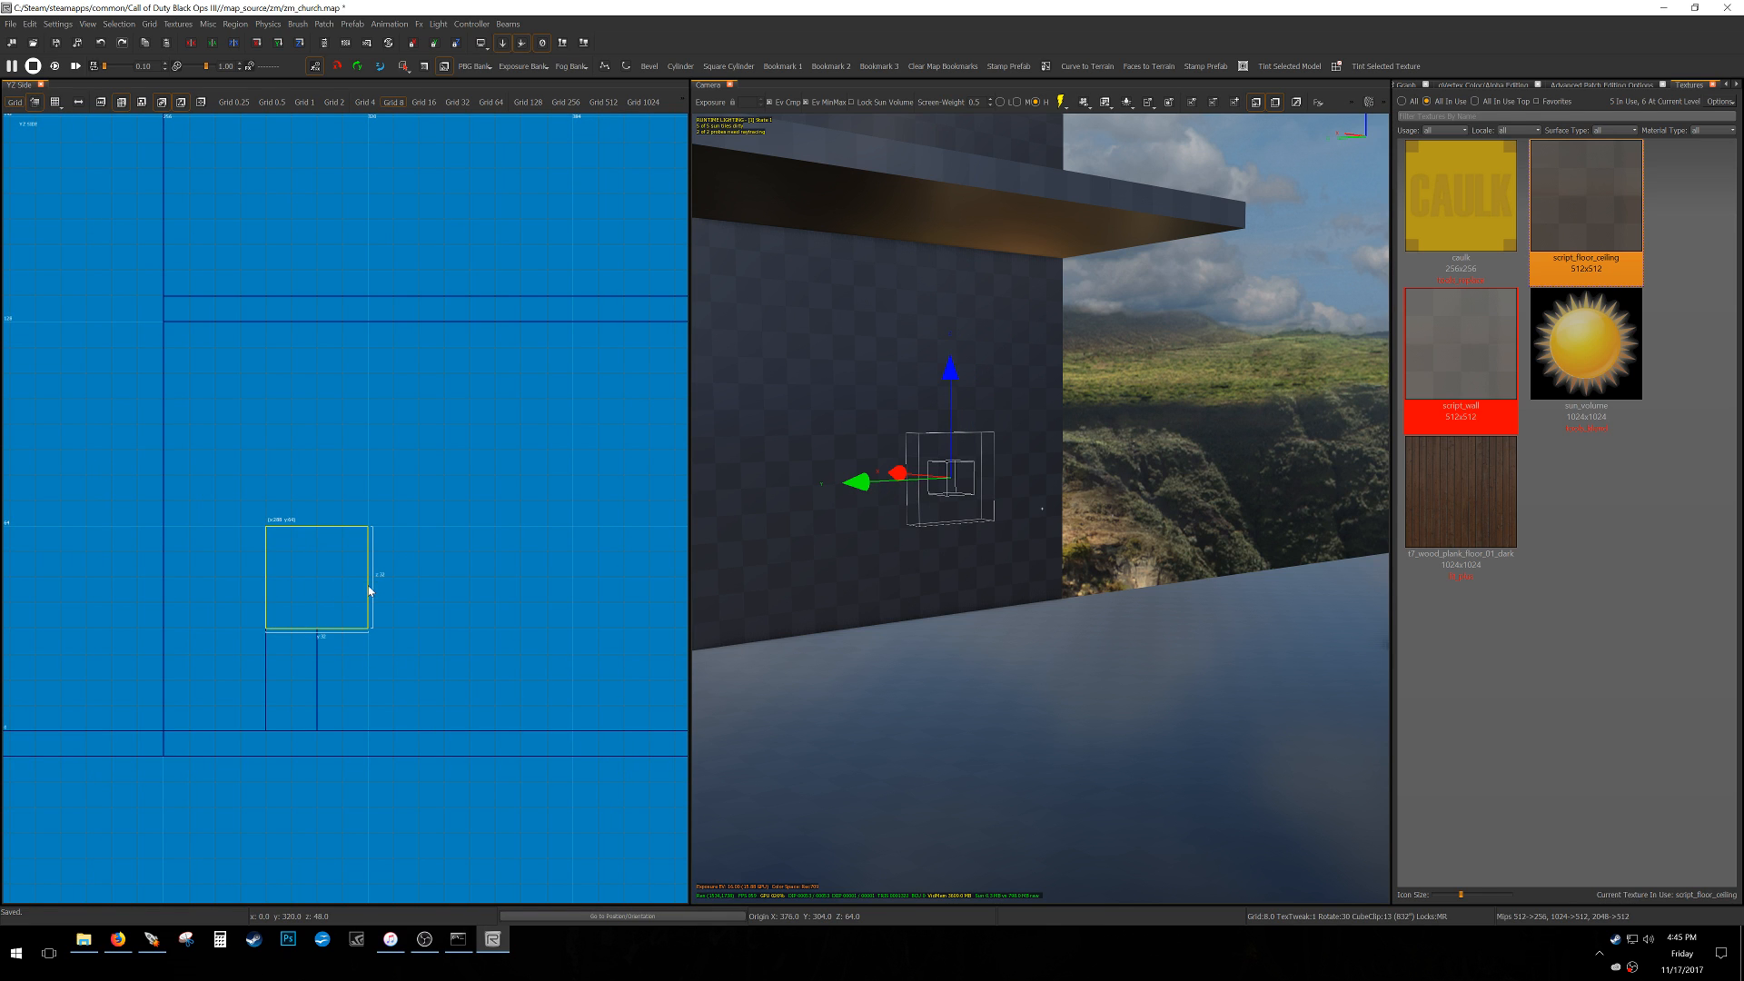
left_click_drag(311, 487, 305, 442)
mouse_move(324, 604)
left_mouse_down()
mouse_move(281, 471)
mouse_move(292, 436)
left_mouse_up()
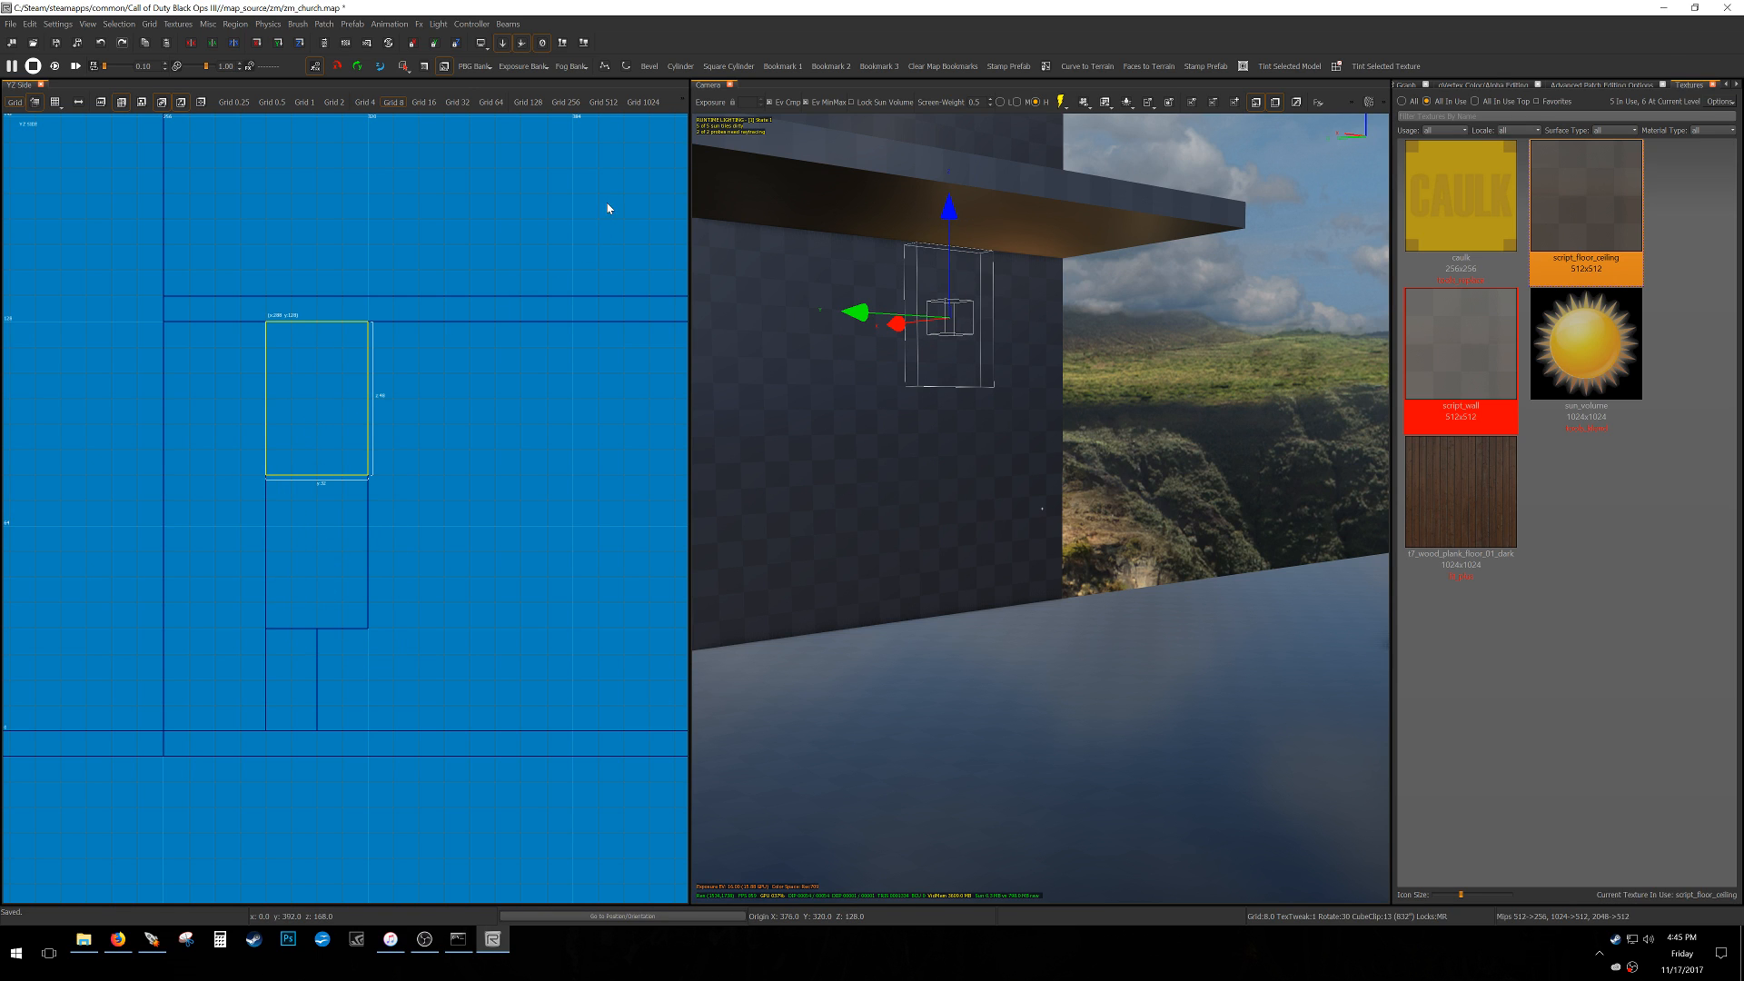
Convert the topmost block into a bevel and shrink it to a 16-unit quarter arc on top of the middle block.
left_click(649, 67)
scroll(464, 245, "up", 3)
left_click_drag(464, 257, 354, 460)
right_click_drag(332, 462, 372, 392)
right_click_drag(333, 468, 300, 507)
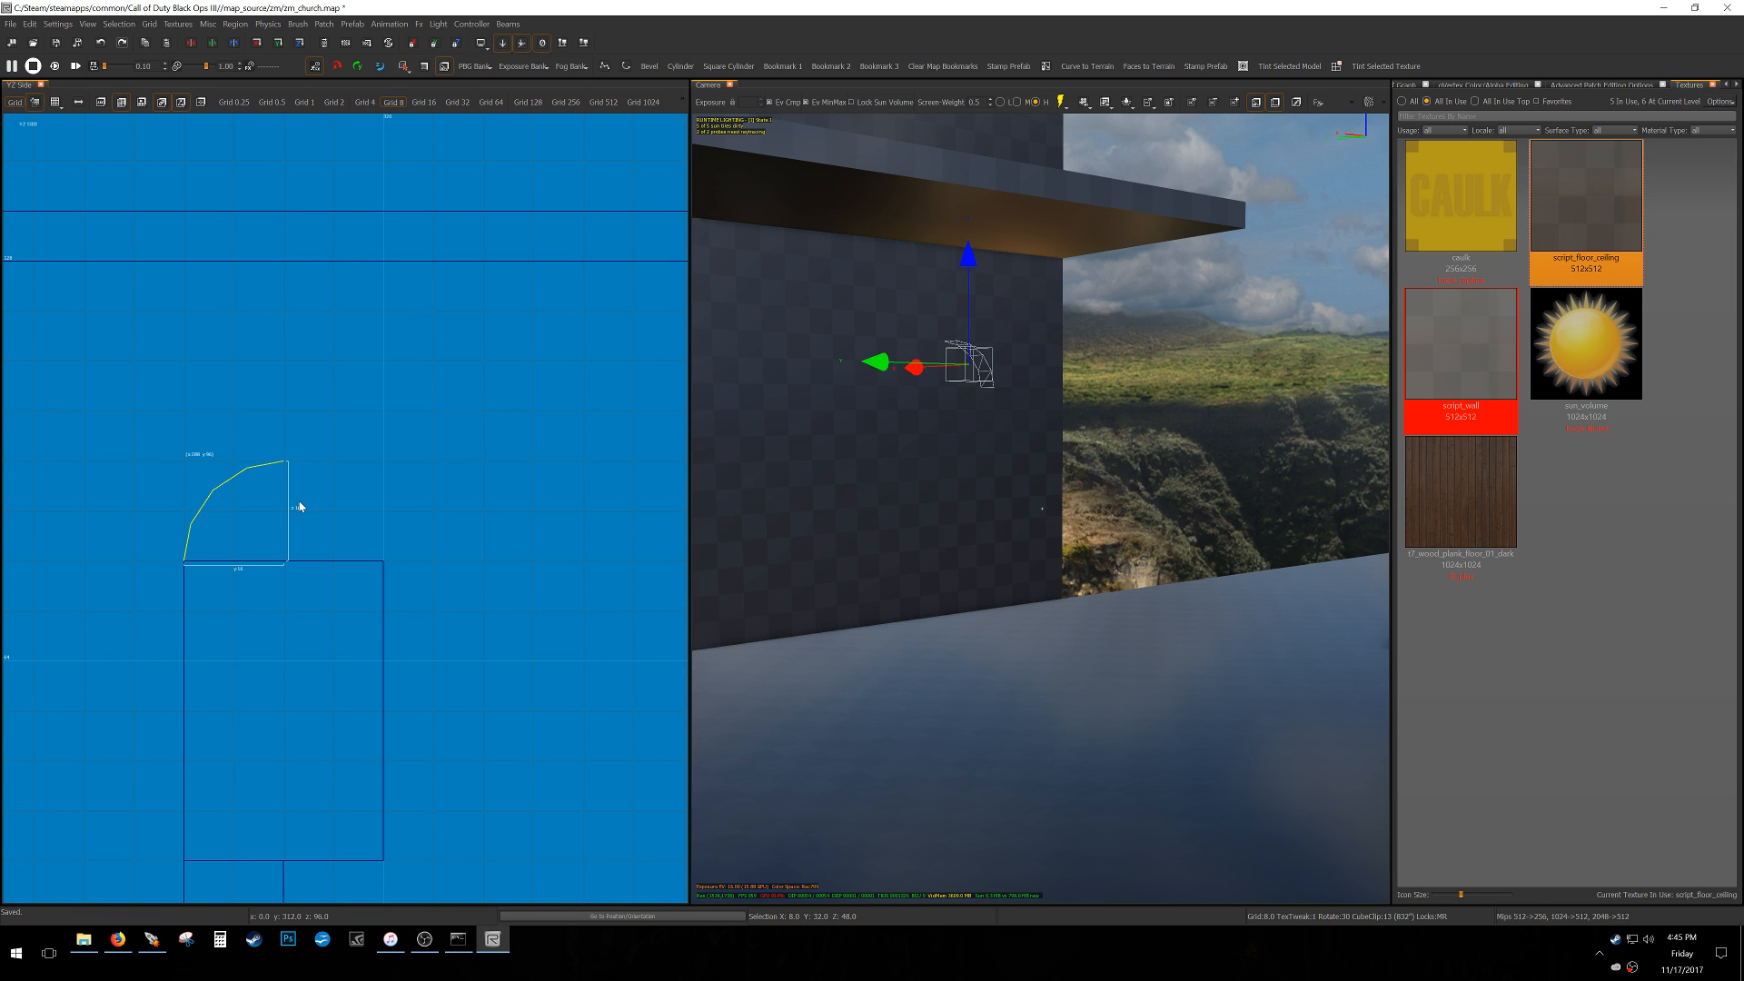
Mirror a copy of the quarter arc onto the other half of the block to complete a rounded arch.
key("]")
left_click_drag(300, 507, 341, 510)
key("ctrl+Tab")
key("ctrl+Tab")
key("ctrl+Tab")
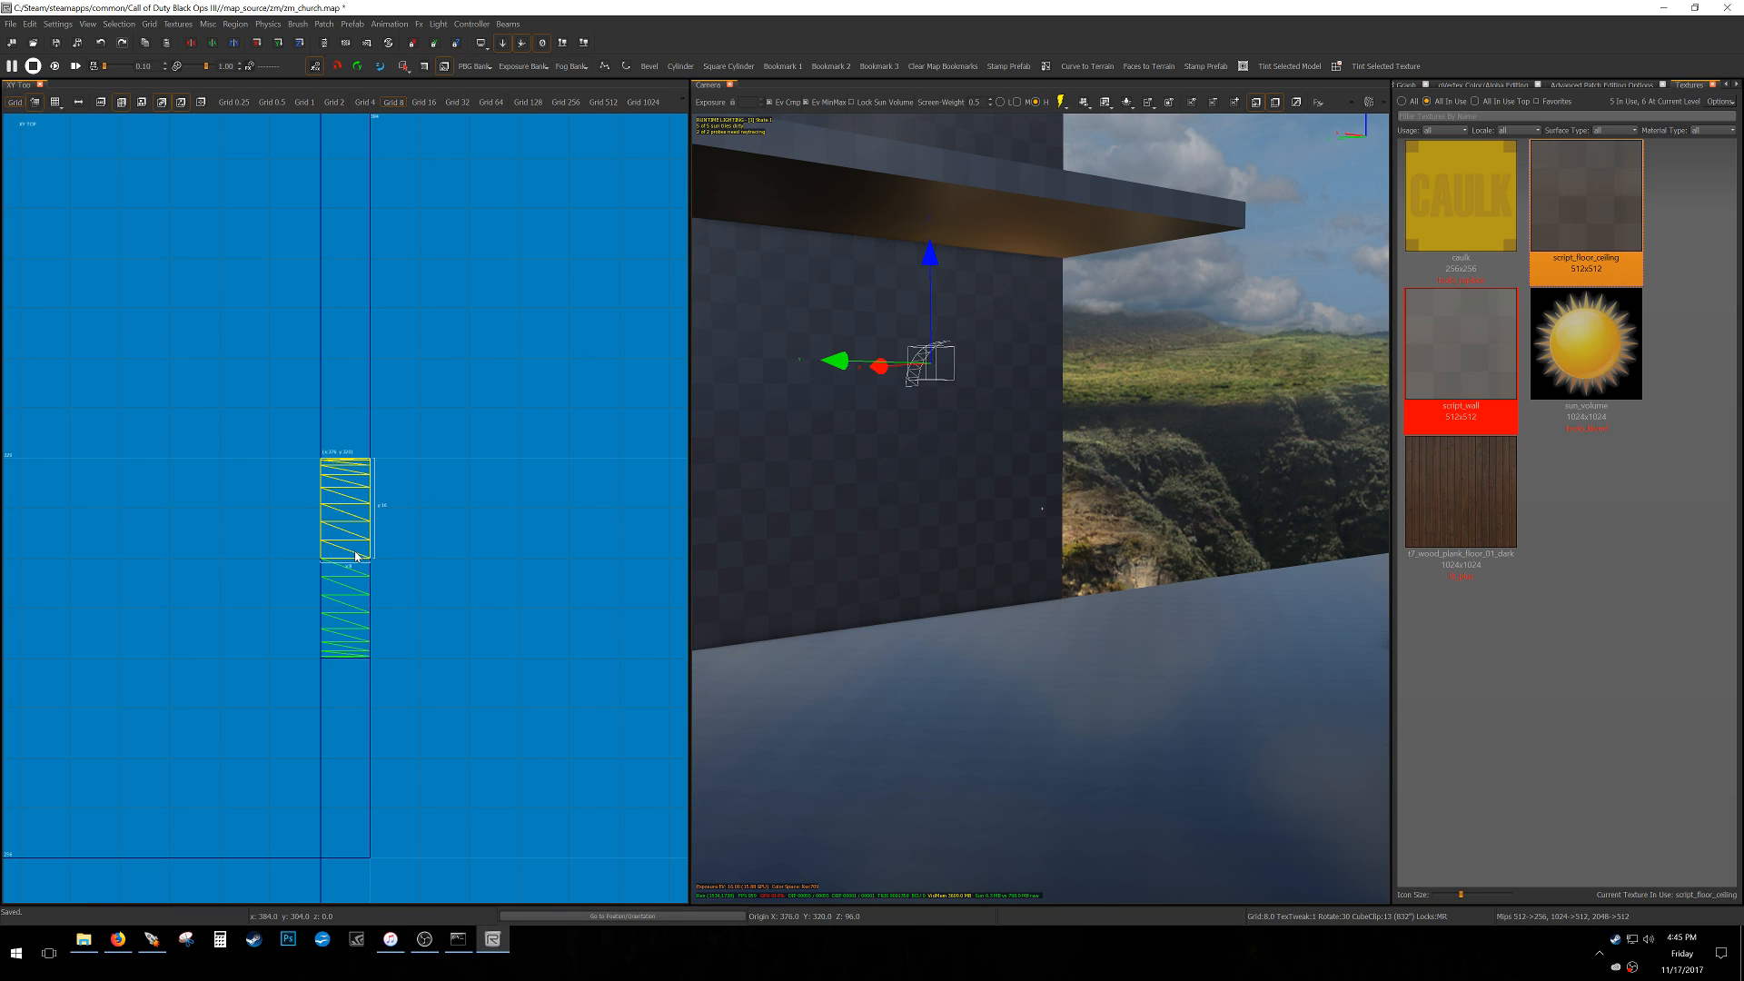
right_click_drag(872, 545, 858, 526)
key("w")
right_click_drag(1042, 509, 1020, 456)
key("Escape")
right_click_drag(947, 574, 1145, 563)
key("w")
key("s")
Set the grid to 16 and move both arch halves and the block beneath them about 16 units off the wall.
scroll(603, 565, "down", 5)
left_click_drag(454, 726, 538, 556)
left_click_drag(456, 673, 568, 522)
key("ctrl+Tab")
scroll(357, 523, "down", 8)
scroll(346, 517, "up", 9)
key("5")
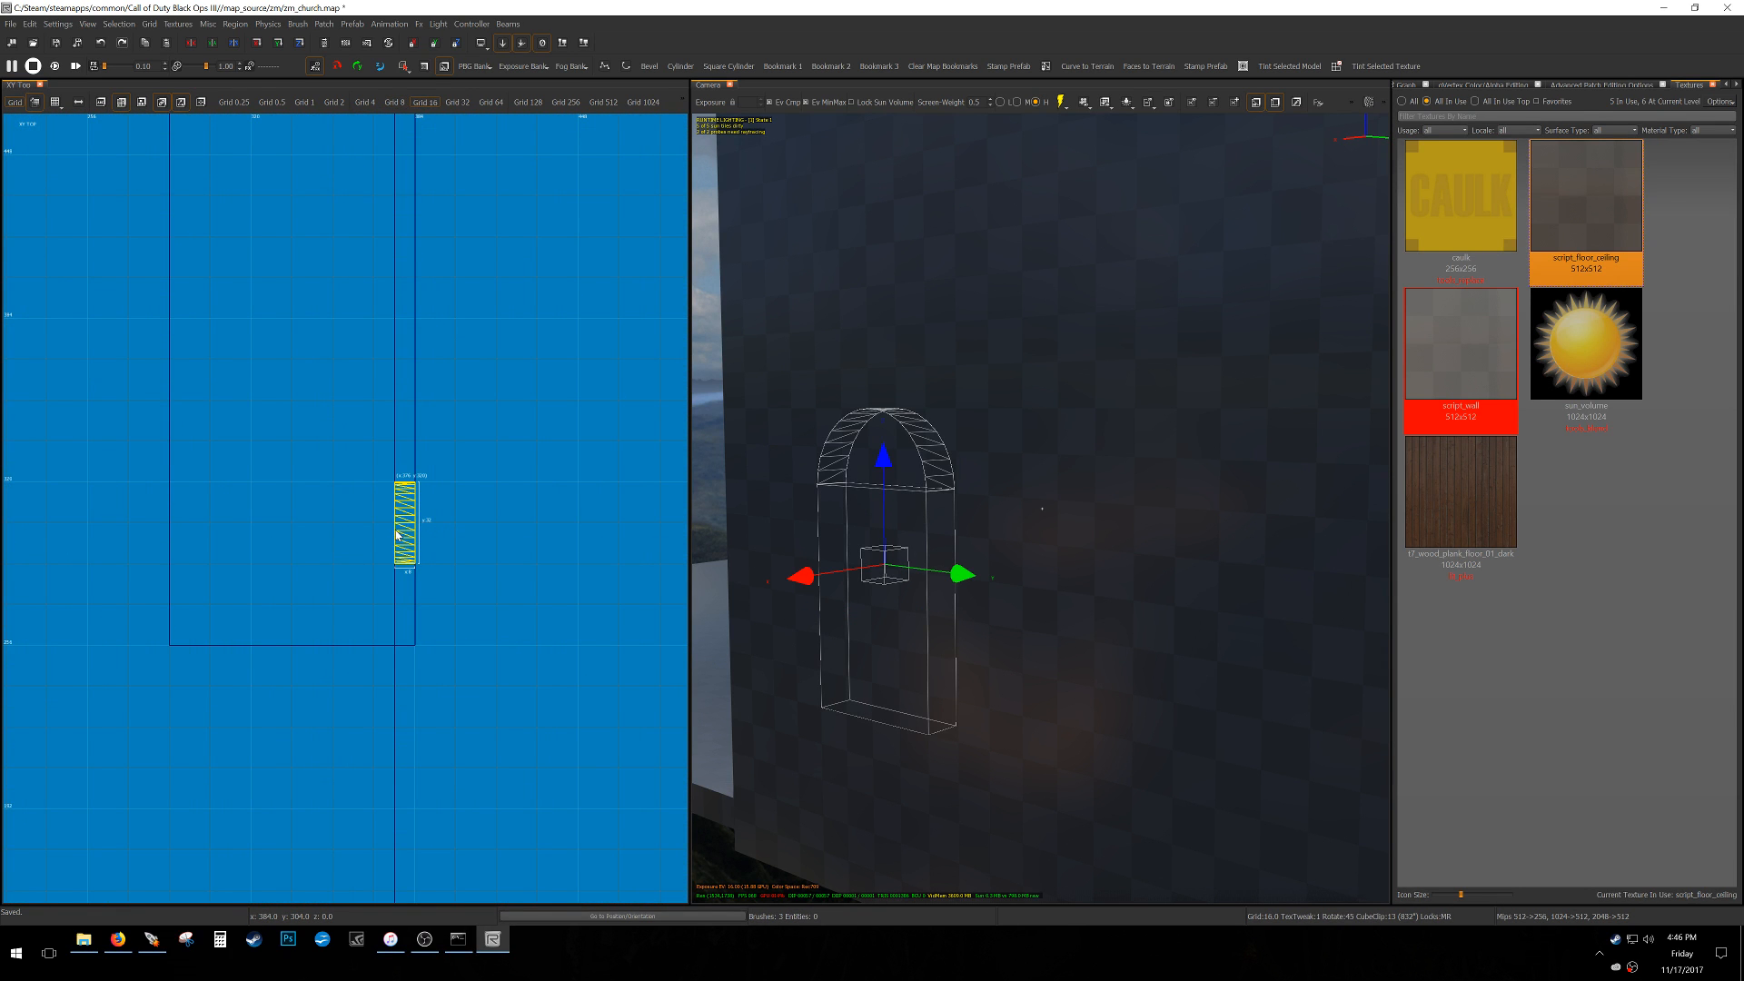
left_click_drag(365, 526, 334, 528)
Examine both arch halves and the block beneath them up close from the front.
middle_click(210, 521, "ctrl")
middle_click(254, 533)
key("s")
right_click_drag(908, 563, 732, 549)
key("w")
key("Escape")
left_click(808, 421, "shift")
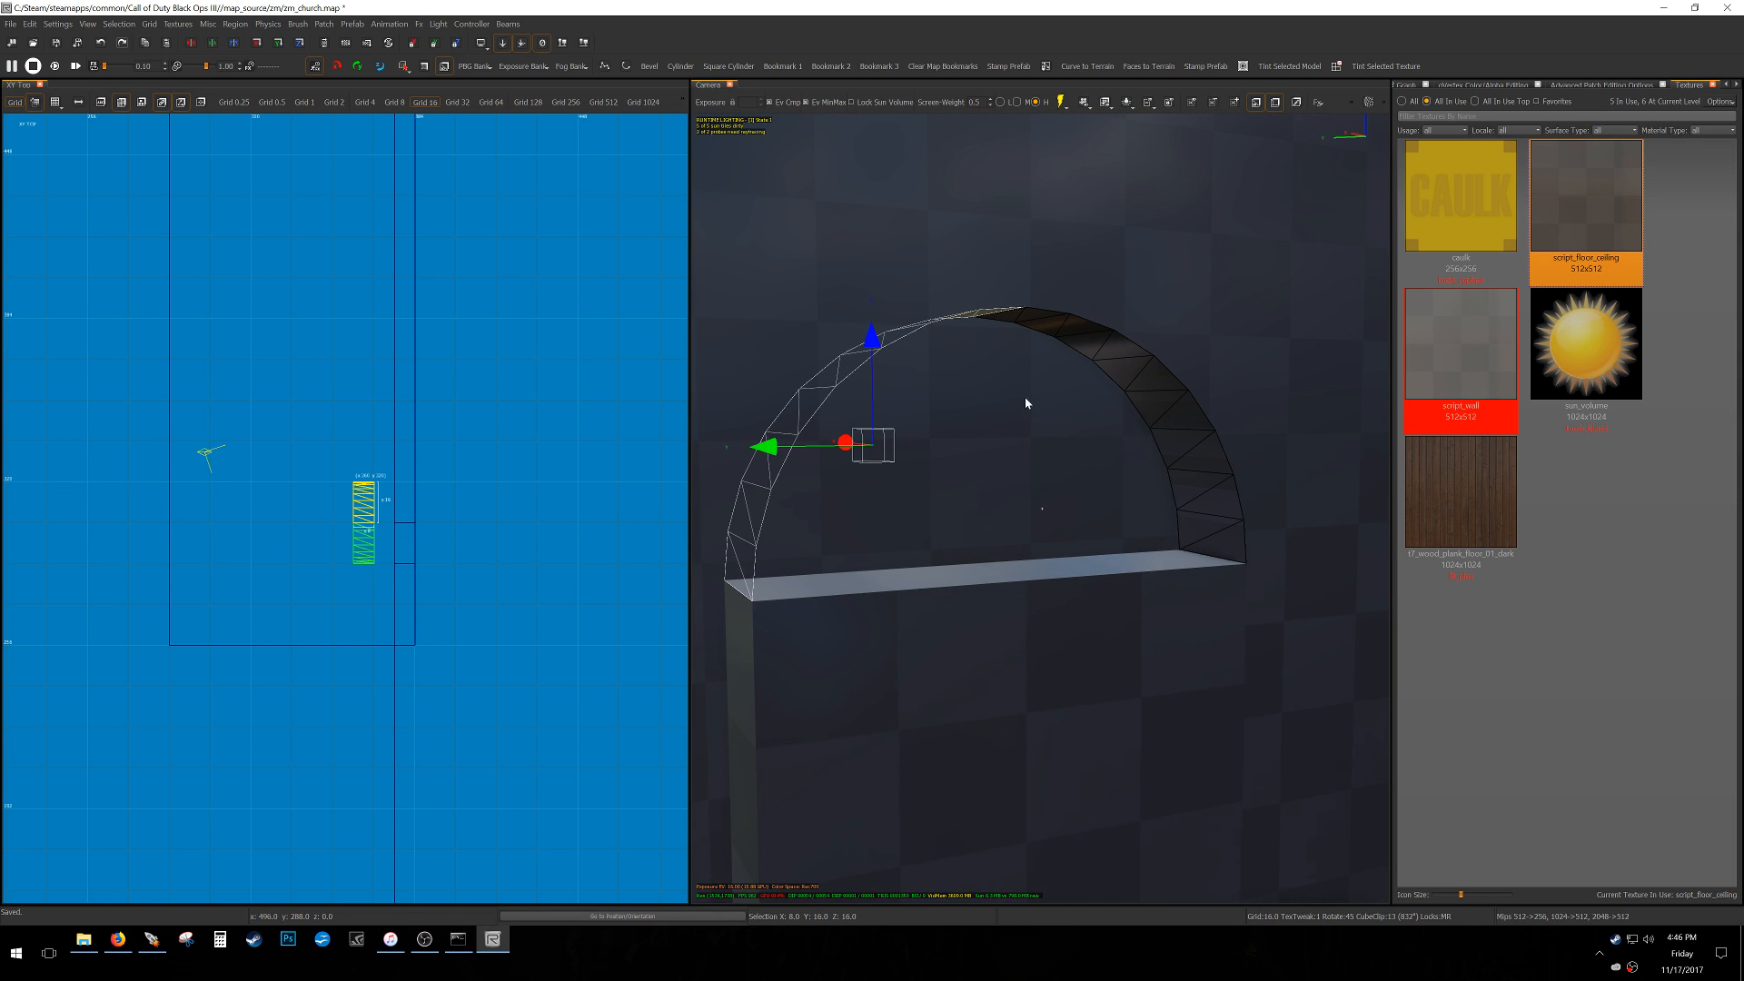
key("s")
mouse_move(1144, 406)
right_mouse_down()
mouse_move(1095, 403)
mouse_move(1166, 388)
mouse_move(1155, 457)
right_mouse_up()
key("d")
left_click(1164, 410, "shift")
key("s")
key("Escape")
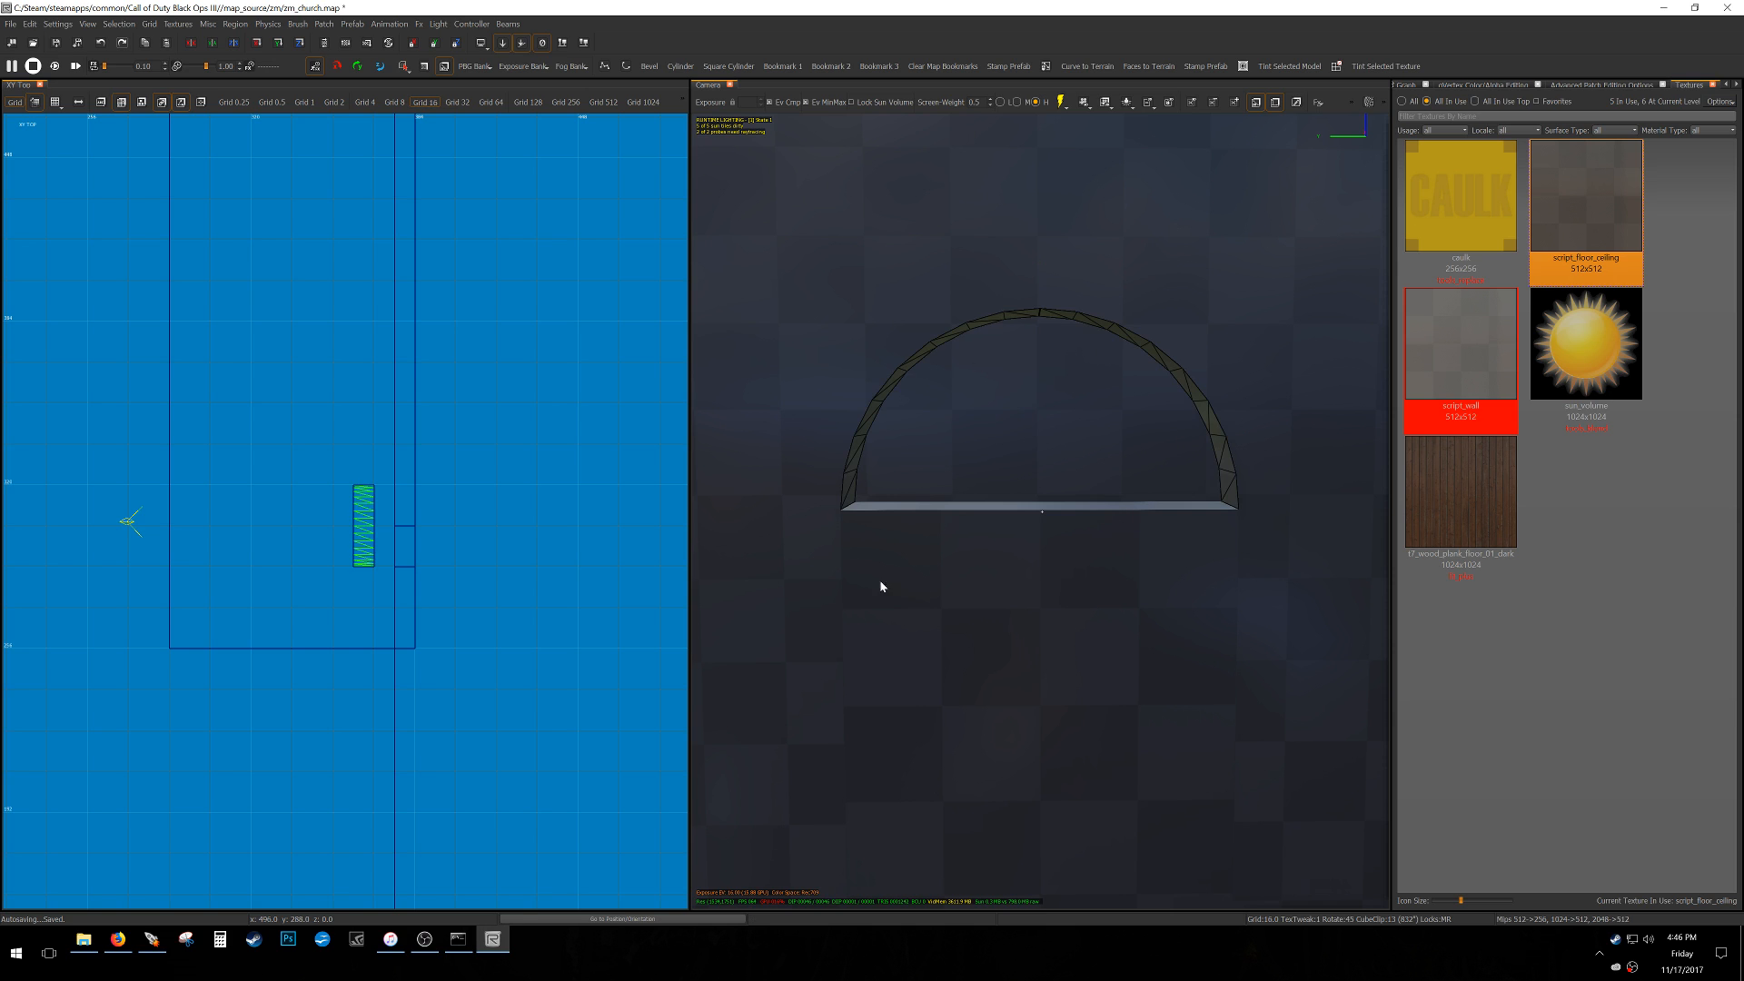
Delete the lower block that stands on the floor beneath the arched window shape.
key("ctrl+Tab")
key("ctrl+Tab")
scroll(352, 557, "up", 5)
left_click(307, 591, "shift")
left_click(307, 591, "shift")
key("Escape")
left_click_drag(274, 651, 371, 538, "shift")
key("Delete")
Duplicate the arched window shape three times along the nave side wall, spacing the copies 128 units apart.
left_click_drag(270, 584, 388, 412, "shift")
scroll(417, 460, "down", 2)
key("alt+Right")
scroll(374, 494, "down", 3)
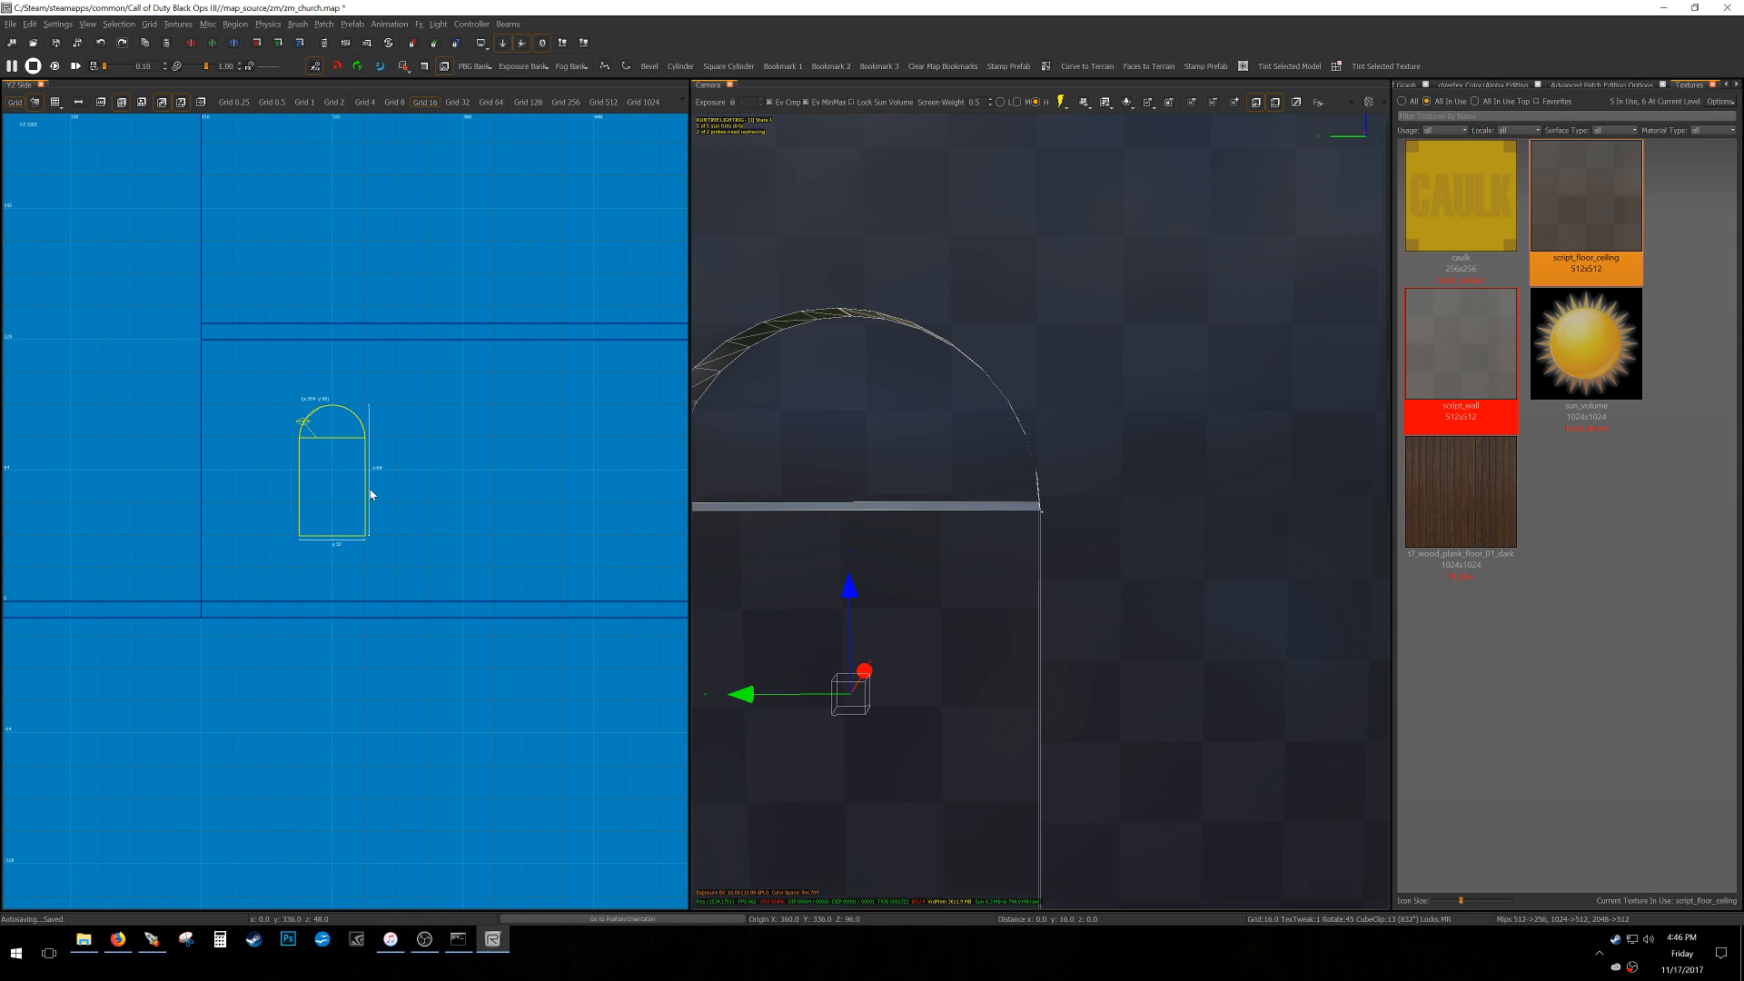
right_click_drag(374, 494, 307, 496)
key("space")
left_click_drag(283, 503, 412, 493)
right_click_drag(440, 497, 375, 490)
key("space")
left_click_drag(374, 493, 480, 473)
right_click_drag(479, 474, 414, 484)
scroll(413, 484, "down", 4)
scroll(444, 493, "up", 5)
key("space")
left_click_drag(381, 485, 498, 460)
scroll(498, 460, "down", 2)
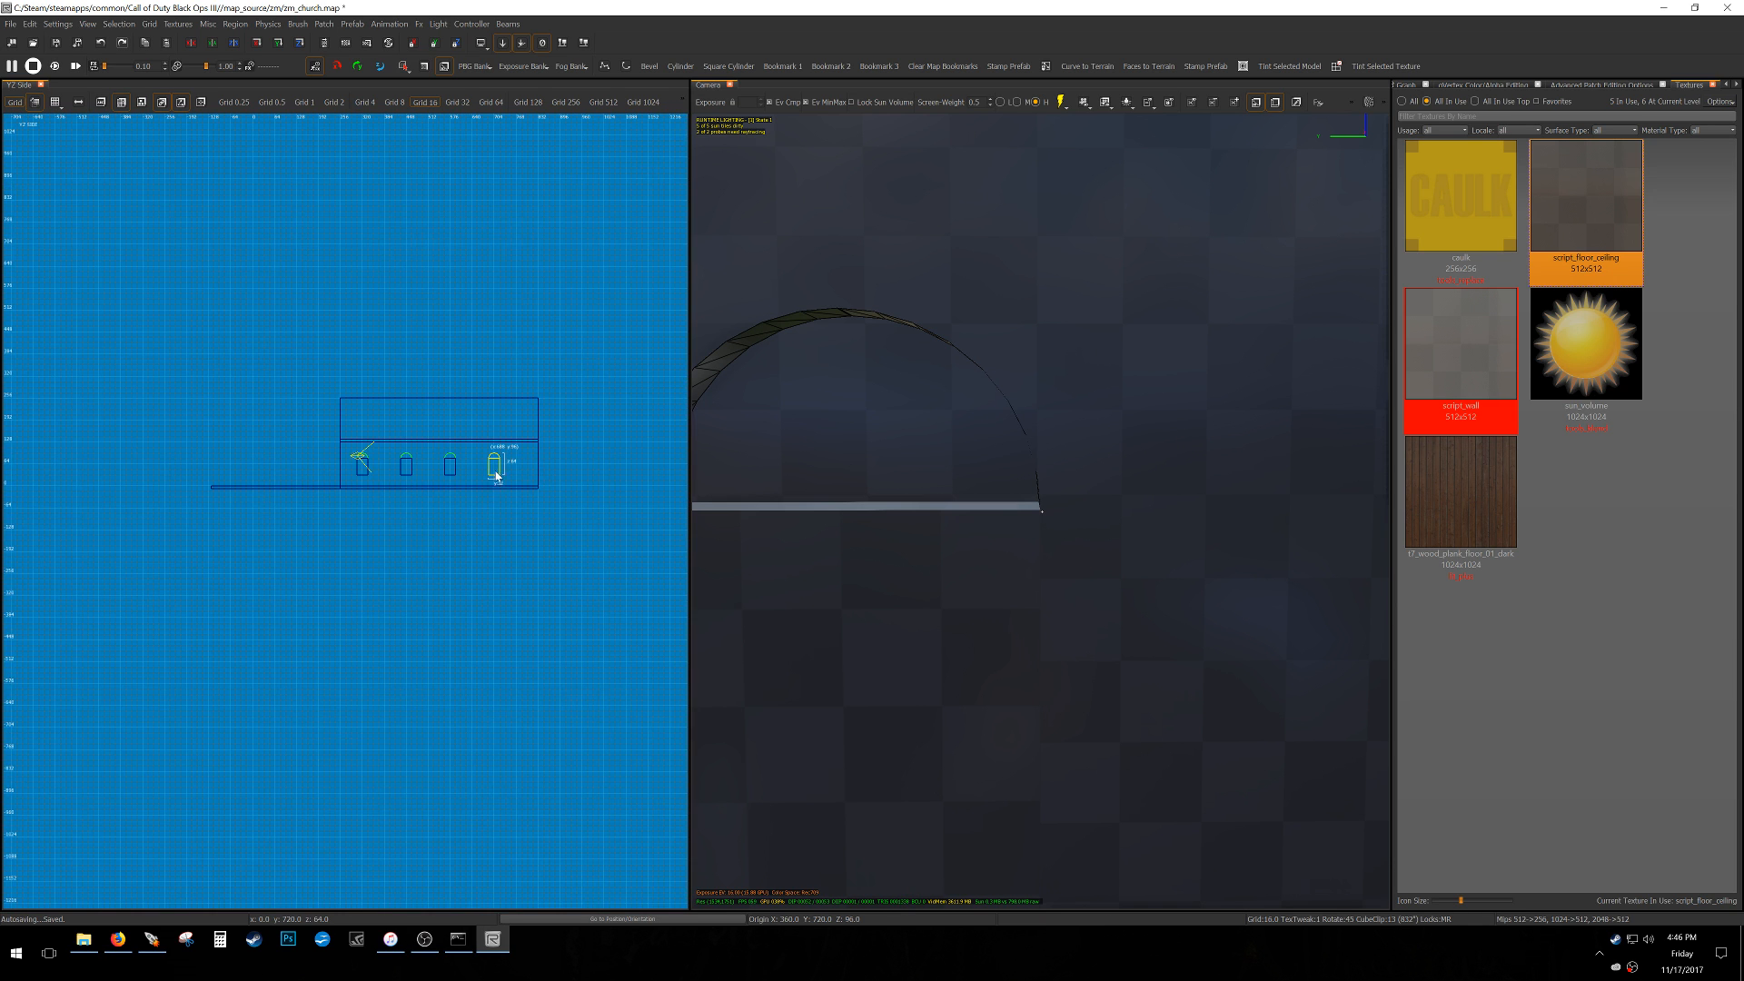
scroll(526, 476, "up", 4)
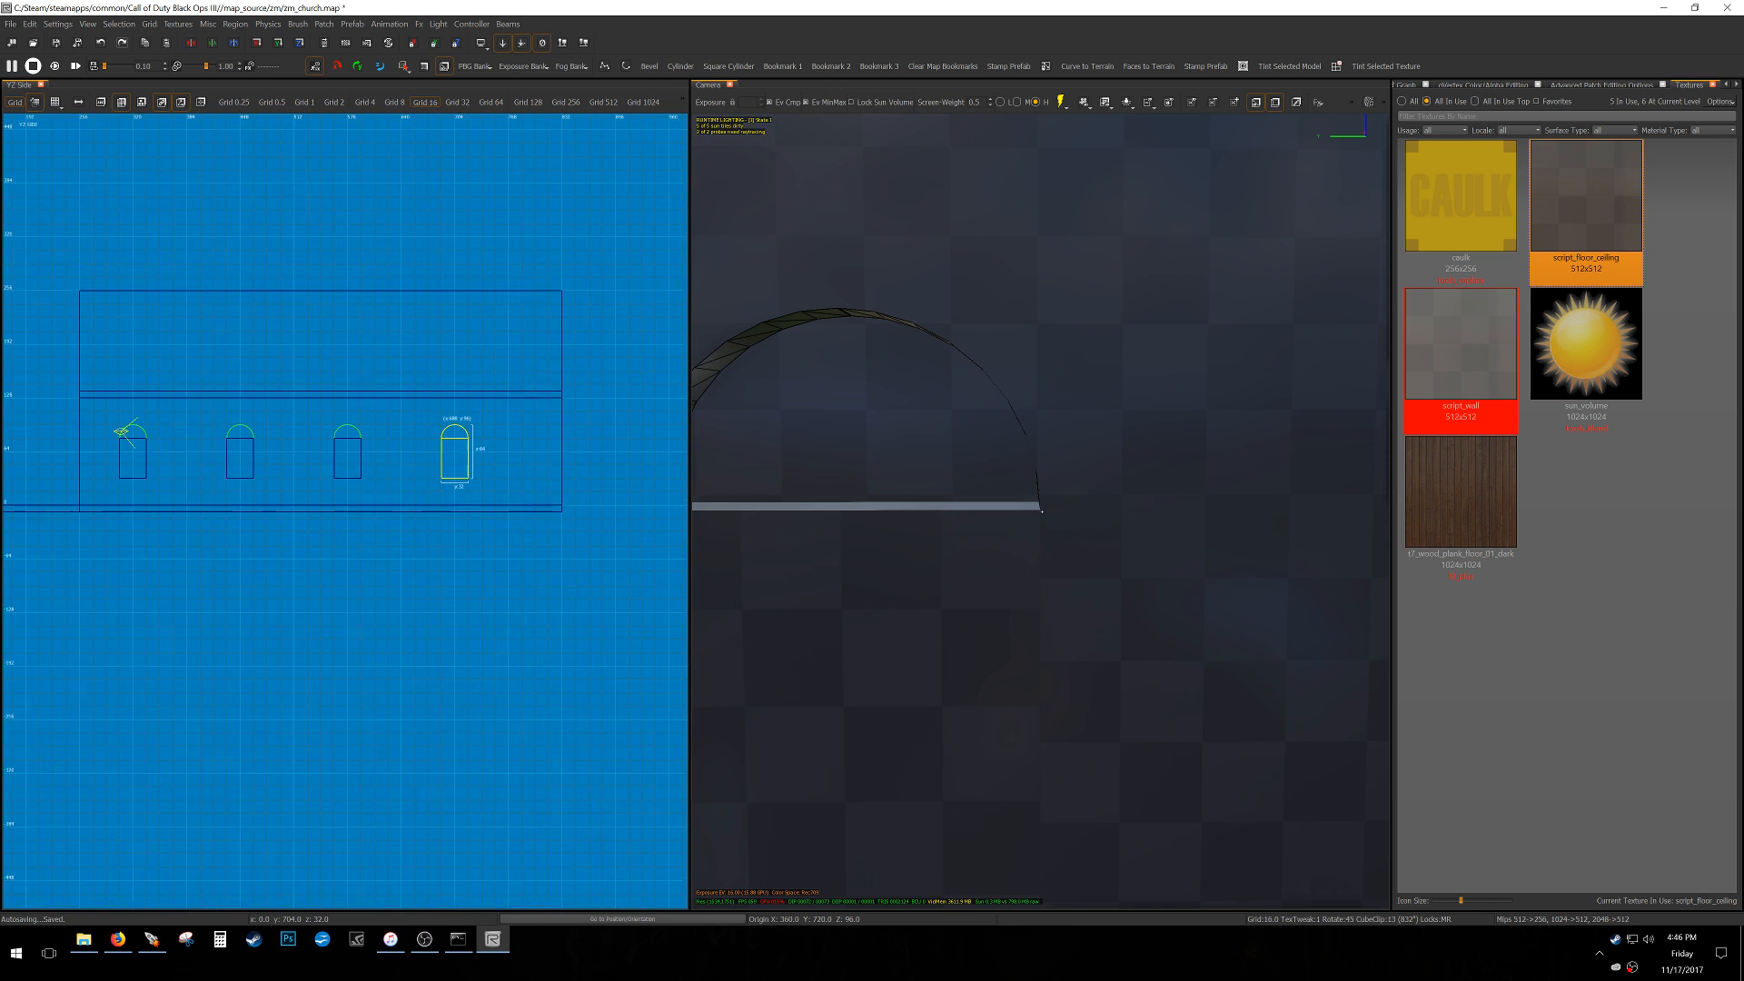
Move the last window shape toward the far end of the wall and shift the two middle ones along it.
scroll(491, 465, "up", 2)
left_click_drag(436, 459, 499, 460)
scroll(524, 454, "down", 3)
scroll(455, 471, "up", 2)
key("Escape")
left_click_drag(238, 496, 474, 385, "shift")
key("Escape")
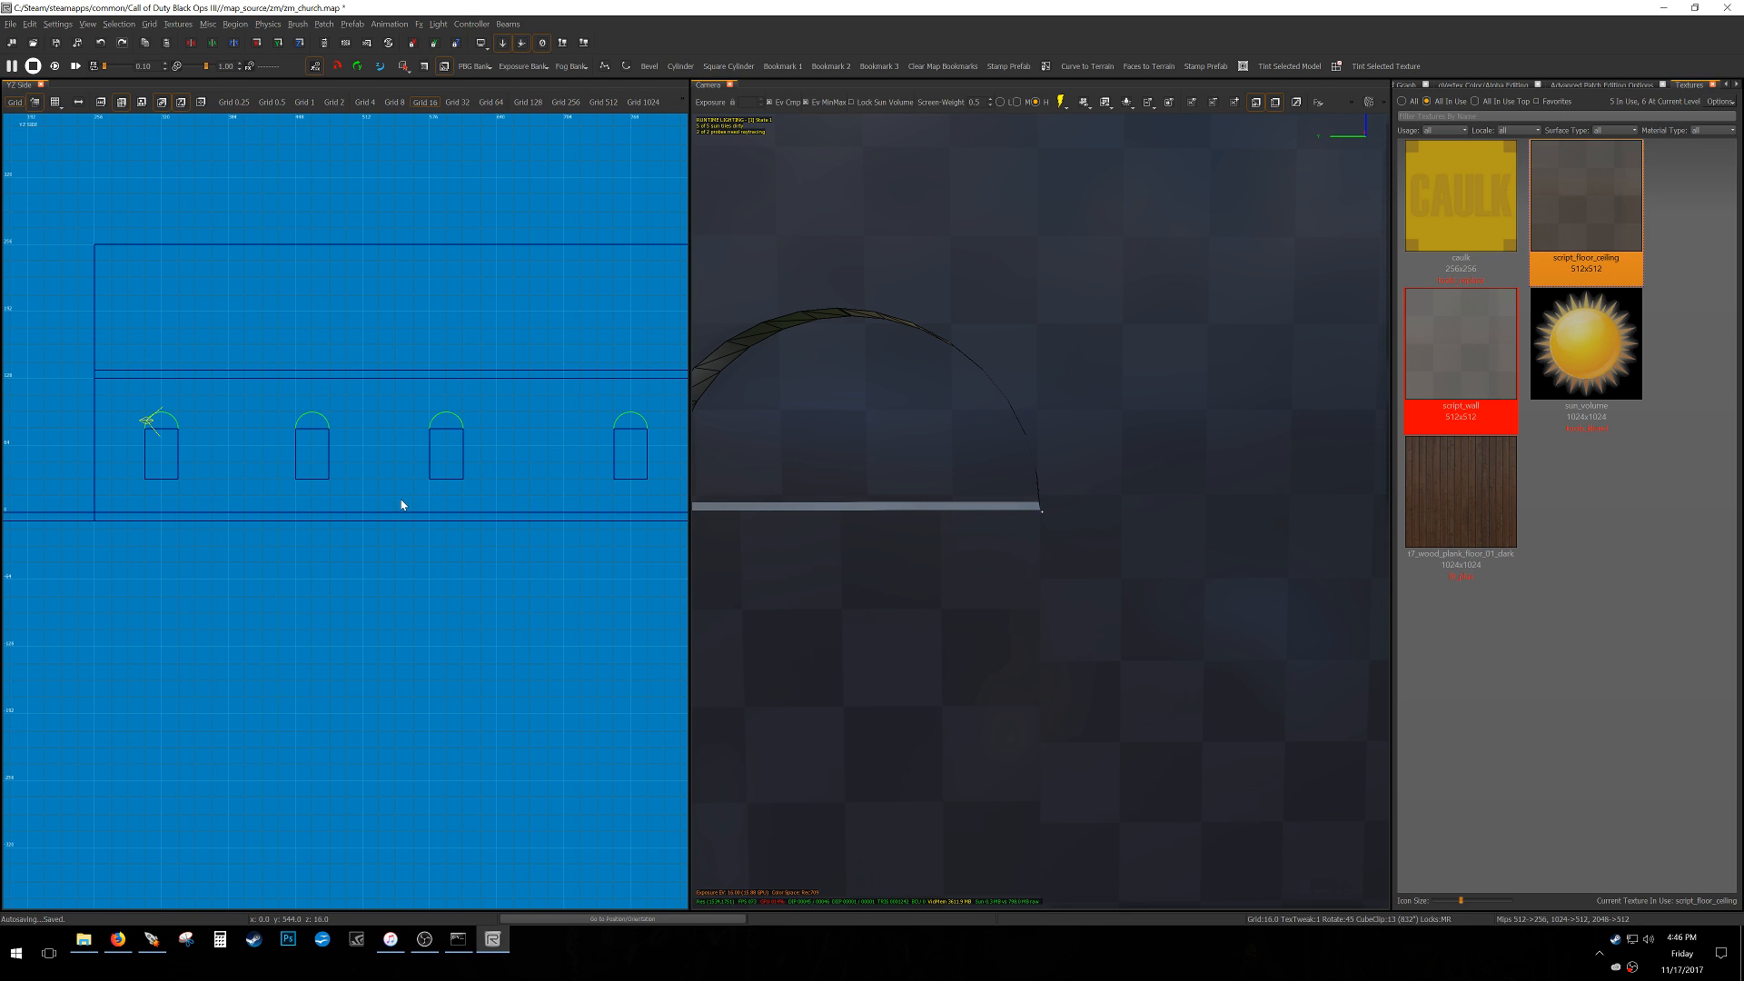
left_click_drag(378, 513, 495, 400, "shift")
right_click_drag(356, 504, 296, 485)
key("Escape")
Create a segmented patch strip spanning from the first window shape to the last as a spacing guide.
left_click_drag(100, 452, 619, 445)
left_click(605, 67)
left_click(580, 314)
left_click(579, 352)
left_click(611, 313)
right_click_drag(346, 455, 292, 462)
key("Escape")
Line up five evenly spaced arched windows along the guide strip, duplicating one of them, and delete the guide.
left_click_drag(251, 489, 346, 342, "alt+shift")
scroll(308, 409, "up", 5)
left_click_drag(324, 453, 251, 451)
scroll(251, 456, "down", 6)
key("Escape")
mouse_move(340, 508)
left_mouse_down("alt+shift")
mouse_move(414, 419)
mouse_move(318, 464)
mouse_move(494, 439)
left_mouse_up("alt+shift")
scroll(387, 466, "up", 4)
key("space")
scroll(494, 439, "down", 4)
key("Escape")
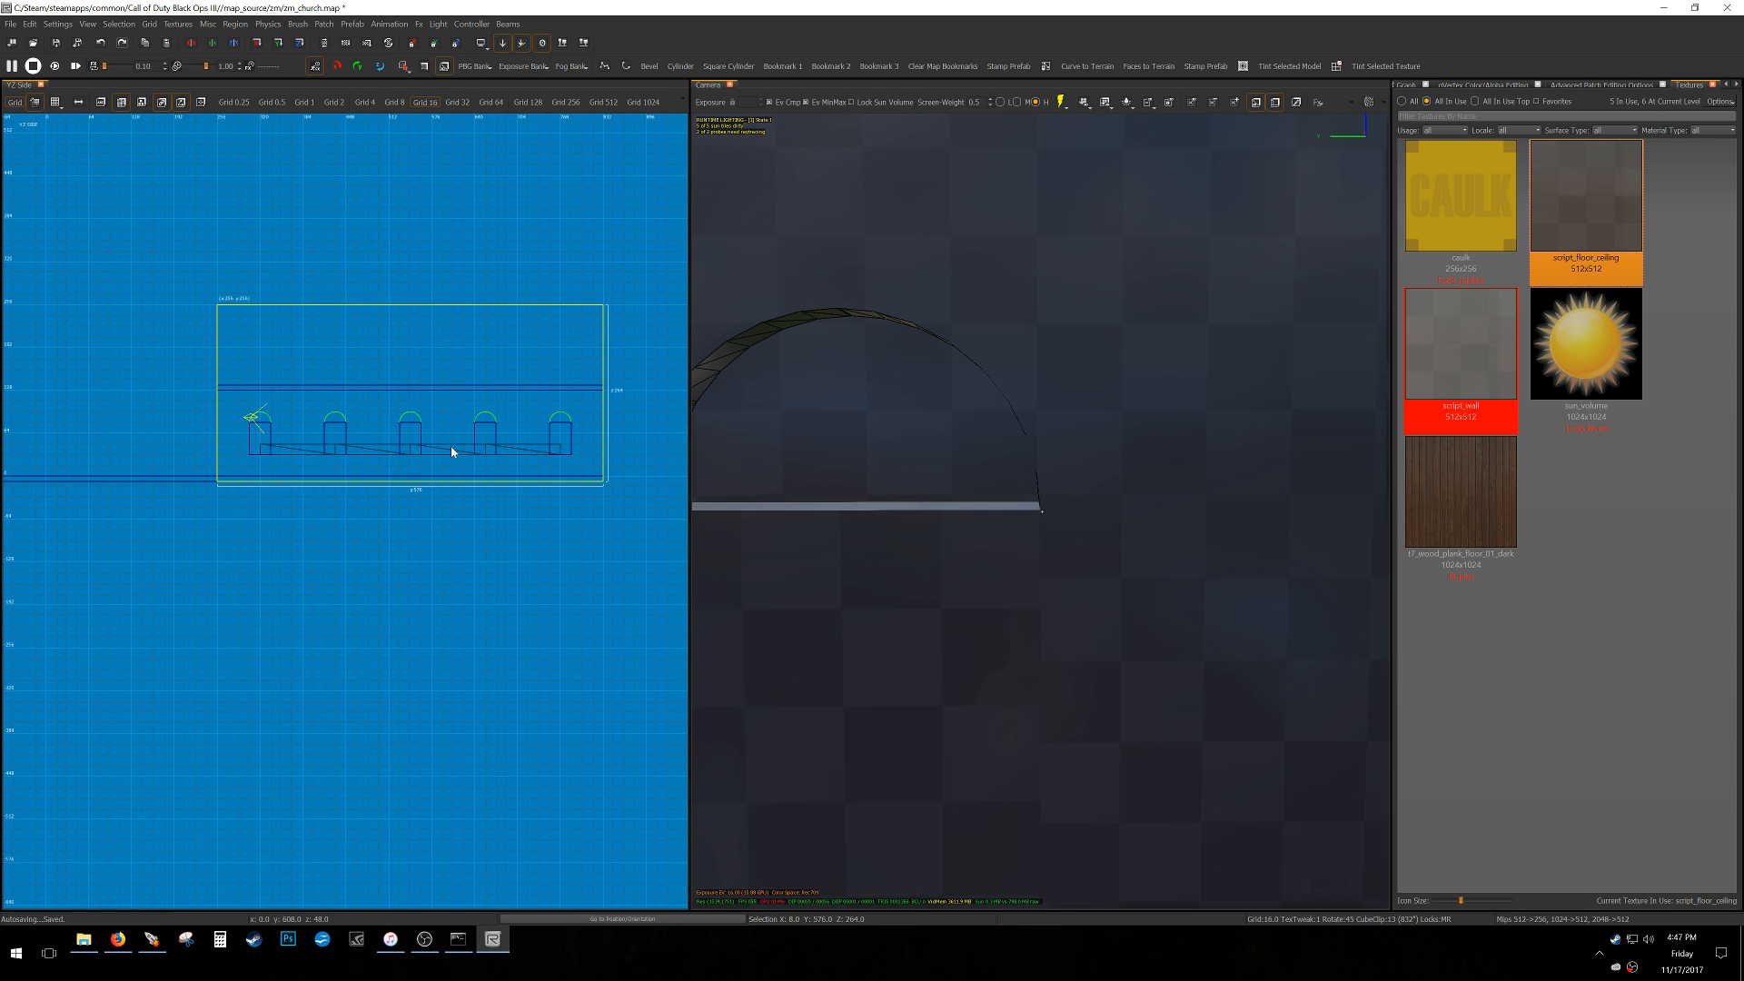
left_click_drag(238, 459, 577, 451, "alt+shift")
key("Delete")
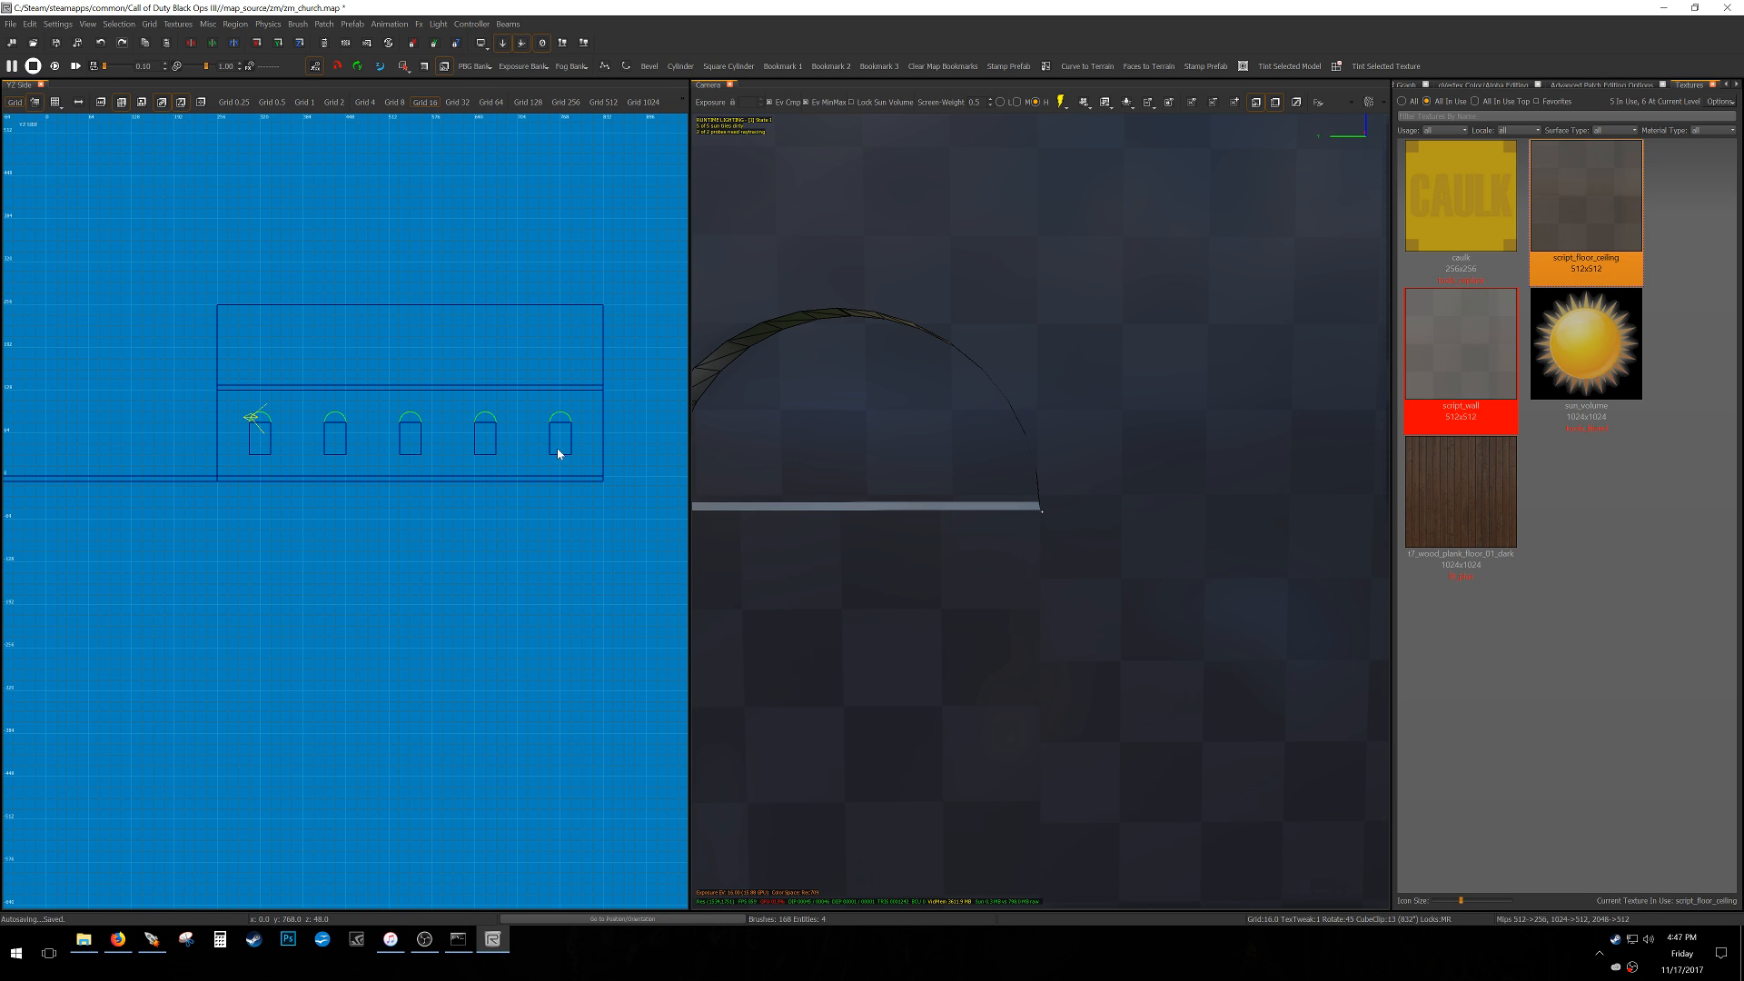
Cut the nave side wall vertically along both edges of the first arched window.
left_click(464, 468, "shift")
scroll(312, 464, "up", 5)
right_click(136, 462, "ctrl")
right_click(124, 437, "ctrl")
key("shift+Return")
right_click(191, 464, "ctrl")
right_click(192, 438, "ctrl")
key("shift+Return")
right_click(352, 458, "ctrl")
right_click(352, 425, "ctrl")
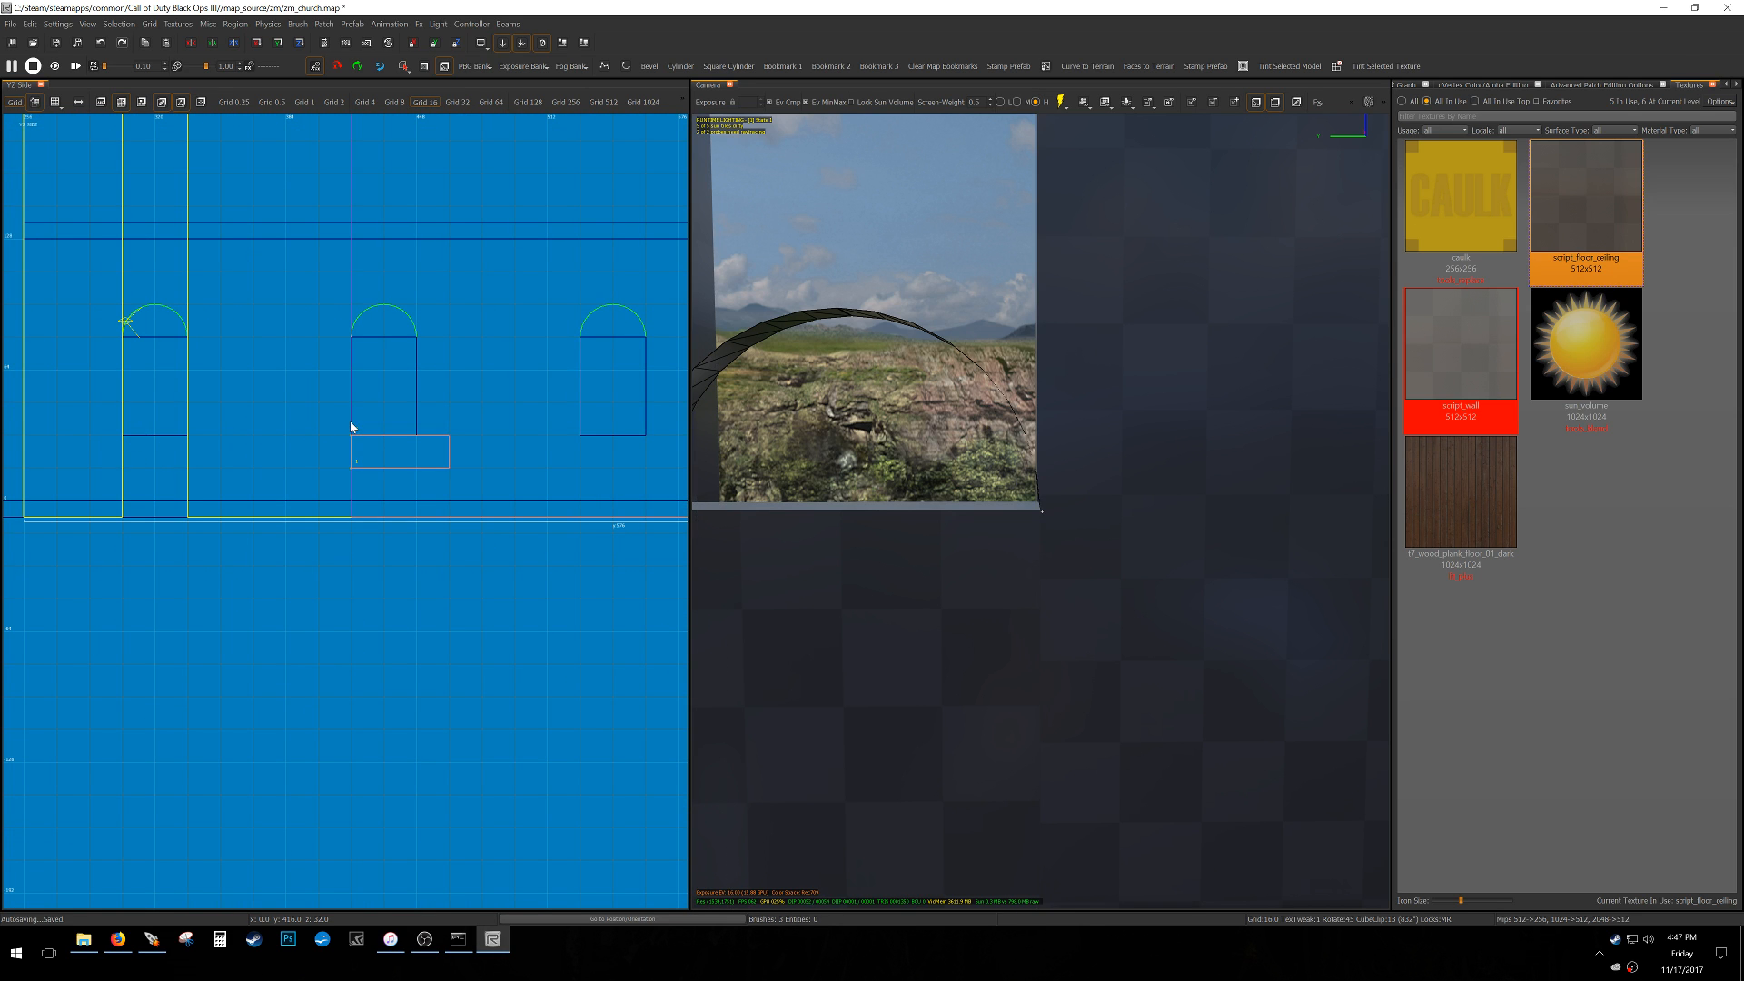
scroll(390, 457, "down", 5)
right_click_drag(390, 454, 309, 465)
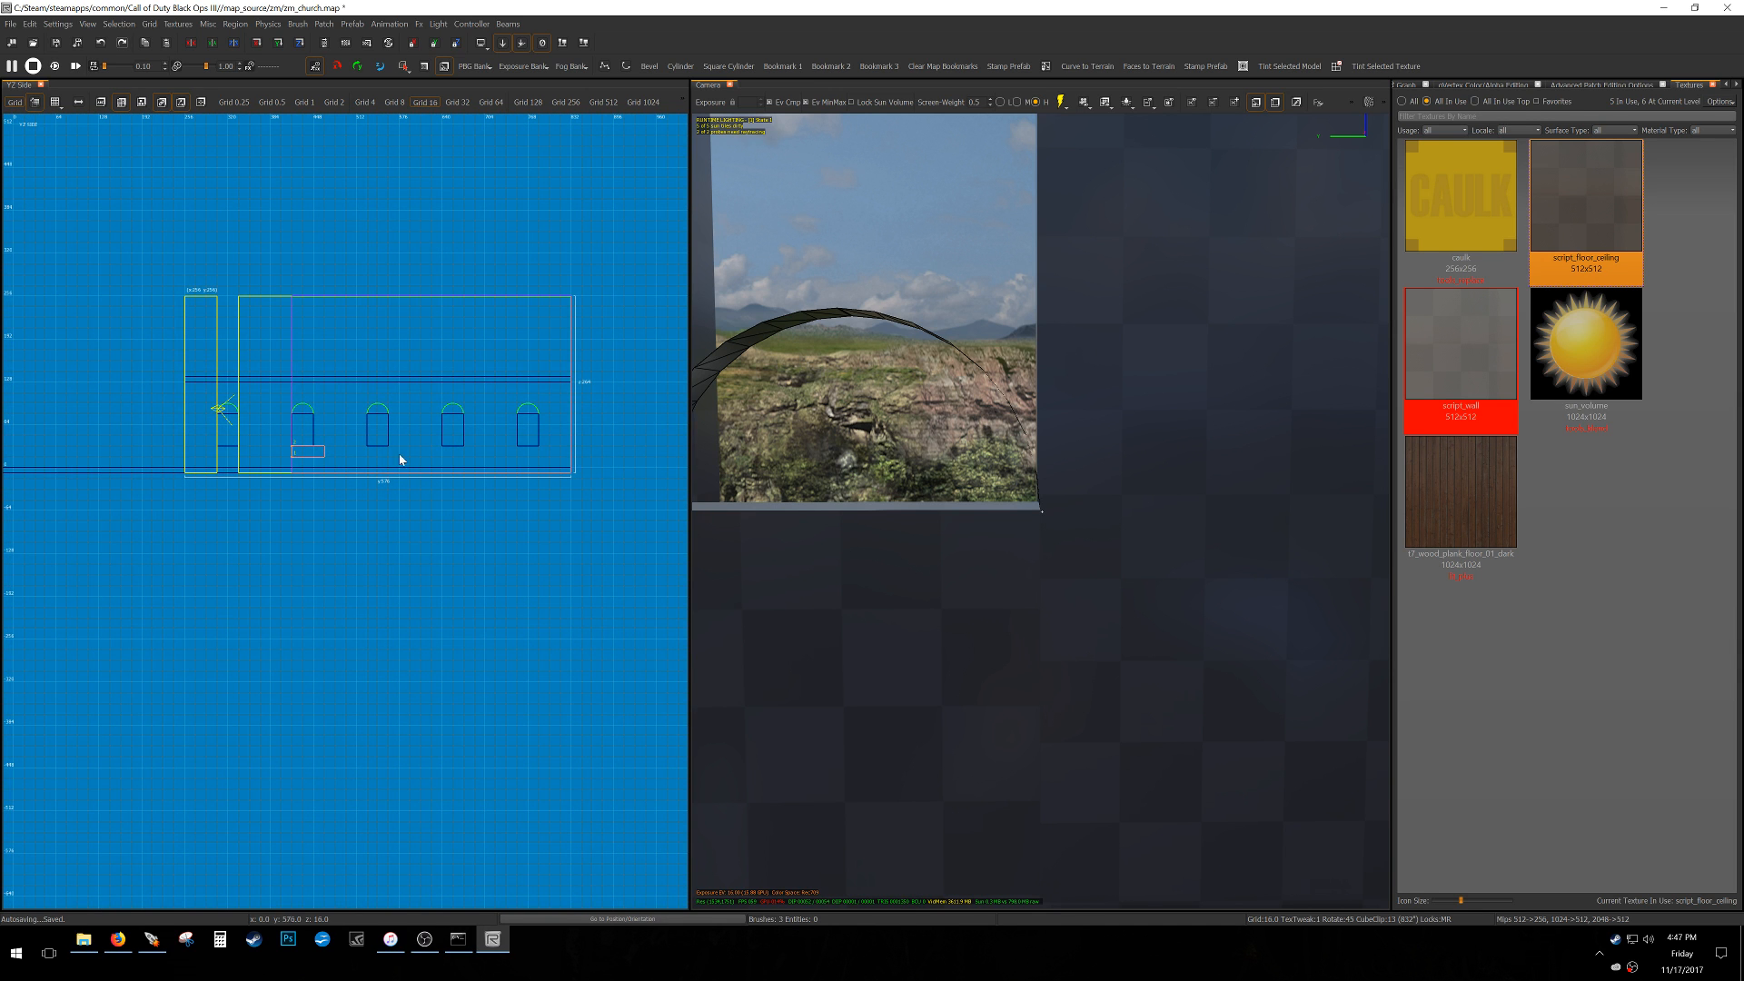
scroll(771, 455, "down", 7)
mouse_move(771, 455)
right_mouse_down("ctrl")
mouse_move(825, 467)
mouse_move(895, 449)
right_mouse_up("ctrl")
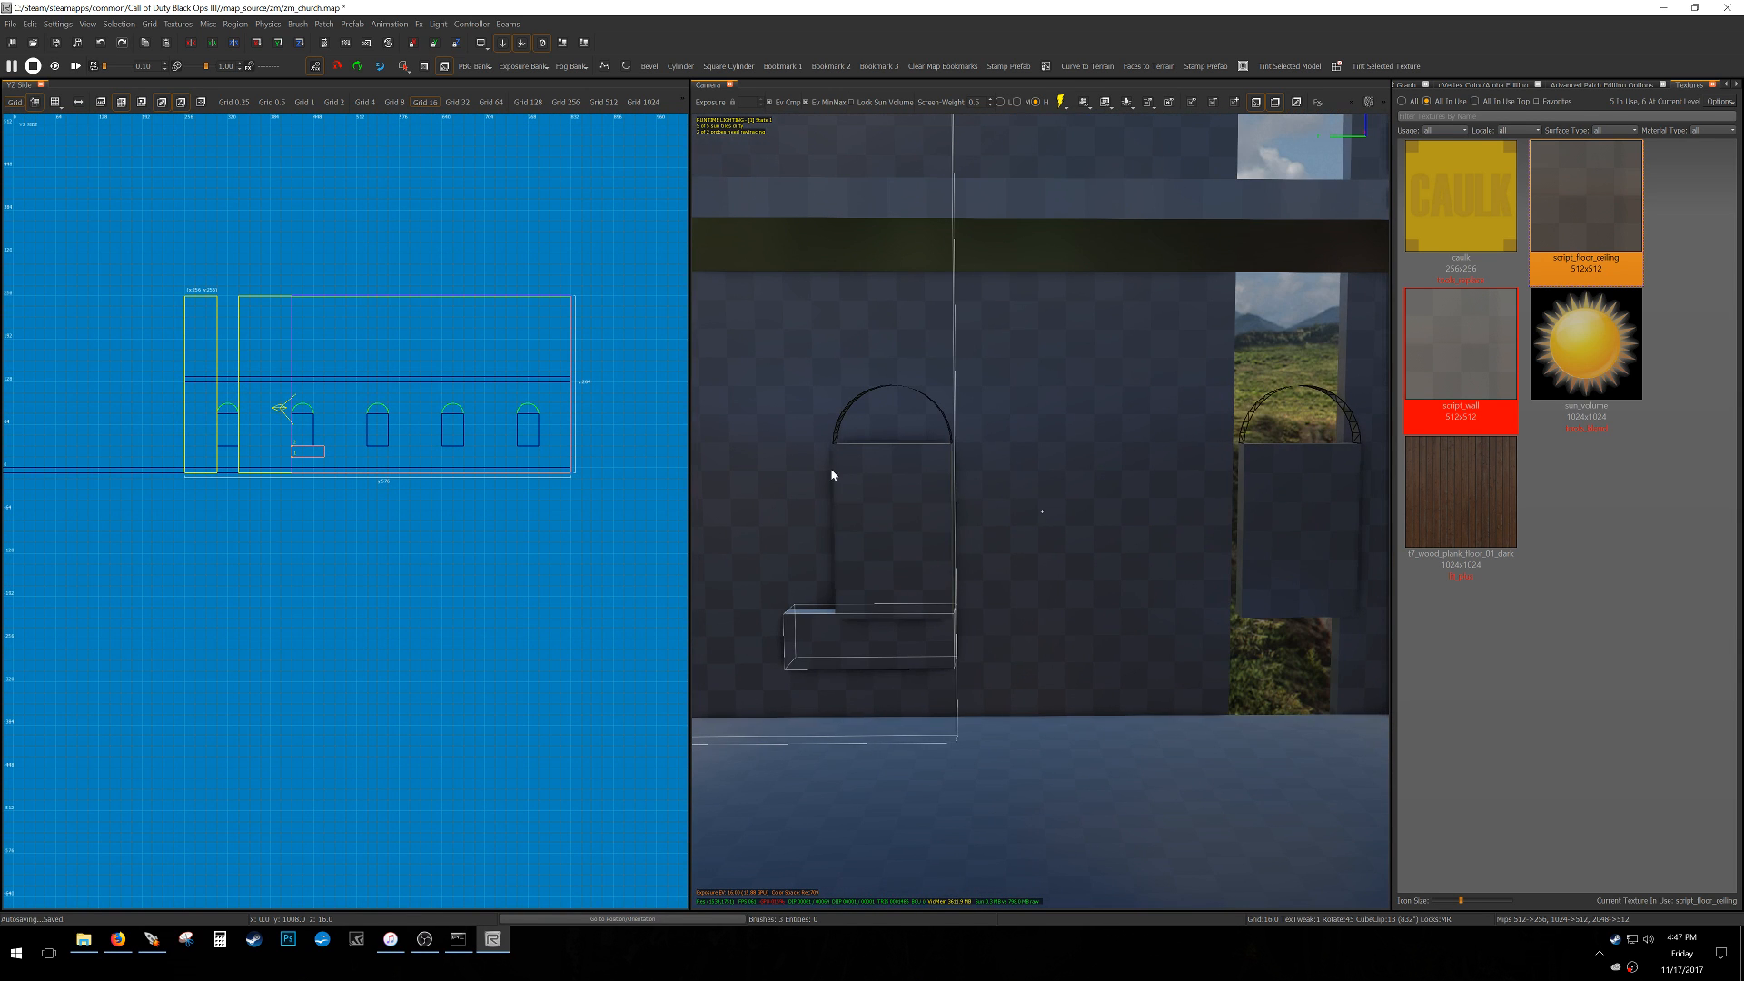
key("Escape")
key("Escape")
scroll(281, 459, "up", 4)
left_click_drag(254, 475, 439, 424, "shift")
key("BackSpace")
right_click_drag(1217, 551, 987, 576, "ctrl")
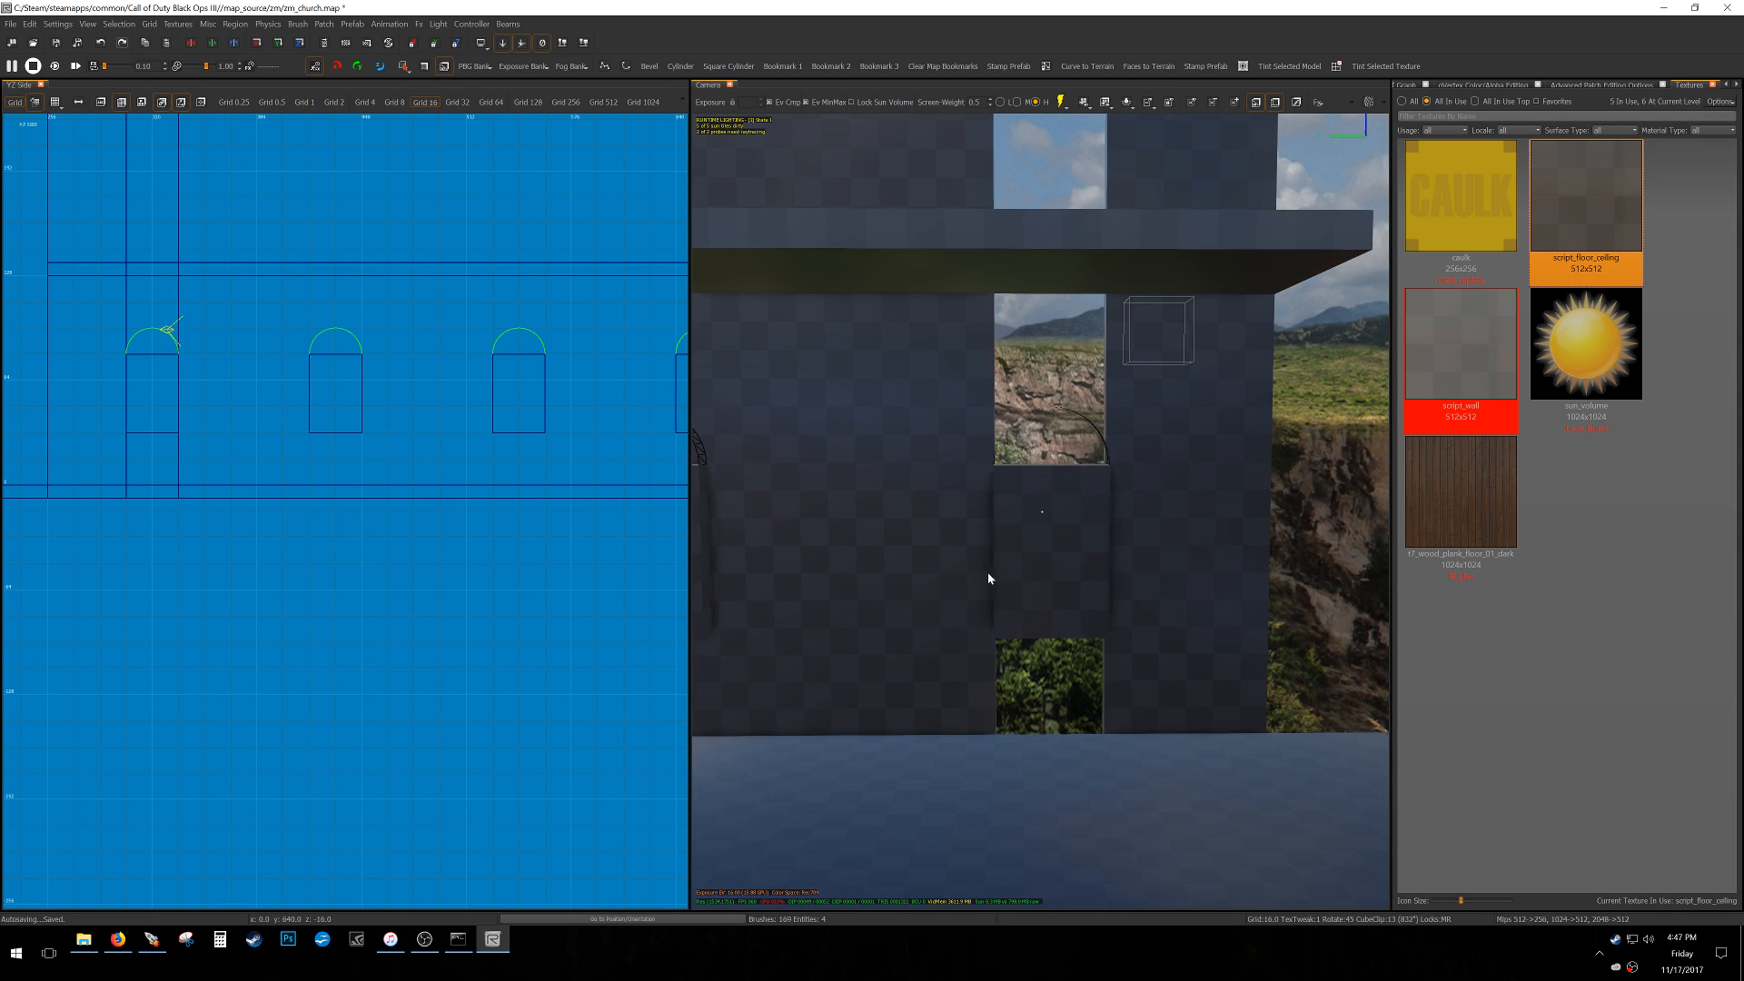
Extend the end wall section across the gap at the first window and split it at the window's outer edge.
left_click(1113, 650, "shift")
scroll(364, 513, "up", 2)
mouse_move(179, 459)
left_mouse_down()
mouse_move(273, 455)
mouse_move(245, 451)
left_mouse_up()
right_click_drag(190, 444, 368, 491)
left_click(191, 359)
key("shift+Return")
left_click(481, 435)
left_click(478, 383)
left_click(555, 460)
key("Escape")
scroll(470, 459, "down", 7)
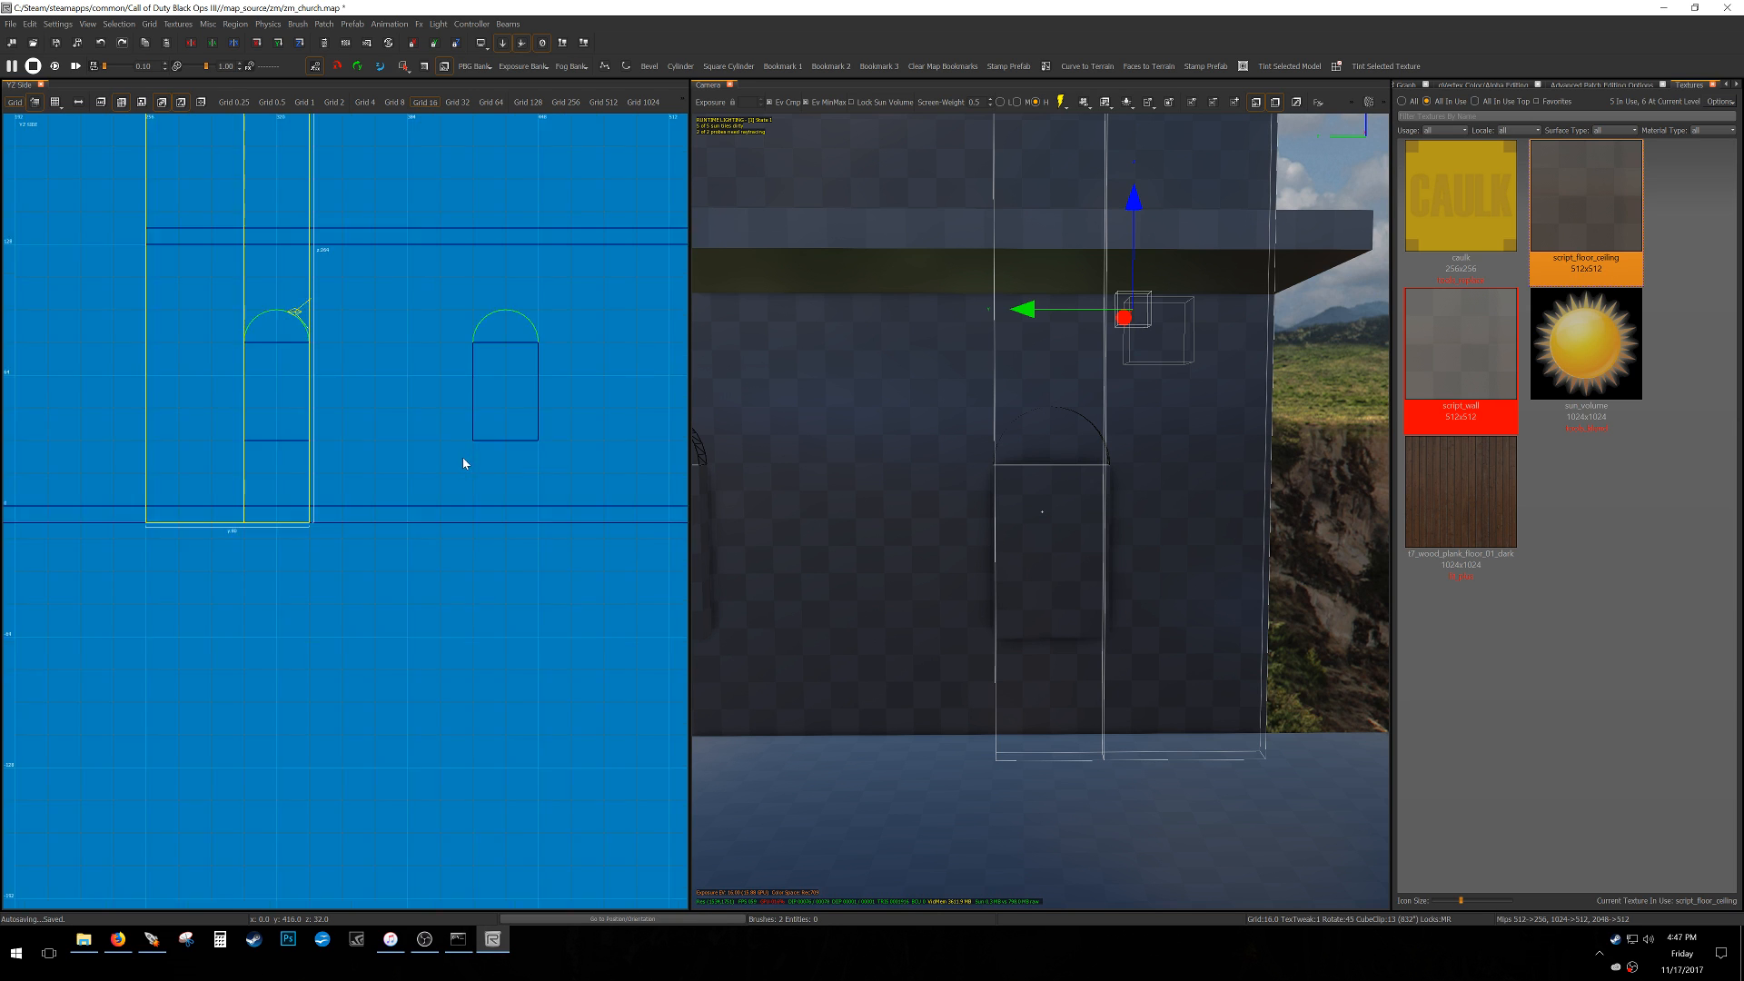
Select the remaining long wall section and split it along both edges of the second arched window.
mouse_move(872, 473)
right_mouse_down()
mouse_move(836, 473)
mouse_move(901, 479)
right_mouse_up()
key("Escape")
left_click(908, 482, "shift")
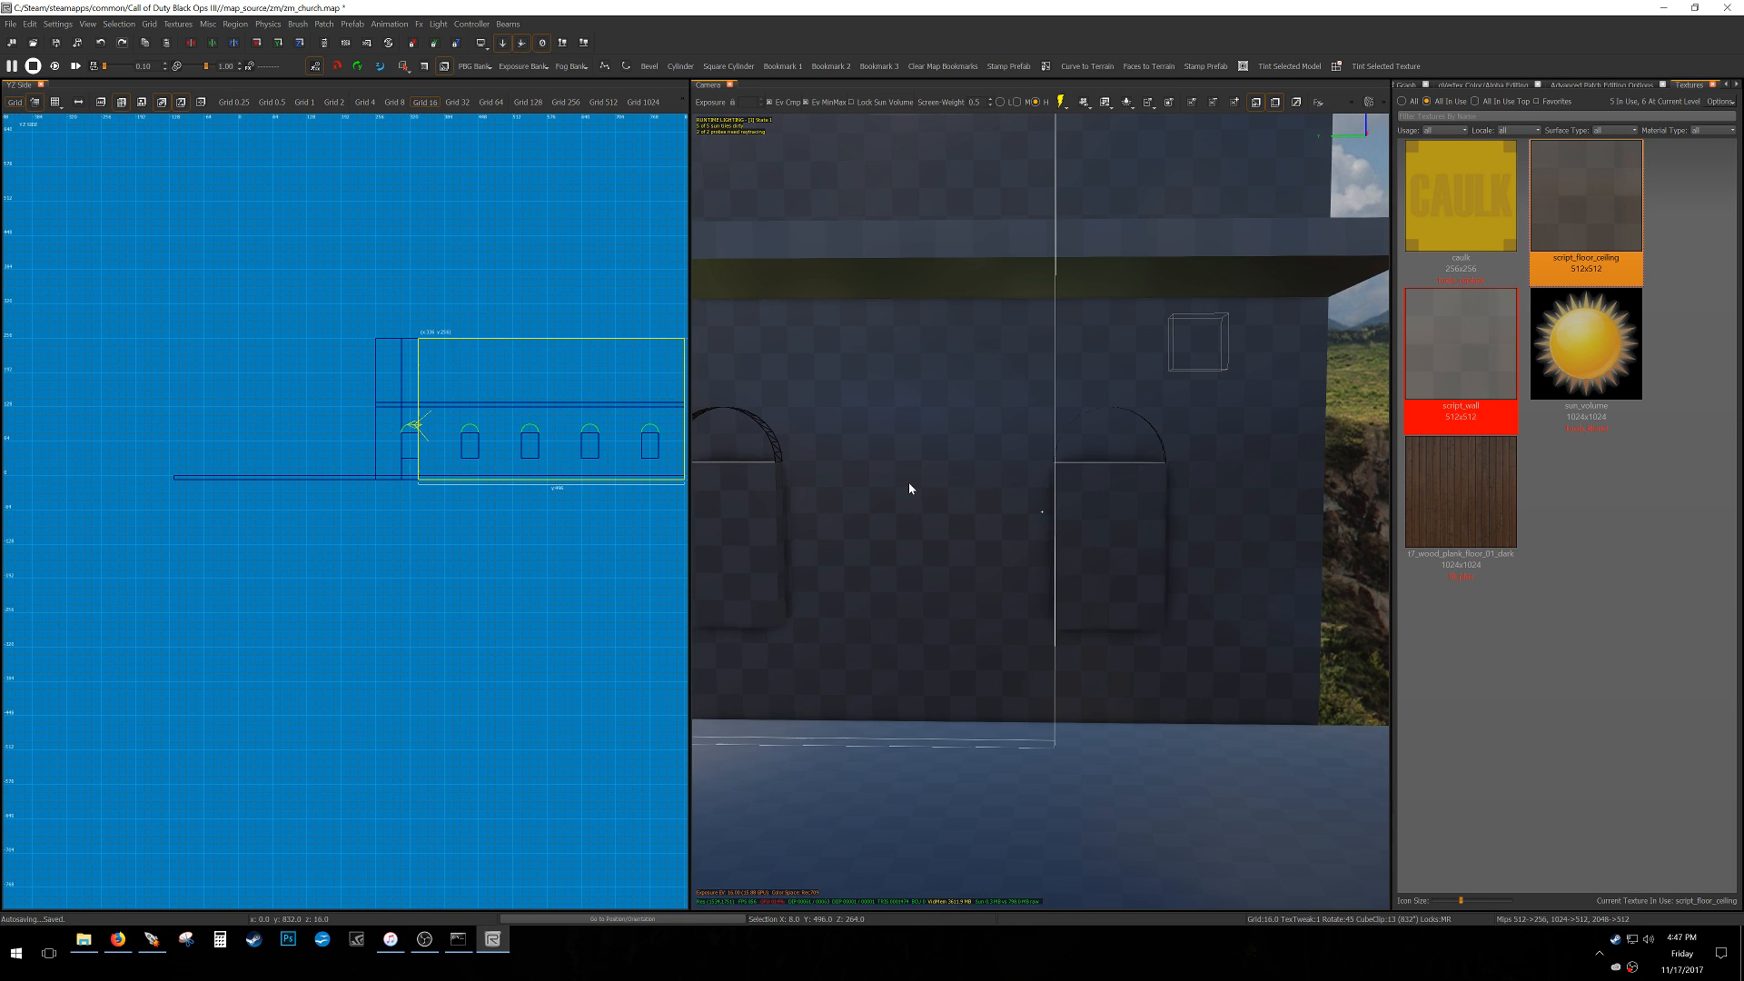
scroll(490, 448, "up", 5)
right_click(406, 484, "ctrl")
right_click(408, 457, "ctrl")
key("shift+Return")
right_click(456, 485, "ctrl")
right_click(456, 458, "ctrl")
key("shift+Return")
Split the long wall section along both edges of the third arched window.
right_click(587, 486, "ctrl")
right_click(588, 458, "ctrl")
key("shift+Return")
right_click(638, 507, "ctrl")
right_click(640, 461, "ctrl")
key("shift+Return")
Split the long wall section along both edges of the fourth arched window.
scroll(452, 492, "down", 6)
scroll(551, 483, "up", 7)
right_click(521, 532, "ctrl")
right_click(521, 466, "ctrl")
key("shift+Return")
key("Escape")
right_click(585, 474, "ctrl")
right_click_drag(585, 476, 283, 447)
key("shift+Return")
Split the long wall section along both edges of the fifth arched window.
right_click(445, 503, "ctrl")
right_click(445, 447, "ctrl")
key("shift+Return")
key("Escape")
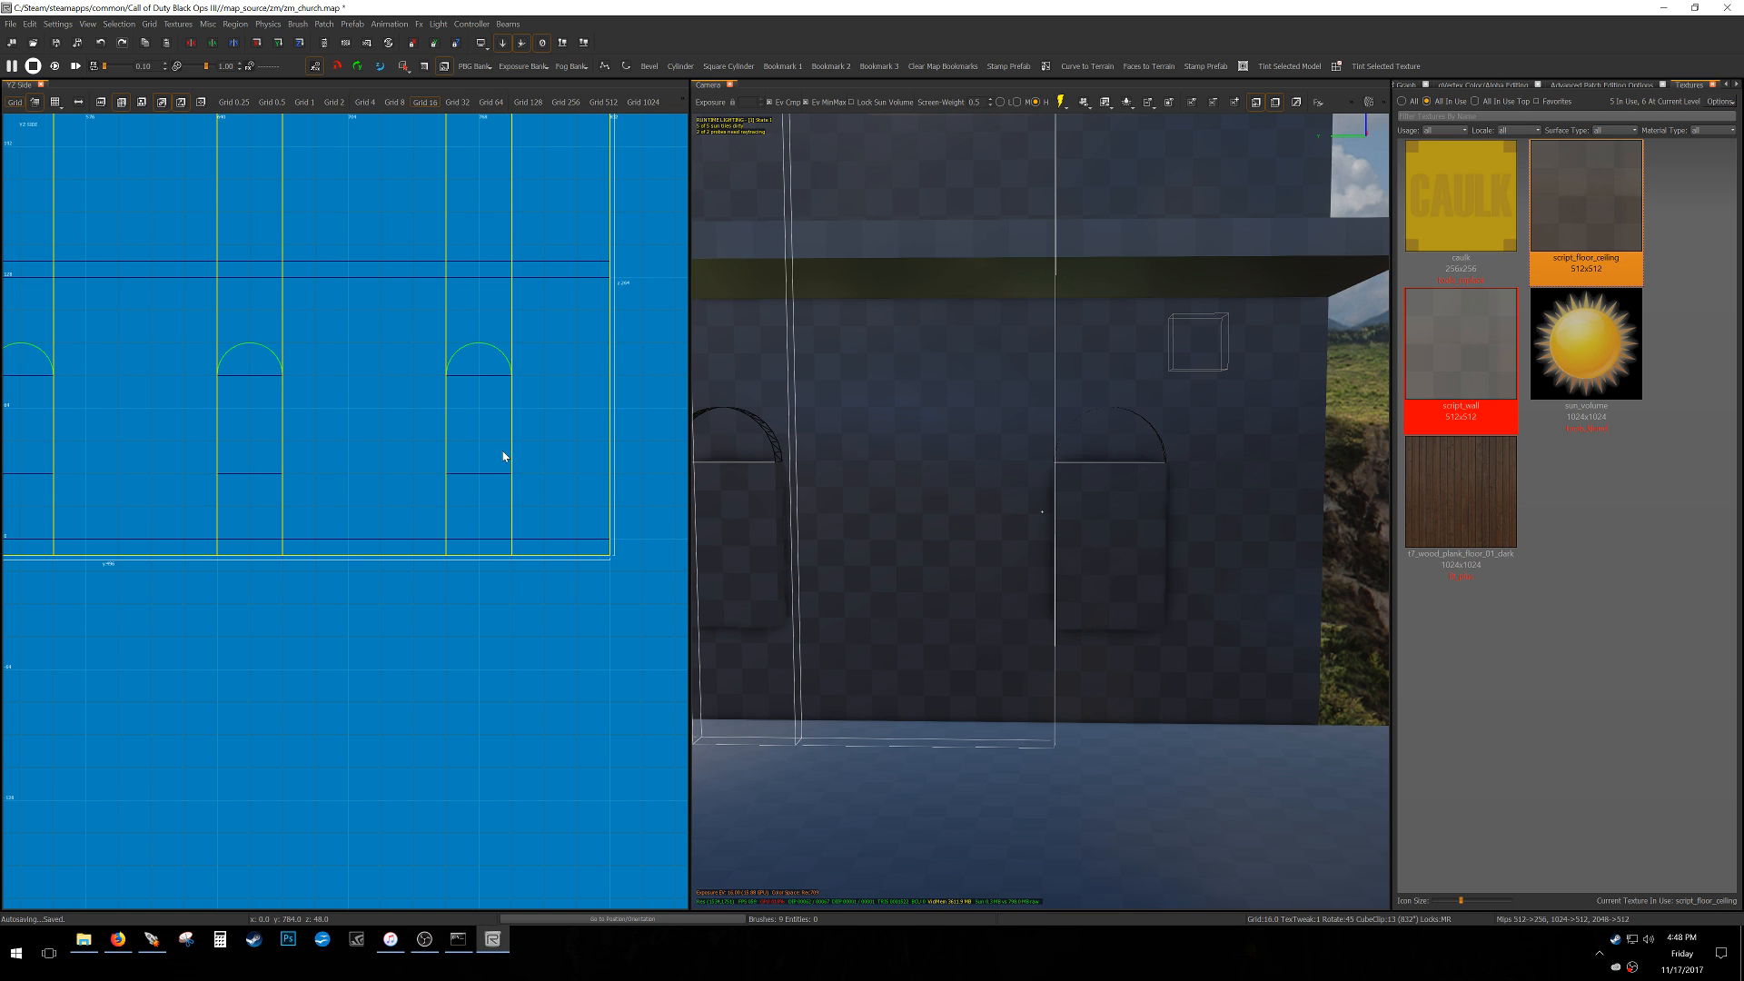
scroll(422, 460, "down", 5)
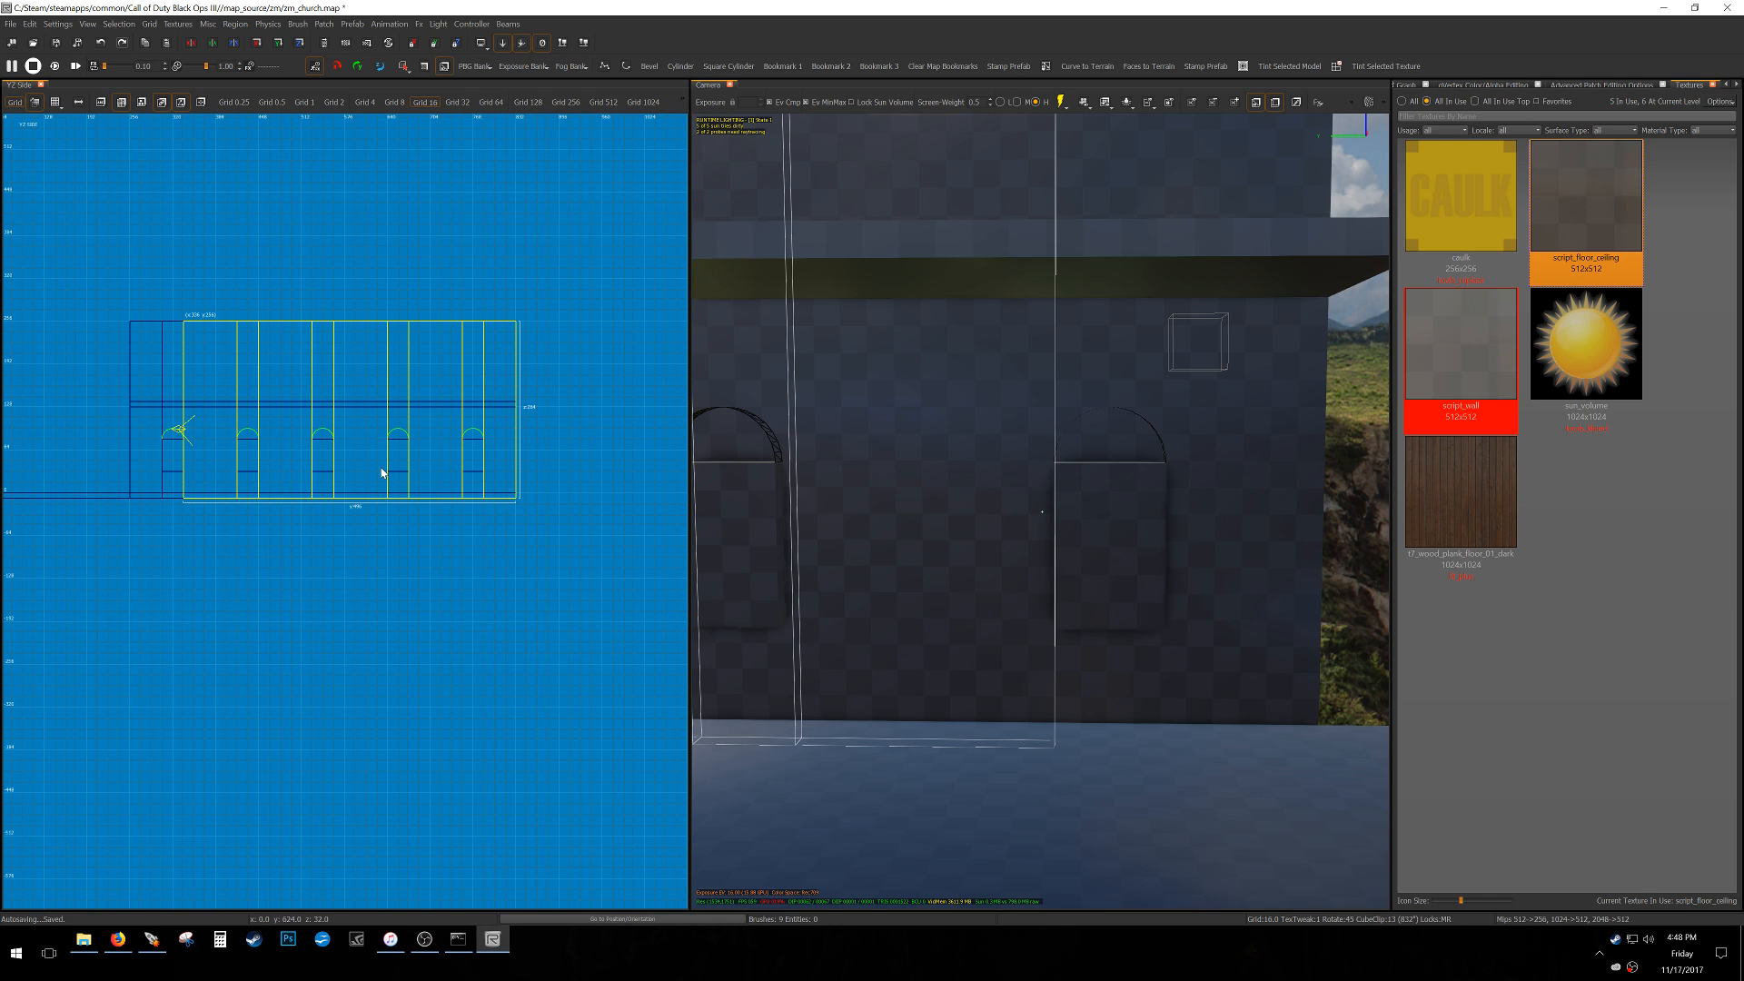
right_click_drag(353, 471, 357, 475)
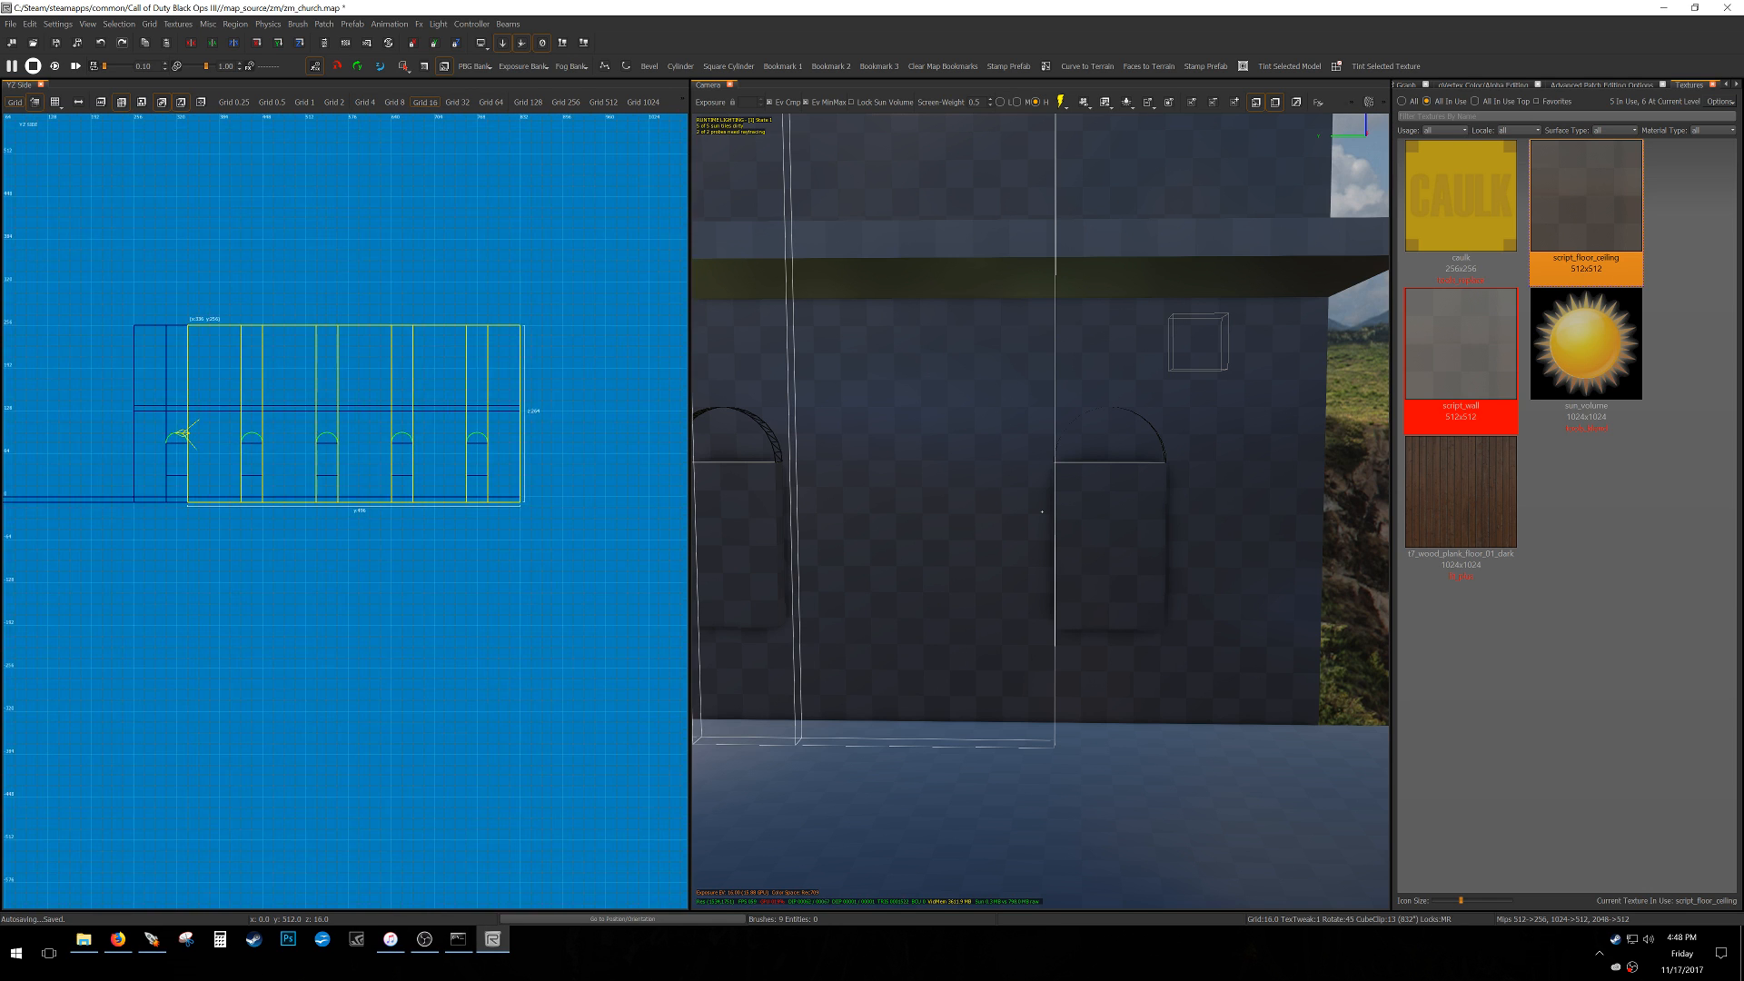
Select the wall sections at the five arched windows and split them horizontally along the window sills.
key("Escape")
left_click(1078, 657, "shift")
right_click_drag(1078, 658, 949, 670, "ctrl")
left_click(1032, 666, "shift")
left_click(1239, 636, "shift")
right_click_drag(1235, 636, 1067, 630, "ctrl")
left_click(1124, 629, "shift")
left_click(1045, 611, "shift")
scroll(454, 479, "up", 4)
right_click(473, 479, "ctrl")
right_click(443, 478, "ctrl")
key("shift+Return")
Deselect the wall pieces below the window sills, keeping only the pieces above them selected.
right_click_drag(726, 567, 791, 569)
mouse_move(944, 621)
right_mouse_down()
mouse_move(894, 619)
mouse_move(945, 619)
right_mouse_up()
left_click(1205, 550, "shift")
left_click(1336, 542, "shift")
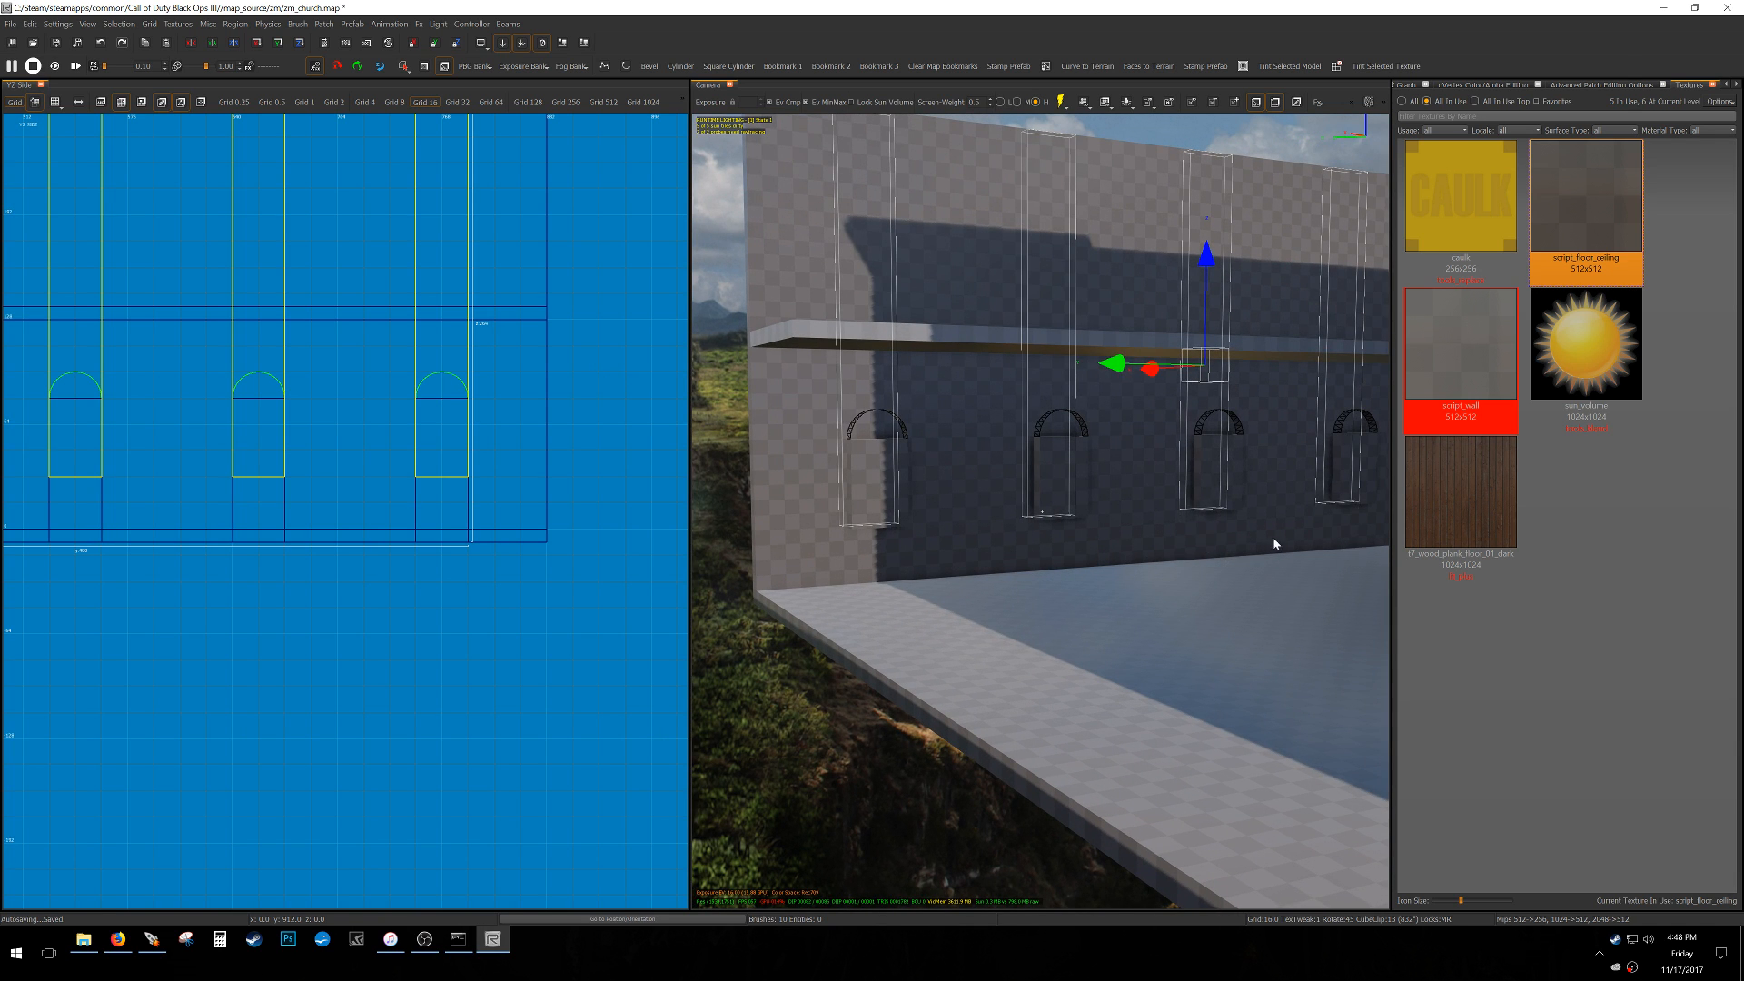
right_click_drag(1269, 545, 1264, 540)
left_click(1218, 552, "shift")
right_click_drag(578, 455, 607, 521)
scroll(498, 452, "up", 4)
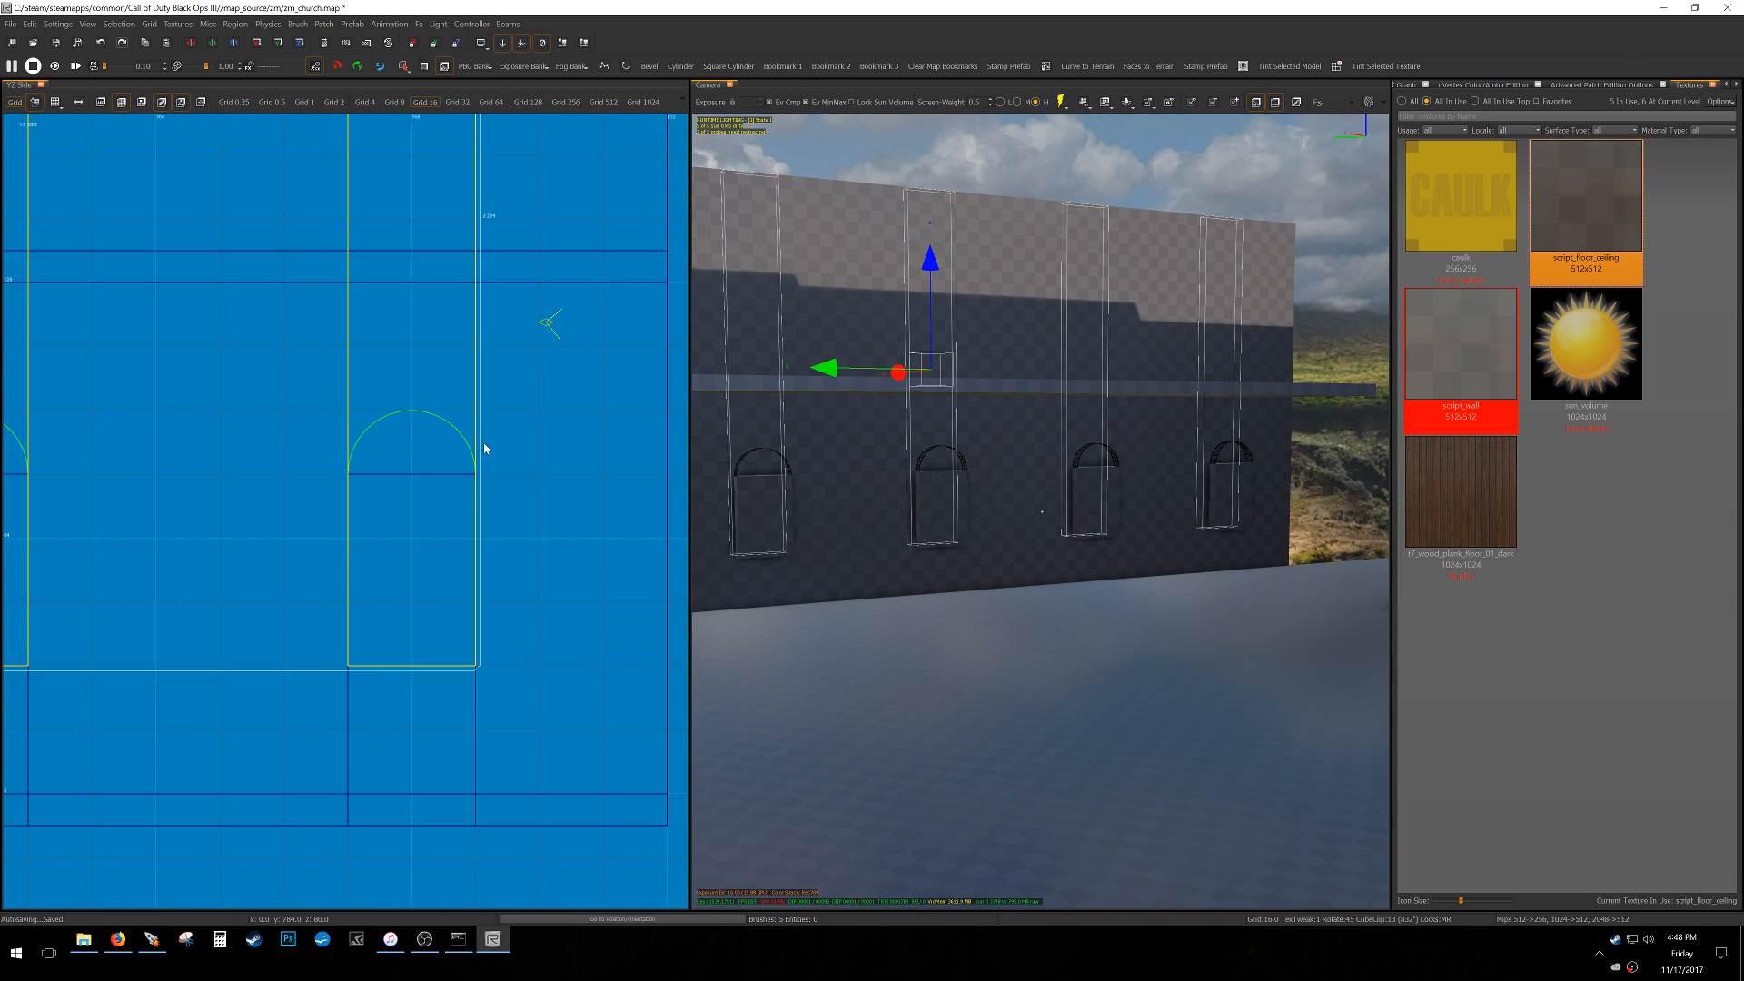
Clip the selected wall pieces at the arch tops, removing the parts inside the window openings, and save the map.
left_click_drag(401, 399, 500, 409)
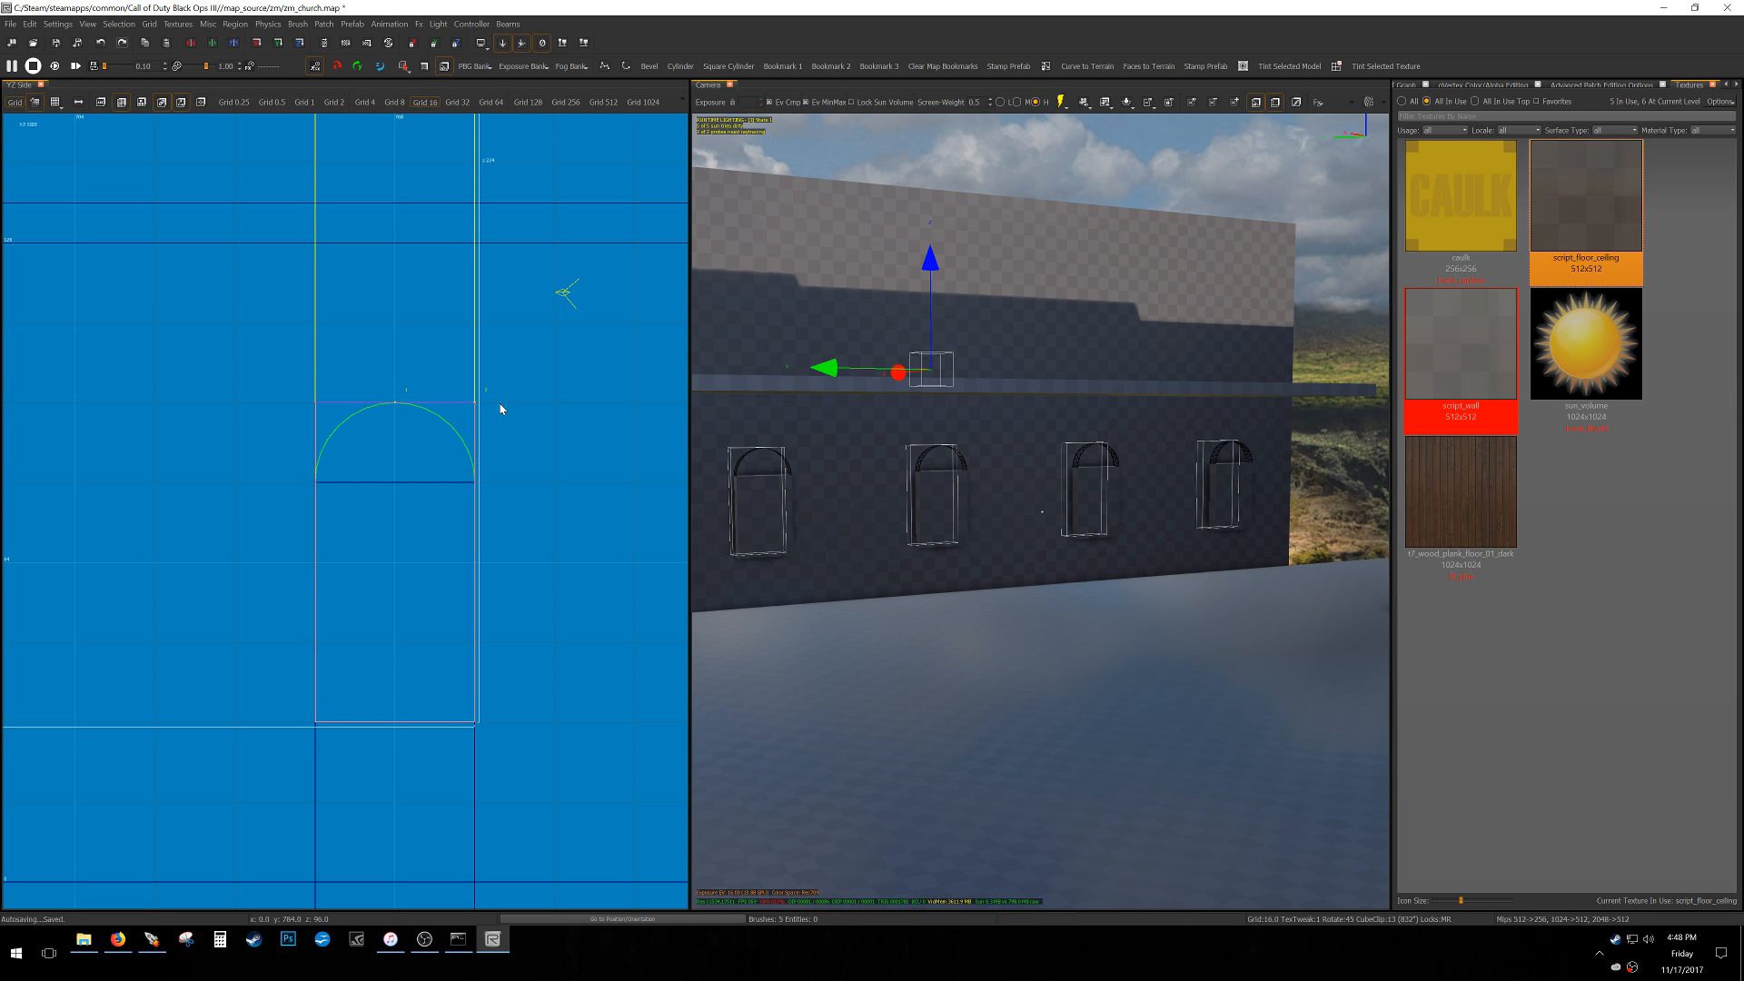
key("ctrl+z")
key("ctrl+s")
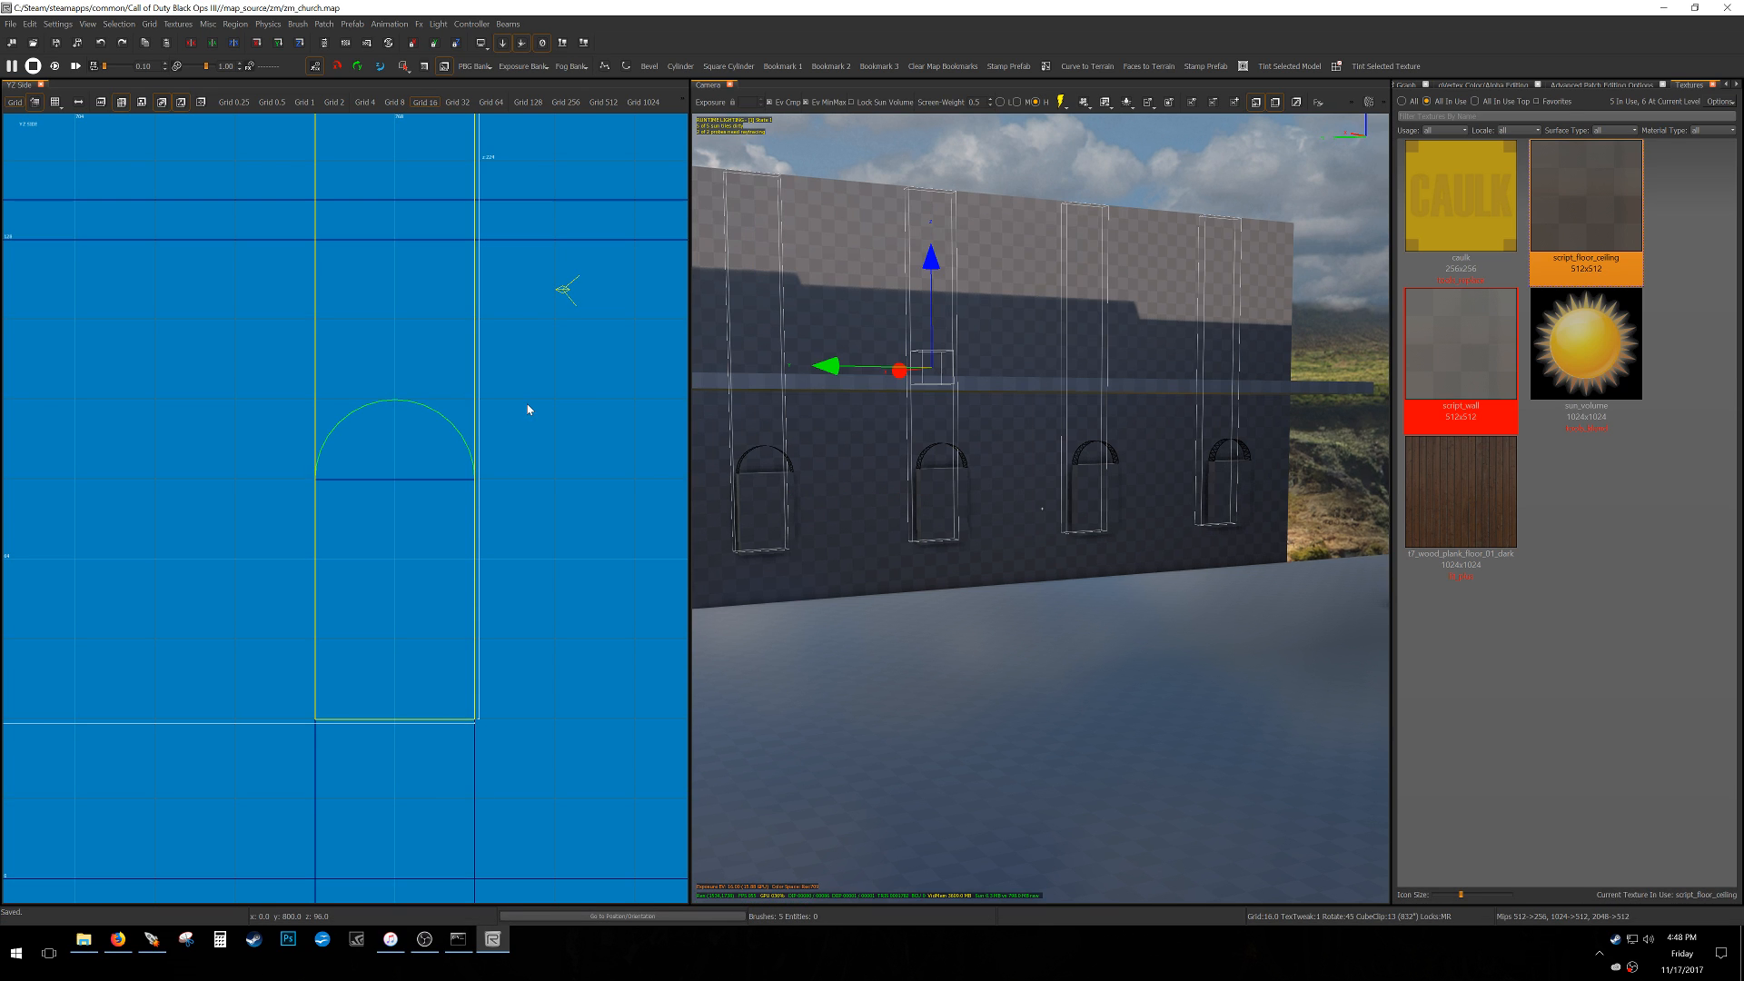
left_click(468, 408)
key("Return")
Select the placeholder blocks inside the window openings and delete them.
mouse_move(834, 470)
right_mouse_down()
mouse_move(900, 516)
mouse_move(886, 534)
right_mouse_up()
key("Escape")
left_click(868, 547, "shift")
left_click(1125, 534, "shift")
right_click_drag(1125, 534, 1129, 541)
left_click(1129, 540, "shift")
left_click(1267, 517, "shift")
right_click_drag(1269, 518, 1277, 516)
left_click(1118, 507, "shift")
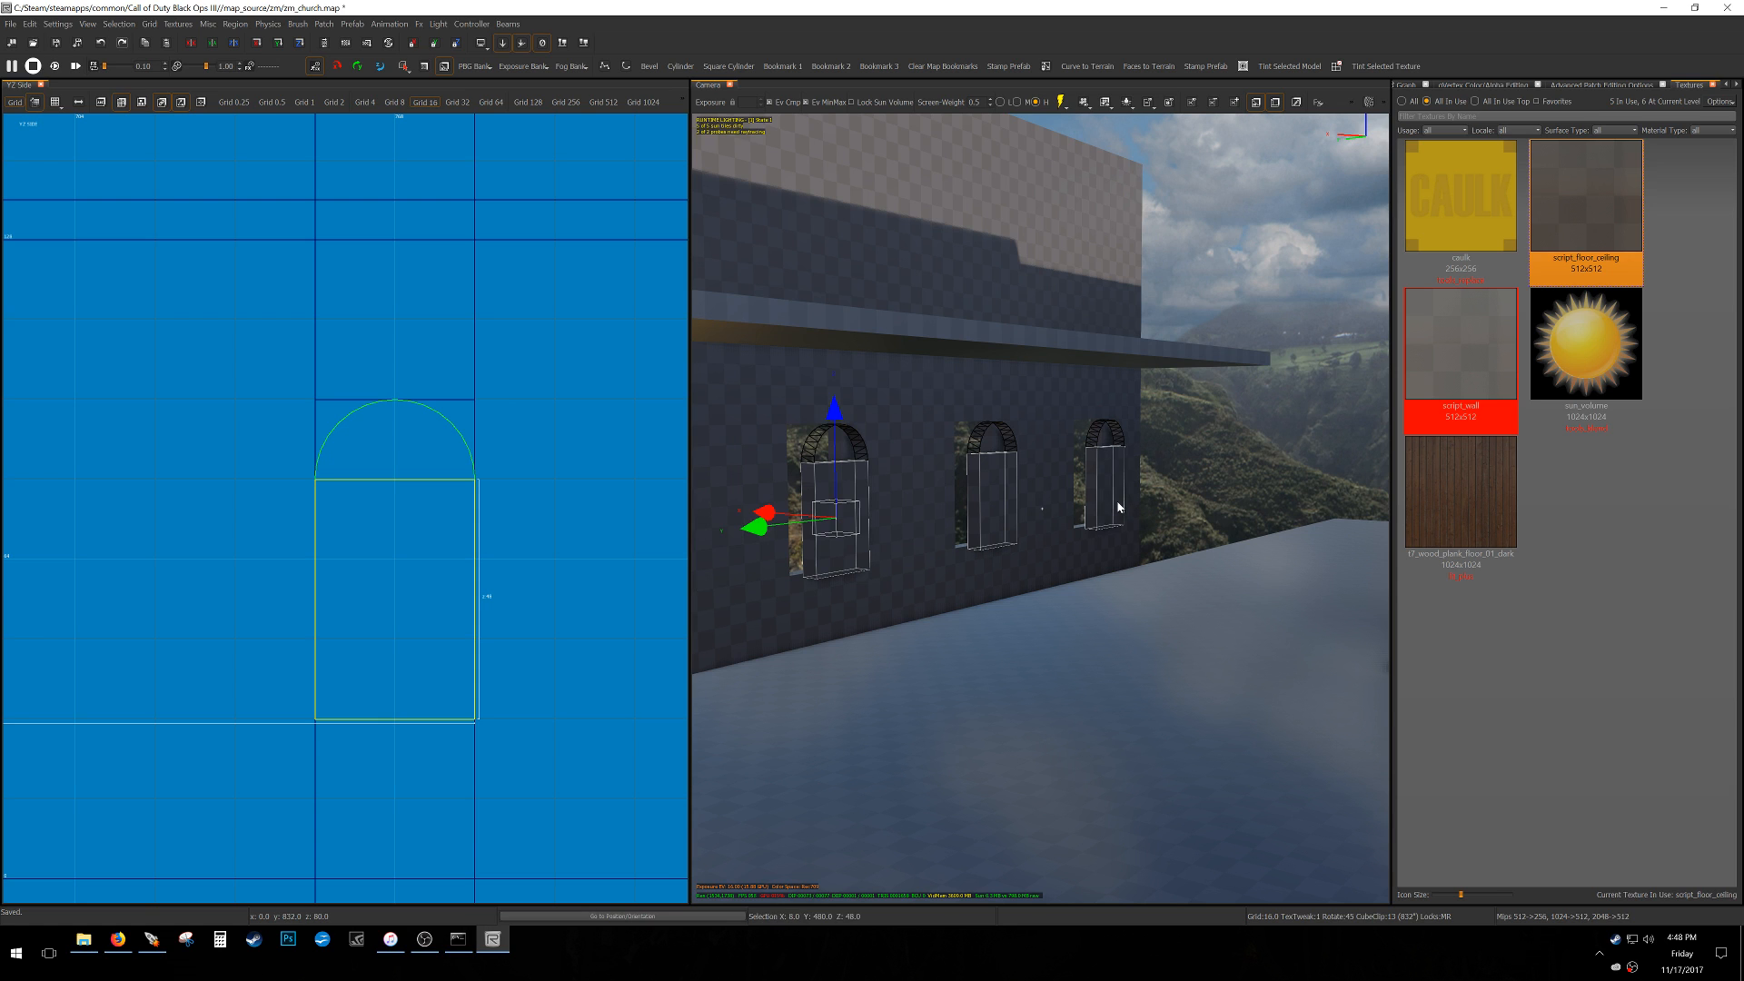
key("Delete")
Select the curved arches of all five windows and shift them sideways to sit within the thickness of the side wall.
right_click_drag(945, 552, 932, 556)
scroll(461, 503, "down", 2)
left_click_drag(298, 523, 457, 439, "alt+shift")
key("ctrl+Tab")
scroll(363, 506, "down", 5)
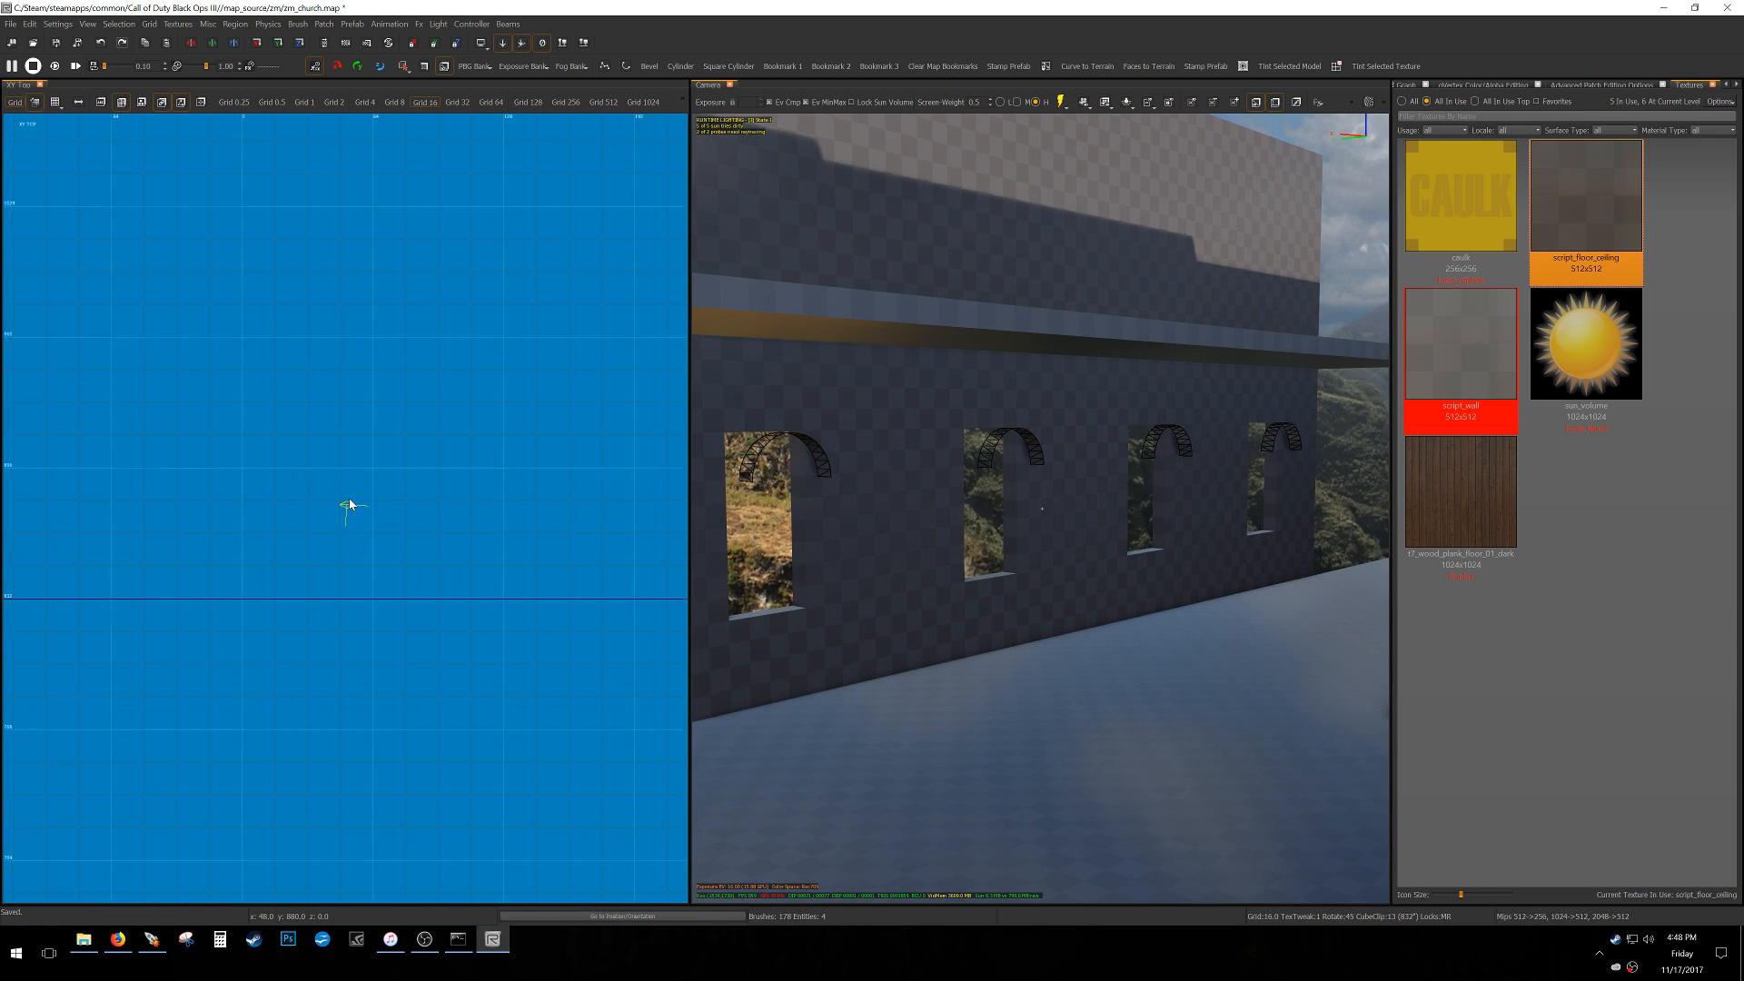
right_click_drag(456, 541, 440, 537)
scroll(438, 542, "down", 4)
key("ctrl+Tab")
key("ctrl+Tab")
scroll(424, 520, "up", 5)
left_click_drag(506, 537, 602, 420, "alt+shift")
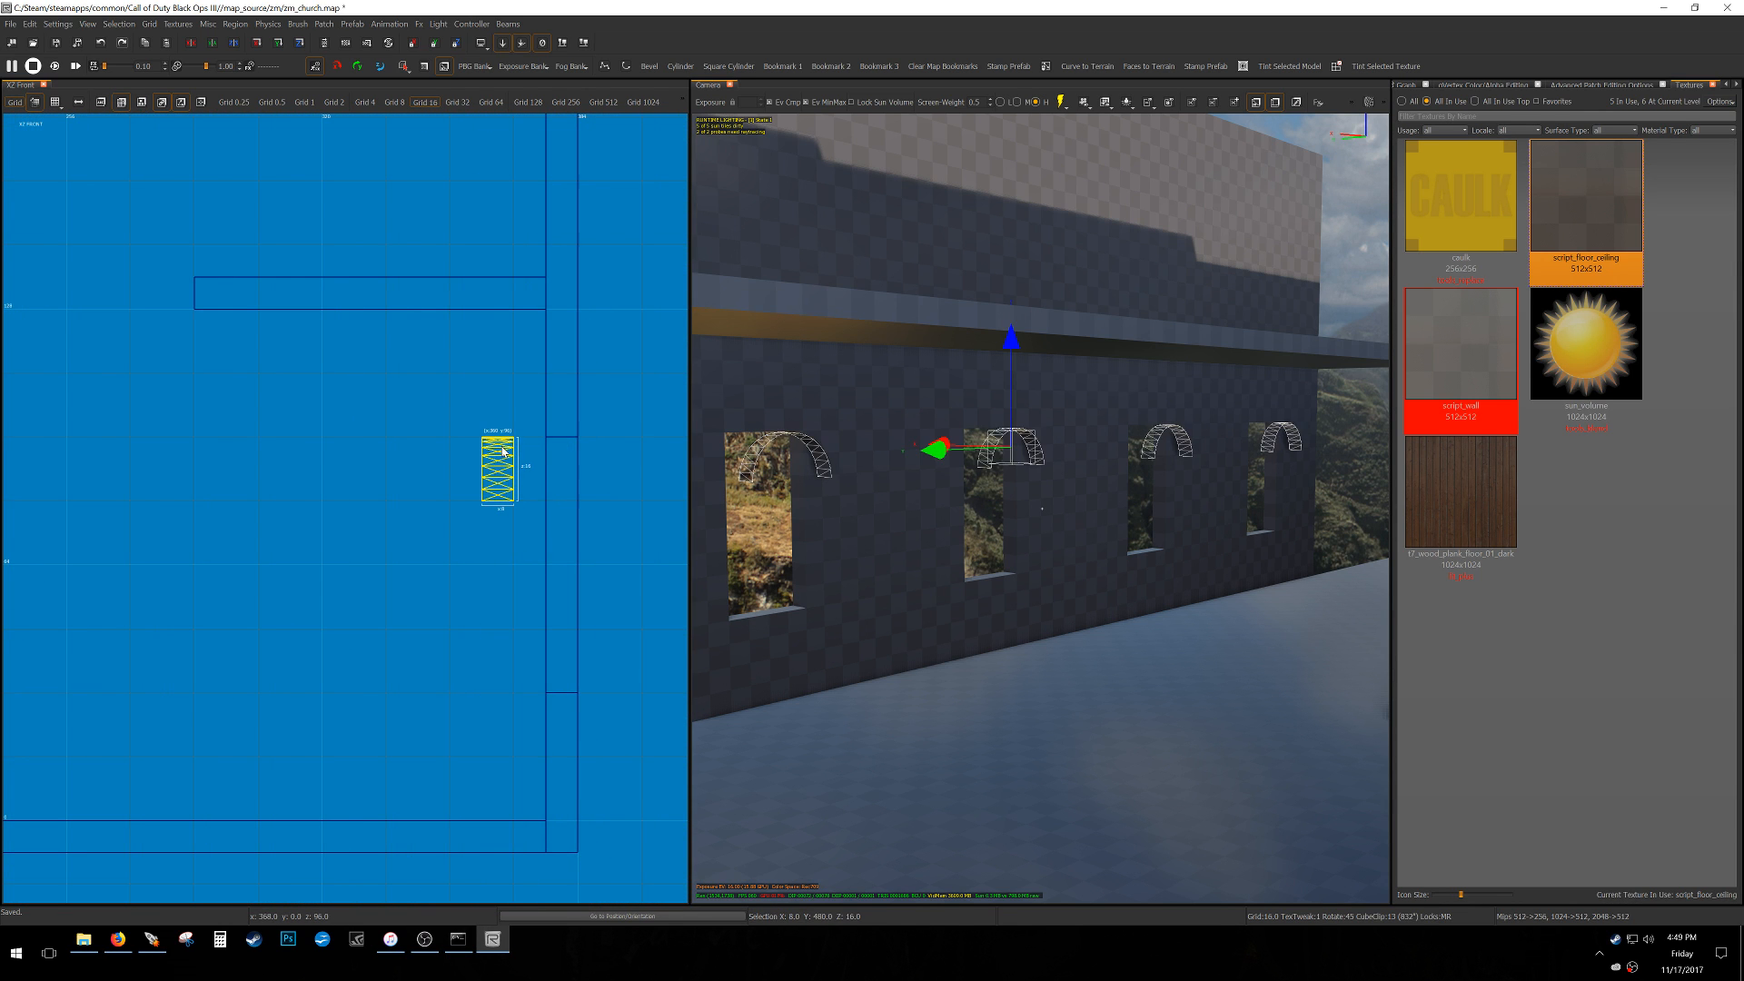
key("ctrl+Tab")
key("ctrl+Tab")
scroll(355, 503, "up", 5)
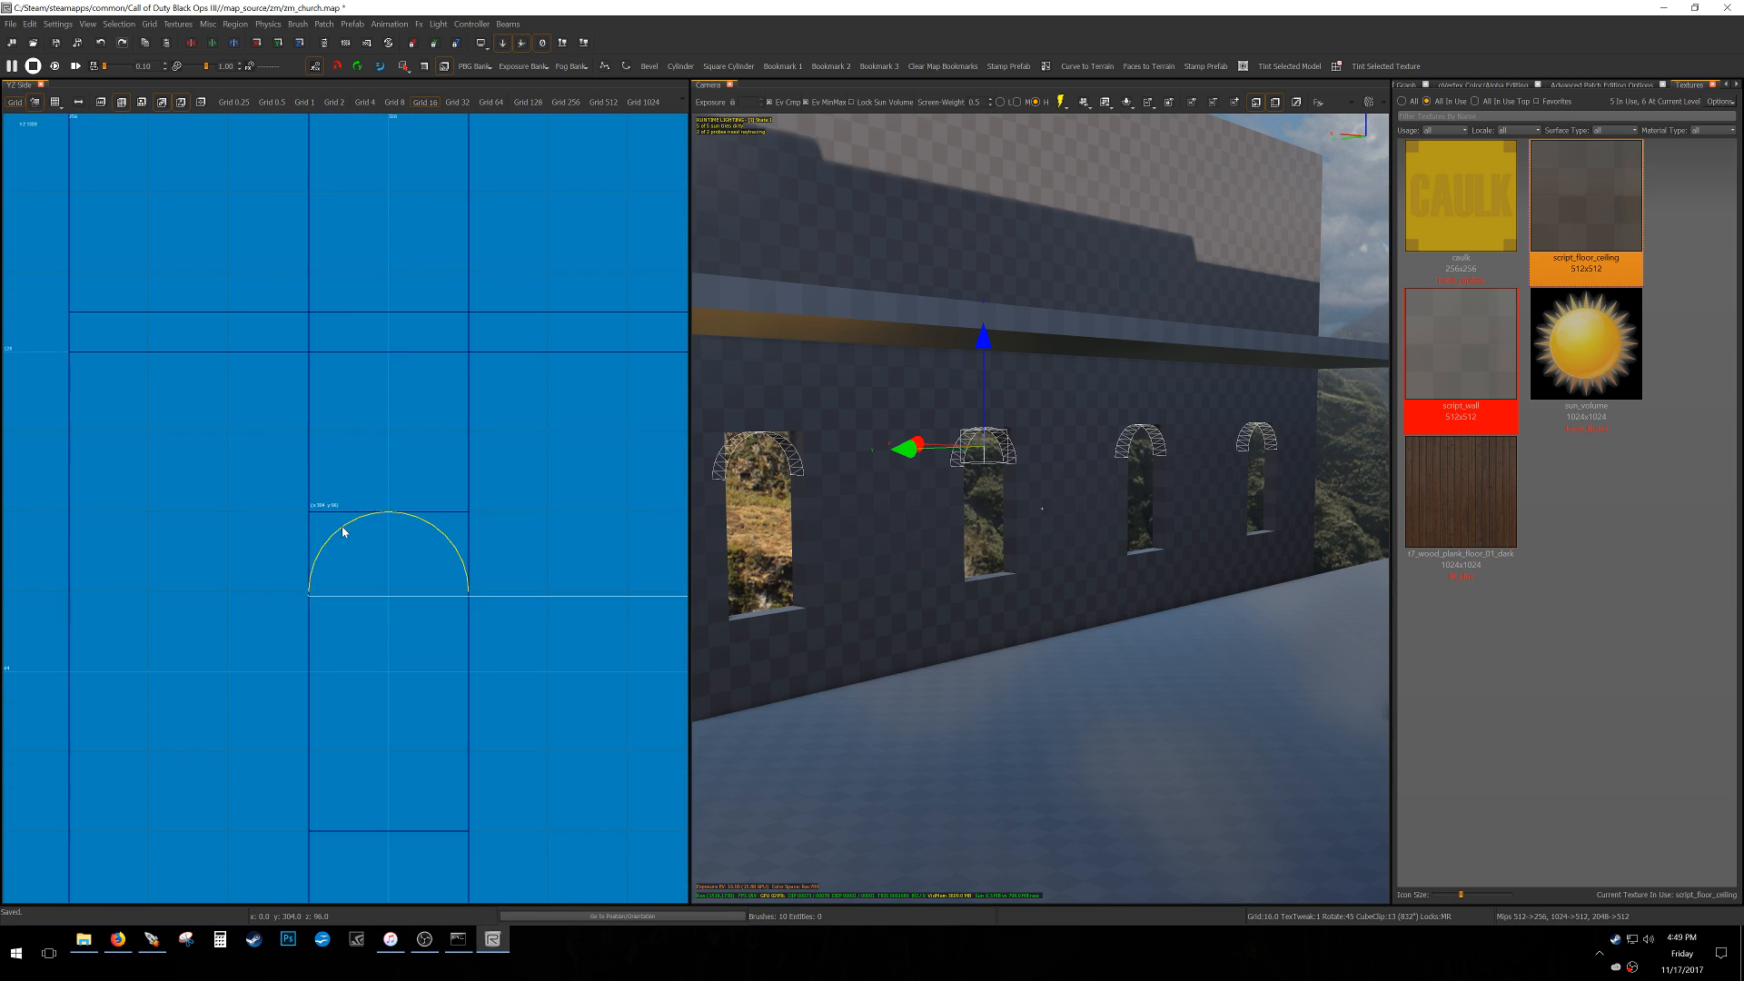
Add a Bevel cap to one half of the first window's arch and save the map.
key("Escape")
left_click(340, 572, "shift")
key("shift+c")
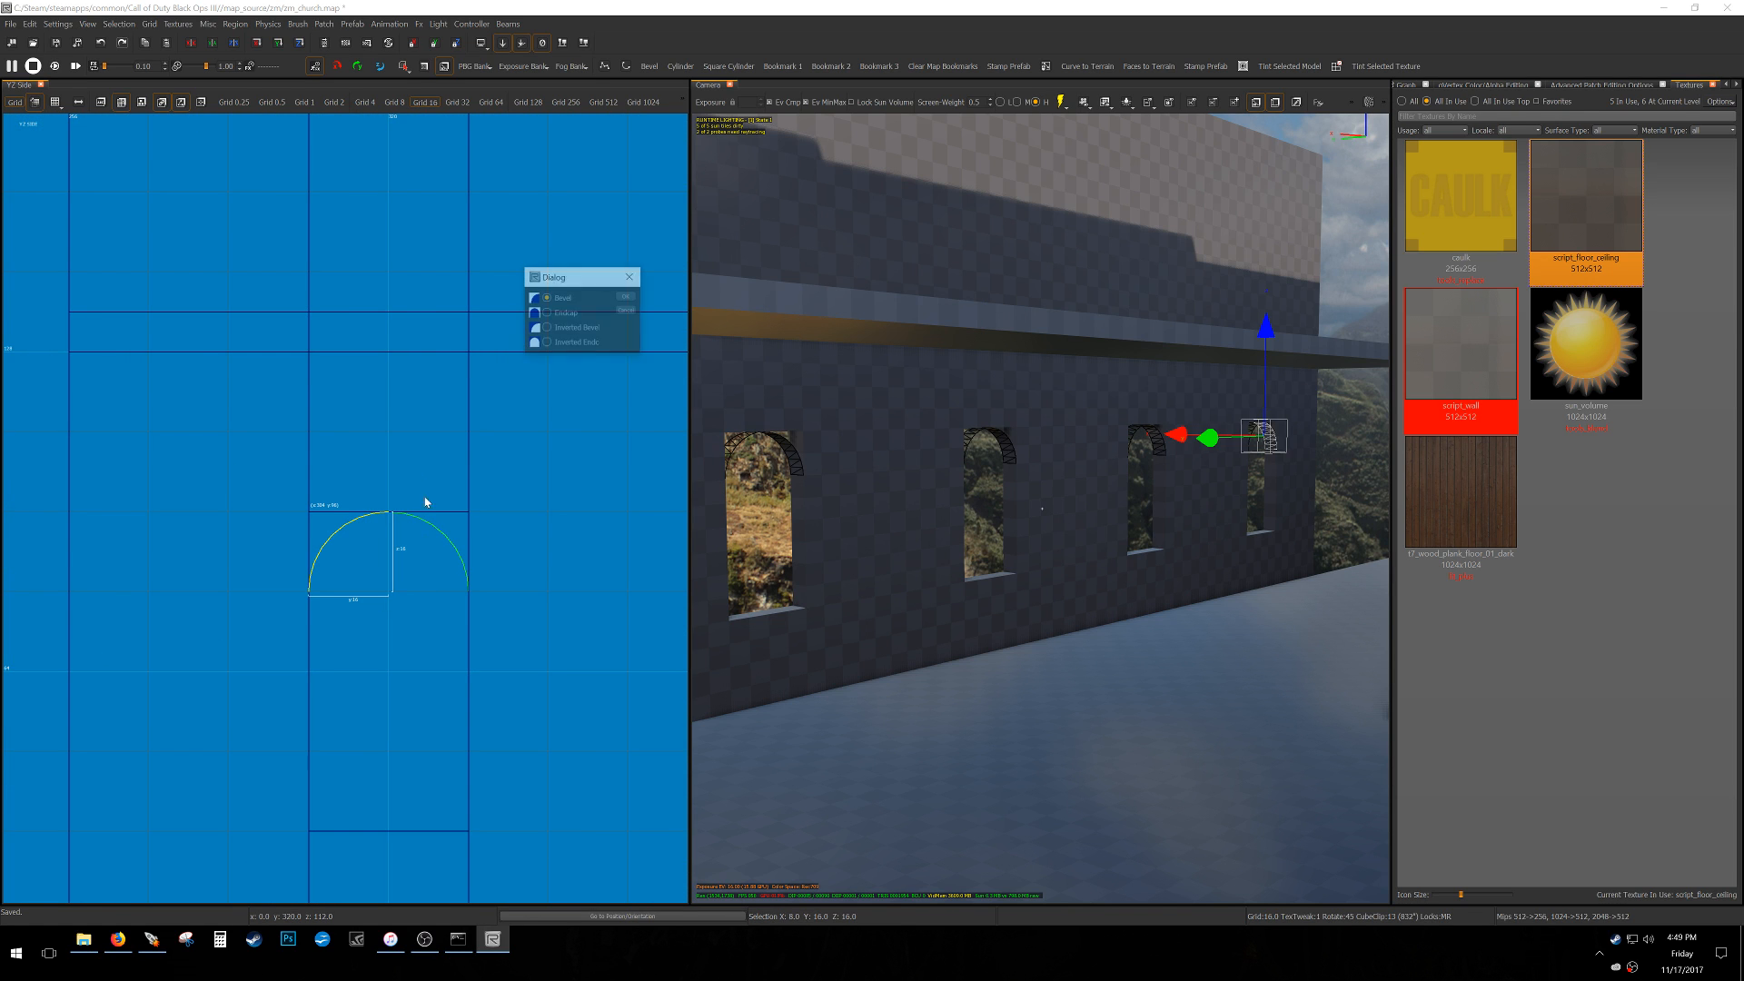
left_click(627, 302)
mouse_move(857, 432)
right_mouse_down()
mouse_move(944, 399)
mouse_move(972, 345)
mouse_move(857, 439)
right_mouse_up()
key("shift+bracketright")
left_click(1162, 465, "shift")
key("Escape")
right_click_drag(1187, 362, 970, 381)
key("ctrl+s")
Replace the uncapped half of the first window's arch with a mirrored copy of the capped half, aligned to the wall.
left_click(945, 353, "shift")
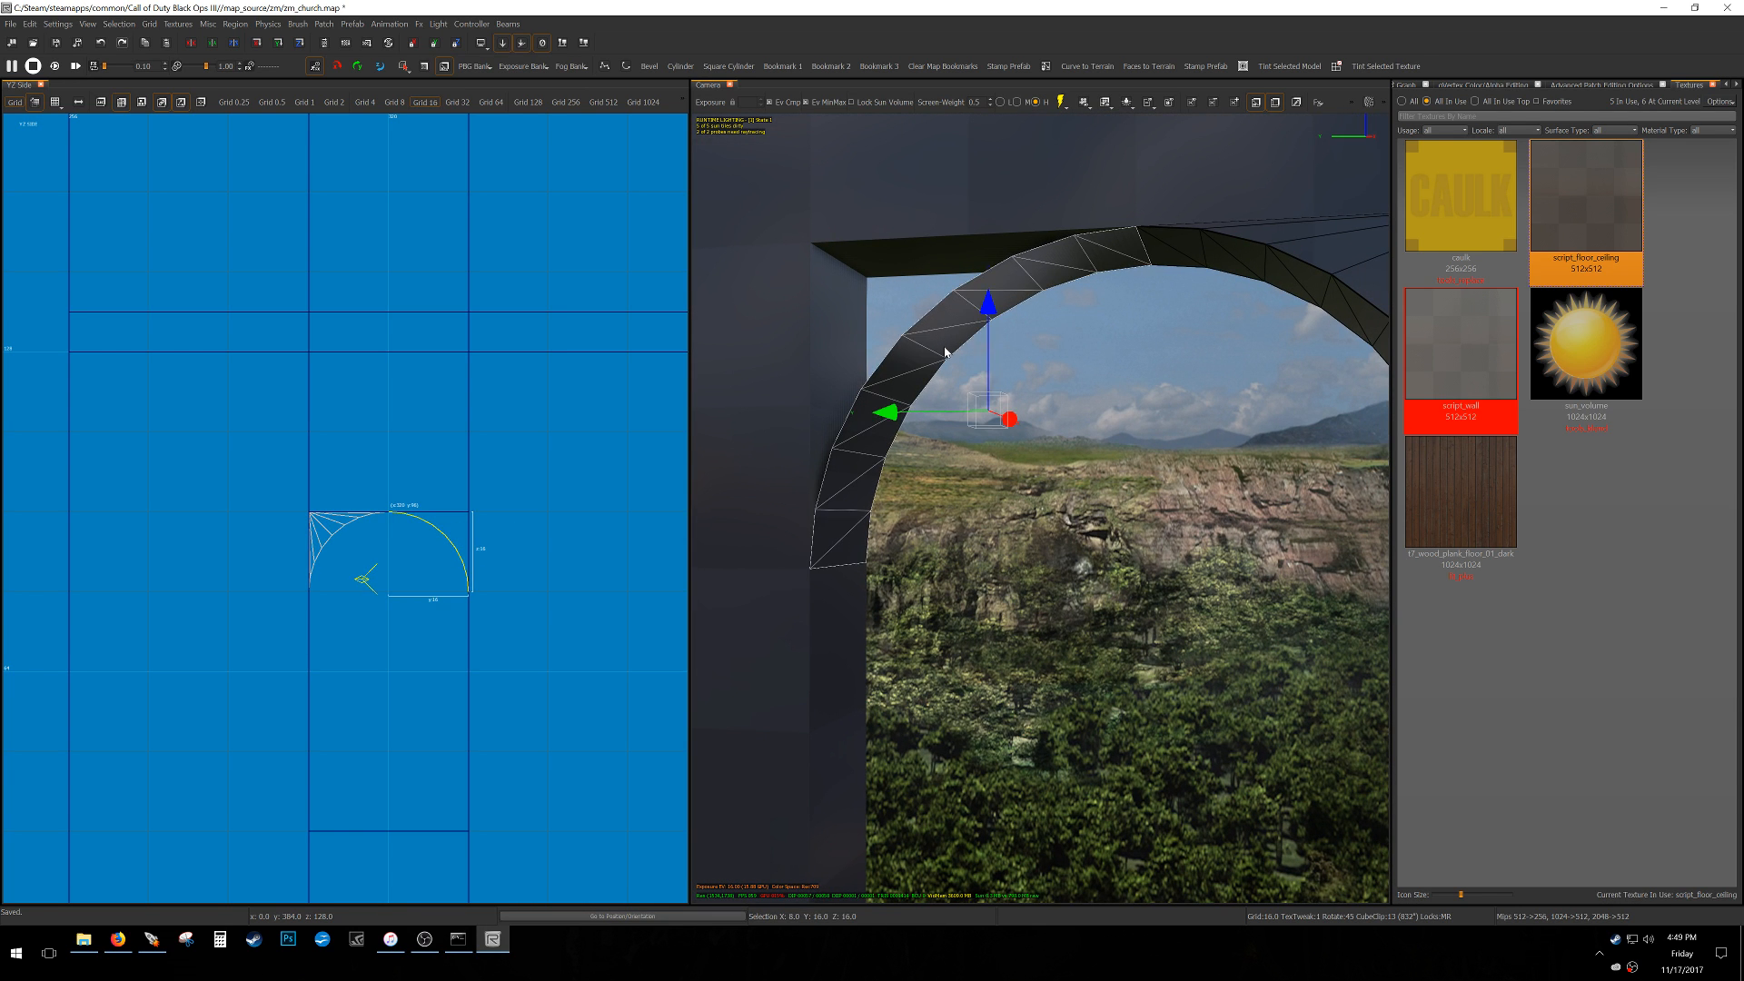
key("BackSpace")
left_click(1305, 280, "shift")
key("space")
key("alt+z")
key("alt+z")
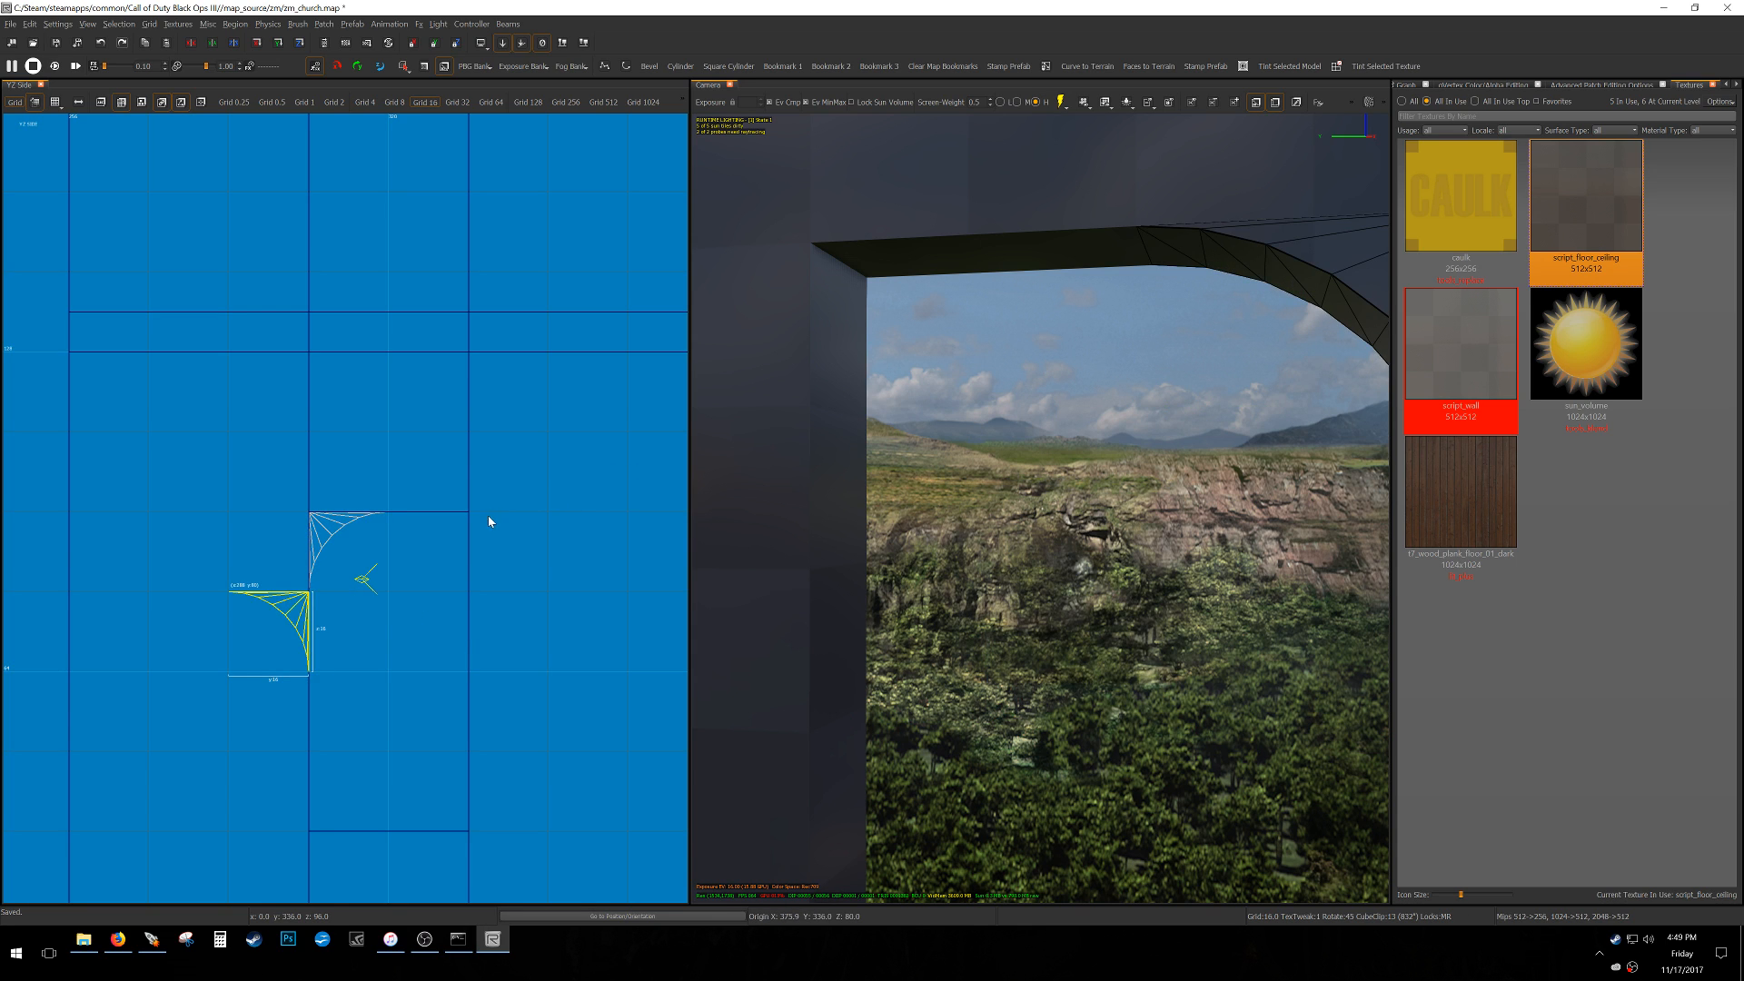
left_click_drag(488, 517, 621, 445)
key("ctrl+Tab")
mouse_move(423, 506)
left_mouse_down()
mouse_move(487, 498)
mouse_move(397, 511)
left_mouse_up()
key("[")
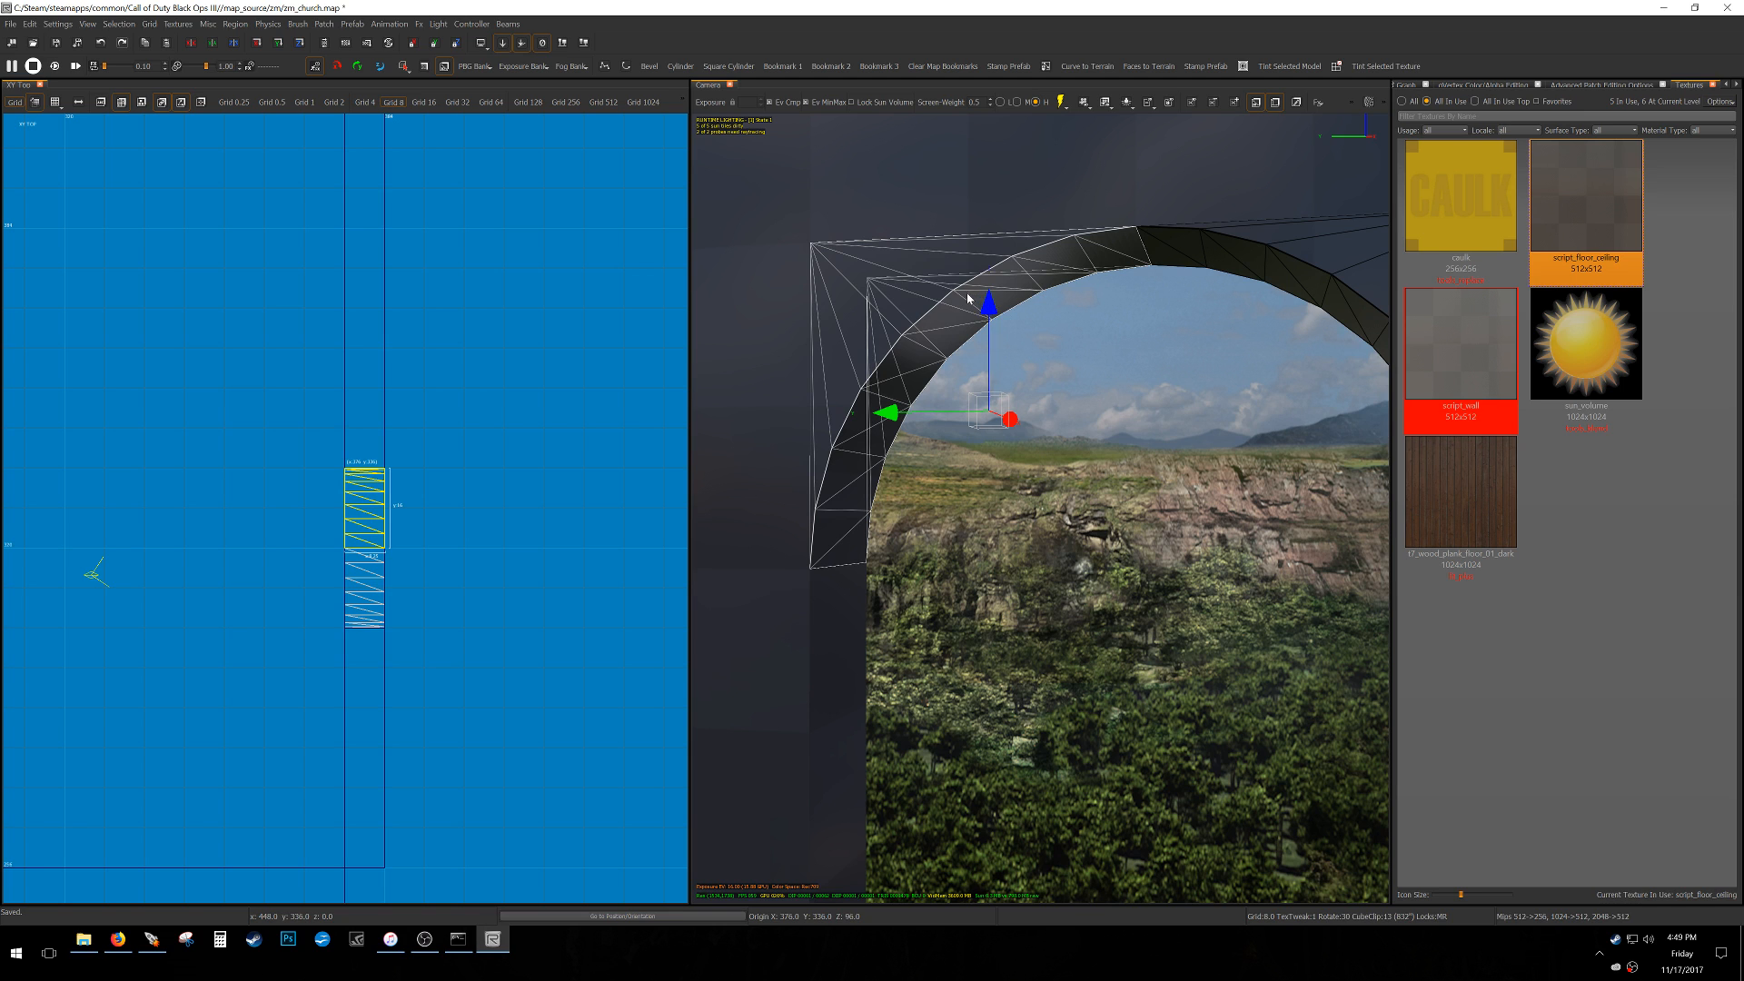
Select the uncapped arches over the other four windows and delete them.
left_click(1270, 262, "shift")
key("ctrl+Tab")
key("ctrl+Tab")
scroll(458, 520, "down", 4)
key("]")
right_click_drag(631, 547, 427, 540)
scroll(594, 533, "down", 2)
right_click_drag(593, 533, 448, 534)
key("Escape")
left_click_drag(304, 553, 557, 496, "alt+shift")
scroll(487, 521, "down", 3)
right_click_drag(487, 523, 403, 524)
left_click_drag(440, 515, 501, 486, "alt+shift")
key("Delete")
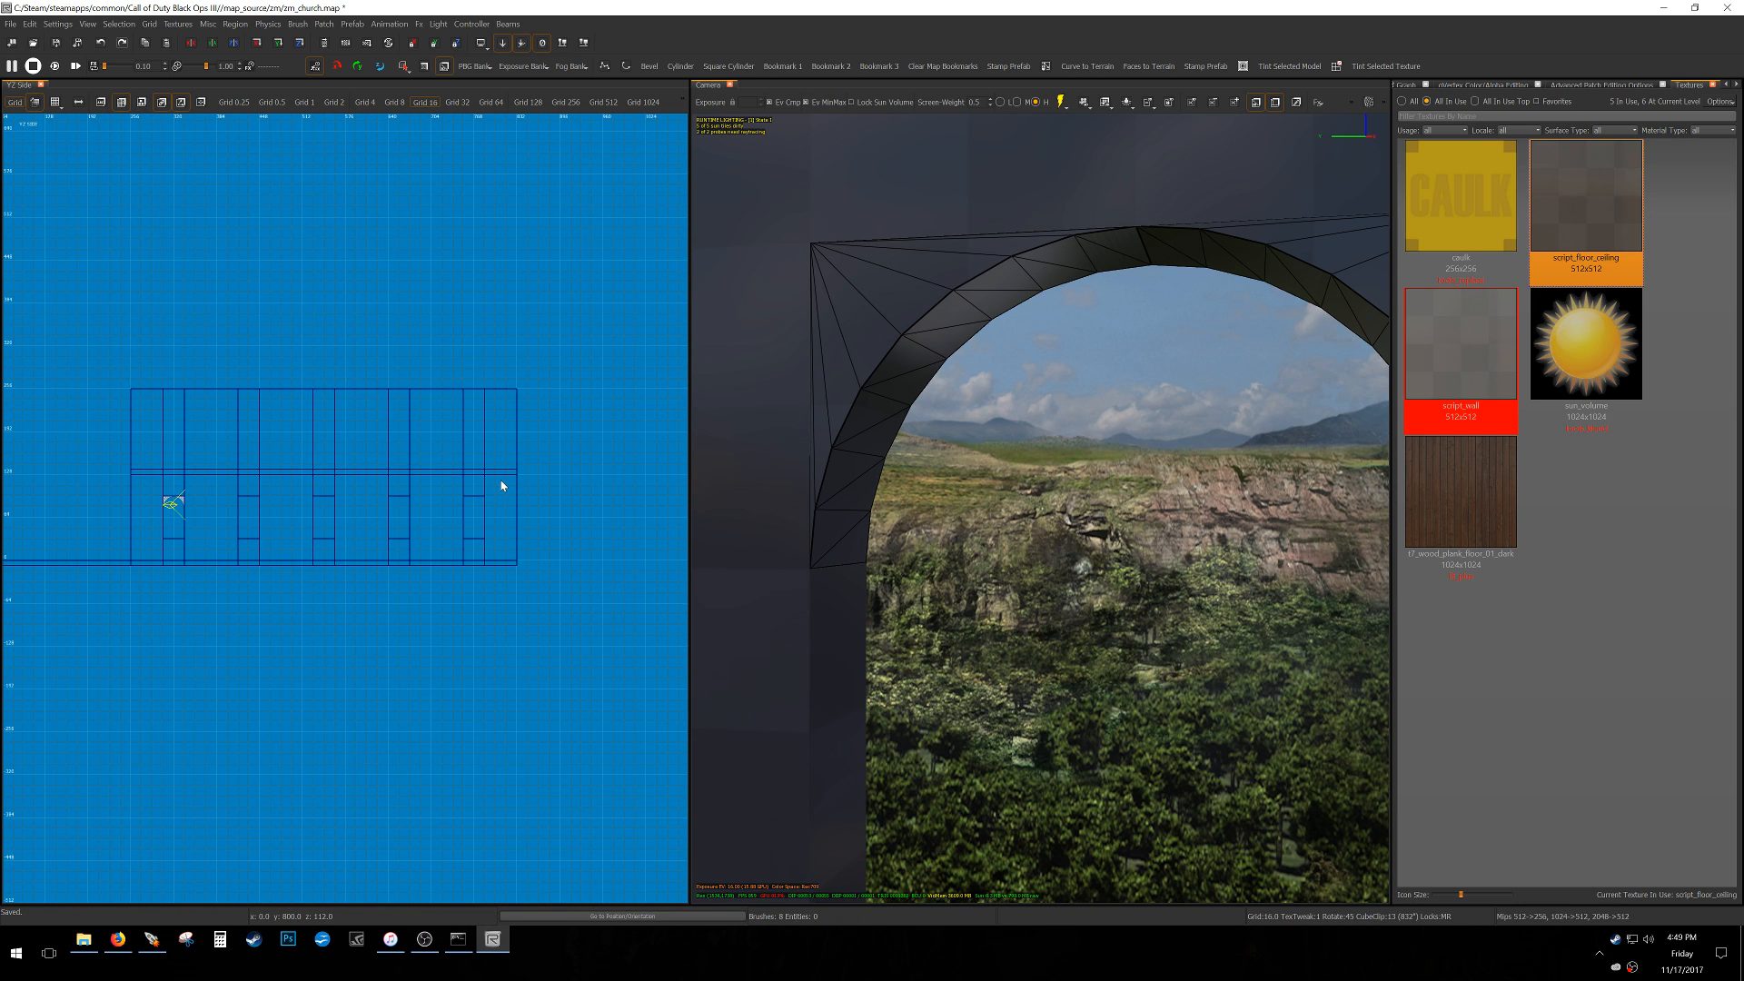
Duplicate the first window's finished arch into the openings of the other four windows.
left_click(830, 410, "shift")
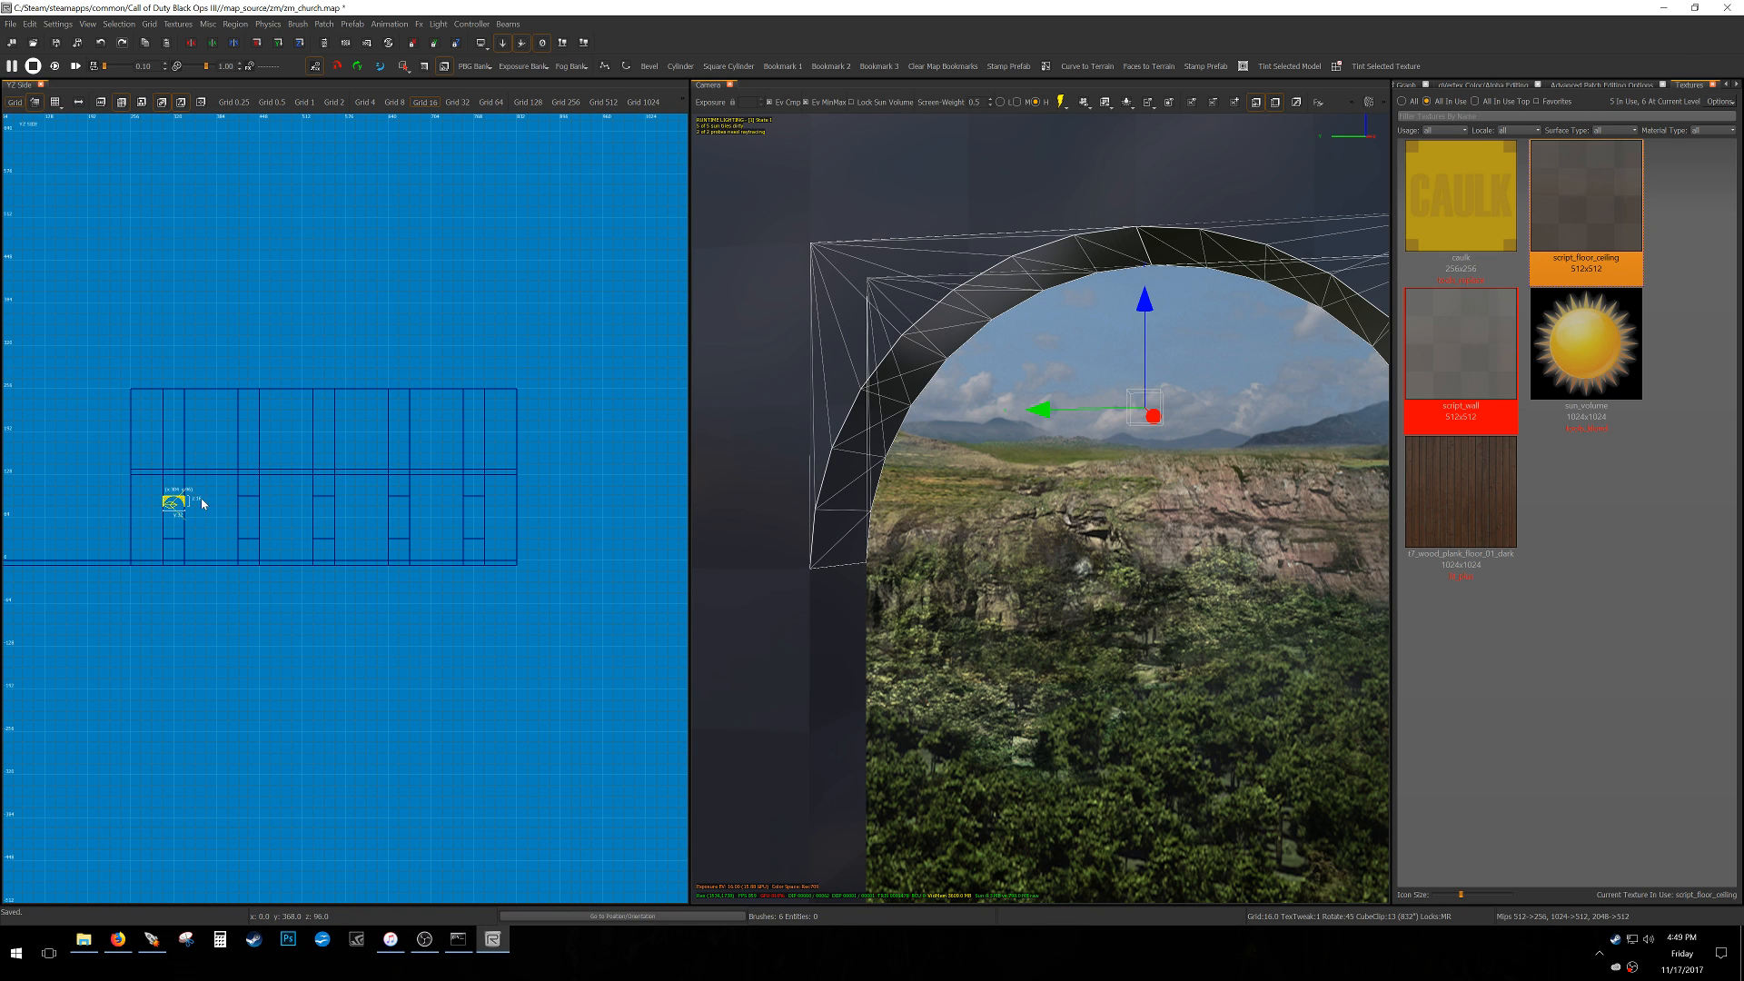
scroll(202, 499, "up", 6)
key("space")
left_click_drag(125, 542, 369, 498)
right_click_drag(344, 523, 259, 515)
key("space")
left_click_drag(259, 519, 548, 498)
scroll(547, 498, "down", 3)
right_click_drag(664, 513, 433, 505)
key("space")
left_click_drag(352, 514, 468, 514)
right_click_drag(673, 526, 454, 498)
key("space")
left_click_drag(338, 498, 466, 475)
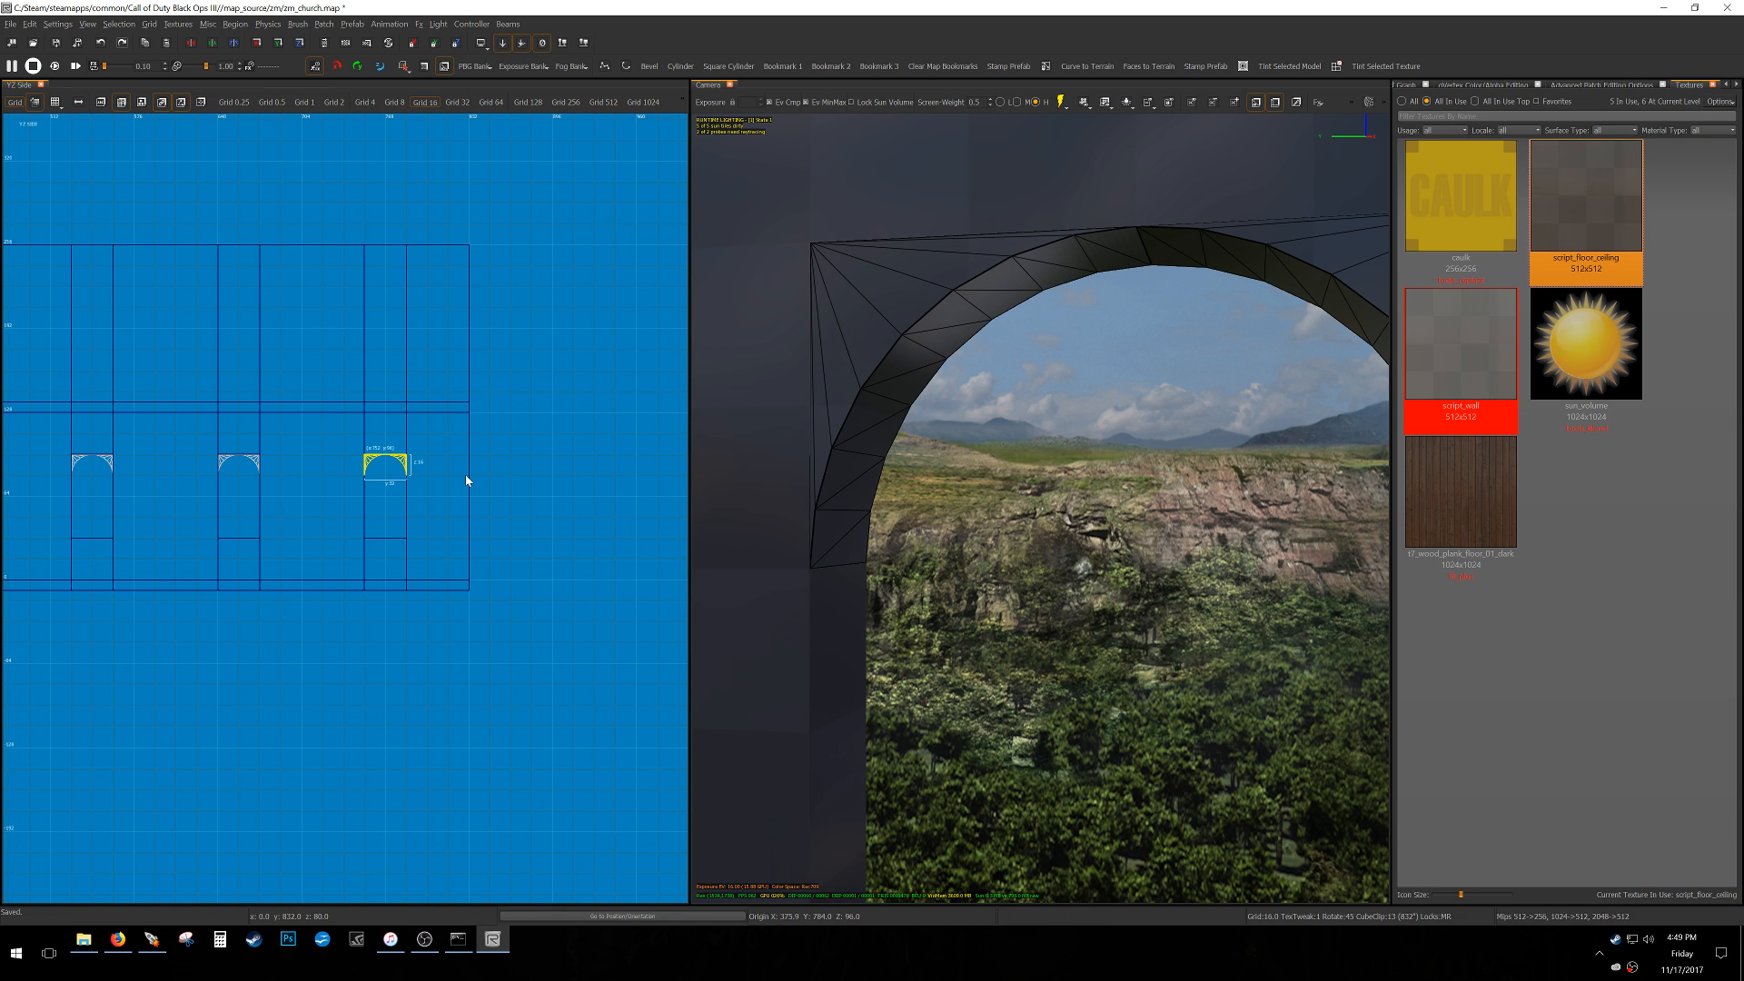
Unhide the rest of the church geometry and save the map.
right_click_drag(988, 497, 854, 491)
right_click_drag(1040, 509, 1099, 395)
right_click_drag(974, 491, 1180, 495)
key("Escape")
right_click_drag(872, 438, 971, 439)
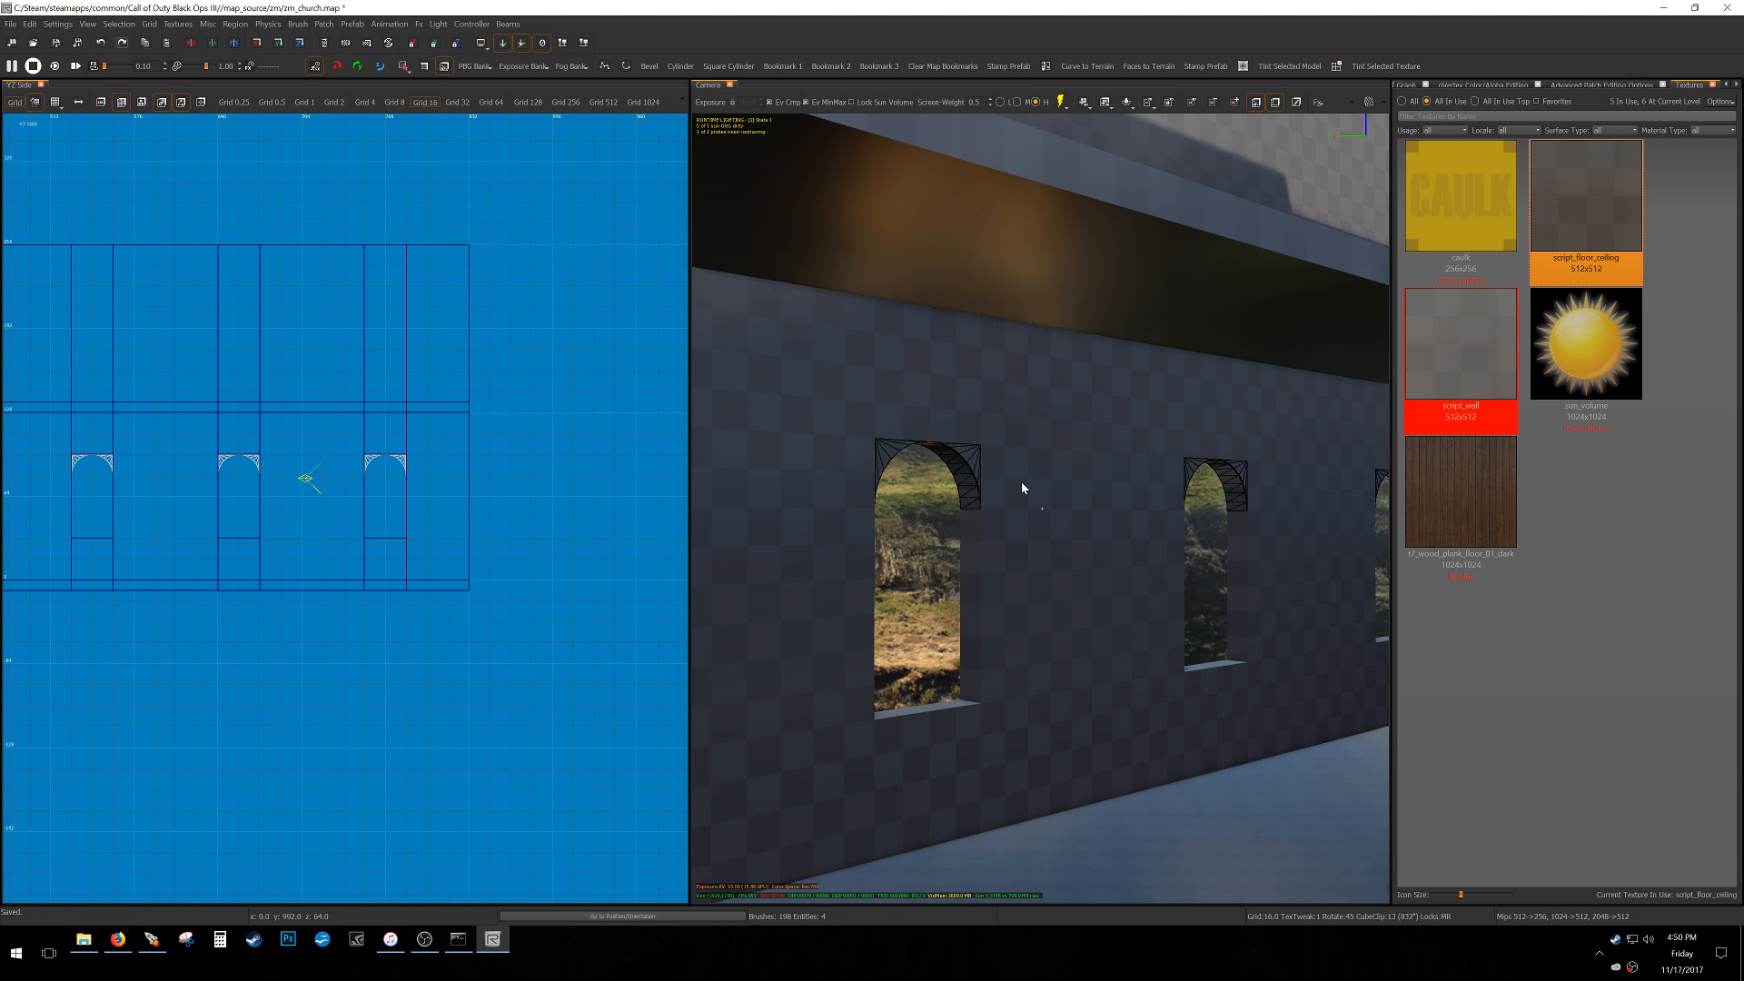
mouse_move(1007, 516)
right_mouse_down()
mouse_move(1072, 516)
mouse_move(981, 504)
right_mouse_up()
key("j")
key("ctrl+s")
left_click(891, 367, "shift")
key("Escape")
right_click_drag(996, 422, 1042, 507)
right_click_drag(1044, 448, 935, 509)
mouse_move(1042, 509)
right_mouse_down()
mouse_move(1043, 438)
mouse_move(1042, 509)
right_mouse_up()
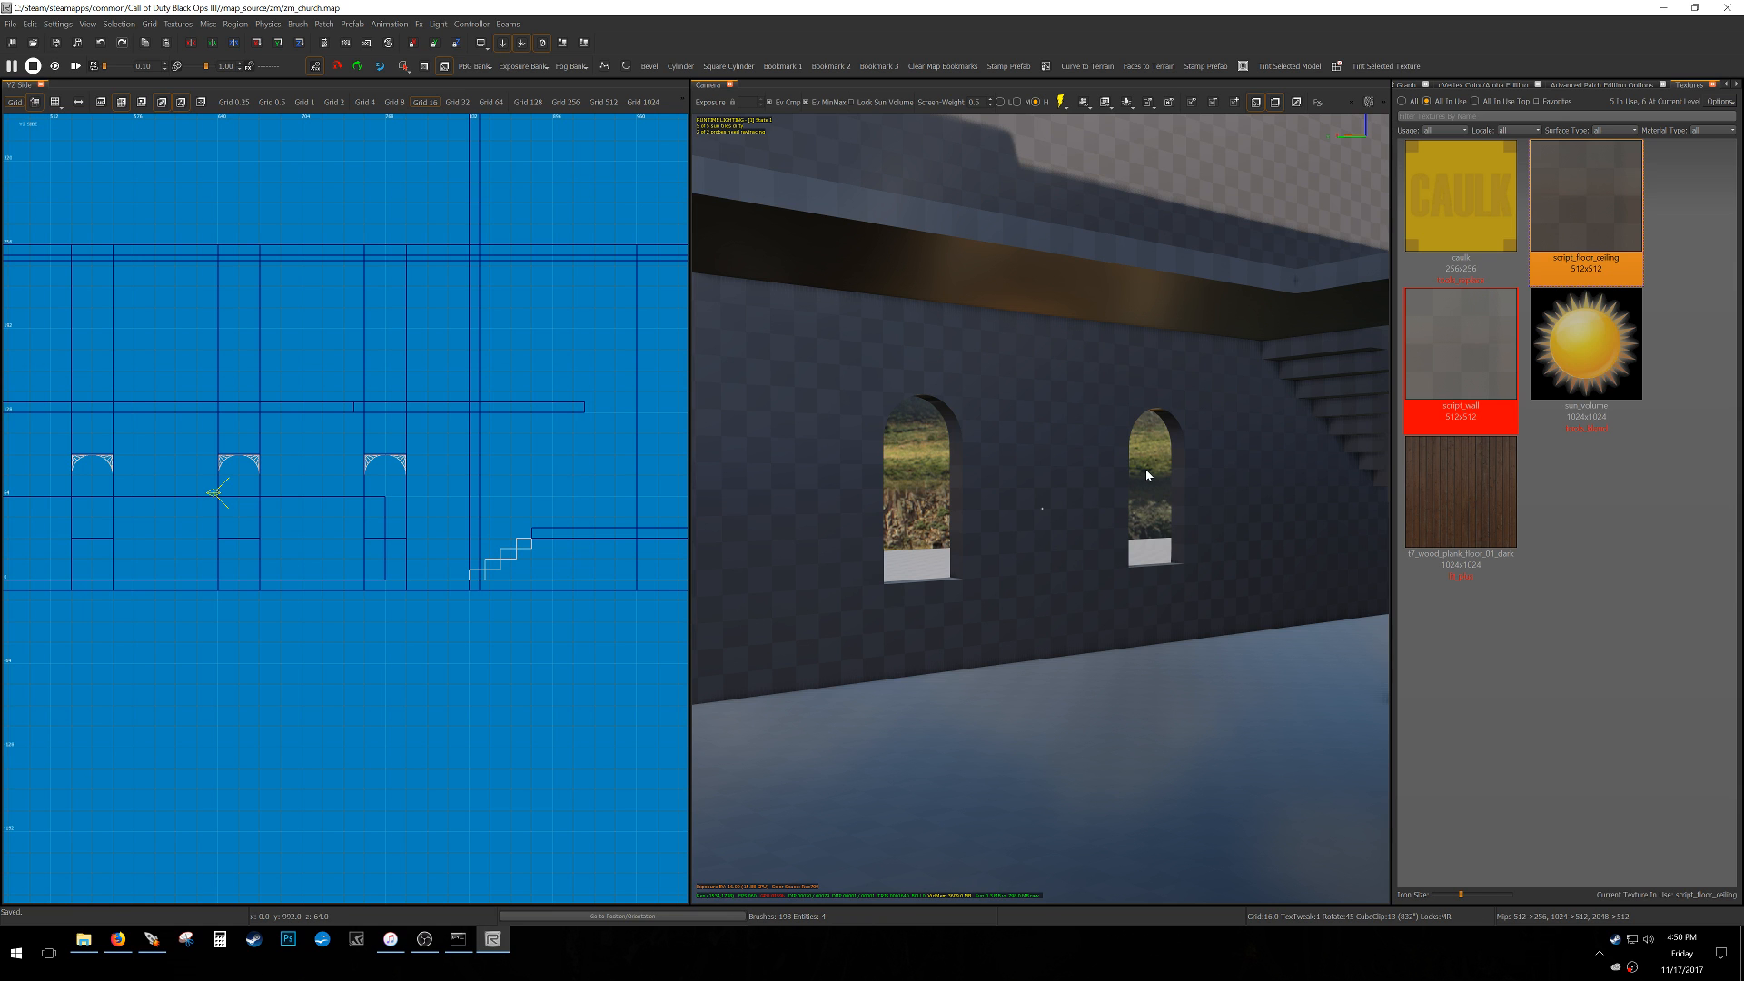
Select the human reference figure above the nave and move it in plan level with the first window.
scroll(407, 529, "down", 6)
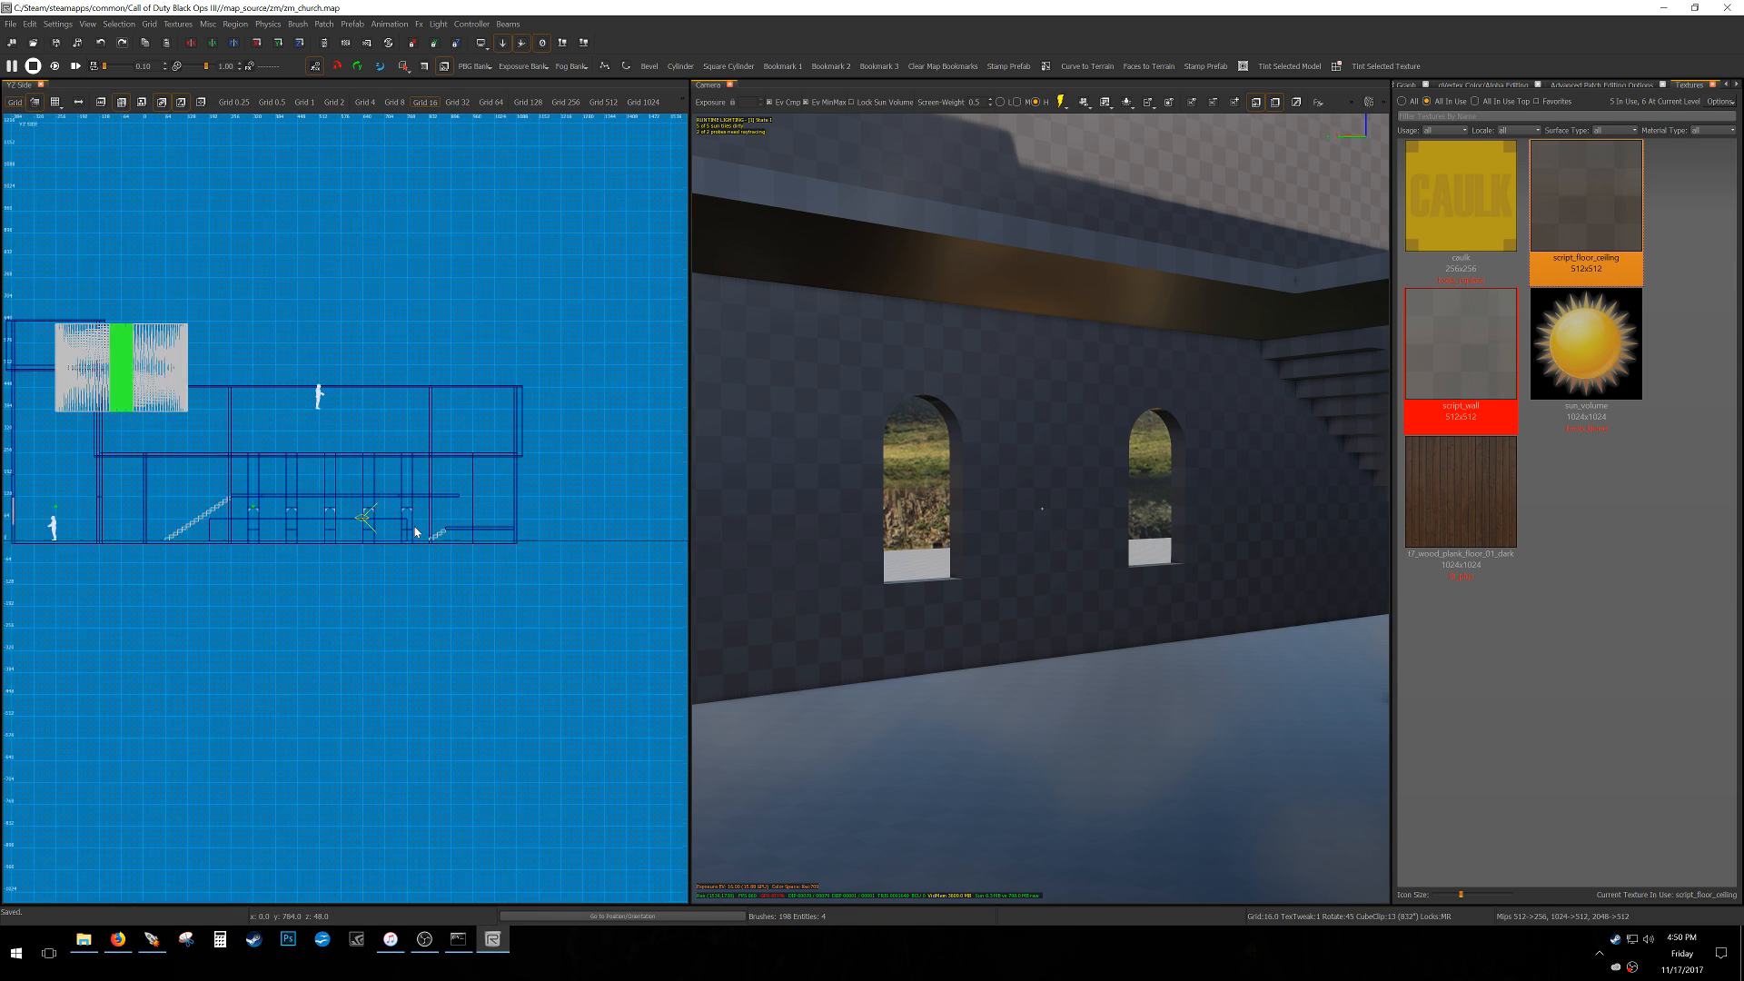
key("ctrl+Tab")
right_click_drag(1042, 509, 1042, 508)
scroll(382, 549, "up", 3)
left_click(415, 553, "shift")
scroll(445, 547, "down", 3)
key("f")
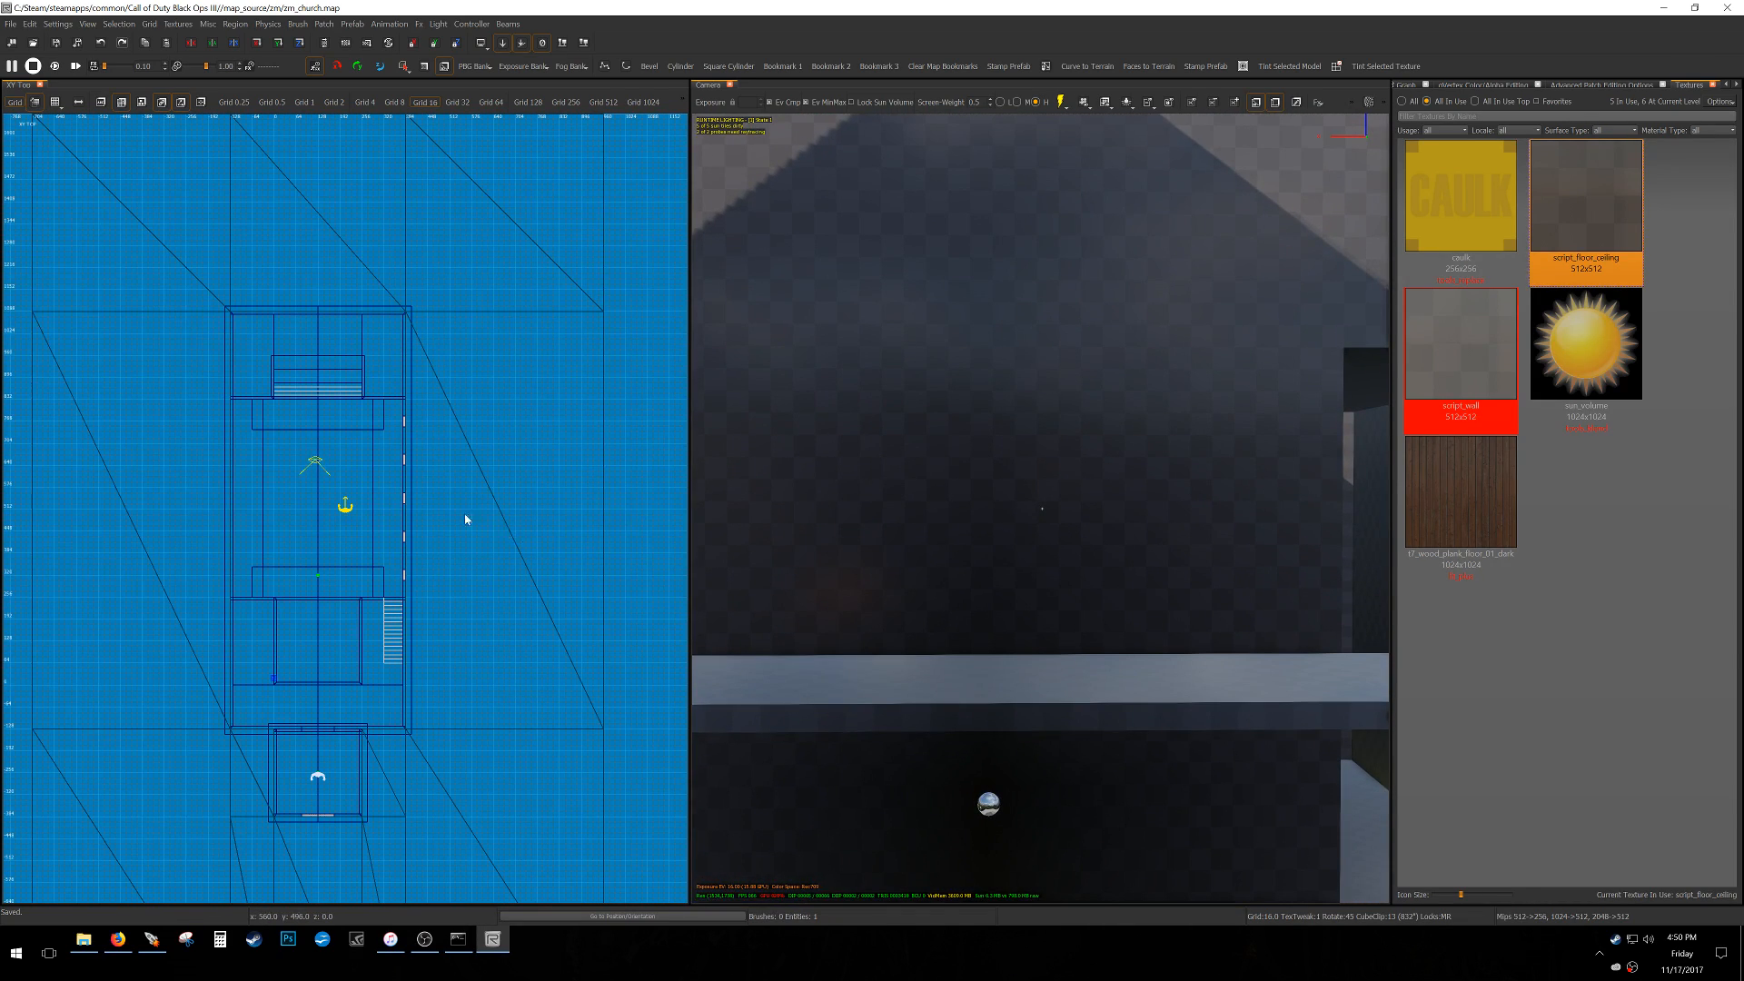
scroll(482, 518, "up", 5)
left_click_drag(510, 450, 432, 612)
Lower the human reference figure until it stands on the nave floor in line with the first window.
key("ctrl+Tab")
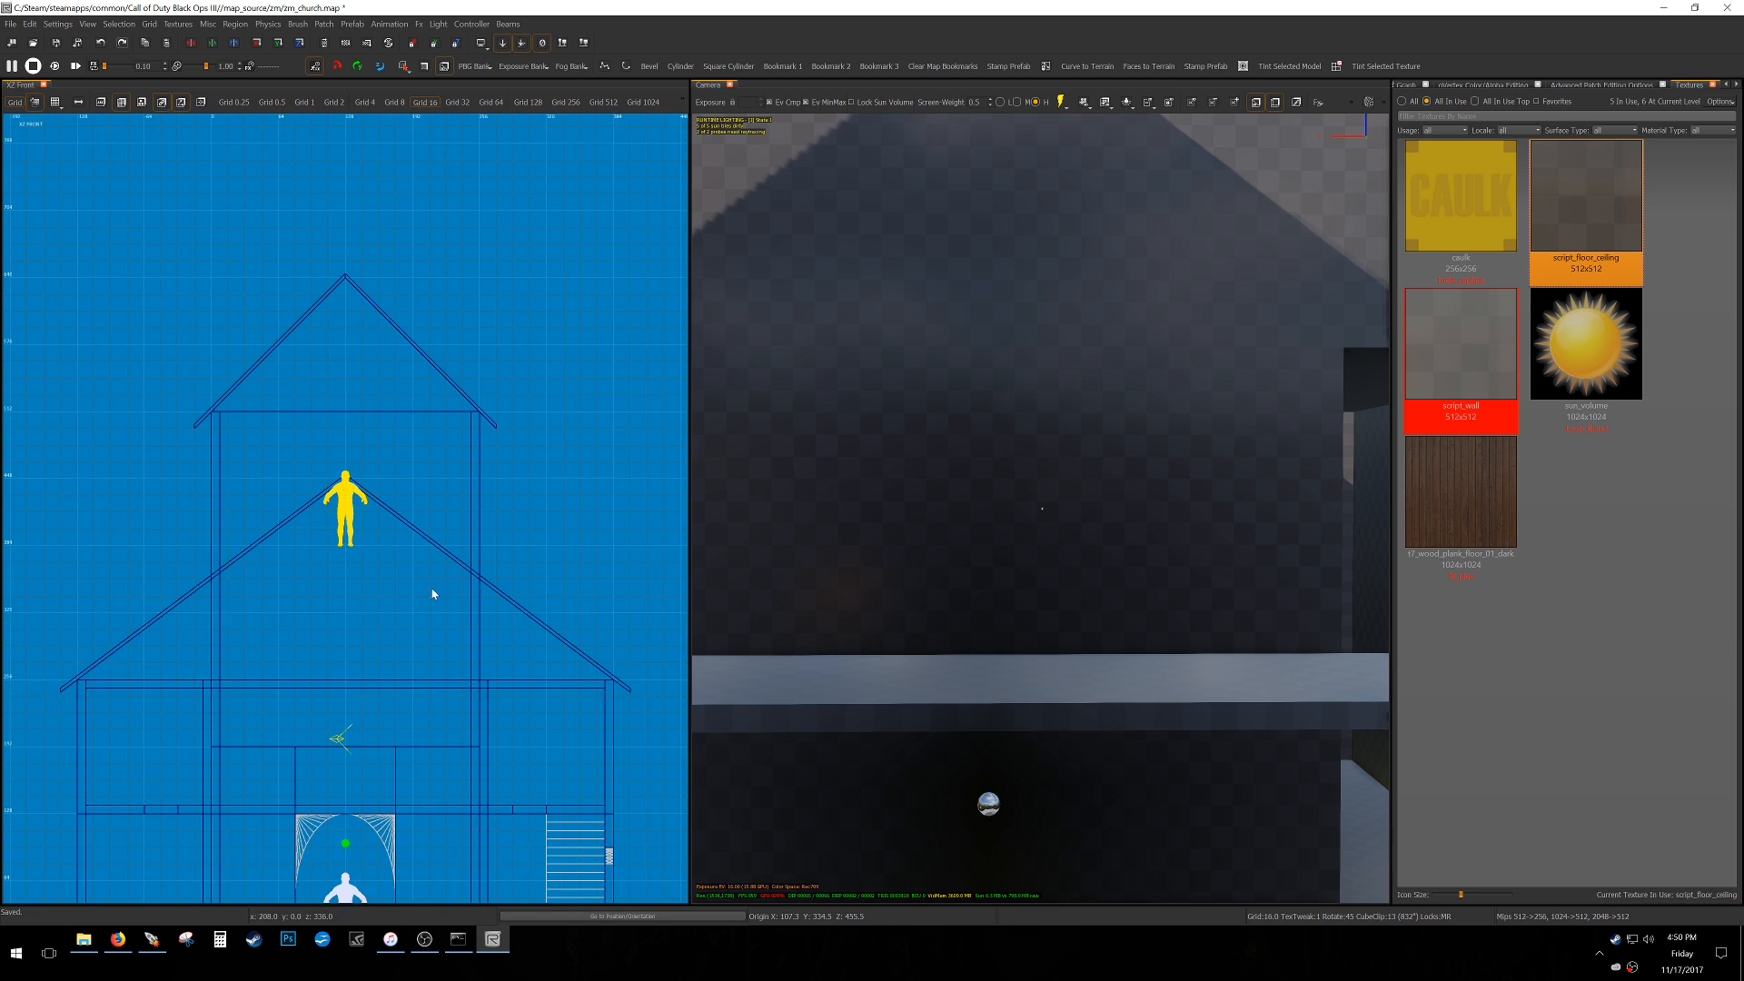
right_click_drag(432, 602, 499, 297)
left_click_drag(436, 381, 436, 725)
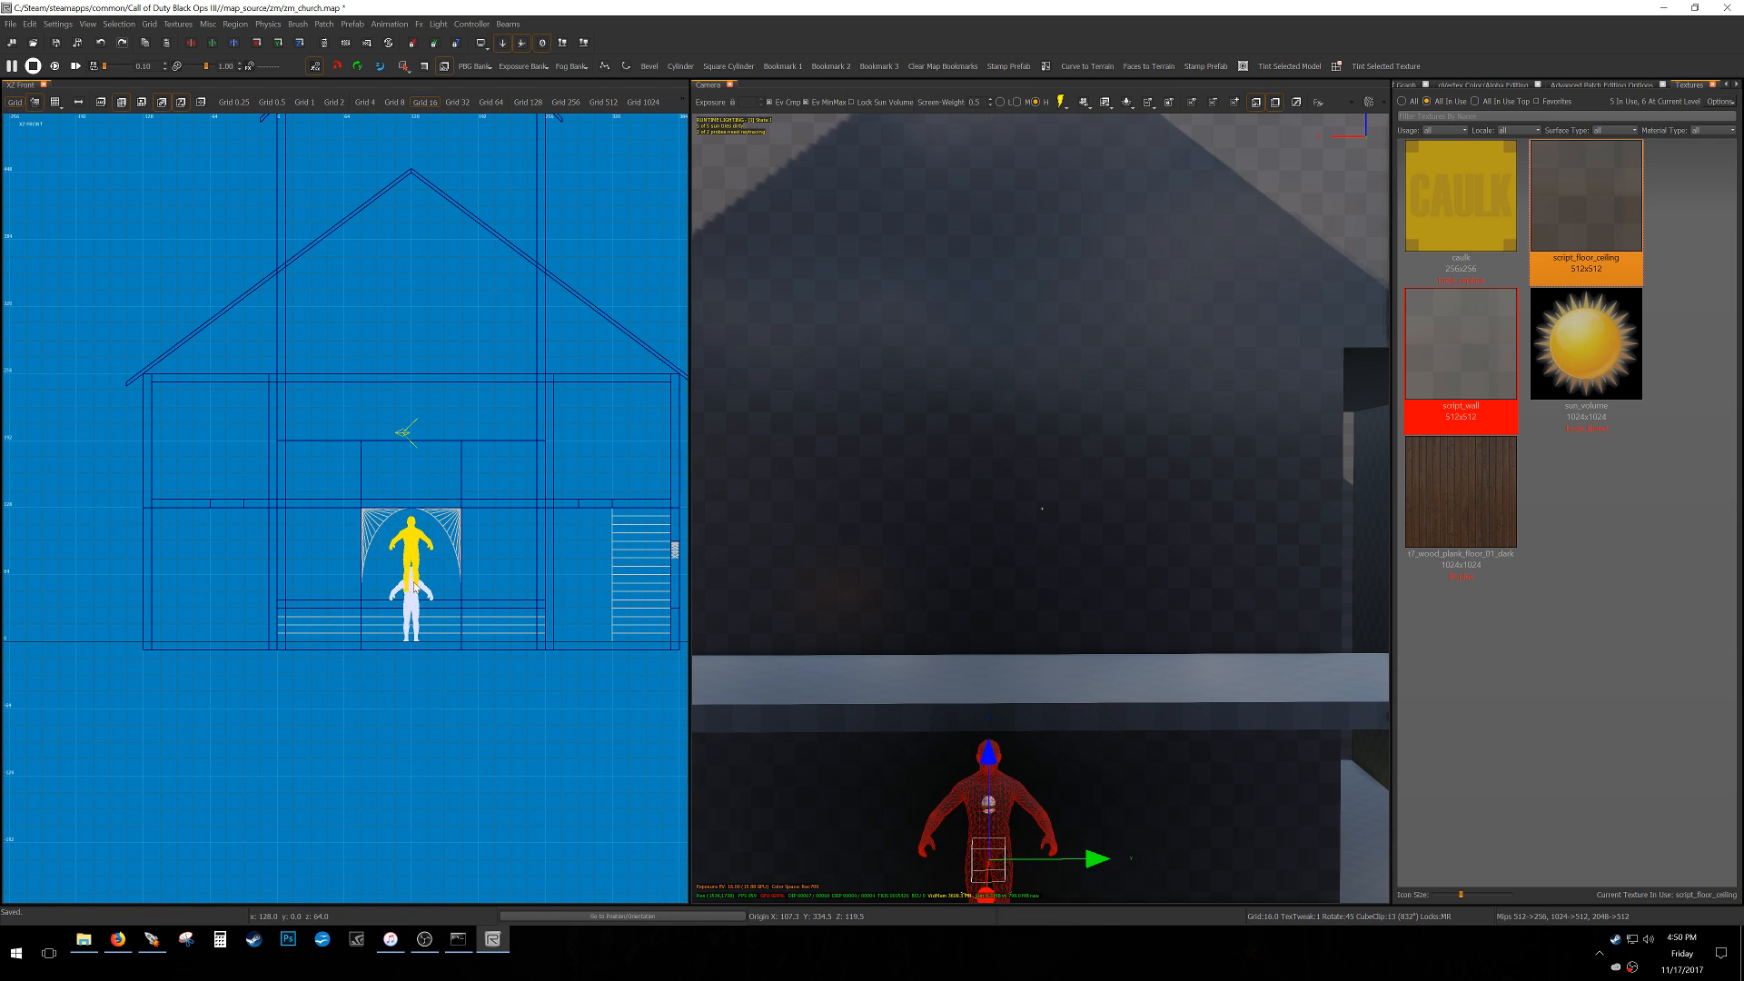
right_click_drag(417, 585, 428, 559)
key("ctrl+Tab")
scroll(353, 568, "up", 3)
left_click_drag(337, 494, 339, 592)
right_click_drag(836, 582, 709, 518)
key("Escape")
Examine the balcony, the first arched window and the staircase from inside the church.
mouse_move(1042, 509)
right_mouse_down()
mouse_move(980, 488)
mouse_move(1040, 509)
mouse_move(799, 520)
right_mouse_up()
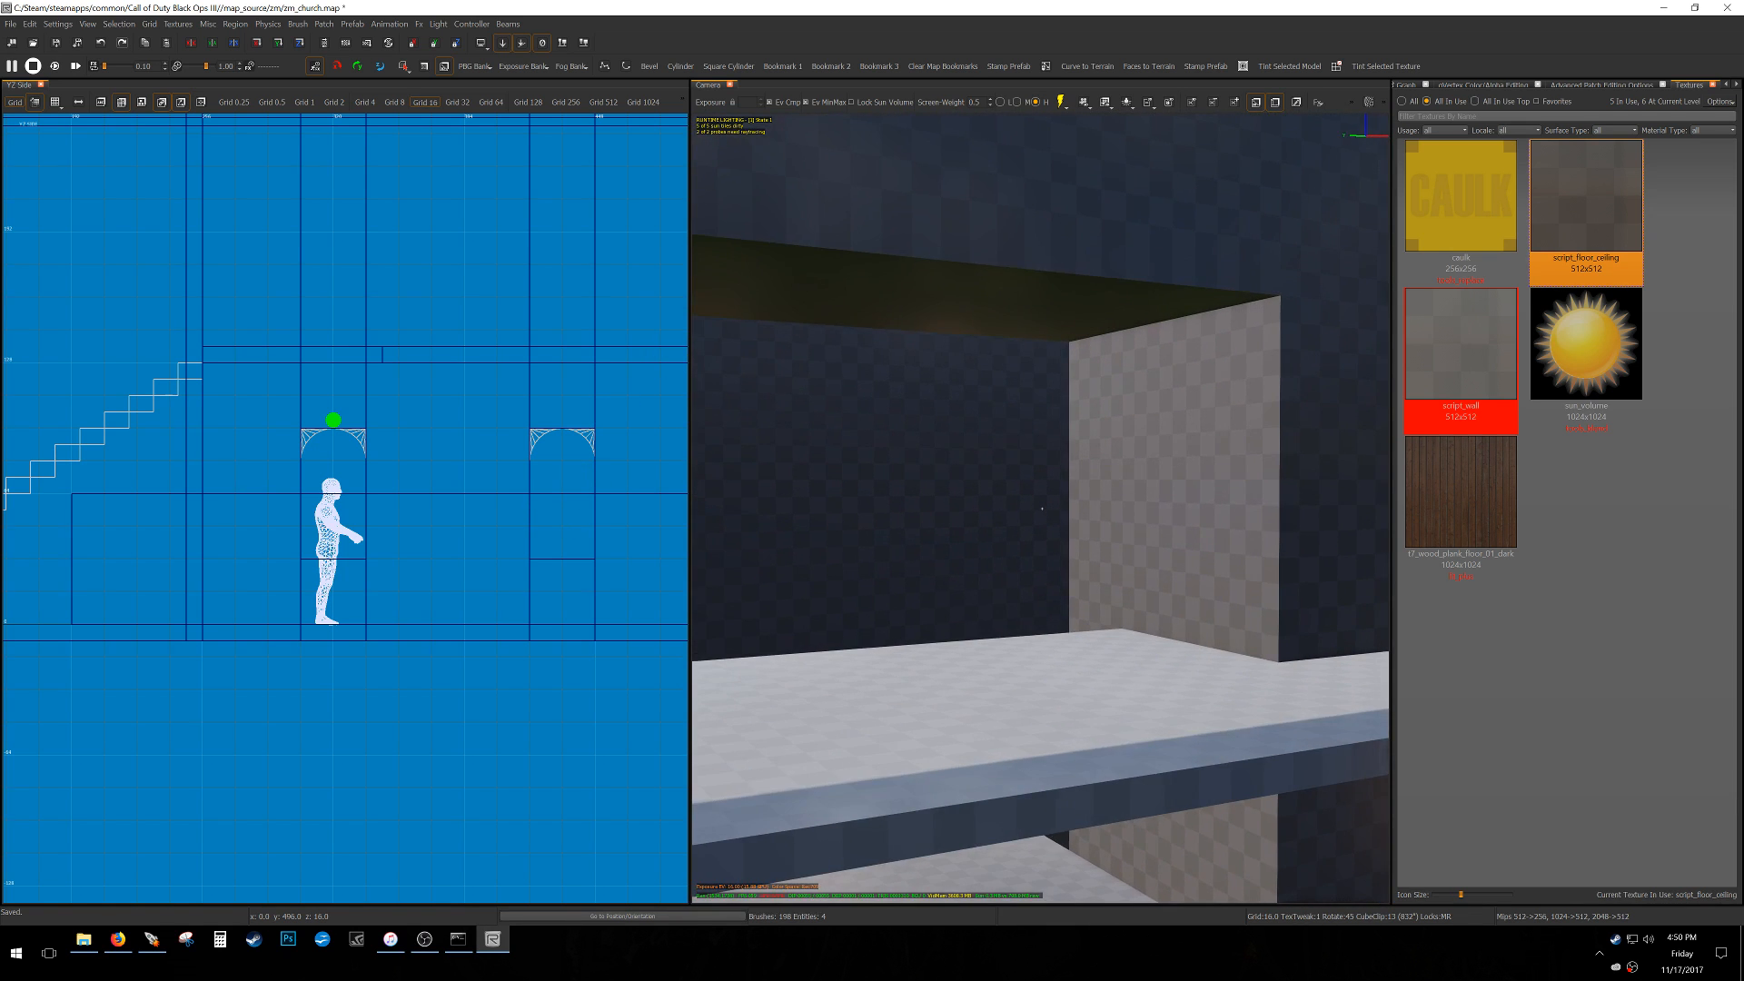
key("w")
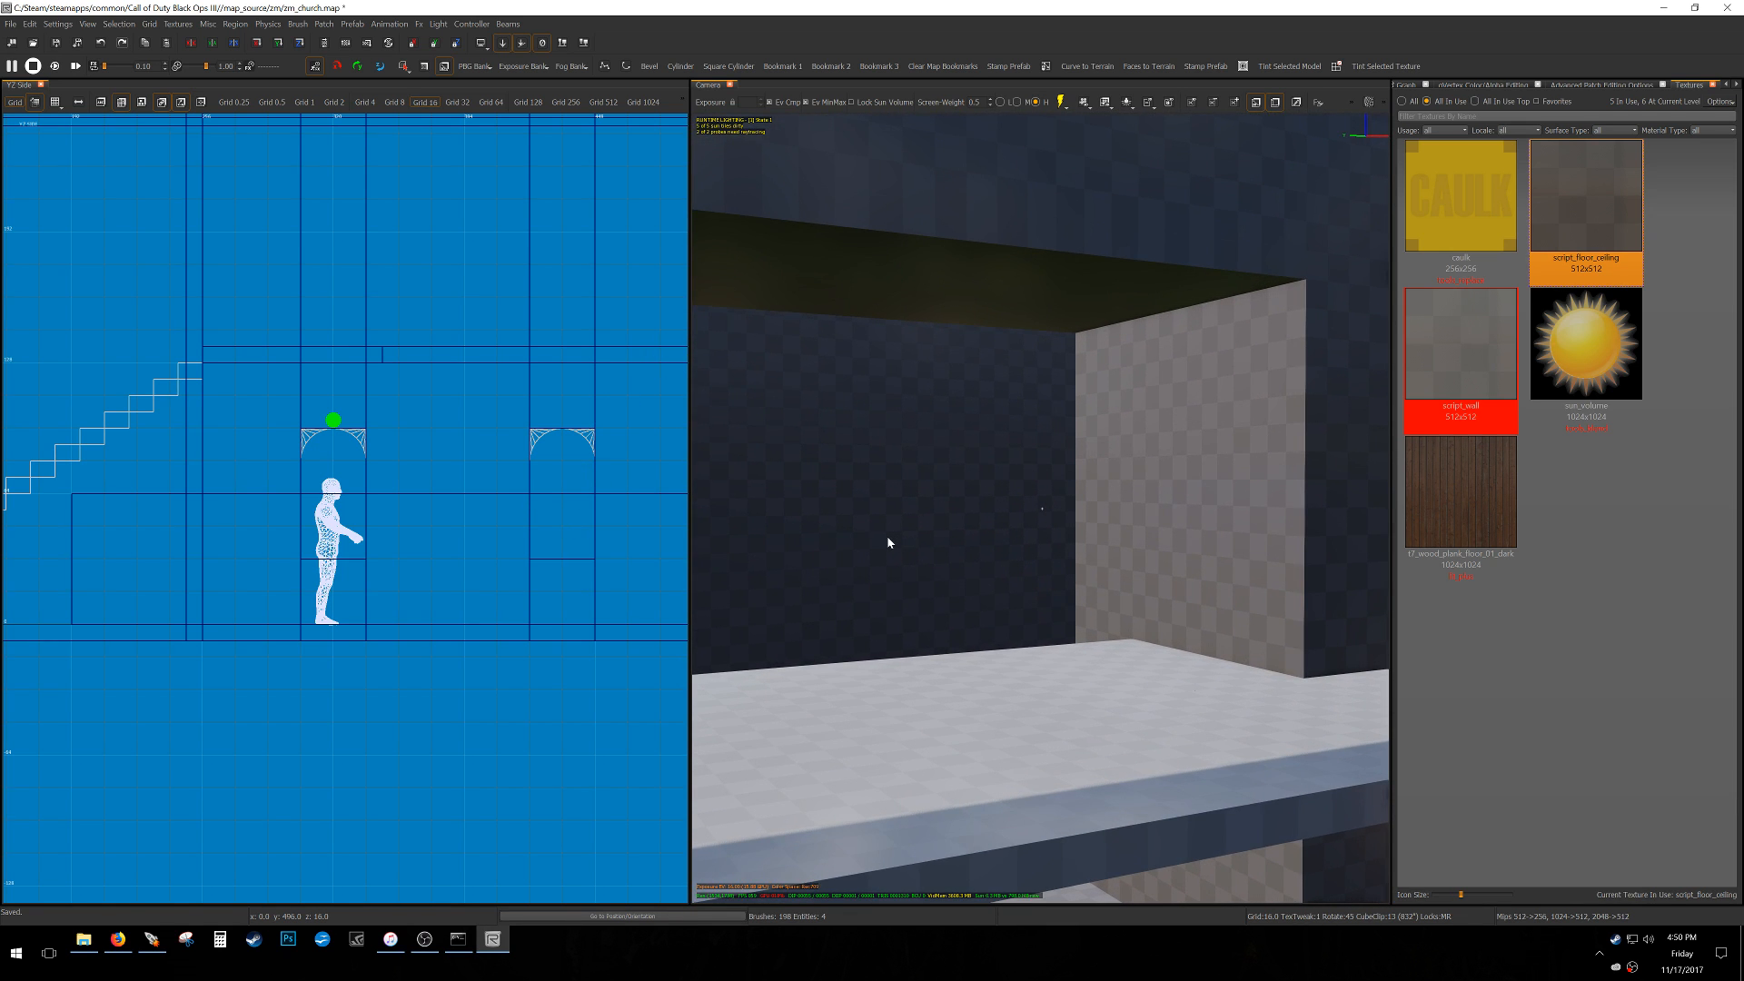
right_click_drag(975, 654, 1308, 661)
right_click_drag(1041, 509, 854, 508)
key("w")
right_click_drag(972, 677, 1113, 677)
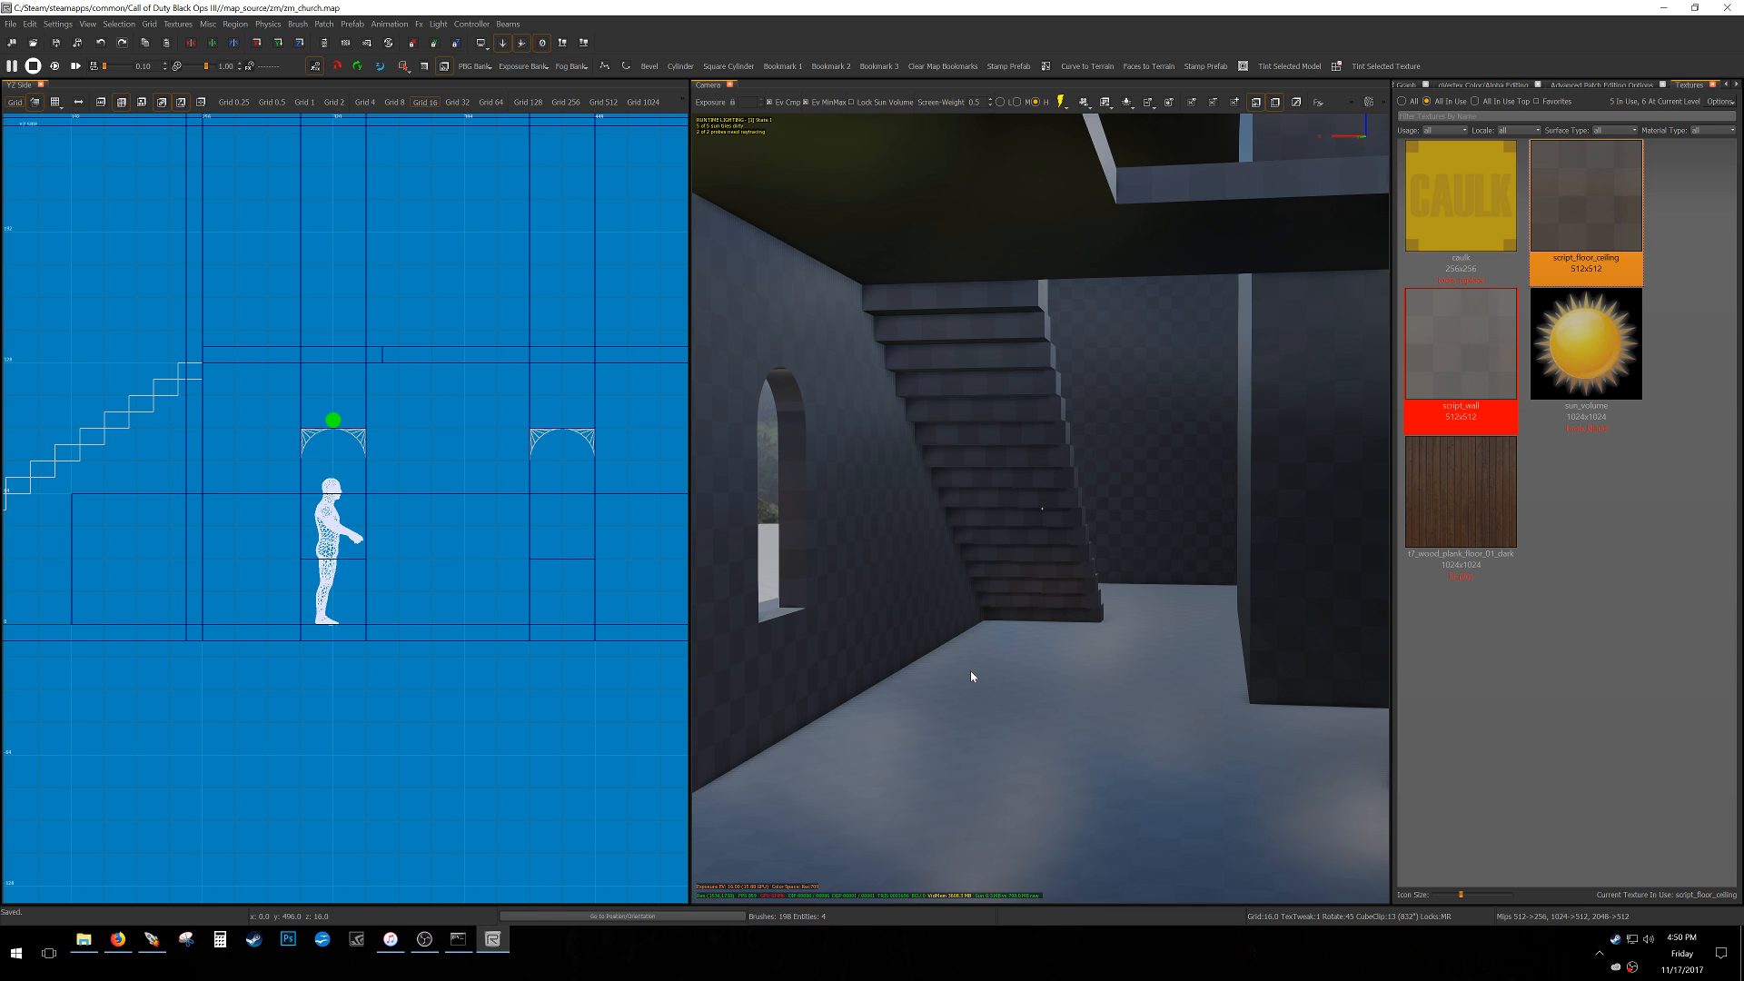
right_click_drag(1059, 695, 1059, 636)
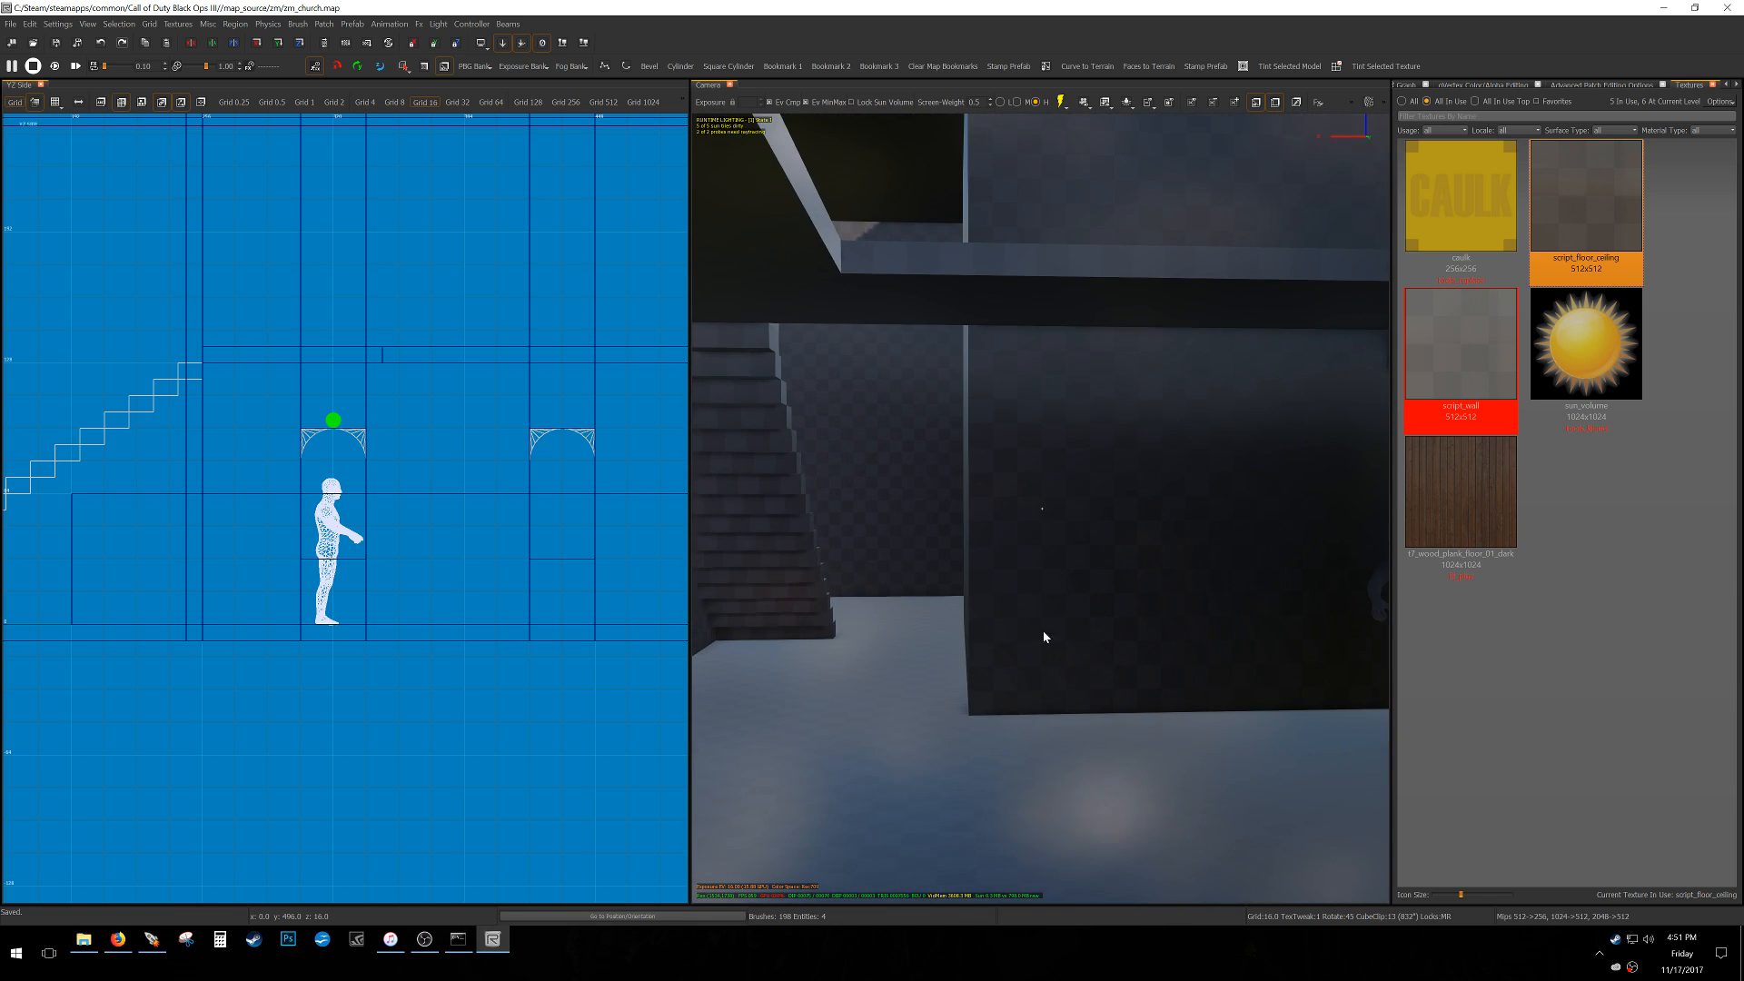
Duplicate the staircase across the nave and align the copy with the opposite side wall.
left_click(805, 581, "shift")
scroll(335, 536, "down", 5)
key("ctrl+Tab")
mouse_move(335, 537)
right_mouse_down()
mouse_move(444, 584)
mouse_move(373, 536)
mouse_move(423, 496)
right_mouse_up()
scroll(342, 527, "up", 2)
key("6")
key("space")
left_click_drag(505, 488, 19, 458)
scroll(69, 410, "up", 5)
key("4")
left_click_drag(127, 409, 154, 410)
right_click_drag(890, 454, 1258, 486)
key("Escape")
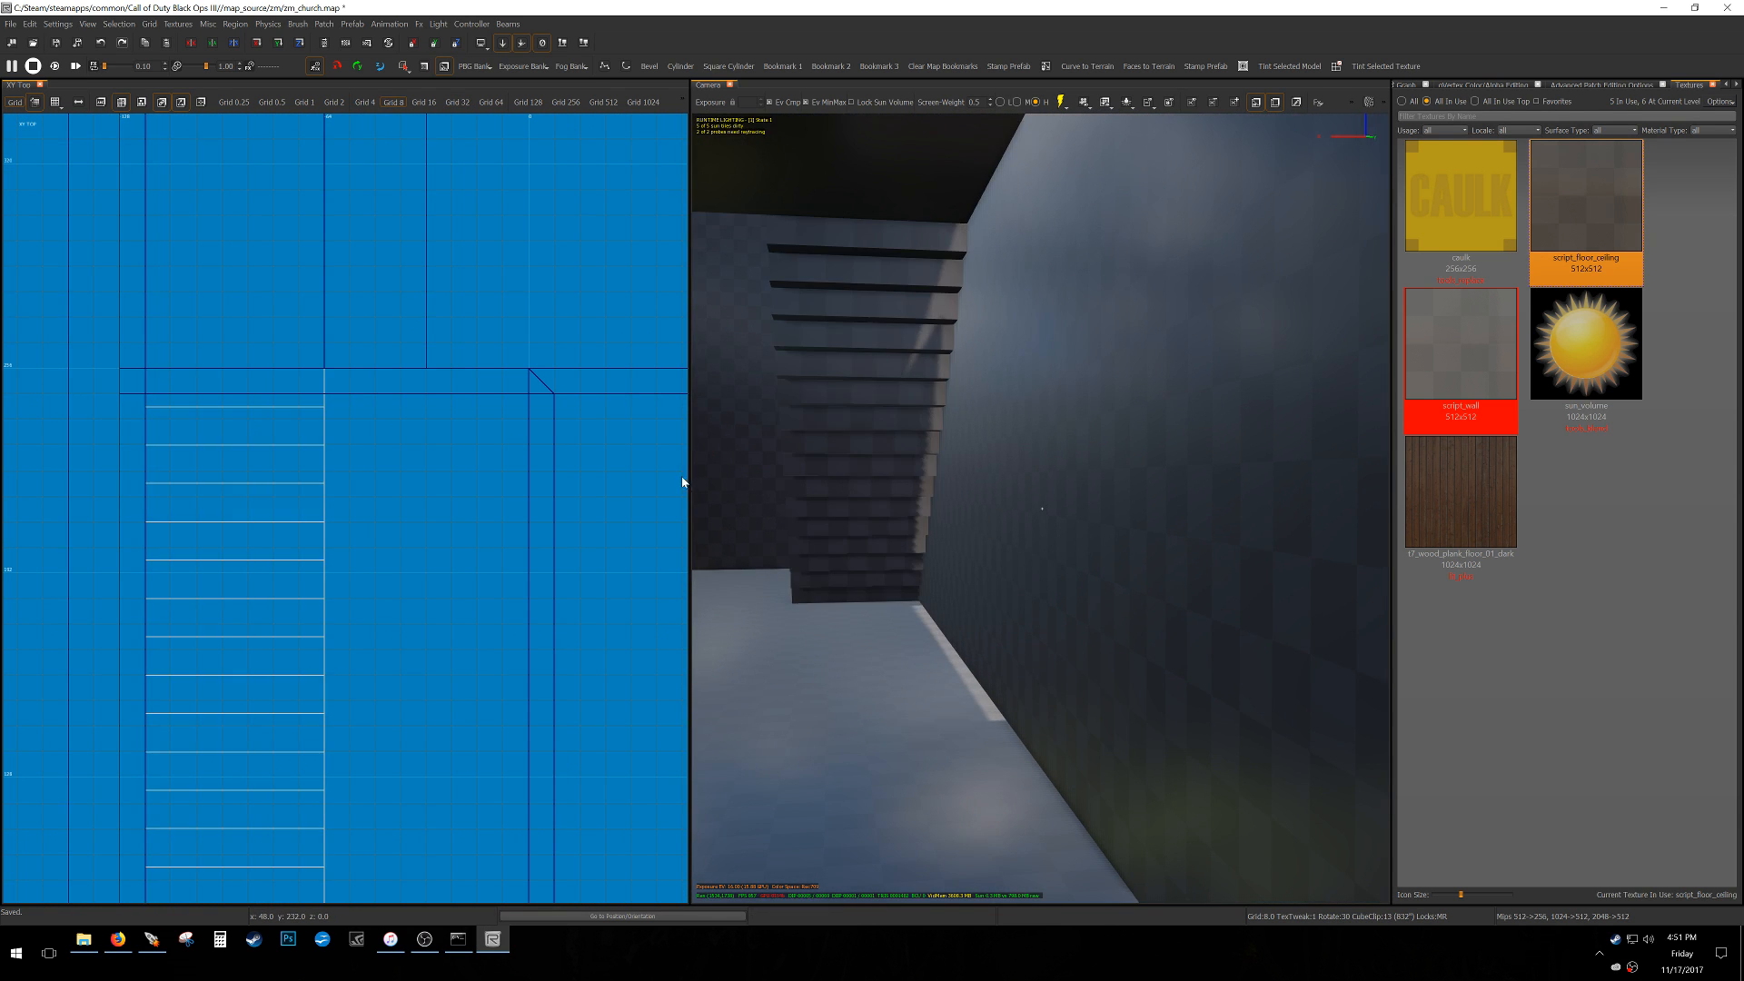
Apply the t7_wood_plank_floor_01_dark texture to the church floor.
scroll(391, 516, "down", 8)
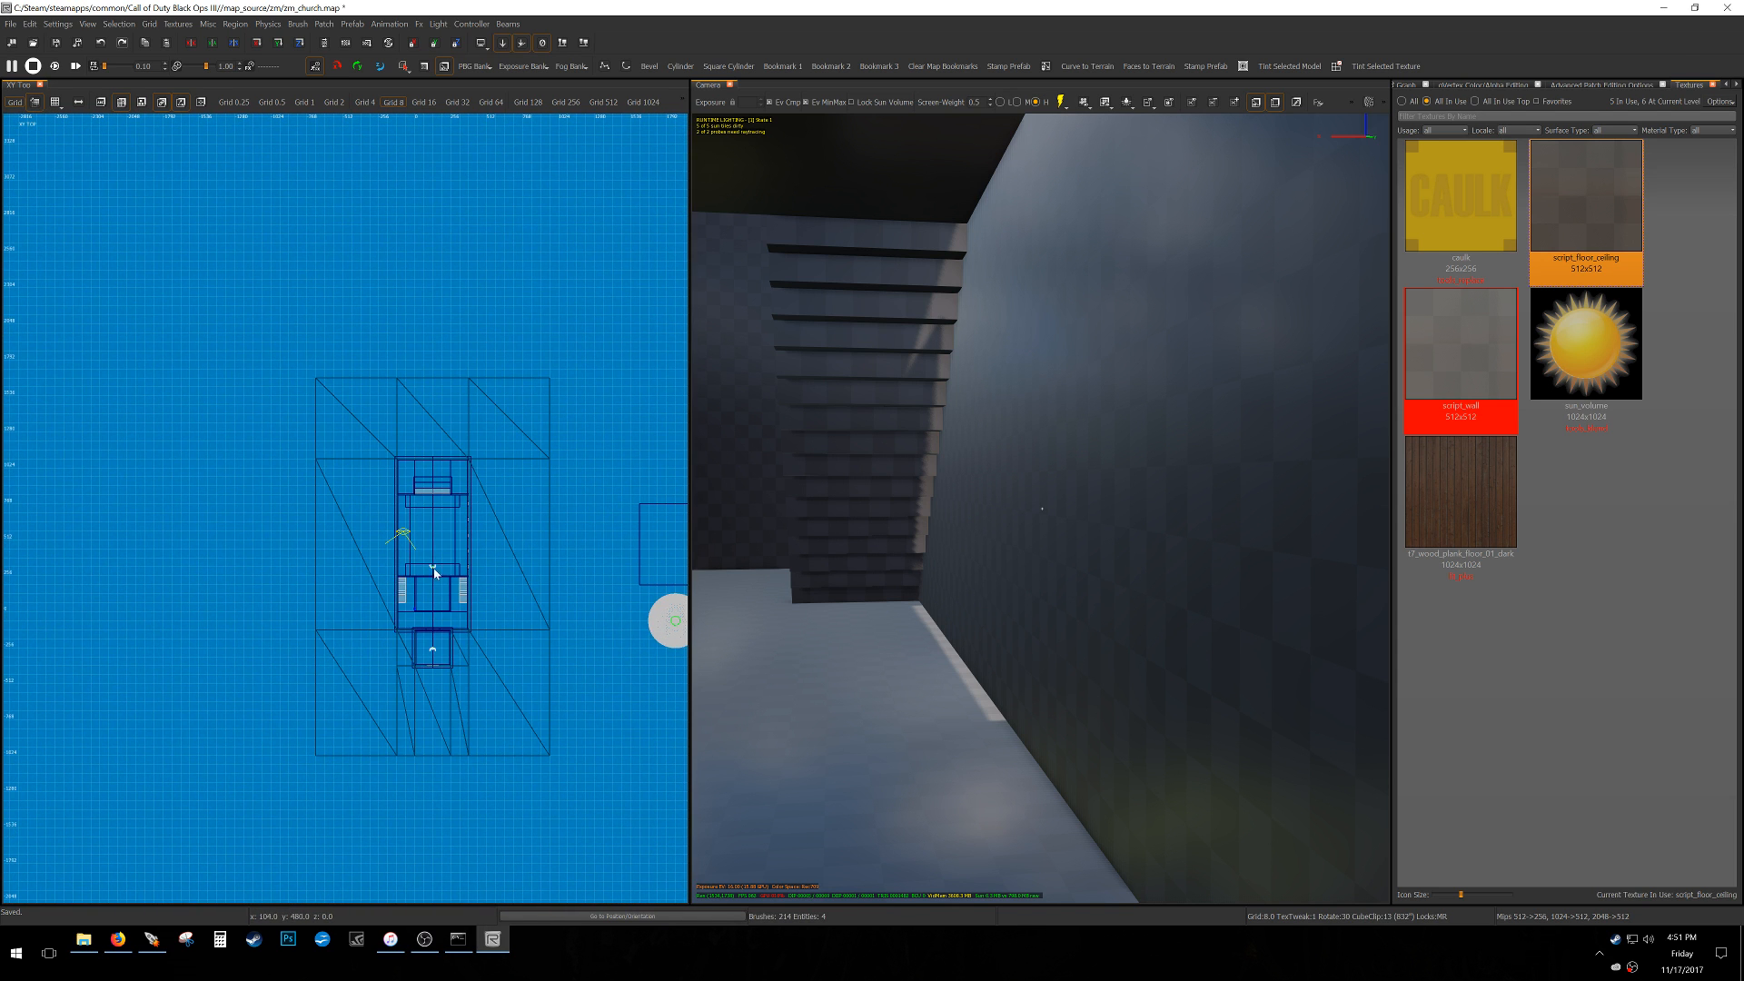
scroll(435, 633, "up", 3)
middle_click(414, 699, "ctrl")
mouse_move(839, 614)
right_mouse_down()
mouse_move(830, 586)
mouse_move(783, 586)
mouse_move(911, 652)
right_mouse_up()
left_click(1415, 500)
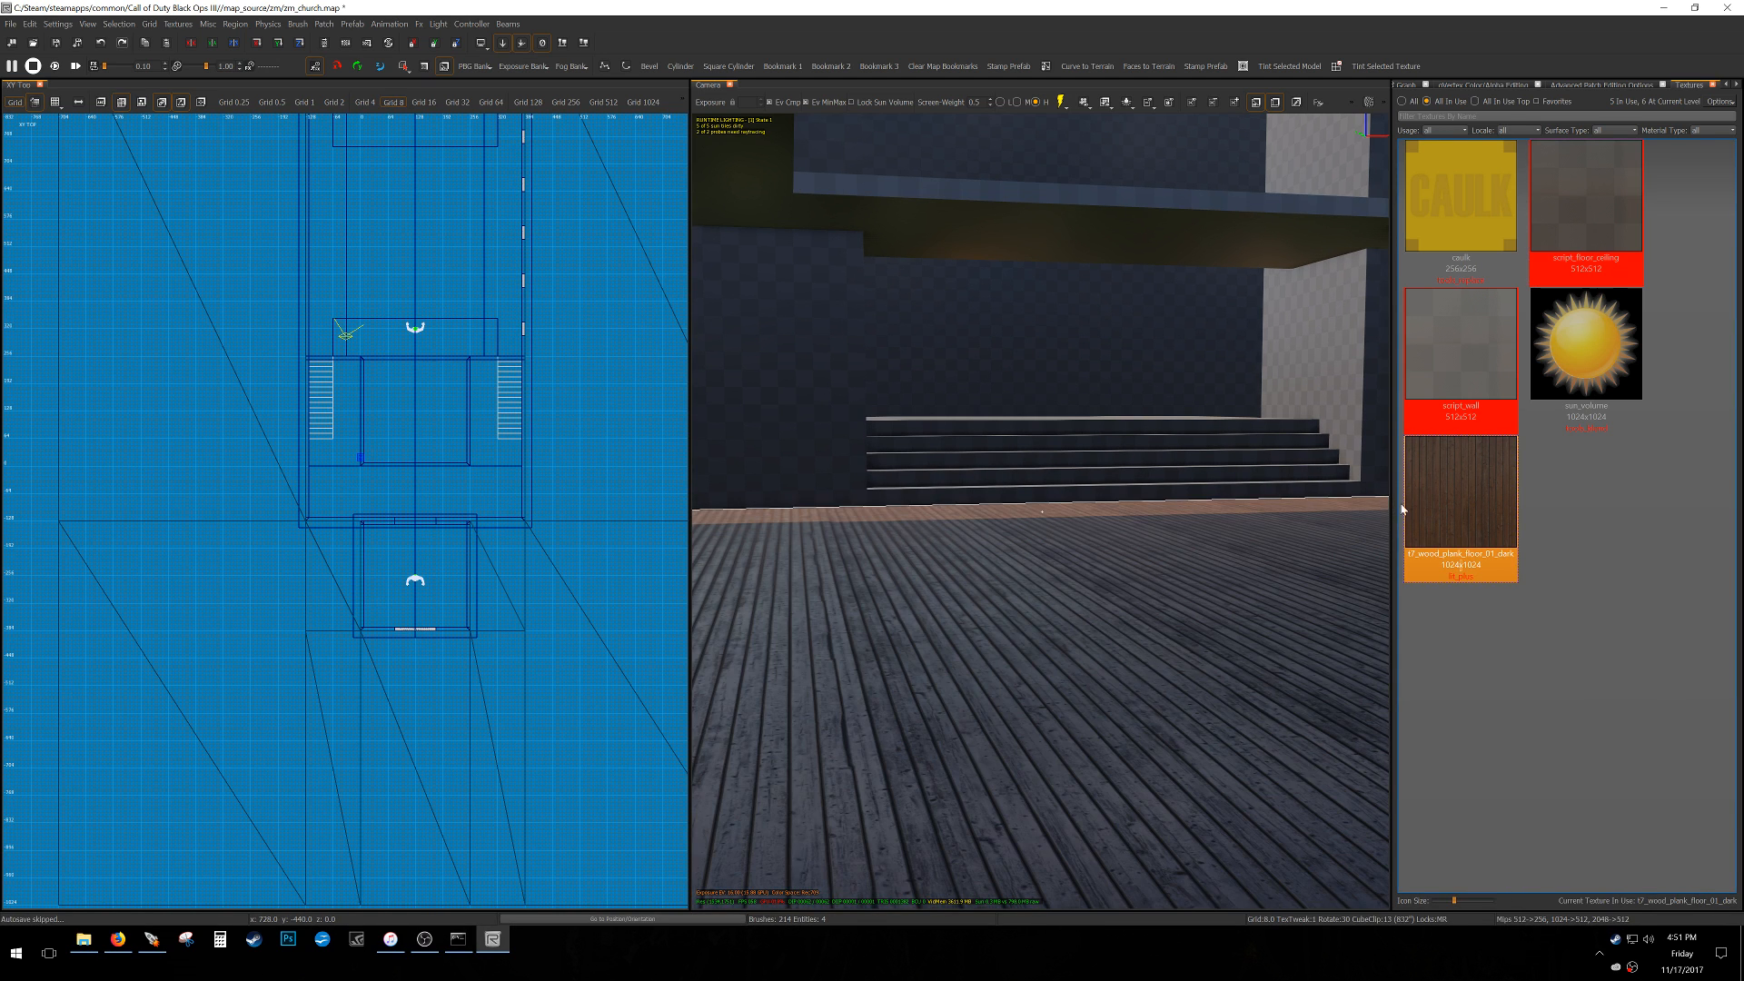
Make caulk the current texture with the floor deselected and save the map.
left_click(1435, 243)
key("Escape")
right_click_drag(1271, 391, 1278, 411)
key("ctrl+s")
mouse_move(1199, 454)
right_mouse_down()
mouse_move(1290, 448)
mouse_move(1290, 463)
right_mouse_up()
key("w")
right_click_drag(741, 498, 768, 482)
key("shift+u")
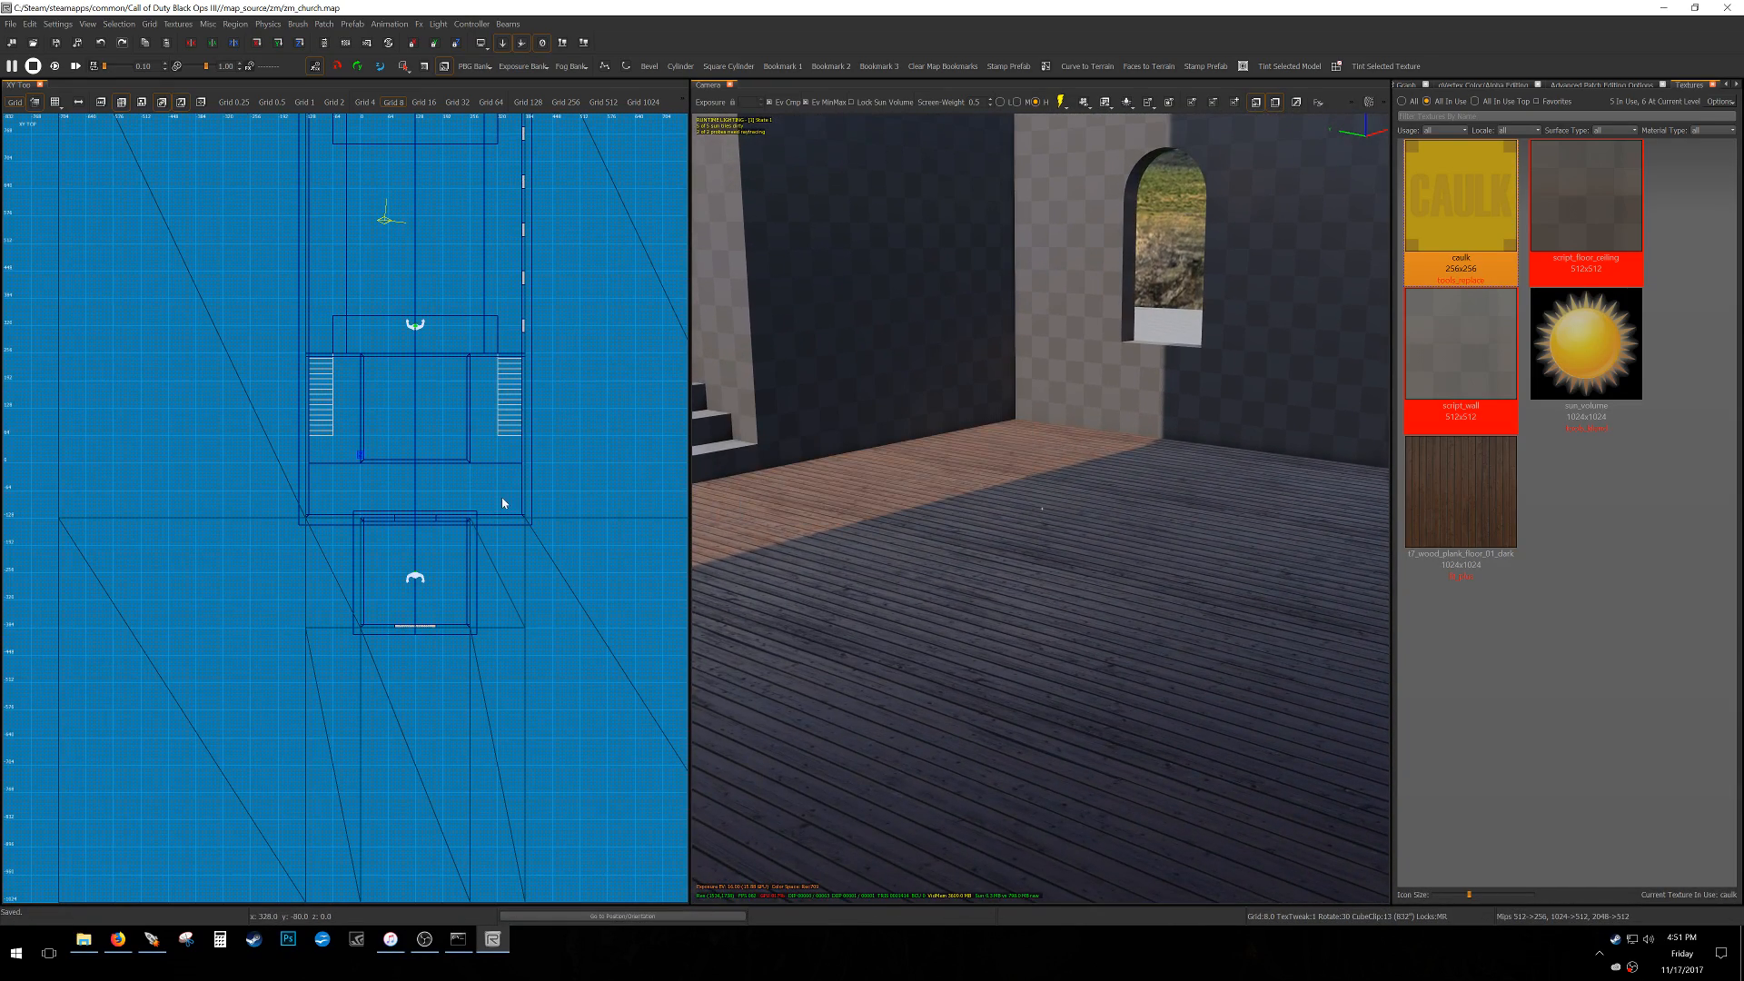
Turn on the display of all volume types for the whole map.
scroll(473, 525, "down", 5)
right_click_drag(469, 528, 436, 529)
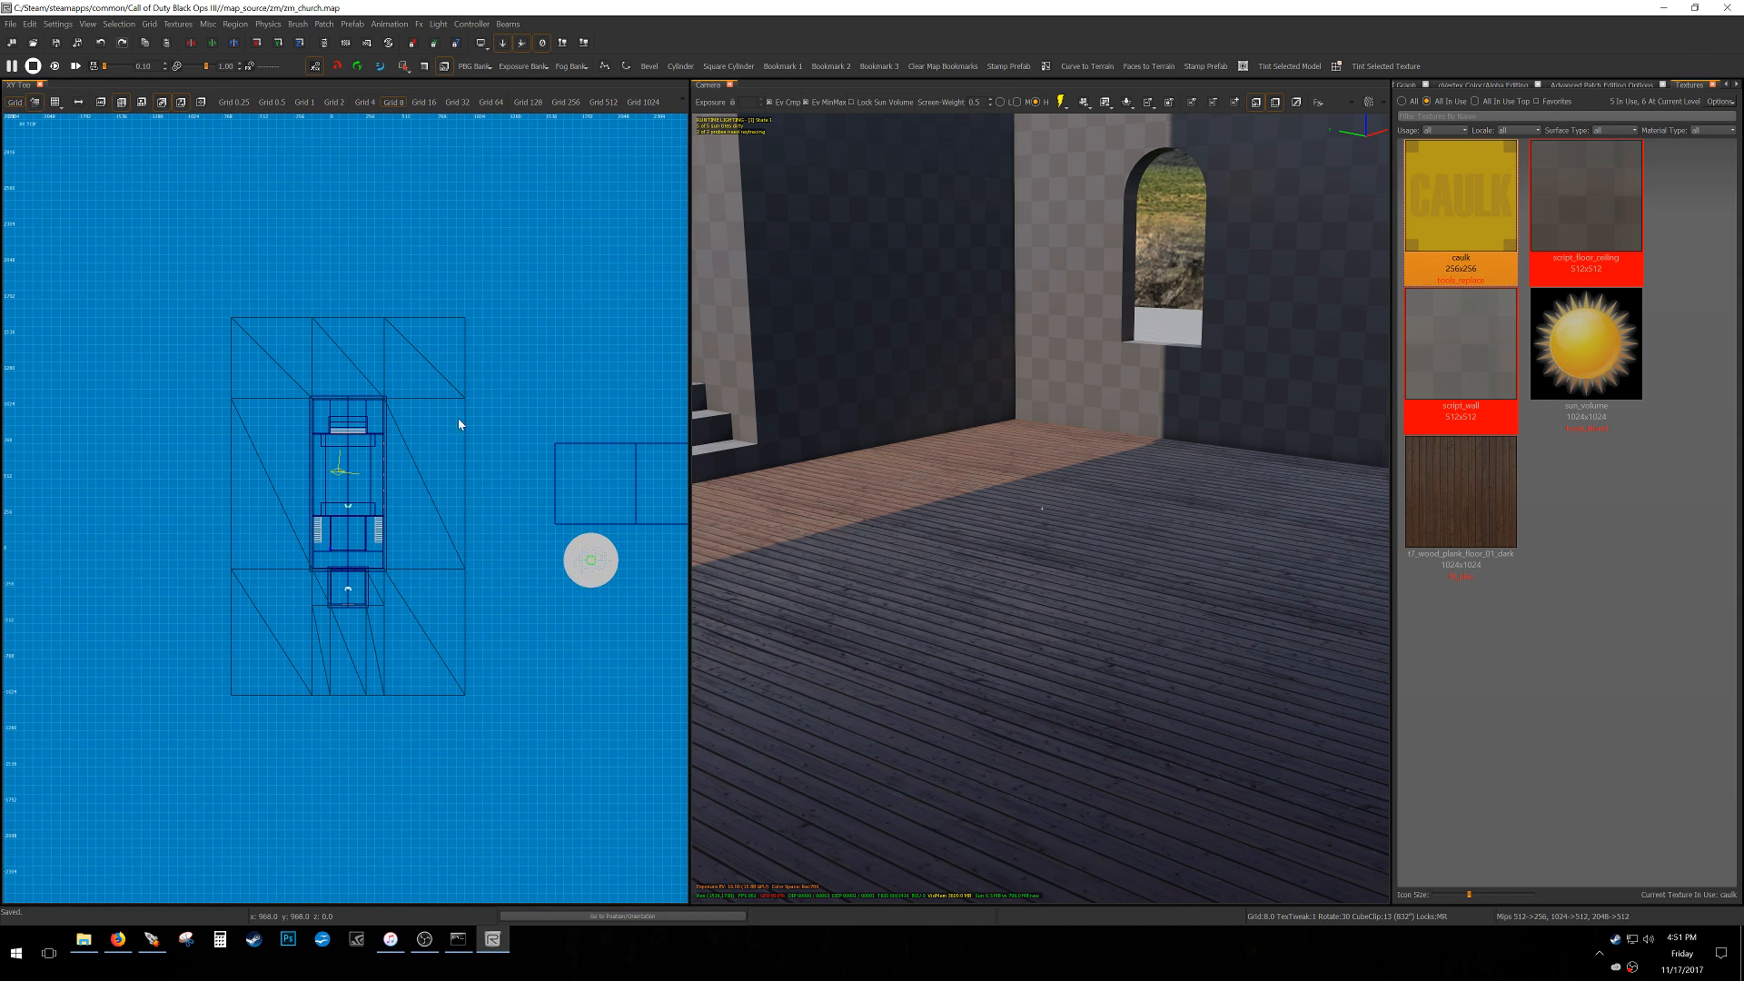
key("f")
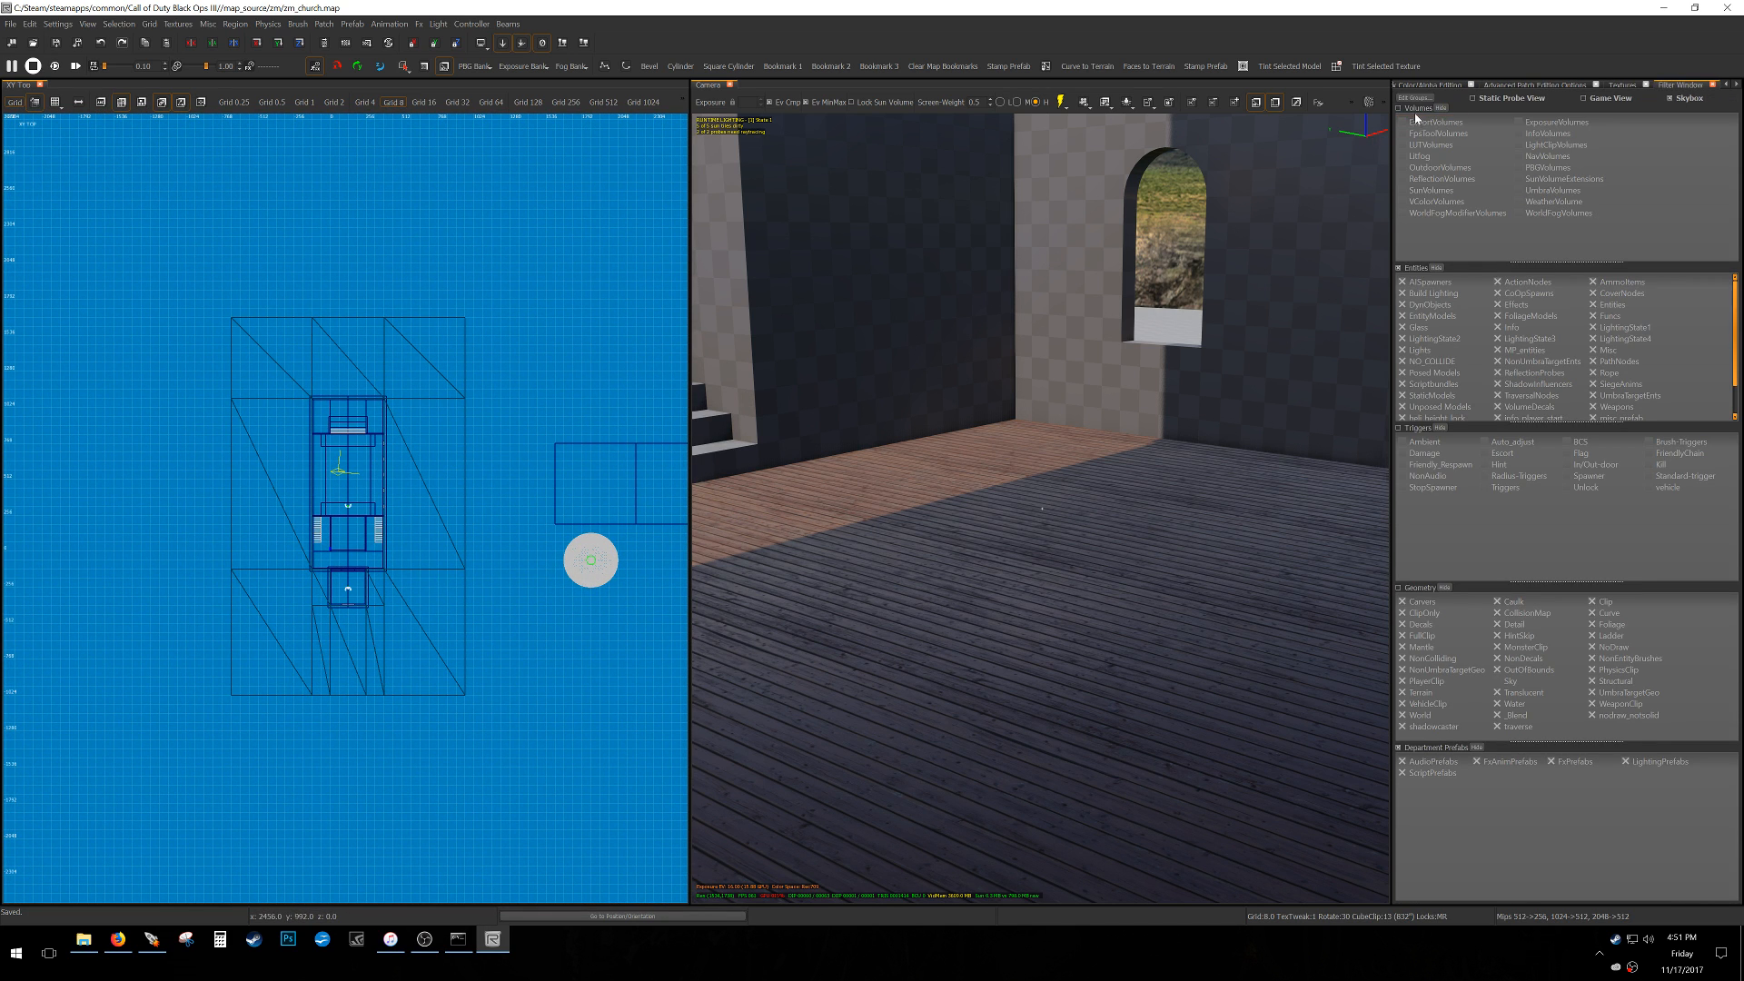
scroll(501, 455, "down", 10)
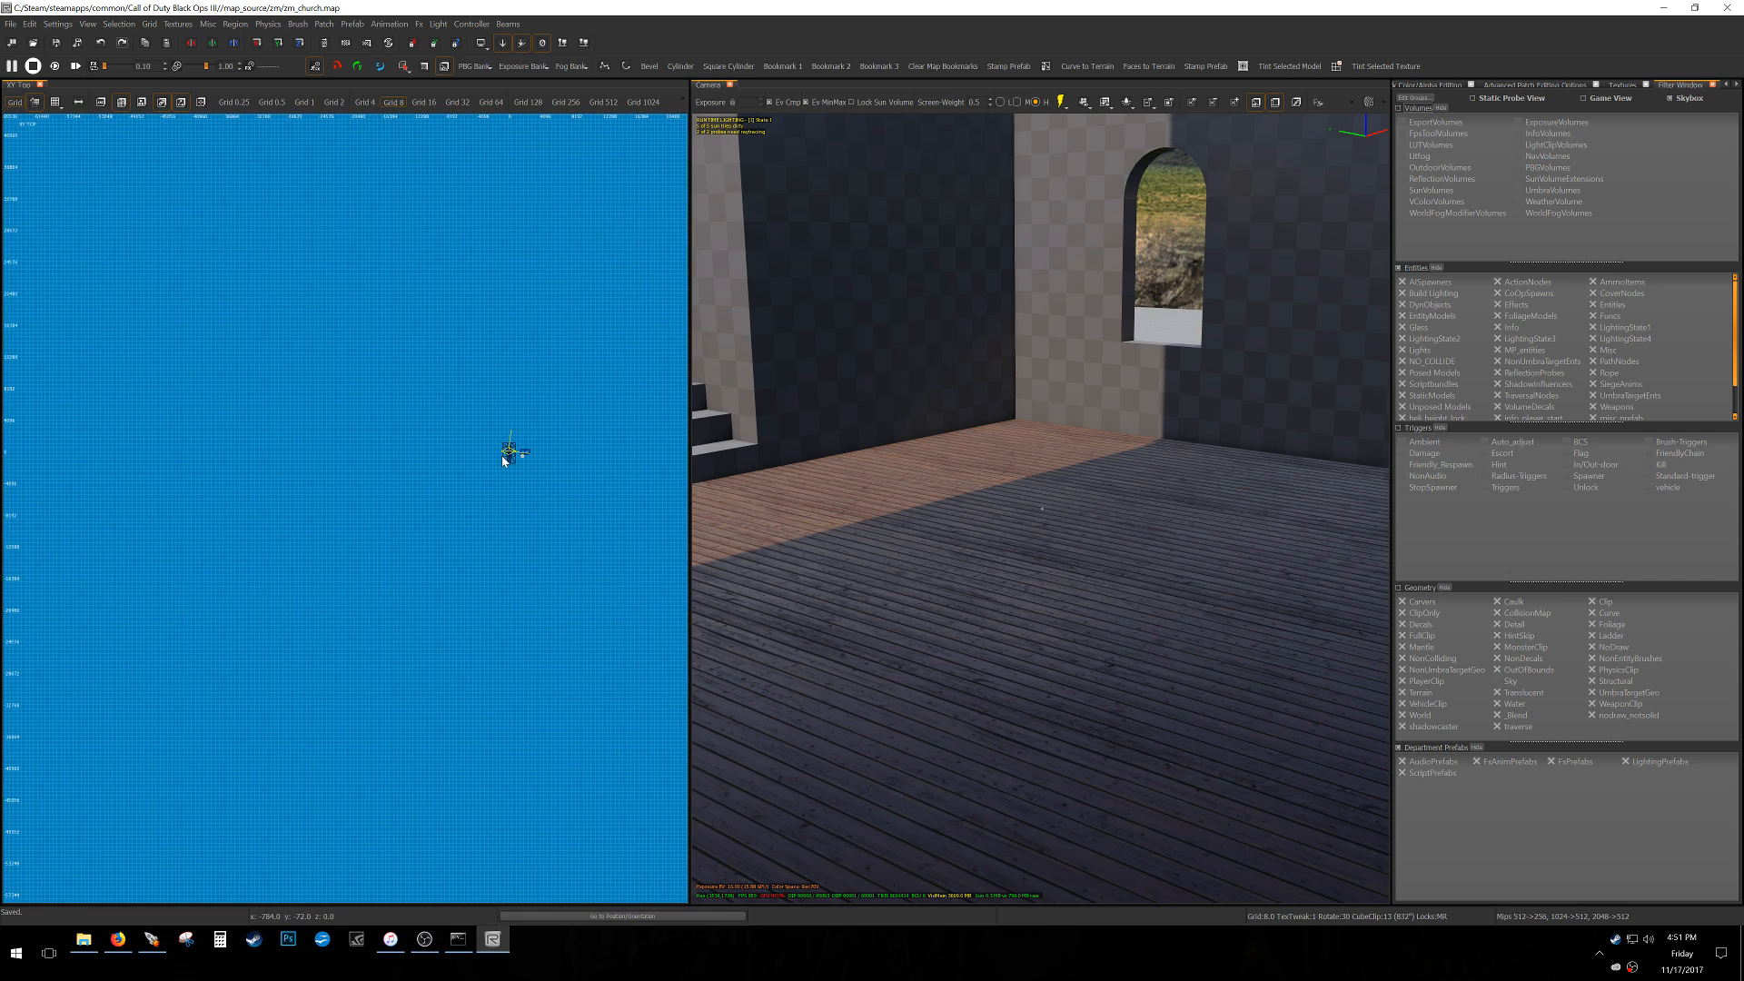
left_click(1404, 110)
scroll(569, 445, "up", 9)
right_click_drag(317, 574, 403, 577)
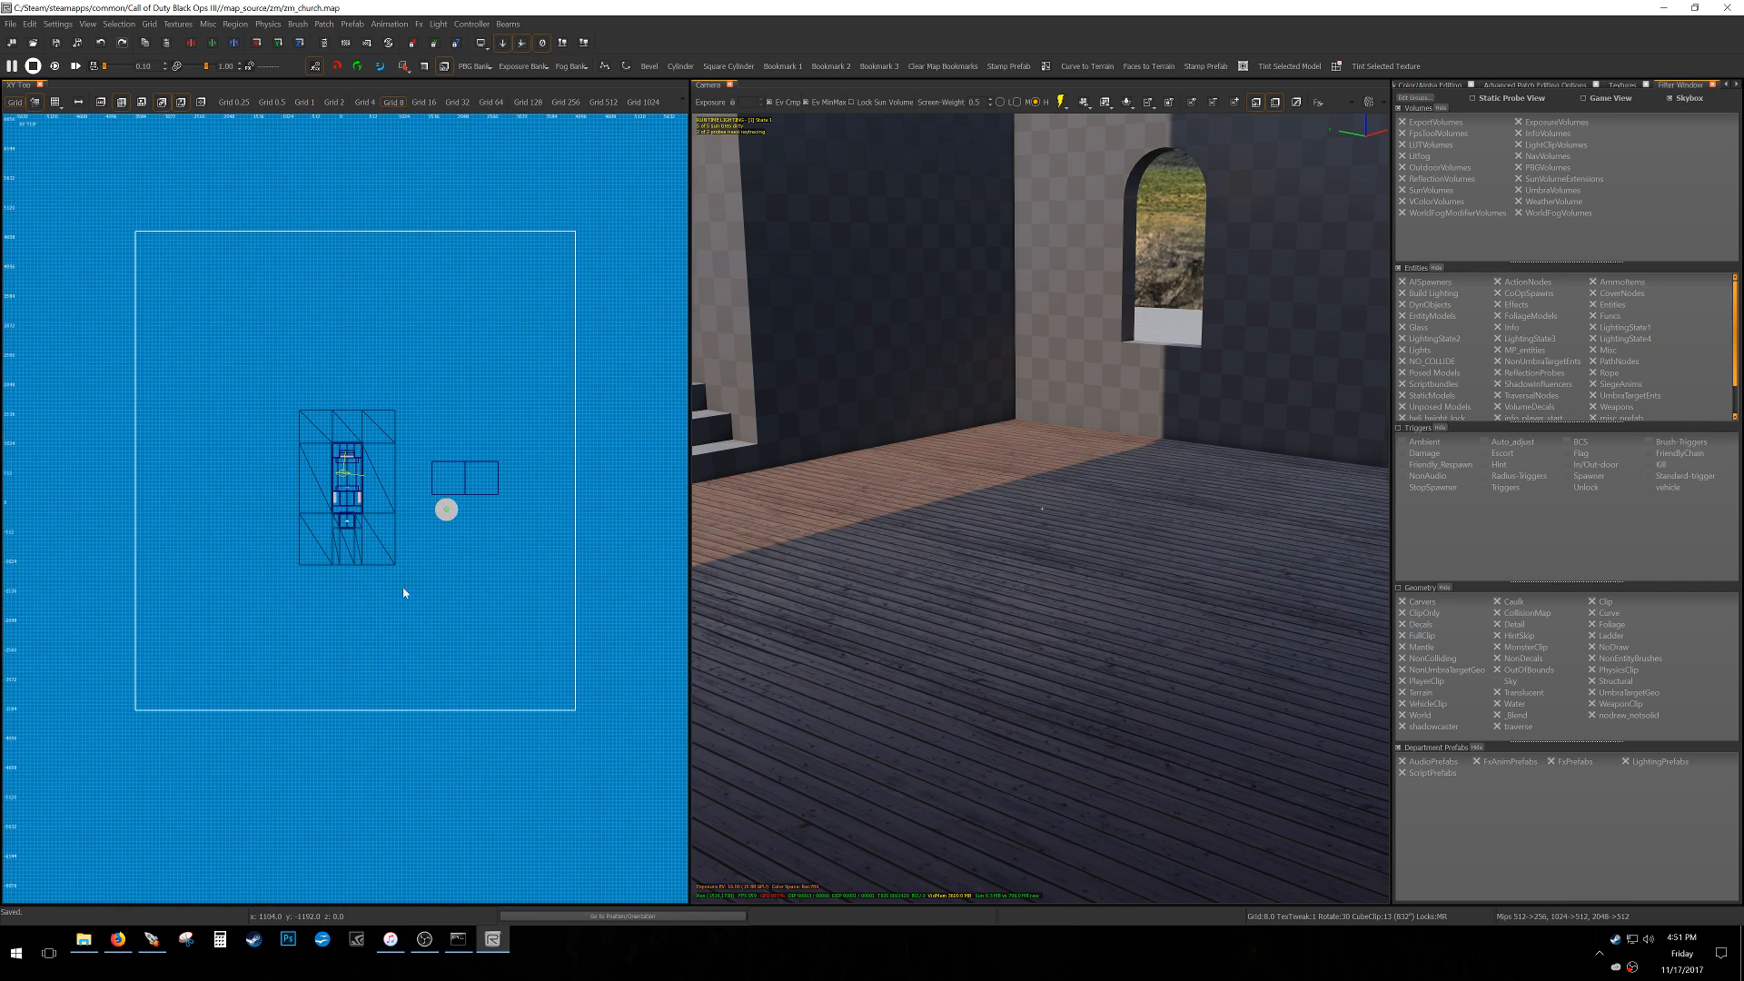
Shrink the sun volume around the church terrain in plan and height, using a grid size of 32.
left_click(402, 578, "shift")
key("6")
left_click_drag(153, 706, 295, 601)
left_click_drag(596, 227, 410, 402)
key("ctrl+Tab")
scroll(350, 458, "up", 3)
left_click_drag(371, 307, 375, 456)
left_click_drag(352, 729, 372, 662)
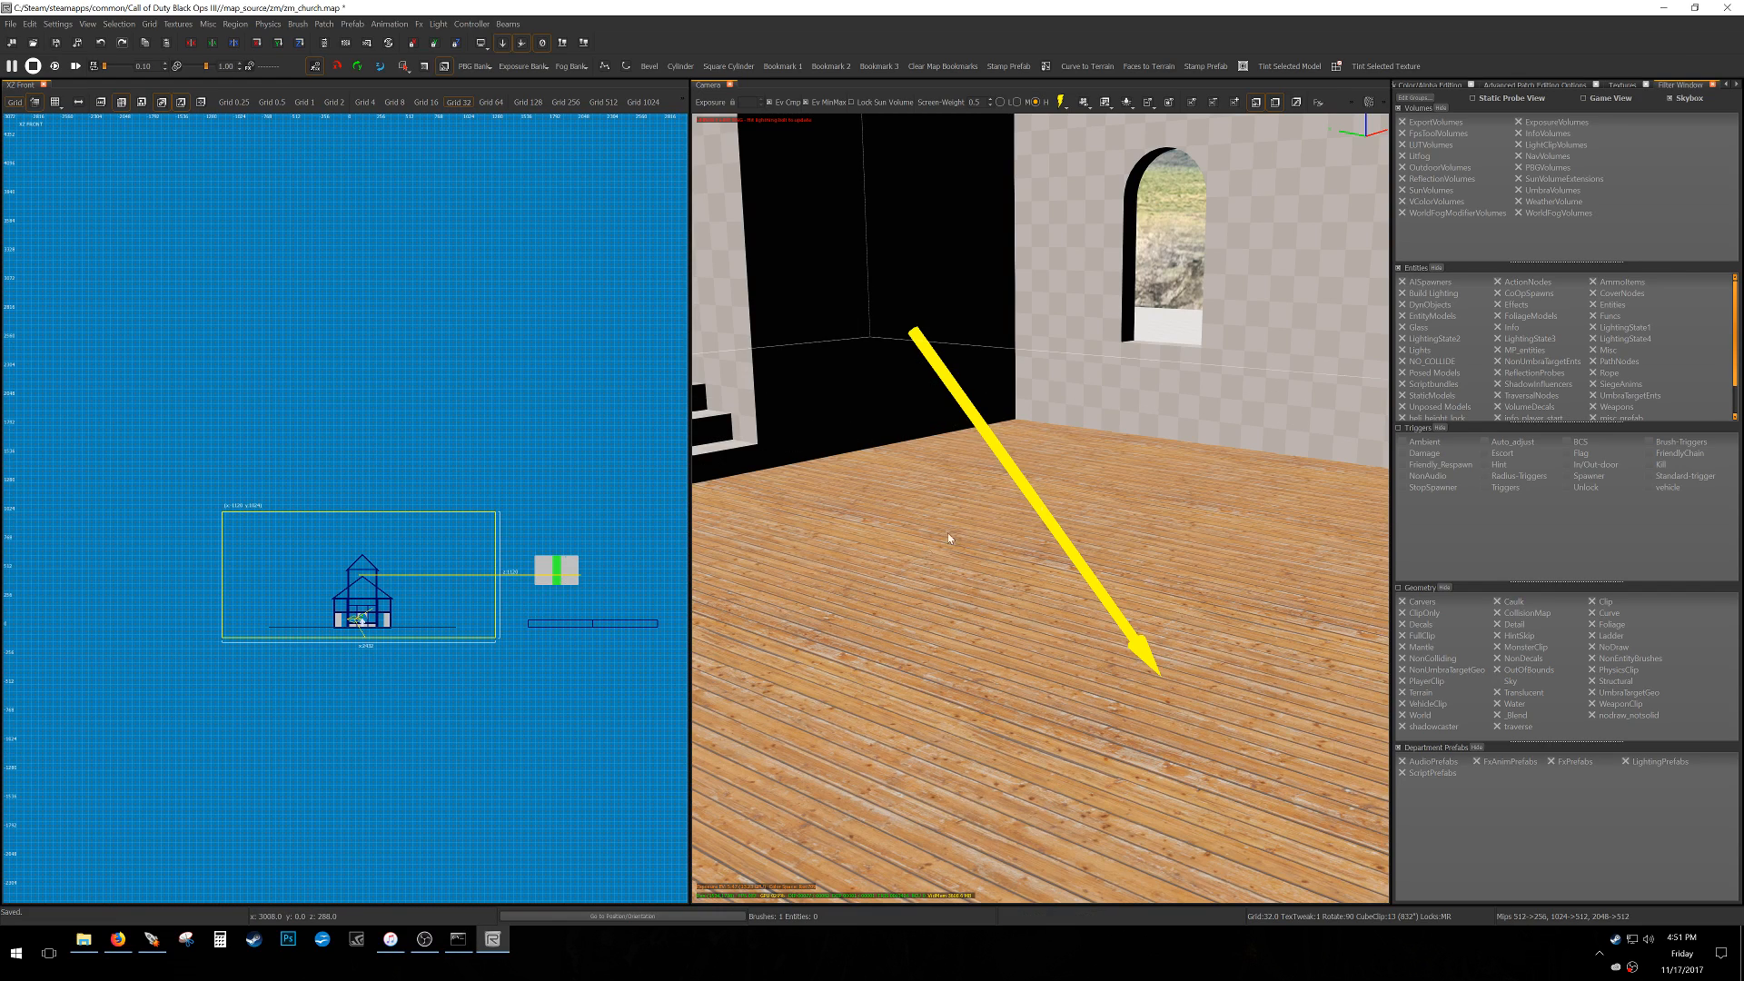
Save the map with the resized sun volume and rebuild the lighting from a viewpoint facing the church entrance.
right_click_drag(940, 536, 1026, 536)
key("ctrl+Tab")
key("ctrl+Tab")
scroll(381, 633, "up", 3)
middle_click(341, 661)
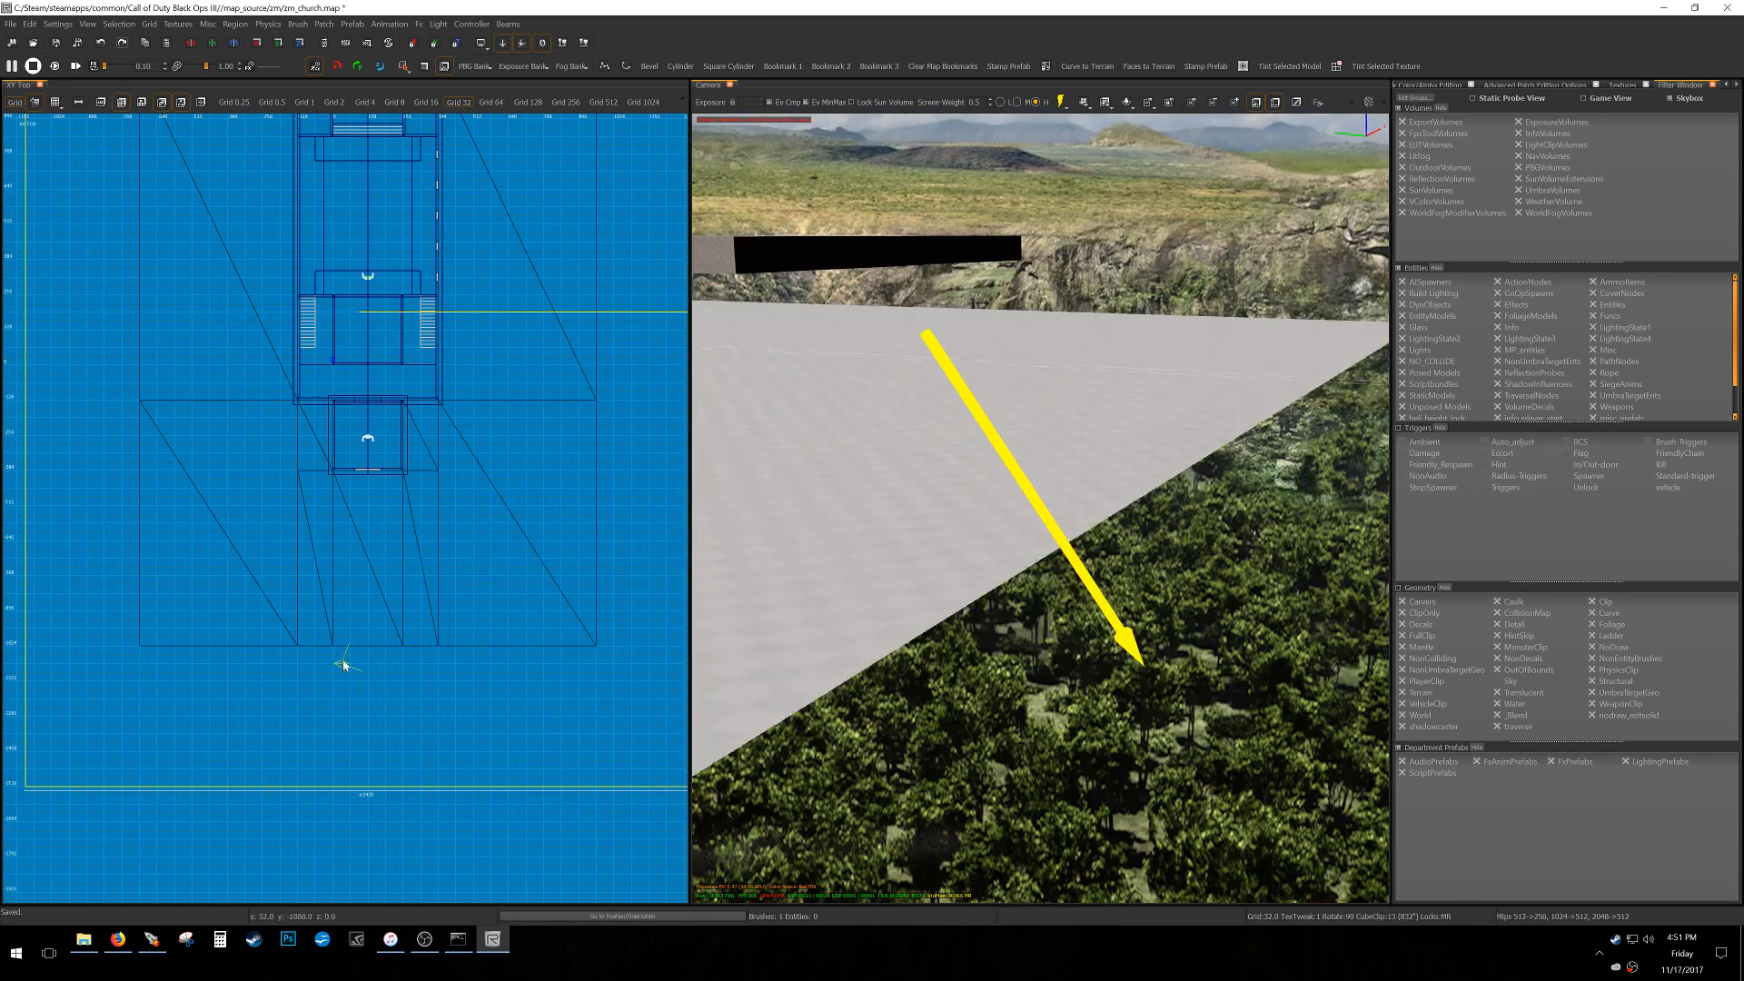
mouse_move(858, 521)
right_mouse_down()
mouse_move(820, 504)
mouse_move(859, 520)
right_mouse_up()
key("Escape")
key("ctrl+s")
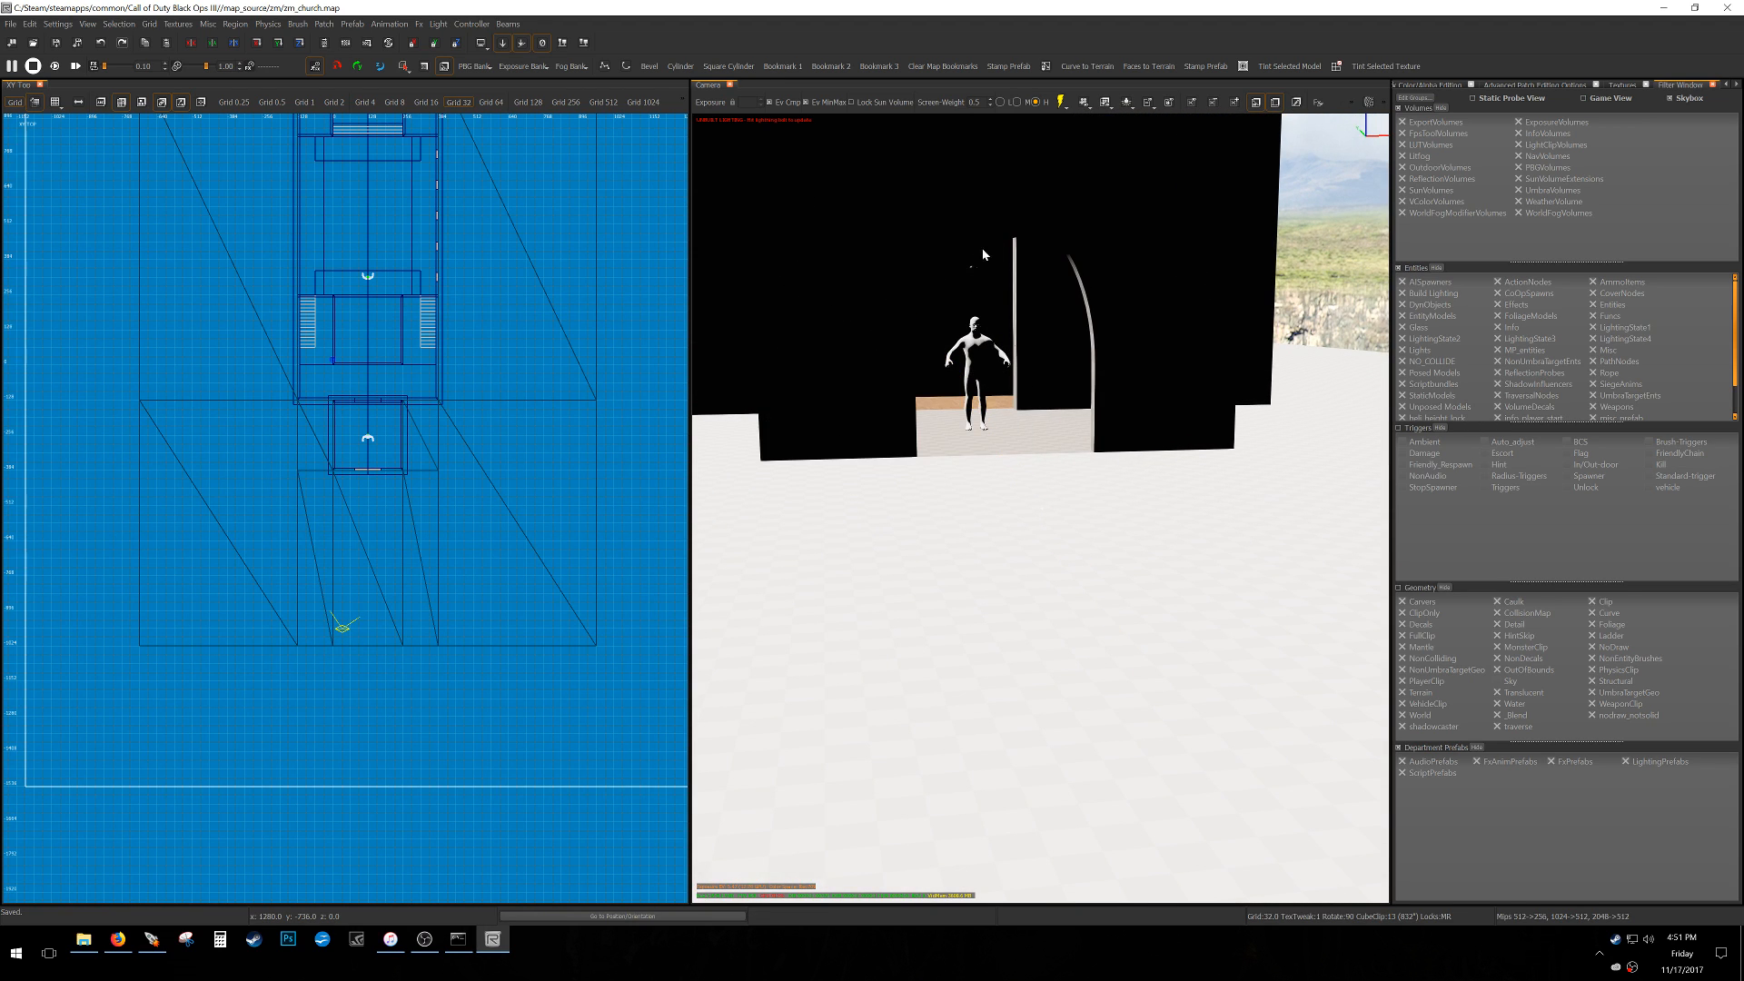
left_click(1065, 100)
left_click(1086, 138)
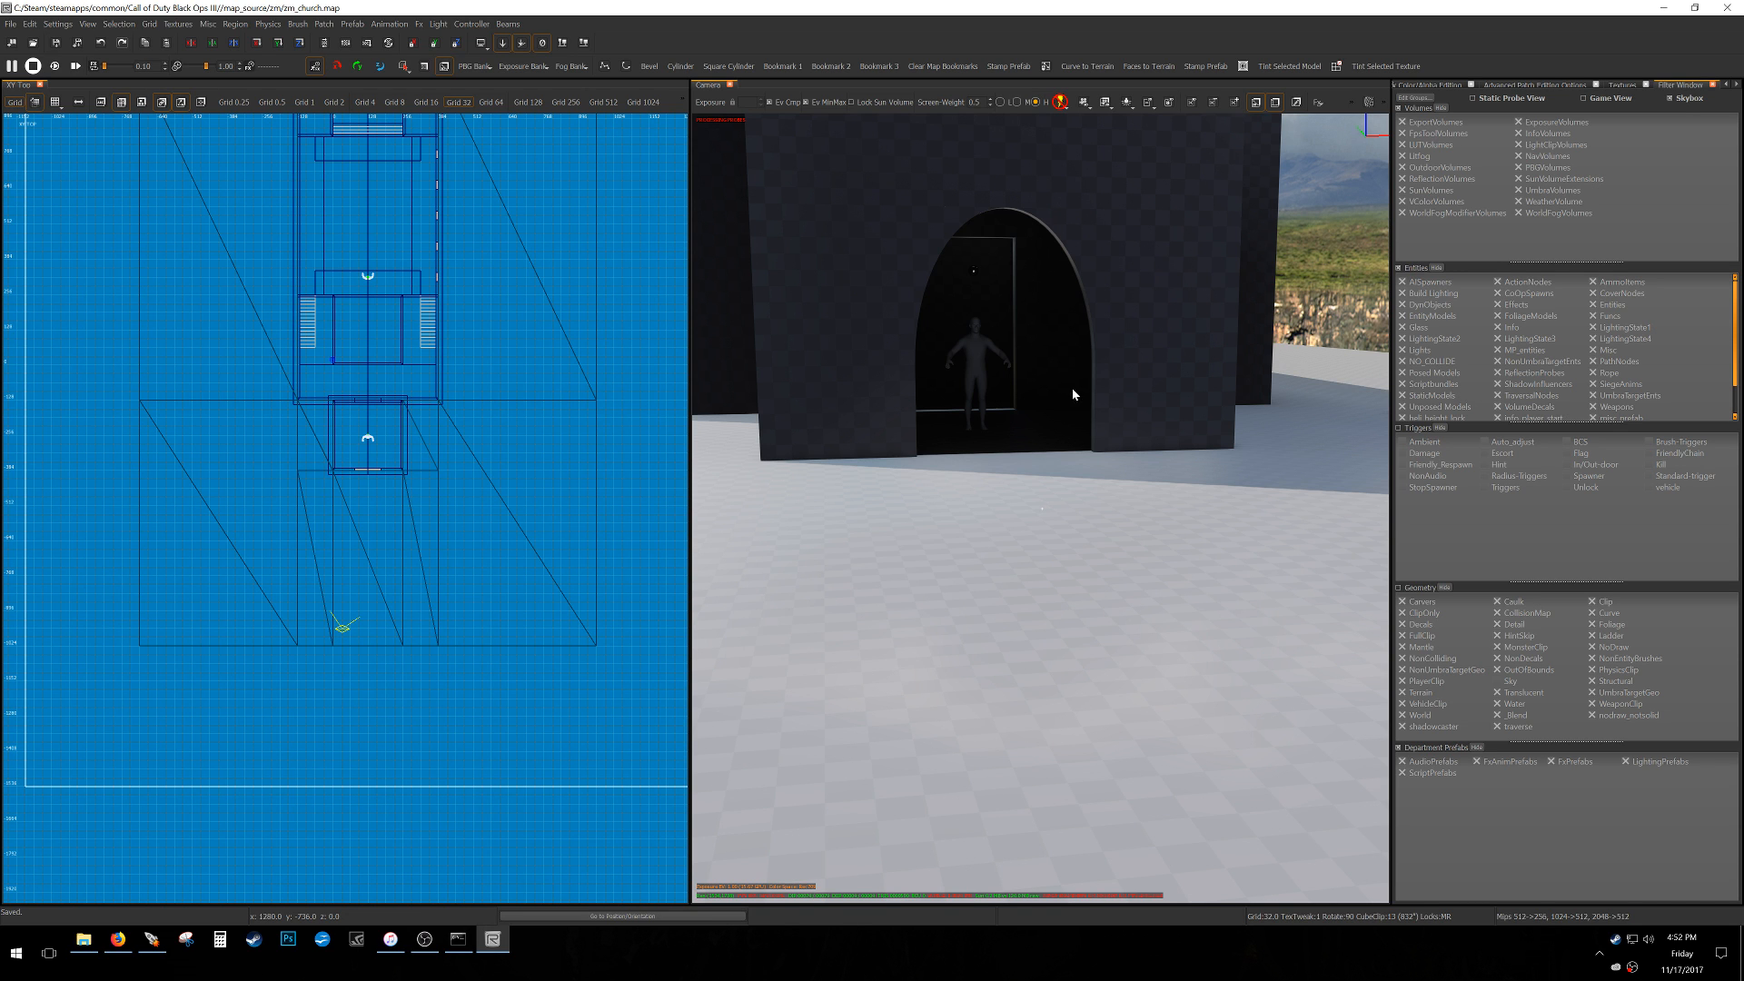
Enter the church through the arched entrance and examine the lighting on the nave walls, windows and floor.
right_click_drag(1098, 402, 1072, 382)
key("w")
mouse_move(1042, 509)
right_mouse_down()
mouse_move(976, 514)
mouse_move(1104, 509)
mouse_move(1008, 507)
mouse_move(1086, 510)
mouse_move(1058, 510)
right_mouse_up()
key("w")
key("w")
key("s")
key("w")
Select the reflection probe at the nave's human figure and extend its volume farther along the nave.
scroll(405, 418, "up", 5)
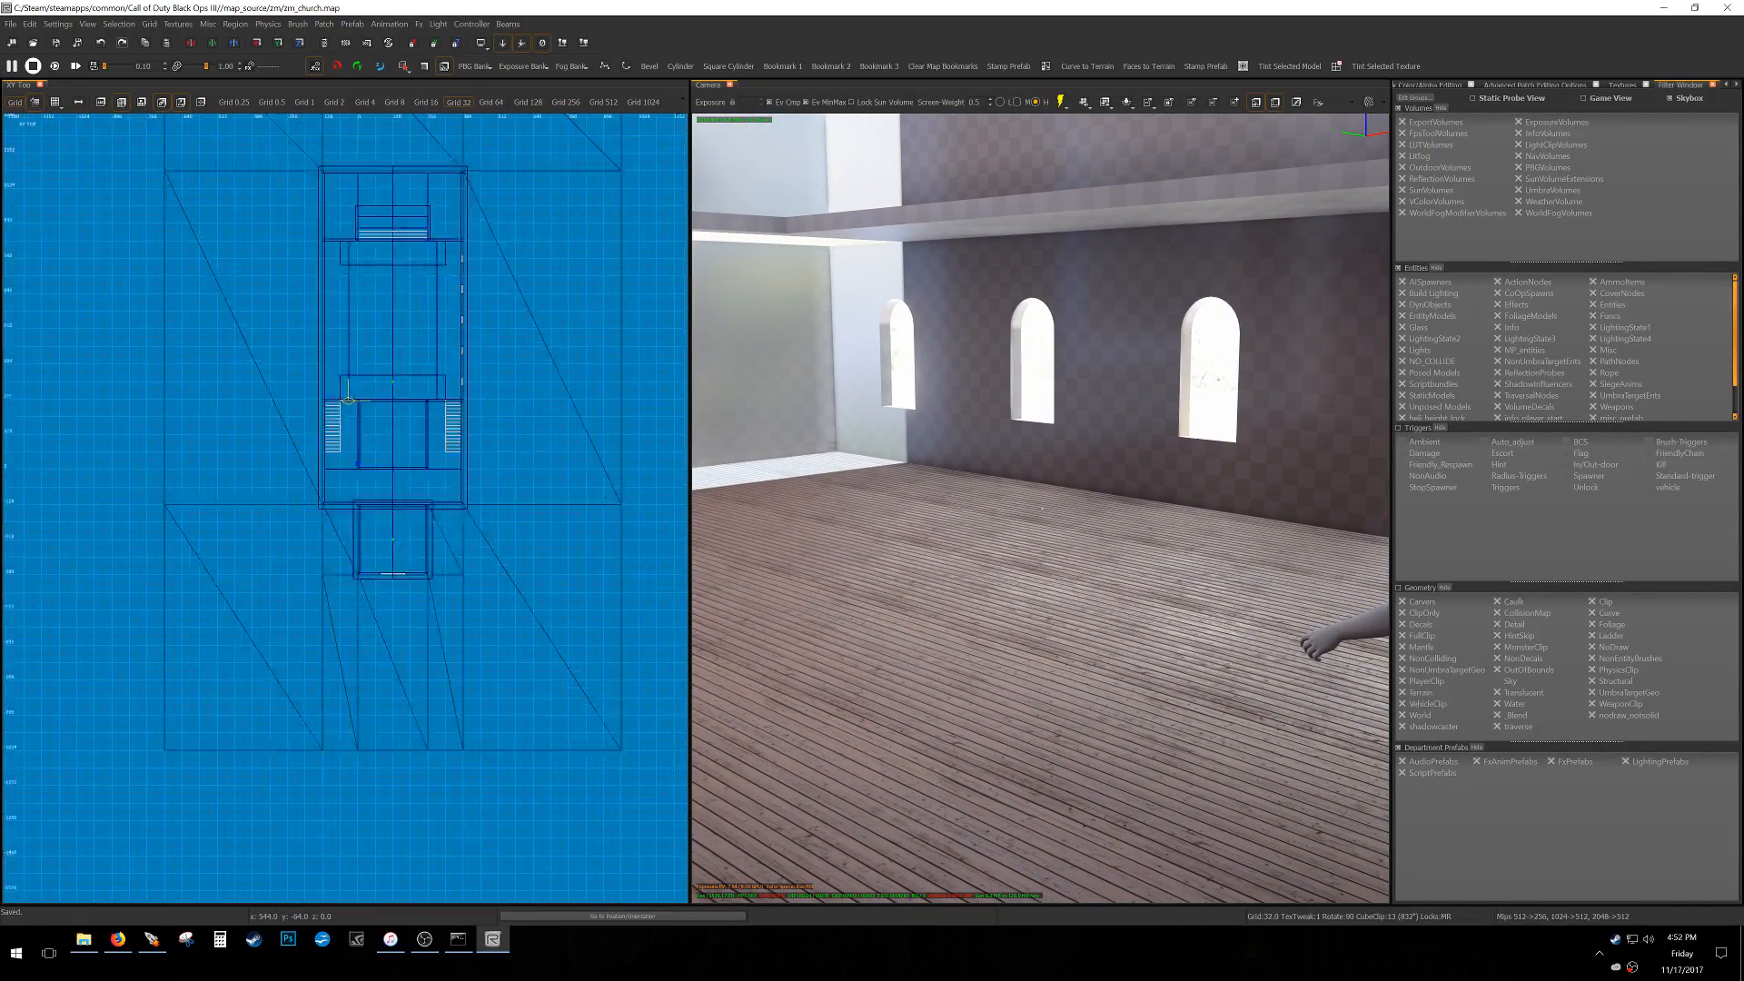
scroll(411, 450, "up", 5)
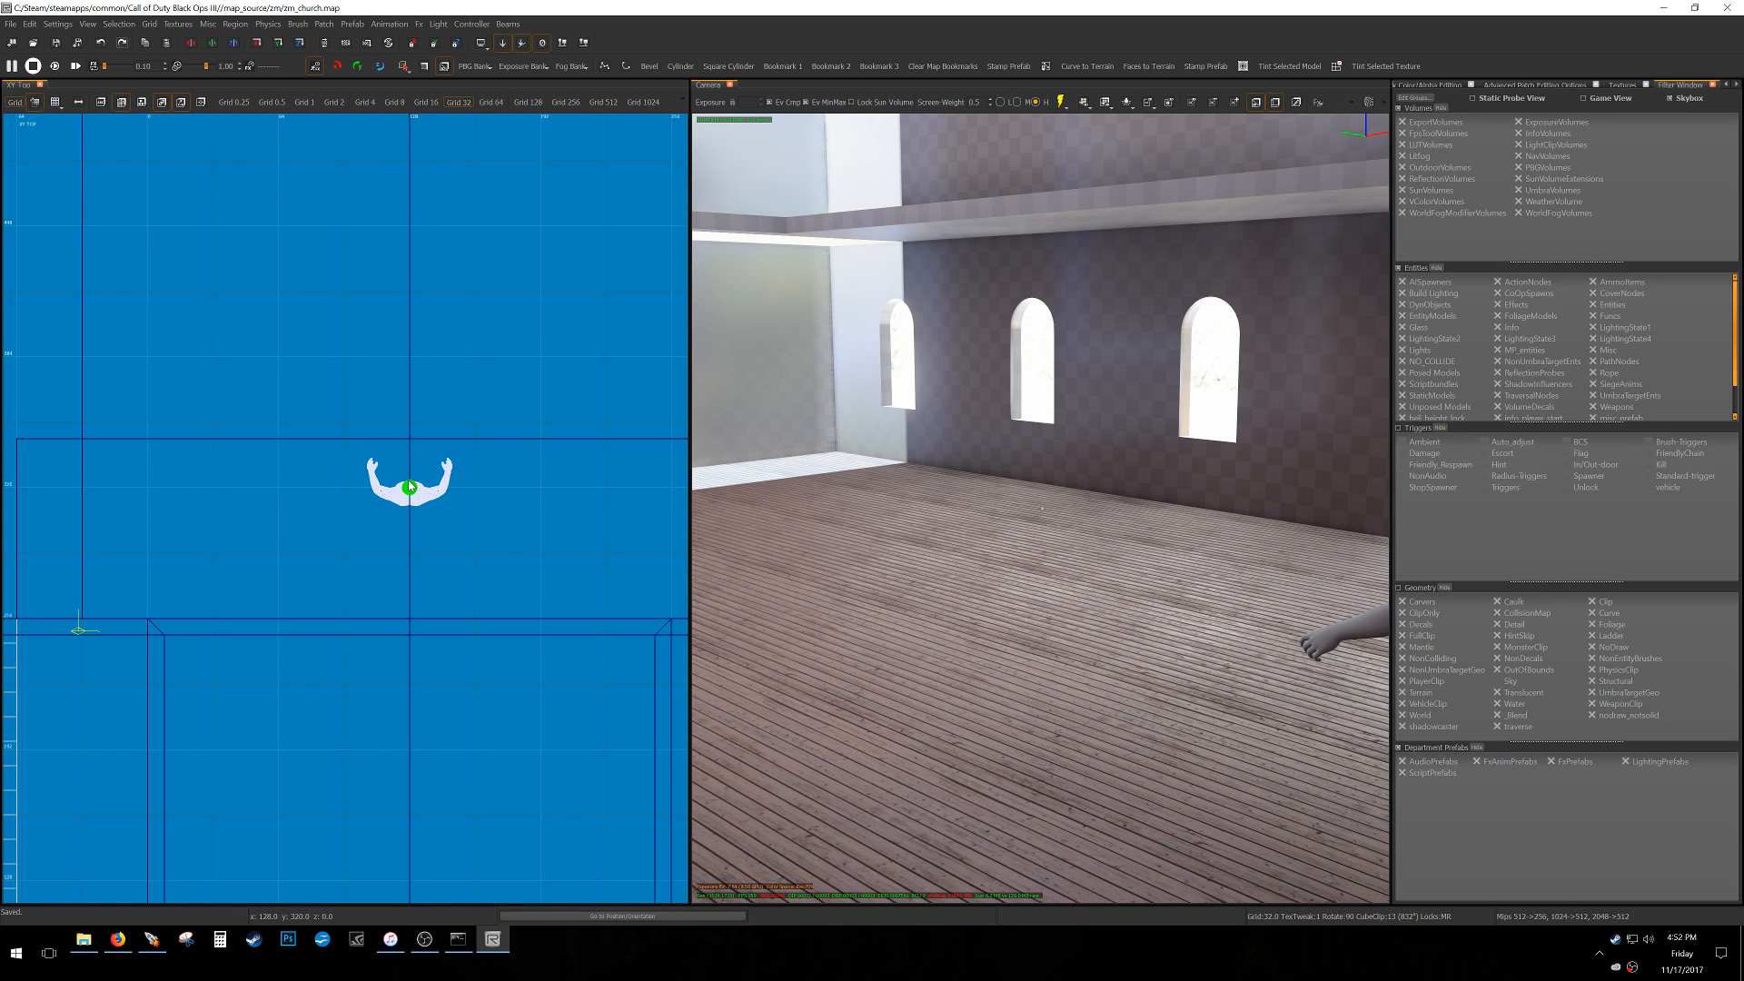
left_click(409, 486, "shift")
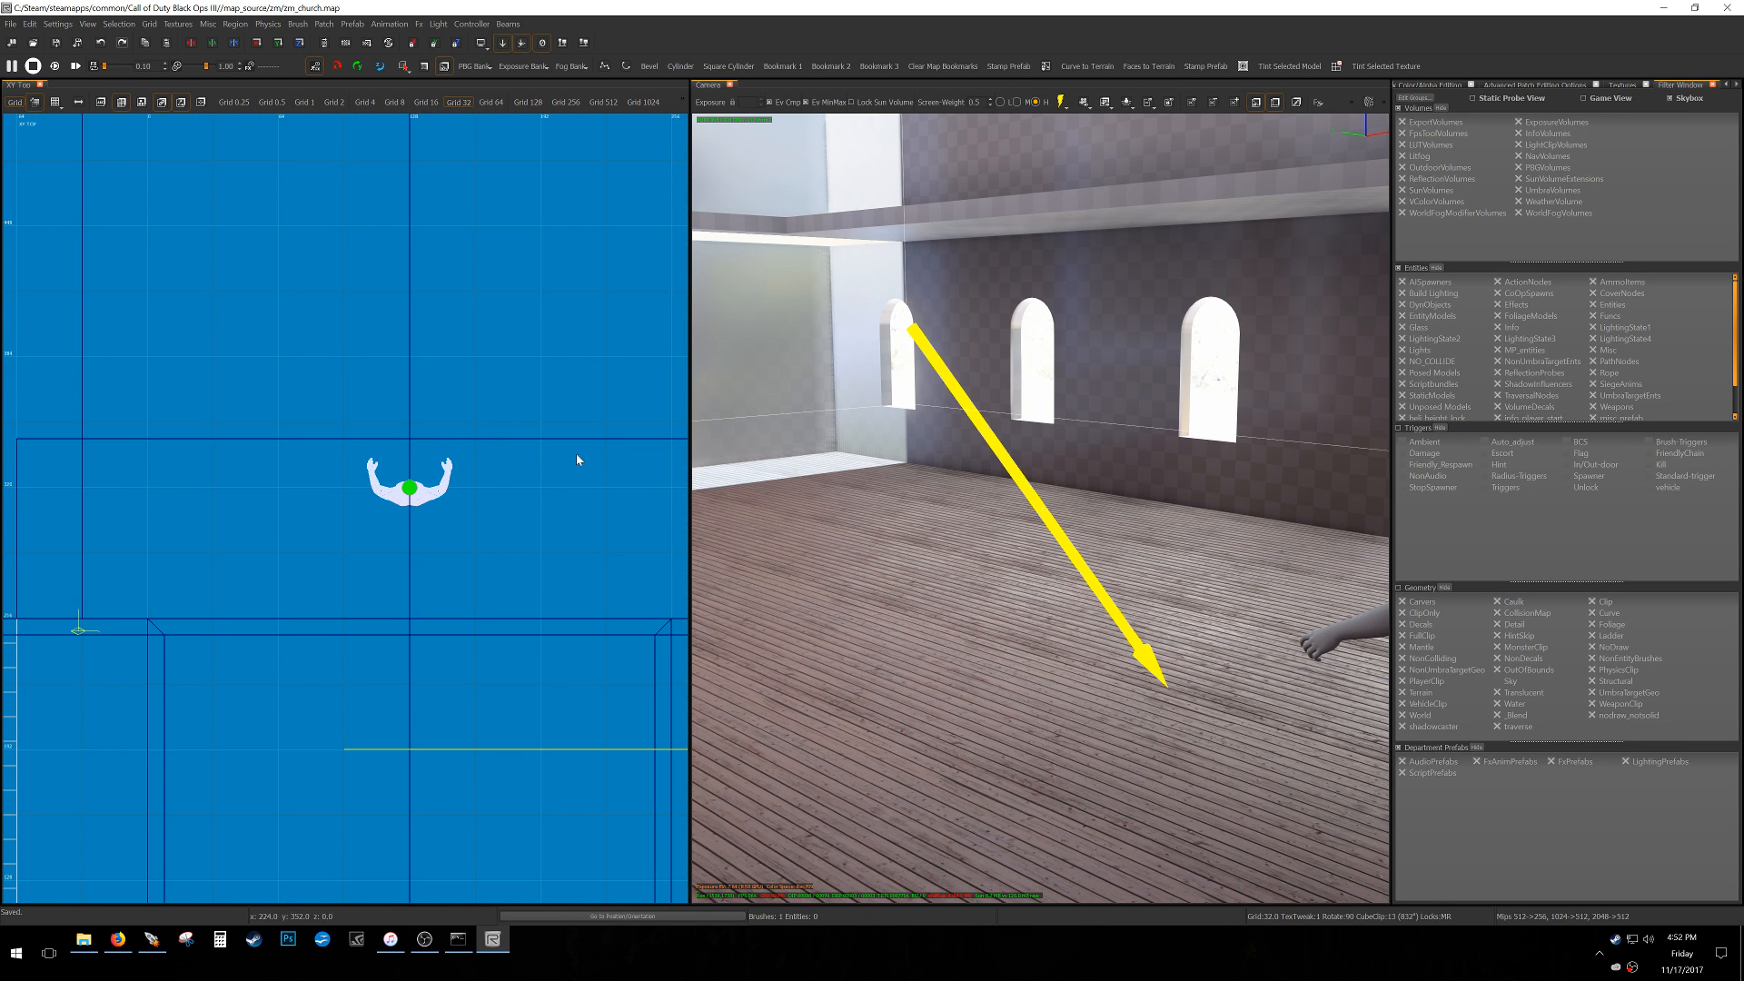
key("Escape")
left_click(409, 487, "shift")
scroll(396, 484, "down", 5)
scroll(396, 485, "down", 3)
right_click_drag(926, 400, 941, 402)
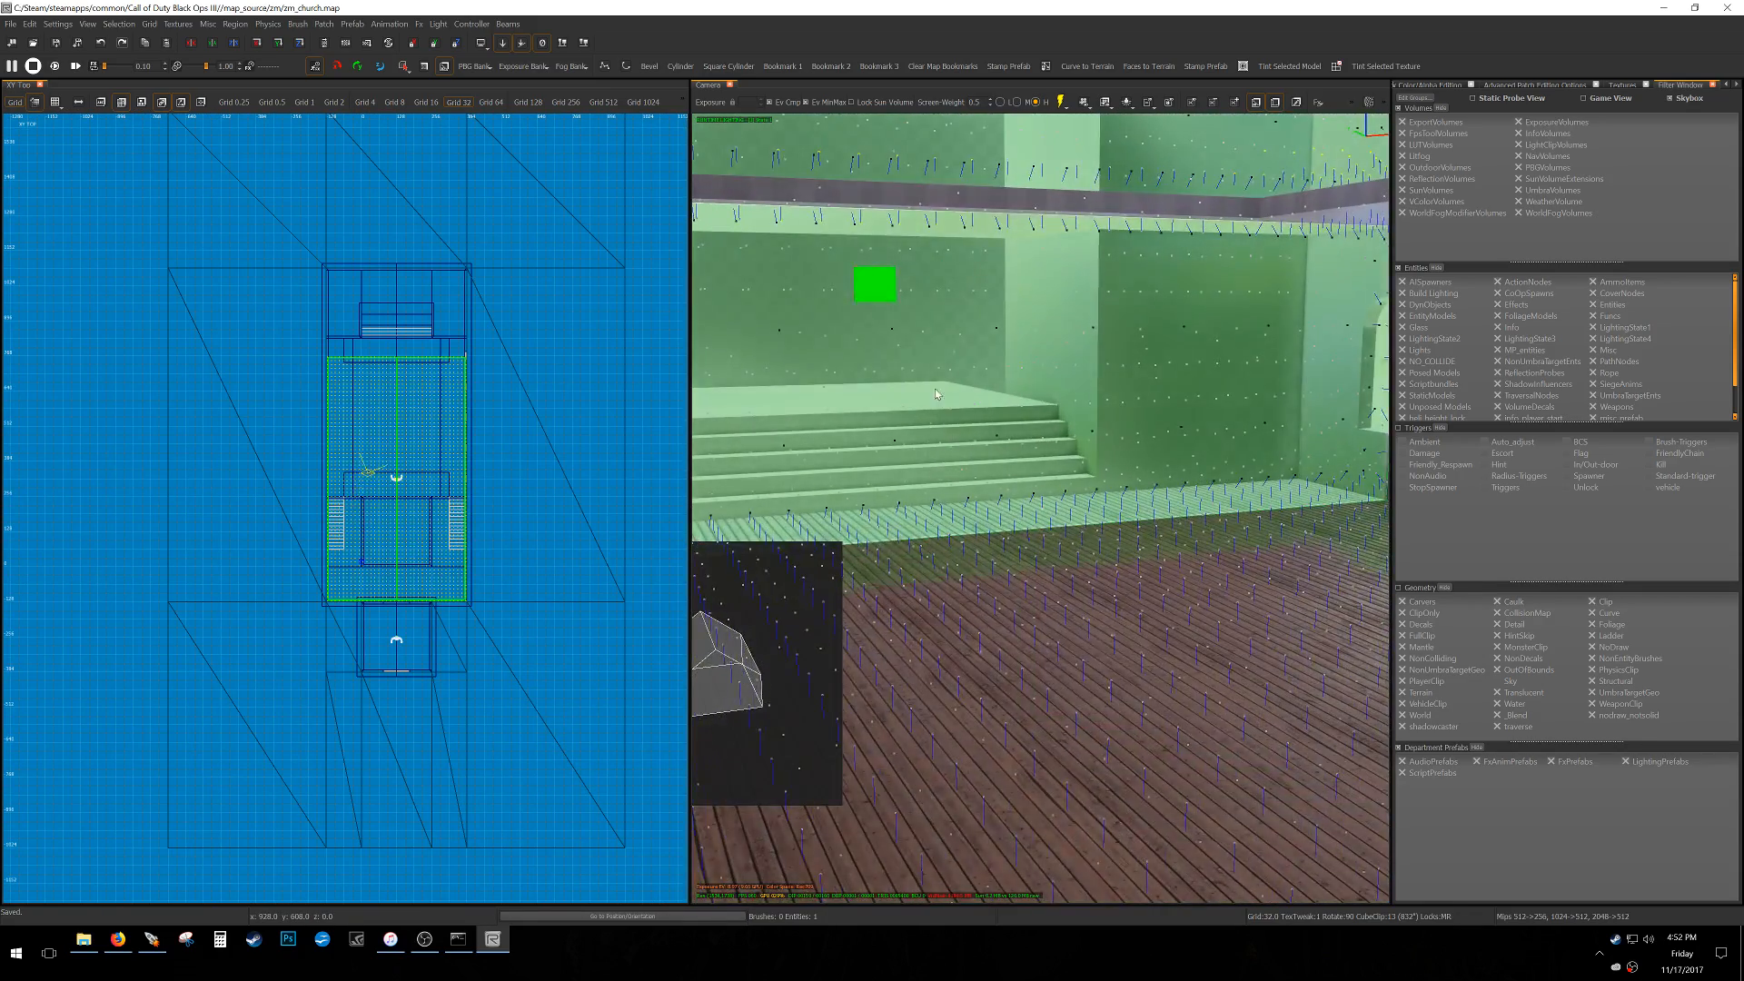
Stretch the reflection probe volume over the altar steps up to the church's end wall.
key("ctrl+z")
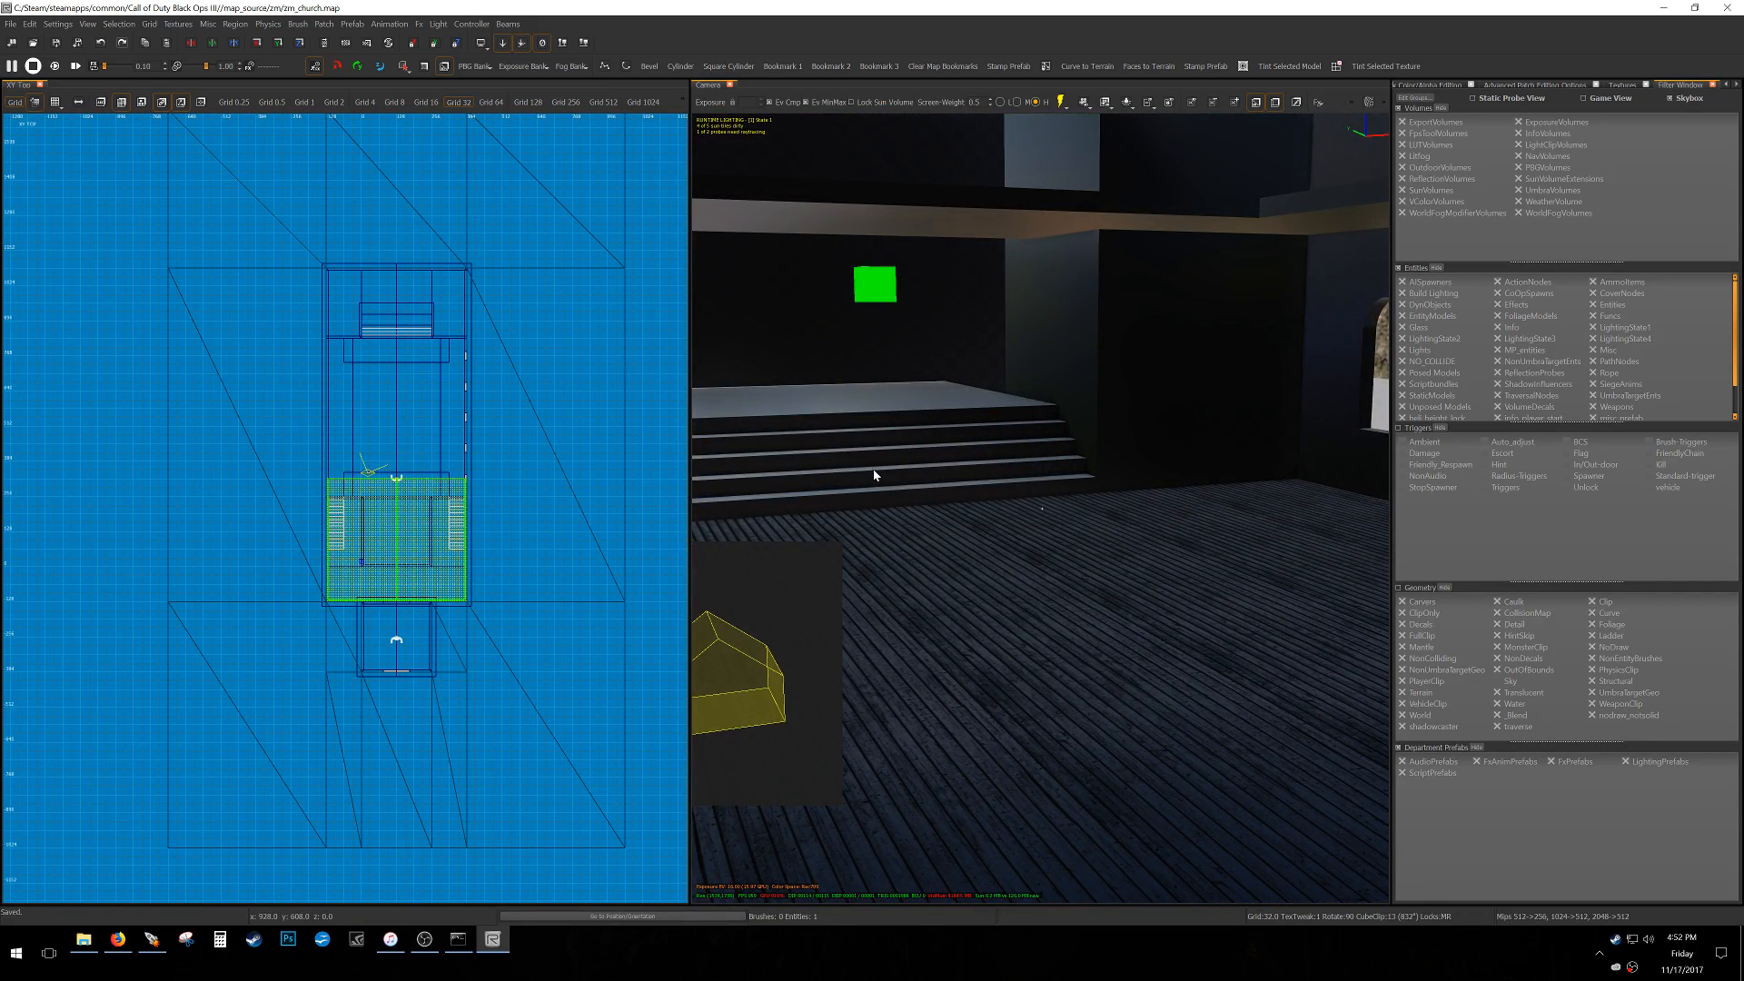
key("ctrl+y")
scroll(434, 451, "up", 2)
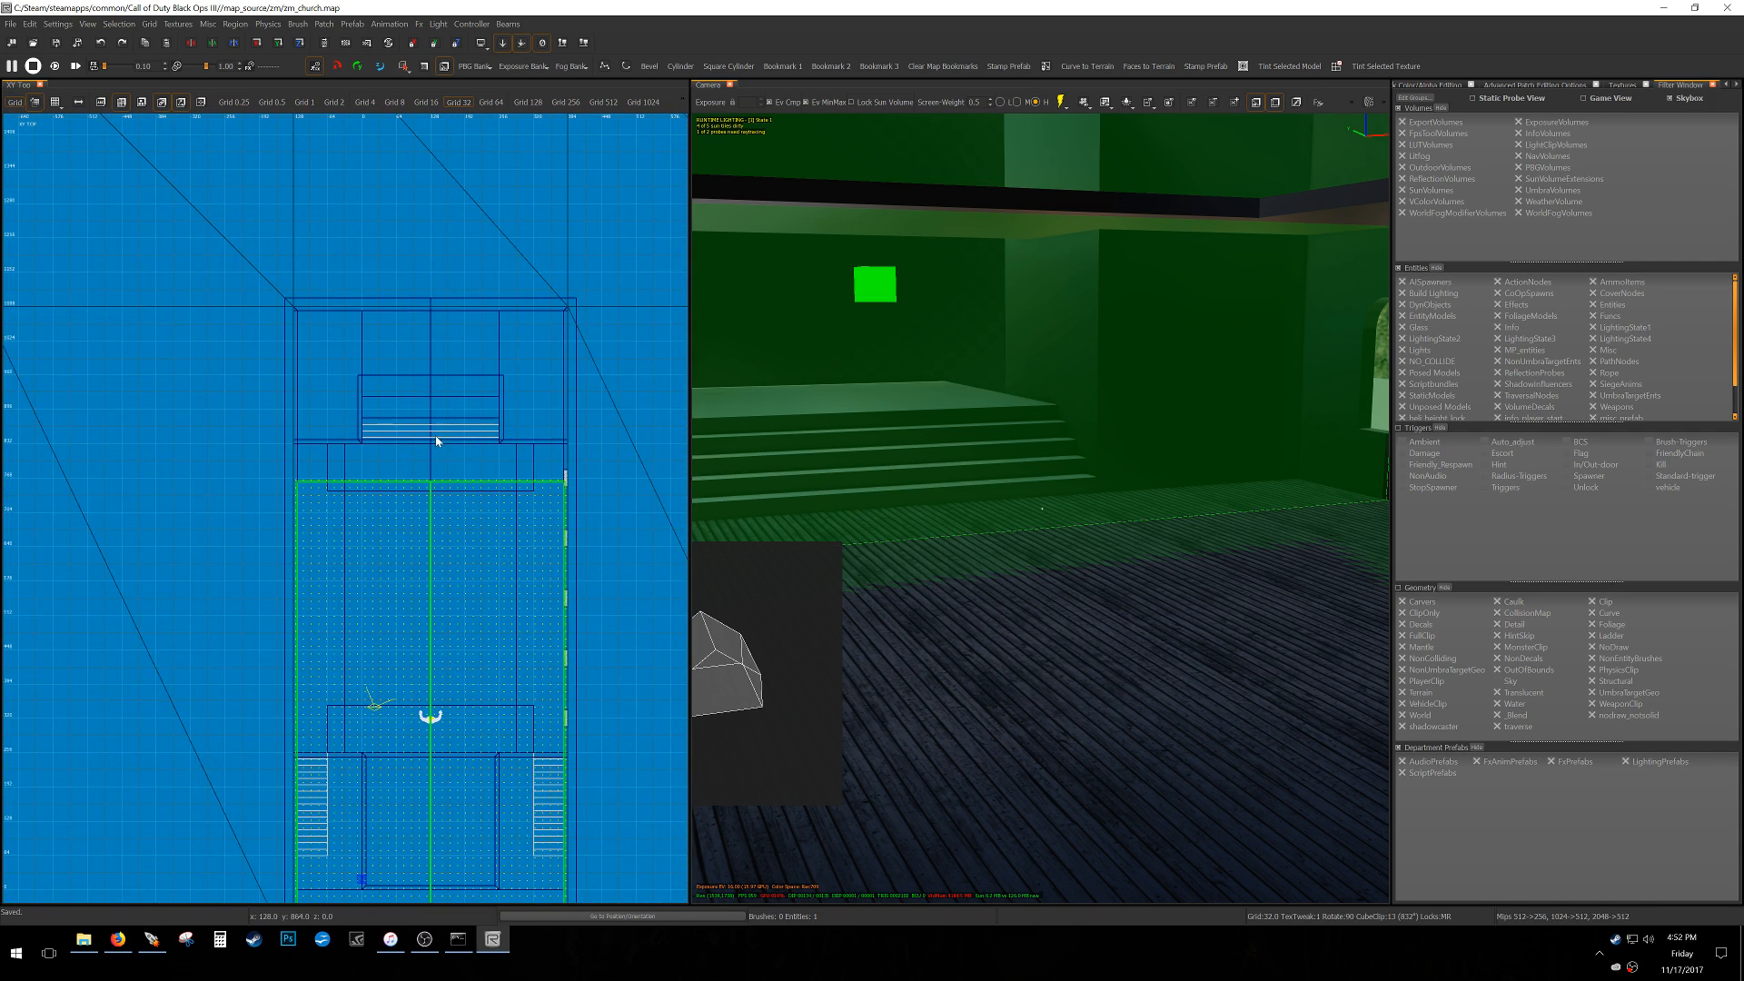
left_click_drag(434, 450, 450, 269)
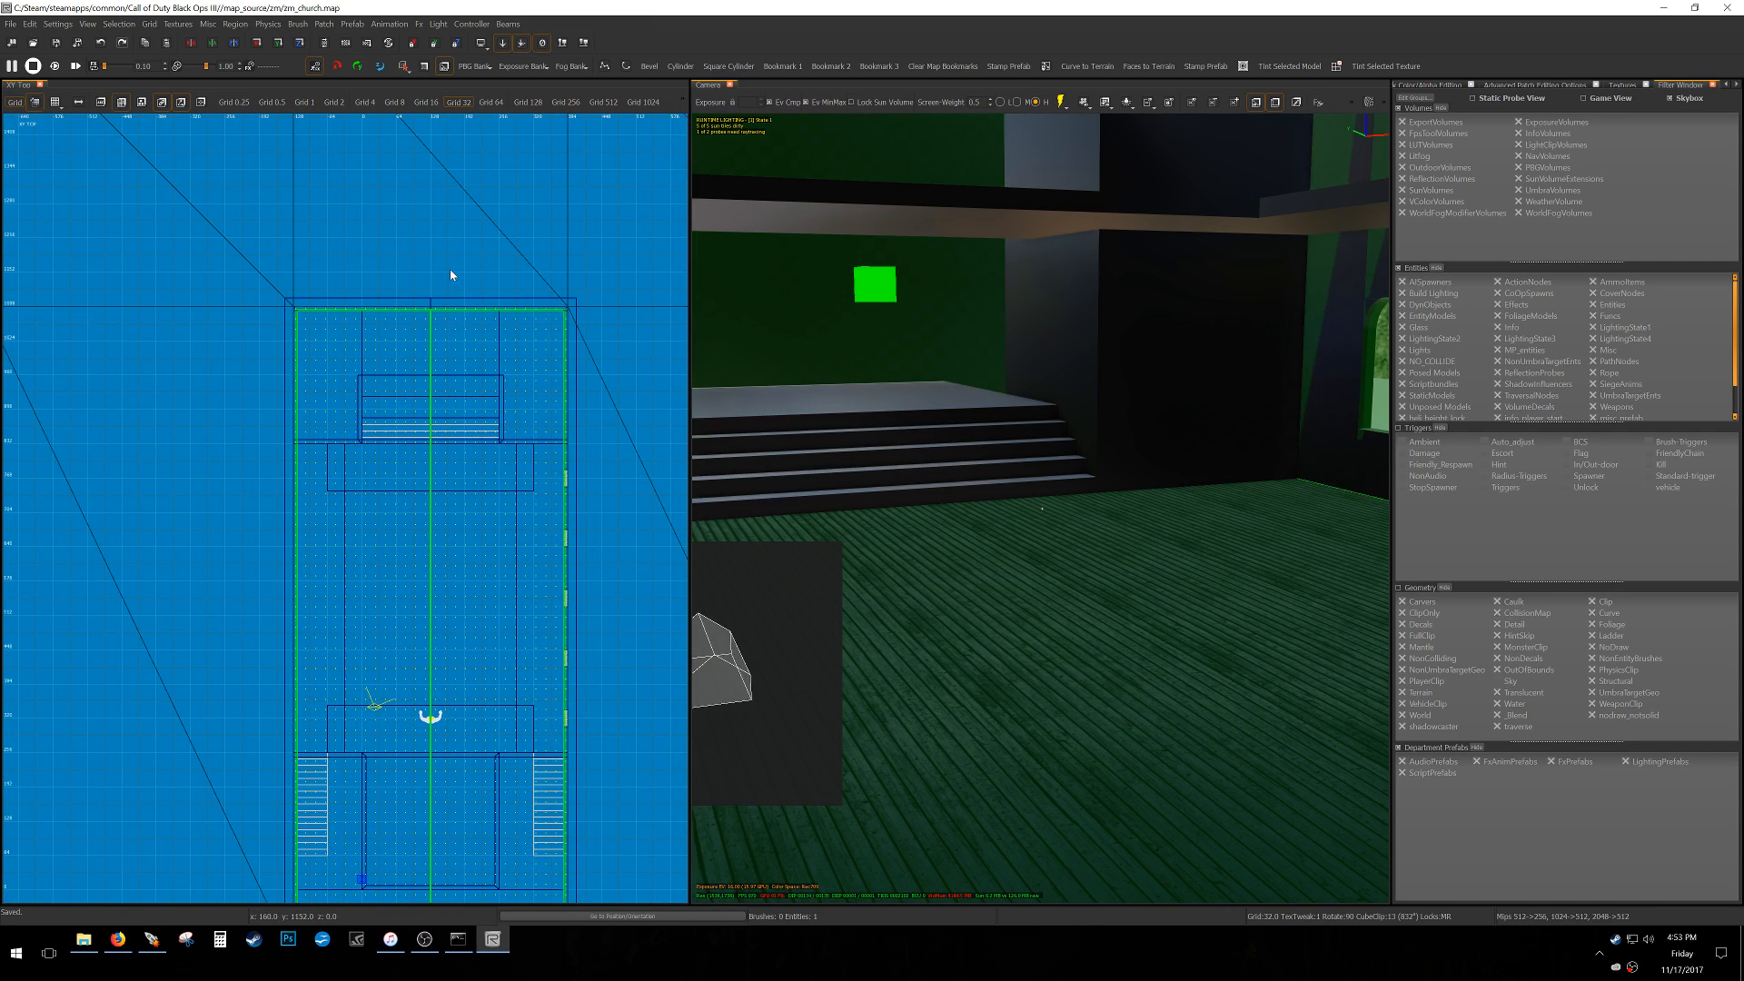
right_click_drag(927, 364, 990, 373)
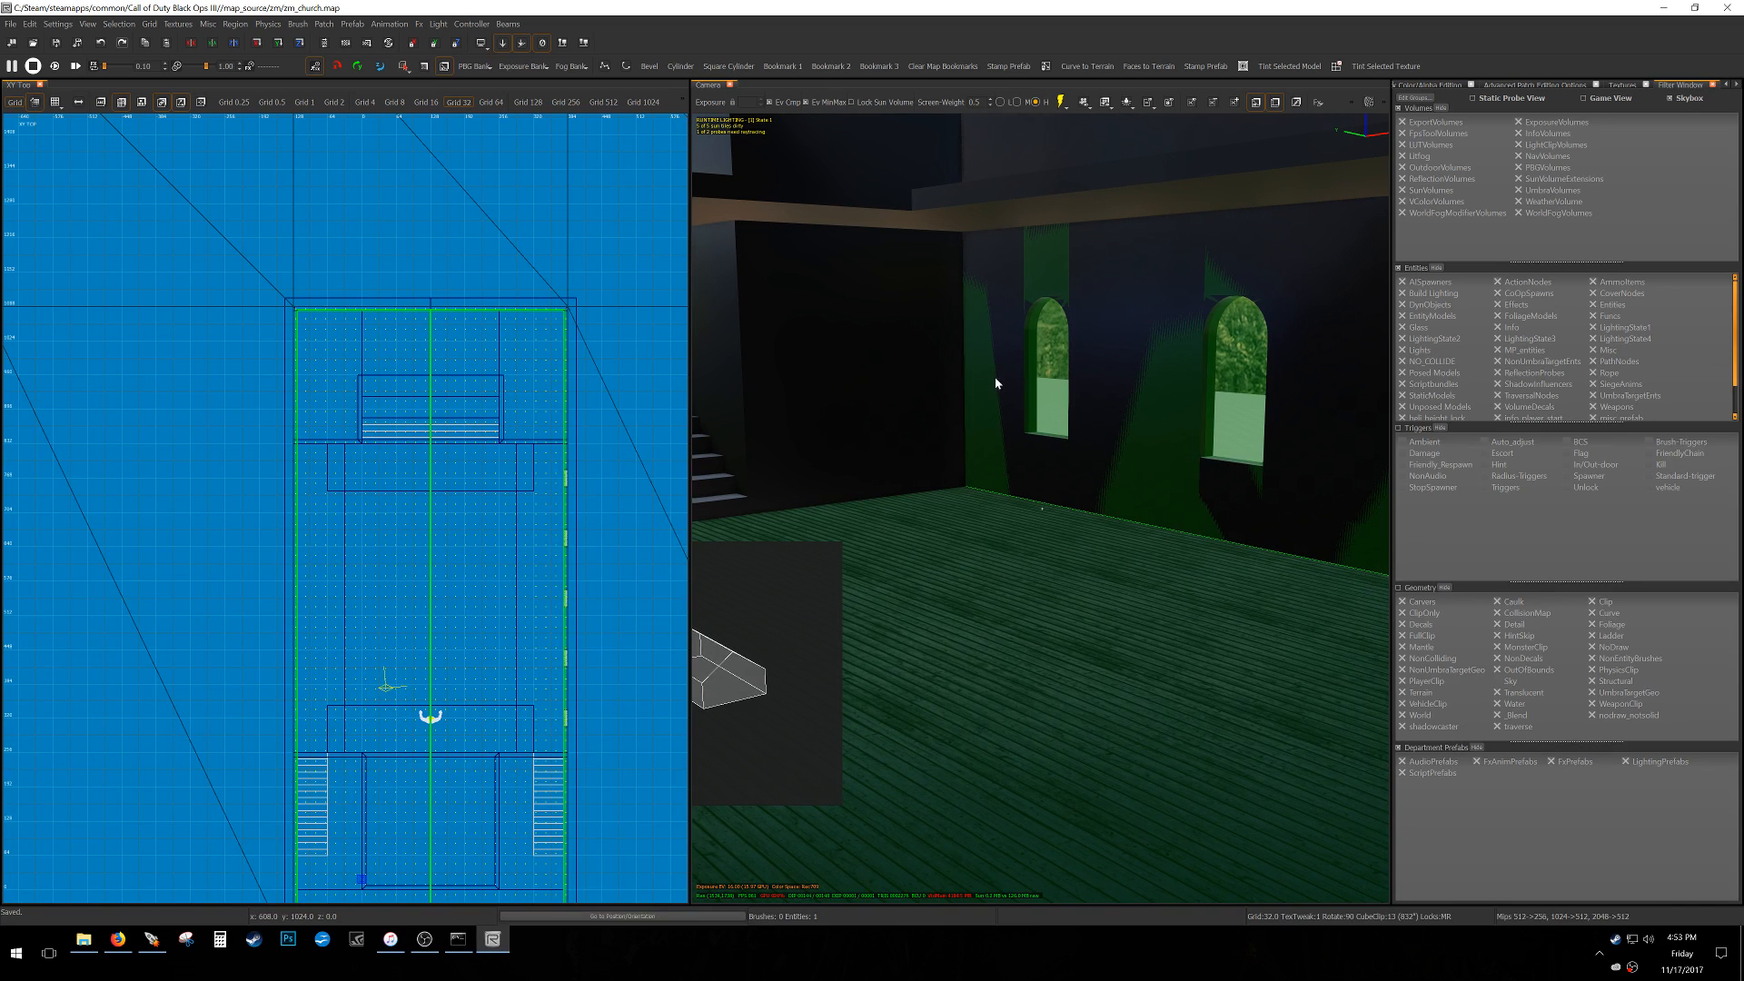
Deselect the lengthened reflection probe and rebuild the lighting inside the nave.
key("Escape")
mouse_move(1103, 445)
right_mouse_down()
mouse_move(1172, 440)
mouse_move(1110, 413)
right_mouse_up()
left_click(1061, 103)
left_click(1081, 145)
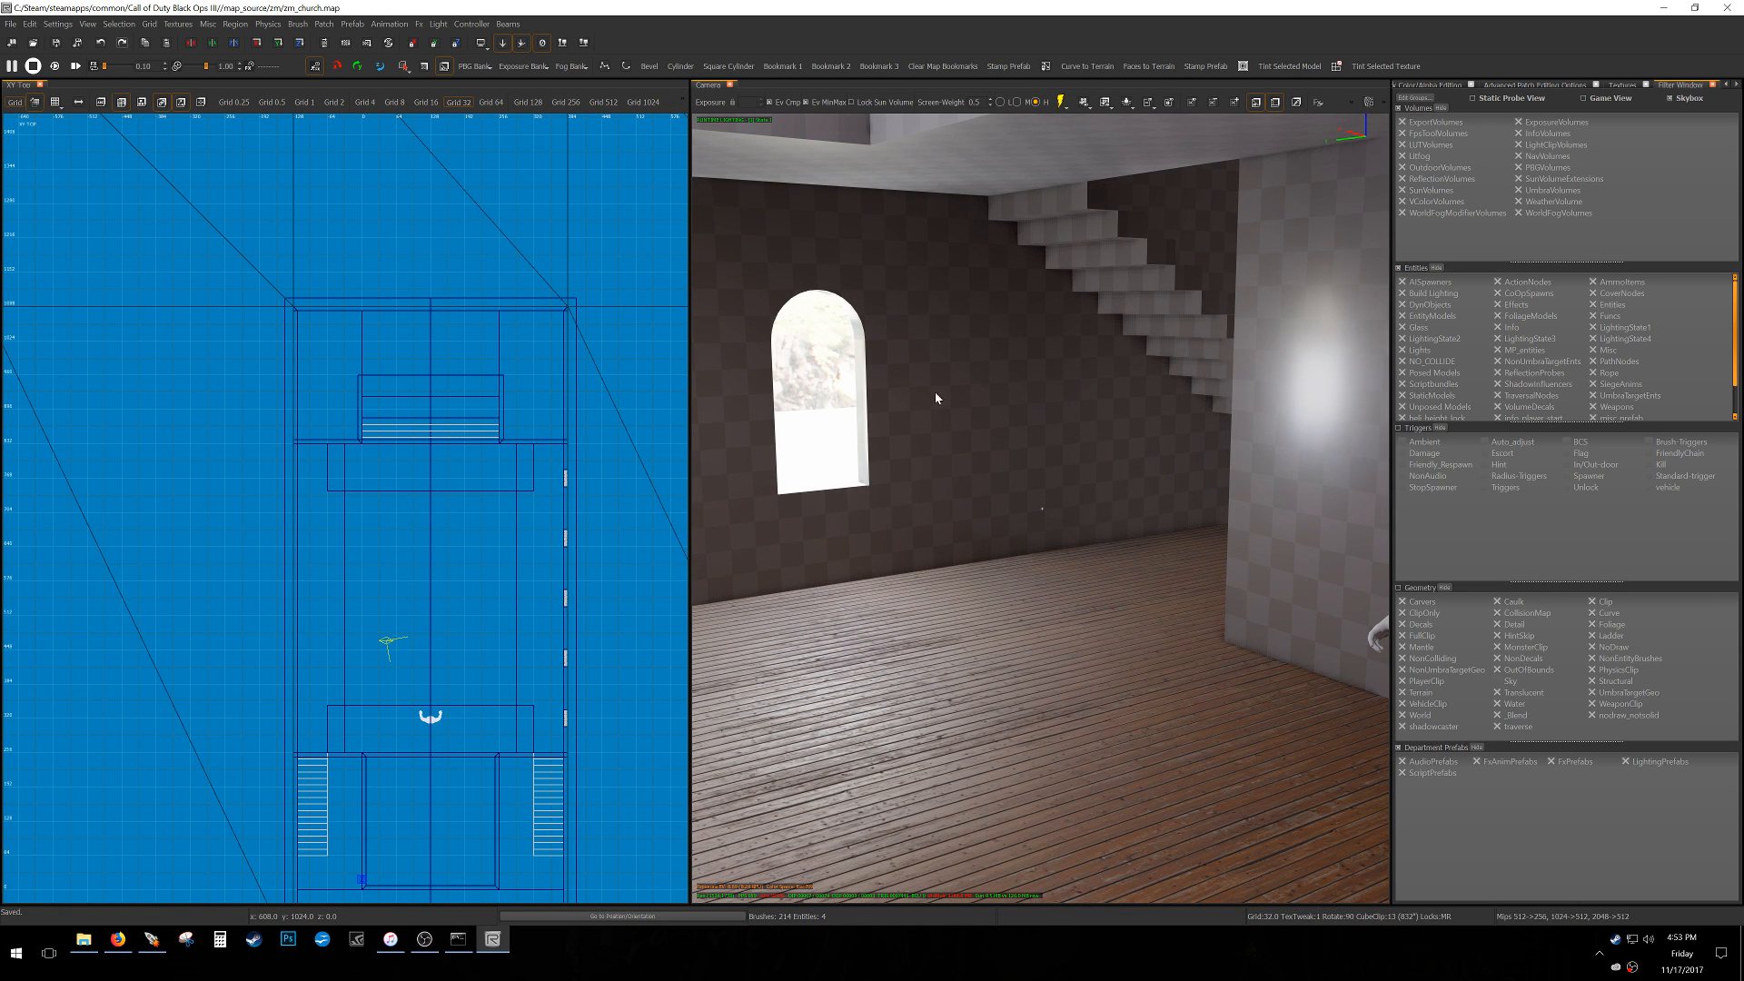
Export the map lighting at H quality with local probes included and cached lighting recomputed.
left_click(30, 24)
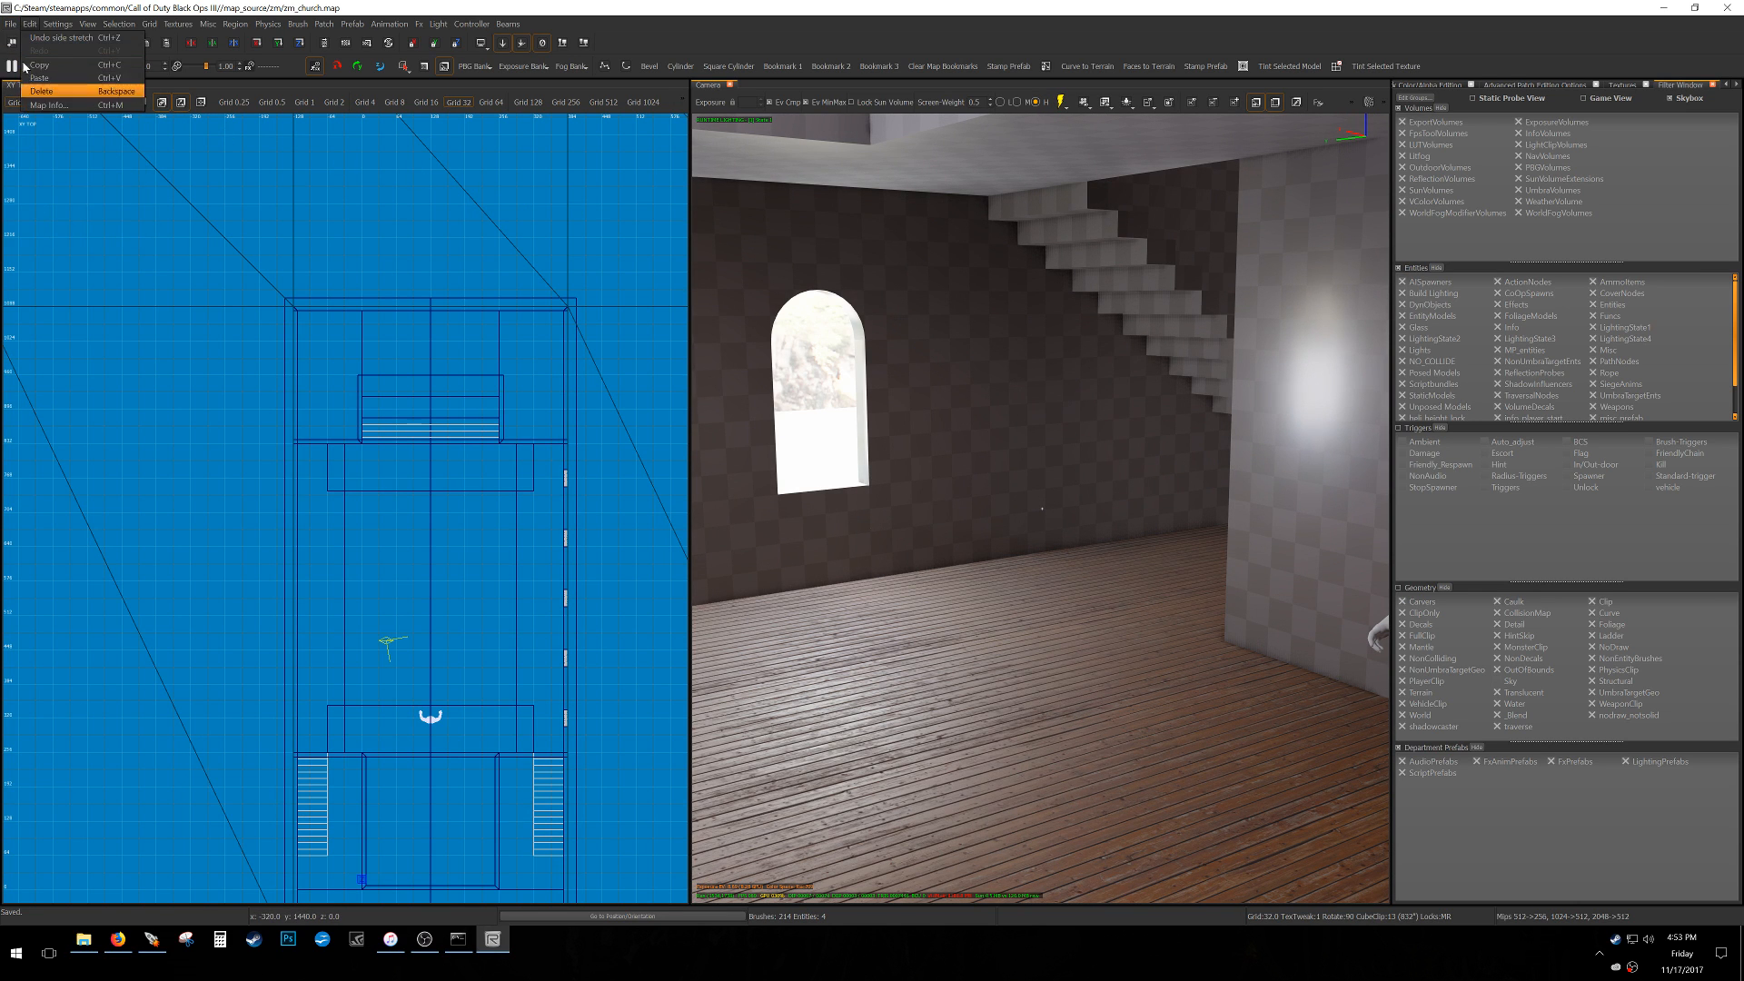
left_click(37, 179)
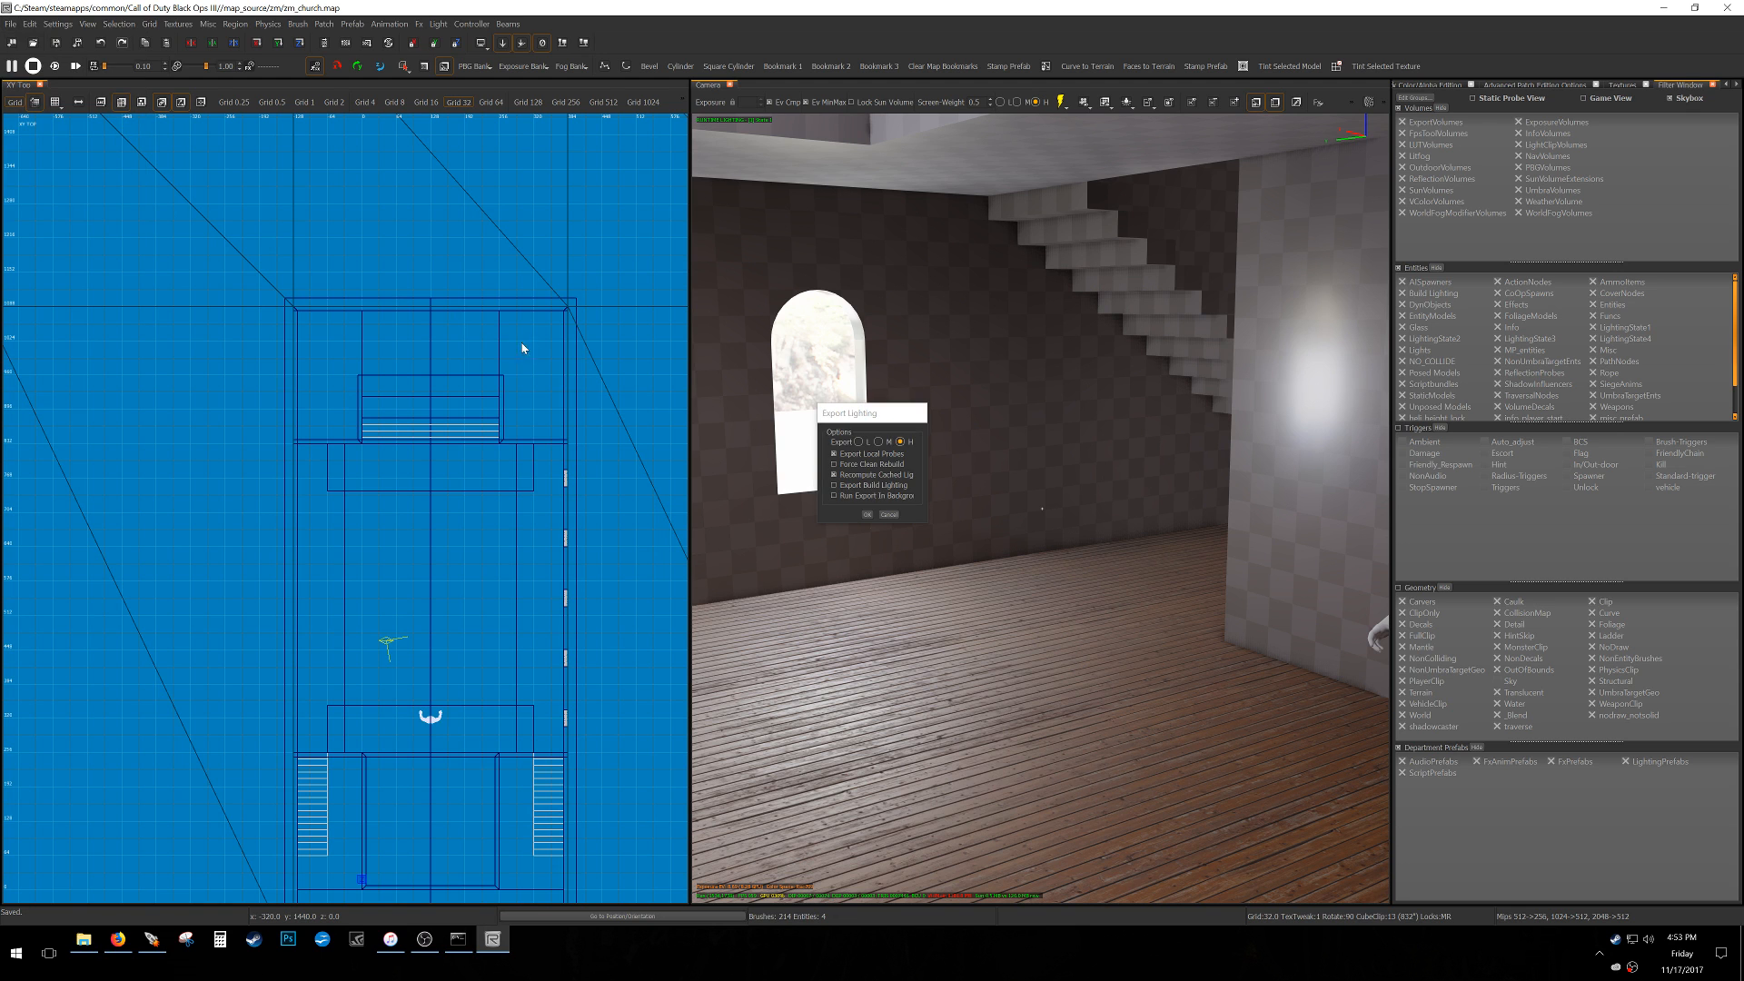
left_click(867, 514)
mouse_move(1127, 673)
right_mouse_down()
mouse_move(1072, 673)
mouse_move(1126, 674)
mouse_move(1168, 602)
mouse_move(1163, 655)
mouse_move(1146, 556)
mouse_move(1054, 599)
mouse_move(1127, 663)
mouse_move(1149, 640)
mouse_move(1166, 675)
right_mouse_up()
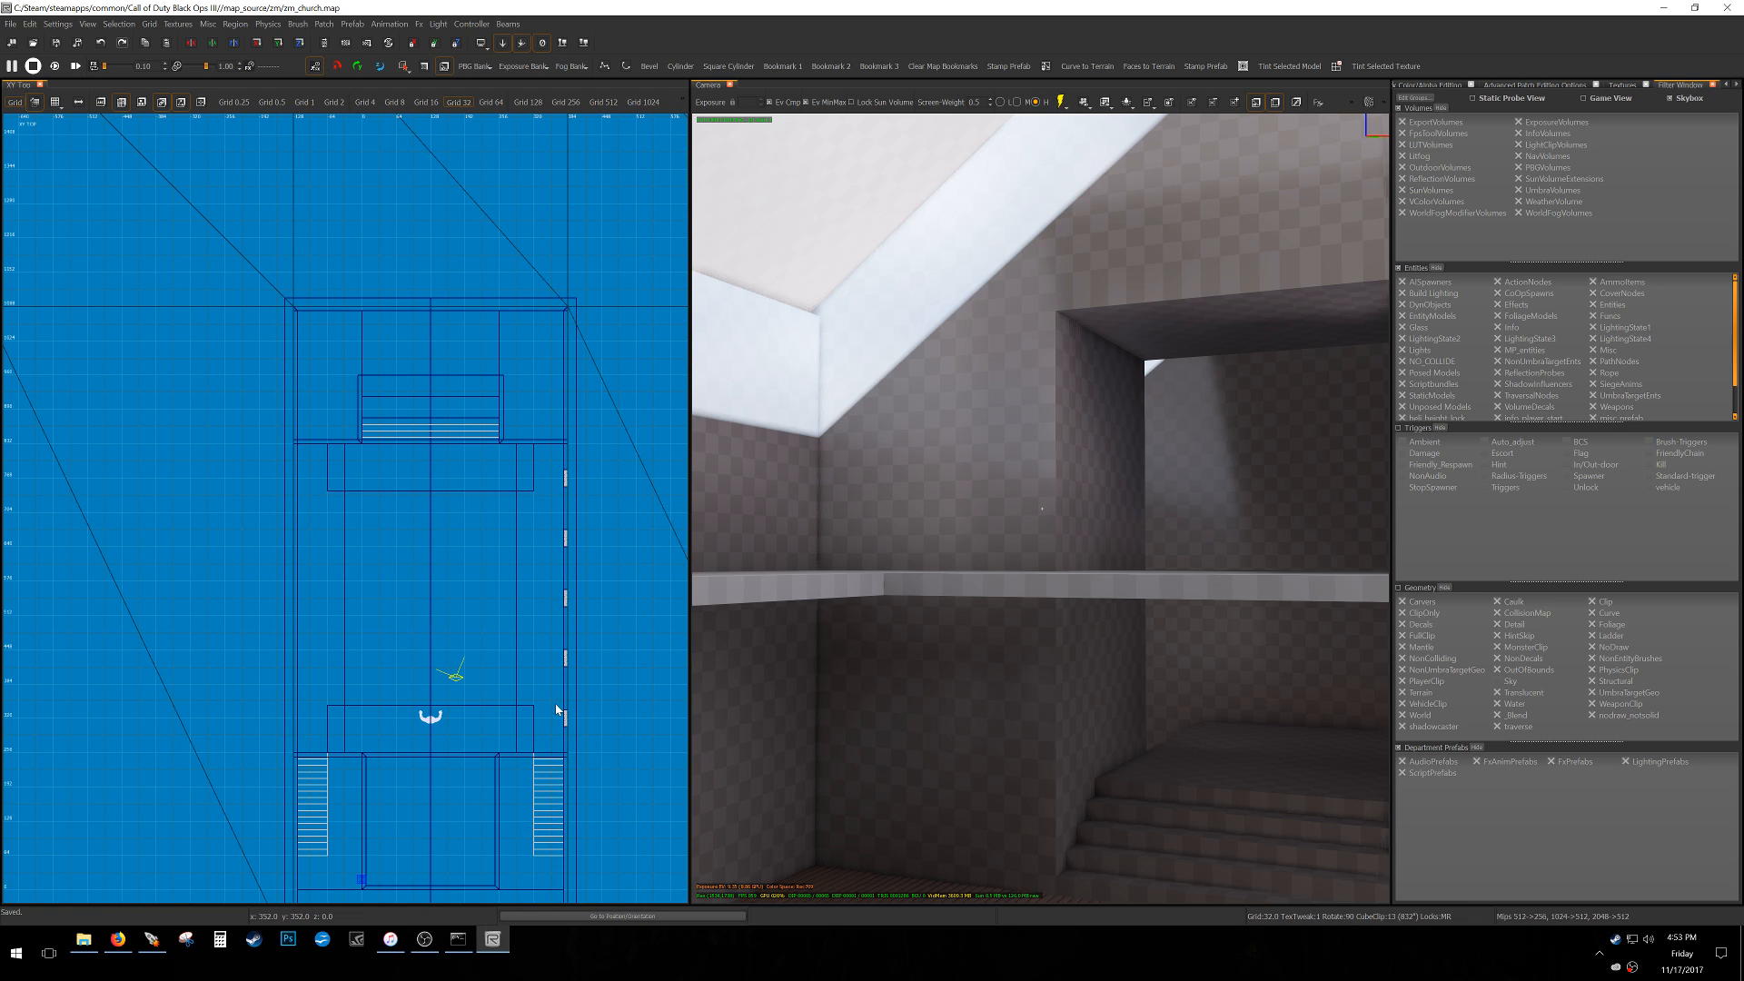
Delete the human reference figure inside the nave and hide all volume types.
scroll(451, 700, "up", 5)
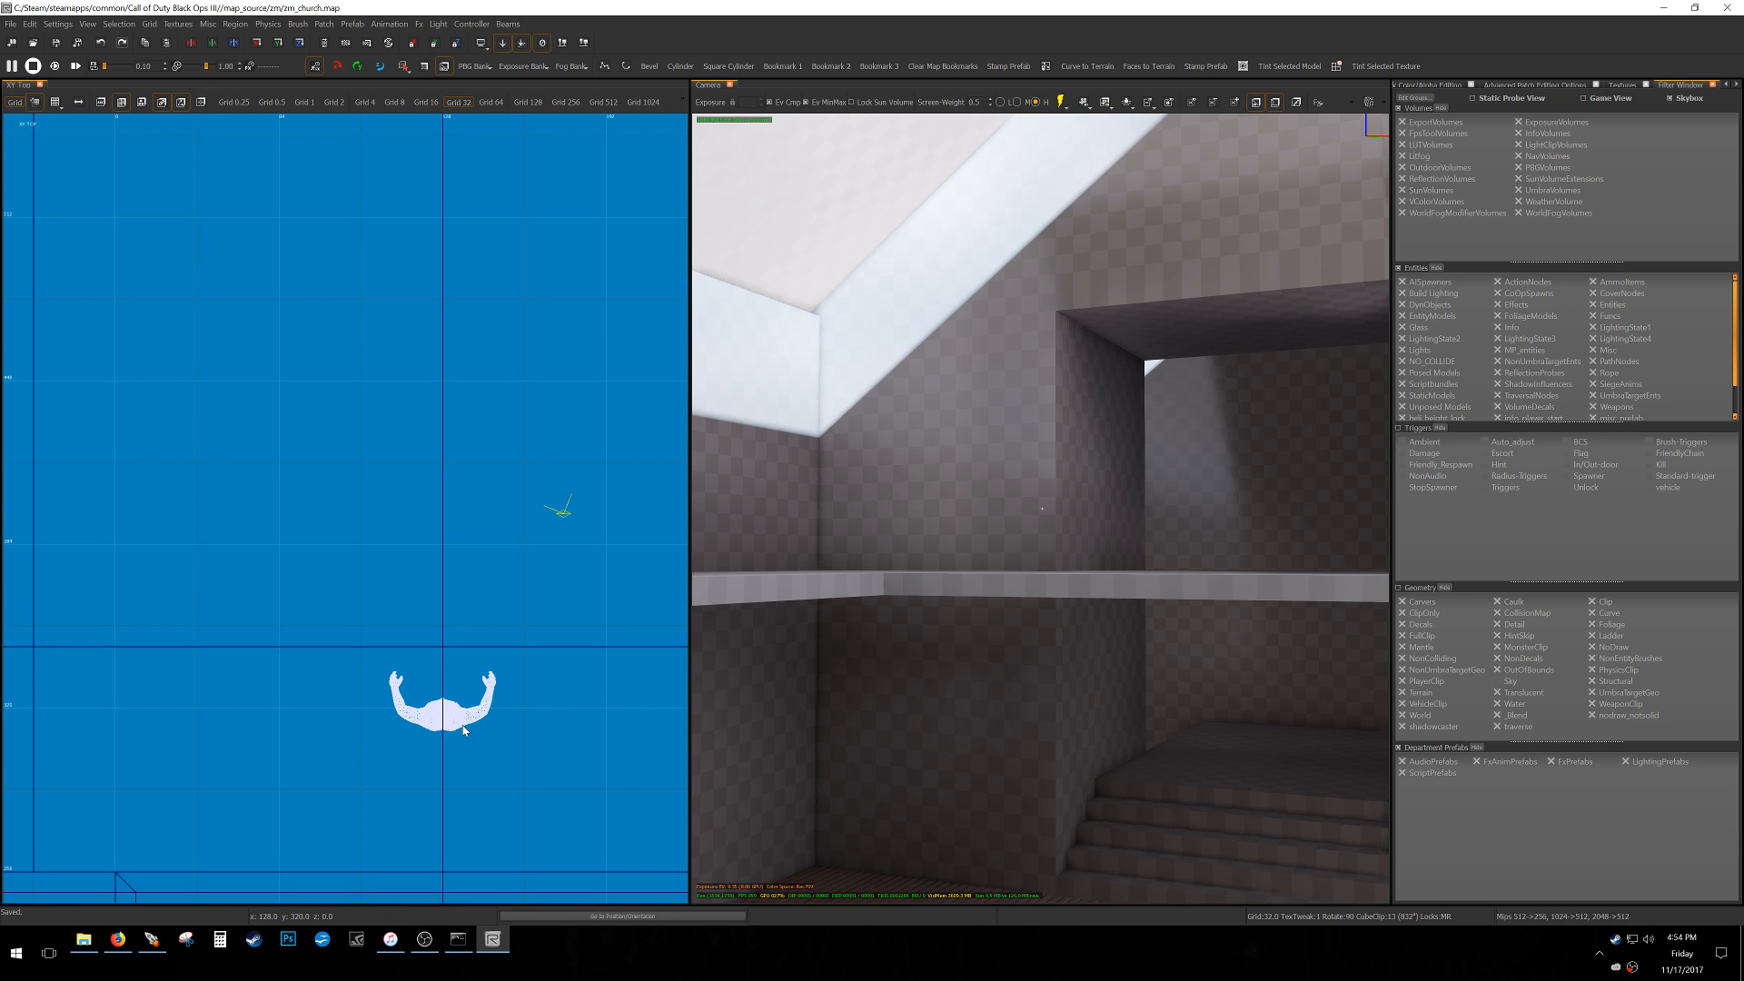
scroll(448, 635, "down", 5)
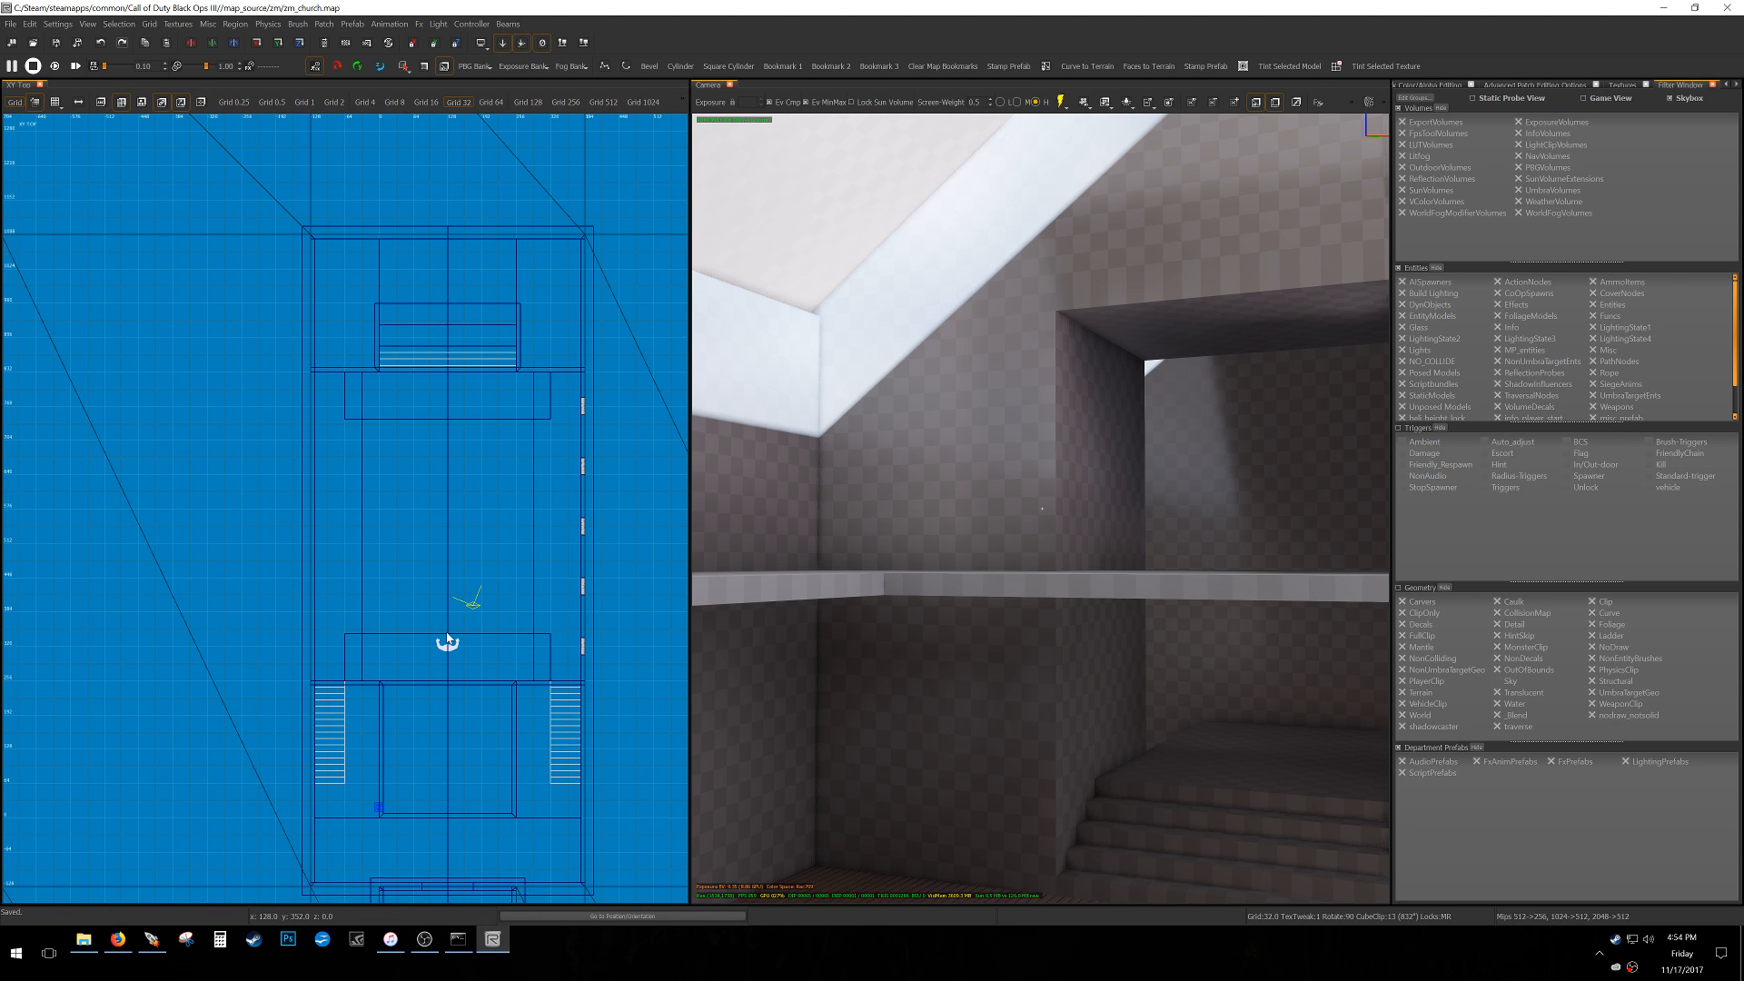
scroll(449, 634, "down", 3)
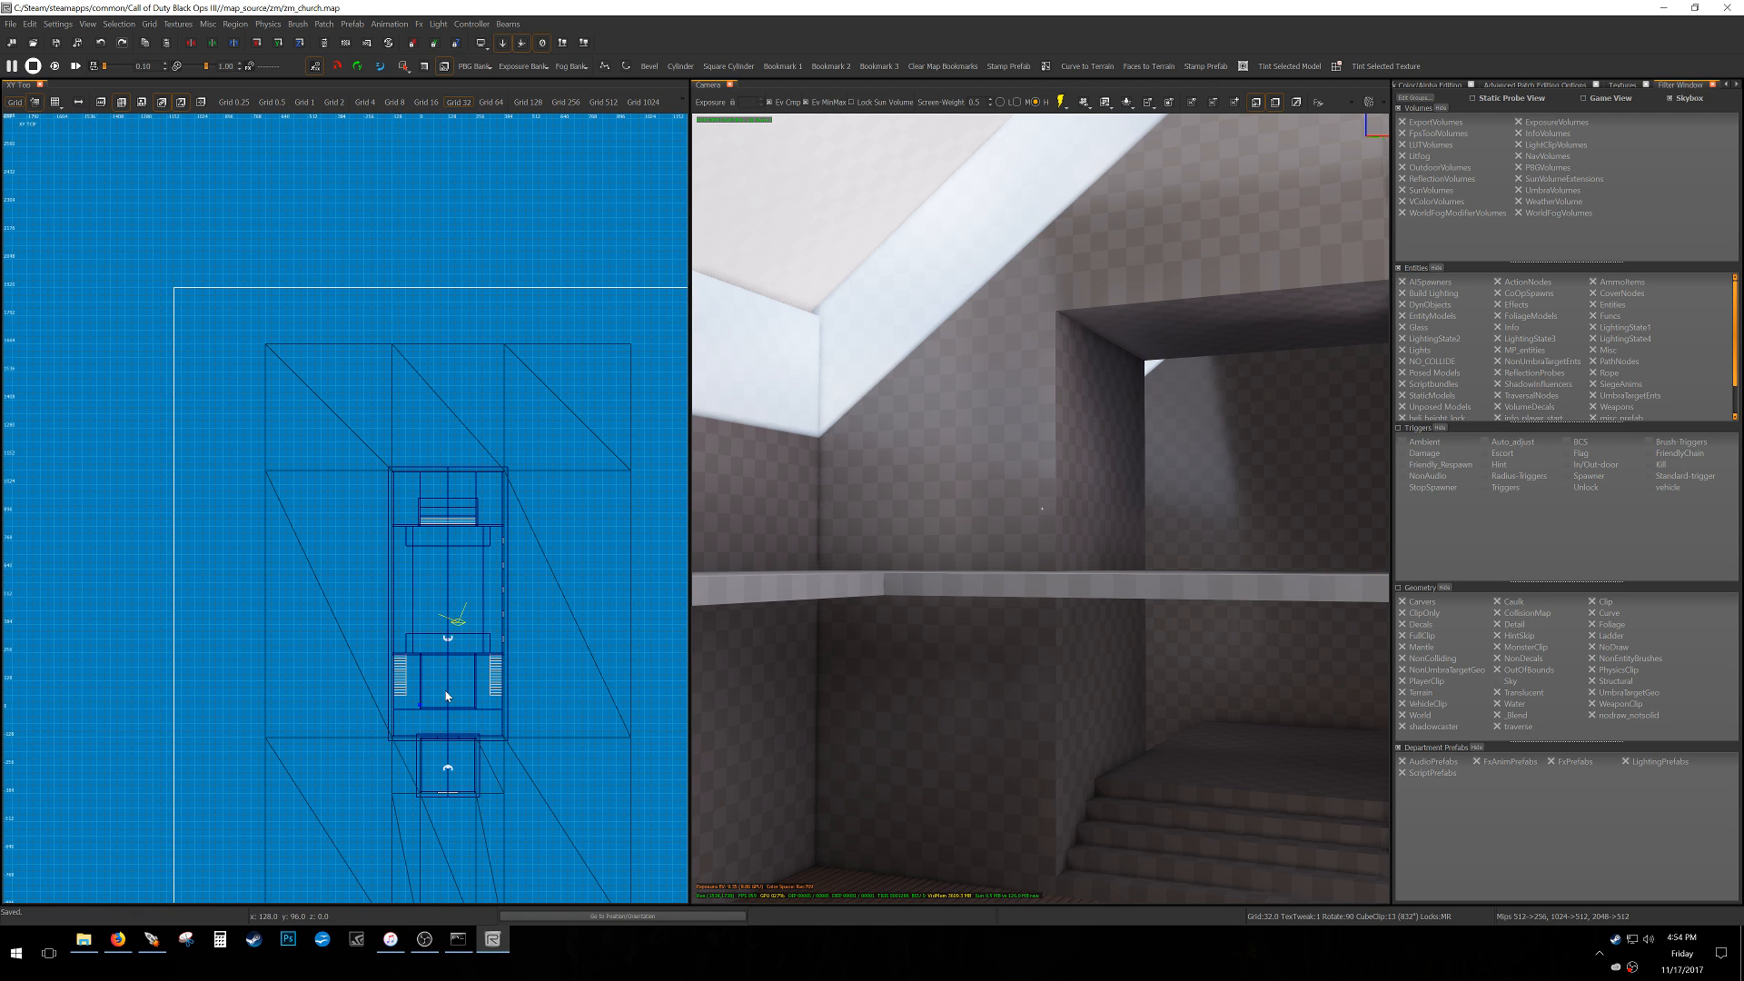
scroll(448, 694, "up", 3)
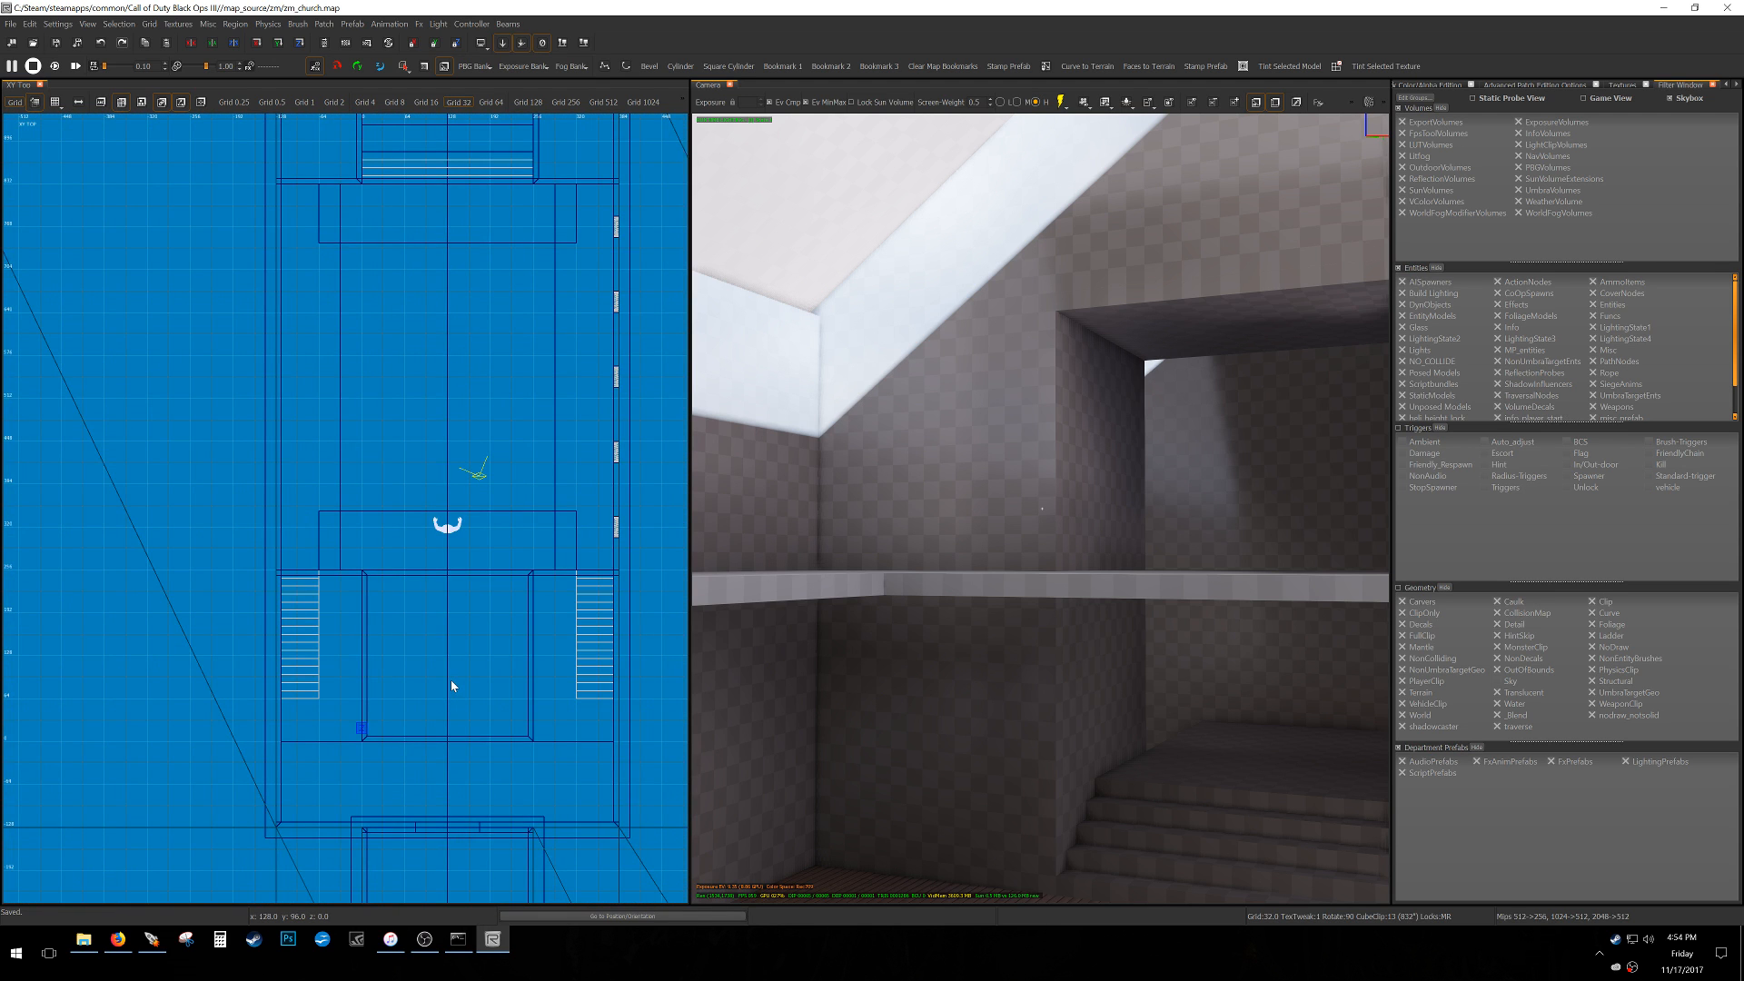
scroll(445, 567, "up", 2)
left_click(462, 491, "shift")
scroll(462, 491, "up", 4)
left_click(461, 484, "shift")
key("BackSpace")
key("t")
key("f")
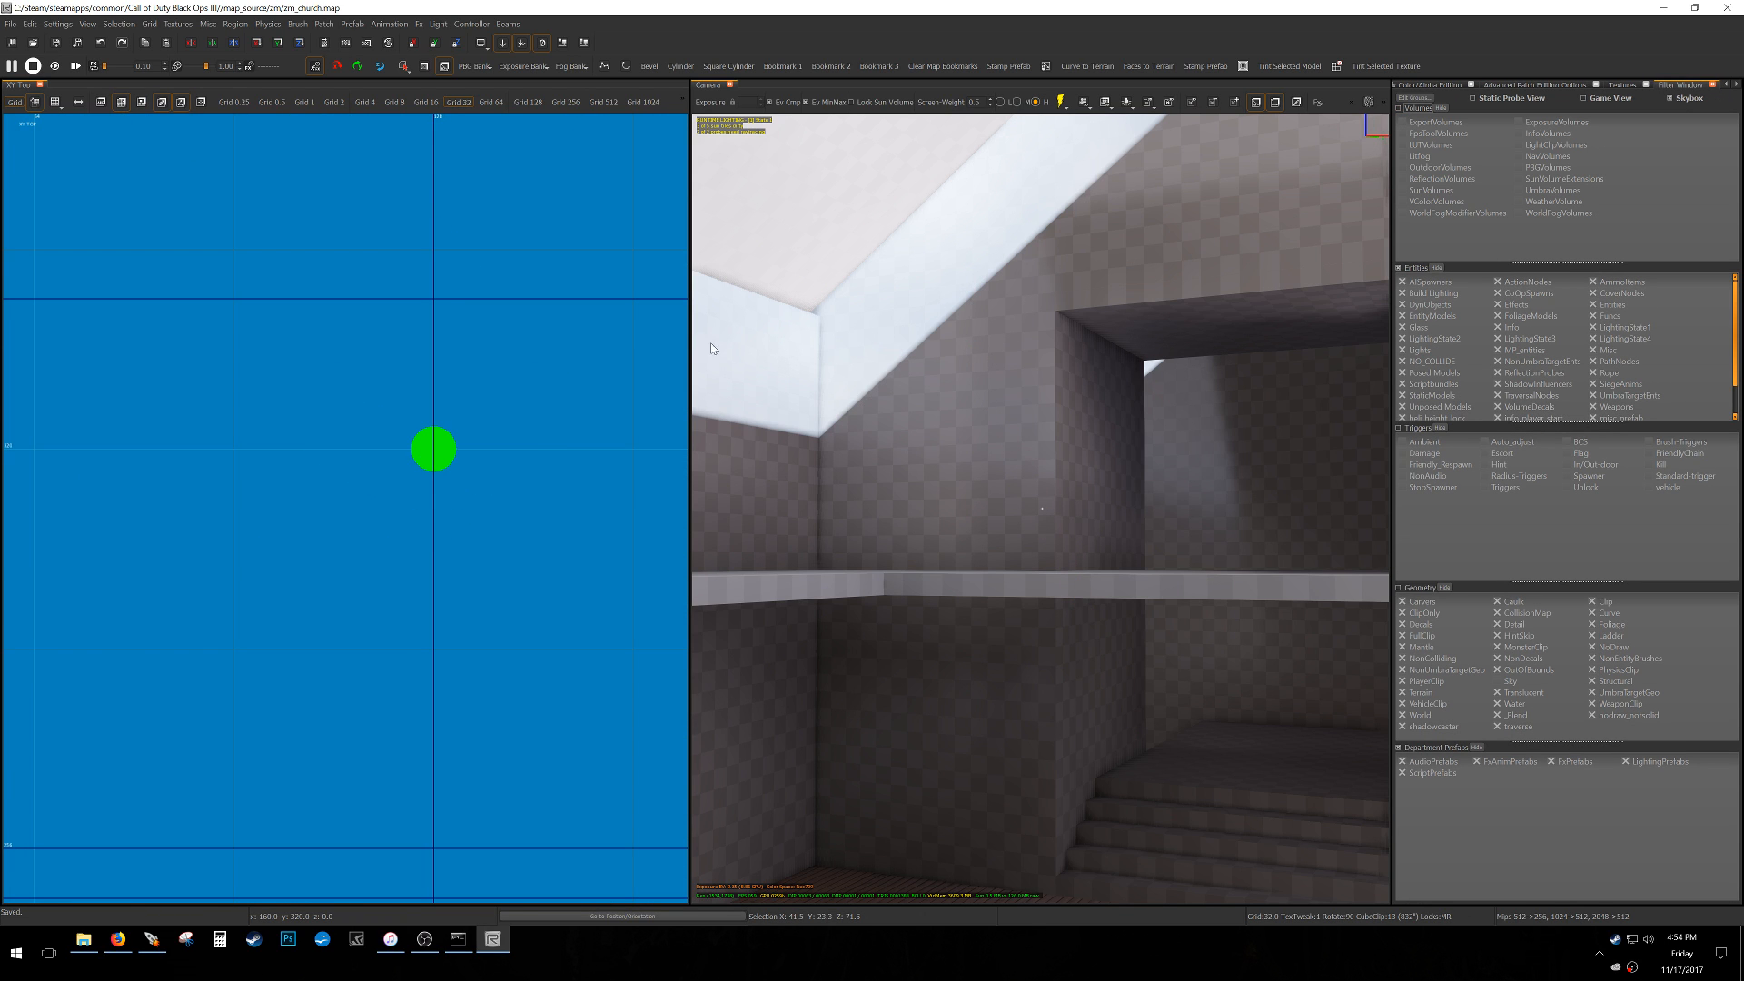
Select the nave reflection probe and raise it in the front view until its peaked top fits the roof.
left_click(440, 464, "shift")
key("ctrl+Tab")
scroll(438, 509, "down", 3)
scroll(427, 499, "up", 2)
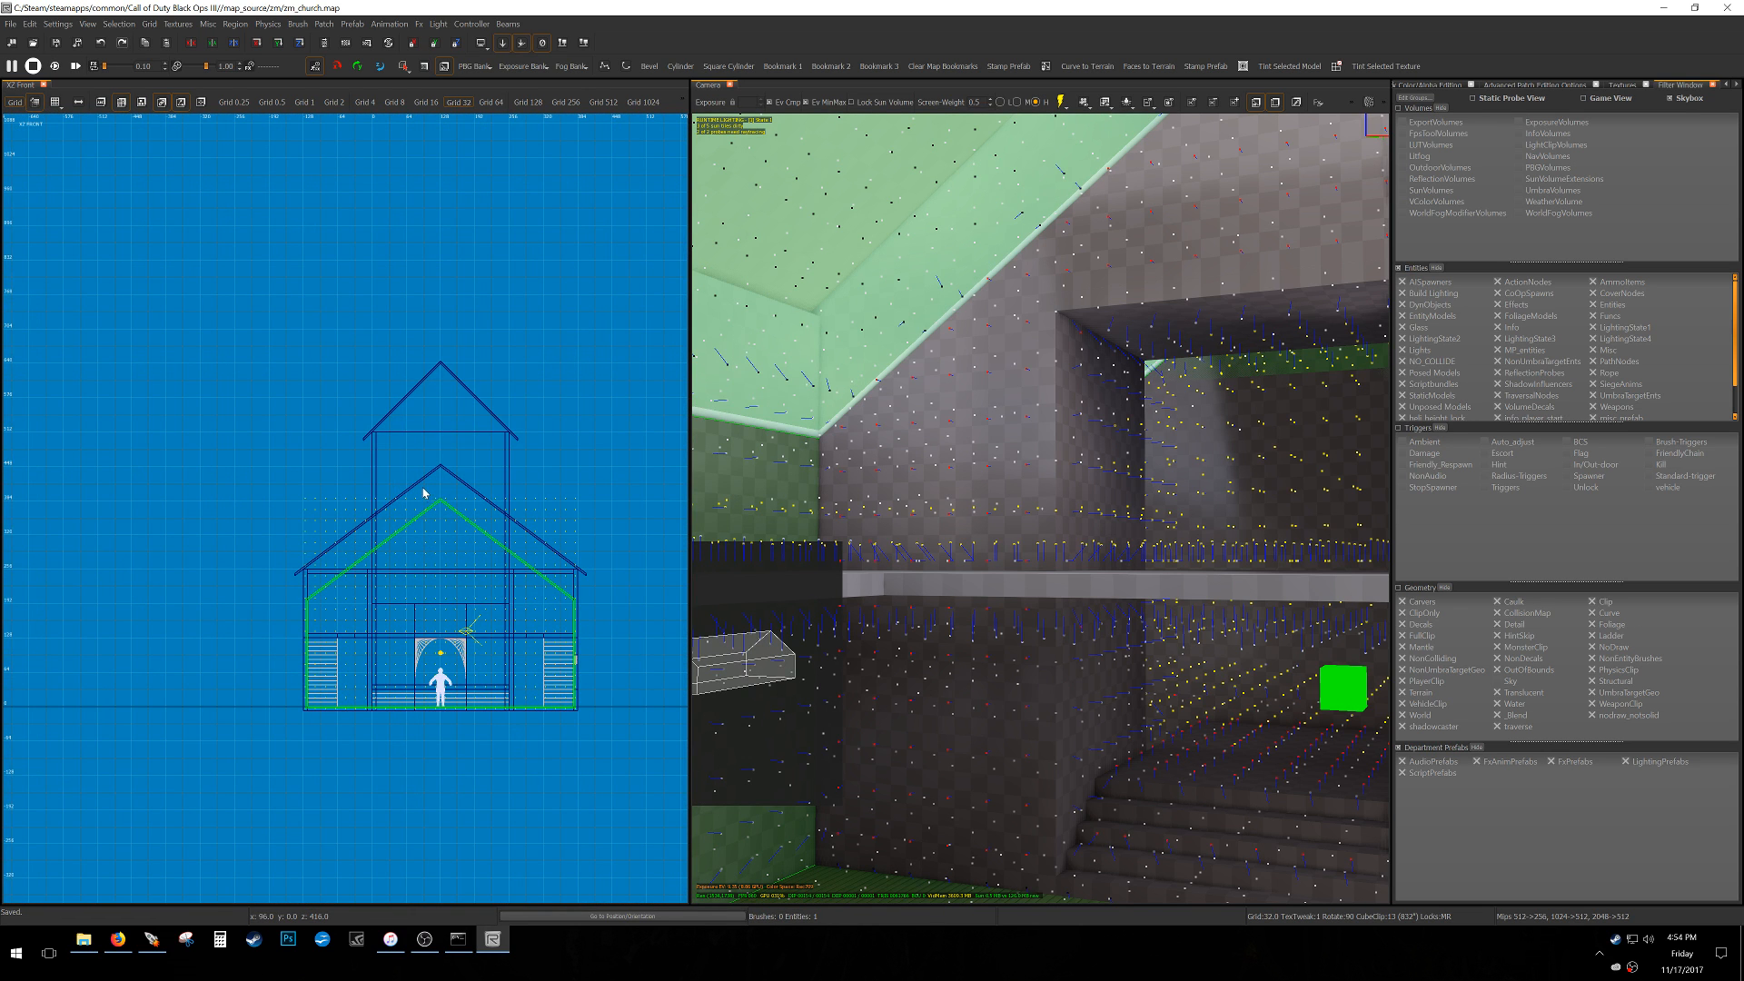
scroll(439, 491, "up", 3)
left_click_drag(442, 456, 446, 416)
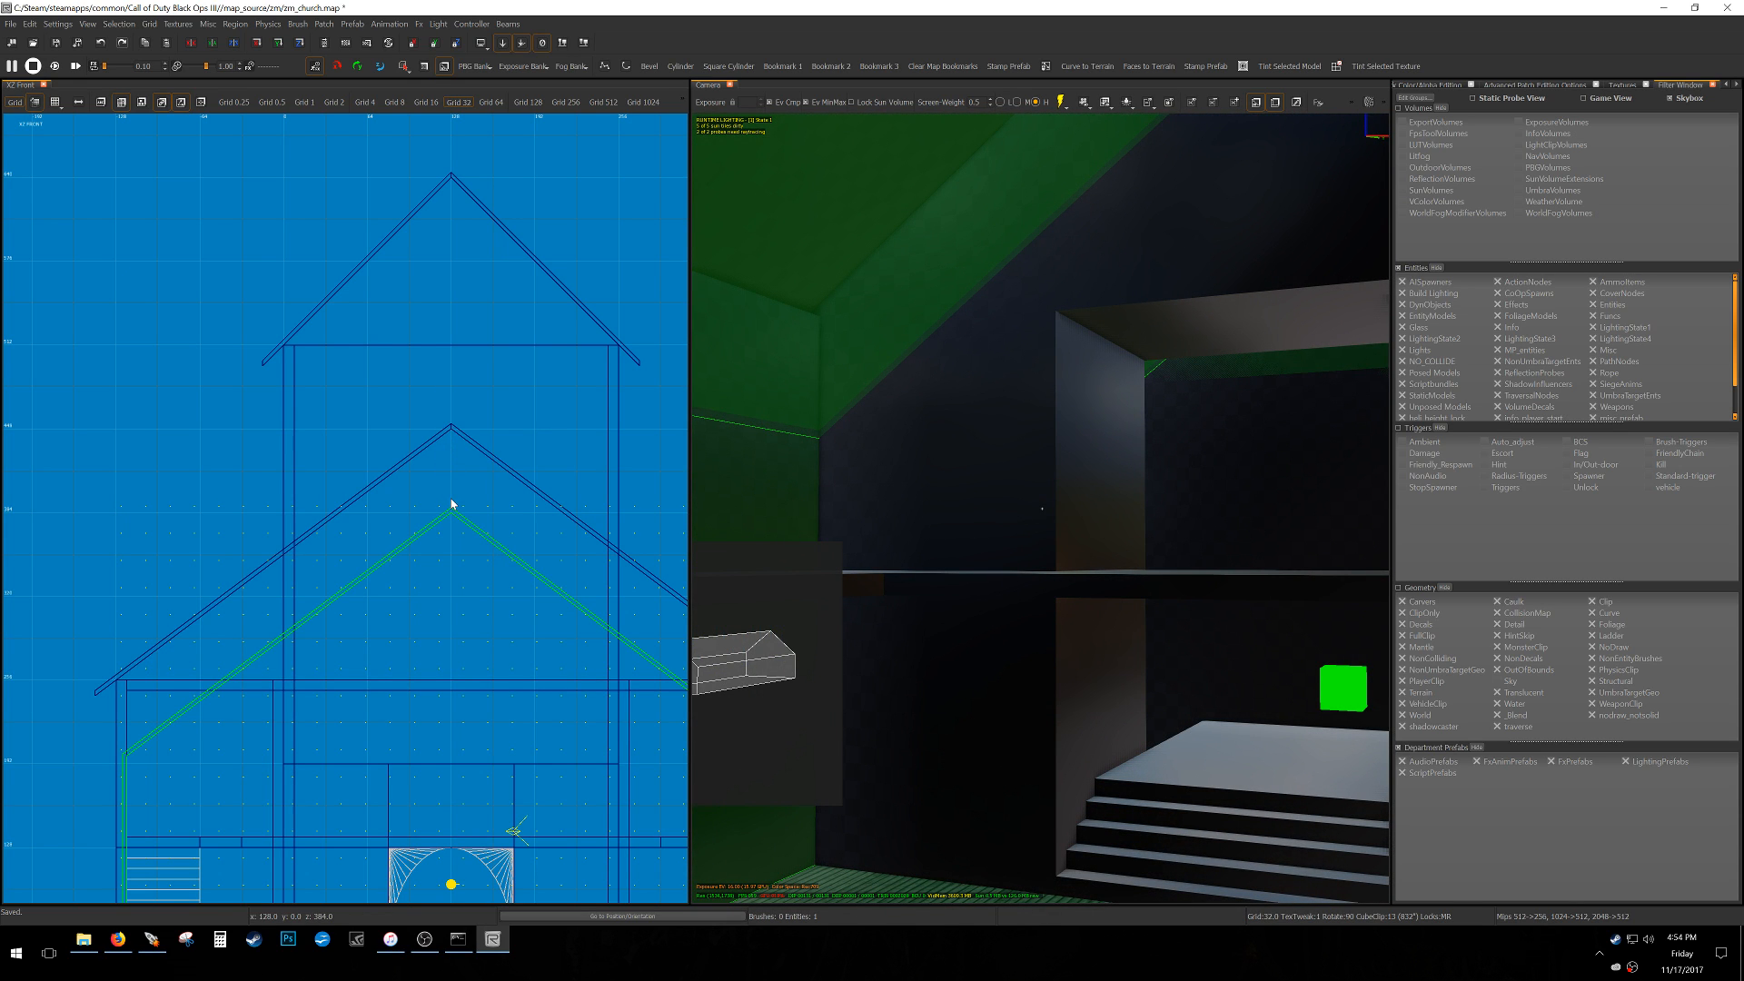
left_click_drag(451, 504, 389, 474)
scroll(389, 474, "down", 3)
right_click_drag(382, 530, 382, 424)
scroll(389, 627, "up", 4)
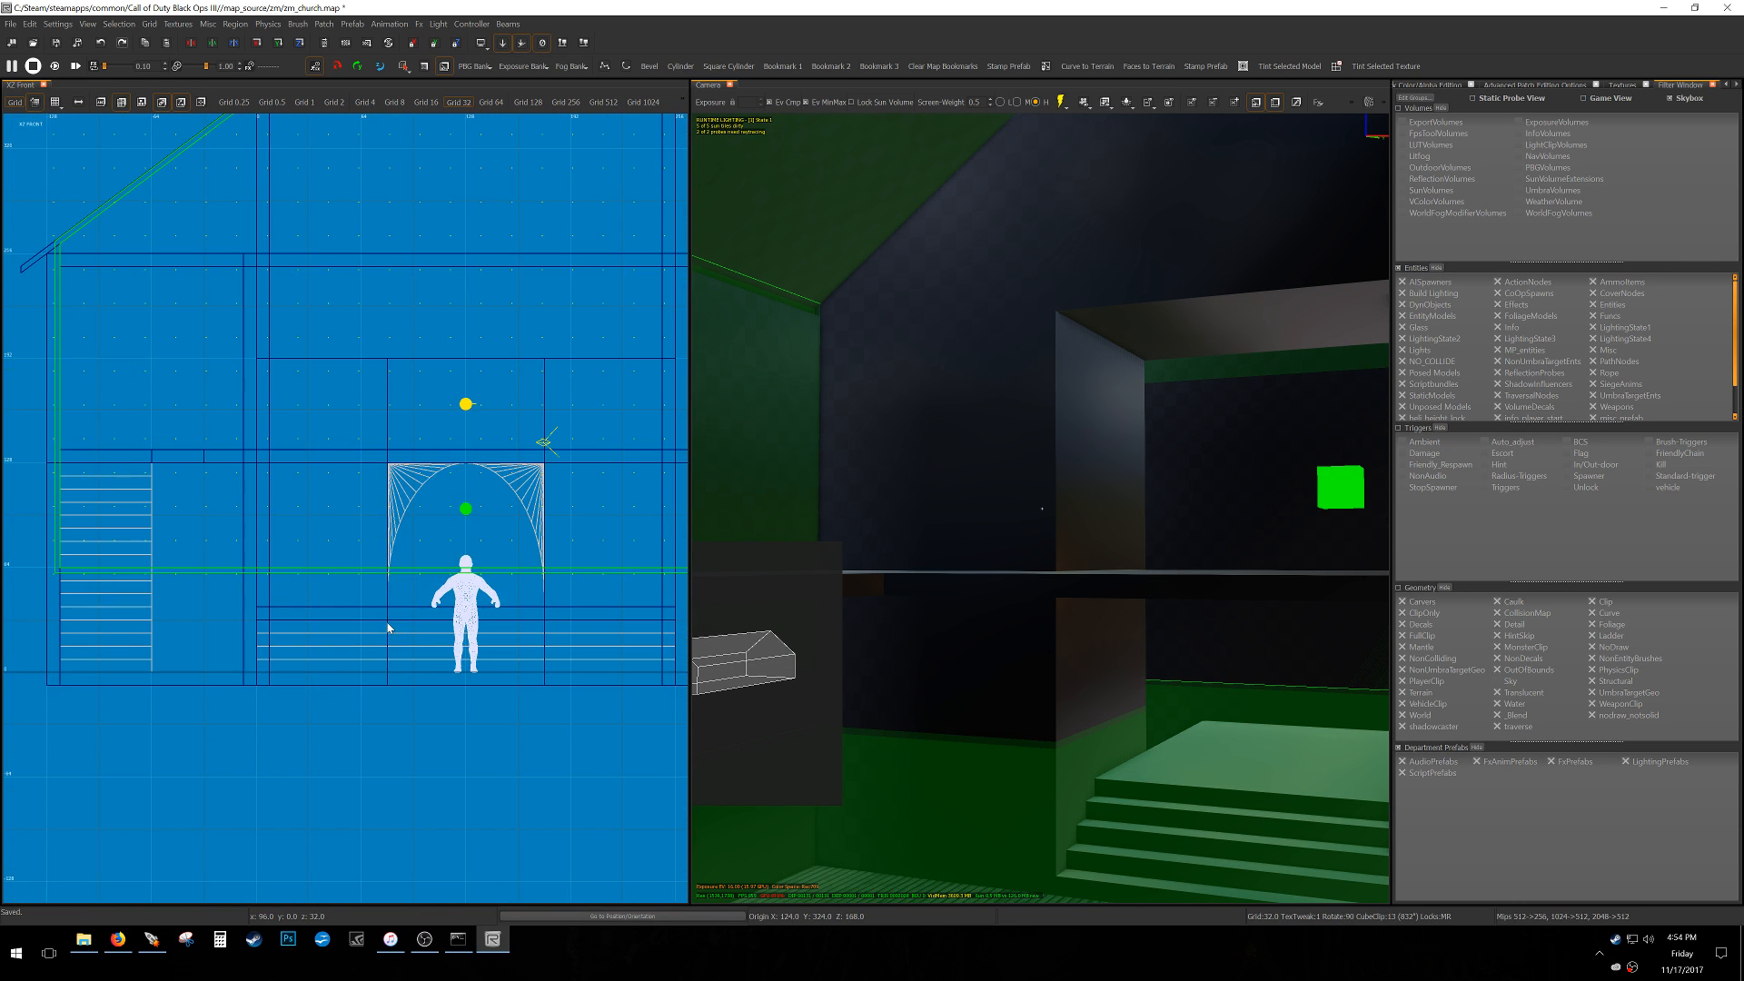
Stretch the underside of the reflection probe volume down to the nave floor, refining it with a grid size of 1.
right_click_drag(809, 685, 840, 809)
right_click_drag(946, 719, 945, 724)
left_click_drag(946, 721, 946, 725)
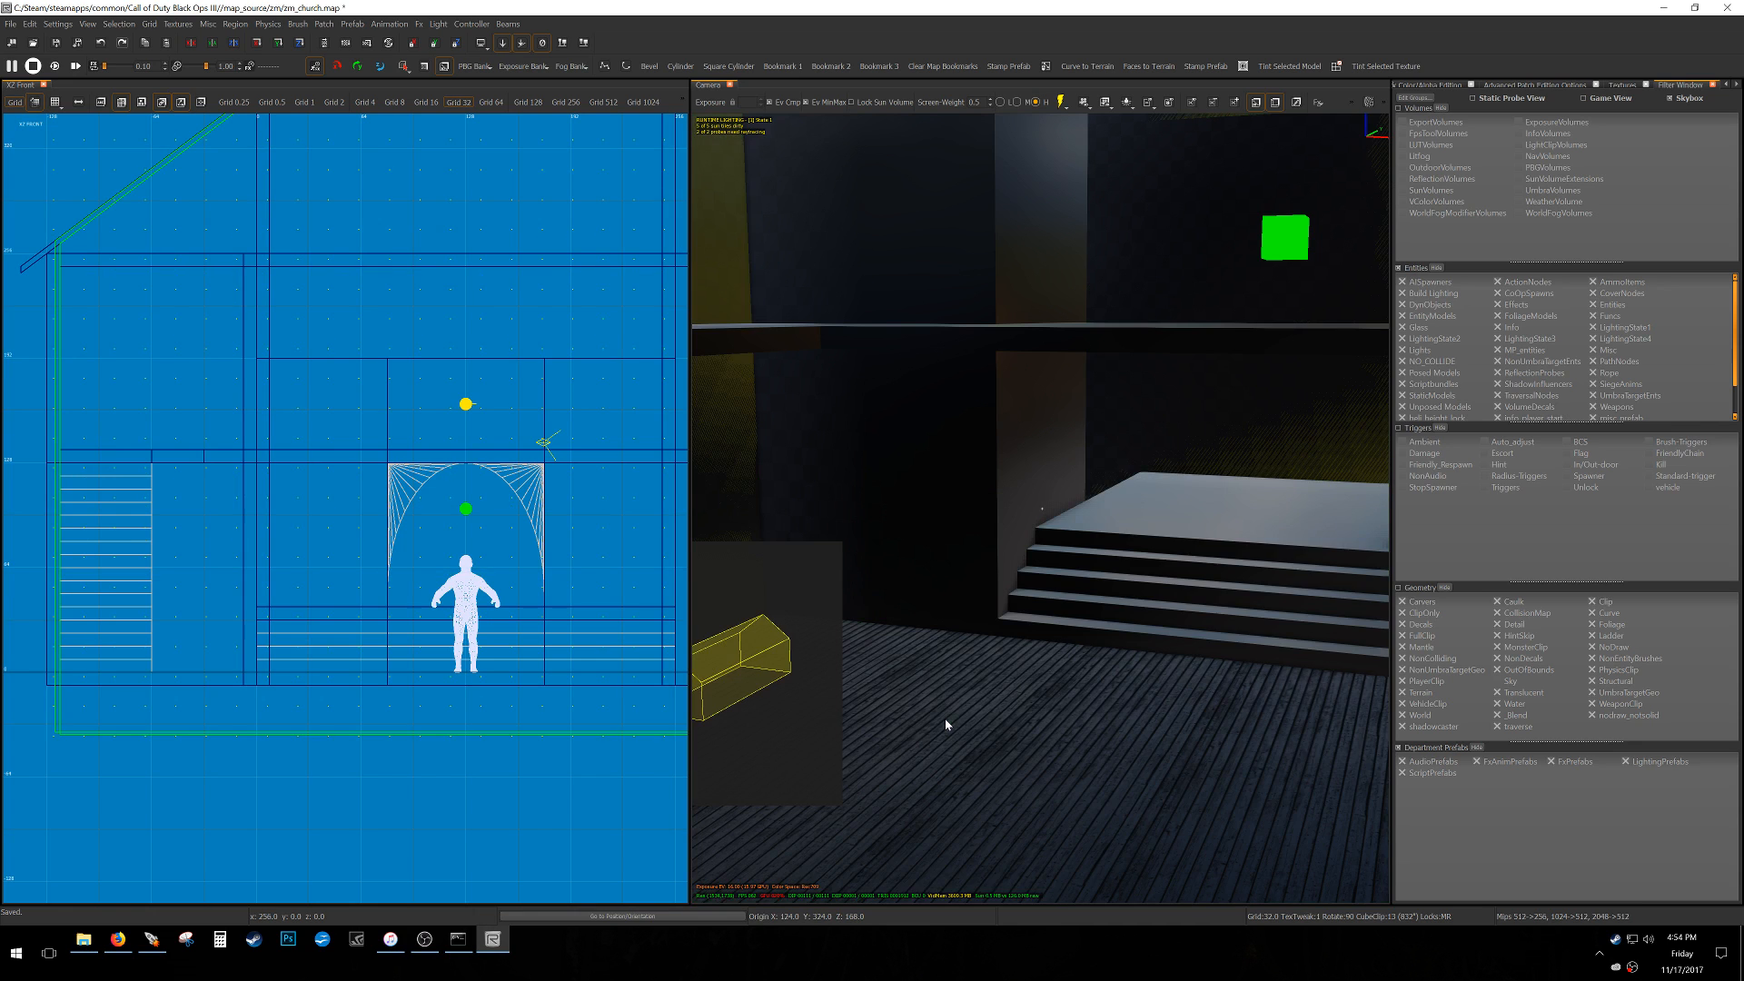
scroll(405, 775, "down", 4)
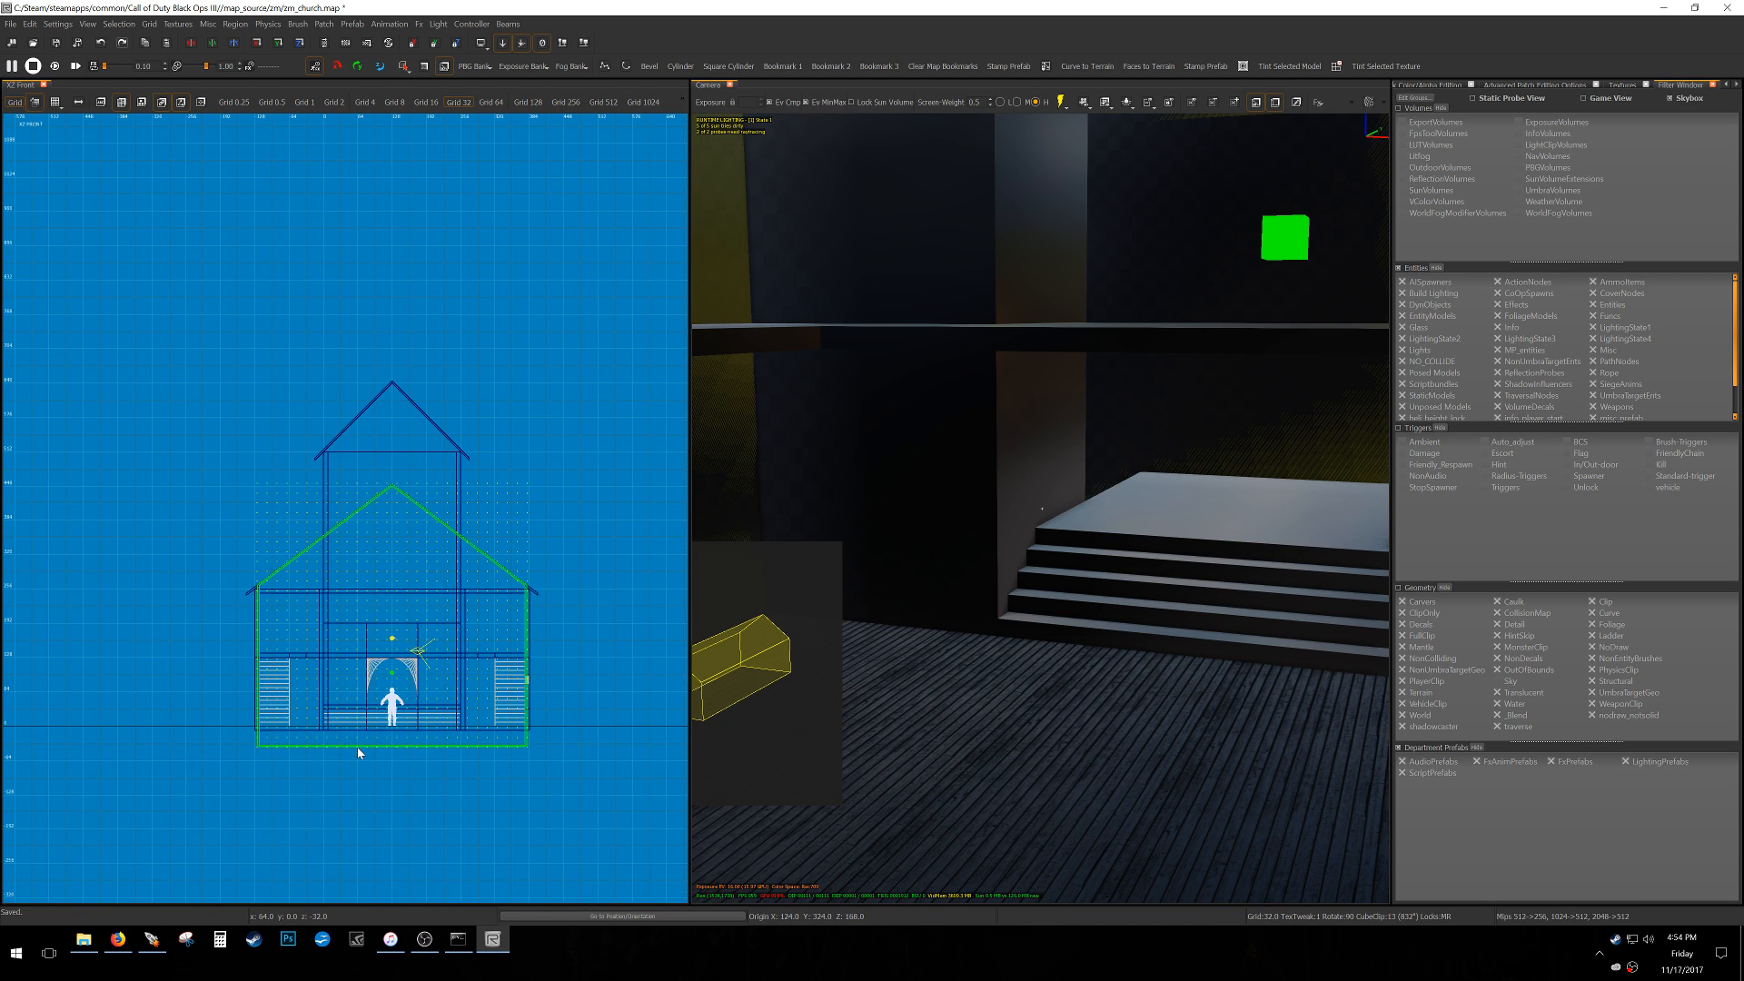
scroll(292, 739, "up", 5)
key("1")
right_click_drag(774, 711, 789, 709)
left_click(987, 713)
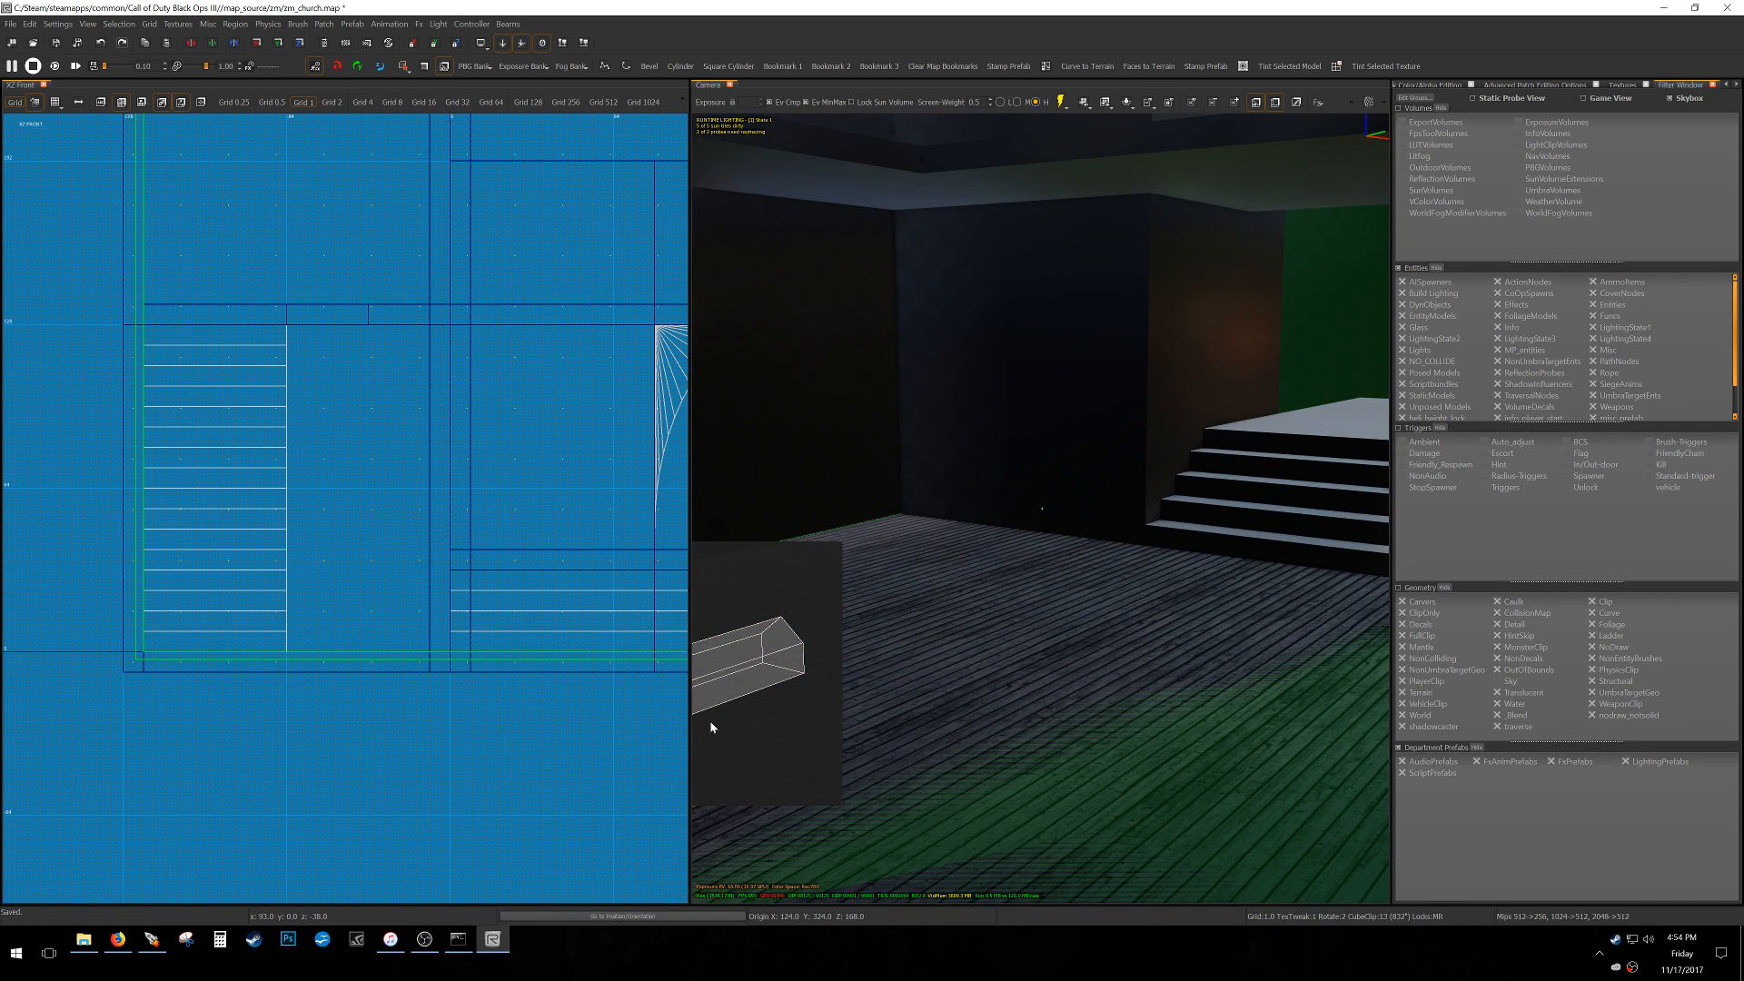
Deselect the refitted reflection probe, save the map and rebuild the lighting facing the altar steps.
scroll(361, 669, "down", 4)
key("ctrl+Tab")
key("ctrl+Tab")
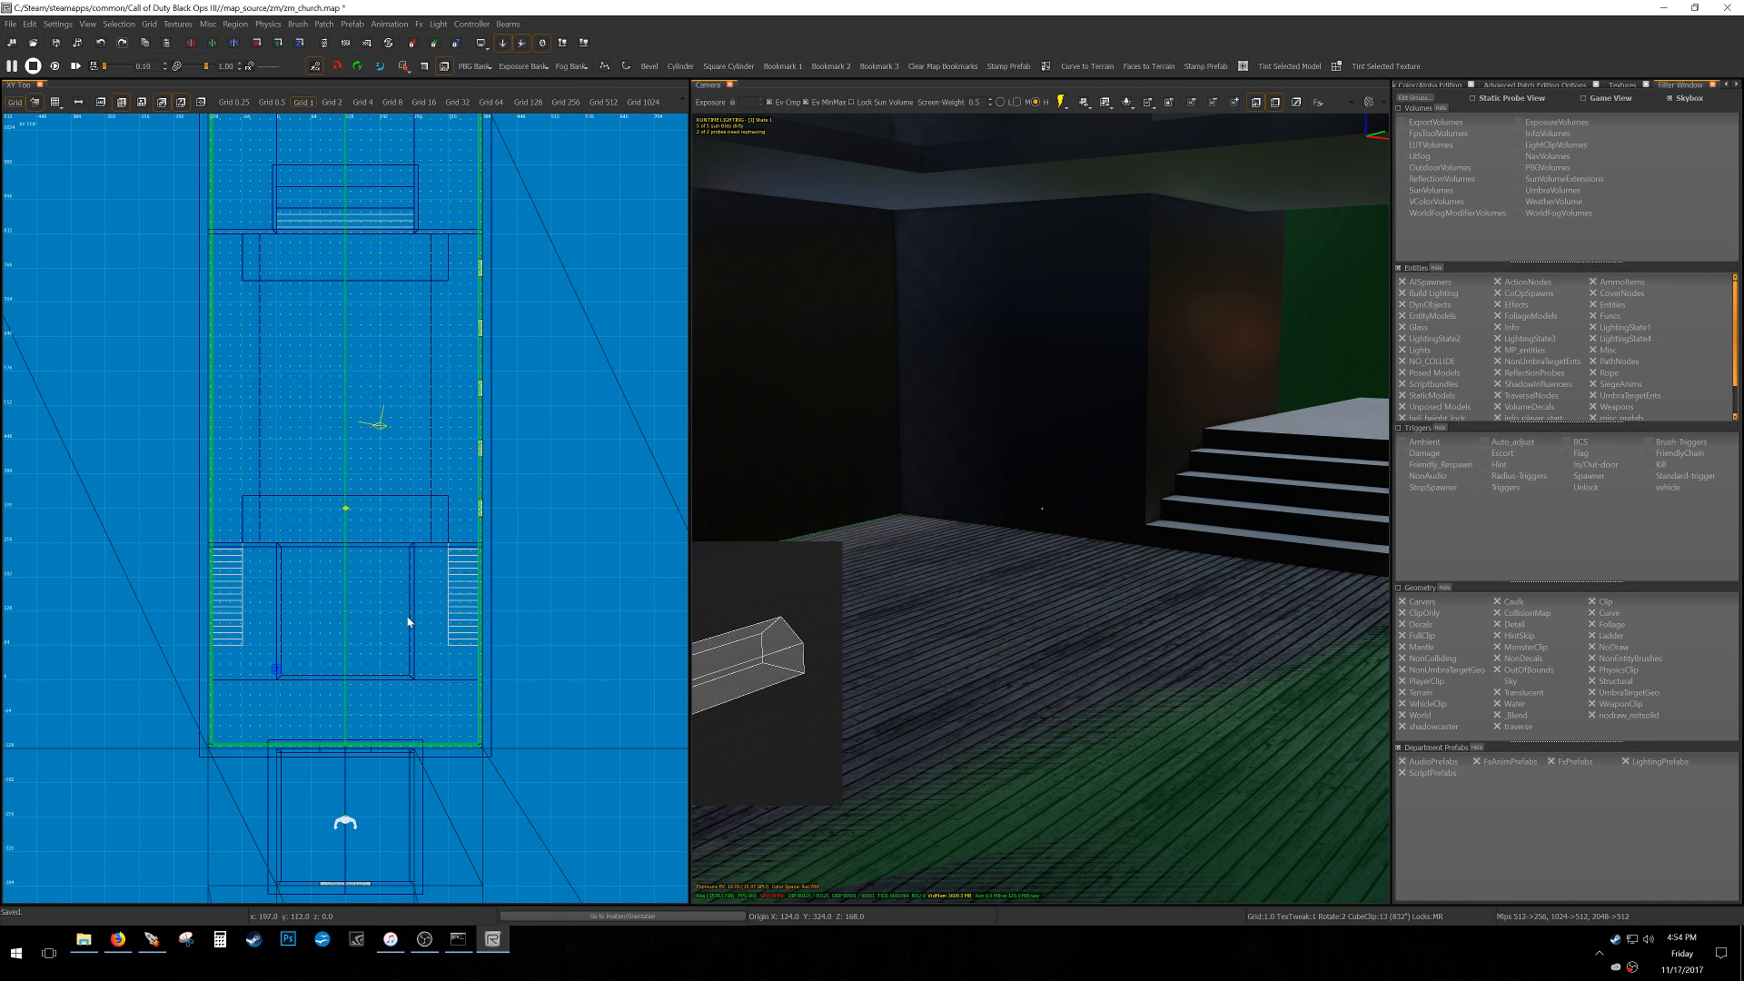
key("Escape")
right_click_drag(905, 610, 905, 611)
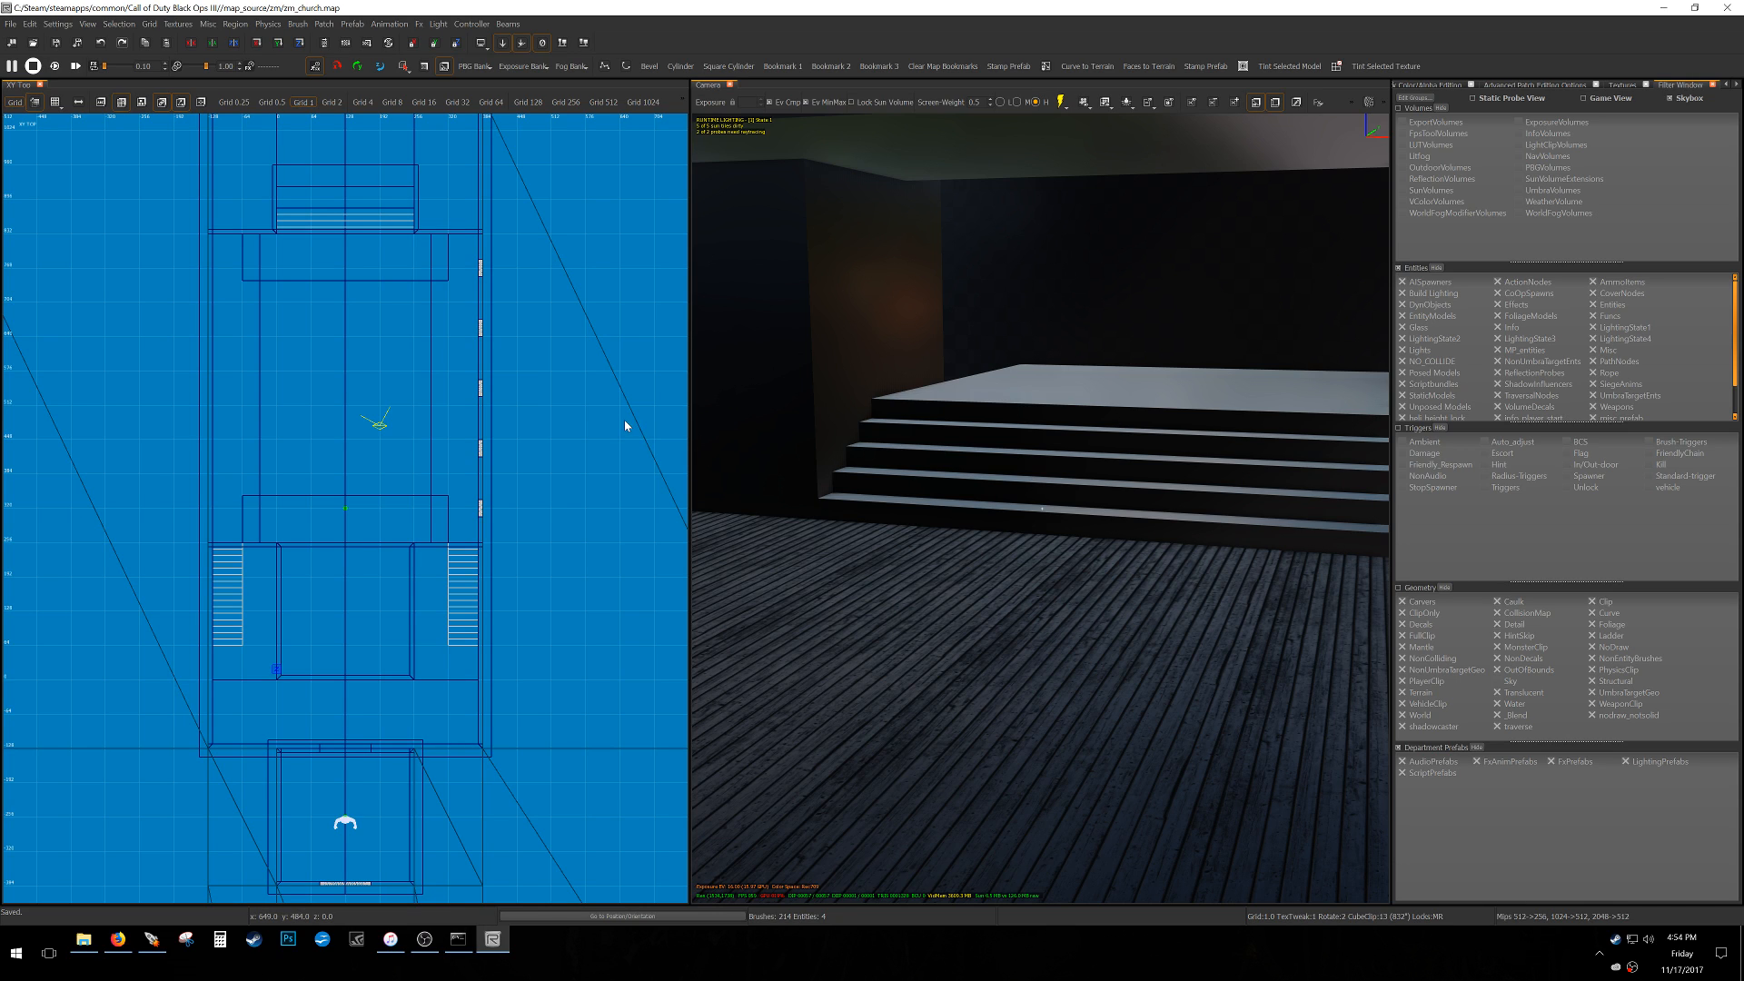
left_click(1060, 102)
left_click(1069, 159)
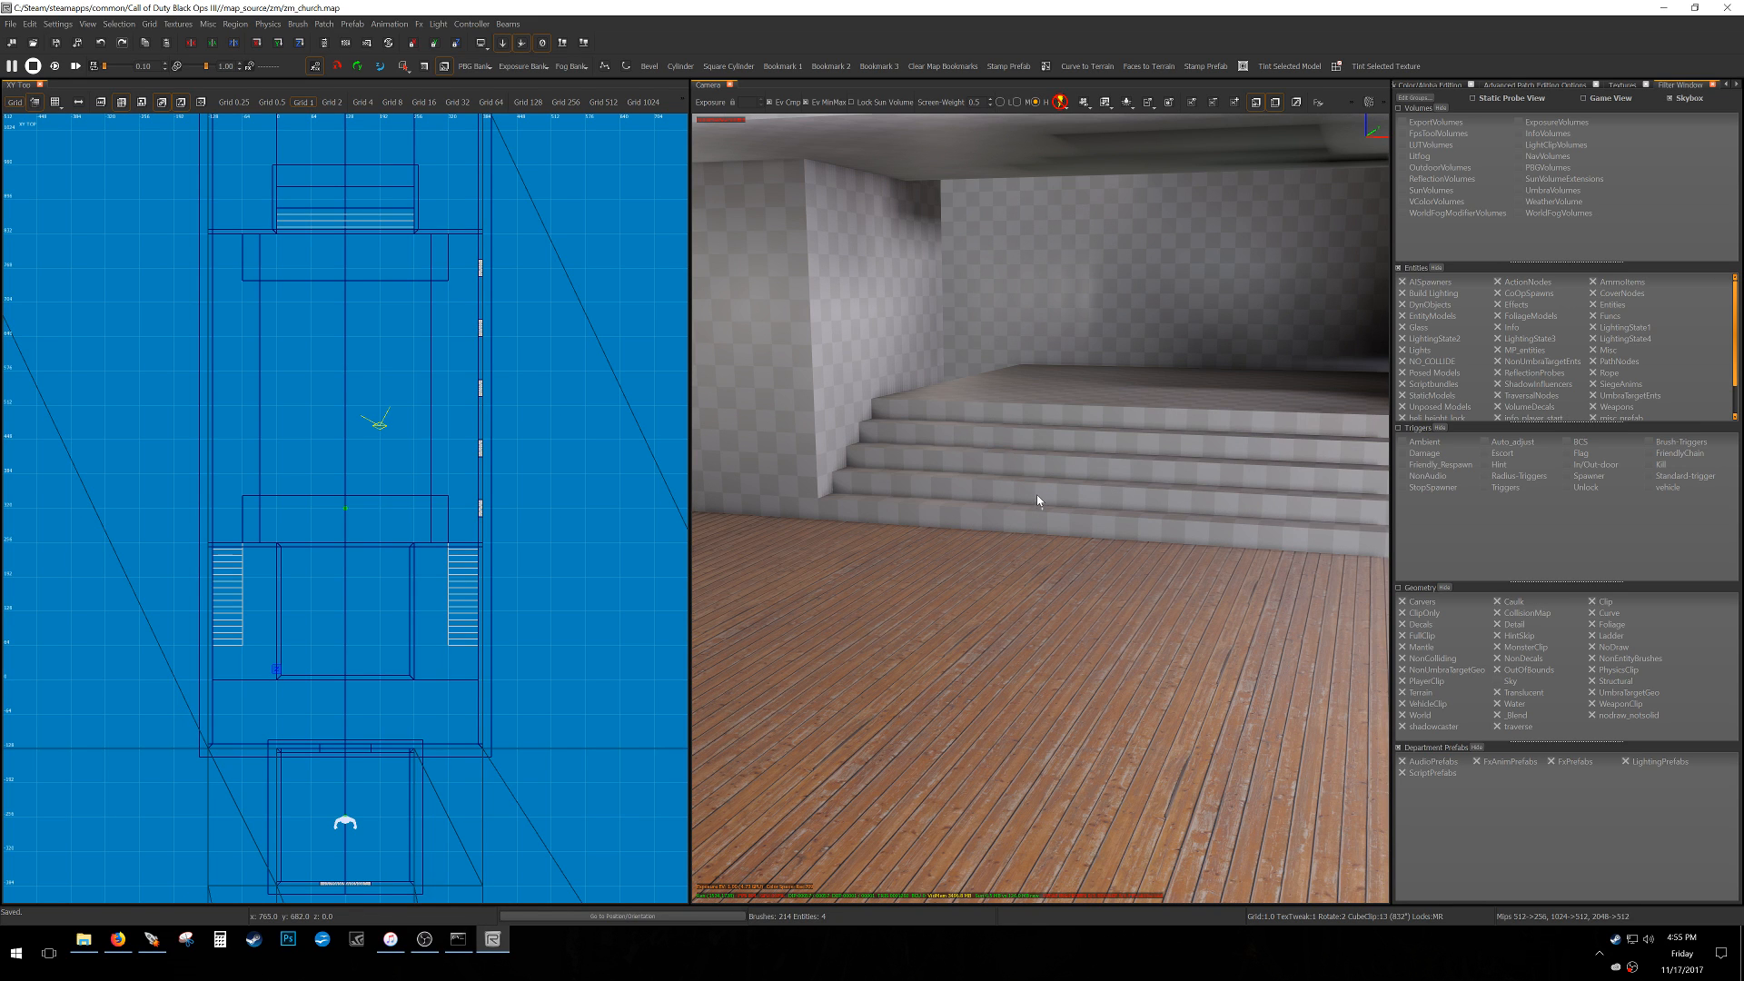
Examine the rebuilt lighting from the altar steps back through the nave to the entrance doorway.
right_click_drag(1042, 509, 872, 373)
right_click_drag(1172, 473, 1068, 581)
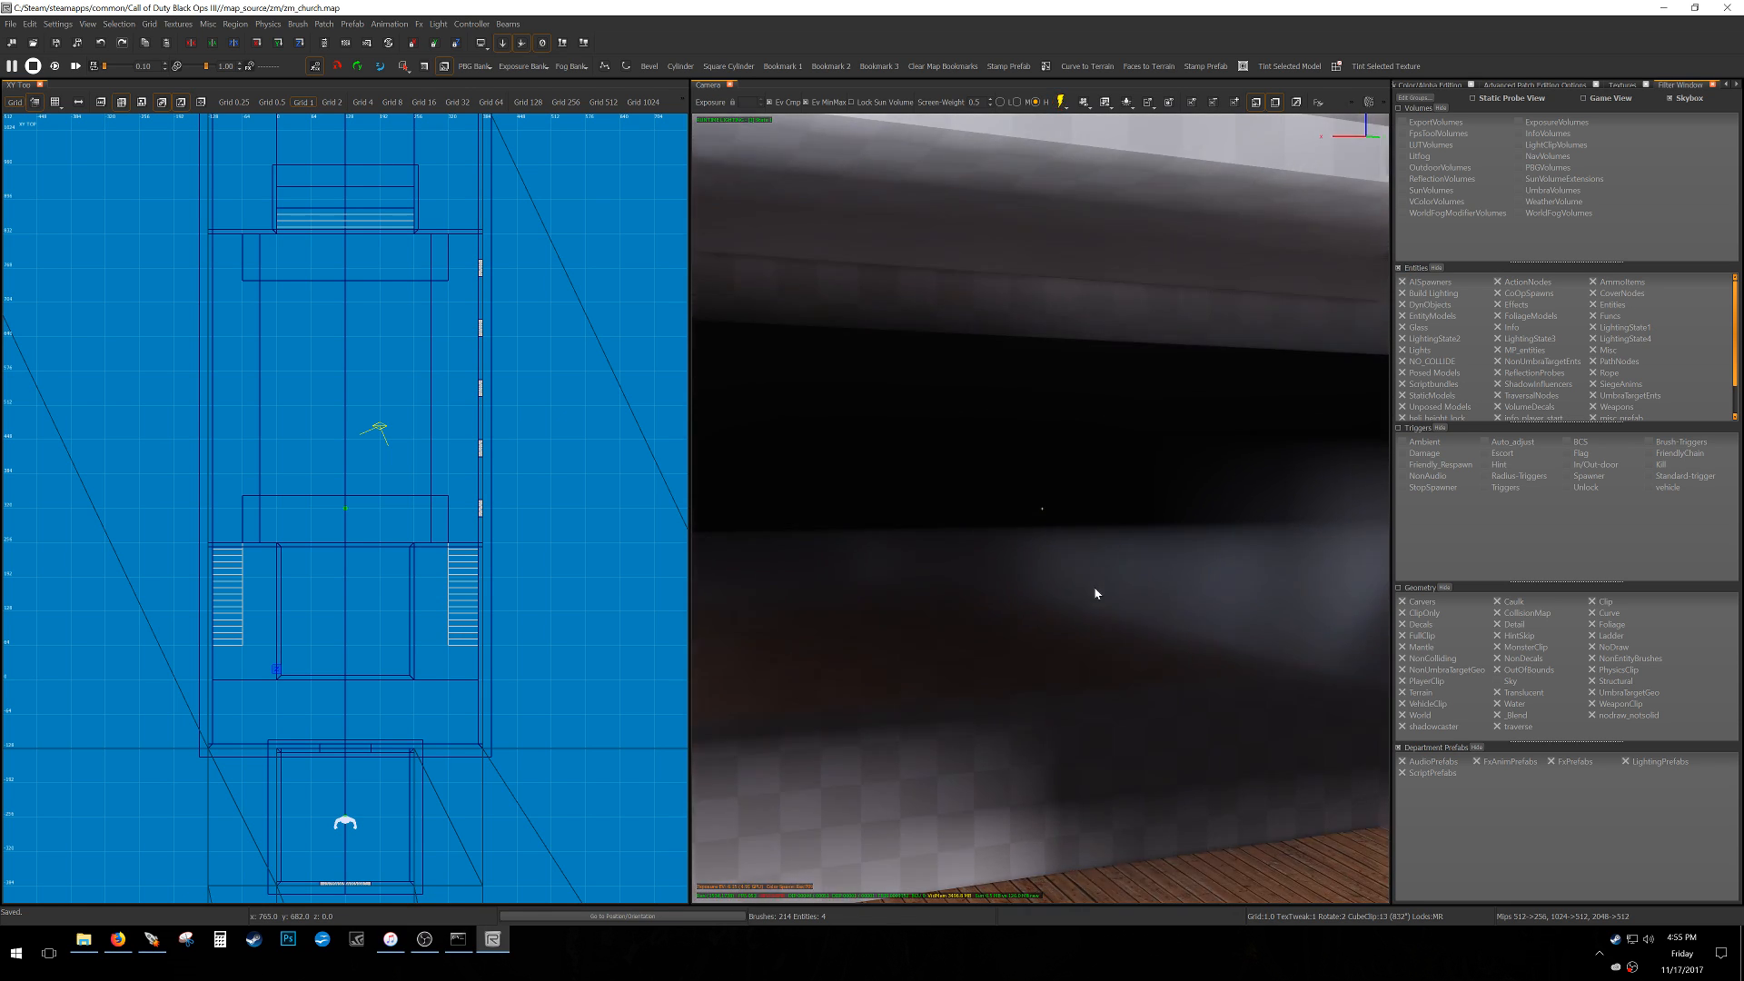
key("s")
right_click_drag(1102, 576, 981, 209)
key("d")
key("w")
right_click_drag(1042, 509, 923, 514)
key("s")
key("w")
key("s")
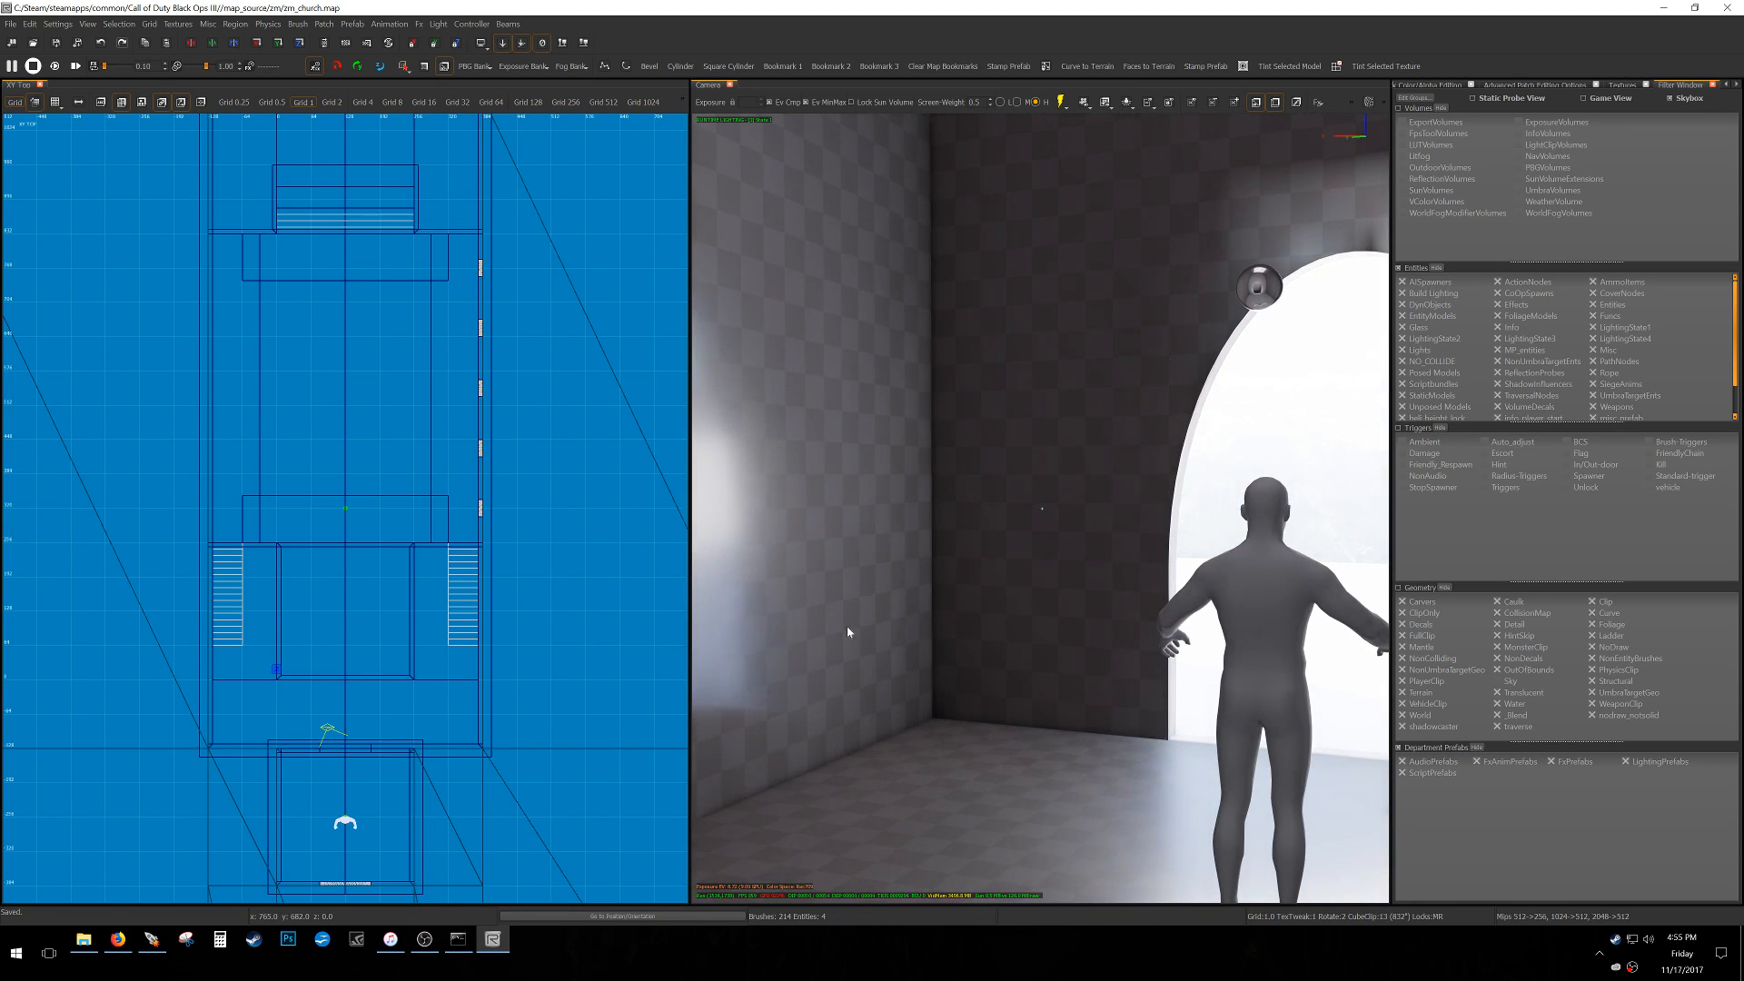
Select the nave and entrance tower reflection probes and hide everything else in the map.
scroll(321, 529, "up", 4)
left_click_drag(319, 521, 444, 442, "alt+shift")
scroll(405, 472, "down", 1)
right_click_drag(405, 472, 406, 215)
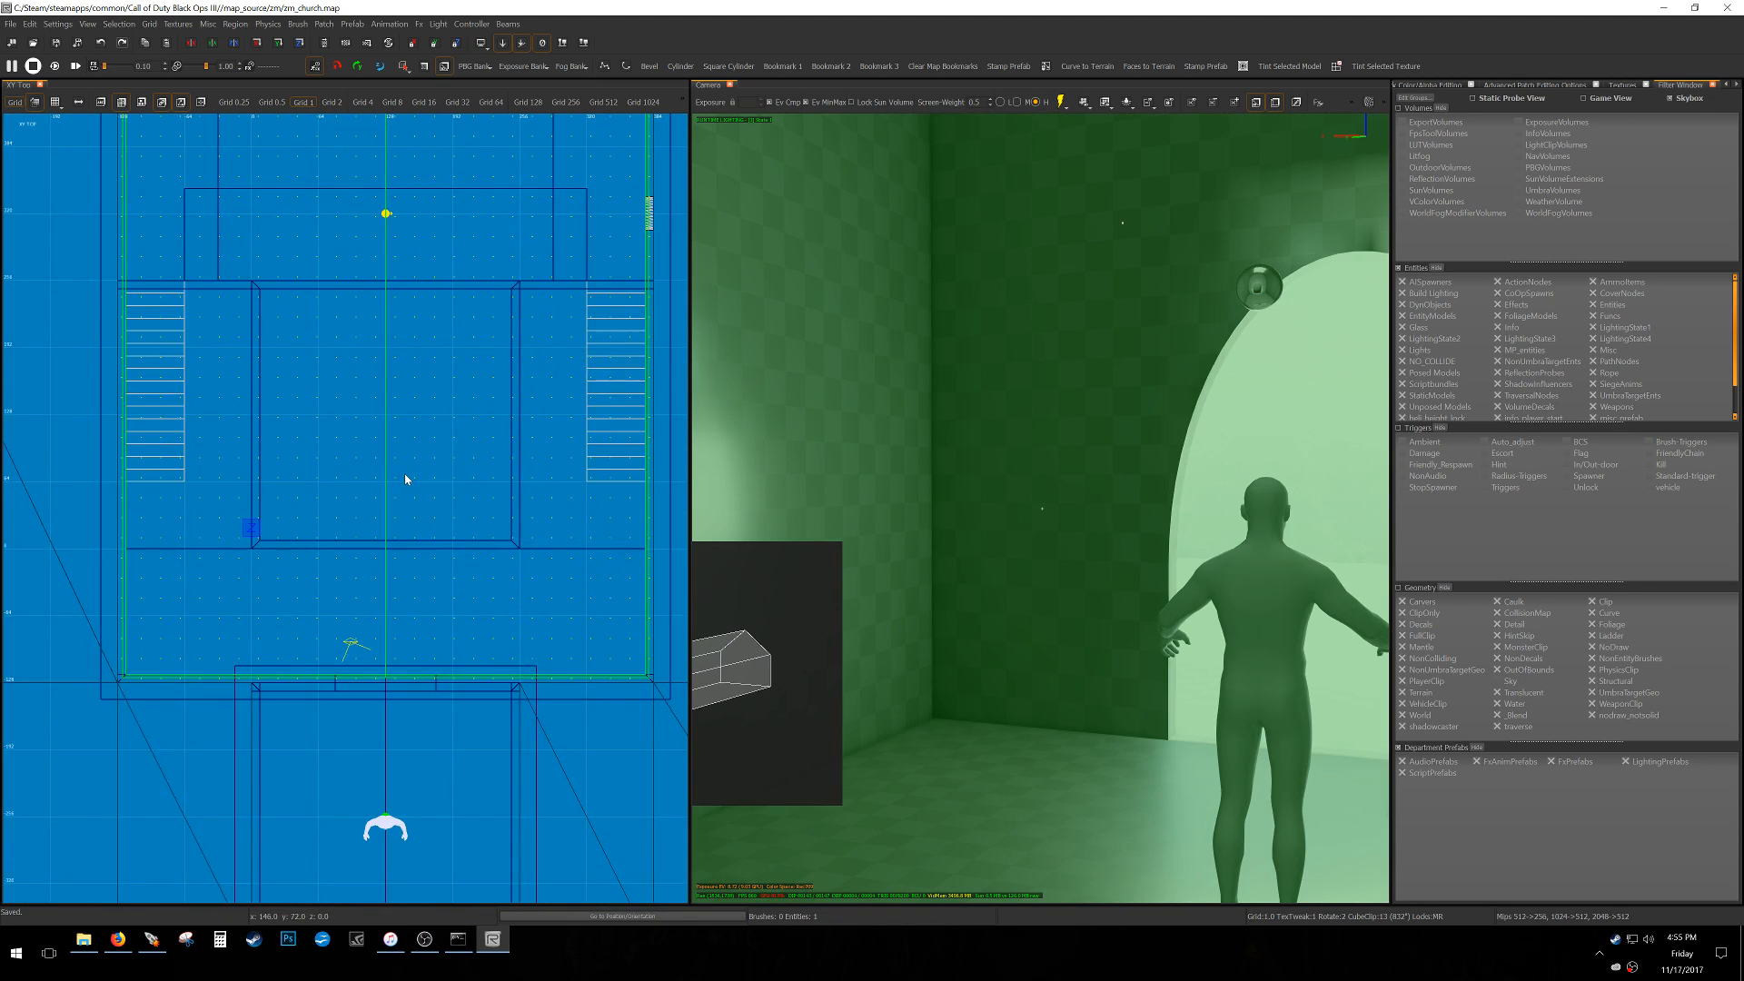
scroll(337, 683, "up", 5)
right_click_drag(327, 700, 386, 673)
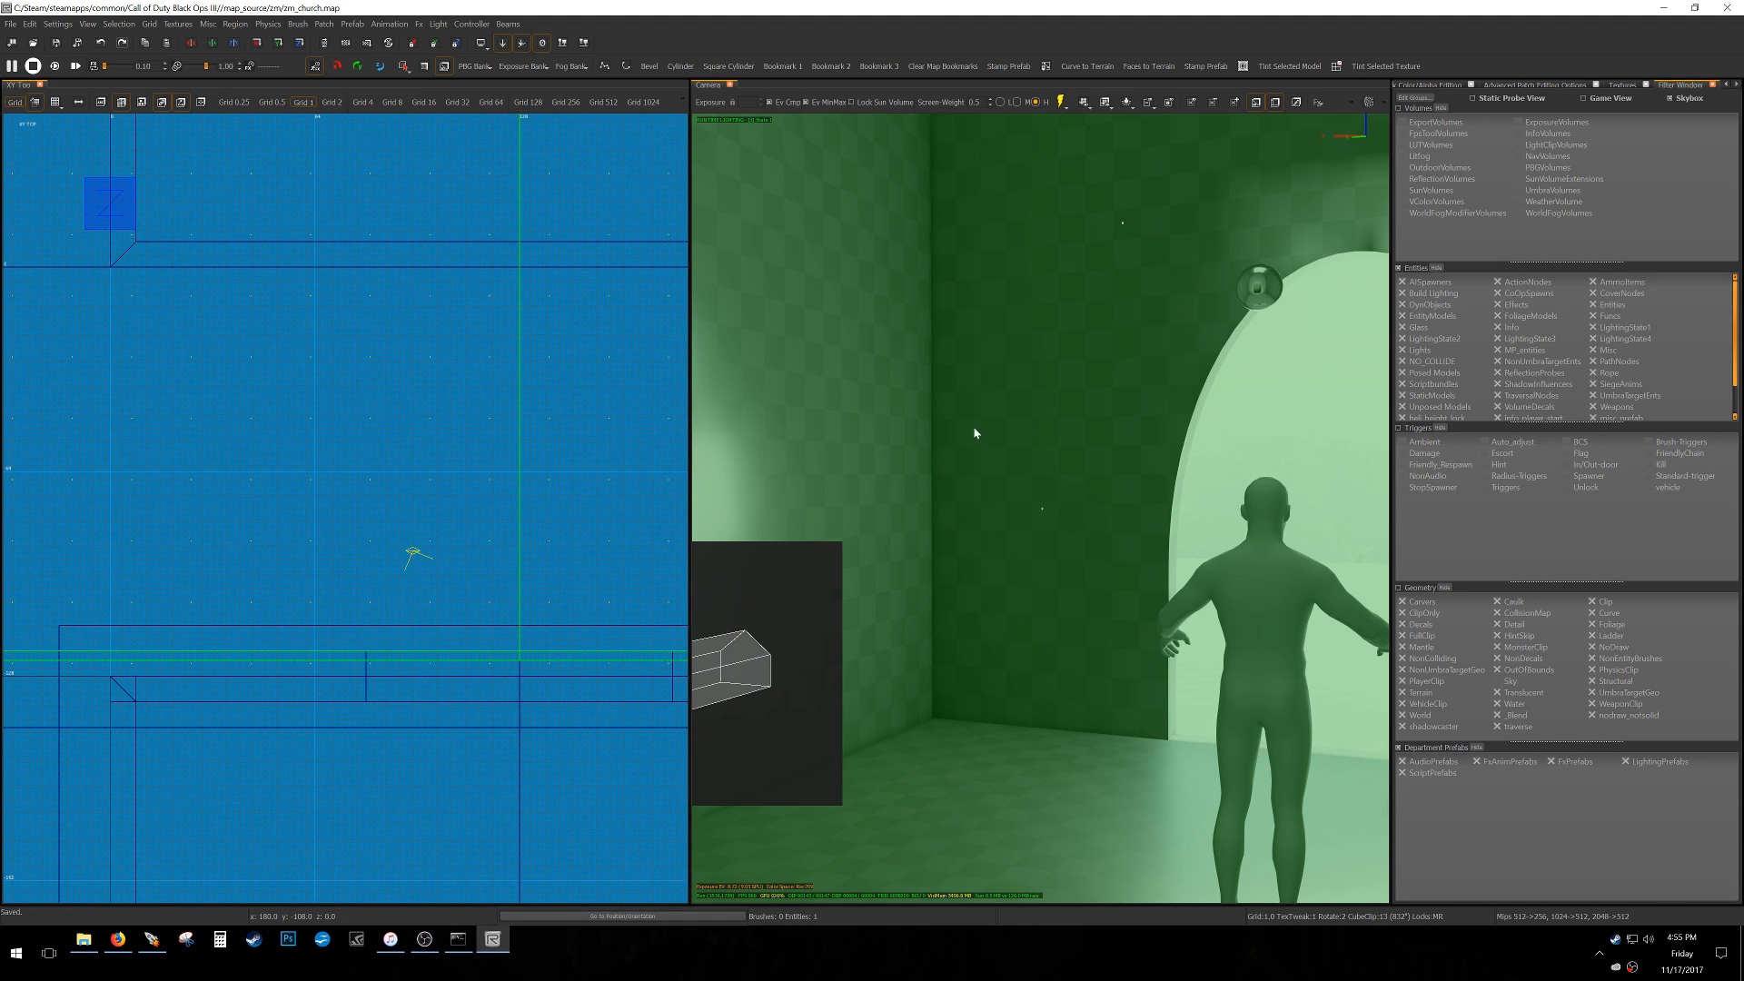
left_click(1258, 287, "shift")
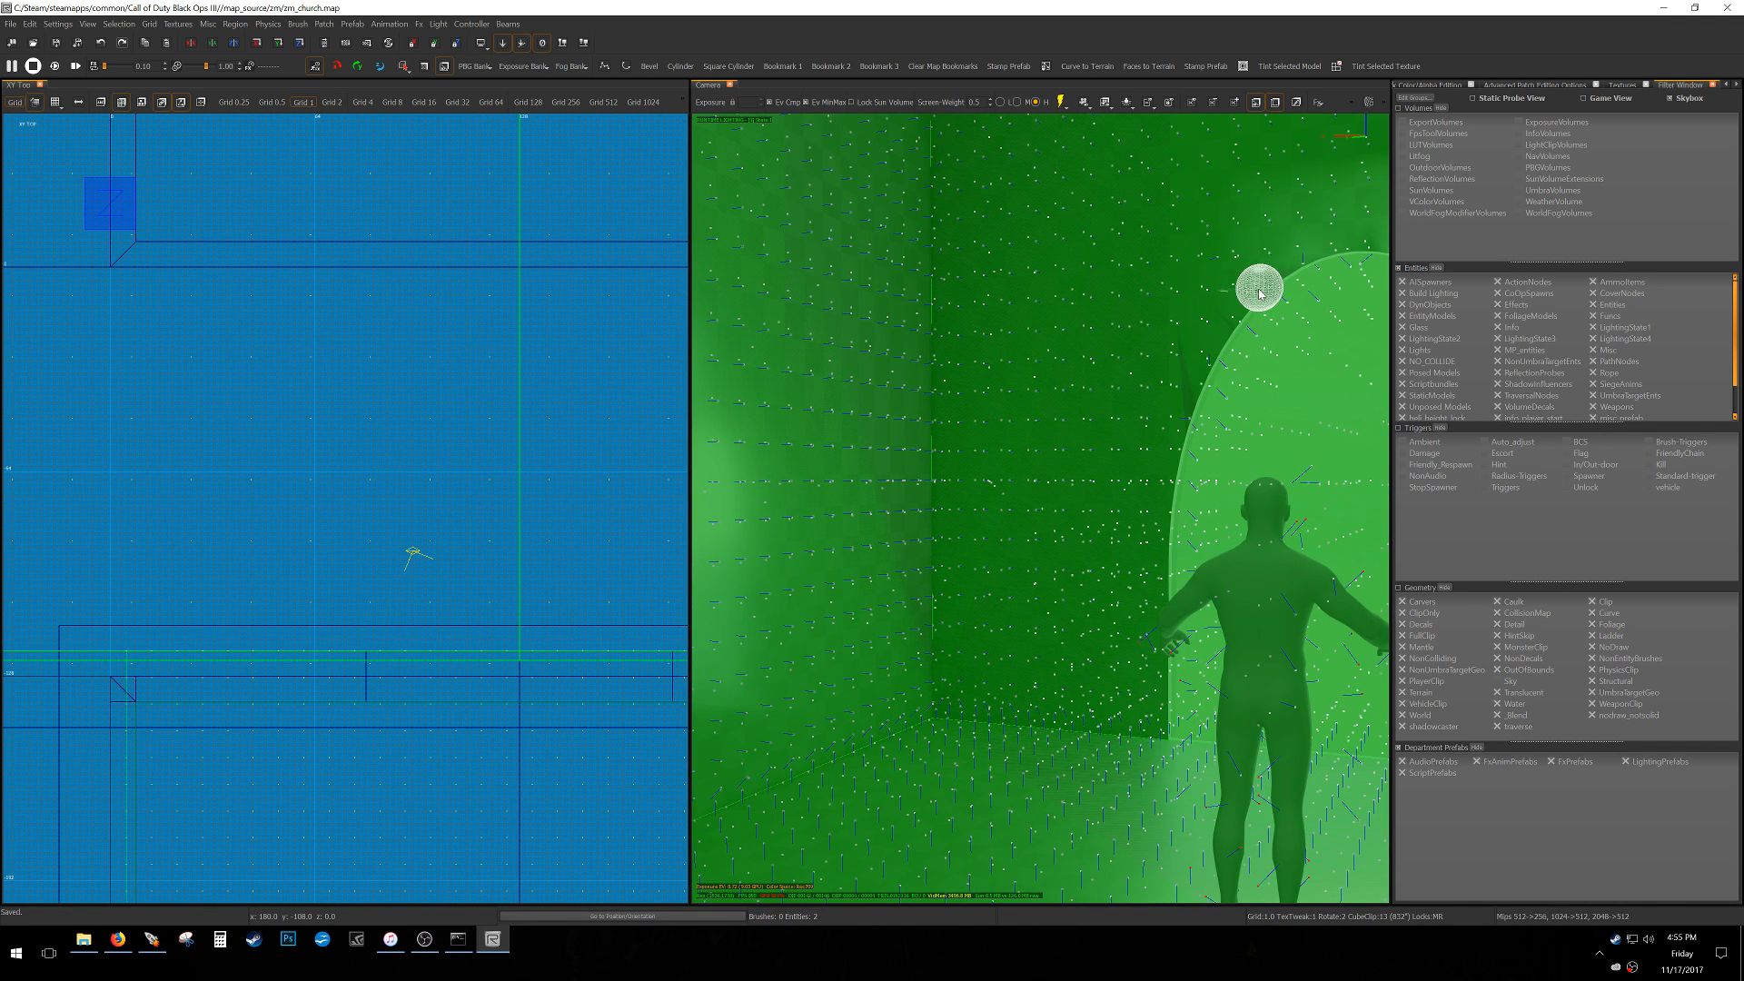
key("alt+g")
key("alt+h")
scroll(431, 500, "down", 4)
right_click_drag(412, 580, 390, 654)
Adjust the entrance-side edge of the nave reflection probe at the tower wall and unhide the rest of the map.
key("Escape")
scroll(421, 531, "down", 3)
left_click(431, 470, "shift")
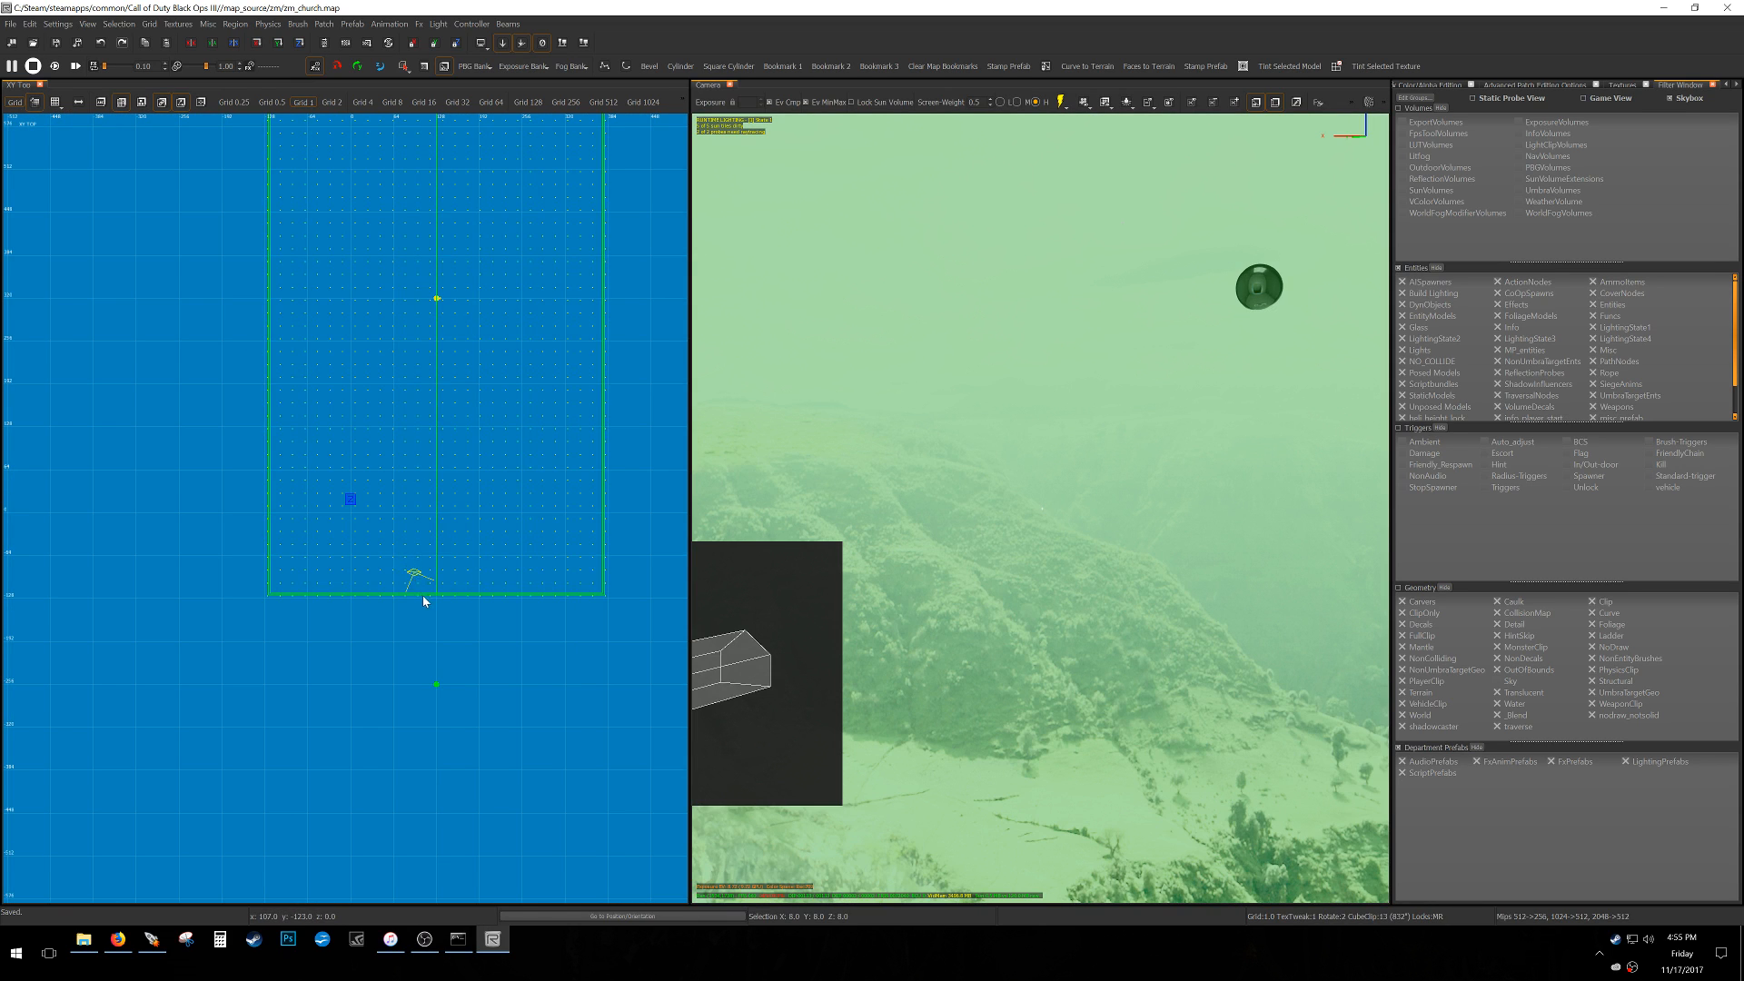
scroll(422, 594, "up", 6)
left_click_drag(461, 607, 469, 543)
scroll(463, 556, "down", 3)
key("shift+h")
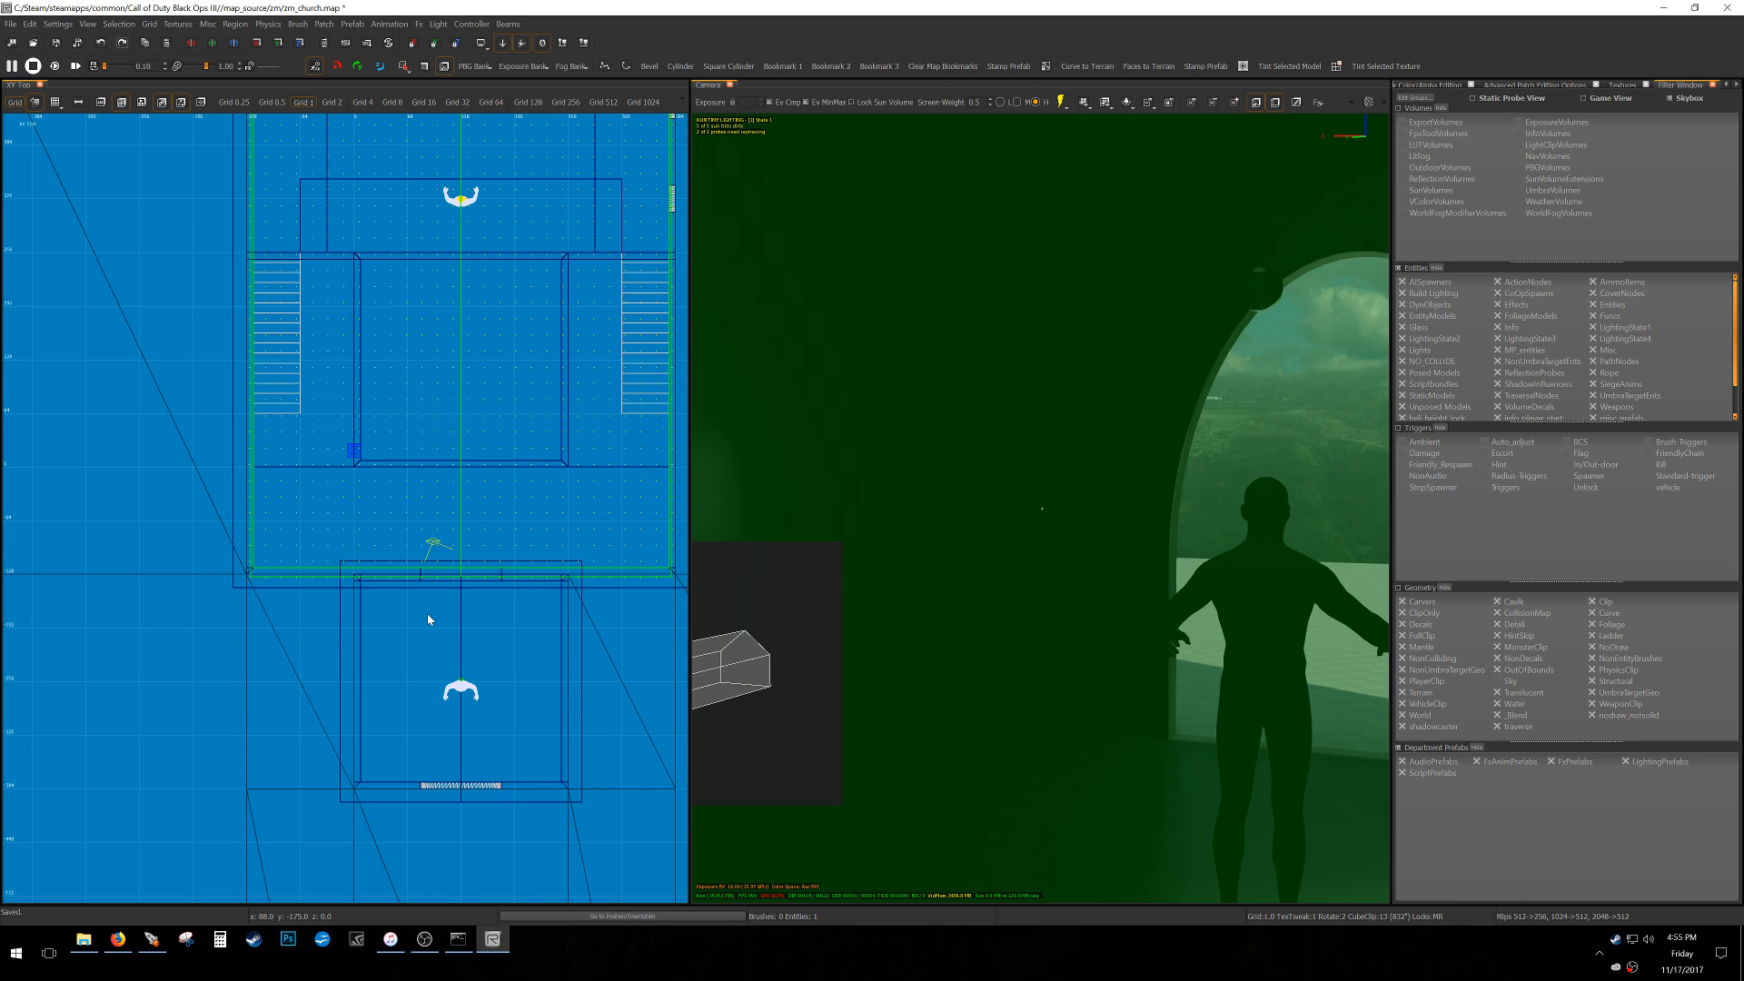
key("Escape")
Delete the human reference figure standing inside the entrance tower.
right_click_drag(804, 607, 820, 499)
right_click_drag(803, 606, 802, 617)
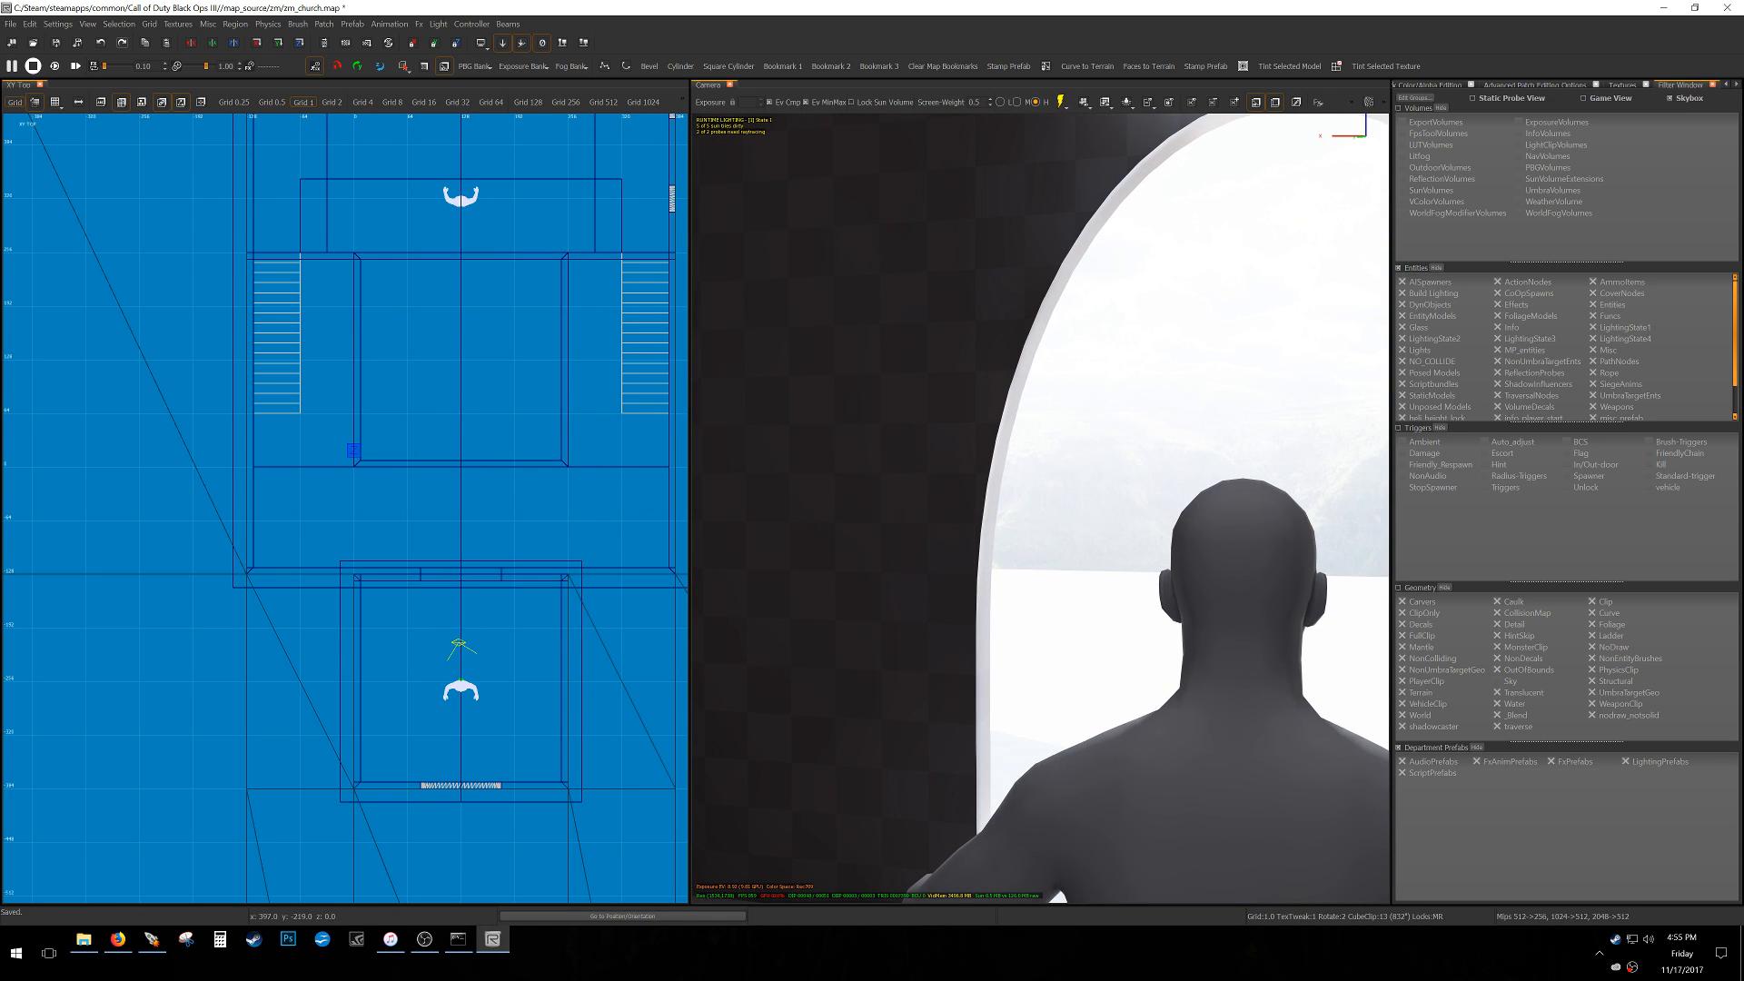
right_click_drag(974, 513, 992, 515)
left_click(1049, 625, "shift")
key("BackSpace")
Save the map and fit the entrance tower's reflection probe volume to its walls and peaked roof.
left_click_drag(423, 725, 536, 633, "shift")
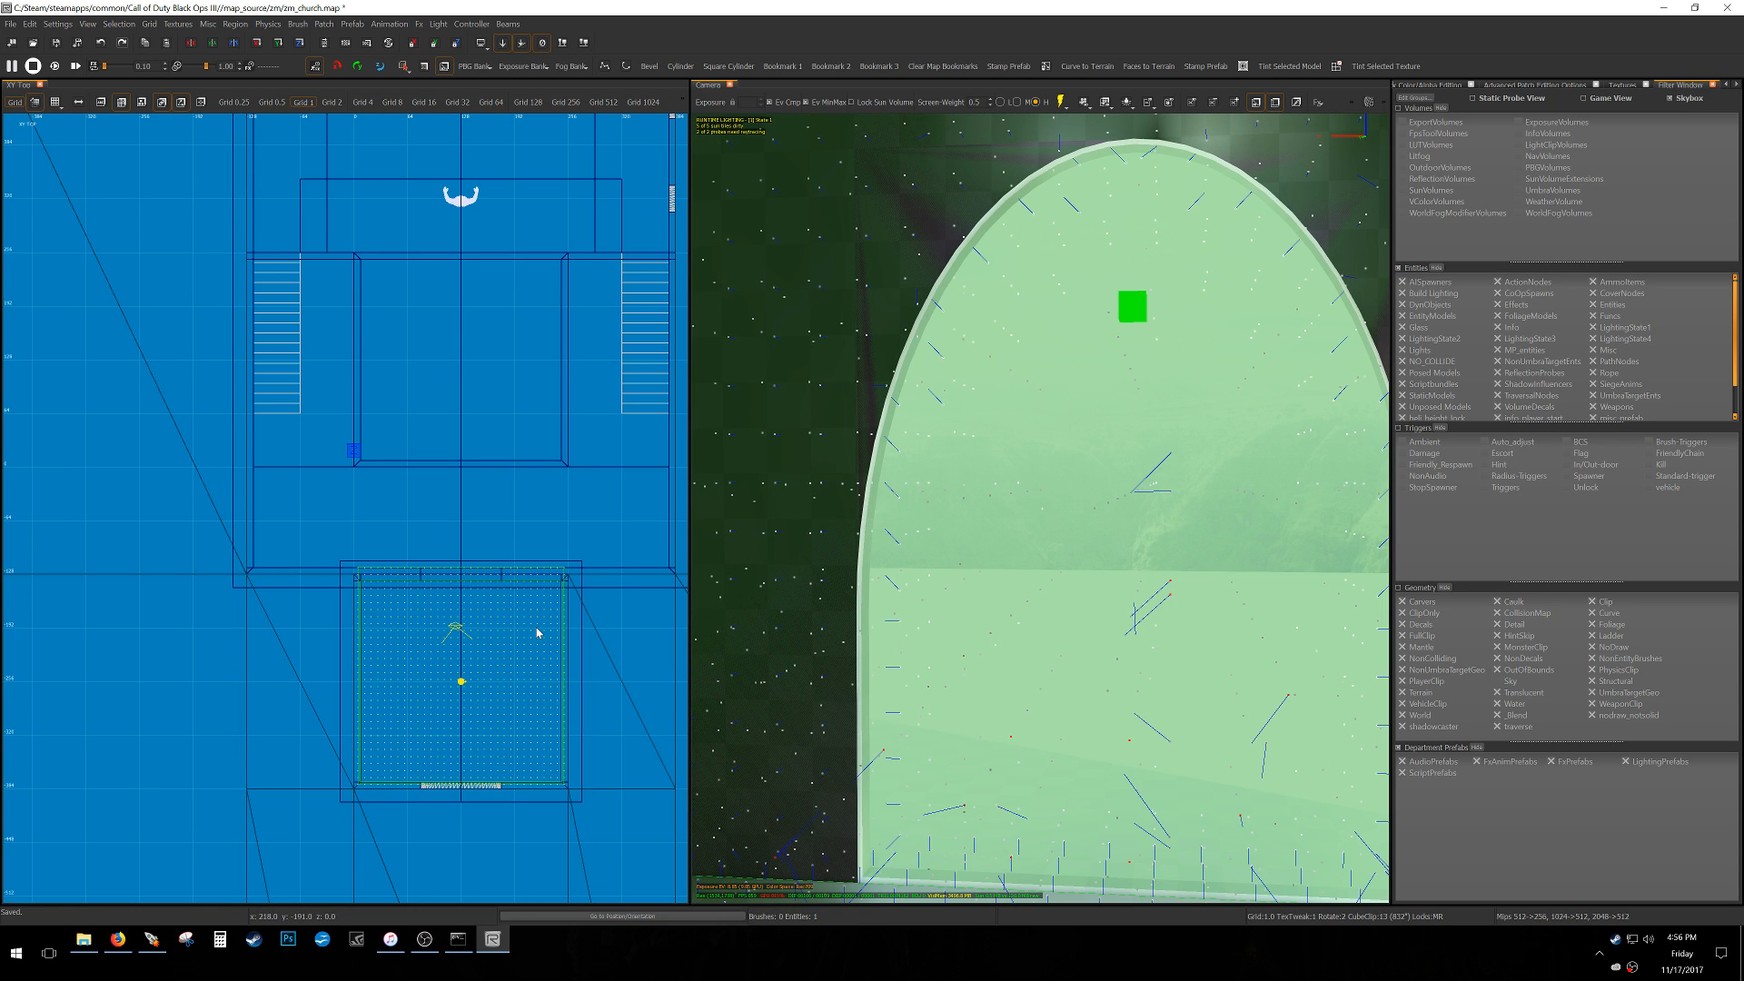
key("ctrl+Tab")
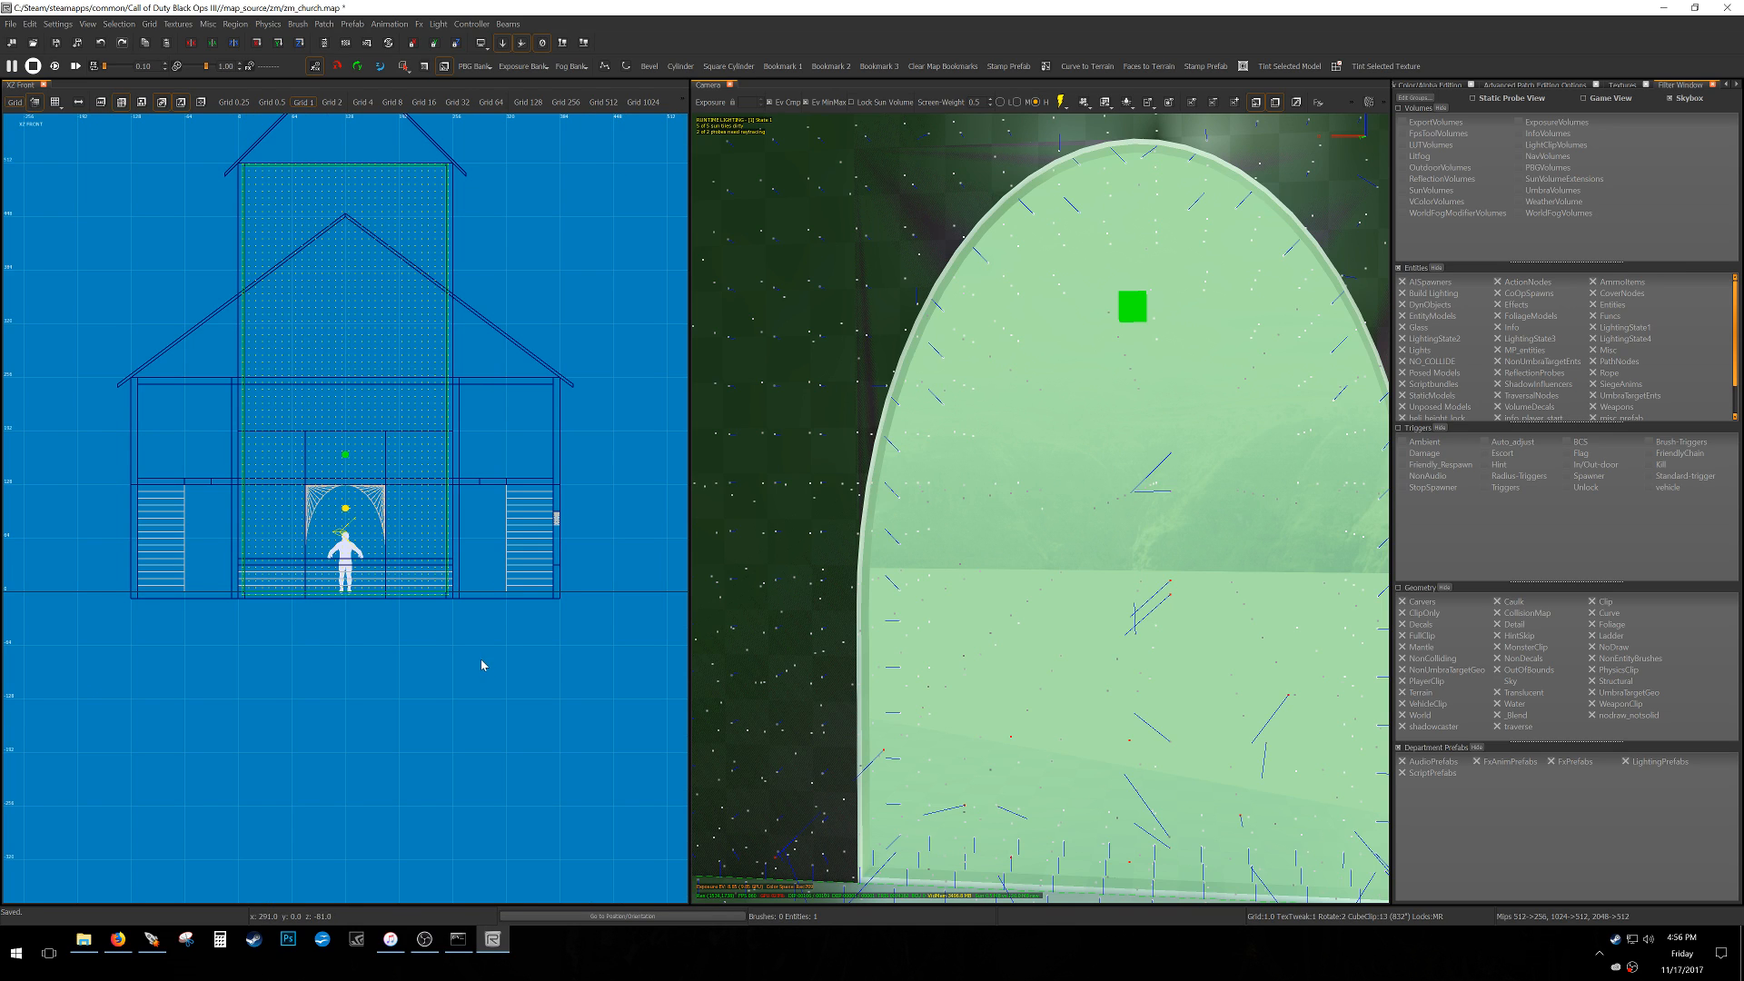
right_click_drag(963, 546, 757, 559)
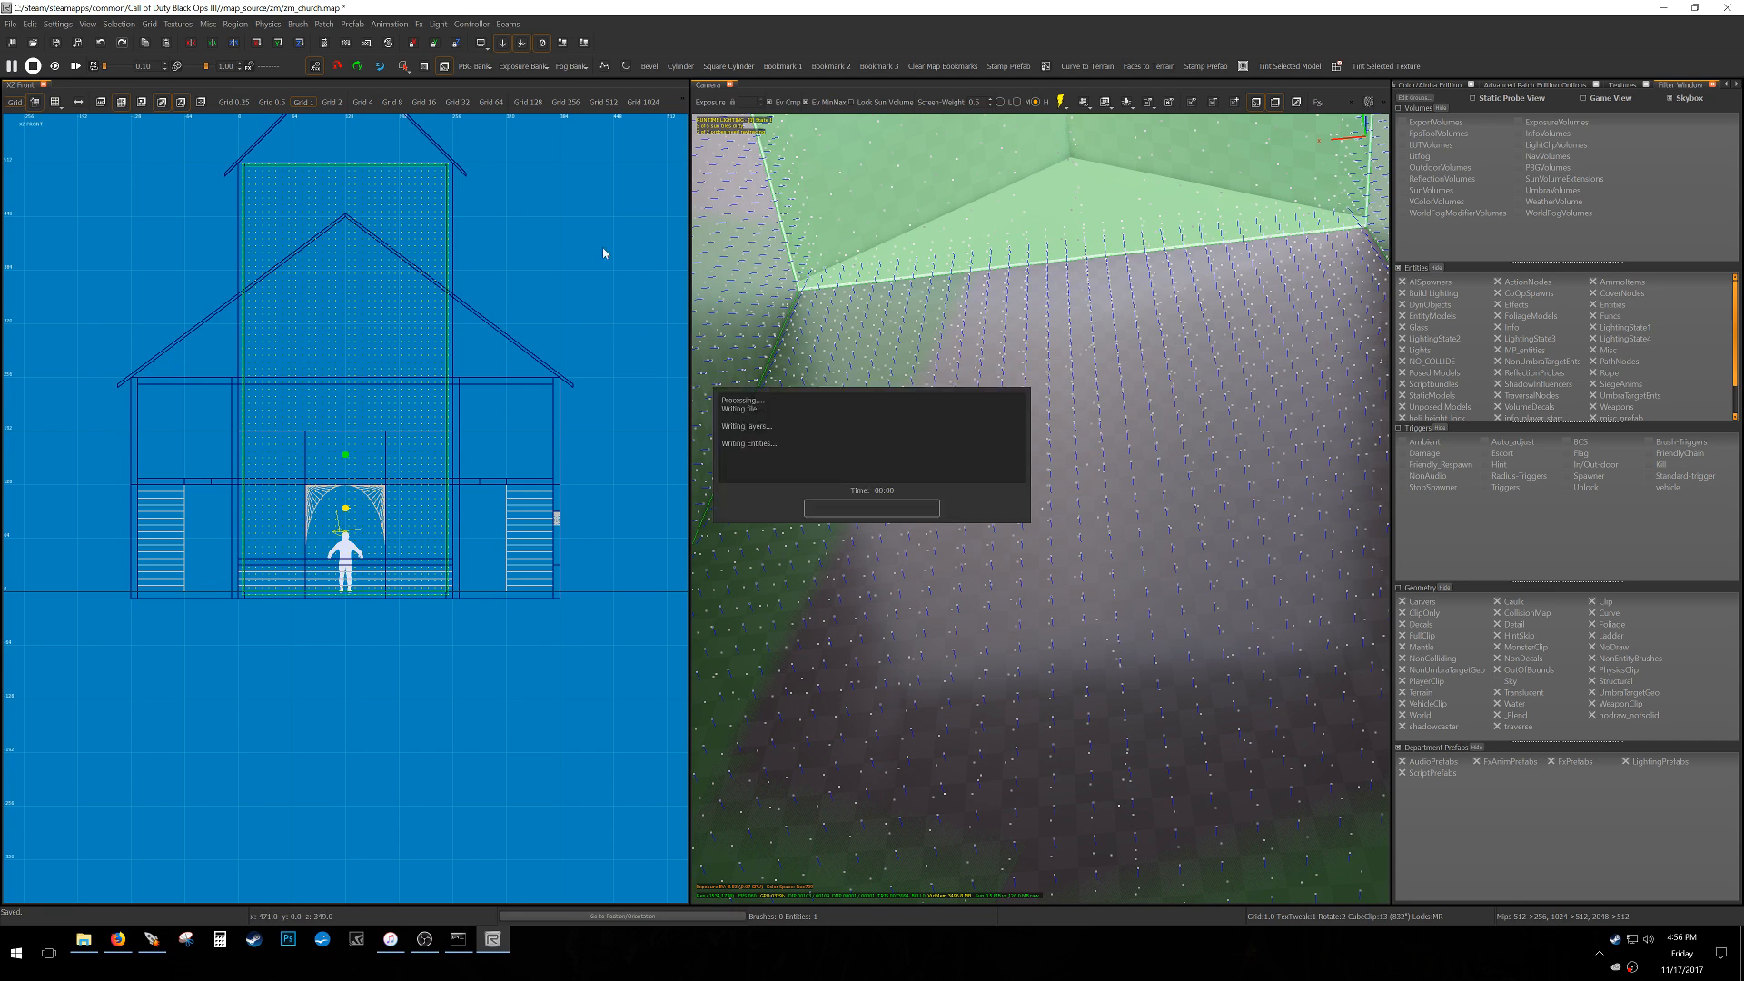
left_click(440, 25)
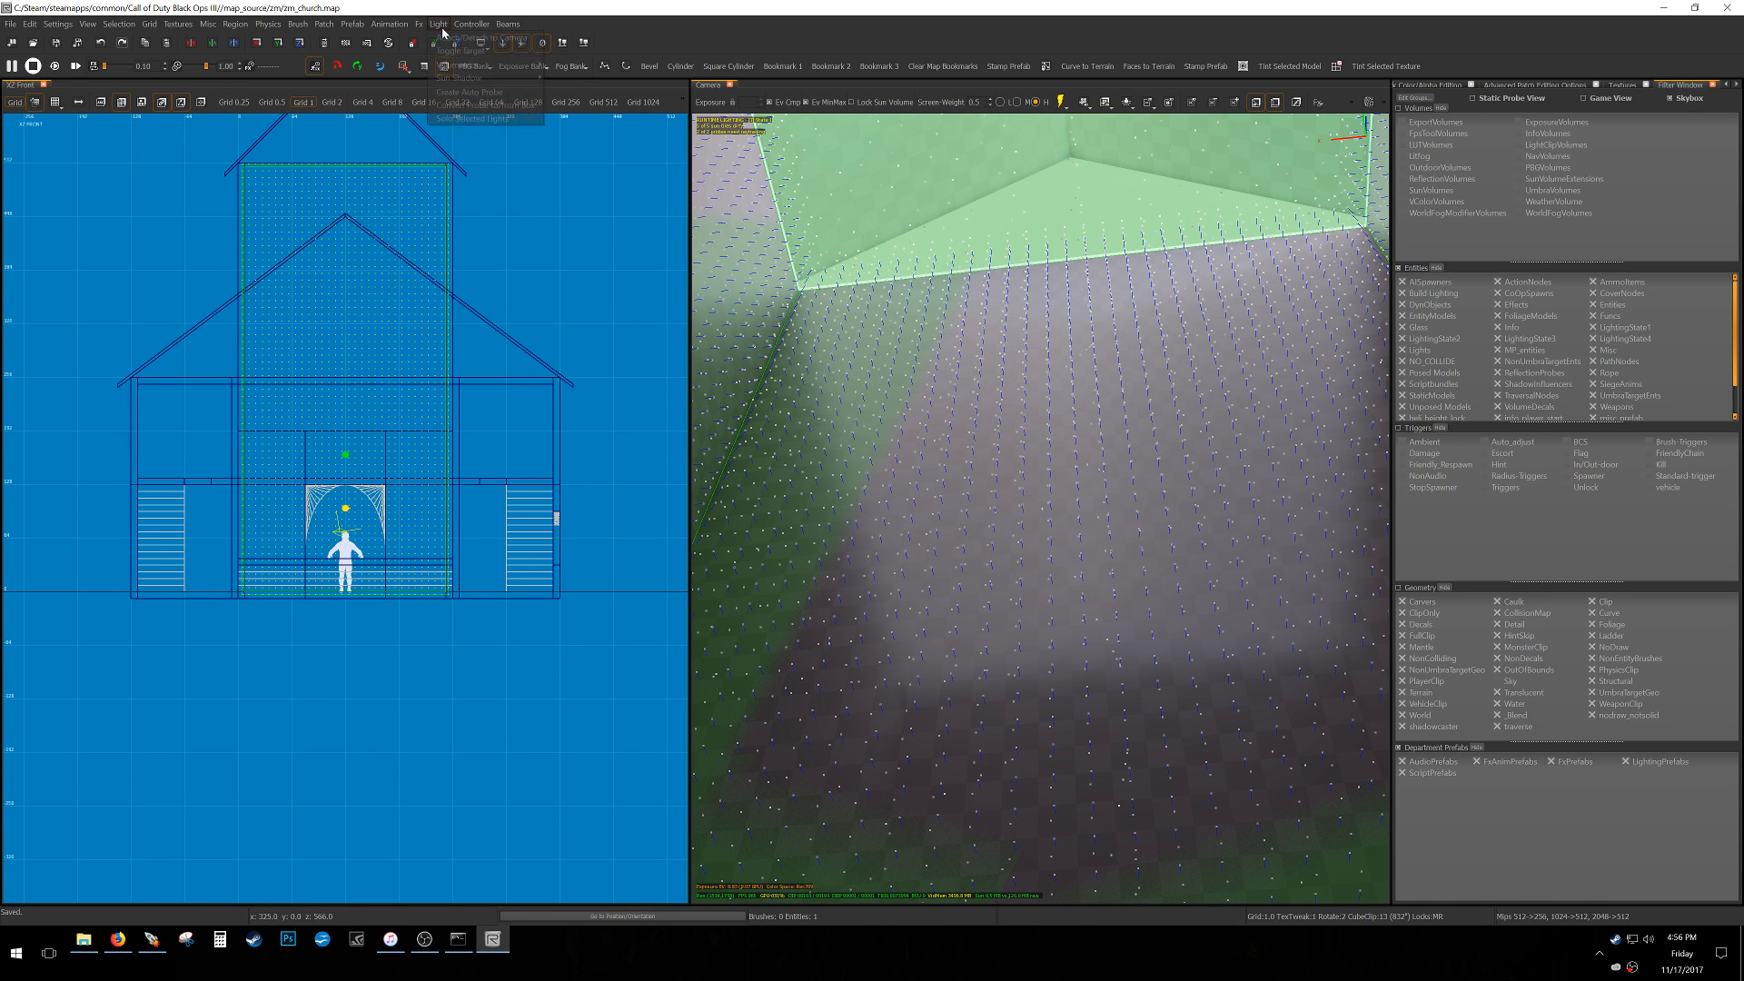
left_click(491, 105)
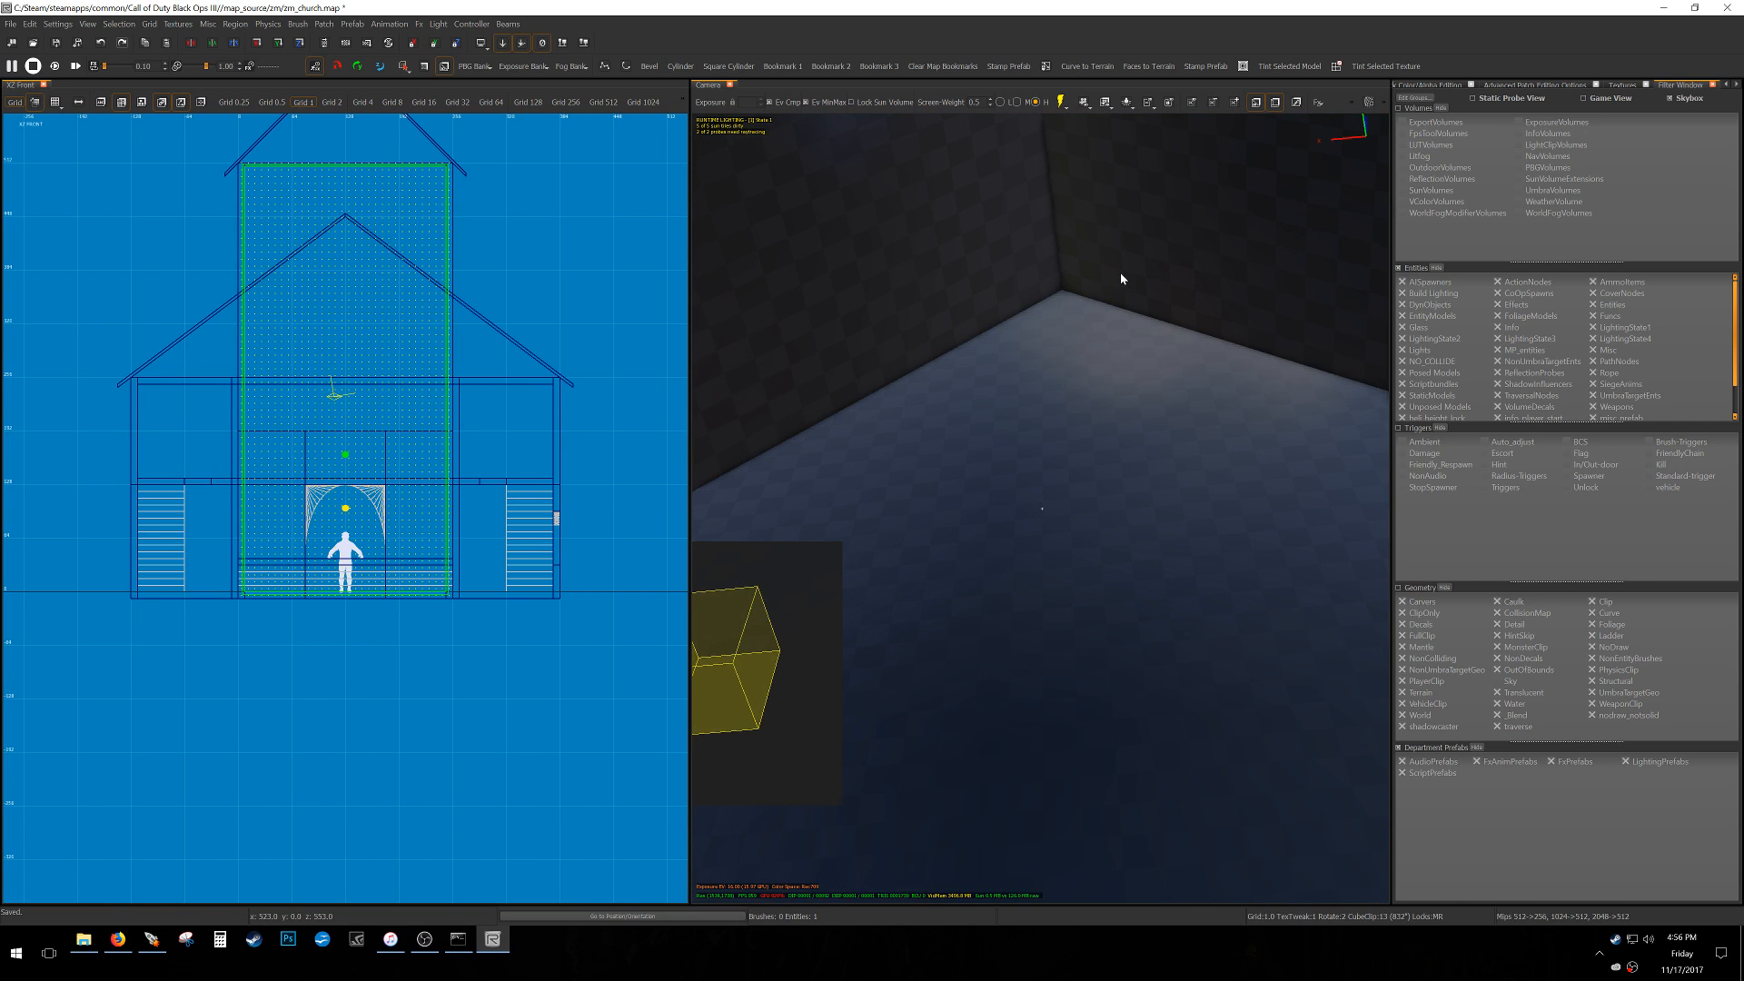
left_click(1120, 273)
right_click_drag(616, 362, 619, 640)
left_click(923, 259)
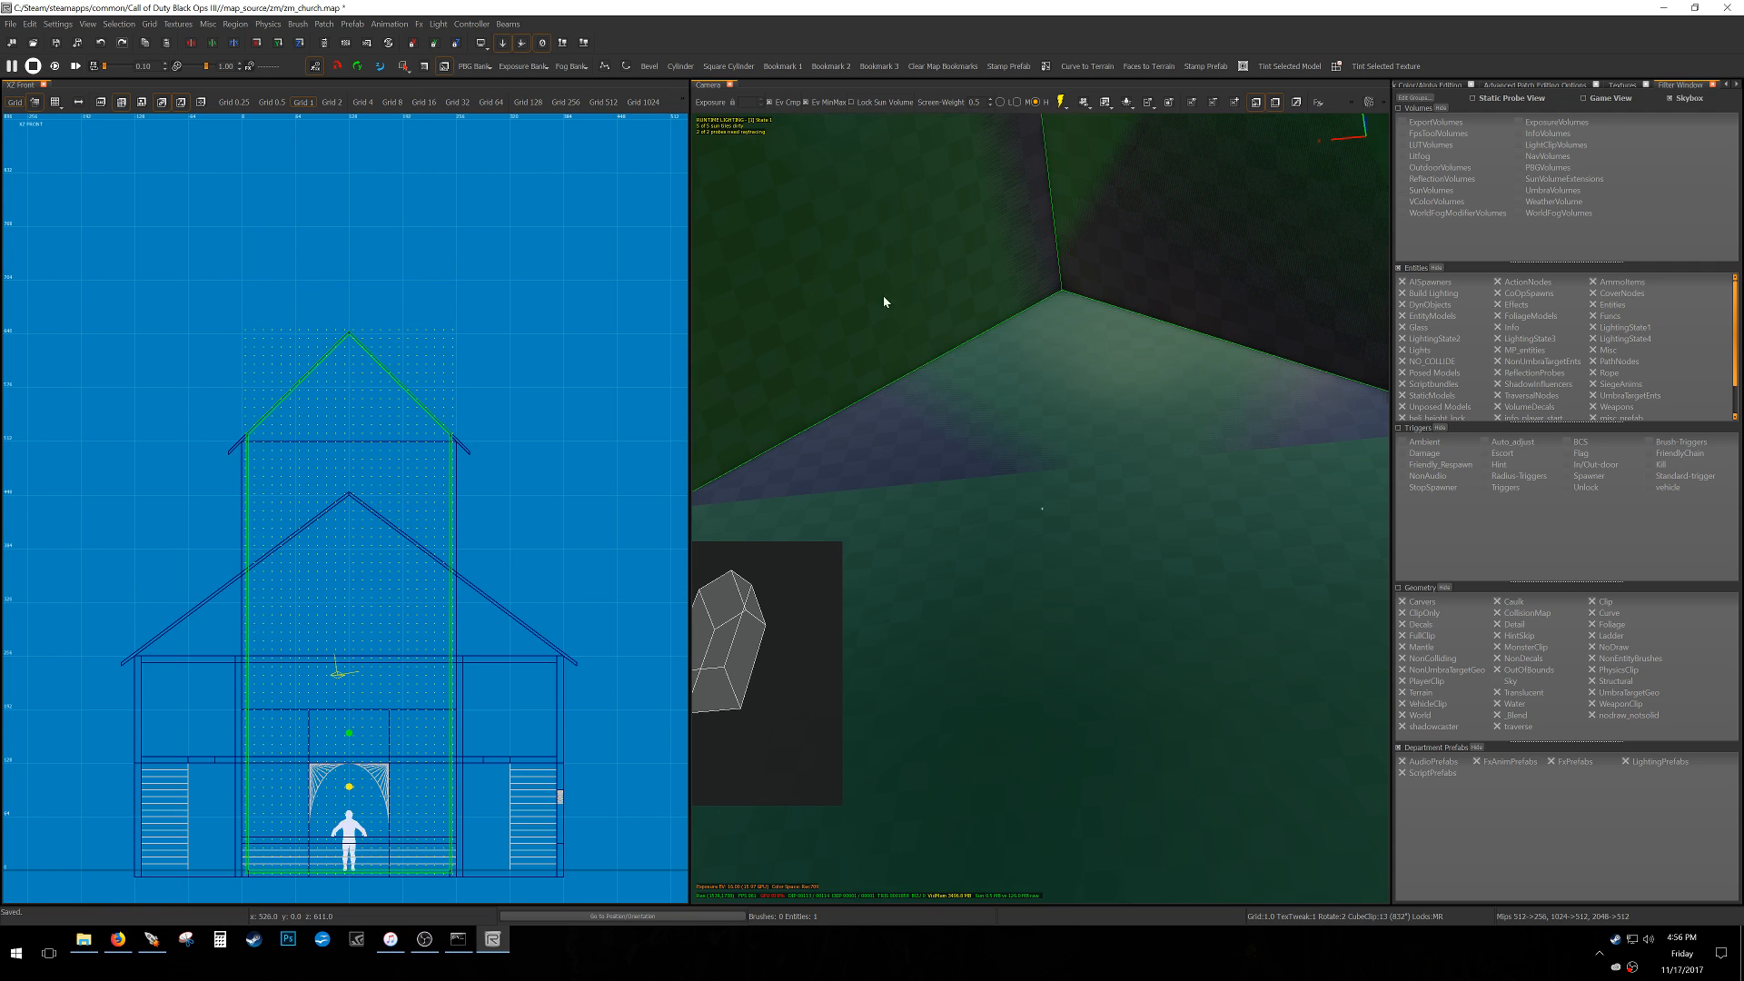
key("ctrl+Tab")
scroll(436, 489, "down", 5)
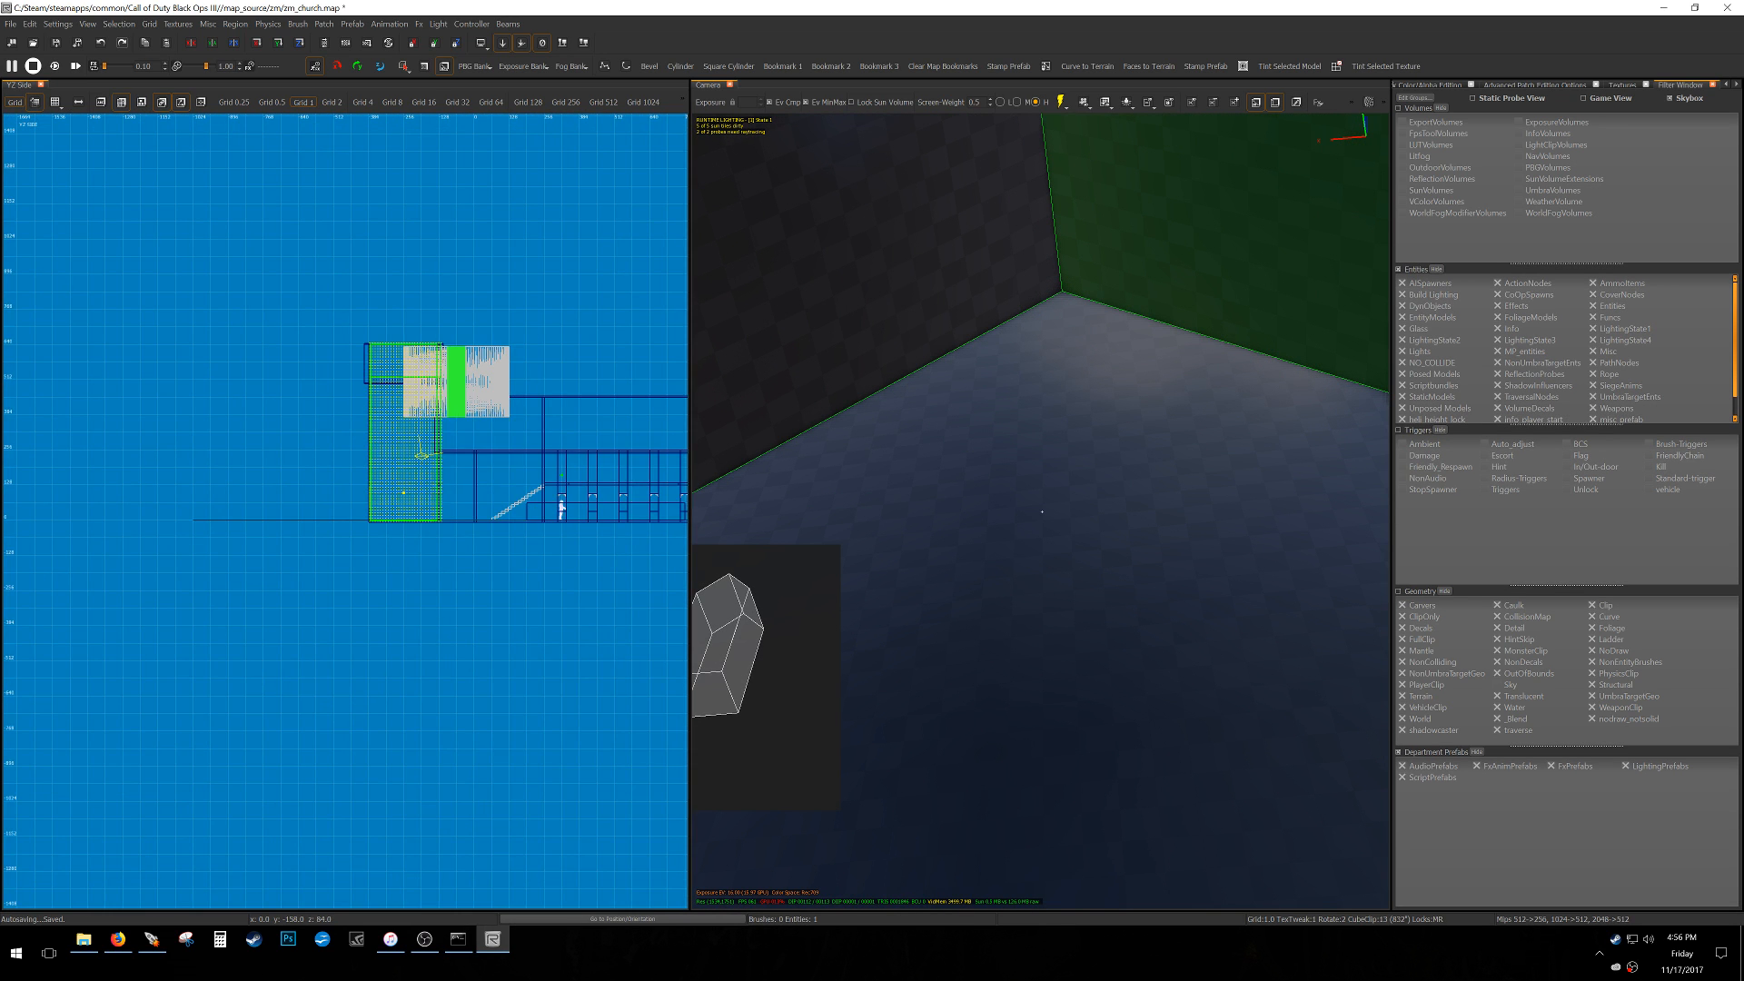
key("ctrl+Tab")
key("Escape")
Examine the nave interior from the tower through to the arched side windows.
mouse_move(922, 444)
right_mouse_down()
mouse_move(845, 436)
mouse_move(754, 391)
mouse_move(817, 472)
mouse_move(915, 424)
mouse_move(909, 491)
mouse_move(799, 445)
mouse_move(754, 472)
mouse_move(845, 468)
mouse_move(932, 422)
mouse_move(1140, 426)
right_mouse_up()
key("w")
key("w")
key("w")
key("a")
right_click_drag(1042, 512, 1042, 512)
key("w")
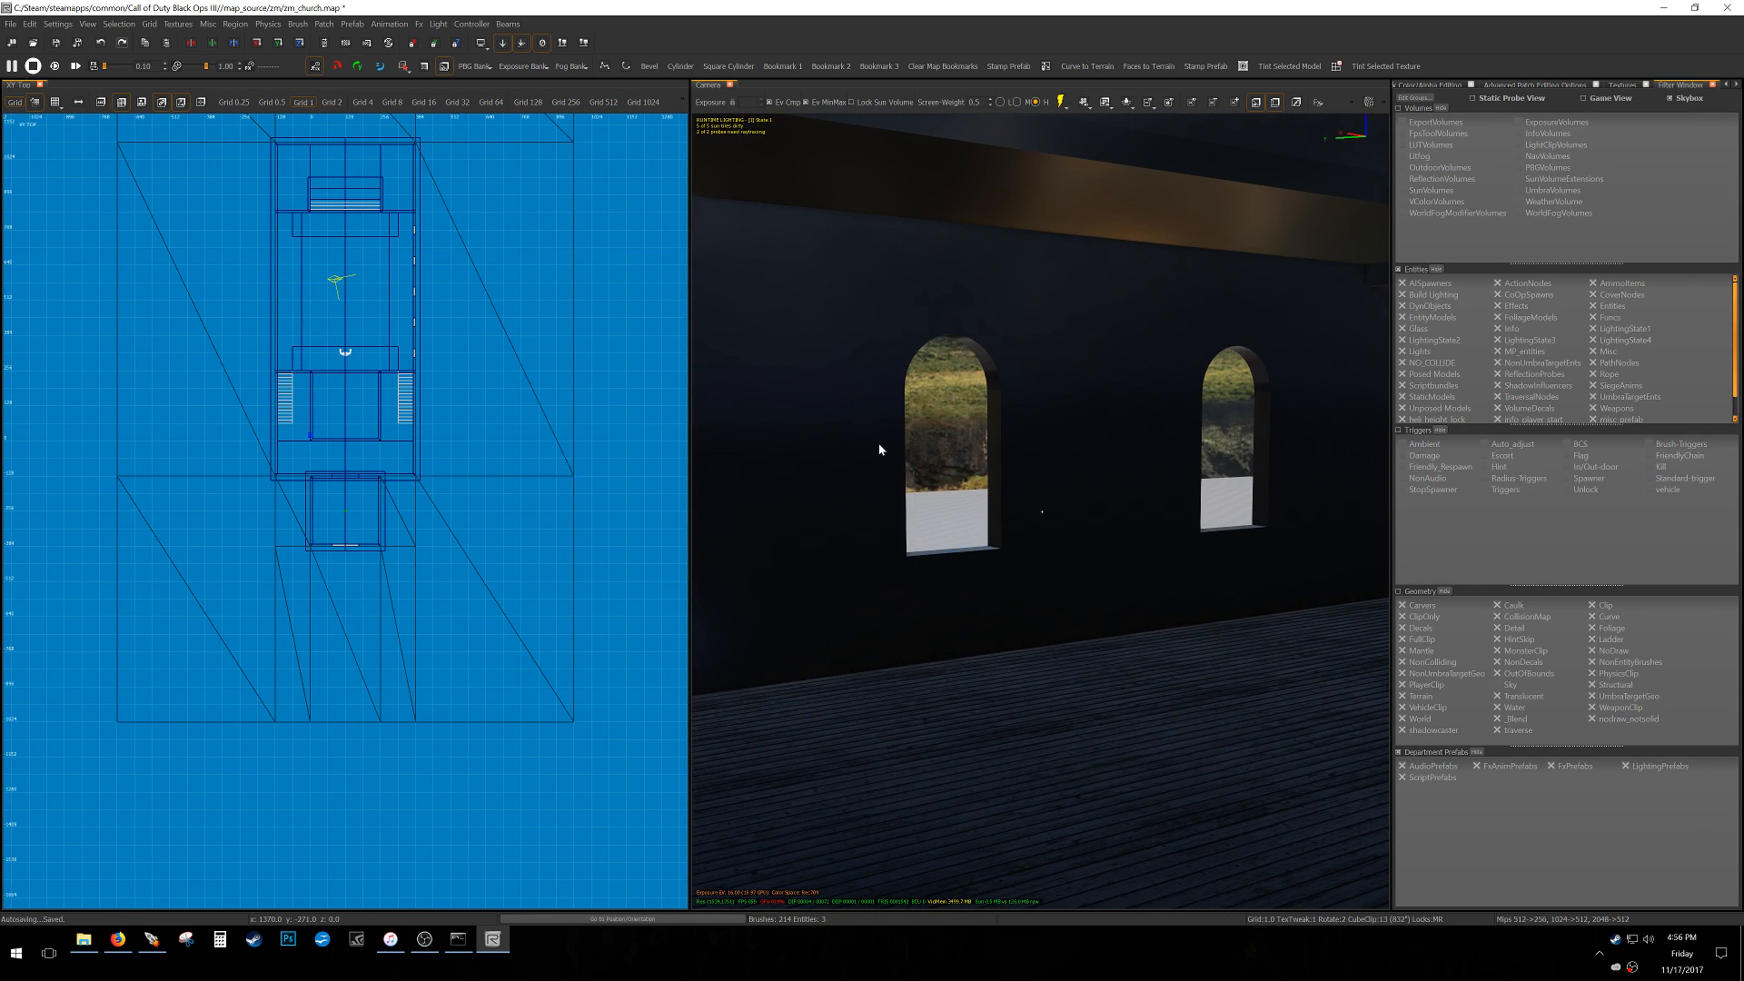